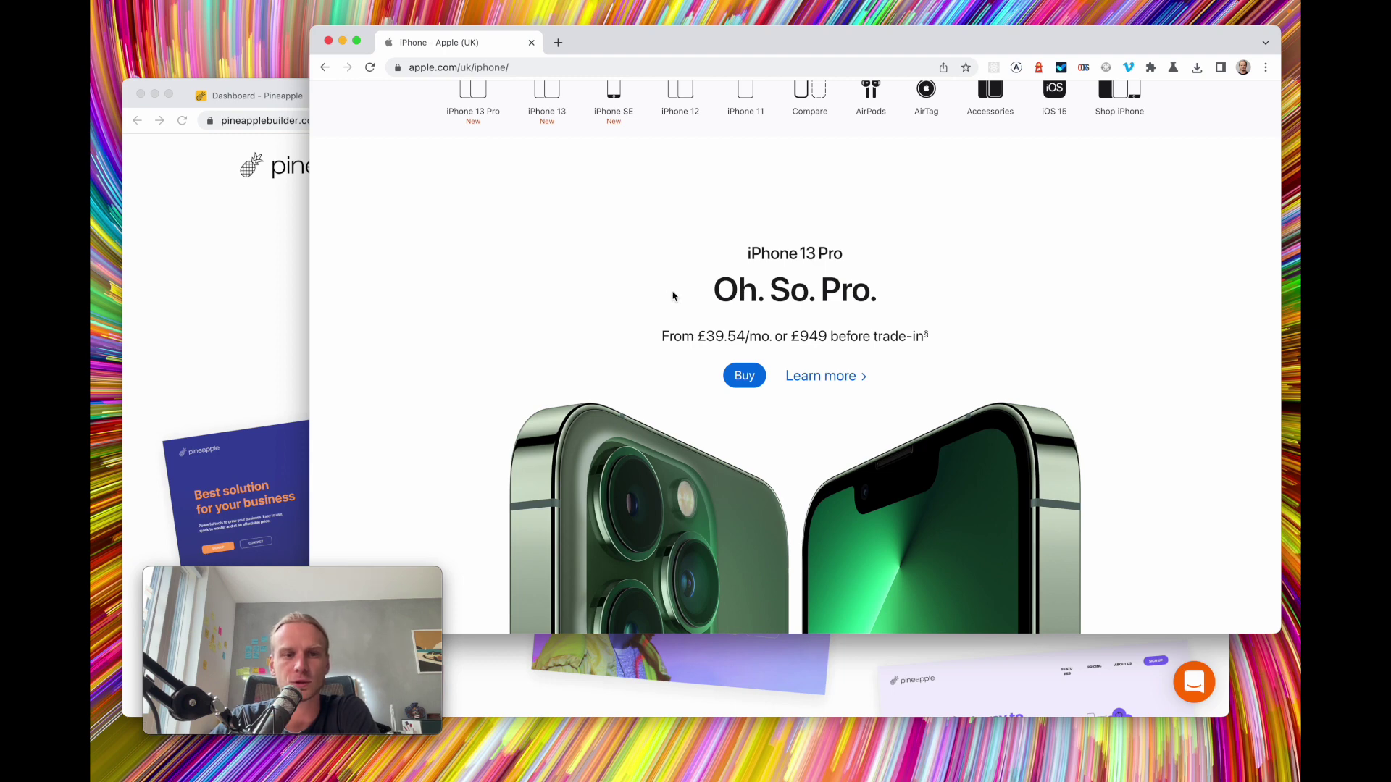
scroll(673, 296, "down", 1)
scroll(671, 288, "up", 2)
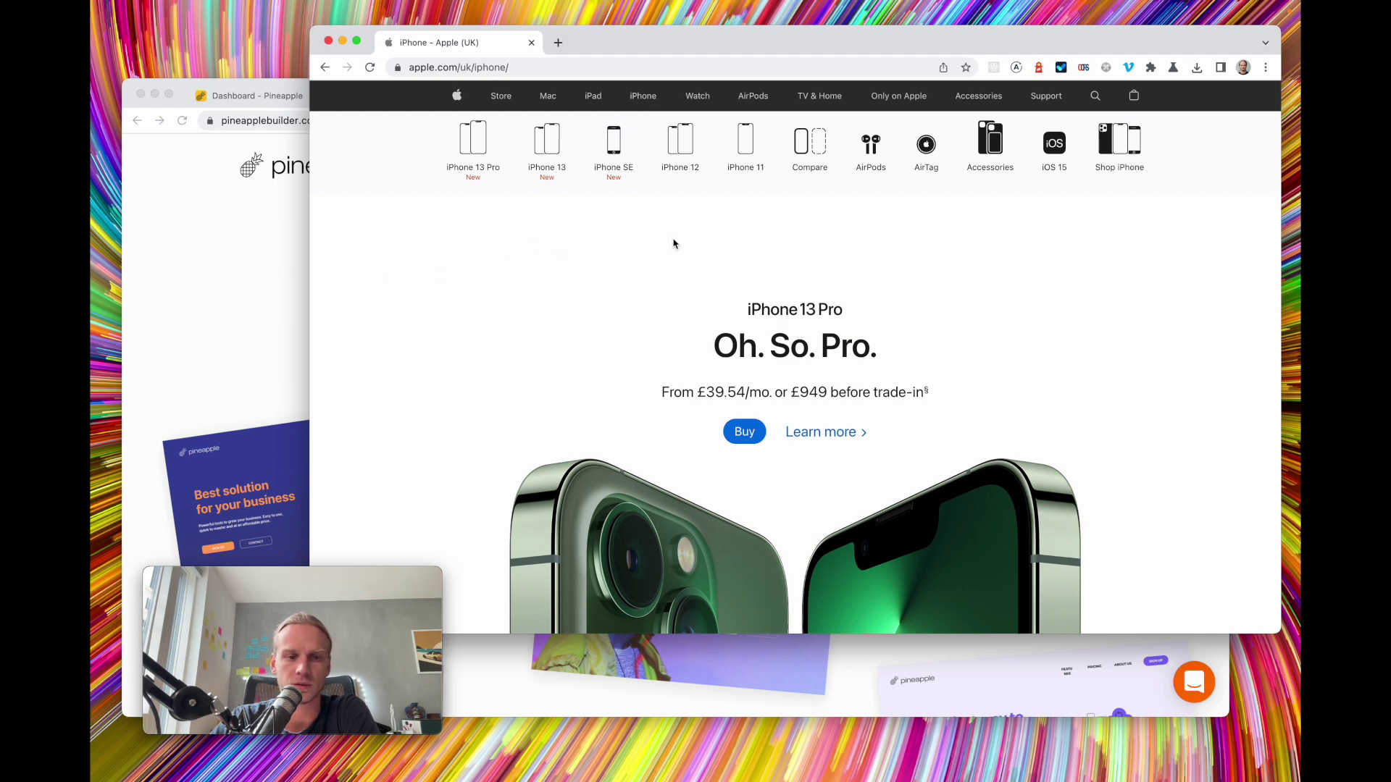
scroll(645, 316, "down", 10)
scroll(642, 316, "up", 10)
left_click(215, 335)
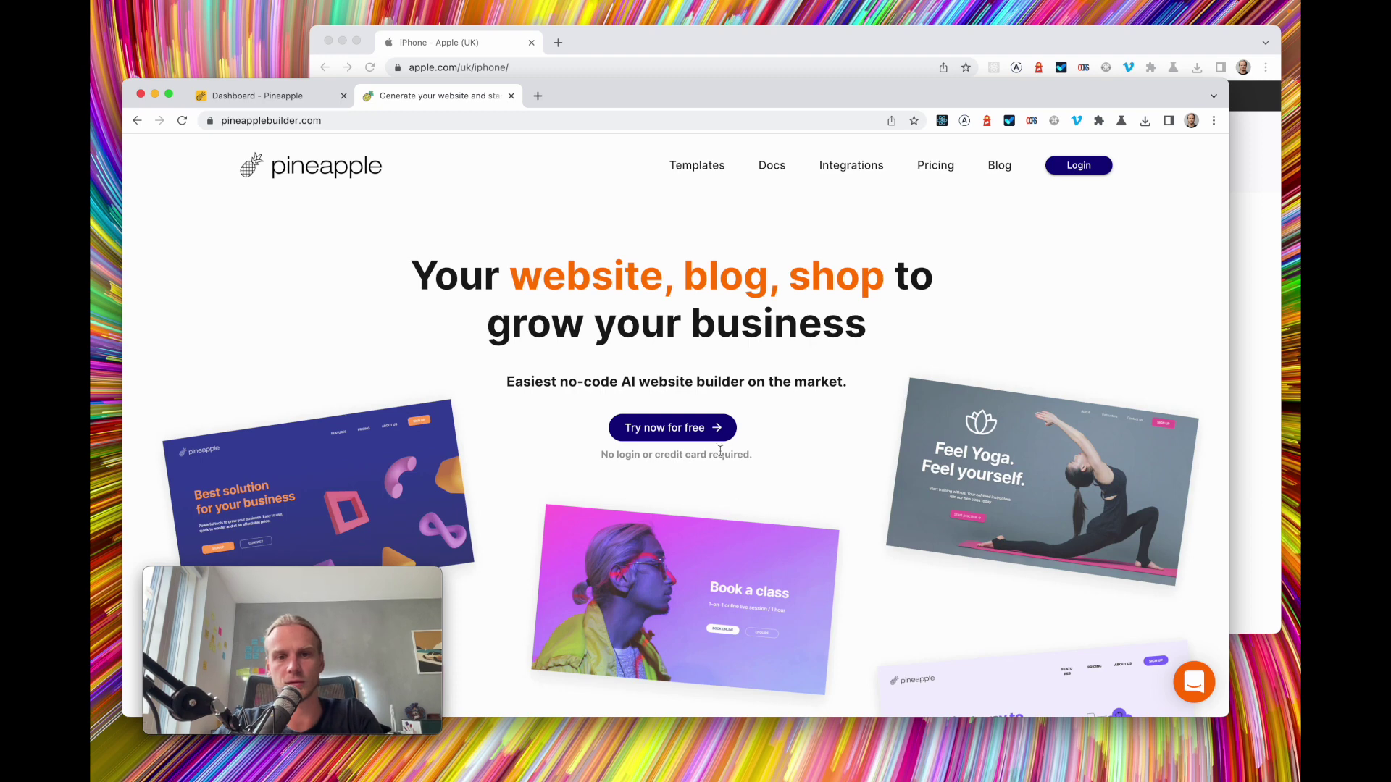
scroll(742, 471, "down", 2)
scroll(652, 434, "up", 2)
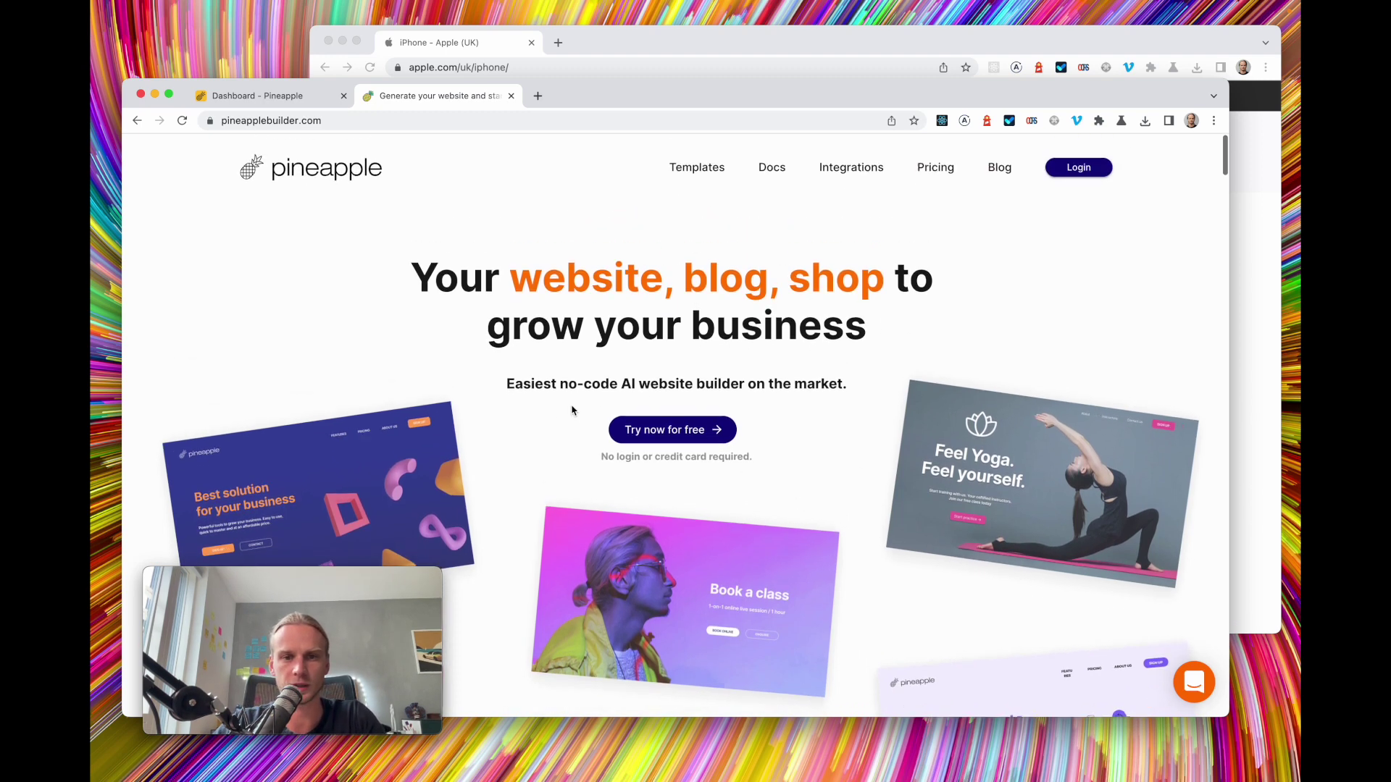
Switch to the Pineapple dashboard and create a company workspace named apple-new without an icon
left_click(274, 95)
left_click(514, 323)
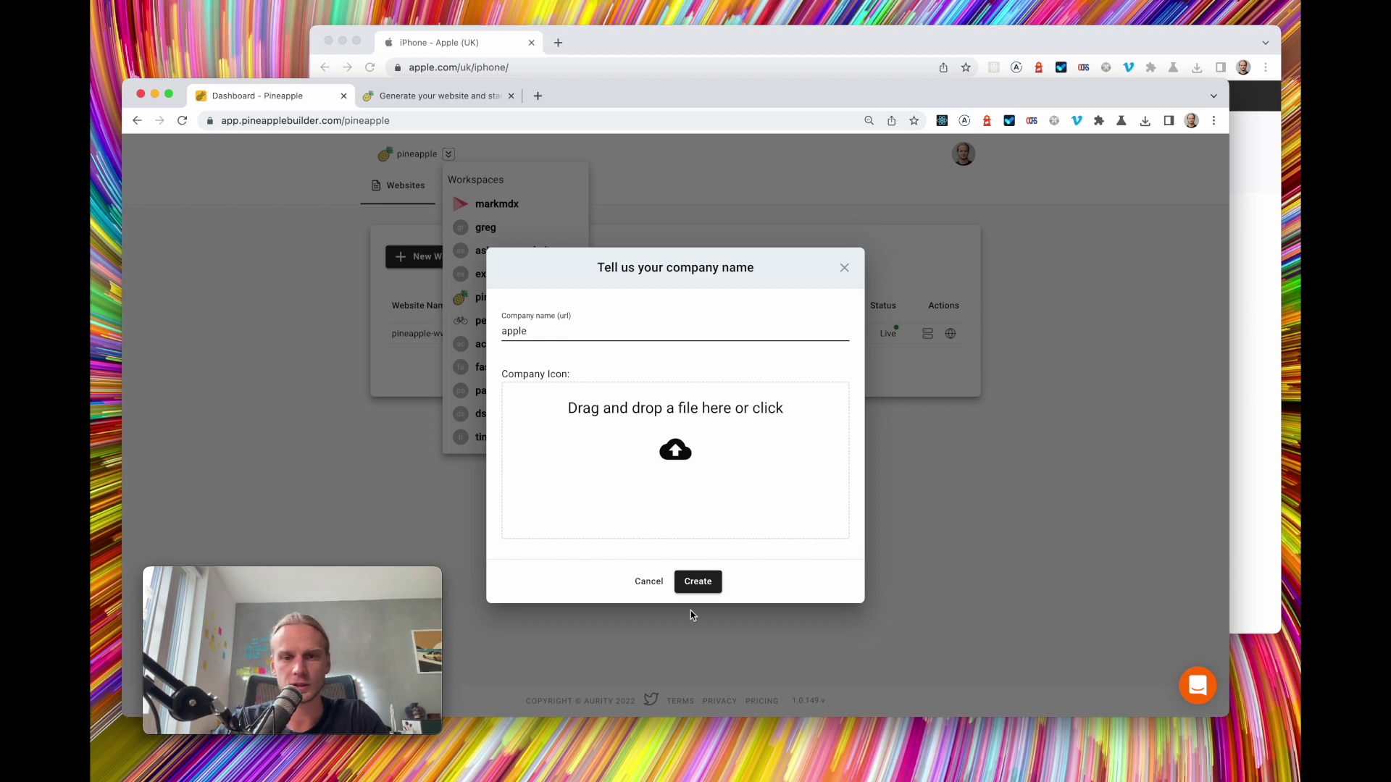
left_click(699, 581)
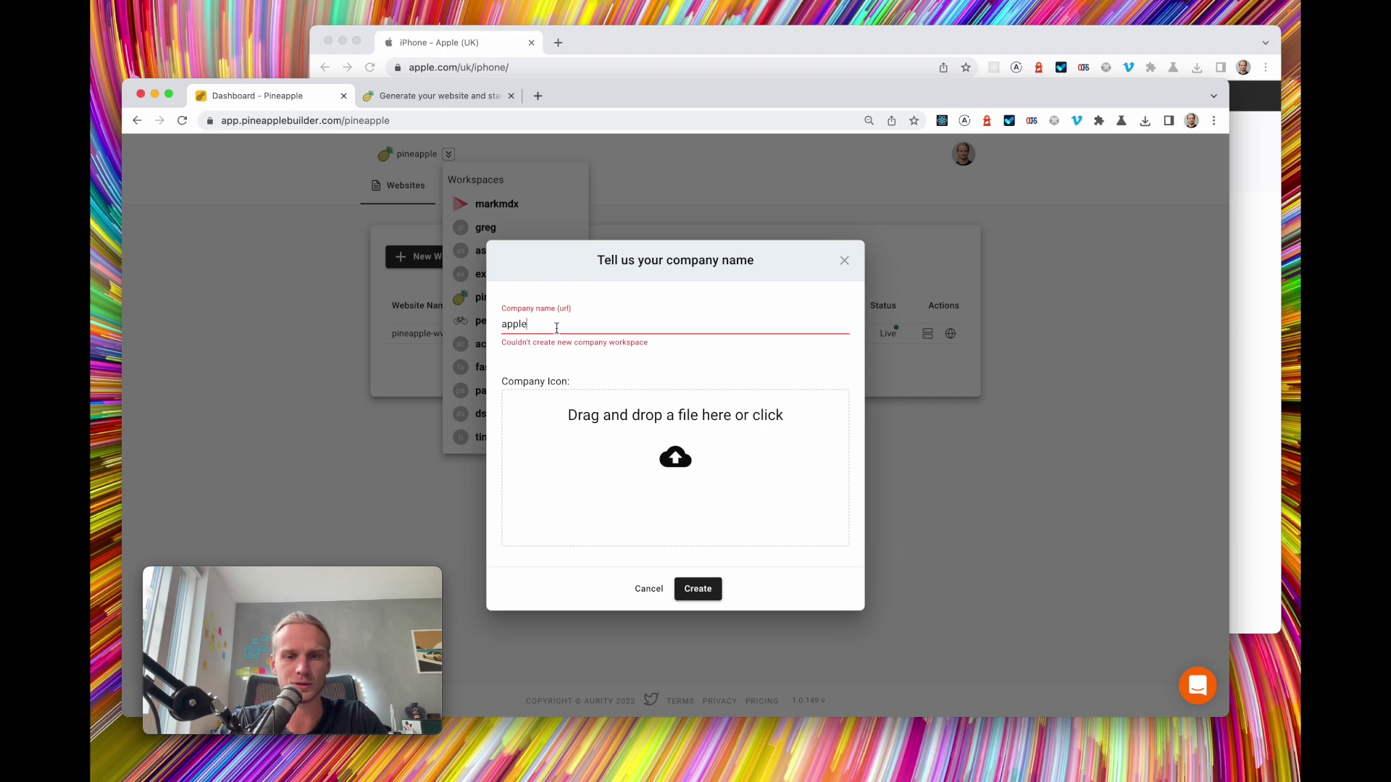
type("-new")
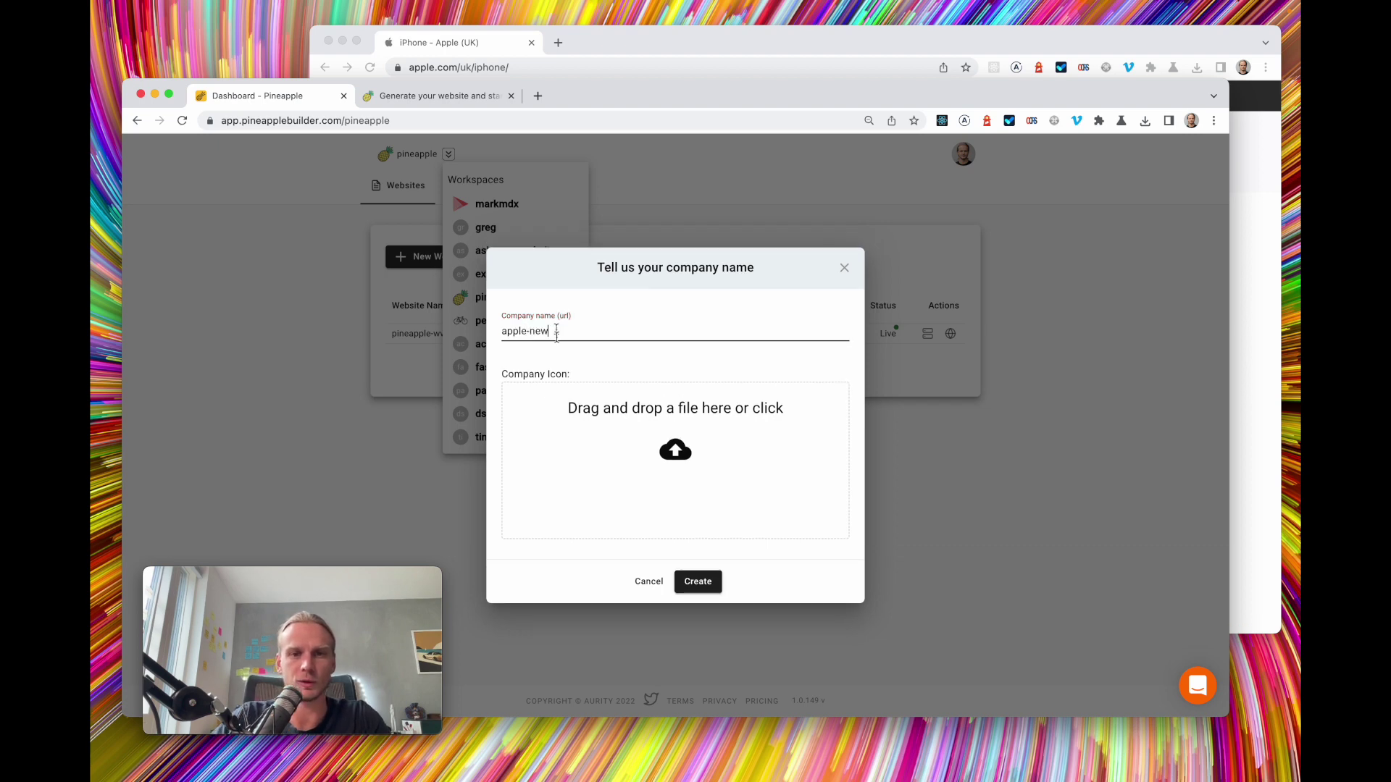
left_click(674, 583)
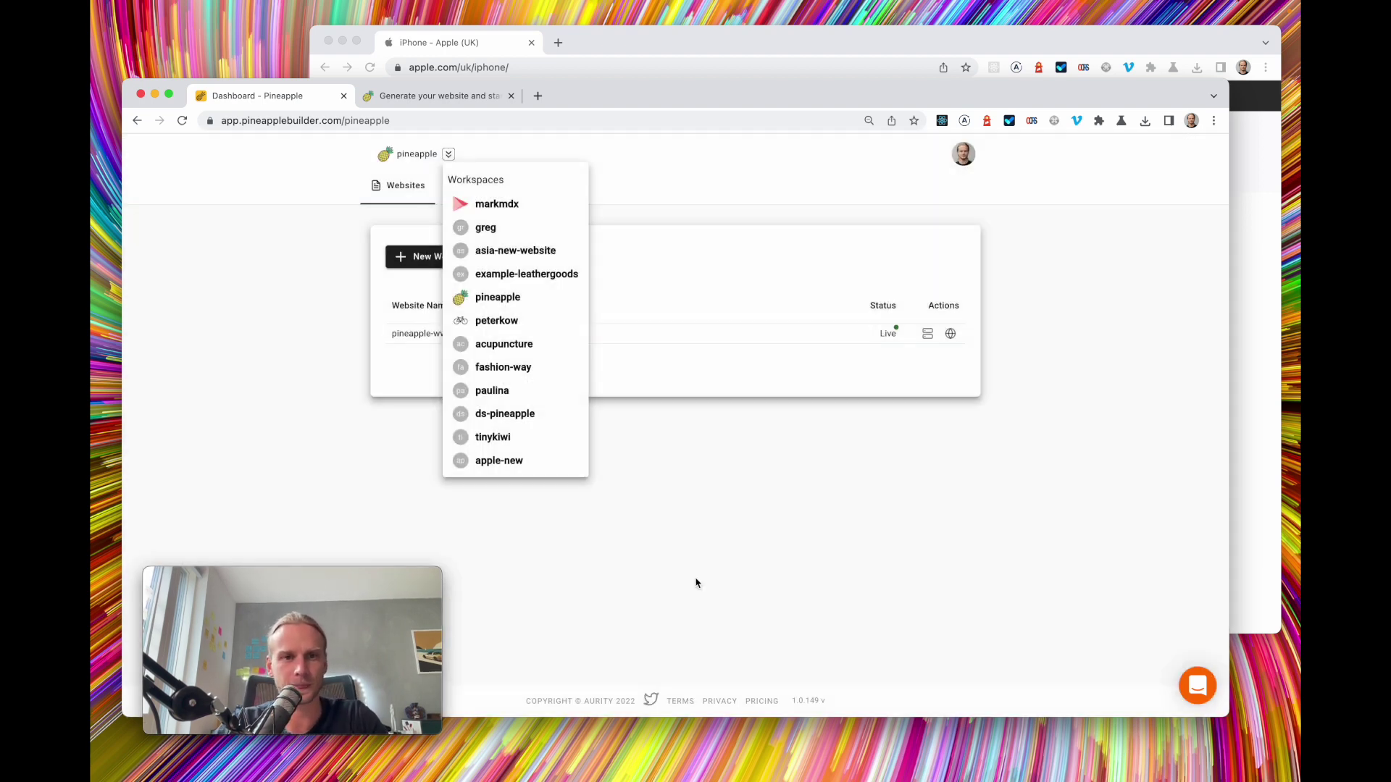
Switch from the pineapple workspace to the apple-new workspace
left_click(717, 208)
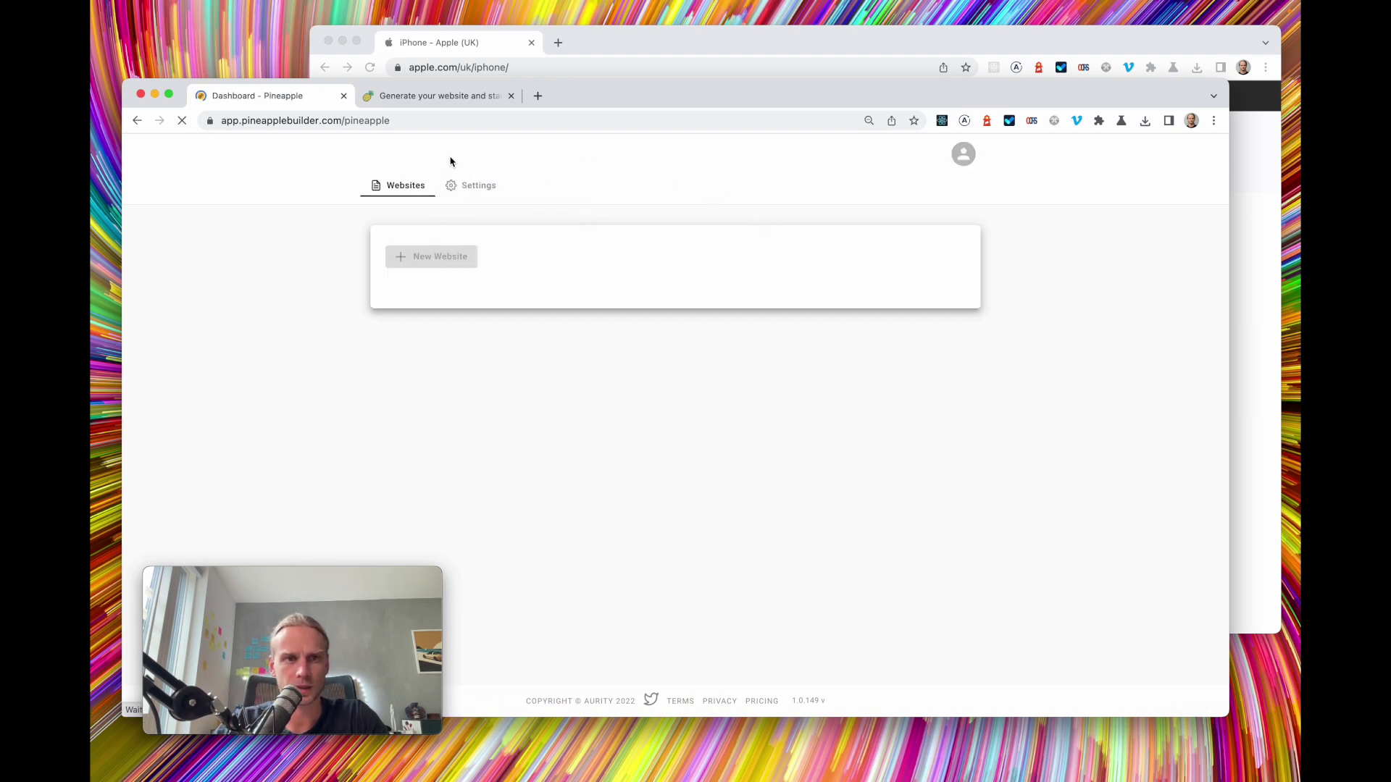
left_click(448, 154)
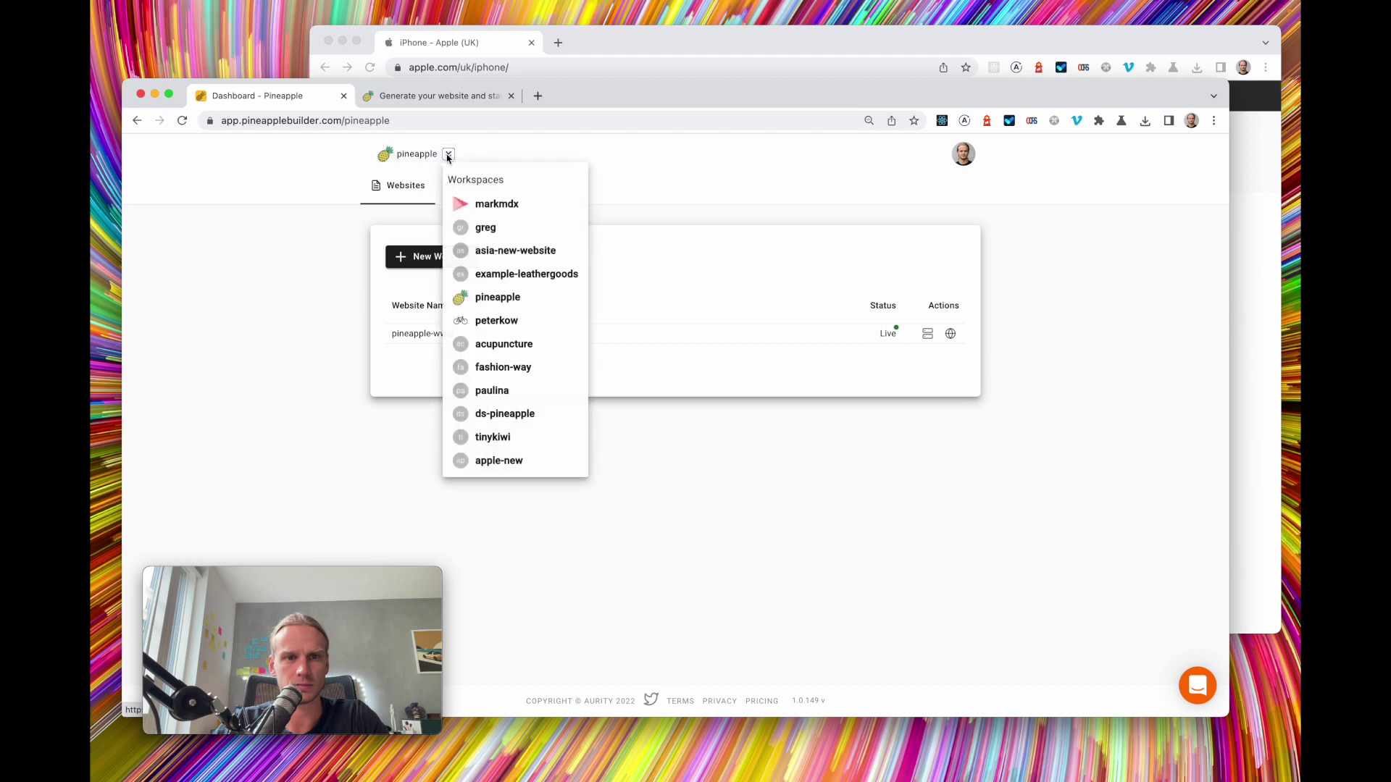
left_click(498, 460)
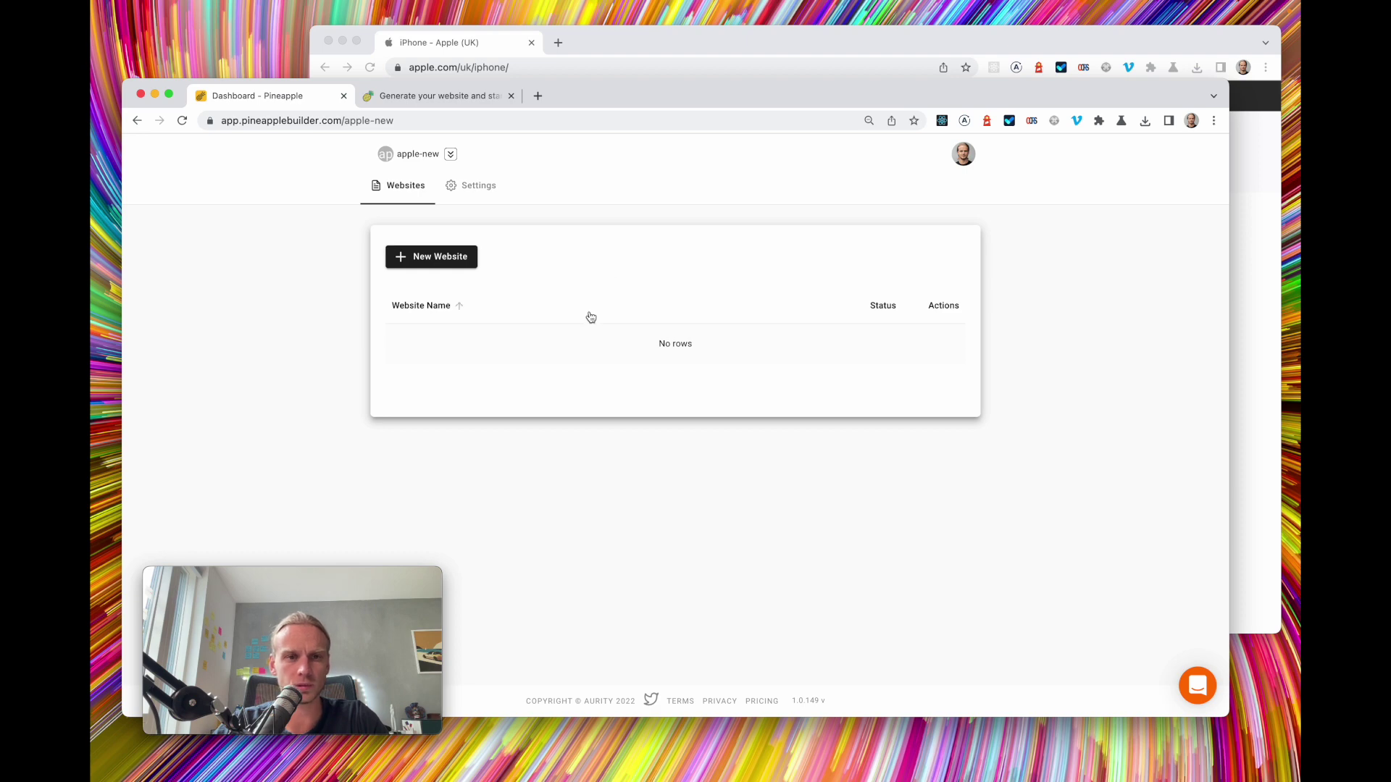
Start a new website with Mobile App as the business type and Illustration as the image style
left_click(435, 257)
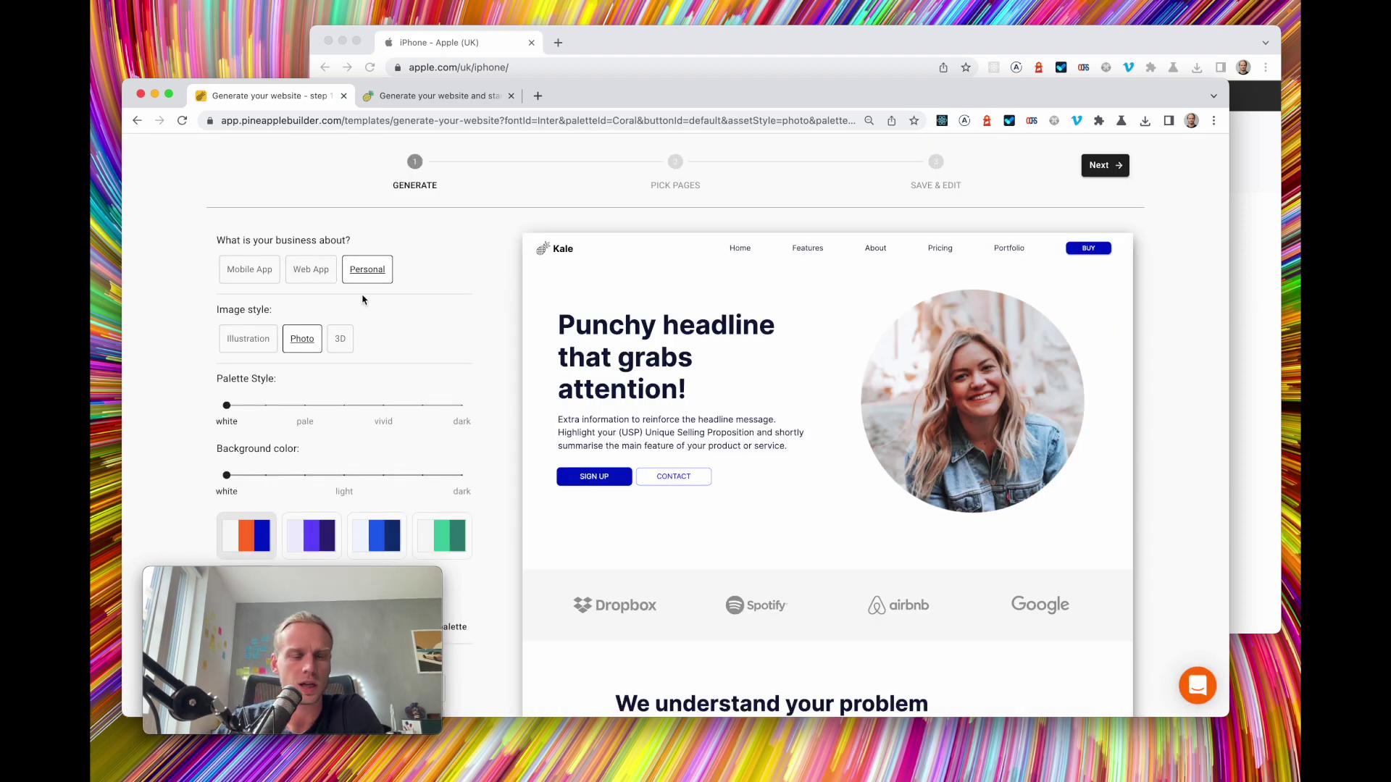
left_click(319, 278)
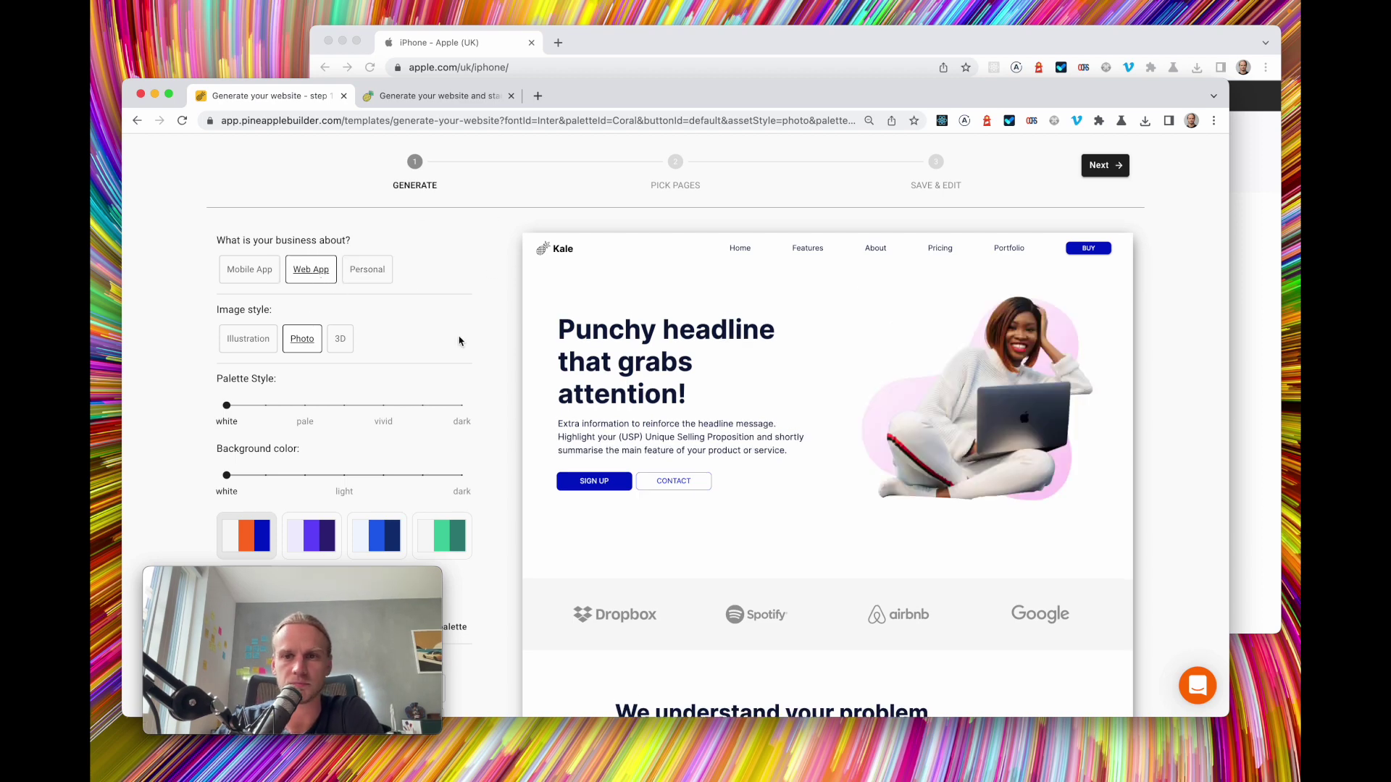
left_click(252, 284)
left_click(254, 353)
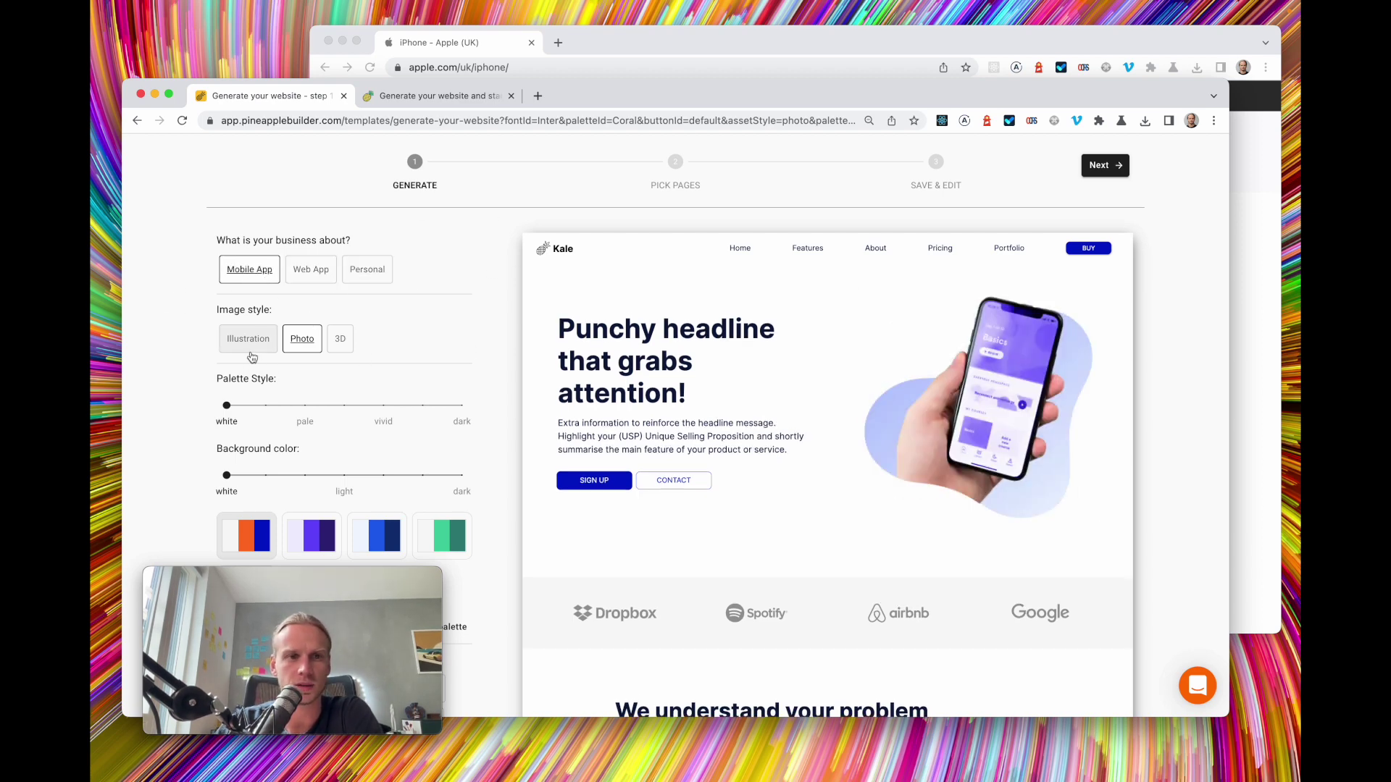
Examine the website preview's sections and the available palette and text style options
scroll(493, 476, "down", 4)
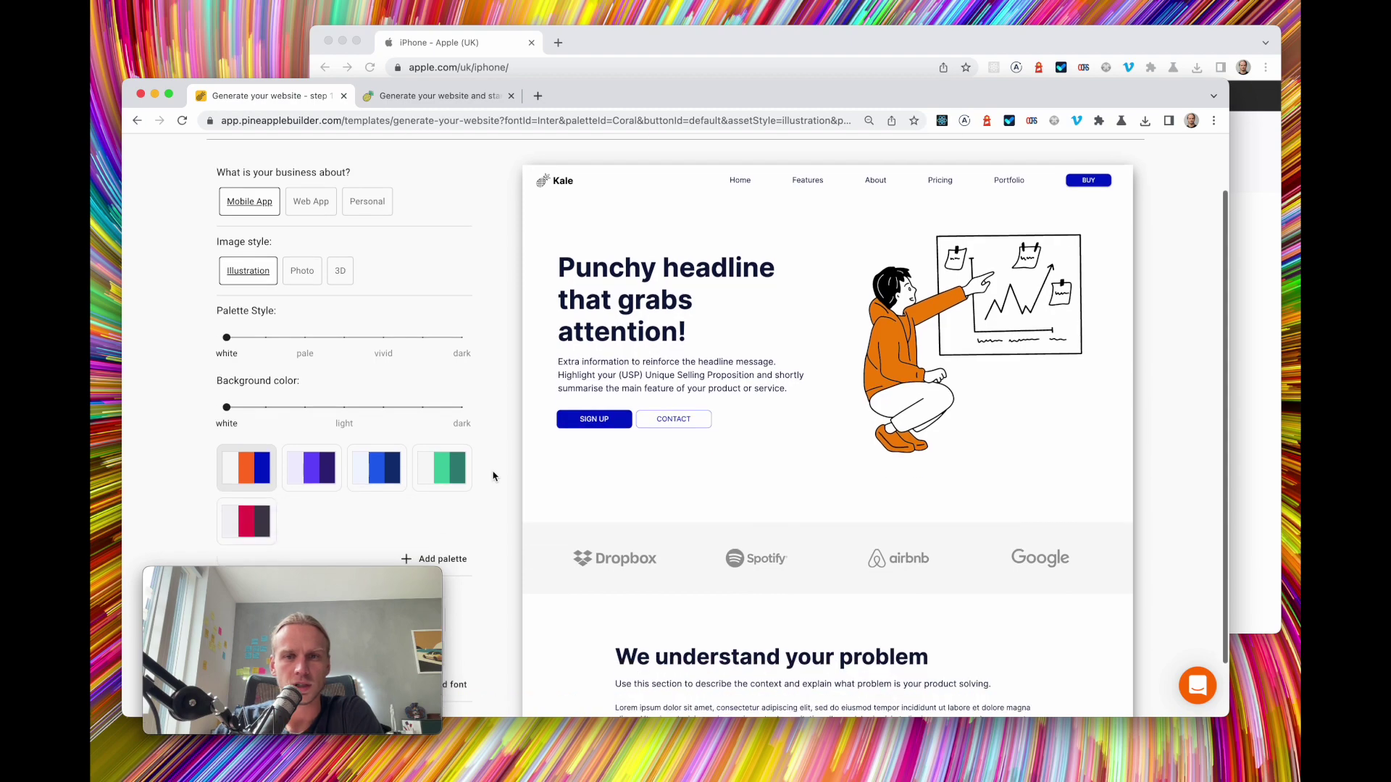
scroll(507, 460, "up", 4)
scroll(829, 518, "down", 5)
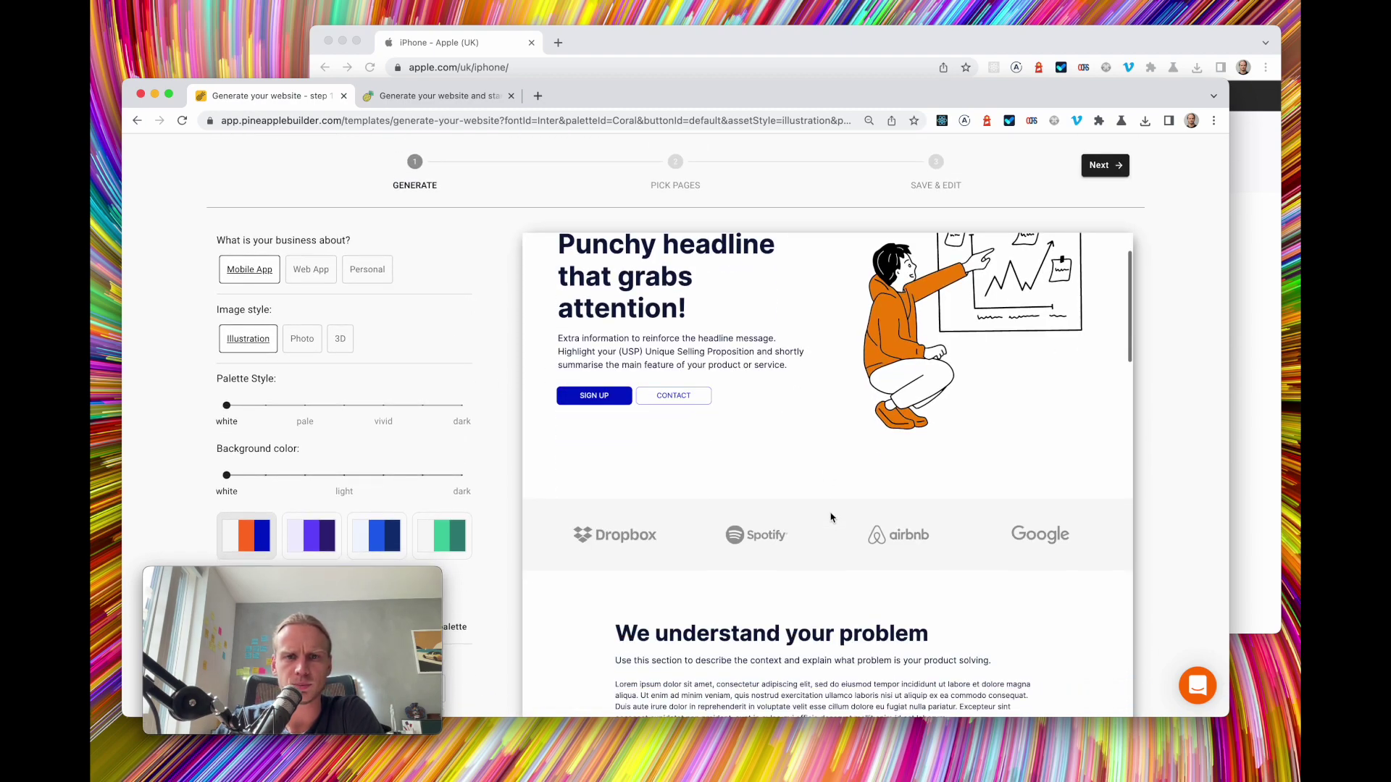
scroll(862, 449, "up", 2)
scroll(840, 449, "up", 2)
scroll(817, 491, "down", 5)
scroll(817, 490, "down", 1)
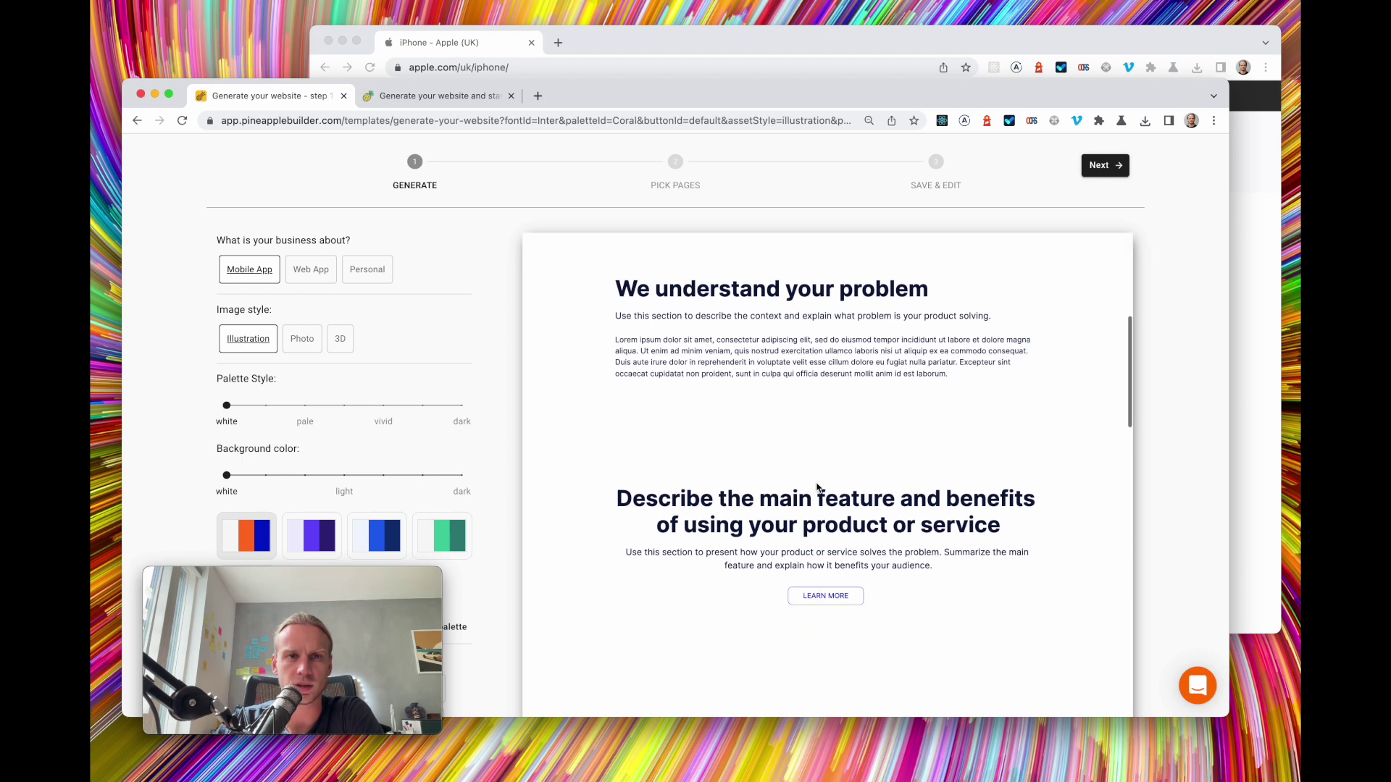
scroll(710, 506, "down", 4)
scroll(710, 507, "down", 3)
scroll(710, 507, "up", 11)
scroll(396, 323, "down", 2)
scroll(390, 324, "down", 1)
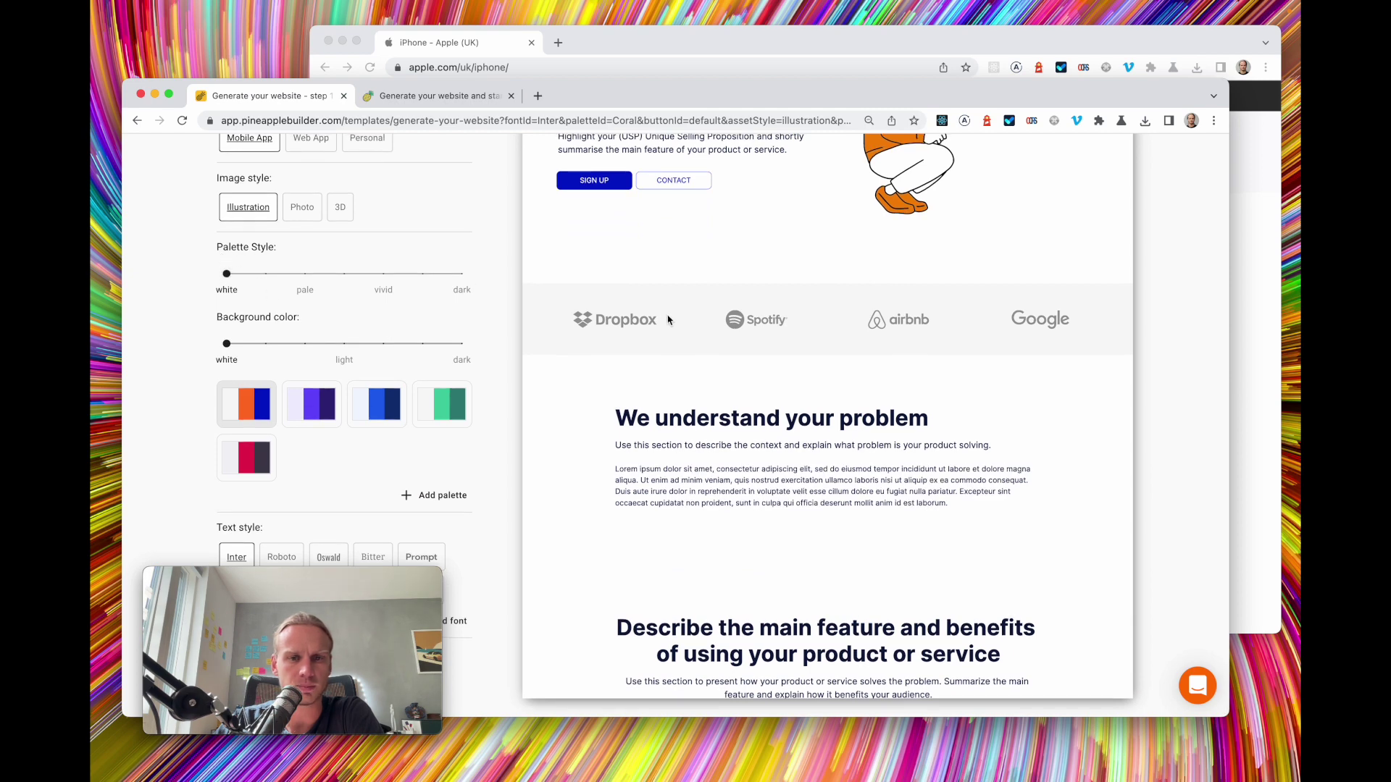
scroll(666, 323, "up", 2)
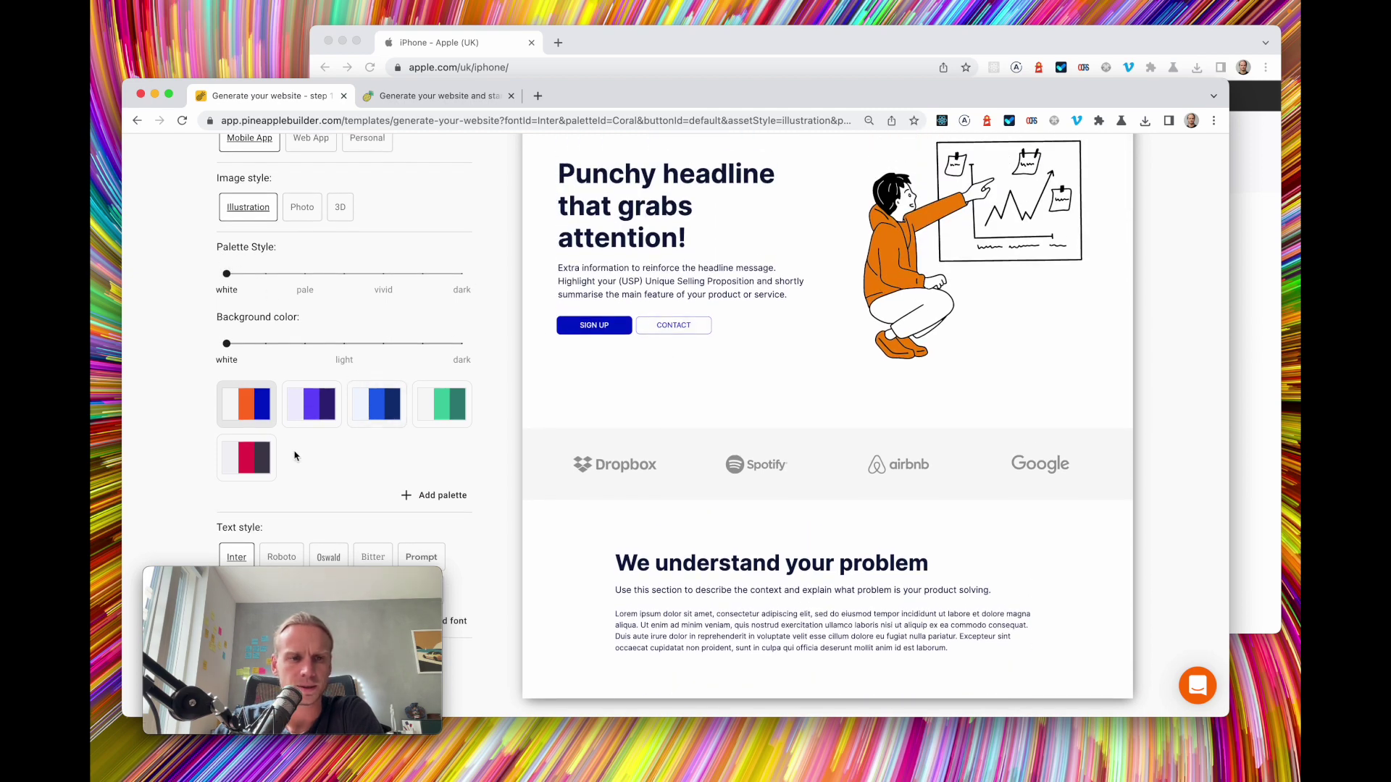
Apply the blue Minimal colour palette to the website
left_click(375, 407)
scroll(435, 442, "down", 3)
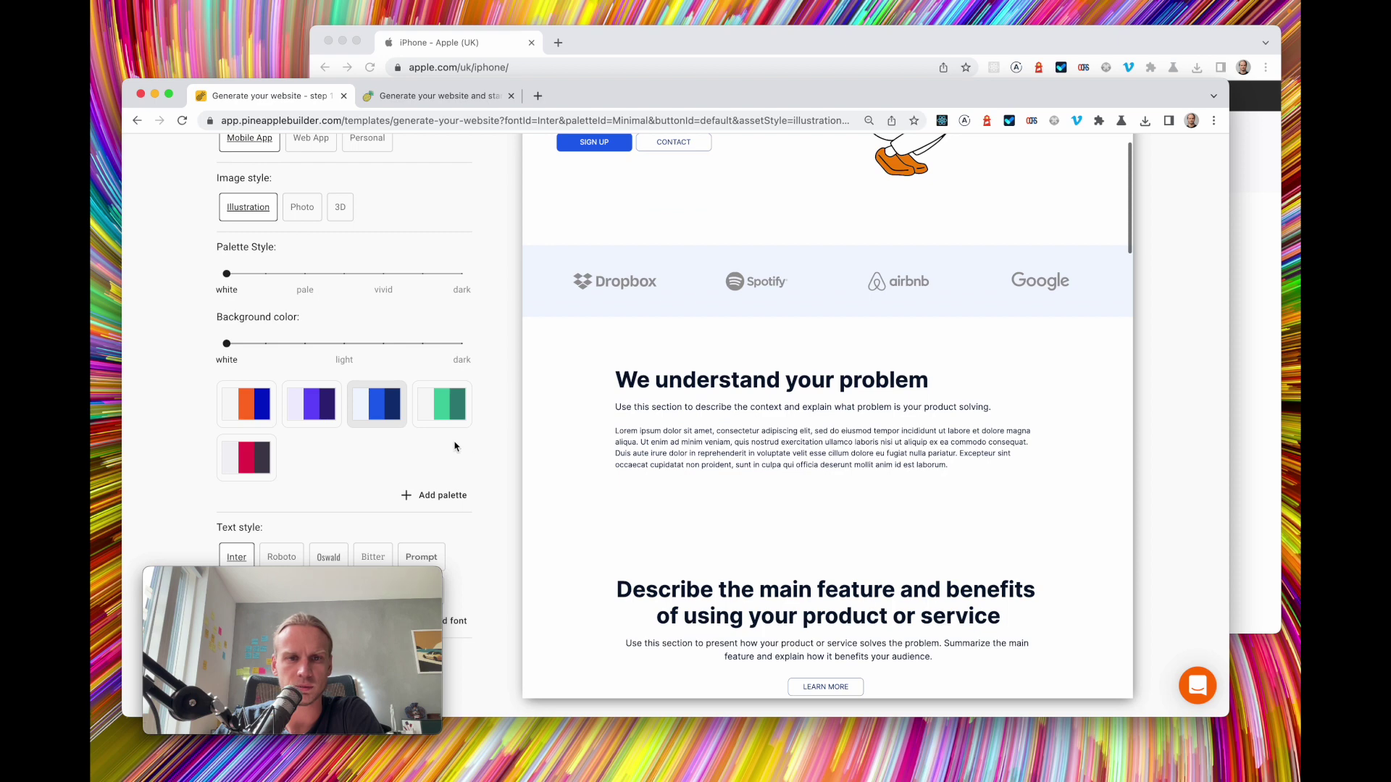
scroll(453, 447, "up", 1)
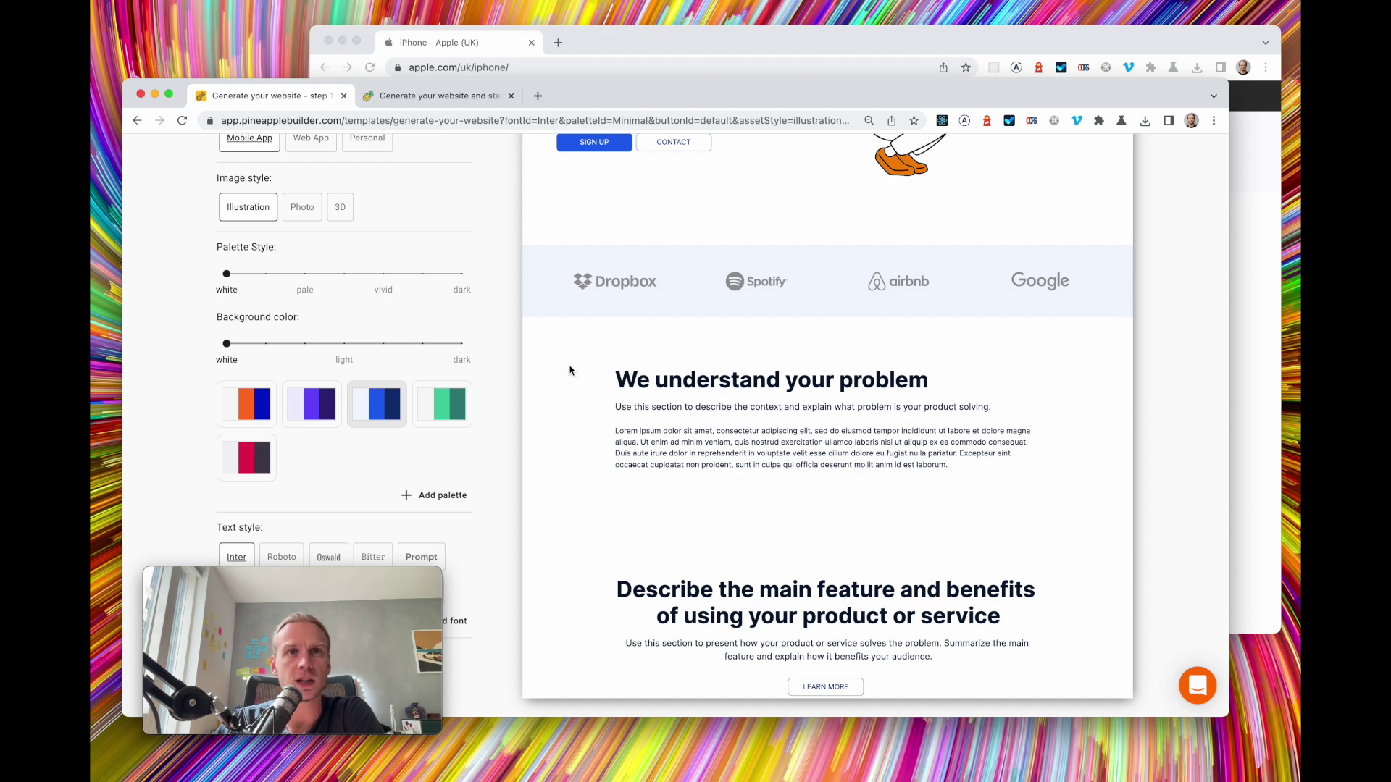
left_click(693, 51)
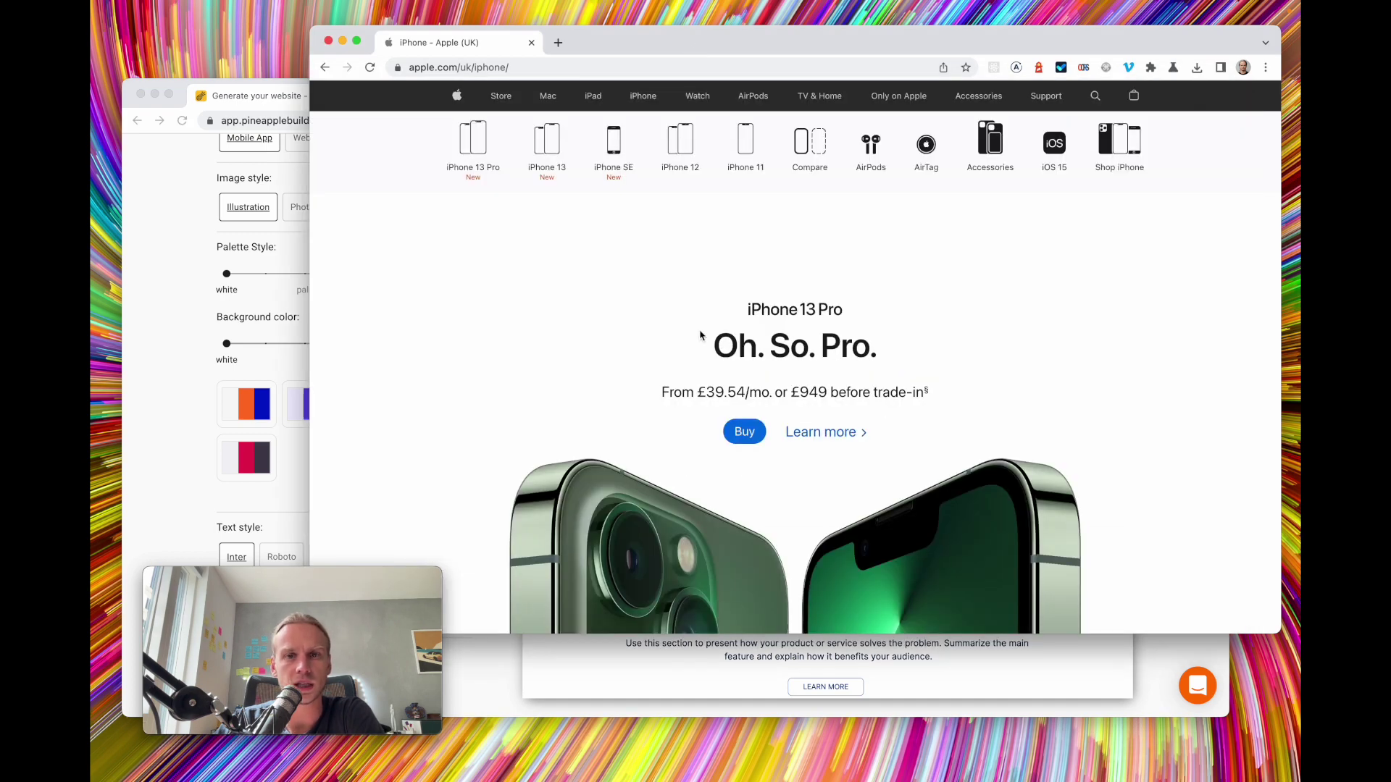
scroll(706, 348, "down", 2)
scroll(614, 394, "down", 2)
scroll(614, 393, "up", 1)
left_click(200, 357)
left_click_drag(335, 595, 731, 605)
left_click(343, 689)
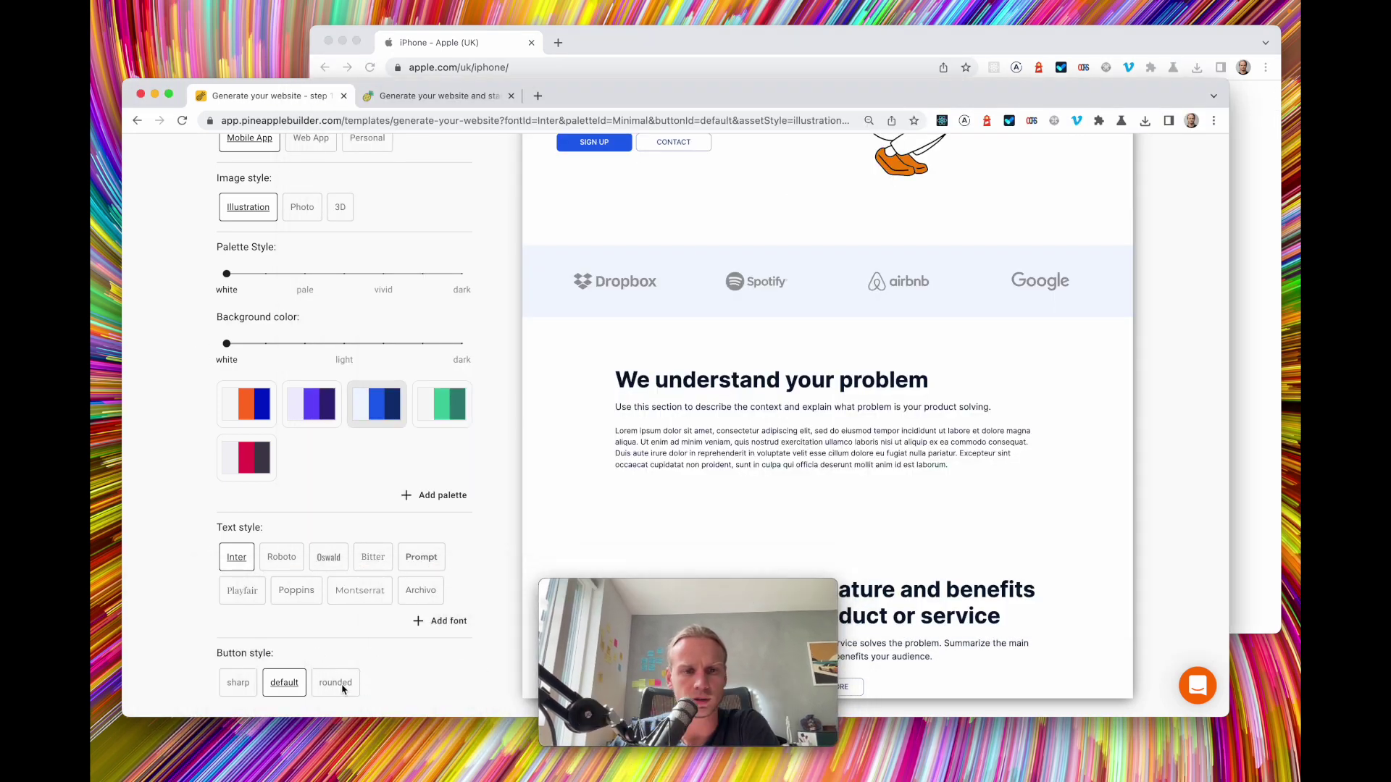
left_click(350, 690)
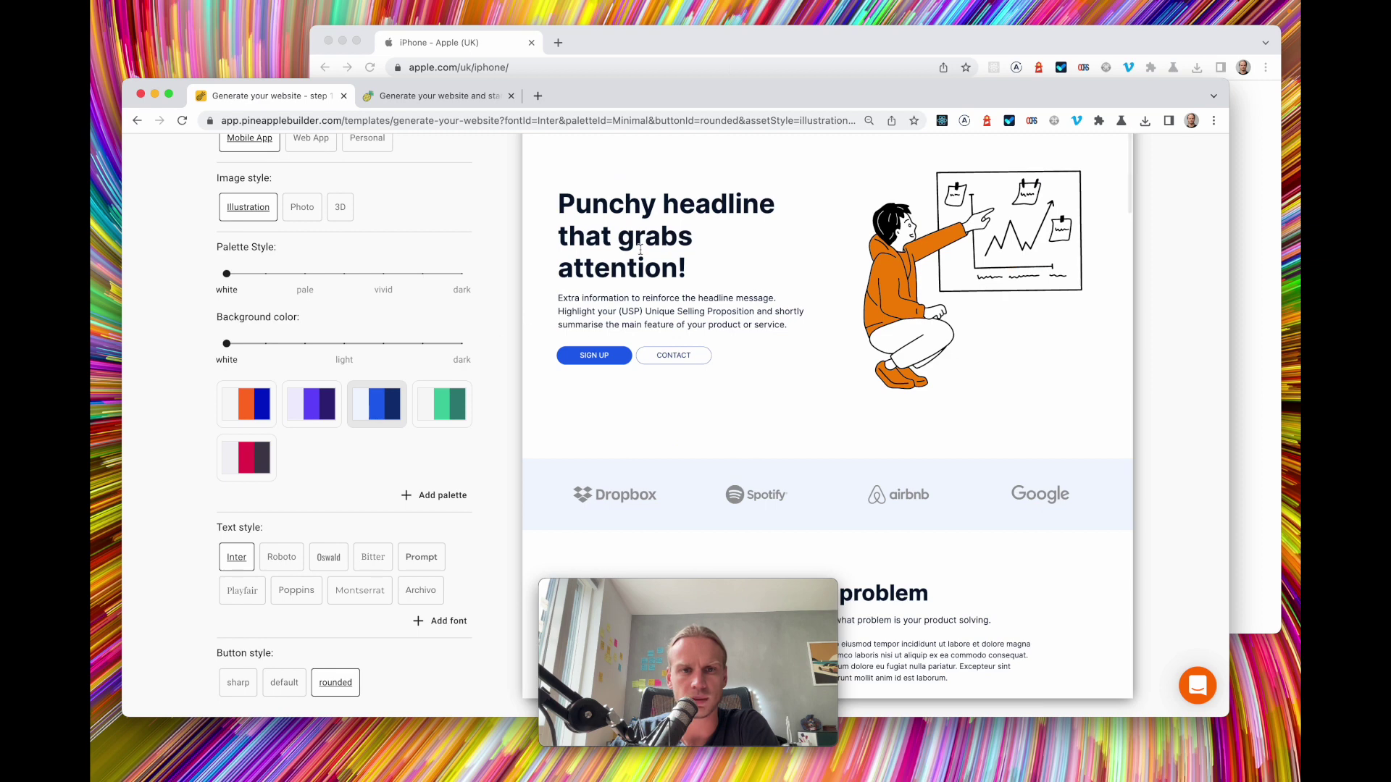
left_click(708, 47)
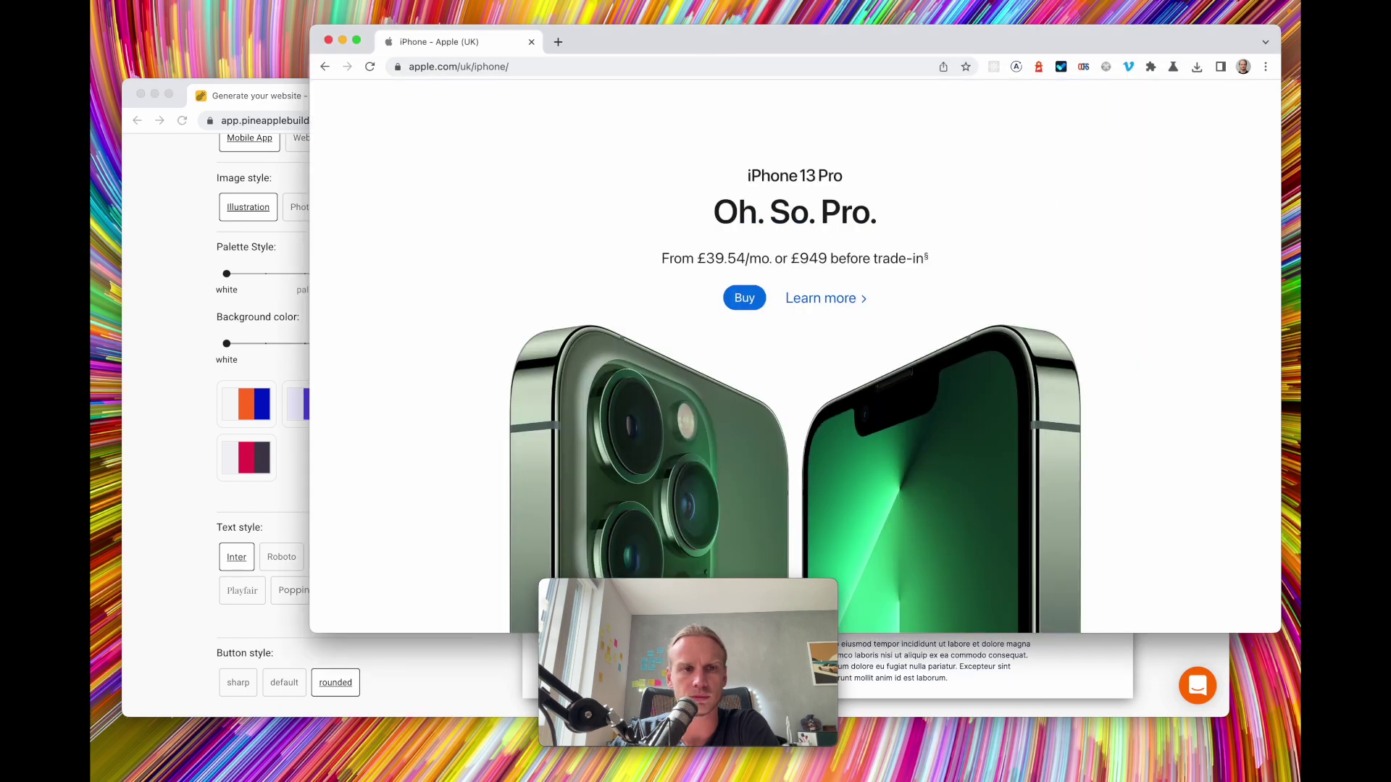
left_click(194, 329)
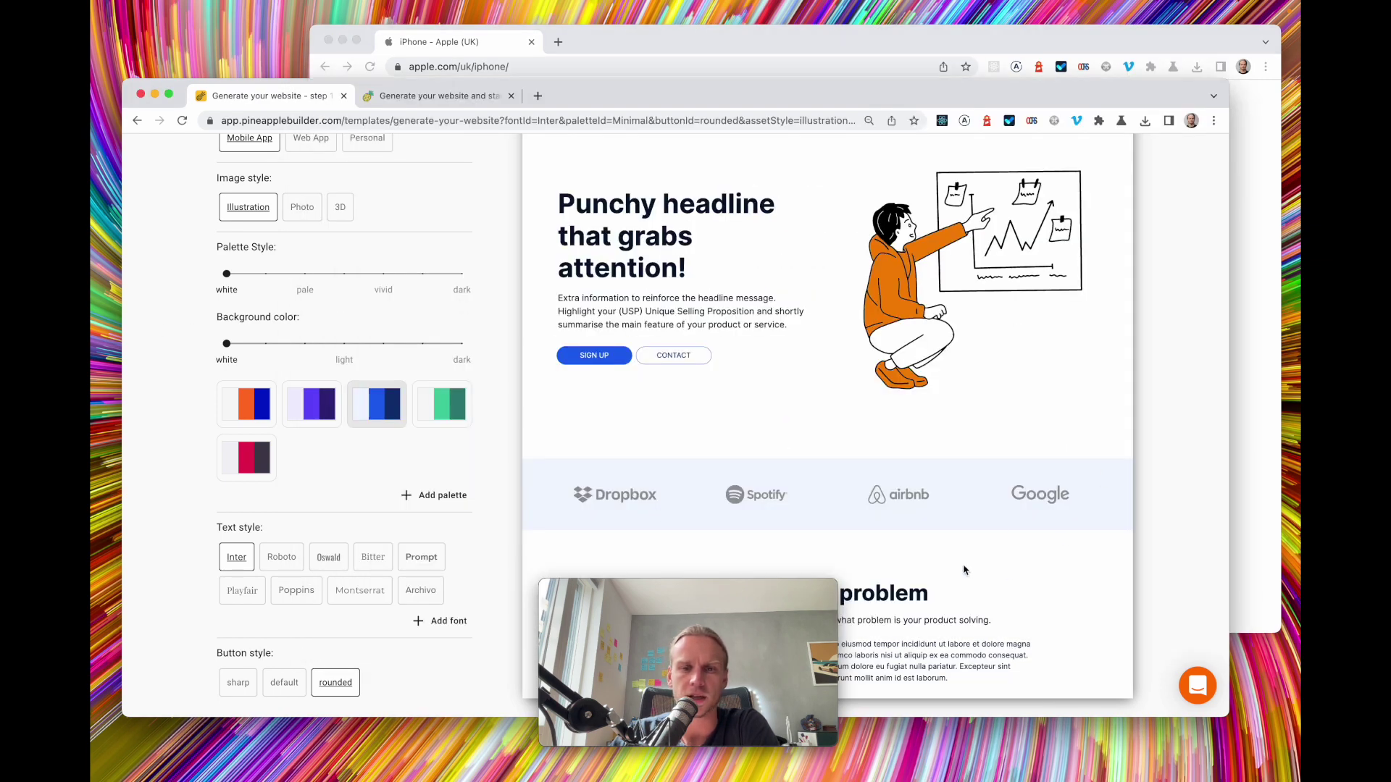
left_click_drag(826, 587, 432, 594)
left_click(194, 521)
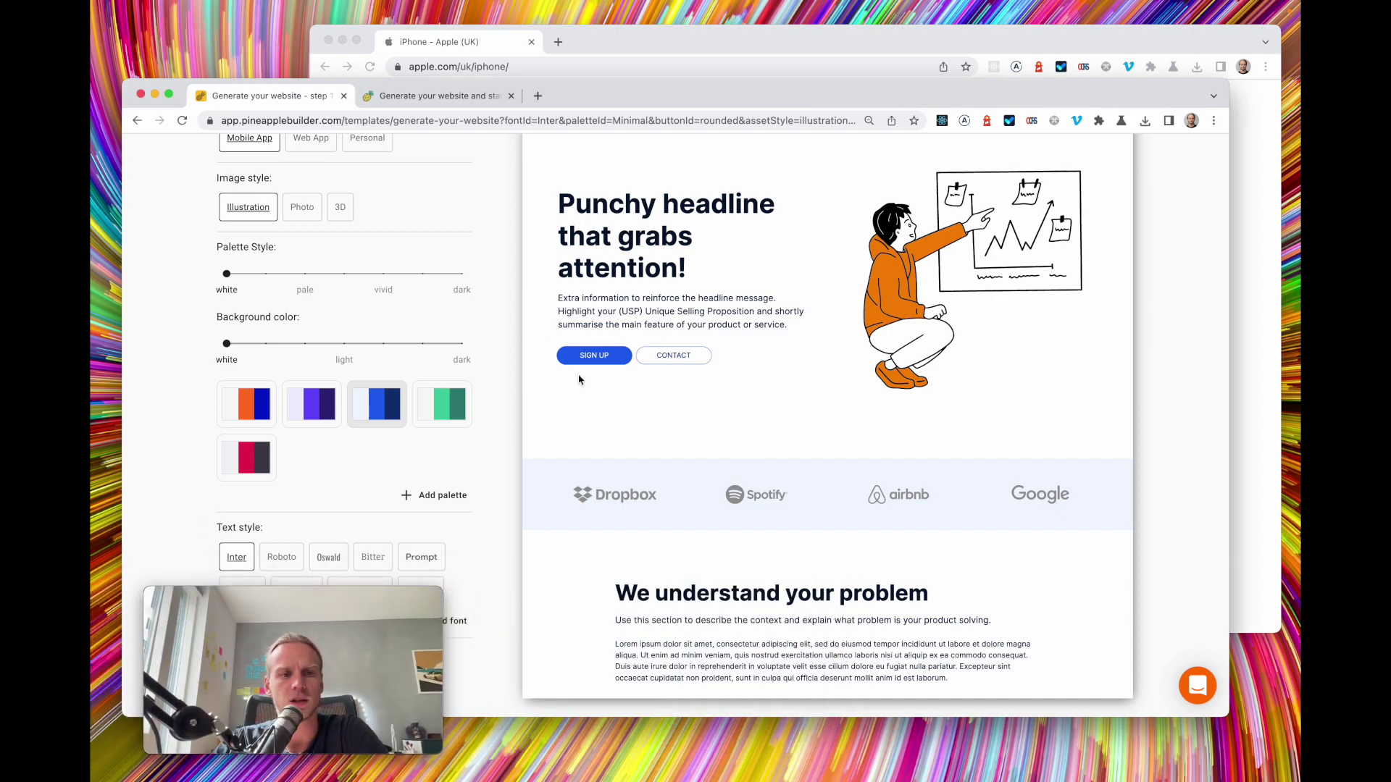
scroll(837, 294, "up", 4)
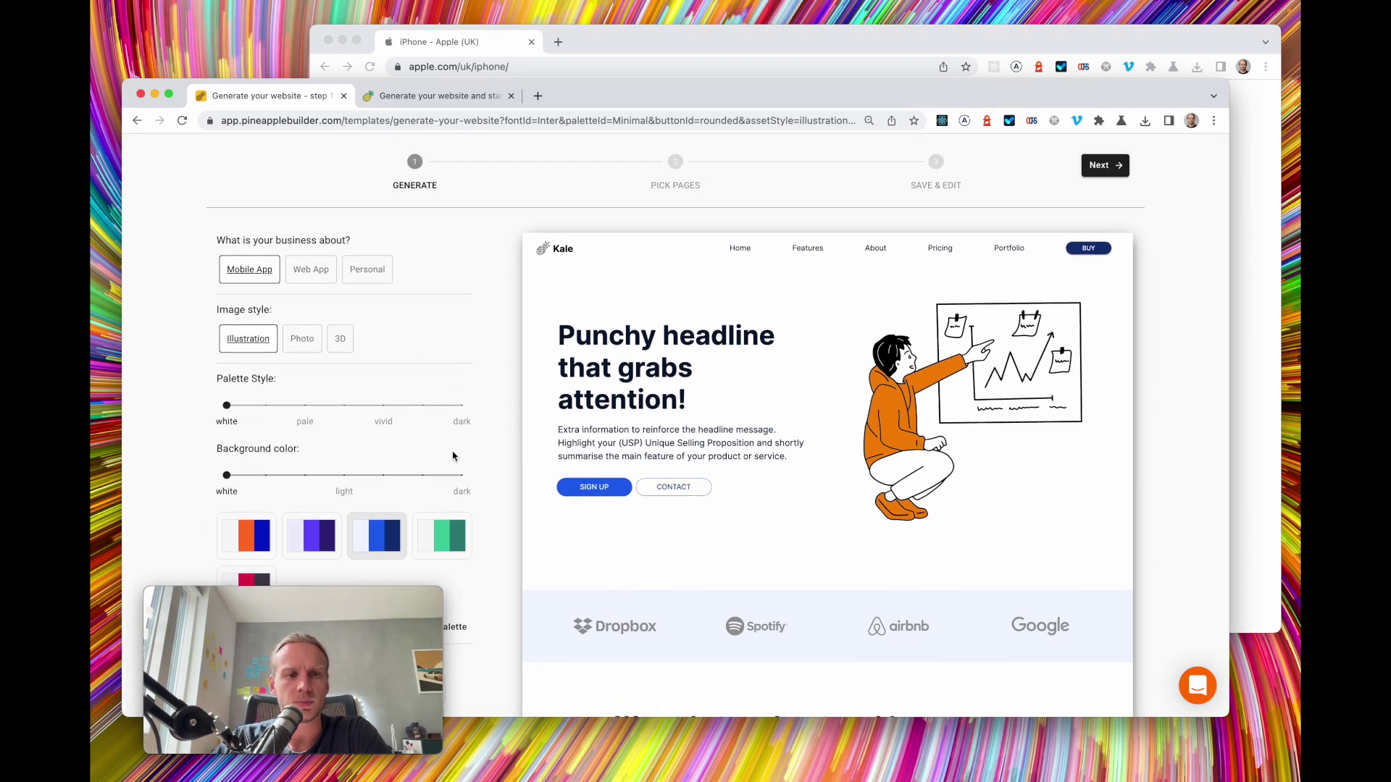
scroll(416, 404, "down", 1)
scroll(696, 425, "down", 6)
scroll(761, 398, "up", 10)
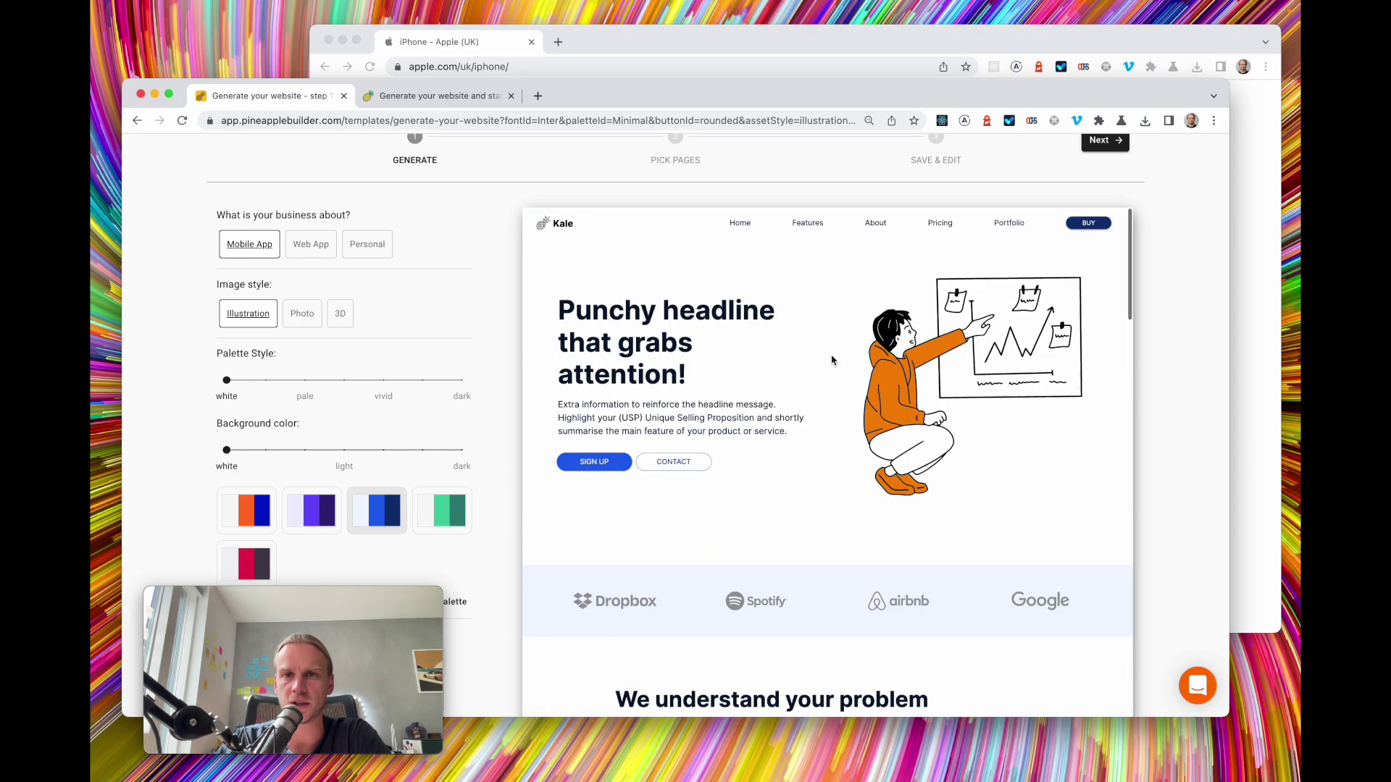
Proceed to the page selection and include only the Home page in the website
scroll(832, 360, "up", 1)
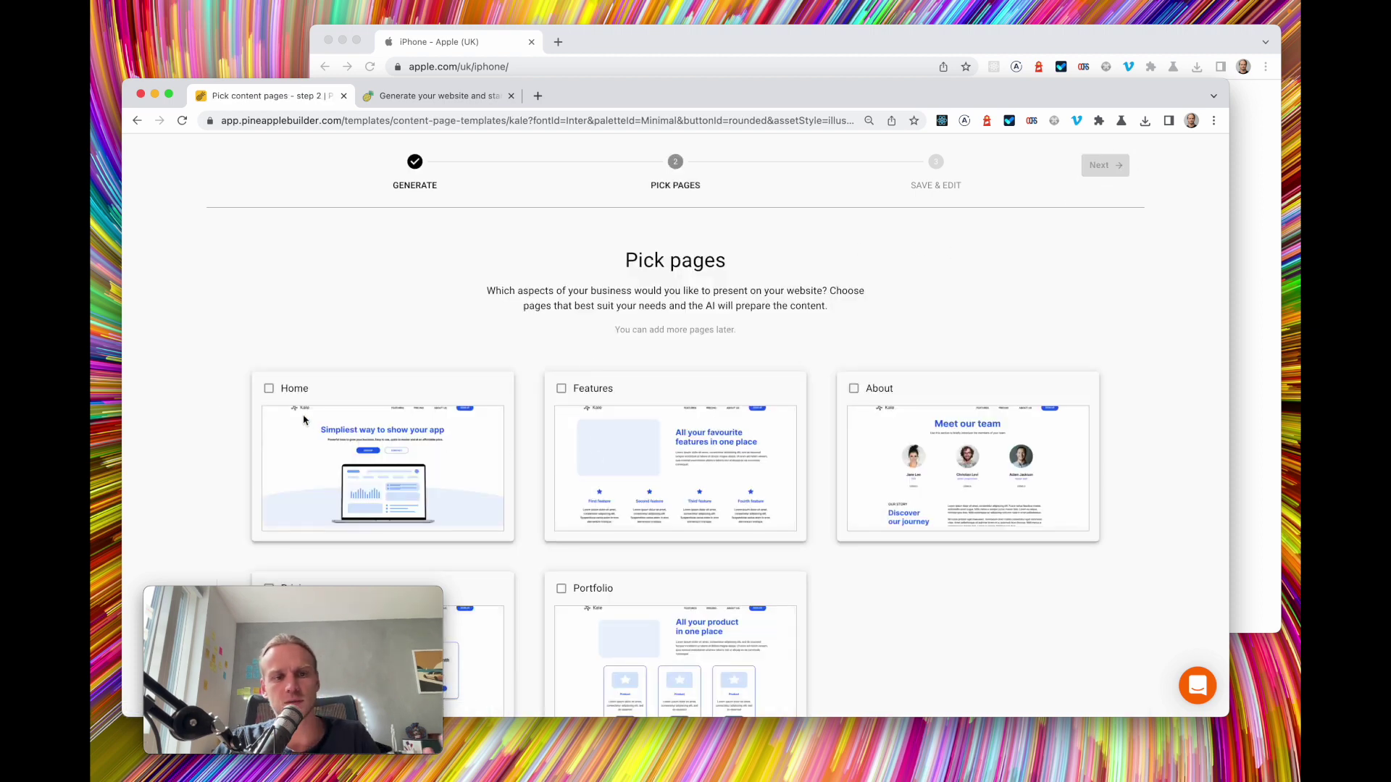
left_click(359, 449)
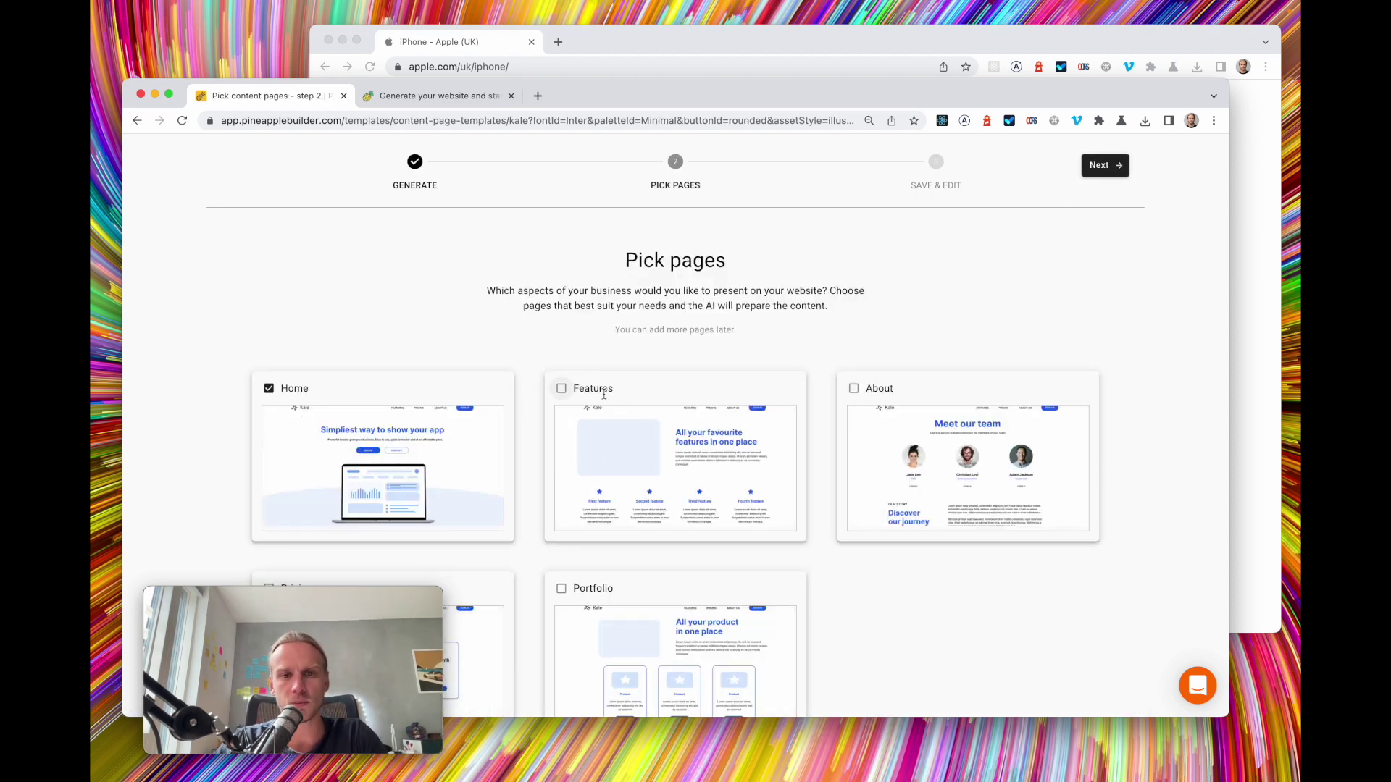
scroll(507, 471, "down", 2)
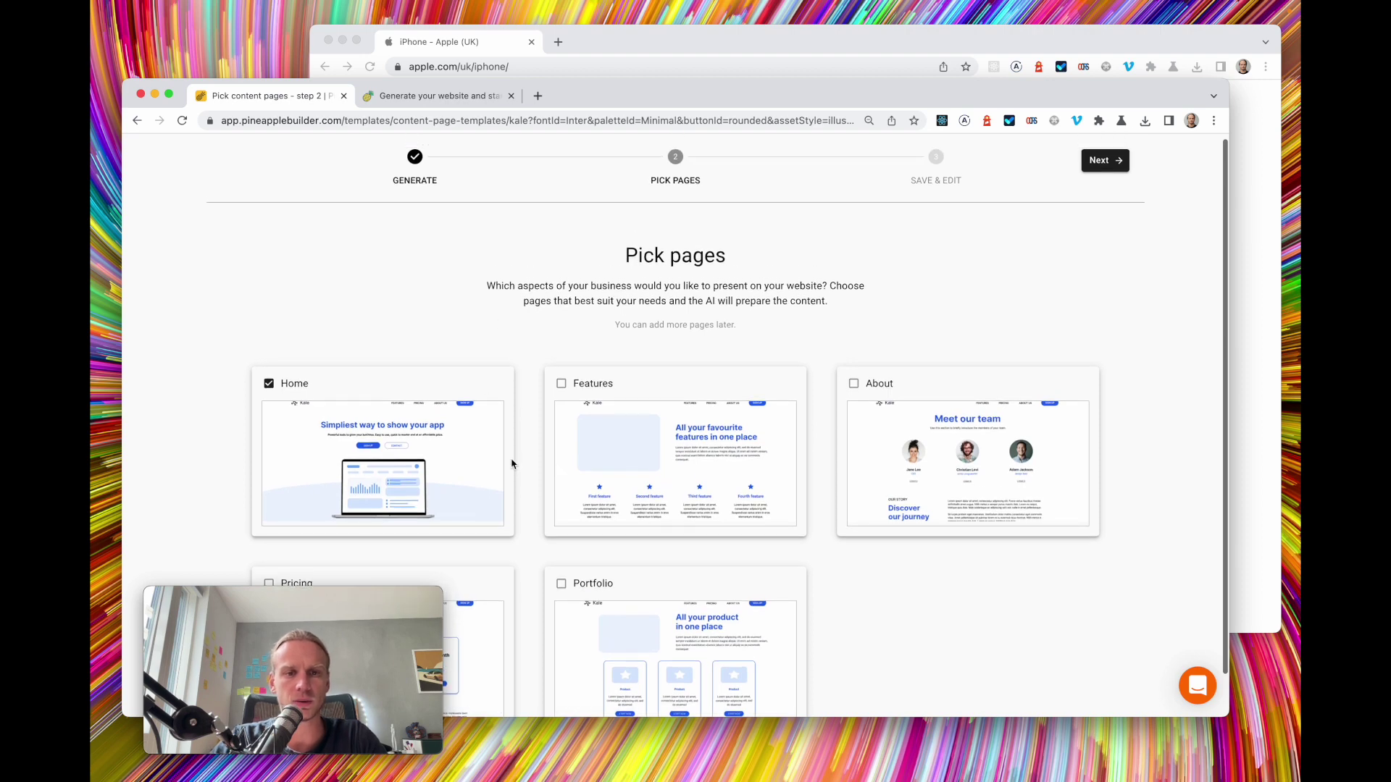
scroll(652, 464, "up", 2)
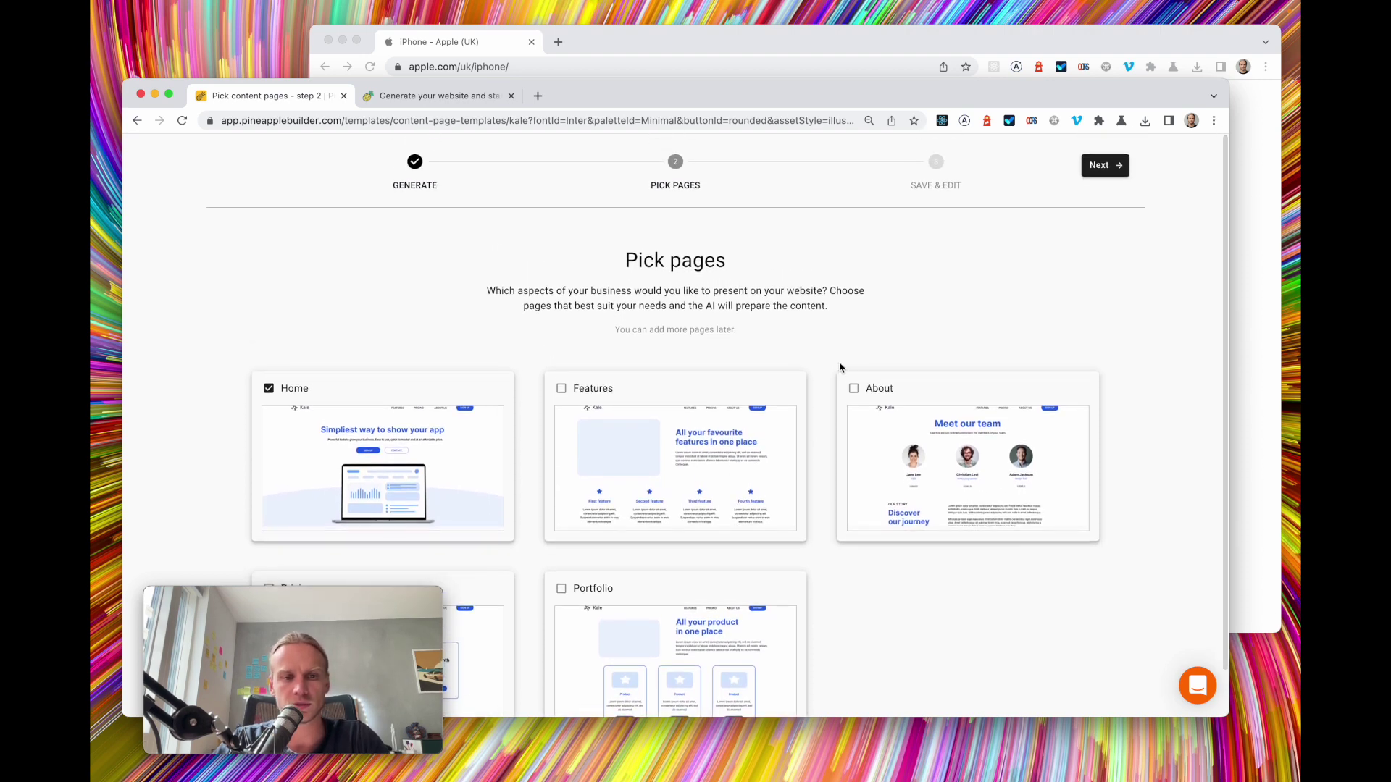
left_click(1099, 174)
Set the website URL to website-apple and generate the site in the editor
left_click(585, 332)
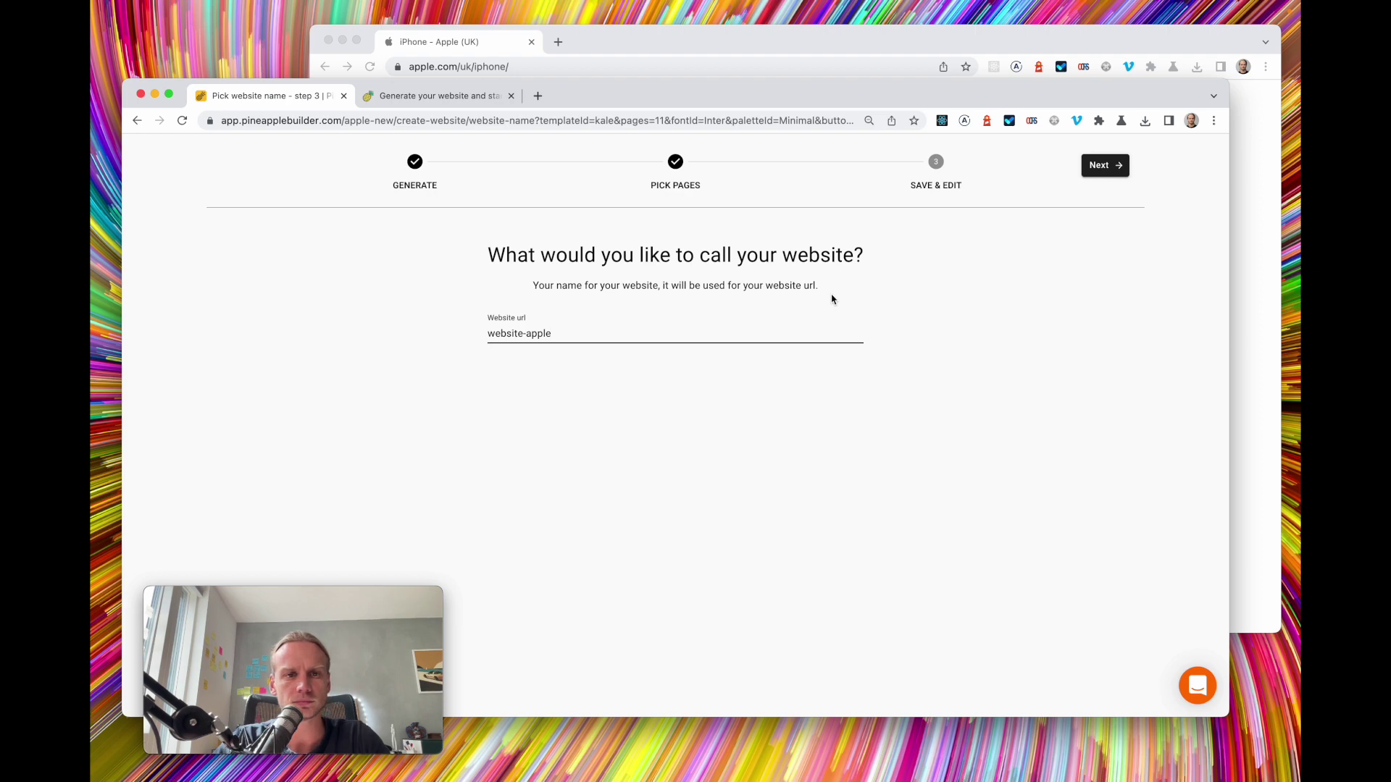
left_click(1099, 165)
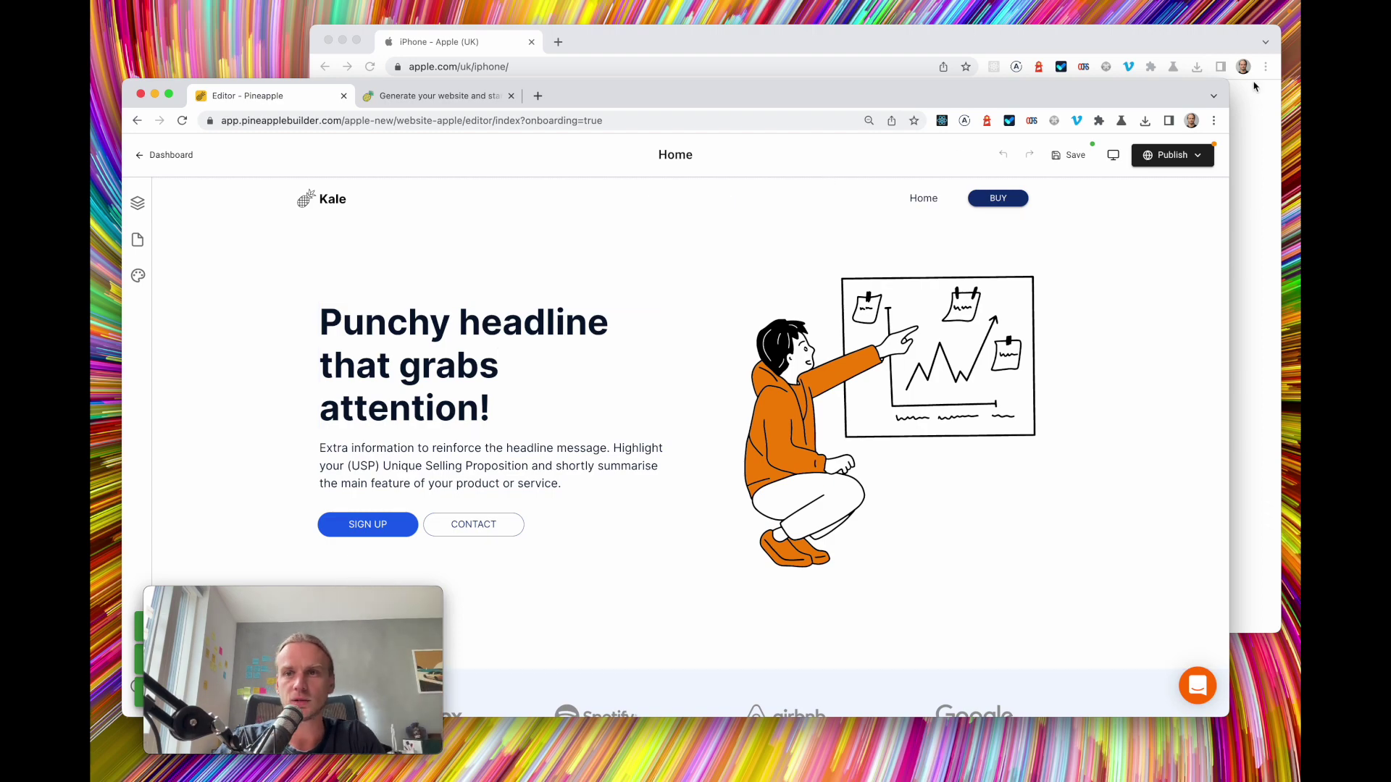
Enlarge the browser window and look through the sections of the generated Home page
left_click_drag(1230, 79, 1291, 63)
scroll(583, 376, "down", 10)
scroll(581, 543, "up", 9)
scroll(581, 543, "down", 12)
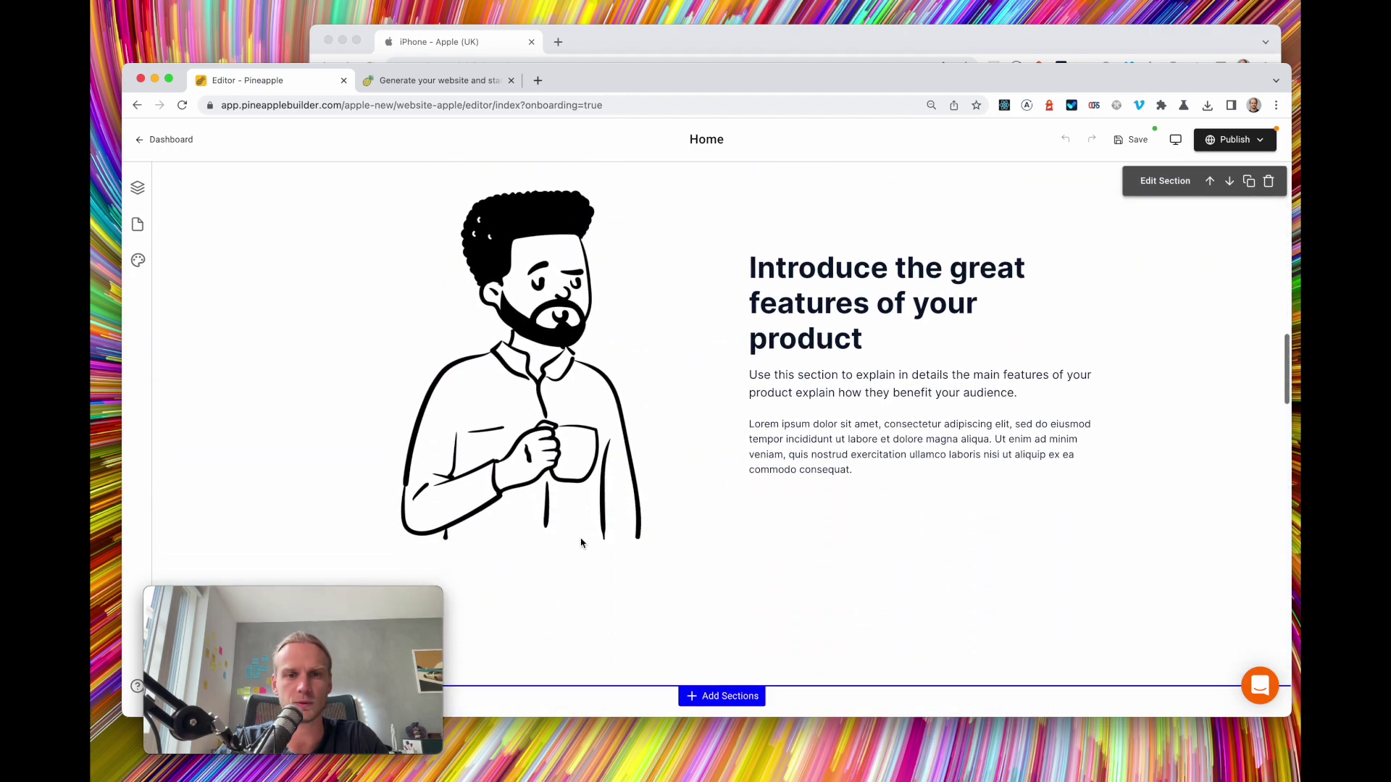
Compare the generated Home page's hero section with the iPhone 13 Pro hero on Apple's page, examining its heading, price line, buttons and image
scroll(581, 543, "up", 13)
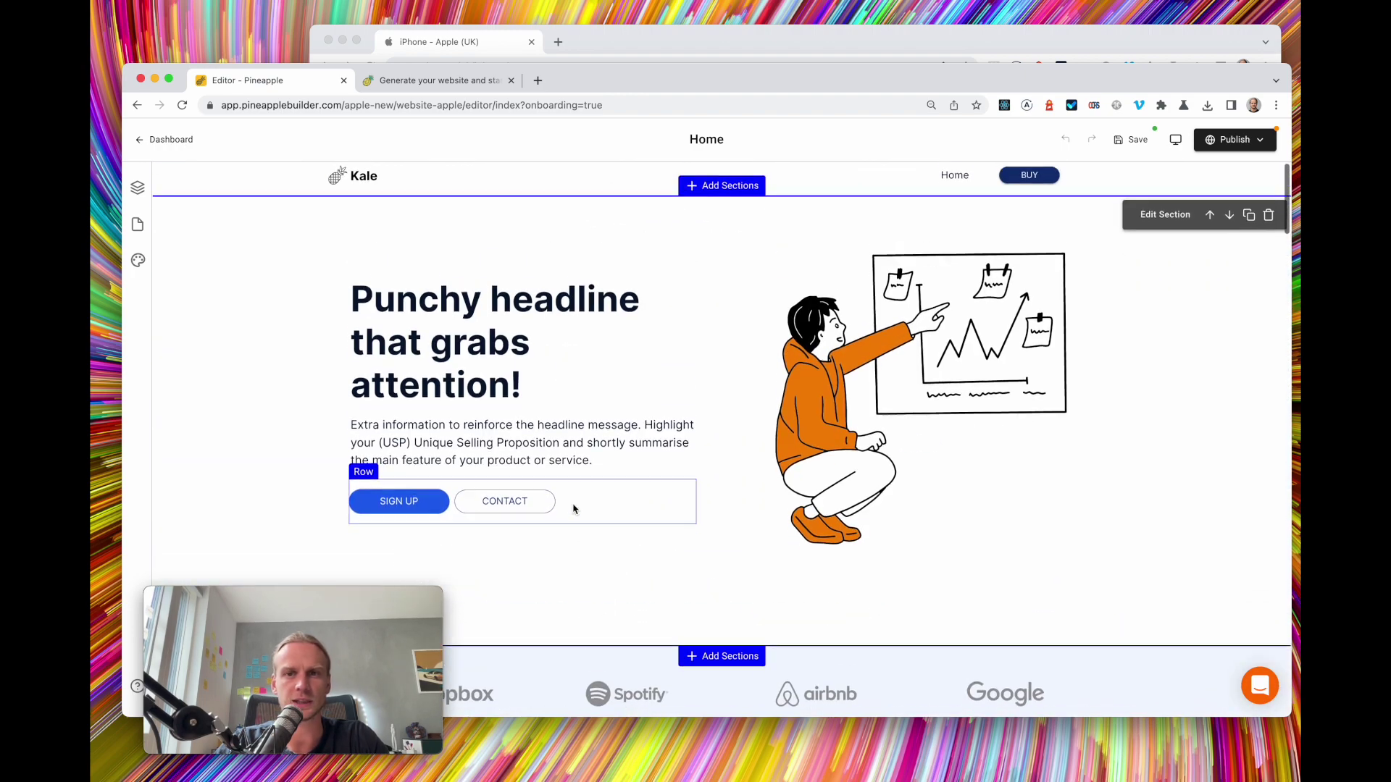
left_click(660, 44)
scroll(546, 220, "down", 3)
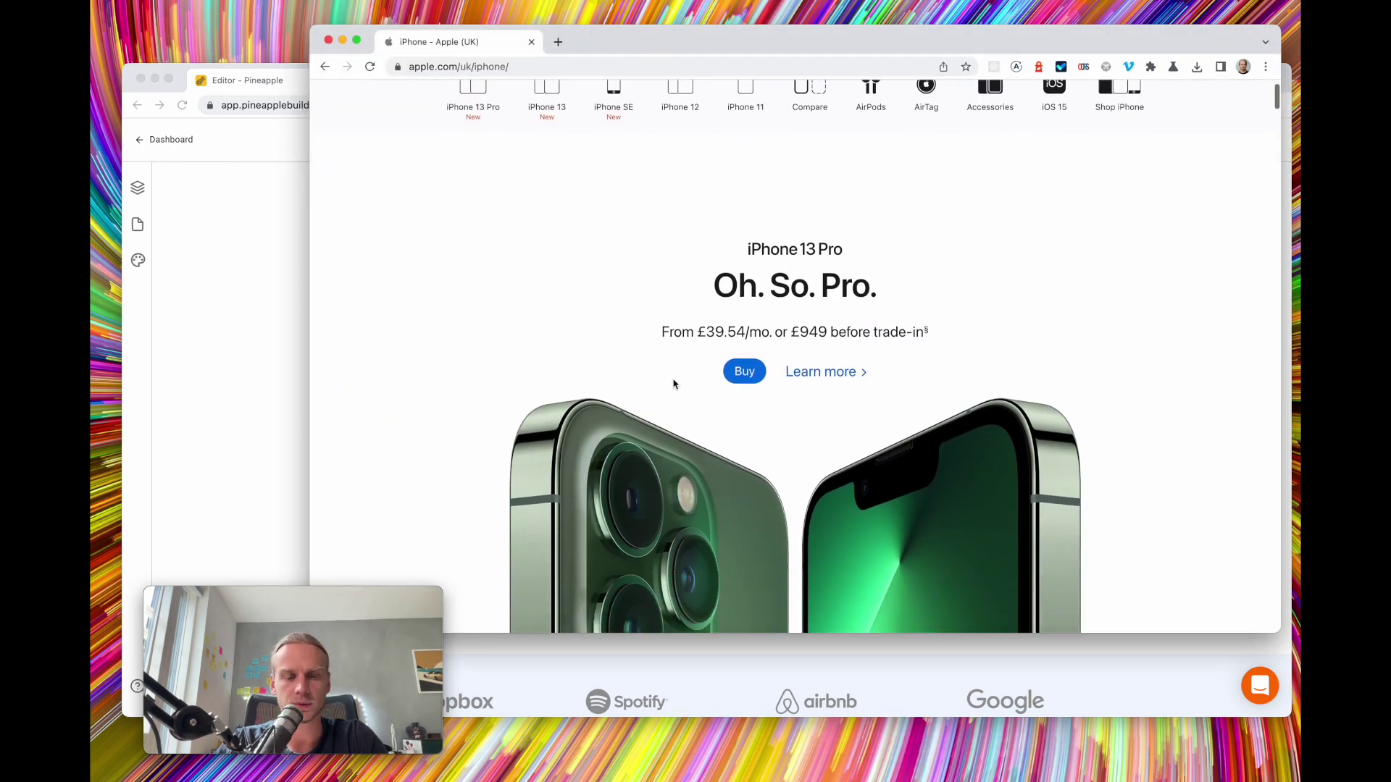
scroll(673, 382, "up", 3)
scroll(652, 290, "down", 2)
scroll(642, 307, "up", 2)
scroll(624, 363, "down", 2)
scroll(624, 364, "up", 2)
scroll(623, 363, "down", 3)
scroll(623, 361, "up", 2)
scroll(864, 488, "down", 4)
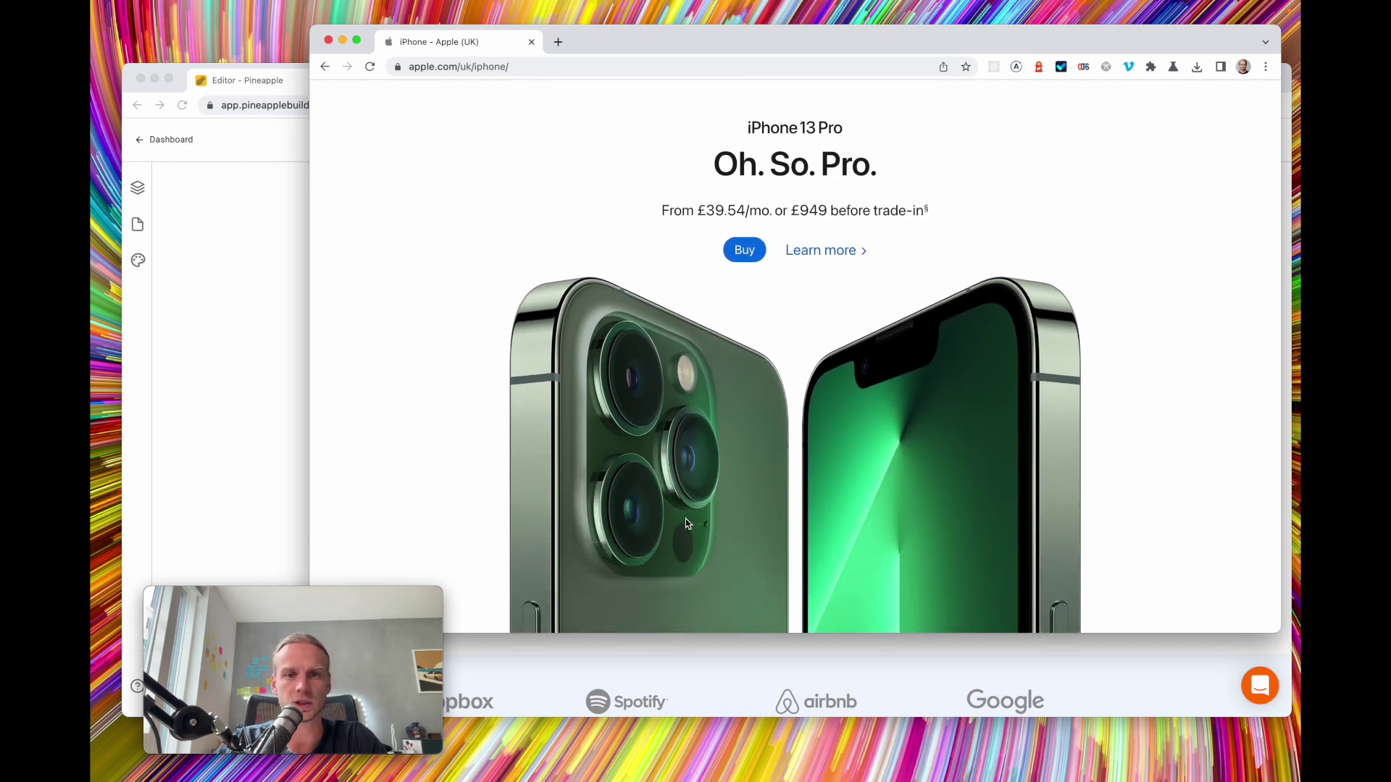
scroll(686, 523, "down", 4)
scroll(816, 346, "up", 7)
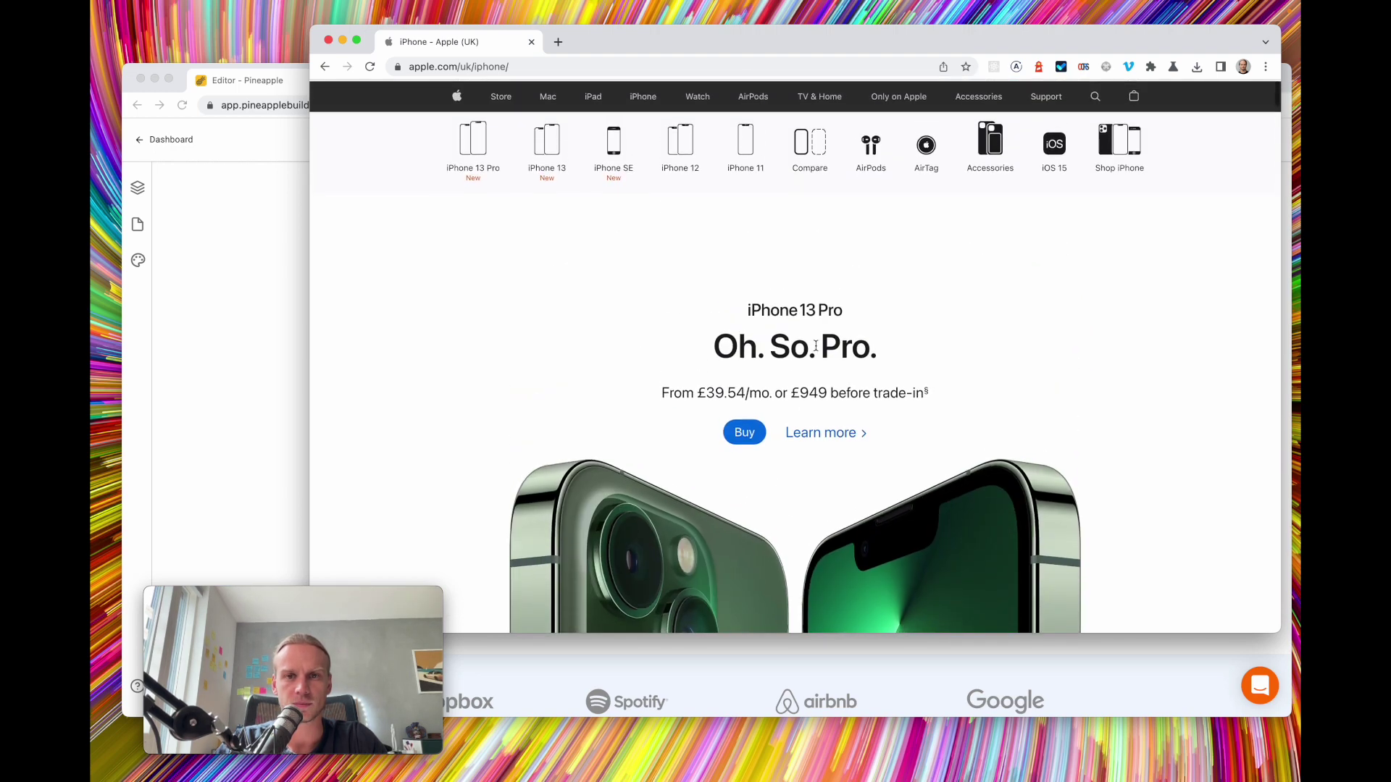
scroll(815, 347, "down", 1)
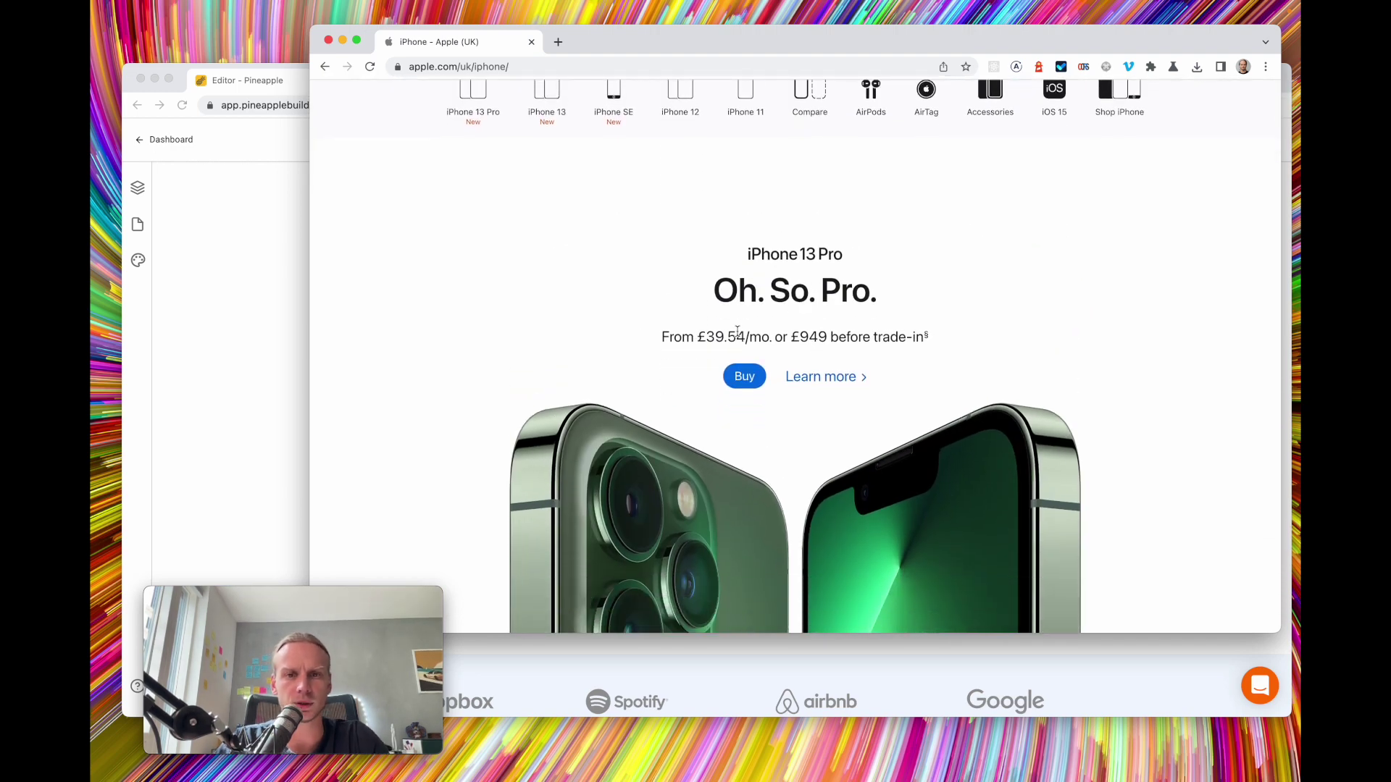
scroll(642, 413, "down", 1)
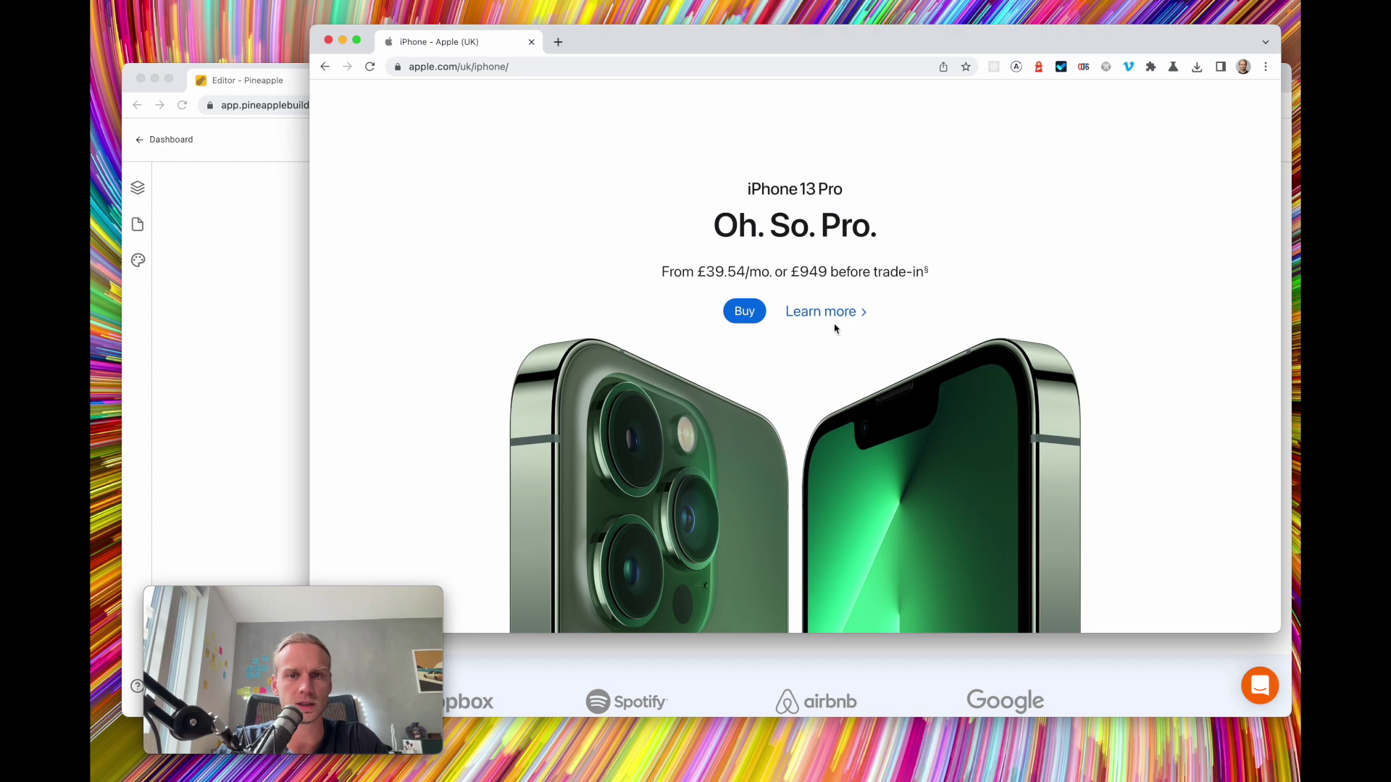
scroll(572, 211, "up", 2)
left_click(271, 289)
scroll(558, 458, "down", 7)
scroll(559, 459, "up", 4)
scroll(557, 461, "down", 1)
scroll(558, 459, "up", 4)
scroll(559, 460, "down", 4)
scroll(782, 452, "up", 1)
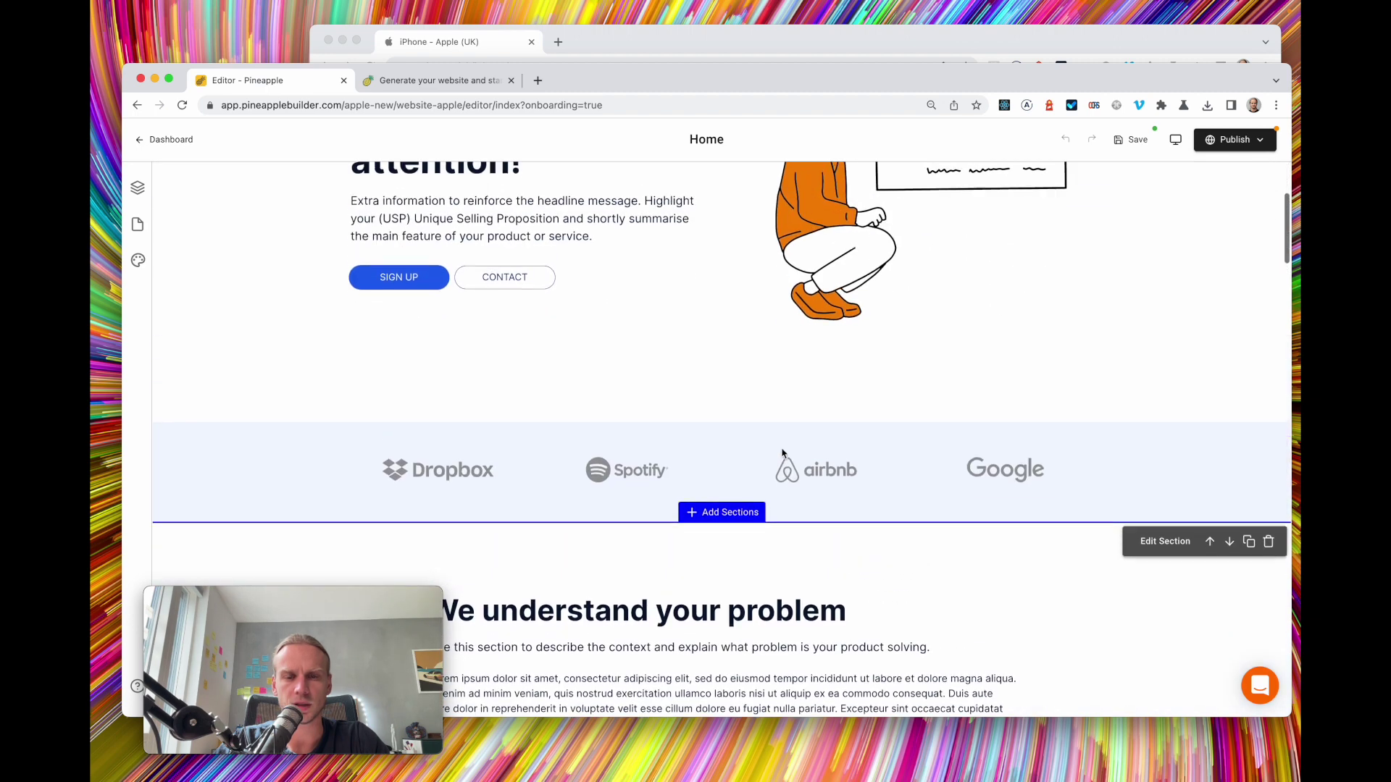
scroll(782, 453, "down", 3)
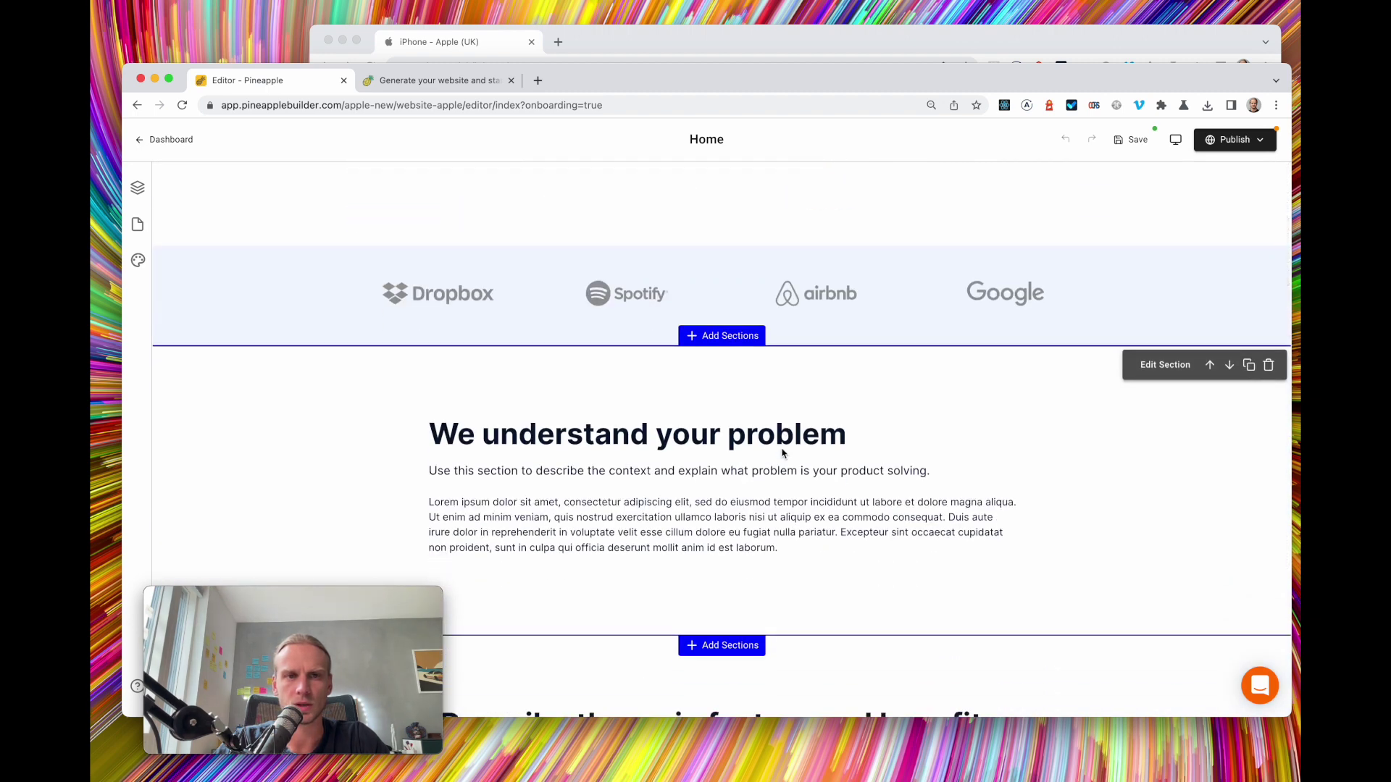
left_click(670, 53)
scroll(707, 408, "down", 1)
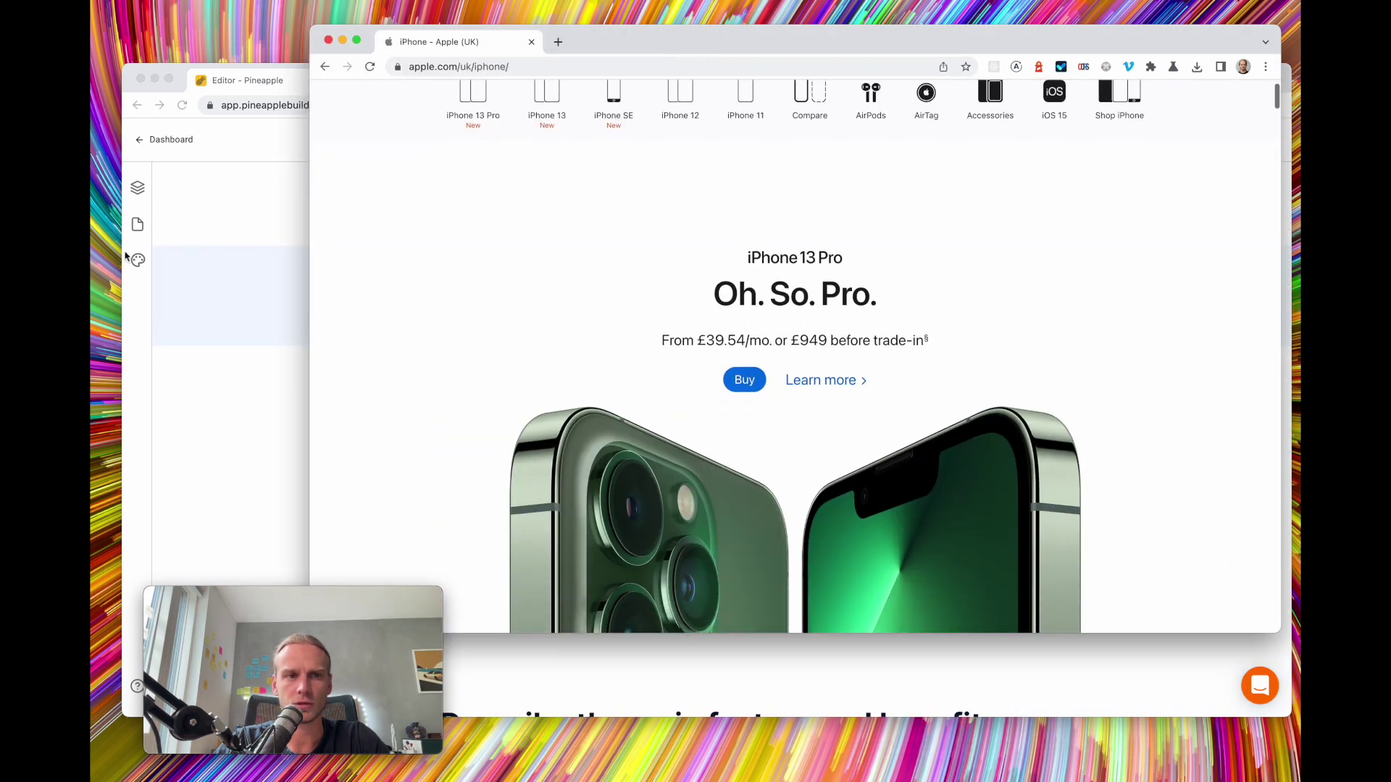
Open the custom brand colors of the website in Pineapple for editing
left_click(217, 220)
left_click(139, 260)
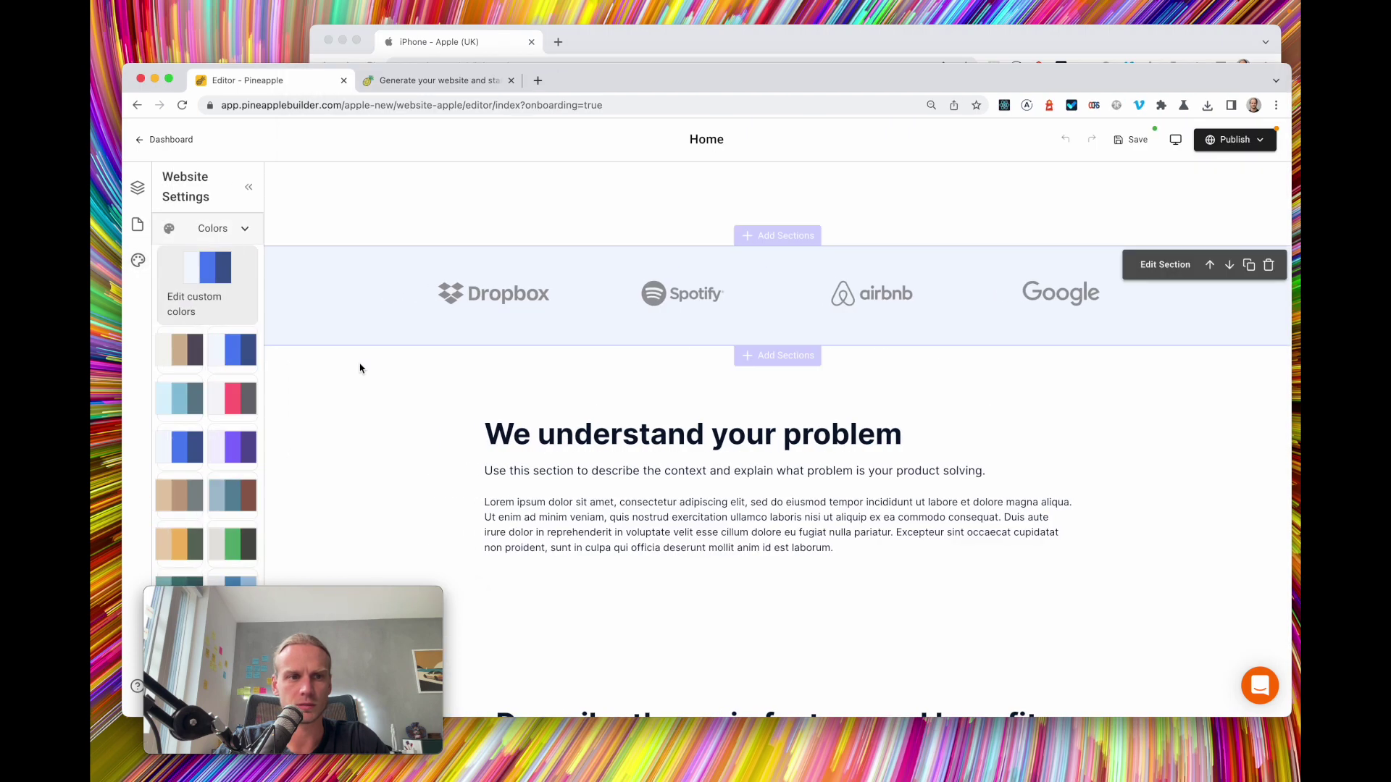
left_click(232, 281)
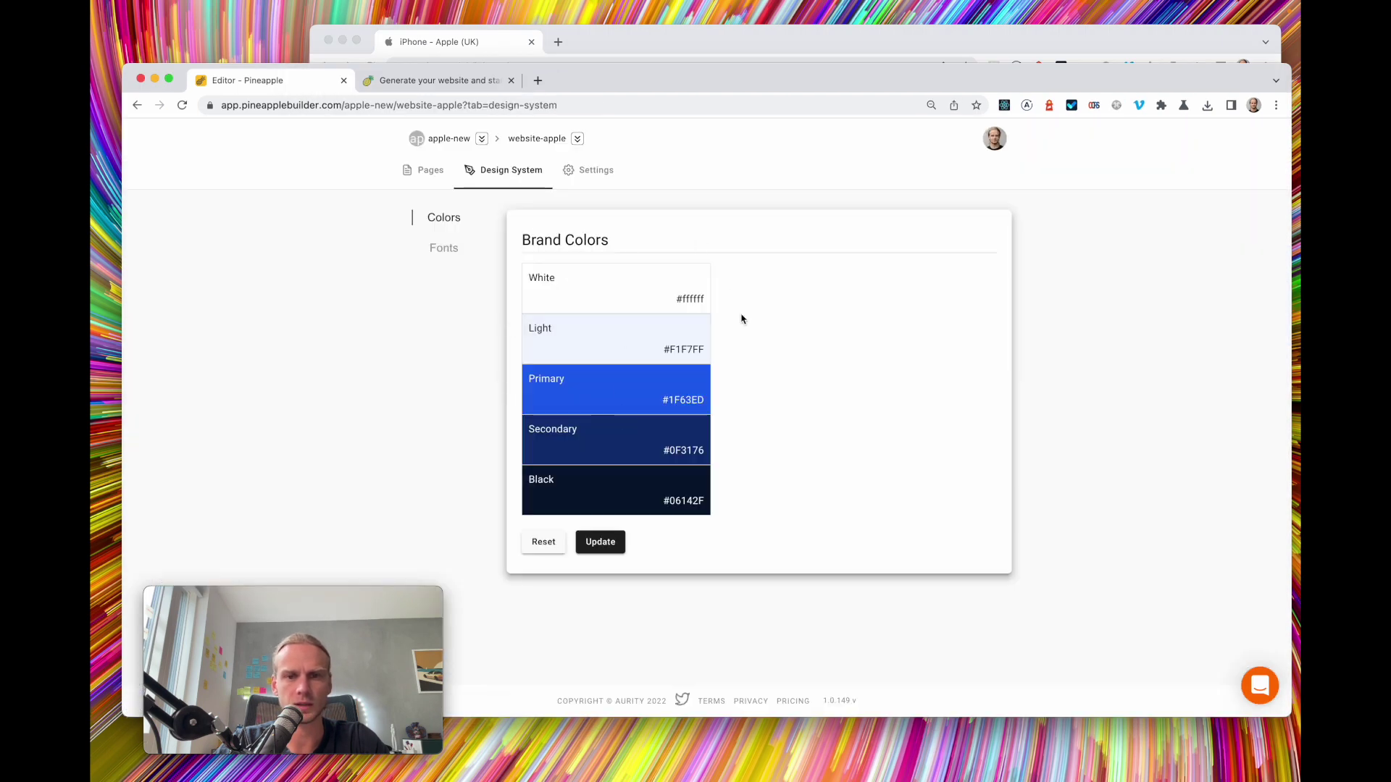
left_click(667, 38)
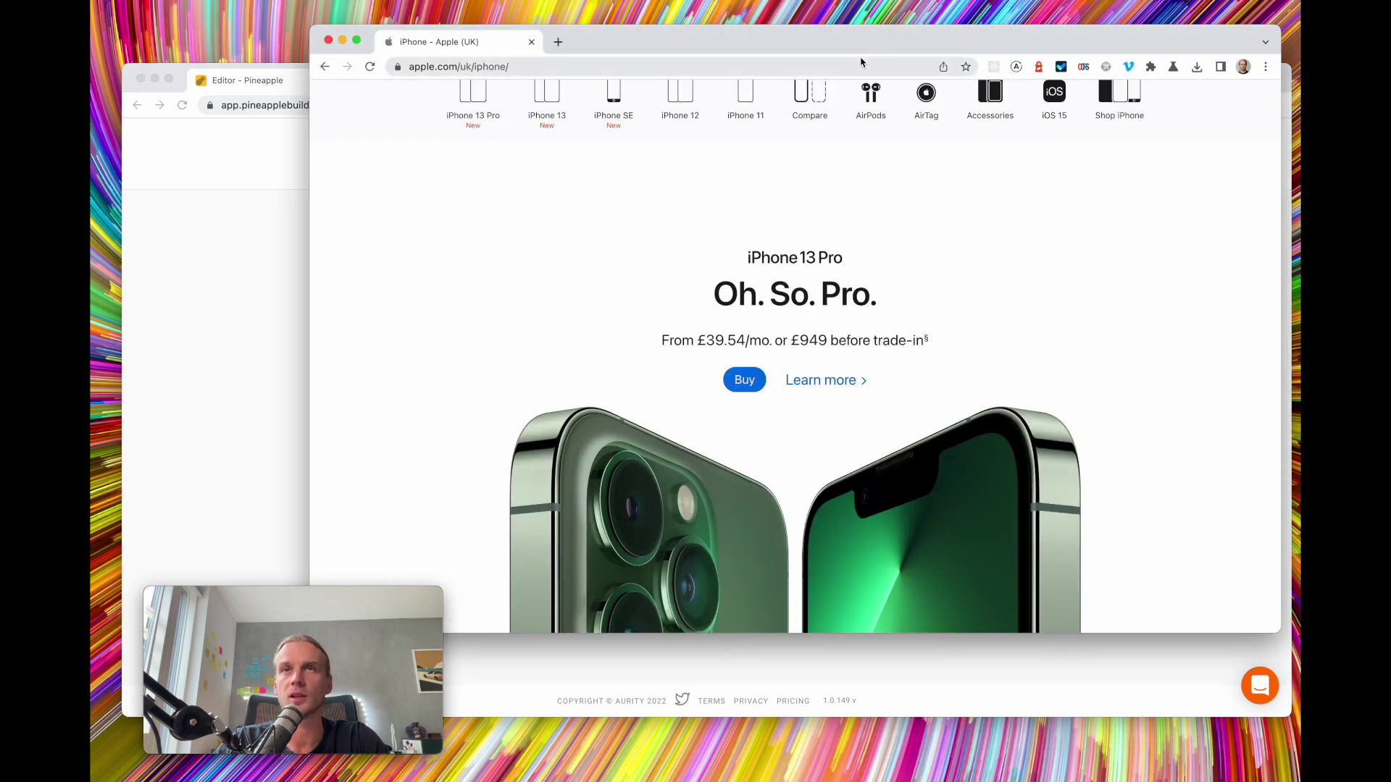
key("super+space")
type("slur")
key("Return")
left_click_drag(648, 146, 278, 45)
left_click(302, 39)
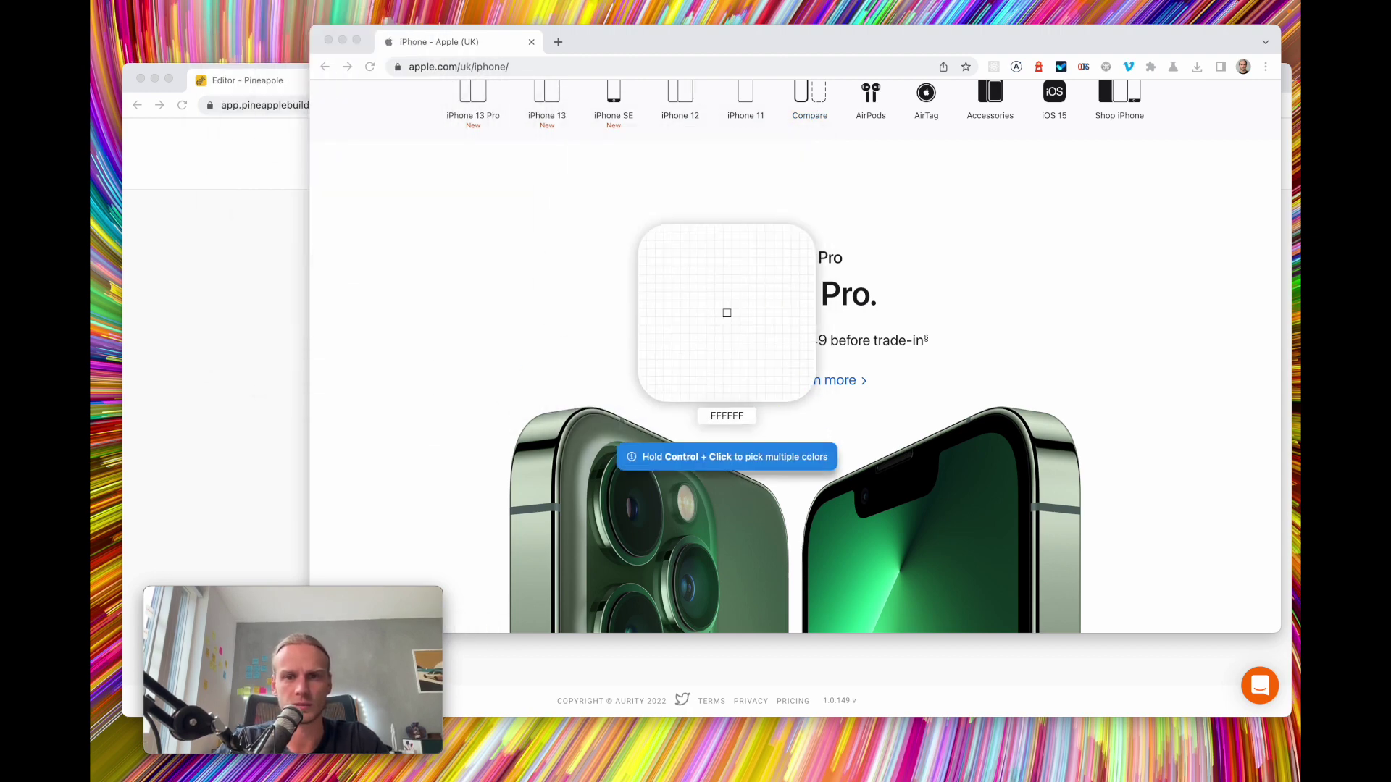
left_click(759, 380)
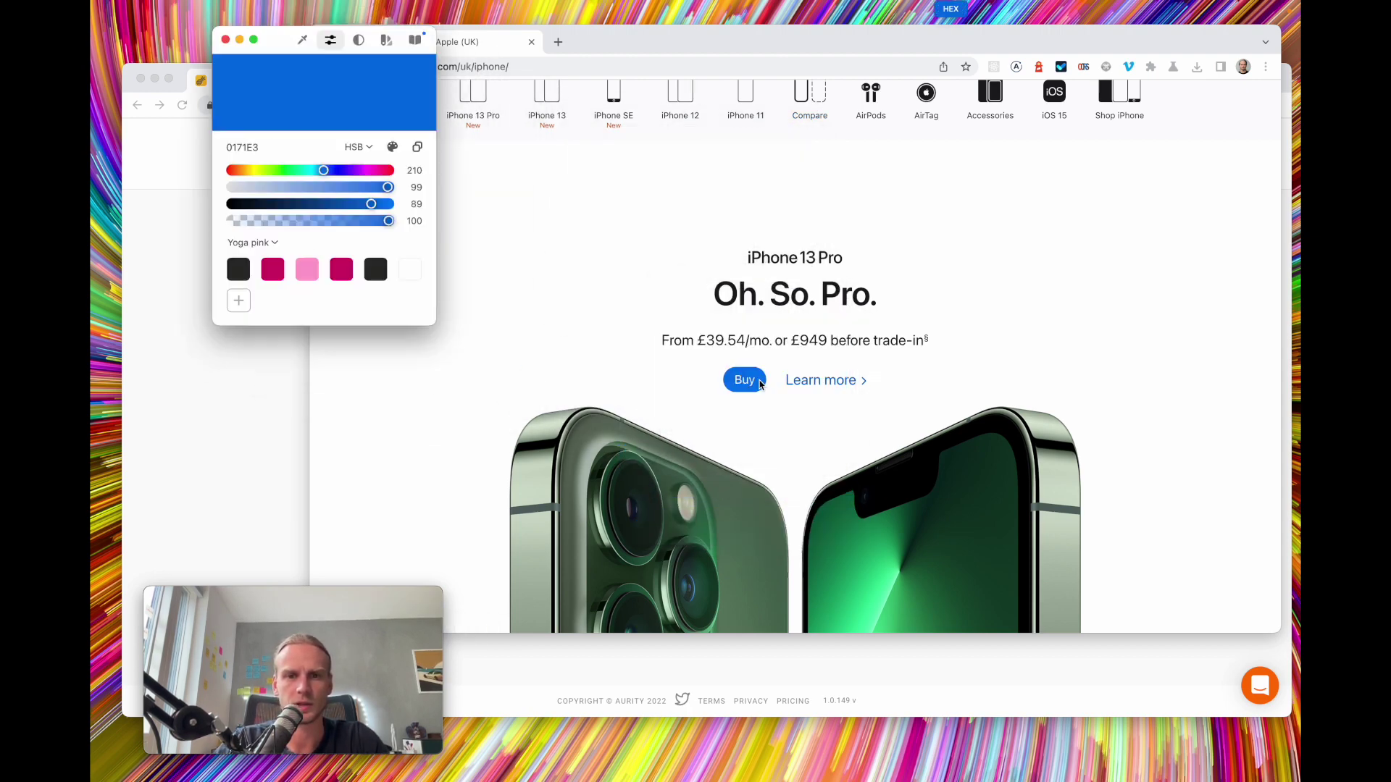
Set the Secondary brand color in Pineapple to the sampled blue #0171e3
left_click(232, 401)
left_click(599, 447)
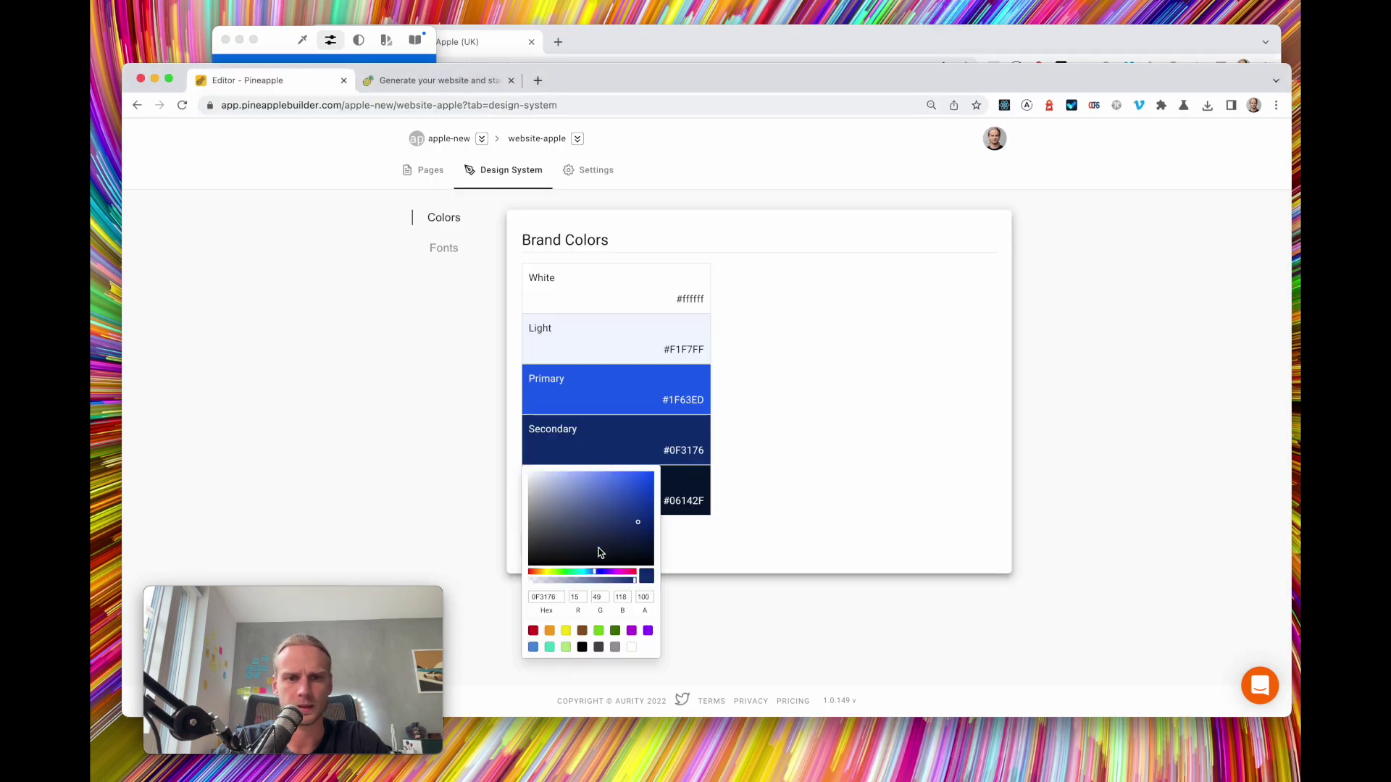
key("super+v")
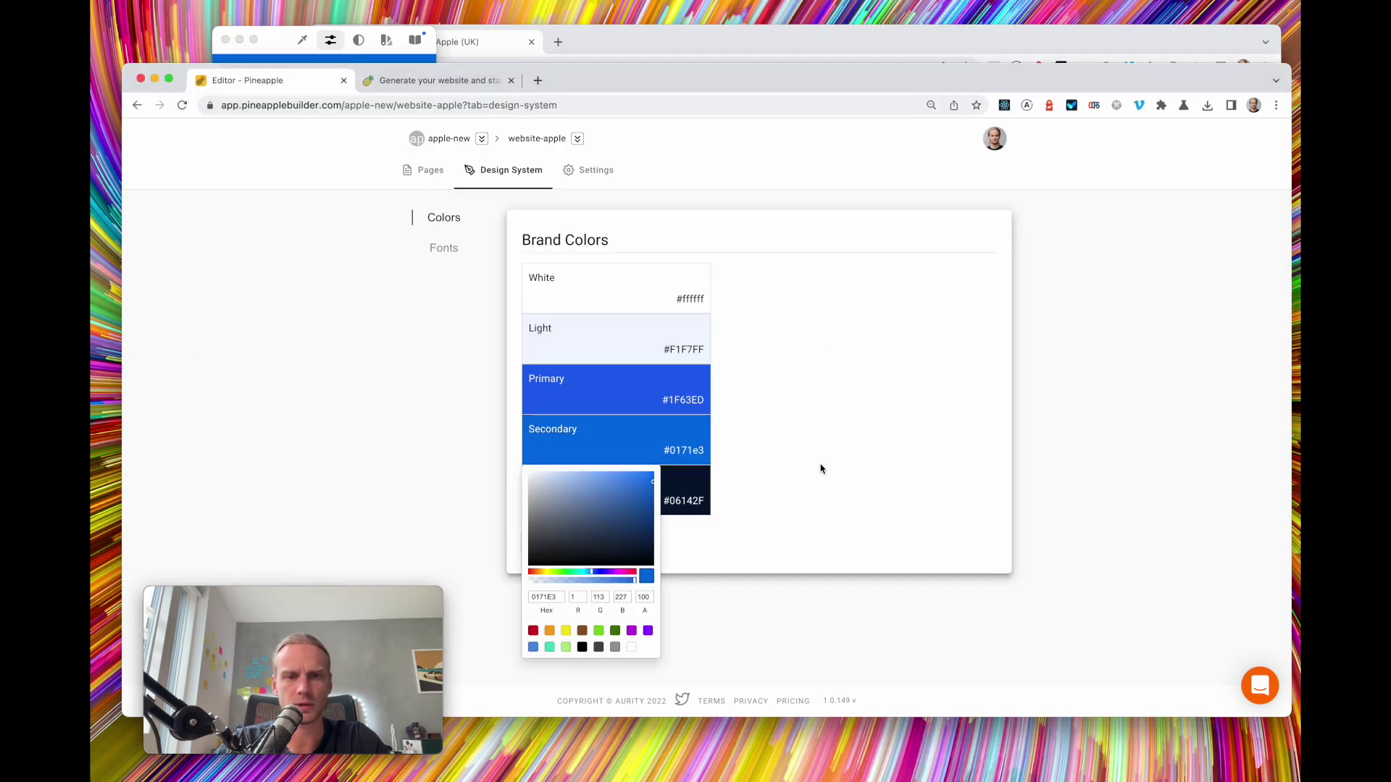
left_click(803, 505)
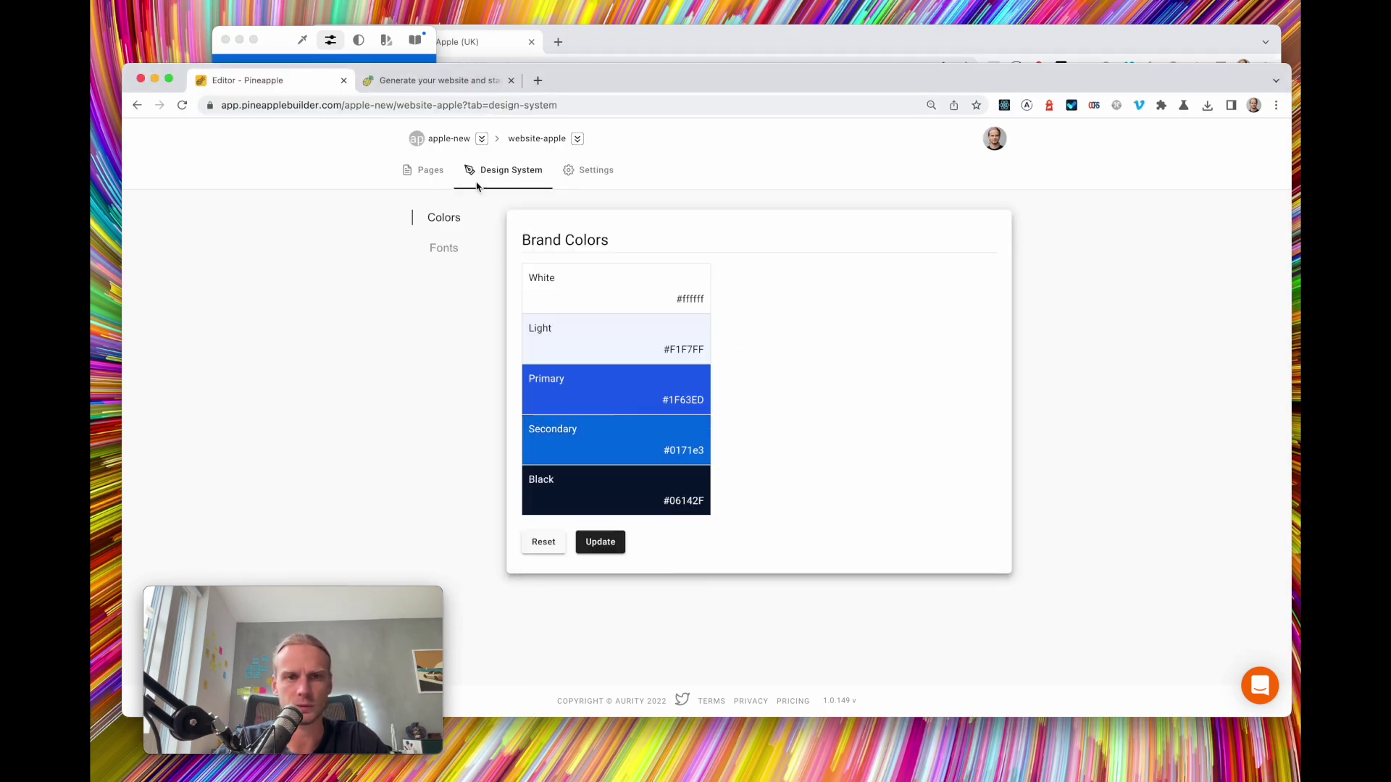
Find the Featured accessories section on Apple's page and sample its light grey background with the color picker app
left_click(604, 44)
scroll(653, 472, "down", 2)
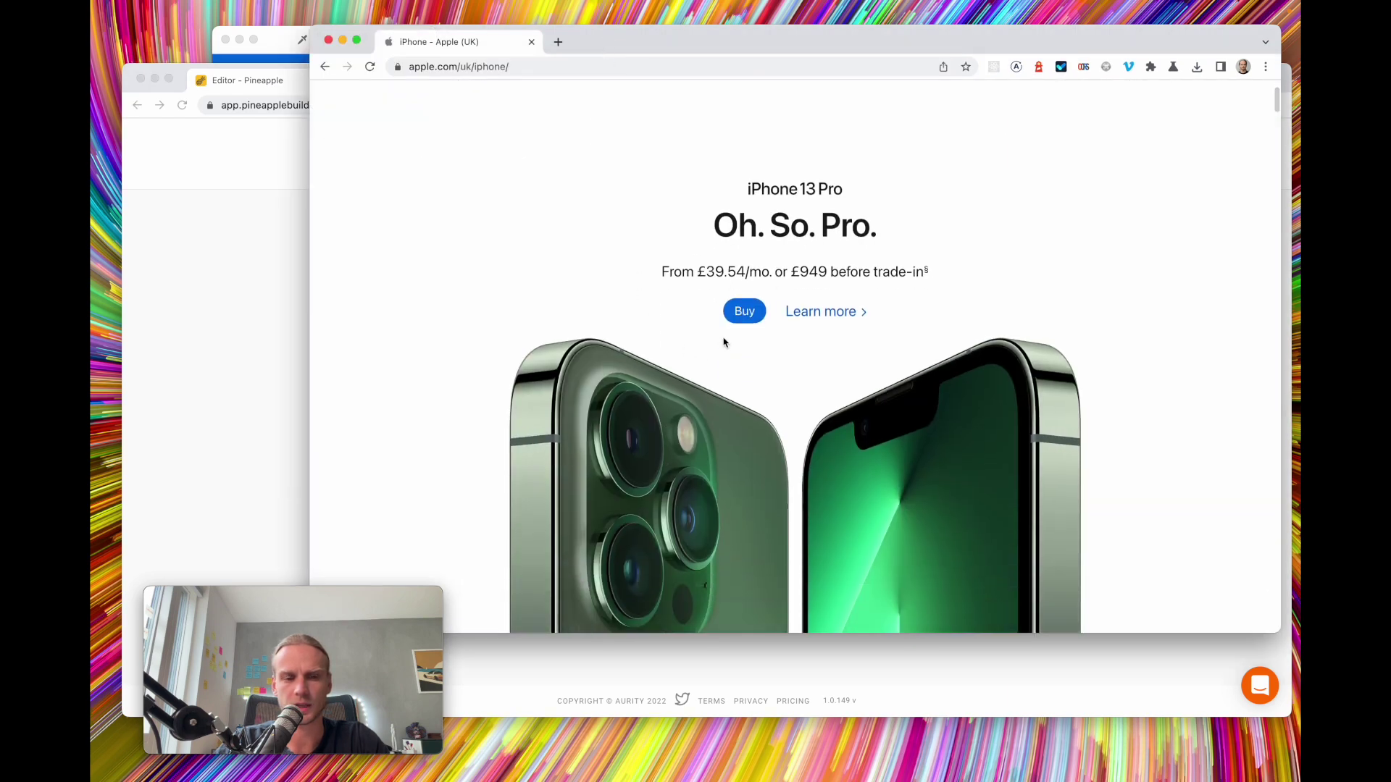
scroll(726, 368, "down", 10)
scroll(725, 376, "up", 5)
scroll(726, 376, "down", 5)
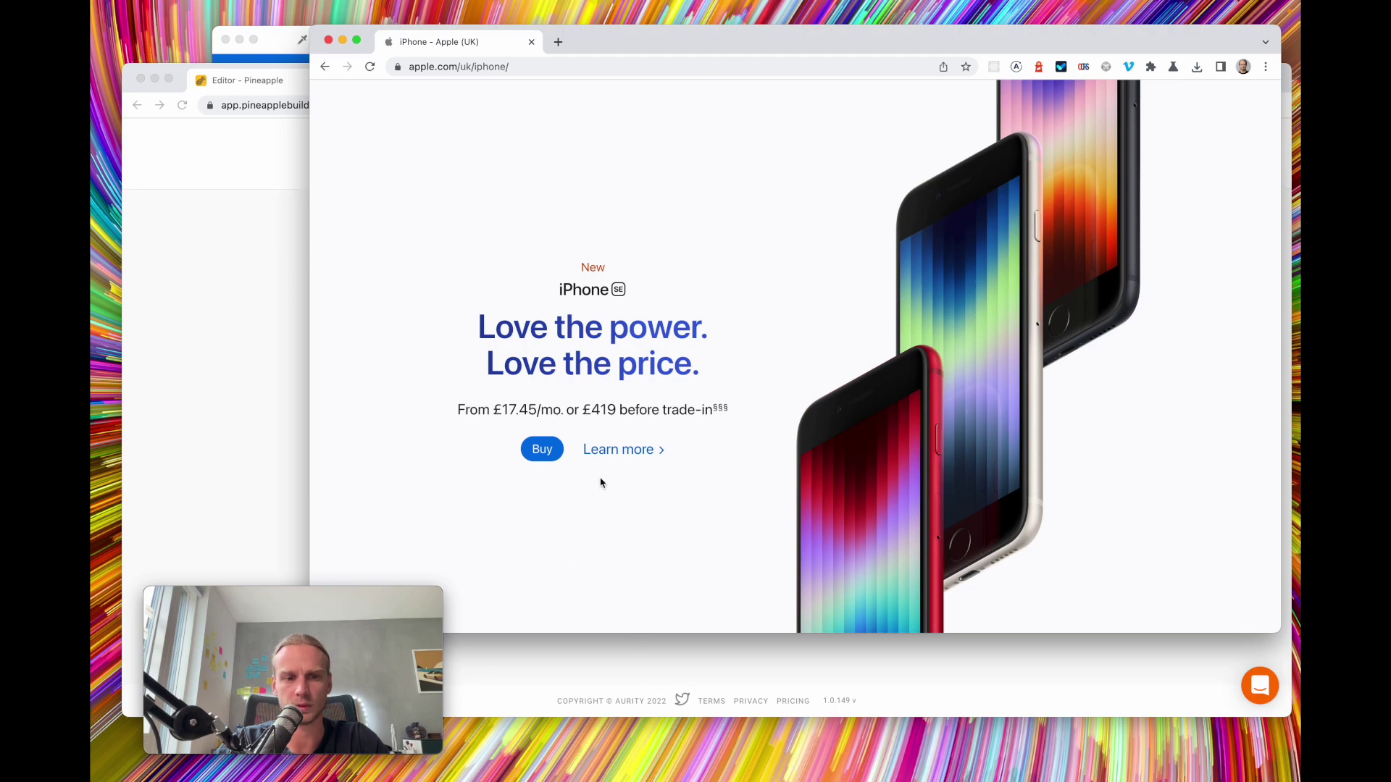
scroll(584, 313, "down", 15)
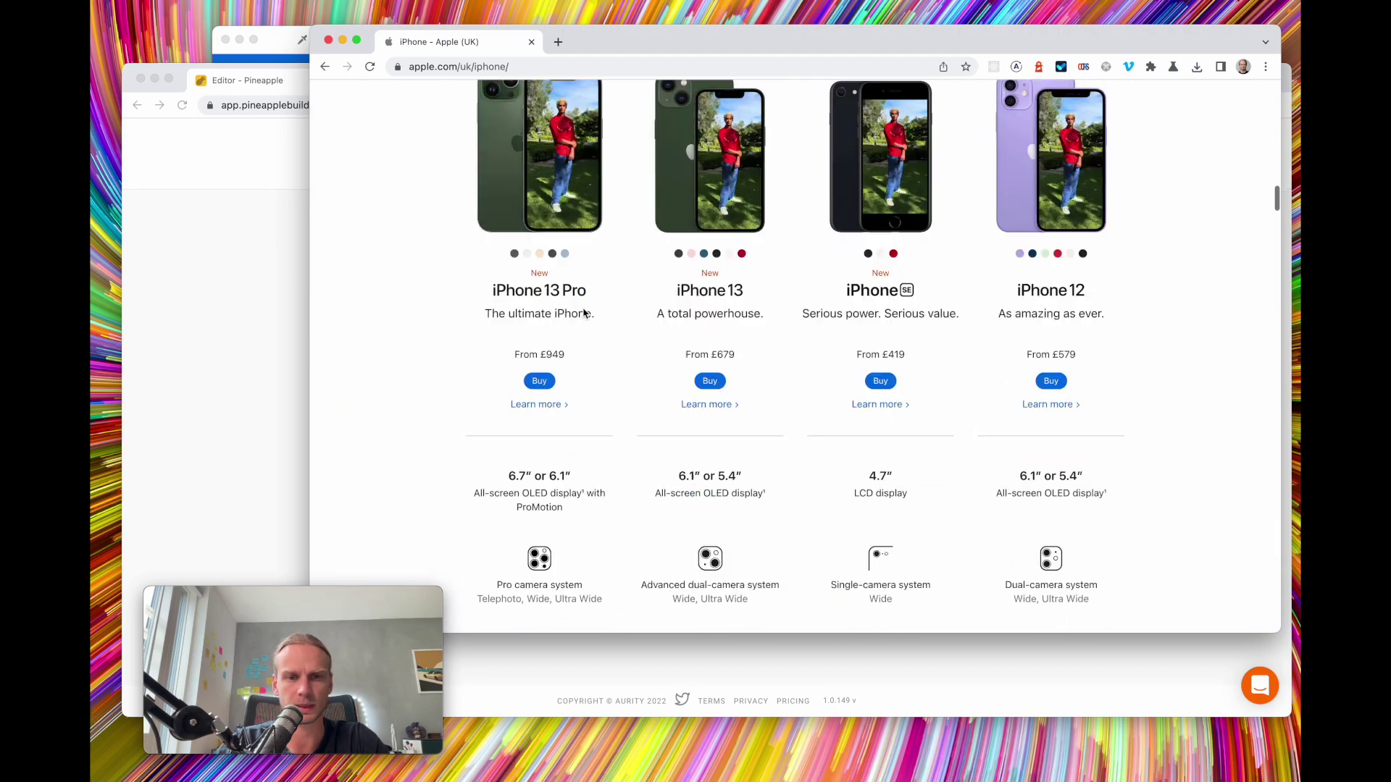
scroll(584, 313, "down", 12)
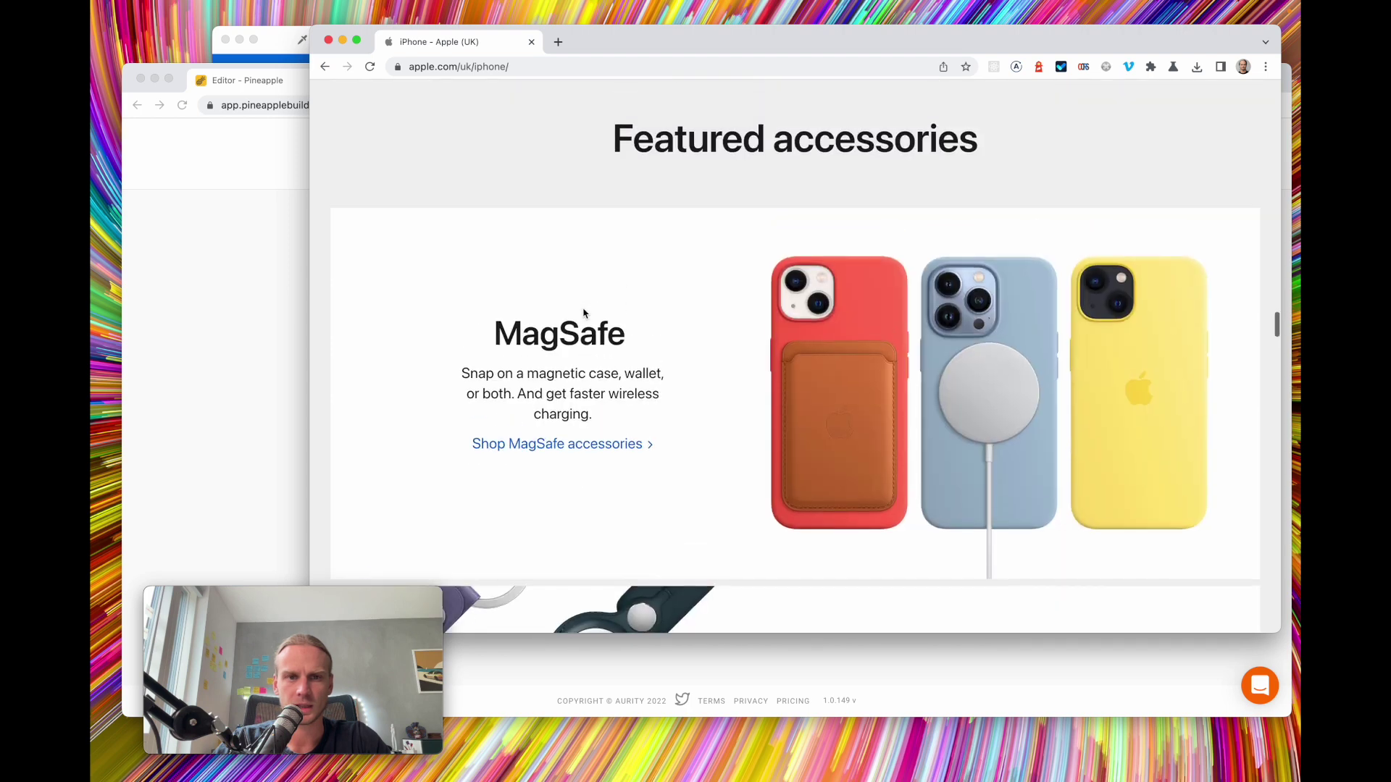
scroll(584, 313, "up", 3)
left_click(287, 50)
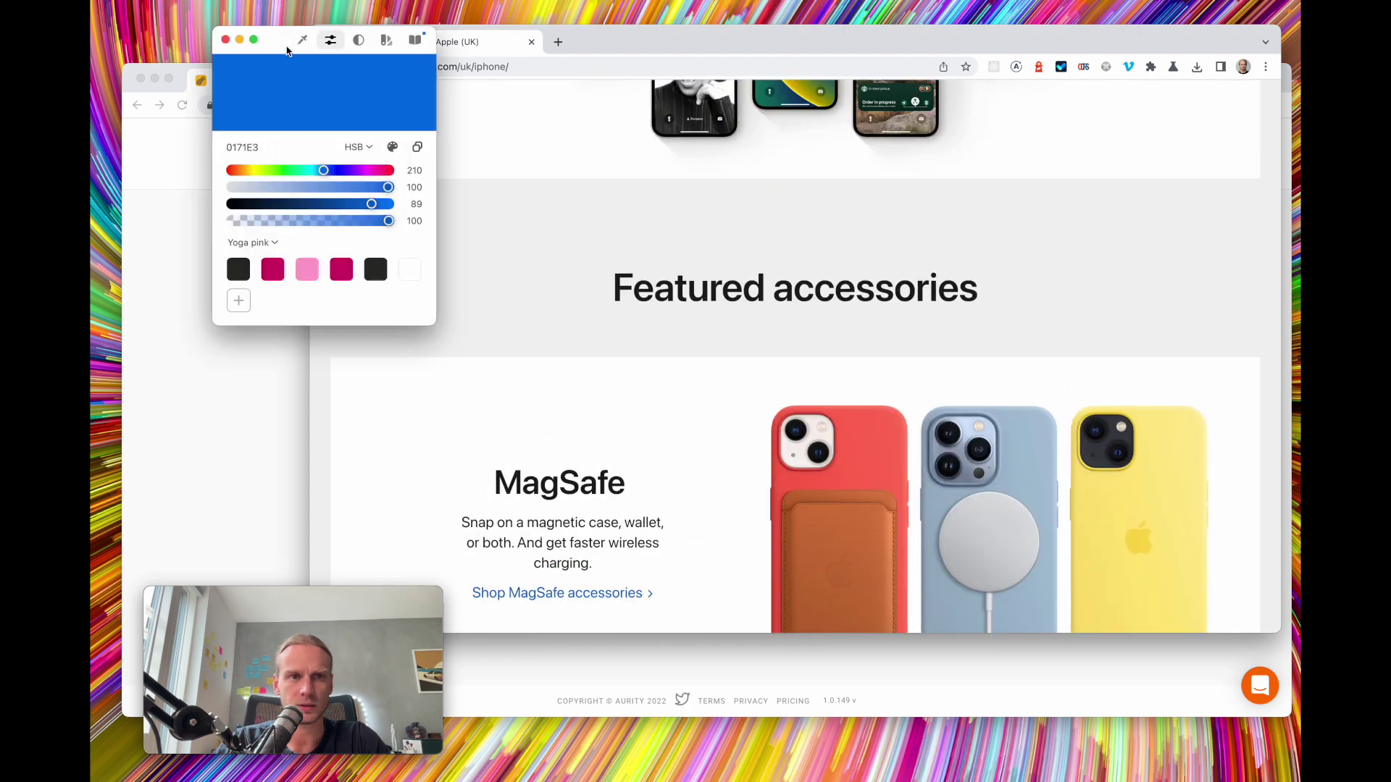
left_click(303, 43)
left_click(497, 203)
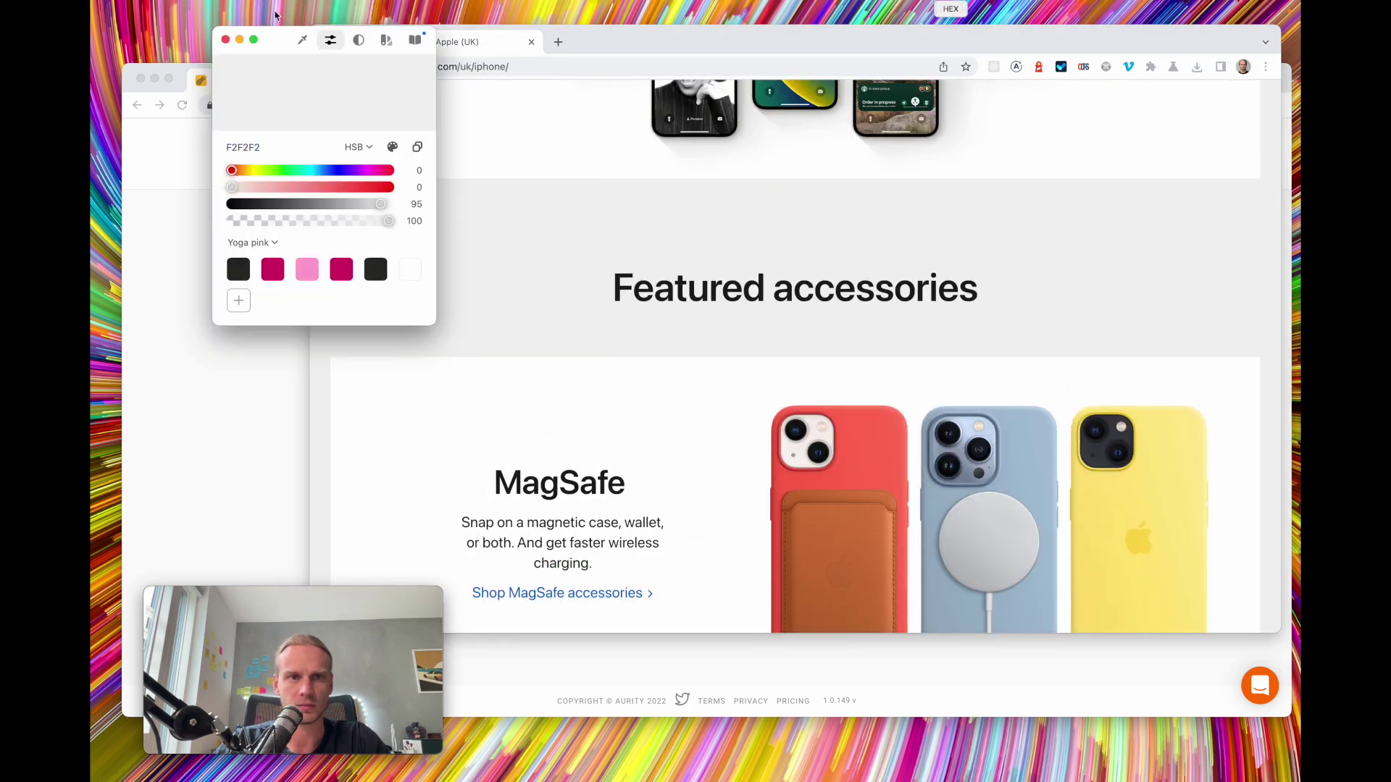
Set the Primary brand color in Pineapple to the sampled grey #f2f2f2
left_click(211, 370)
left_click(590, 393)
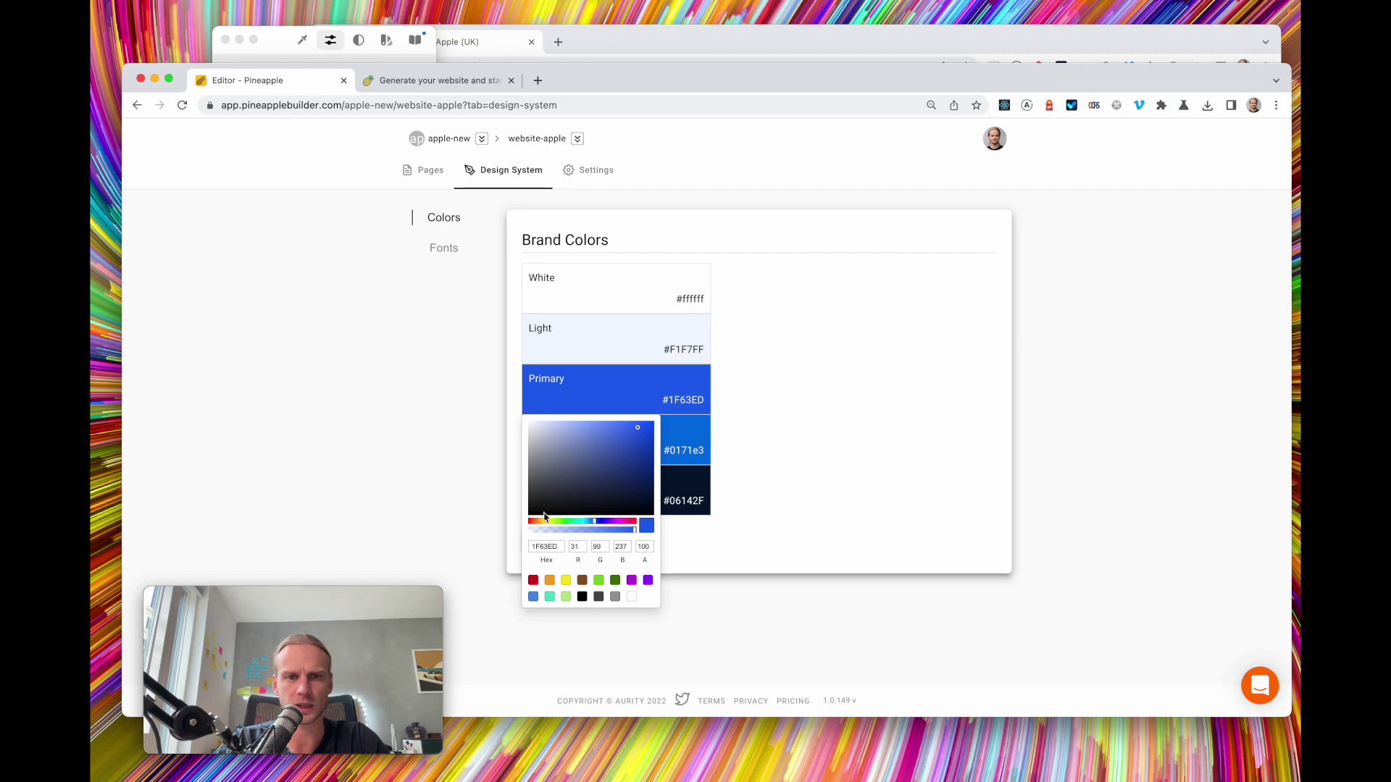
key("super+v")
left_click(828, 407)
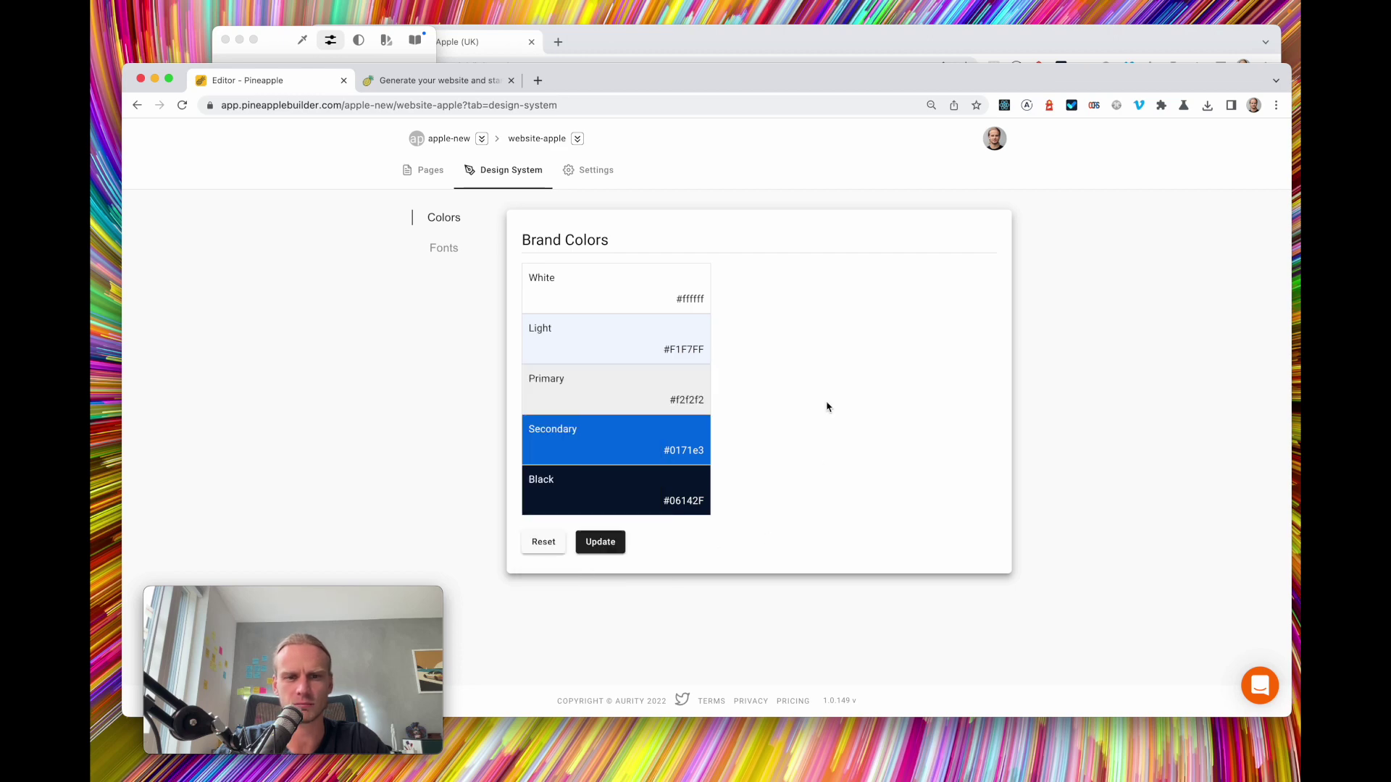
Sample the dark text color of Apple's Featured accessories heading and set Pineapple's Black brand color to #1d1d1f
left_click(465, 52)
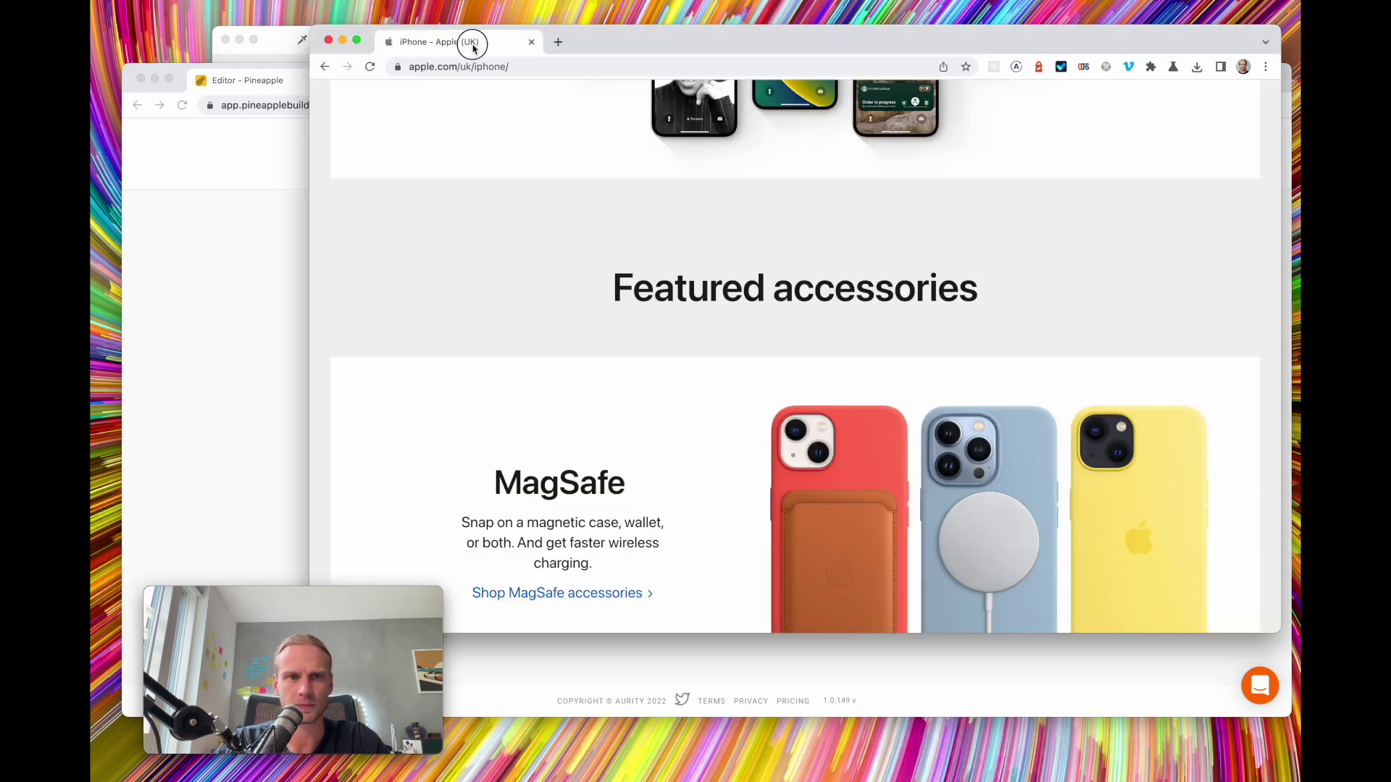
left_click(287, 43)
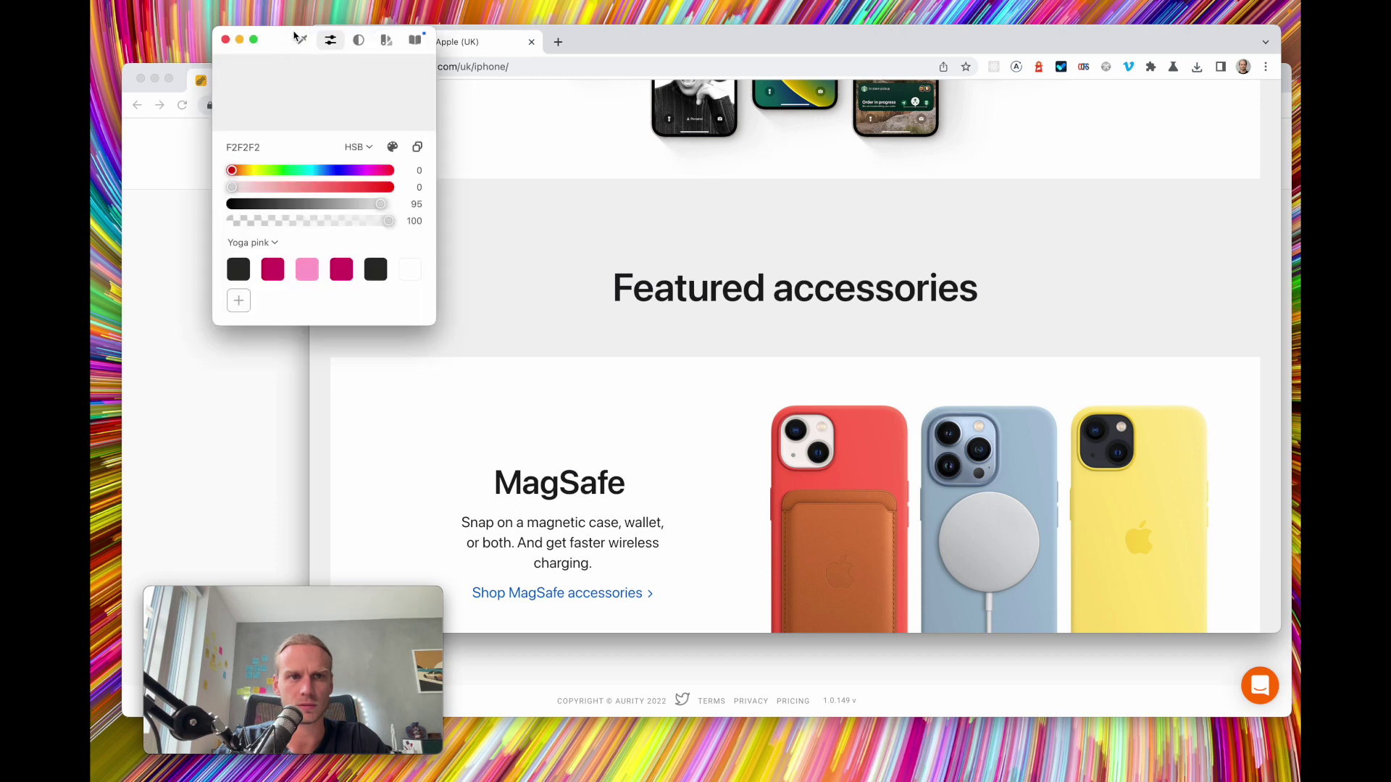
left_click(301, 40)
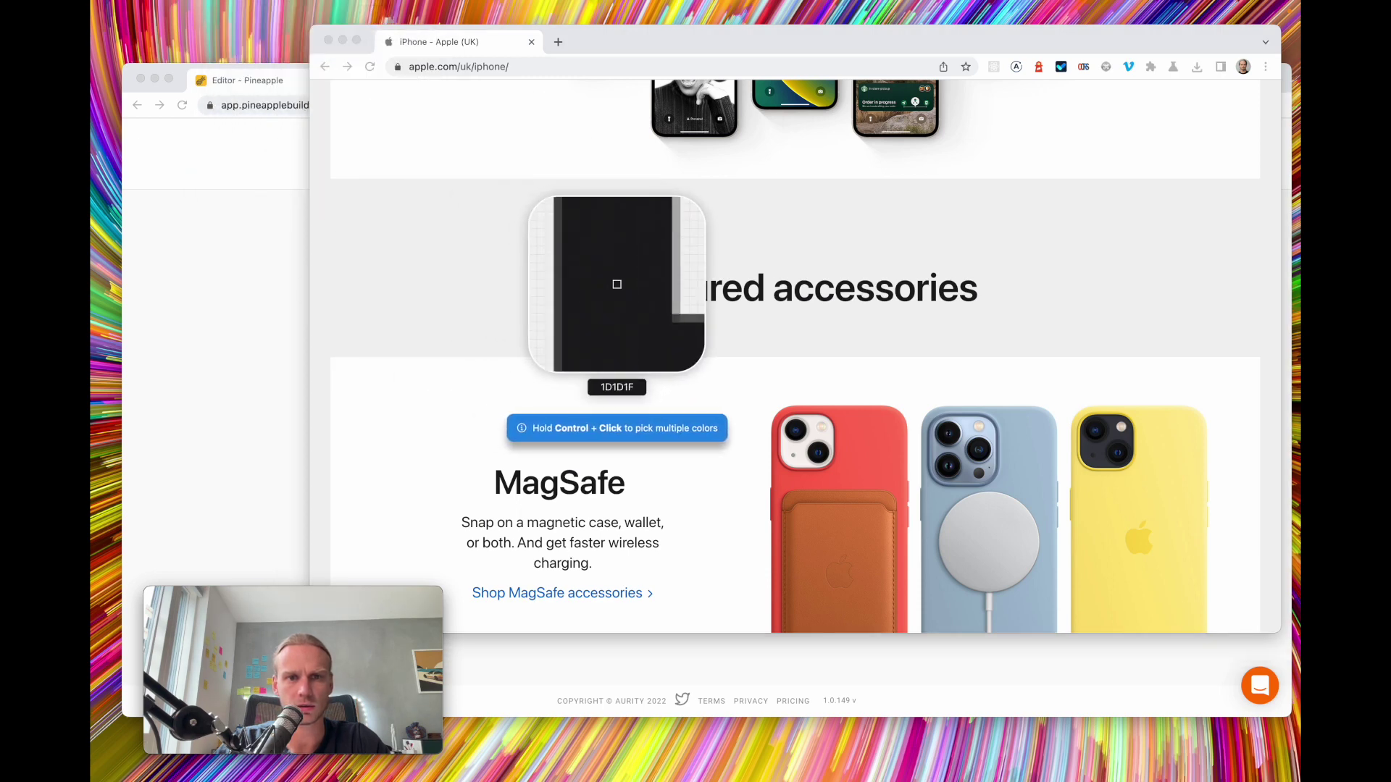
left_click(616, 289)
left_click(197, 335)
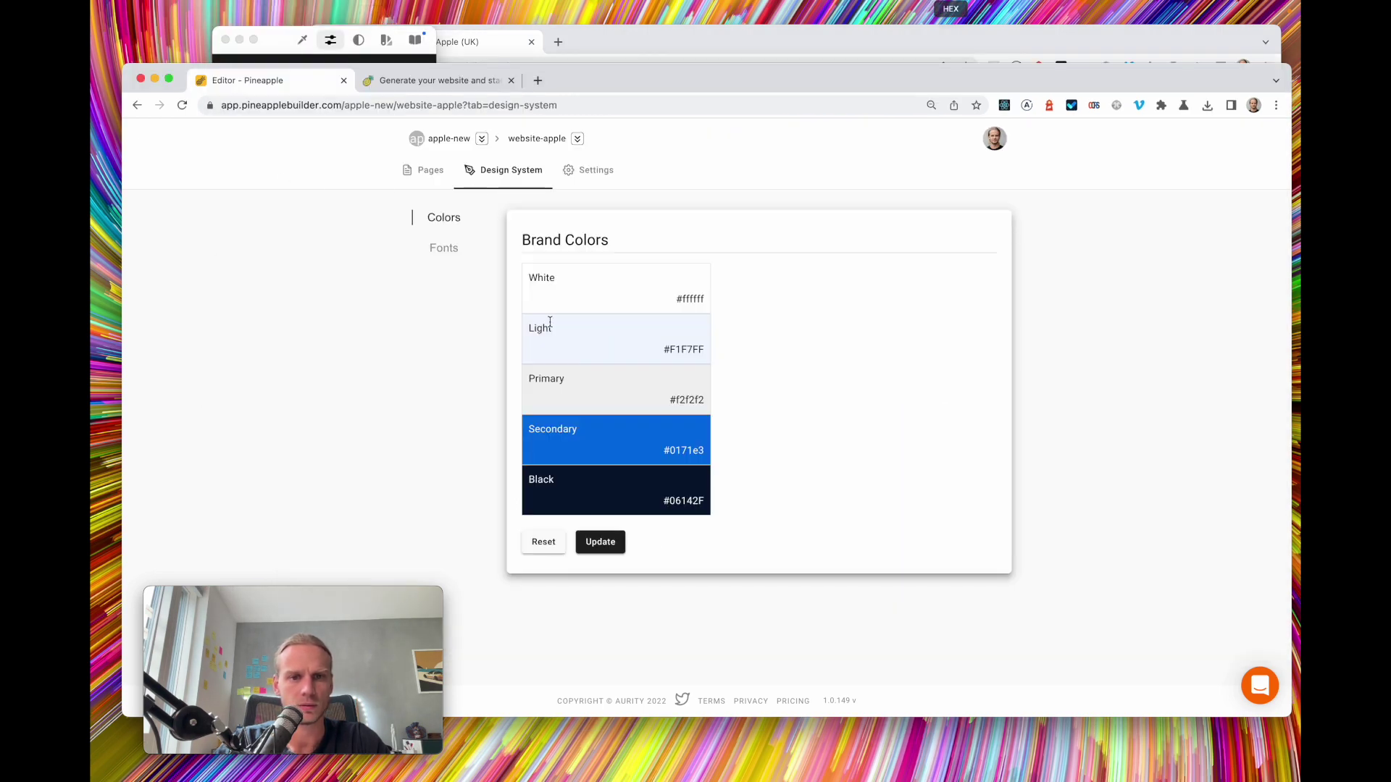
left_click(602, 499)
key("super+v")
left_click(849, 496)
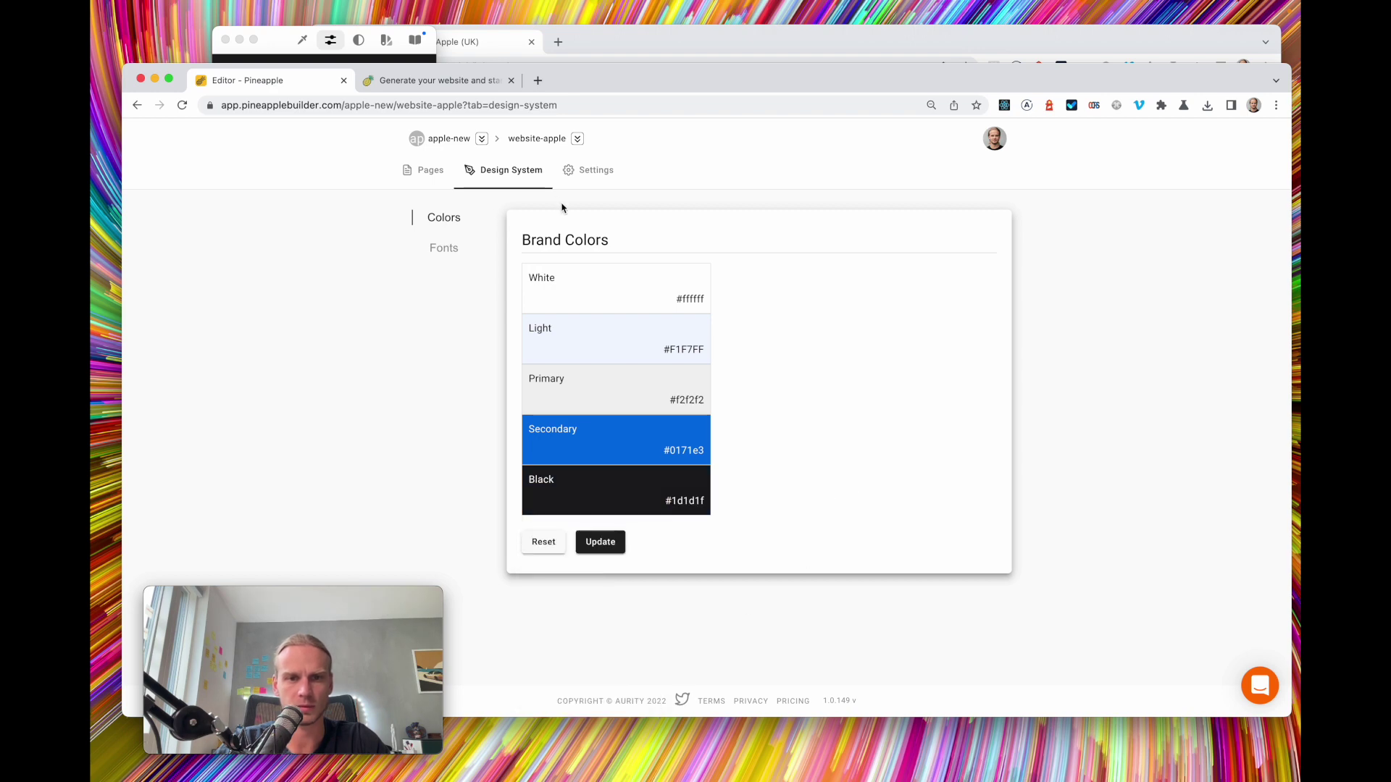
Sample the near-white background of the product navigation strip above the iPhone 13 Pro hero on Apple's page
left_click(467, 56)
scroll(623, 290, "down", 10)
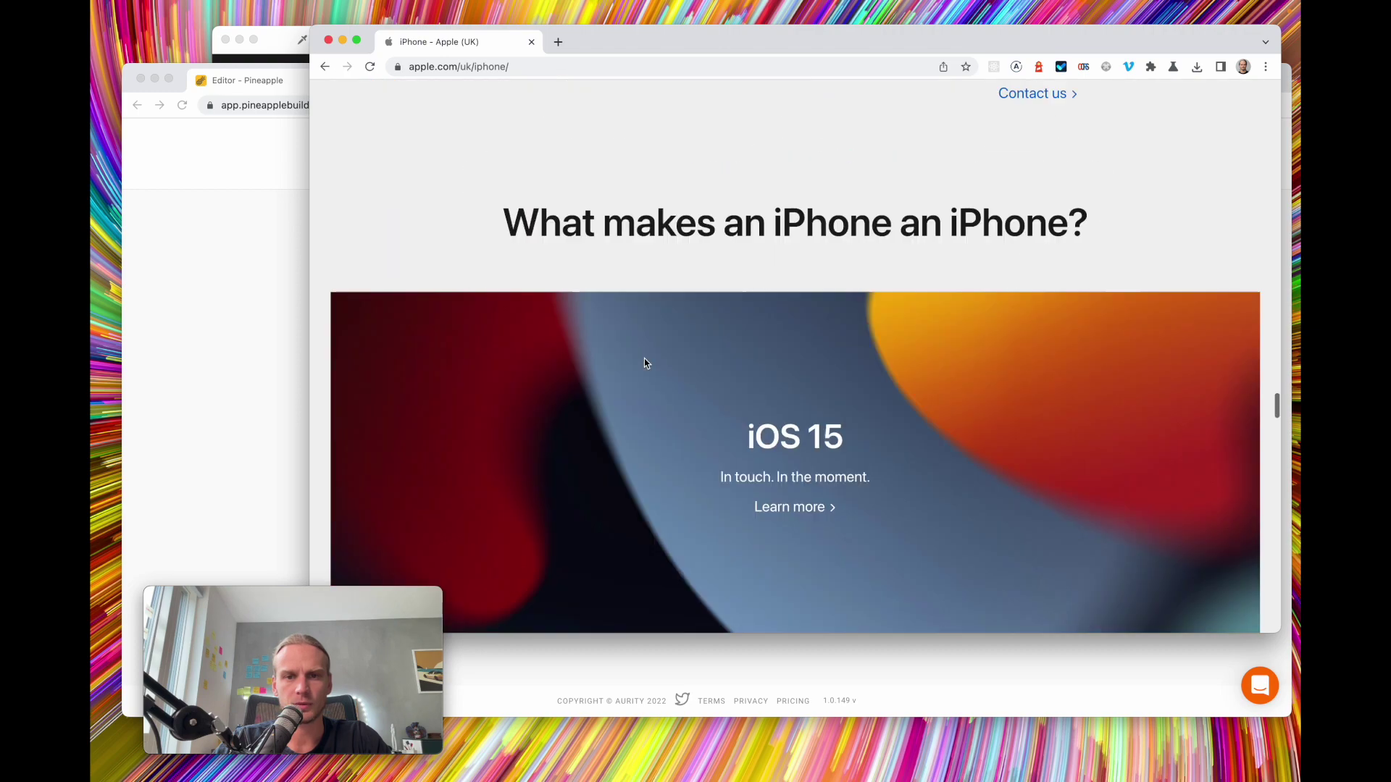
scroll(644, 359, "up", 20)
scroll(645, 362, "down", 9)
scroll(645, 363, "up", 4)
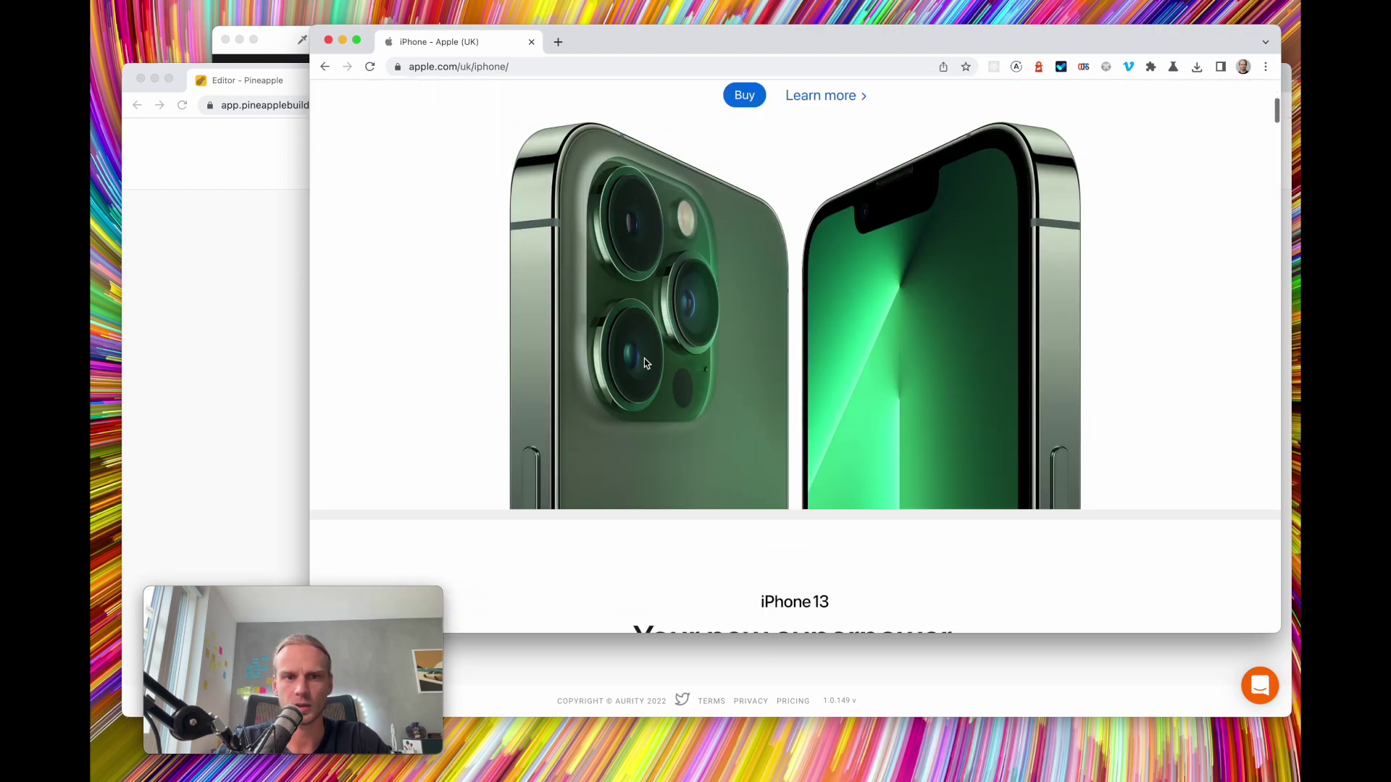
scroll(645, 362, "up", 5)
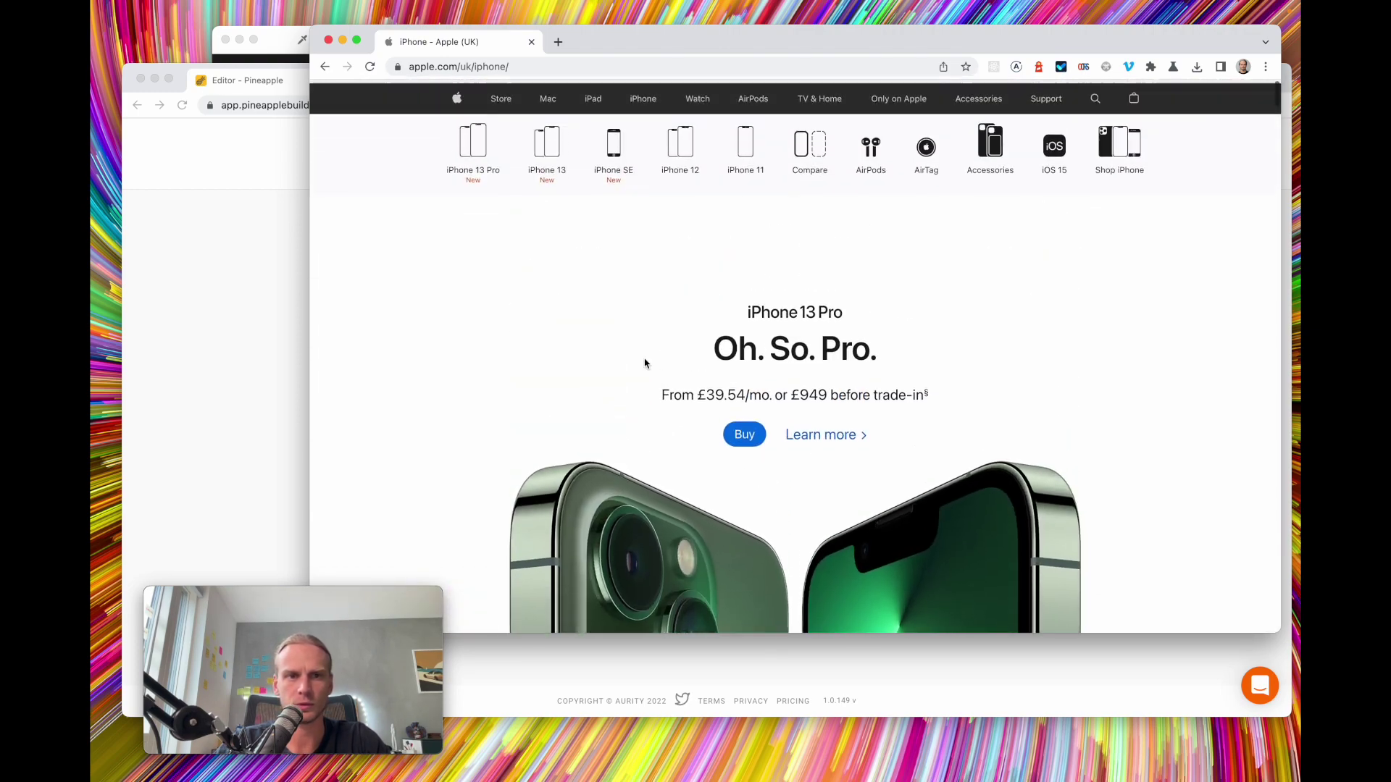
left_click(291, 50)
left_click(303, 39)
left_click(379, 148)
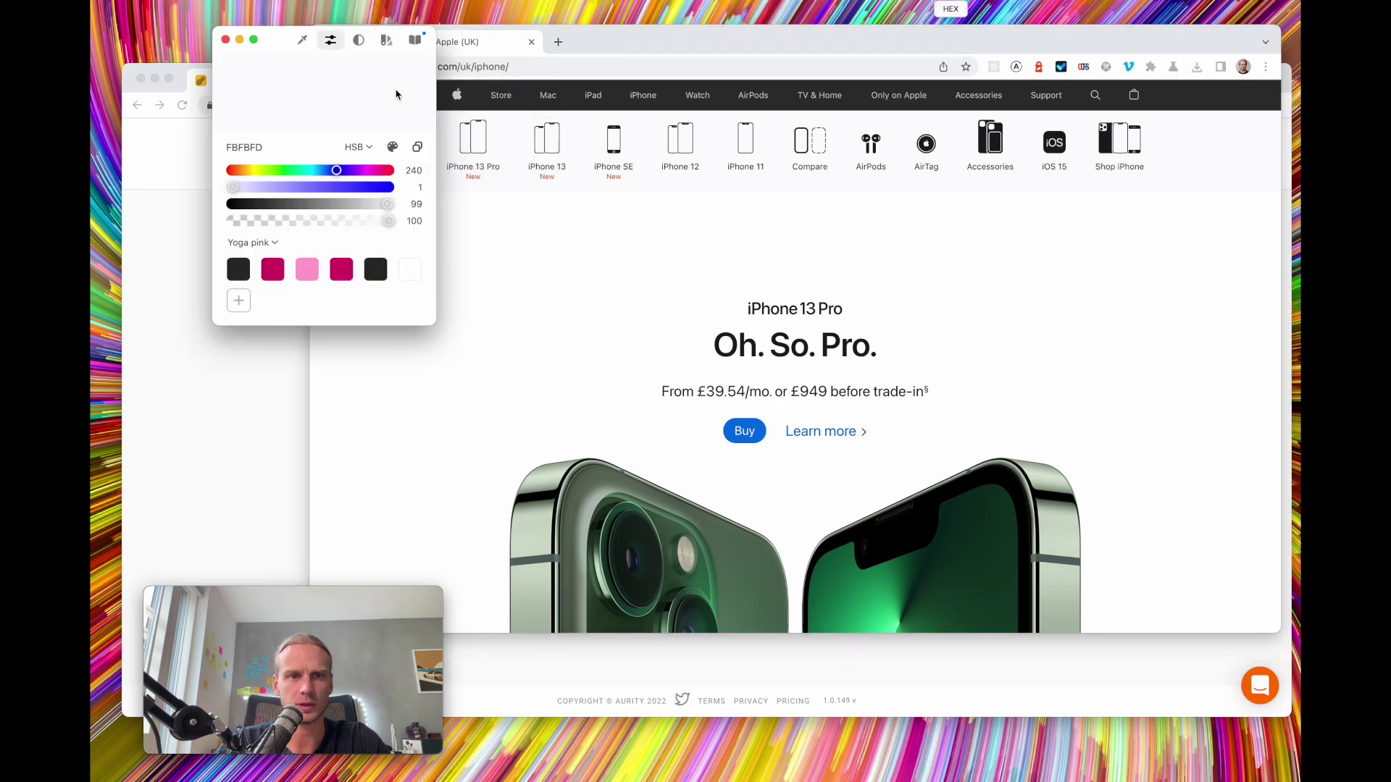
Set the Light brand color in Pineapple to the sampled near-white #fbfbfd and save the updated brand colors
left_click(207, 353)
left_click(544, 343)
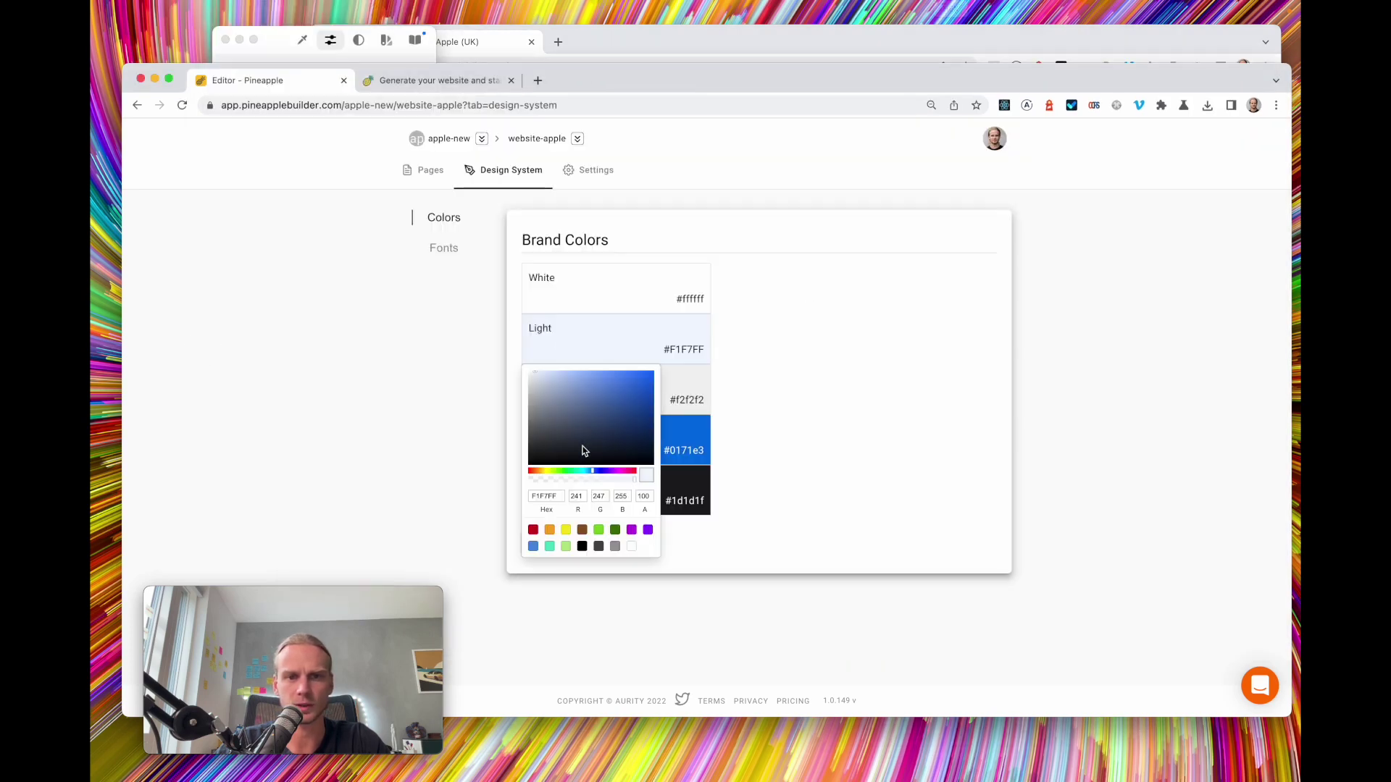
key("super+v")
left_click(916, 434)
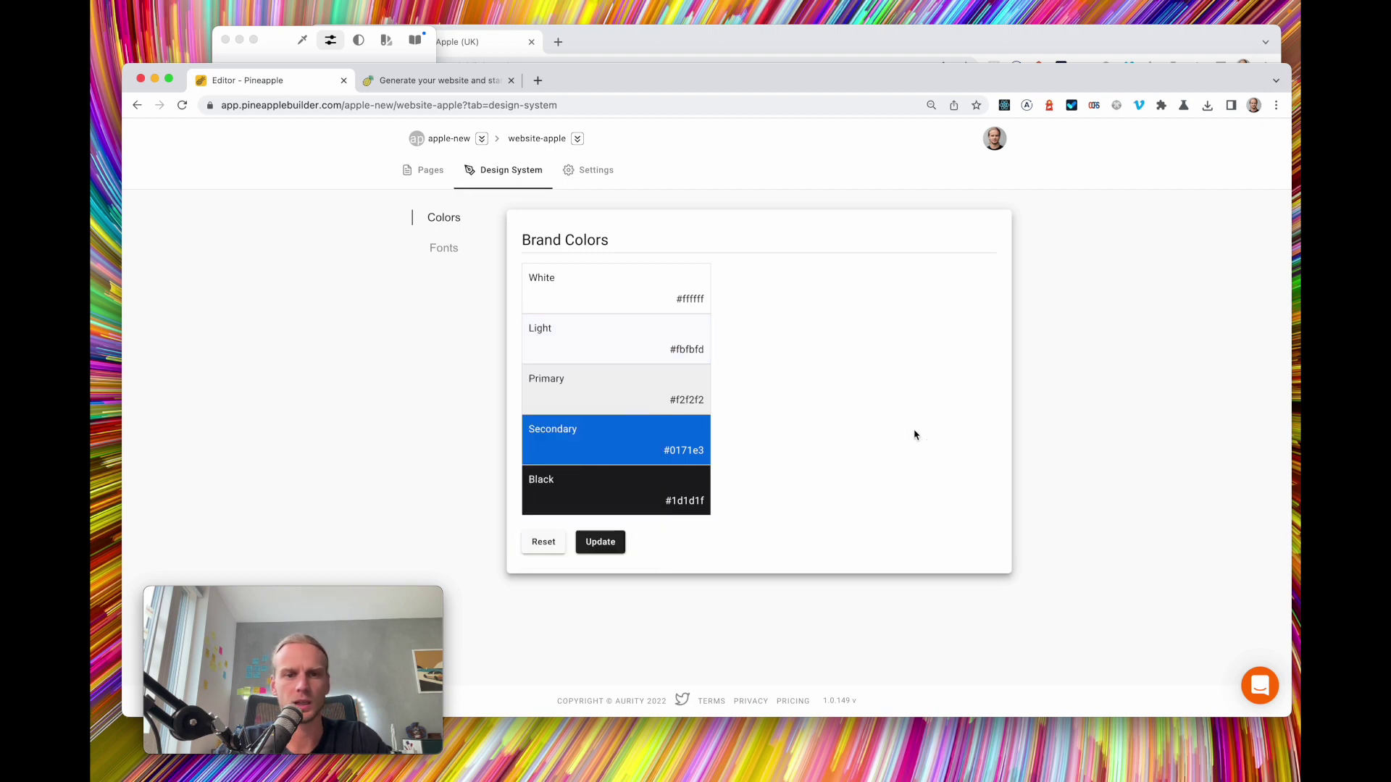
left_click(612, 546)
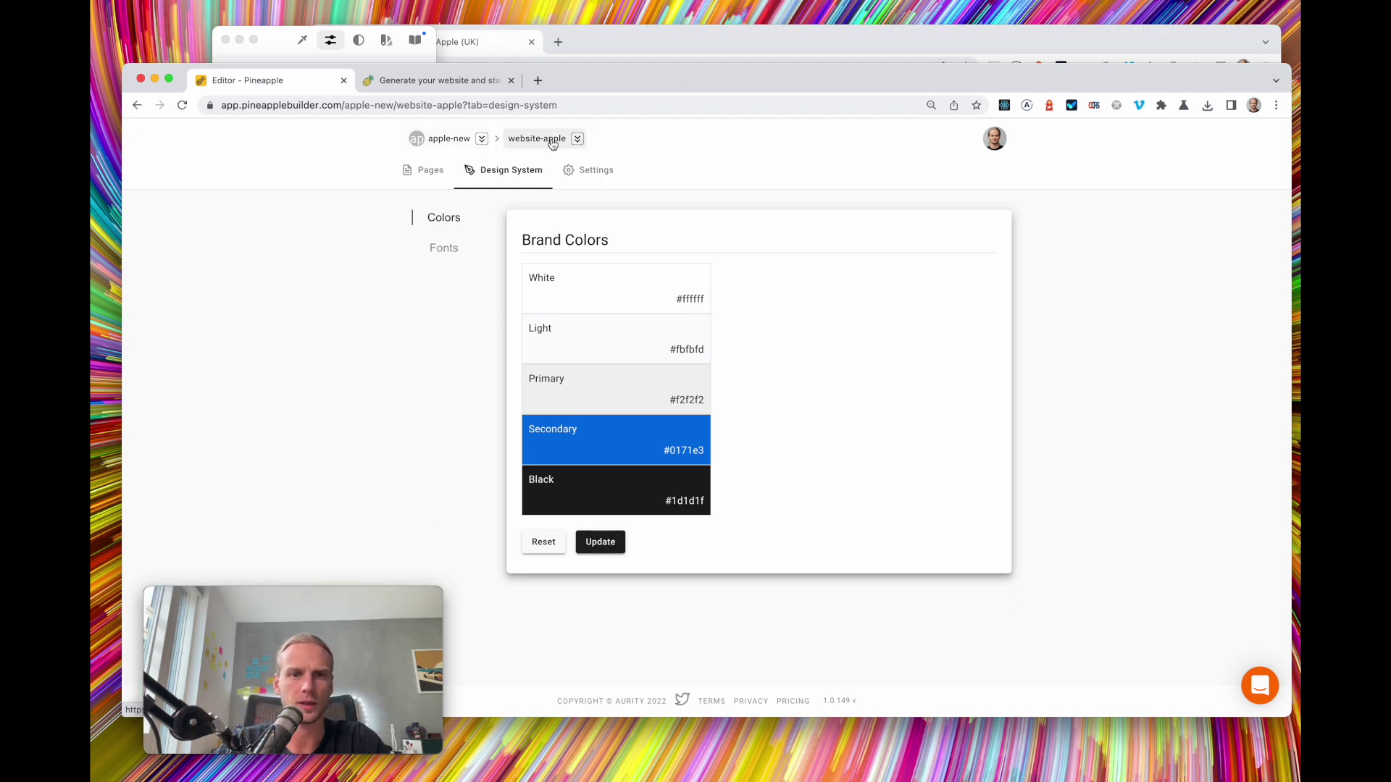
Open the Home page in the editor and review its sections with the updated brand colors
left_click(434, 170)
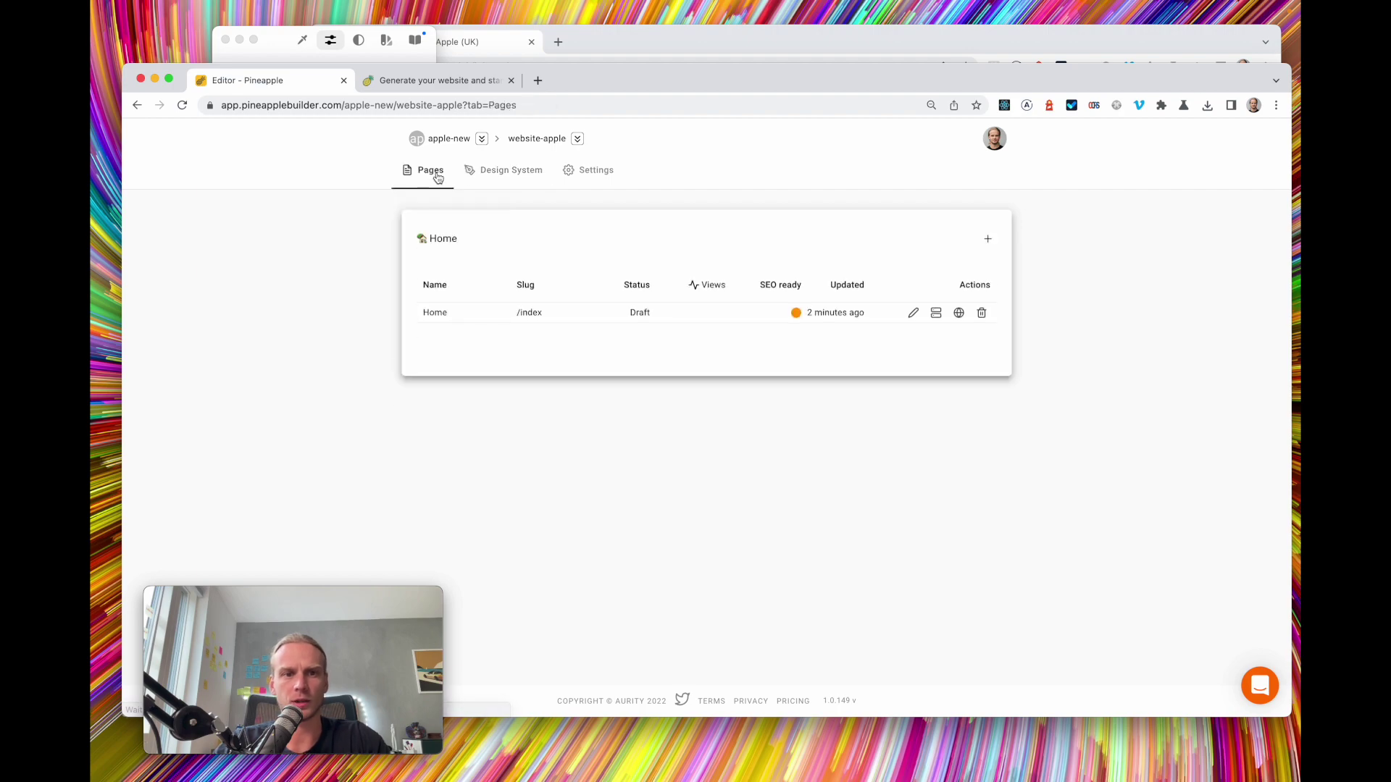
left_click(537, 310)
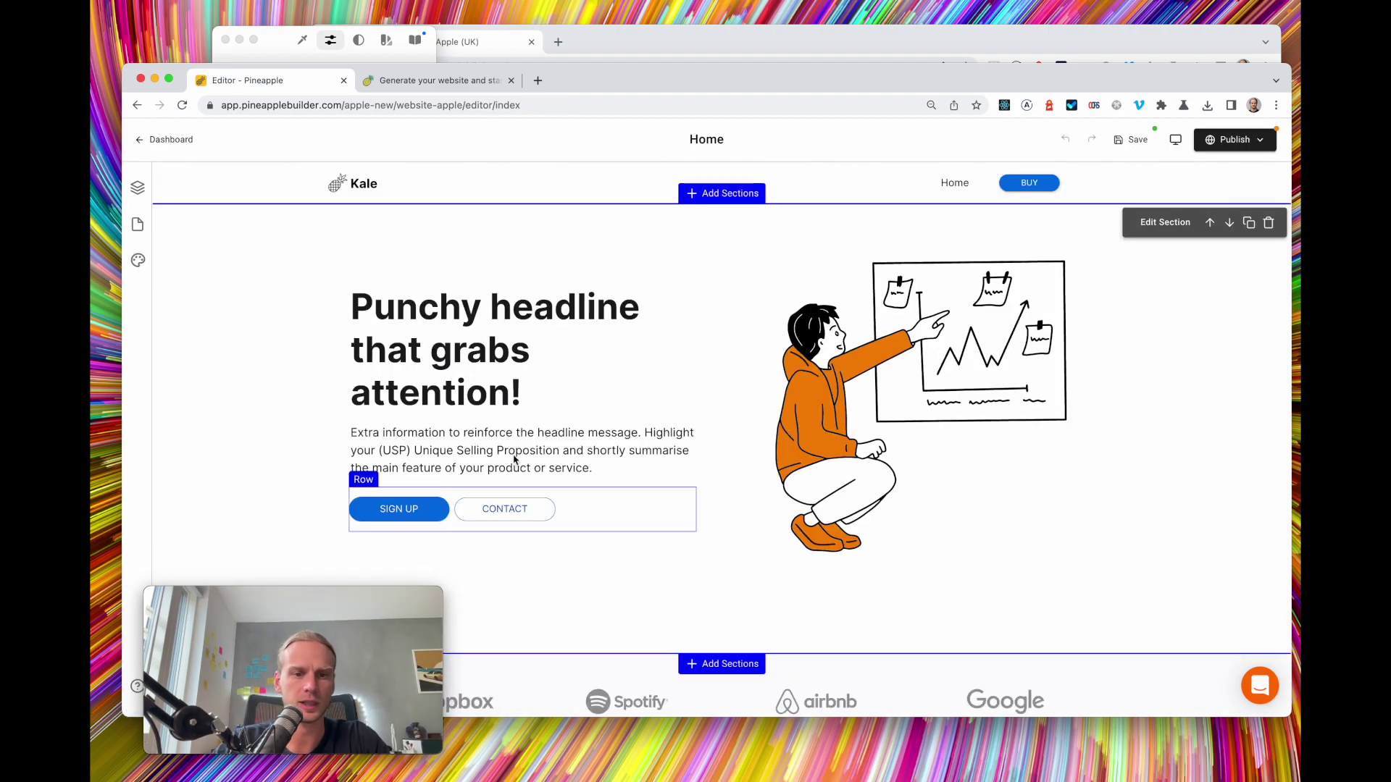
scroll(680, 439, "down", 15)
scroll(679, 439, "down", 5)
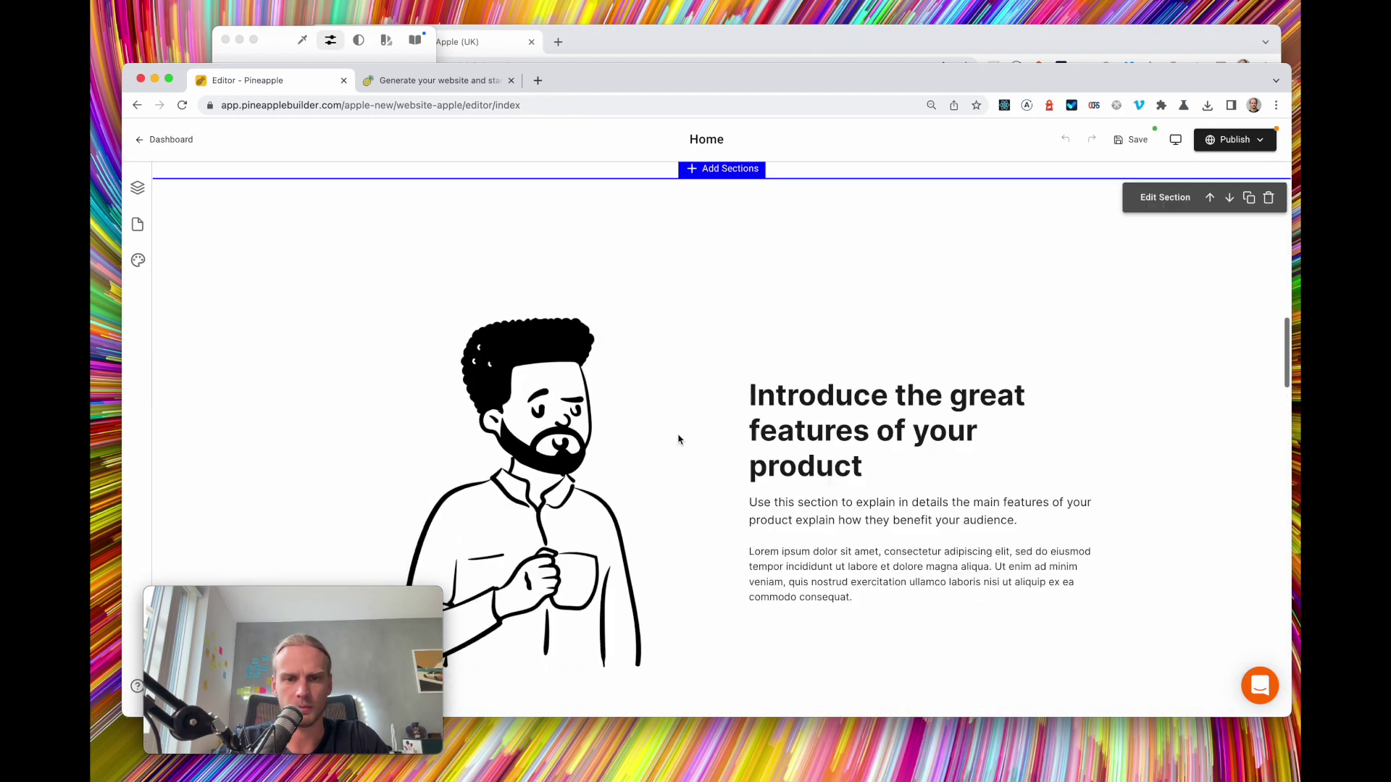
scroll(678, 438, "up", 8)
scroll(774, 337, "up", 5)
scroll(774, 337, "down", 6)
scroll(774, 337, "up", 12)
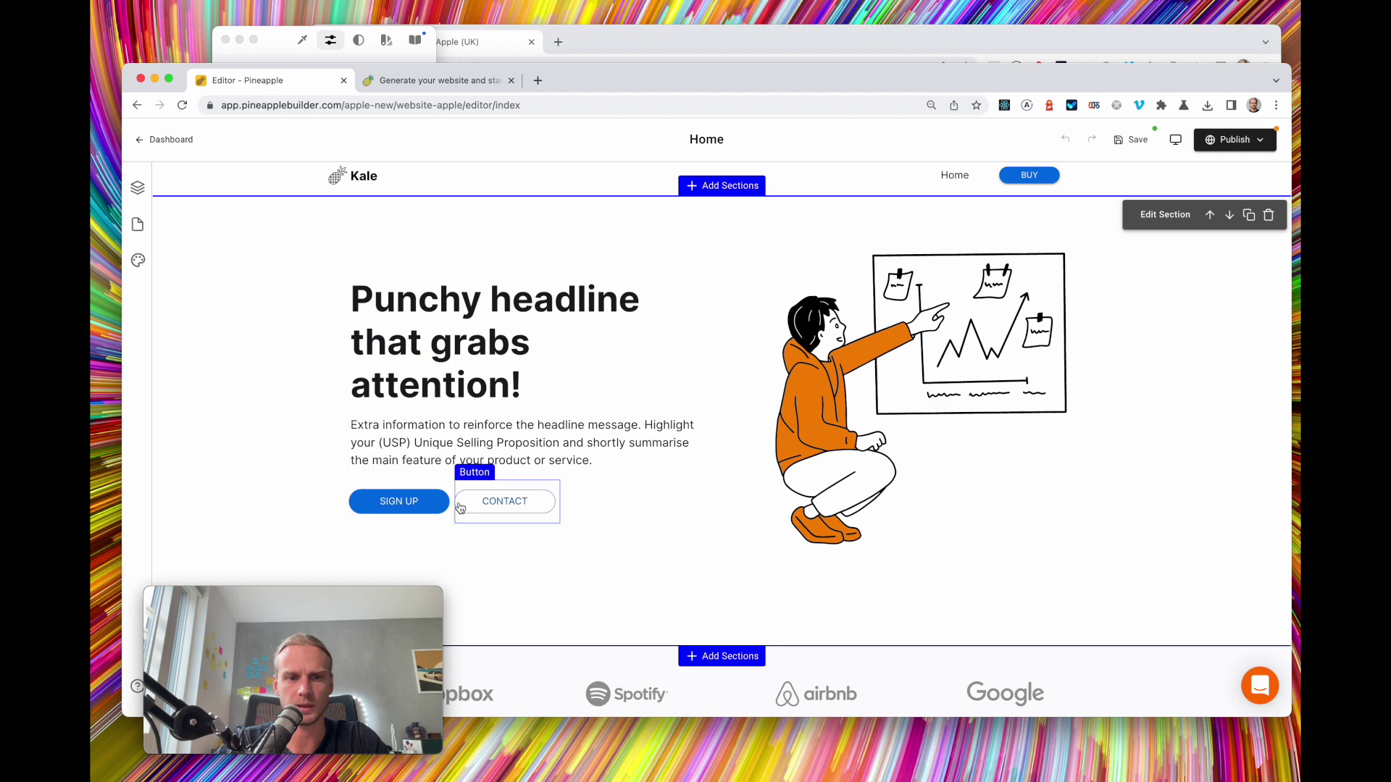
scroll(701, 542, "down", 1)
scroll(455, 455, "down", 1)
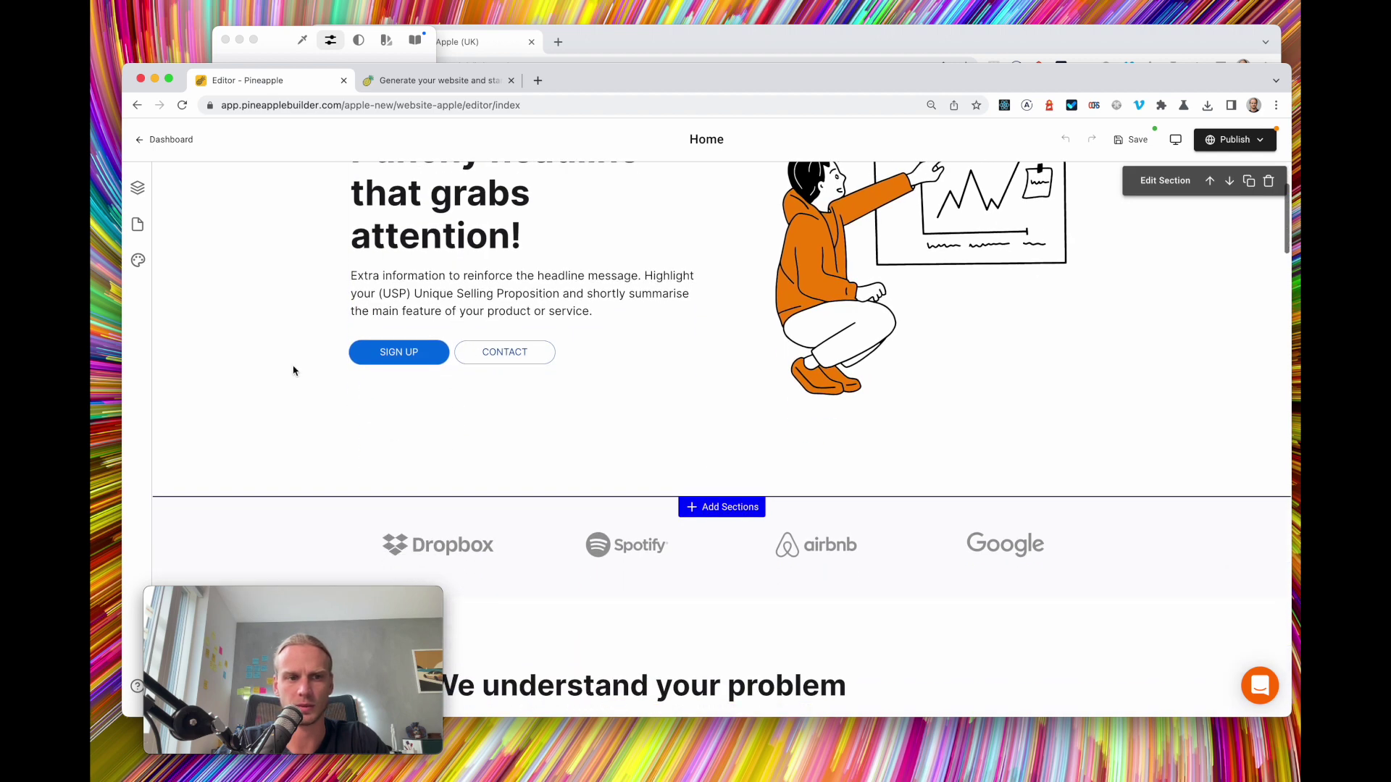
scroll(406, 387, "up", 2)
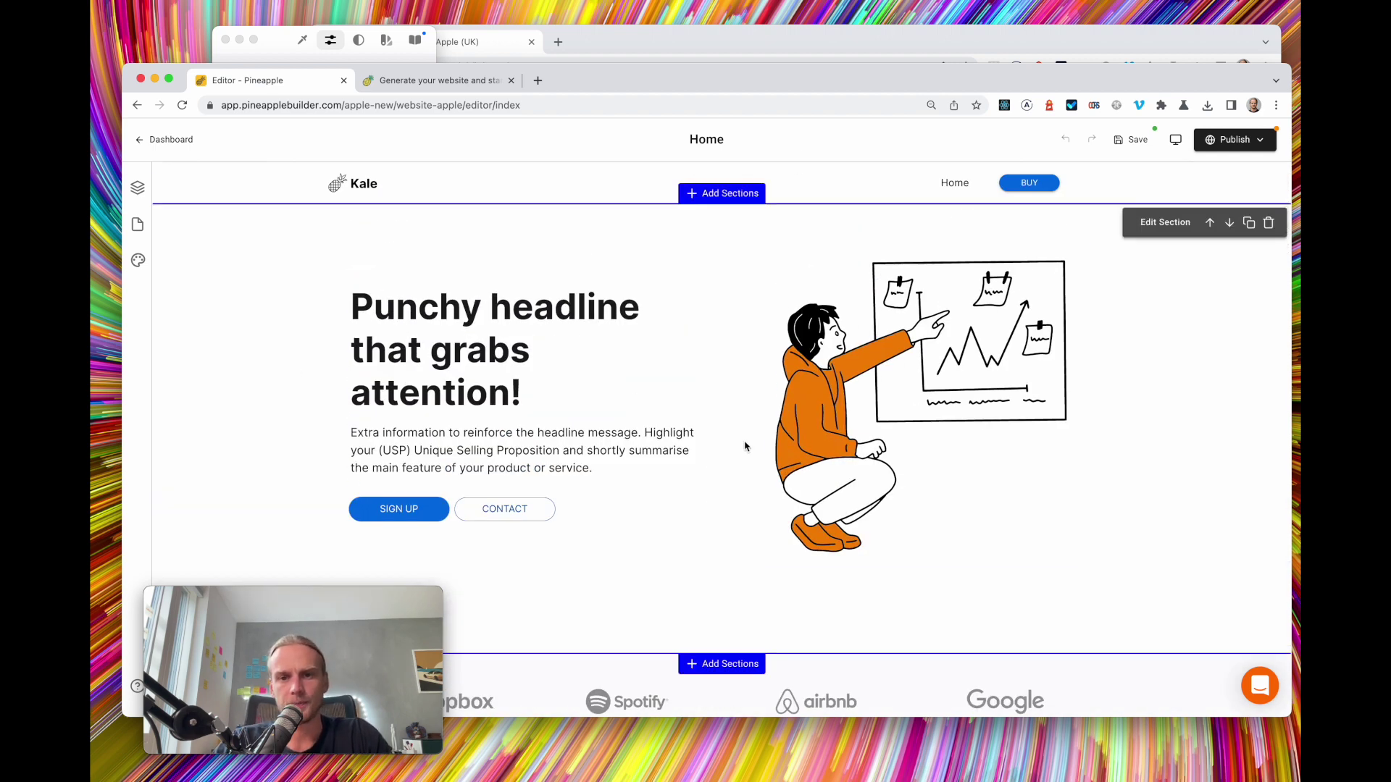
left_click(637, 43)
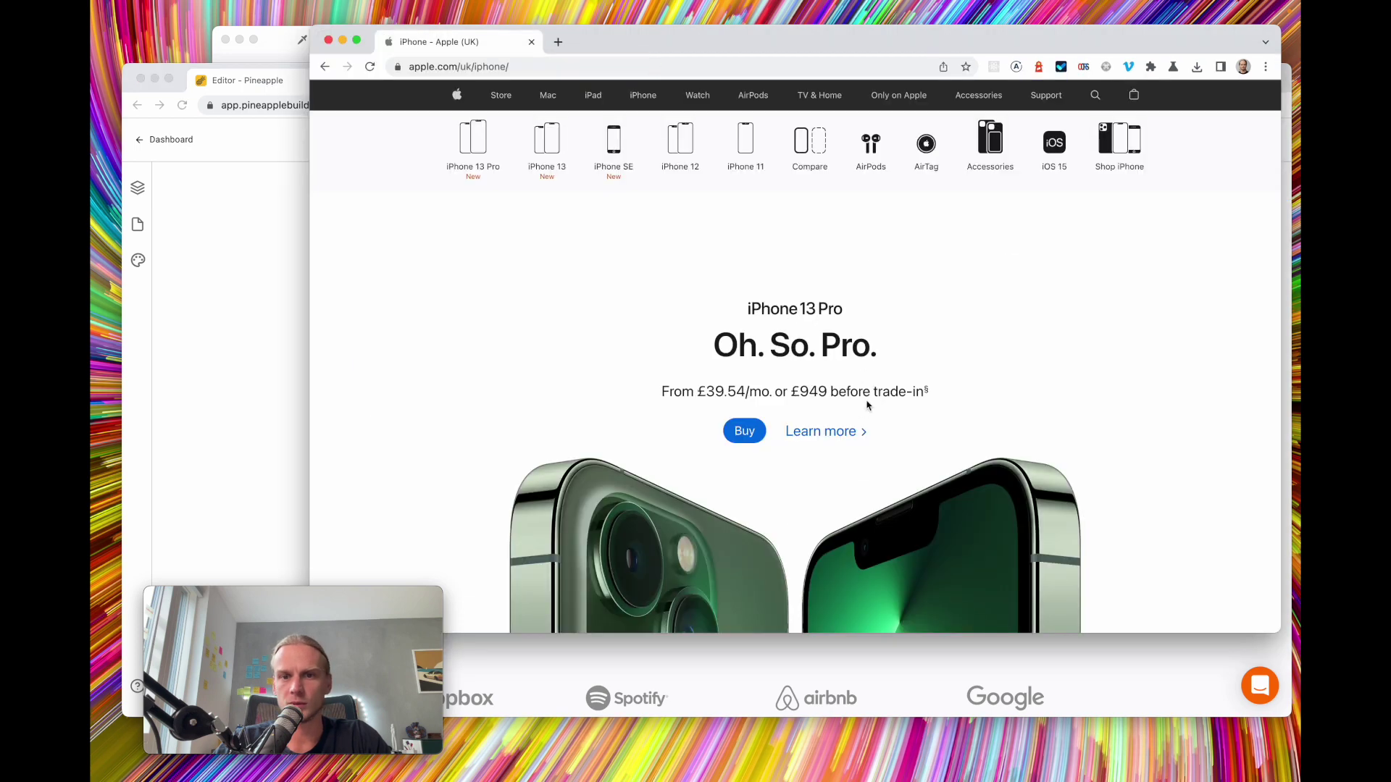
scroll(868, 406, "down", 1)
scroll(661, 324, "down", 3)
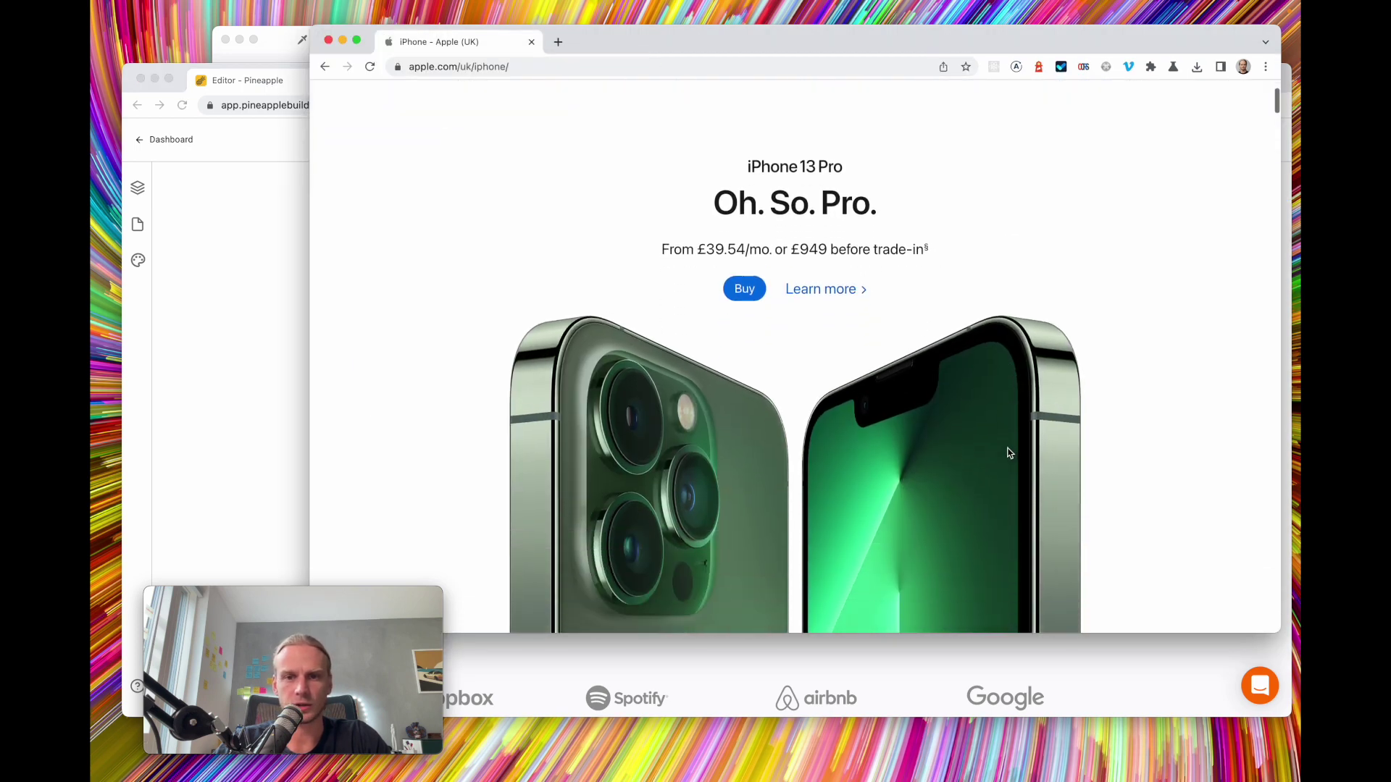
left_click(250, 340)
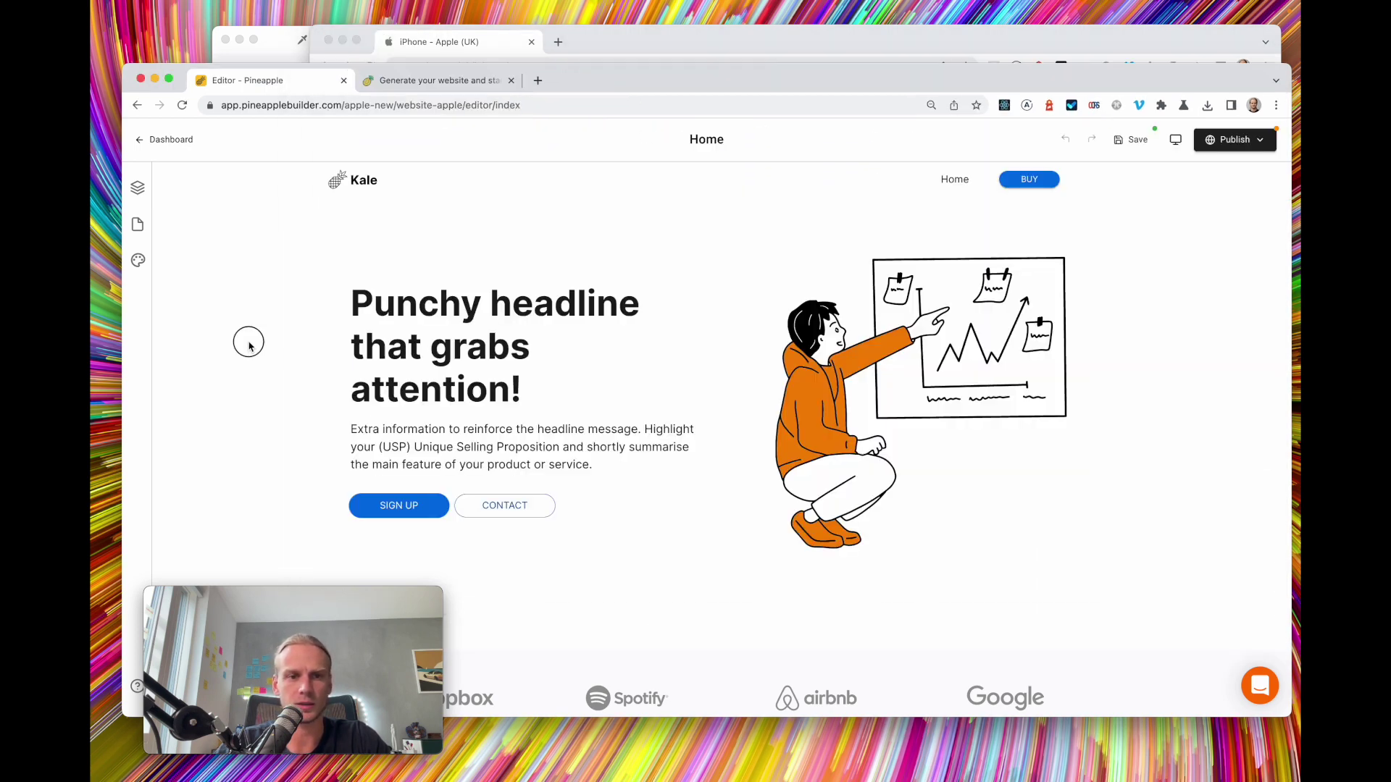
scroll(652, 413, "down", 4)
left_click(725, 380)
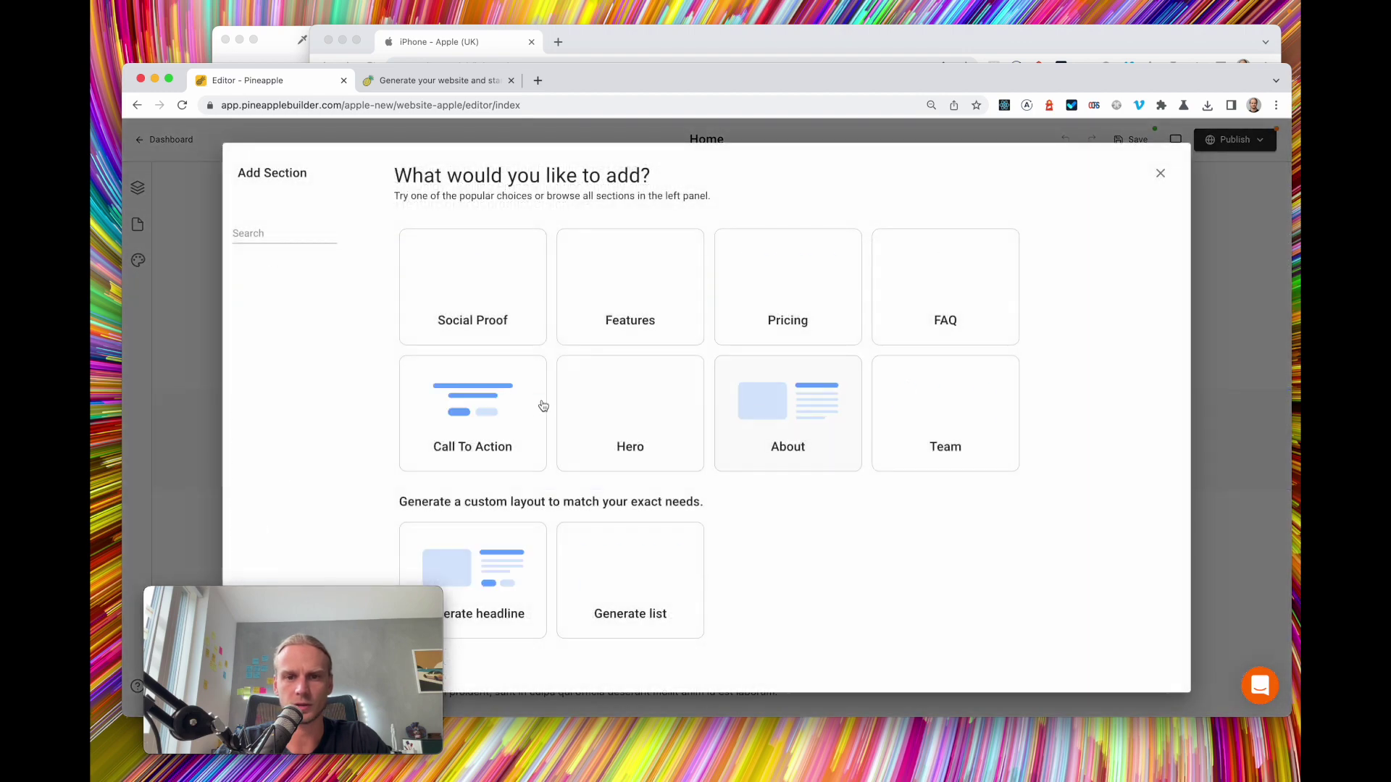
left_click(274, 372)
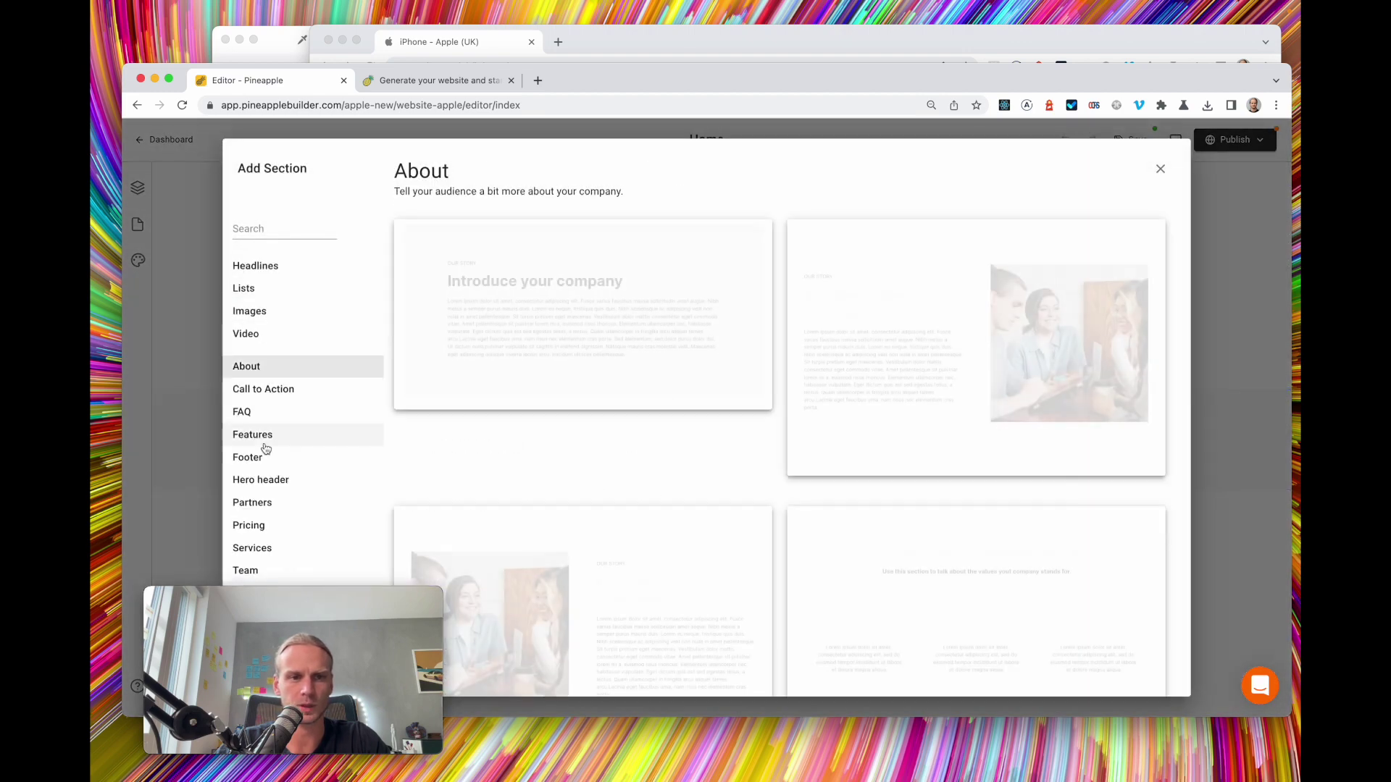
left_click(274, 483)
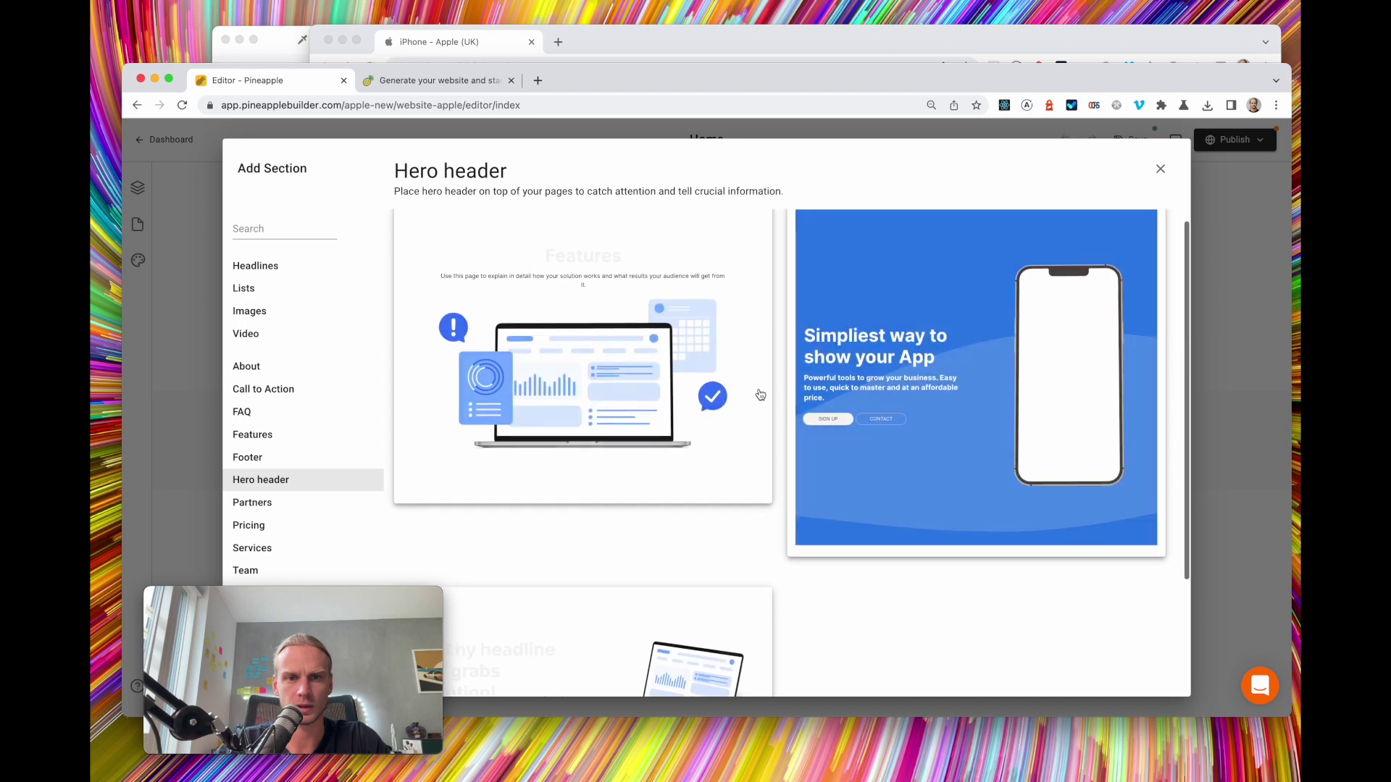
left_click(629, 355)
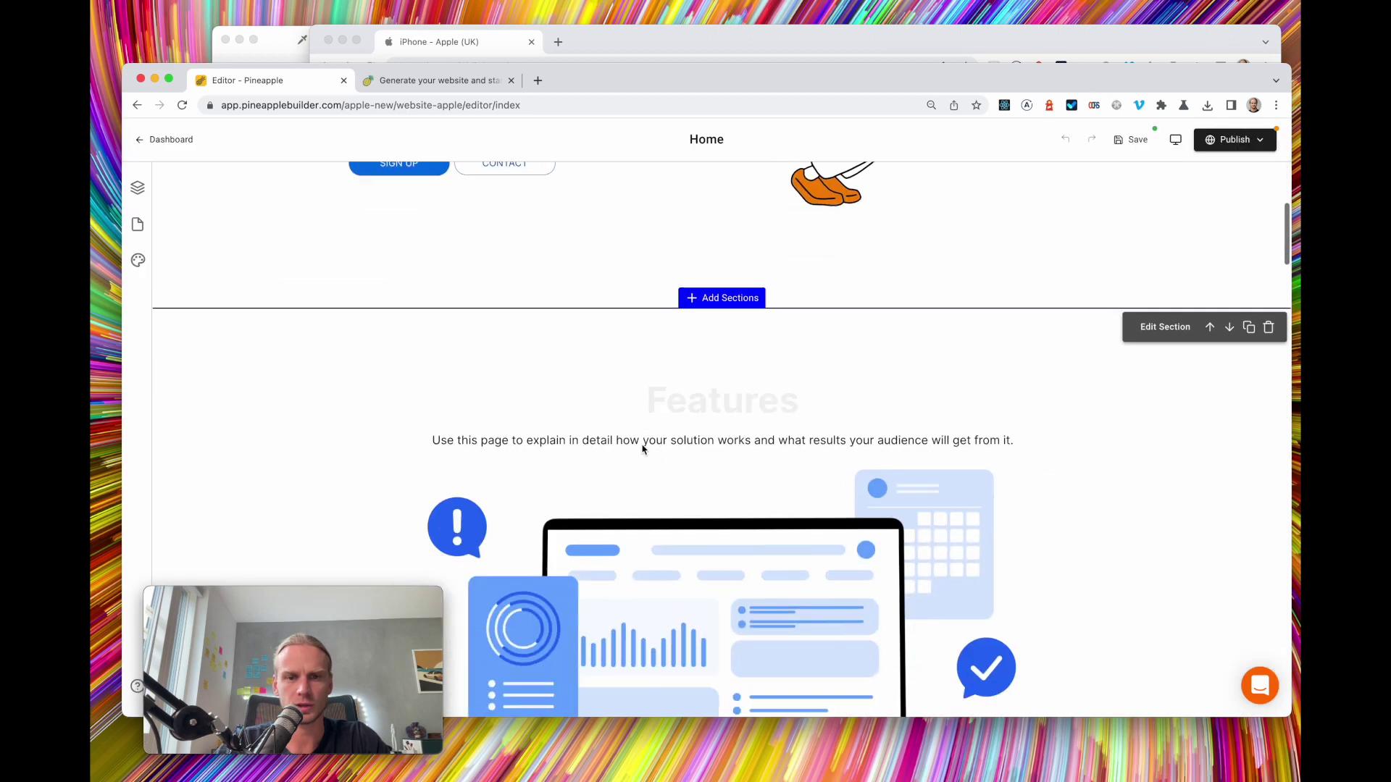
scroll(1178, 302, "up", 2)
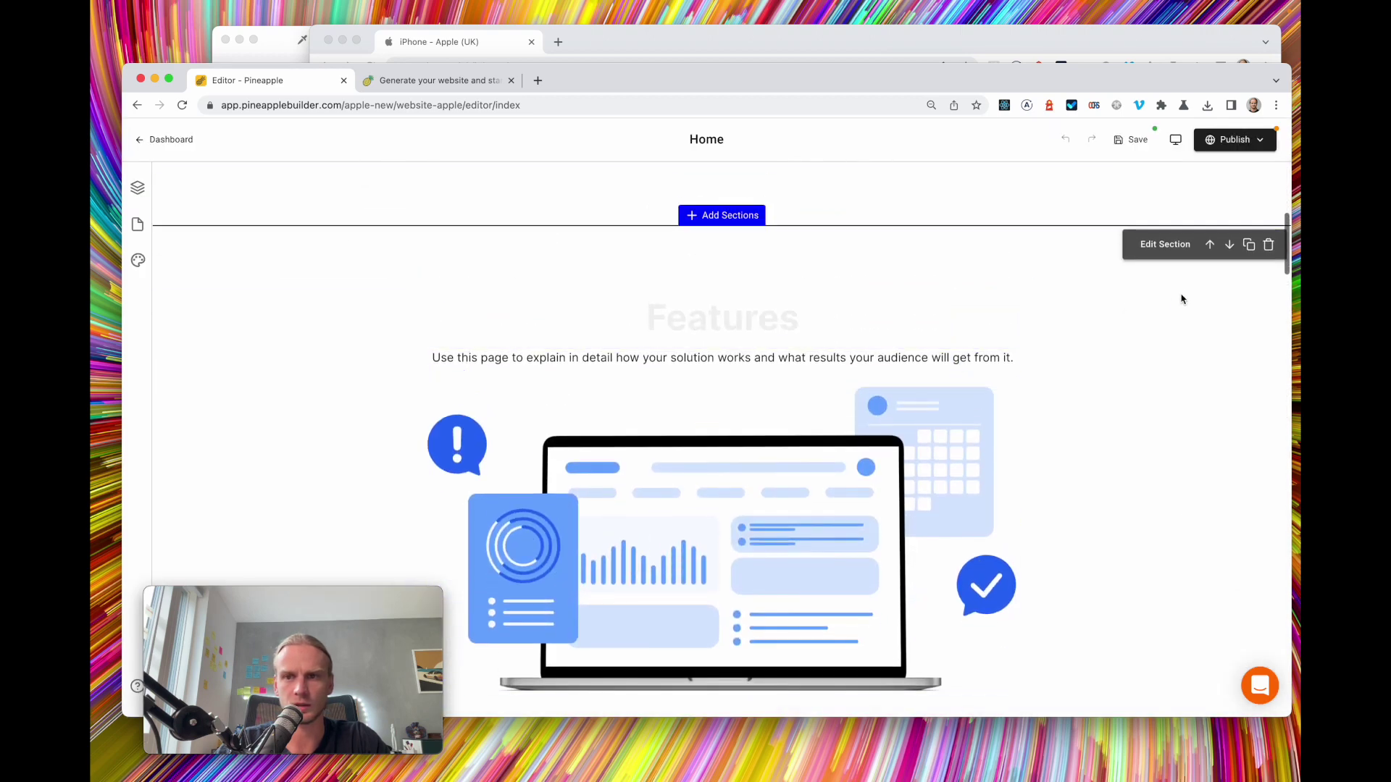
Set the theme variant of the new Features section to light
left_click(1152, 253)
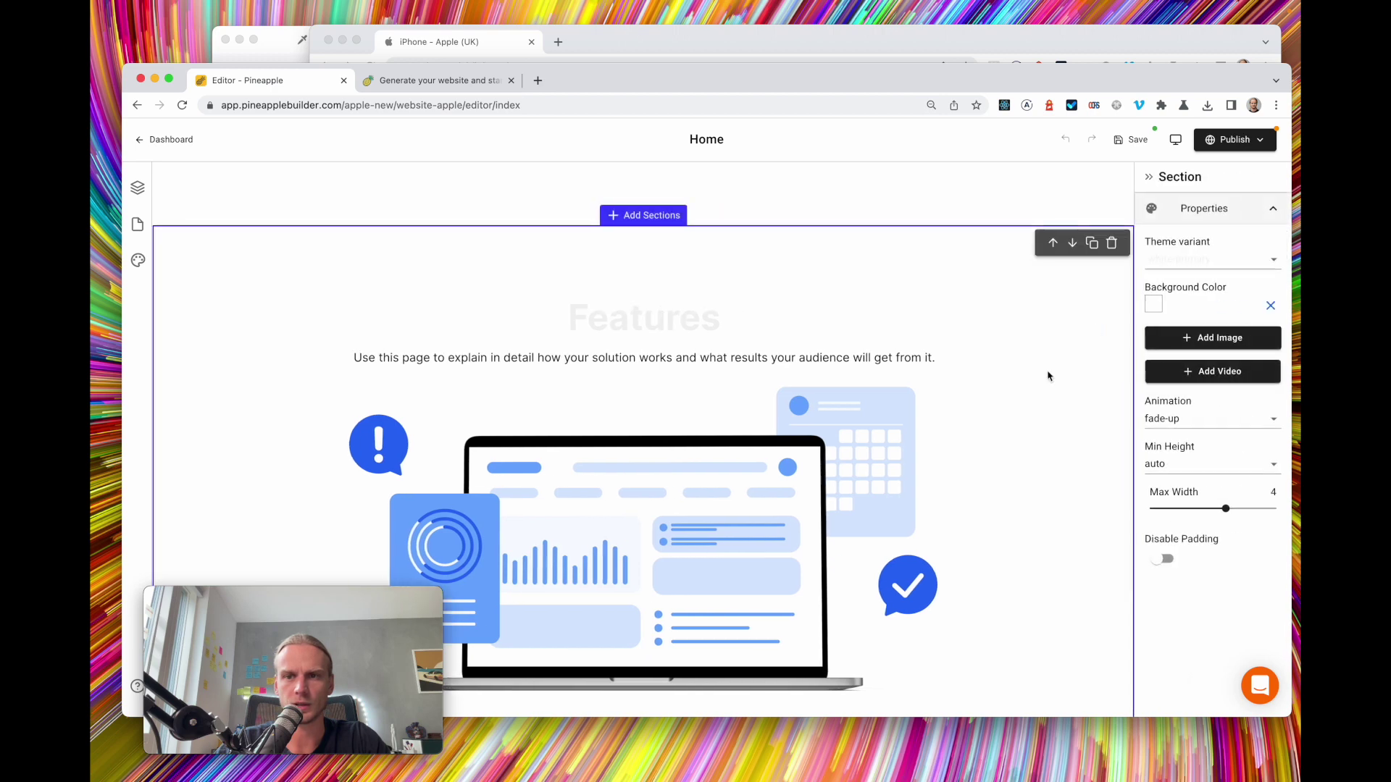
left_click(1192, 261)
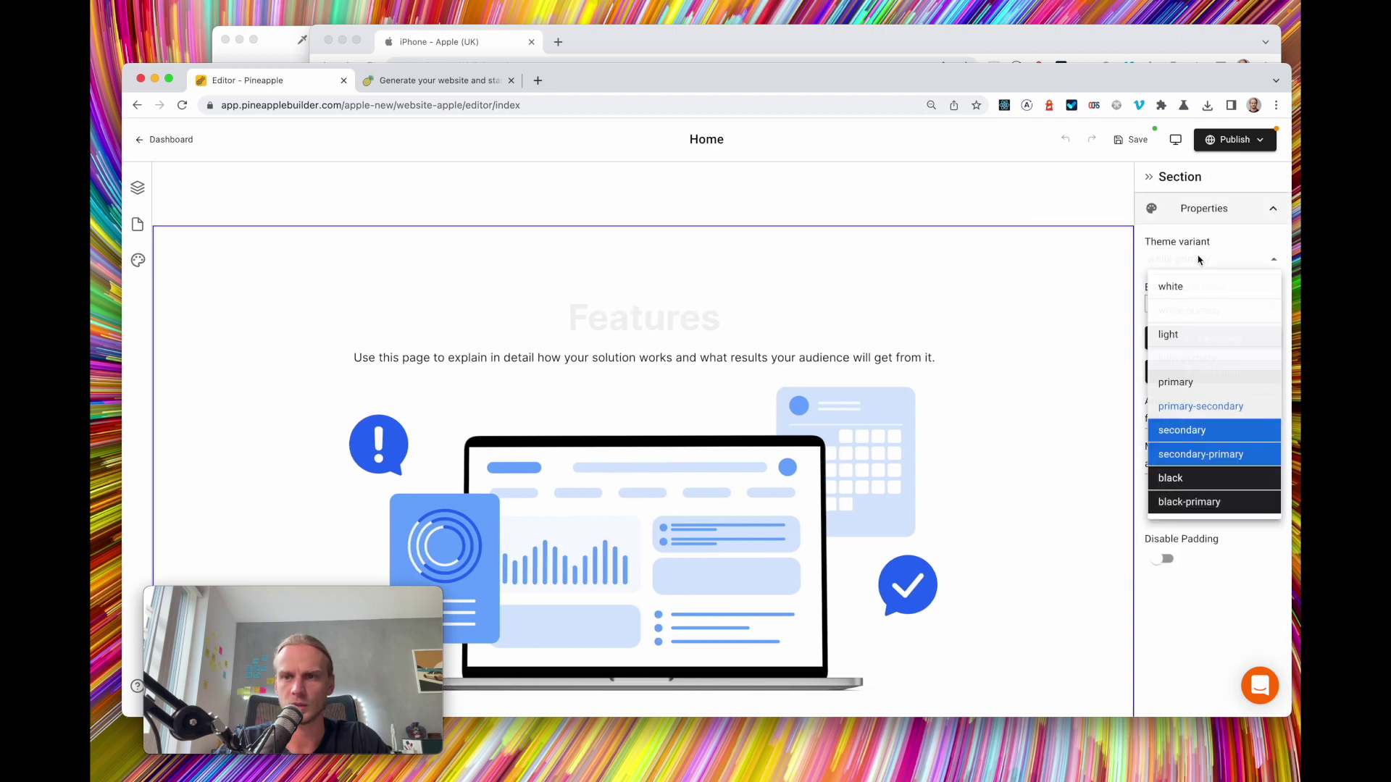
left_click(1208, 342)
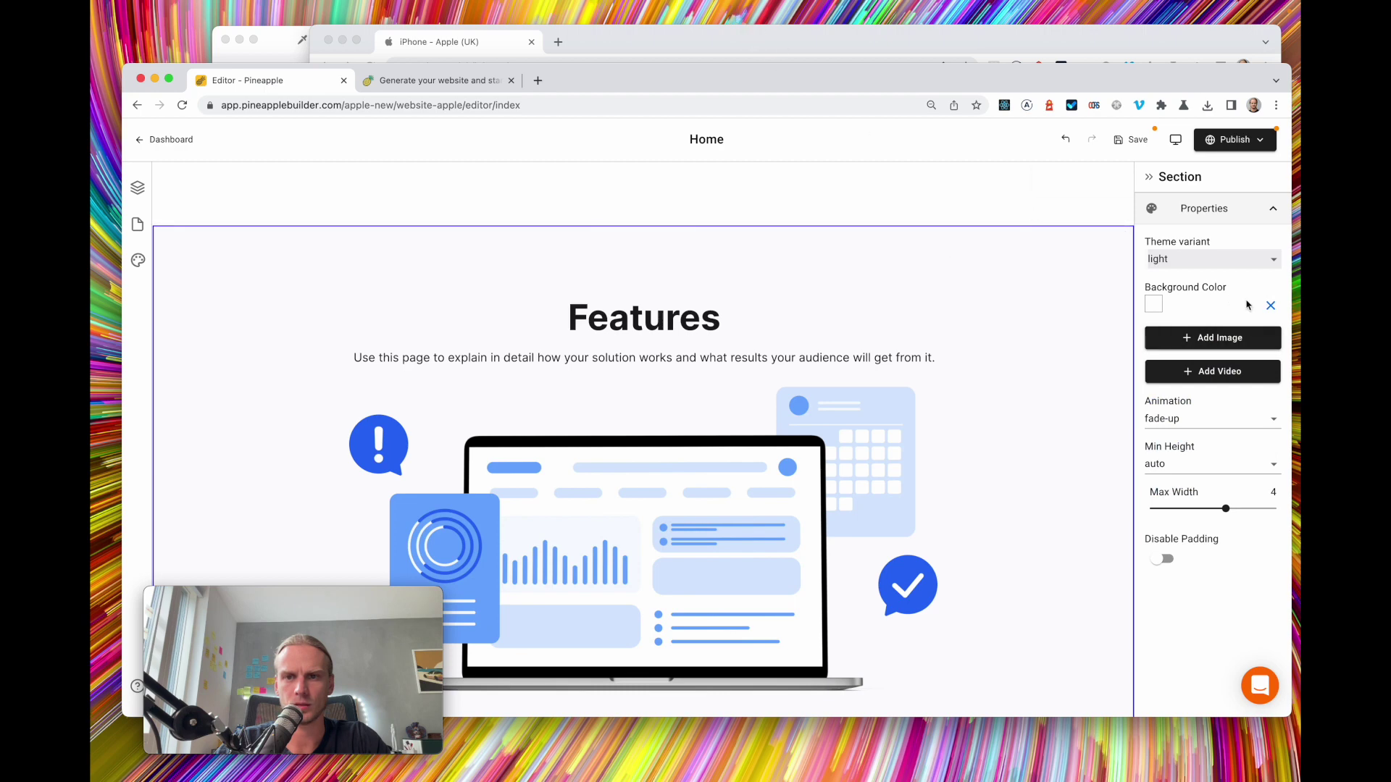
left_click(815, 43)
scroll(428, 230, "up", 5)
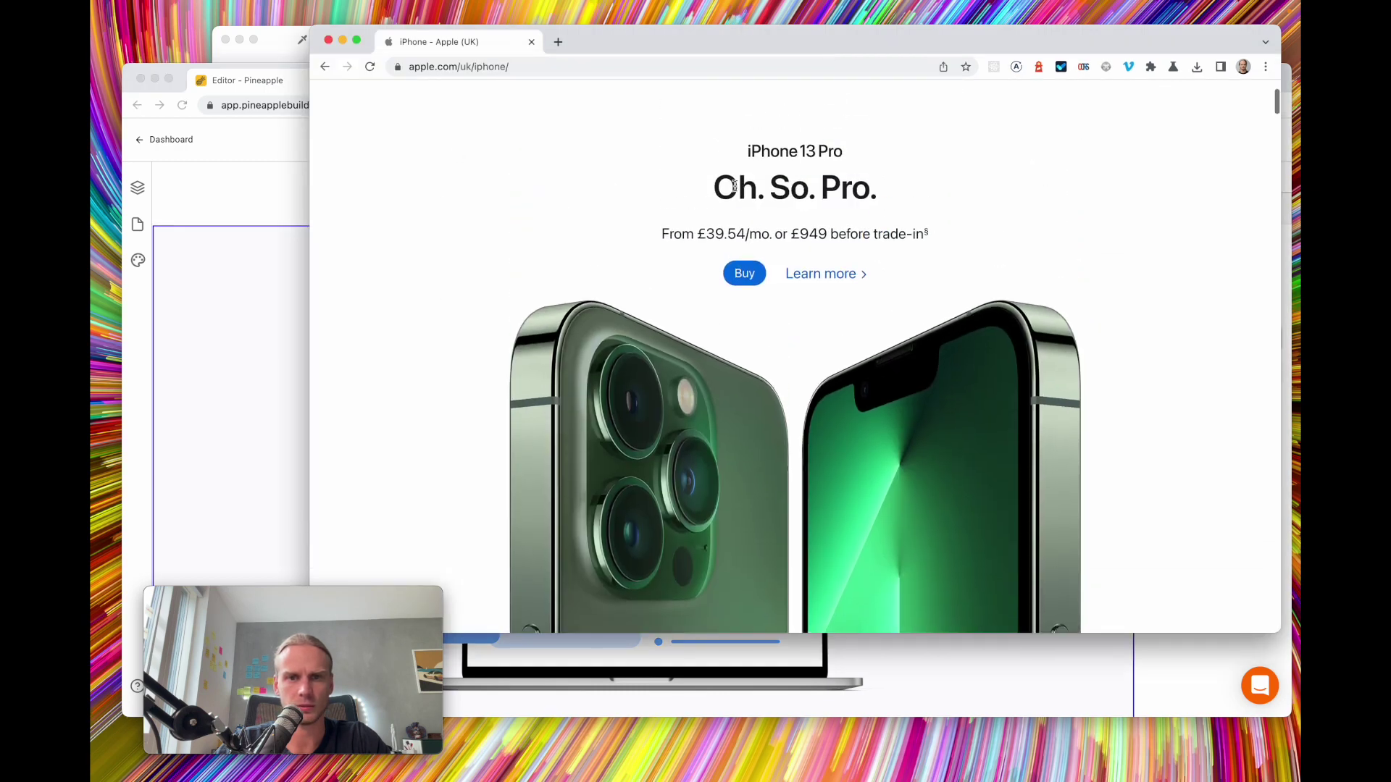
left_click(265, 273)
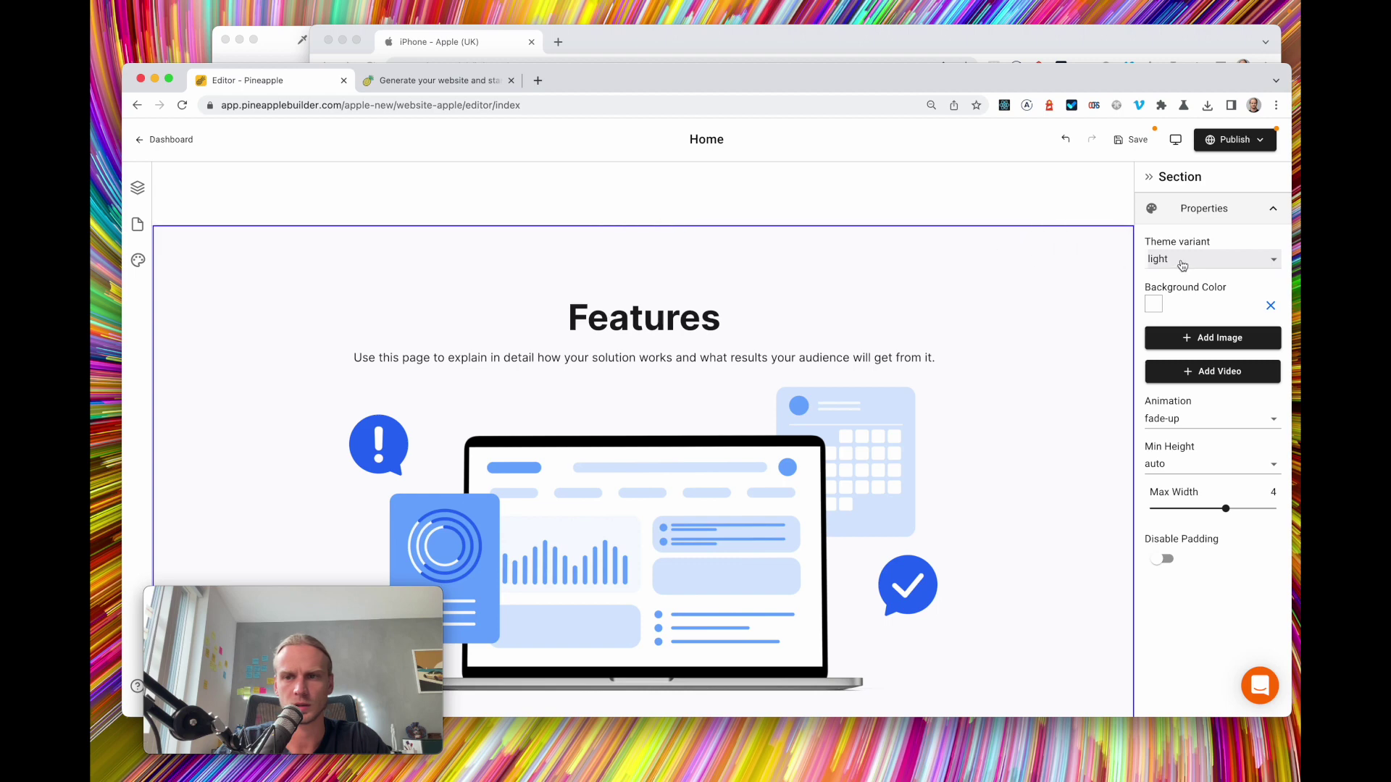
left_click(1210, 262)
left_click(1192, 289)
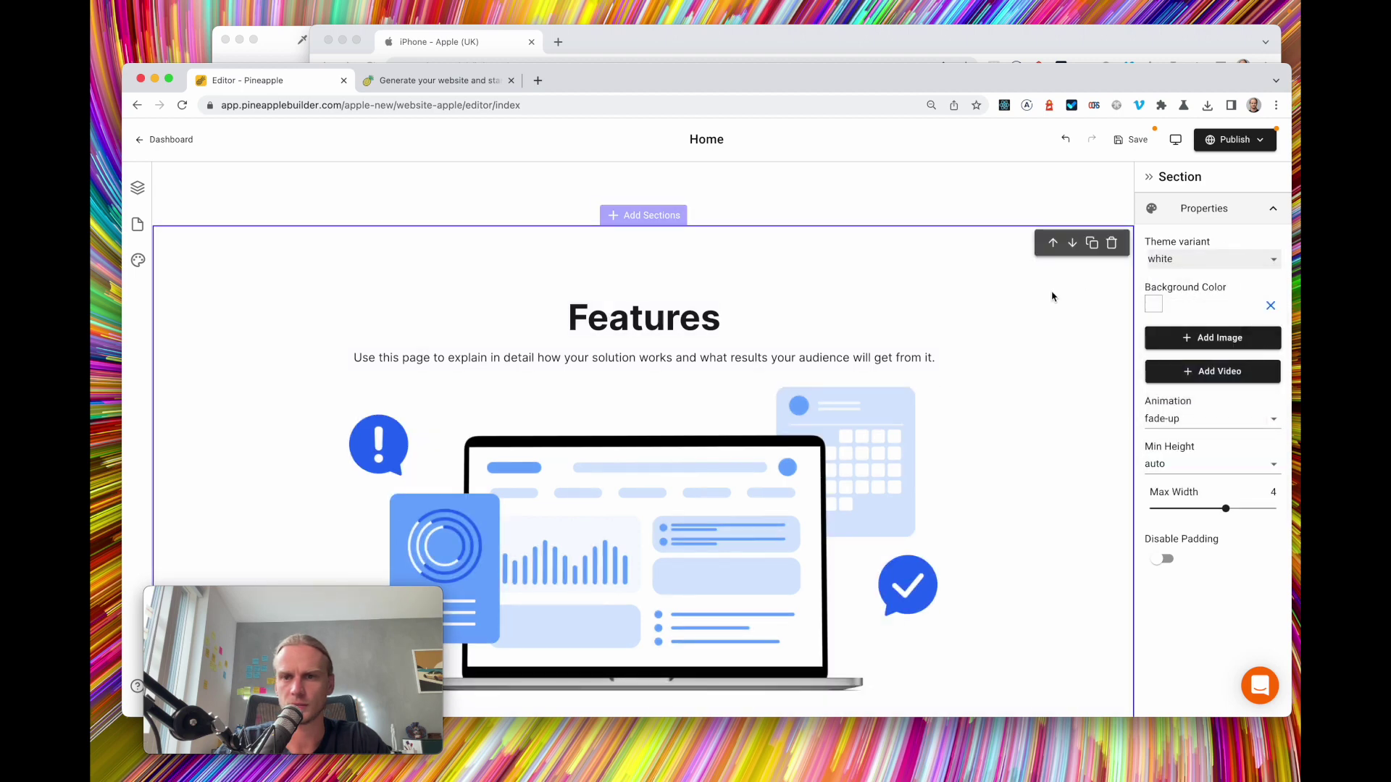
left_click(1014, 405)
scroll(846, 347, "down", 1)
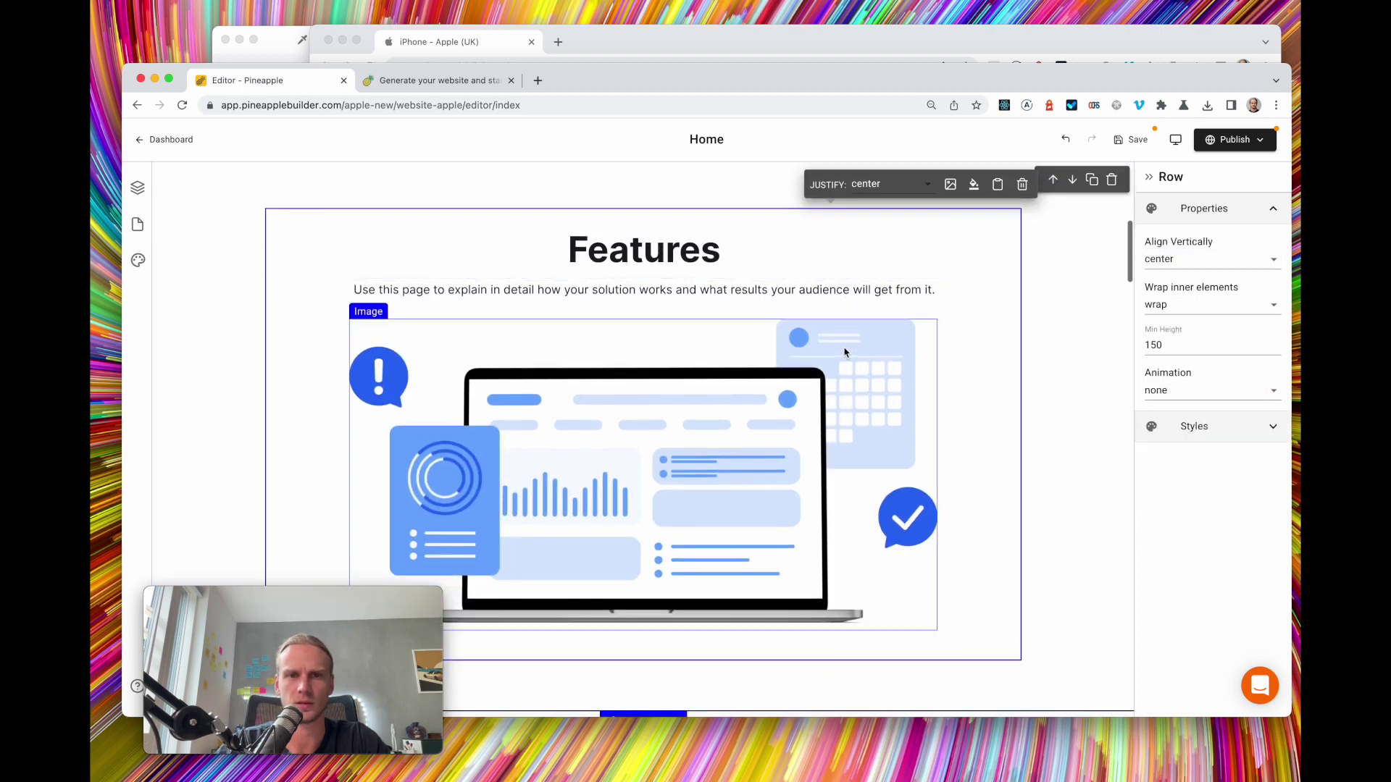
Find the green iPhone 13 Pro hero image on Apple's page and inspect its element in the developer tools
left_click(735, 57)
scroll(789, 405, "down", 1)
scroll(789, 413, "down", 3)
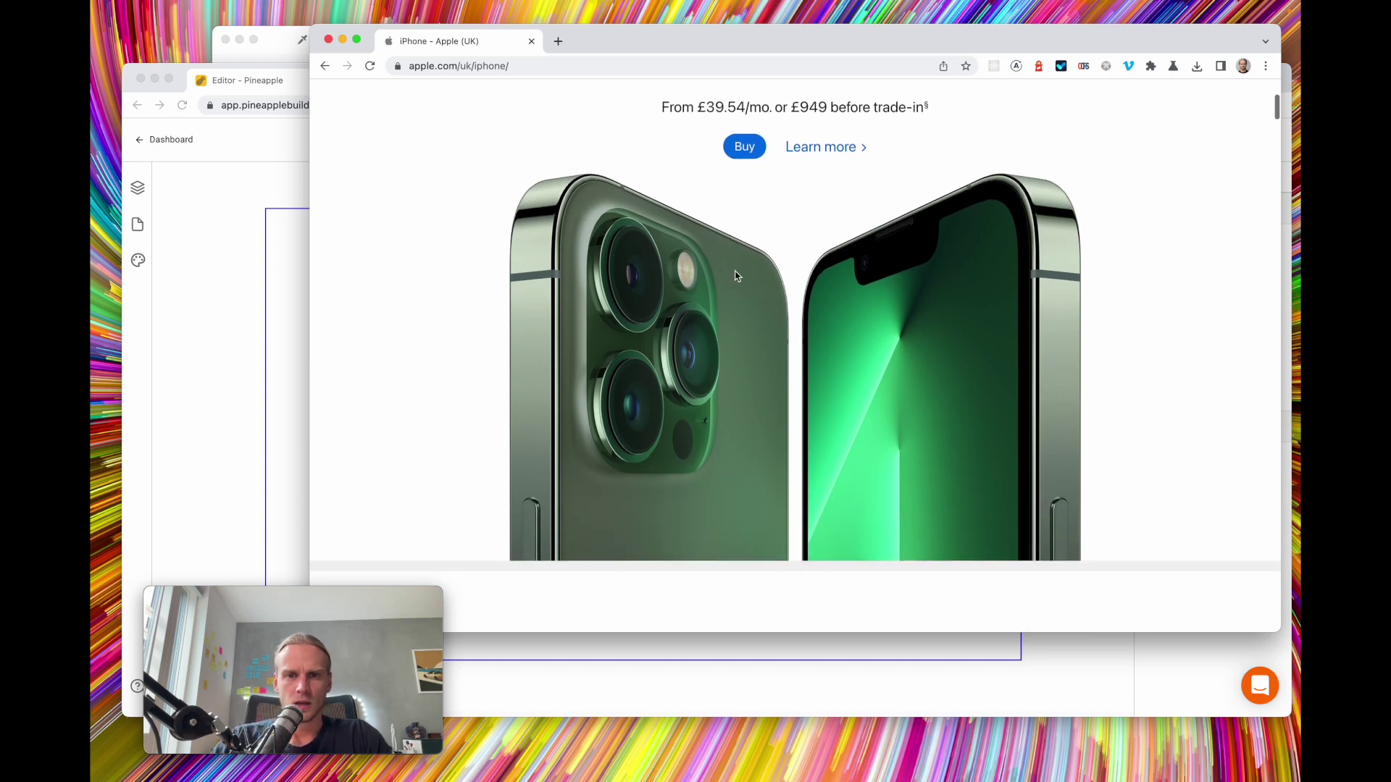
scroll(688, 326, "up", 3)
scroll(589, 235, "down", 2)
scroll(589, 235, "down", 1)
right_click(630, 229)
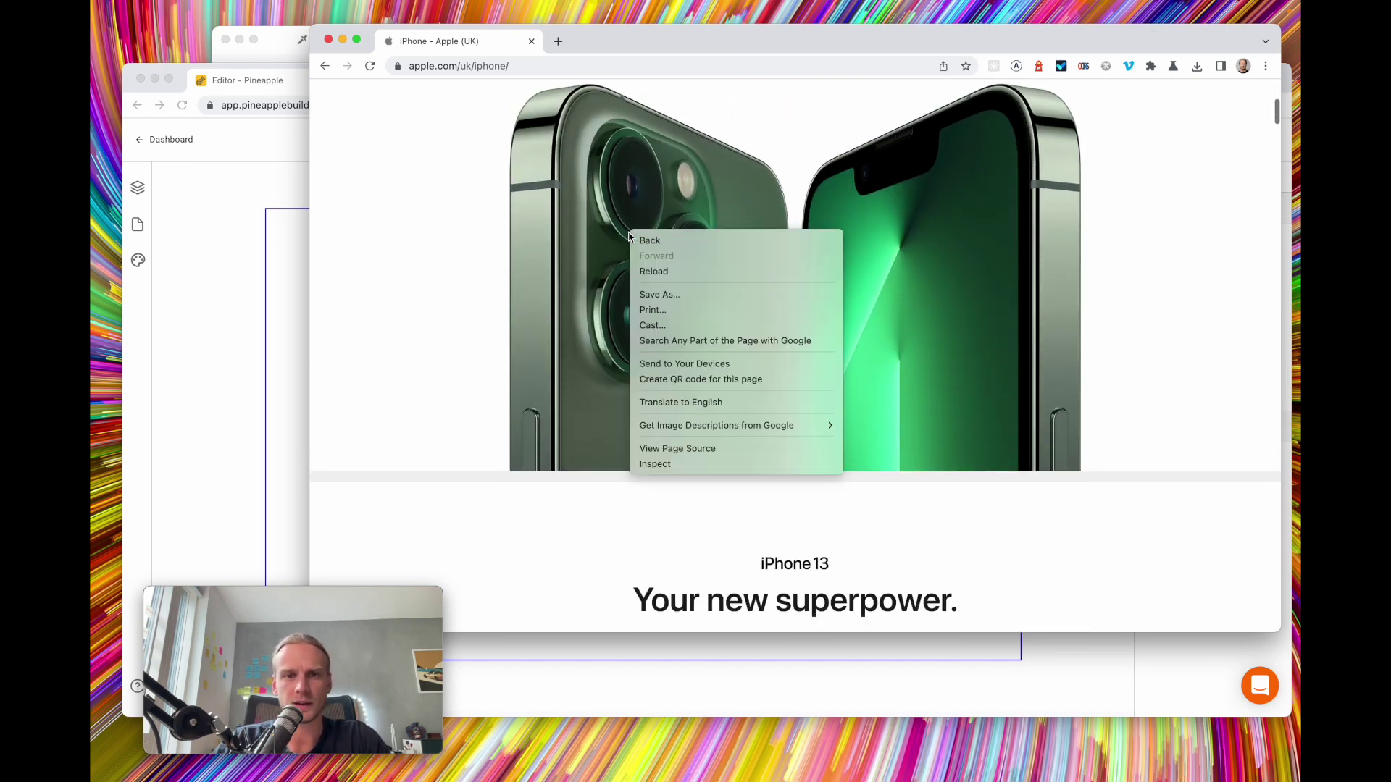
left_click(674, 467)
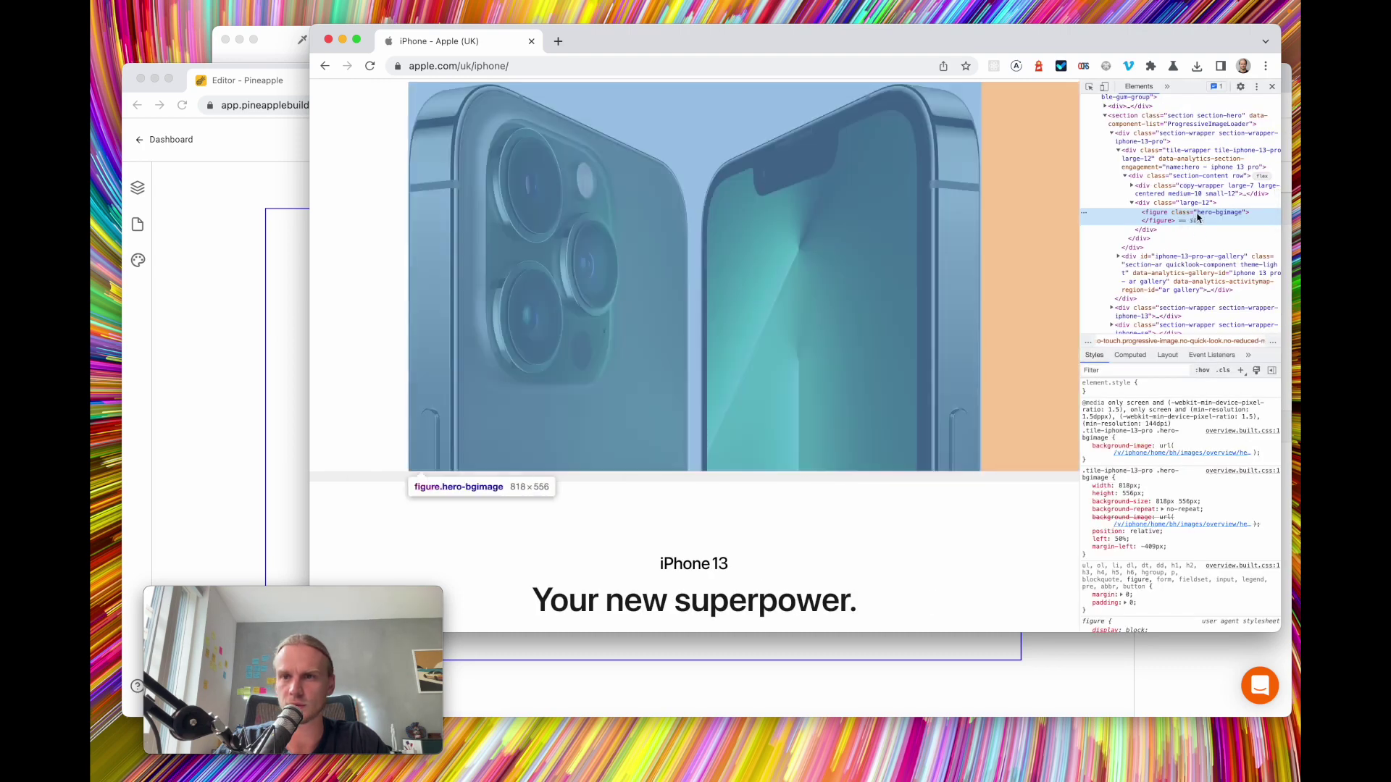
Preview the hero figure's background image file in the developer tools and return to the element's styles
left_click(1177, 455)
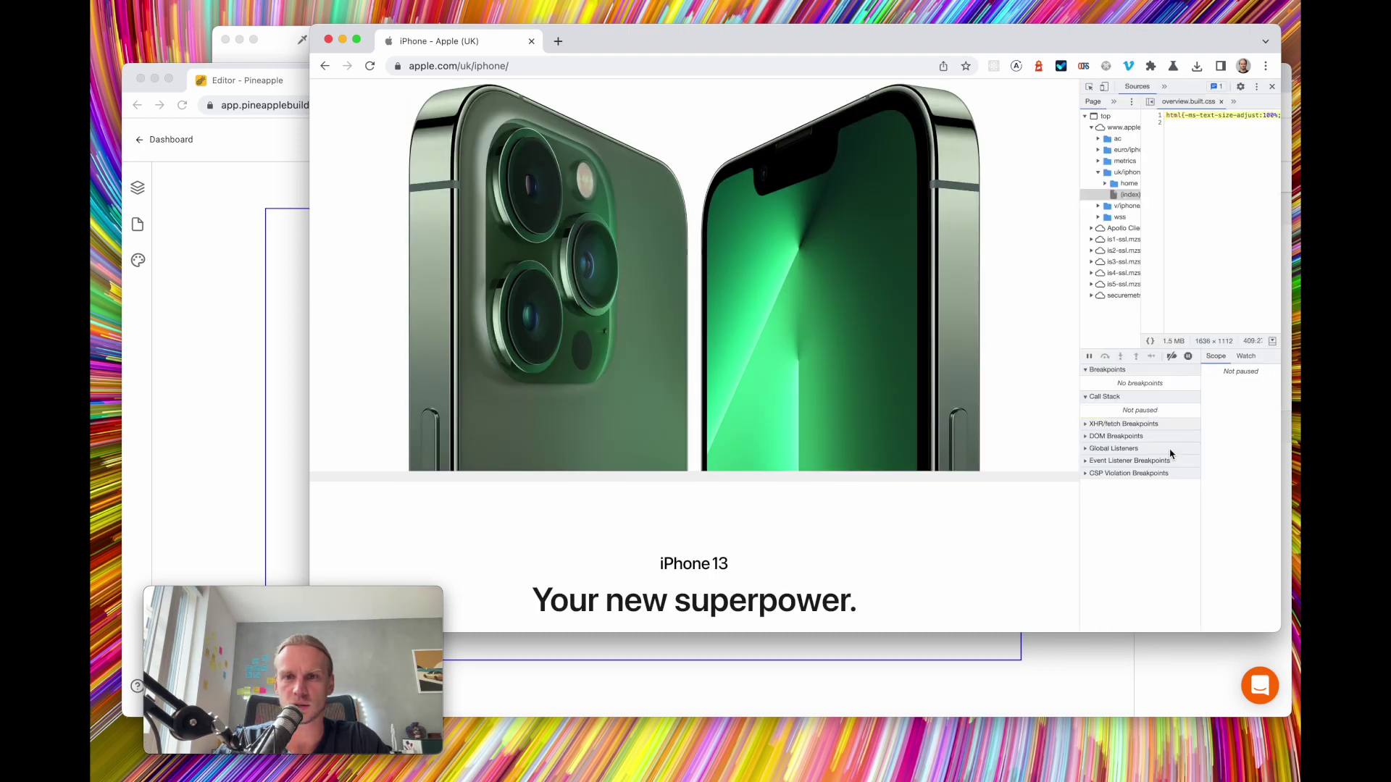
left_click(1220, 102)
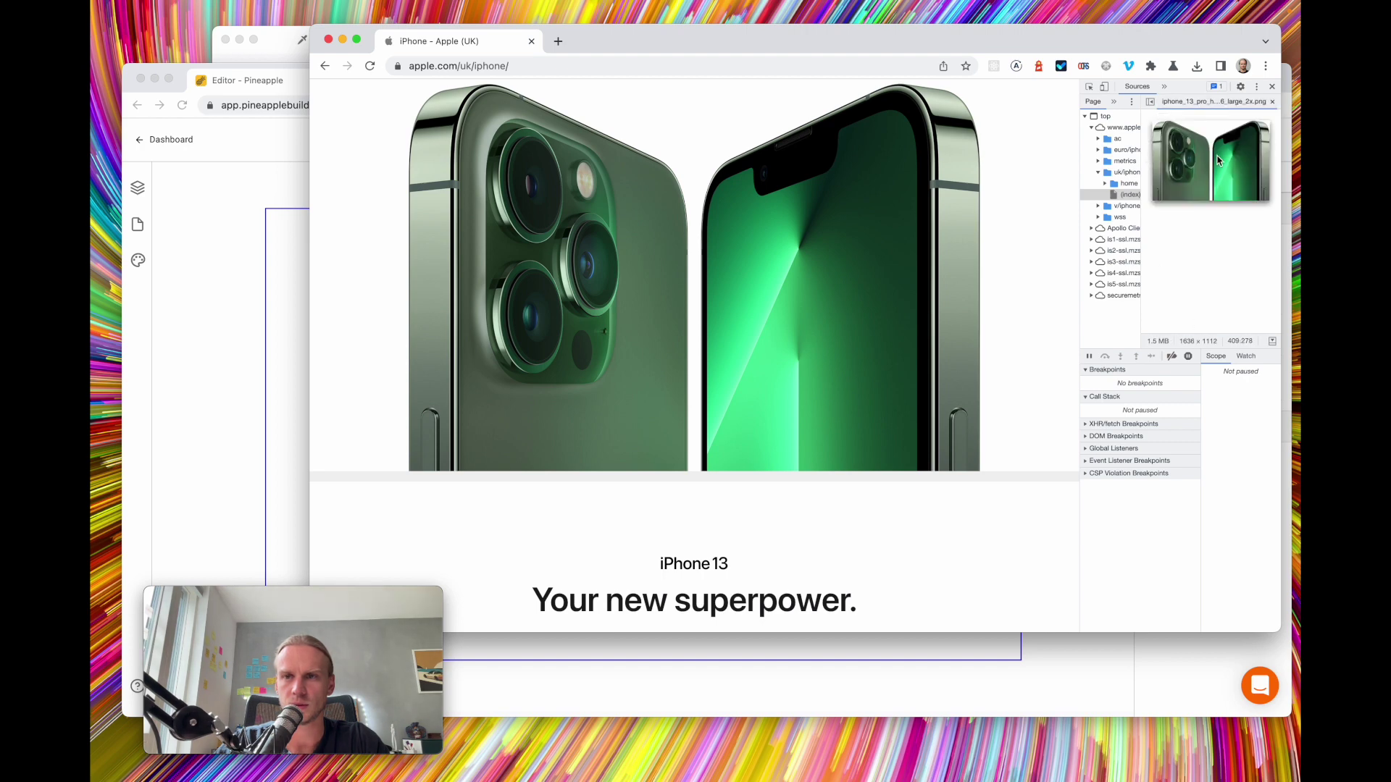
left_click(1030, 216)
left_click(1162, 87)
left_click(1189, 102)
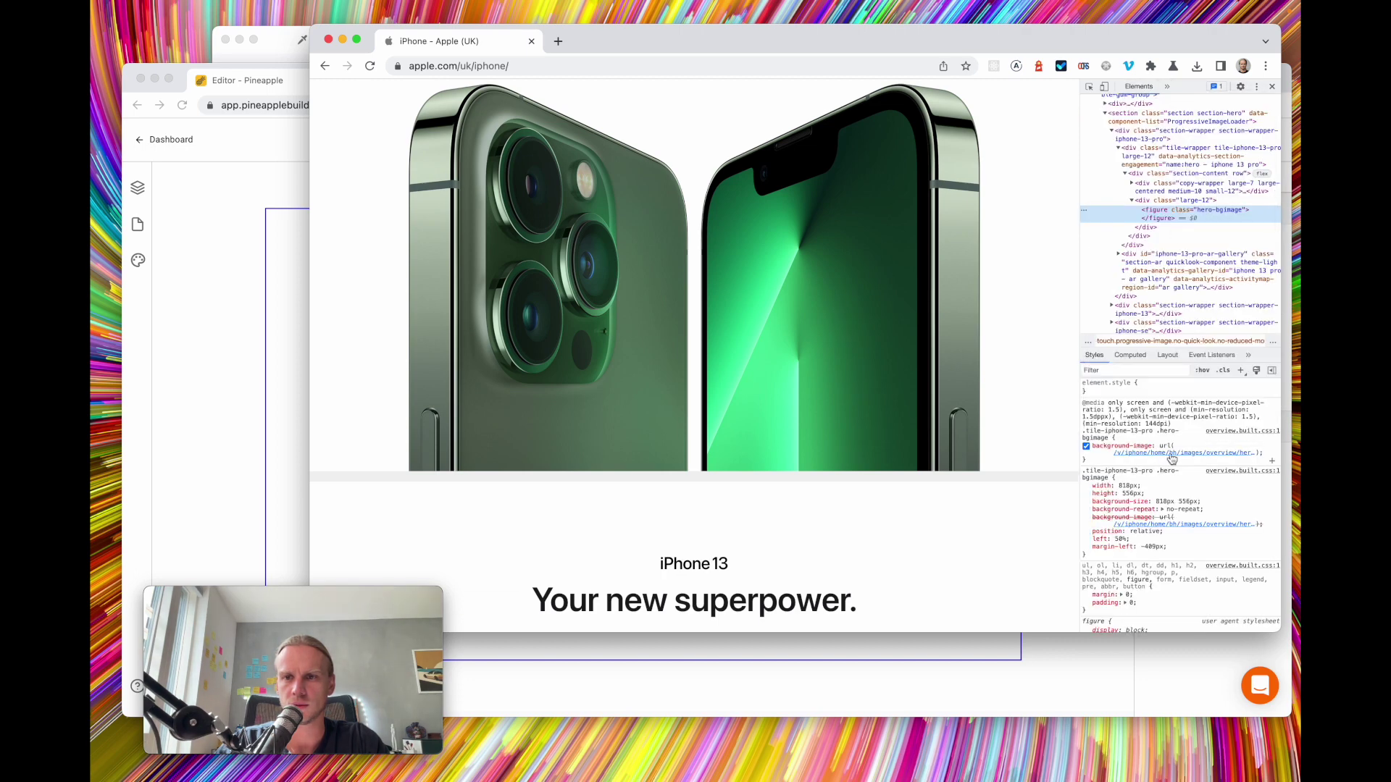
Try to open the iPhone 13 Pro hero image in a new tab from its copied source URL
mouse_move(1175, 456)
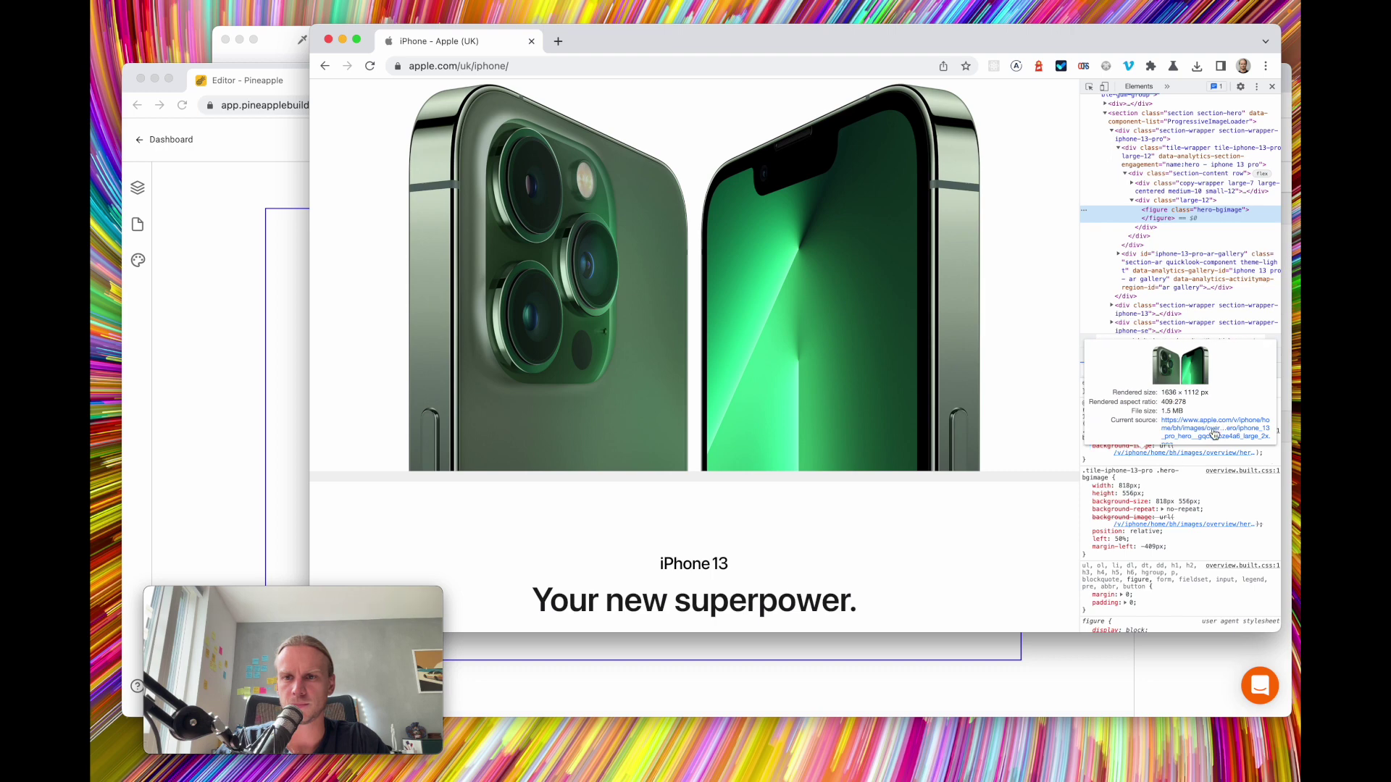
left_click_drag(1161, 424, 1171, 439)
mouse_move(1210, 458)
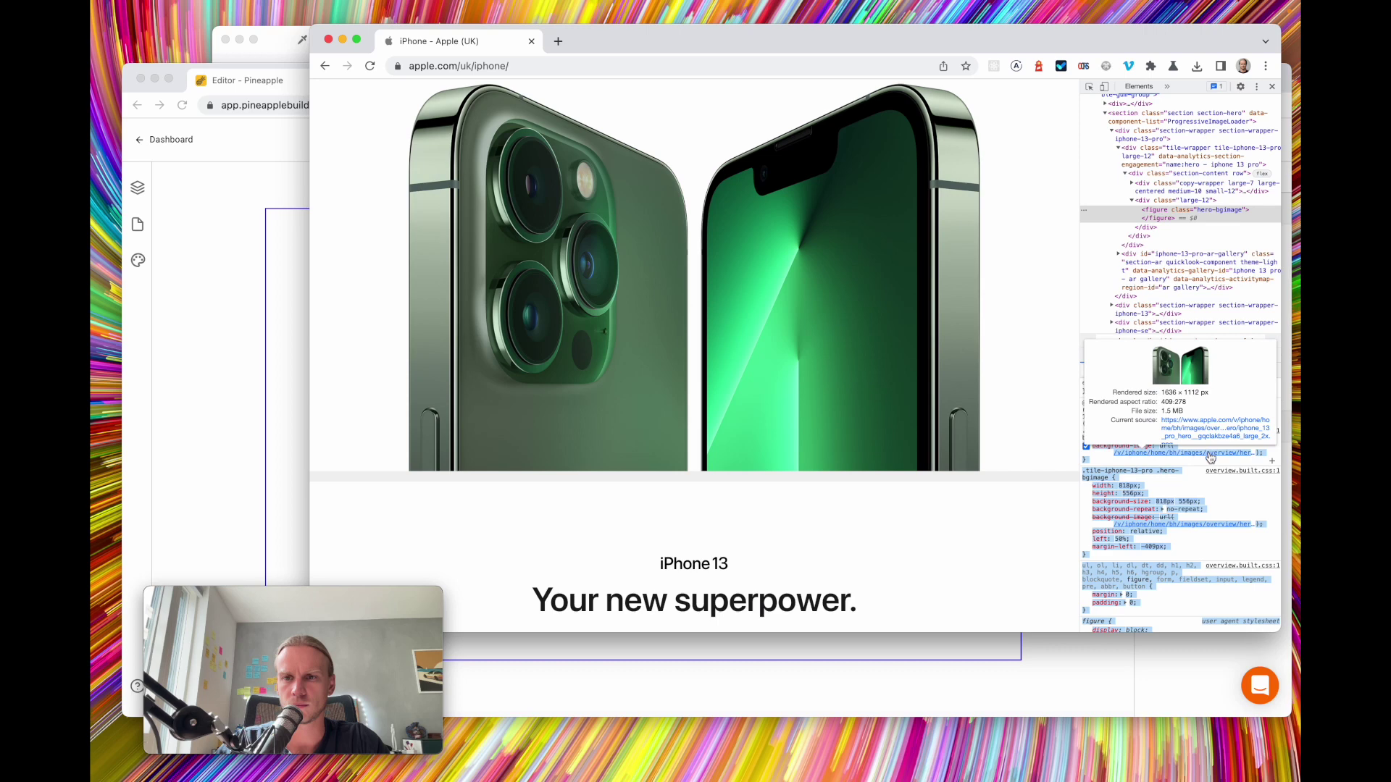
left_click_drag(1164, 421, 1252, 440)
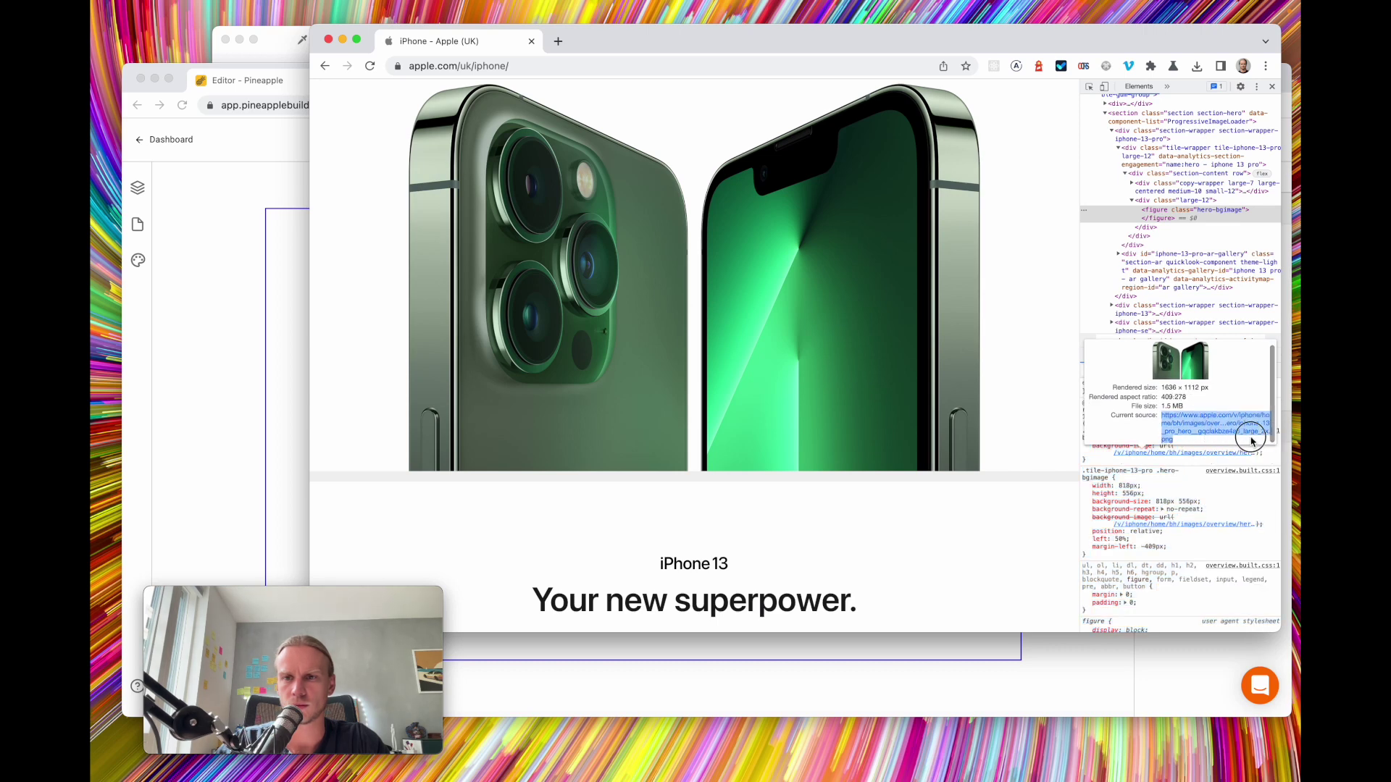
key("super+c")
key("super+t")
key("super+v")
key("Return")
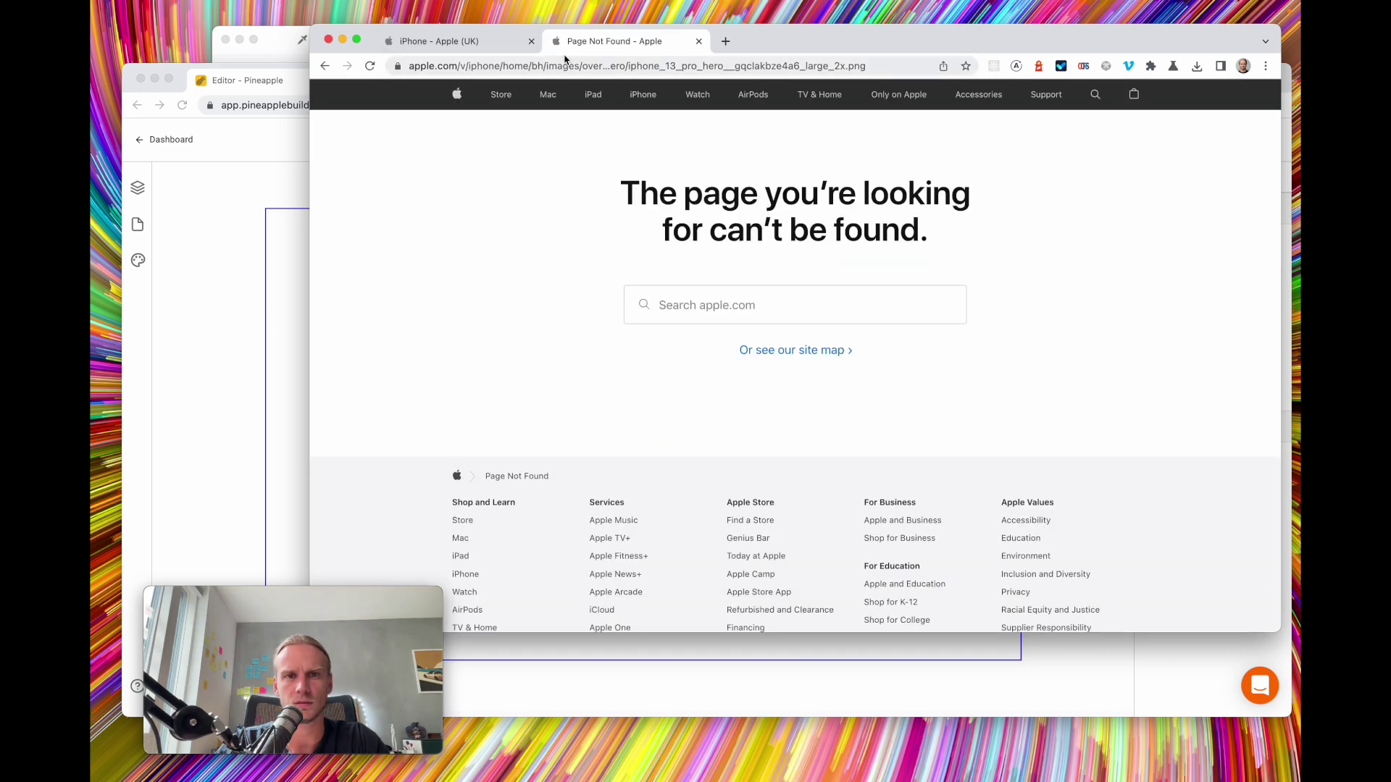
left_click(698, 47)
right_click(695, 327)
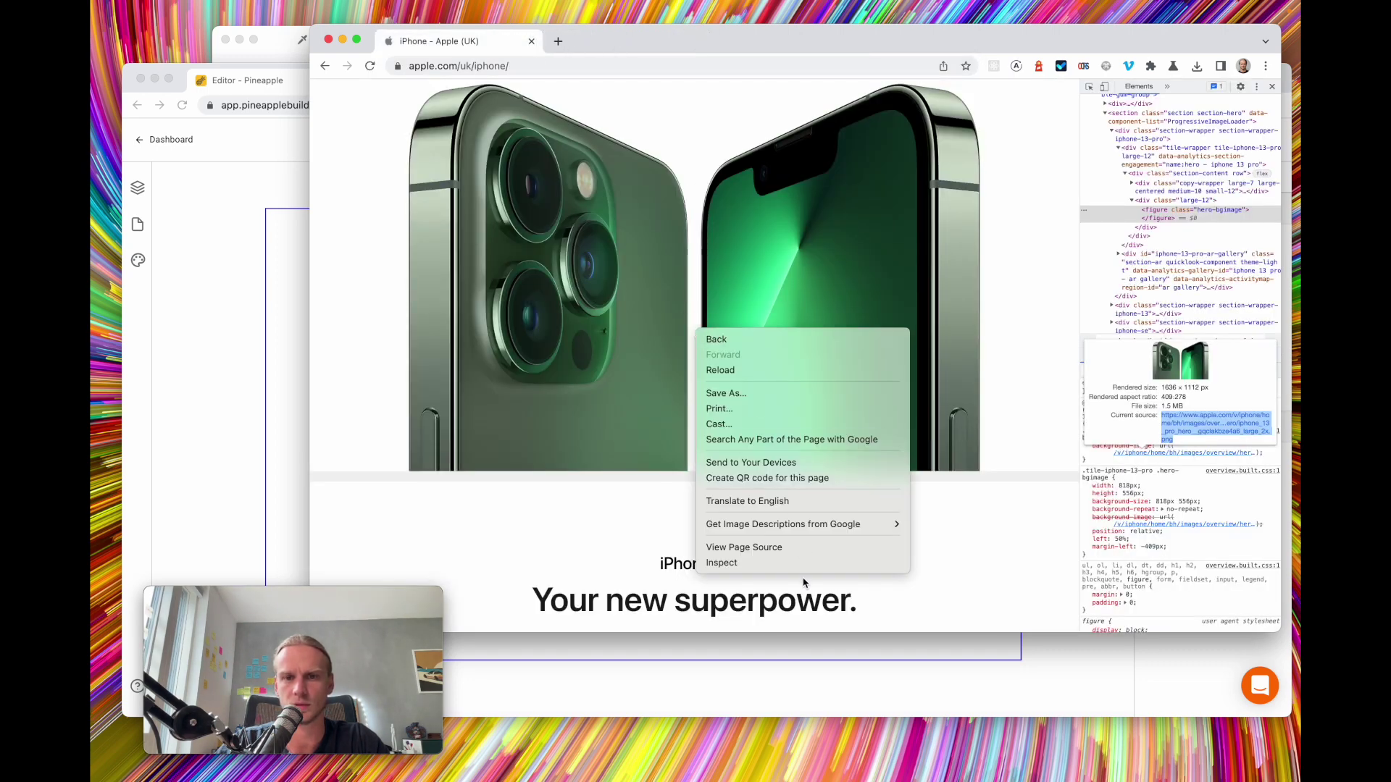
Inspect the iPhone 13 Pro hero figure on Apple's page again and preview its background image source in the developer tools
left_click(1093, 240)
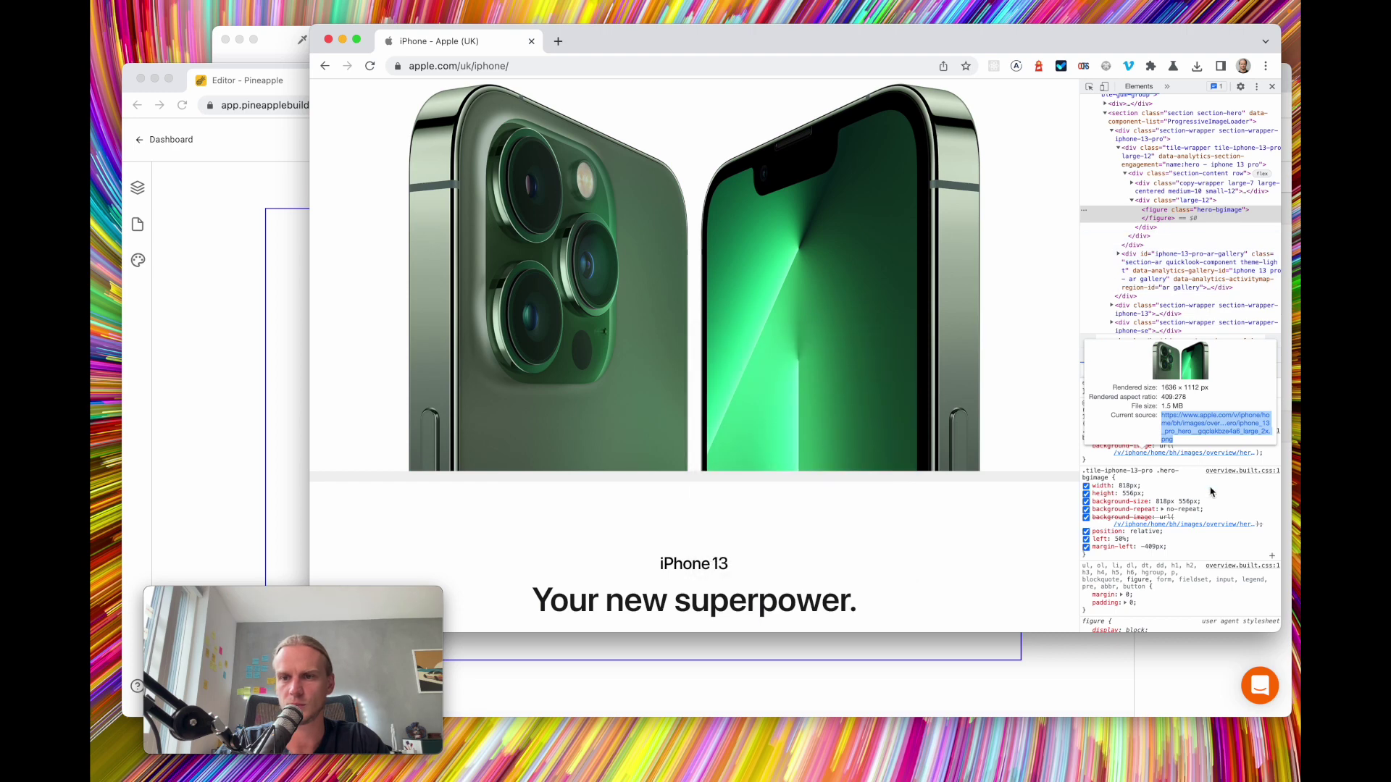
left_click(1162, 461)
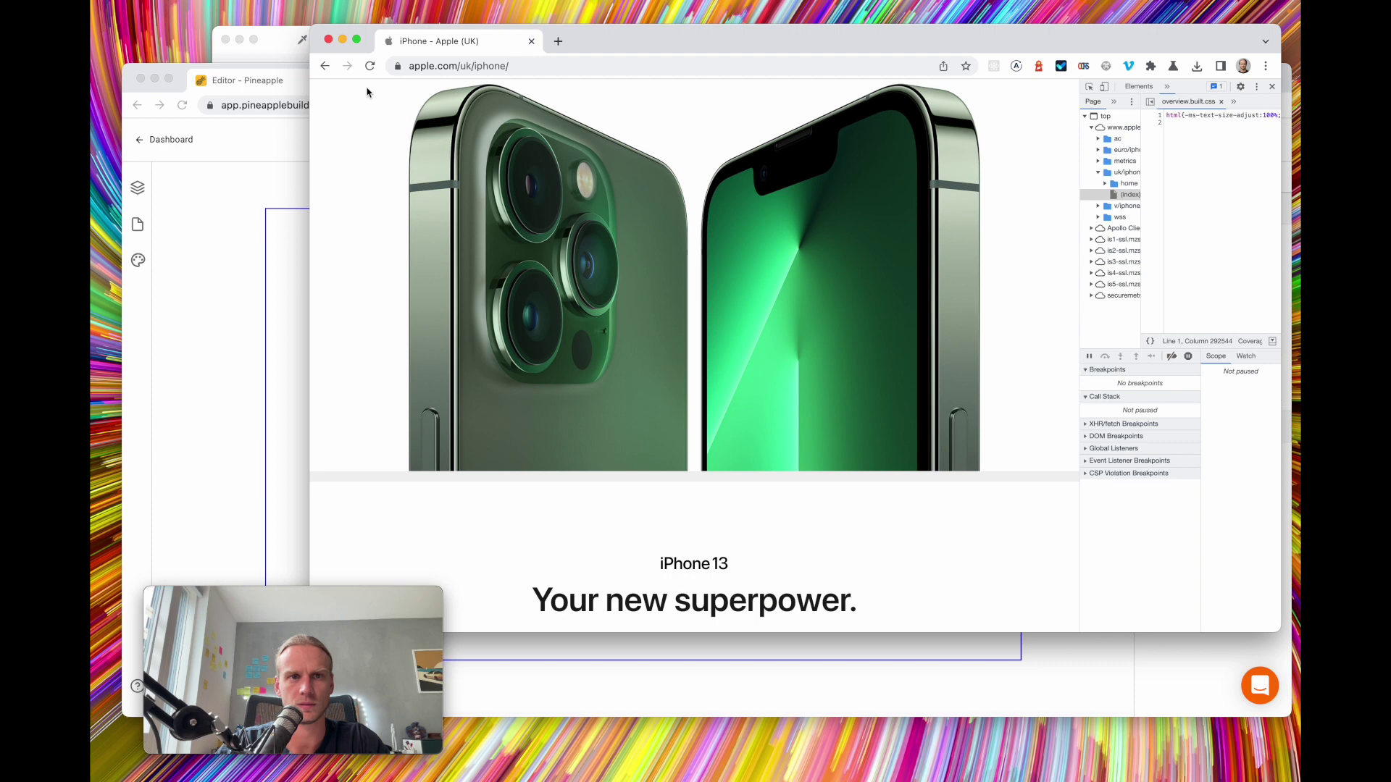
right_click(844, 311)
left_click(1106, 223)
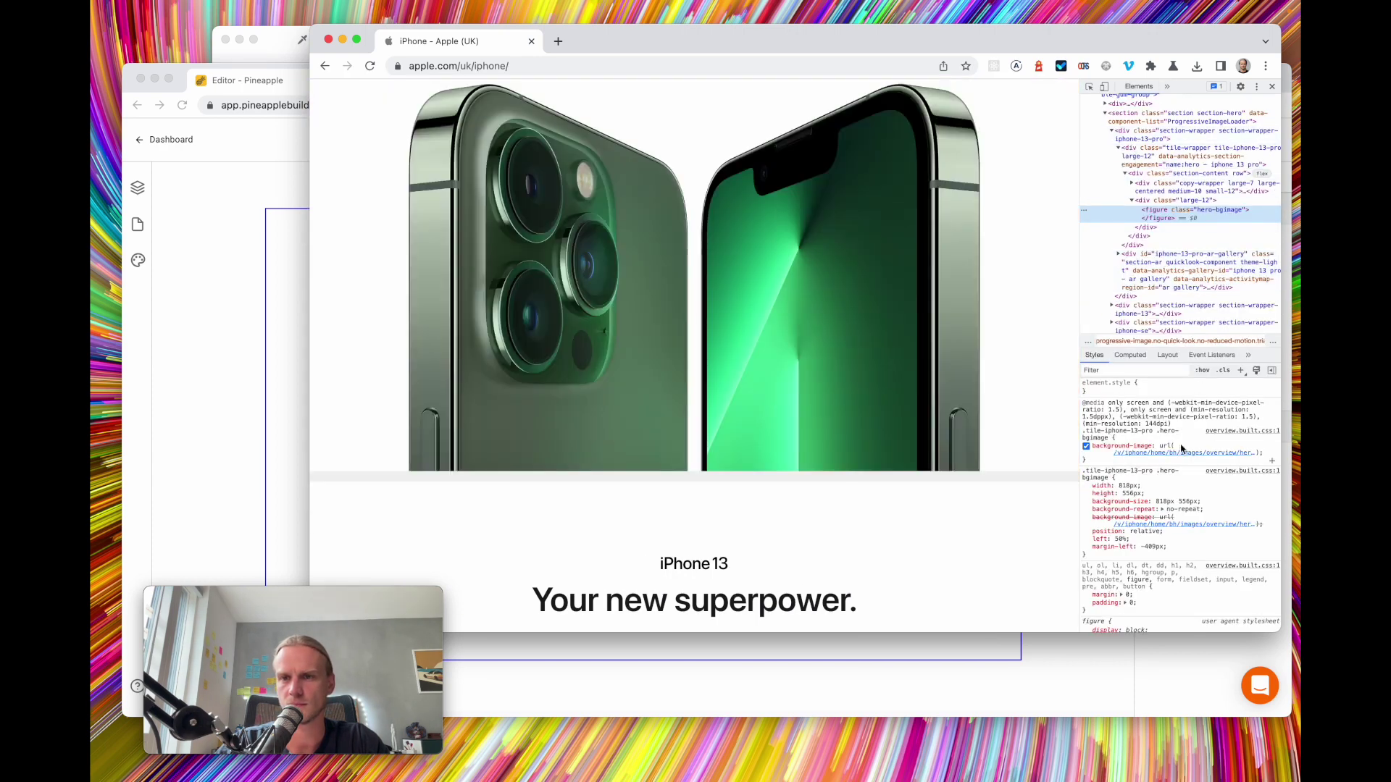
mouse_move(1183, 456)
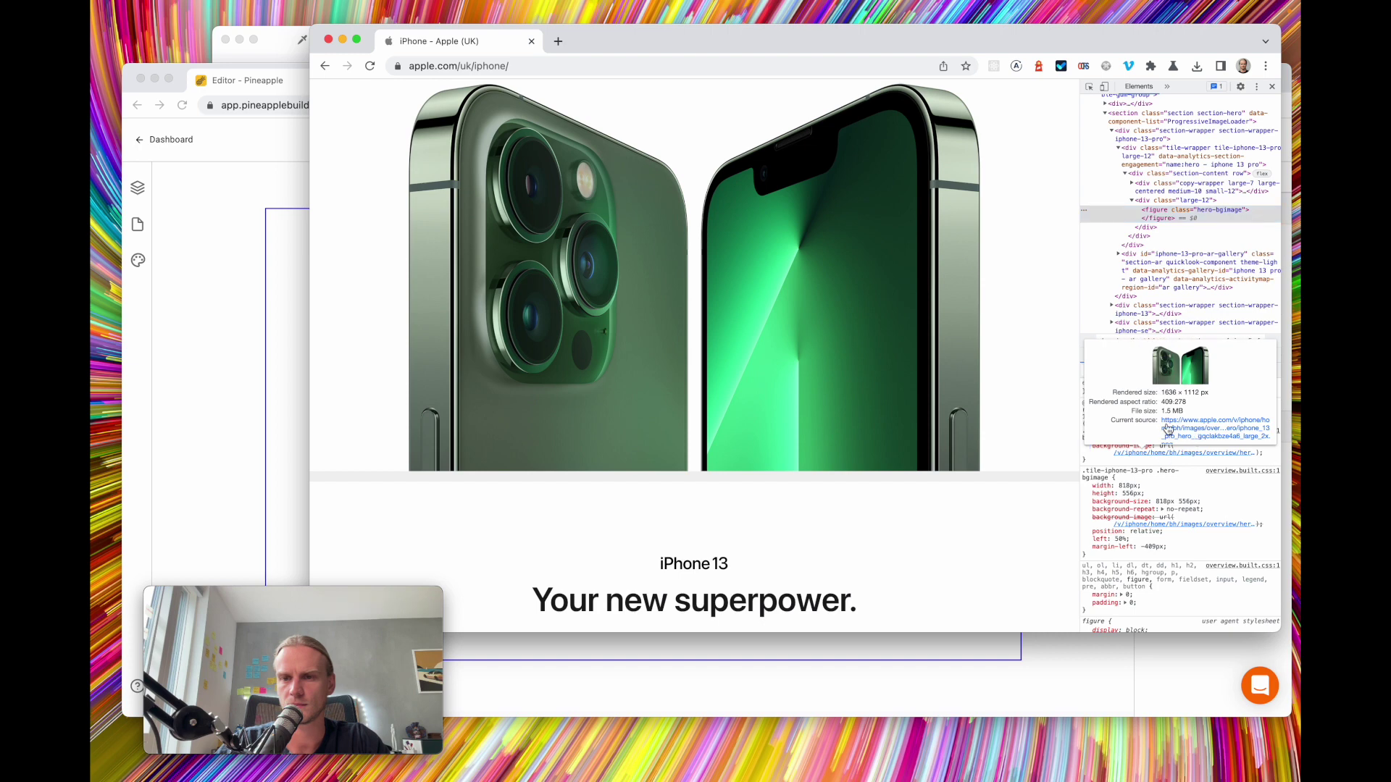
Try to load the hero image in a new tab using the copied value of its background-image property
right_click(1152, 450)
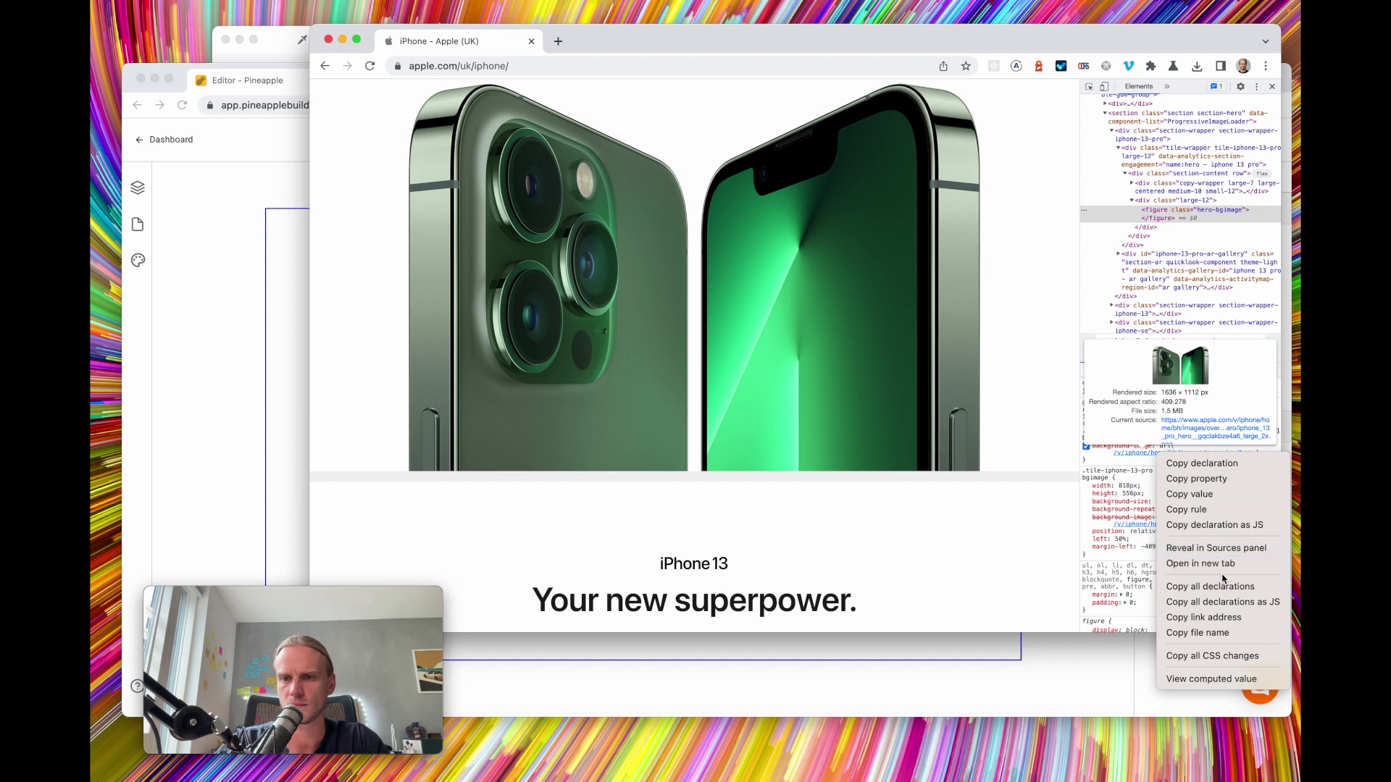
left_click(1228, 491)
key("super+t")
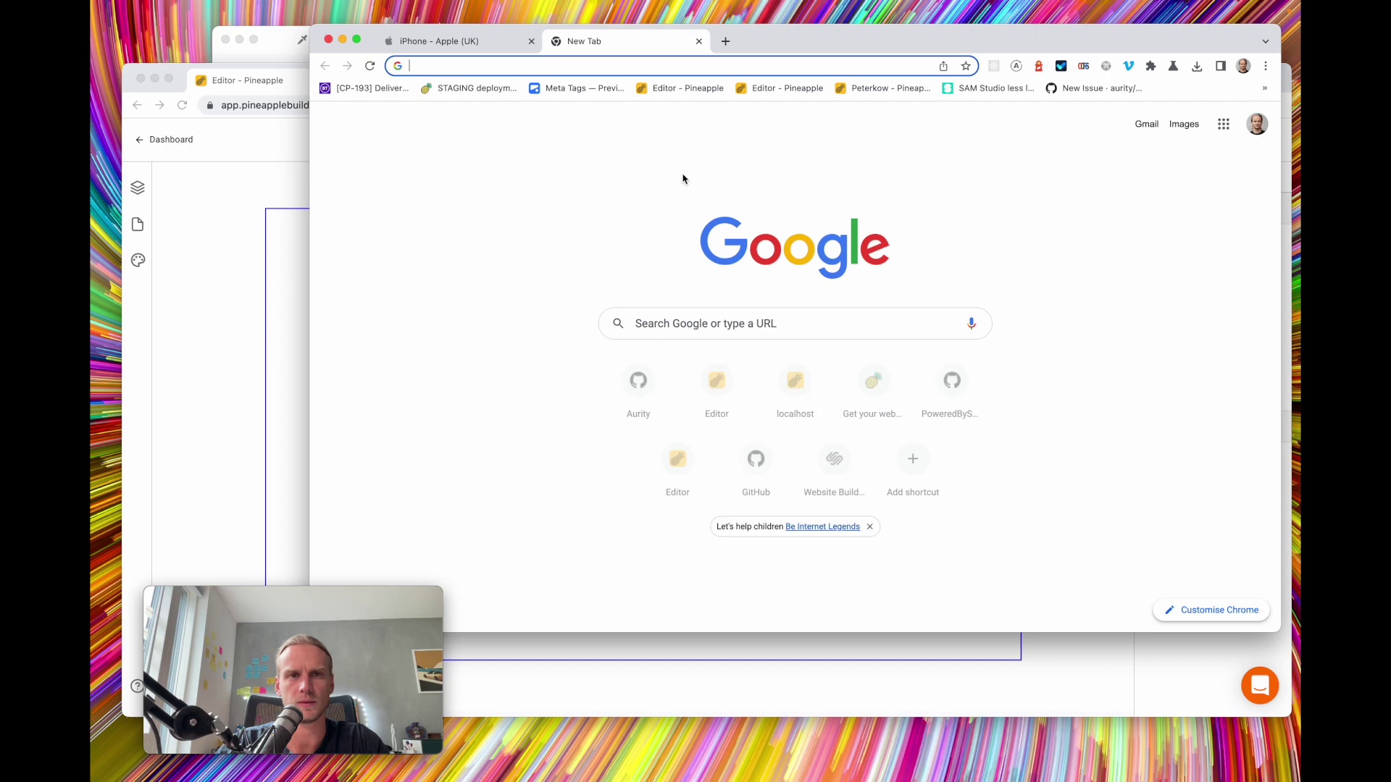
key("super+v")
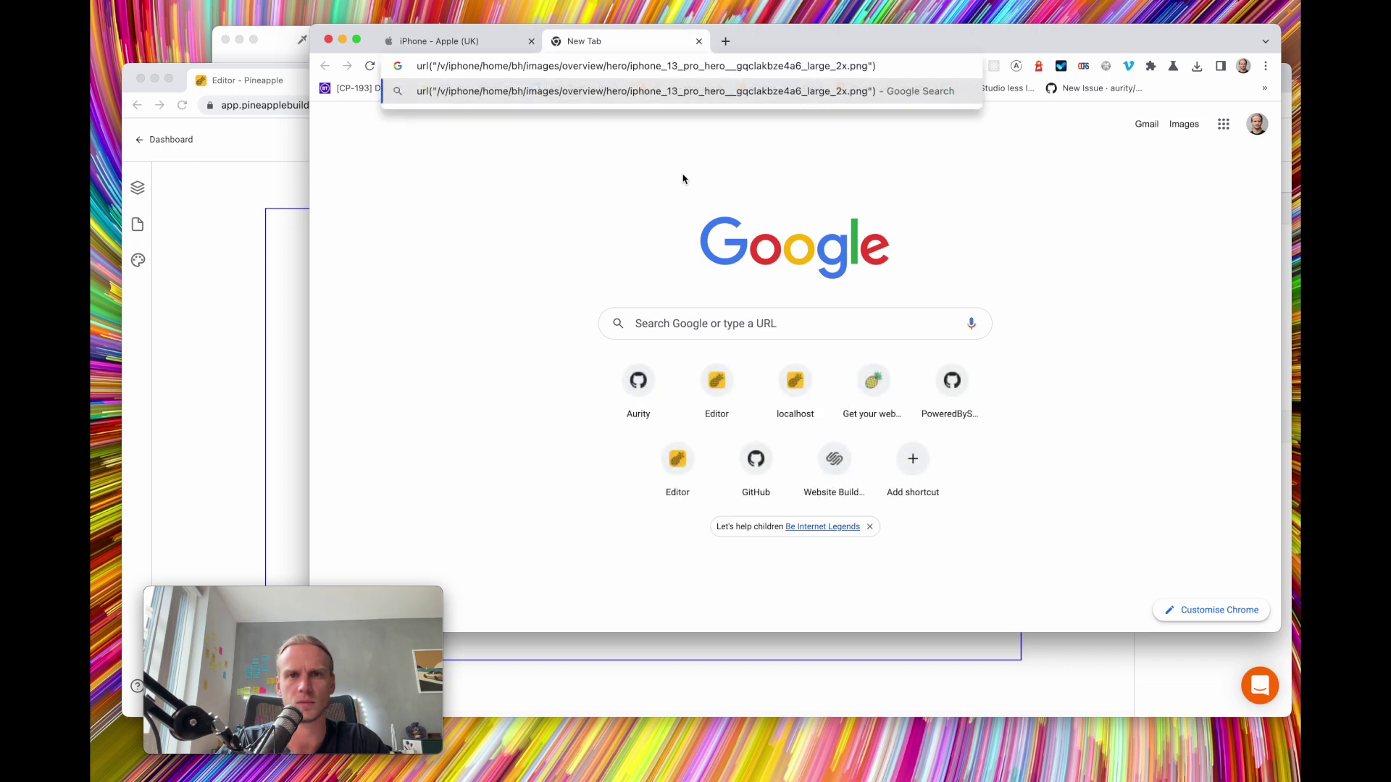
key("super+w")
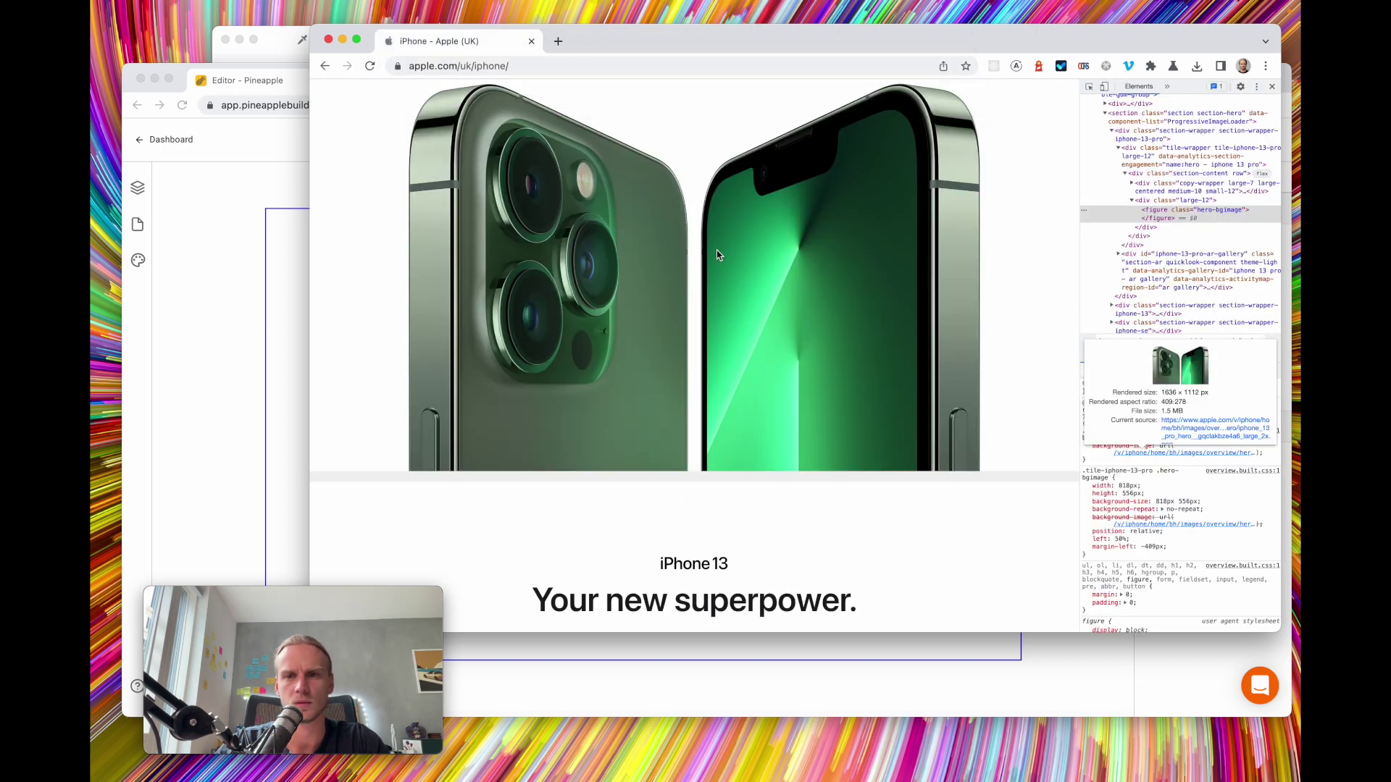
Open the hero figure's source image in its own tab and save it to the Downloads folder
left_click(1206, 433)
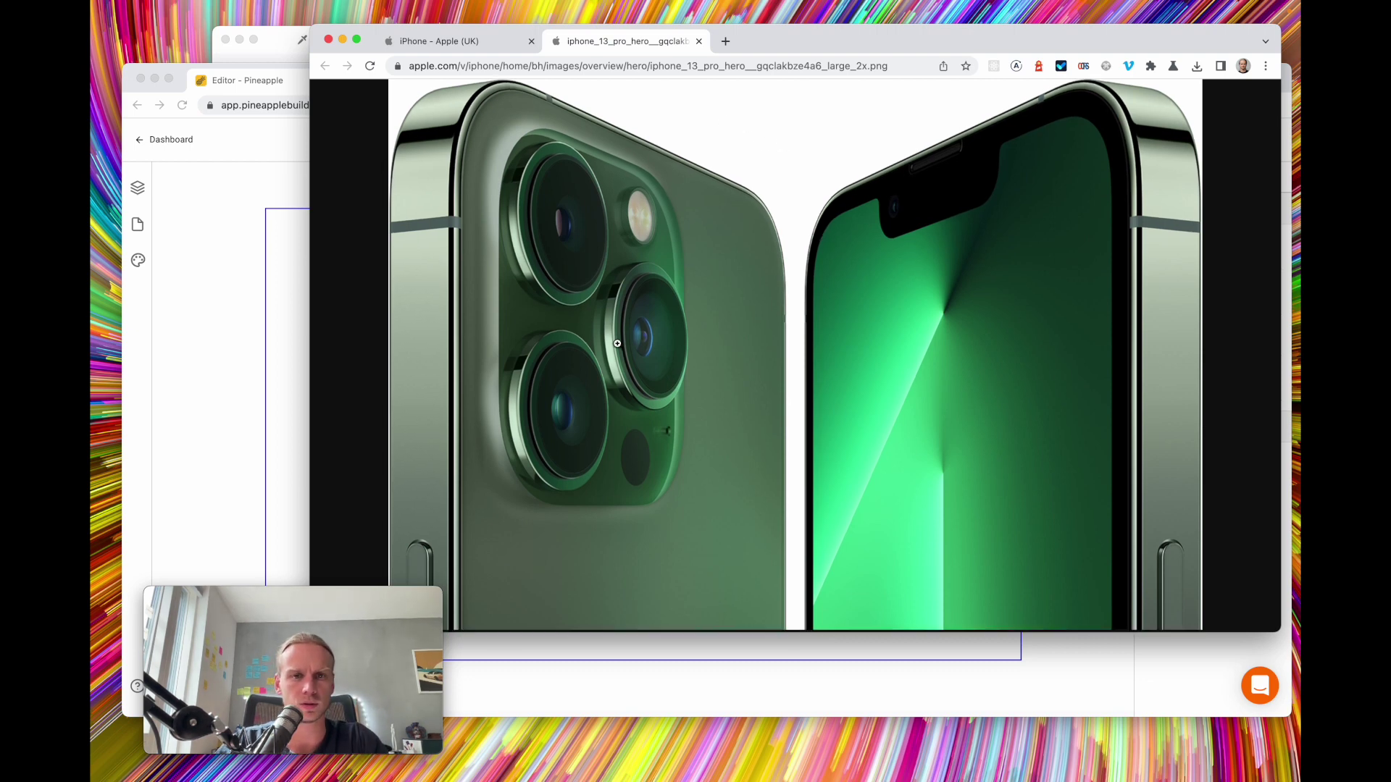
right_click(714, 164)
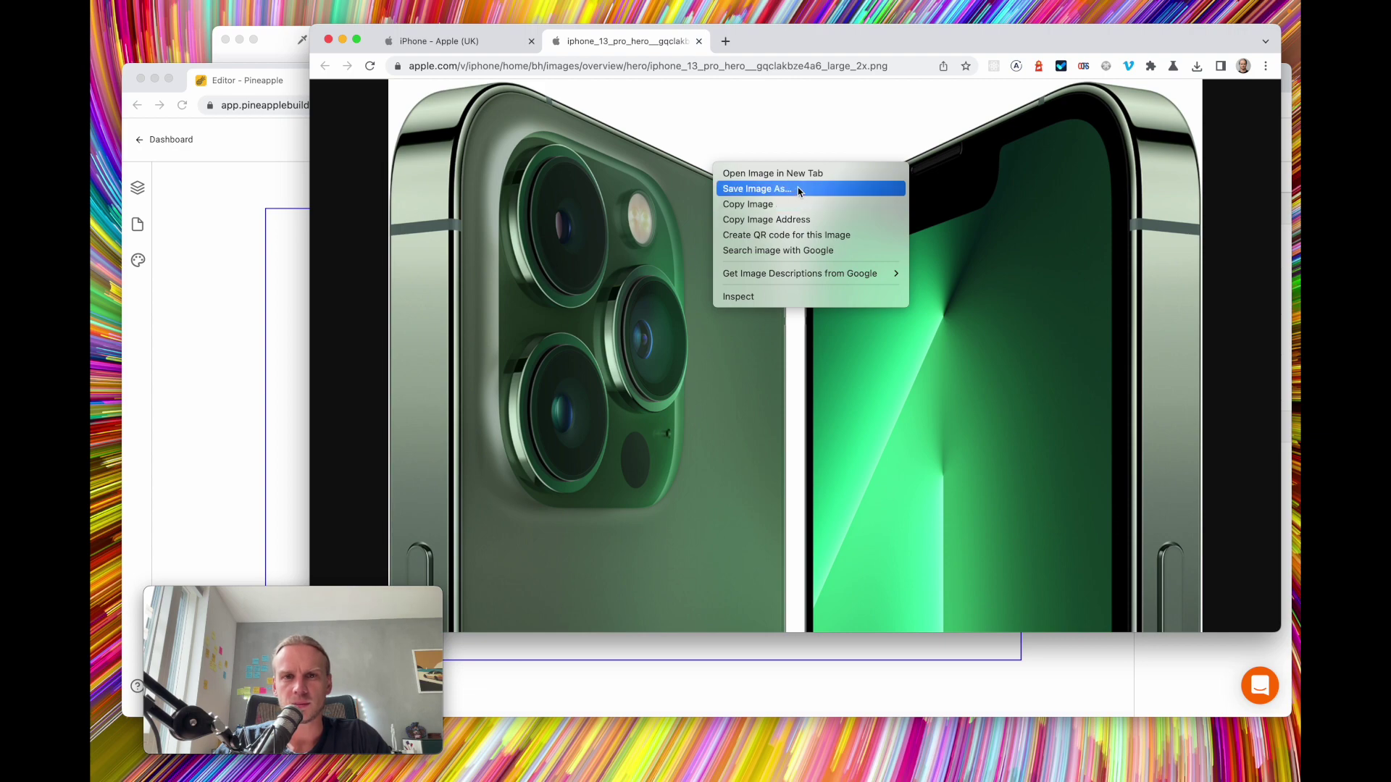
left_click(757, 188)
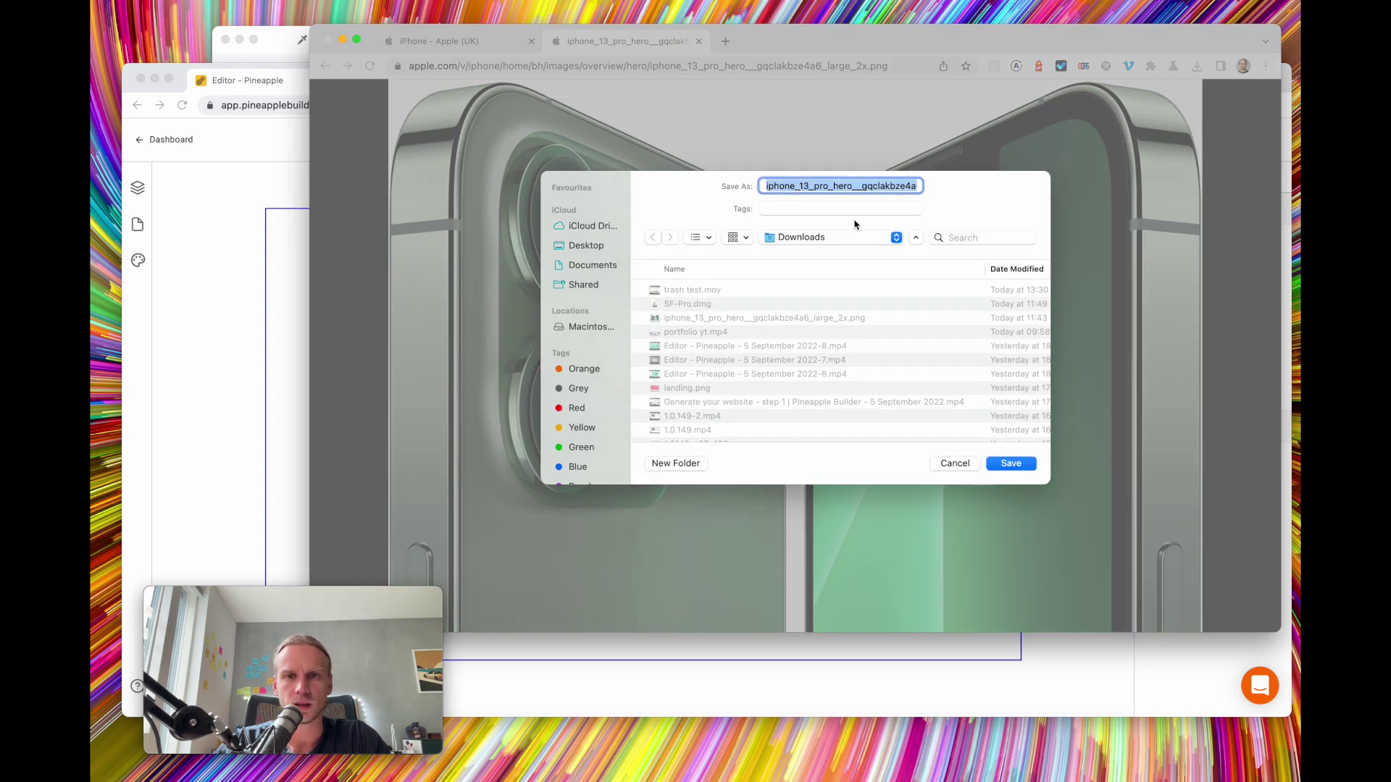
left_click(1023, 467)
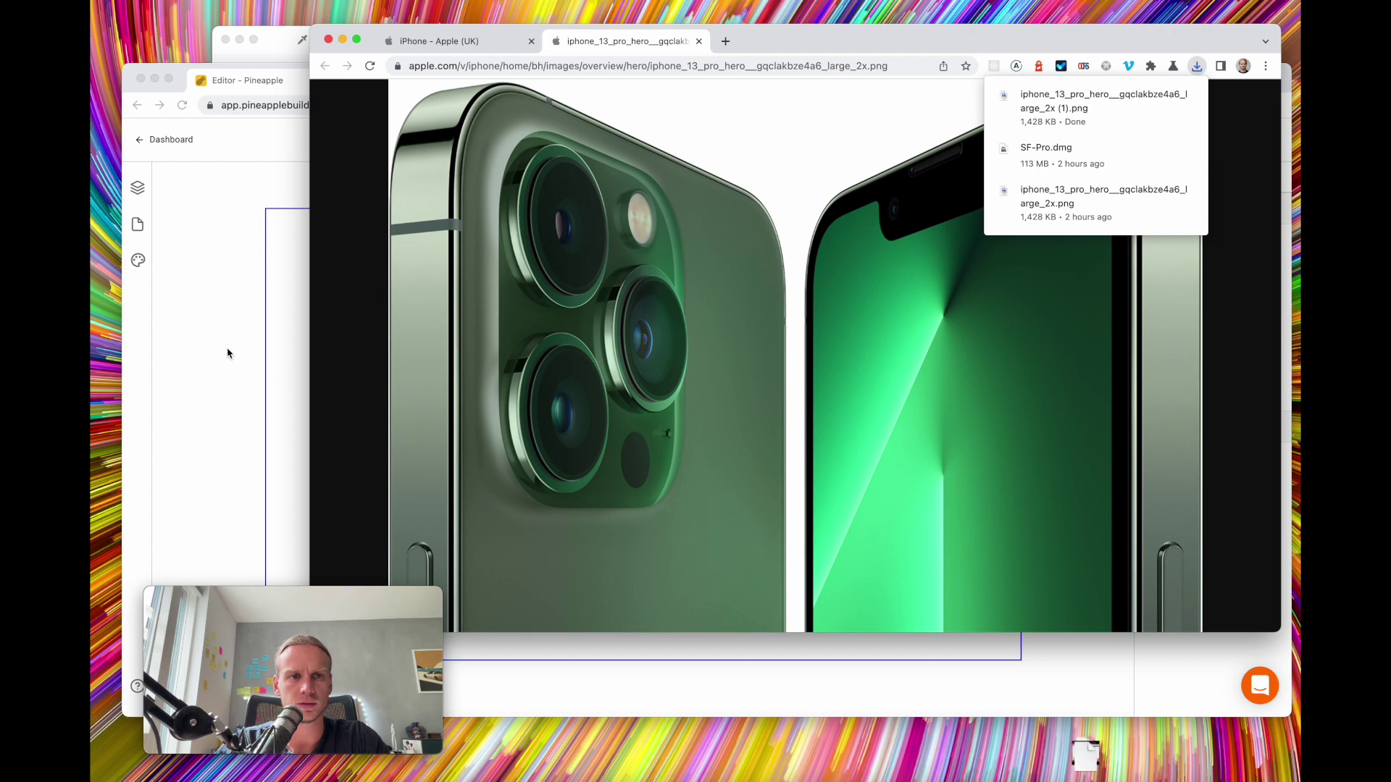
In the Pineapple editor, replace the laptop illustration in the Features section by uploading the downloaded iPhone 13 Pro hero image
left_click(201, 272)
scroll(758, 449, "down", 2)
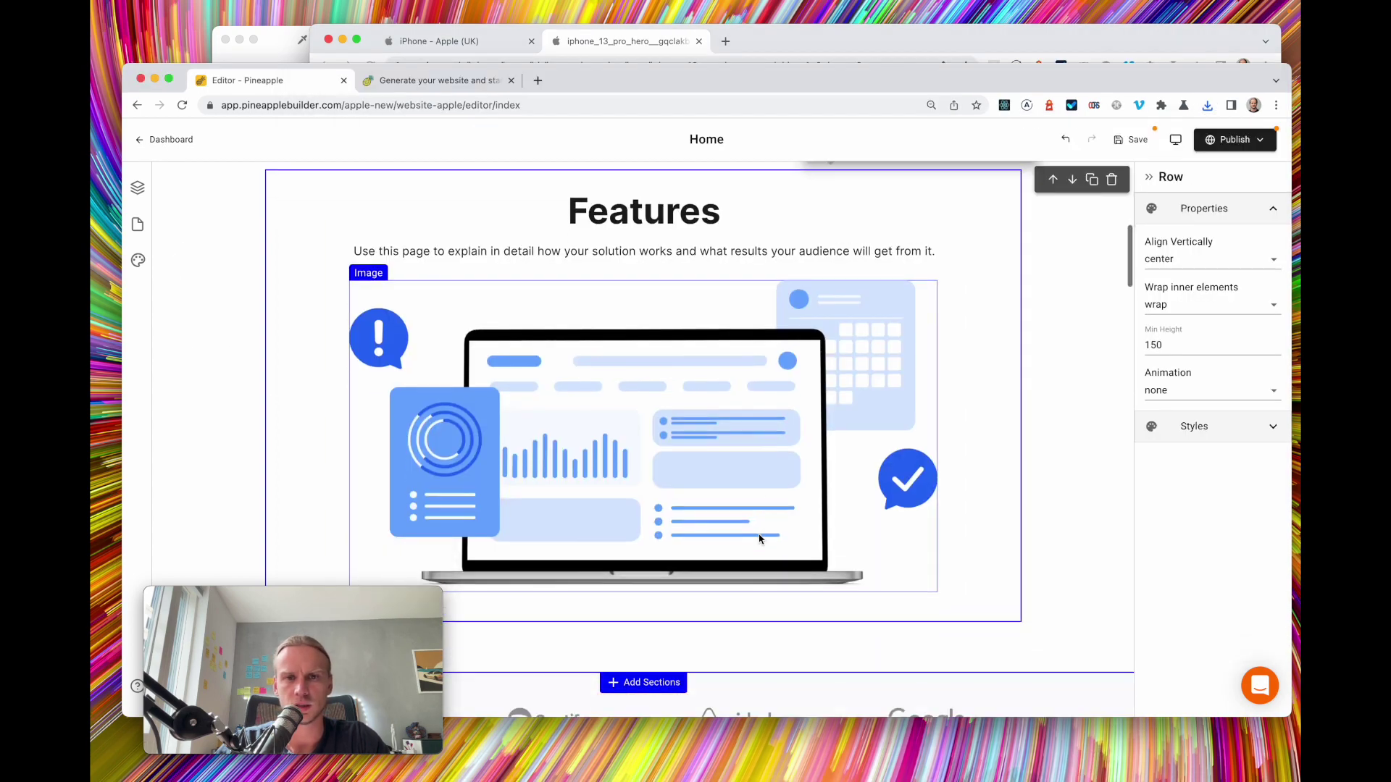
scroll(757, 416, "up", 3)
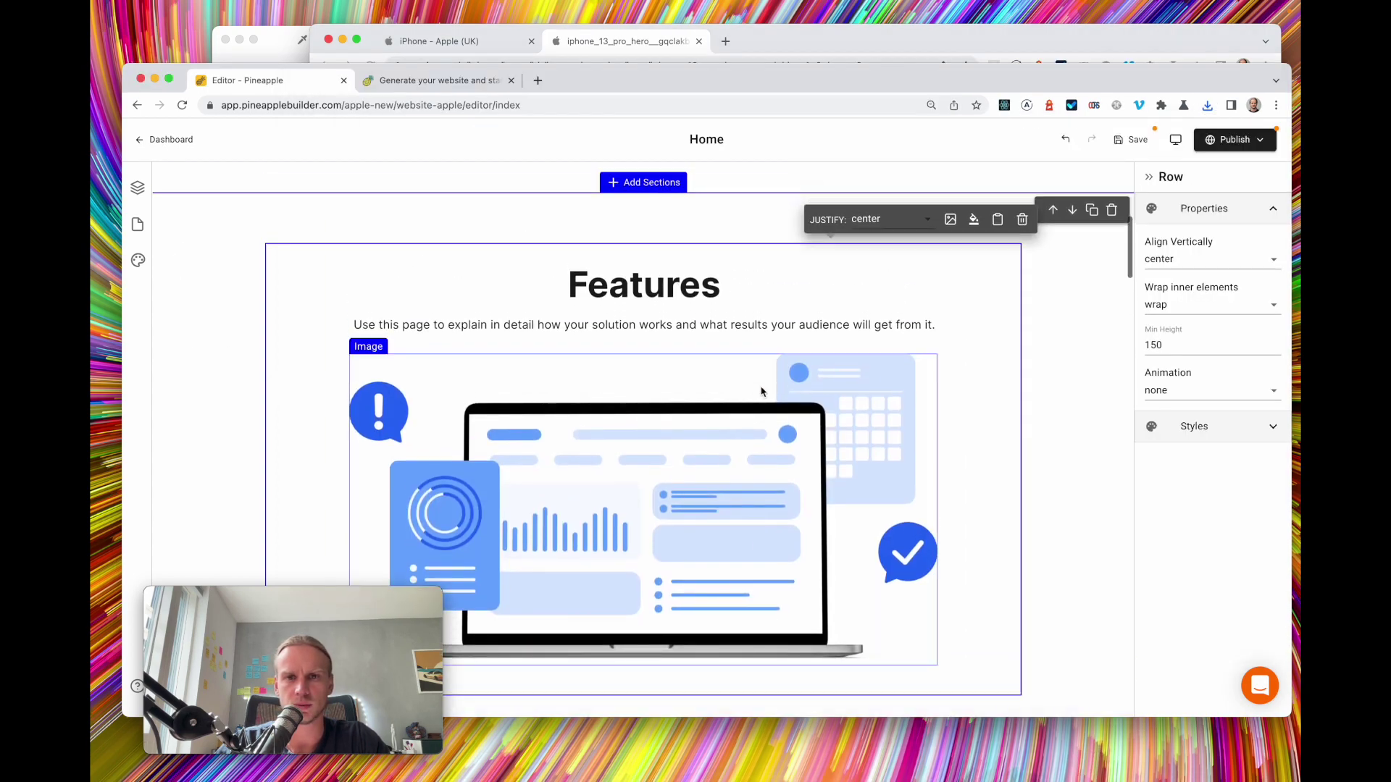
left_click(768, 366)
left_click(802, 331)
left_click(317, 223)
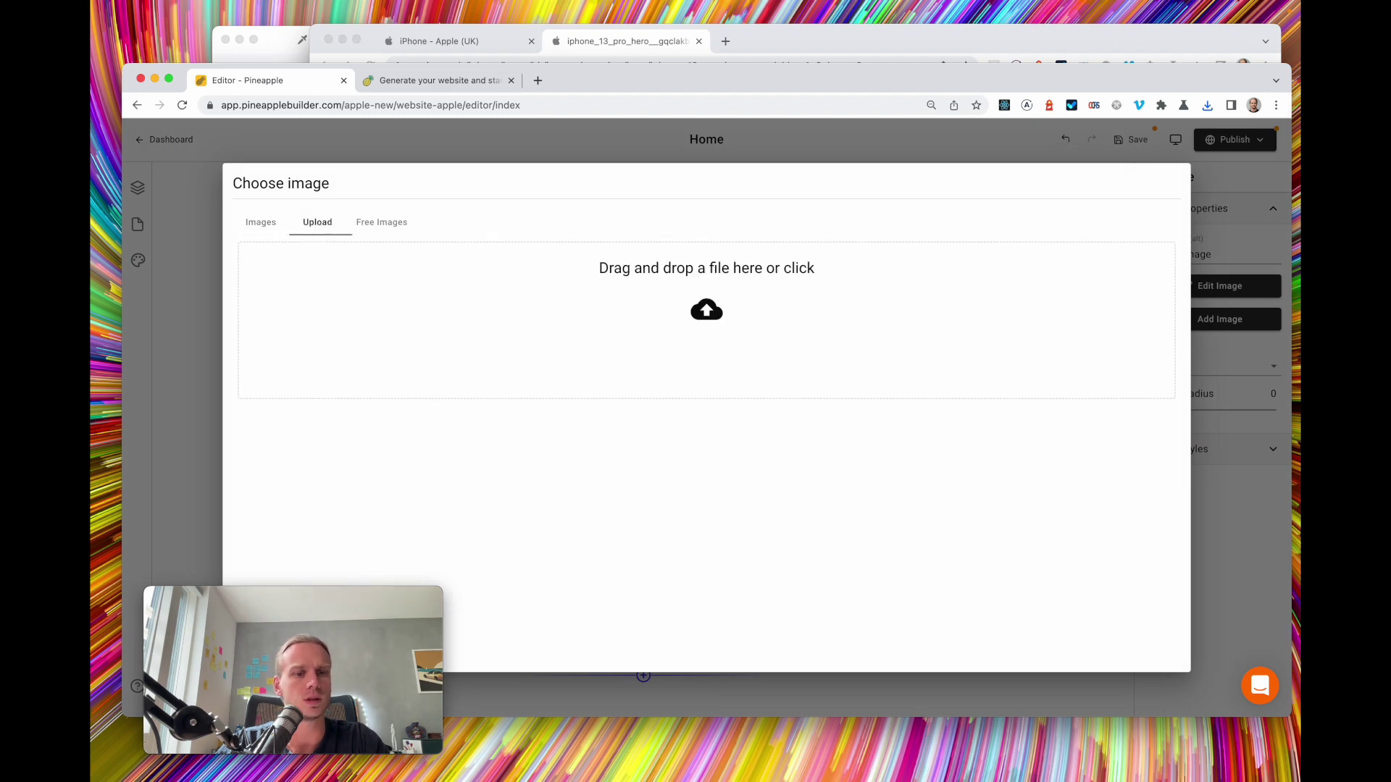
left_click(239, 746)
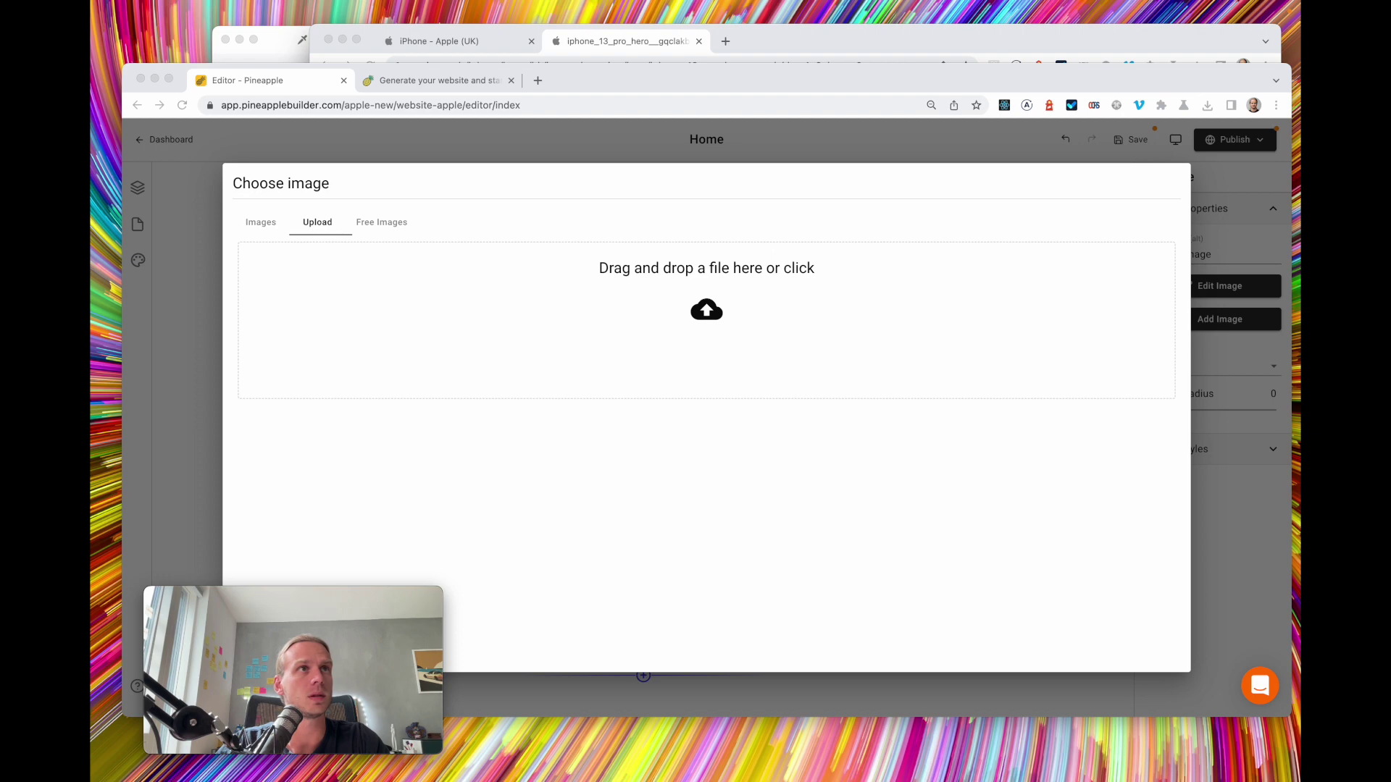
left_click_drag(708, 68, 674, 346)
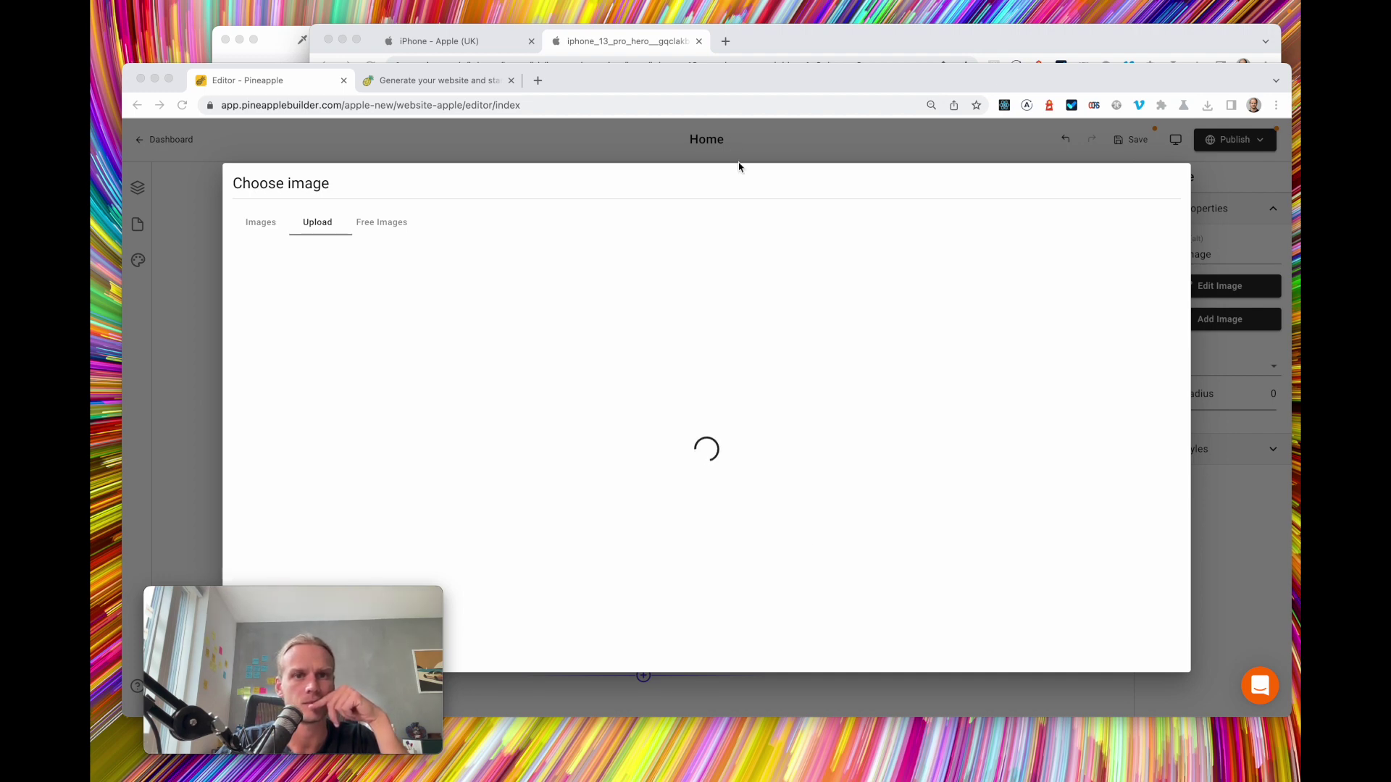
left_click(488, 146)
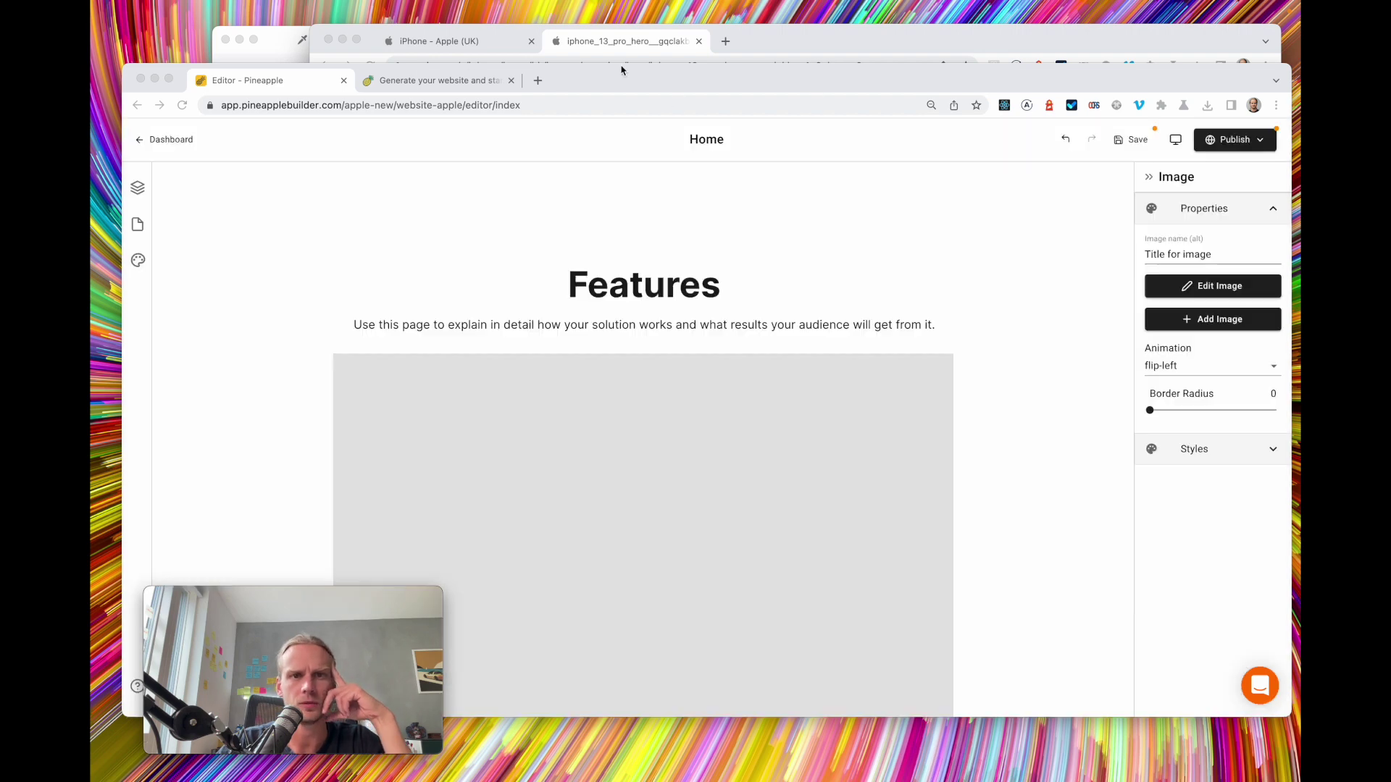
scroll(1021, 418, "down", 3)
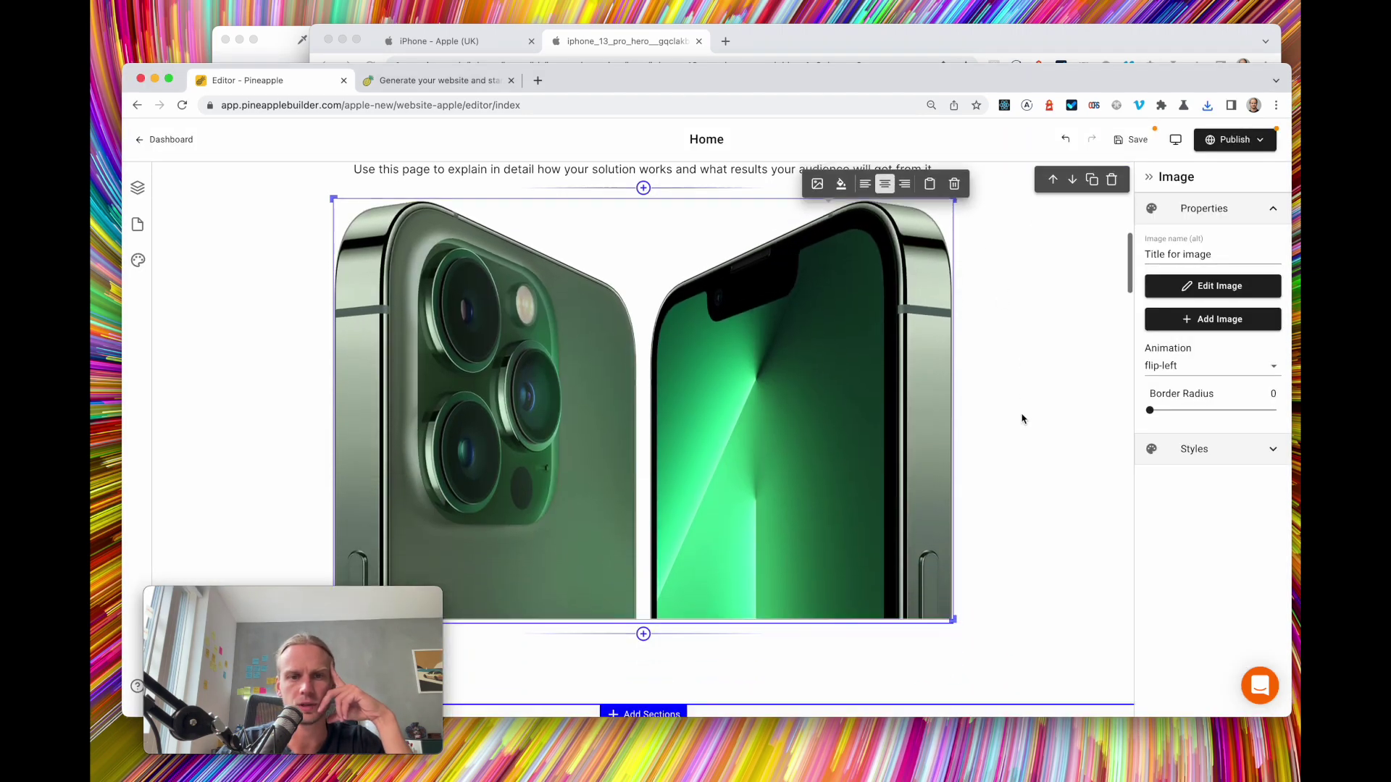
scroll(1022, 417, "up", 3)
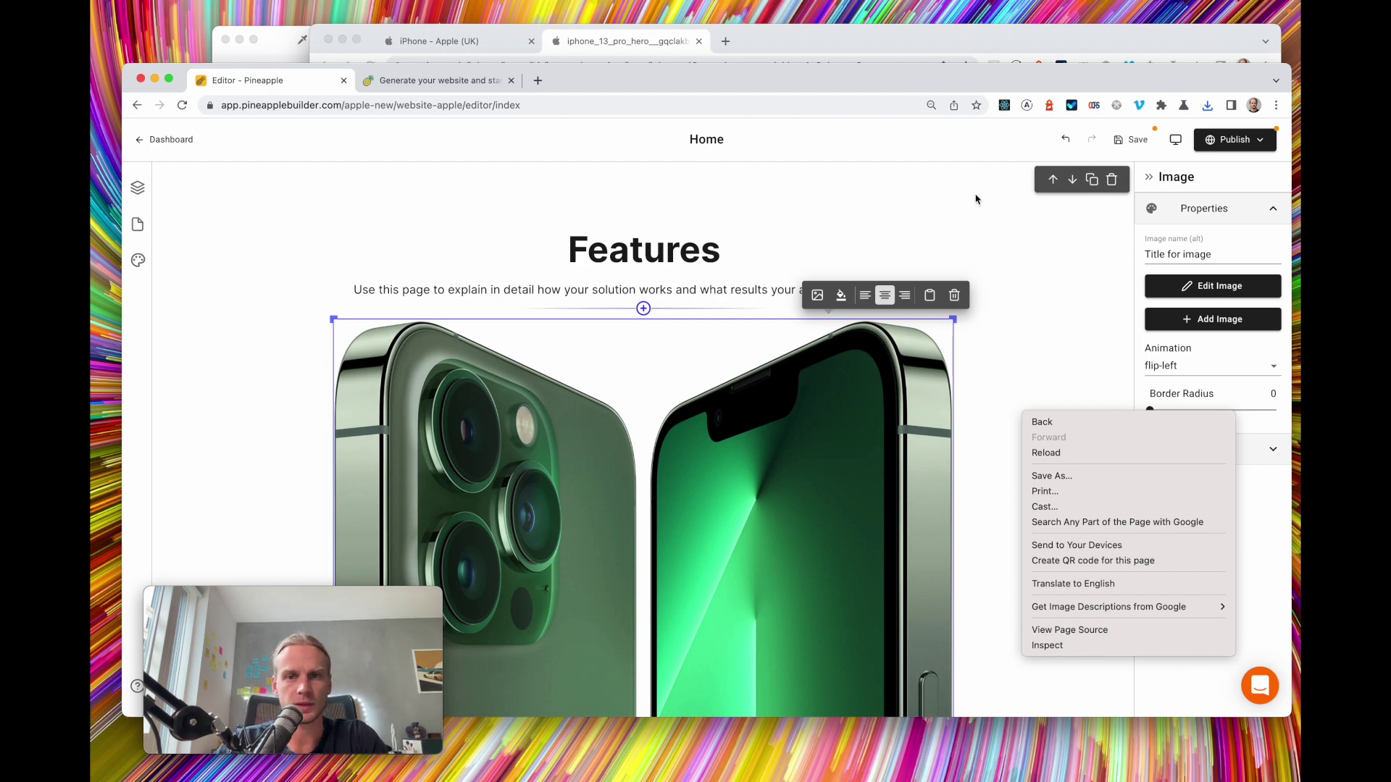
left_click(962, 251)
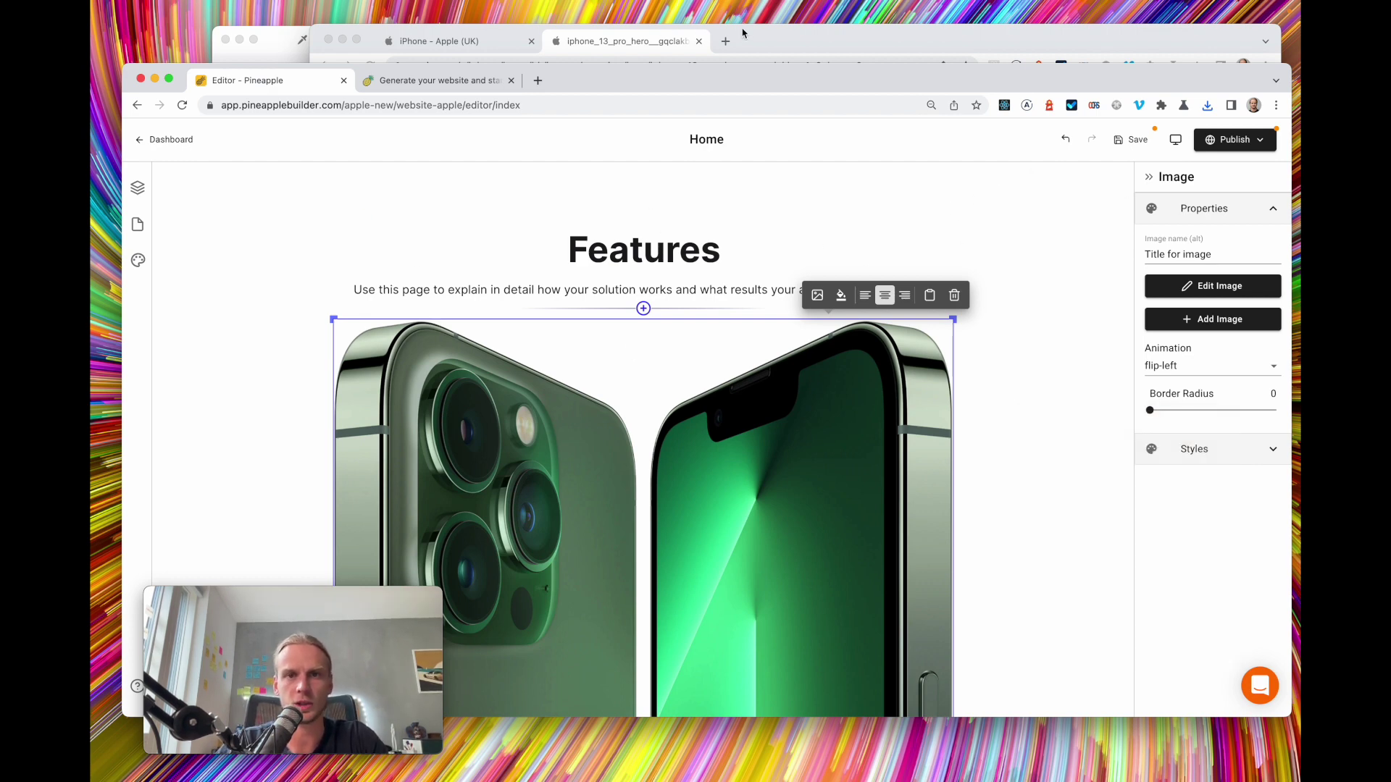
left_click(814, 44)
left_click(439, 41)
scroll(614, 389, "up", 5)
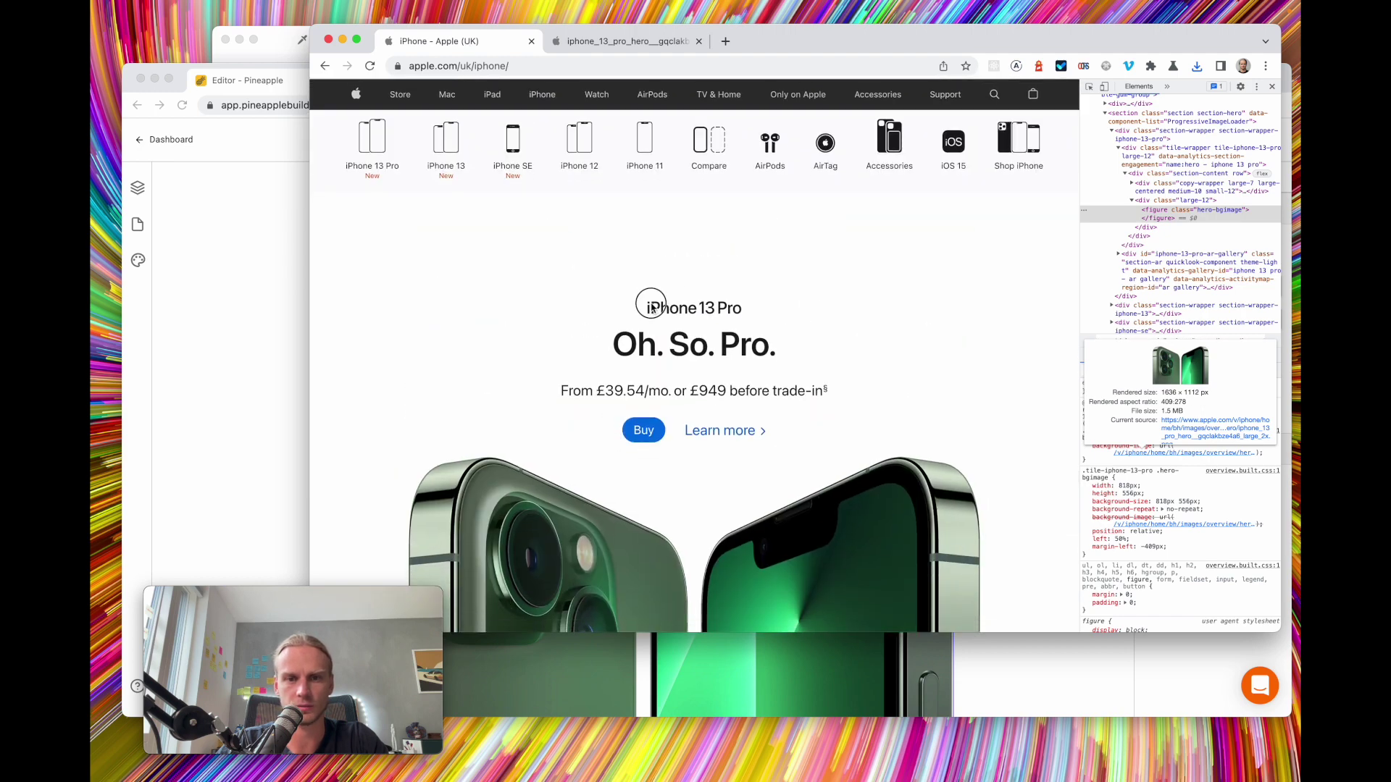
left_click_drag(645, 325, 826, 384)
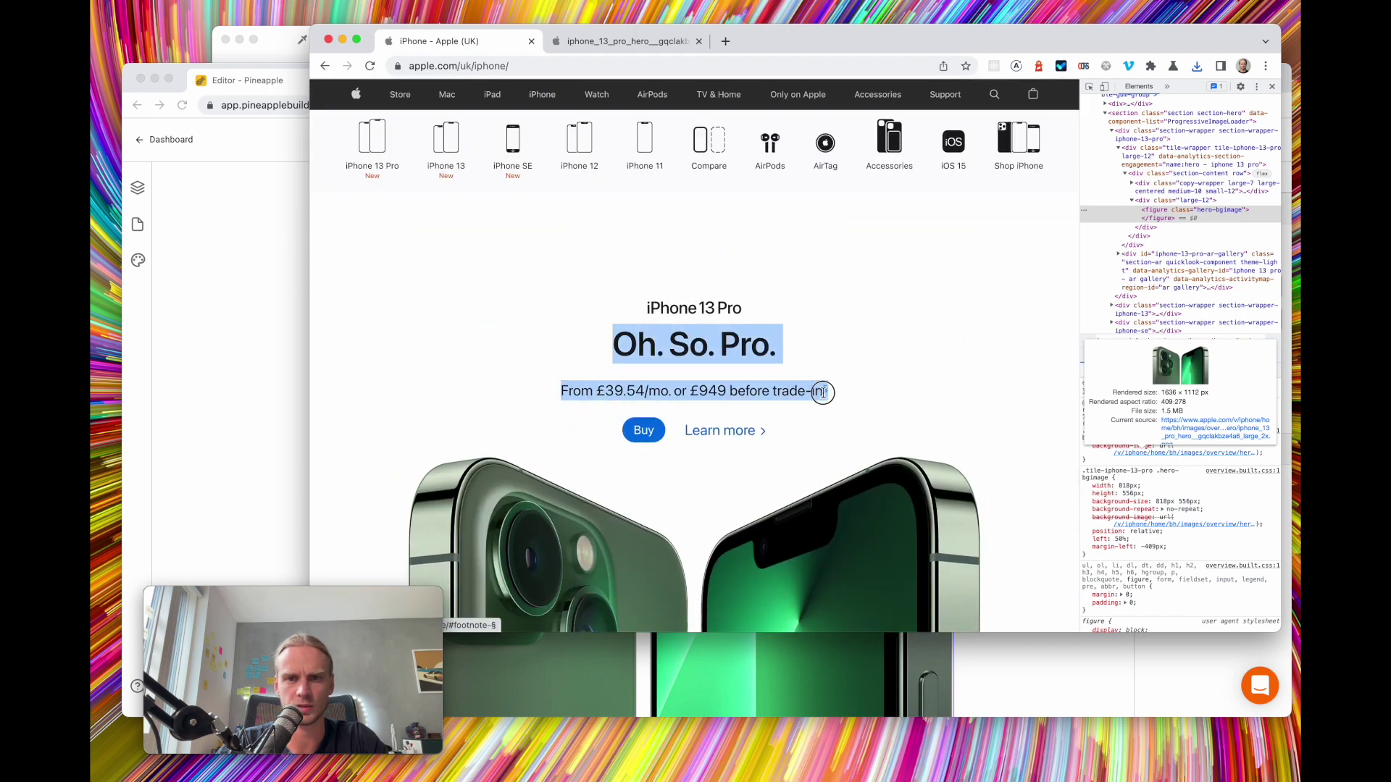
left_click_drag(814, 384, 819, 382)
left_click(703, 313)
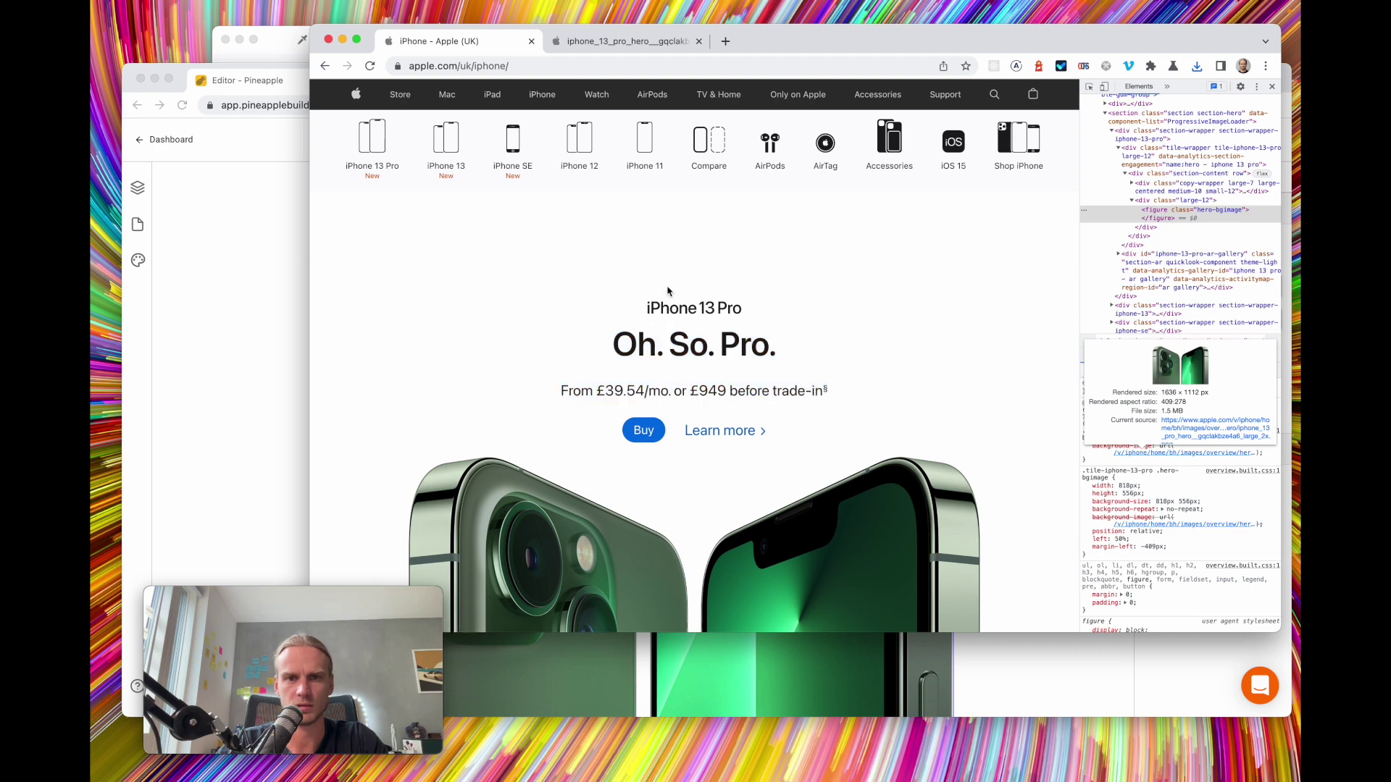
left_click_drag(648, 313, 776, 354)
left_click(703, 310)
left_click_drag(622, 341, 823, 389)
Paste the copied tagline and price line on a new line under the Features heading in the Pineapple editor
left_click(284, 332)
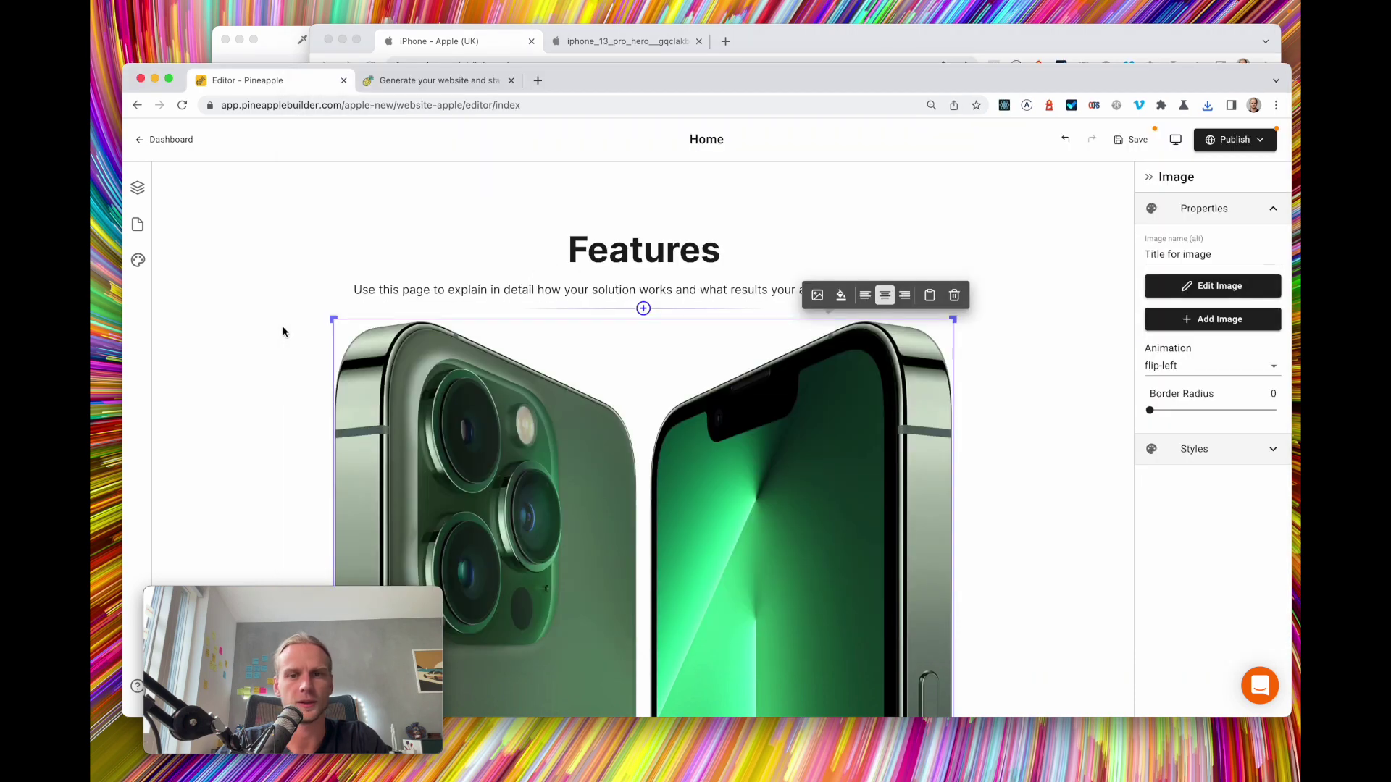
left_click(659, 252)
left_click(720, 250)
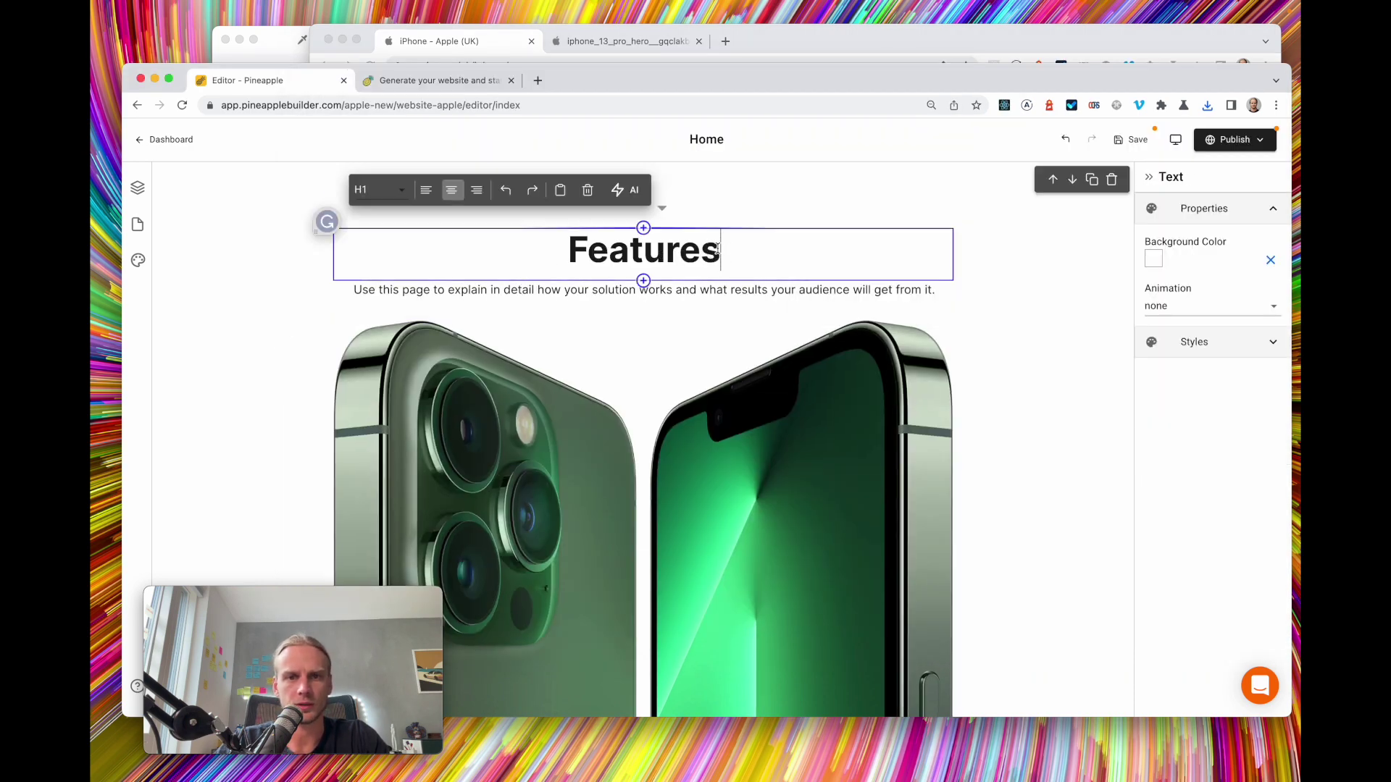
key("Return")
key("super+v")
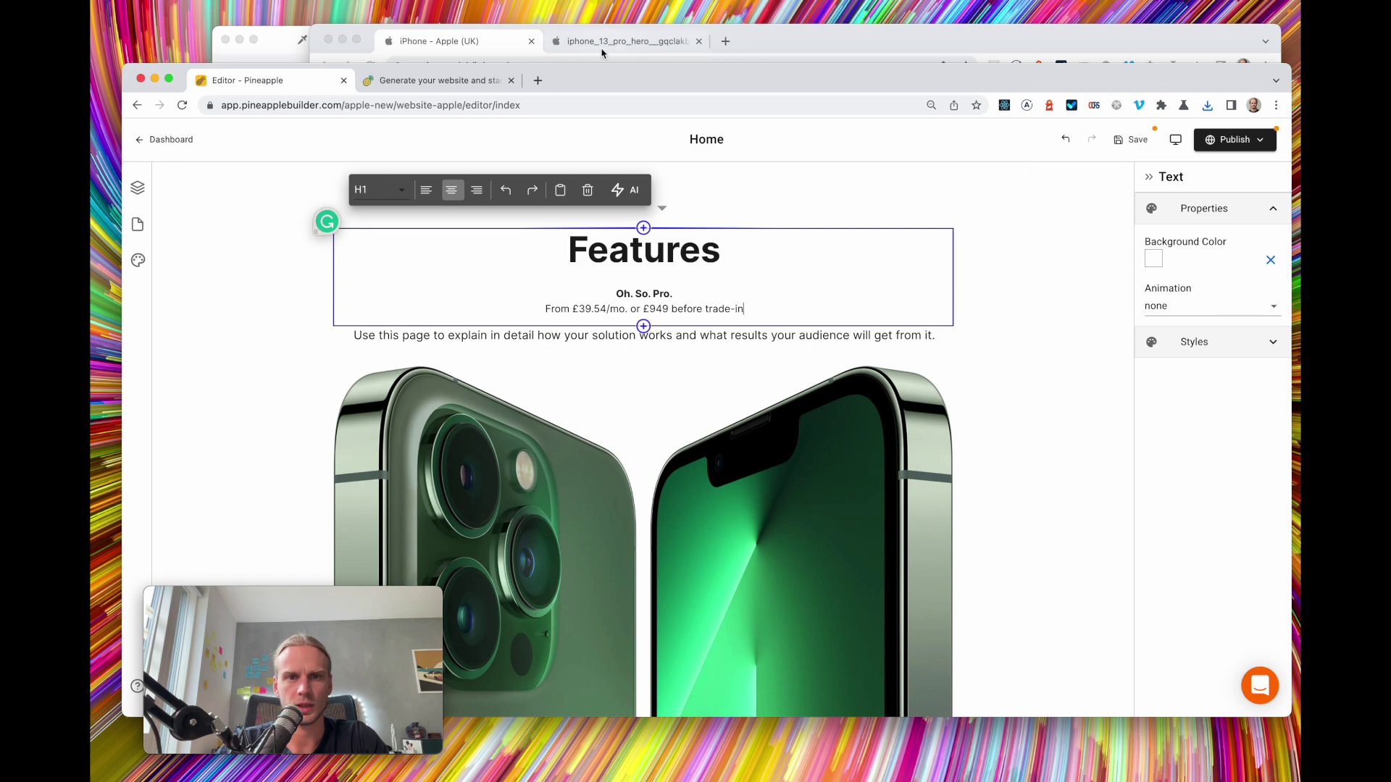
Check the product name on Apple's hero and replace the Features heading text with "iPhone 14 Pro"
left_click(628, 43)
left_click(481, 49)
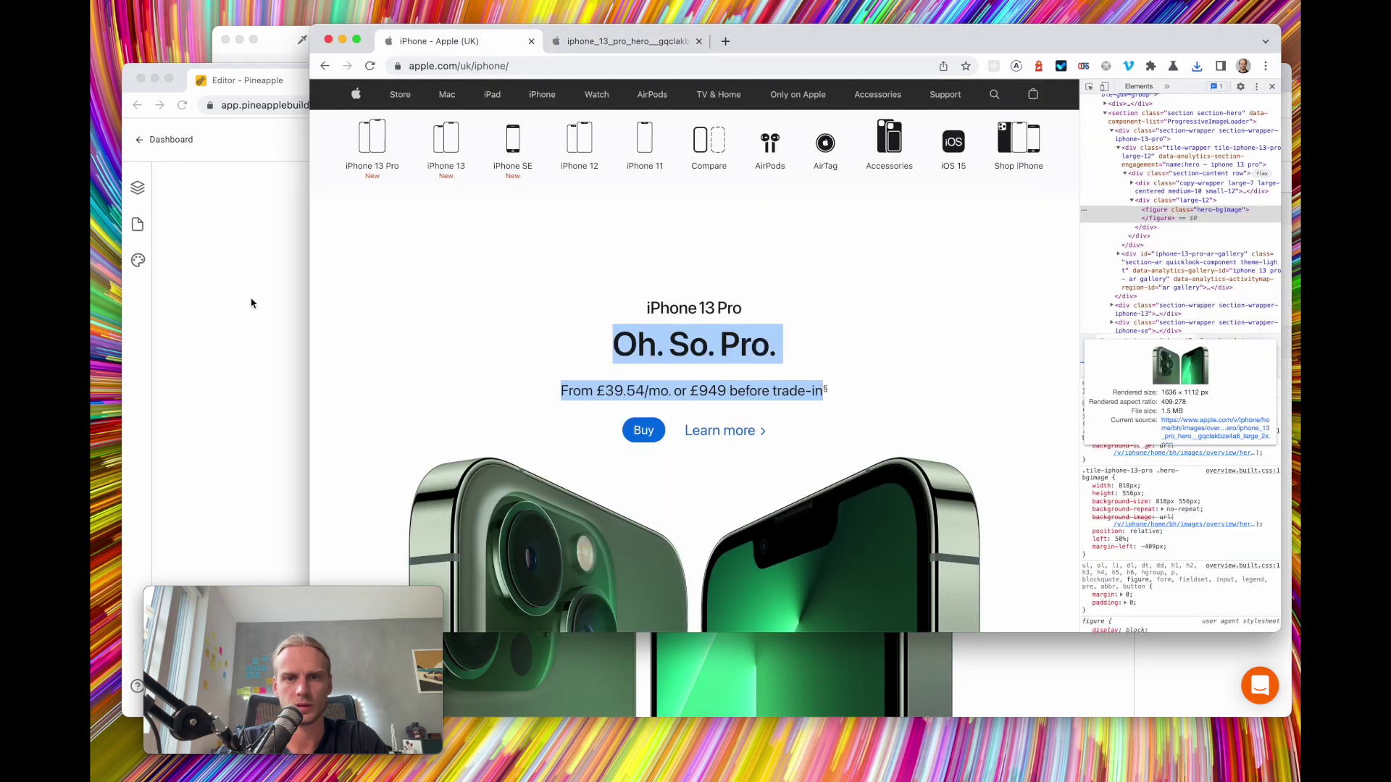
left_click(264, 284)
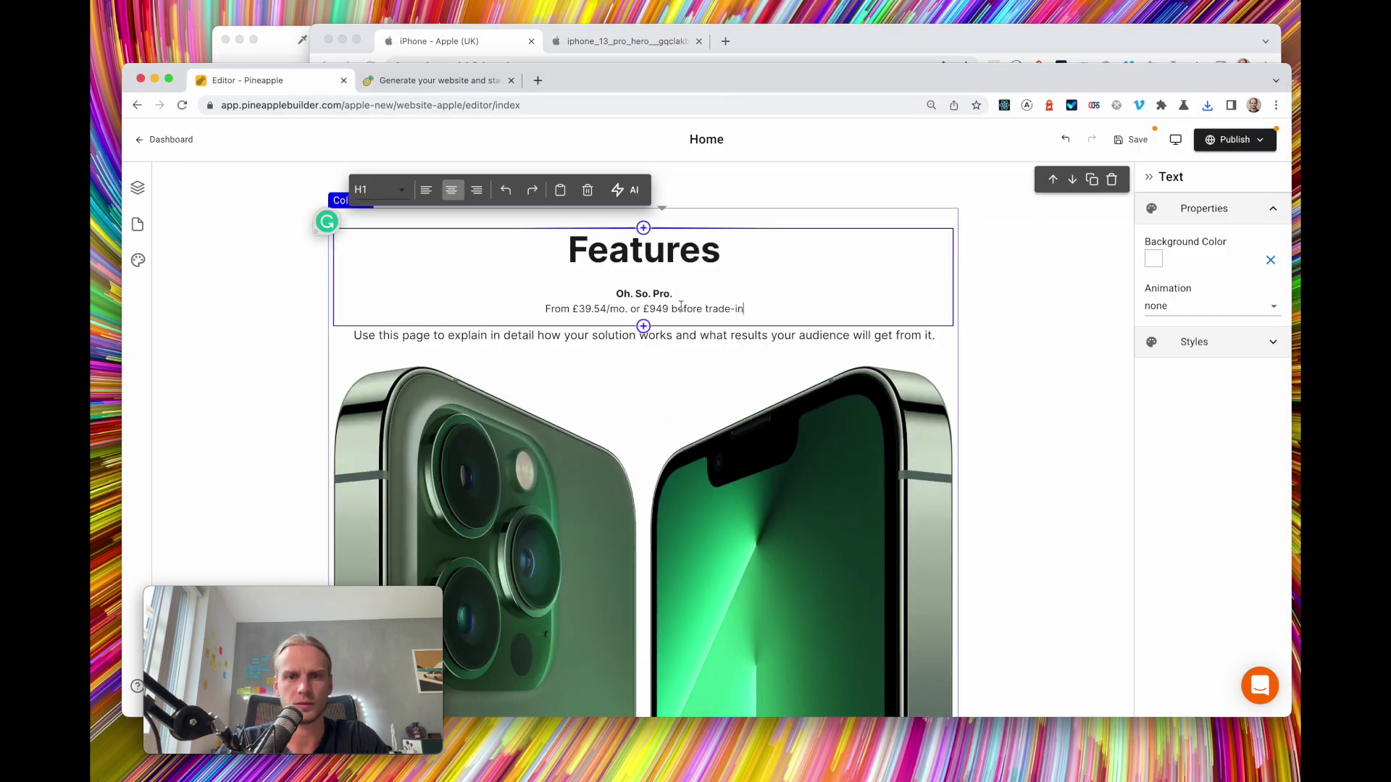
double_click(667, 269)
key("BackSpace")
type("iPh")
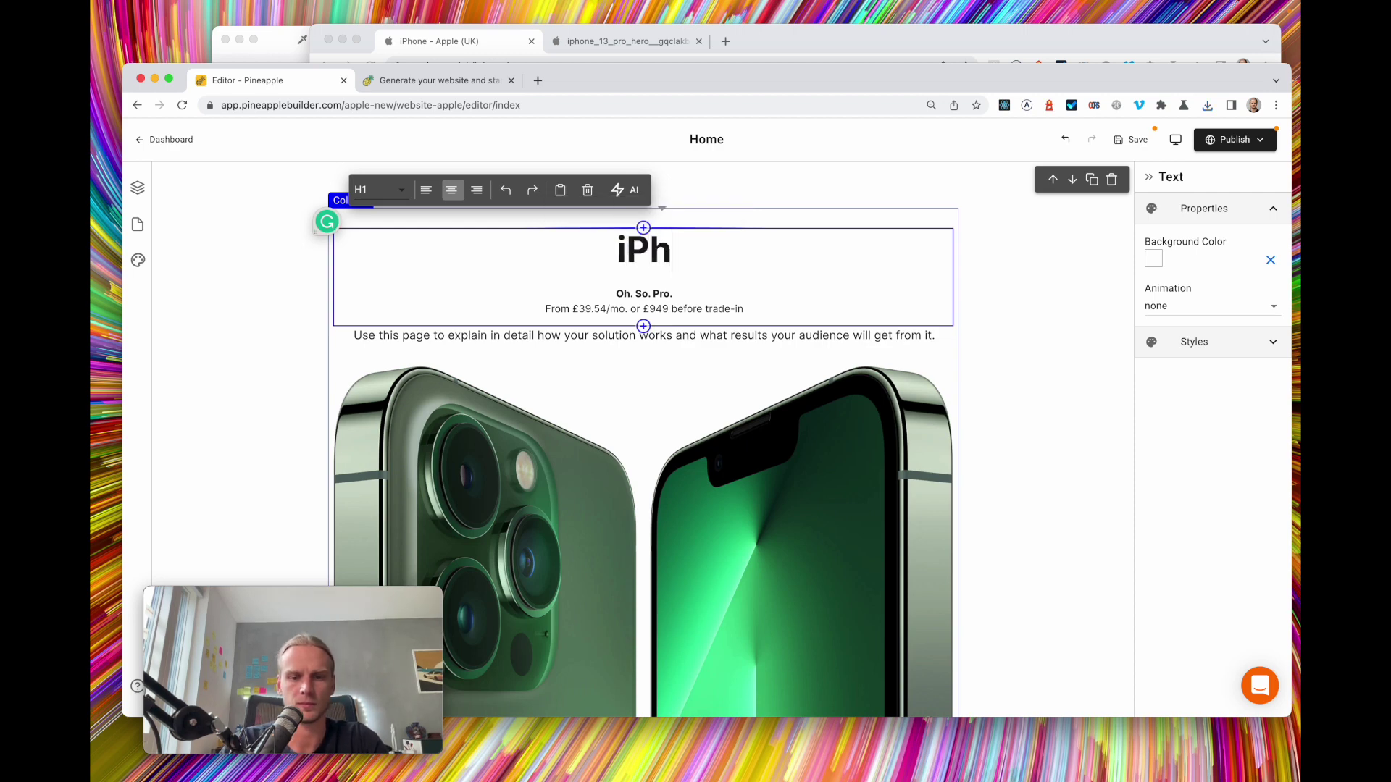
type("one 14 Pro")
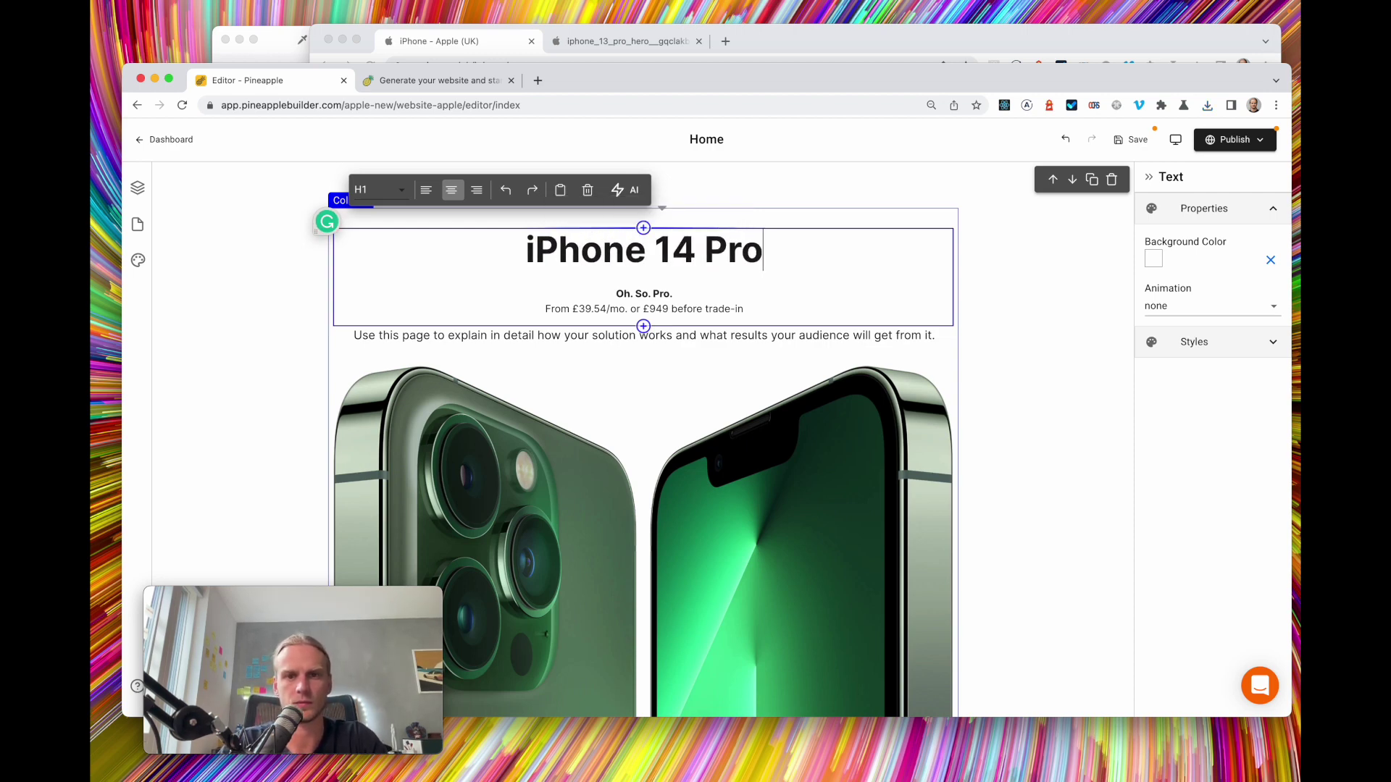
Format the "iPhone 14 Pro" heading as H3 and align it to the centre
left_click(603, 249)
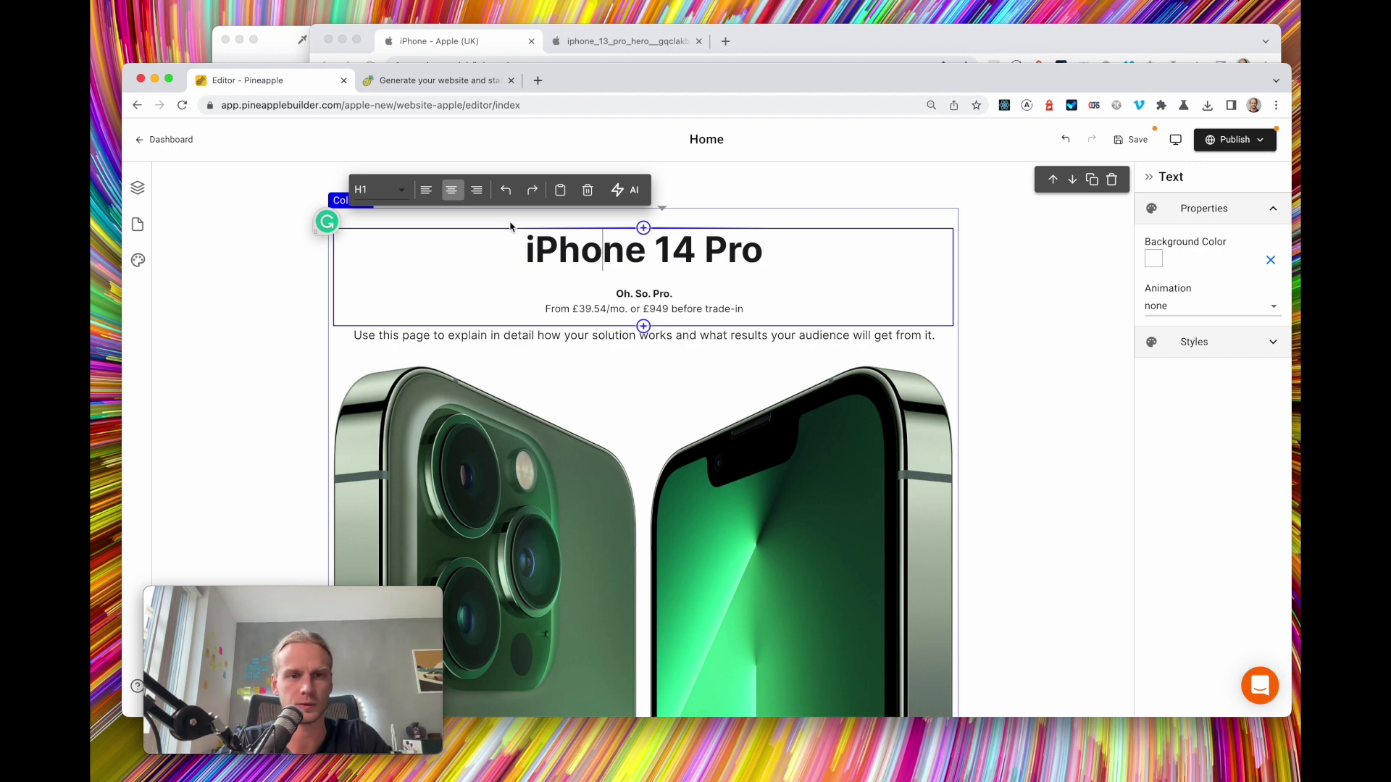
left_click(397, 191)
left_click(395, 238)
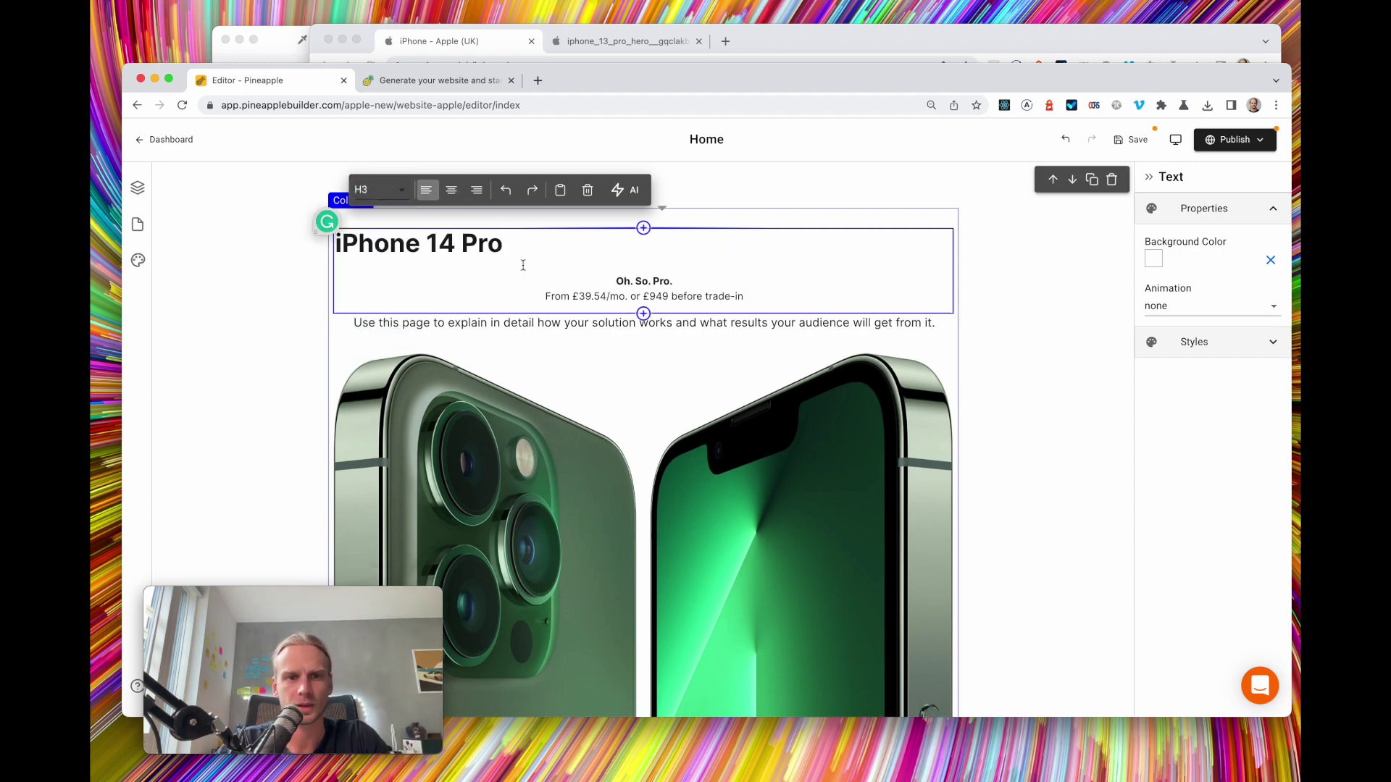
left_click(452, 190)
left_click(596, 42)
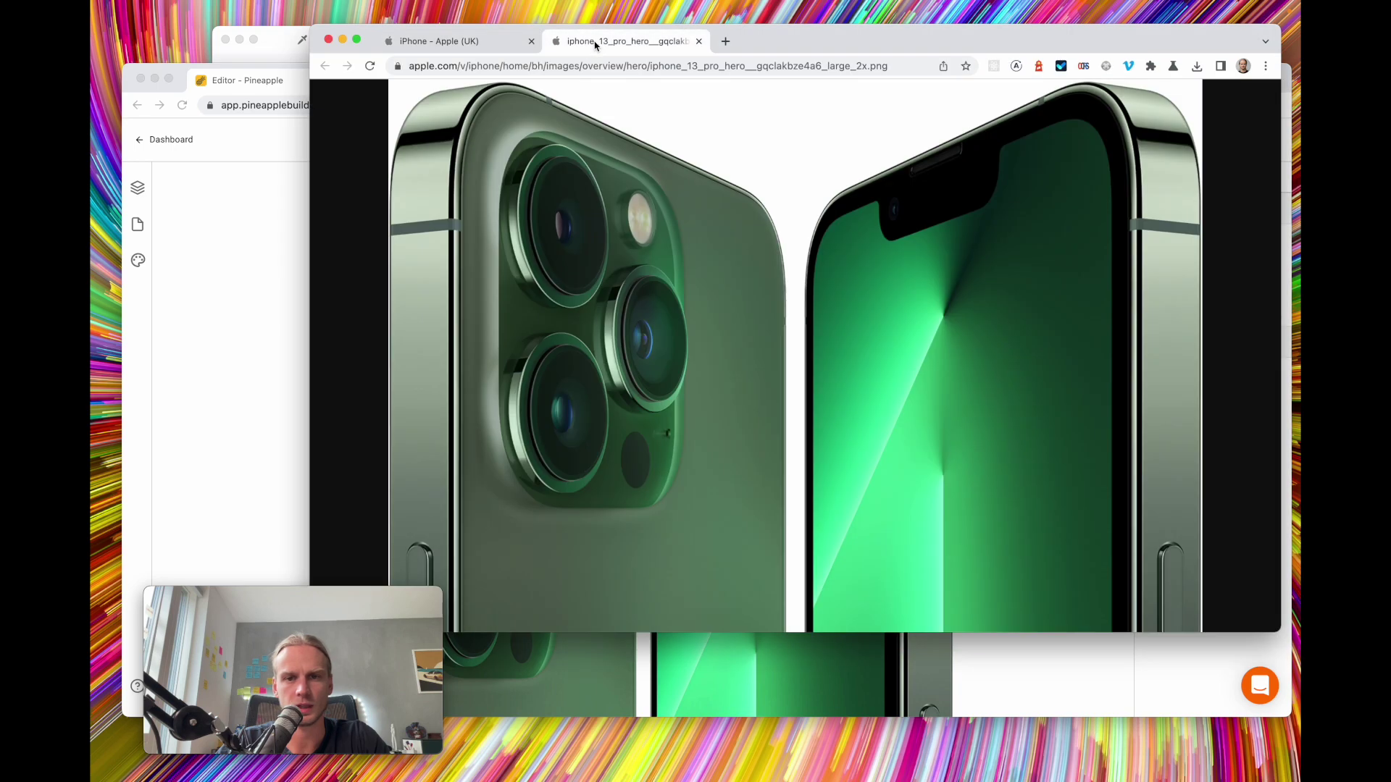
left_click(481, 43)
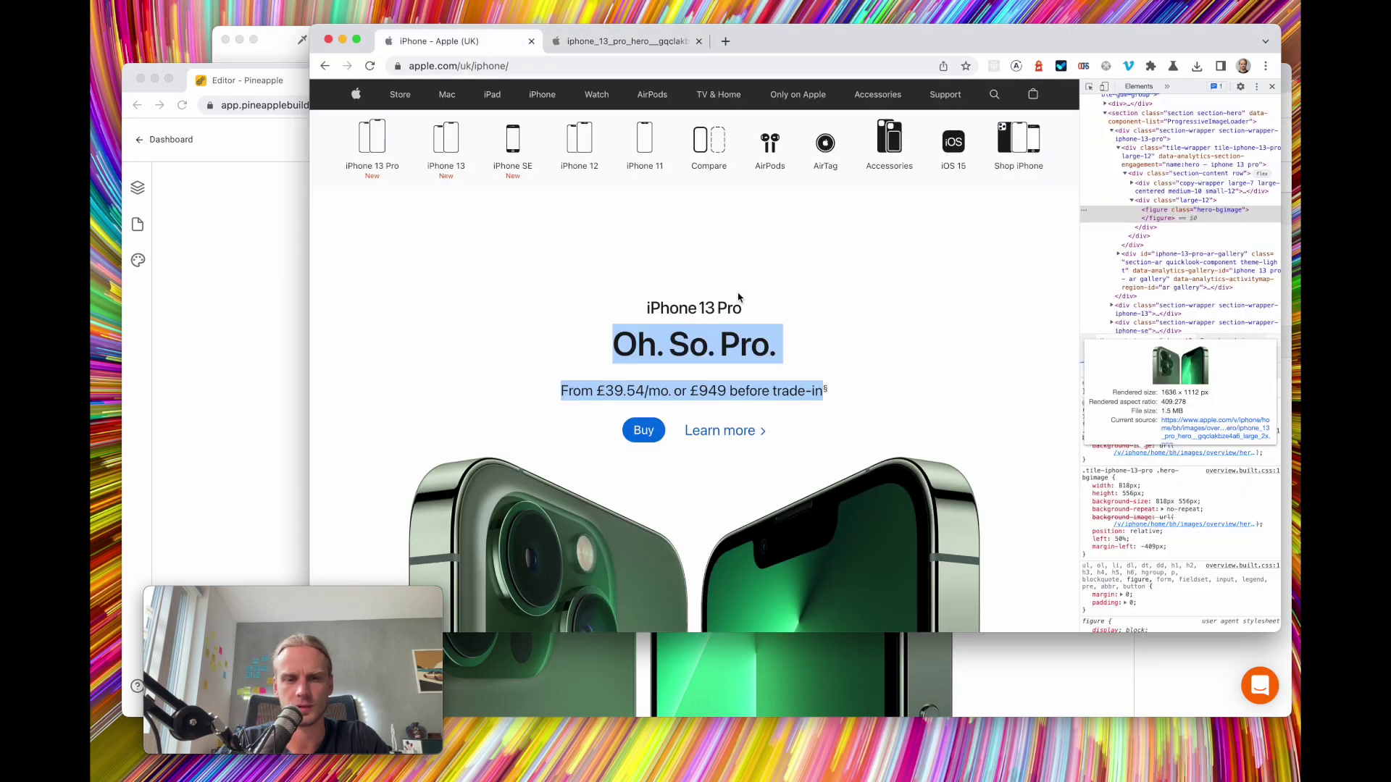
left_click(635, 342)
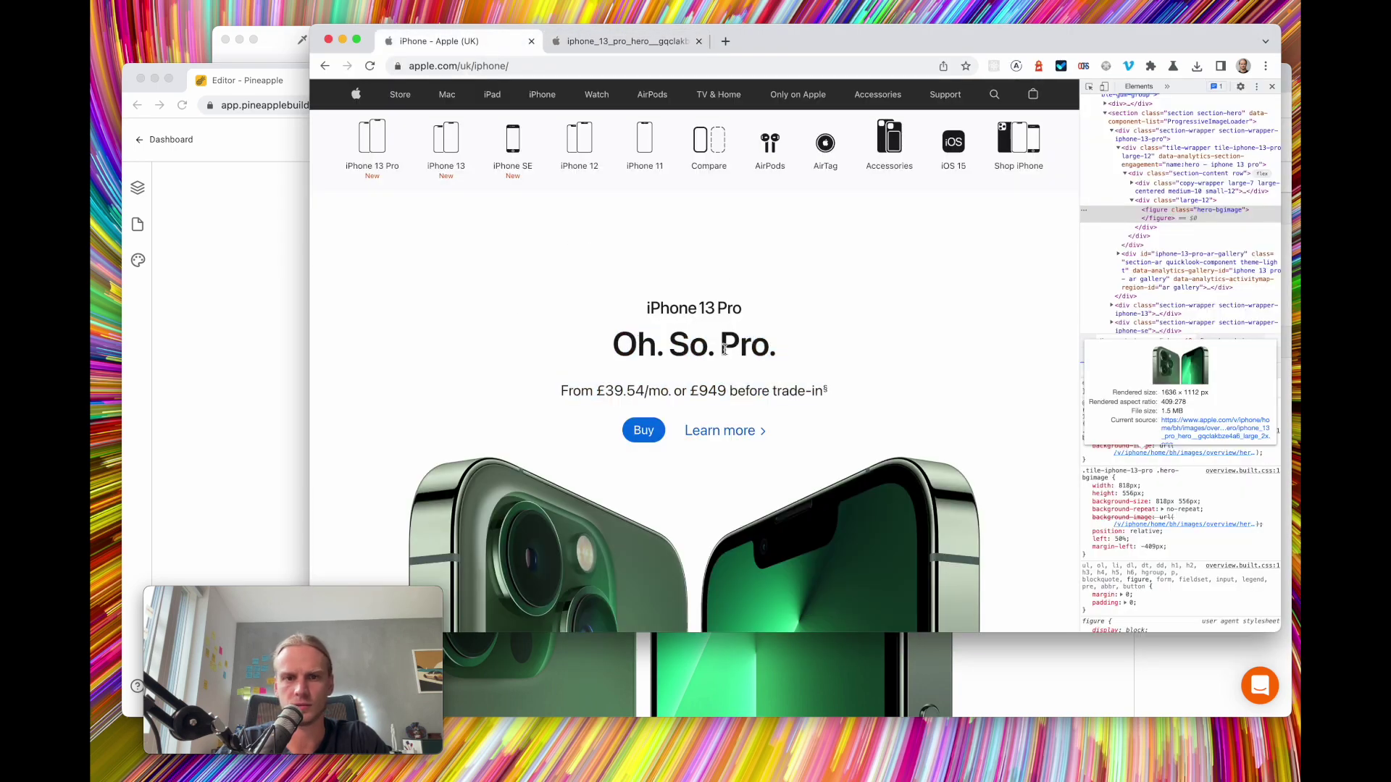
left_click(227, 254)
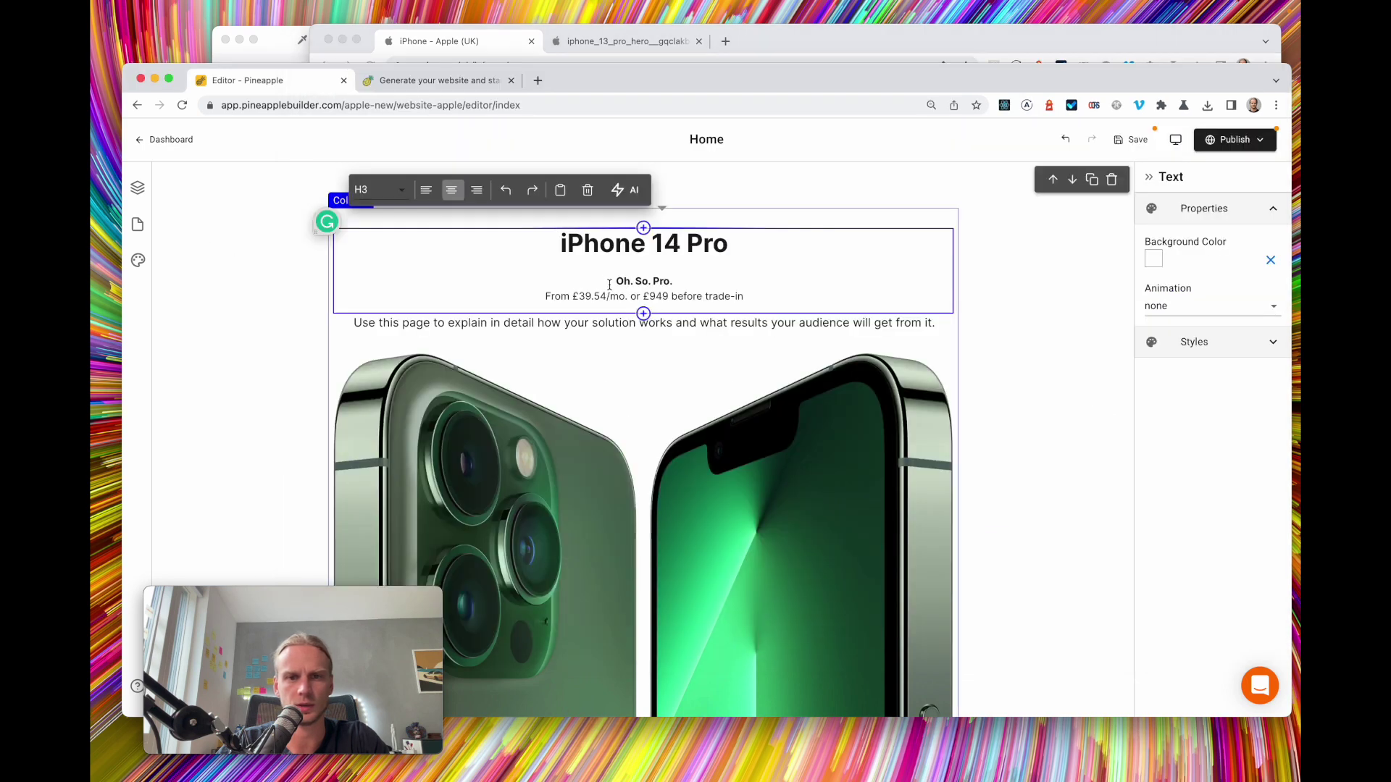
left_click_drag(612, 283, 679, 284)
left_click(377, 190)
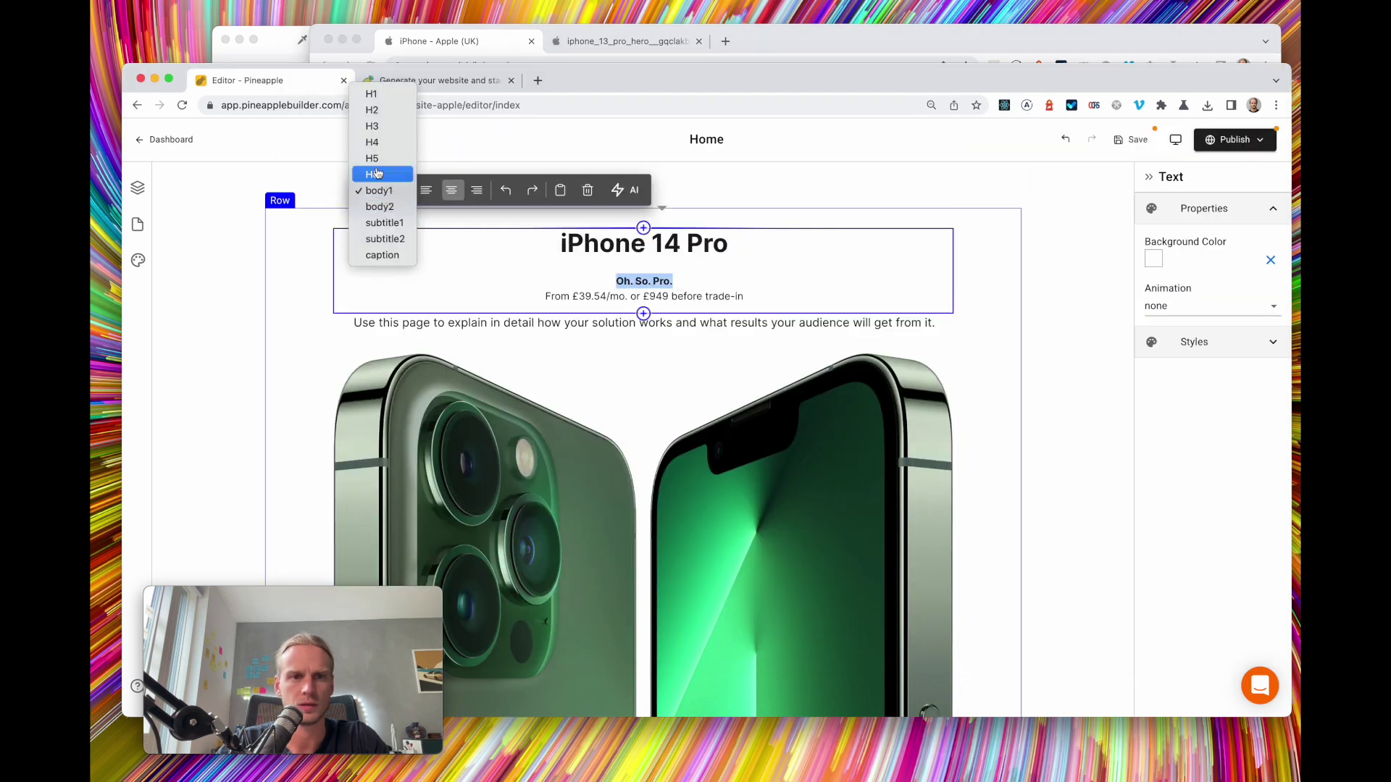
left_click(386, 95)
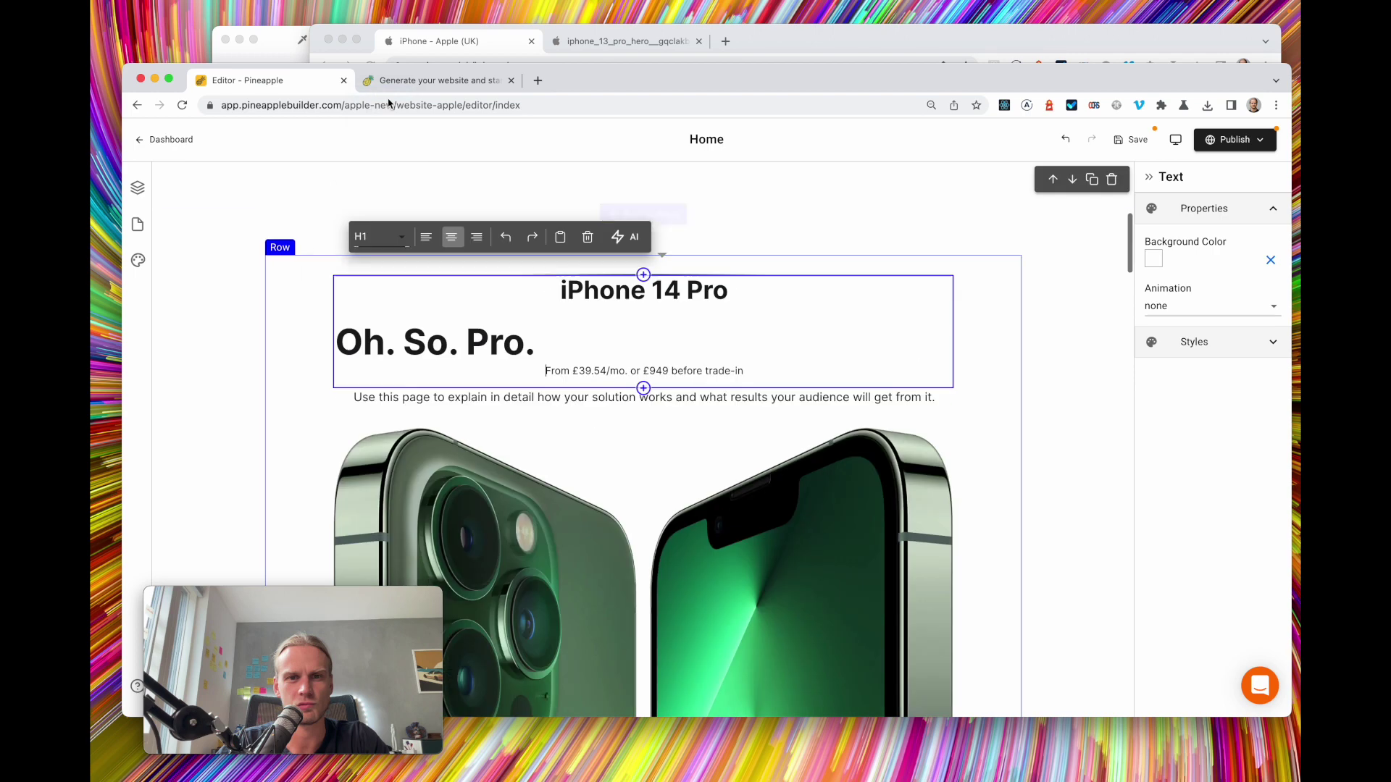
Format the "Oh. So. Pro." tagline as centred H2 and add a line break before the price line
left_click(421, 332)
left_click(380, 236)
left_click(371, 252)
left_click(449, 335)
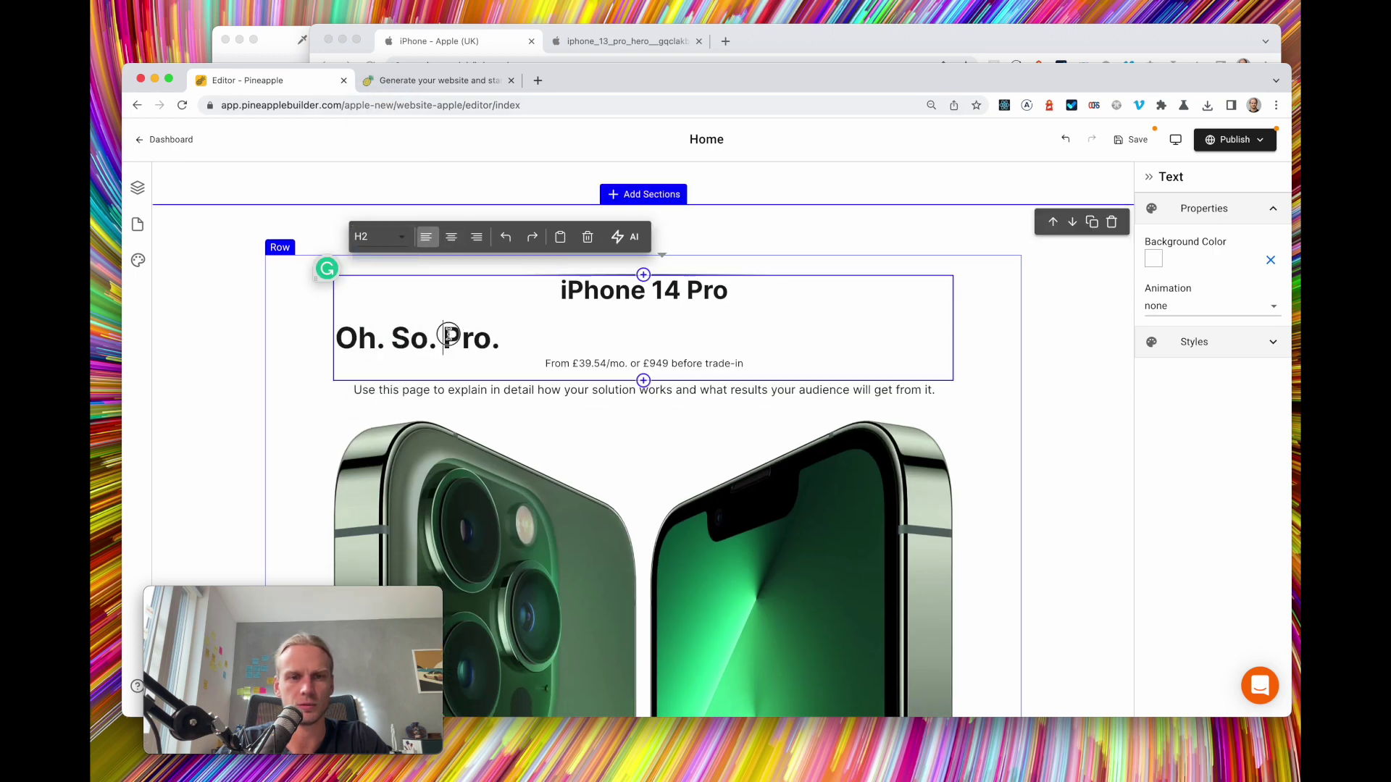
left_click(452, 237)
left_click(612, 364)
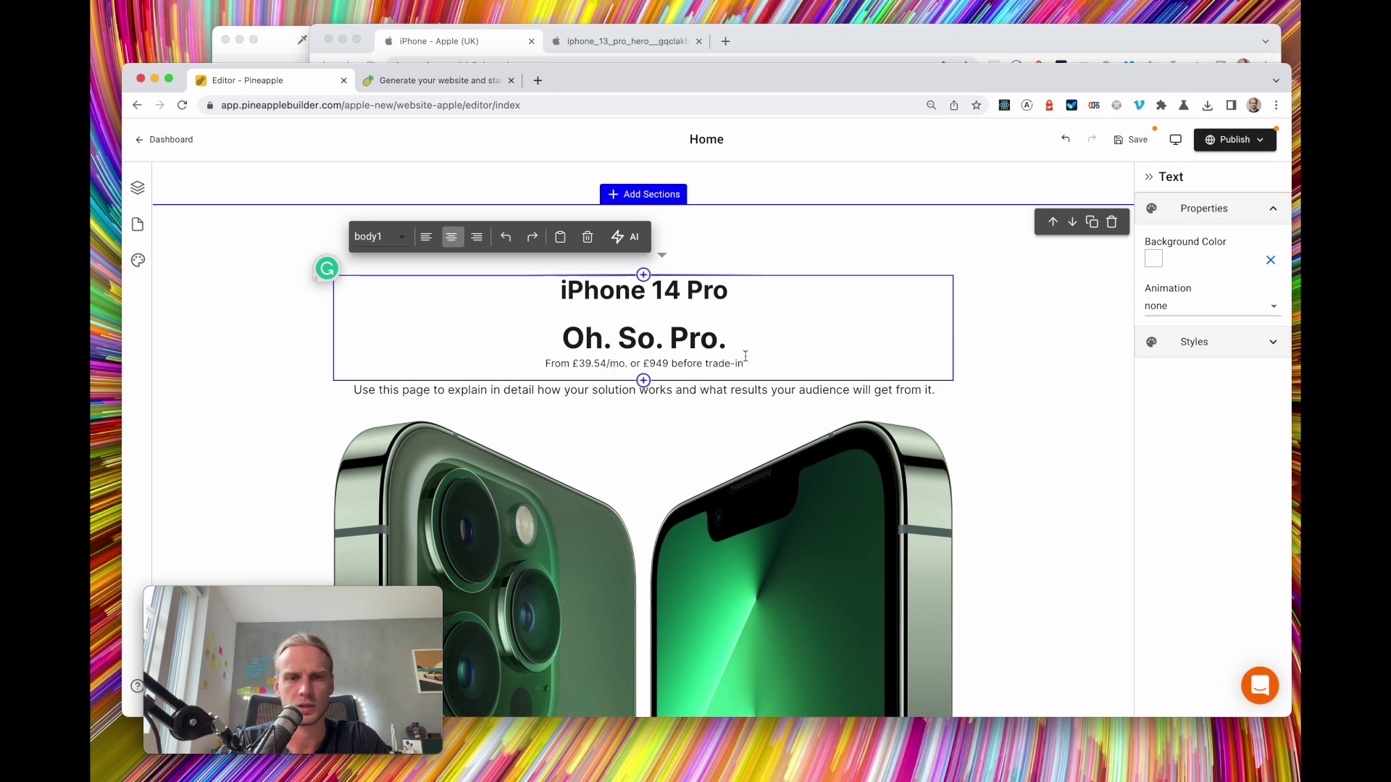
key("Return")
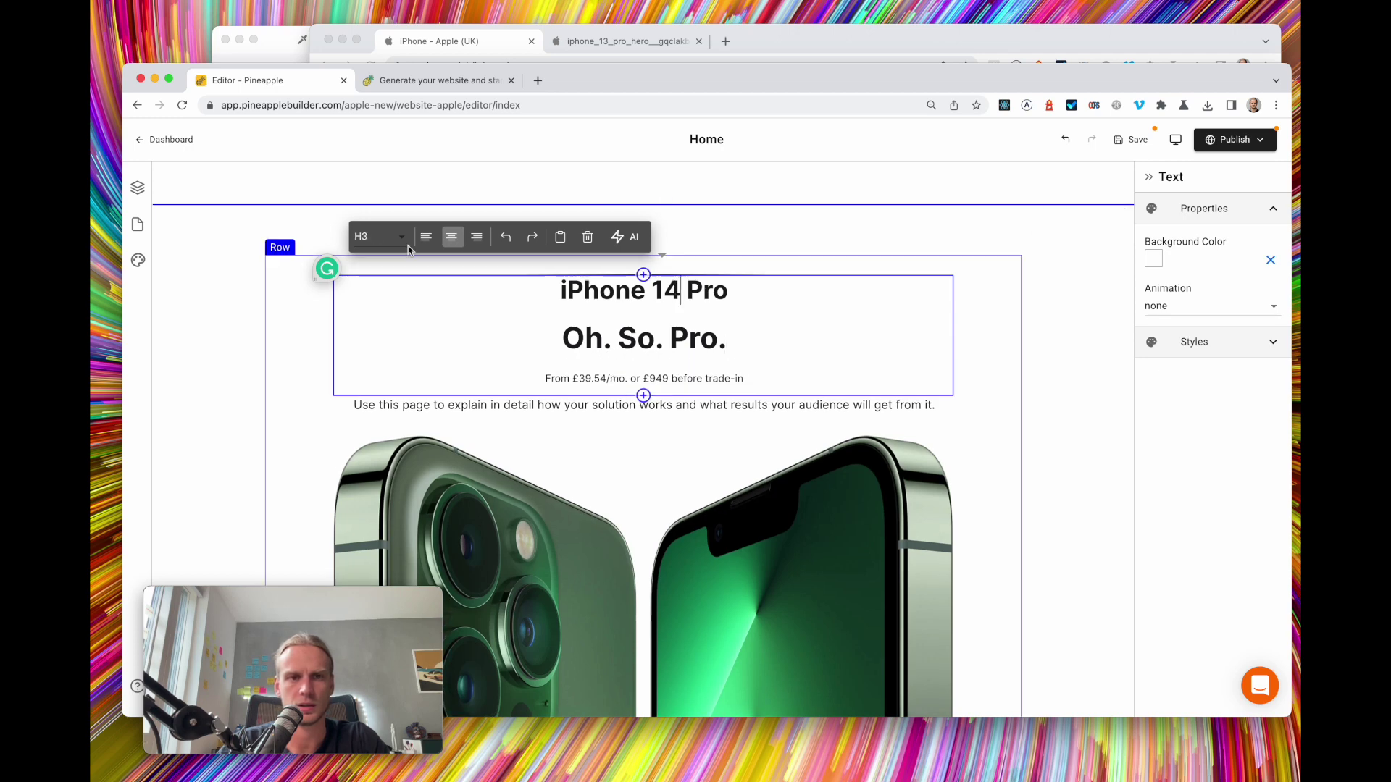
Try the H5 style on the "iPhone 14 Pro" heading and compare it with the product name on Apple's hero
left_click(380, 237)
left_click(372, 237)
left_click(396, 276)
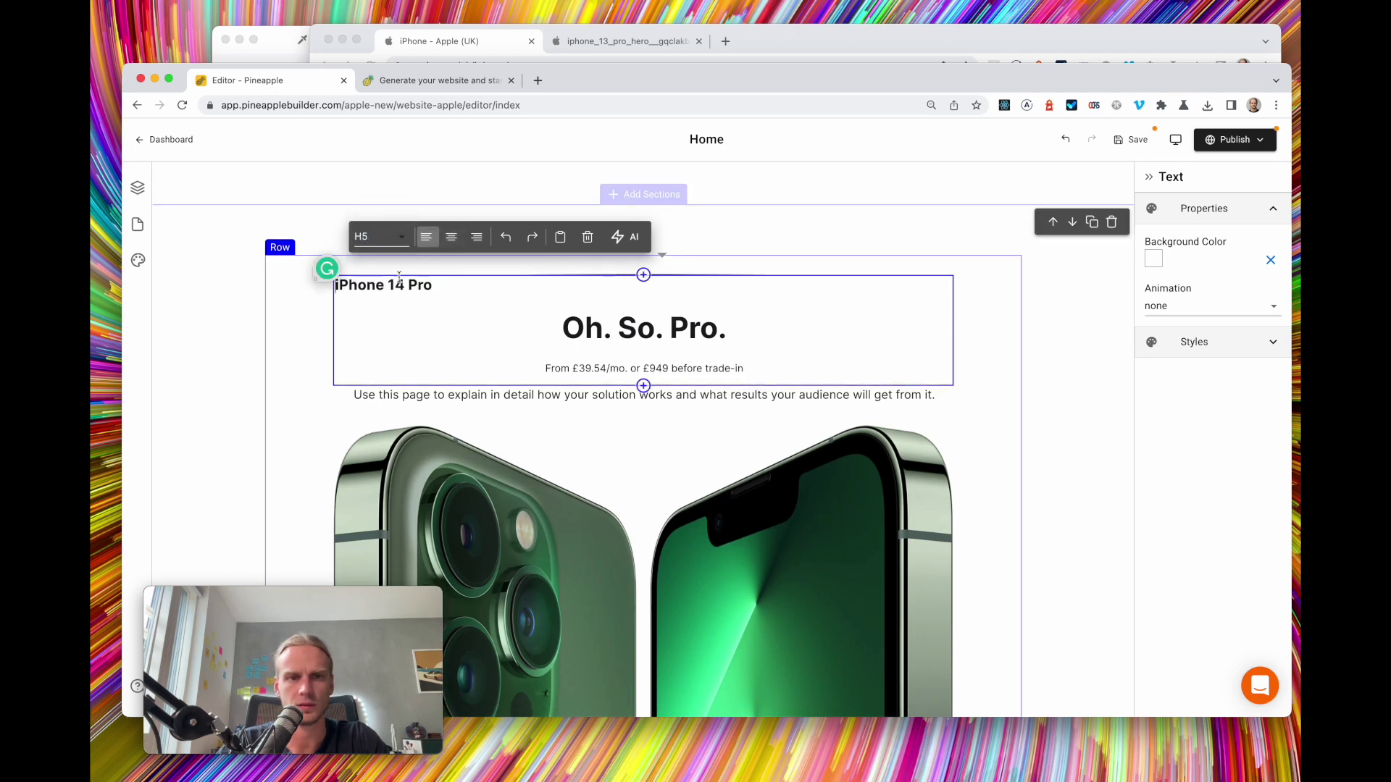
left_click(481, 48)
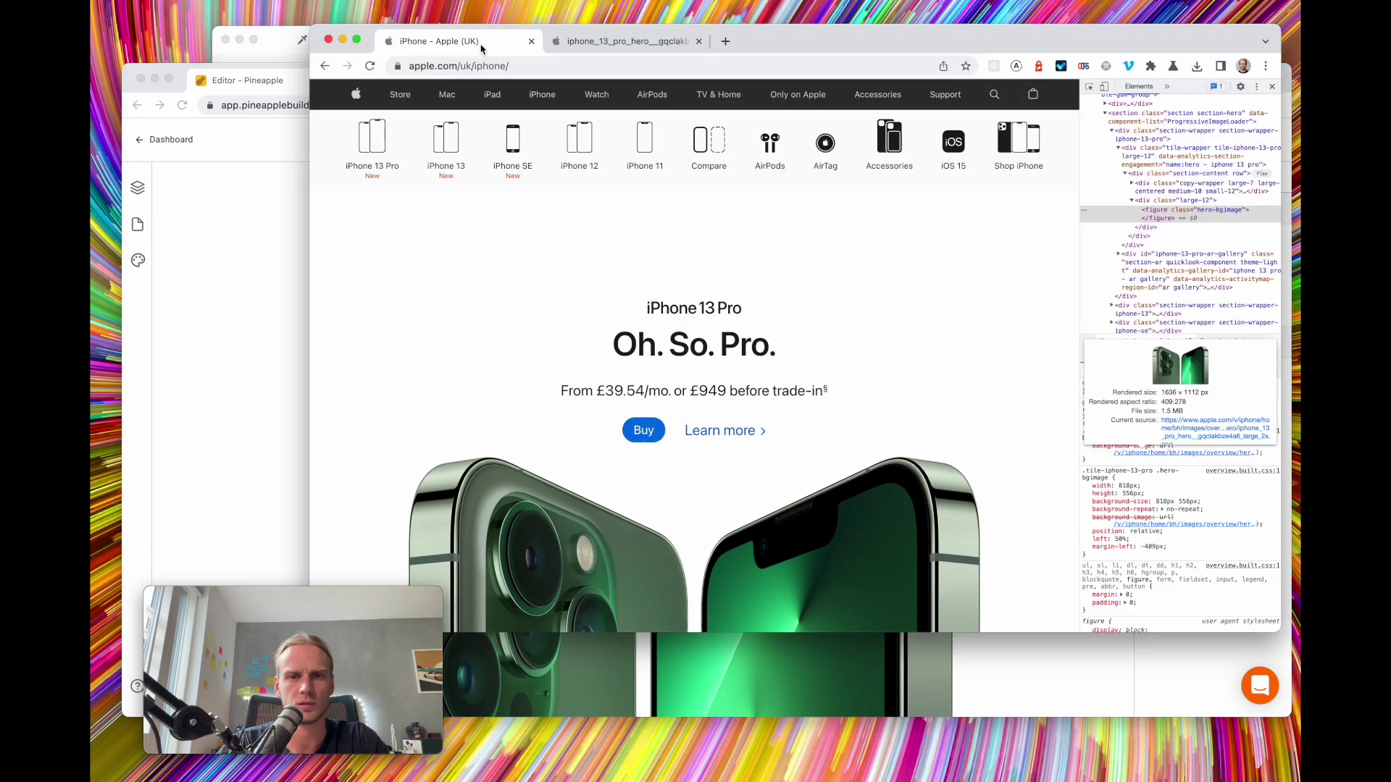
left_click(272, 215)
Format the "iPhone 14 Pro" line as centred, bold subtitle1 text, checking it against Apple's hero
left_click(380, 237)
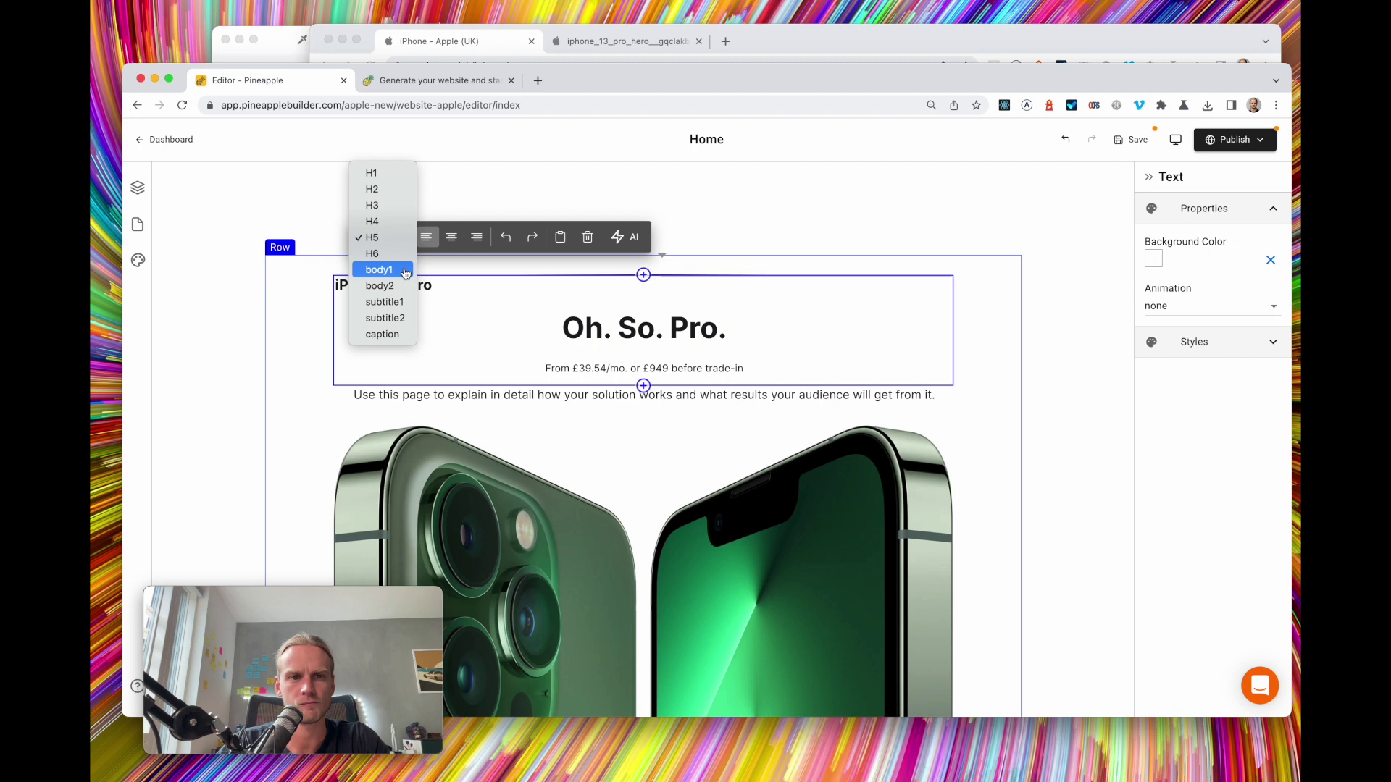
left_click(386, 301)
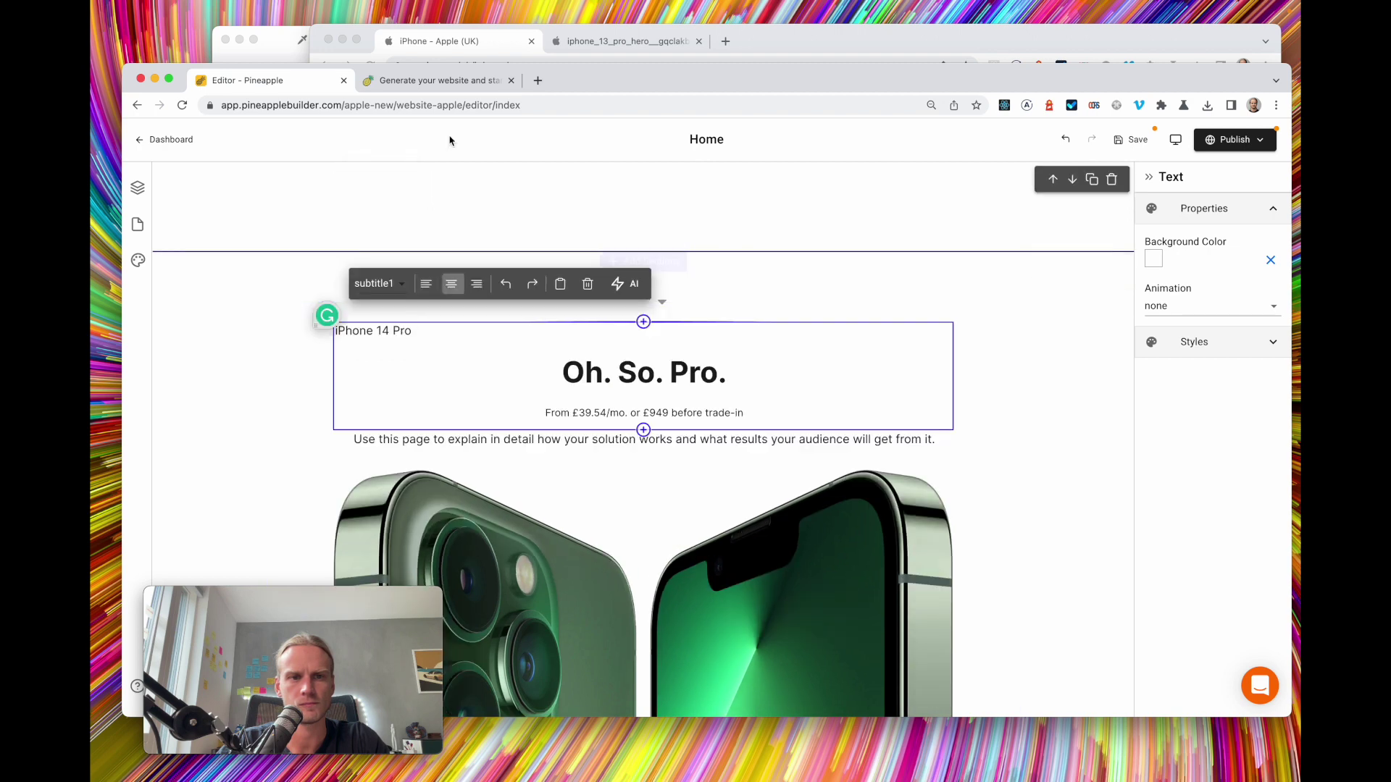
left_click(472, 51)
left_click(248, 214)
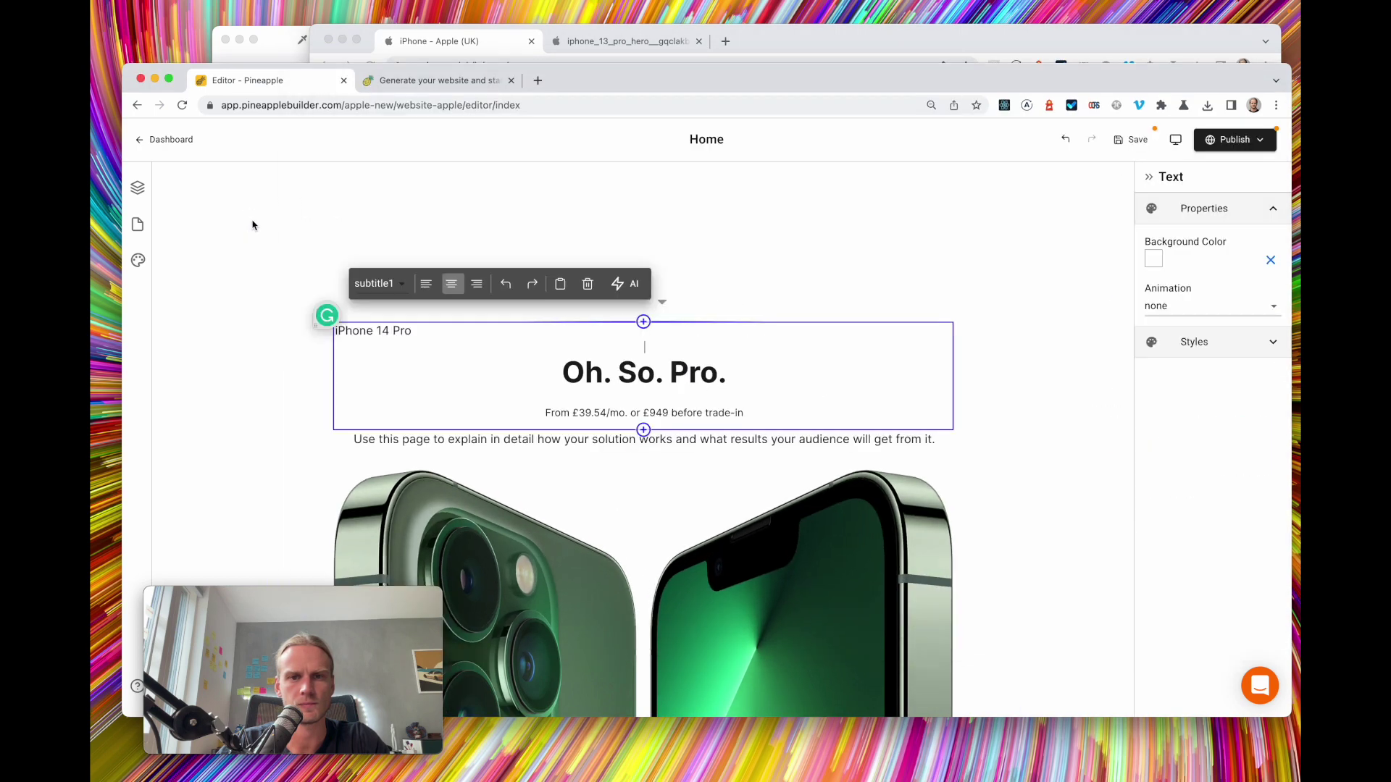
left_click(452, 284)
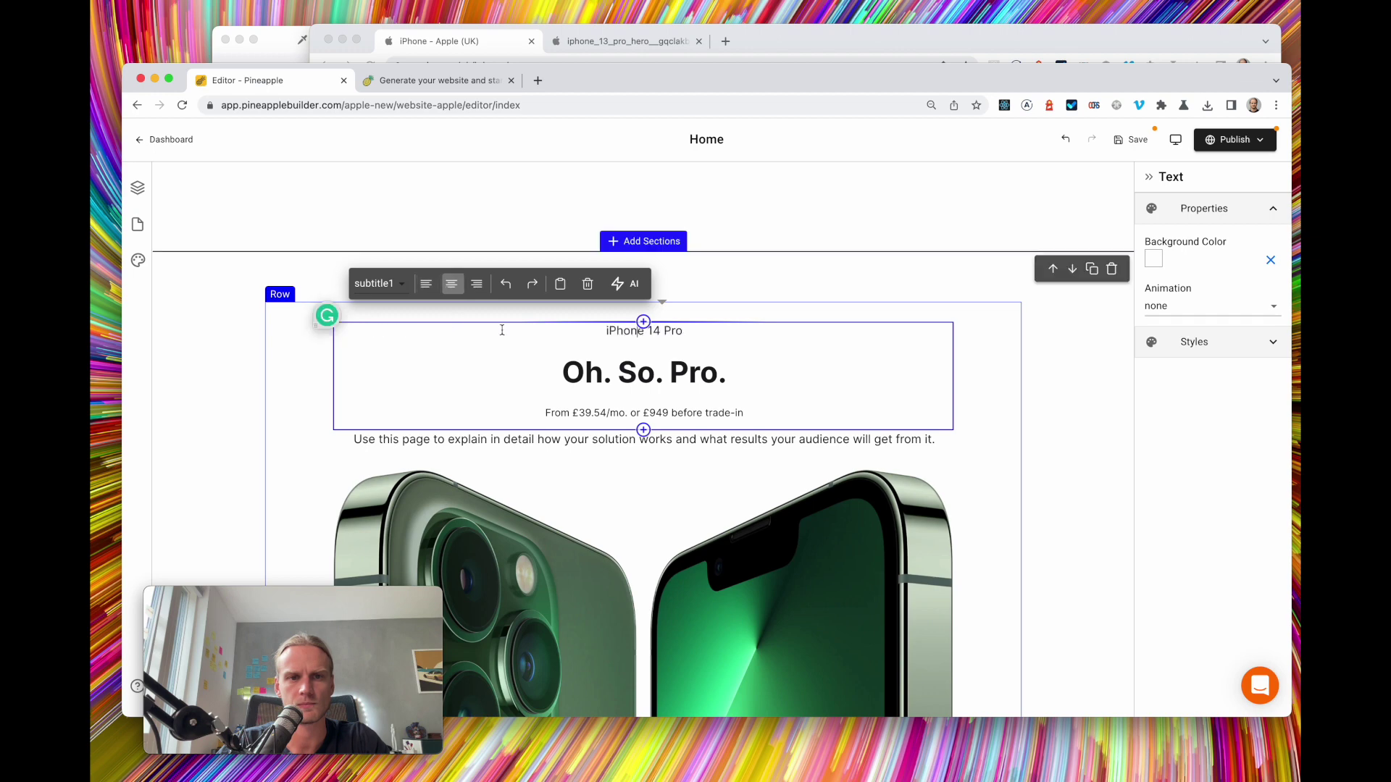
triple_click(623, 333)
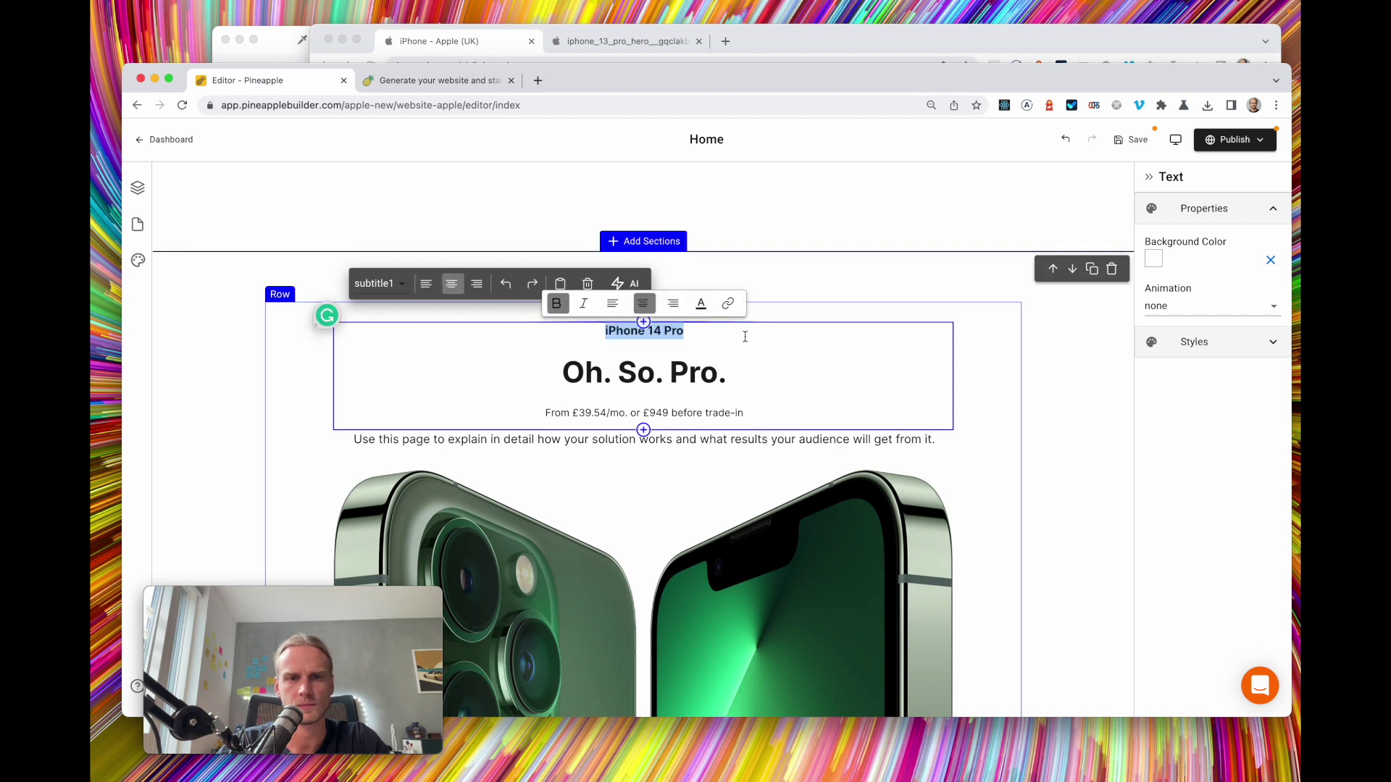
key("ctrl+b")
left_click(753, 355)
Compare the text block with Apple's hero and format the price line as centred subtitle1 text
left_click(476, 42)
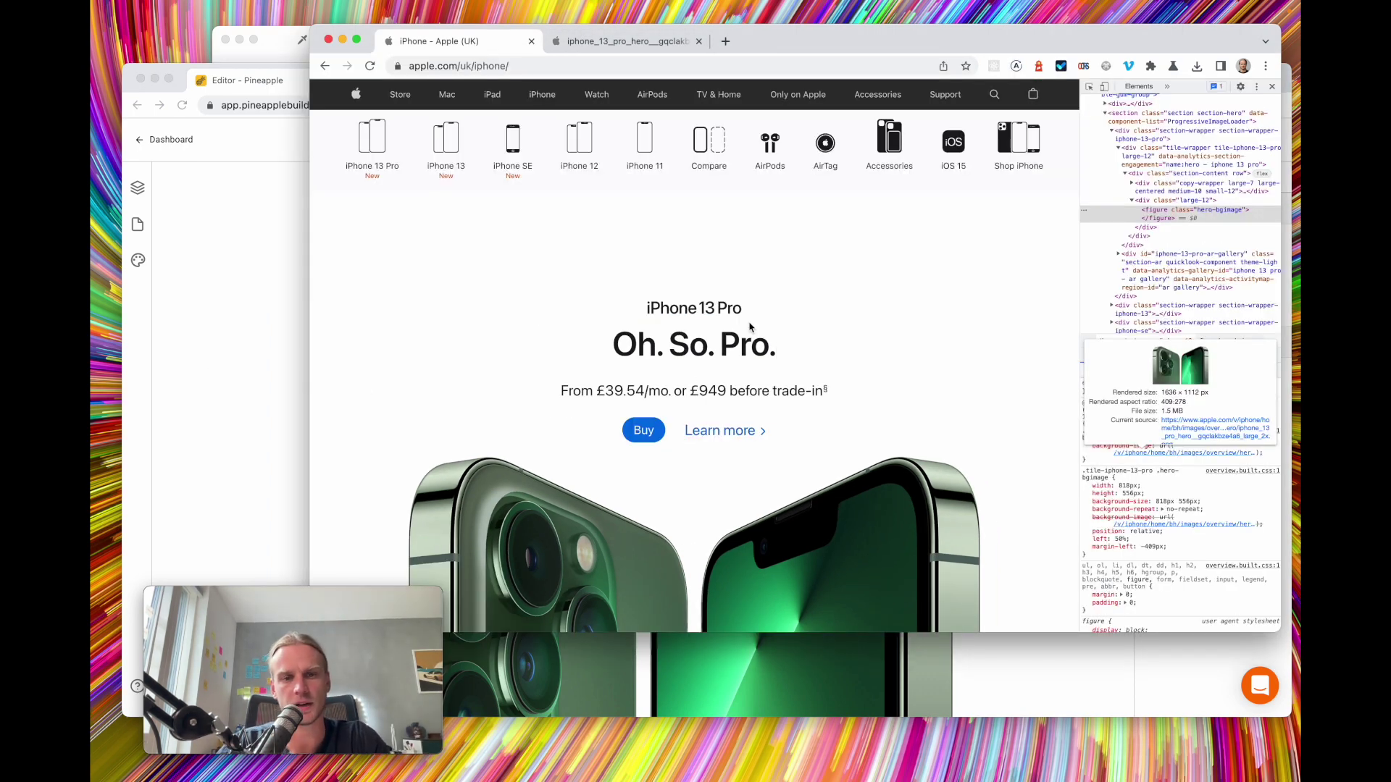
left_click(233, 332)
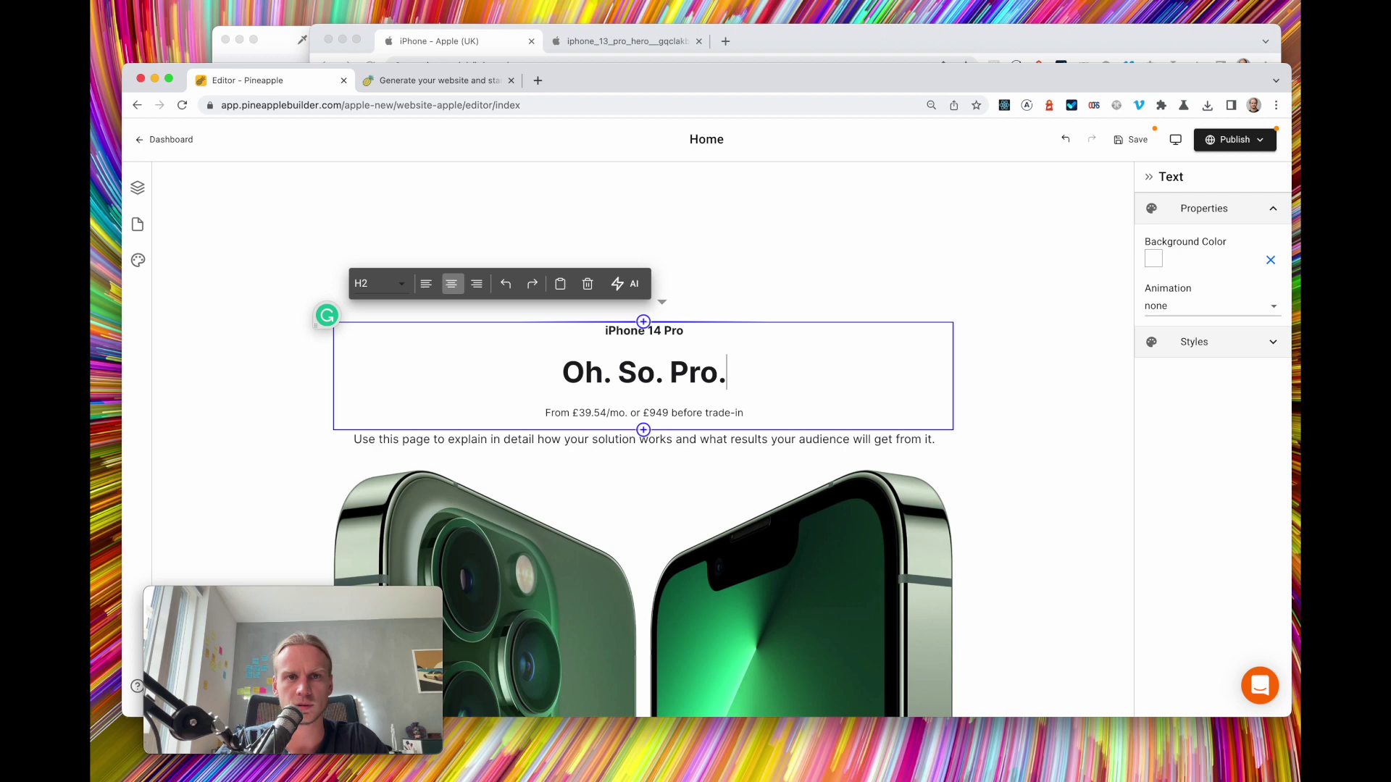
left_click(459, 49)
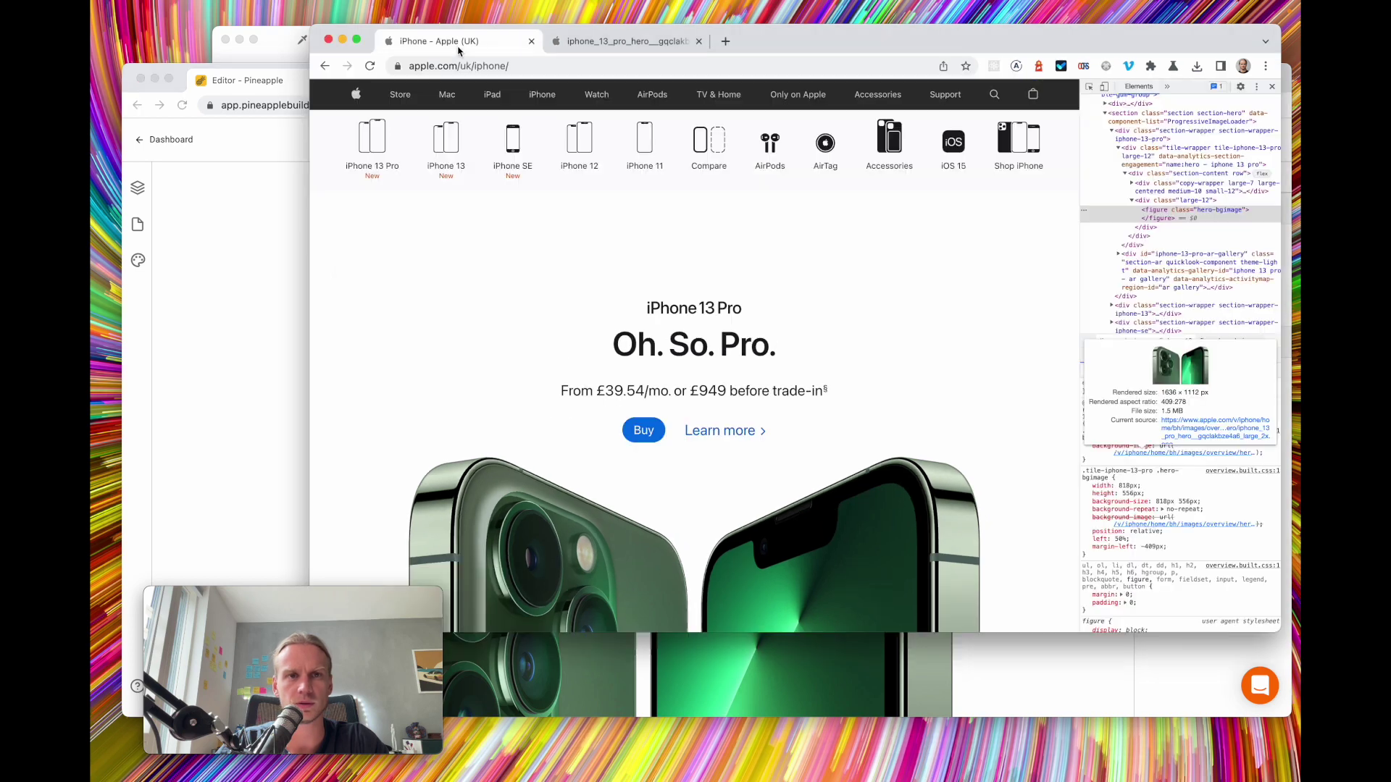
left_click(221, 248)
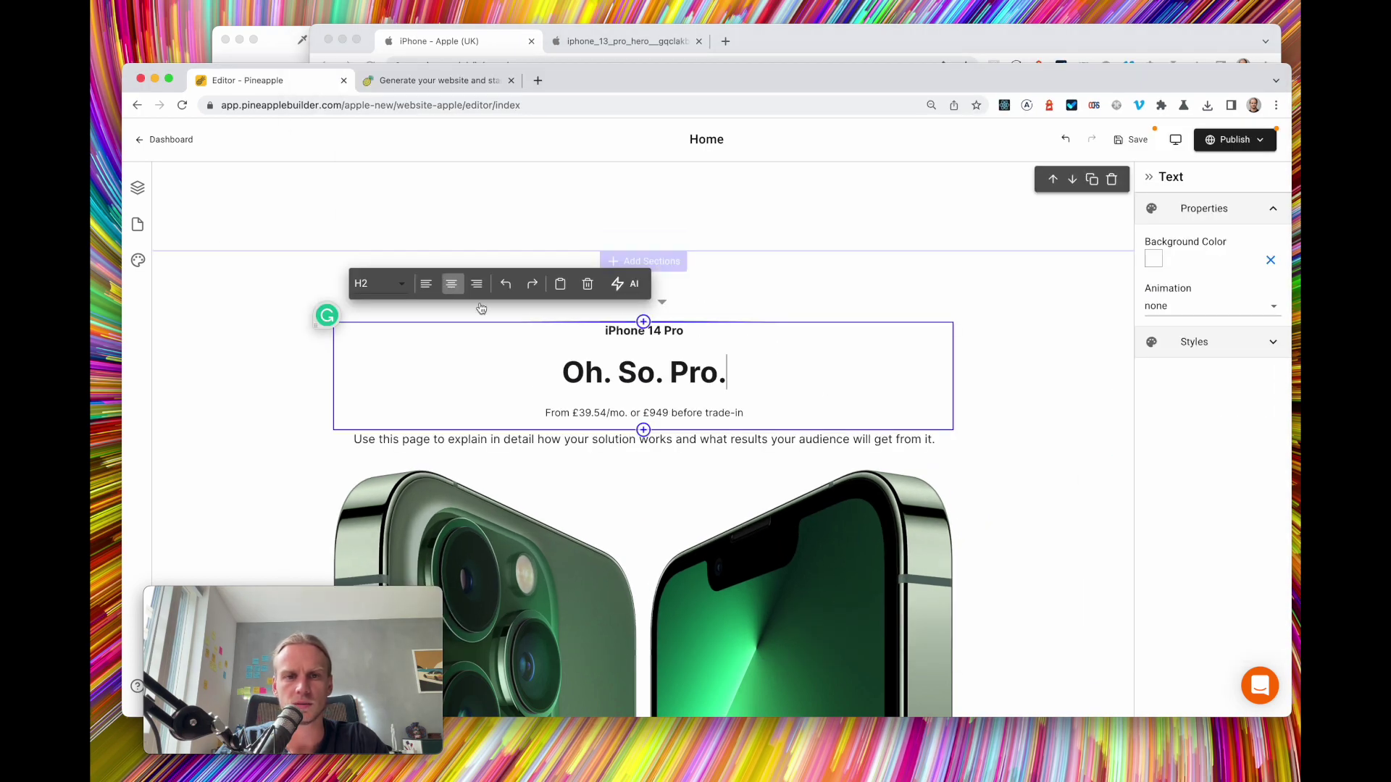
left_click(382, 284)
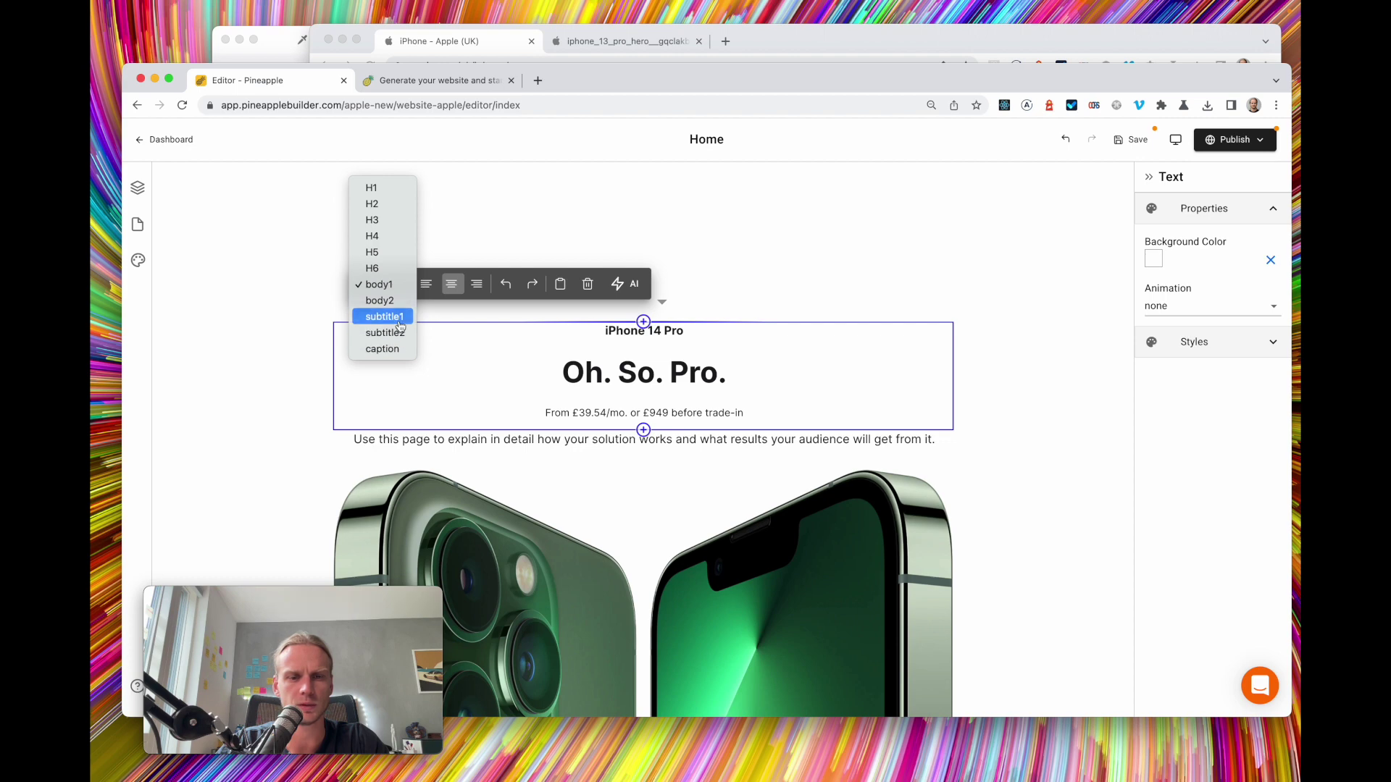
left_click(384, 317)
left_click(450, 284)
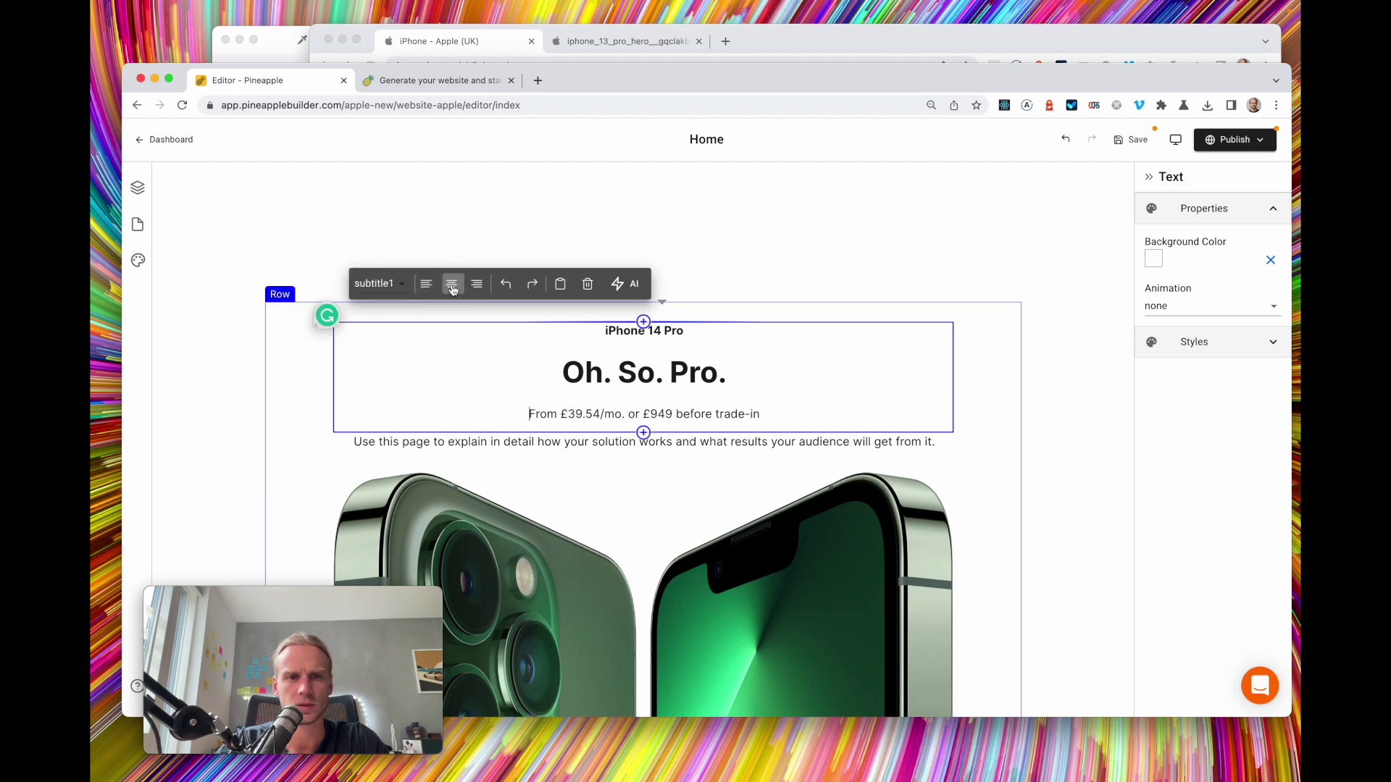
scroll(900, 390, "down", 1)
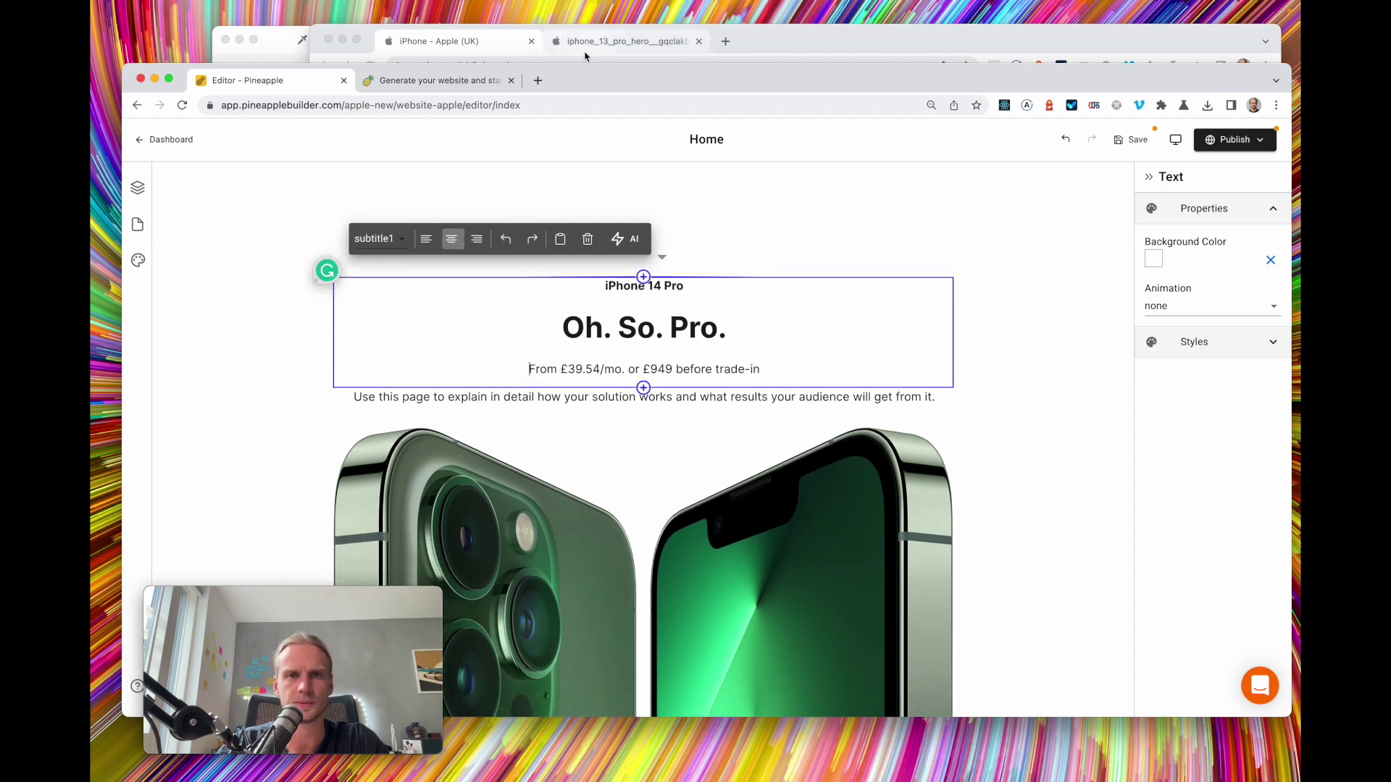
left_click(479, 48)
left_click(255, 356)
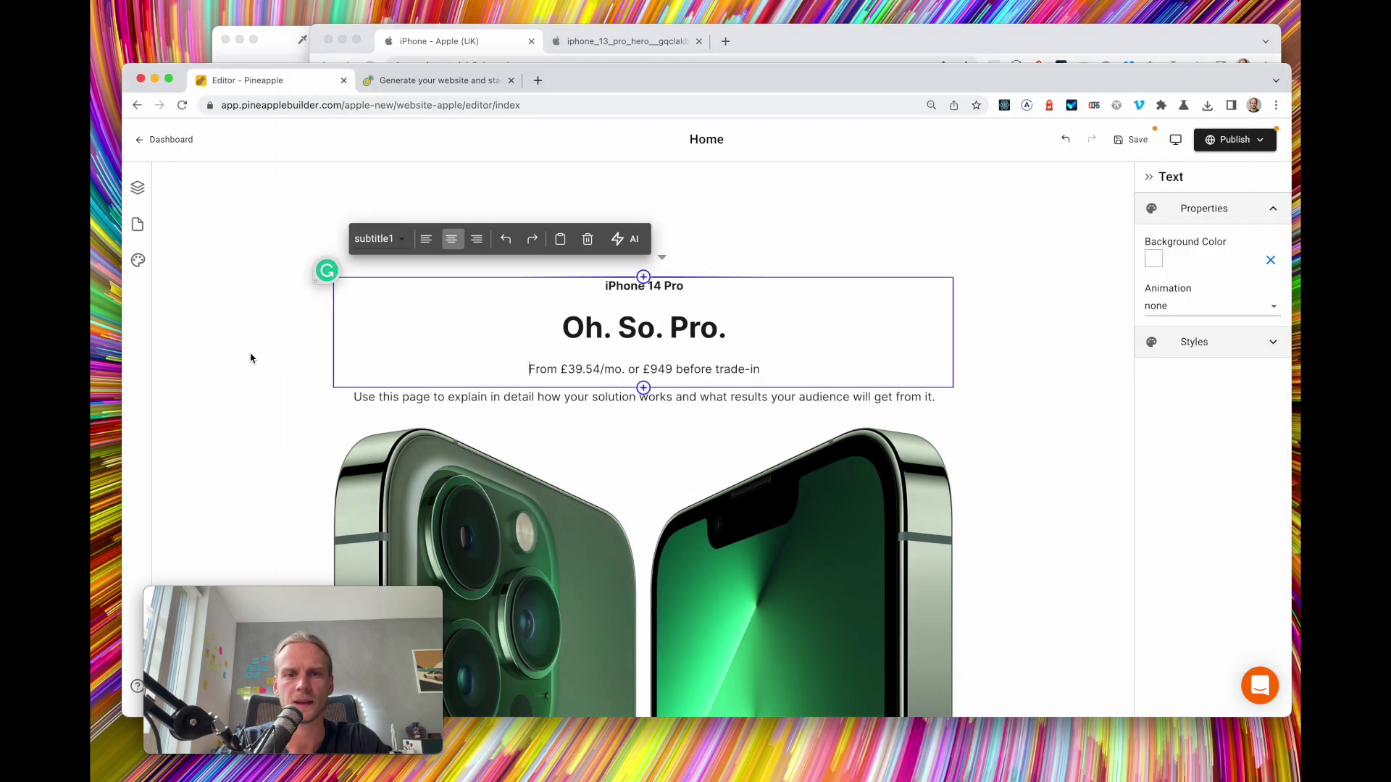
Delete the "Use this page to explain in detail" text element above the phone image and save the page
left_click(785, 393)
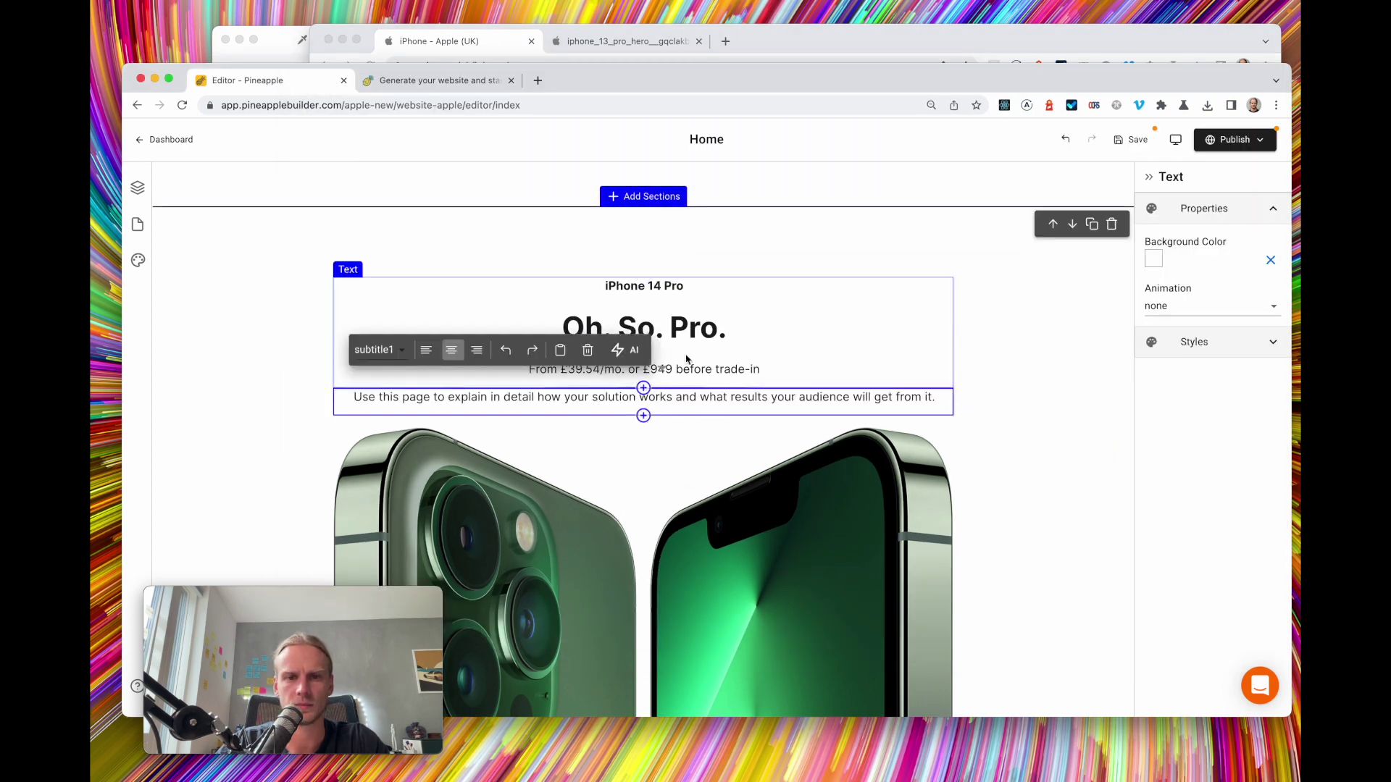
key("Delete")
left_click(1133, 139)
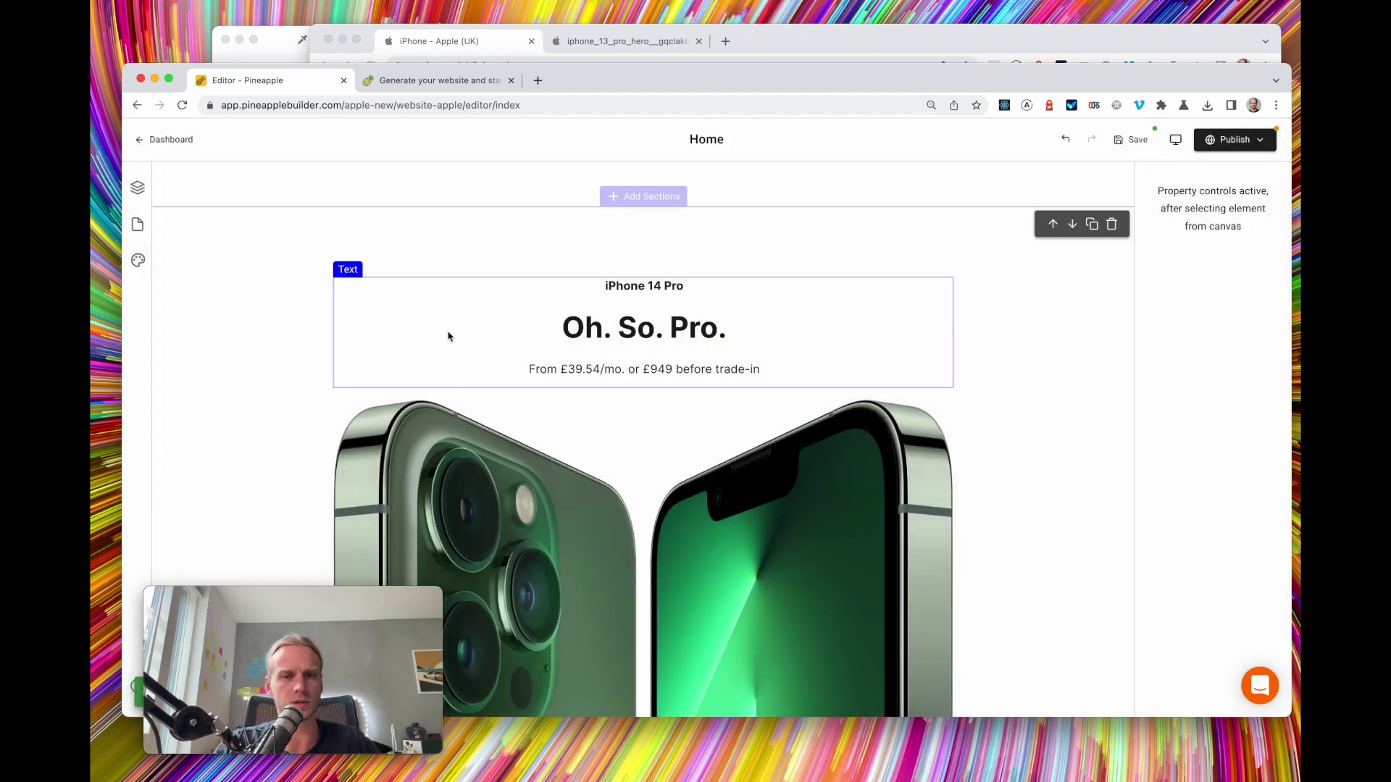
Check Apple's hero layout again and insert a row component between the price line and the phone image
scroll(448, 372, "up", 1)
scroll(449, 371, "down", 1)
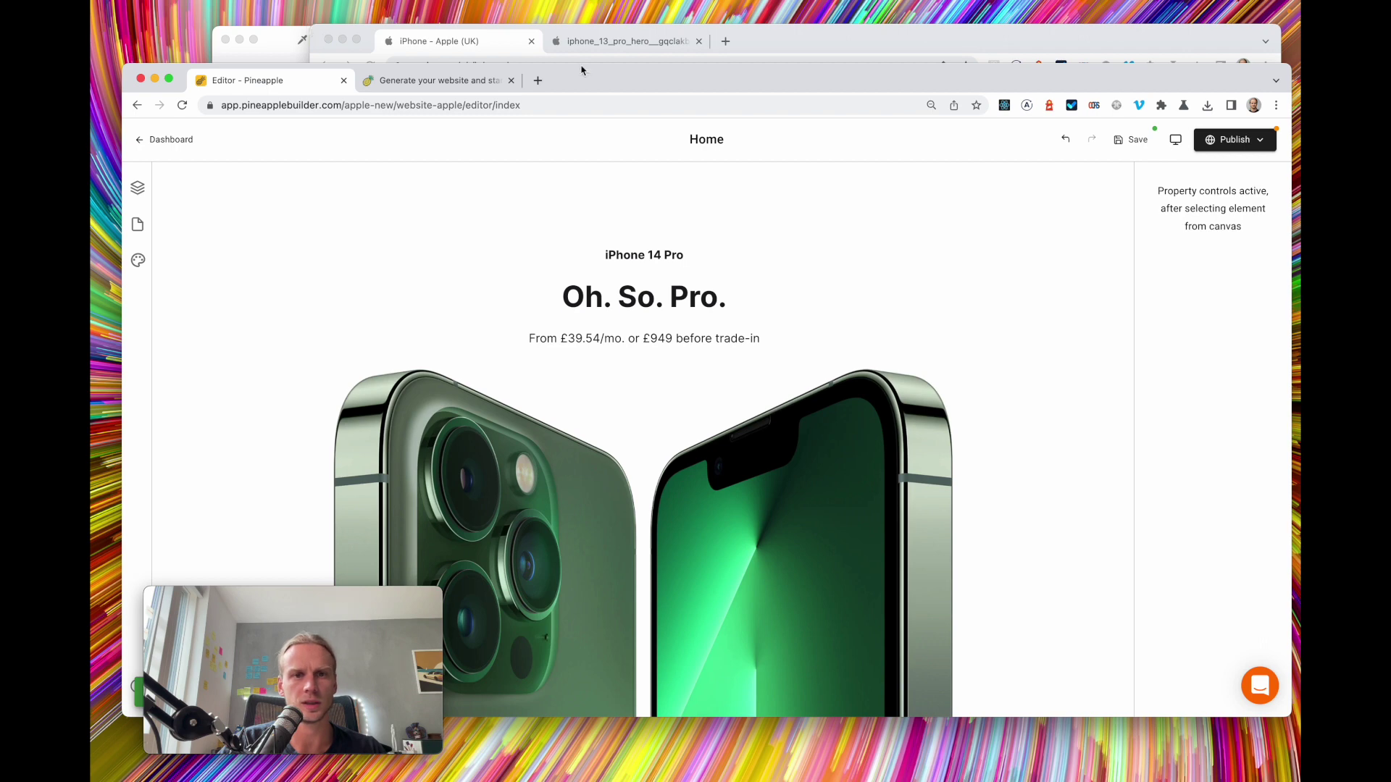
left_click(458, 44)
left_click(215, 377)
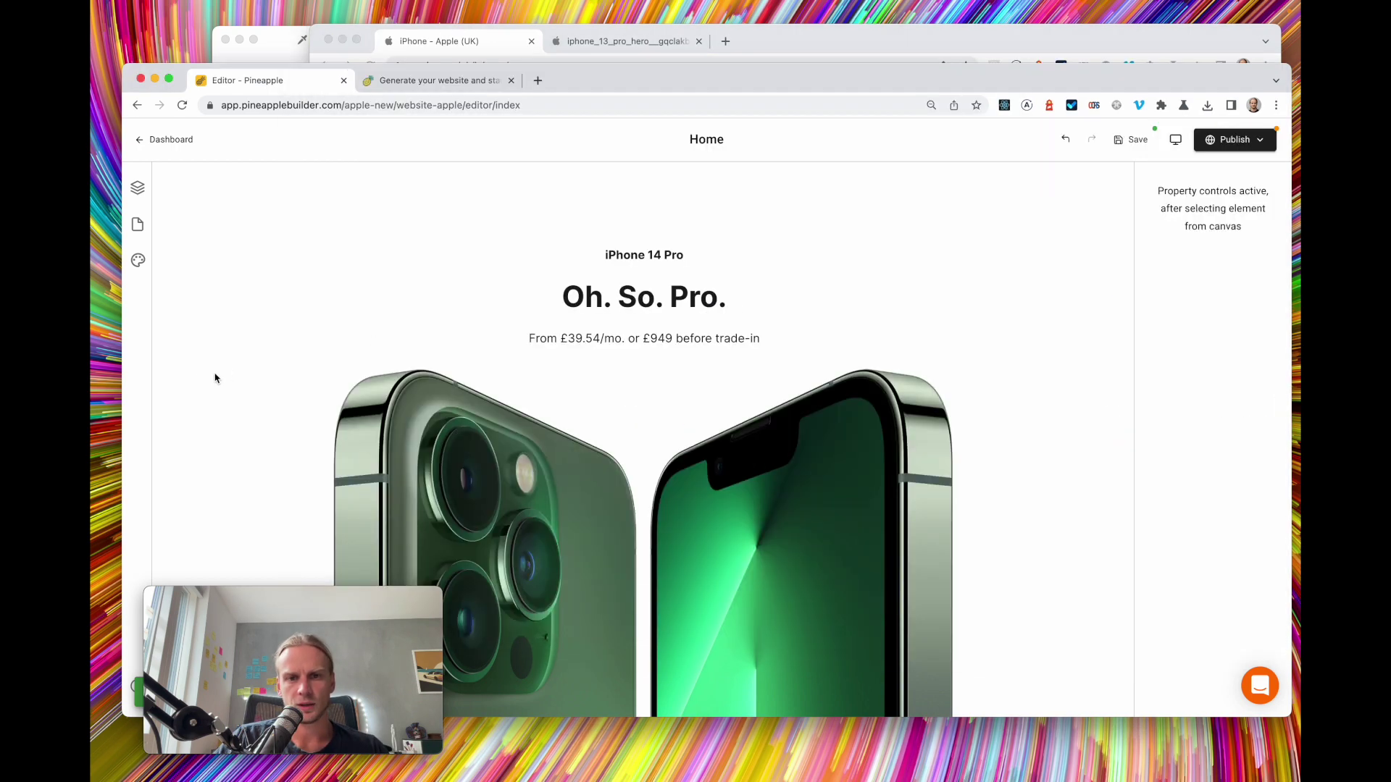
left_click(743, 341)
scroll(743, 341, "down", 1)
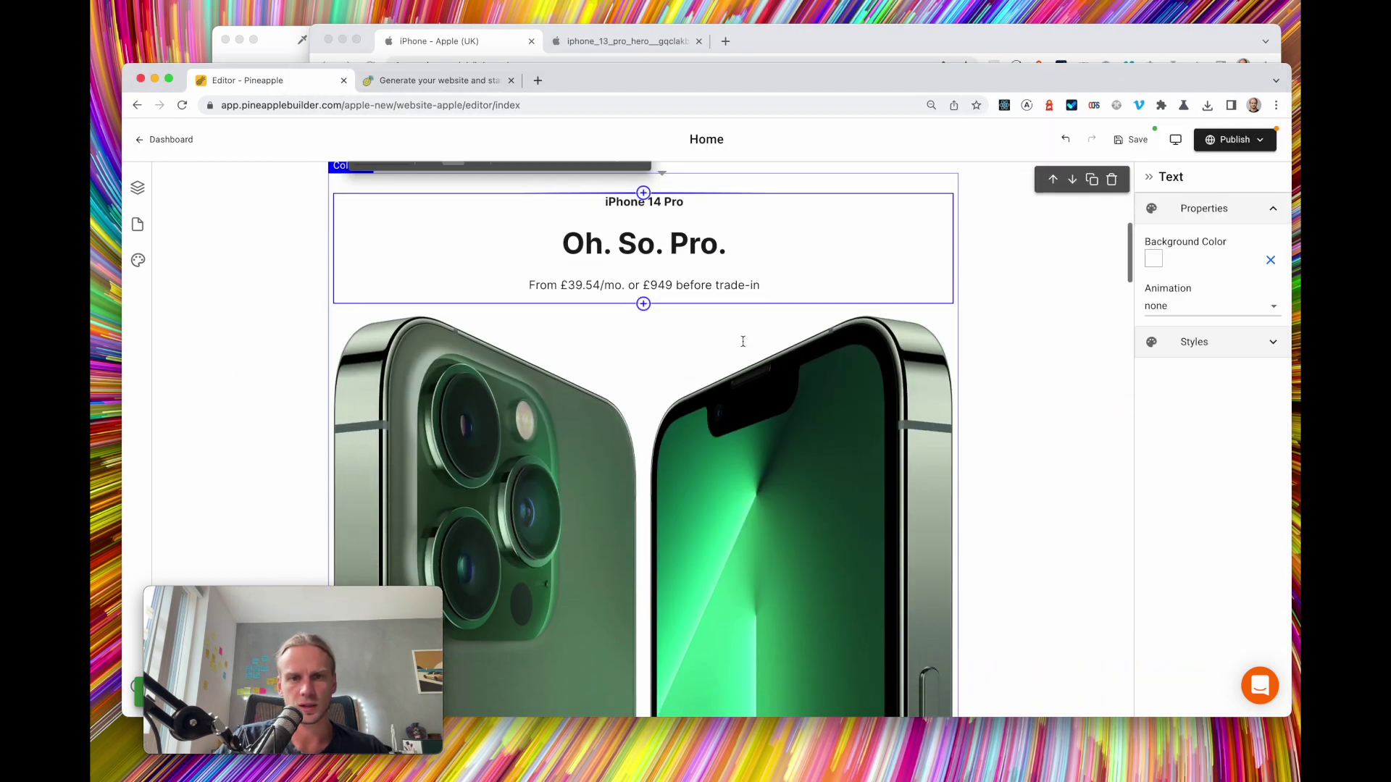
left_click(644, 304)
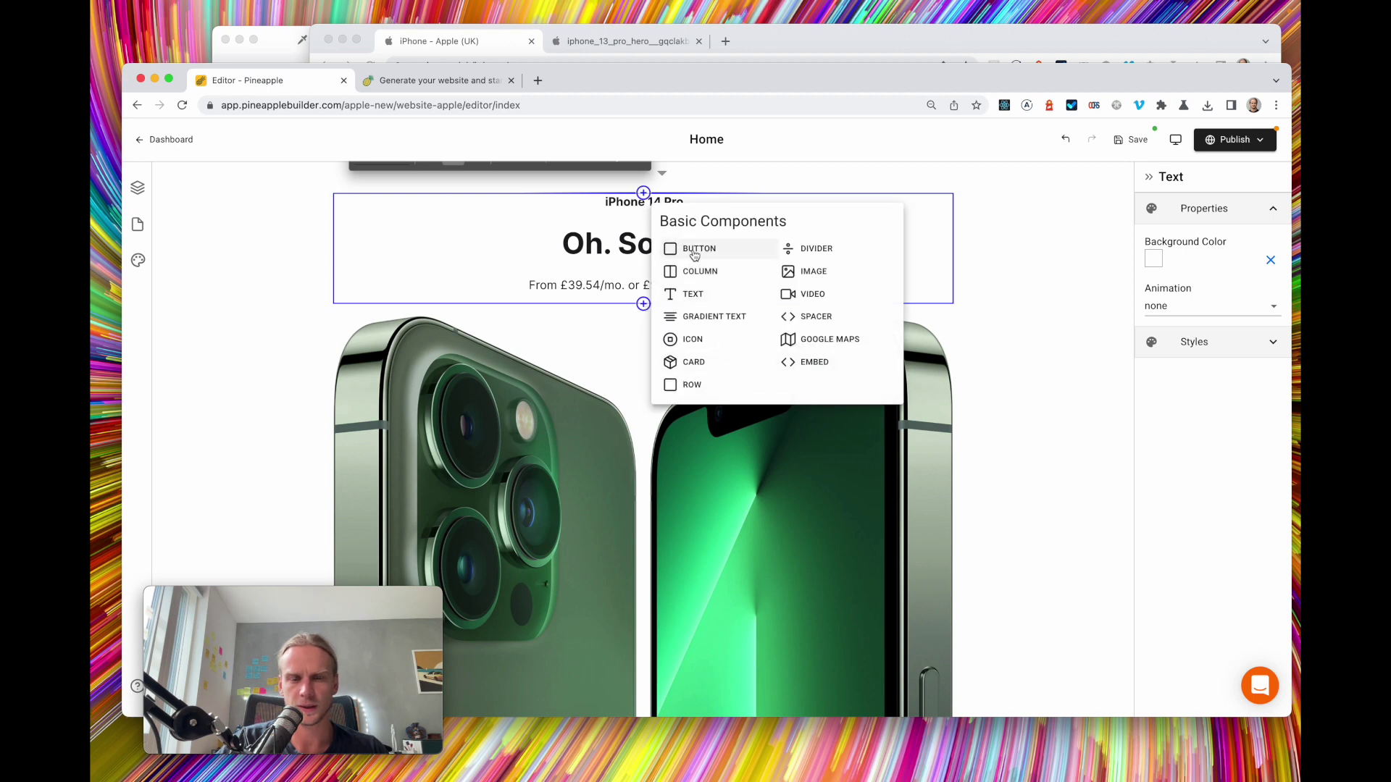
left_click(692, 384)
Add a button component to the empty row and place a second button beside it
left_click(643, 352)
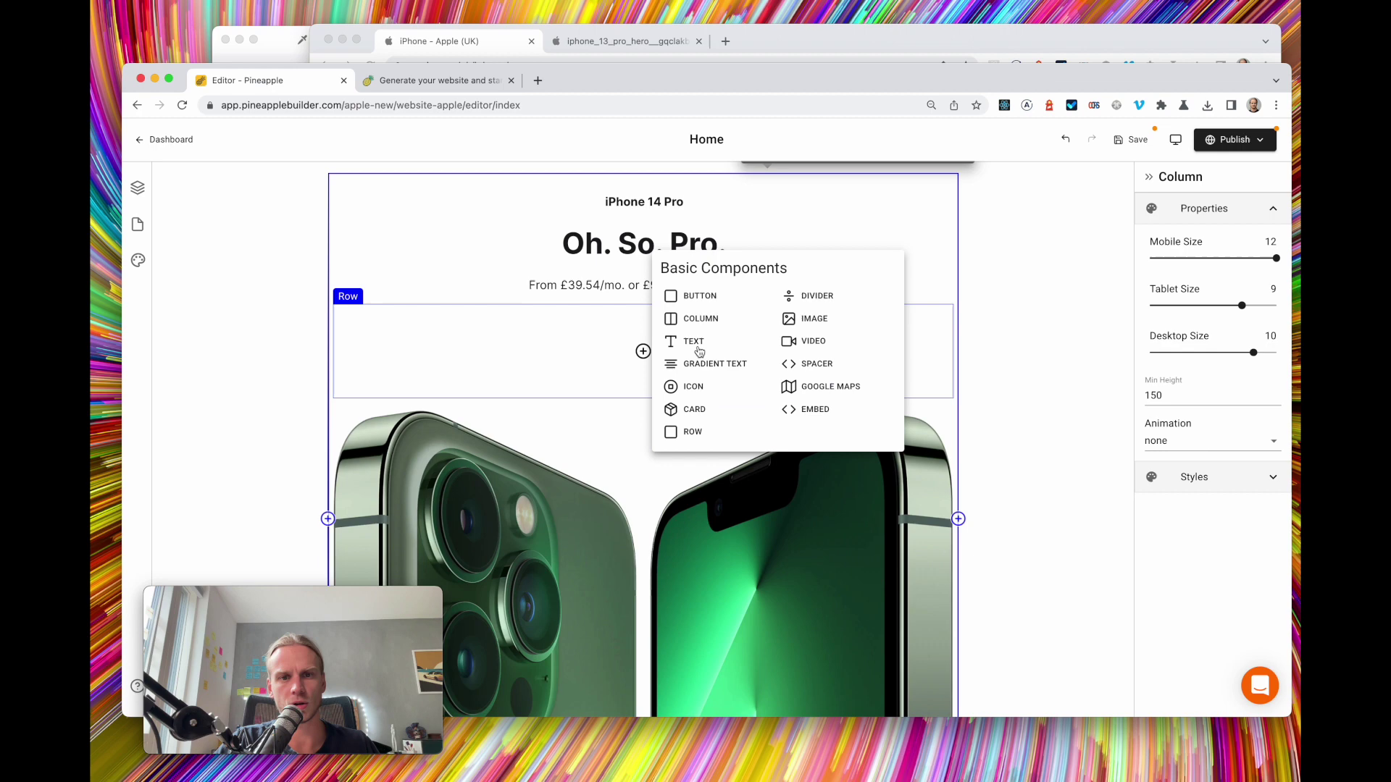
left_click(689, 295)
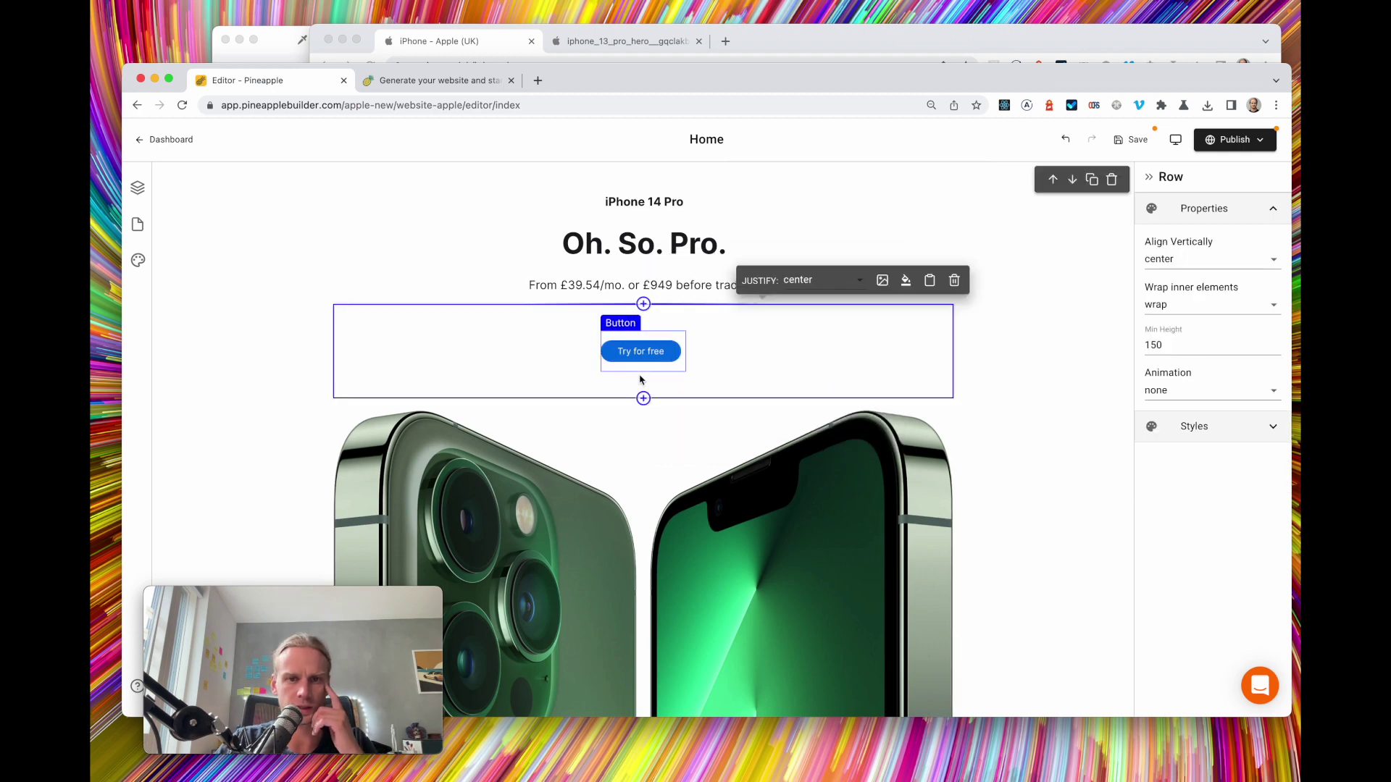
left_click(674, 360)
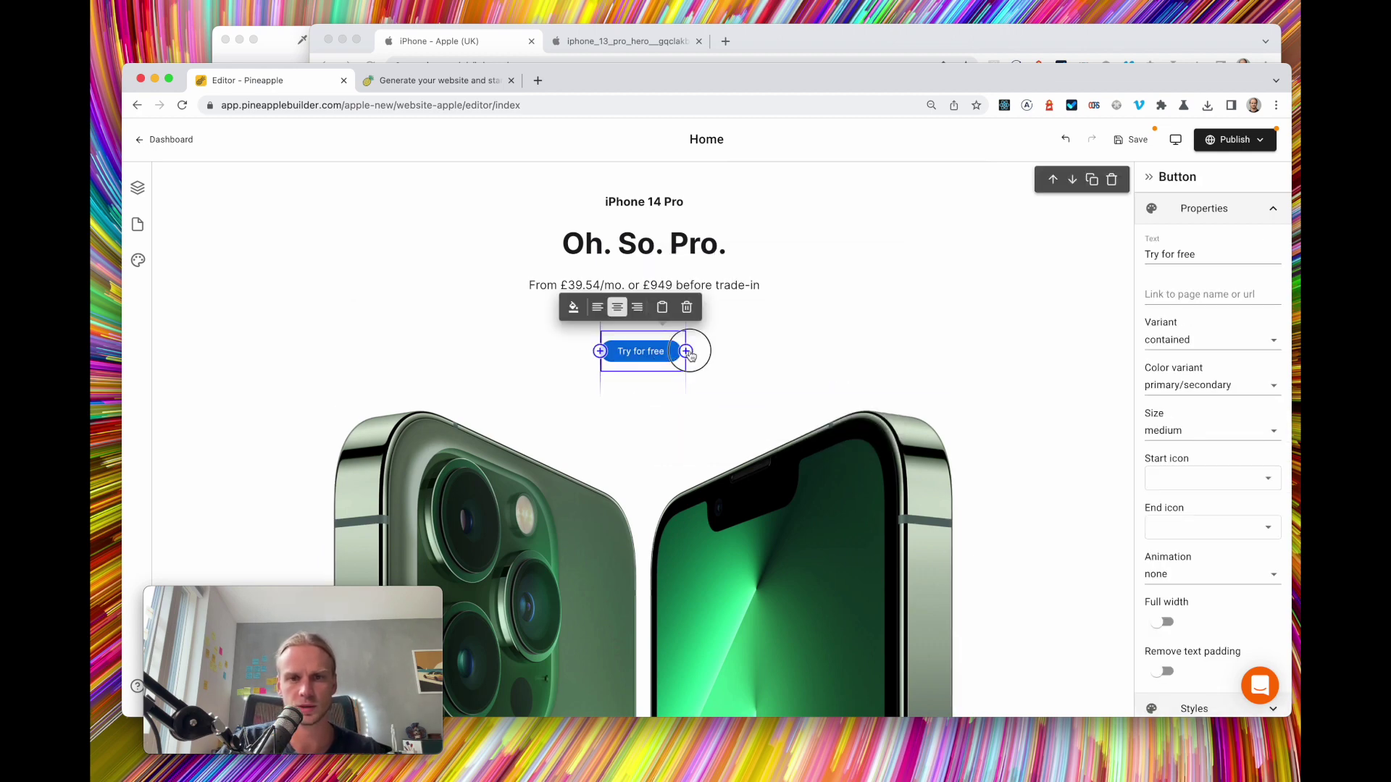
left_click(685, 351)
left_click(778, 303)
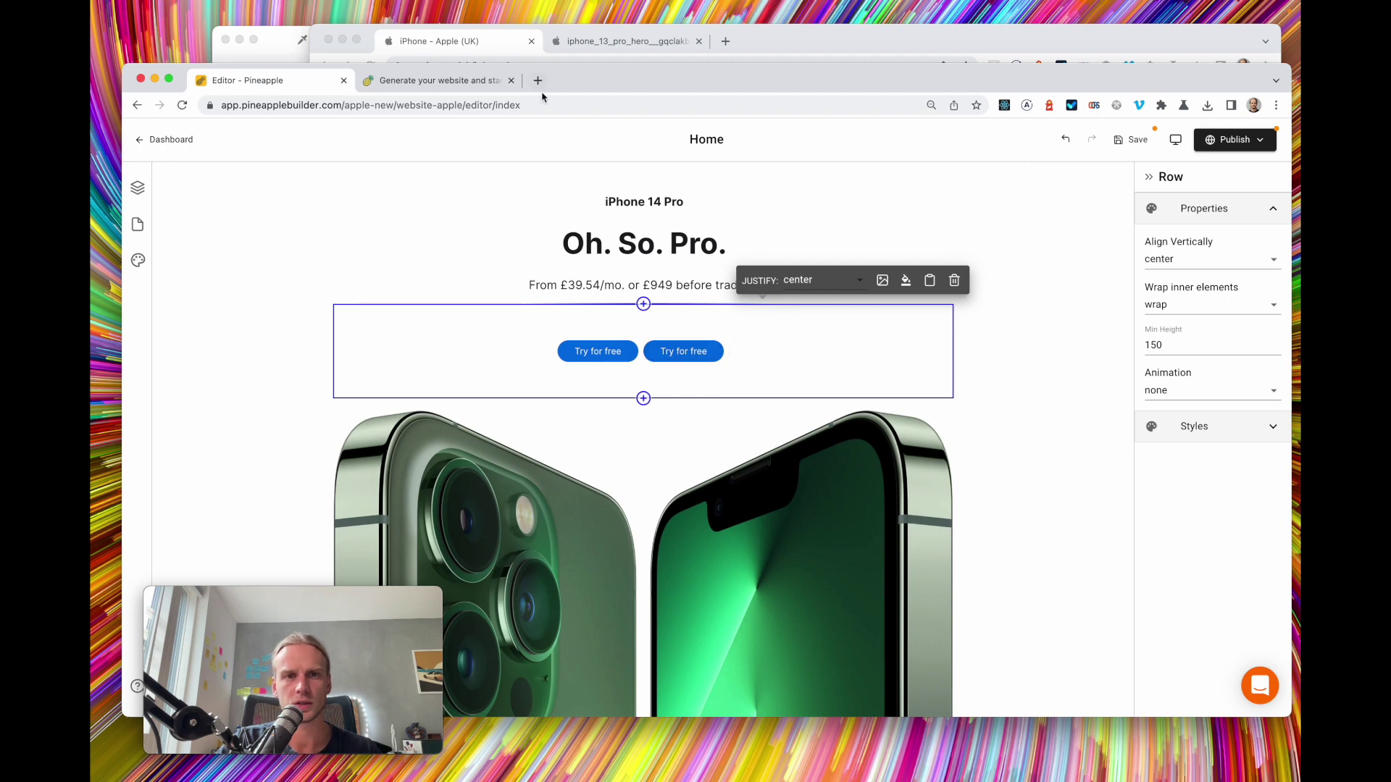
Change the second button to the text variant and label it "Learn more", using Apple's hero as the reference
left_click(700, 364)
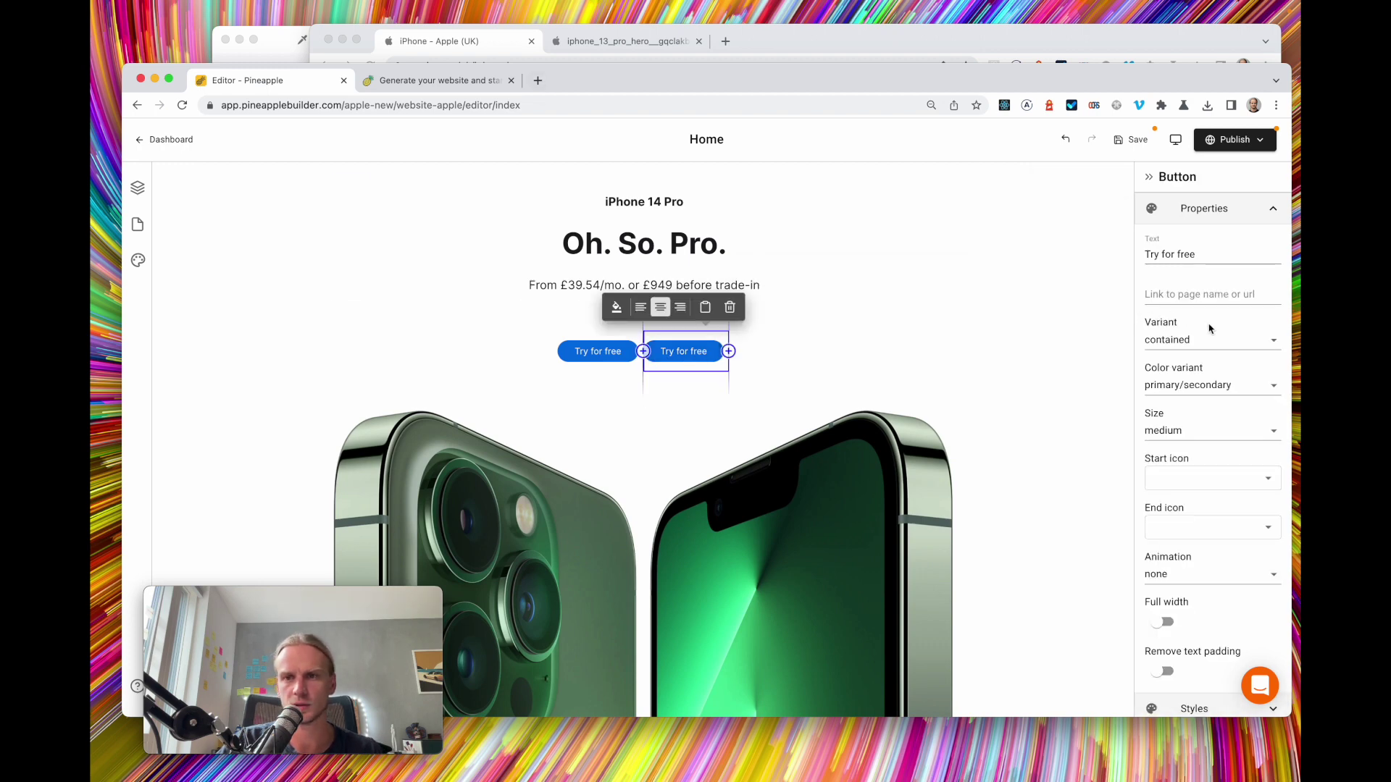
left_click(1208, 339)
left_click(1205, 358)
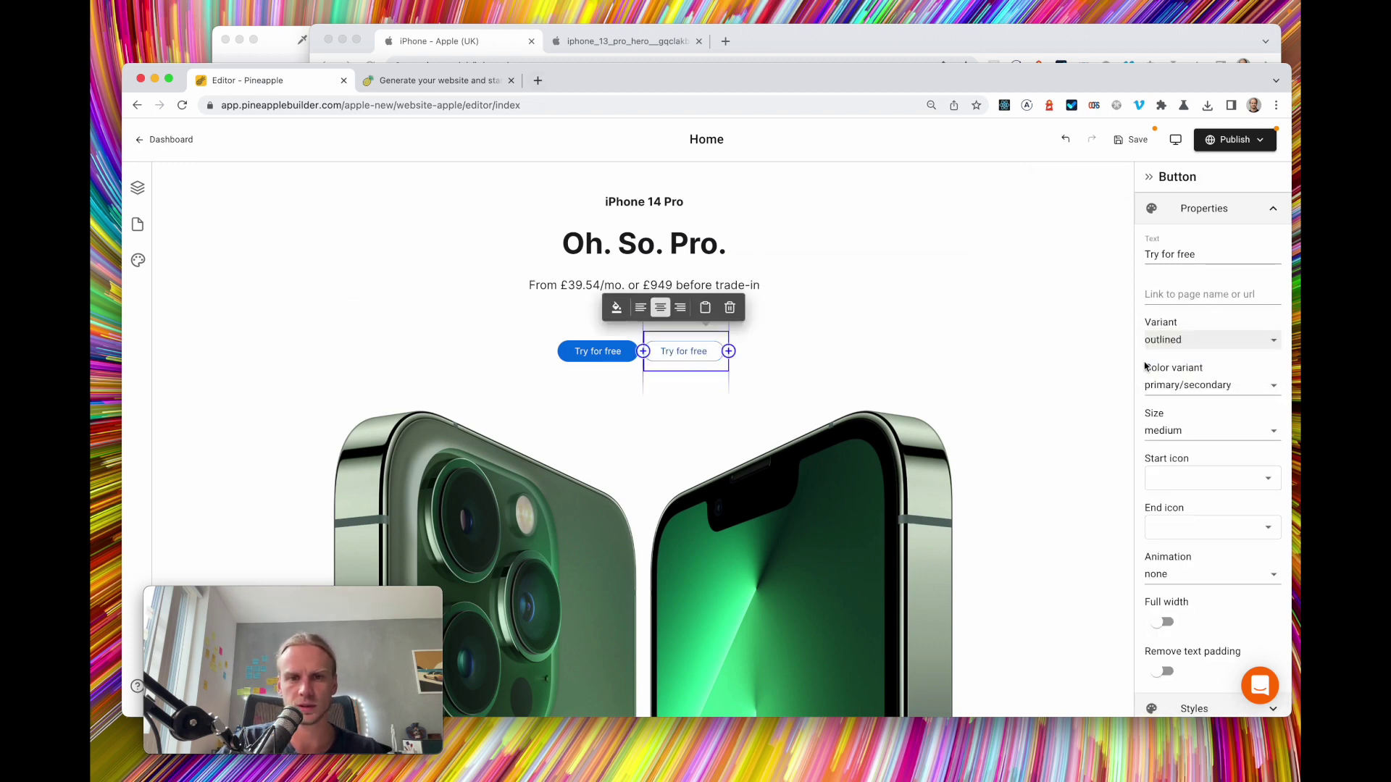
left_click(484, 44)
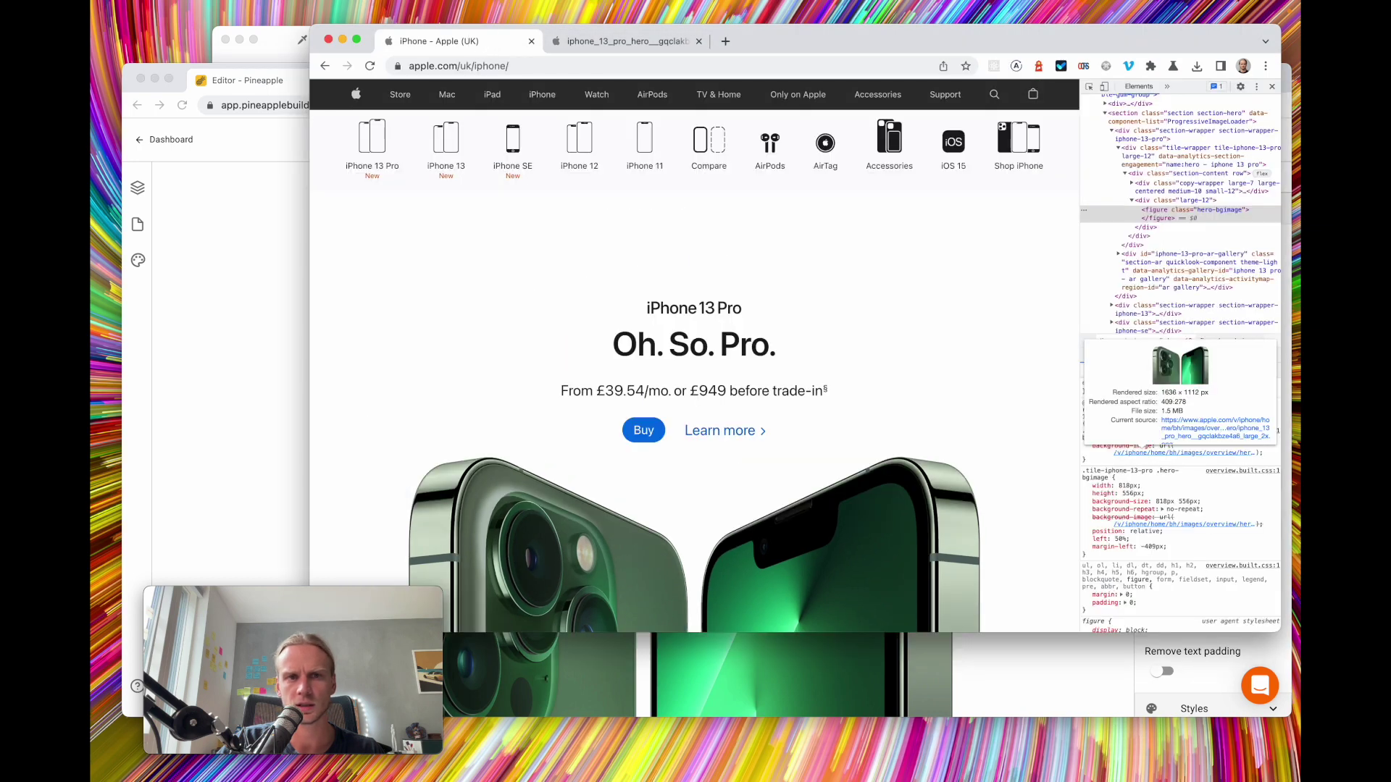
left_click(245, 389)
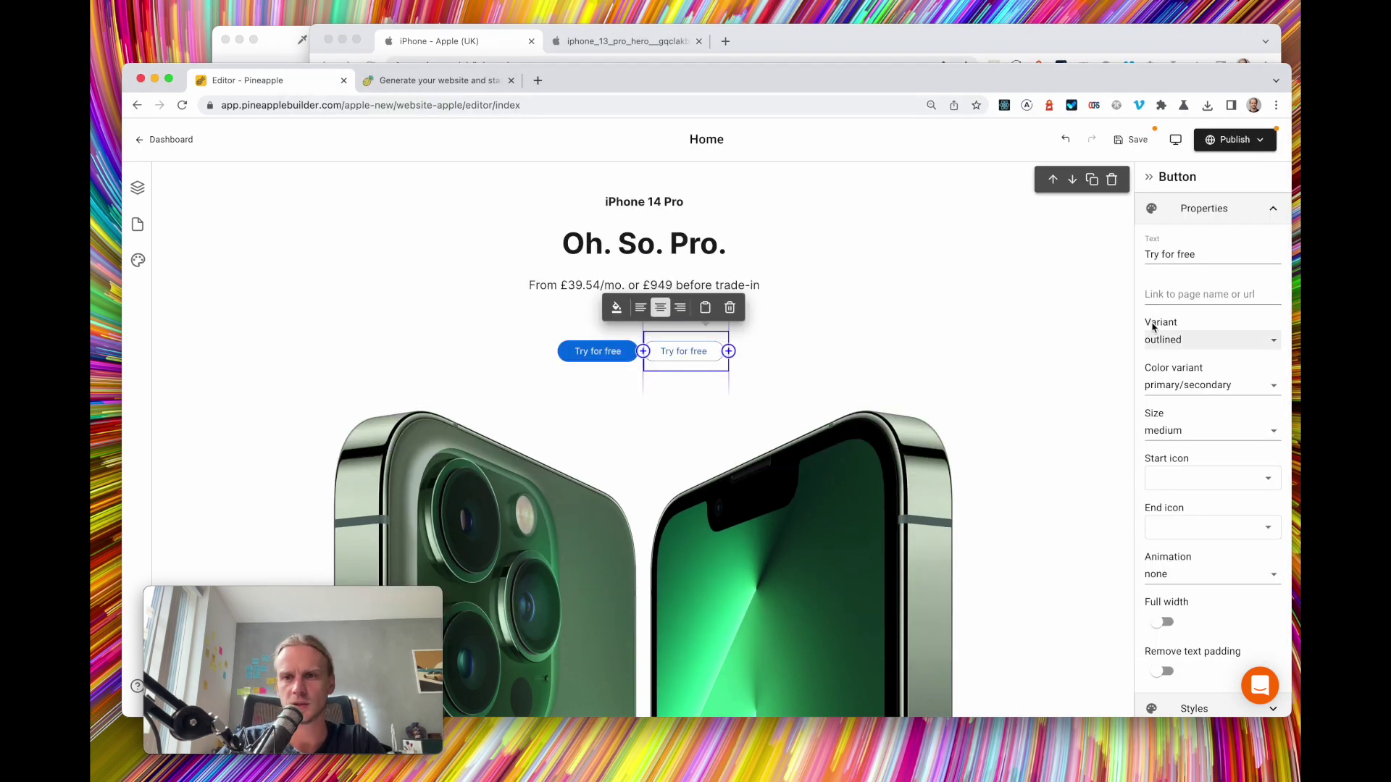
left_click(1181, 339)
left_click(1186, 358)
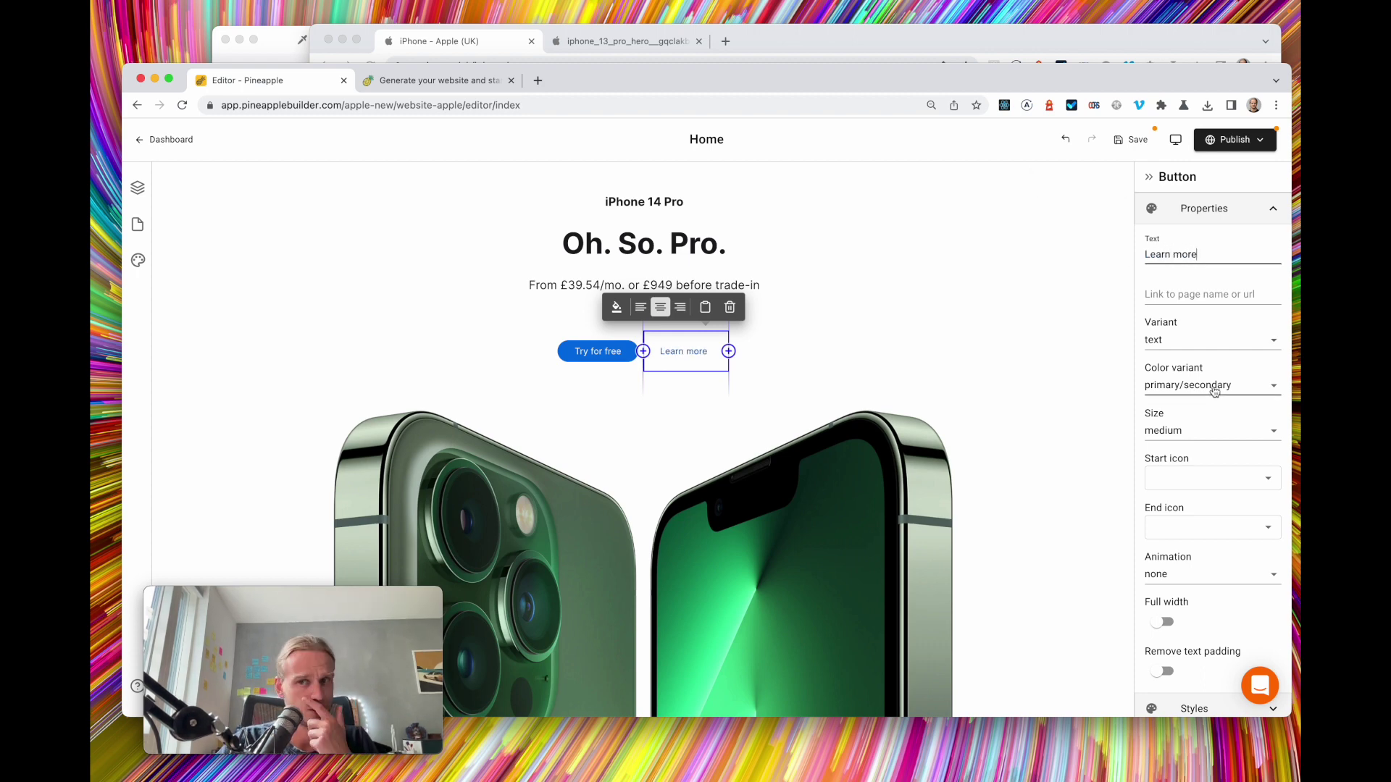
Add a ChevronRight end icon to the "Learn more" button
left_click(1189, 528)
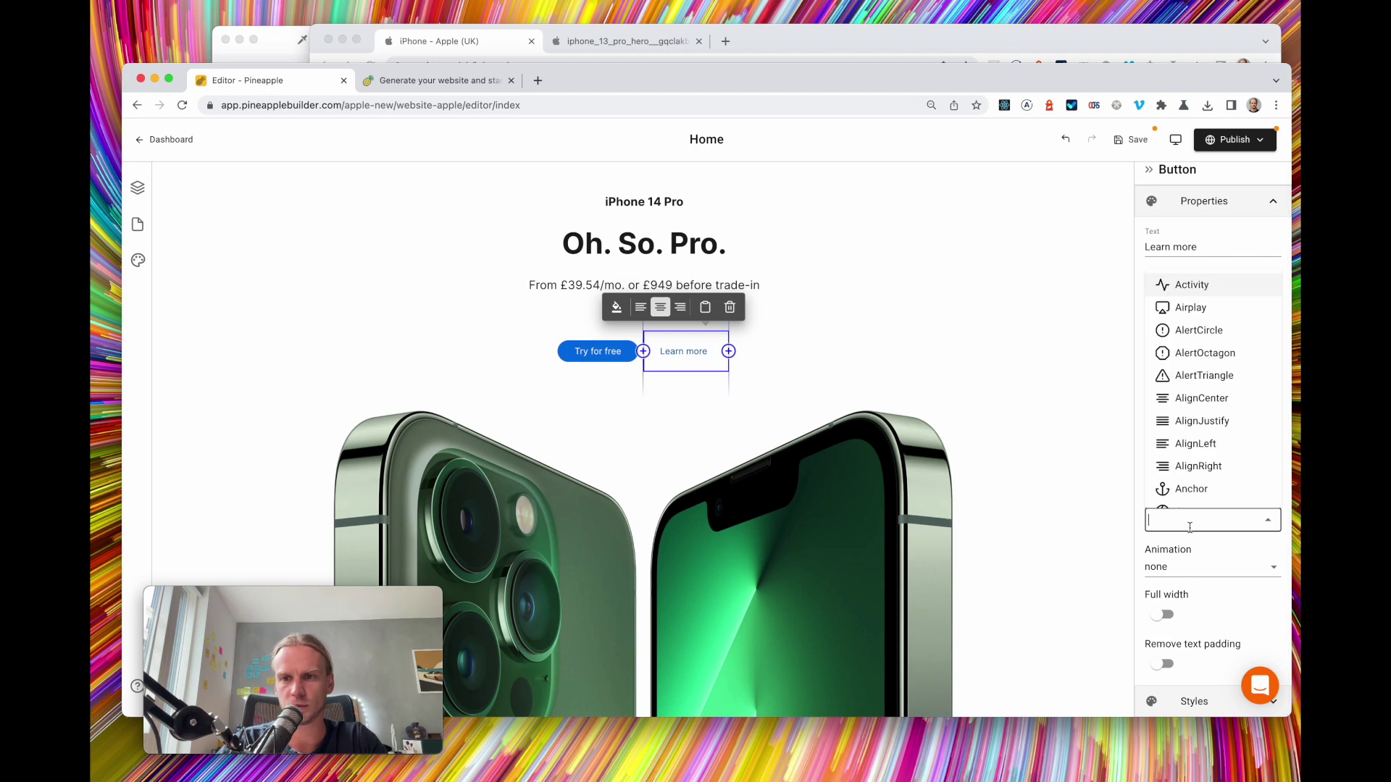
type("righ")
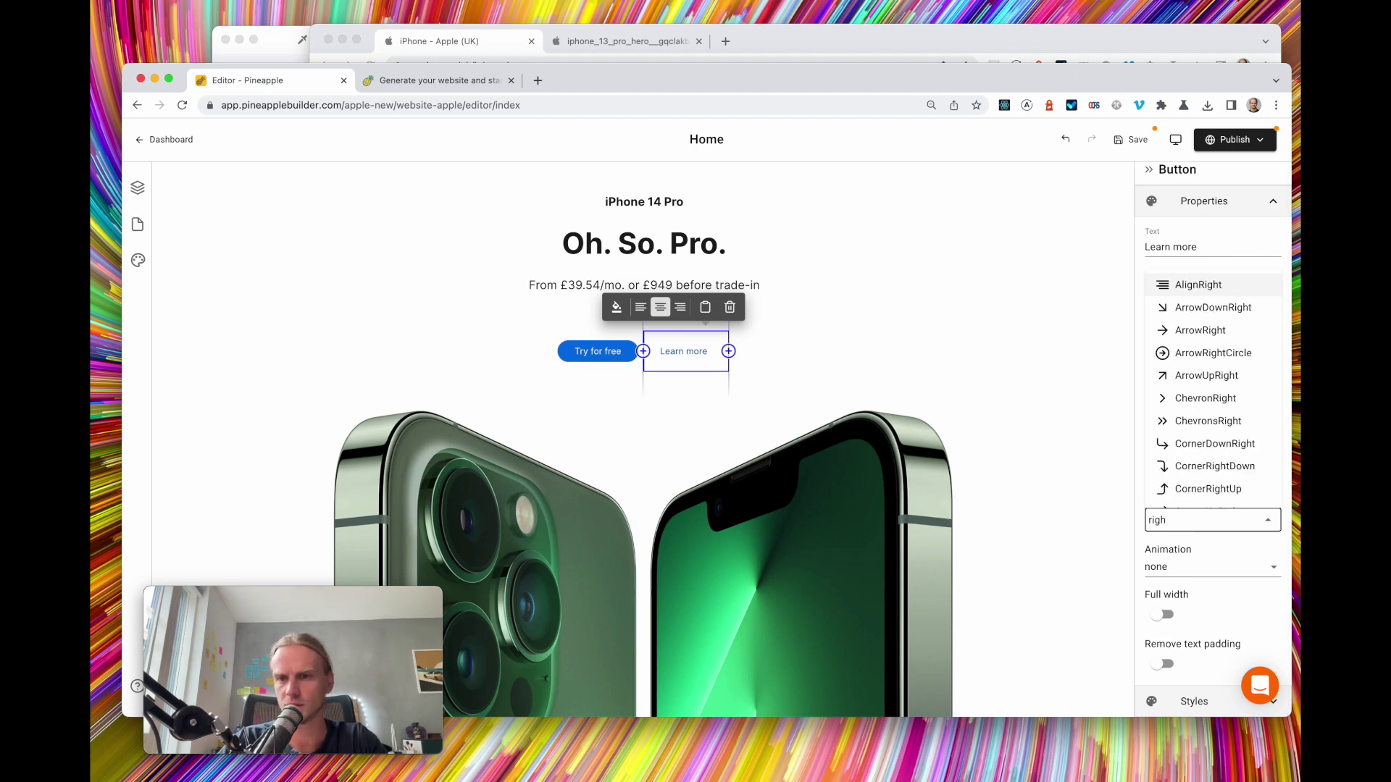
left_click(1220, 405)
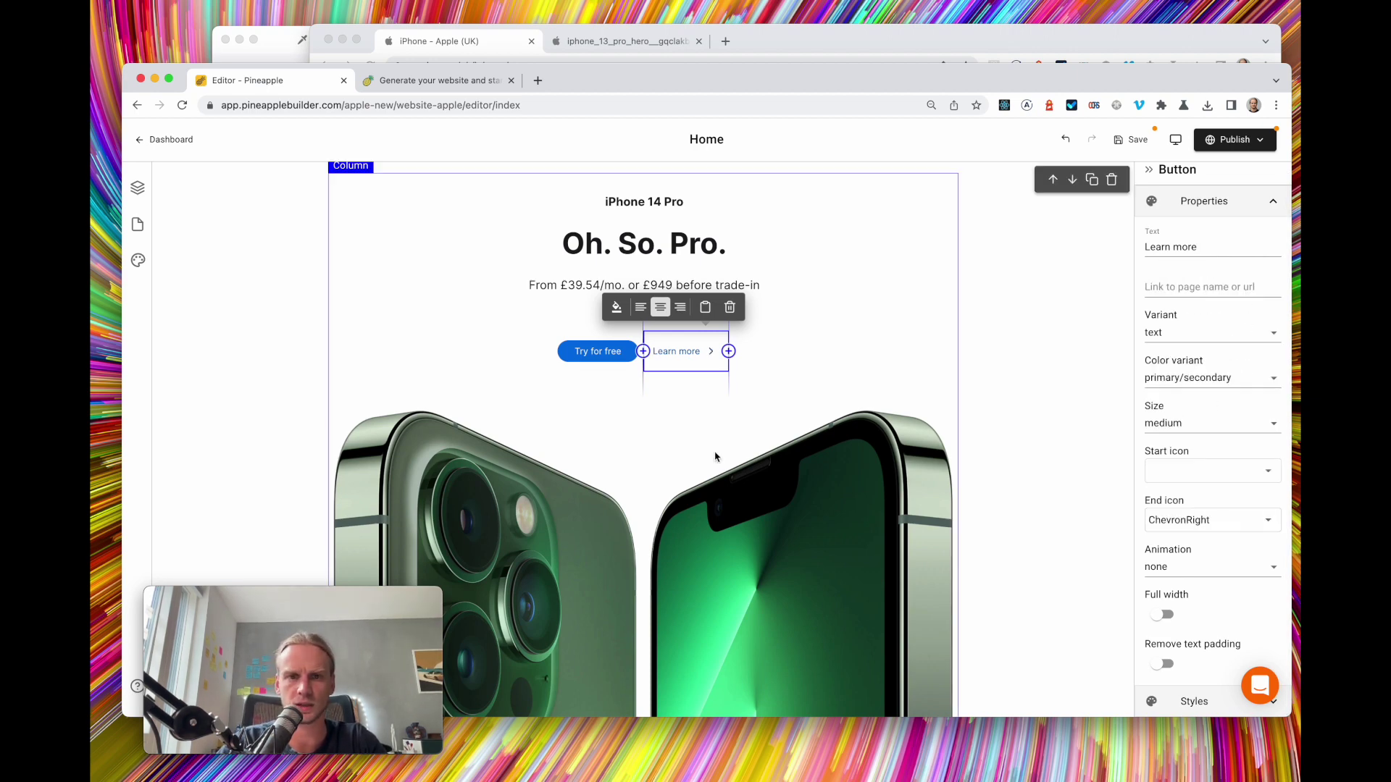
Check the buttons against Apple's hero and relabel the first button "Buy"
left_click(510, 44)
left_click(268, 222)
left_click(597, 352)
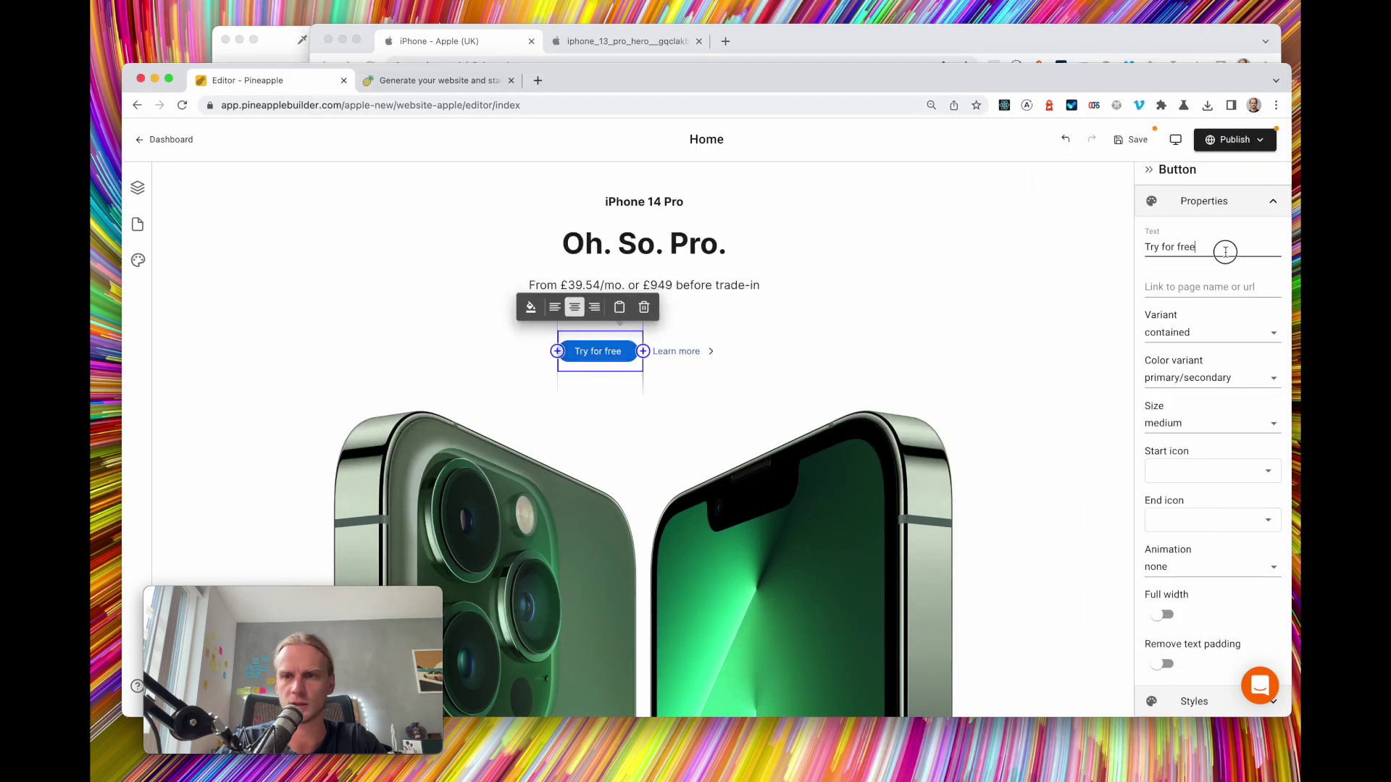
left_click_drag(1225, 252, 1123, 247)
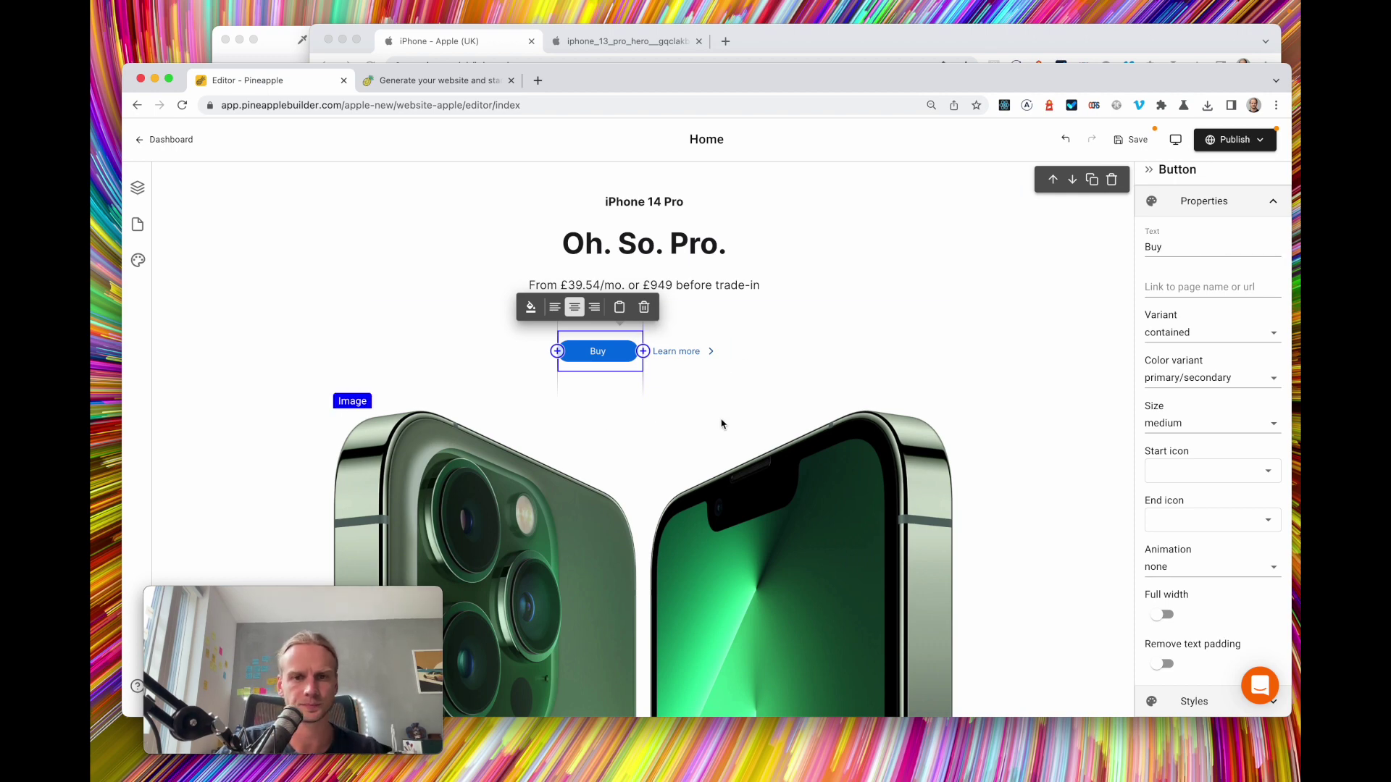
Compare the button proportions with Apple's page and set the "Buy" button's size to large
scroll(722, 426, "down", 1)
left_click(697, 400)
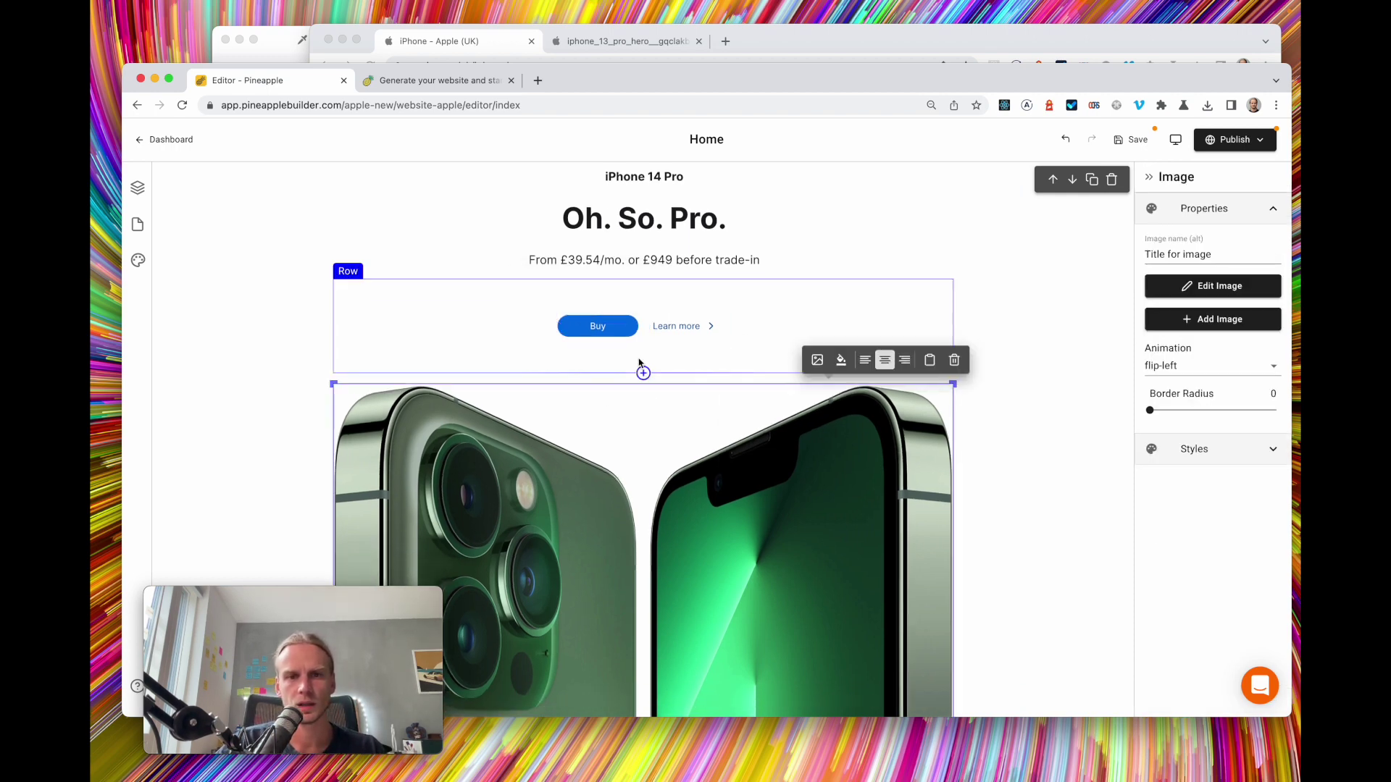
left_click(468, 42)
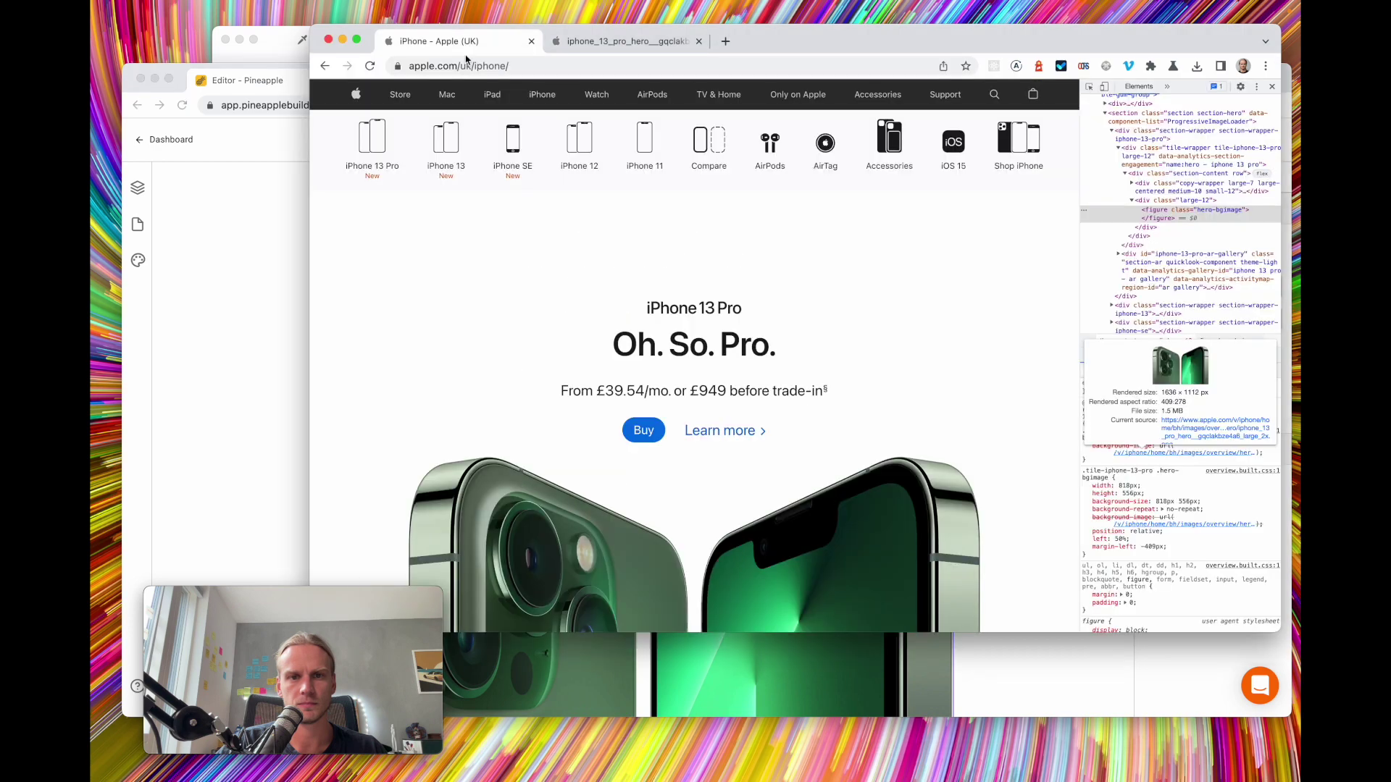
left_click(192, 302)
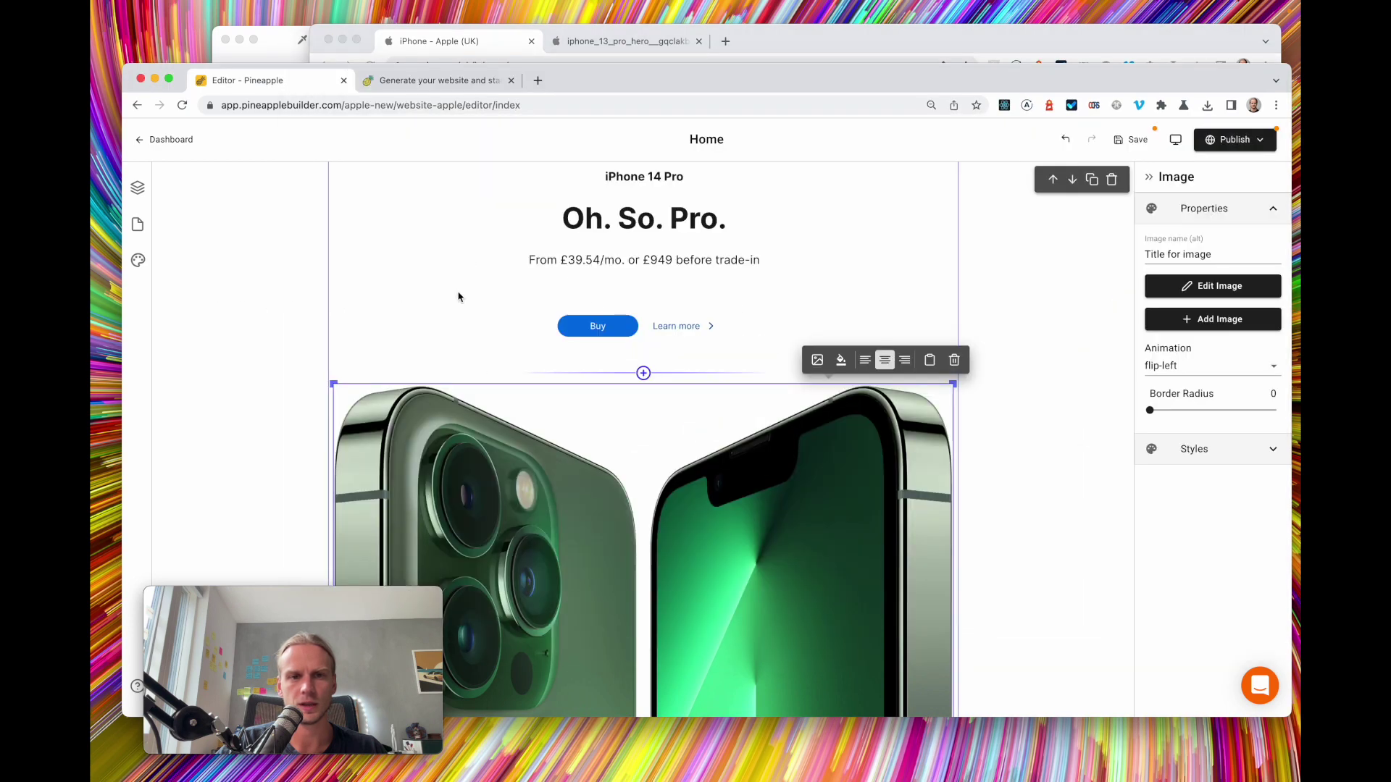
left_click(597, 326)
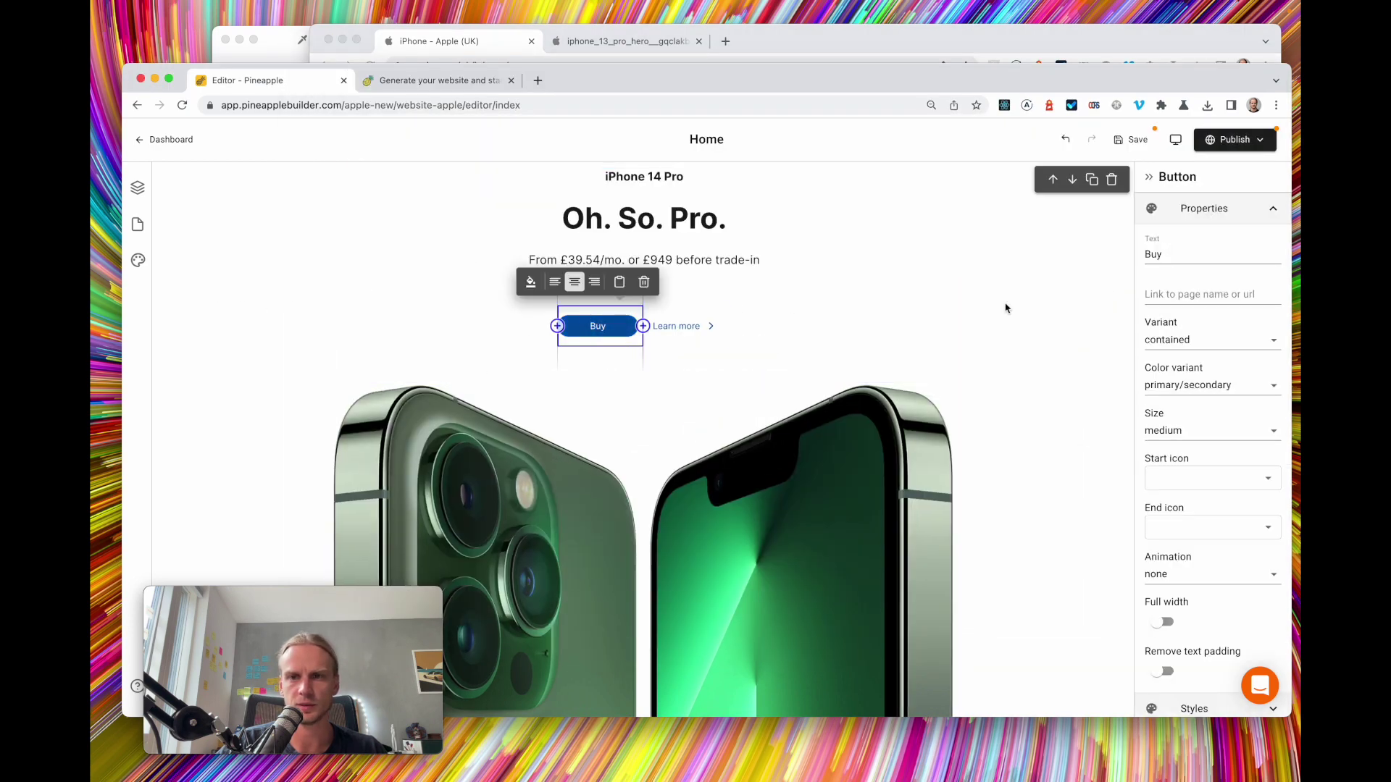
left_click(1202, 434)
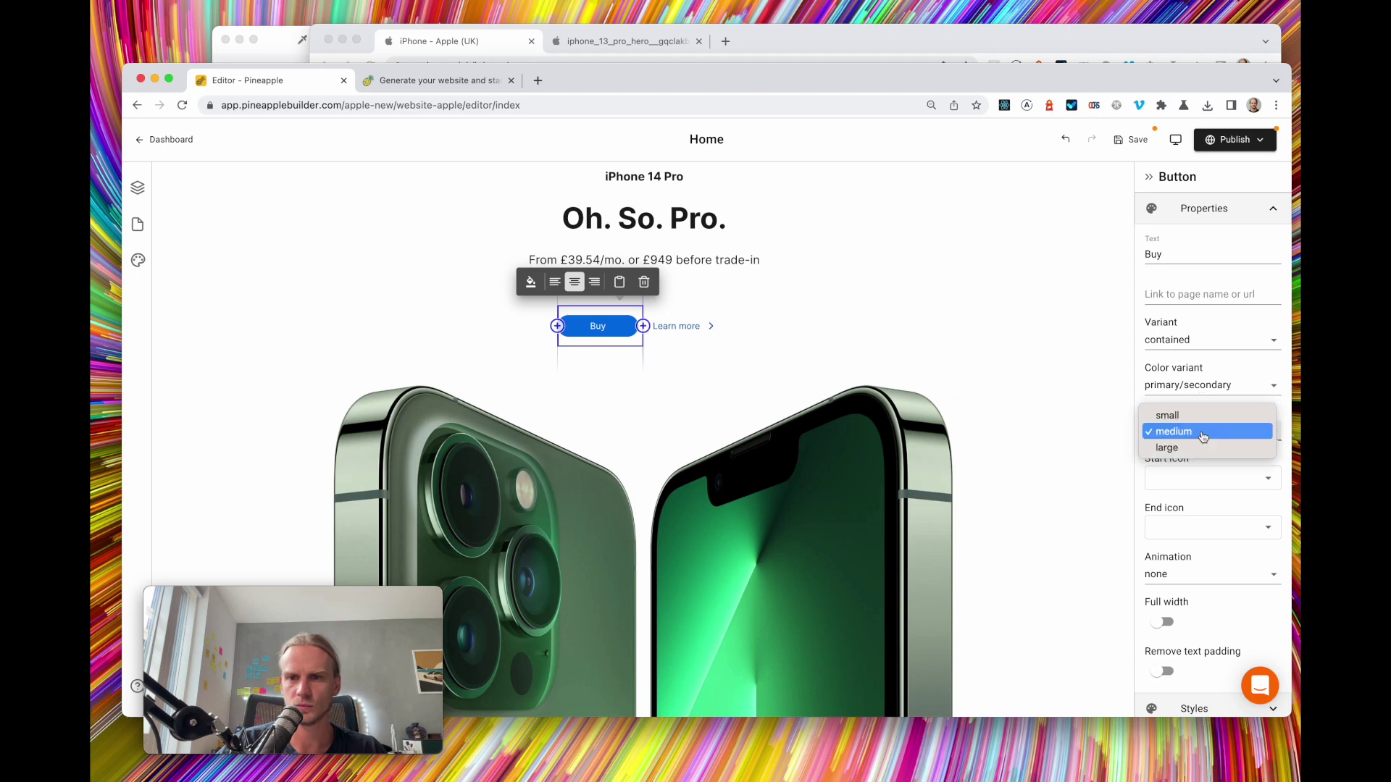
left_click(1194, 448)
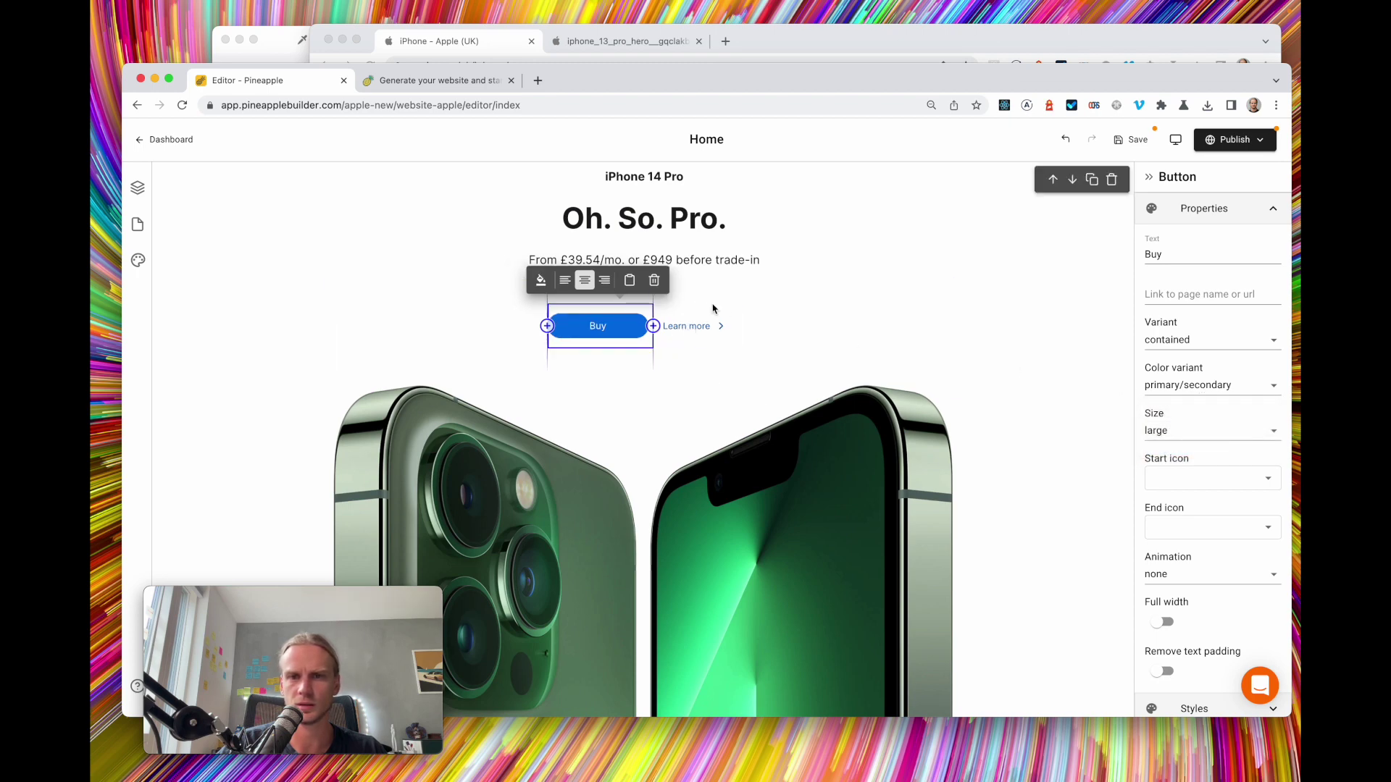
Set the "Learn more" button's size to large
left_click(879, 323)
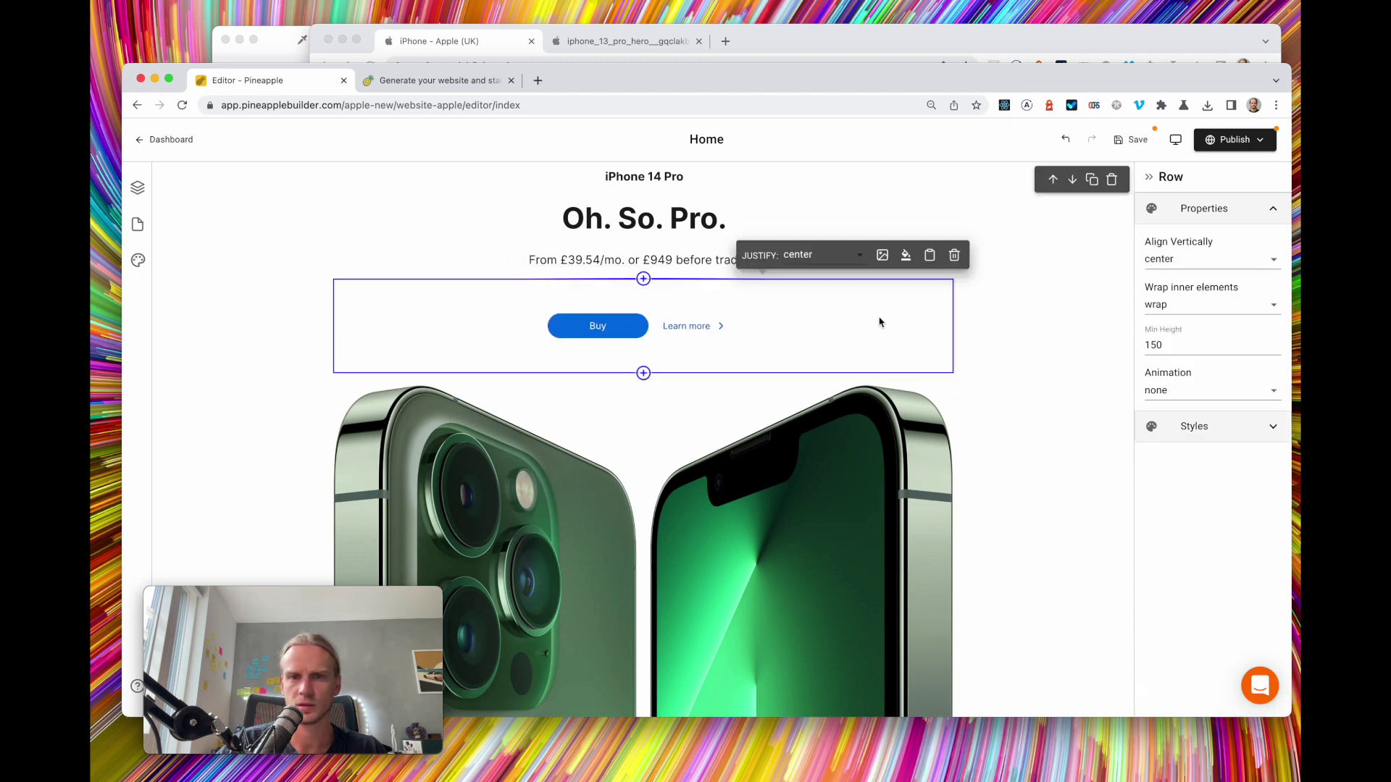
left_click(697, 333)
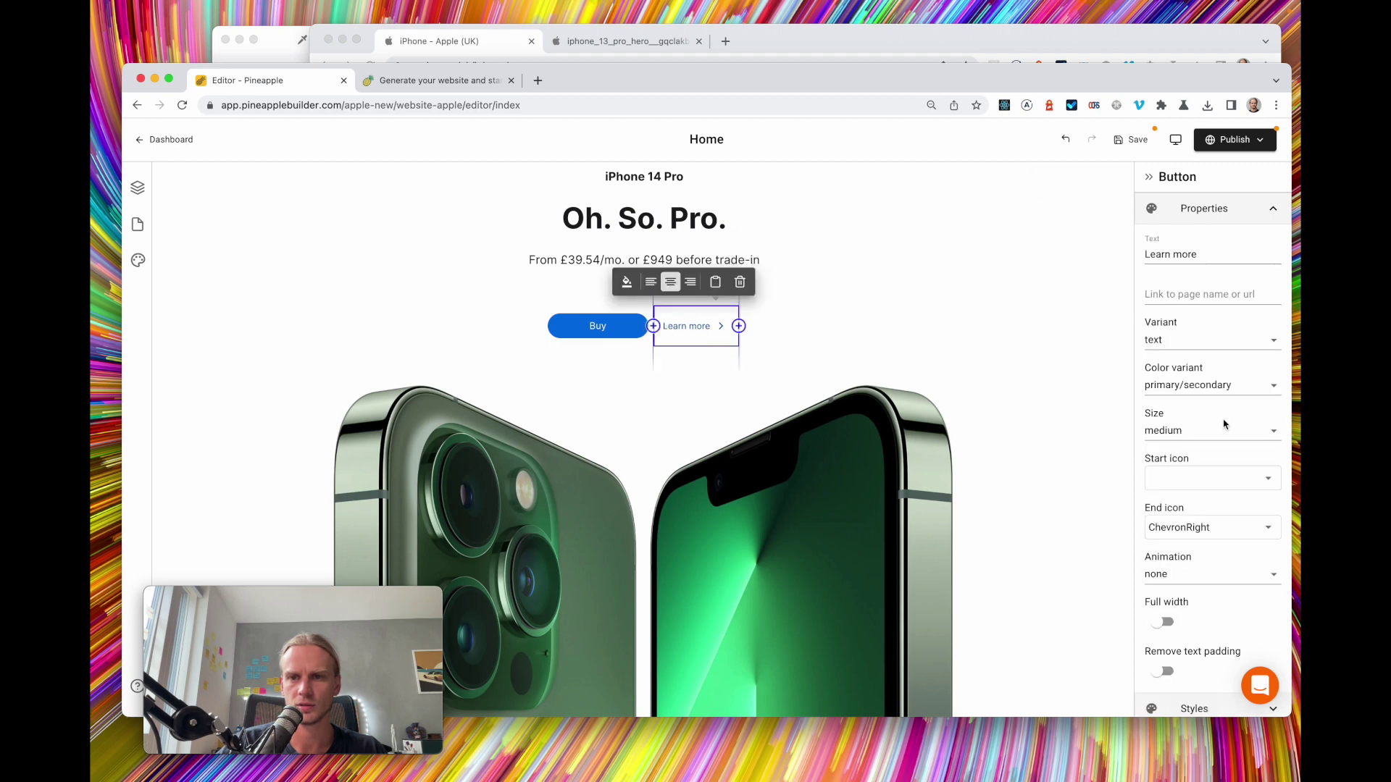
left_click(1196, 432)
left_click(1196, 447)
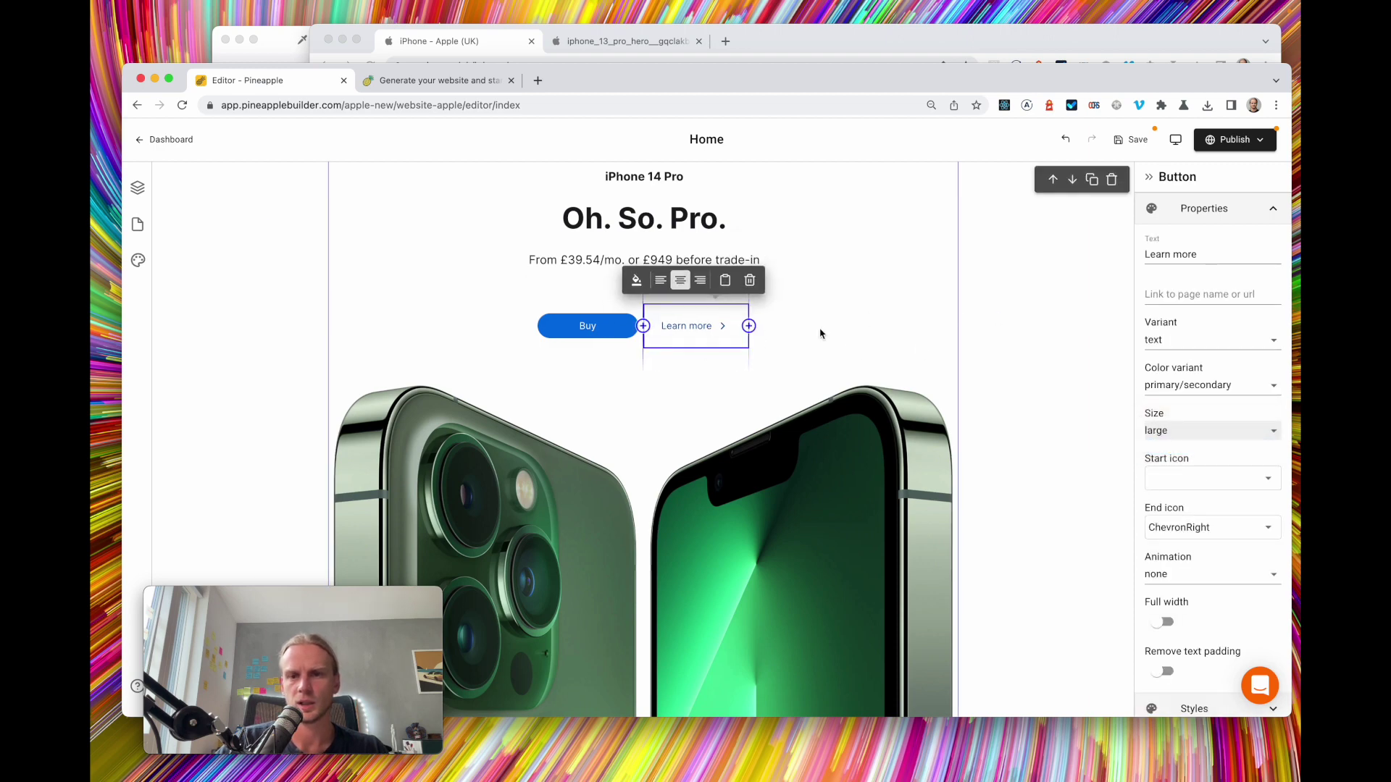
Increase the "Buy" button's right padding to 24px to space it from the "Learn more" button
left_click(630, 325)
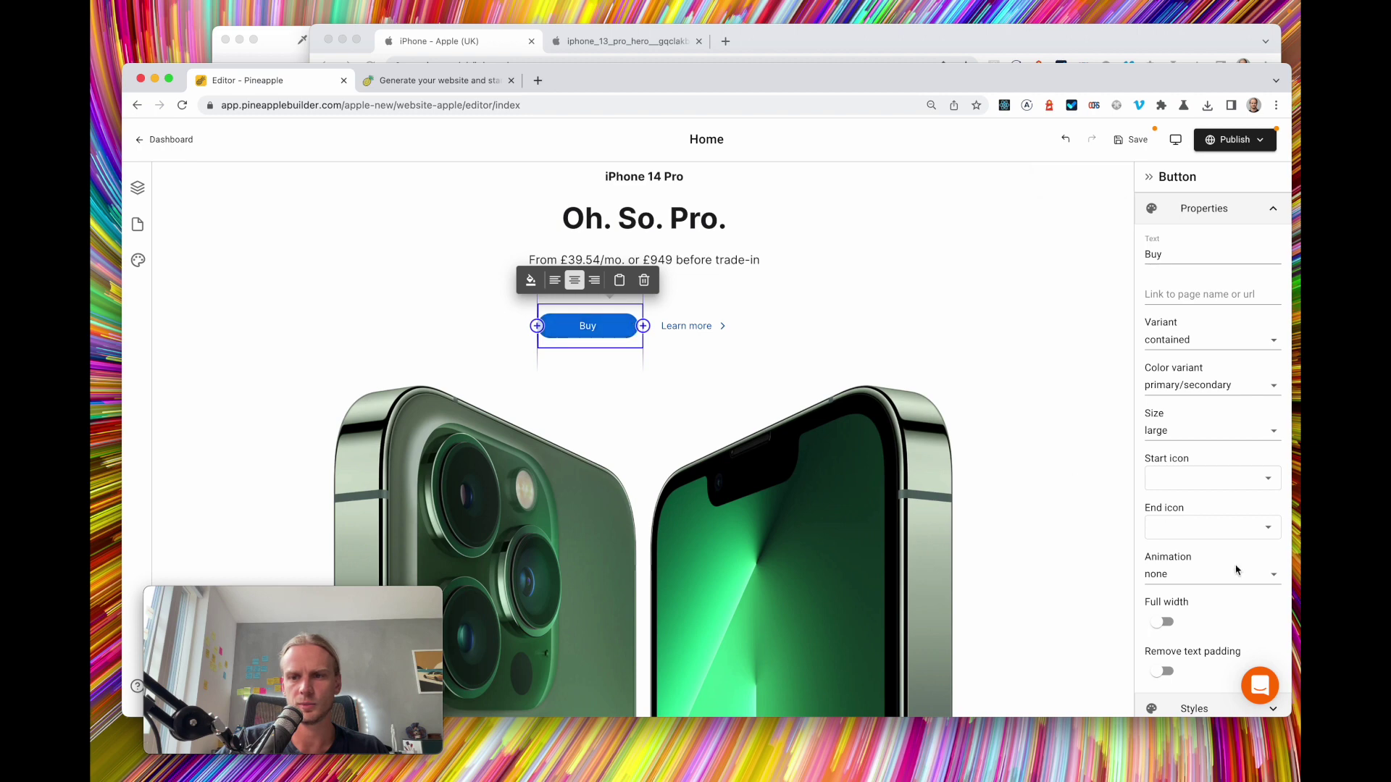
left_click(1192, 217)
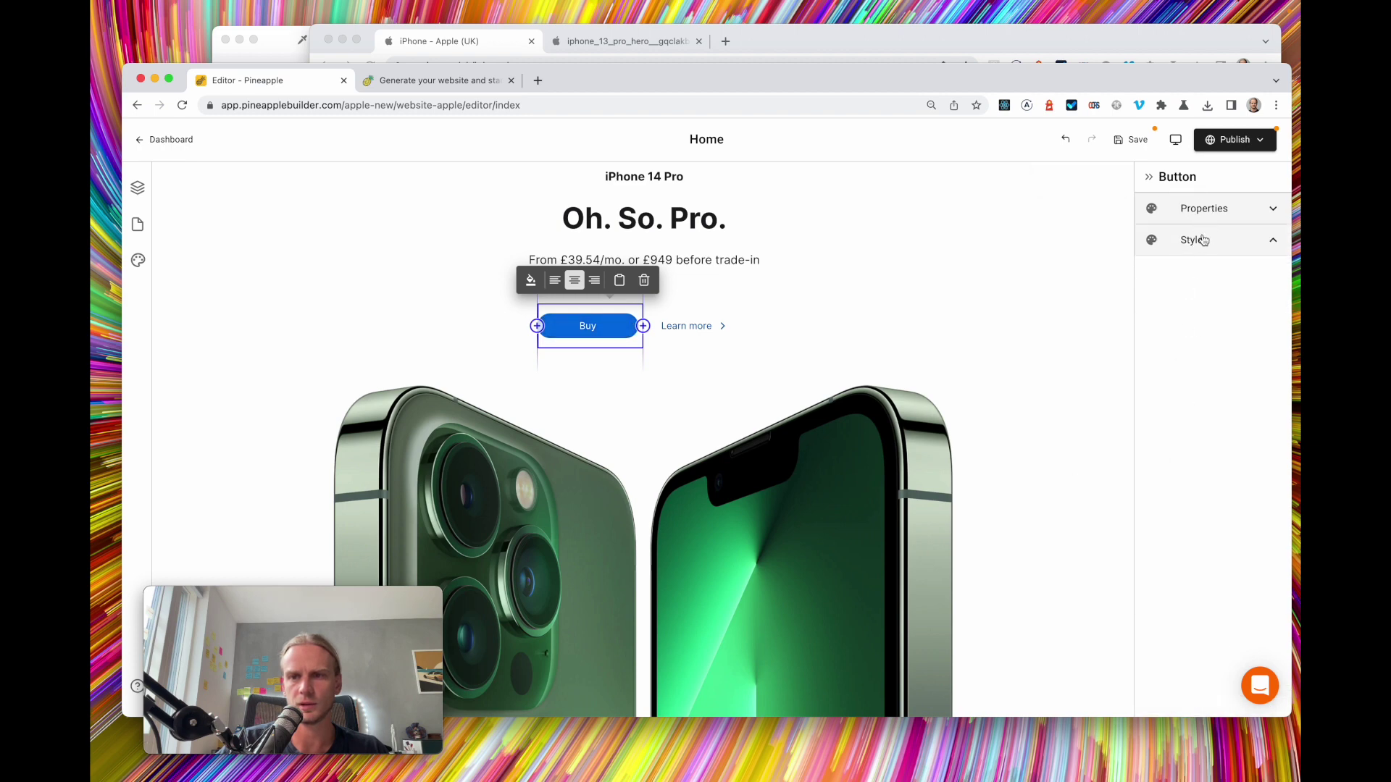
left_click(1203, 240)
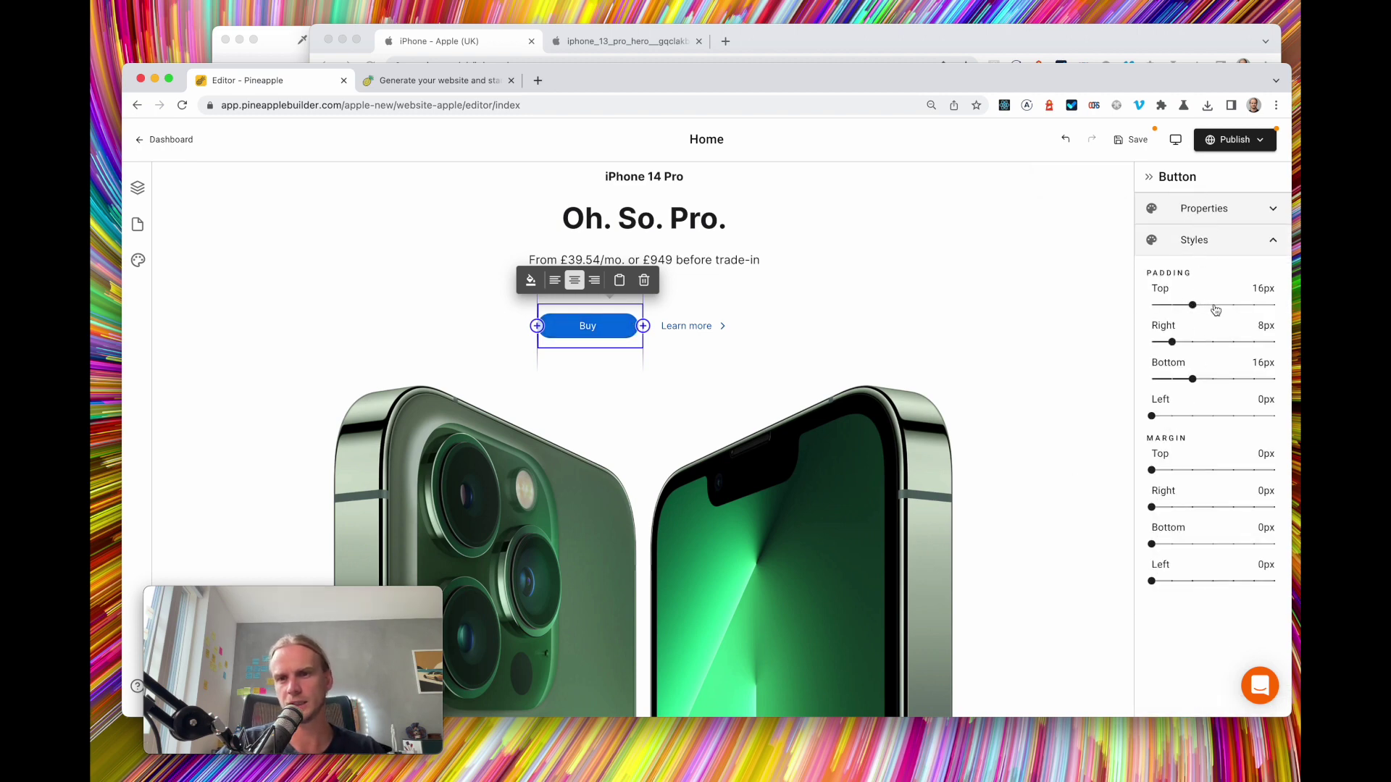
left_click(1217, 342)
left_click(1225, 343)
left_click(1207, 346)
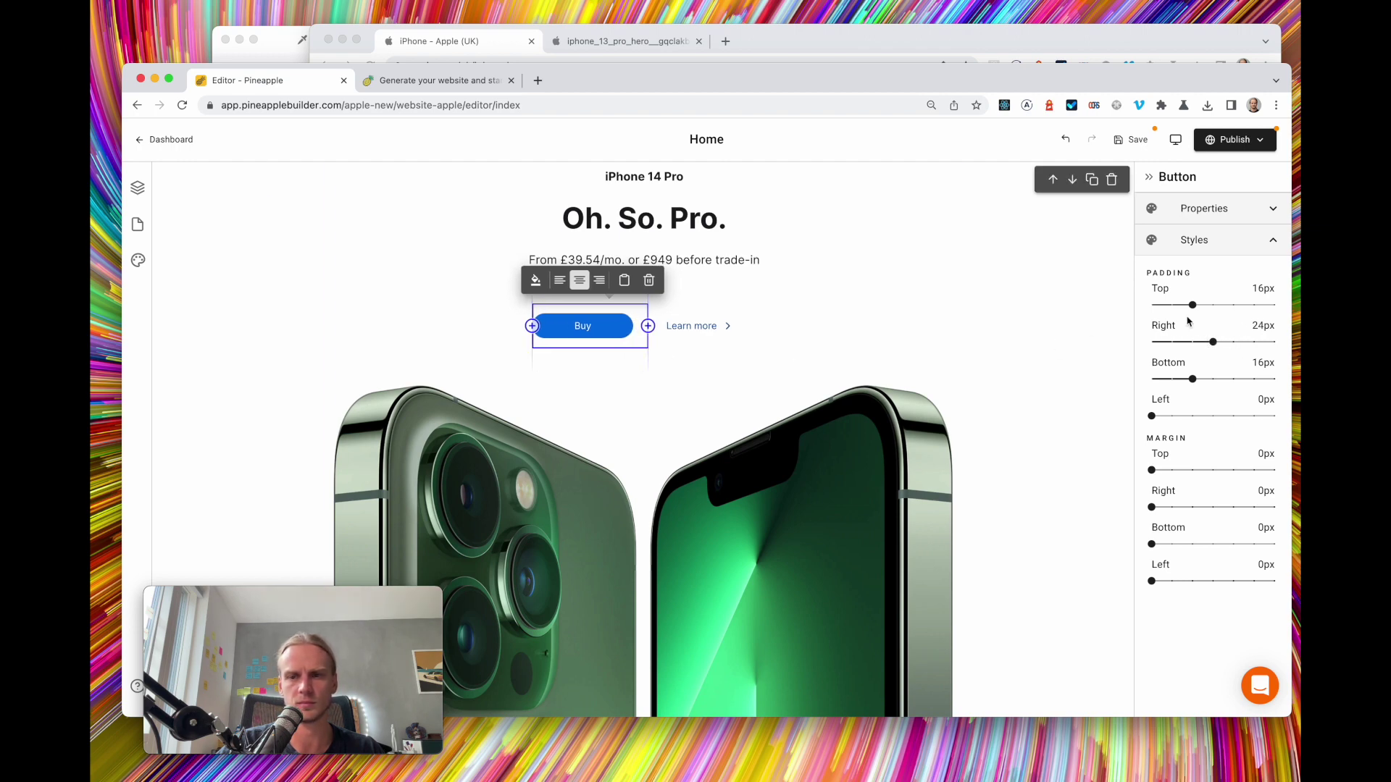
left_click(1204, 349)
left_click(1202, 348)
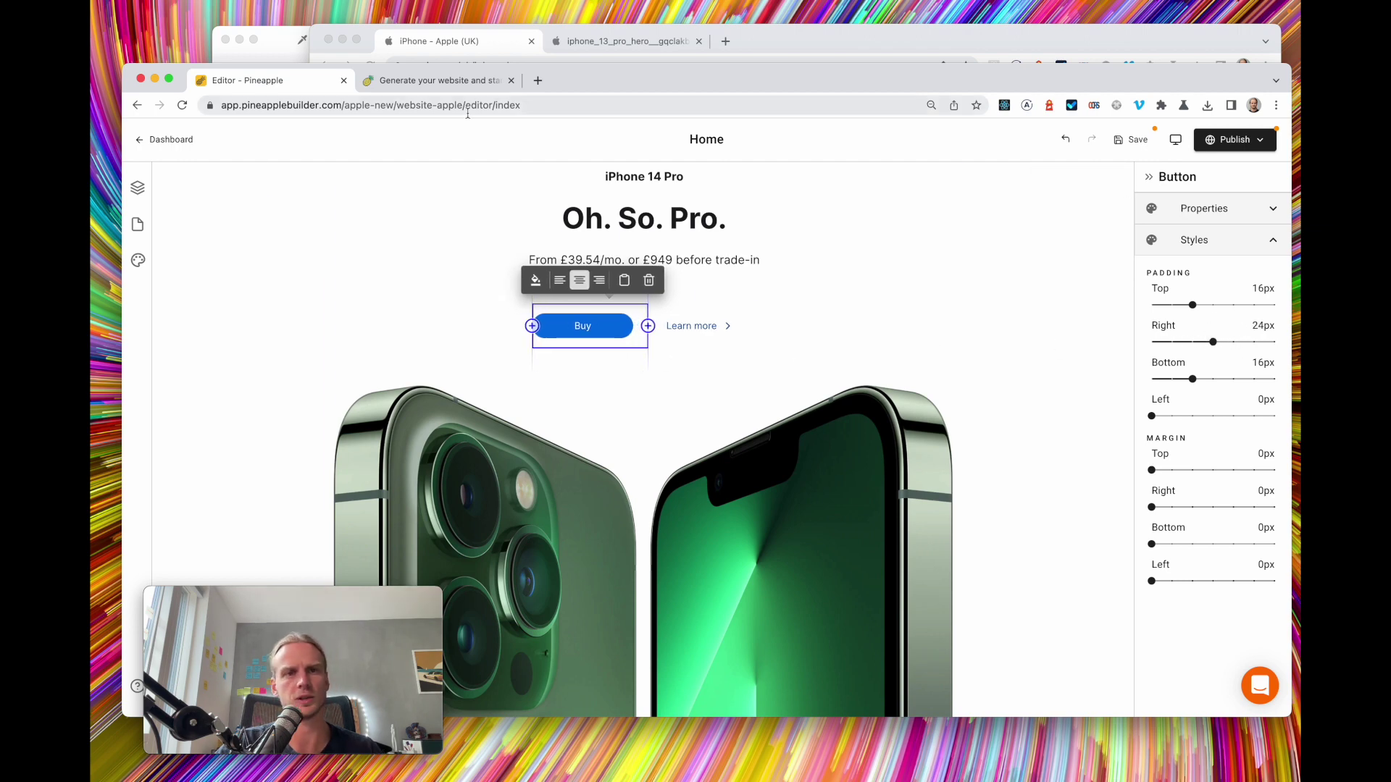
Compare the hero's spacing with Apple's page and review the outer row from its heading down to the phone image
left_click(468, 42)
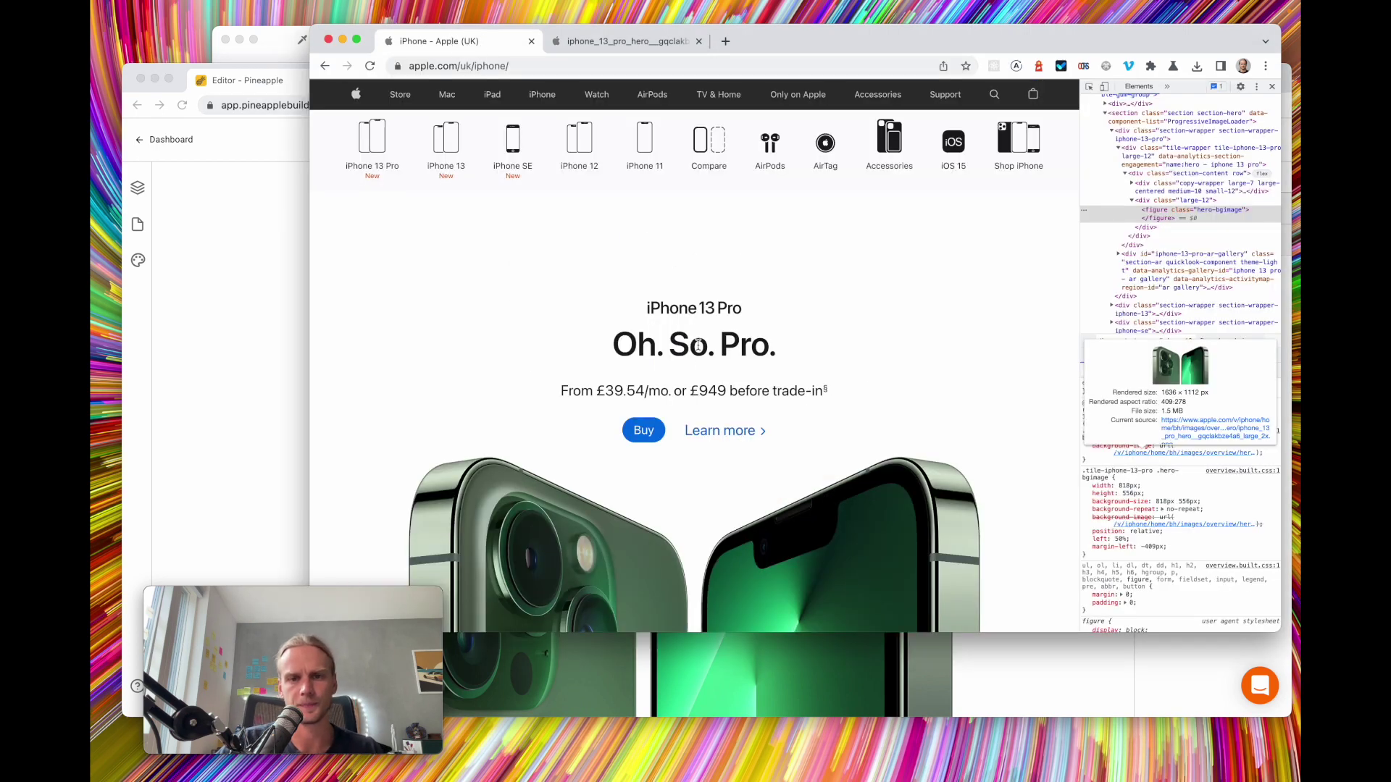
scroll(717, 474, "down", 2)
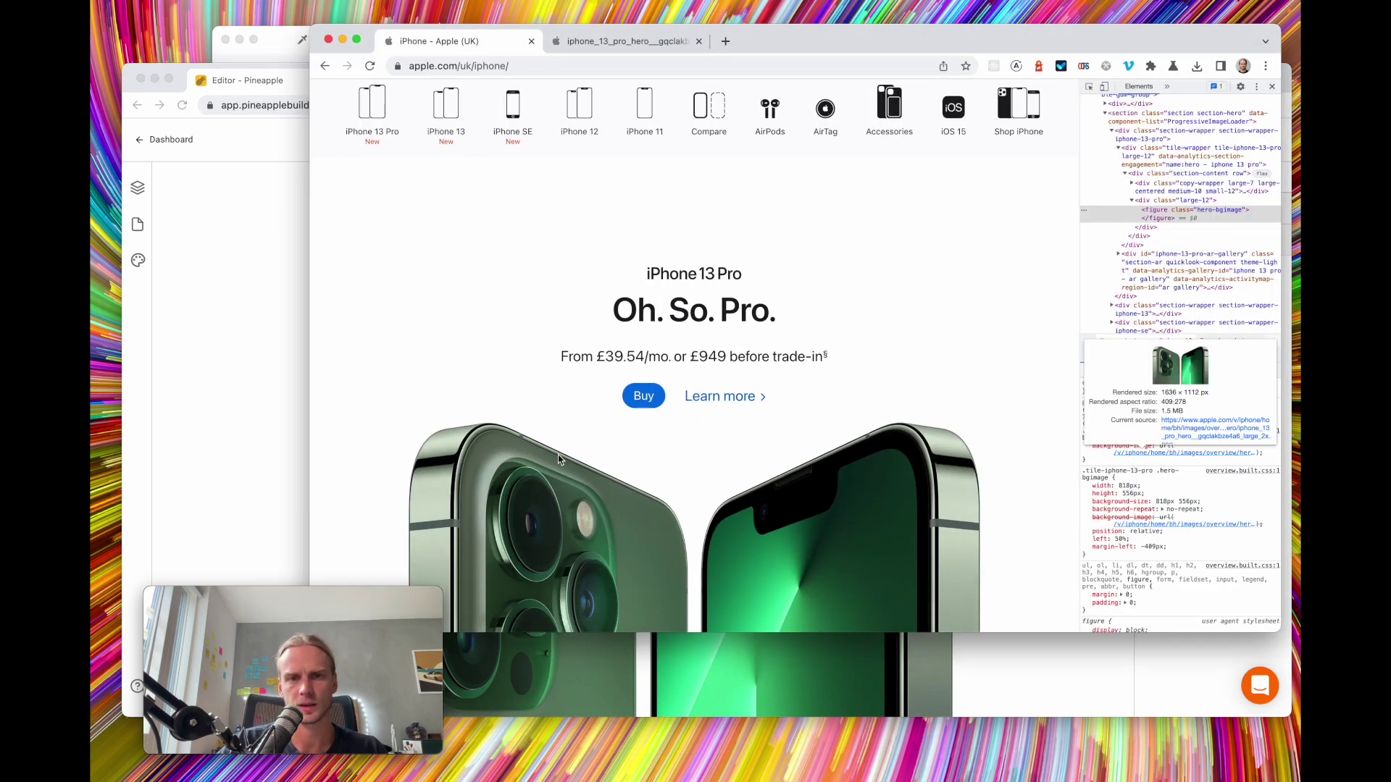
left_click(213, 338)
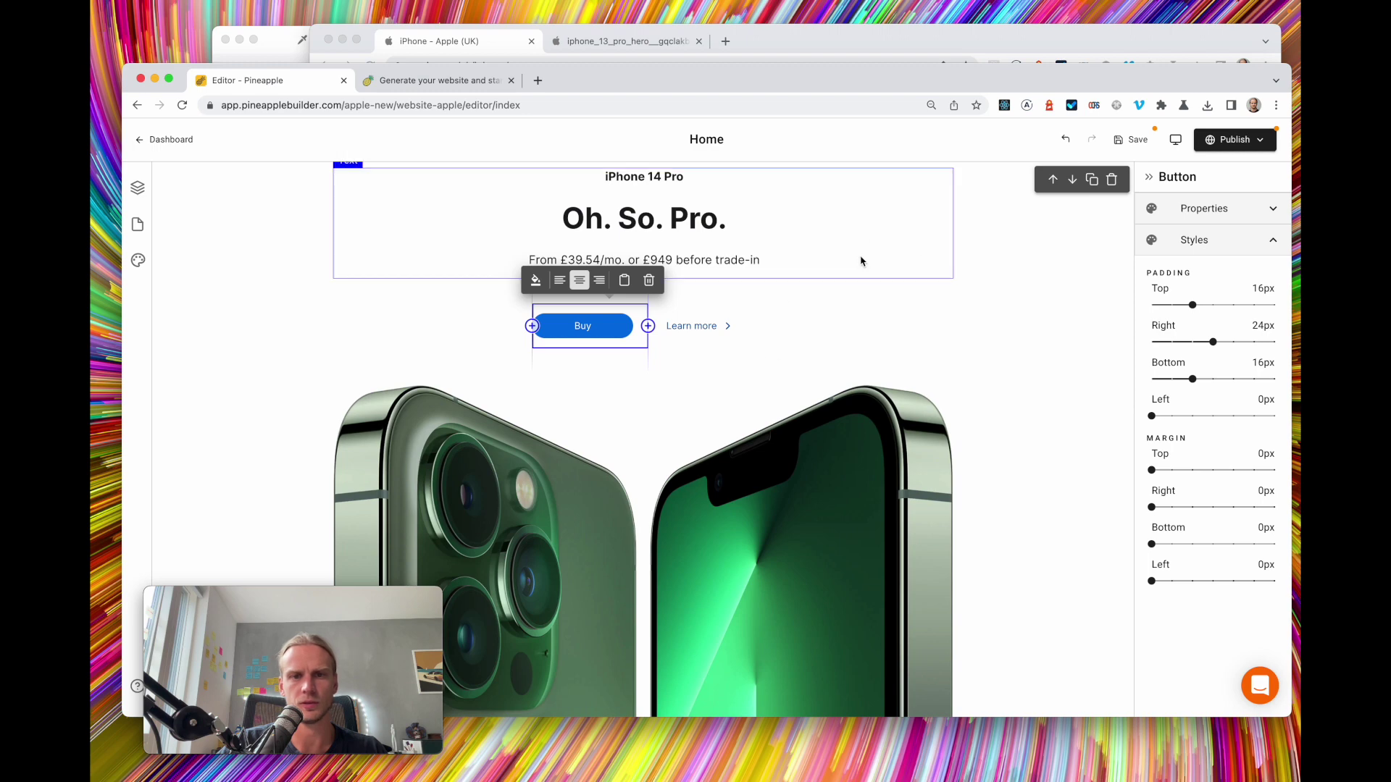
scroll(942, 259, "up", 1)
left_click(985, 272)
scroll(638, 347, "down", 2)
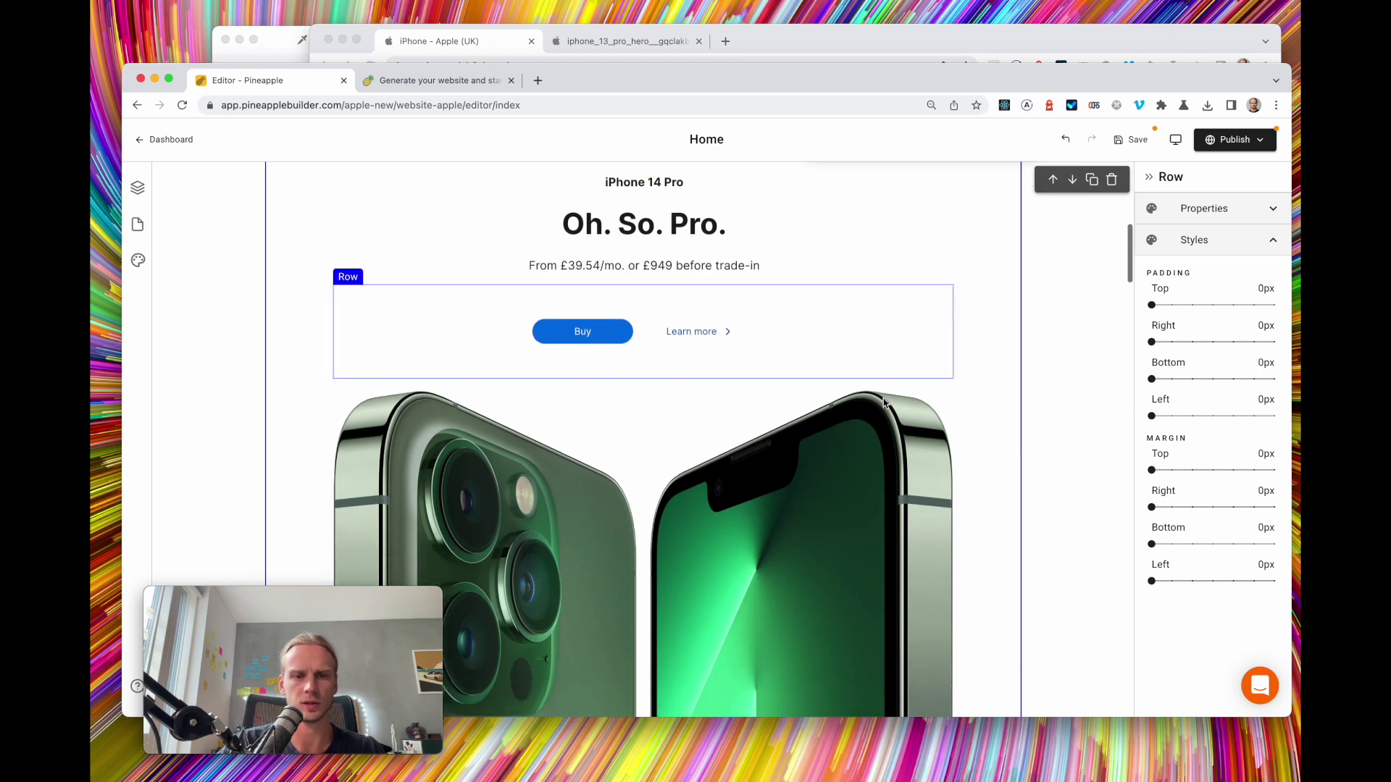
scroll(637, 377, "down", 1)
scroll(637, 376, "up", 3)
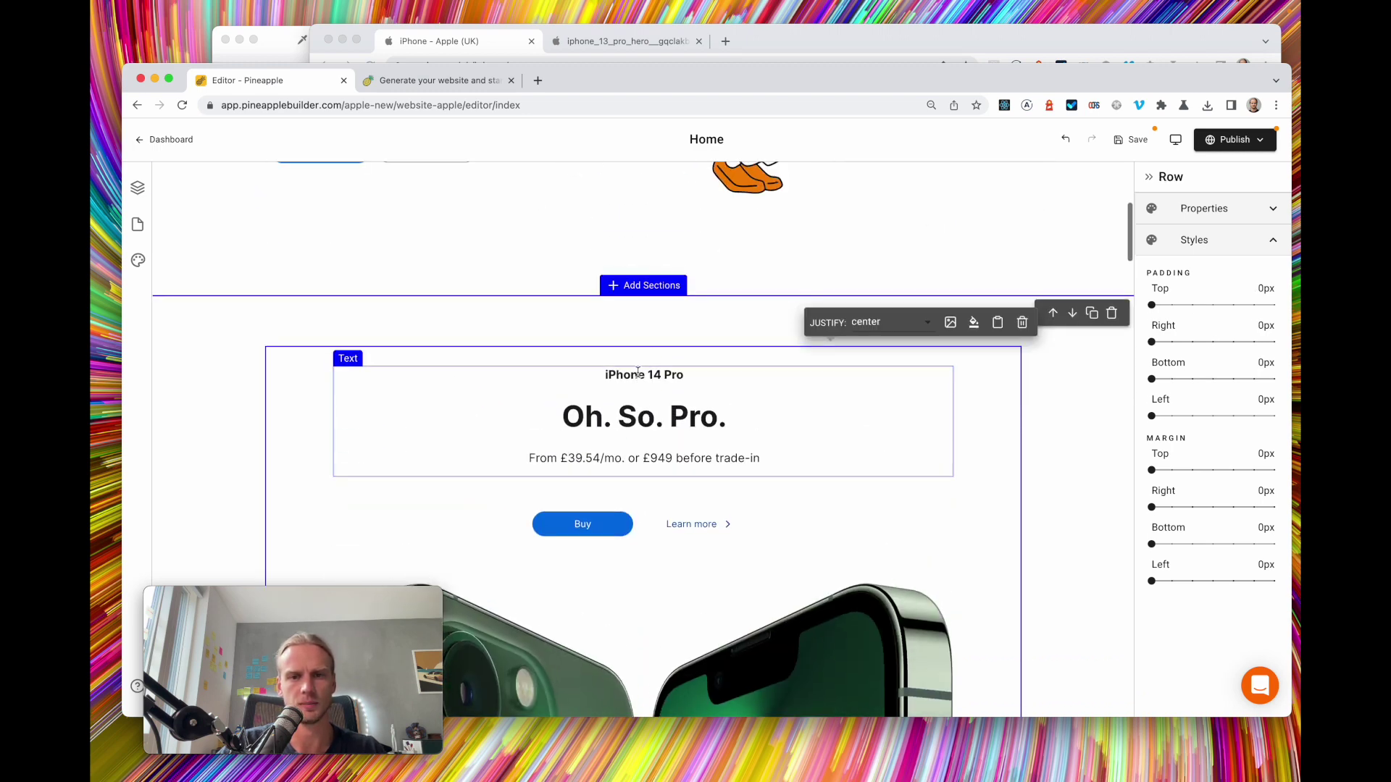
scroll(624, 359, "down", 4)
scroll(616, 341, "up", 4)
scroll(606, 323, "down", 3)
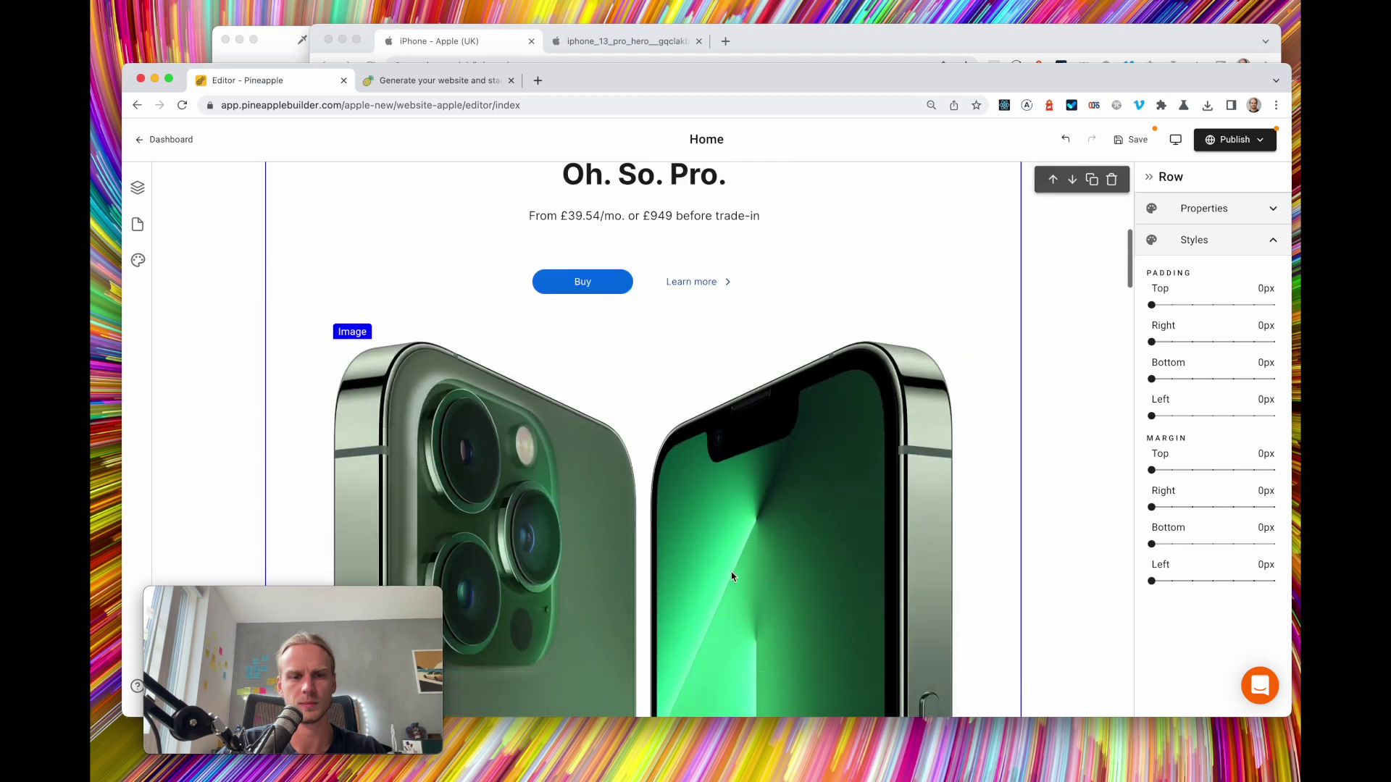
Examine how Apple's hero image ends and meets the iPhone 13 section, and return to the hero in the editor
left_click(491, 44)
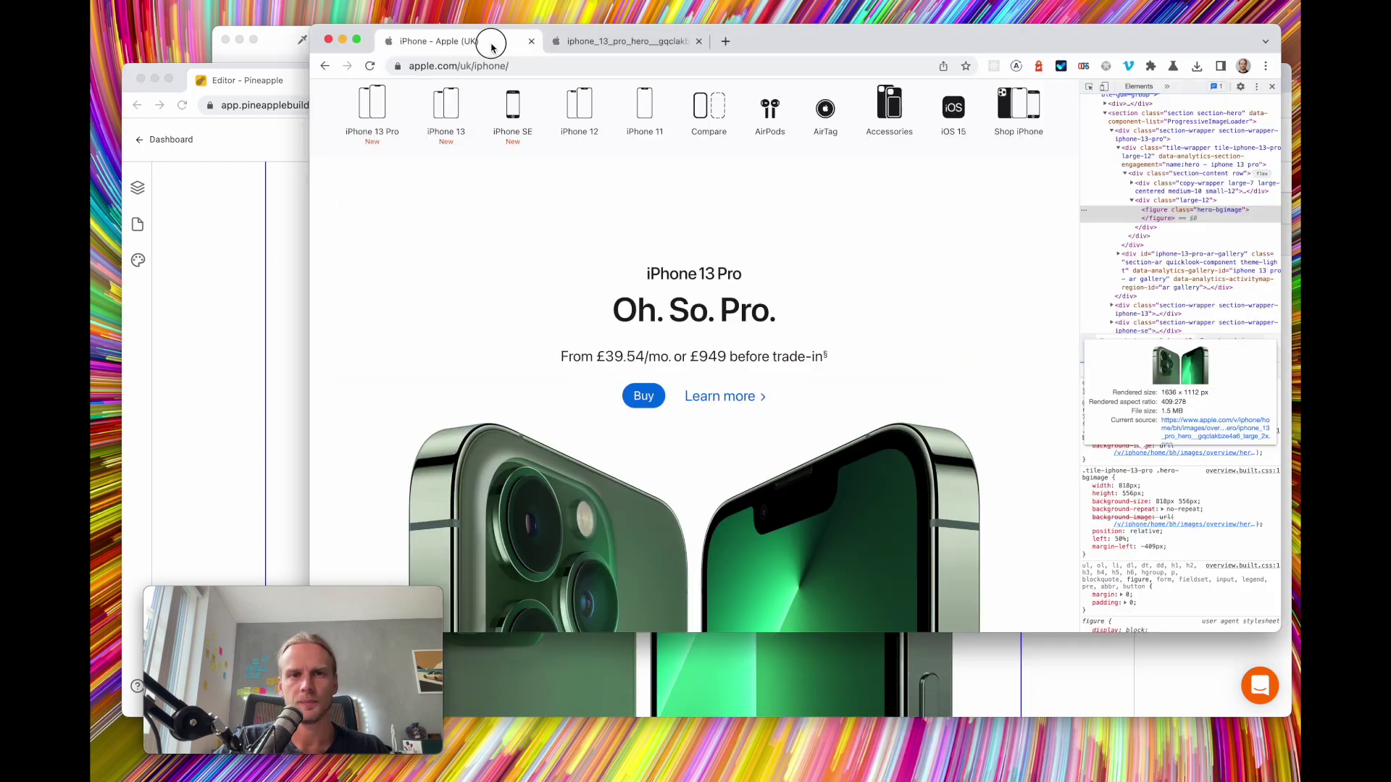
scroll(671, 410, "up", 1)
scroll(671, 410, "down", 5)
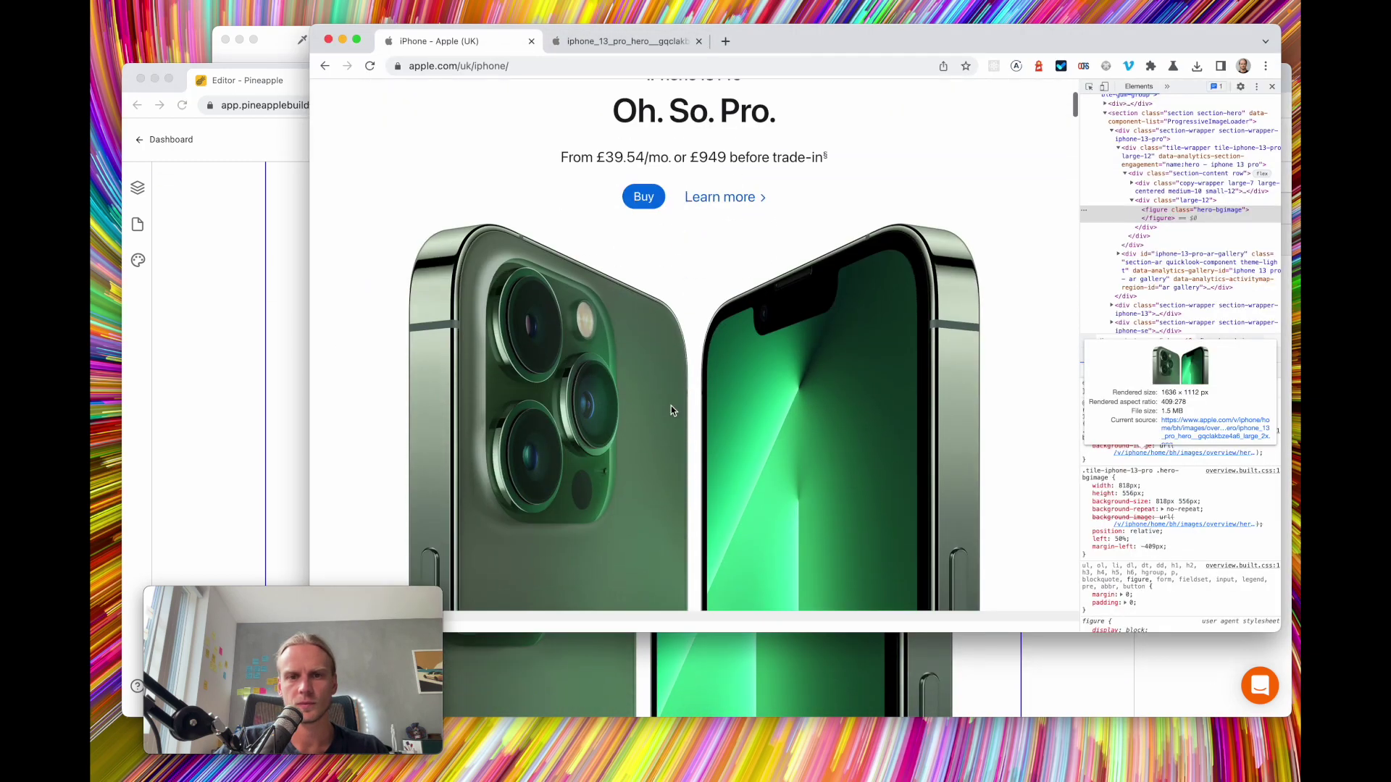
scroll(671, 410, "down", 5)
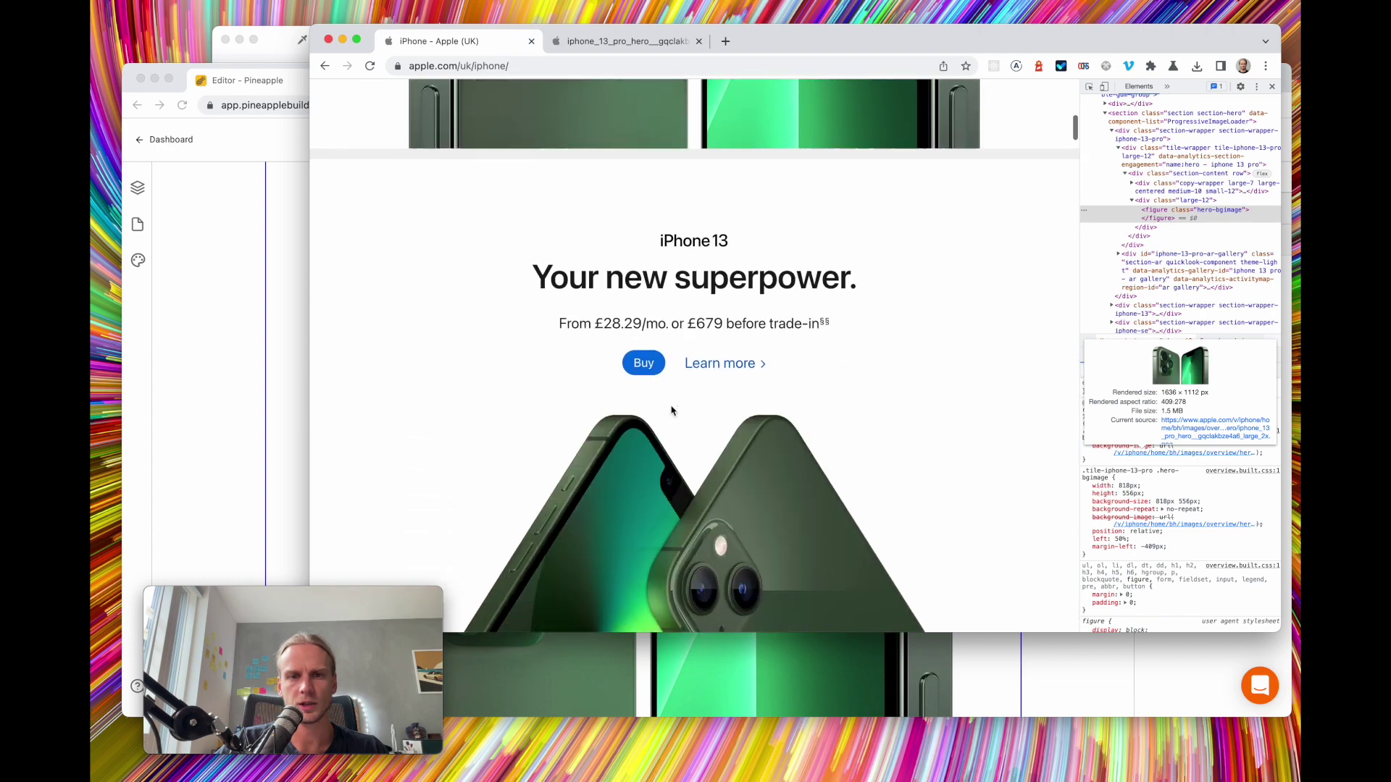
scroll(671, 410, "up", 3)
scroll(671, 408, "down", 2)
scroll(671, 406, "up", 8)
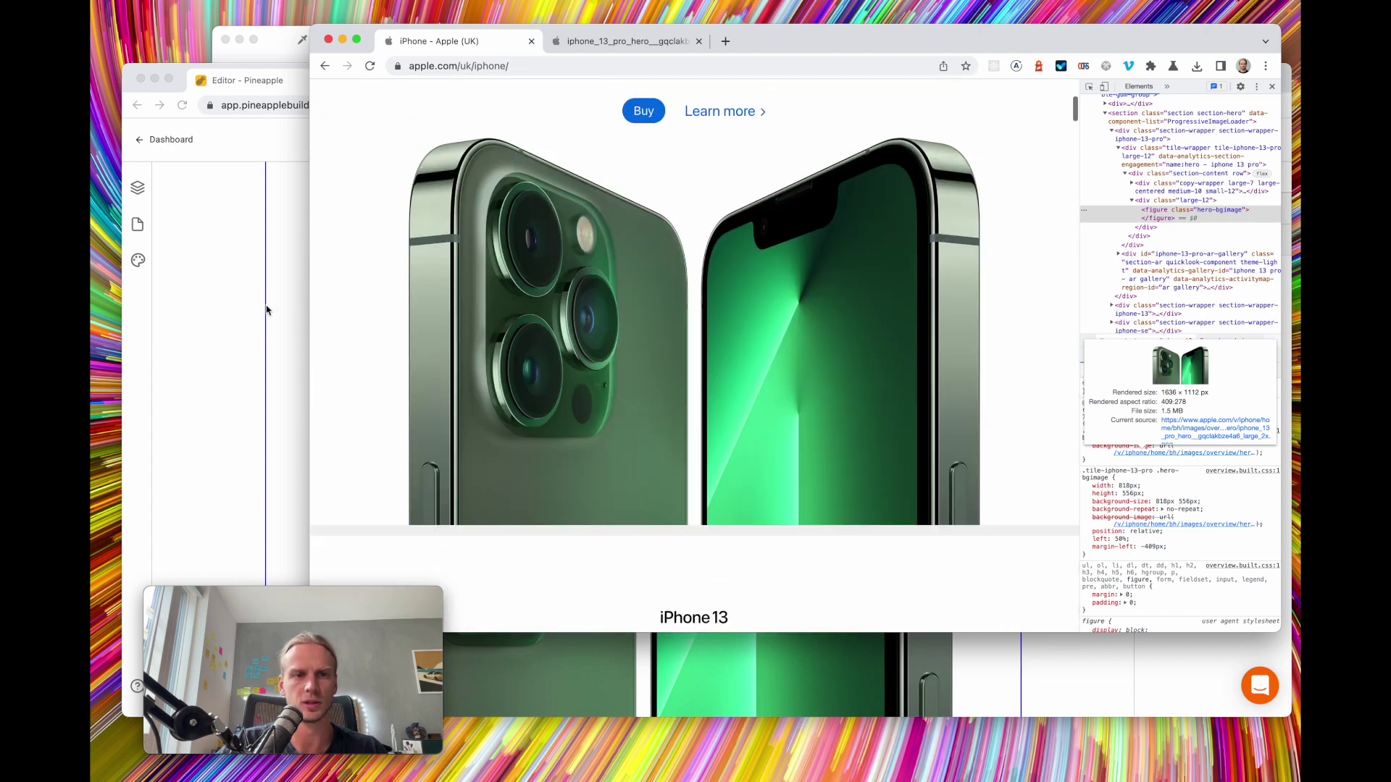
left_click(268, 305)
scroll(420, 261, "up", 4)
scroll(649, 465, "down", 1)
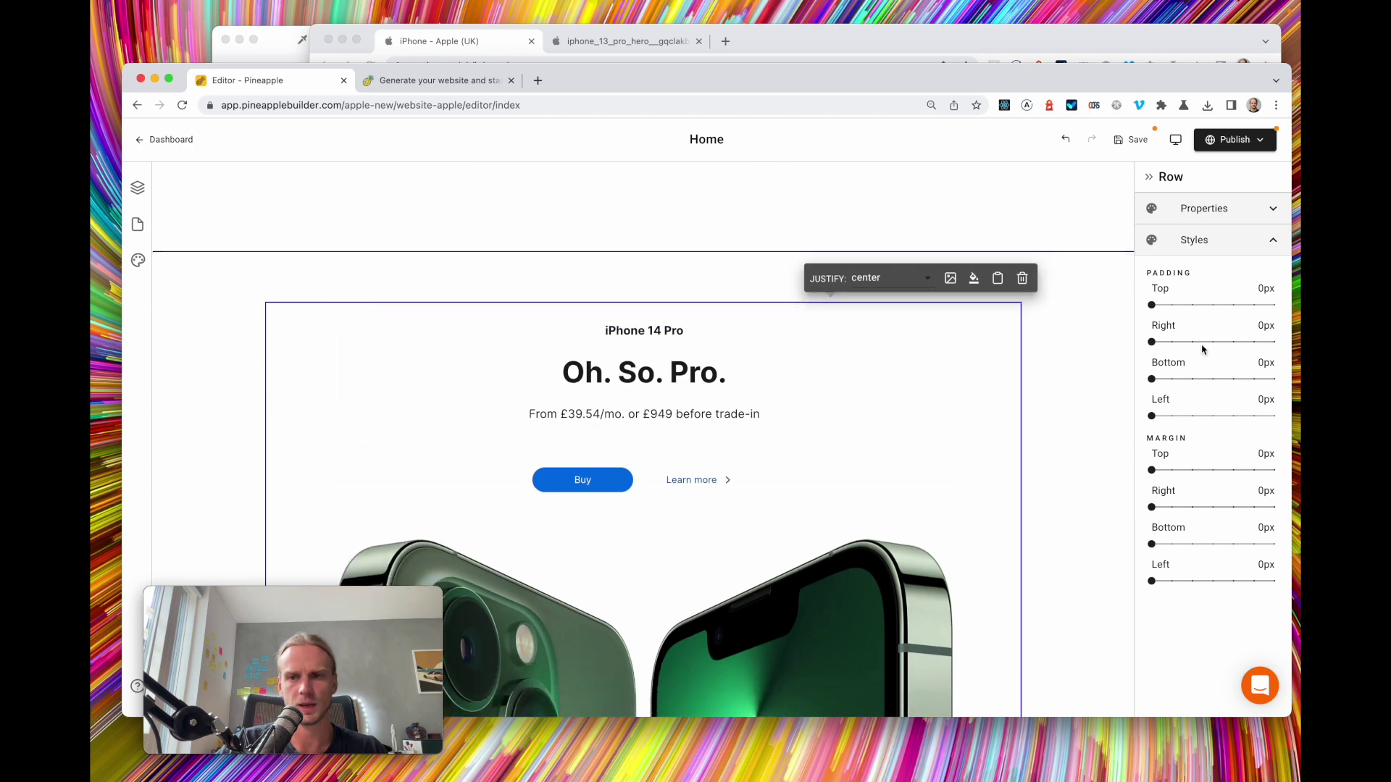
Set the minimum height of the hero's outer row to 50
left_click(1188, 207)
left_click_drag(1152, 346, 1116, 352)
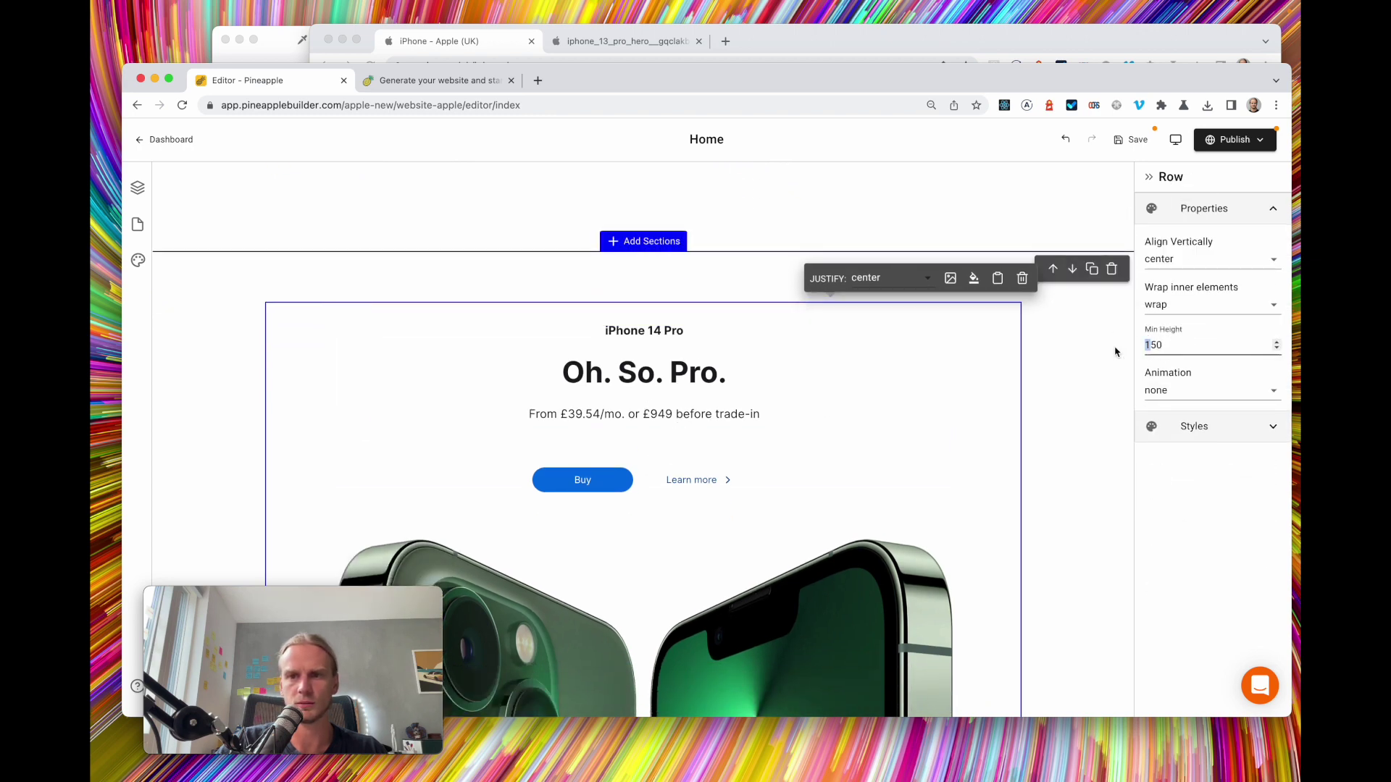
key("BackSpace")
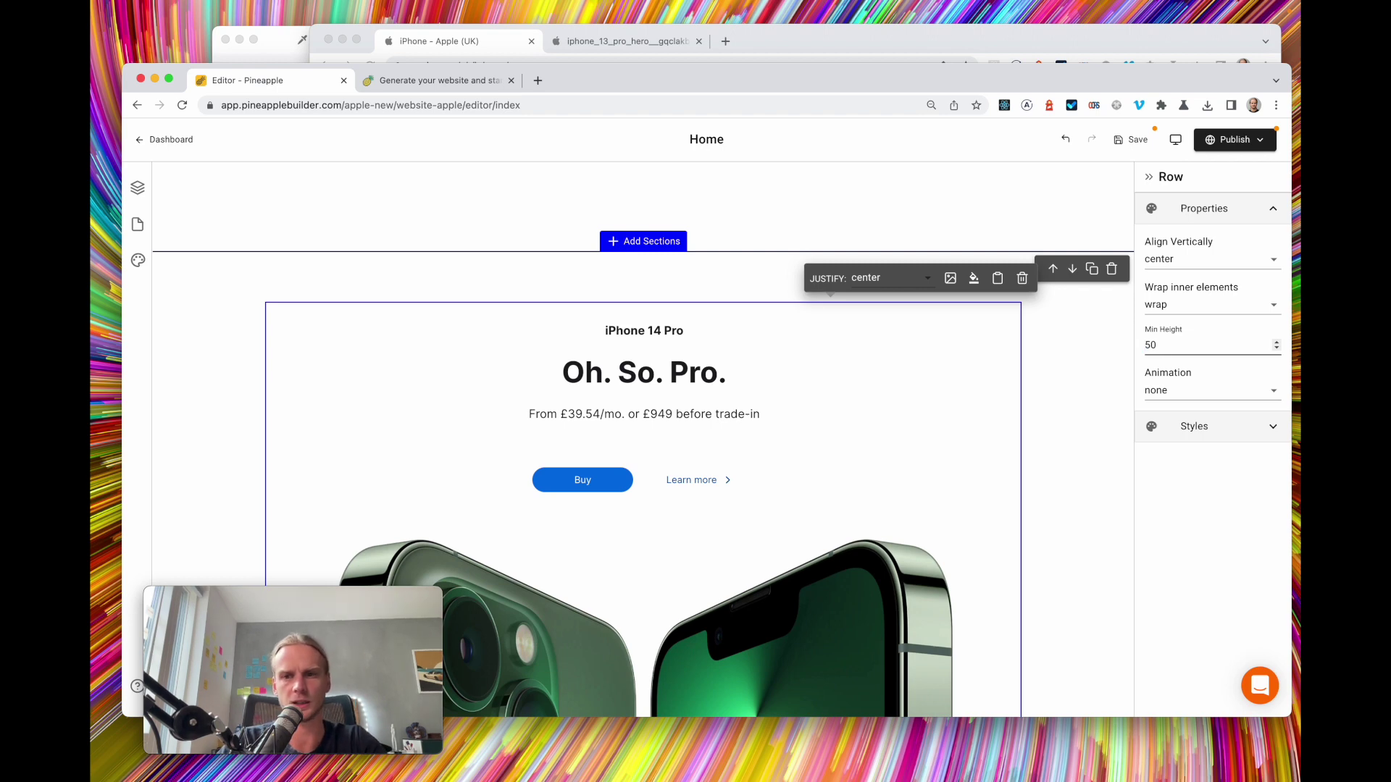
left_click(1061, 414)
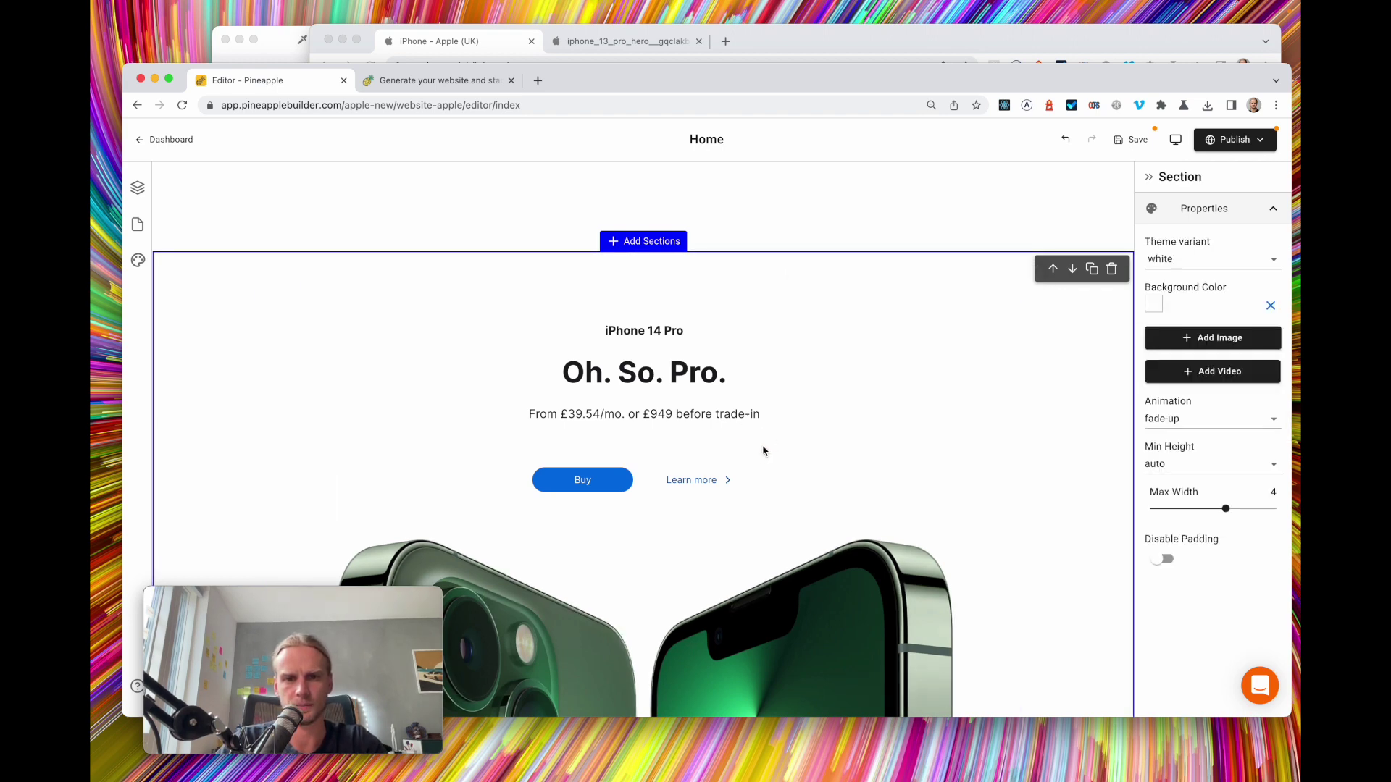
Try minimum heights of 50 and 100 for the row holding the "Buy" and "Learn more" buttons
left_click(759, 469)
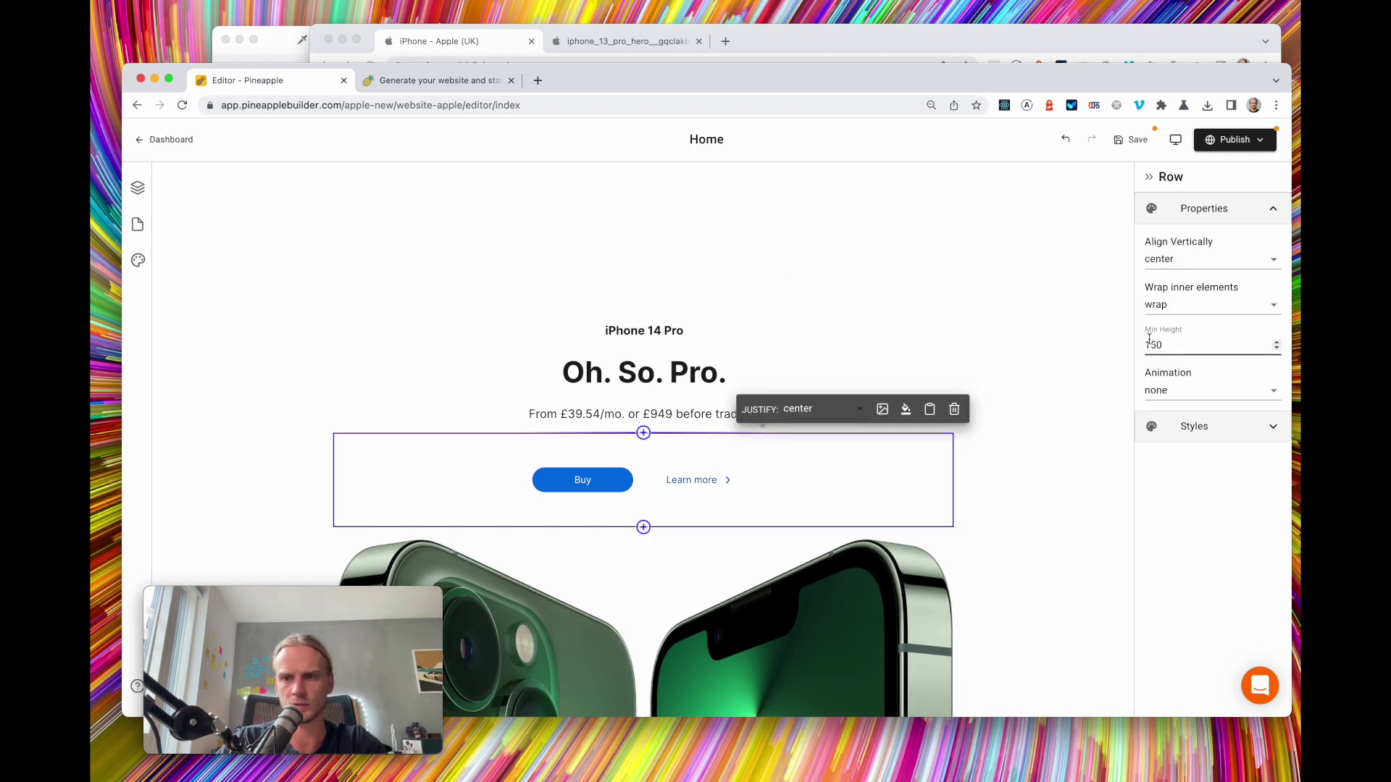
key("BackSpace")
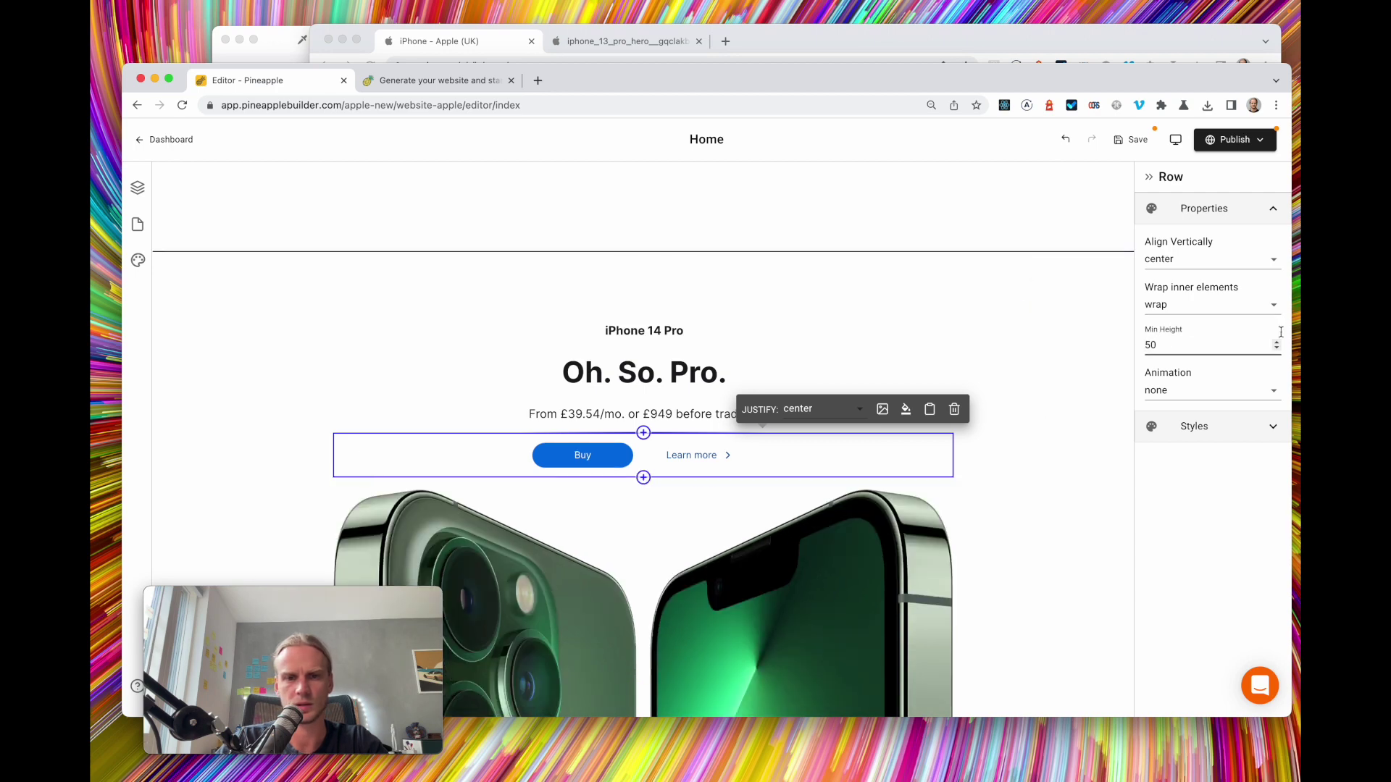
left_click_drag(1173, 351, 1104, 351)
type("100")
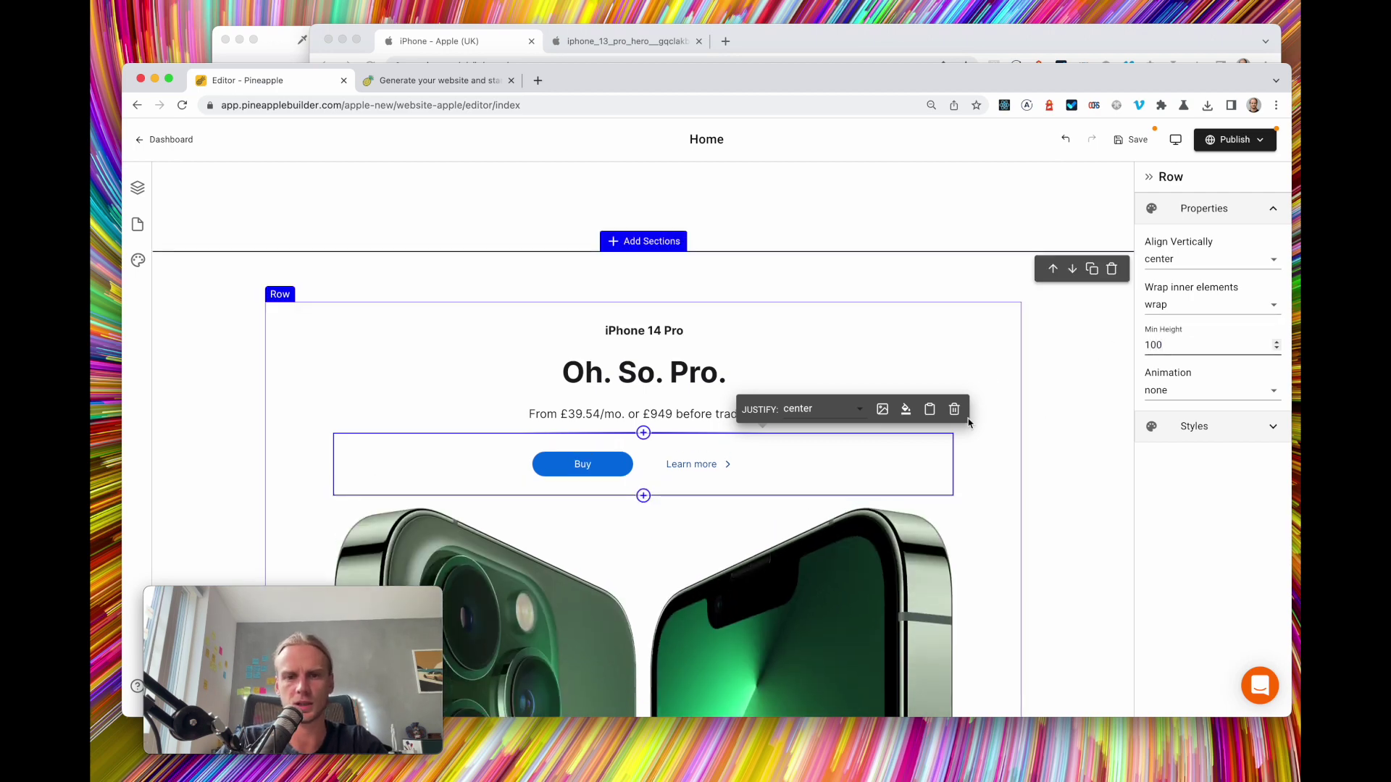
left_click(670, 41)
left_click(531, 41)
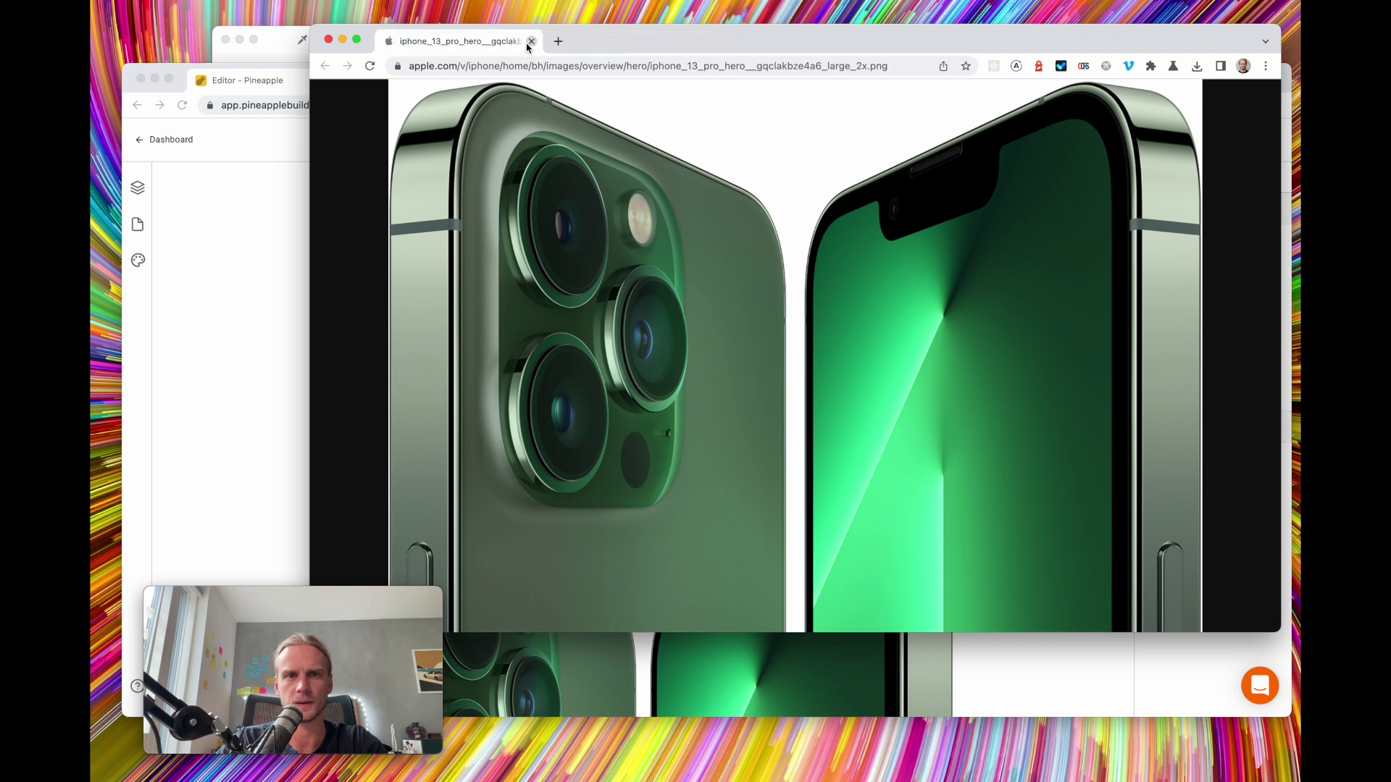
left_click(558, 42)
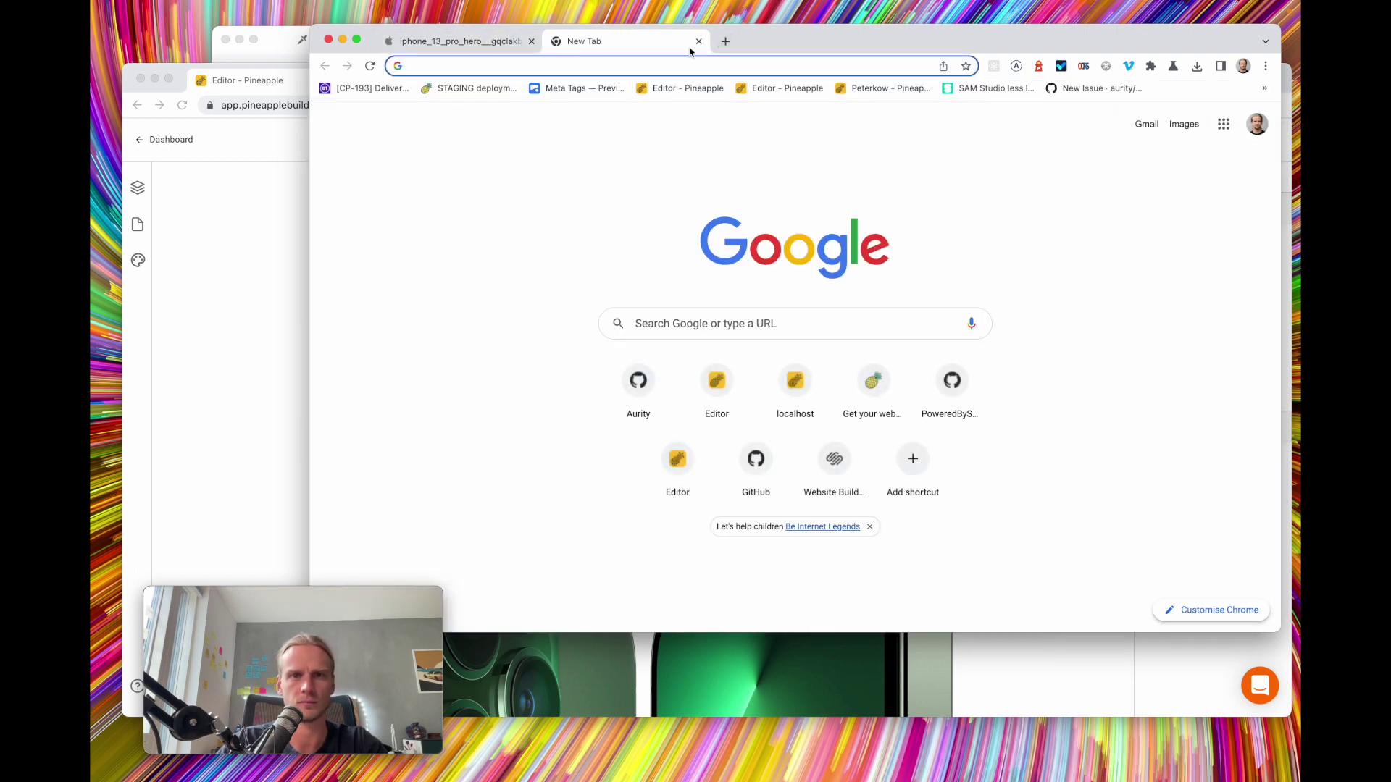
left_click(698, 42)
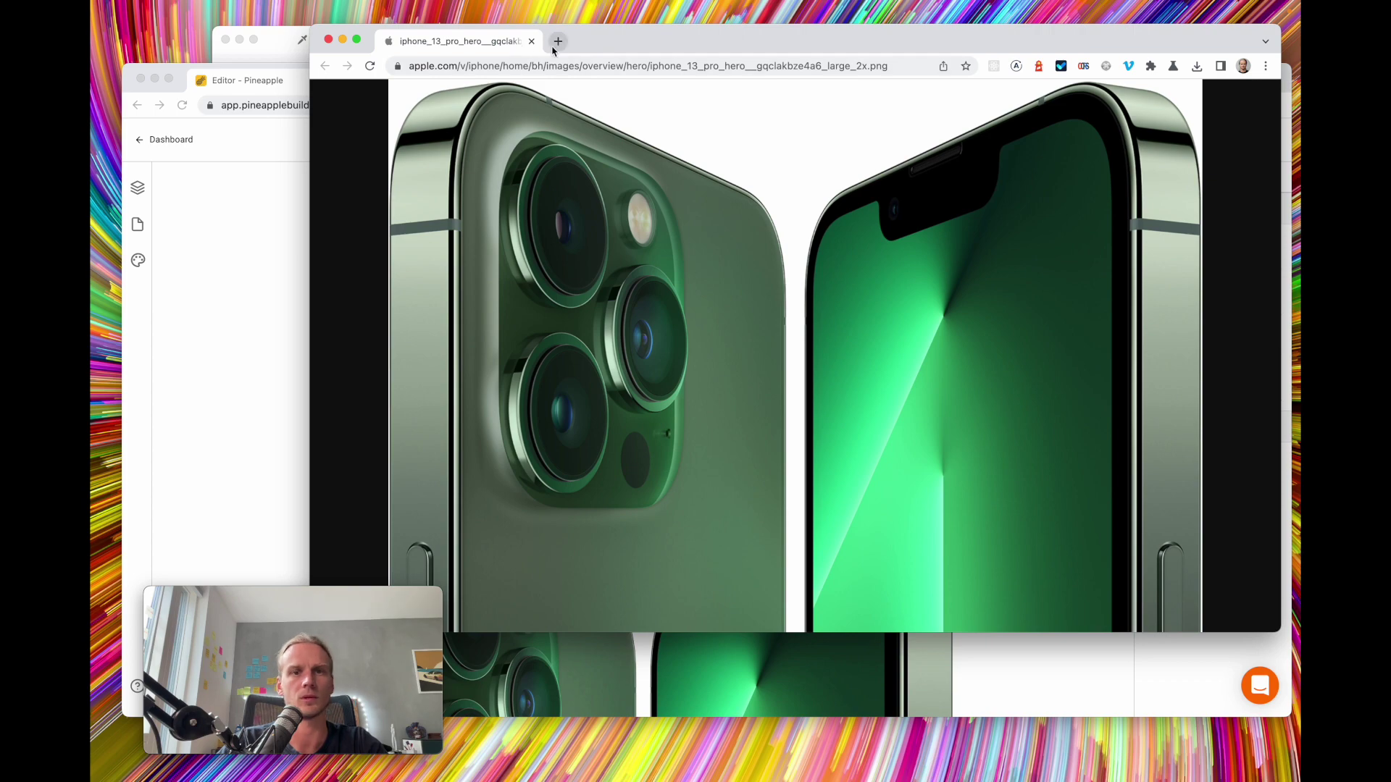
Open Apple's UK iPhone page at apple.com/uk/iphone in a new tab and check the spacing around its hero buttons
left_click(558, 41)
type("apple")
key("BackSpace")
key("BackSpace")
key("BackSpace")
key("BackSpace")
type("p")
key("BackSpace")
type("ple.")
key("BackSpace")
key("BackSpace")
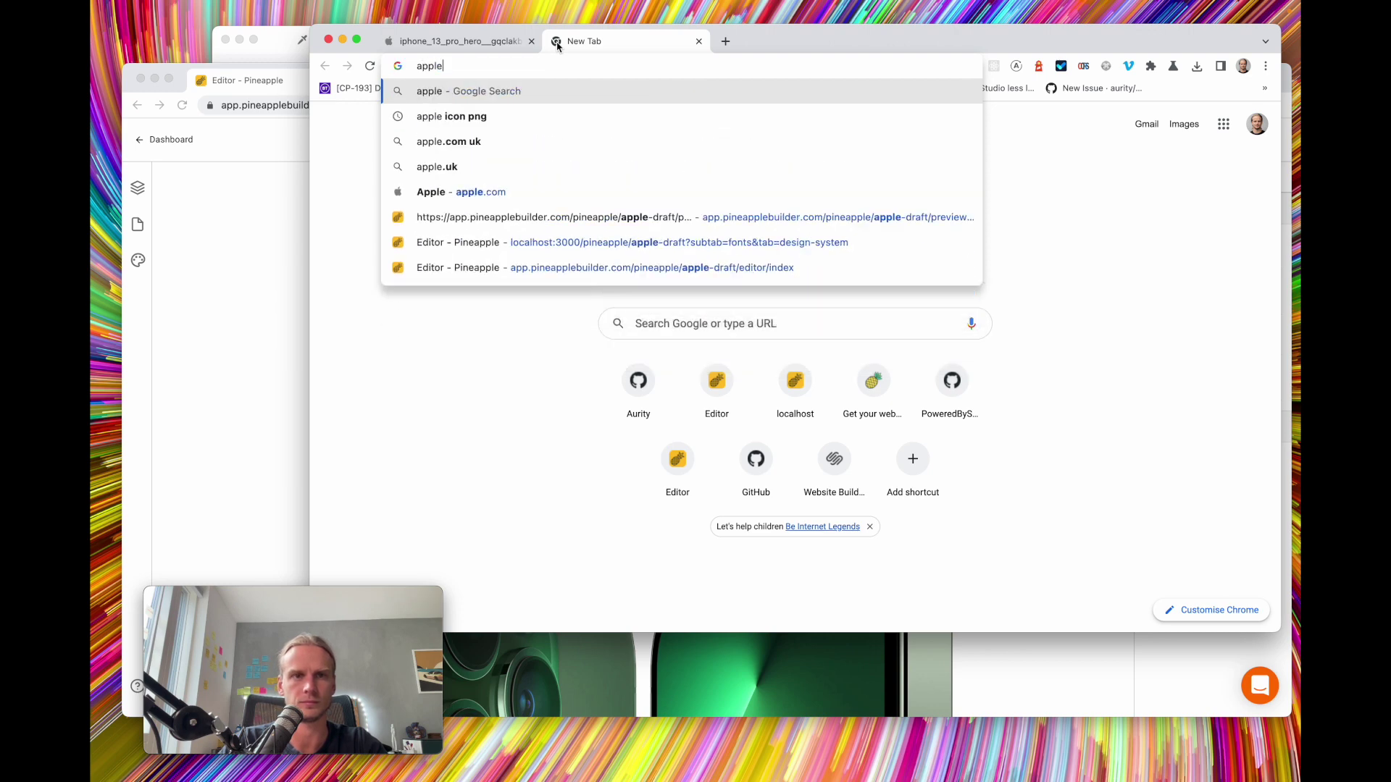
key("Down")
key("Down")
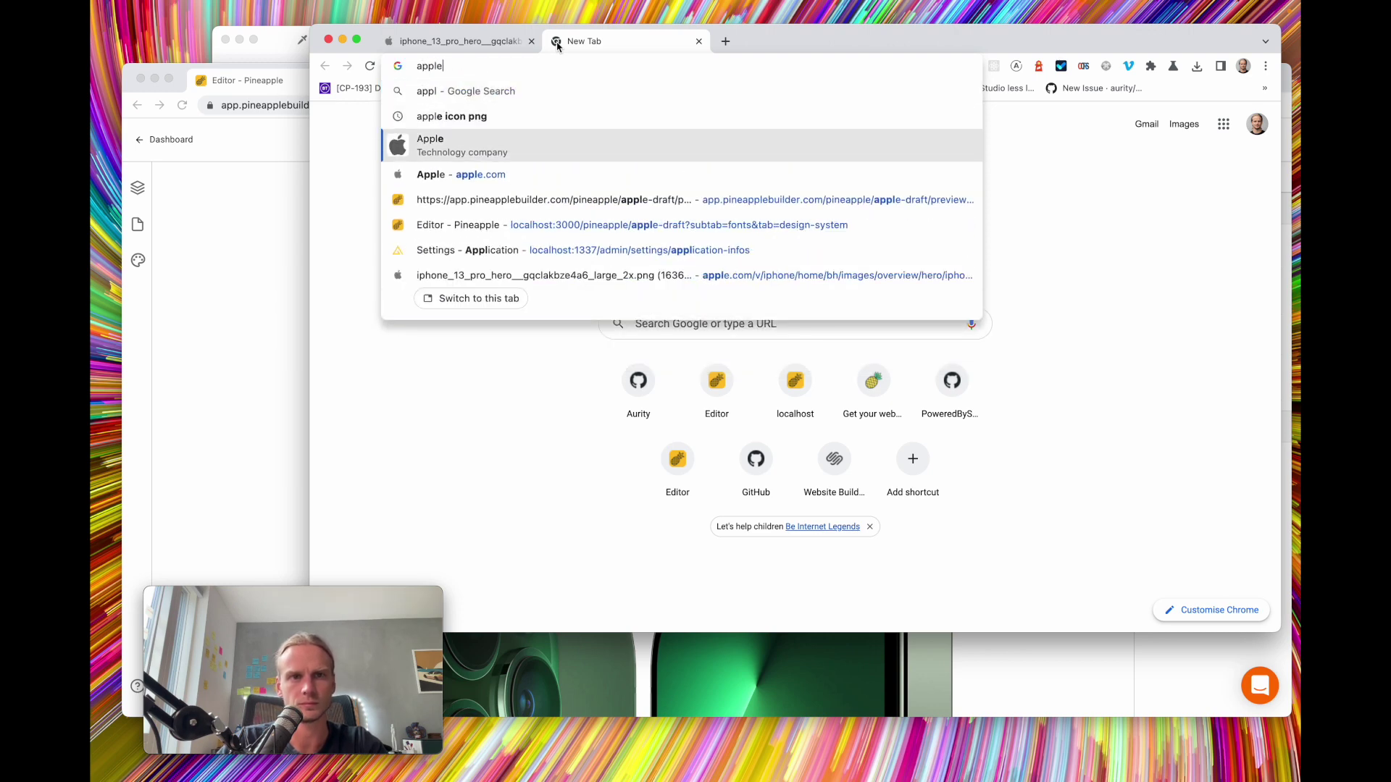
type("a")
key("BackSpace")
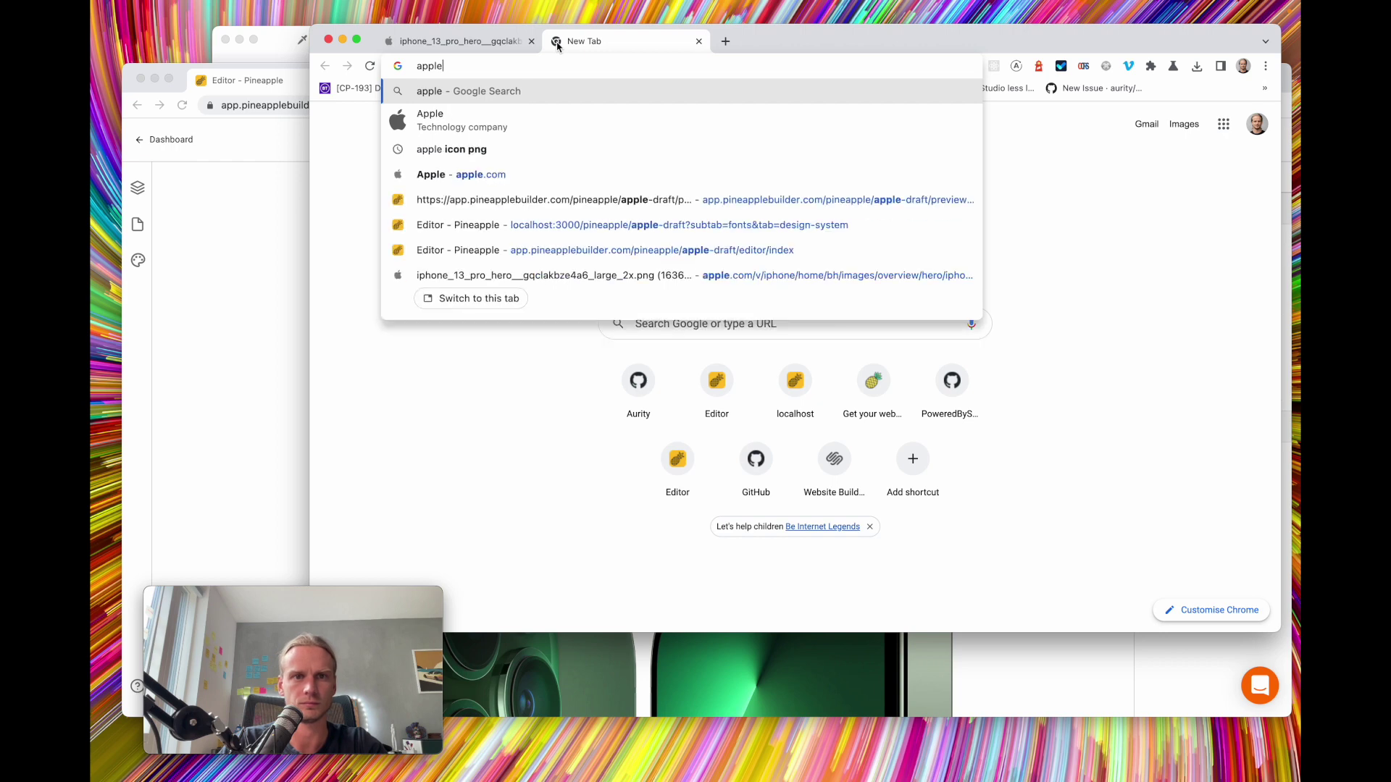
type(".c")
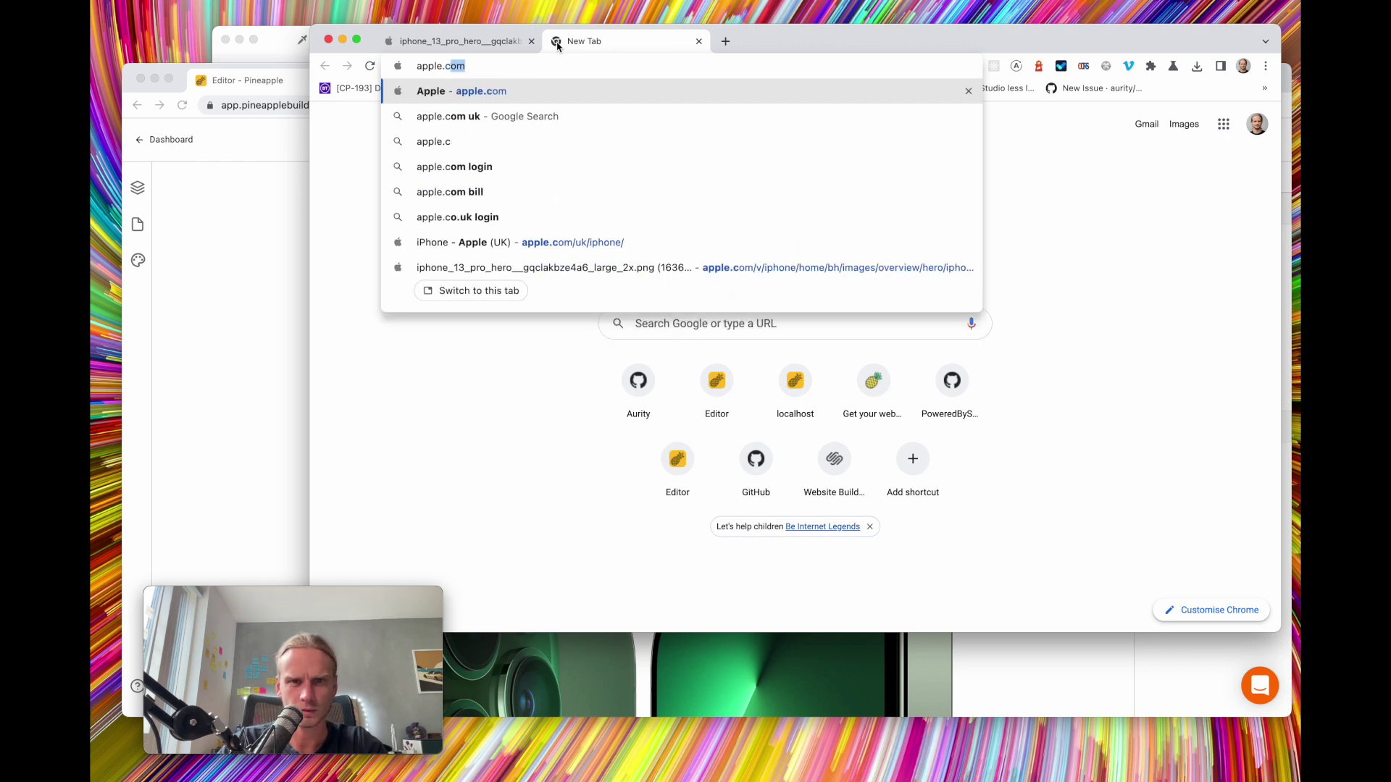
left_click(563, 242)
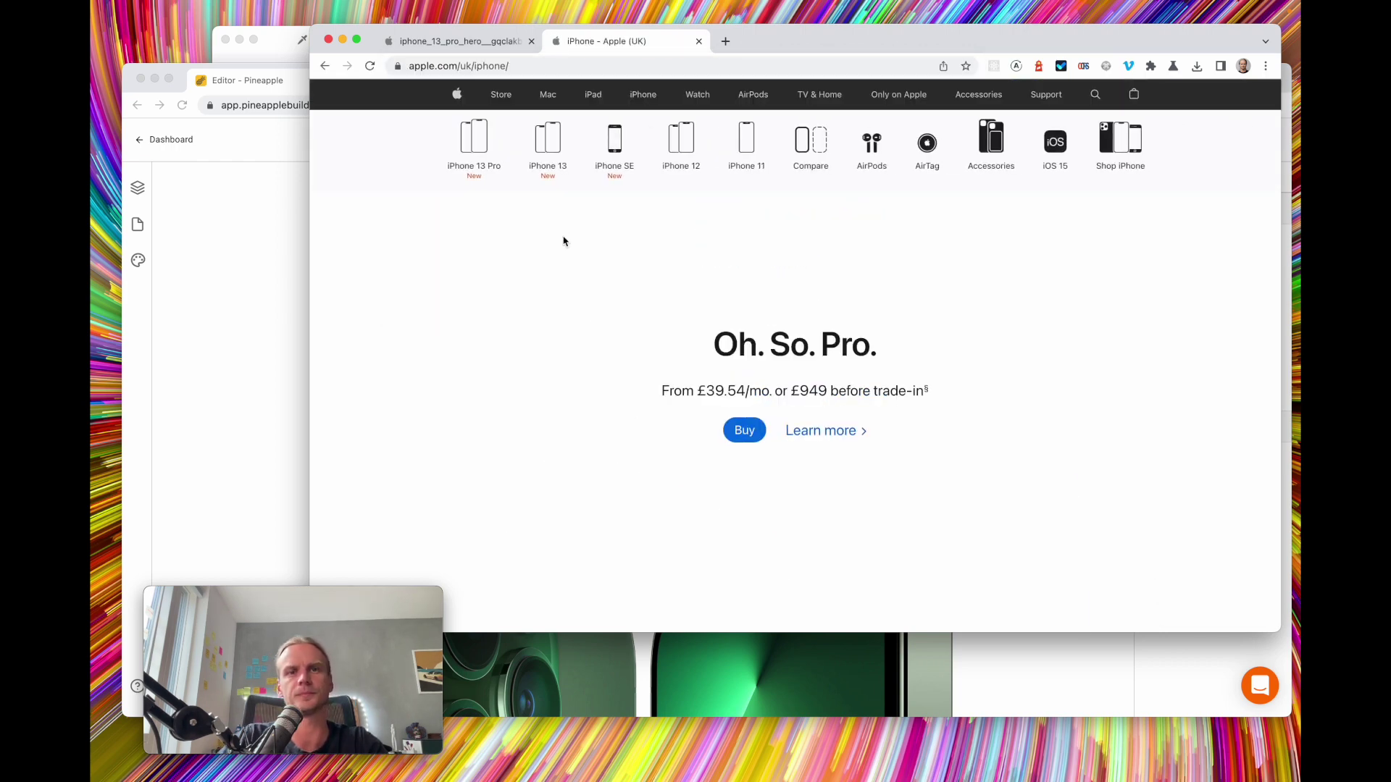
scroll(785, 324, "down", 2)
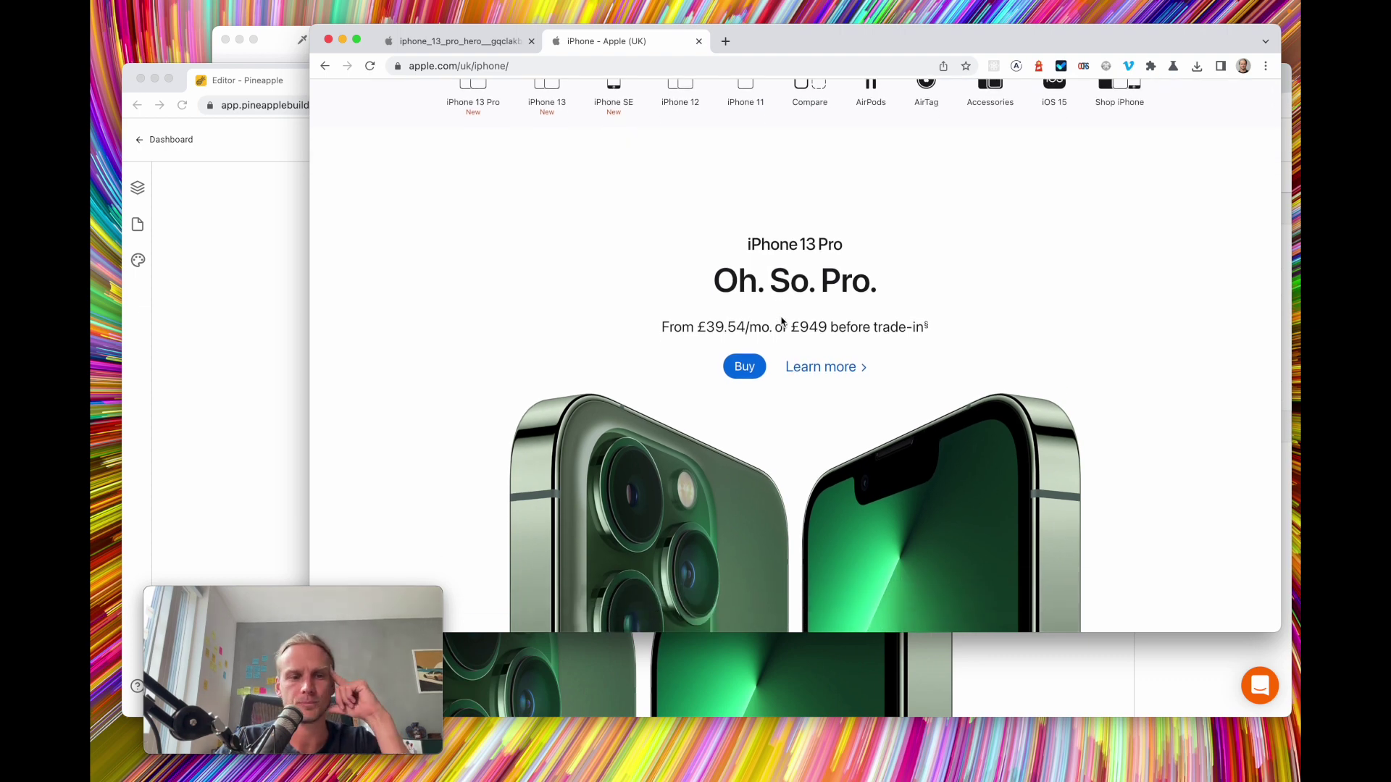
scroll(777, 307, "up", 2)
scroll(755, 384, "down", 4)
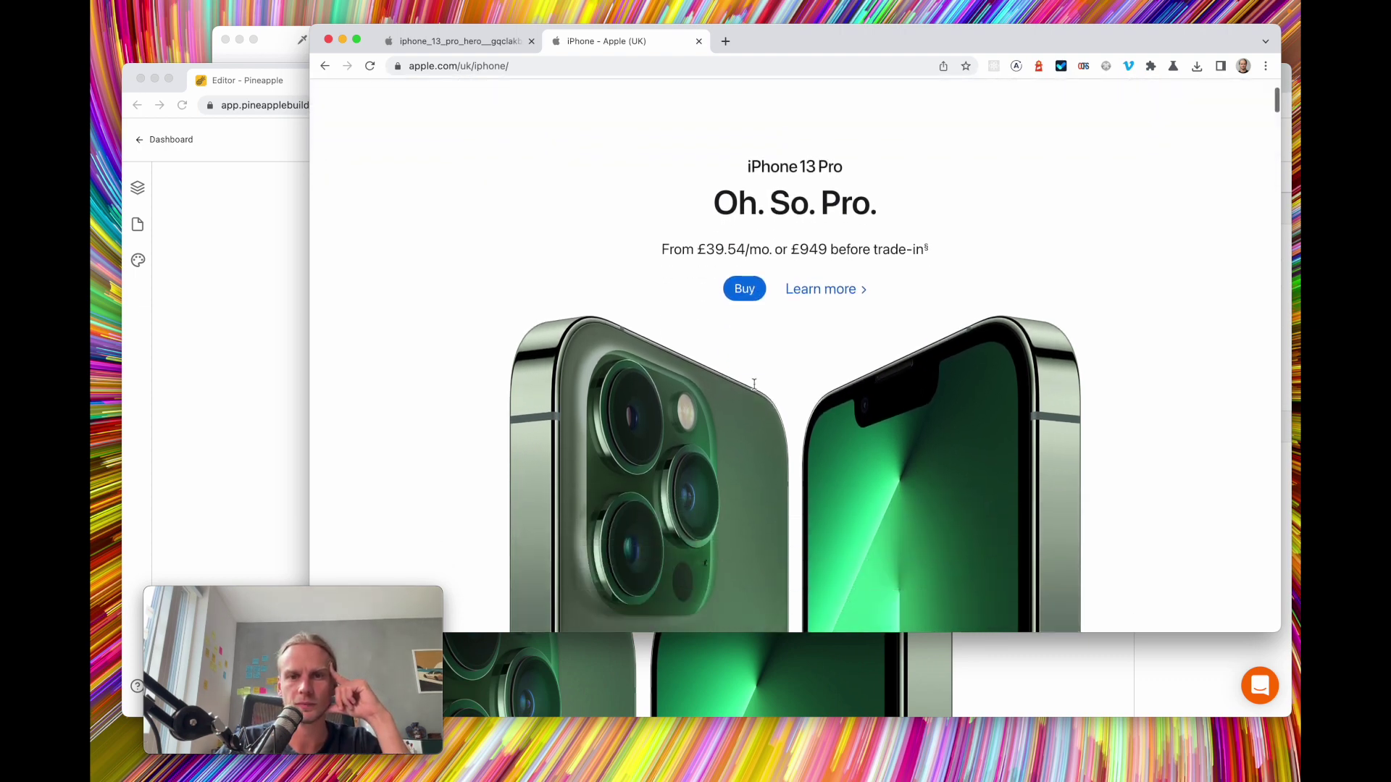
Set the minimum height of the "Buy" and "Learn more" button row to 75
left_click(219, 378)
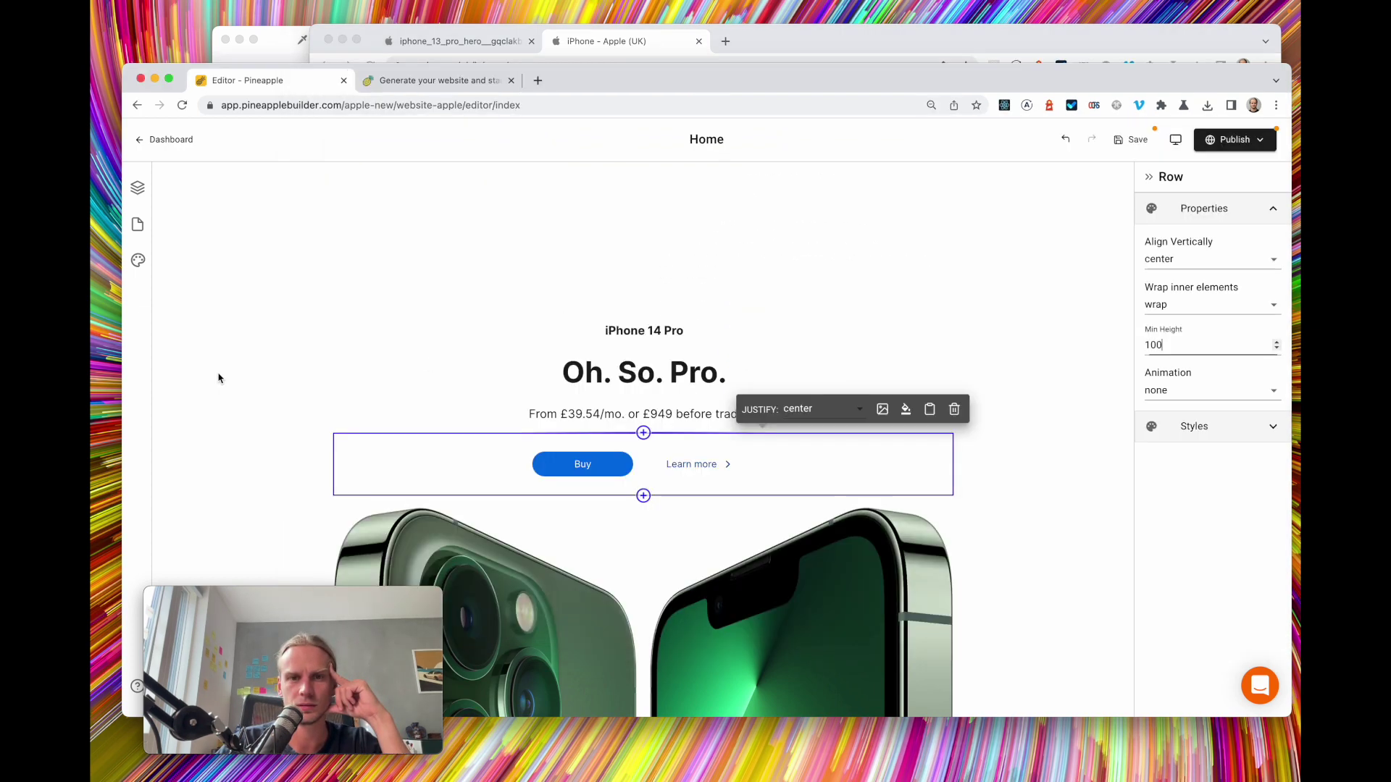
double_click(1160, 346)
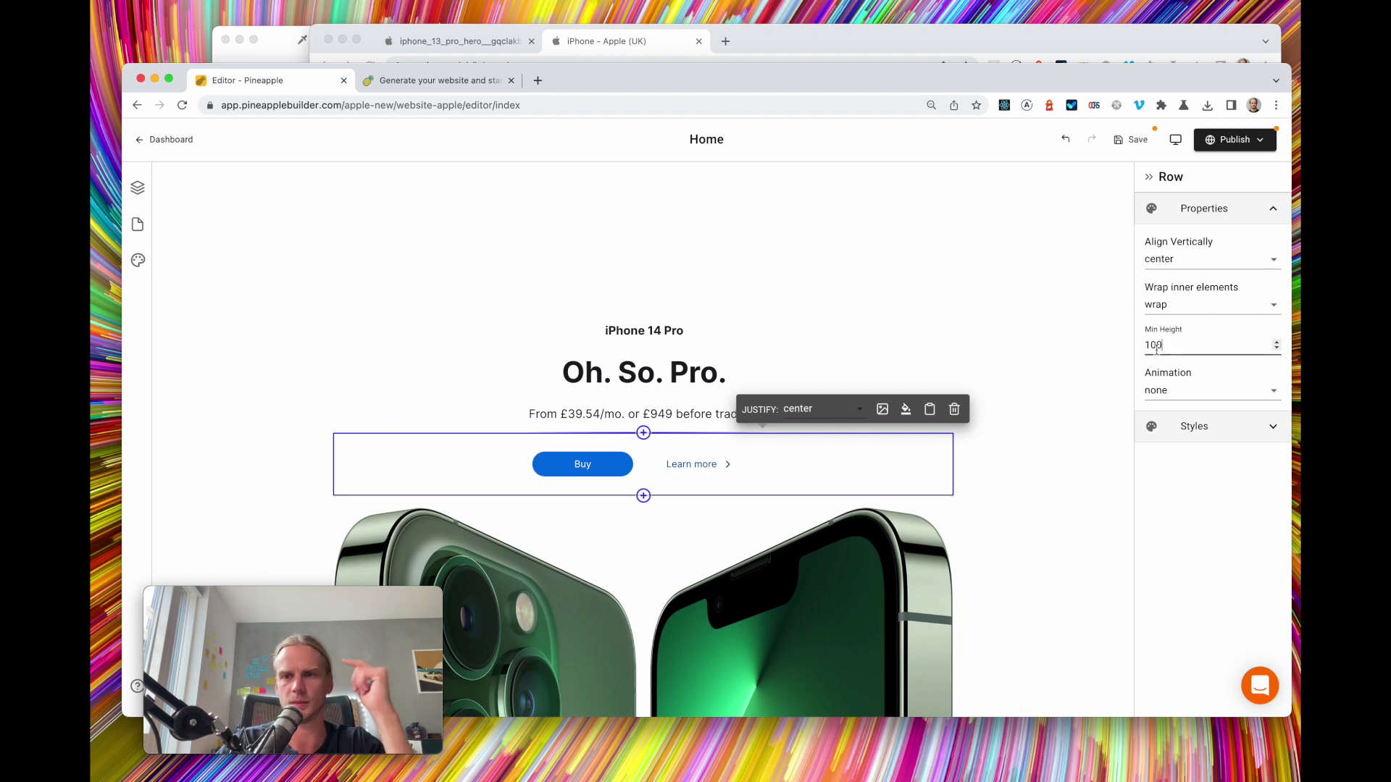
type("75")
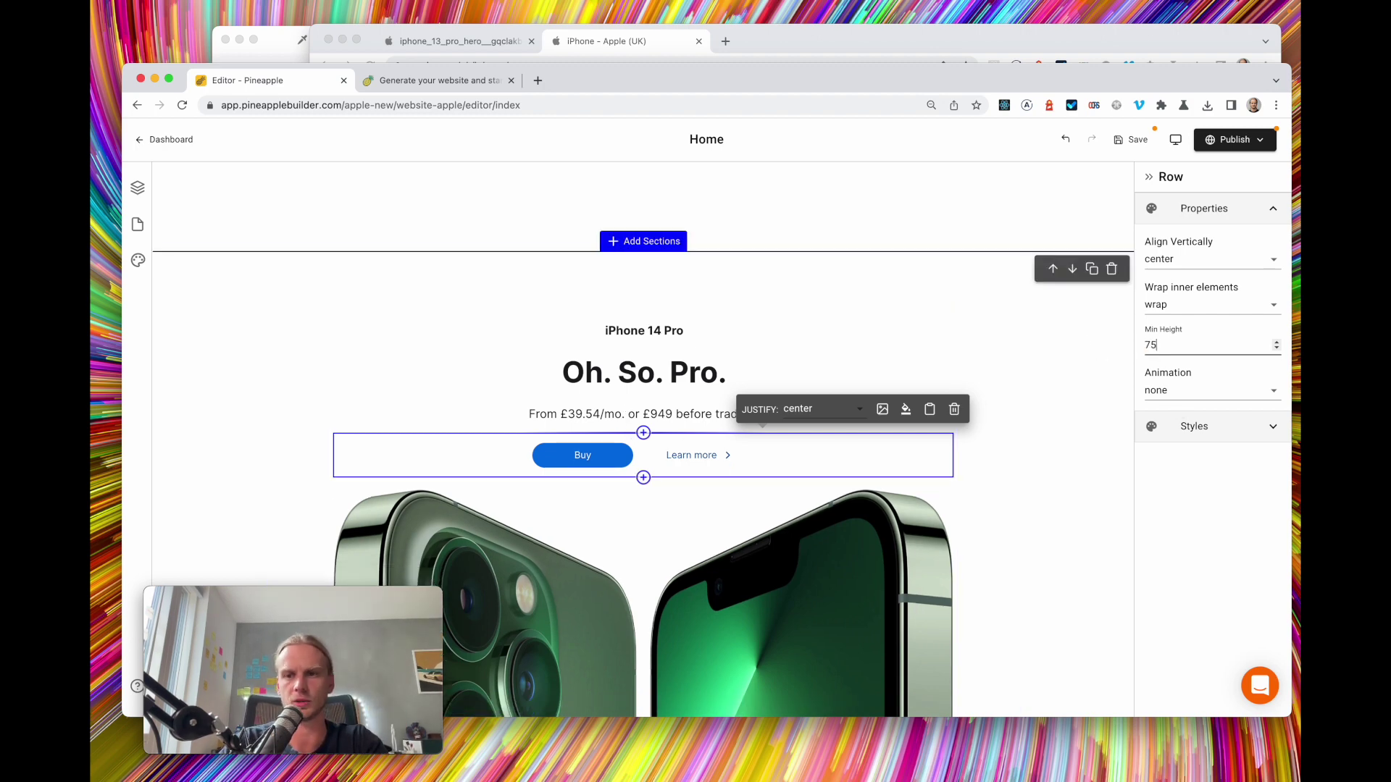
left_click(490, 331)
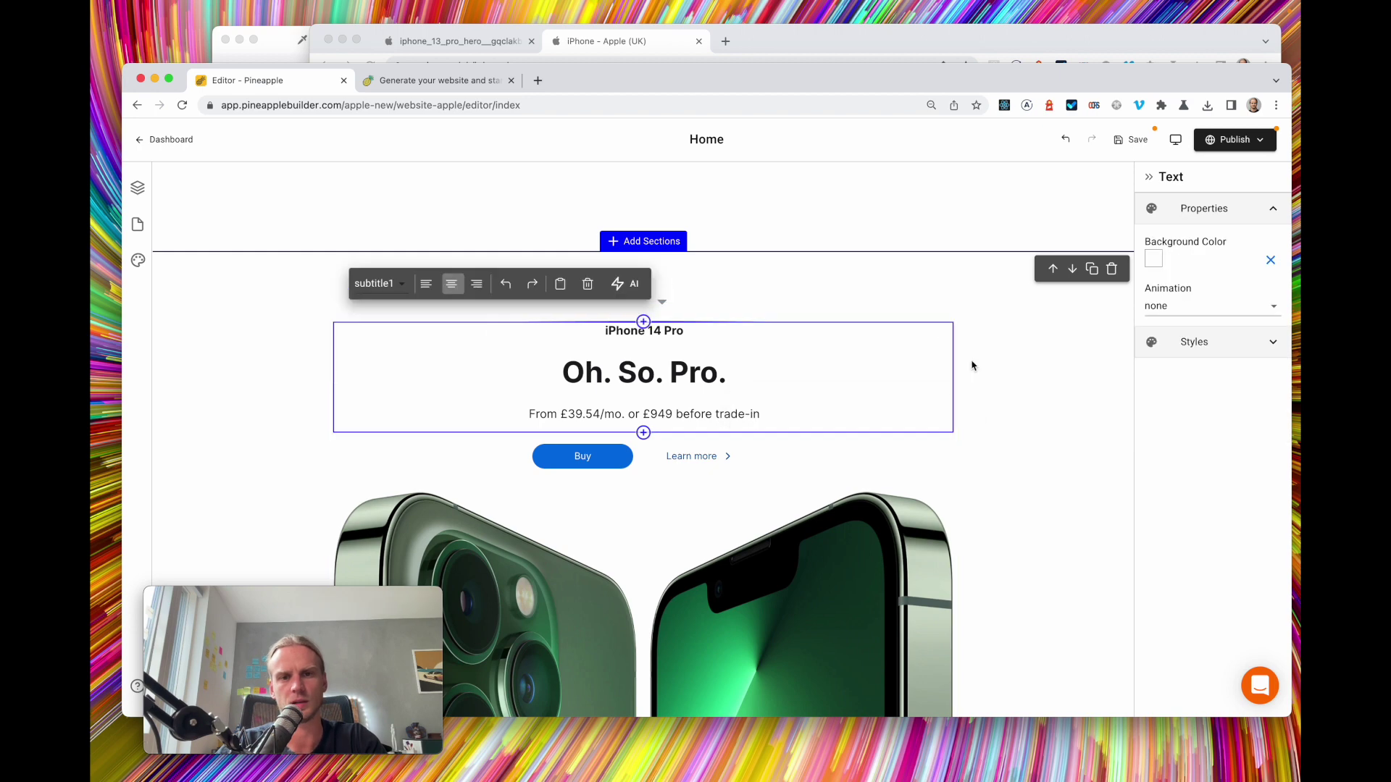
scroll(973, 368, "down", 2)
left_click(459, 41)
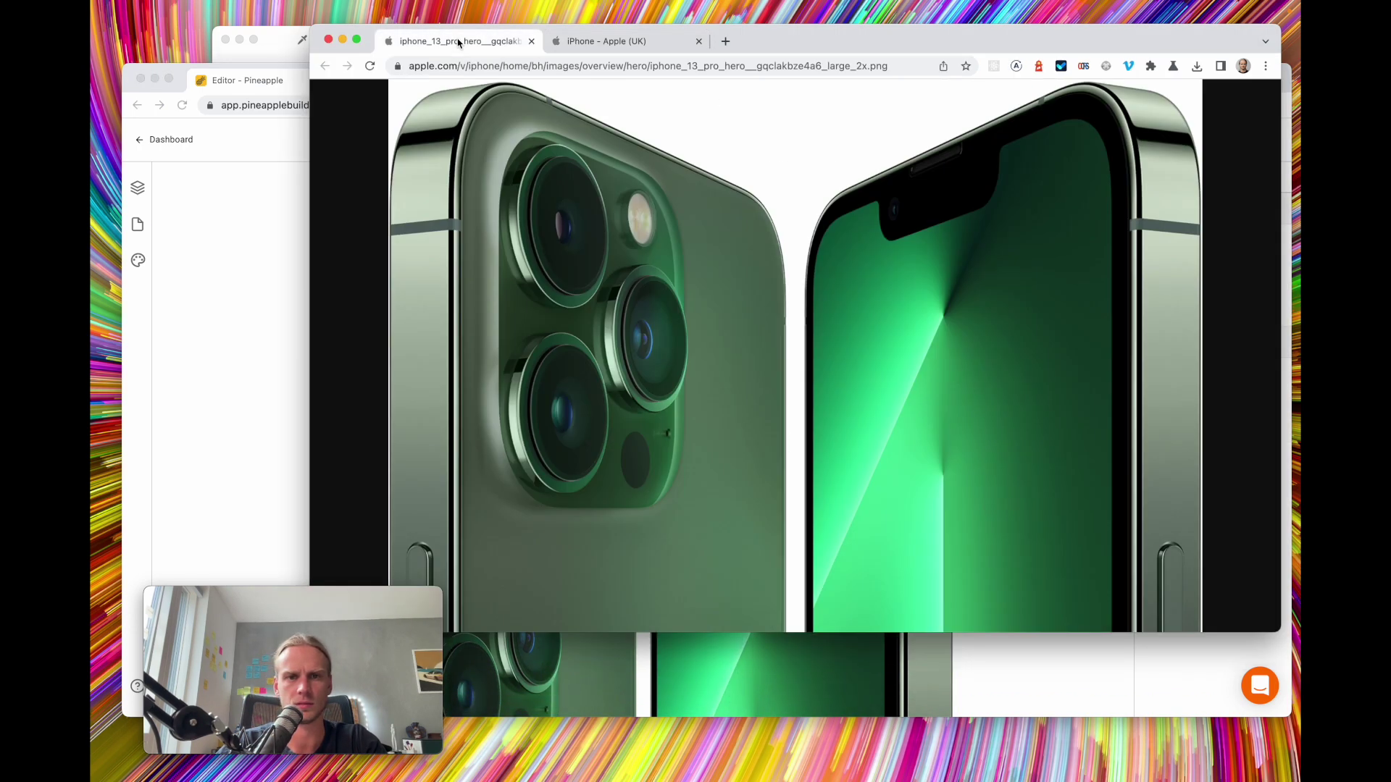
left_click(552, 44)
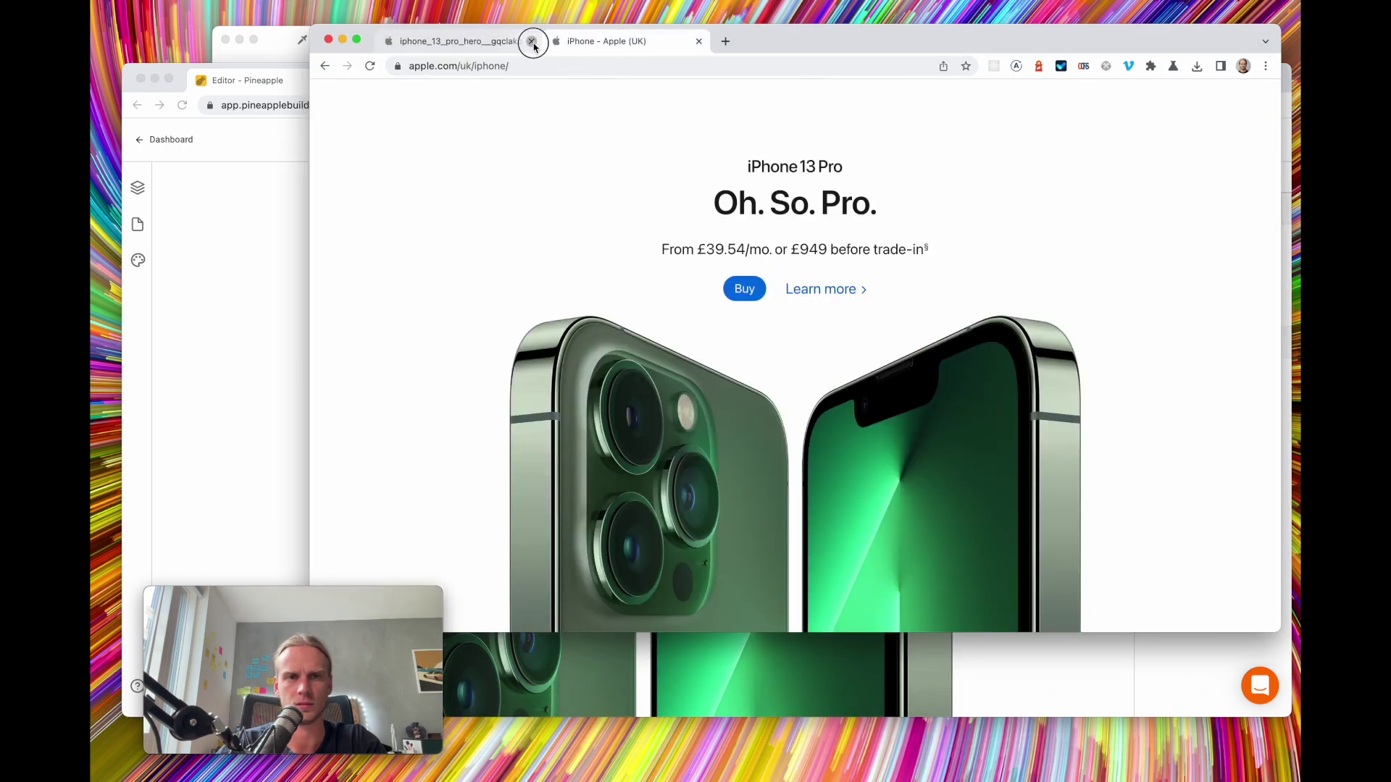
left_click(533, 44)
scroll(491, 326, "down", 2)
scroll(491, 329, "up", 3)
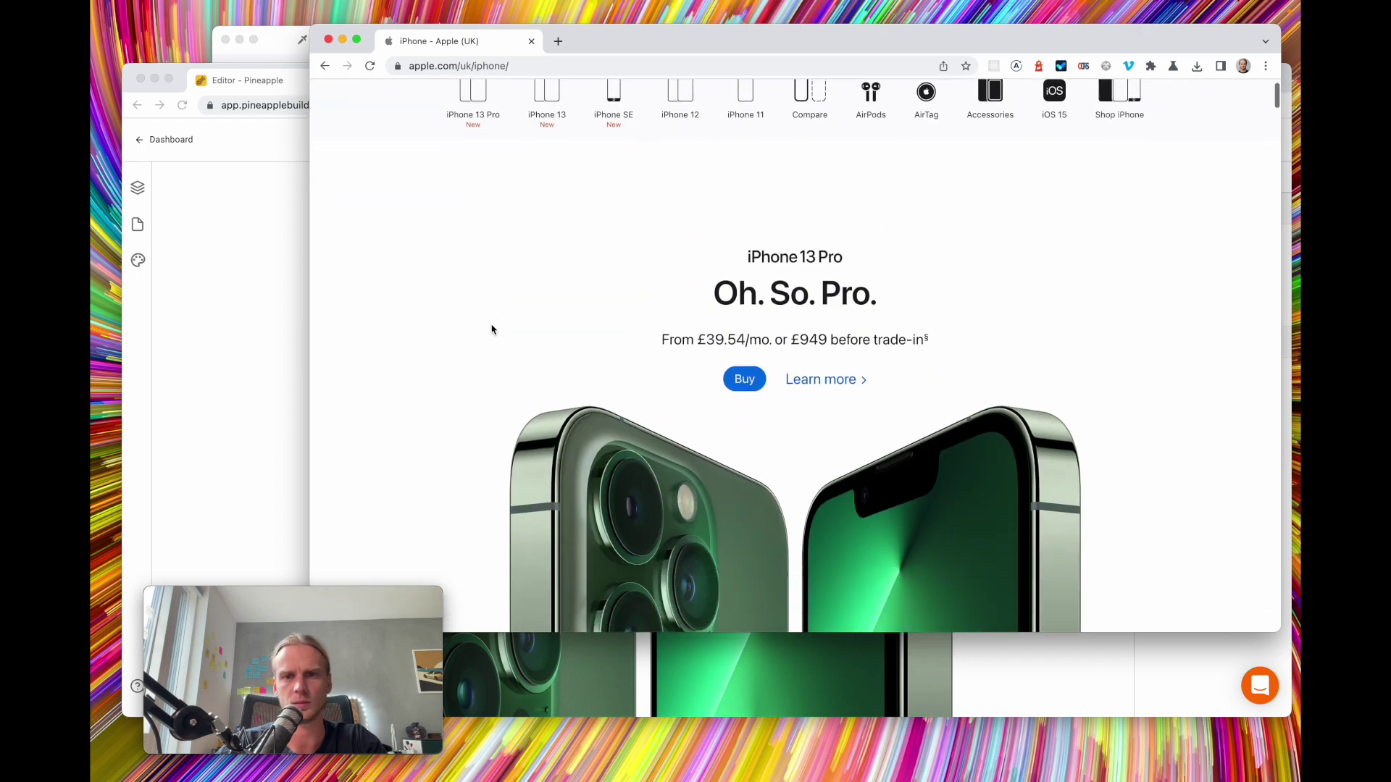
Return to the Pineapple editor and save the current page changes
left_click(221, 373)
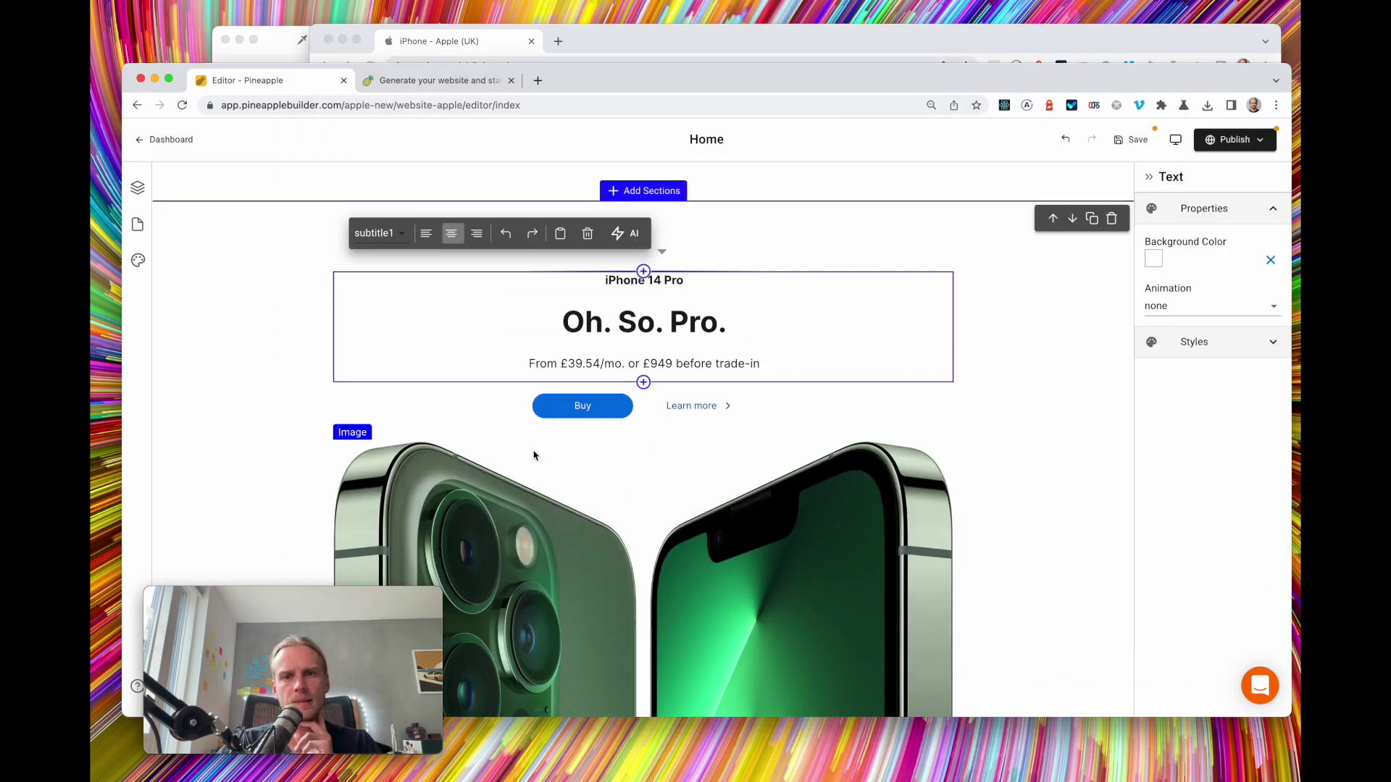
left_click(1128, 141)
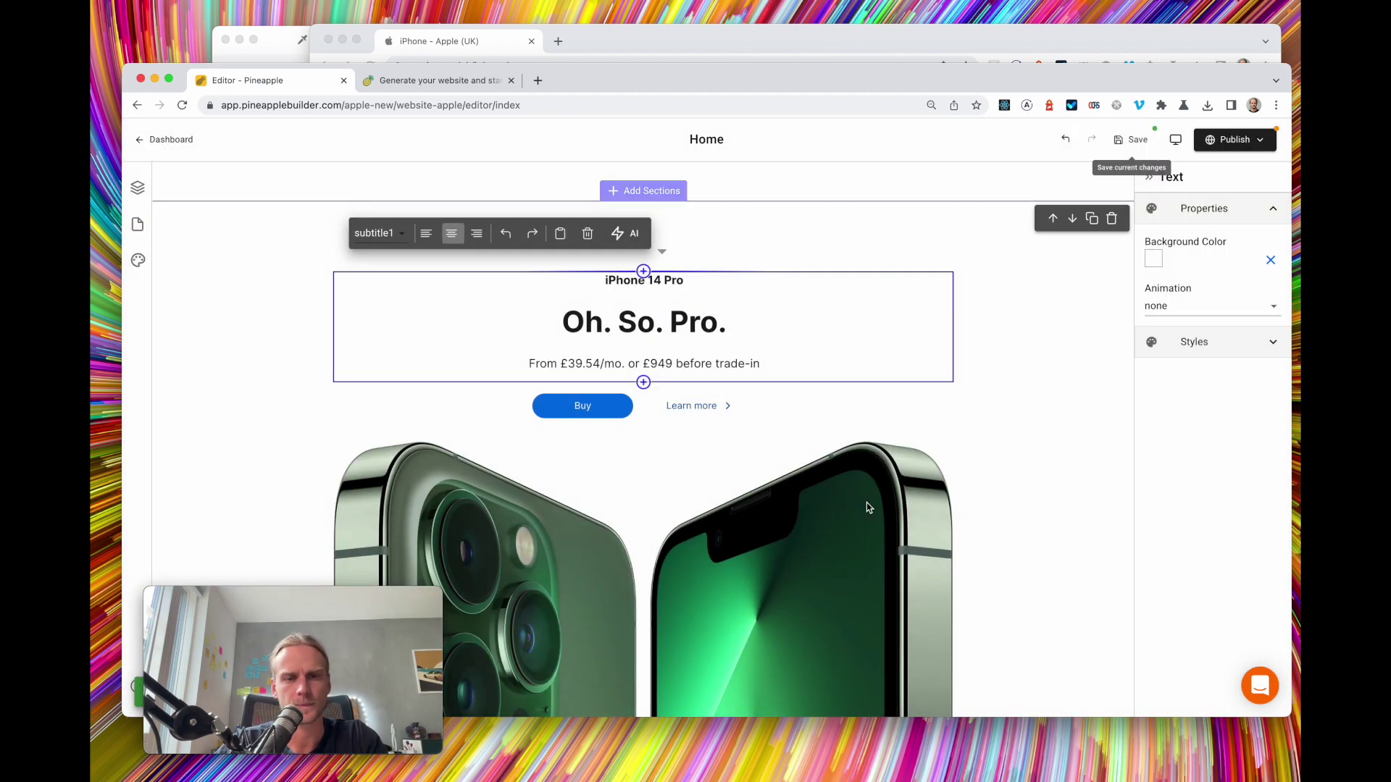
scroll(869, 507, "down", 8)
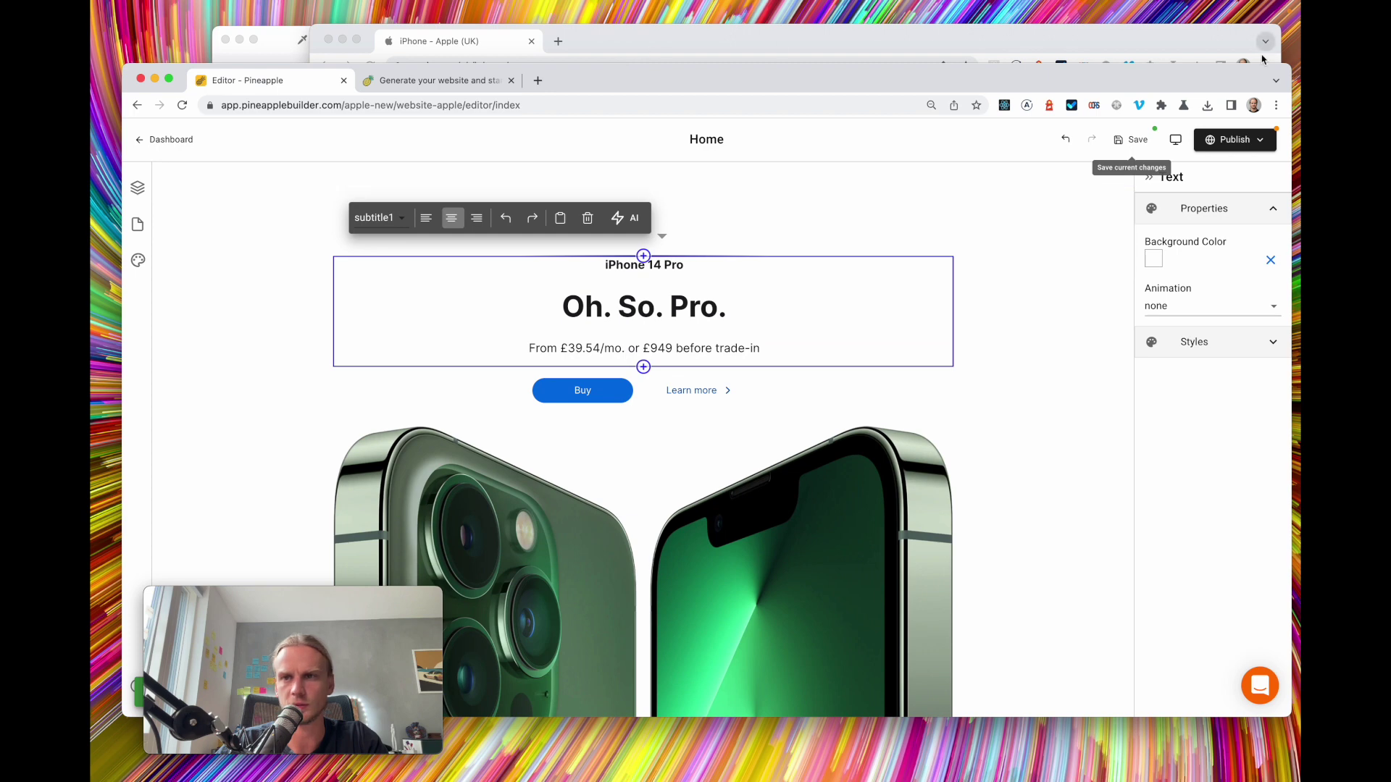
left_click_drag(1179, 70, 1139, 71)
left_click(1136, 142)
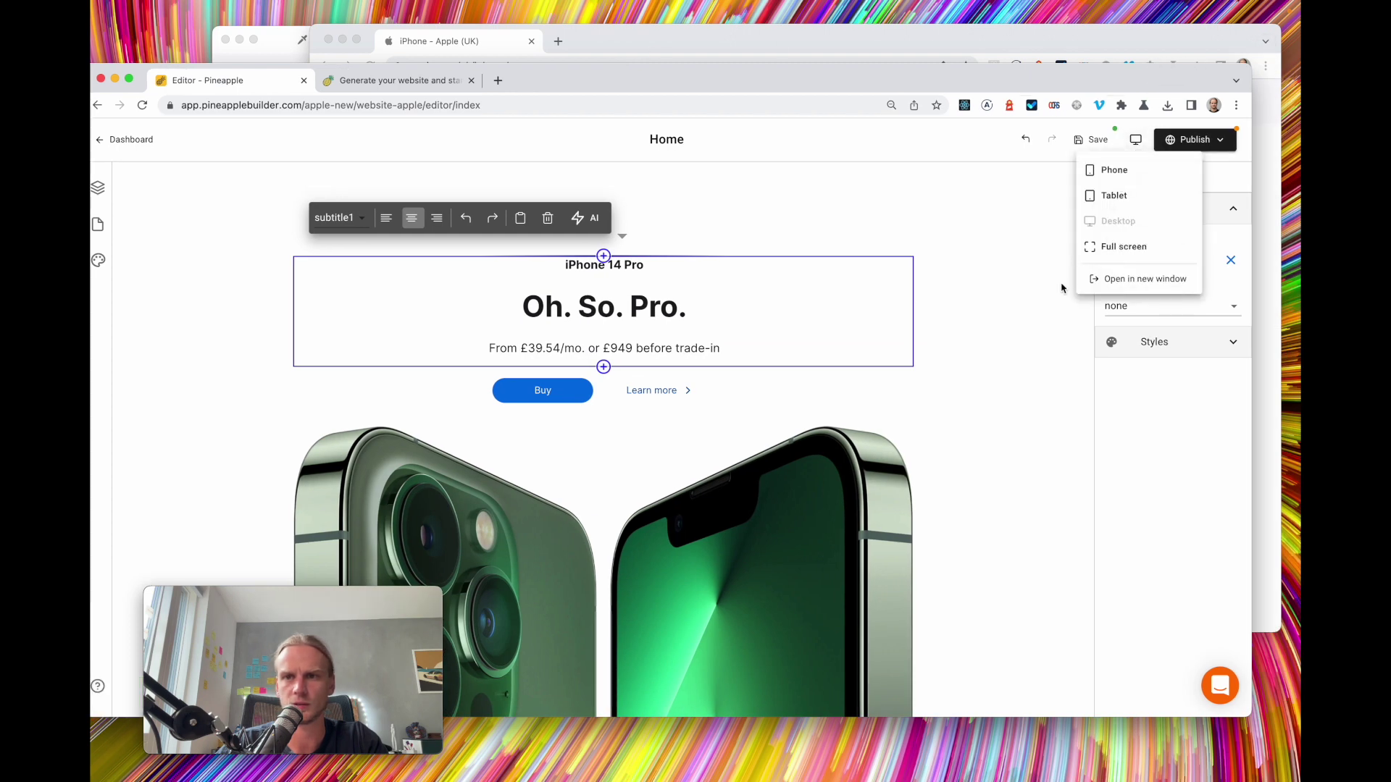
left_click(1148, 281)
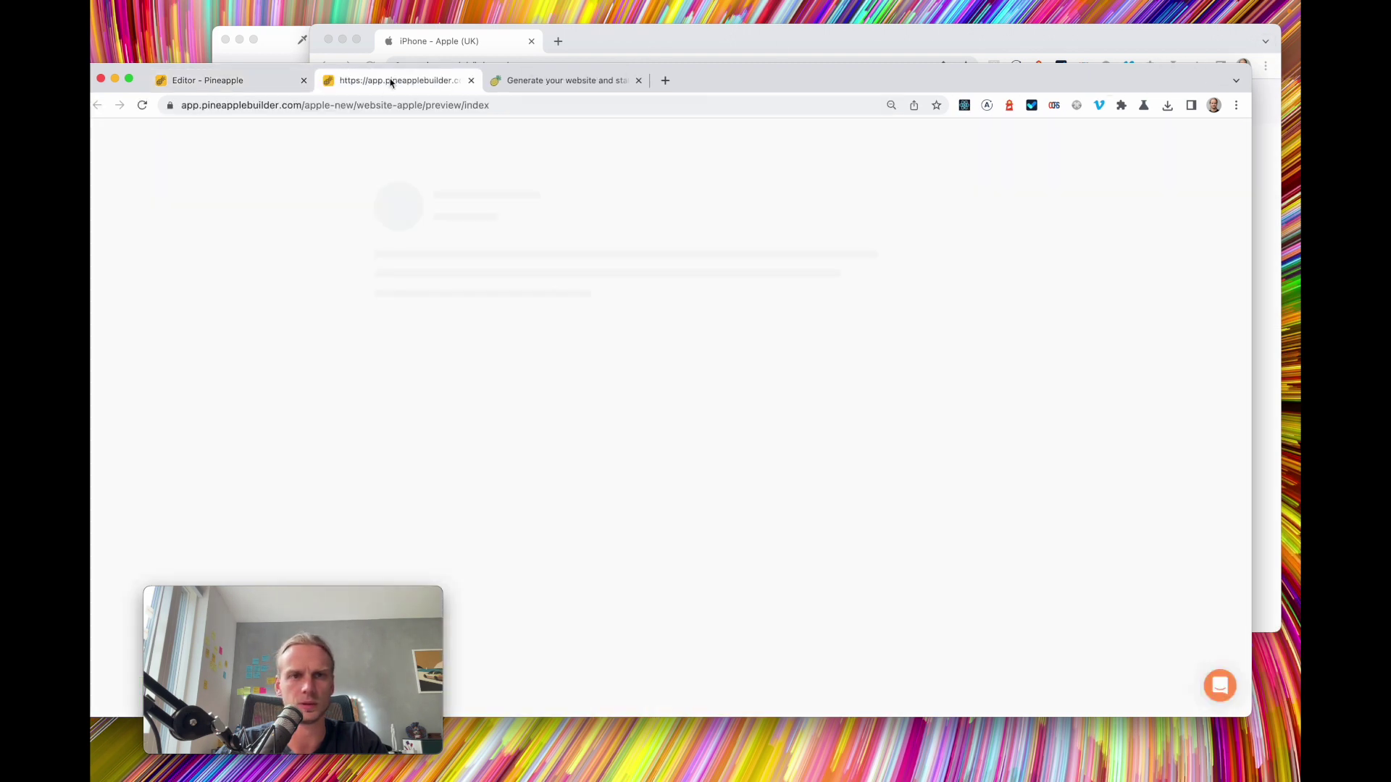
left_click_drag(389, 78, 575, 37)
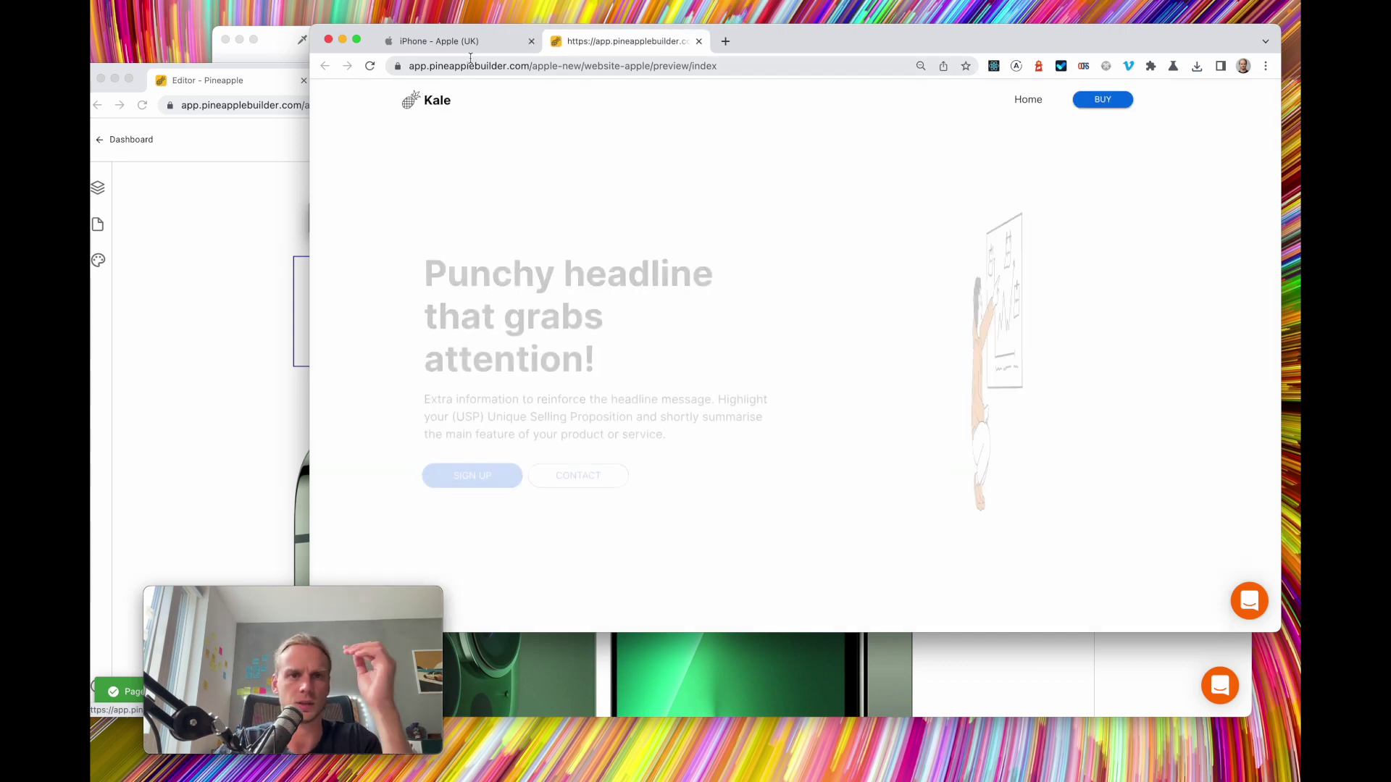
scroll(644, 351, "down", 5)
scroll(644, 350, "down", 2)
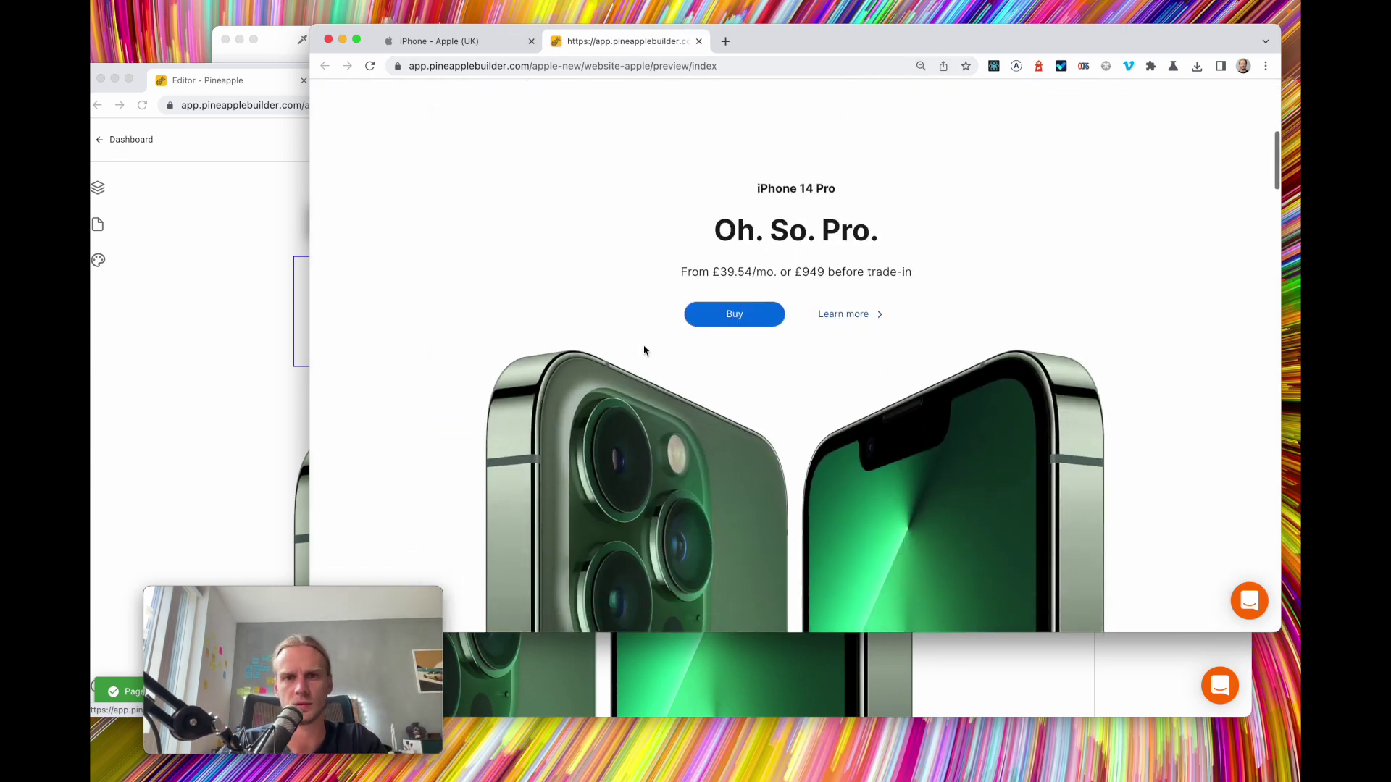
left_click(474, 40)
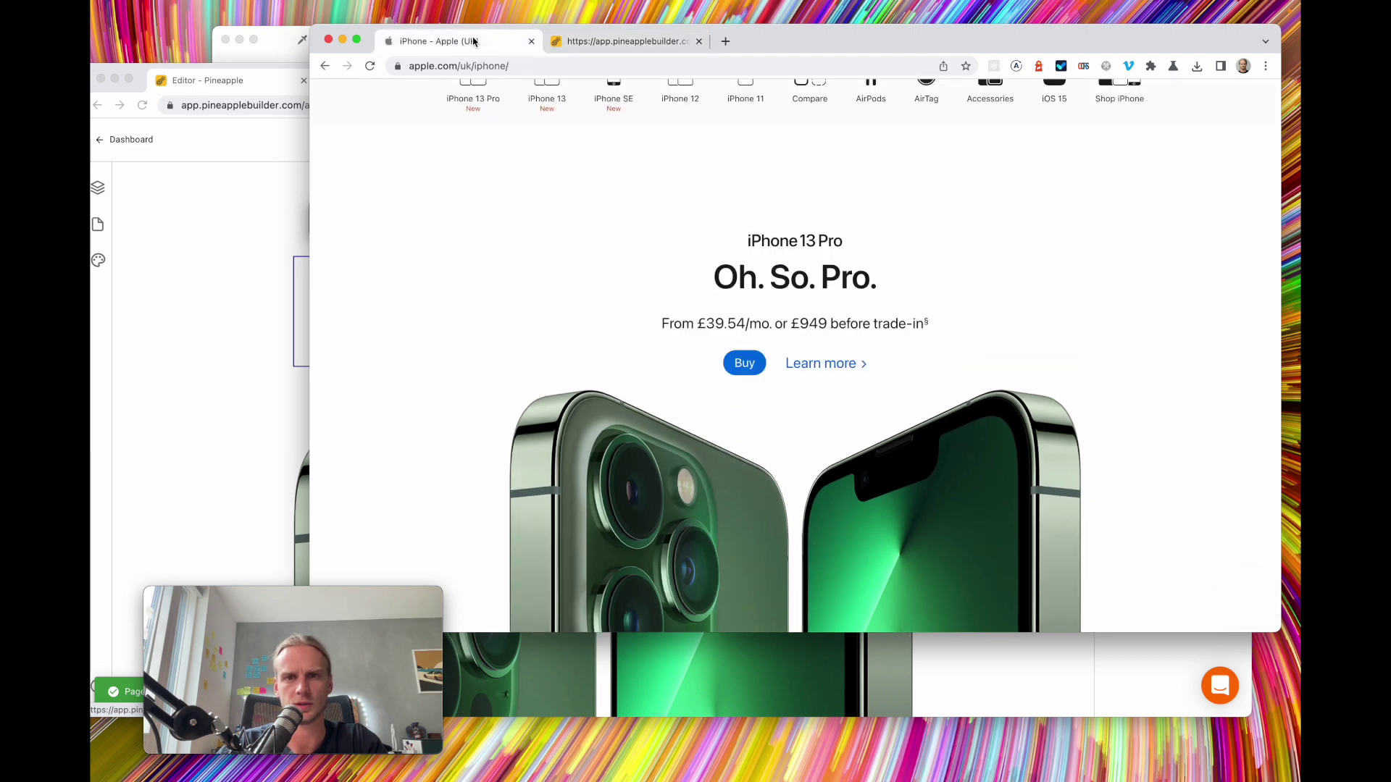
left_click(607, 47)
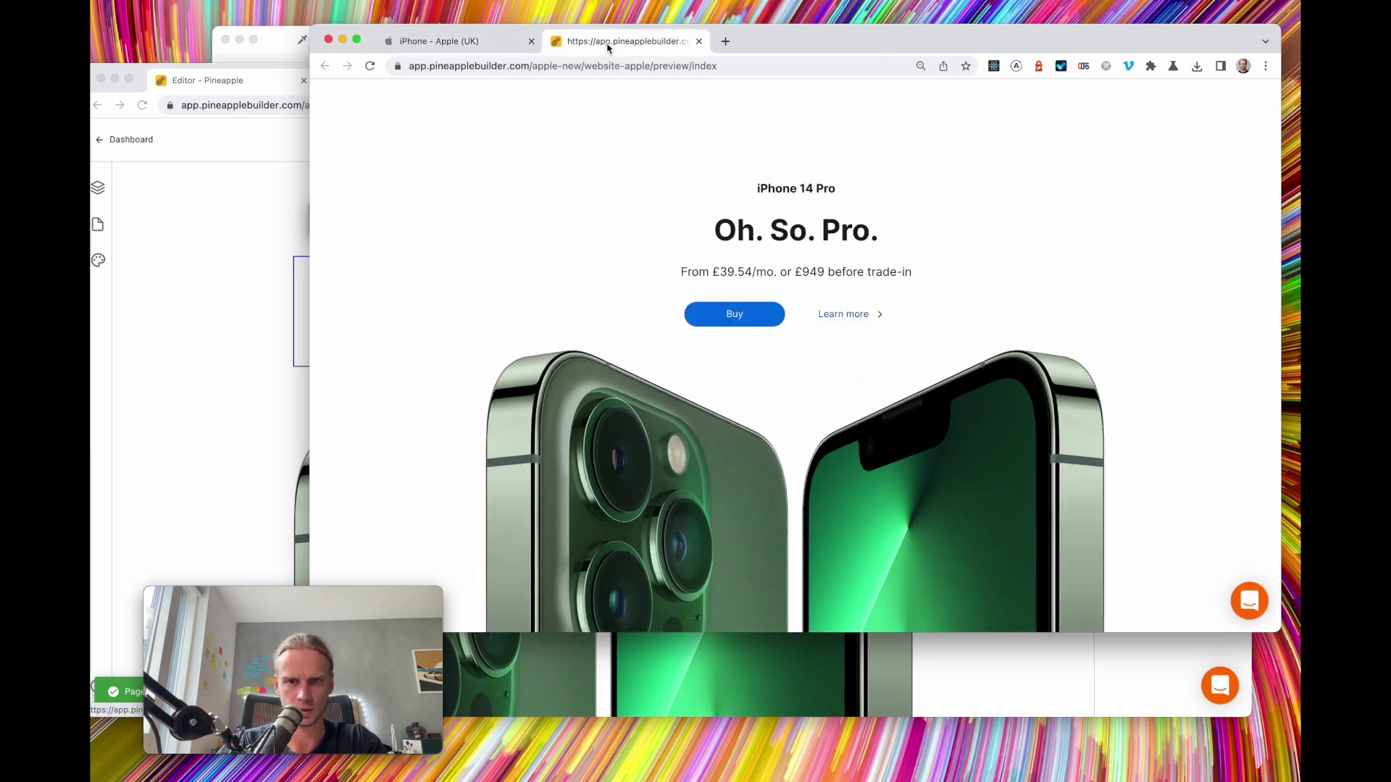
left_click(475, 45)
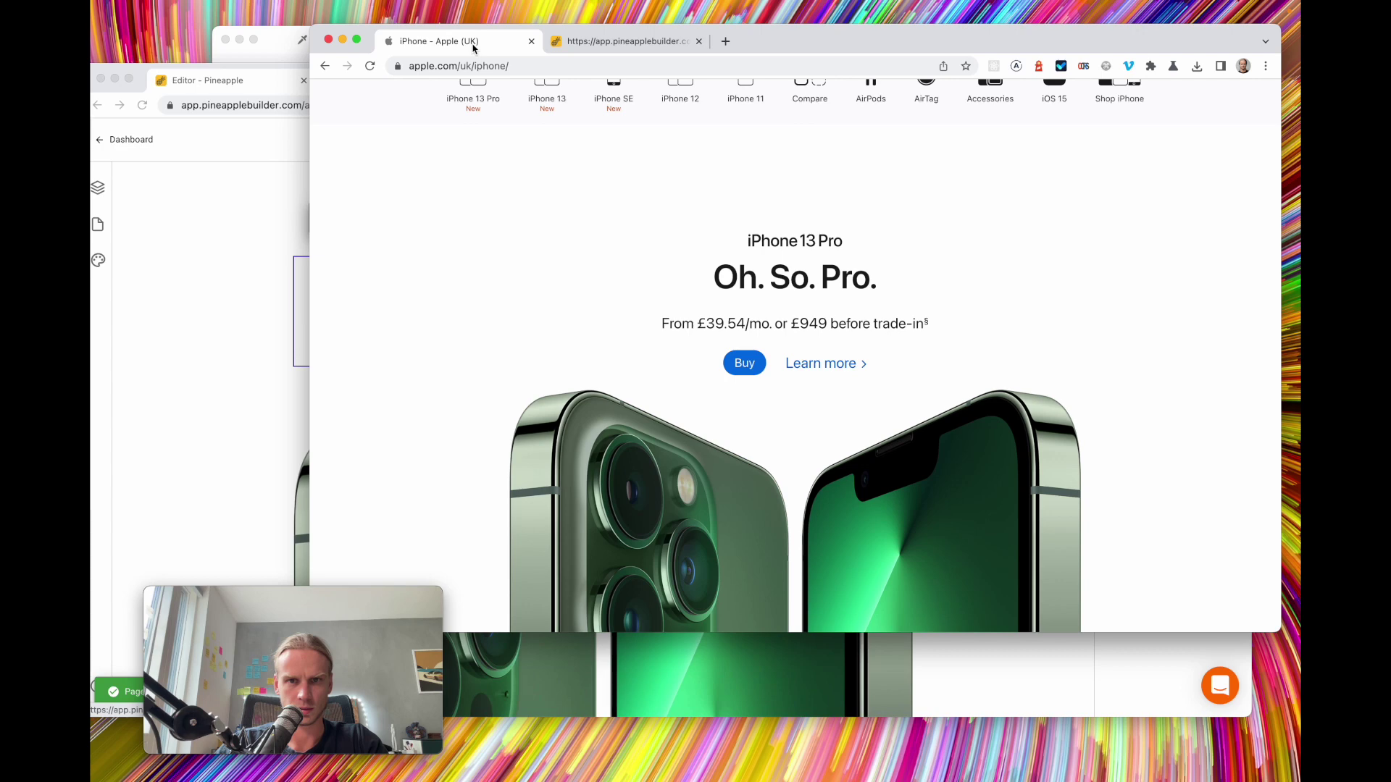
left_click(579, 45)
left_click(457, 45)
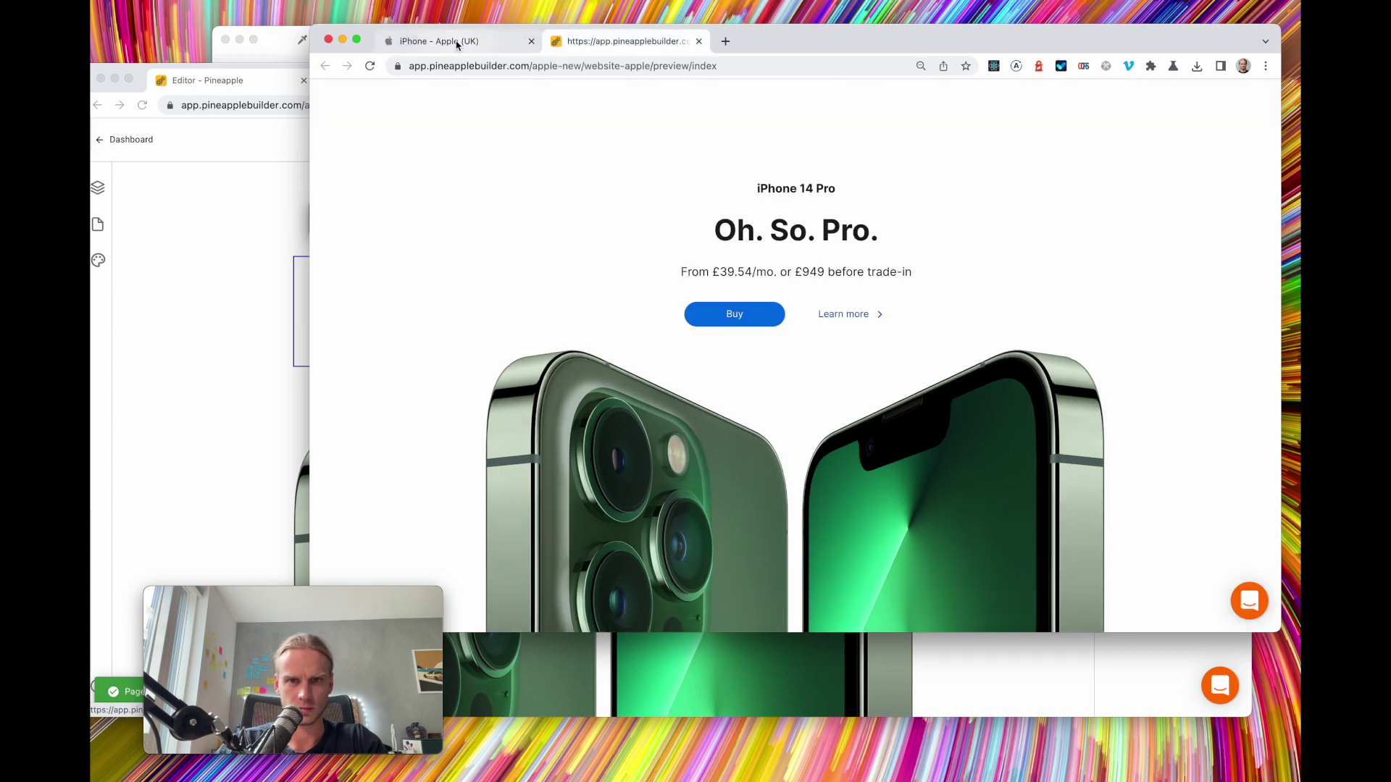
scroll(753, 360, "down", 1)
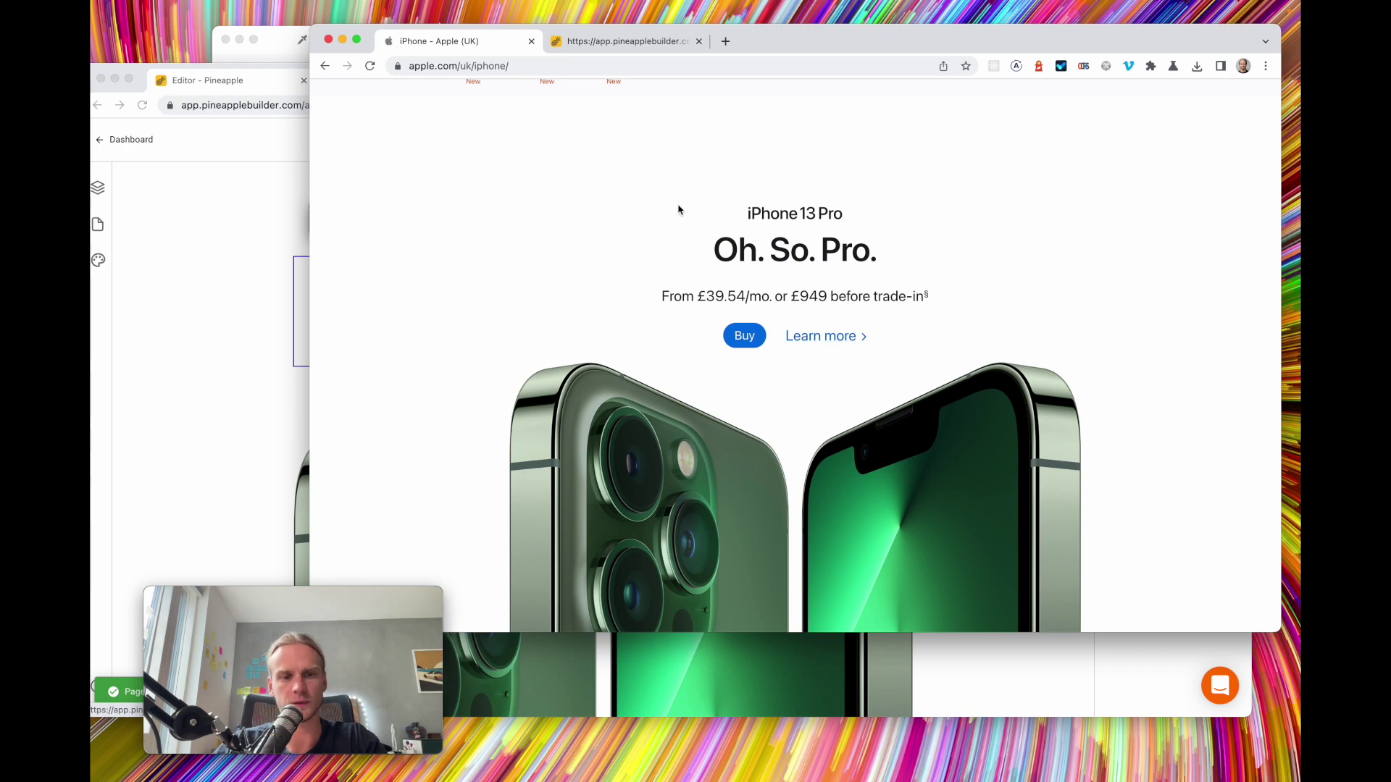
In the Pineapple editor, format the hero's "iPhone 14 Pro" line as a centred H5 heading and save the page
left_click(221, 233)
left_click(585, 266)
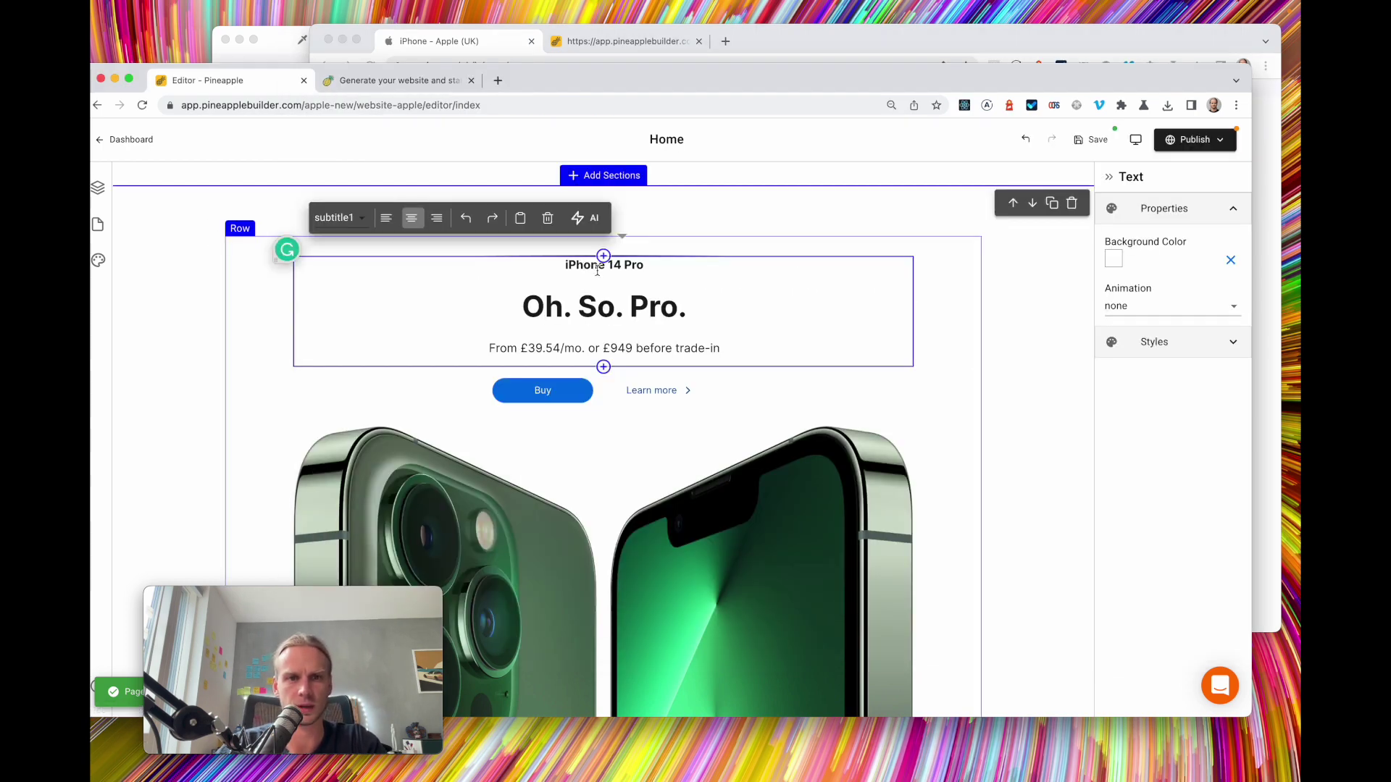
left_click(338, 218)
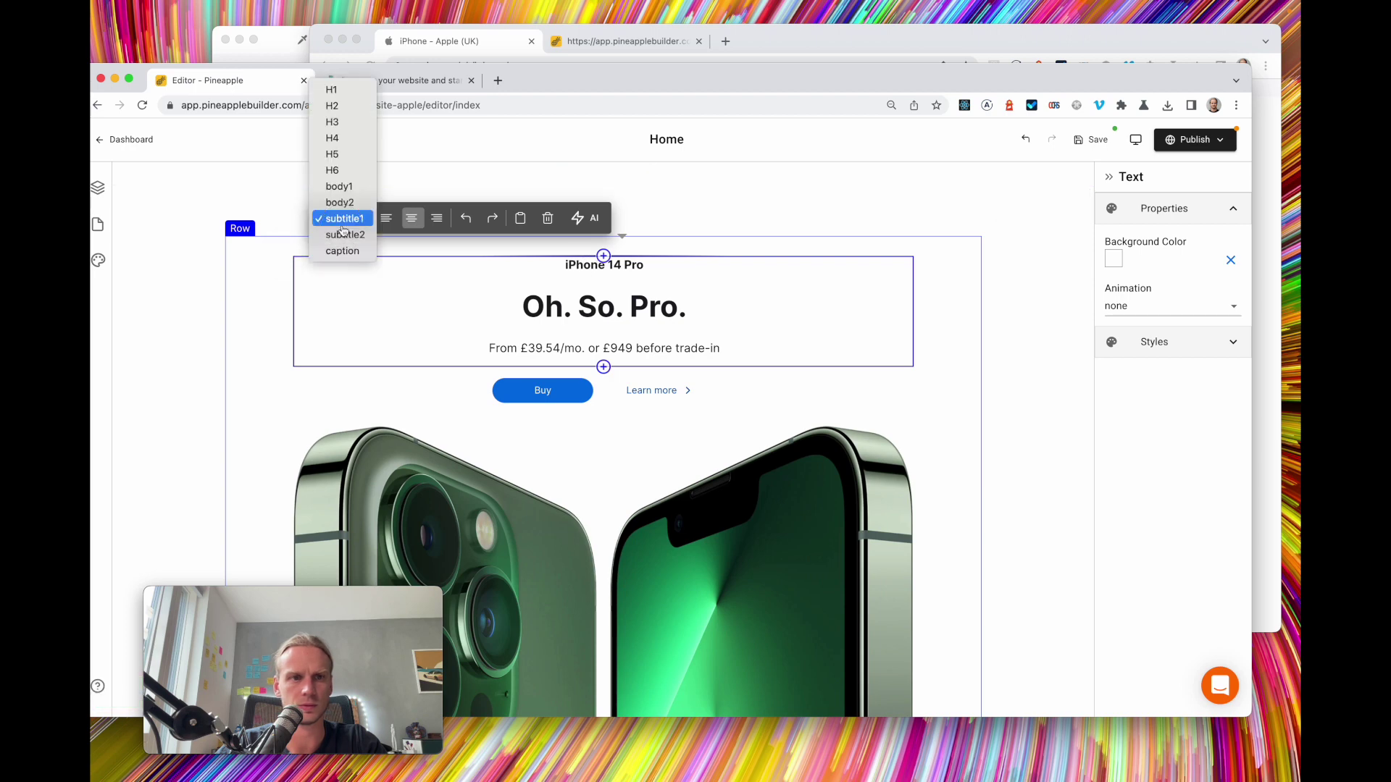
left_click(335, 153)
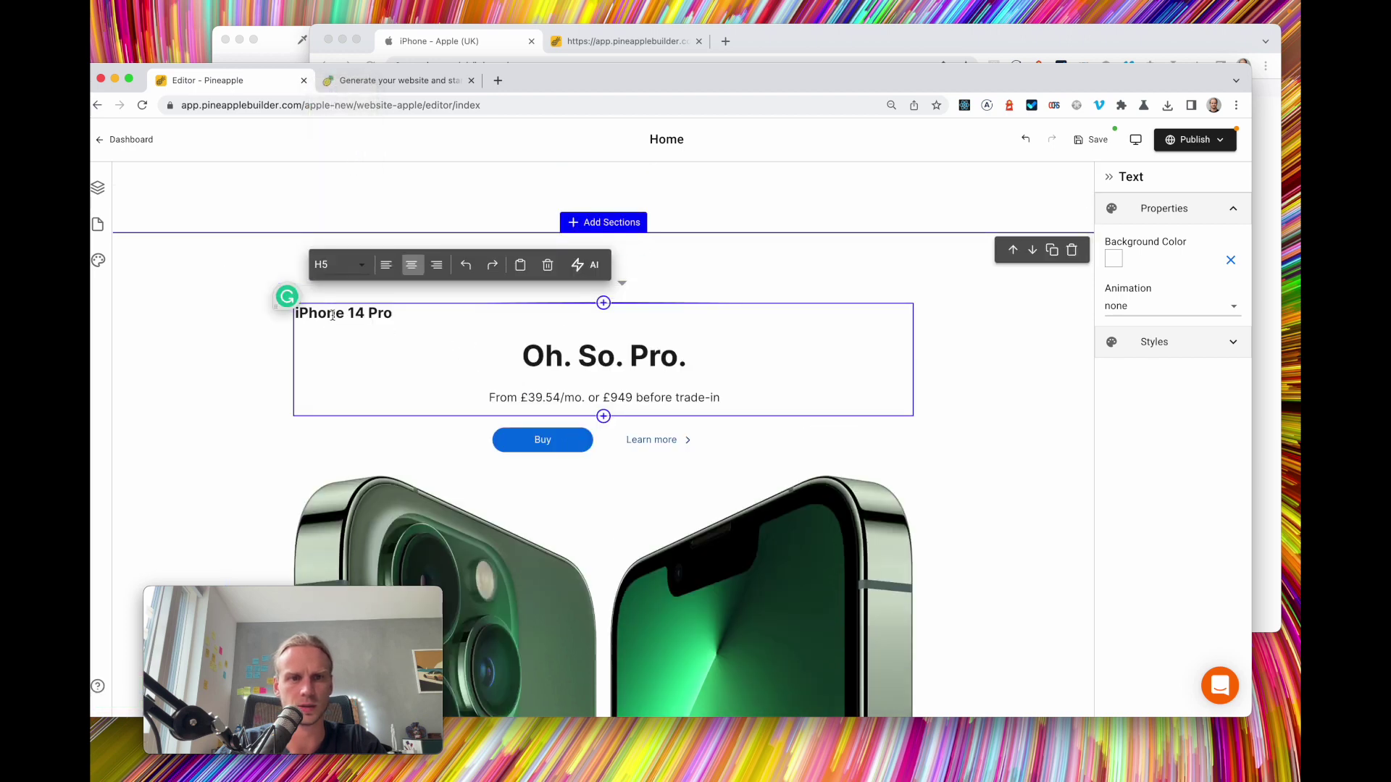
left_click(411, 265)
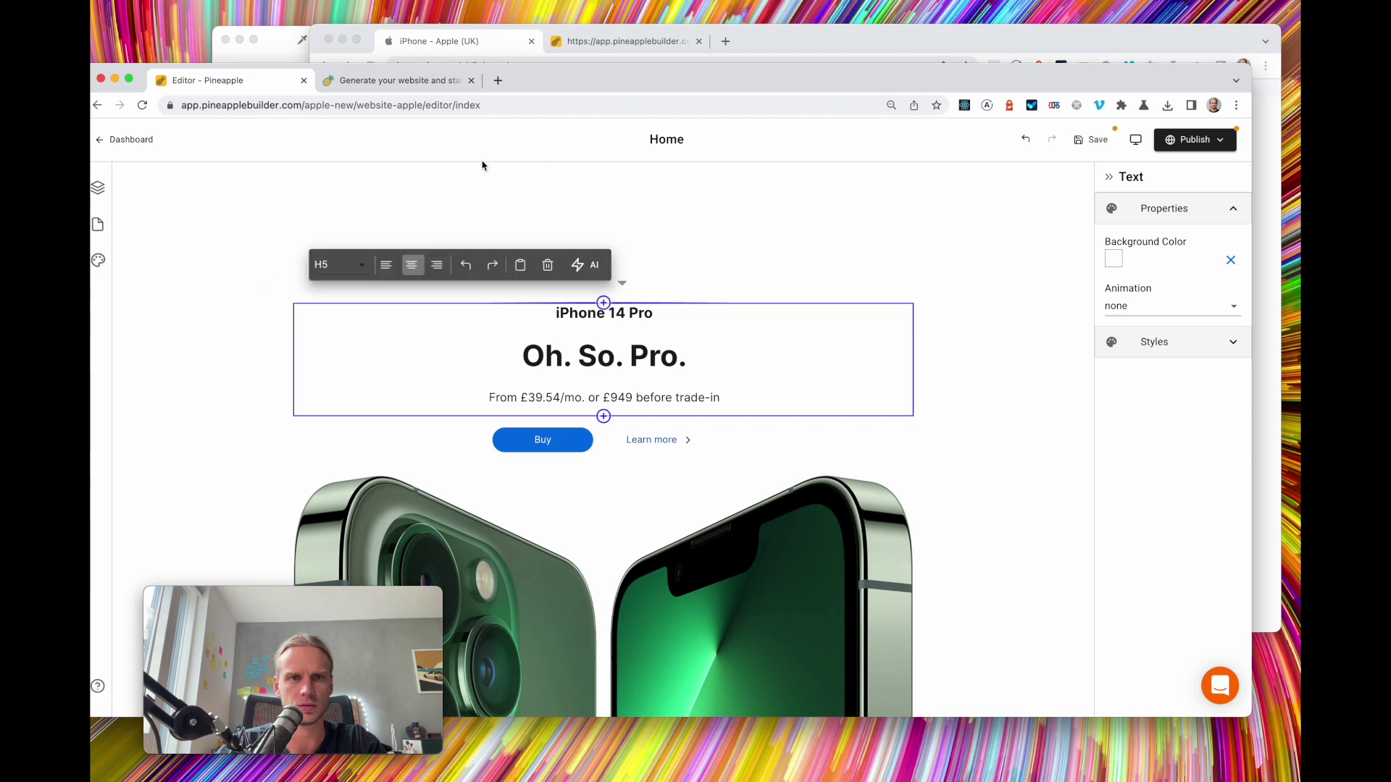
left_click(1099, 141)
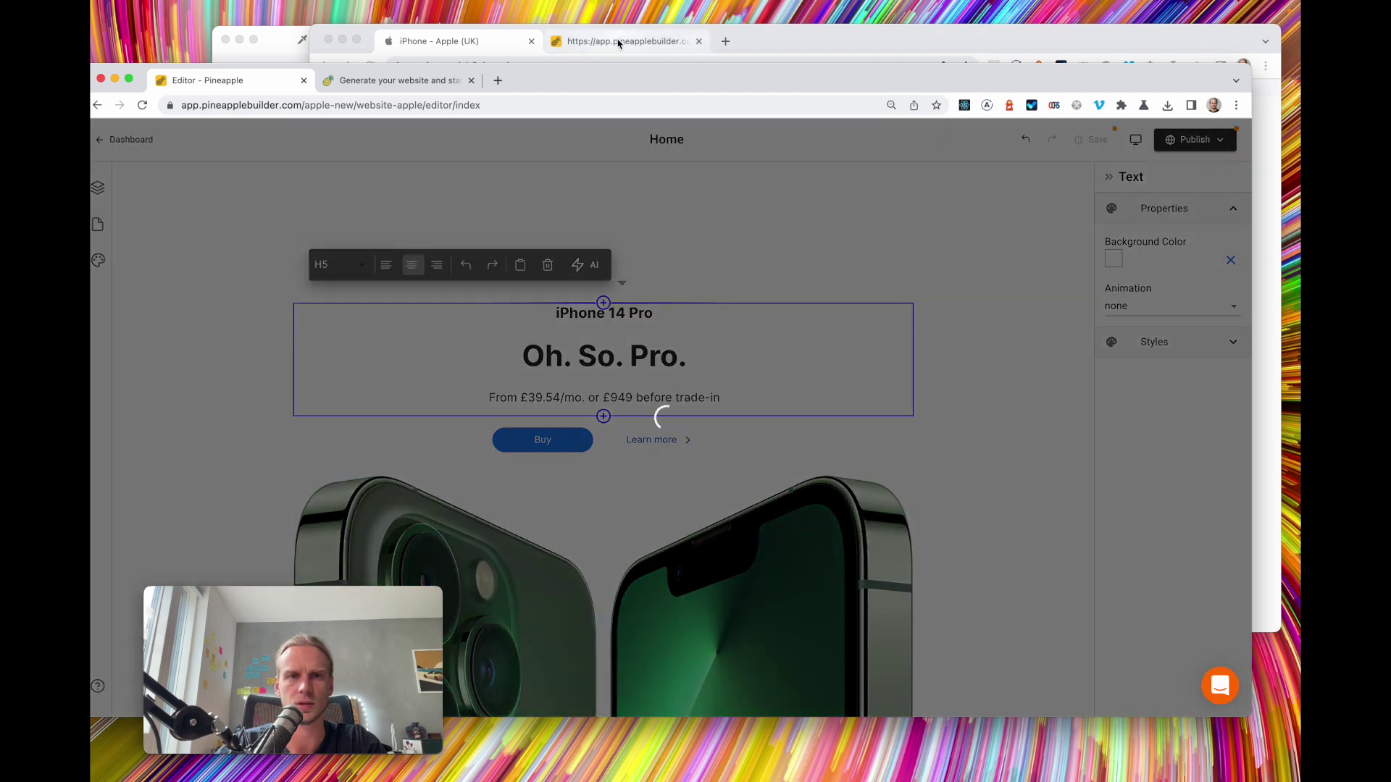
Reload the page preview and examine the iPhone 14 Pro hero's heading, buttons, phone image and spacing
left_click(621, 41)
left_click(468, 43)
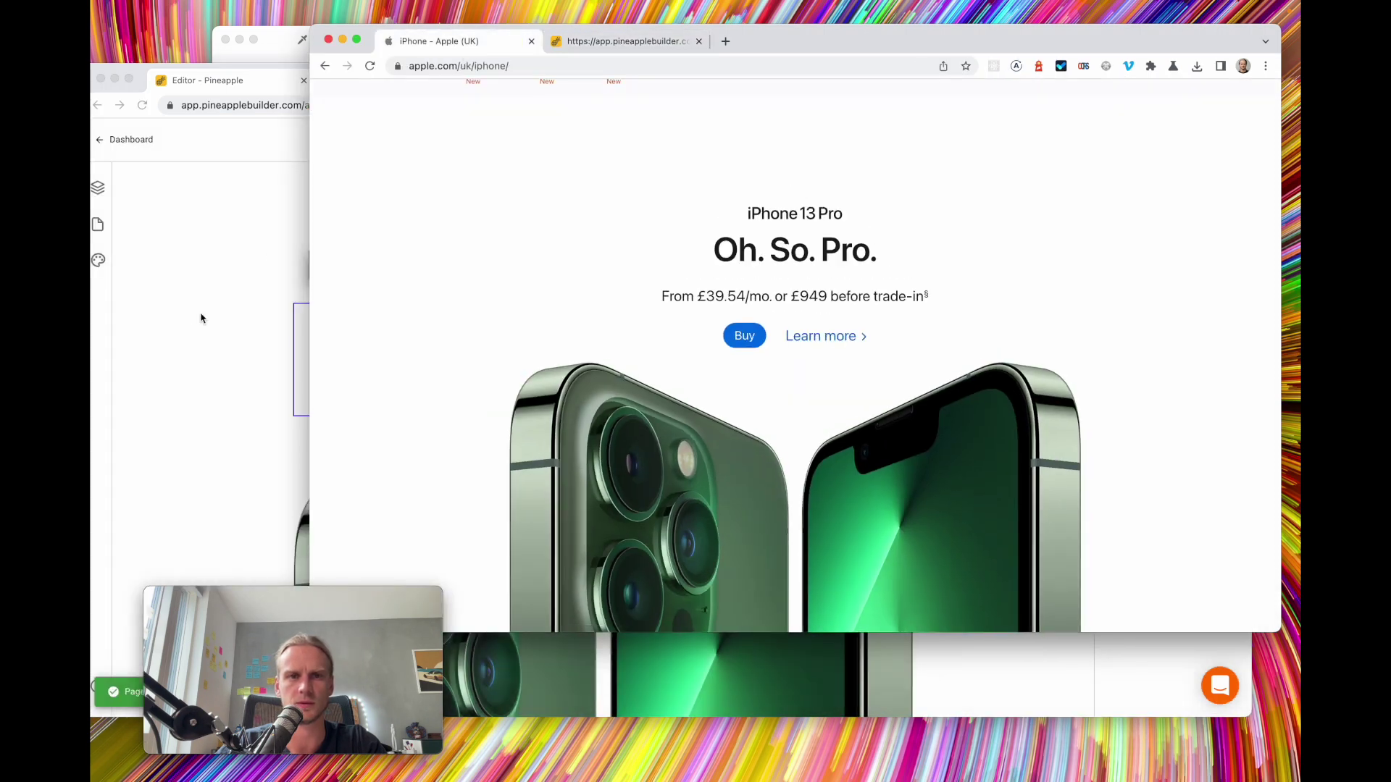
left_click(598, 42)
key("super+r")
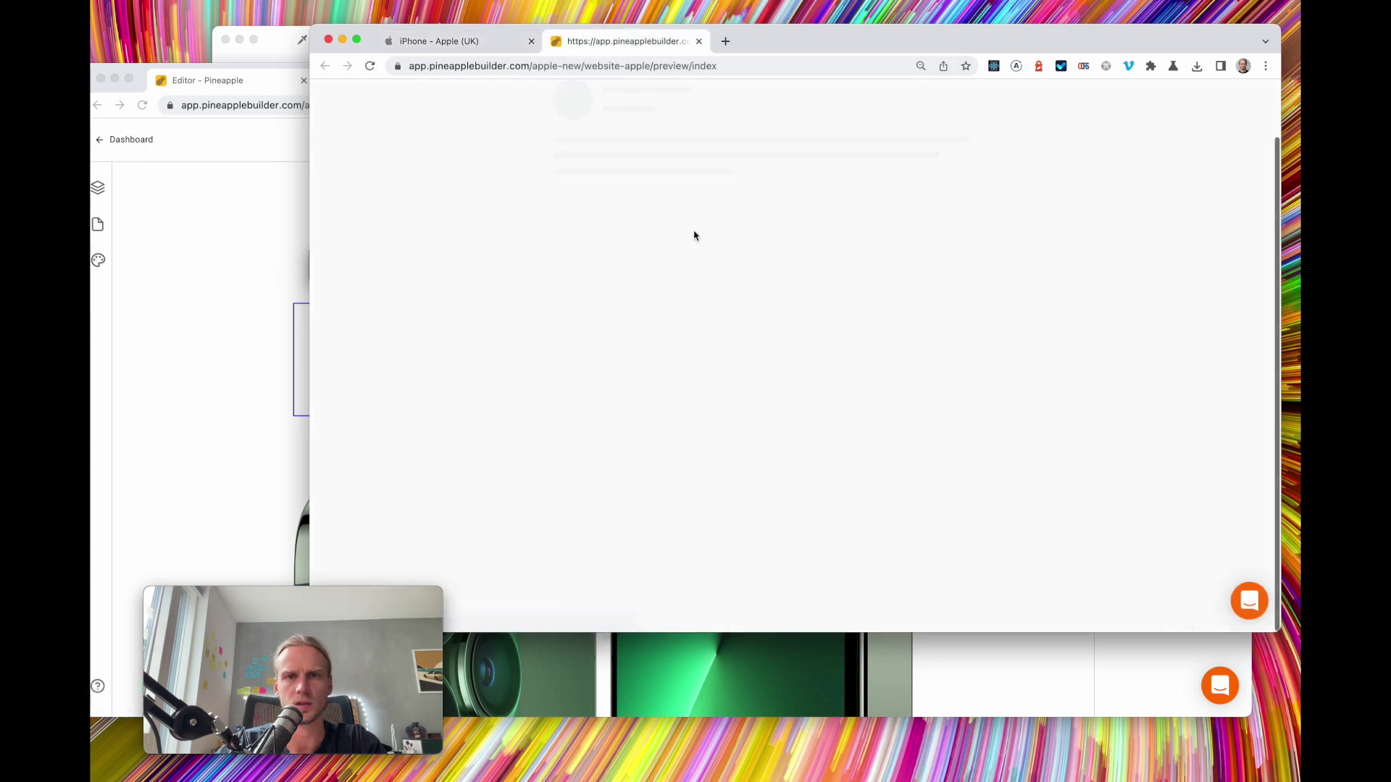
scroll(753, 415, "down", 10)
scroll(754, 413, "up", 5)
scroll(750, 334, "down", 1)
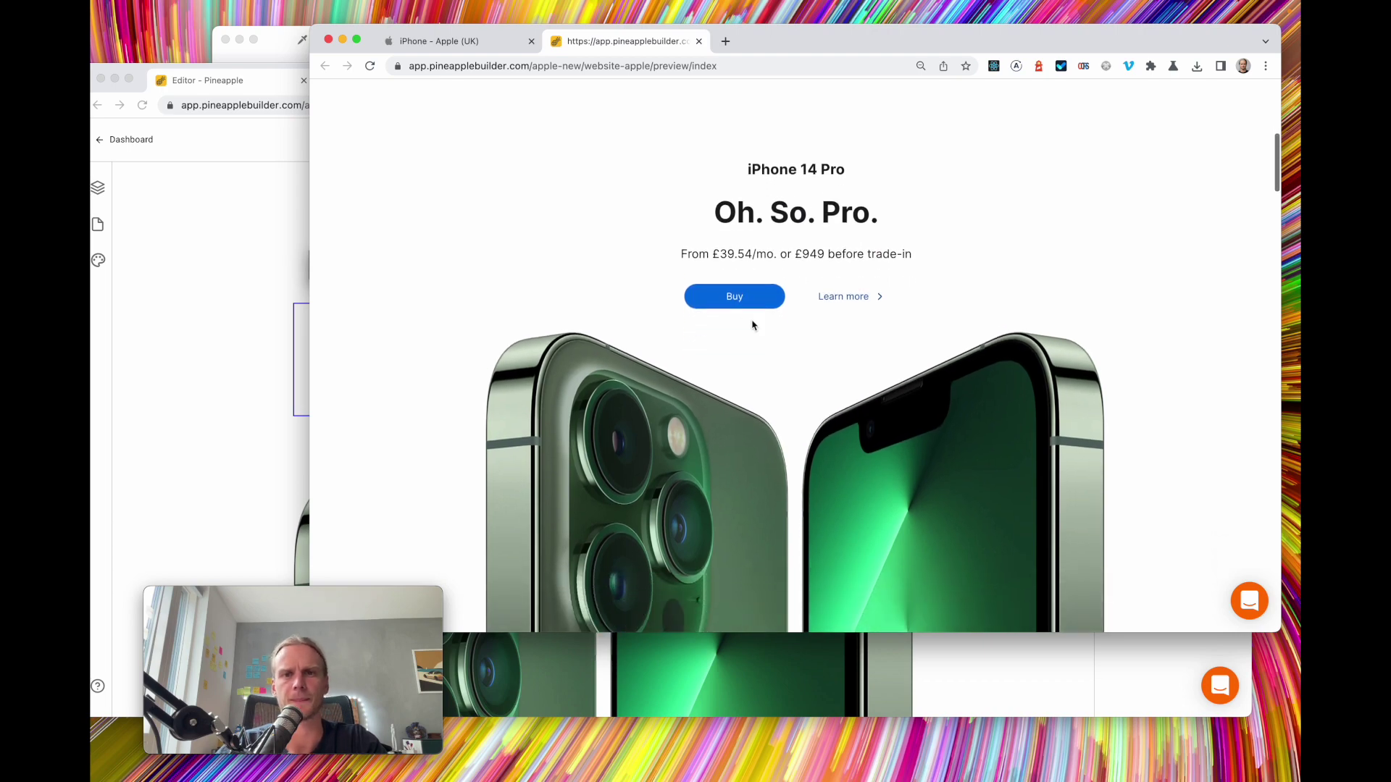
scroll(753, 325, "down", 4)
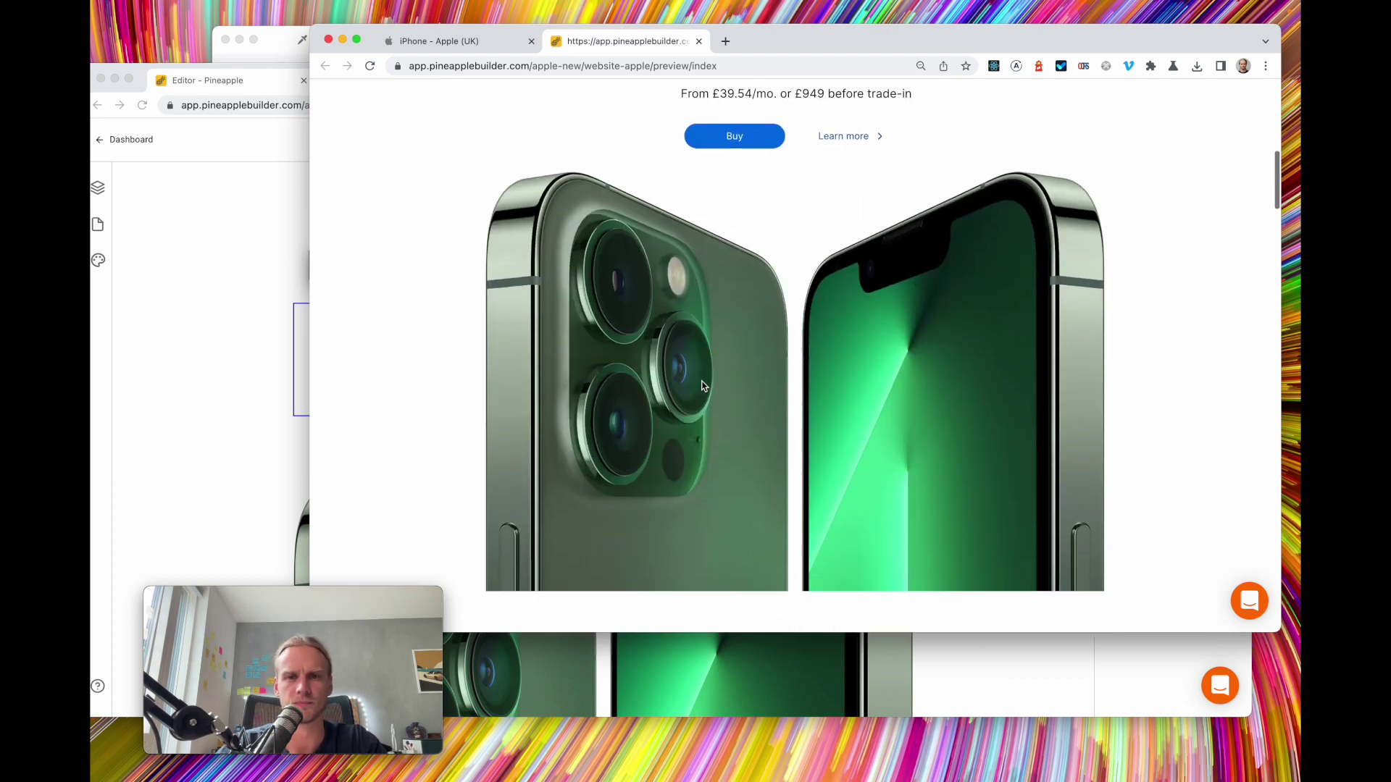
scroll(702, 387, "up", 5)
scroll(702, 386, "up", 5)
scroll(702, 386, "down", 9)
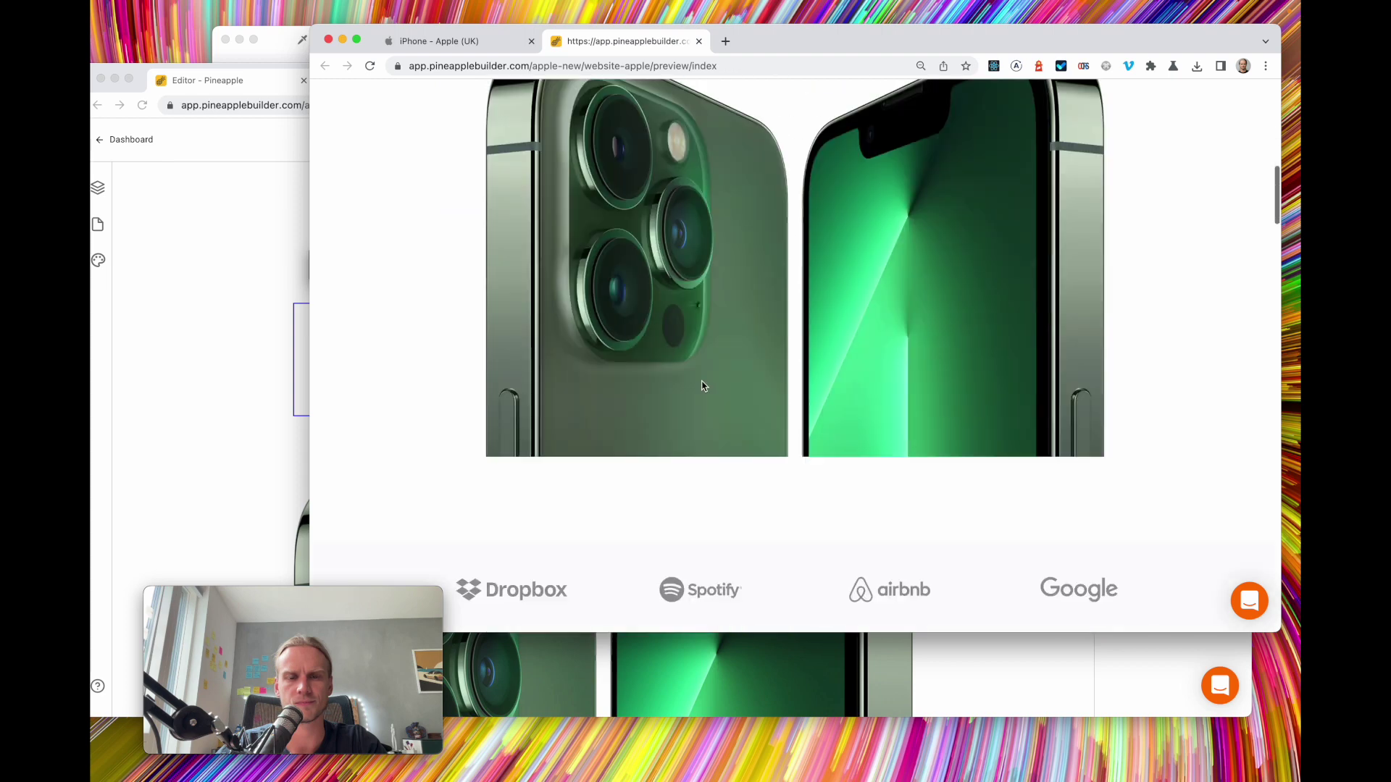
Compare the hero's layout in the editor and the preview with the iPhone 13 Pro hero on Apple's page
left_click(261, 321)
scroll(636, 354, "down", 1)
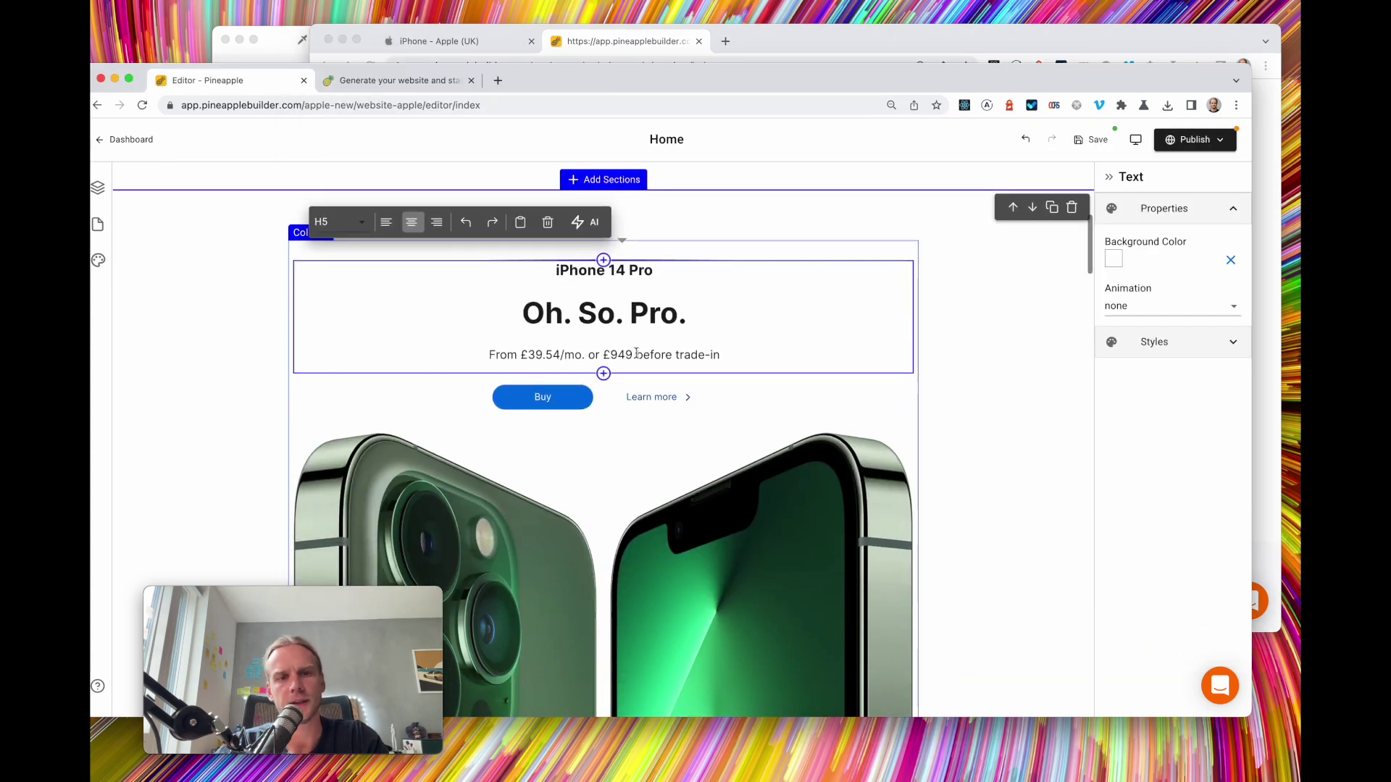
scroll(636, 353, "down", 2)
left_click(793, 62)
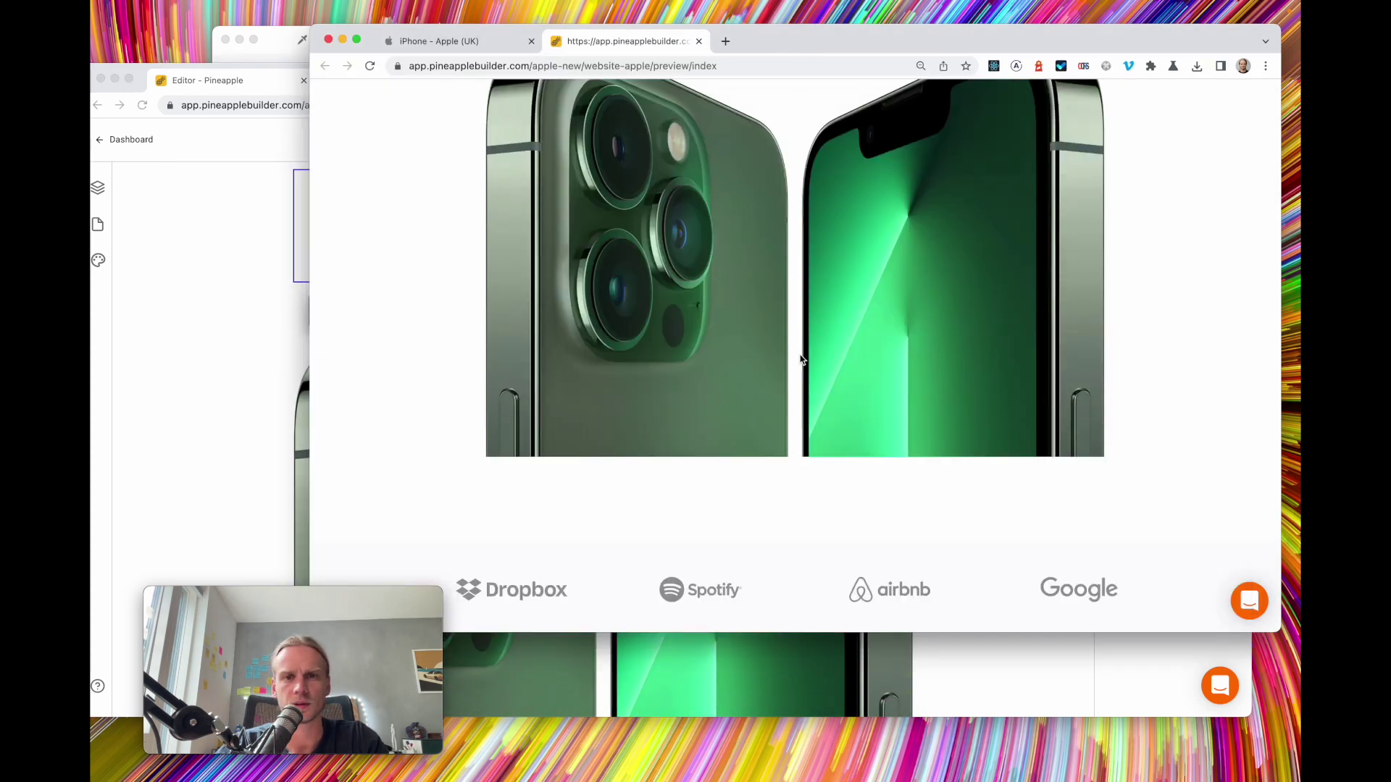
scroll(799, 313, "up", 5)
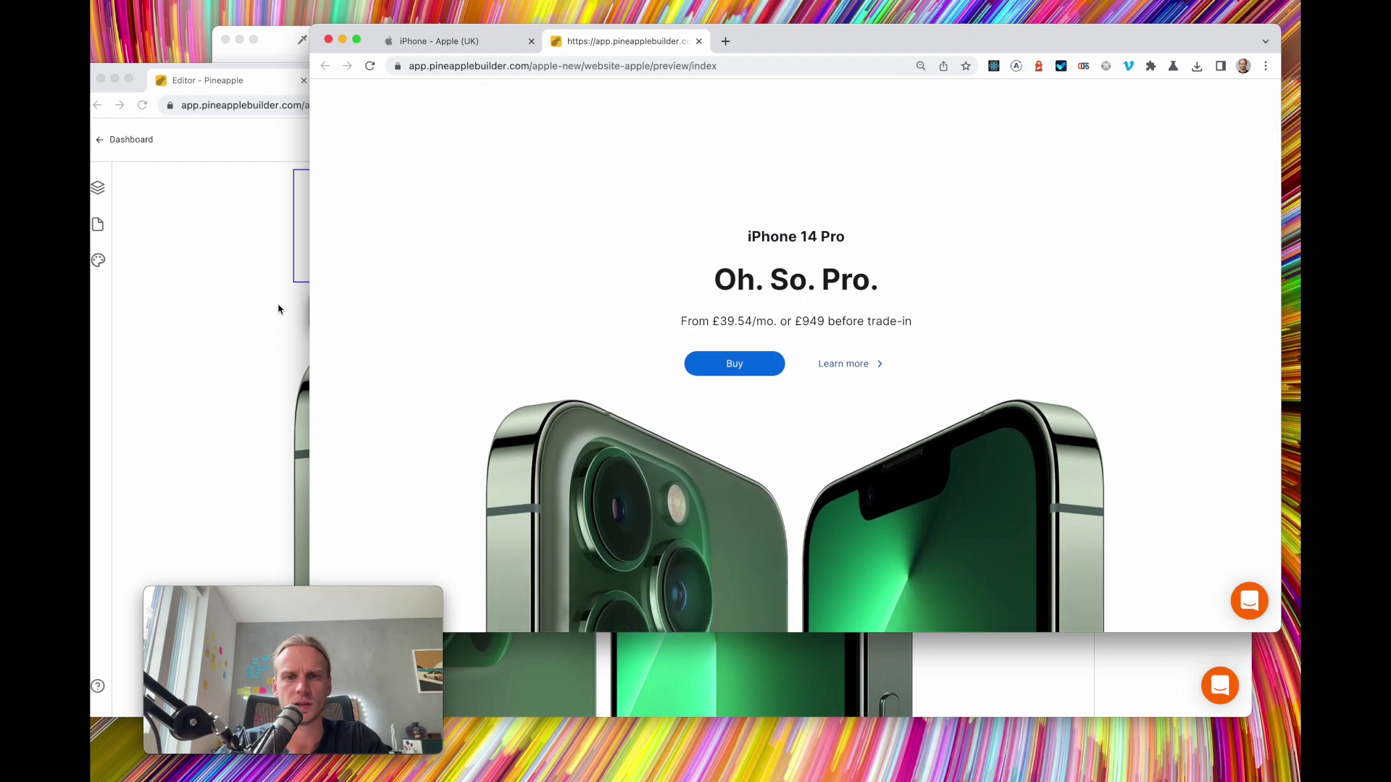
left_click(466, 42)
scroll(533, 282, "down", 10)
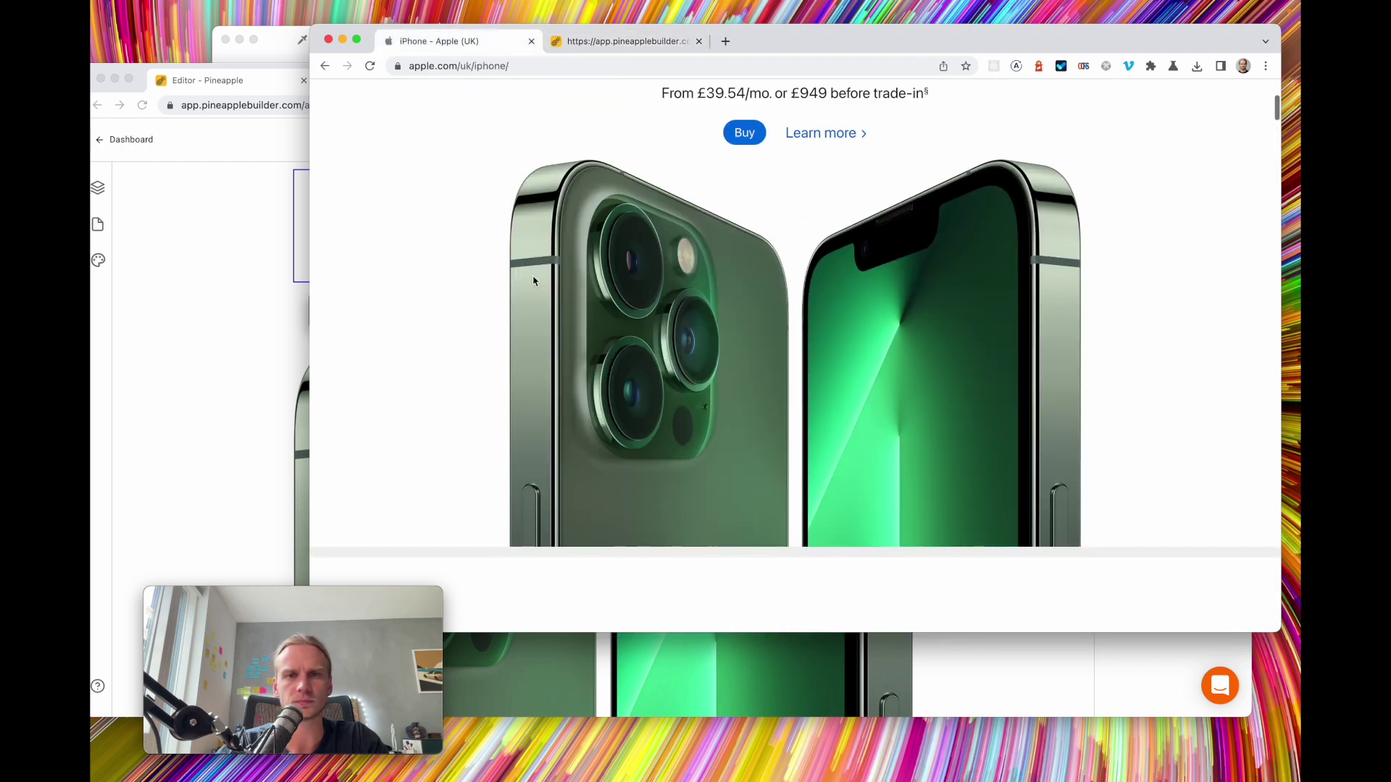
scroll(533, 281, "up", 10)
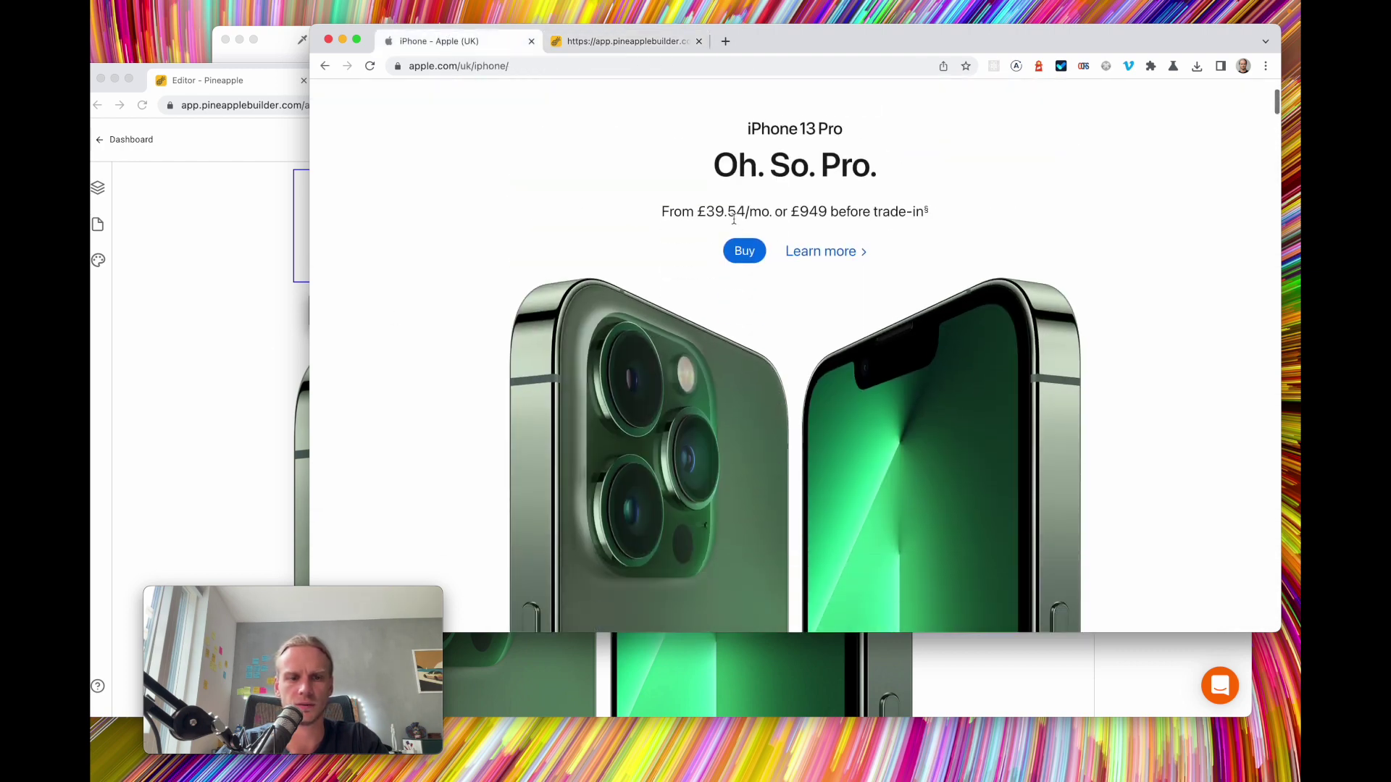
Inspect the iPhone 13 "Your new superpower." phone image on Apple's page and open its background image file in a separate tab
scroll(831, 236, "down", 10)
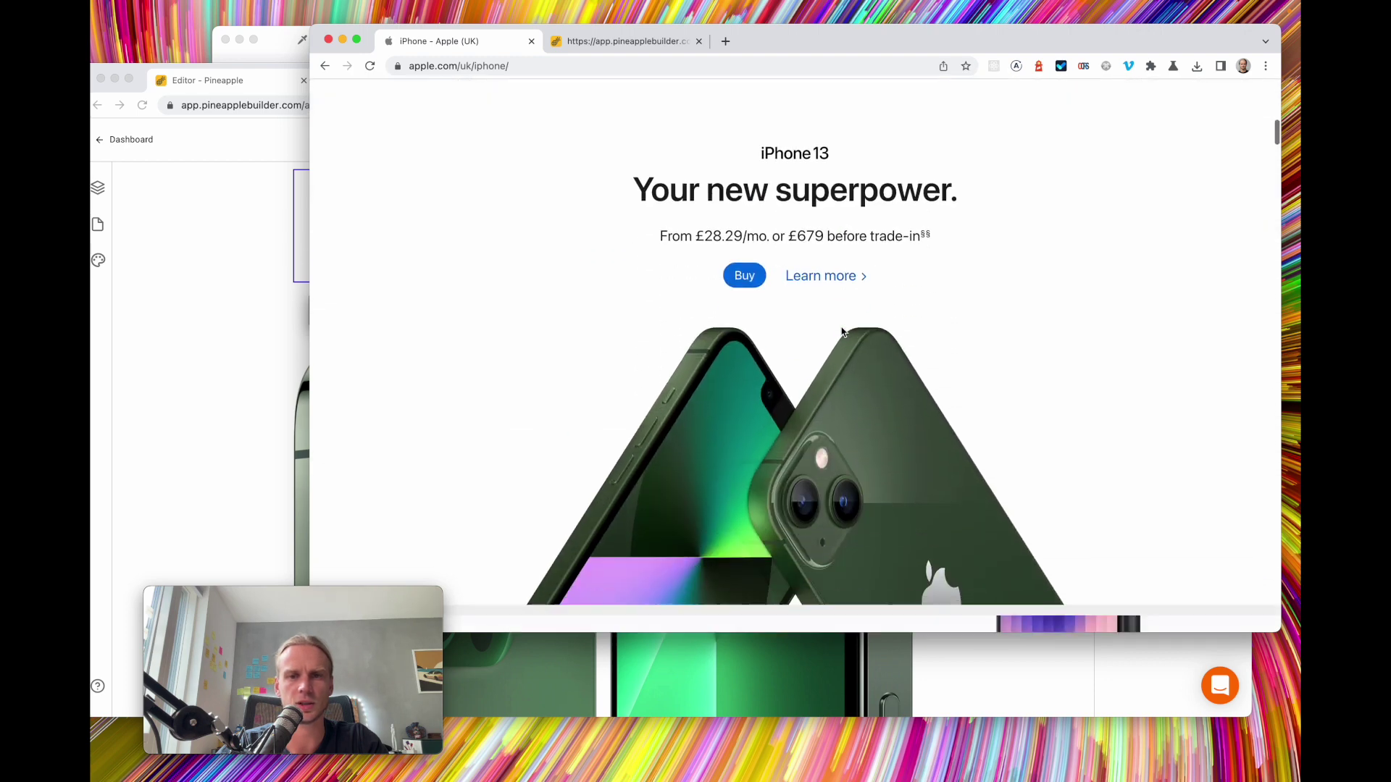
scroll(841, 330, "up", 1)
scroll(935, 282, "down", 3)
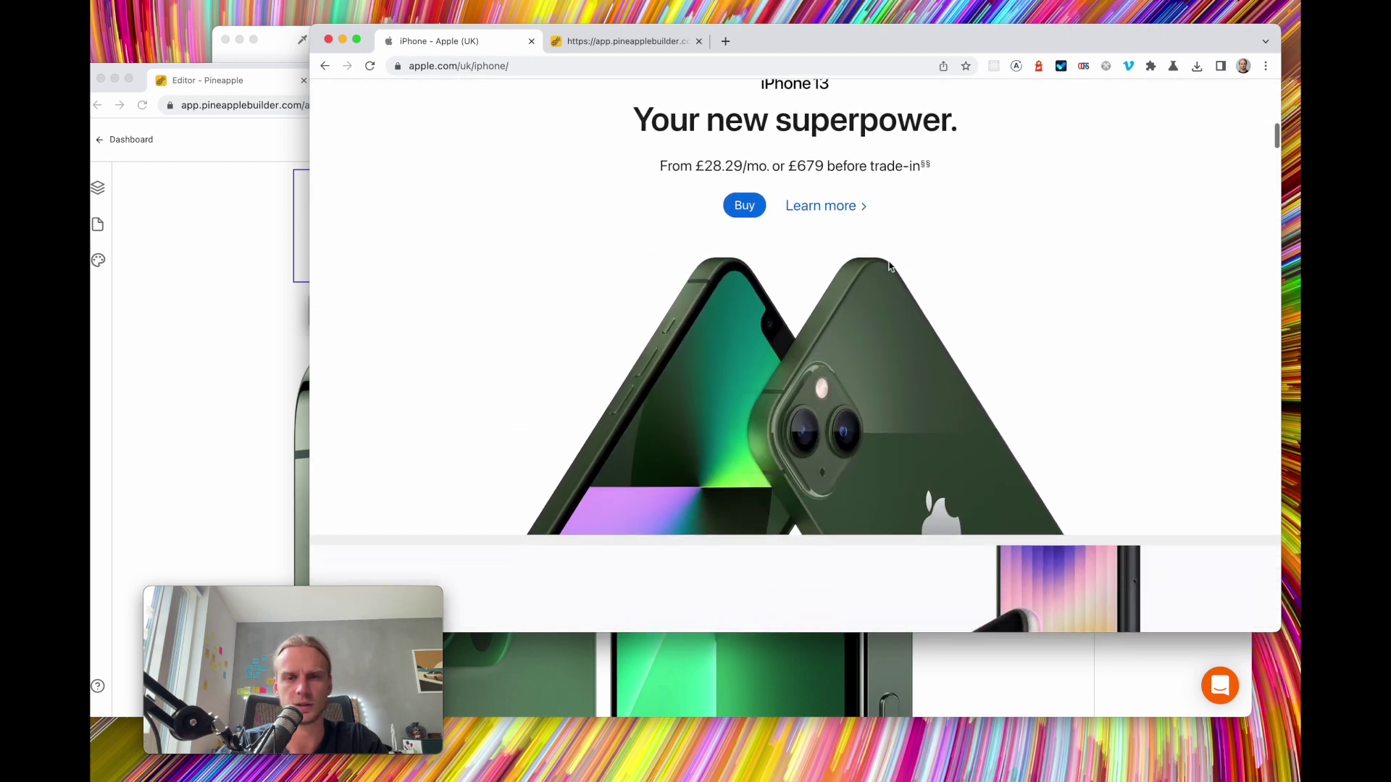
right_click(811, 266)
left_click(894, 507)
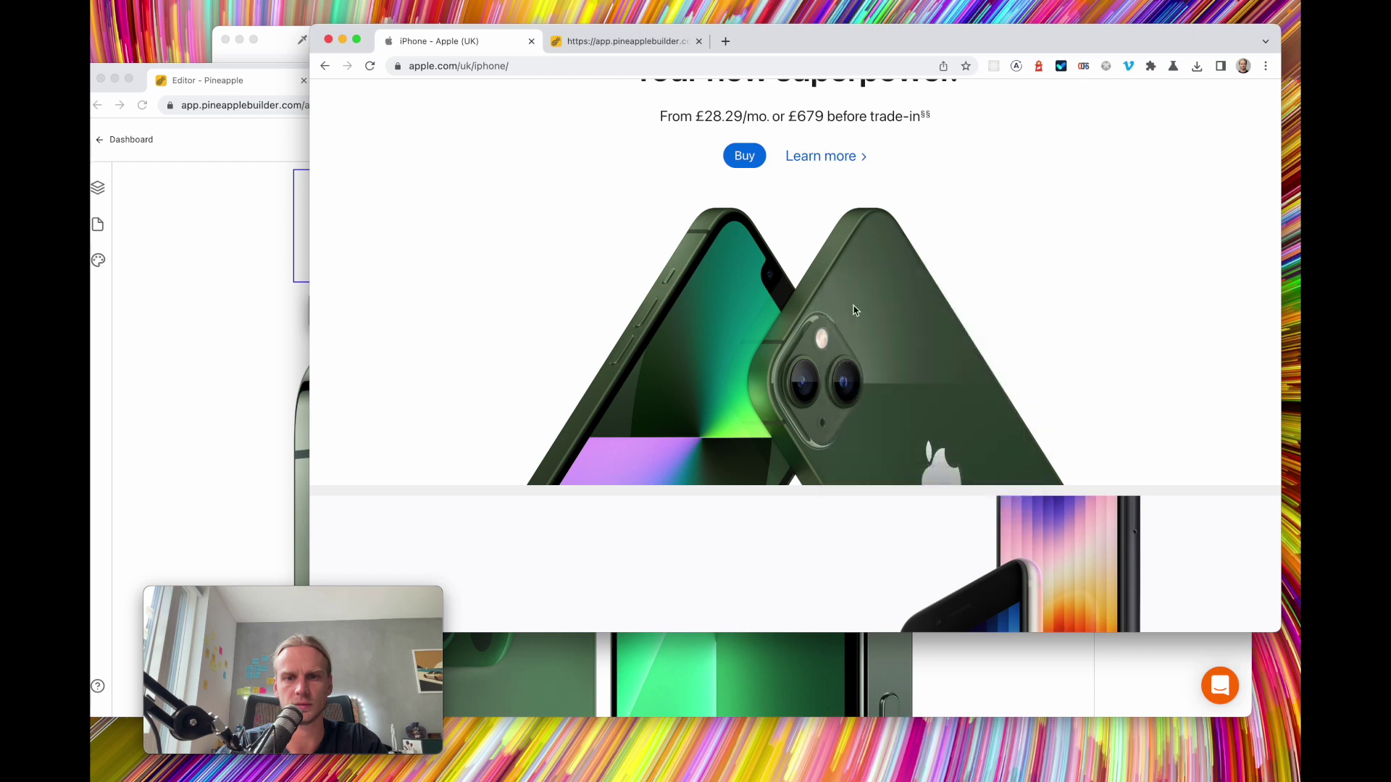
right_click(757, 306)
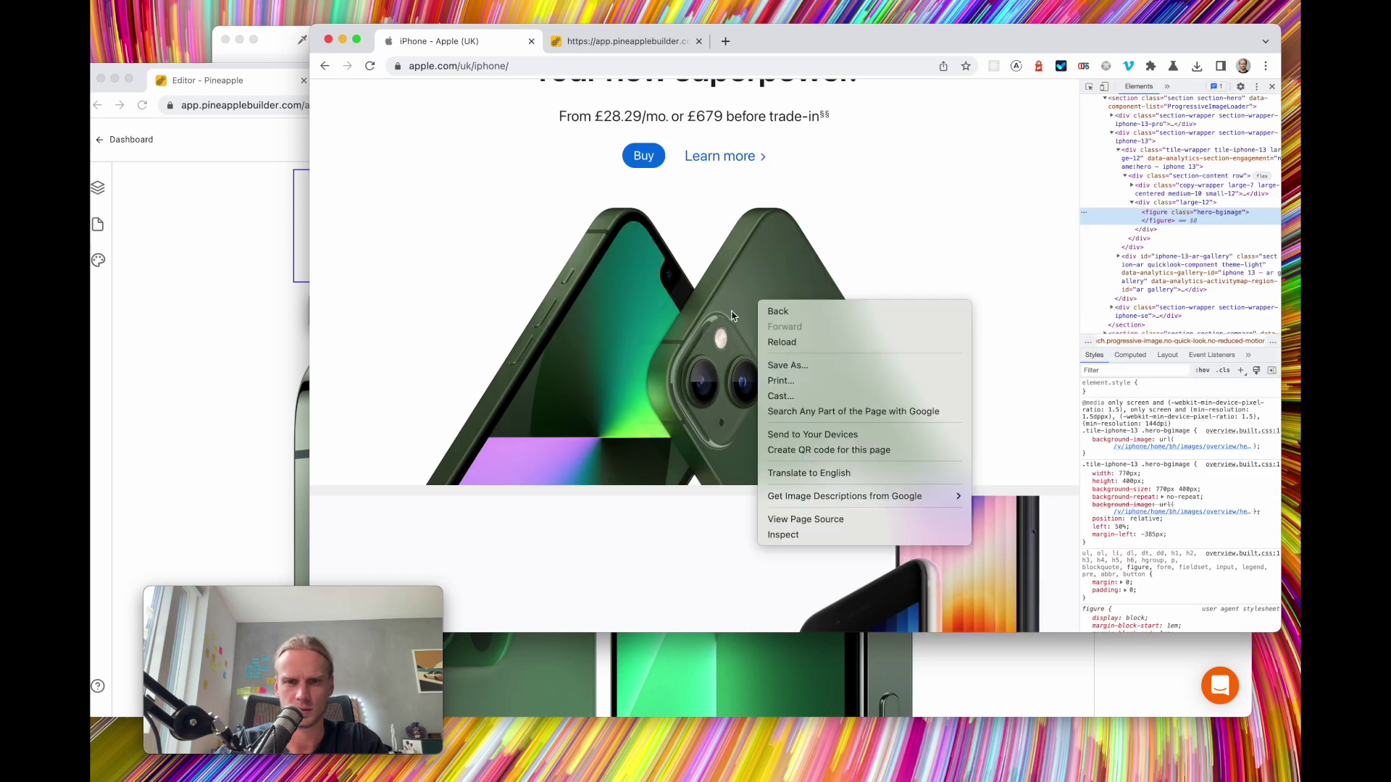
left_click(792, 536)
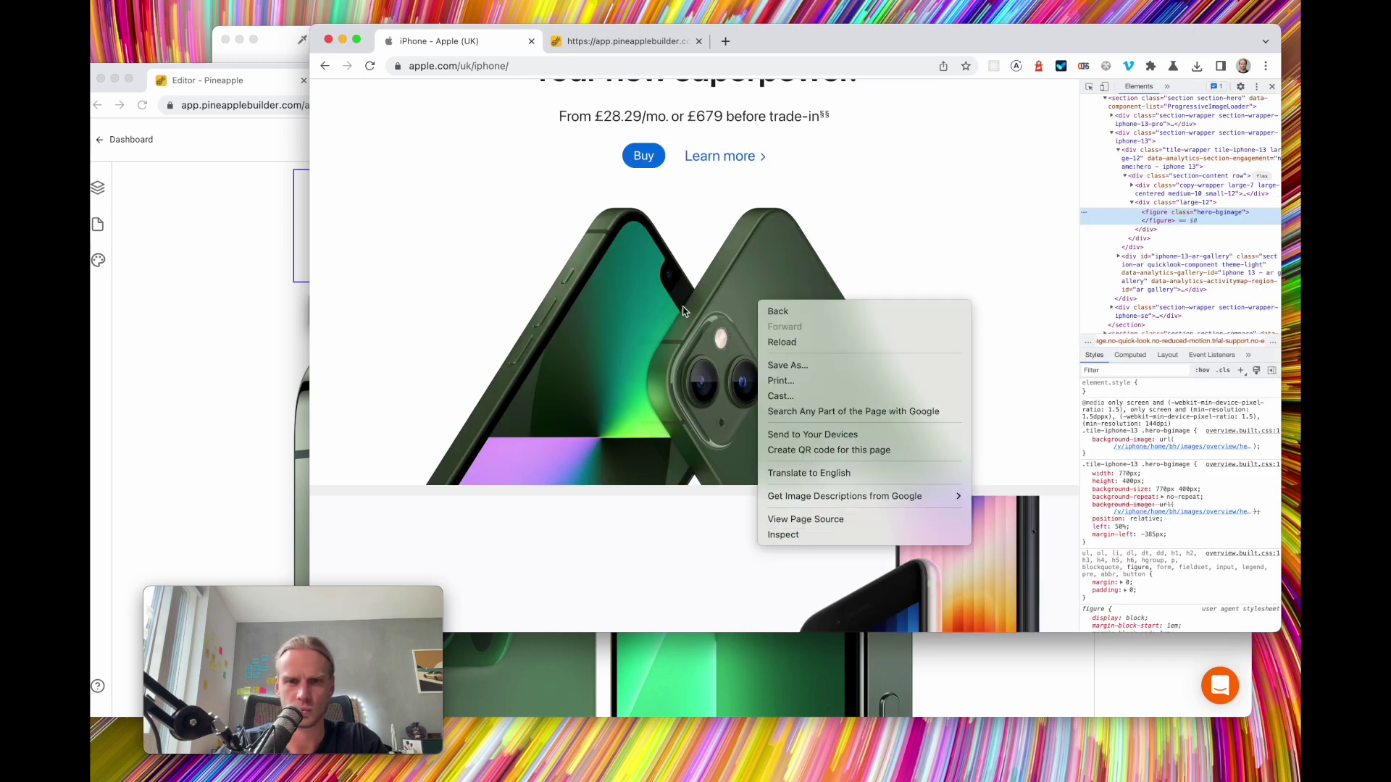
right_click(680, 307)
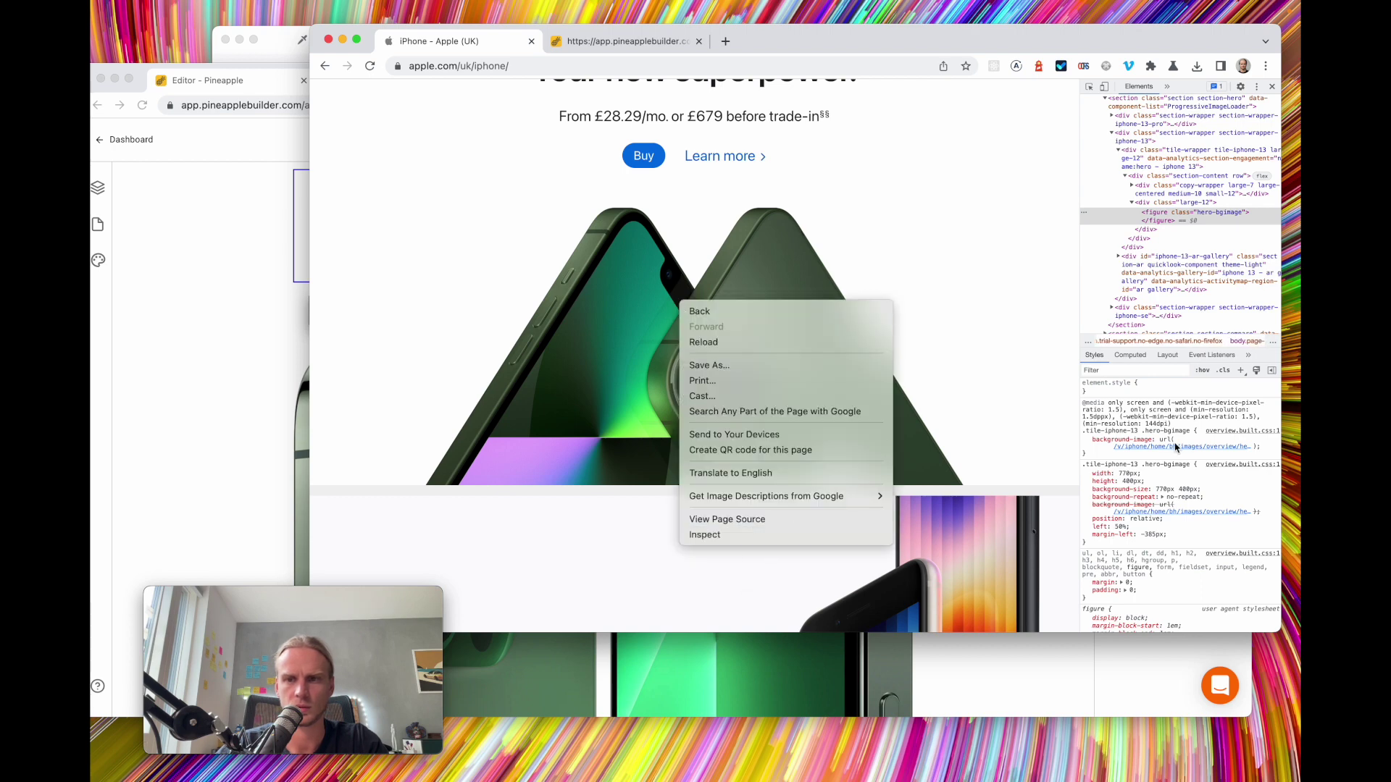
left_click(1201, 450)
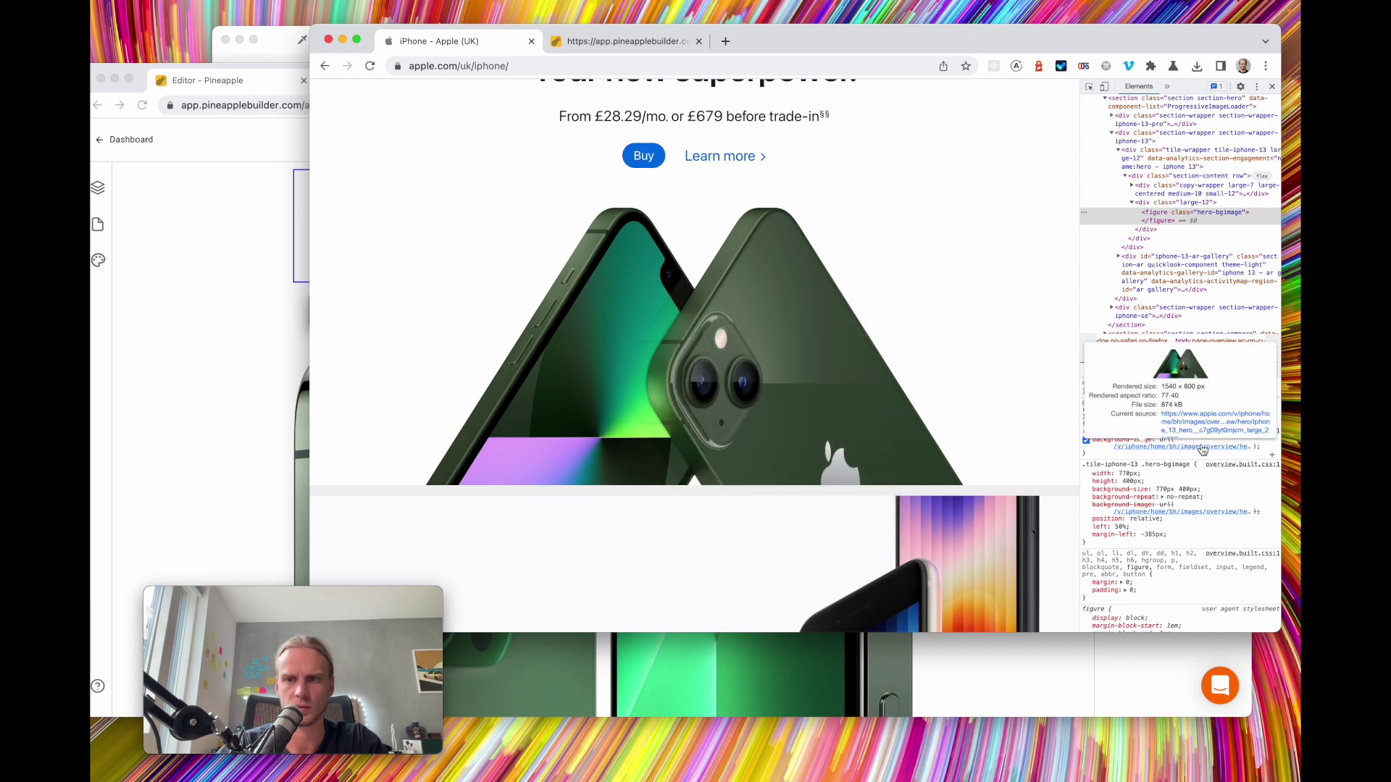
left_click(1216, 429)
Save the iPhone 13 hero image to the computer as iphone_13_hero__c7g09yt0mjcm_large_2x.png
right_click(751, 367)
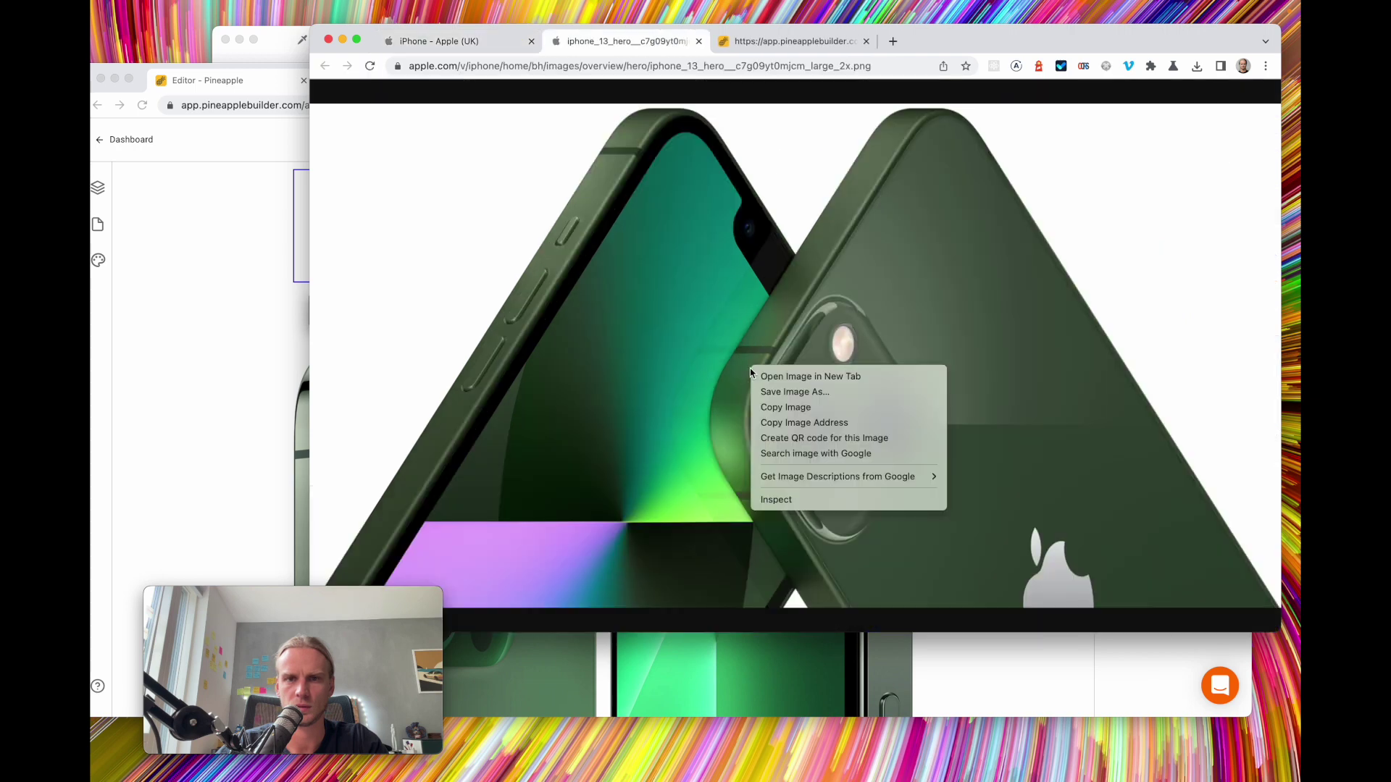
left_click(840, 392)
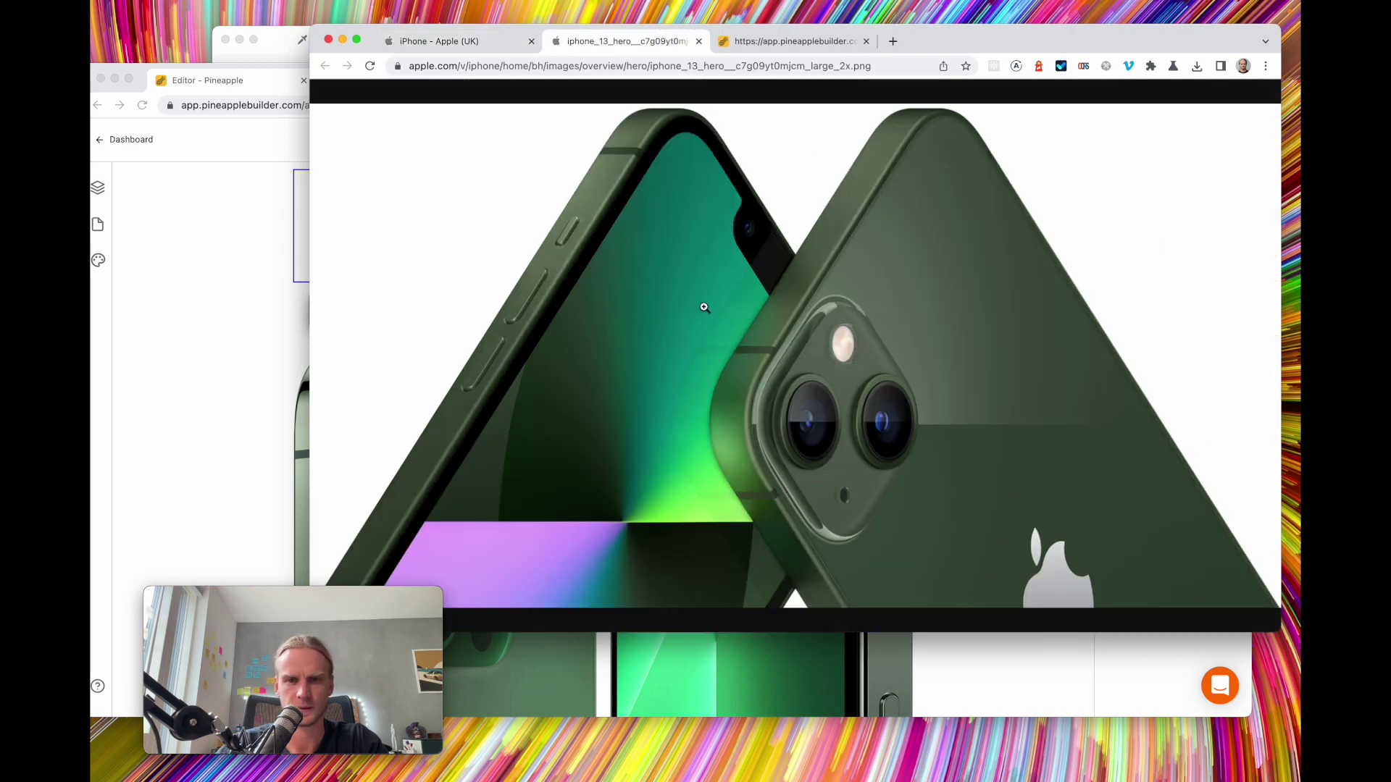
left_click(1011, 463)
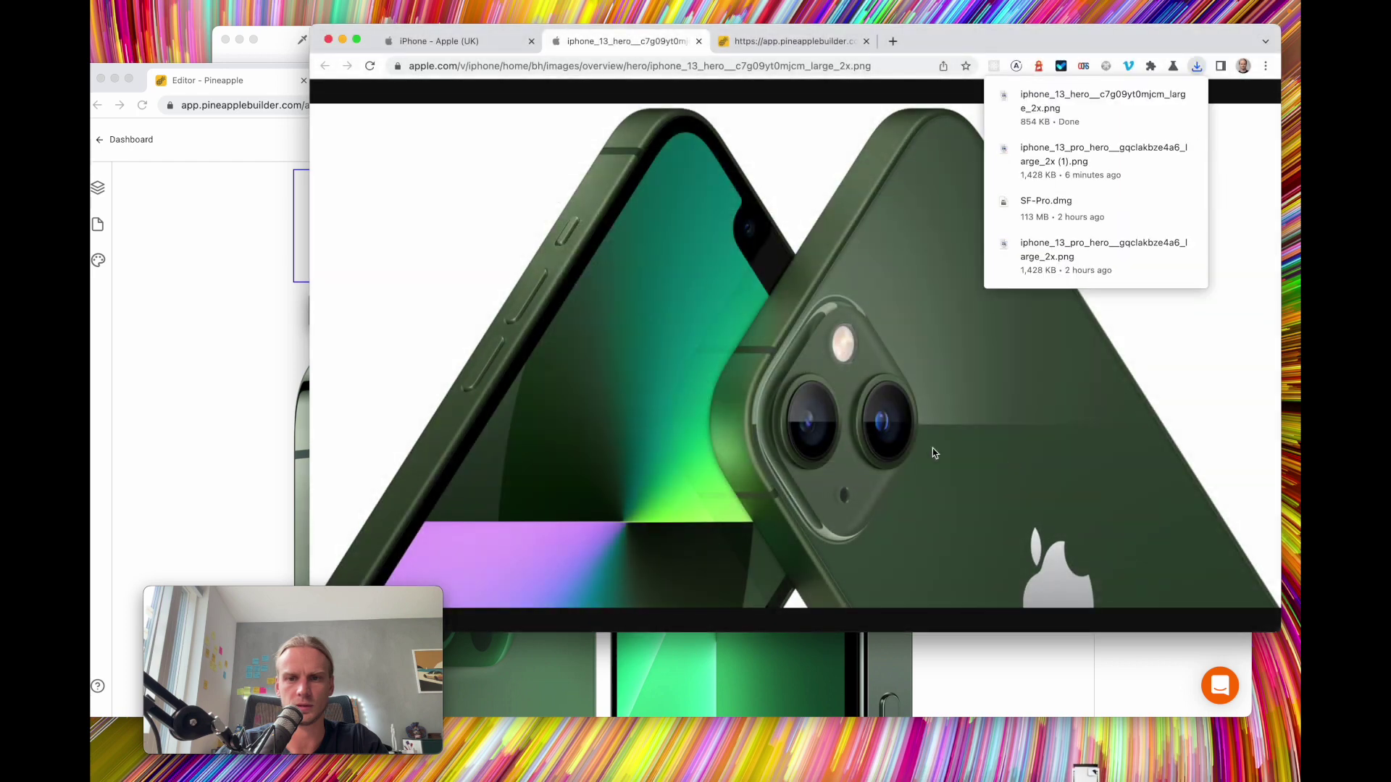
Check the hero in the editor against the layout of the iPhone 13 section on Apple's page
left_click(177, 295)
left_click(941, 373)
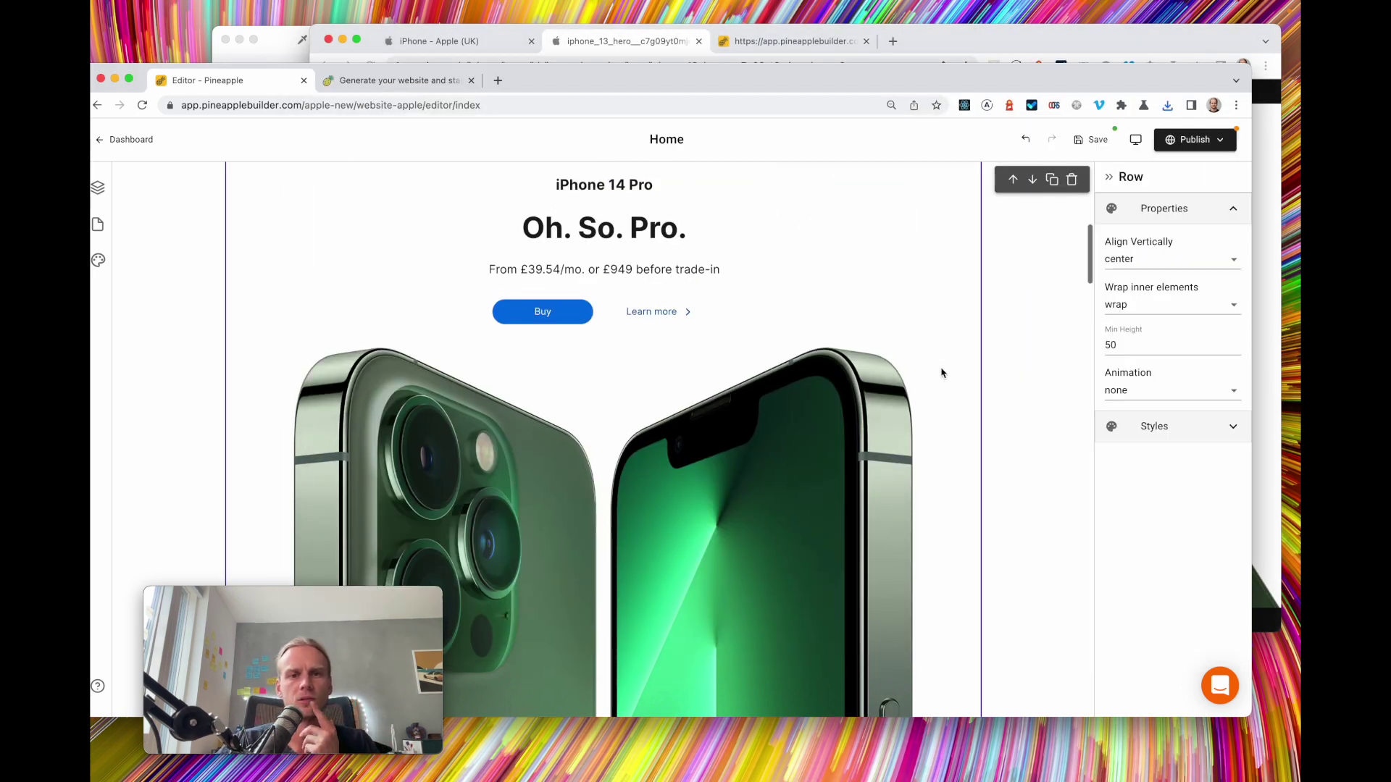
left_click(490, 43)
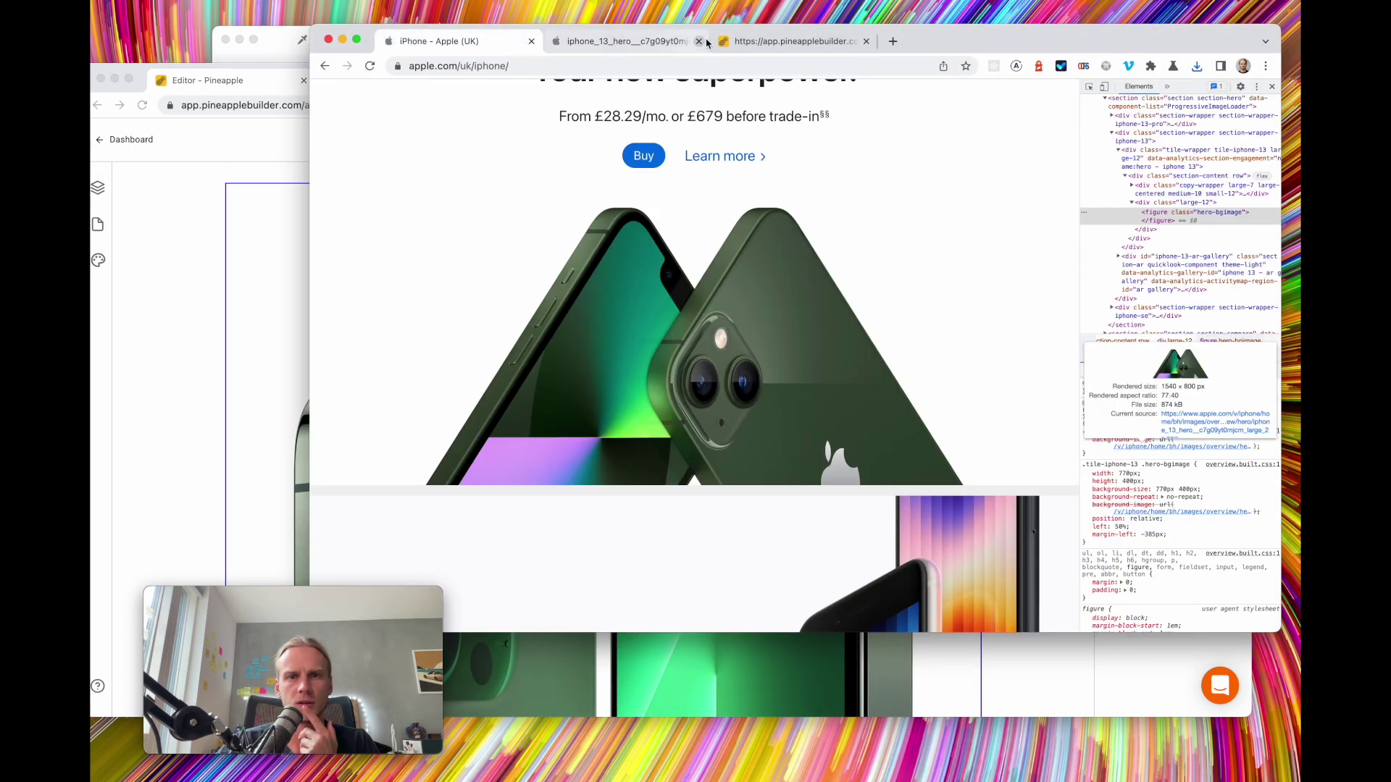
scroll(708, 310, "up", 6)
scroll(708, 309, "down", 3)
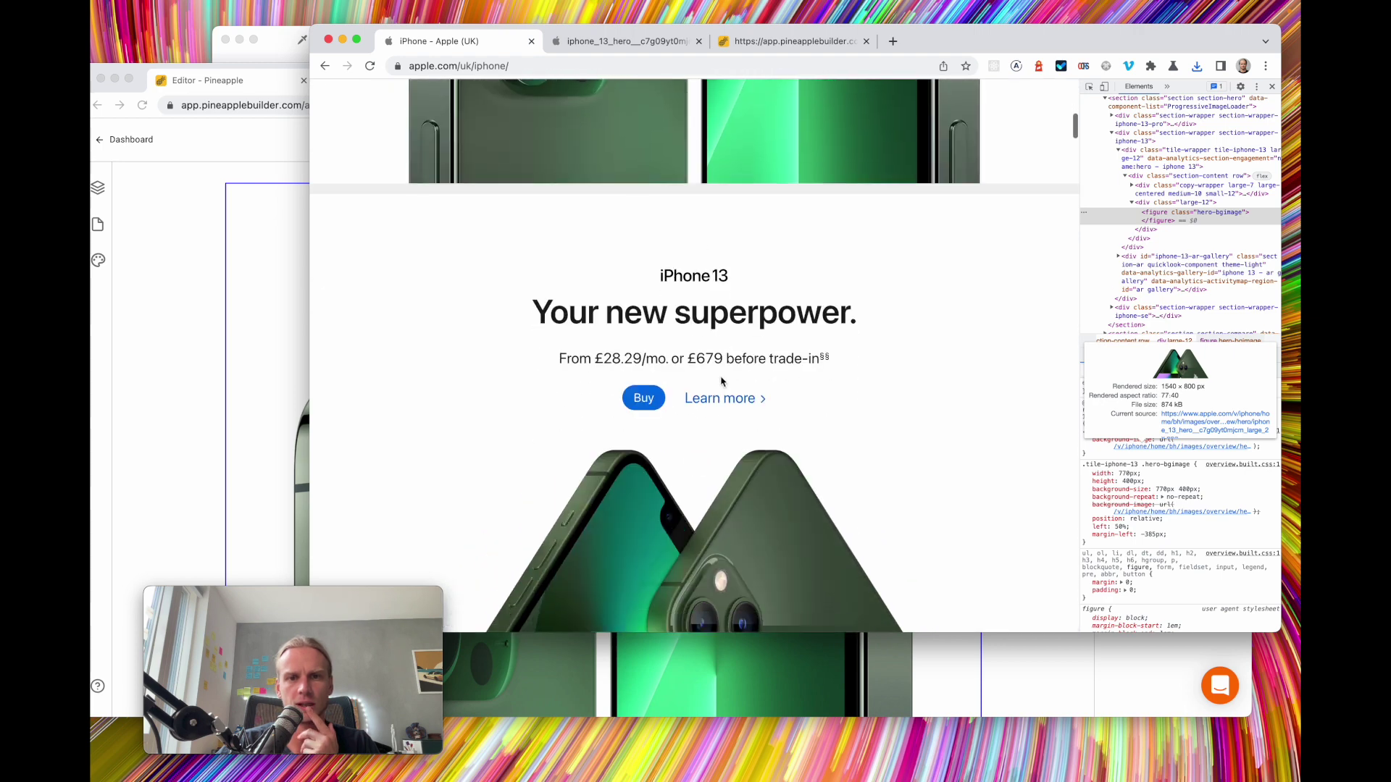
scroll(744, 458, "down", 5)
scroll(743, 458, "up", 2)
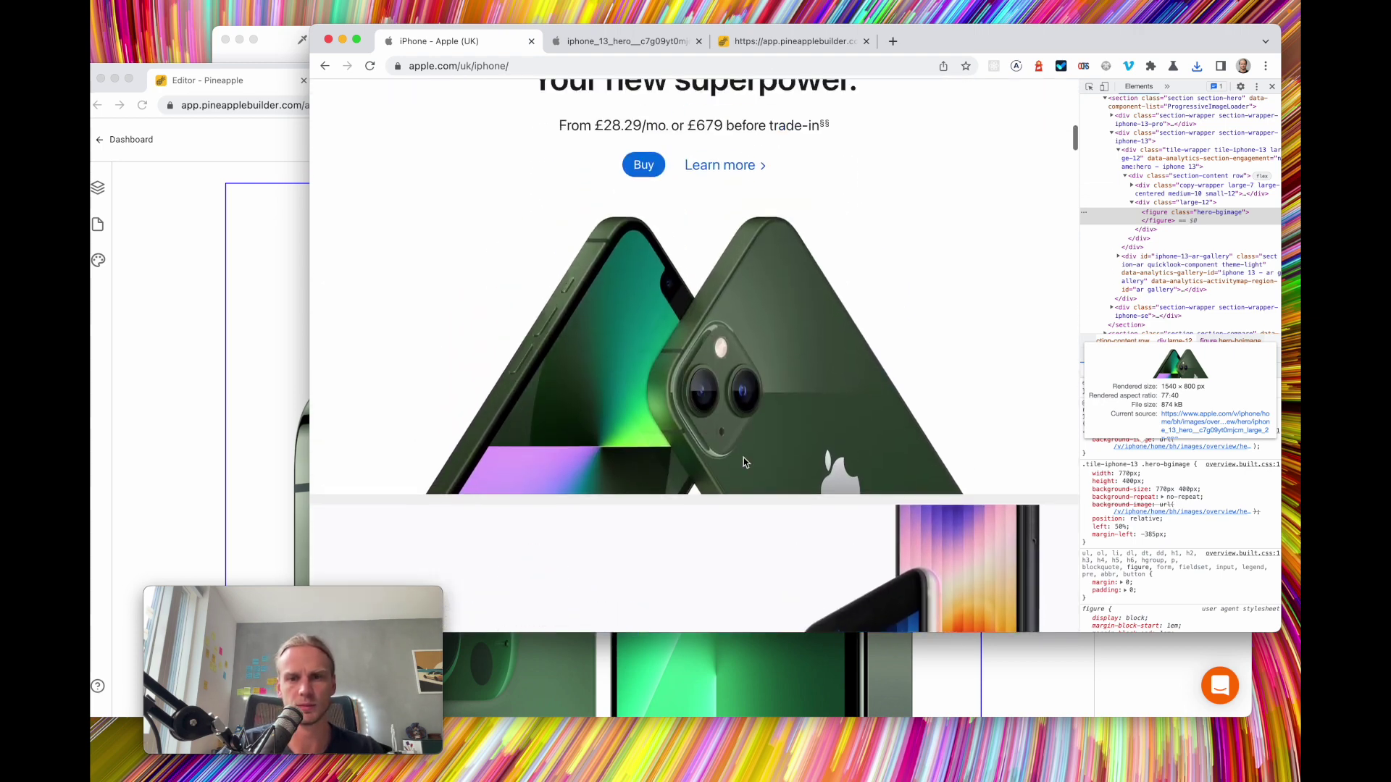
scroll(743, 458, "up", 2)
Return to the Pineapple editor and duplicate the iPhone 14 Pro hero section
left_click(210, 342)
scroll(801, 236, "up", 5)
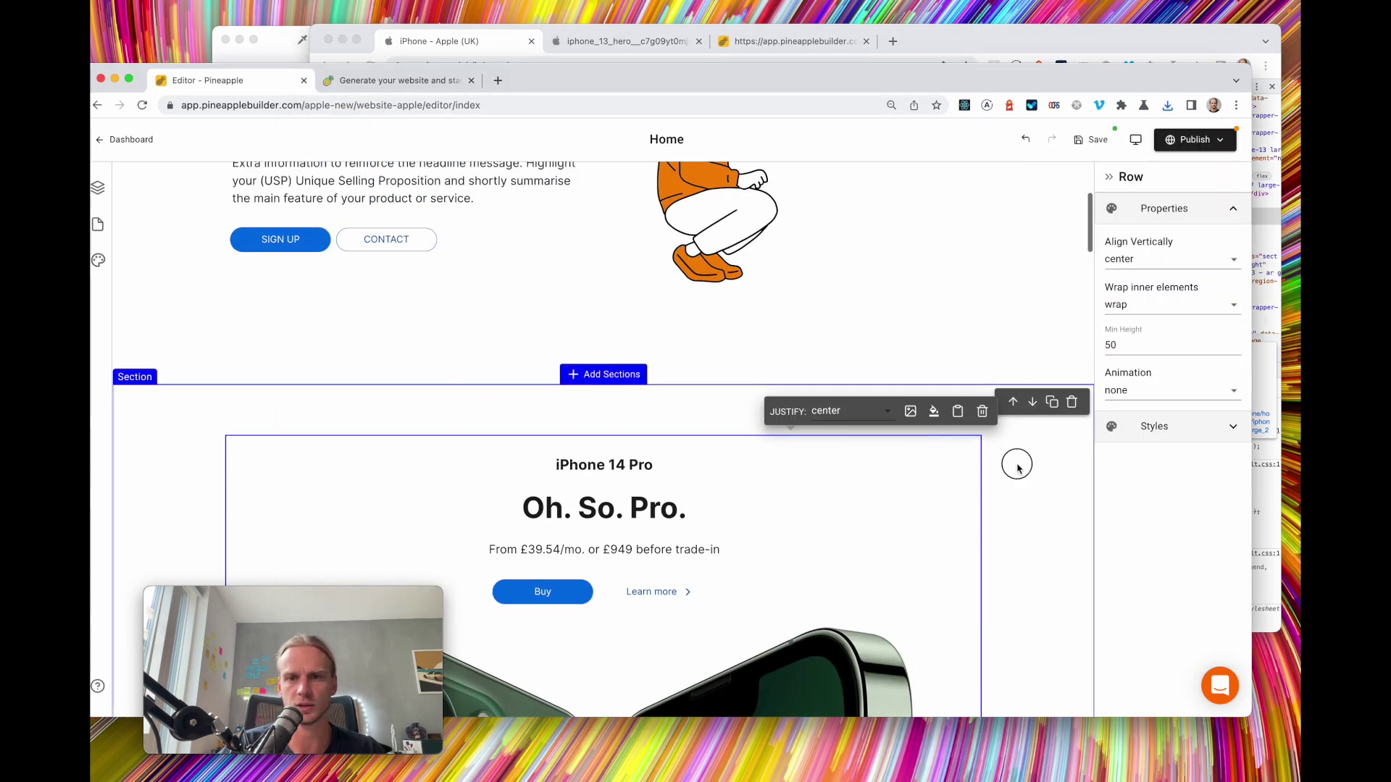
left_click(1052, 402)
Replace the phone image in the duplicated iPhone 14 Pro section by uploading the saved iPhone 13 hero image
scroll(1050, 543, "down", 10)
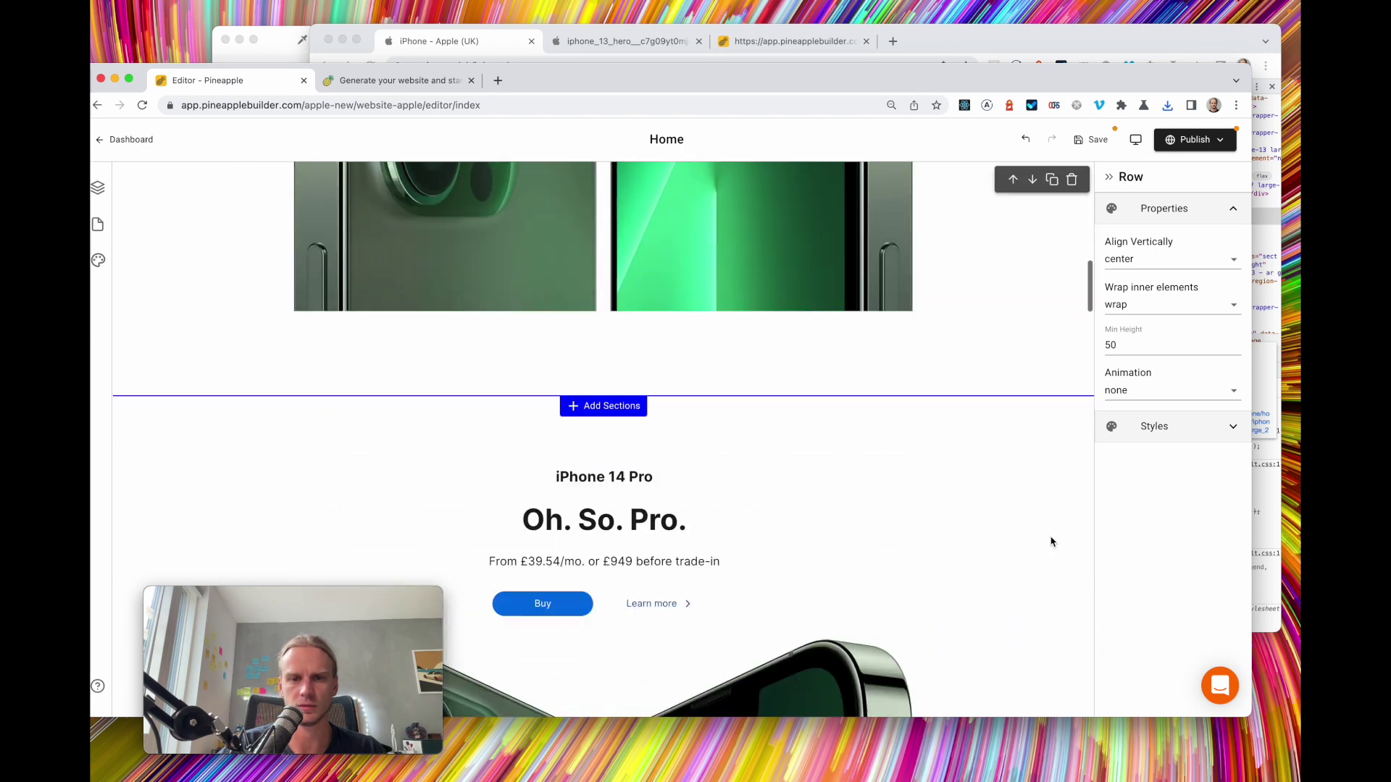
scroll(1051, 542, "down", 5)
left_click(692, 497)
left_click(777, 300)
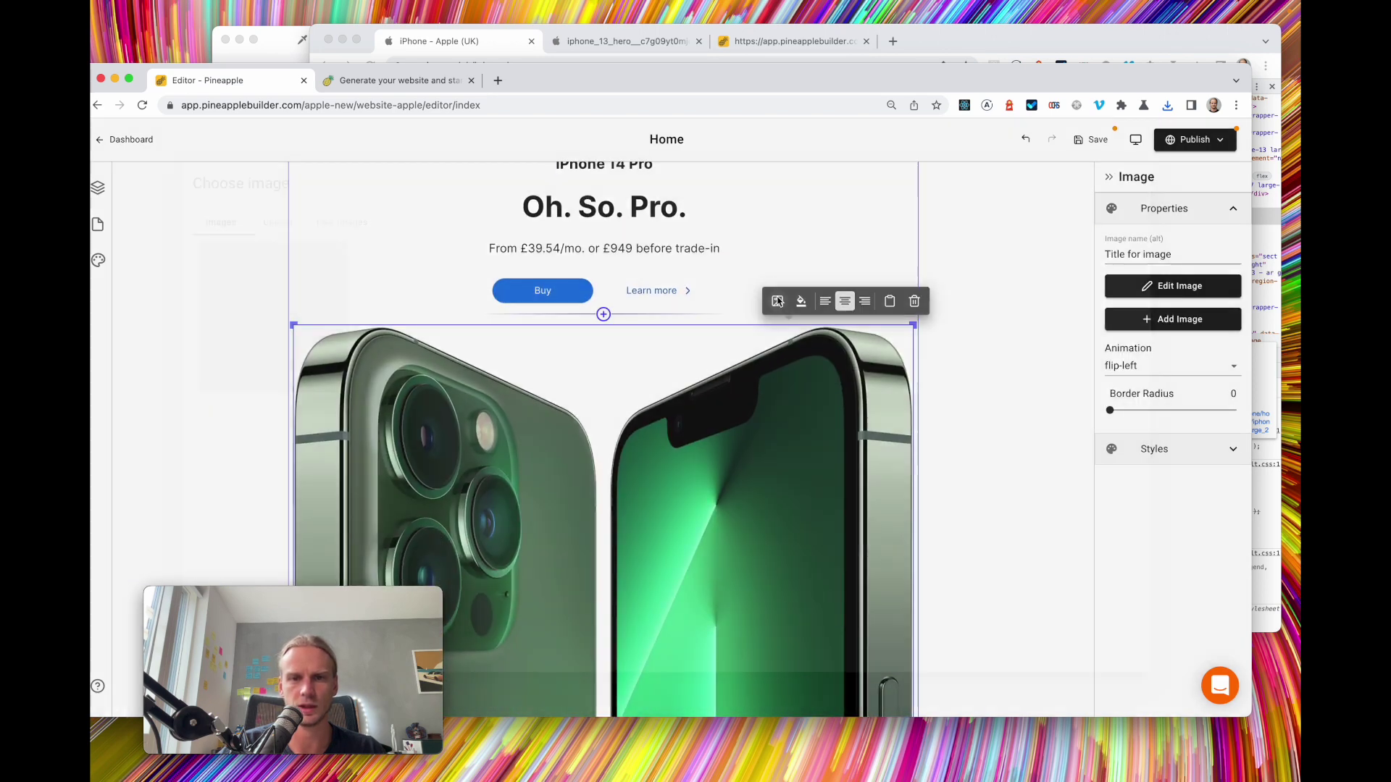
left_click(271, 221)
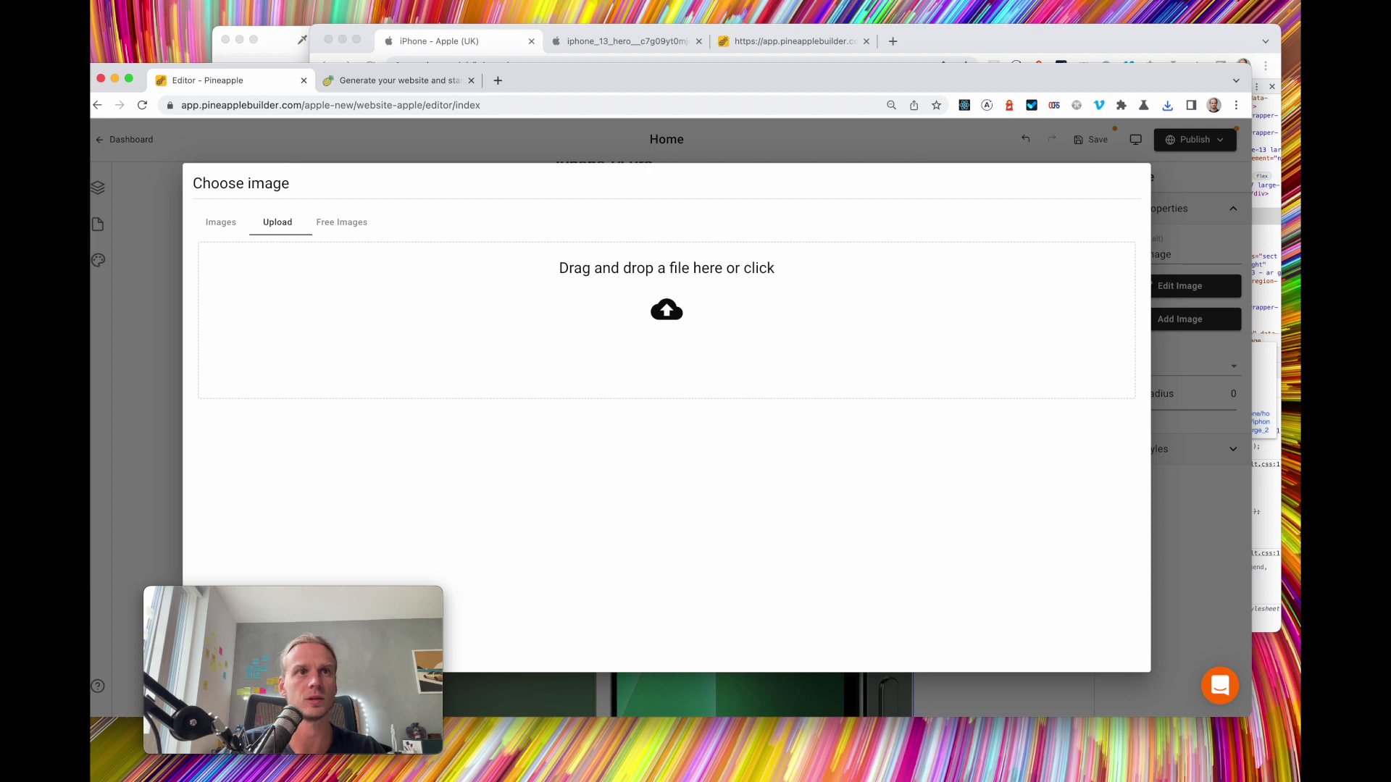
key("super+Tab")
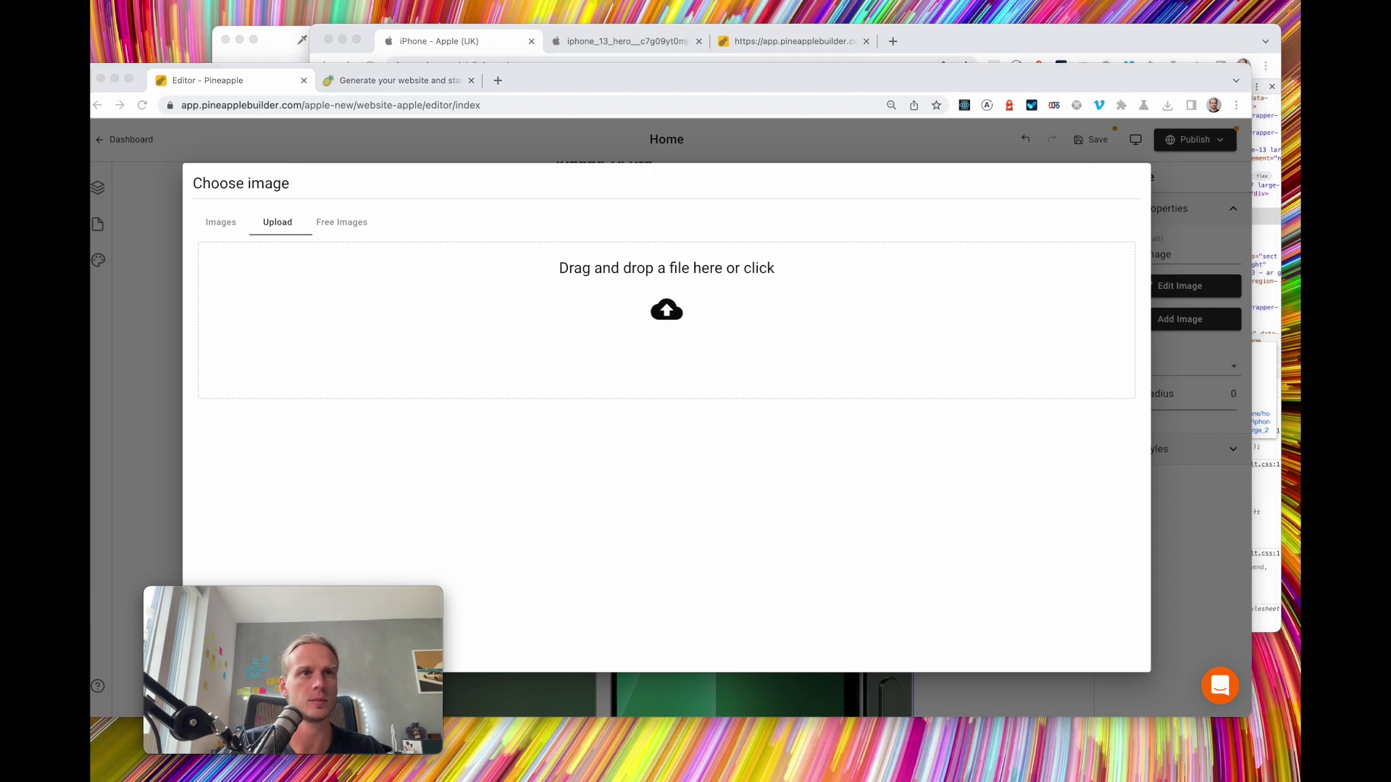
left_click_drag(810, 351, 752, 347)
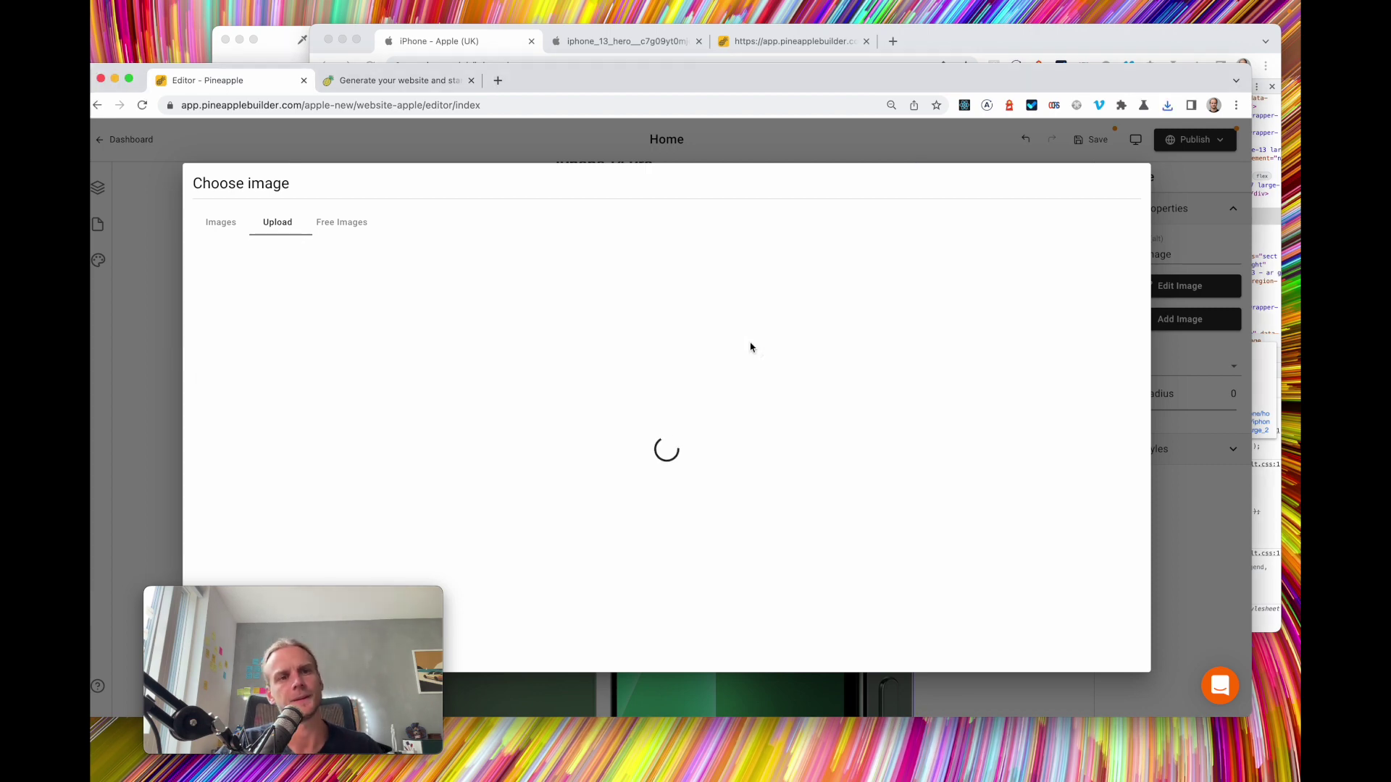
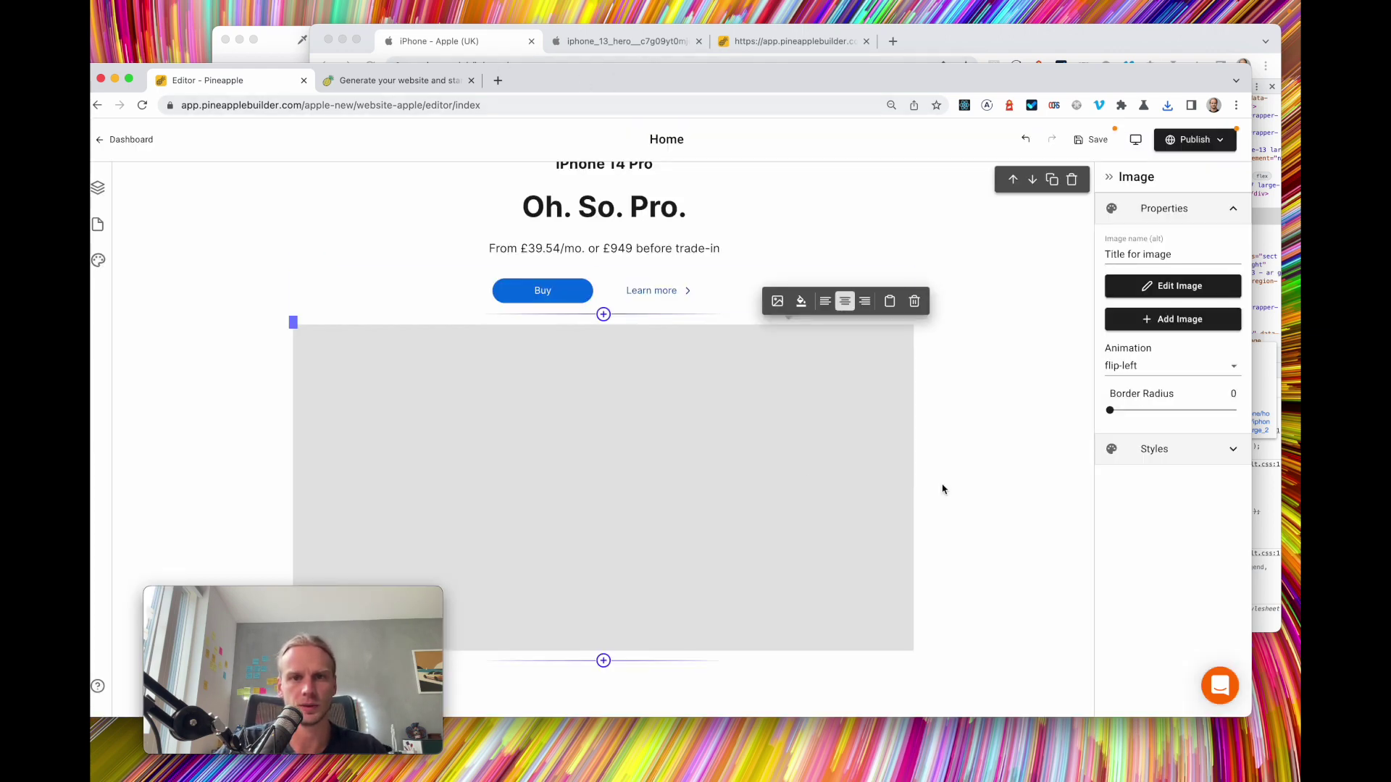
left_click(981, 406)
scroll(901, 367, "up", 2)
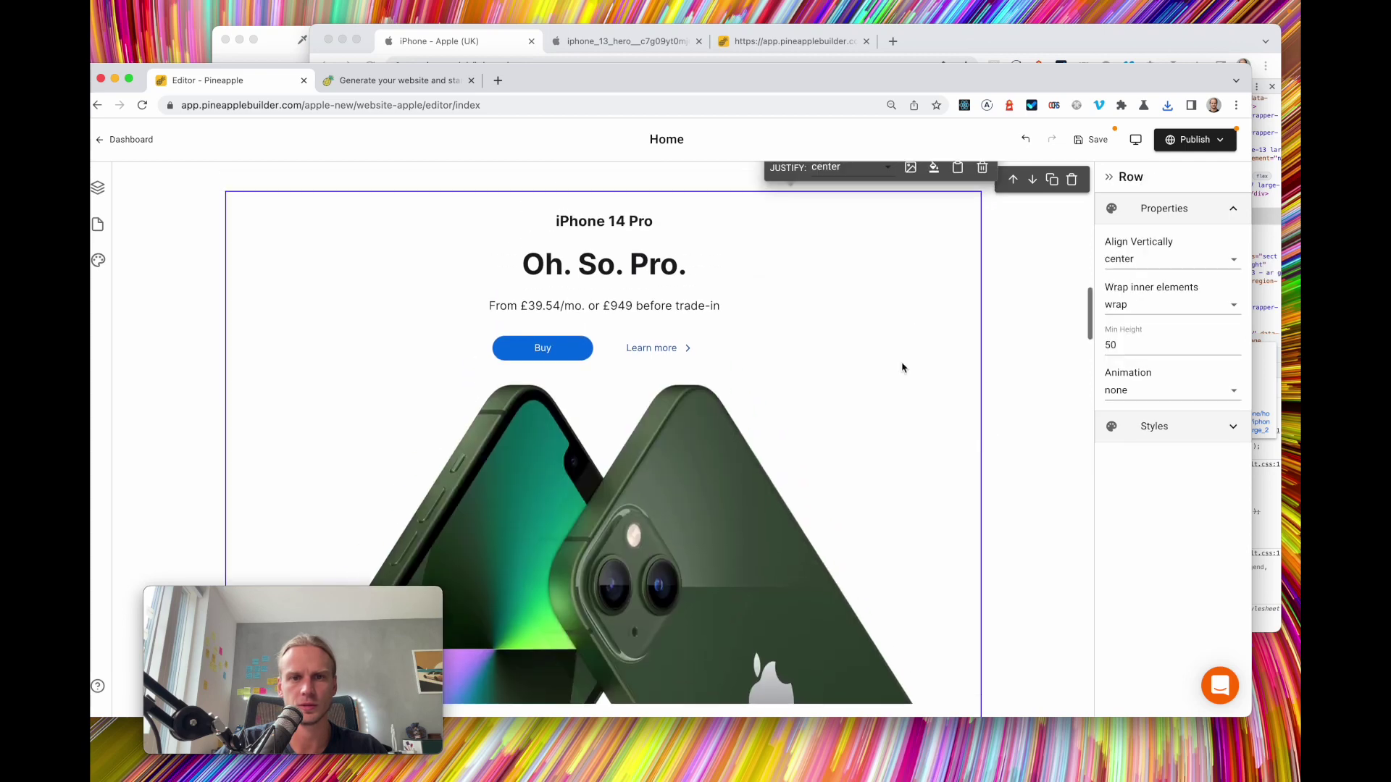
left_click(437, 48)
scroll(627, 182, "up", 2)
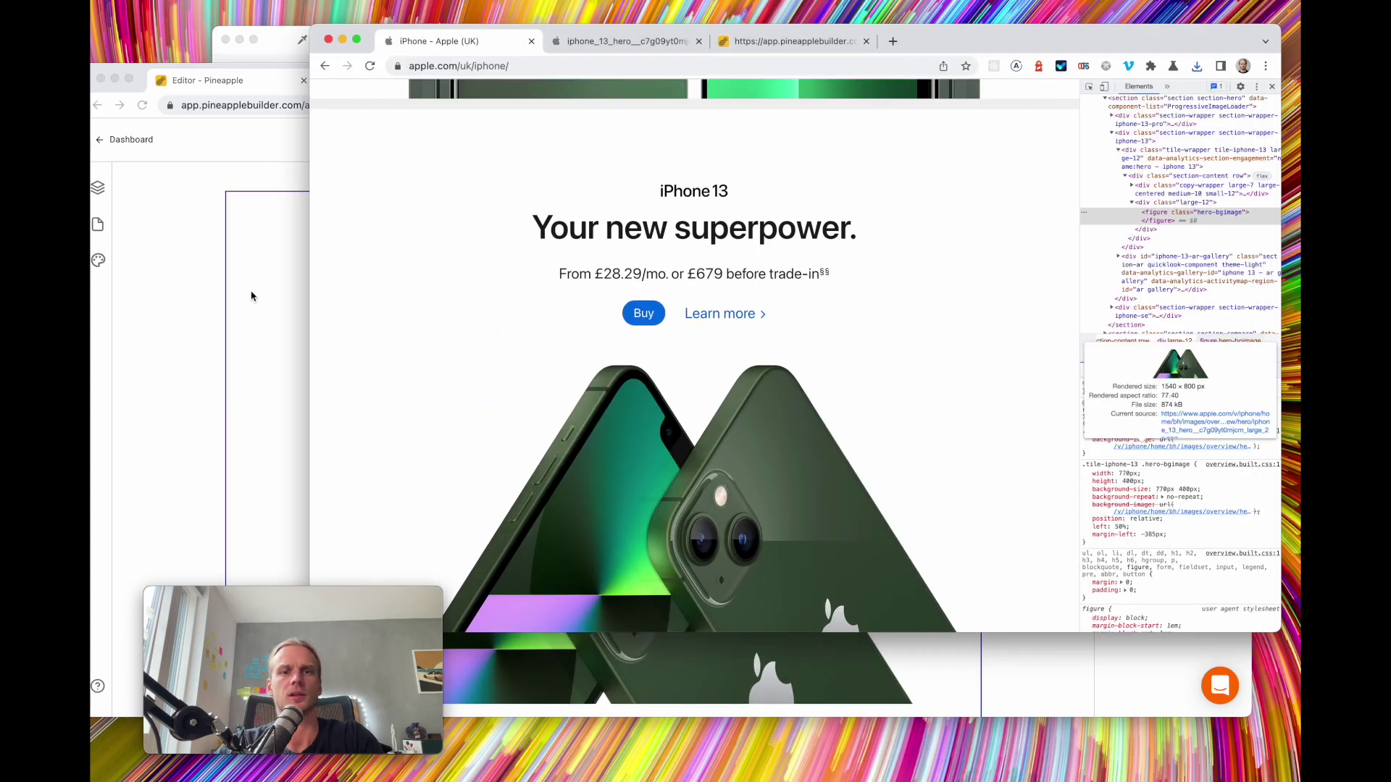
left_click_drag(536, 227, 850, 271)
key("super+c")
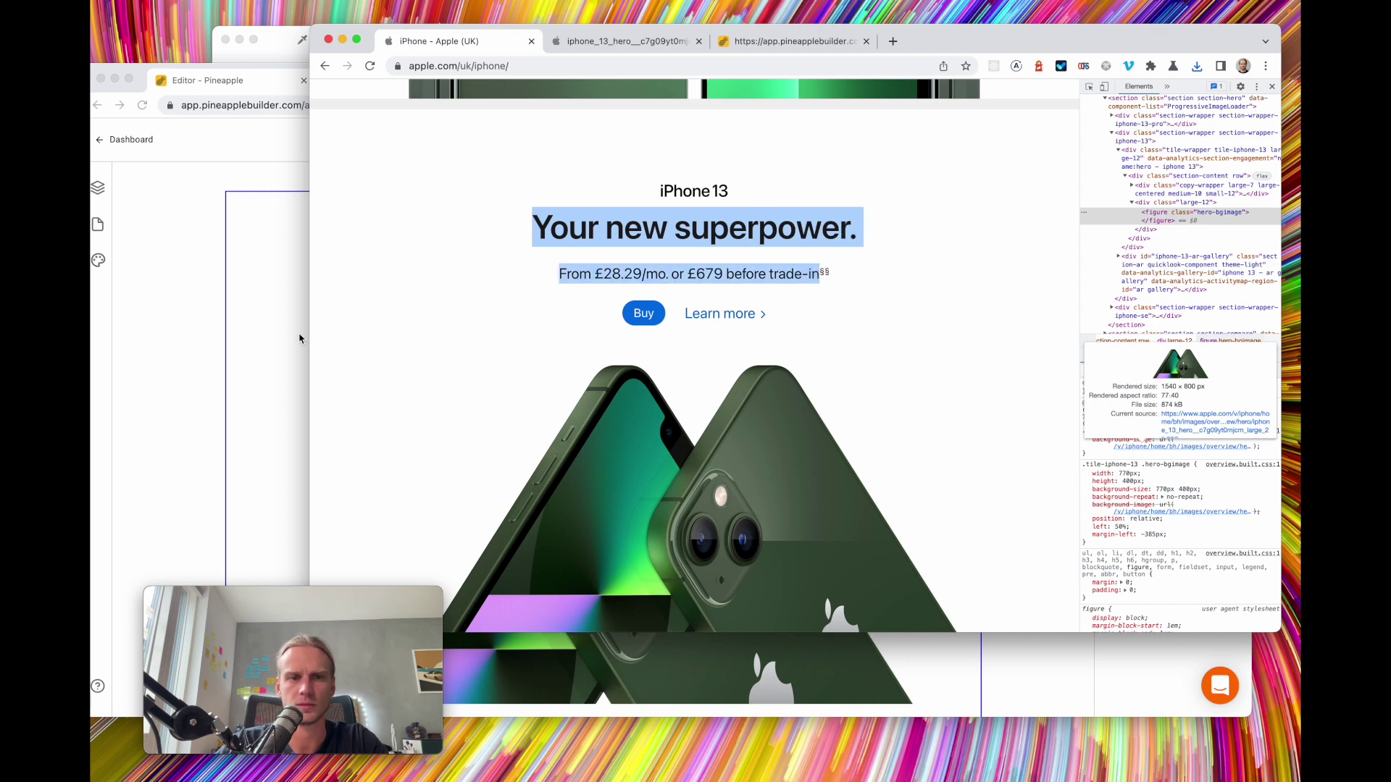
Return to the Pineapple editor and replace the duplicated section's headline and price with "Your new superpower." and "From £28.29/mo. or £679 before trade-in"
left_click(277, 335)
left_click(506, 286)
left_click_drag(523, 265, 639, 265)
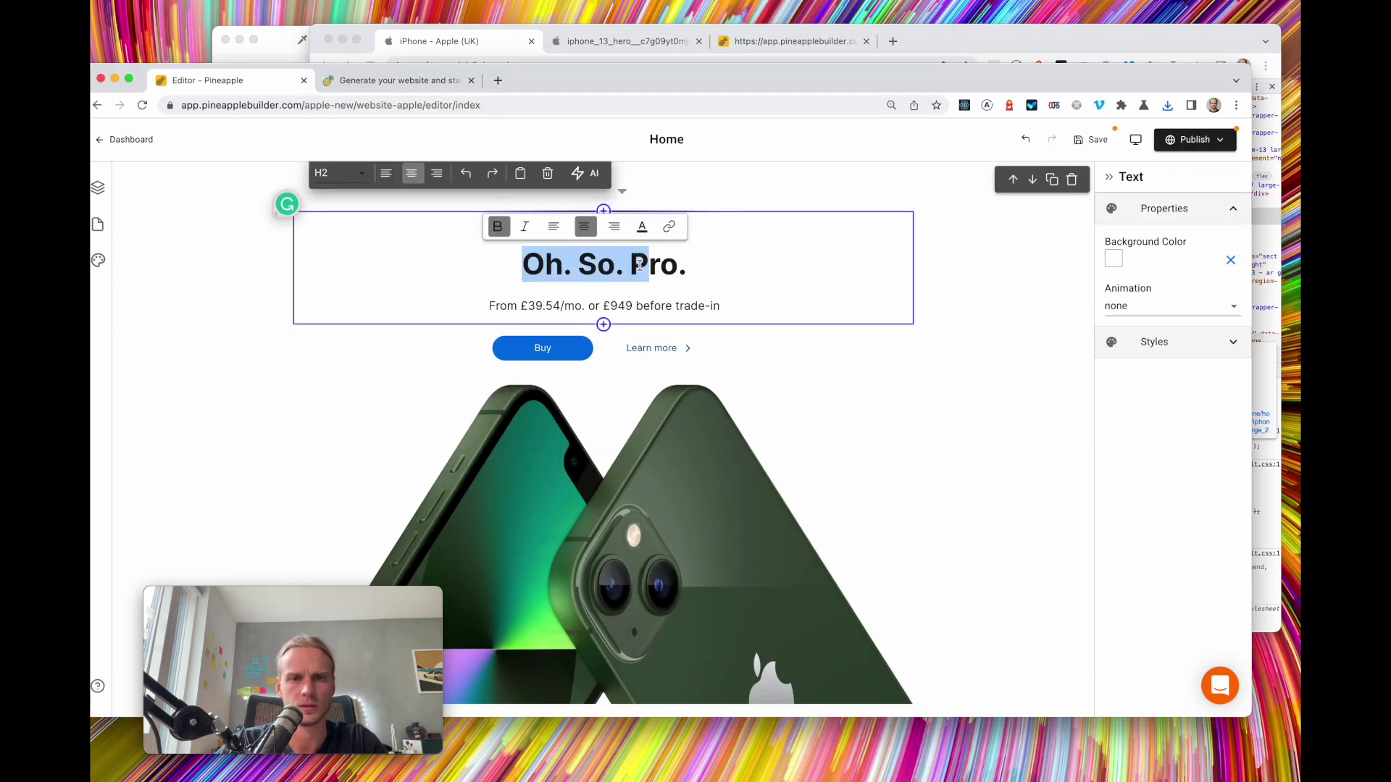
left_click(596, 306)
left_click_drag(526, 267, 726, 304)
key("super+v")
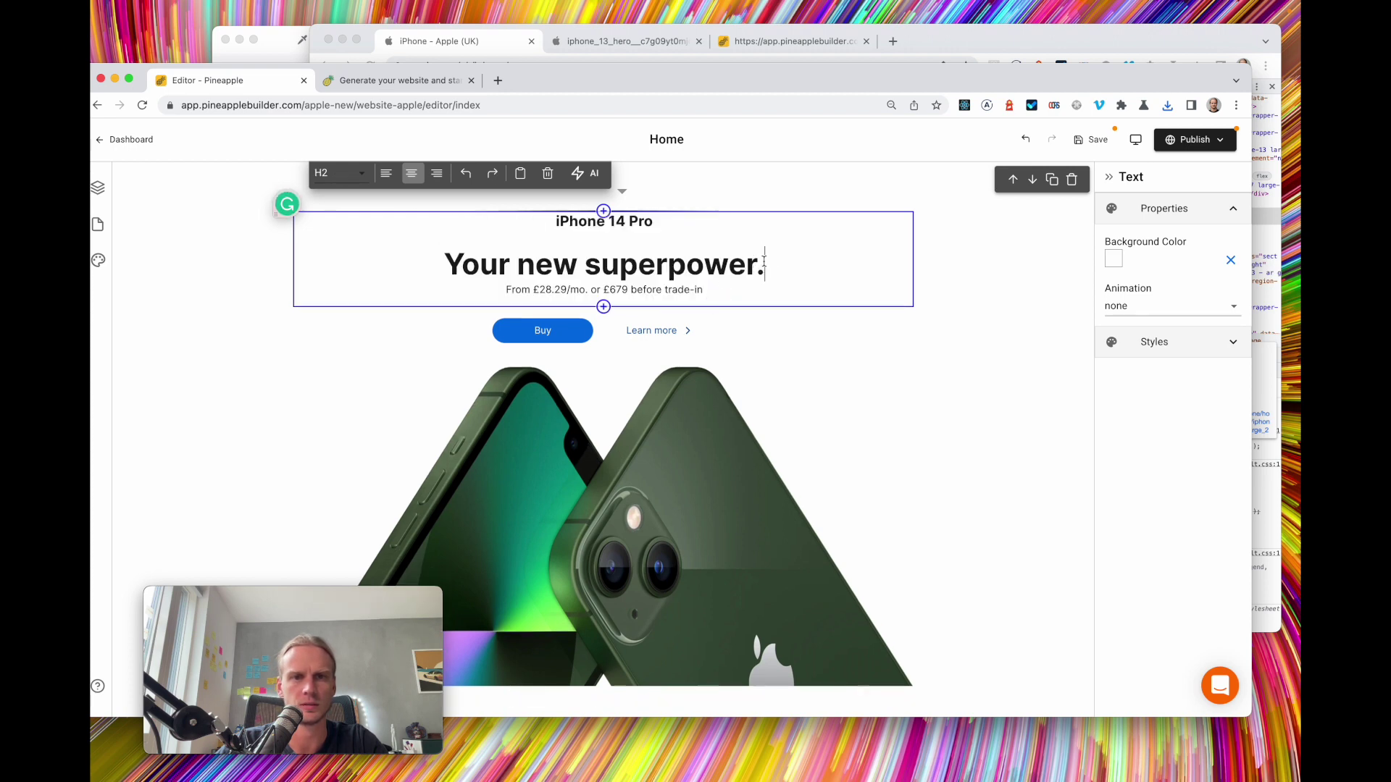
key("Return")
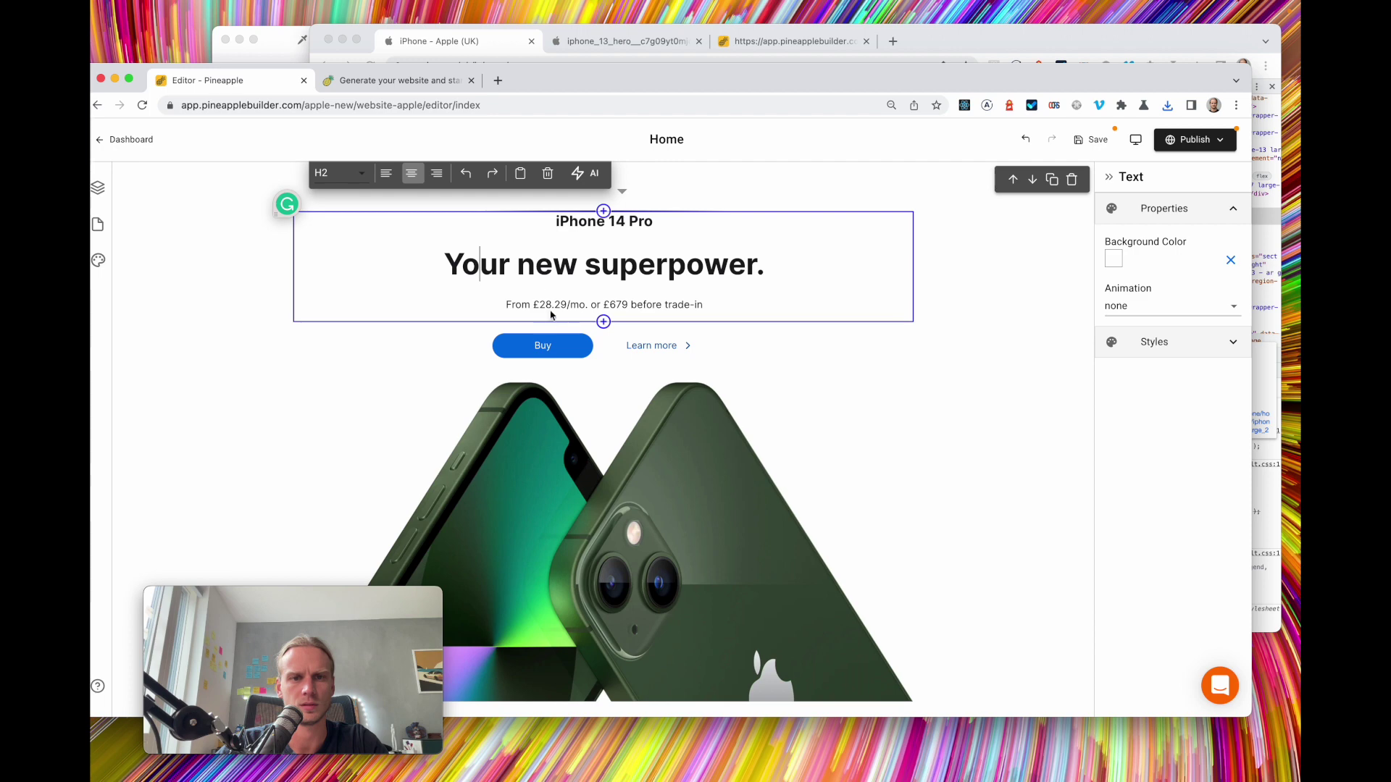
Format the "From £28.29/mo. or £679 before trade-in" line as subtitle1 and centre it
left_click(359, 173)
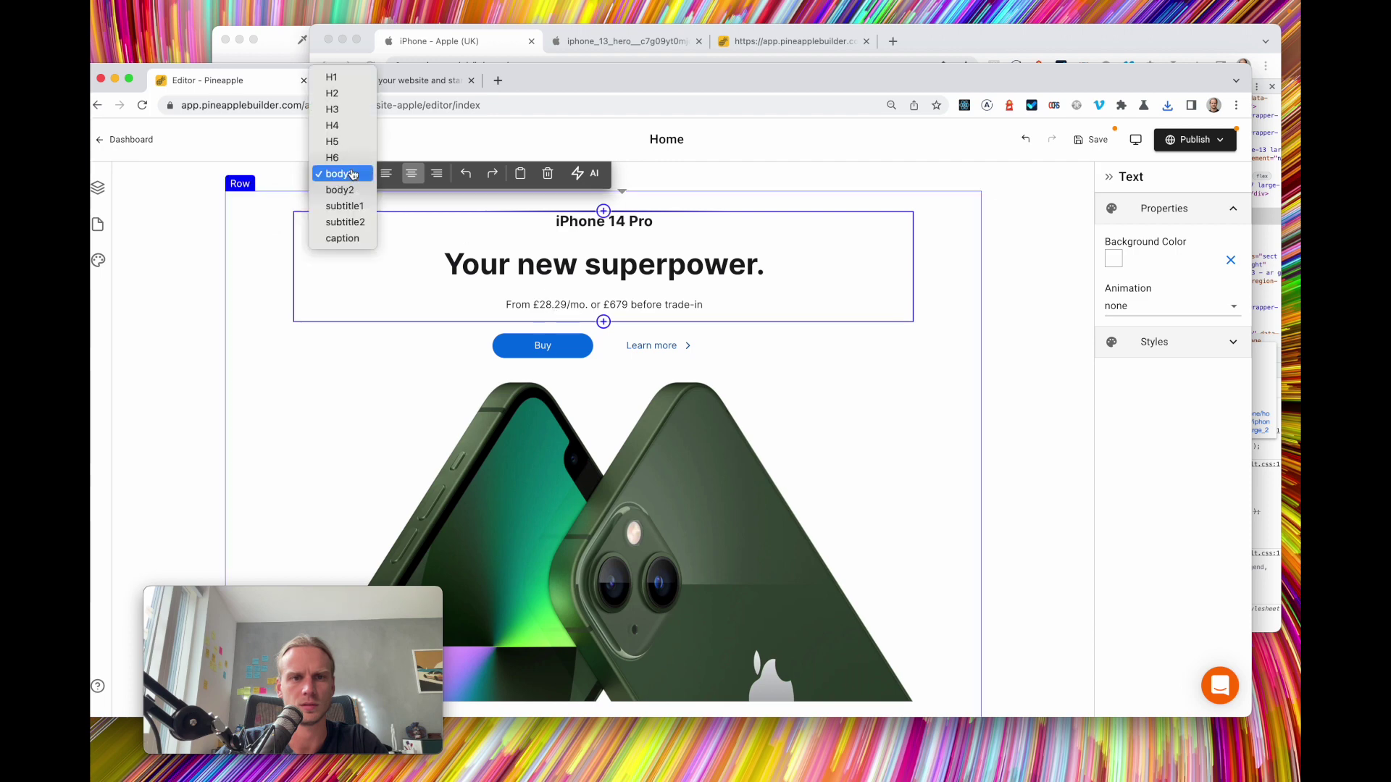
left_click(365, 207)
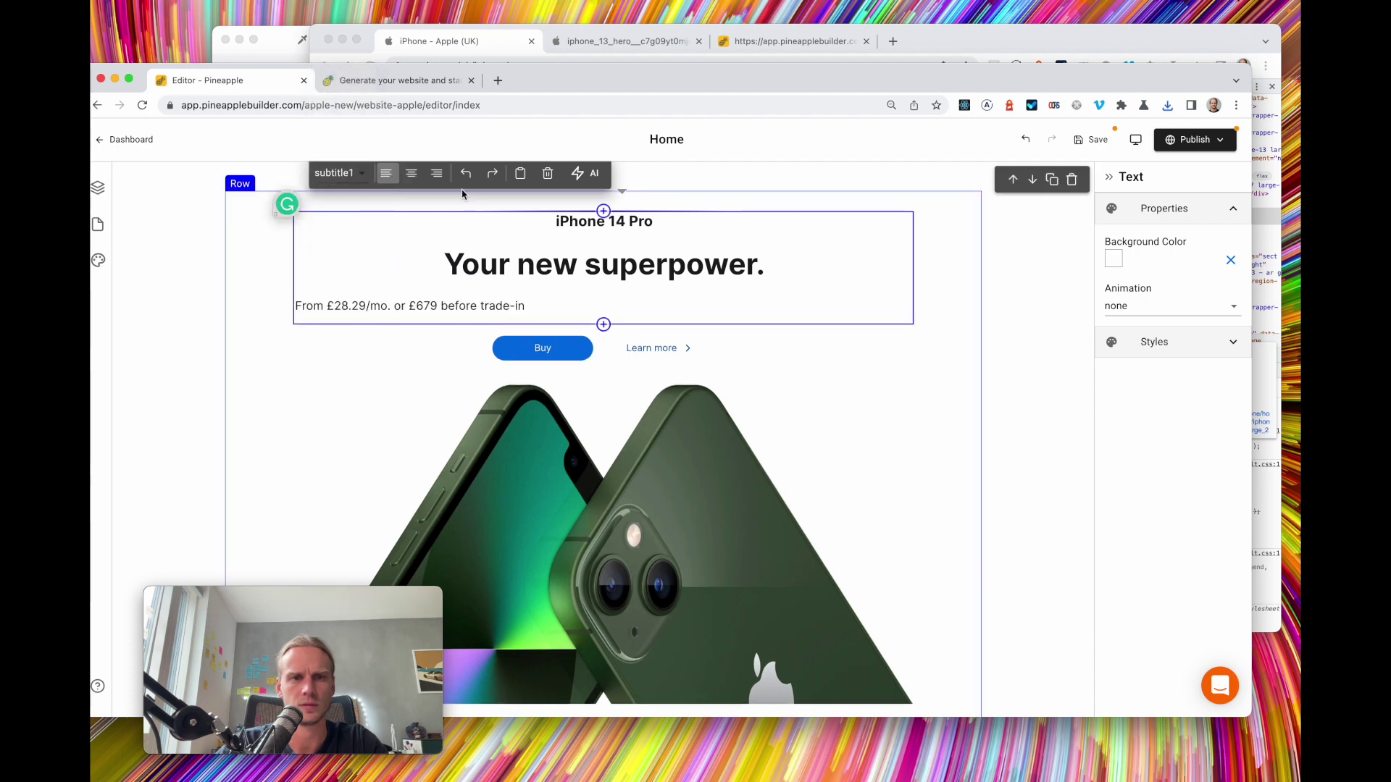
left_click(412, 173)
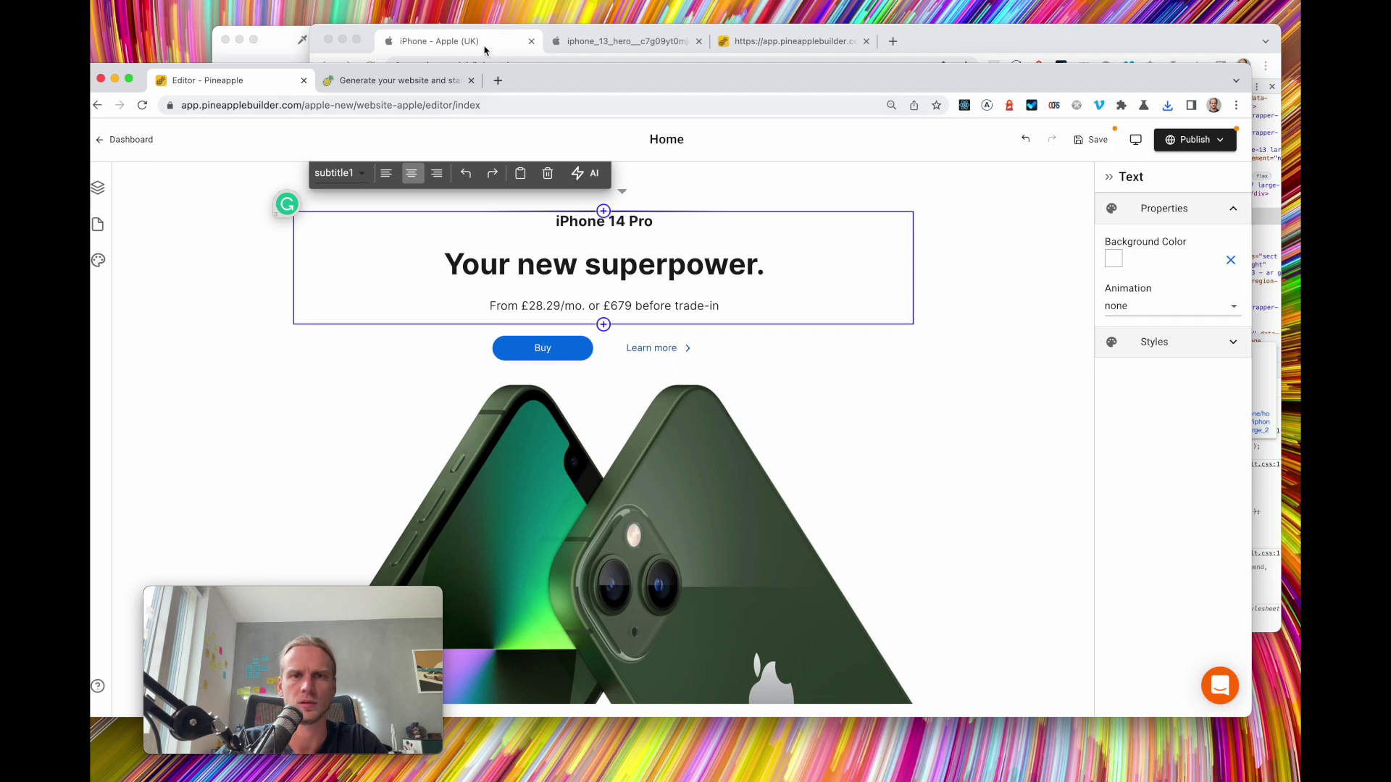
Save the Home page, reopen it in the editor and check the "Your new superpower." section
left_click(484, 48)
left_click(195, 292)
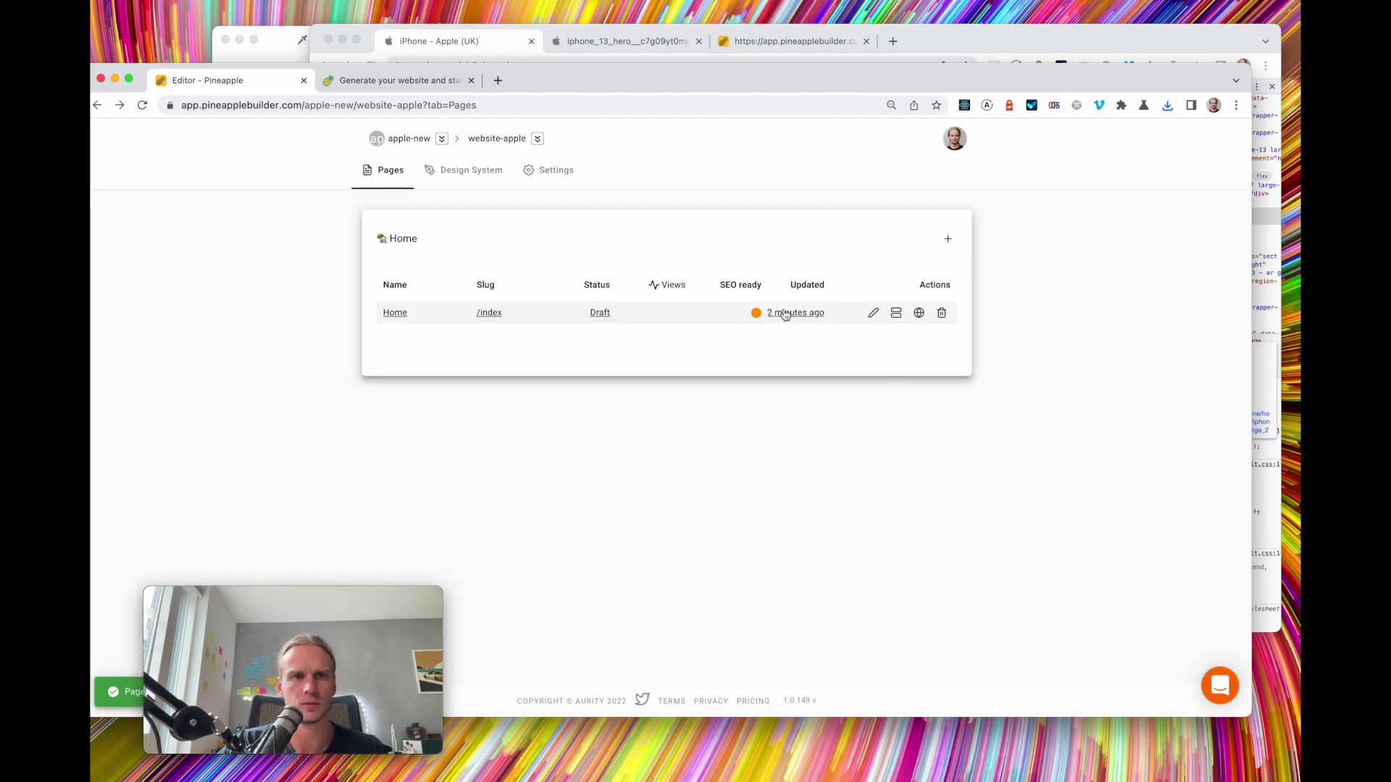
left_click(120, 105)
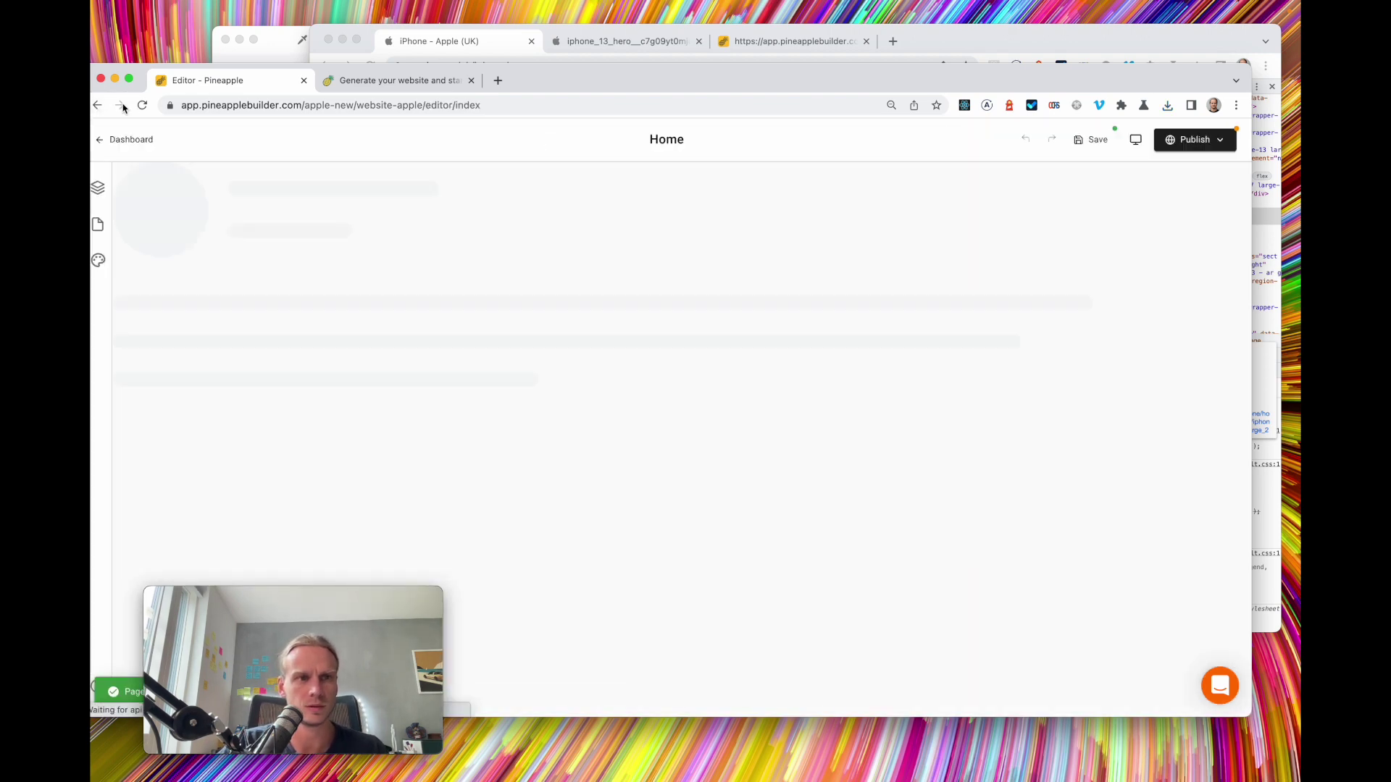
scroll(654, 351, "down", 10)
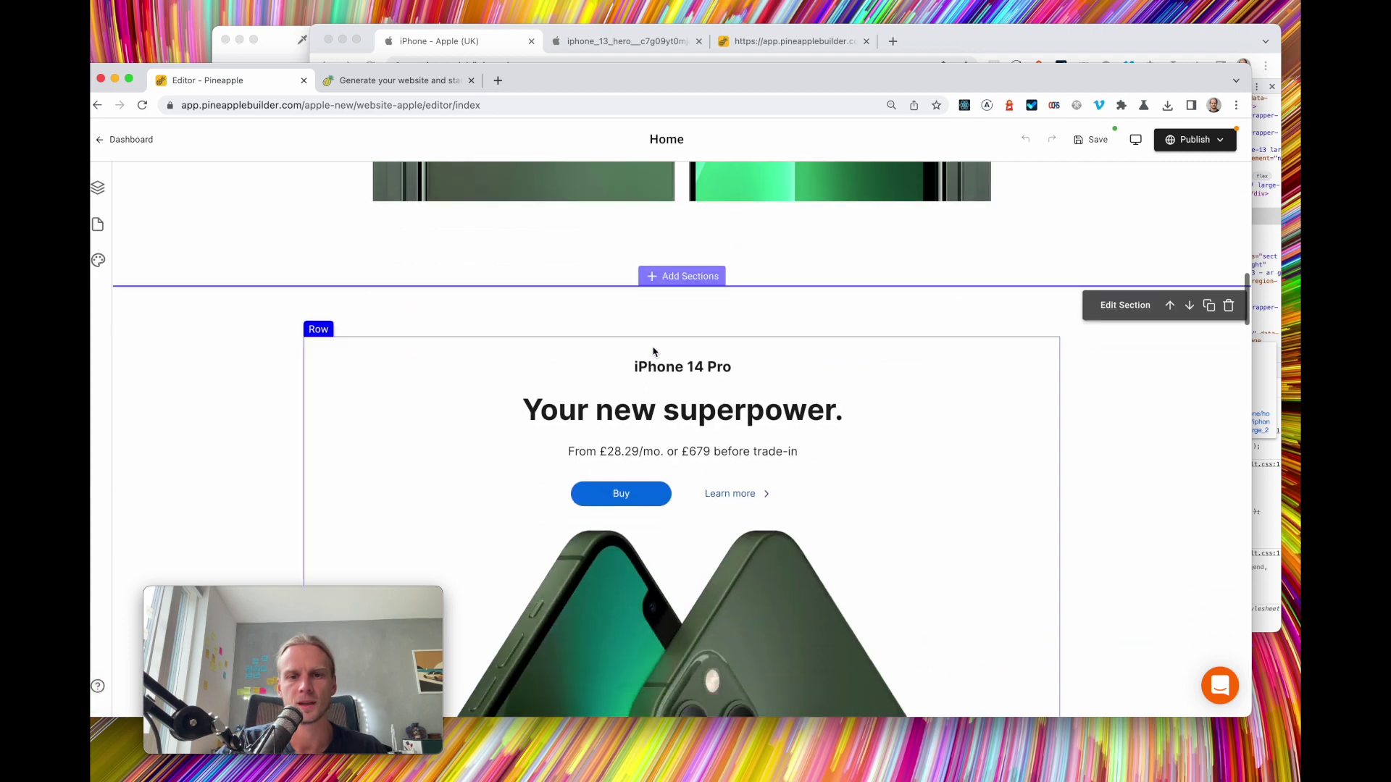
scroll(919, 410, "down", 3)
scroll(919, 411, "up", 6)
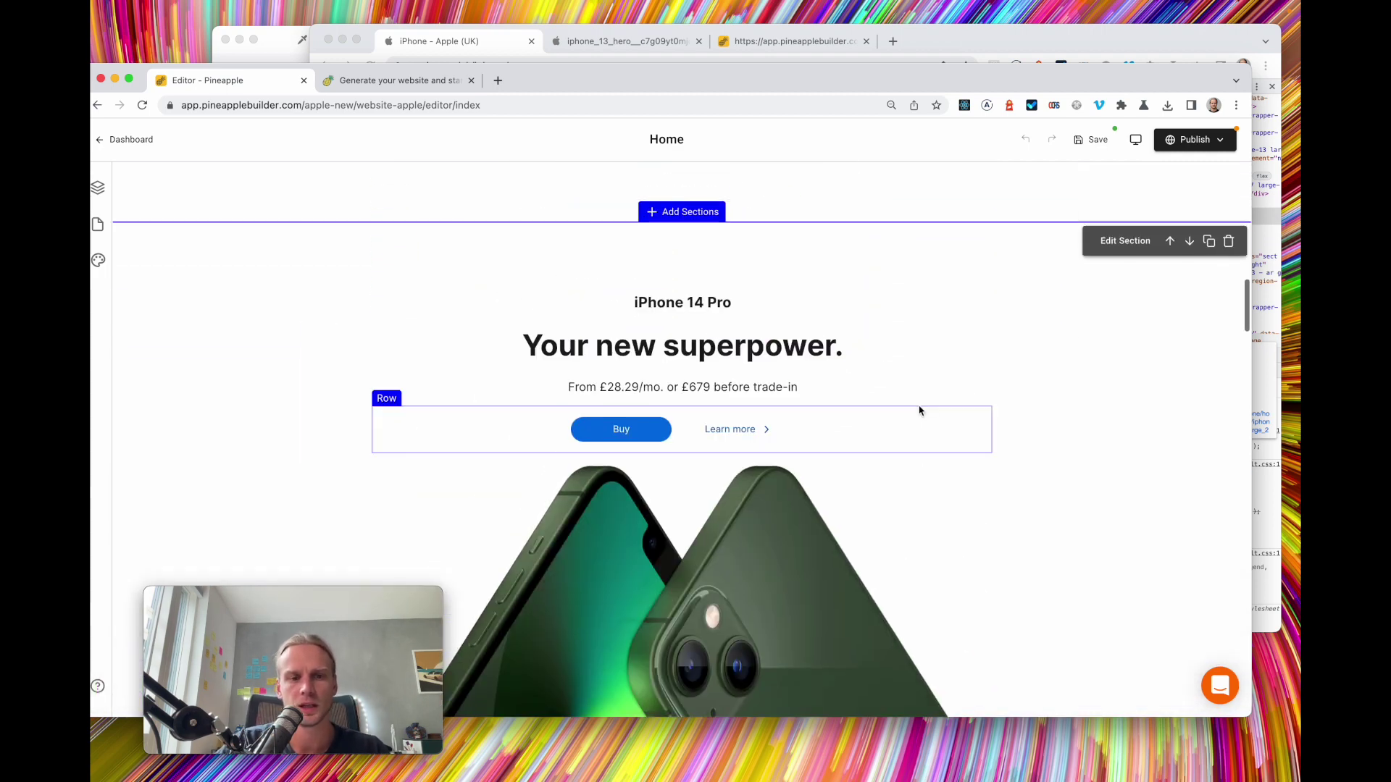
scroll(588, 466, "down", 2)
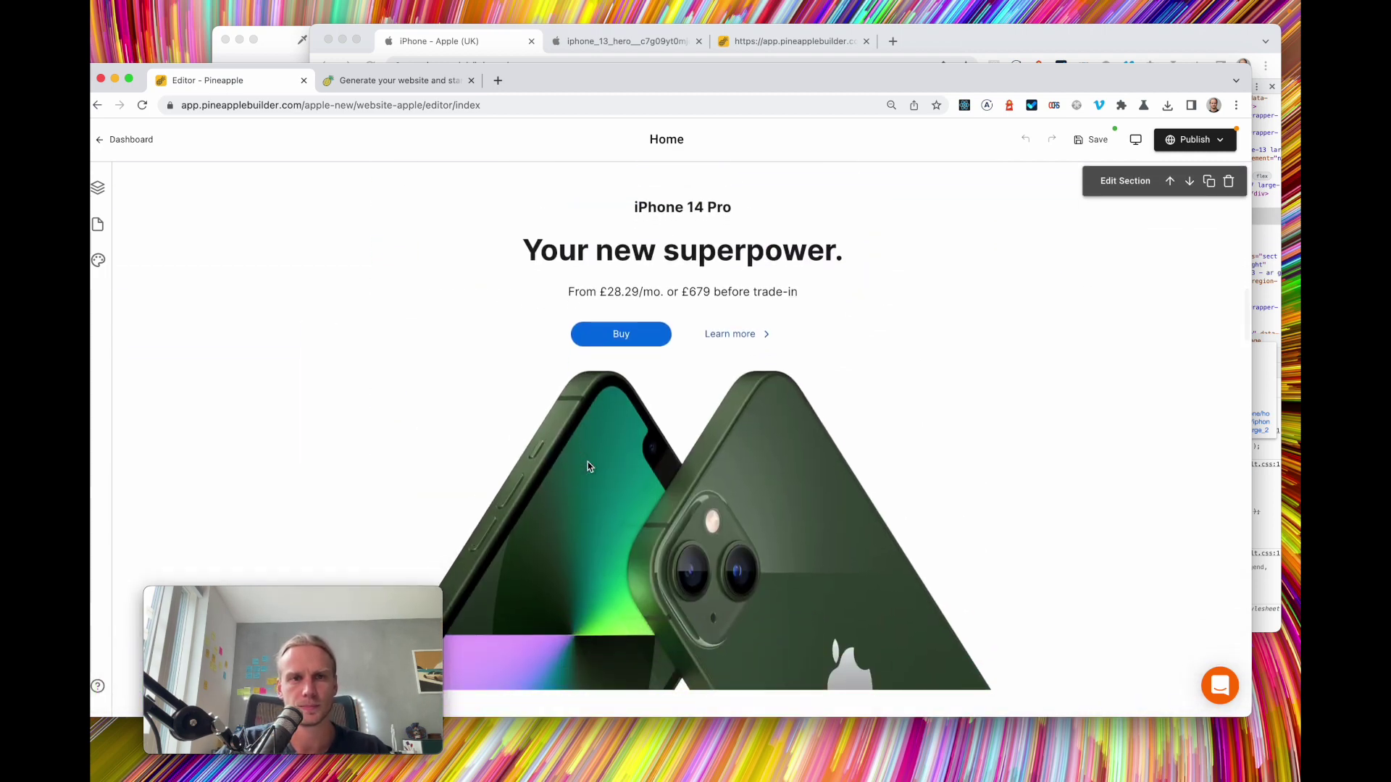
left_click(761, 42)
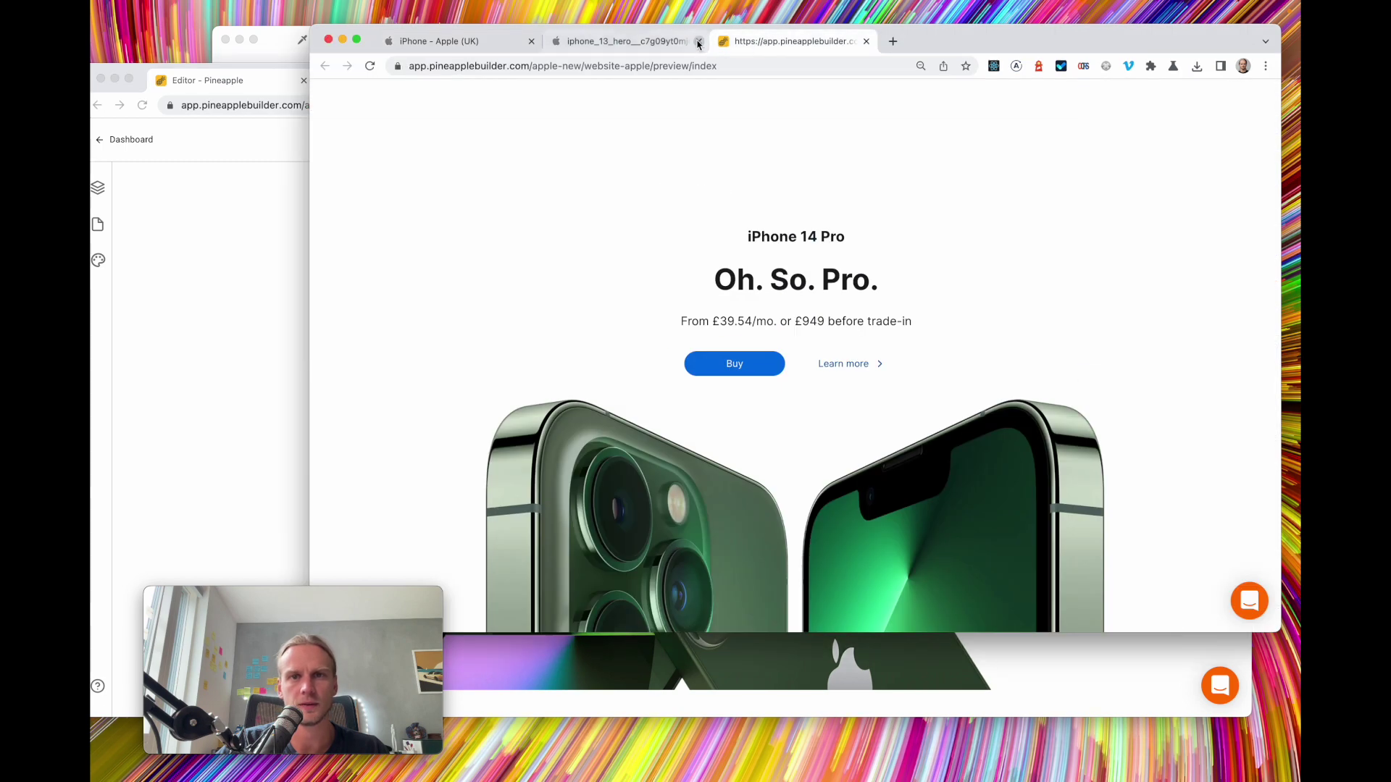
left_click(699, 41)
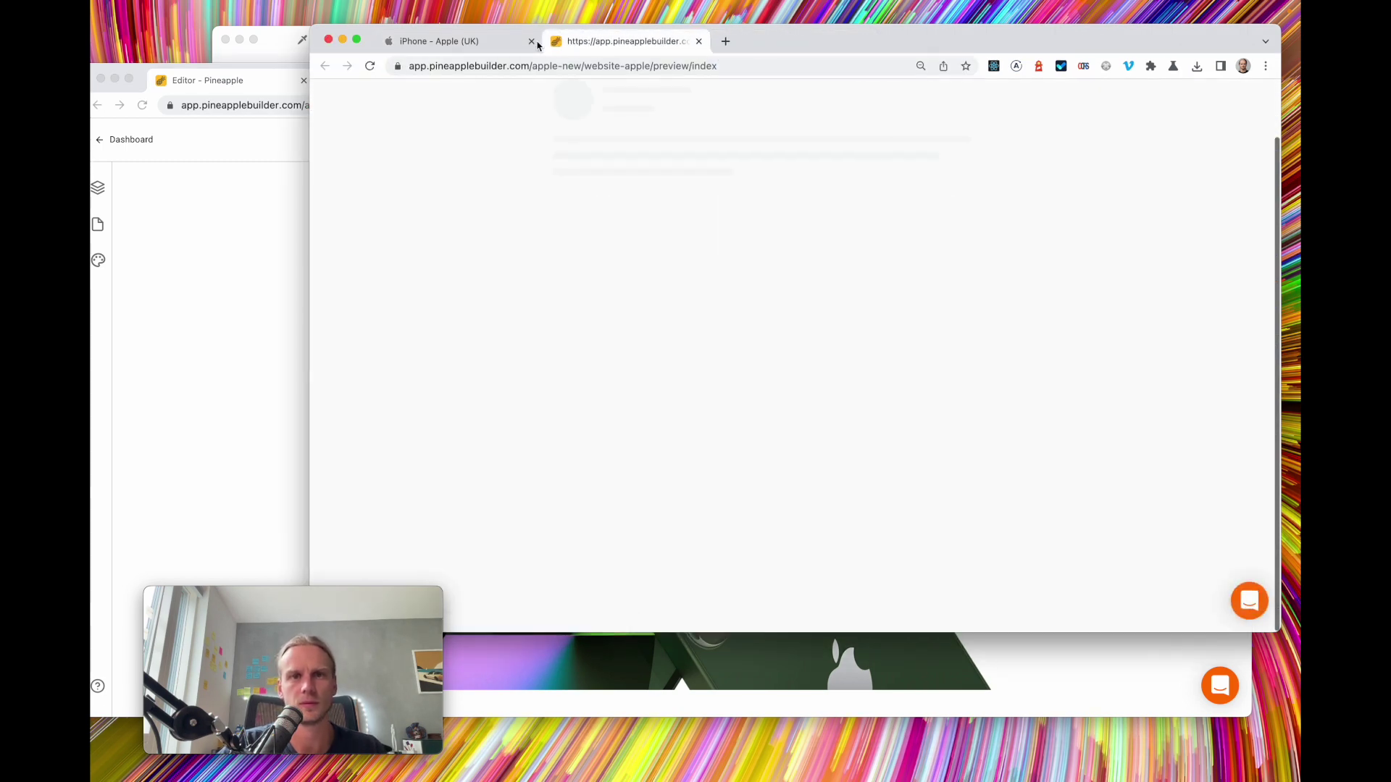
left_click(464, 41)
scroll(663, 390, "down", 10)
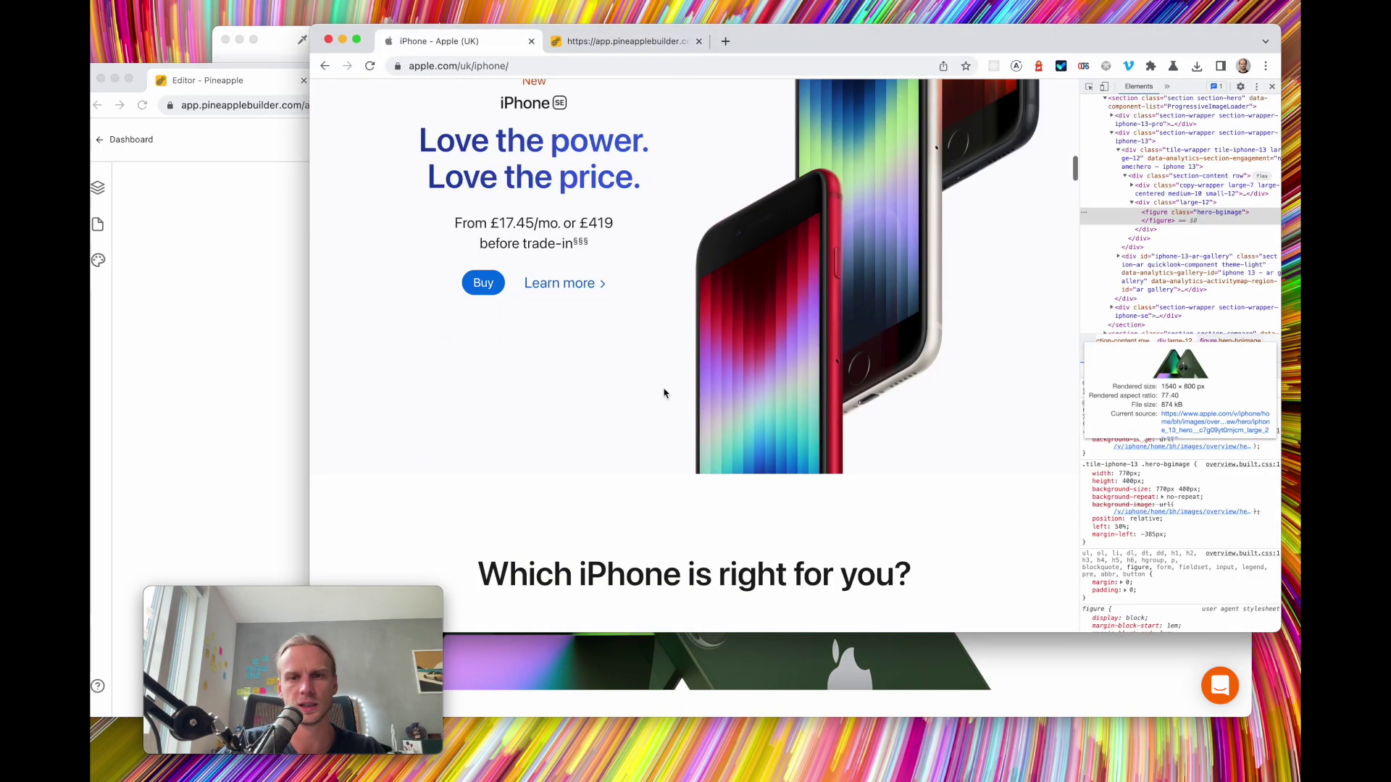
scroll(664, 393, "up", 2)
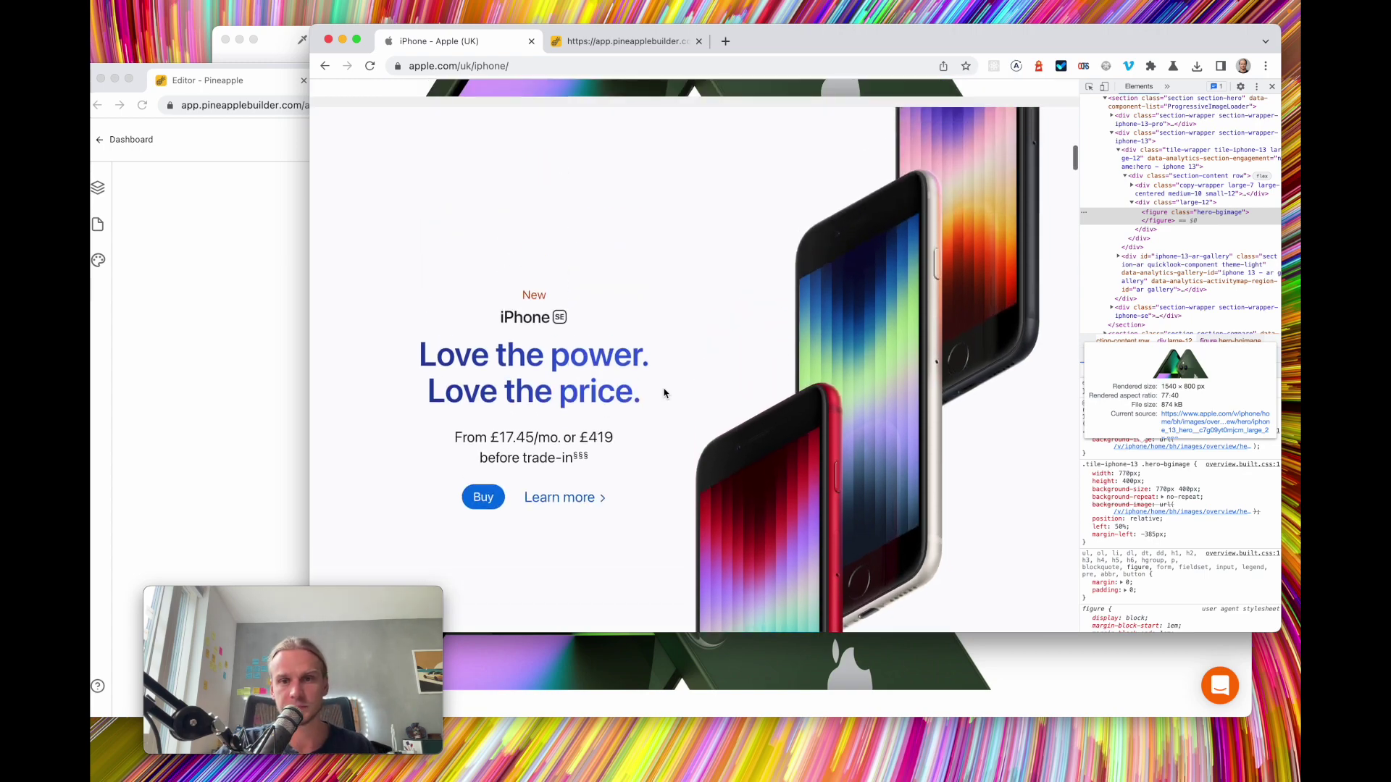
scroll(663, 404, "down", 10)
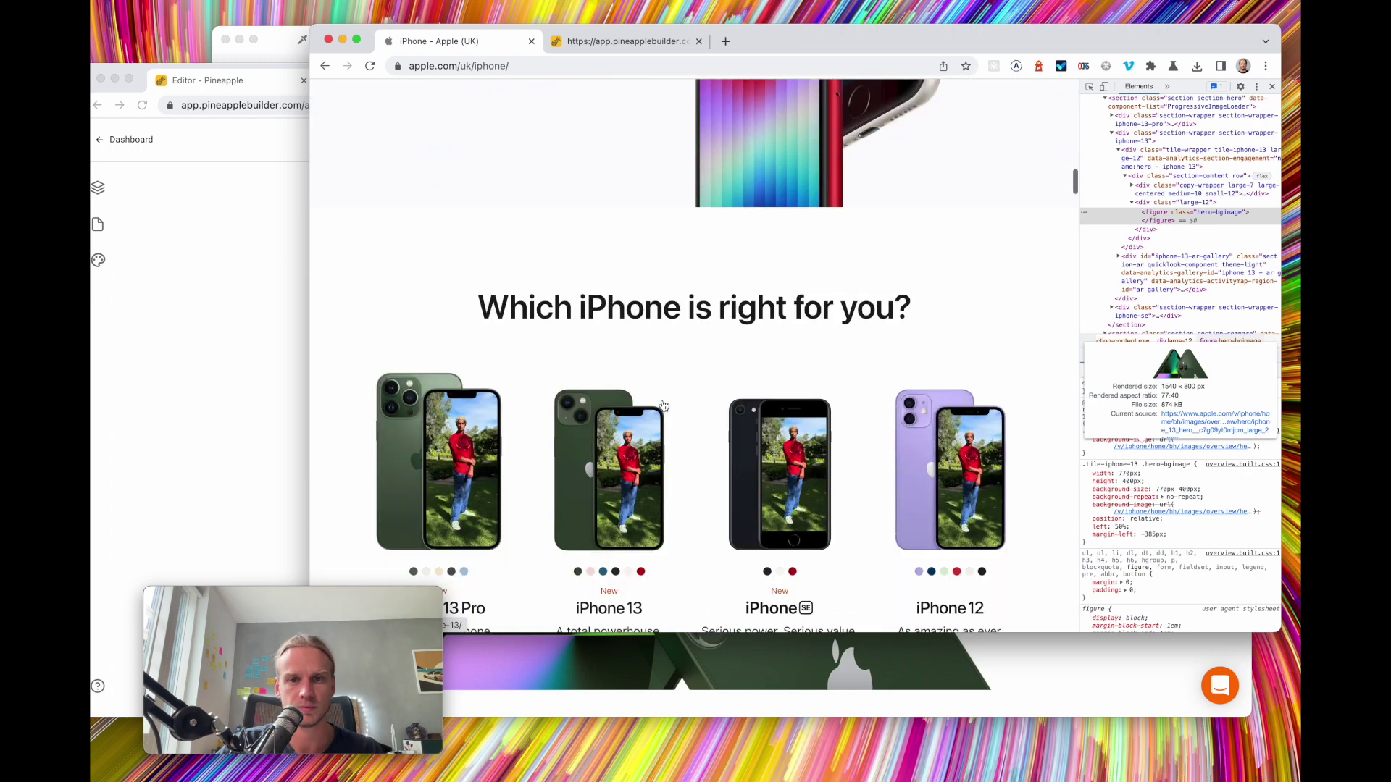
scroll(662, 404, "up", 10)
scroll(652, 307, "down", 5)
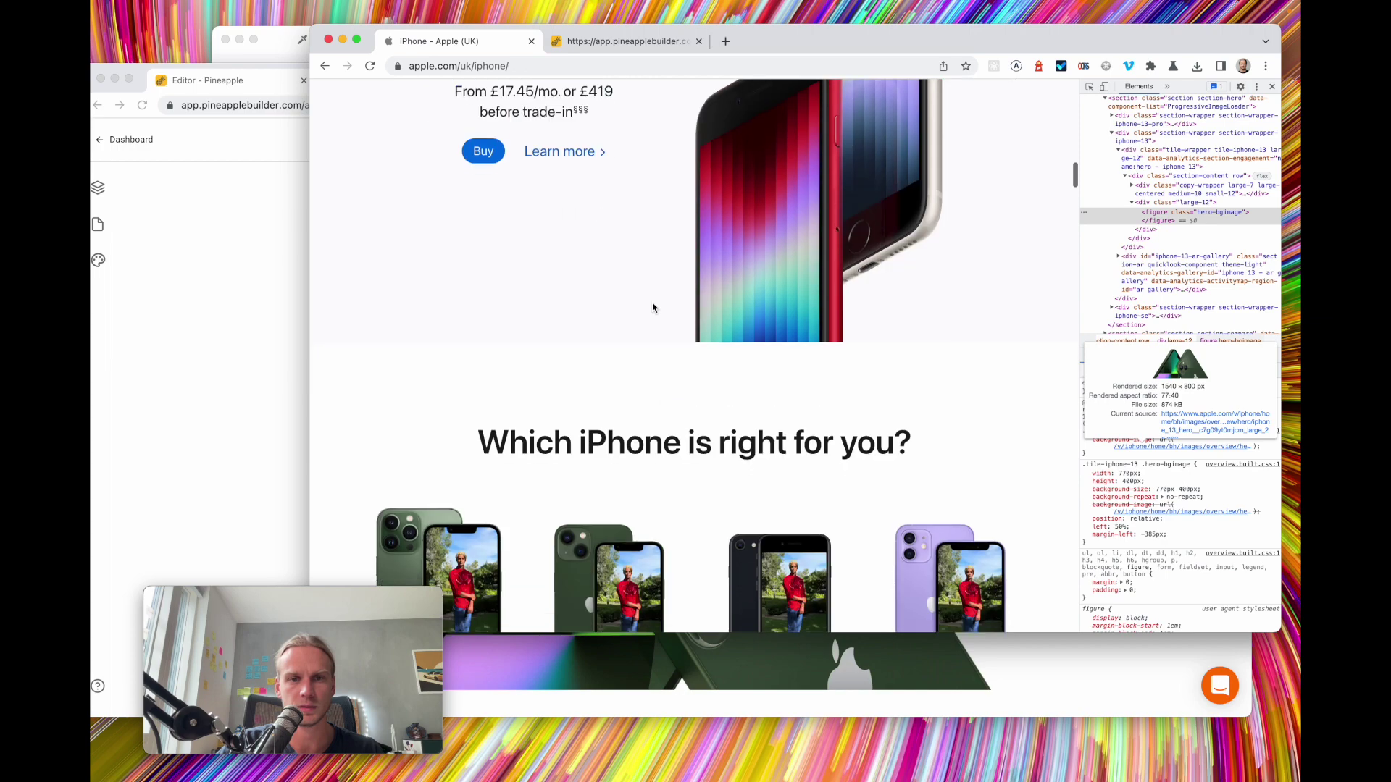
scroll(568, 525, "down", 6)
scroll(714, 279, "down", 5)
scroll(715, 281, "up", 5)
scroll(715, 281, "up", 15)
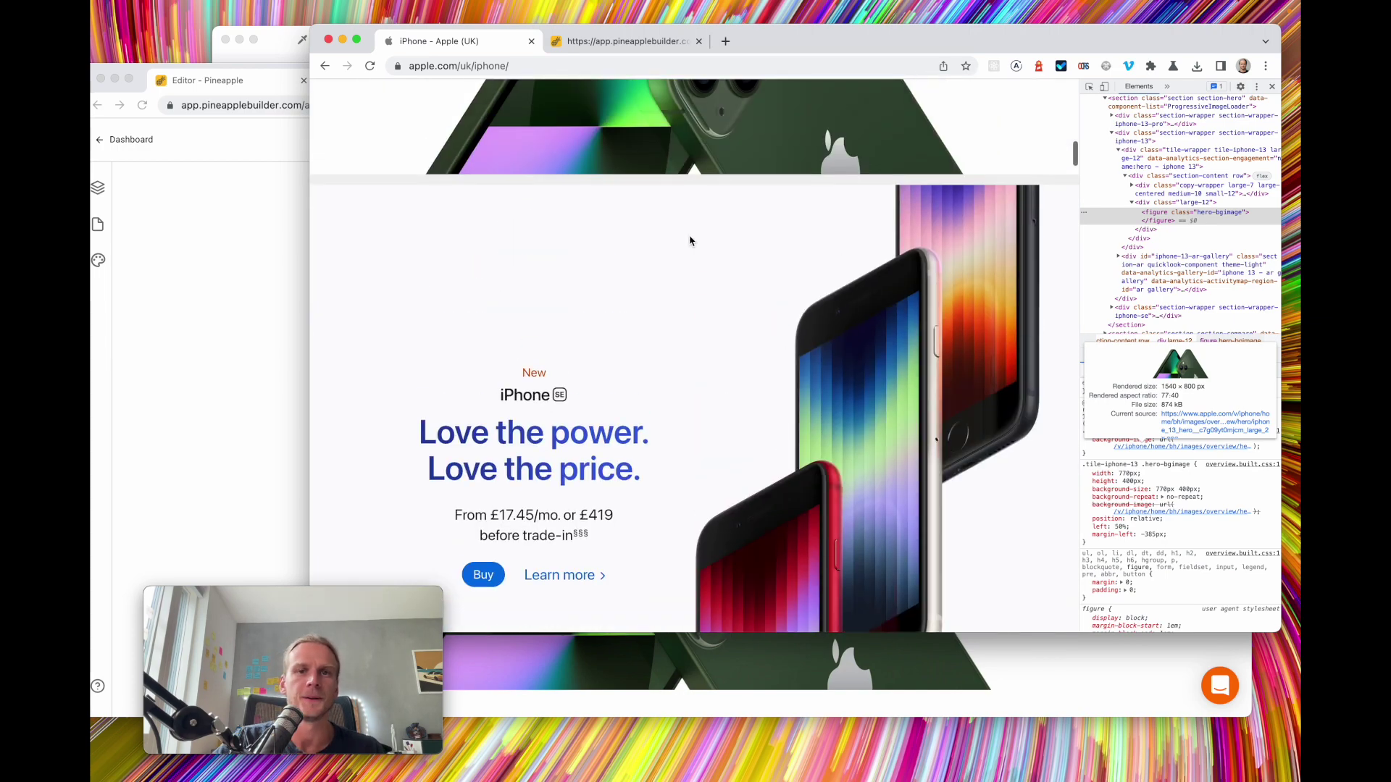
Review the "Oh. So. Pro." and "Your new superpower." sections in the Pineapple page preview
left_click(627, 41)
scroll(717, 299, "down", 10)
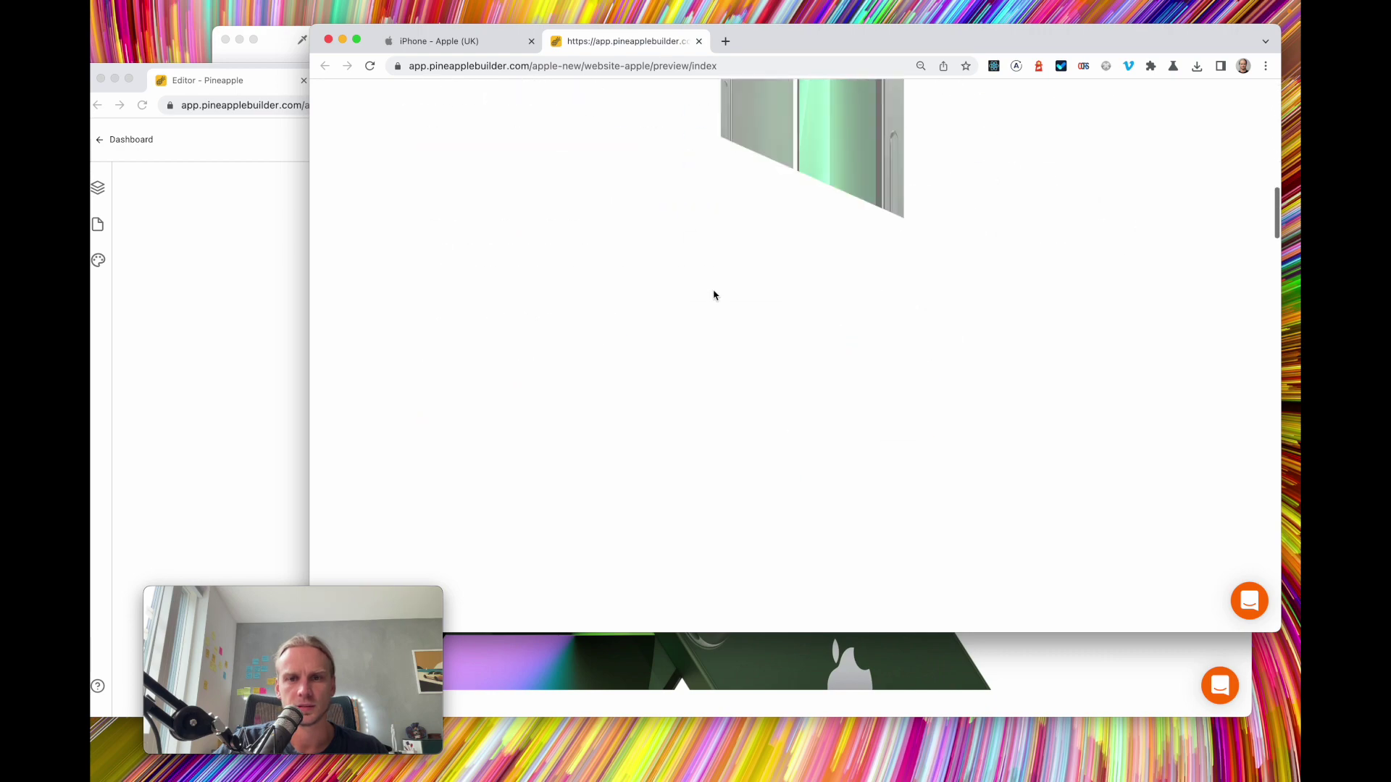
scroll(713, 295, "up", 4)
scroll(714, 295, "down", 3)
scroll(714, 295, "up", 6)
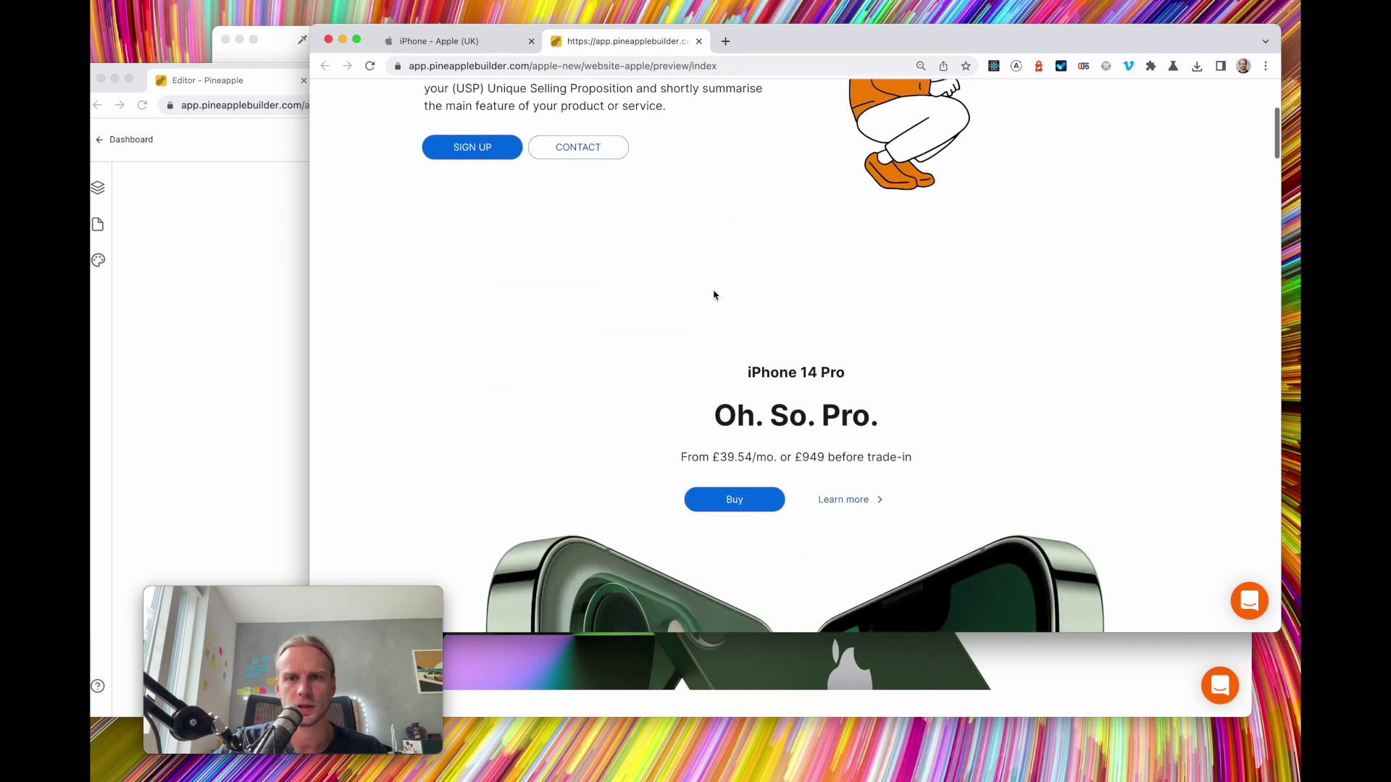
scroll(714, 295, "down", 3)
scroll(714, 295, "down", 6)
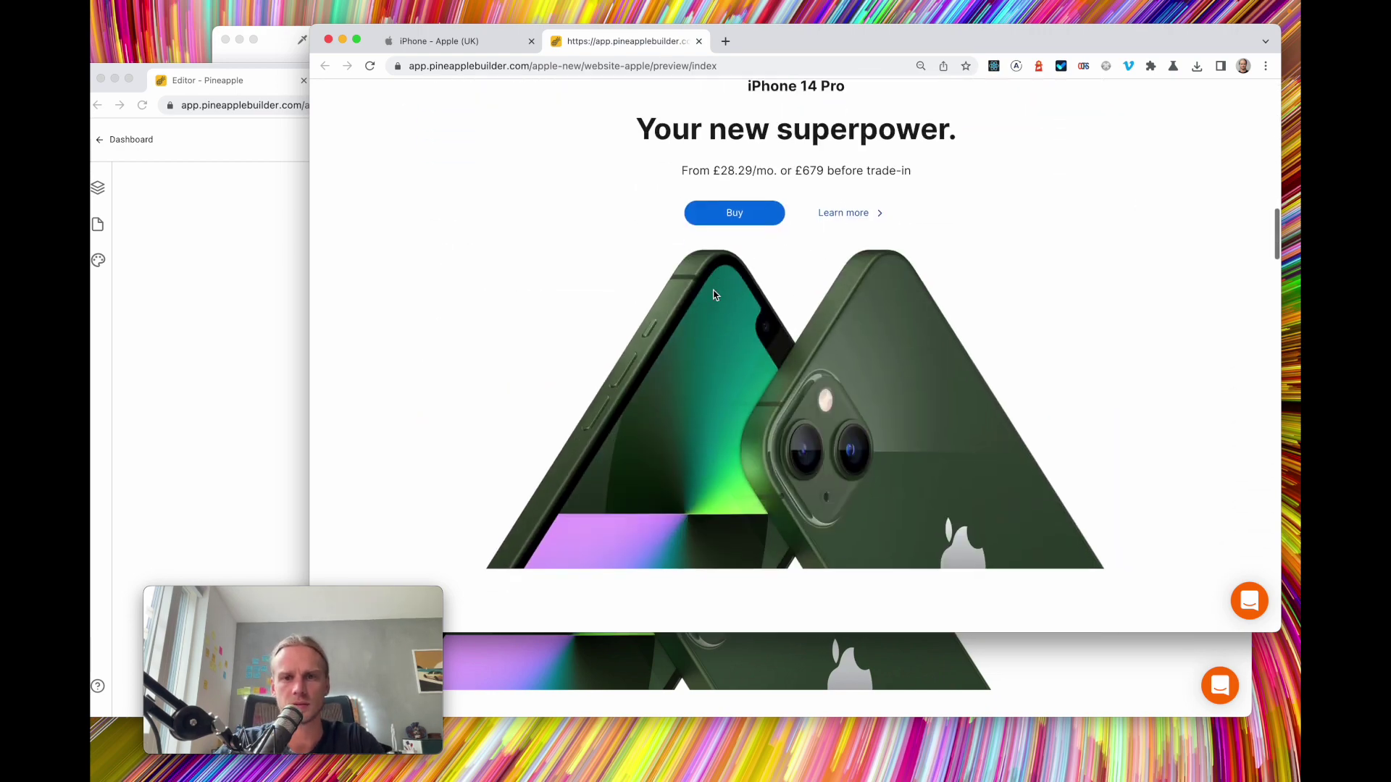
scroll(713, 295, "up", 1)
scroll(714, 296, "up", 3)
scroll(713, 296, "down", 8)
scroll(714, 296, "up", 7)
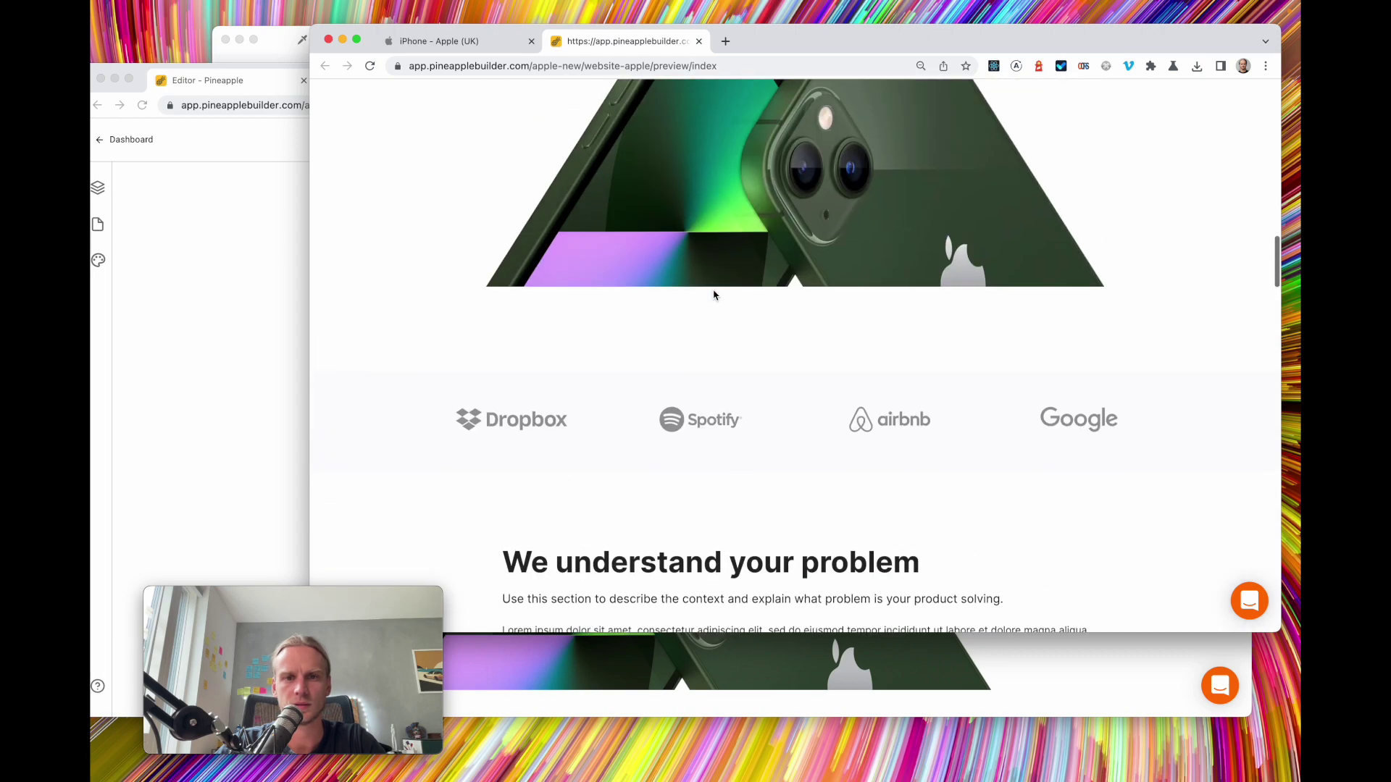
Examine the layout and spacing of the iPhone 13 Pro, iPhone 13 and iPhone SE sections on Apple's page
left_click(397, 49)
scroll(585, 257, "up", 5)
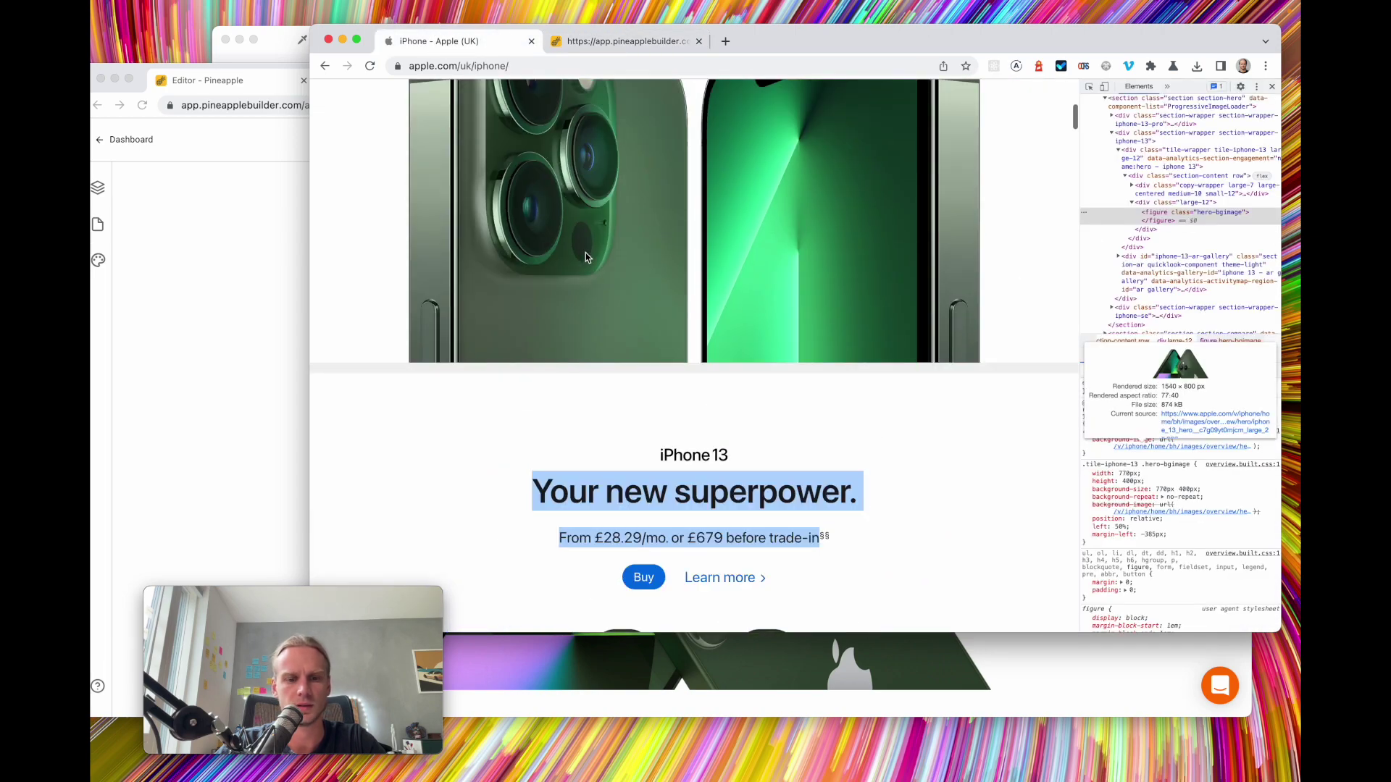
scroll(585, 258, "up", 5)
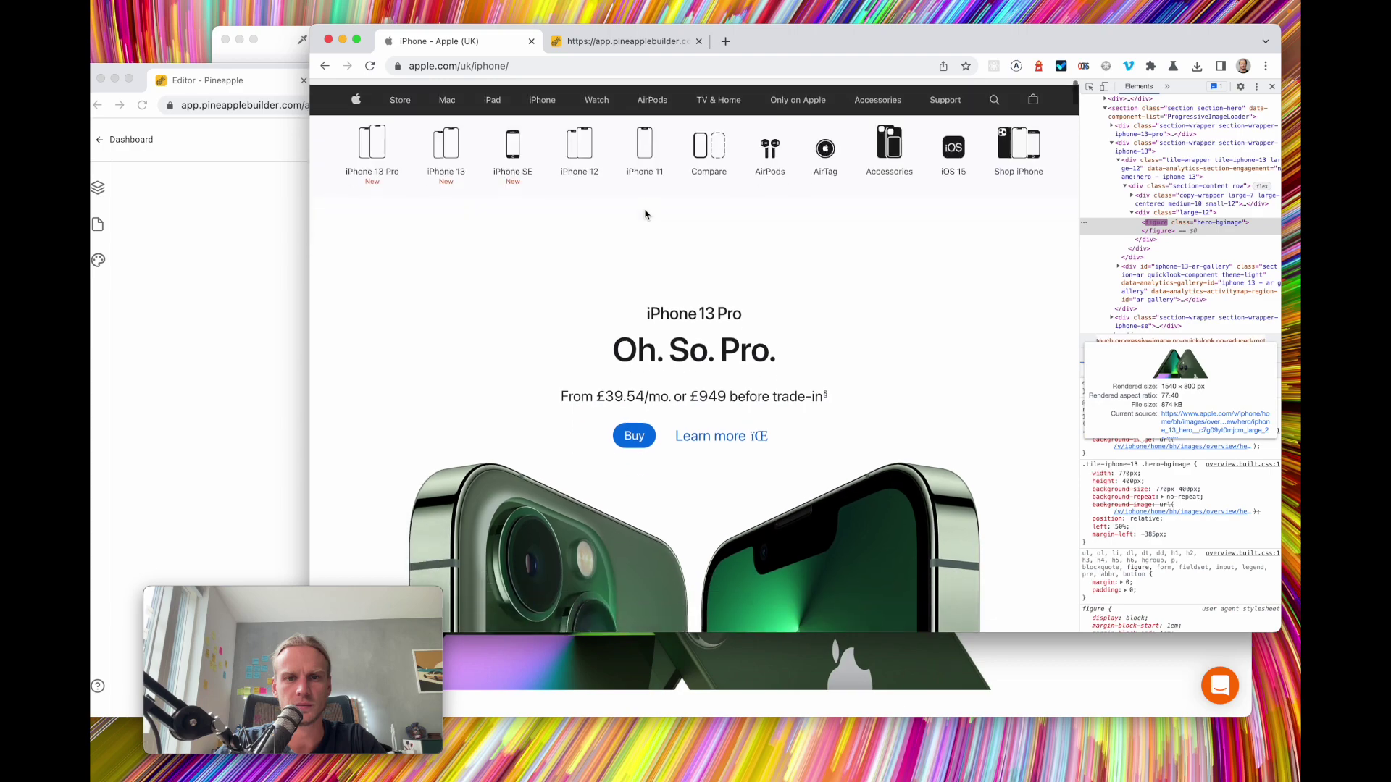
scroll(645, 215, "down", 15)
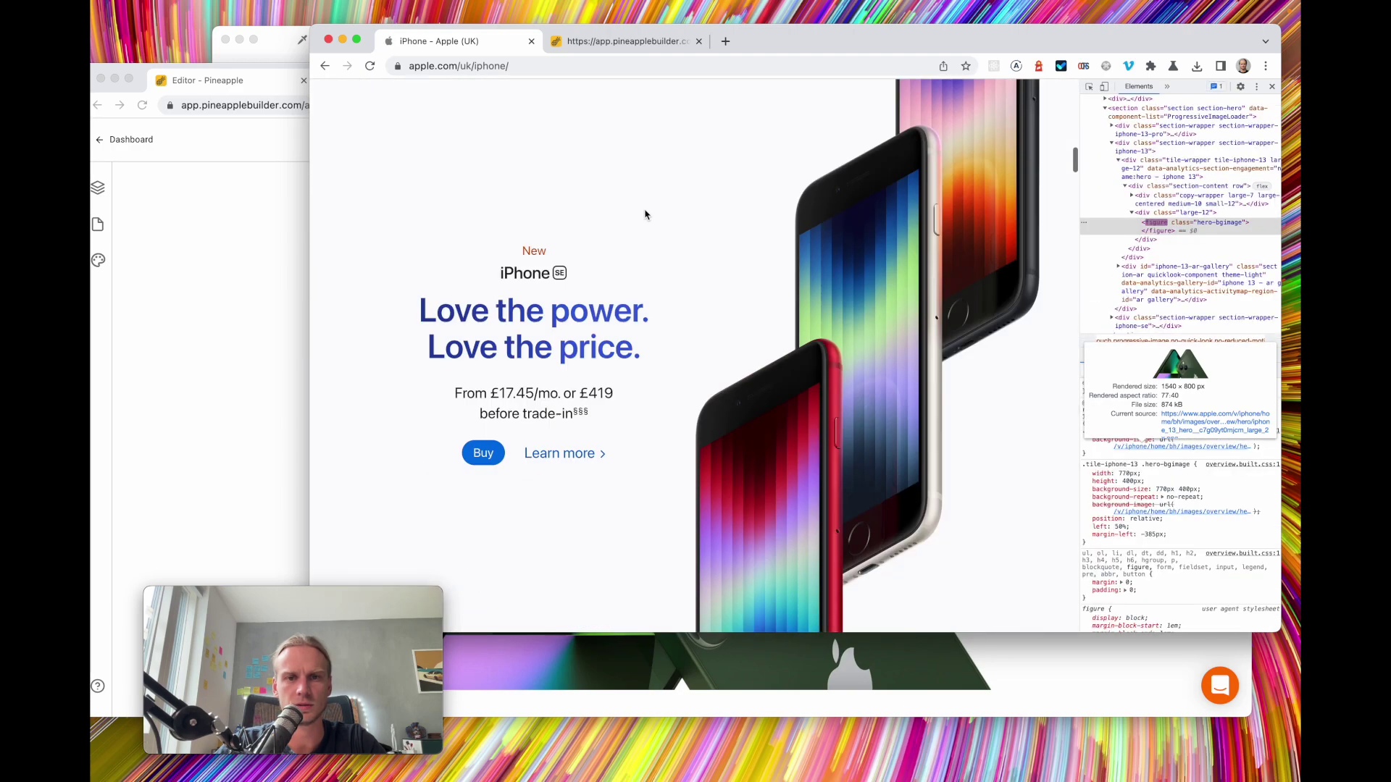
scroll(645, 214, "up", 10)
Return to the Pineapple editor and set the "Your new superpower." image's animation to none
left_click(211, 313)
scroll(780, 407, "down", 2)
left_click(772, 450)
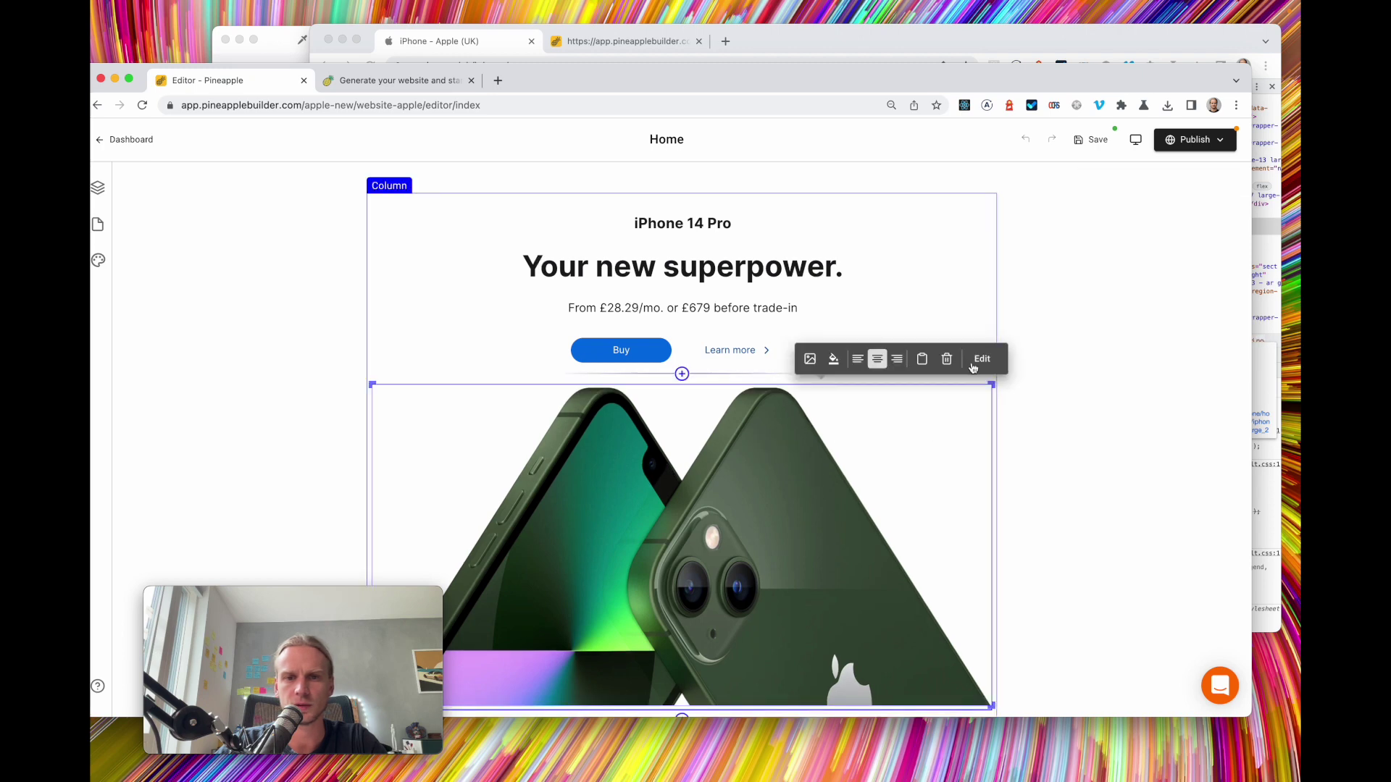
left_click(996, 363)
left_click(1151, 371)
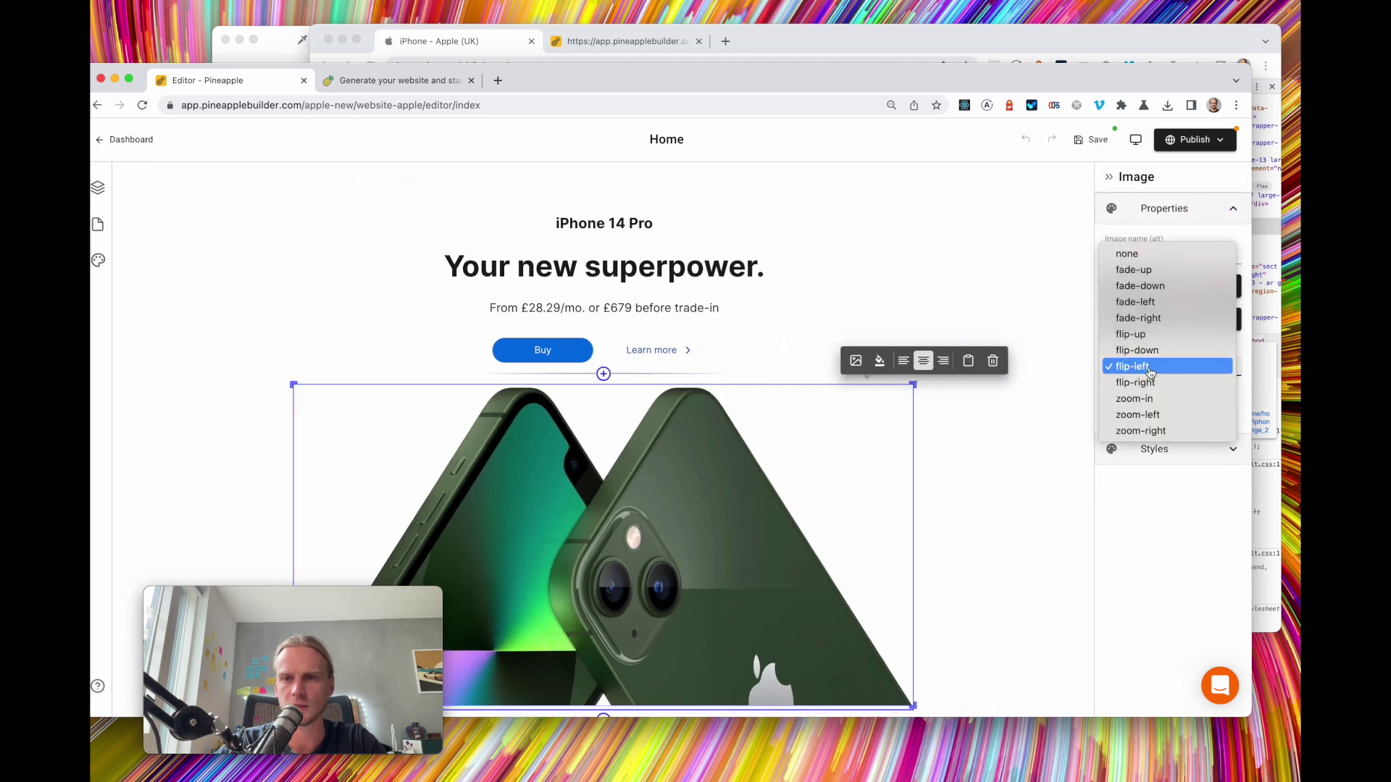
left_click(1165, 254)
scroll(1019, 199, "up", 3)
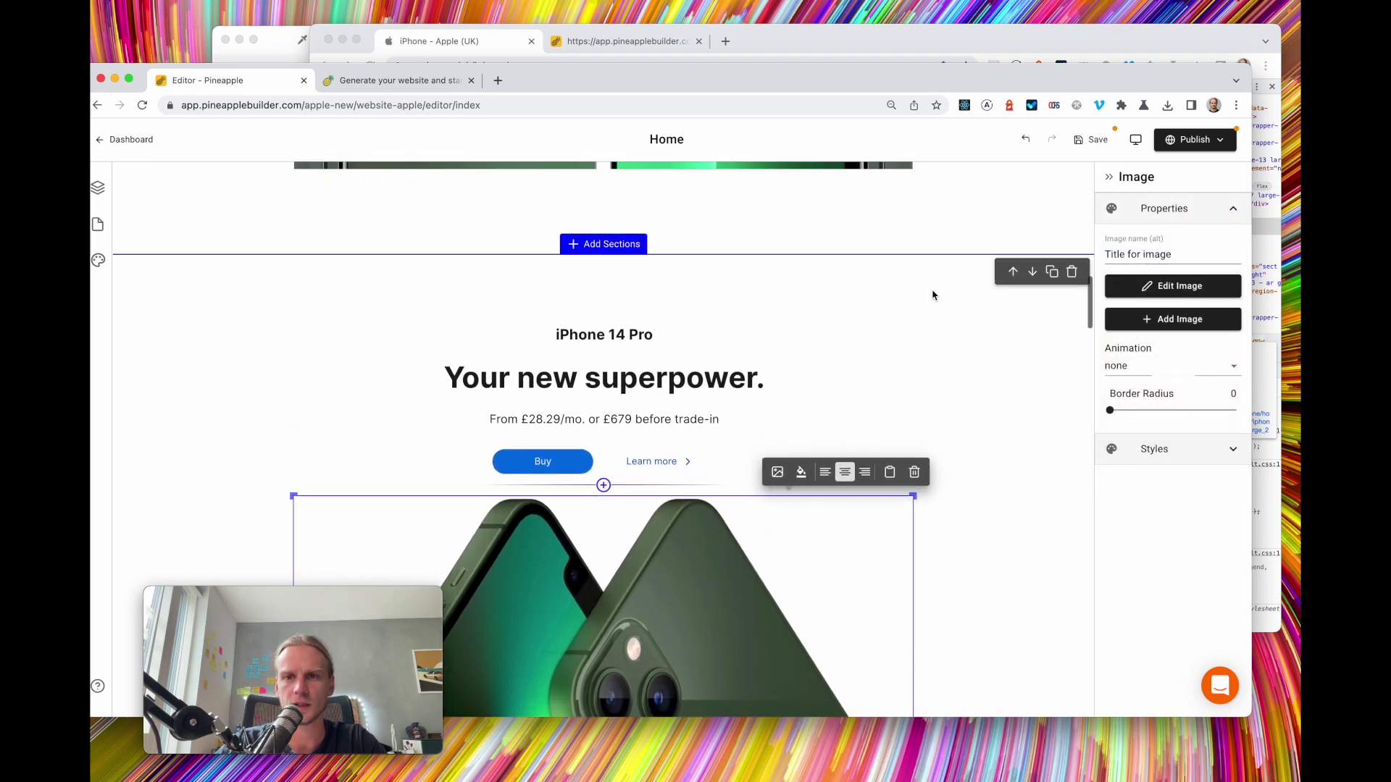
scroll(914, 284, "down", 5)
Set the animation of the iPhone Pro image in the section above "Your new superpower." to none
scroll(922, 382, "up", 8)
scroll(660, 289, "up", 2)
left_click(662, 360)
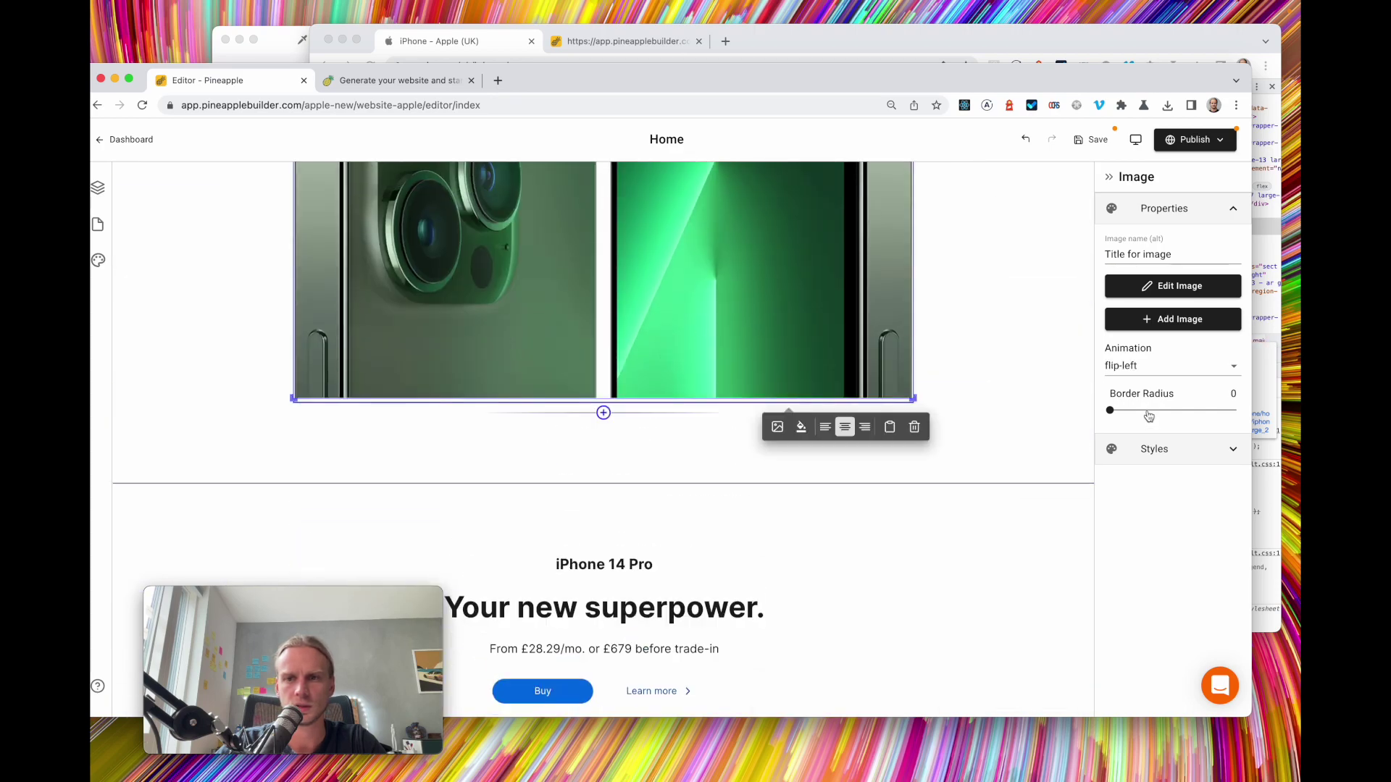
left_click(1157, 365)
left_click(1149, 253)
left_click(995, 277)
Review the two iPhone sections in the editor and save the Home page
scroll(995, 277, "down", 10)
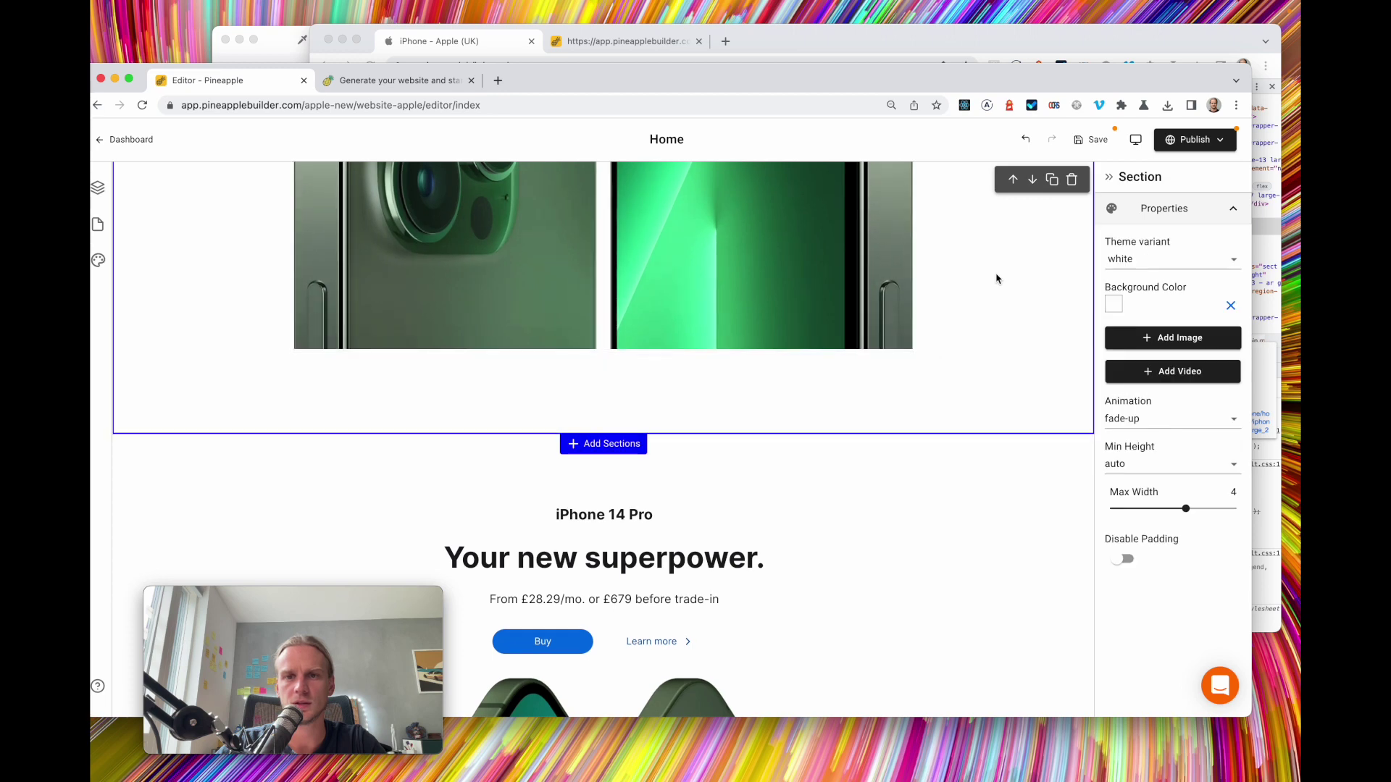
scroll(953, 413, "down", 15)
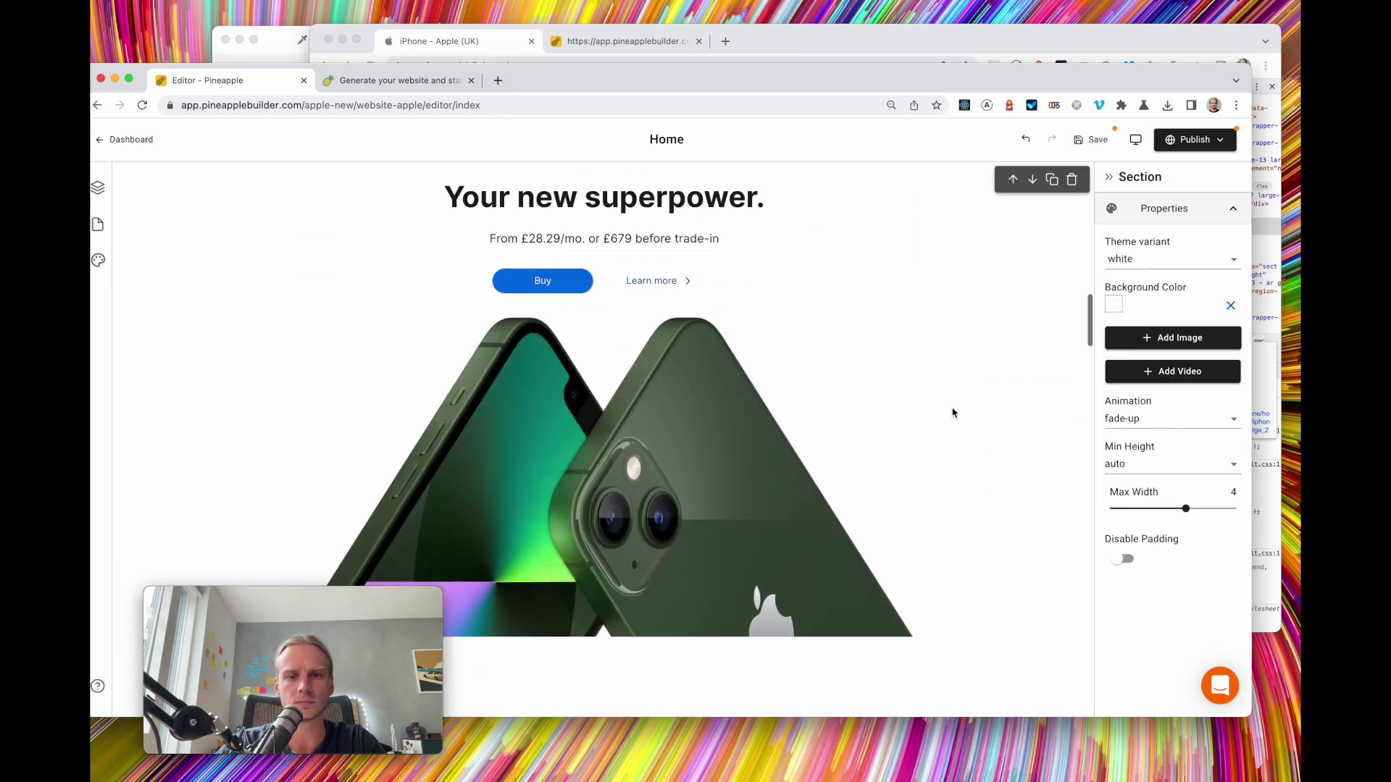
scroll(952, 410, "up", 10)
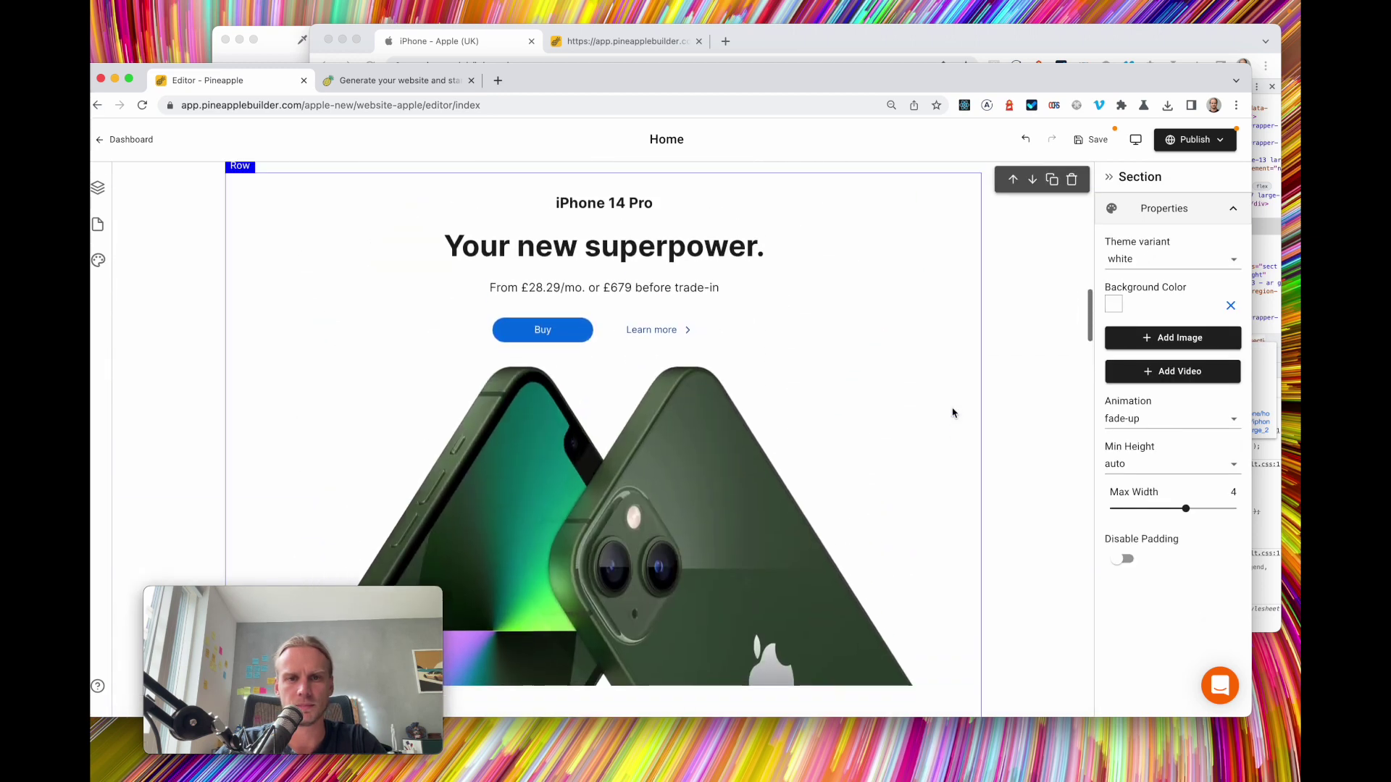
scroll(947, 392, "down", 1)
scroll(767, 358, "up", 8)
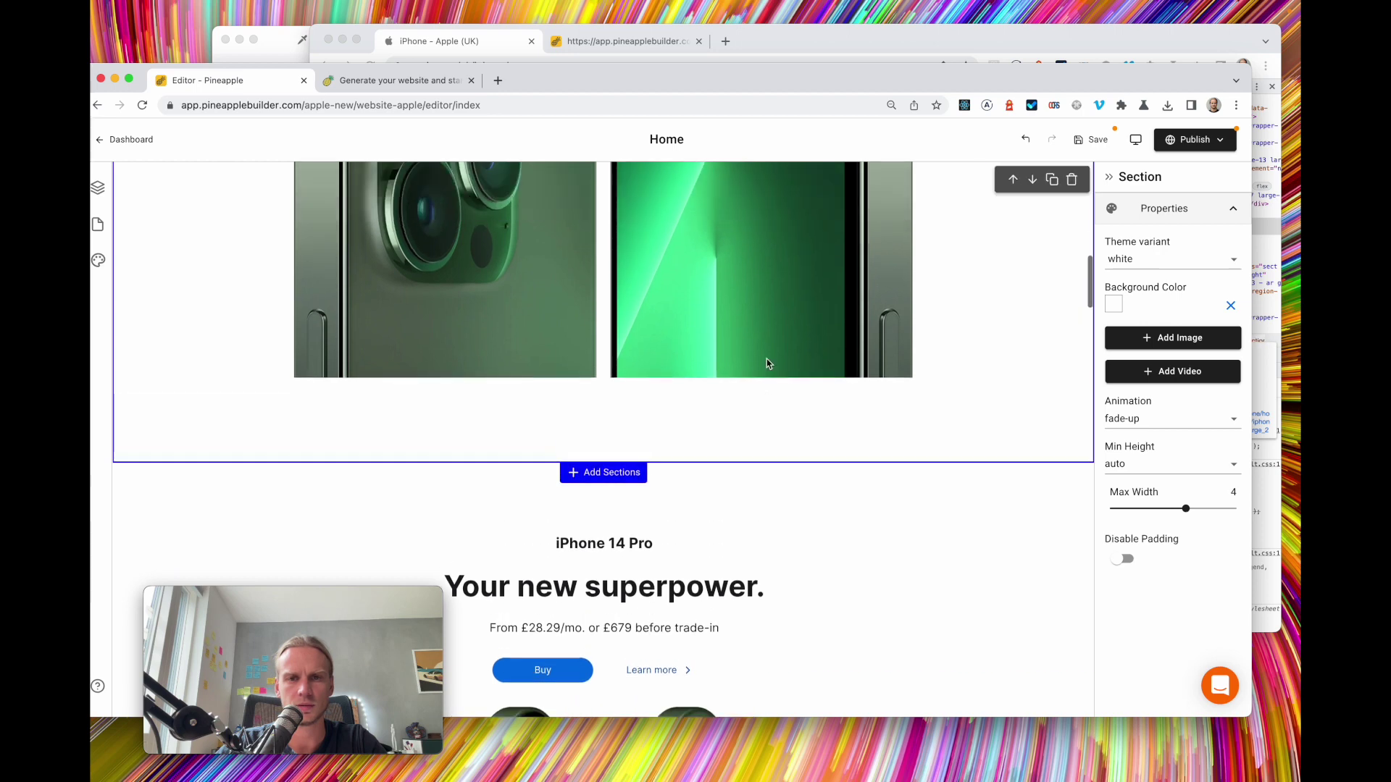
scroll(702, 430, "down", 6)
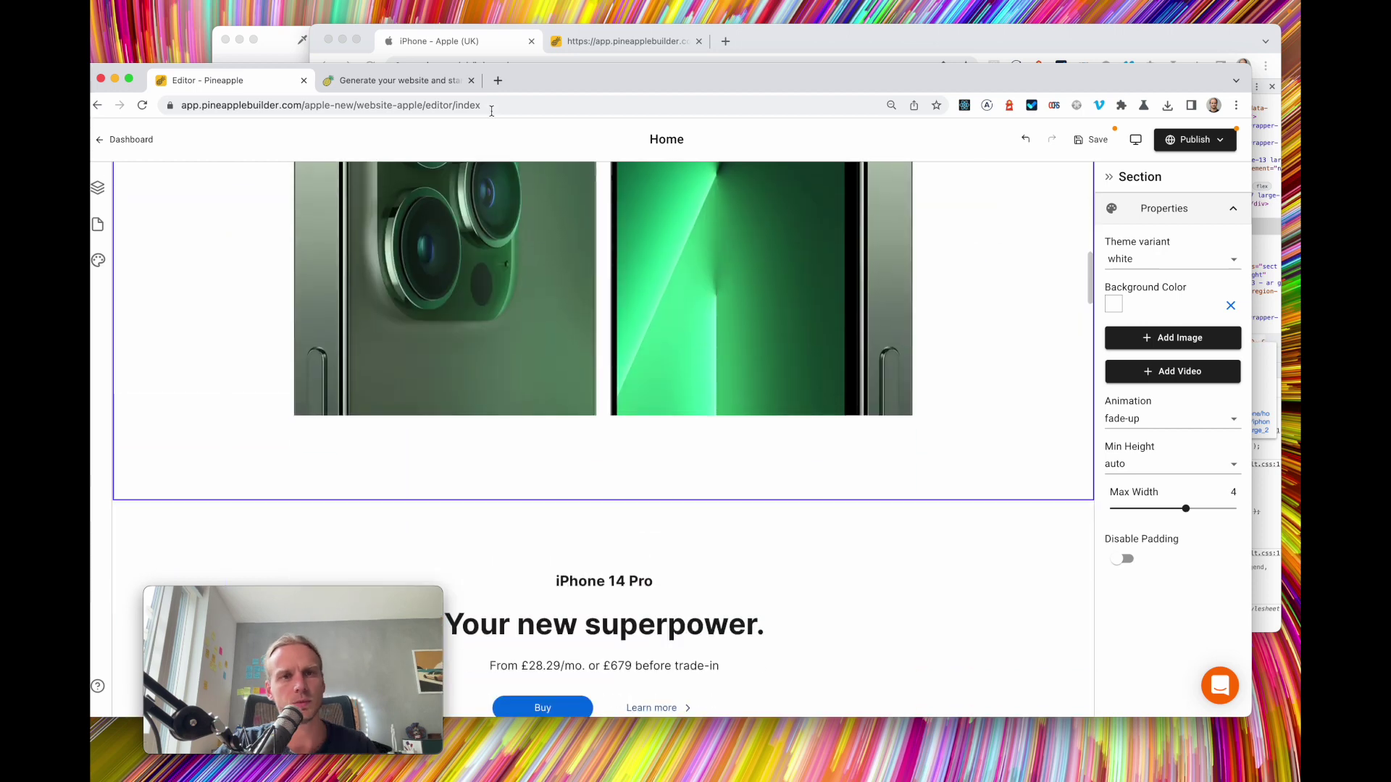
left_click(1099, 151)
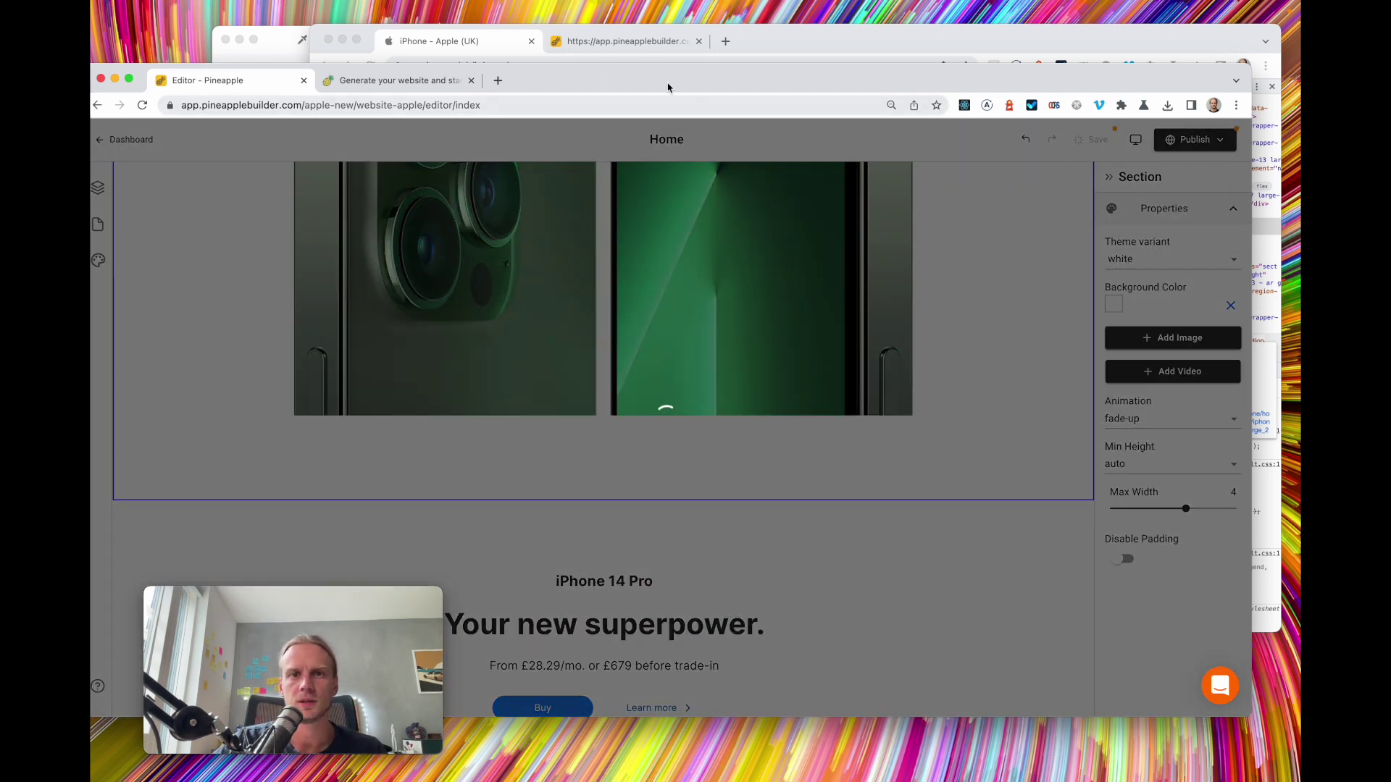
left_click(639, 61)
scroll(674, 290, "down", 10)
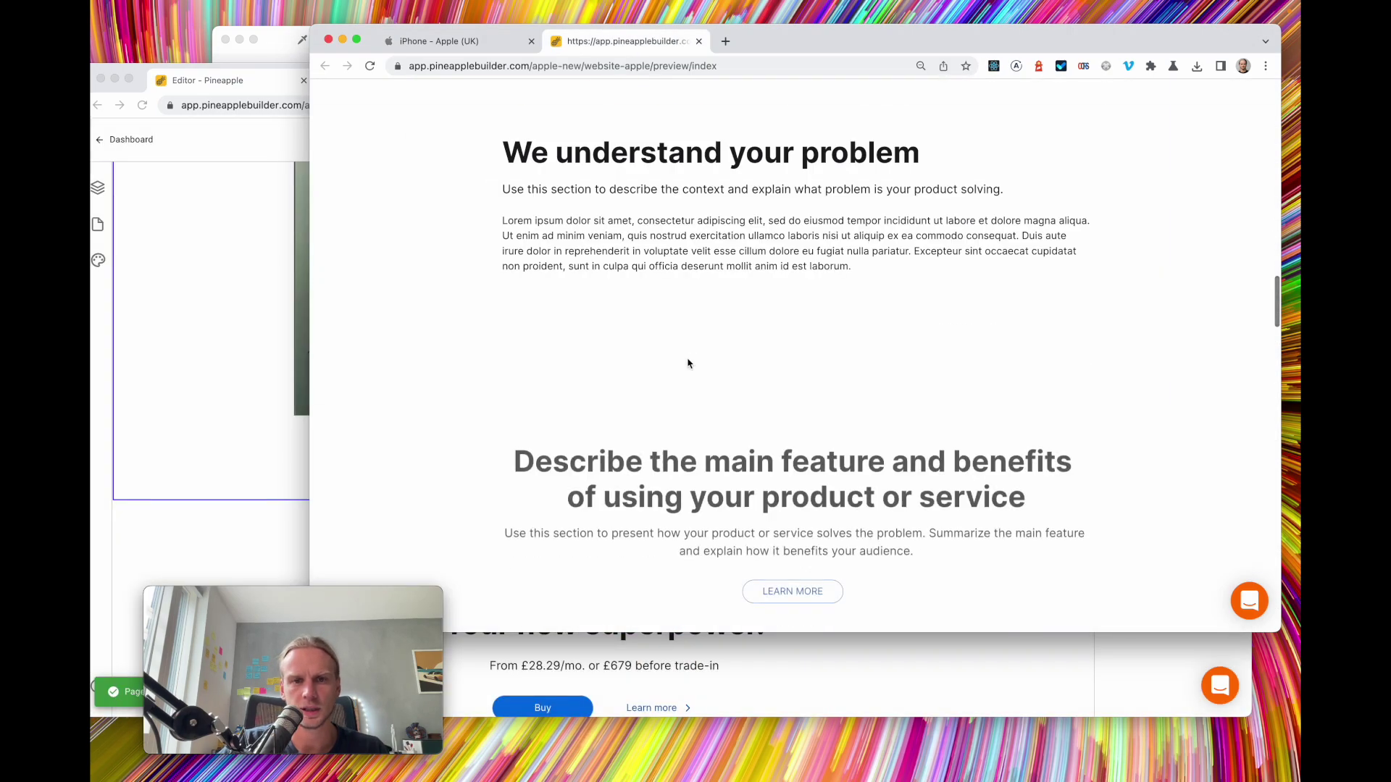
scroll(685, 363, "up", 3)
left_click(479, 41)
scroll(595, 272, "down", 10)
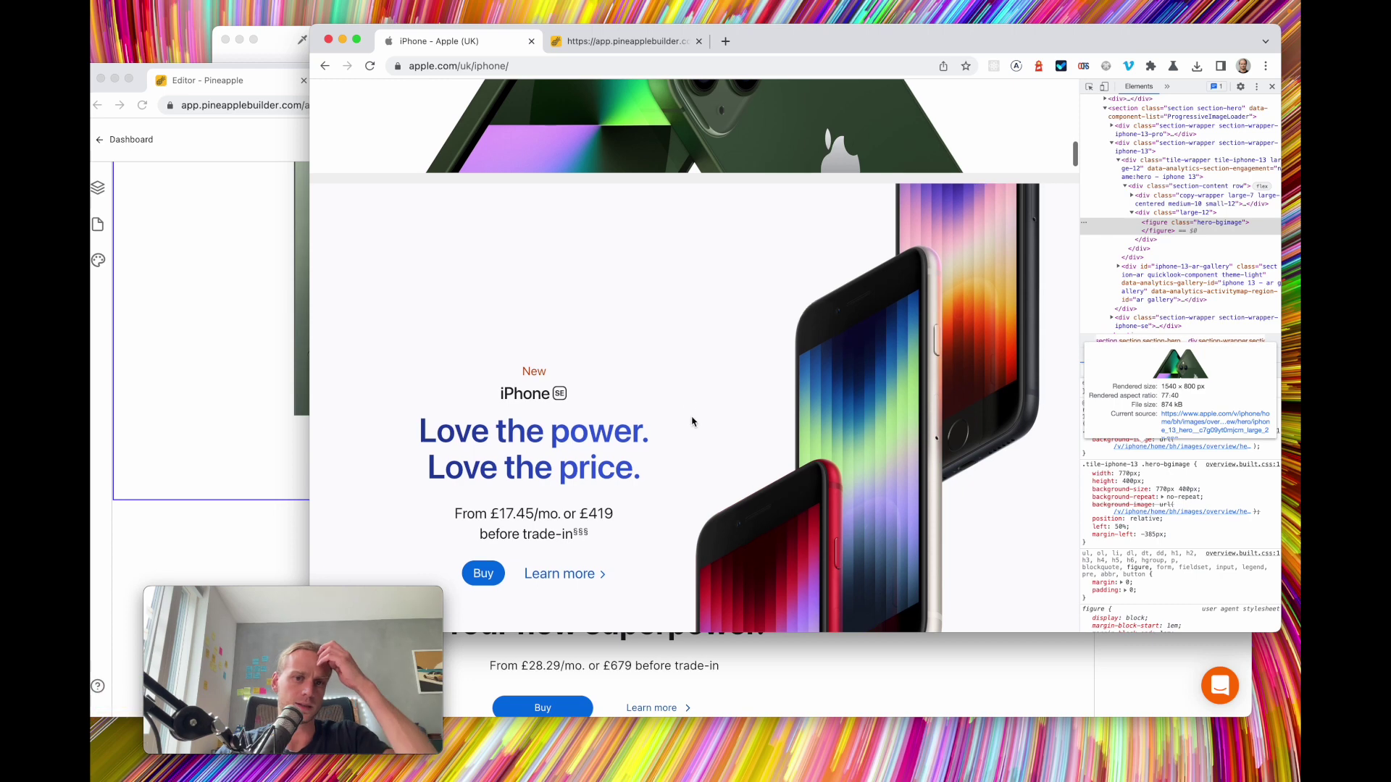
scroll(692, 422, "down", 3)
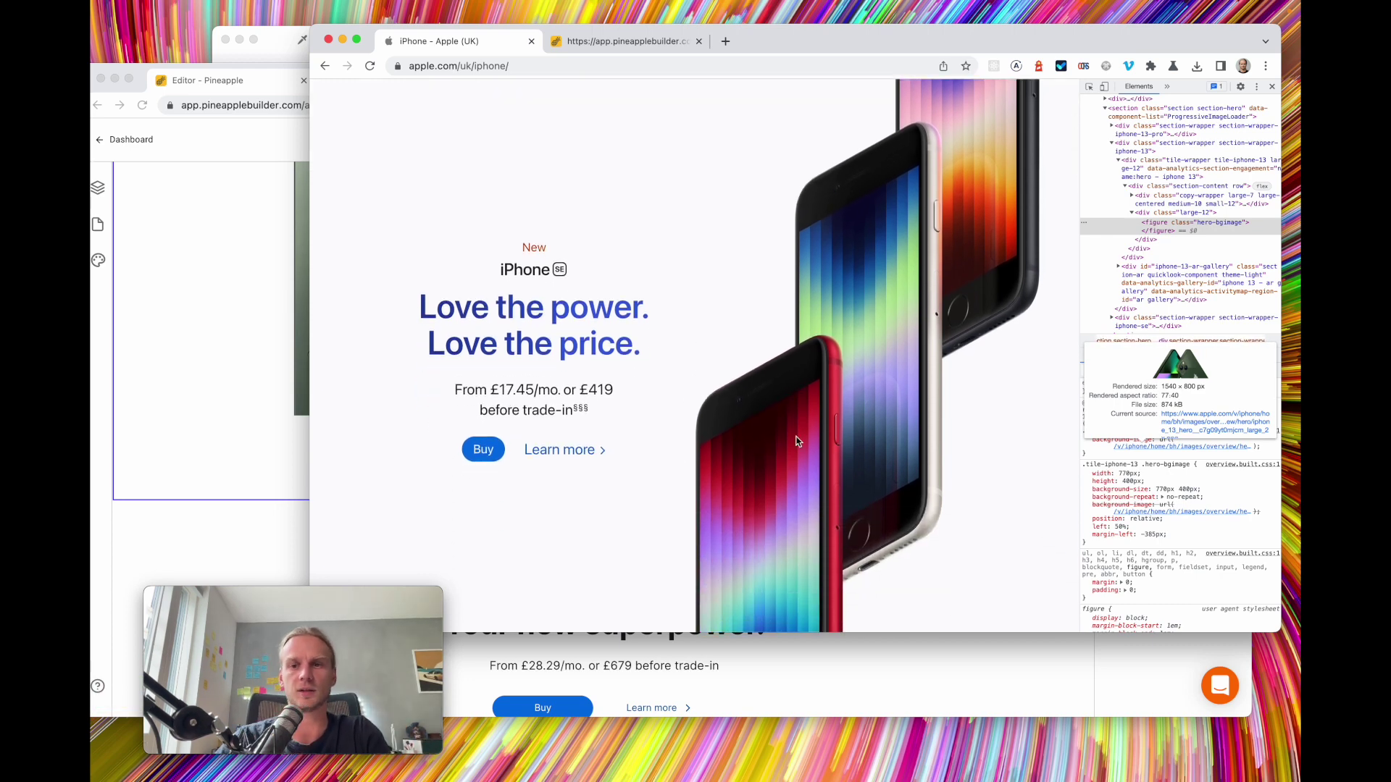
scroll(797, 441, "down", 1)
Inspect the iPhone SE hero image on Apple's page and open its source image file in a new tab
right_click(867, 338)
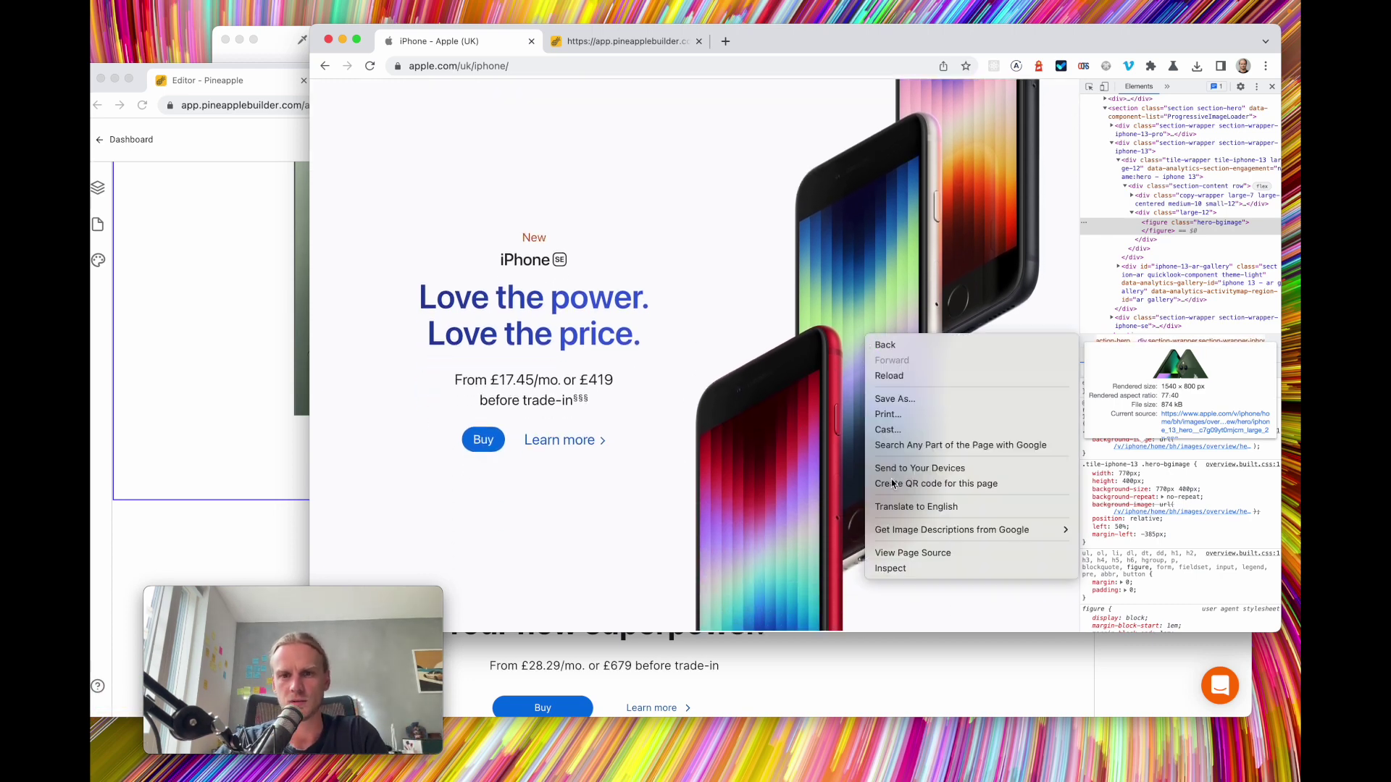
left_click(919, 569)
scroll(930, 297, "up", 4)
scroll(930, 298, "down", 1)
scroll(930, 298, "down", 5)
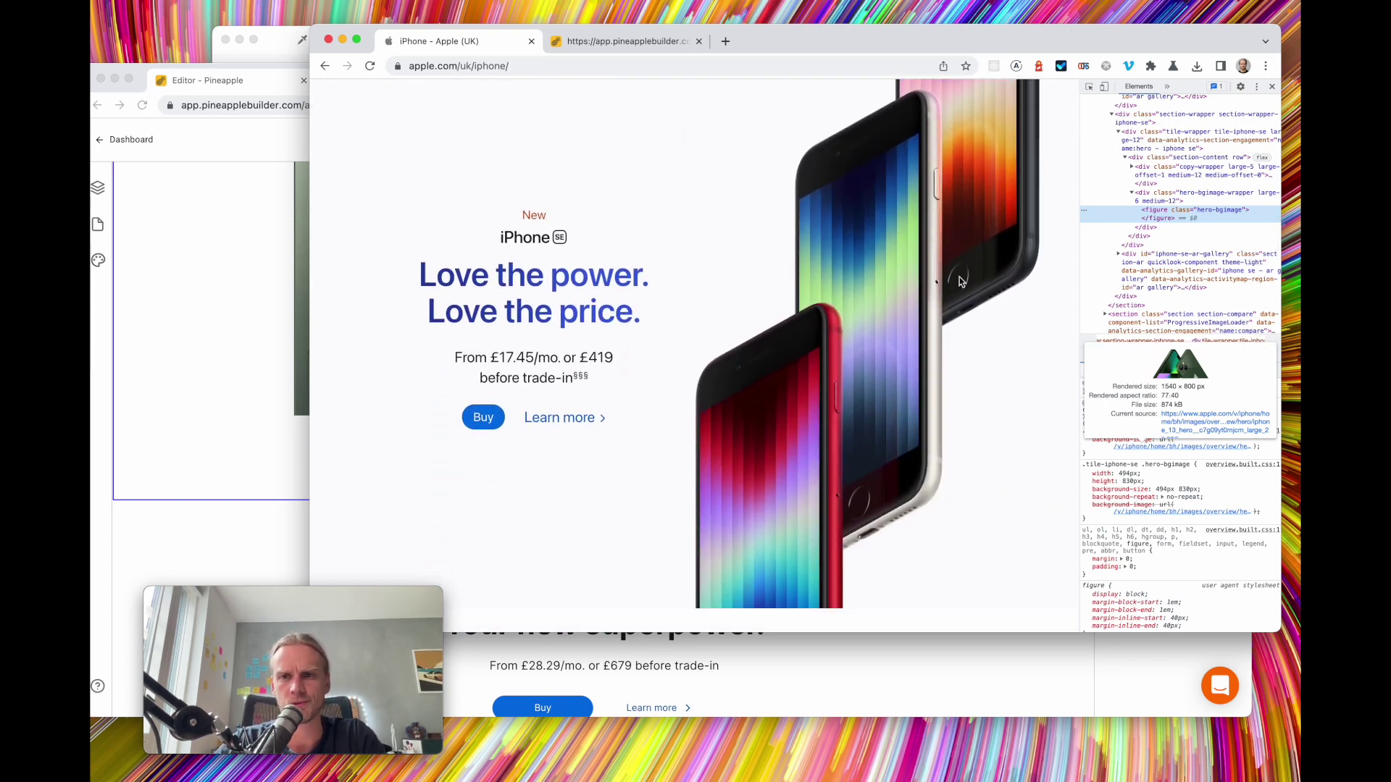
mouse_move(1212, 450)
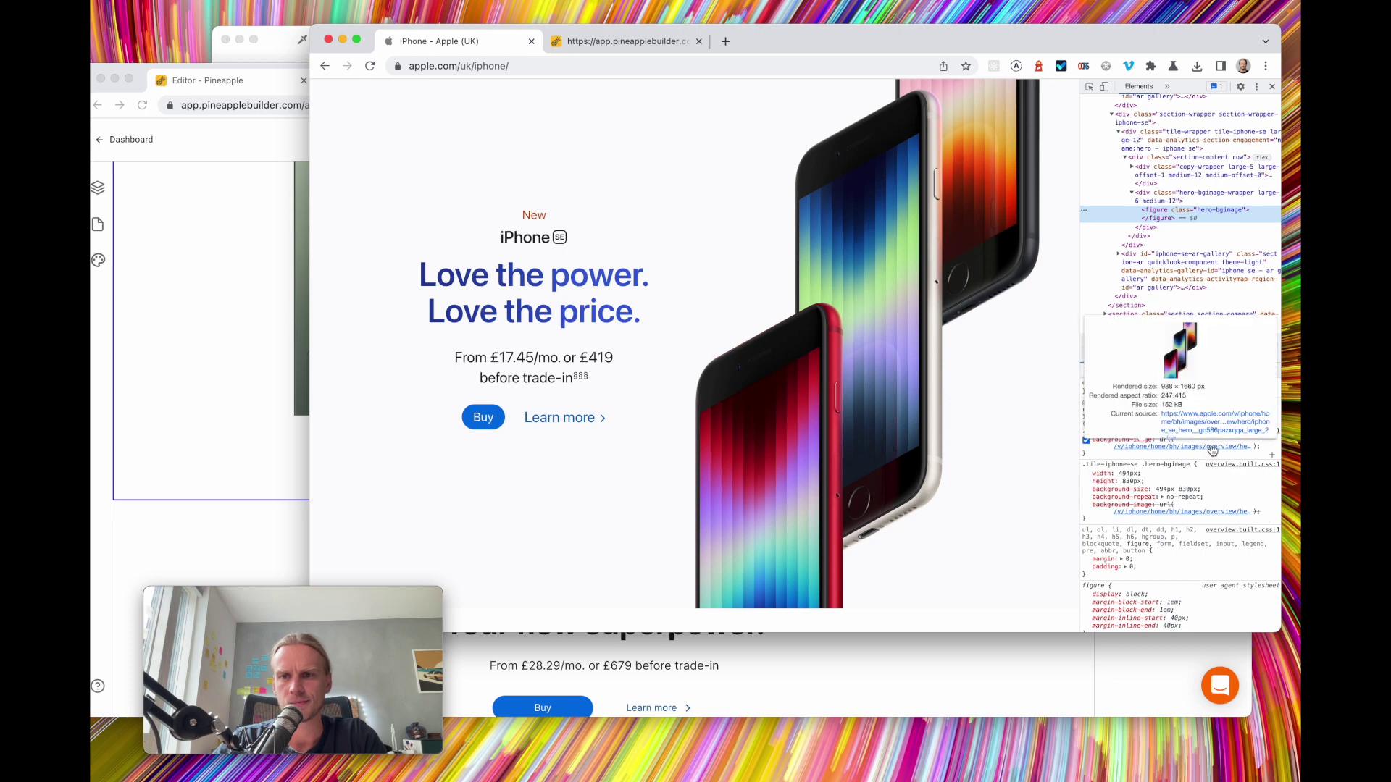
left_click(1226, 419)
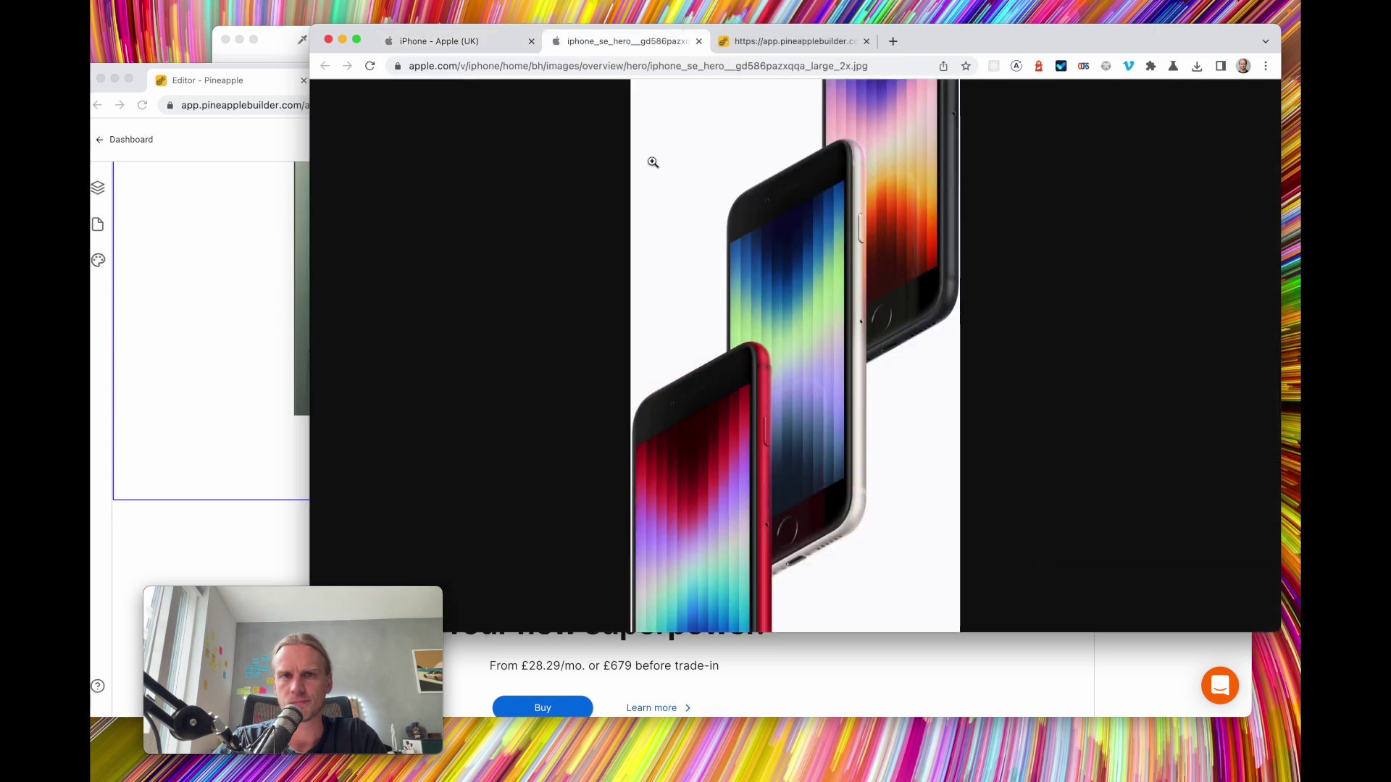
Save the iPhone SE hero image to the Downloads folder under its suggested file name
right_click(693, 224)
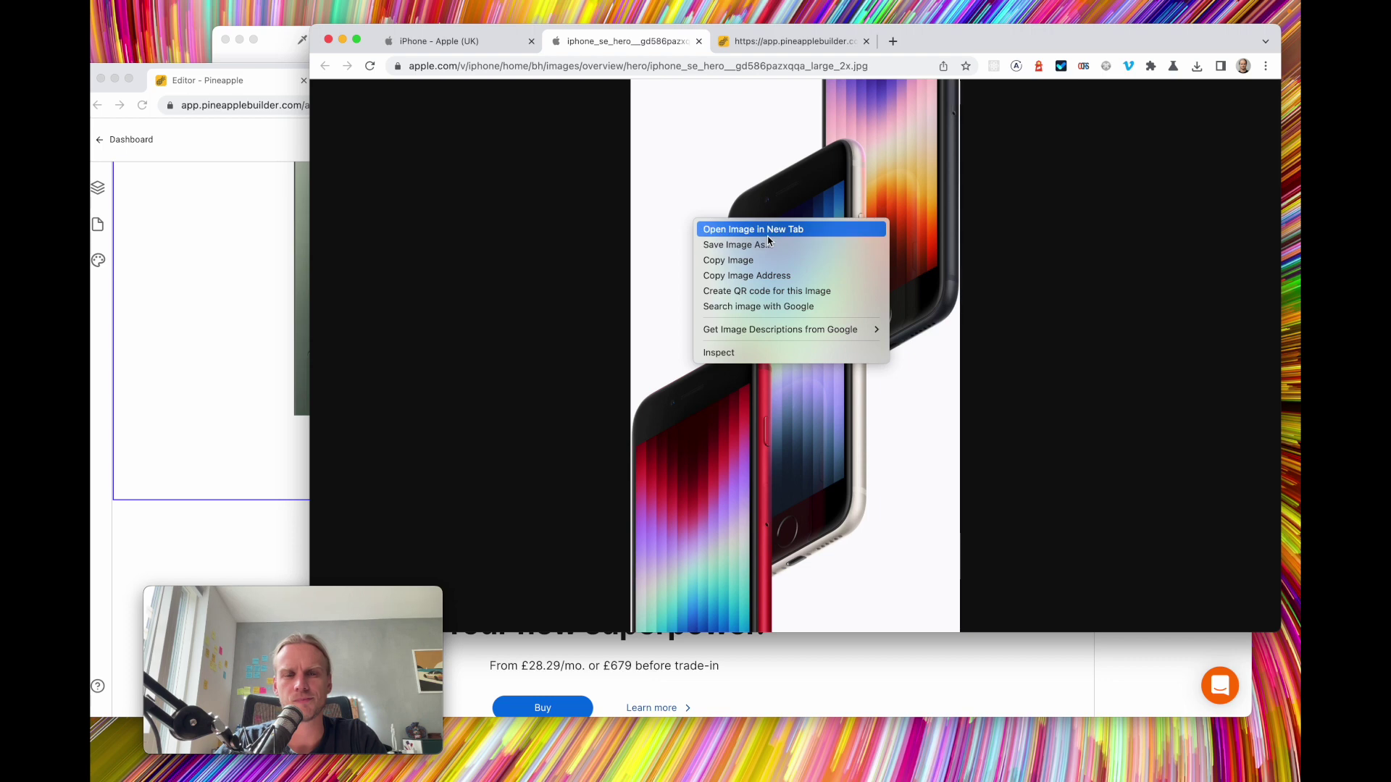
left_click(738, 245)
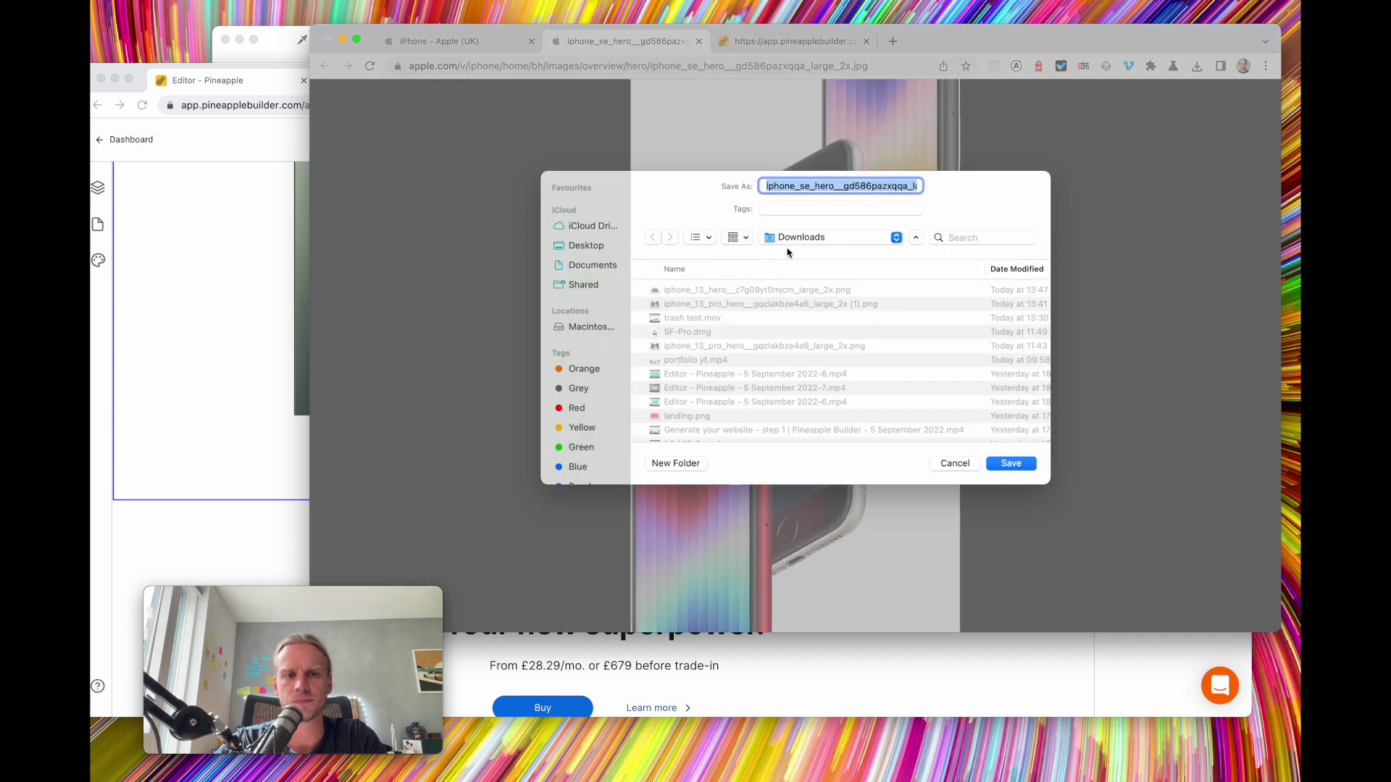
left_click(1028, 462)
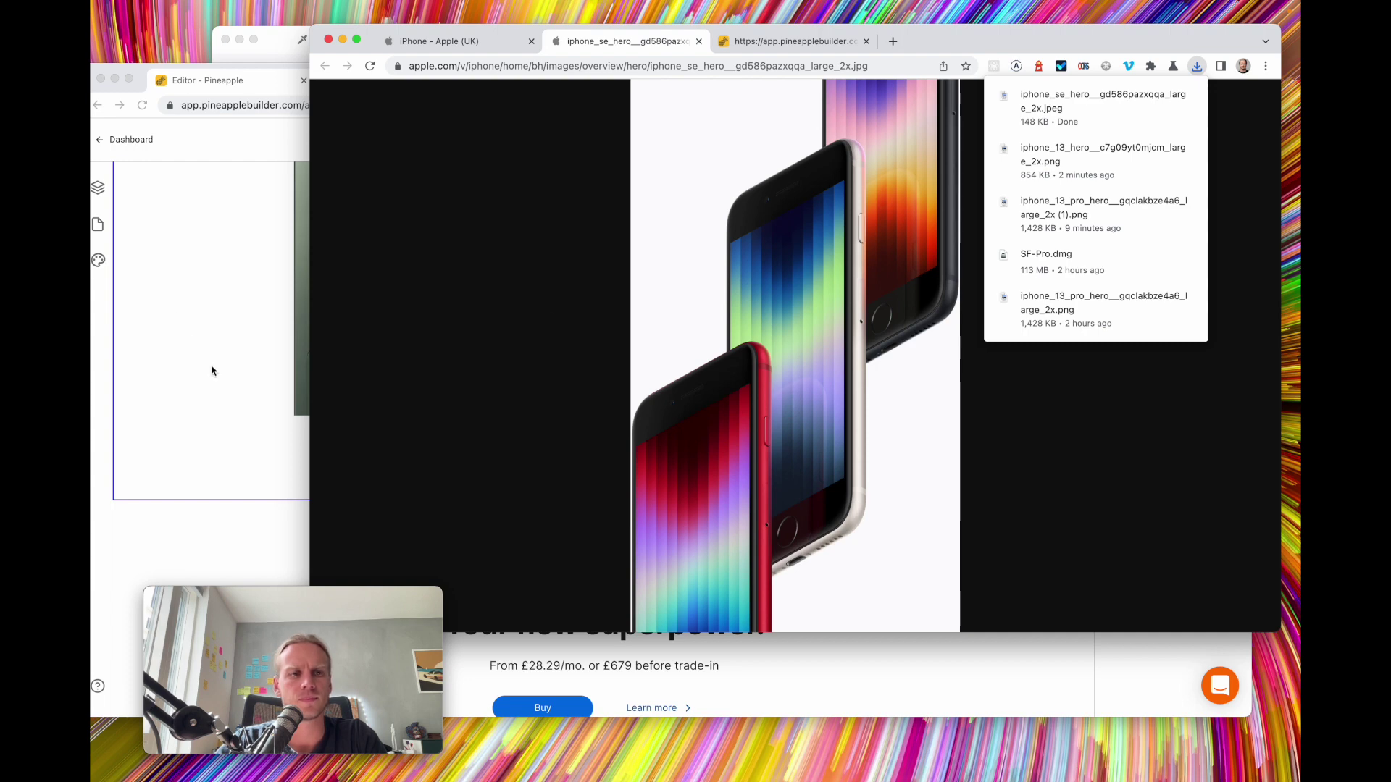
Switch back to the Pineapple editor and look through the Home page's sections below the iPhone Pro image
left_click(196, 304)
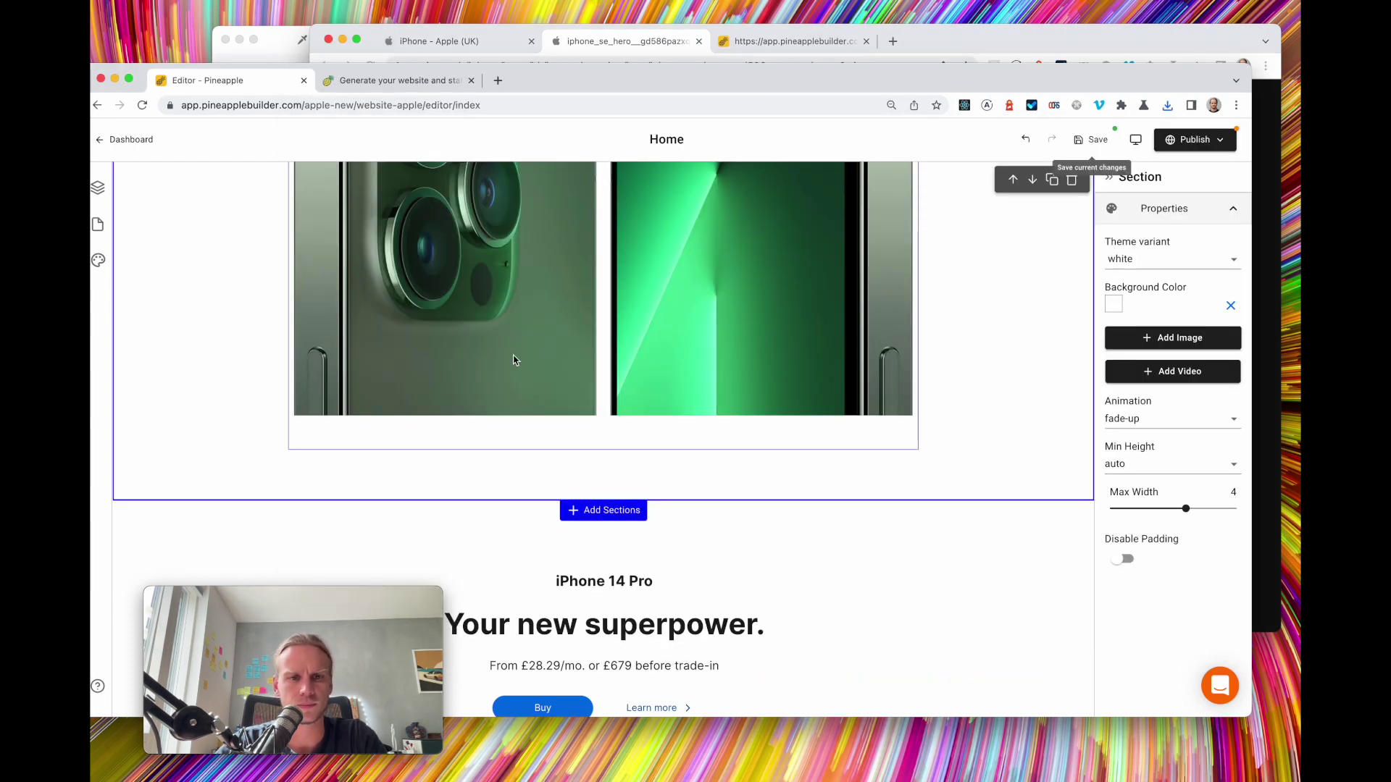
scroll(514, 360, "down", 3)
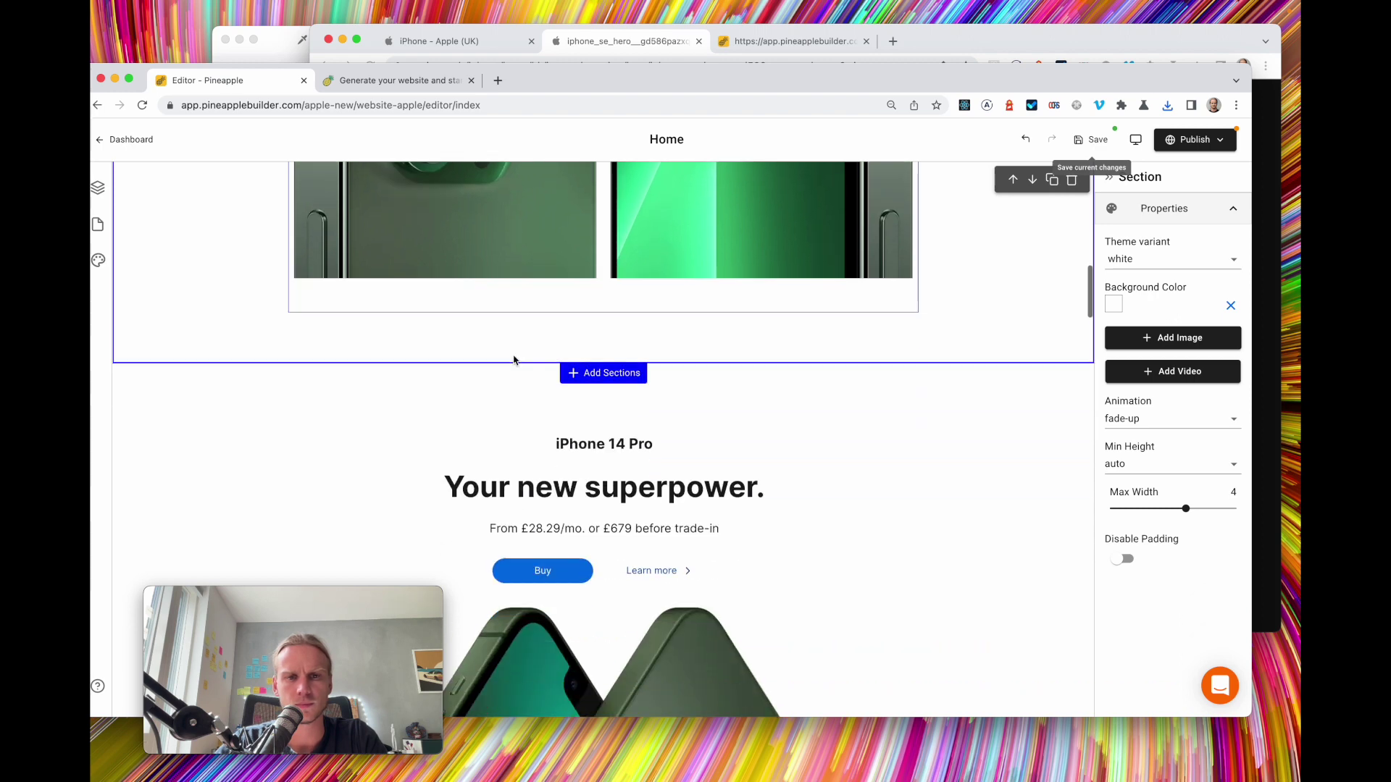
scroll(513, 360, "up", 2)
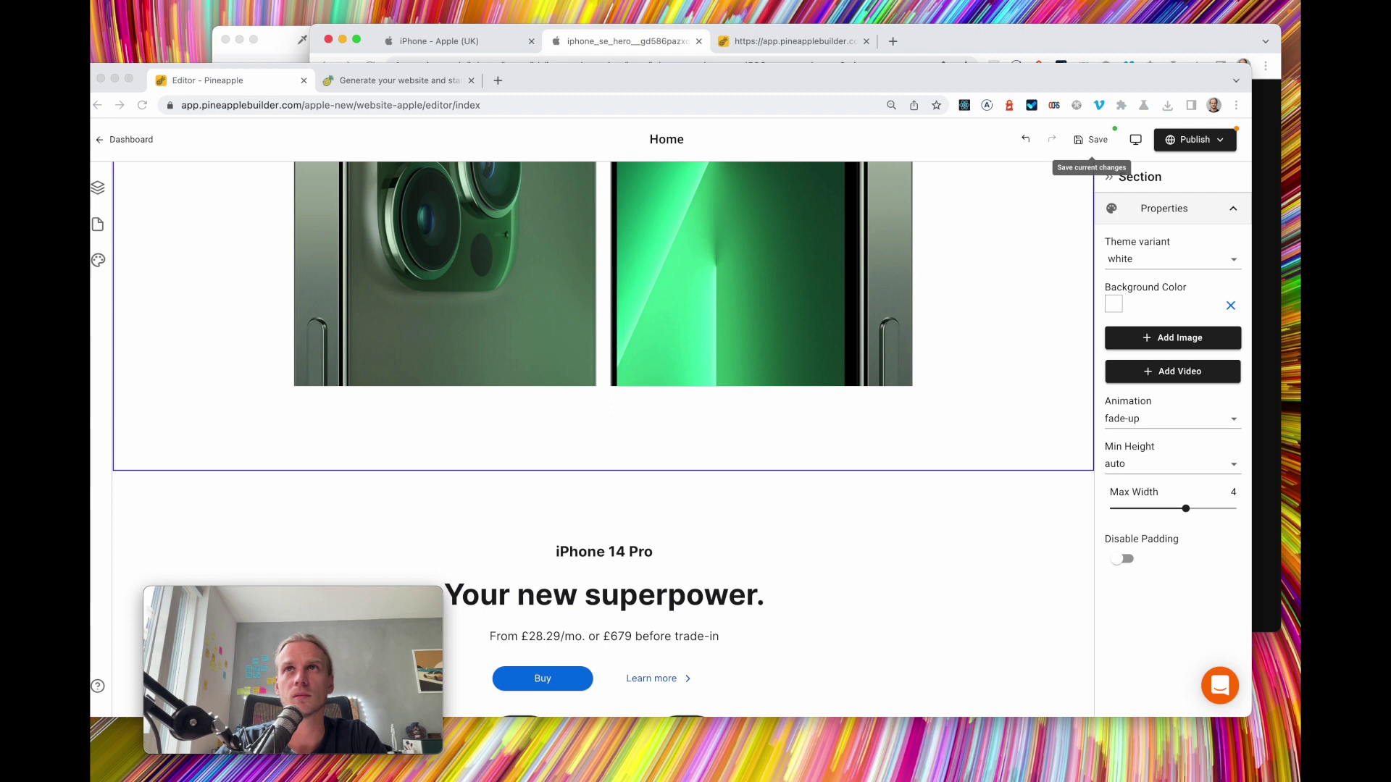
scroll(682, 479, "down", 1)
scroll(681, 479, "down", 3)
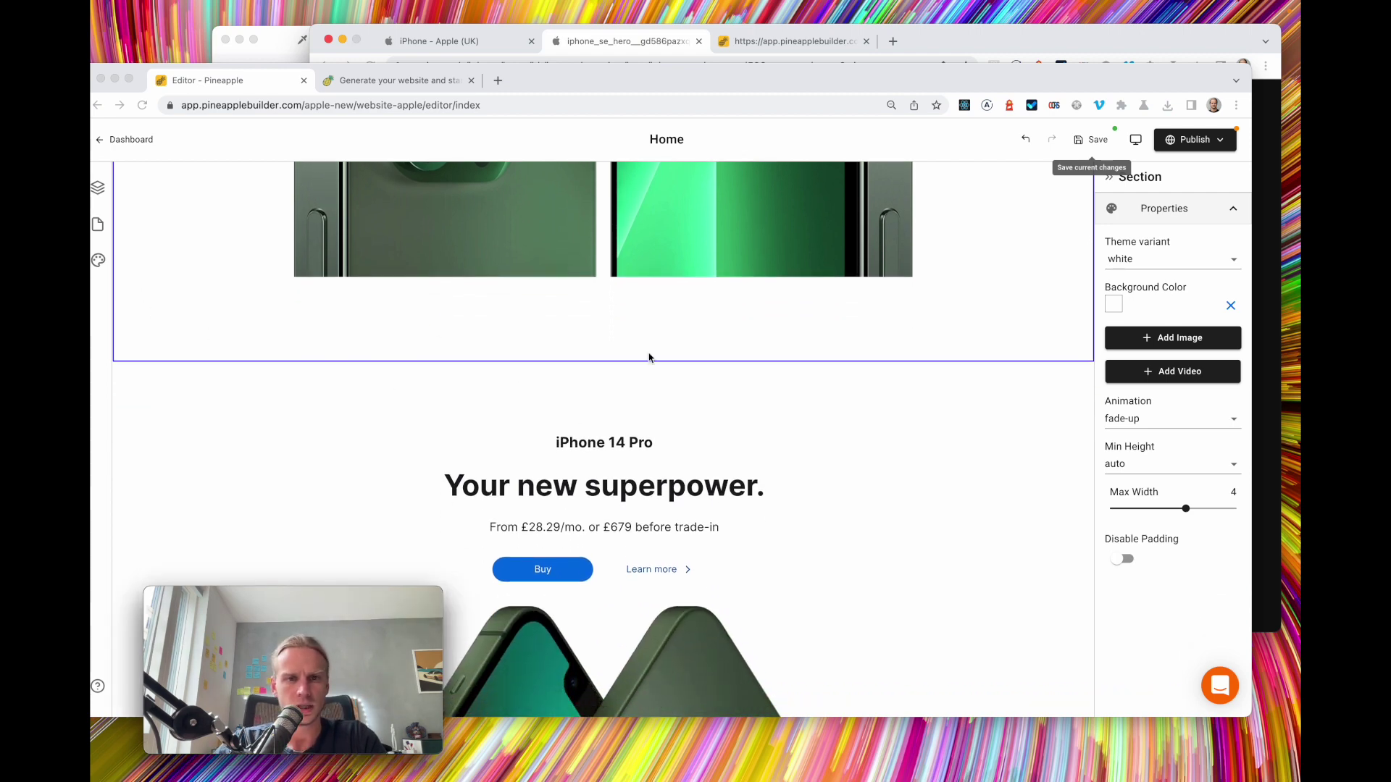
left_click(644, 368)
scroll(653, 404, "down", 15)
scroll(652, 507, "up", 20)
scroll(955, 435, "down", 1)
scroll(934, 438, "up", 1)
Move the "Introduce the great features of your product" section with the orange hoodie illustration up to directly below "Your new superpower."
scroll(926, 445, "down", 8)
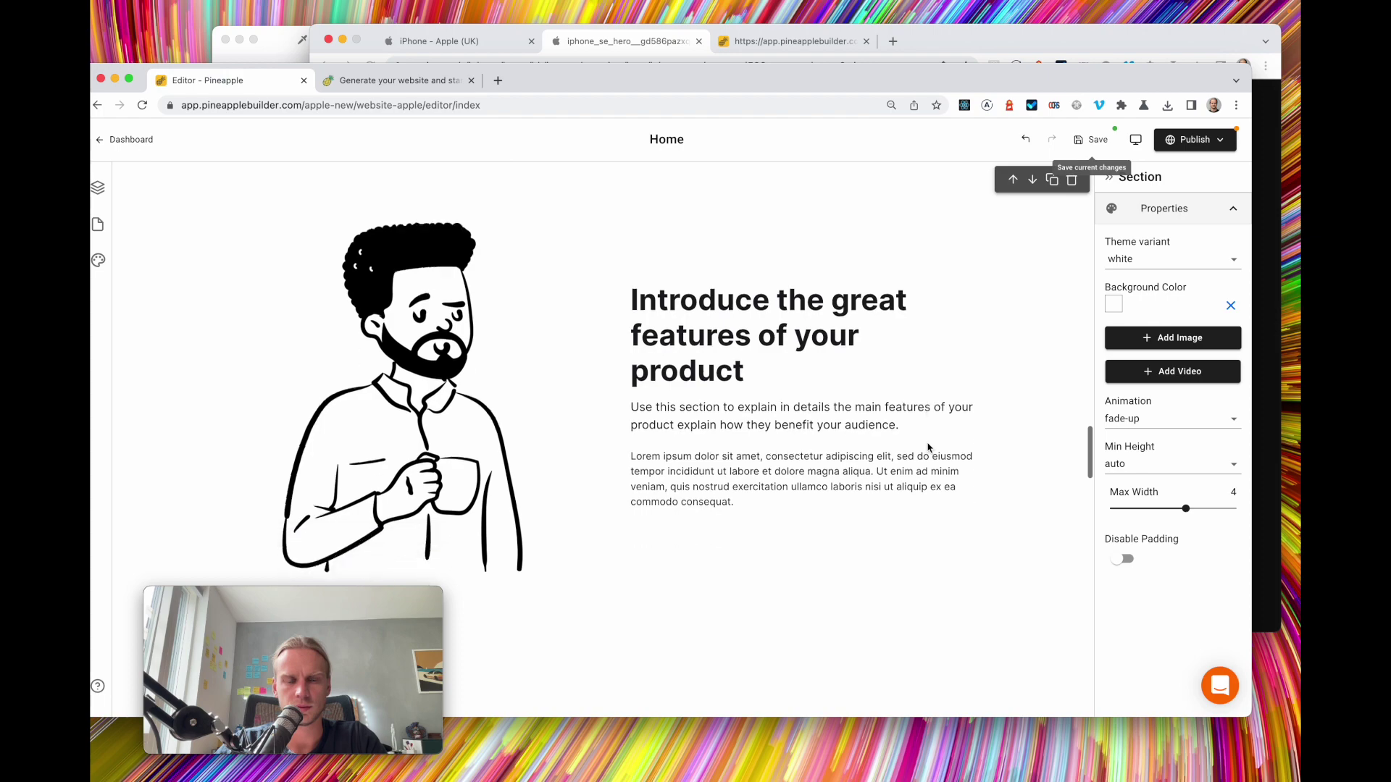
scroll(928, 447, "down", 5)
left_click(1013, 337)
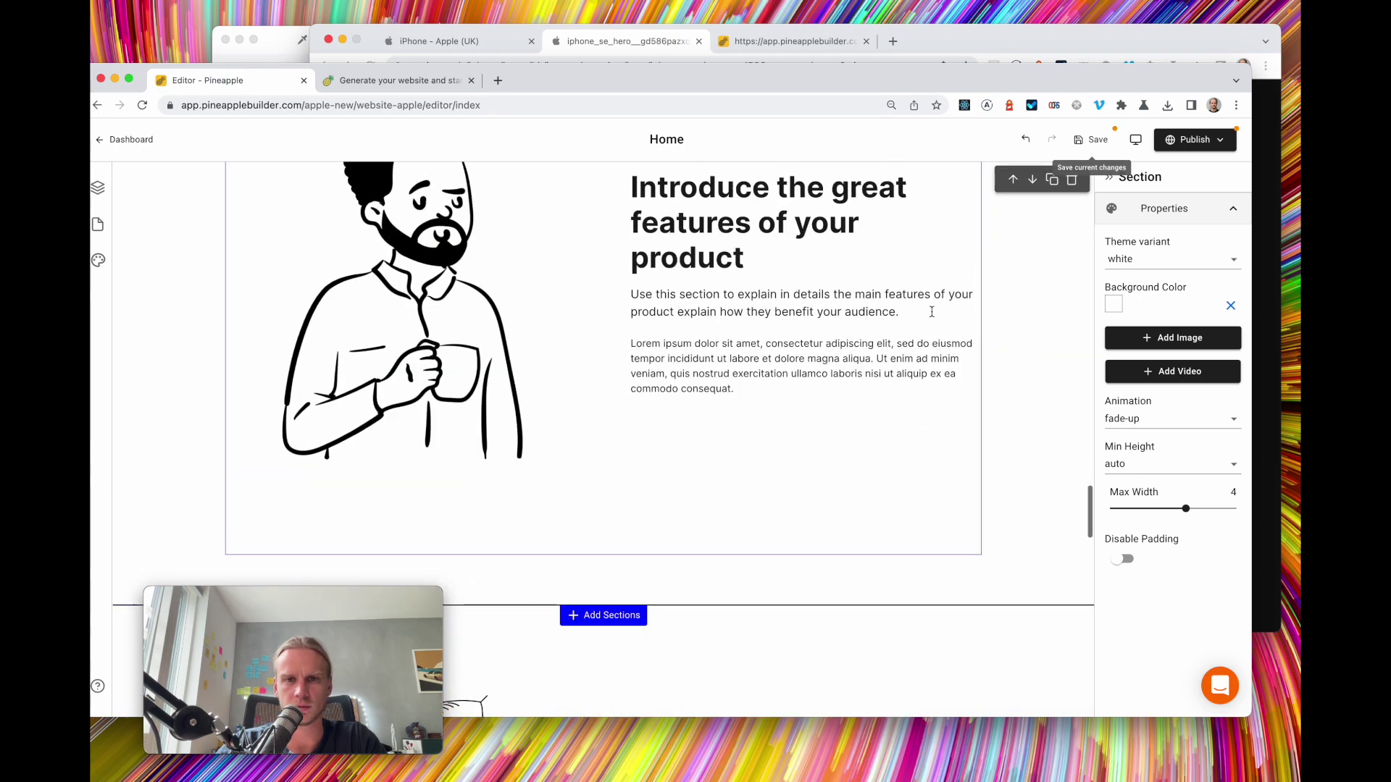
scroll(934, 349, "up", 4)
scroll(942, 384, "up", 2)
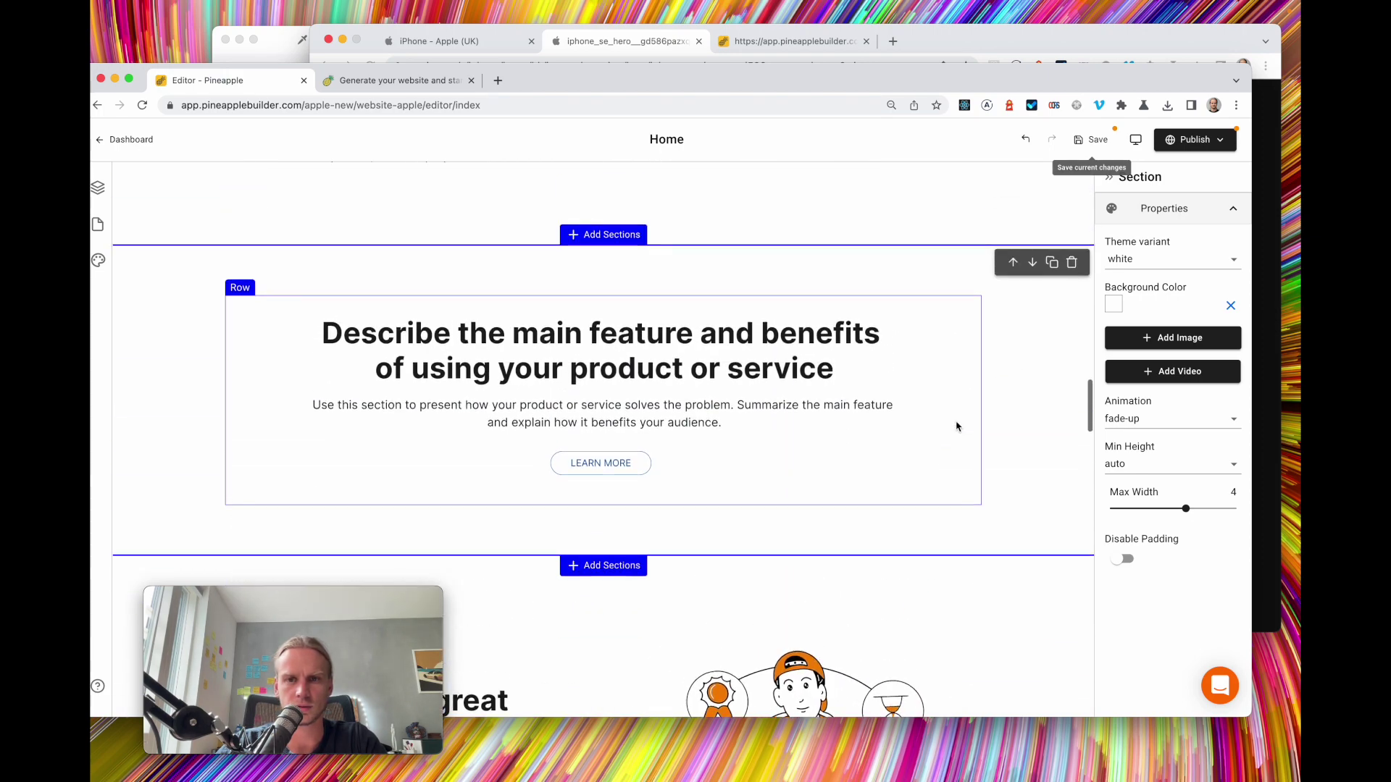
scroll(974, 493, "down", 1)
left_click(1009, 502)
scroll(1001, 464, "up", 5)
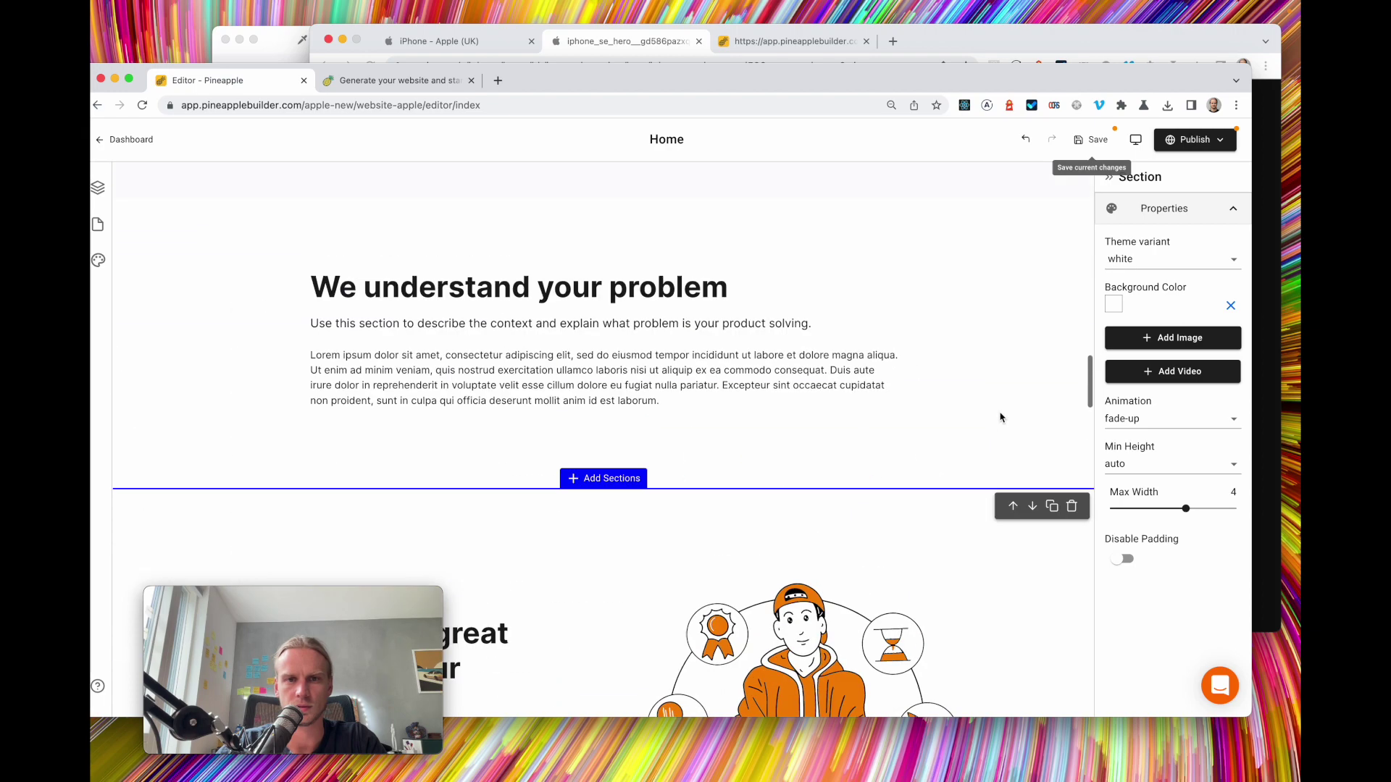
scroll(1007, 421, "down", 3)
left_click(1013, 403)
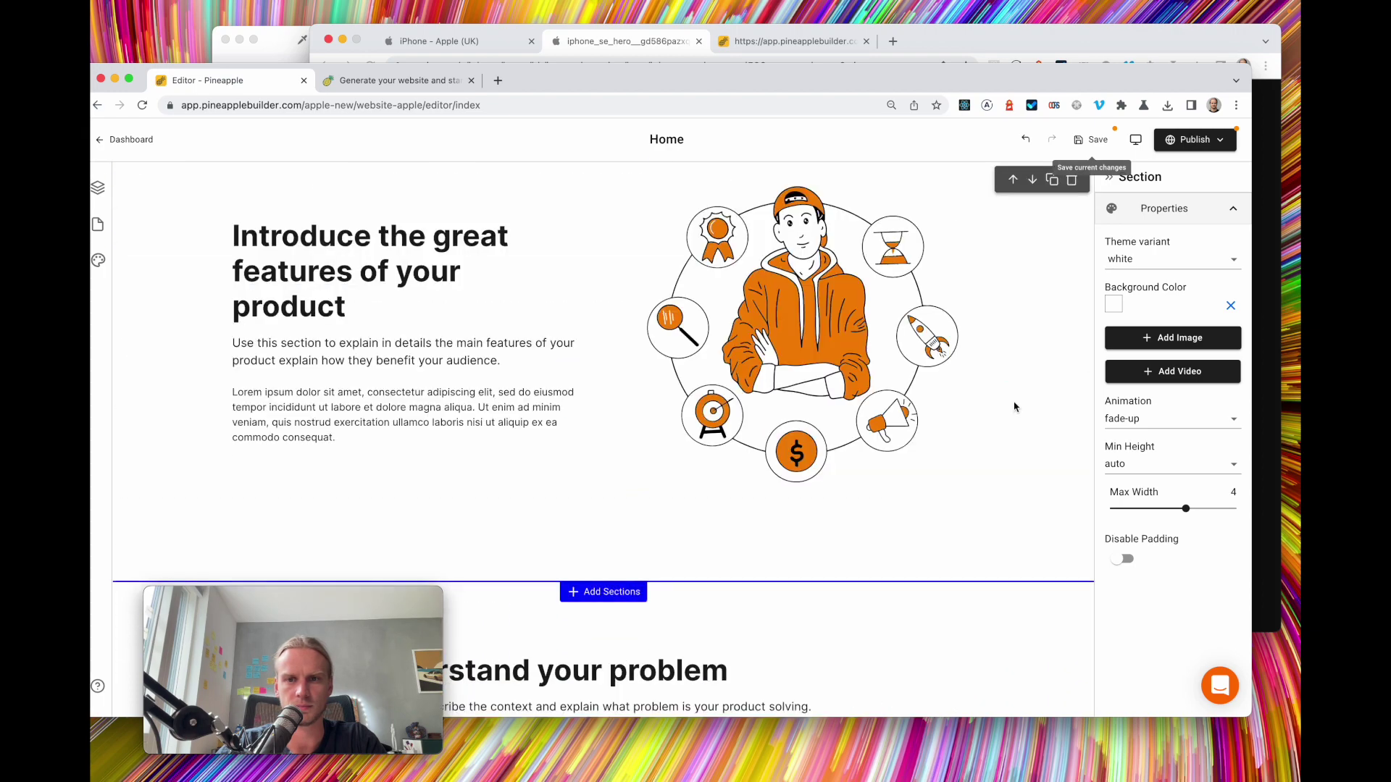
scroll(1004, 377, "up", 4)
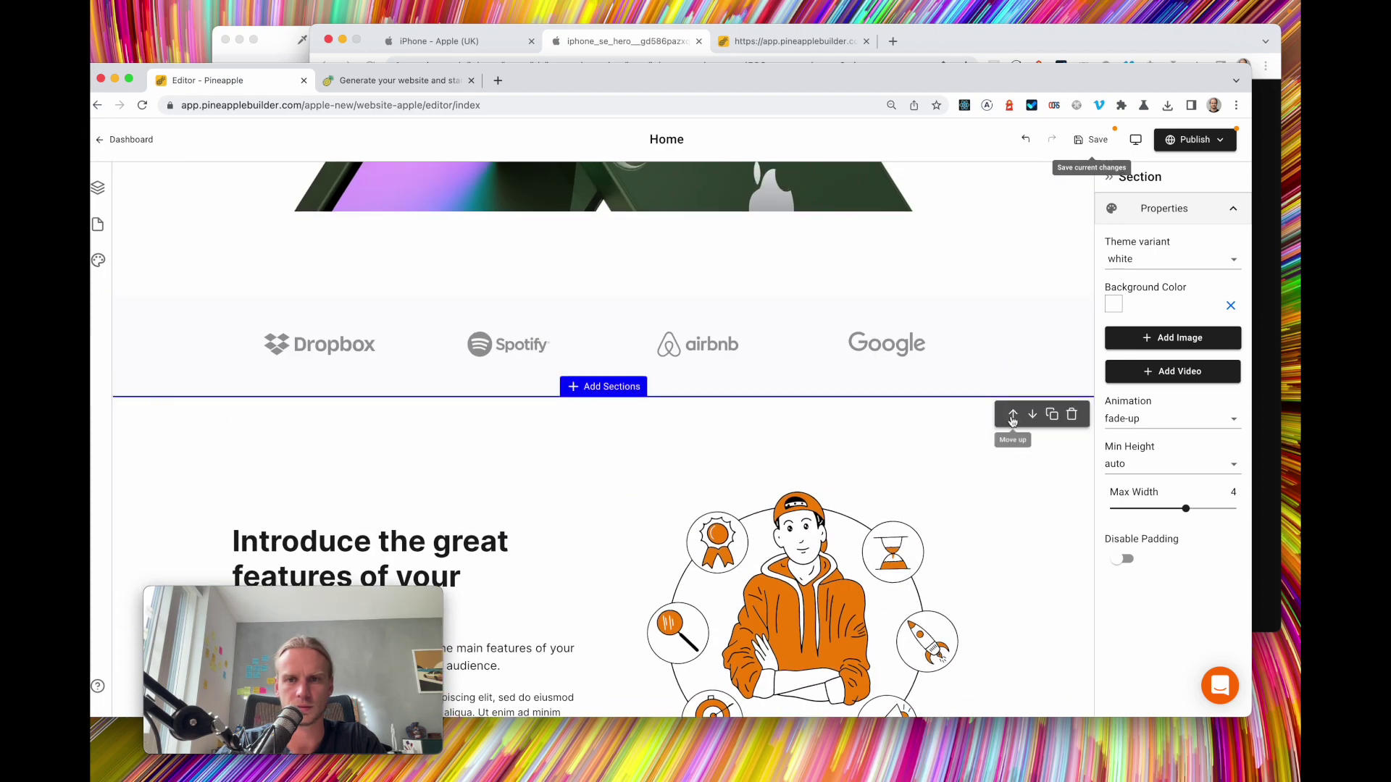
left_click(1013, 416)
scroll(869, 326, "down", 3)
Select the orange hoodie illustration in the "Introduce the great features of your product" section
left_click(781, 305)
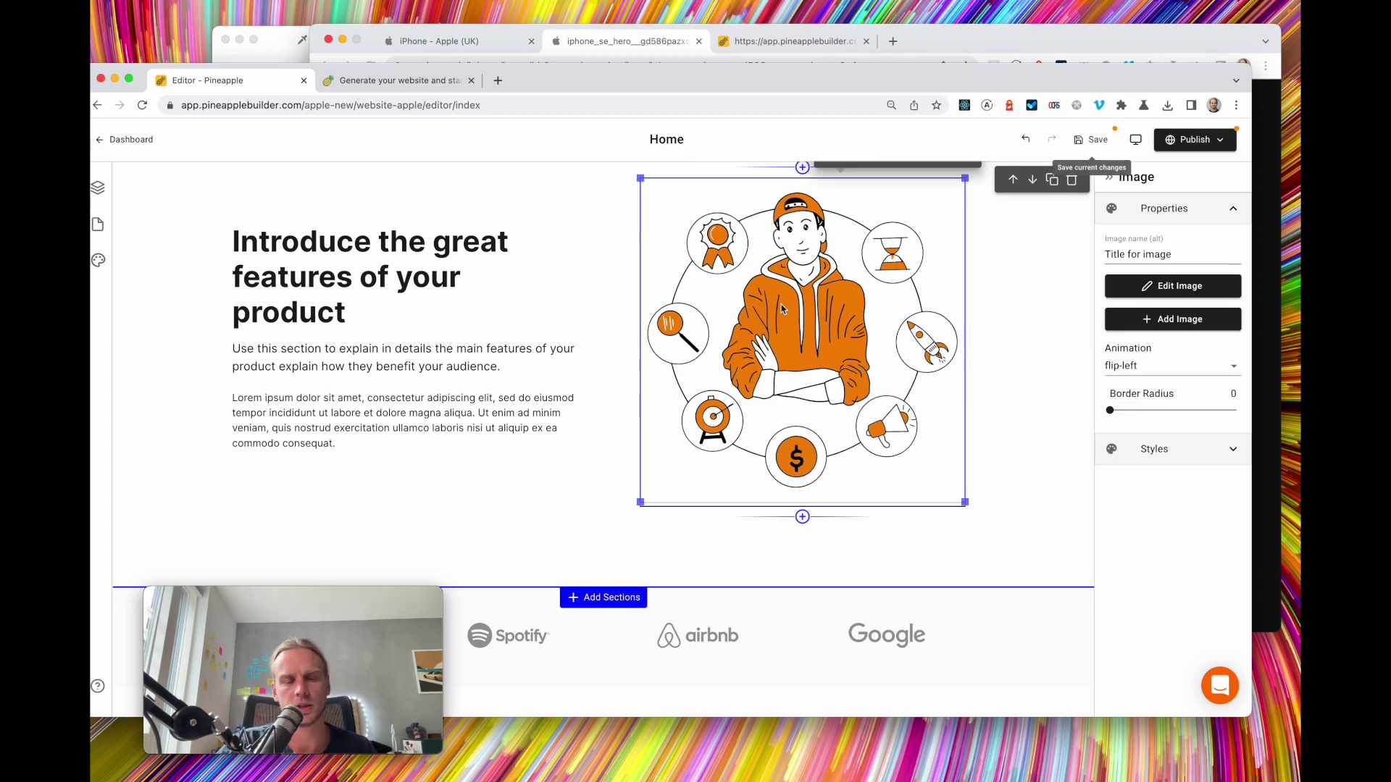
scroll(781, 304, "up", 2)
scroll(546, 211, "up", 3)
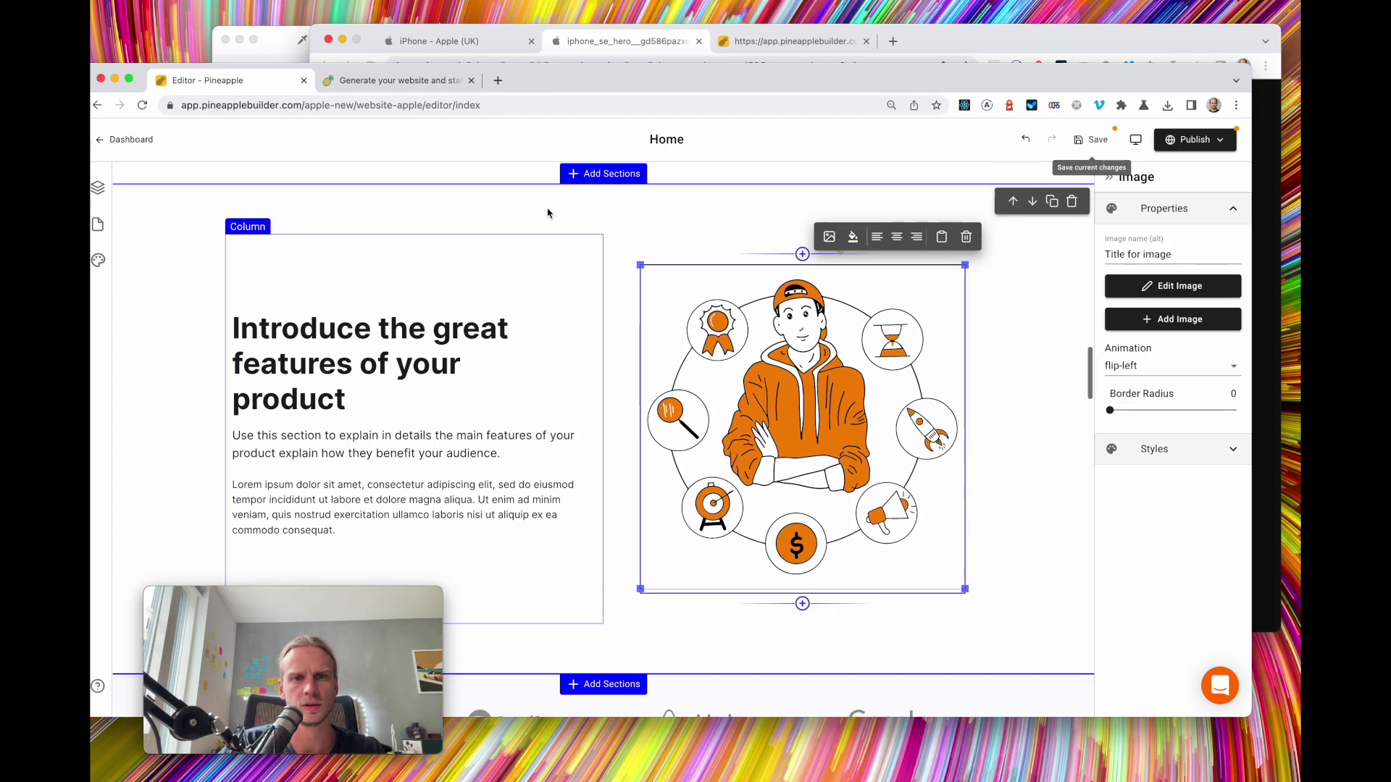
Look through the About, FAQ, Features and Hero header section templates for a text-beside-image layout, and close the template library
left_click(634, 227)
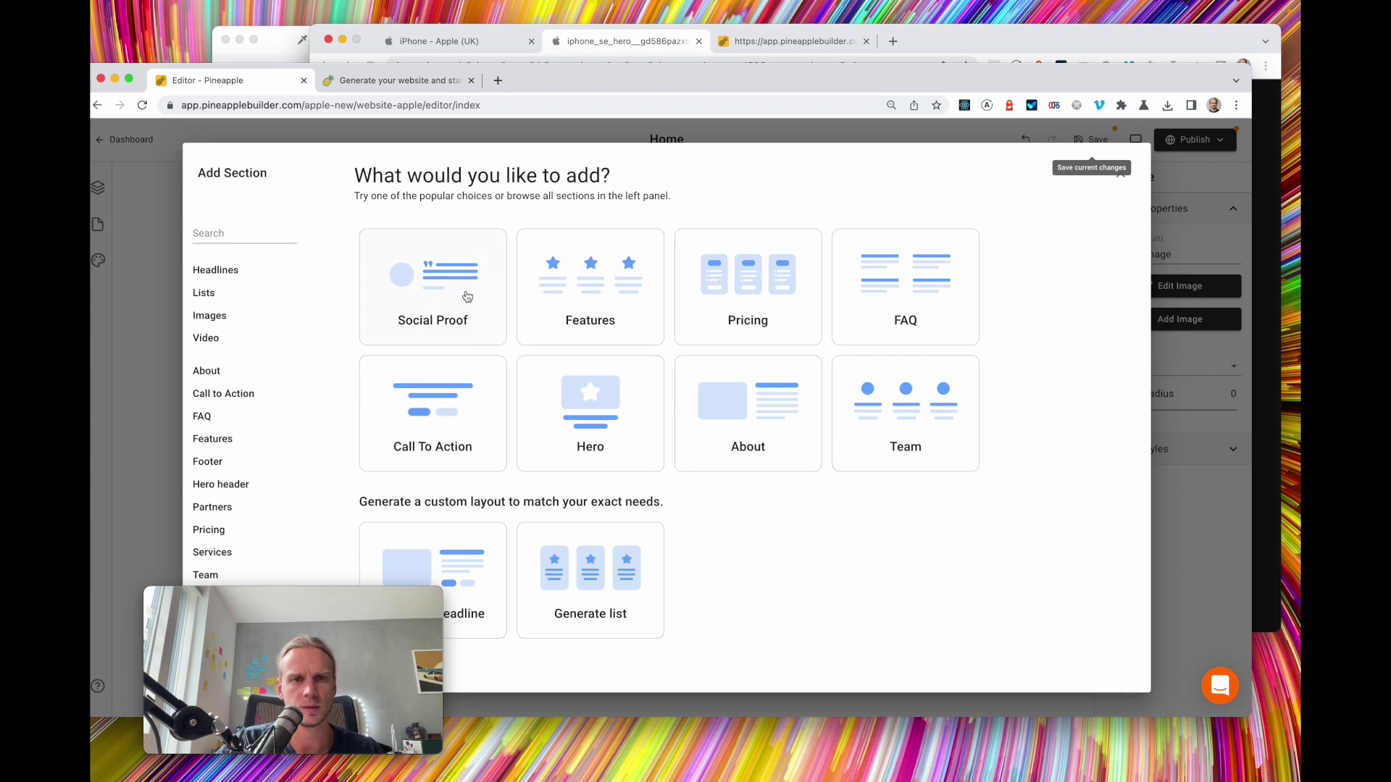
left_click(235, 373)
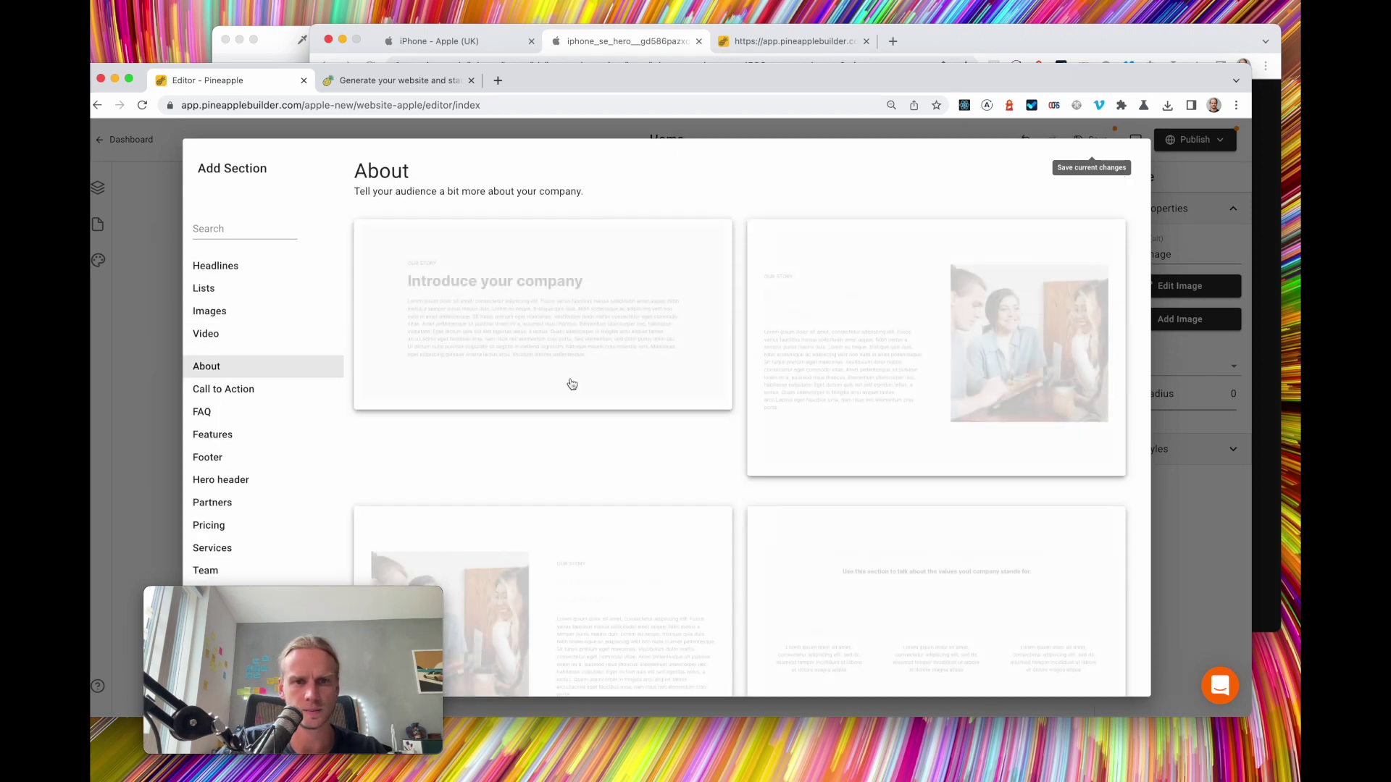
scroll(568, 385, "down", 5)
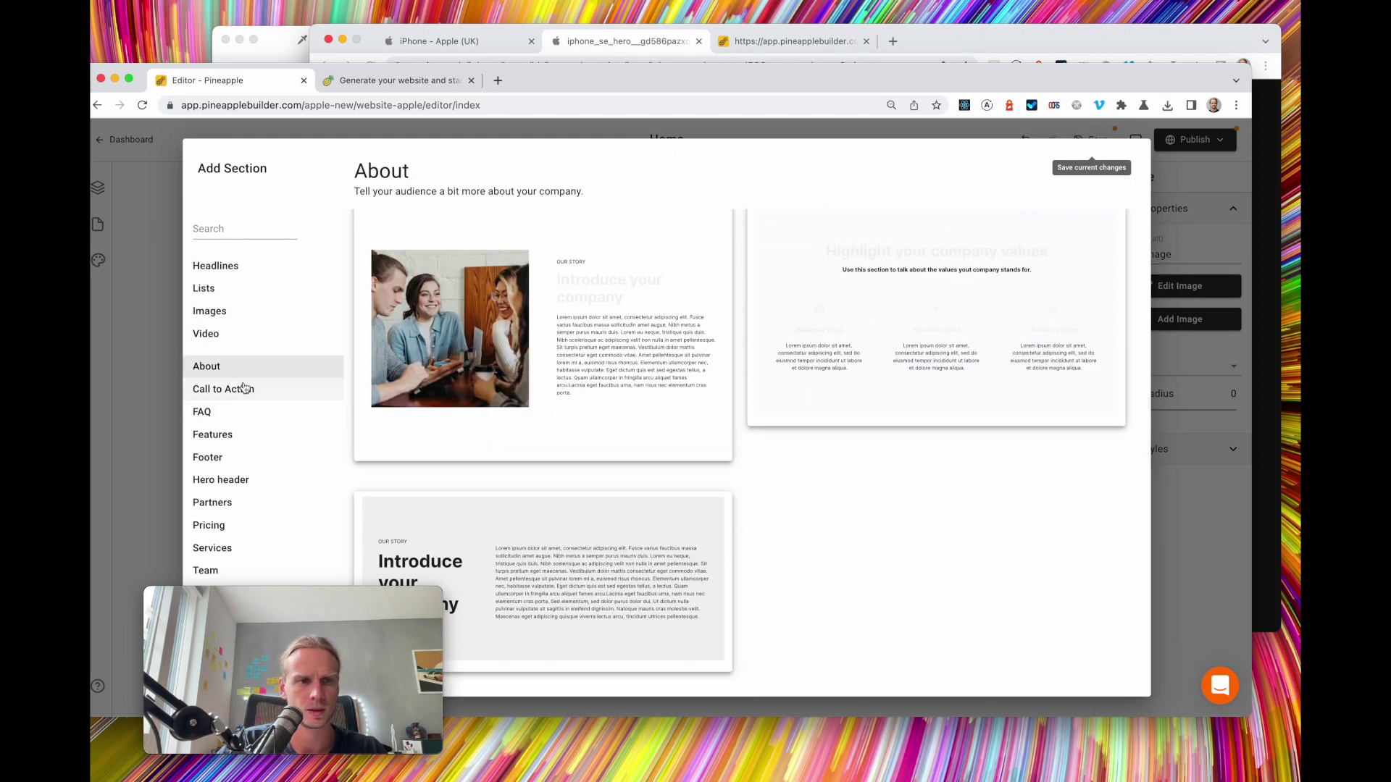
left_click(244, 415)
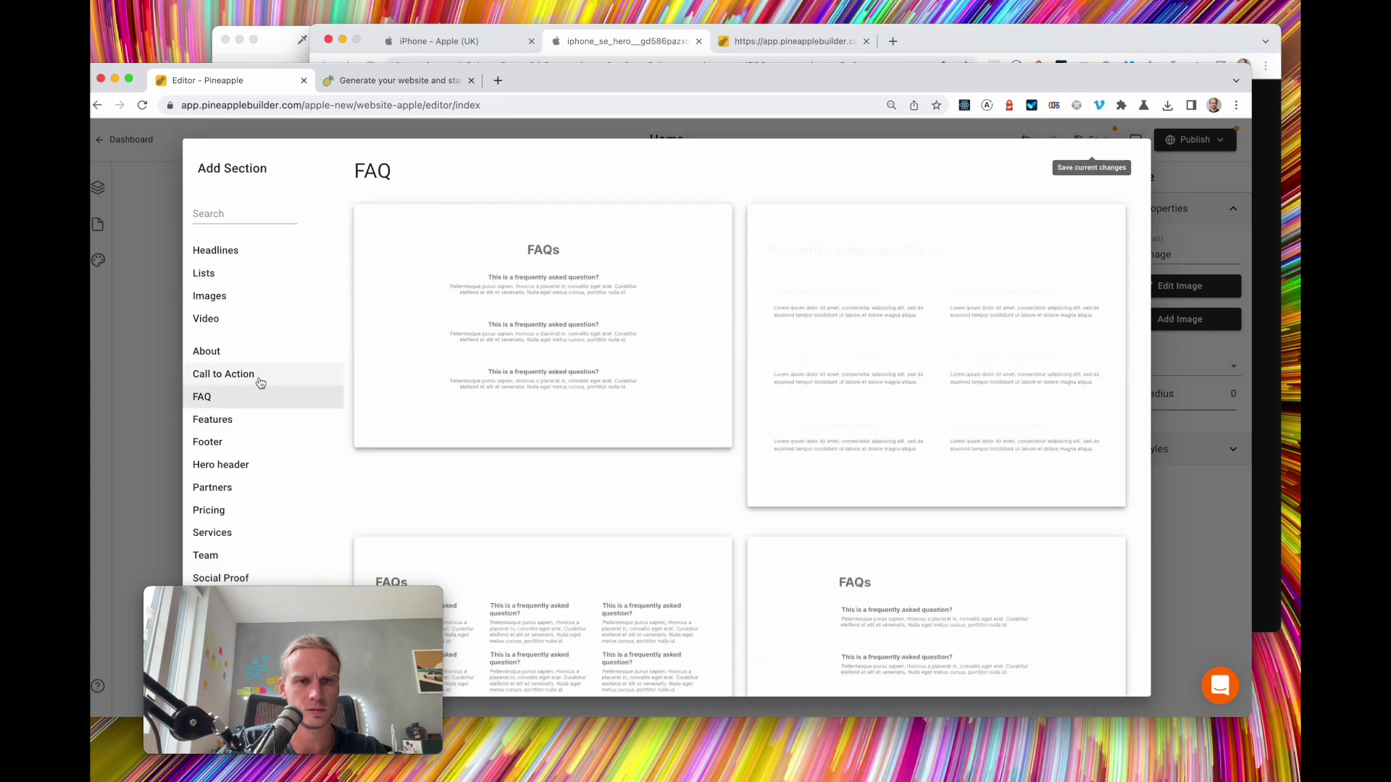
left_click(239, 426)
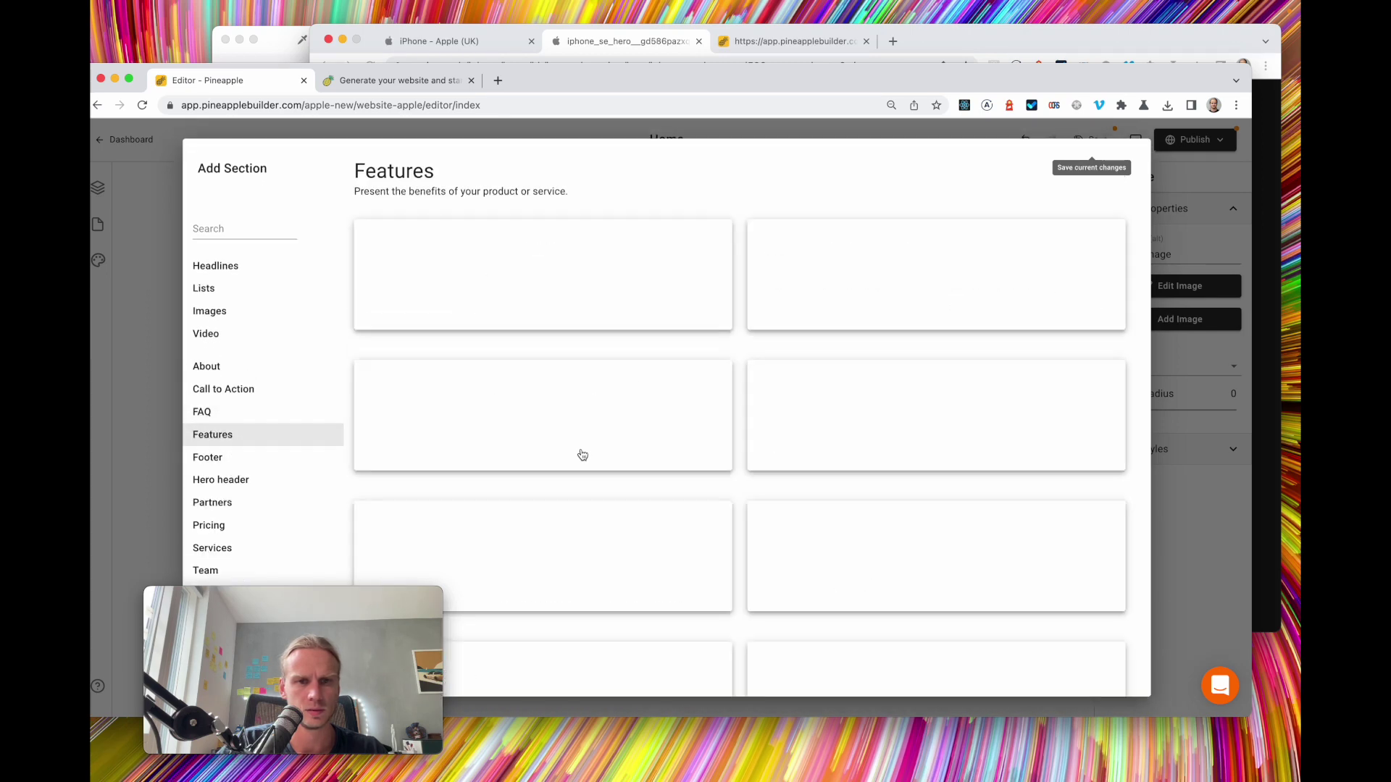
scroll(582, 454, "down", 3)
scroll(582, 454, "down", 6)
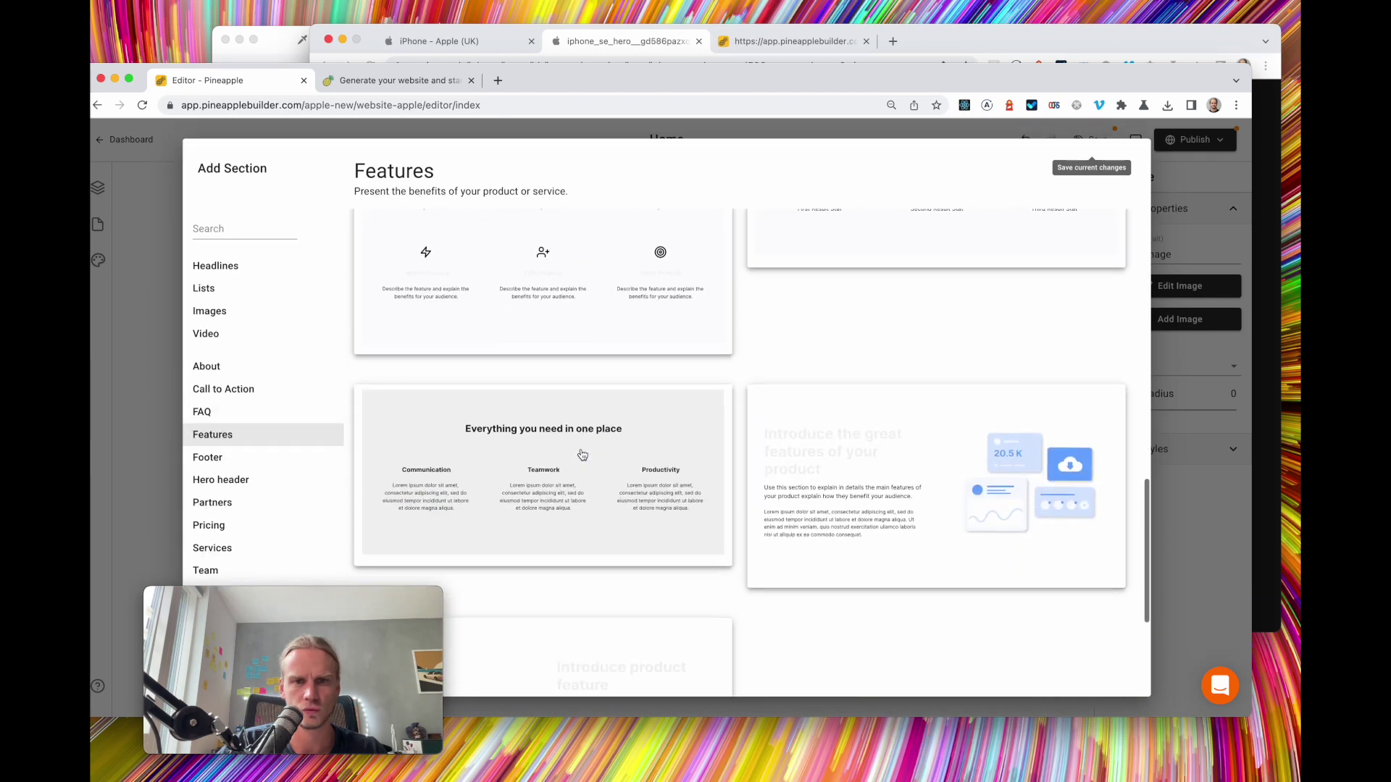
left_click(251, 490)
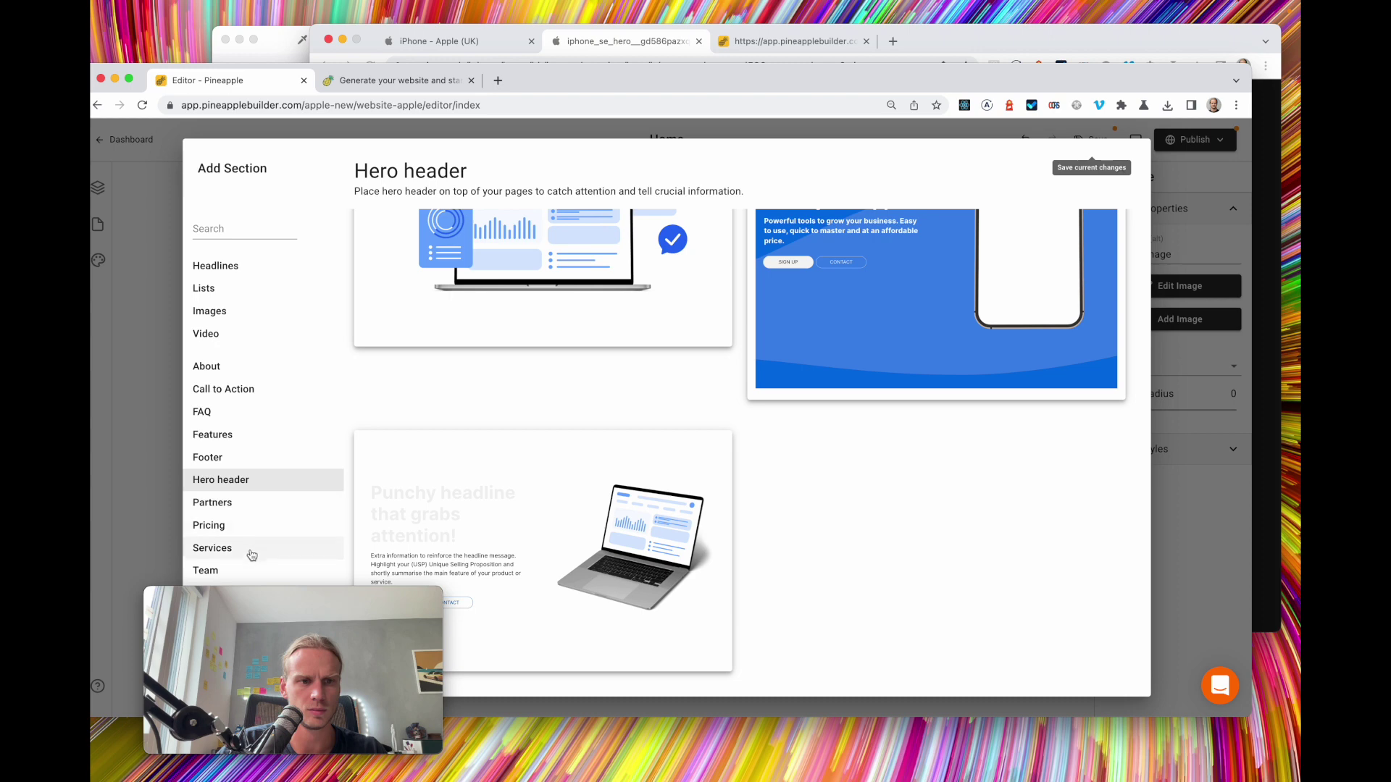
left_click(1180, 197)
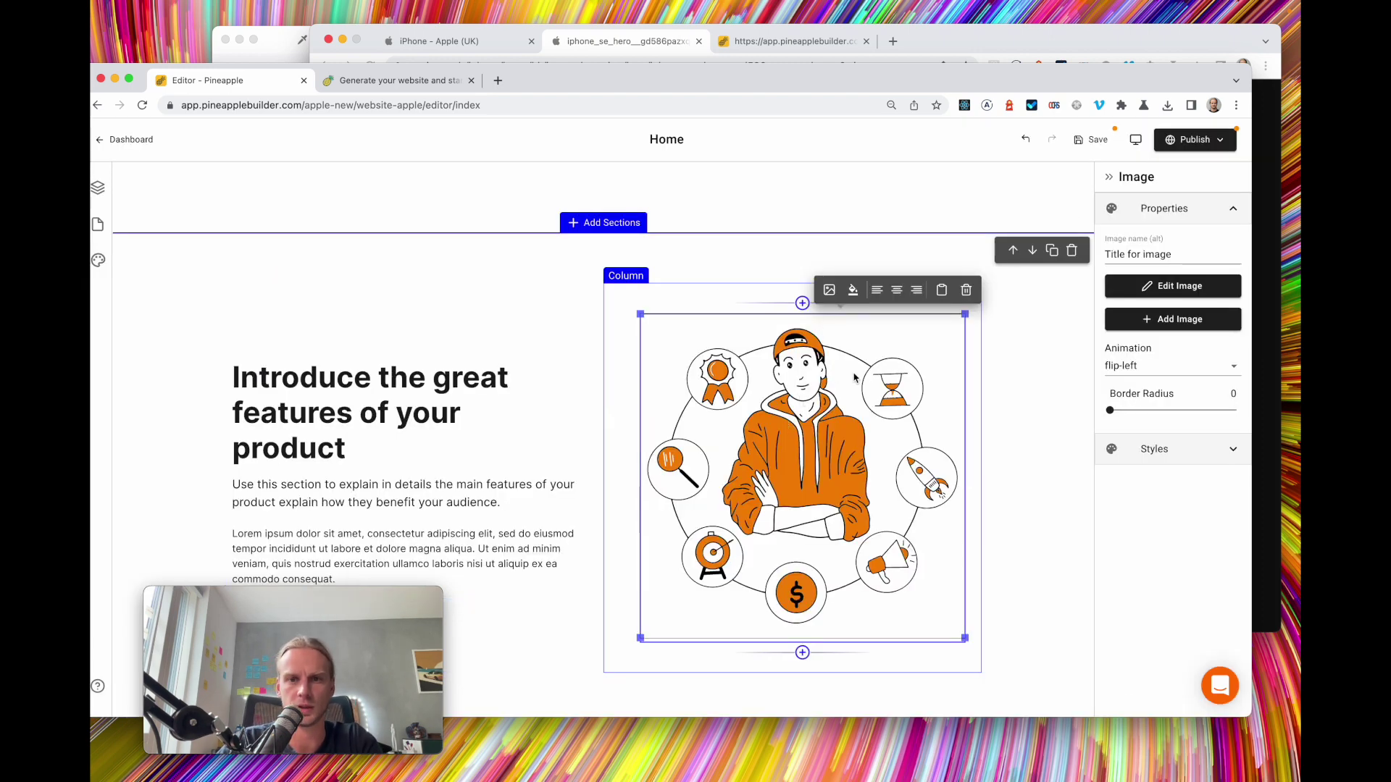
Open the image chooser to replace the orange hoodie illustration
left_click(829, 289)
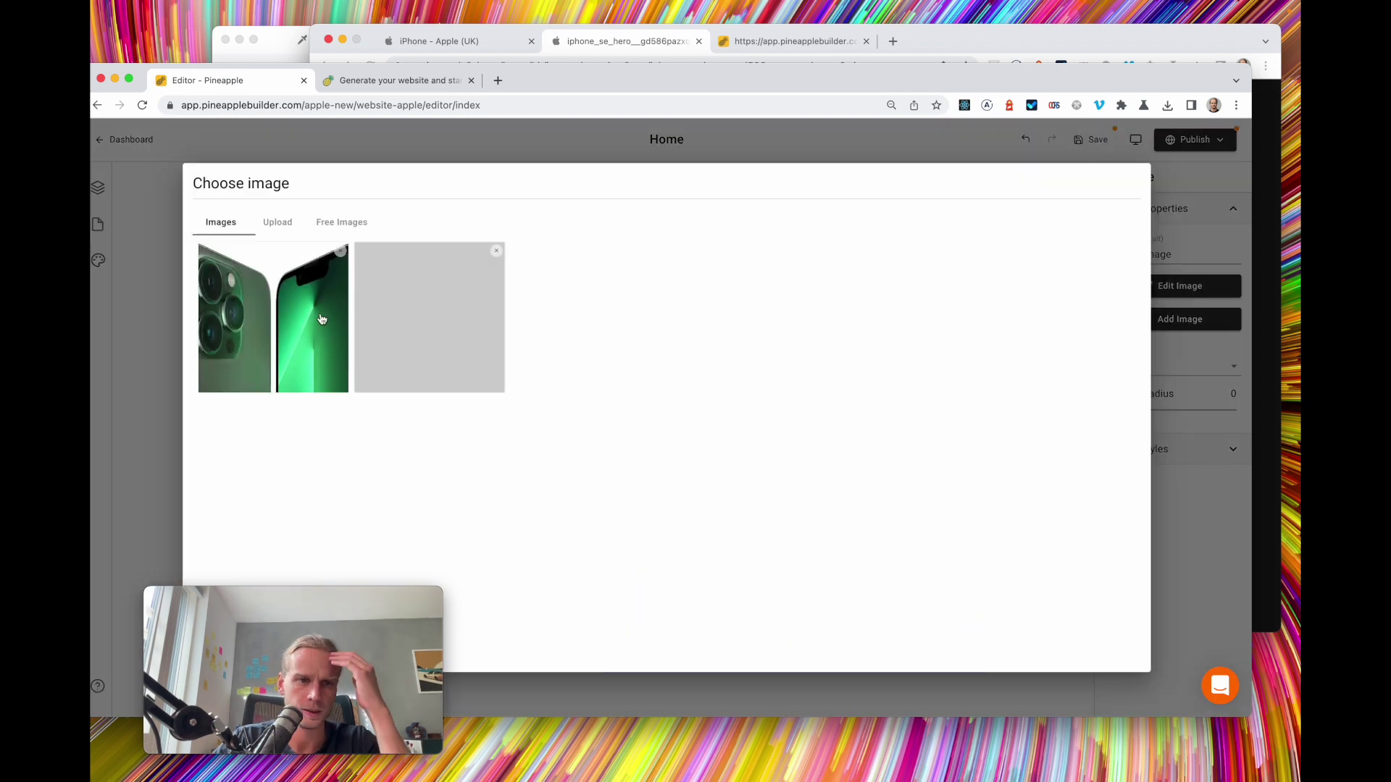
Upload the iPhone SE hero image and place it in the product features section's image slot
left_click(280, 225)
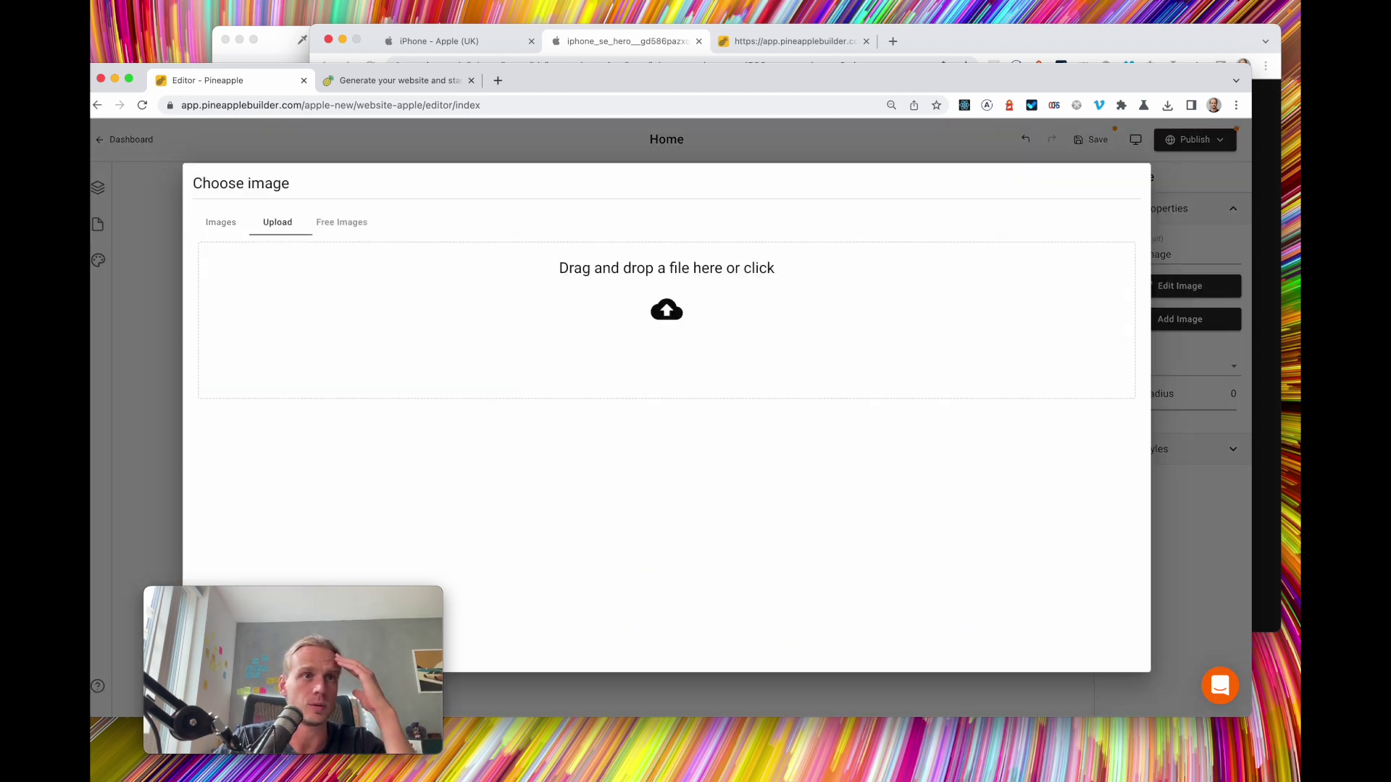
key("super+Tab")
mouse_move(667, 435)
left_mouse_down()
mouse_move(797, 367)
mouse_move(724, 334)
left_mouse_up()
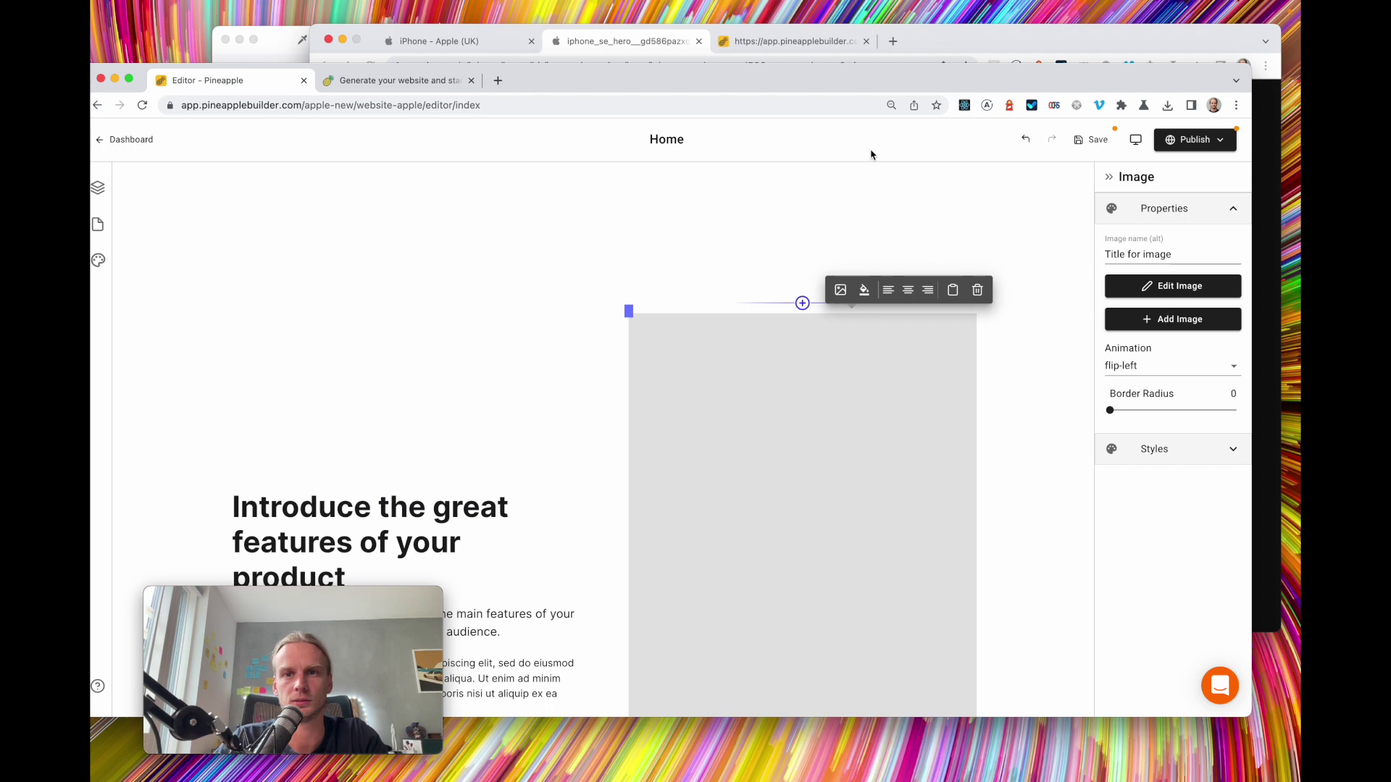
scroll(855, 406, "down", 10)
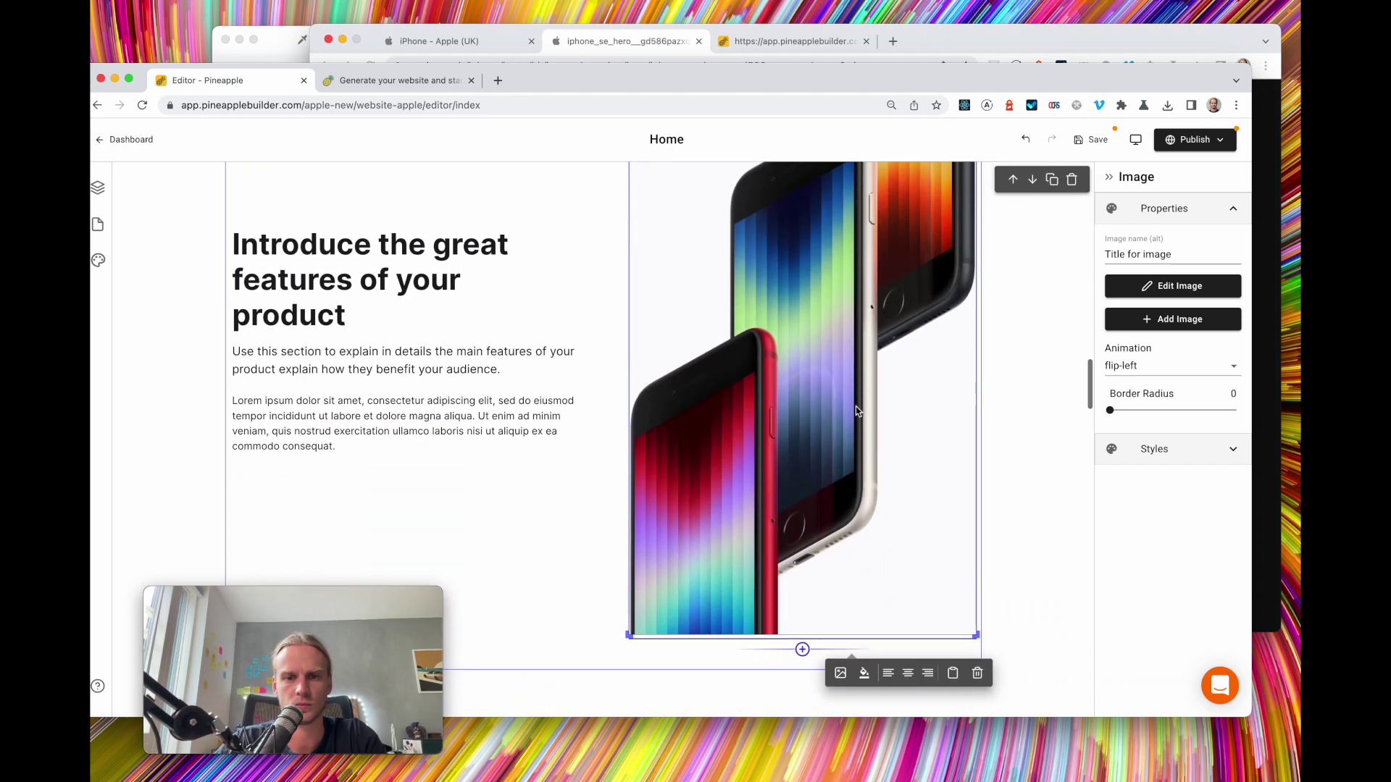
scroll(855, 406, "up", 2)
left_click(435, 41)
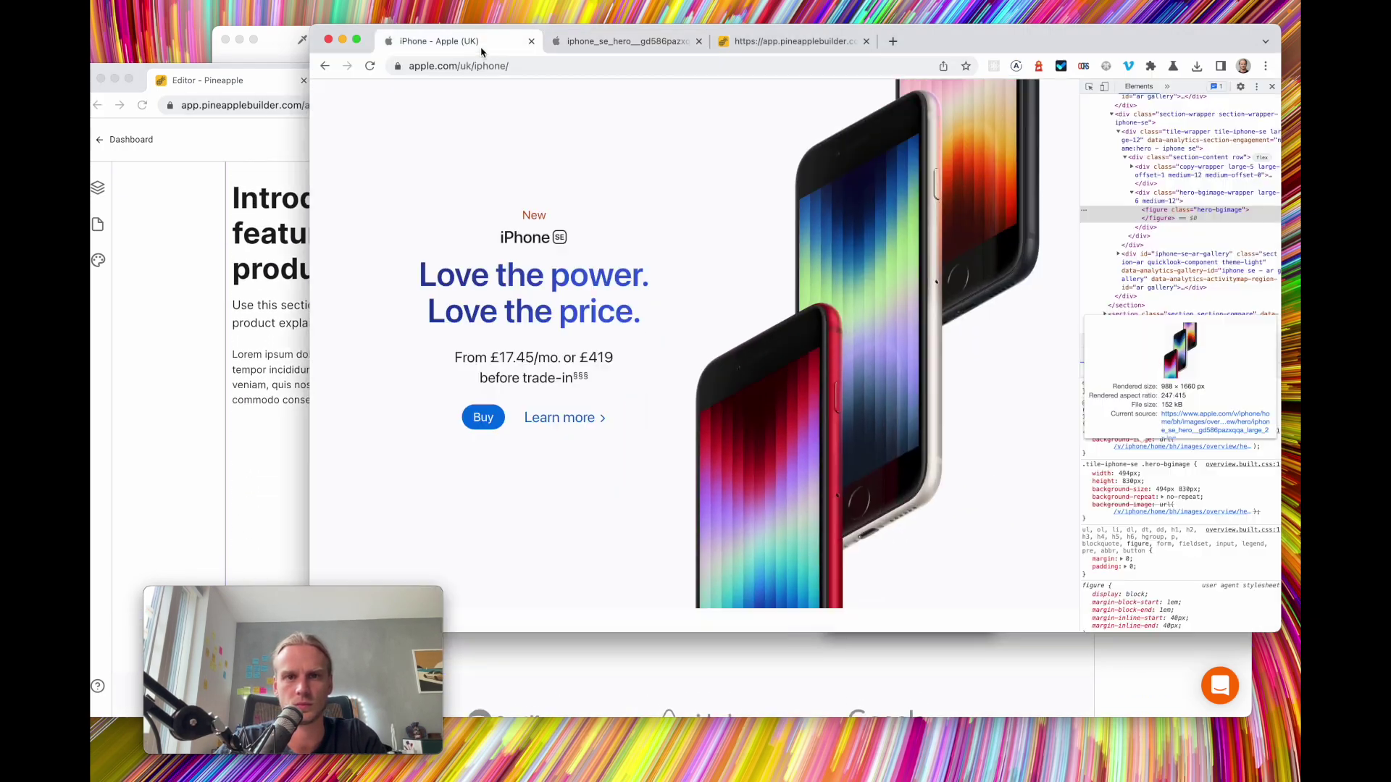
scroll(701, 281, "up", 2)
scroll(701, 281, "up", 4)
scroll(701, 281, "down", 2)
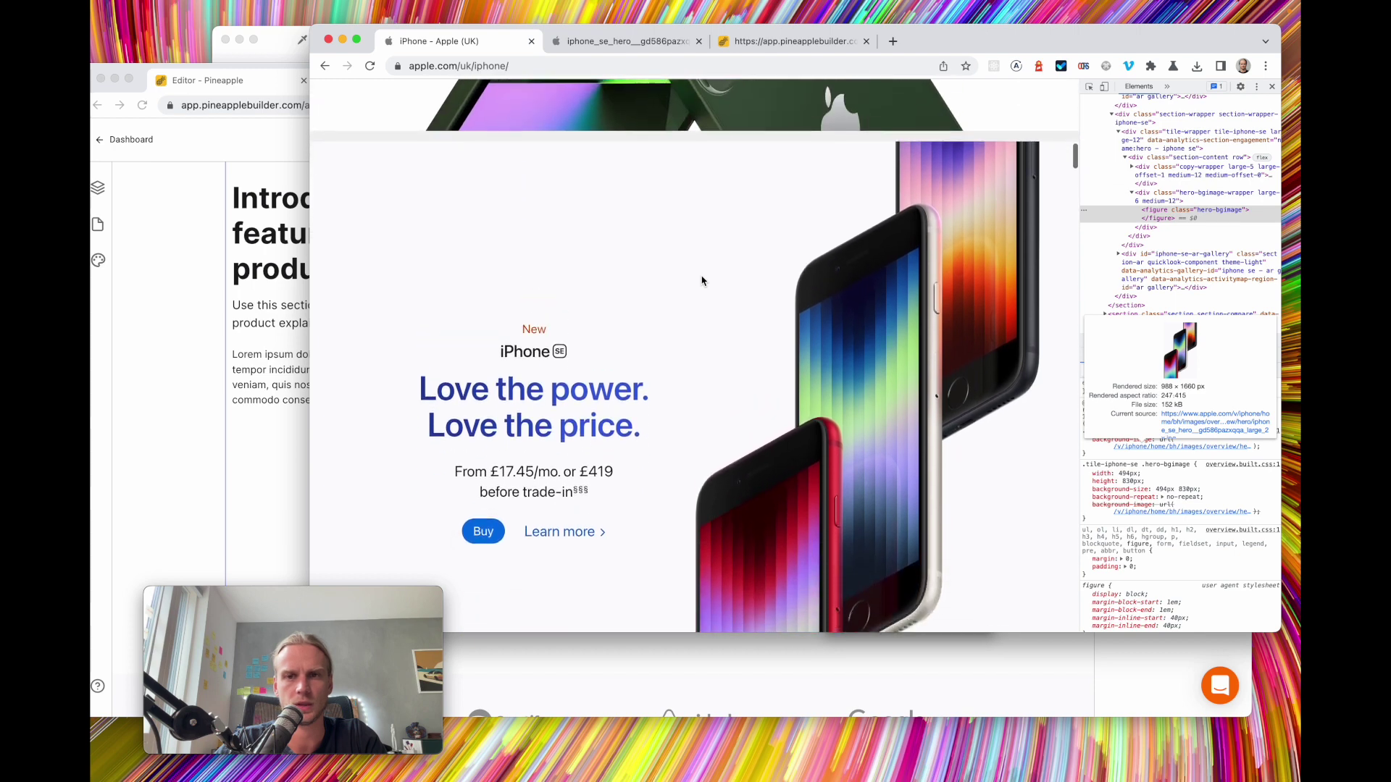
left_click(183, 280)
scroll(1073, 383, "up", 5)
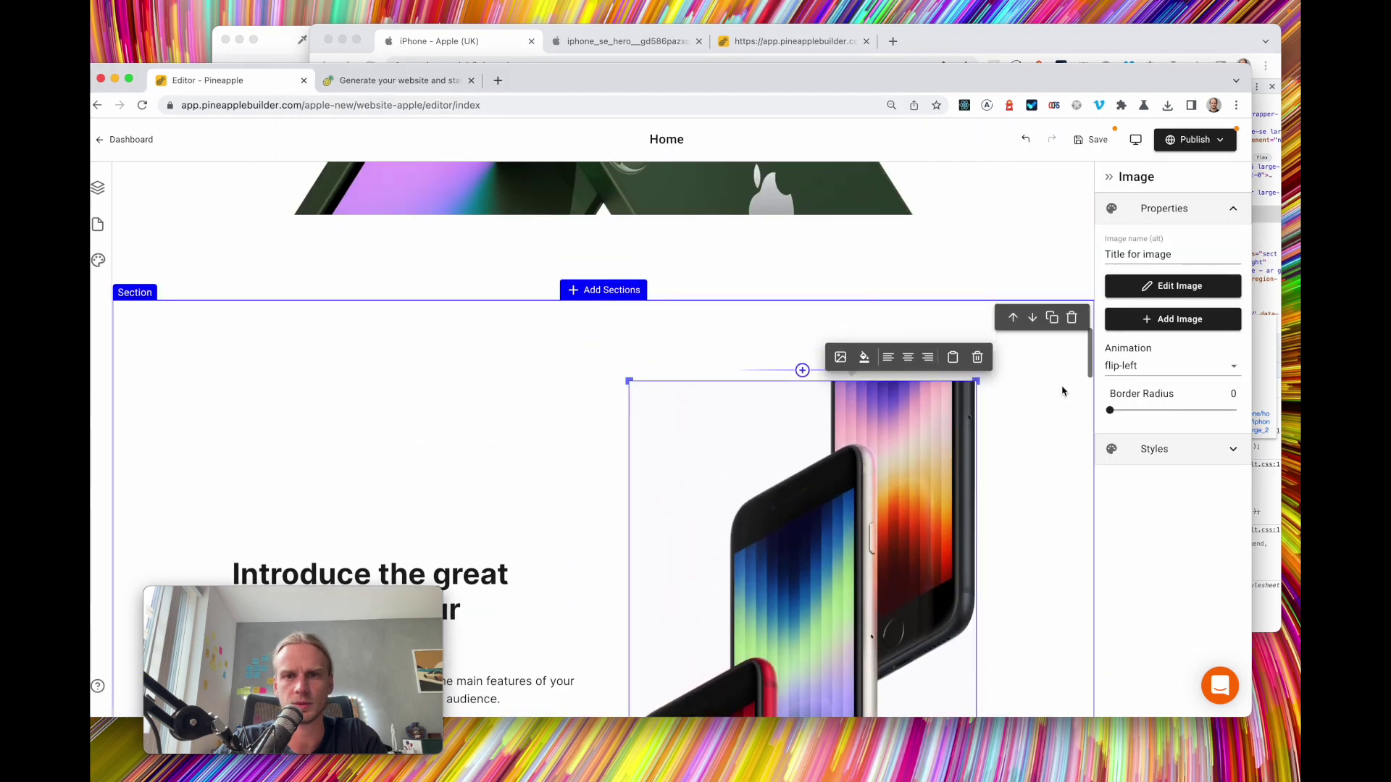
left_click(761, 336)
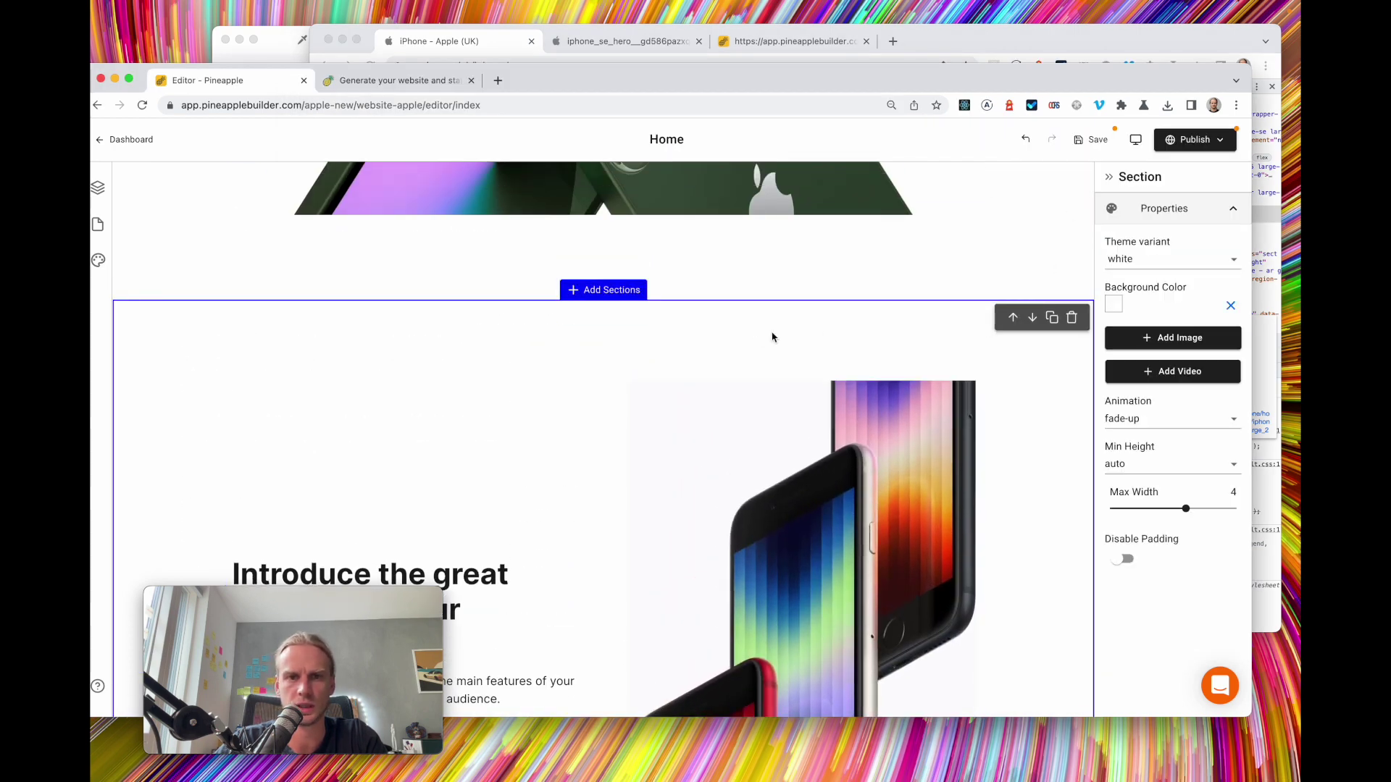
scroll(772, 337, "up", 1)
scroll(772, 337, "down", 3)
scroll(773, 337, "up", 1)
scroll(764, 302, "up", 2)
scroll(764, 301, "down", 2)
left_click(462, 34)
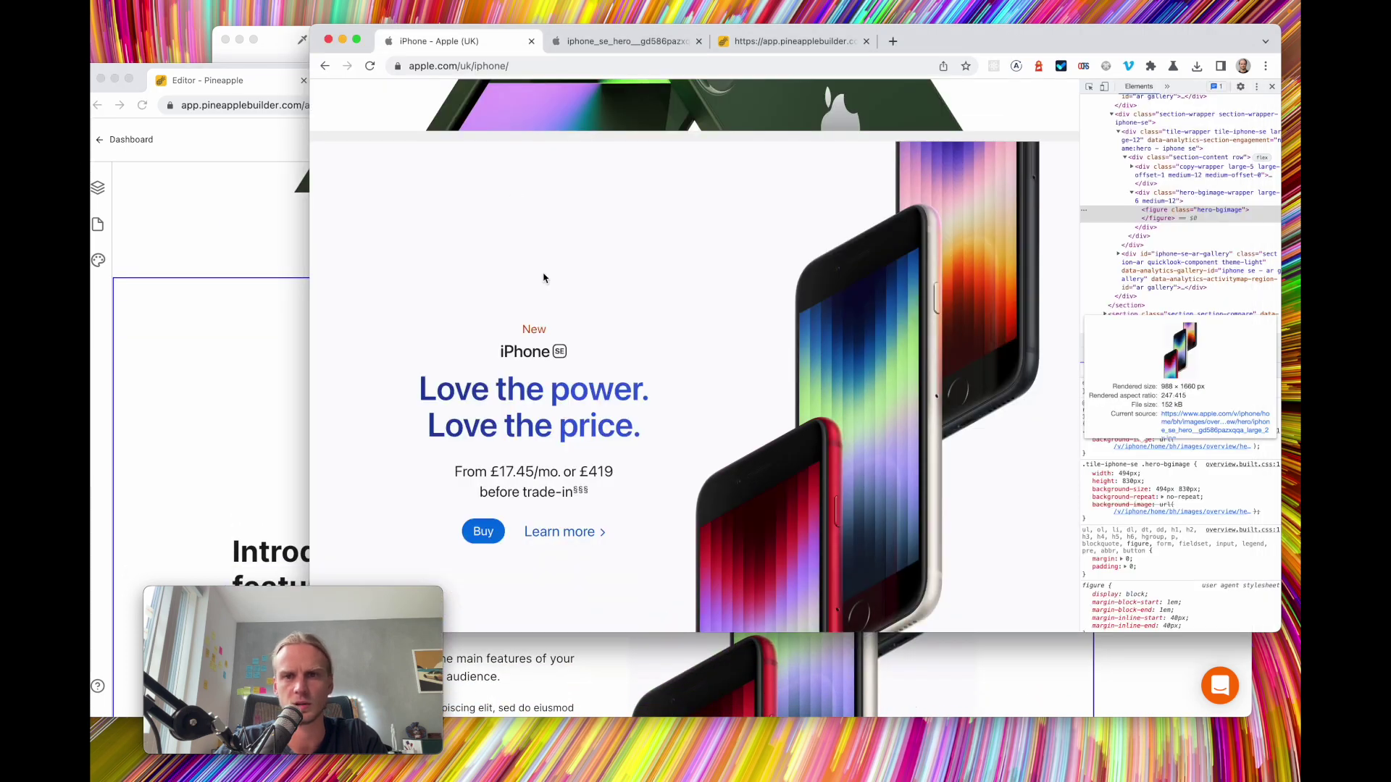
scroll(543, 278, "up", 5)
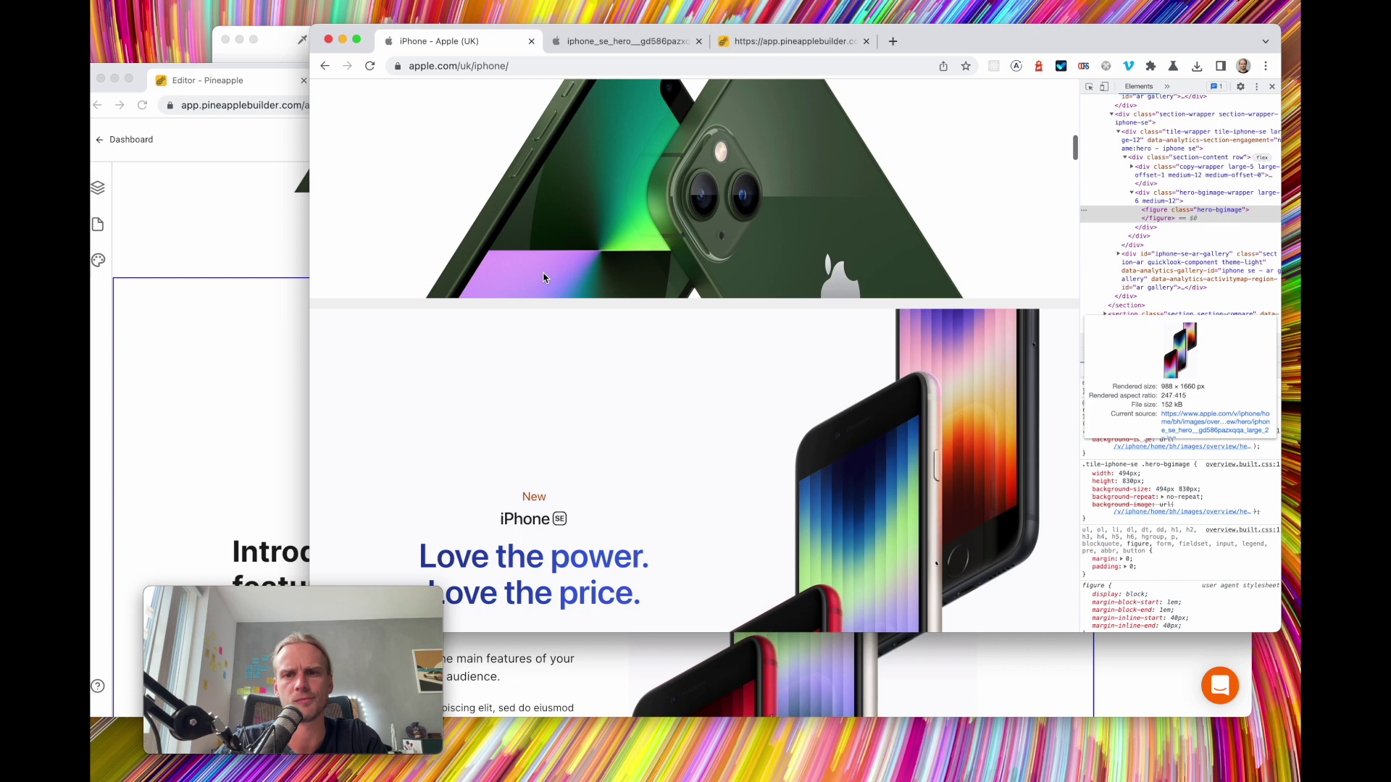
scroll(544, 277, "up", 5)
scroll(334, 493, "down", 2)
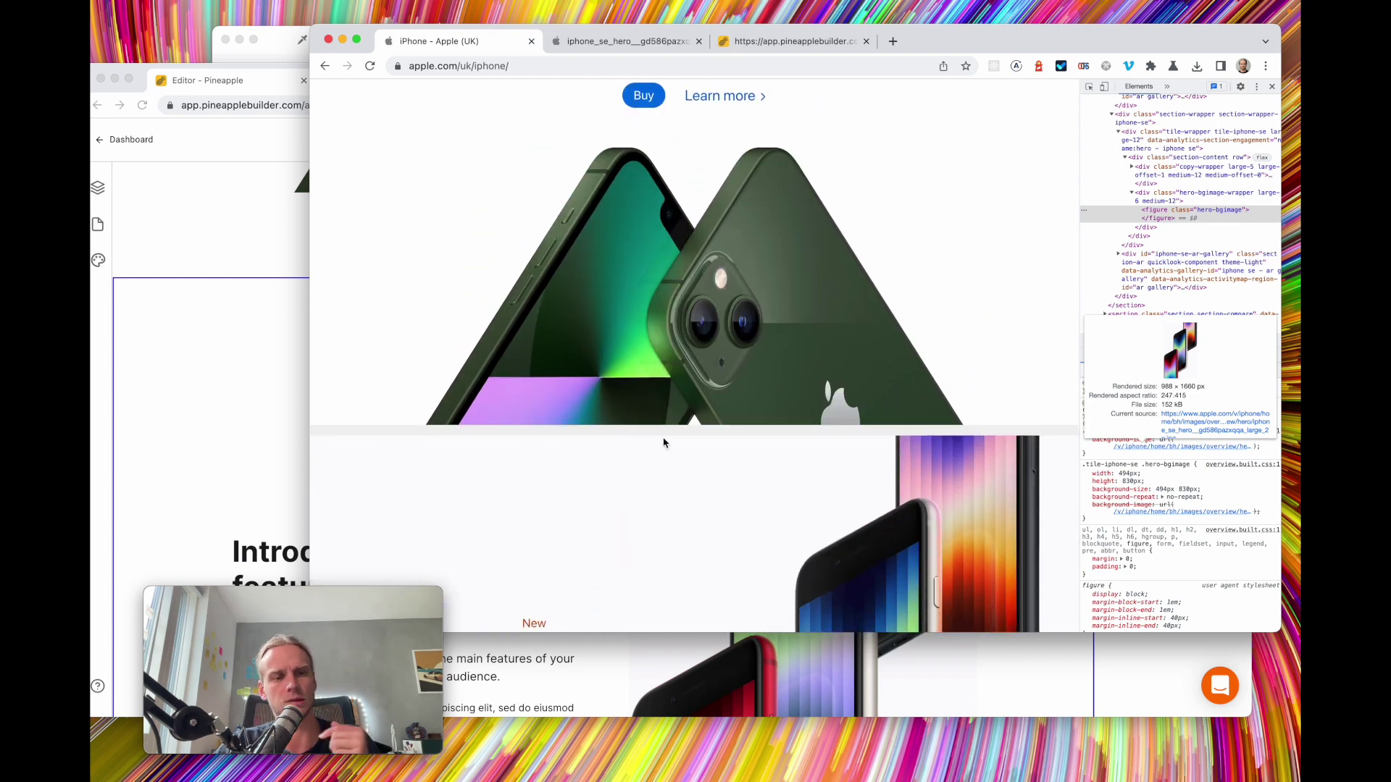
scroll(664, 443, "down", 5)
scroll(664, 443, "up", 6)
scroll(664, 443, "down", 8)
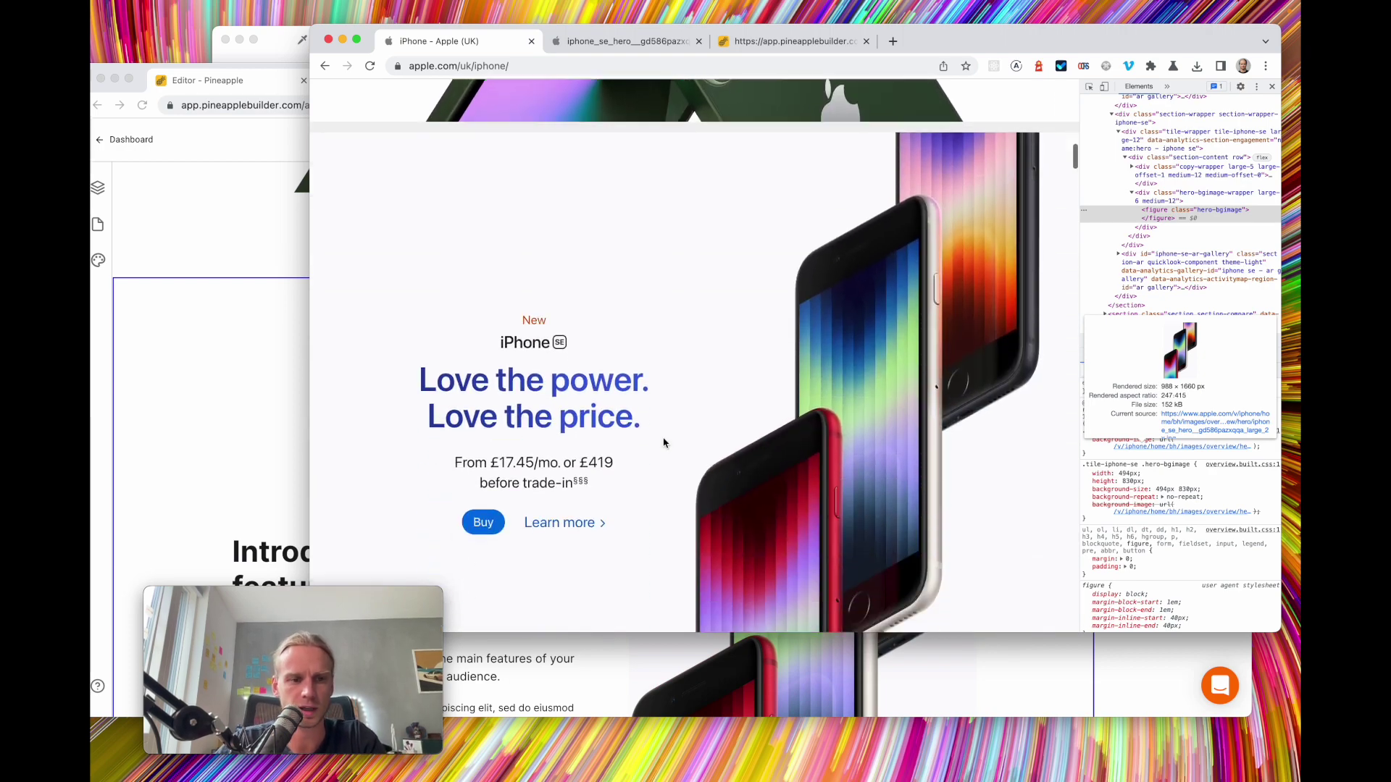
scroll(664, 442, "up", 8)
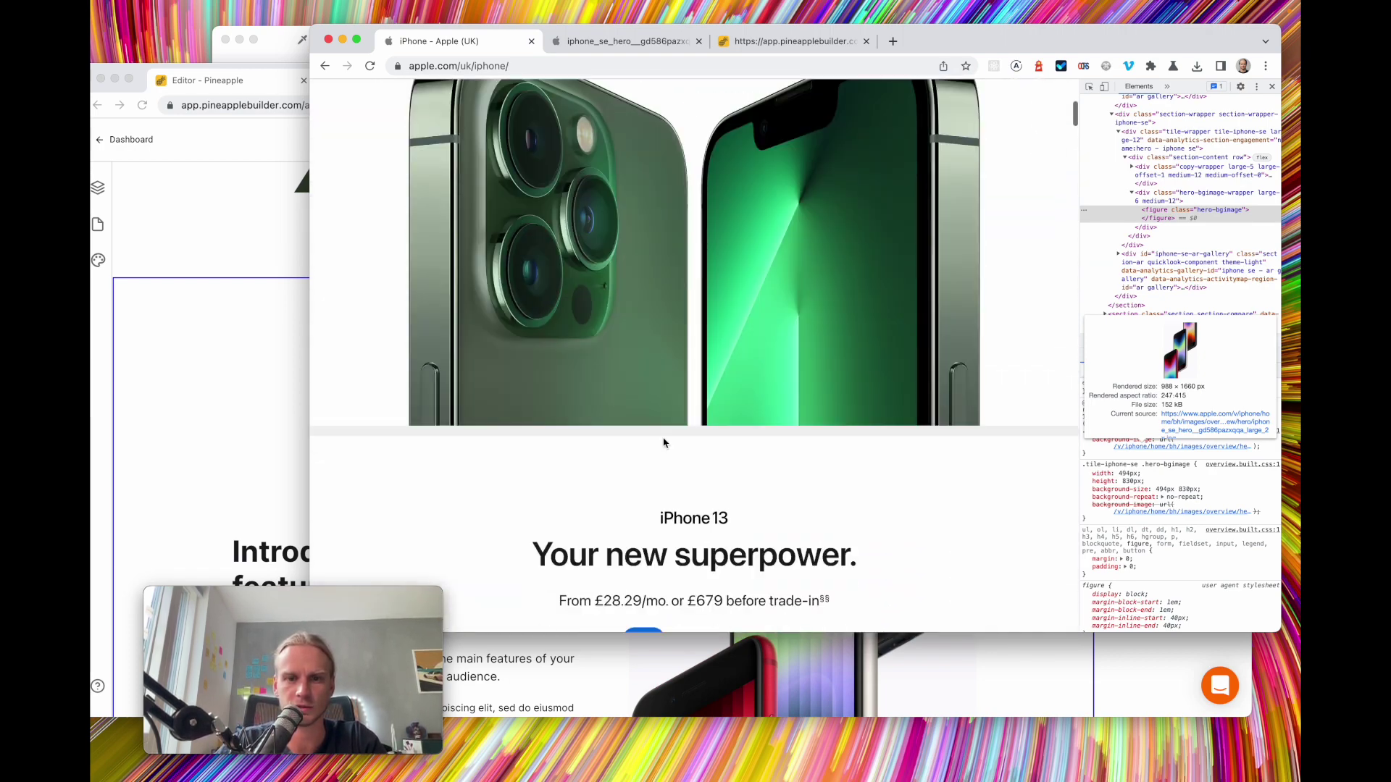
scroll(663, 443, "down", 8)
scroll(664, 443, "down", 10)
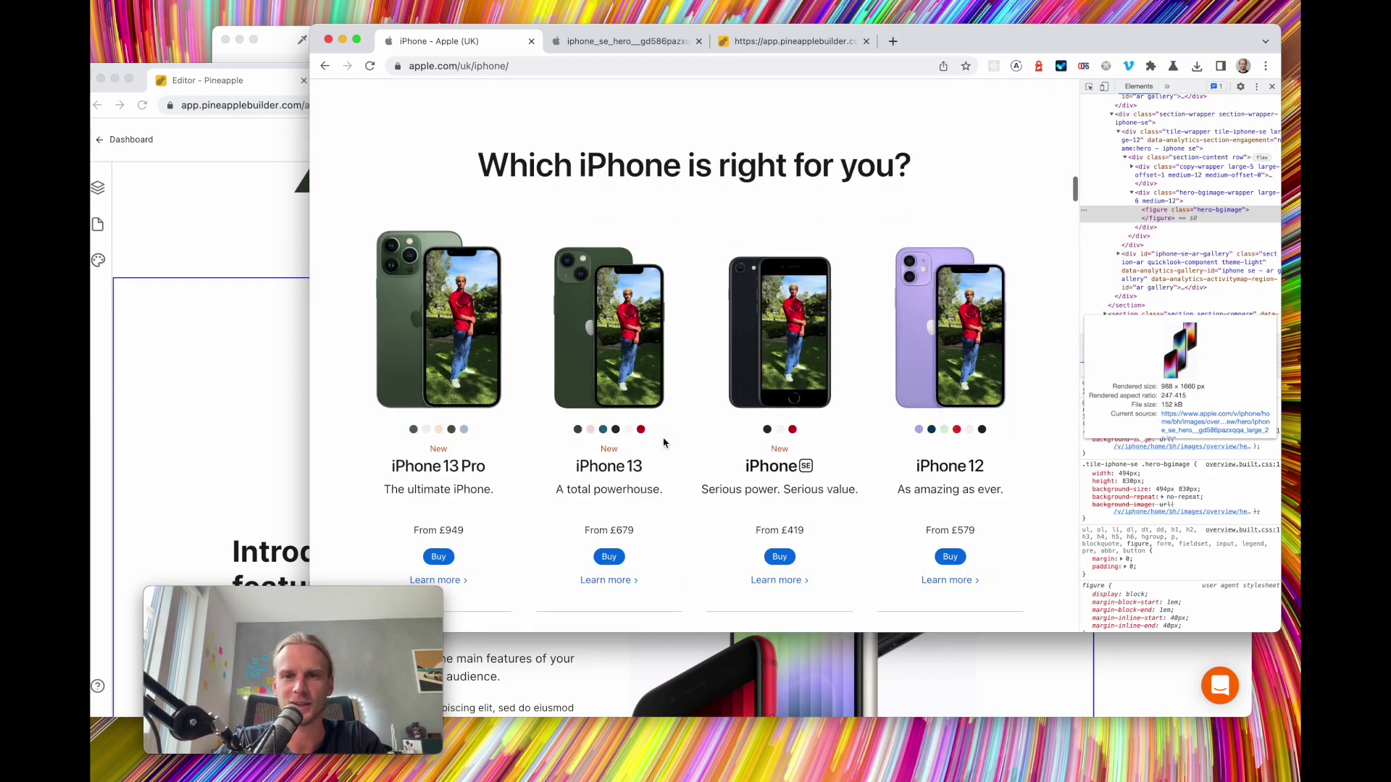
scroll(664, 443, "up", 6)
Return to the Pineapple editor and disable the padding of the product features section
left_click(224, 311)
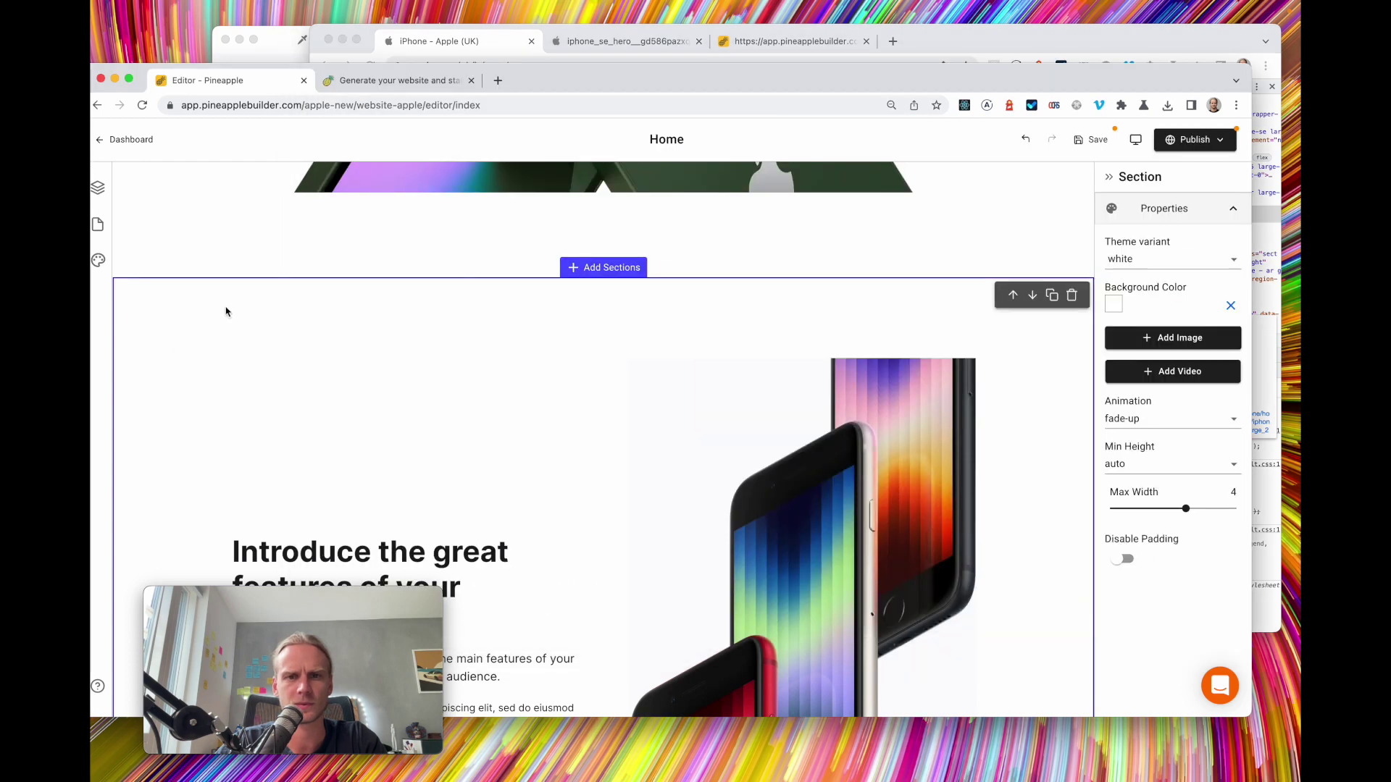
scroll(476, 295, "up", 5)
scroll(681, 522, "down", 4)
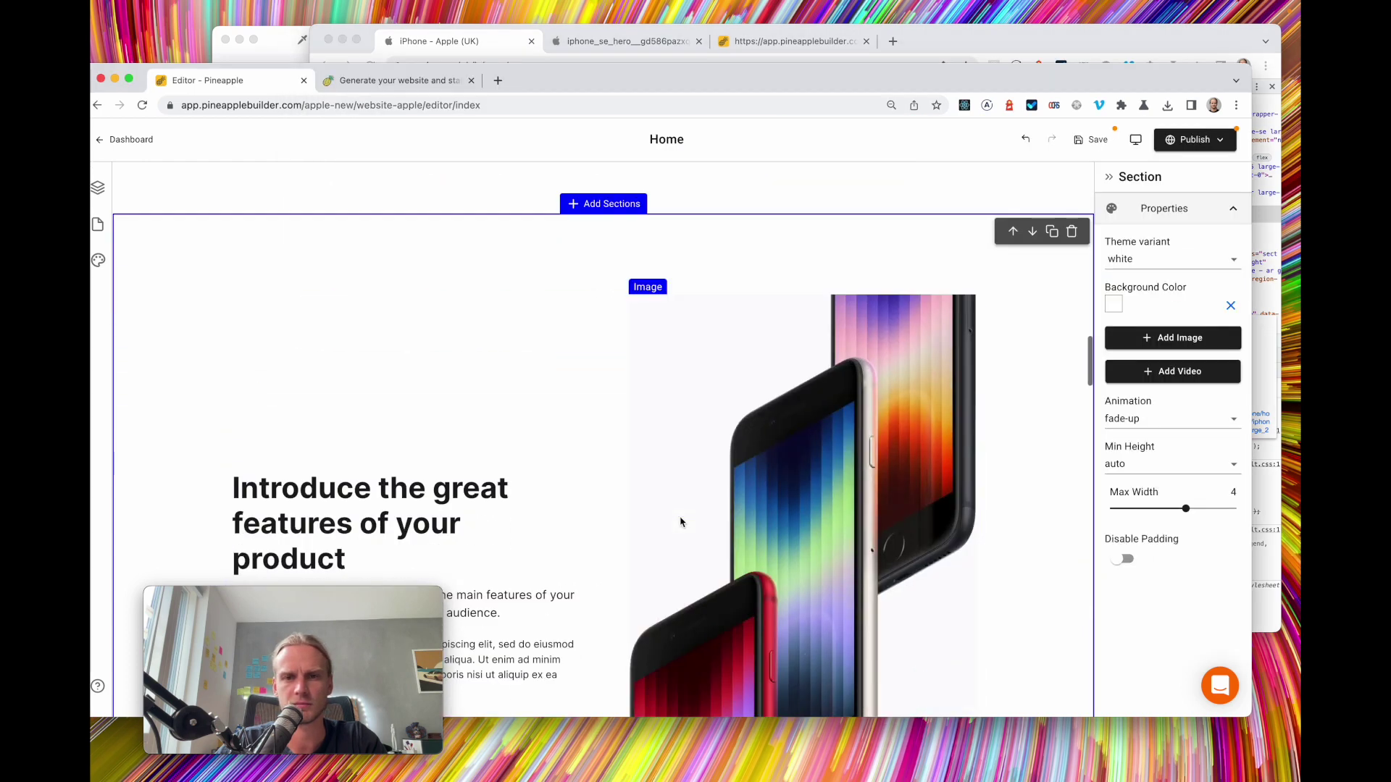
scroll(1025, 427, "up", 1)
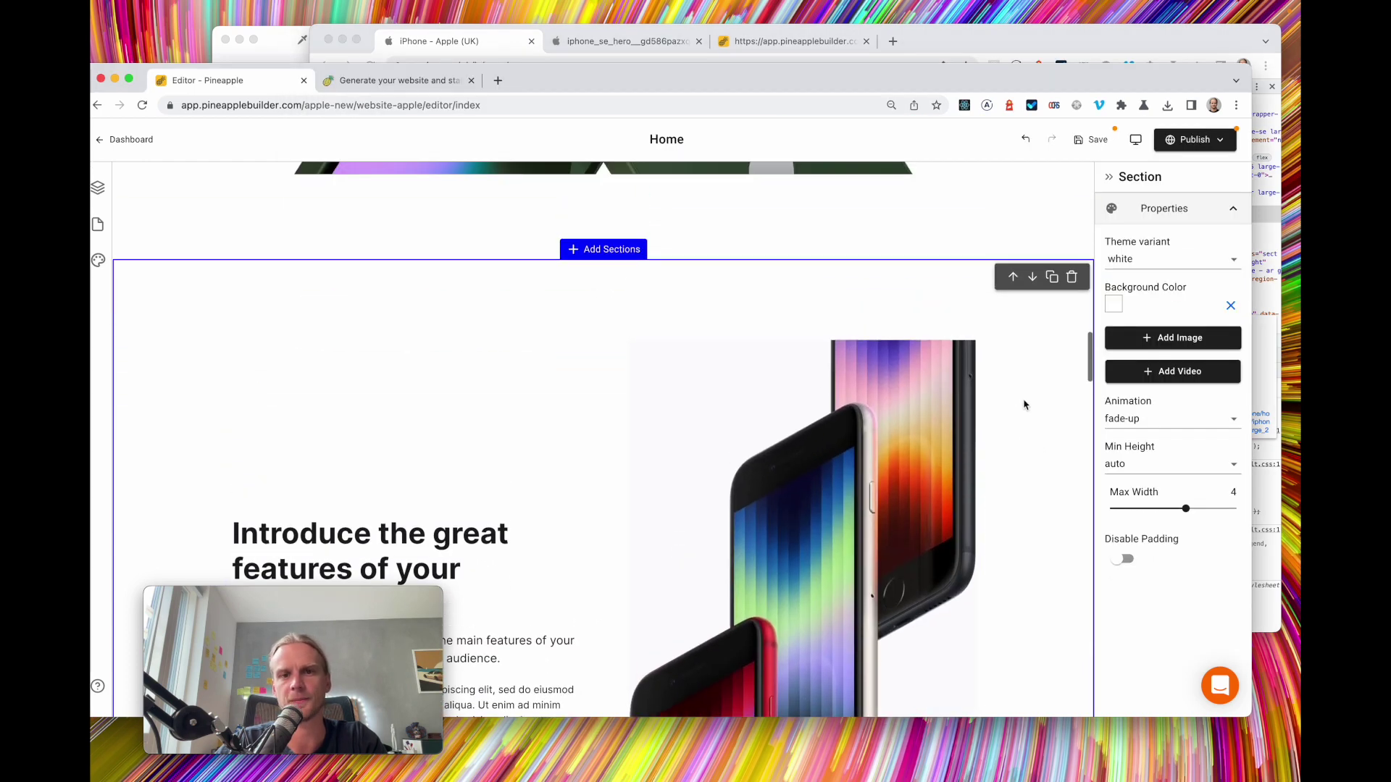
left_click(1129, 564)
scroll(286, 323, "down", 1)
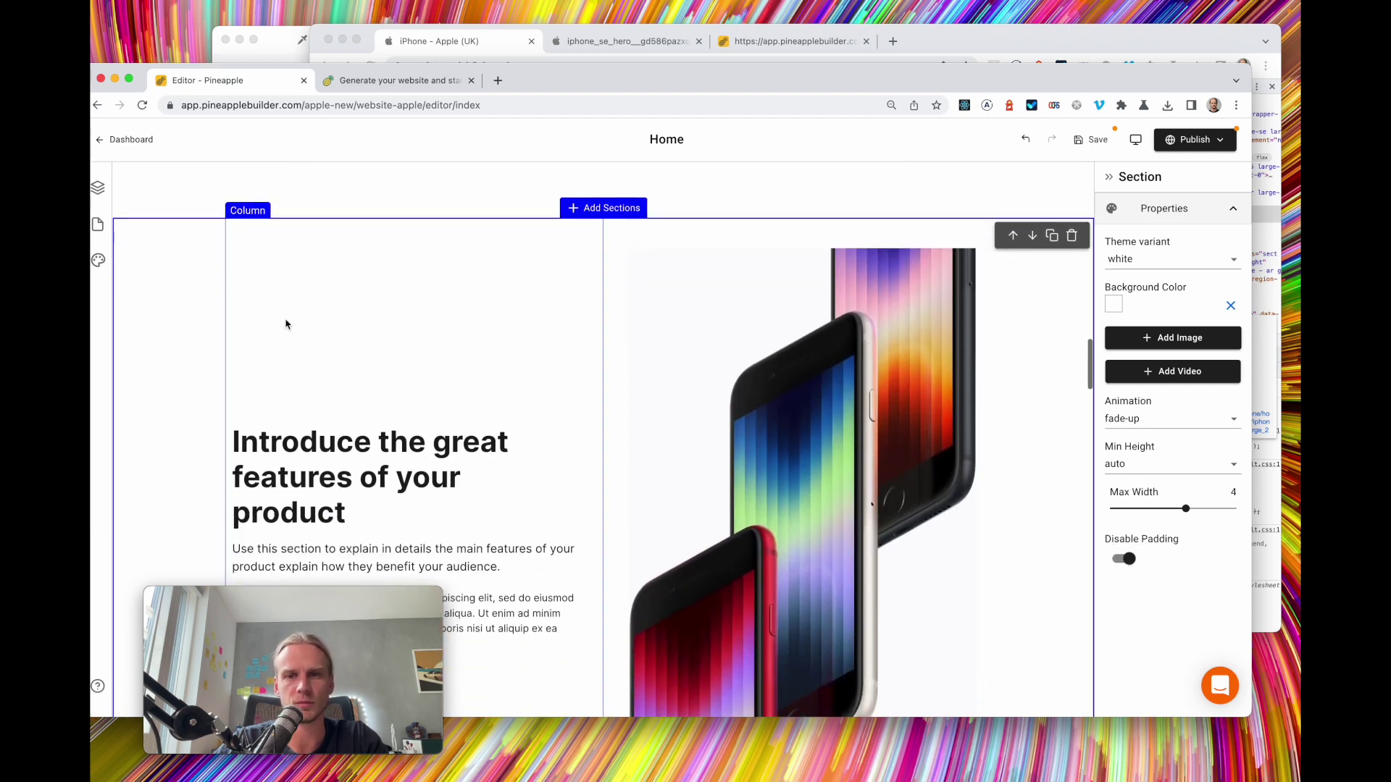
scroll(285, 323, "up", 3)
scroll(557, 432, "down", 2)
scroll(558, 432, "down", 5)
scroll(559, 432, "up", 3)
Set the top and bottom padding of the features section's text column to 0px
left_click_drag(530, 83, 543, 89)
left_click(112, 195)
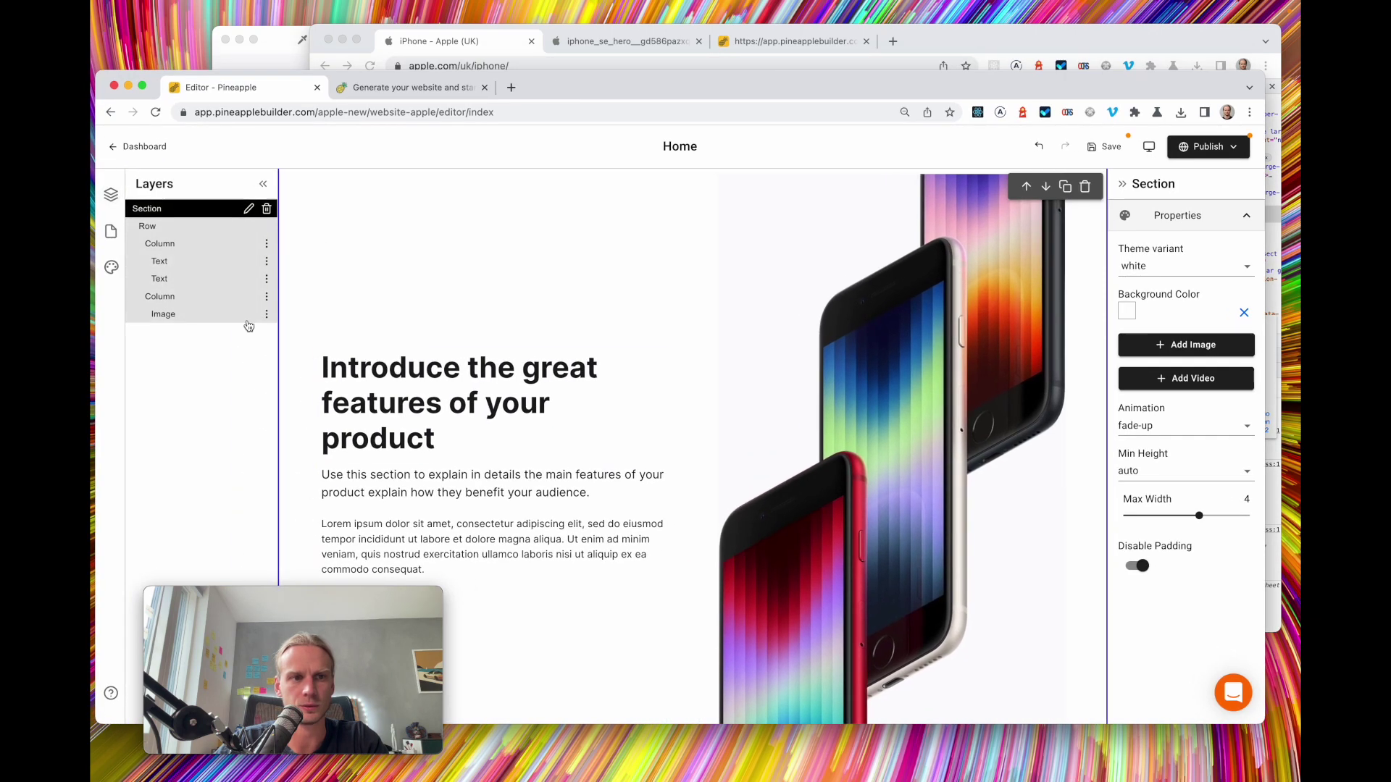
scroll(600, 392, "up", 2)
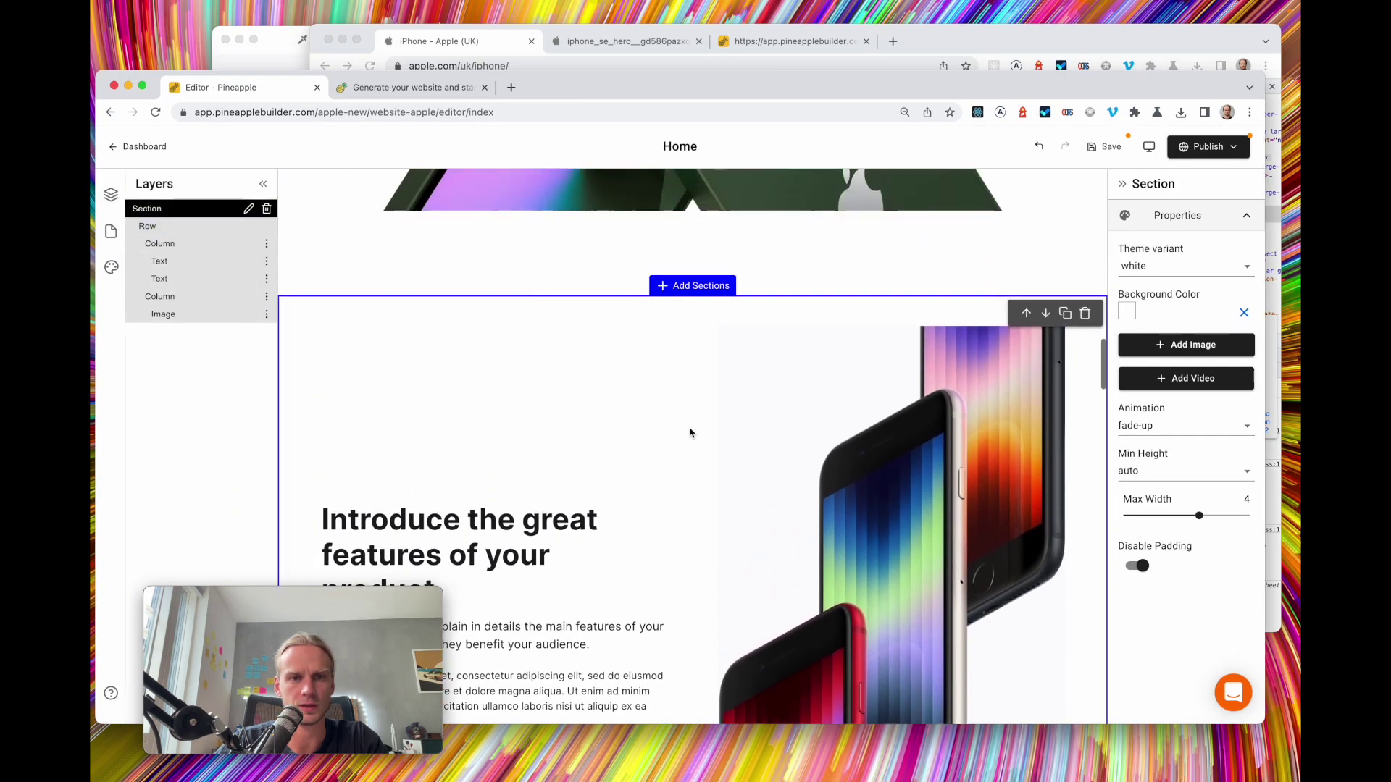
left_click(154, 227)
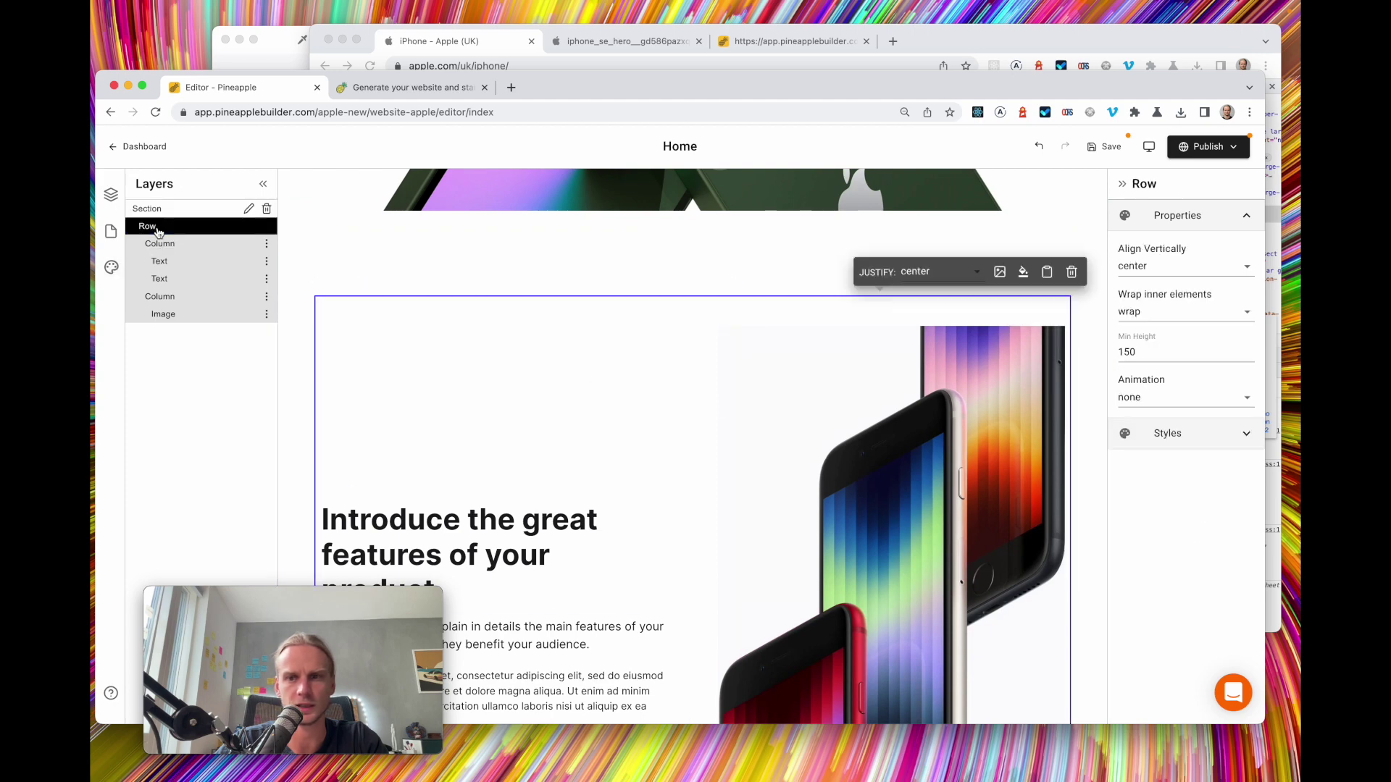
left_click(168, 243)
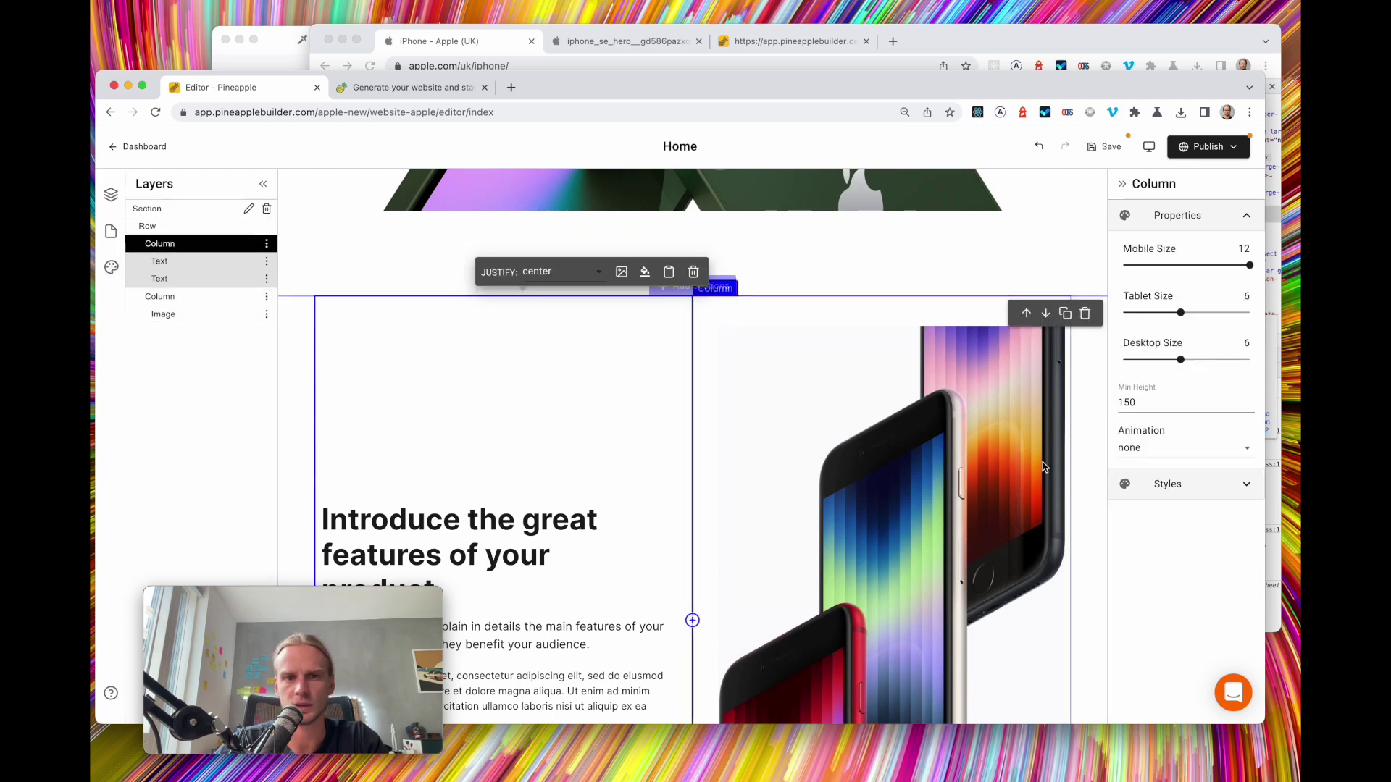
left_click(1196, 490)
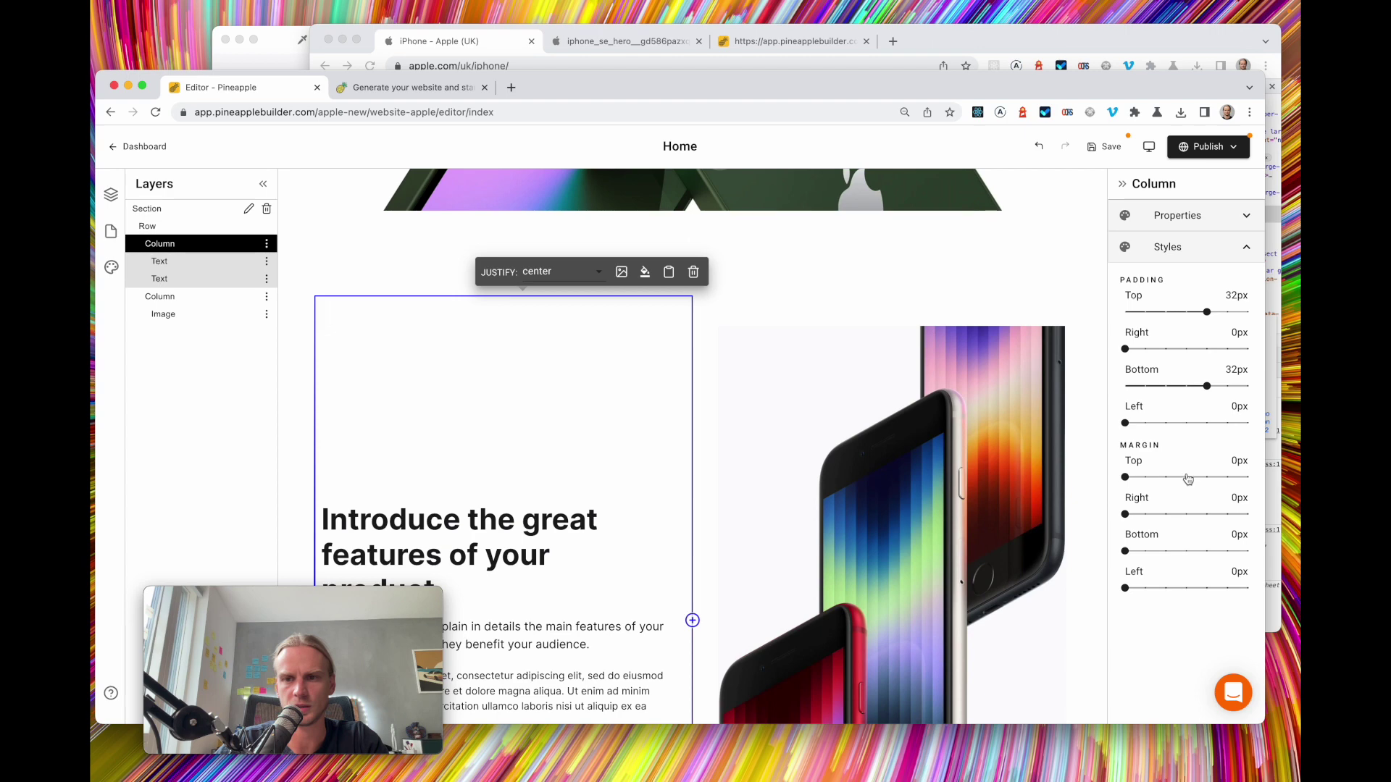
left_click(1127, 312)
left_click(1126, 386)
Set the top and bottom padding of the features section's image column to 0px
left_click(197, 297)
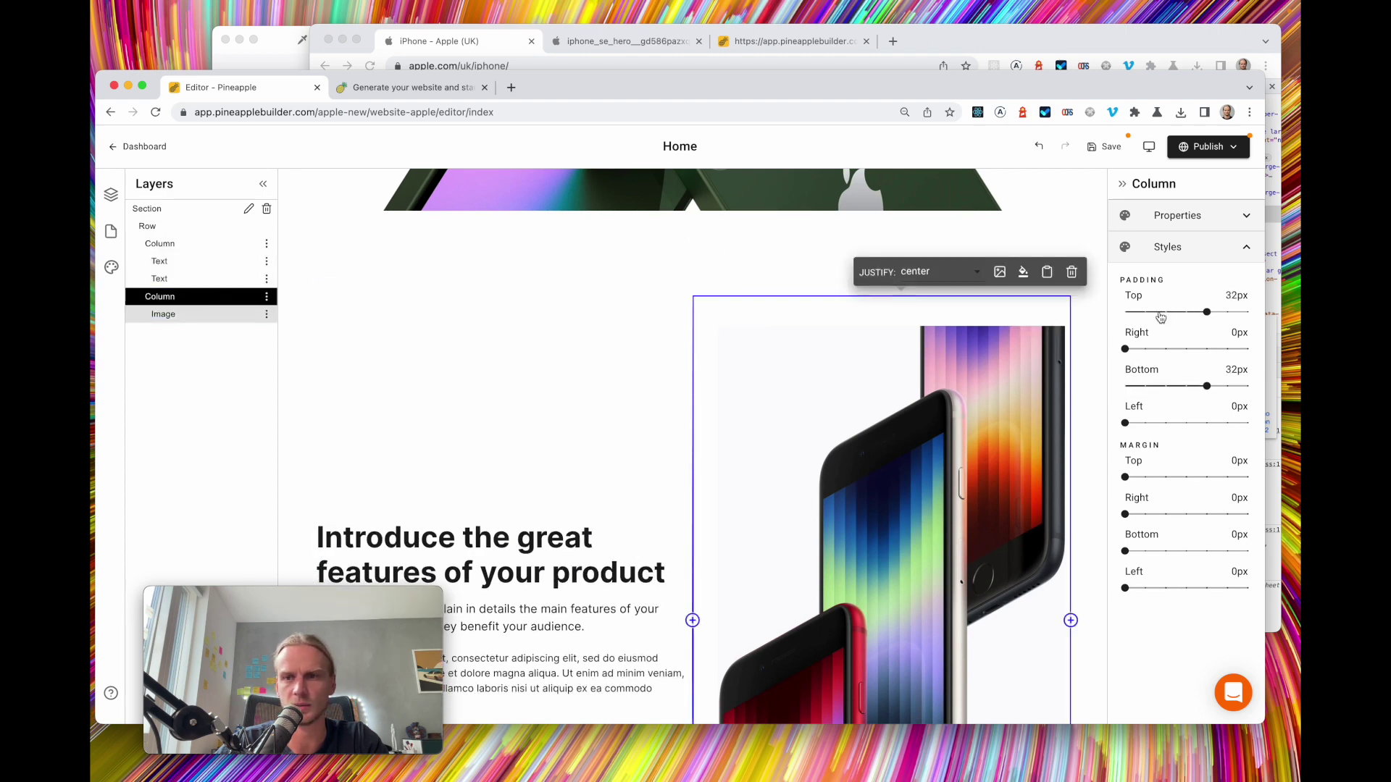
left_click(1126, 312)
left_click(1128, 386)
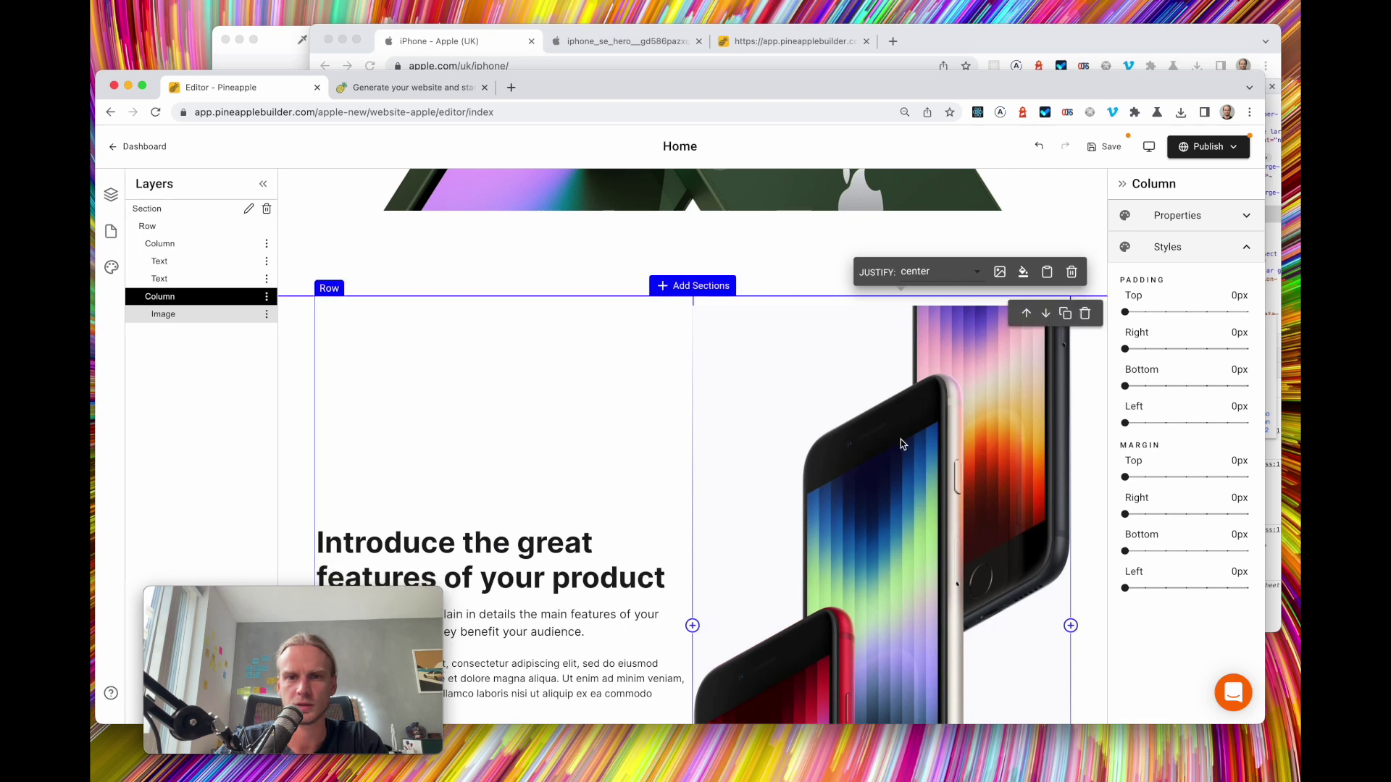
scroll(901, 439, "down", 1)
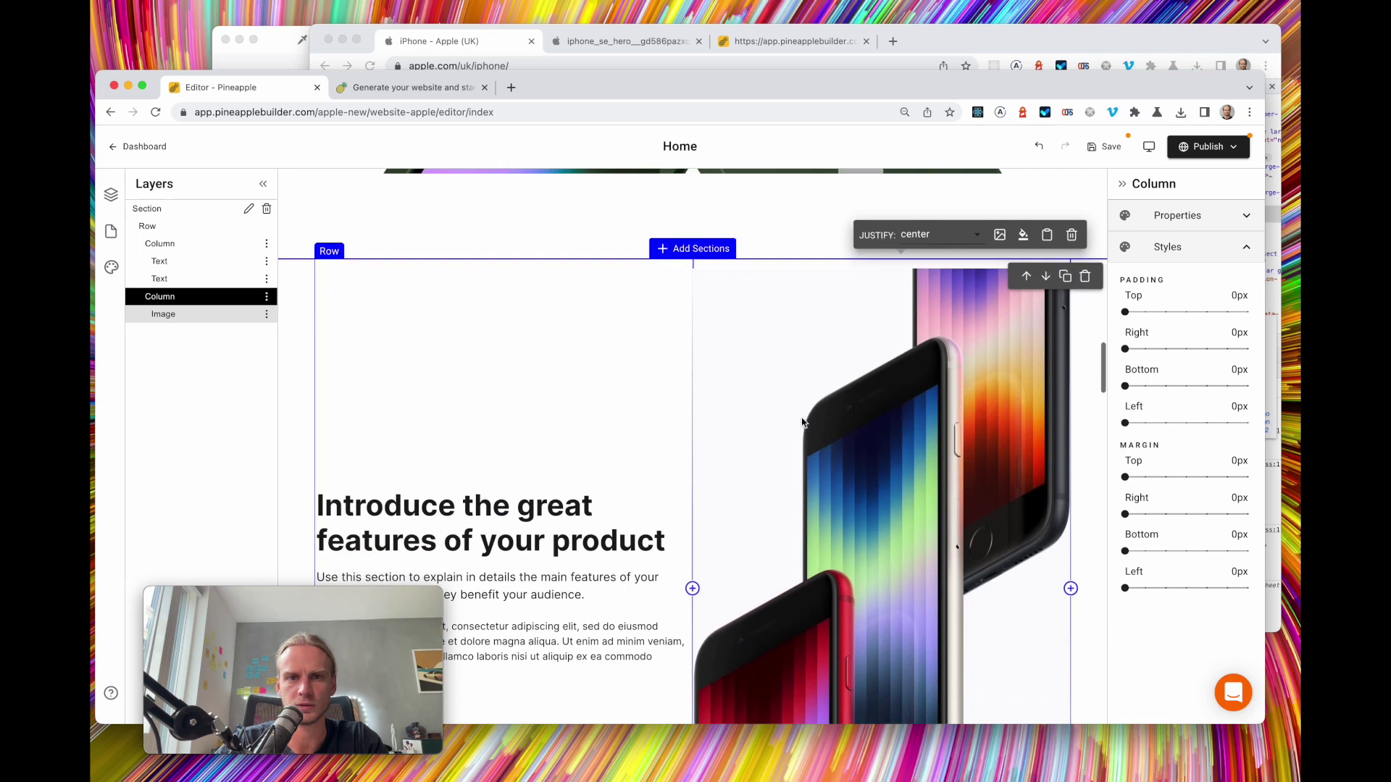
Set the iPhone SE image's top and bottom margins to 0px and save the page
left_click(172, 315)
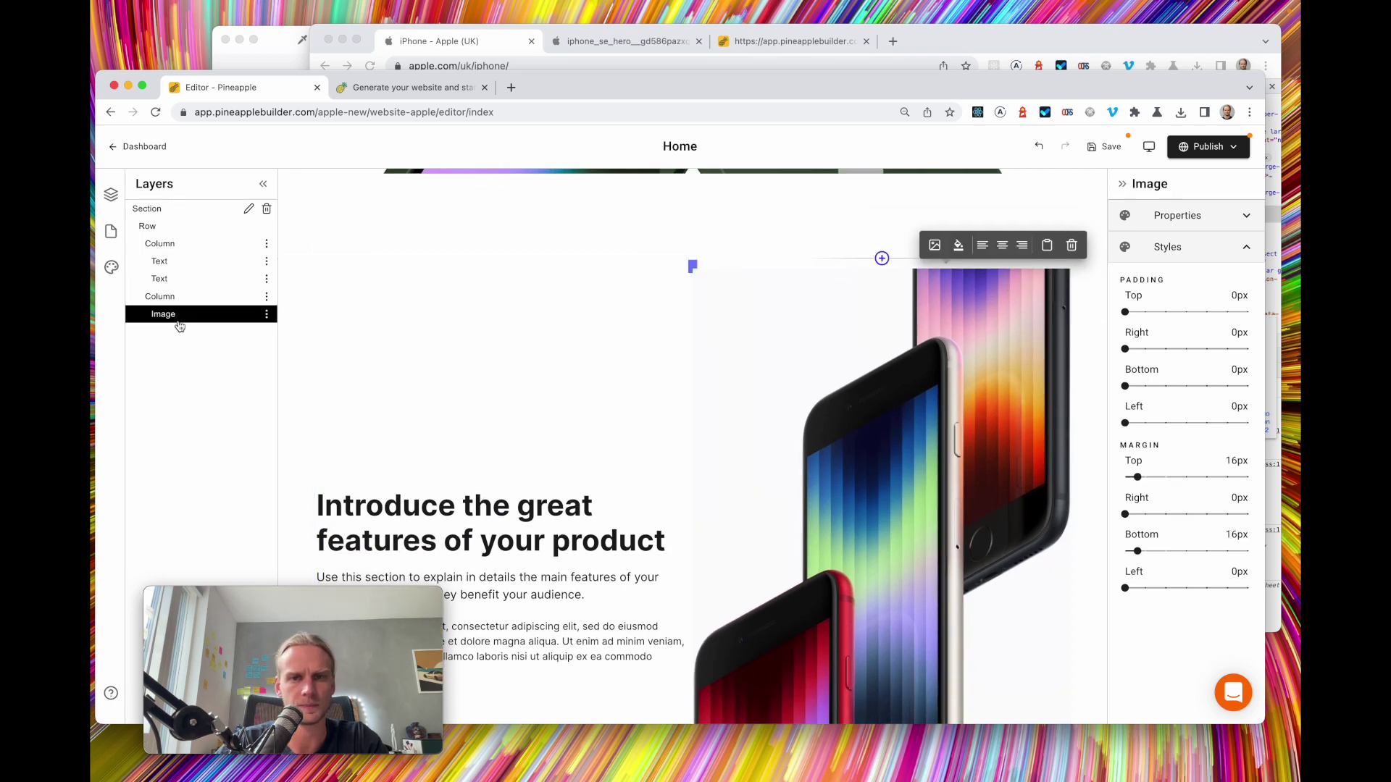
left_click(1127, 478)
left_click(1127, 552)
scroll(939, 515, "down", 10)
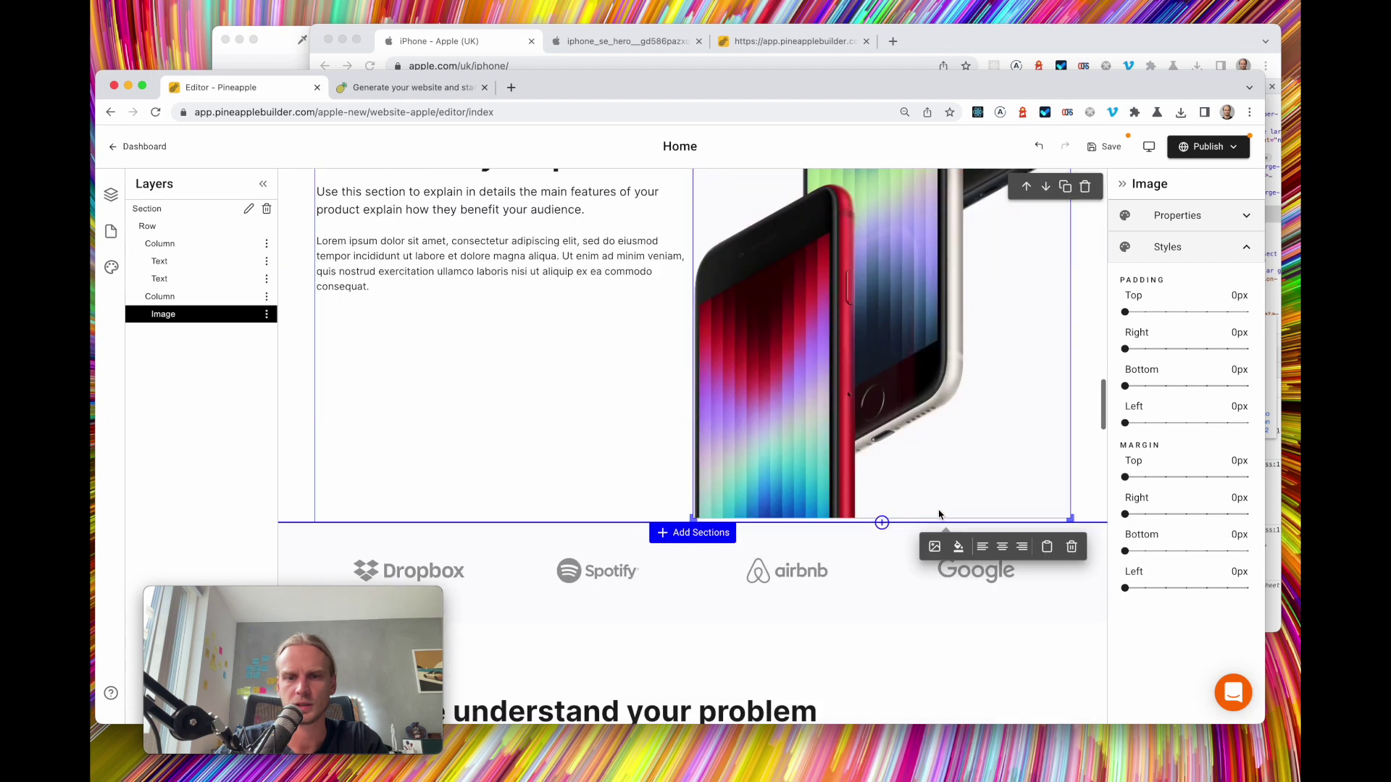
scroll(797, 326, "up", 2)
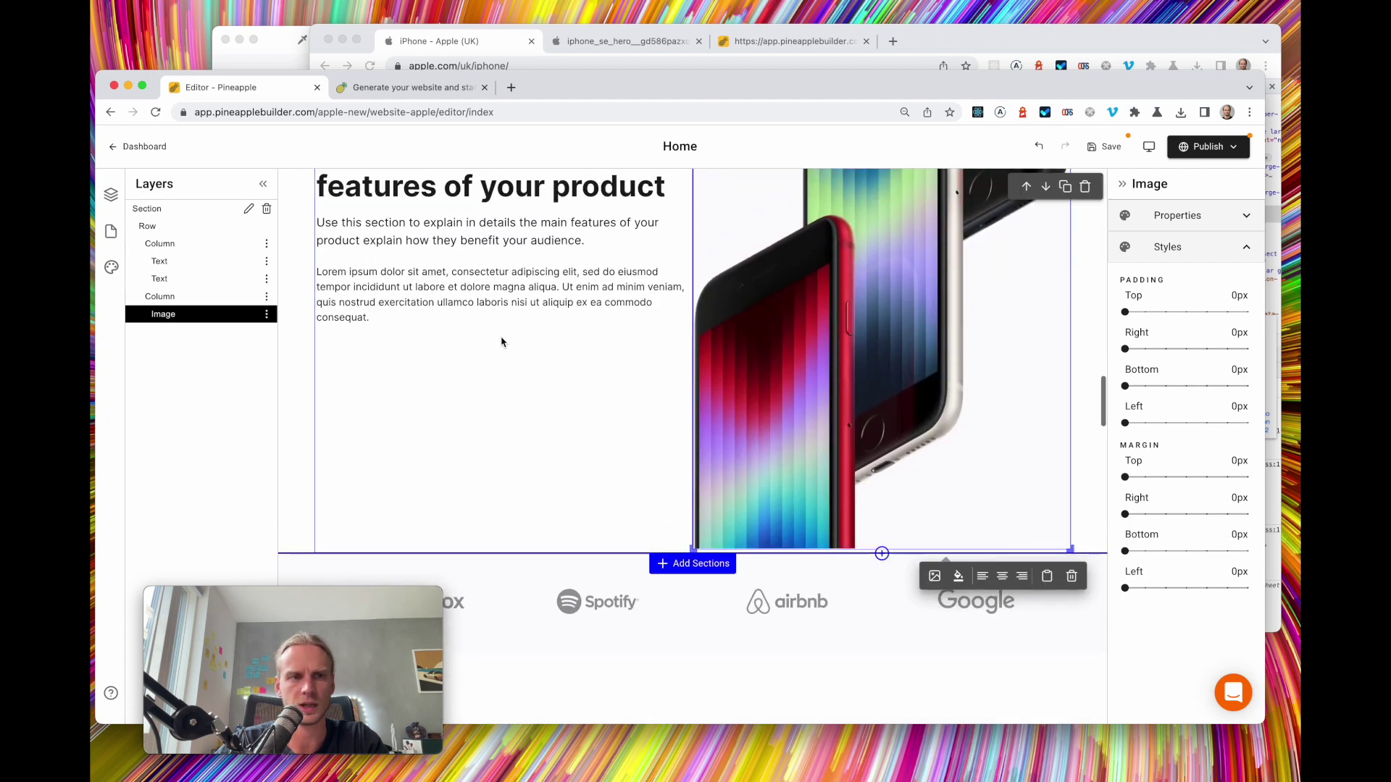
scroll(873, 304, "up", 8)
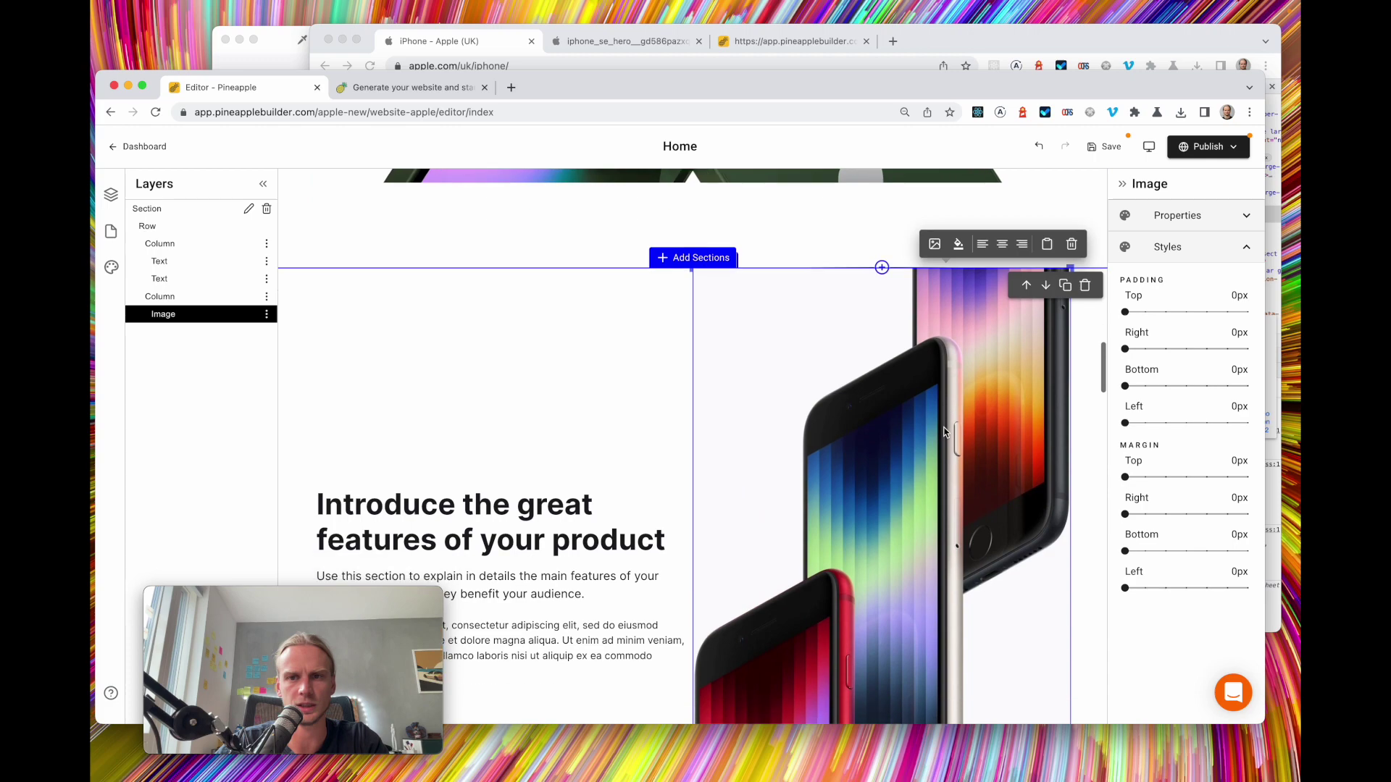
left_click(1105, 150)
left_click(725, 56)
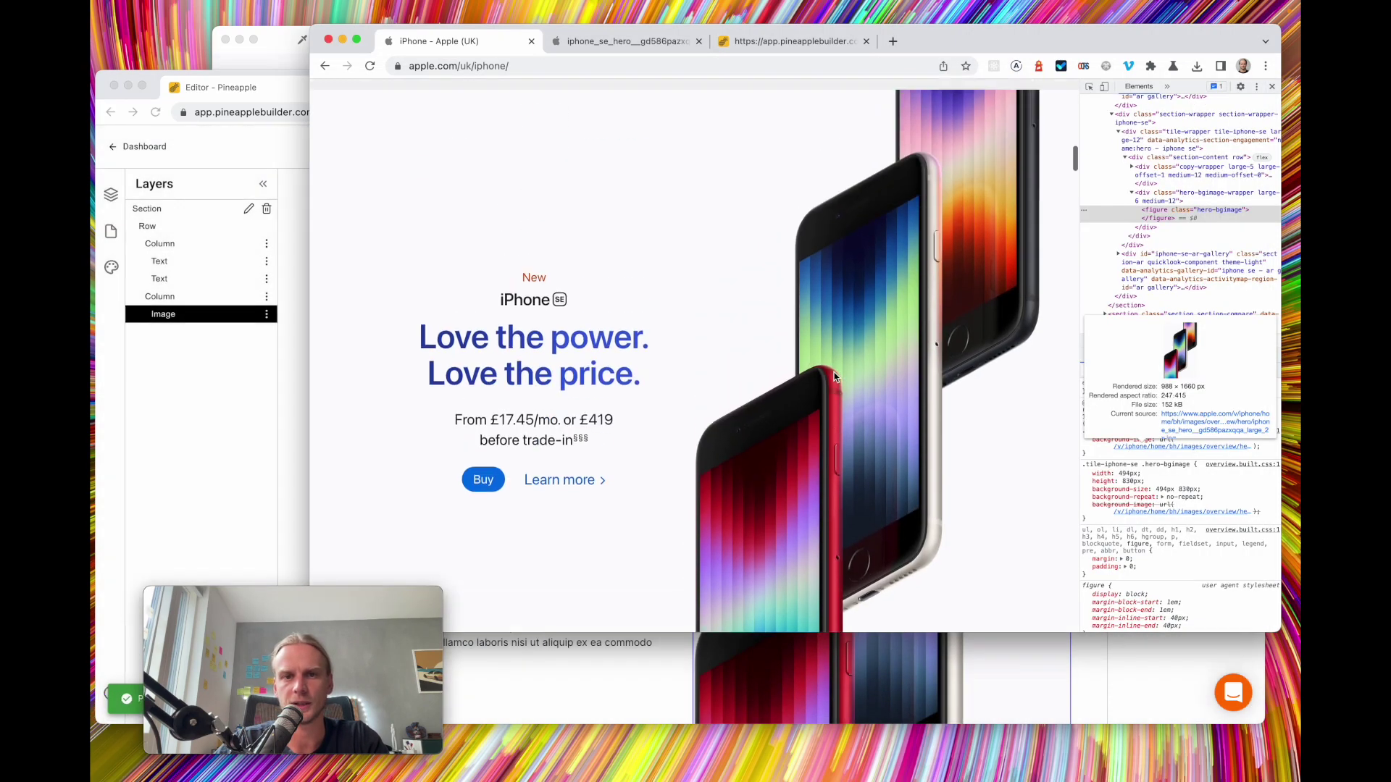
scroll(834, 376, "down", 3)
left_click(242, 457)
scroll(684, 373, "up", 5)
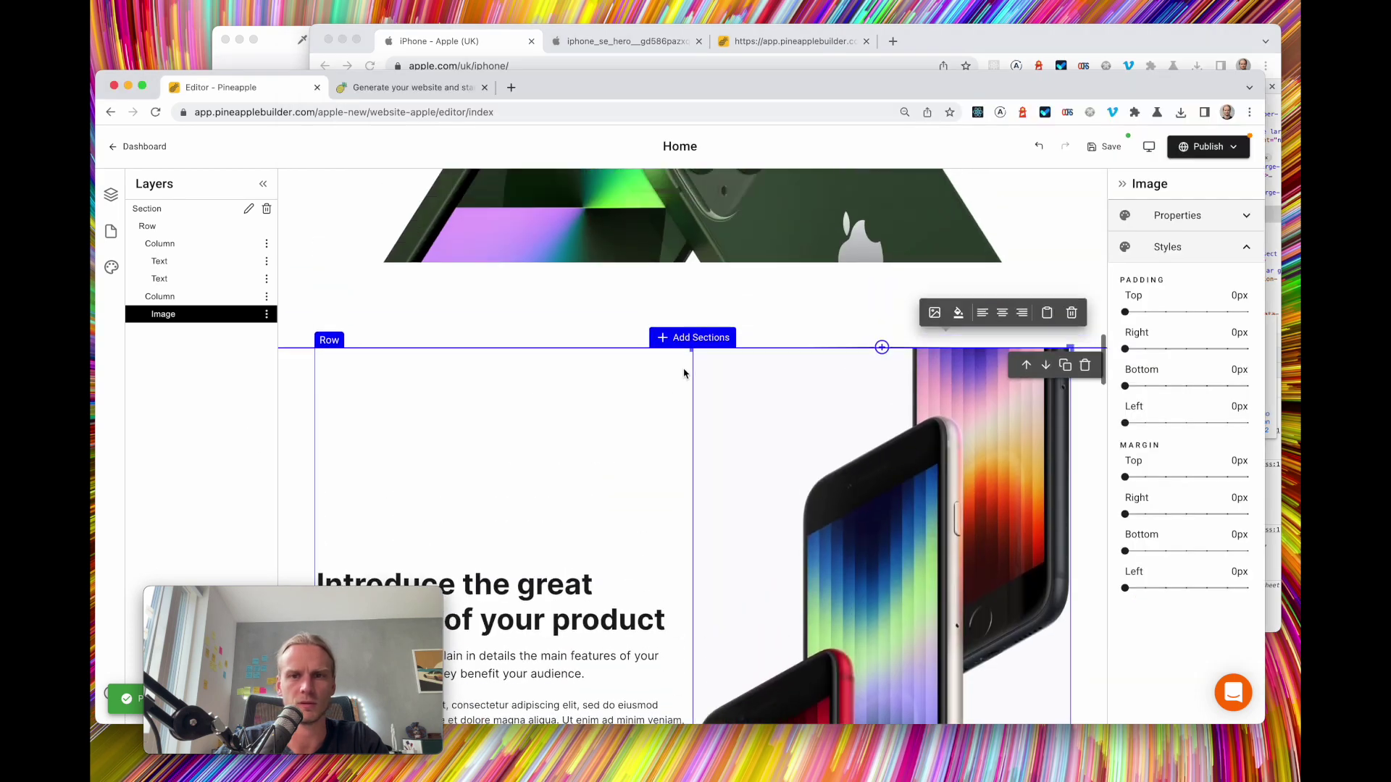
scroll(685, 373, "up", 5)
scroll(685, 373, "down", 5)
scroll(685, 374, "down", 2)
scroll(635, 340, "up", 1)
scroll(637, 345, "down", 5)
scroll(636, 345, "up", 3)
scroll(636, 345, "down", 4)
scroll(684, 499, "down", 6)
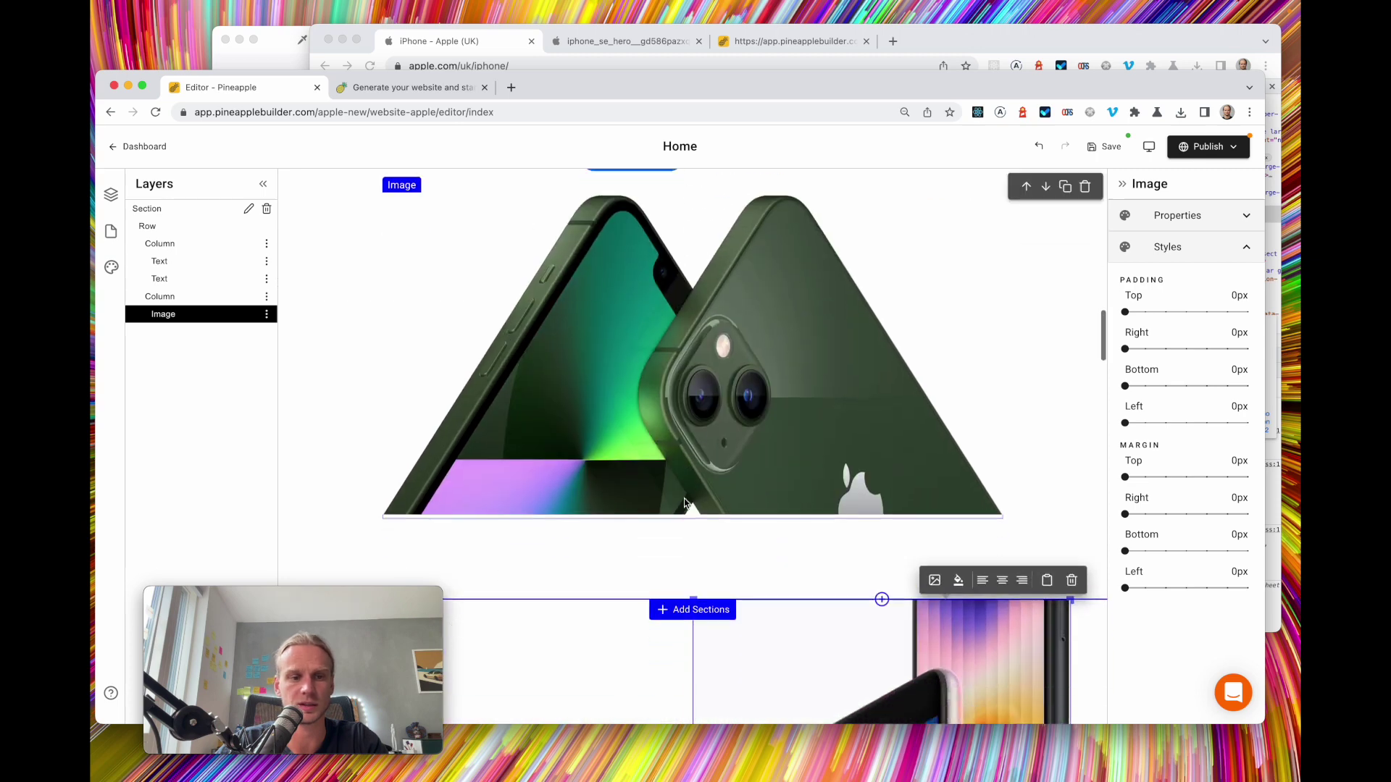
scroll(685, 502, "up", 3)
scroll(688, 511, "down", 2)
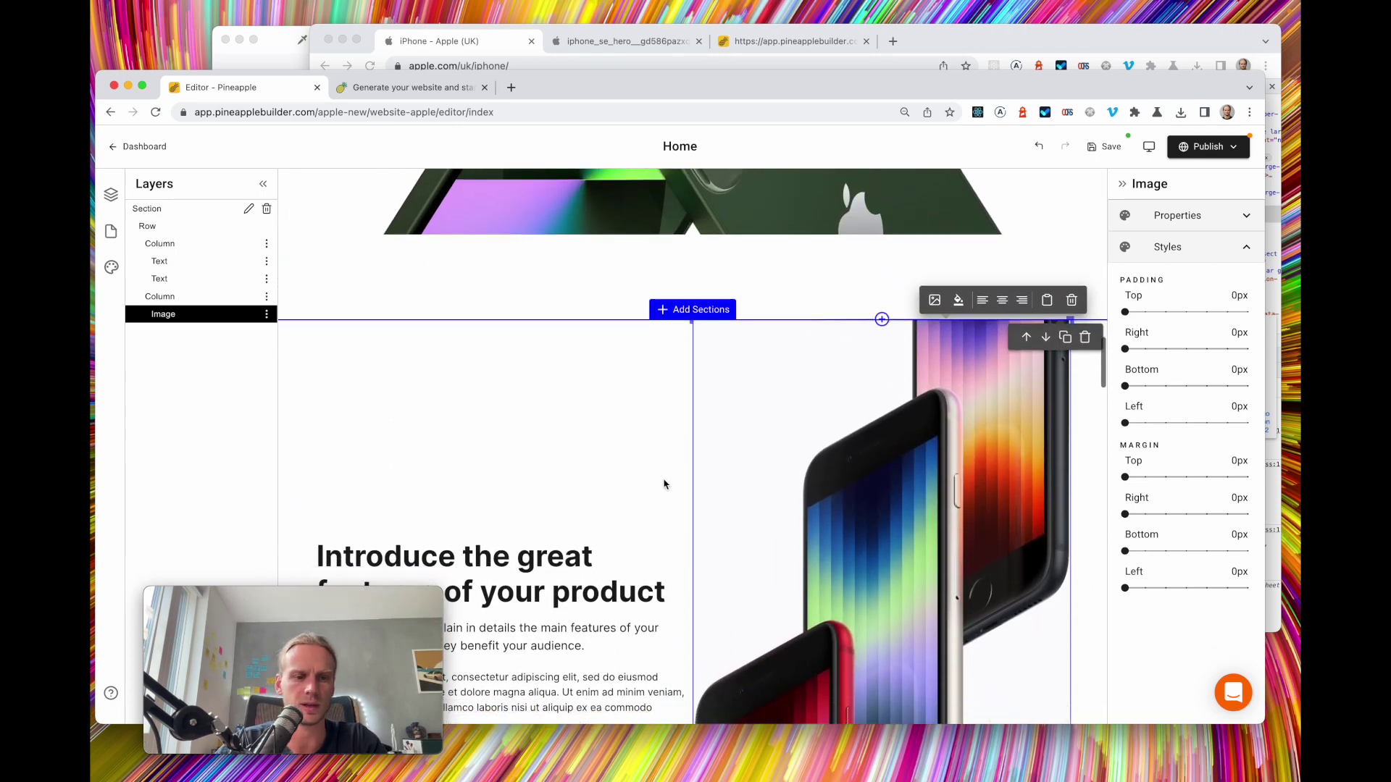
scroll(644, 404, "down", 3)
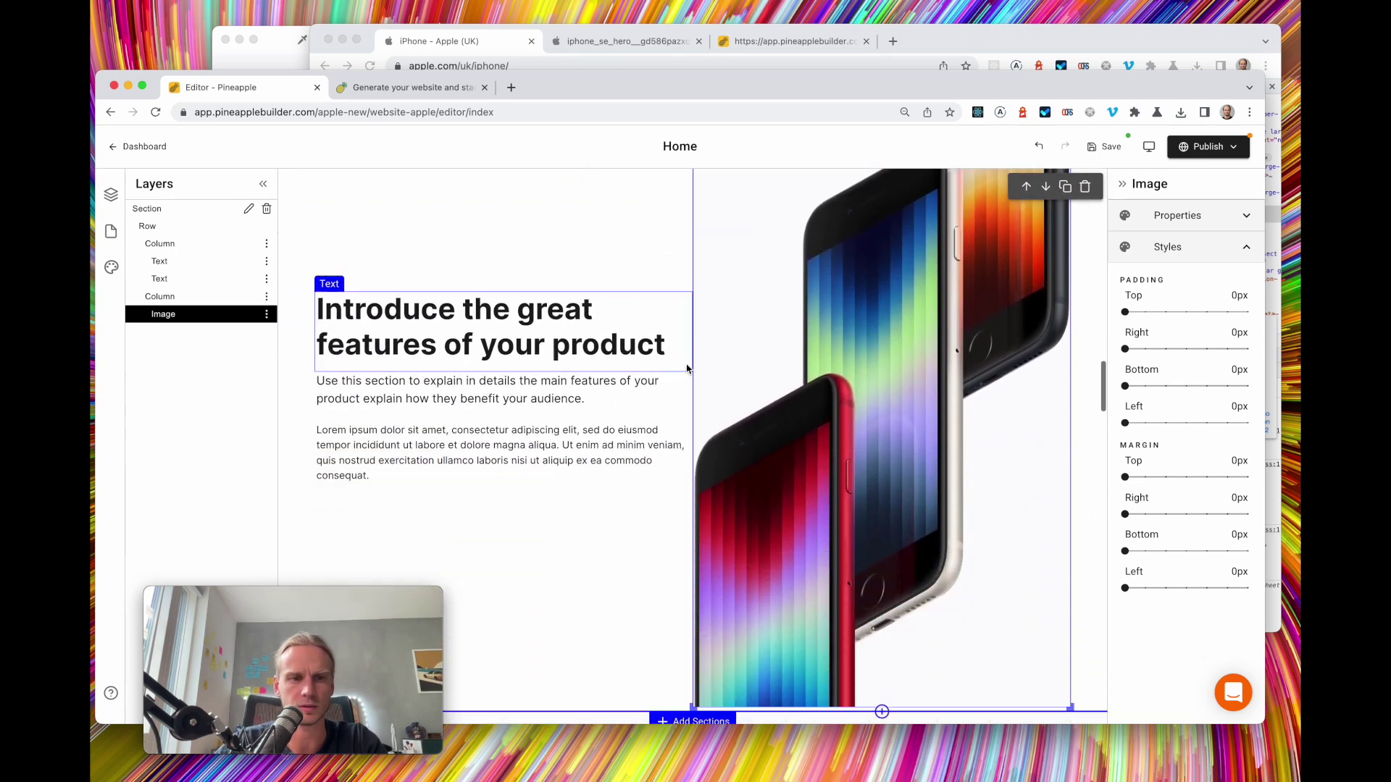
left_click(455, 47)
scroll(652, 398, "up", 4)
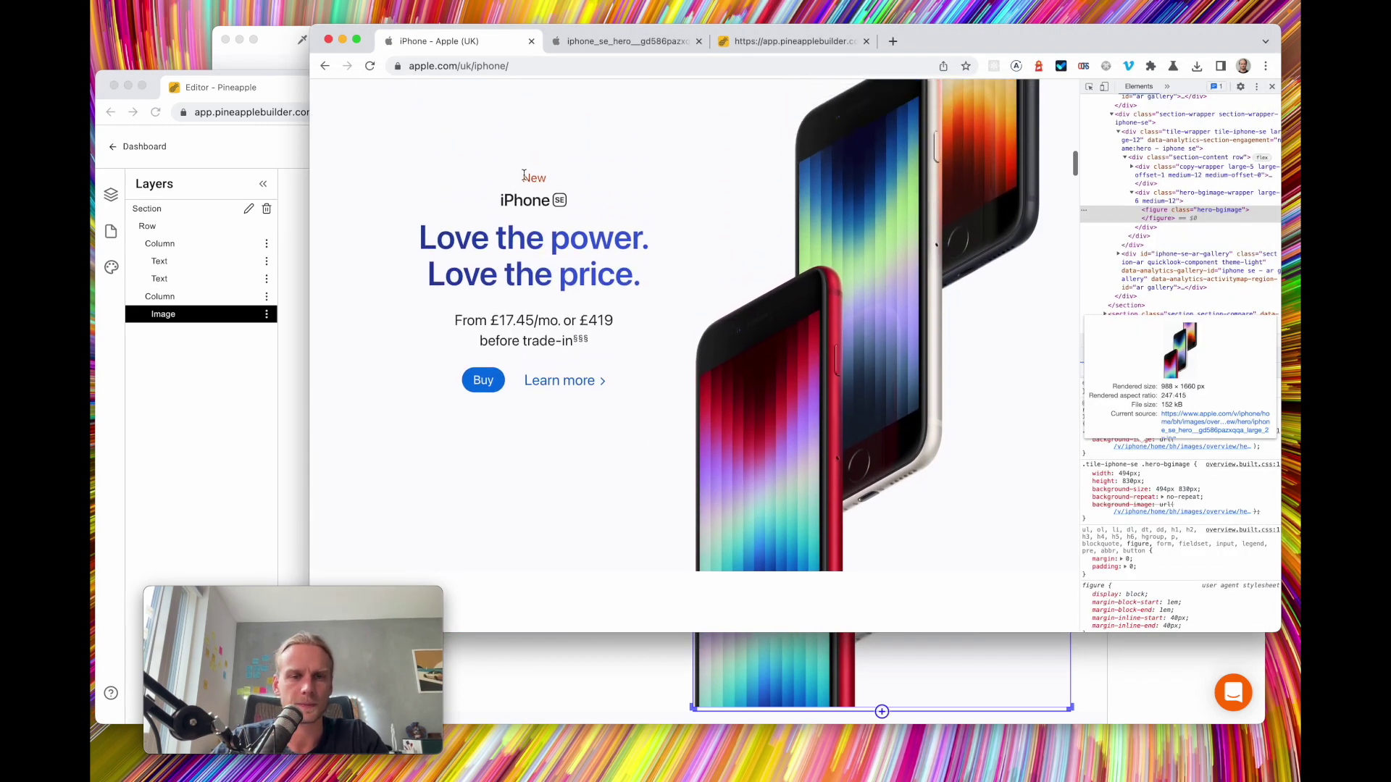
Copy the iPhone SE text from "New" through "before trade-in" on Apple's page and replace the features section's heading with it
left_click_drag(559, 201, 582, 349)
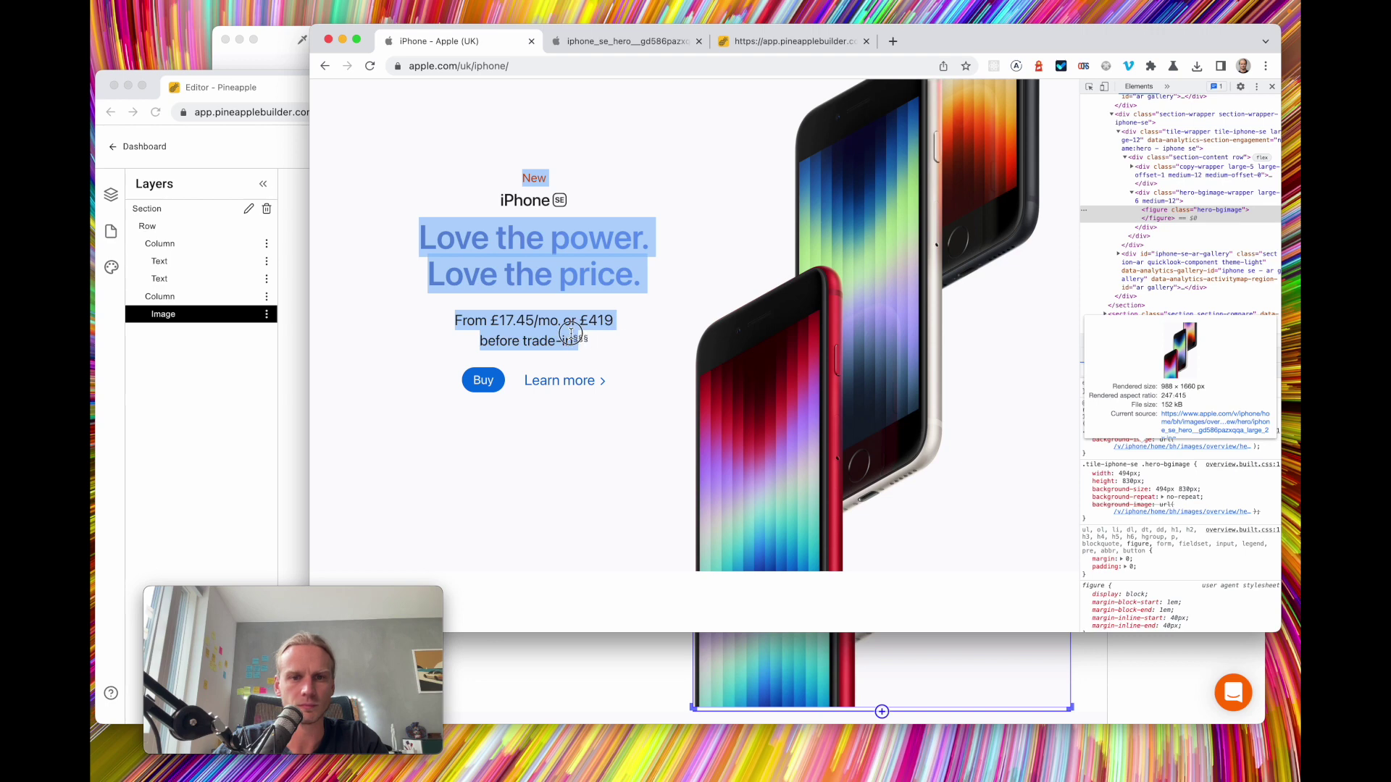
left_click(204, 396)
scroll(435, 347, "down", 1)
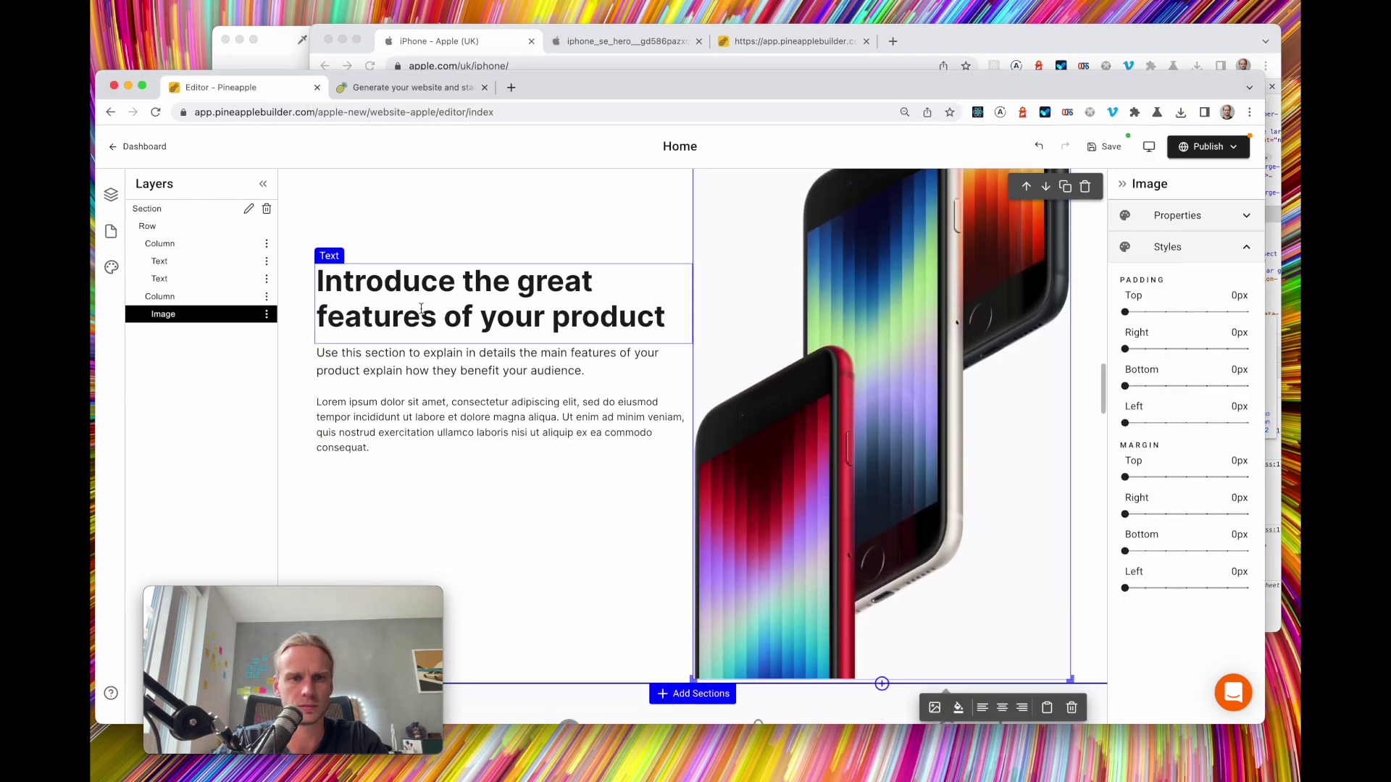
left_click(418, 309)
key("super+a")
type("New iPhone SE Love the power. Love the price. From £17.45/mo. or £419 before trade-in§")
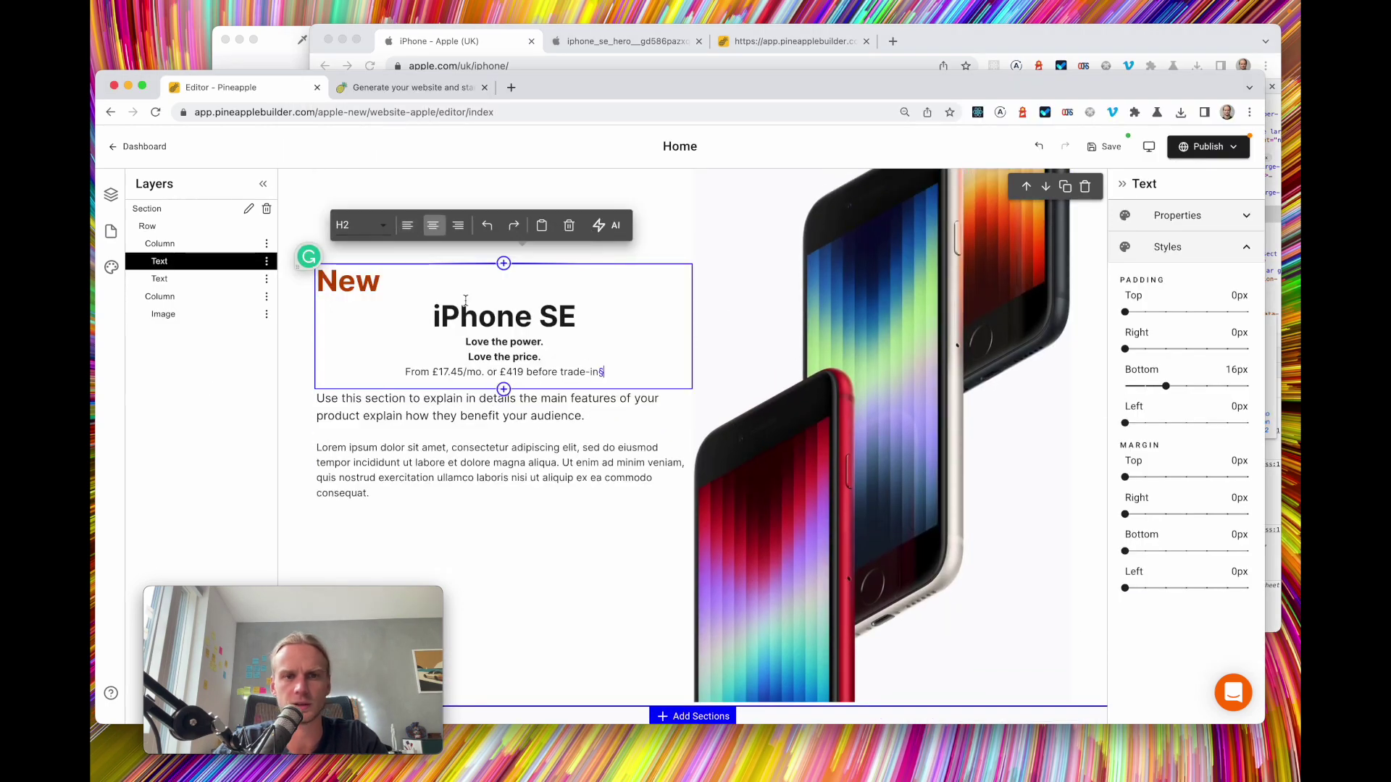
Set the "New" line above the iPhone SE heading to the body1 style and center it
left_click(432, 225)
left_click(384, 225)
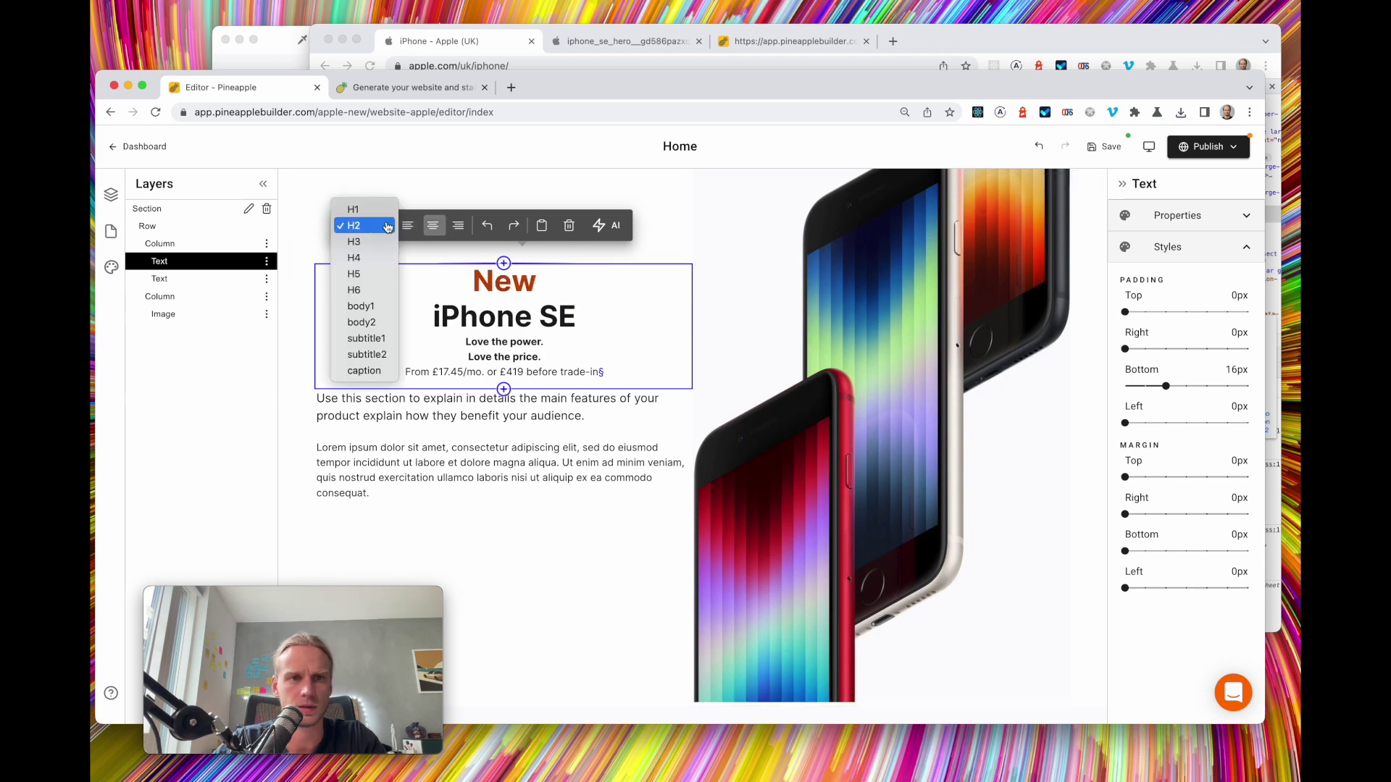
left_click(382, 307)
left_click(330, 328)
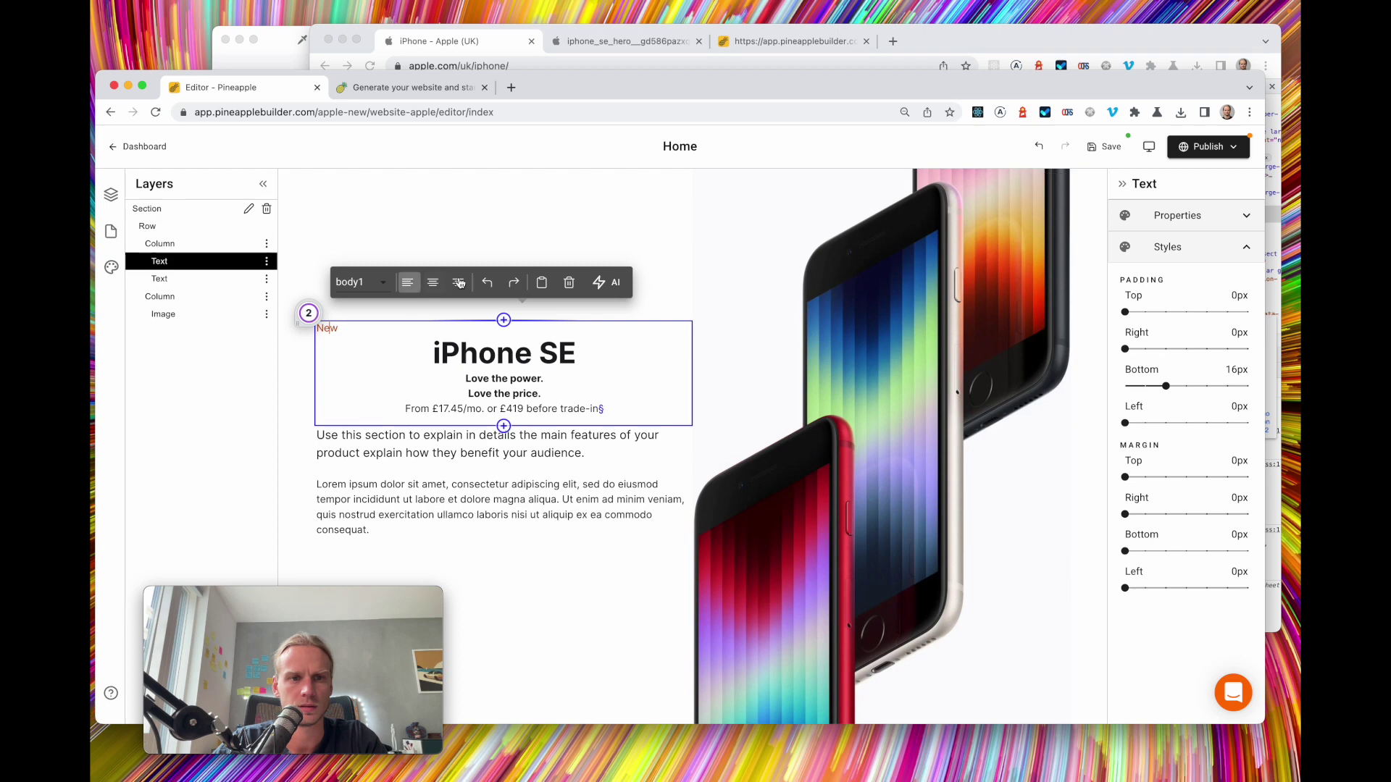
left_click(437, 285)
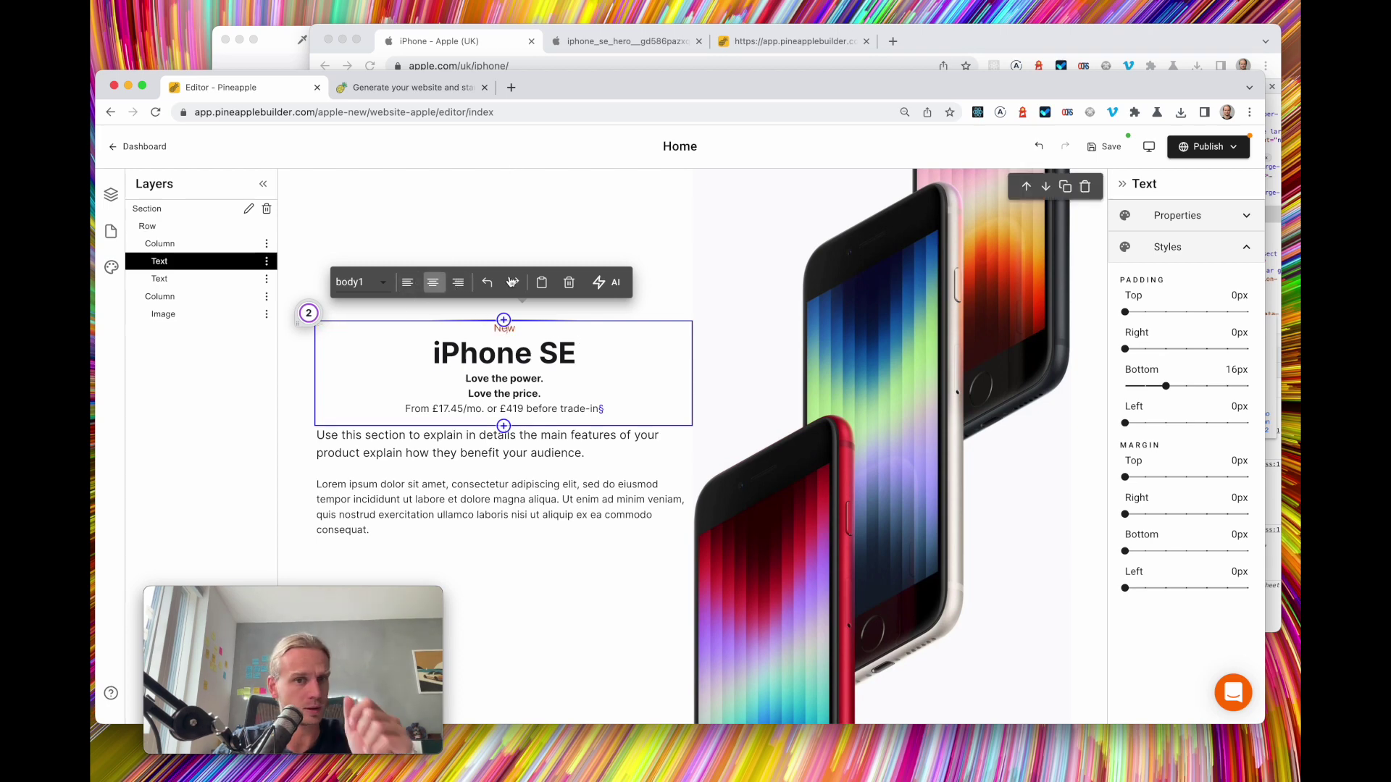
Change the heading to "iPhone 14 SE" and add blank lines between the "New" label, heading, tagline and price line
key("Return")
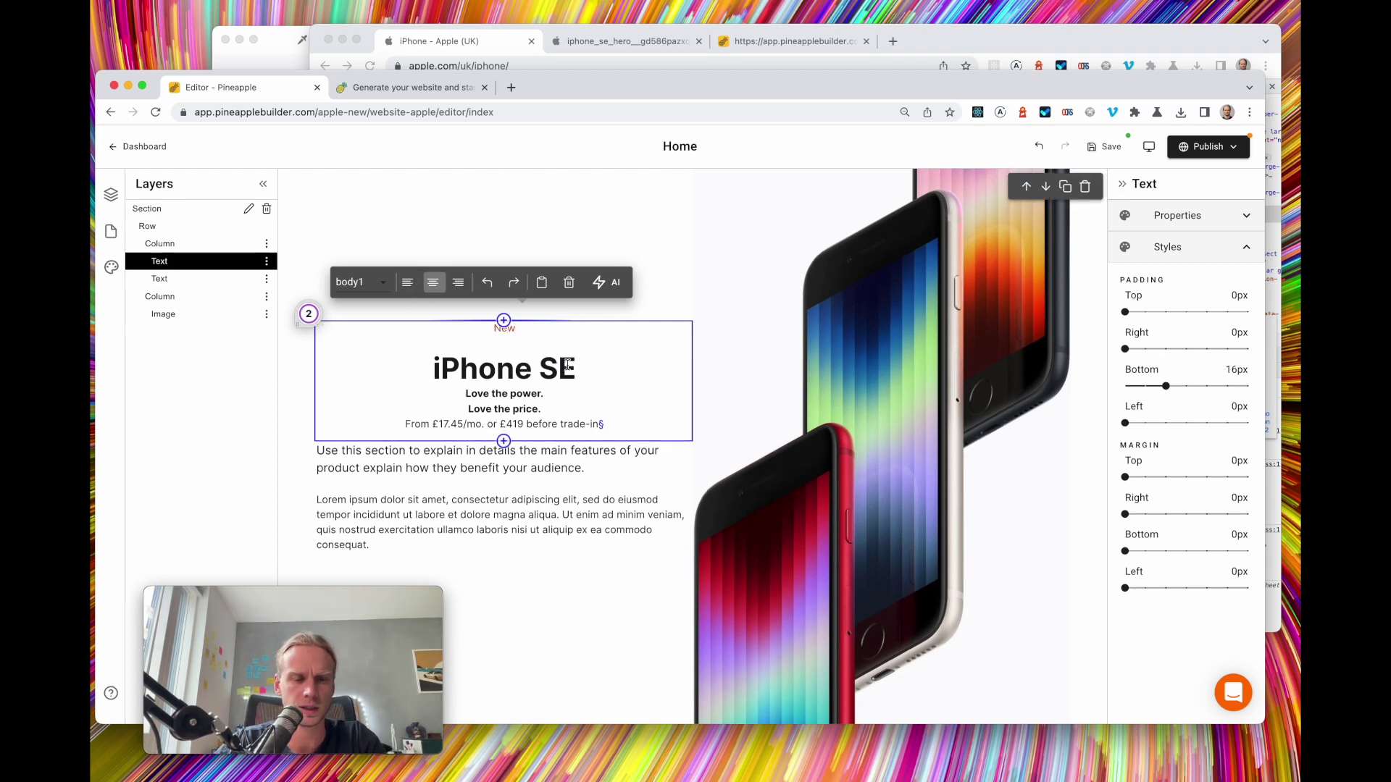
type("14")
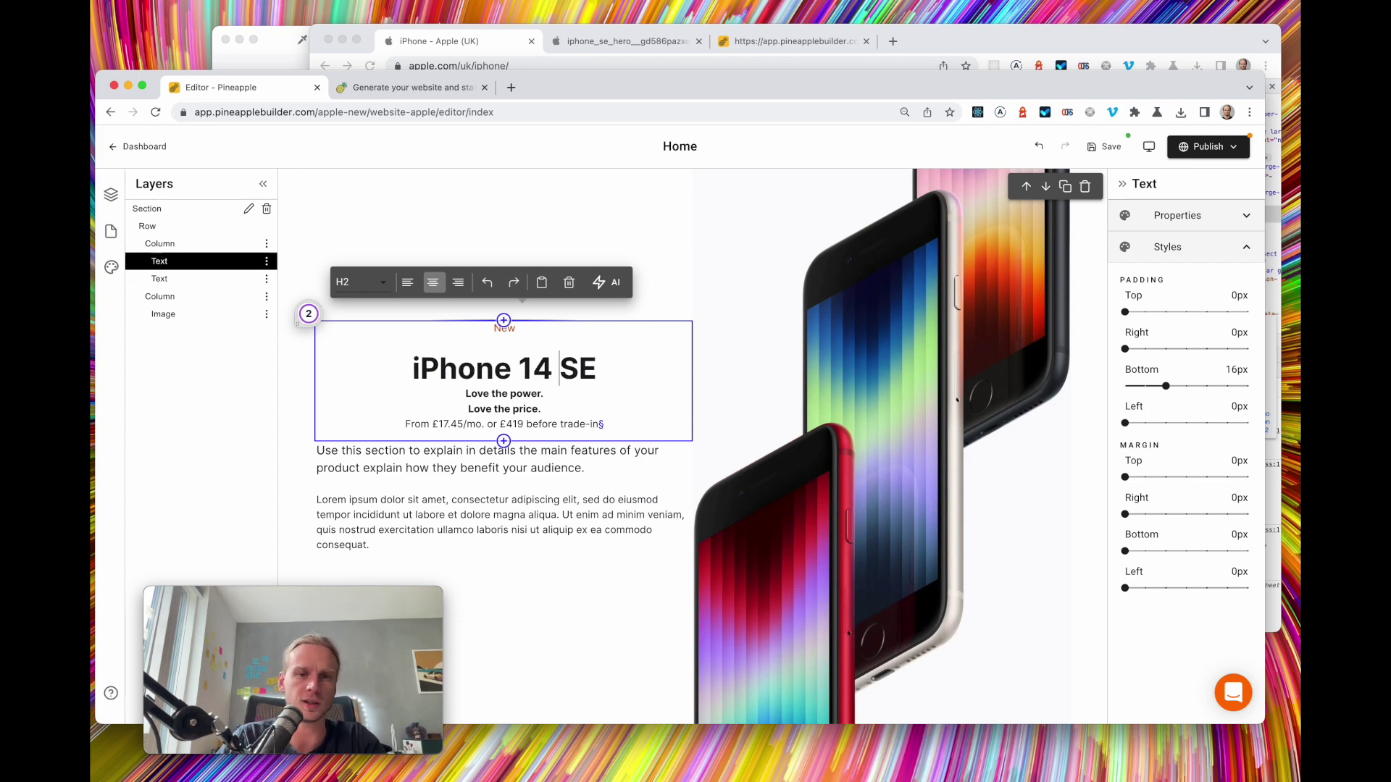
key("Return")
left_click(453, 45)
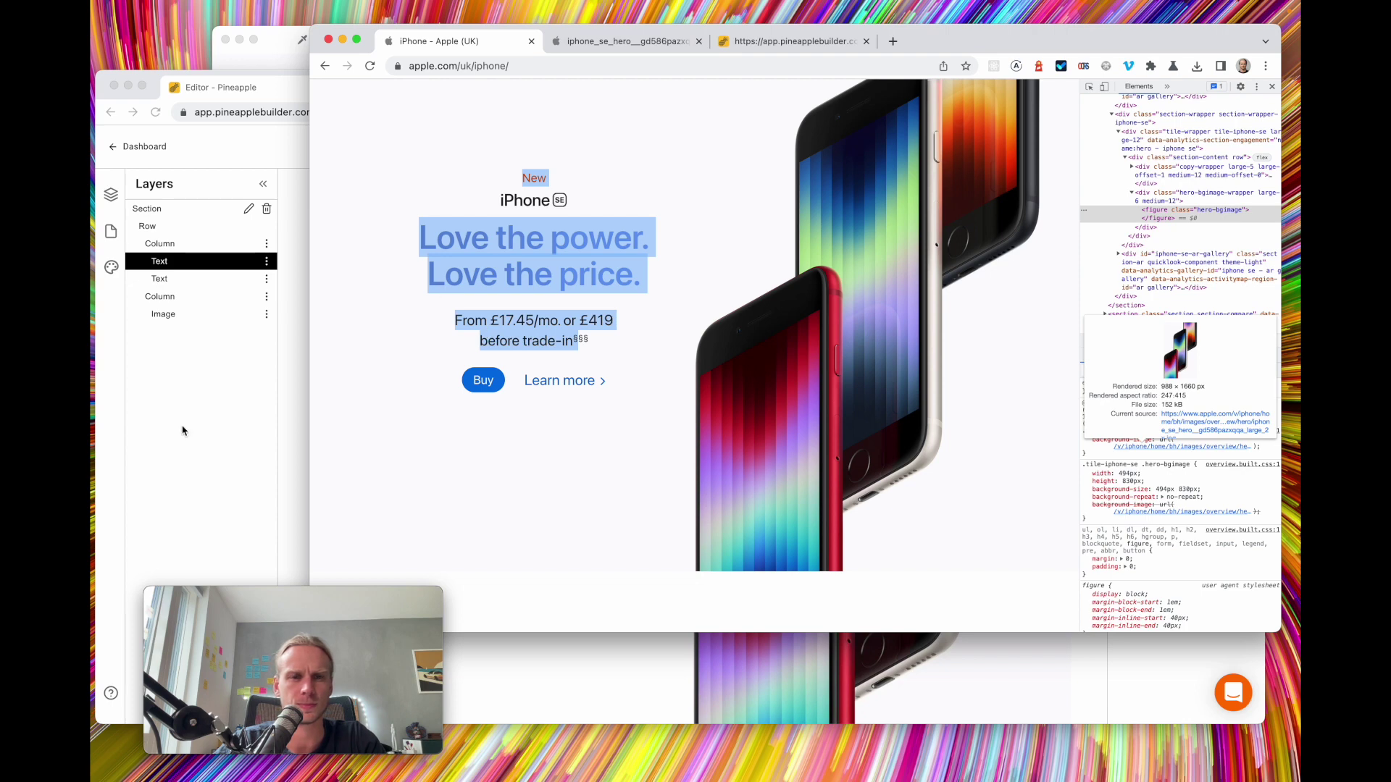
left_click(182, 471)
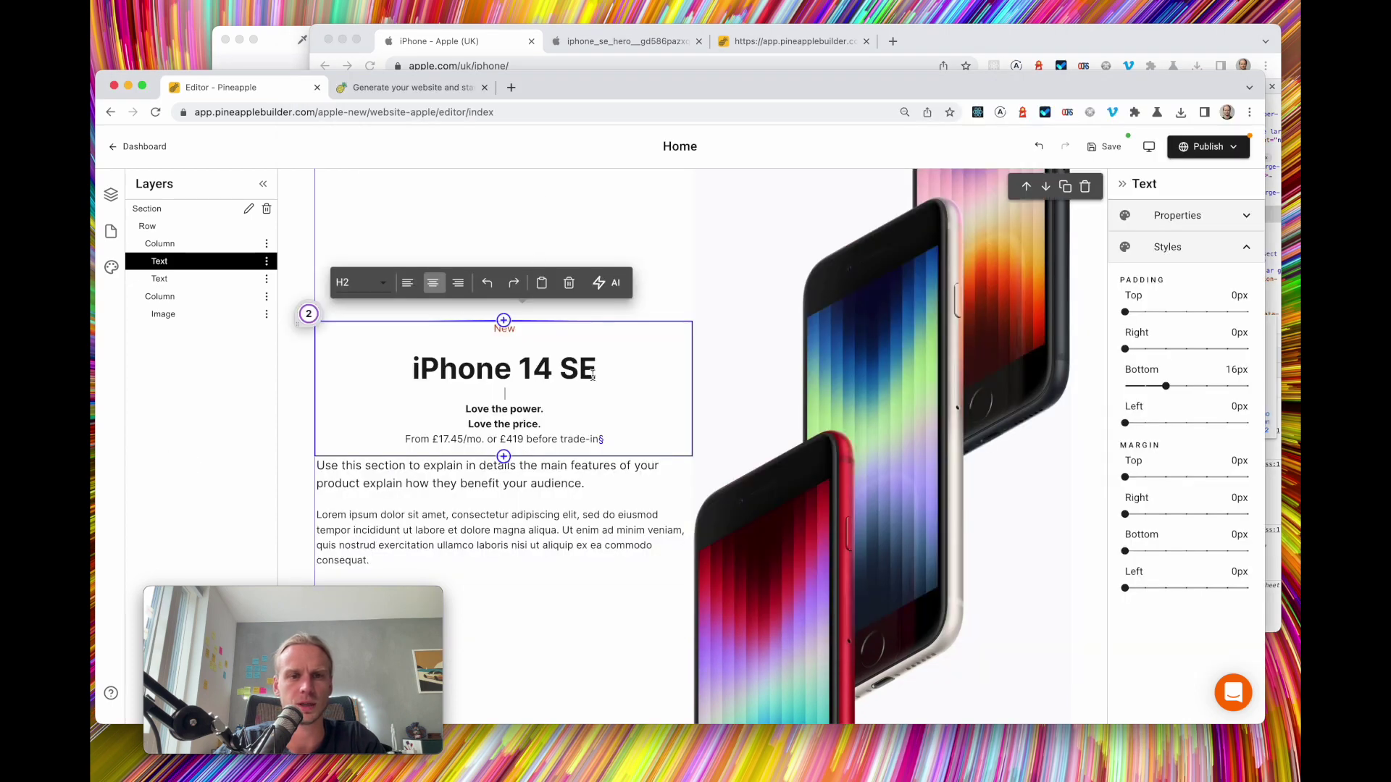
scroll(594, 376, "up", 1)
scroll(471, 377, "up", 2)
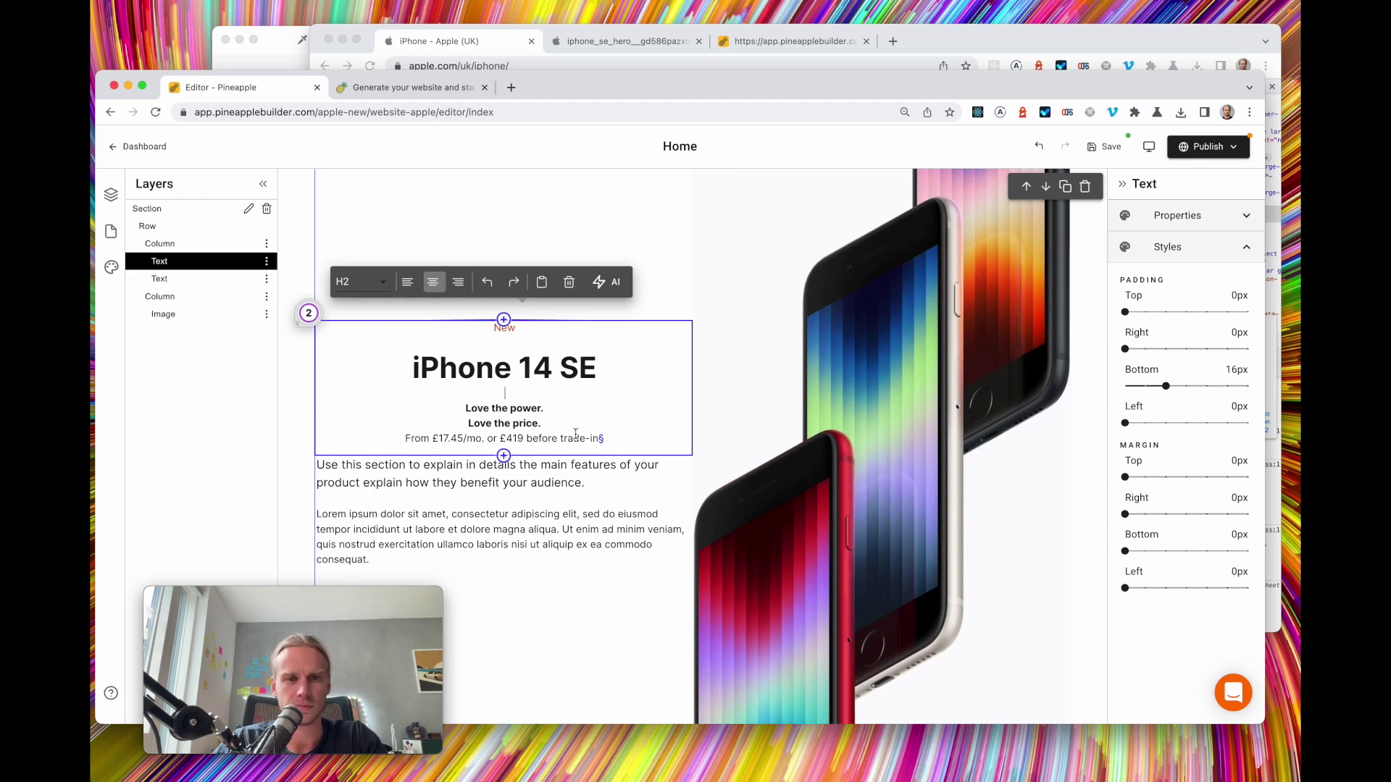
key("Return")
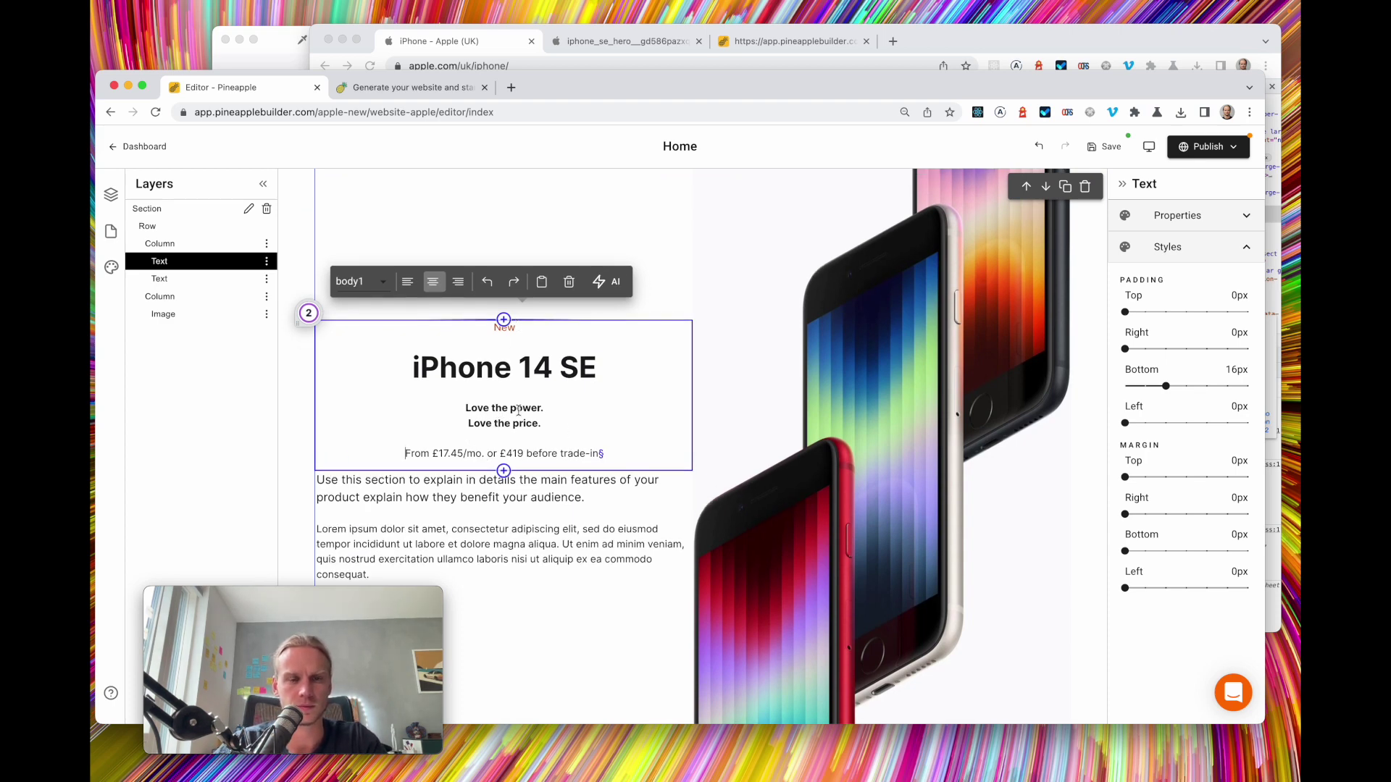
Add a Gradient Text component below the iPhone text block and replace its text with the copied "Love the power. Love the price."
left_click_drag(465, 412, 549, 427)
key("super+c")
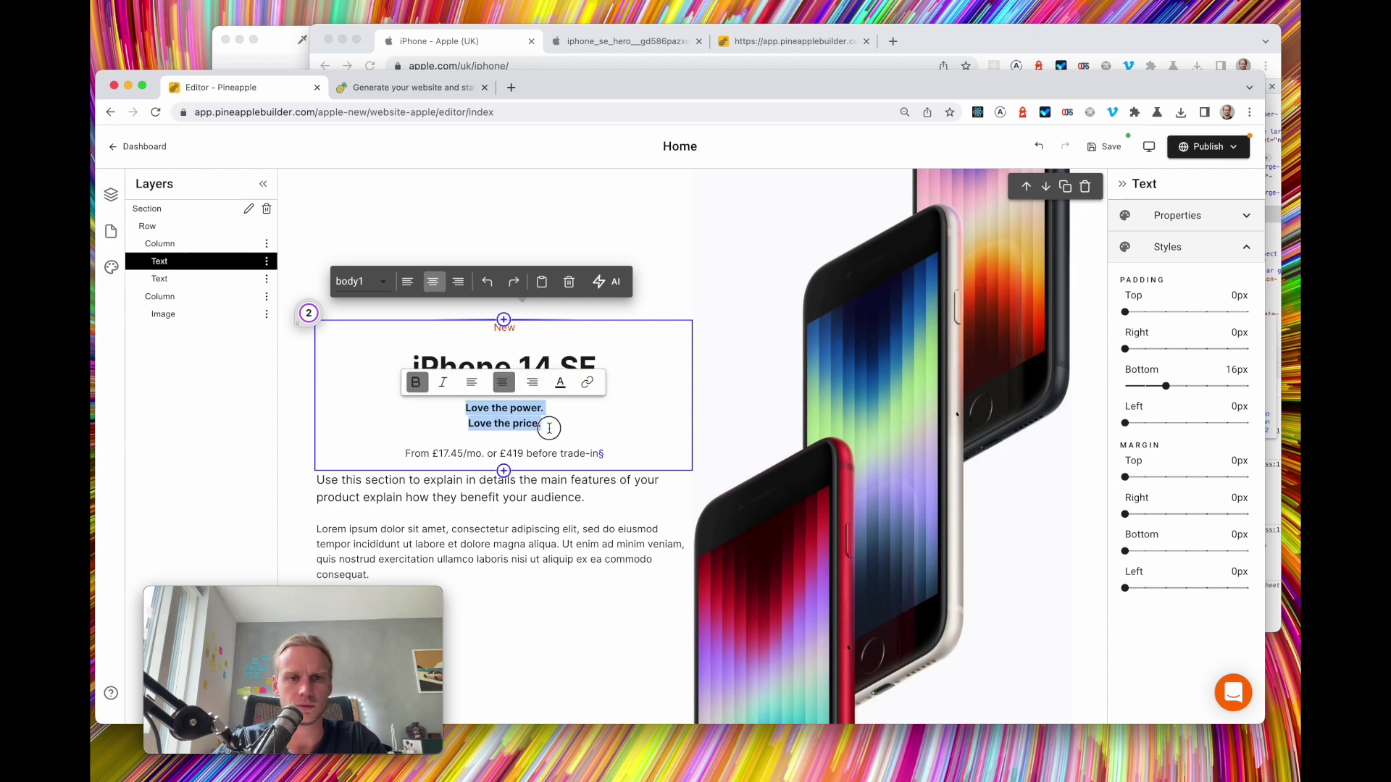
left_click(549, 429)
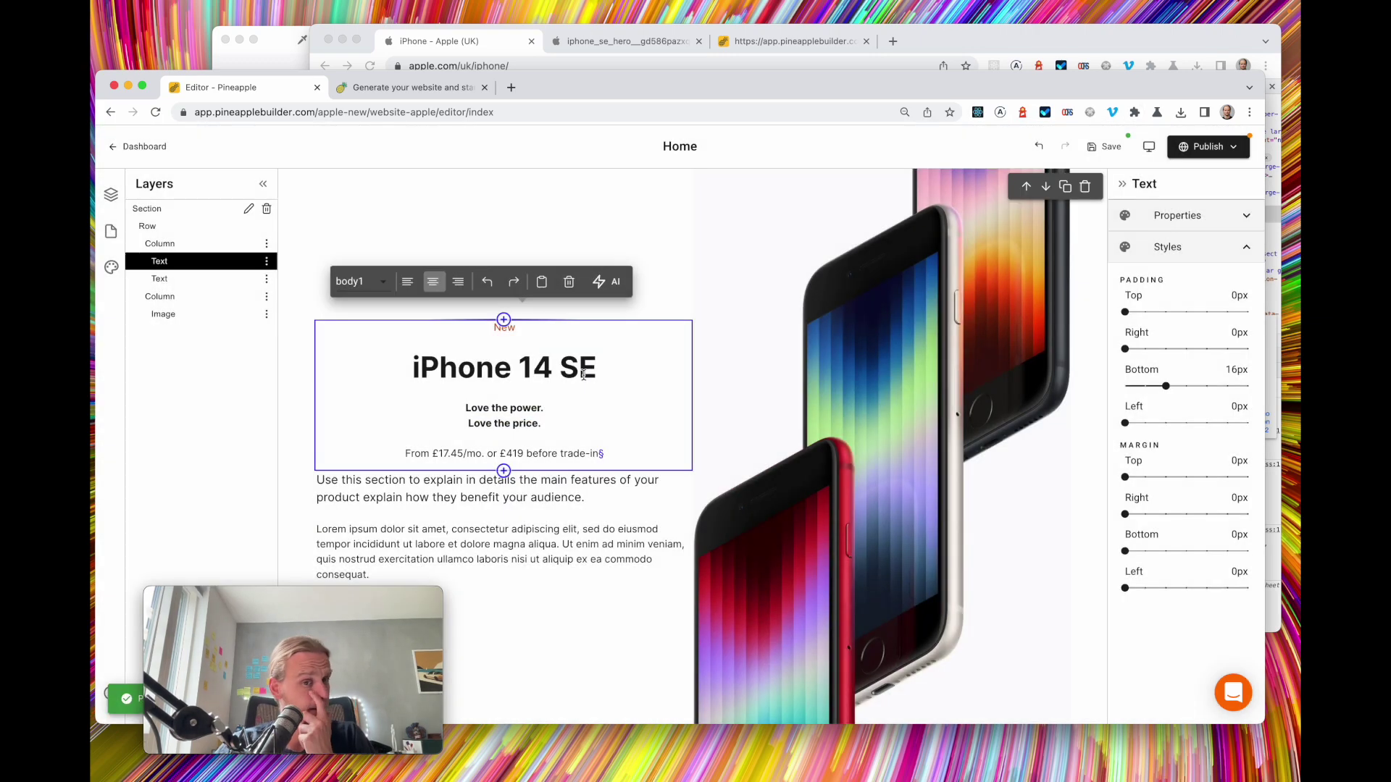
left_click(504, 471)
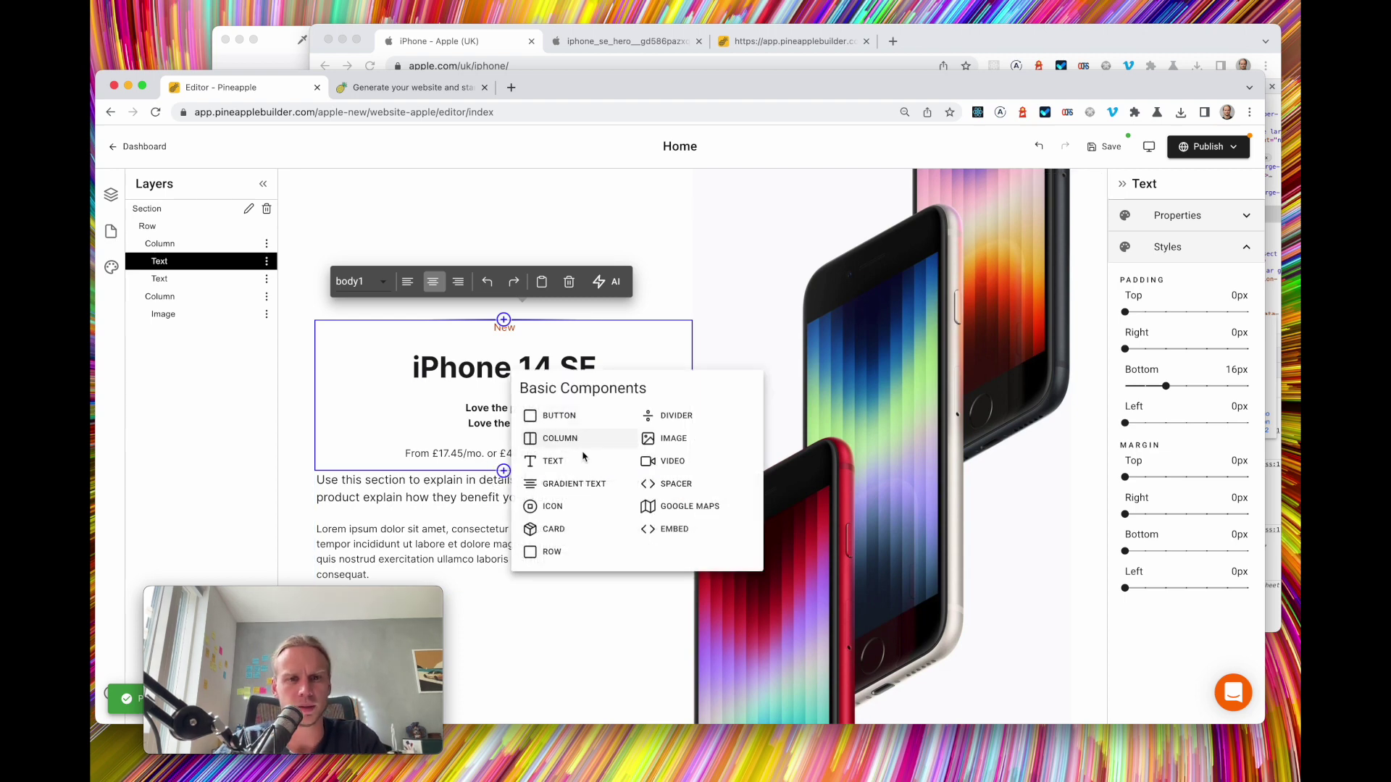
left_click(572, 482)
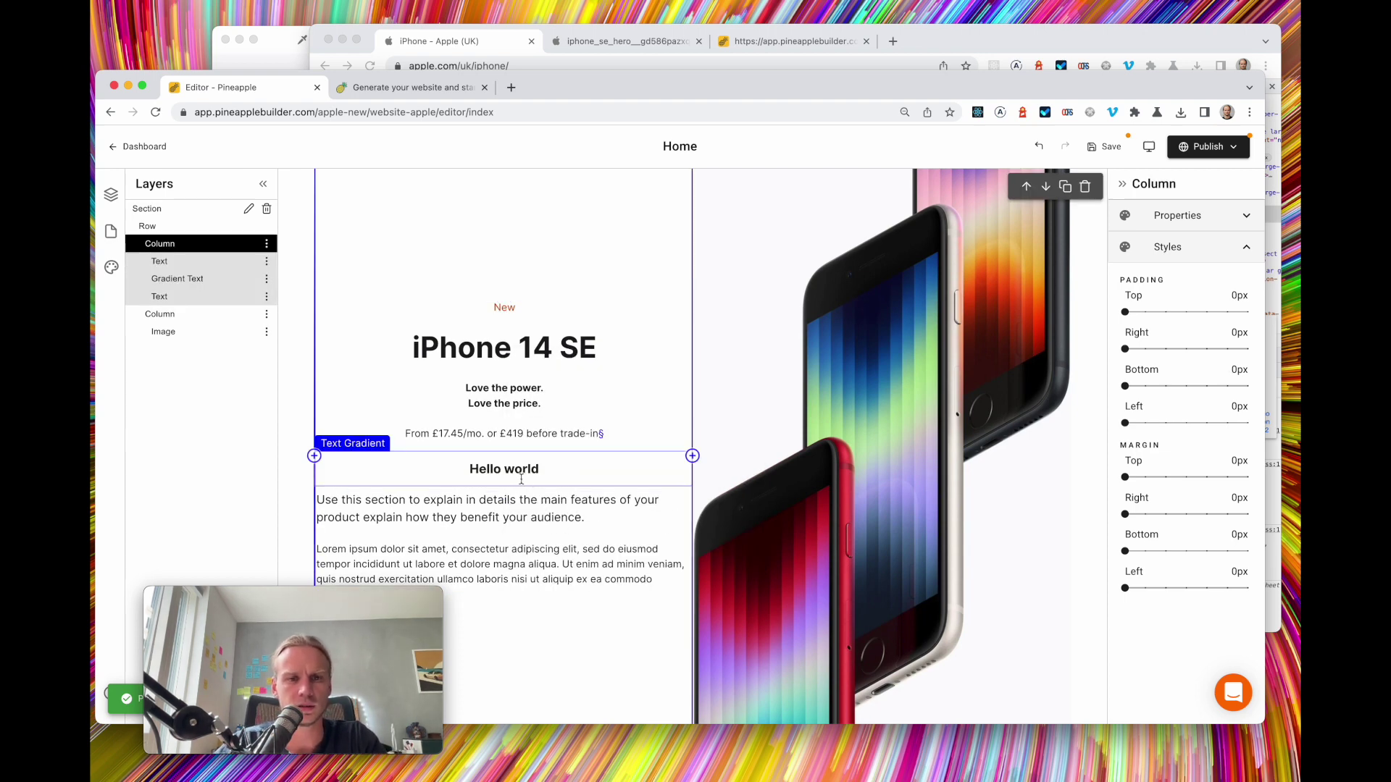
left_click(517, 471)
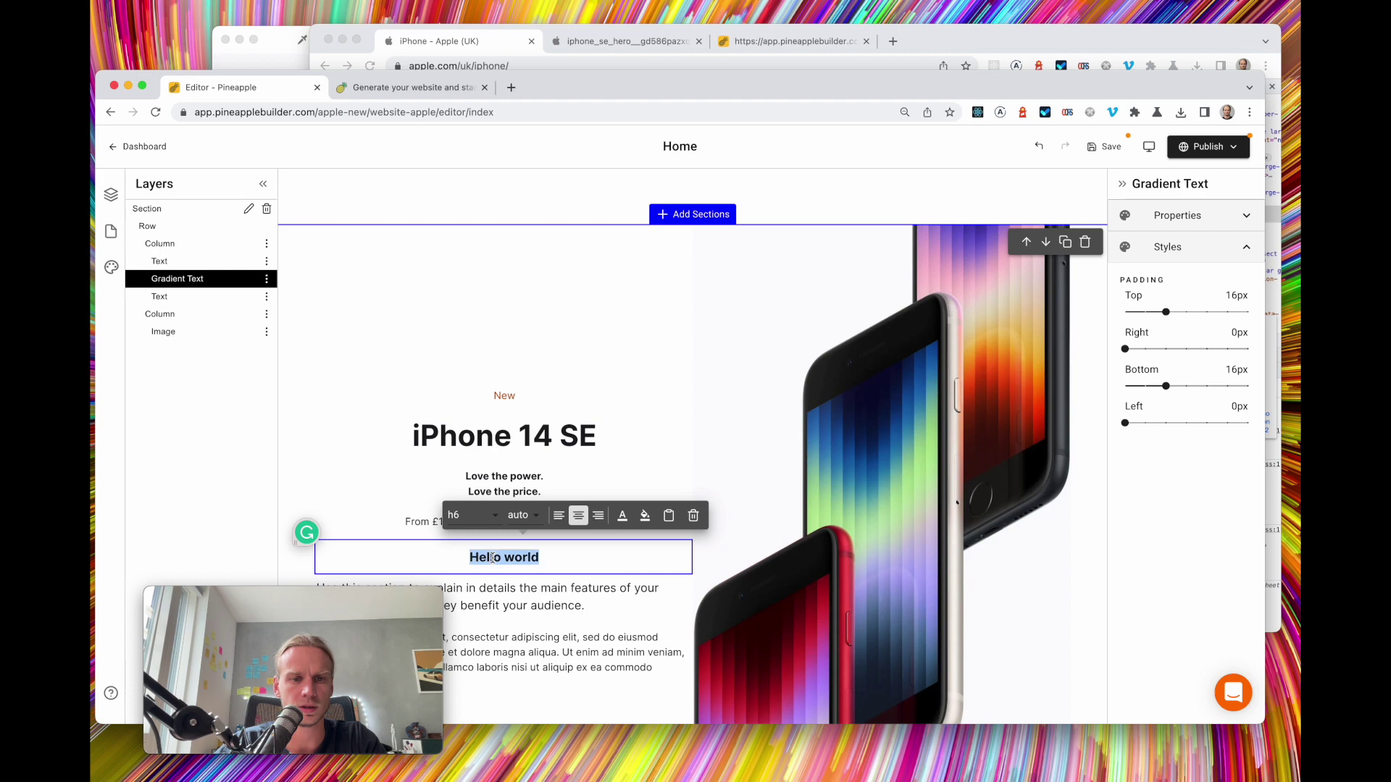
key("super+v")
scroll(602, 550, "down", 1)
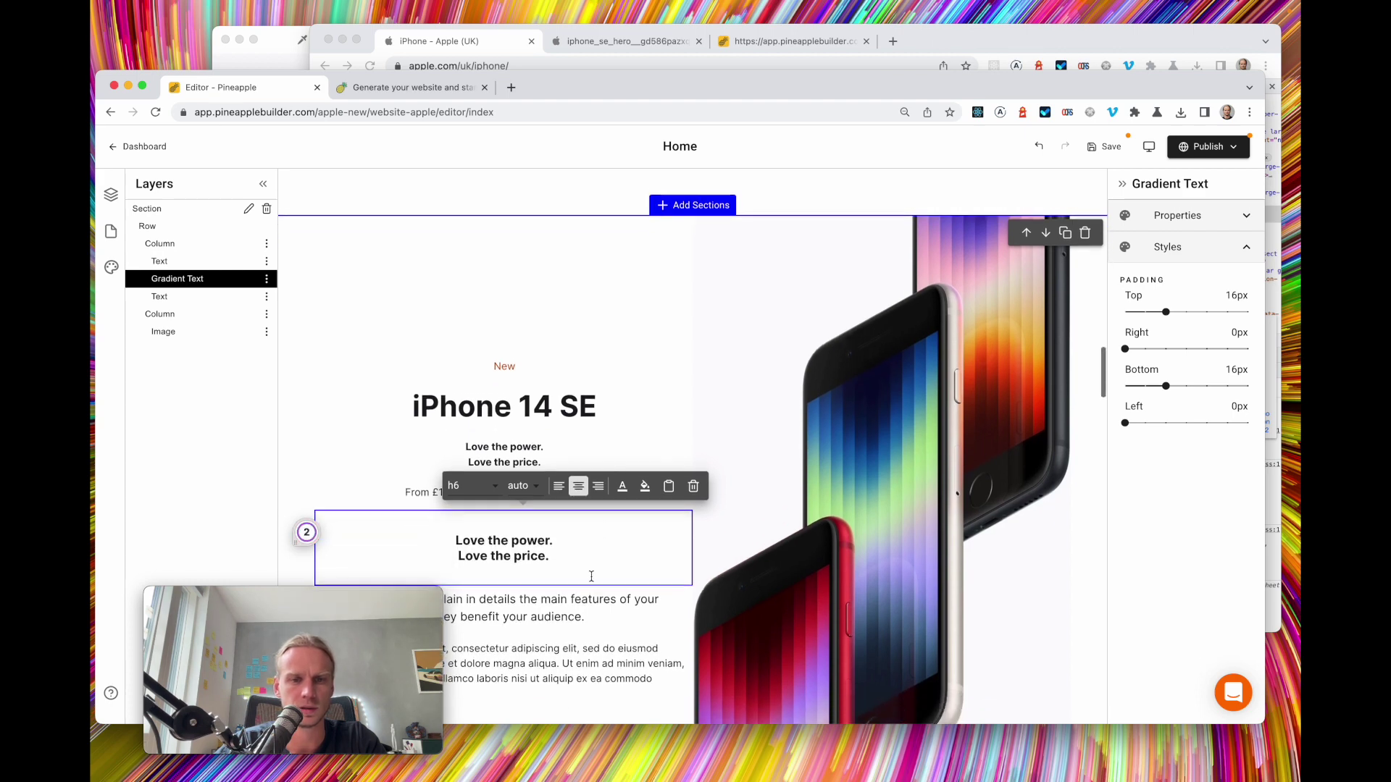
Join the gradient text's two sentences on one line and apply the preset light-to-dark blue gradient to it
left_click(625, 479)
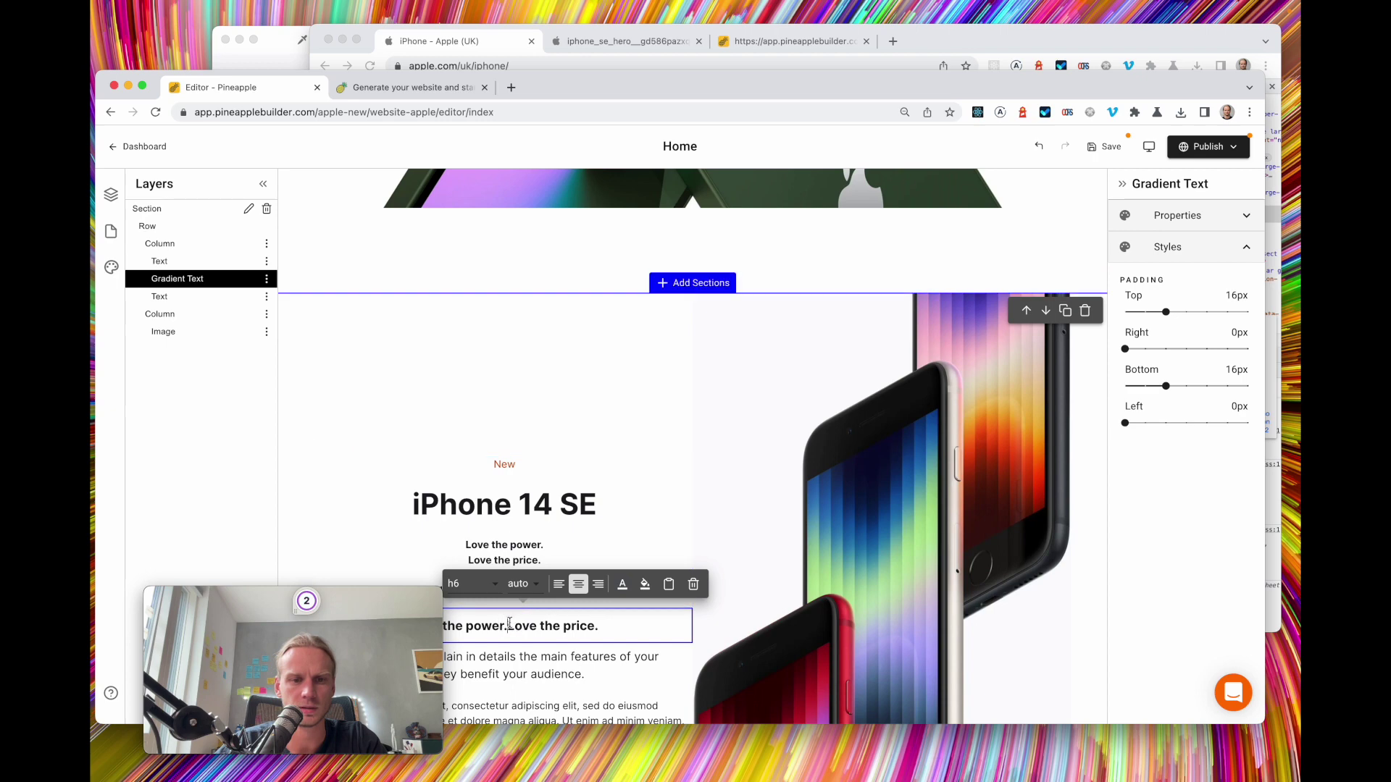
left_click(622, 584)
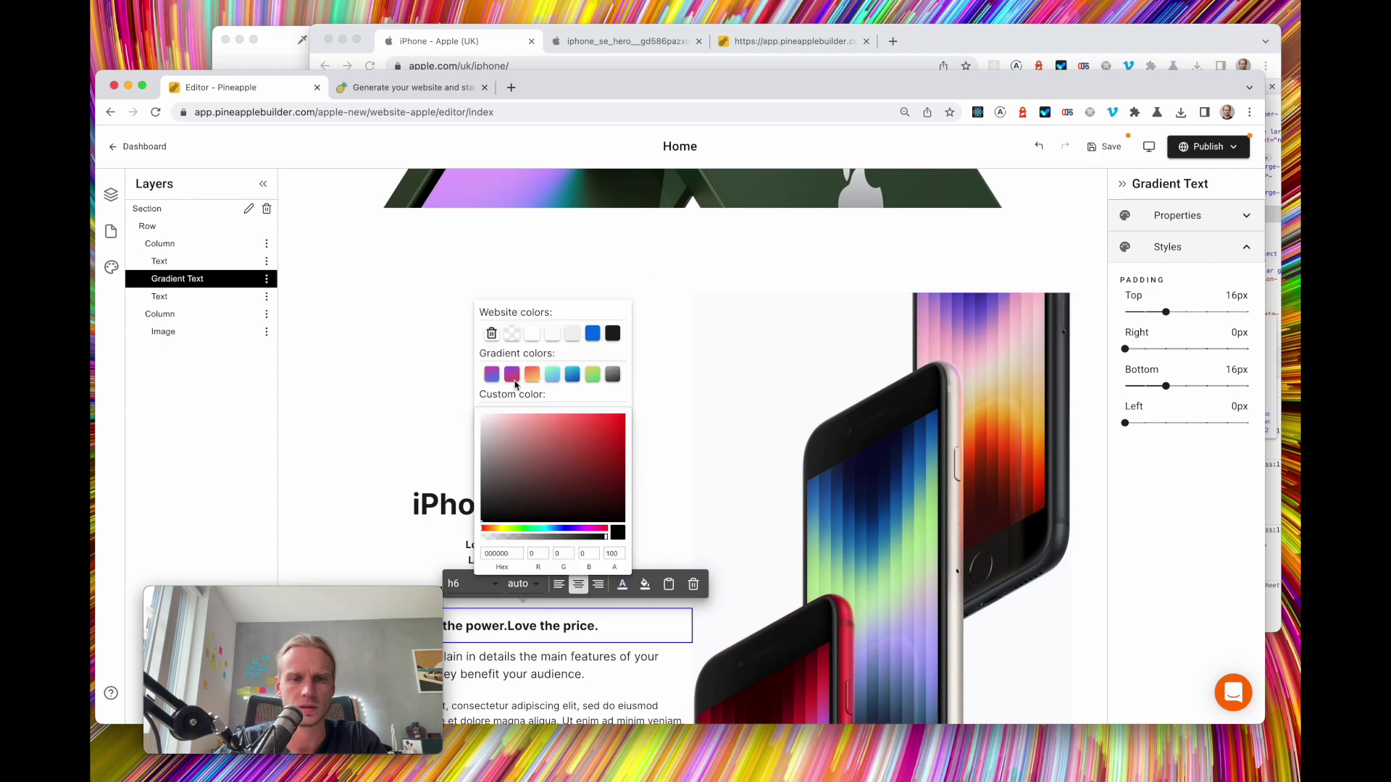
left_click(573, 375)
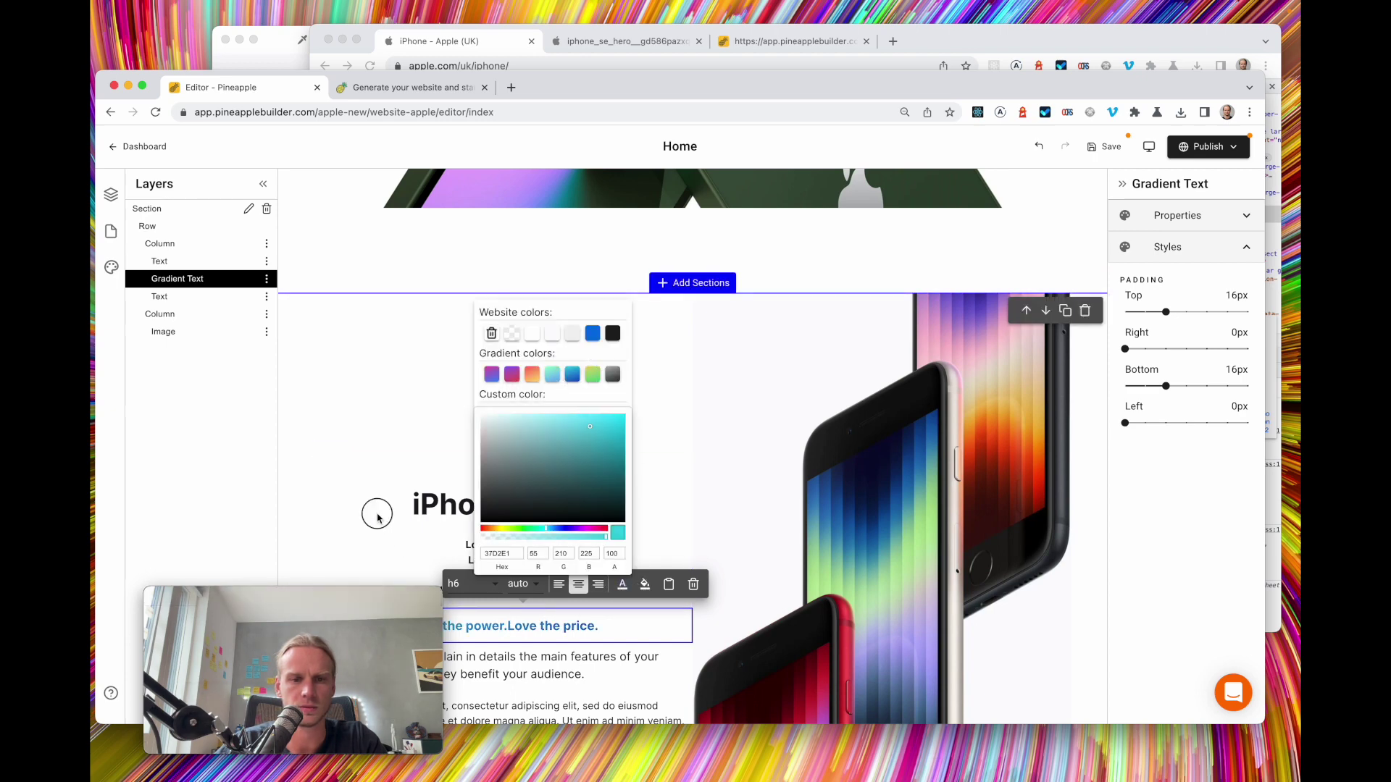
scroll(628, 525, "down", 3)
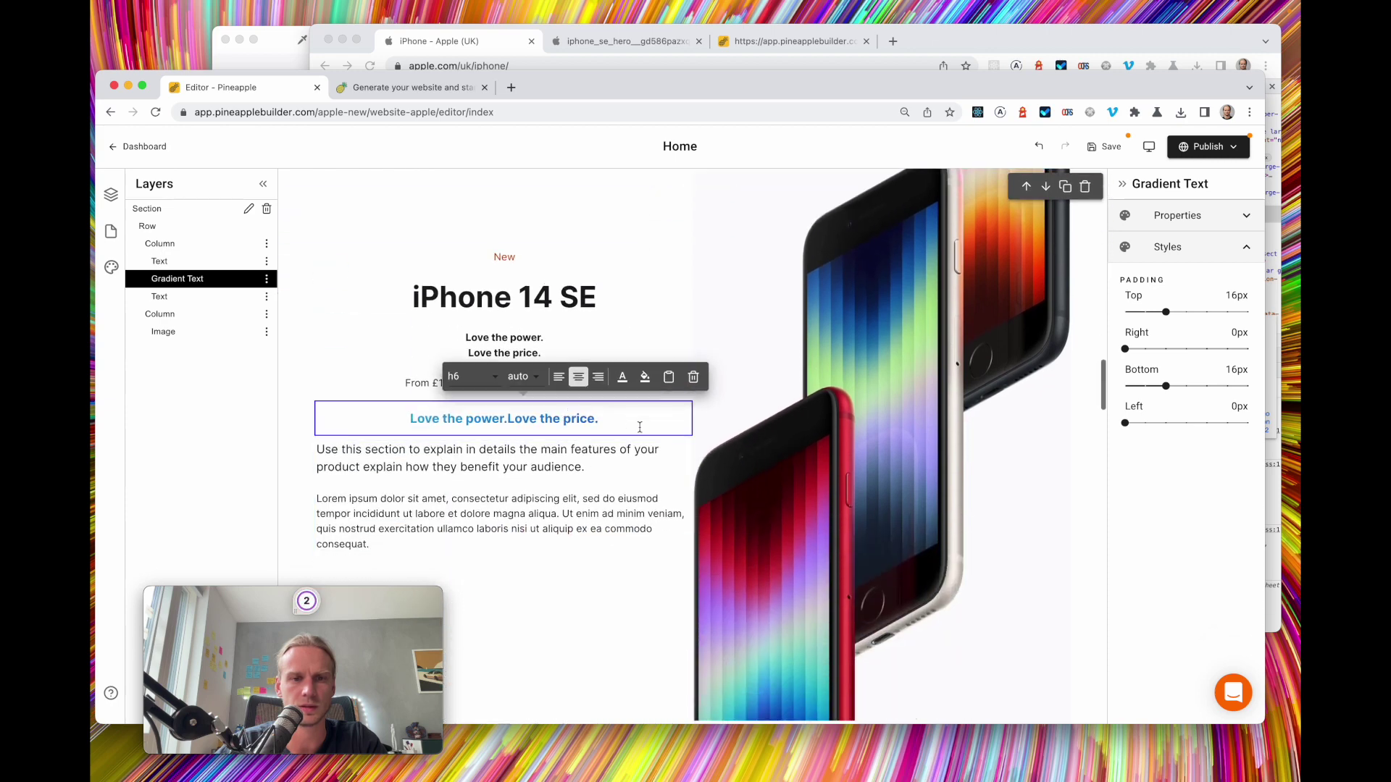
Duplicate the gradient tagline and shorten the upper copy to "Love the power."
left_click(533, 444)
left_click(650, 433)
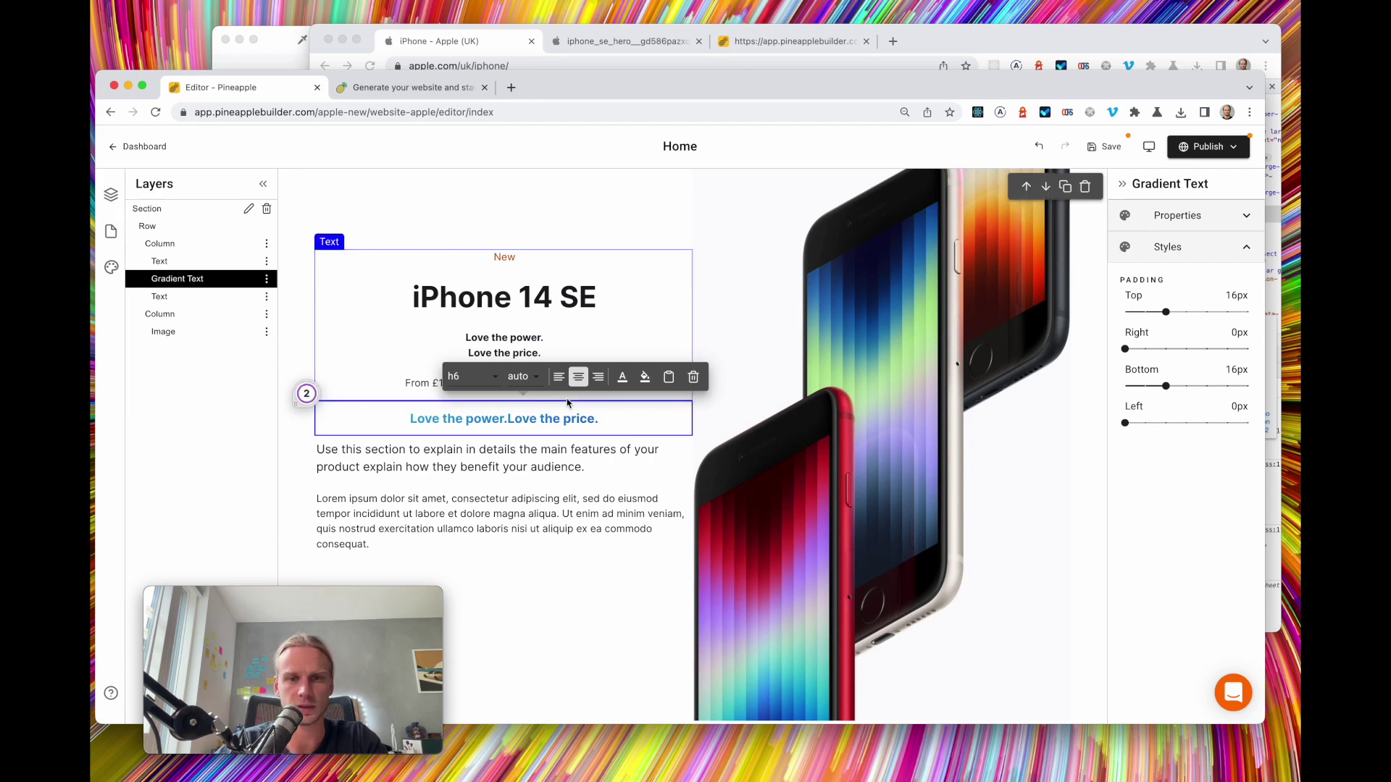
left_click(668, 377)
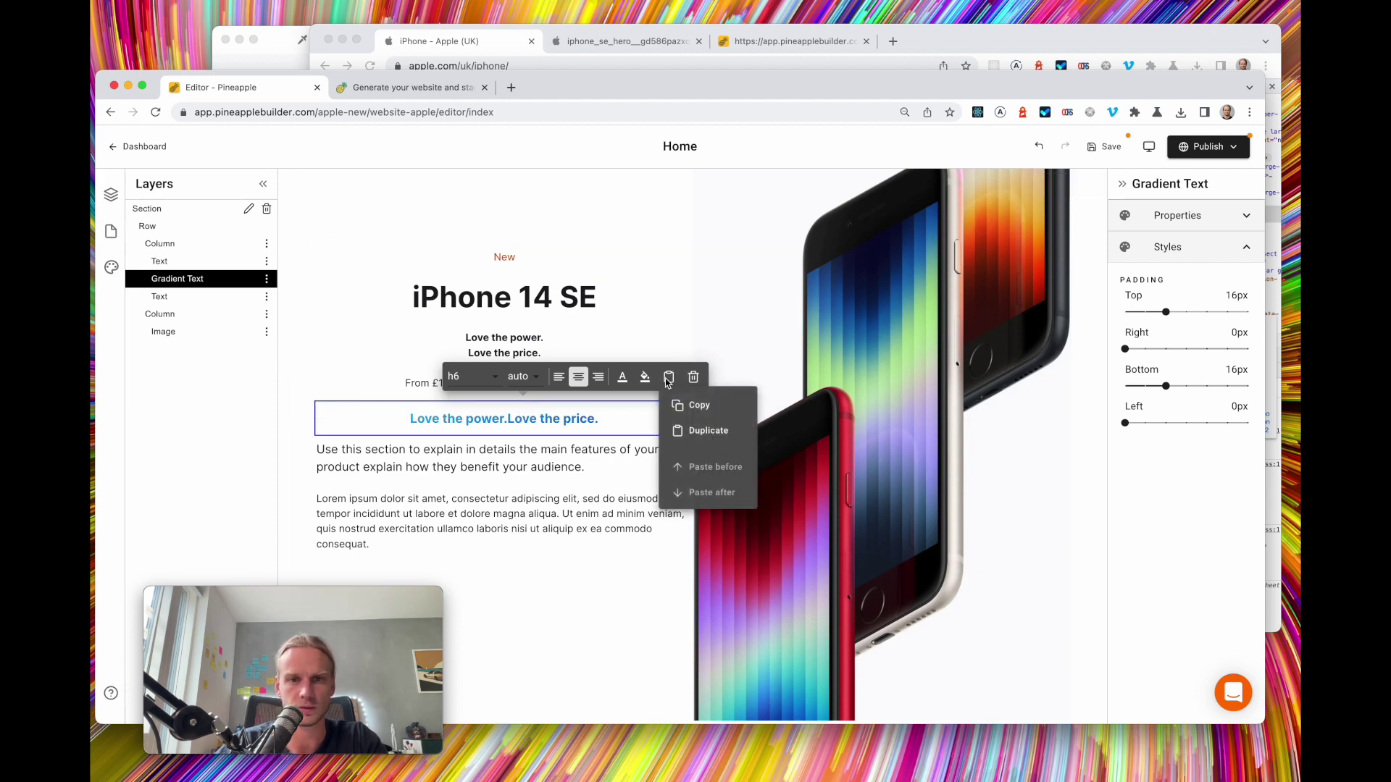
left_click(709, 431)
key("BackSpace")
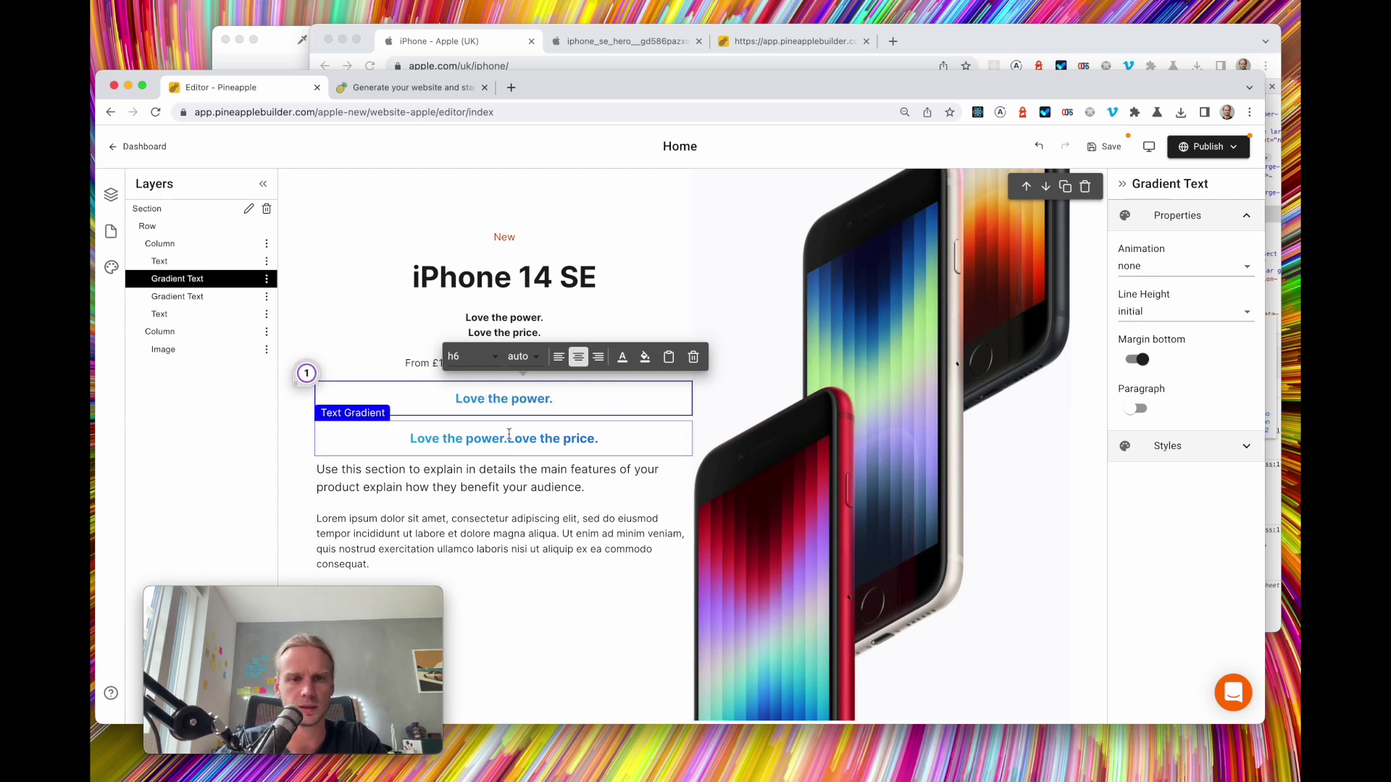
Shorten the lower gradient tagline to "Love the price."
scroll(502, 440, "up", 2)
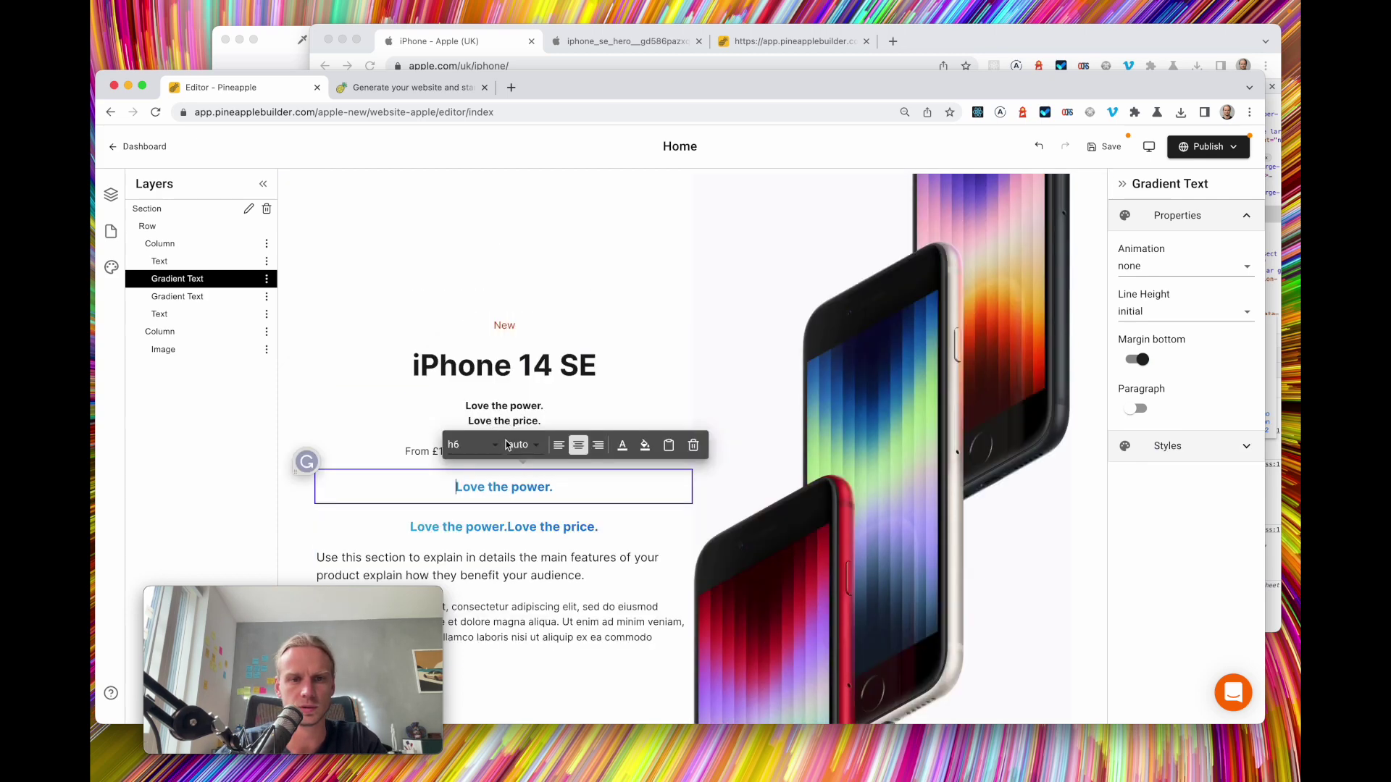
left_click(507, 527)
left_click_drag(507, 527, 418, 527)
key("BackSpace")
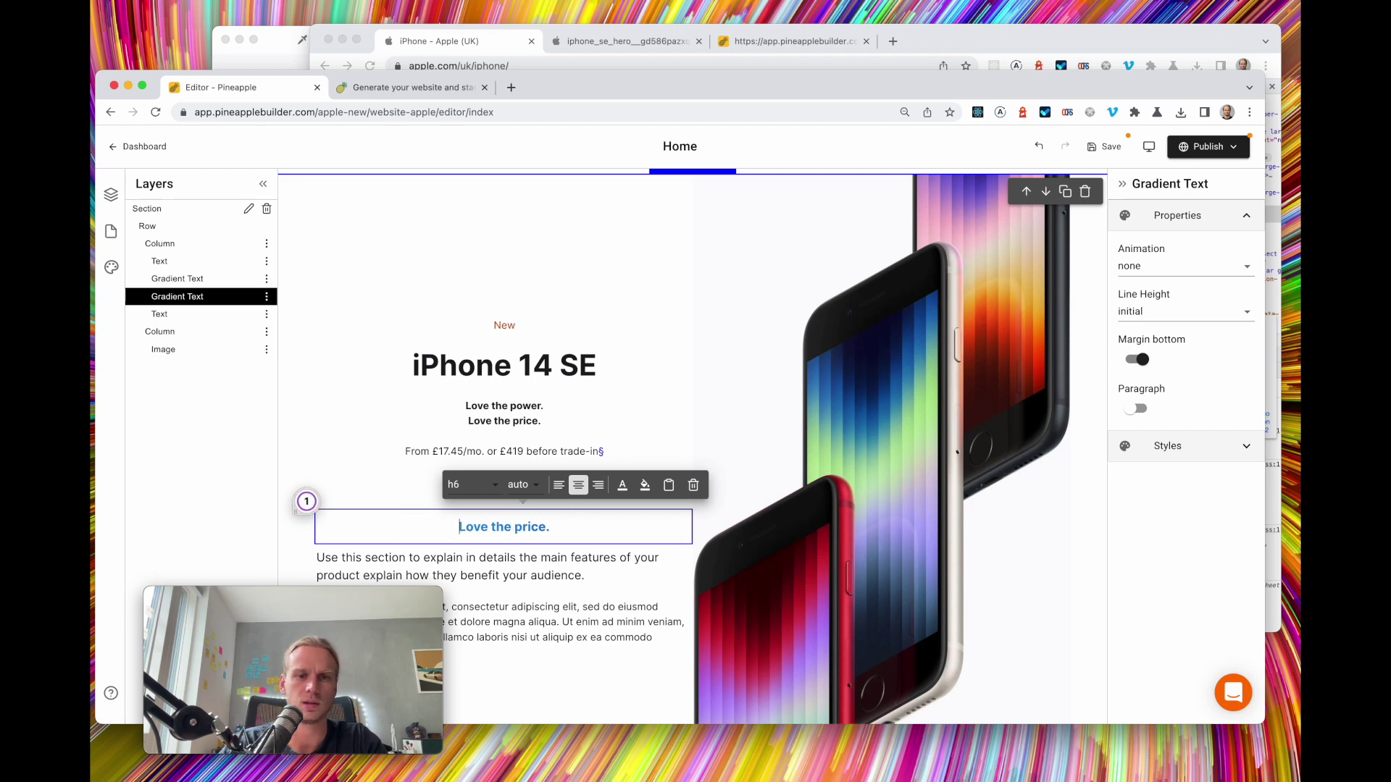
Compare the tagline size with Apple's page and set the "Love the price." gradient text to h3
scroll(580, 506, "down", 2)
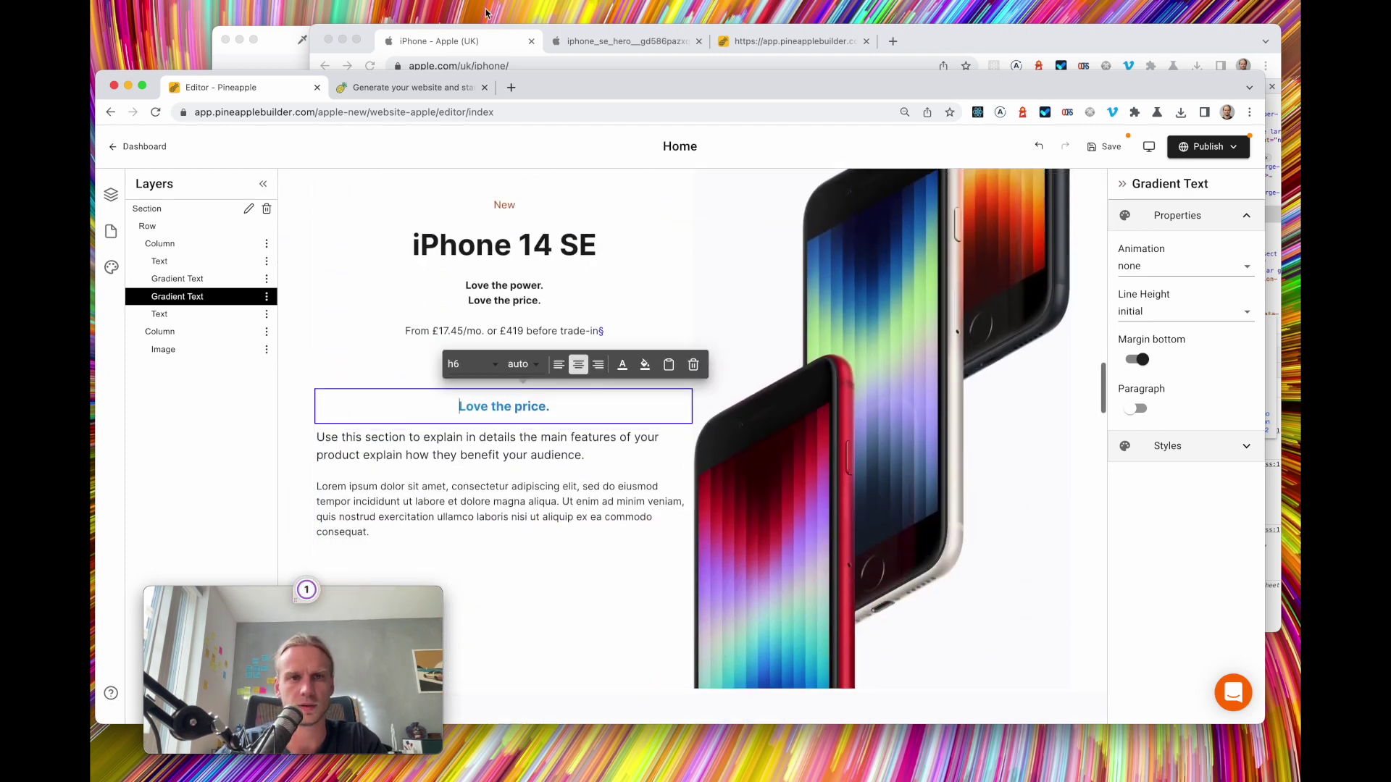
left_click(481, 42)
left_click(300, 410)
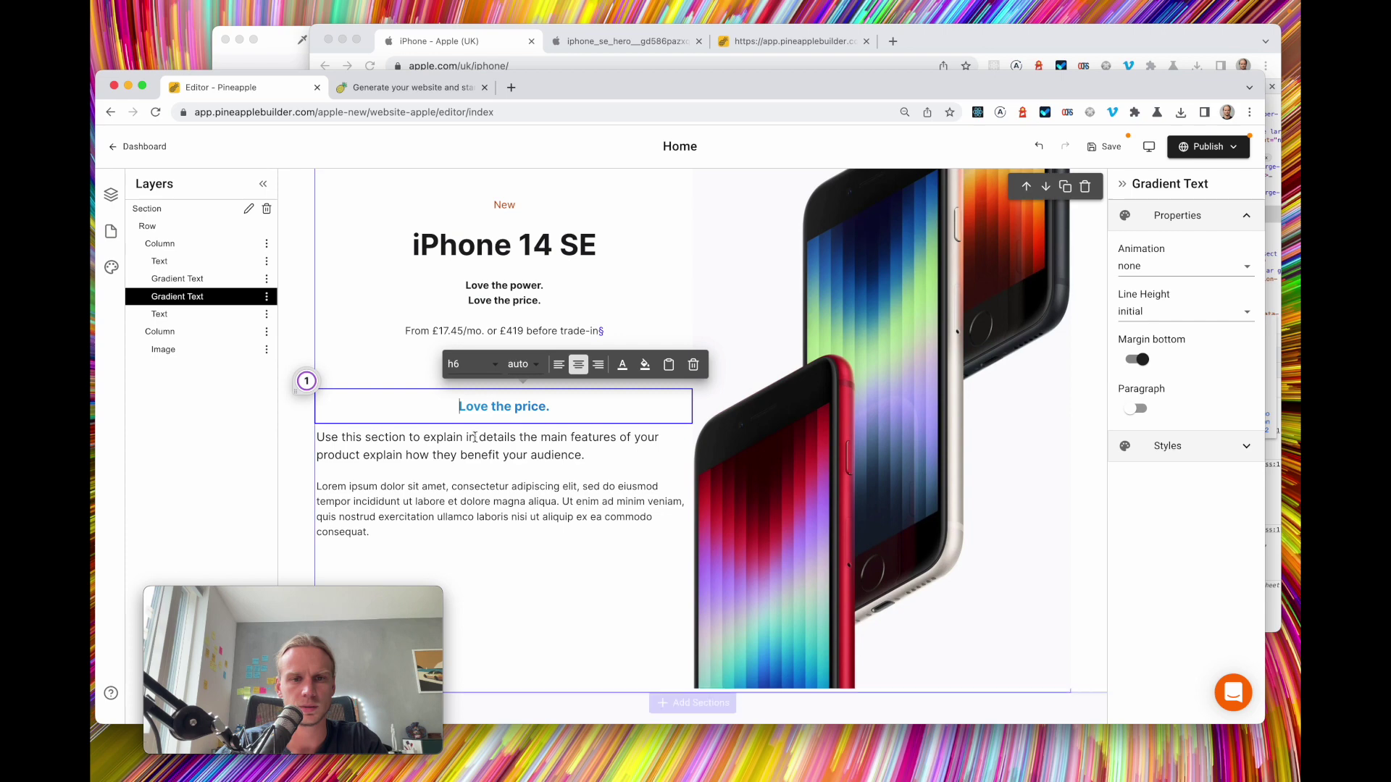
left_click(475, 44)
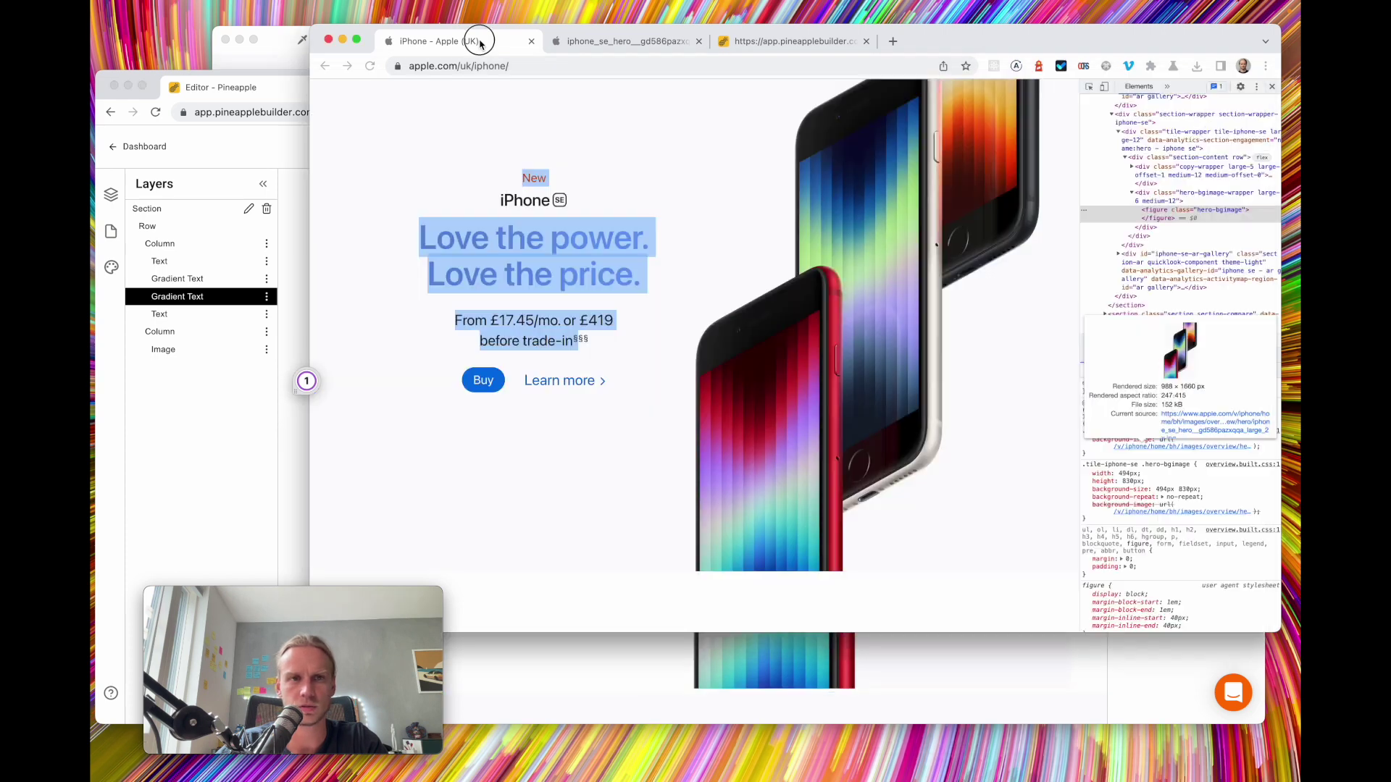
left_click(177, 435)
left_click(464, 364)
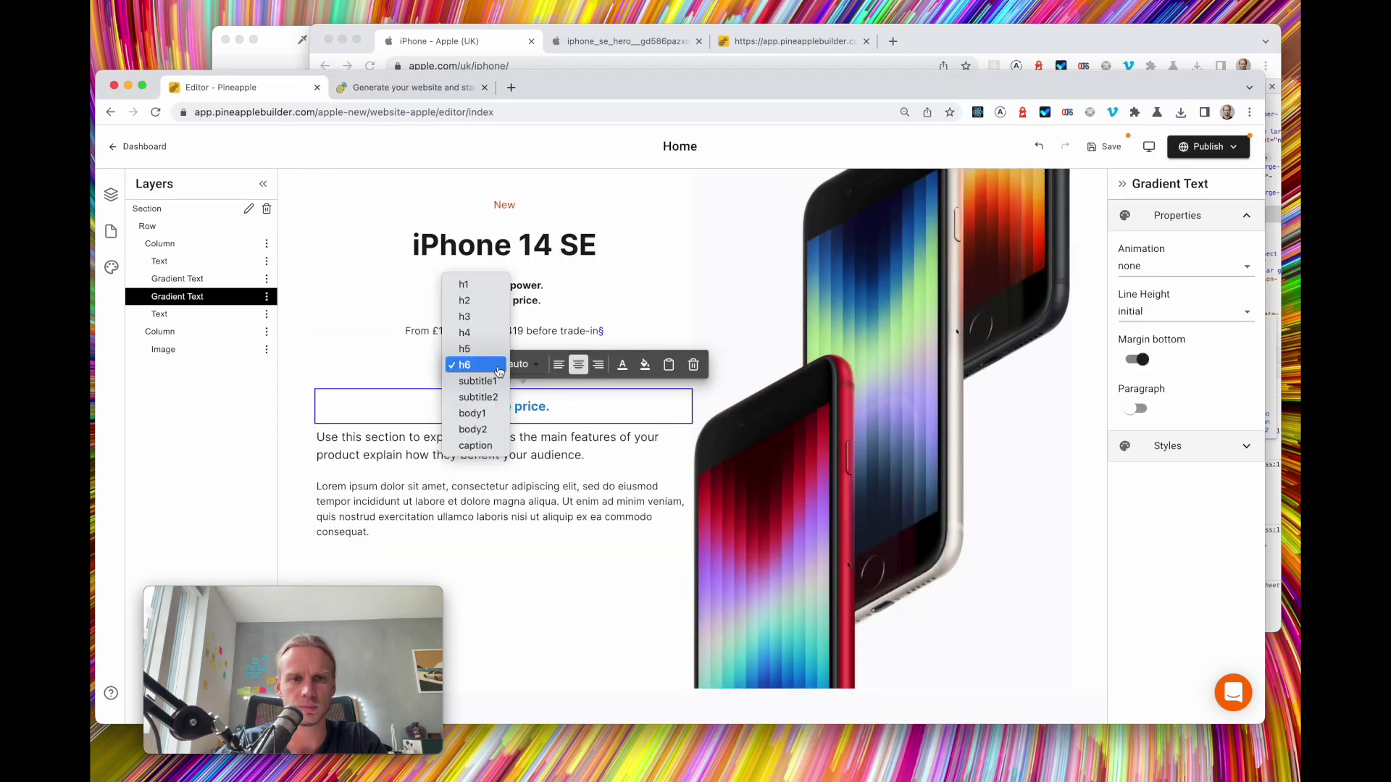
left_click(489, 317)
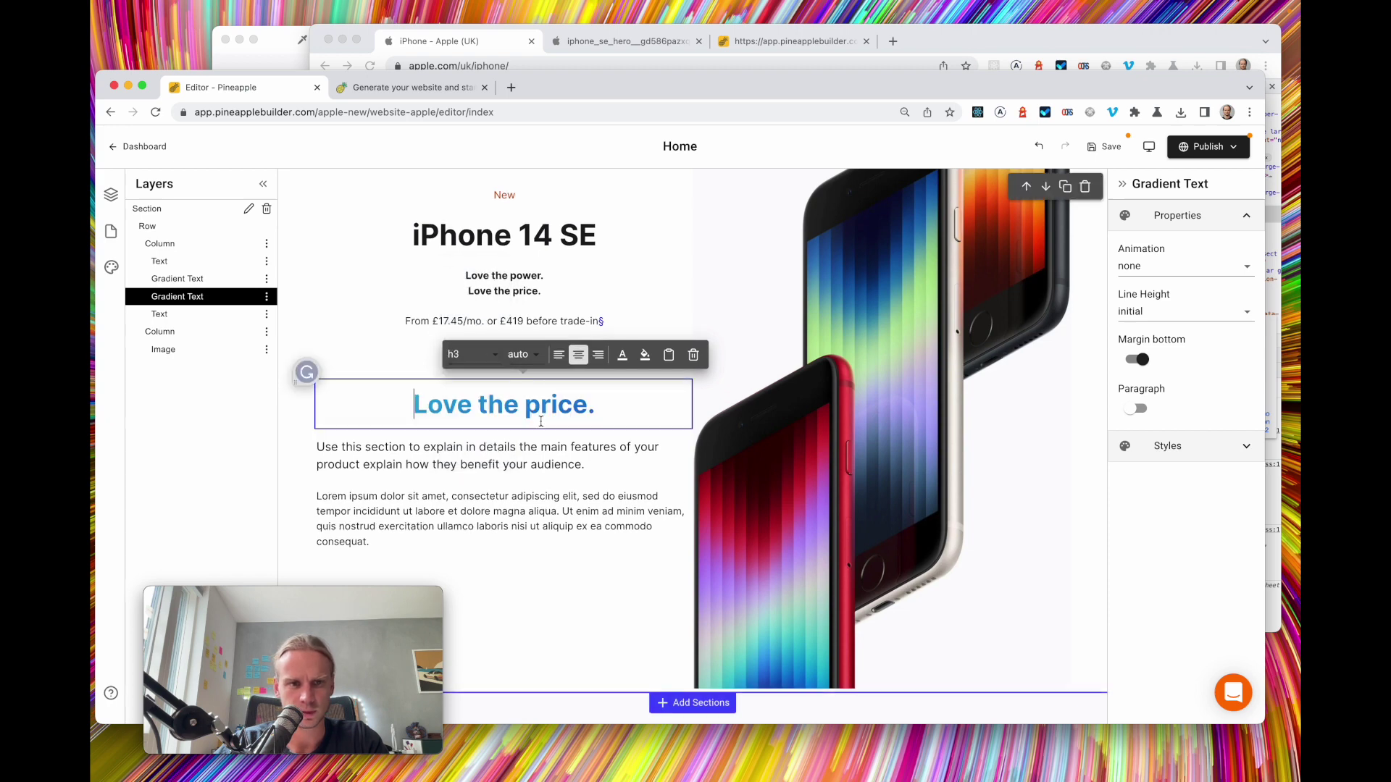
Check Apple's page again and set the "Love the power." gradient text to h3
left_click(475, 44)
left_click(257, 405)
left_click(410, 362)
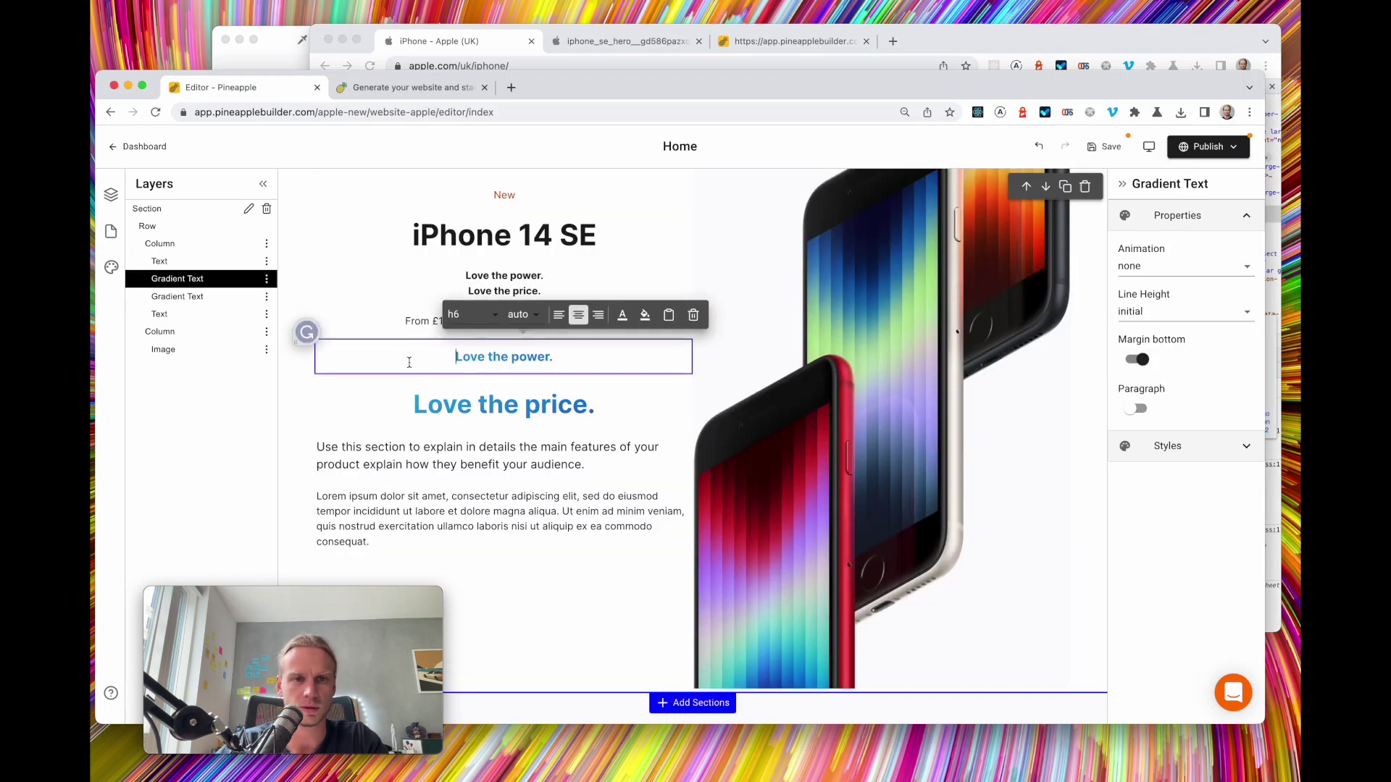
left_click(469, 314)
left_click(482, 277)
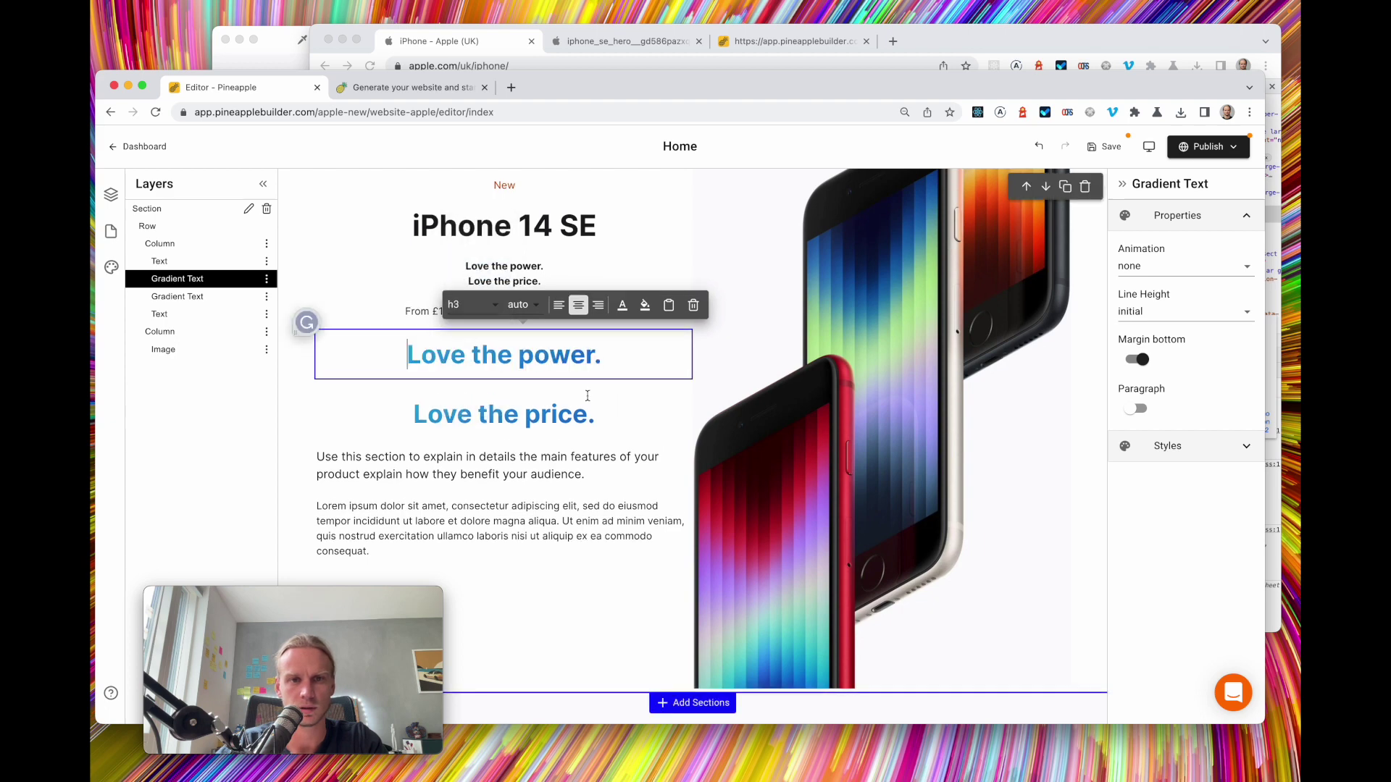
Set the top and bottom padding of the "Love the power." gradient text to 0px
left_click(1182, 444)
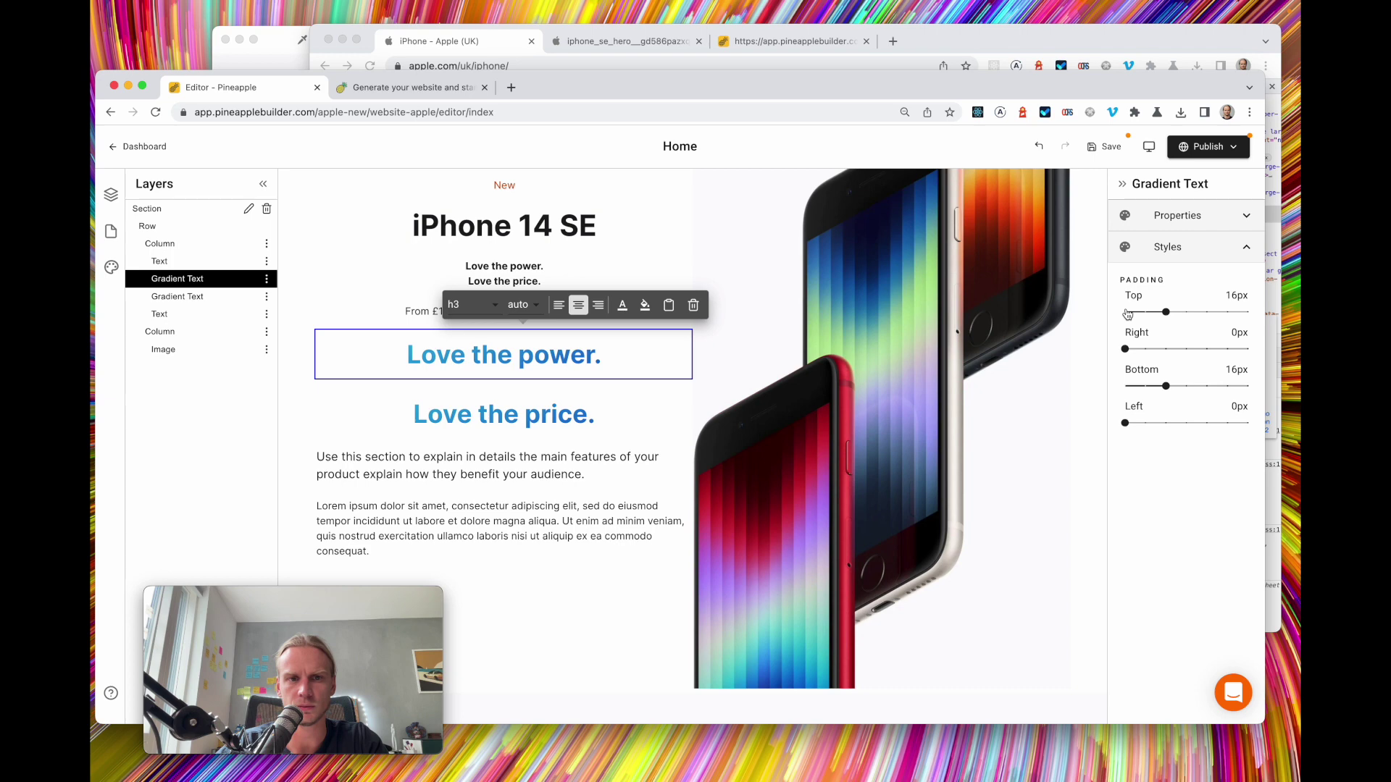
left_click(1126, 386)
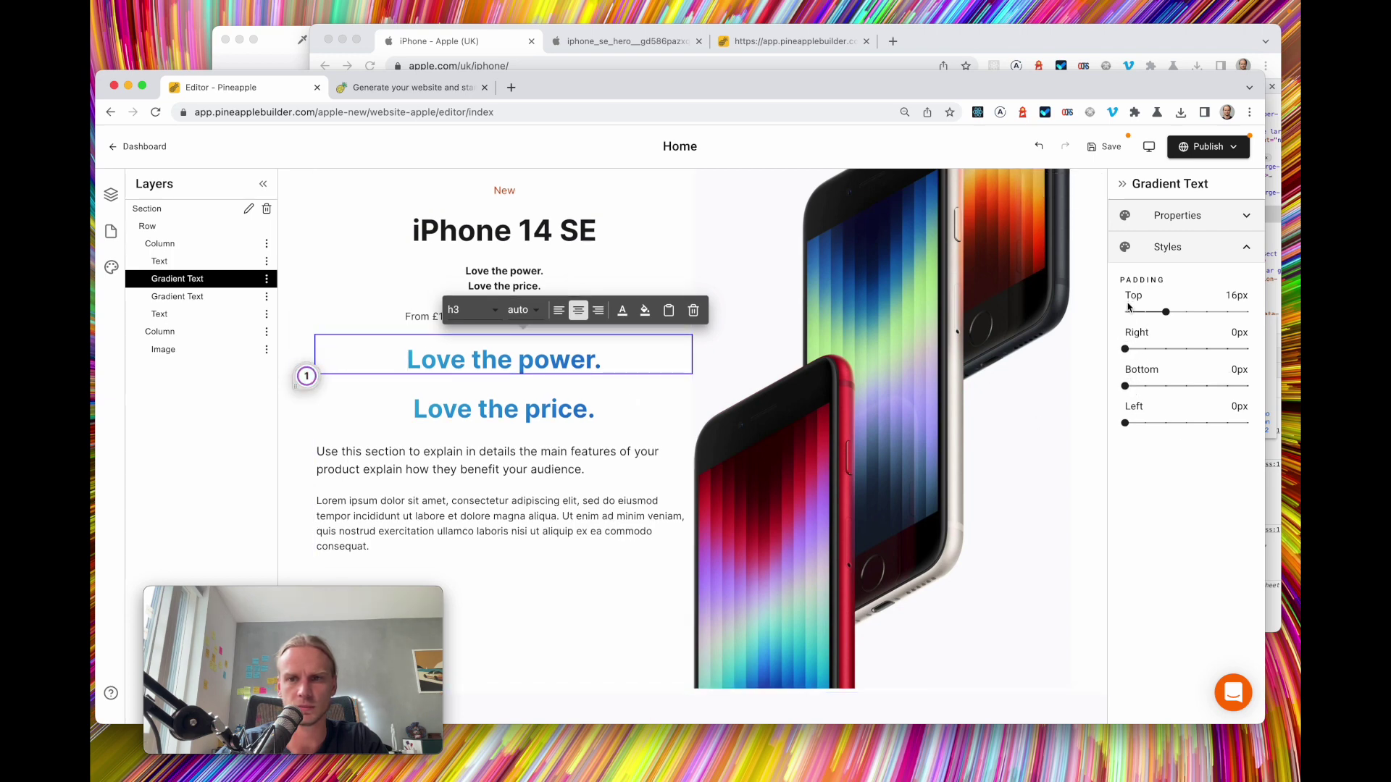
left_click(1126, 313)
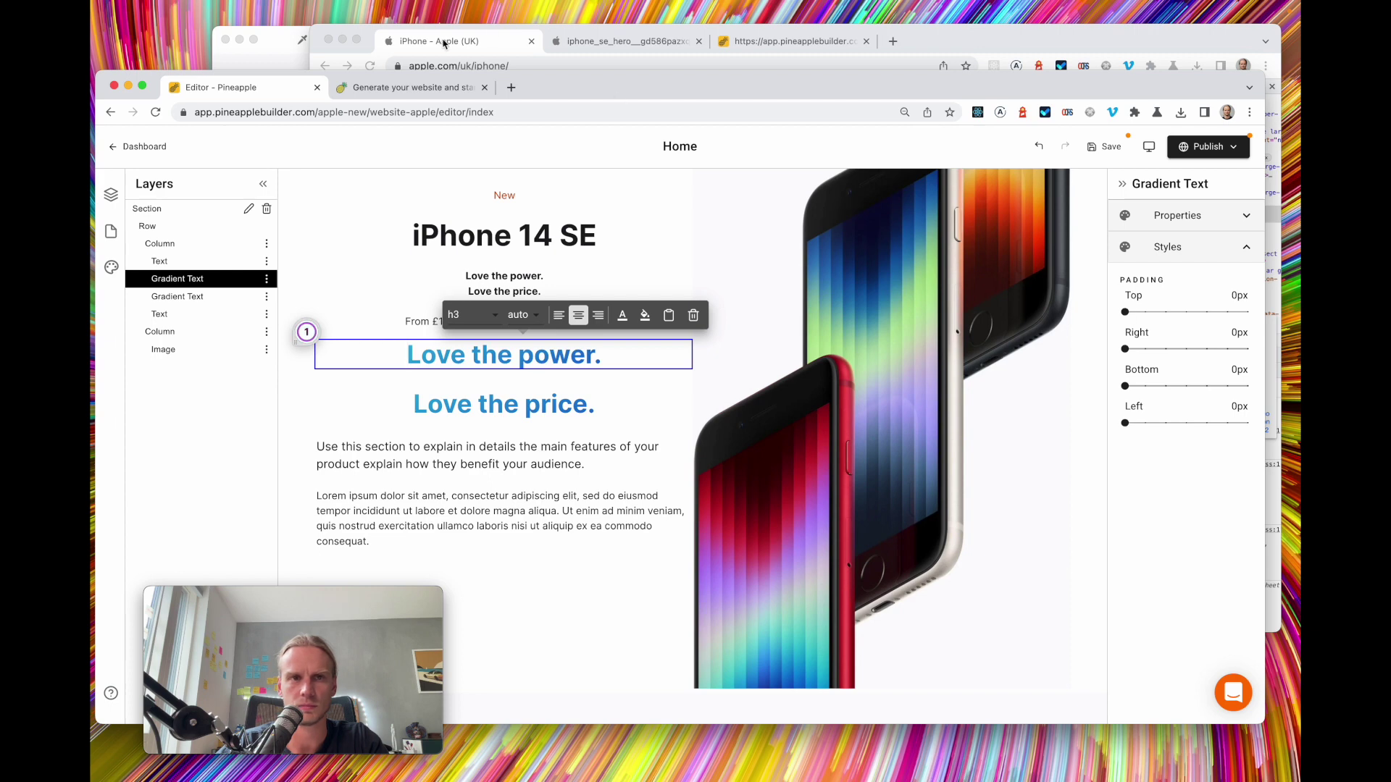
left_click(447, 43)
left_click(187, 441)
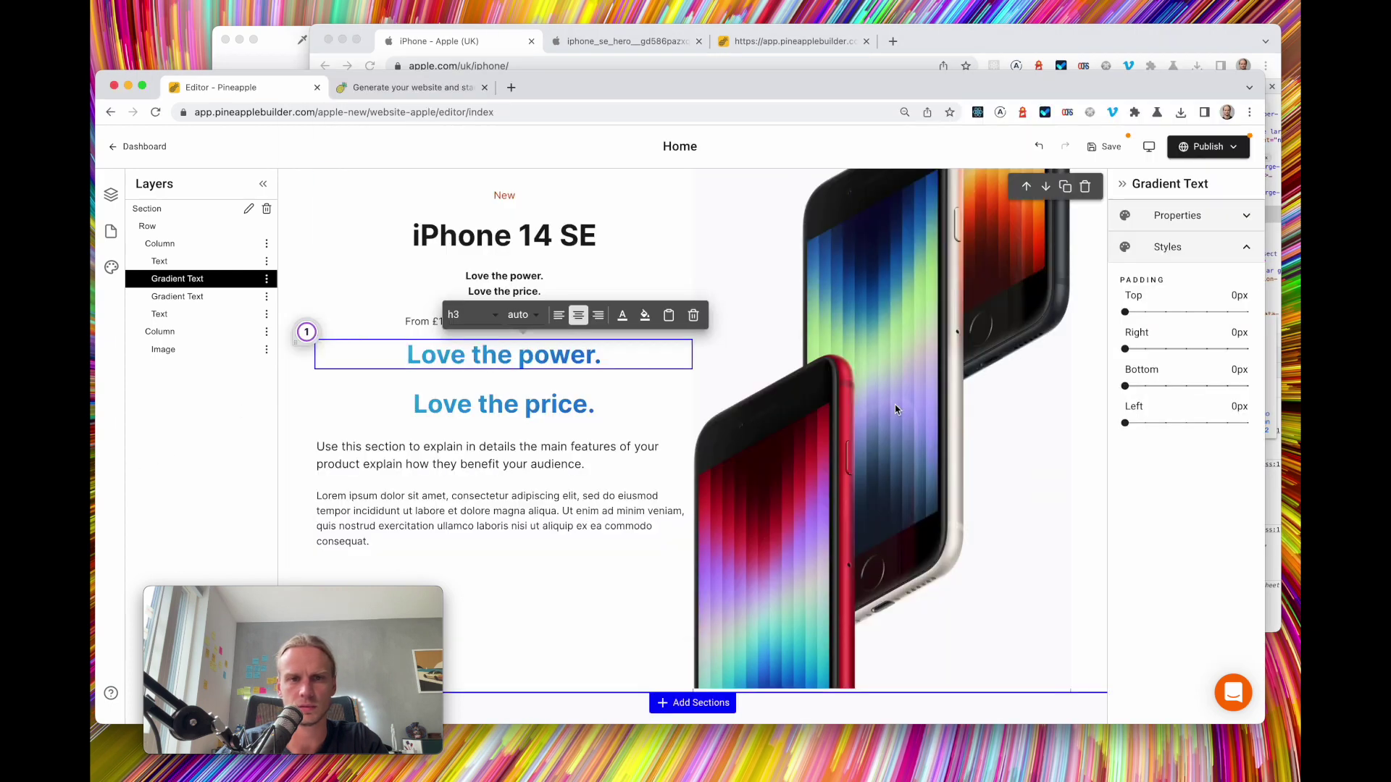
Set the top and bottom padding of the "Love the price." gradient text to 0px
left_click(557, 429)
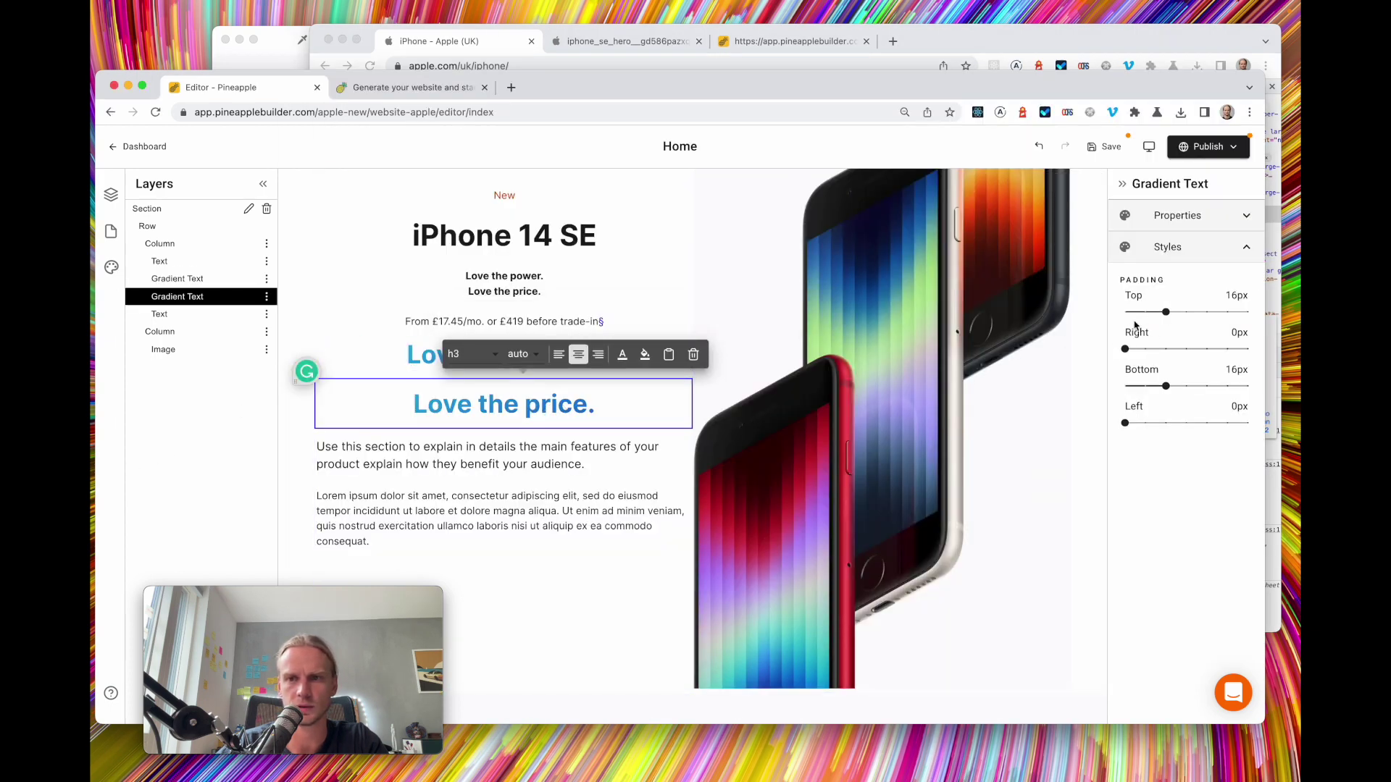
left_click(1129, 314)
left_click(1131, 389)
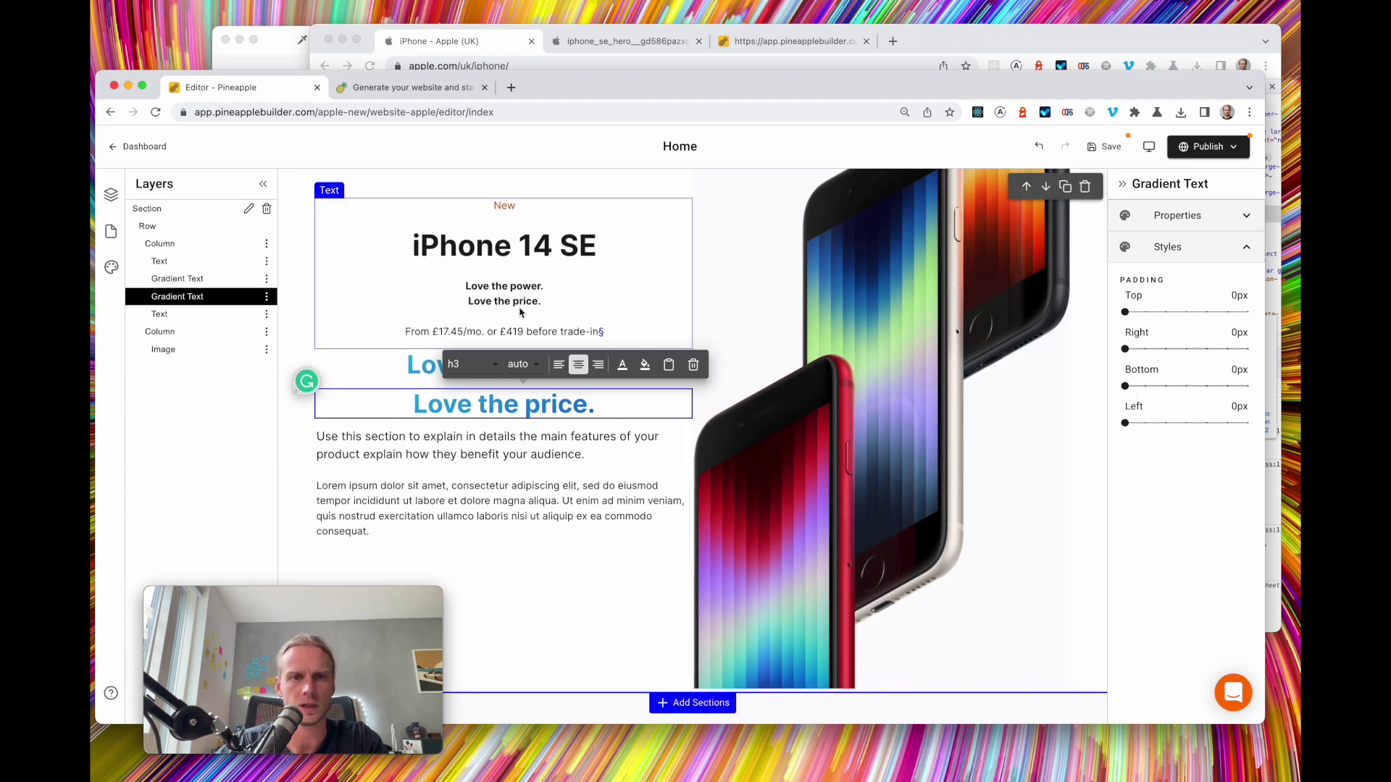
Delete the "§" mark at the end of the price line in the upper text block
left_click(501, 290)
scroll(648, 225, "up", 1)
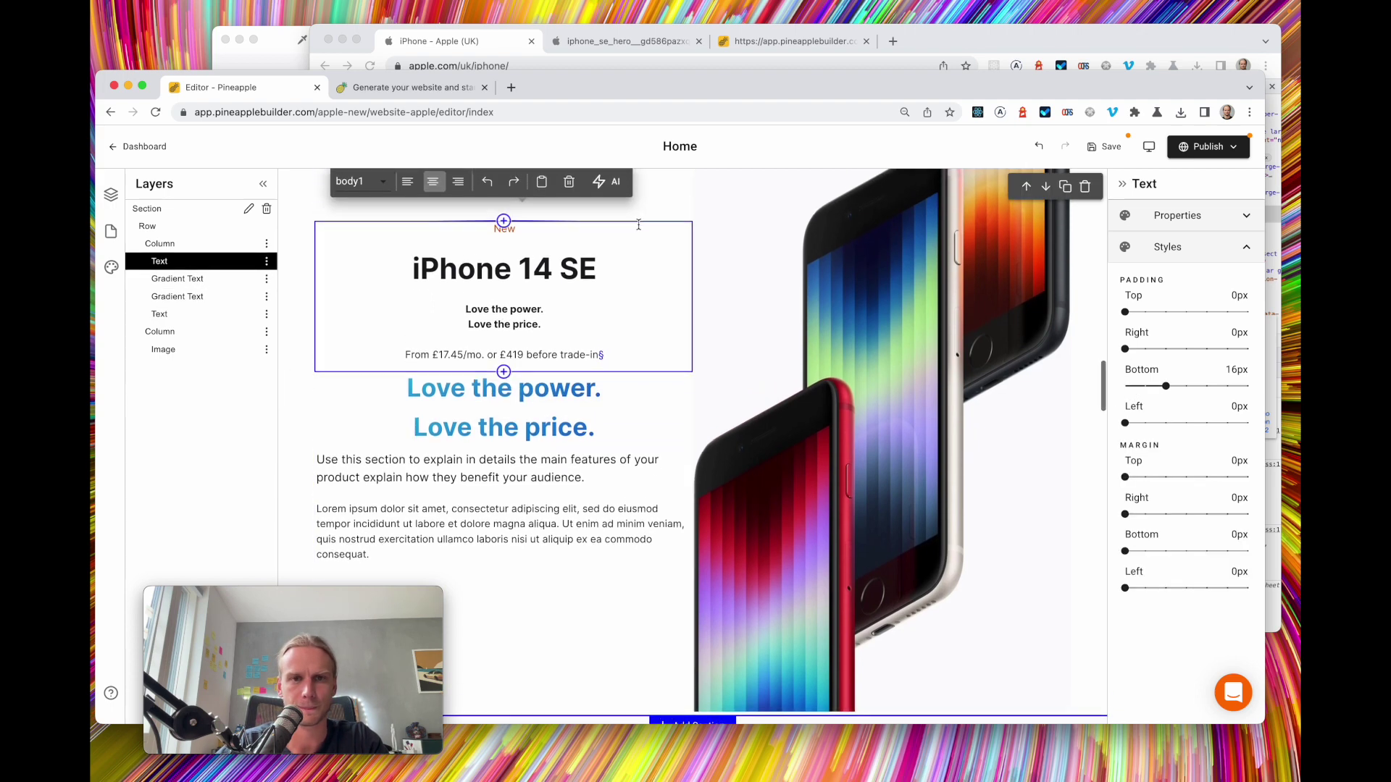
left_click(541, 193)
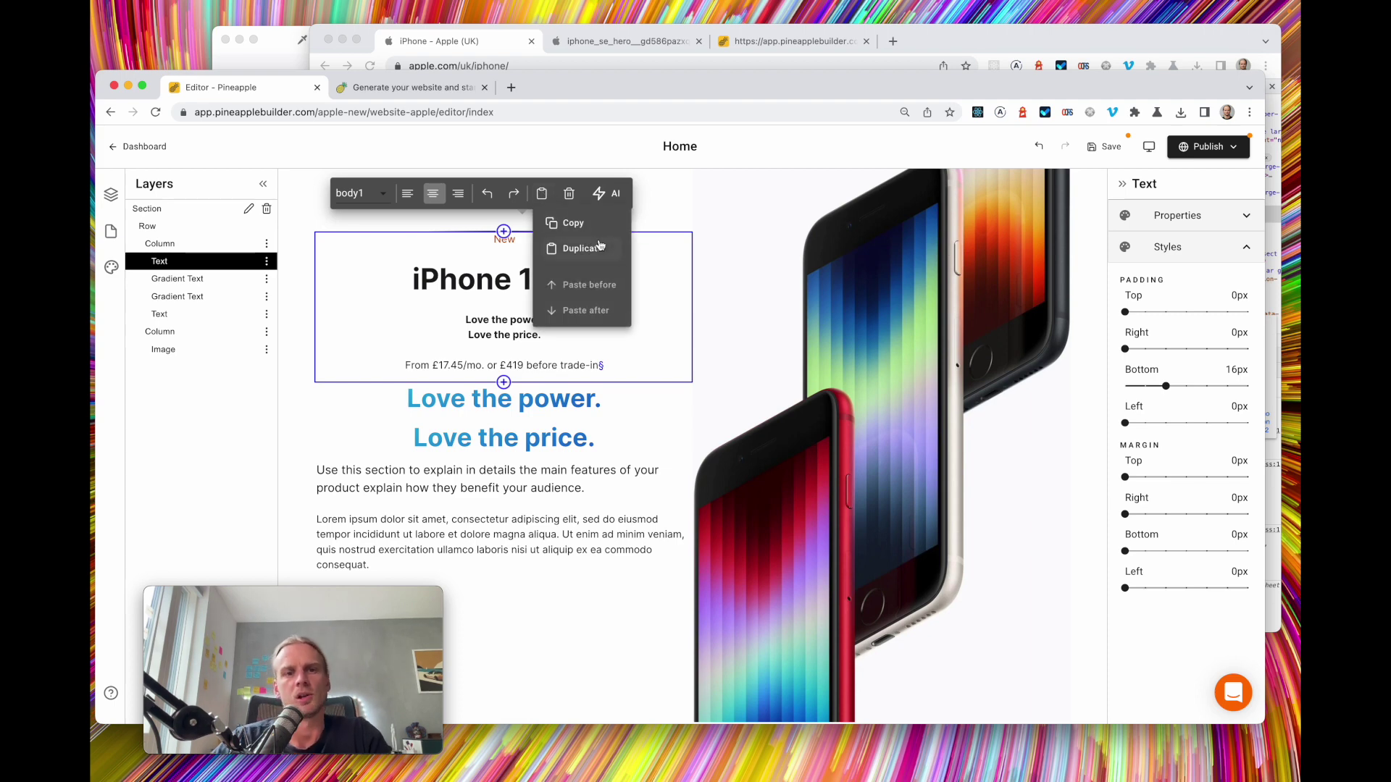
left_click(614, 362)
key("BackSpace")
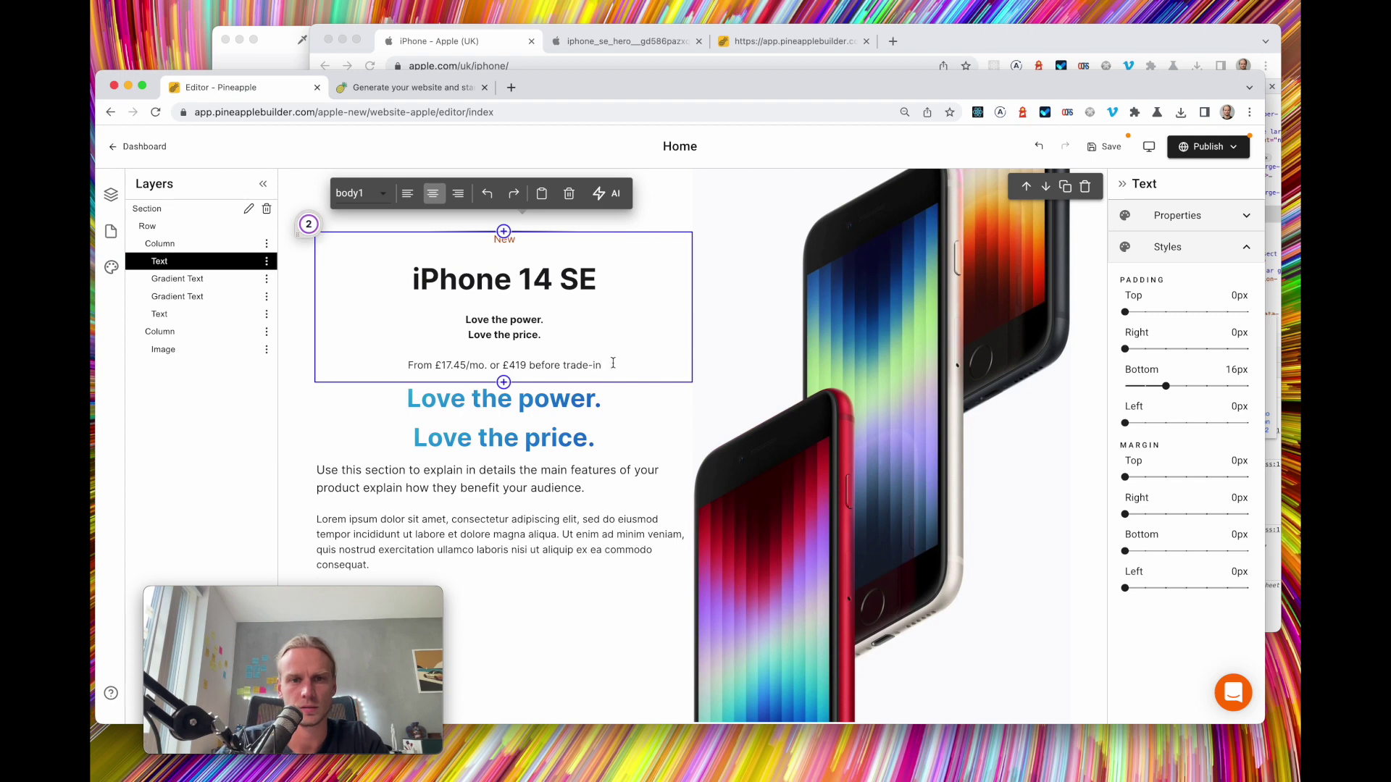
Copy "From £17.45/mo. or £419 before trade-in" over the placeholder text below the gradient taglines and centre it
left_click_drag(614, 362, 404, 365)
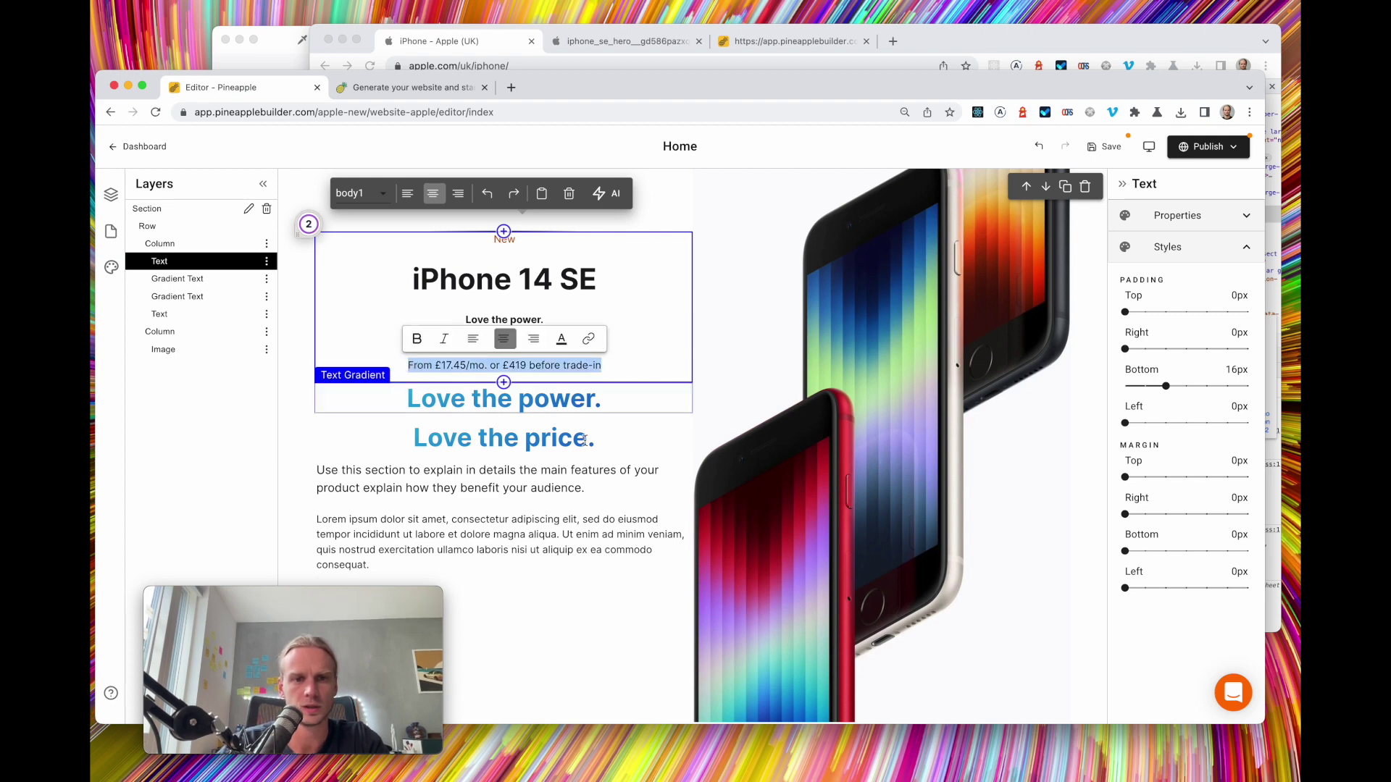
key("ctrl+c")
left_click(500, 471)
key("ctrl+a")
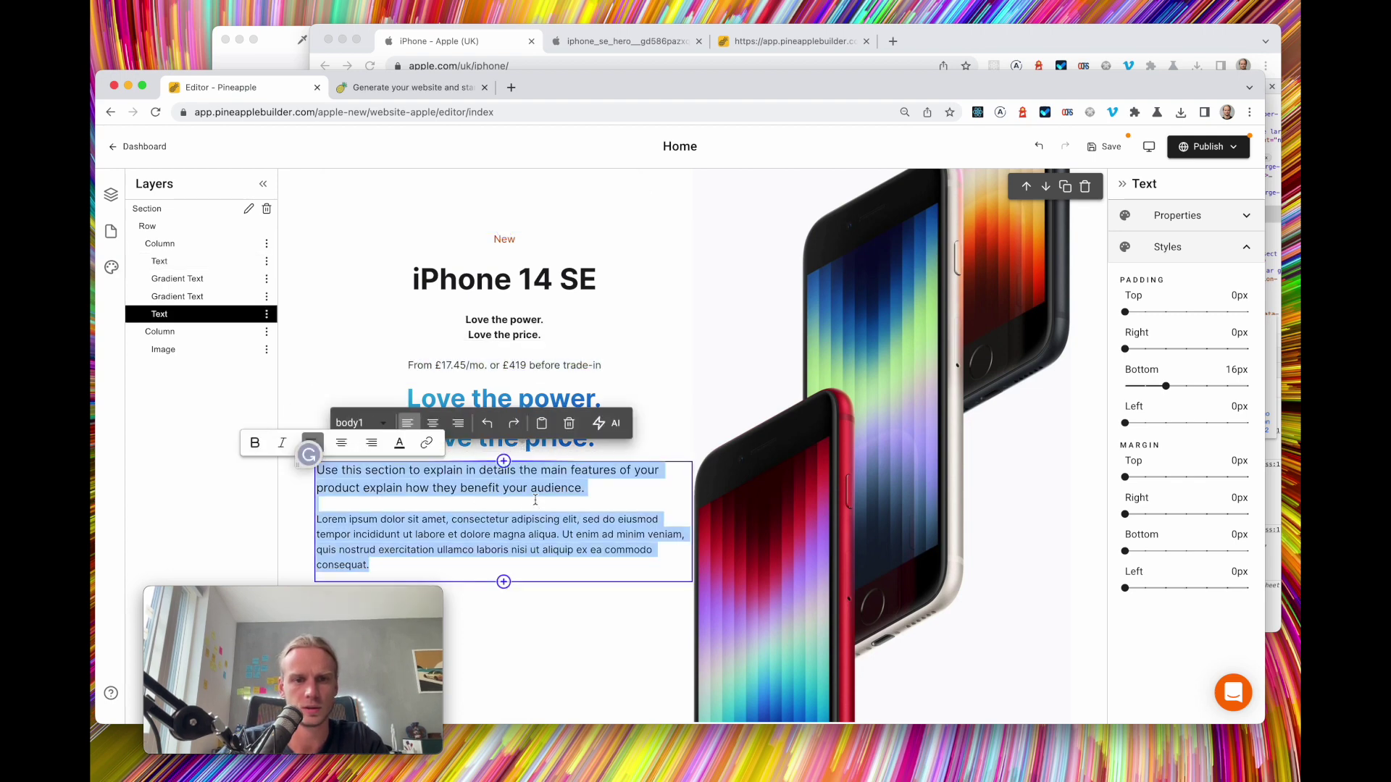
key("ctrl+v")
left_click(433, 423)
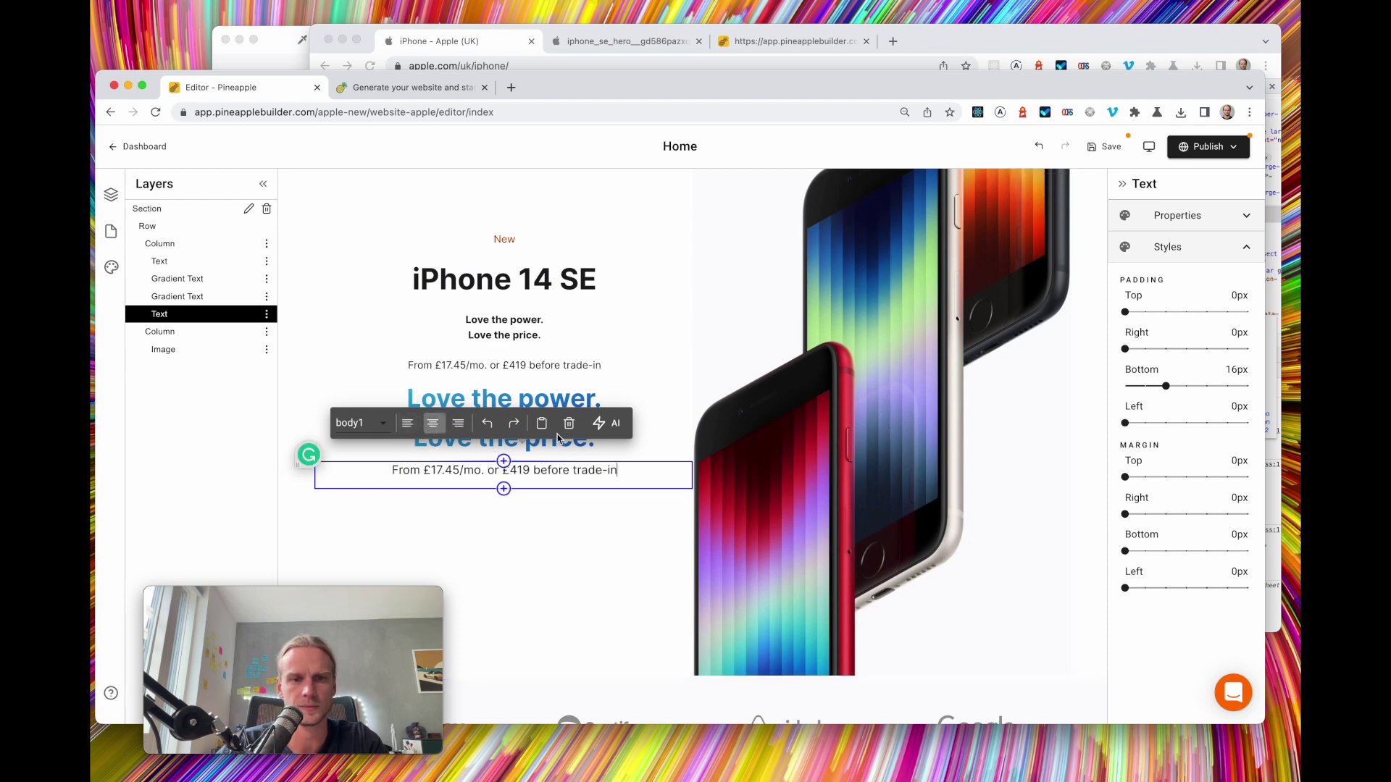
Delete the plain black tagline and the old price line beneath the iPhone 14 SE heading
scroll(556, 316, "down", 1)
left_click(566, 274)
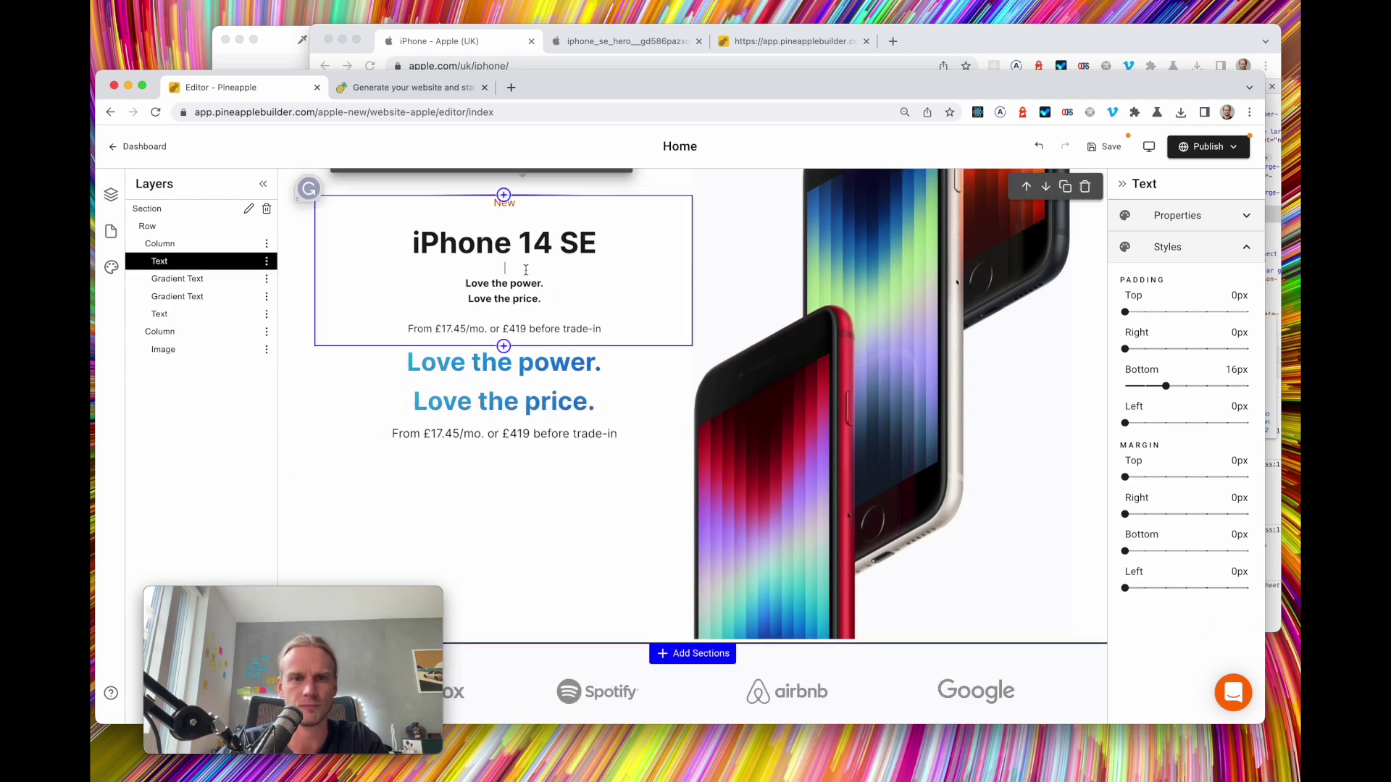
left_click_drag(490, 268, 601, 329)
key("BackSpace")
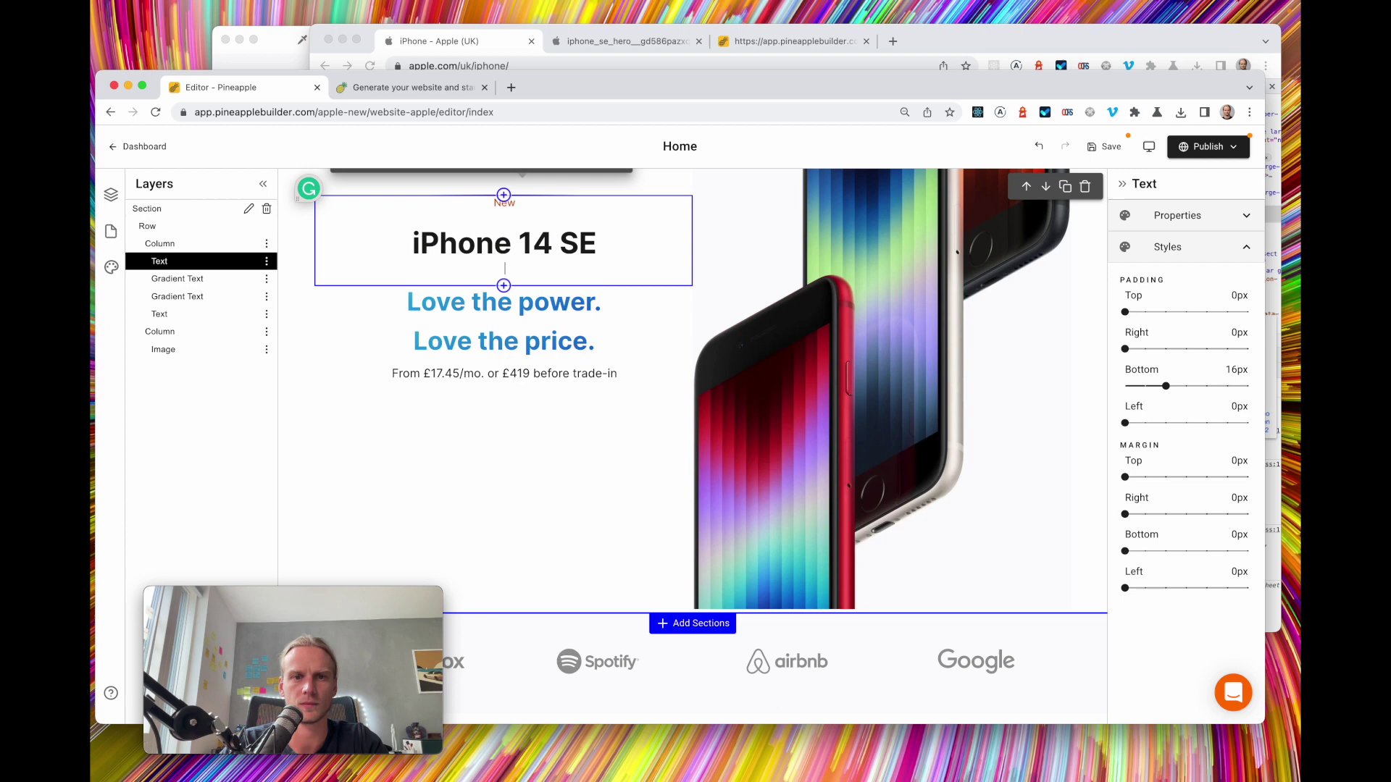
left_click(470, 45)
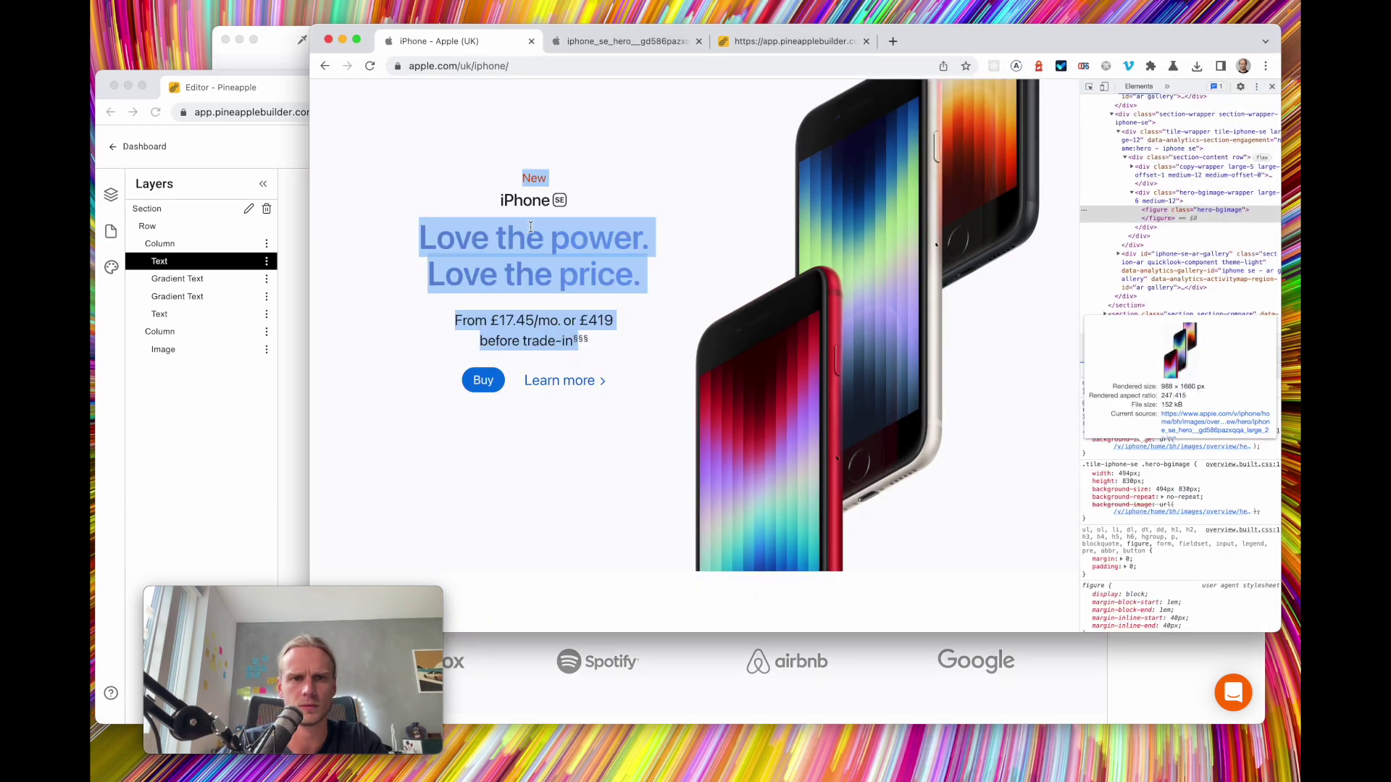
left_click(190, 446)
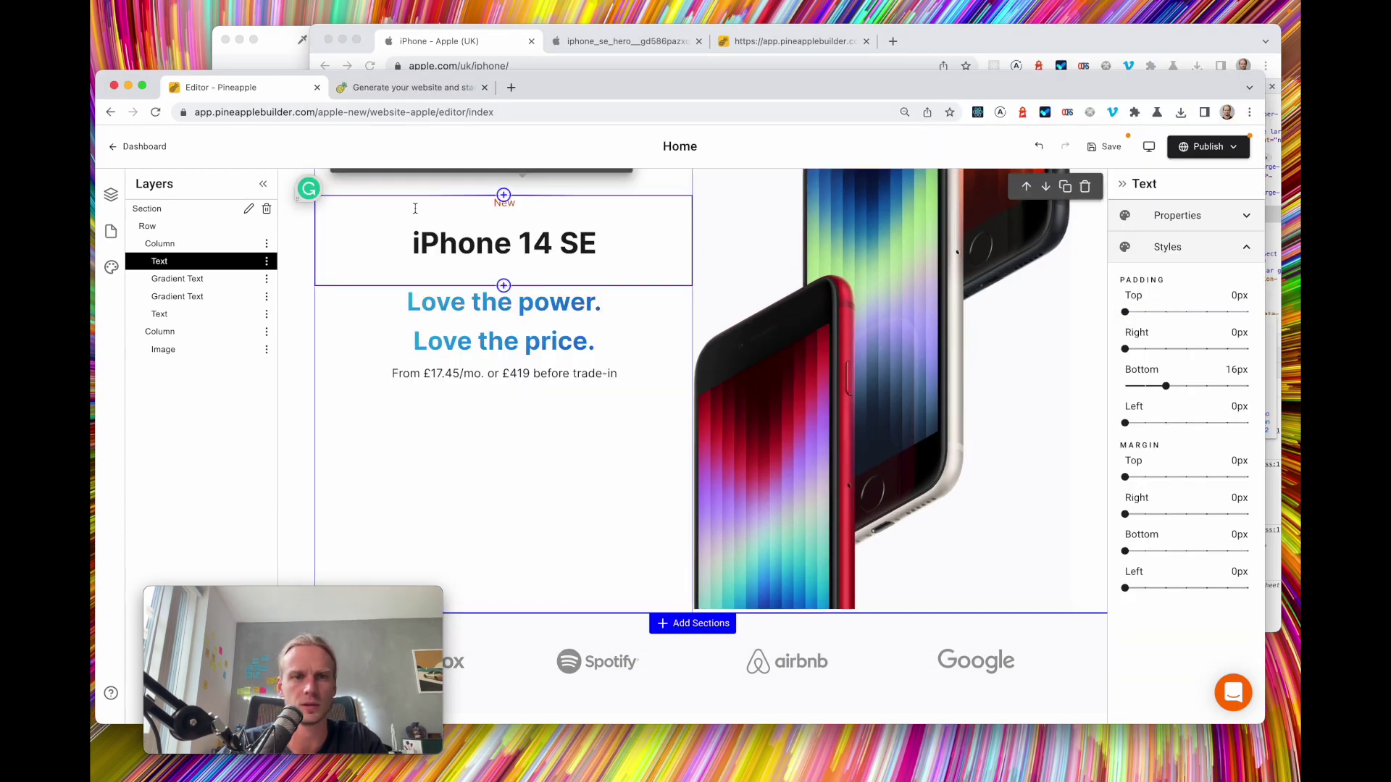
scroll(415, 209, "up", 3)
left_click(366, 252)
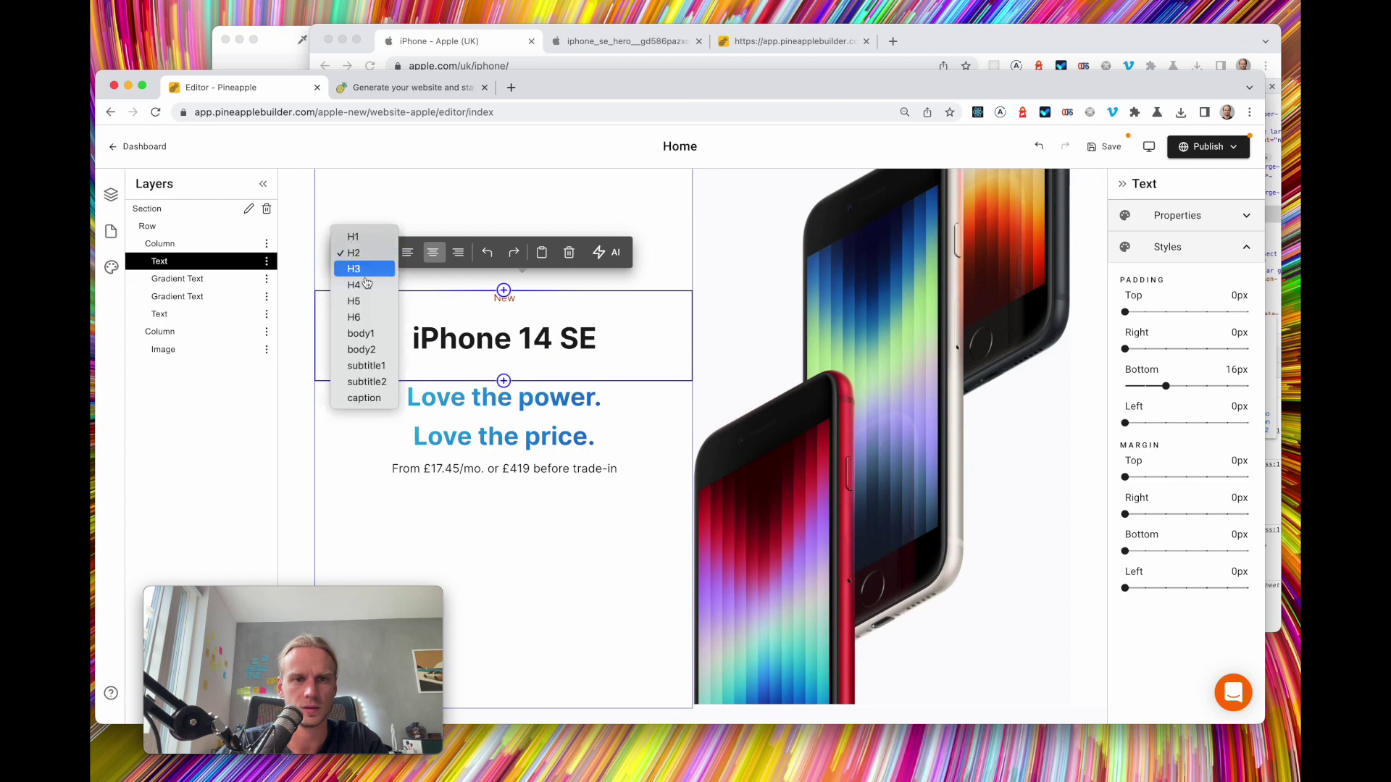
left_click(375, 317)
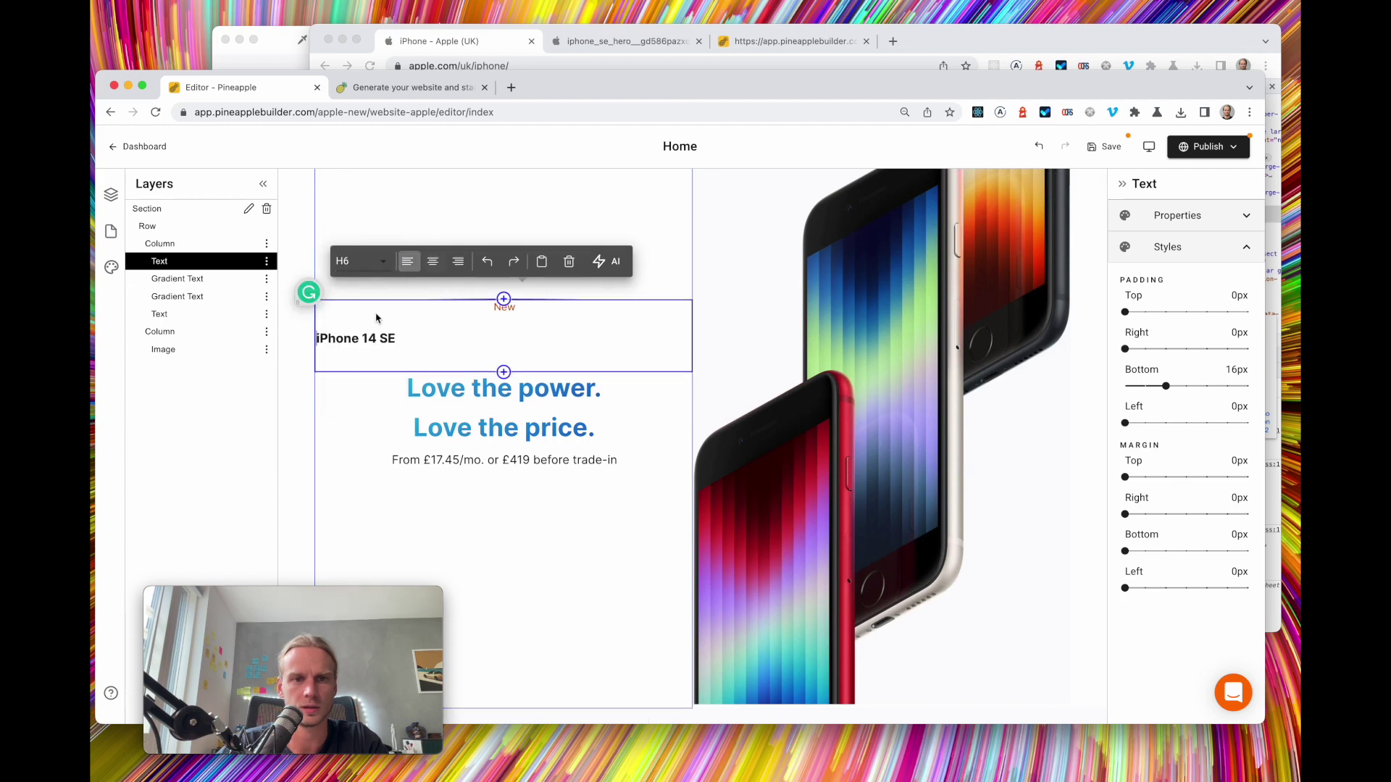
left_click(433, 260)
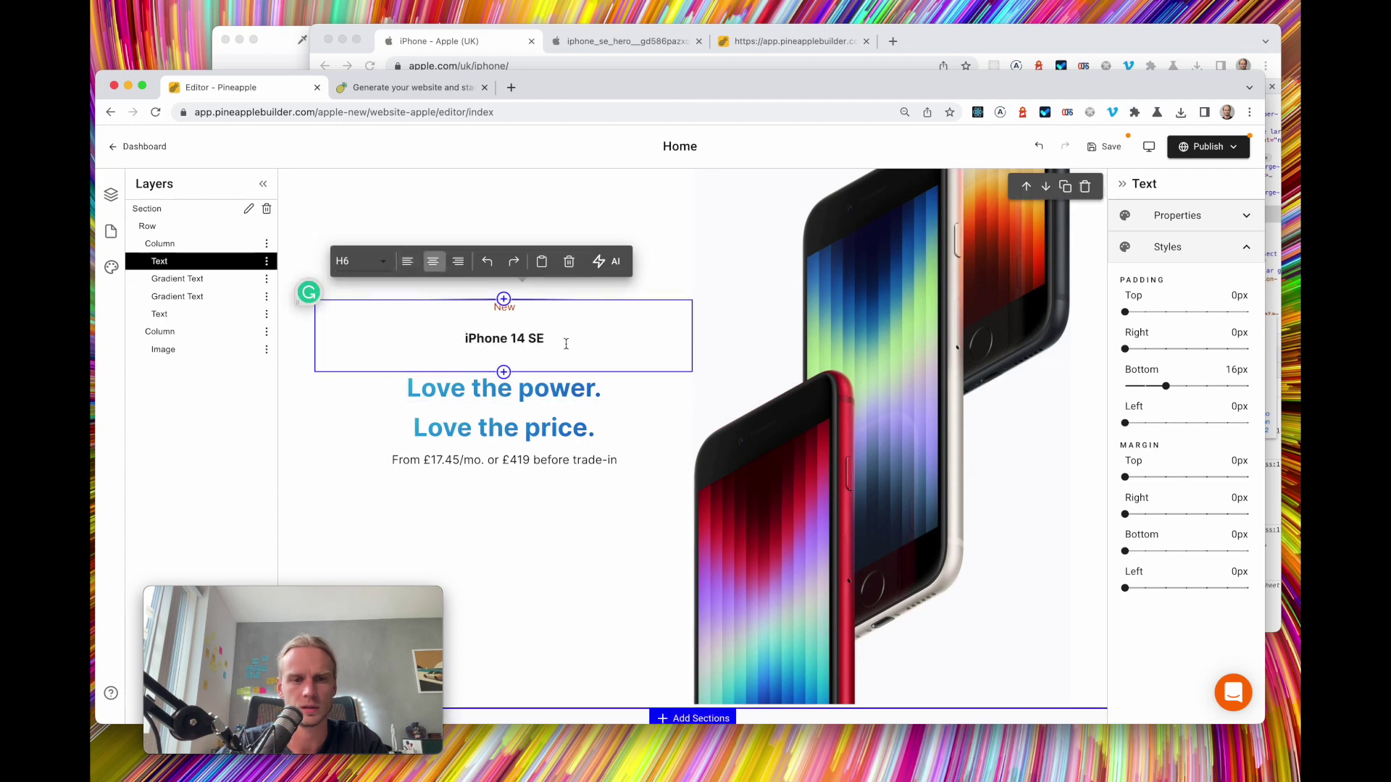
Increase the top padding of the price text below the gradient taglines
left_click(548, 454)
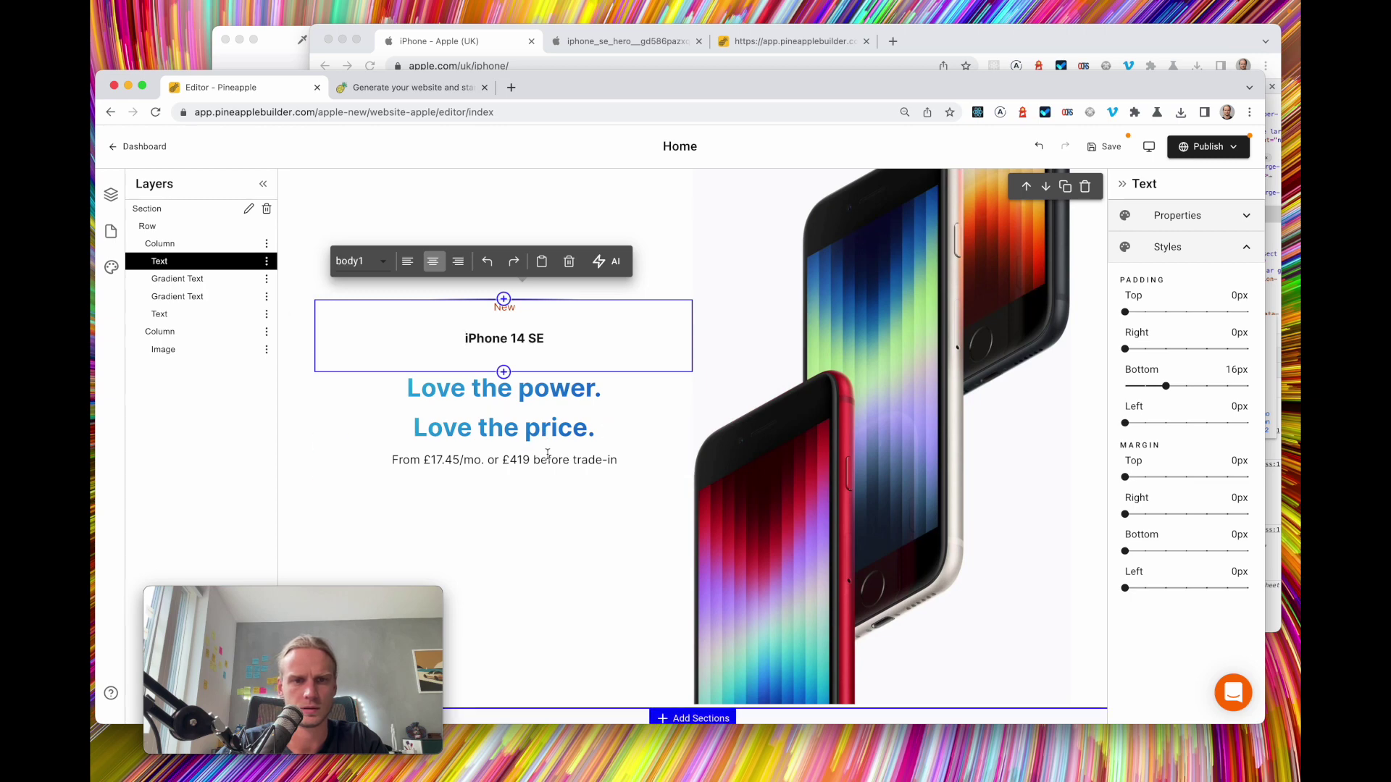
left_click(545, 461)
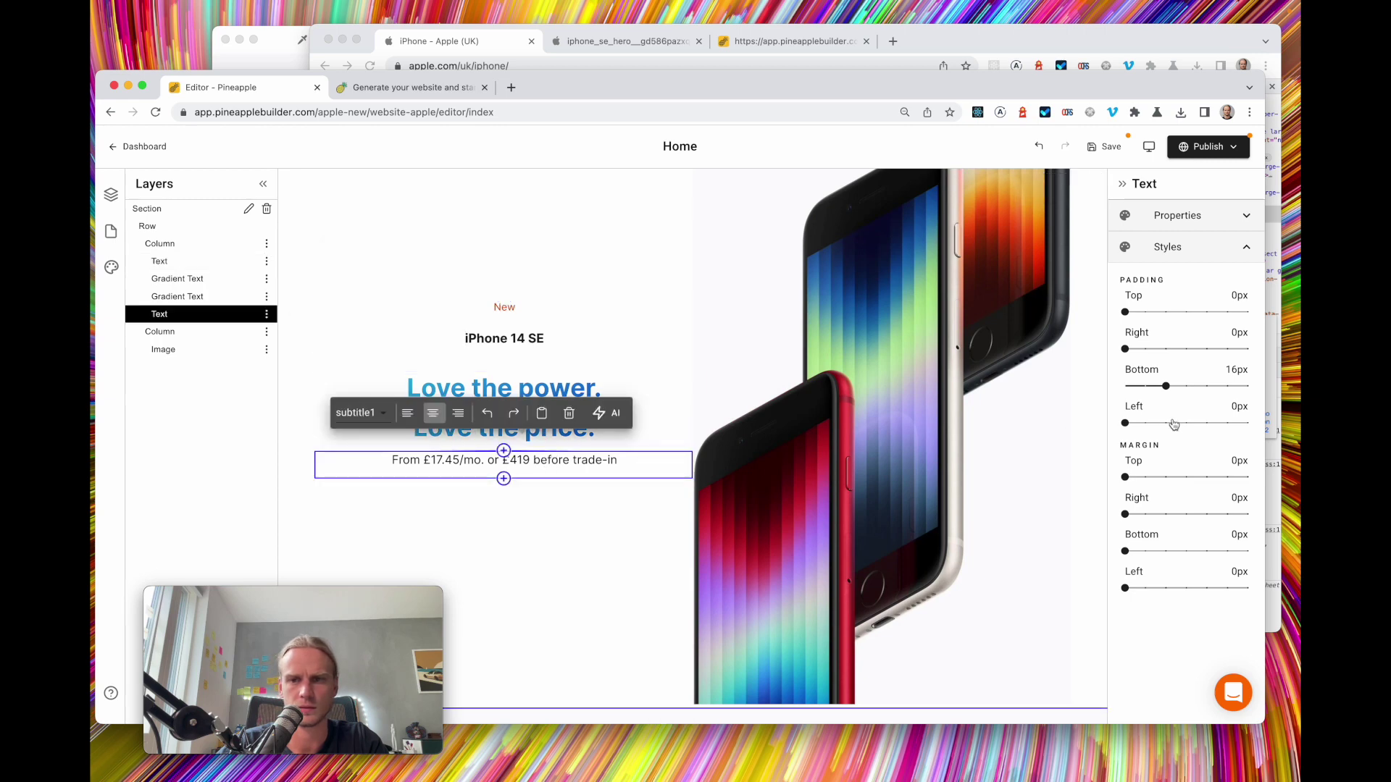
left_click(1182, 312)
left_click(471, 258)
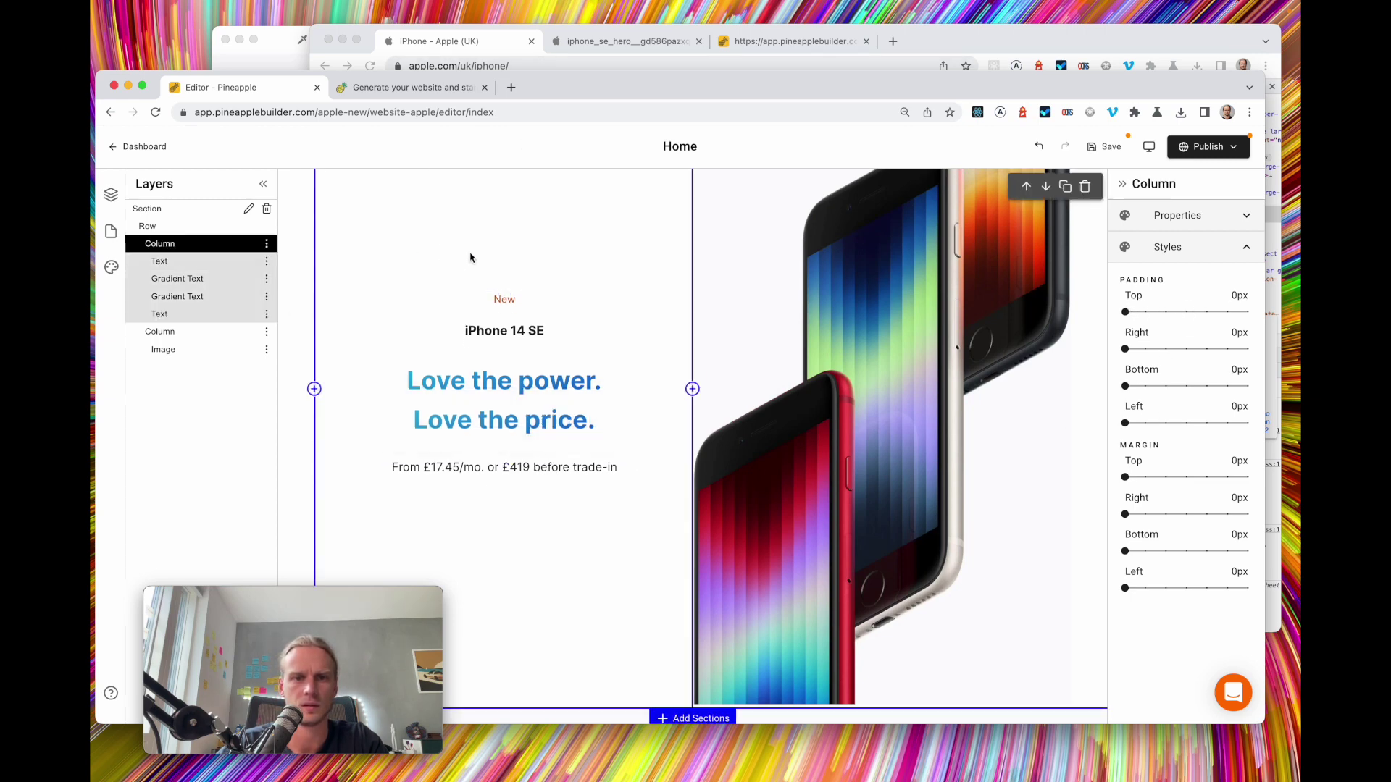
Compare the spacing with Apple's page and delete the blank lines above and below the iPhone 14 SE heading
scroll(599, 258, "up", 3)
left_click(479, 47)
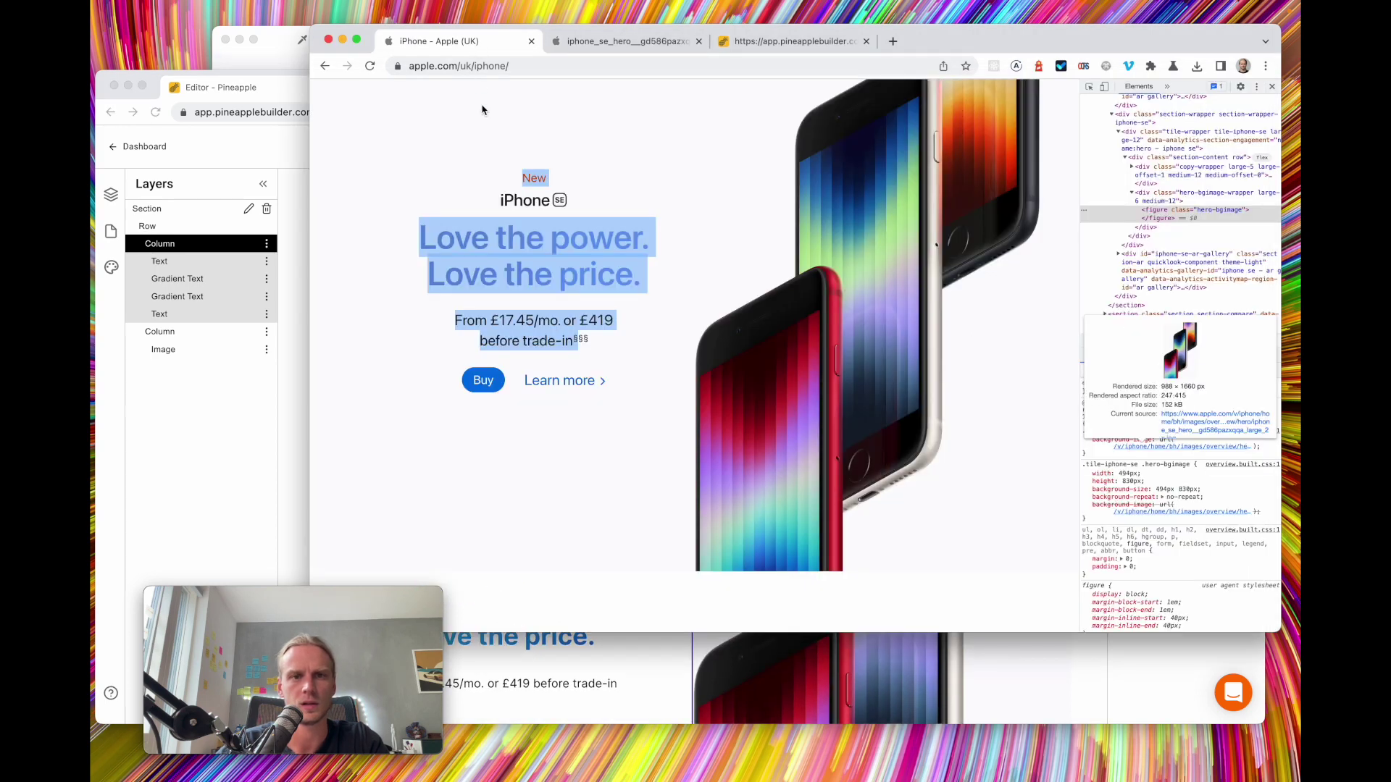
left_click(214, 441)
left_click(507, 527)
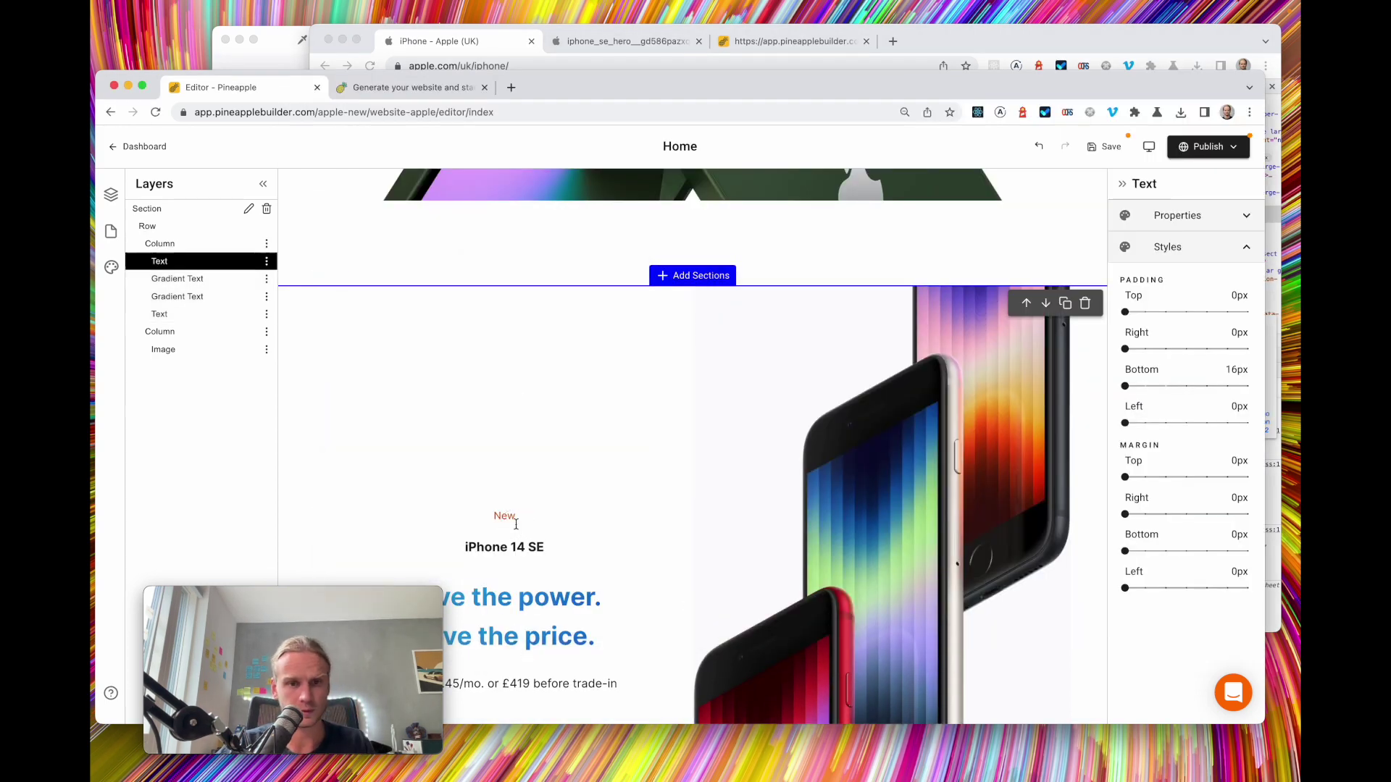
key("BackSpace")
left_click(457, 43)
left_click(187, 397)
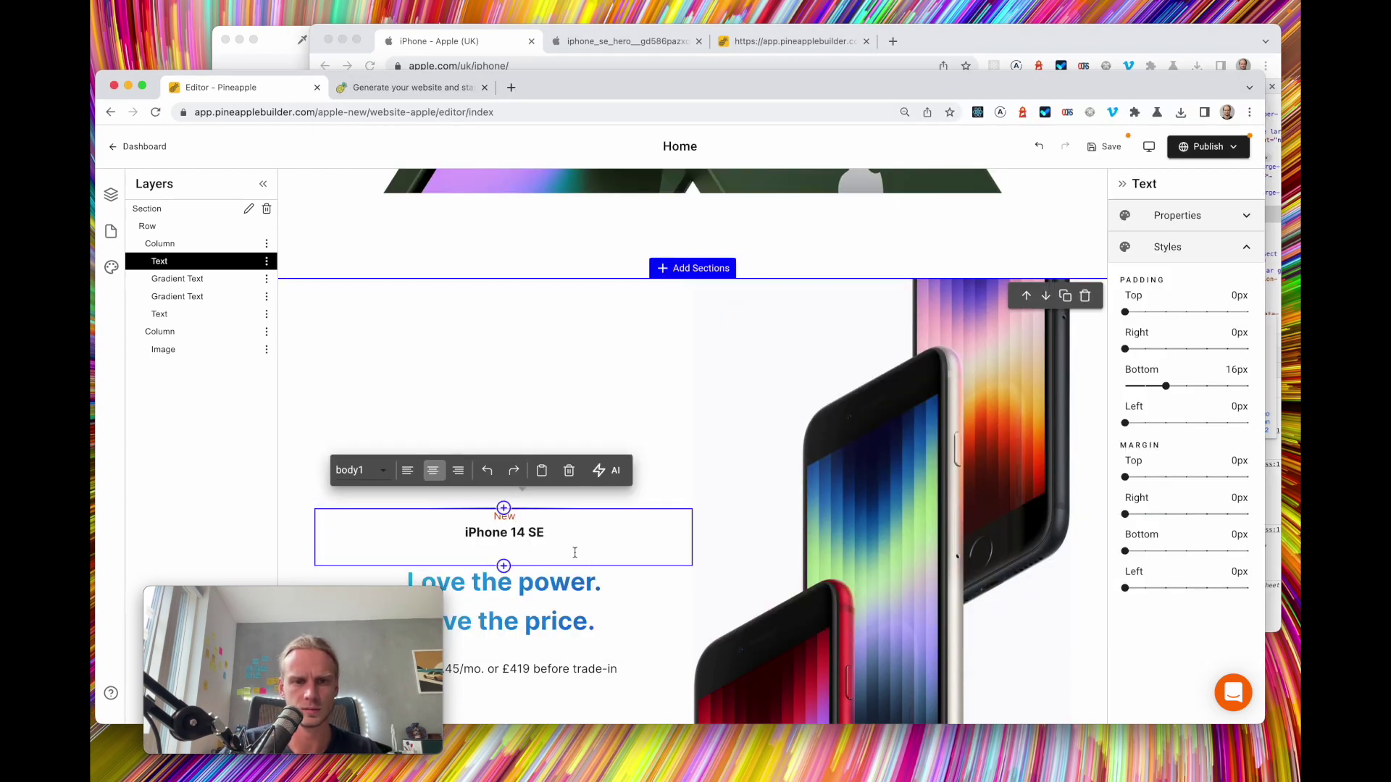
key("BackSpace")
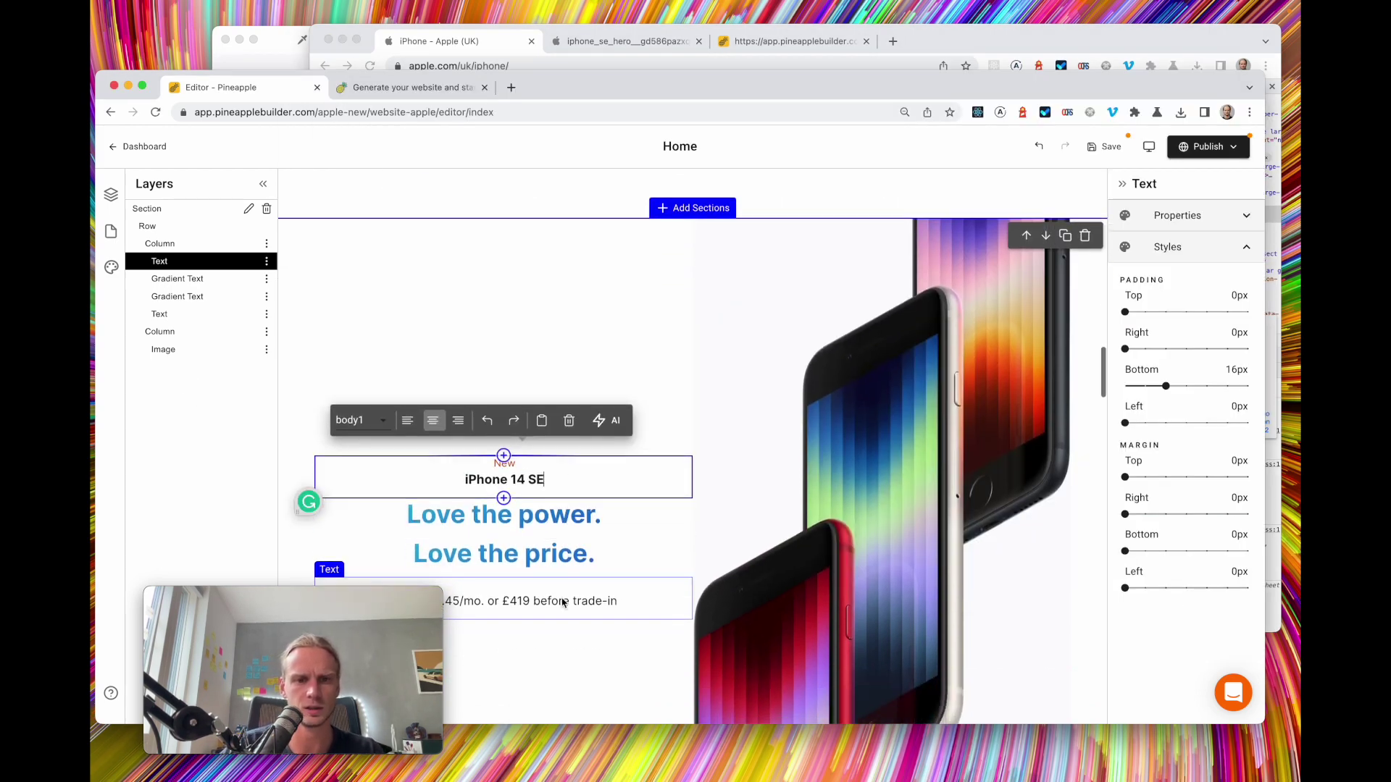
Check Apple's page again, turn off the bottom margin of the "Love the power." gradient text and save the page
left_click(455, 42)
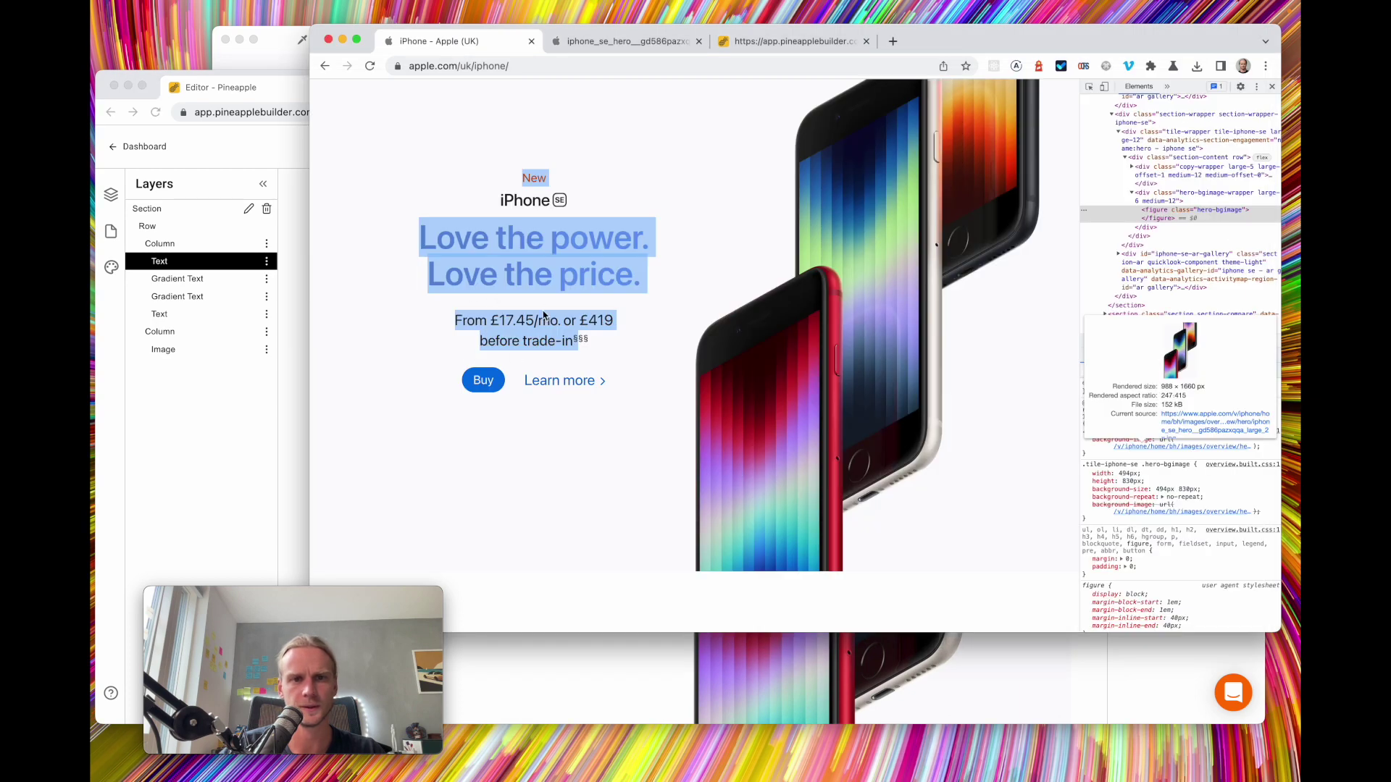
left_click(259, 440)
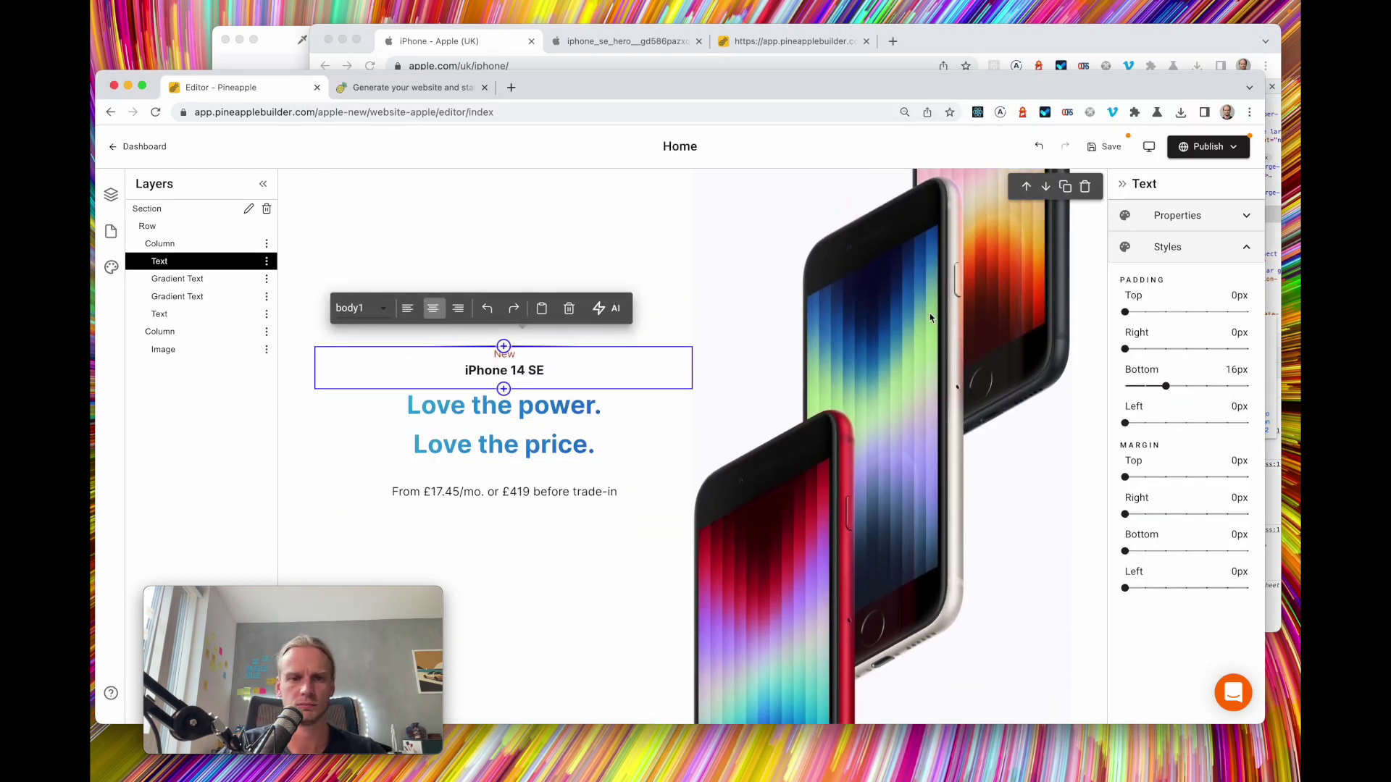
left_click(544, 406)
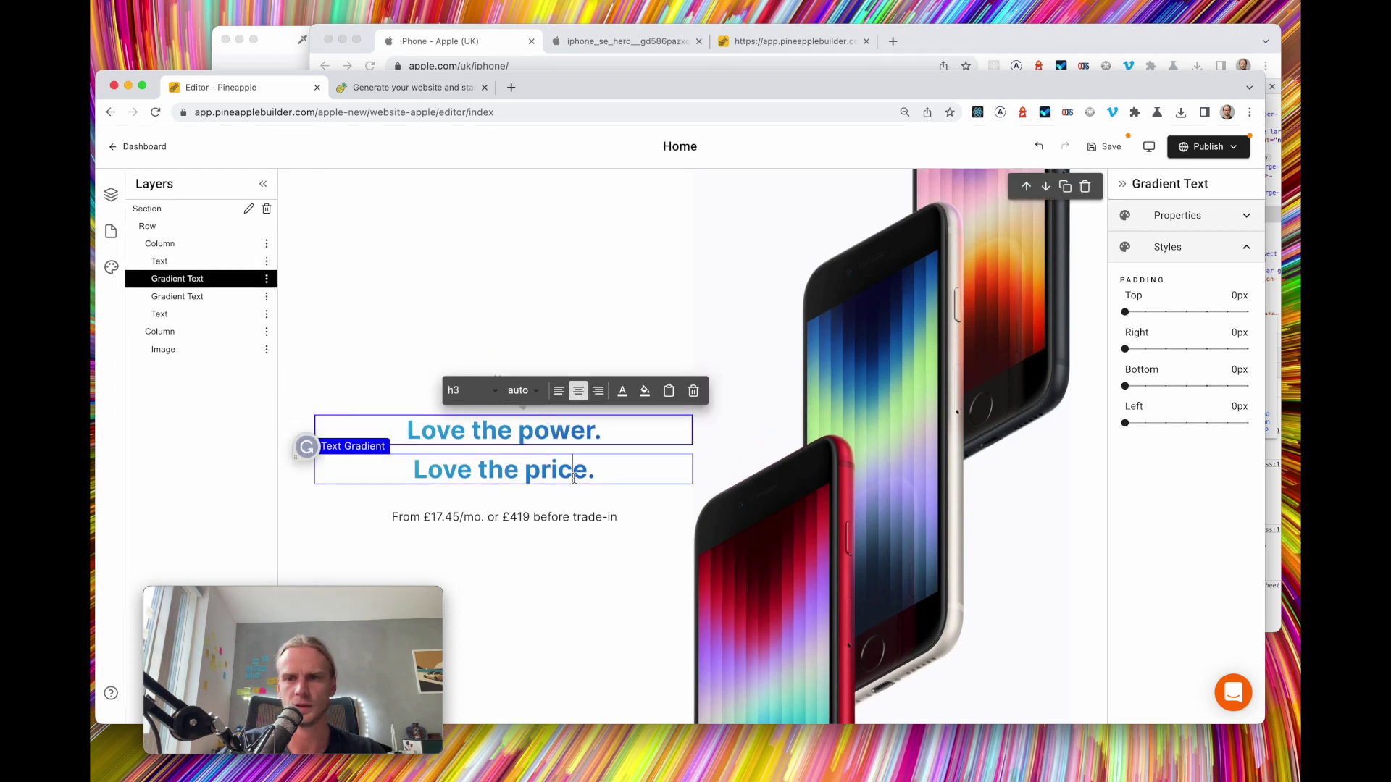
left_click(1215, 215)
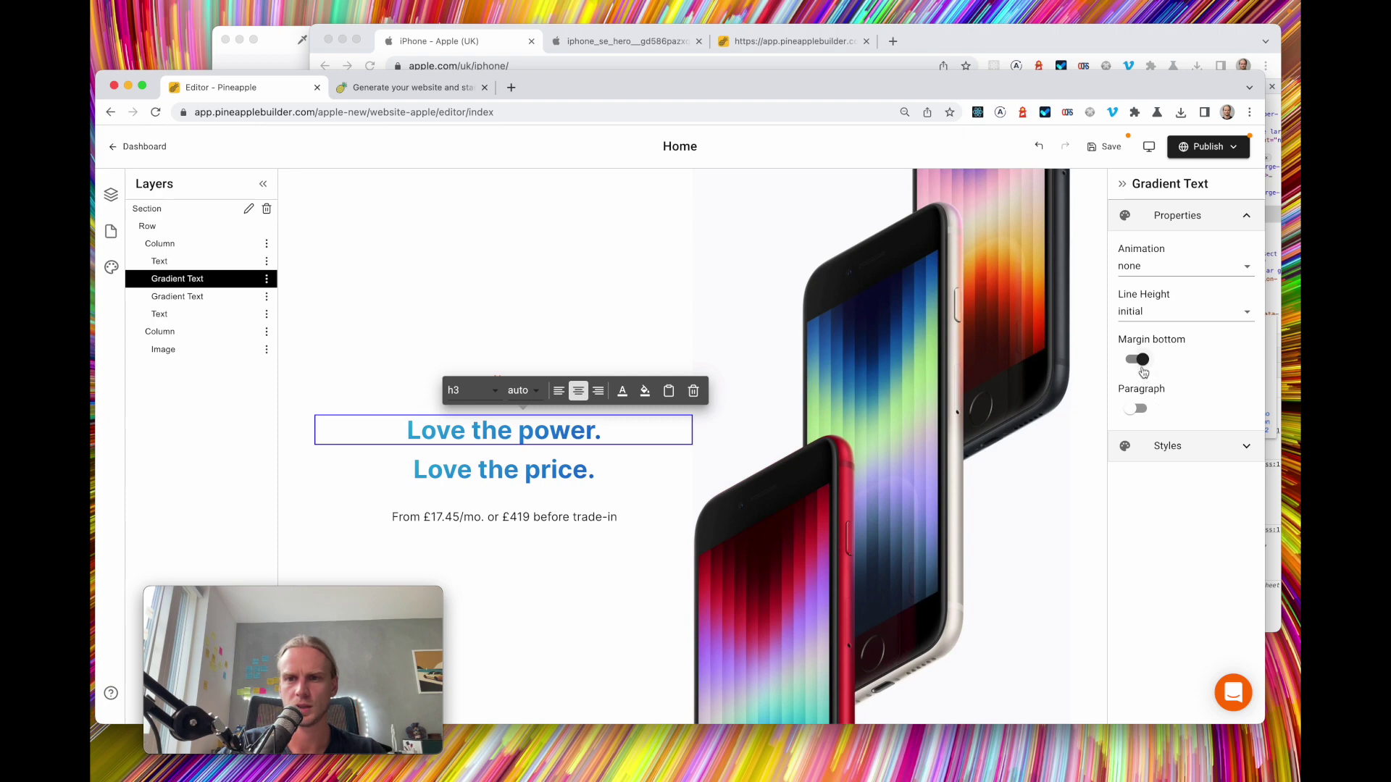
left_click(1136, 366)
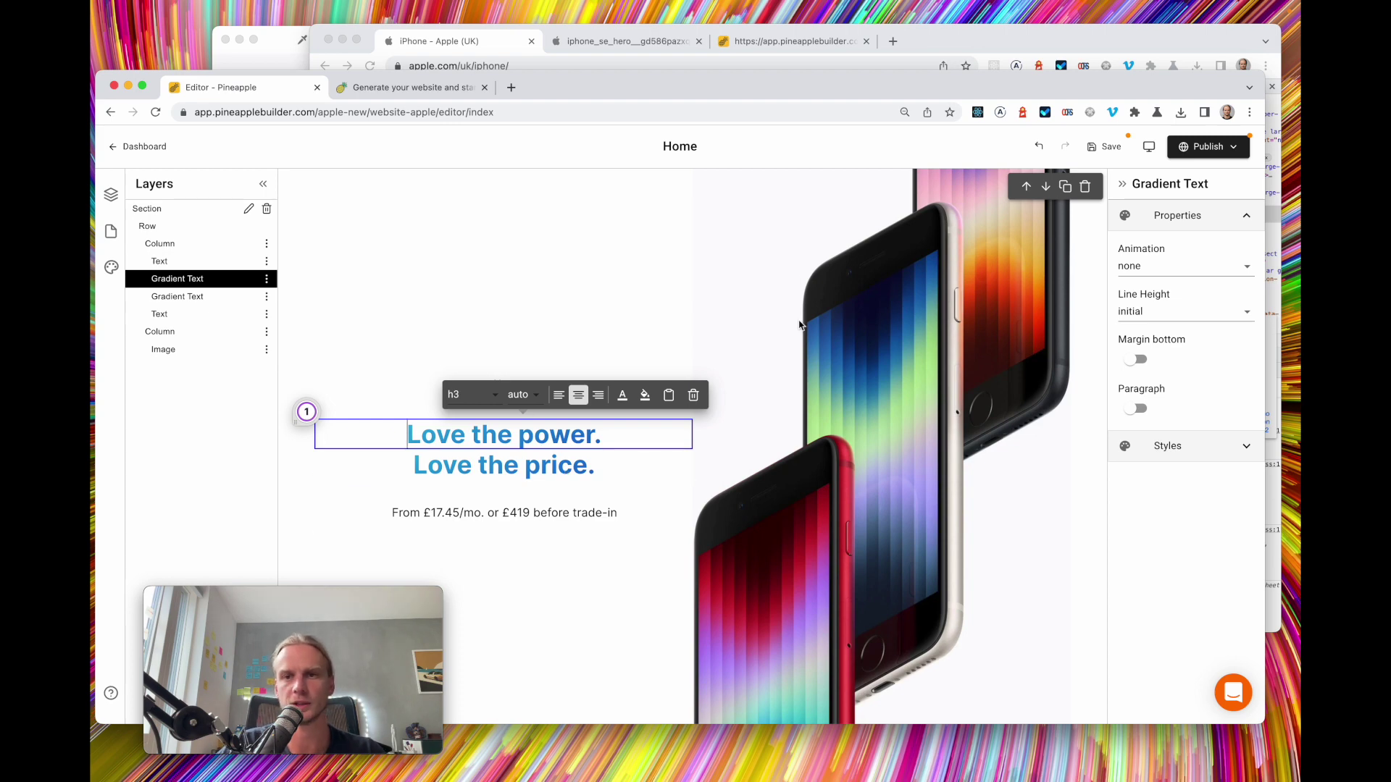
left_click(1100, 156)
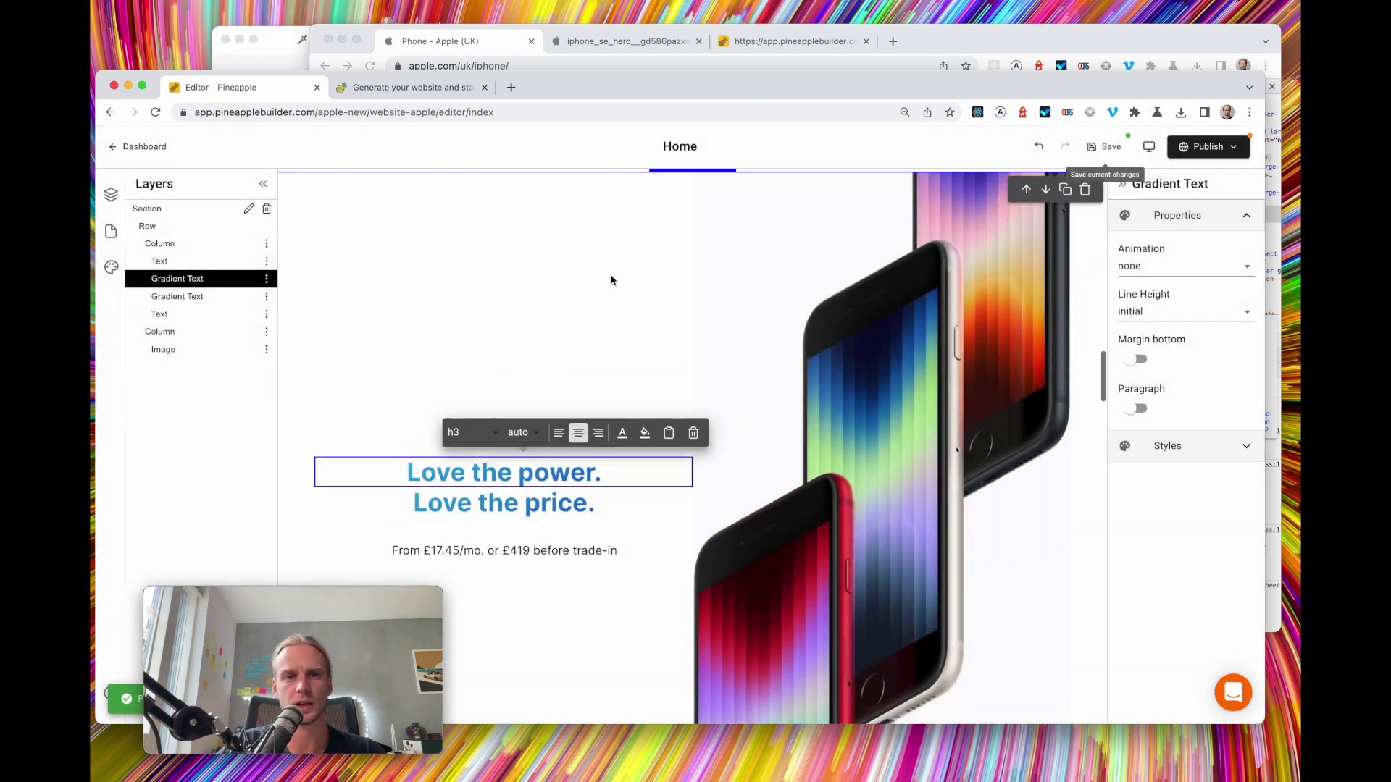
left_click(357, 385)
scroll(594, 536, "down", 1)
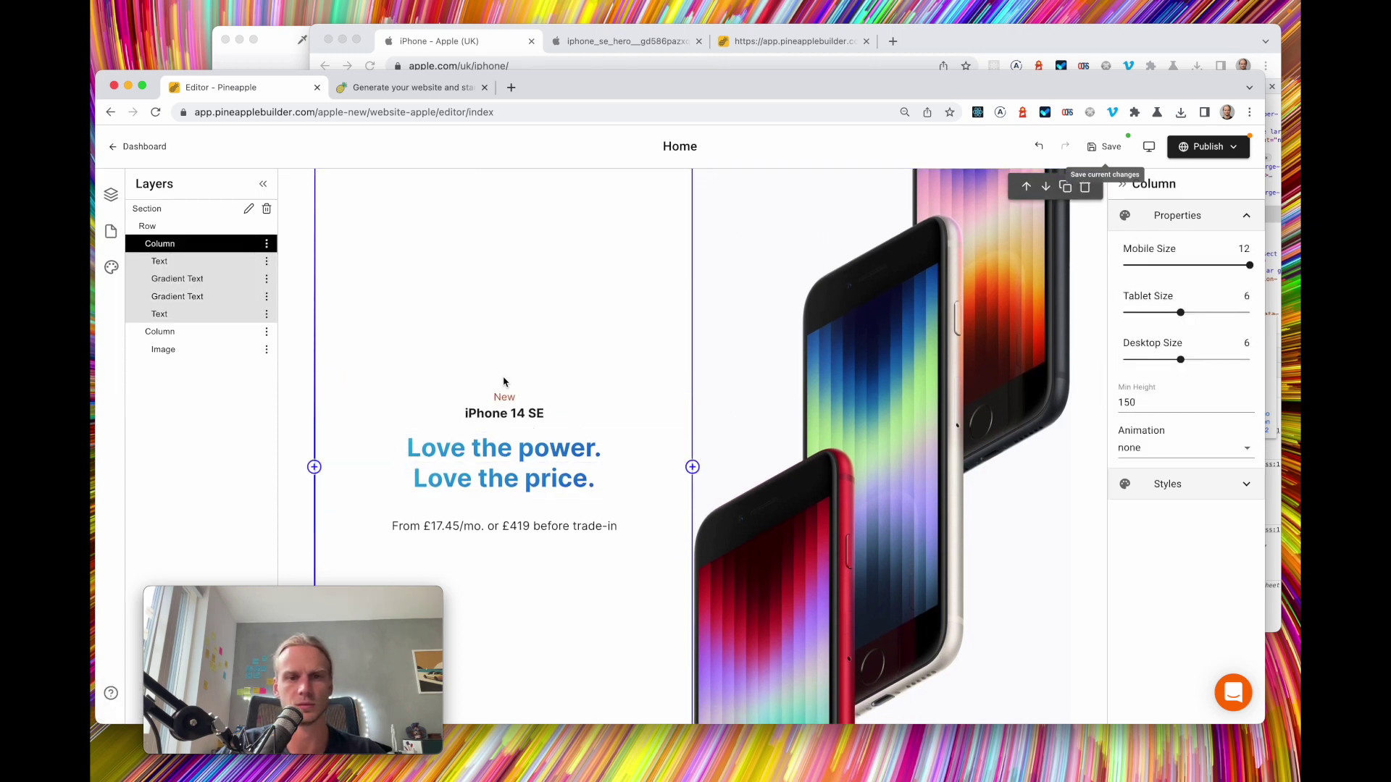
scroll(503, 382, "down", 2)
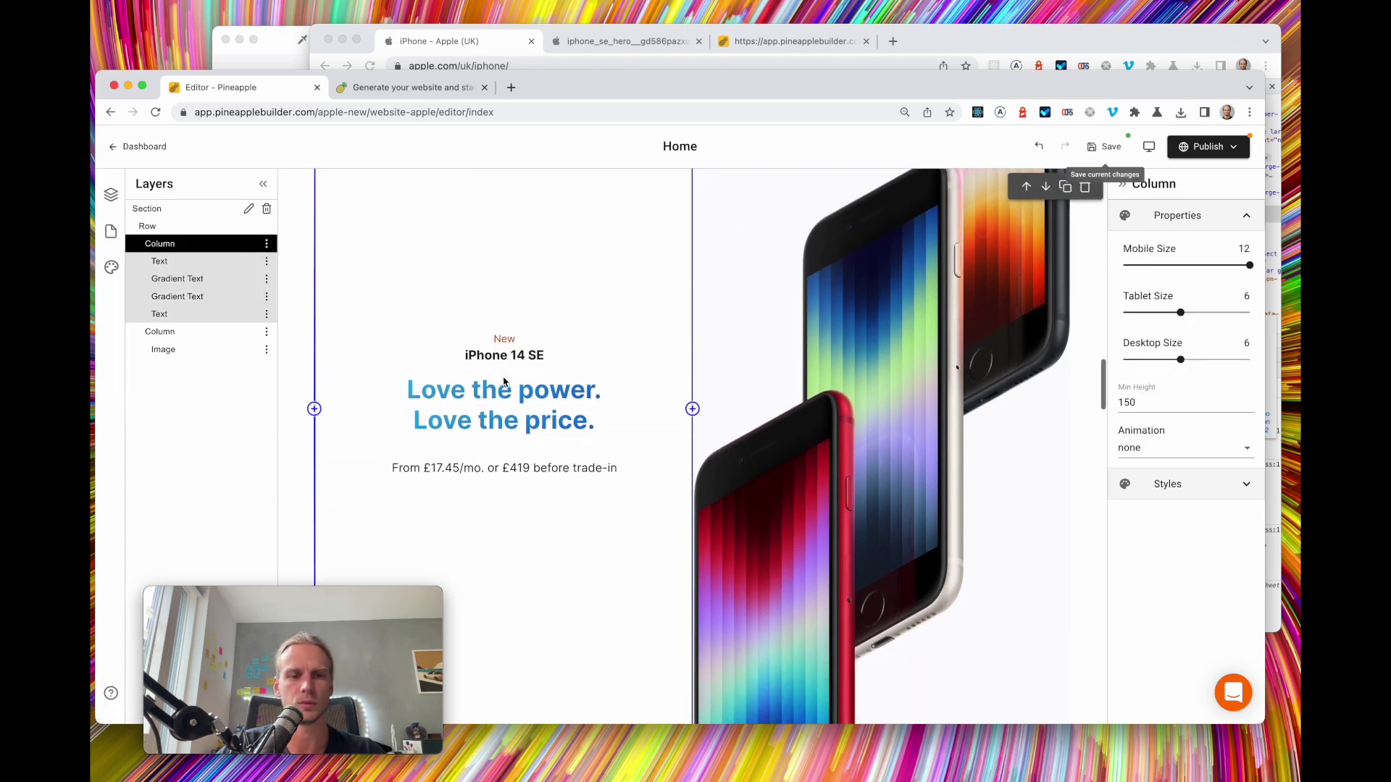
scroll(533, 489, "down", 2)
right_click(534, 482)
left_click(579, 215)
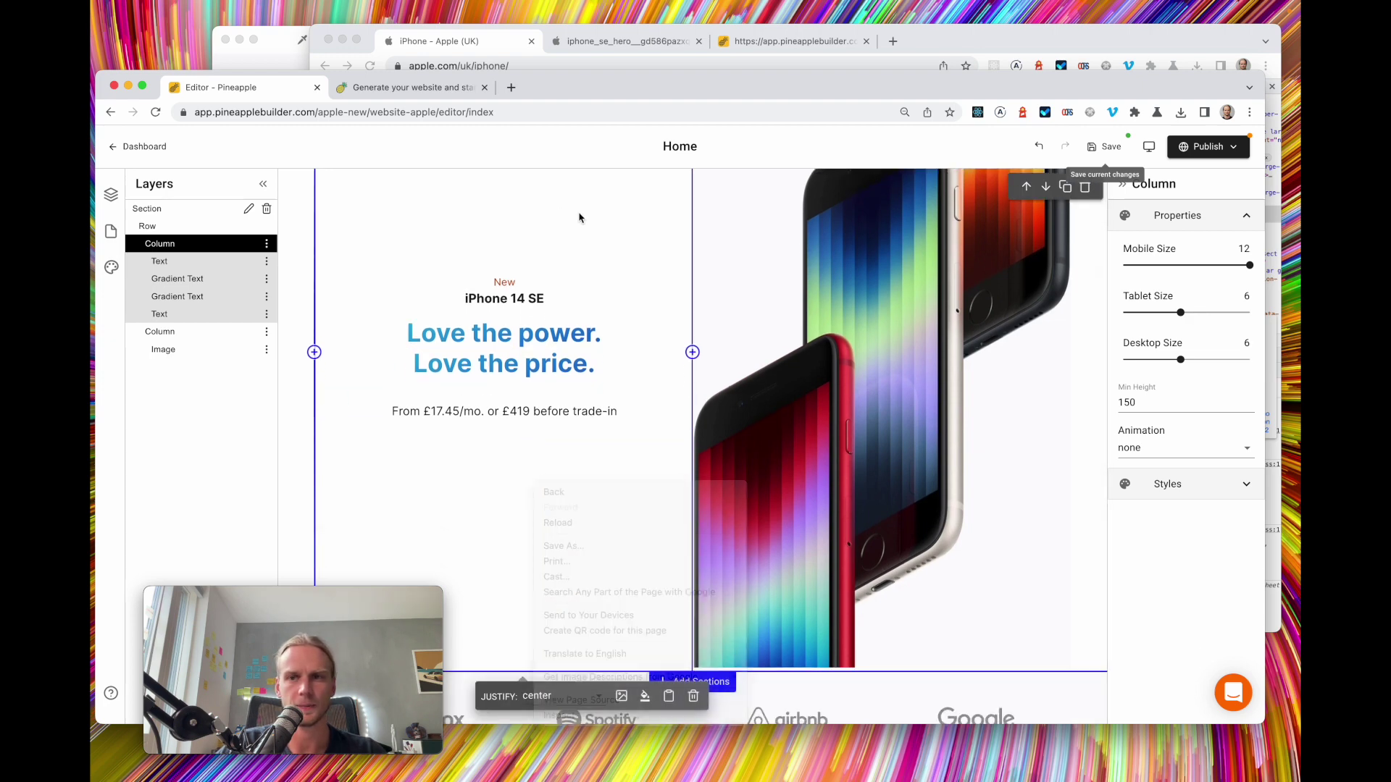
Copy the row holding the Buy and Learn more buttons from the "Your new superpower." section
scroll(580, 213, "up", 10)
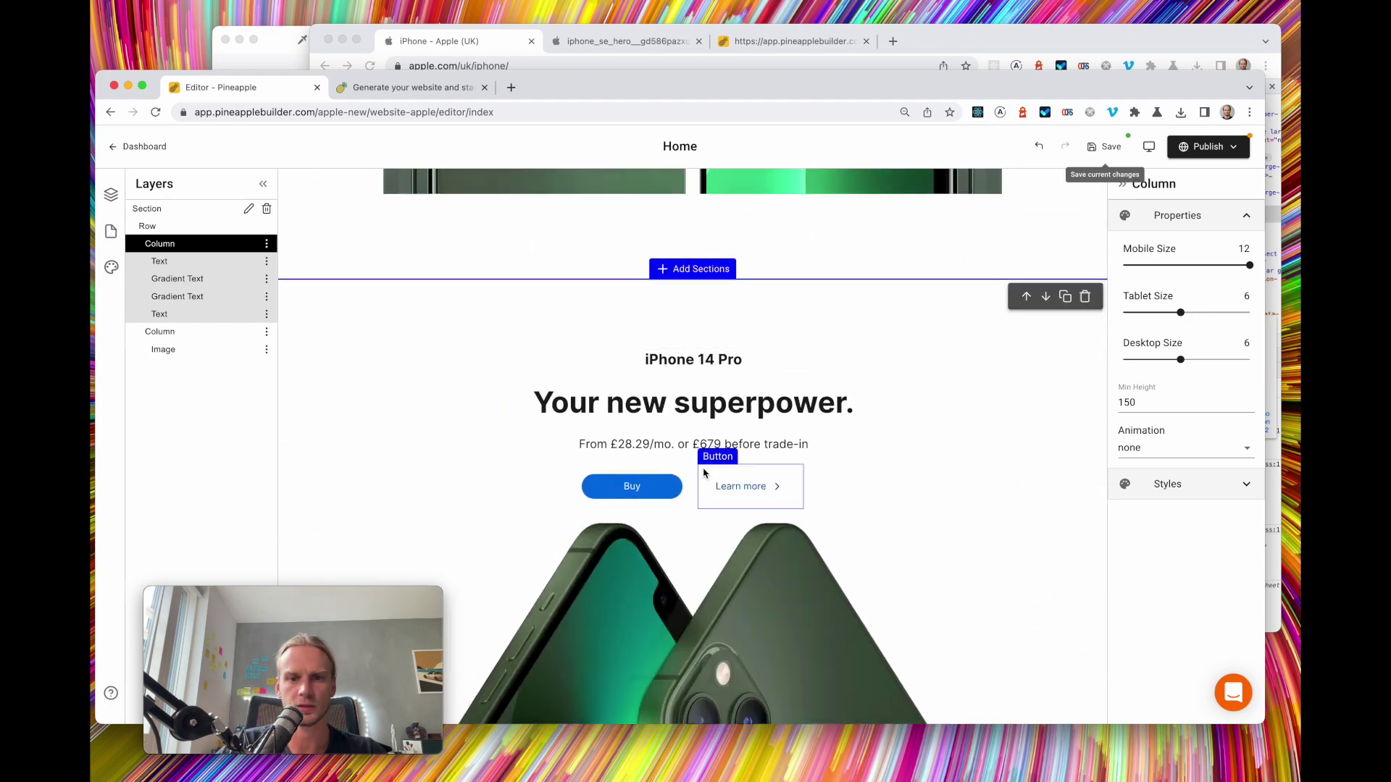
left_click(649, 459)
left_click(536, 471)
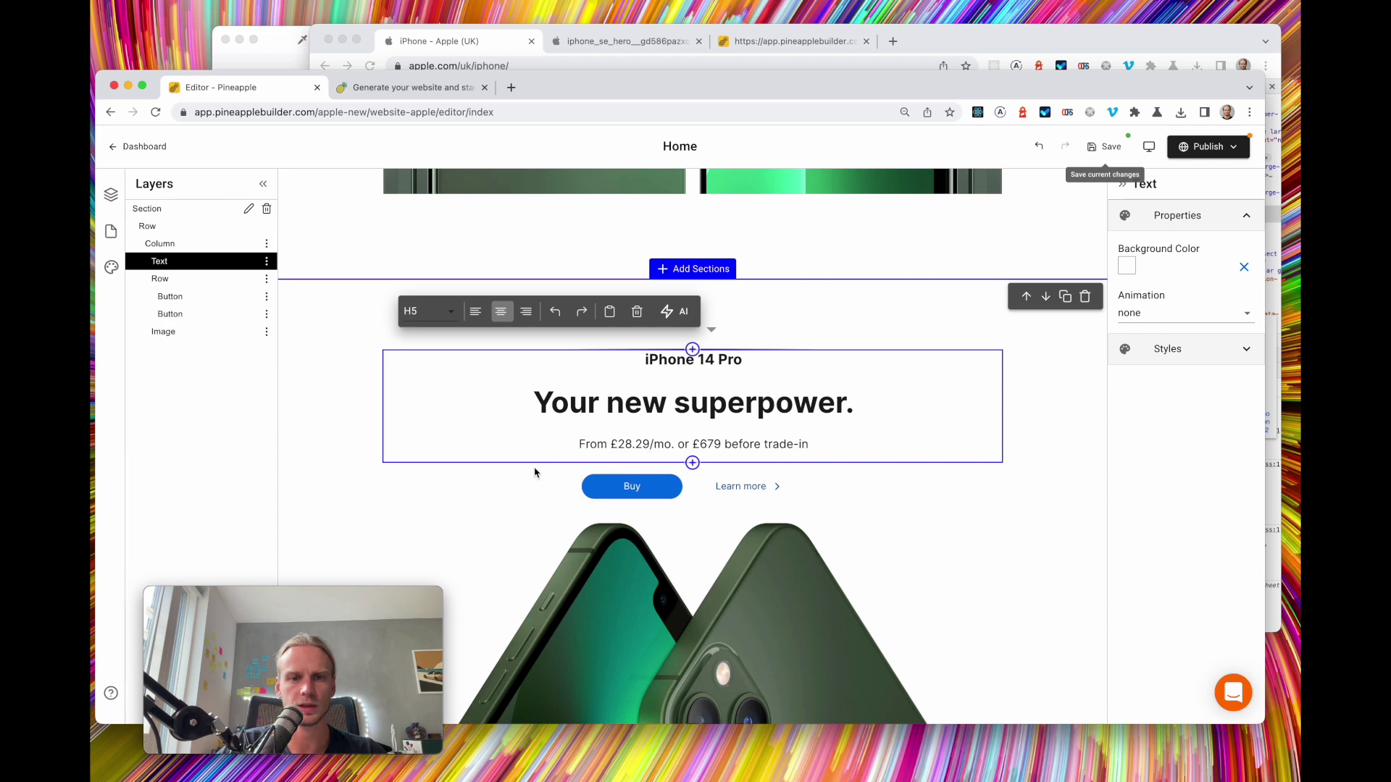
left_click(190, 280)
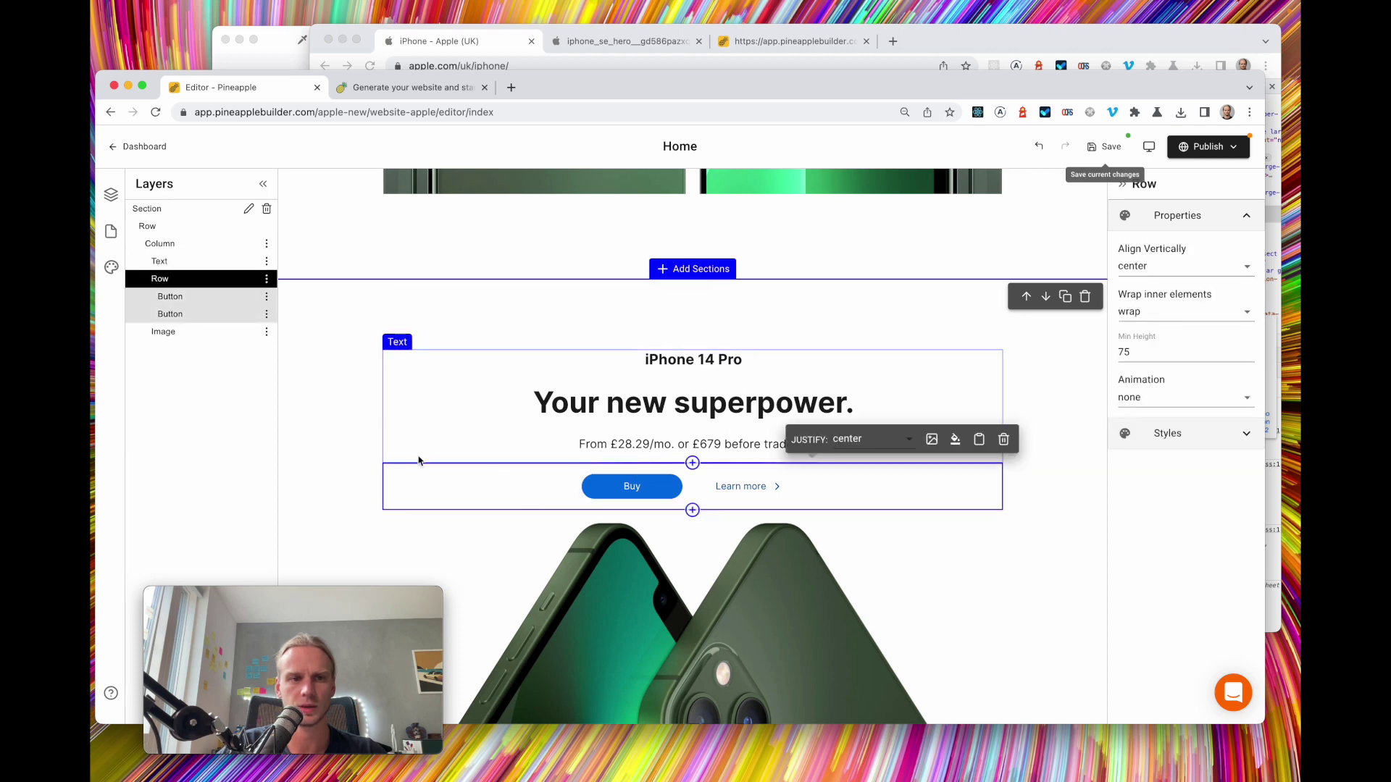
left_click(267, 278)
left_click(288, 306)
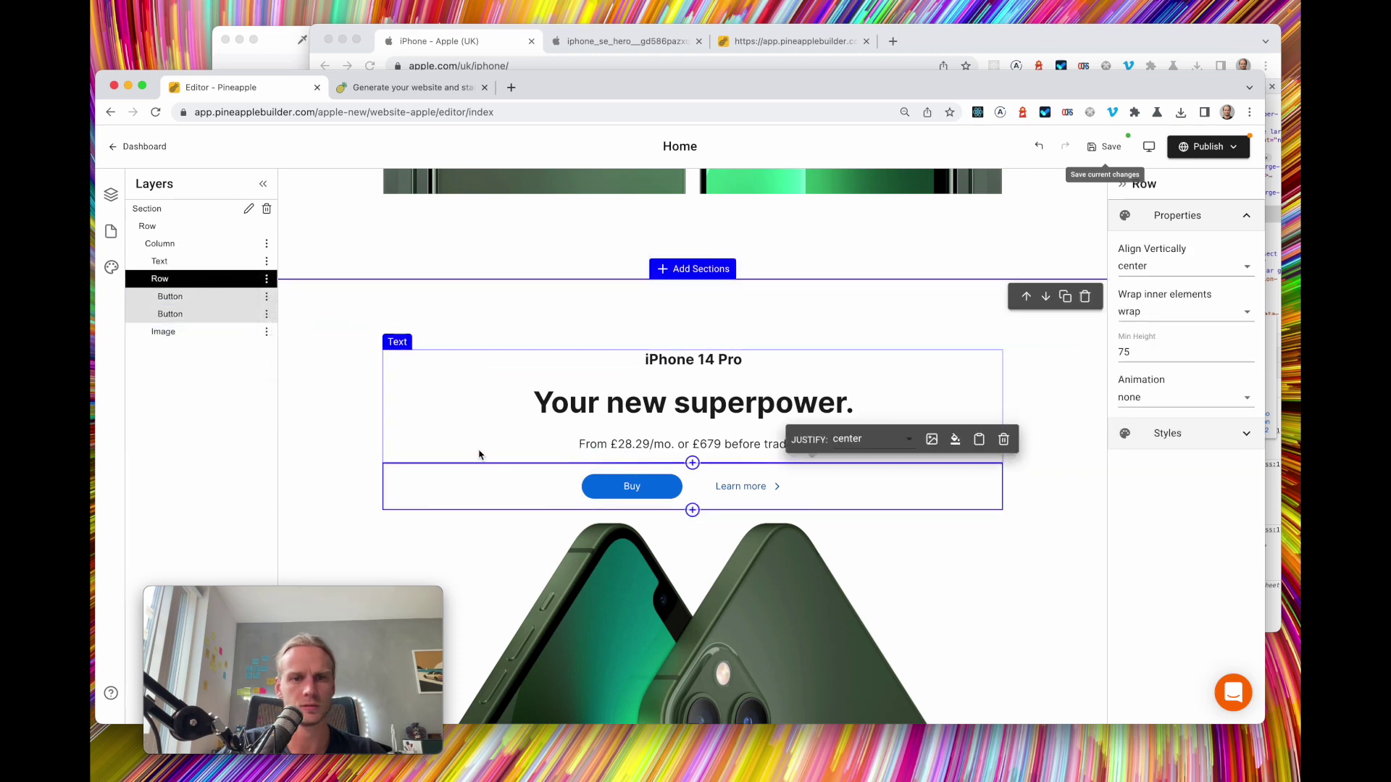
Paste the copied button row below the iPhone 14 SE price text and save the page
scroll(481, 453, "down", 5)
left_click(500, 421)
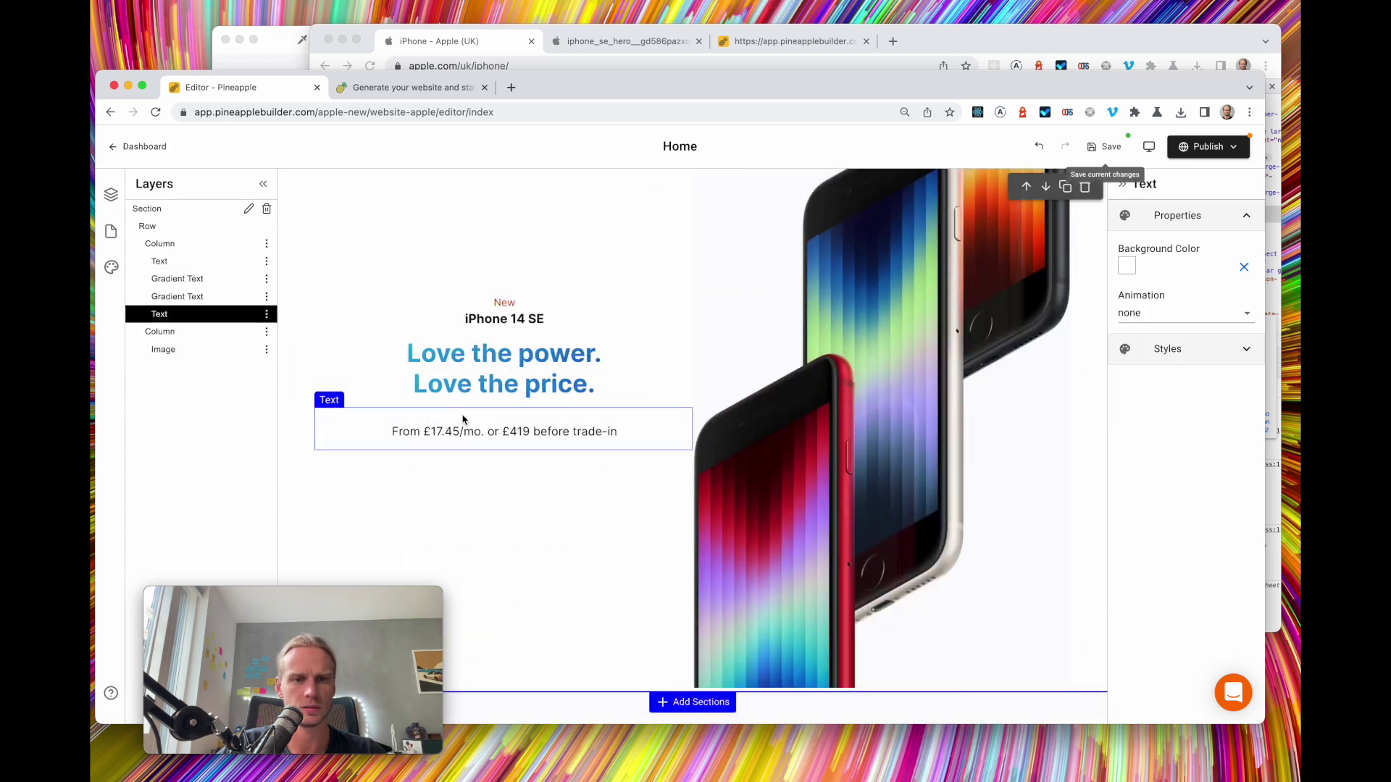
left_click(268, 314)
left_click(310, 454)
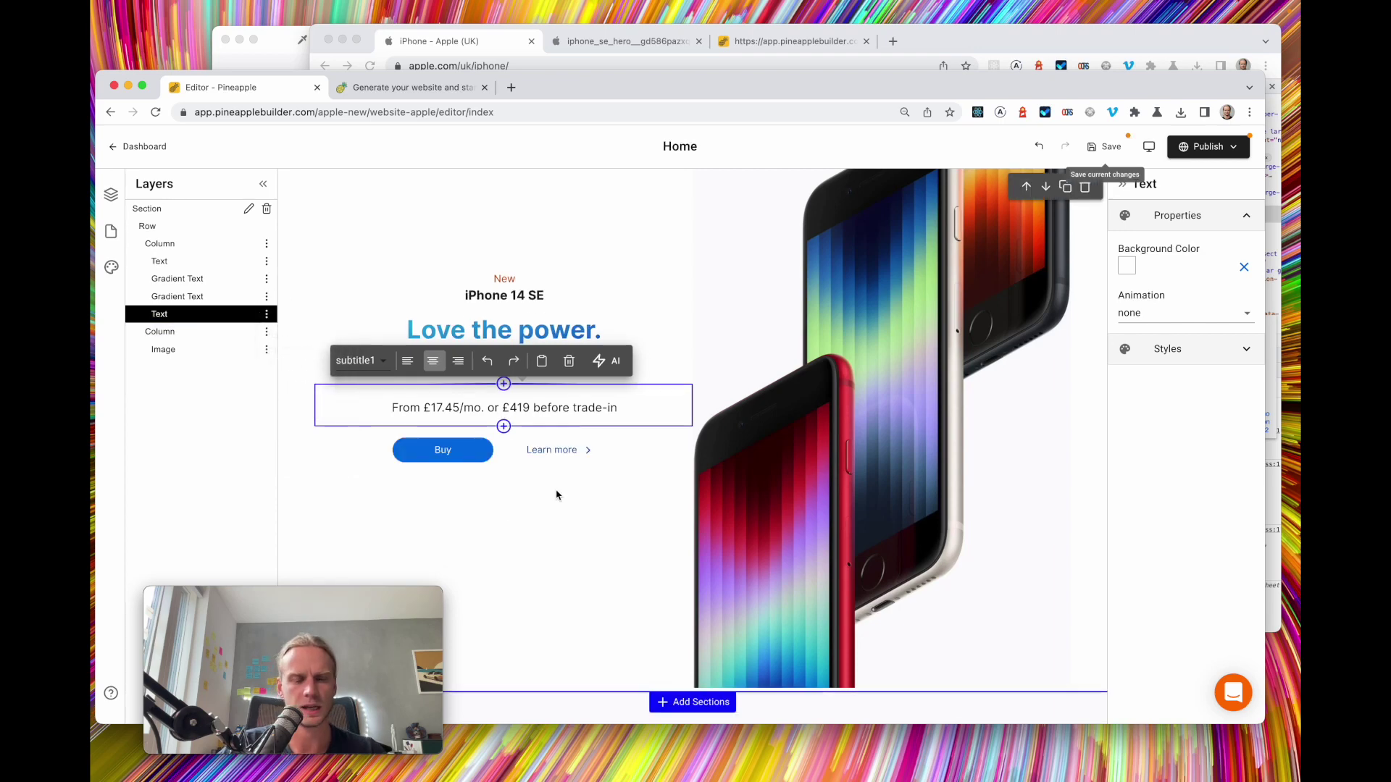
left_click(538, 530)
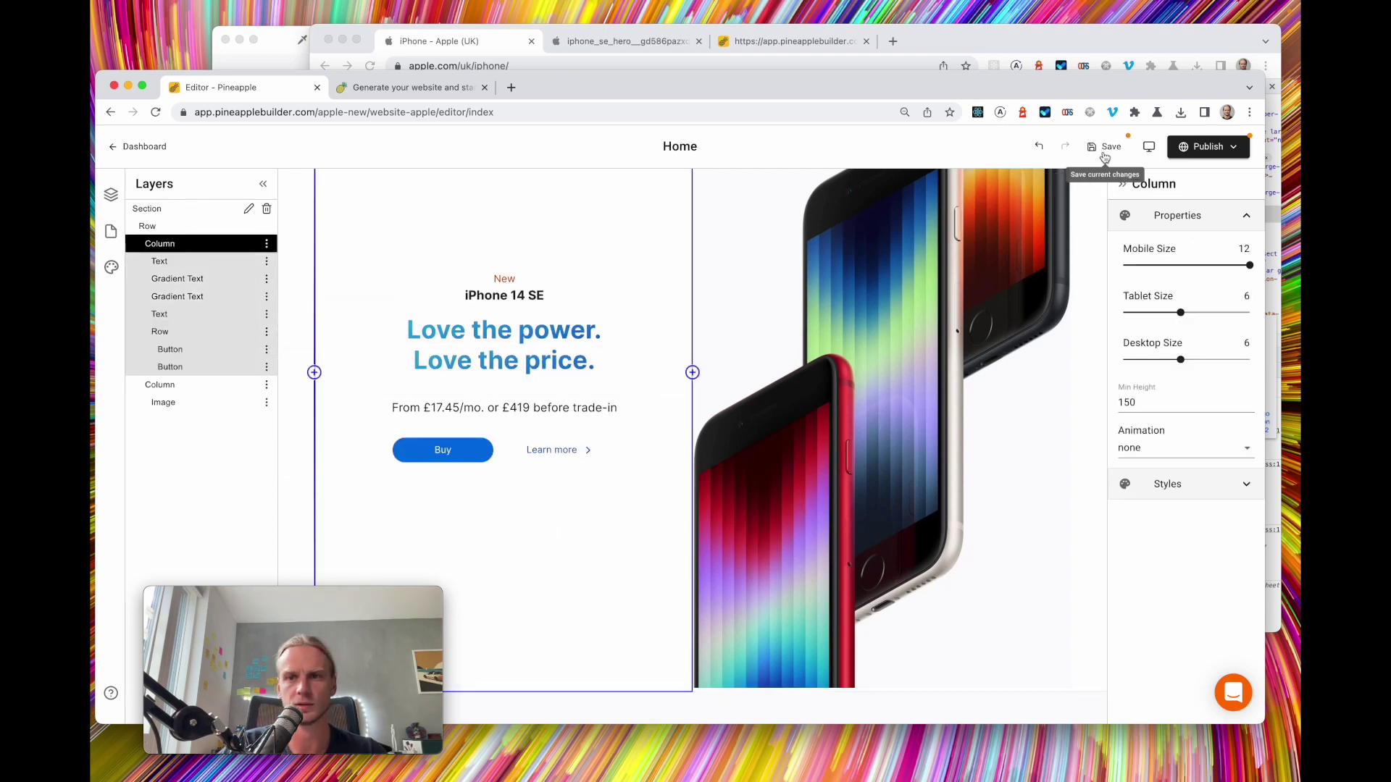
left_click(1105, 146)
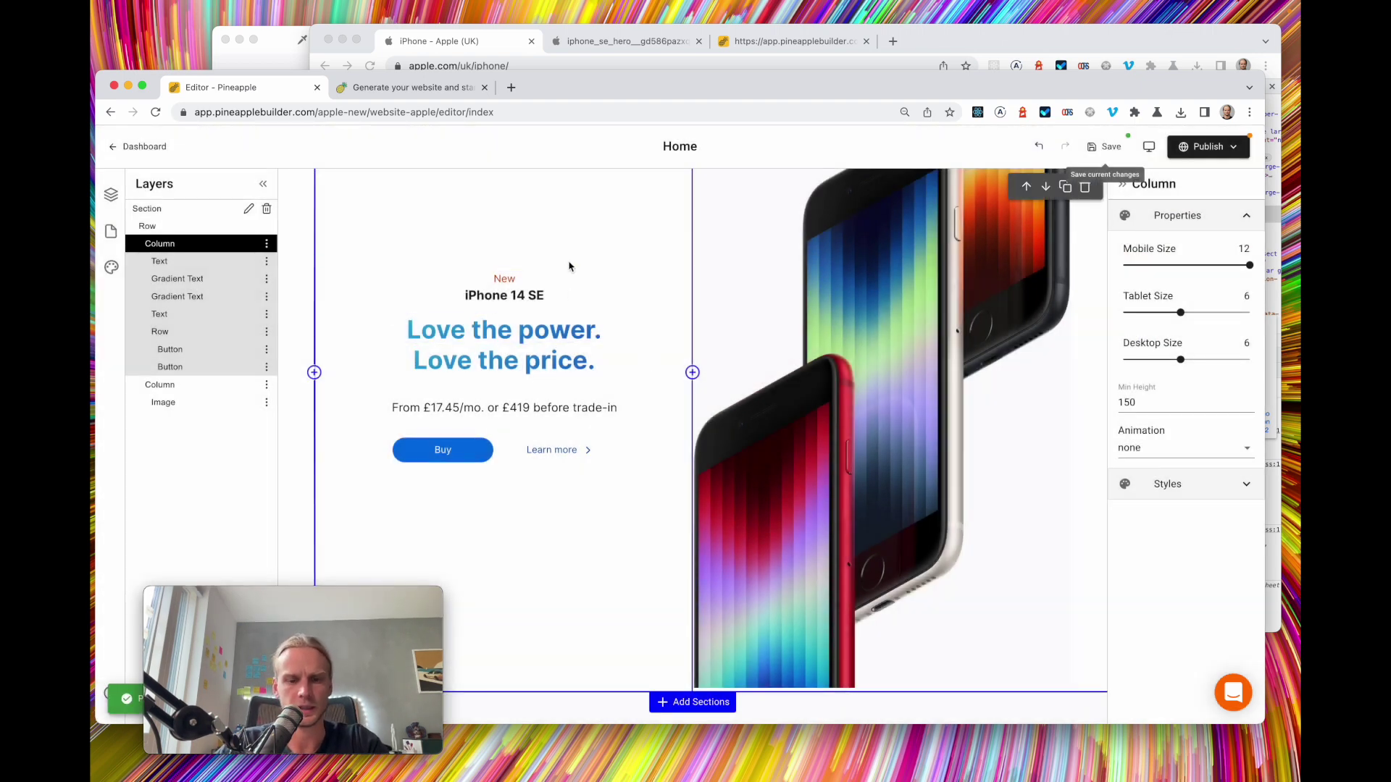
scroll(541, 275, "up", 2)
key("super+r")
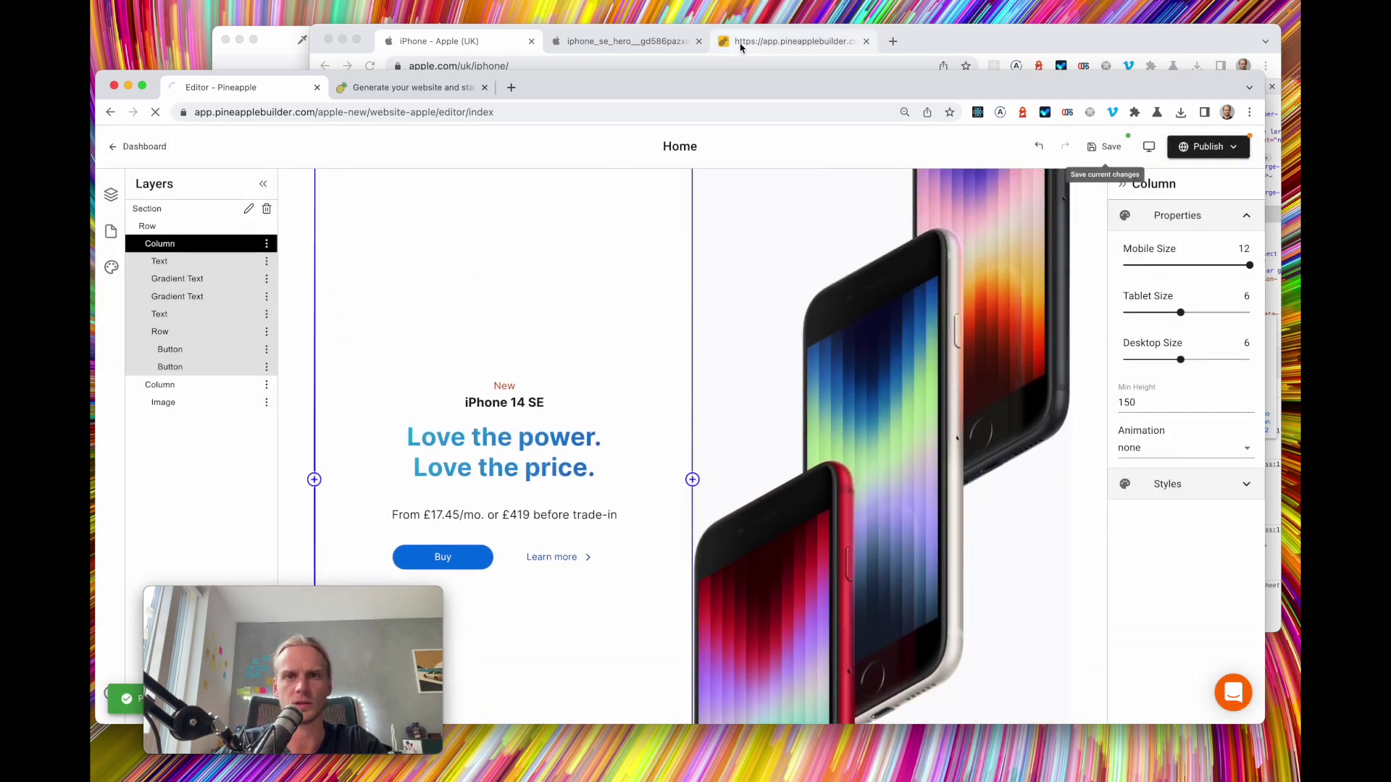
left_click(766, 44)
key("super+r")
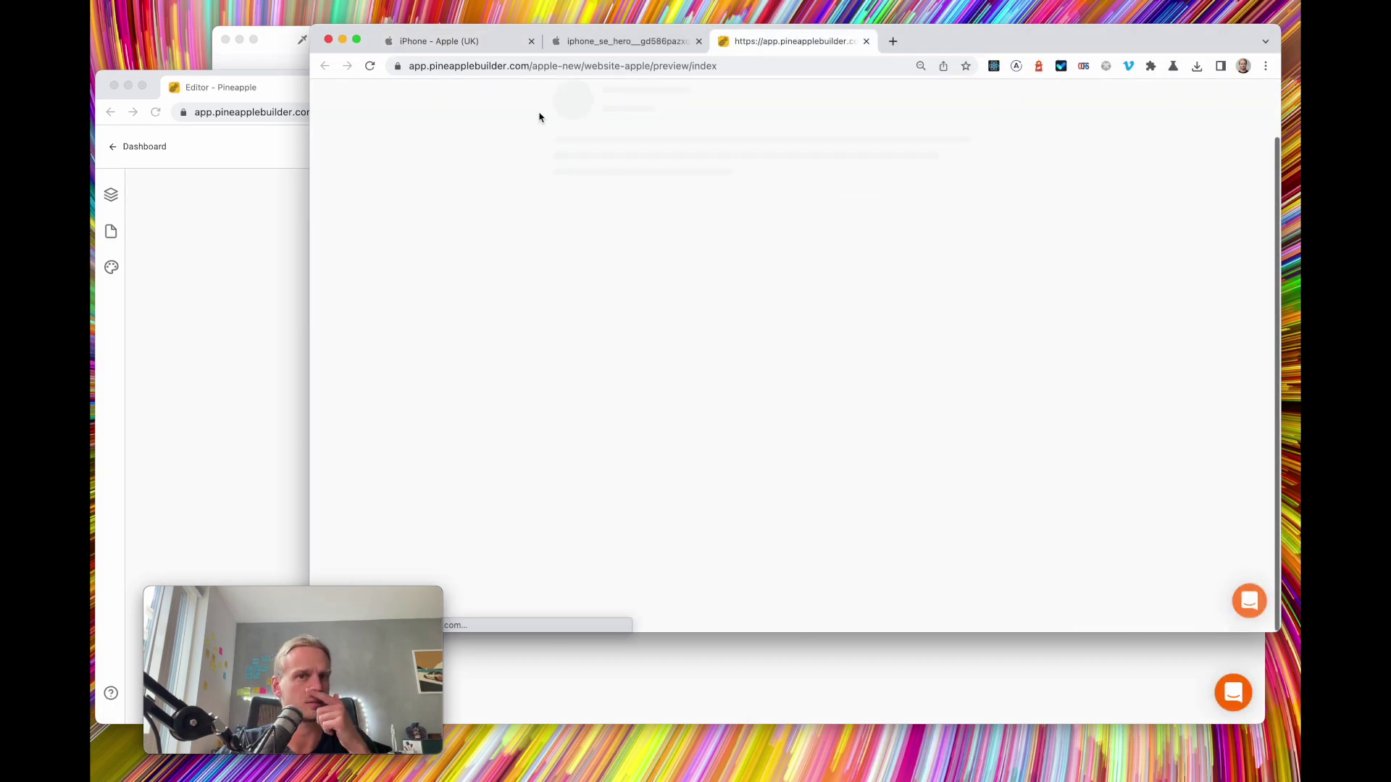
left_click(471, 44)
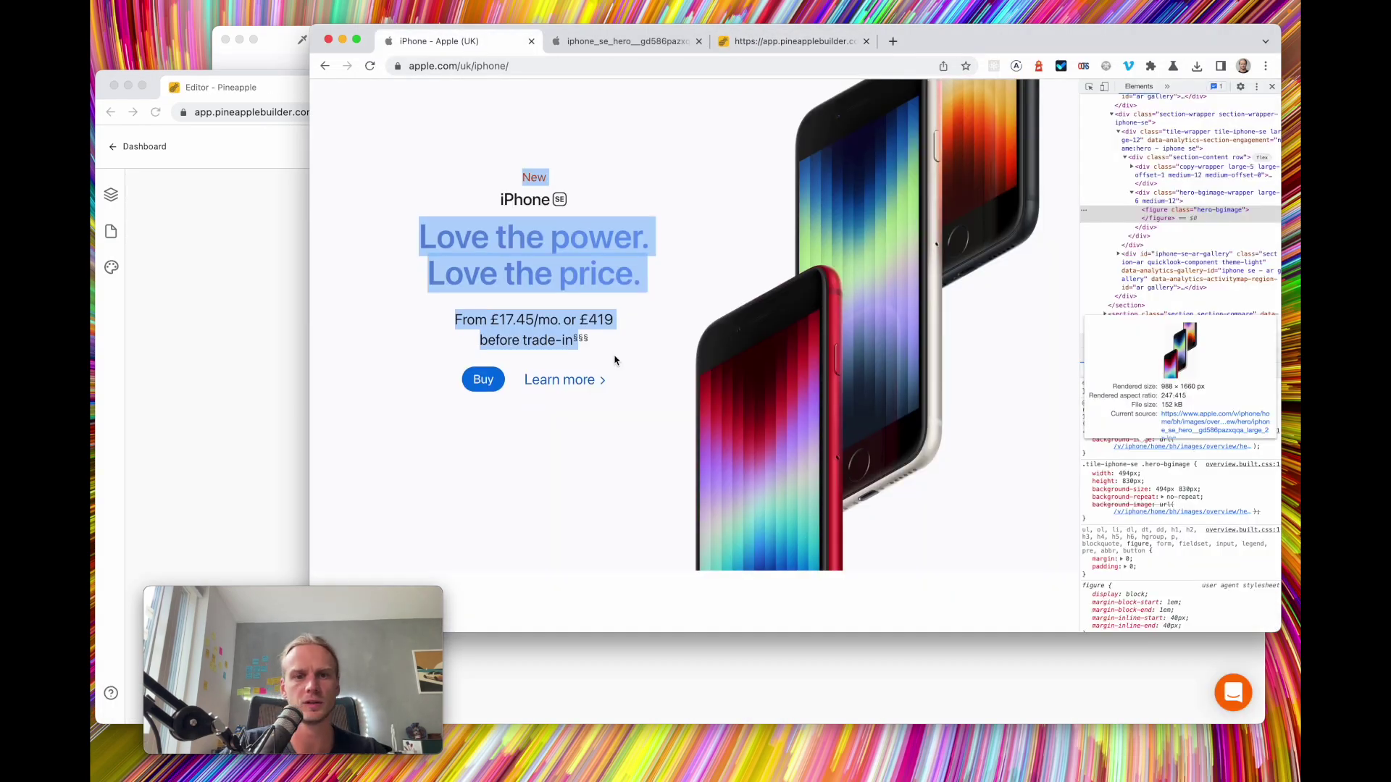
scroll(613, 361, "down", 5)
scroll(613, 360, "up", 5)
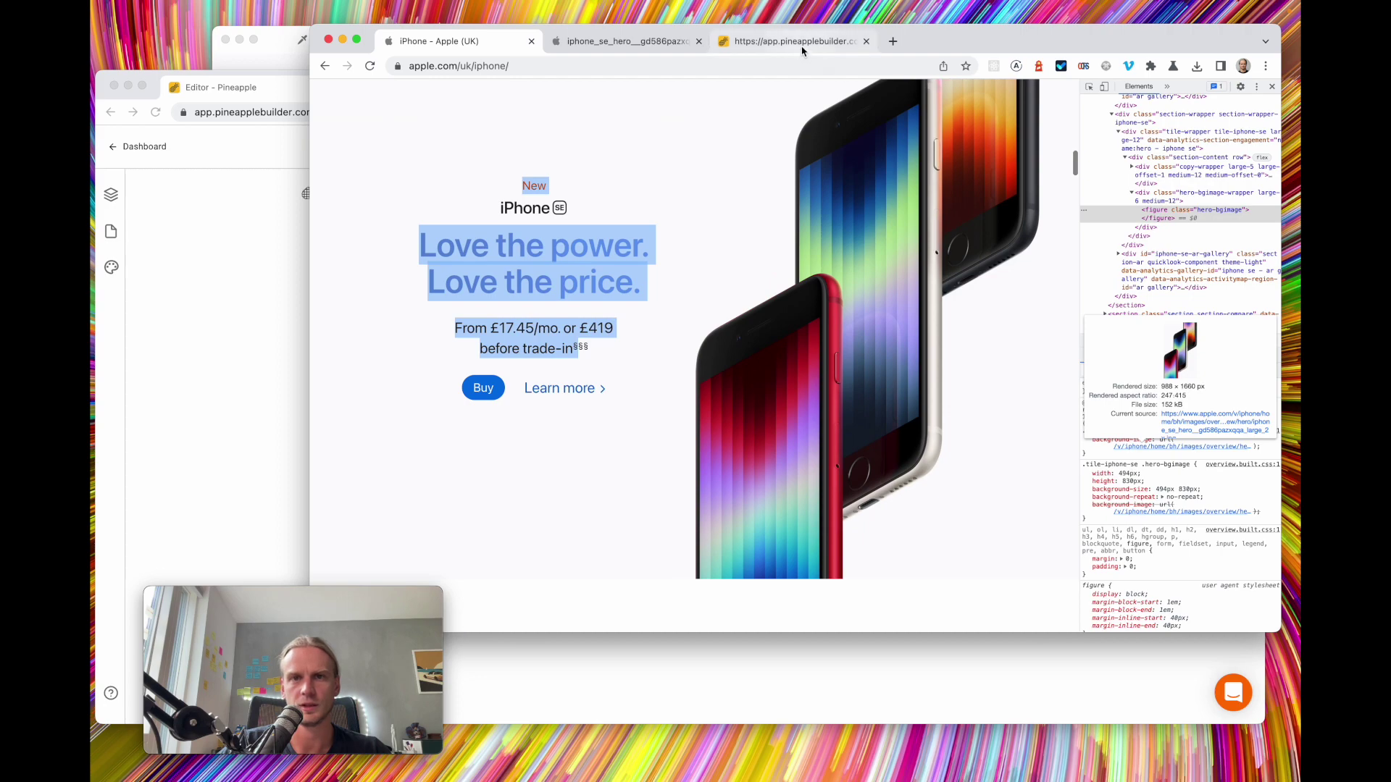
left_click(797, 41)
scroll(824, 381, "down", 5)
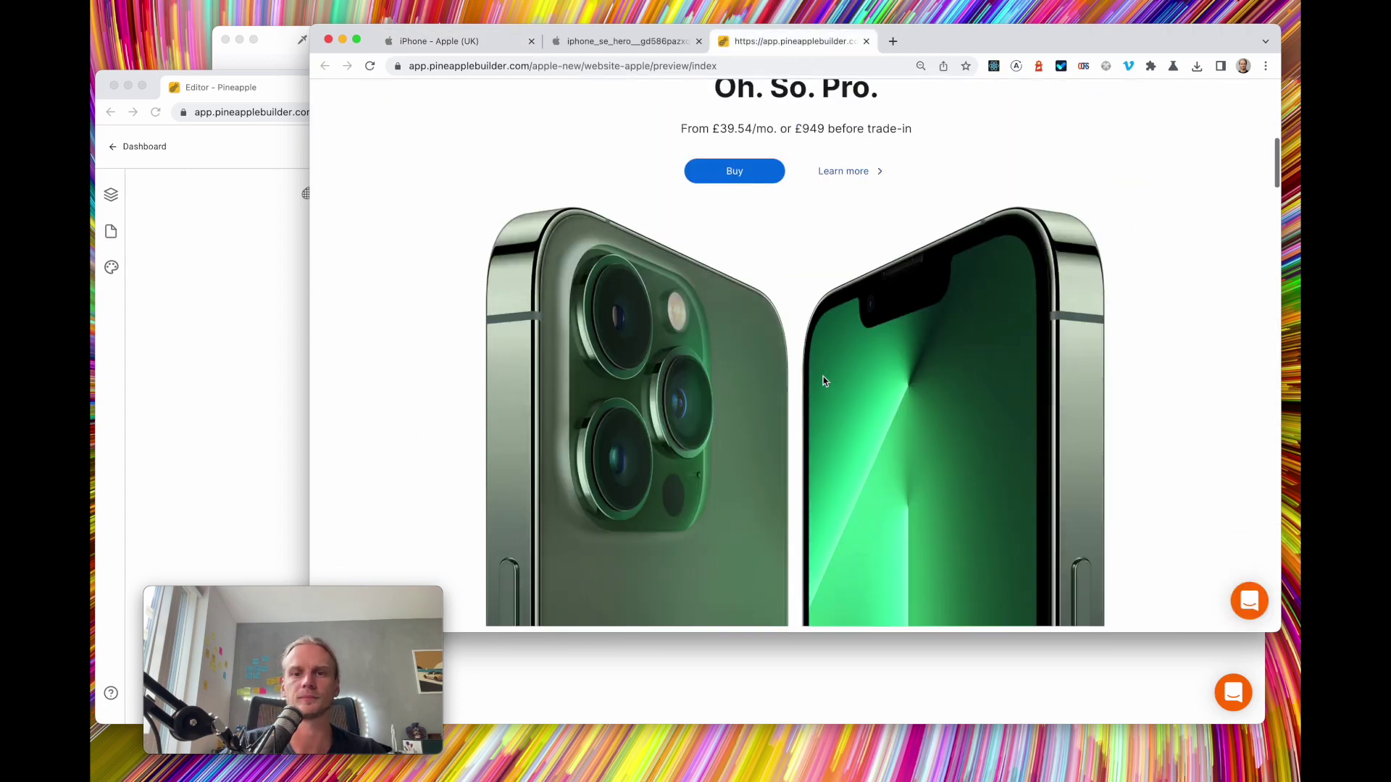
scroll(824, 380, "down", 10)
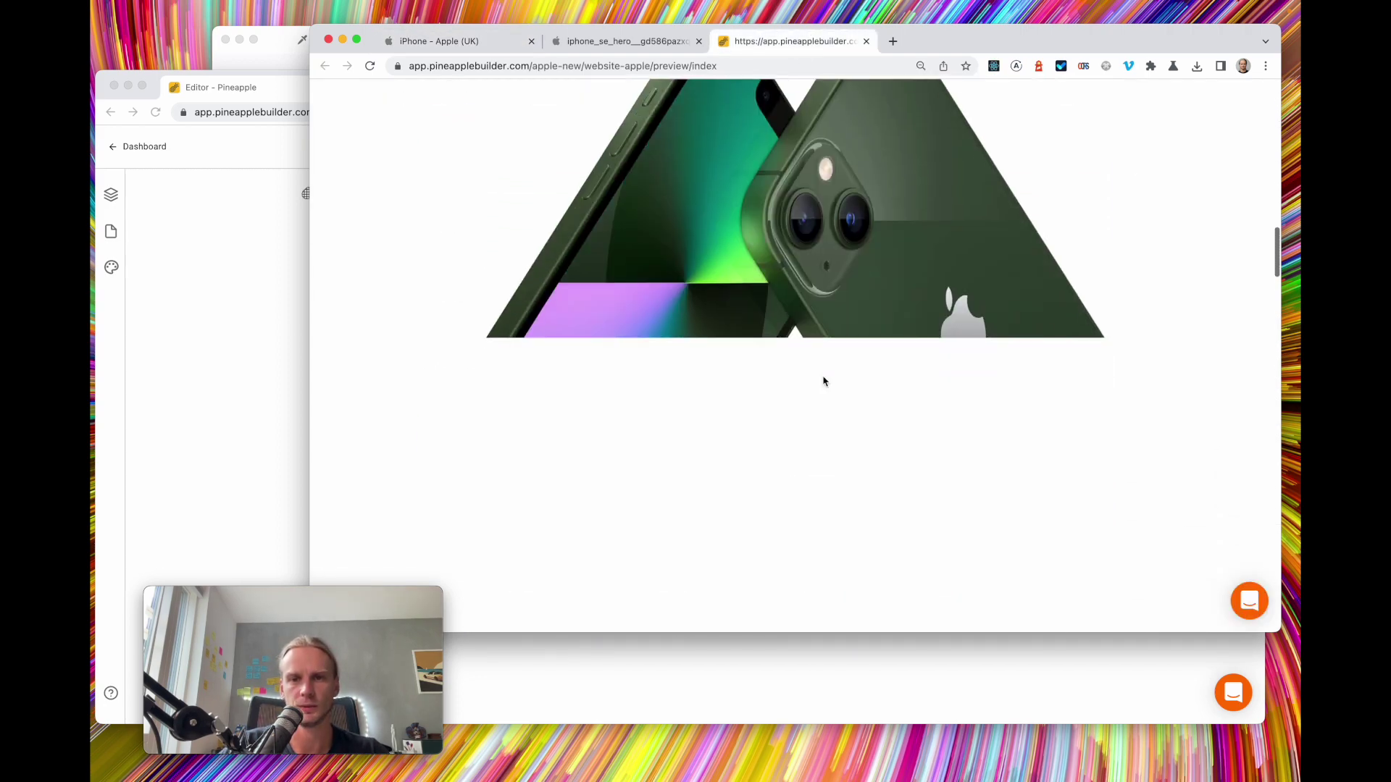
scroll(824, 381, "down", 3)
scroll(824, 381, "up", 2)
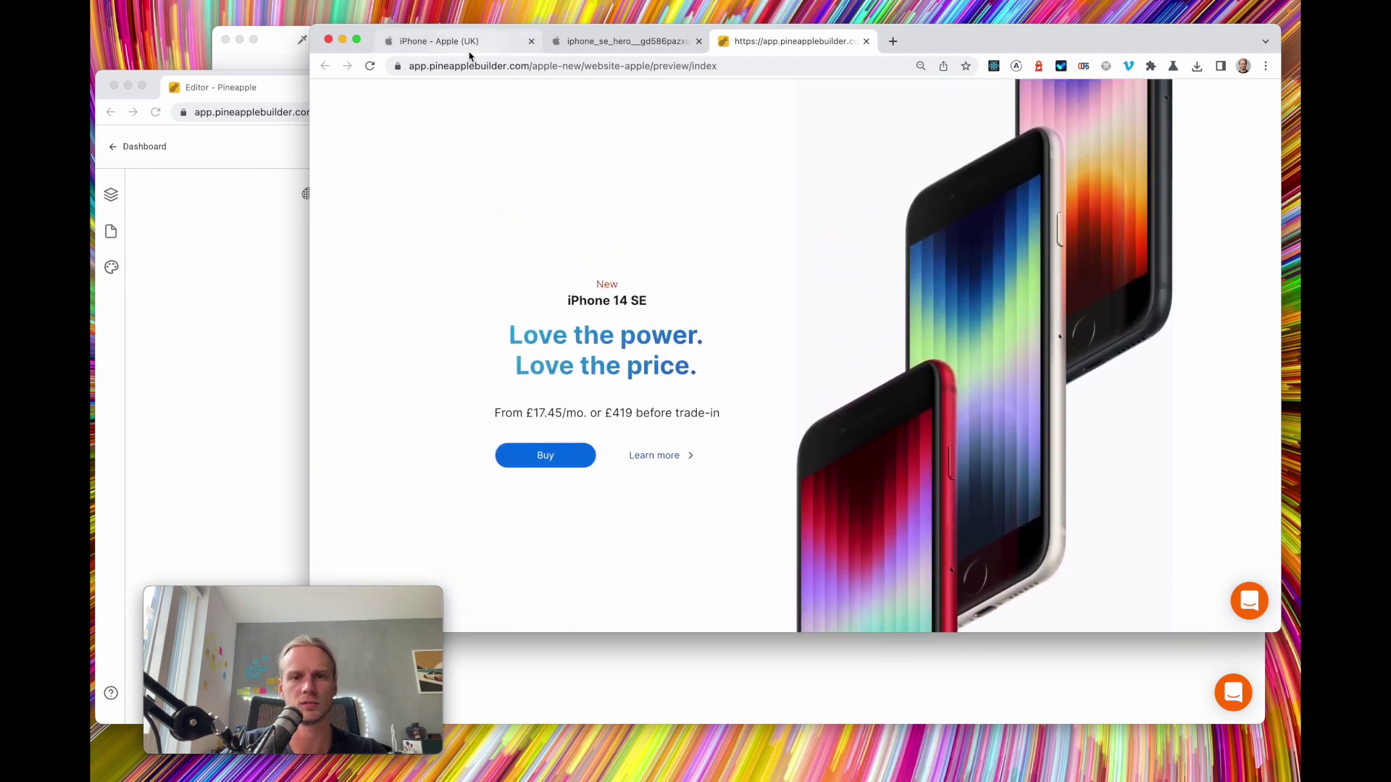
Compare the spacing around the iPhone SE section and its transition from the green iPhone section between Apple's page and the preview
left_click(497, 34)
scroll(644, 404, "down", 3)
scroll(644, 404, "up", 3)
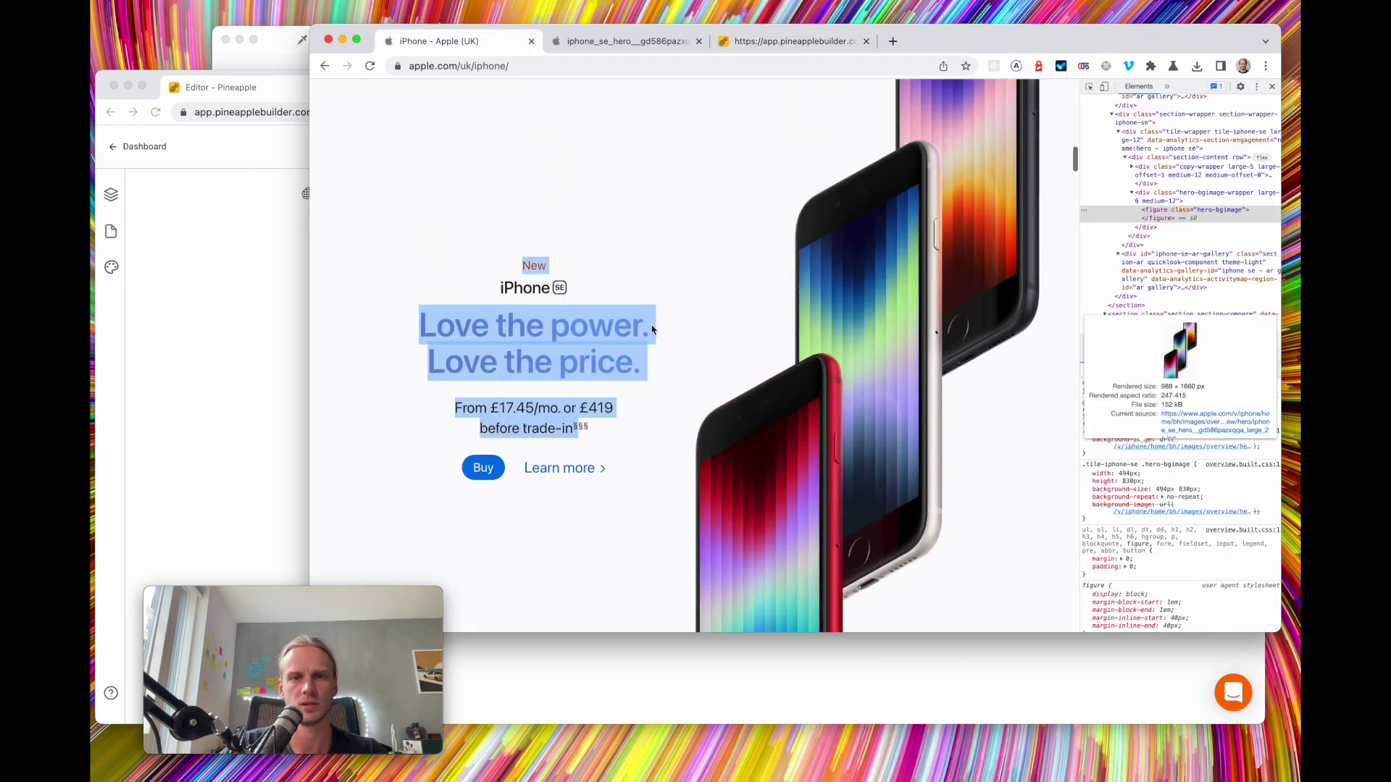
left_click(793, 41)
scroll(770, 346, "down", 2)
scroll(770, 347, "up", 5)
scroll(770, 346, "down", 6)
scroll(770, 346, "up", 3)
scroll(633, 208, "up", 3)
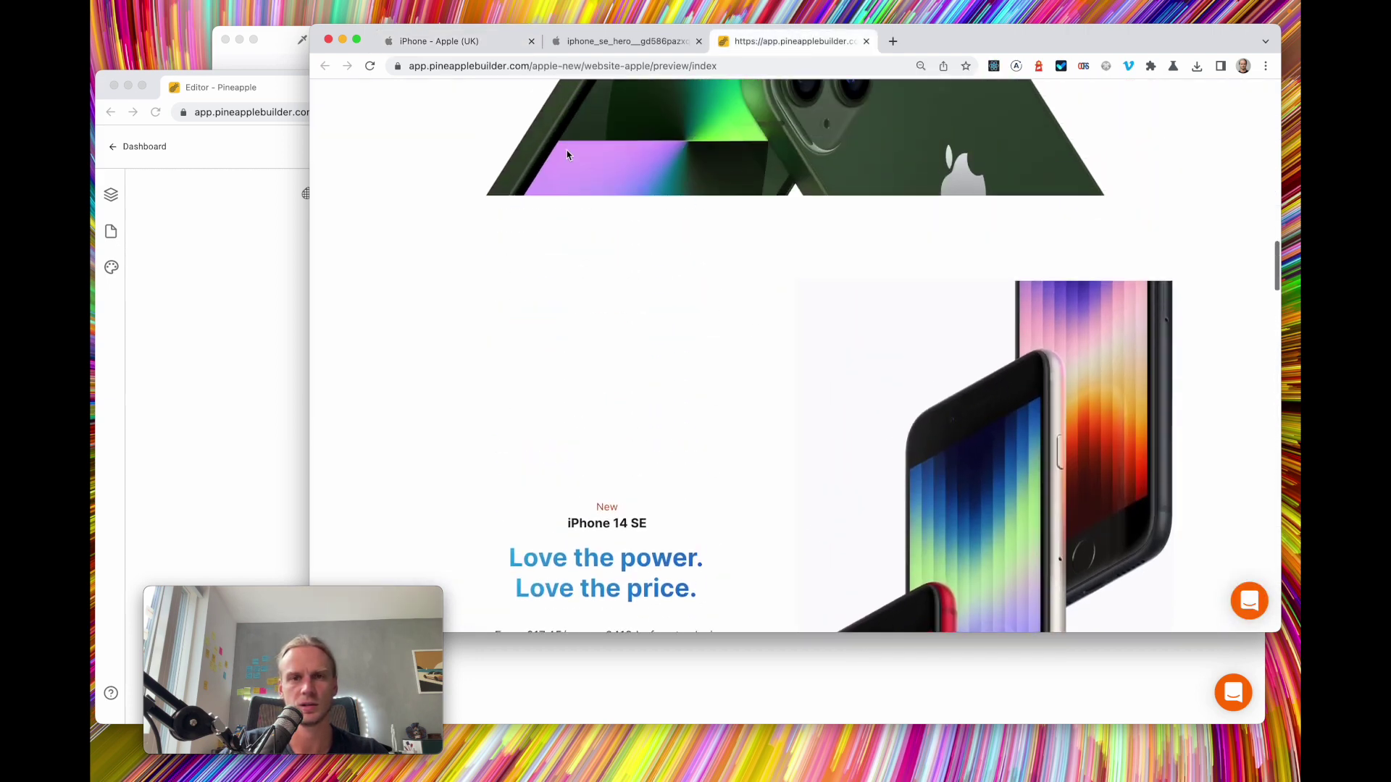
scroll(636, 326, "down", 1)
scroll(637, 334, "down", 3)
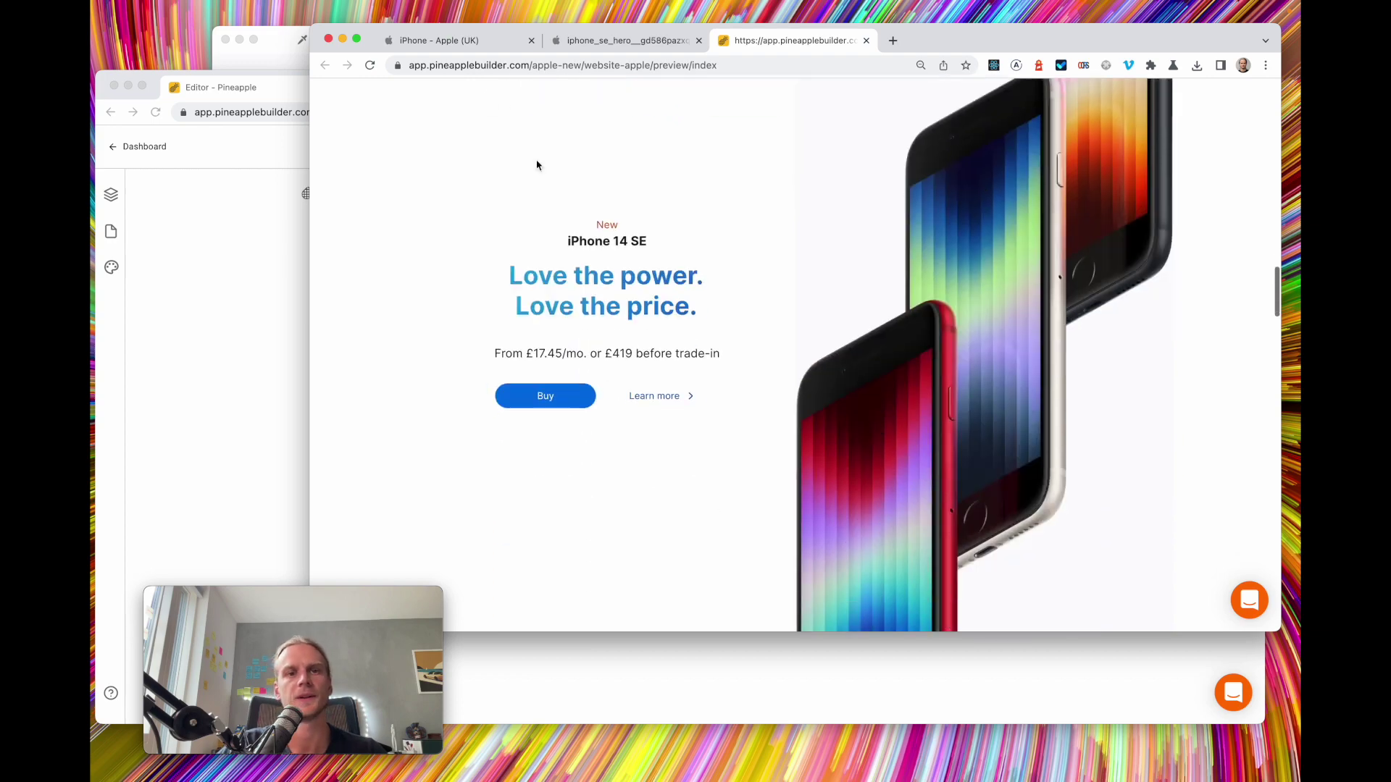
left_click(461, 42)
scroll(658, 151, "down", 3)
scroll(658, 152, "up", 10)
scroll(658, 151, "down", 5)
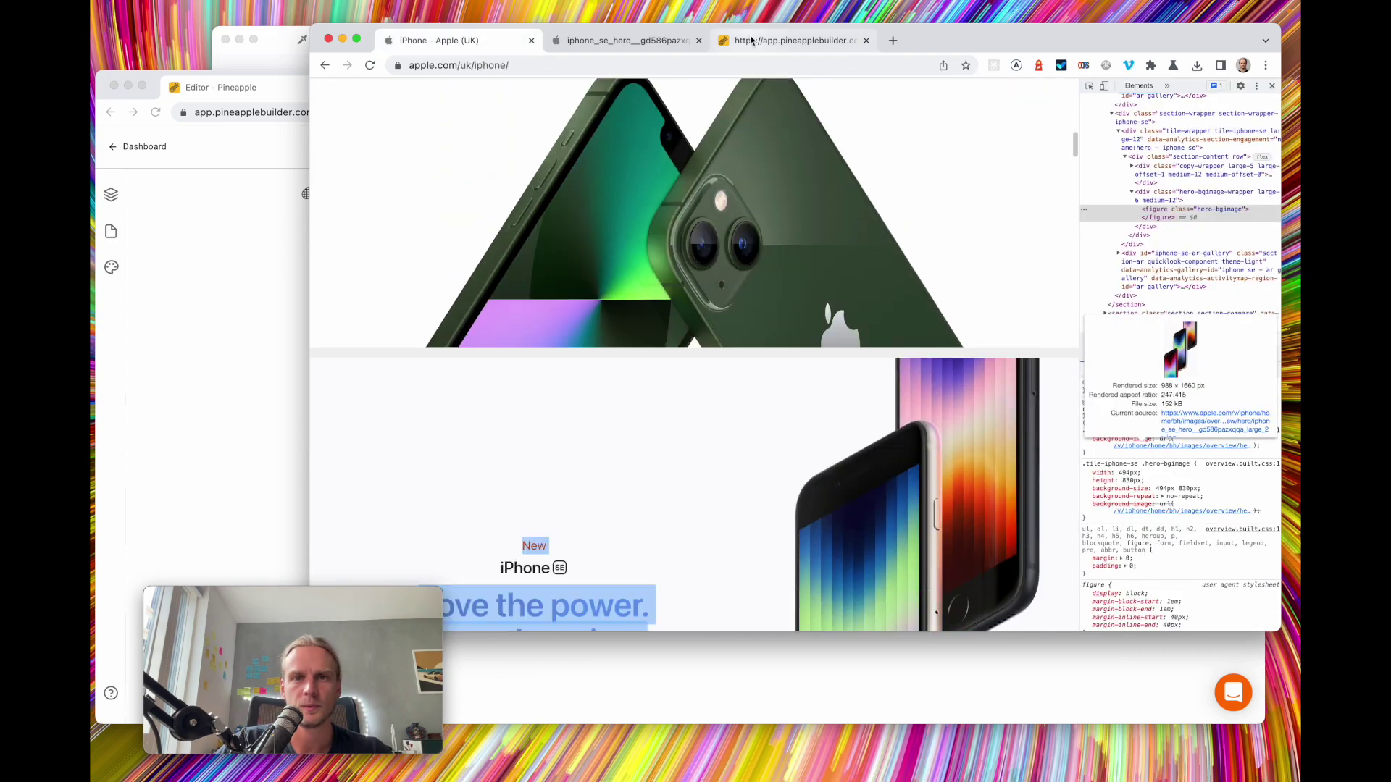
Return to the page editor and set the animation of the iPhone SE phones image to none
left_click(258, 239)
scroll(1083, 456, "down", 3)
scroll(1083, 460, "up", 3)
scroll(890, 435, "down", 10)
scroll(888, 435, "up", 3)
scroll(888, 435, "down", 10)
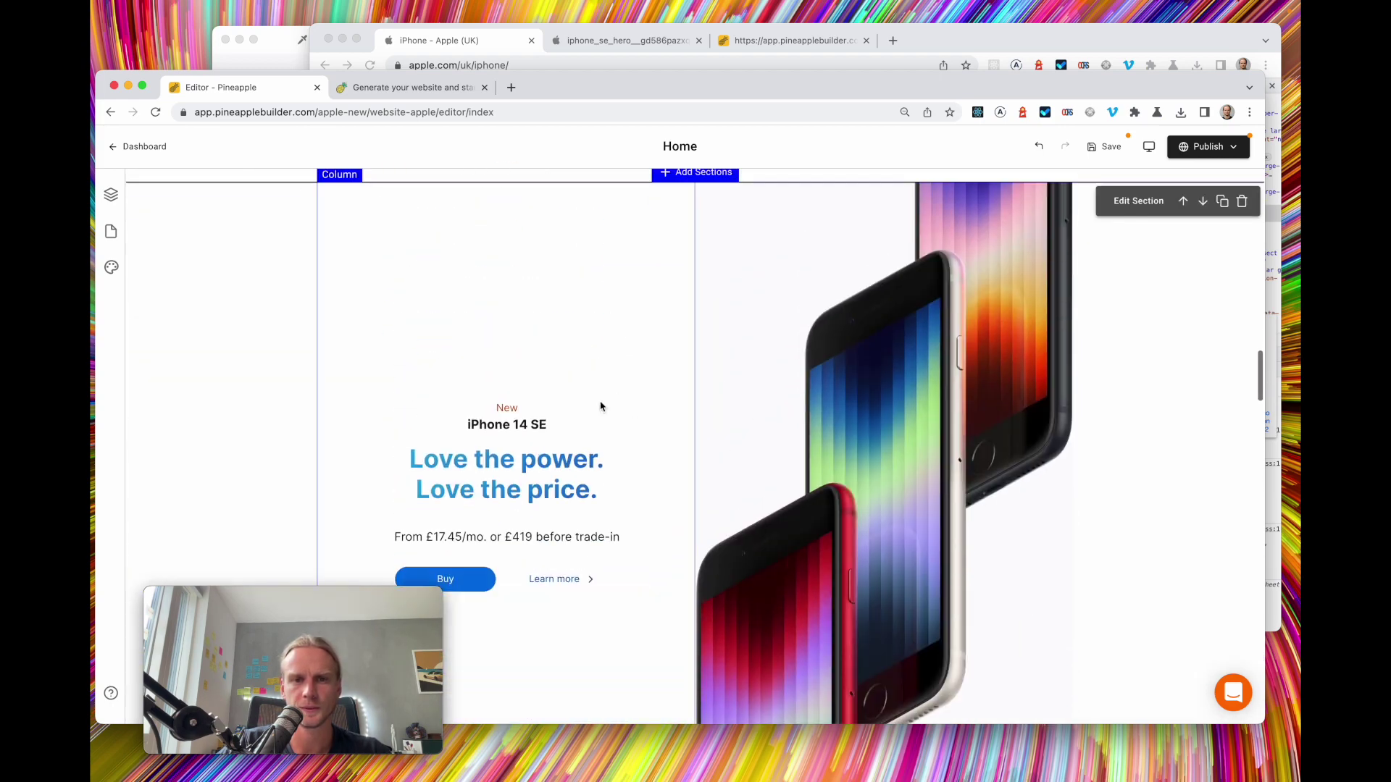
scroll(600, 404, "down", 2)
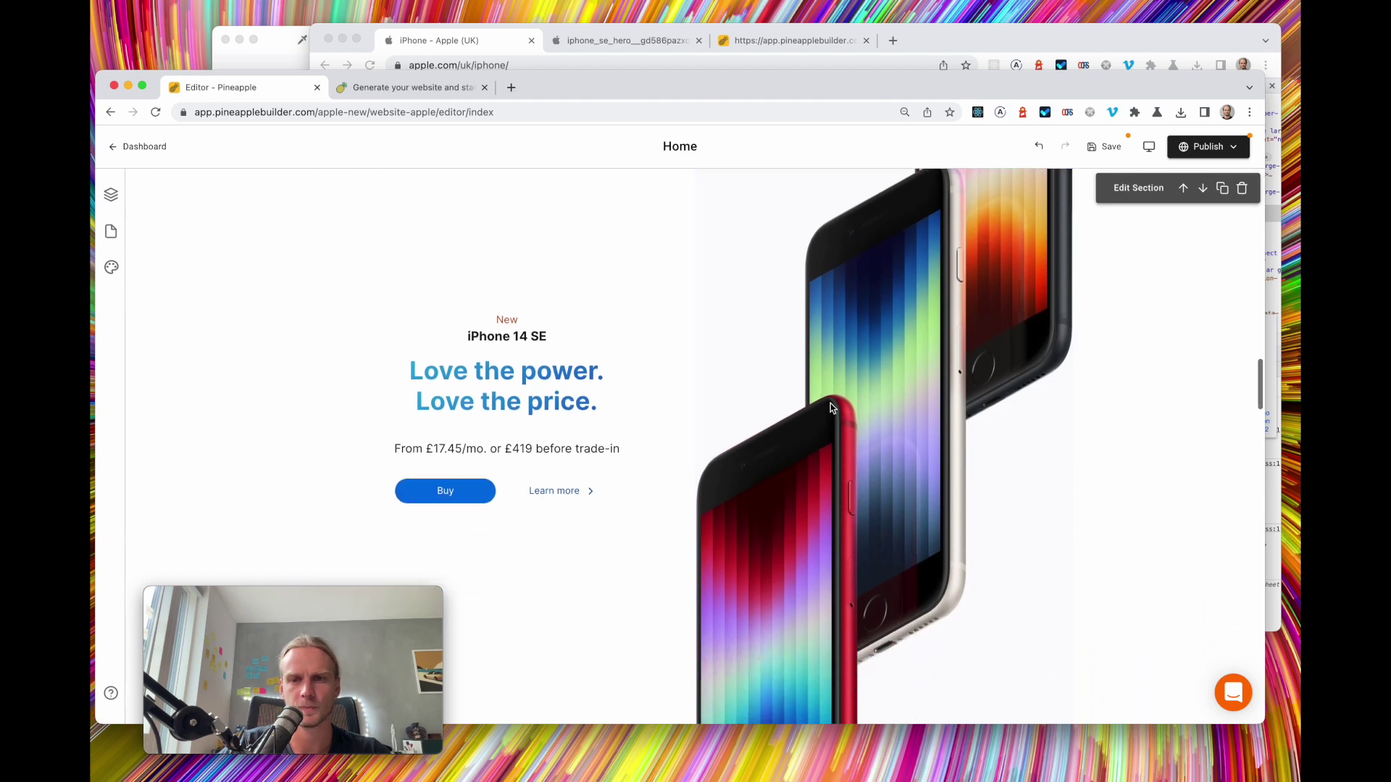
scroll(862, 378, "up", 3)
left_click(862, 379)
left_click(1172, 376)
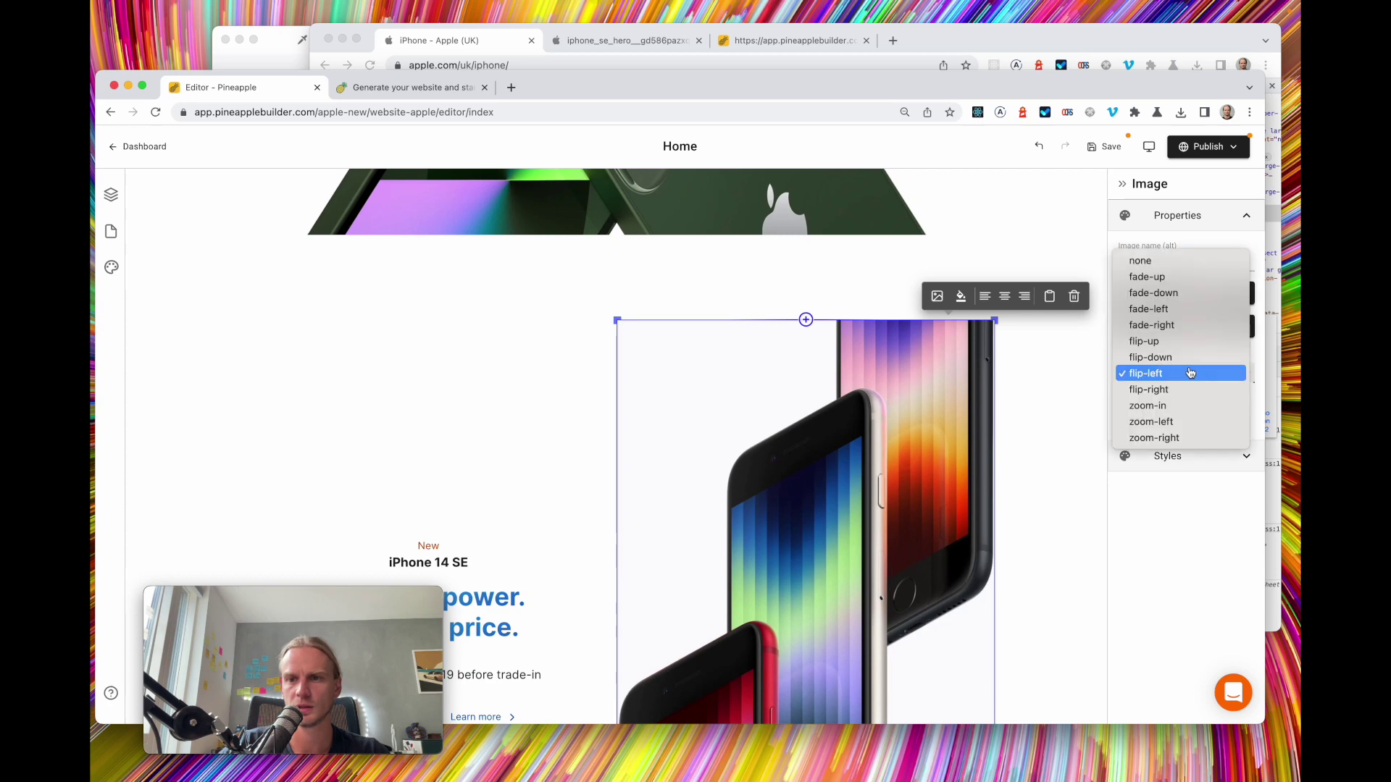
left_click(1206, 259)
left_click(483, 423)
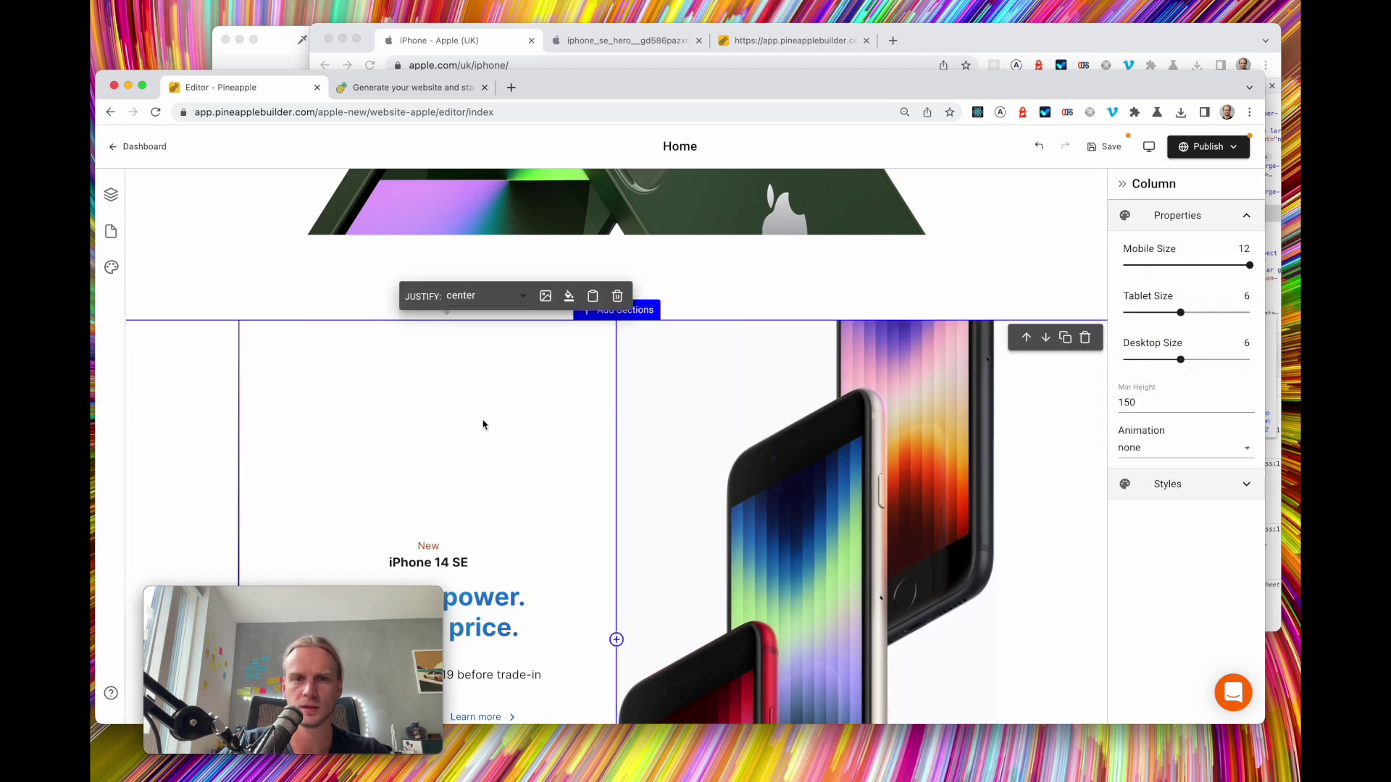
Examine the layout of the "Which iPhone is right for you?" comparison section on Apple's page, including its heading and model columns
scroll(483, 424, "down", 6)
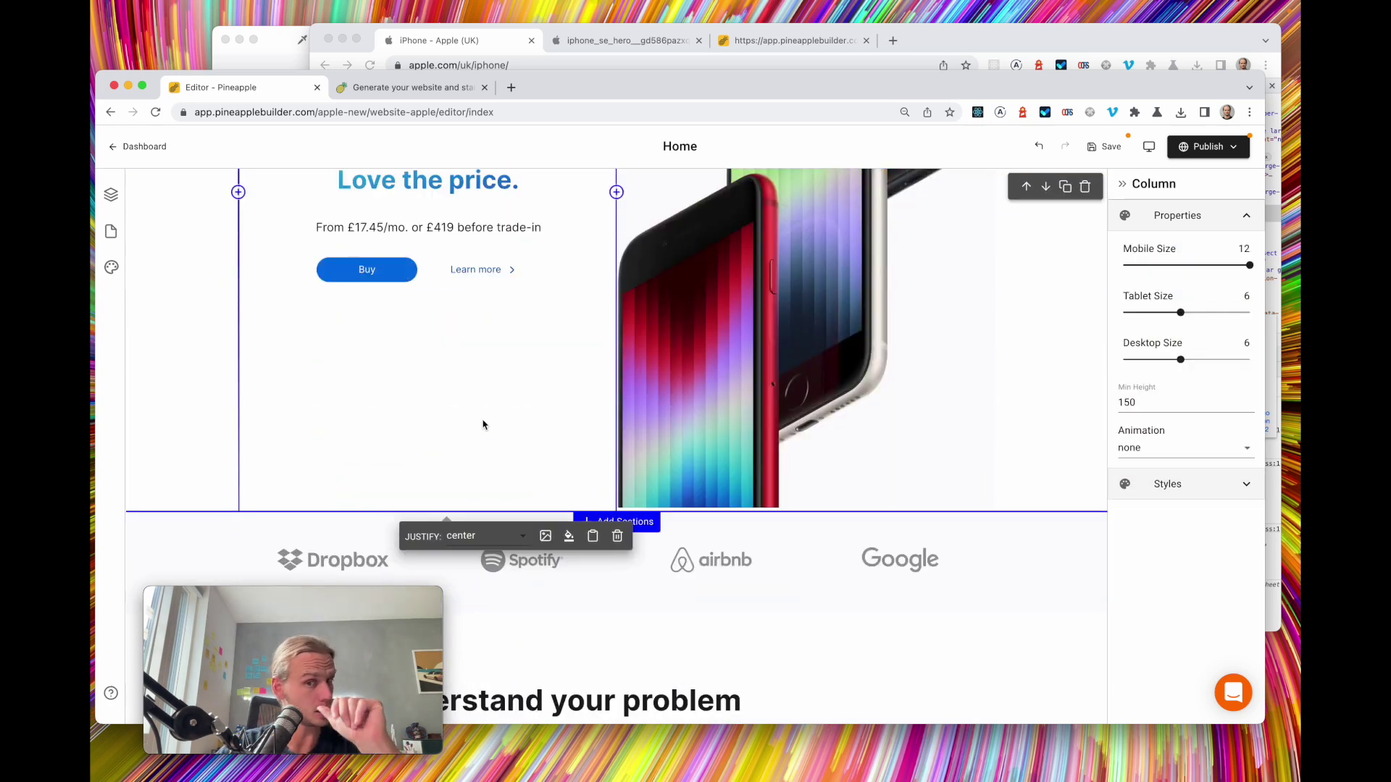
scroll(484, 424, "down", 2)
scroll(869, 453, "down", 2)
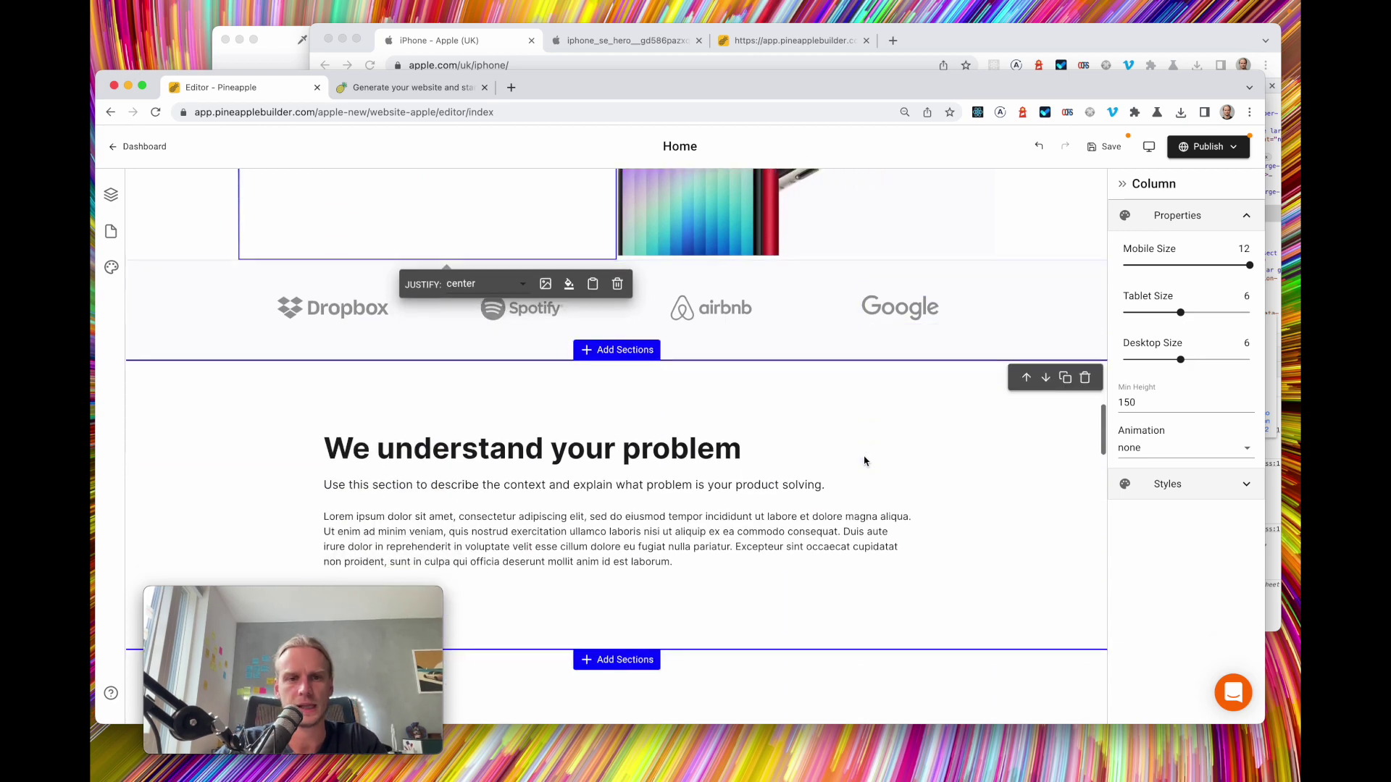
left_click(543, 24)
scroll(713, 471, "down", 8)
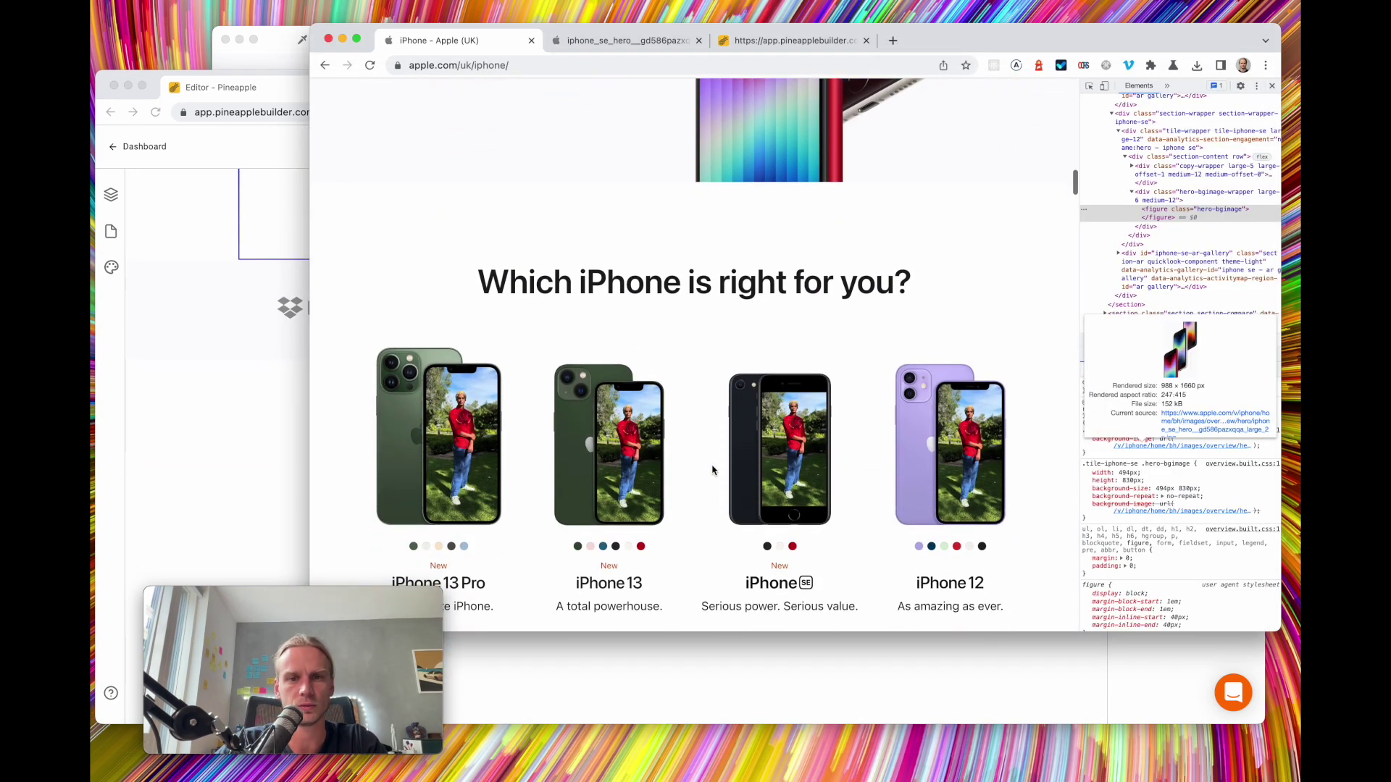
scroll(594, 277, "down", 9)
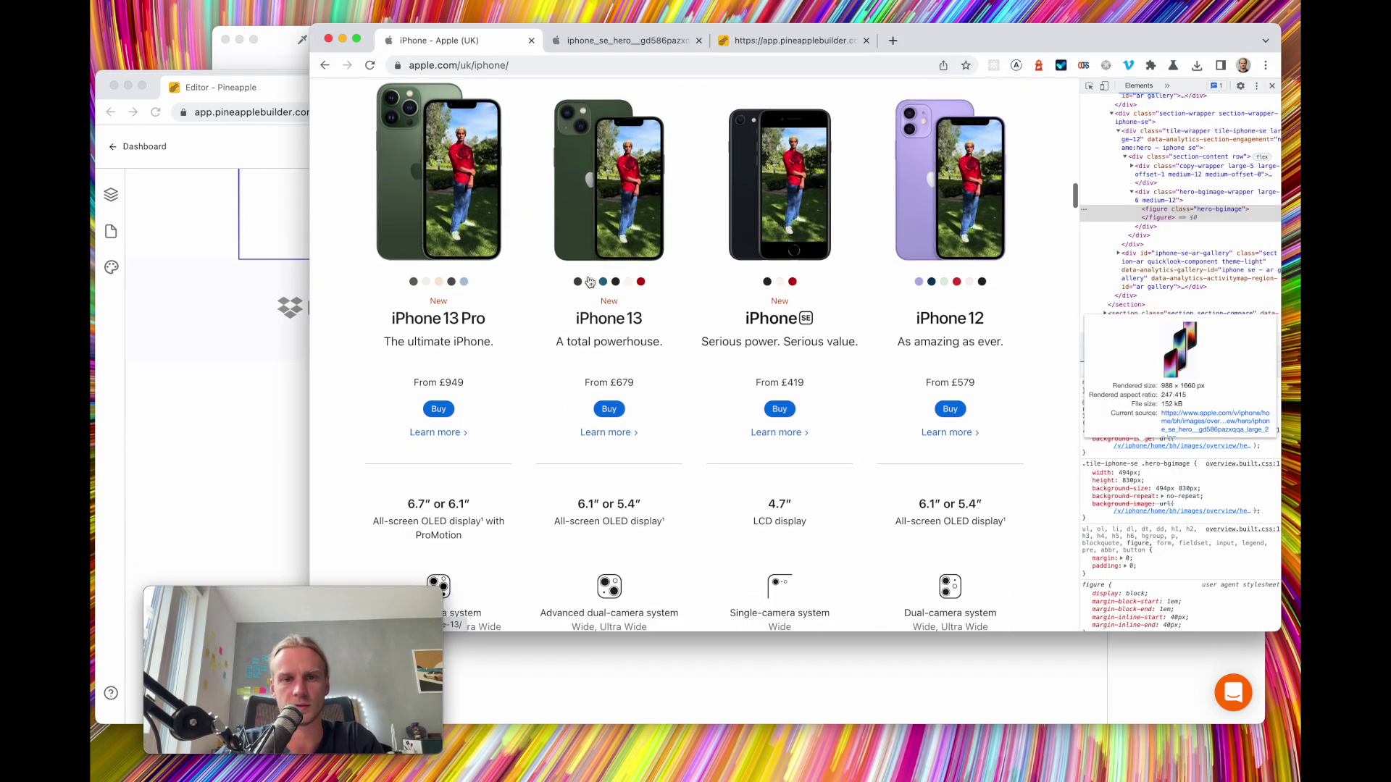
scroll(589, 281, "down", 7)
scroll(589, 281, "up", 3)
scroll(589, 281, "down", 4)
scroll(589, 282, "up", 12)
scroll(589, 281, "up", 1)
scroll(551, 391, "down", 3)
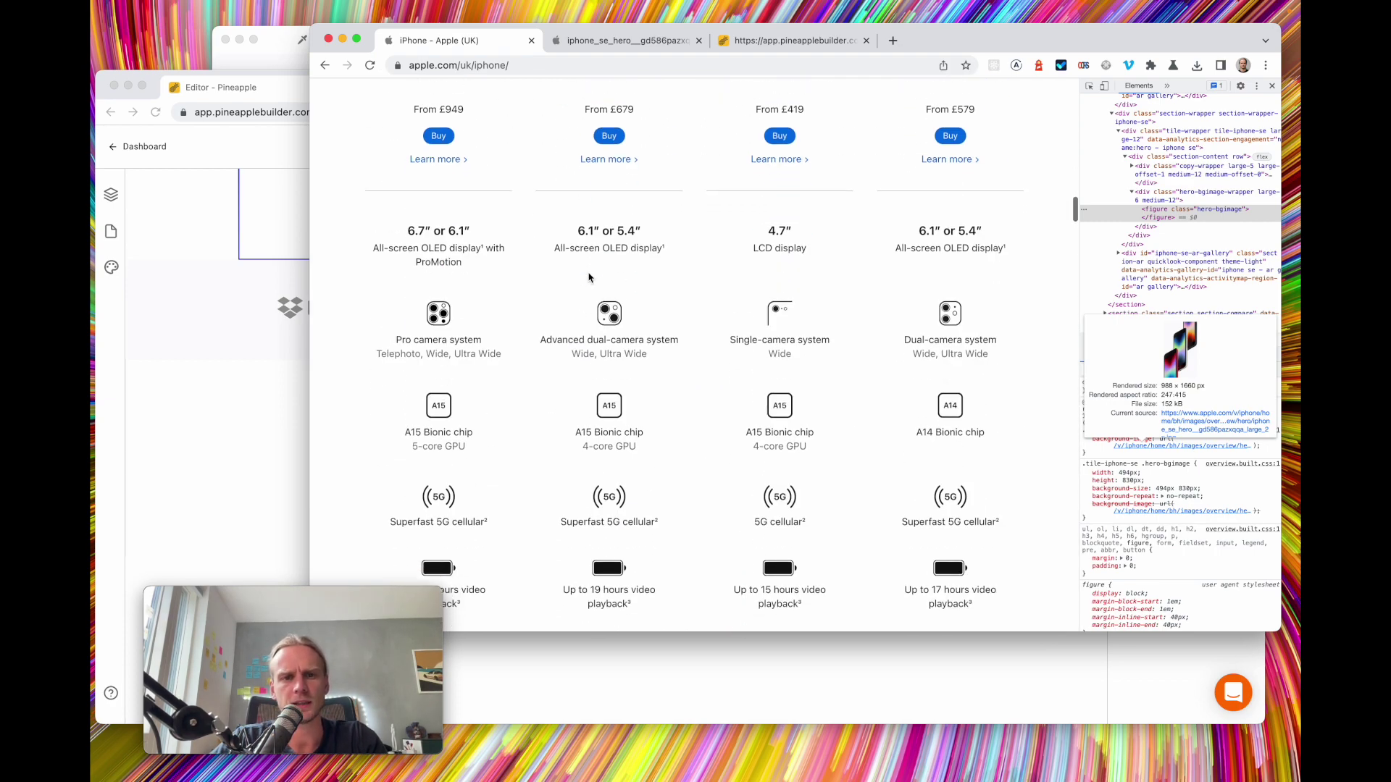
scroll(486, 446, "up", 8)
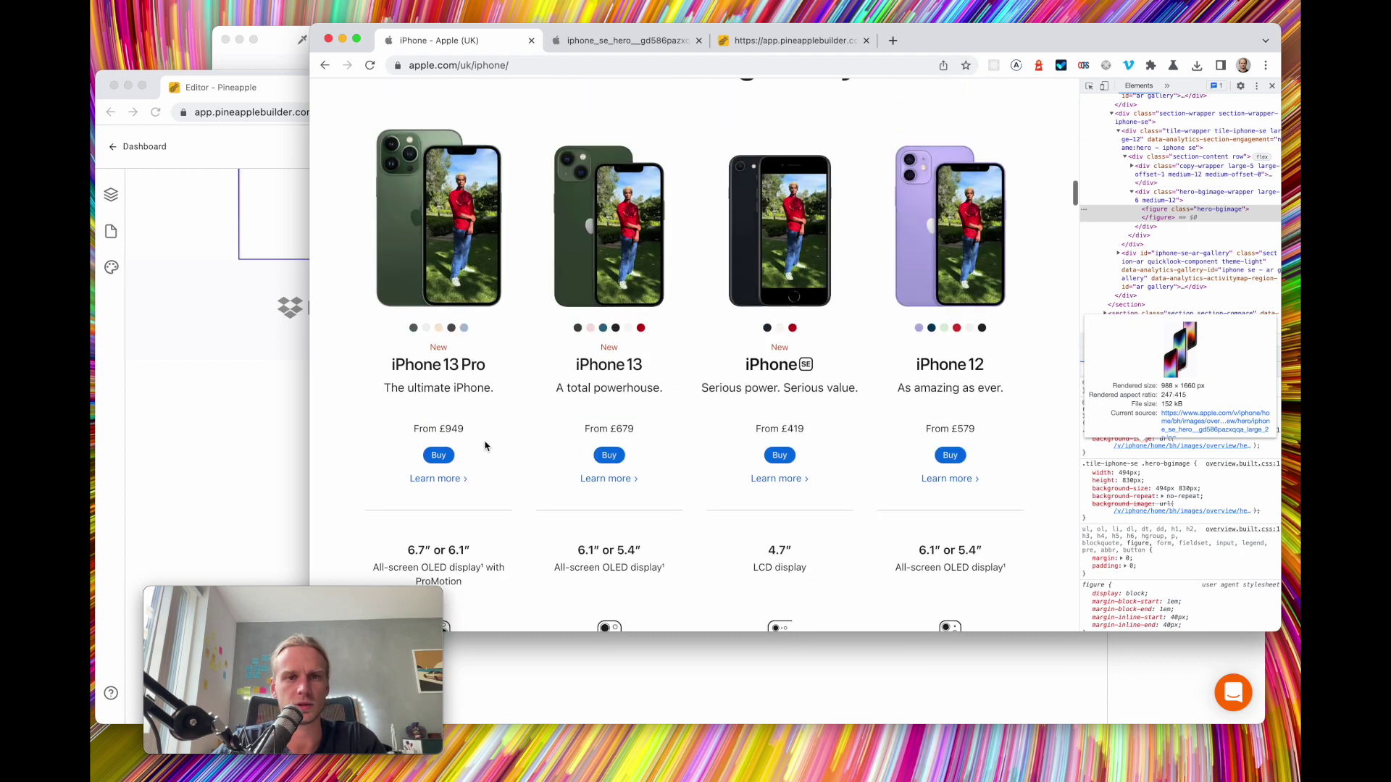
scroll(483, 384, "down", 2)
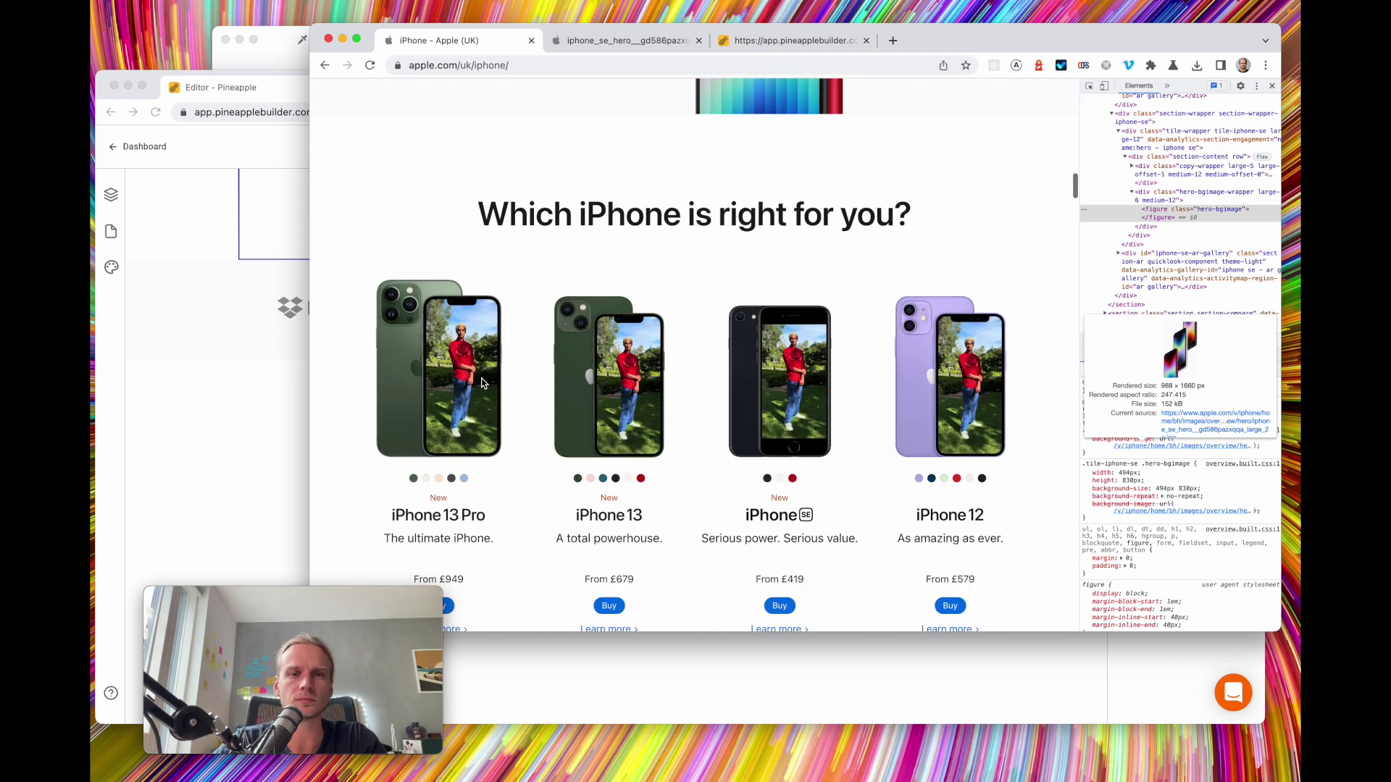
scroll(483, 384, "up", 2)
left_click_drag(493, 319, 823, 321)
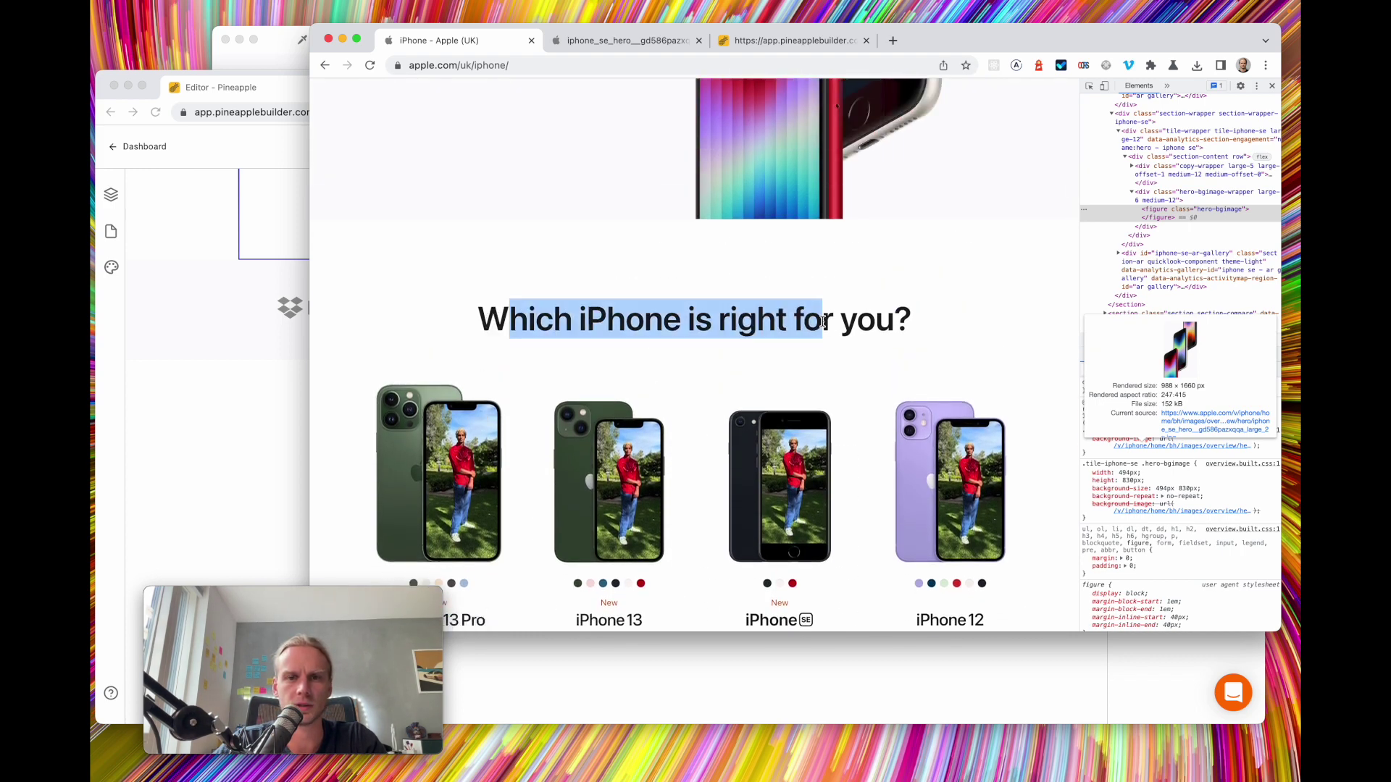
scroll(389, 395, "down", 2)
In the page editor, start a new Lists section directly below the iPhone SE section and set it to 4 columns
left_click(171, 449)
scroll(466, 512, "down", 1)
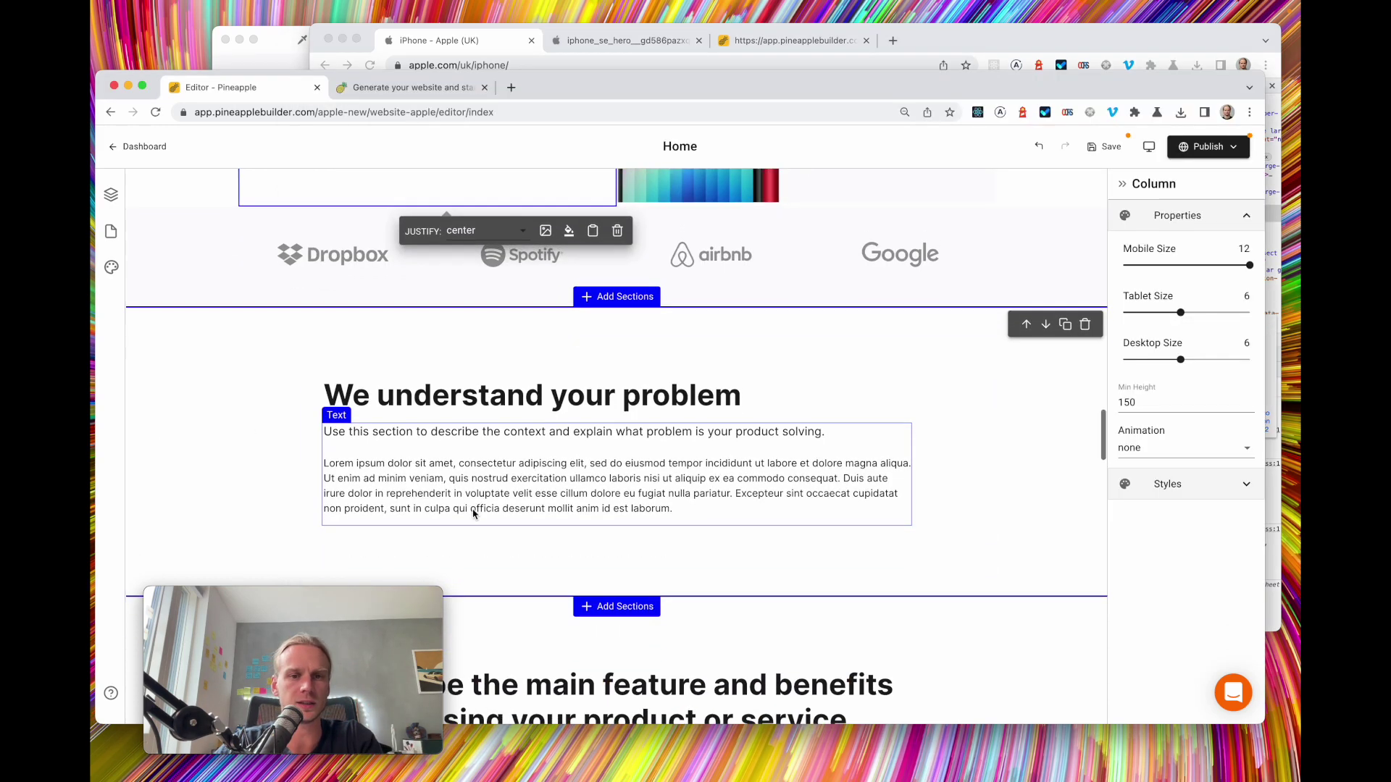
scroll(507, 406, "up", 3)
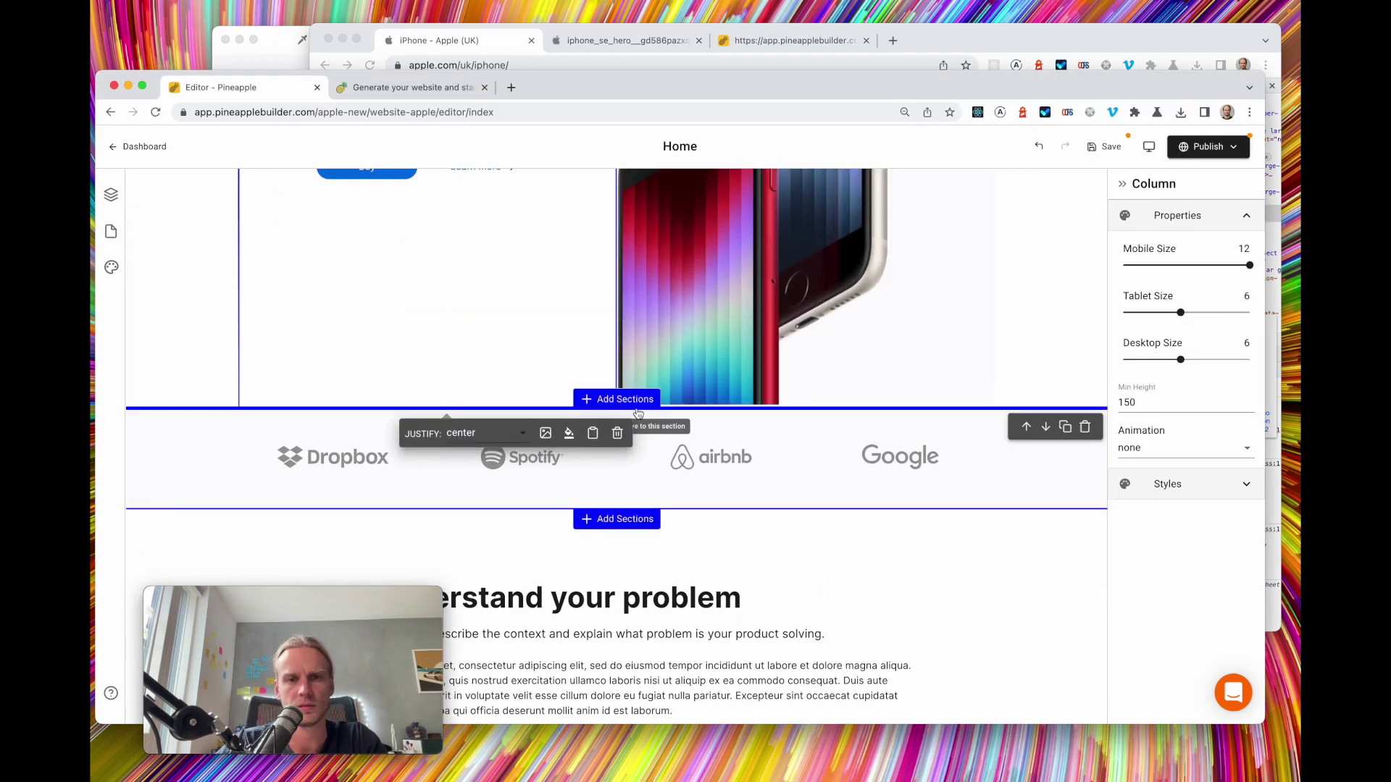
left_click(616, 397)
left_click(255, 300)
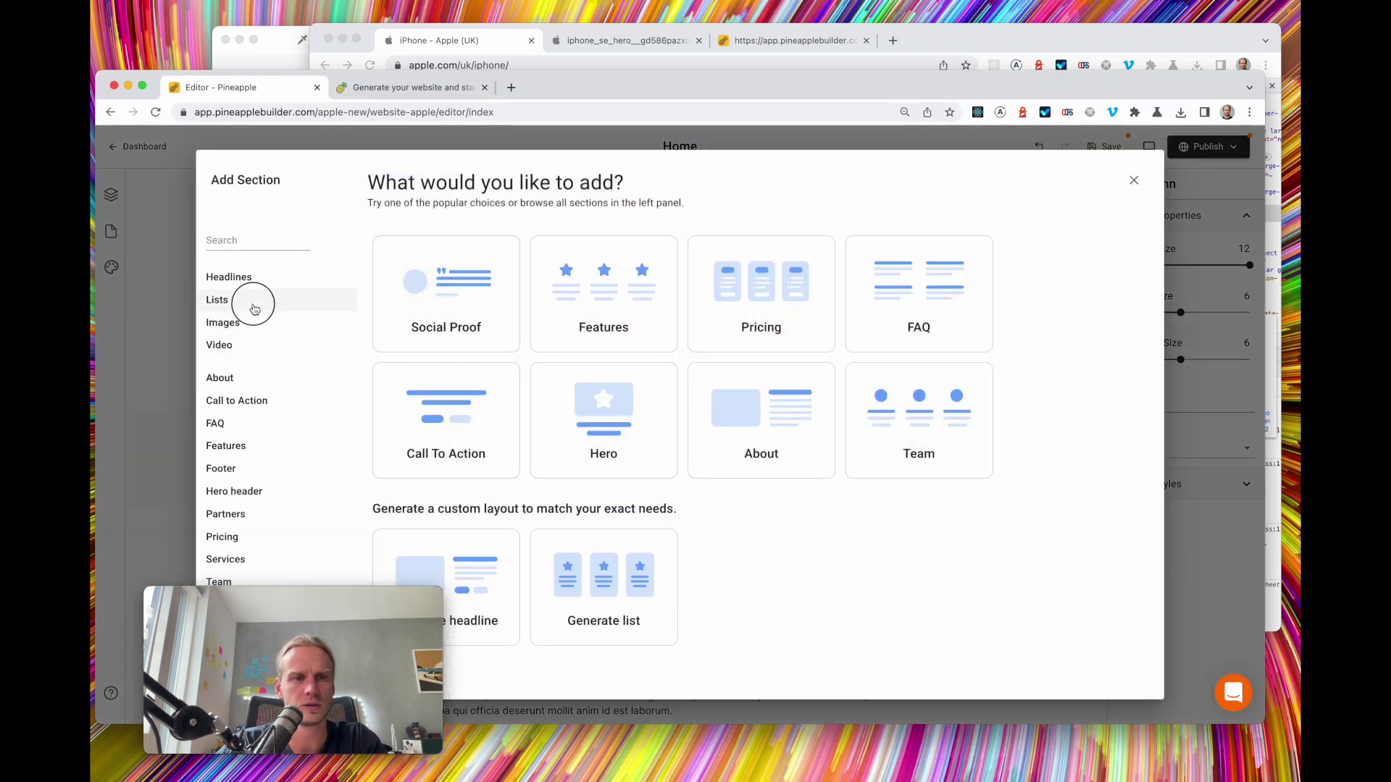
left_click(461, 297)
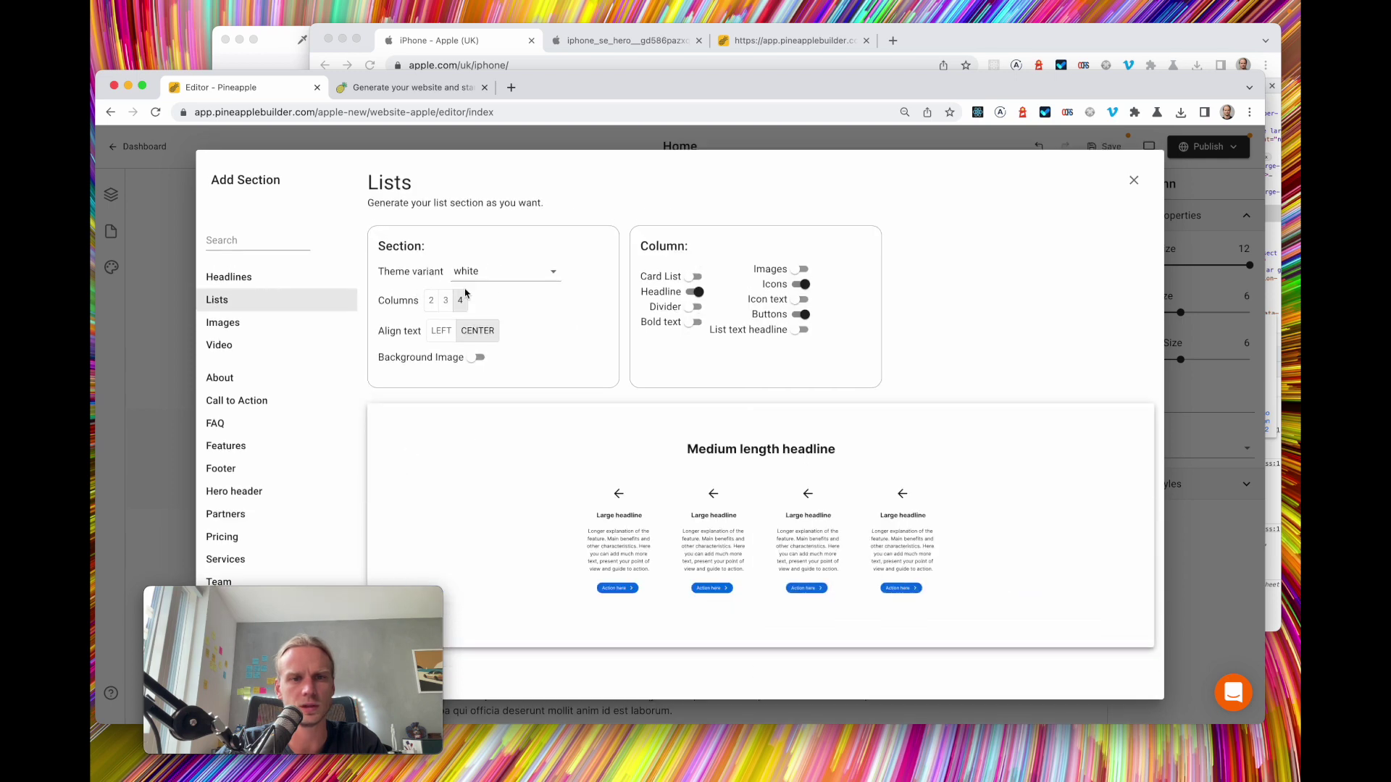
Match the list columns to Apple's comparison layout by enabling dividers and images and disabling icons
left_click(459, 50)
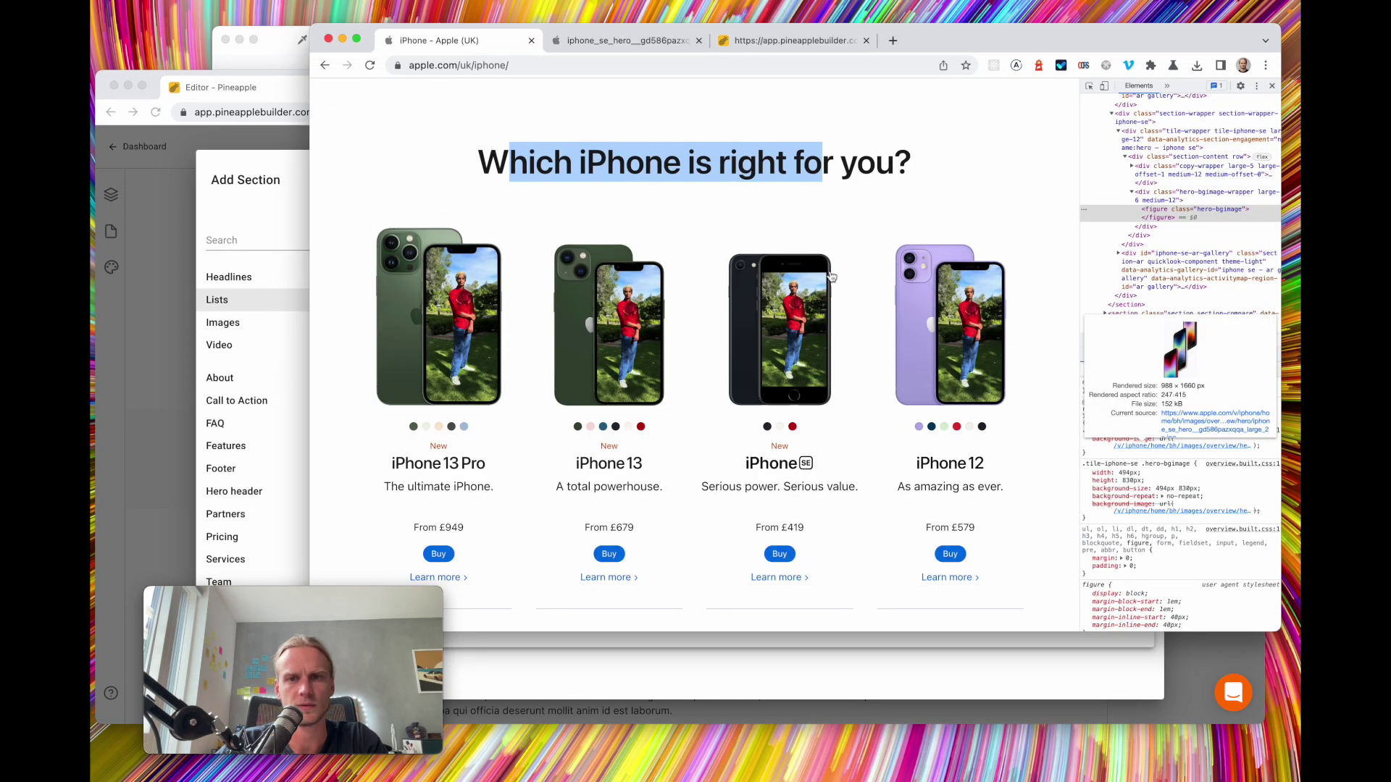
left_click(292, 168)
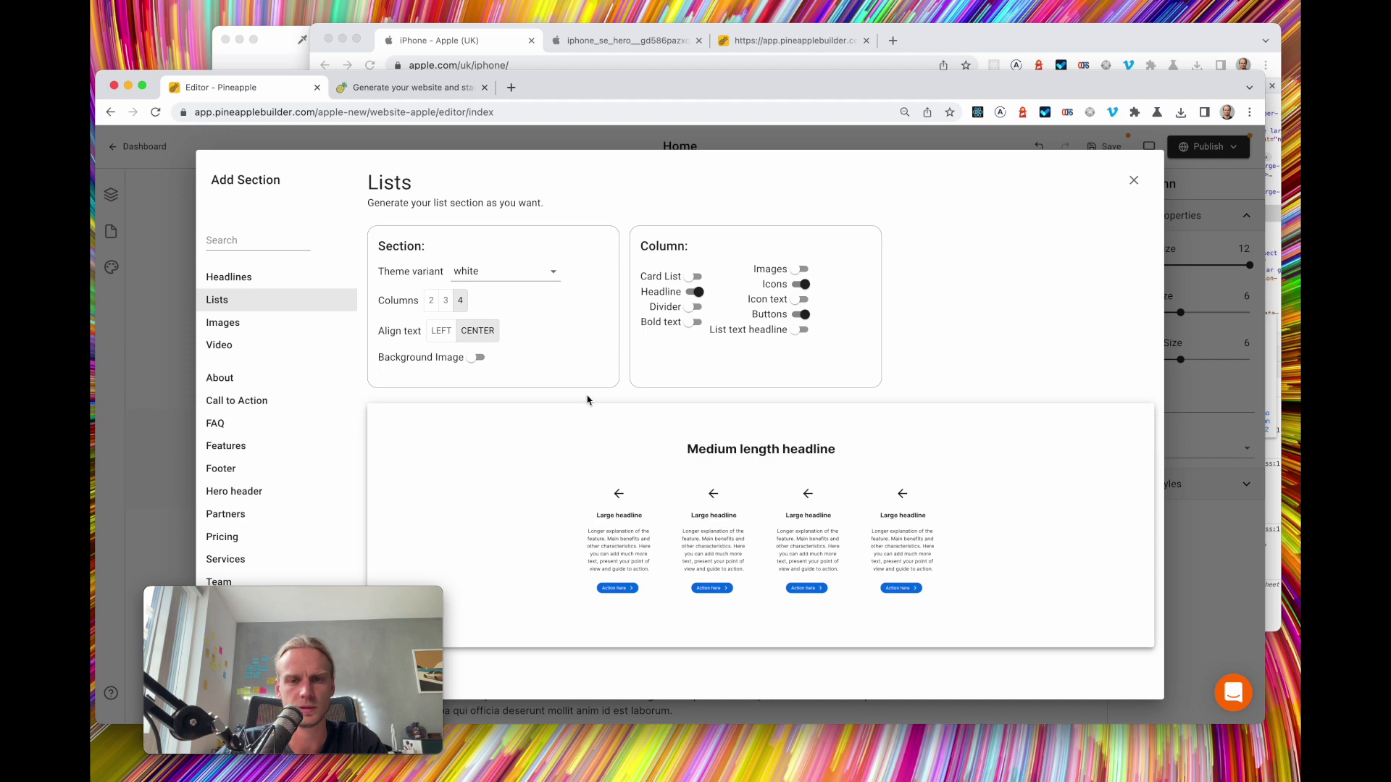
left_click(487, 41)
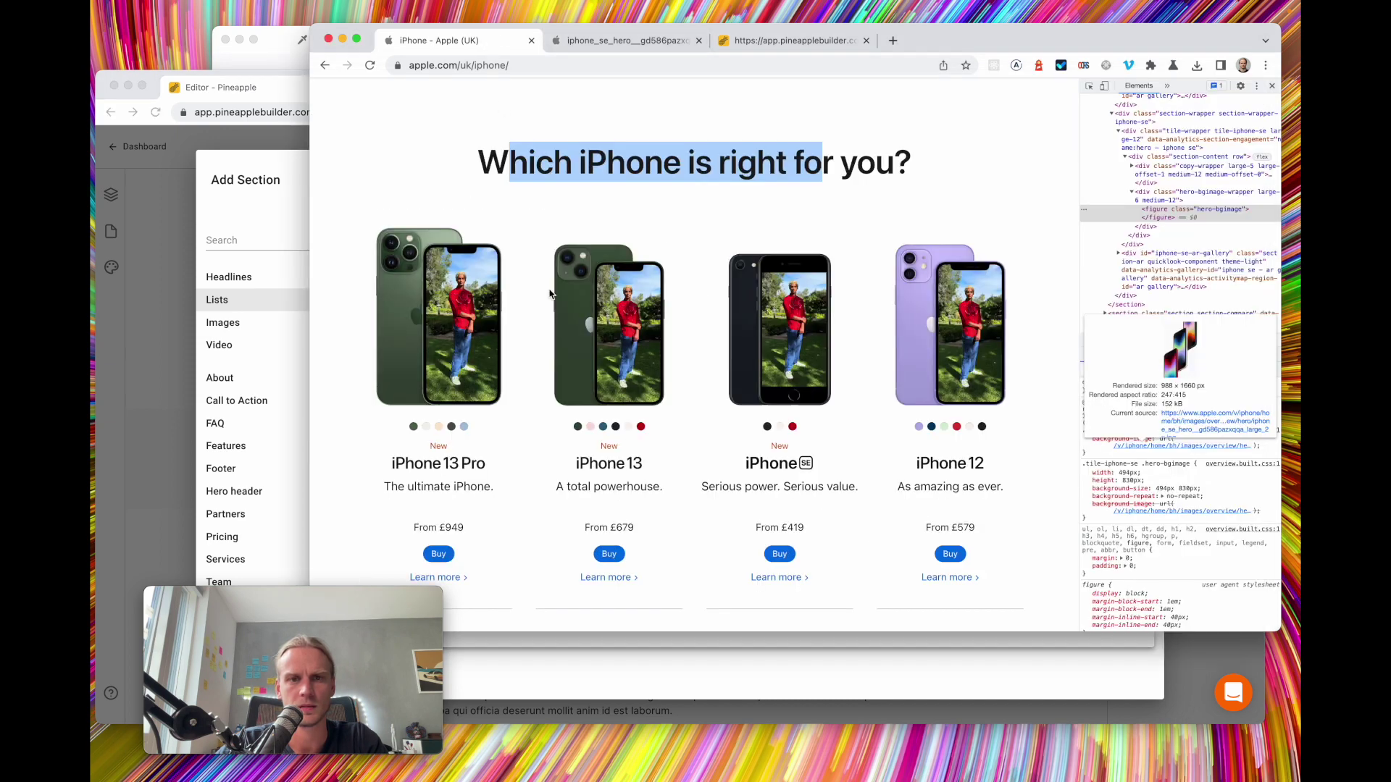
left_click(286, 160)
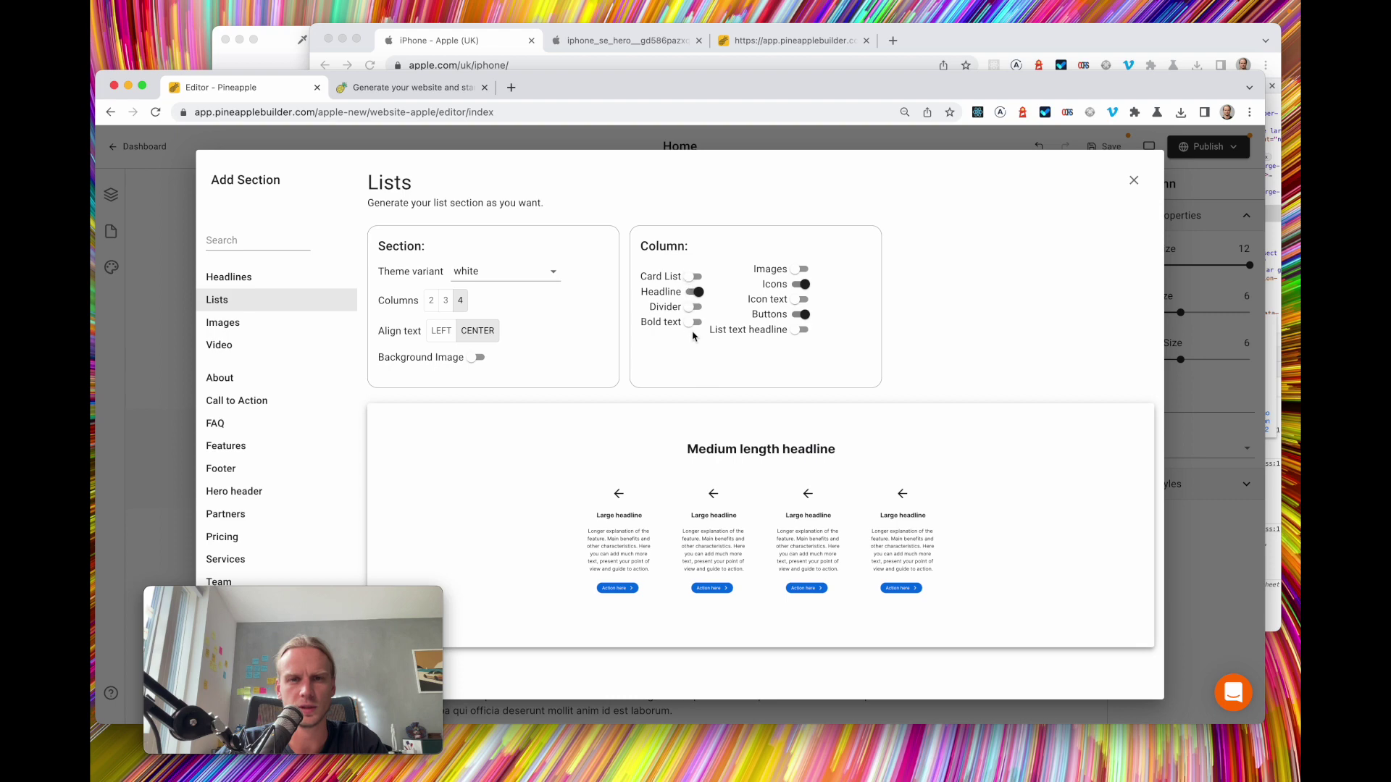
left_click(465, 42)
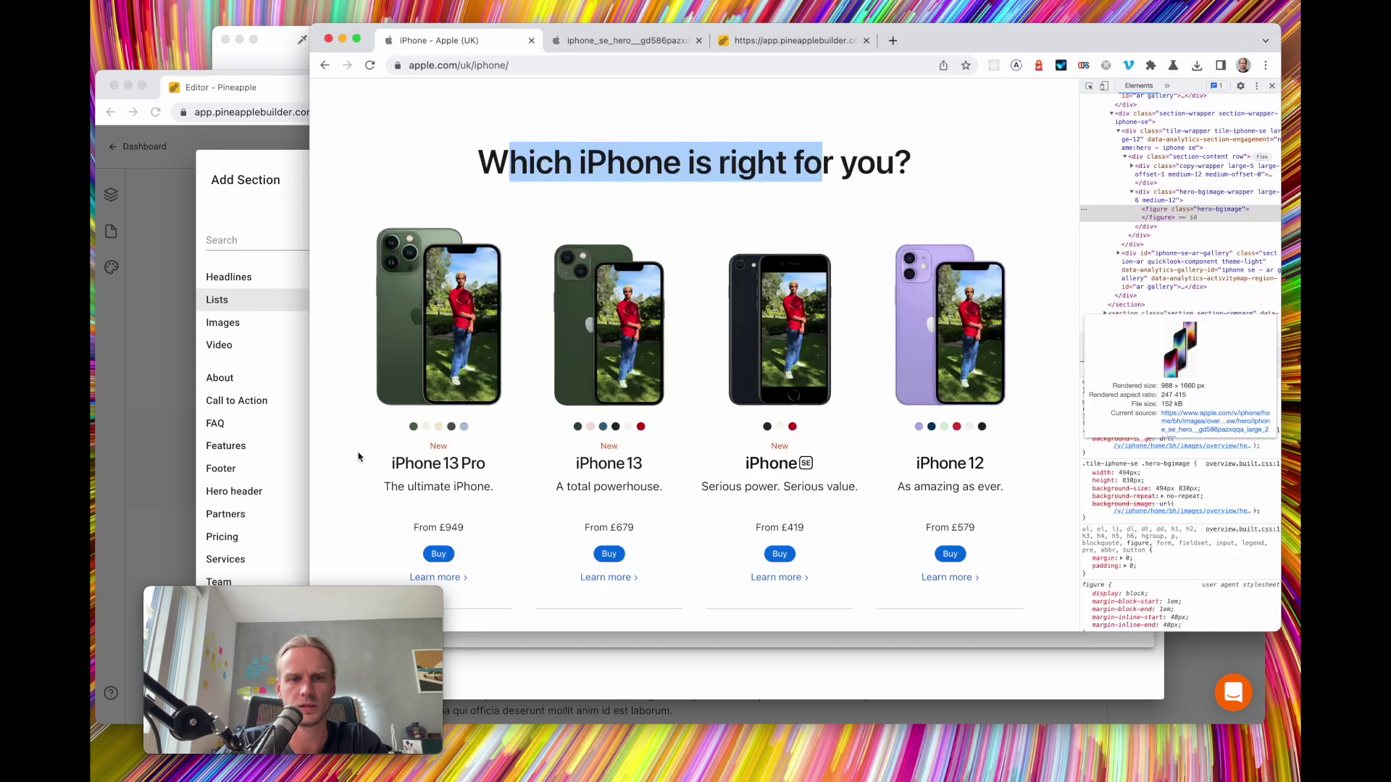
scroll(477, 571, "down", 3)
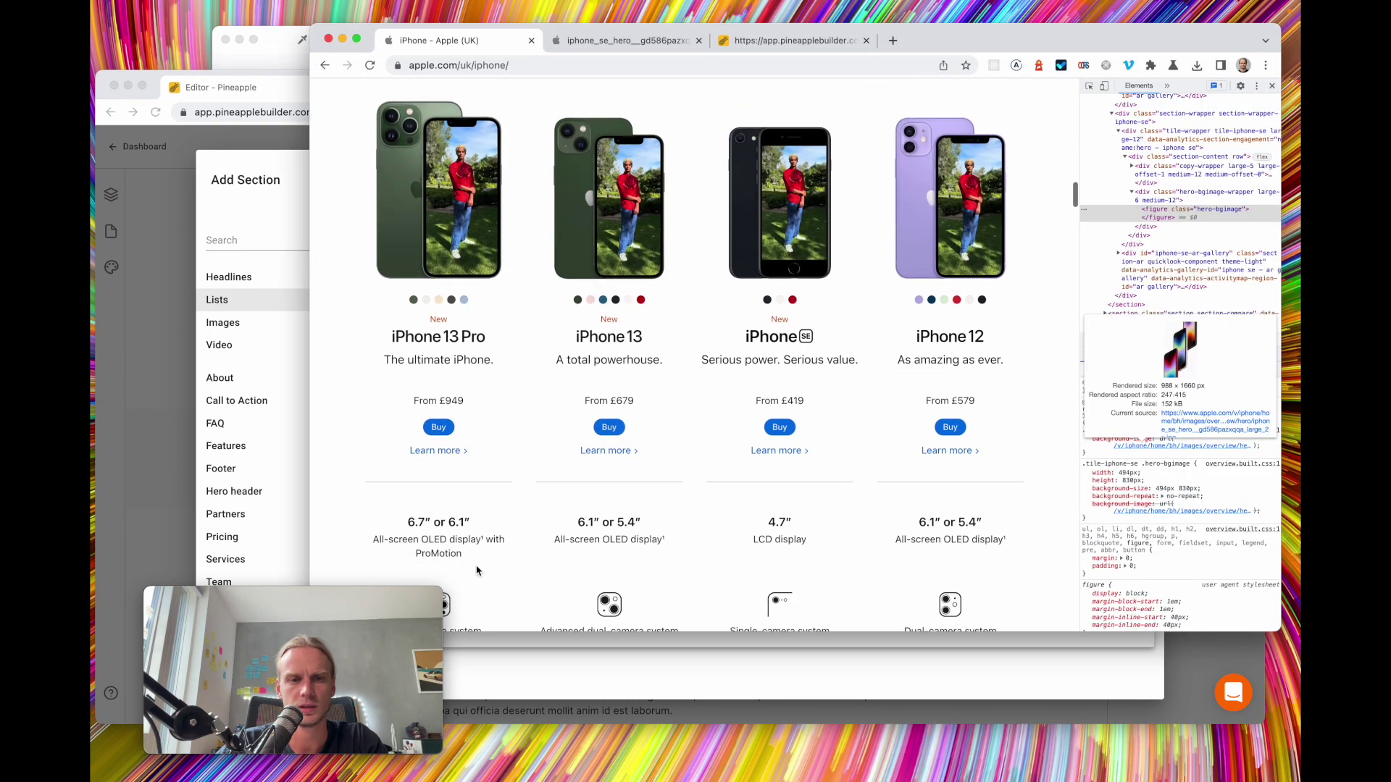
left_click(288, 208)
left_click(693, 307)
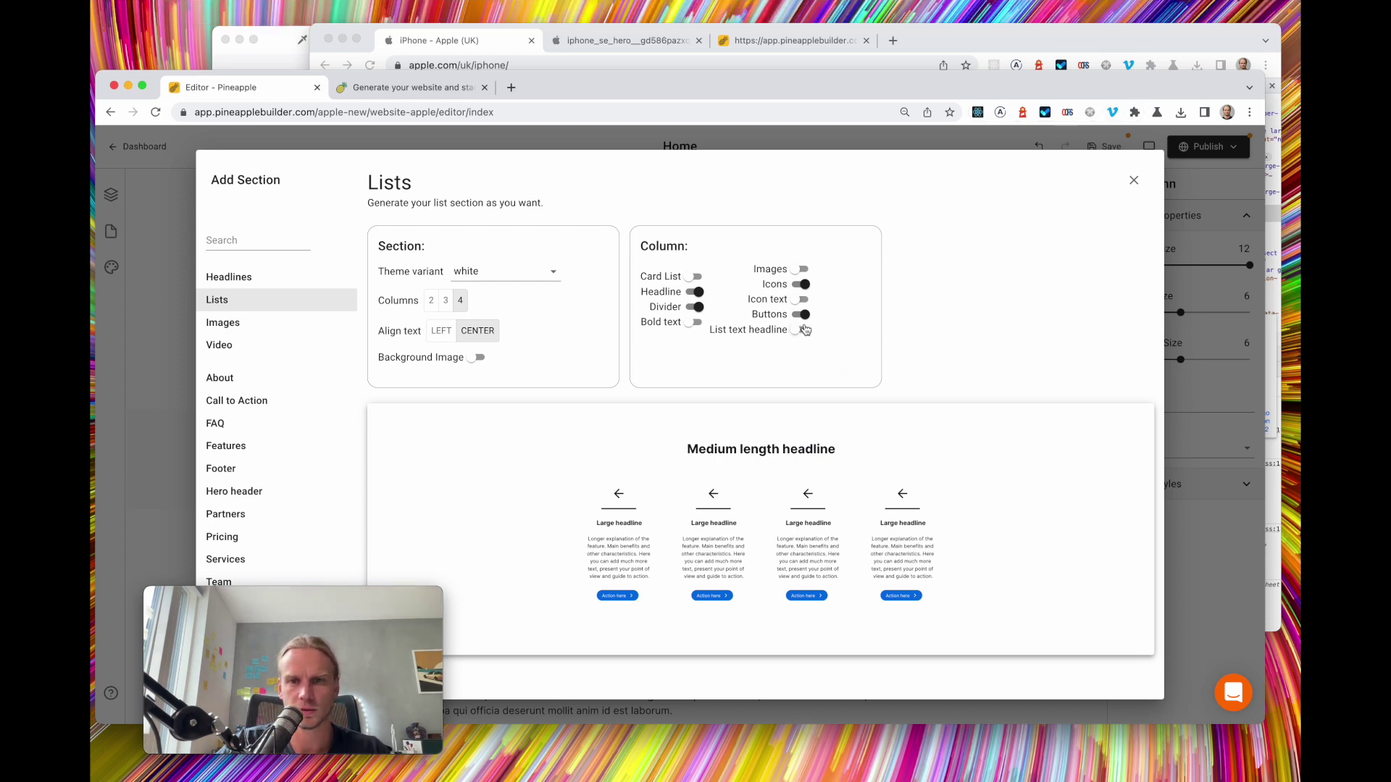
left_click(801, 270)
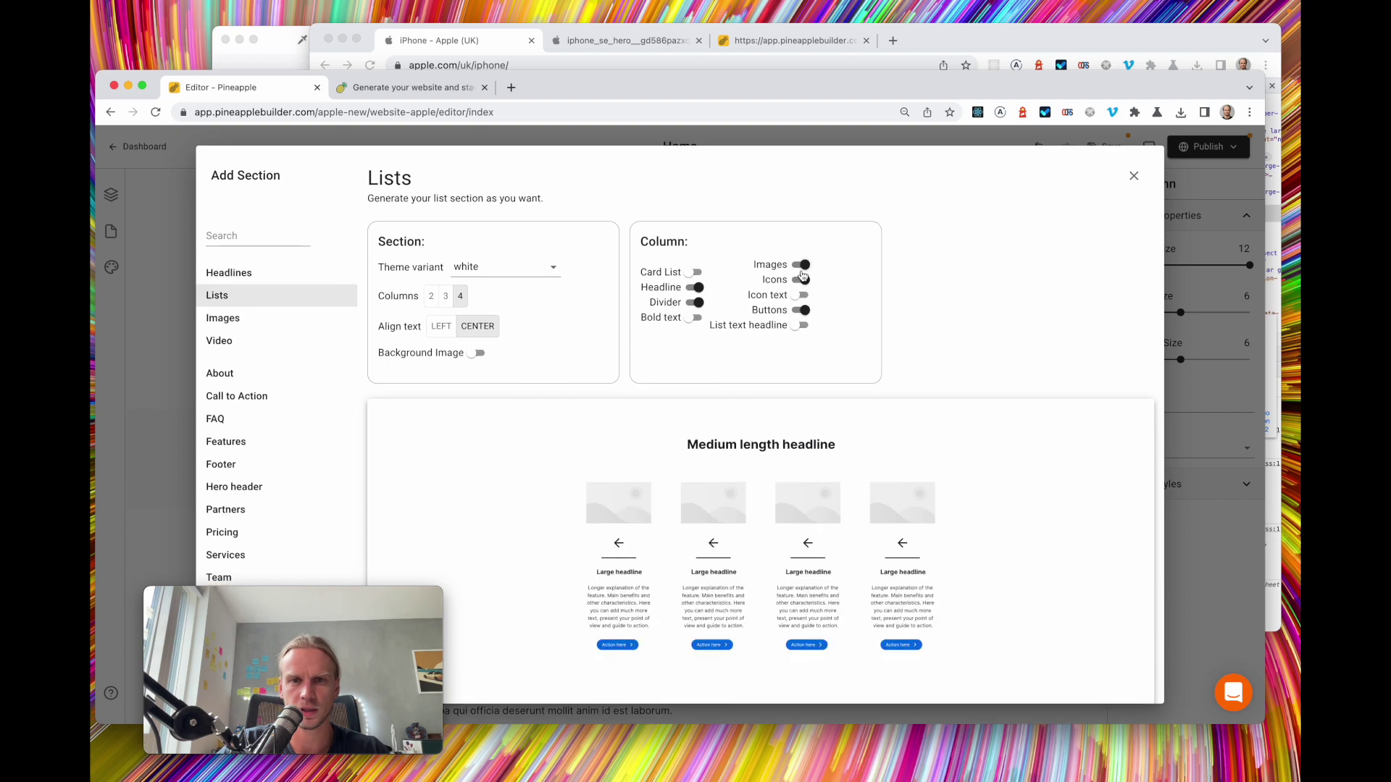
left_click(803, 281)
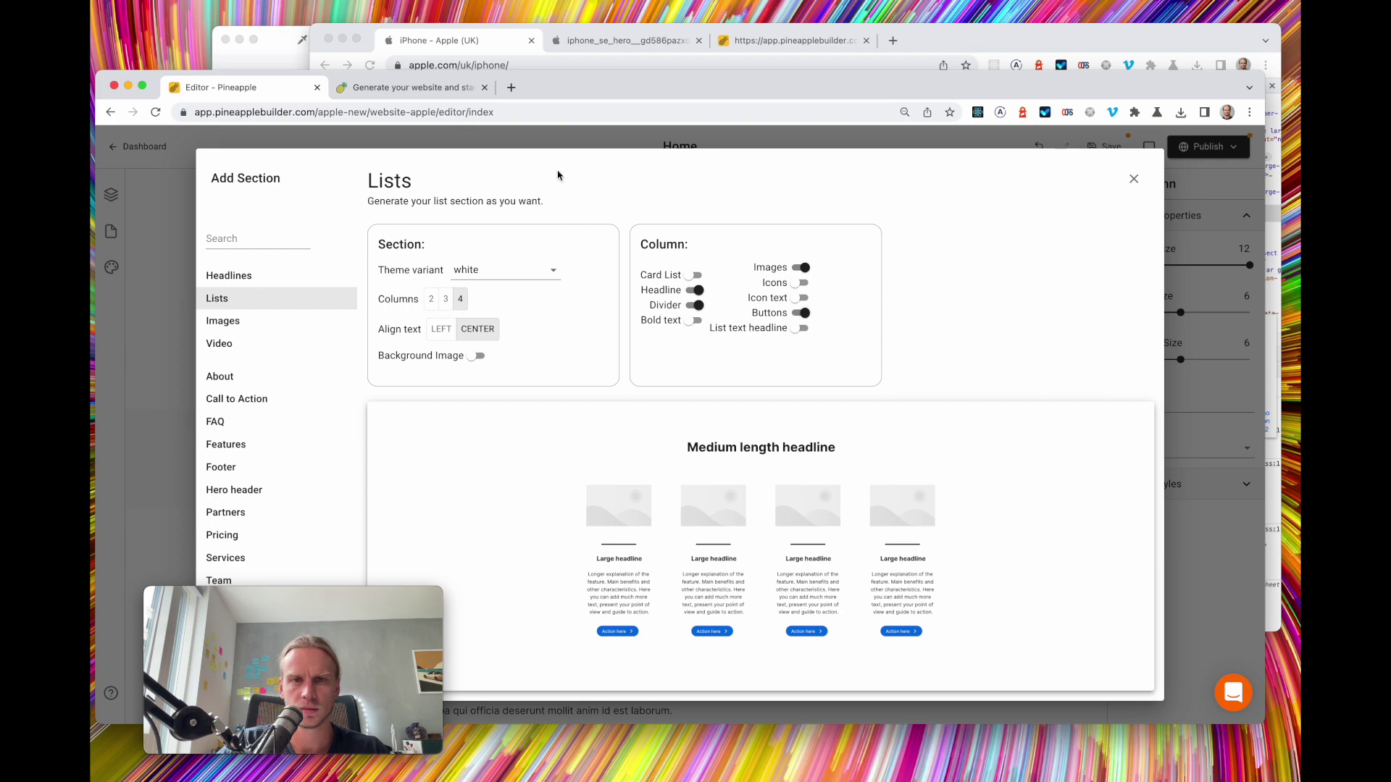
left_click(492, 50)
scroll(375, 268, "down", 5)
scroll(375, 268, "up", 5)
left_click(285, 221)
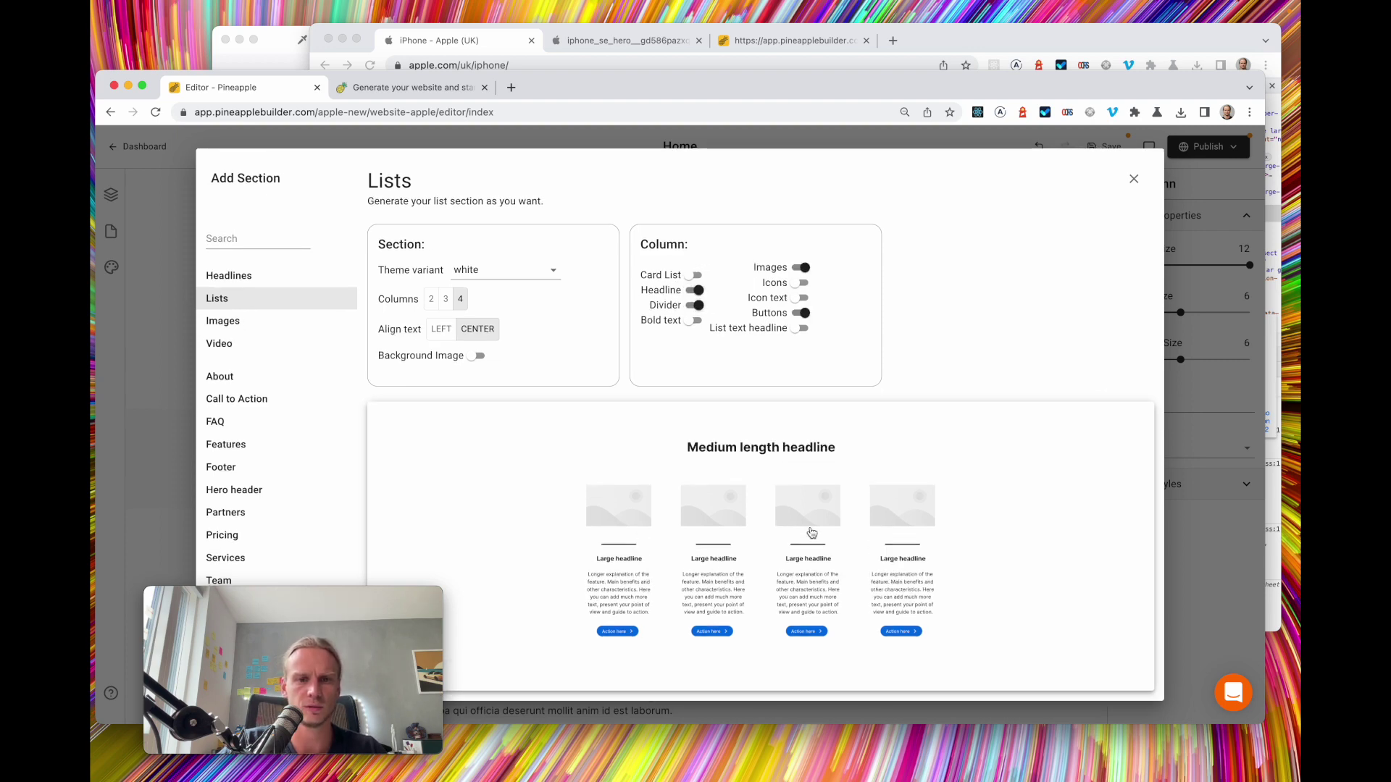
left_click(470, 52)
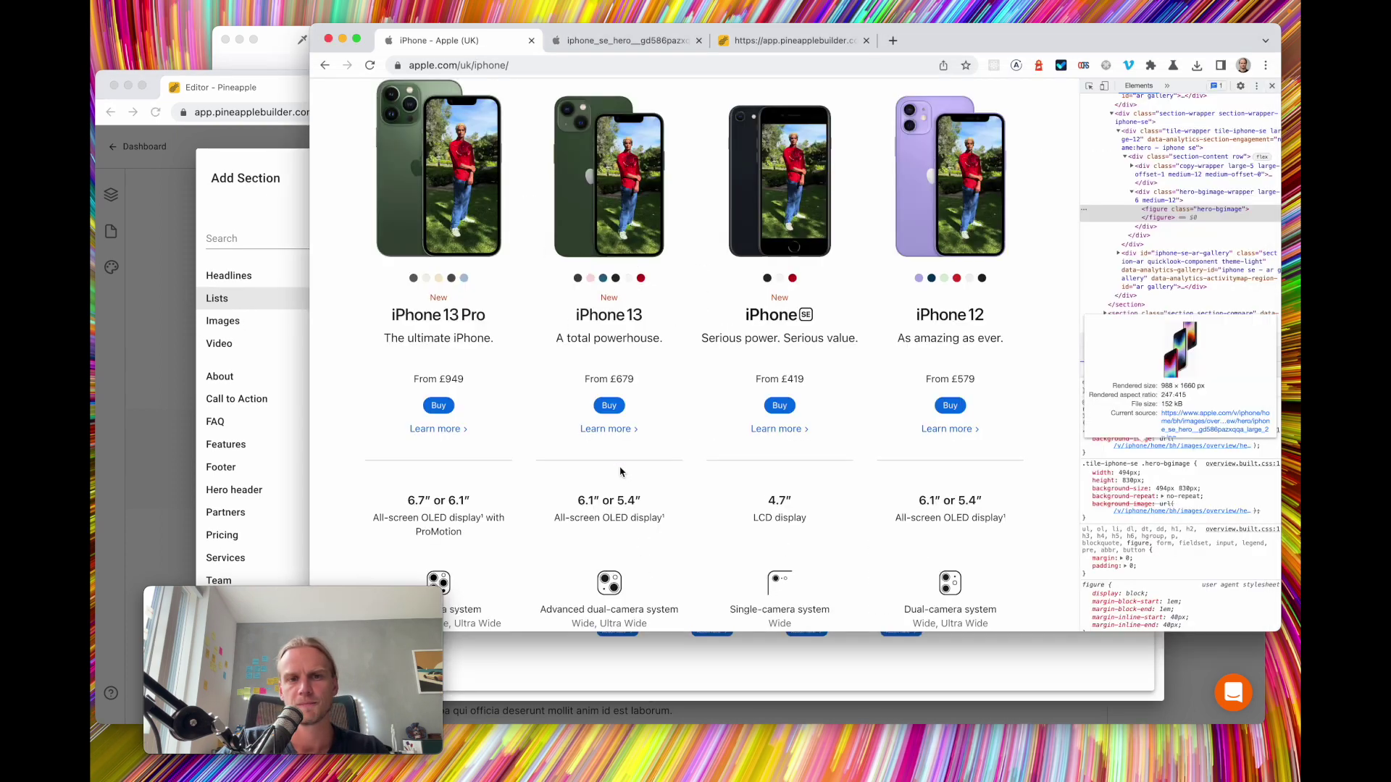
scroll(617, 464, "down", 2)
scroll(617, 465, "up", 5)
left_click_drag(822, 223, 510, 224)
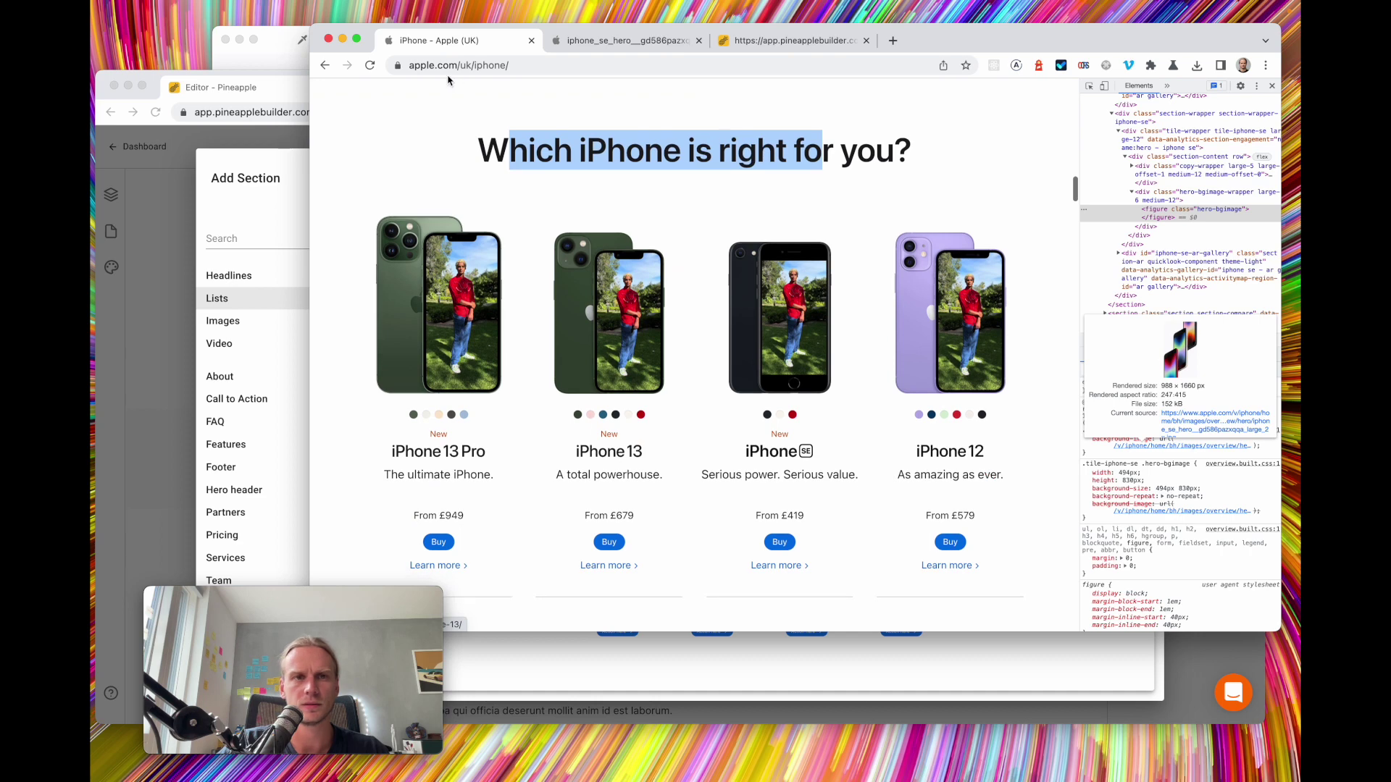
left_click(256, 157)
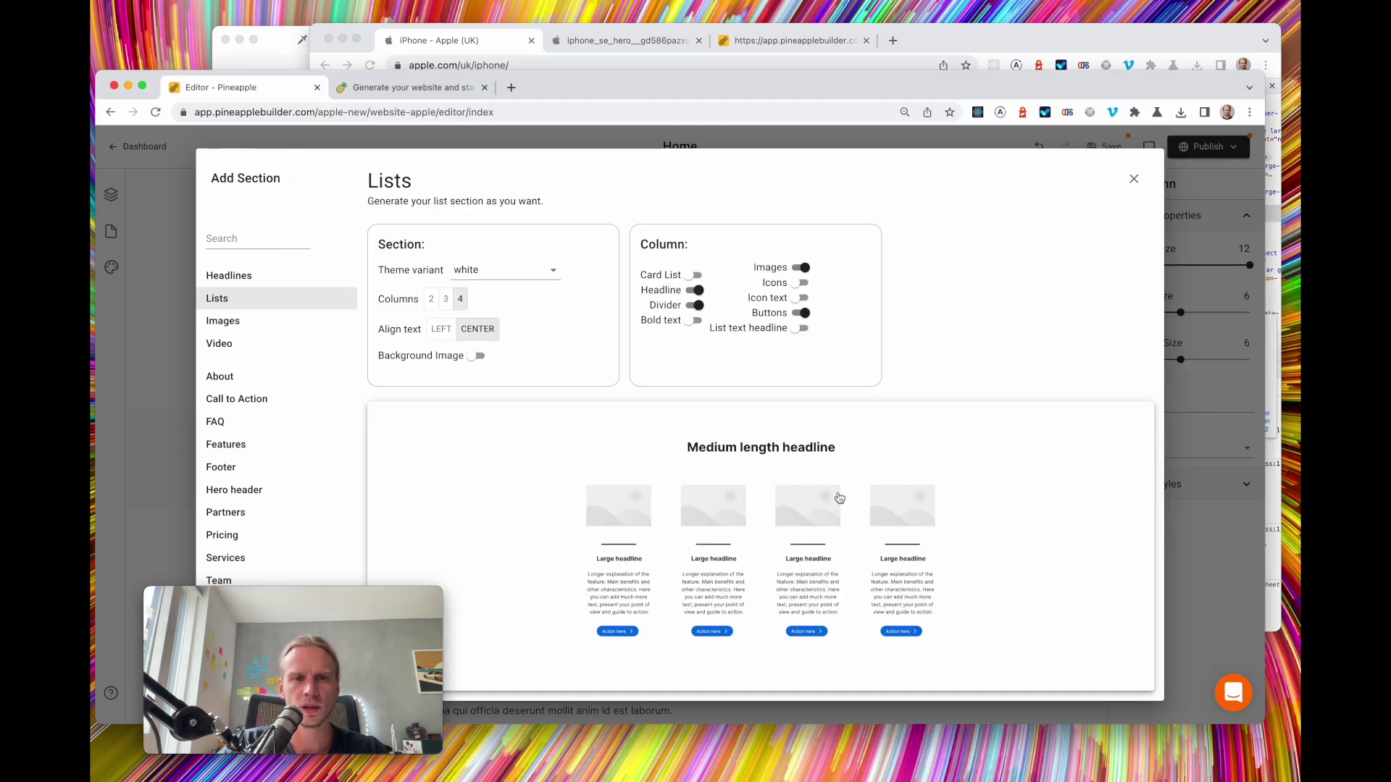
Insert the configured four-column list section into the page
left_click(709, 502)
scroll(941, 584, "down", 5)
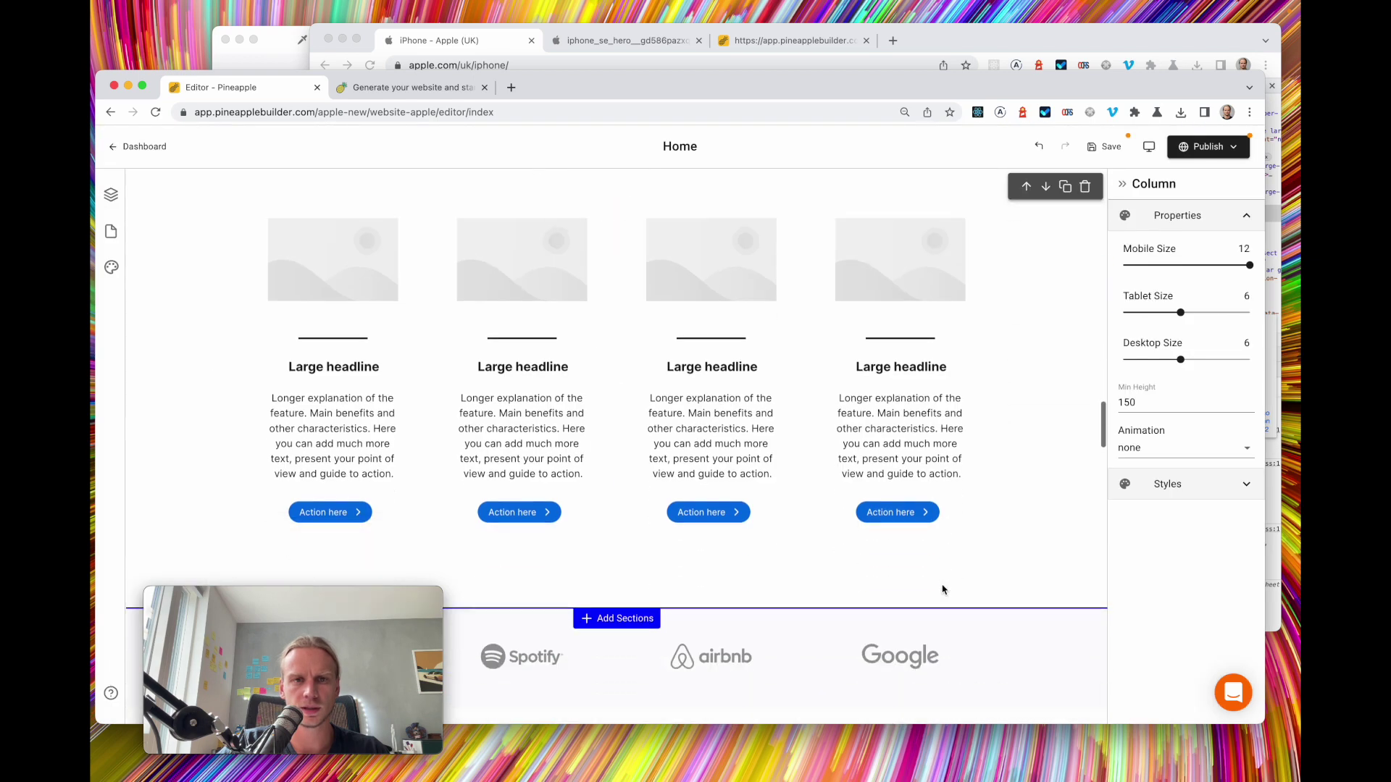
scroll(943, 586, "up", 3)
Replace the new section's main headline with "Which iPhone is right for you?" copied from Apple's page
left_click(552, 41)
left_click(511, 130)
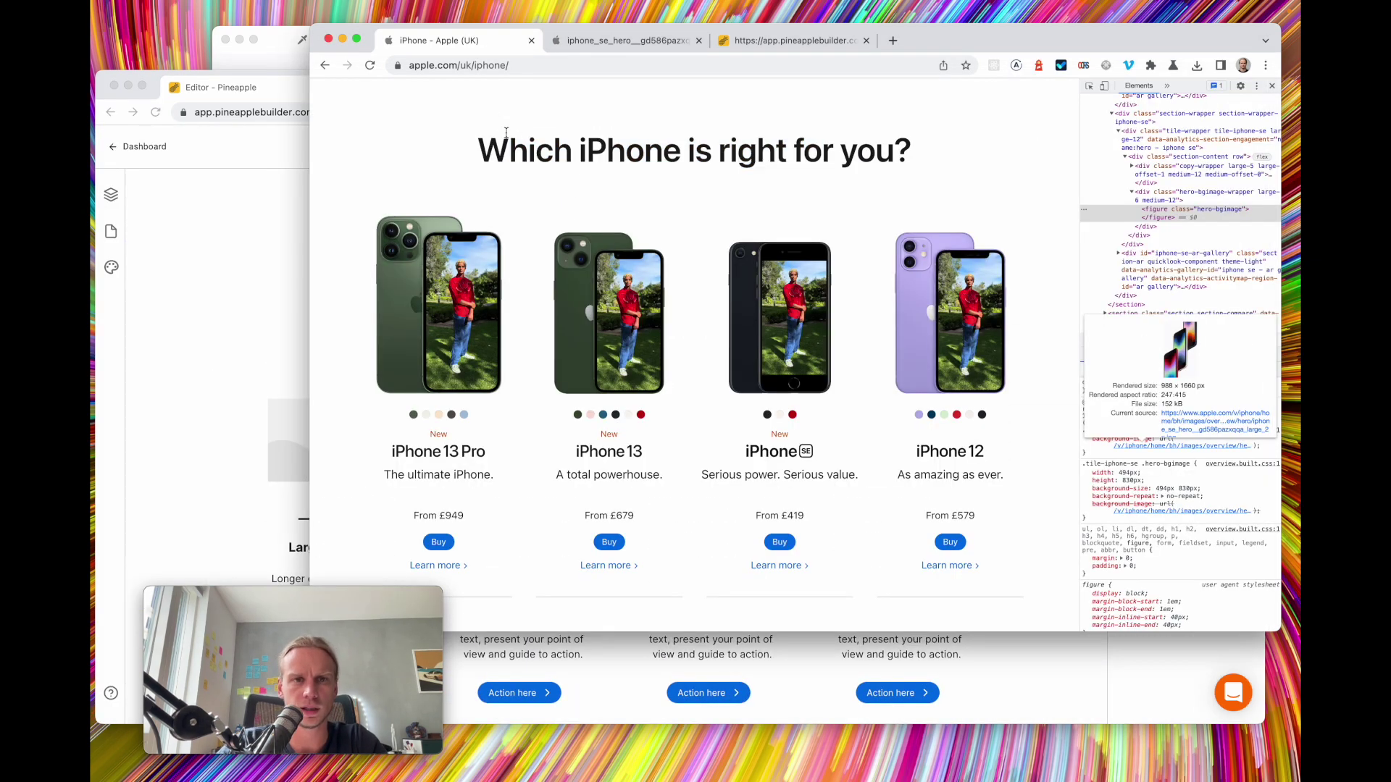
left_click_drag(485, 152, 917, 159)
key("super+c")
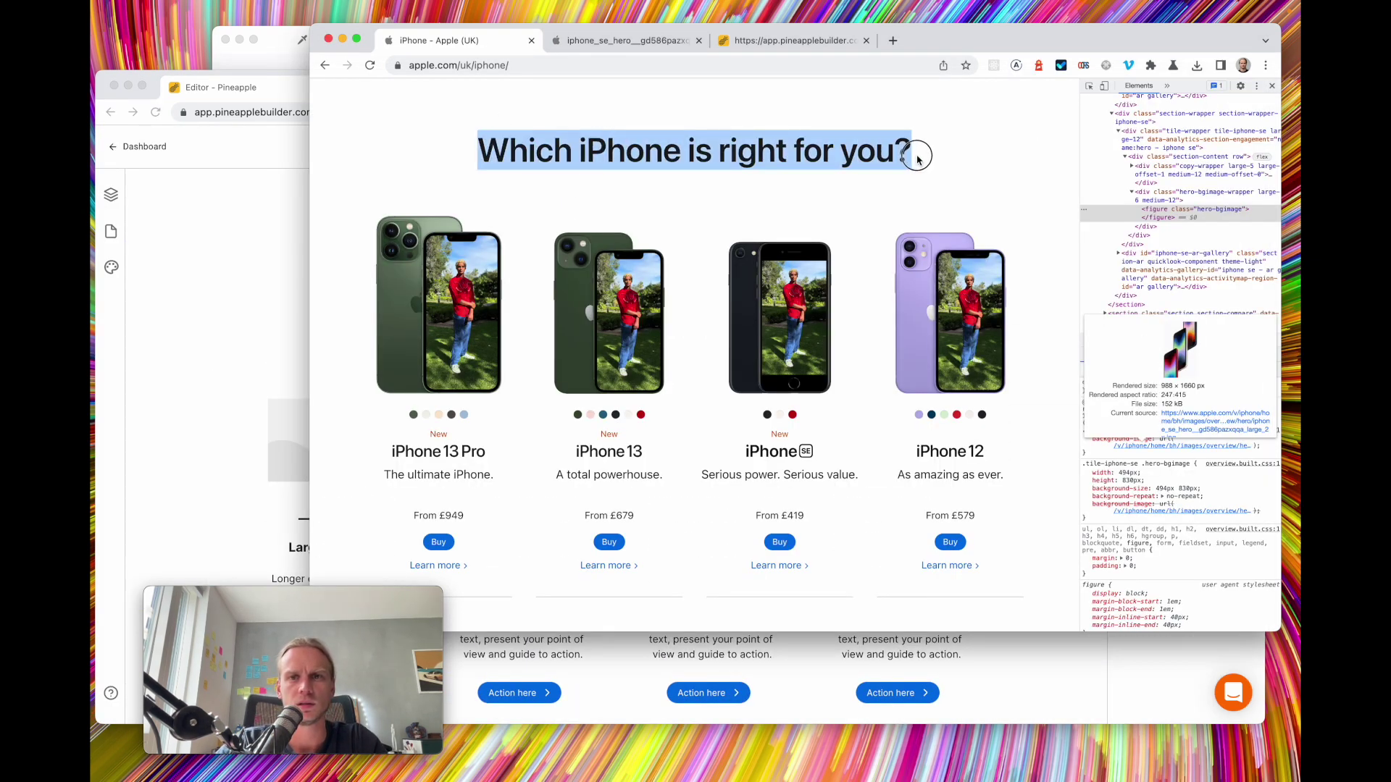
left_click(308, 276)
left_click(523, 327)
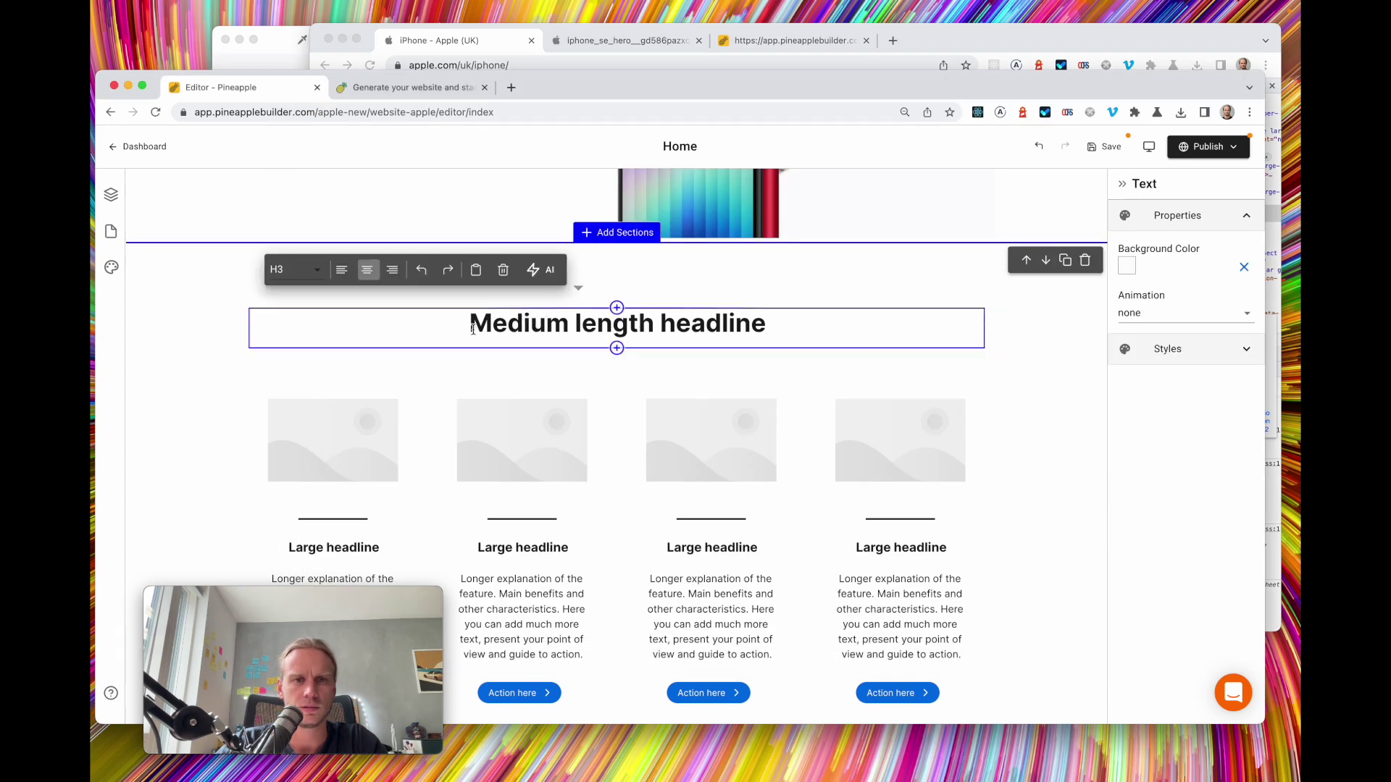
left_click_drag(473, 330, 770, 326)
key("super+v")
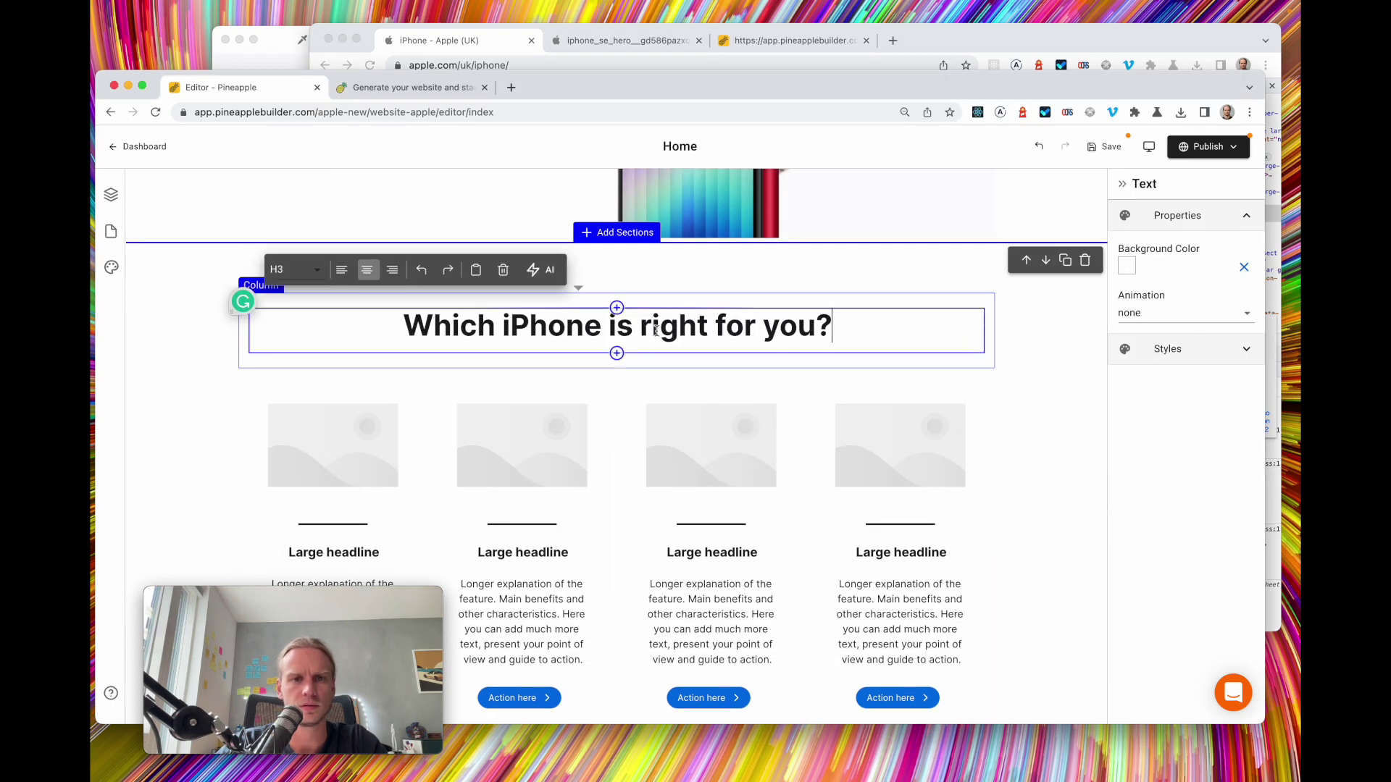
left_click(493, 51)
left_click(237, 221)
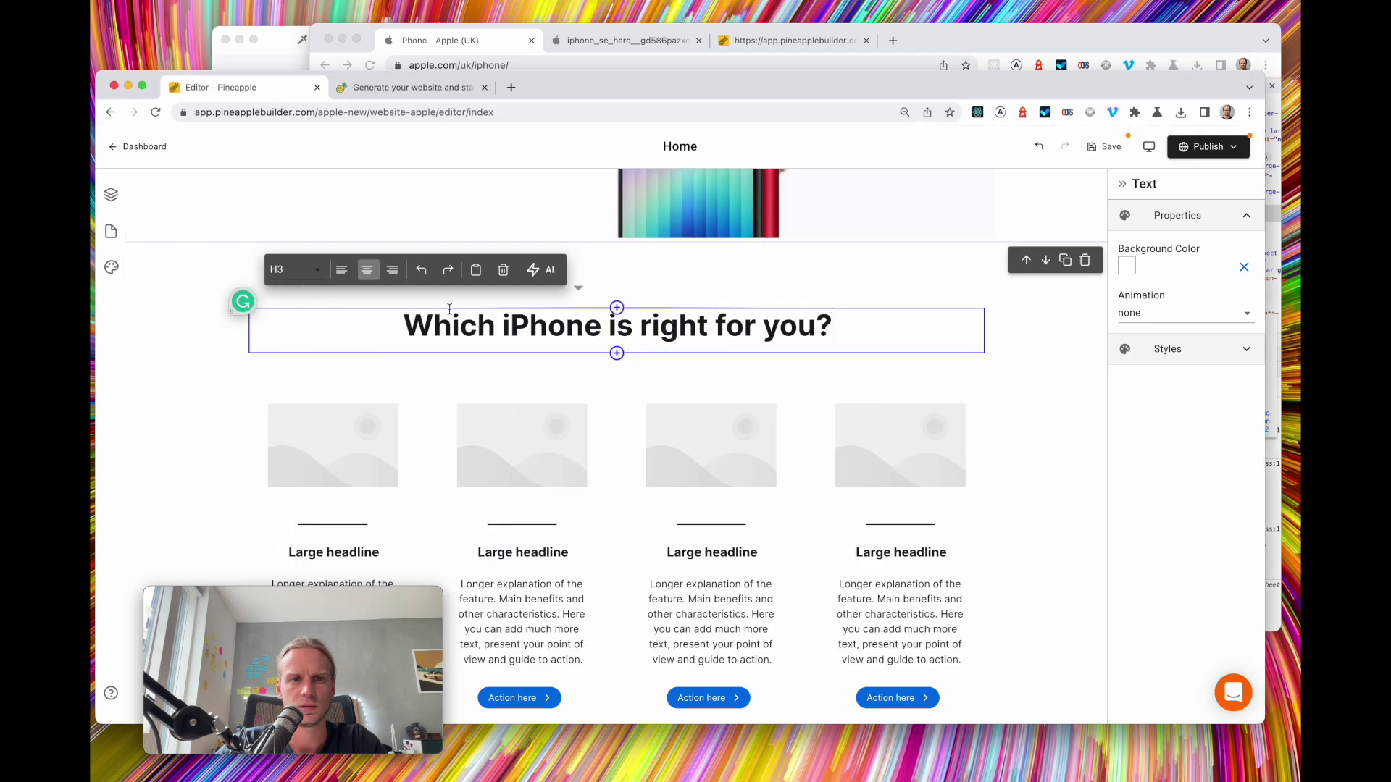
Inspect the iPhone 13 Pro image in Apple's comparison section and open its high-resolution background image in a new tab
scroll(507, 218, "down", 1)
left_click(468, 43)
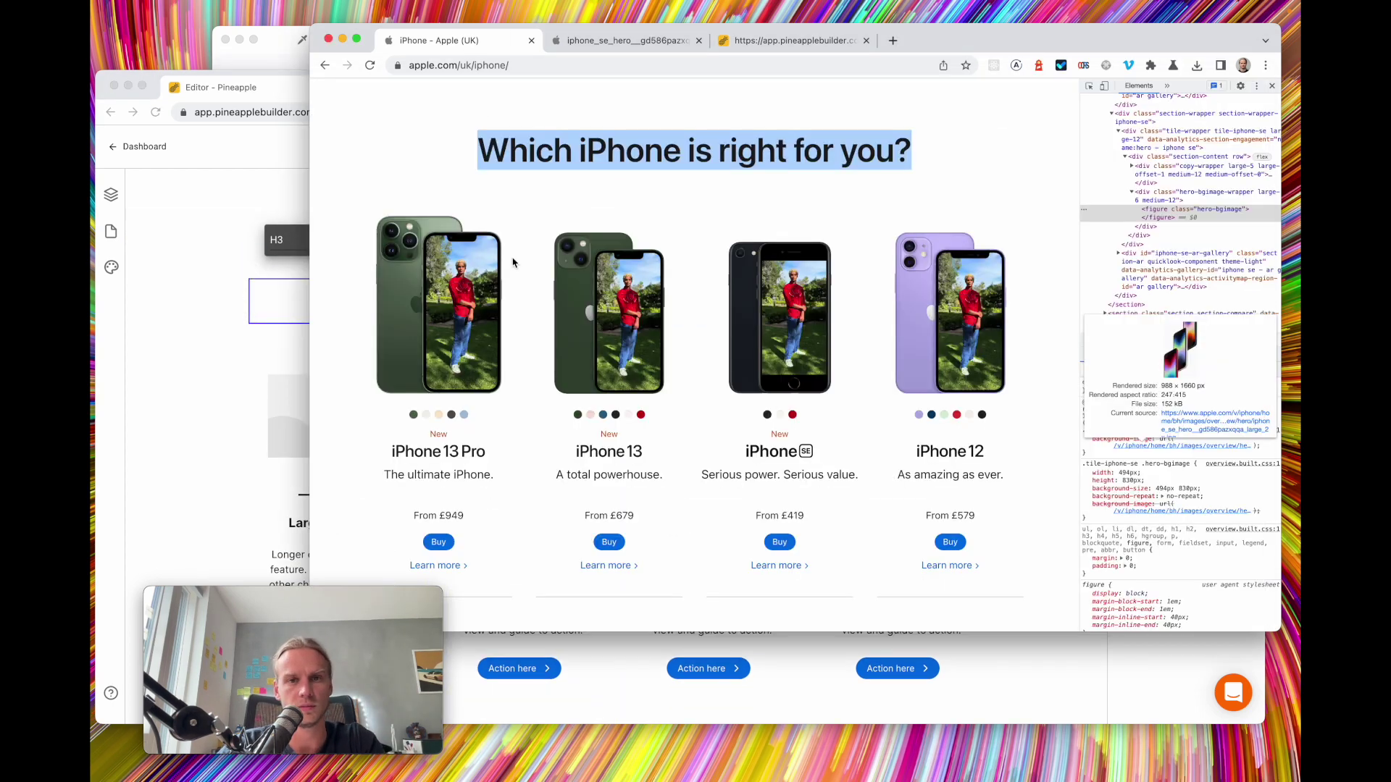
scroll(441, 239, "down", 3)
right_click(443, 237)
left_click(434, 231)
right_click(458, 229)
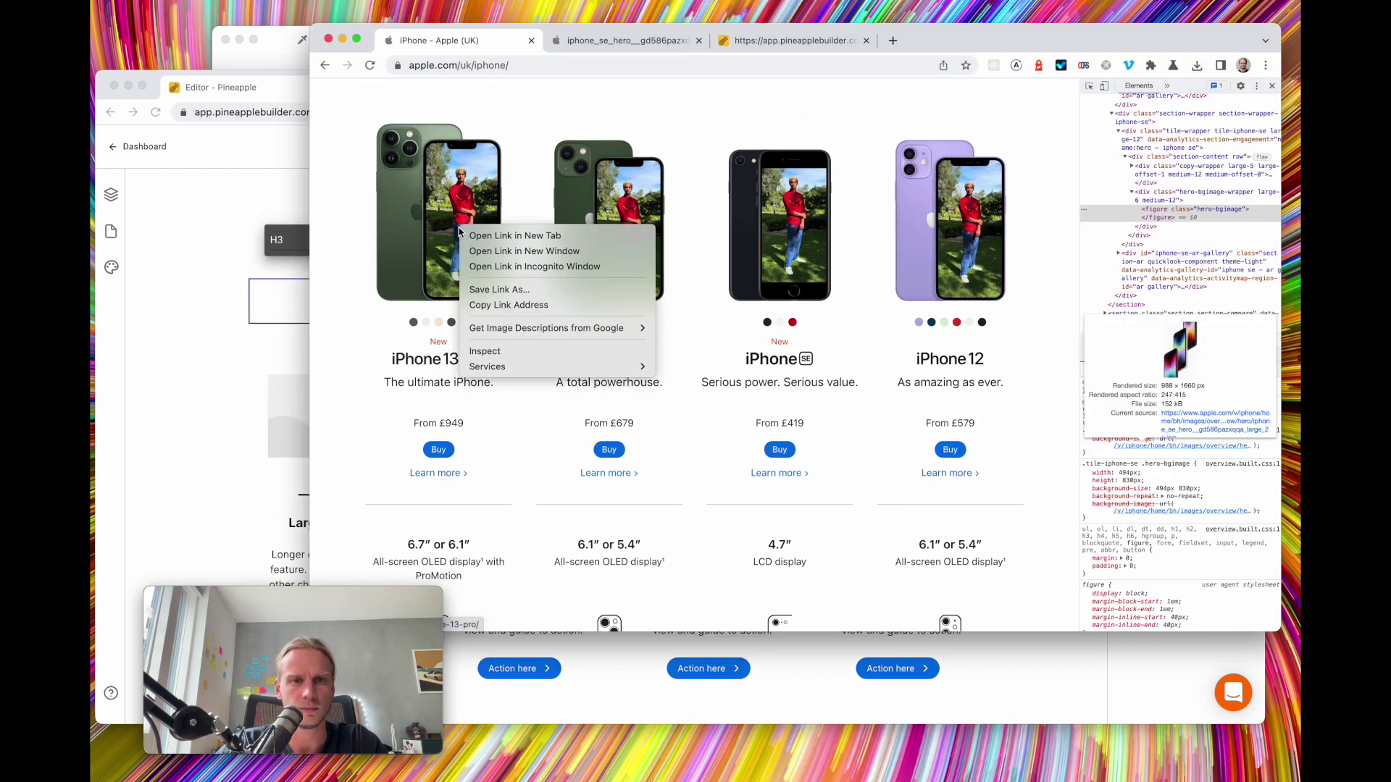
left_click(528, 351)
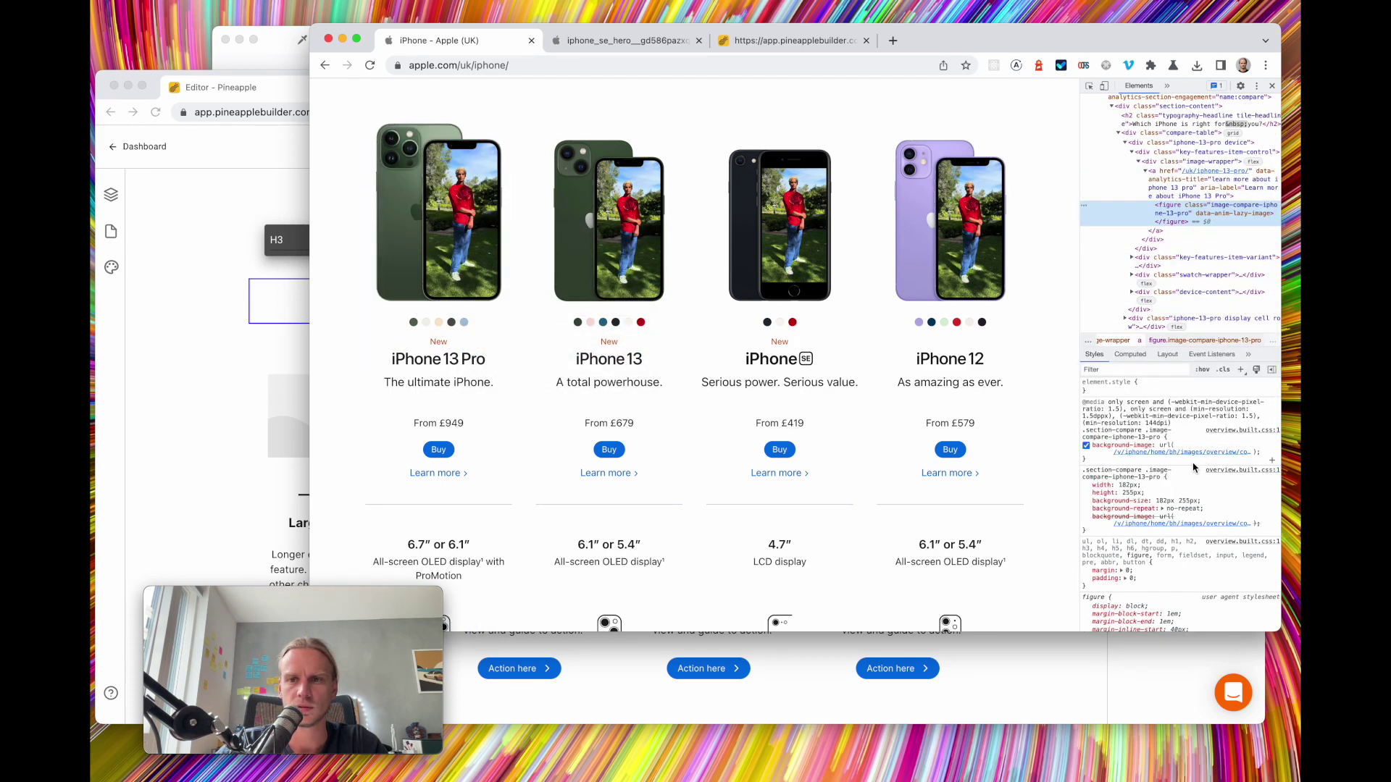
mouse_move(1199, 453)
left_click(1223, 428)
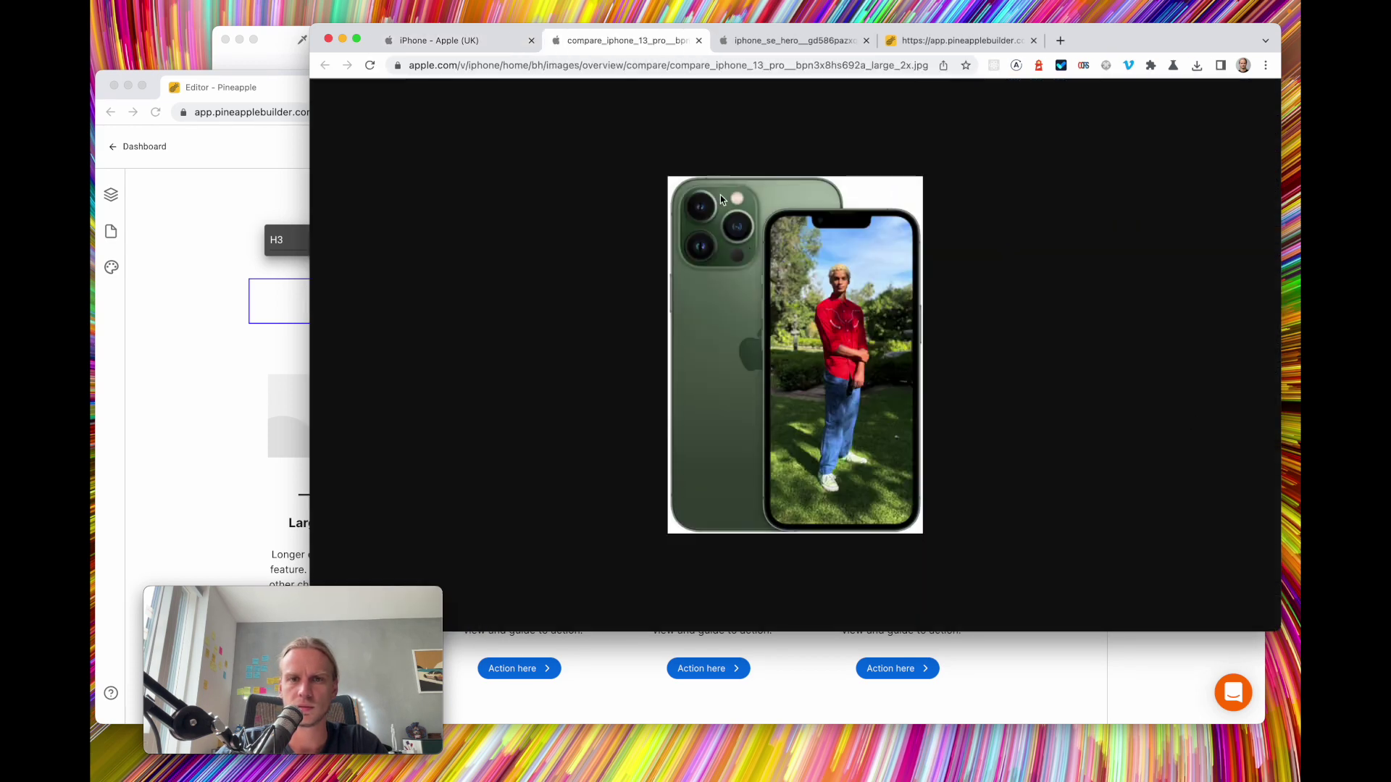
Save the iPhone 13 Pro comparison image to the Downloads folder under its suggested file name
right_click(723, 233)
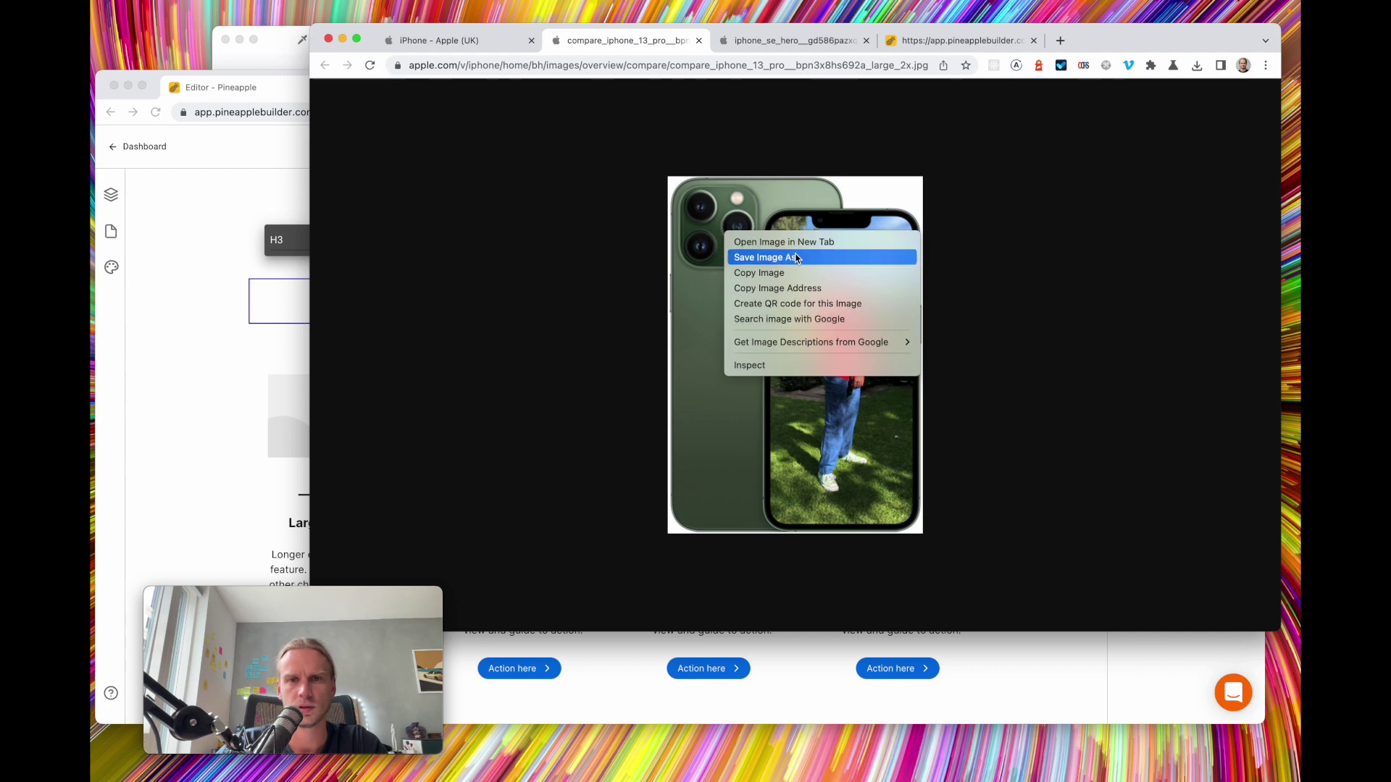
left_click(768, 257)
left_click(182, 314)
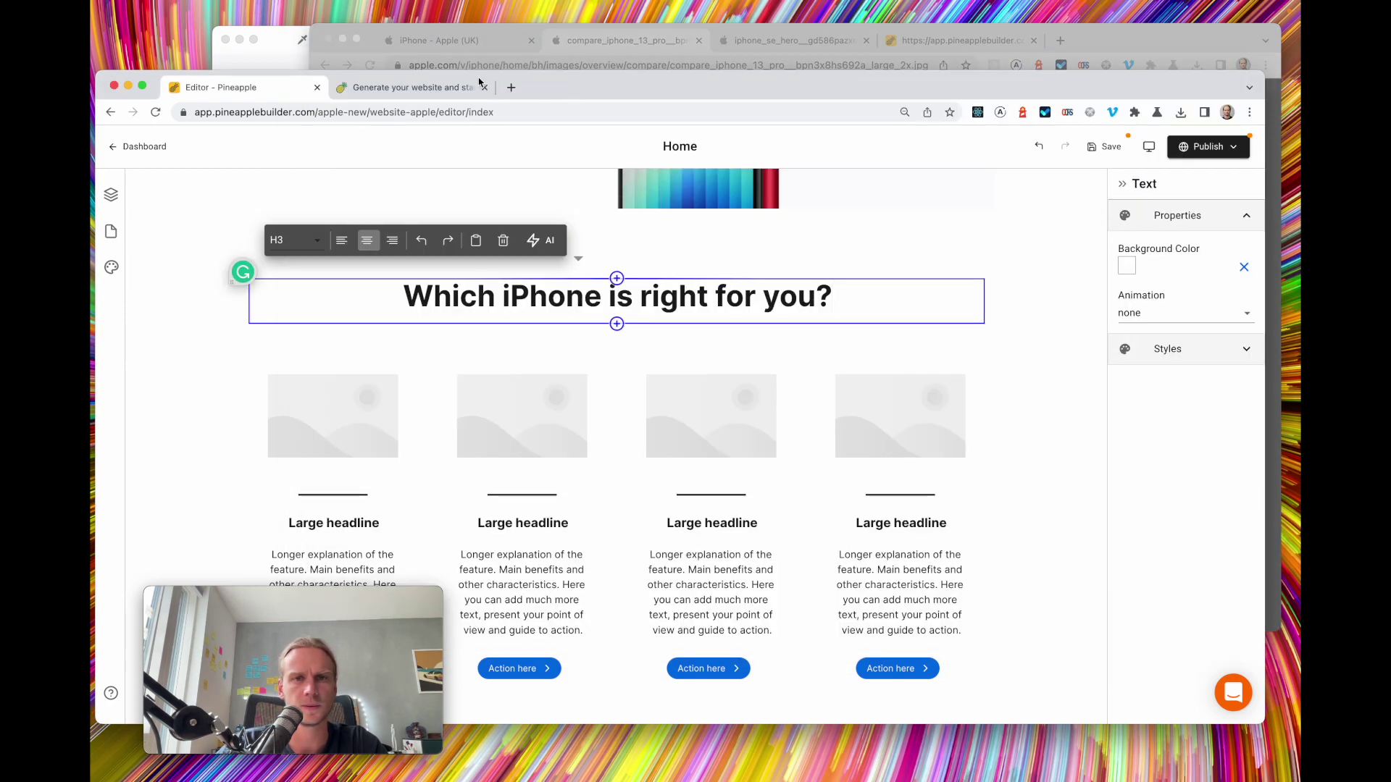
left_click(466, 43)
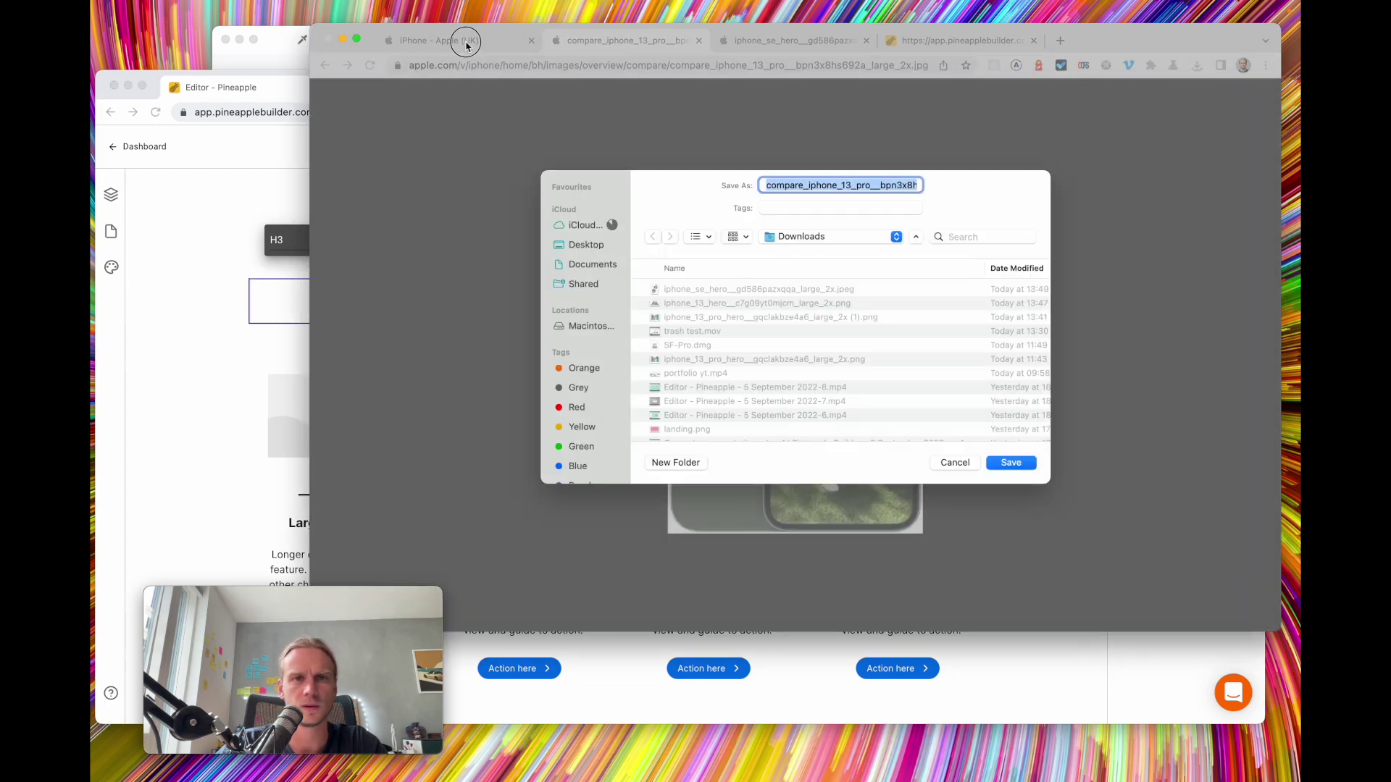
left_click(1024, 463)
left_click(560, 211)
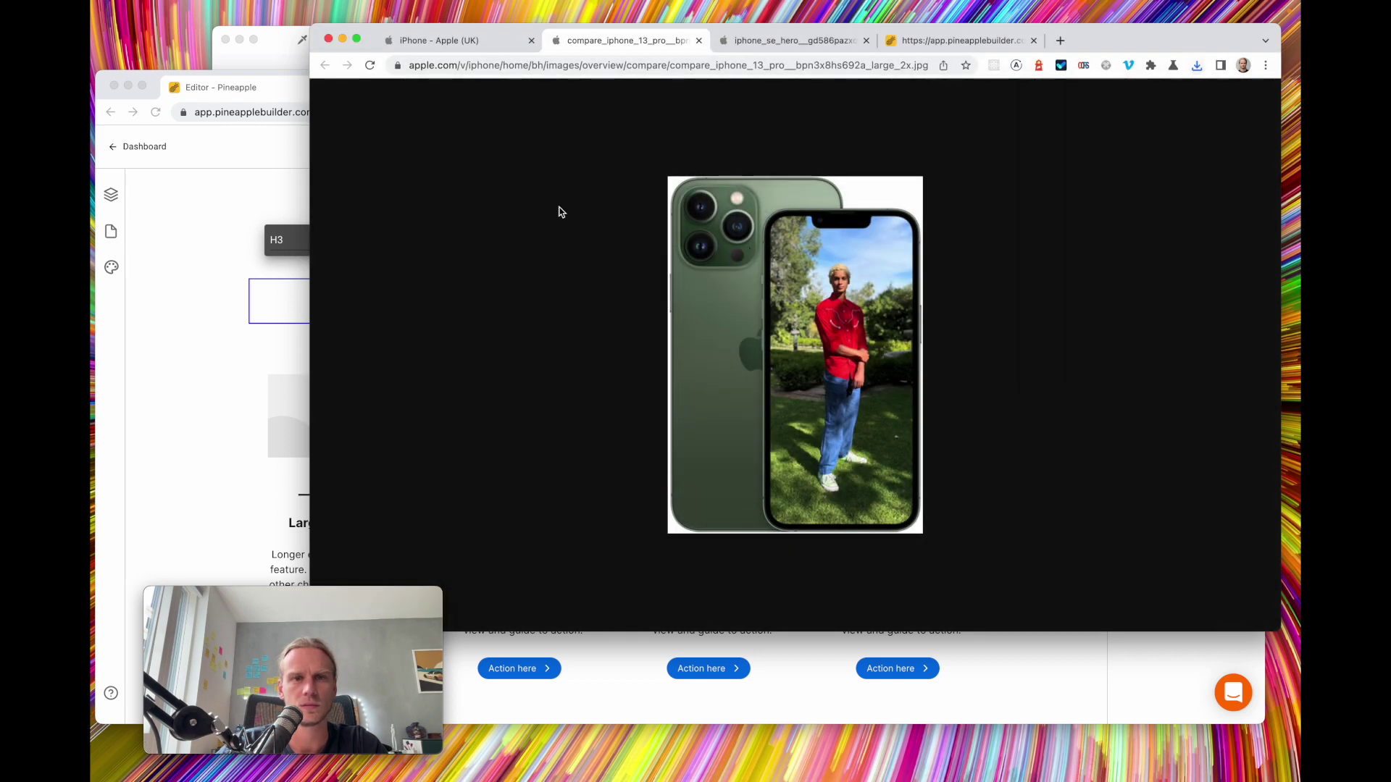
Return to the page editor and save the page with the new comparison section
left_click(201, 251)
scroll(499, 493, "down", 1)
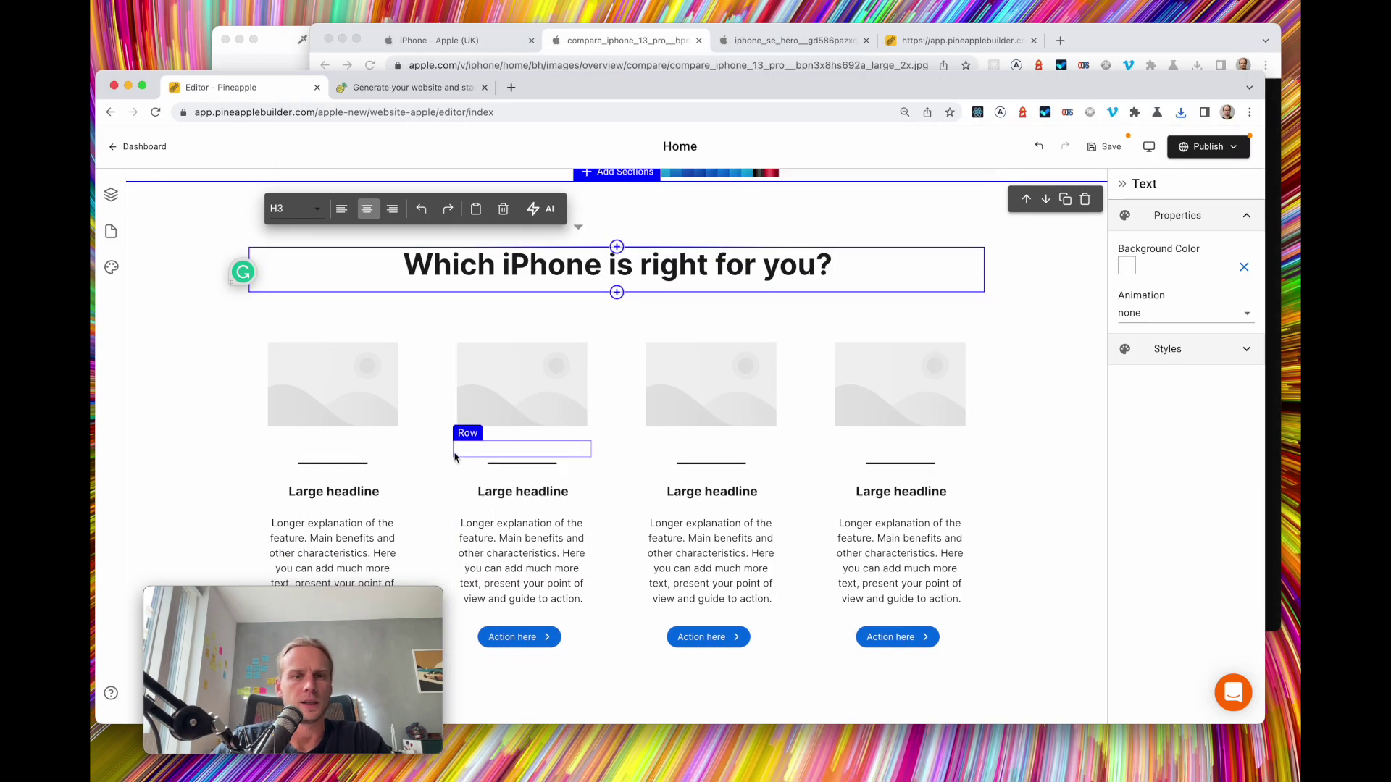
scroll(341, 393, "down", 2)
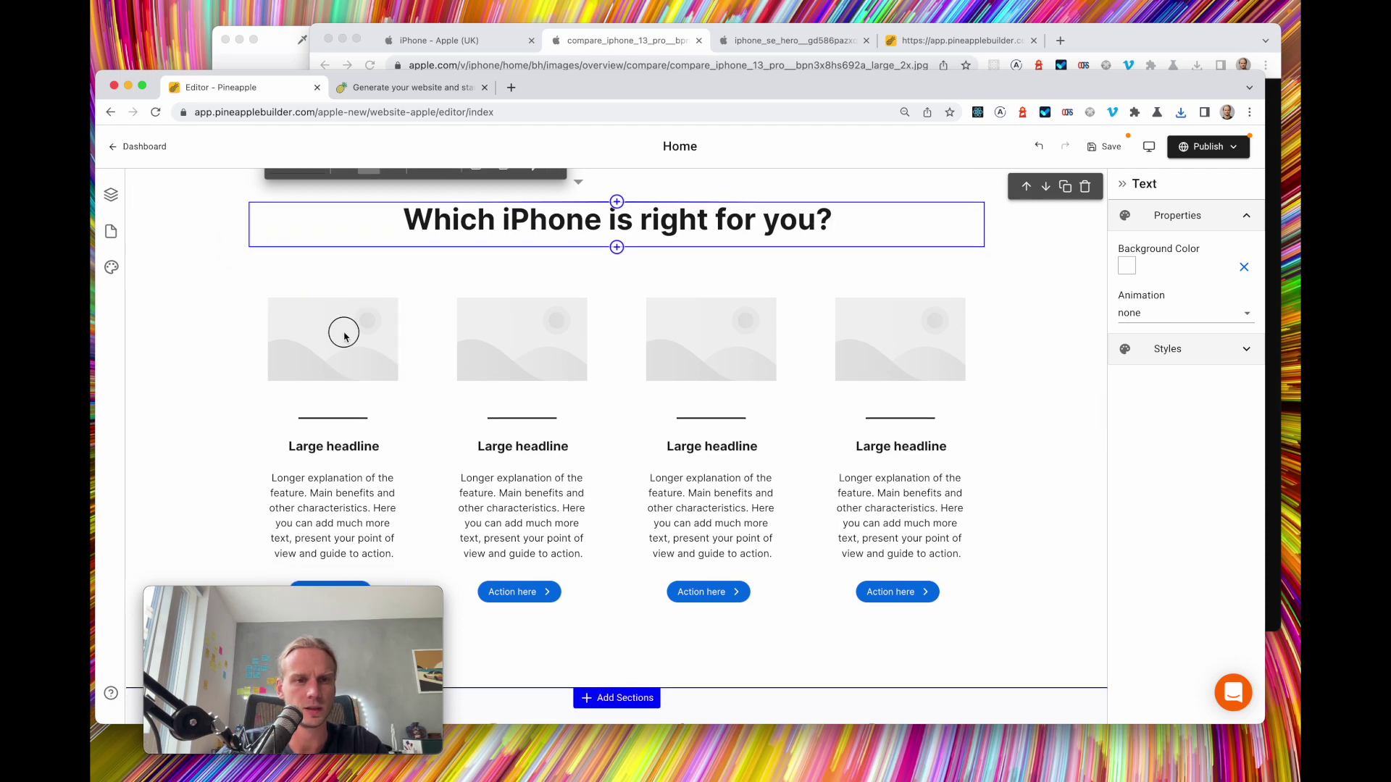
left_click(1105, 146)
Check Apple's comparison section, then replace the first column's placeholder with an upload of the saved iPhone 13 Pro comparison image
left_click(435, 41)
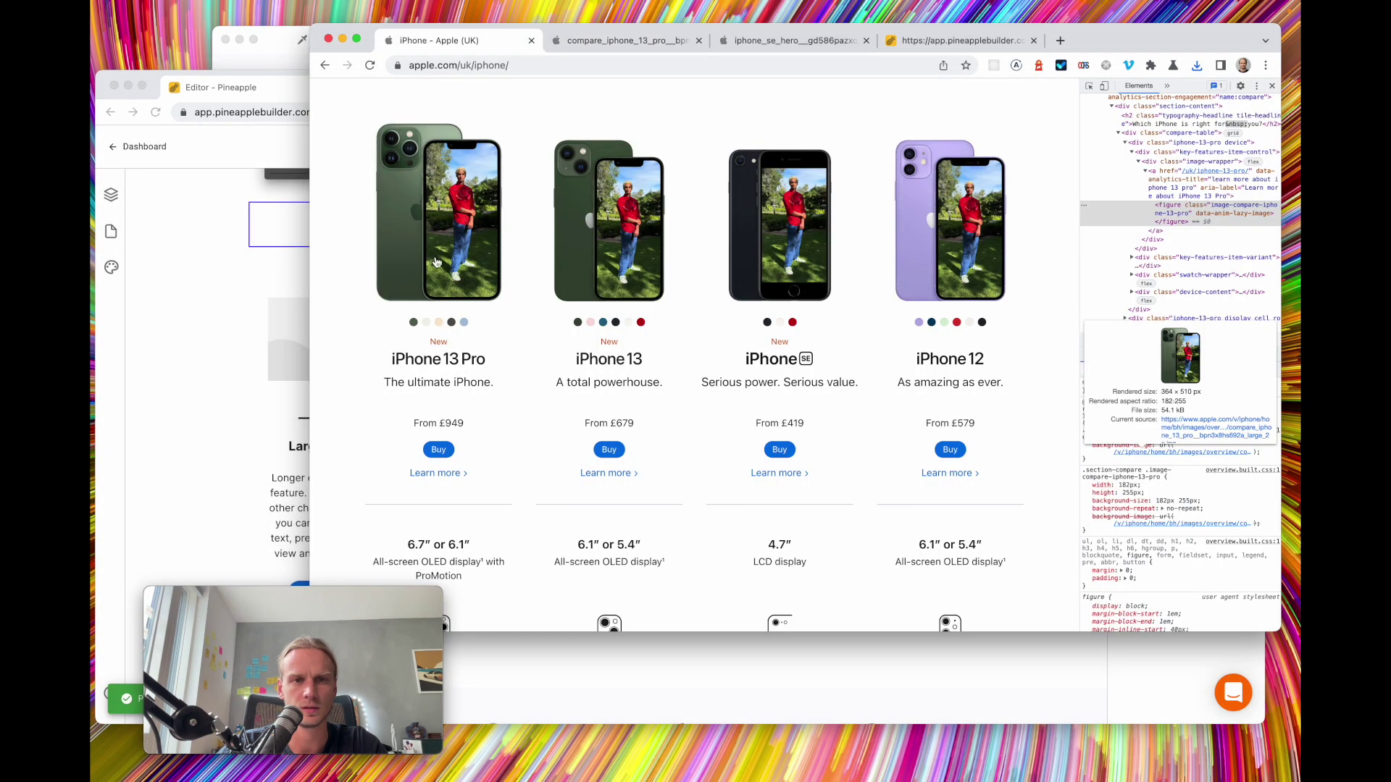
scroll(544, 485, "down", 5)
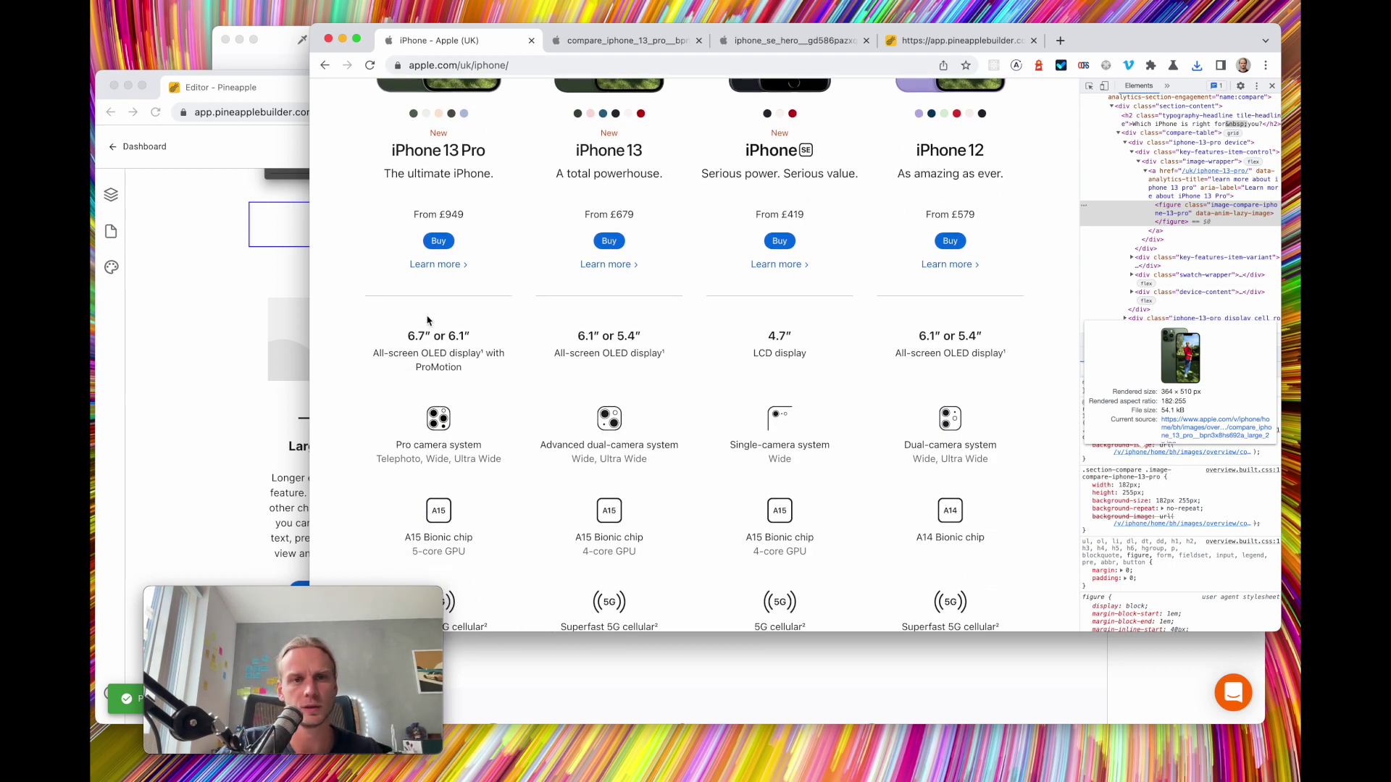
scroll(476, 492, "down", 1)
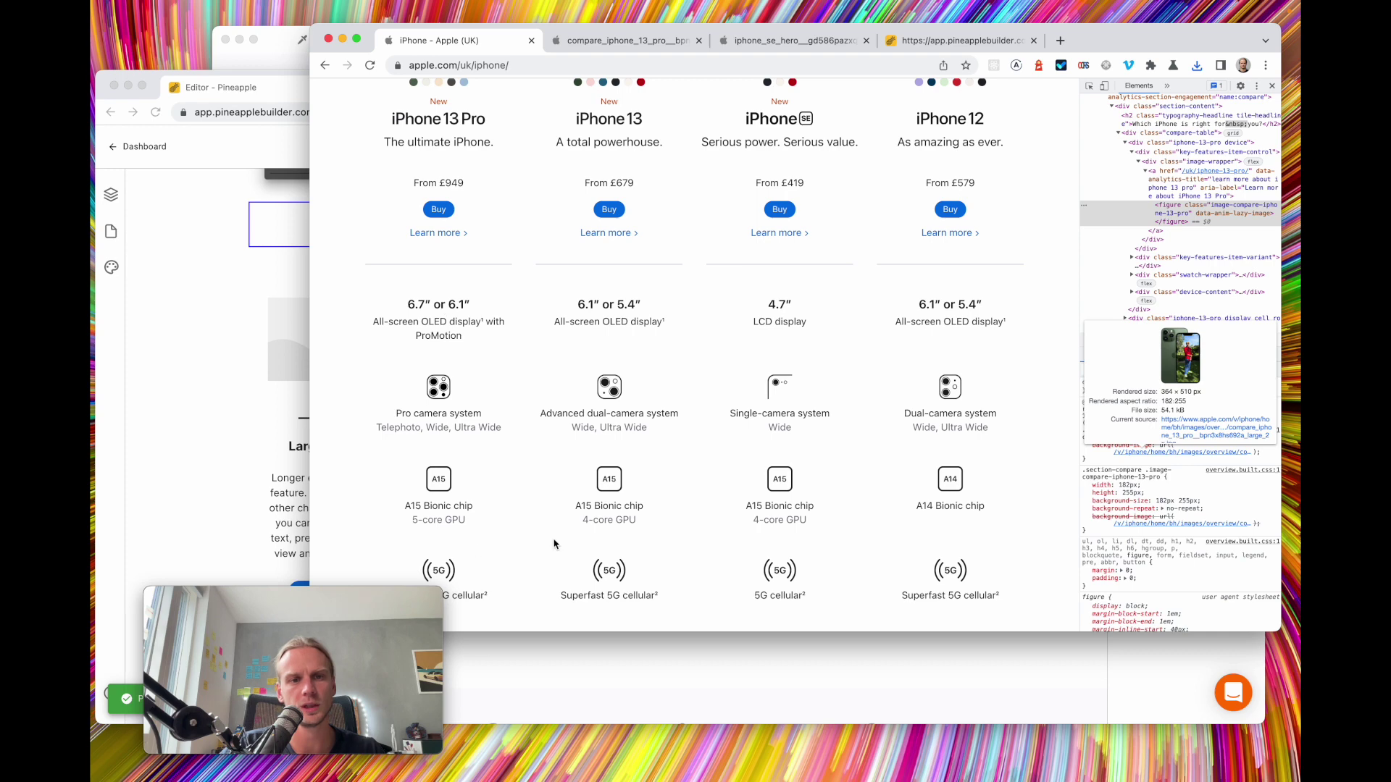
scroll(886, 375, "up", 3)
left_click(191, 322)
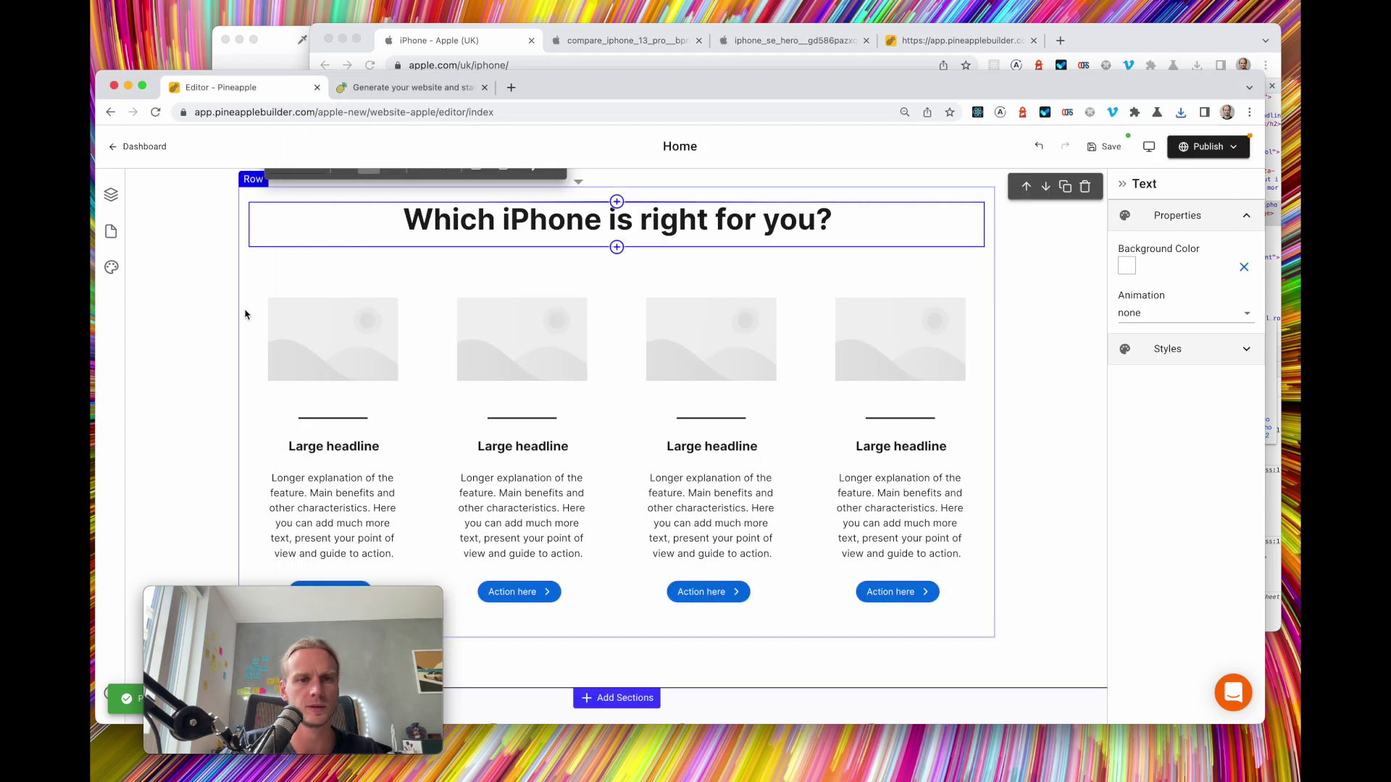
scroll(312, 464, "up", 3)
left_click(311, 464)
scroll(312, 464, "down", 3)
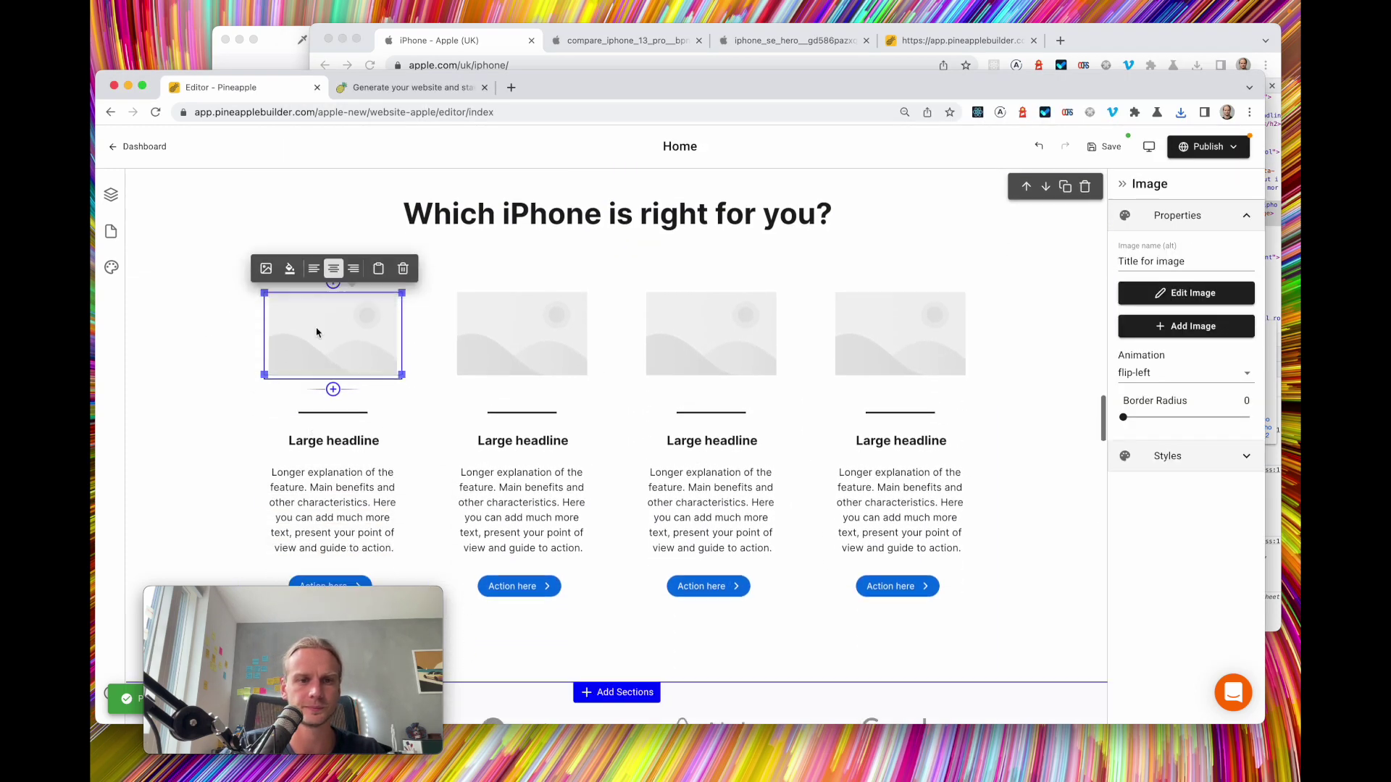
left_click(267, 273)
left_click(293, 229)
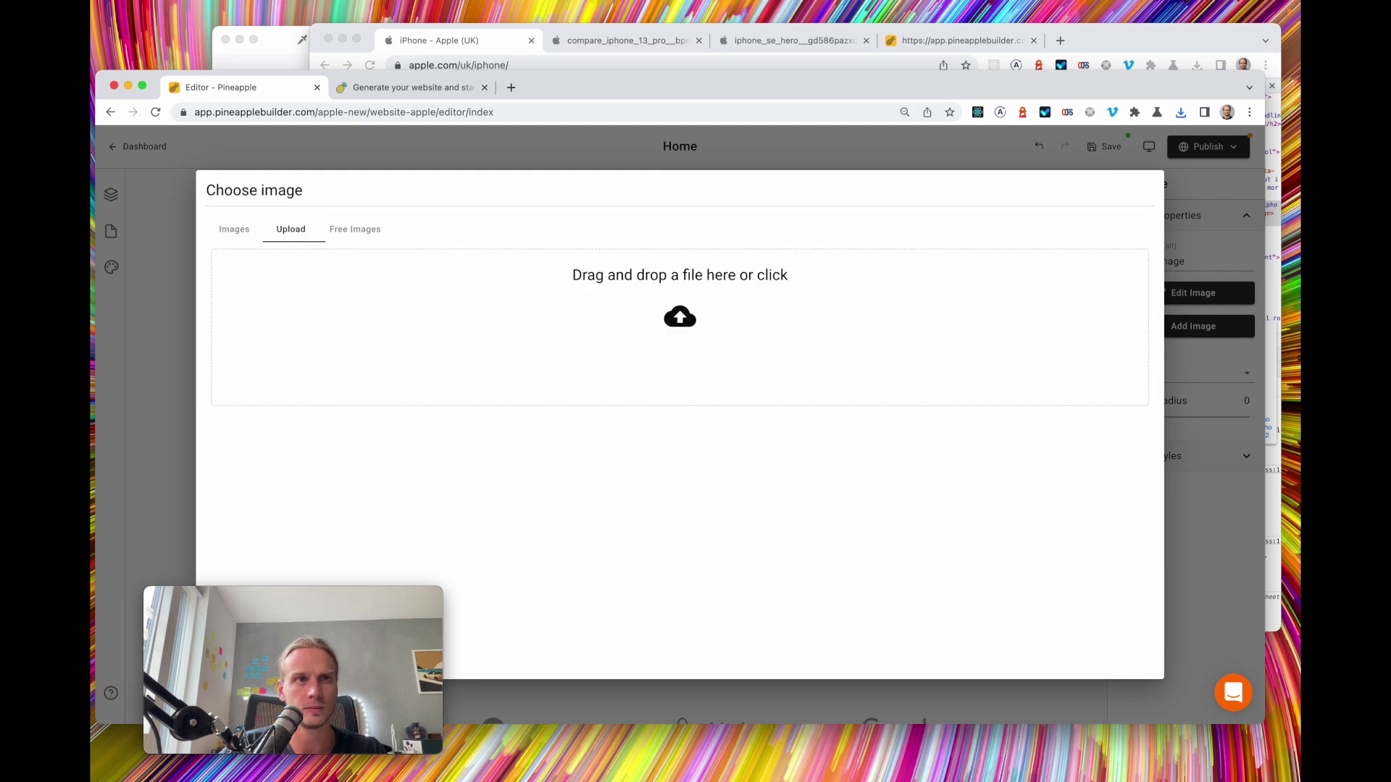
left_click_drag(776, 192, 747, 300)
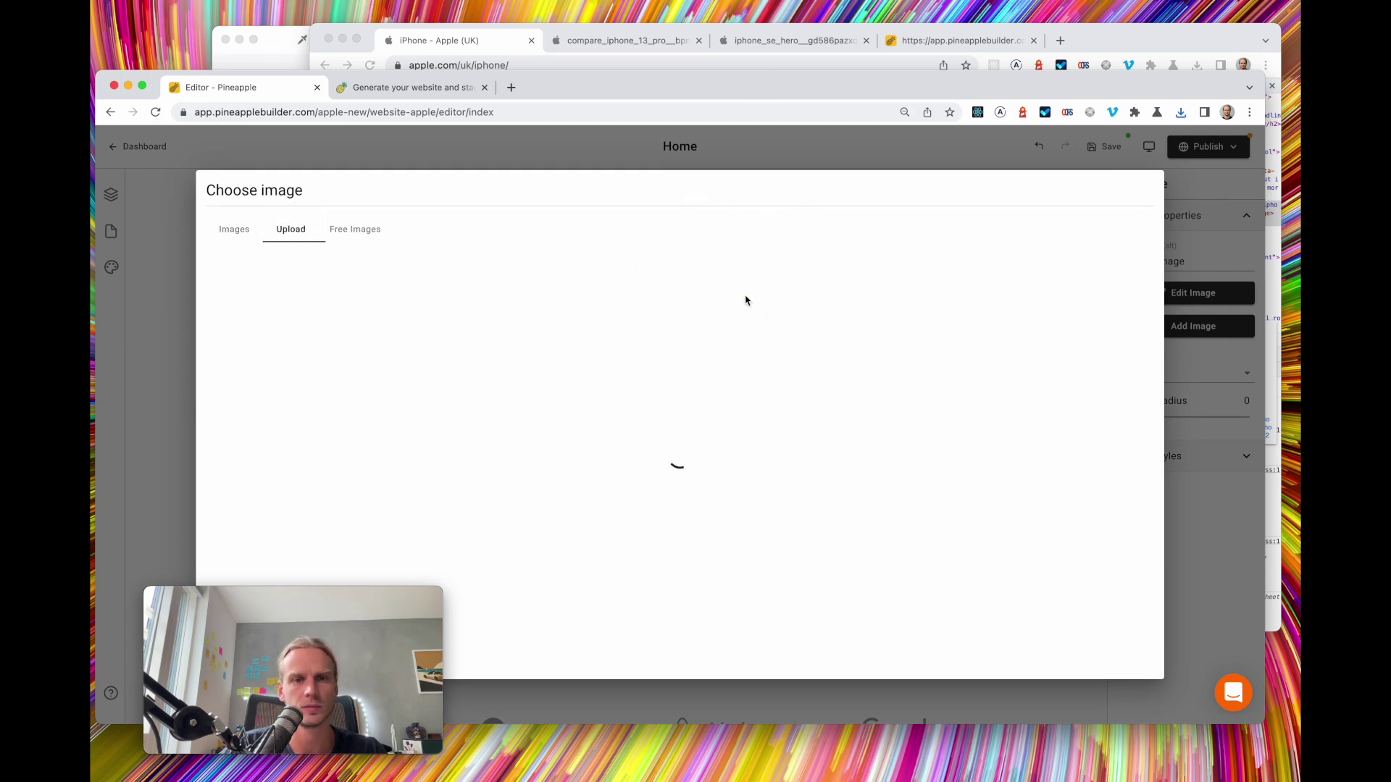
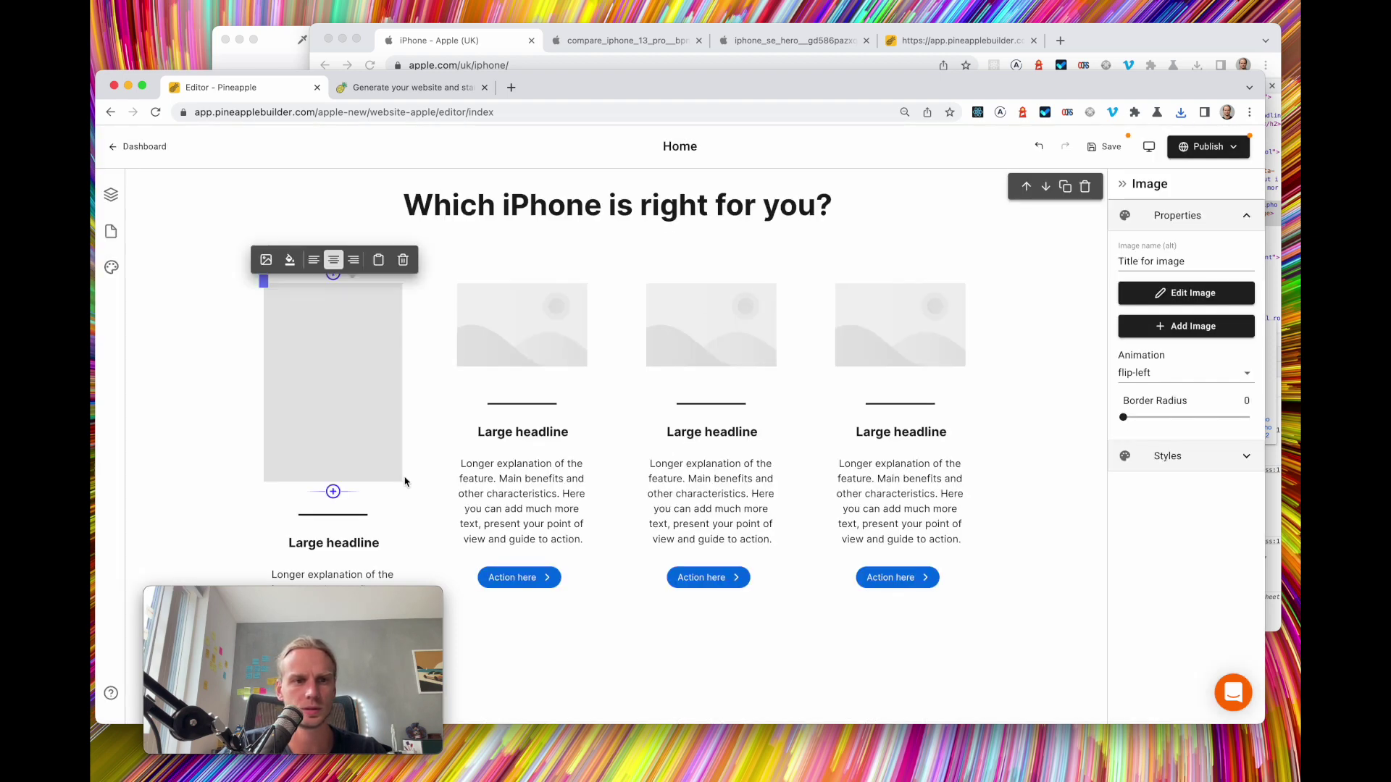
scroll(405, 482, "down", 3)
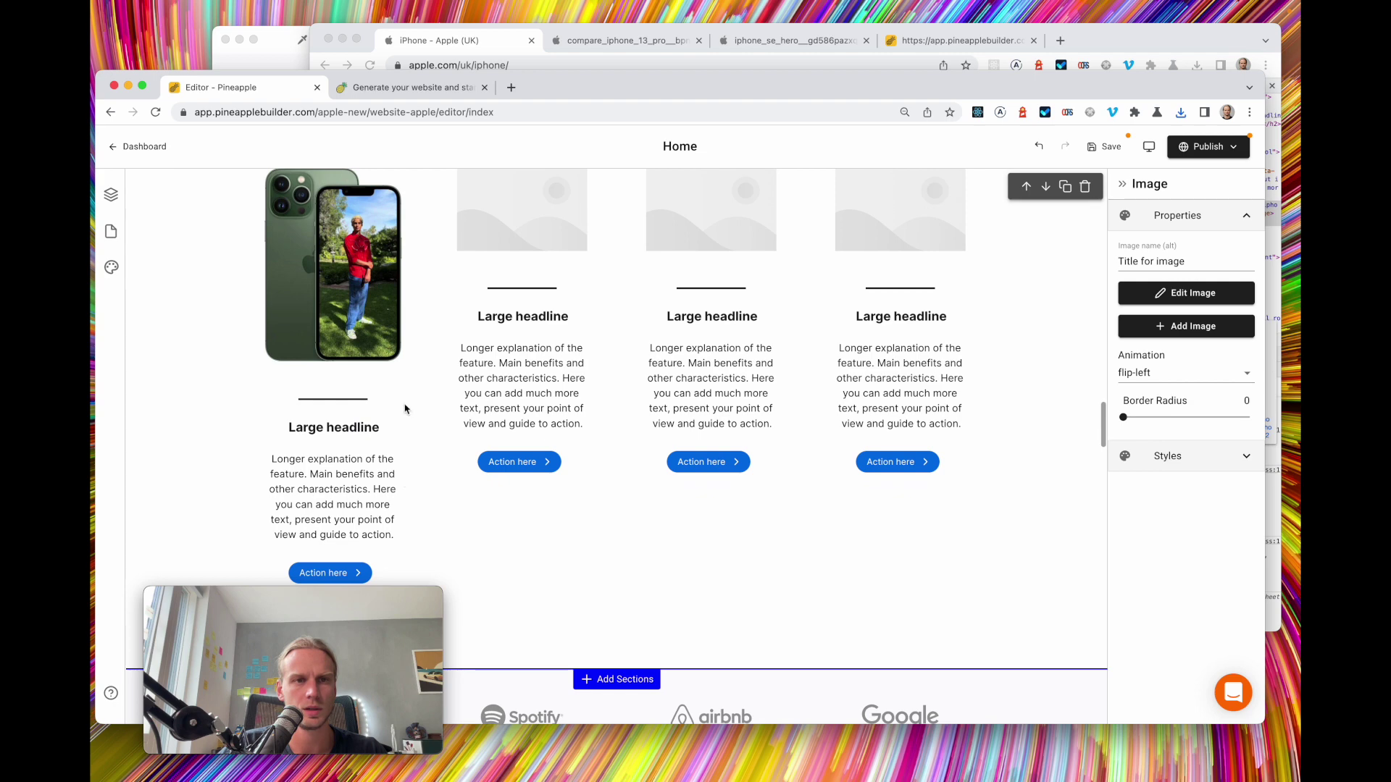
Copy the iPhone 13 Pro tagline "The ultimate iPhone." and price "From £949" from Apple's comparison section
scroll(405, 451, "up", 2)
left_click(466, 45)
scroll(481, 177, "up", 1)
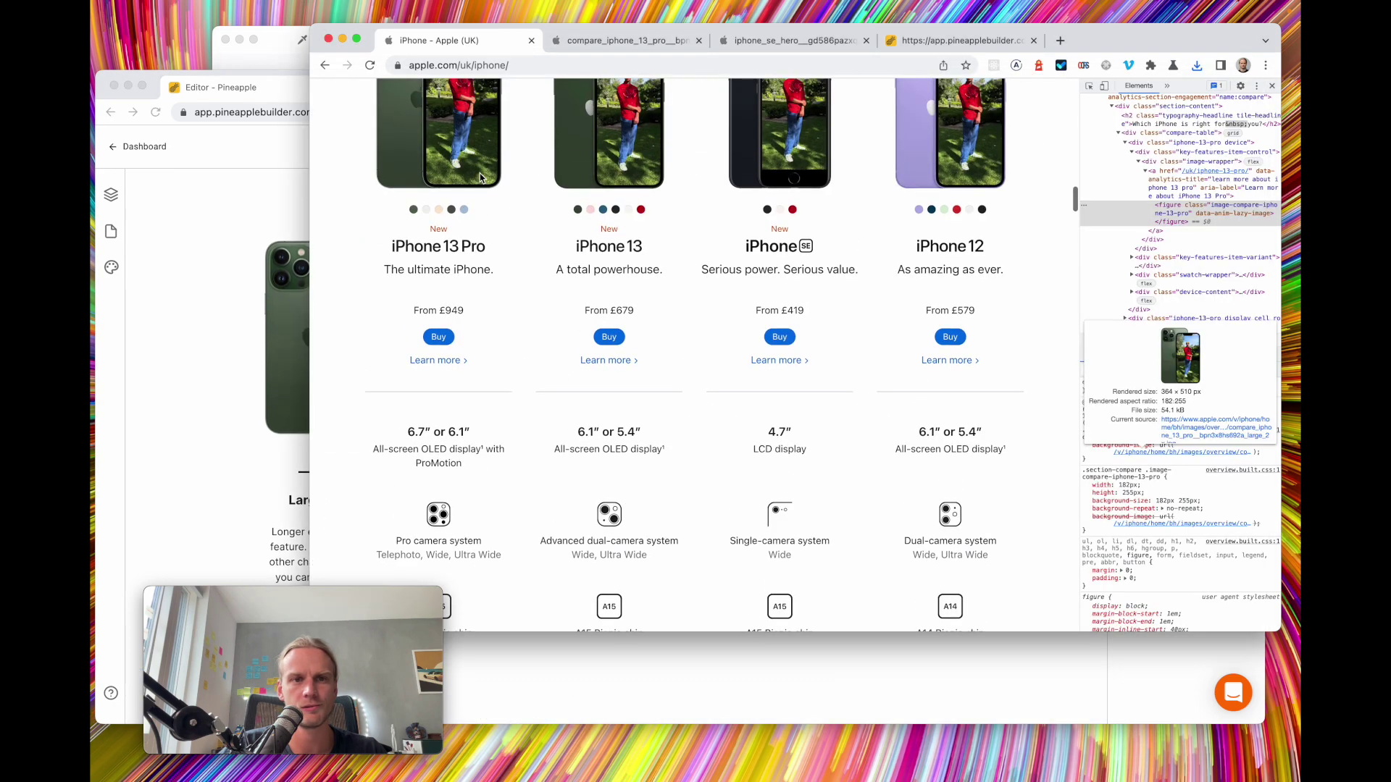
scroll(417, 318, "up", 1)
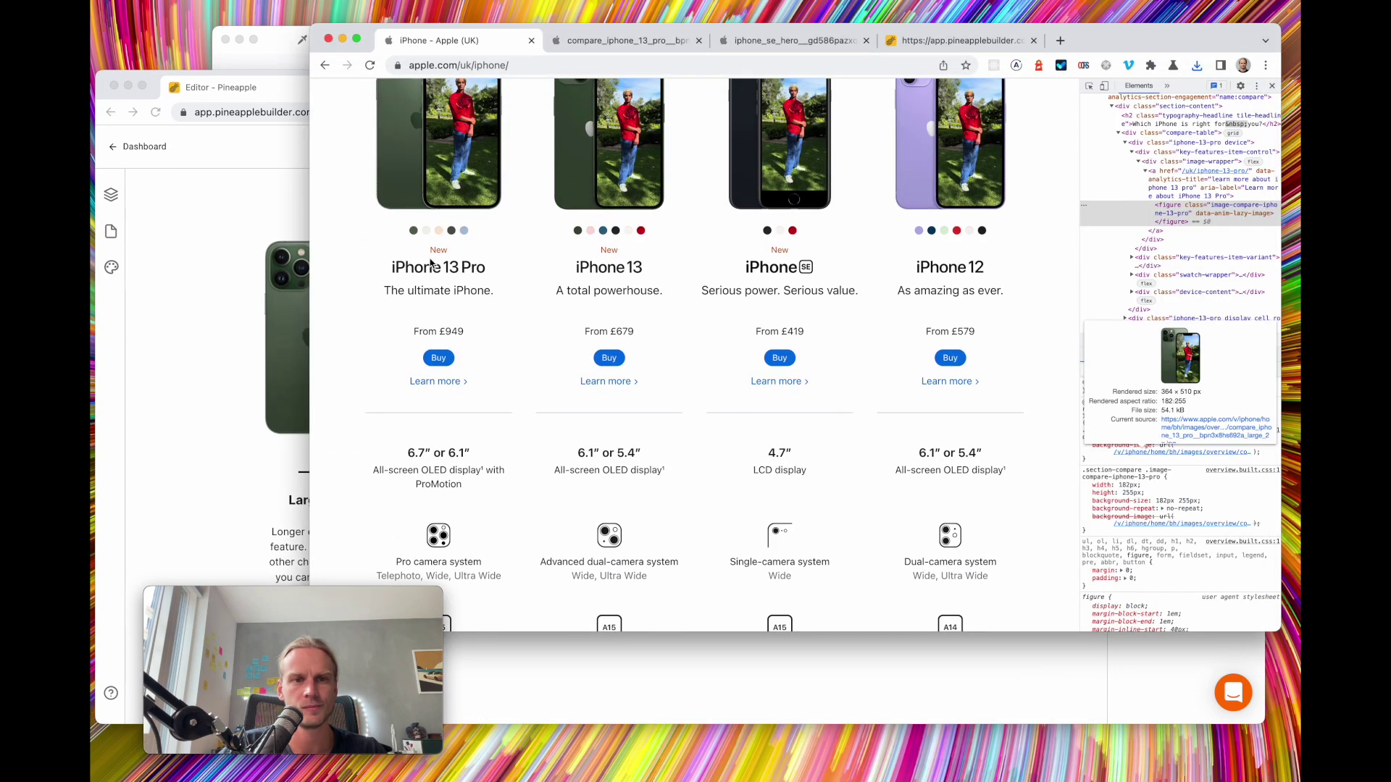
left_click_drag(427, 250, 475, 344)
key("cmd+c")
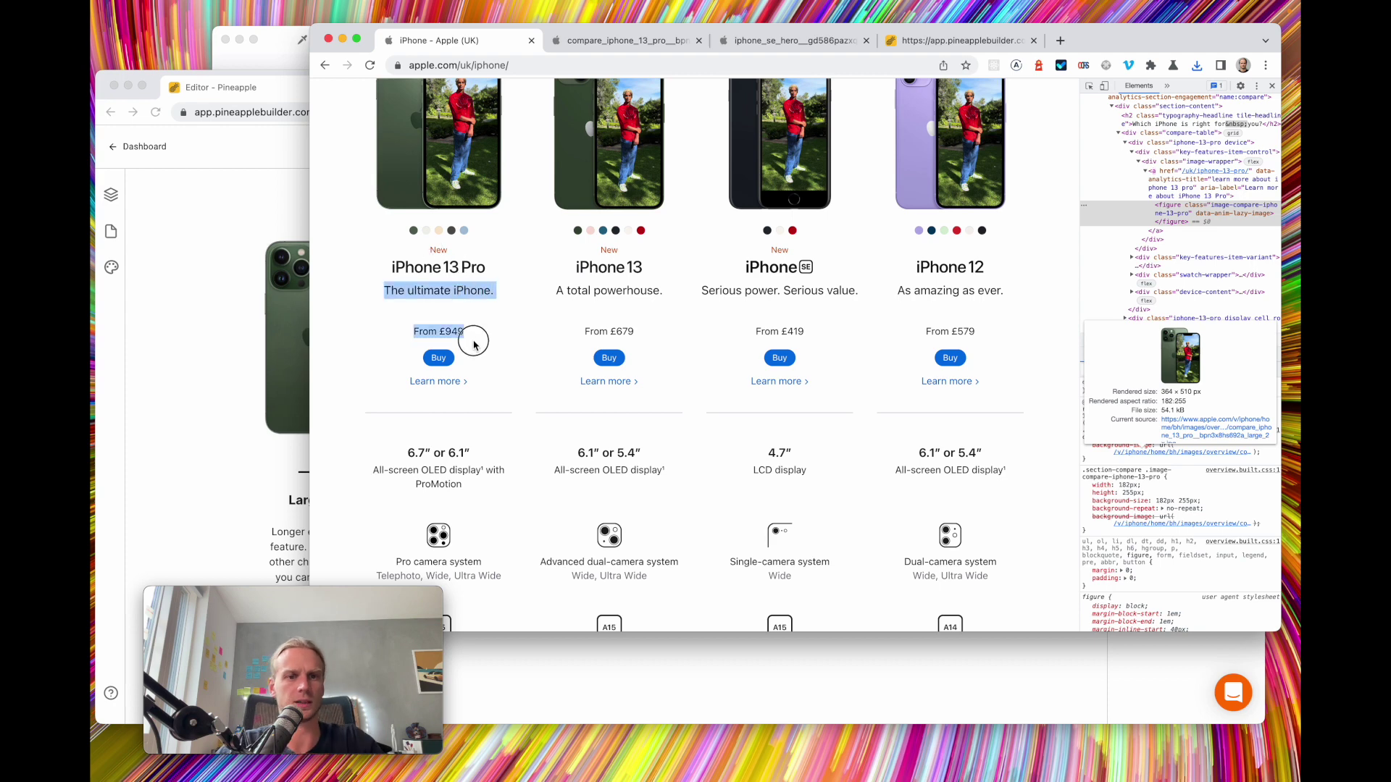
Replace the first column's headline and description in the page editor with the copied tagline and price
left_click(270, 357)
scroll(269, 405, "down", 5)
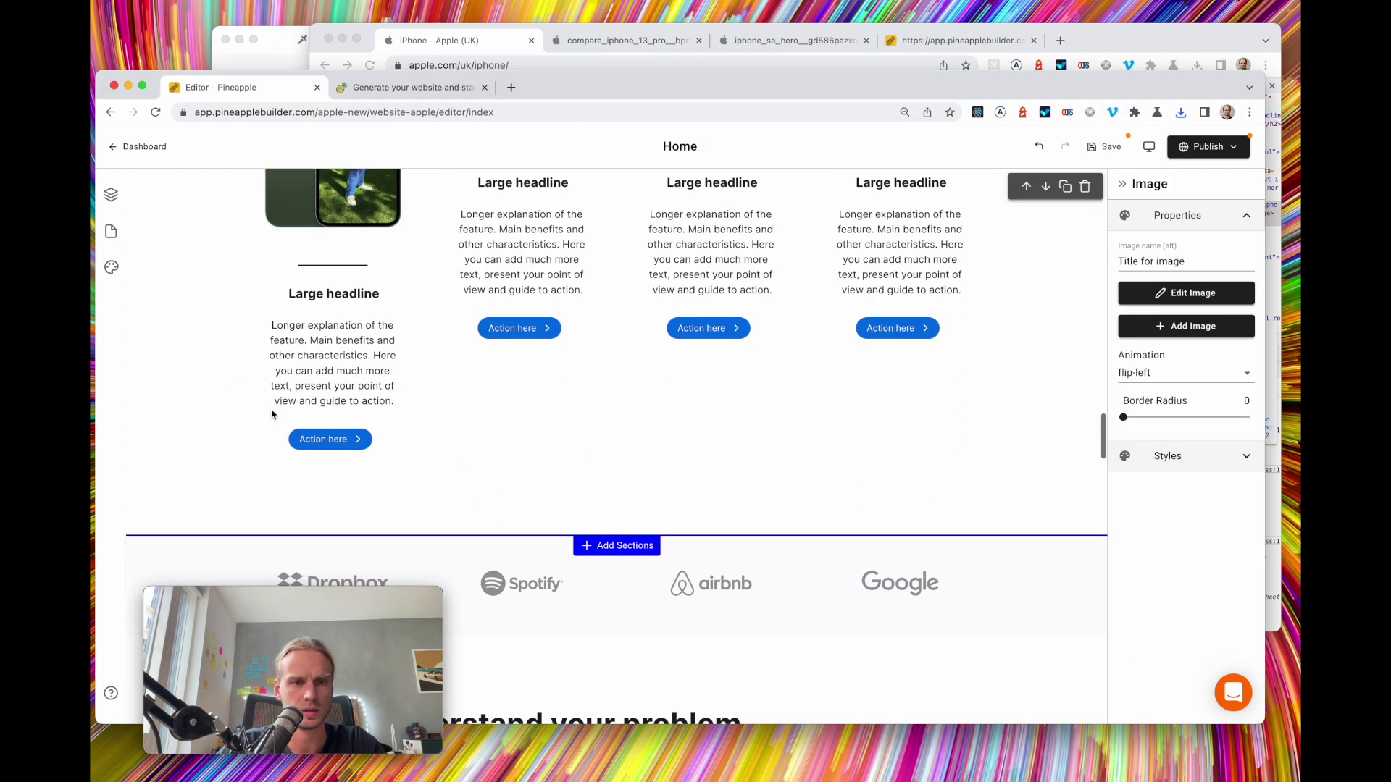
left_click(299, 292)
left_click_drag(299, 293, 410, 398)
key("BackSpace")
key("cmd+v")
scroll(348, 424, "up", 3)
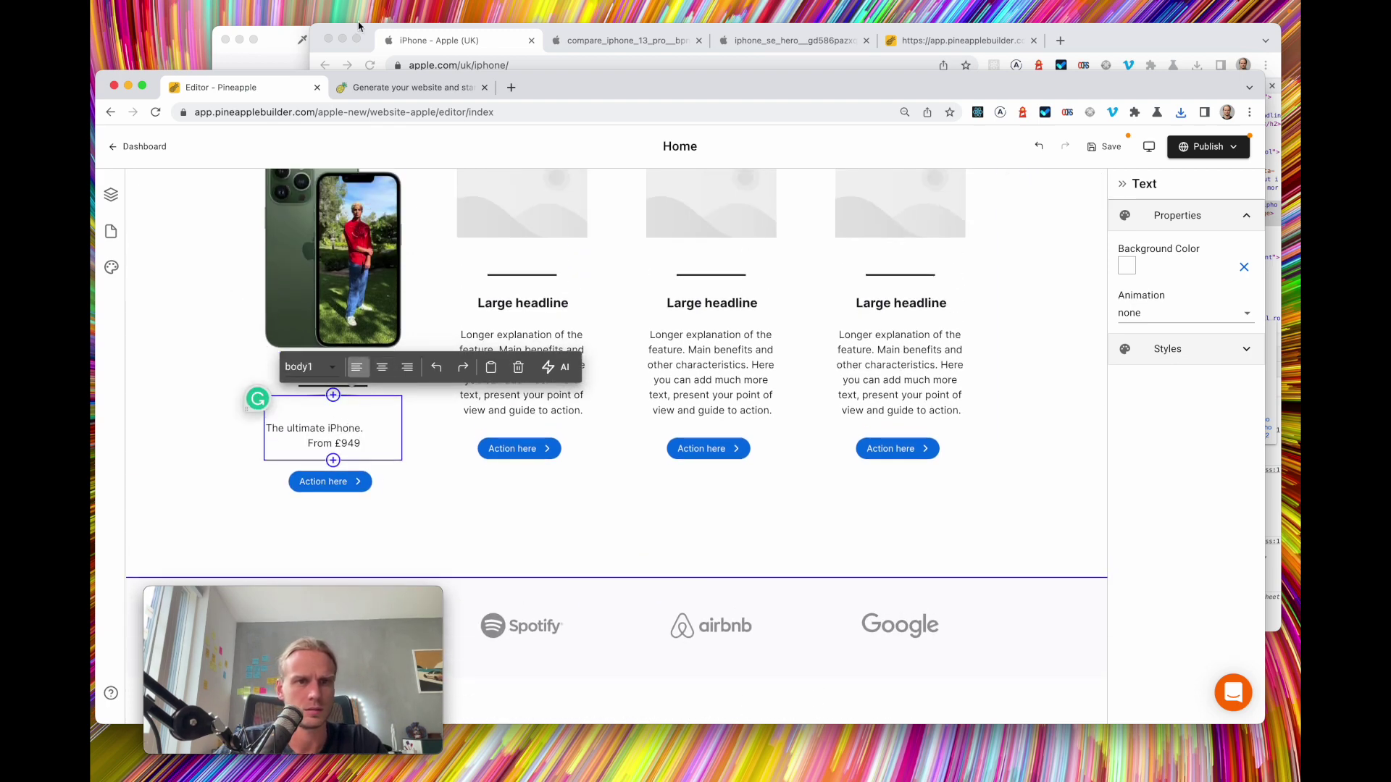
Insert "New" and "iPhone 13 Pro" from Apple's page on separate lines above the first column's tagline
left_click(460, 40)
left_click(413, 288)
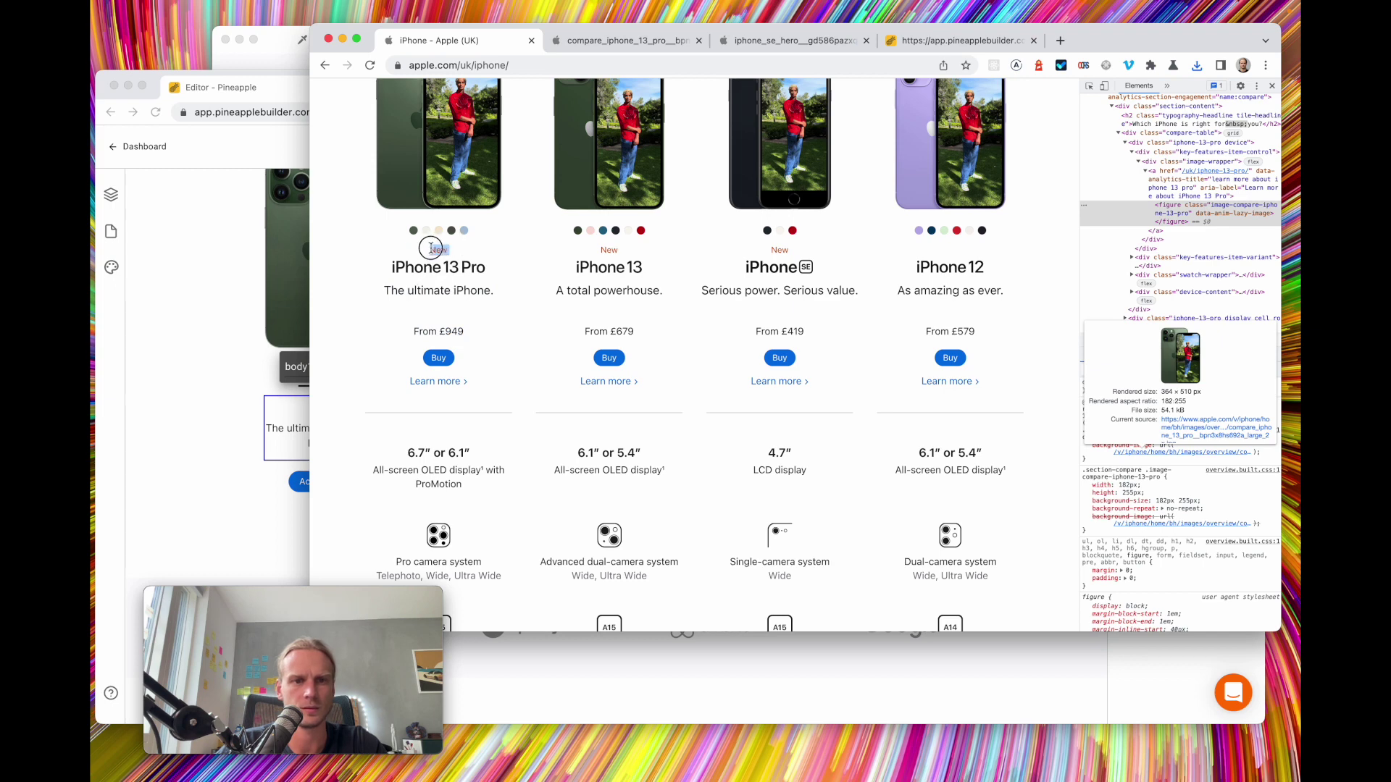
left_click(275, 433)
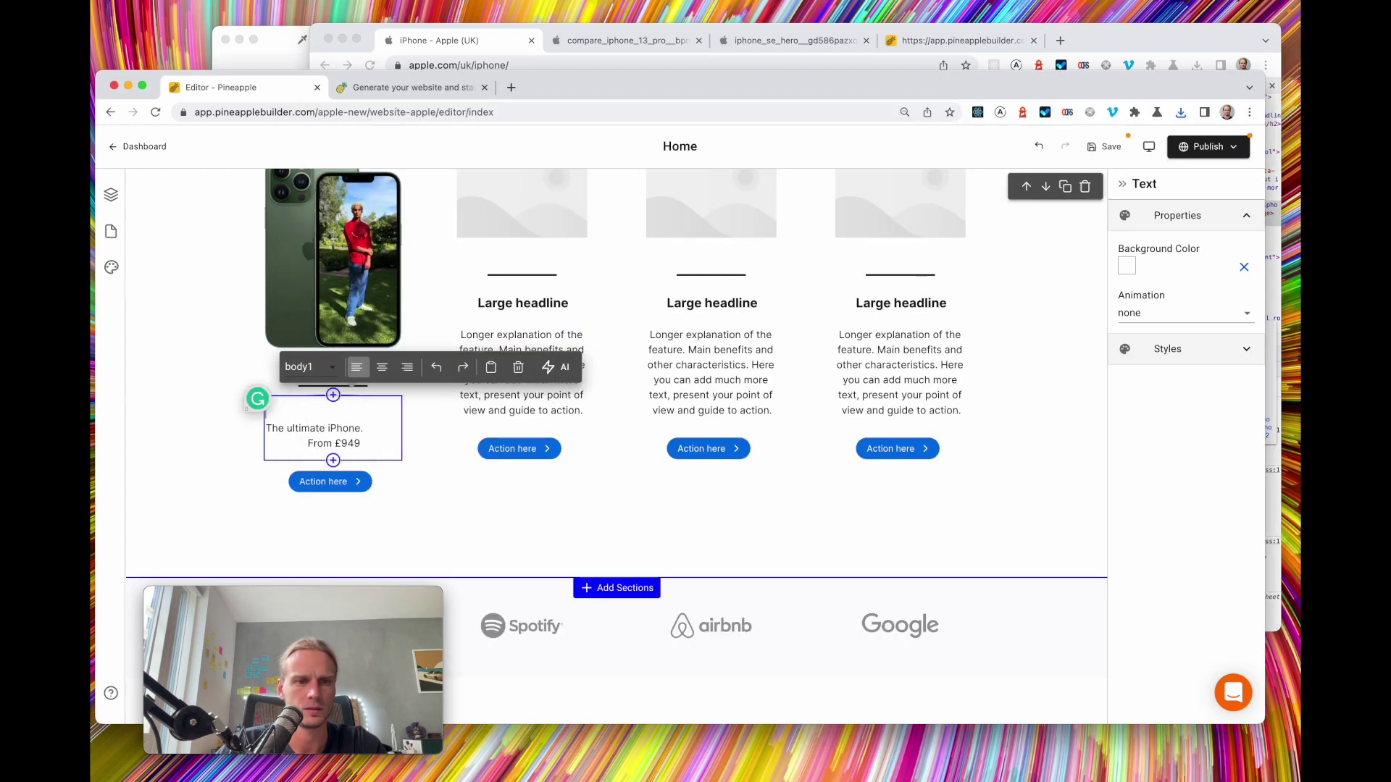
type("NewiPhone 13 Pro")
key("super+z")
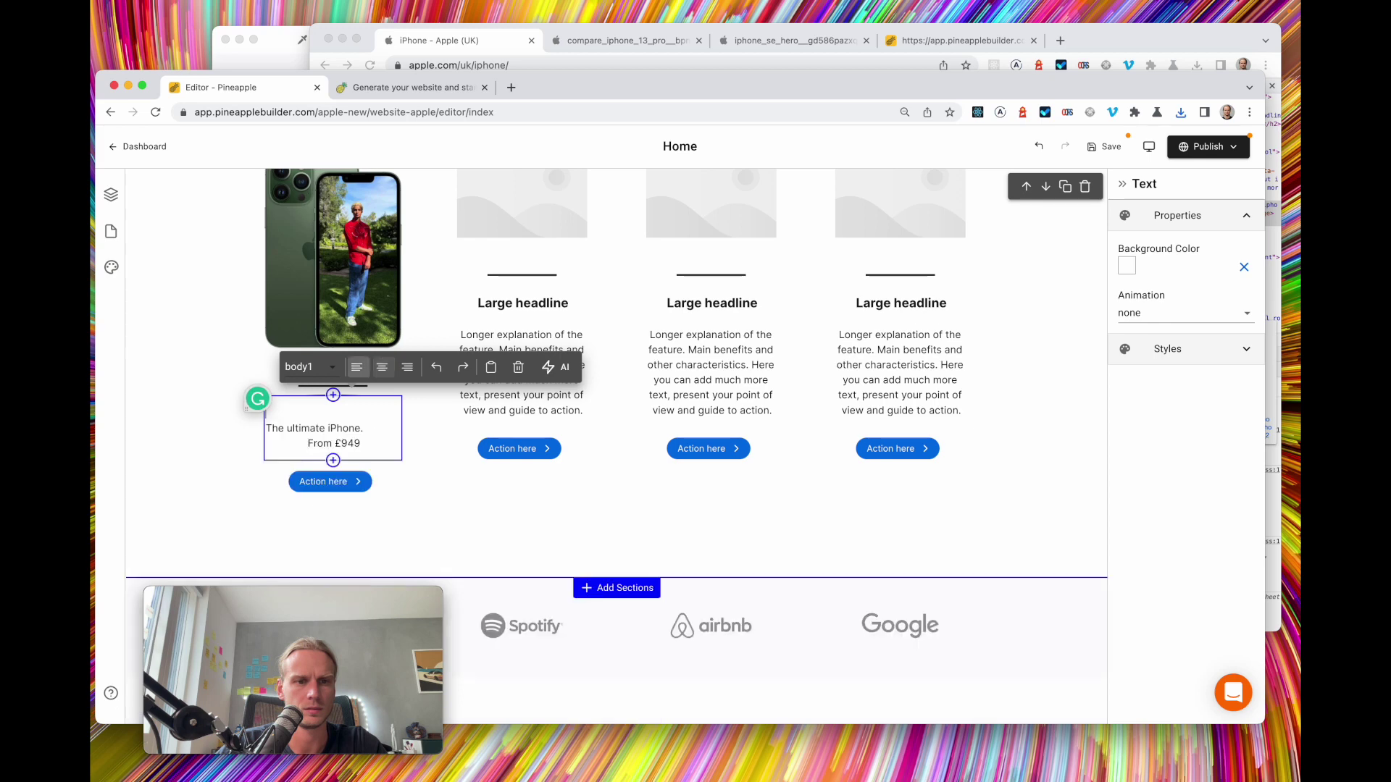
type("NewiPhone 13 Pro")
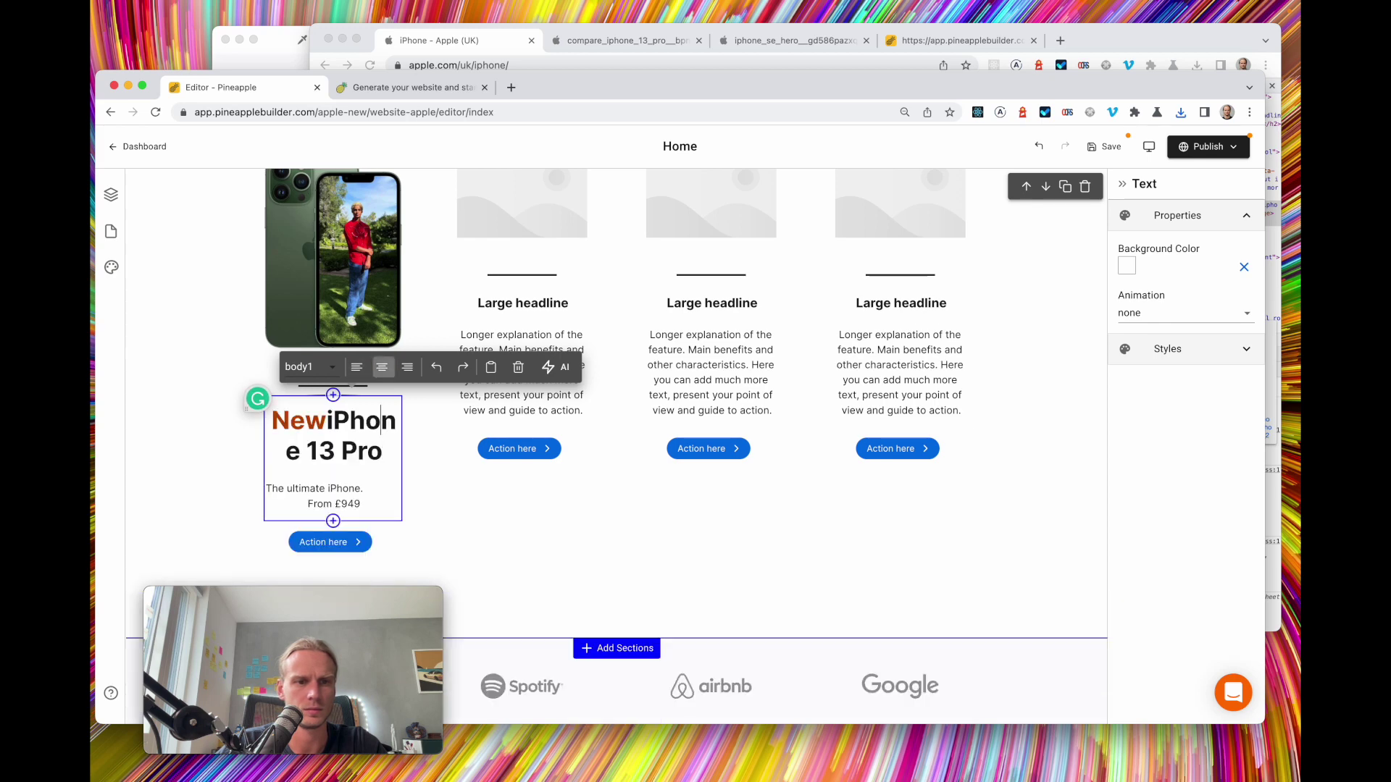
key("Return")
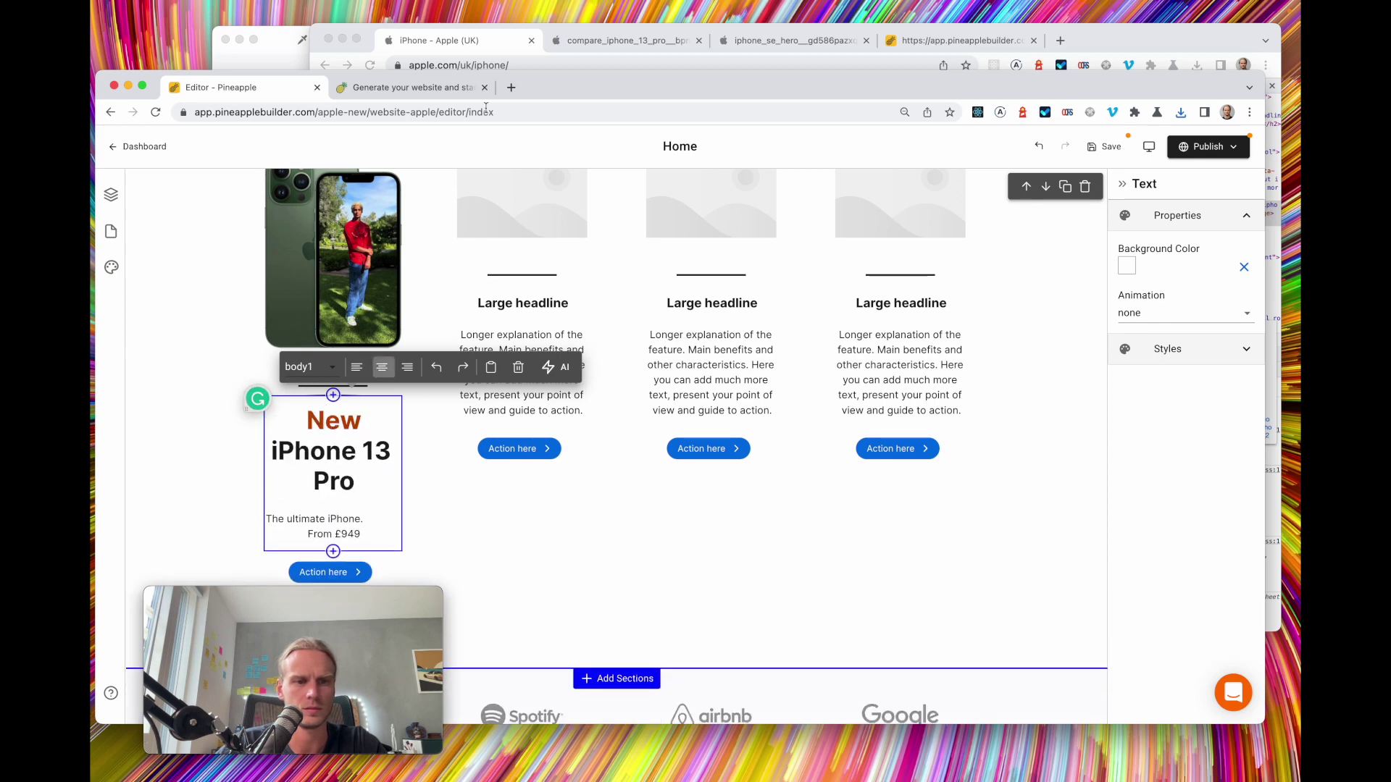
Set the first column's "iPhone 13 Pro" line to the H6 heading style
left_click(437, 41)
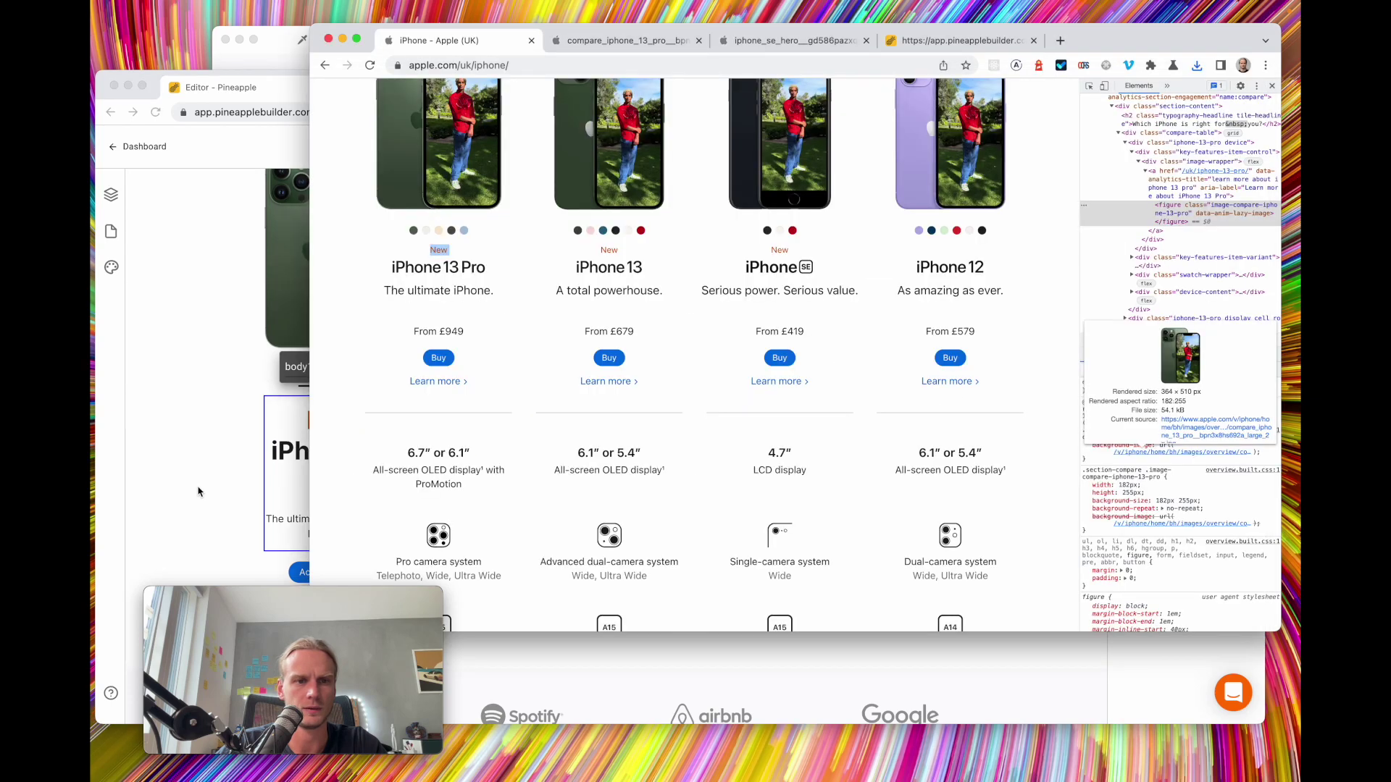
left_click(286, 464)
left_click(301, 368)
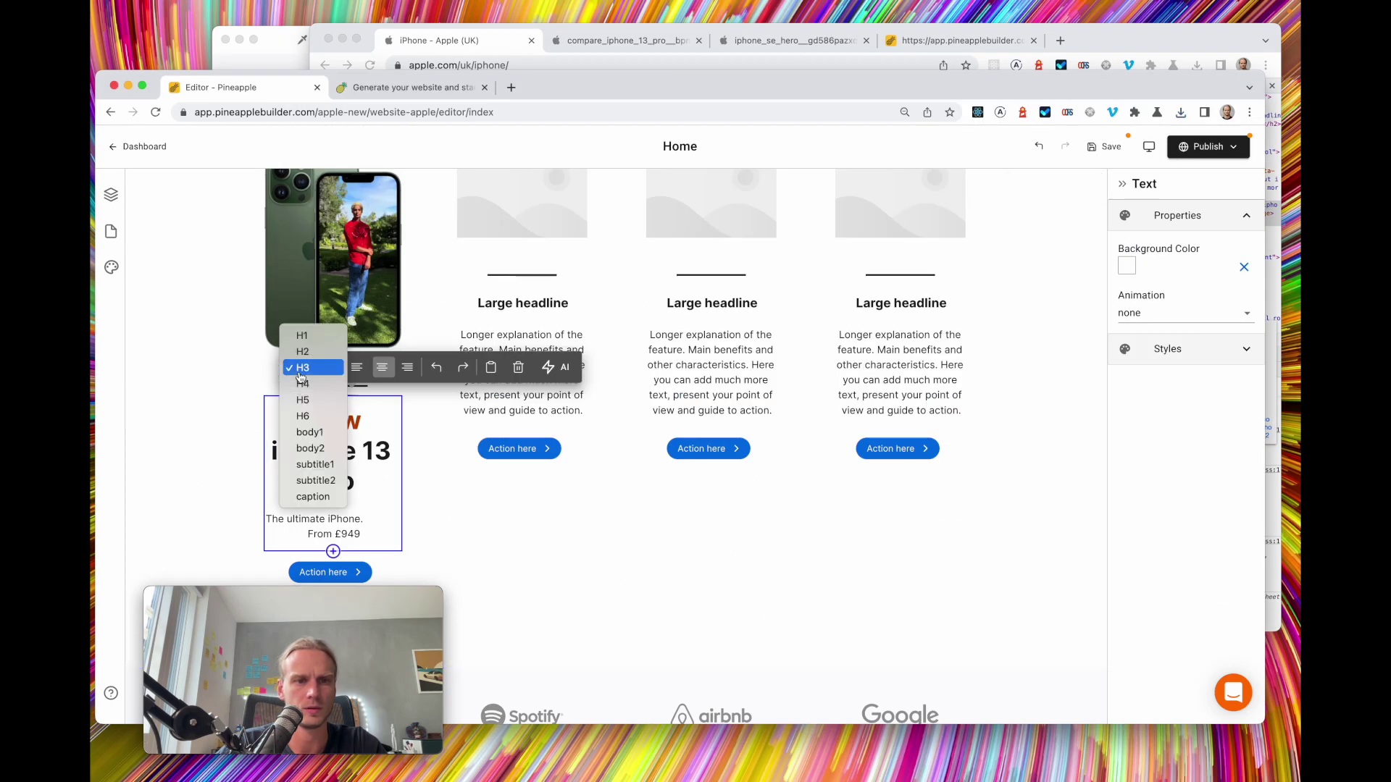
left_click(313, 418)
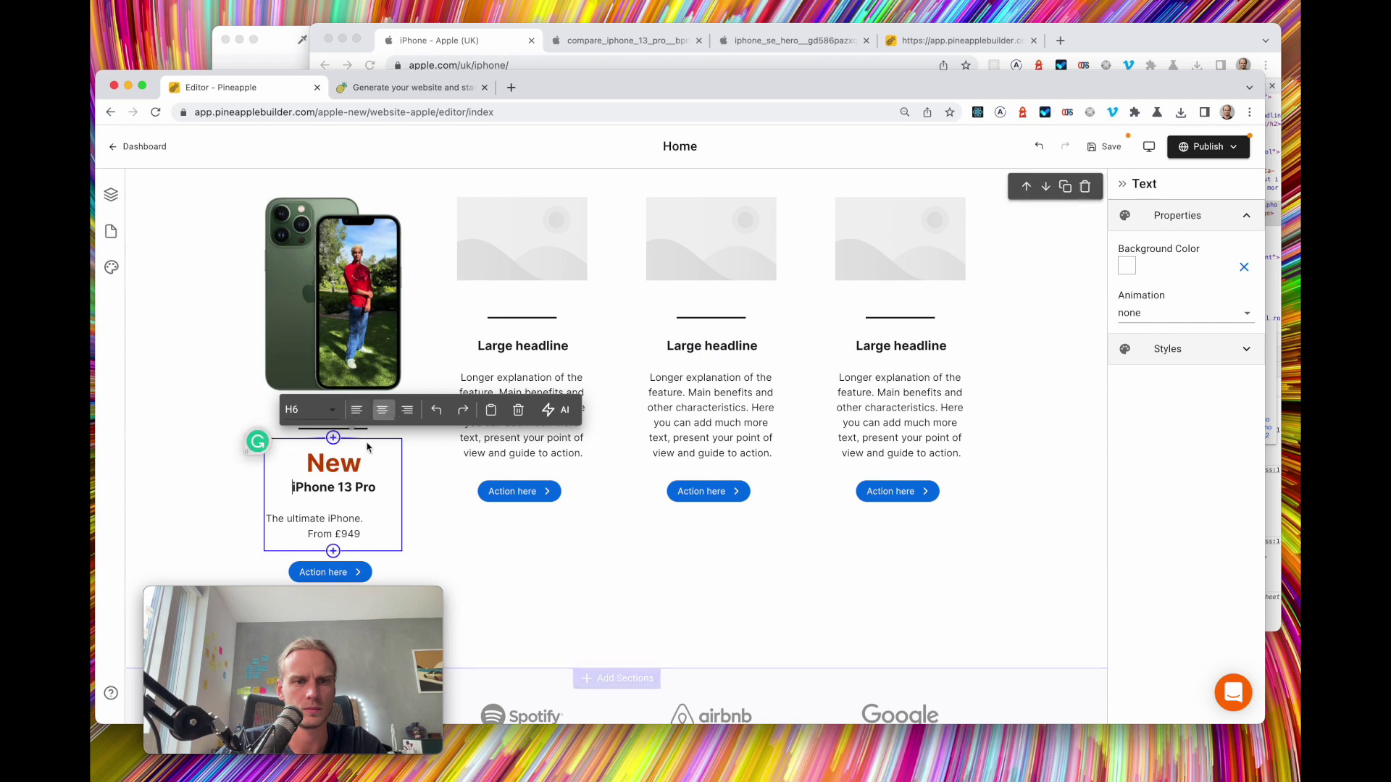
Try the subtitle1 and caption styles on the "New" label, centre it and compare it with Apple's page
left_click(312, 410)
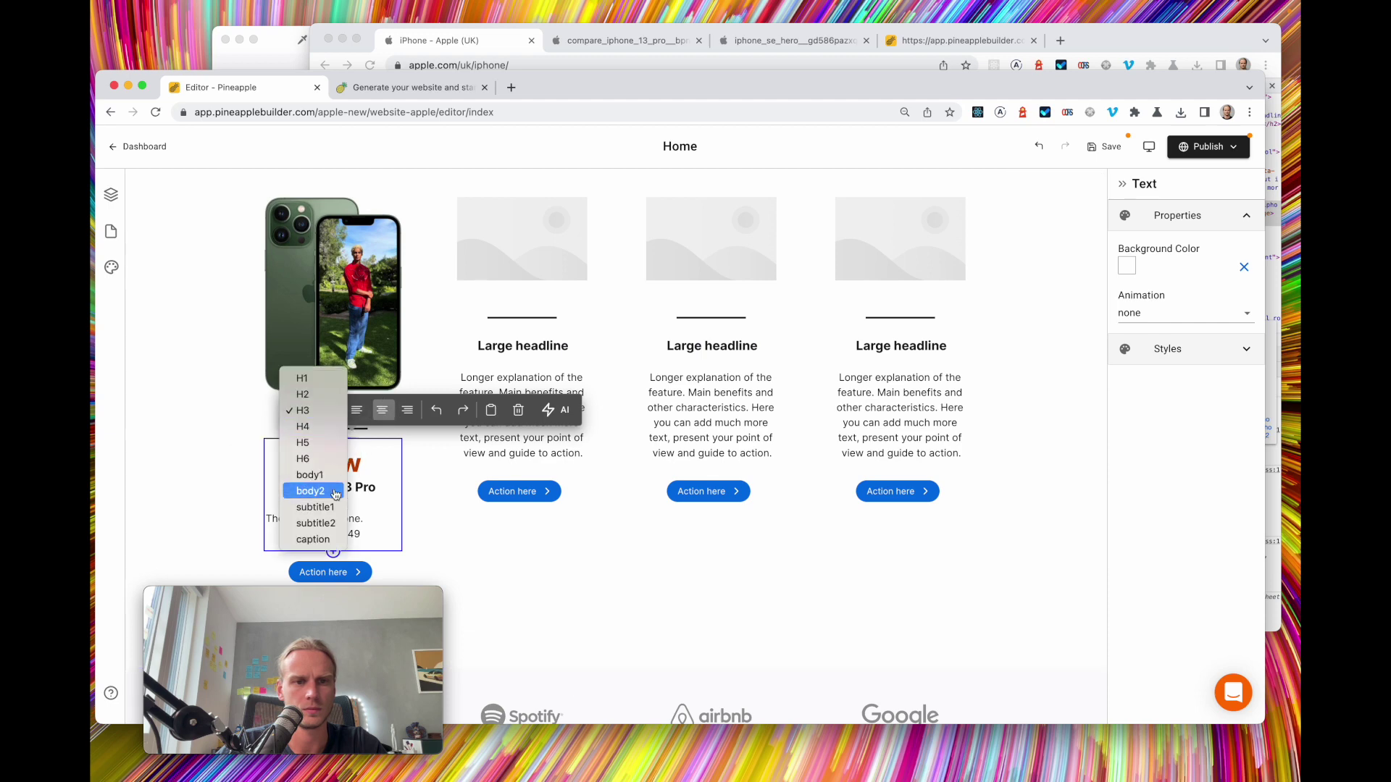
left_click(315, 508)
scroll(314, 525, "up", 2)
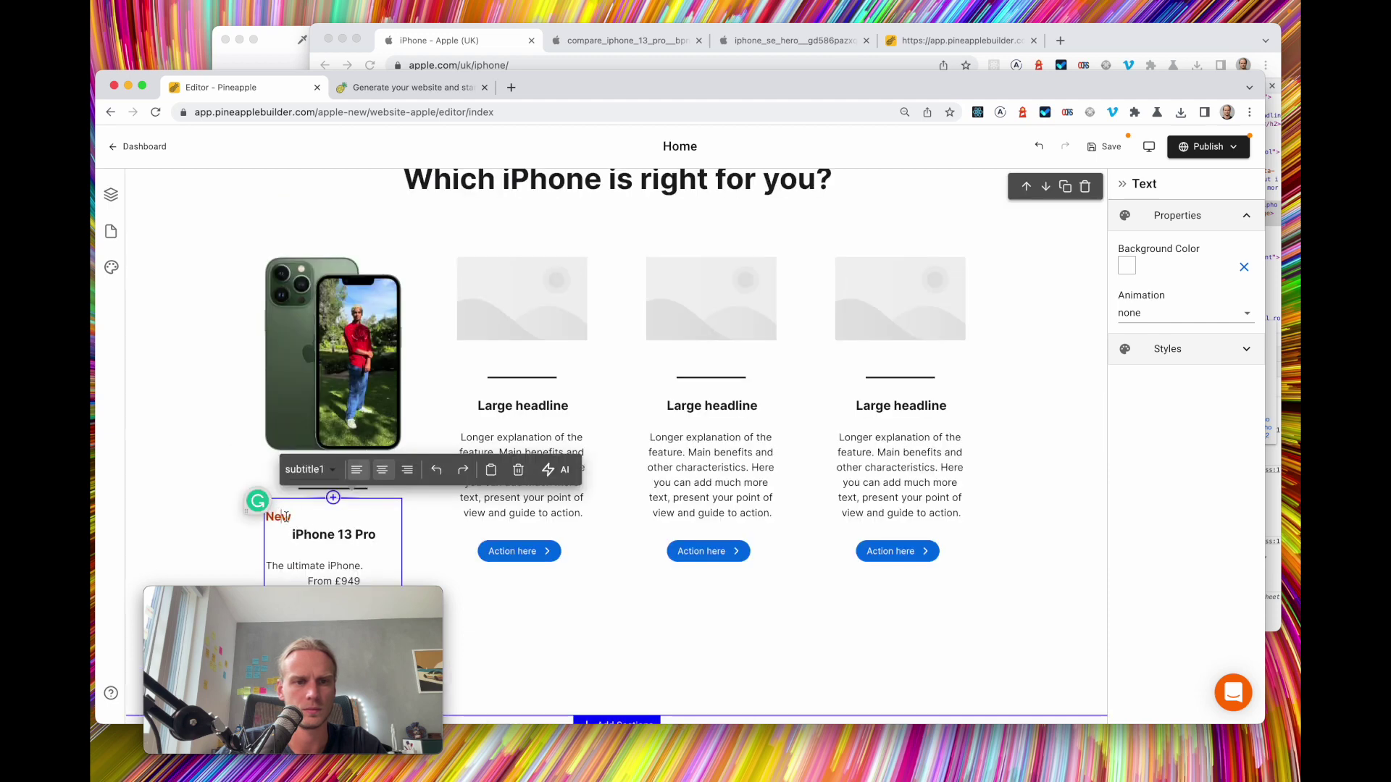
left_click(308, 469)
left_click(317, 505)
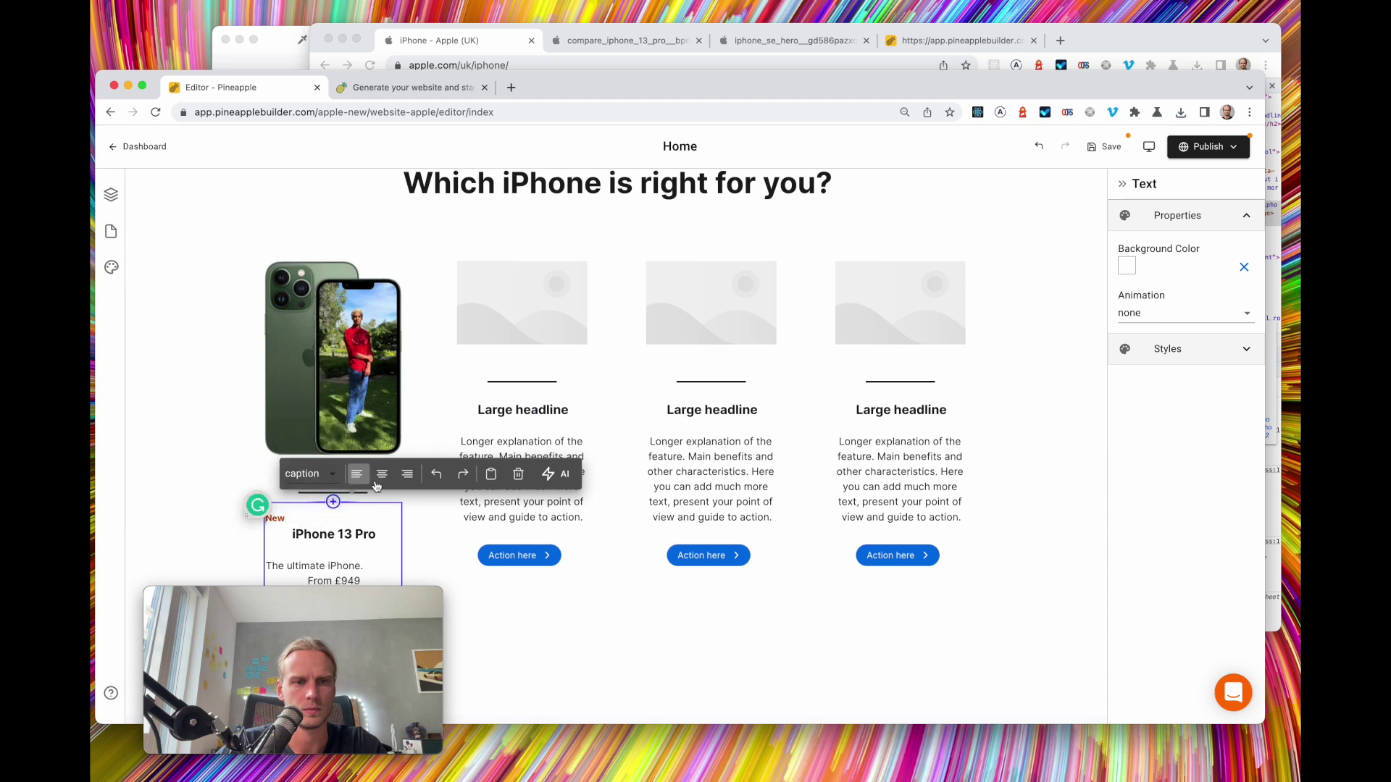
left_click(455, 48)
left_click(197, 359)
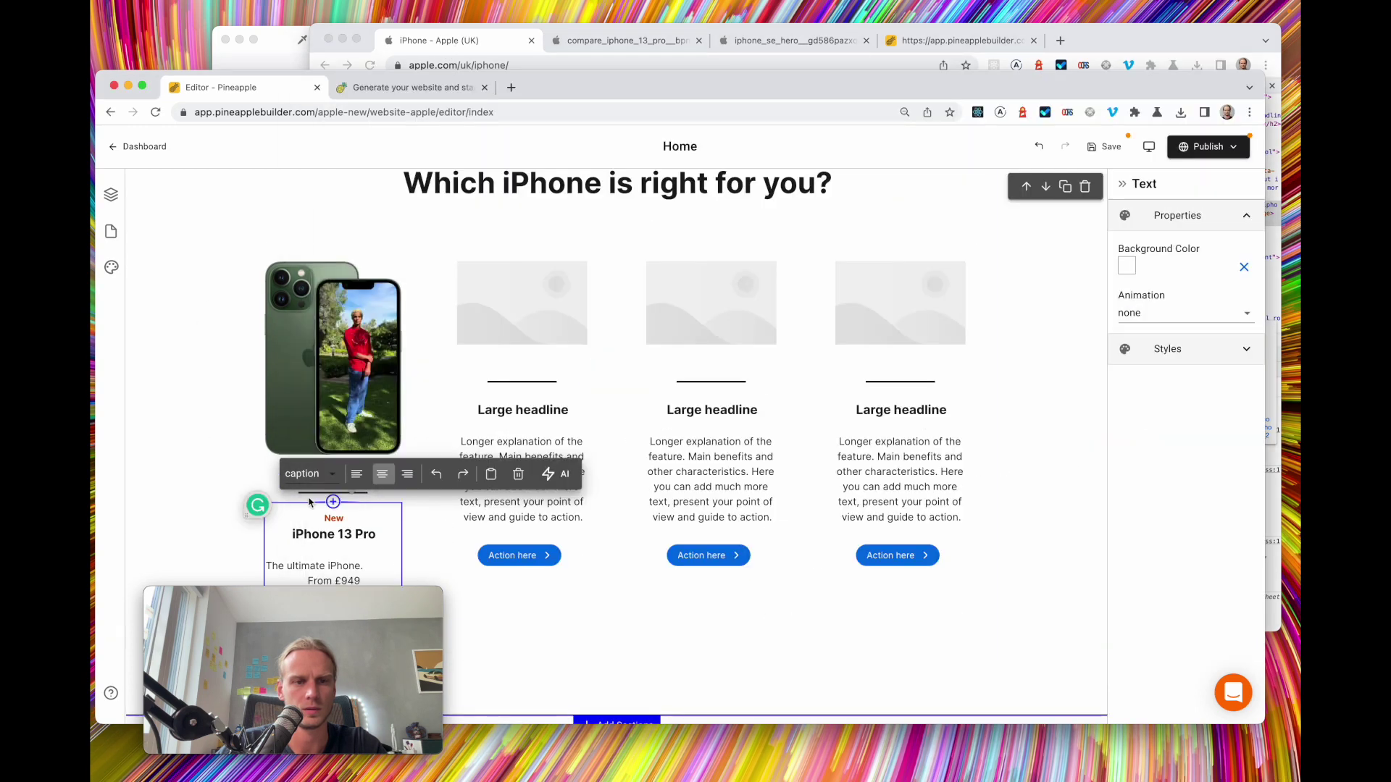
Set the "New" label to the body2 text style and centre it above "iPhone 13 Pro"
left_click(318, 474)
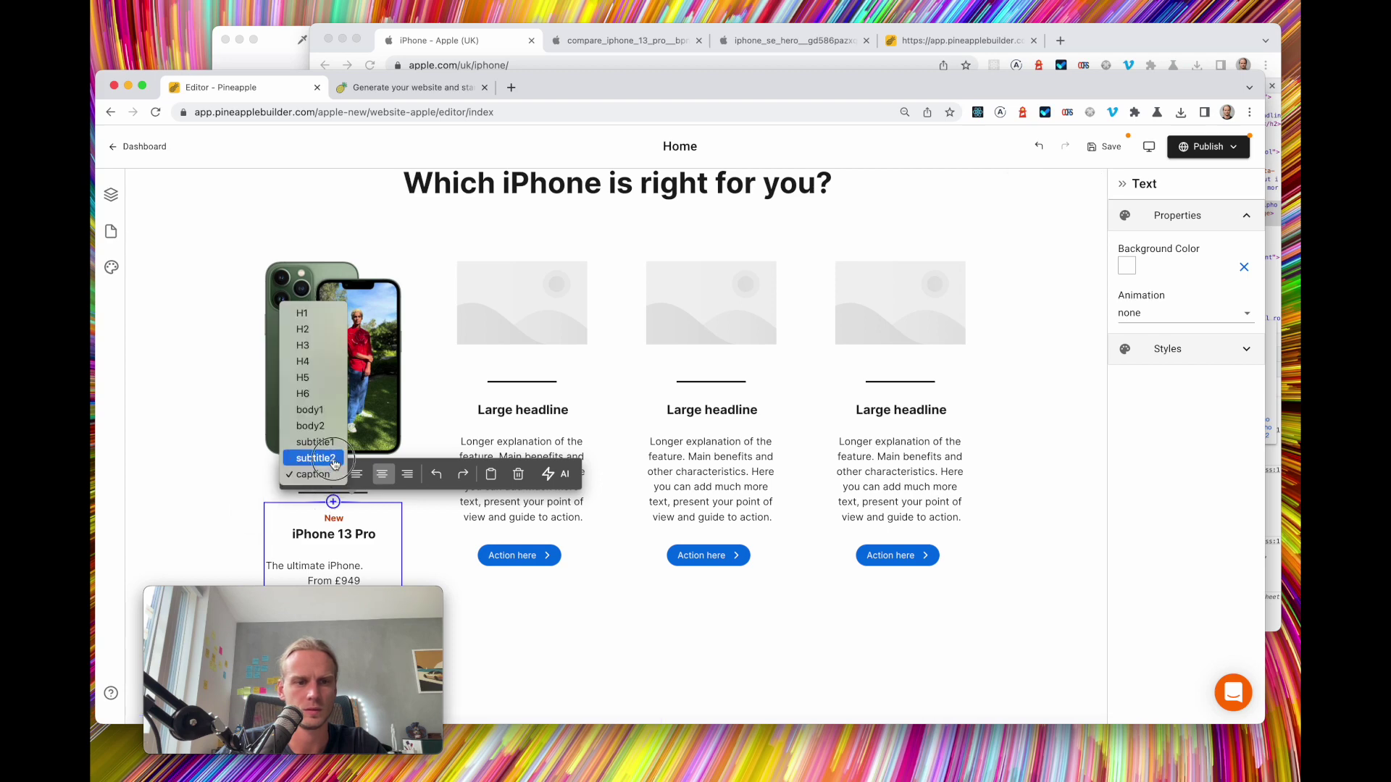
left_click(311, 442)
left_click(306, 469)
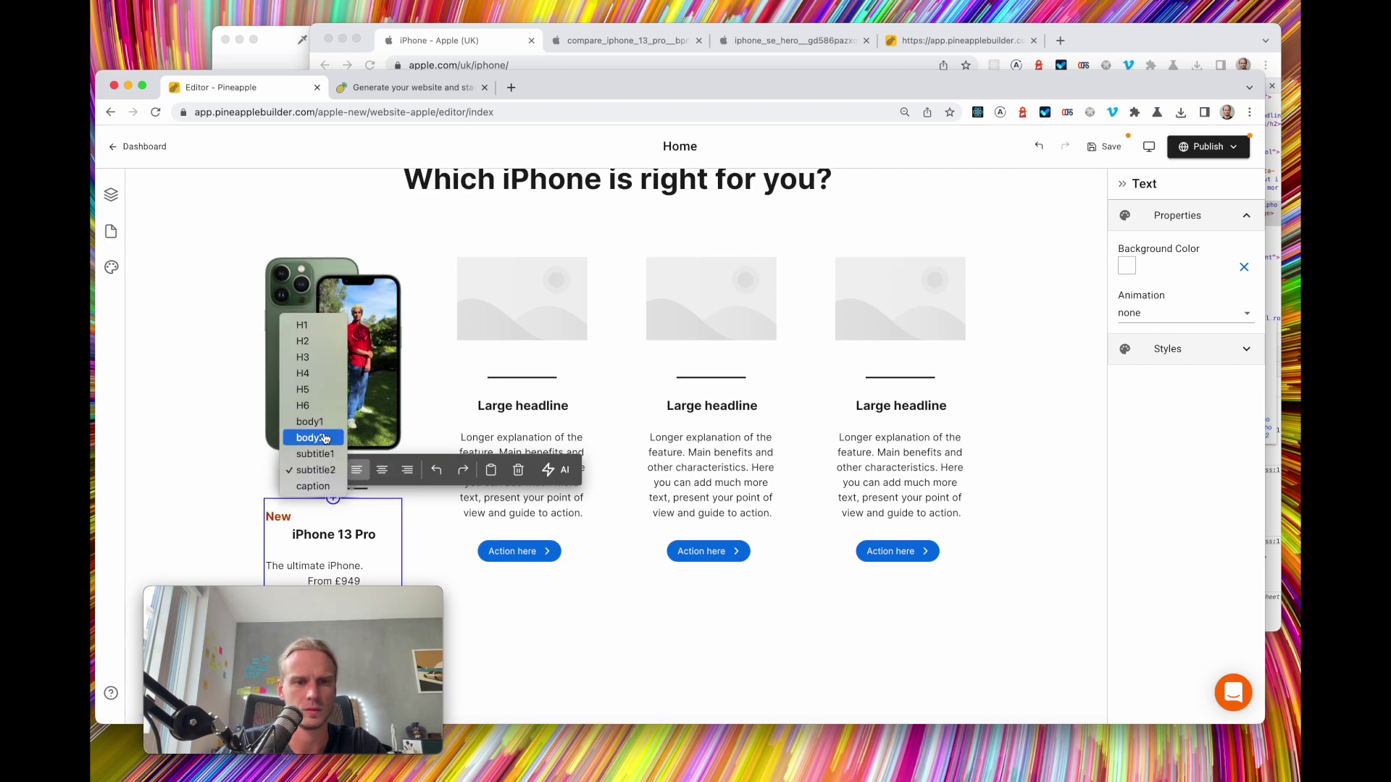
left_click(324, 438)
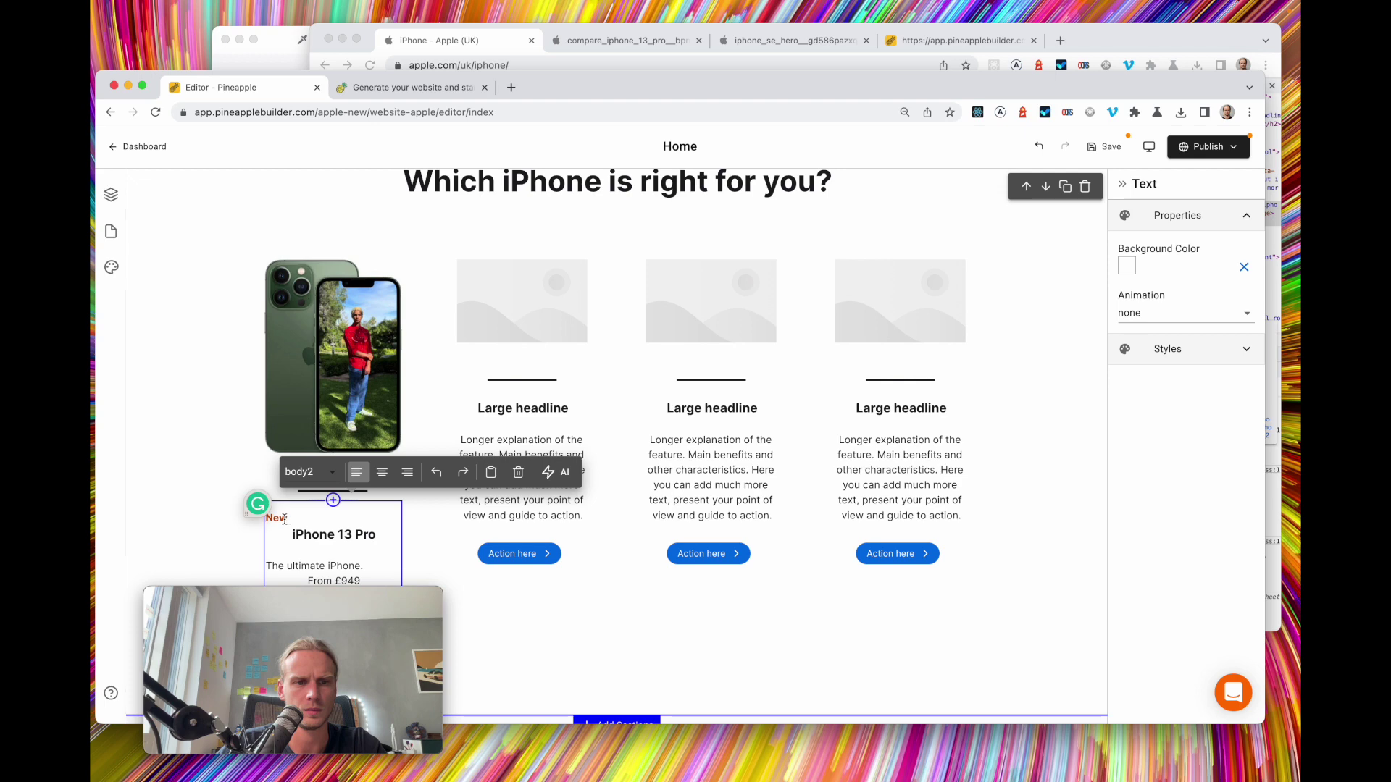
left_click(382, 471)
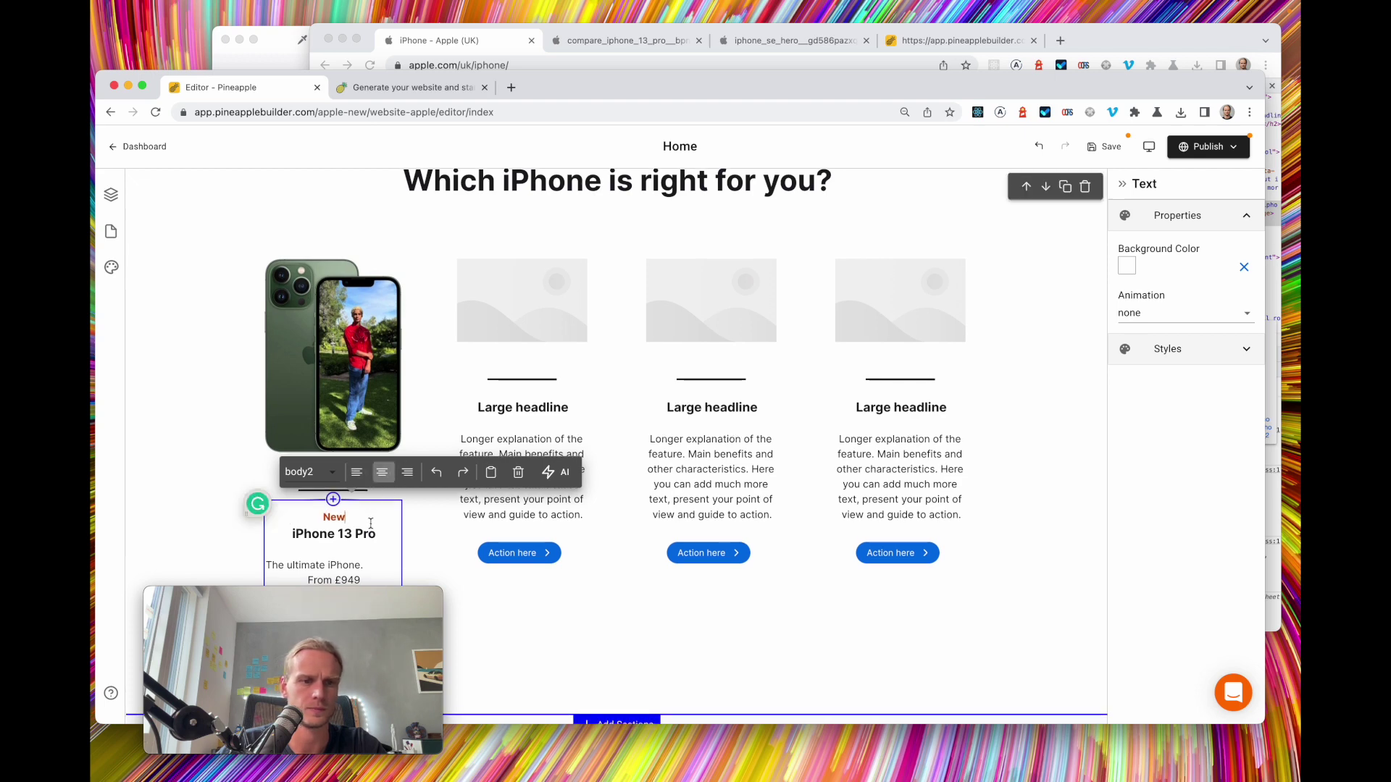
Centre the tagline "The ultimate iPhone." and add a blank line between it and "From £949"
scroll(370, 524, "down", 2)
left_click(341, 502)
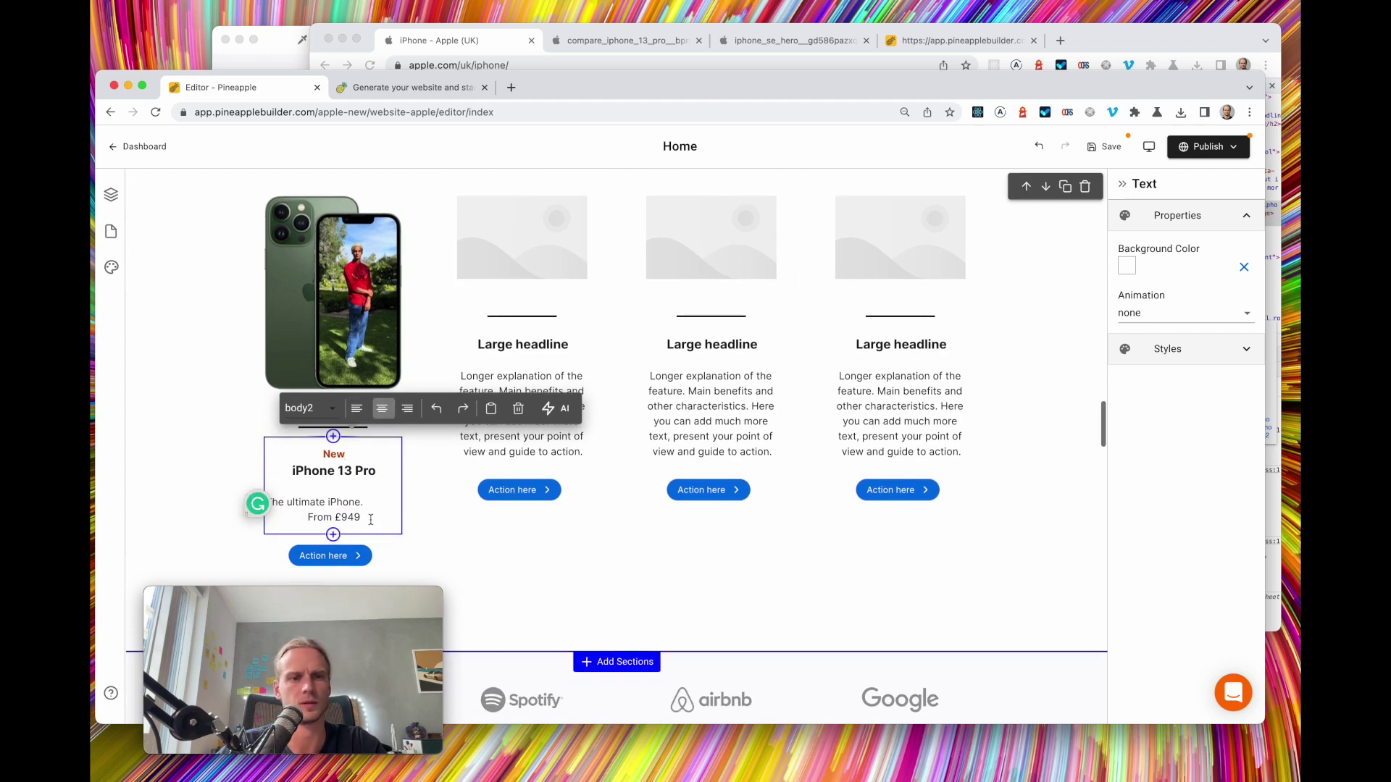
left_click(380, 409)
left_click(435, 43)
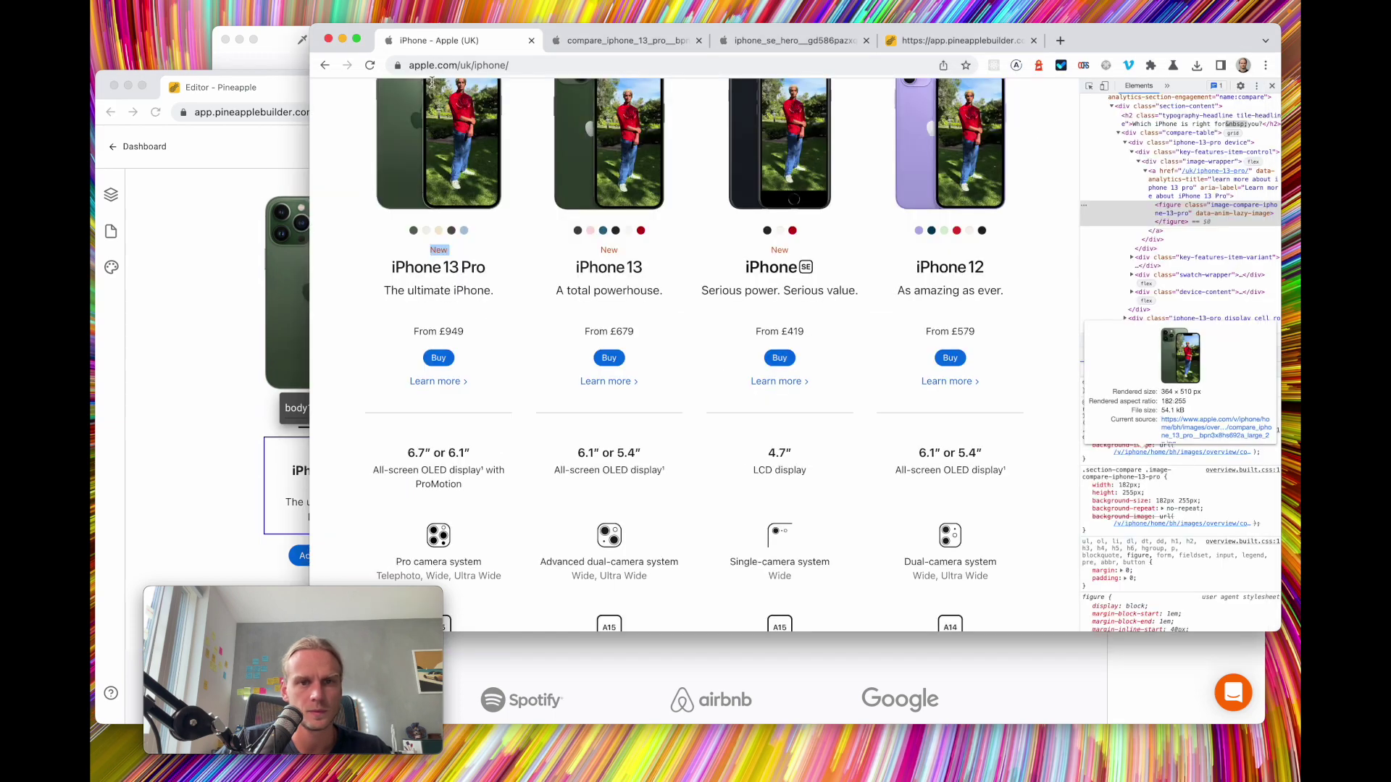
left_click(211, 482)
key("Return")
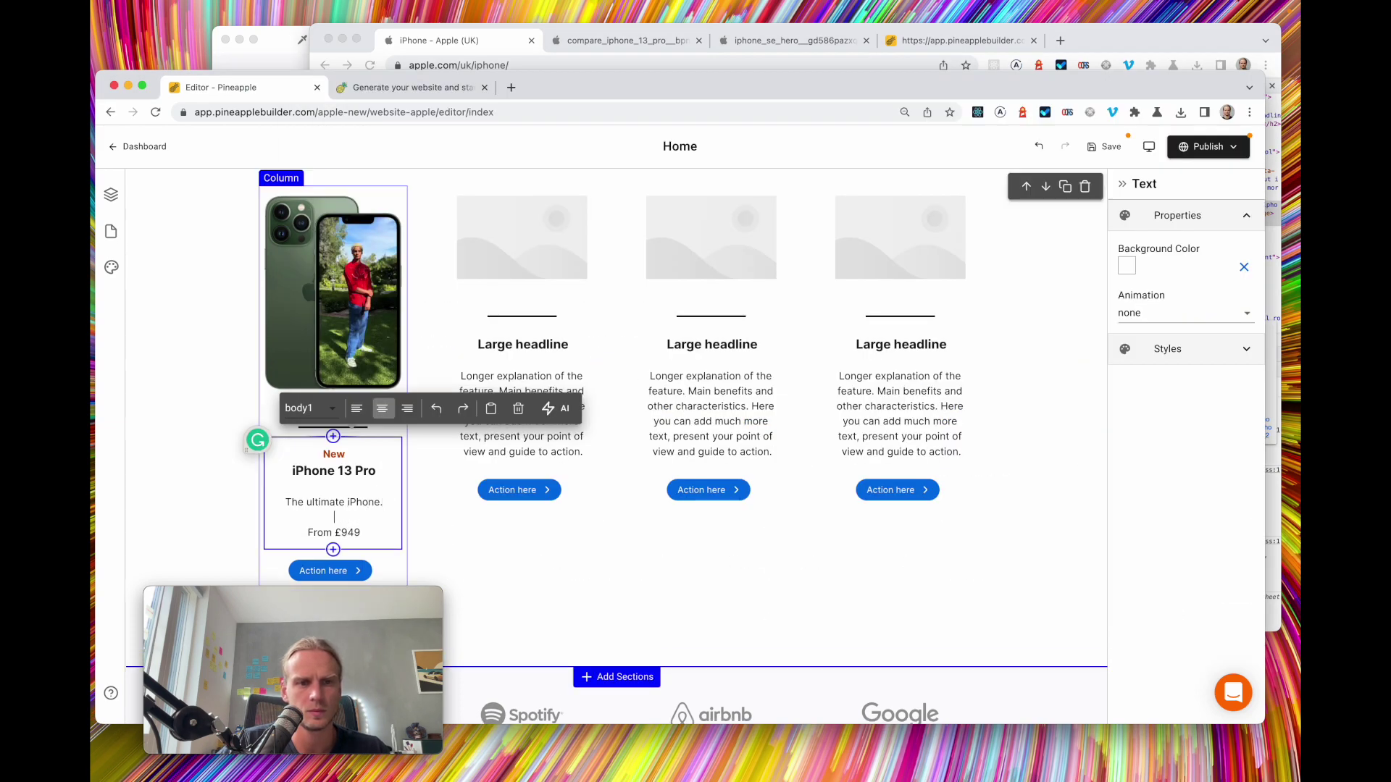
Remove the blank line between "iPhone 13 Pro" and "The ultimate iPhone." to match Apple's spacing
left_click(435, 45)
left_click(168, 362)
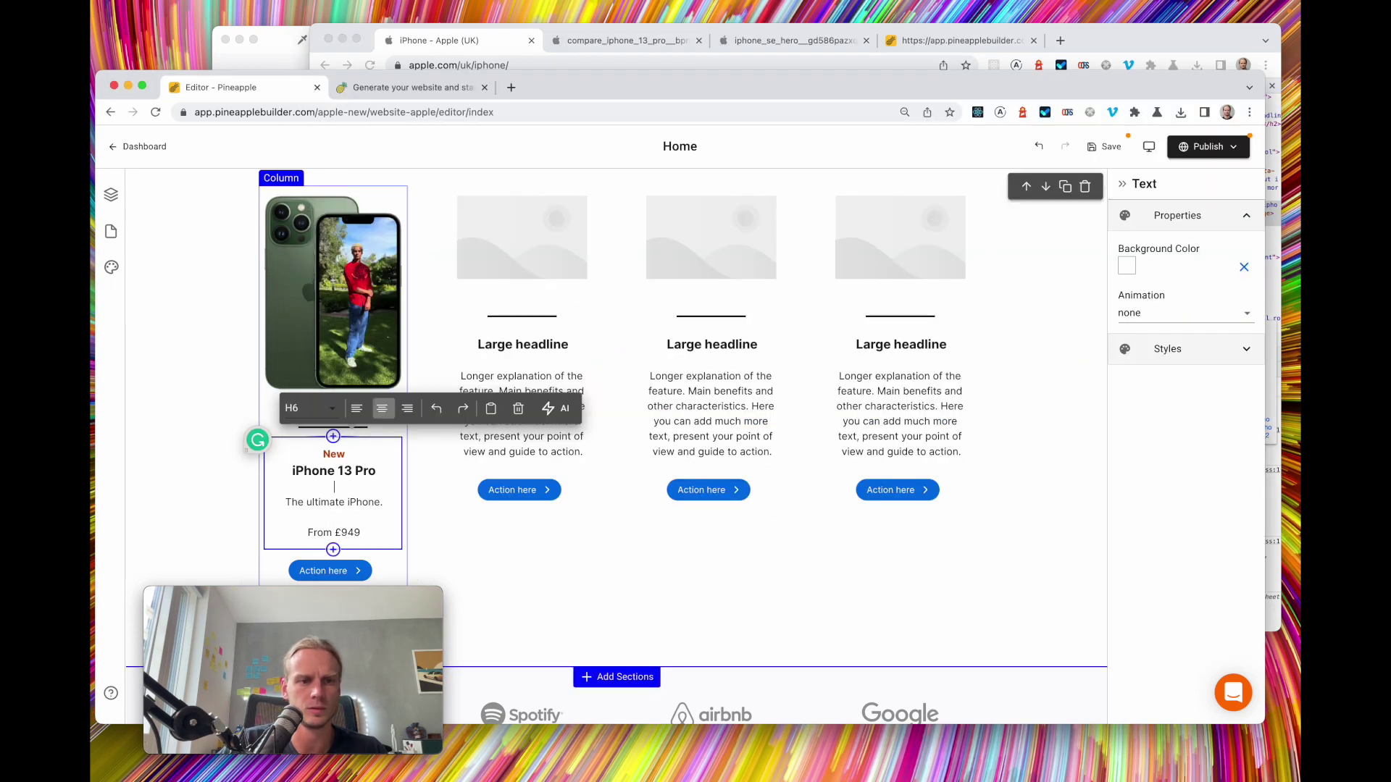
key("Delete")
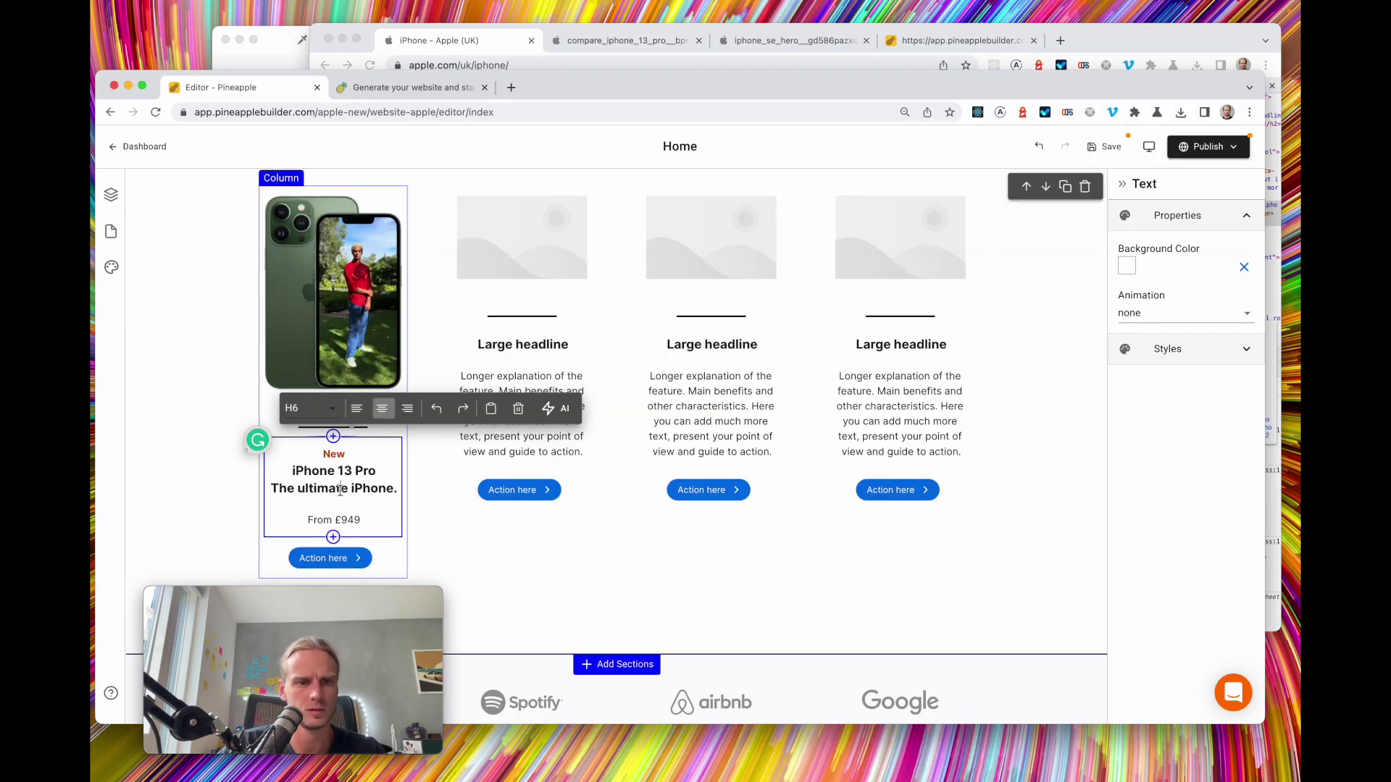
Apply the subtitle2 text style to "iPhone 13 Pro" and "The ultimate iPhone." and insert a blank line between them
left_click(322, 410)
left_click(368, 473)
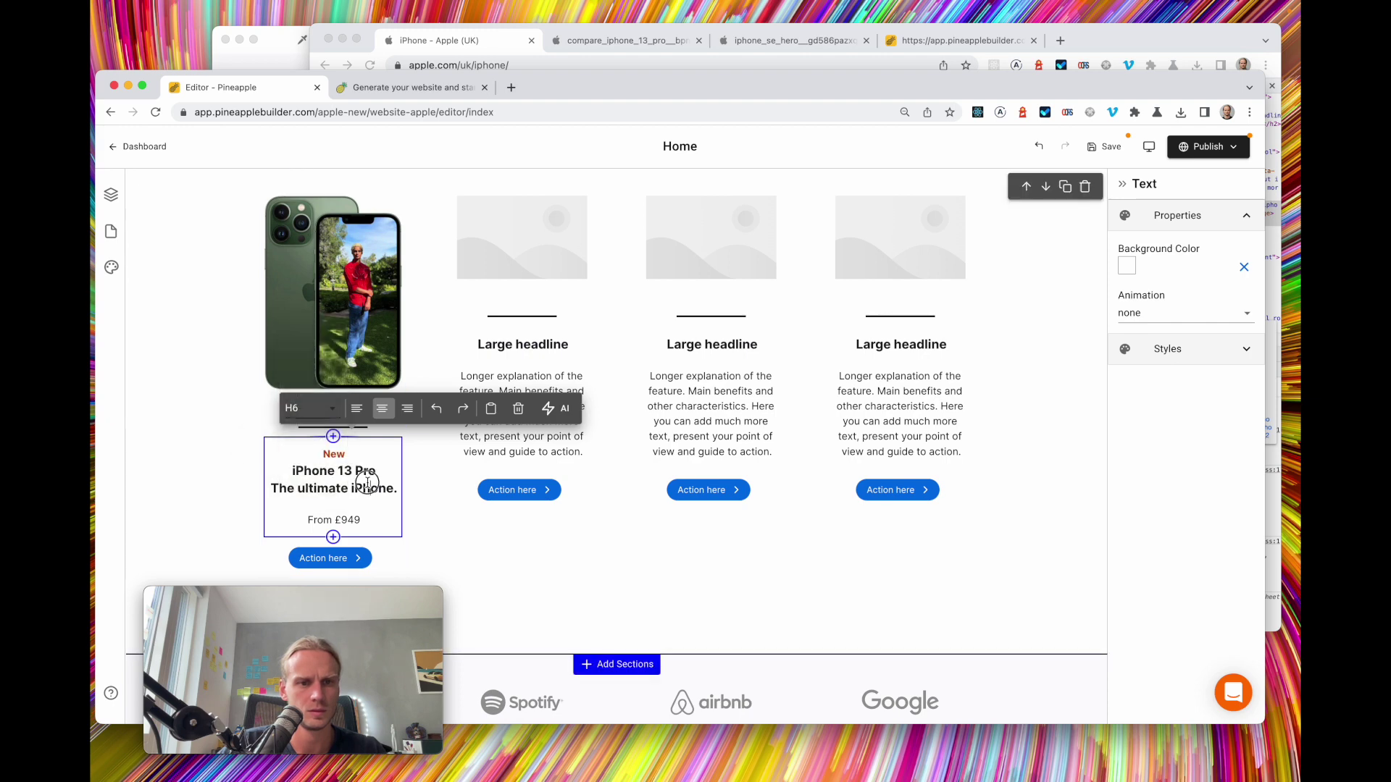
left_click(318, 409)
left_click(326, 474)
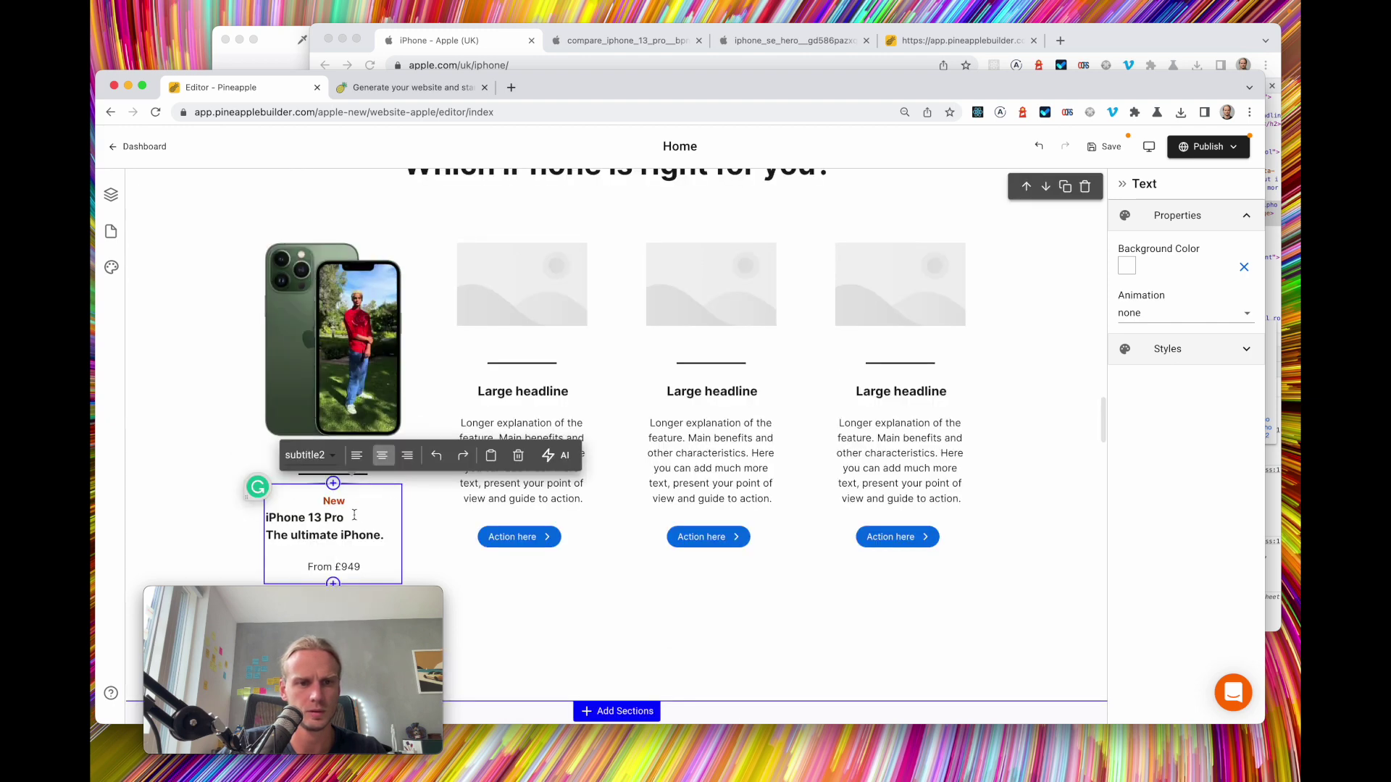
key("Return")
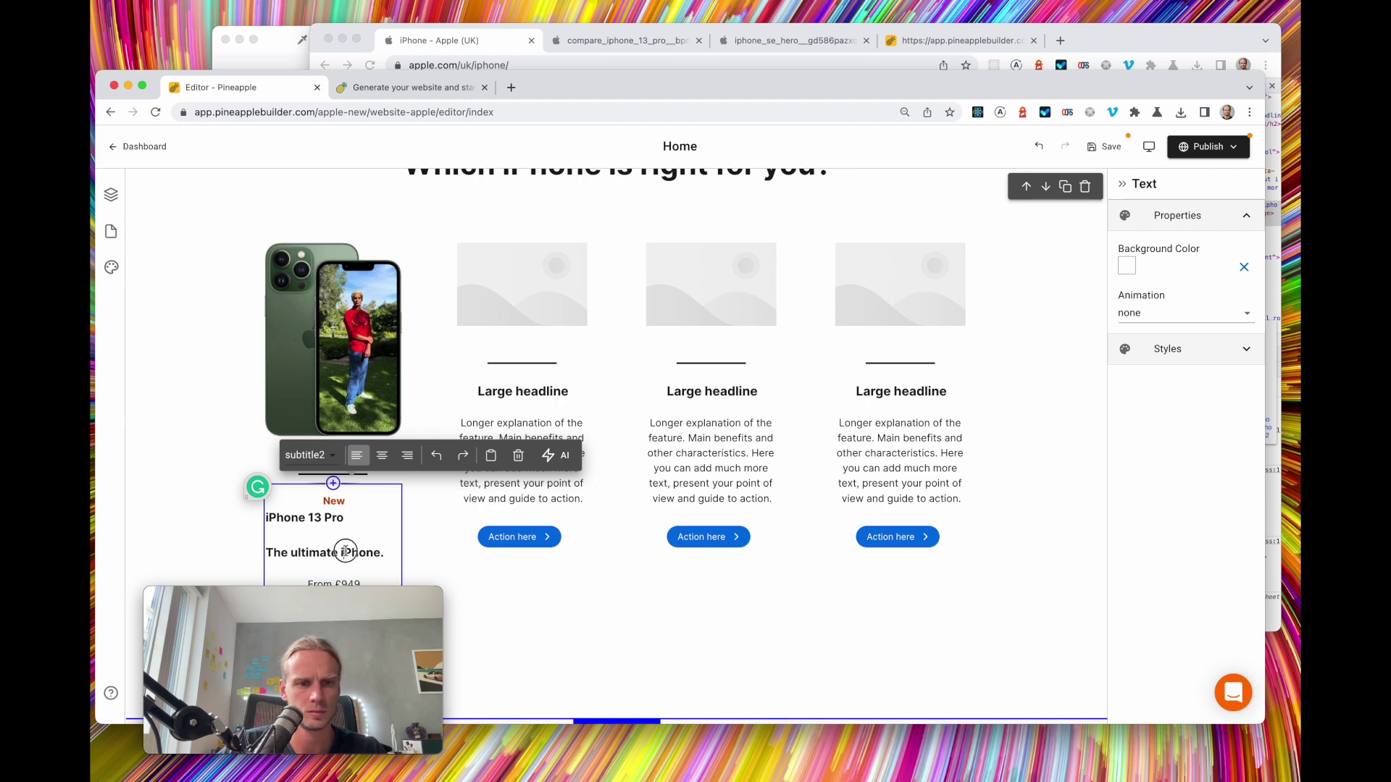
Try the caption text style on the tagline "The ultimate iPhone."
left_click(308, 455)
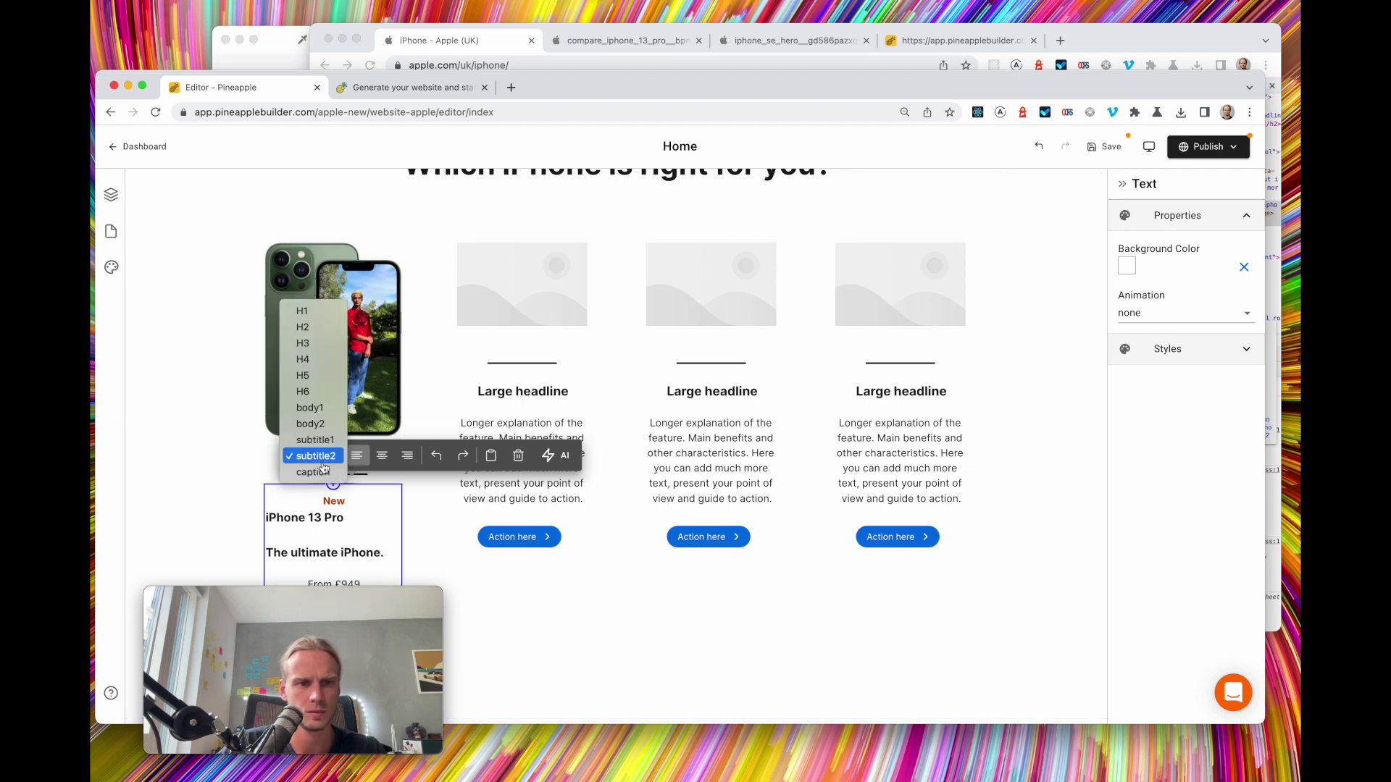
left_click(324, 425)
left_click(308, 461)
left_click(319, 491)
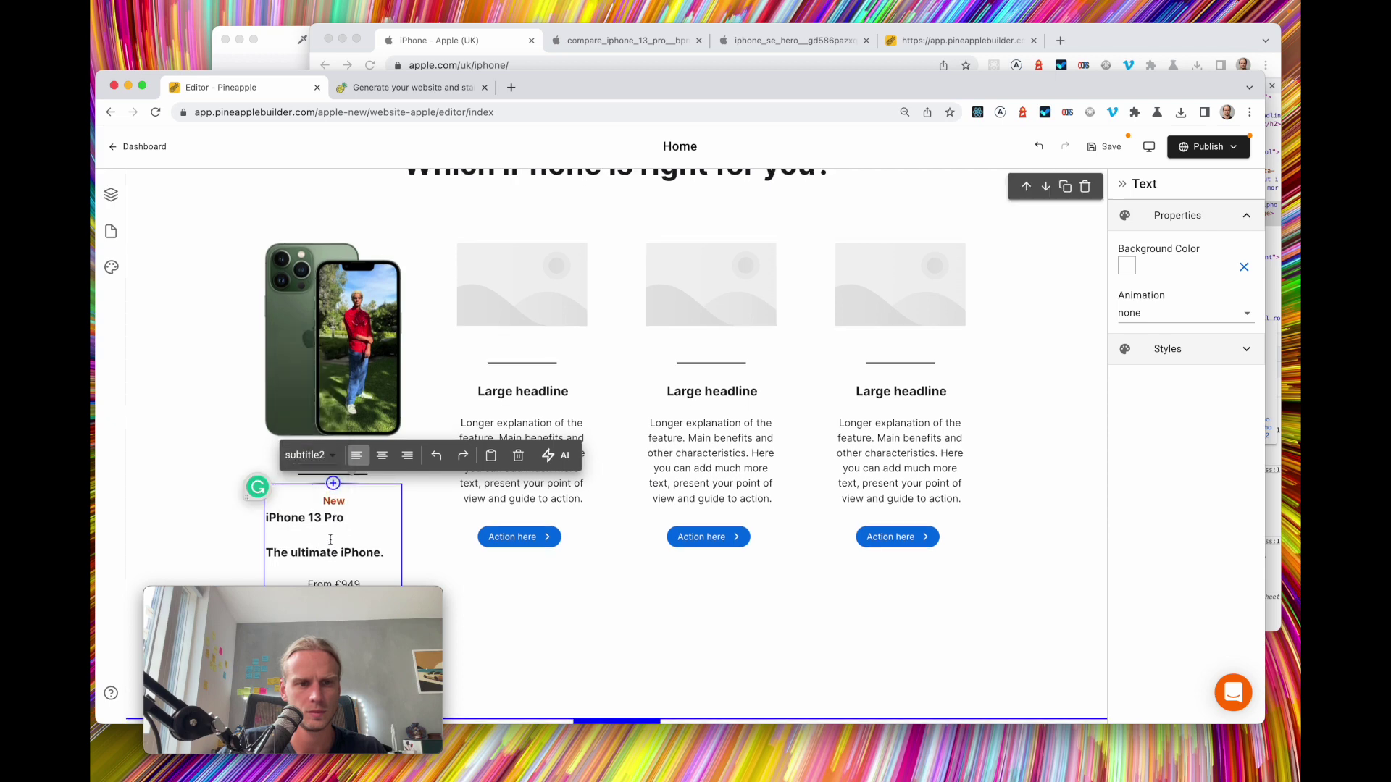
left_click(308, 455)
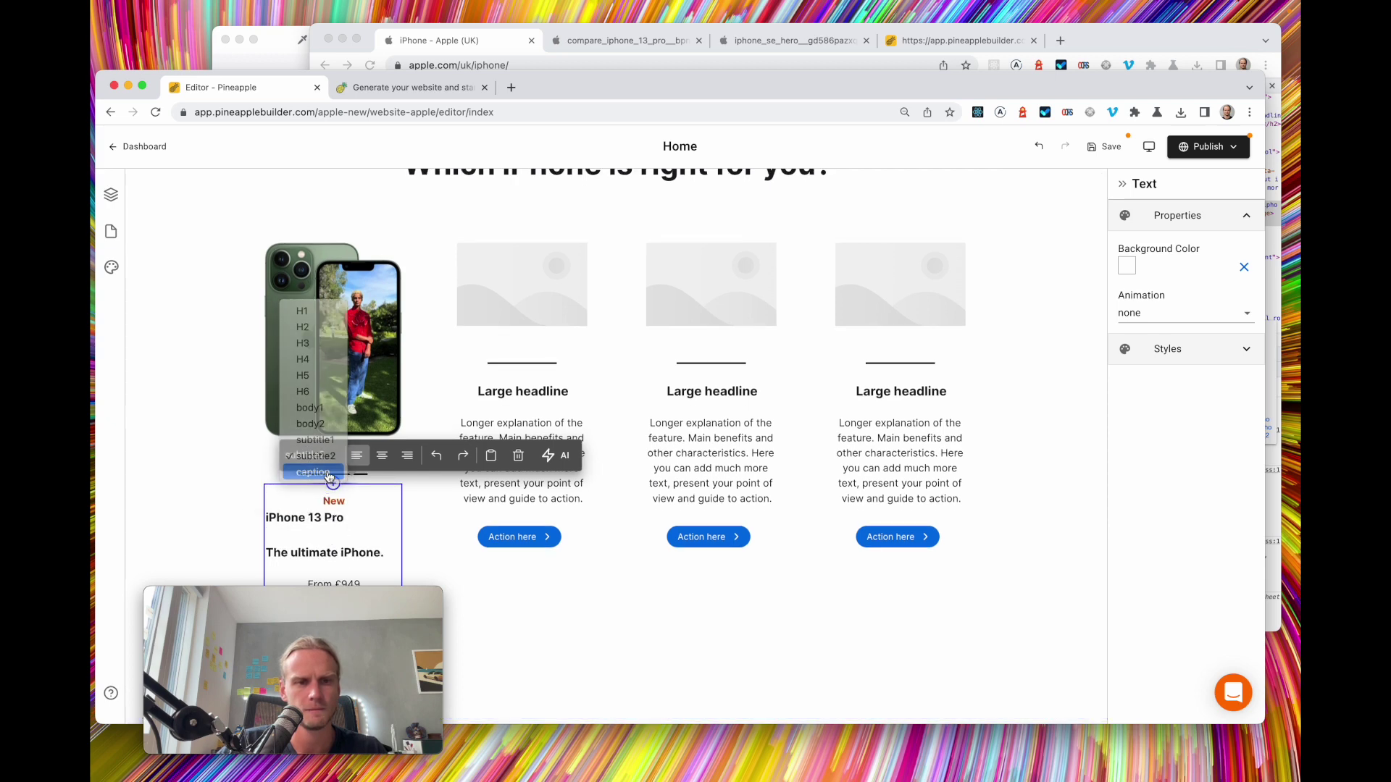
left_click(315, 472)
Set the tagline "The ultimate iPhone." to the body1 text style
left_click(308, 464)
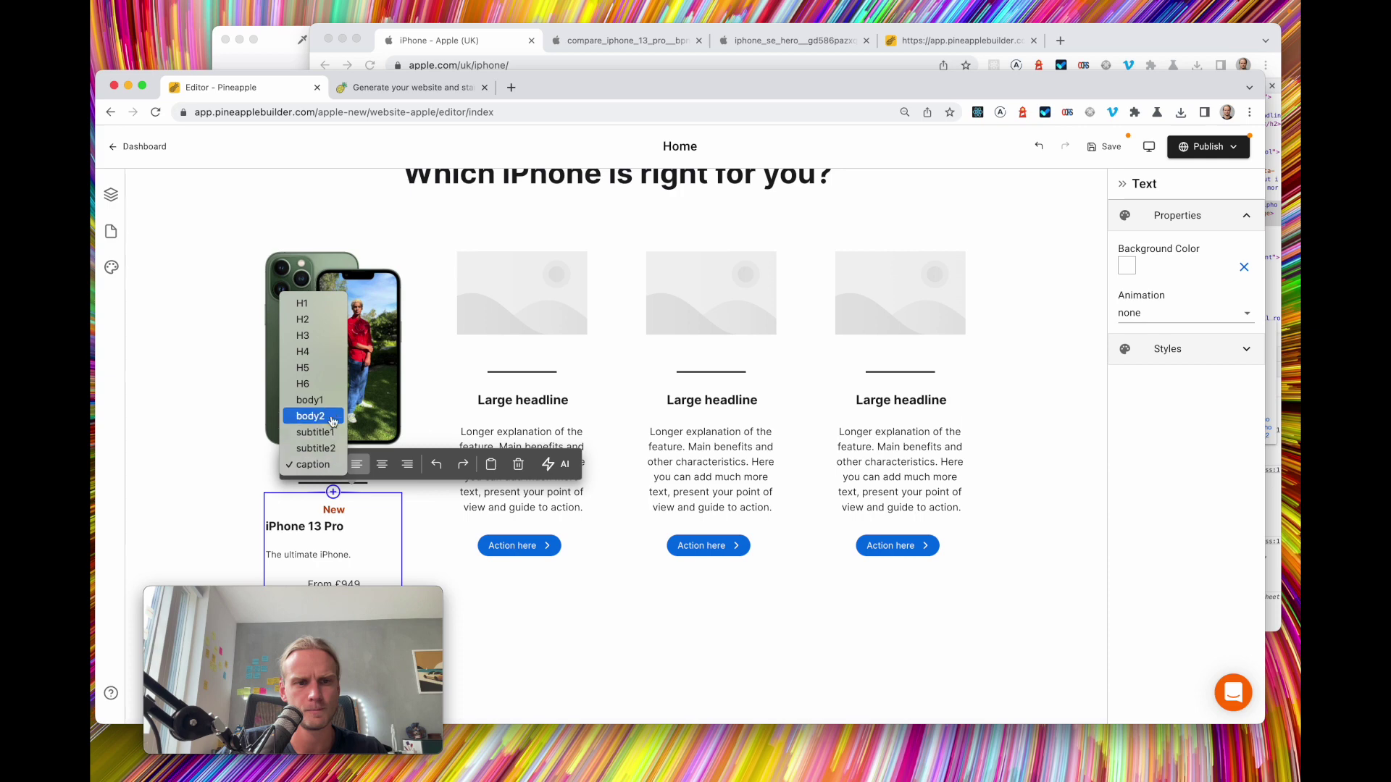
left_click(312, 398)
scroll(342, 538, "down", 2)
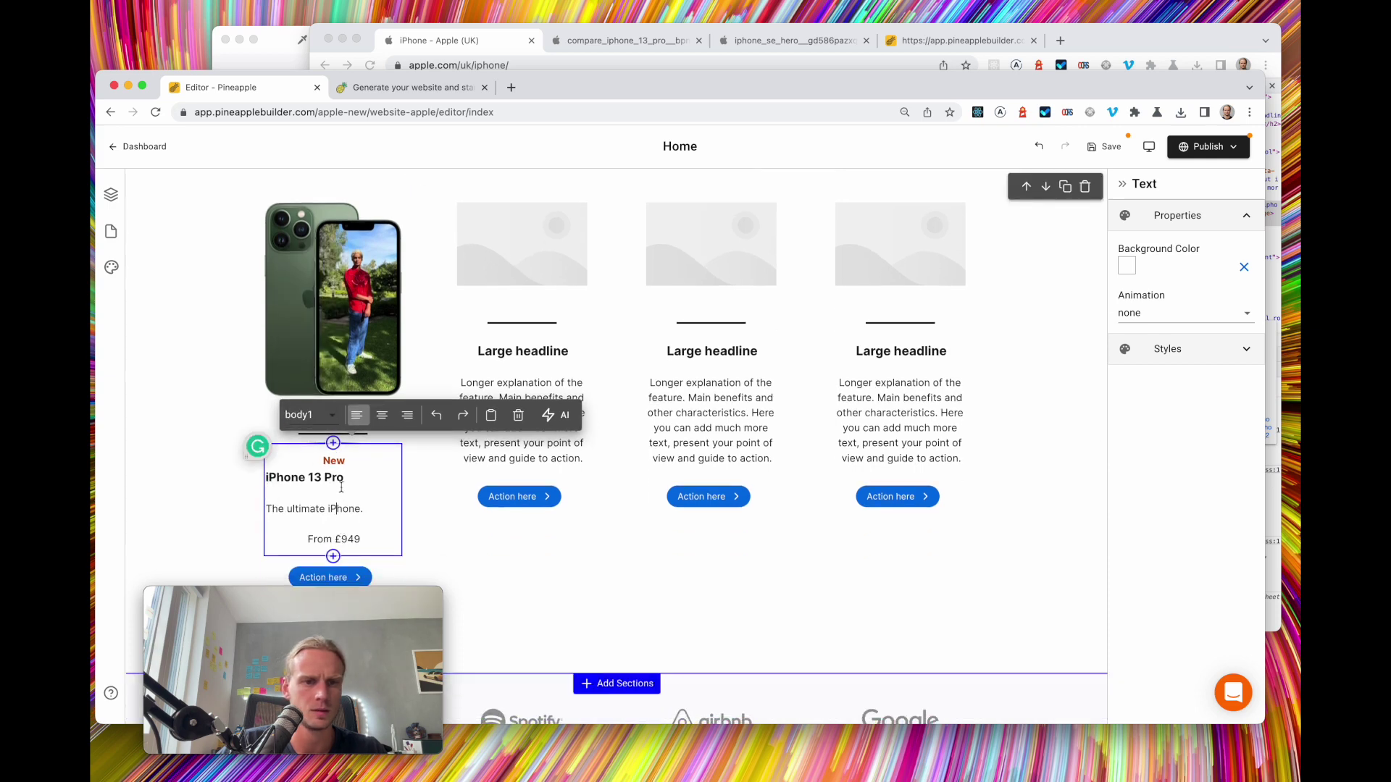
Centre "iPhone 13 Pro" and its tagline, and remove the blank line between them
key("super+e")
key("super+e")
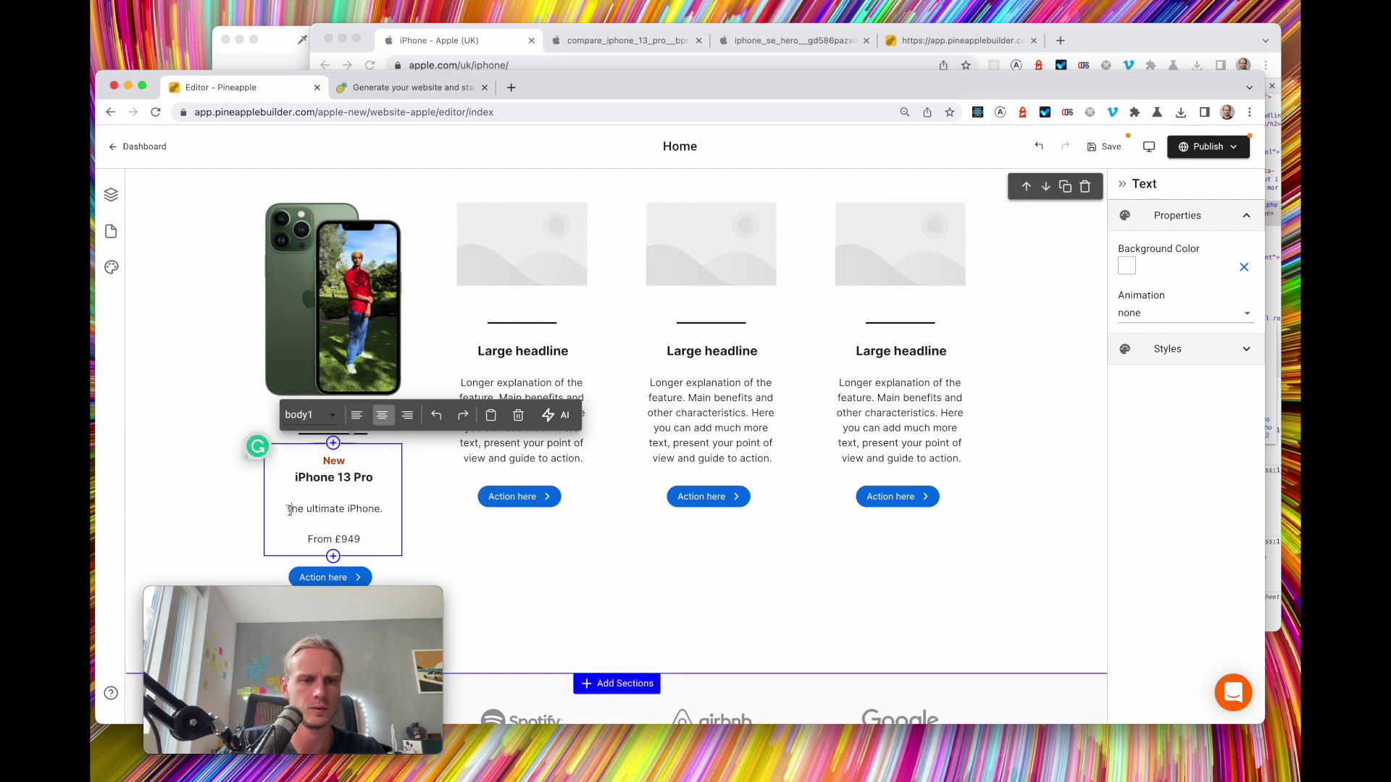
key("BackSpace")
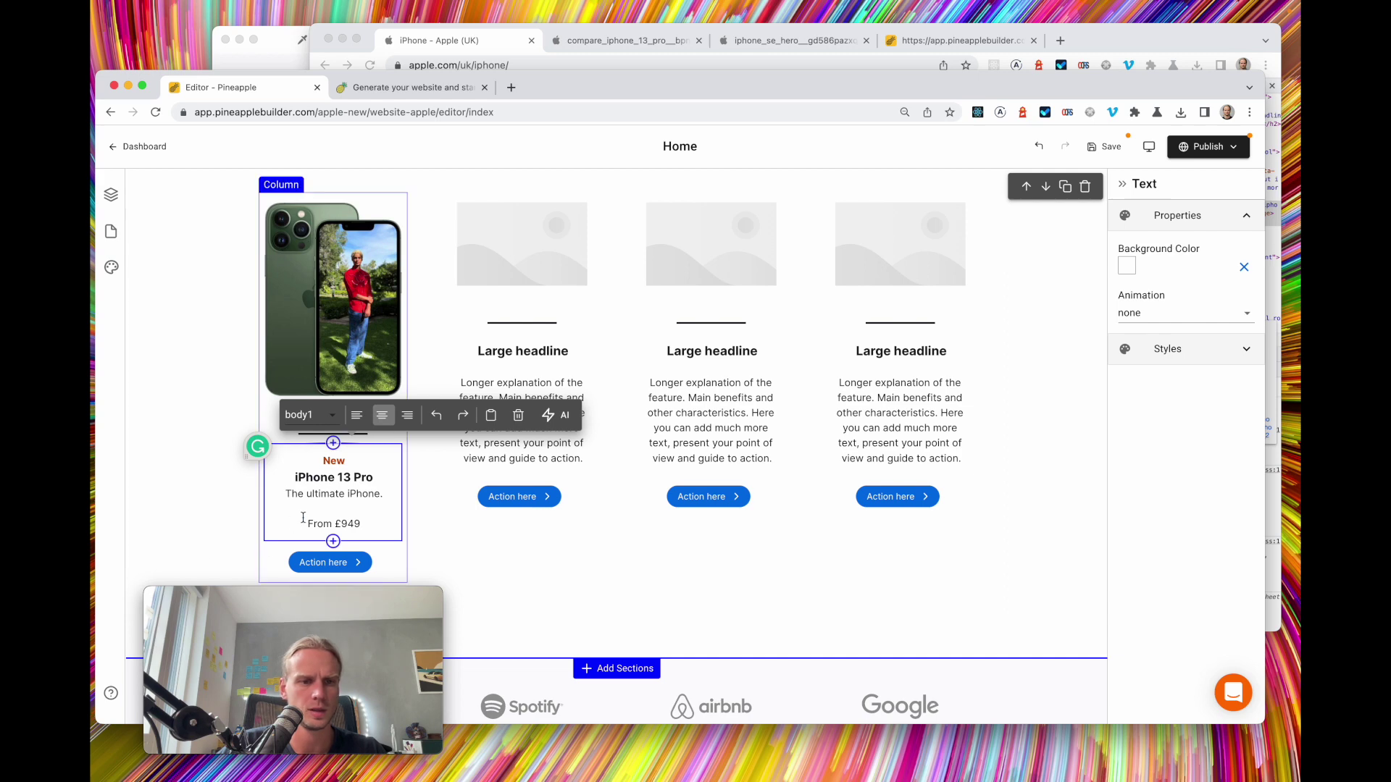
Compare the first column with Apple's page, delete the divider above its "New" label and save the changes
scroll(1027, 368, "up", 2)
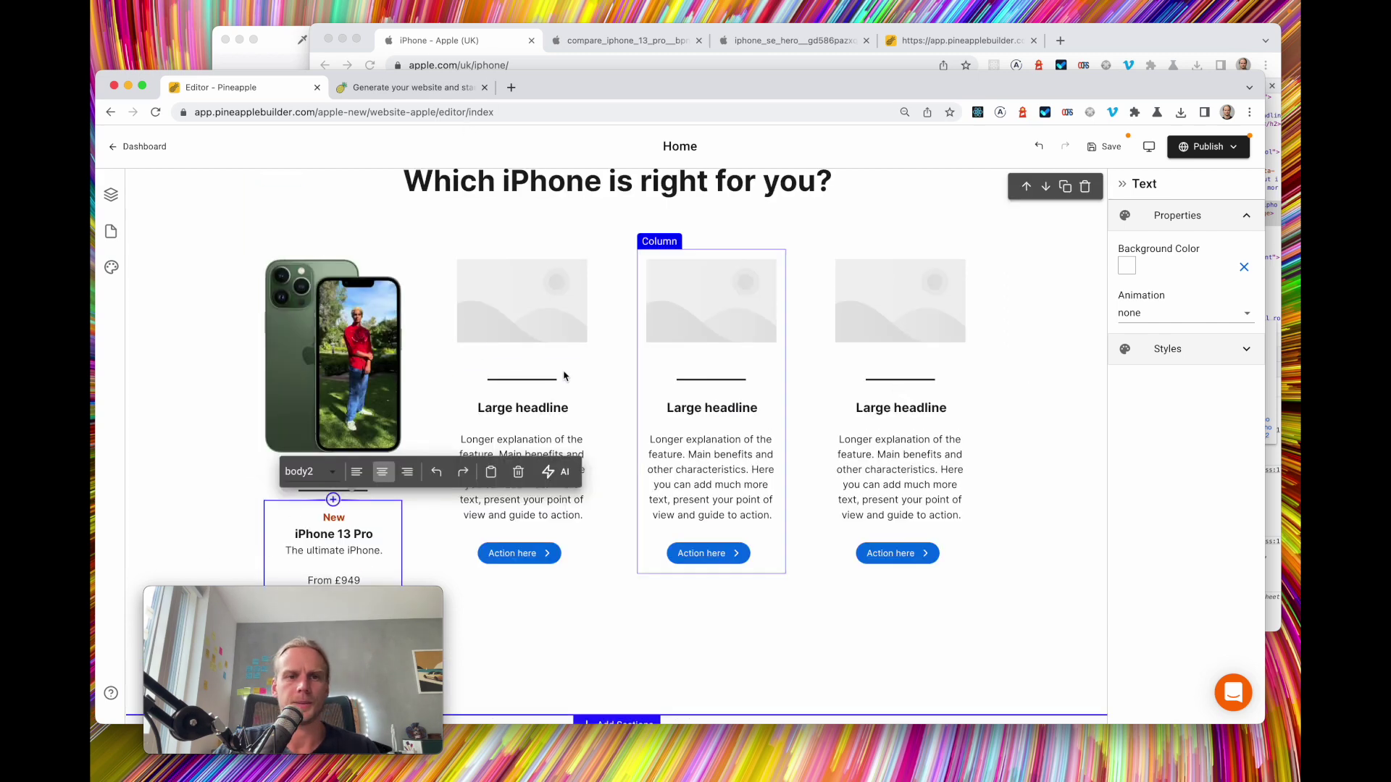
scroll(1027, 368, "down", 3)
left_click(460, 44)
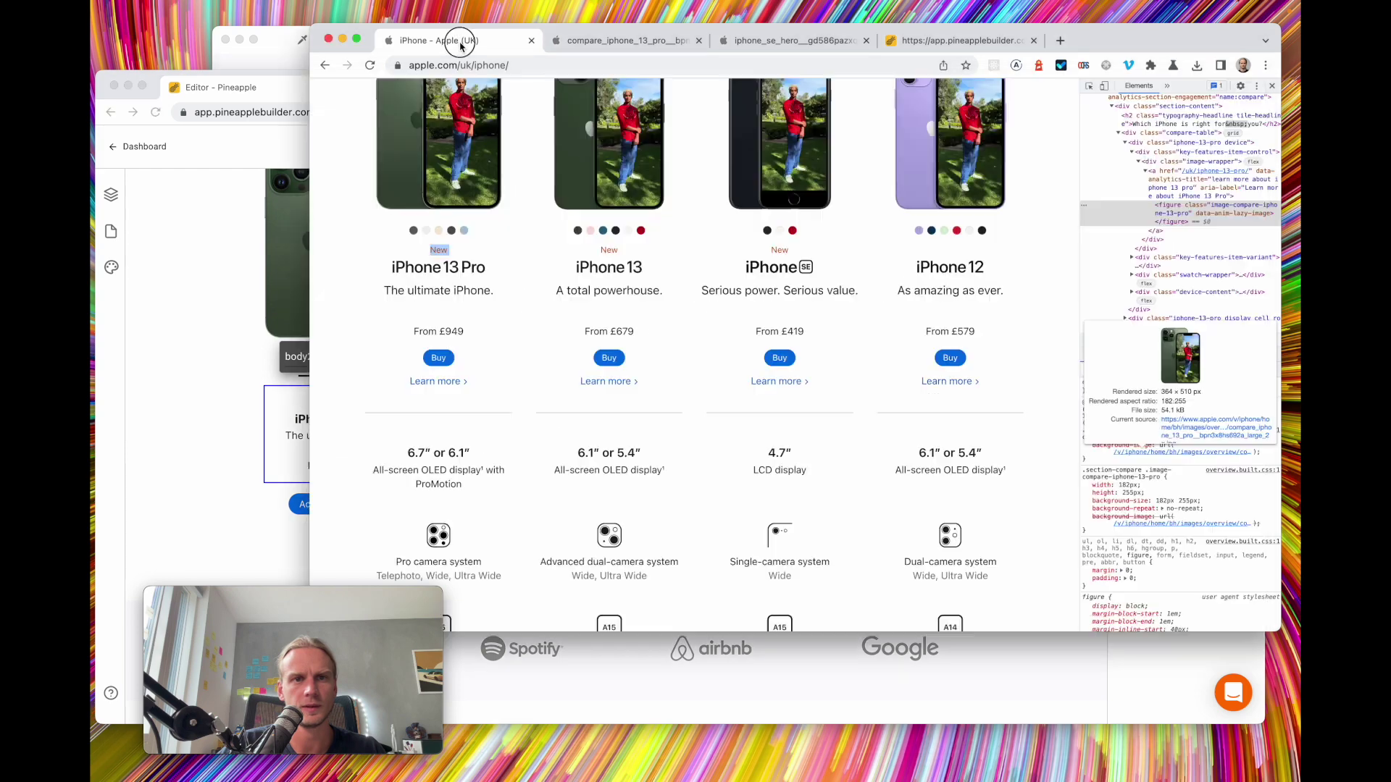
left_click(234, 326)
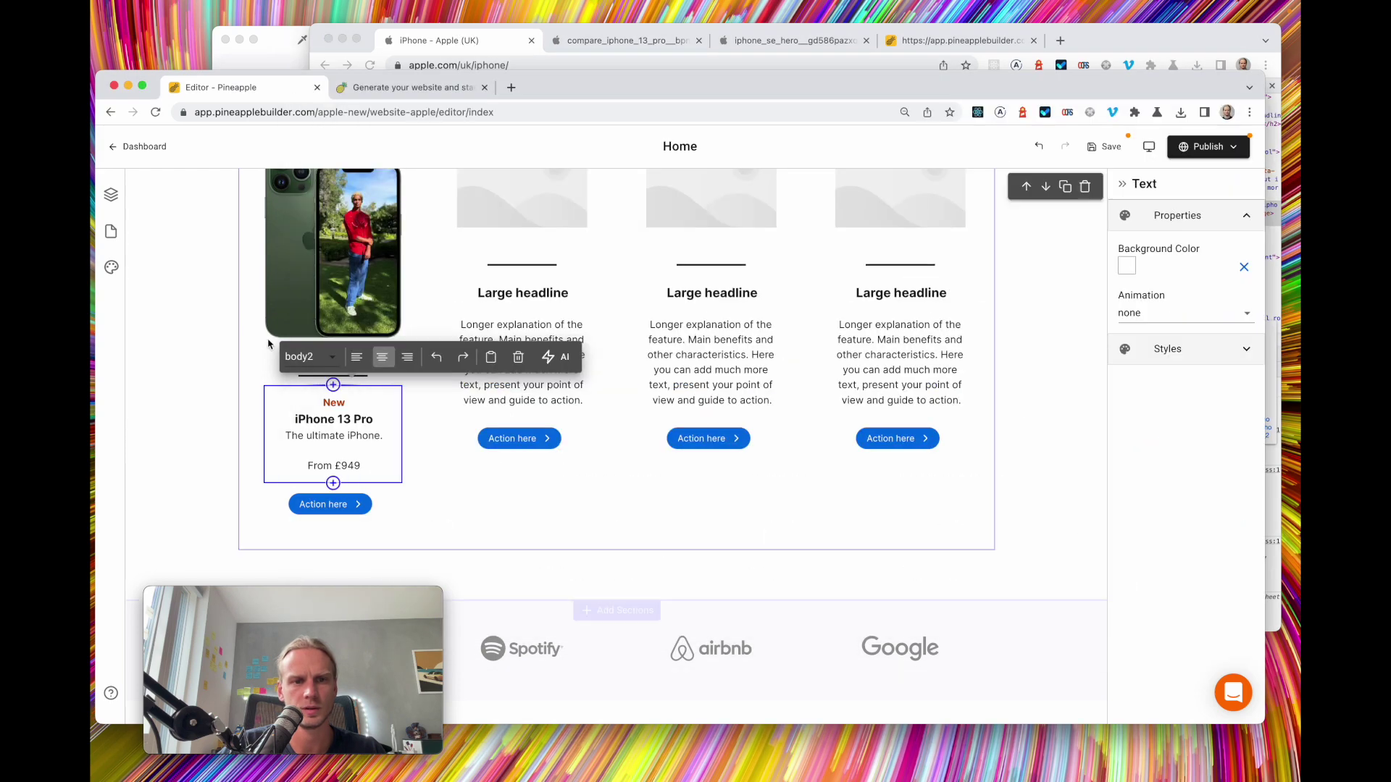
left_click(312, 378)
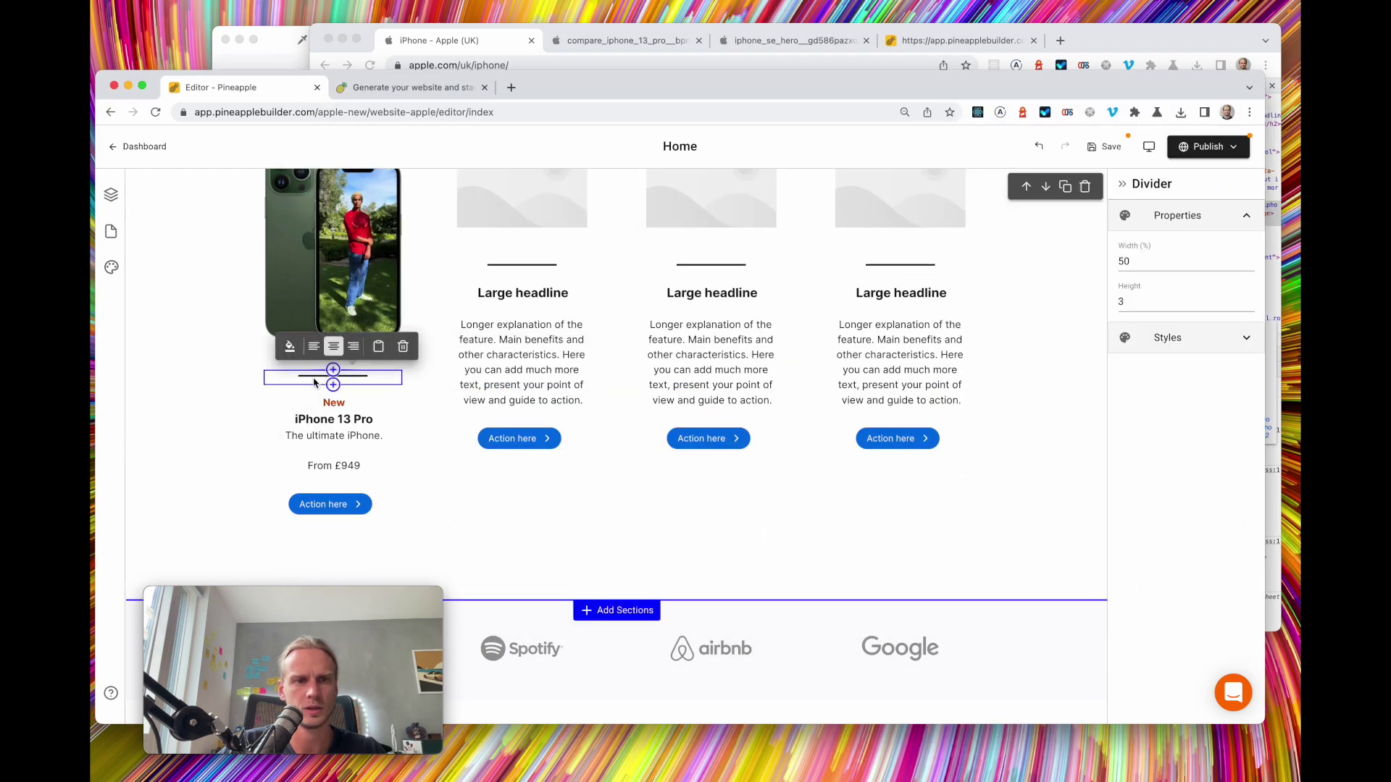
left_click(406, 350)
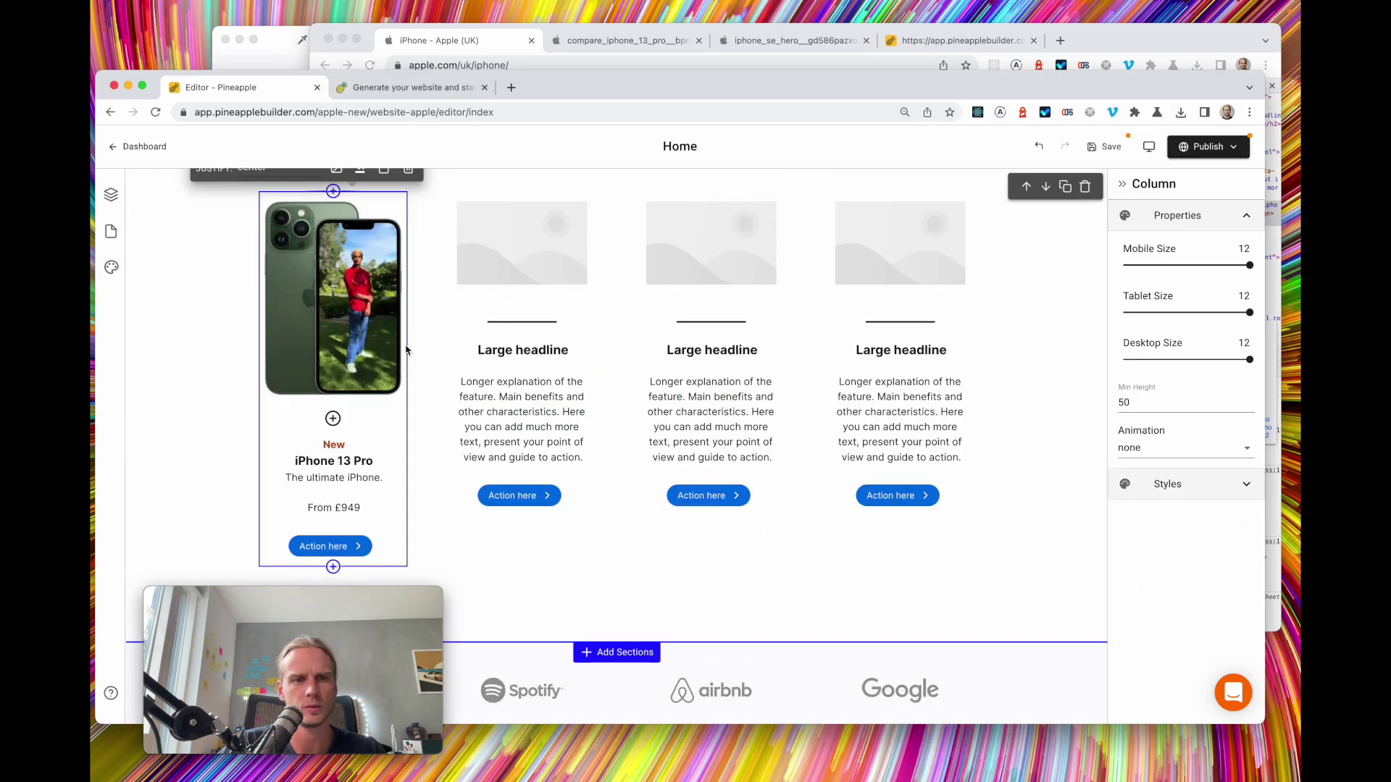
left_click(1105, 147)
Examine the colour dots and spacing beneath the iPhone 13 Pro image on Apple's page
key("super+grave")
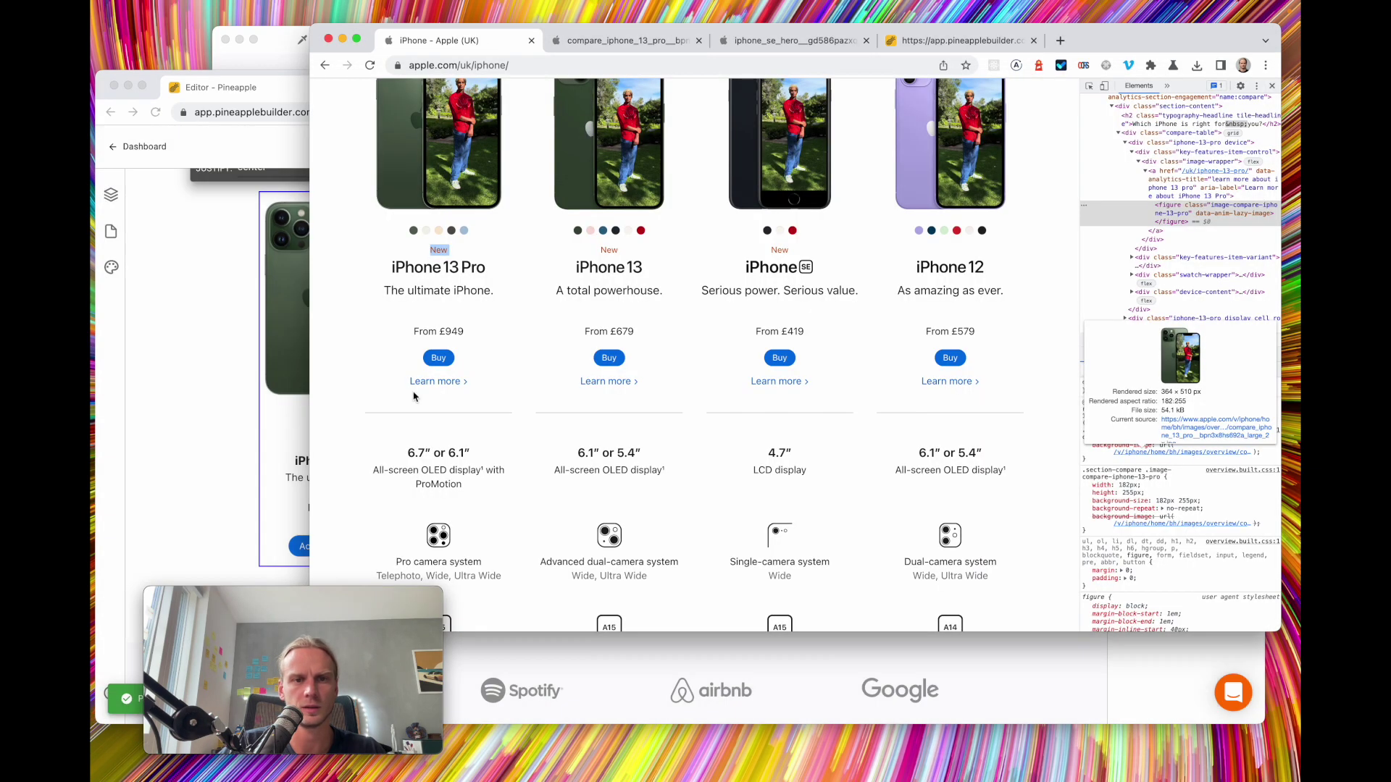
scroll(461, 330, "down", 1)
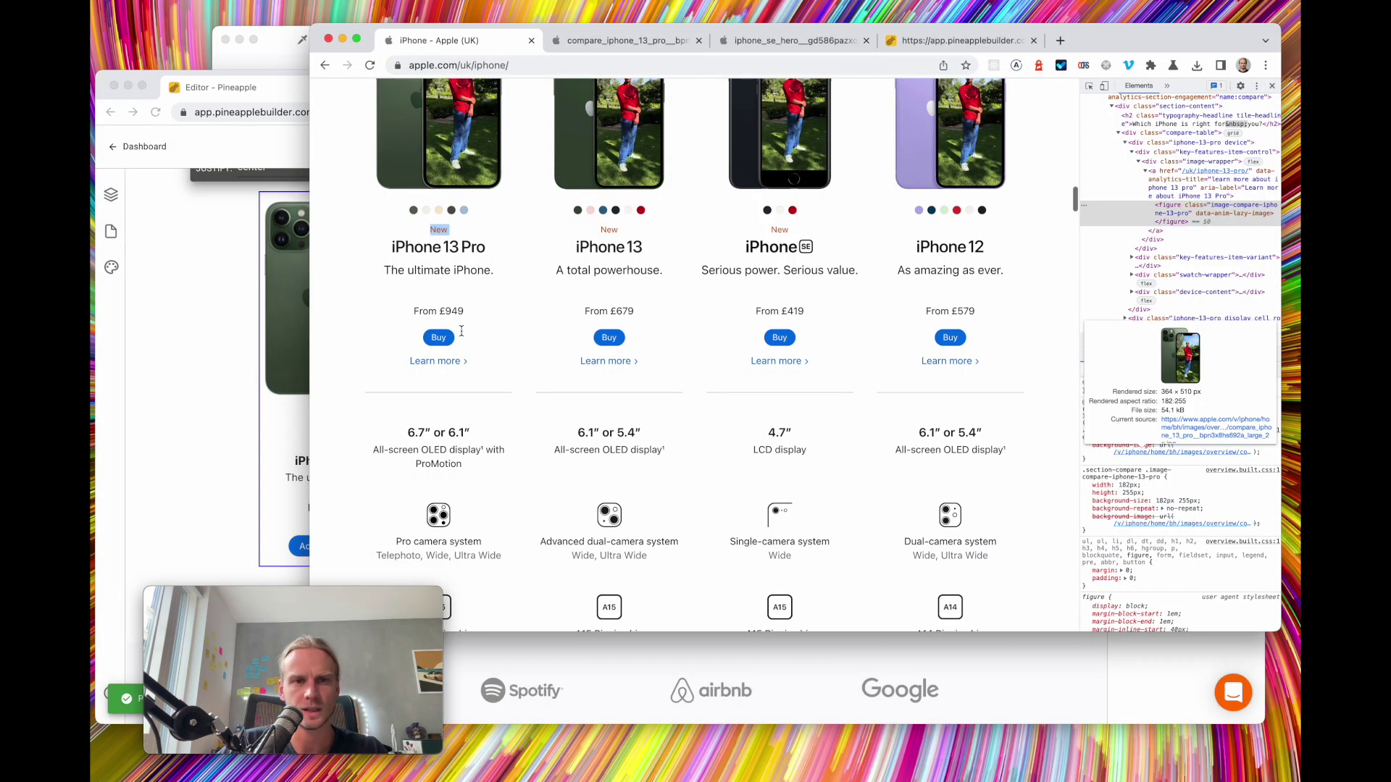
scroll(461, 331, "down", 1)
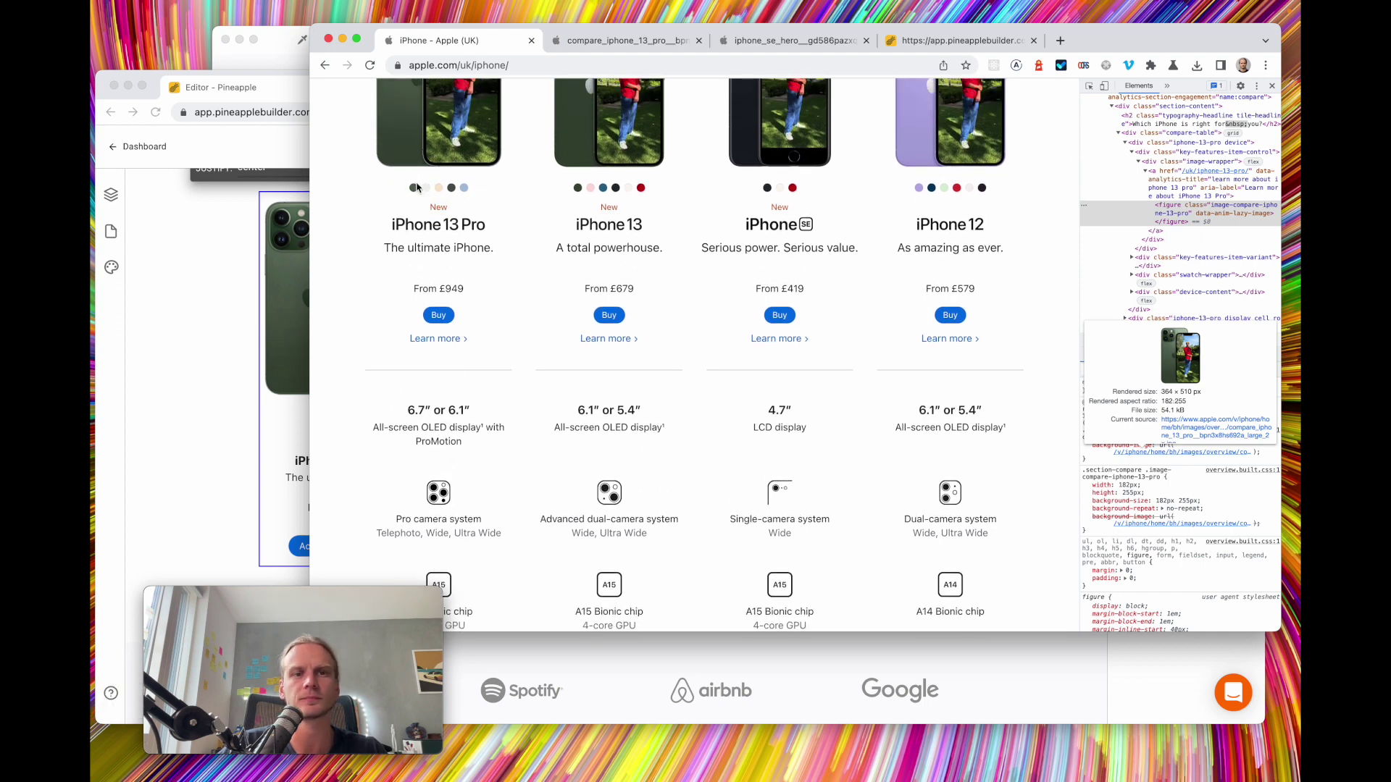
left_click(218, 504)
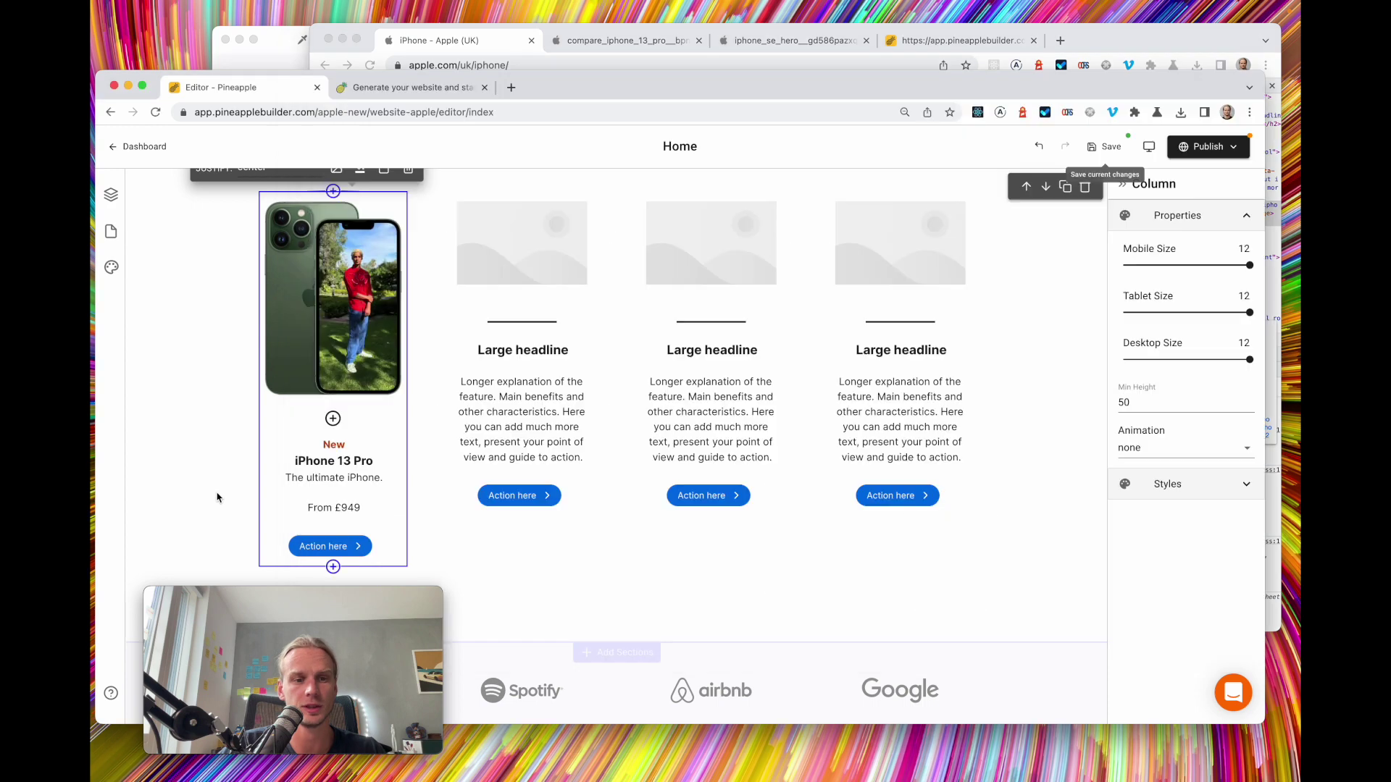
Select the empty row between the iPhone 13 Pro image and its text through the layers and set its min height to 50
scroll(319, 492, "down", 1)
left_click(334, 410)
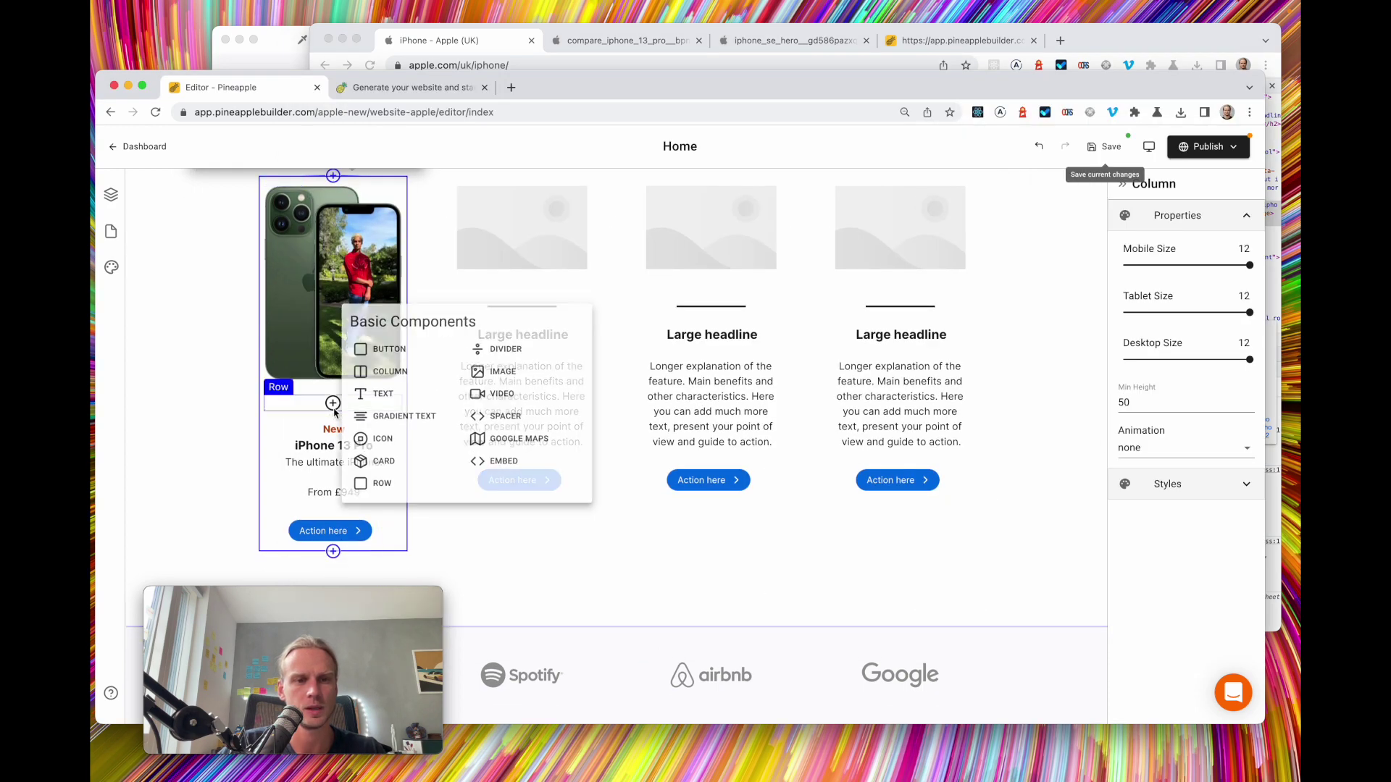
left_click(111, 196)
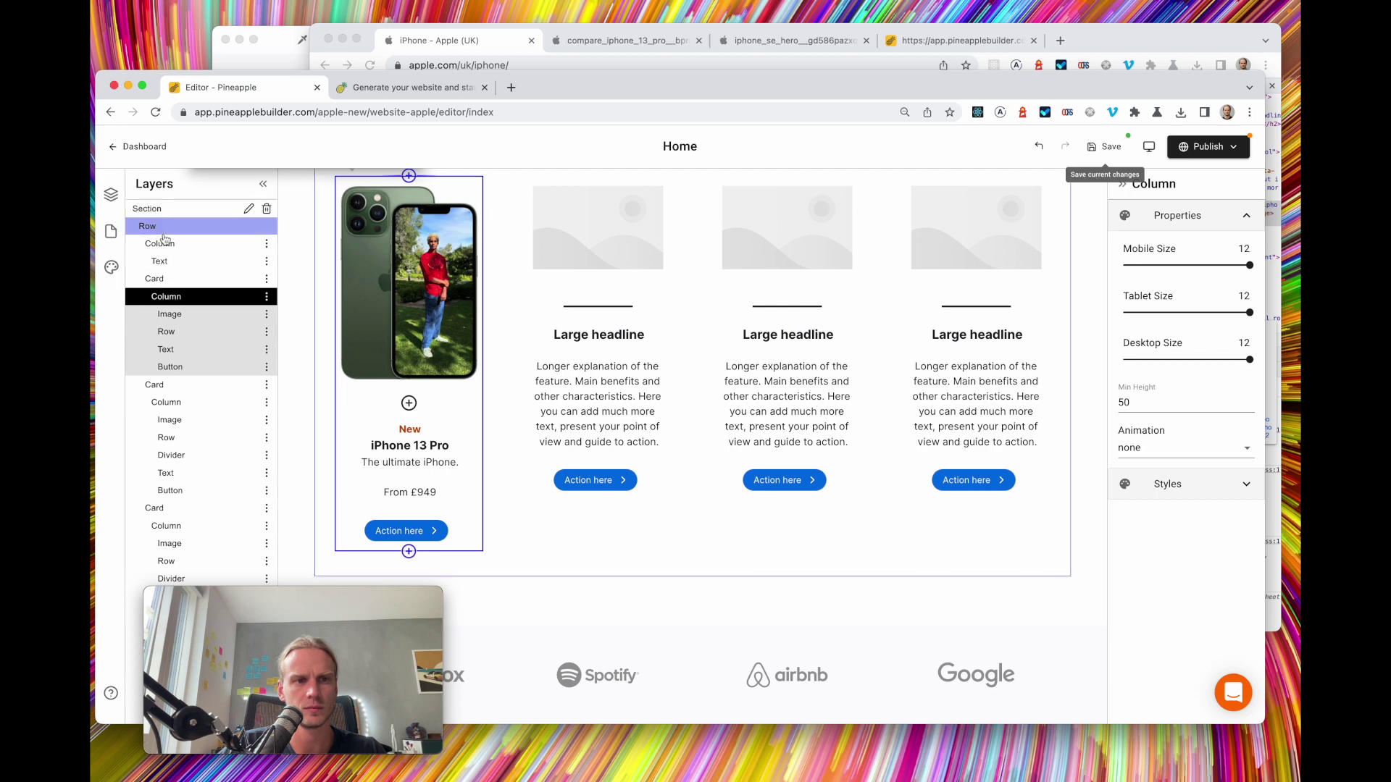
left_click(162, 348)
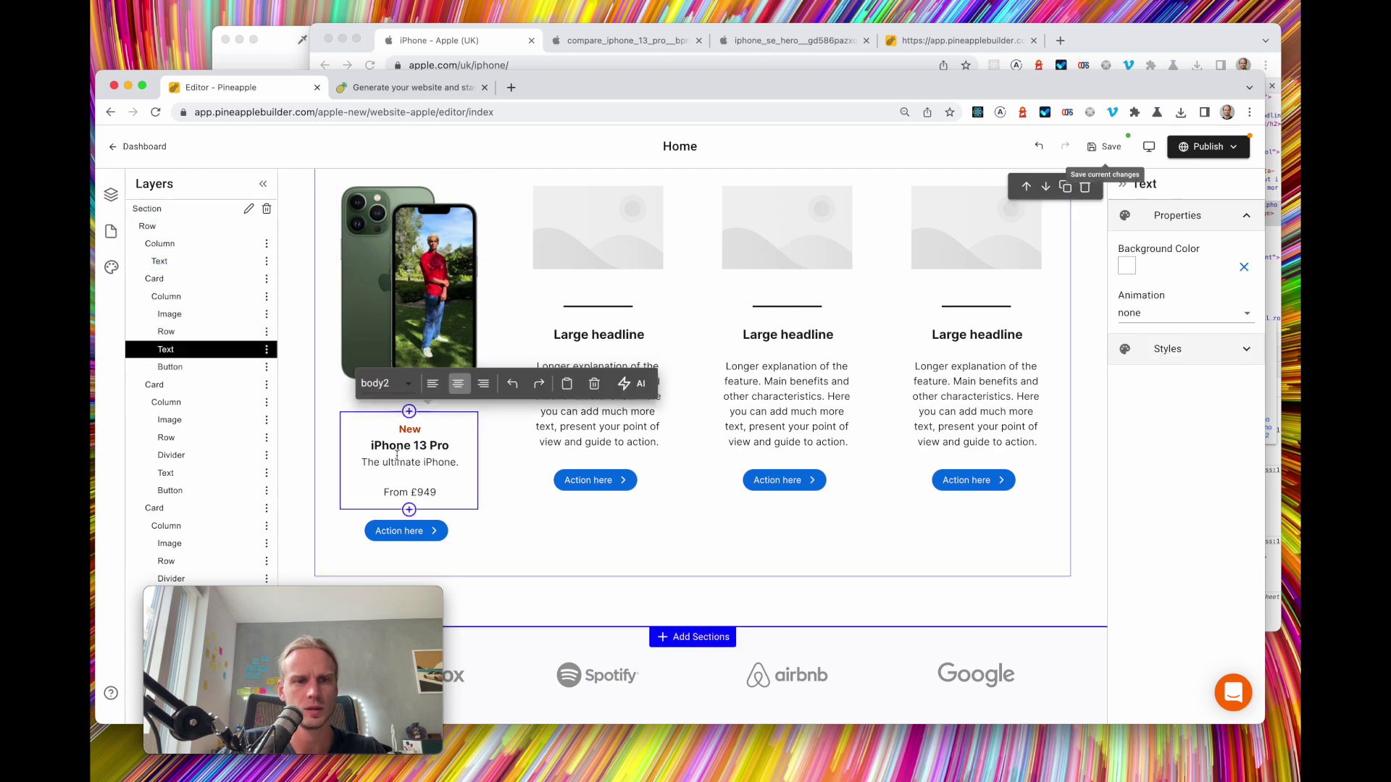
left_click(173, 332)
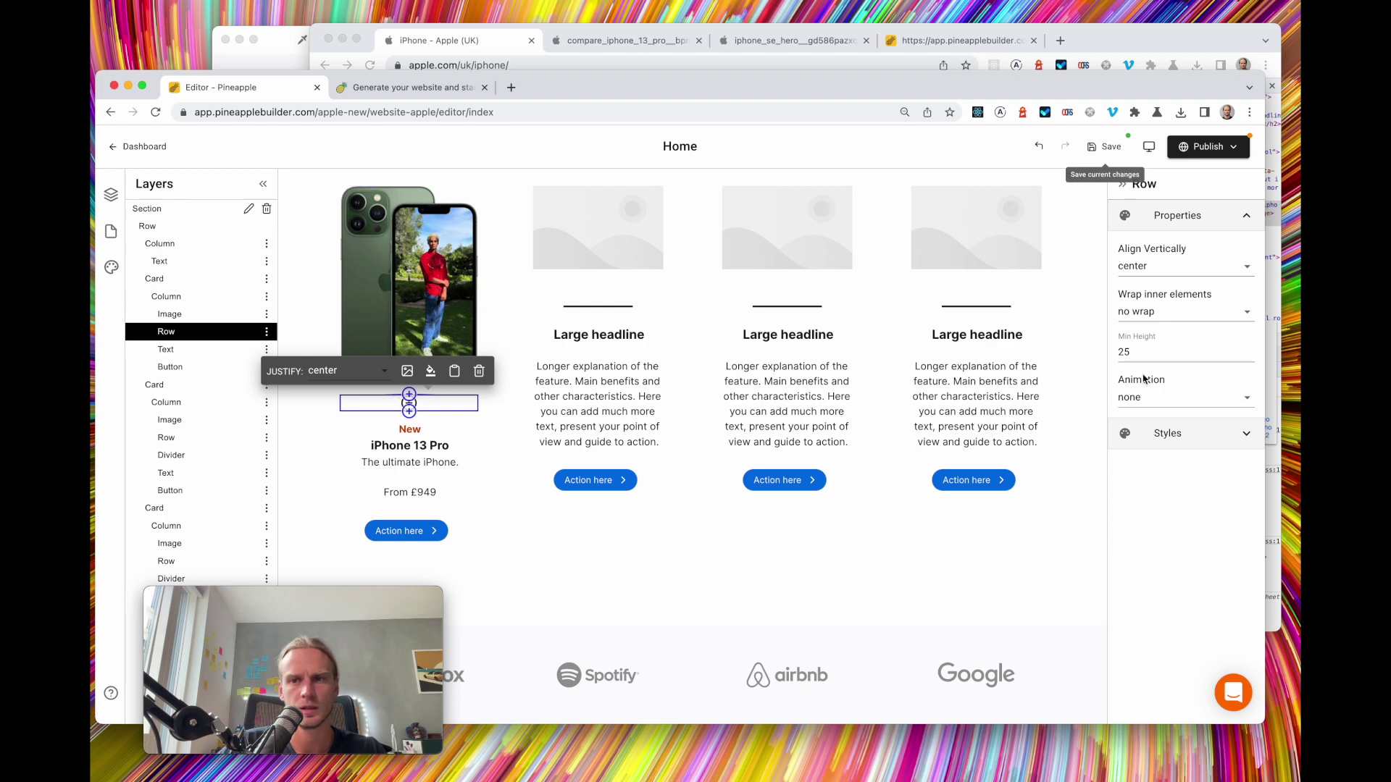
left_click_drag(1125, 352, 1092, 353)
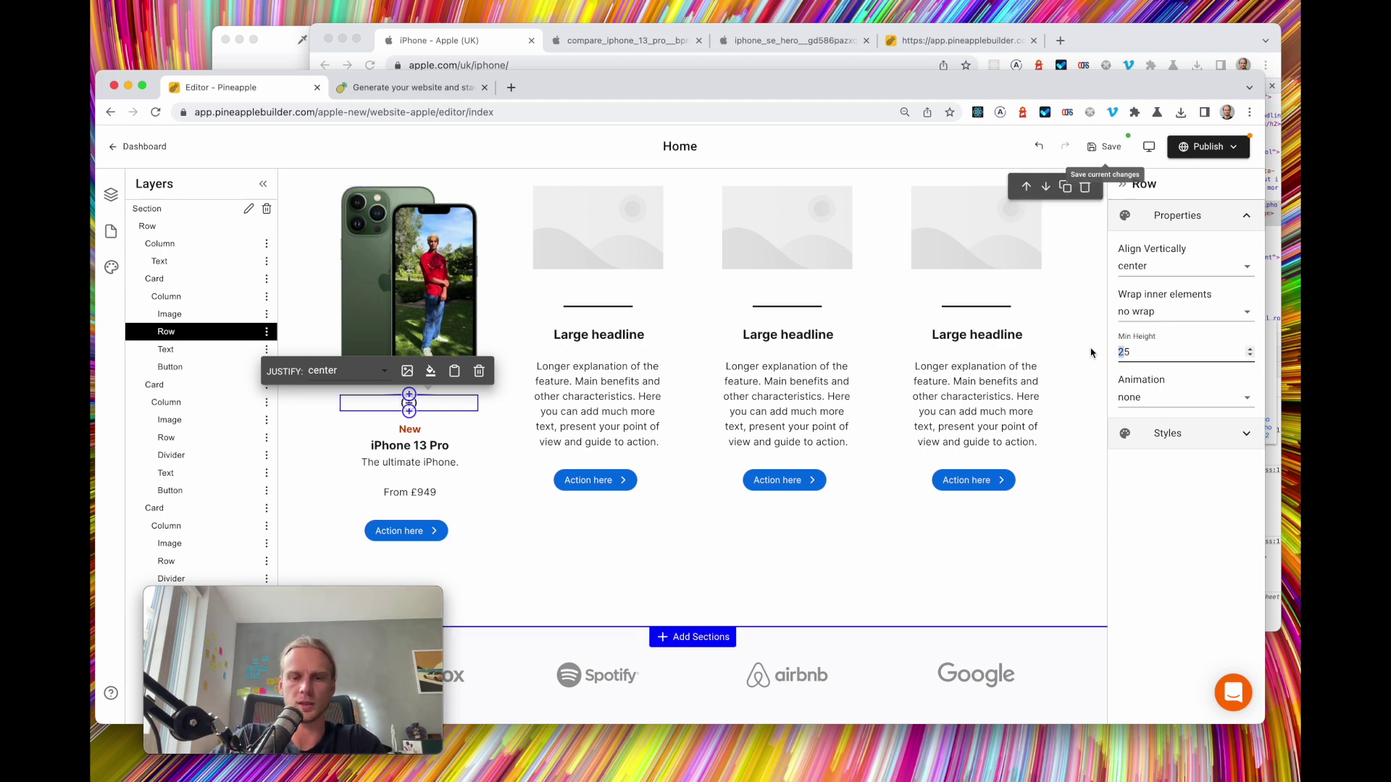
type("5")
key("Delete")
type("0")
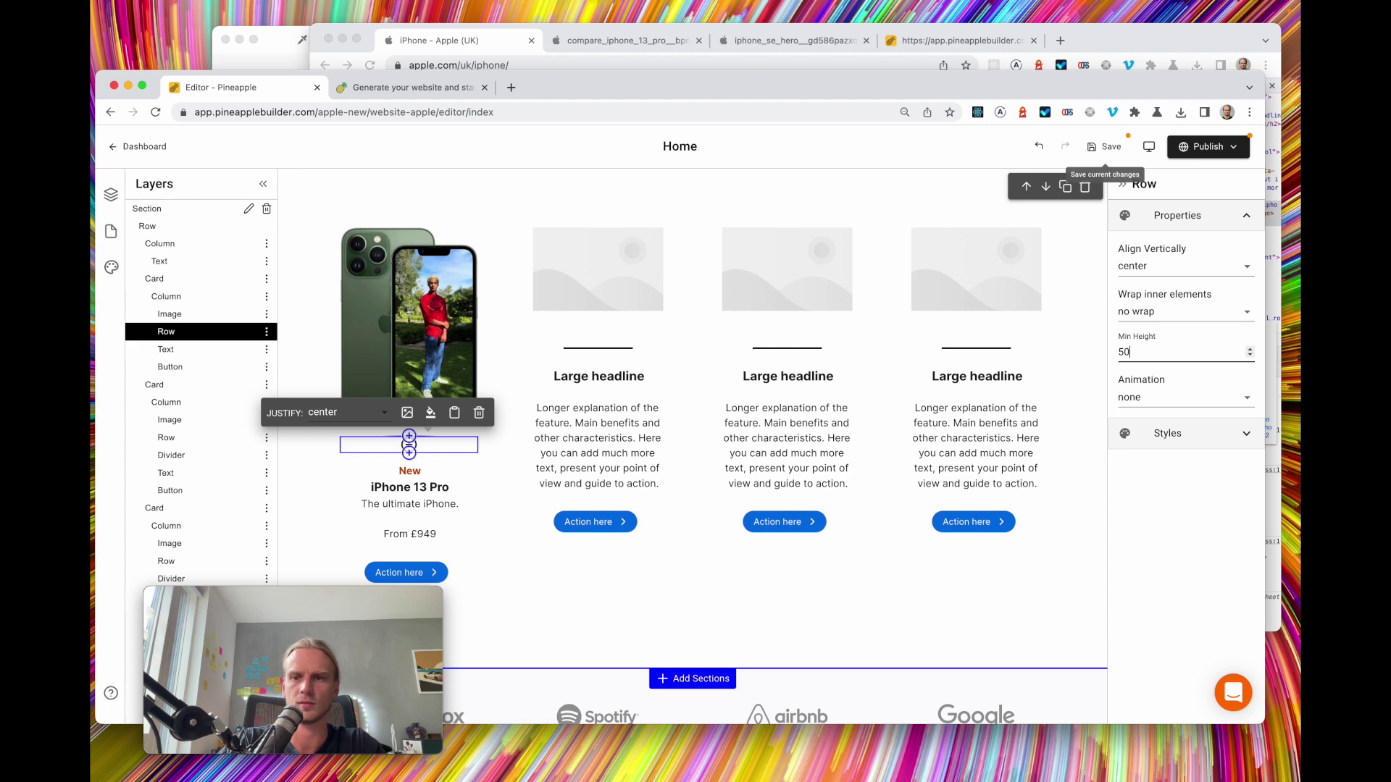
Add an icon component to the empty row below the iPhone 13 Pro image and select it
left_click(409, 452)
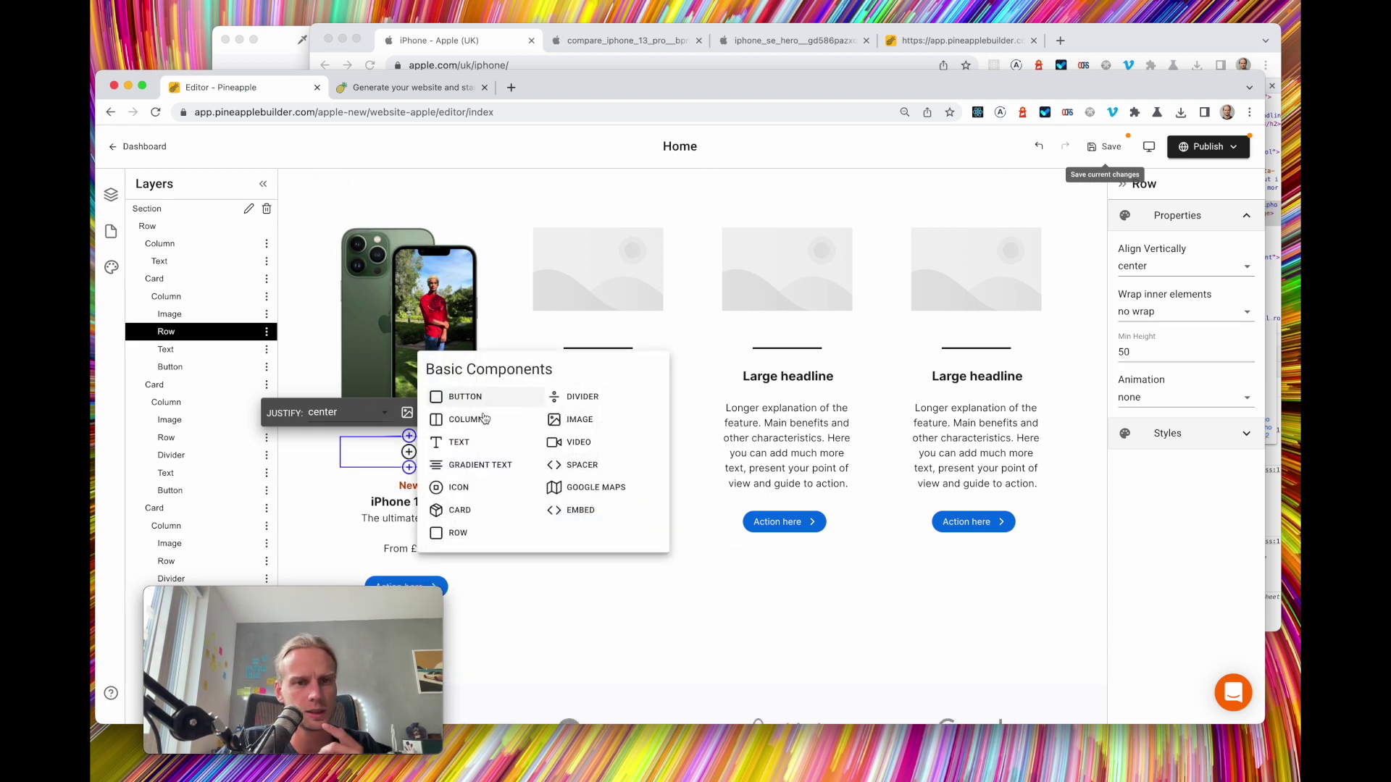
left_click(478, 490)
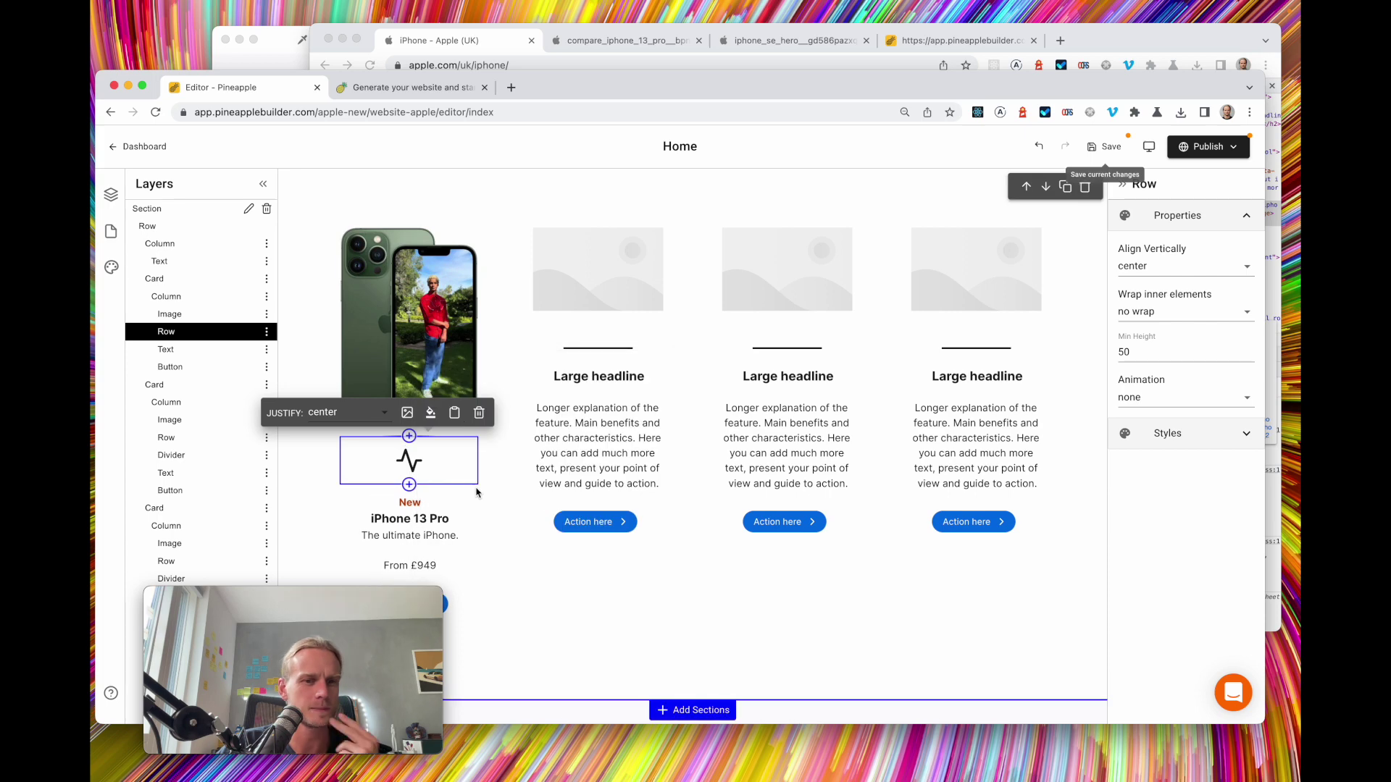
left_click(406, 467)
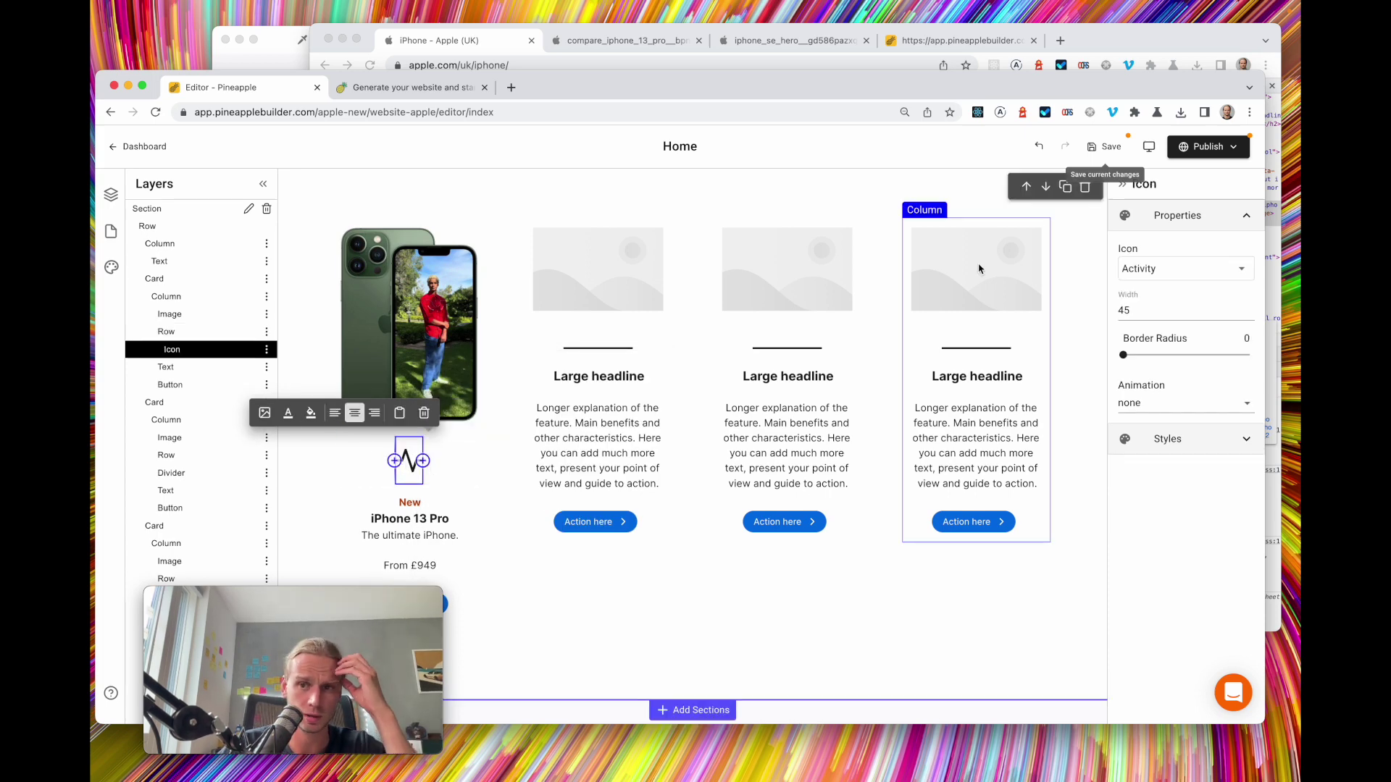
Sample the first colour dot under the iPhone 13 Pro on Apple's page with the colour picker app, capturing hex 576656
left_click(489, 52)
left_click(262, 47)
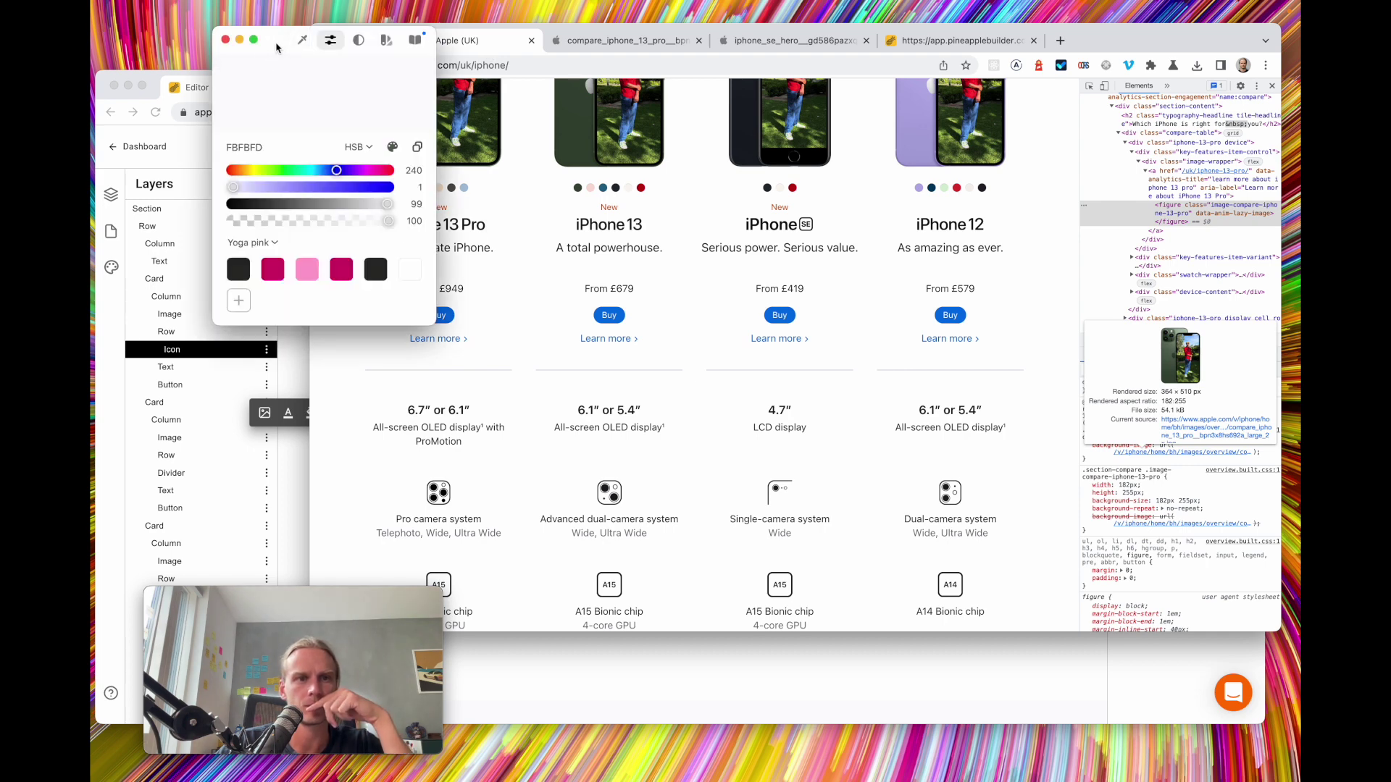
left_click(302, 44)
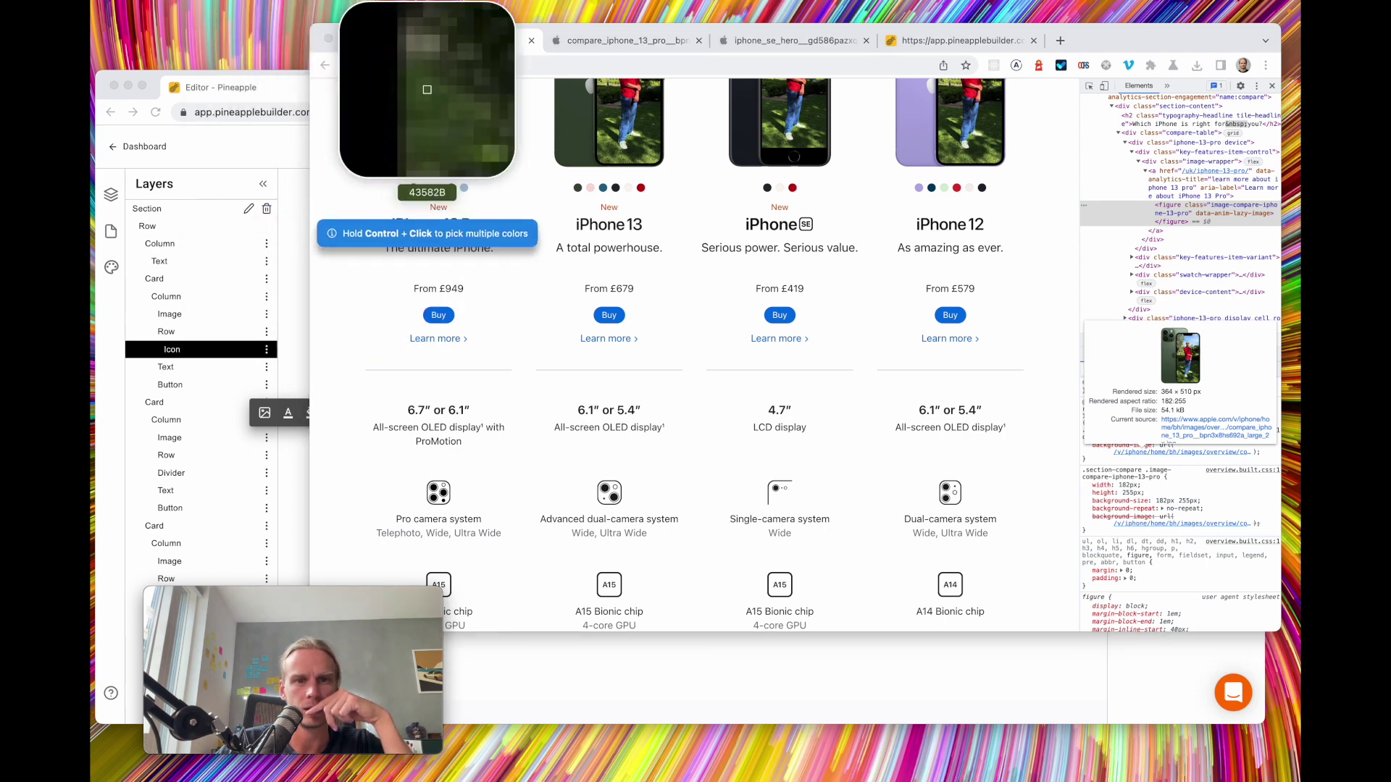
left_click(414, 189)
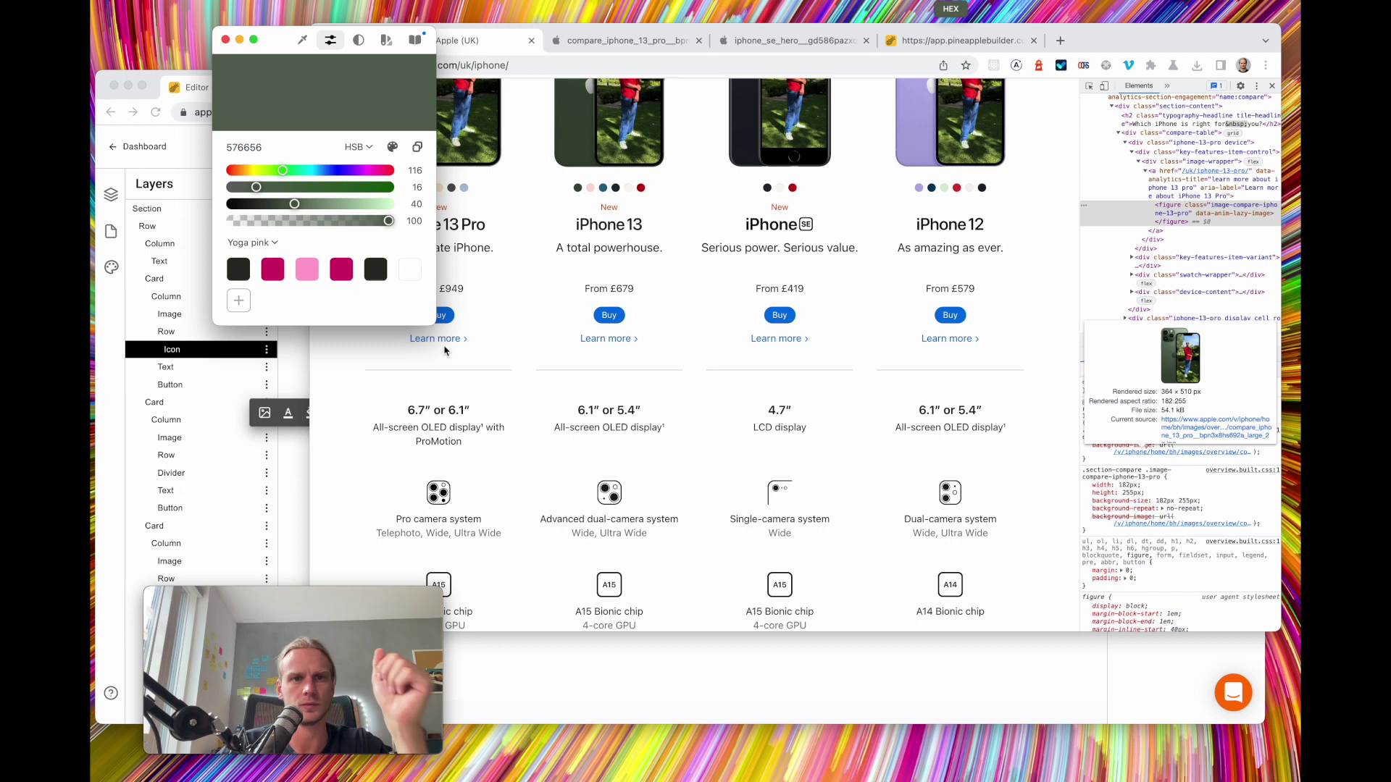
left_click_drag(281, 40, 243, 36)
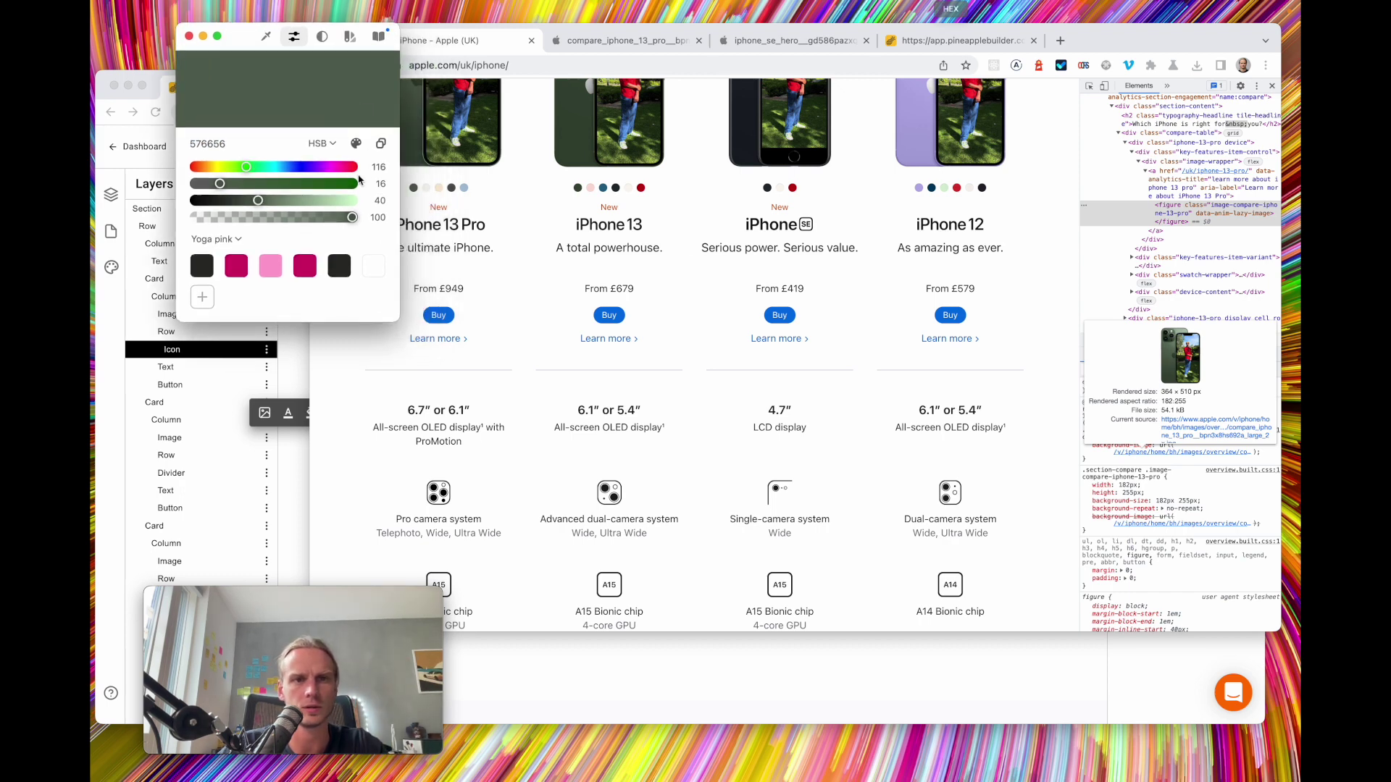
Return to the Pineapple editor and set the background colour of the icon below the iPhone 13 Pro image to hex 576656
left_click(160, 131)
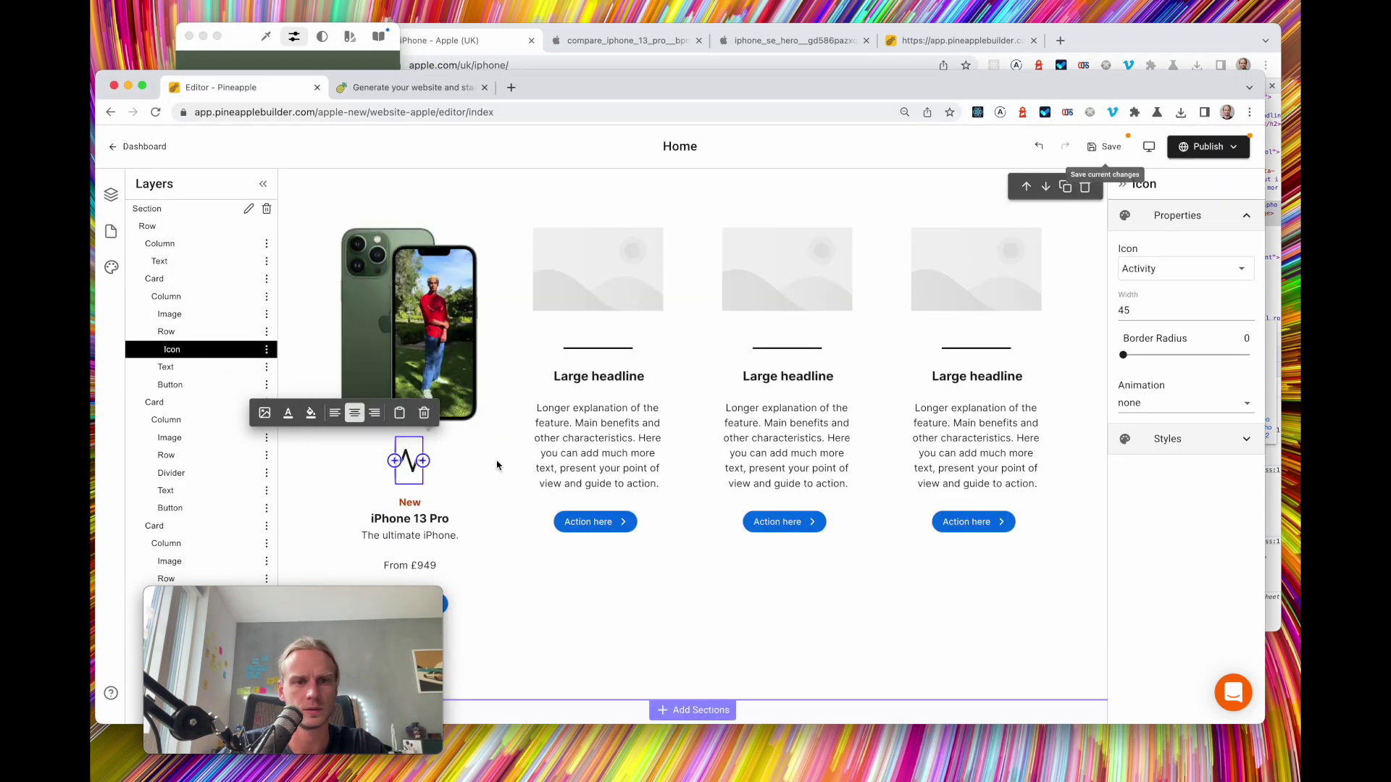
left_click(311, 414)
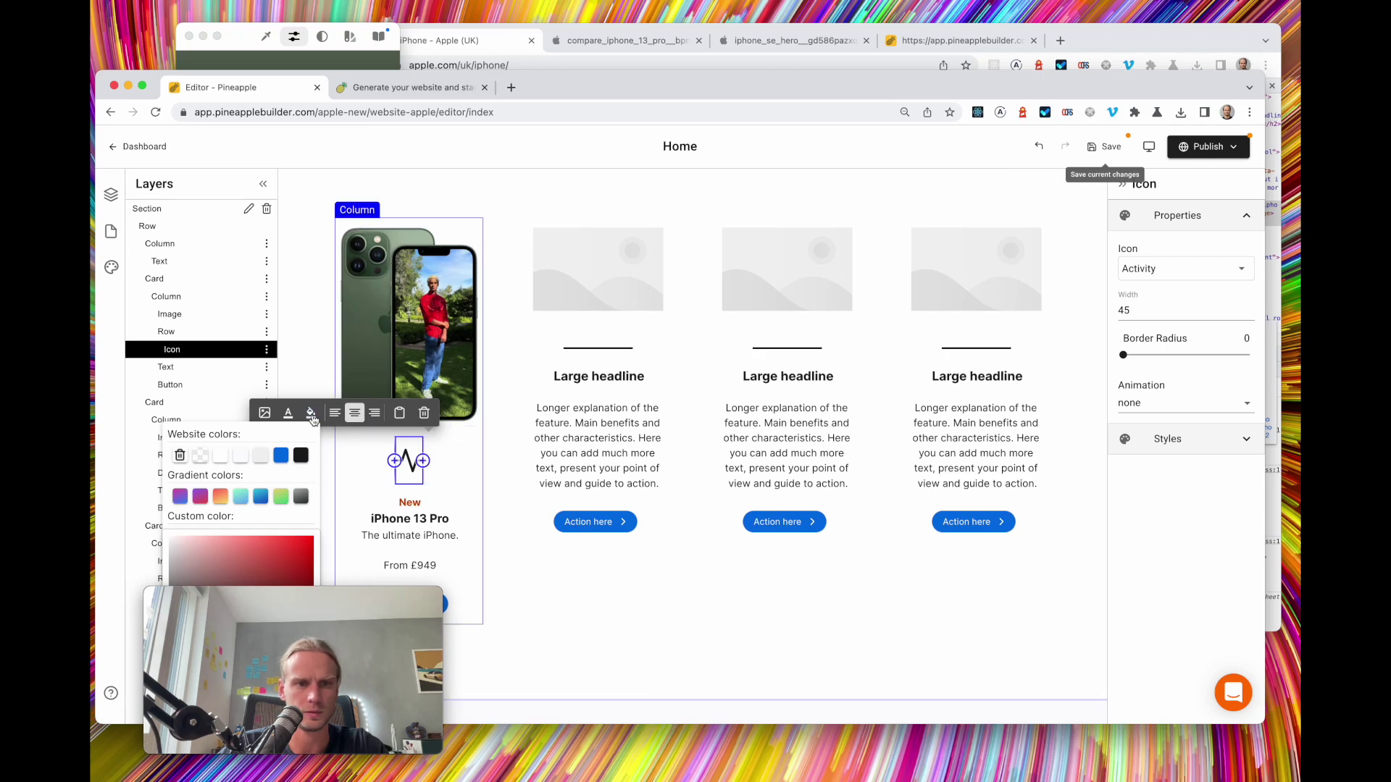
left_click_drag(251, 442, 323, 357)
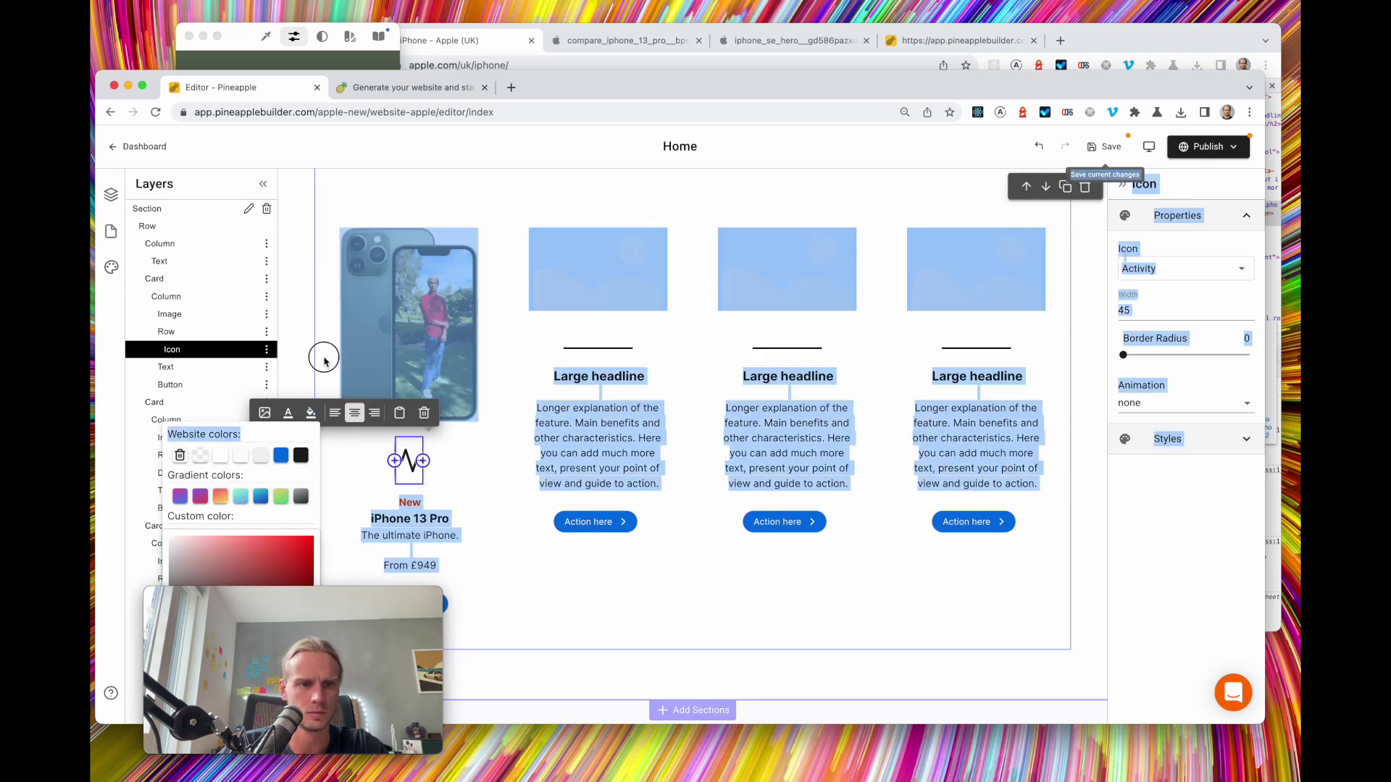
left_click_drag(342, 596, 560, 596)
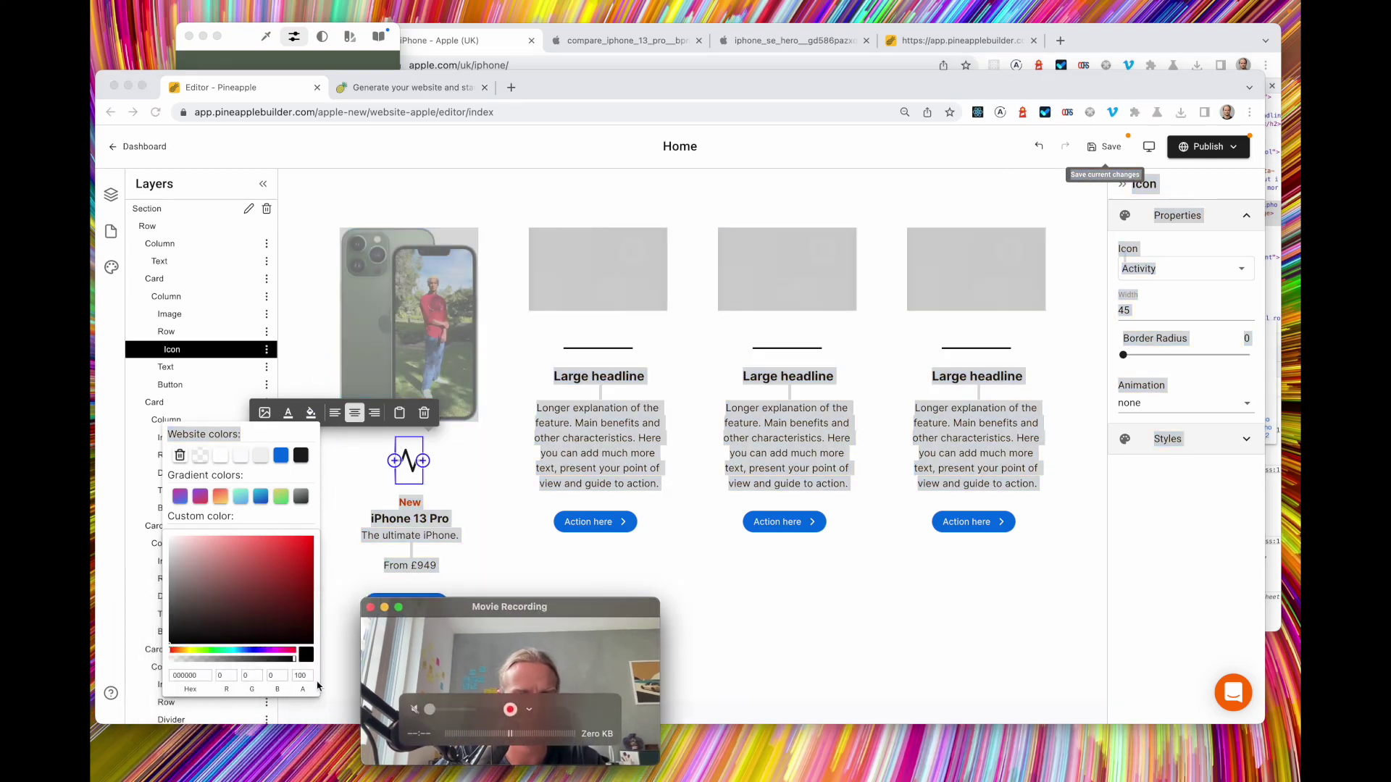
left_click(197, 678)
type("576656")
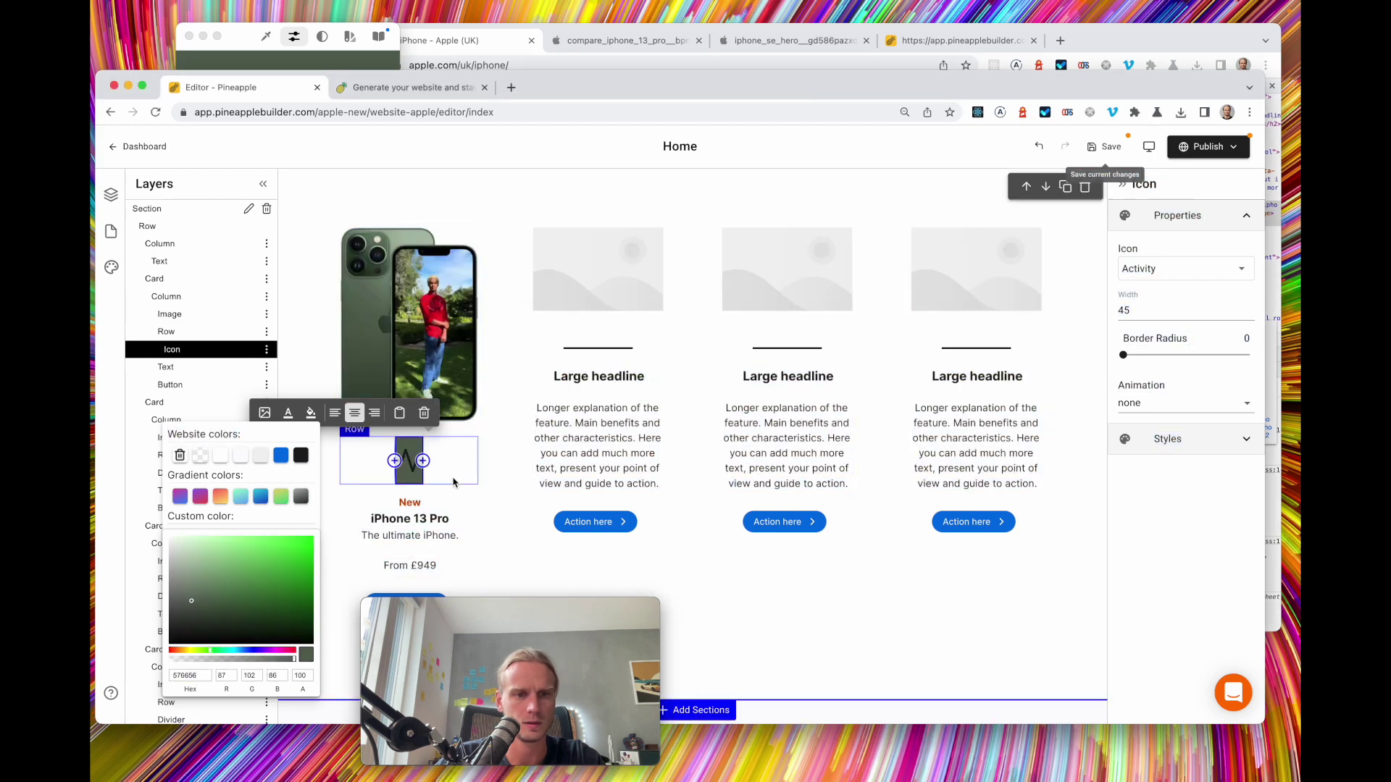
left_click(491, 443)
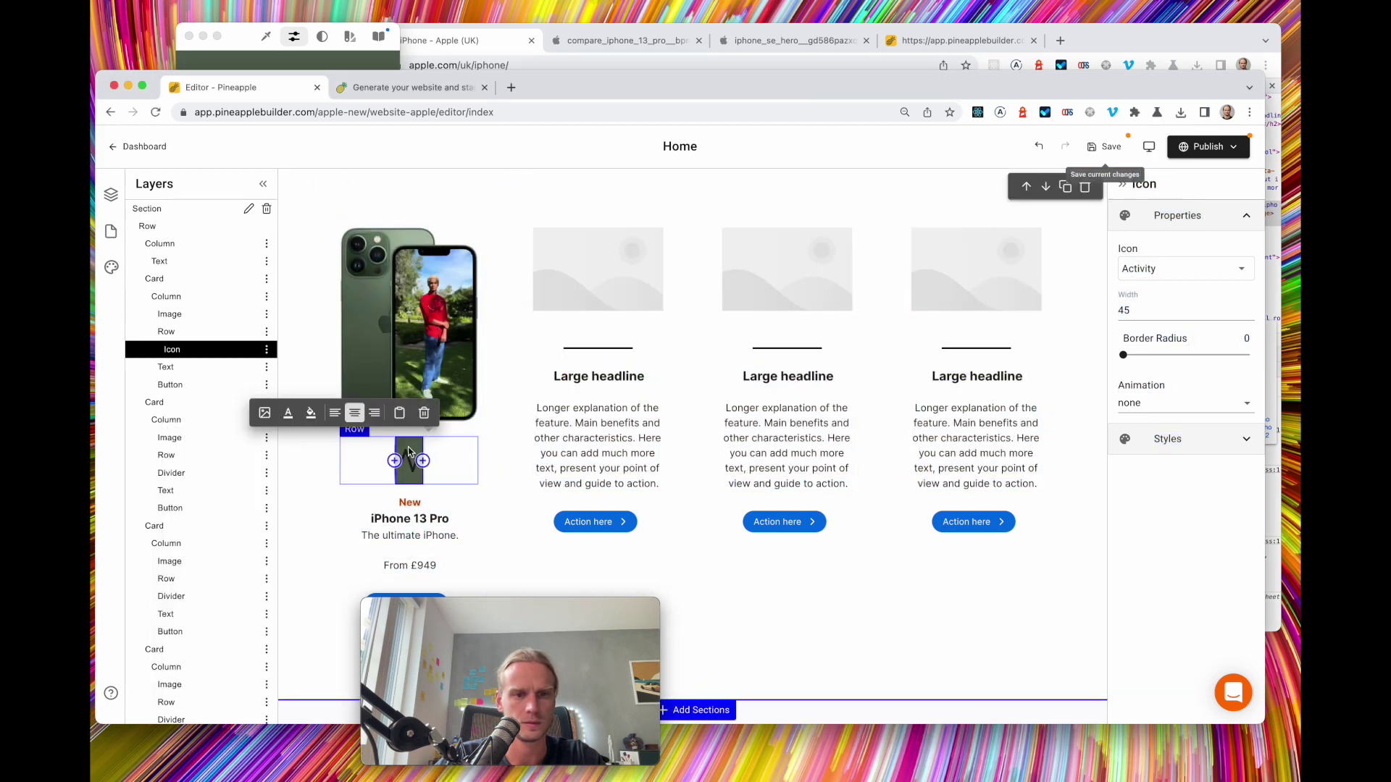
Set the width of the icon below the iPhone 13 Pro image to 1
left_click(1128, 310)
key("Delete")
key("Delete")
type("1")
Set the icon's top, right, bottom and left padding to 12px
left_click(1168, 439)
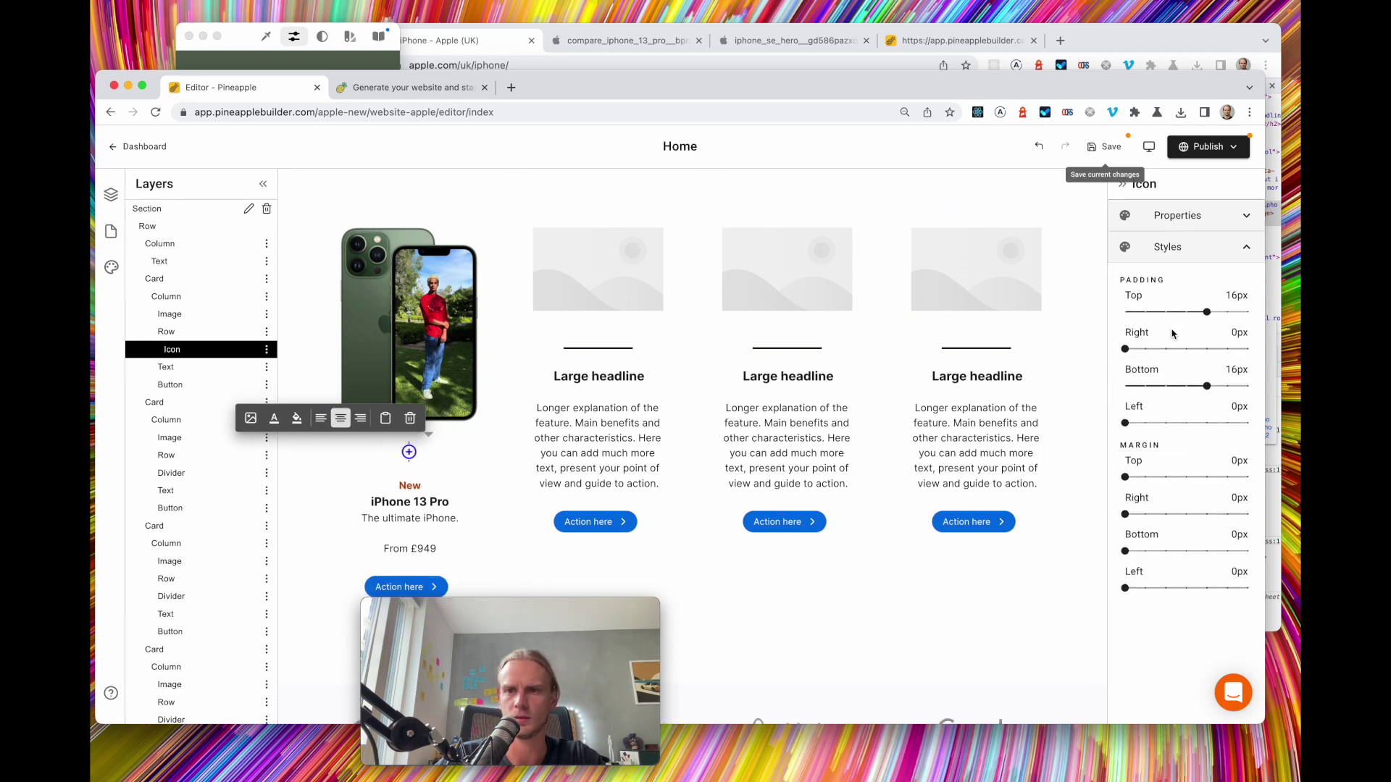
left_click(1186, 349)
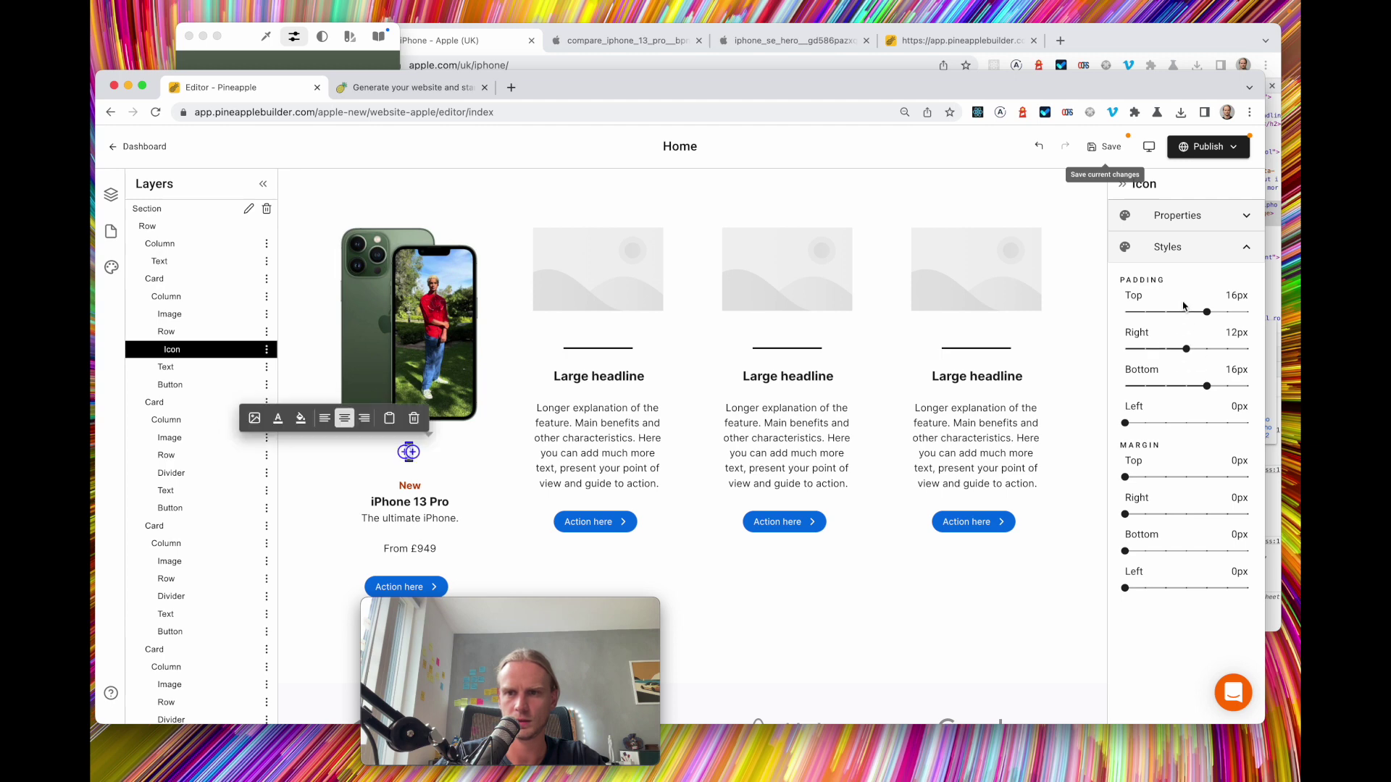
left_click_drag(1191, 390, 1186, 386)
left_click(1183, 422)
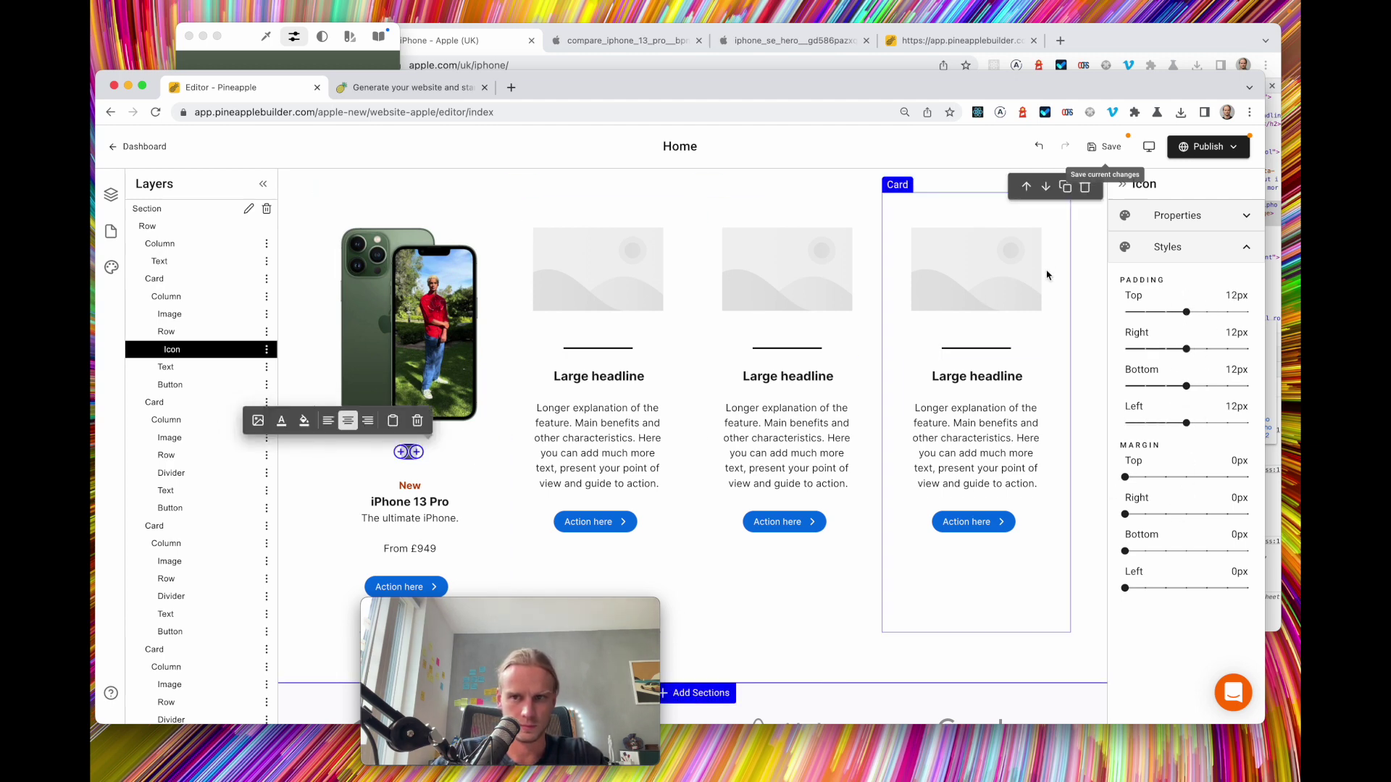
Round the icon with a border radius of 50 and set its padding to 8px on all four sides
left_click(1182, 216)
left_click_drag(1194, 356, 1252, 356)
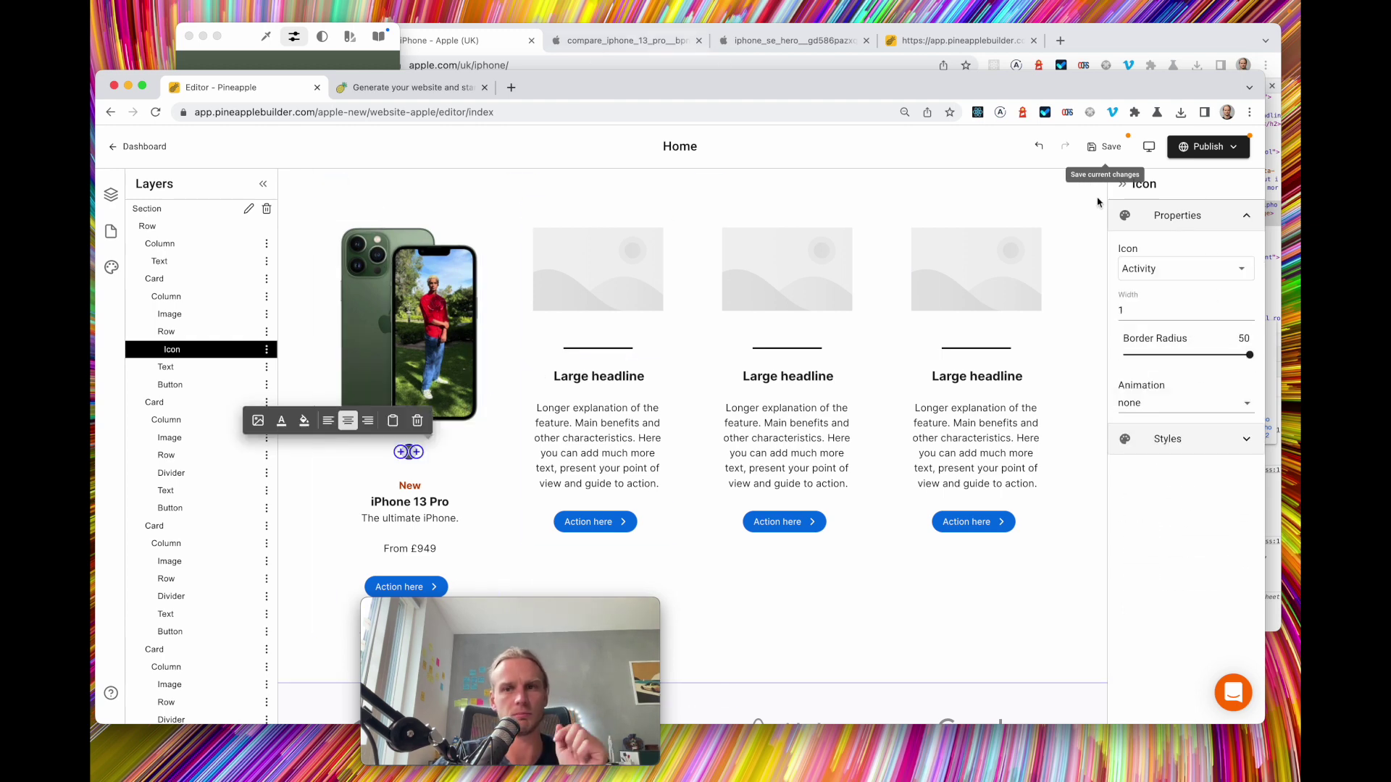
left_click(1167, 437)
left_click(1166, 312)
left_click(1166, 350)
left_click(1166, 386)
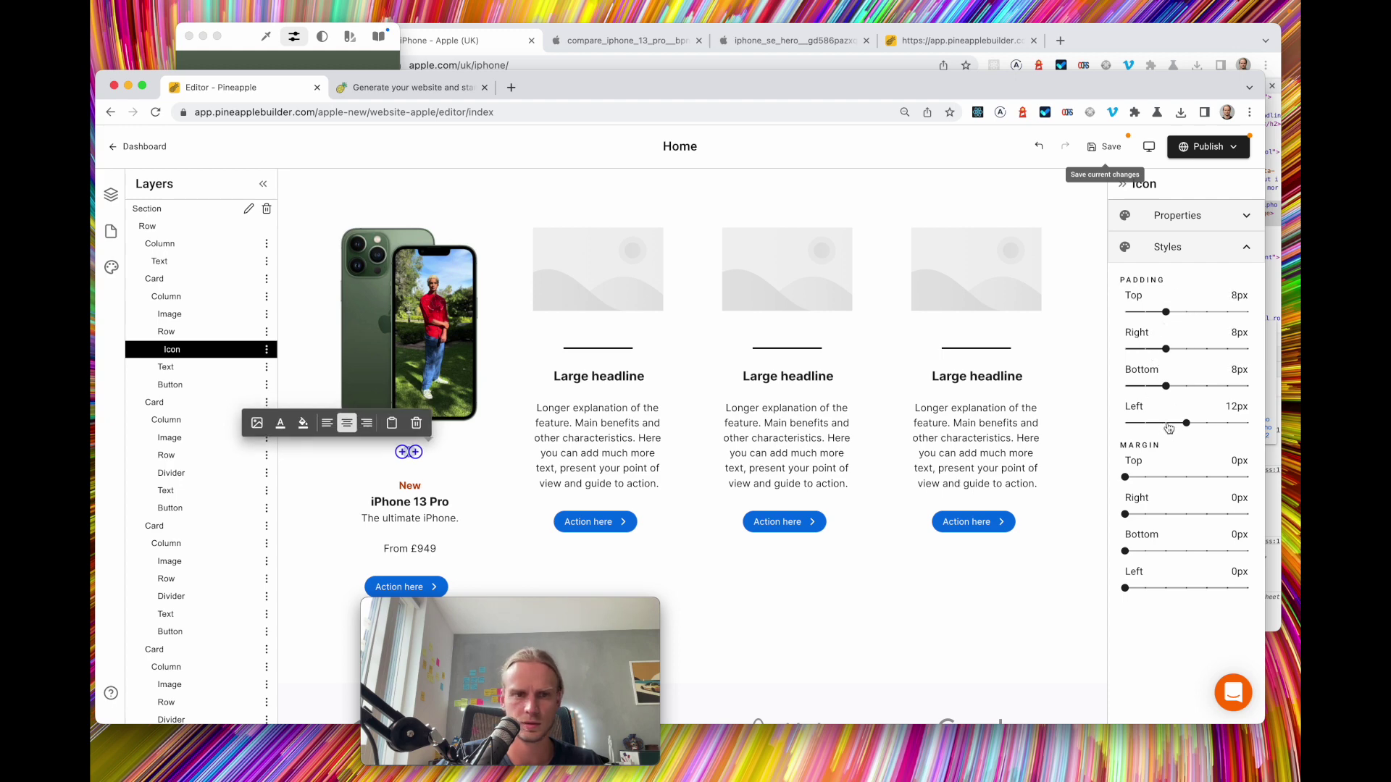
left_click(599, 419)
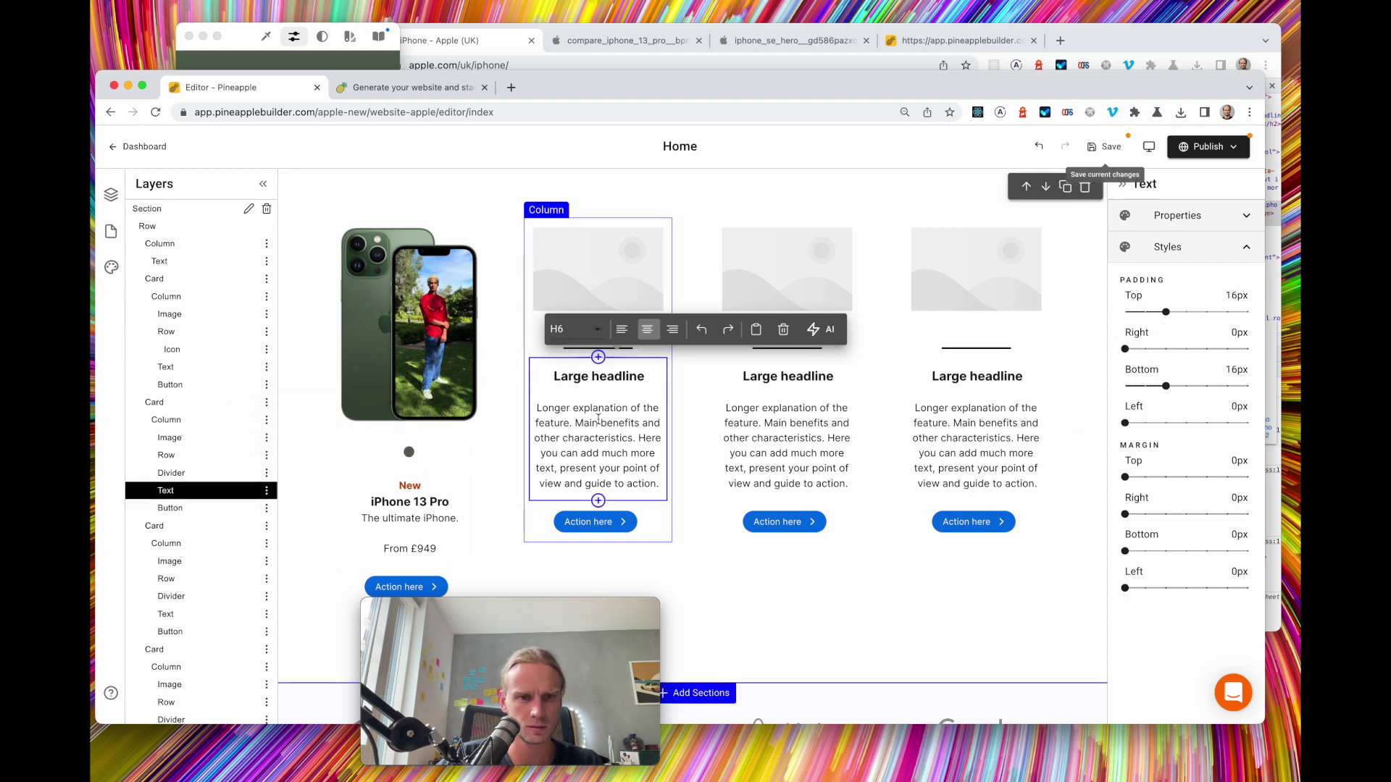
Set the green dot icon's right and left margins to 4px and duplicate the icon within its row
left_click(410, 454)
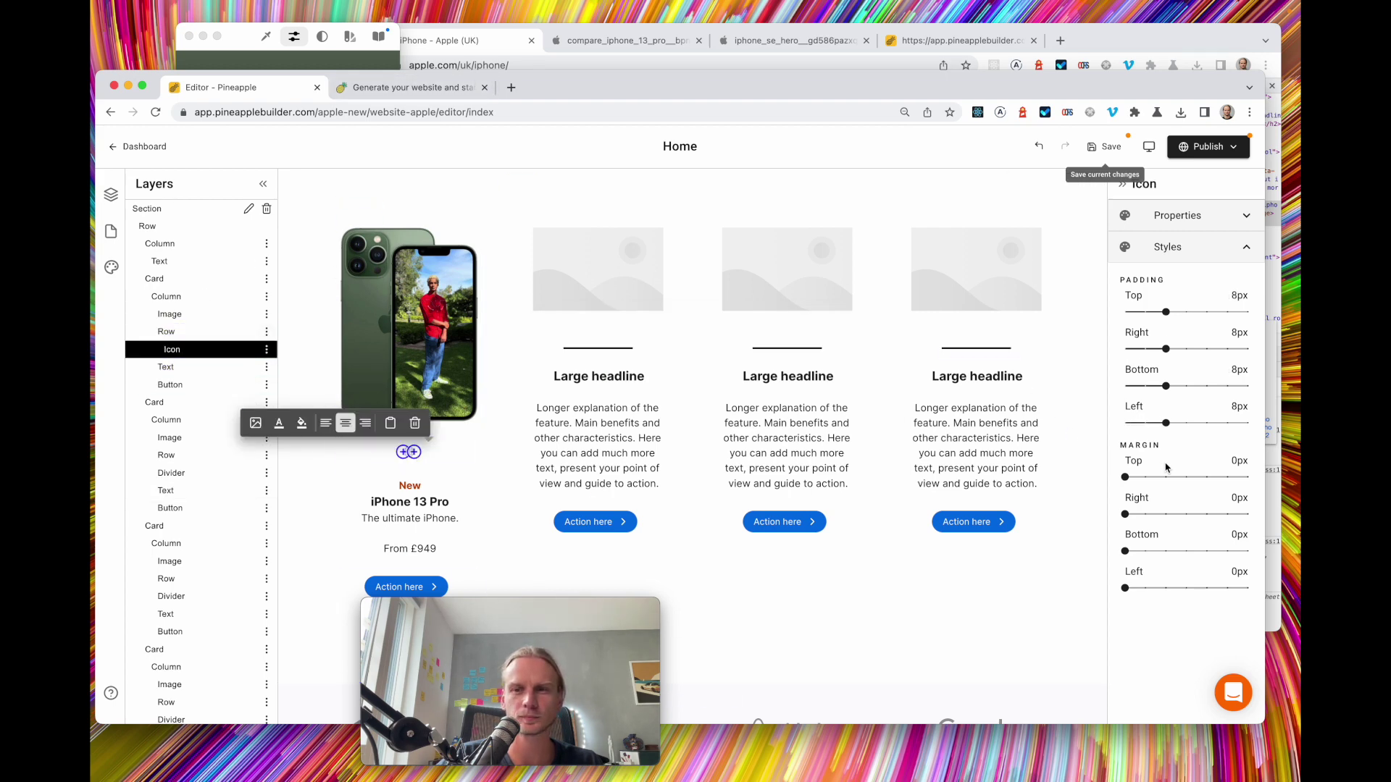
left_click(1165, 515)
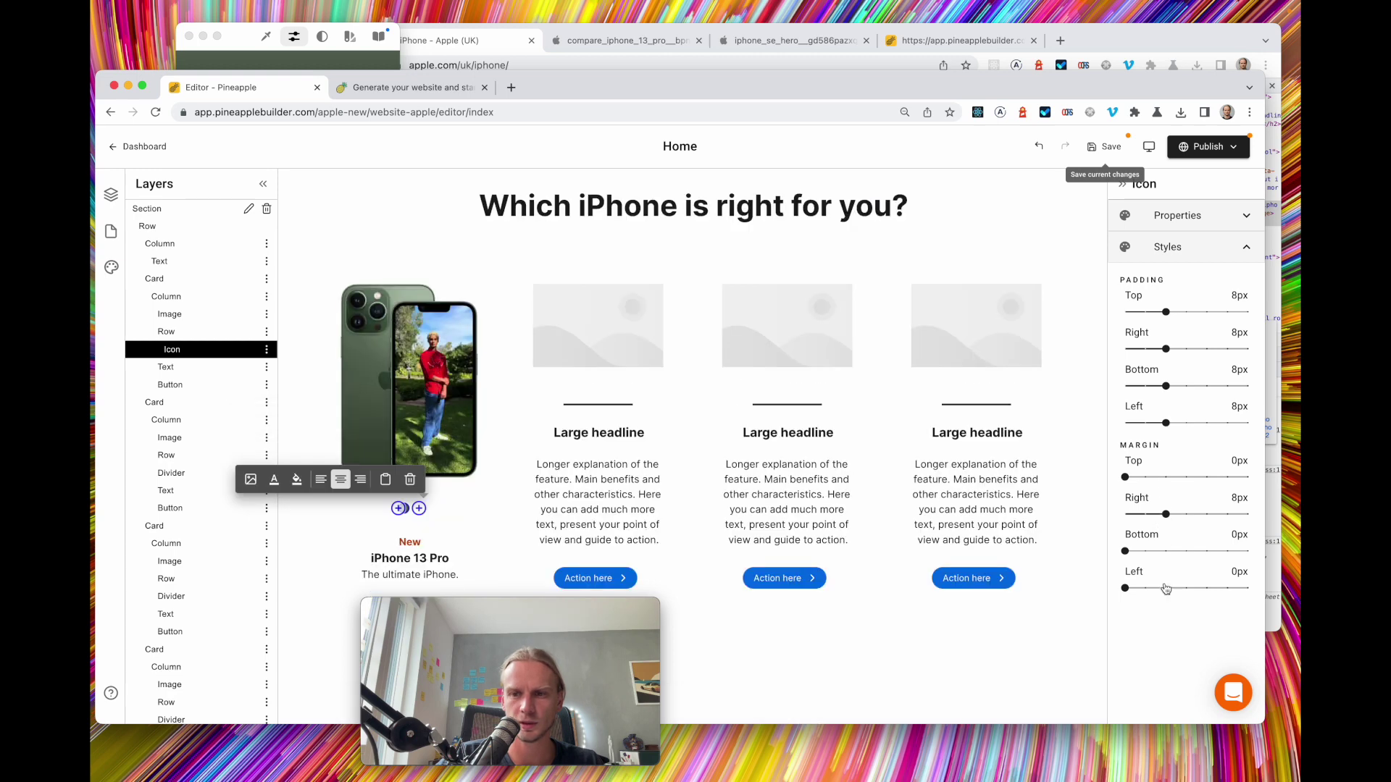
left_click(1165, 589)
left_click(1145, 589)
left_click(1145, 514)
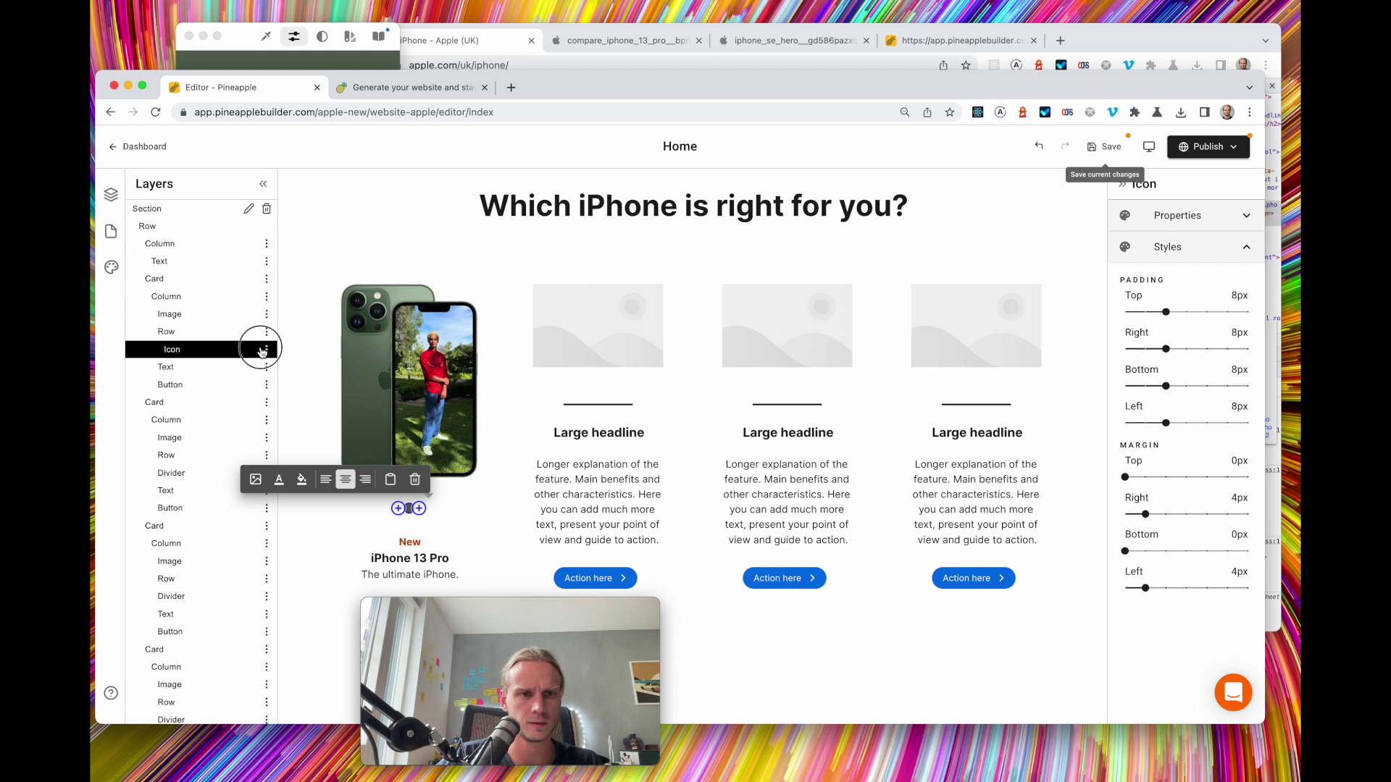
left_click(265, 350)
left_click(305, 403)
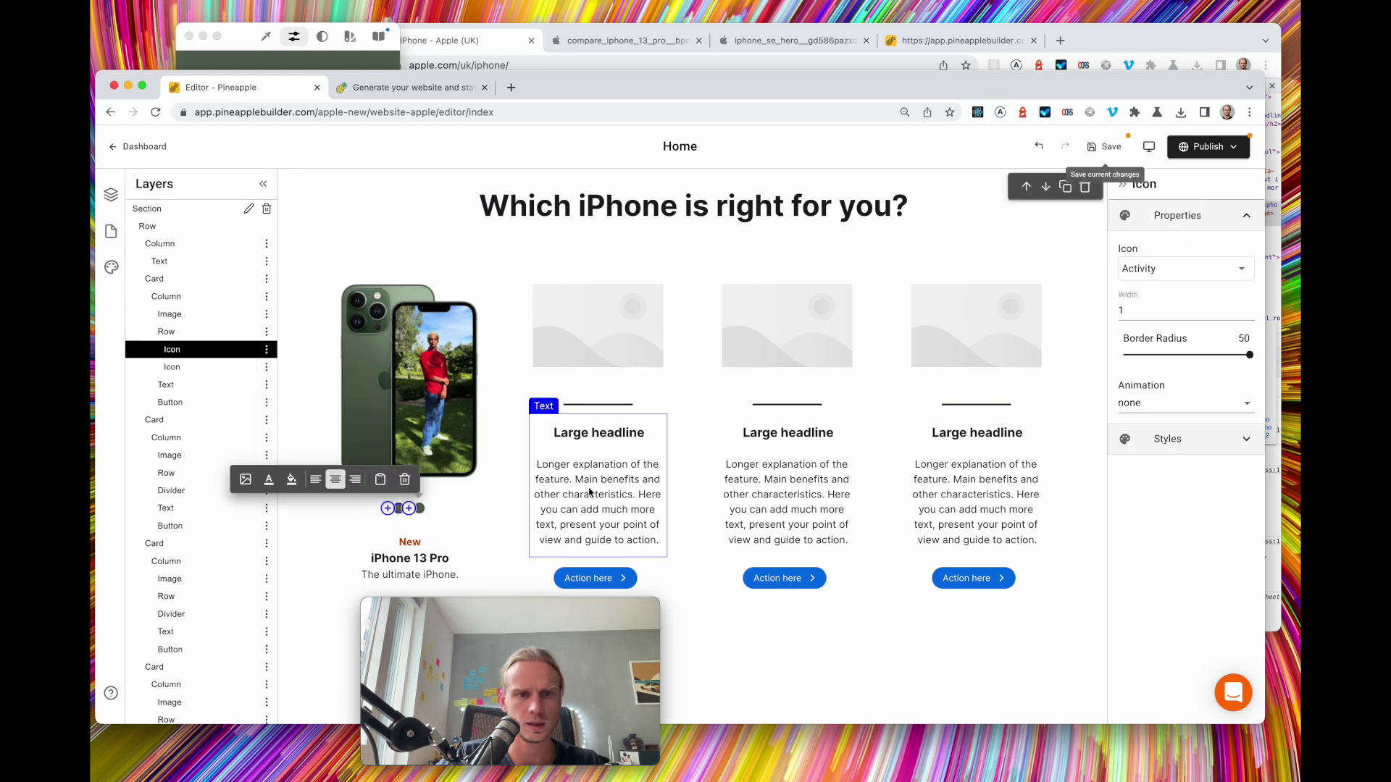
Sample the second colour dot under the iPhone 13 Pro on Apple's page with the colour picker app, capturing hex F1F1ED
left_click(480, 45)
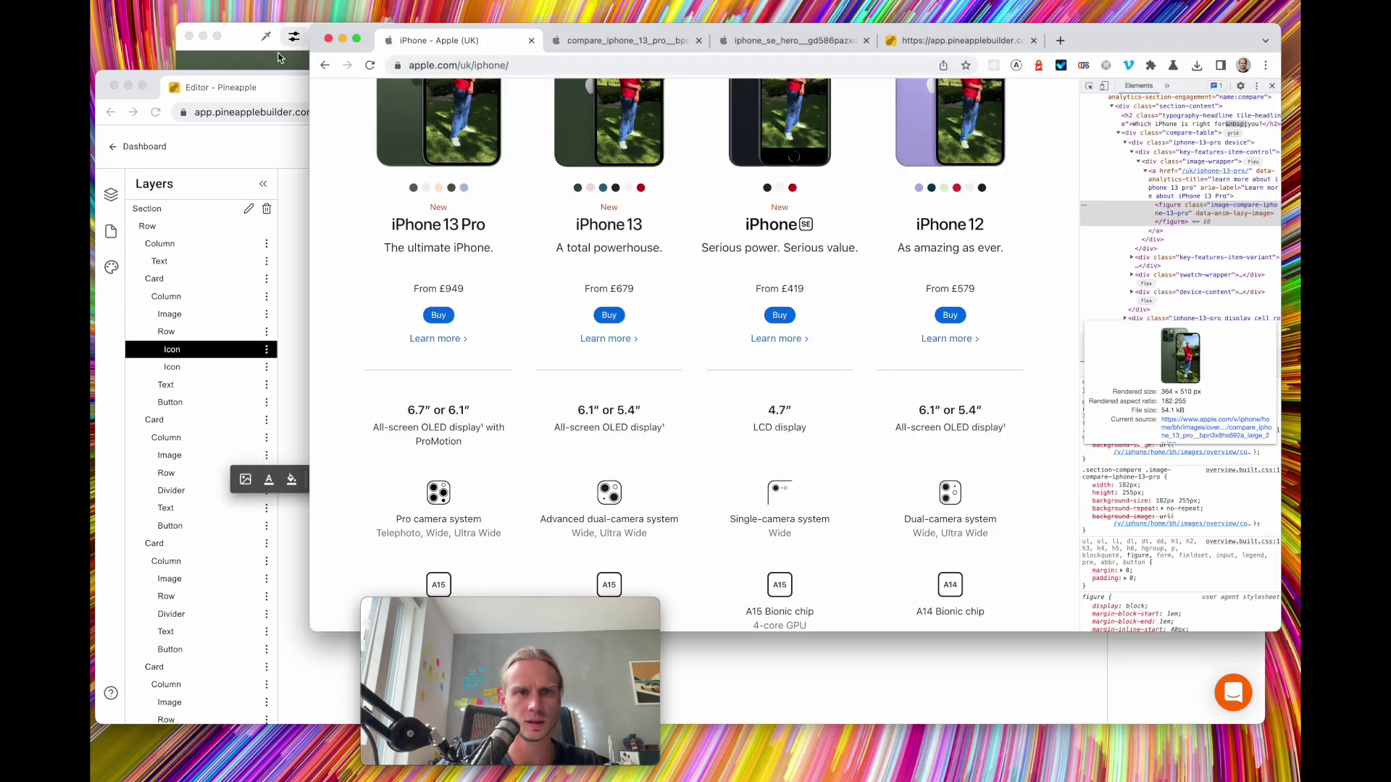
left_click(241, 42)
left_click(270, 41)
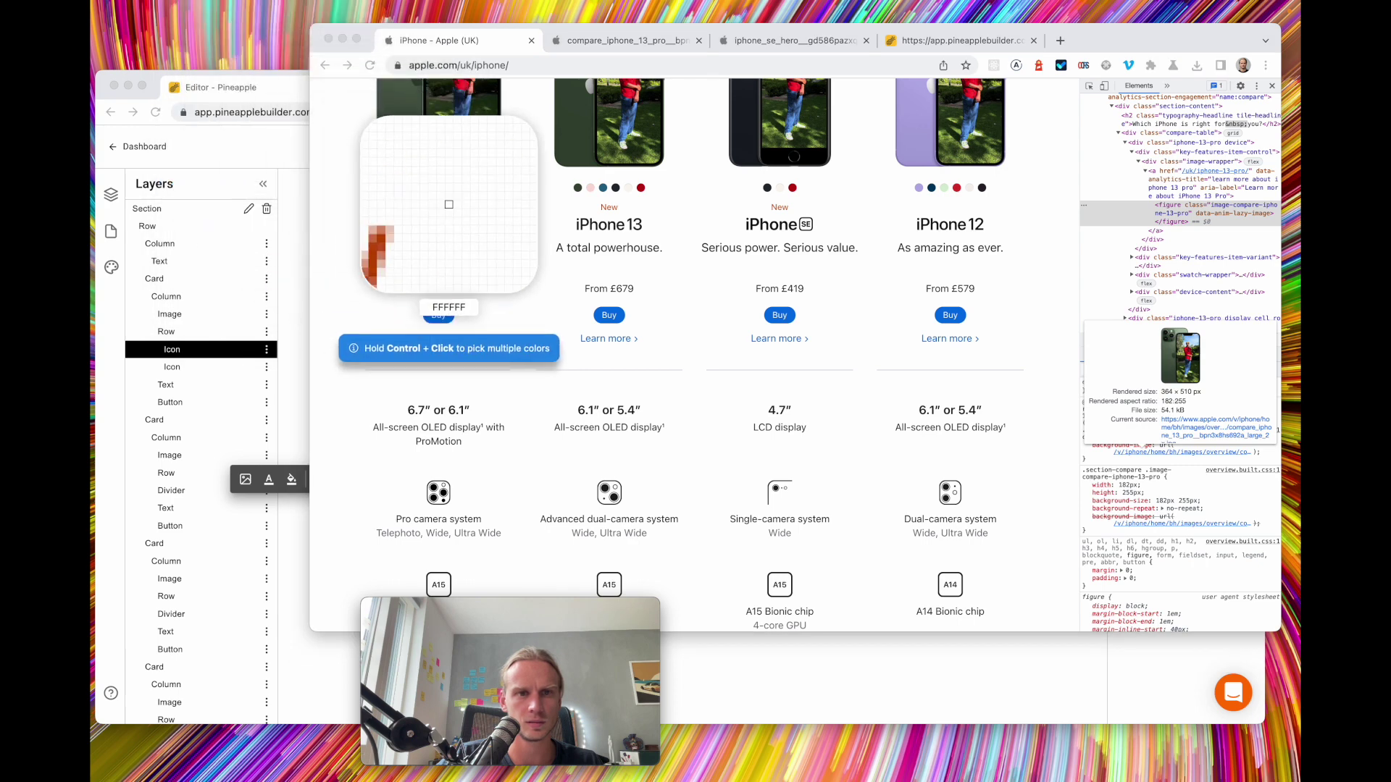
left_click(425, 187)
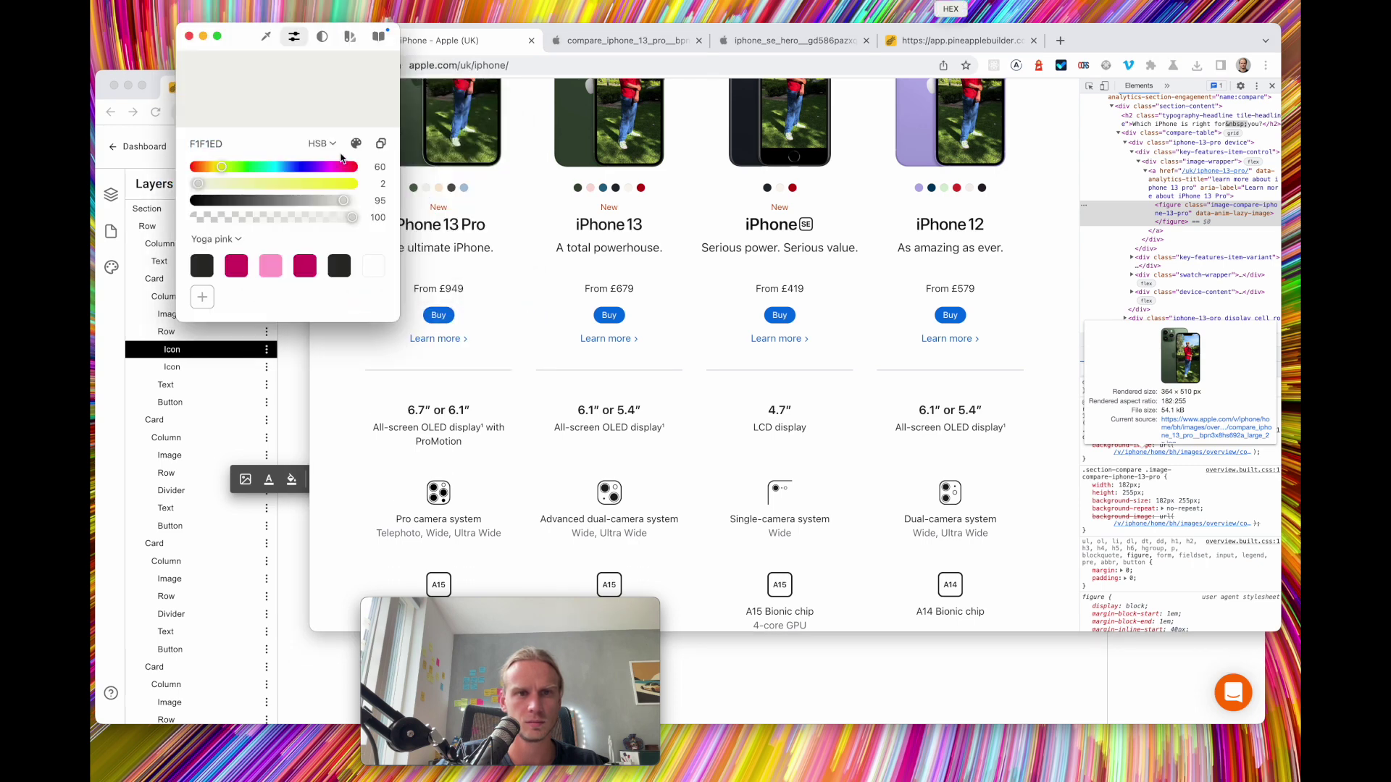
Set the background colour of the second dot icon in the Pineapple editor to hex F1F1ED
left_click(288, 427)
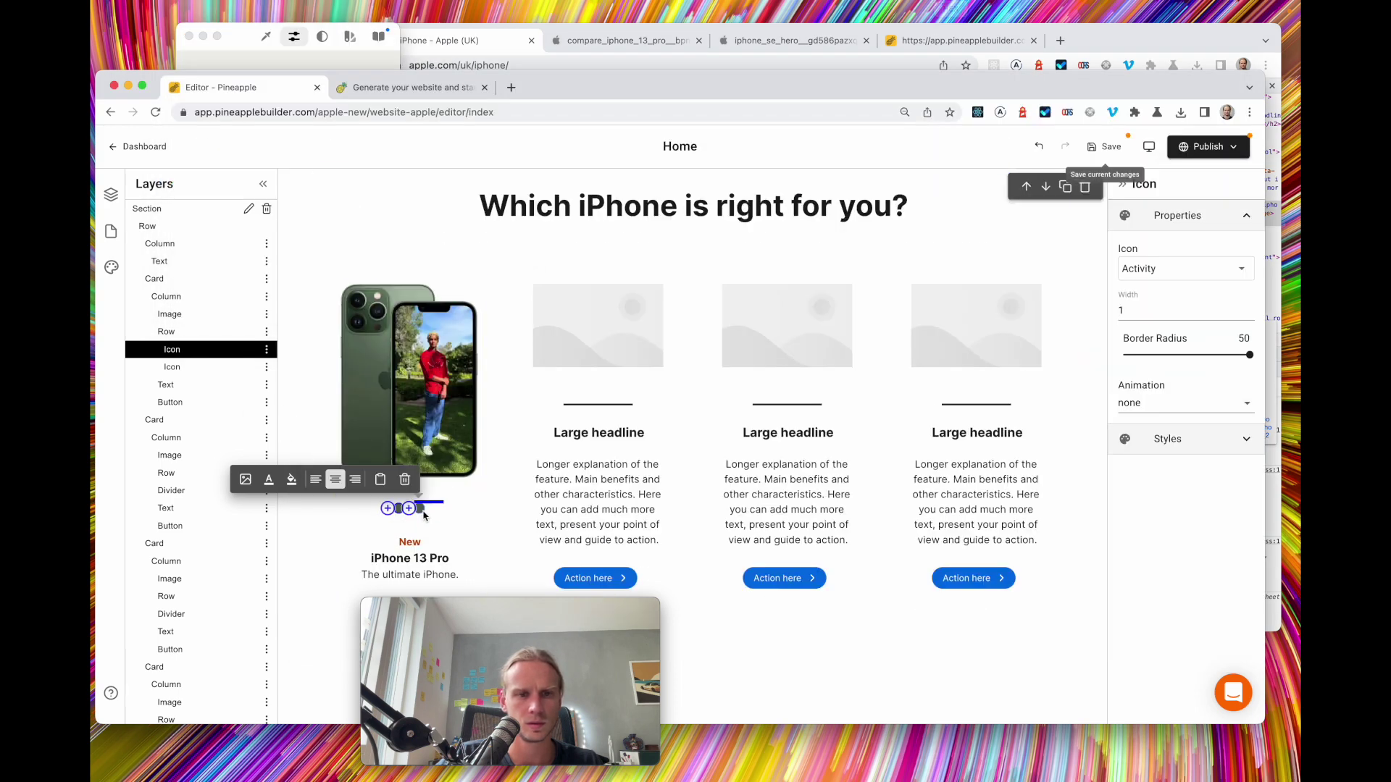
left_click(419, 509)
left_click(312, 481)
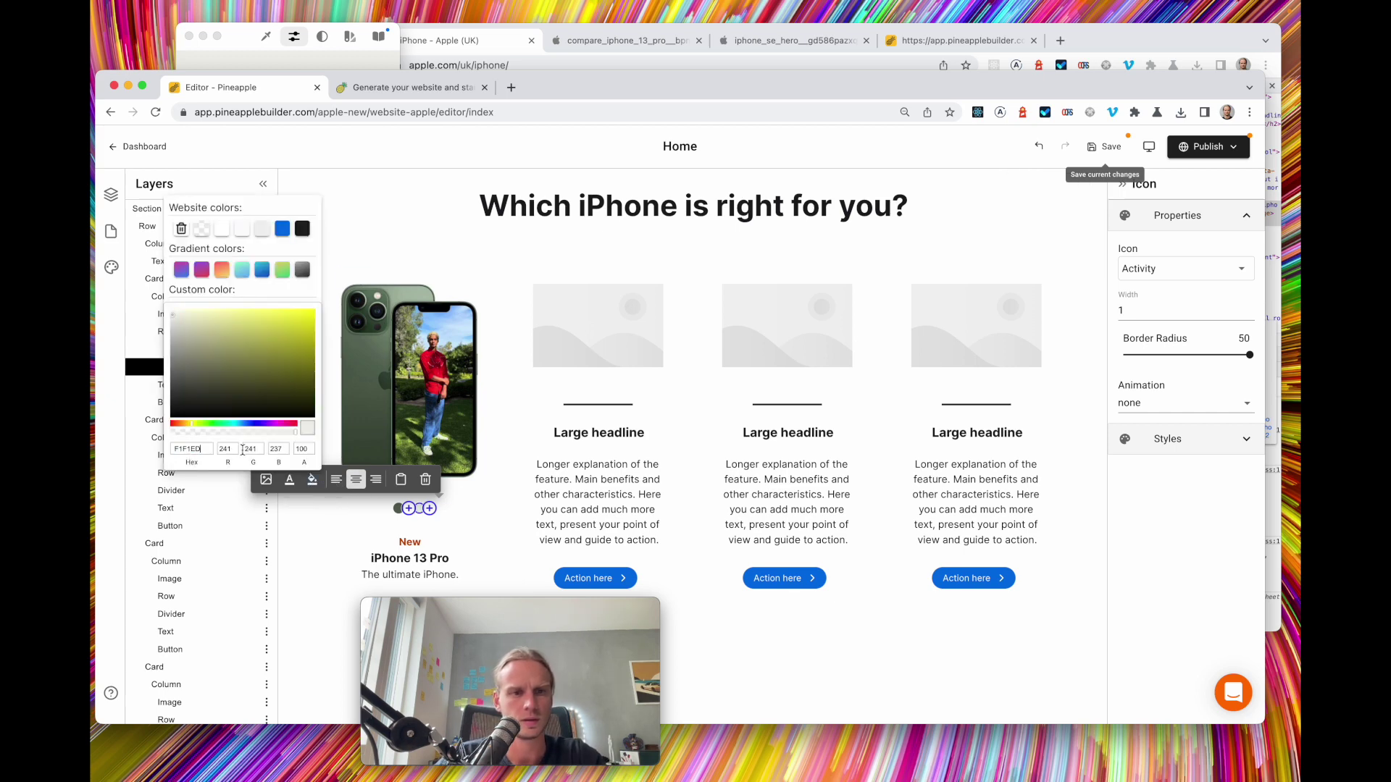
left_click(488, 497)
left_click(471, 230)
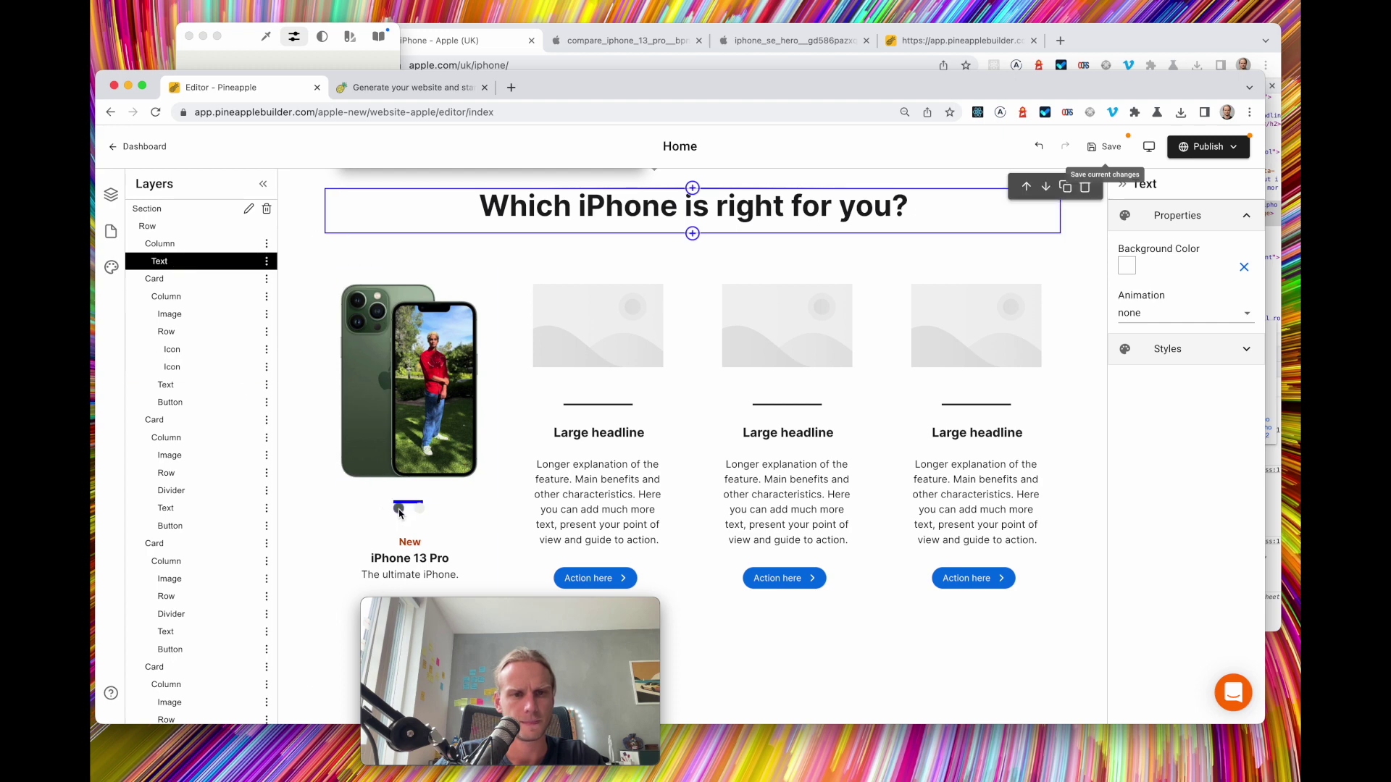
Review the first dot's spacing and set the second dot icon's left margin to 0px
left_click(172, 349)
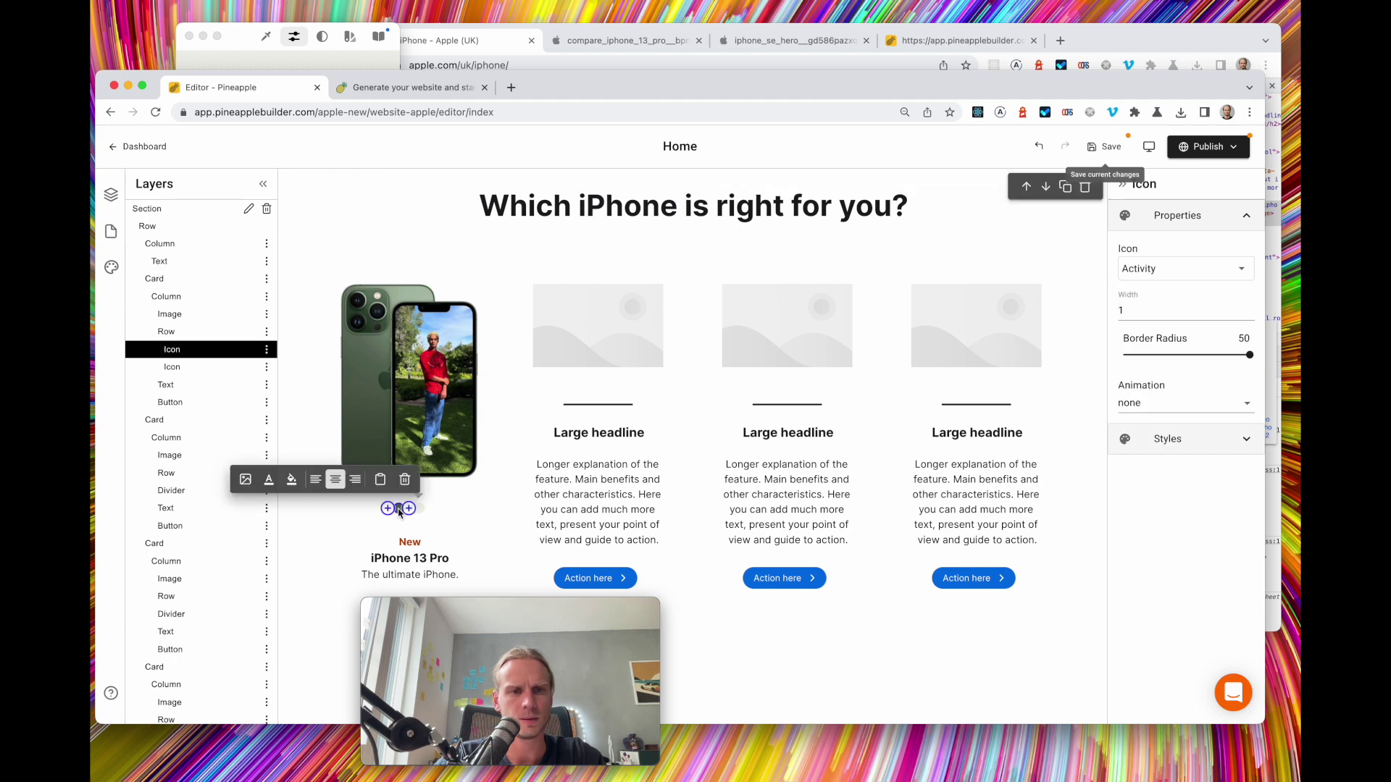
left_click(1195, 450)
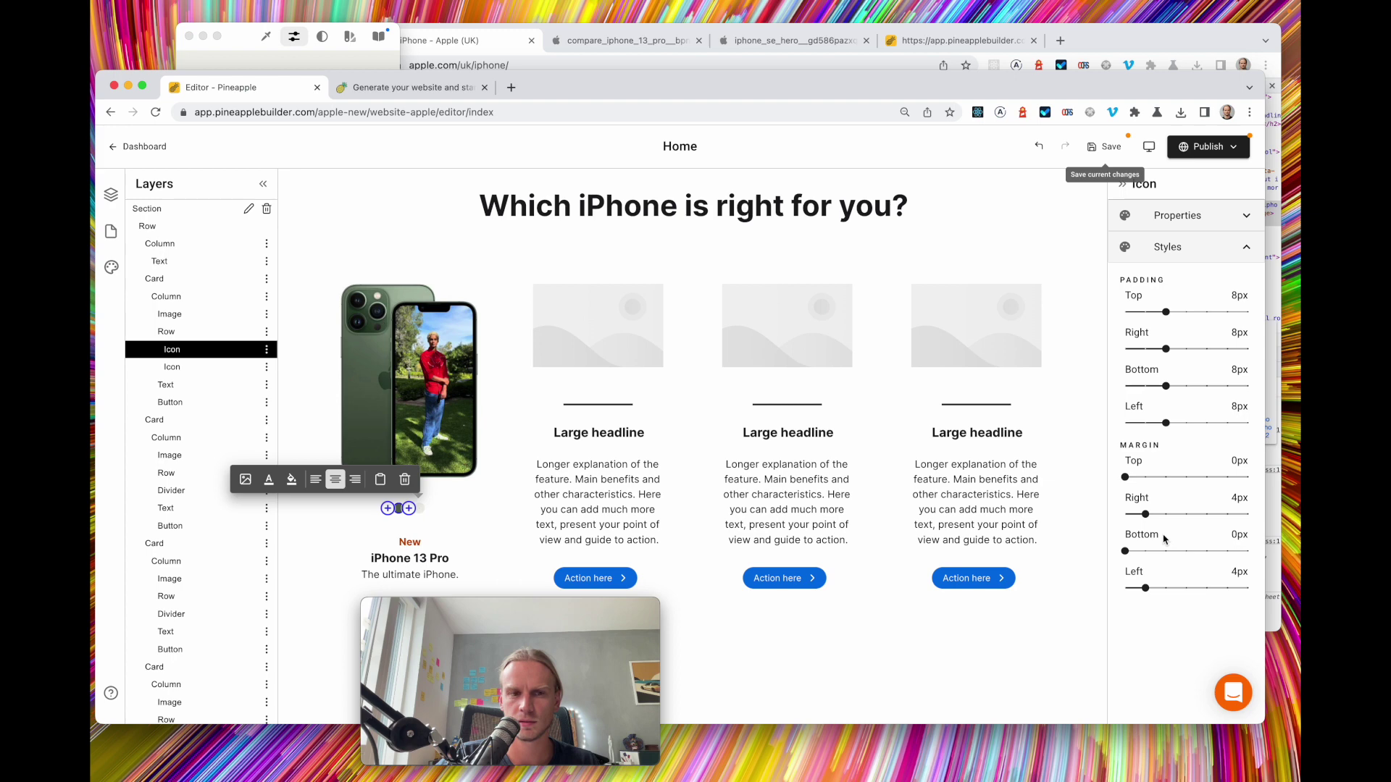
left_click(181, 367)
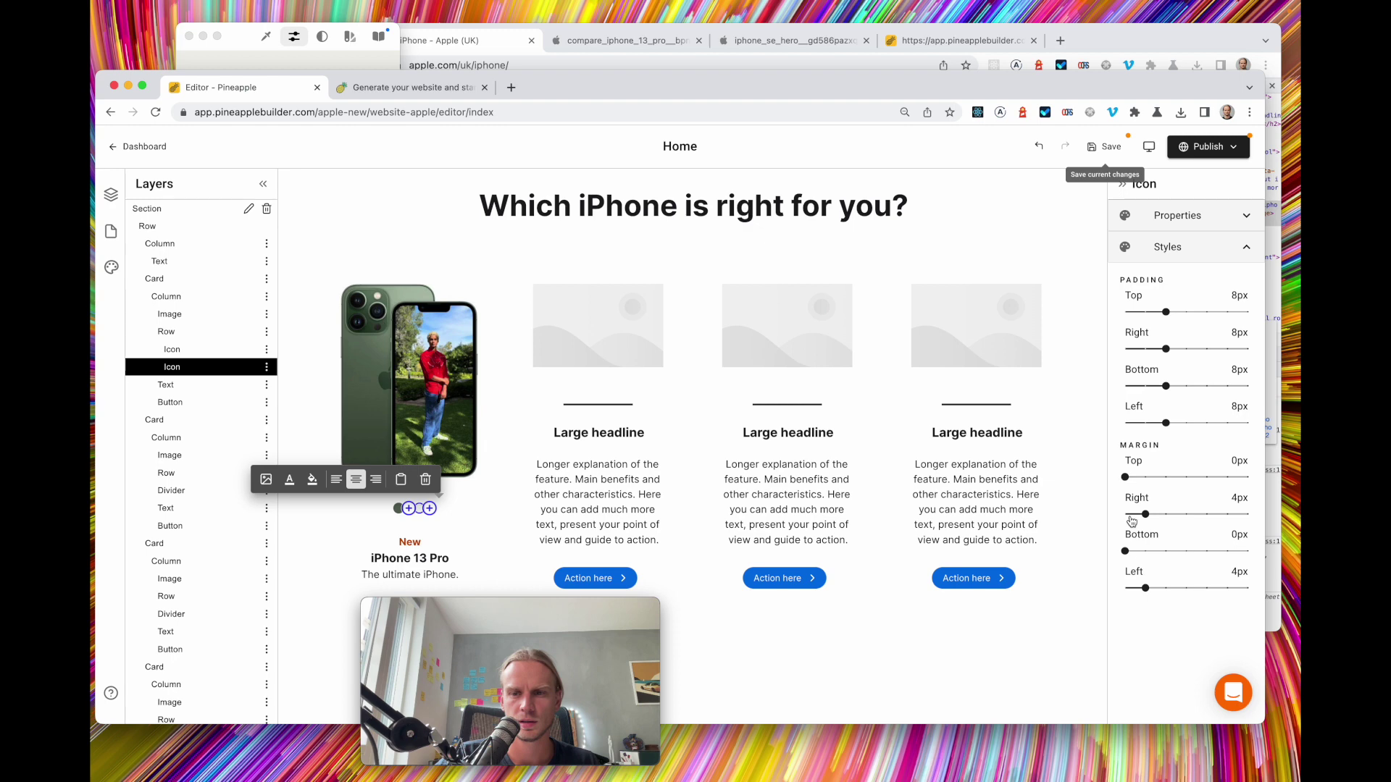
left_click(1129, 591)
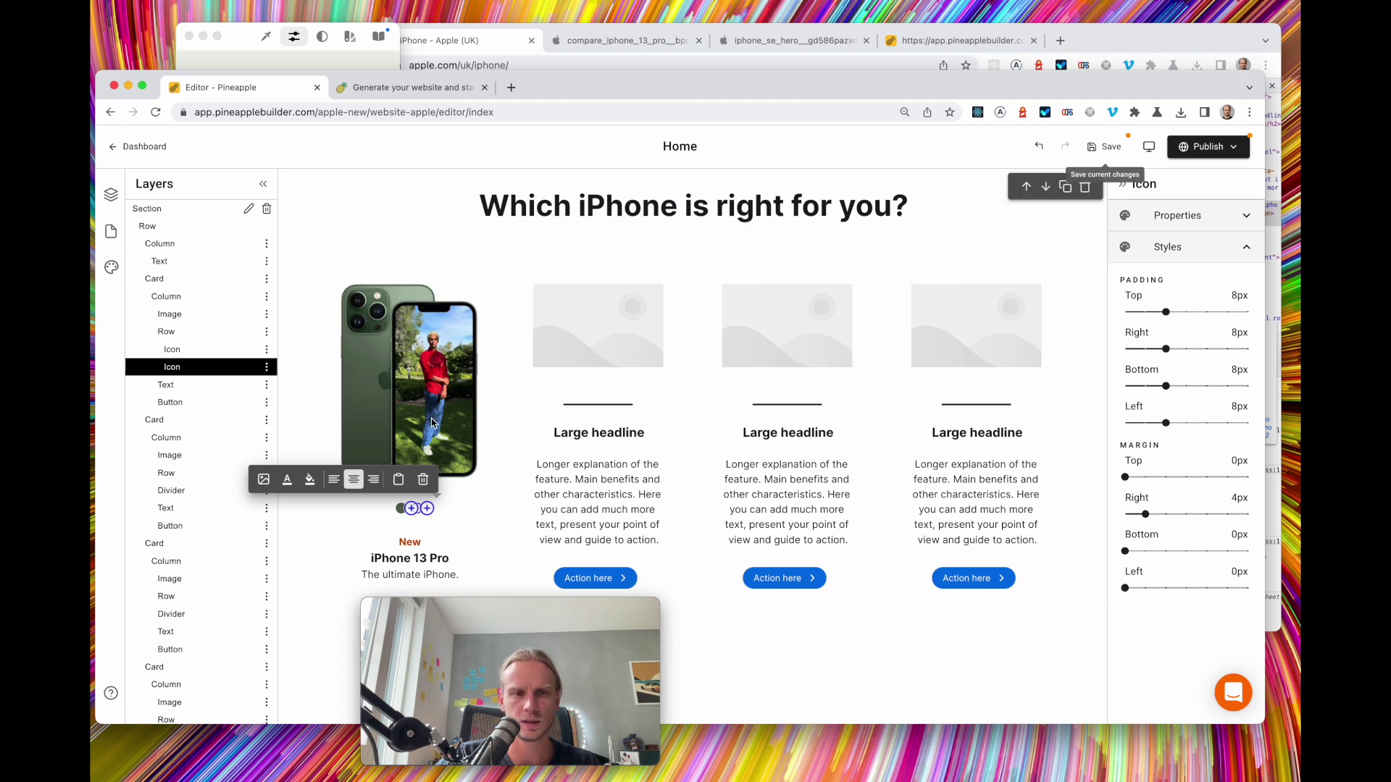
Duplicate the light dot icon three times, making five dots in the row as on Apple's page
left_click(267, 368)
left_click(320, 420)
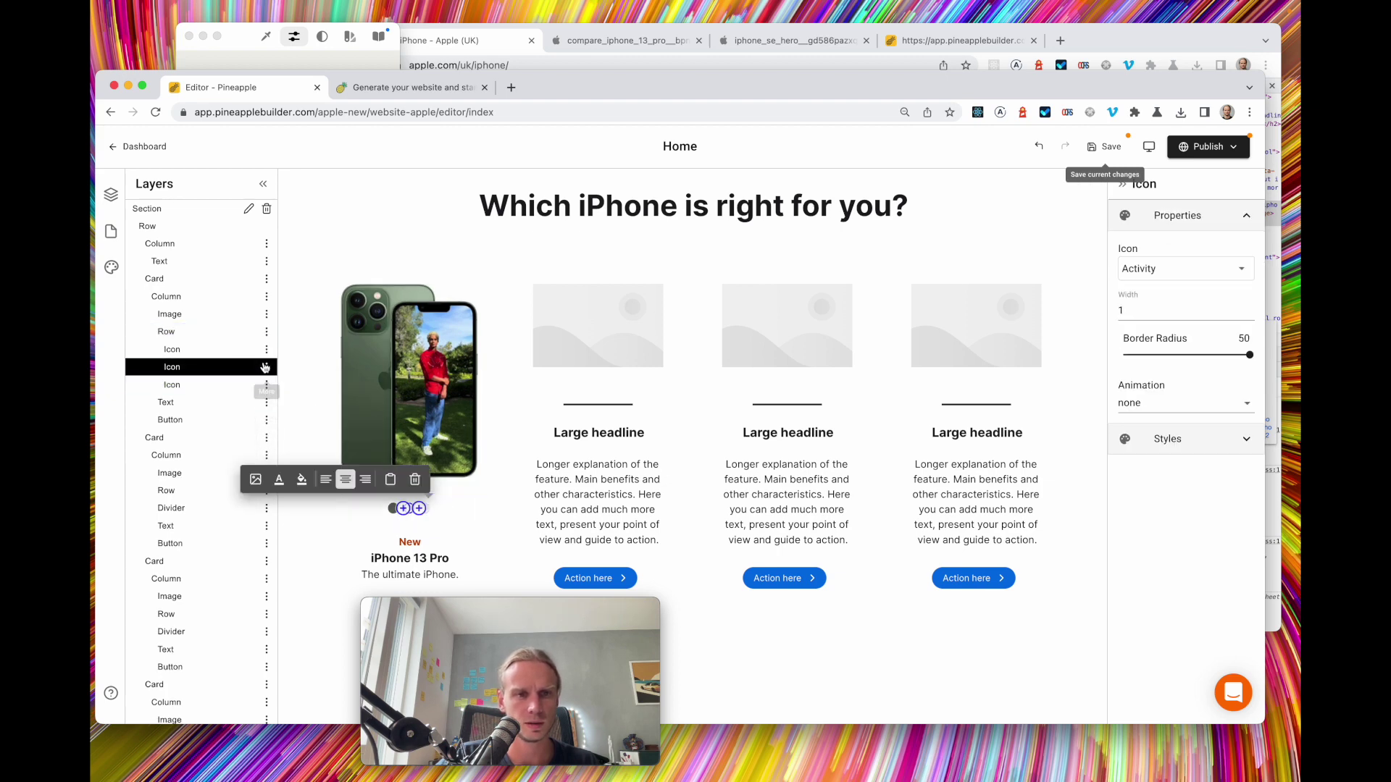
left_click(267, 385)
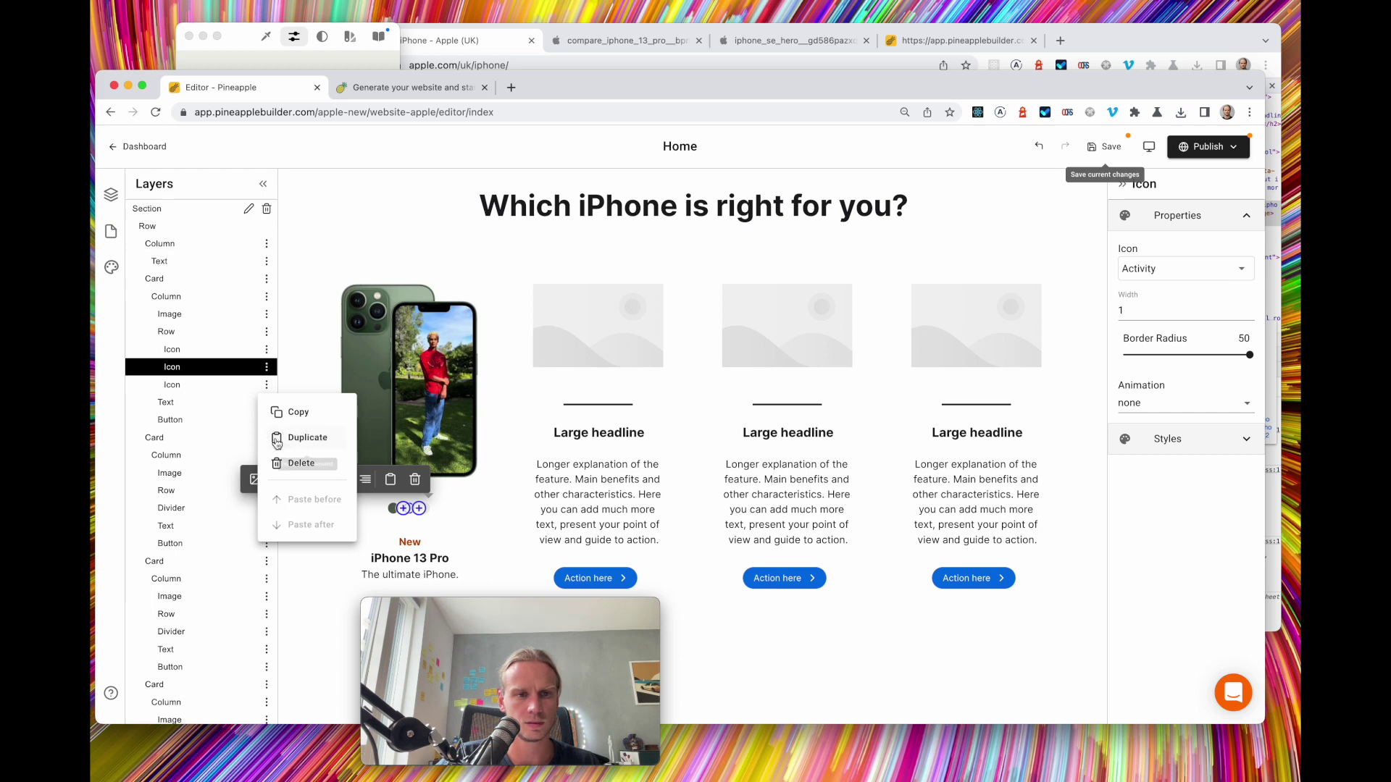
left_click(298, 438)
left_click(438, 41)
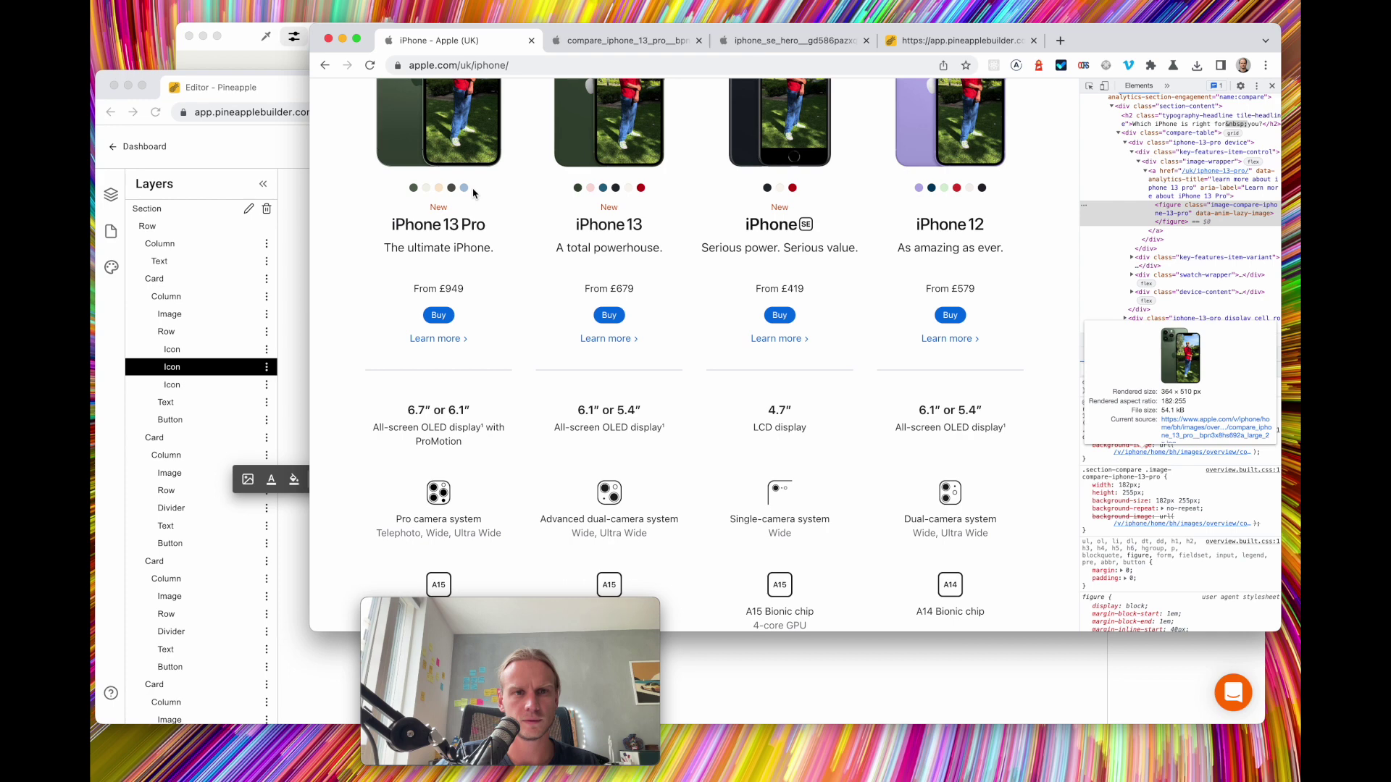
left_click(196, 369)
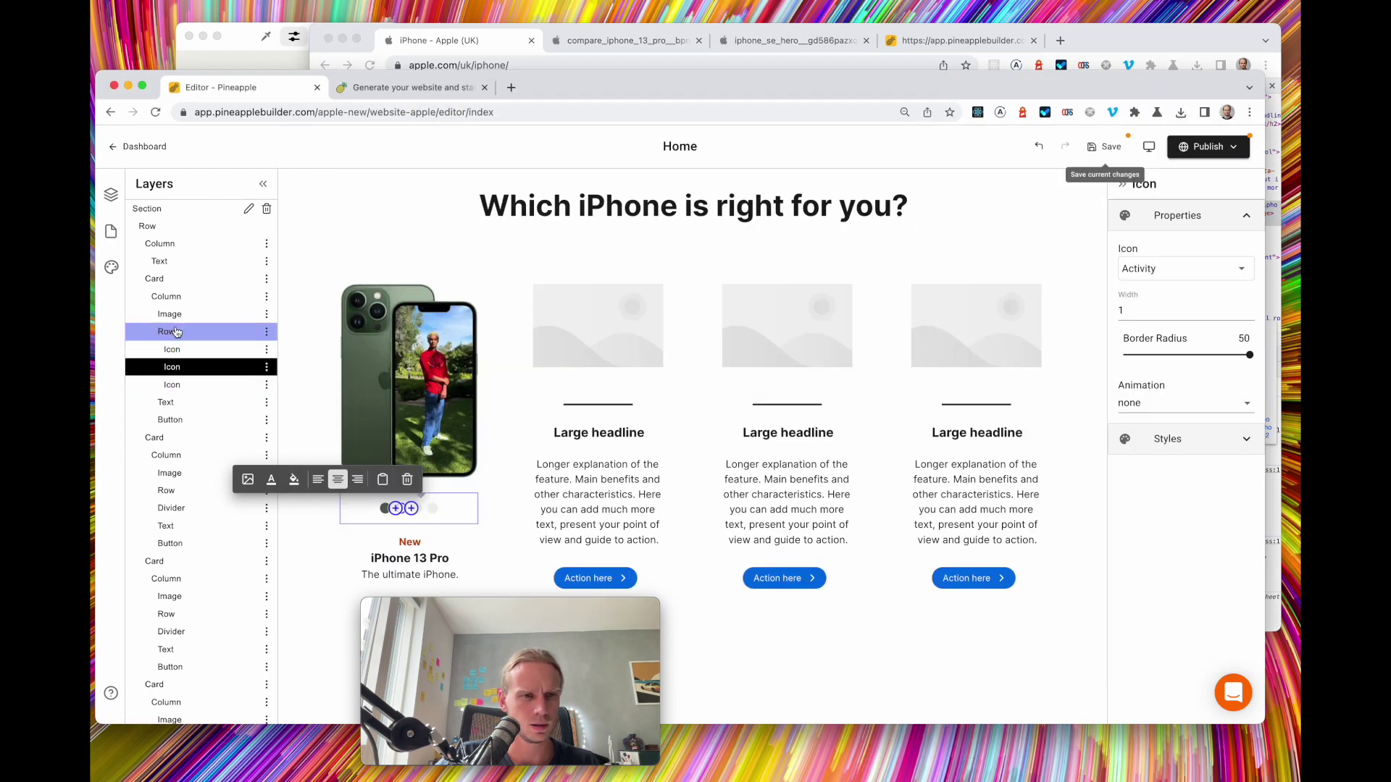
left_click(266, 384)
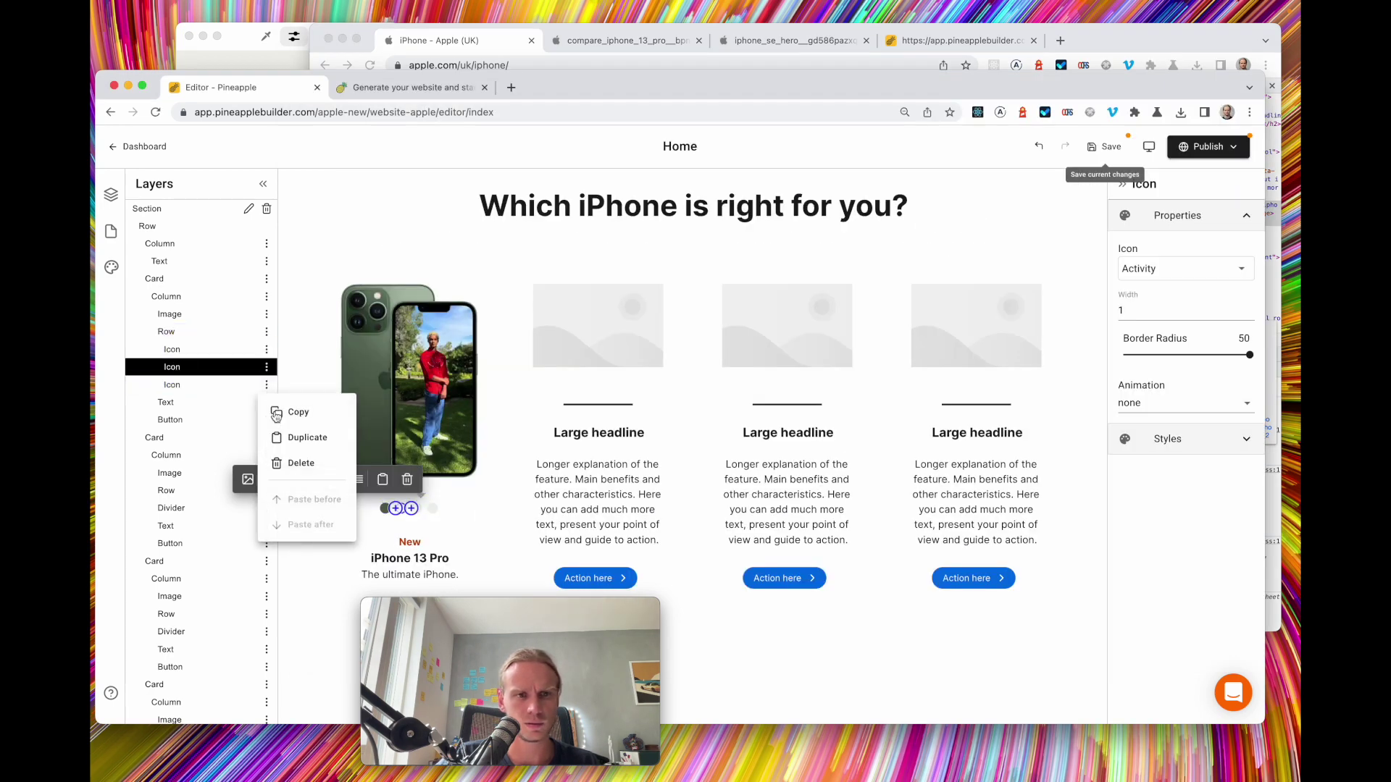
left_click(316, 438)
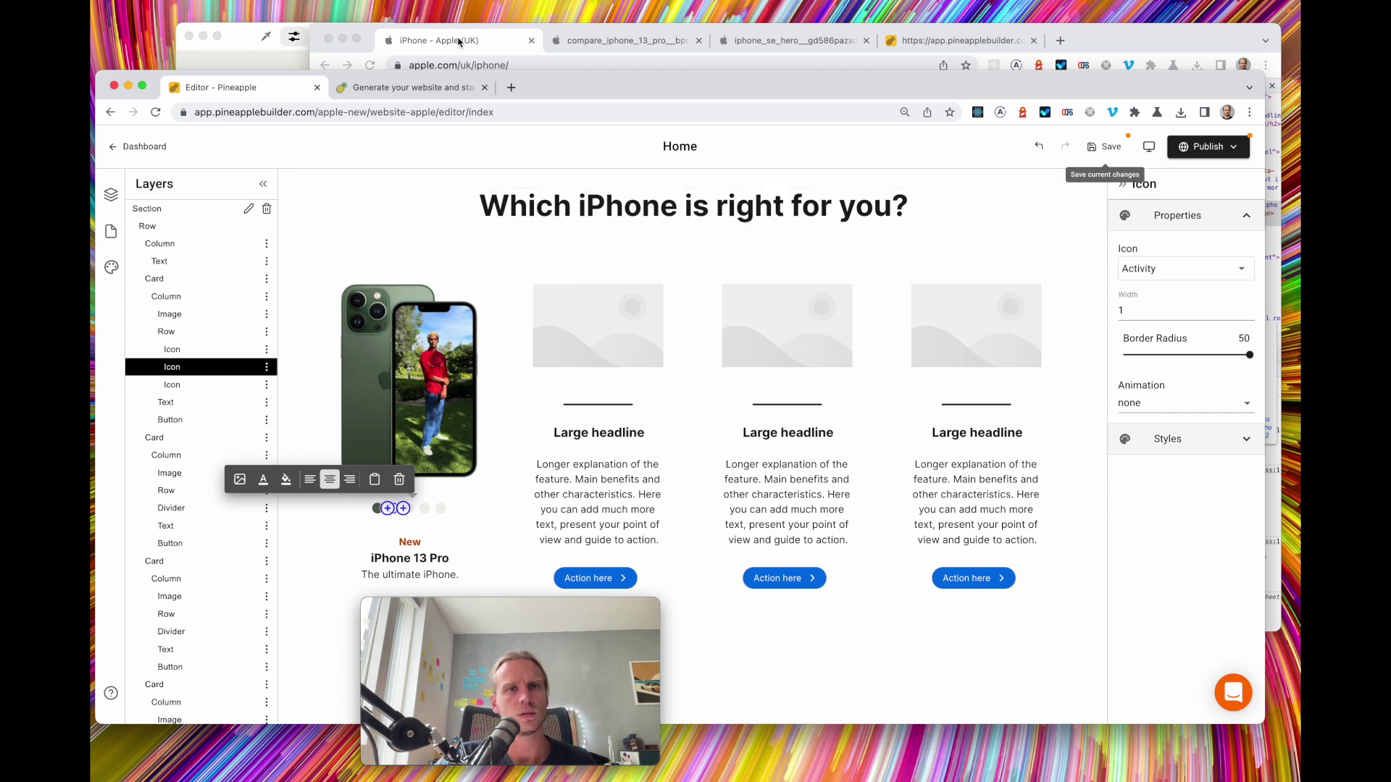
Sample the third iPhone 13 Pro colour dot on Apple's page with the colour picker app, capturing hex FAE7CF, and return to the Pineapple editor
left_click(480, 43)
left_click(247, 48)
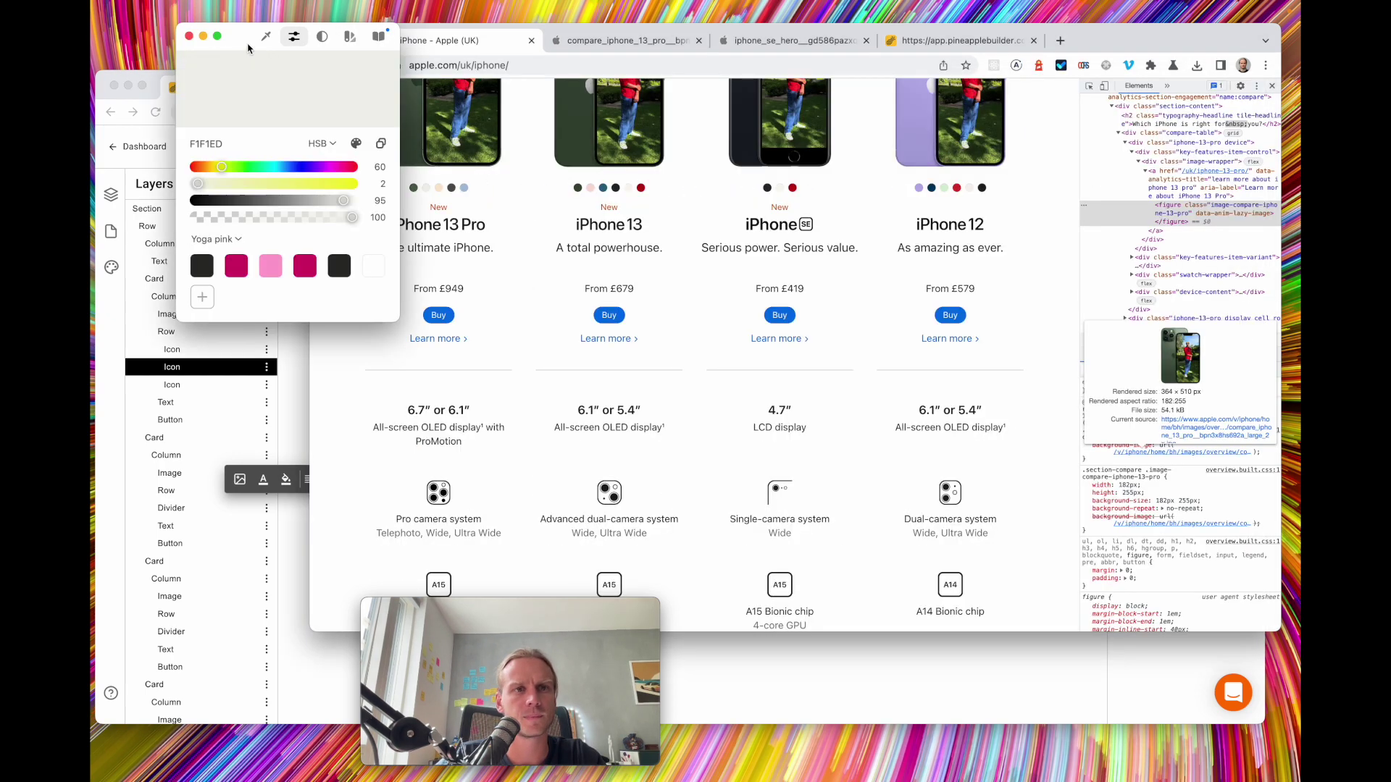
left_click(267, 37)
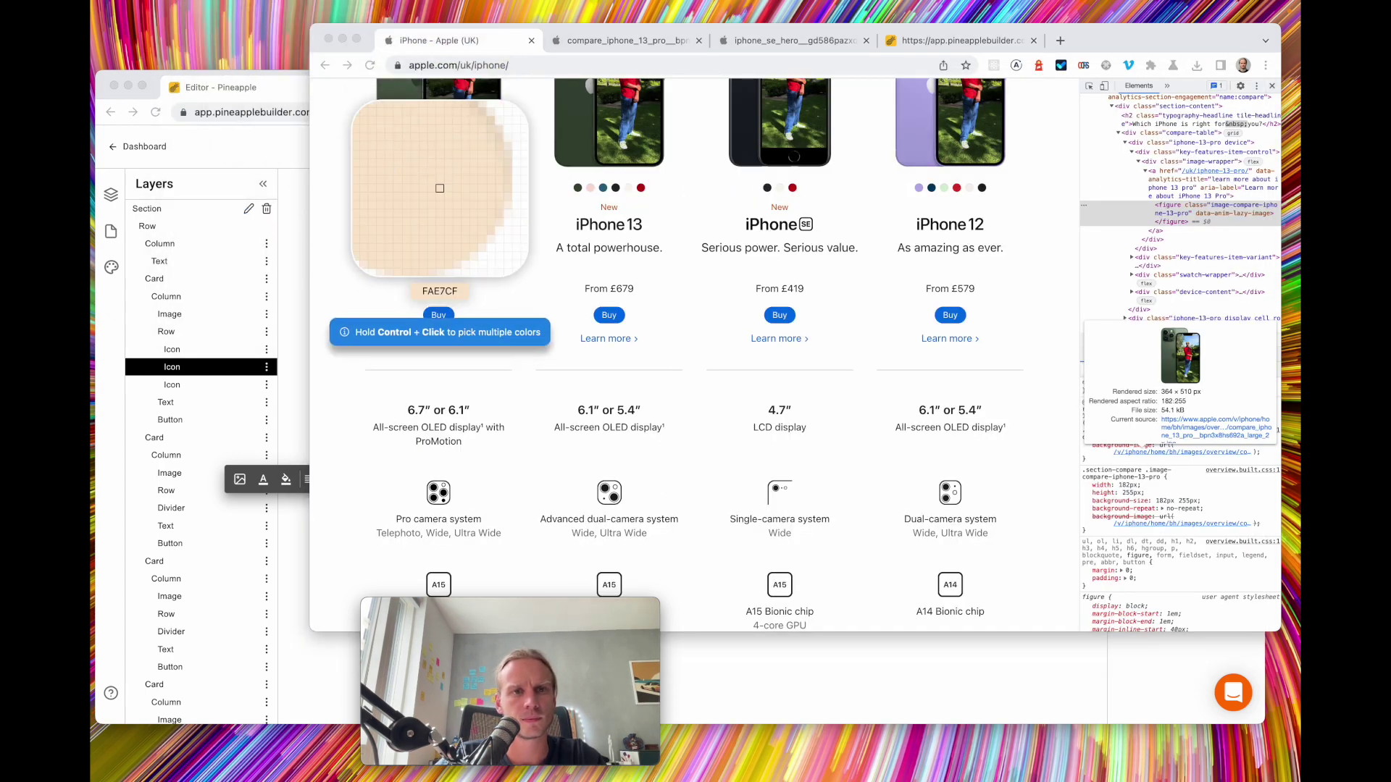
left_click(438, 187)
left_click(175, 368)
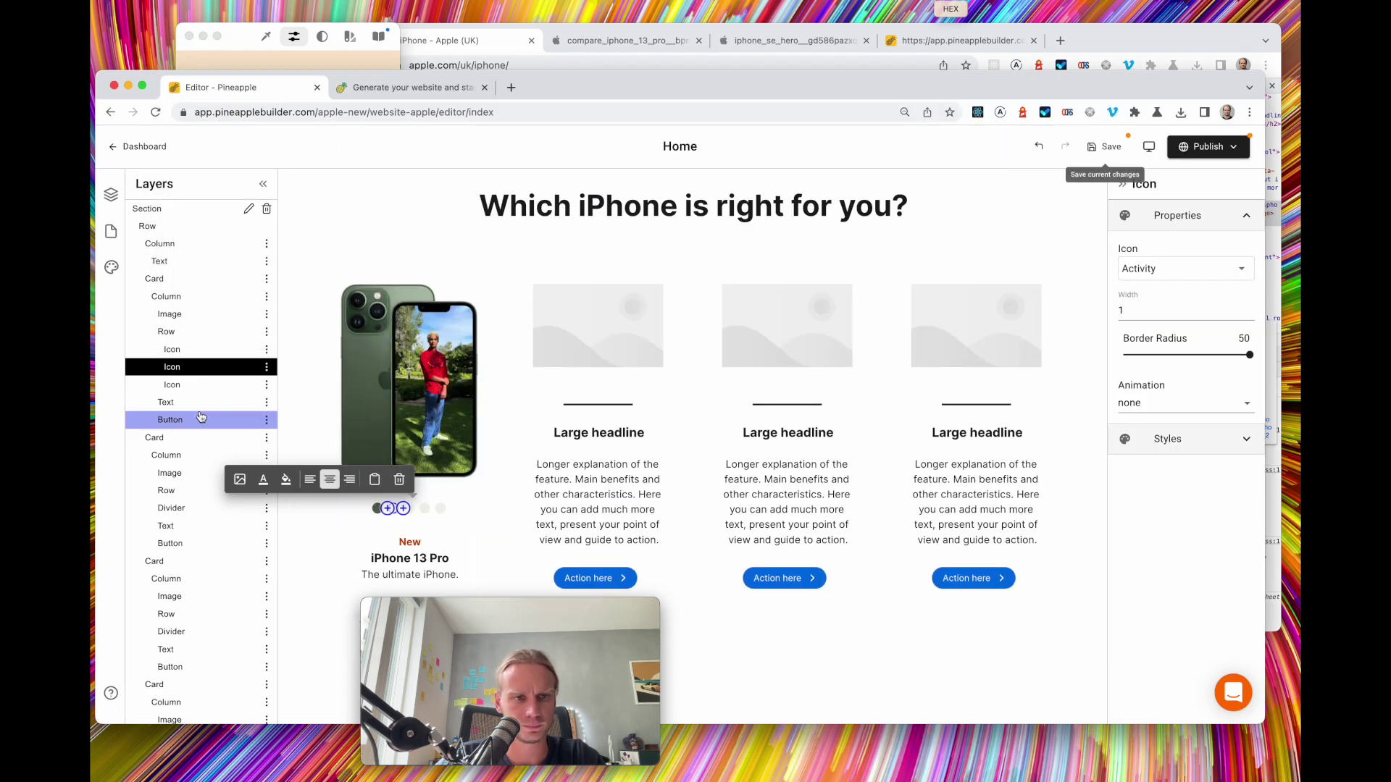
Set the background colour of the third dot icon in the iPhone 13 Pro column to hex FAE7CF
left_click(196, 390)
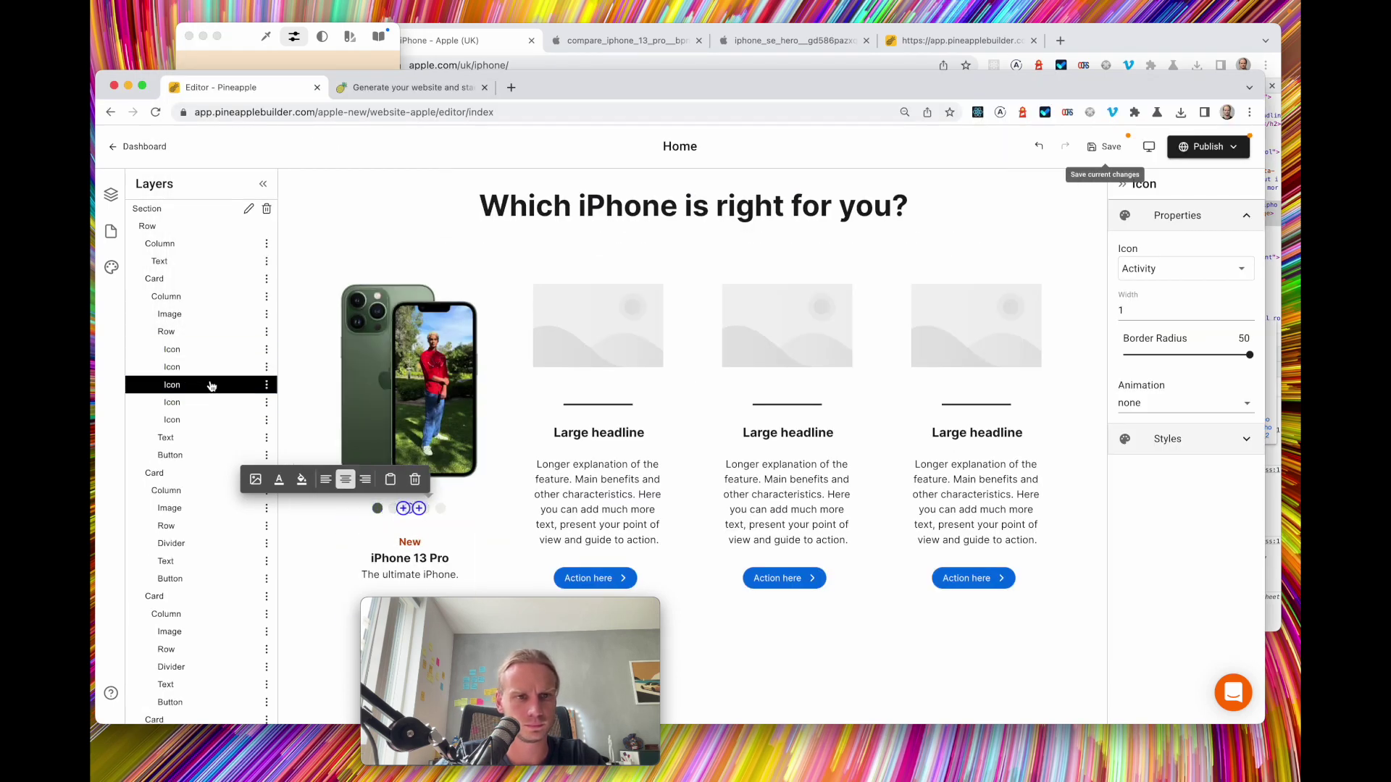
left_click(302, 481)
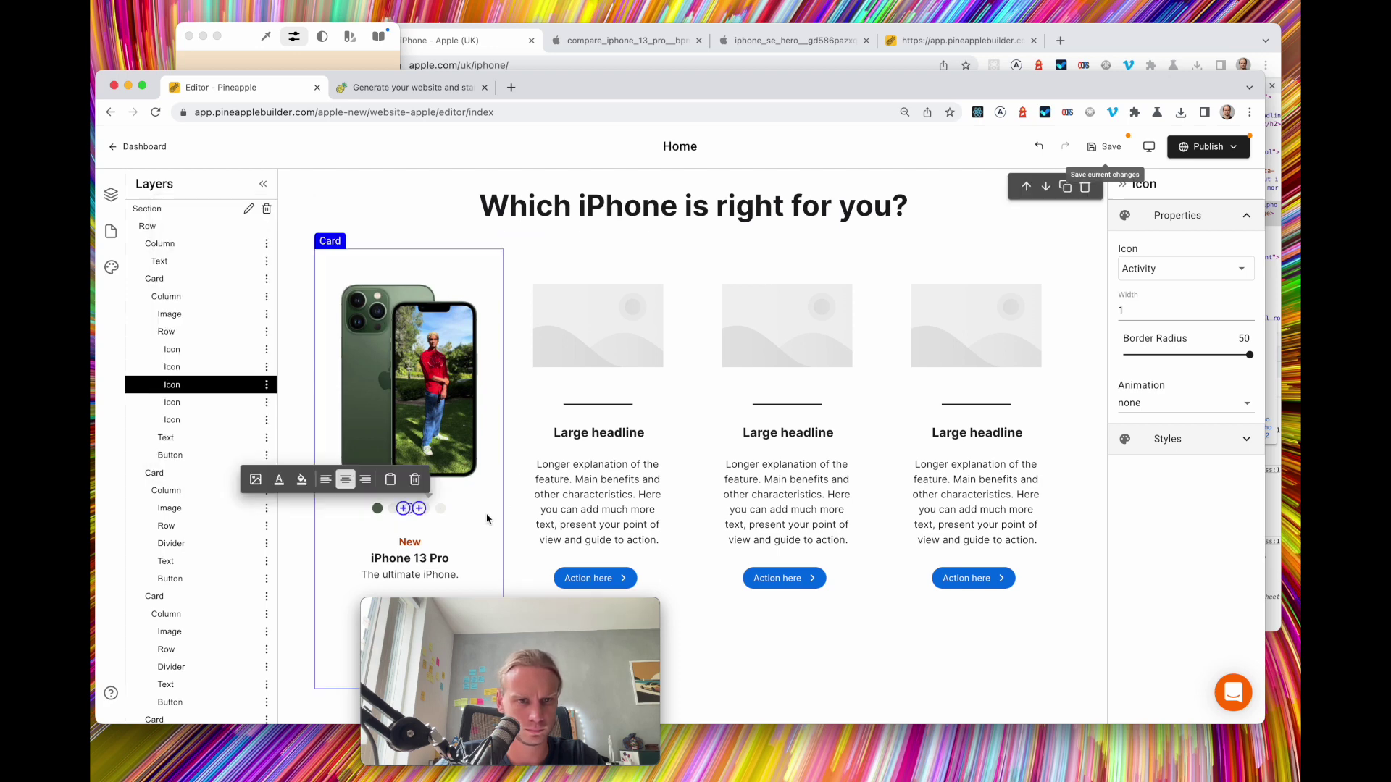
Sample the fourth iPhone 13 Pro colour dot on Apple's page and set the fourth dot icon's background colour to hex 53524F
left_click(435, 42)
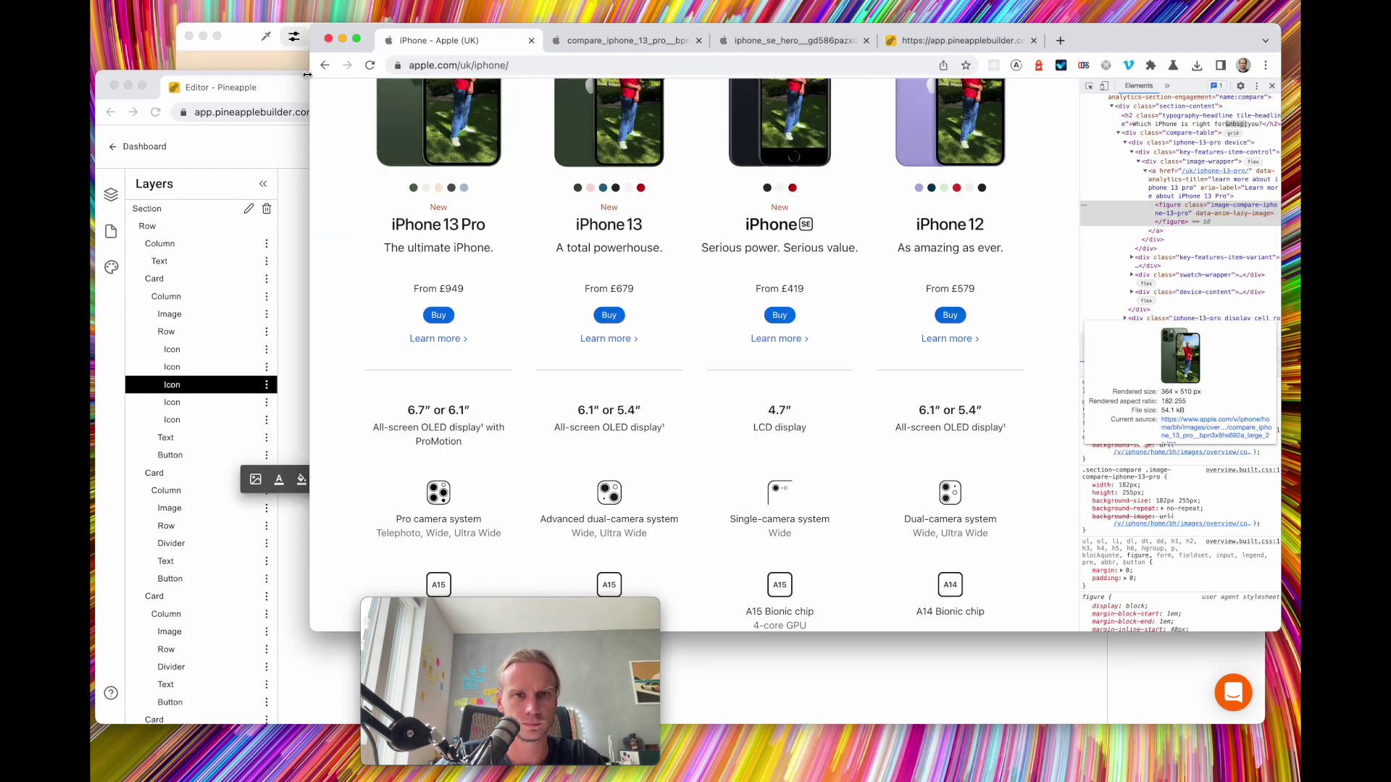
left_click(258, 67)
left_click(266, 37)
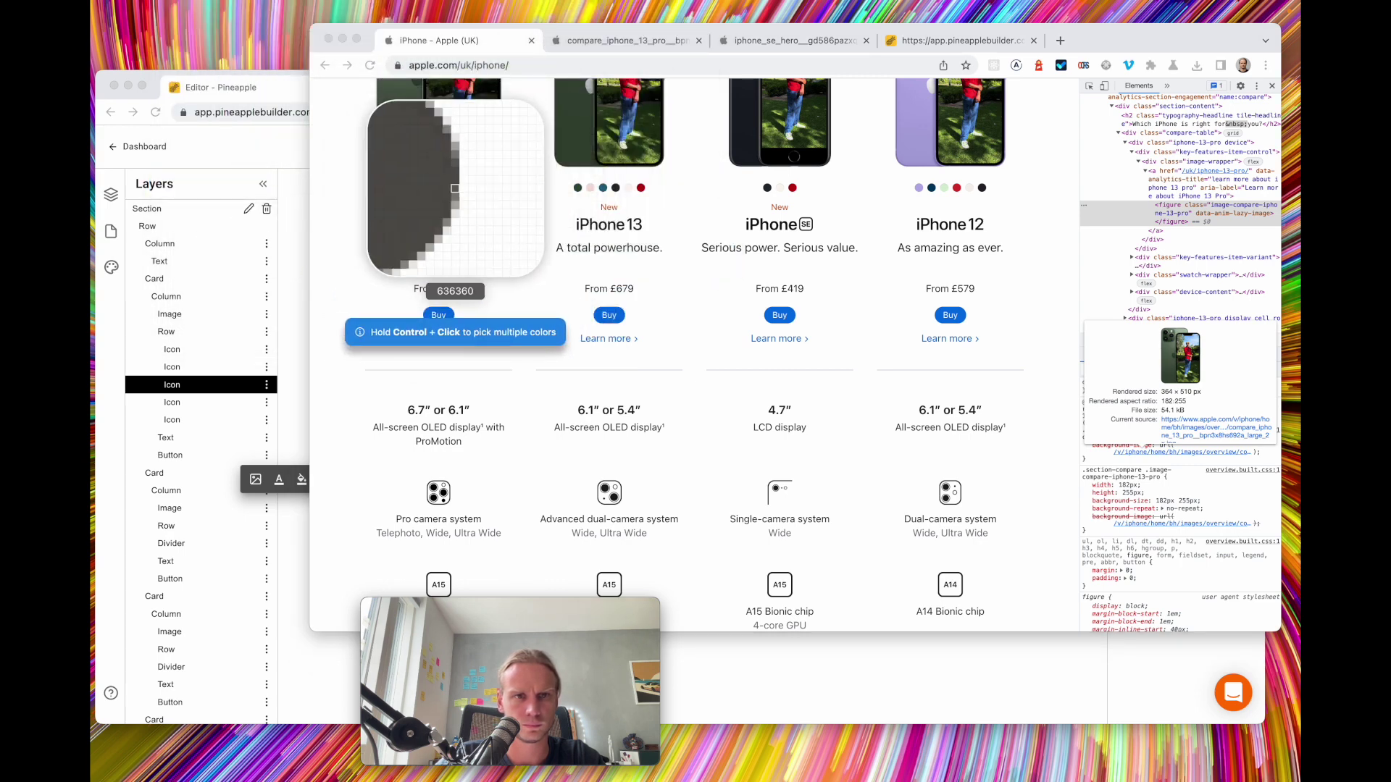
left_click(451, 188)
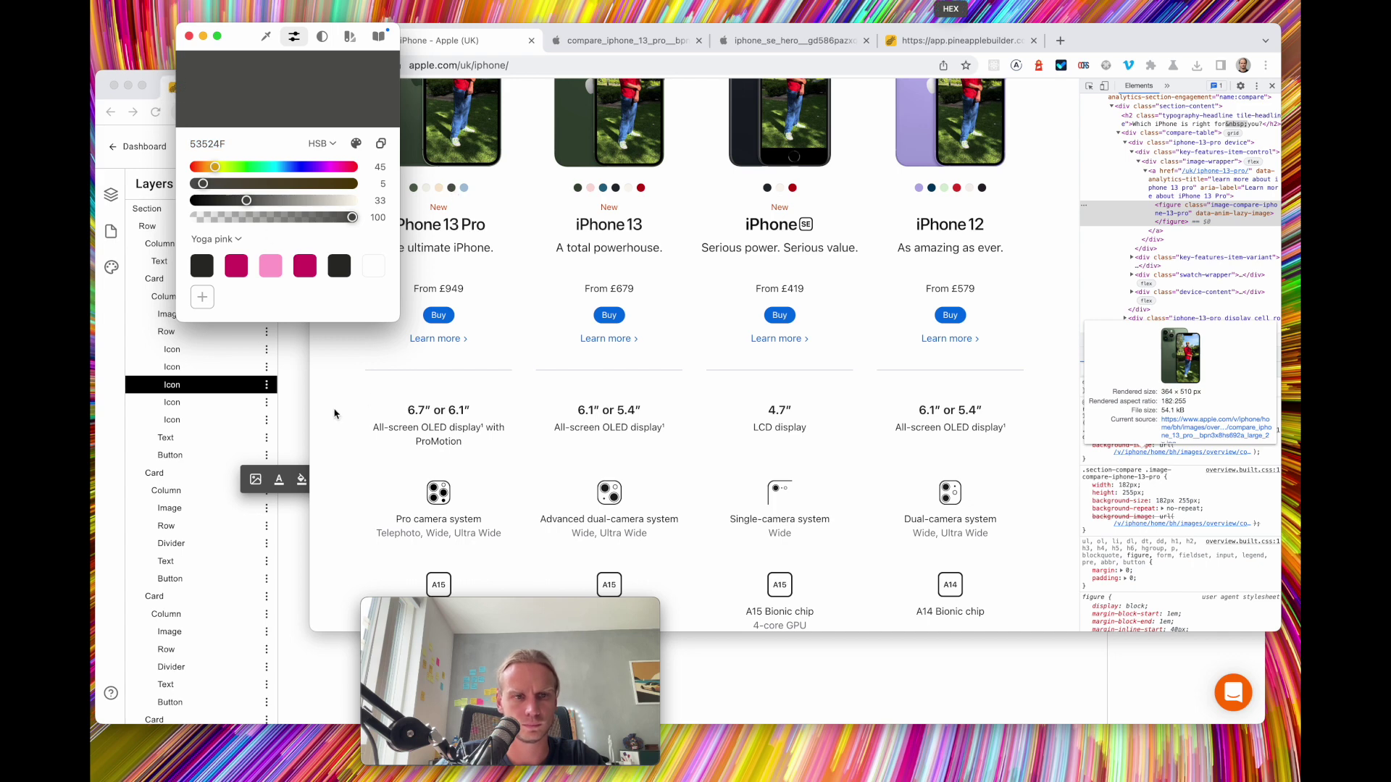
left_click(215, 414)
left_click(190, 403)
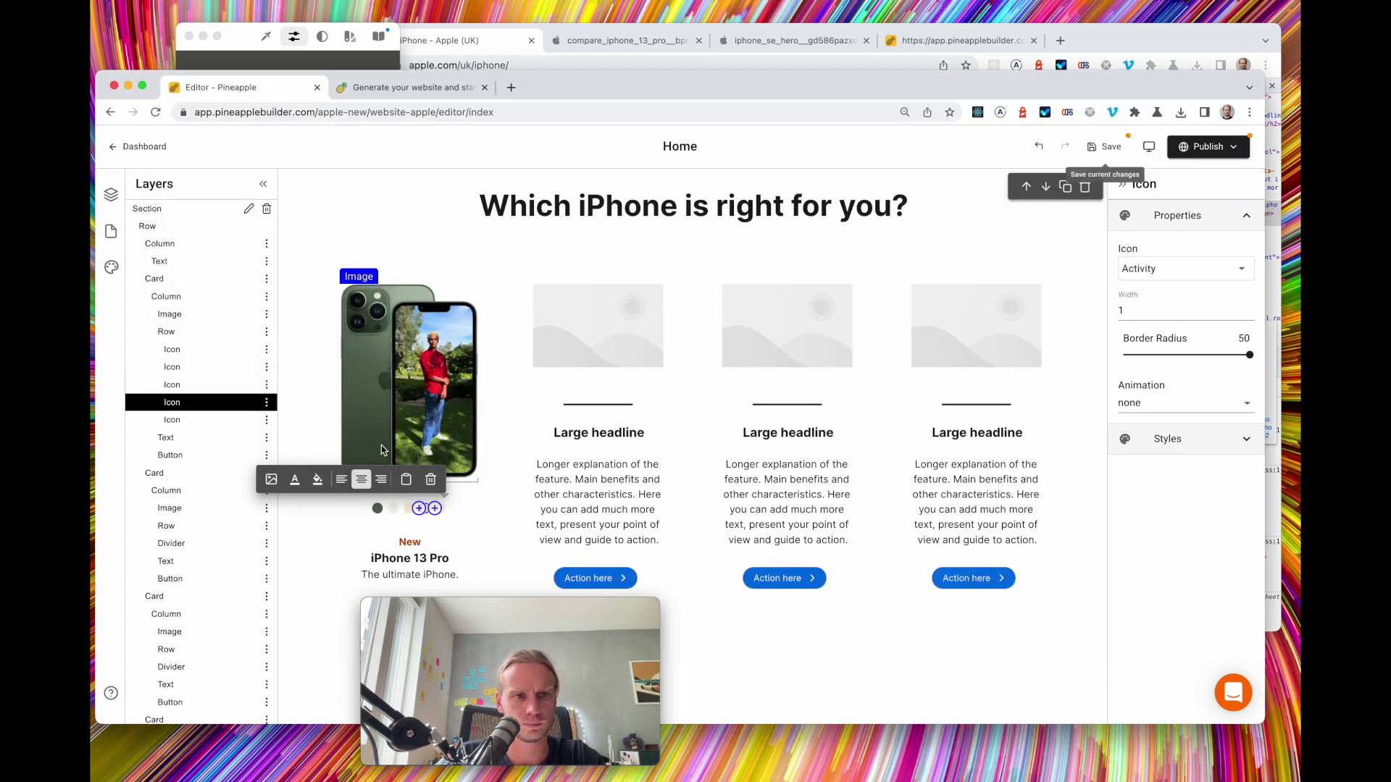
left_click(295, 480)
left_click(317, 481)
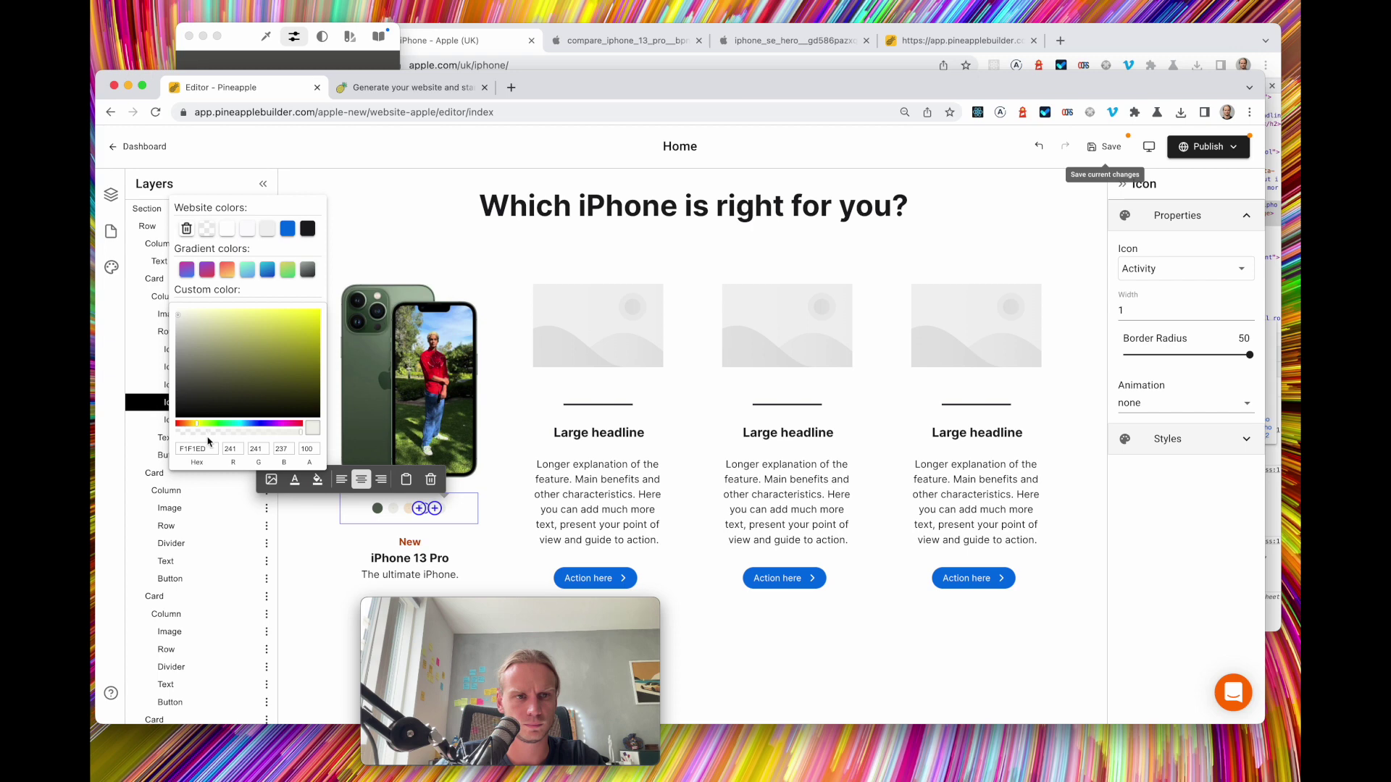
type("53524F")
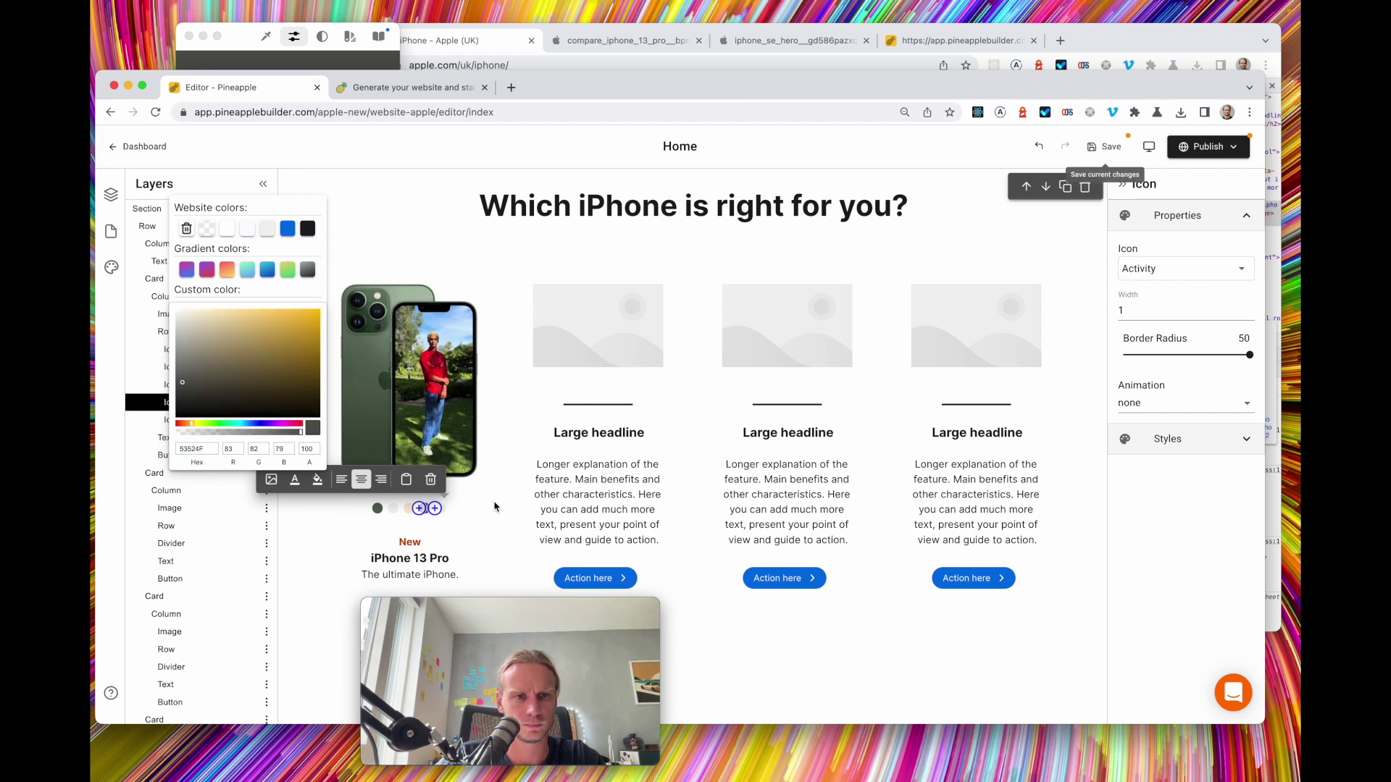
Sample the fifth iPhone 13 Pro colour dot on Apple's page and set the fifth dot icon's background colour to hex A6C1D9
left_click(466, 45)
left_click(300, 36)
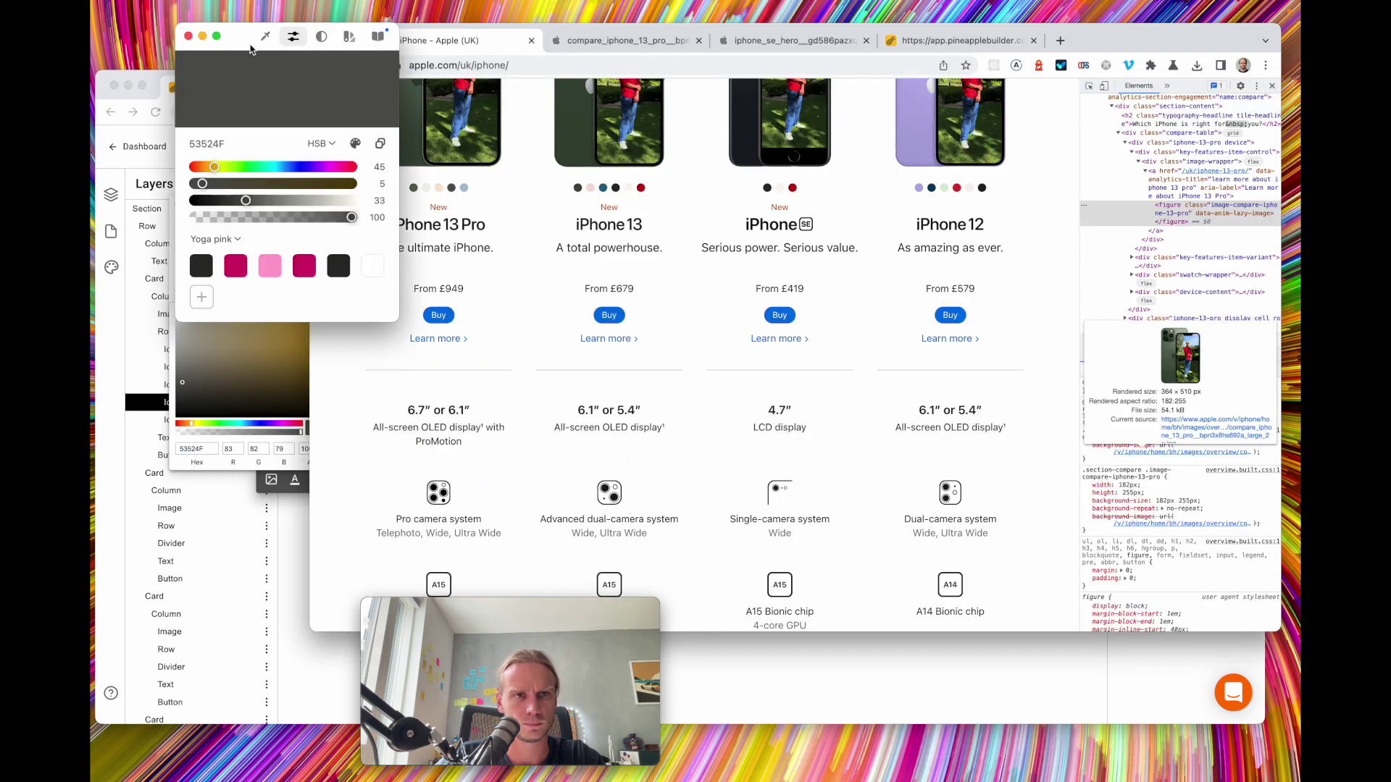
left_click(263, 42)
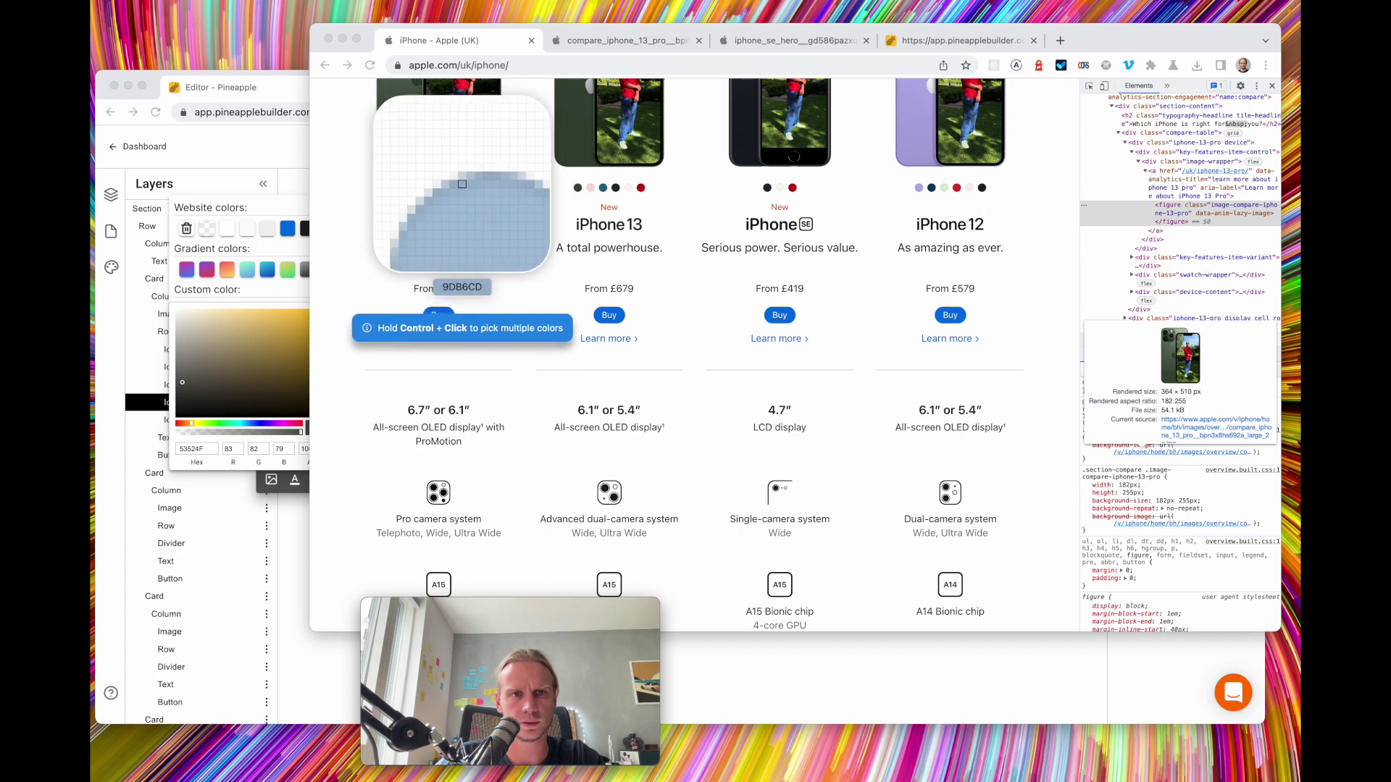
left_click(465, 188)
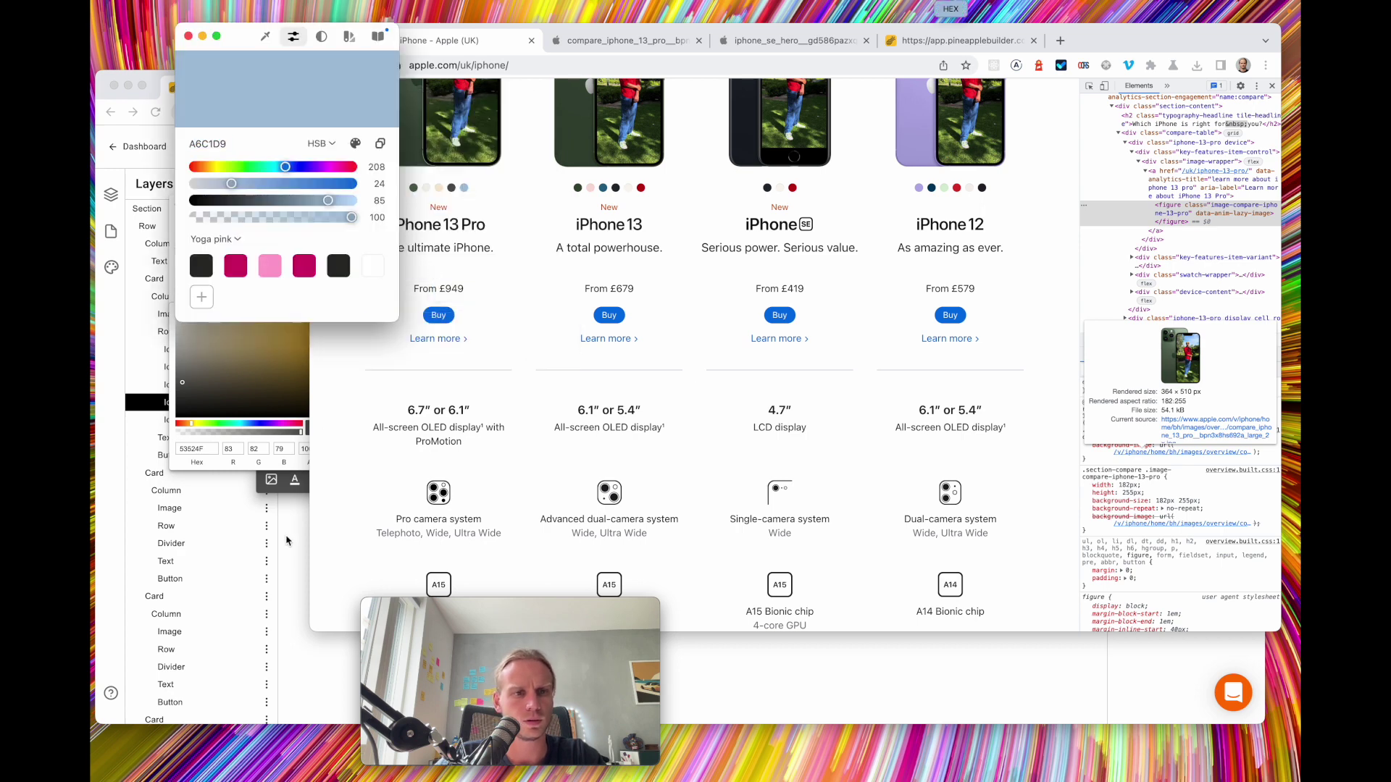
left_click(288, 540)
left_click(153, 426)
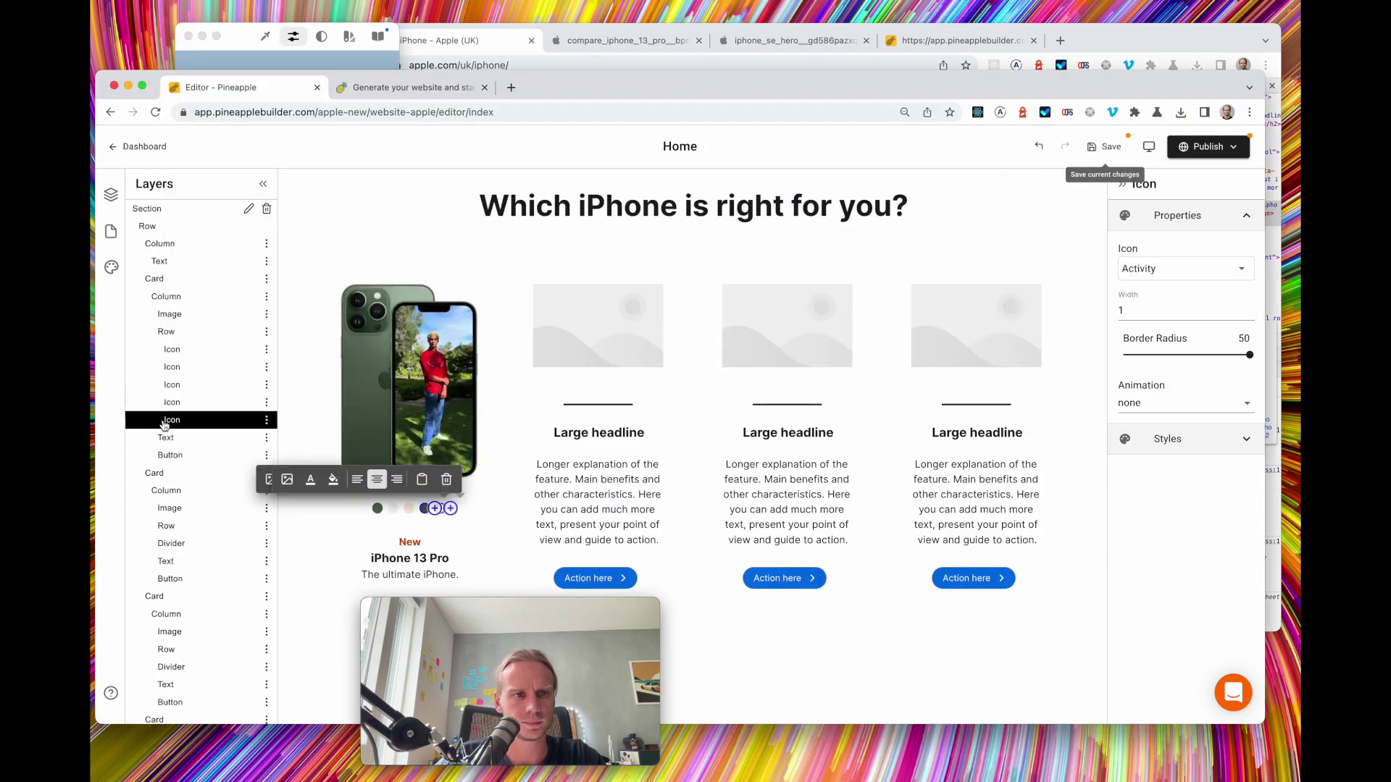
left_click(332, 482)
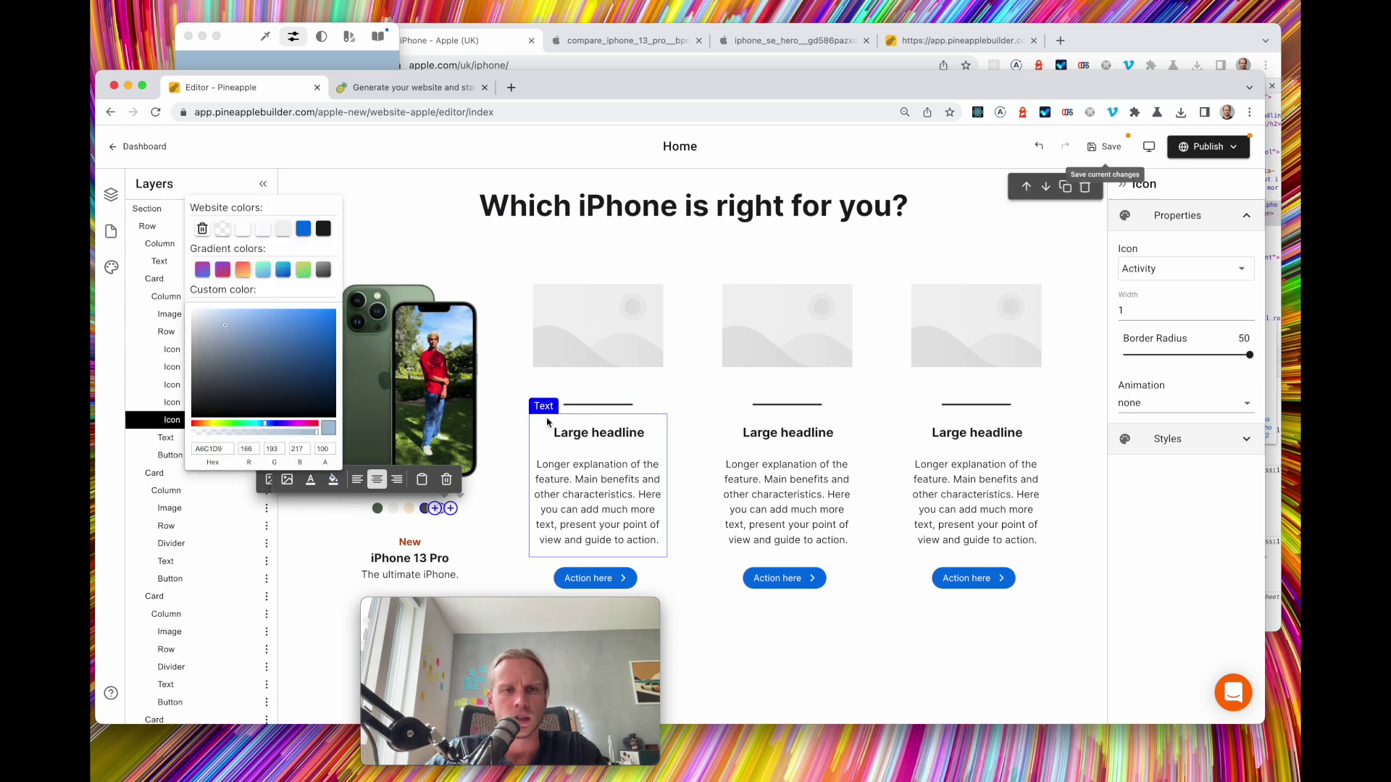
left_click(507, 409)
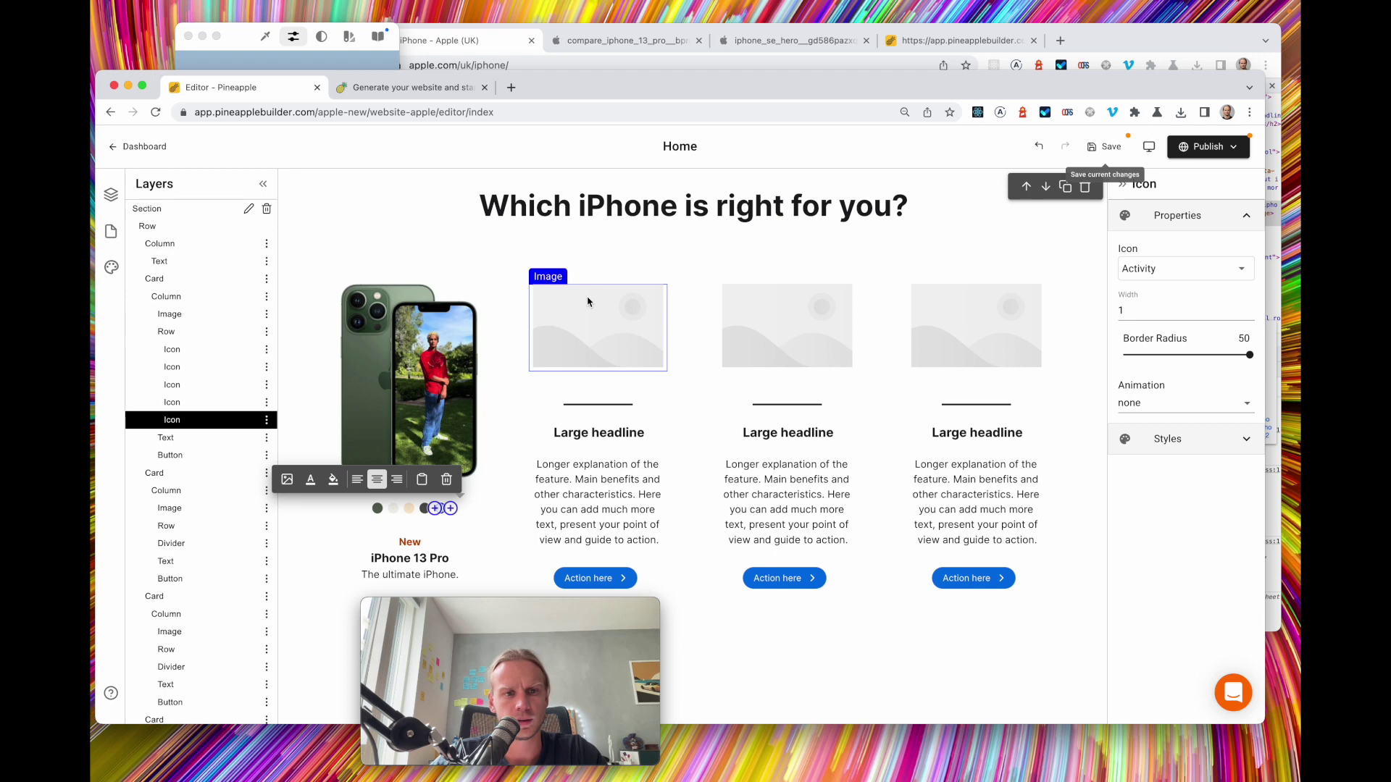
Deselect the dot icon and save the current page changes
left_click(596, 253)
left_click(616, 207)
scroll(652, 290, "down", 2)
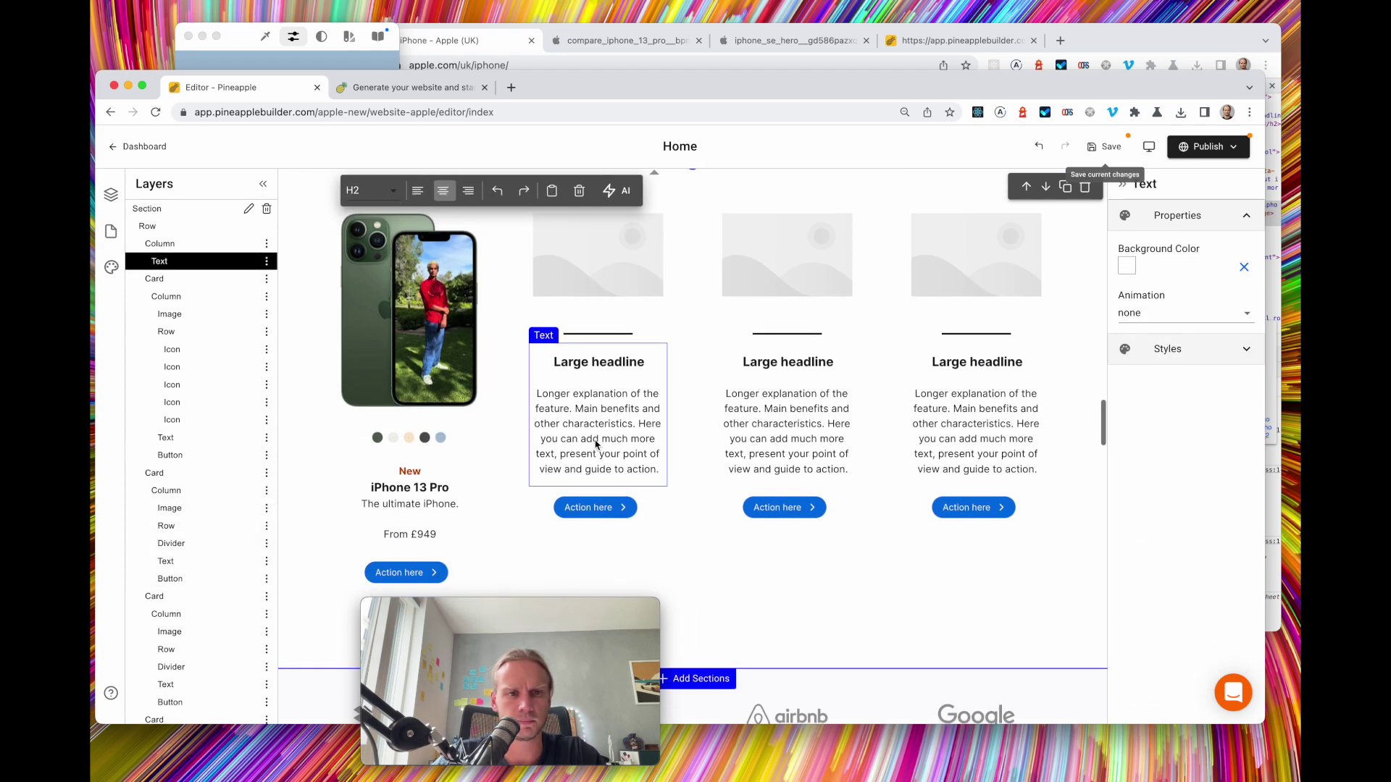
left_click(1107, 147)
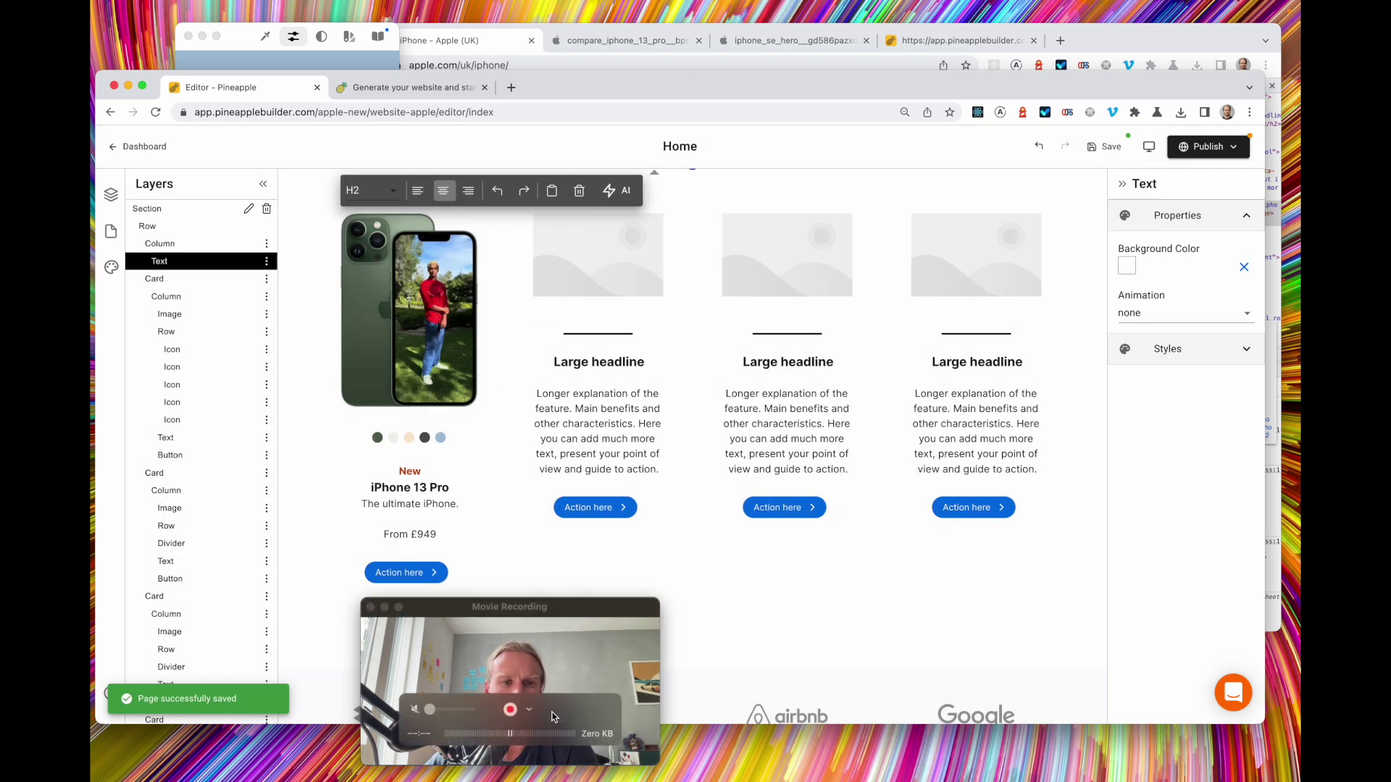
left_click_drag(593, 602, 347, 604)
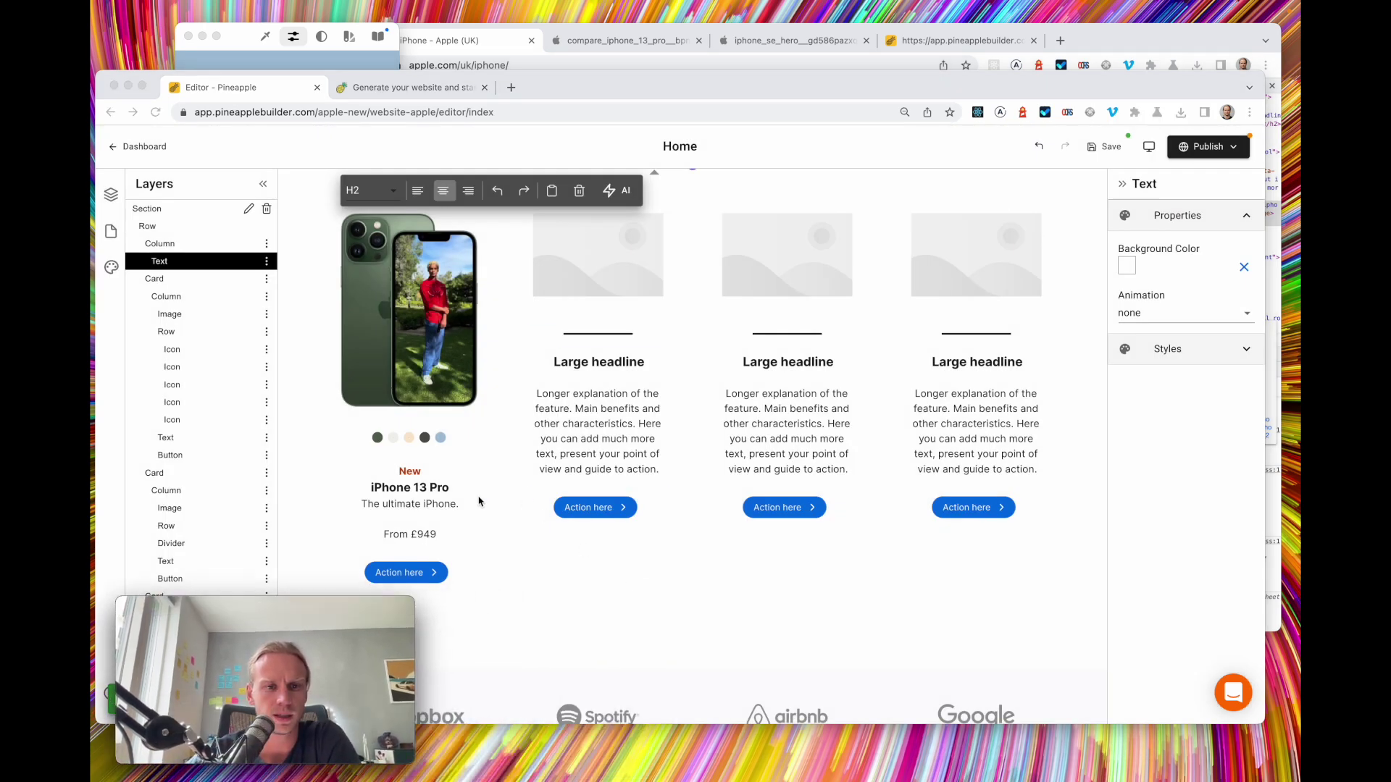
left_click(615, 590)
left_click_drag(542, 76, 662, 83)
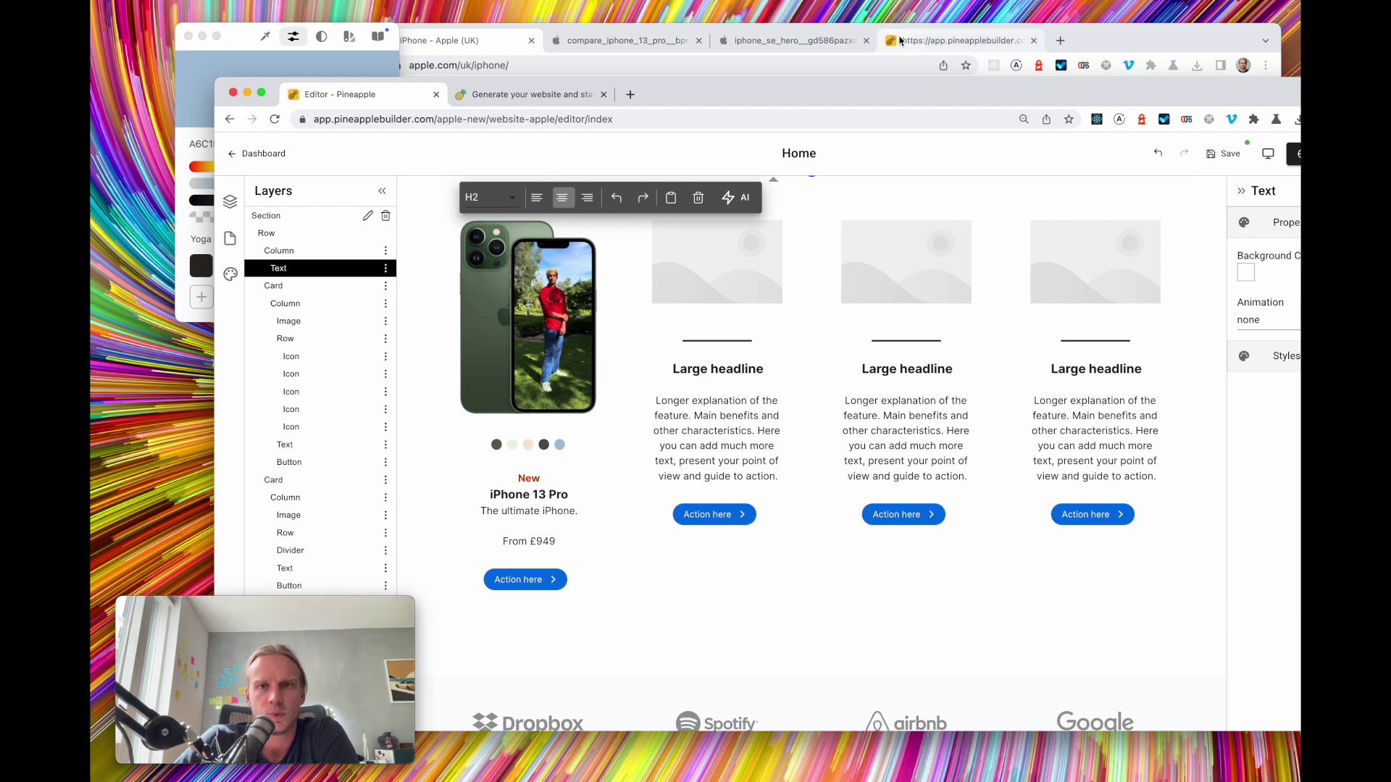
Reload the site preview and examine the iPhone 13 Pro column in the comparison section
left_click(960, 45)
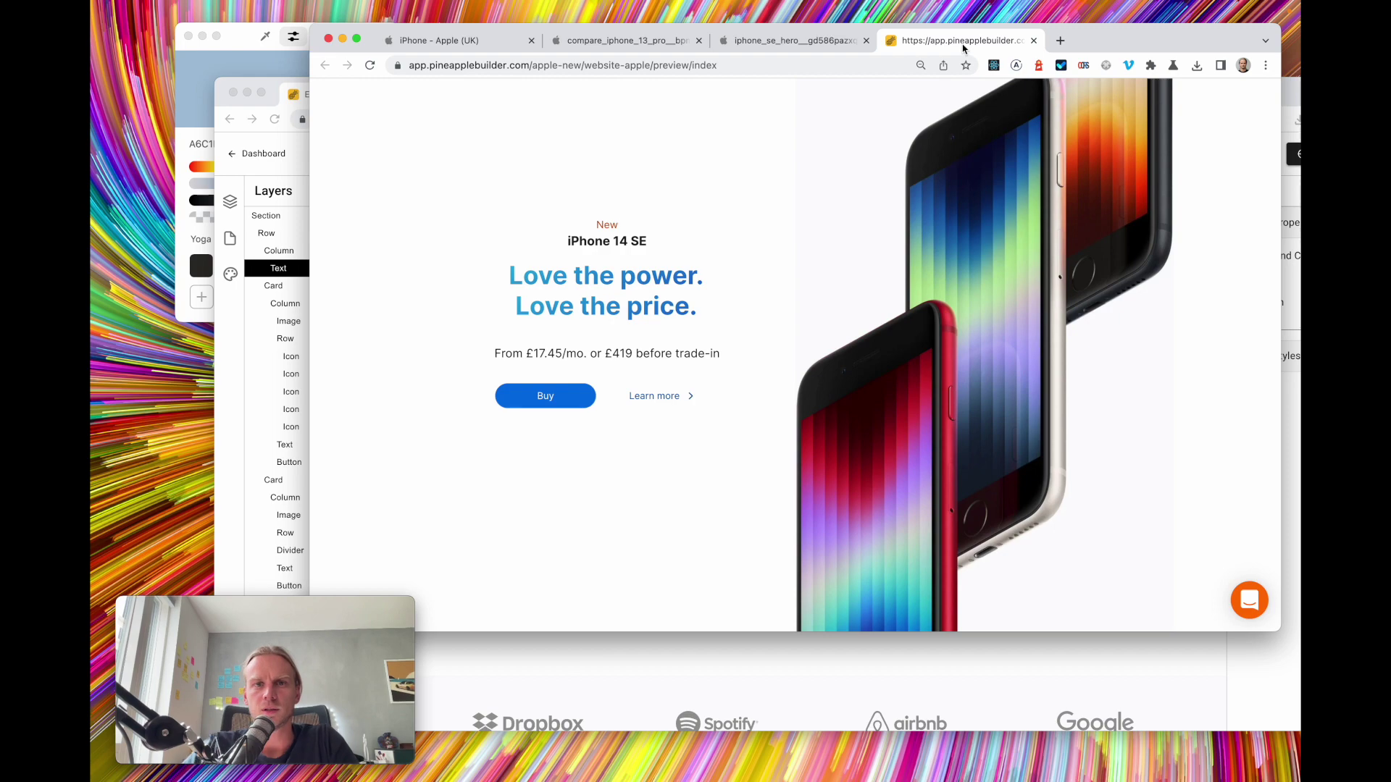
key("super+r")
scroll(582, 380, "down", 5)
scroll(582, 381, "down", 10)
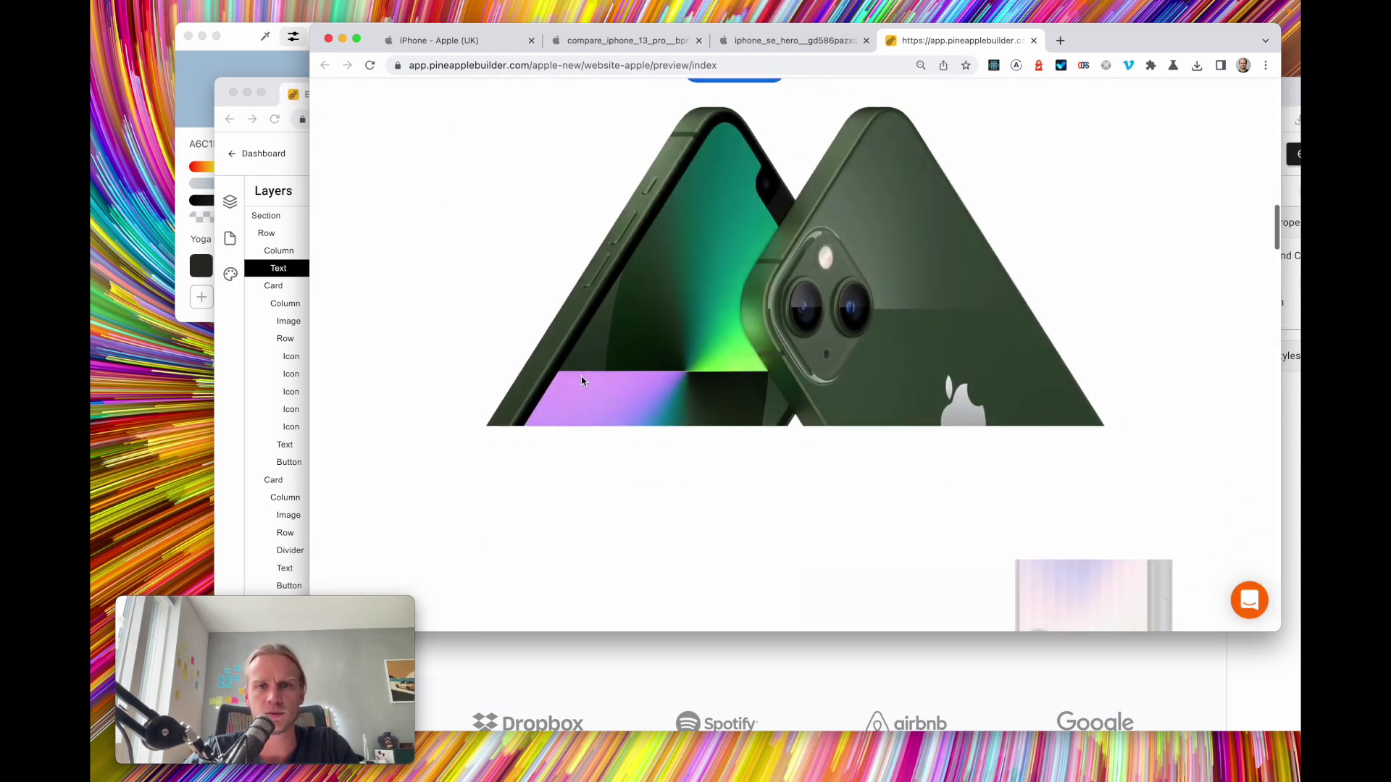
scroll(582, 380, "down", 10)
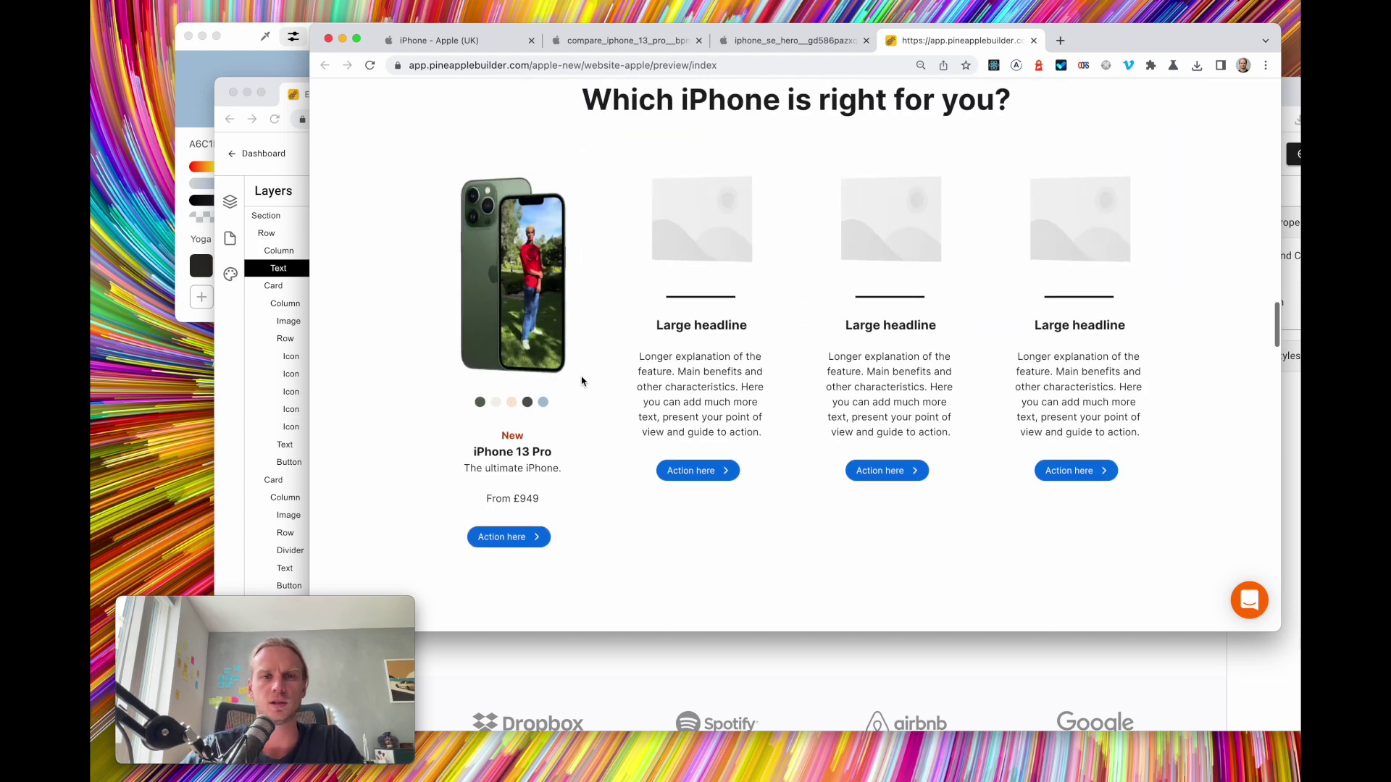
scroll(537, 360, "down", 2)
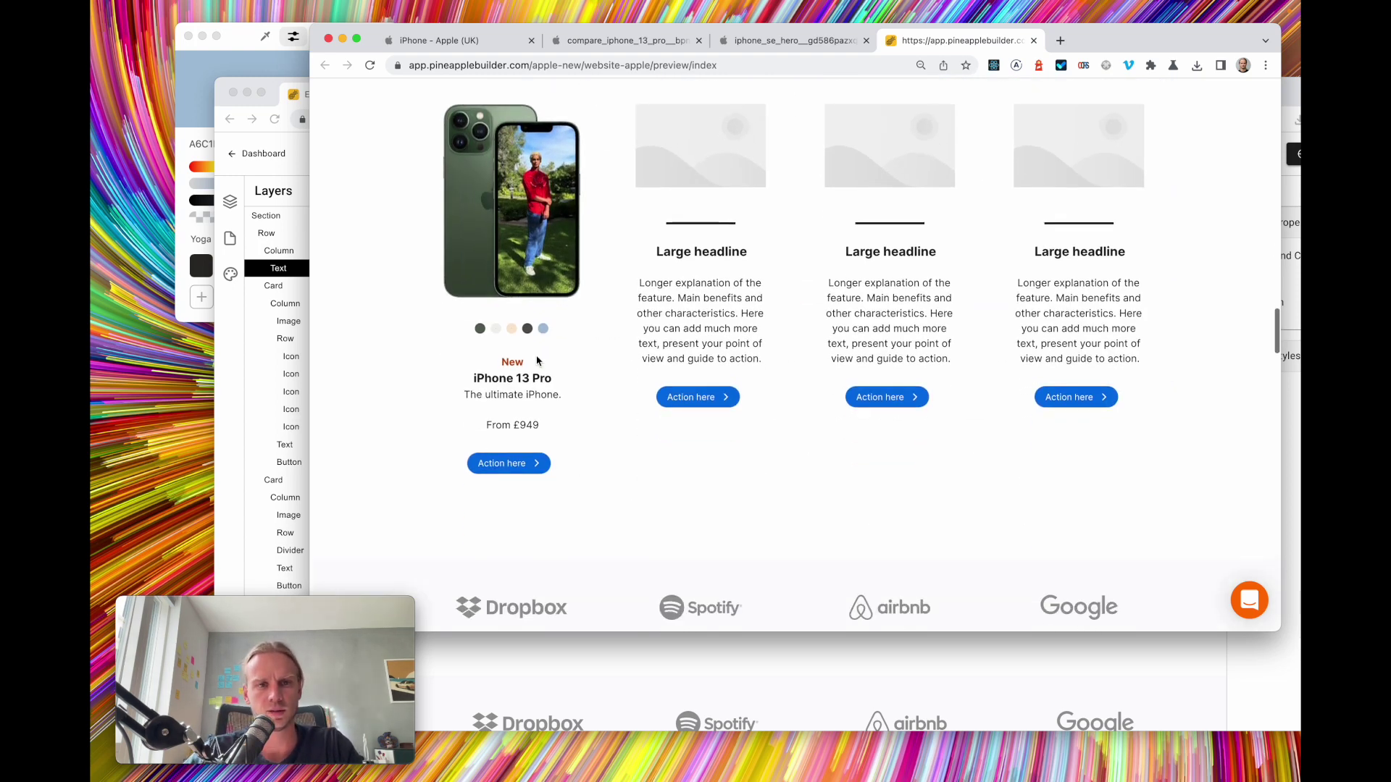
Compare the previewed section with Apple's "Which iPhone is right for you?" section, down to its buttons and links
key("super+1")
scroll(566, 283, "up", 1)
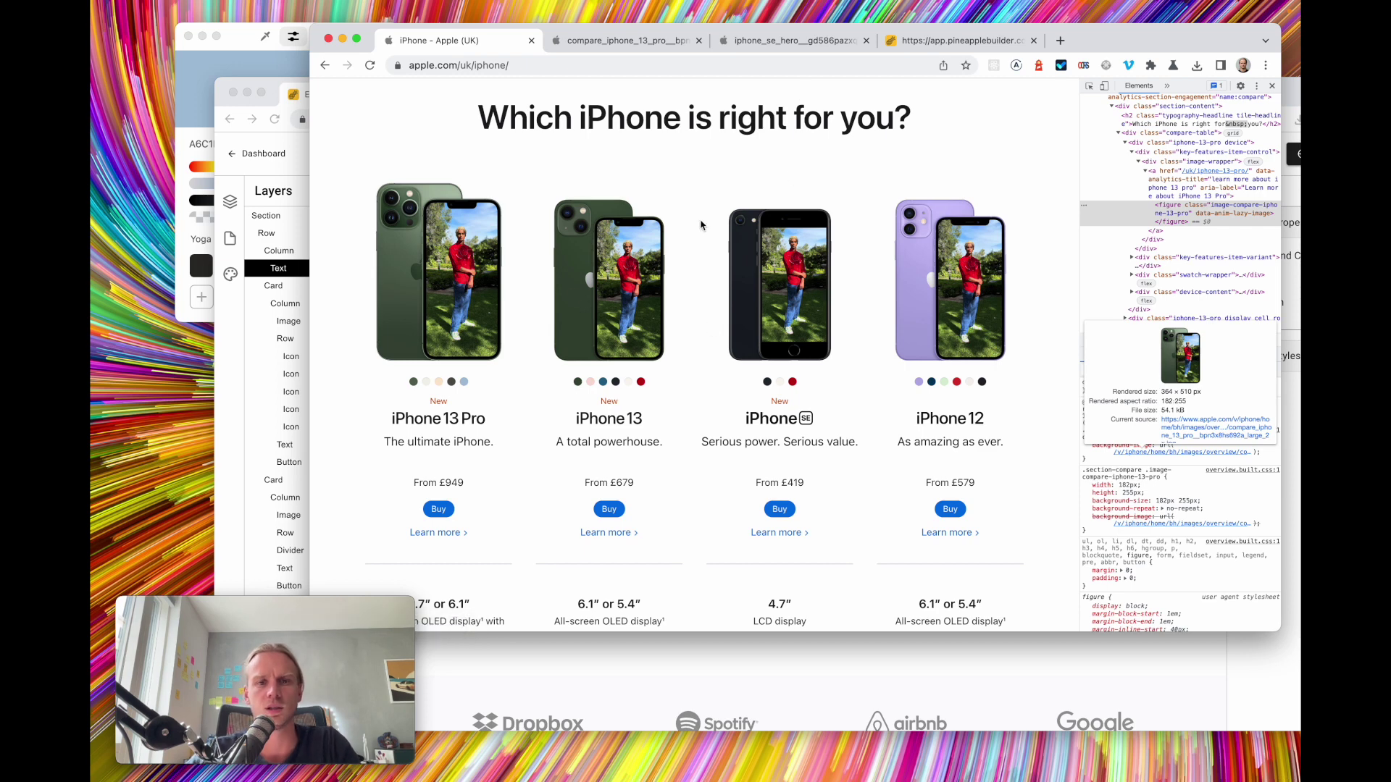
left_click(982, 45)
scroll(572, 376, "down", 1)
left_click(443, 38)
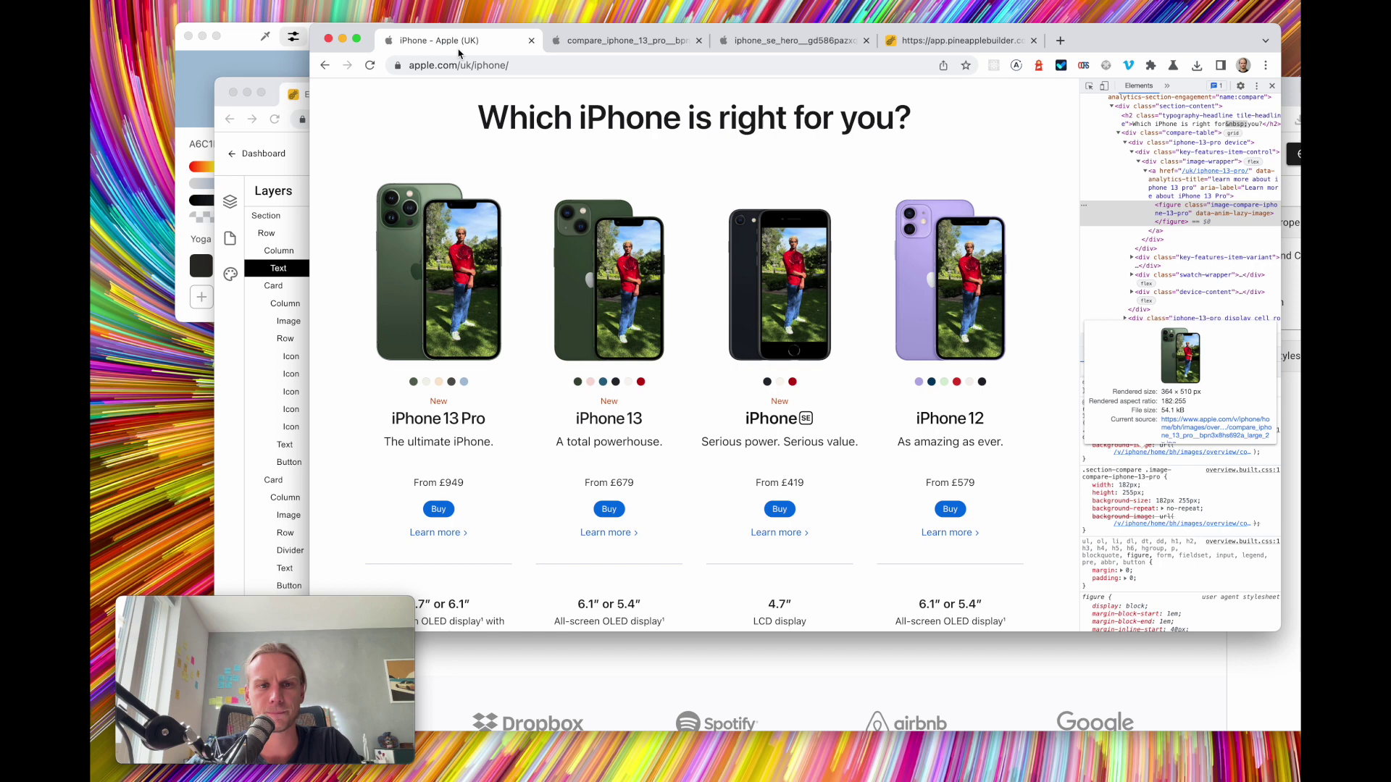
scroll(500, 442, "down", 2)
scroll(517, 456, "down", 1)
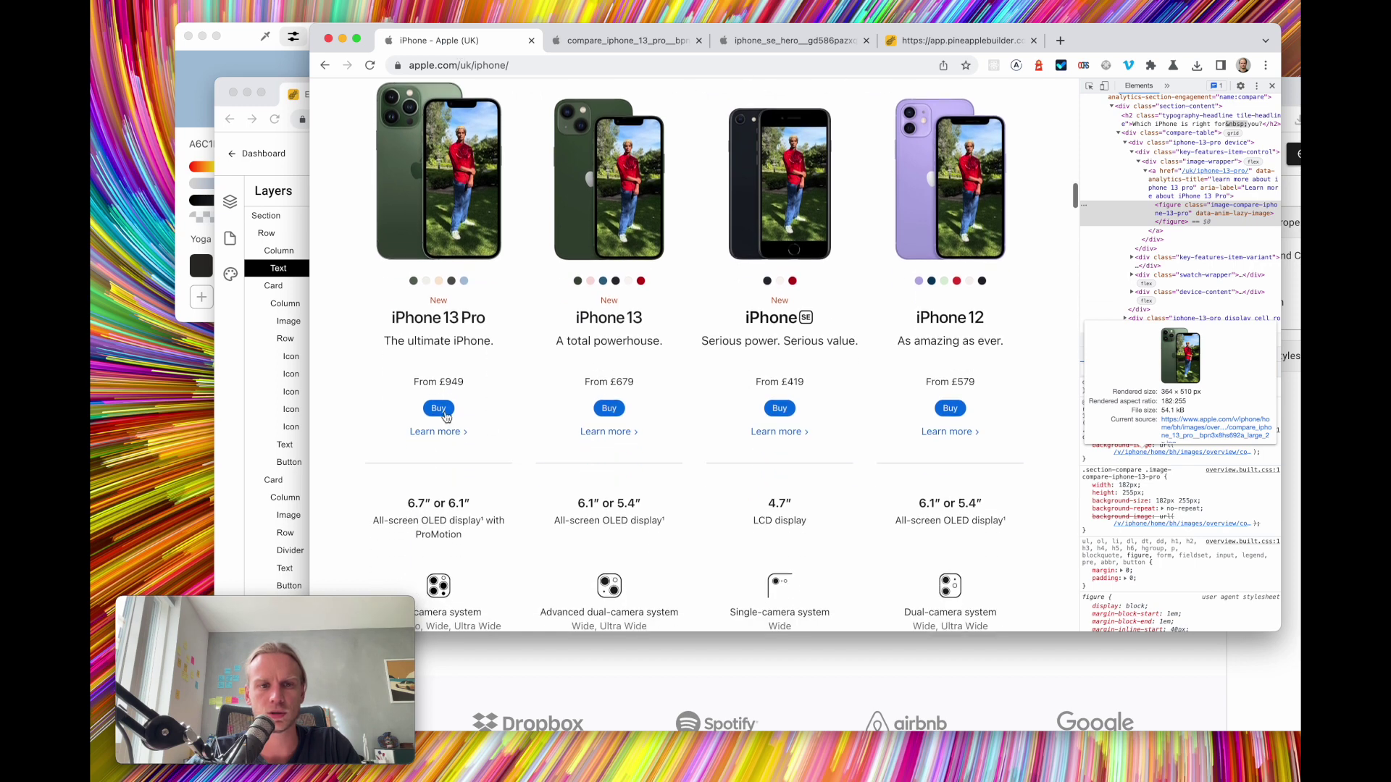
Return to the Pineapple editor and change the iPhone 13 Pro card's button text to "Buy"
left_click(239, 172)
scroll(519, 638, "down", 1)
left_click(520, 558)
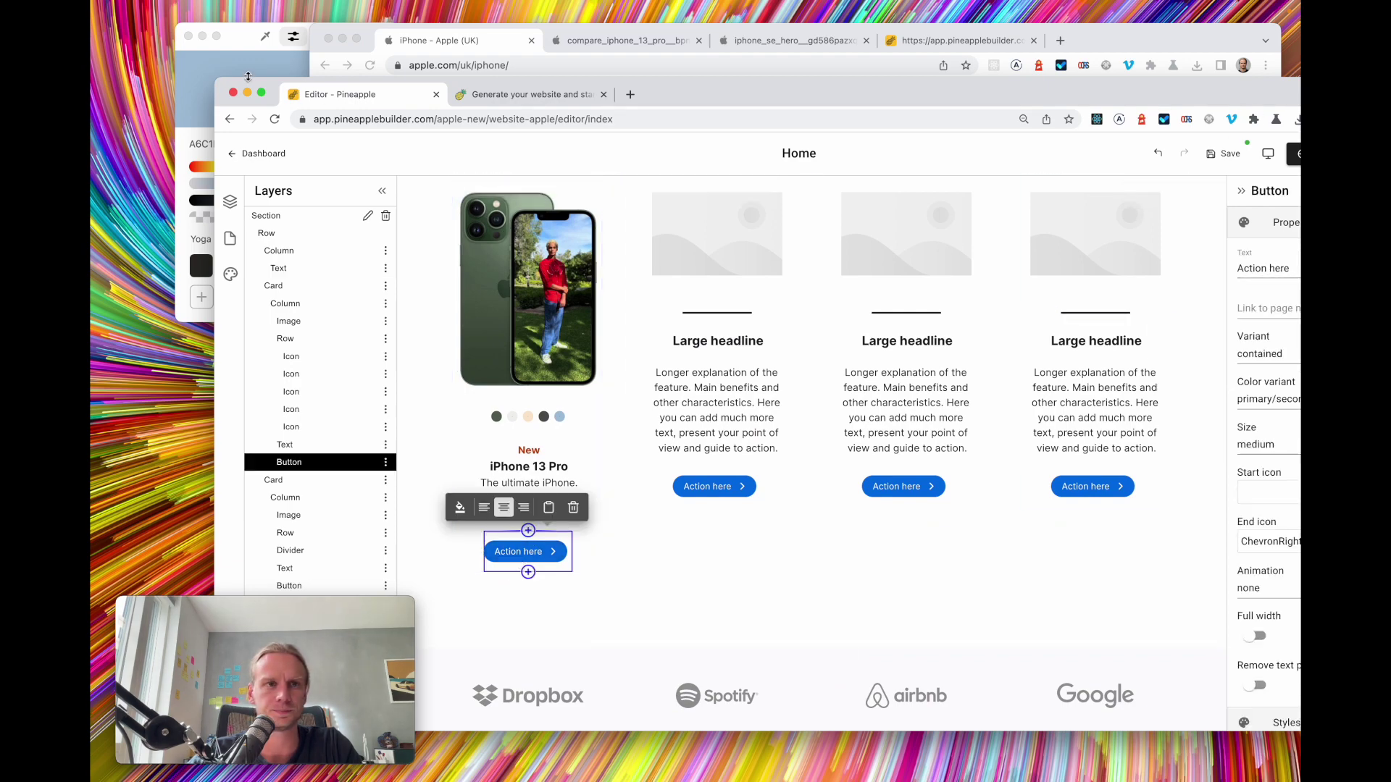
left_click_drag(667, 93, 601, 84)
triple_click(1171, 262)
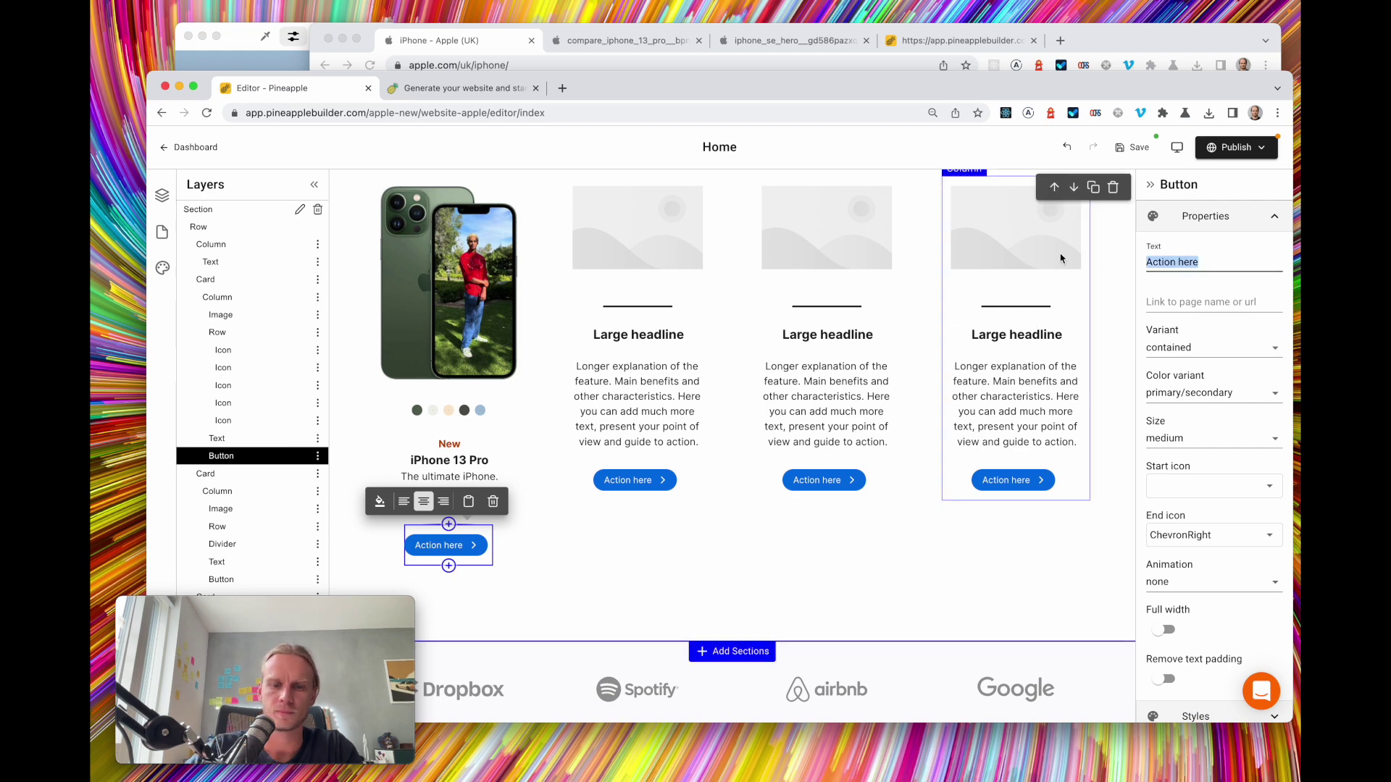
type("Buy")
scroll(833, 348, "up", 2)
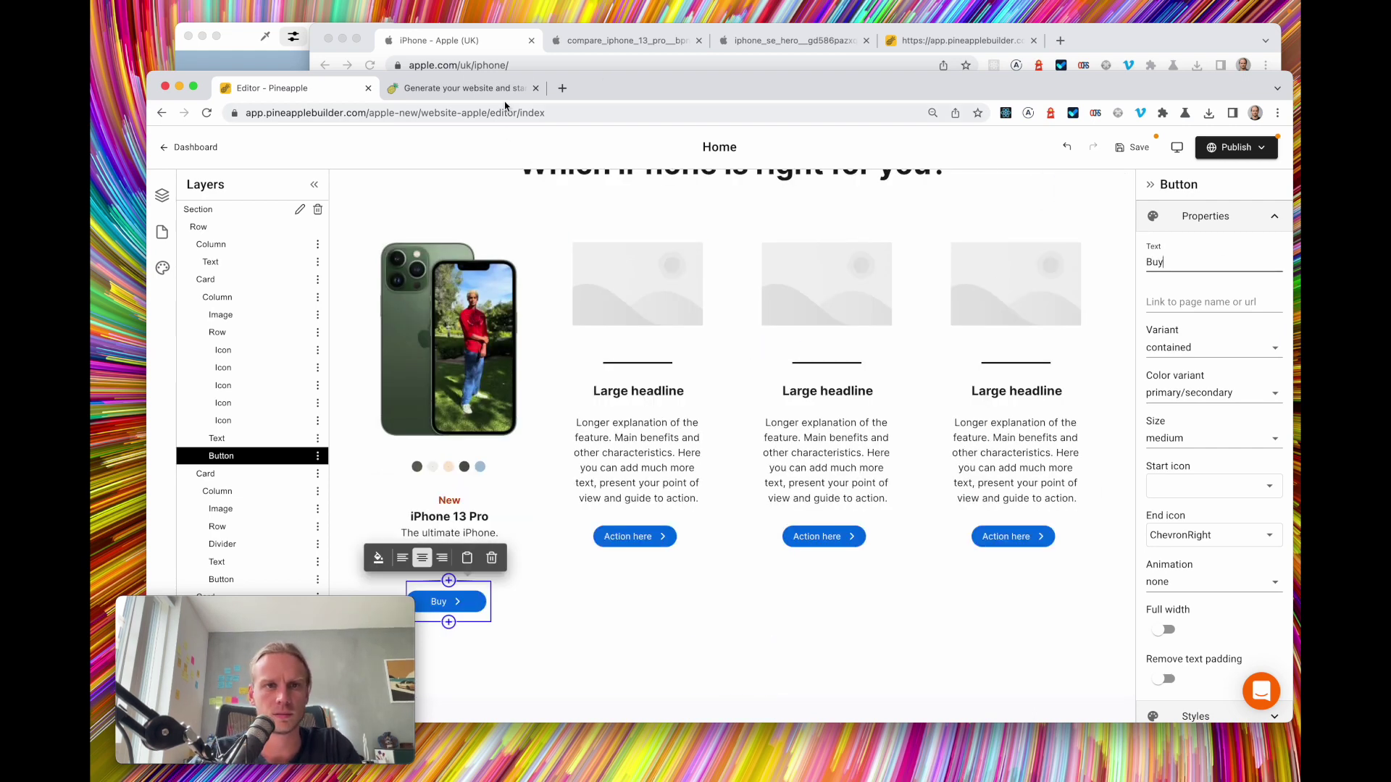
Check the button arrangement on Apple's page and duplicate the Buy button in the iPhone 13 Pro card
left_click(622, 45)
left_click(472, 41)
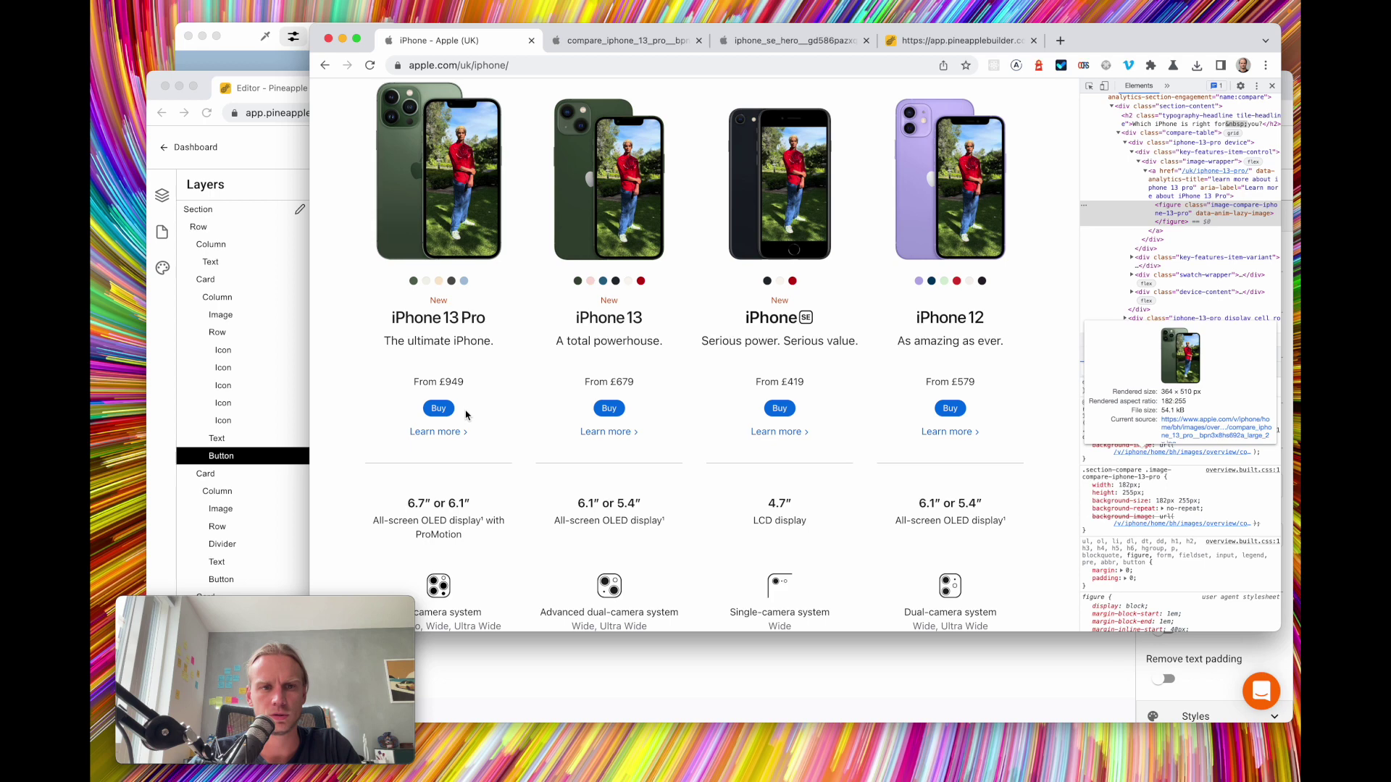
left_click(252, 97)
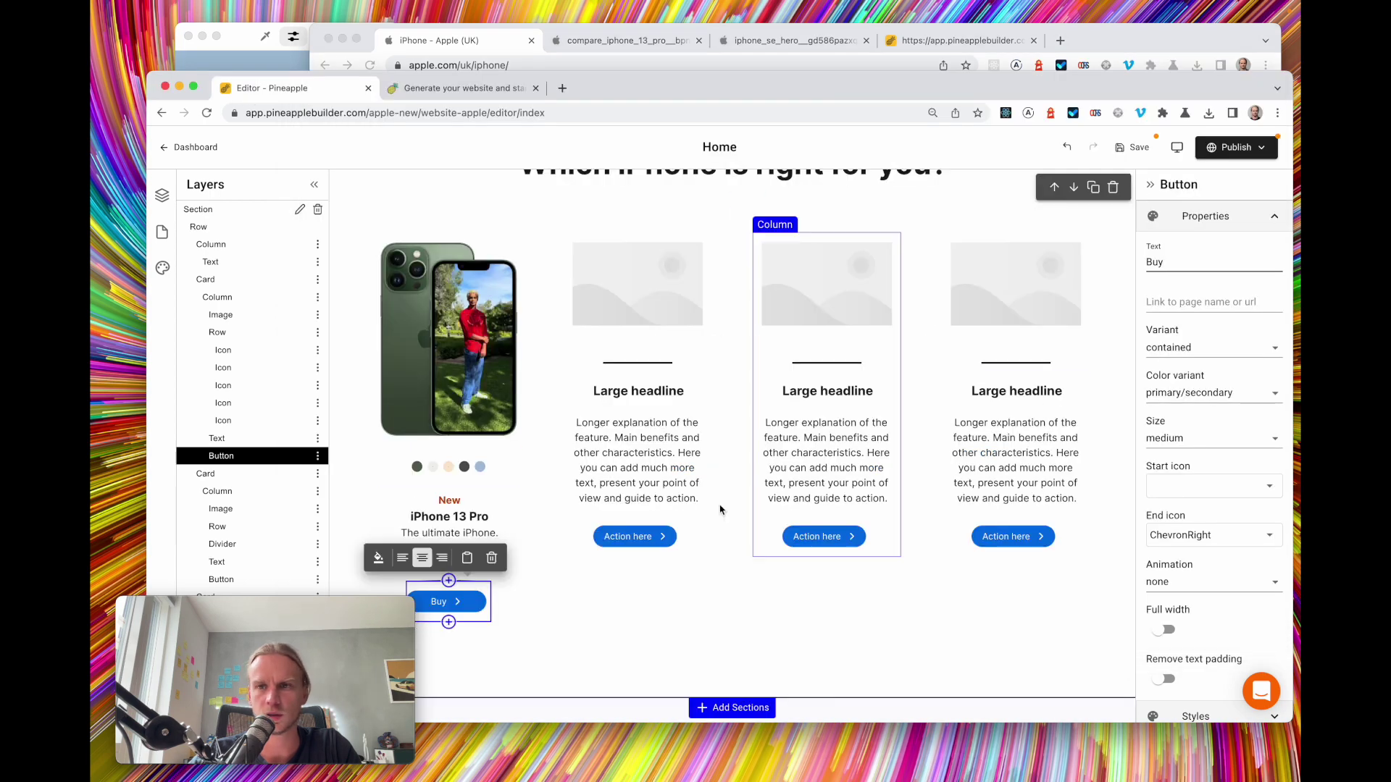
left_click(469, 558)
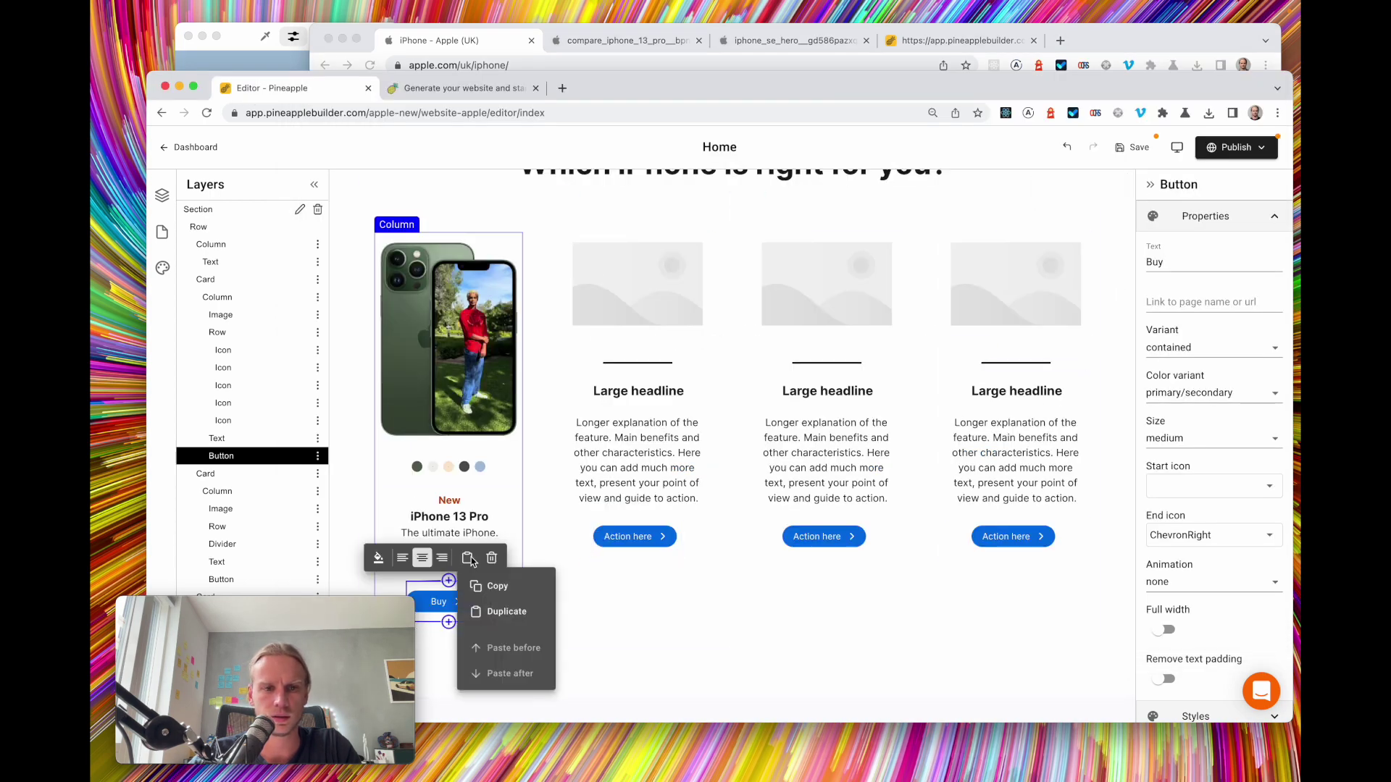
left_click(529, 614)
scroll(588, 543, "down", 2)
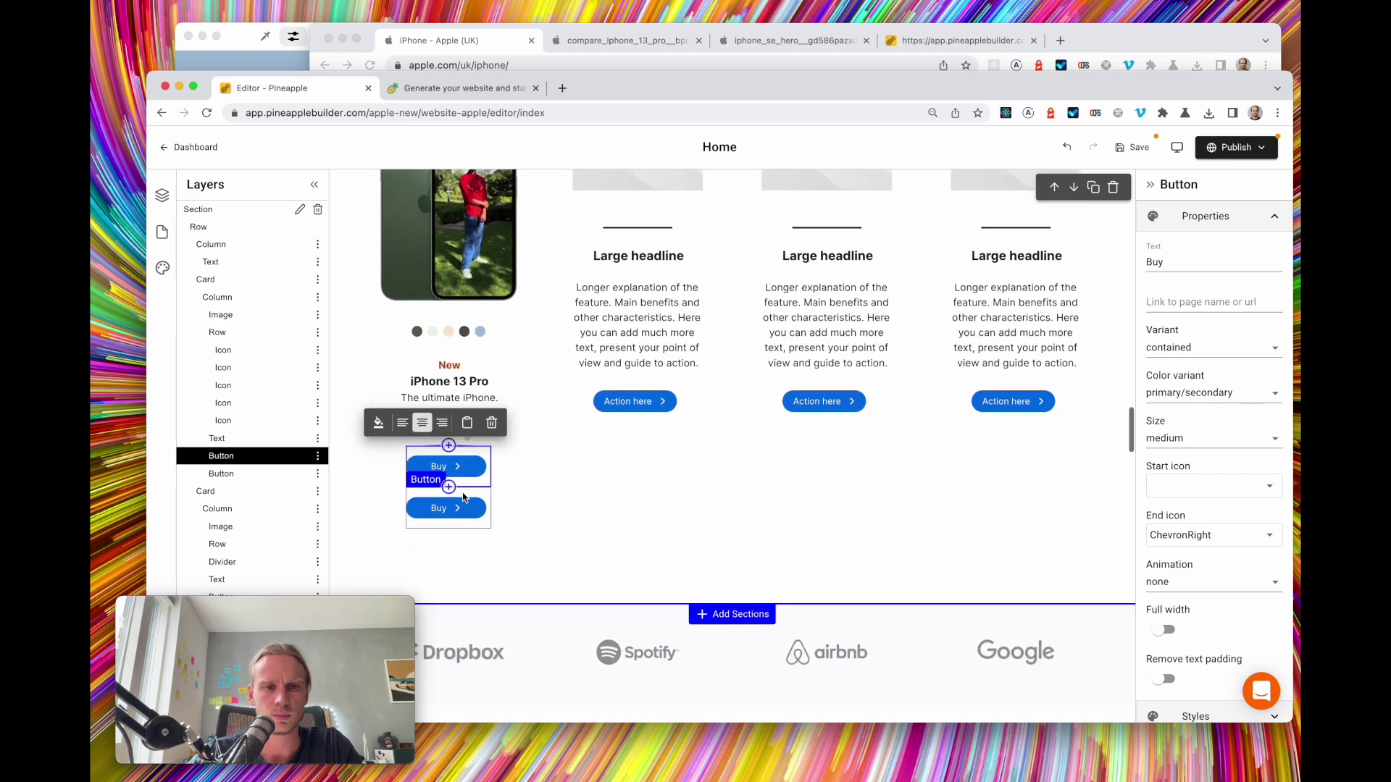
Check the button wording on Apple's page and change the lower Buy button's text to "Learn more" in the iPhone 13 Pro card
left_click(445, 508)
left_click(507, 45)
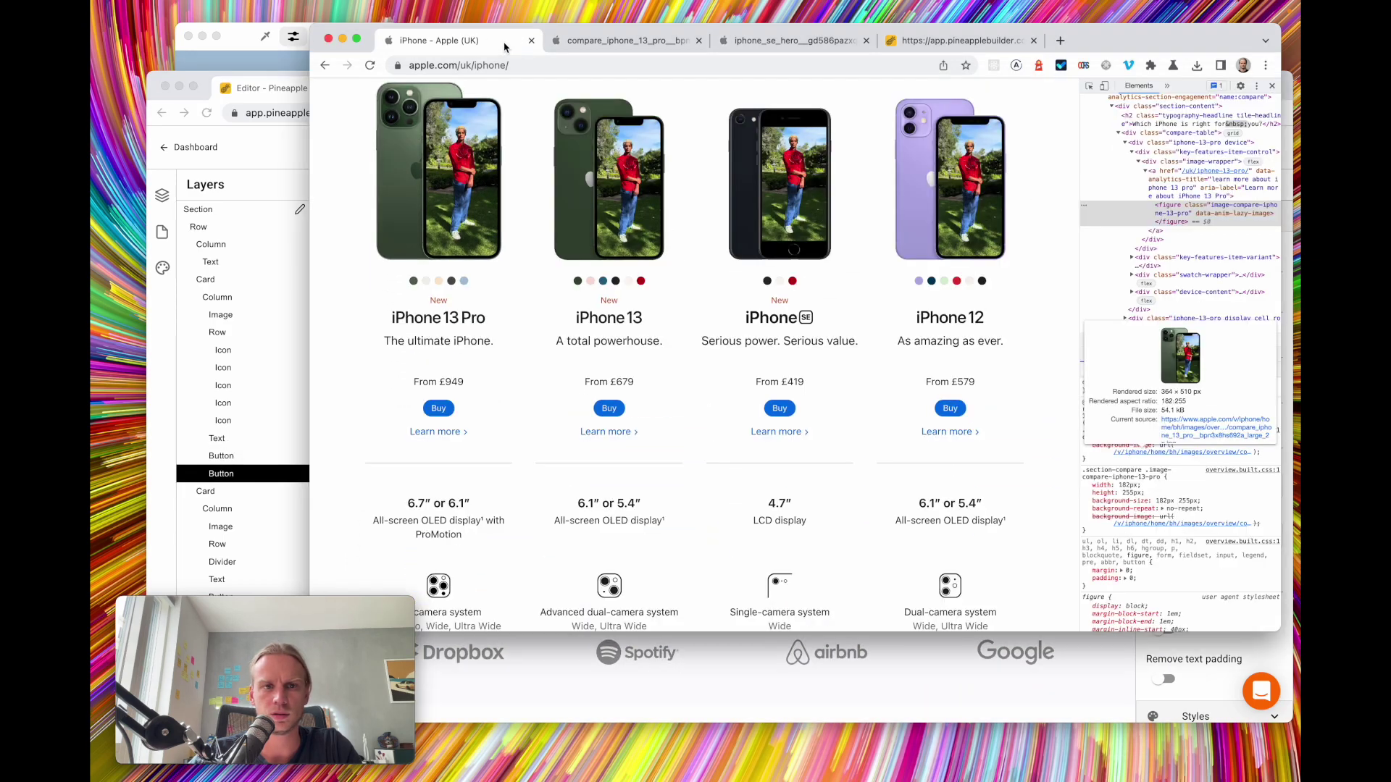
left_click(243, 339)
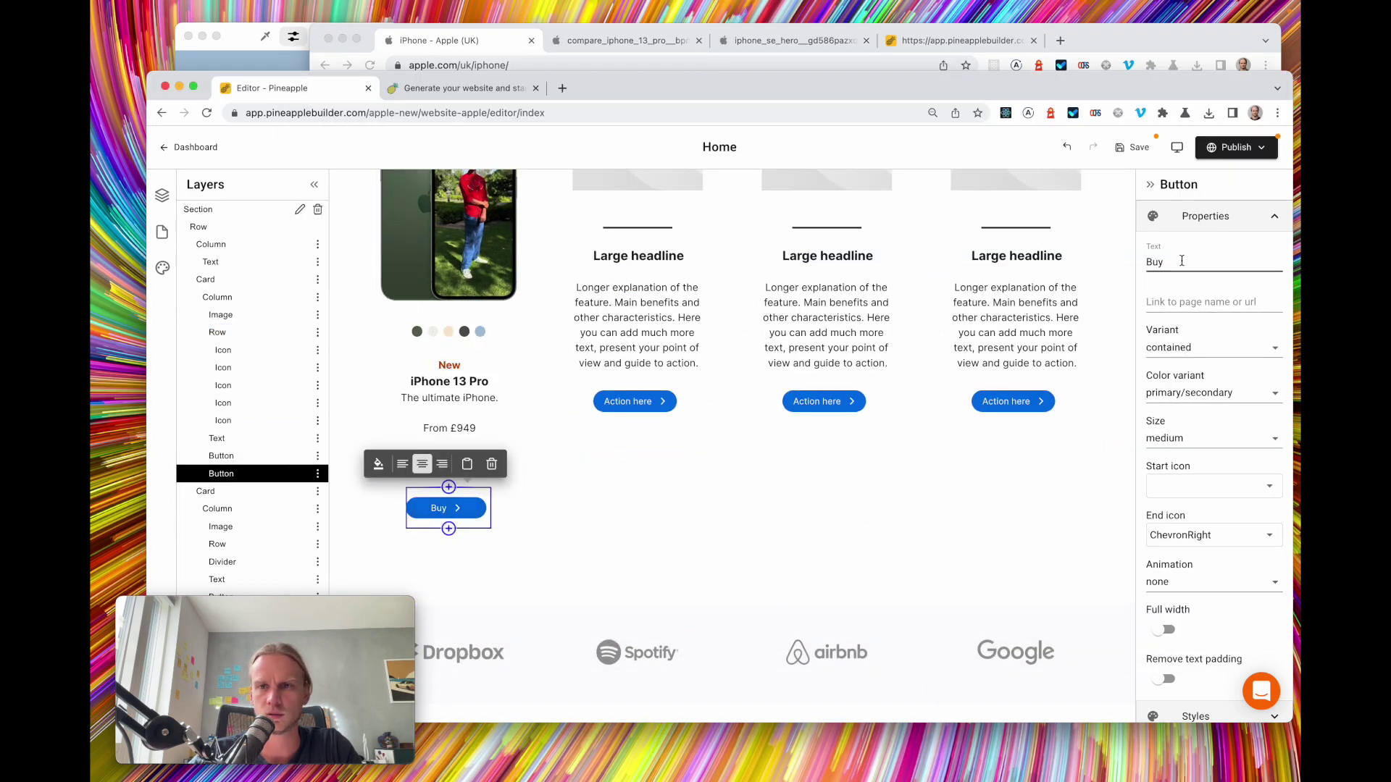
double_click(1157, 263)
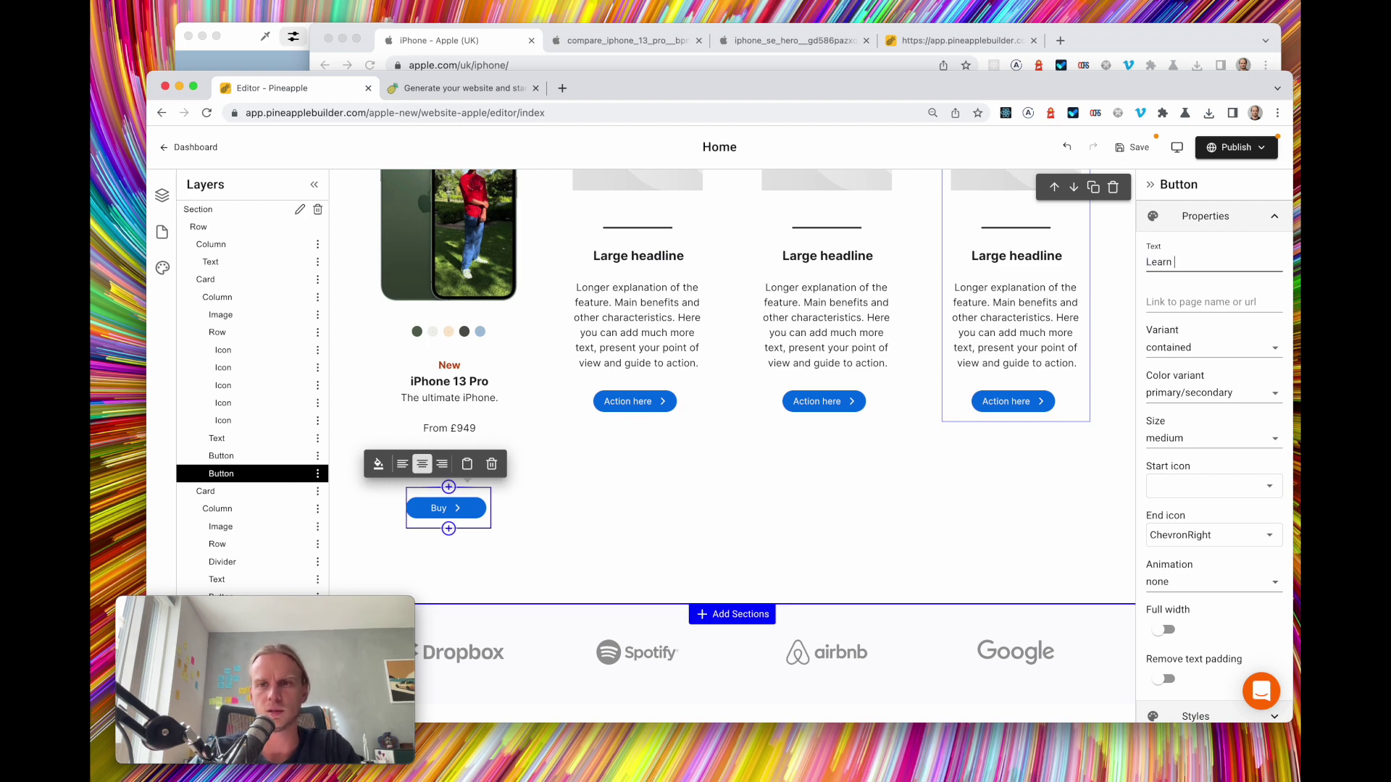
scroll(1014, 326, "up", 2)
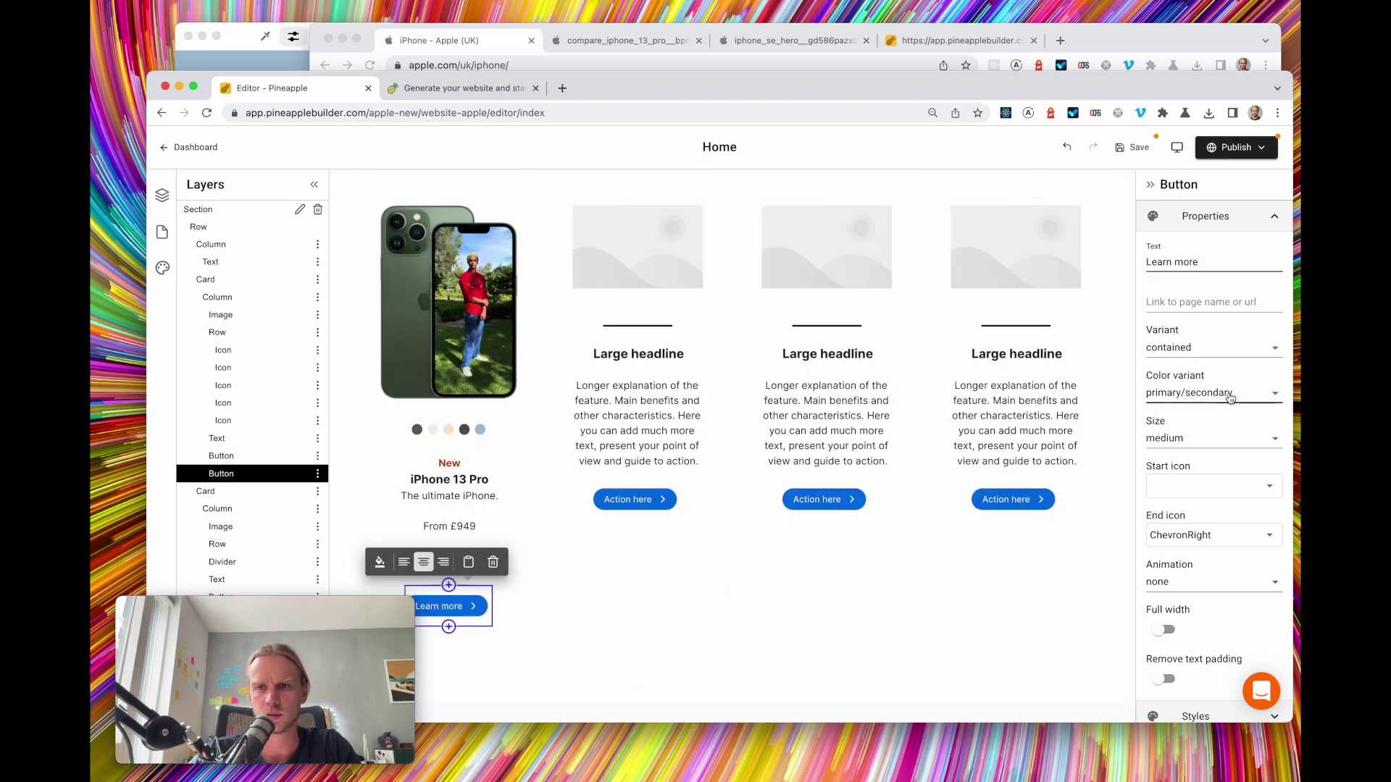
Set the "Learn more" button's variant to text
left_click(1196, 349)
left_click(1200, 362)
left_click(1201, 362)
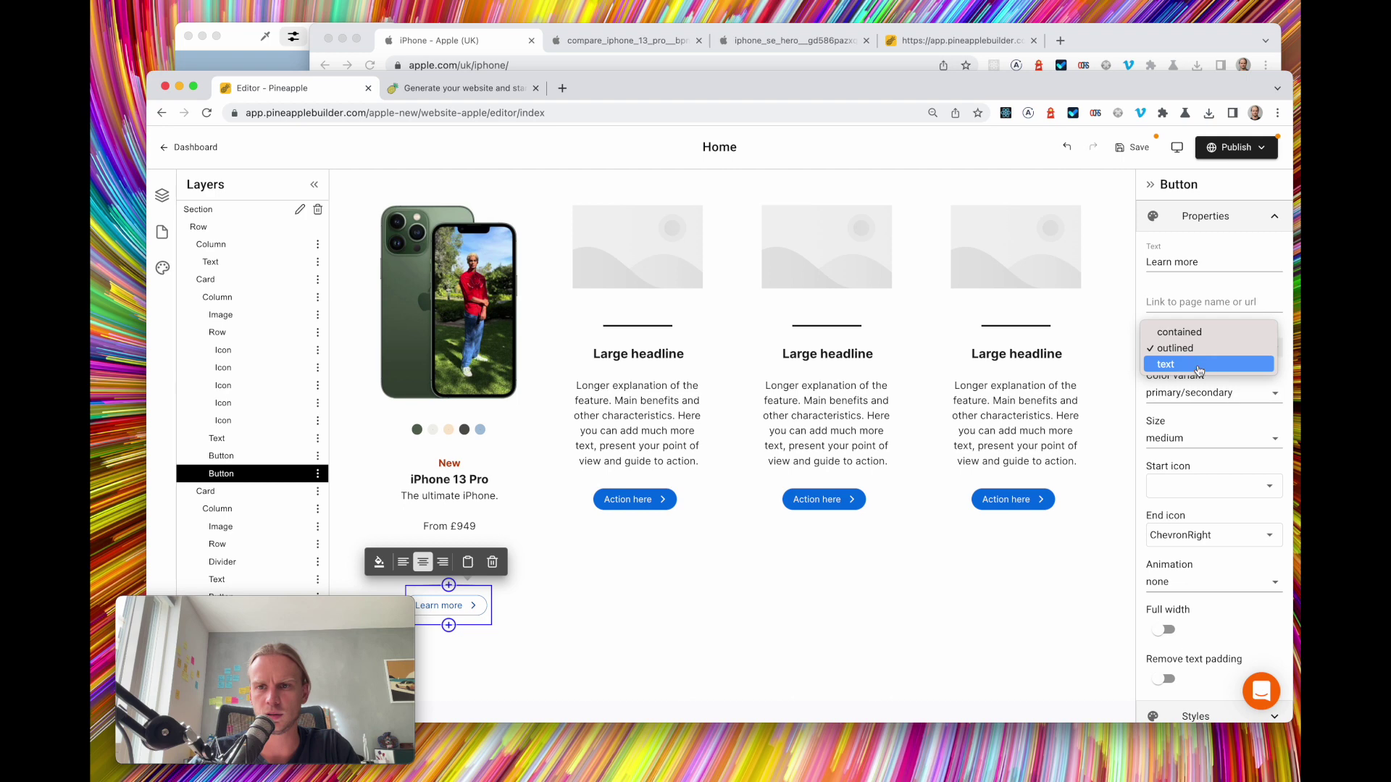
left_click(1170, 364)
left_click(556, 605)
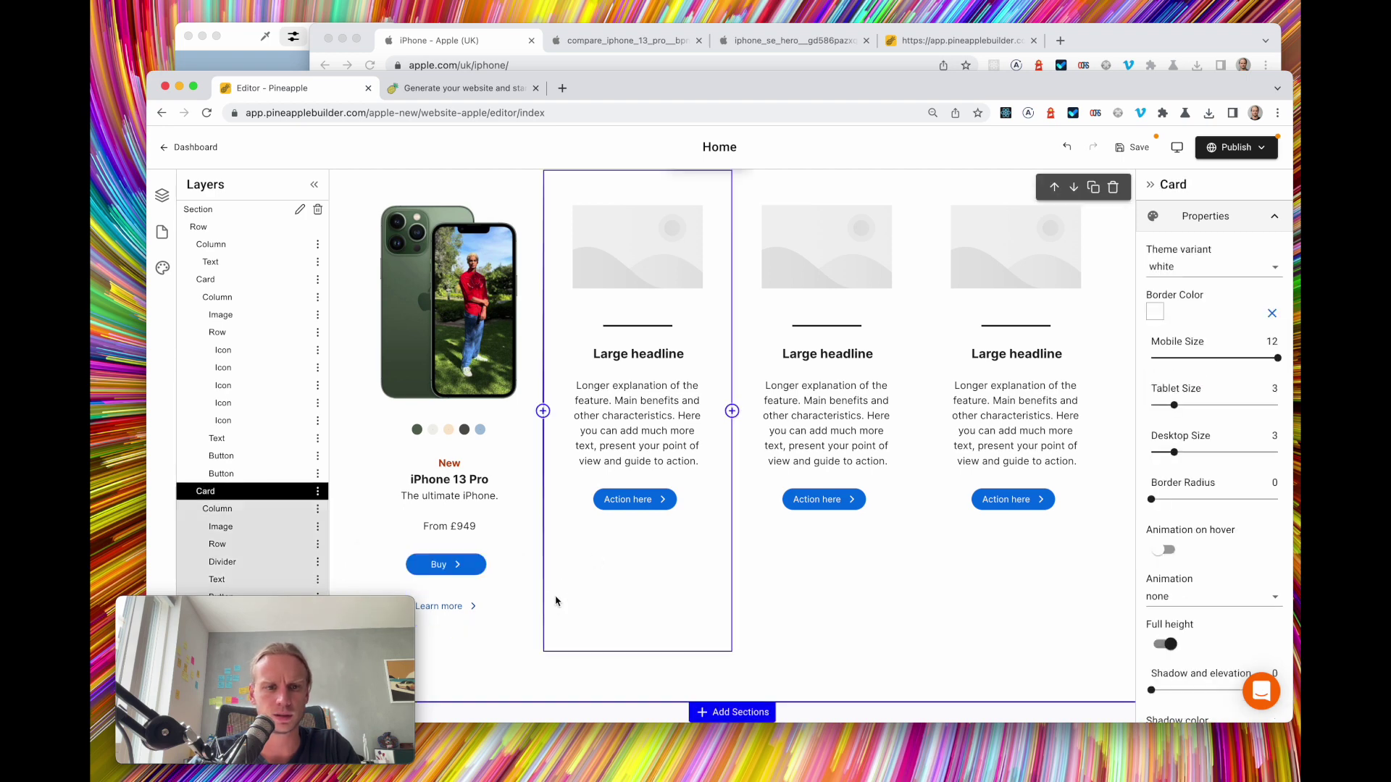
scroll(547, 594, "down", 1)
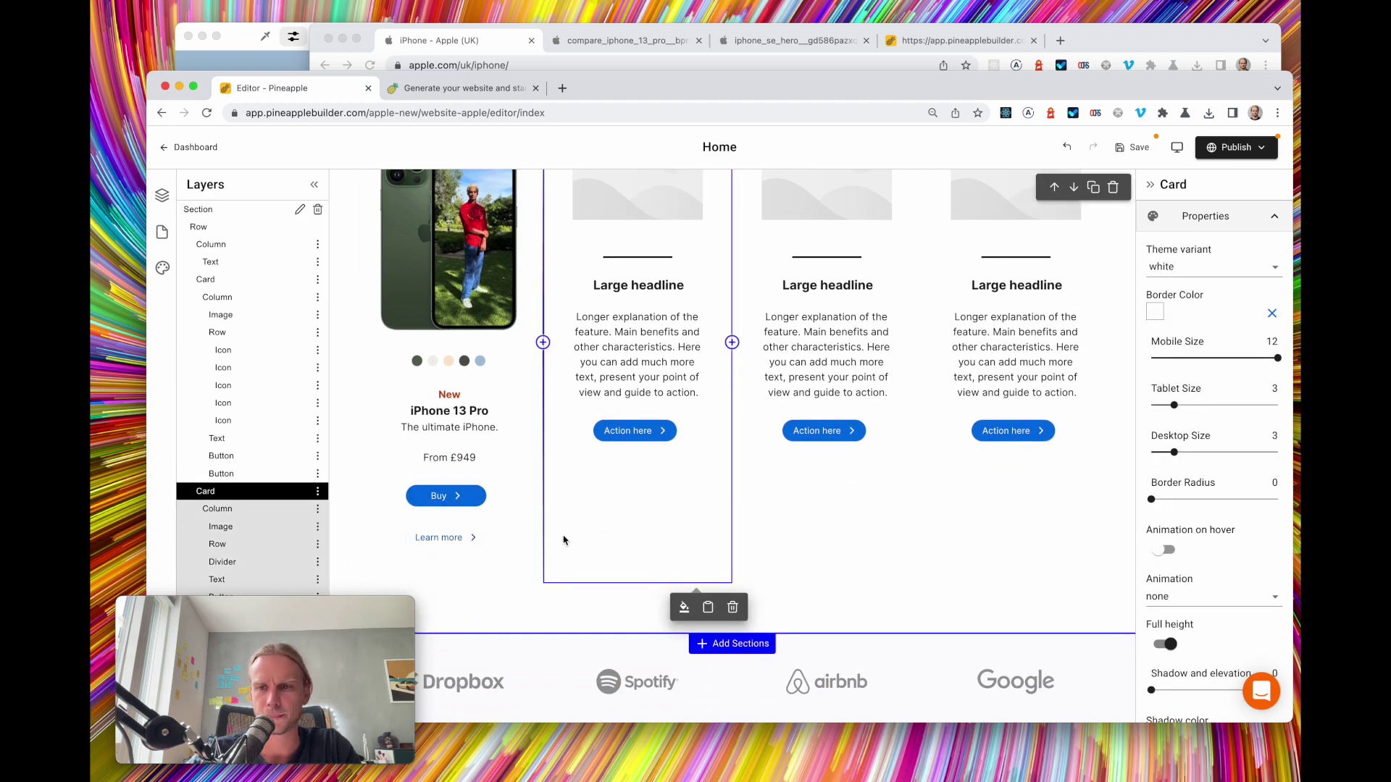
left_click(1227, 221)
left_click(1191, 249)
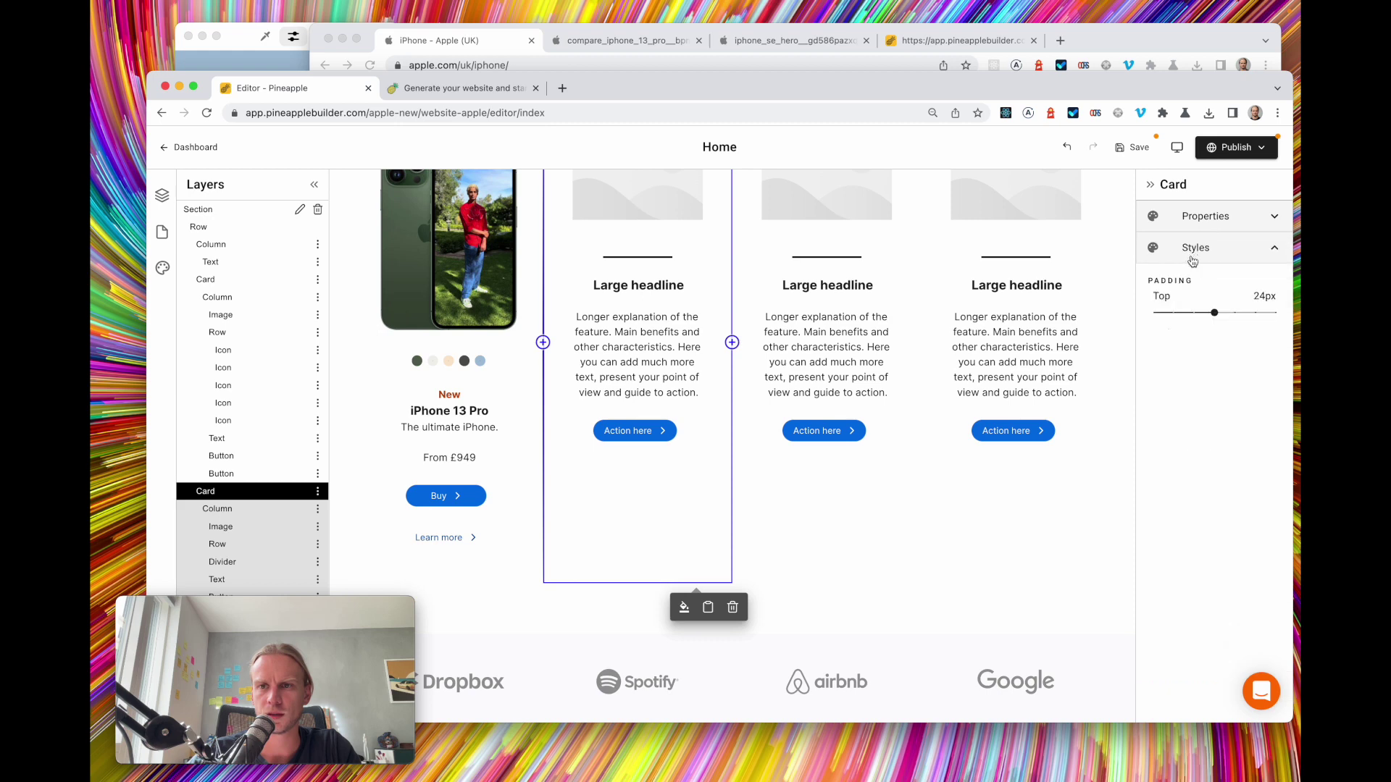
left_click(1195, 314)
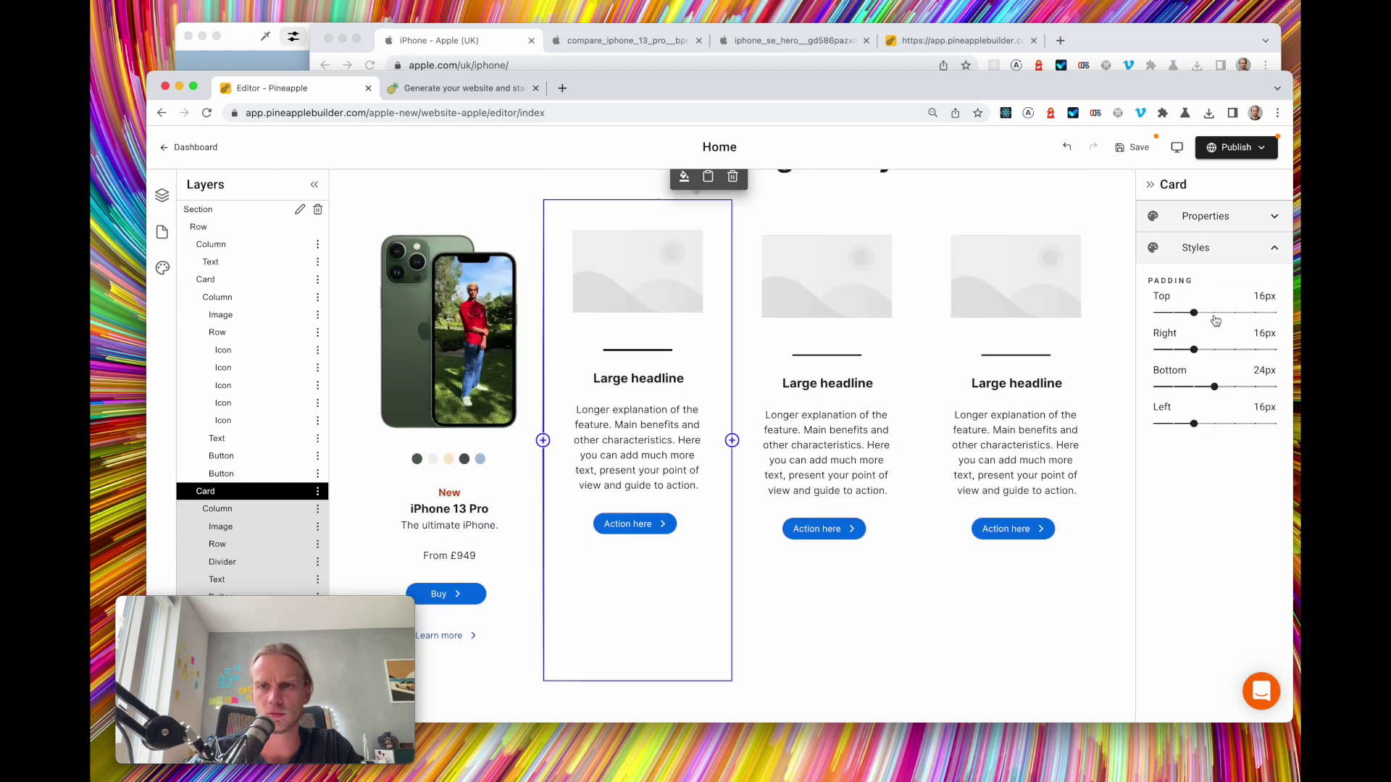
left_click(1215, 316)
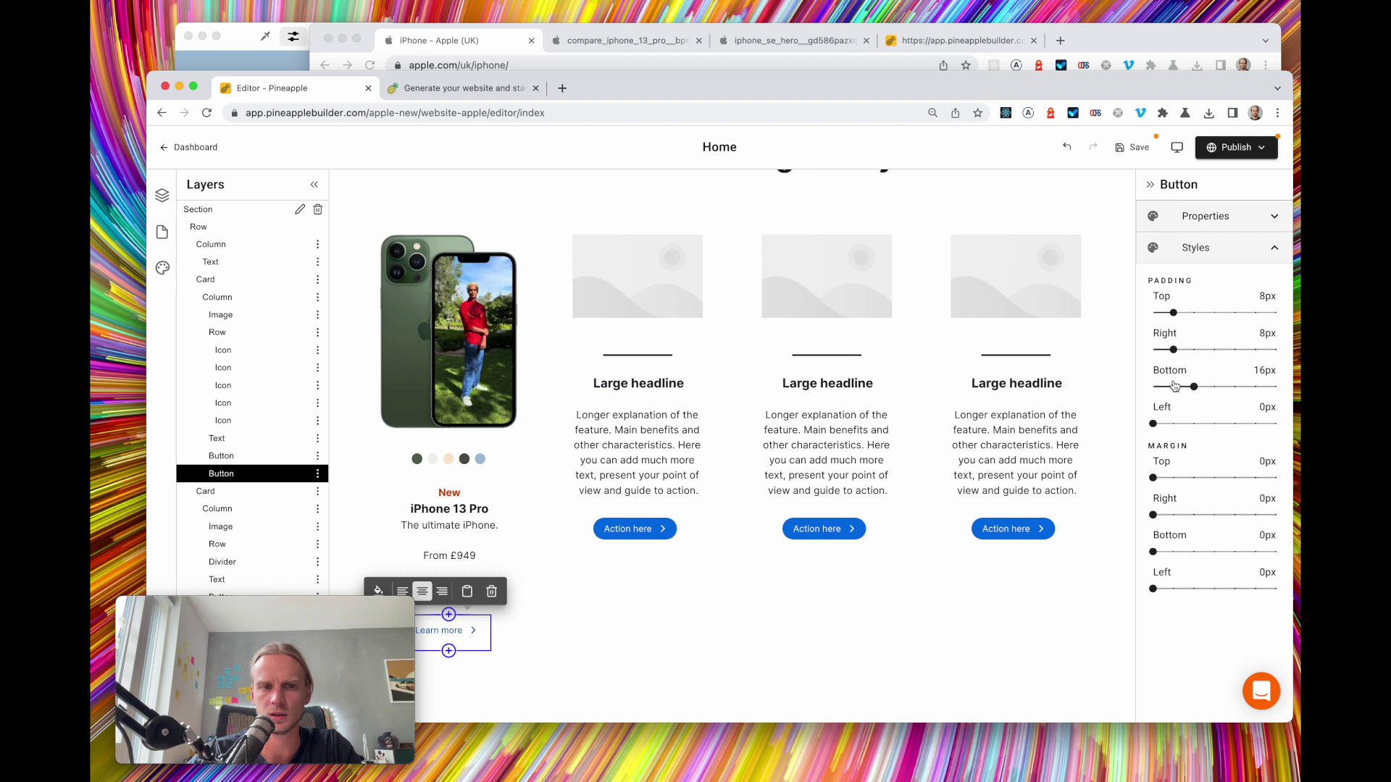
Set the top and bottom padding of the iPhone 13 Pro card's Buy button to 8px
left_click(275, 456)
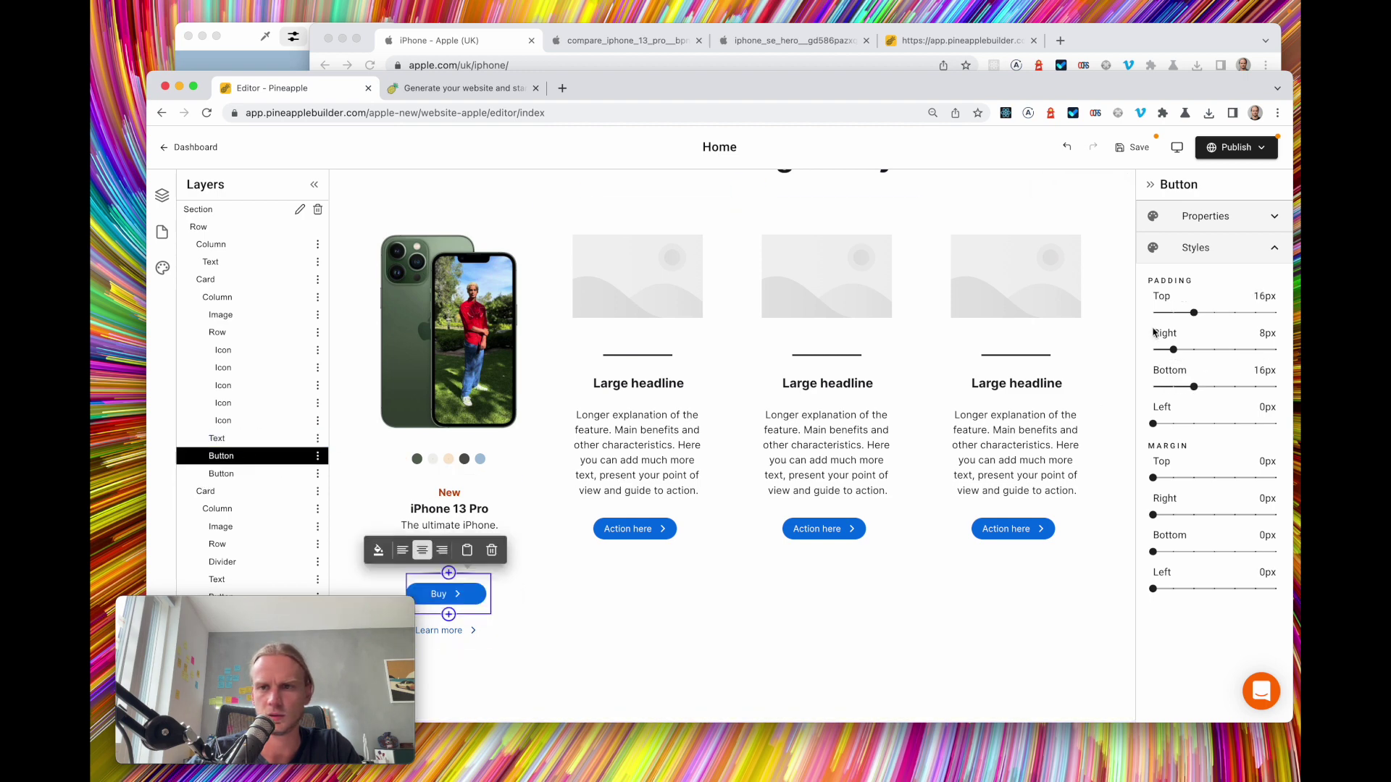
left_click(1174, 313)
left_click(1174, 386)
scroll(486, 658, "down", 2)
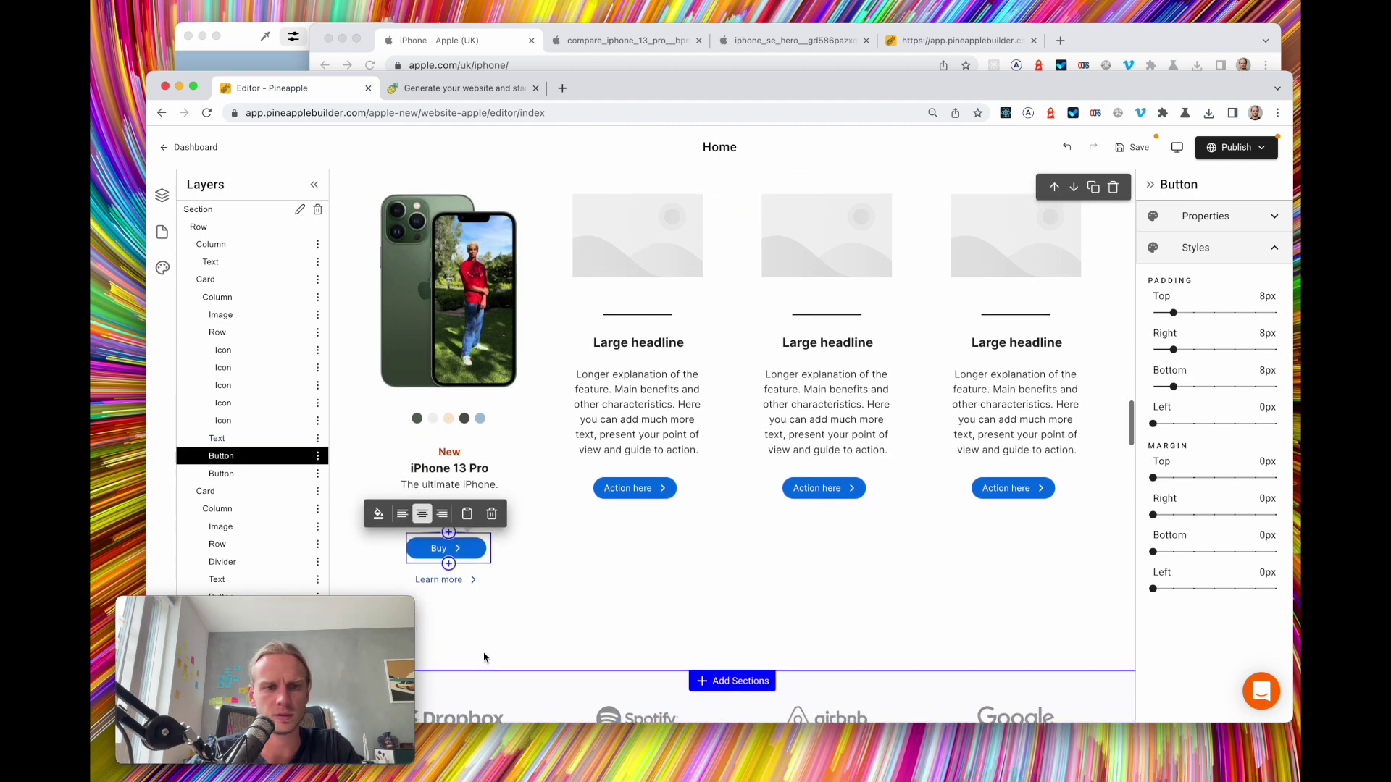
Remove the end icon from the iPhone 13 Pro card's Buy button and save the page
left_click(1250, 218)
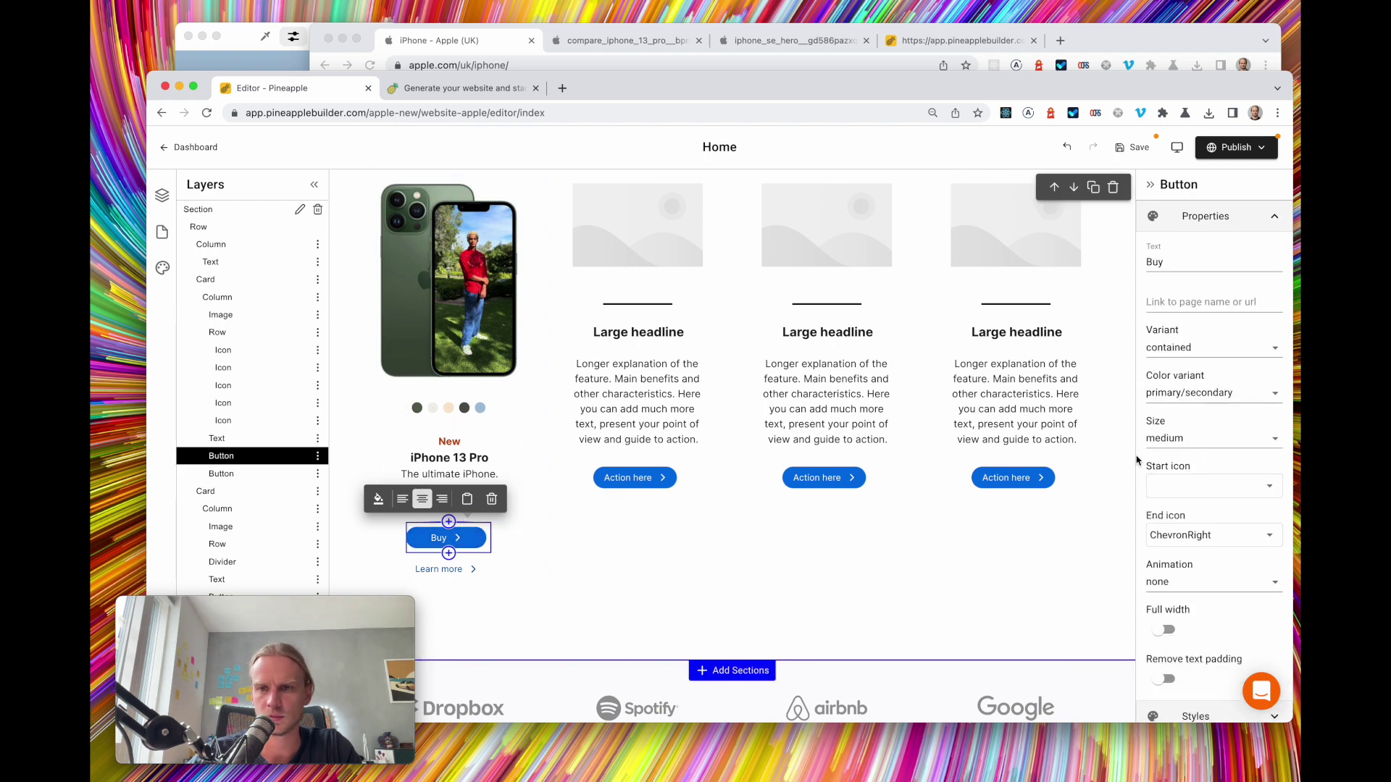
left_click(1253, 535)
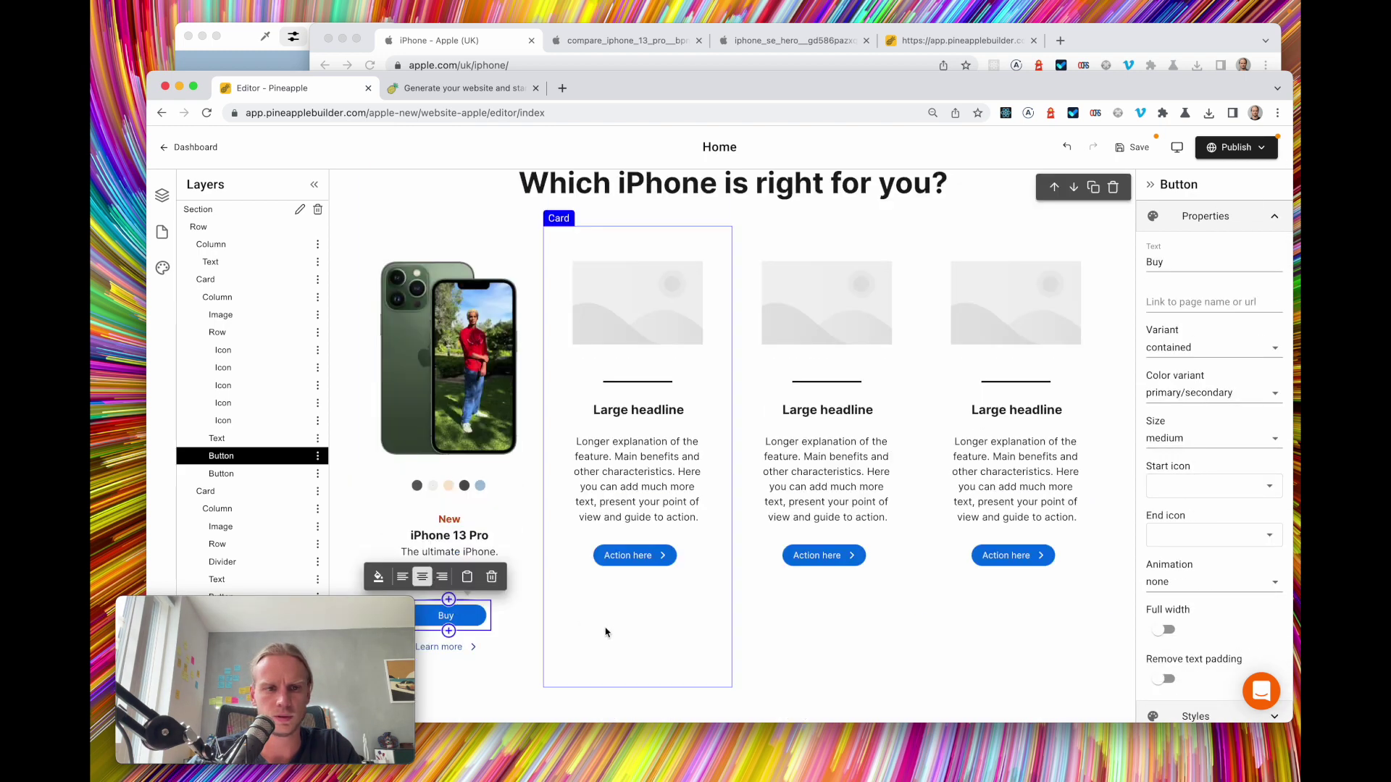
scroll(507, 500, "down", 3)
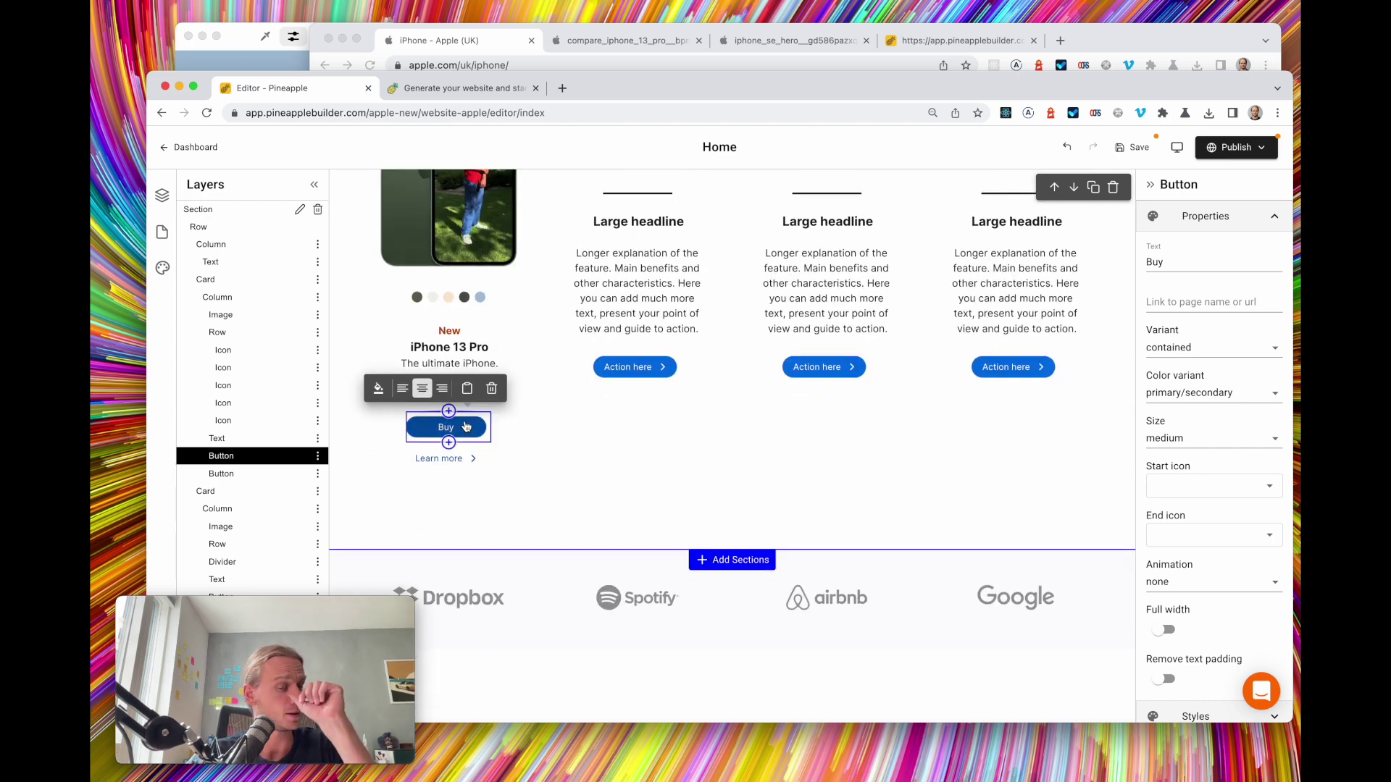
scroll(490, 516, "down", 1)
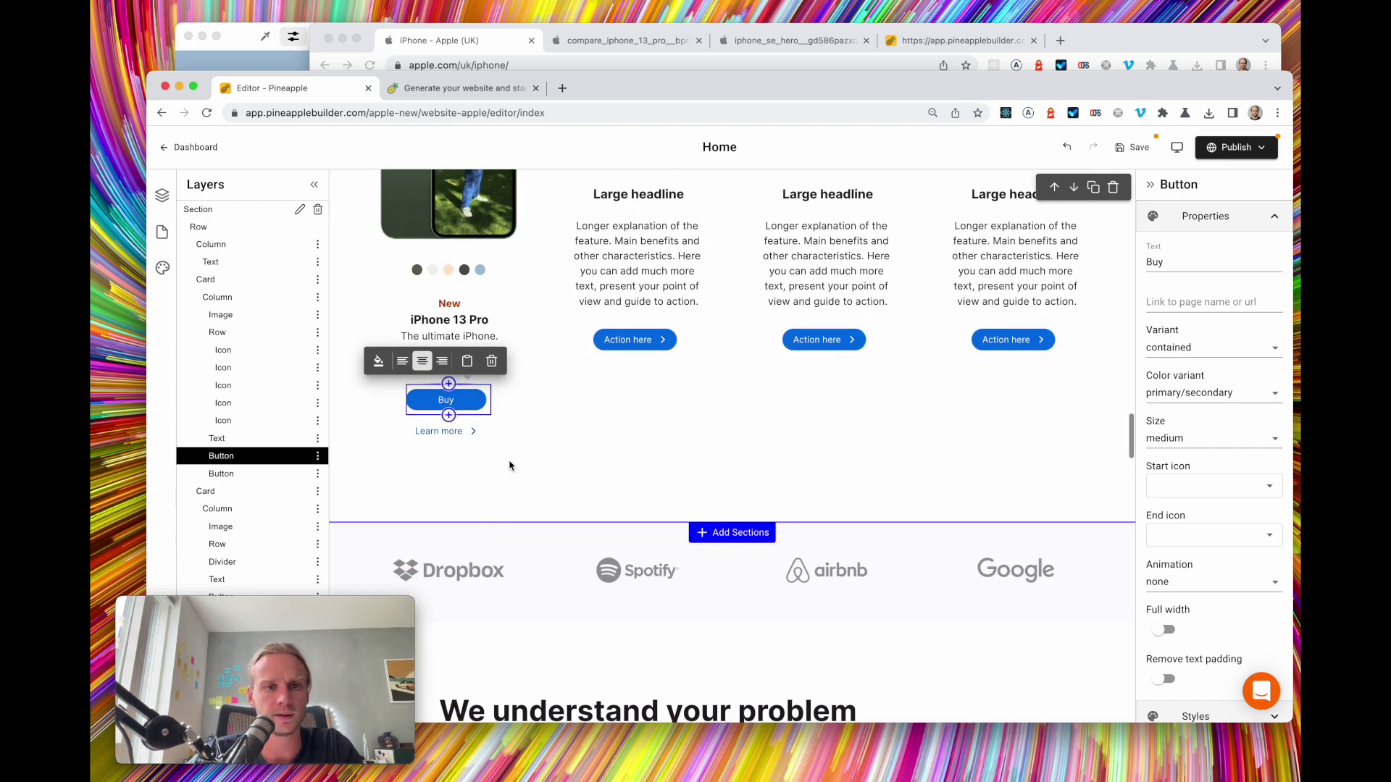
scroll(509, 465, "up", 3)
left_click(1125, 149)
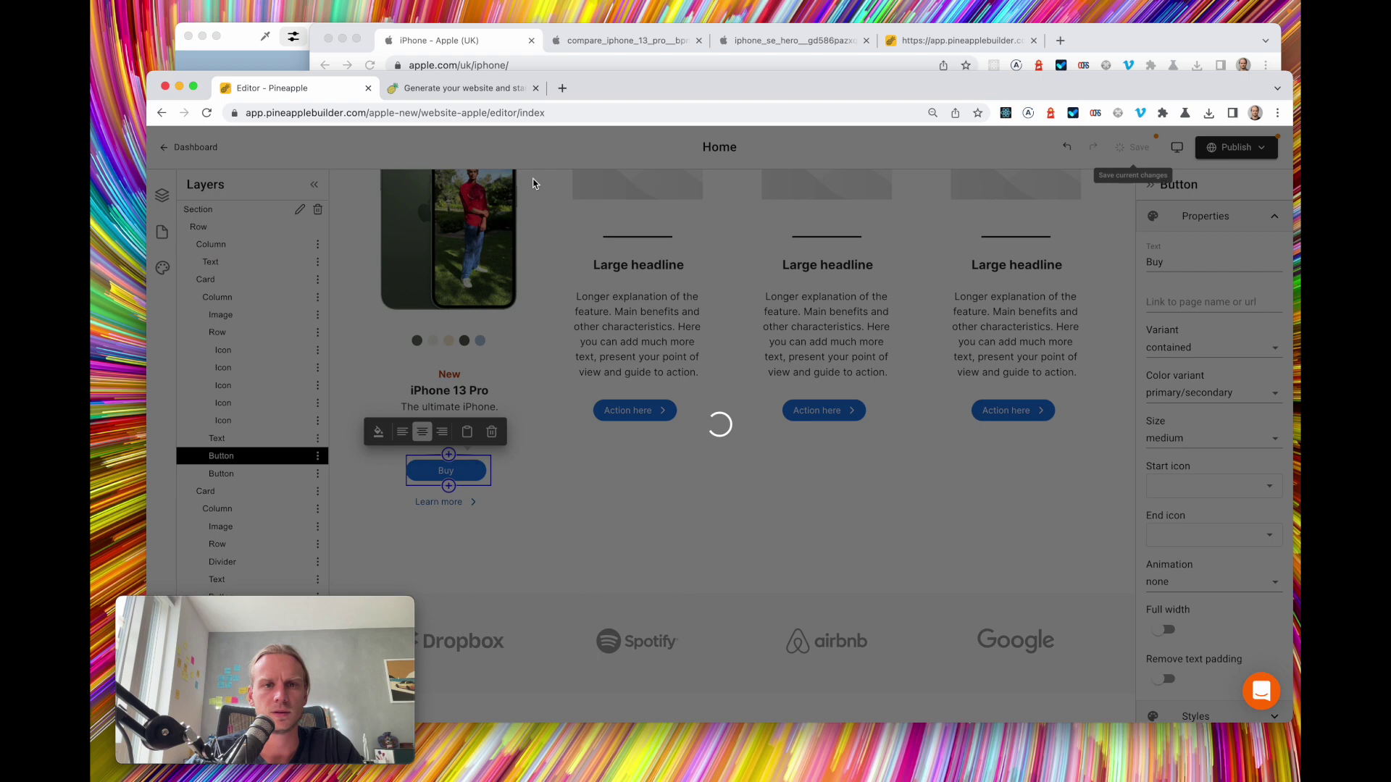
Compare Apple's "Which iPhone is right for you?" section, including its feature rows, with the section built in the Pineapple editor
left_click(476, 57)
scroll(547, 362, "down", 5)
scroll(547, 362, "up", 3)
scroll(547, 362, "up", 3)
scroll(547, 362, "up", 4)
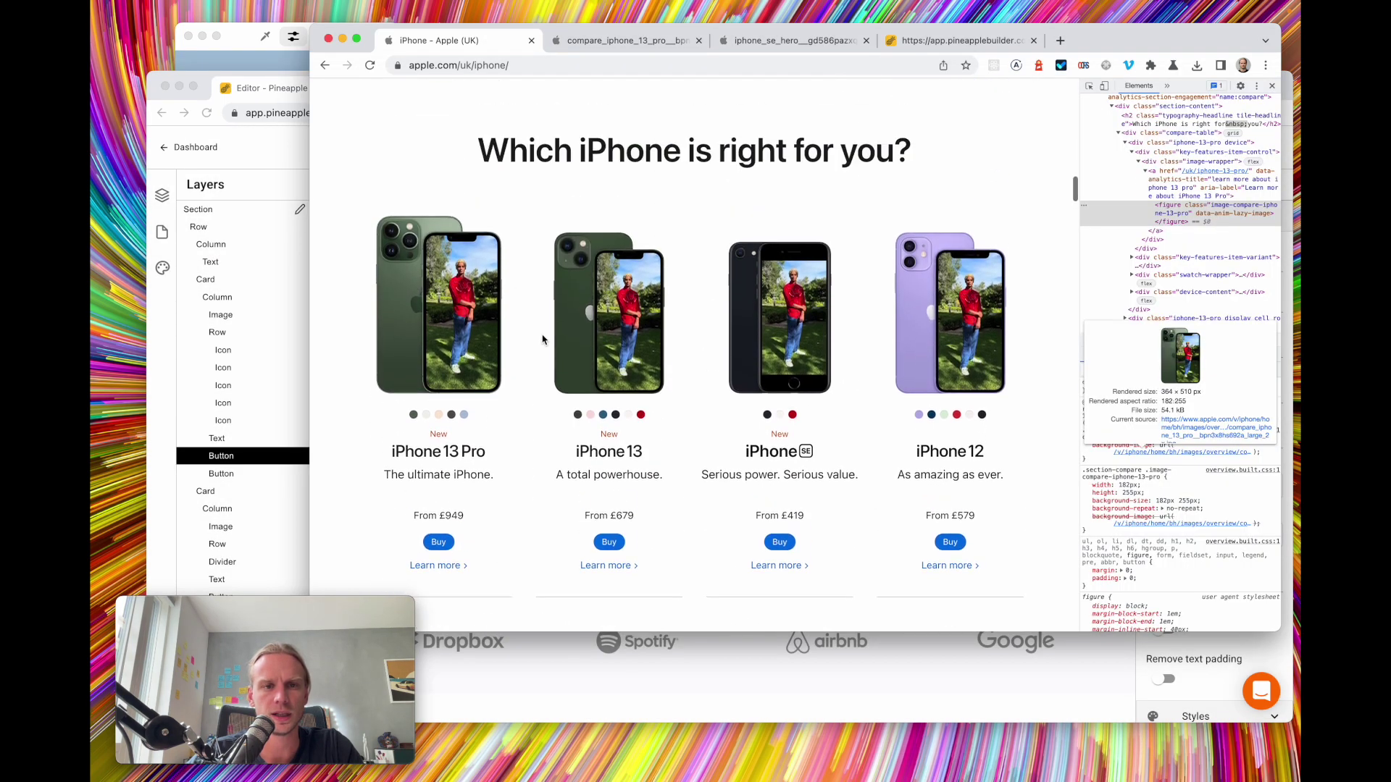
scroll(543, 341, "down", 8)
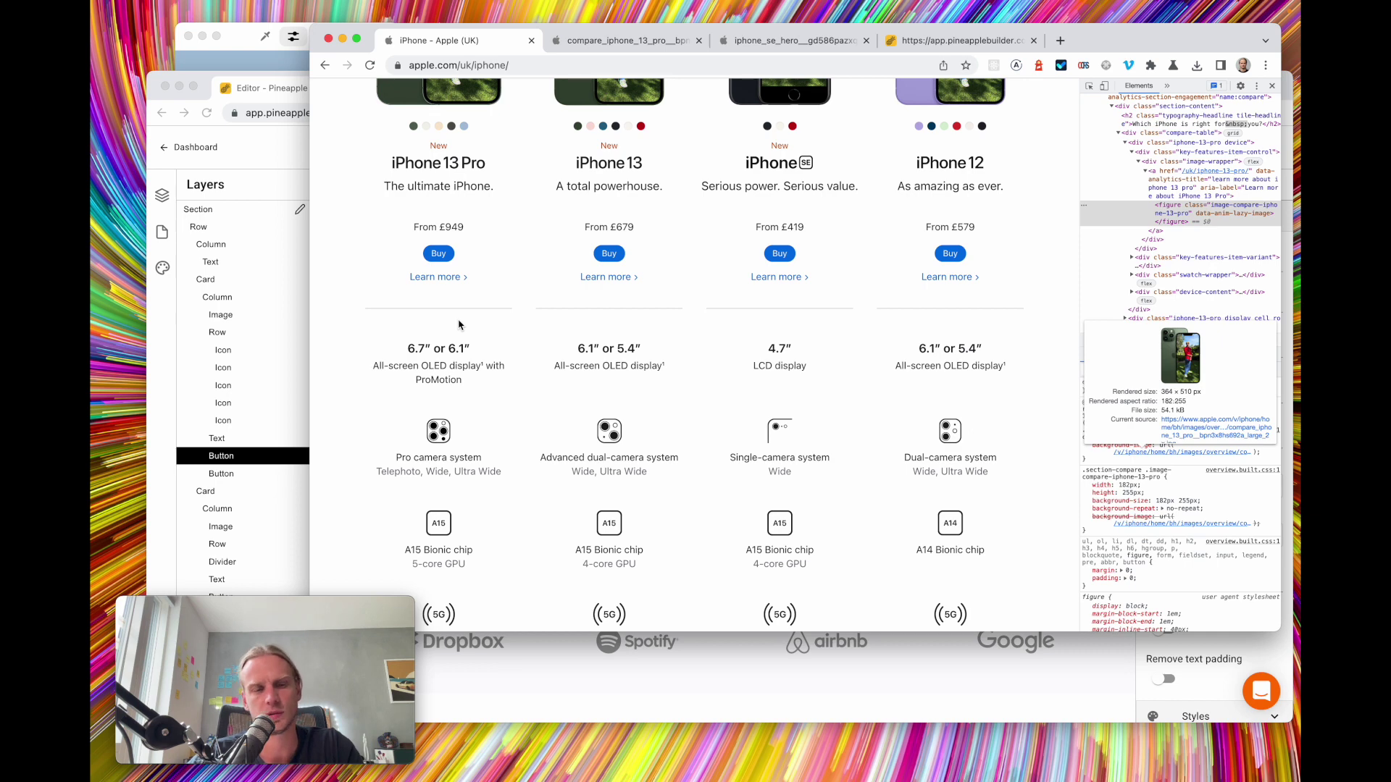
left_click(224, 322)
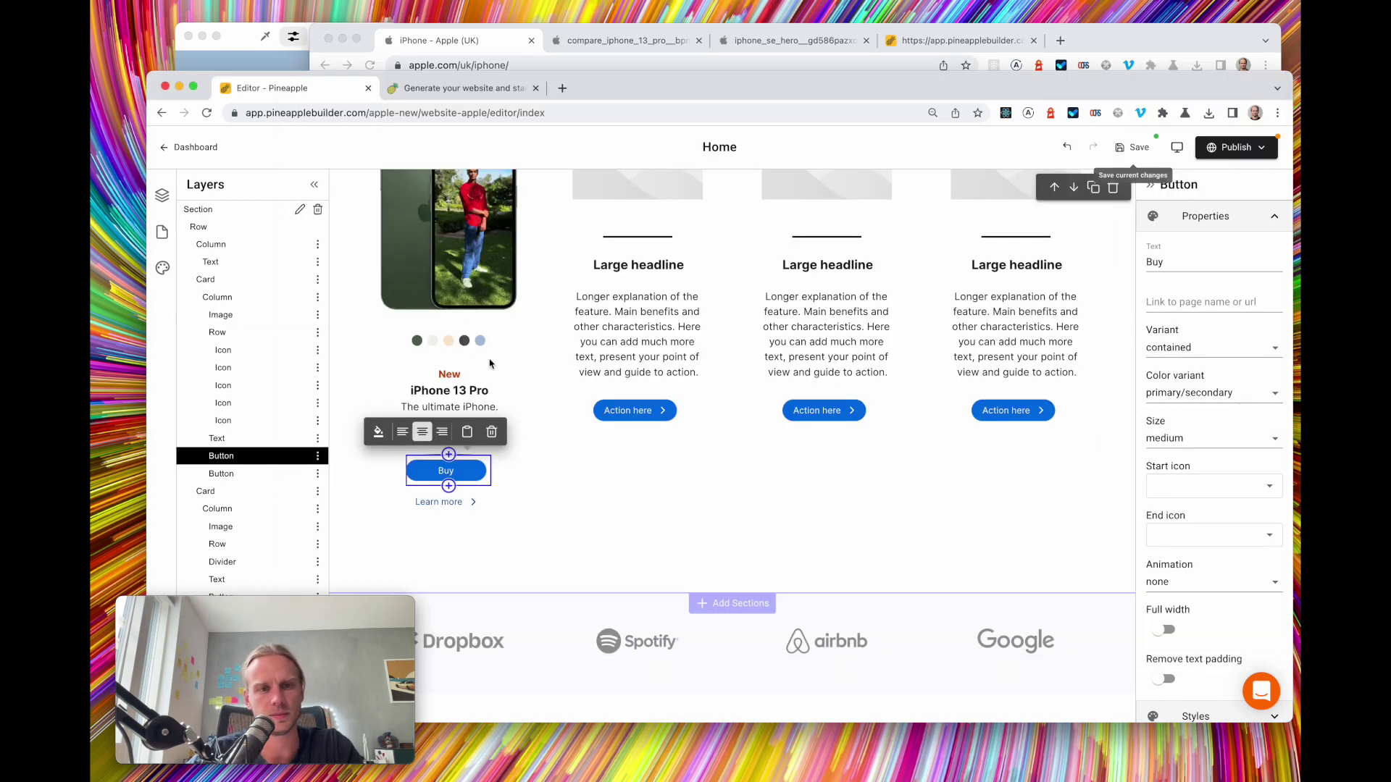
left_click(569, 475)
scroll(584, 464, "up", 4)
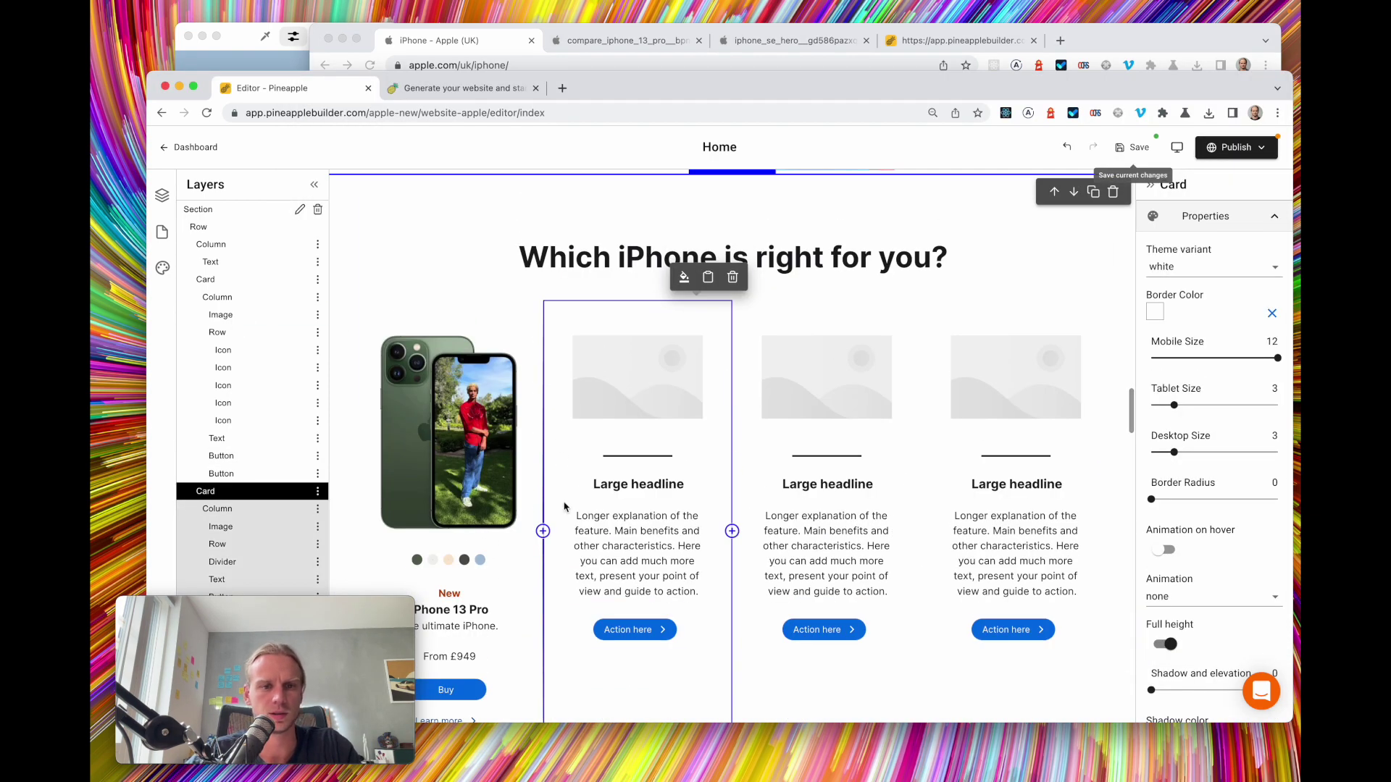
scroll(562, 580, "down", 4)
scroll(560, 605, "up", 7)
scroll(559, 606, "down", 4)
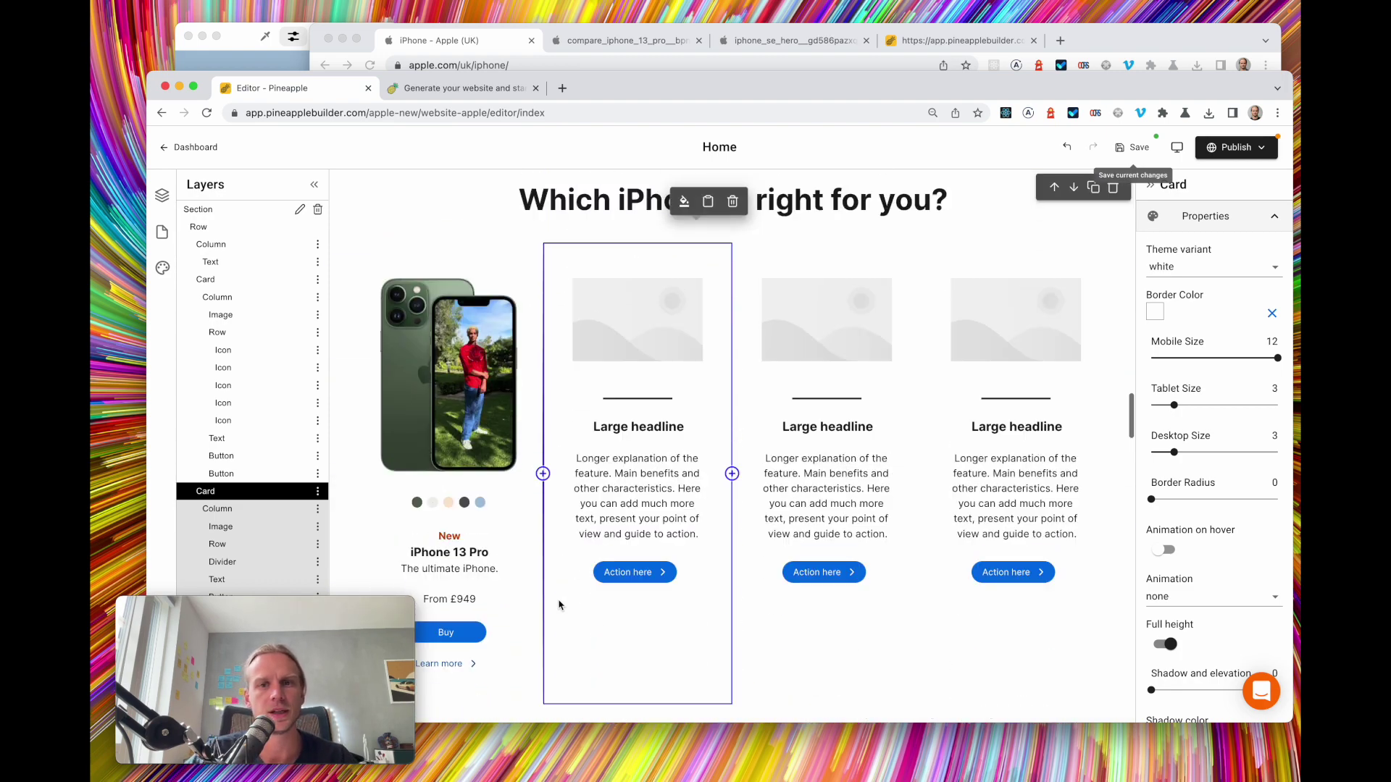
Reload the site preview and examine the Buy and Learn more buttons in the "Which iPhone is right for you?" section
left_click(957, 41)
left_click(831, 63)
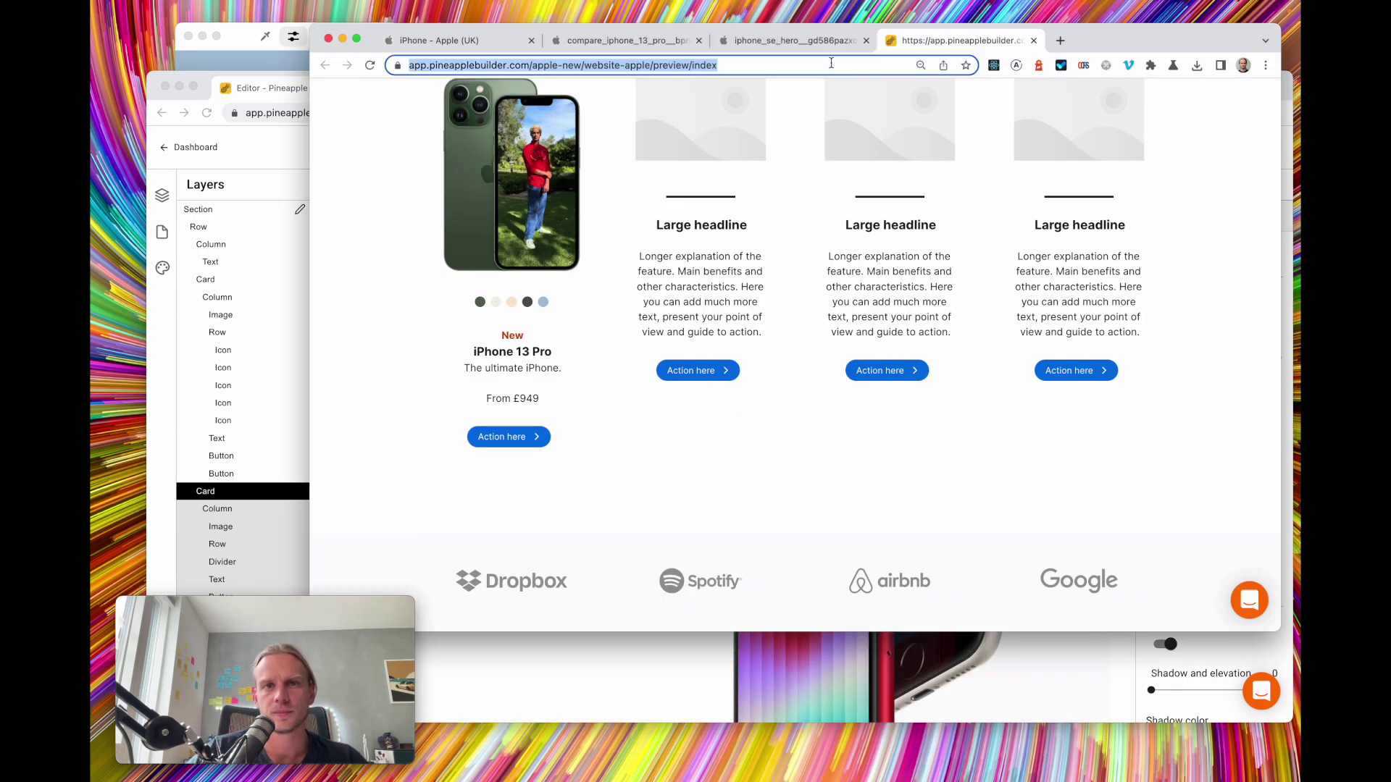
key("Return")
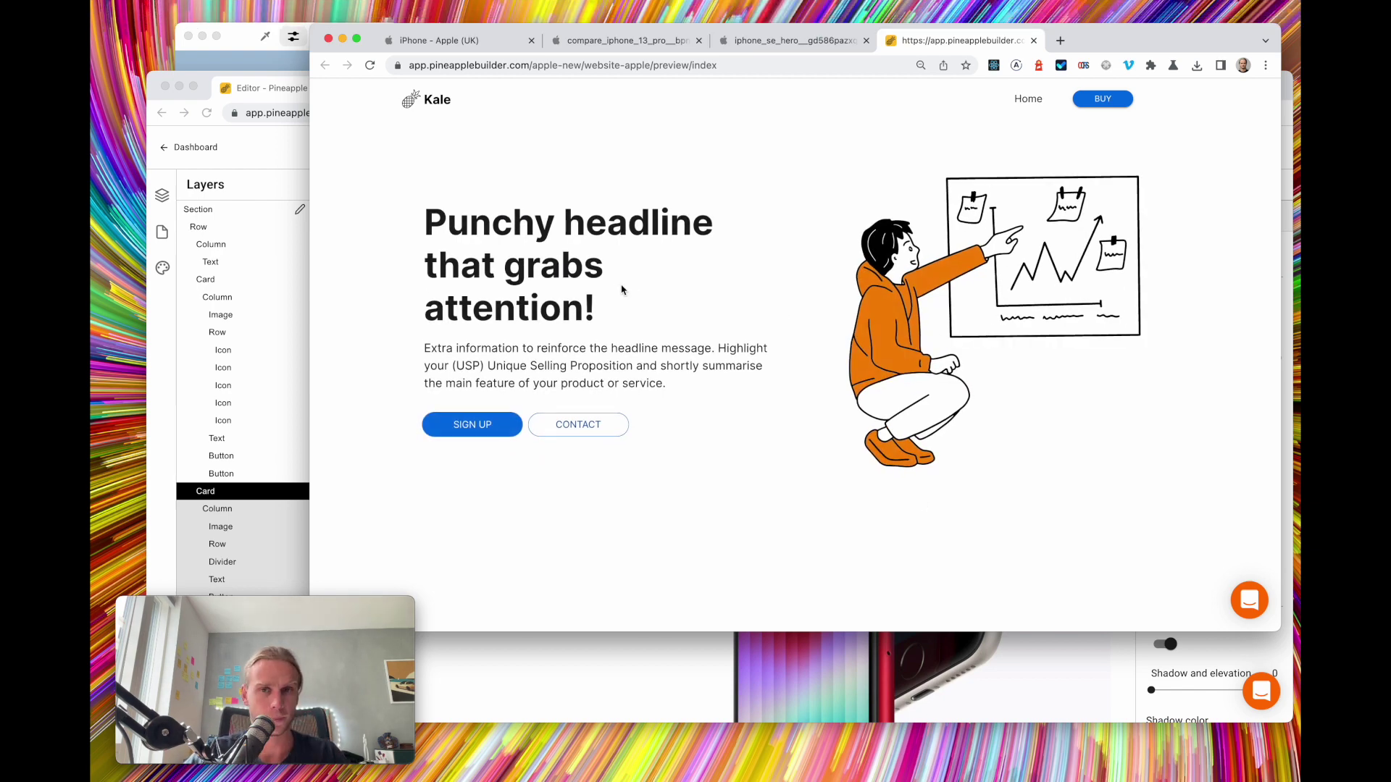
scroll(574, 267, "down", 10)
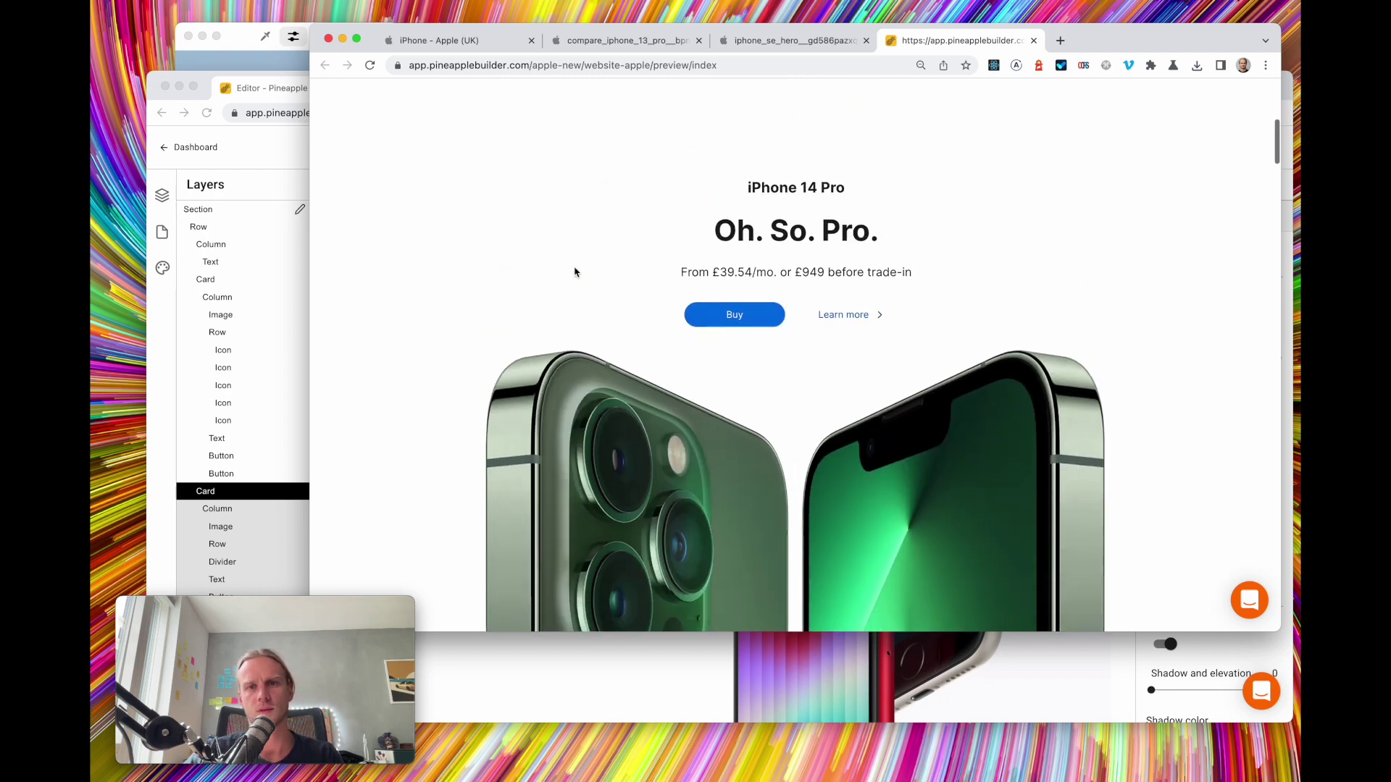
scroll(574, 272, "down", 15)
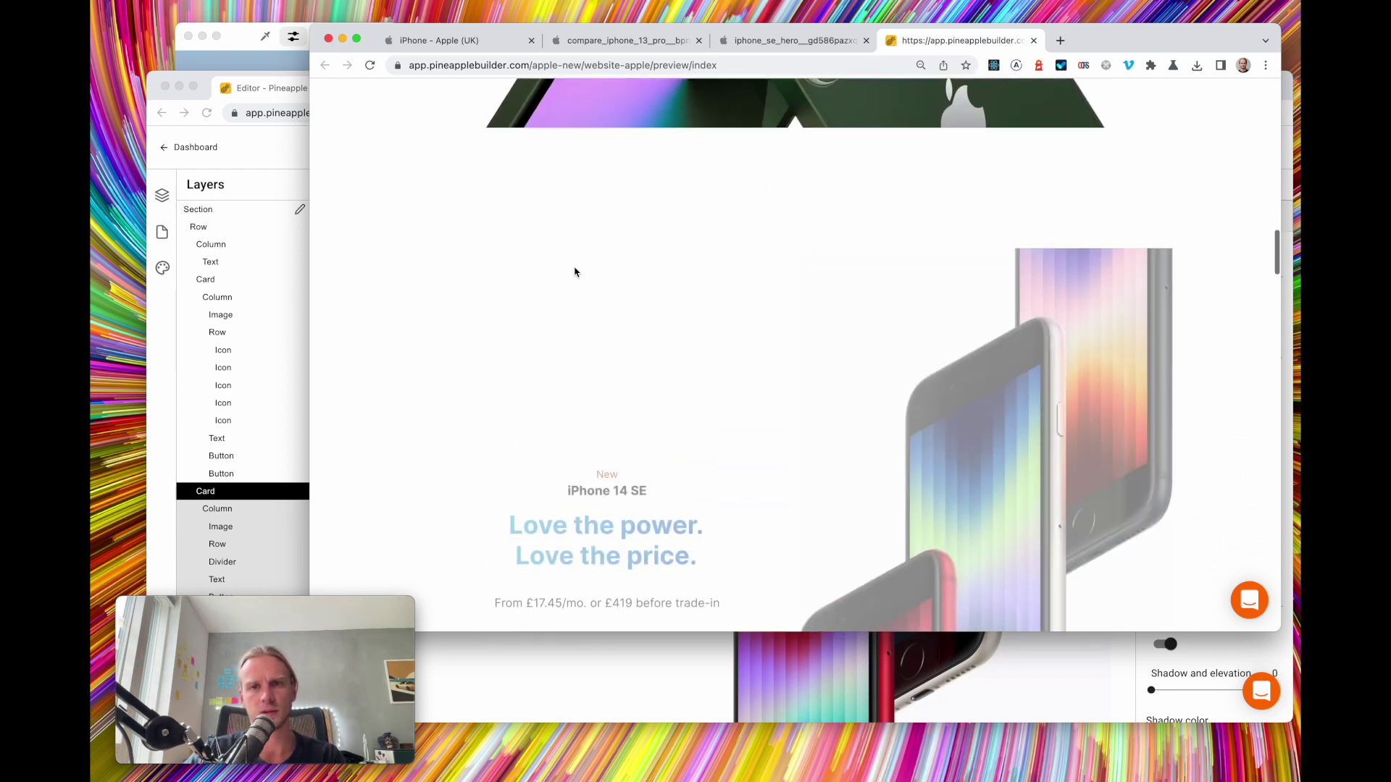
scroll(575, 271, "down", 7)
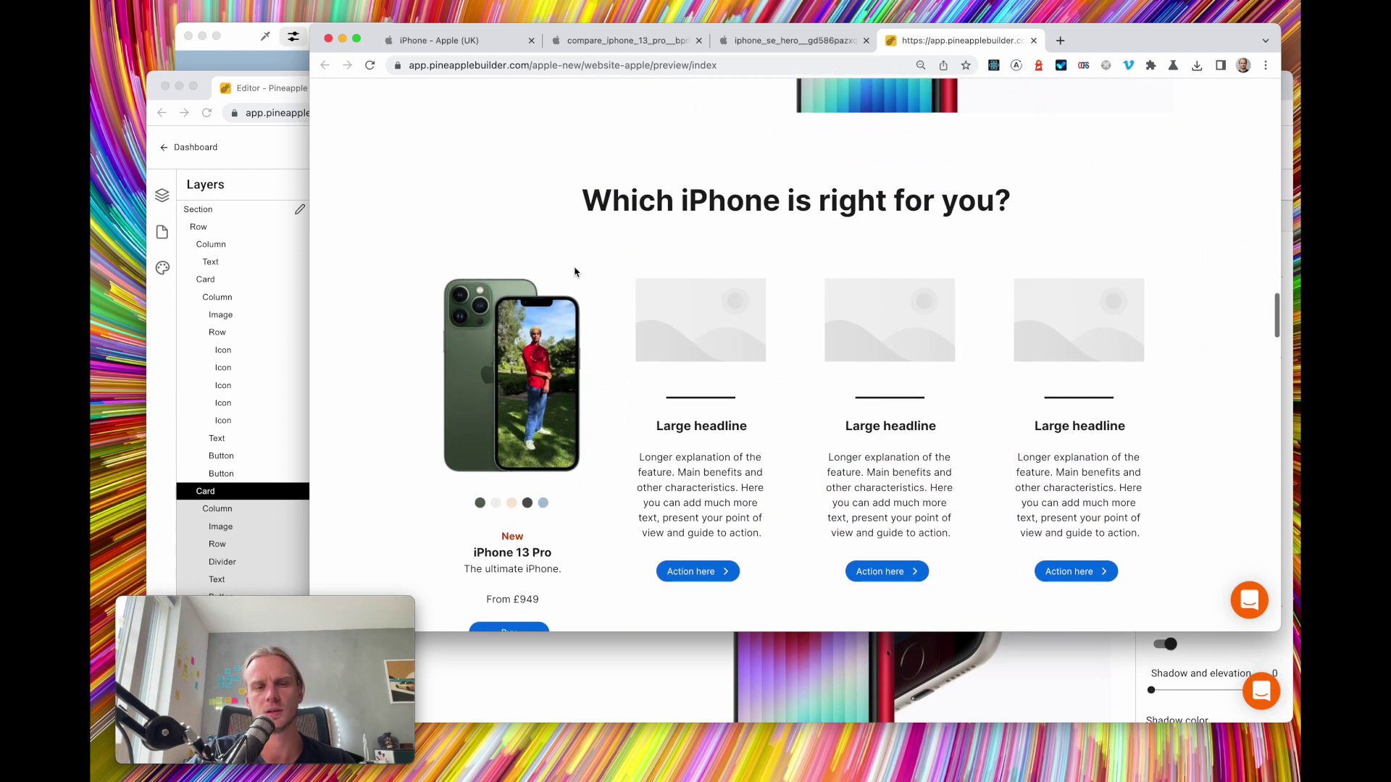
scroll(375, 239, "down", 2)
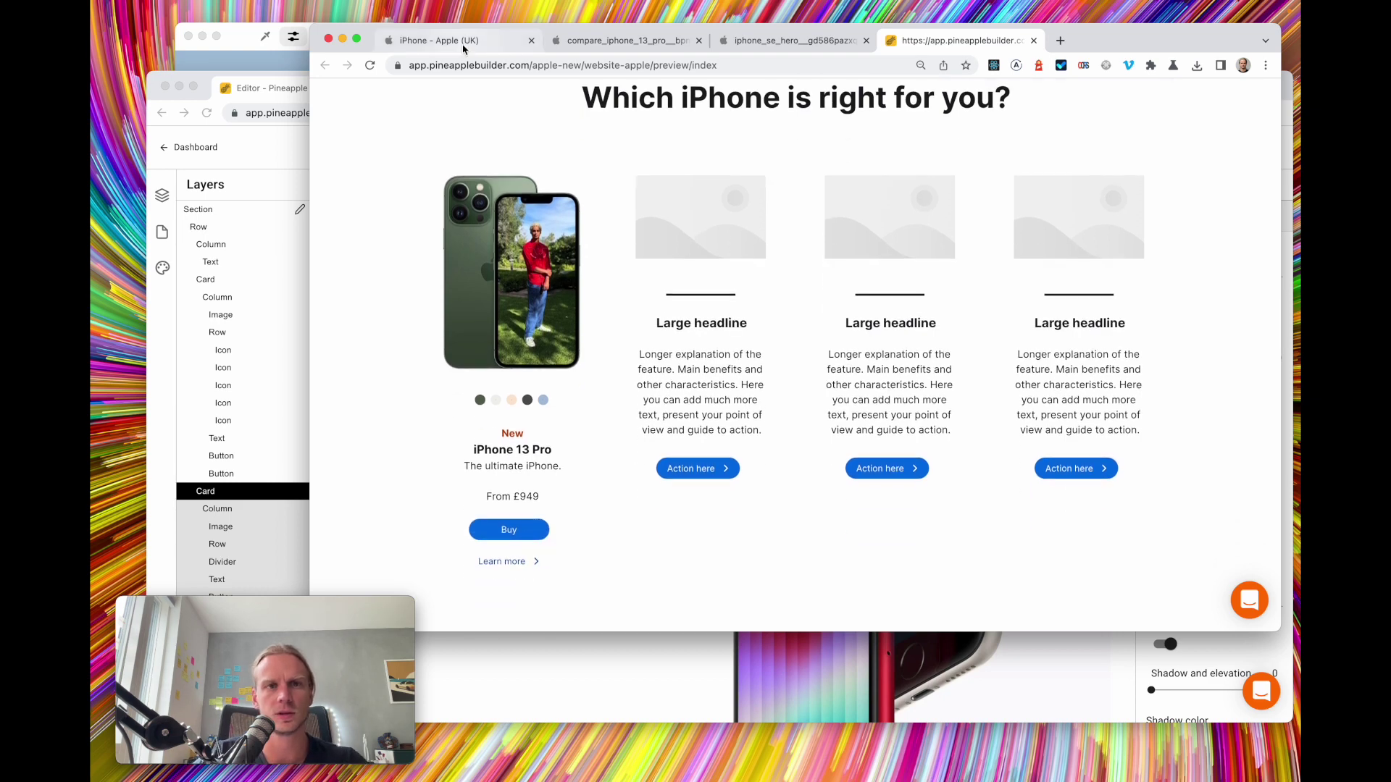
Return to the Pineapple editor and set the "Which iPhone is right for you?" section's animation to none
left_click(289, 275)
scroll(507, 435, "up", 5)
left_click(275, 209)
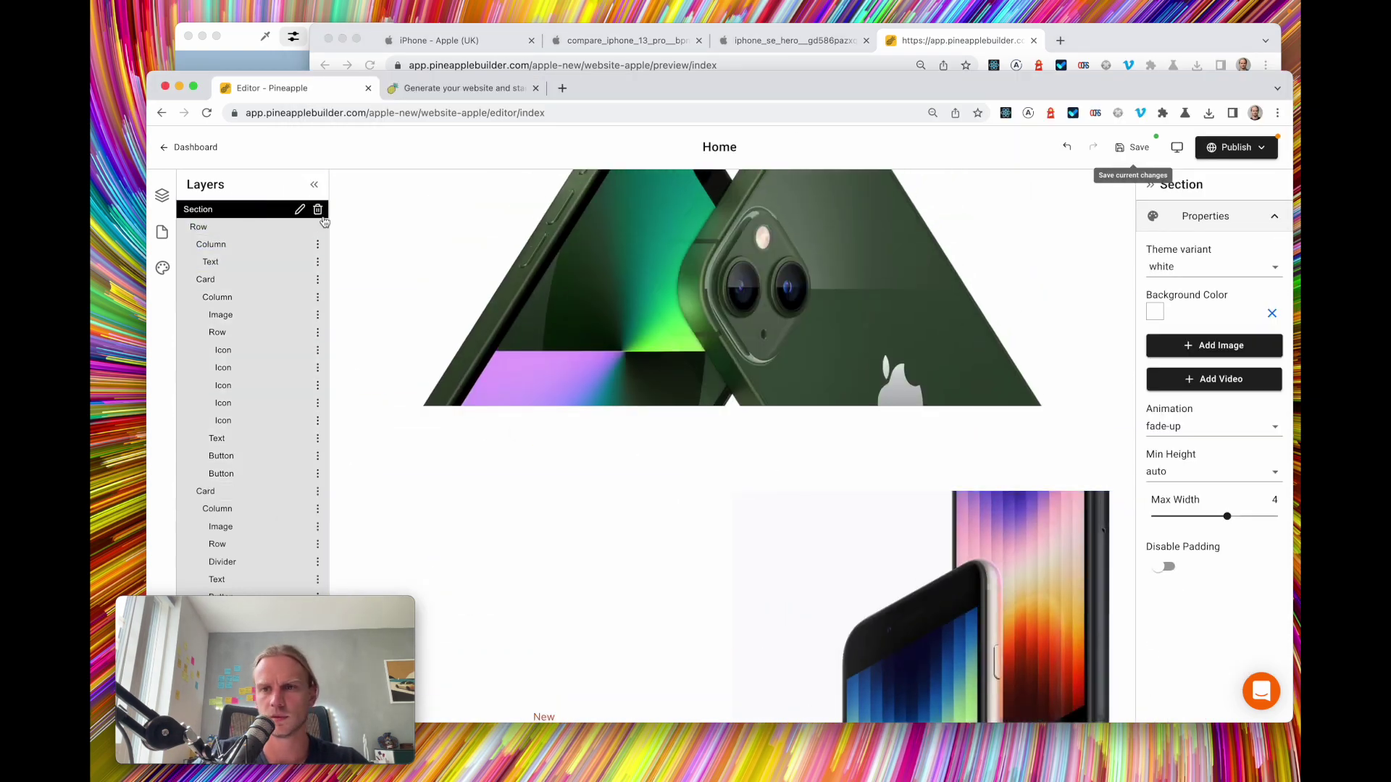
left_click(1189, 427)
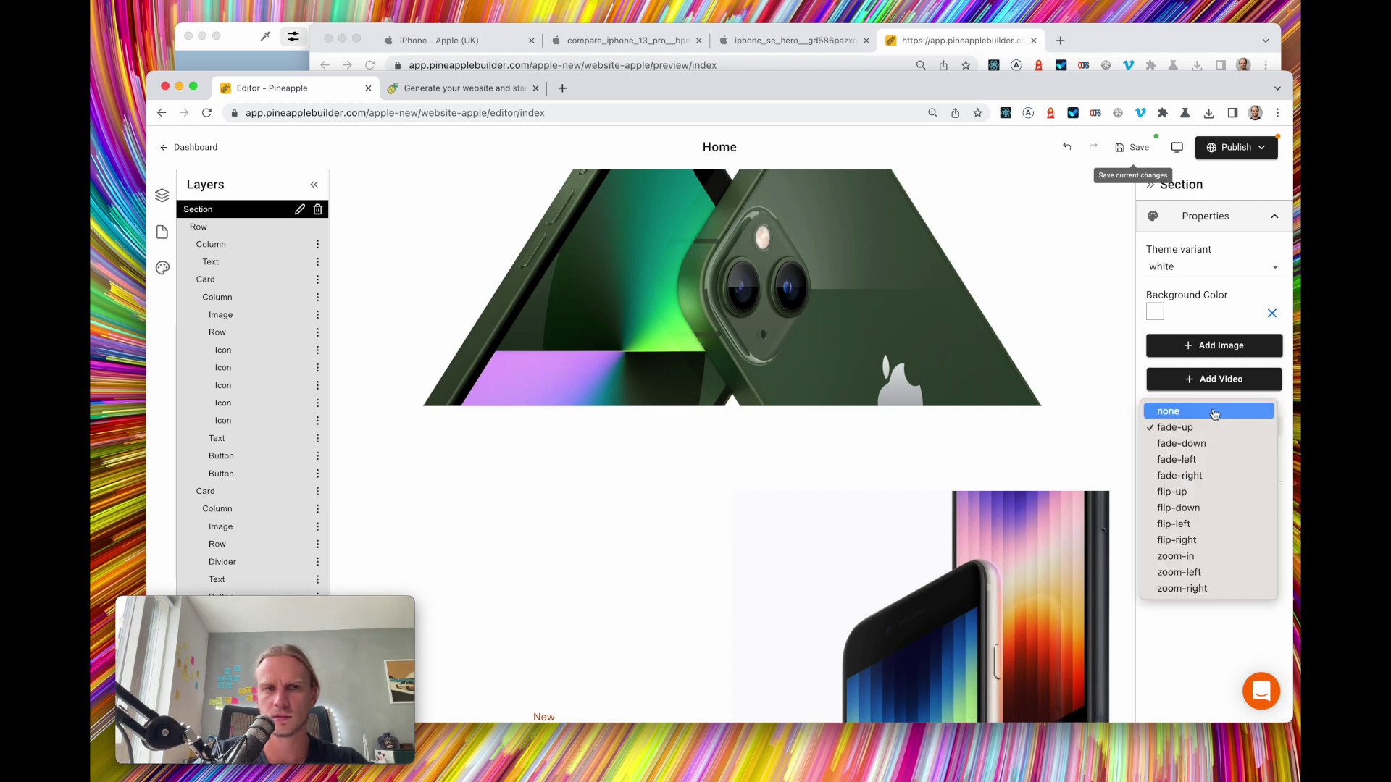
left_click(1208, 411)
Set the animation of the "Your new superpower." section to none
scroll(482, 285, "up", 8)
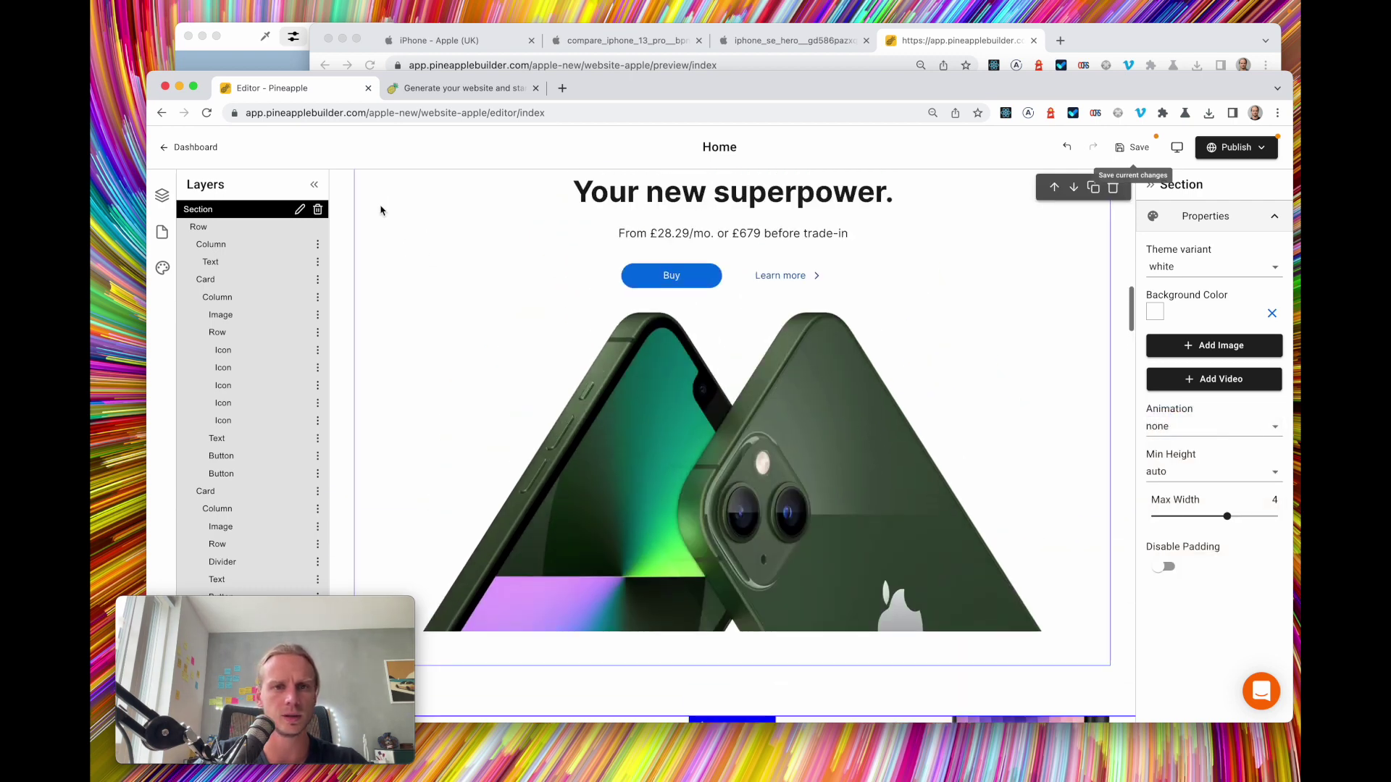
left_click(401, 288)
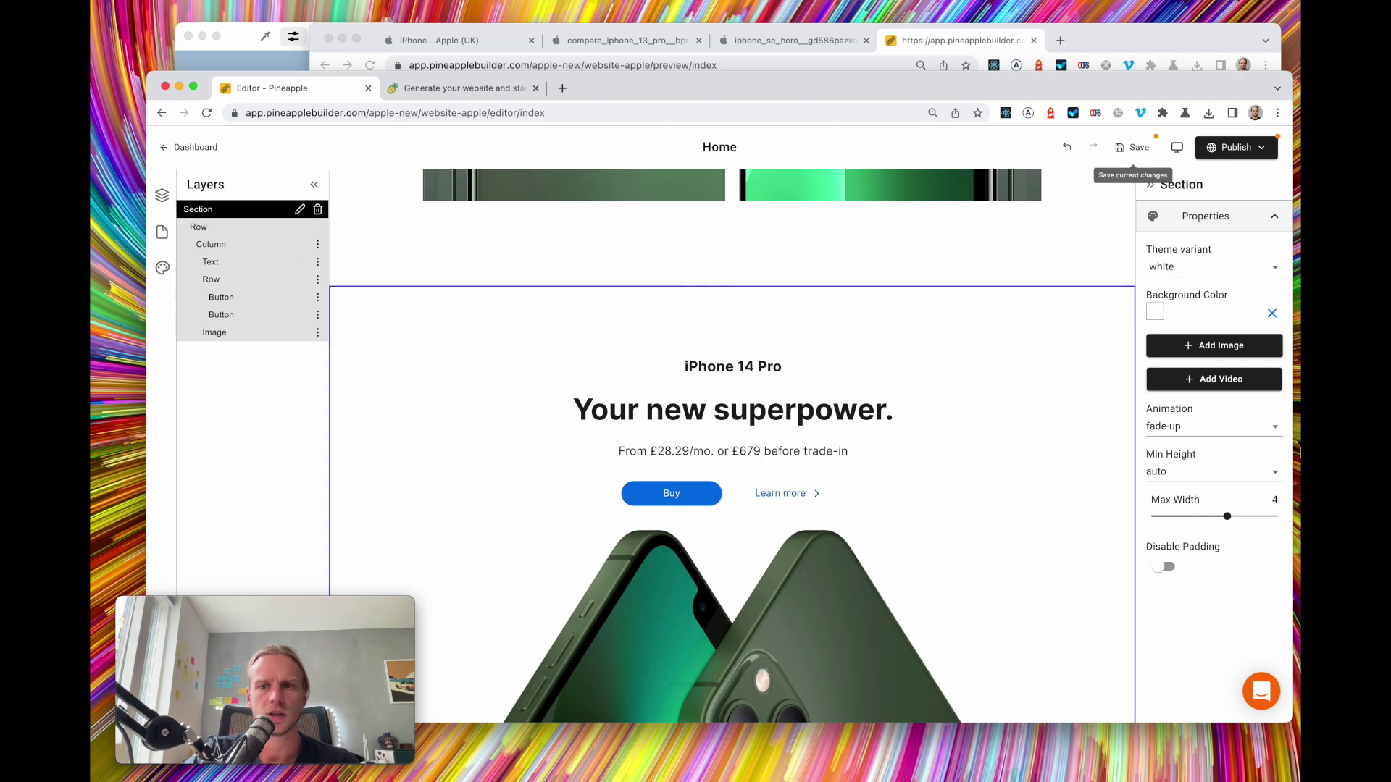
left_click(1189, 427)
left_click(1193, 423)
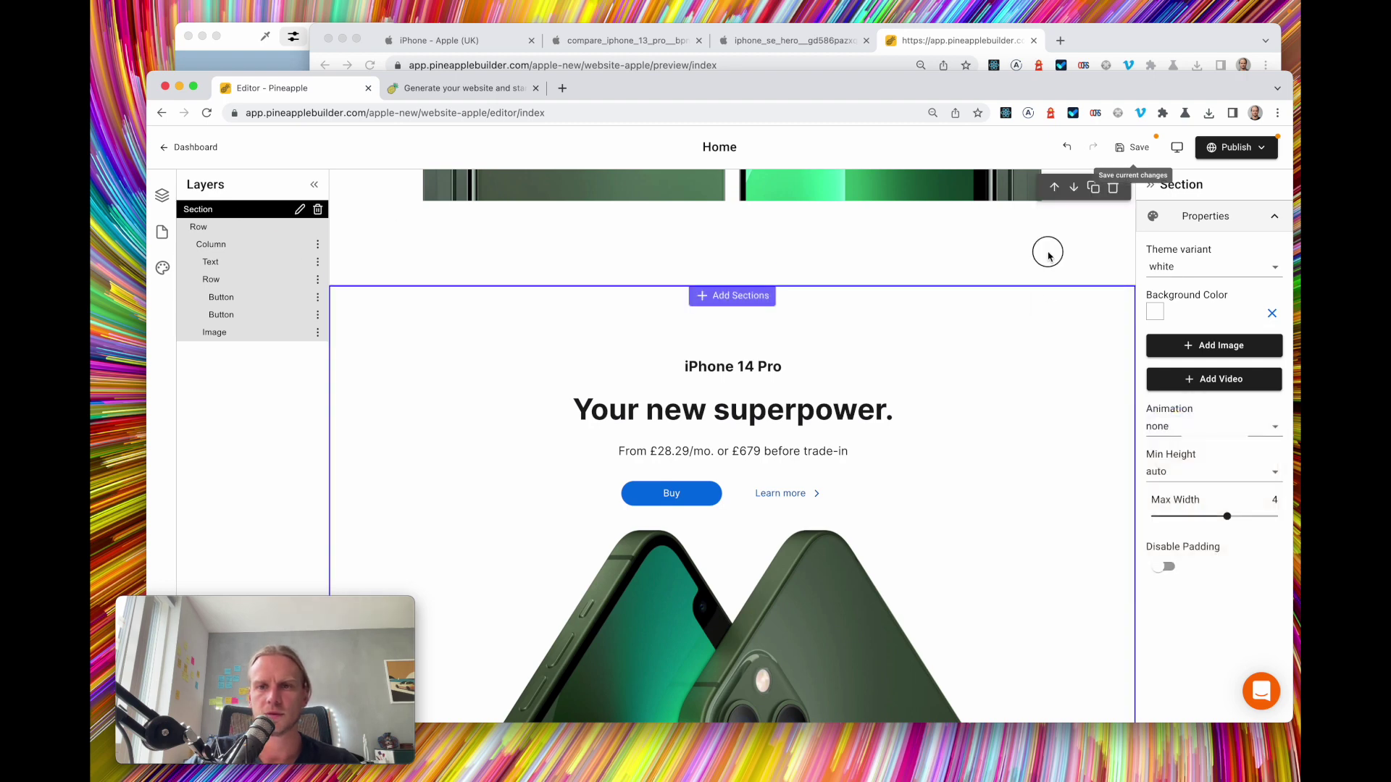
Set the animation to none for the section directly above "Your new superpower."
left_click(1195, 426)
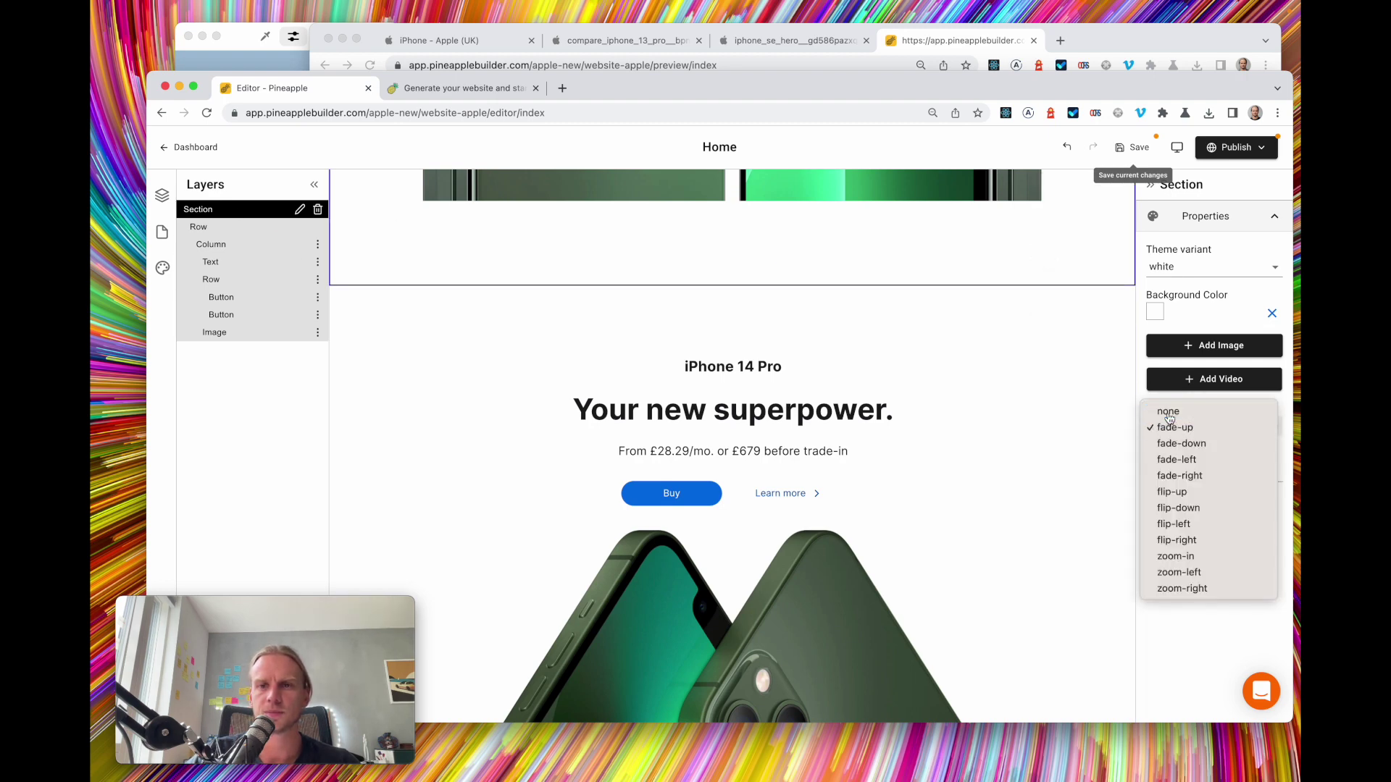
left_click(1159, 406)
scroll(949, 297, "up", 11)
scroll(949, 297, "down", 20)
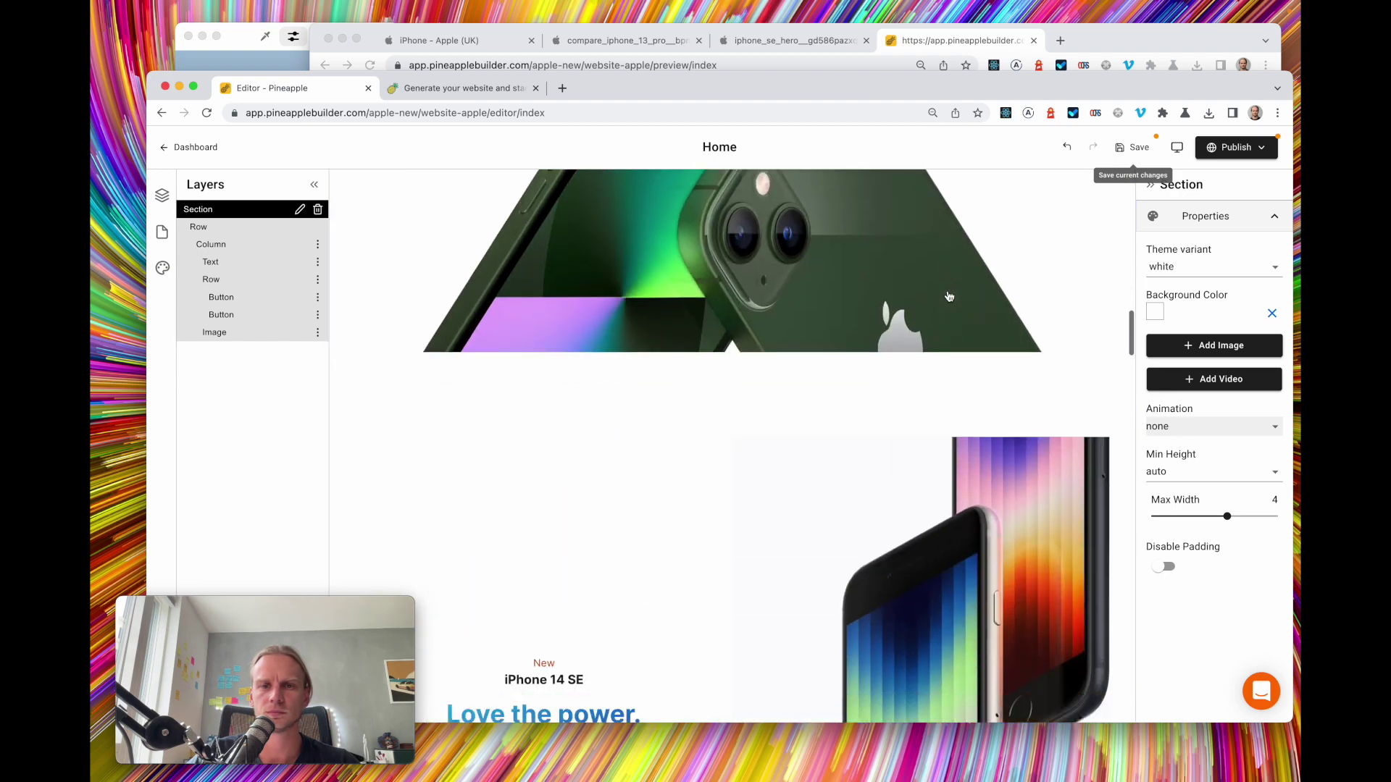
Duplicate the "Which iPhone is right for you?" section and delete the lower copy
left_click(1096, 508)
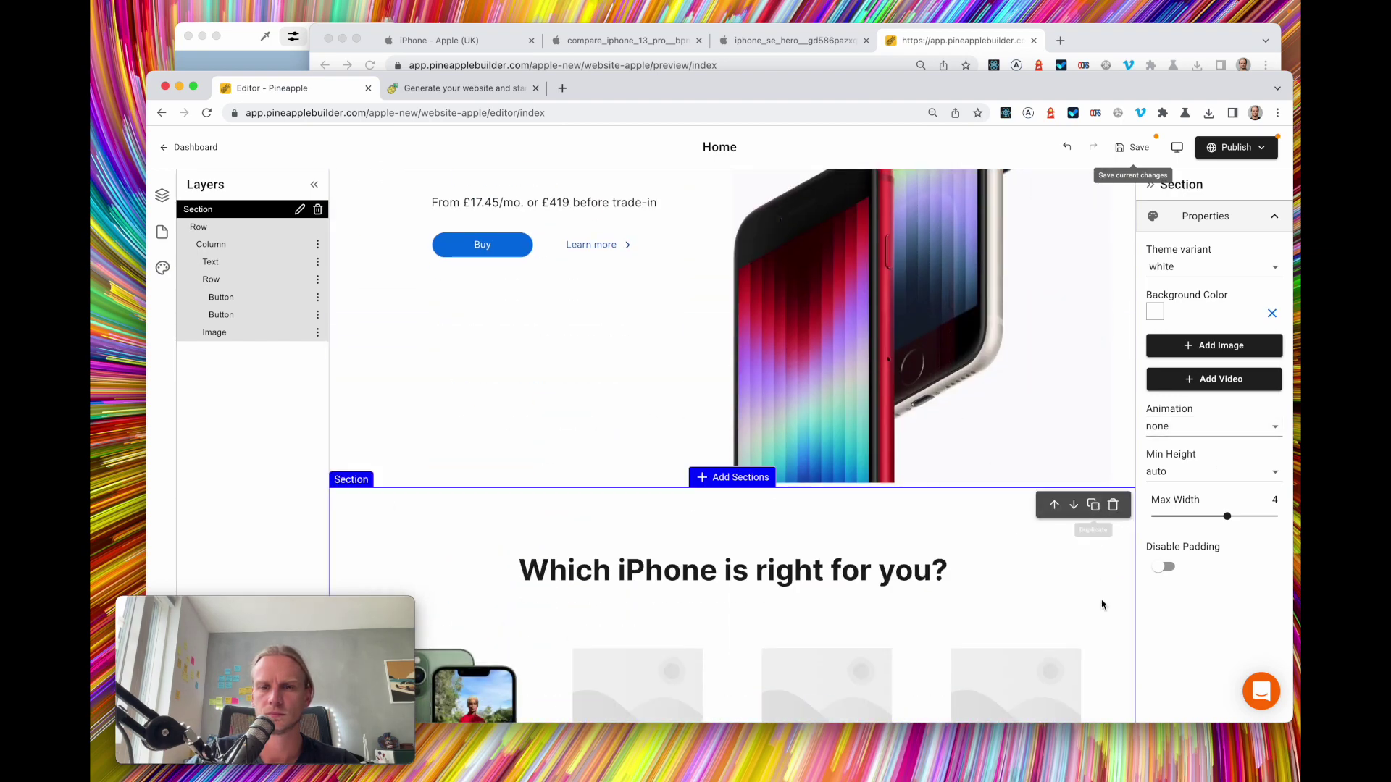
scroll(1101, 565, "down", 10)
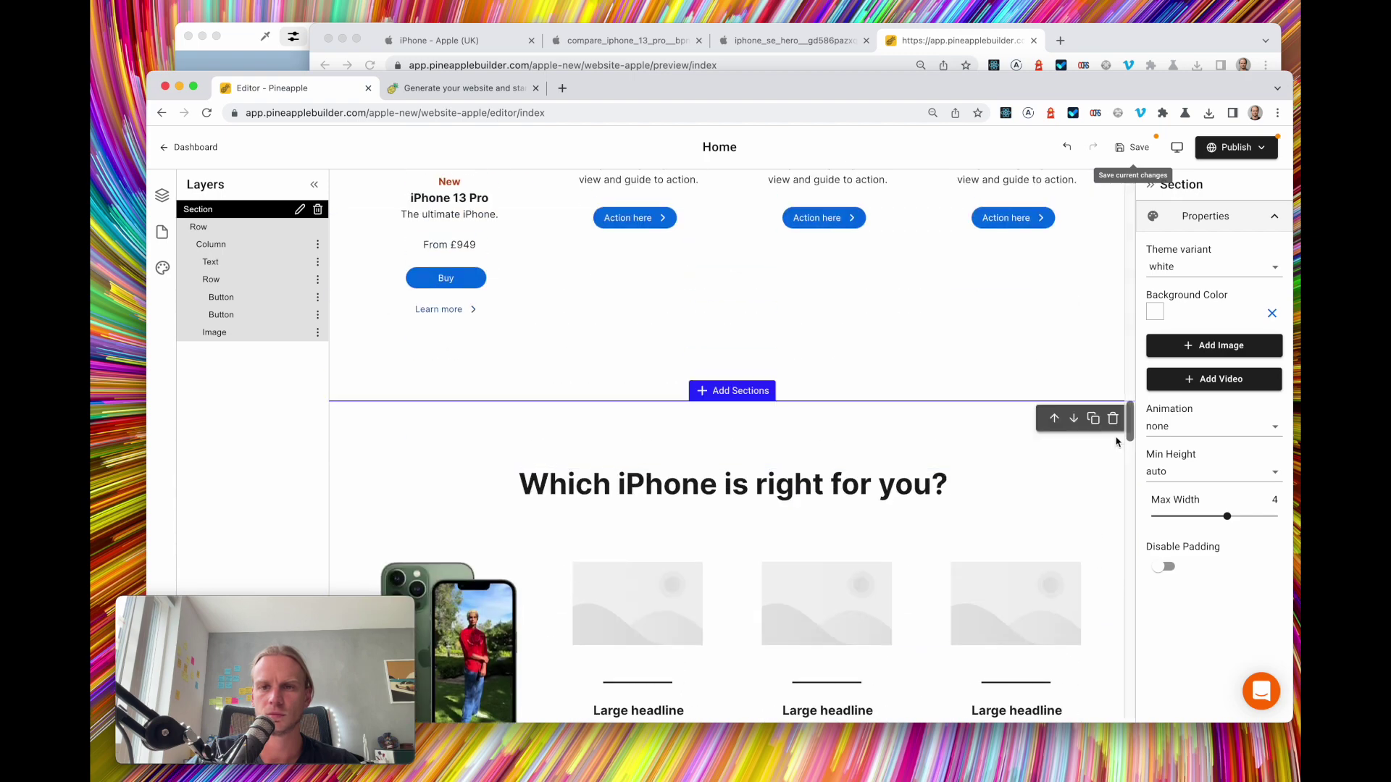
left_click(1090, 463)
left_click(759, 389)
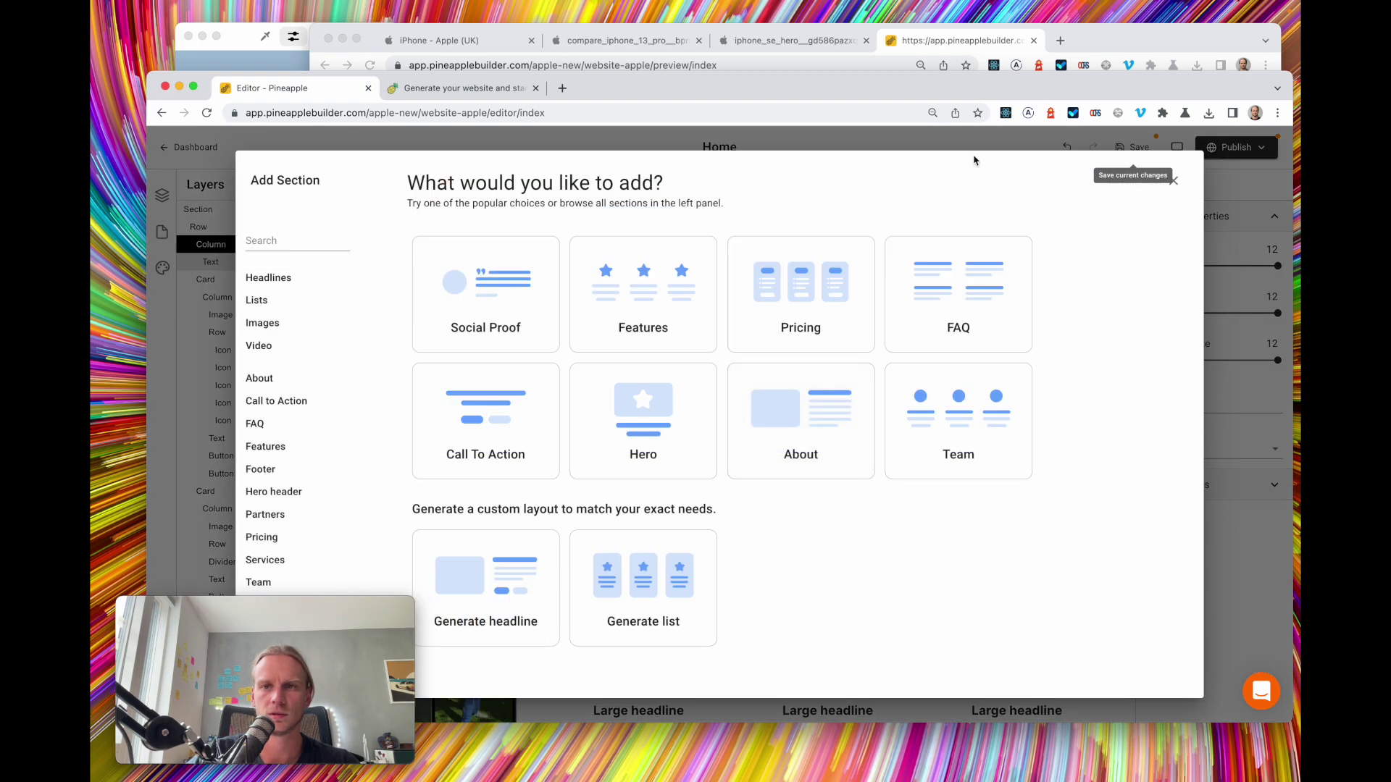
left_click(1181, 185)
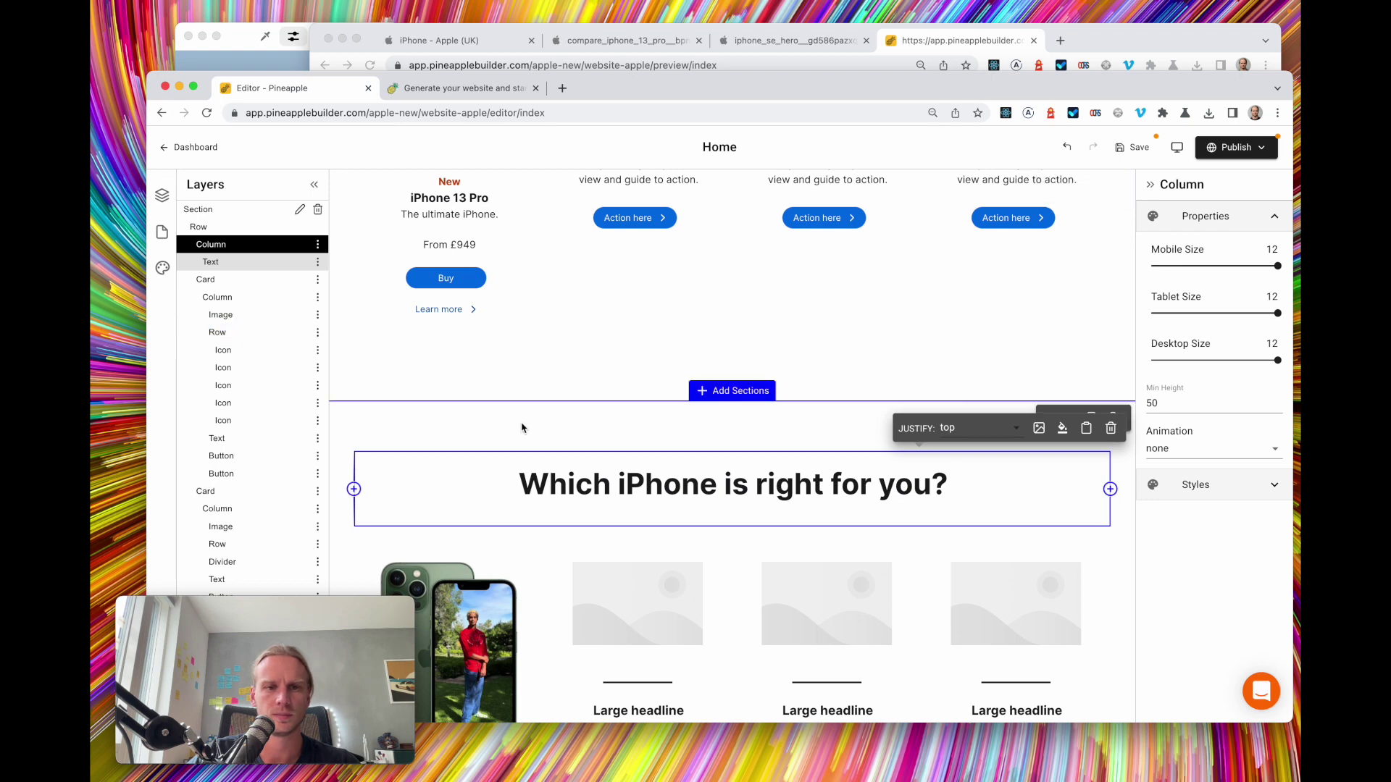
left_click(1032, 430)
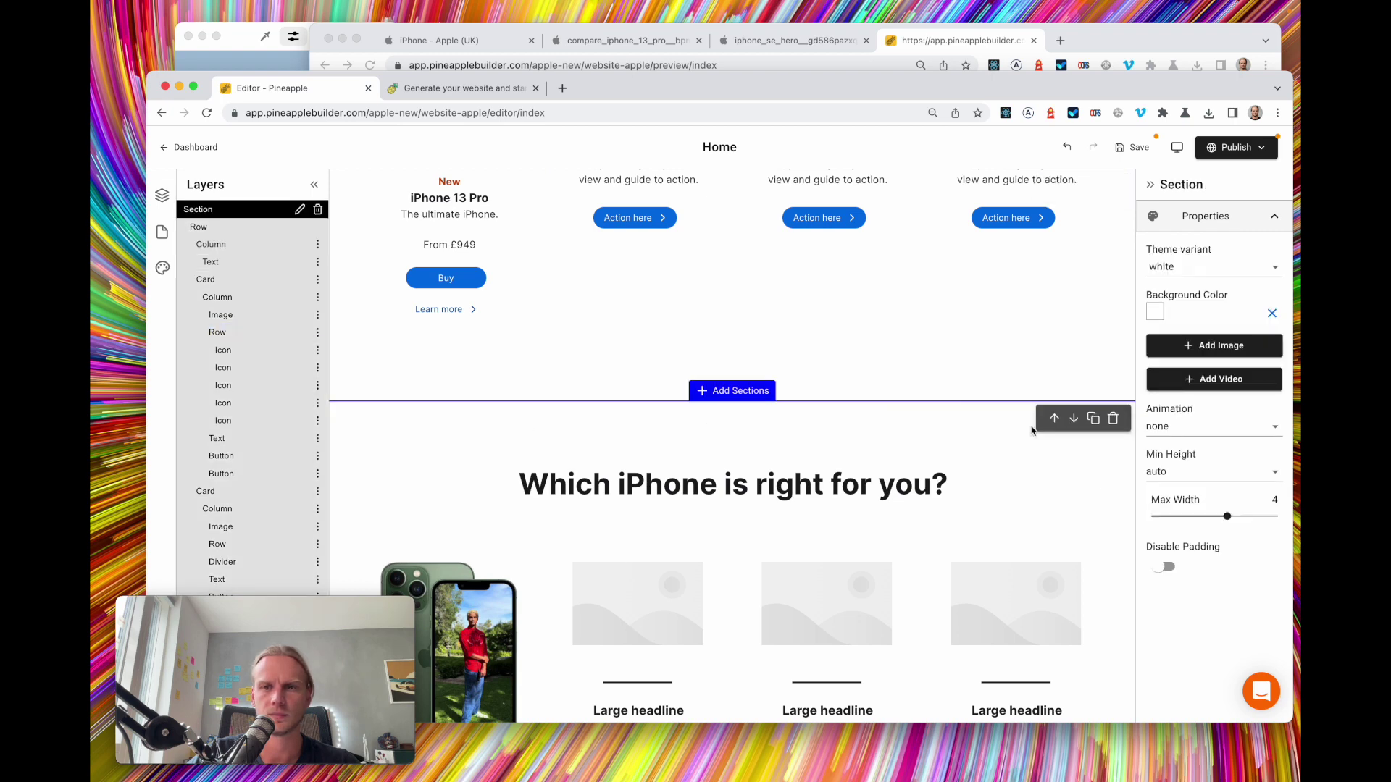
left_click(1114, 419)
Set the animation of the iPhone 13 Pro image in the "Which iPhone is right for you?" section to none
scroll(971, 304, "up", 5)
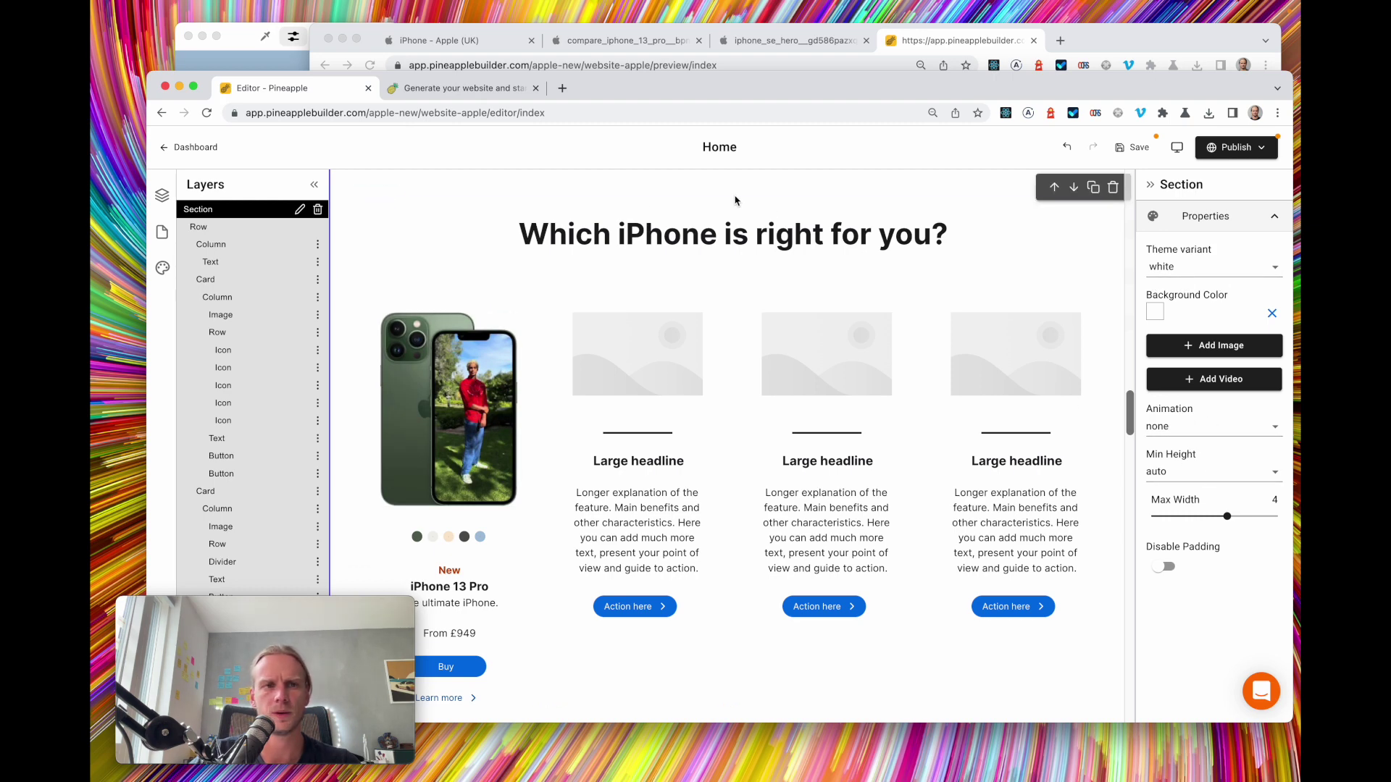
left_click(565, 237)
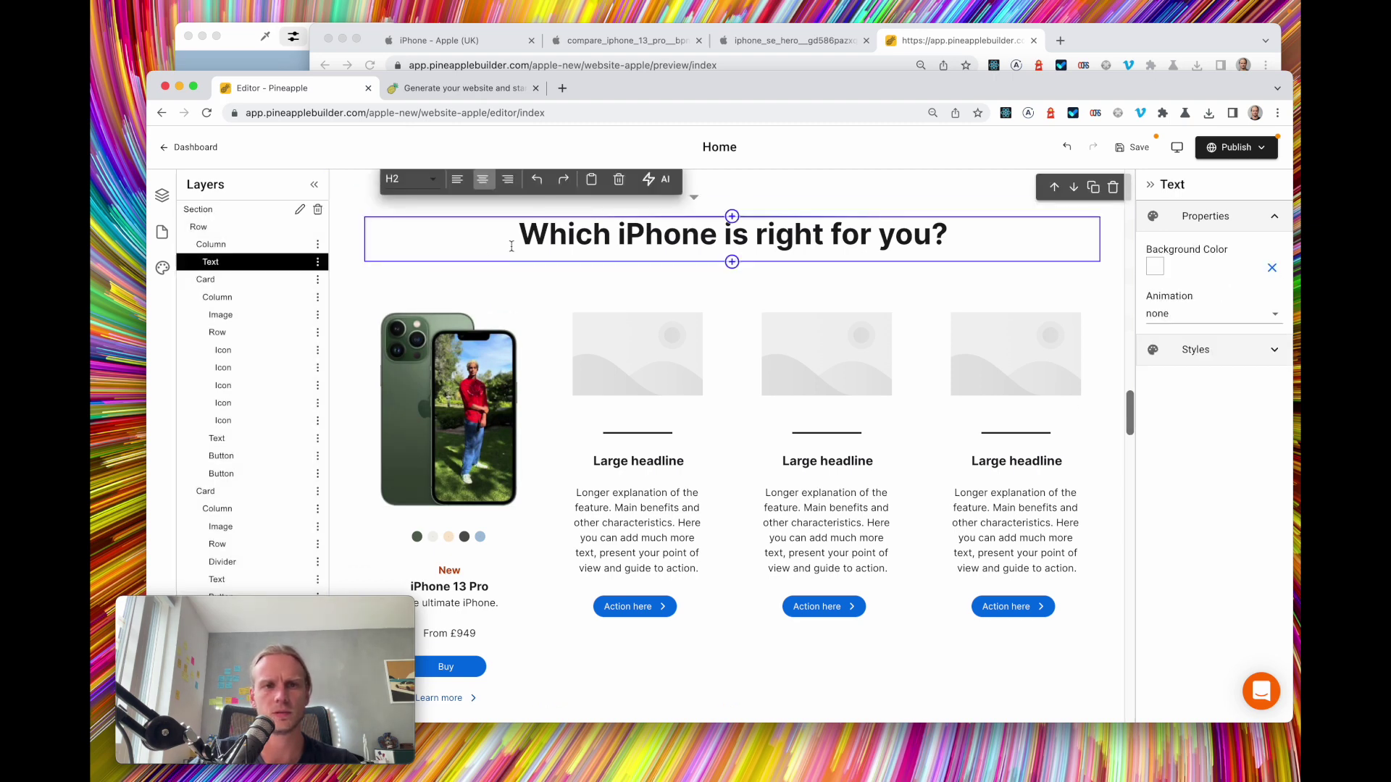
left_click(205, 213)
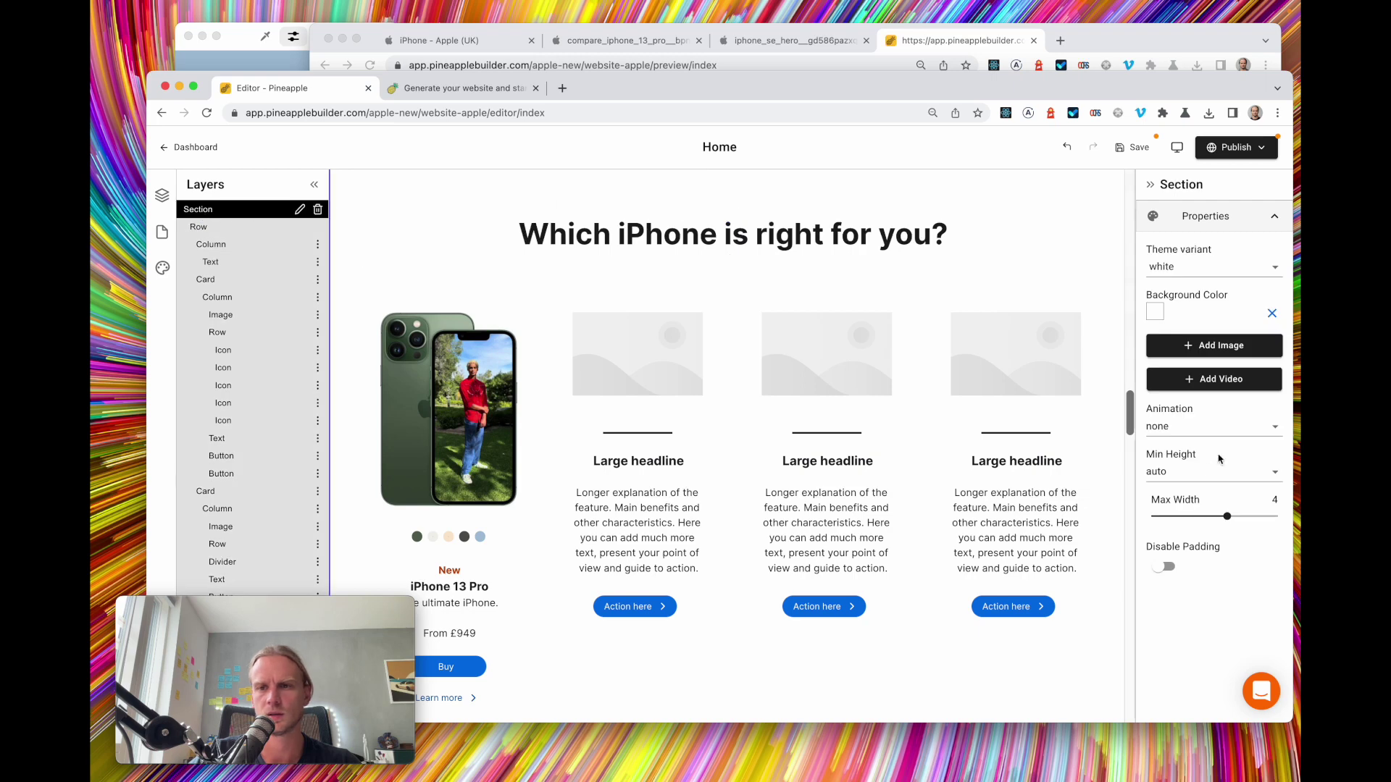
left_click(505, 415)
left_click(1188, 374)
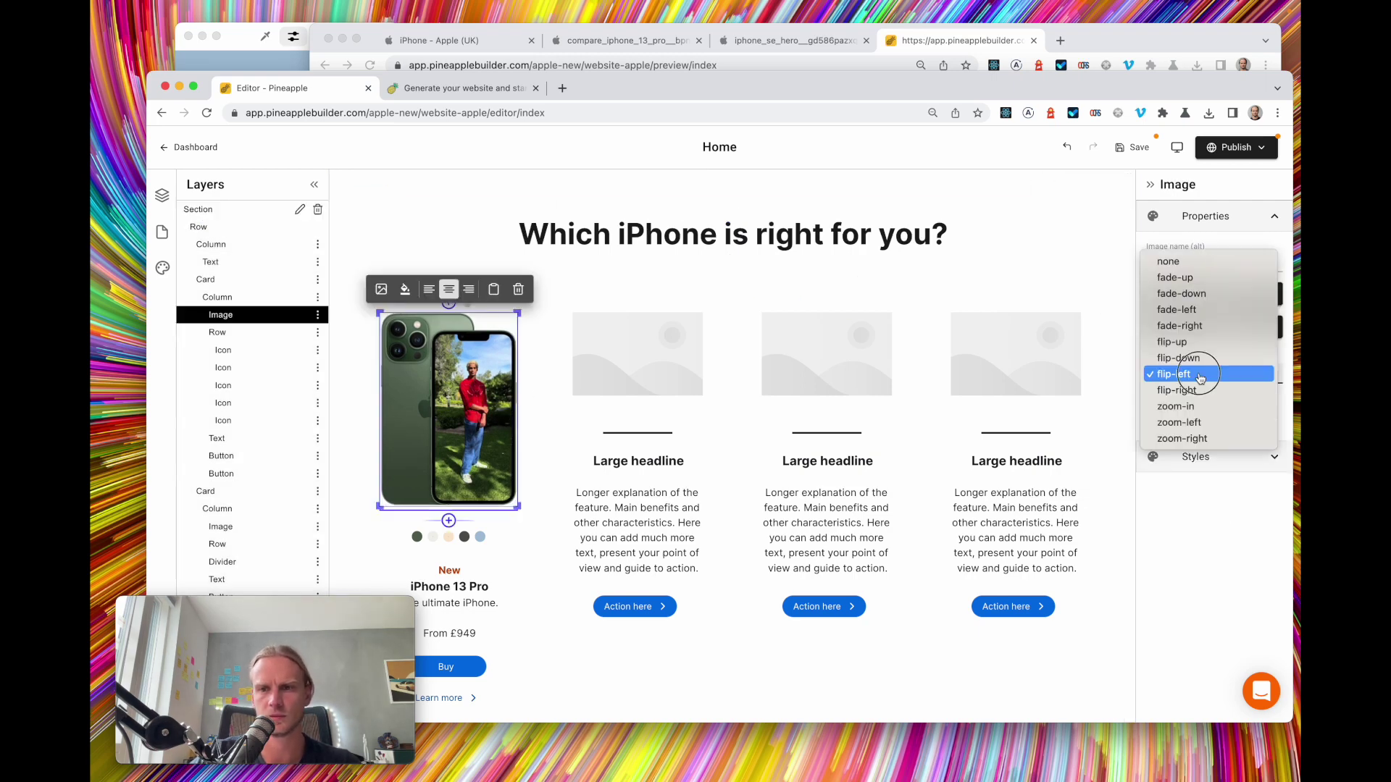
left_click(1209, 262)
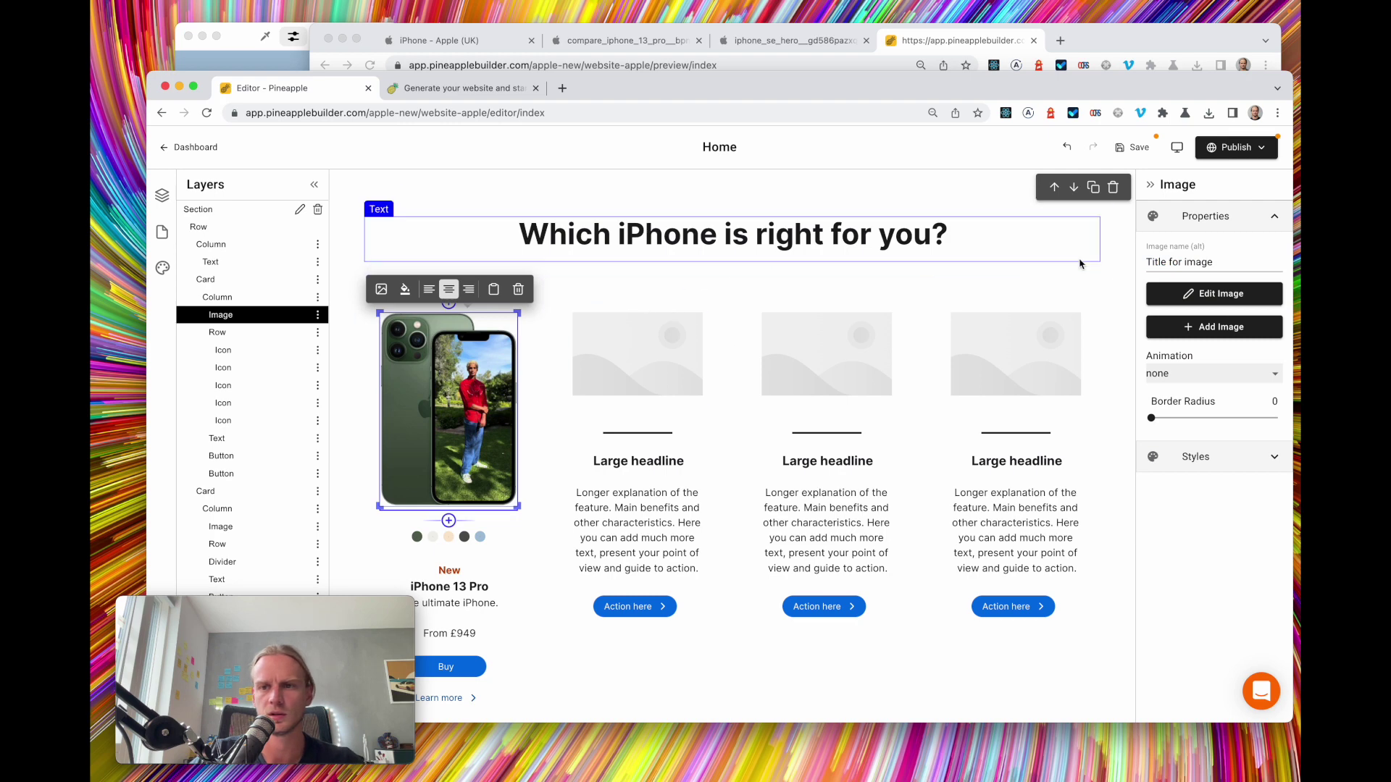
Save the Home page with the iPhone comparison section
left_click(1137, 148)
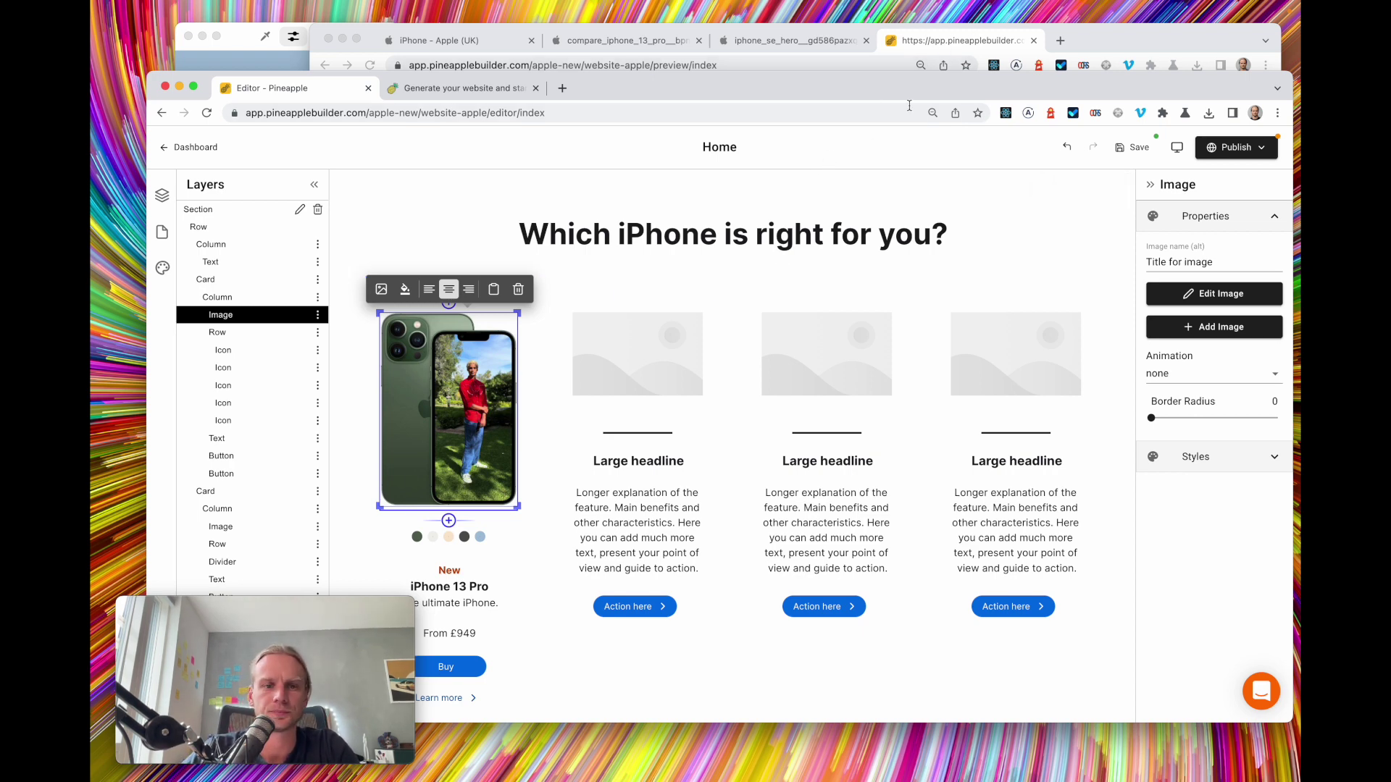
scroll(689, 447, "down", 5)
scroll(689, 447, "up", 2)
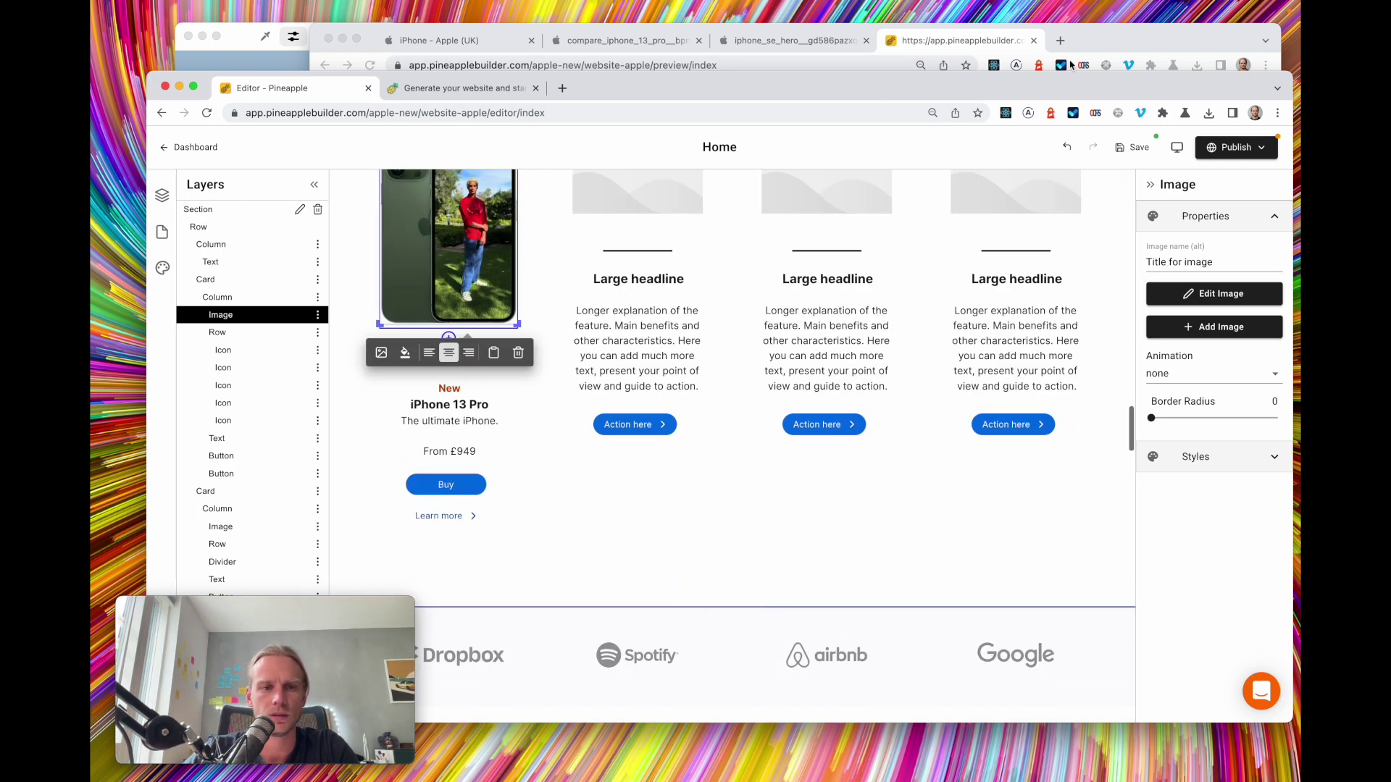
Switch to the site preview, reload it and examine the "Which iPhone is right for you?" section and the sections above it
left_click(960, 44)
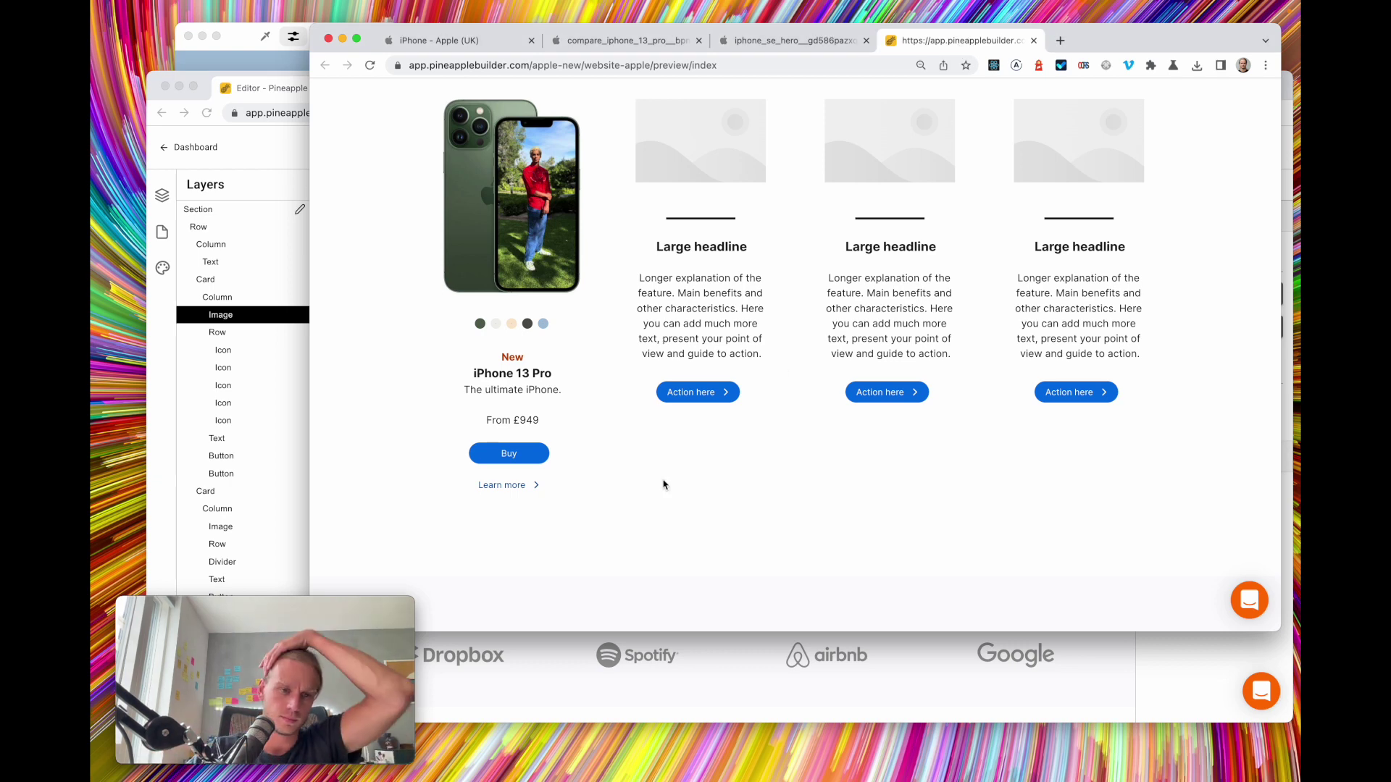
scroll(615, 419, "up", 1)
scroll(615, 419, "up", 10)
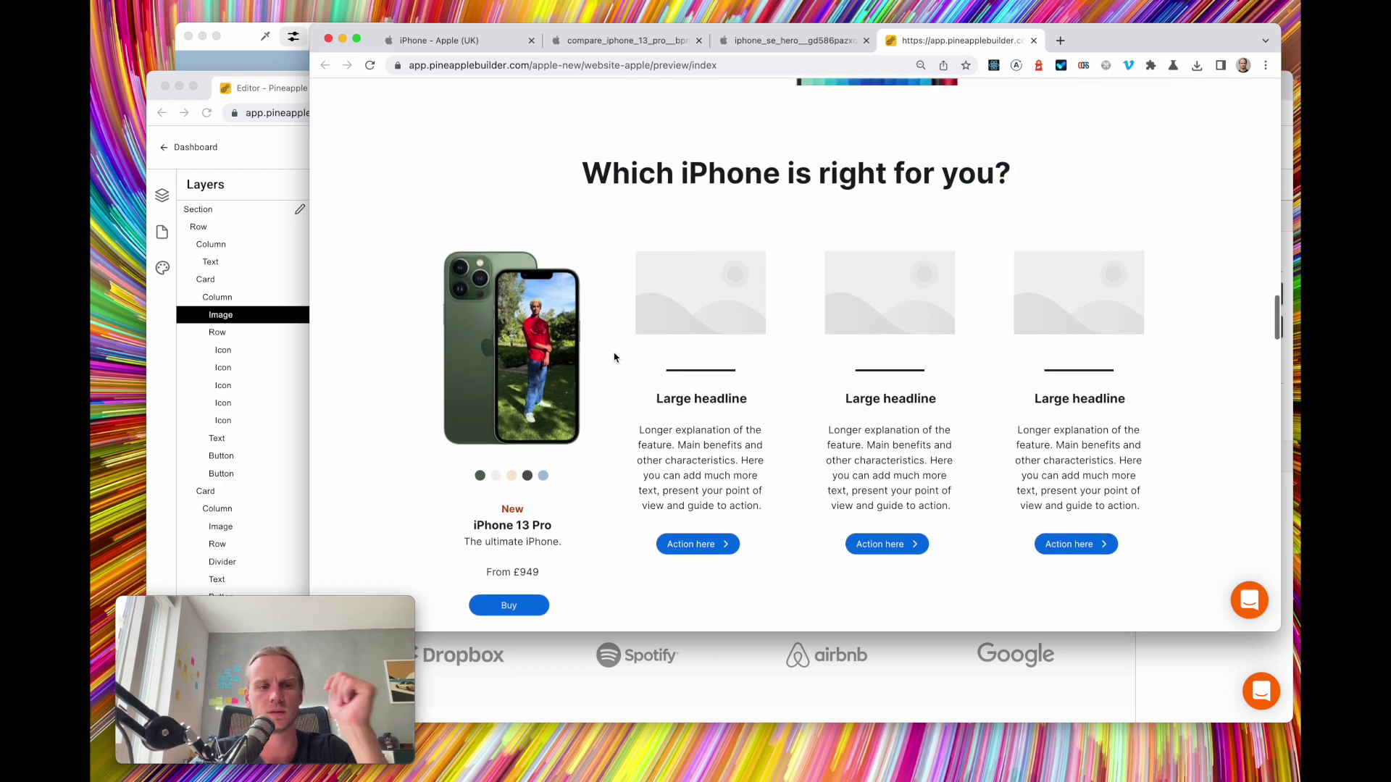
key("super+r")
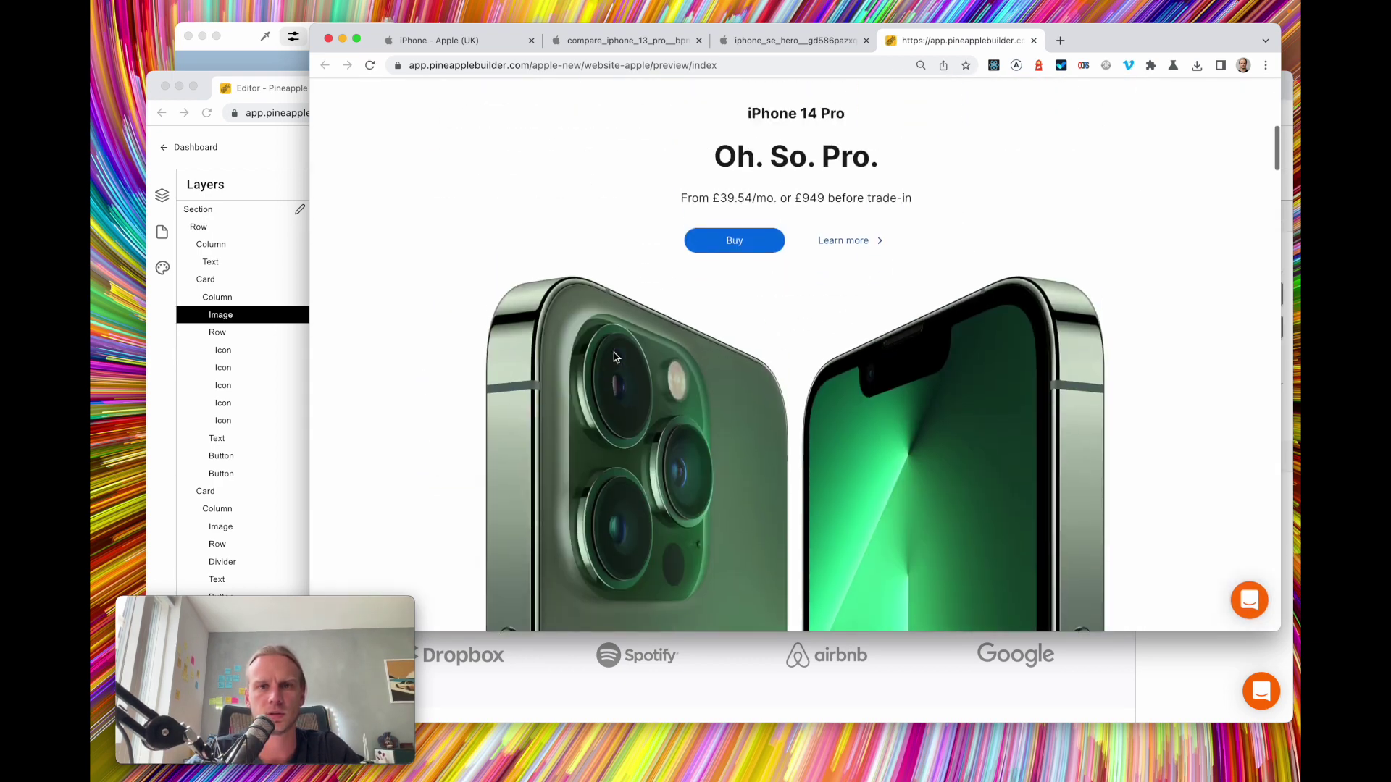
scroll(615, 357, "down", 10)
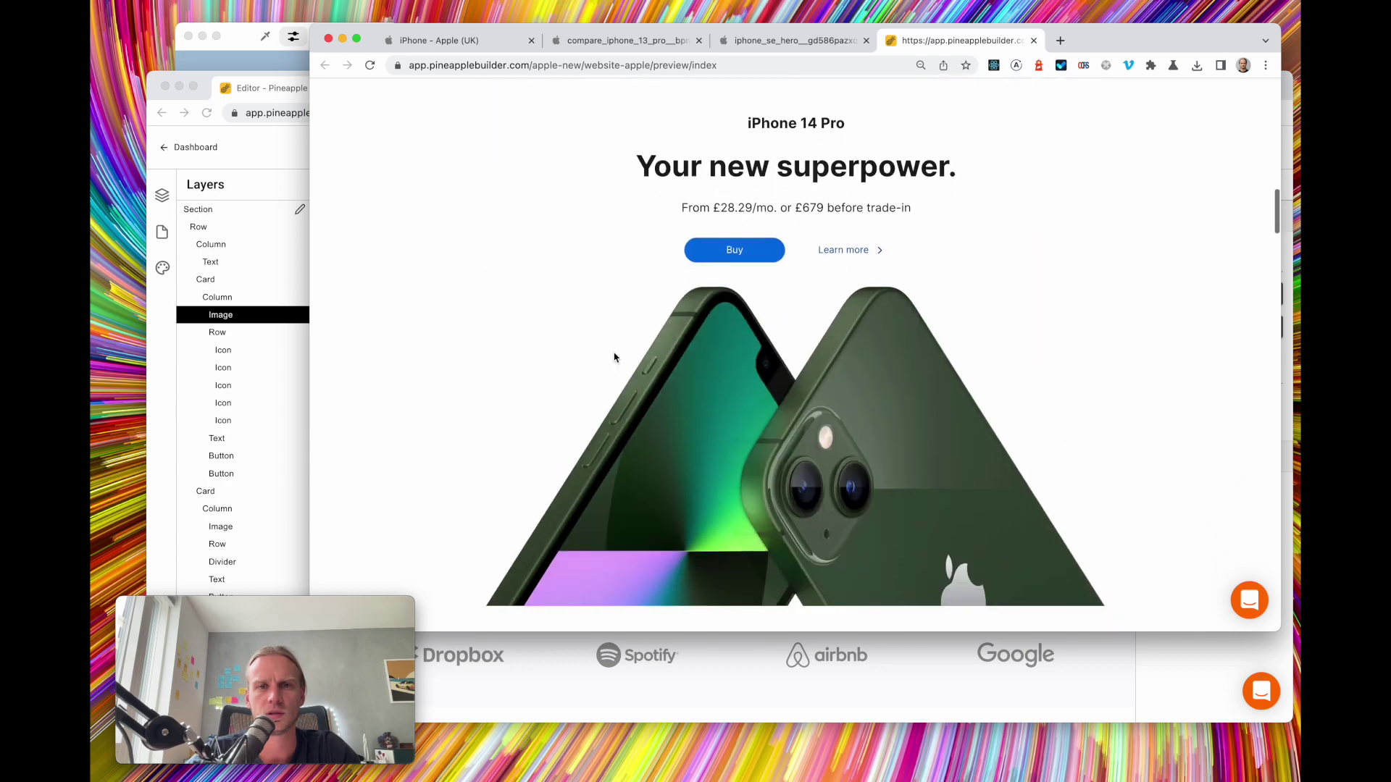
scroll(615, 357, "down", 15)
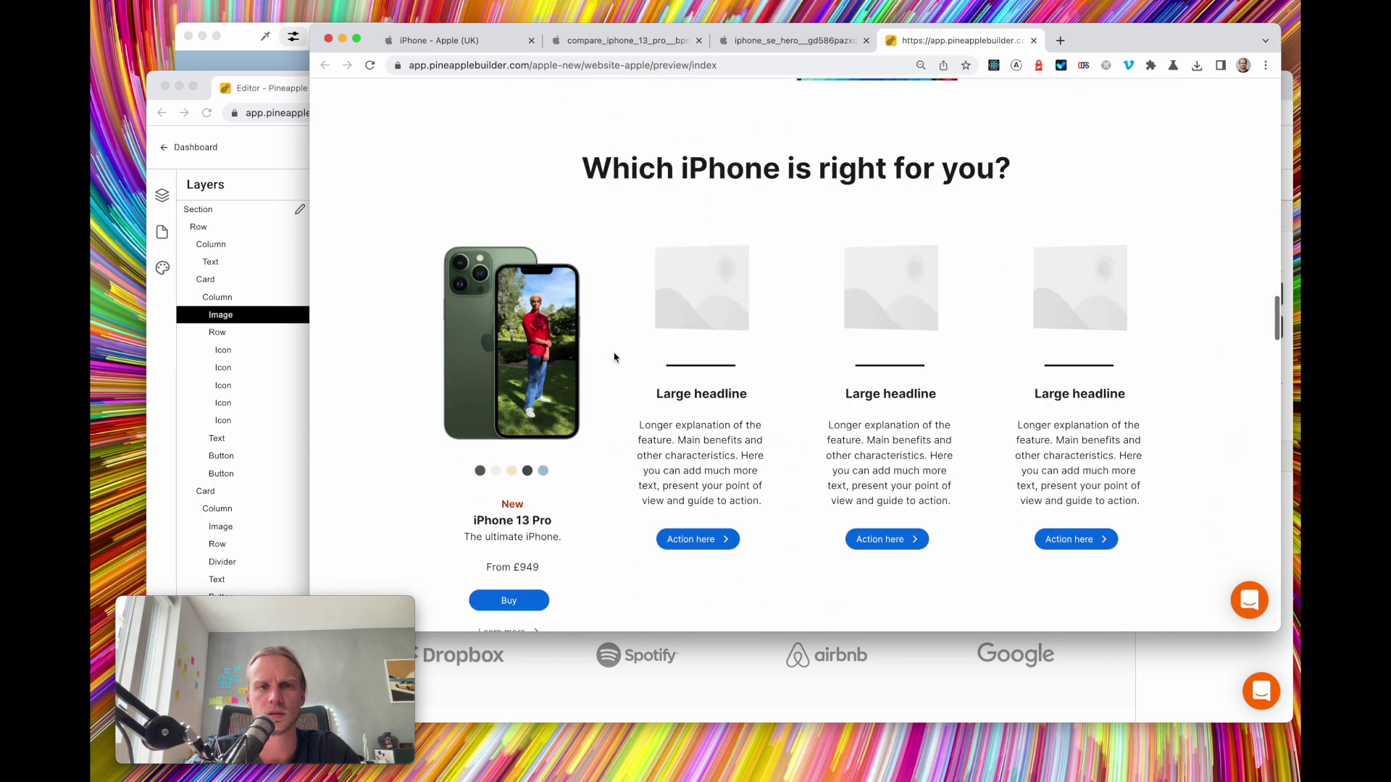
scroll(614, 357, "up", 5)
scroll(625, 500, "down", 1)
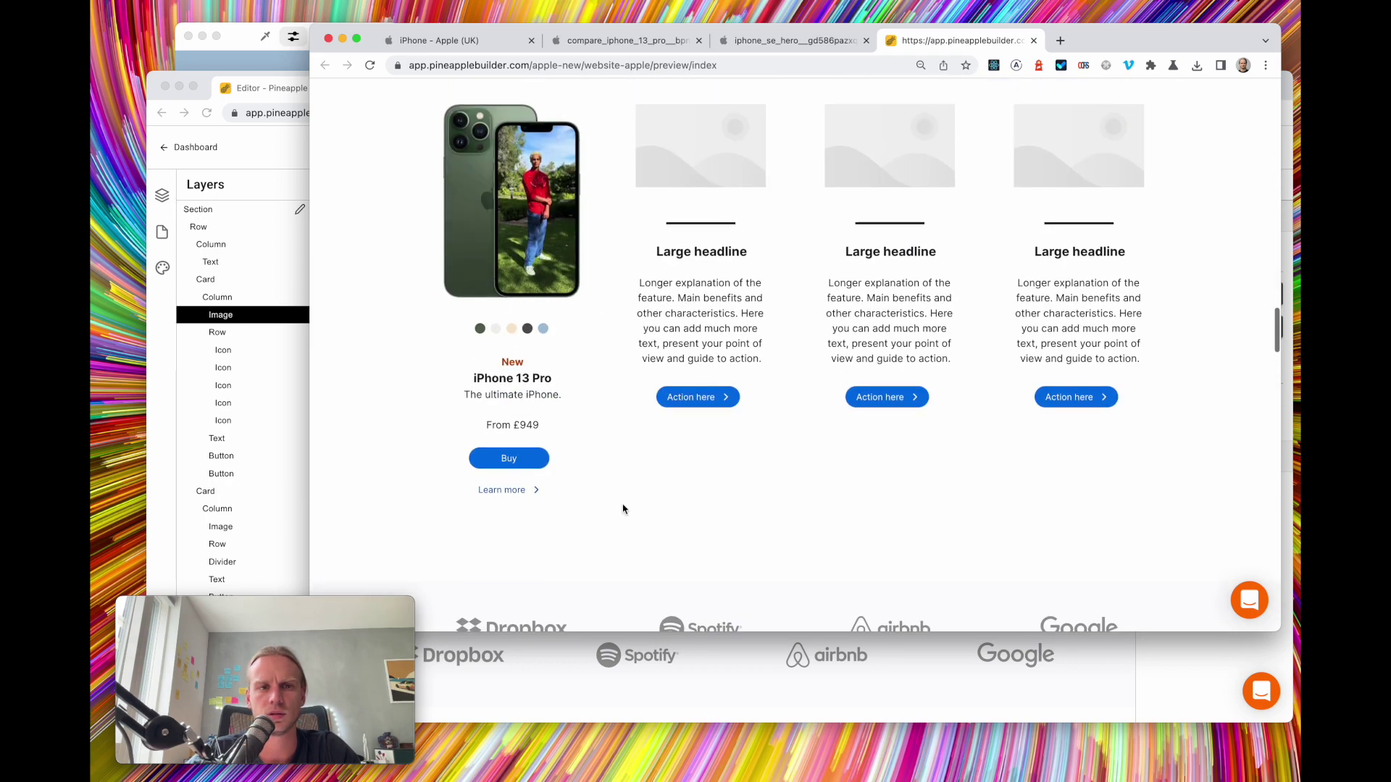
In the editor, change the product name in the first comparison card to "iPhone 14 Pro" and save the page
left_click(276, 319)
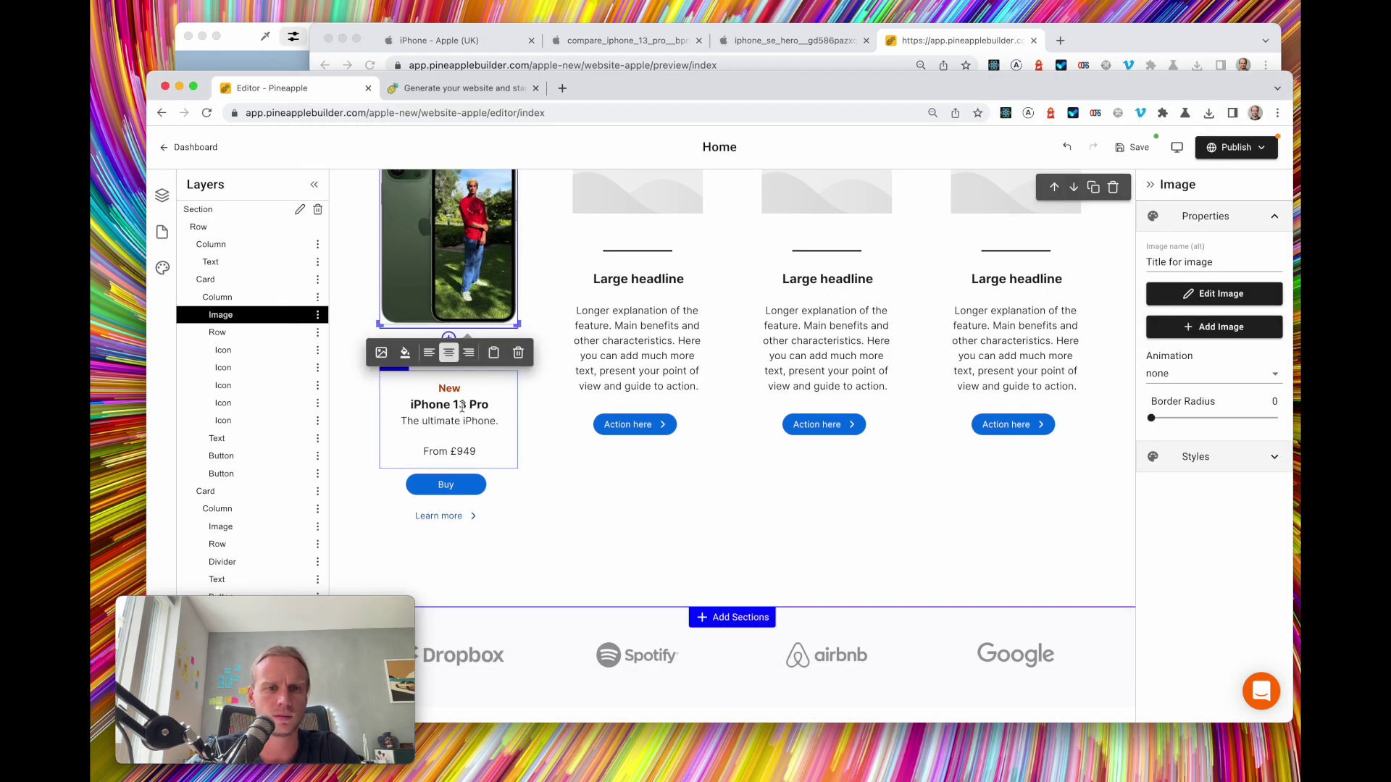
left_click(464, 406)
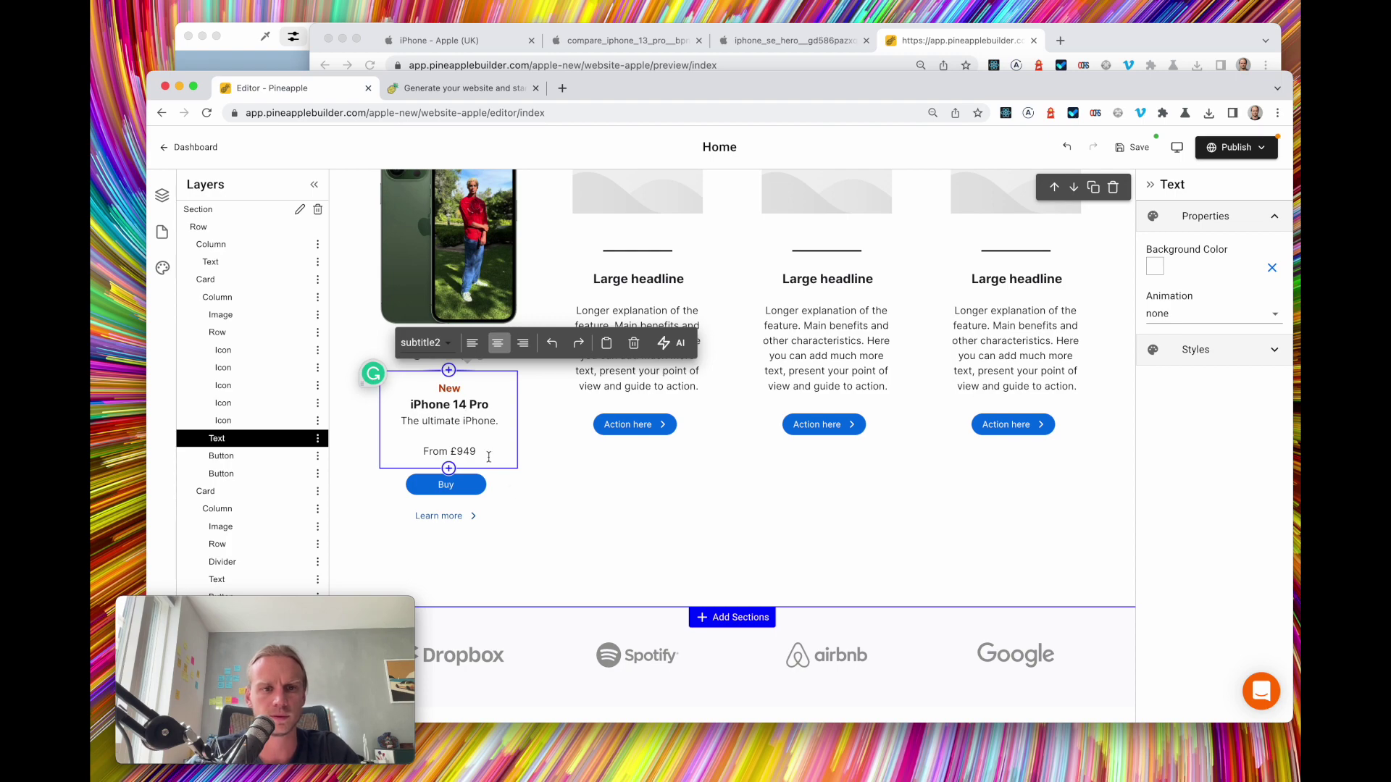
scroll(562, 500, "down", 3)
scroll(562, 500, "up", 3)
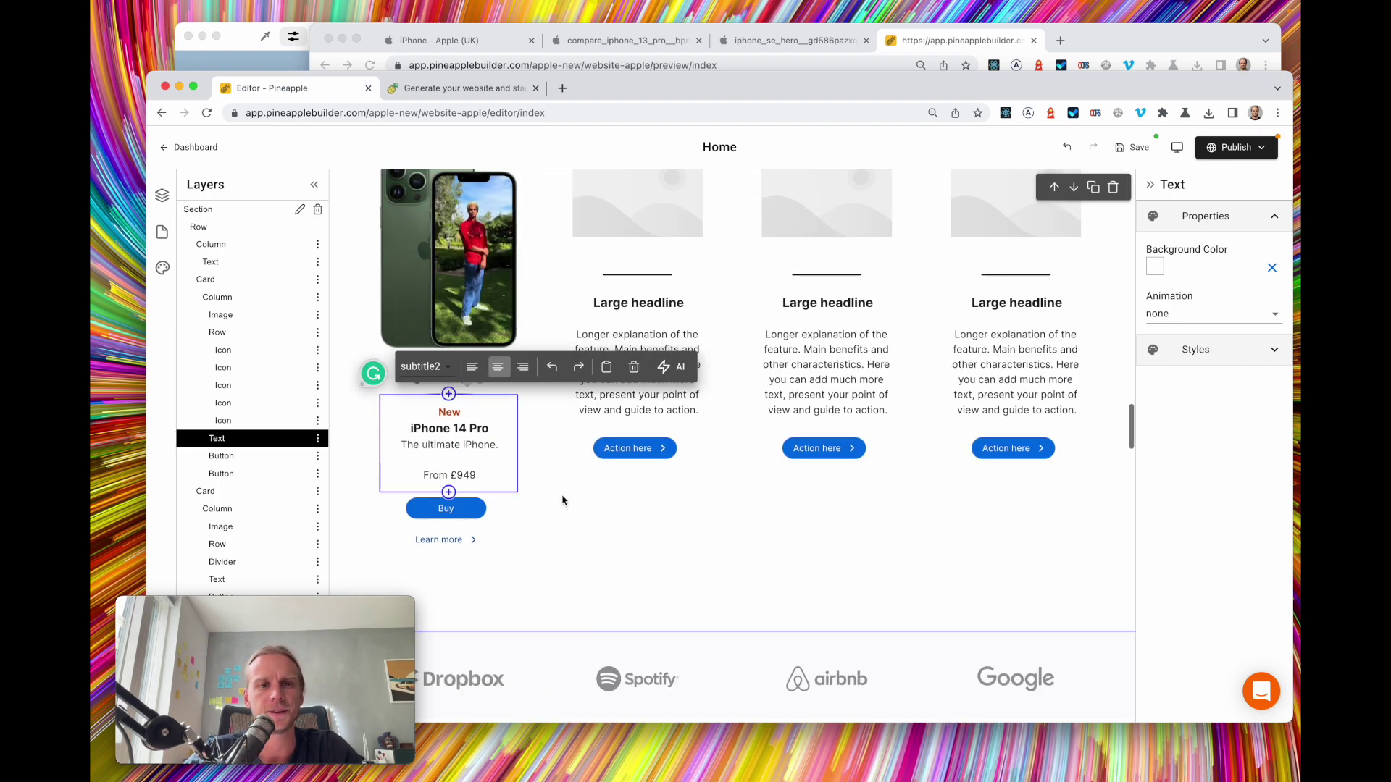
scroll(566, 463, "up", 4)
scroll(621, 276, "down", 1)
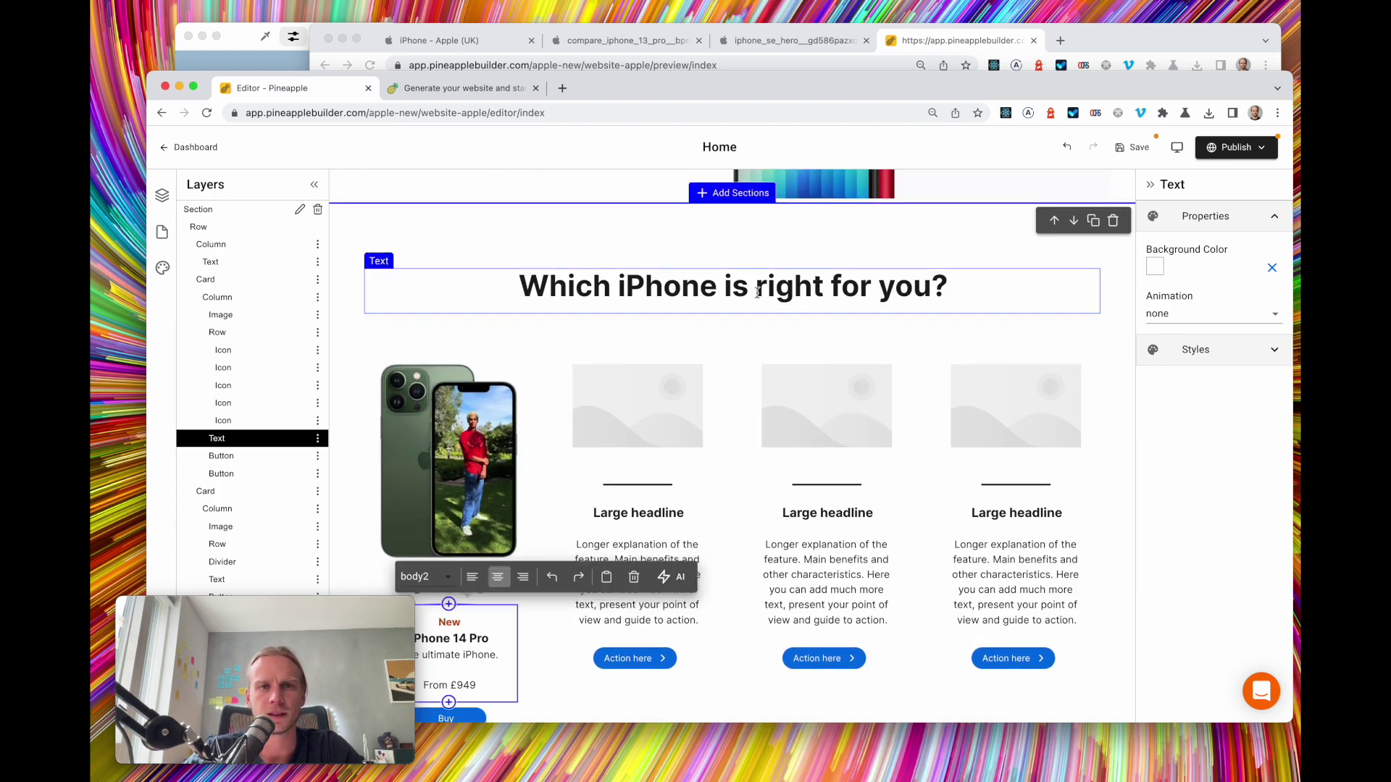
left_click(1131, 147)
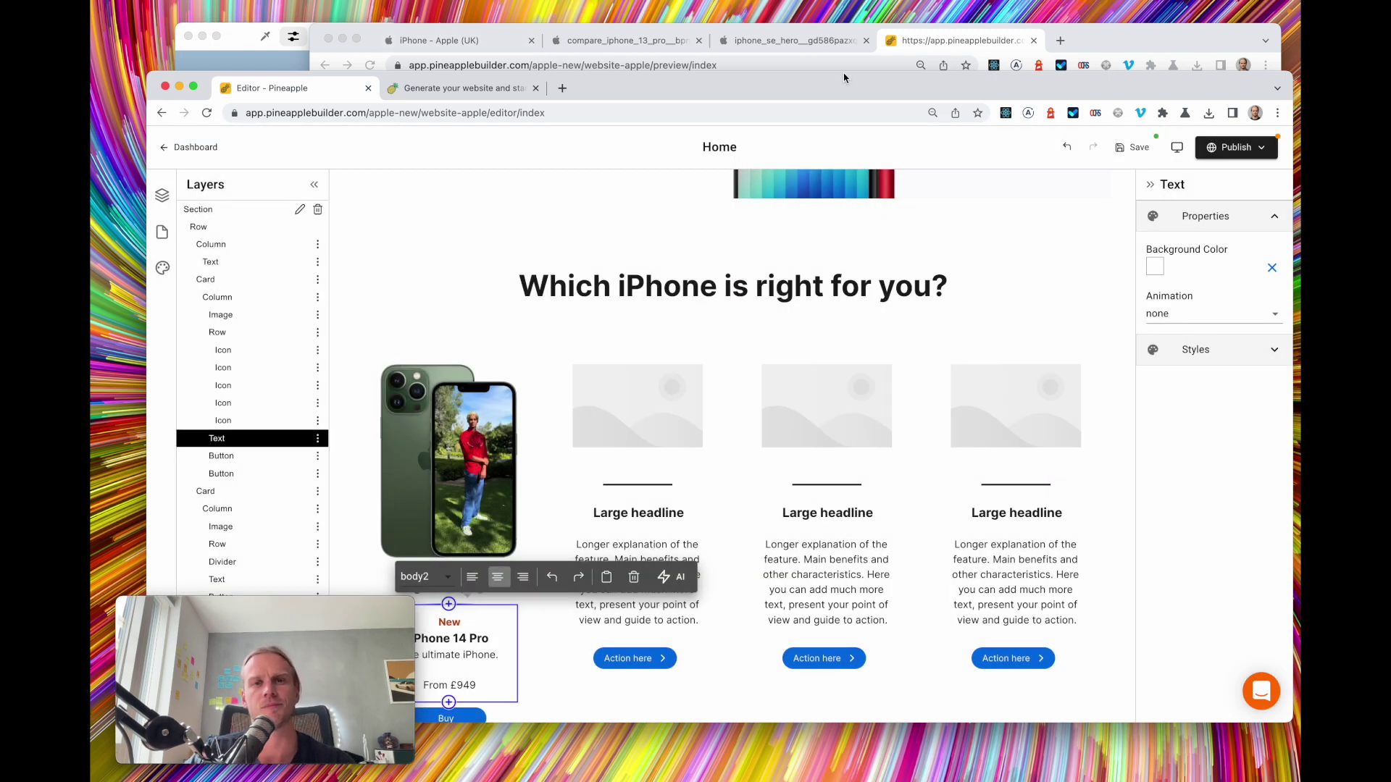
left_click(800, 47)
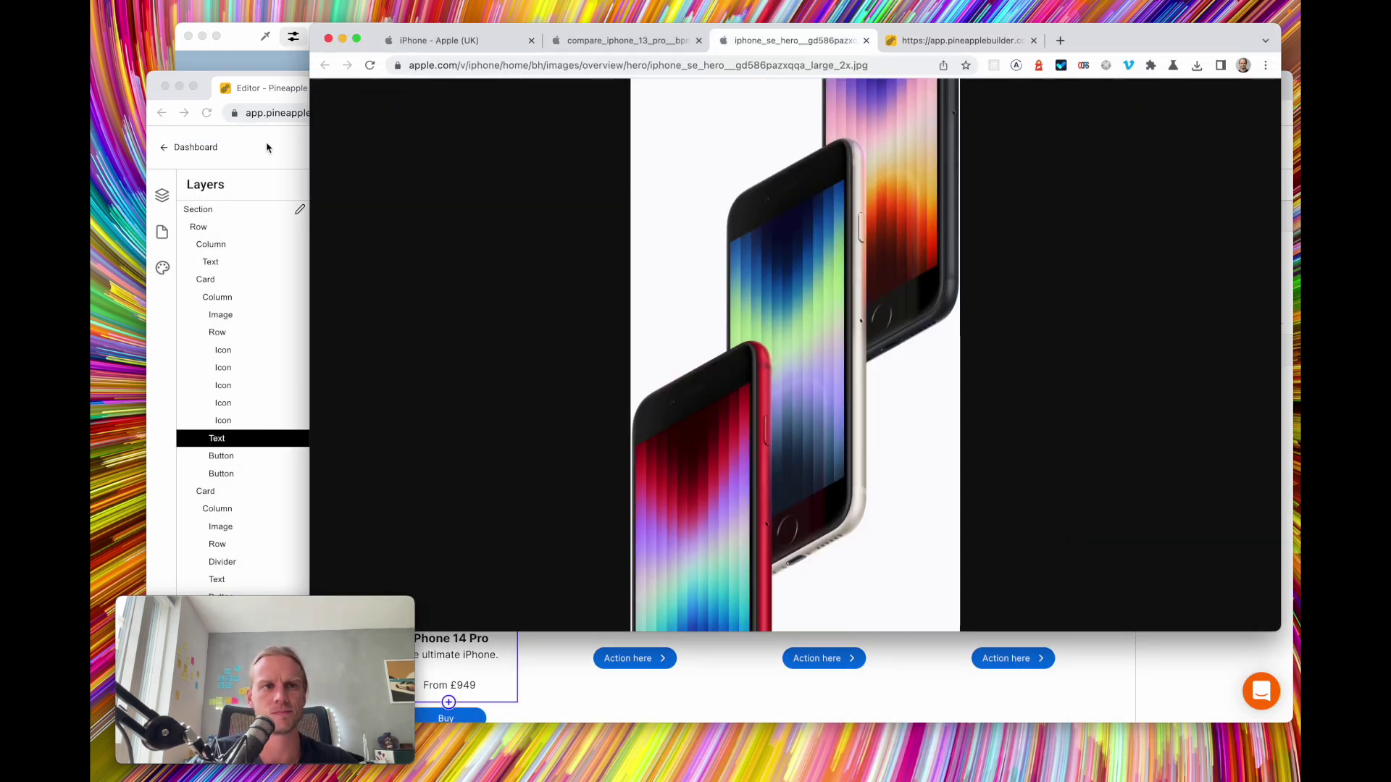
left_click(268, 150)
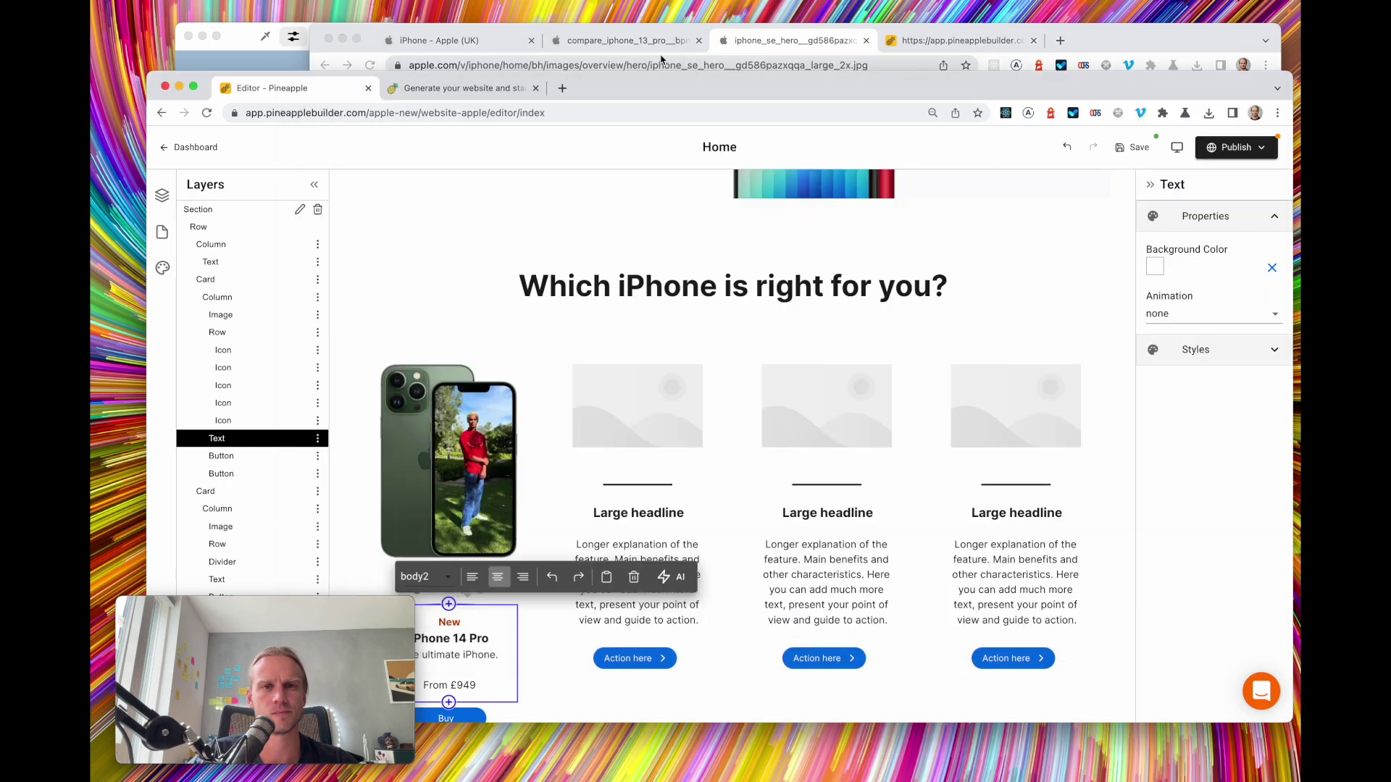
left_click(471, 42)
scroll(644, 313, "down", 1)
scroll(643, 313, "up", 15)
scroll(643, 313, "up", 8)
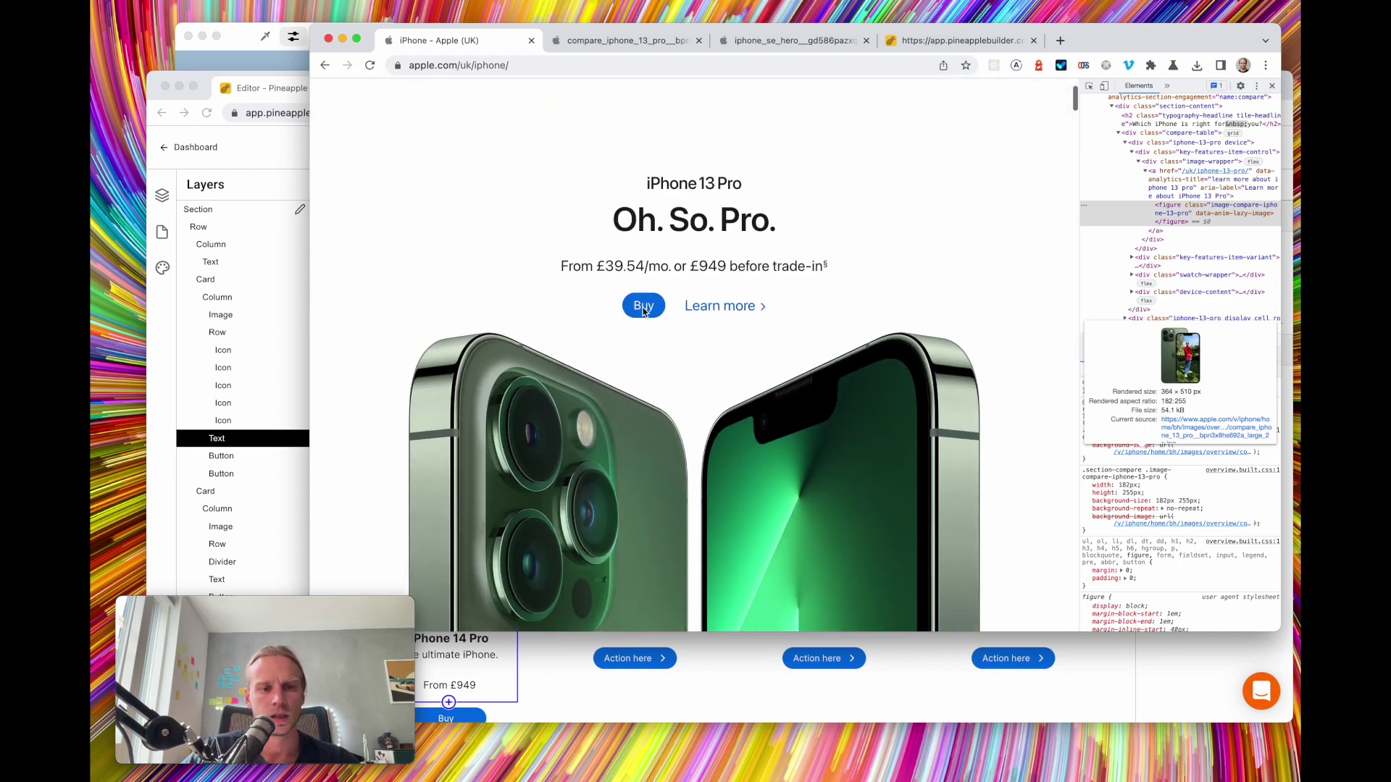
scroll(644, 313, "down", 20)
scroll(628, 350, "down", 4)
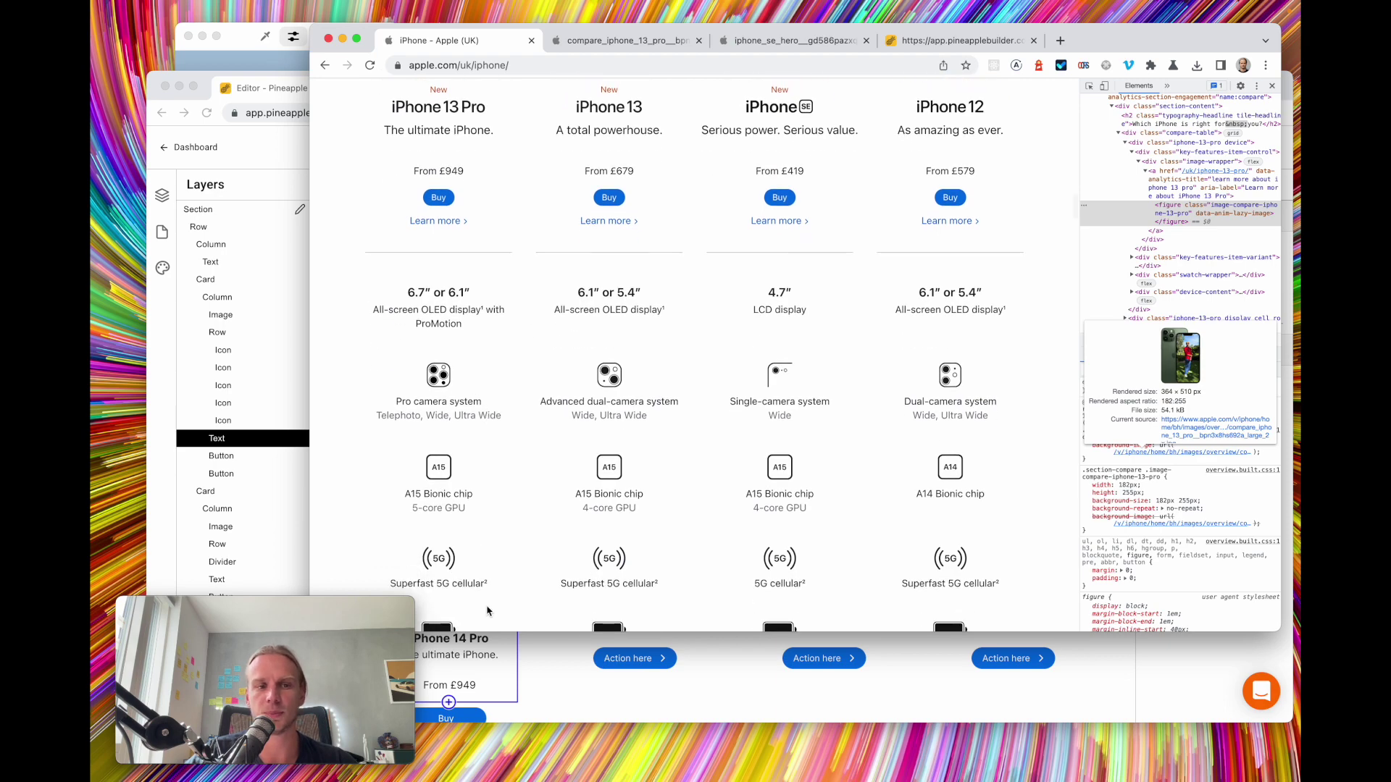
scroll(480, 462, "down", 19)
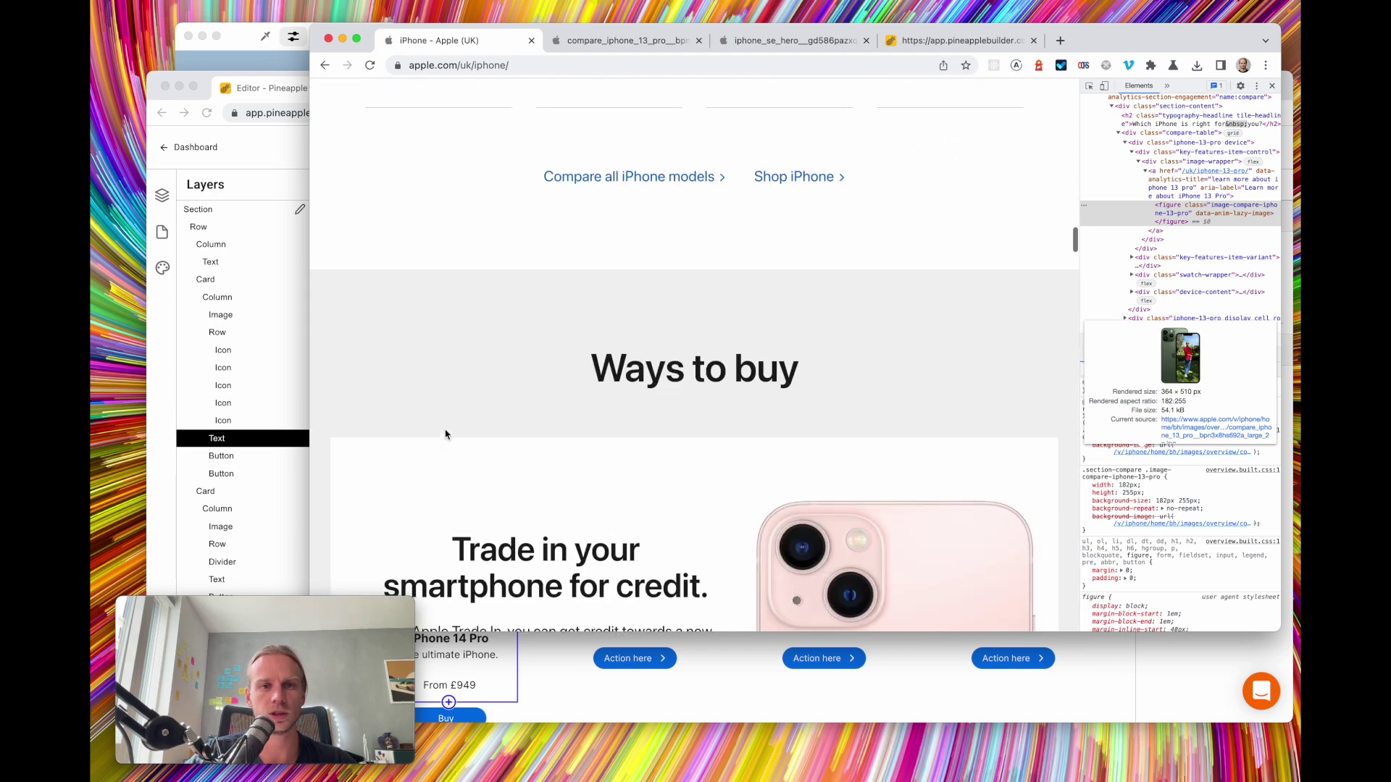
scroll(446, 430, "up", 10)
scroll(446, 430, "up", 20)
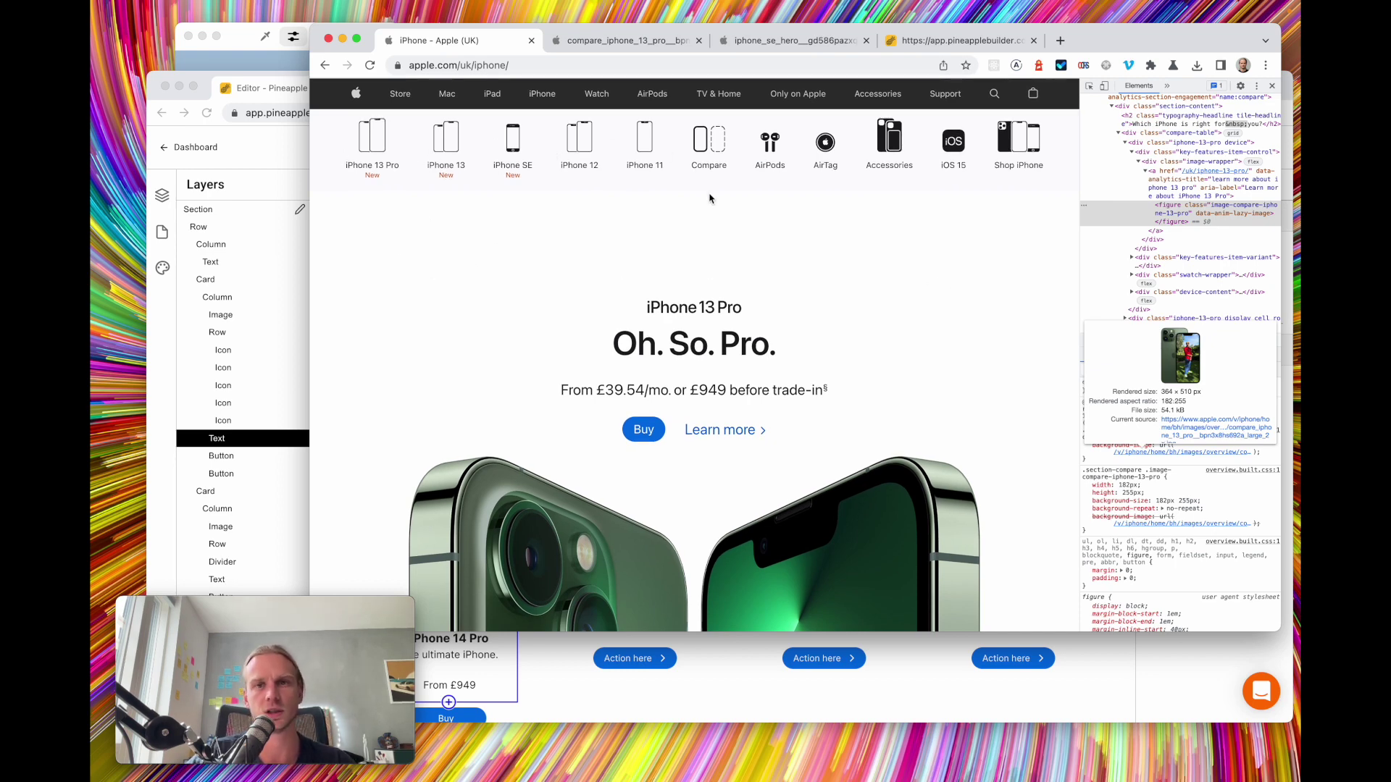
scroll(689, 391, "down", 1)
scroll(696, 362, "up", 1)
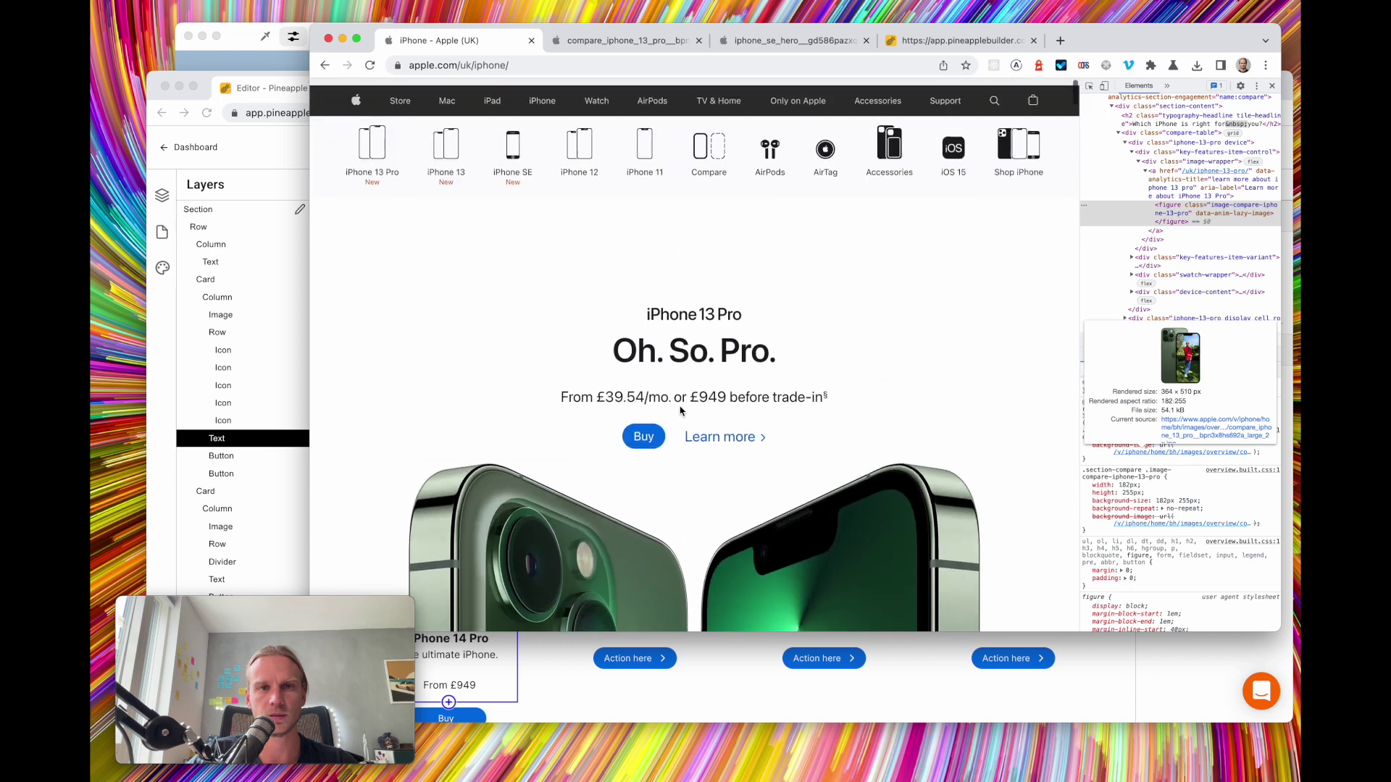
scroll(713, 461, "down", 1)
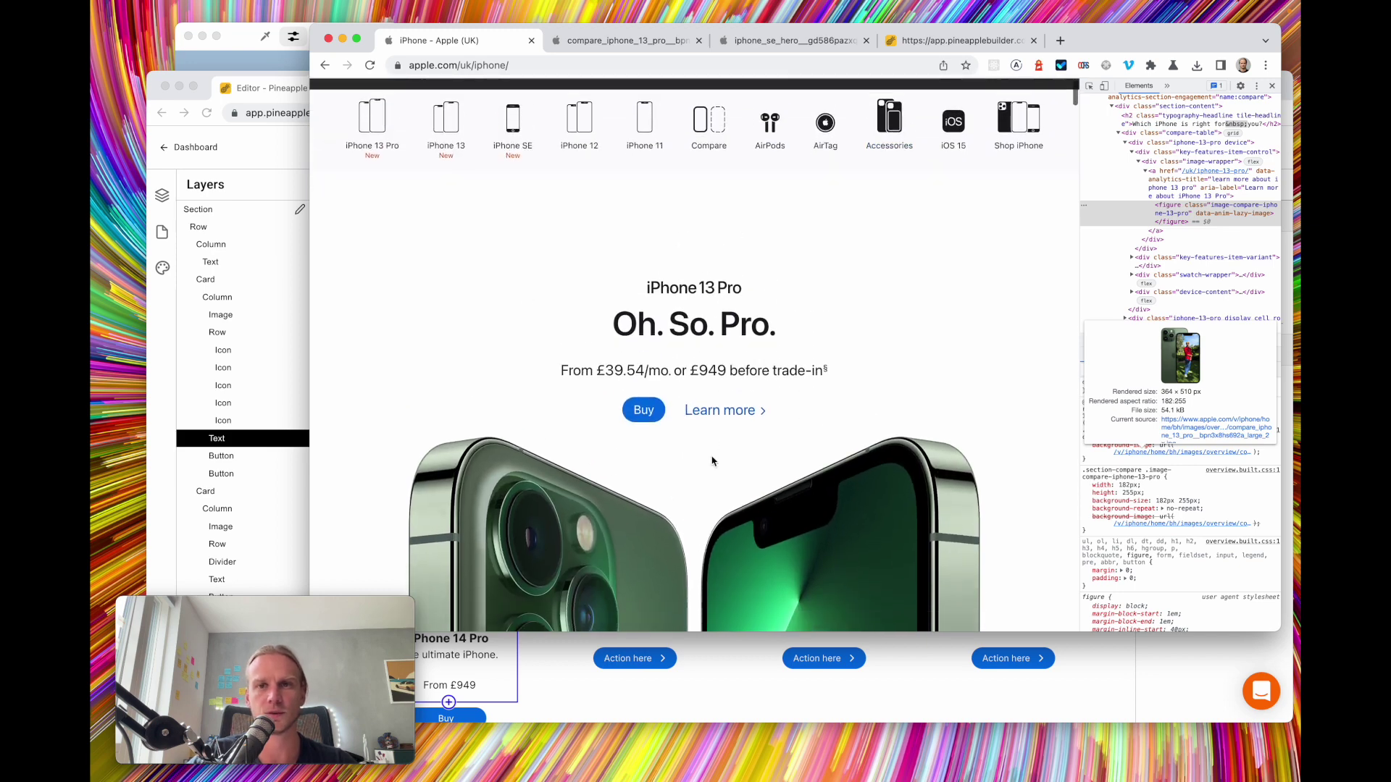
scroll(481, 386, "down", 1)
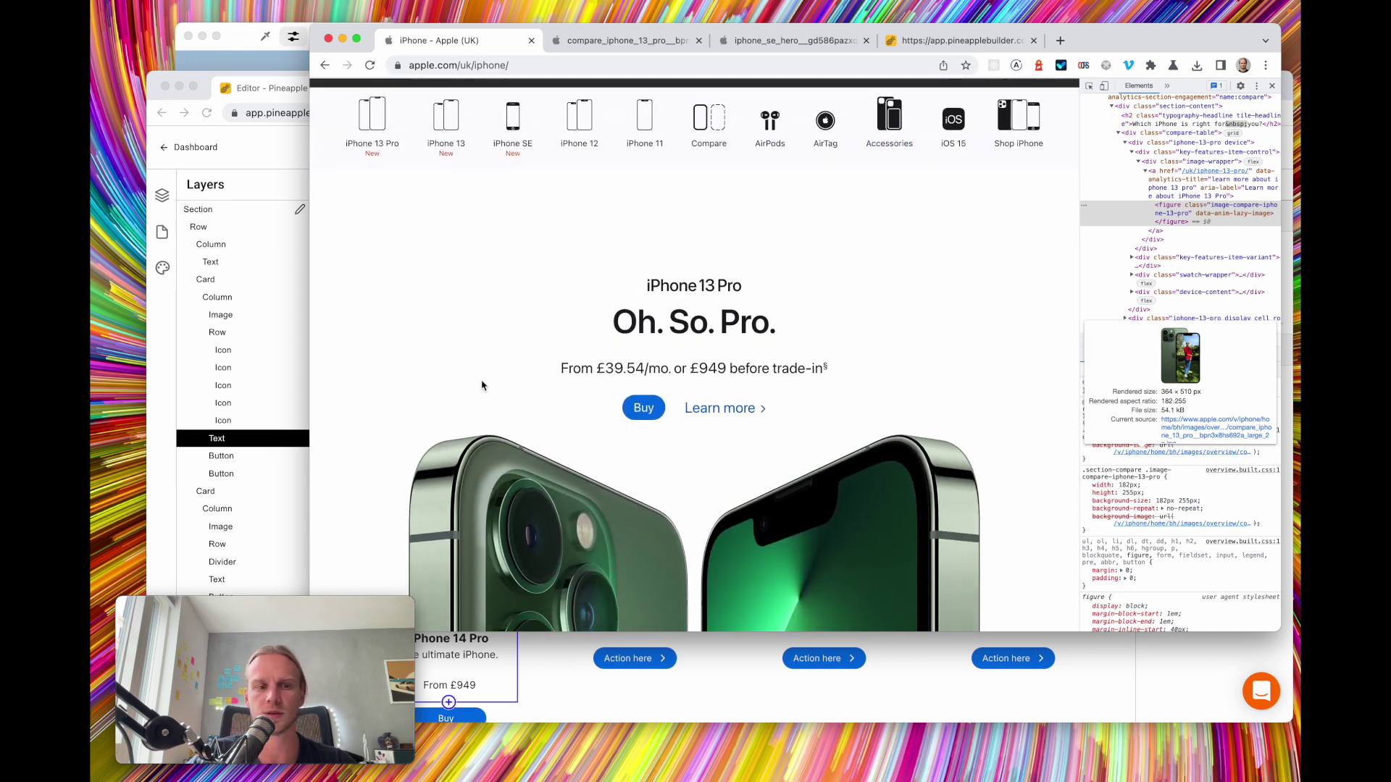
scroll(574, 209, "up", 1)
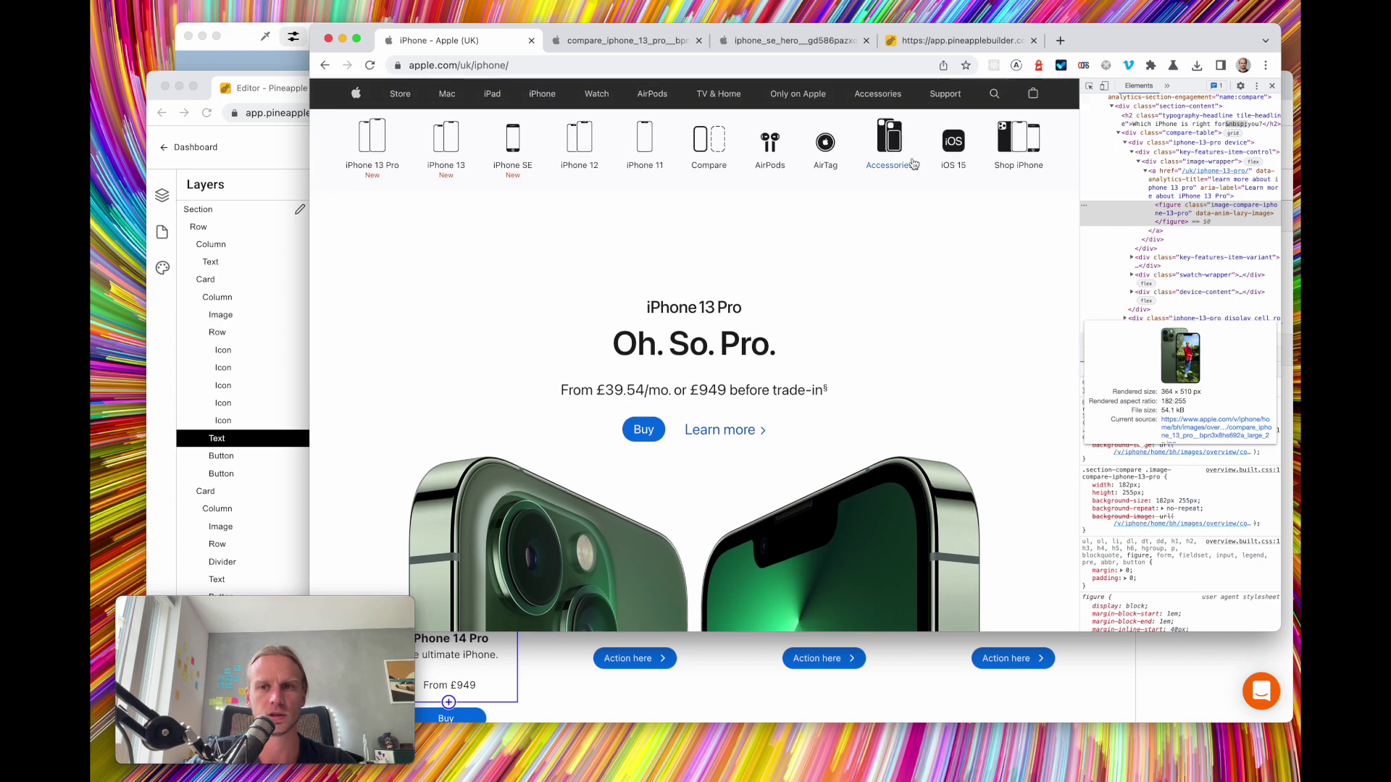
scroll(913, 164, "down", 2)
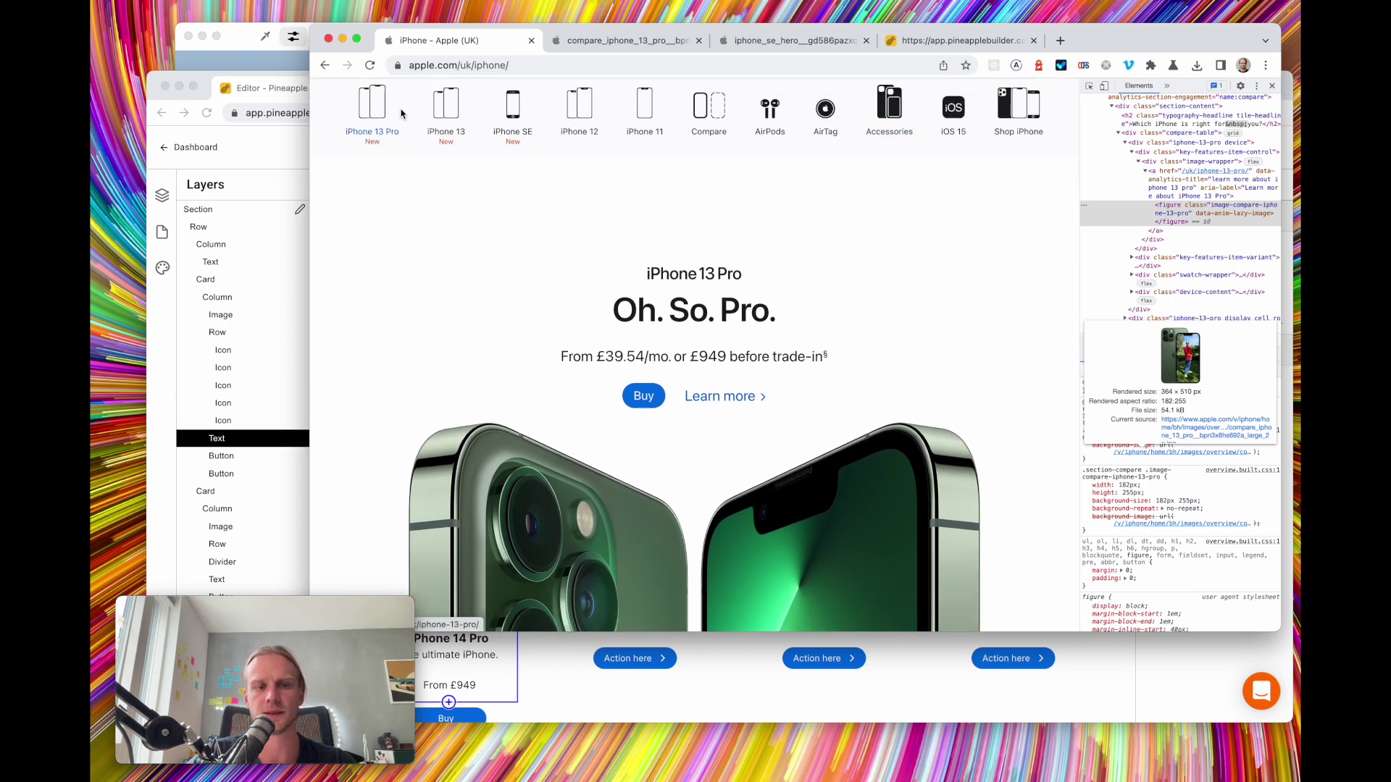
scroll(535, 357, "down", 10)
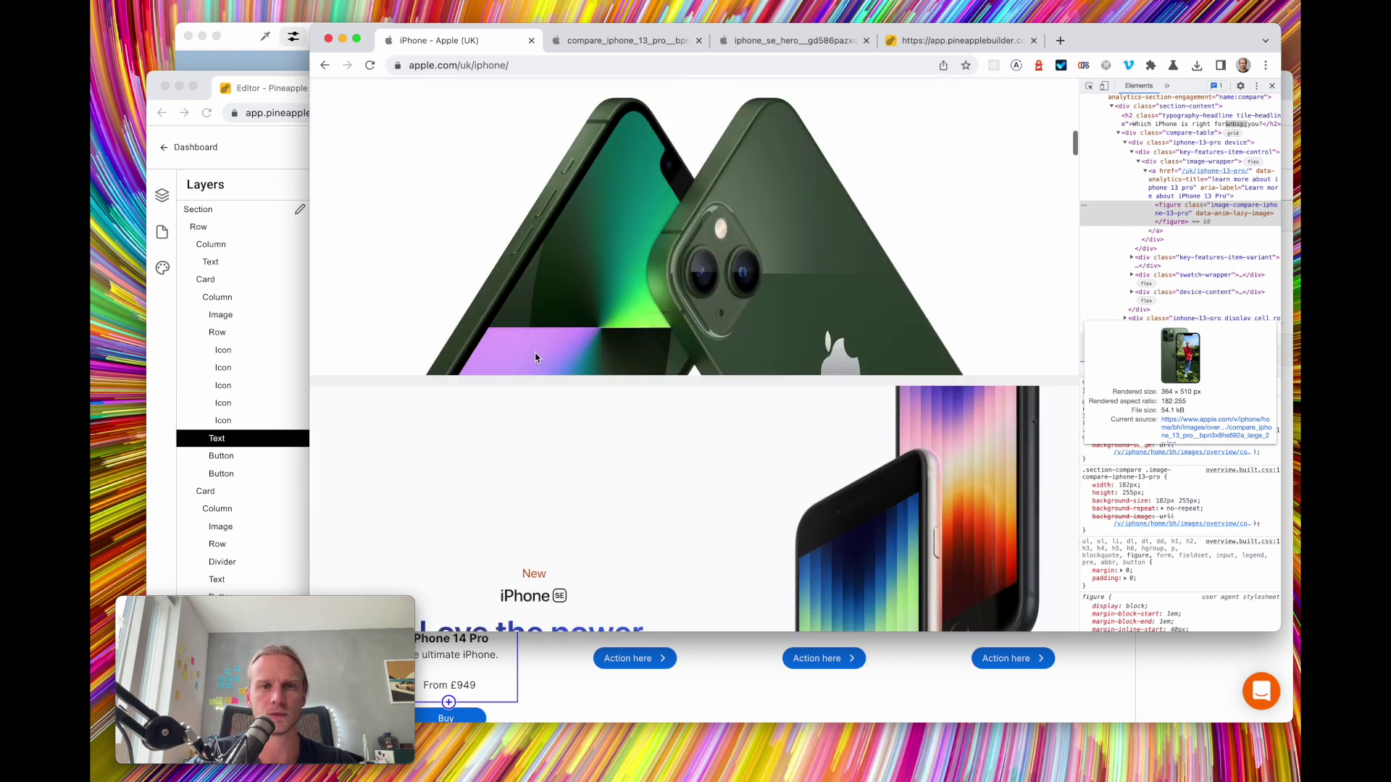
scroll(535, 357, "down", 10)
scroll(536, 358, "down", 10)
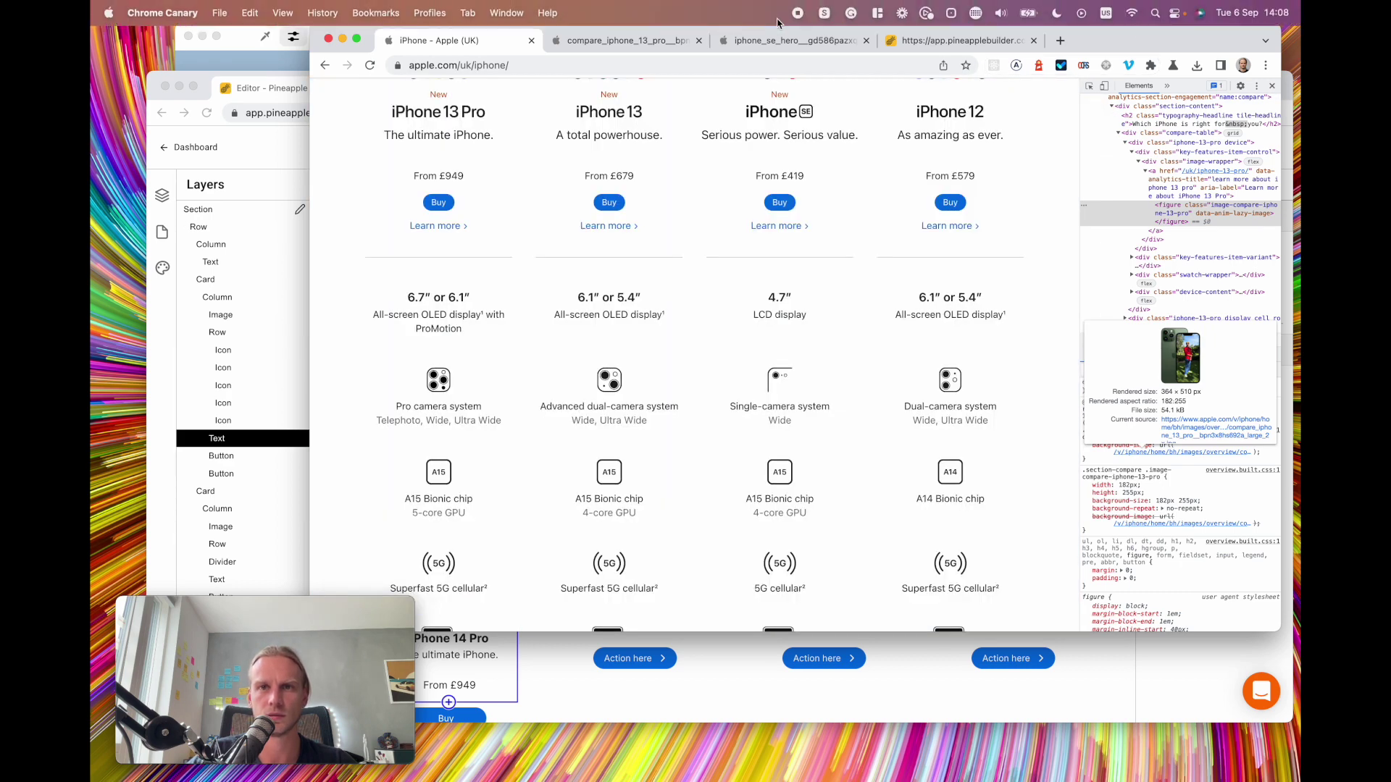
scroll(682, 295, "up", 2)
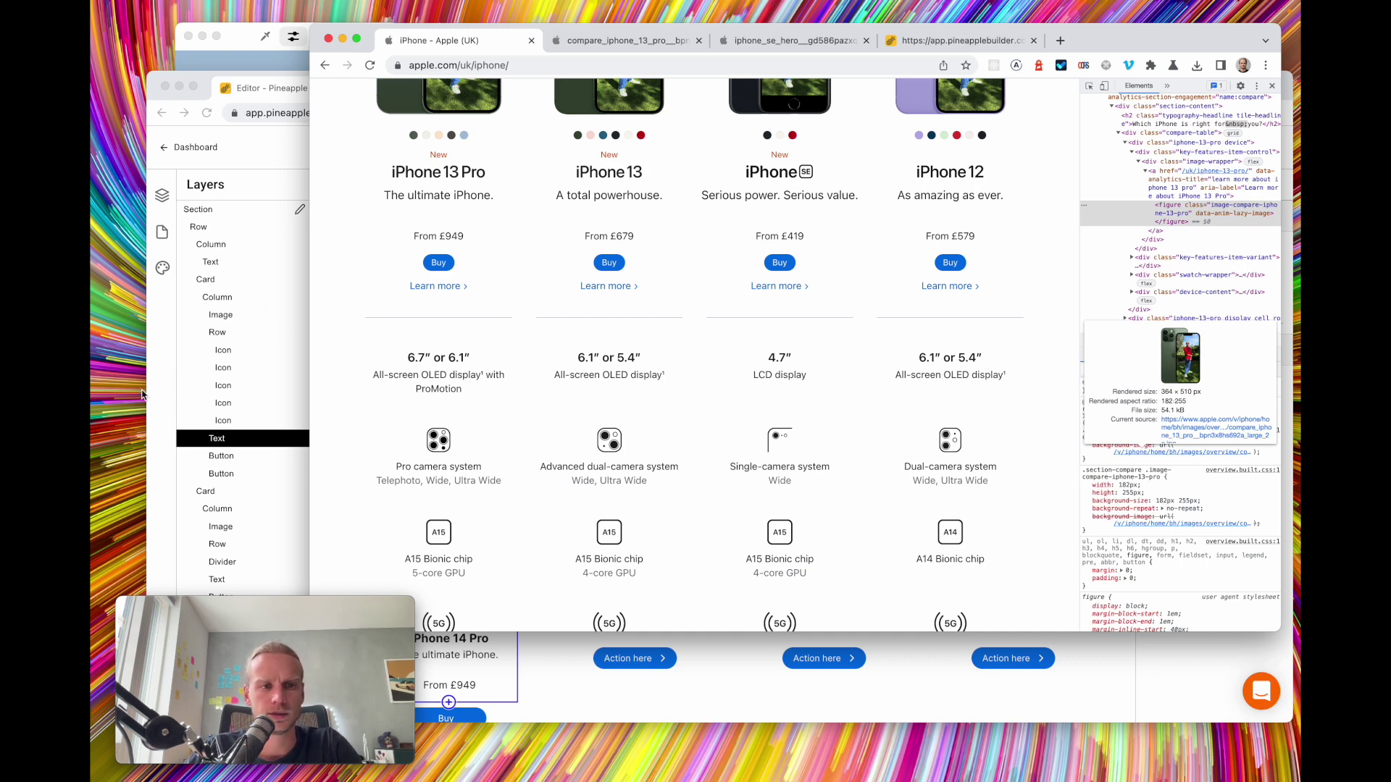
In the editor, add an empty text element below the "Learn more" button in the iPhone 14 Pro card
left_click(573, 684)
scroll(543, 507, "down", 5)
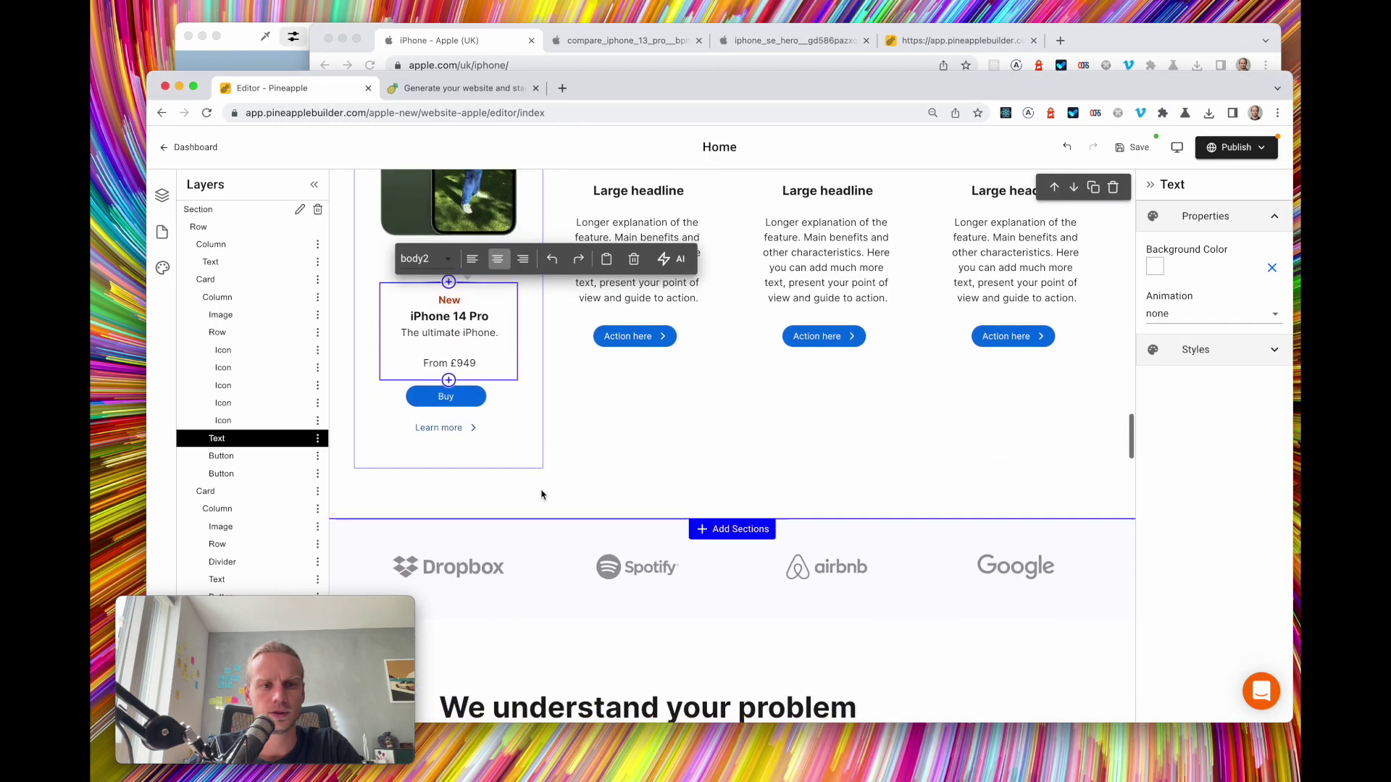
scroll(542, 494, "down", 2)
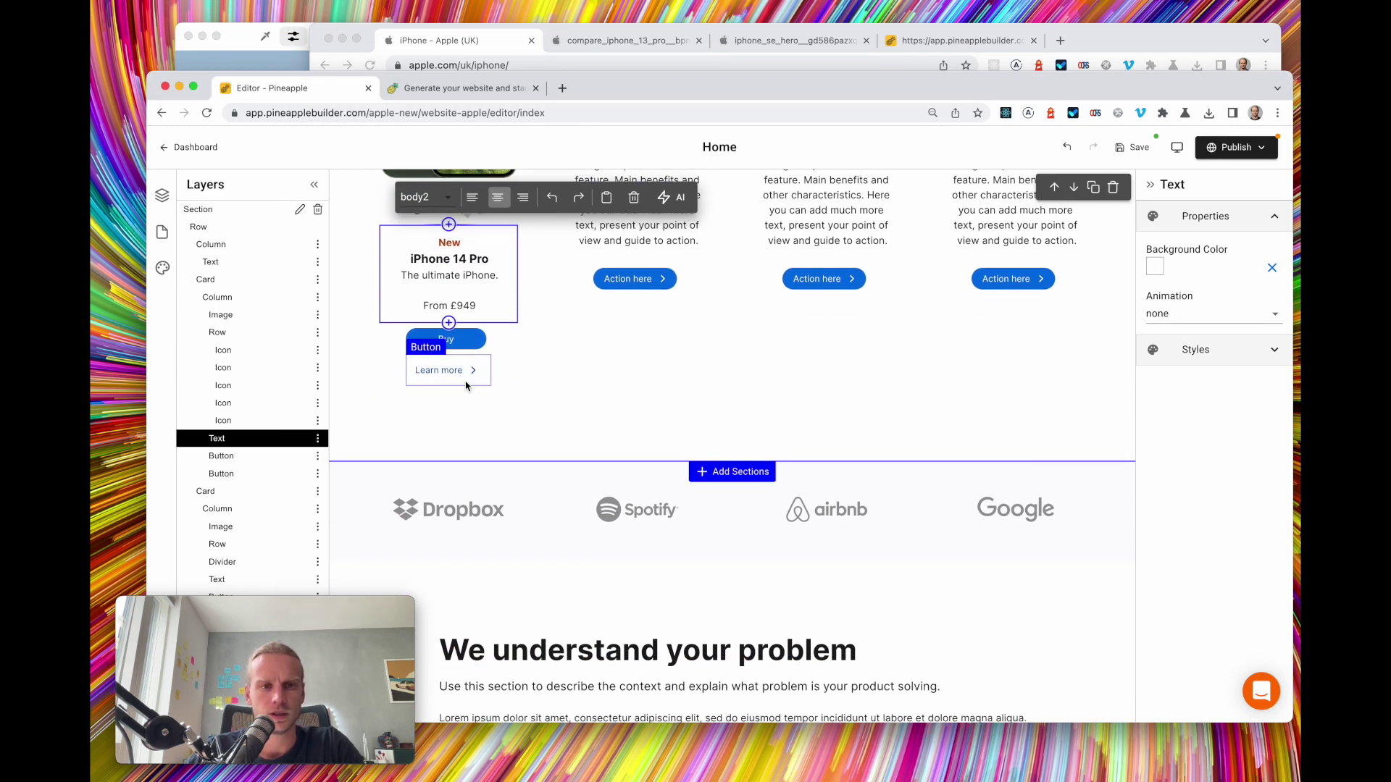
left_click(467, 371)
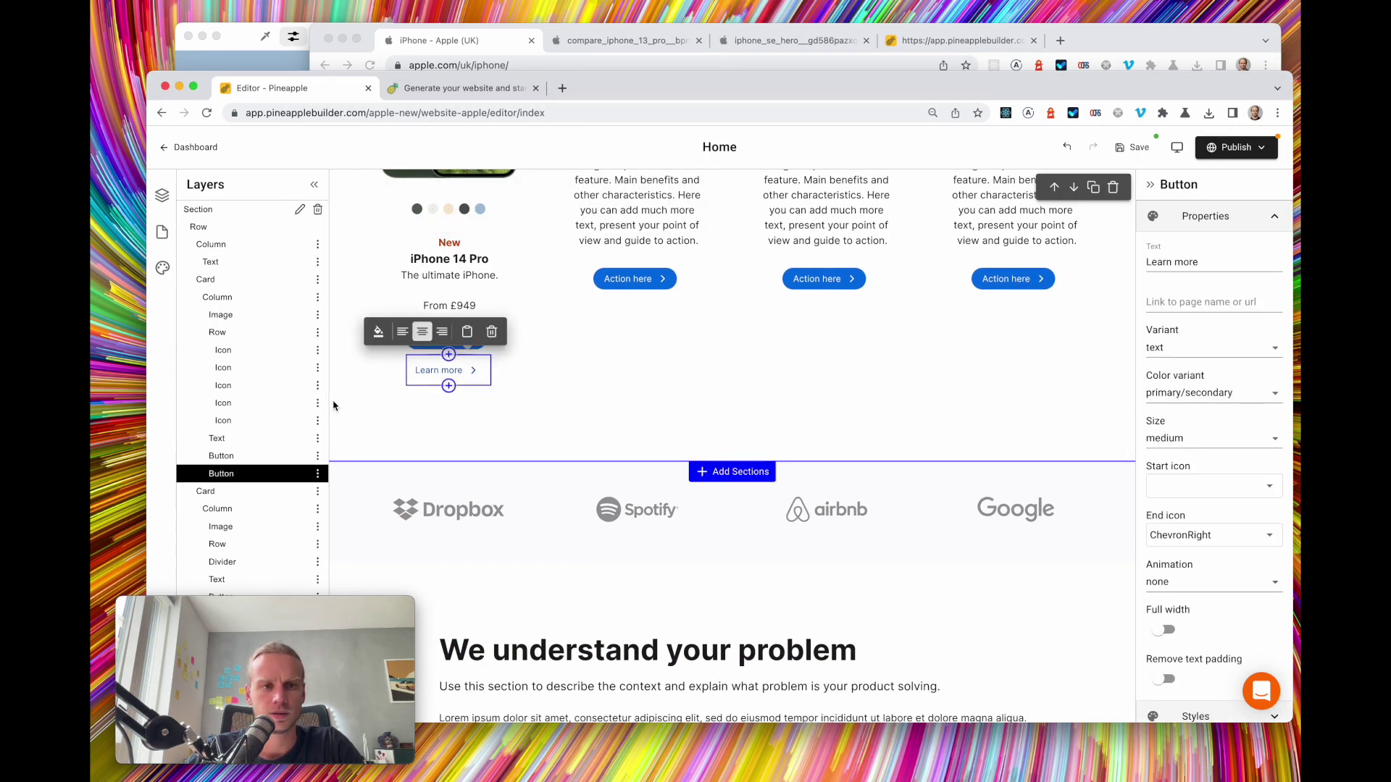
left_click(448, 387)
left_click(498, 376)
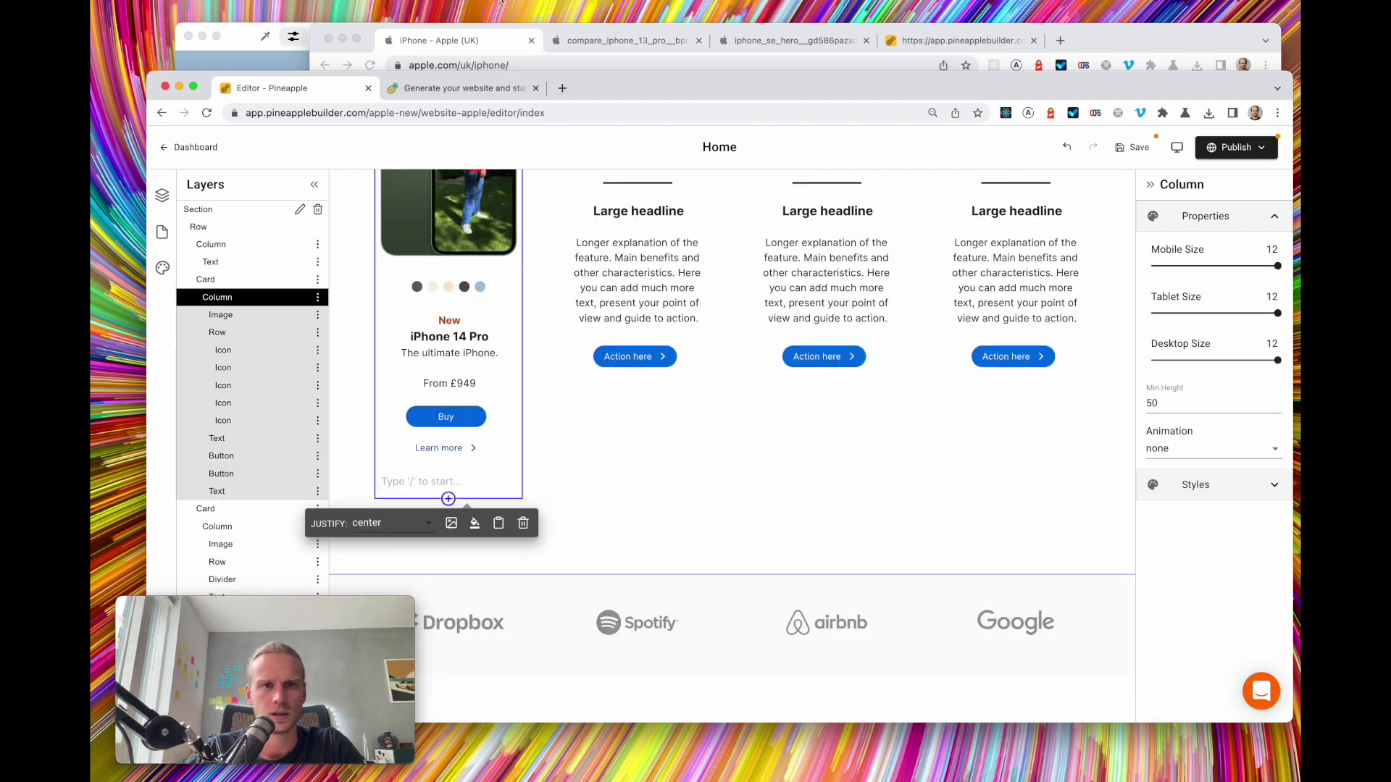
Copy the iPhone 13 Pro display size and description from Apple's page into the iPhone 14 Pro card's empty text element, below a divider line
left_click(488, 50)
scroll(445, 369, "down", 1)
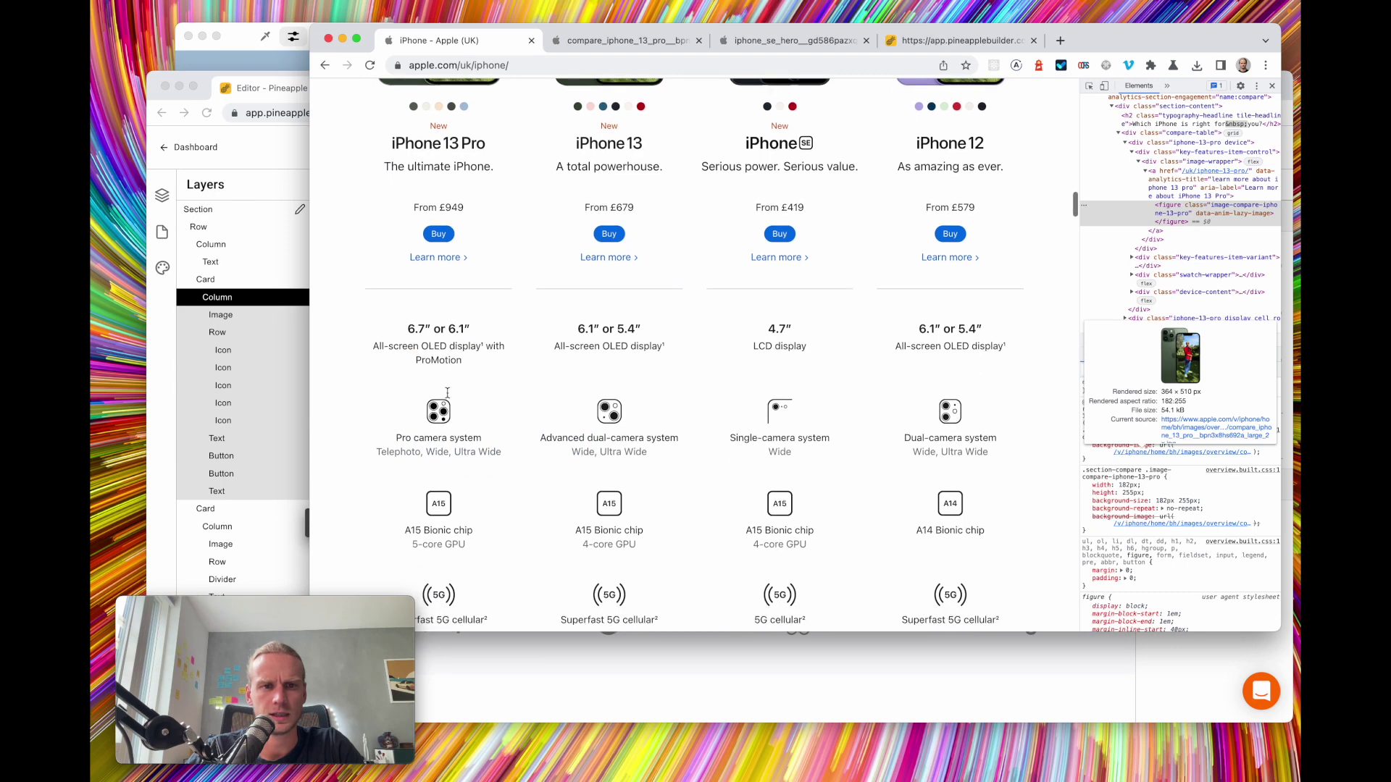
left_click_drag(404, 327, 468, 360)
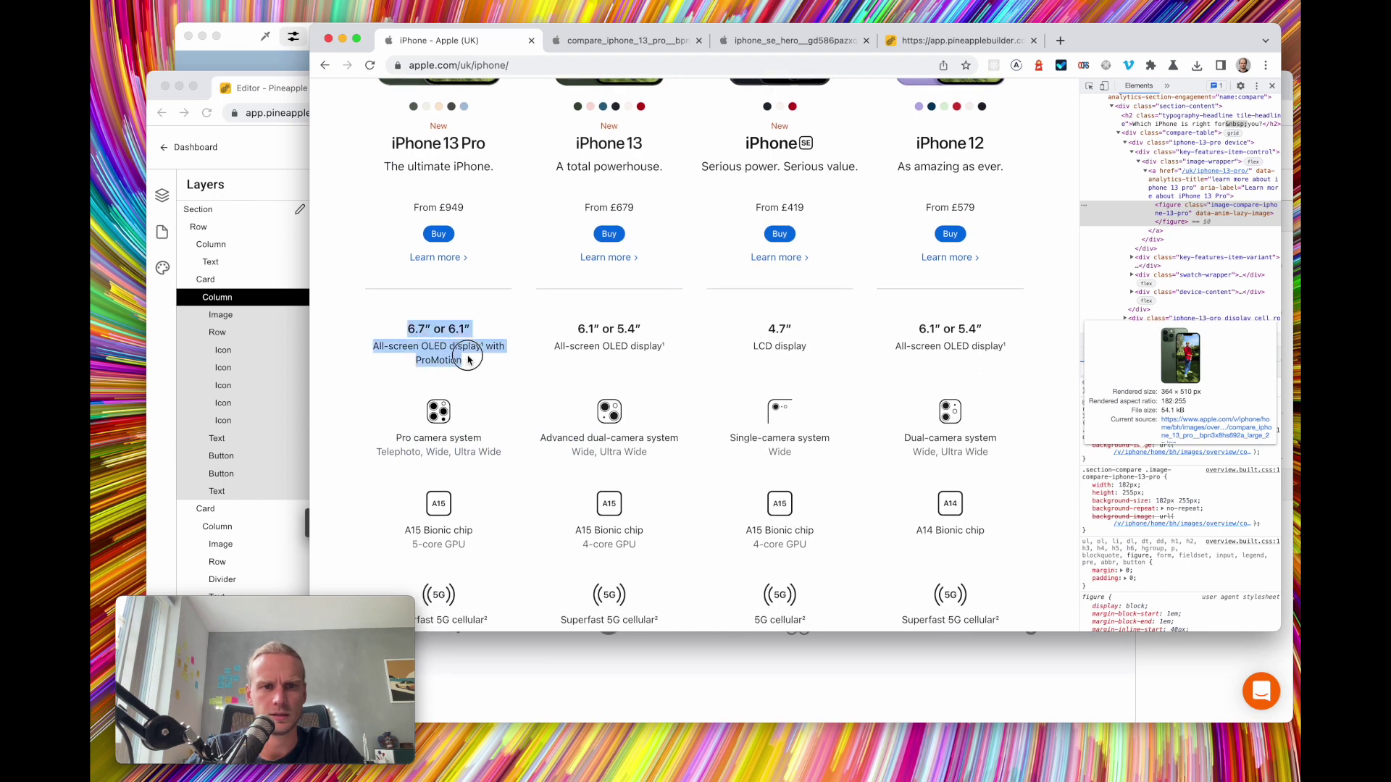
left_click(286, 162)
left_click(442, 481)
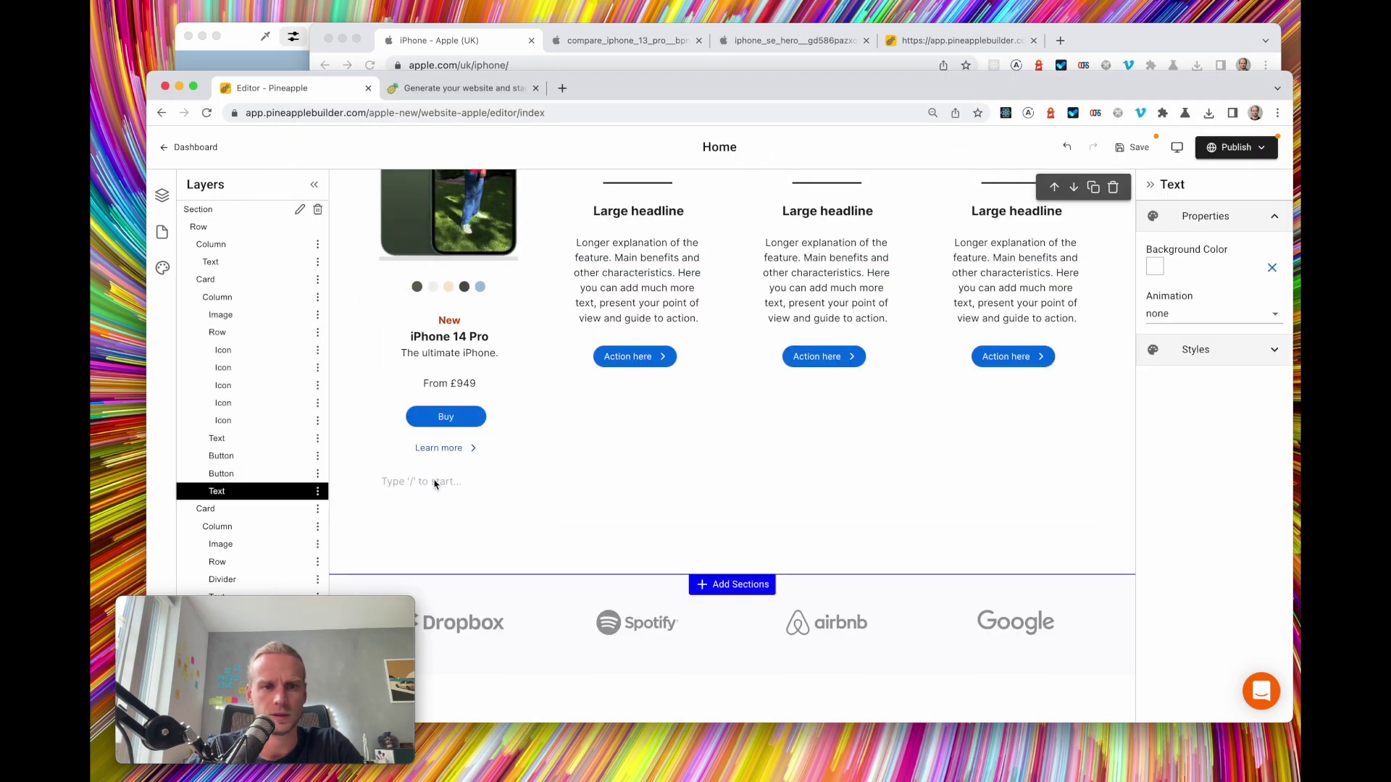
key("Return")
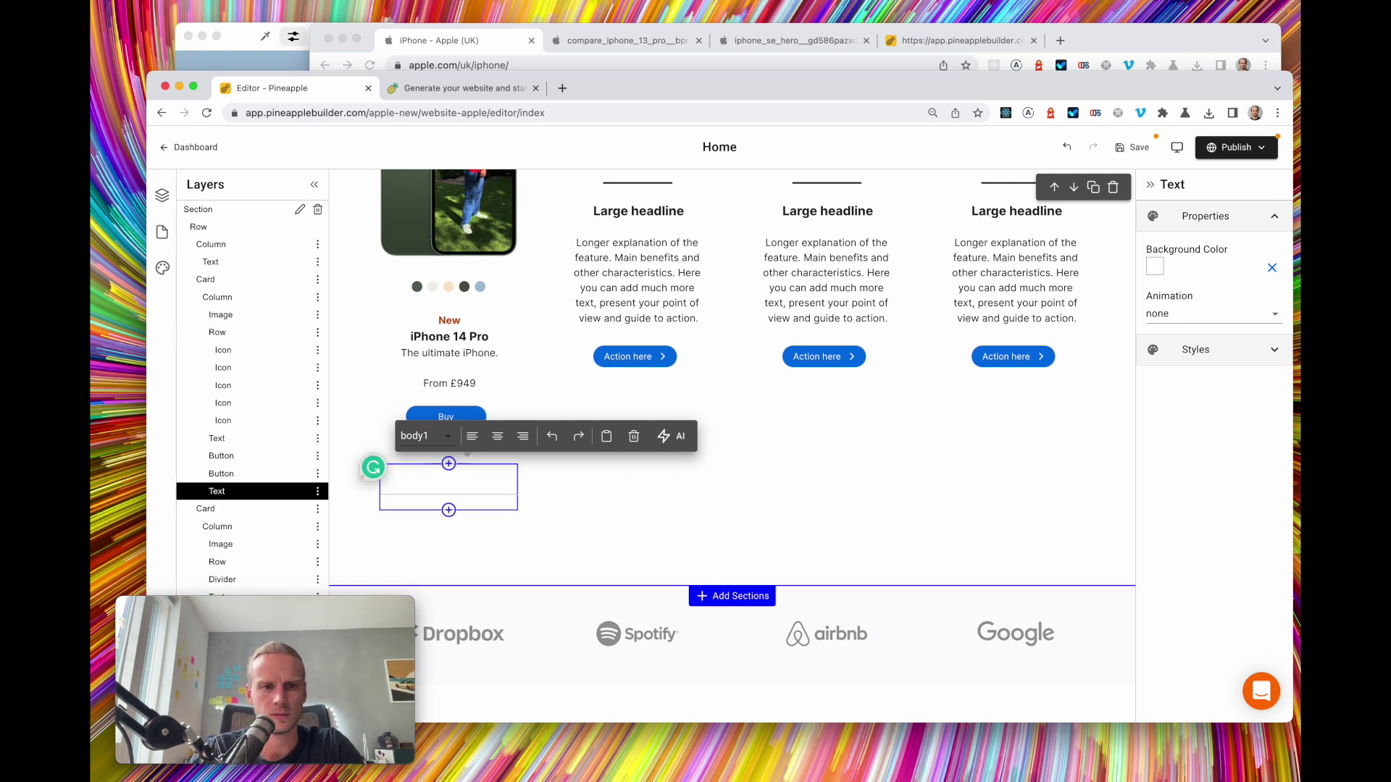
key("Return")
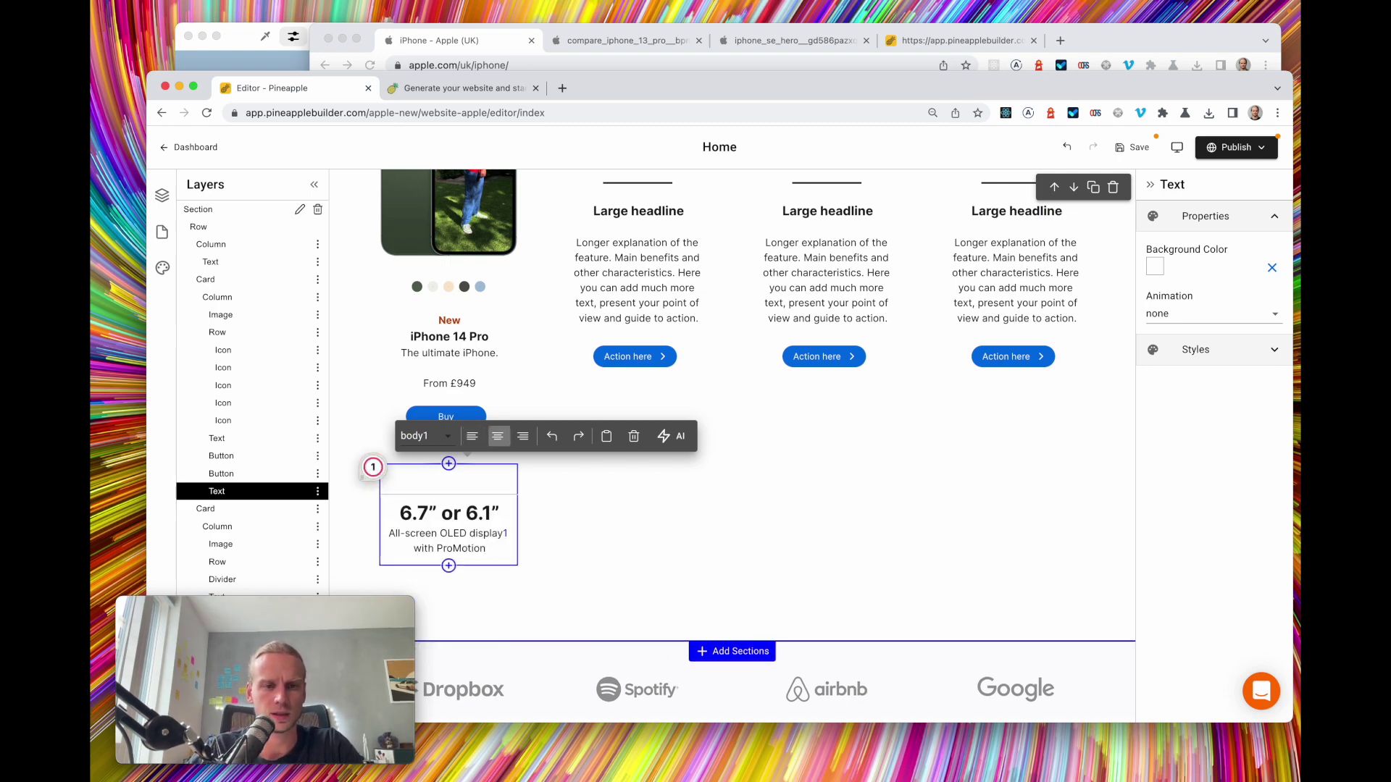
Format the '6.7” or 6.1”' line in the iPhone 14 Pro card as a centred H6 heading
left_click(414, 500)
left_click(424, 513)
key("Up")
key("Up")
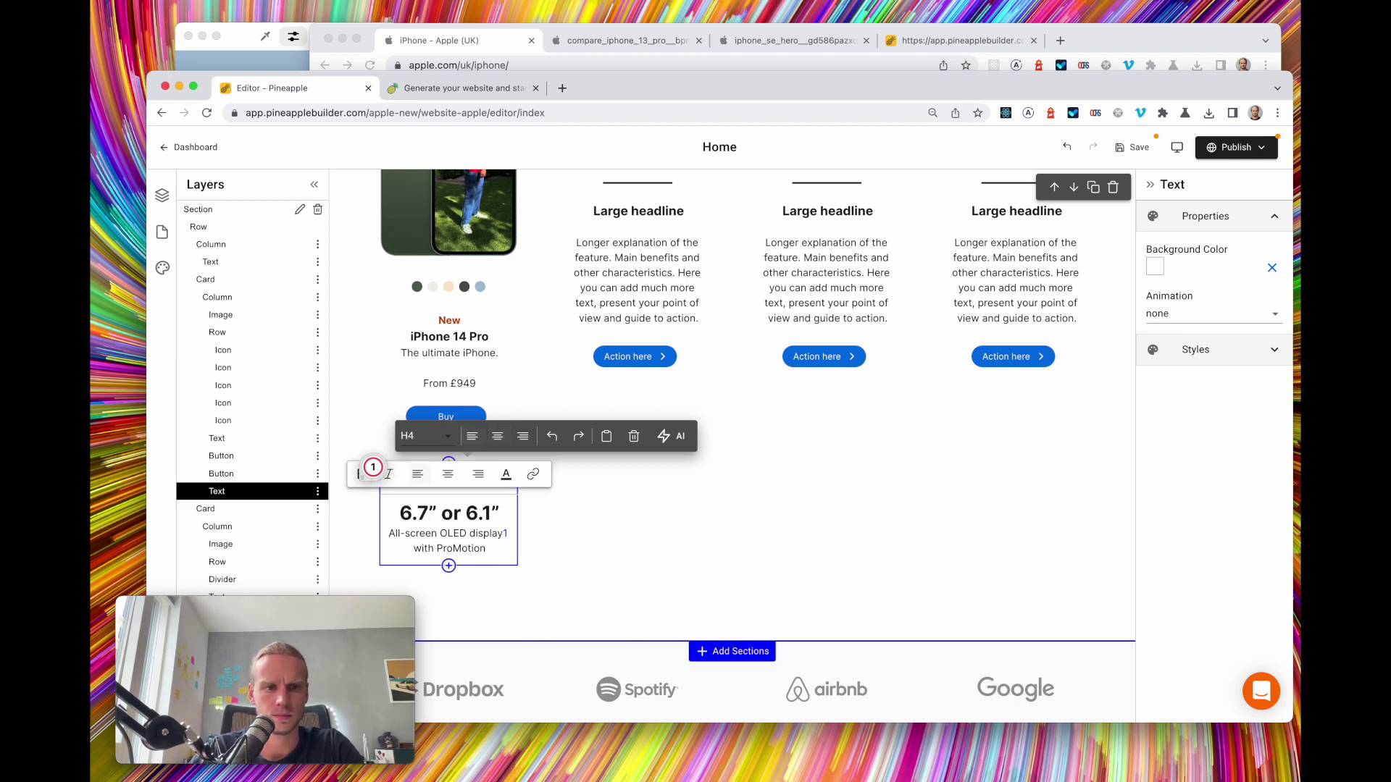
left_click(373, 467)
left_click(442, 44)
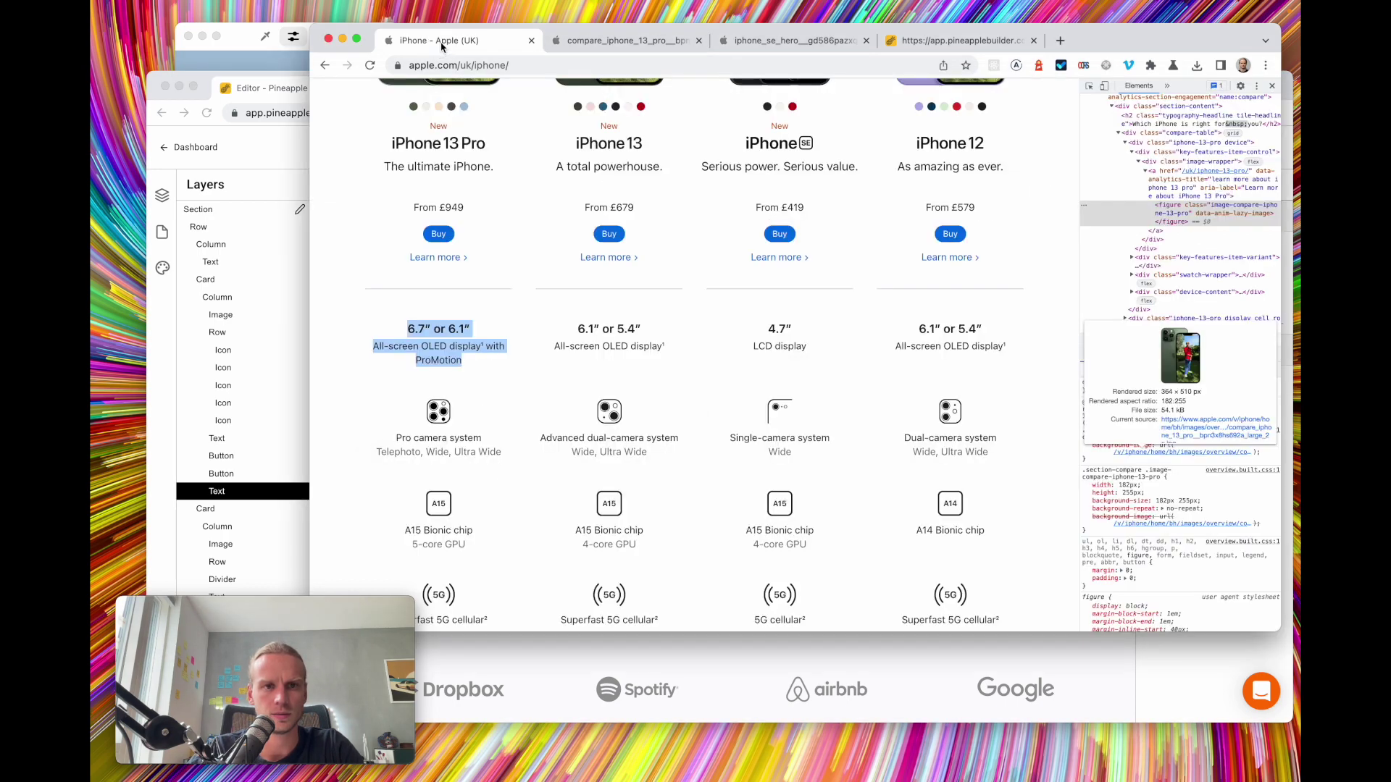
left_click(298, 381)
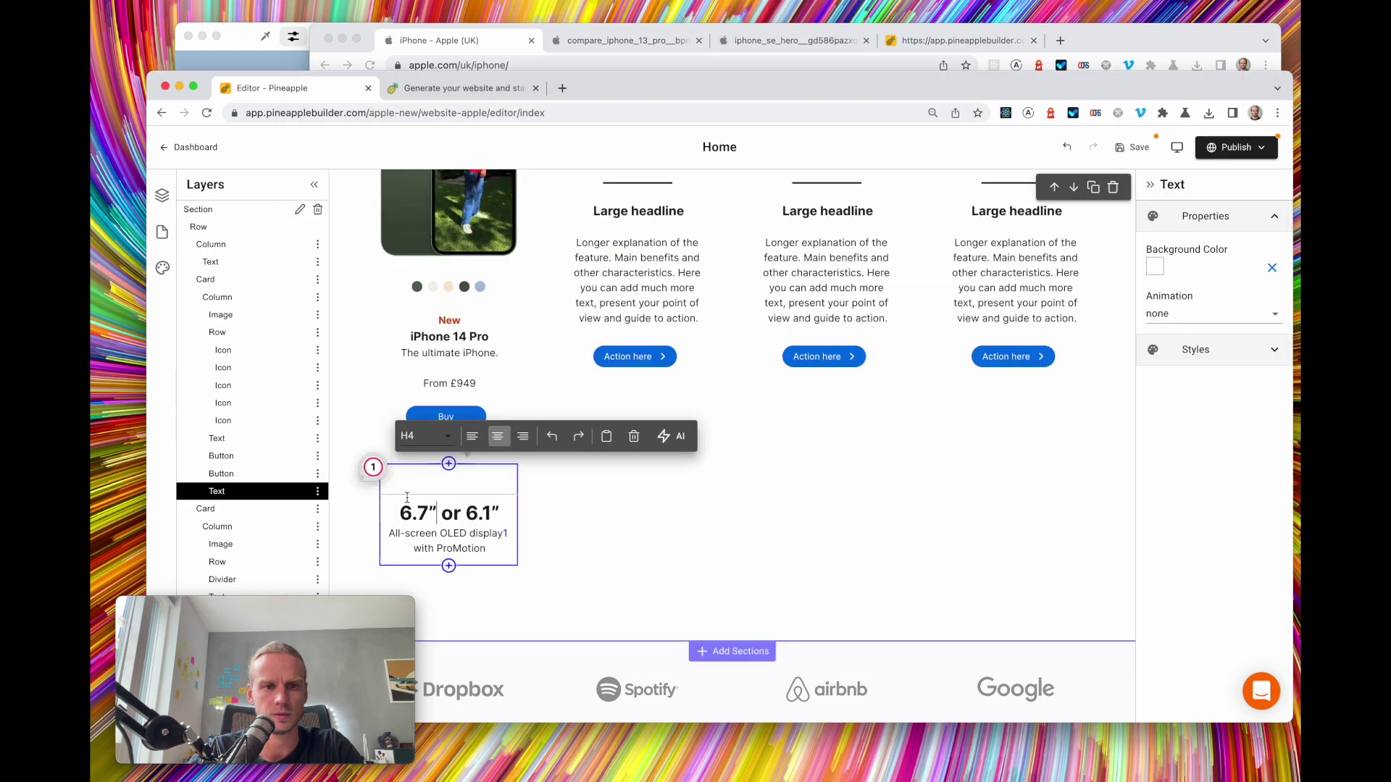
left_click(418, 437)
left_click(420, 469)
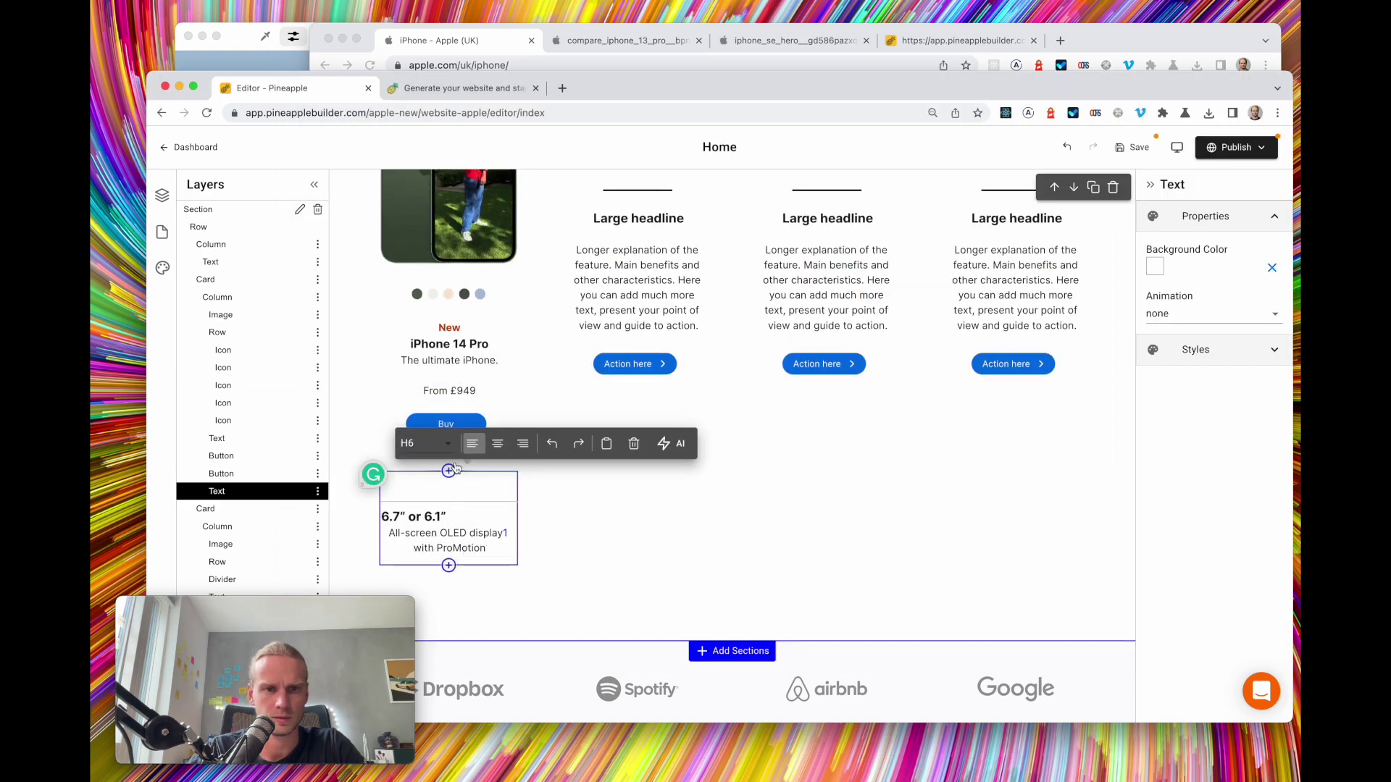
left_click(498, 445)
Insert a blank line below and above the '6.7” or 6.1”' heading, comparing the spacing with Apple's page
key("Return")
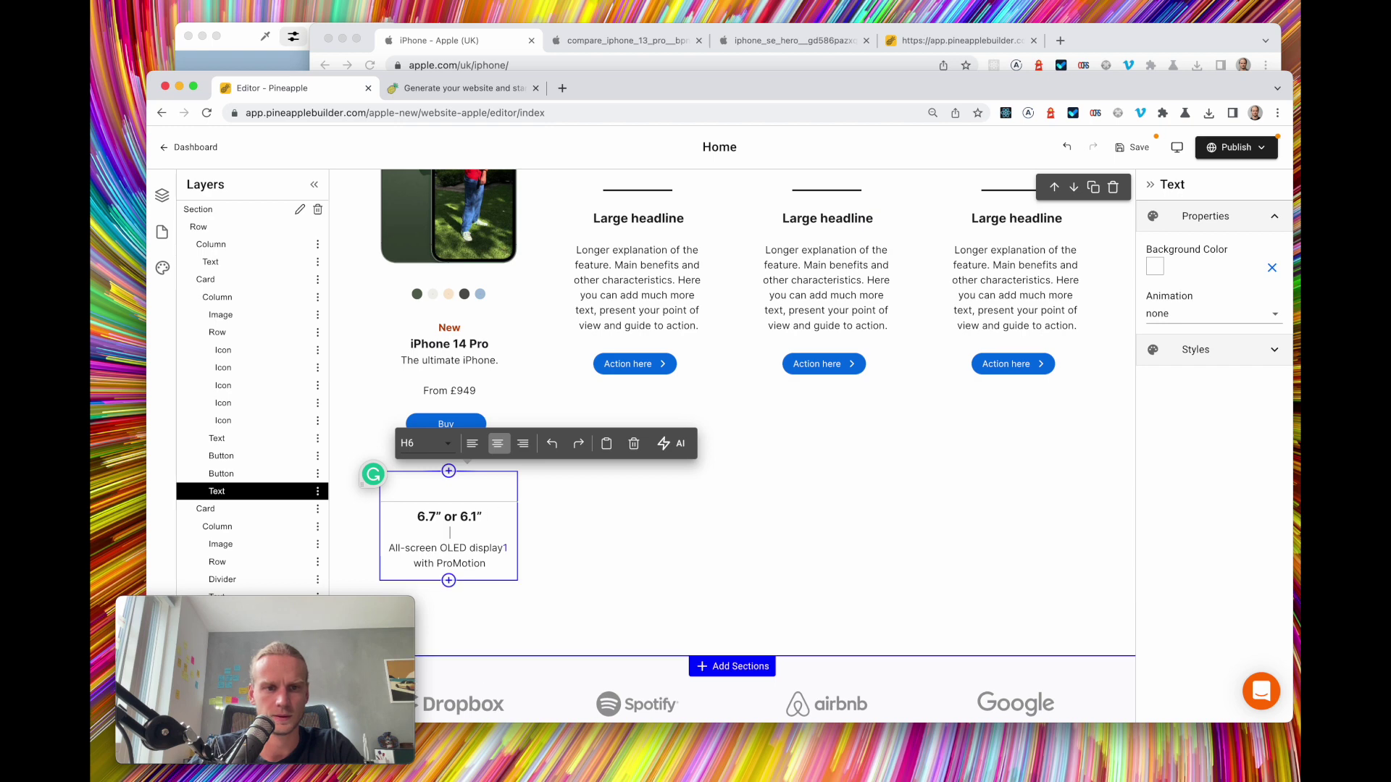
key("Return")
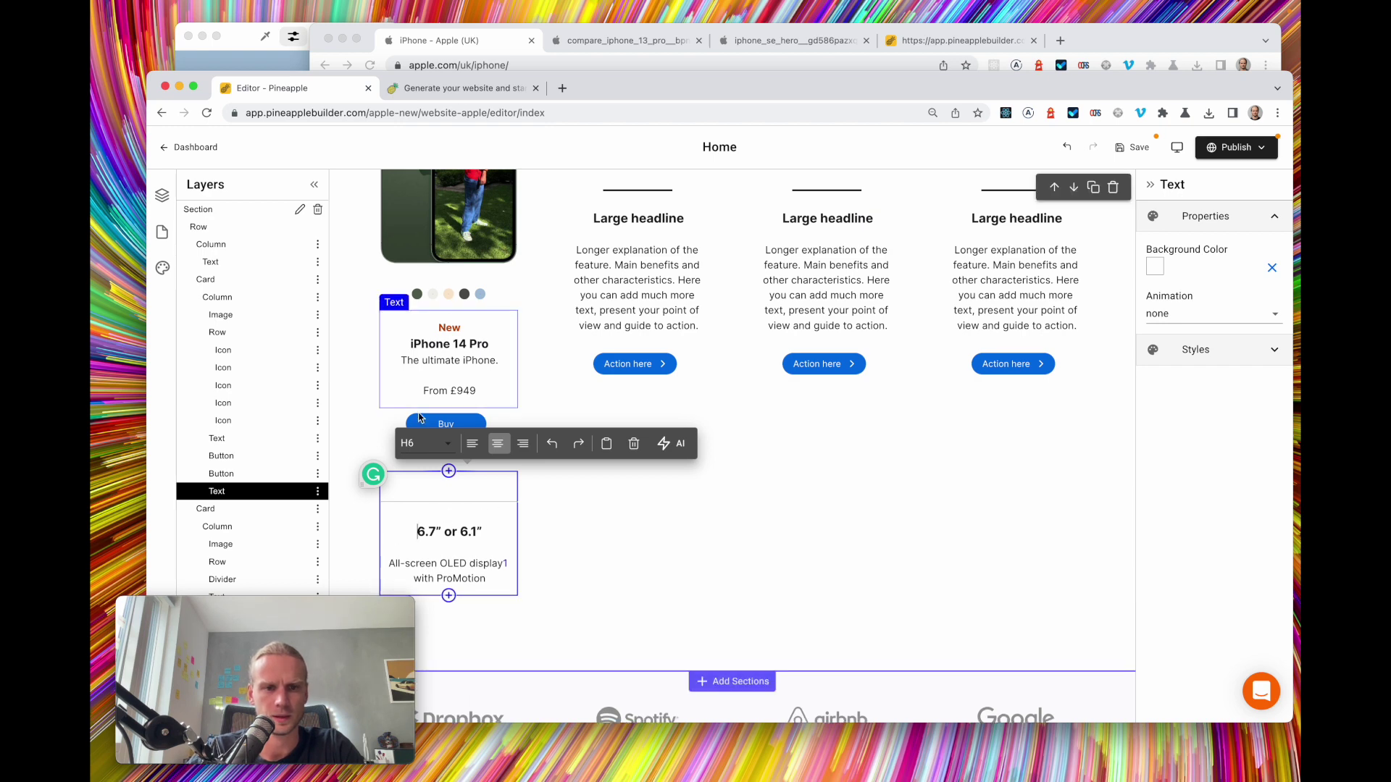
left_click(482, 48)
left_click(268, 384)
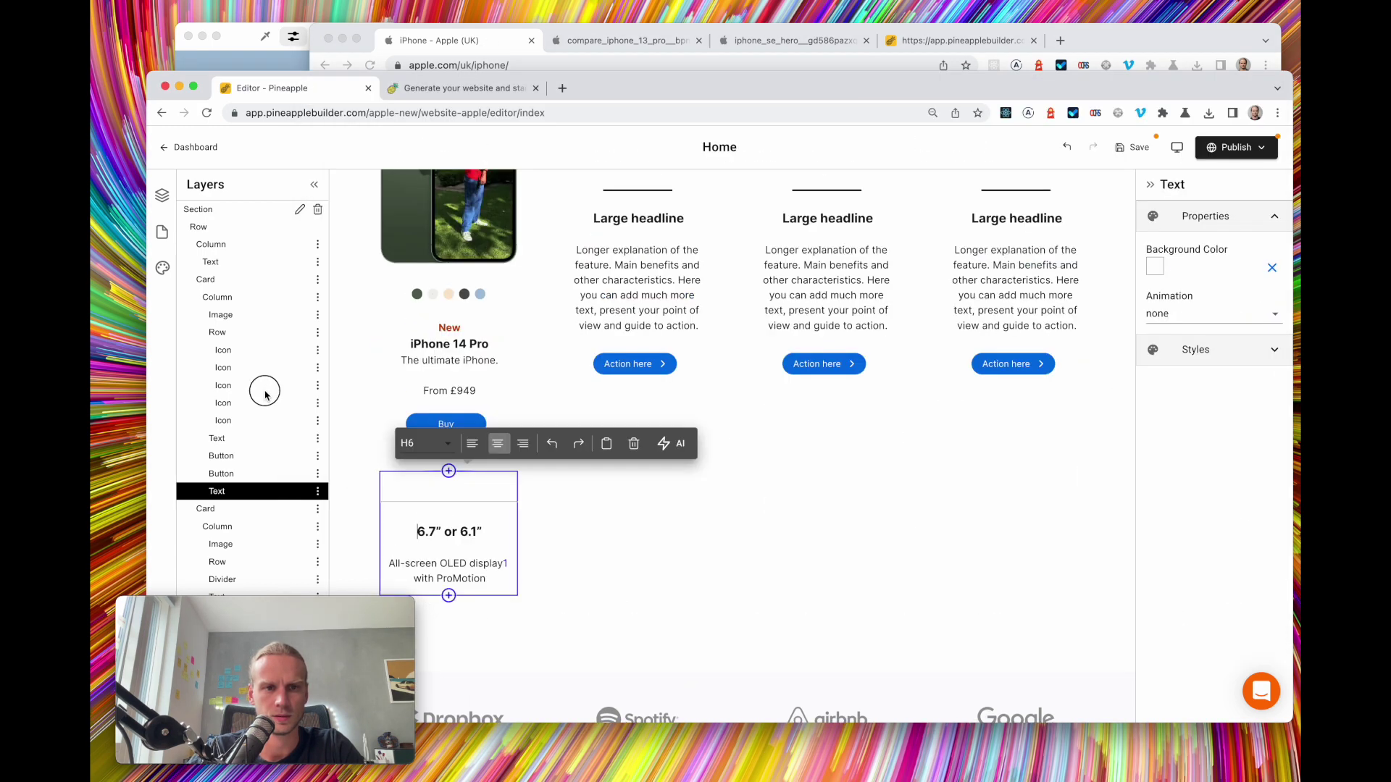
Try the body2 style on the 'All-screen OLED display' description, and return it to centred body1
left_click(424, 443)
left_click(427, 507)
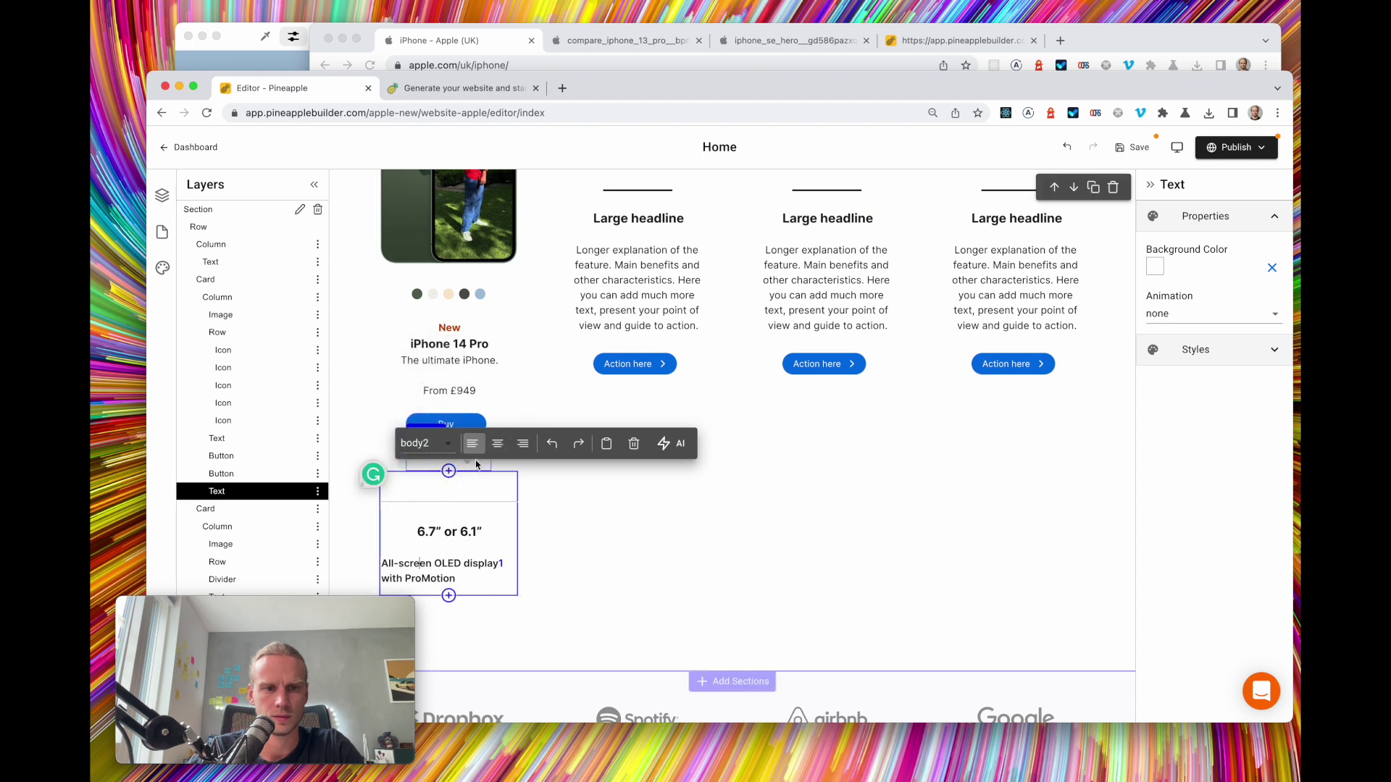
left_click(434, 444)
left_click(428, 429)
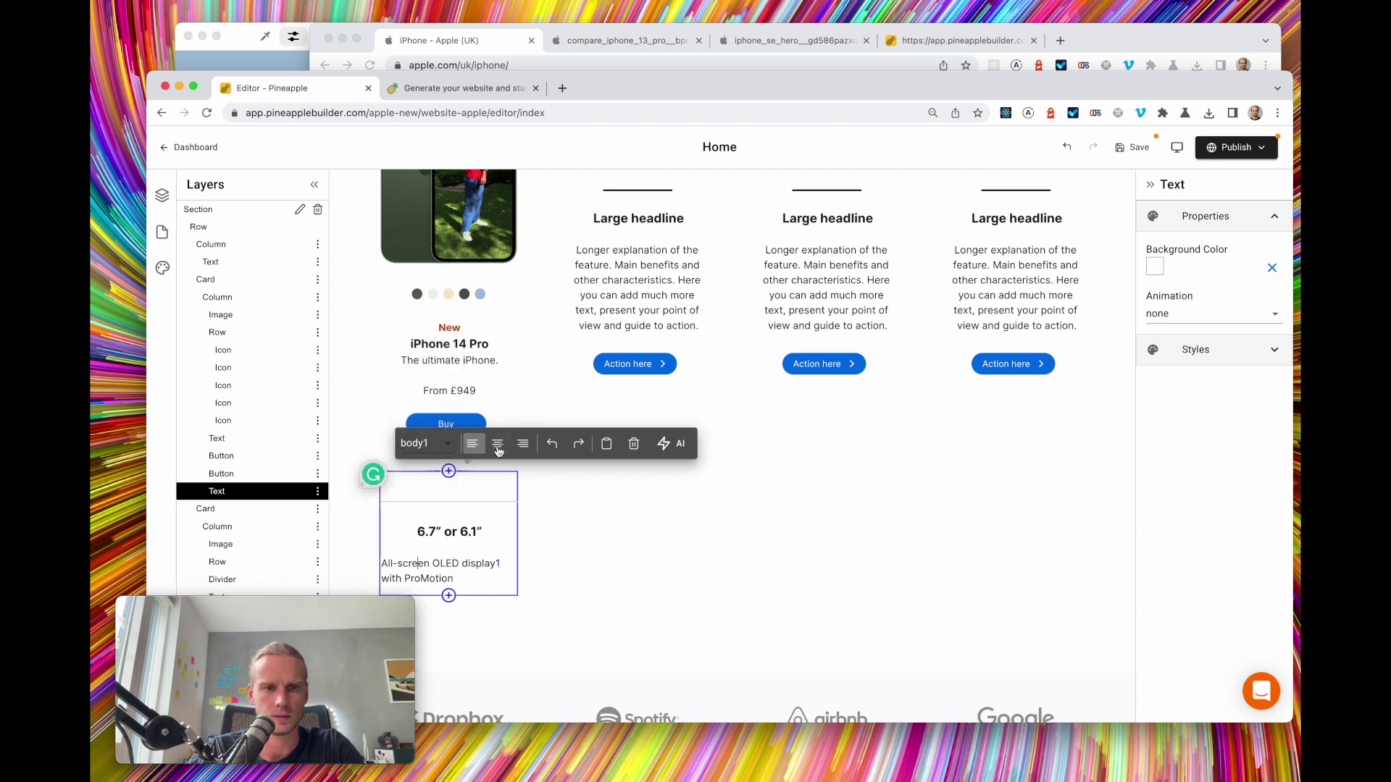
left_click(498, 443)
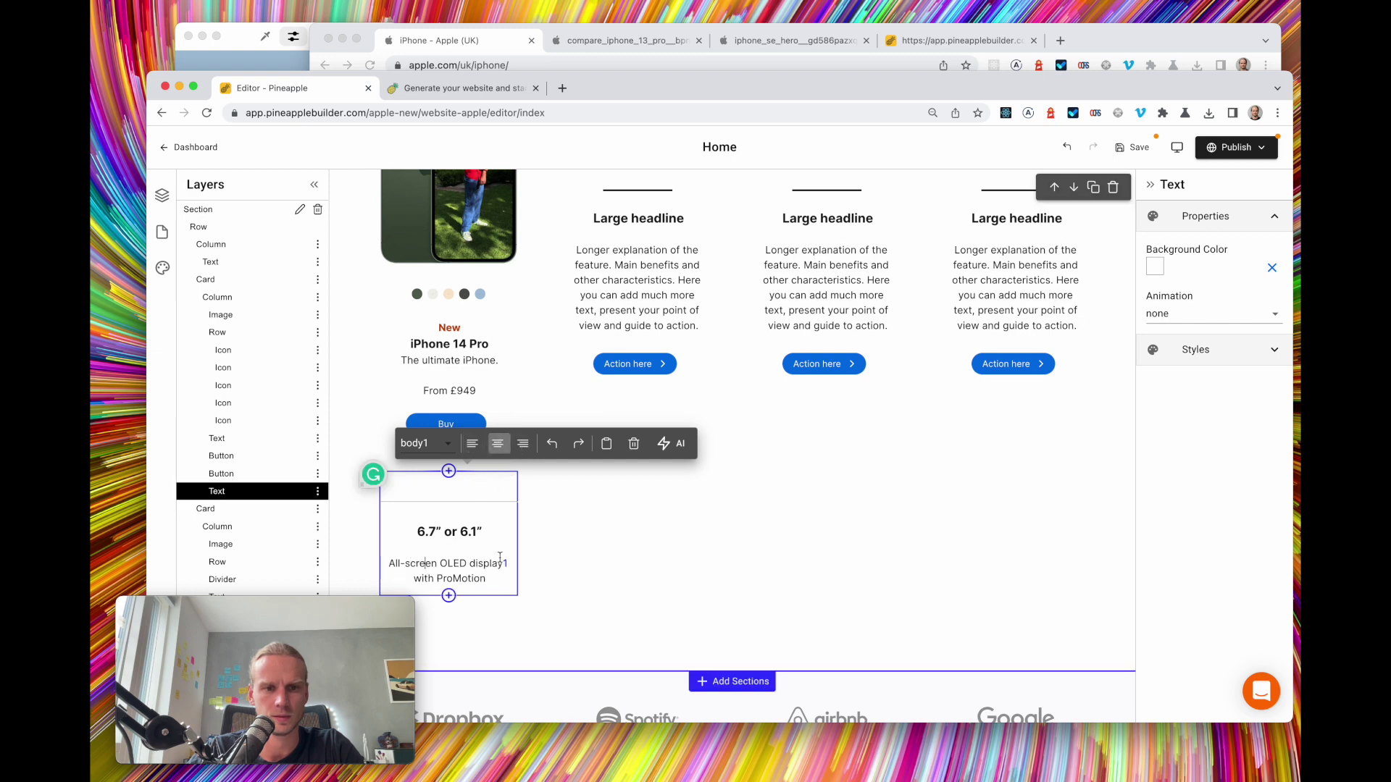
Examine the card's layout and the camera, chip, 5G, battery and Face ID rows in Apple's comparison table
scroll(503, 573, "down", 2)
scroll(507, 595, "up", 4)
scroll(551, 551, "down", 3)
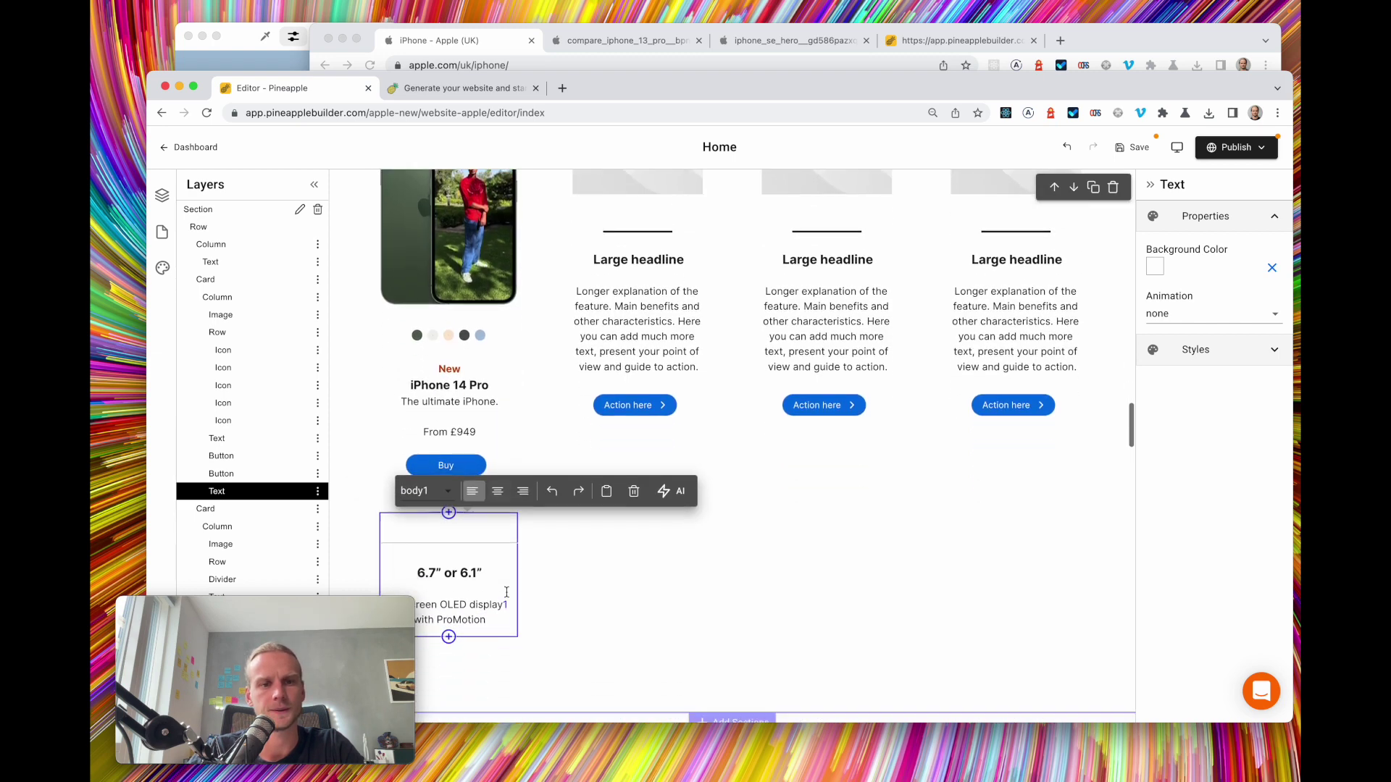
scroll(589, 517, "down", 3)
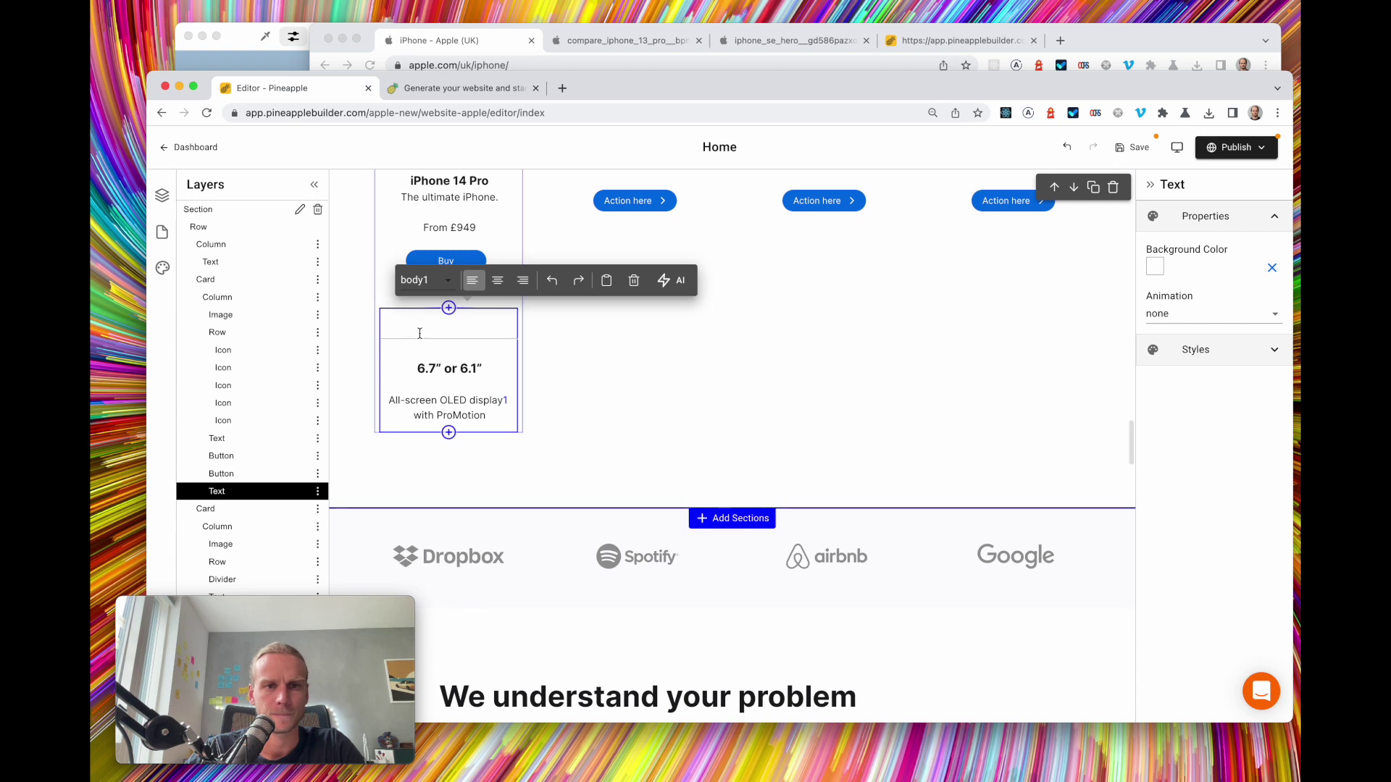
left_click(463, 43)
scroll(442, 402, "down", 1)
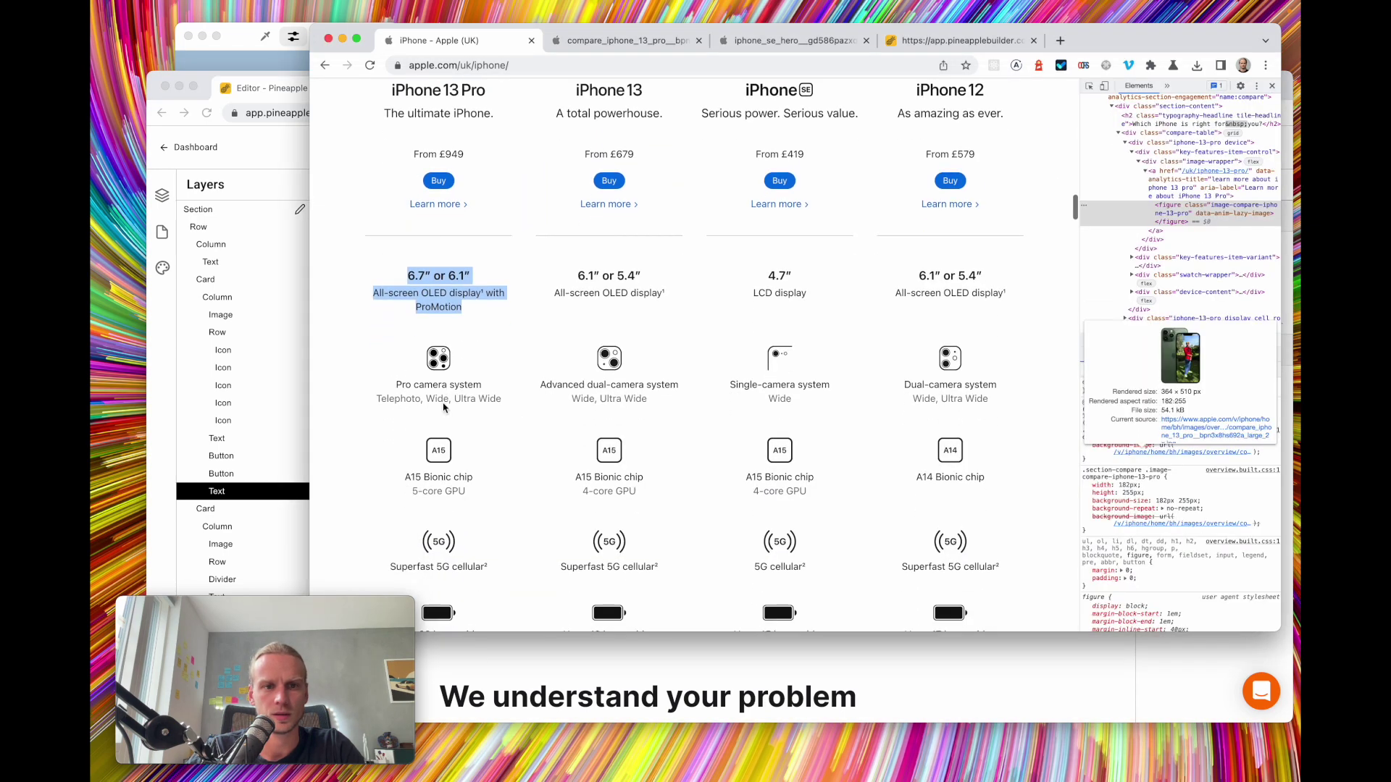
scroll(435, 362, "down", 1)
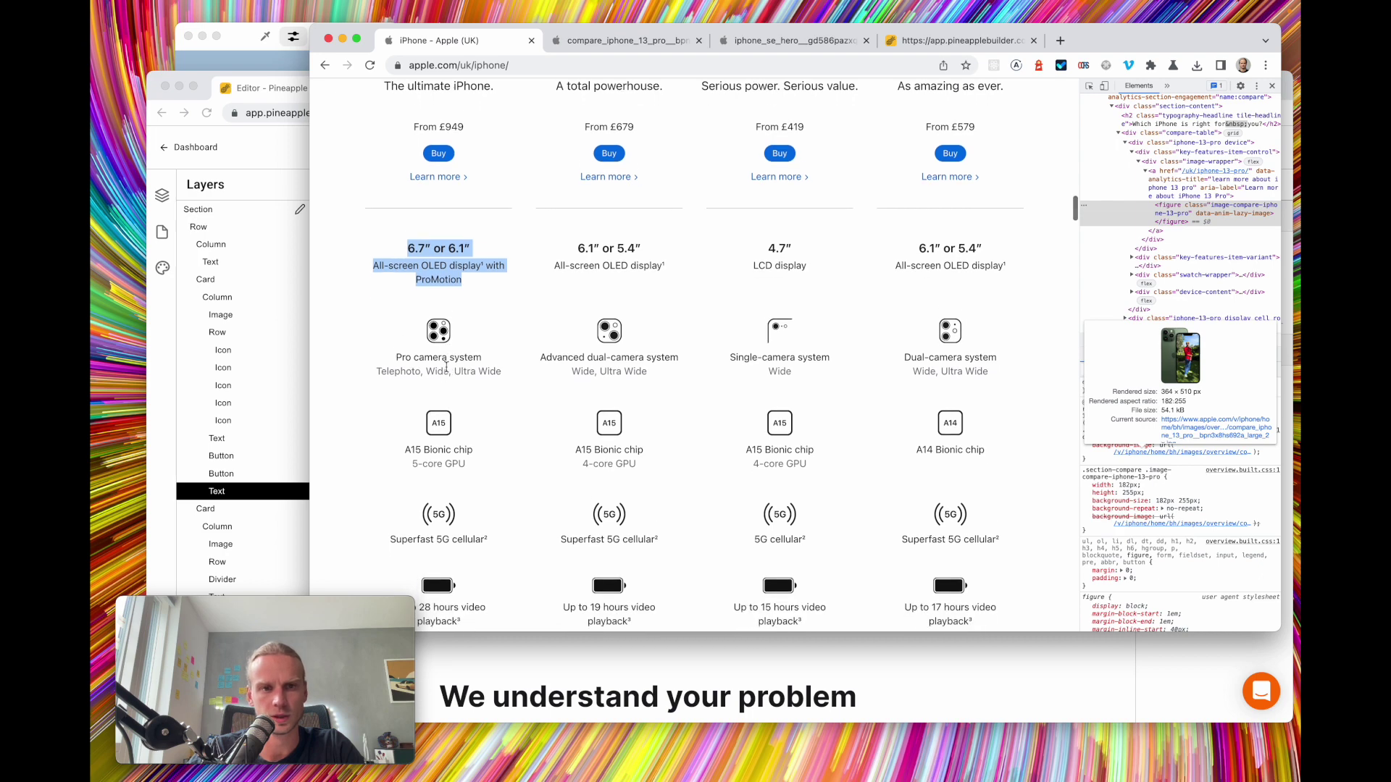
scroll(447, 367, "down", 1)
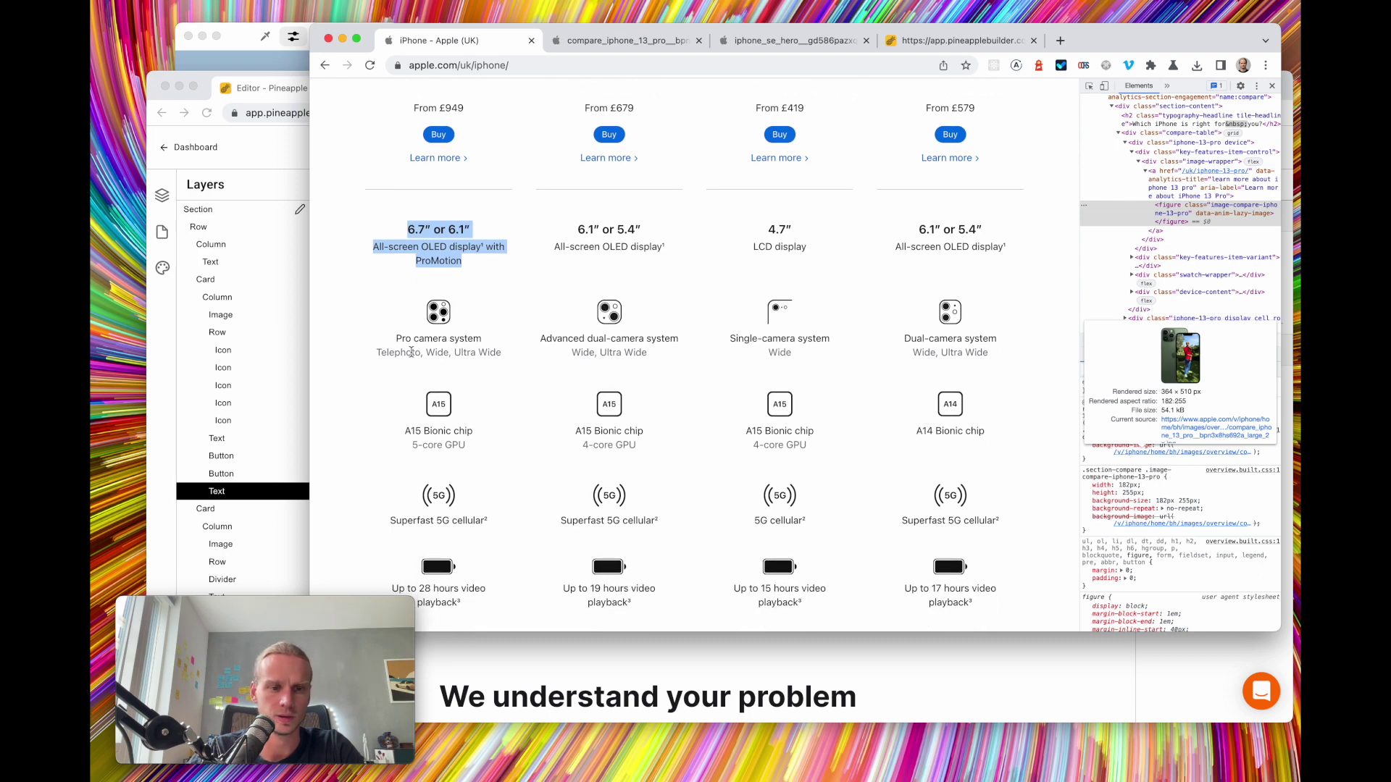
scroll(411, 352, "down", 1)
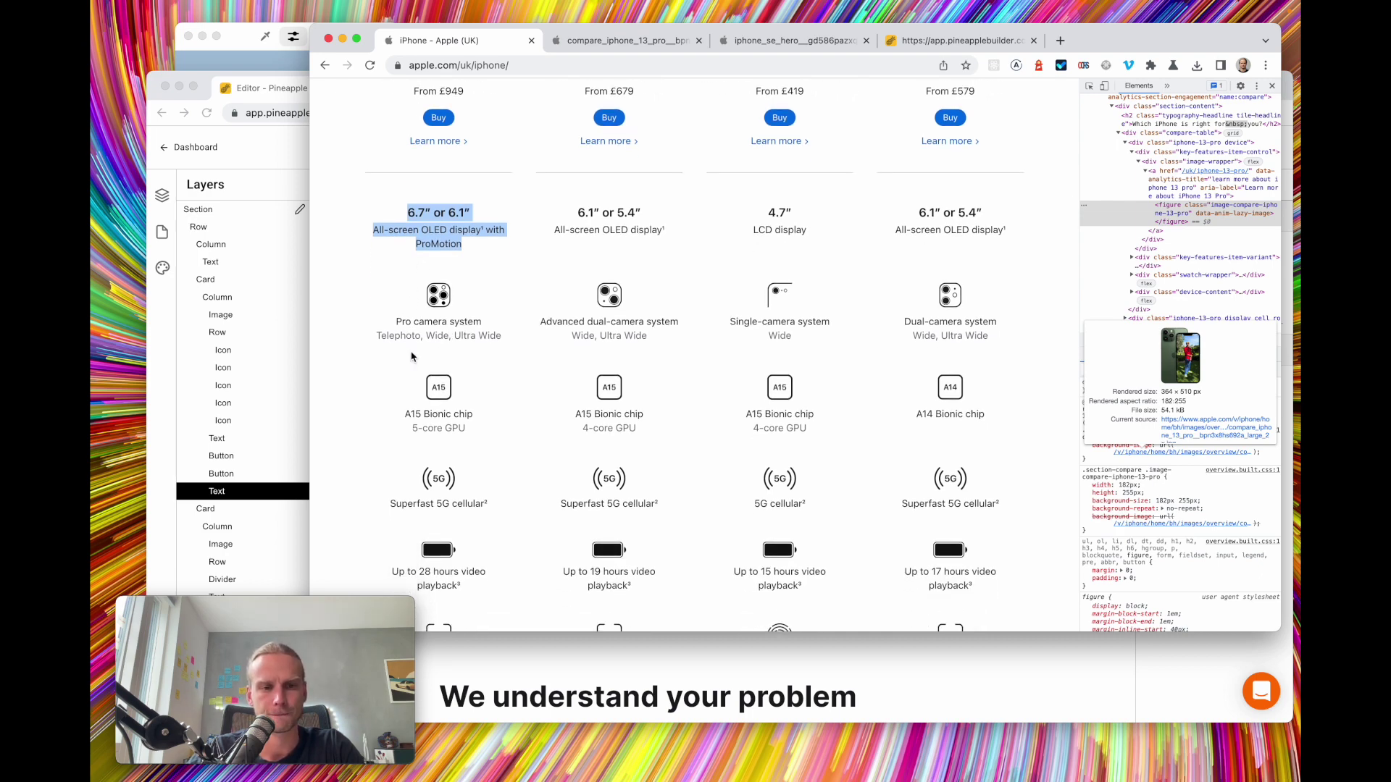
scroll(427, 357, "down", 2)
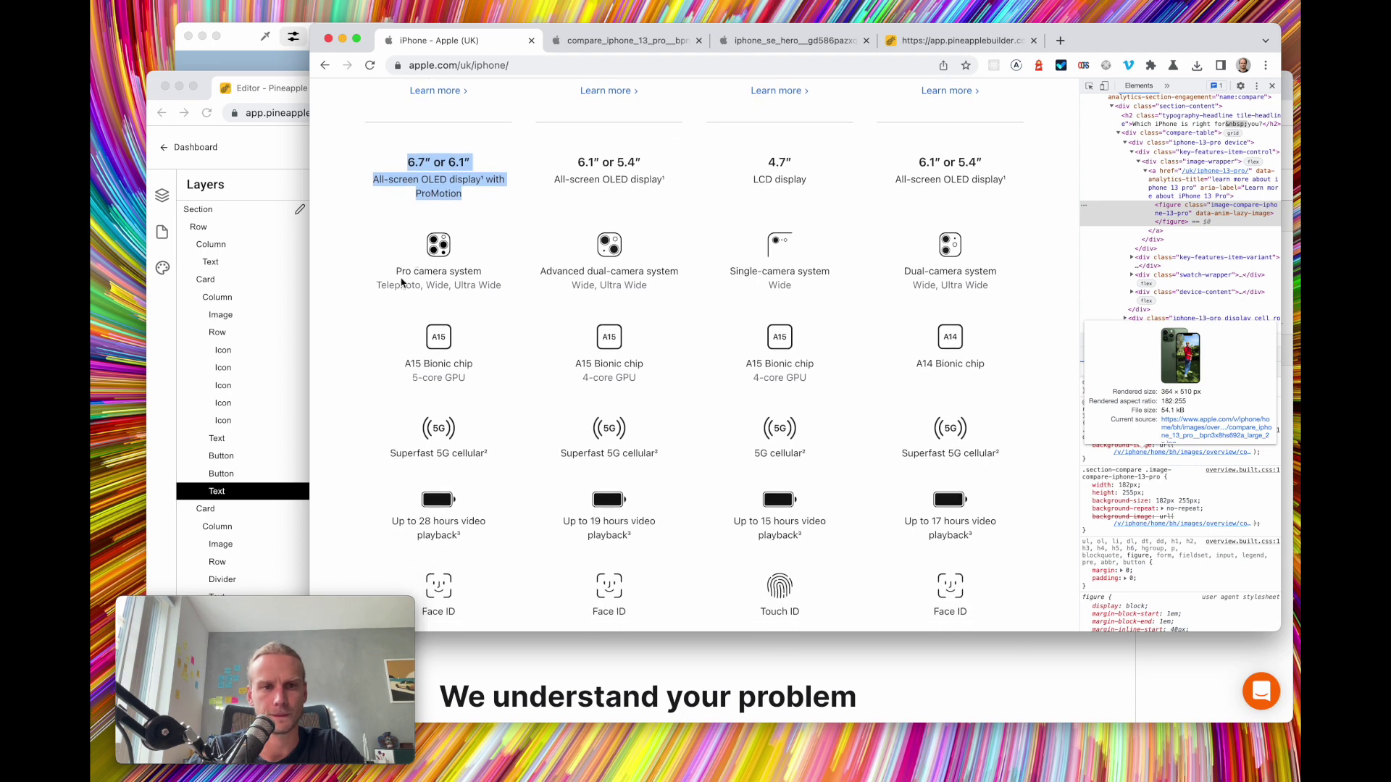
In the editor, add an empty column below the display text in the iPhone 14 Pro card
left_click(273, 485)
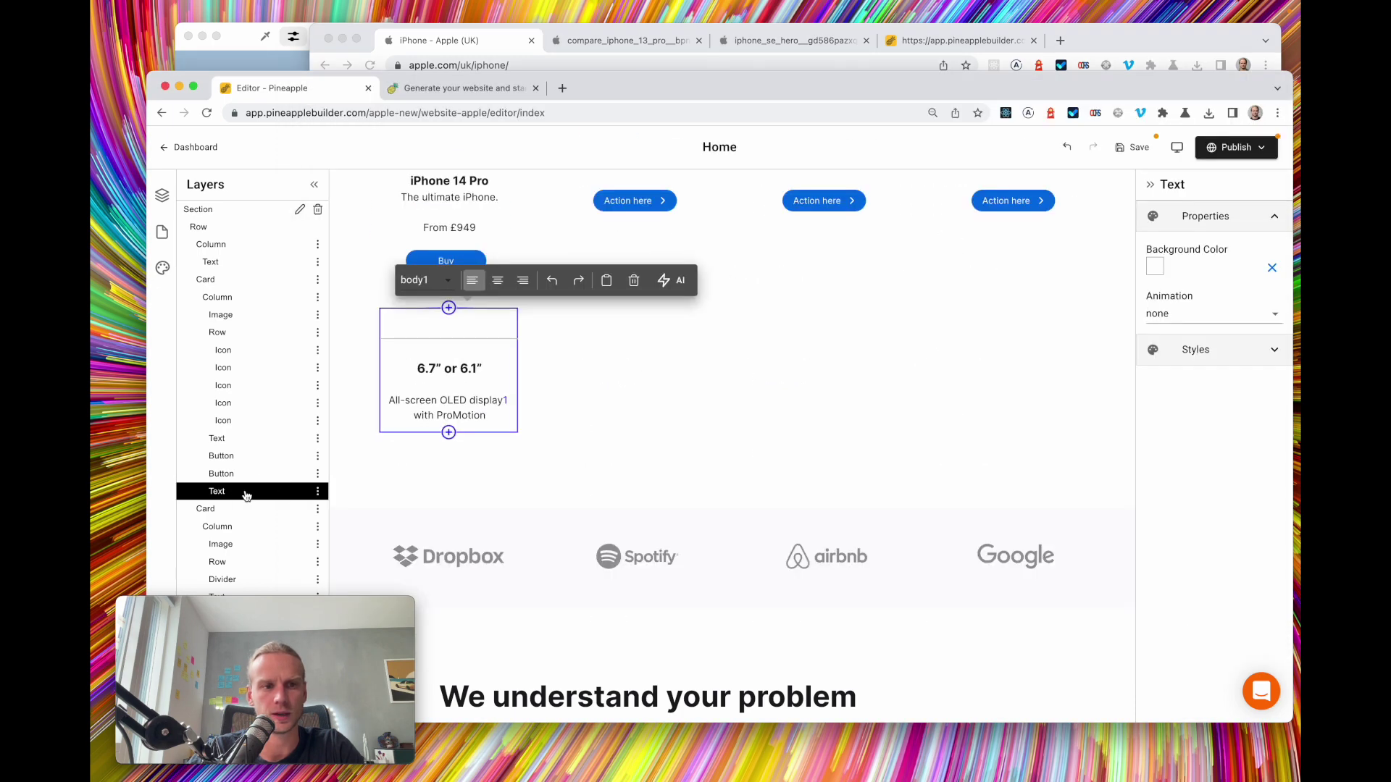
left_click(448, 432)
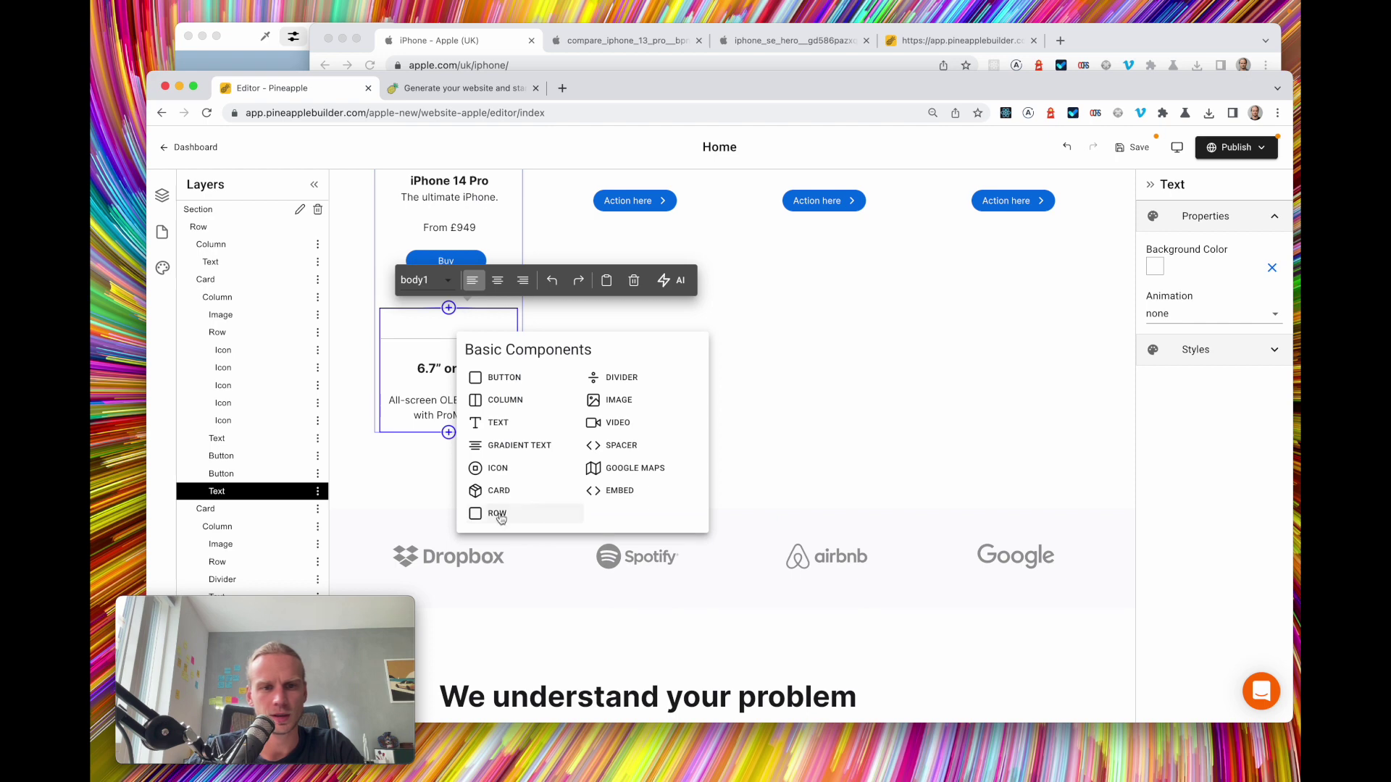
left_click(522, 404)
scroll(507, 464, "down", 3)
left_click(486, 414)
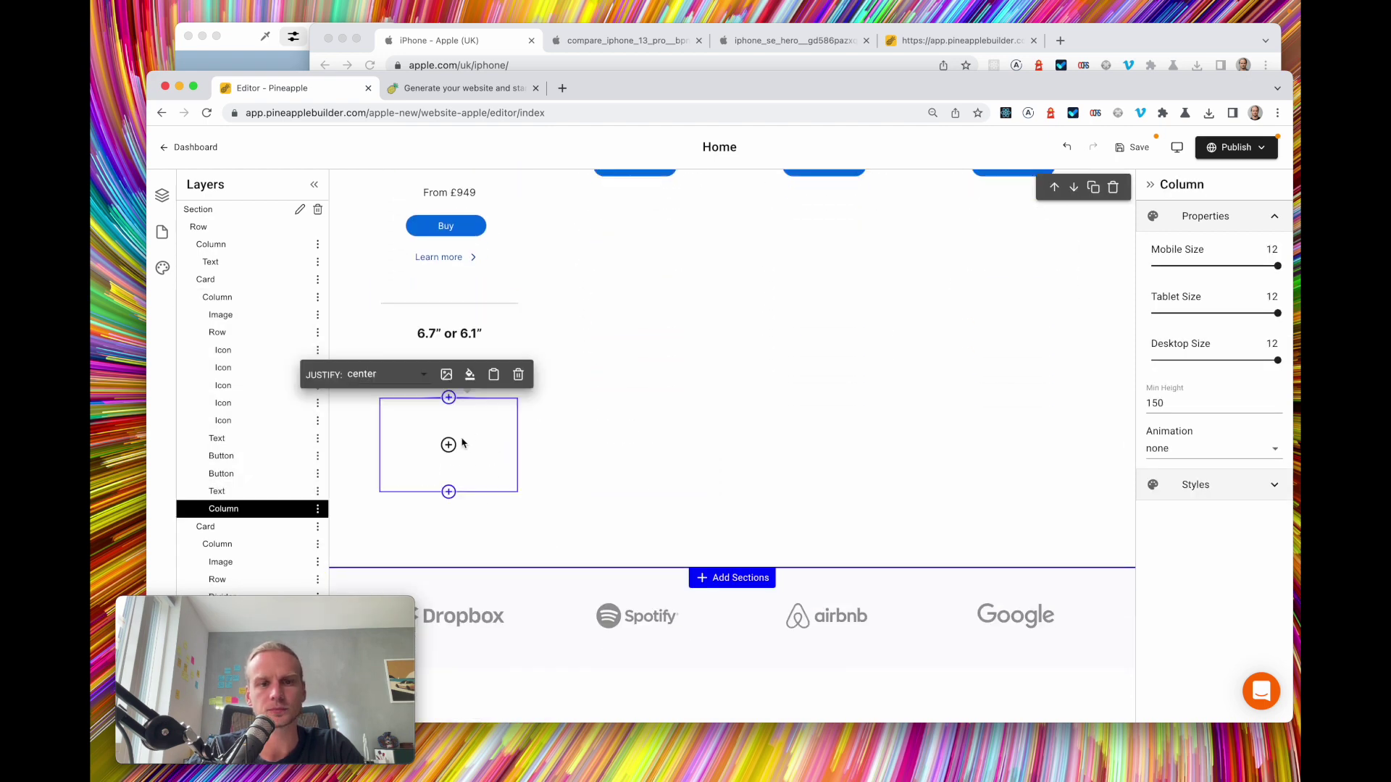
Place an image placeholder in the new column, with an empty text element beneath it
left_click(448, 445)
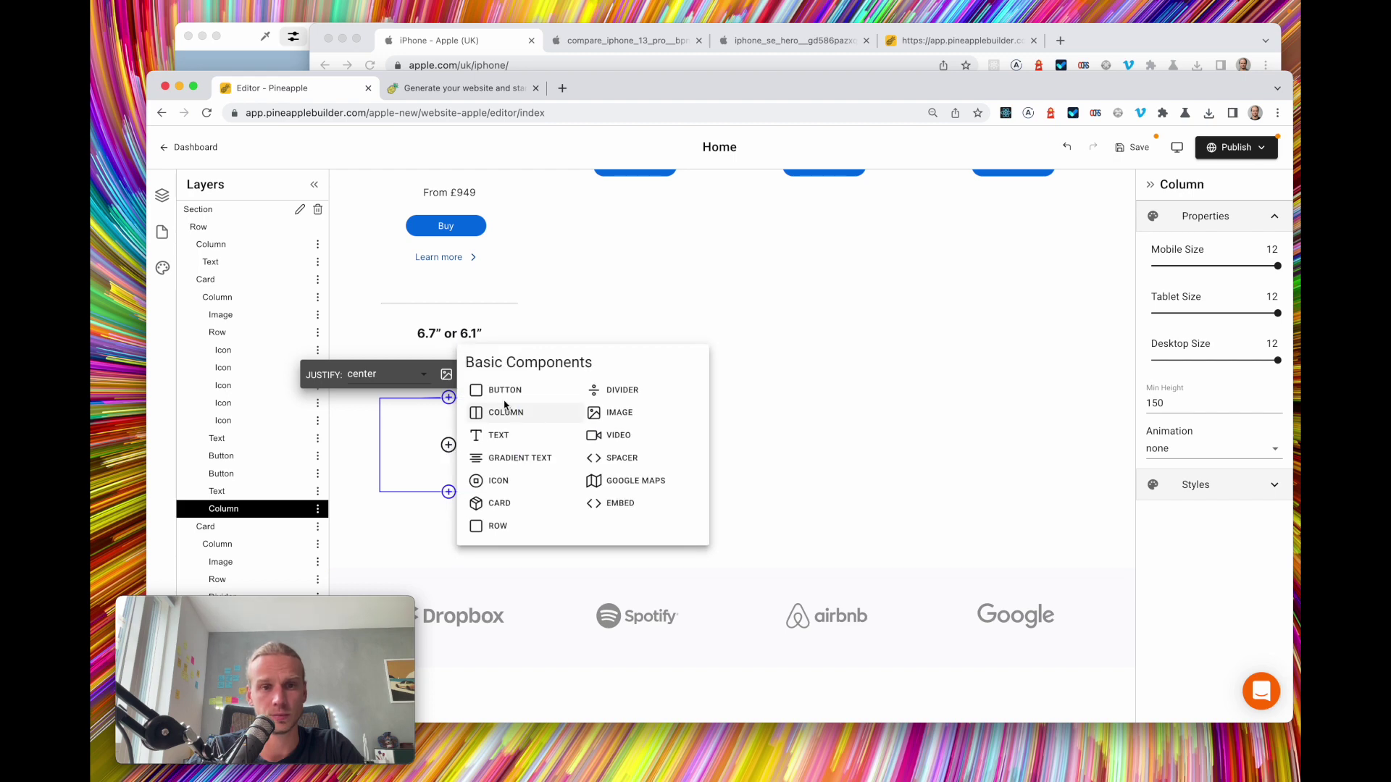
left_click(616, 413)
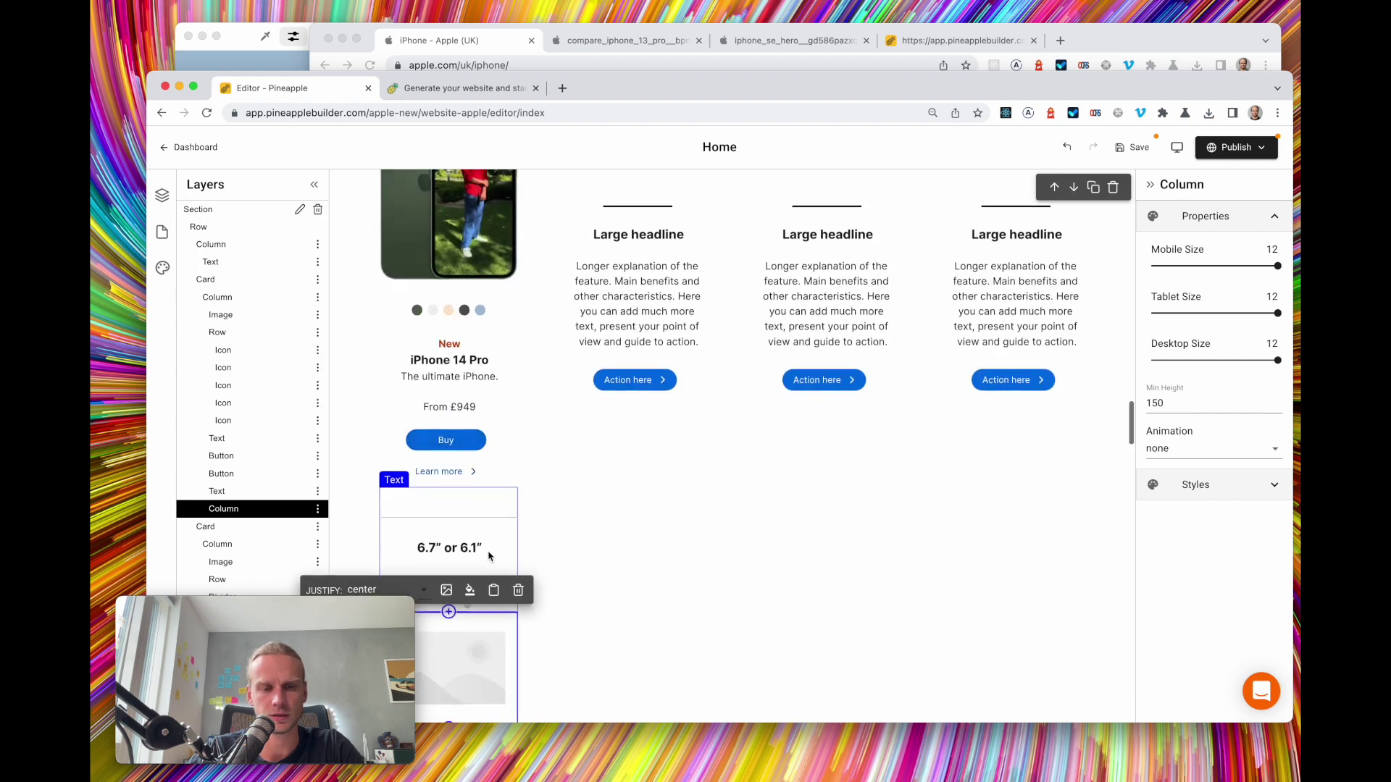
scroll(489, 557, "down", 5)
left_click(451, 389)
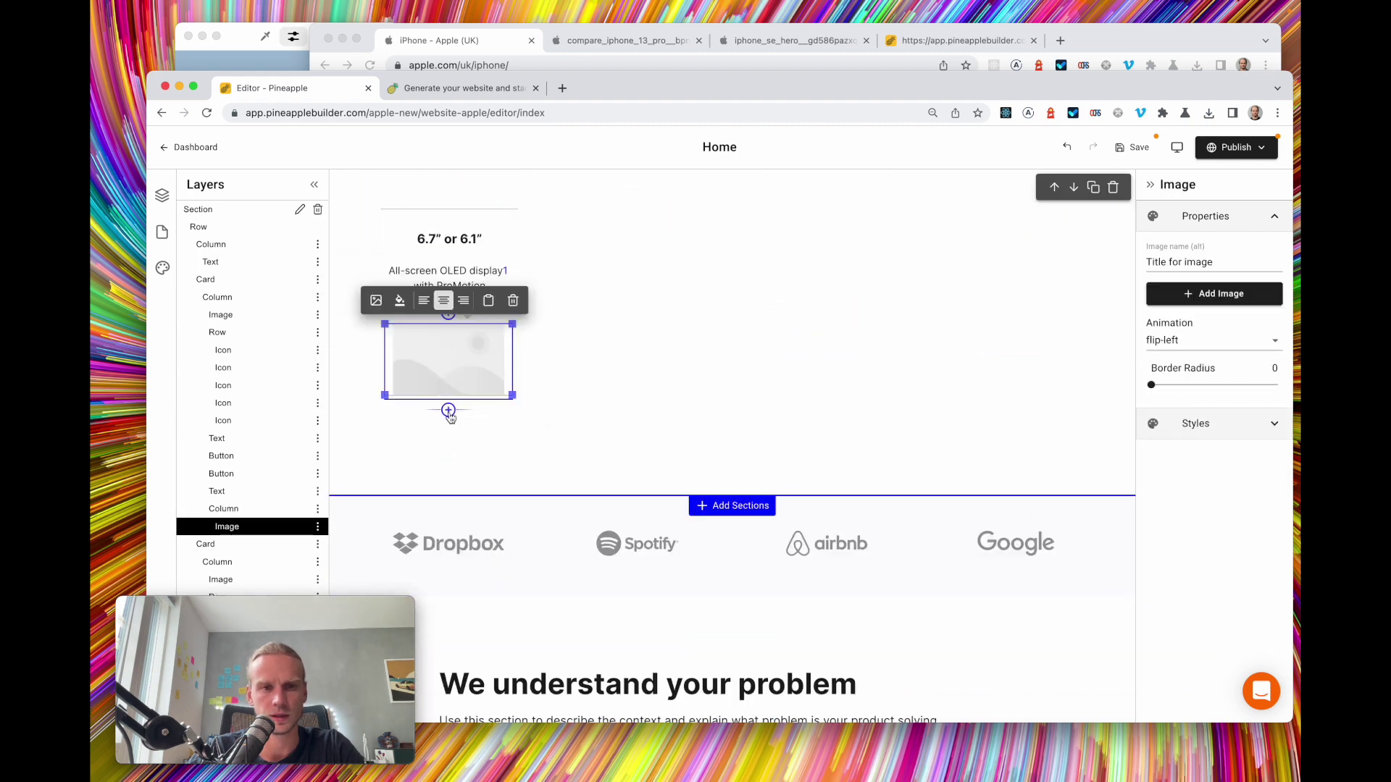
left_click(449, 411)
left_click(497, 398)
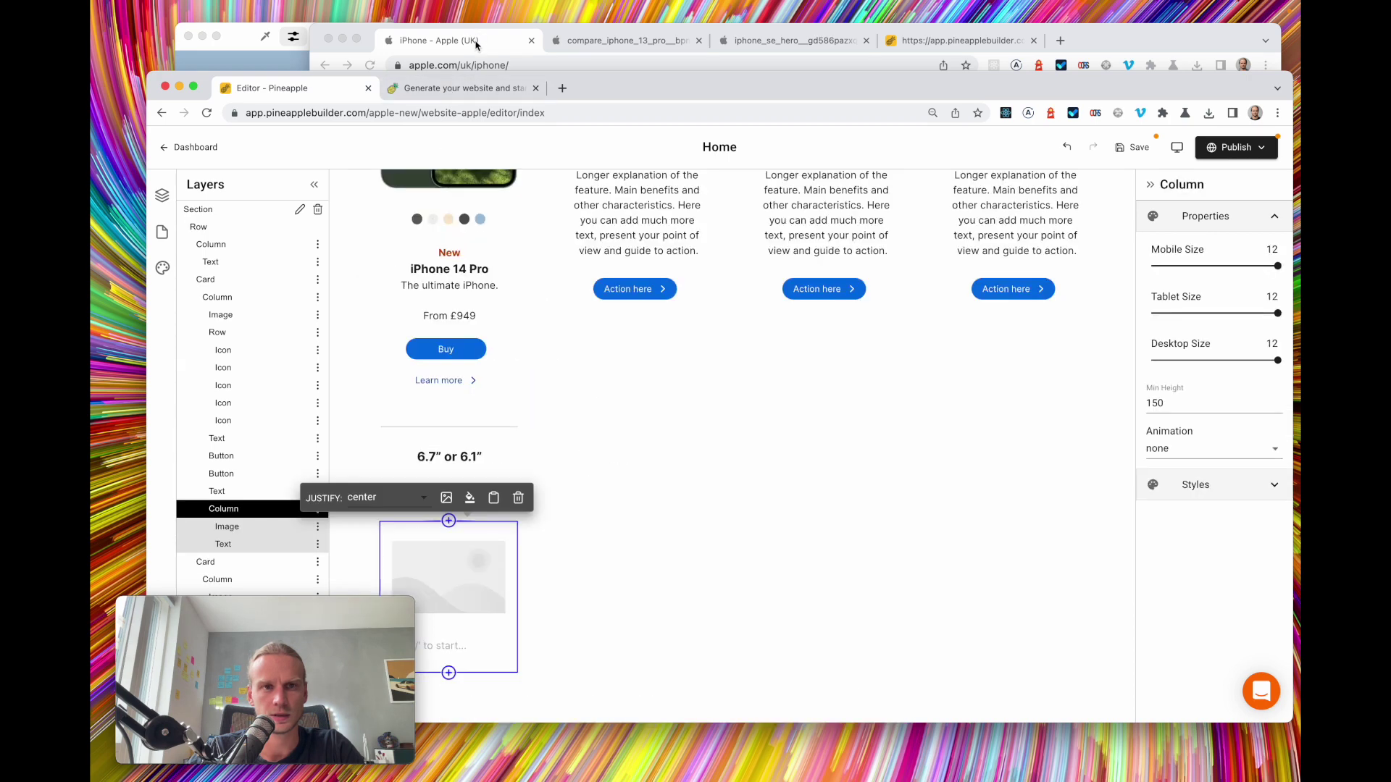
Copy 'Pro camera system Telephoto, Wide, Ultra Wide' from Apple's page into the text element below the image placeholder
left_click(475, 45)
left_click(424, 210)
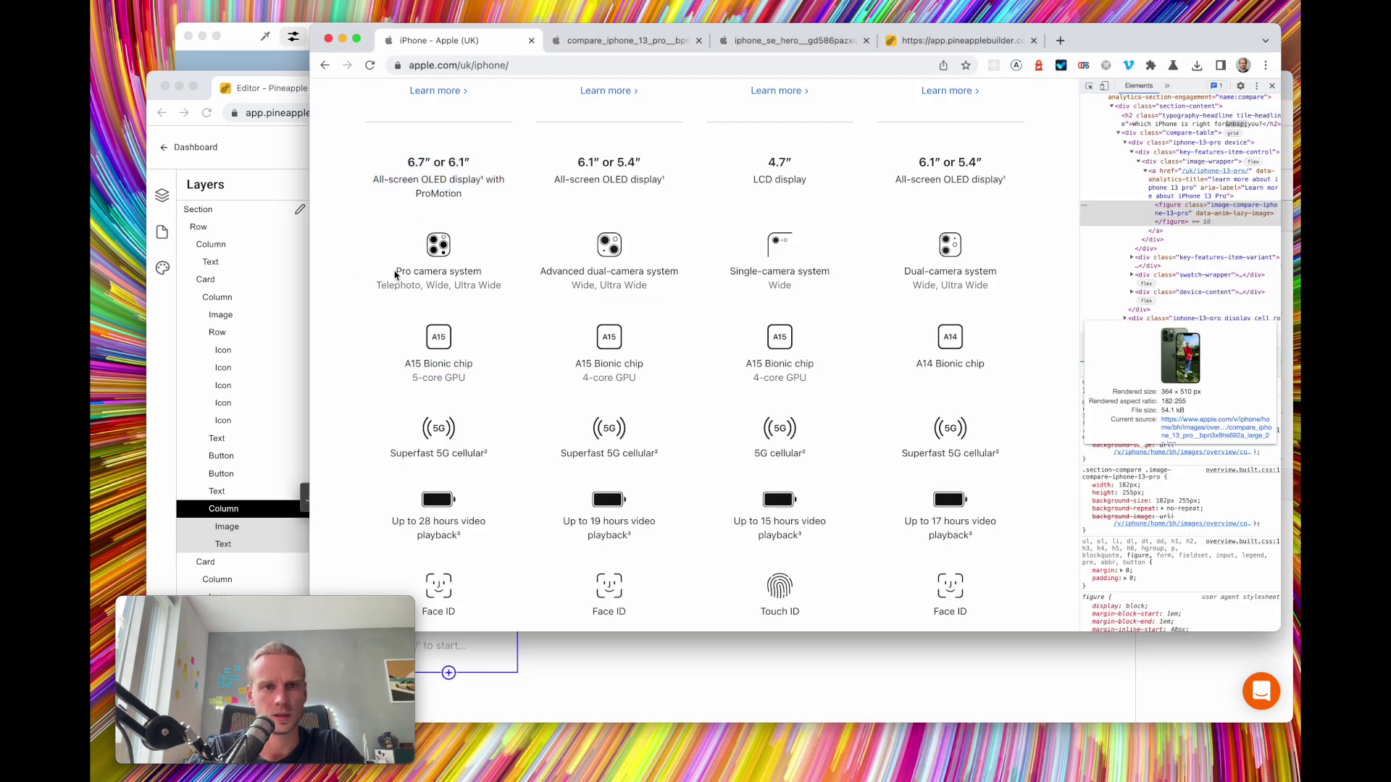
left_click_drag(396, 271, 505, 291)
key("super+c")
left_click(496, 654)
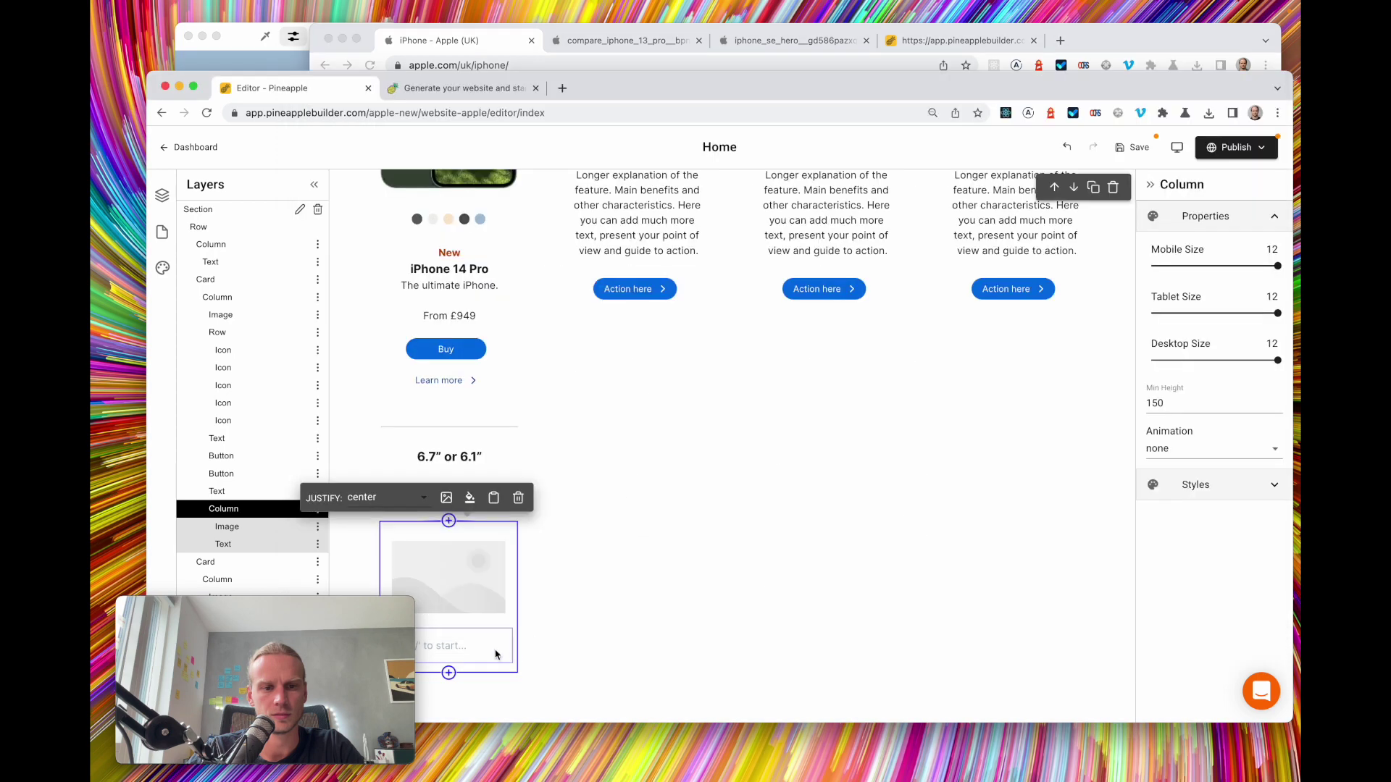
left_click(449, 650)
scroll(442, 507, "down", 4)
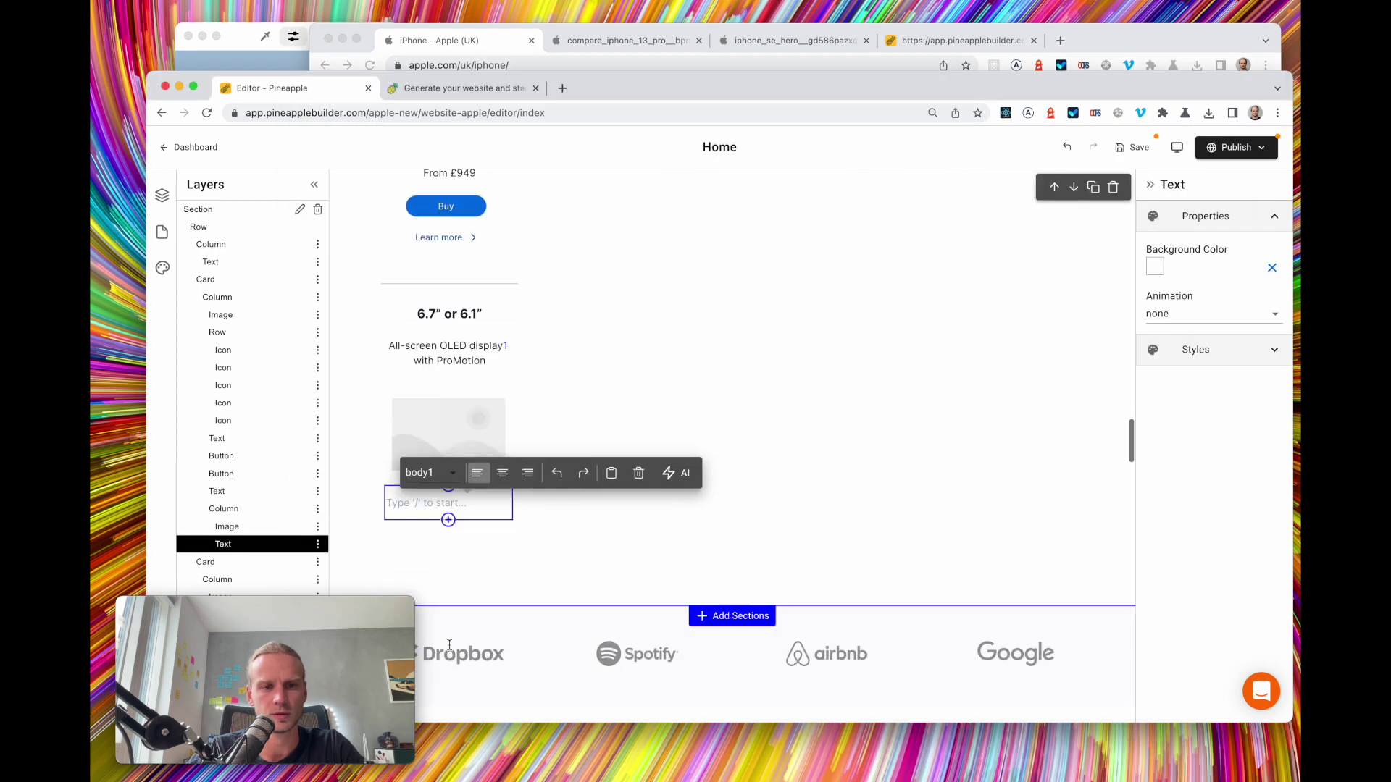
key("super+v")
Centre the 'Pro camera system' line beneath the image placeholder and give it the body2 style
left_click(445, 367)
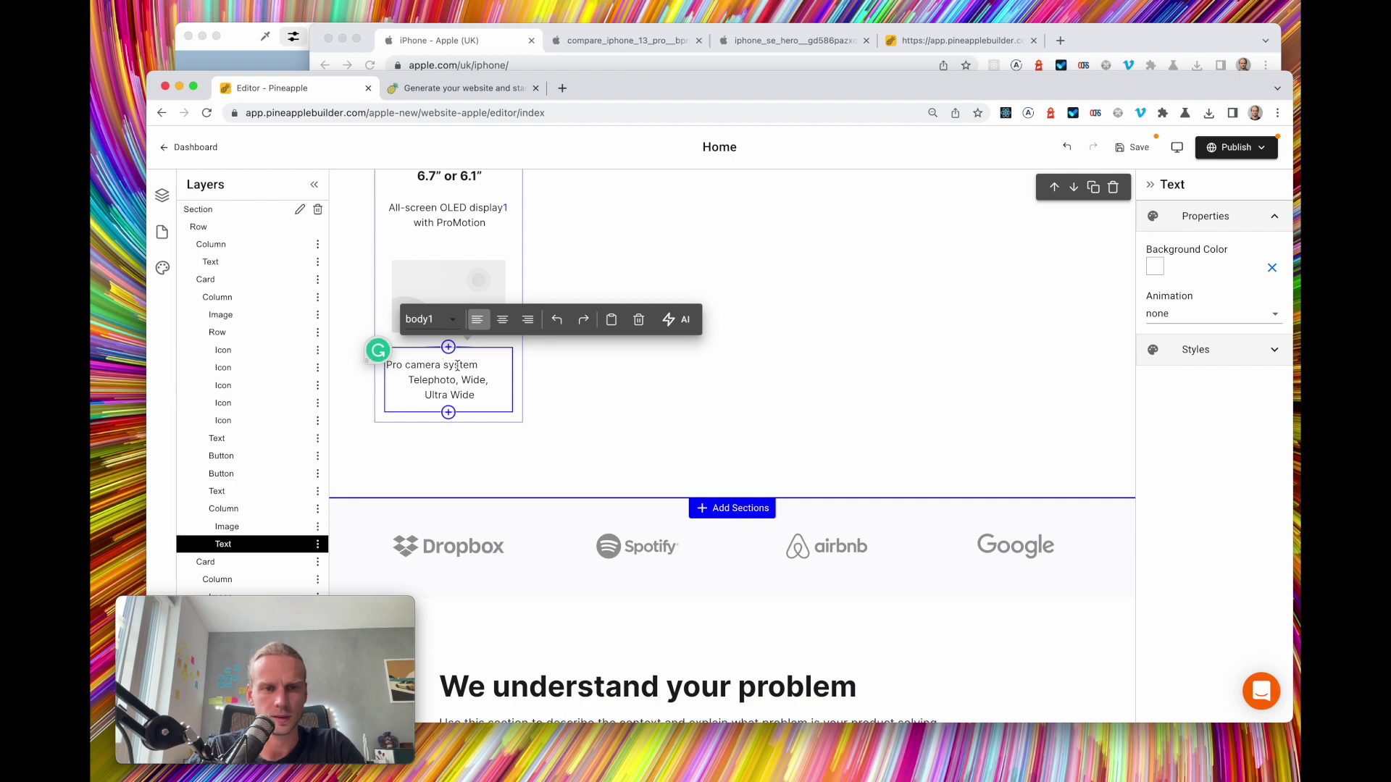
double_click(455, 365)
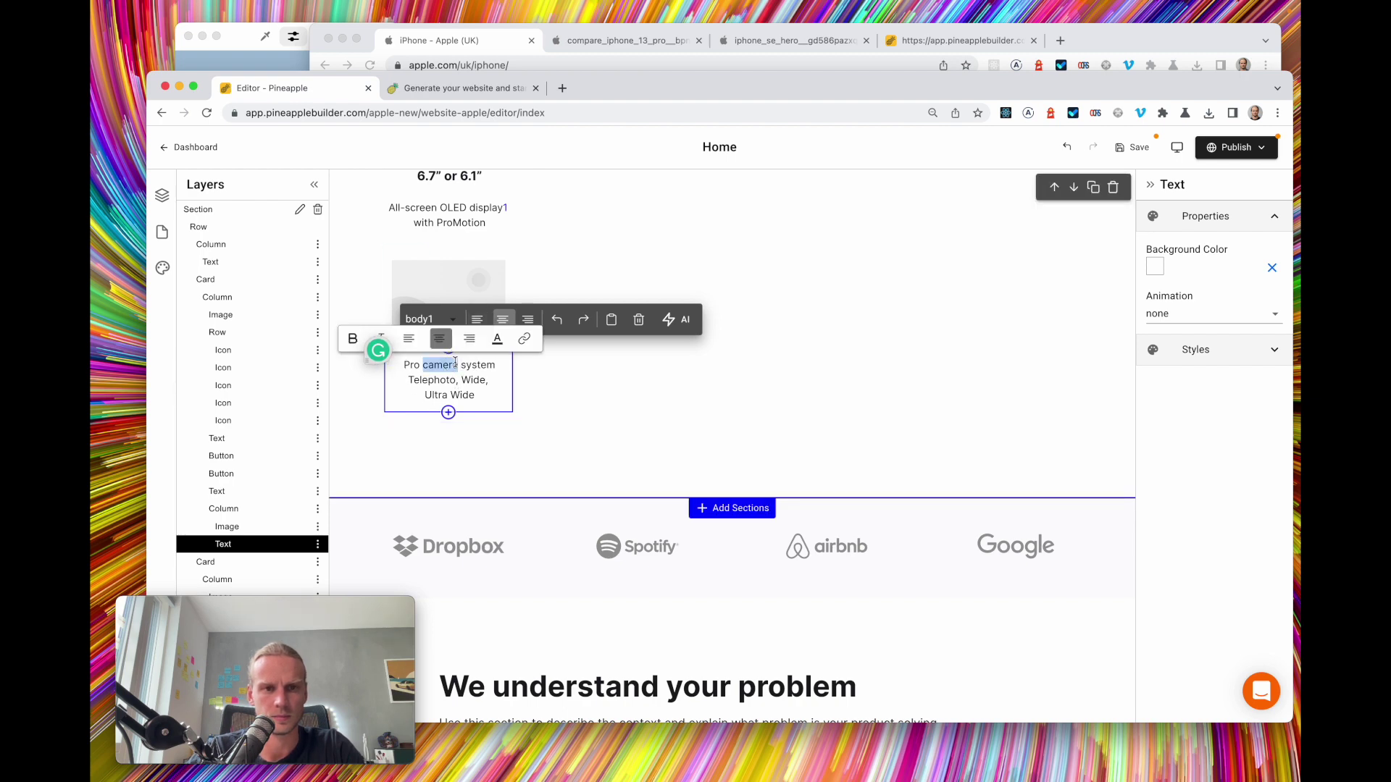
left_click(430, 319)
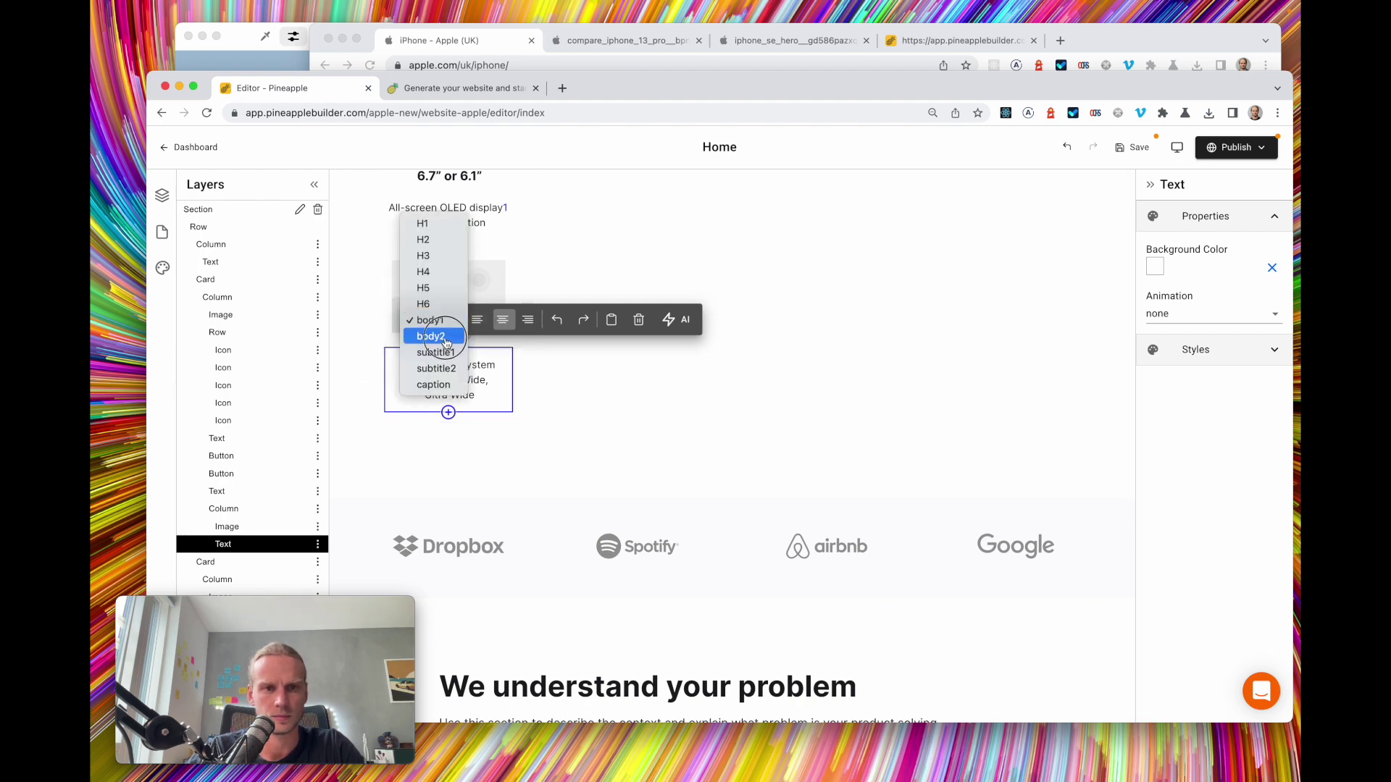
left_click(432, 337)
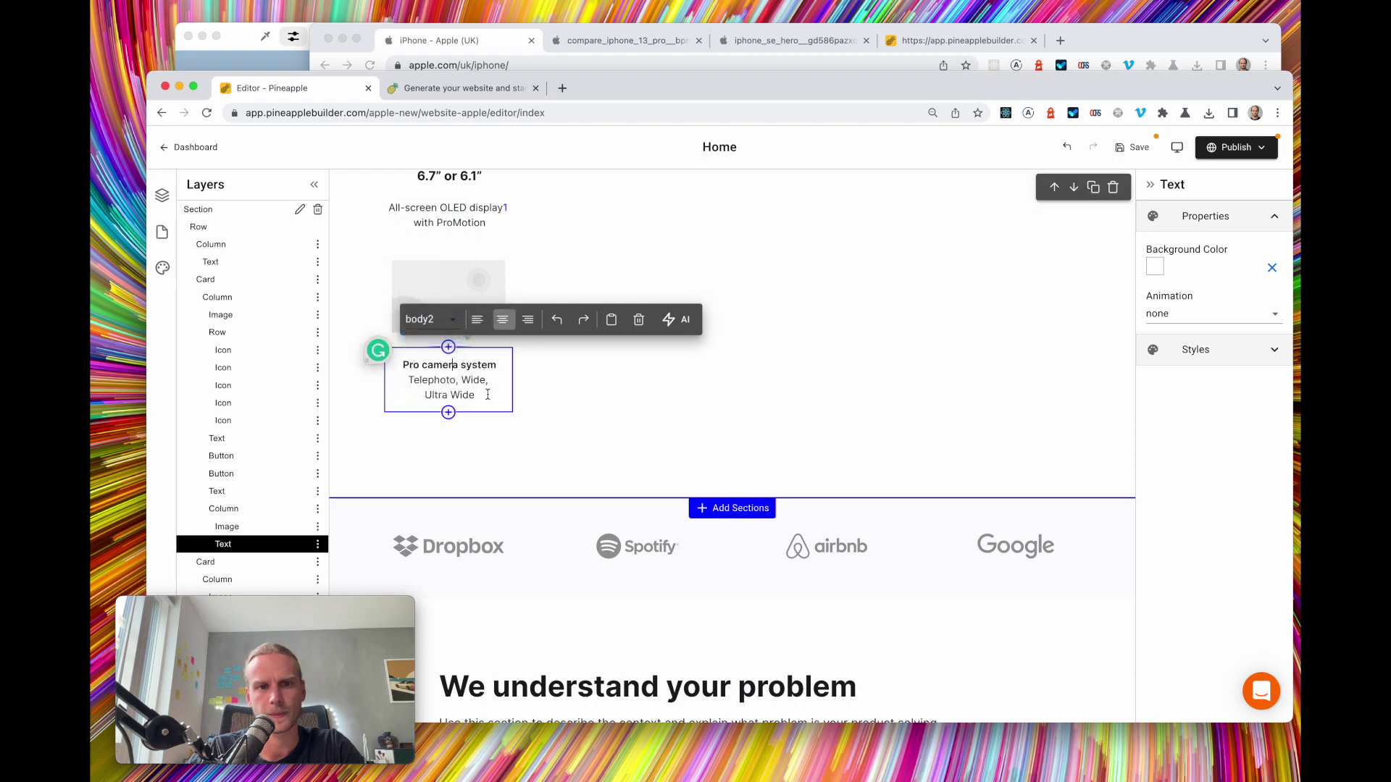
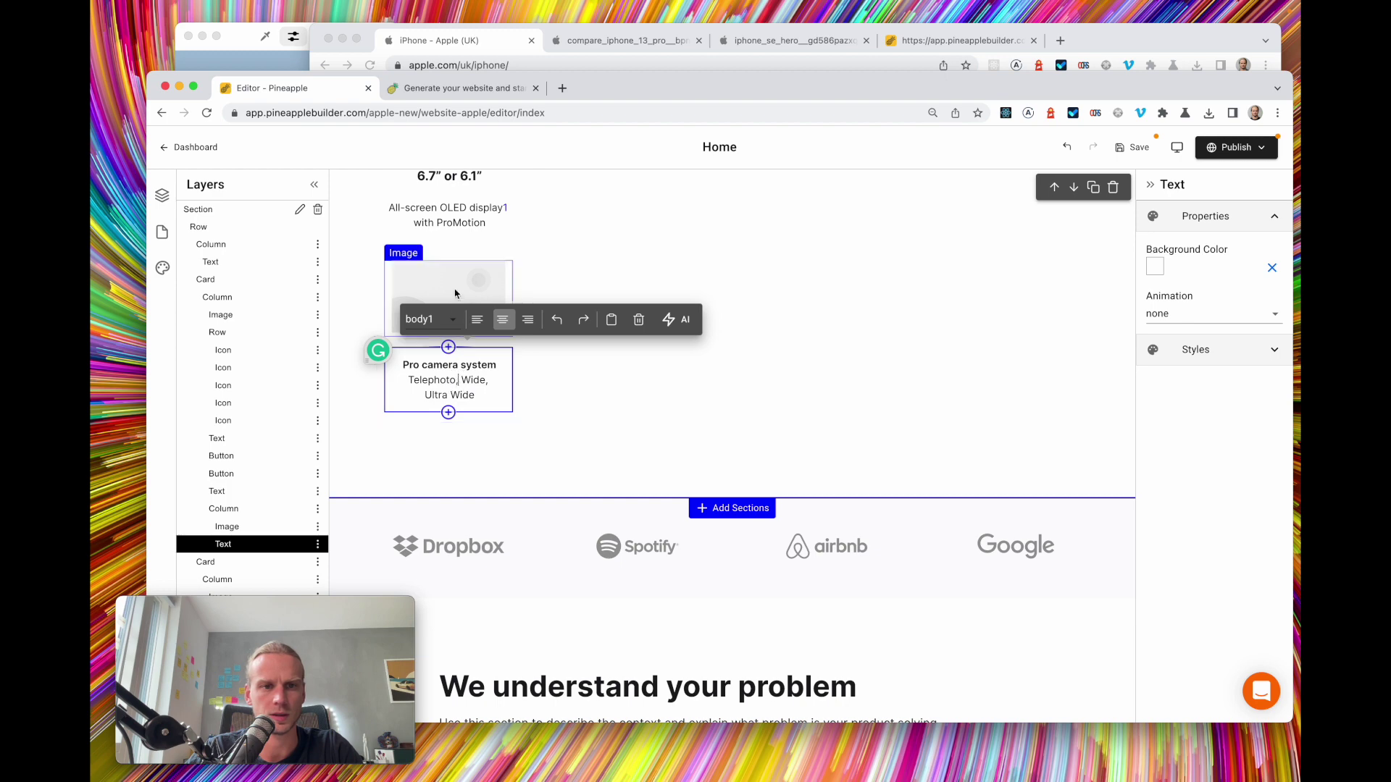
left_click(480, 34)
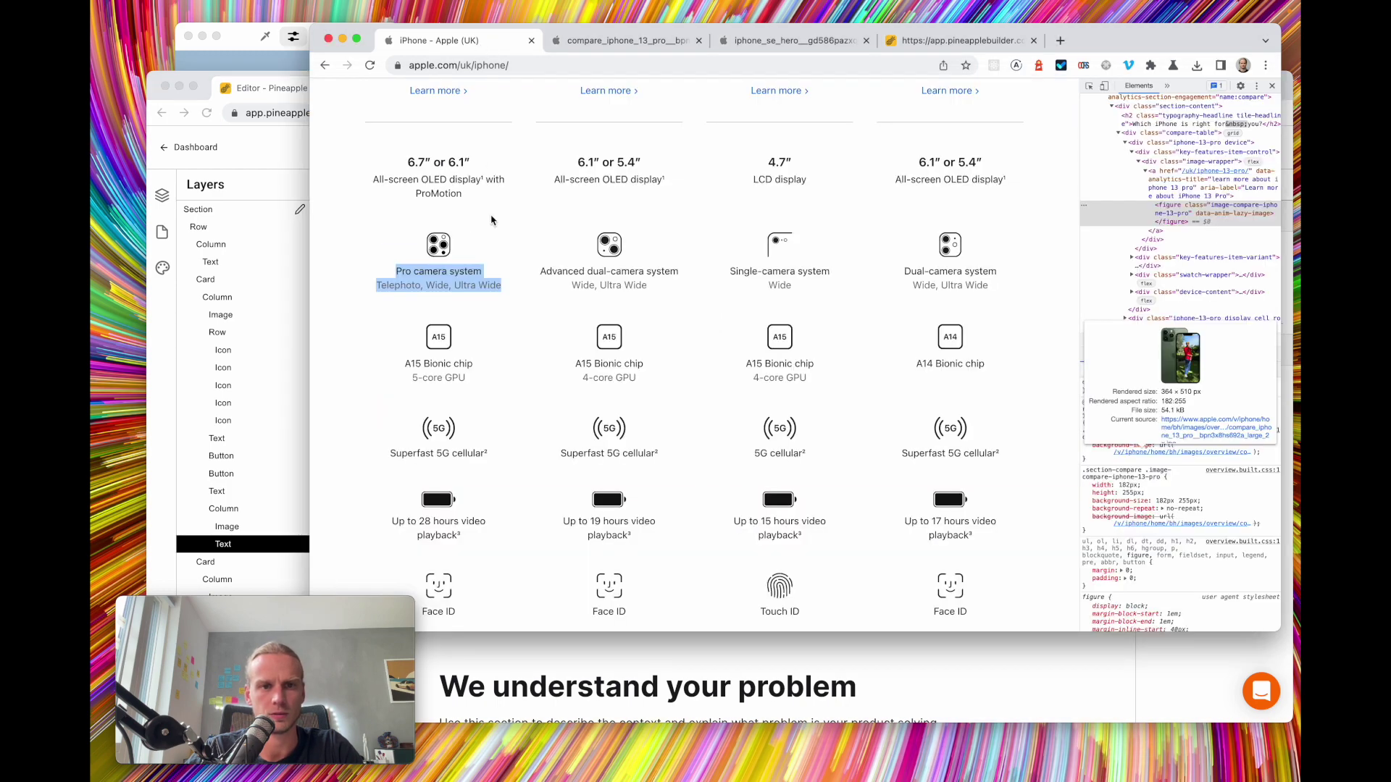
left_click(440, 243)
right_click(439, 243)
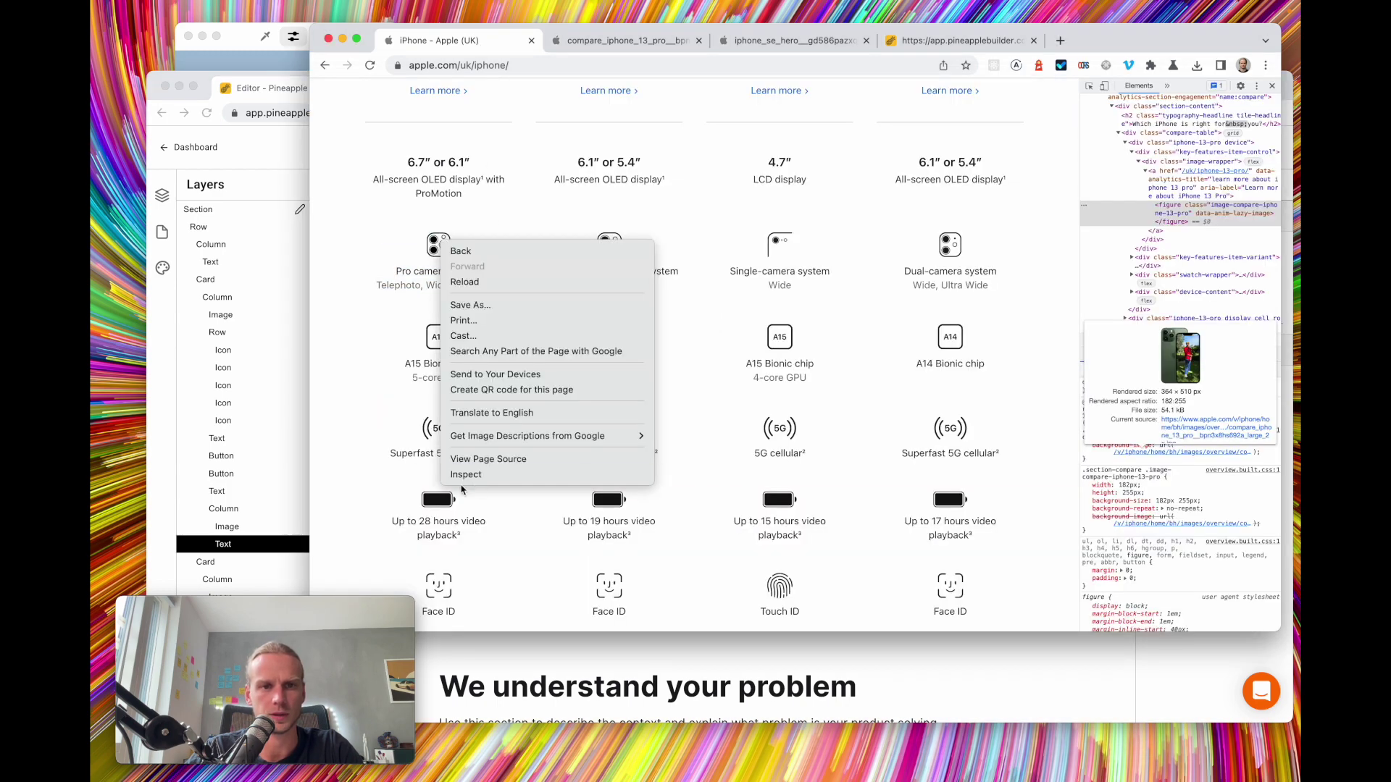
left_click(501, 476)
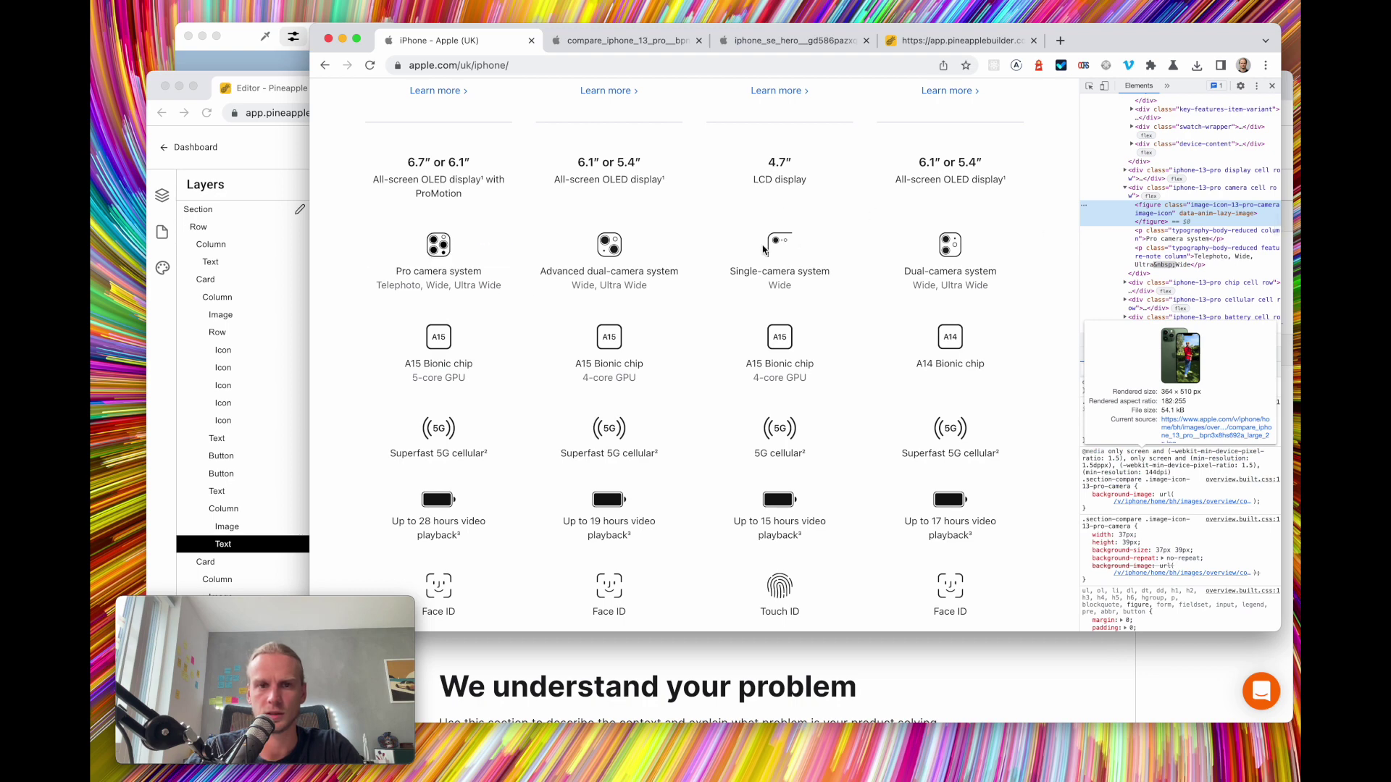
right_click(454, 247)
right_click(441, 243)
left_click(486, 477)
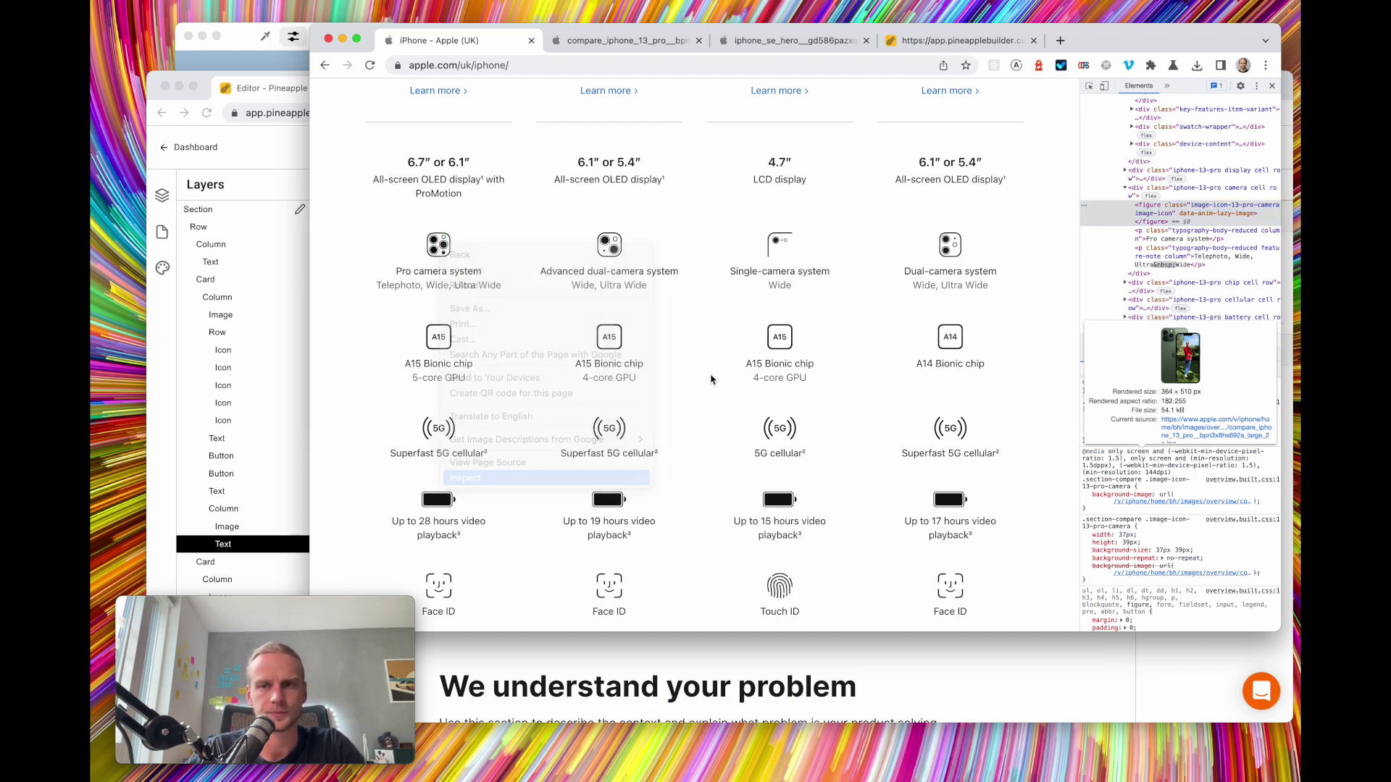
left_click(1145, 503)
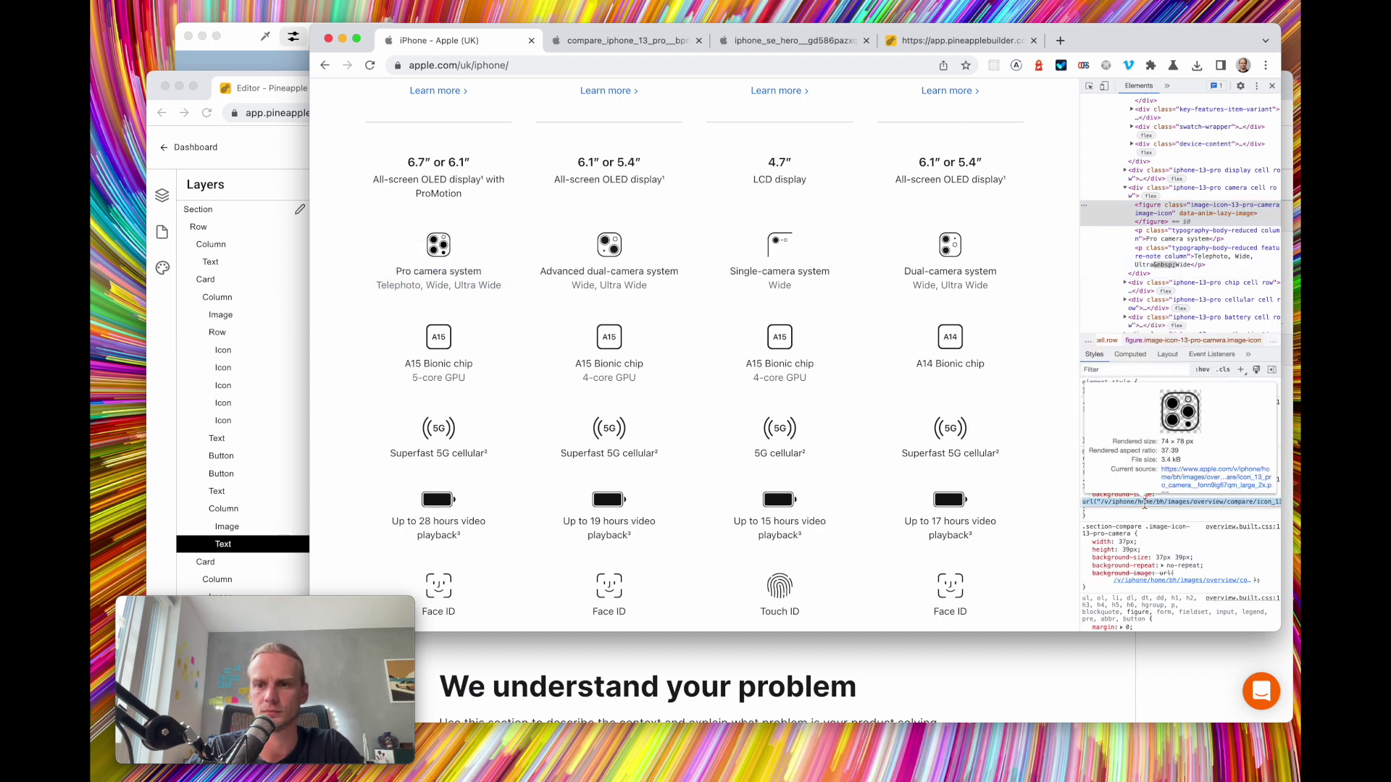
left_click(1200, 483)
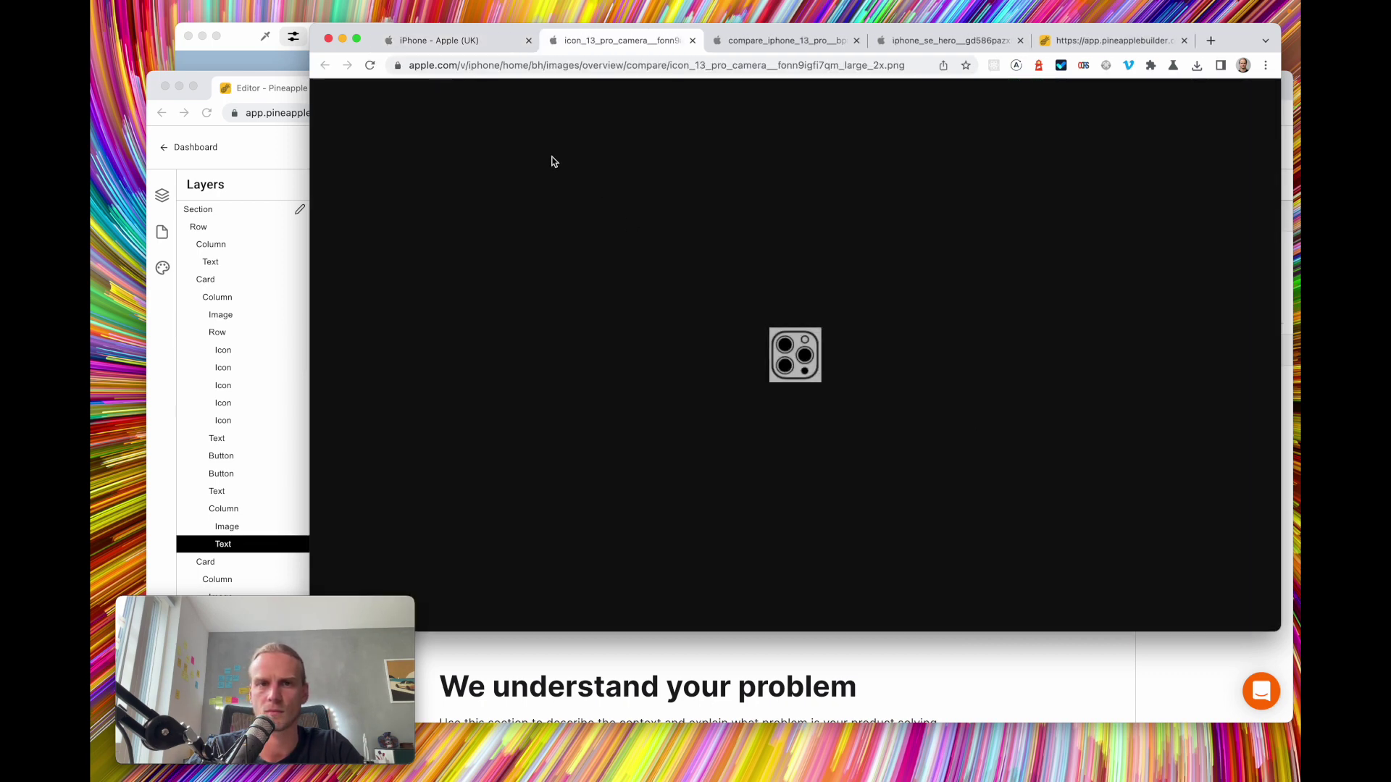
Save the camera icon image to the computer as icon_13_pro_camera__fonn9igfi7qm_large_2x.png
right_click(798, 362)
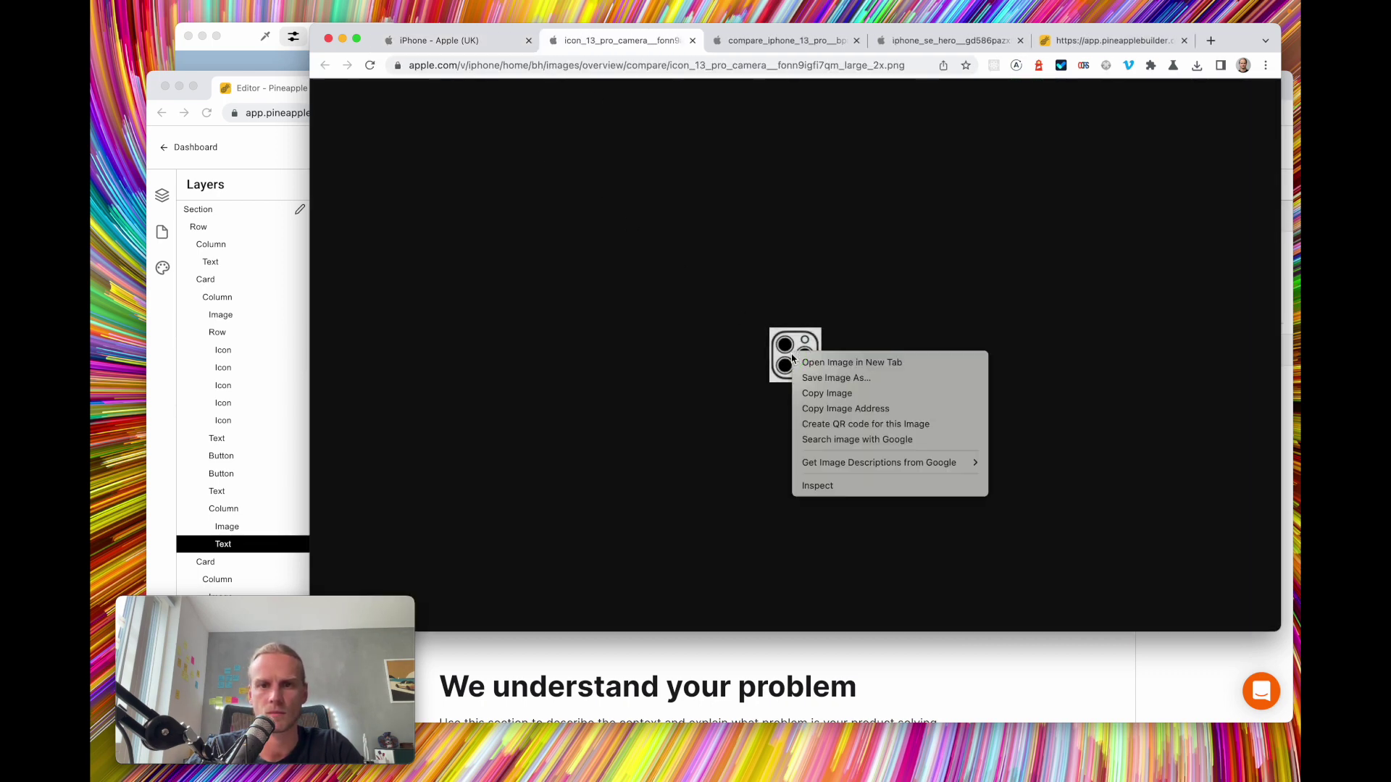
left_click(878, 375)
left_click(1018, 462)
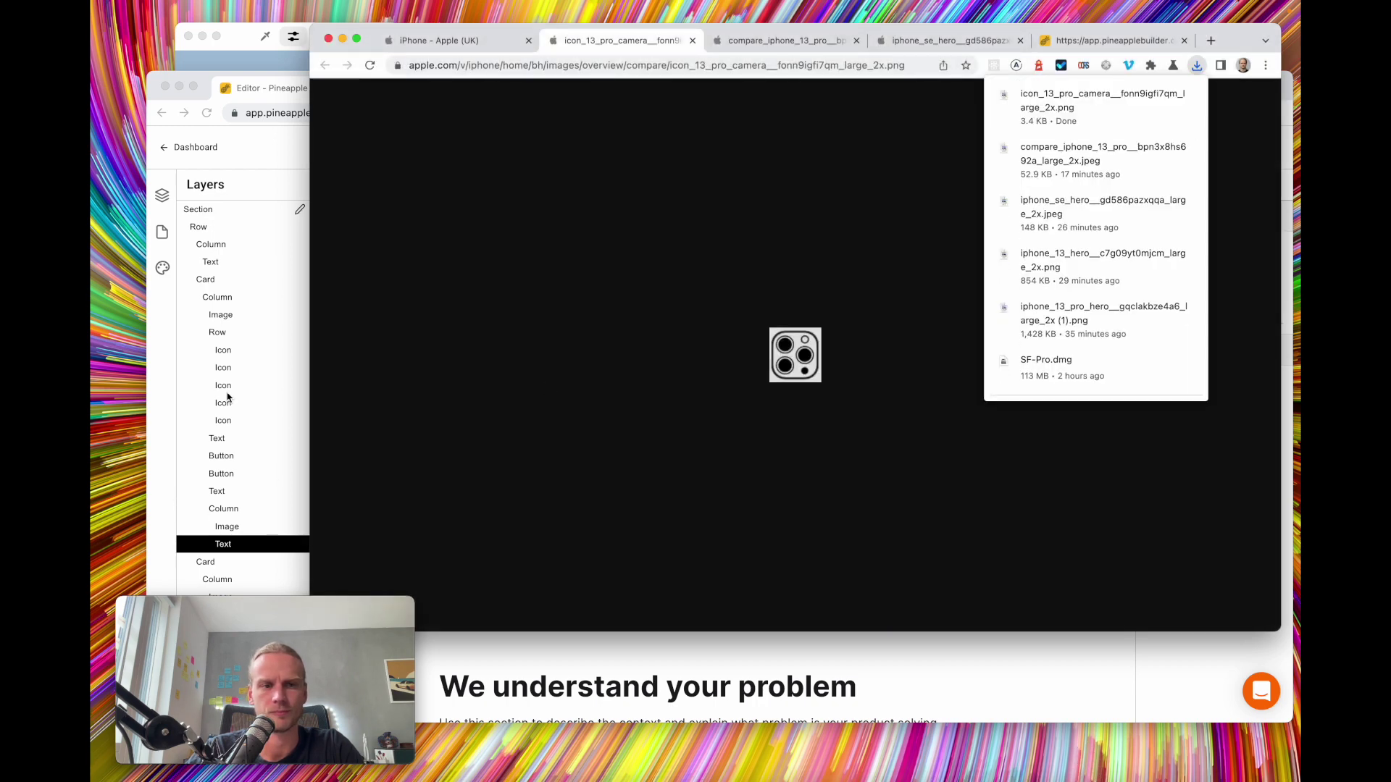
Upload the saved camera icon into the editor's placeholder above the 'Pro camera system' text, and save the page
left_click(237, 391)
scroll(511, 324, "up", 4)
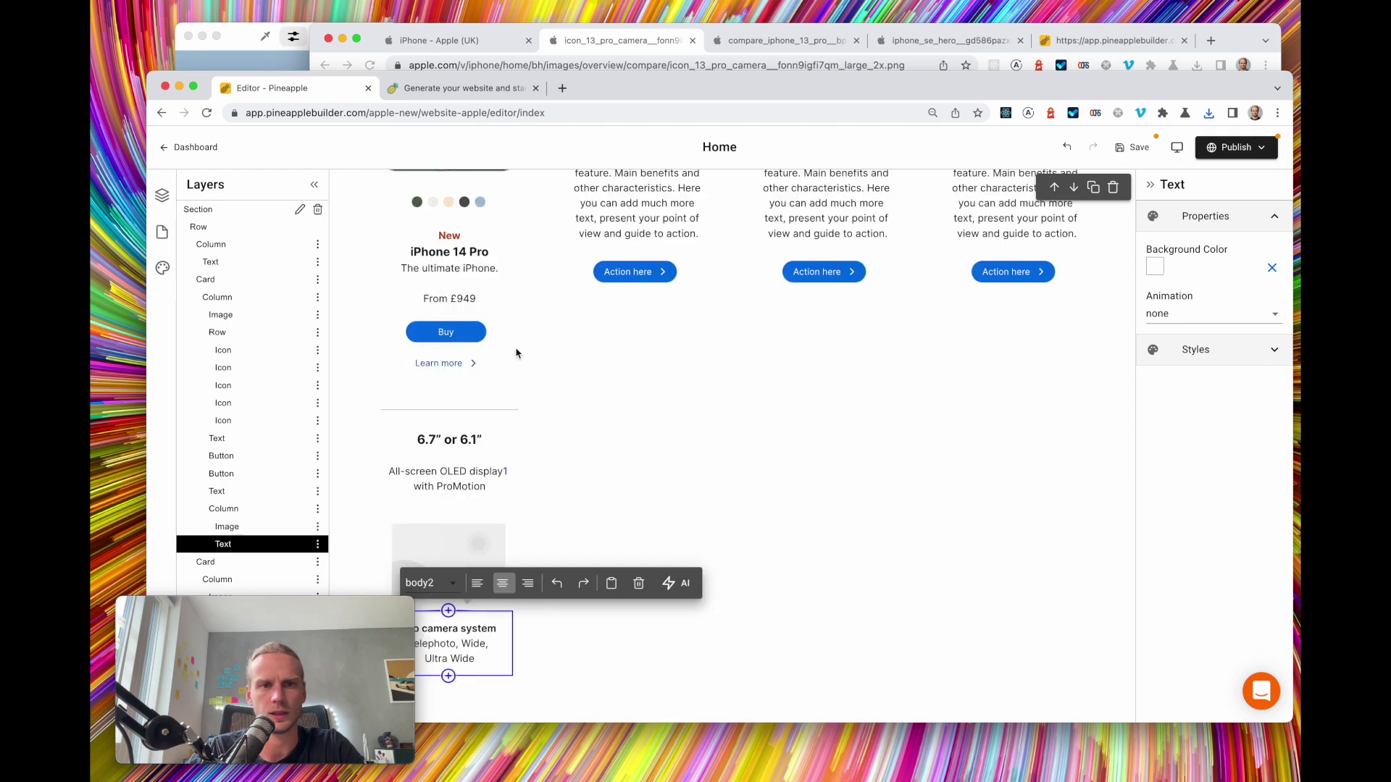
left_click(466, 546)
left_click(443, 500)
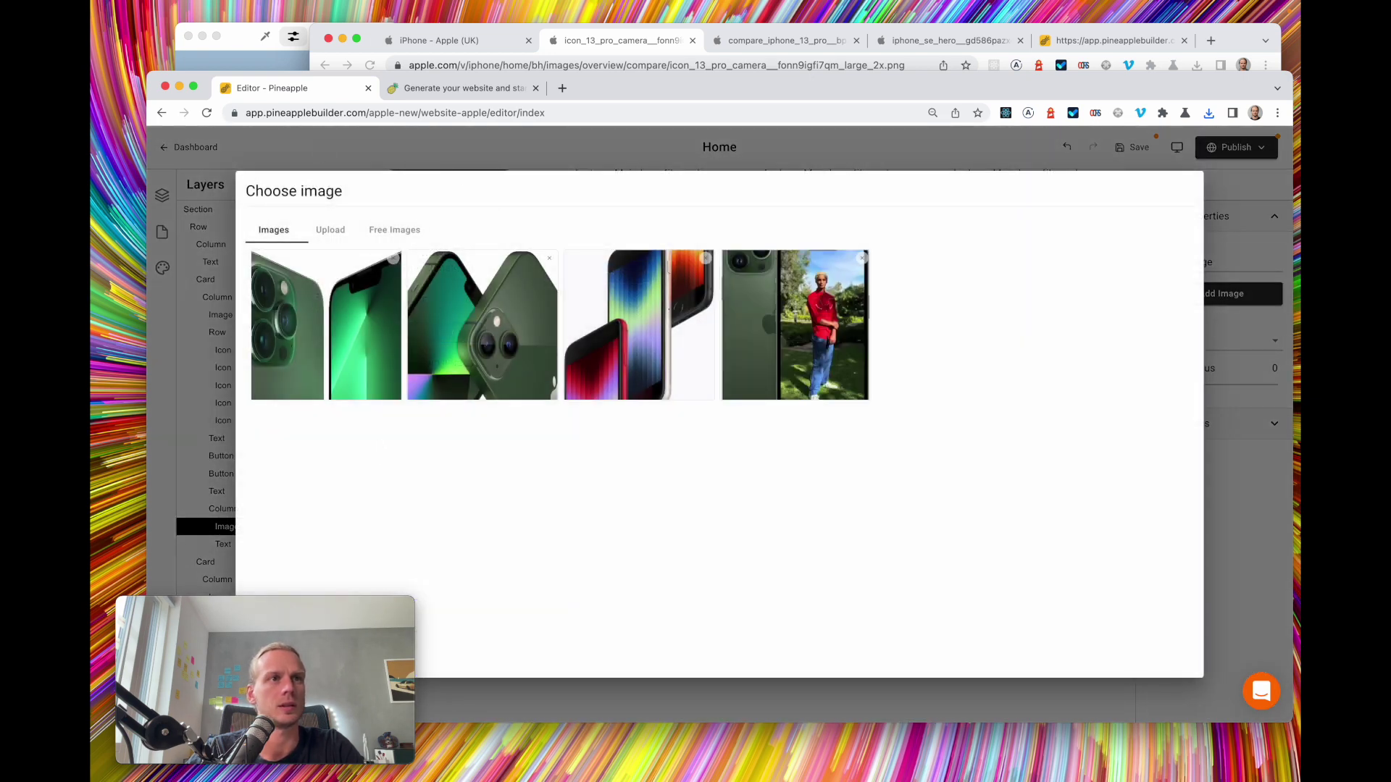
key("super+Tab")
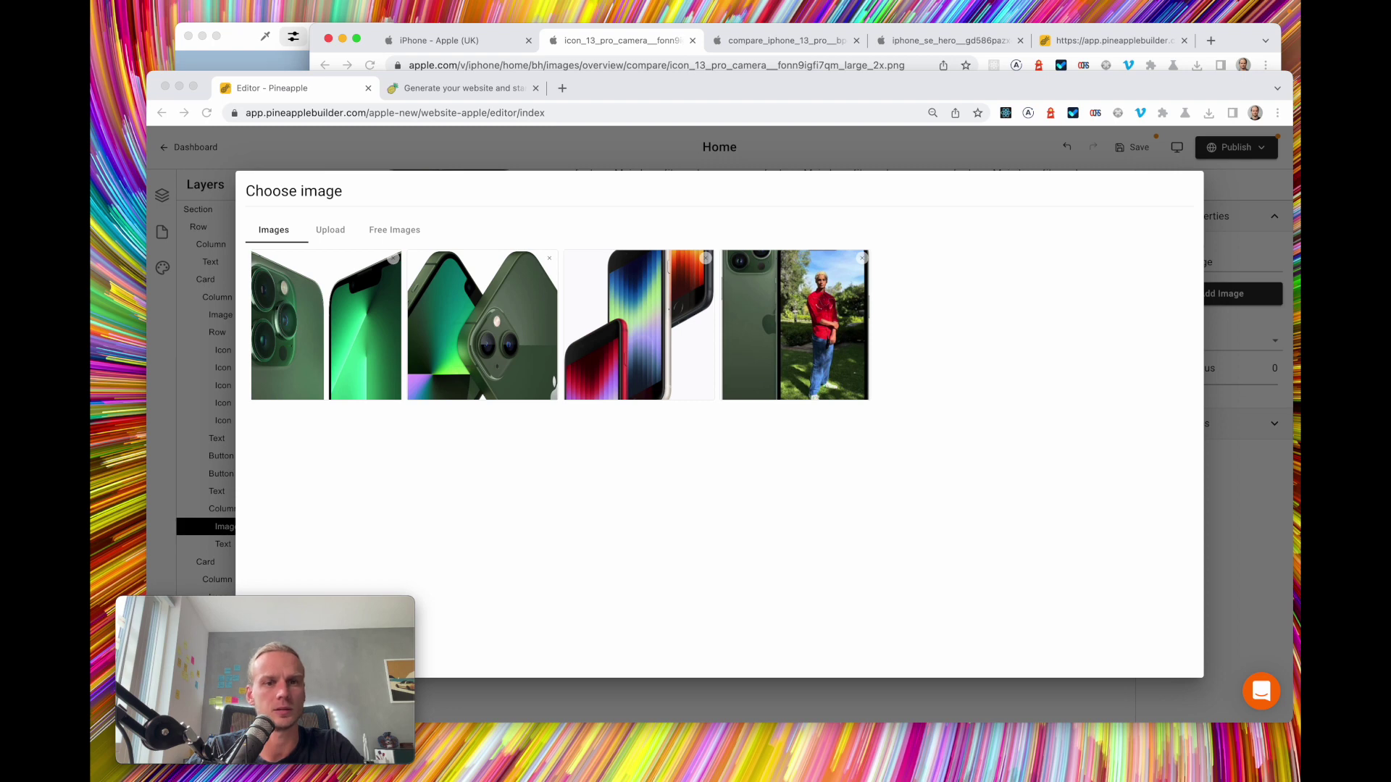
left_click(334, 232)
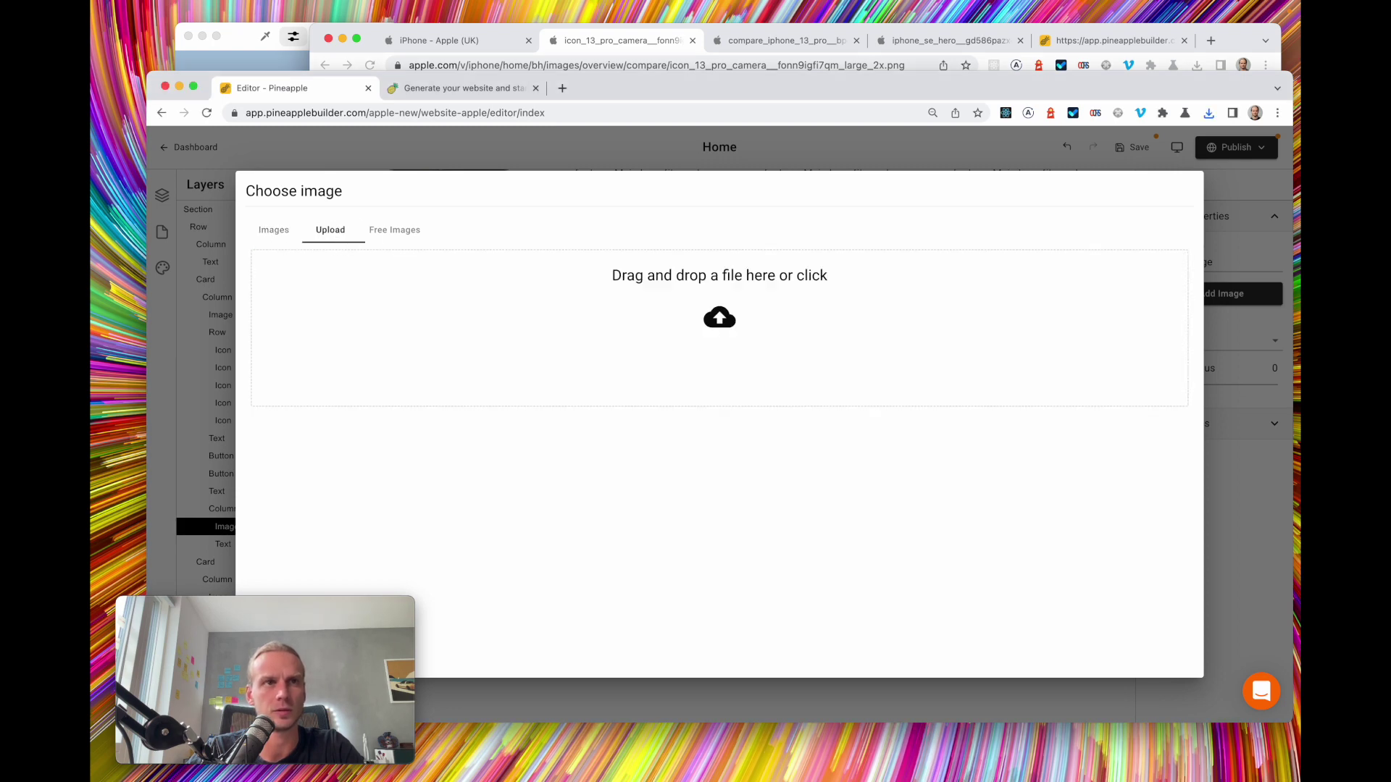
key("super+Tab")
left_click_drag(724, 326, 768, 364)
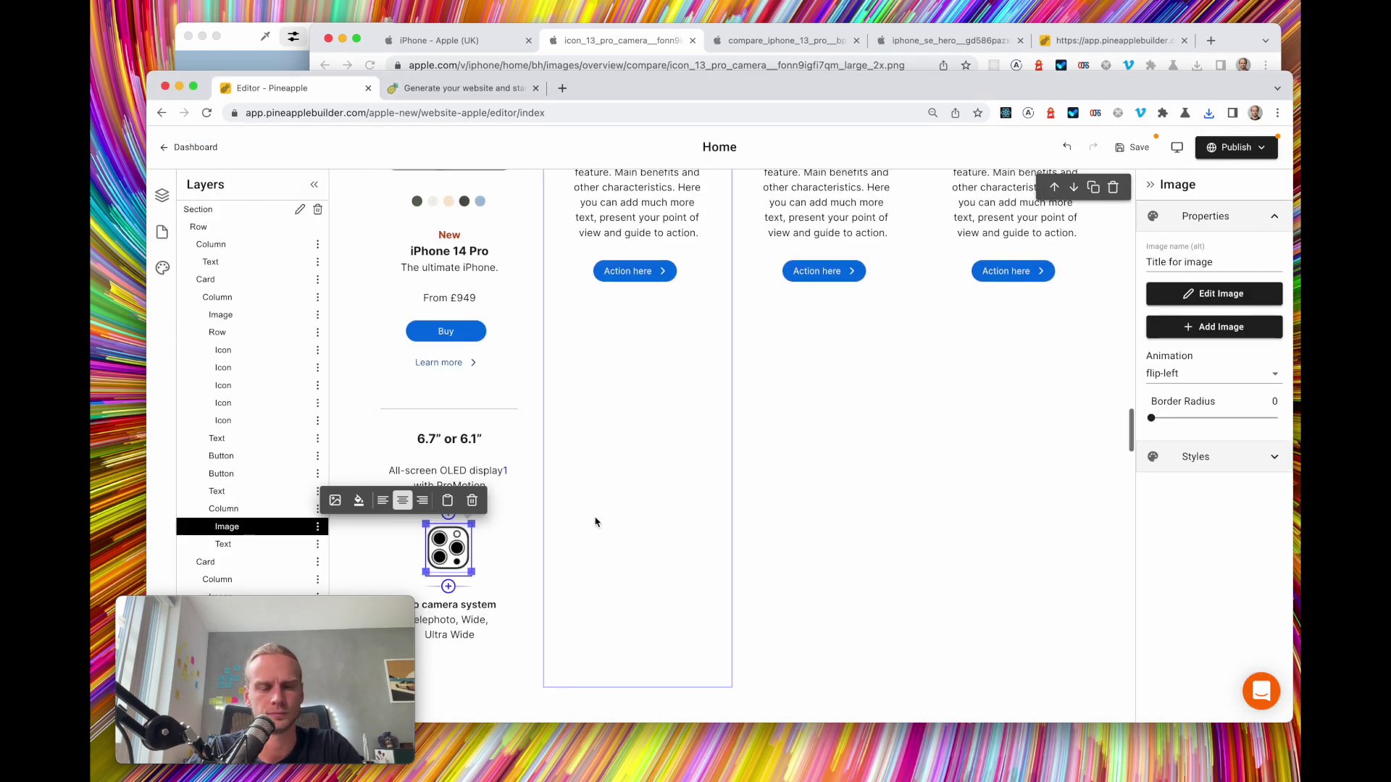
scroll(725, 435, "down", 3)
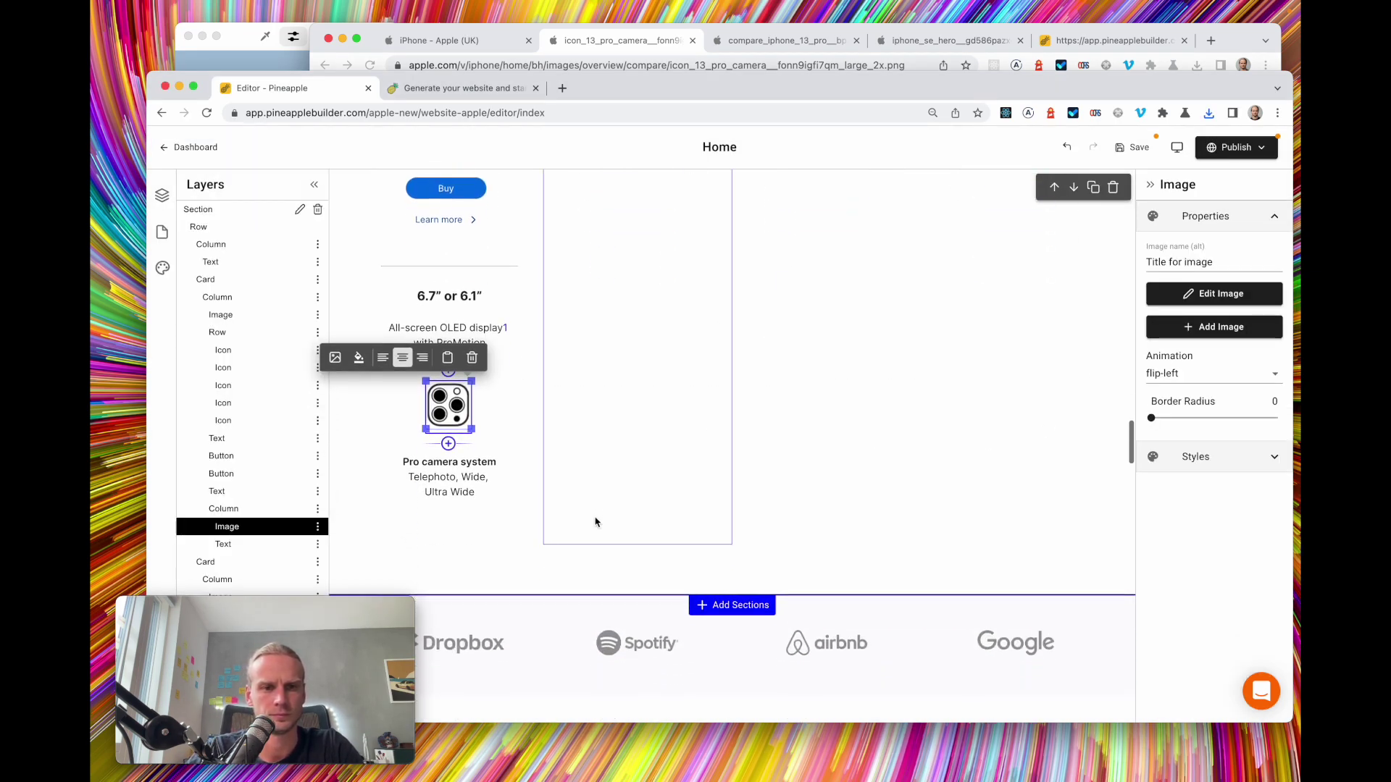
left_click(1139, 148)
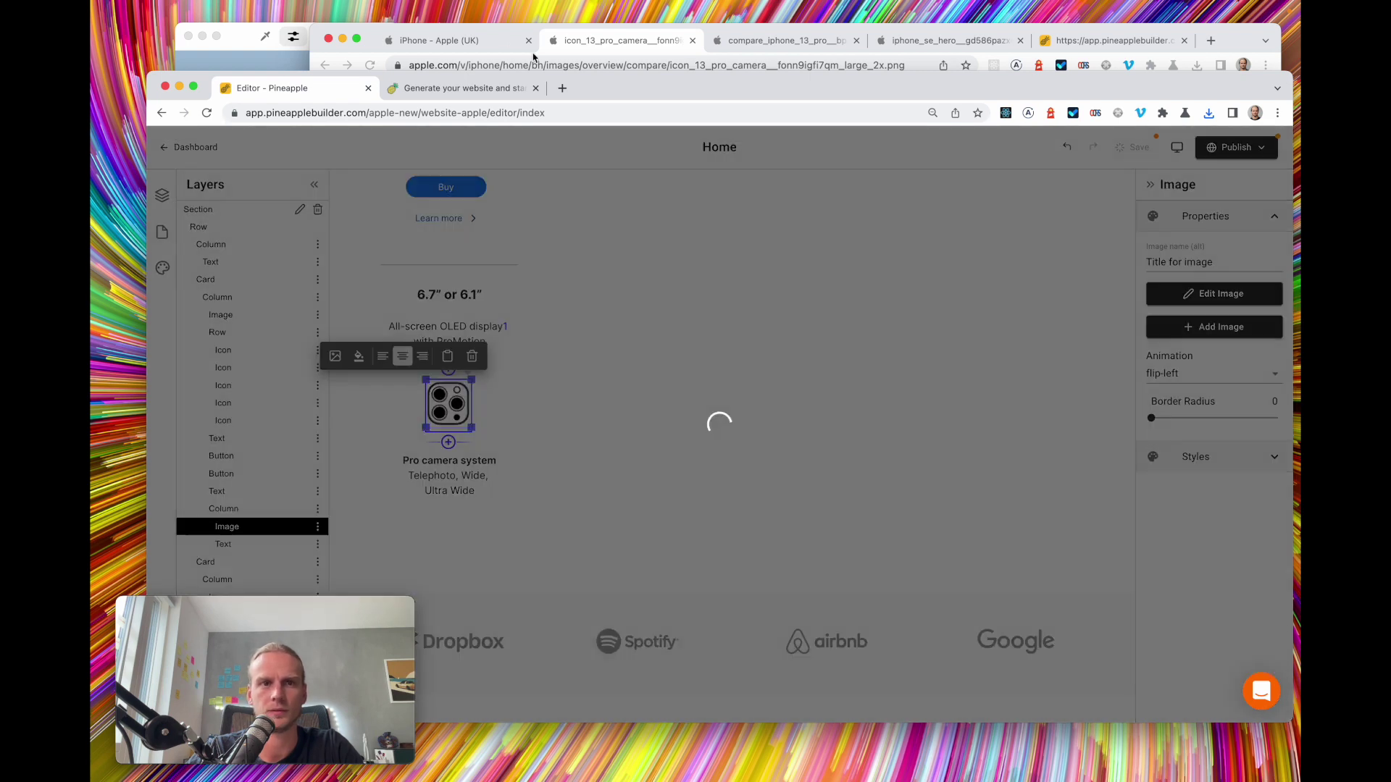
Scale the camera icon down slightly to match its size on Apple's page
left_click(435, 40)
left_click(305, 110)
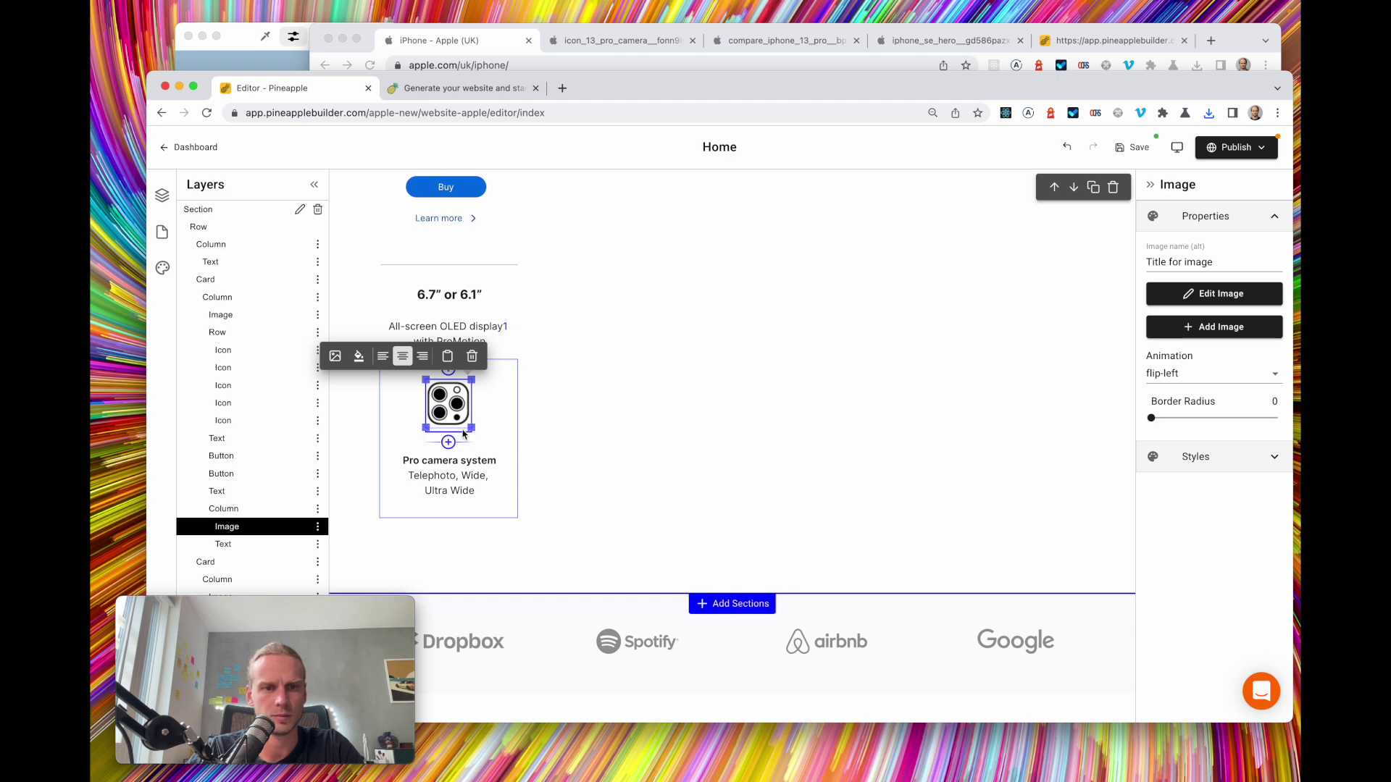
left_click_drag(454, 426, 455, 413)
left_click(585, 415)
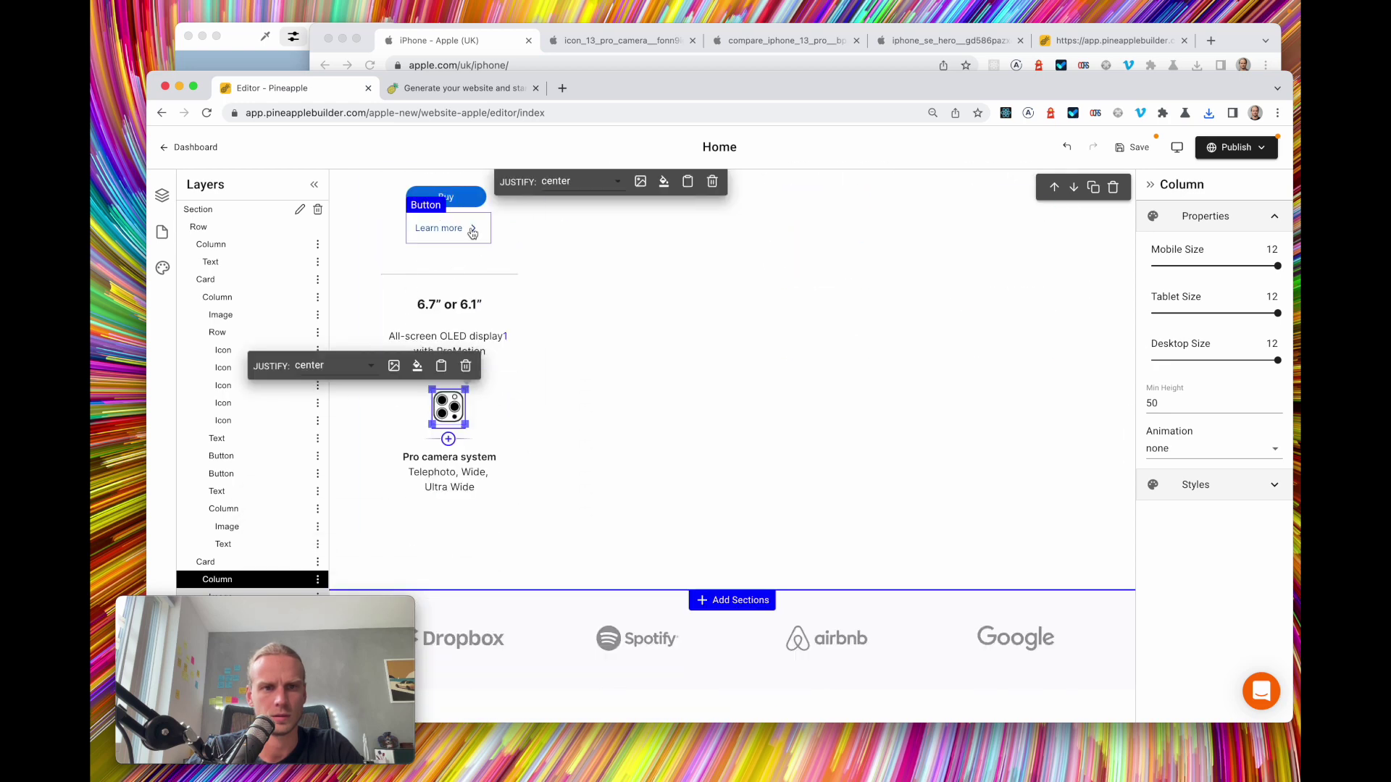
Examine the camera column's spacing in the iPhone 14 Pro card against the Pro camera row on Apple's page
left_click(472, 232)
scroll(550, 333, "down", 1)
left_click(511, 322)
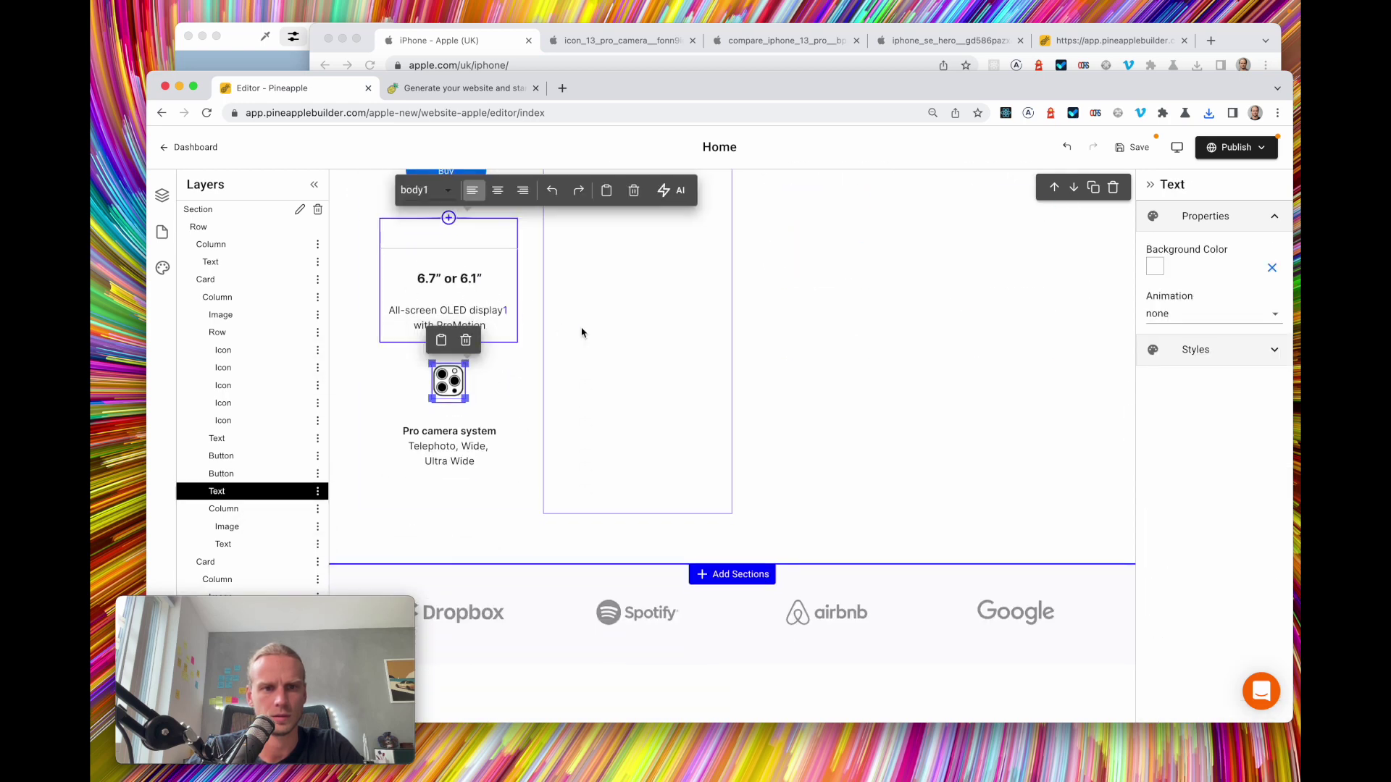
left_click(683, 298)
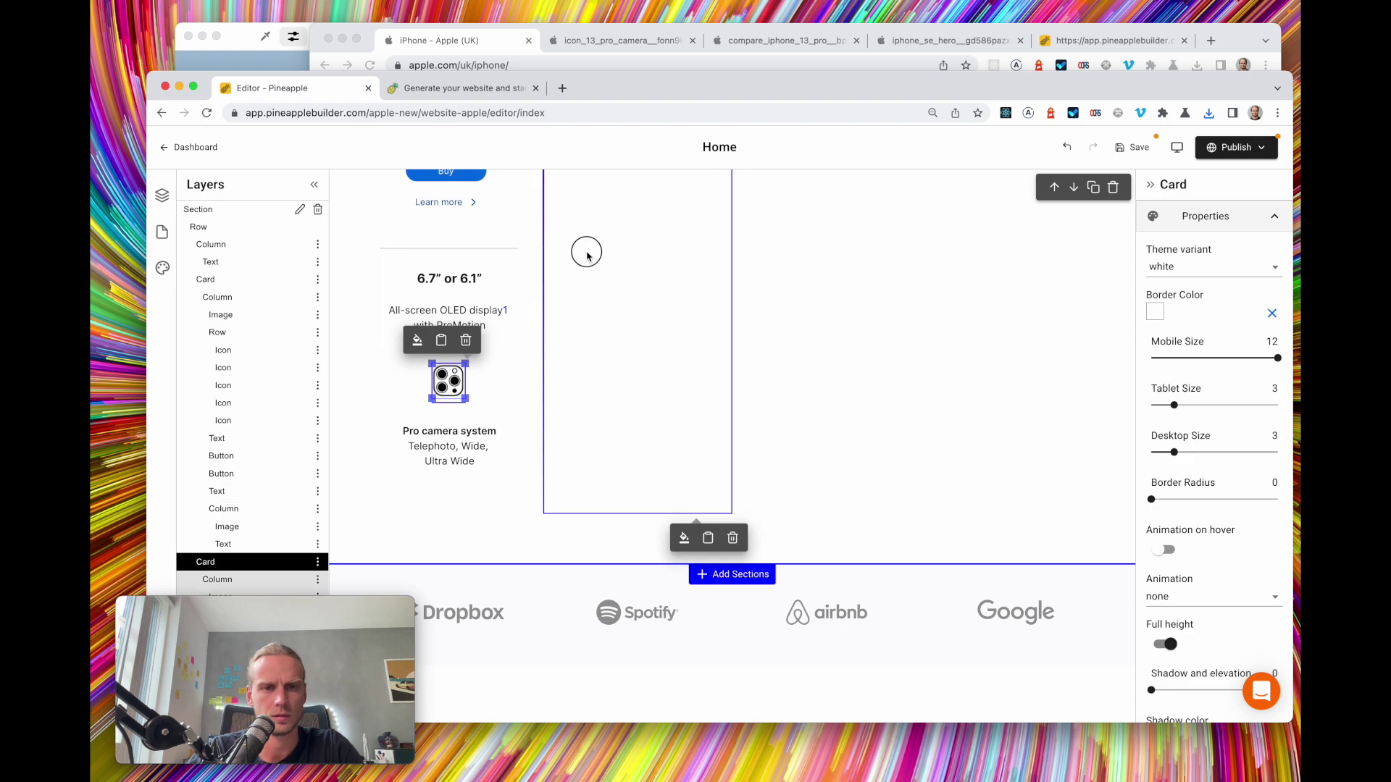
scroll(507, 250, "up", 1)
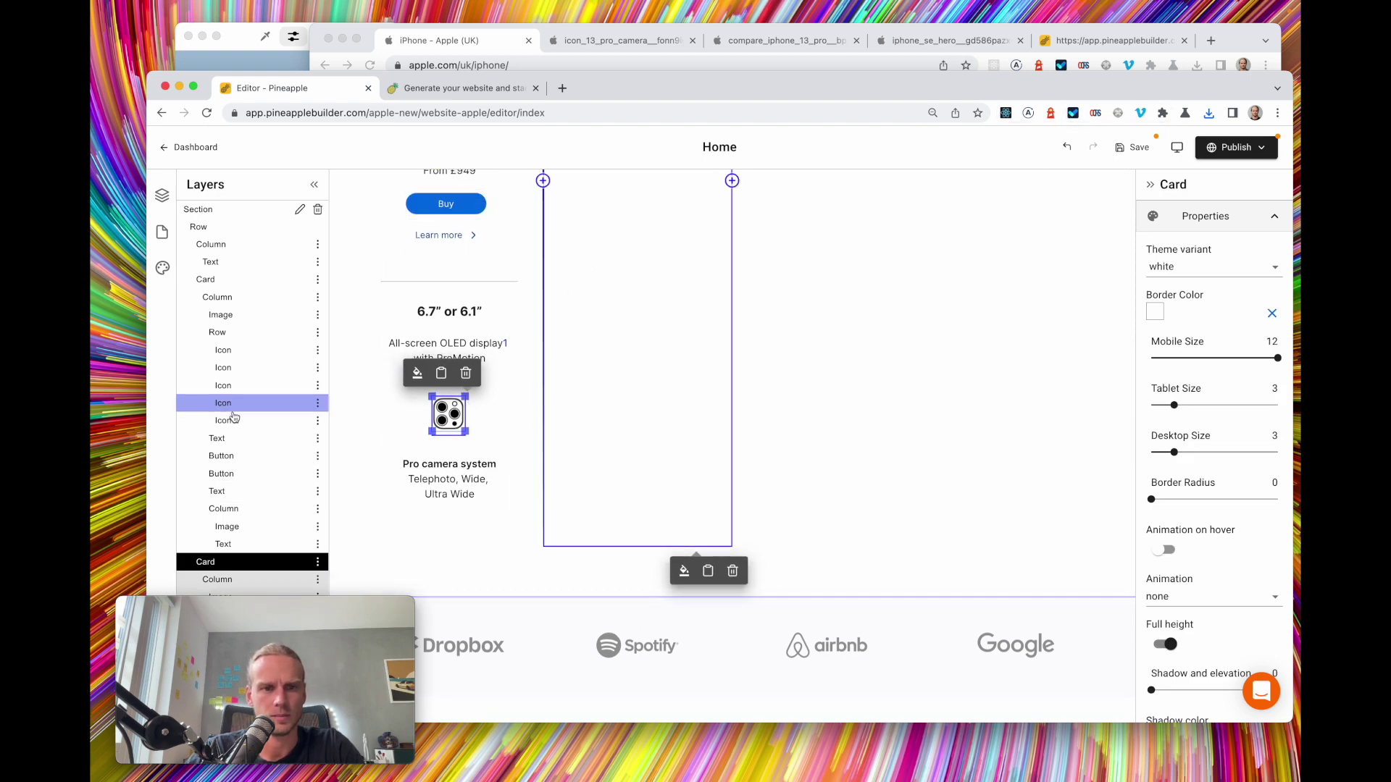
left_click(224, 511)
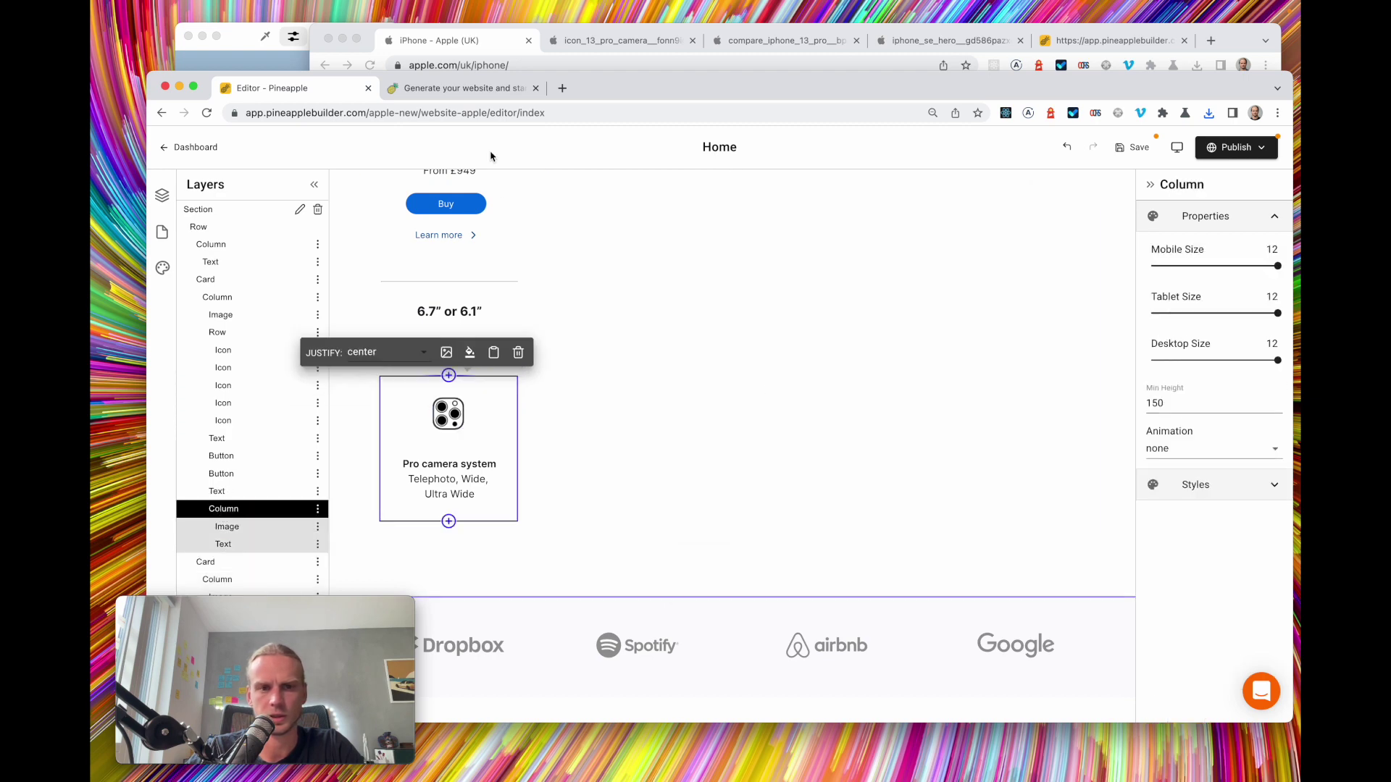
left_click(468, 46)
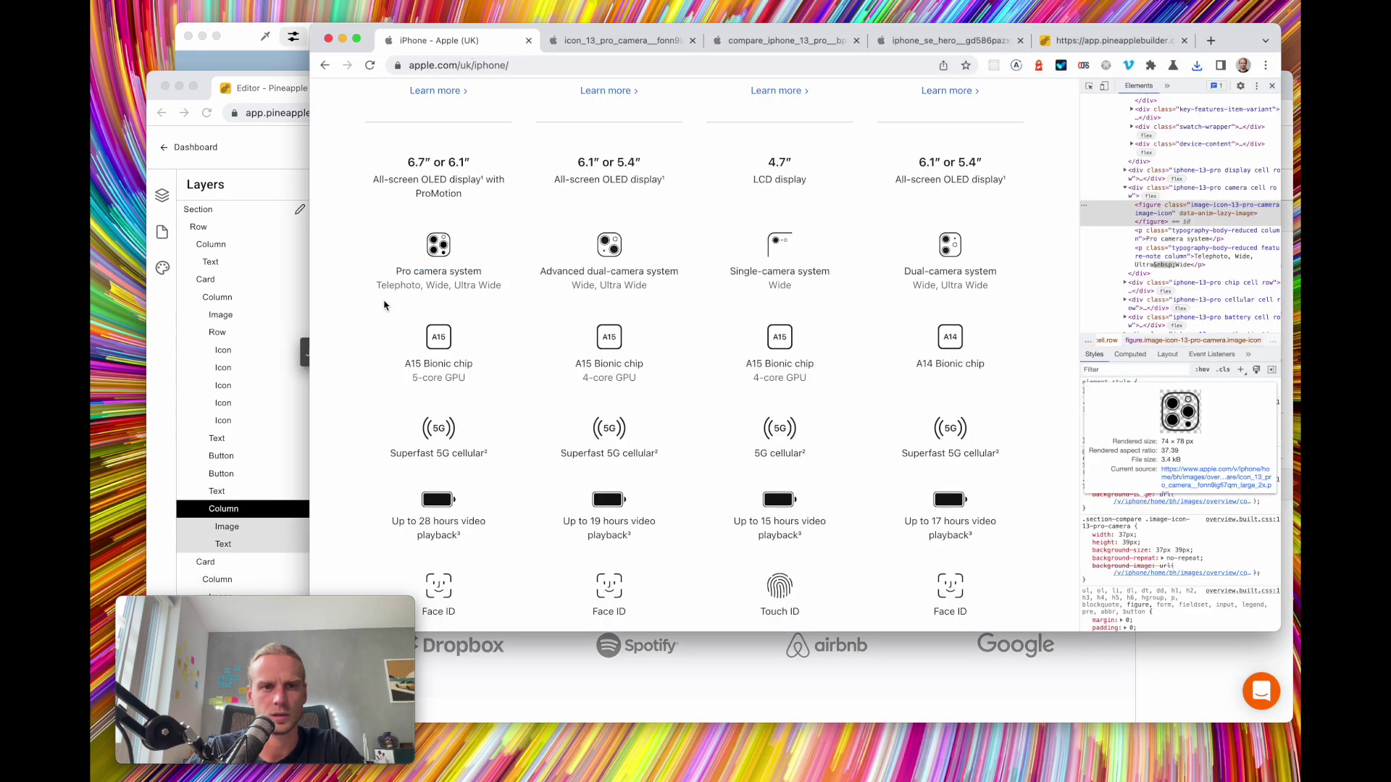
left_click(230, 527)
left_click(231, 526)
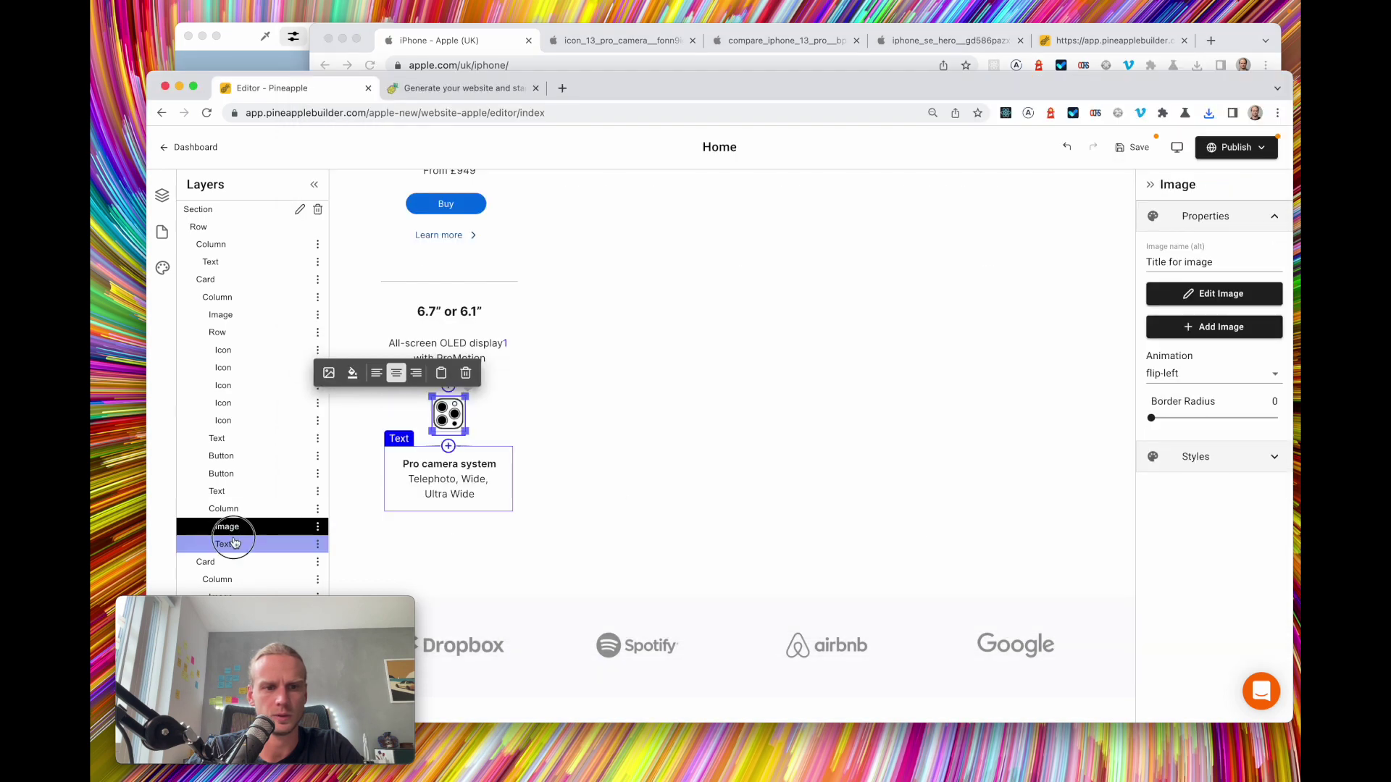
Set the top padding of the 'Pro camera system' text element to 0px
left_click(233, 543)
left_click(1230, 350)
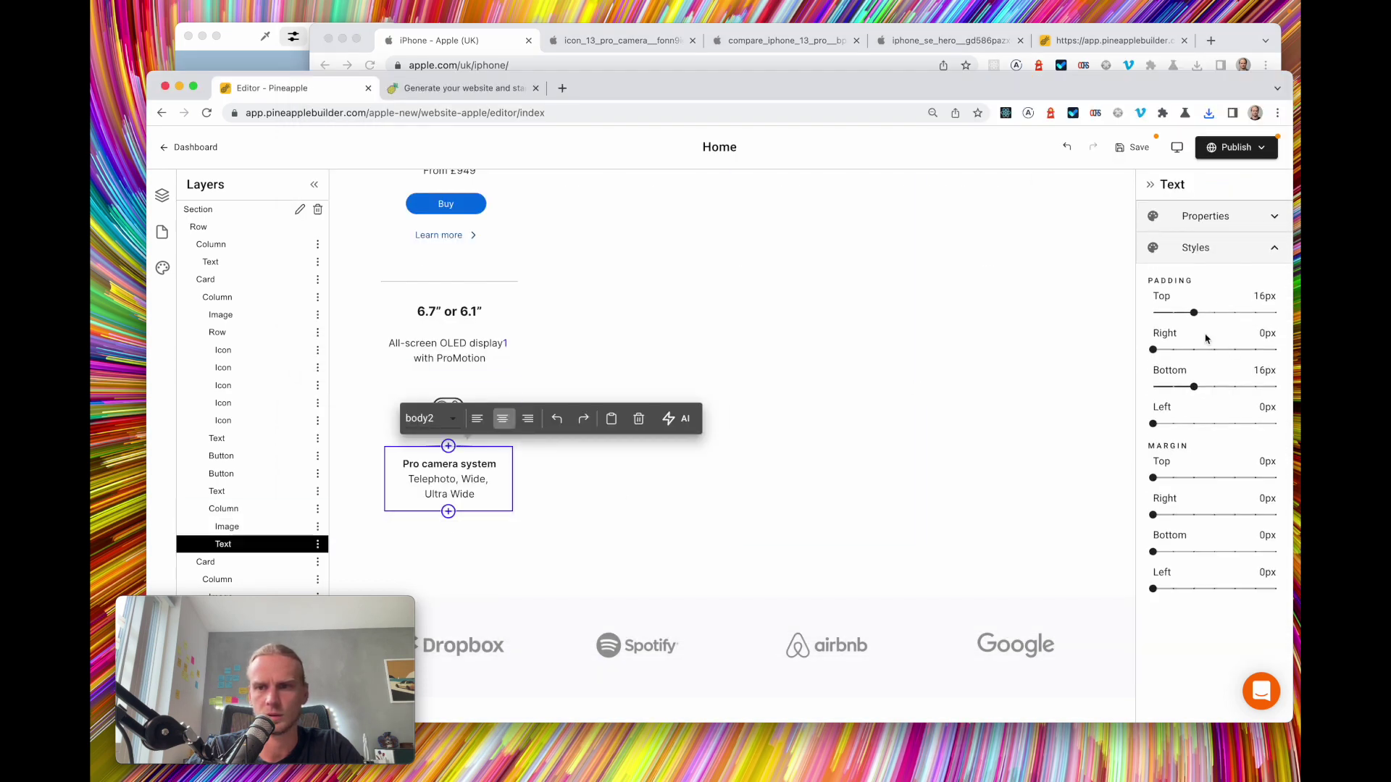
scroll(1015, 434, "up", 4)
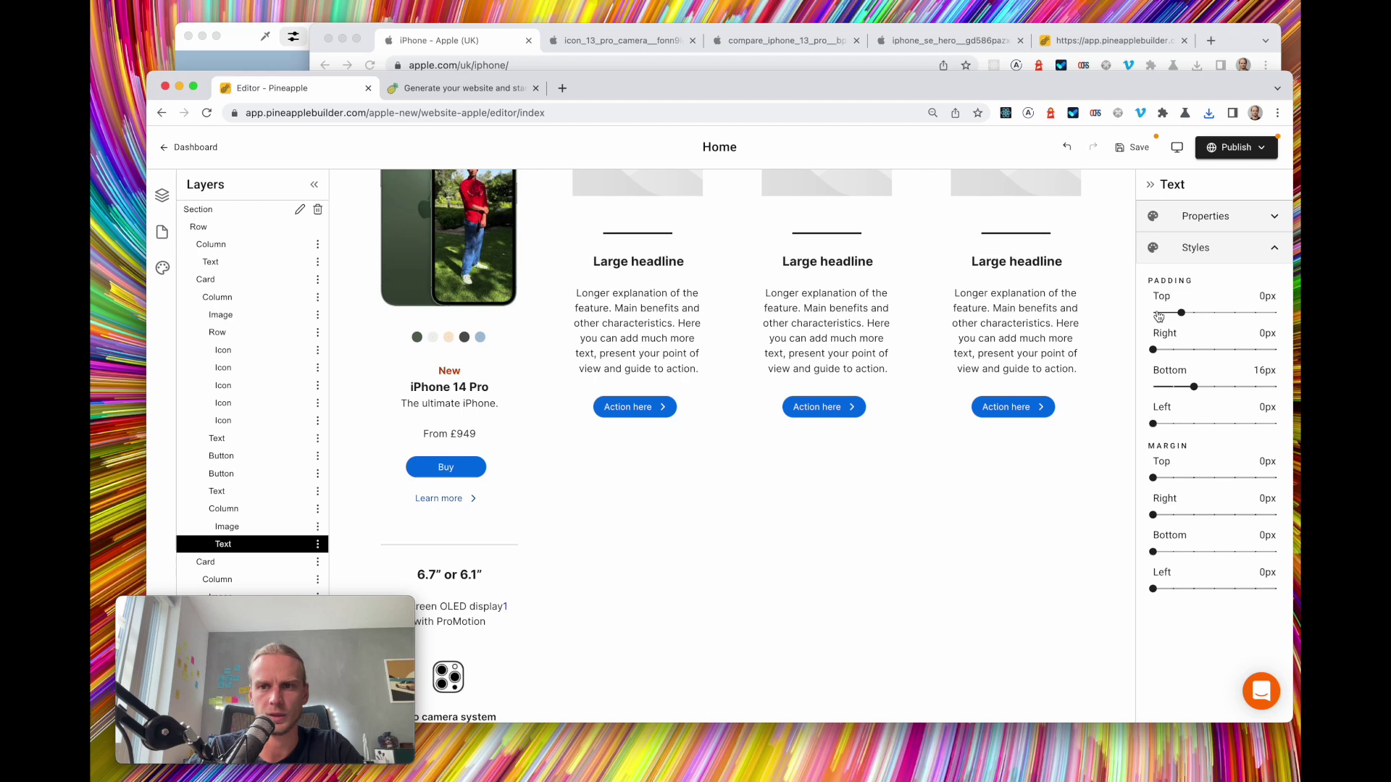
Set the camera icon image's bottom margin to 8px
left_click(250, 528)
left_click(1154, 552)
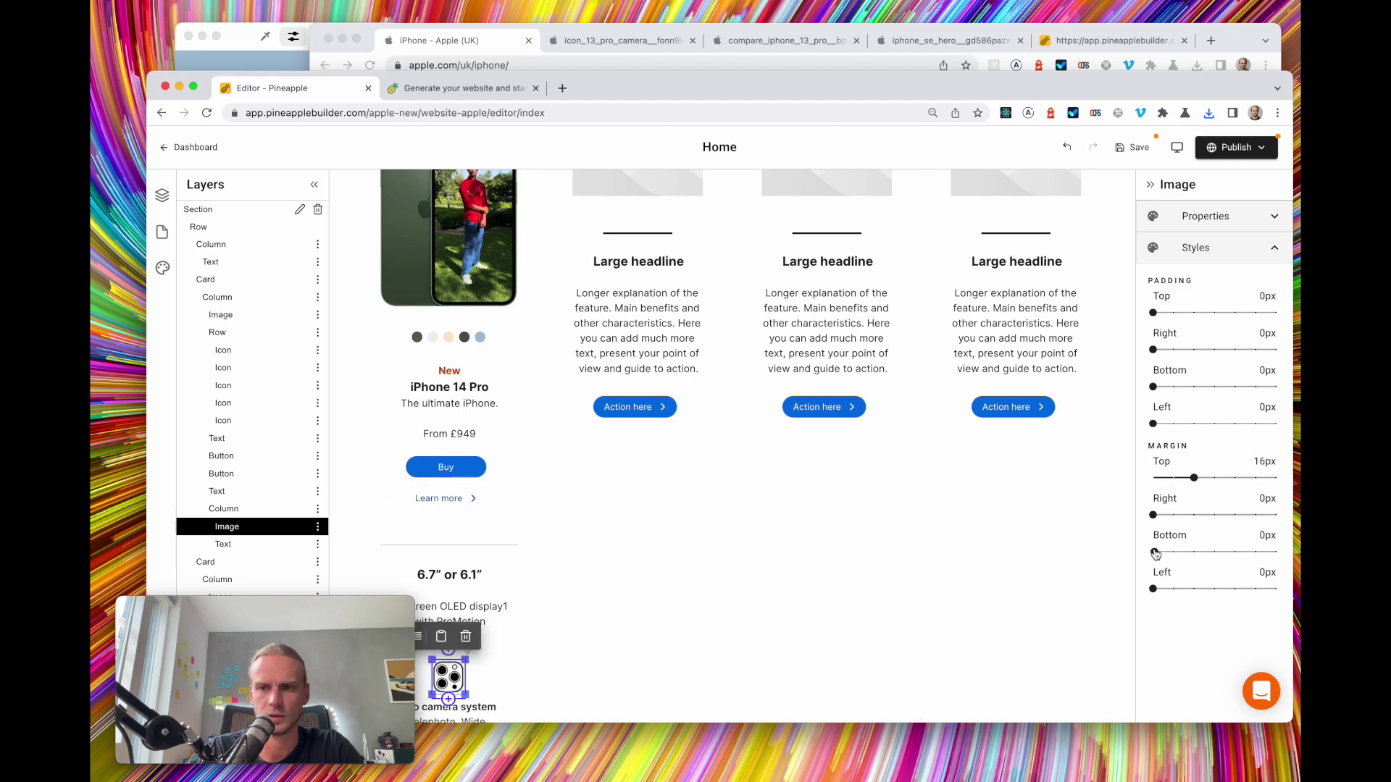
scroll(688, 507, "down", 3)
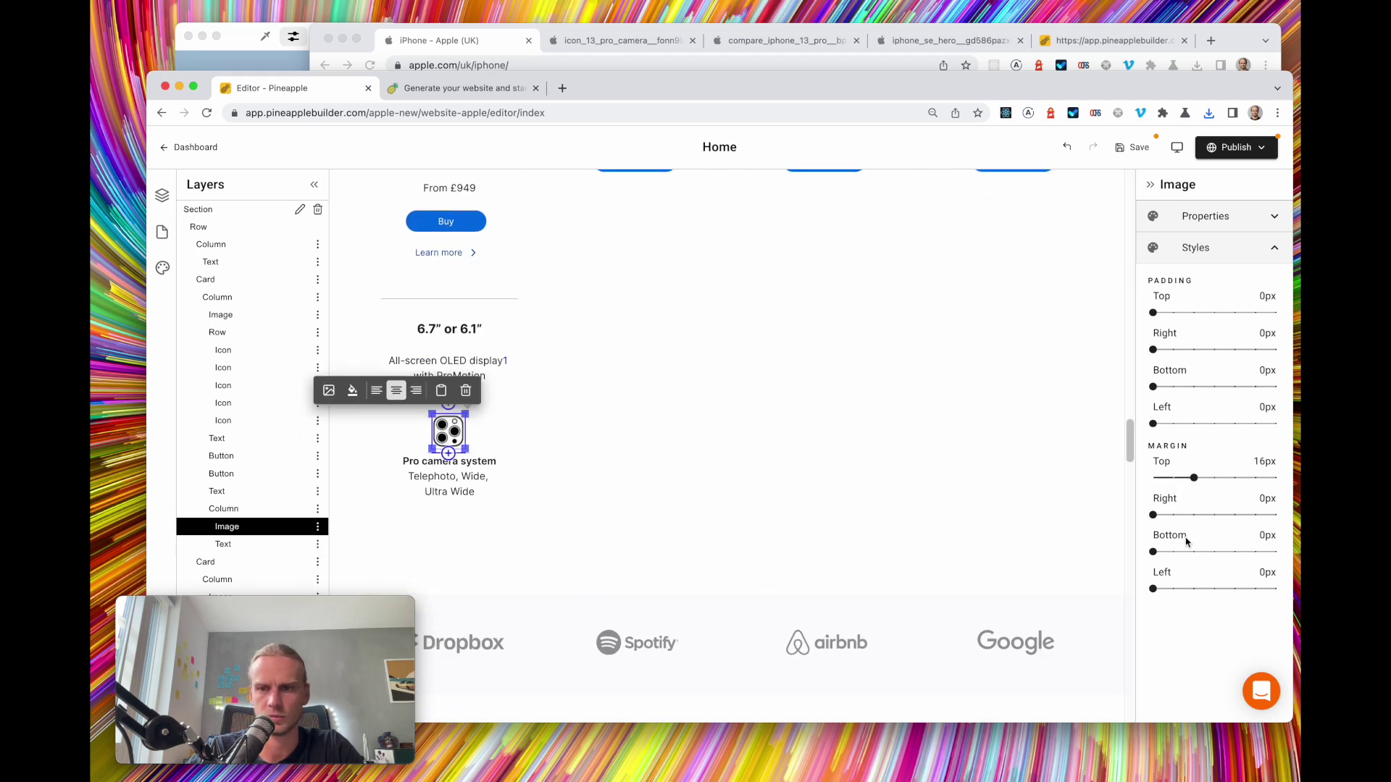
left_click(1168, 552)
scroll(619, 457, "up", 3)
scroll(589, 574, "down", 2)
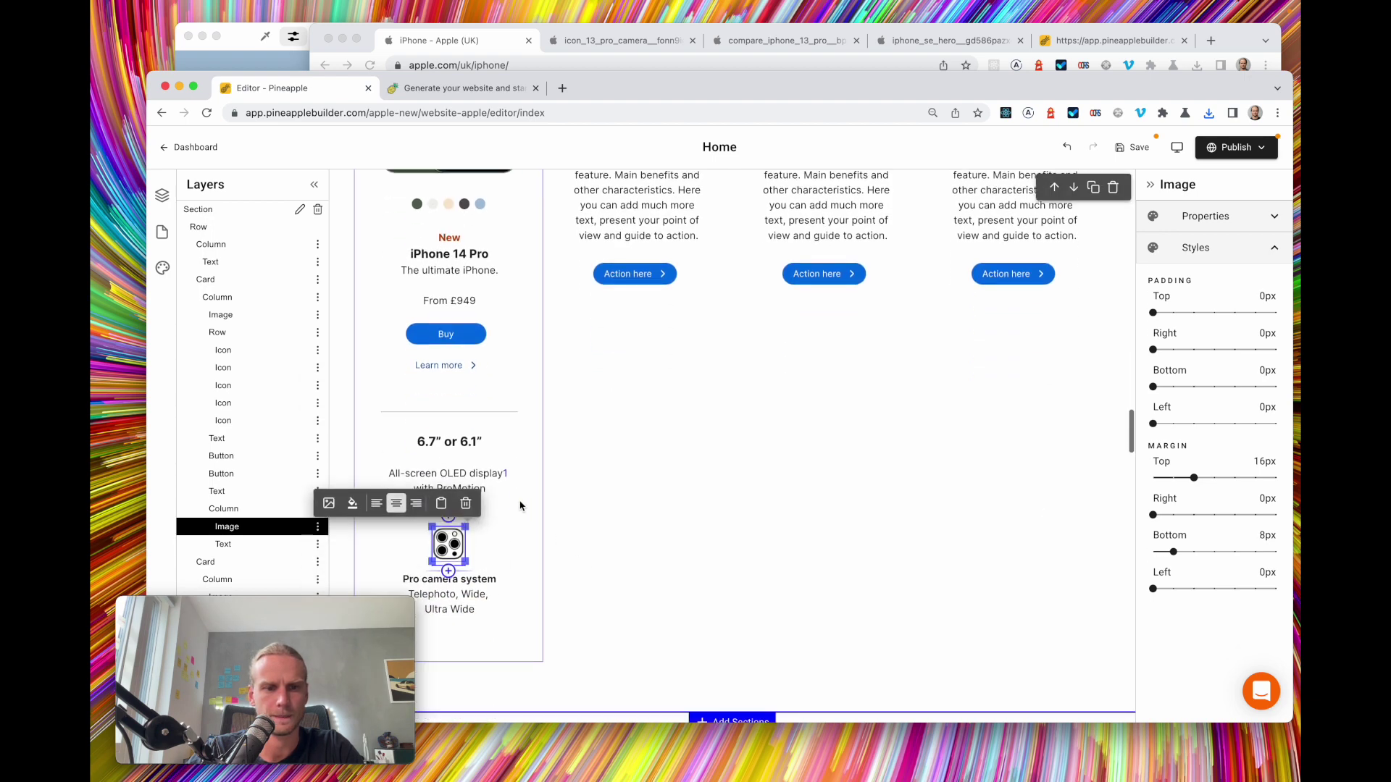
Select the column holding the camera icon and text, and compare its spacing with Apple's comparison table
left_click(510, 518)
scroll(710, 525, "down", 1)
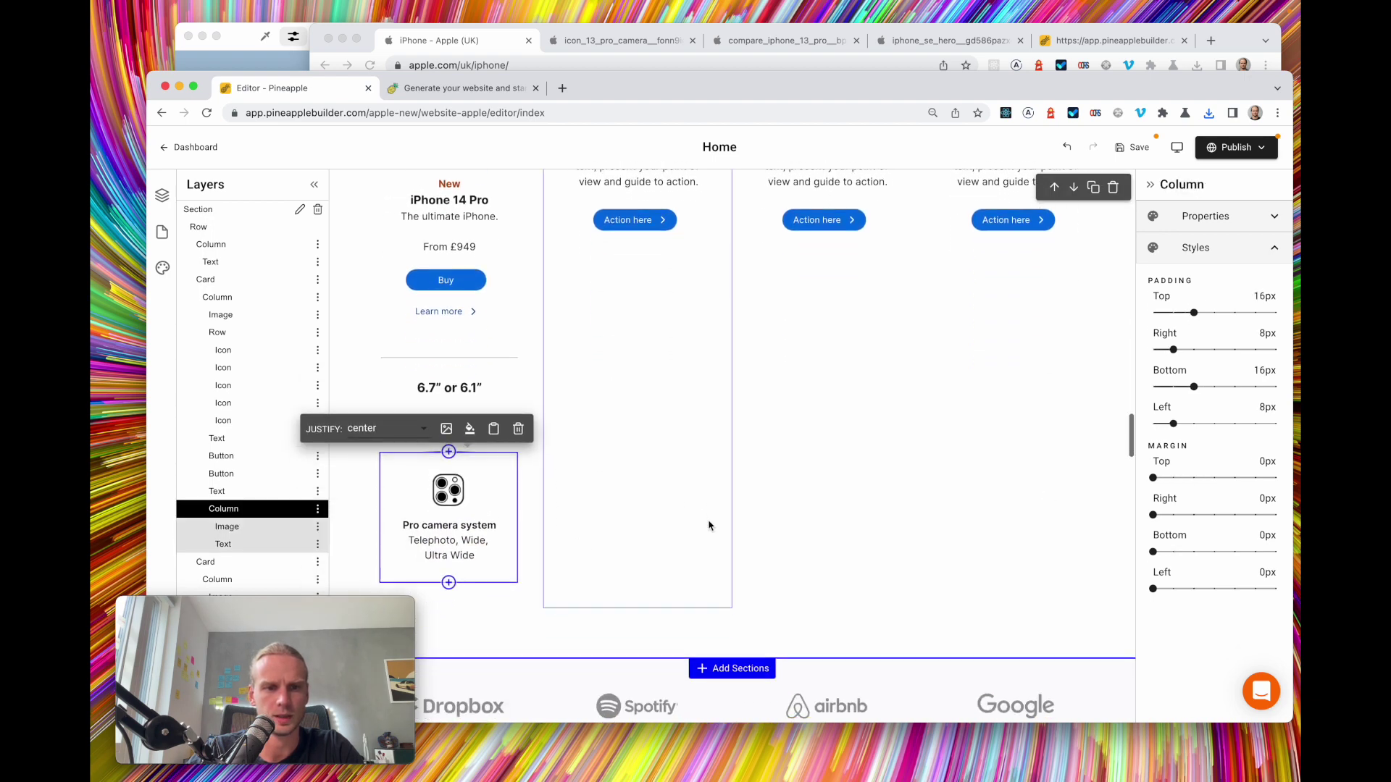
key("super+grave")
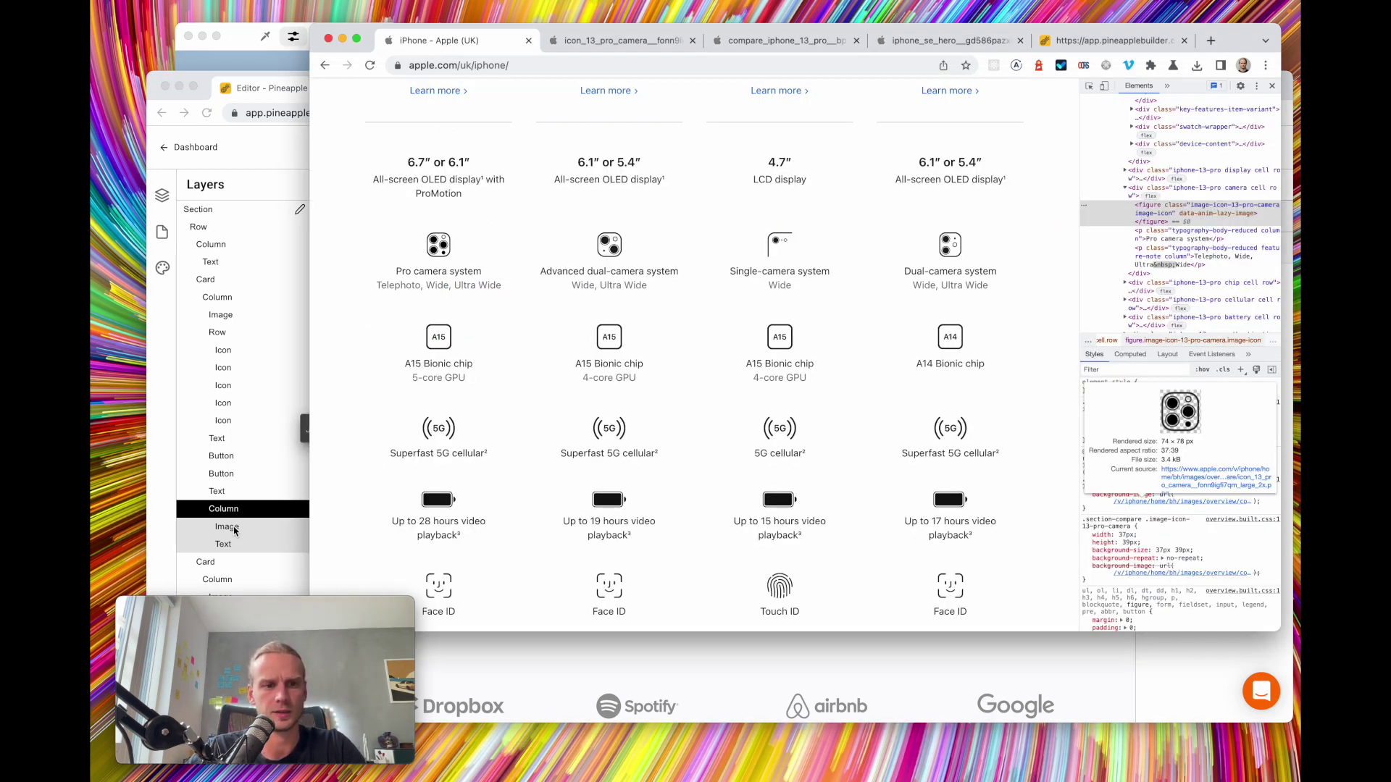
Save the page in the Pineapple editor and duplicate the column holding the Pro camera icon and text
key("super+grave")
scroll(456, 499, "down", 3)
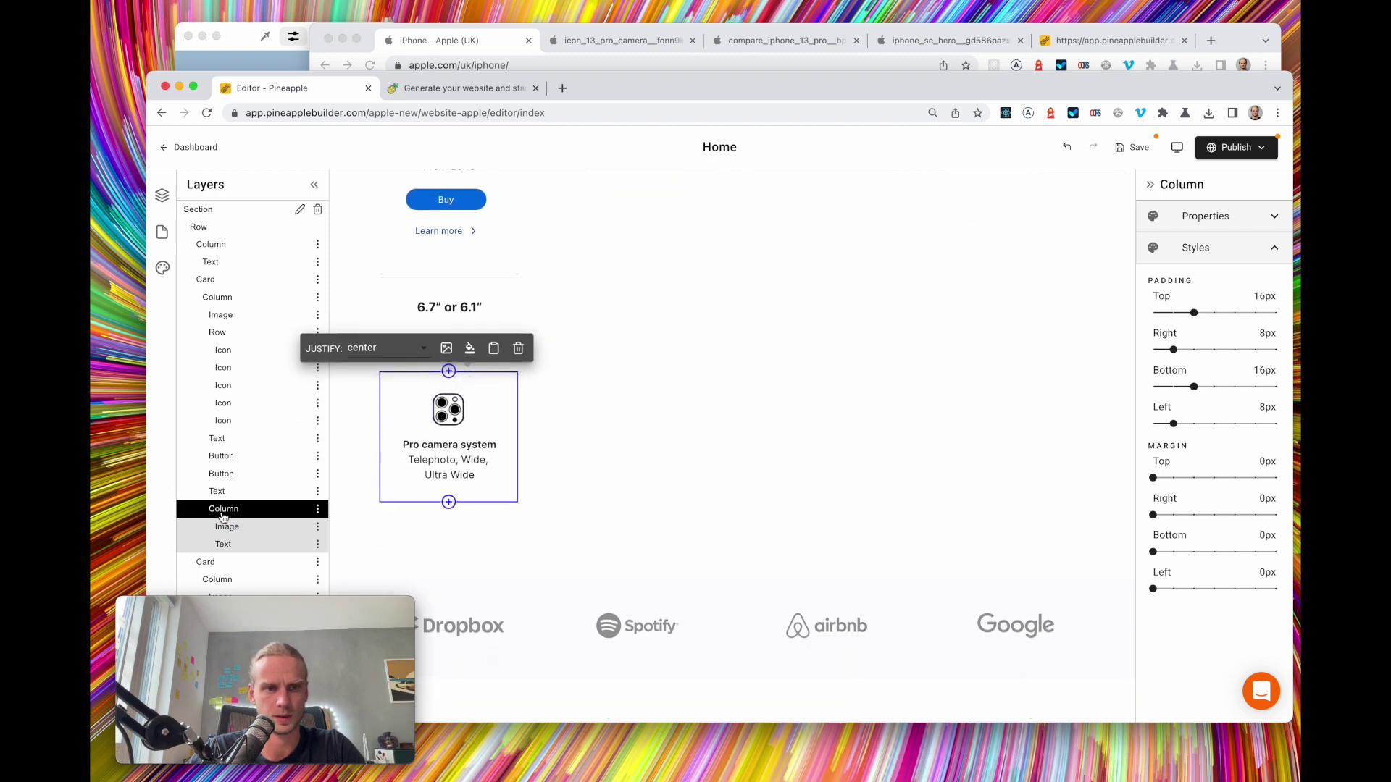
left_click(1140, 153)
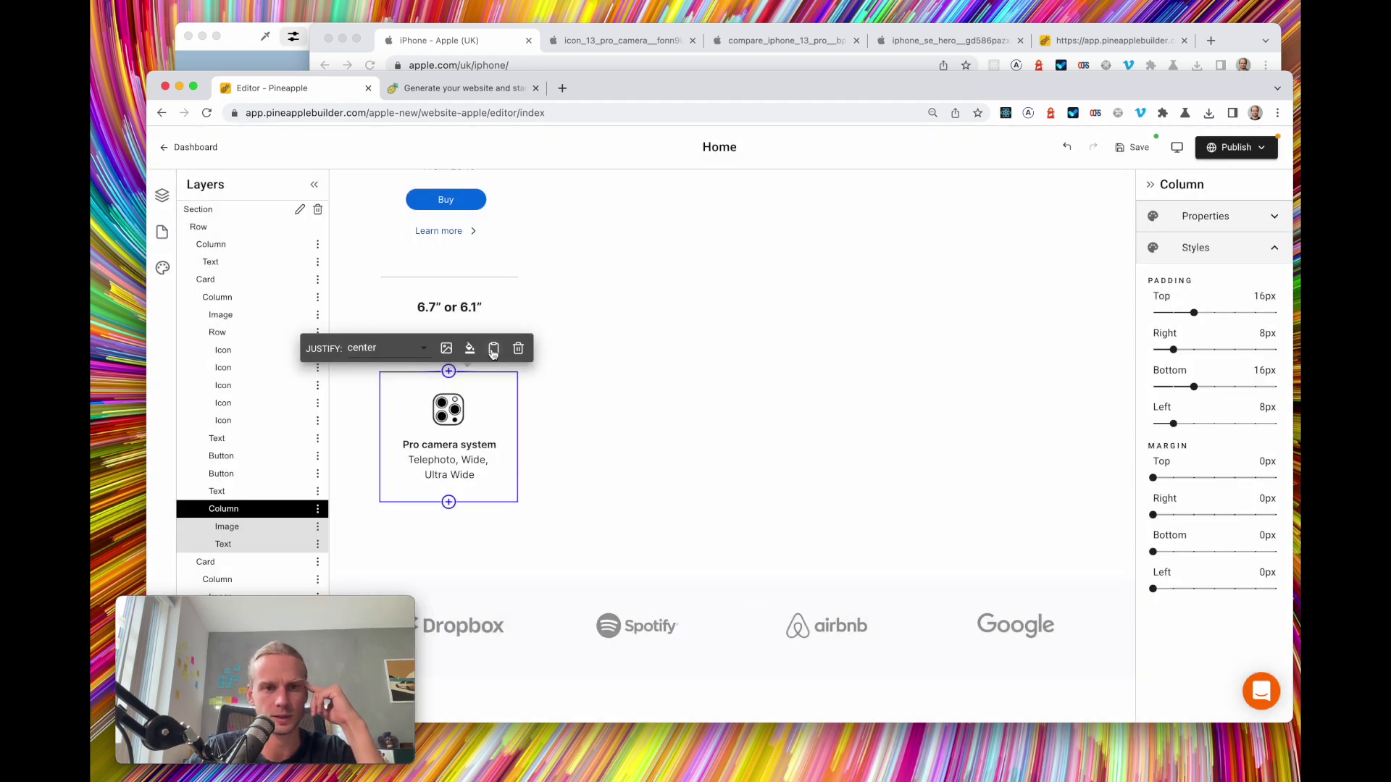
left_click(493, 349)
left_click(553, 403)
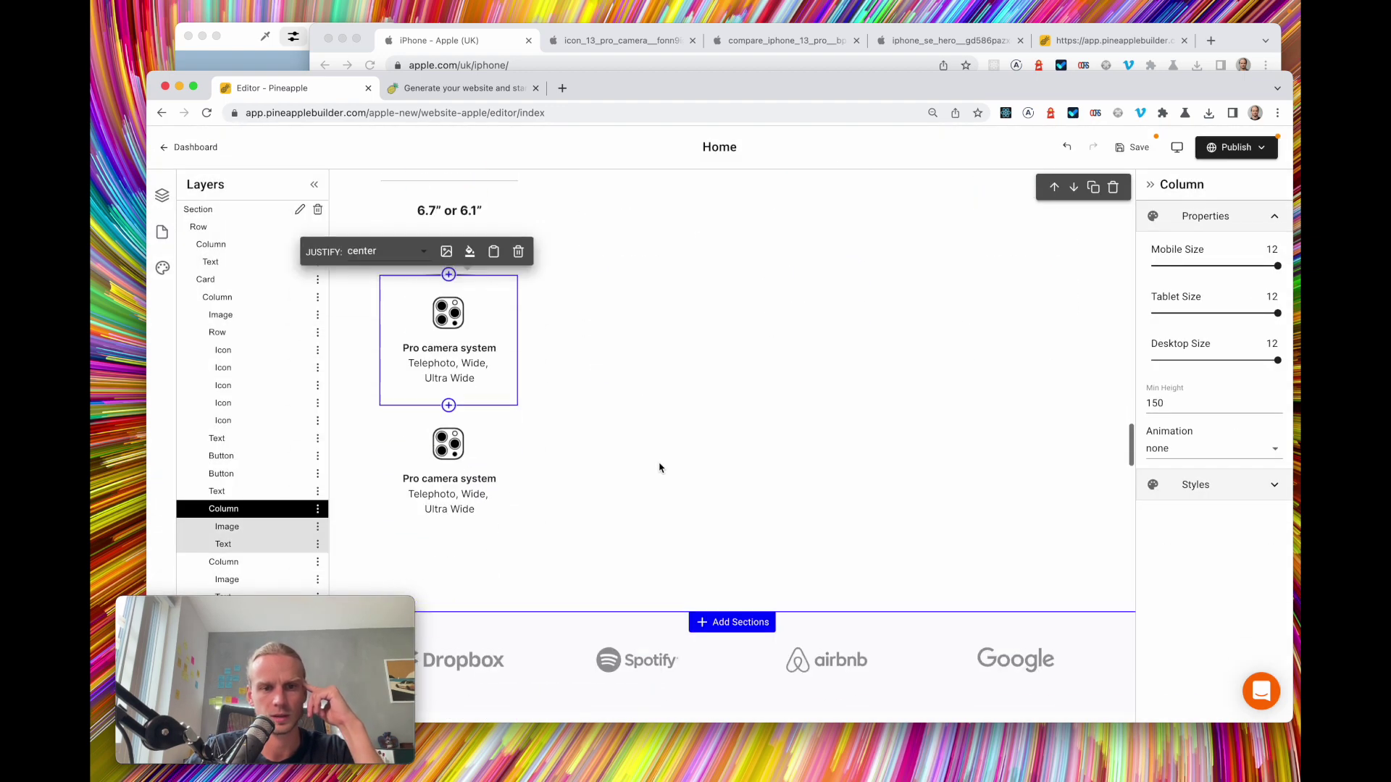
Copy the 'A15 Bionic chip 5-core GPU' text from the first column of Apple's comparison table
left_click(468, 43)
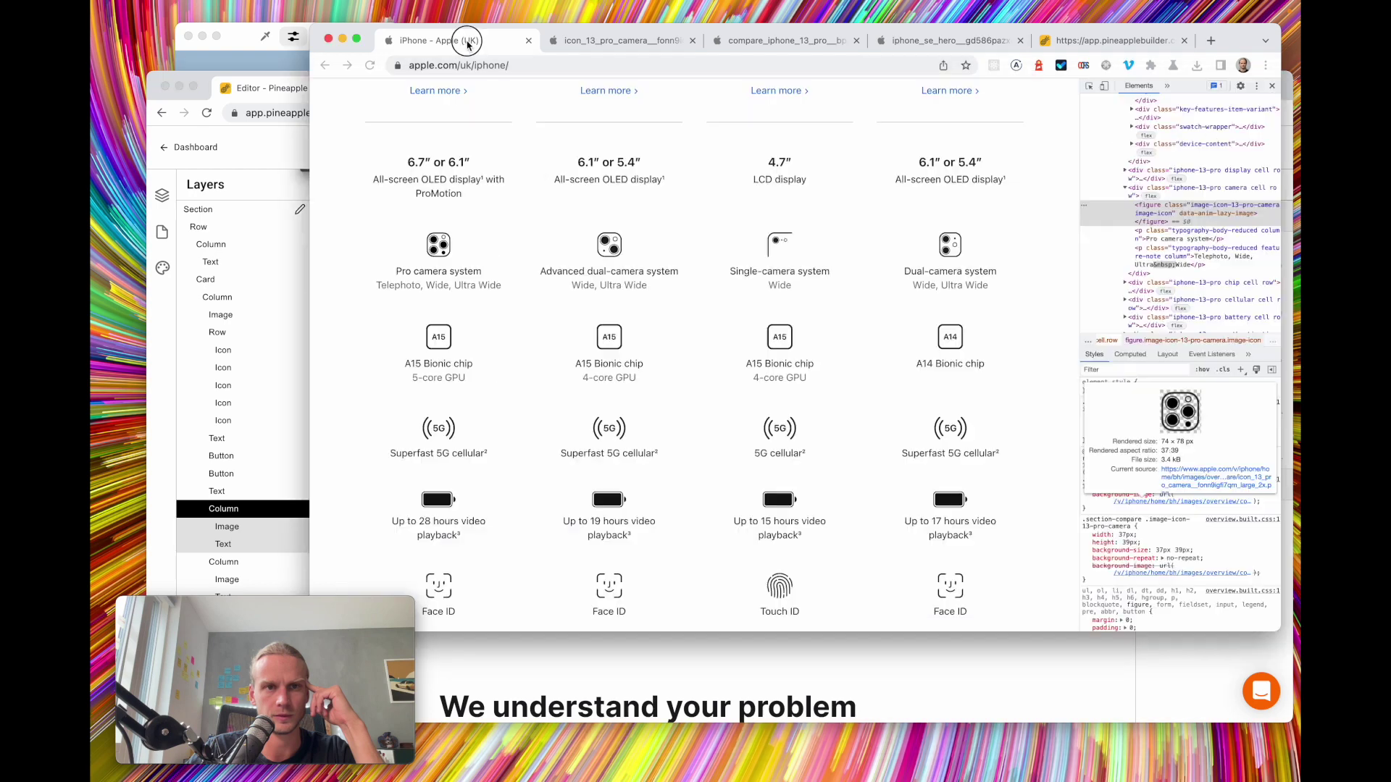
scroll(442, 326, "down", 1)
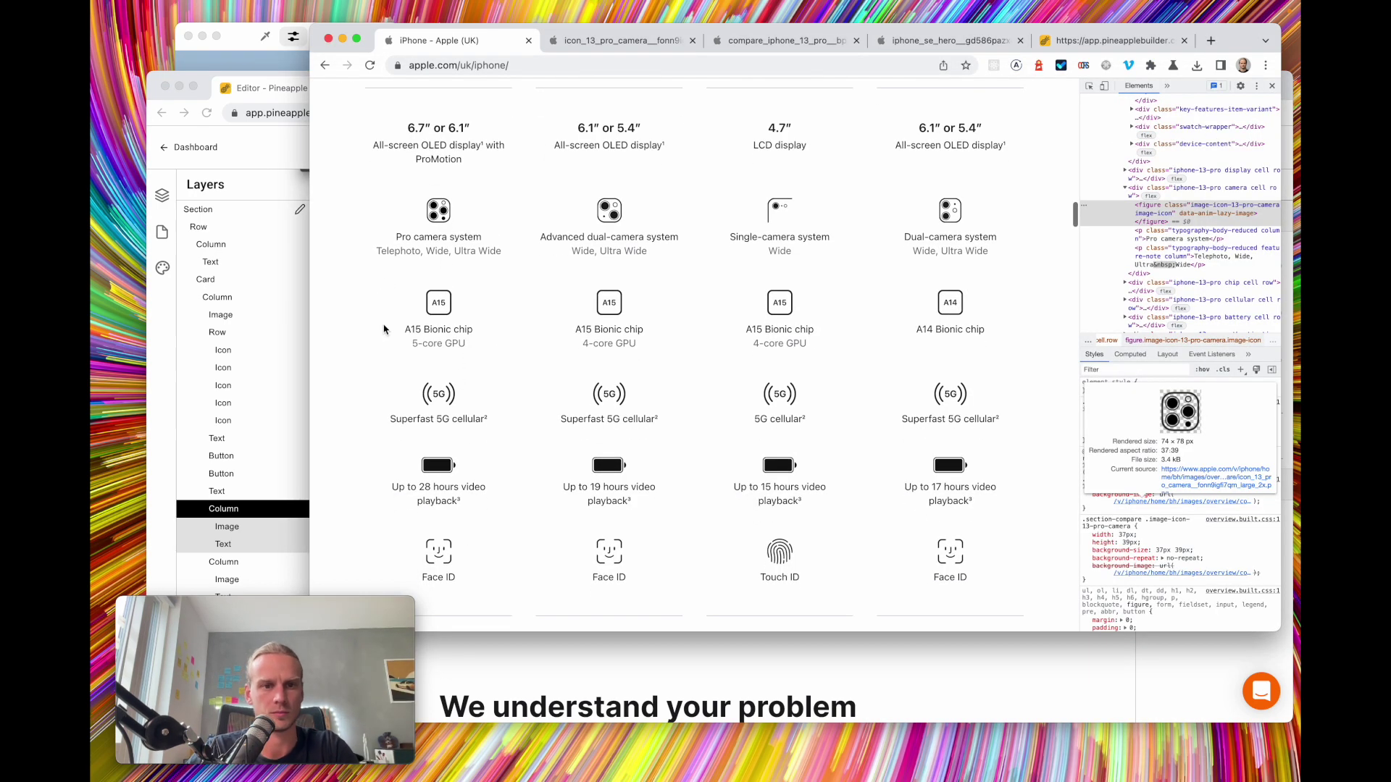
left_click_drag(408, 329, 489, 344)
key("super+c")
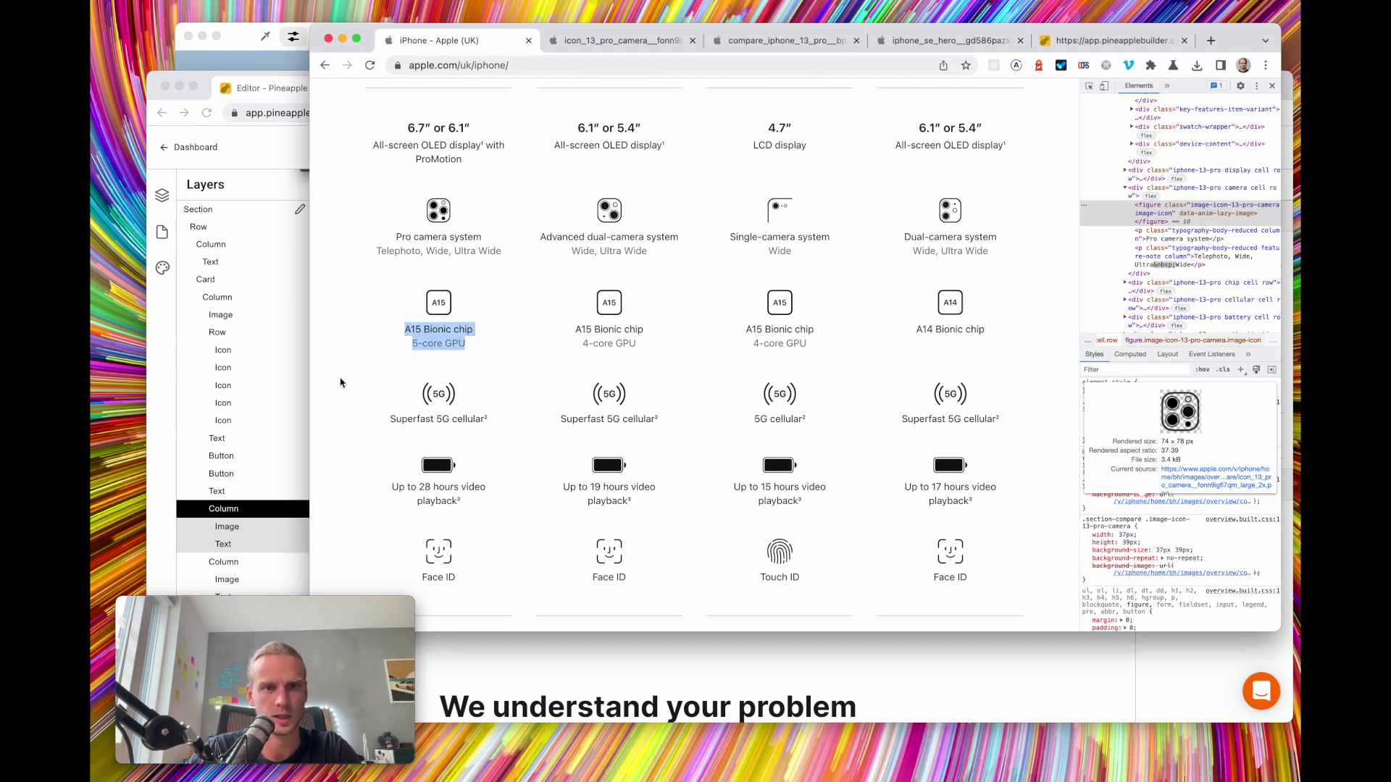
Replace the duplicated column's text in the Pineapple editor with the copied 'A15 Bionic chip' and '5-core GPU' lines
left_click(271, 471)
left_click(464, 406)
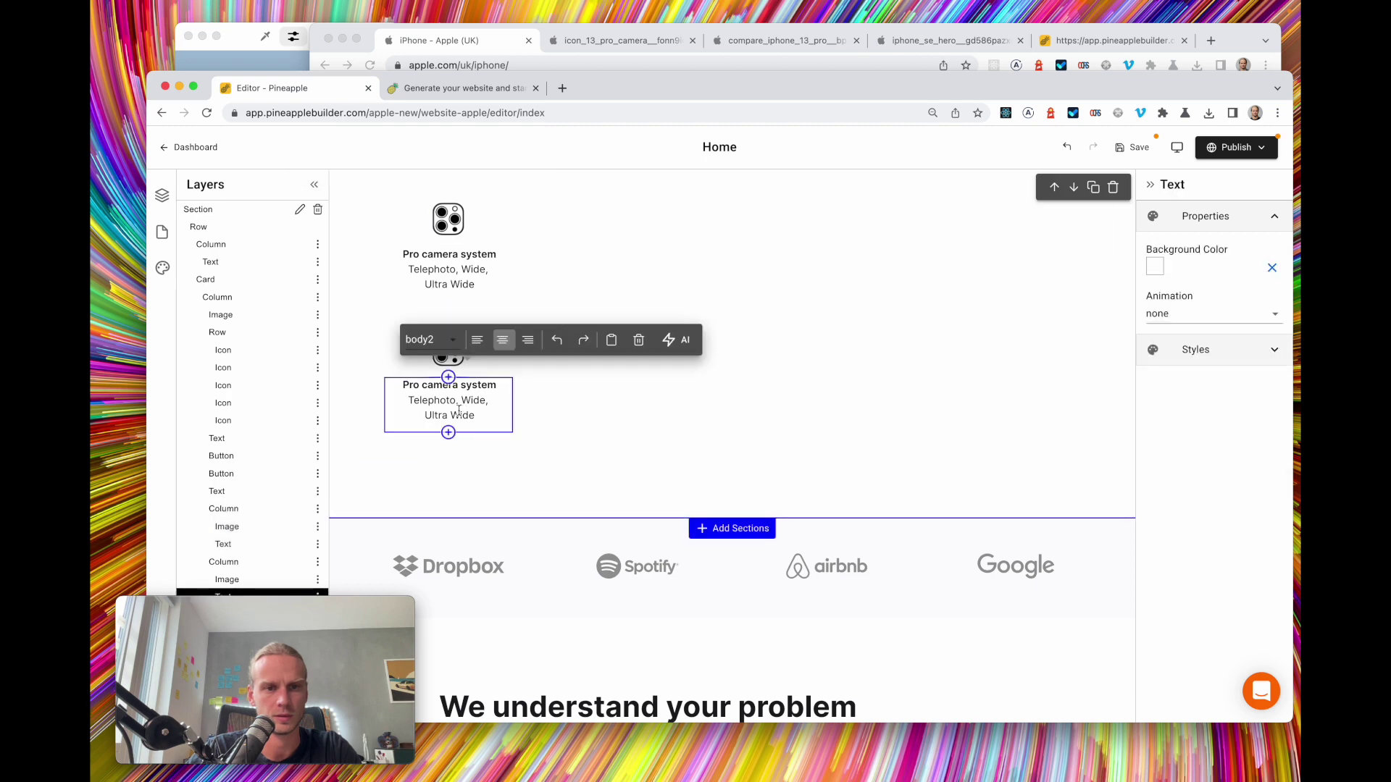
scroll(458, 411, "down", 2)
left_click_drag(405, 338, 505, 363)
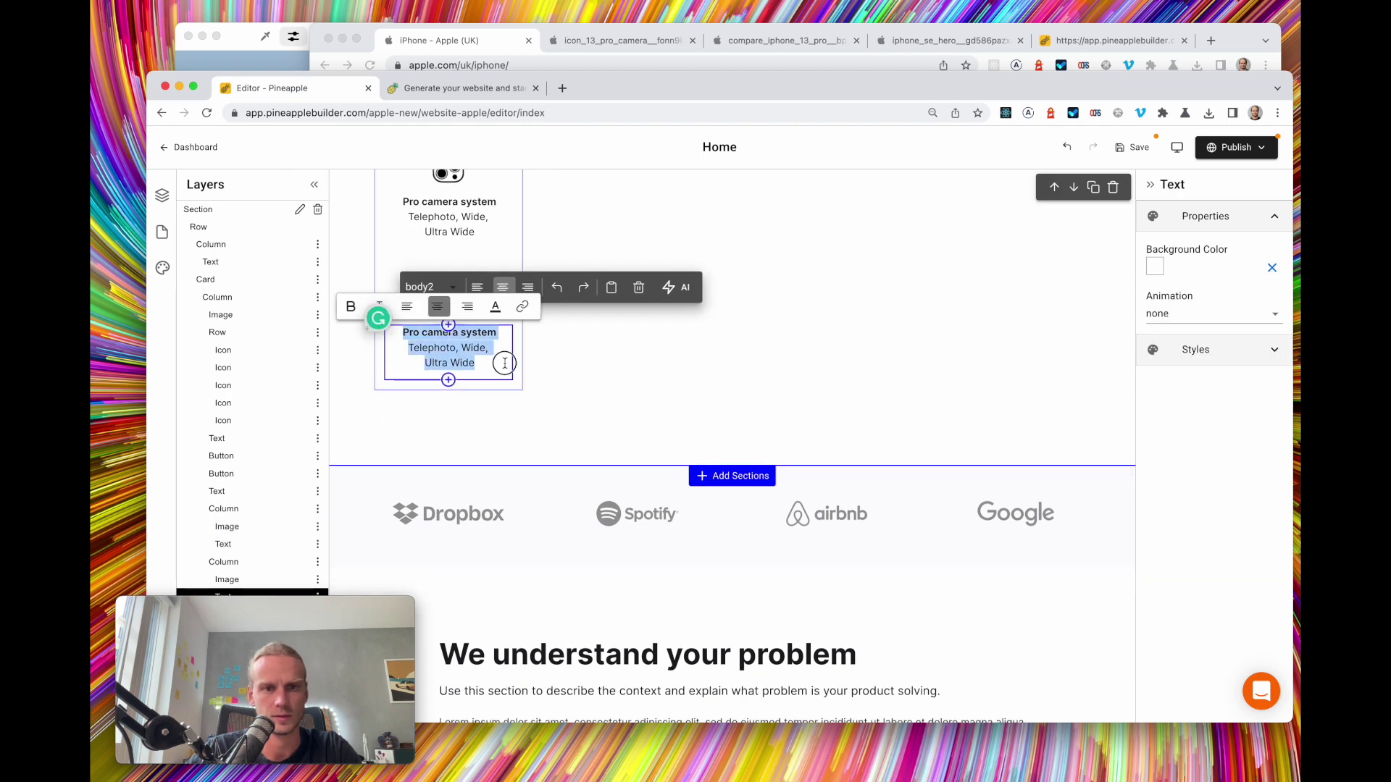
left_click(488, 365)
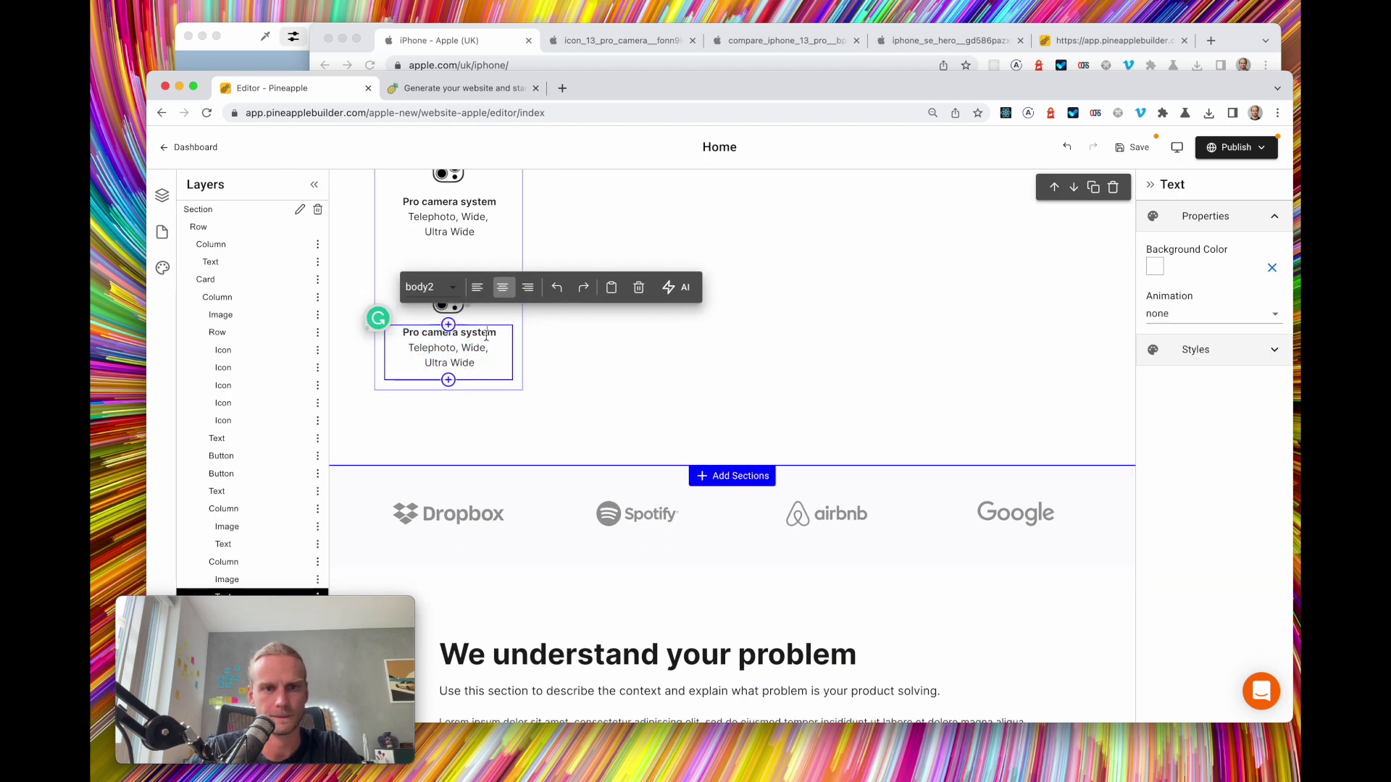
left_click_drag(474, 363, 400, 327)
key("super+v")
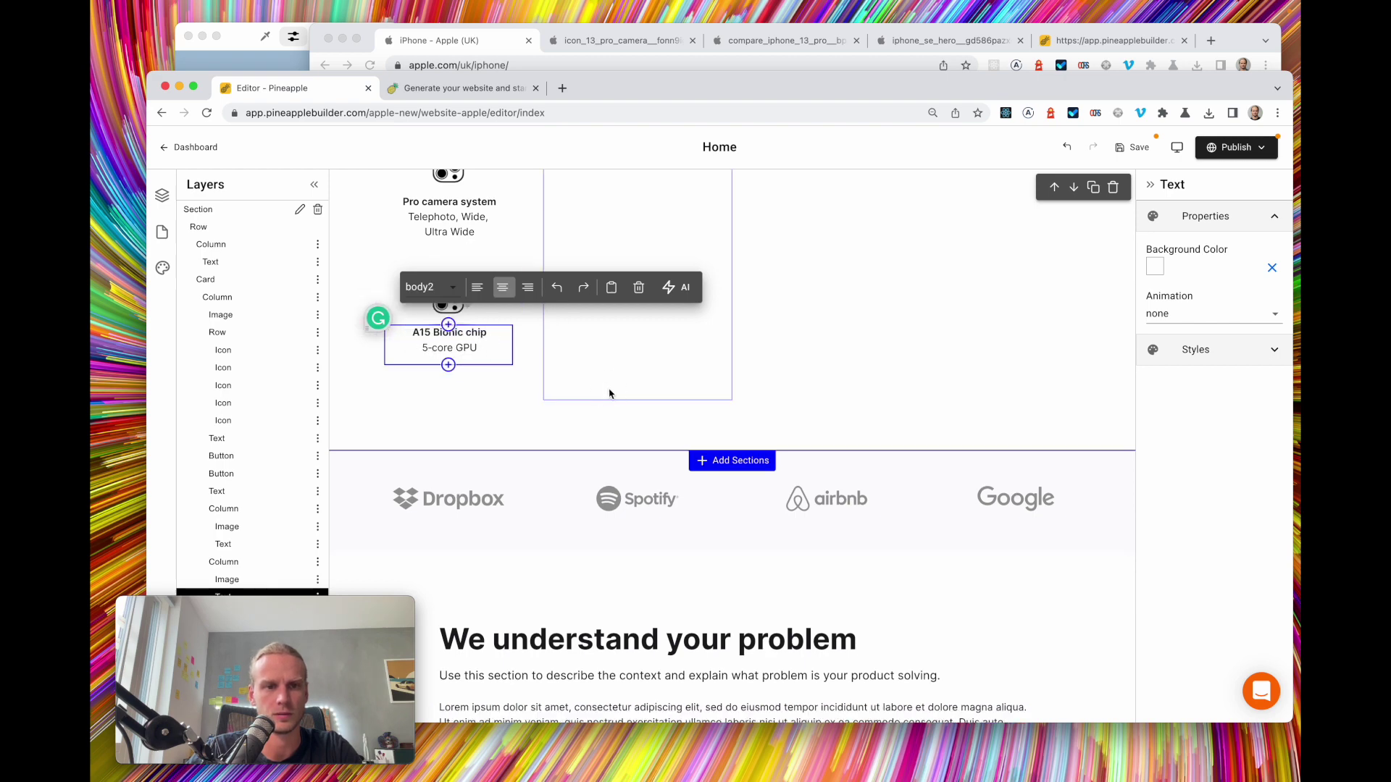
scroll(497, 522, "up", 4)
scroll(534, 500, "down", 3)
left_click(538, 506)
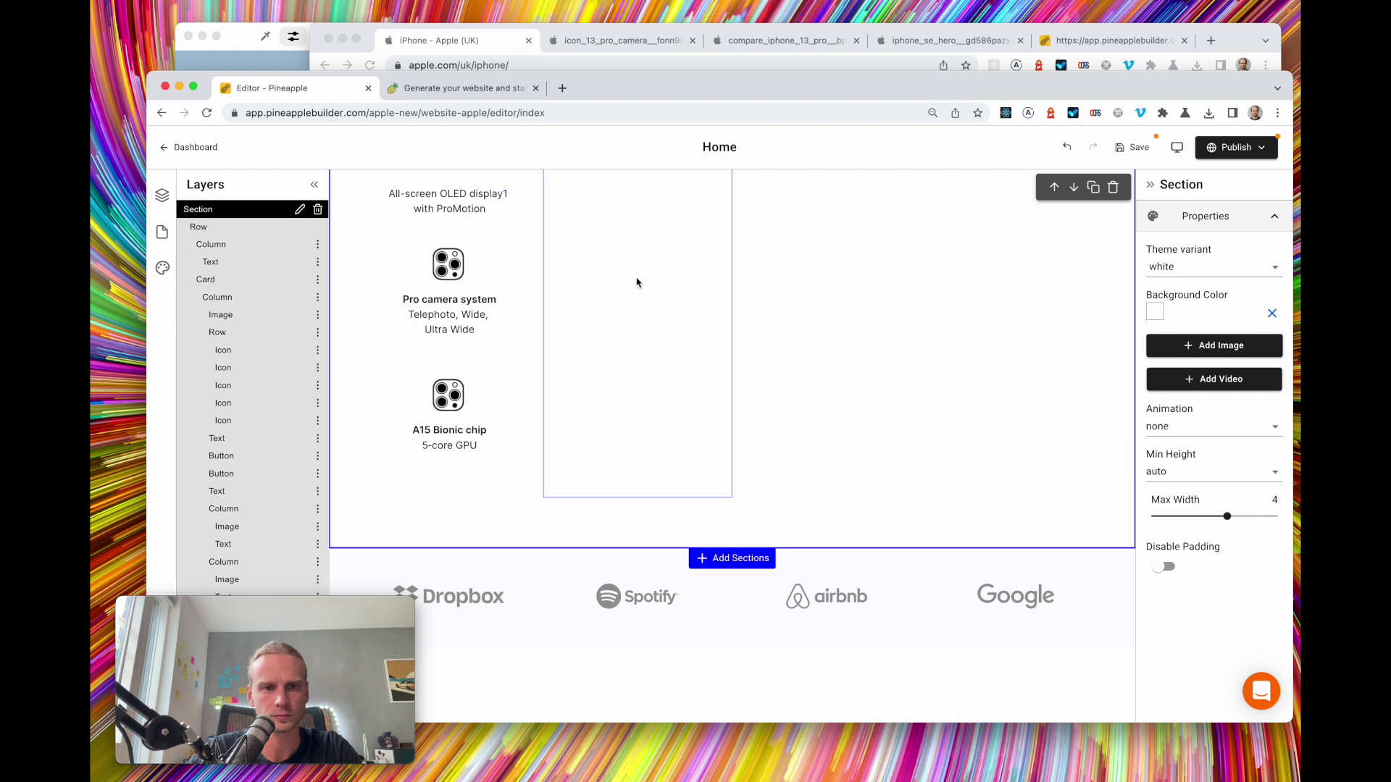
scroll(639, 326, "up", 3)
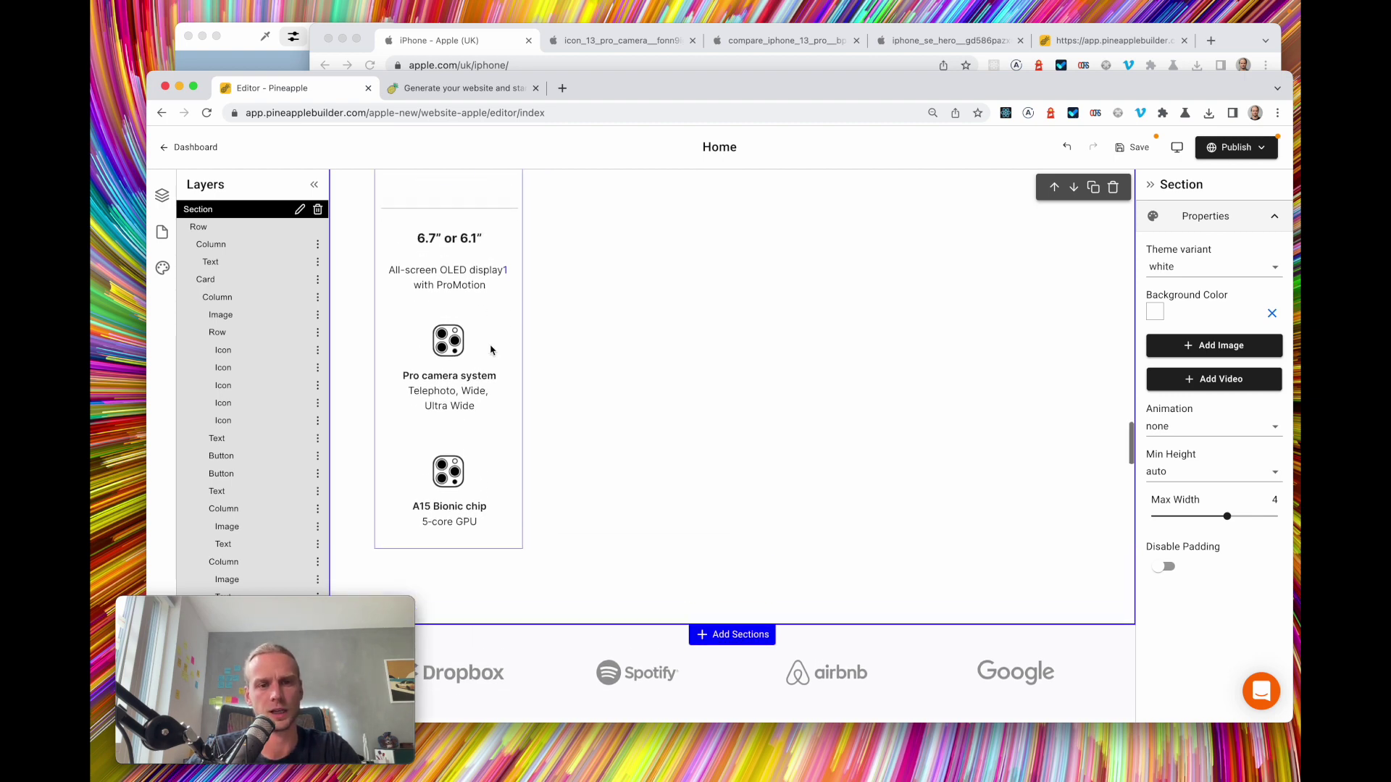
left_click(472, 45)
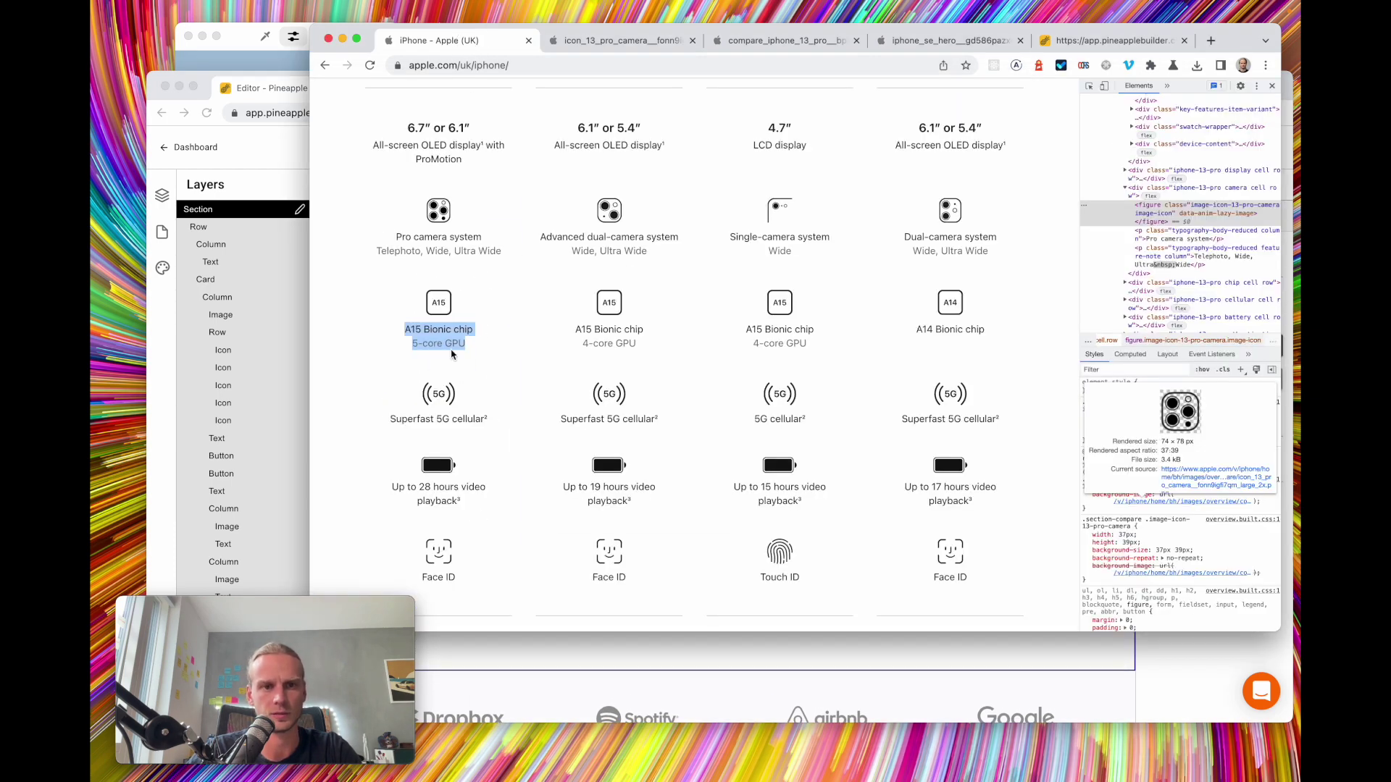
right_click(439, 301)
left_click(480, 533)
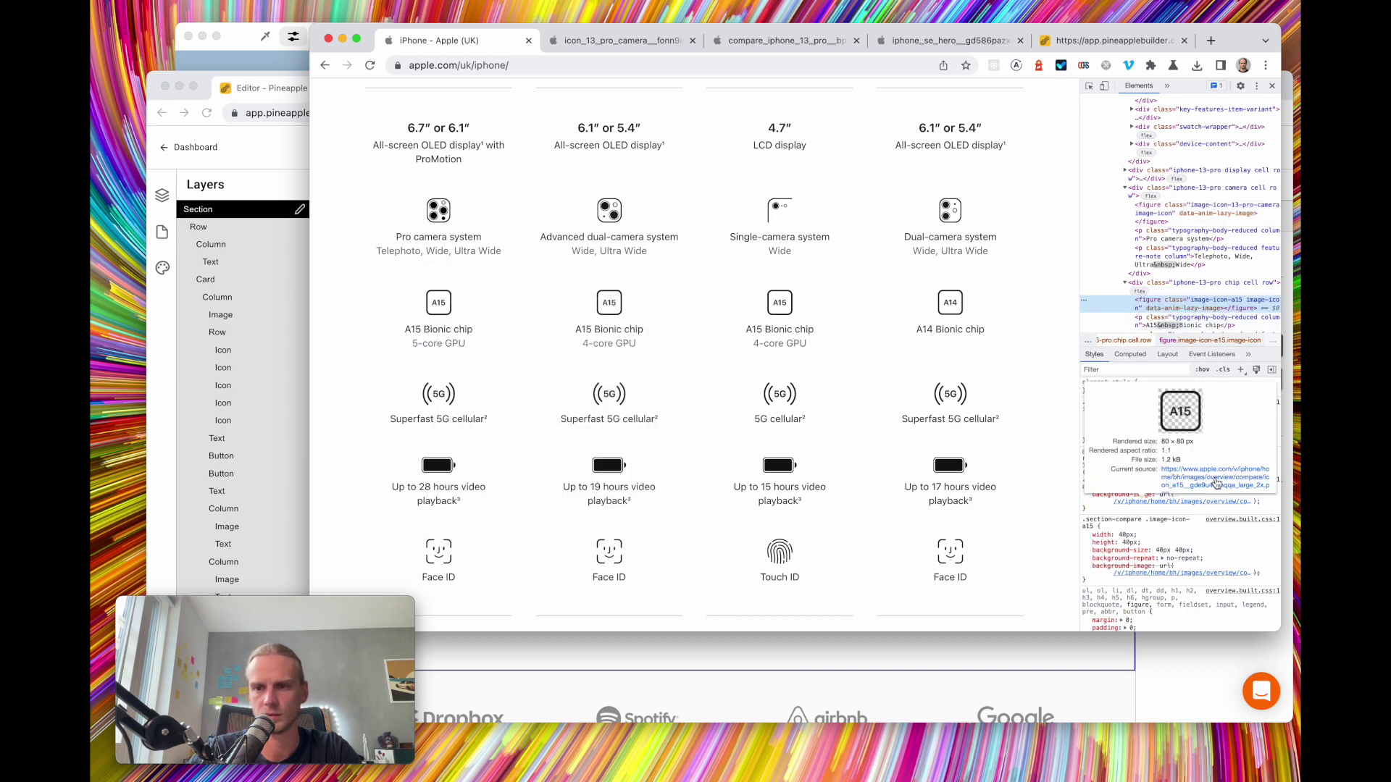
left_click(1217, 483)
right_click(818, 358)
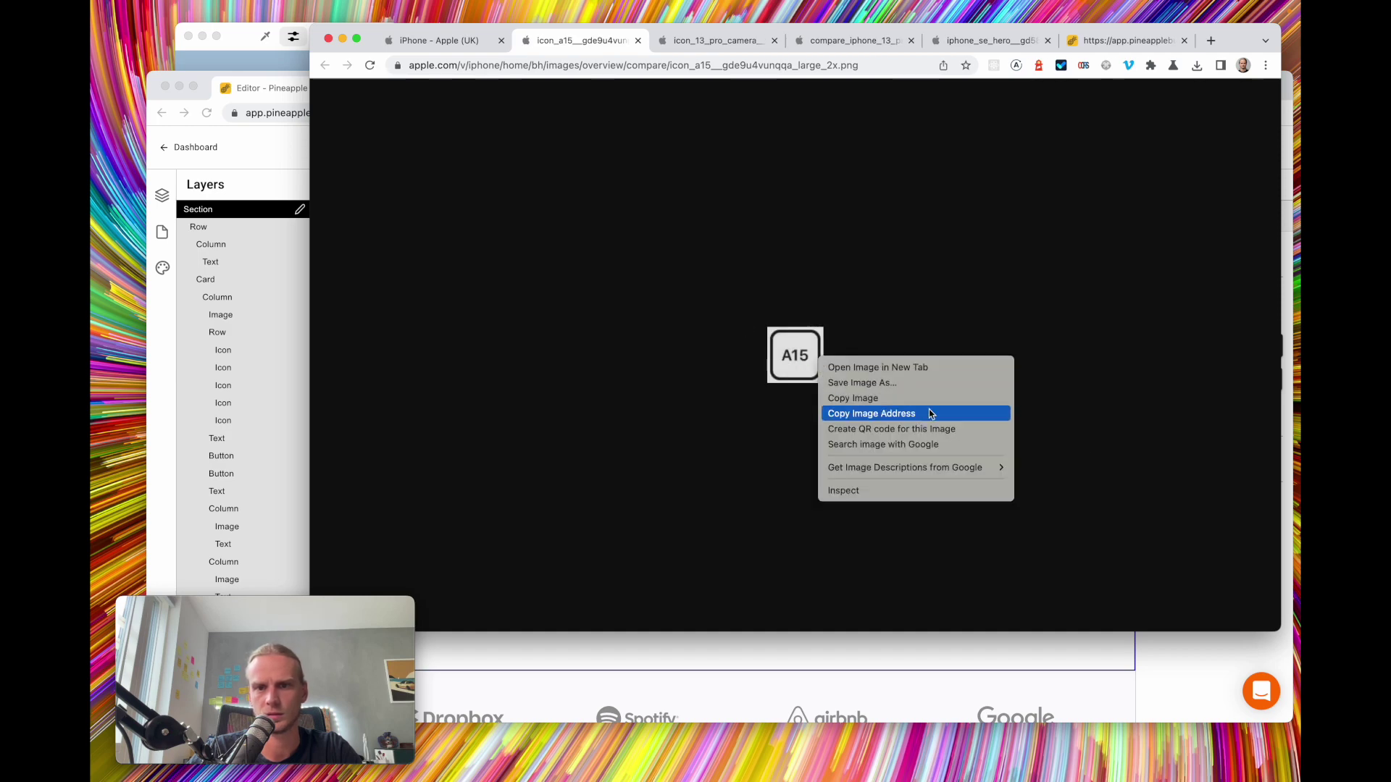
left_click(947, 386)
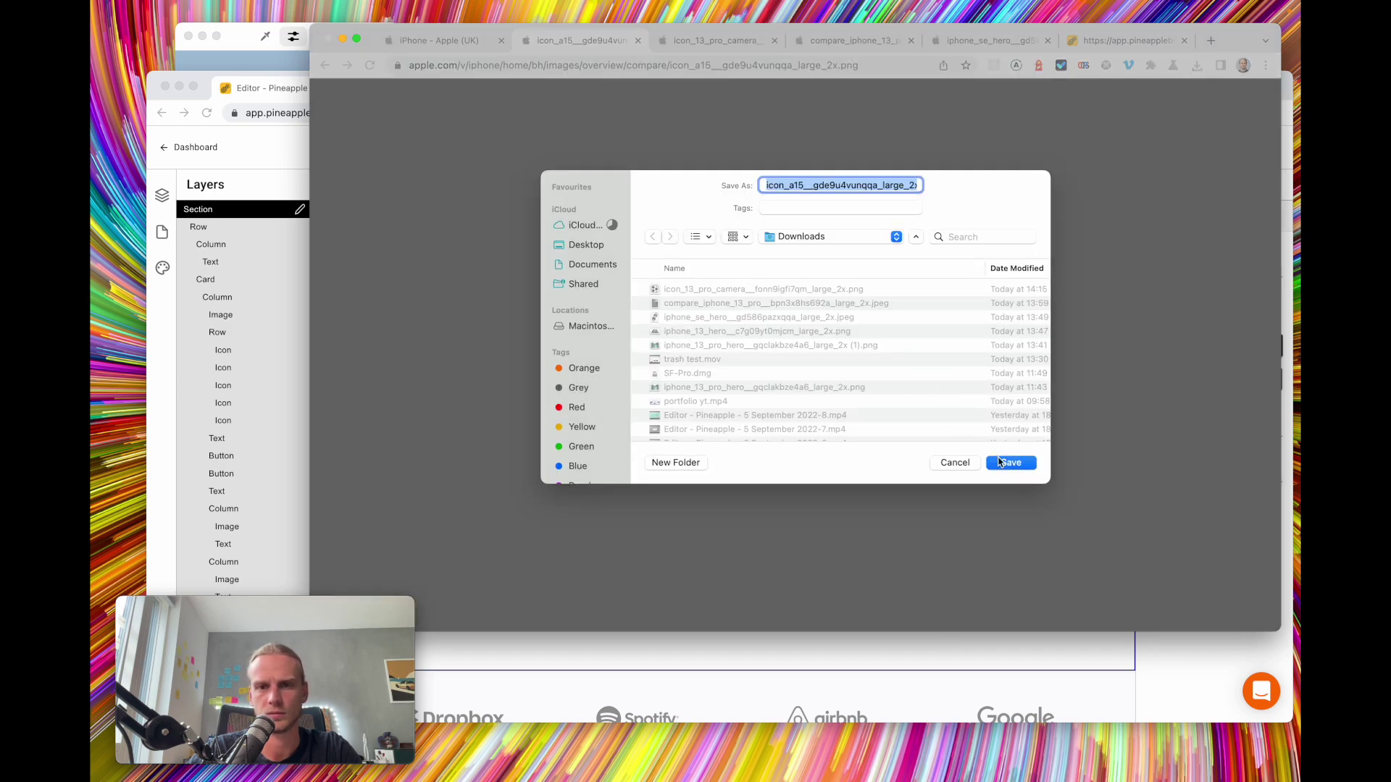
left_click(1000, 462)
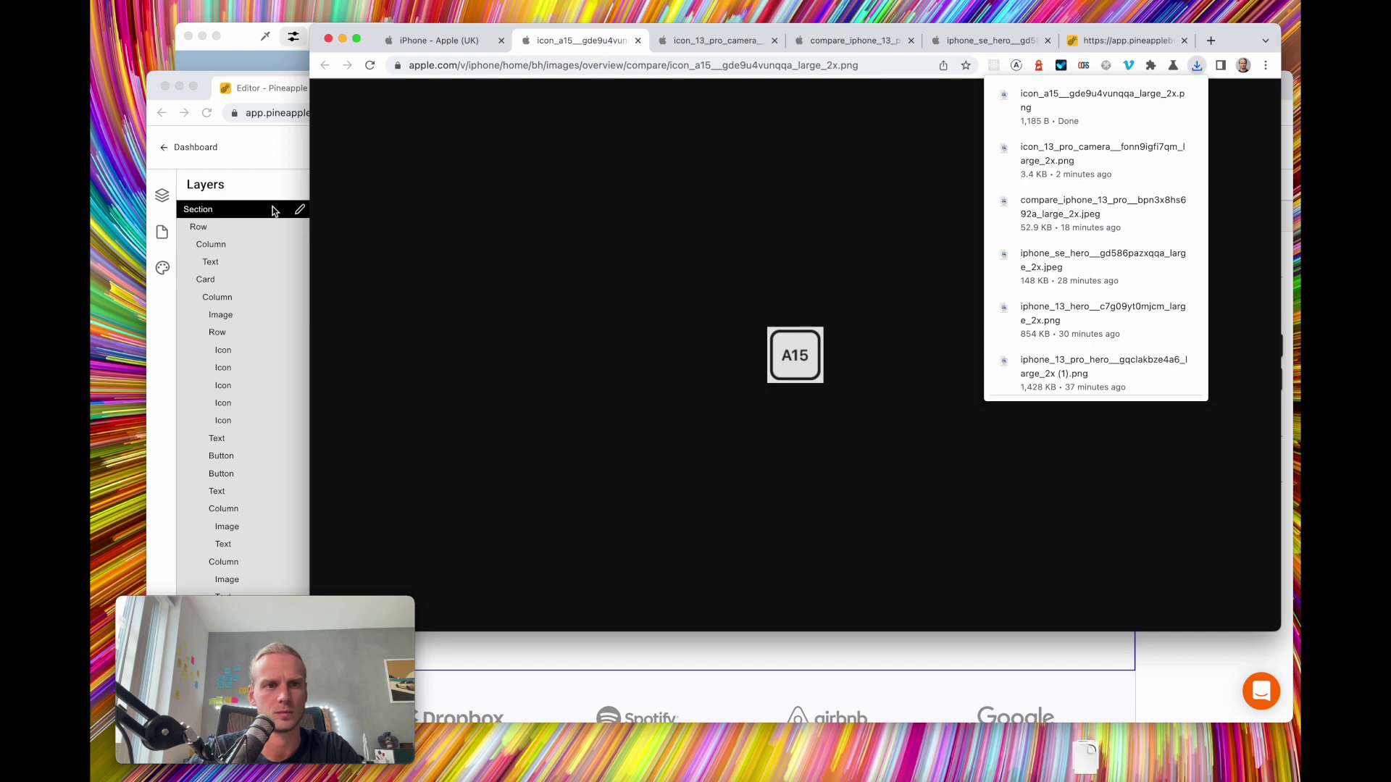
Replace the camera icon above 'A15 Bionic chip' in the Pineapple editor by uploading the downloaded A15 image
left_click(290, 147)
left_click(457, 533)
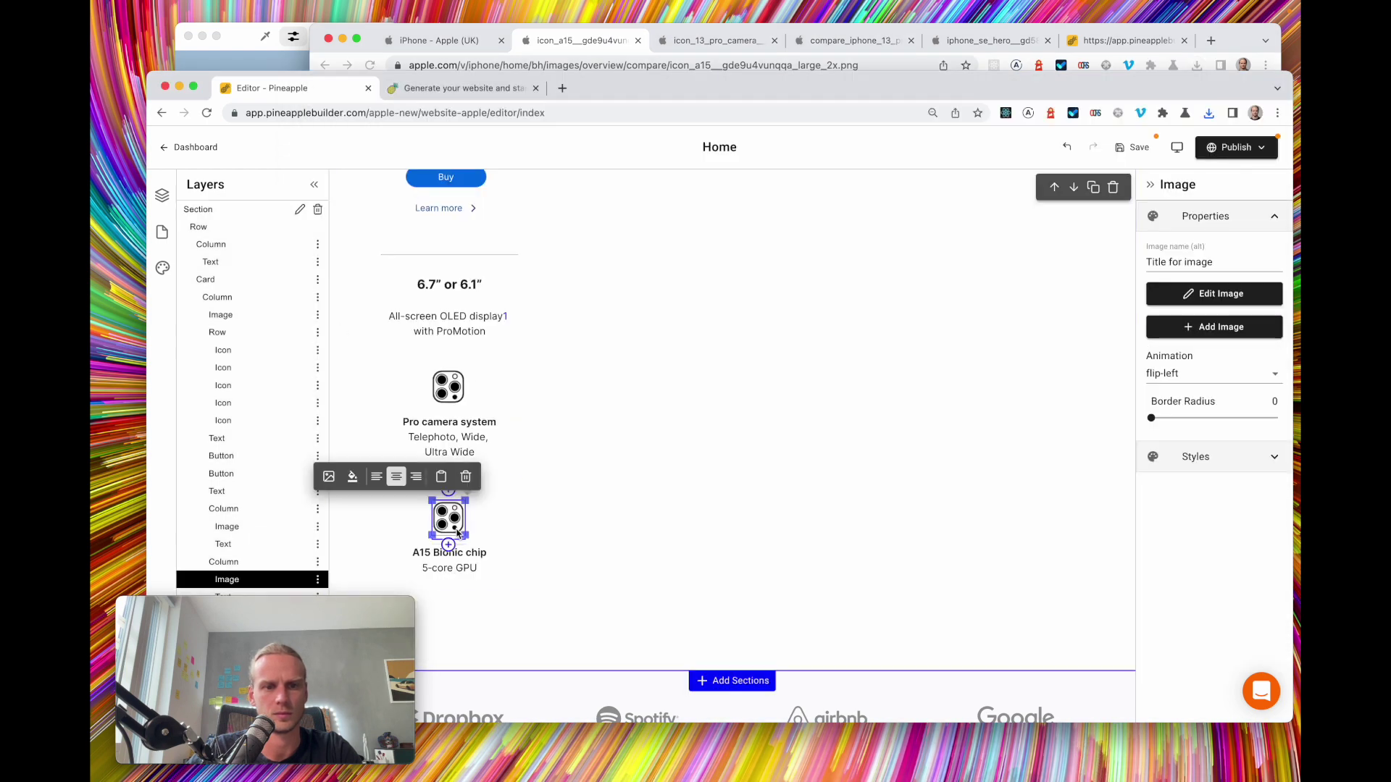
left_click(328, 479)
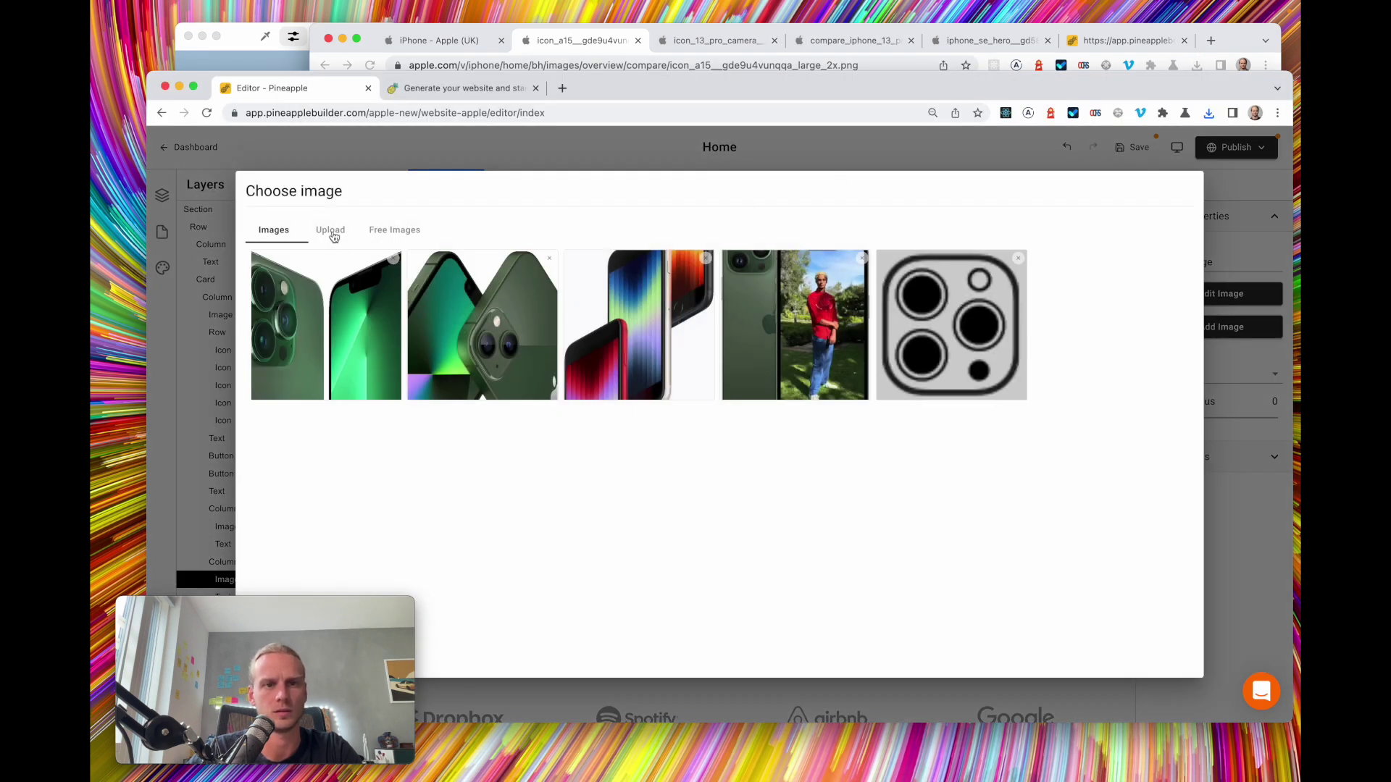
left_click(333, 237)
left_click(719, 319)
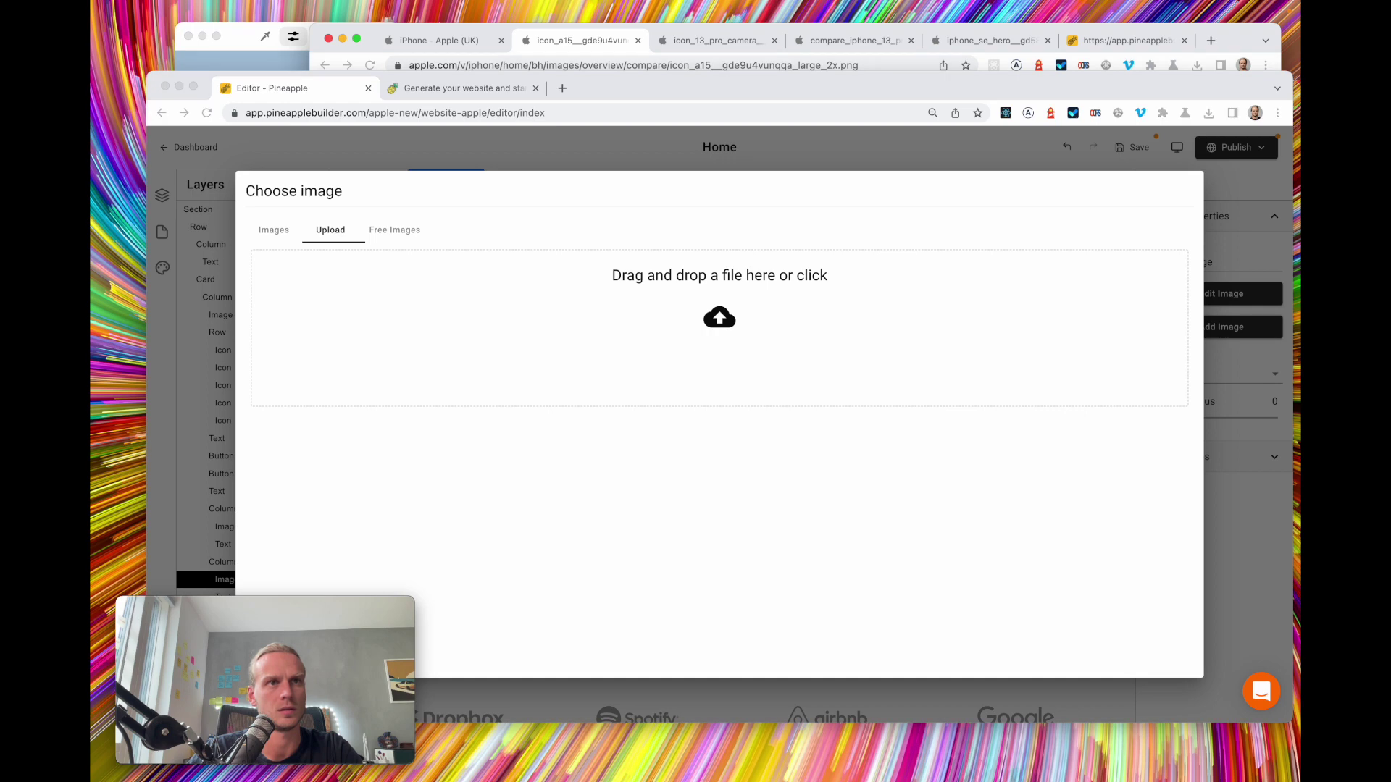
left_click_drag(1208, 113, 830, 325)
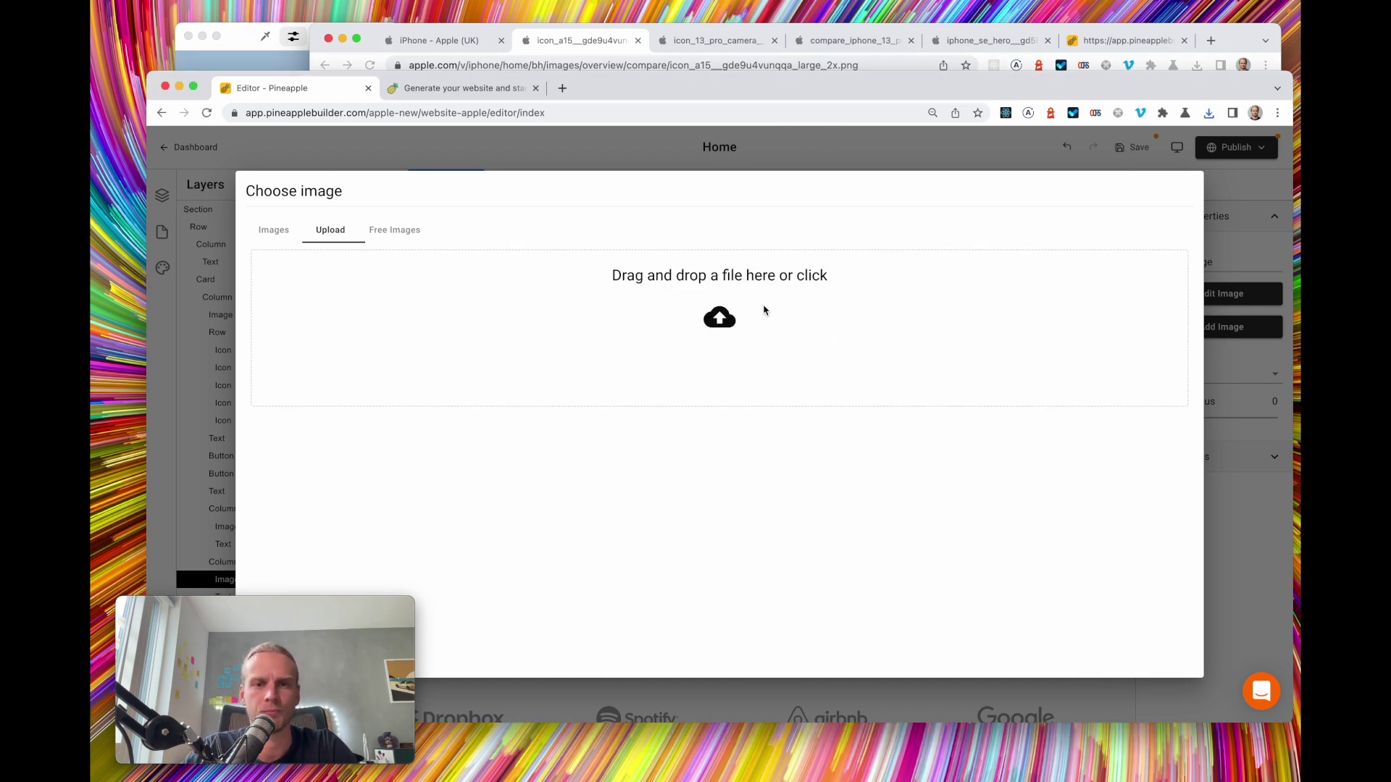
scroll(752, 487, "down", 5)
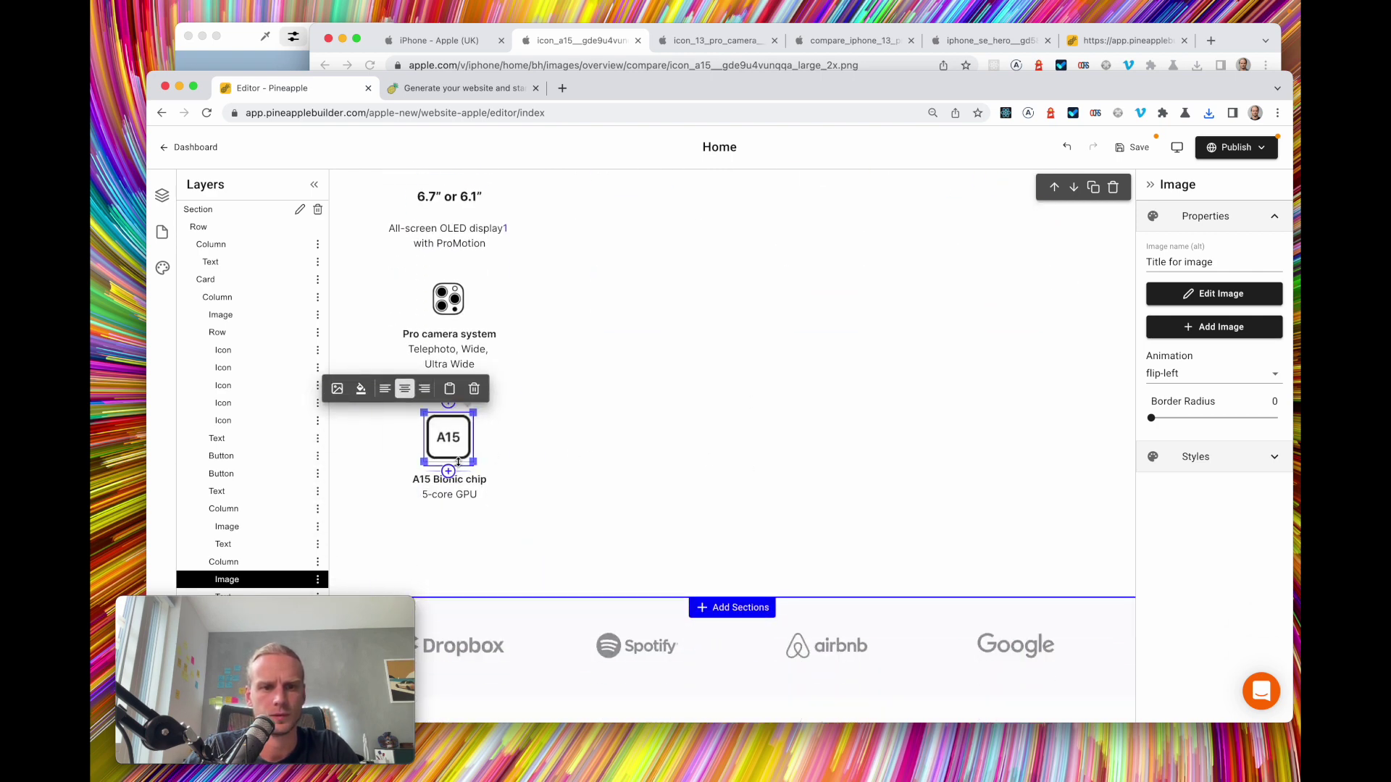
Shrink the A15 icon to about the size of the camera icon above it and save the page
left_click_drag(462, 460, 461, 447)
left_click(612, 441)
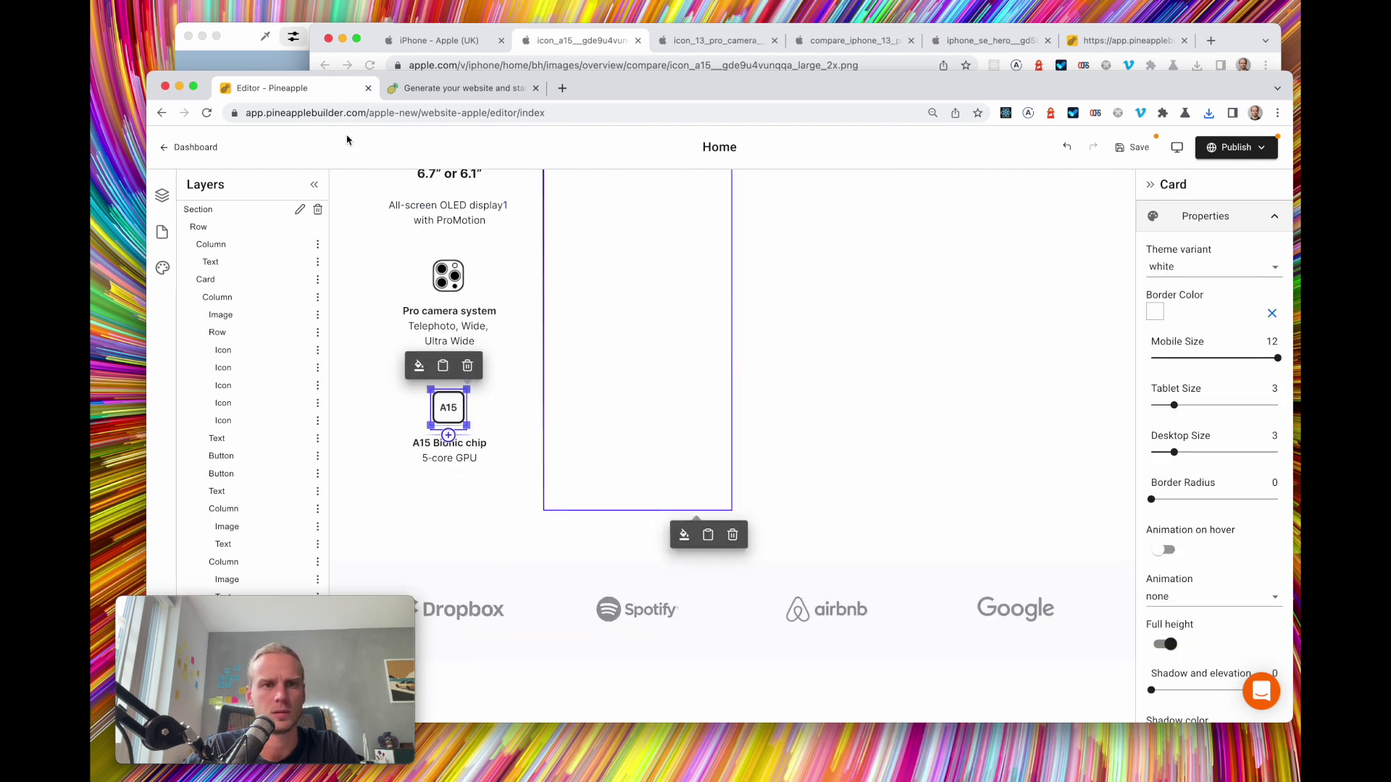
left_click(1132, 149)
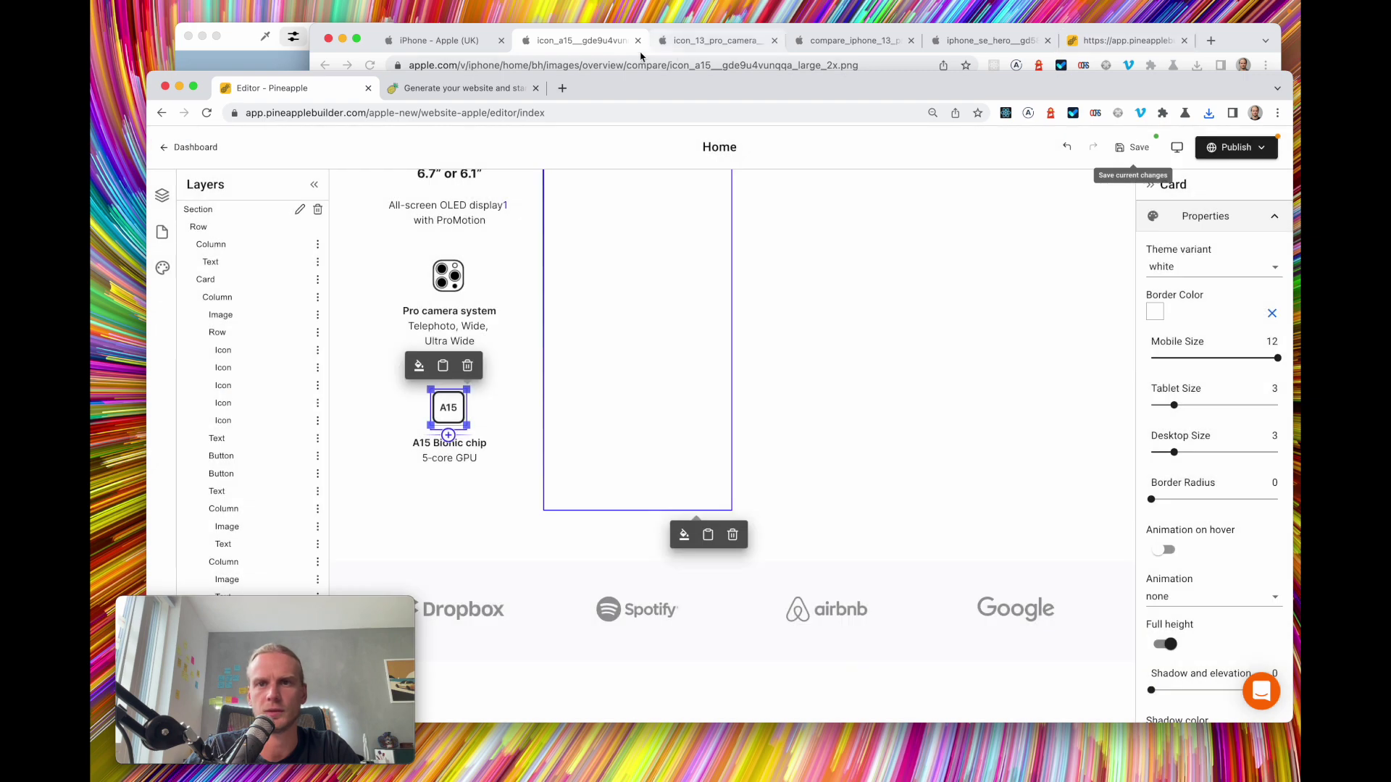
Close the leftover Apple image tabs in the other browser window, keeping the iPhone page and the site preview
left_click(610, 46)
left_click(638, 40)
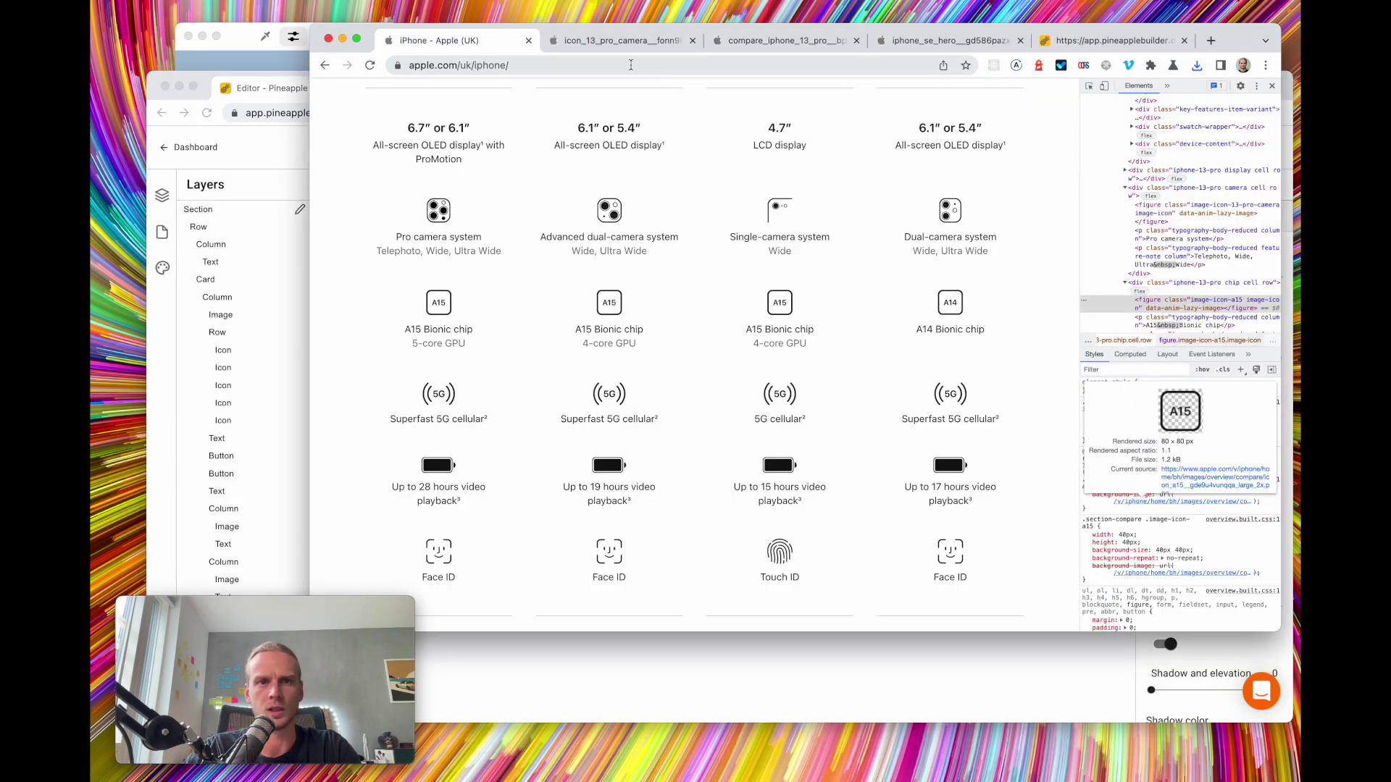
left_click(632, 46)
left_click(690, 41)
left_click(690, 41)
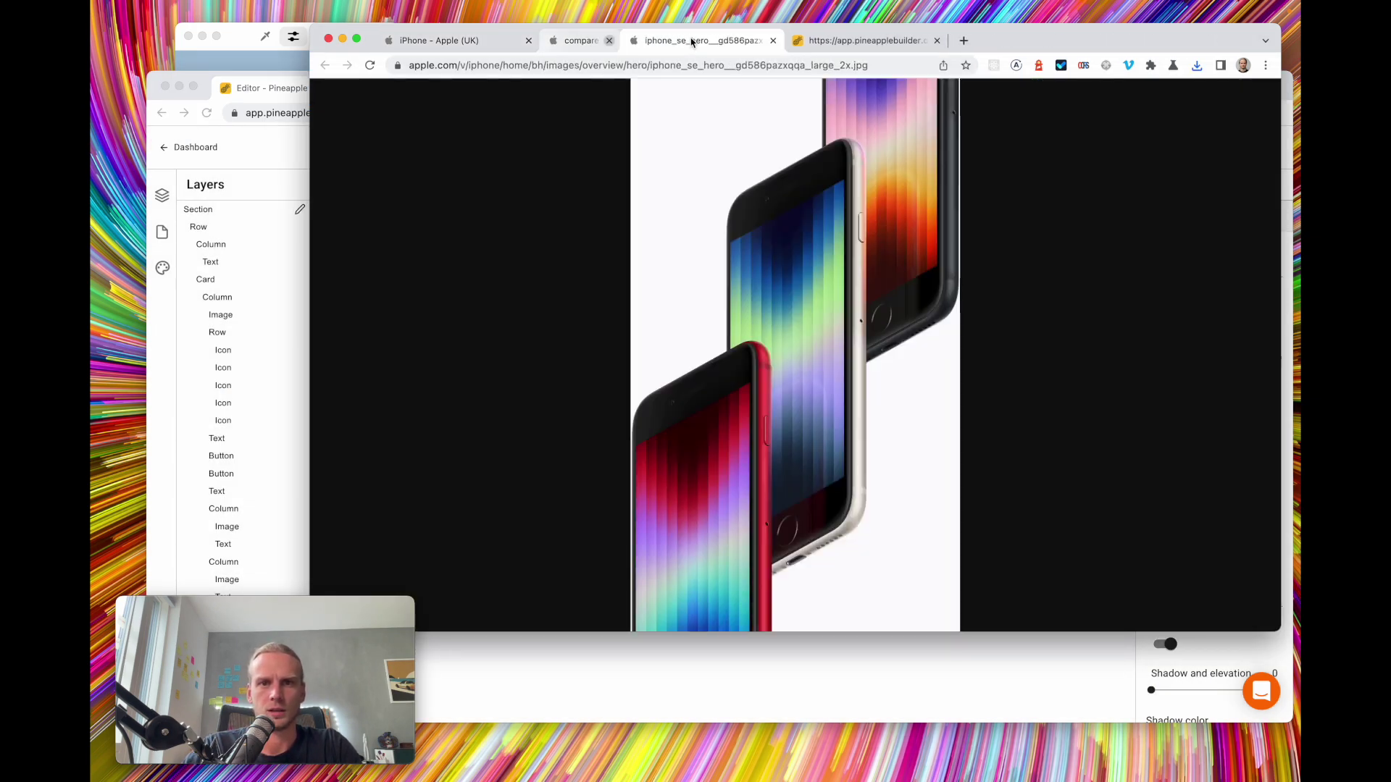
left_click(688, 42)
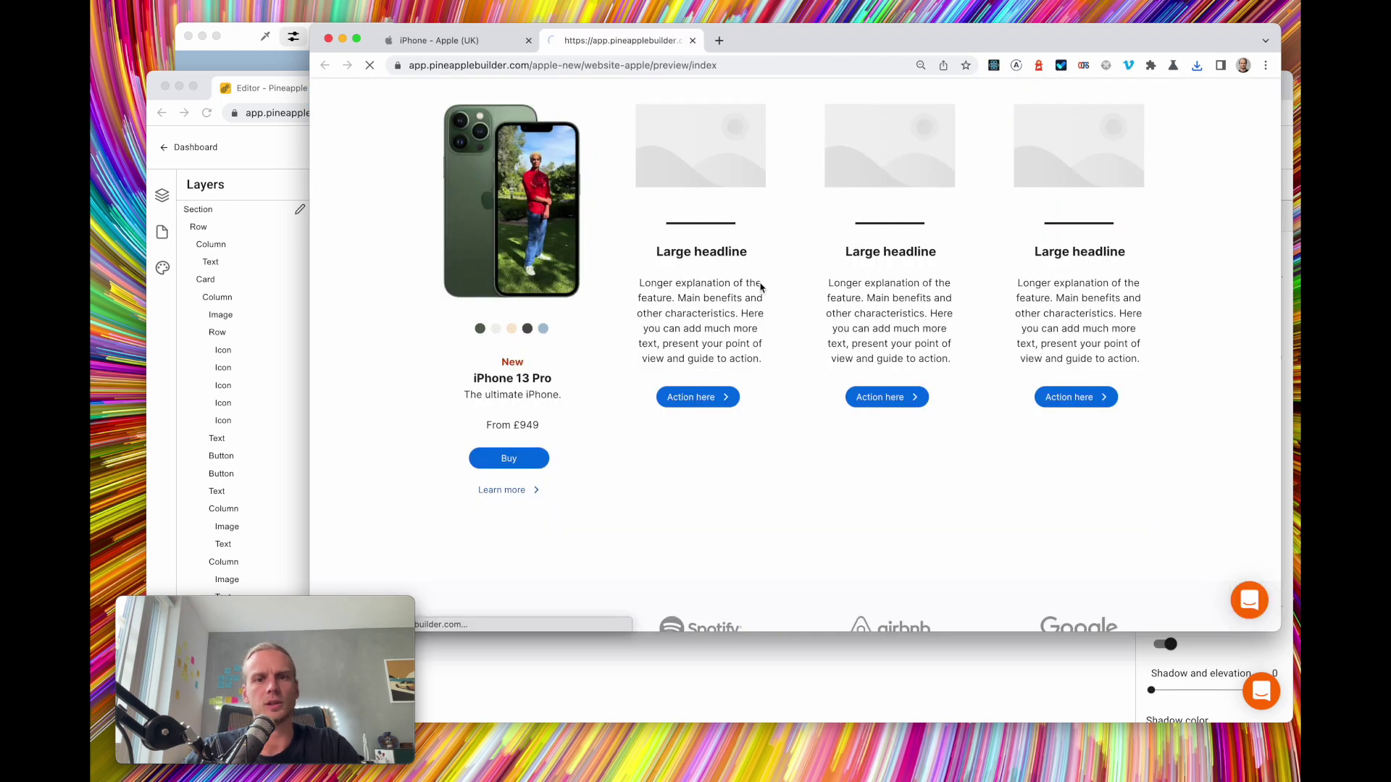
Reload the site preview and examine the display, camera and chip rows of the first comparison card
key("super+r")
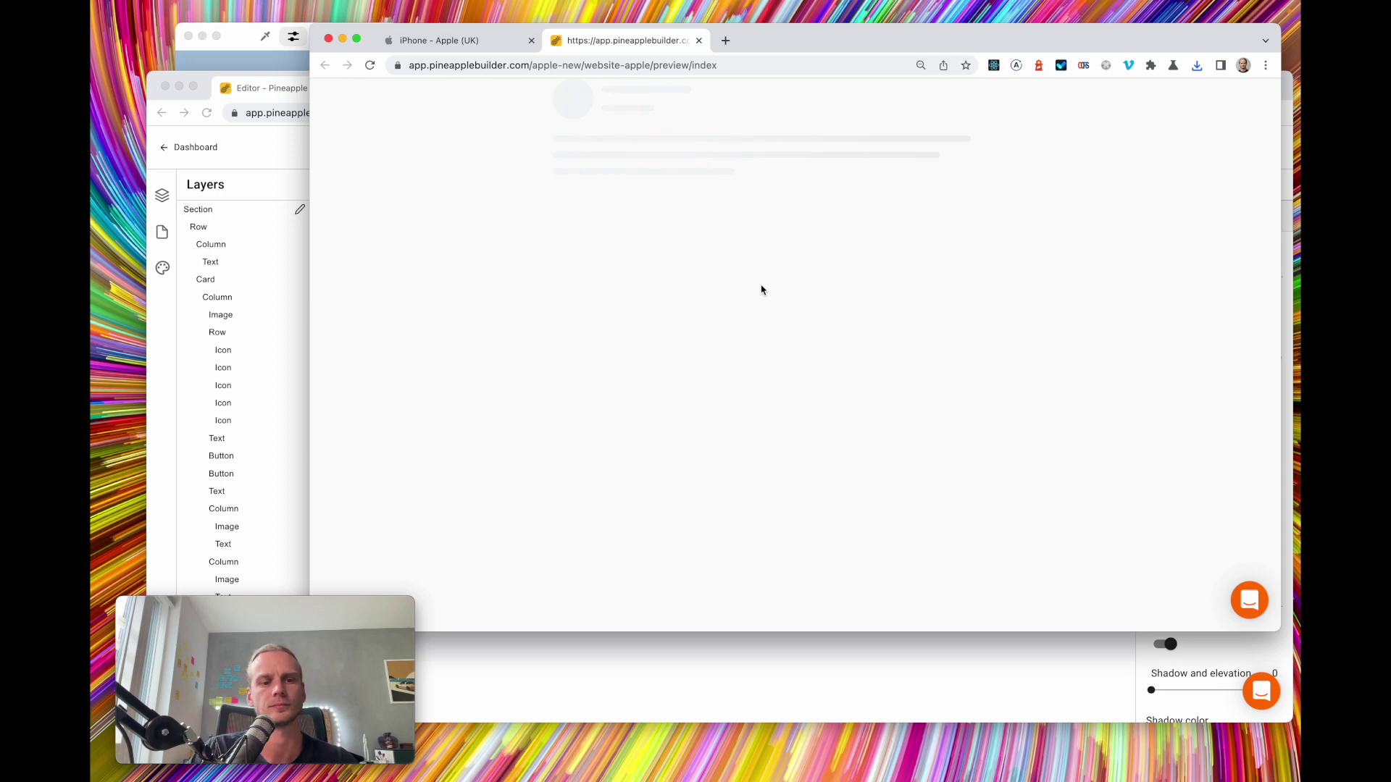
scroll(768, 365, "down", 15)
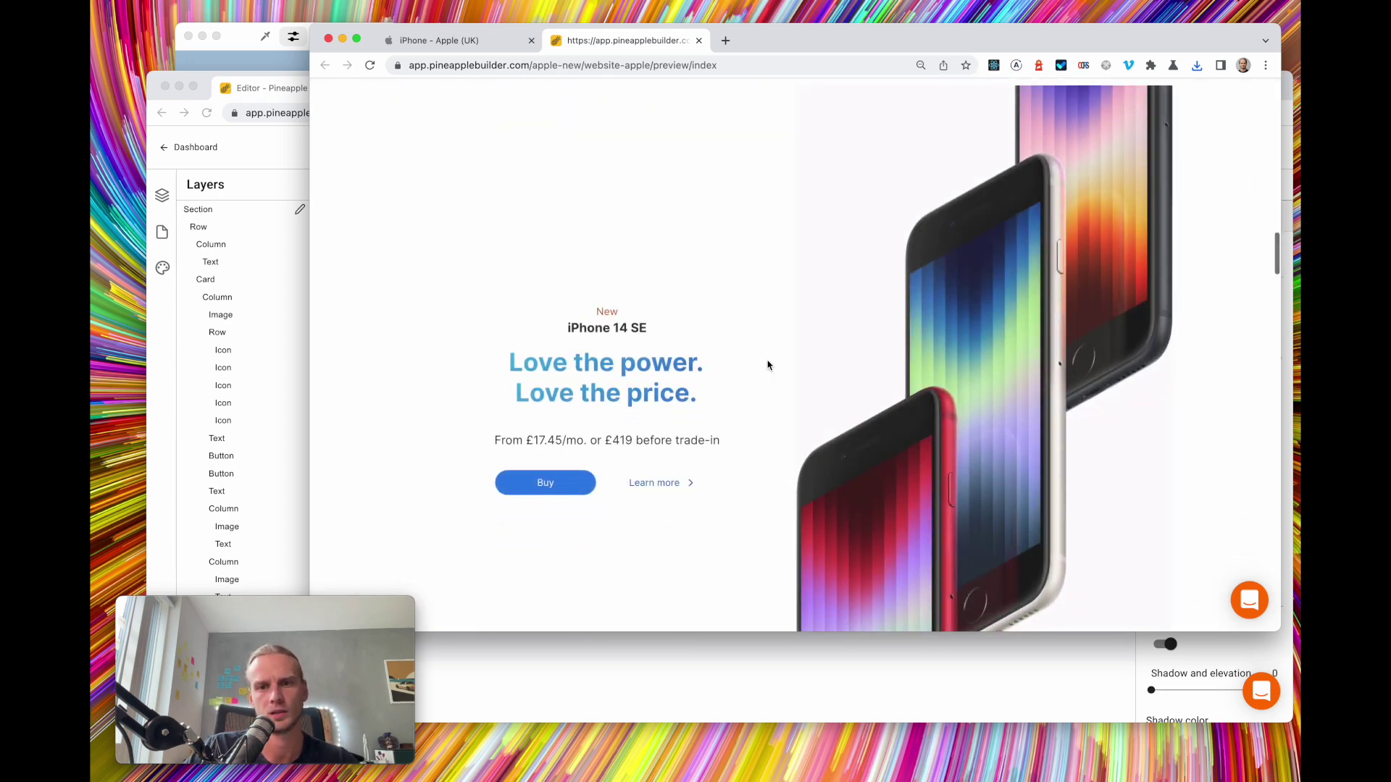
scroll(768, 365, "down", 8)
scroll(768, 365, "up", 5)
scroll(768, 365, "down", 4)
scroll(565, 154, "up", 1)
scroll(510, 259, "up", 1)
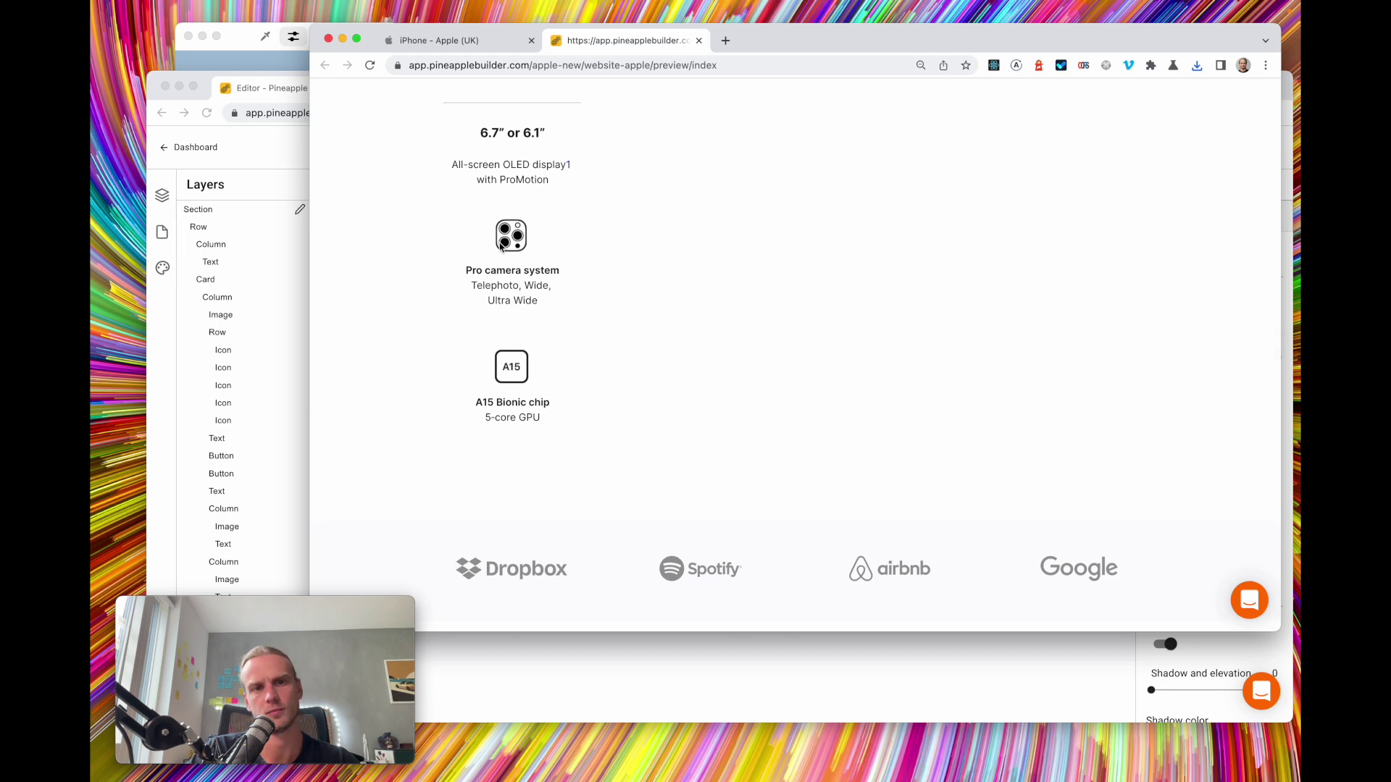
Compare the preview's specification rows with Apple's comparison table and return to the chip column in the Pineapple editor
left_click(448, 42)
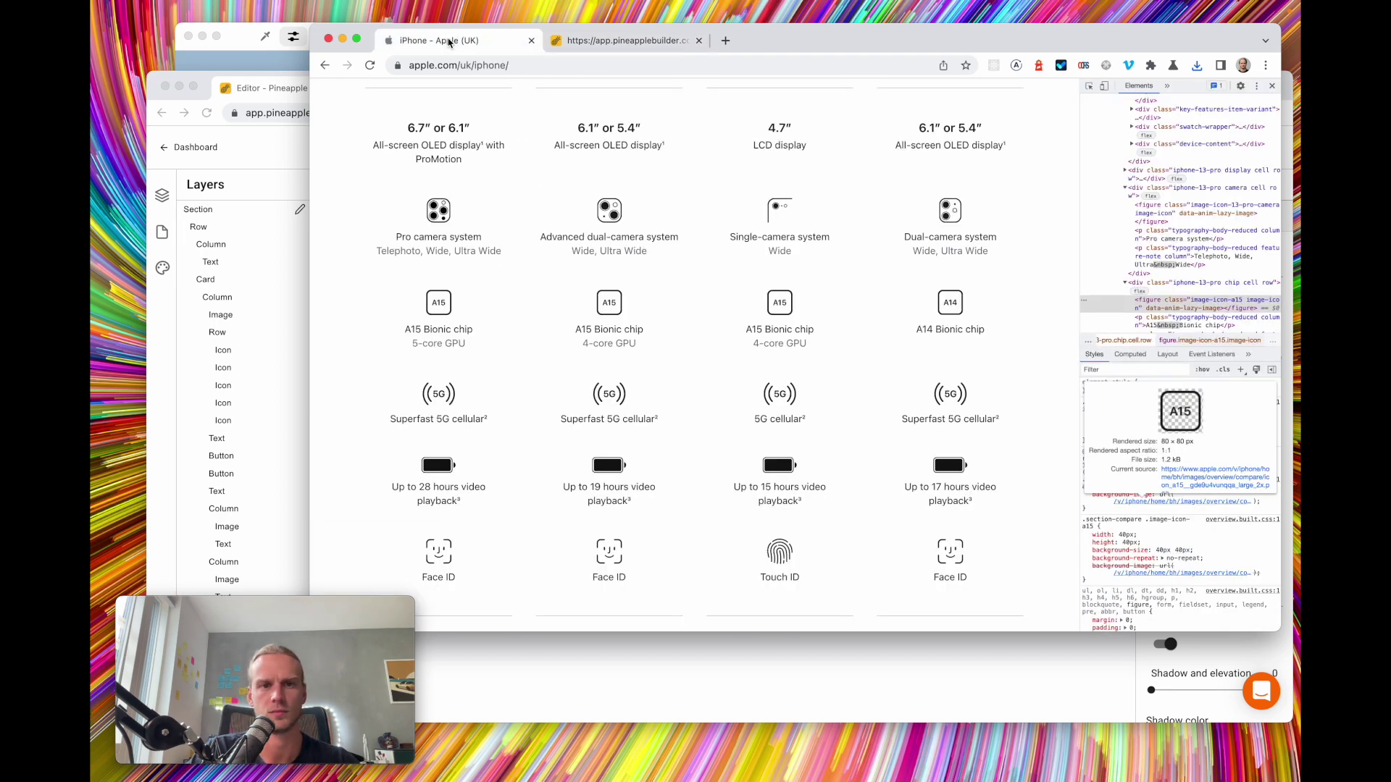
left_click(615, 42)
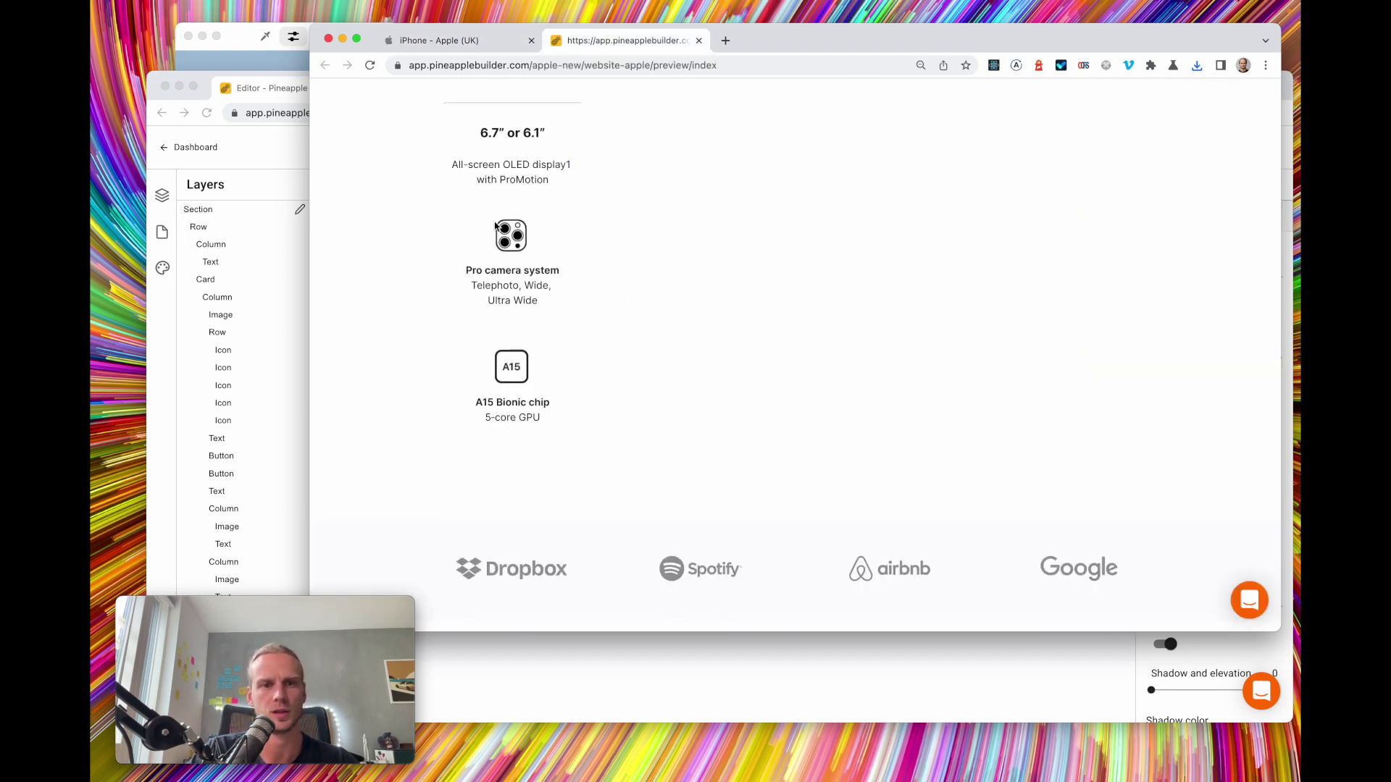
scroll(518, 313, "down", 1)
scroll(497, 316, "up", 4)
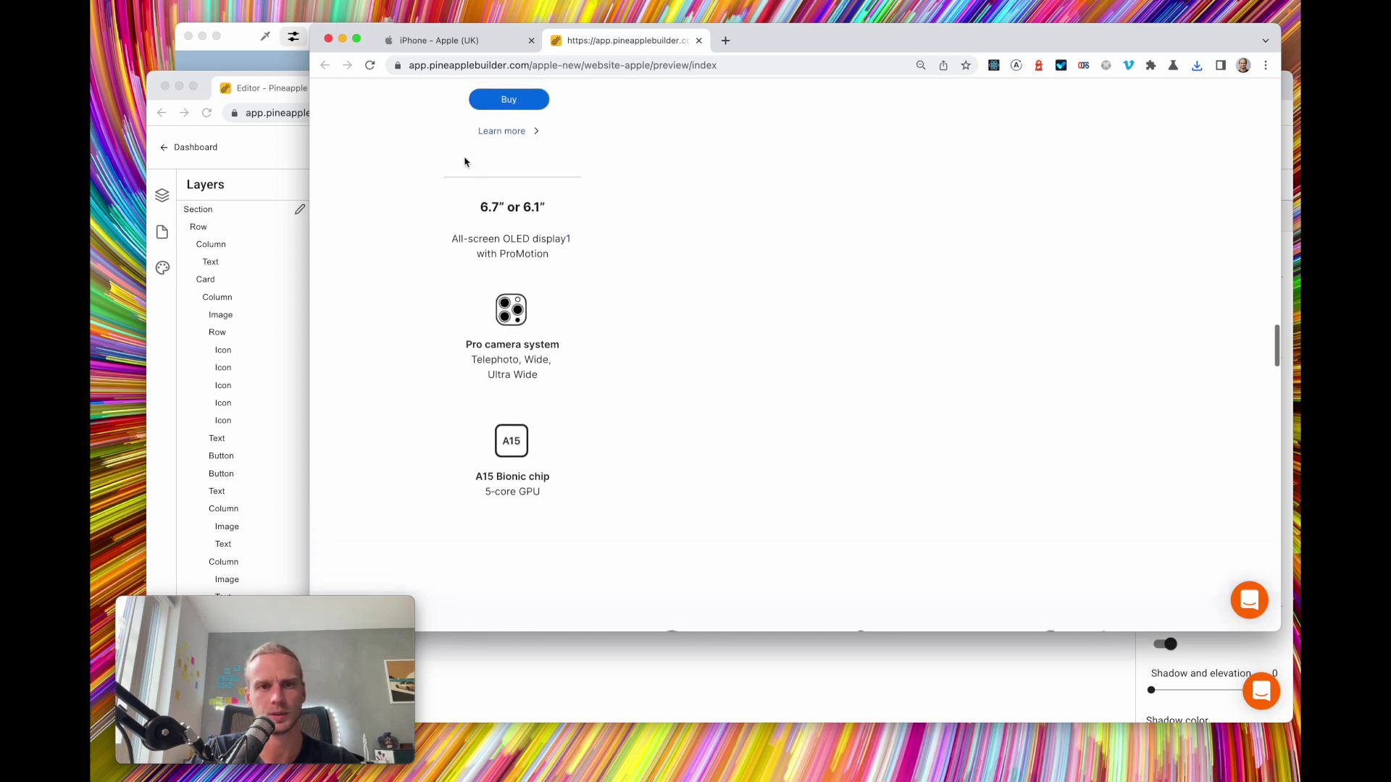
left_click(478, 41)
scroll(540, 194, "down", 1)
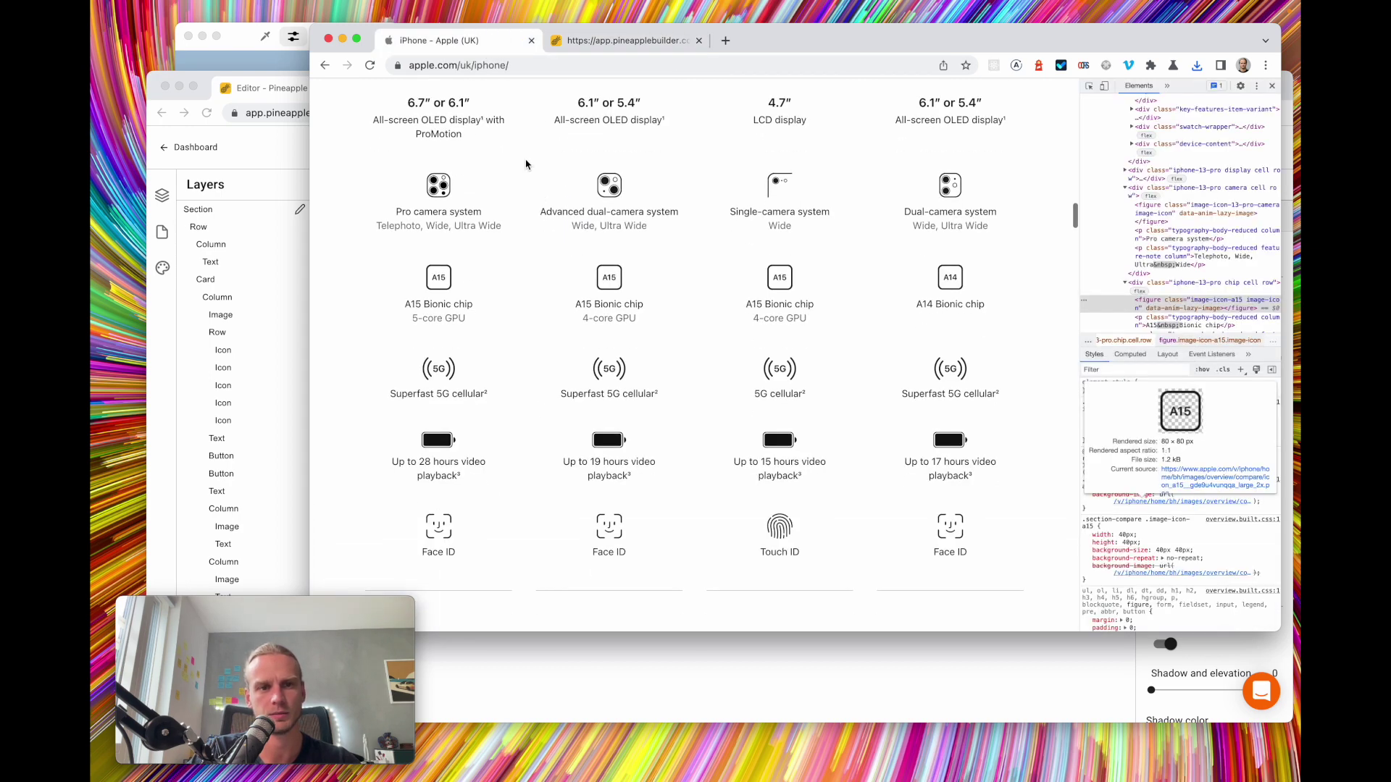
left_click(259, 154)
scroll(538, 386, "down", 1)
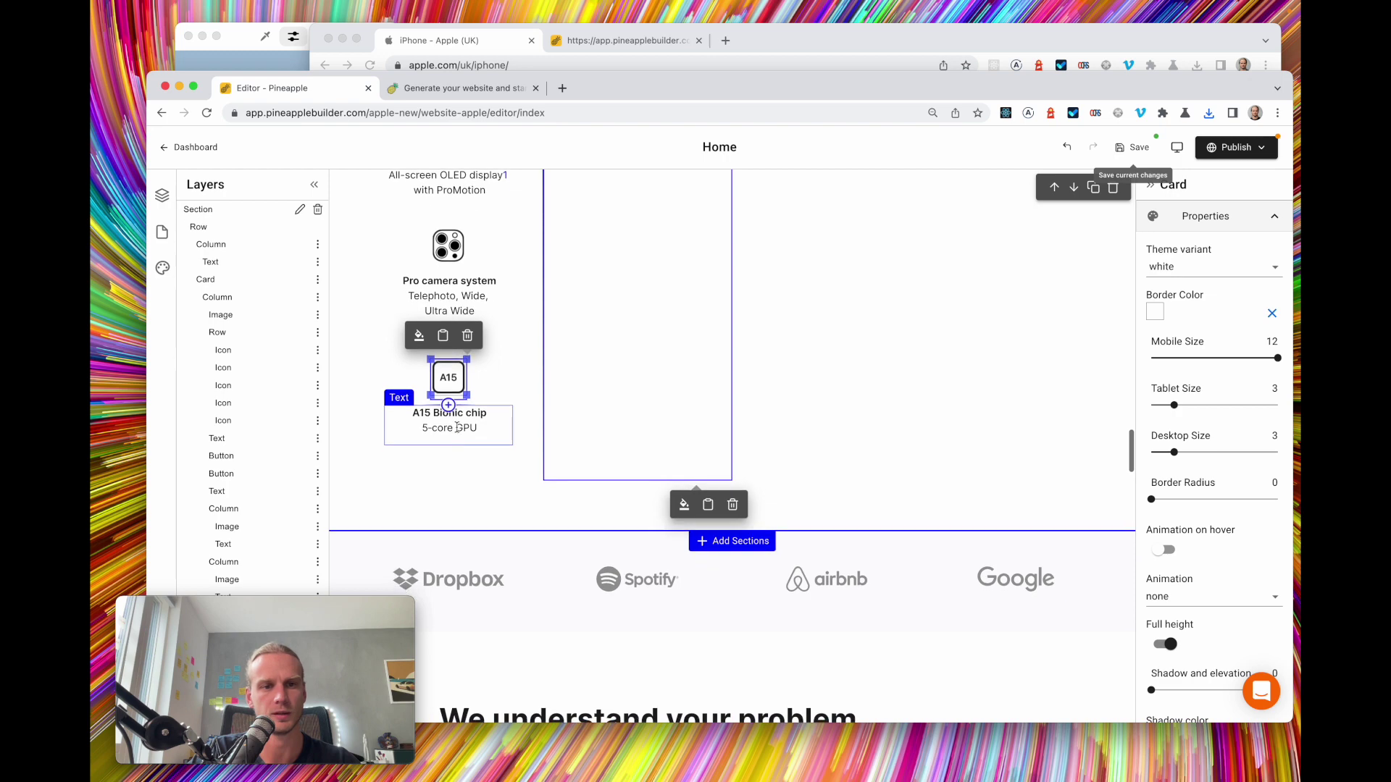
Set the animation to none for both the camera icon and the A15 icon in the first comparison card
scroll(539, 385, "down", 1)
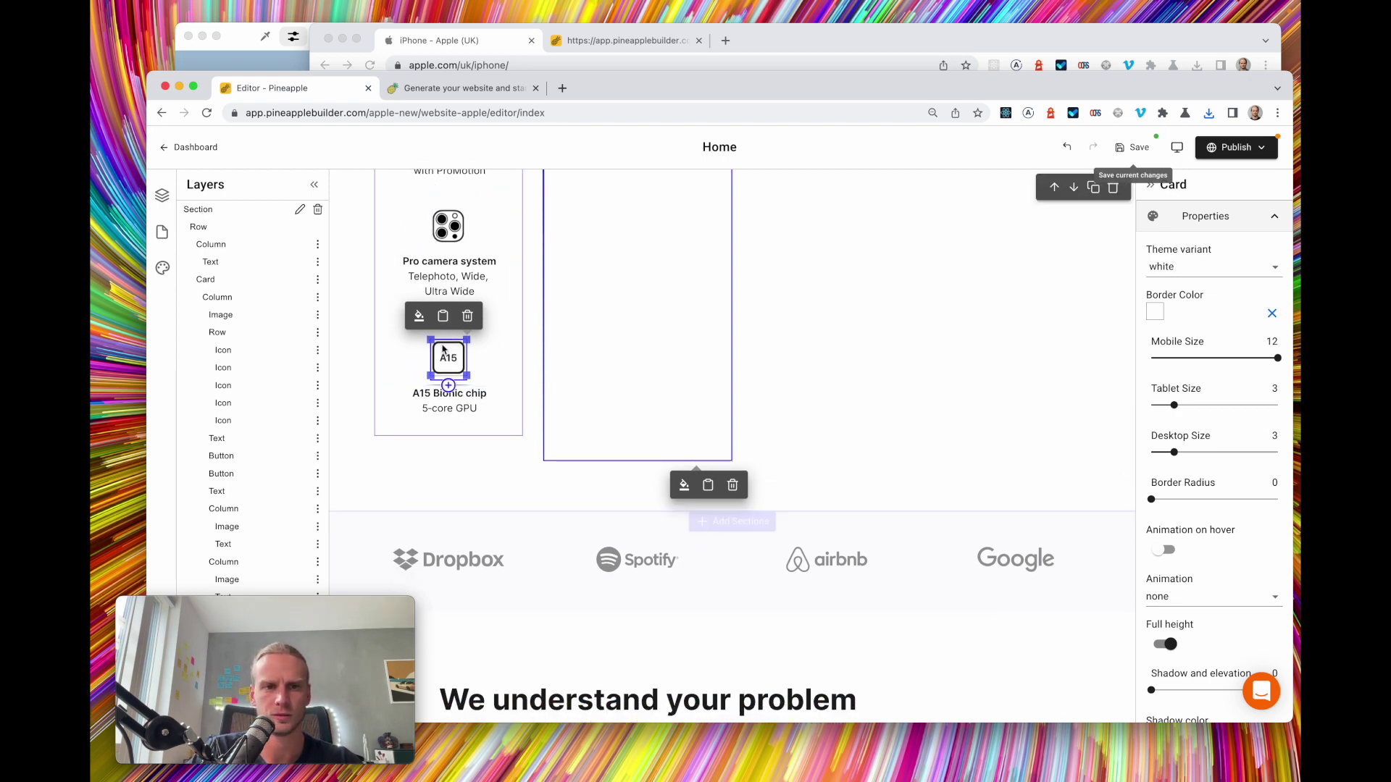
left_click(453, 225)
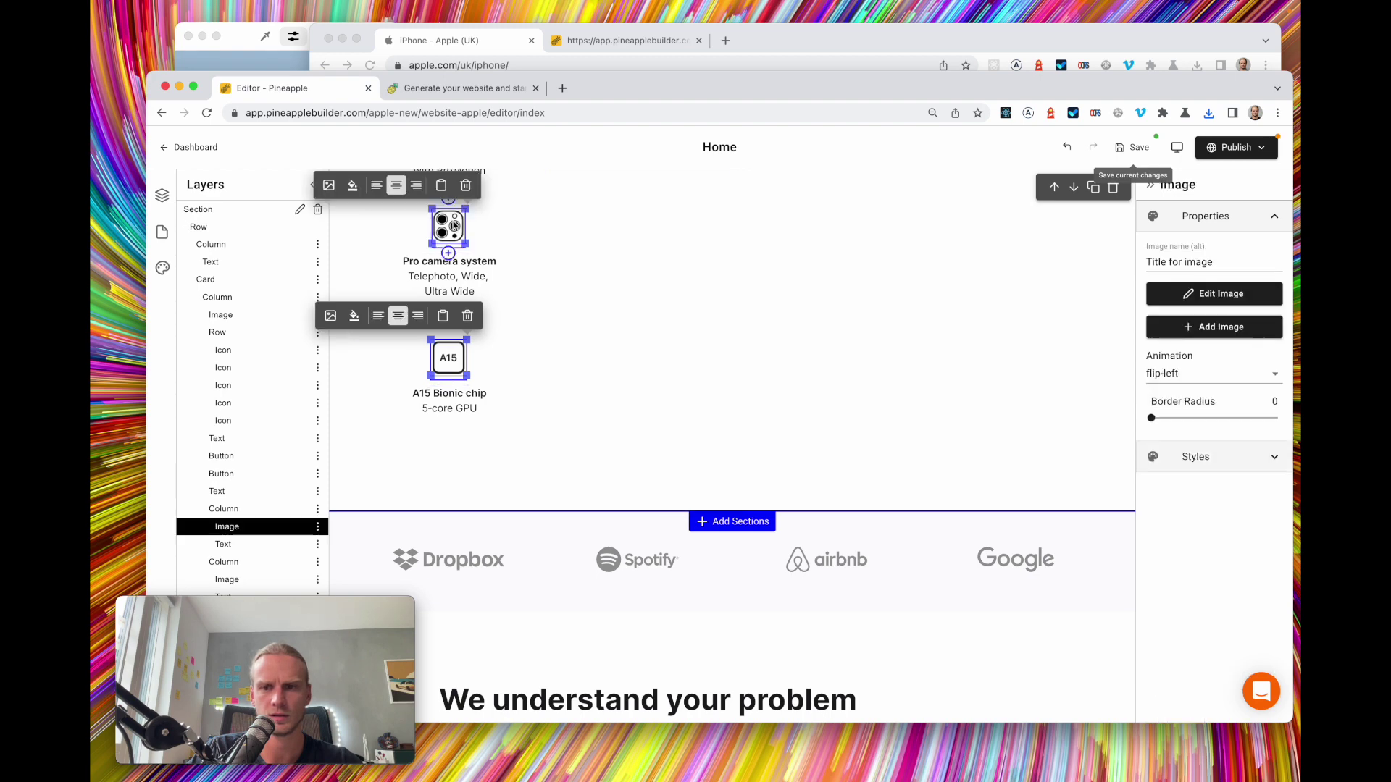
left_click(1204, 374)
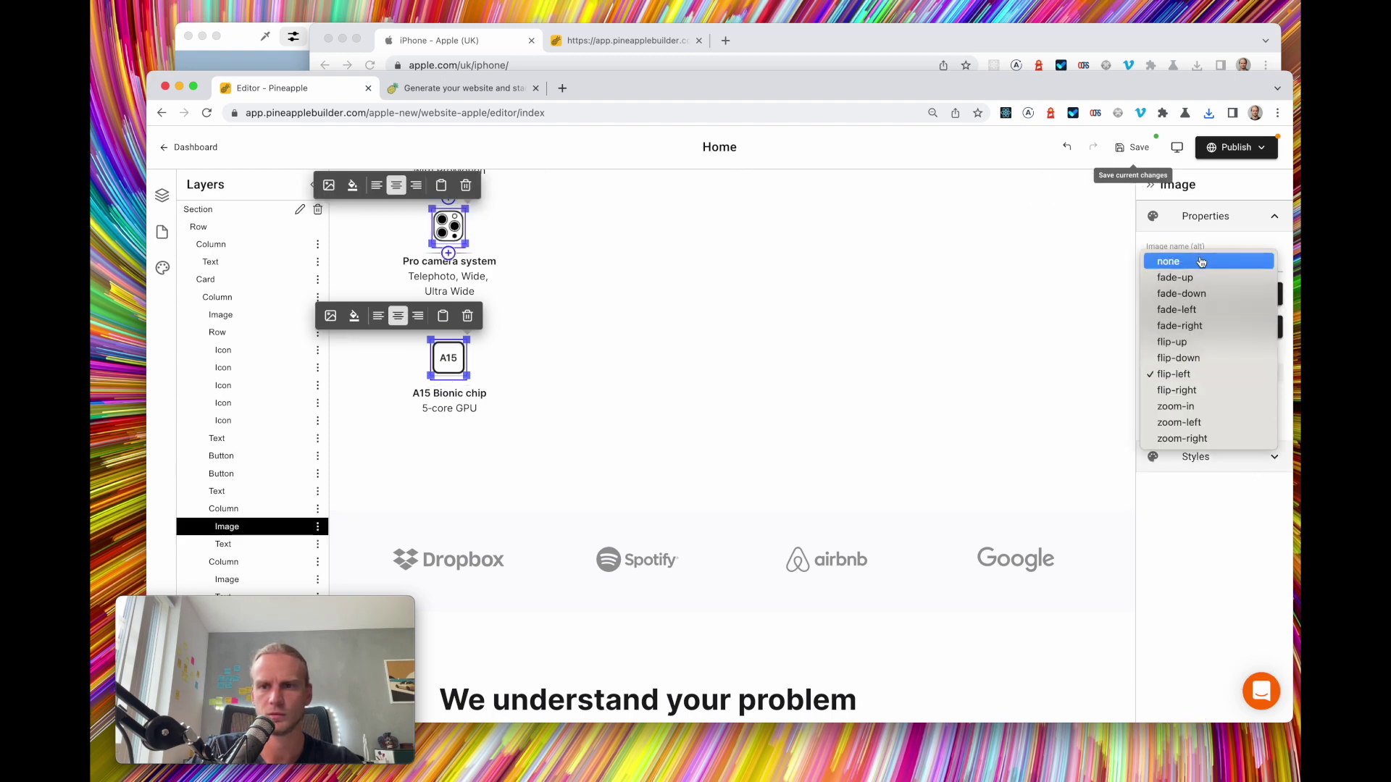
left_click(531, 343)
scroll(531, 343, "up", 4)
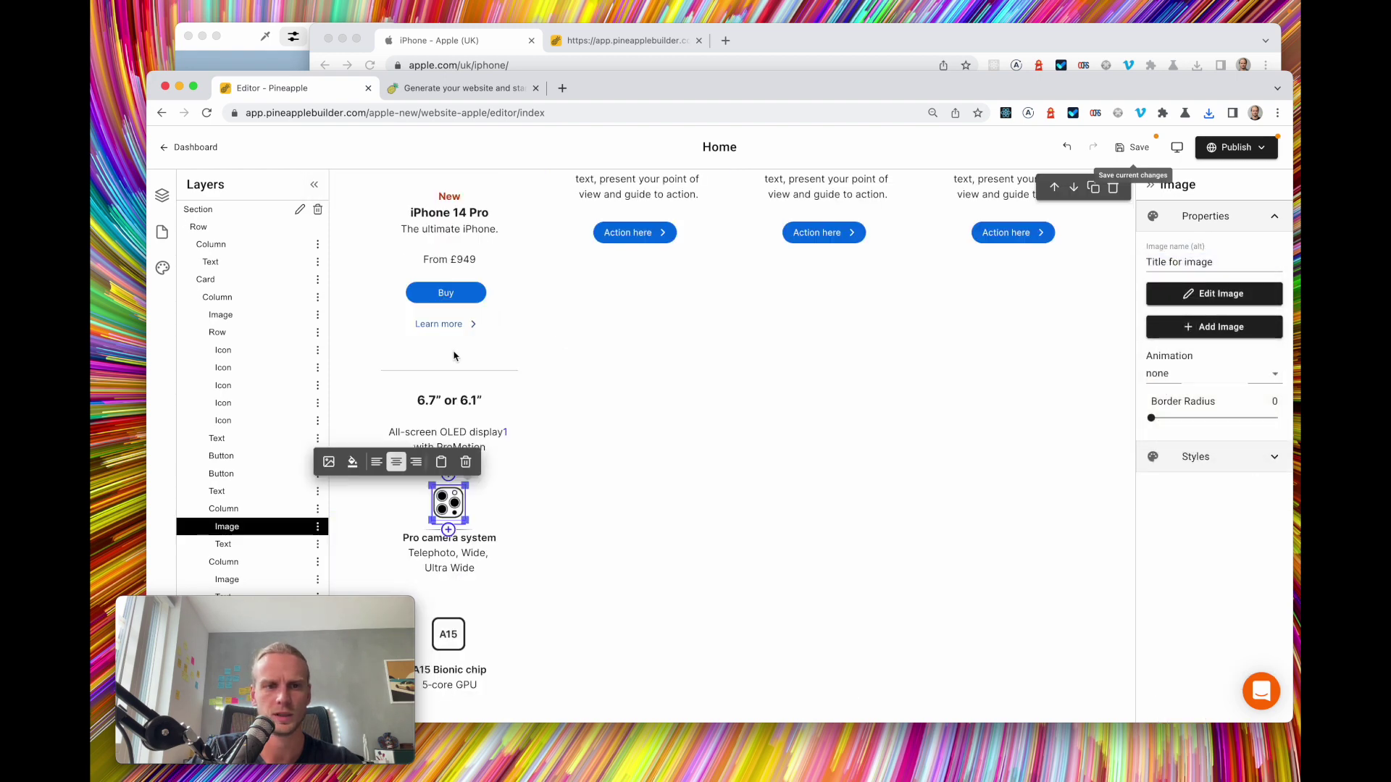
left_click(450, 630)
left_click(1204, 374)
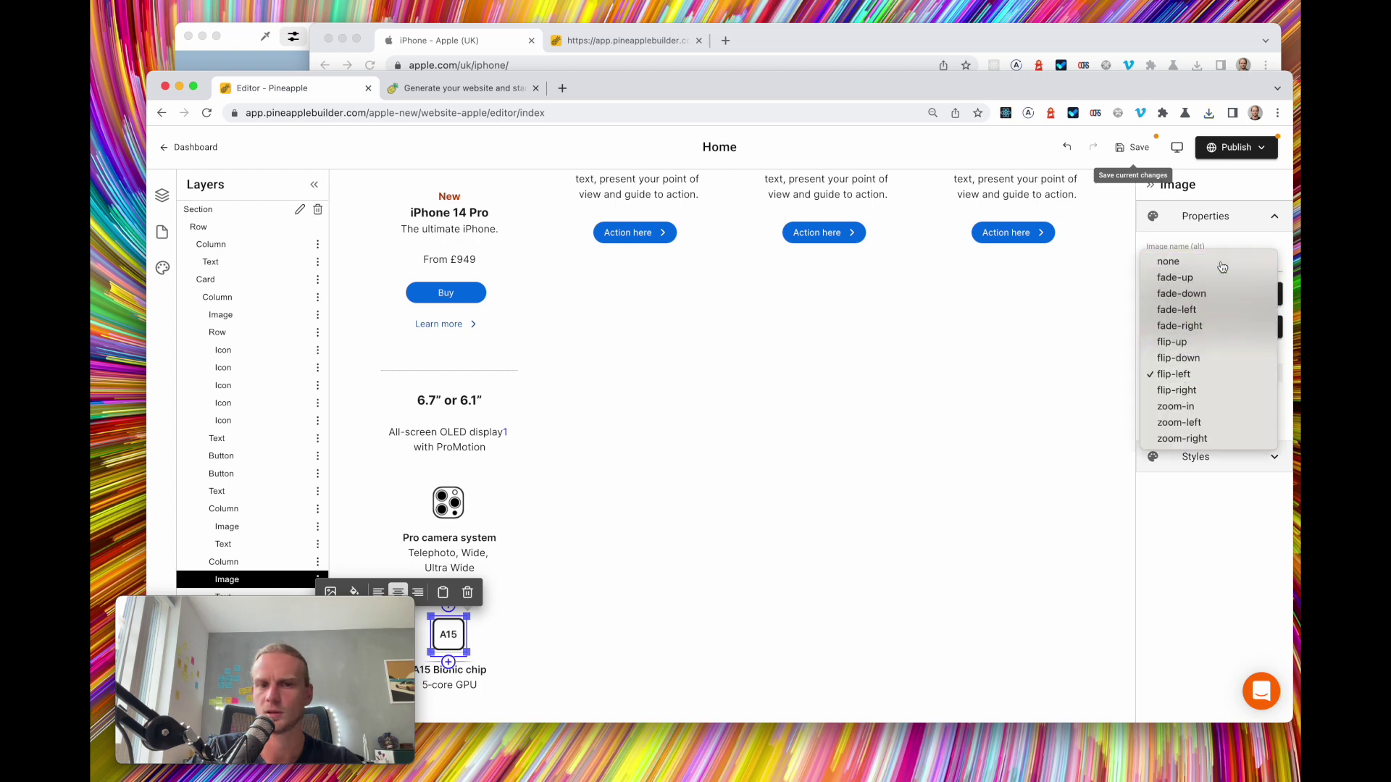
left_click(671, 489)
Duplicate the A15 Bionic chip column inside the first comparison card
left_click(671, 489)
scroll(466, 413, "down", 5)
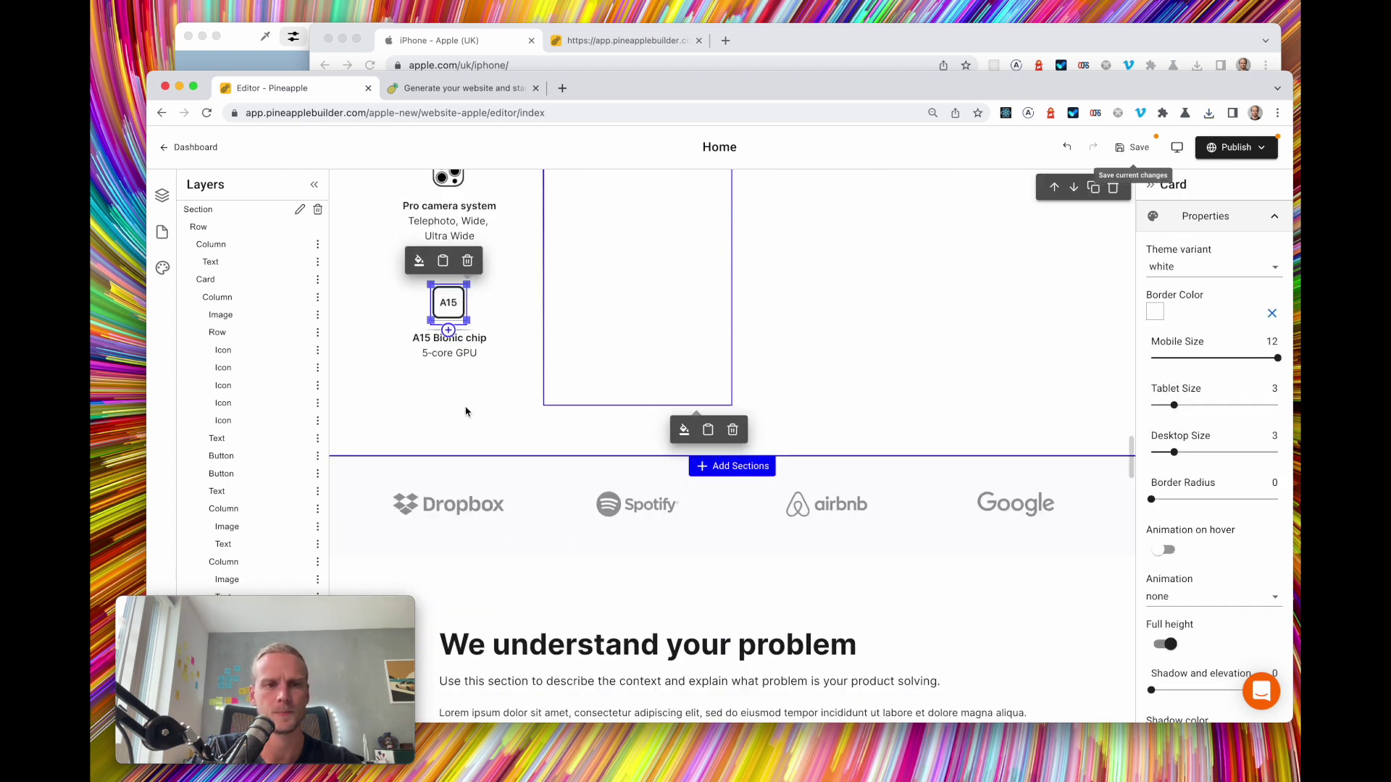
left_click(505, 281)
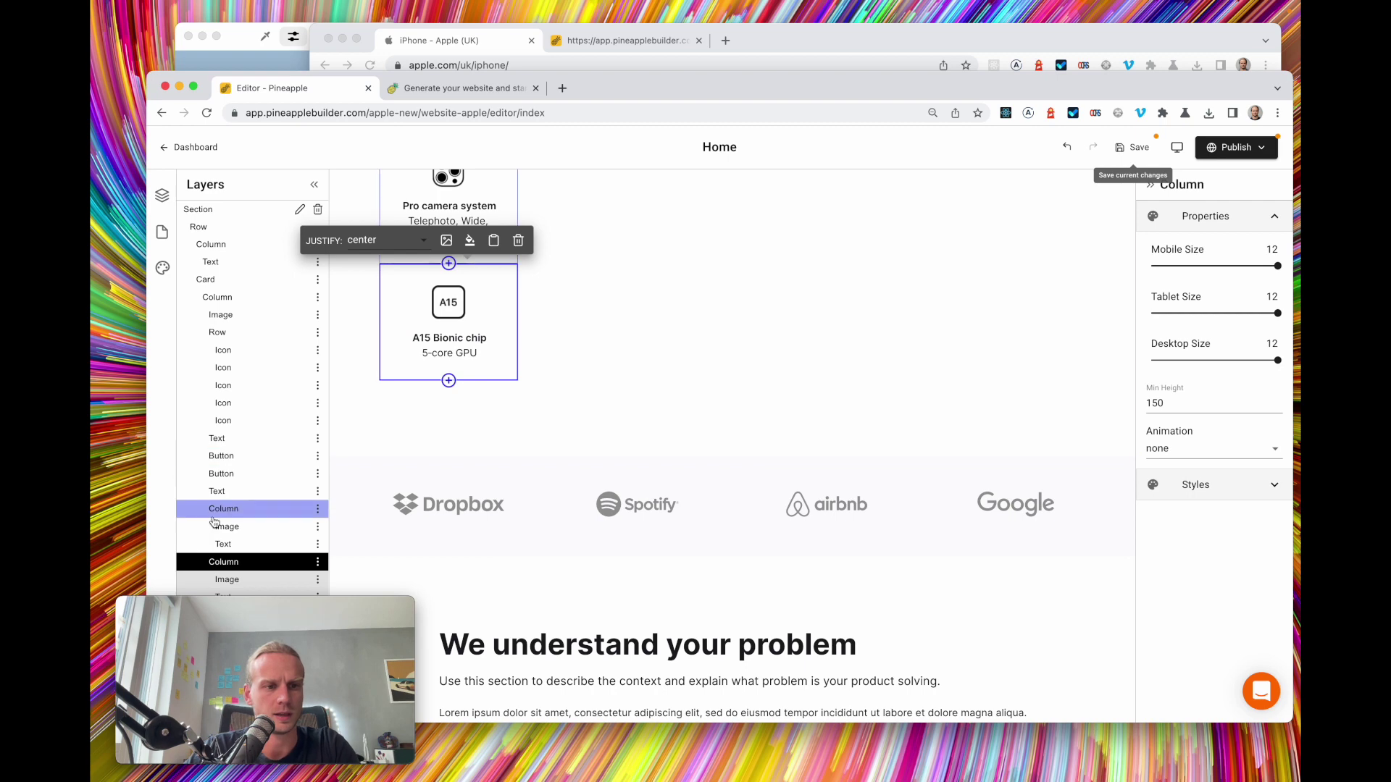
scroll(283, 475, "down", 2)
left_click(317, 474)
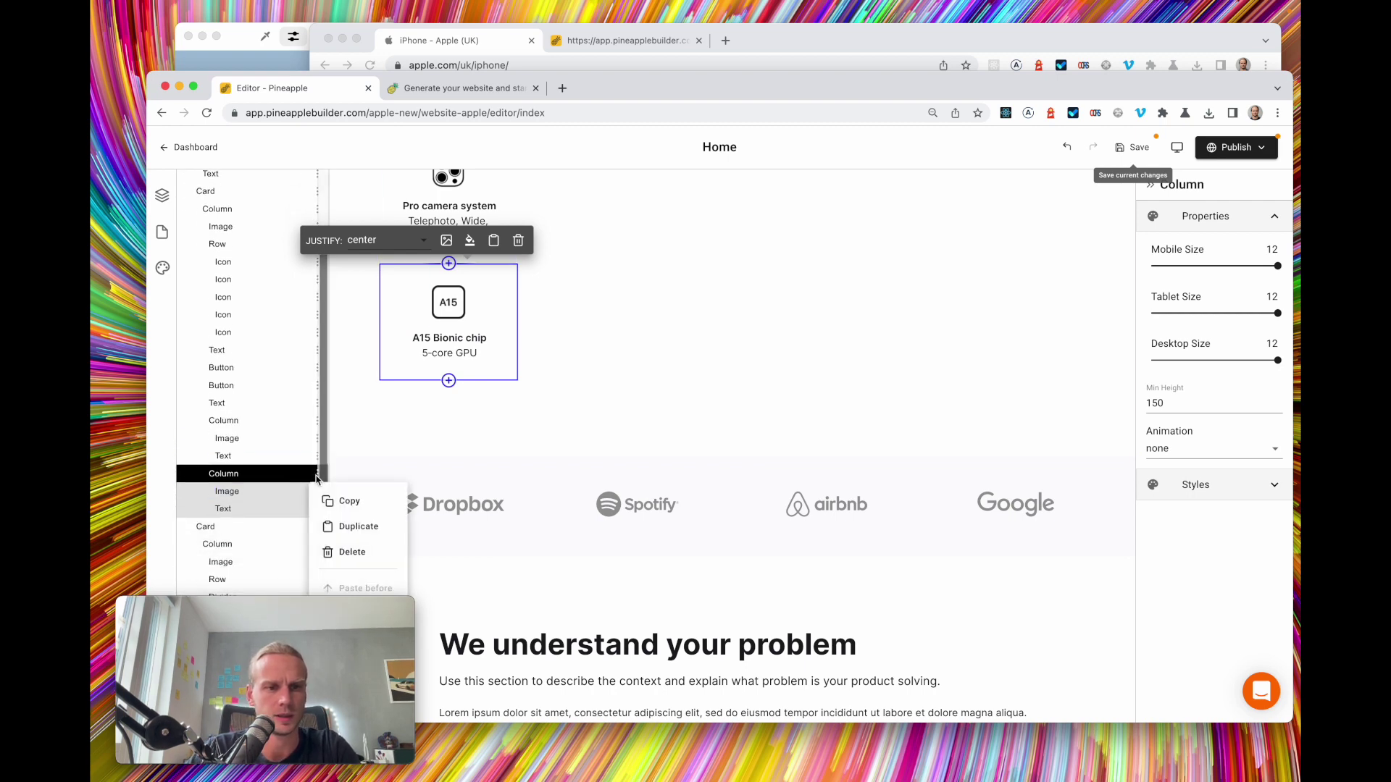
left_click(357, 529)
scroll(527, 466, "down", 3)
left_click(482, 42)
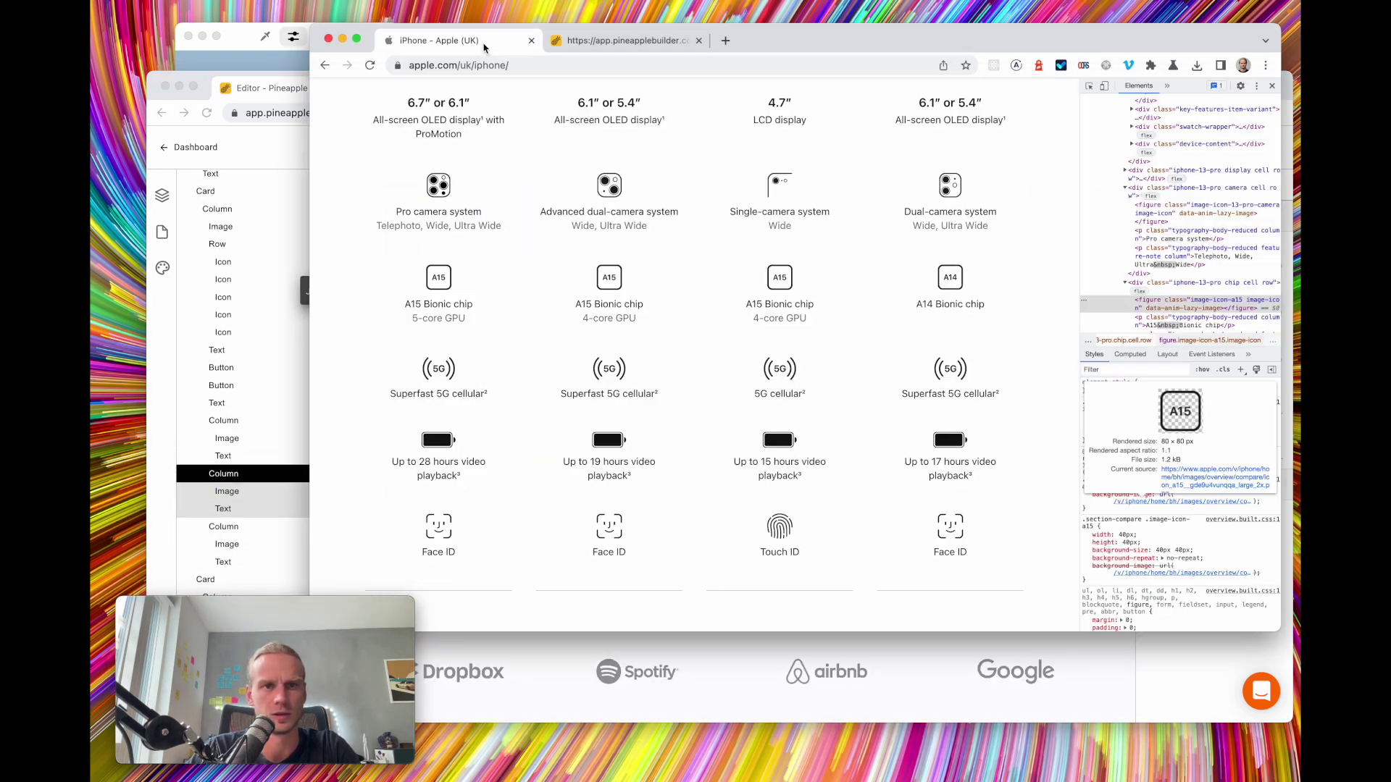
scroll(447, 330, "up", 5)
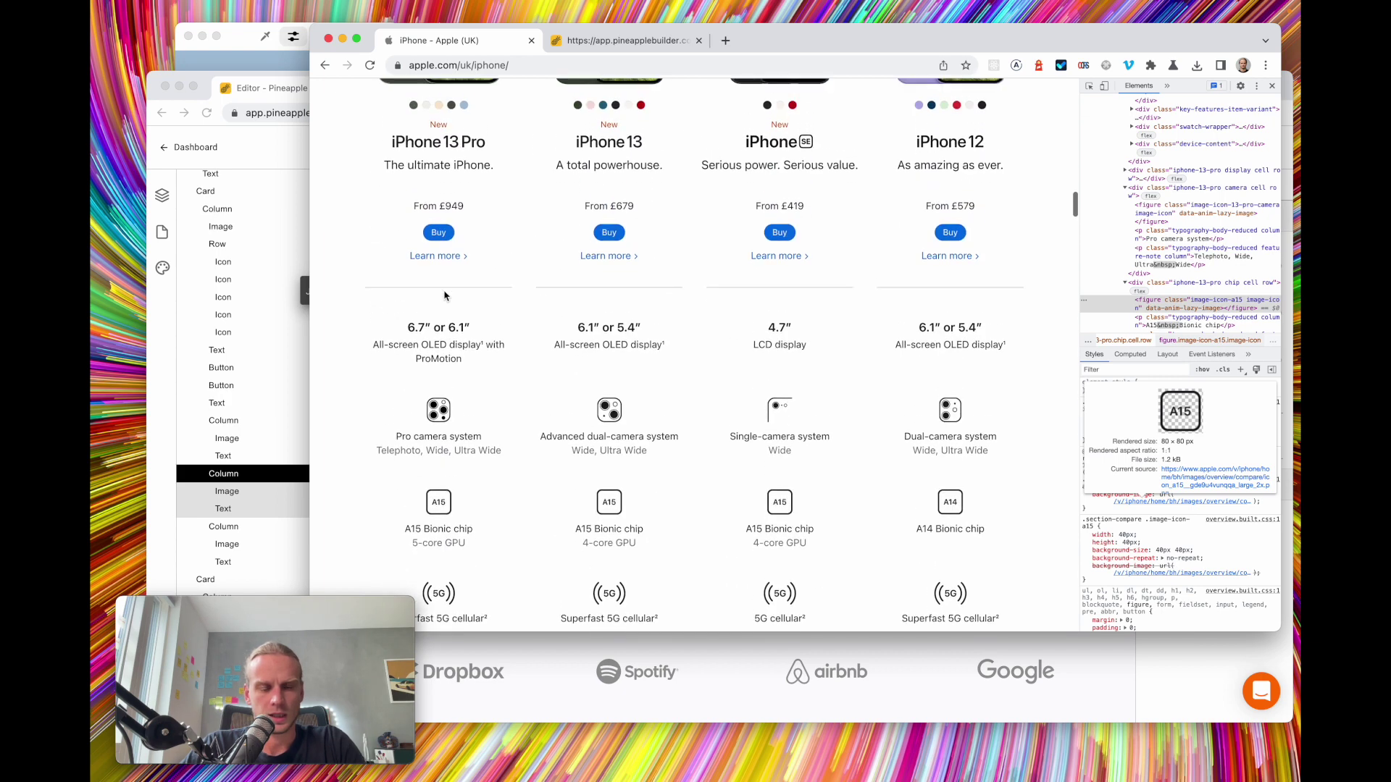
scroll(445, 296, "down", 2)
scroll(444, 505, "down", 4)
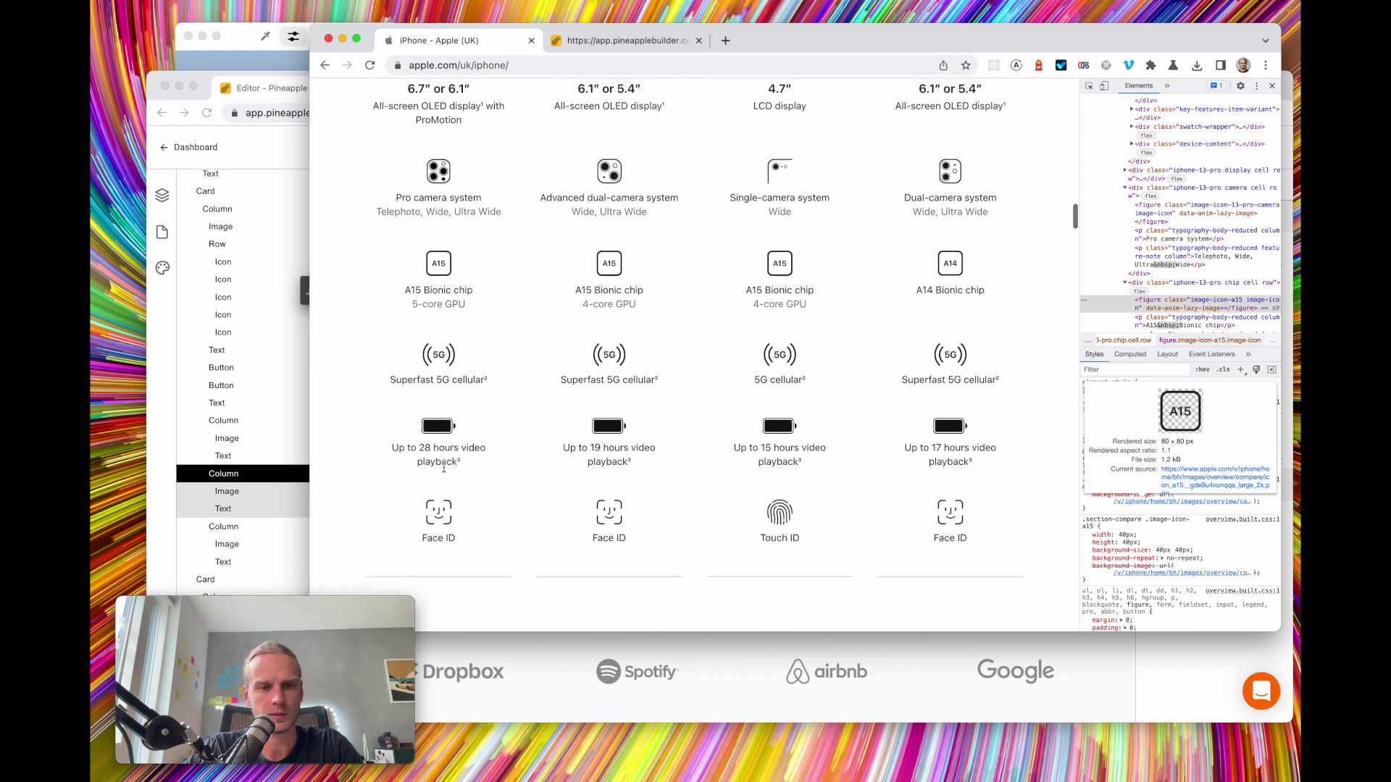
scroll(444, 467, "up", 3)
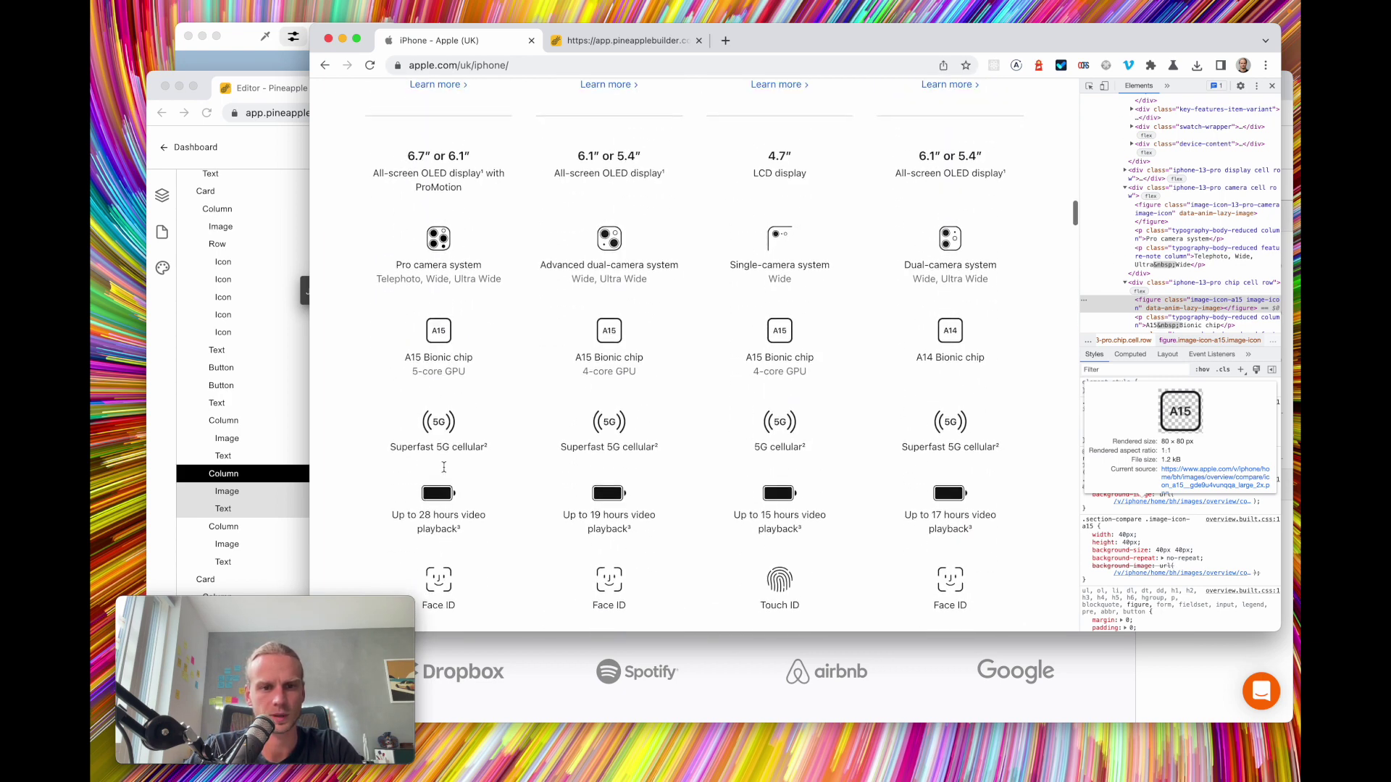
right_click(439, 424)
left_click(496, 662)
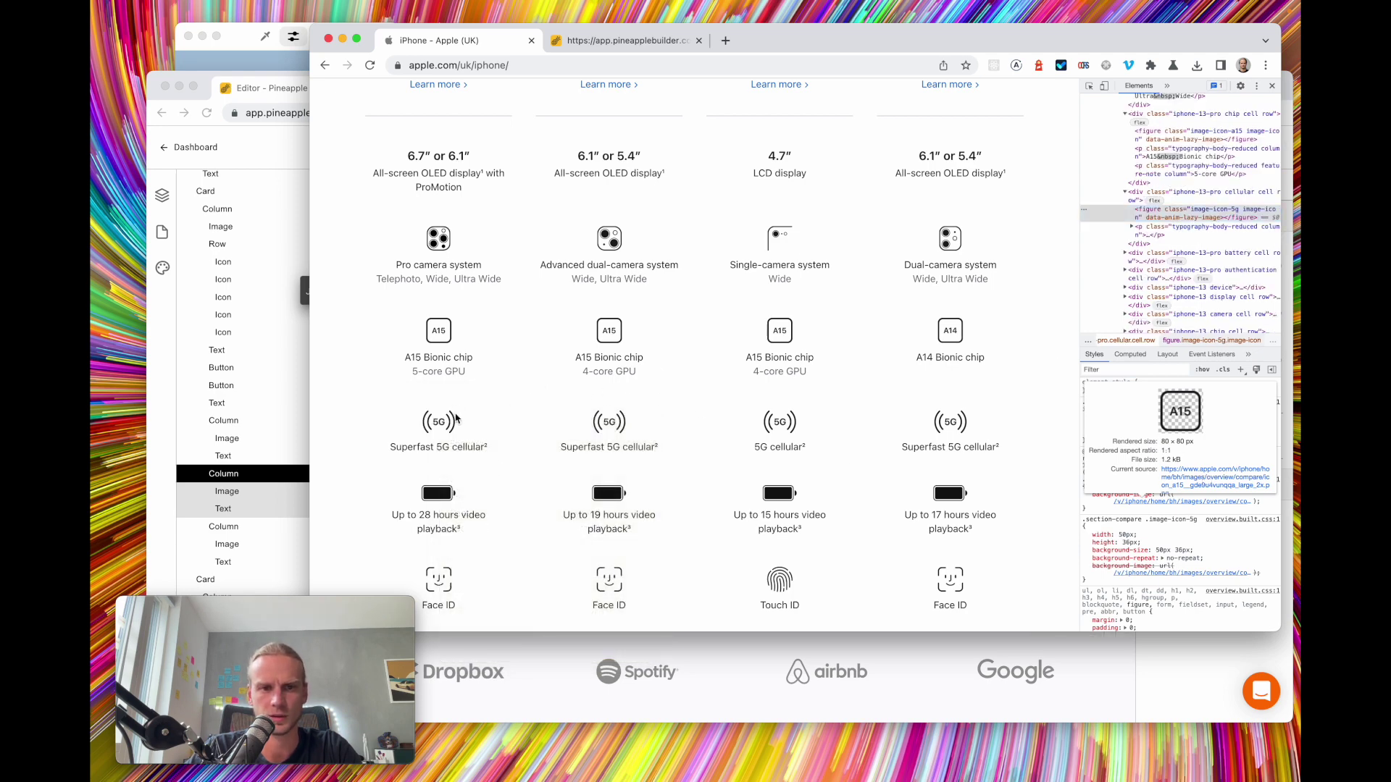
left_click(1212, 476)
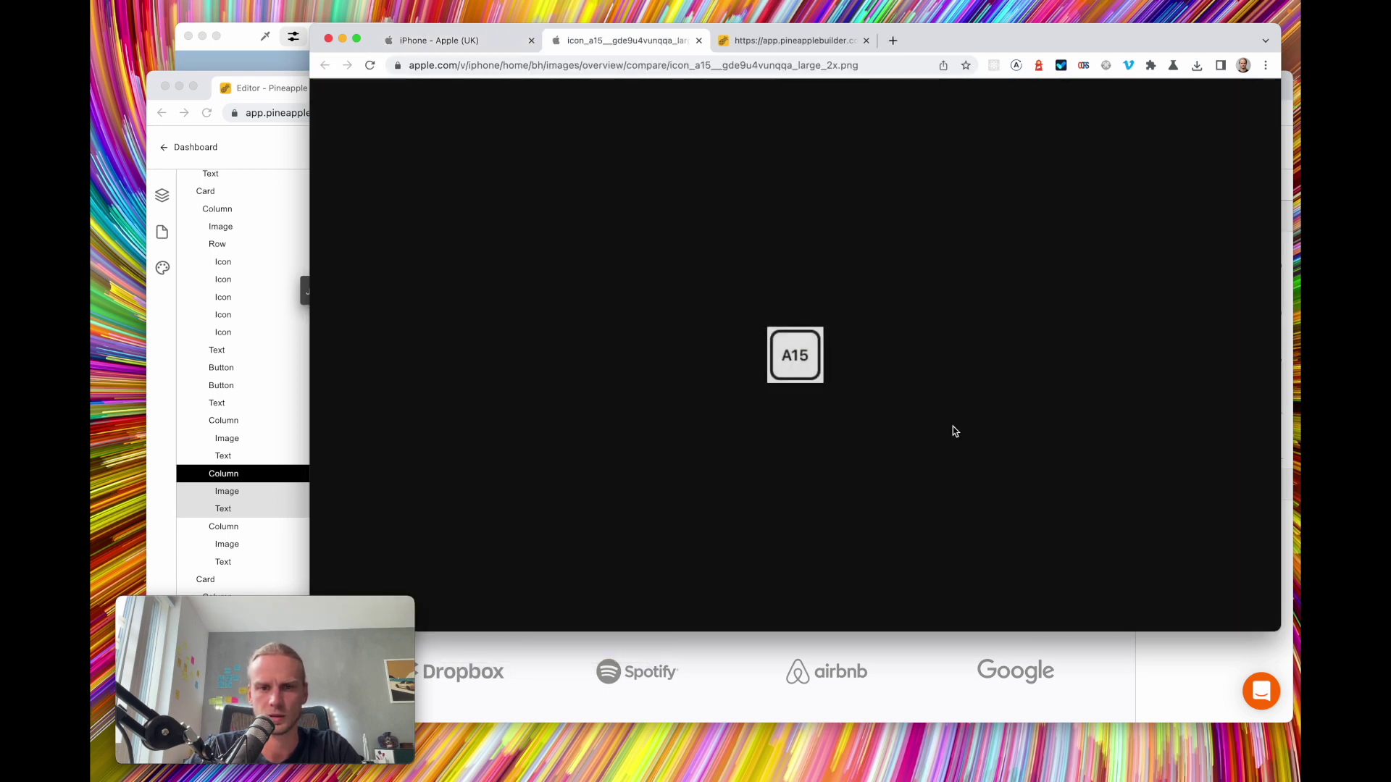
left_click(472, 45)
right_click(450, 421)
left_click(503, 413)
right_click(452, 424)
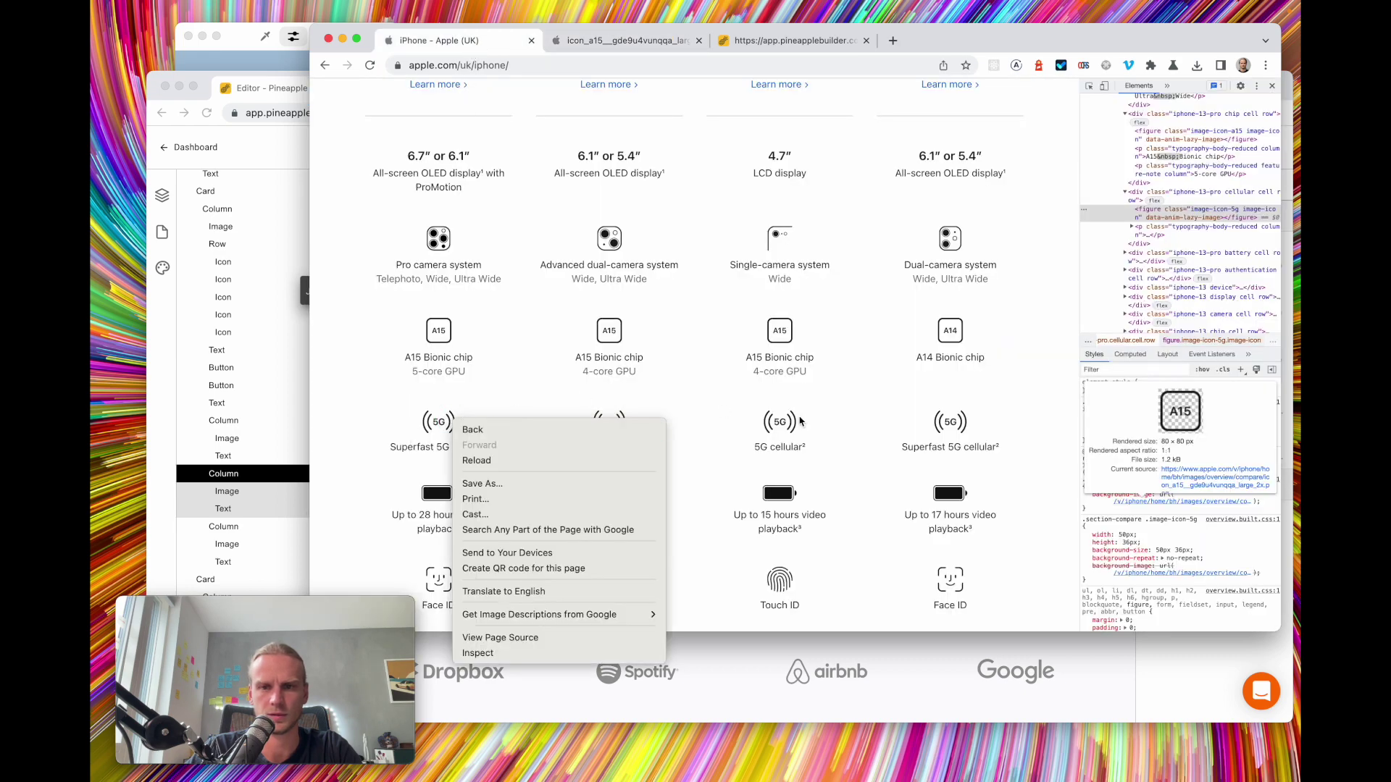
left_click(1230, 410)
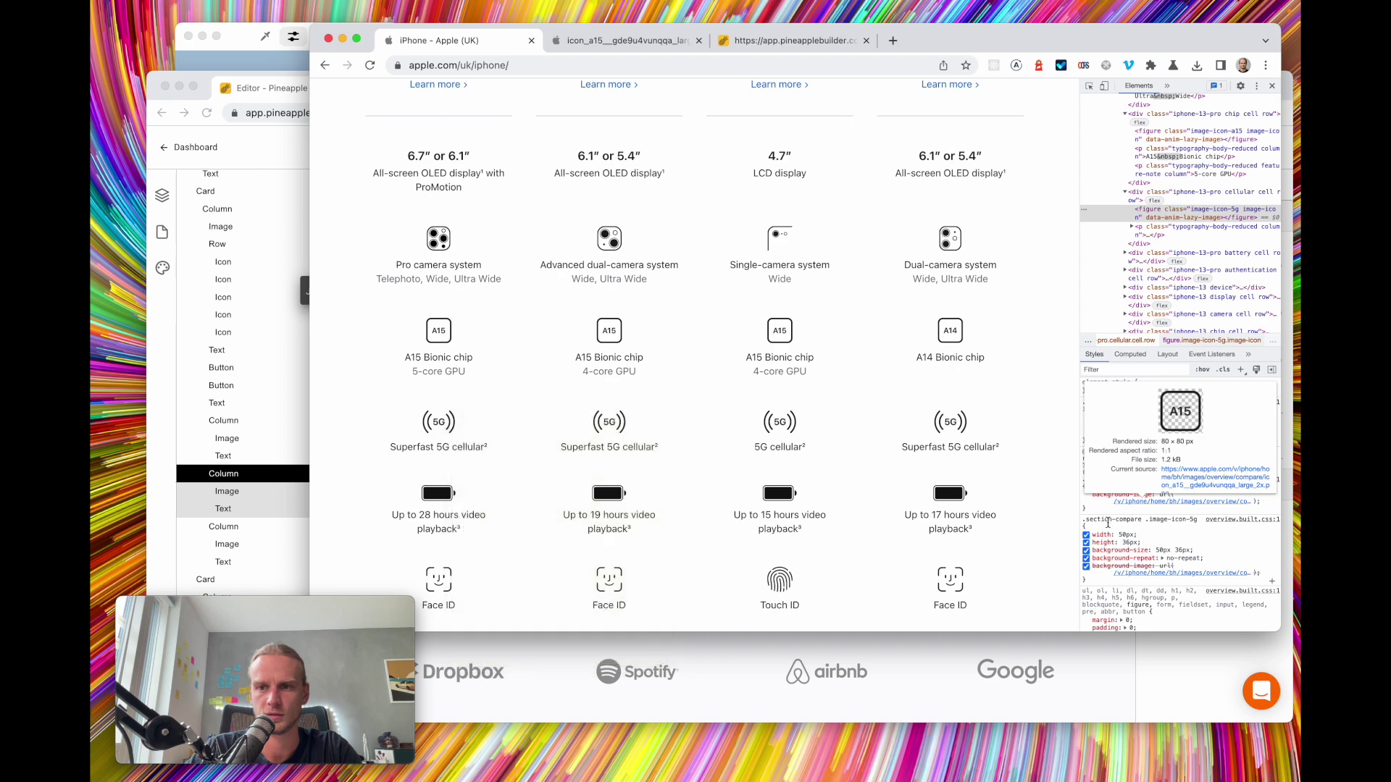
Open the 5G icon's background image from its inspected styles and save it to Downloads
mouse_move(1194, 506)
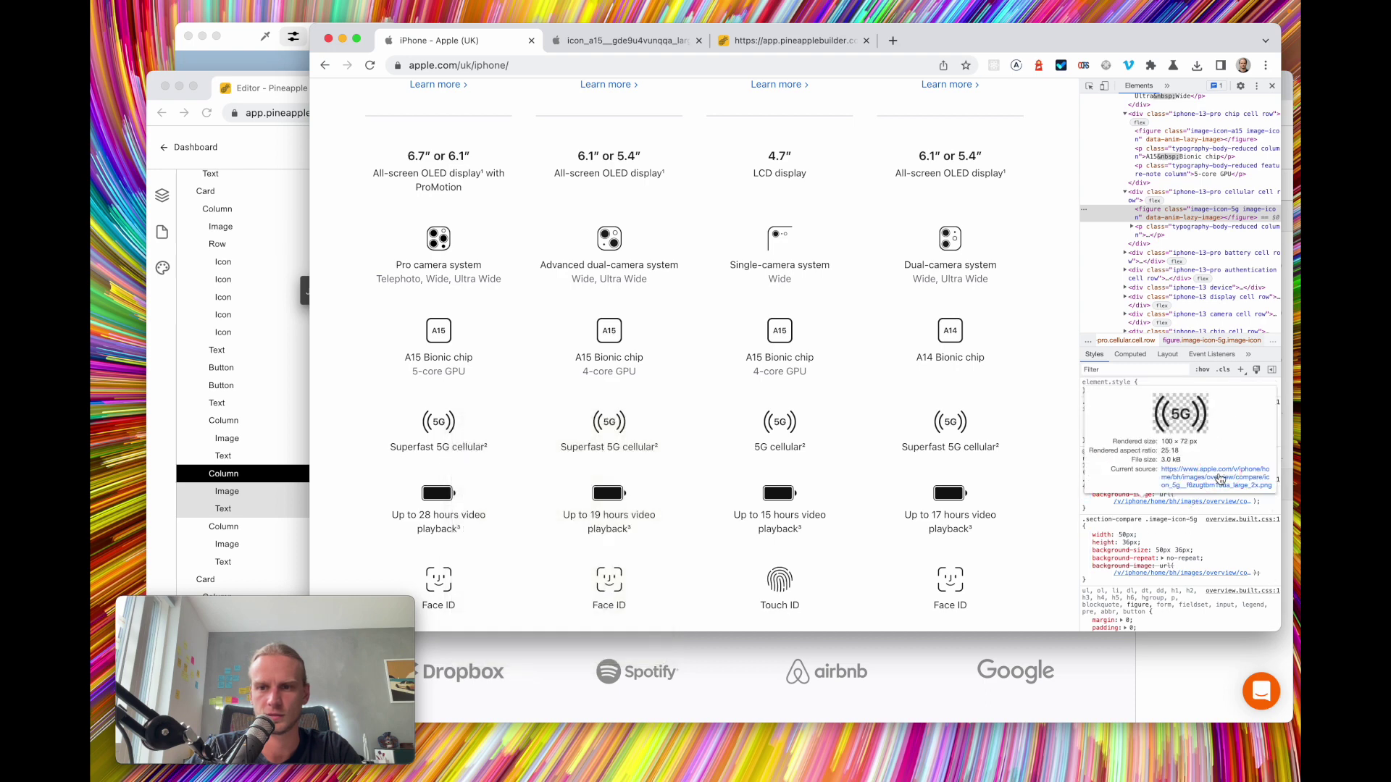
left_click(1221, 479)
right_click(813, 334)
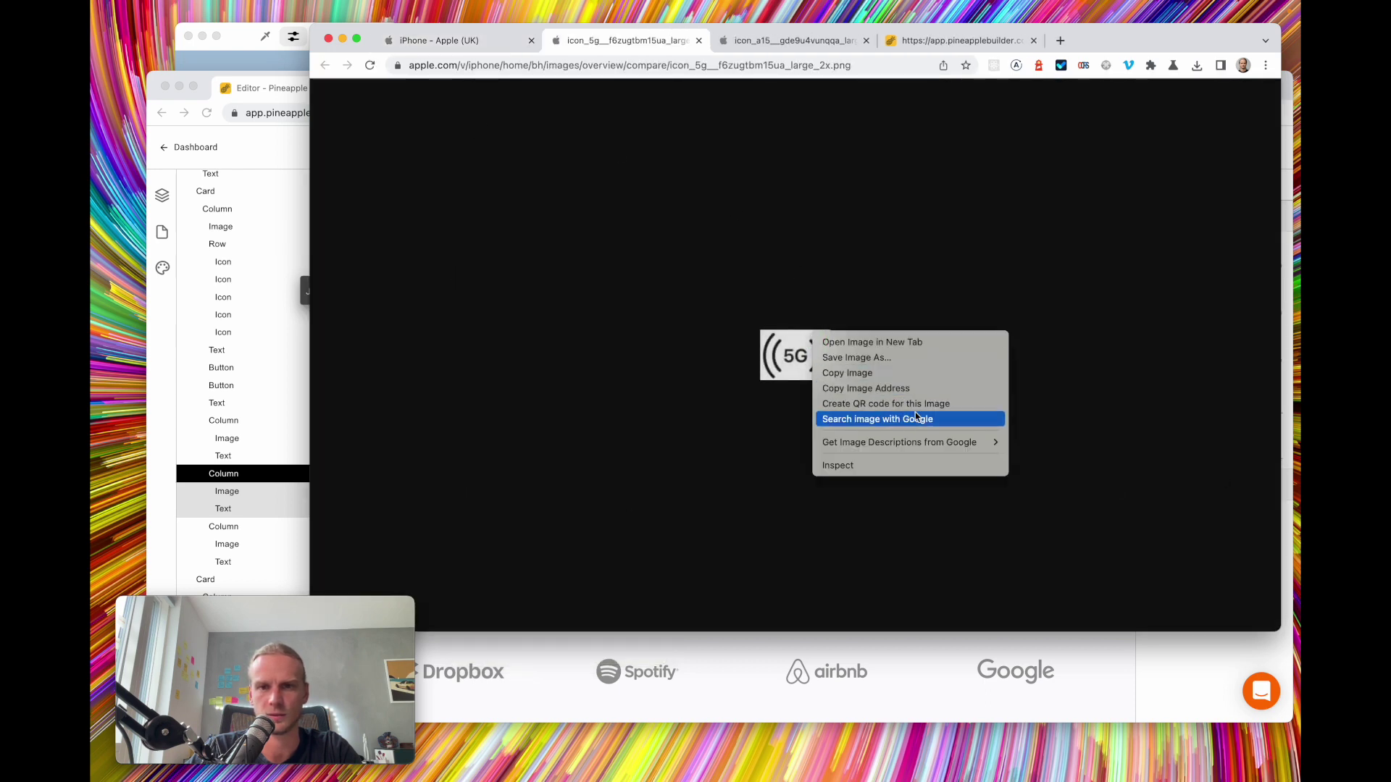
left_click(926, 356)
key("Return")
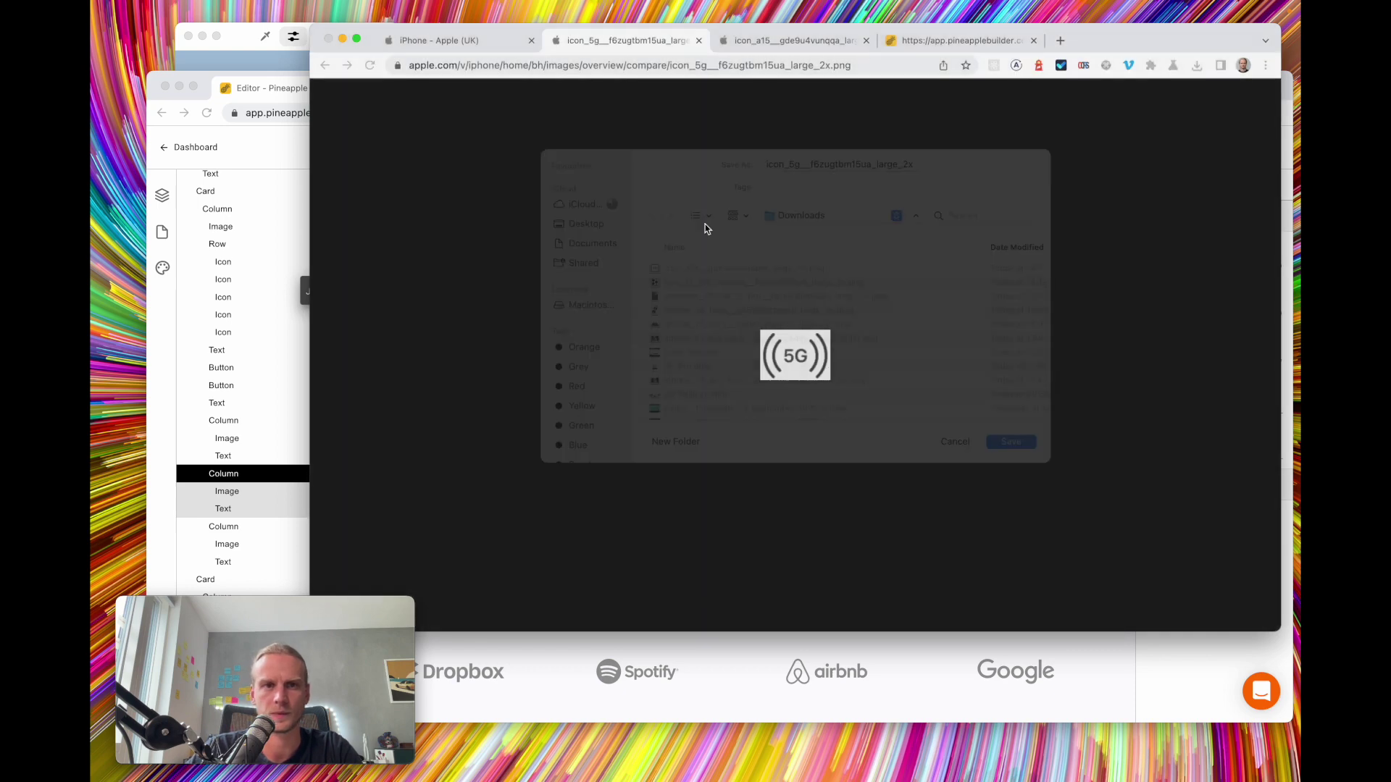
Inspect the iPhone 13 Pro battery icon on Apple's page, open its source image and save it to Downloads
left_click(435, 40)
right_click(433, 501)
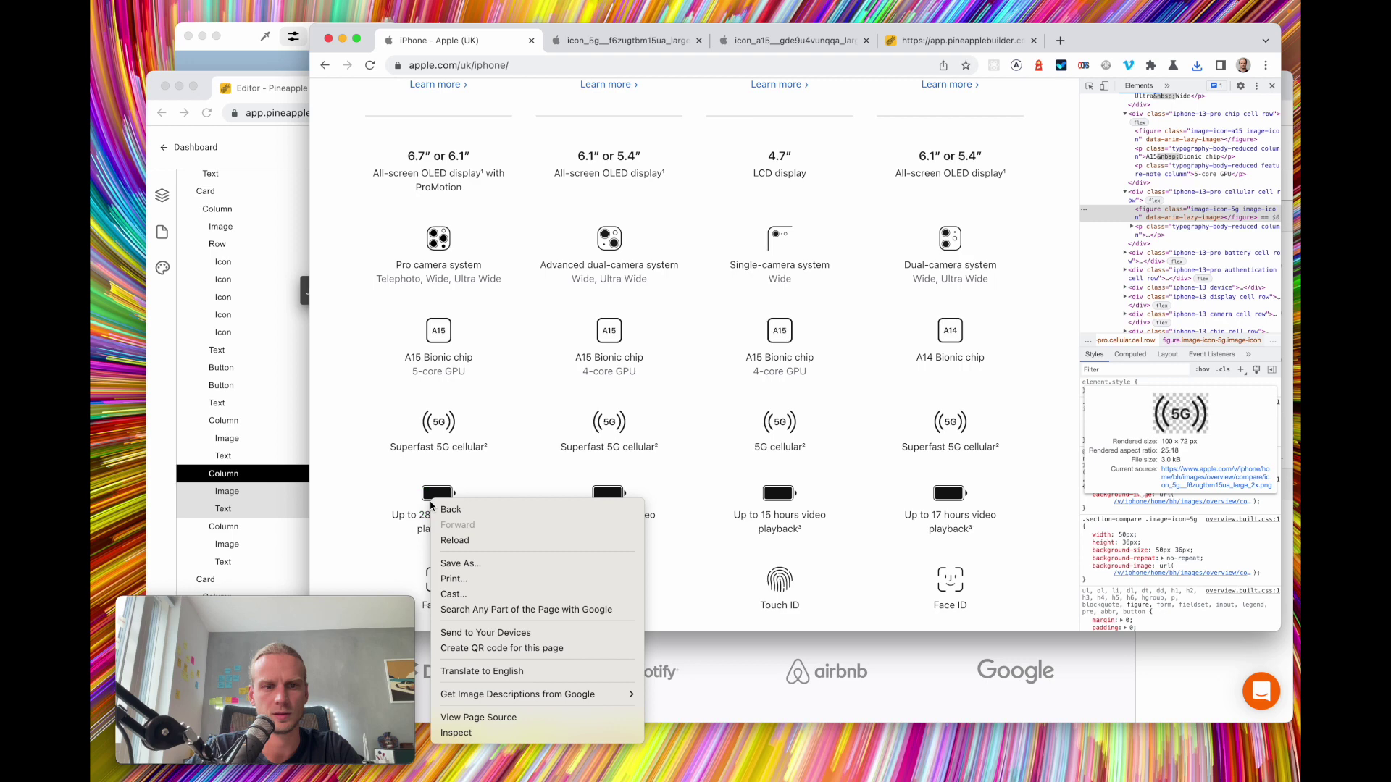
left_click(486, 735)
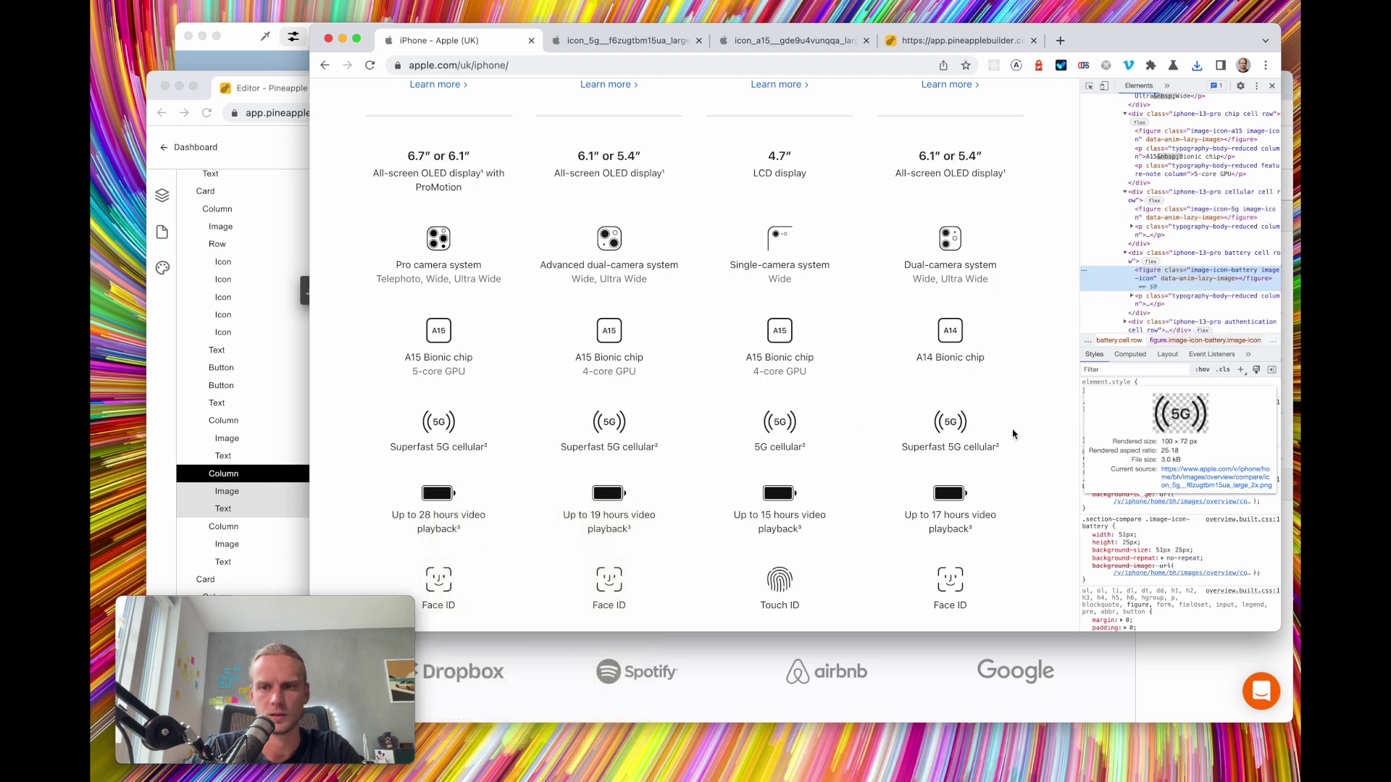
mouse_move(1204, 494)
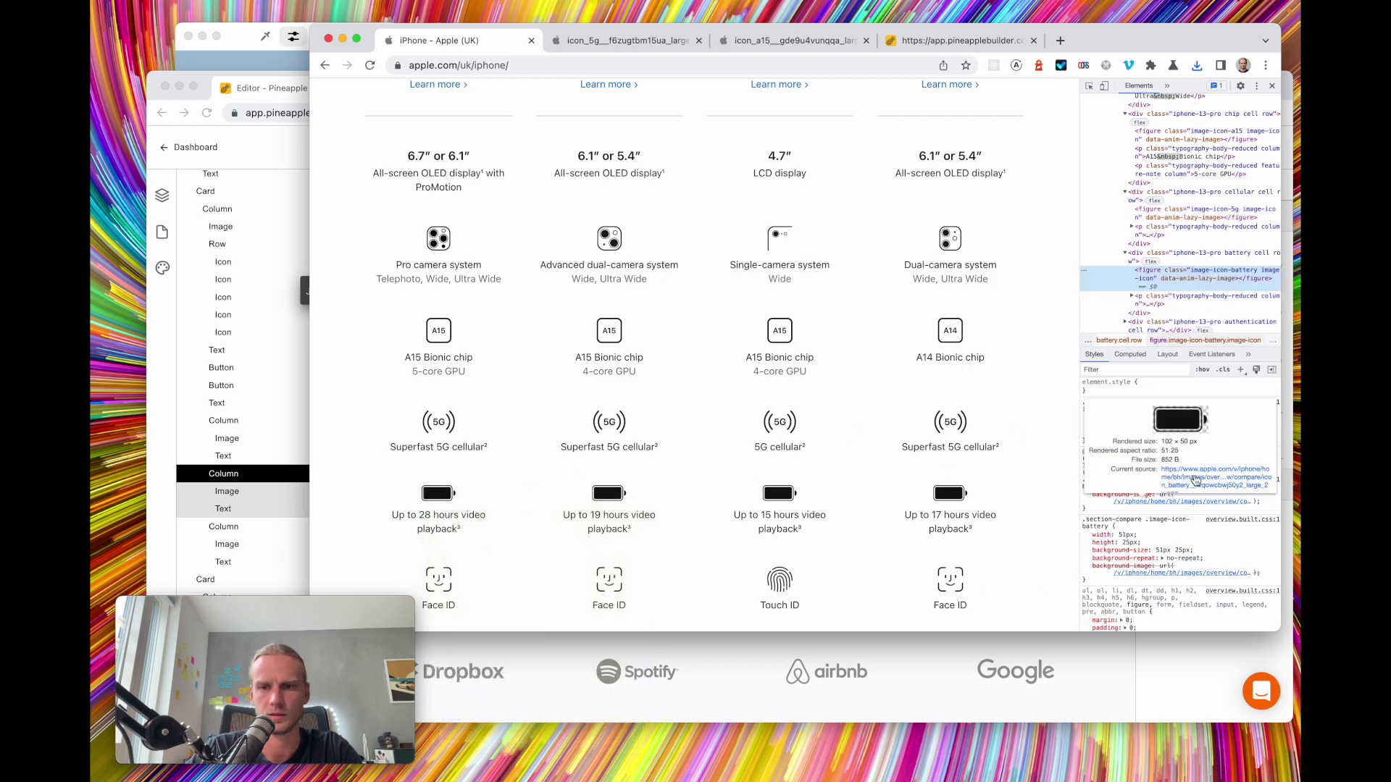
left_click(1196, 481)
right_click(788, 358)
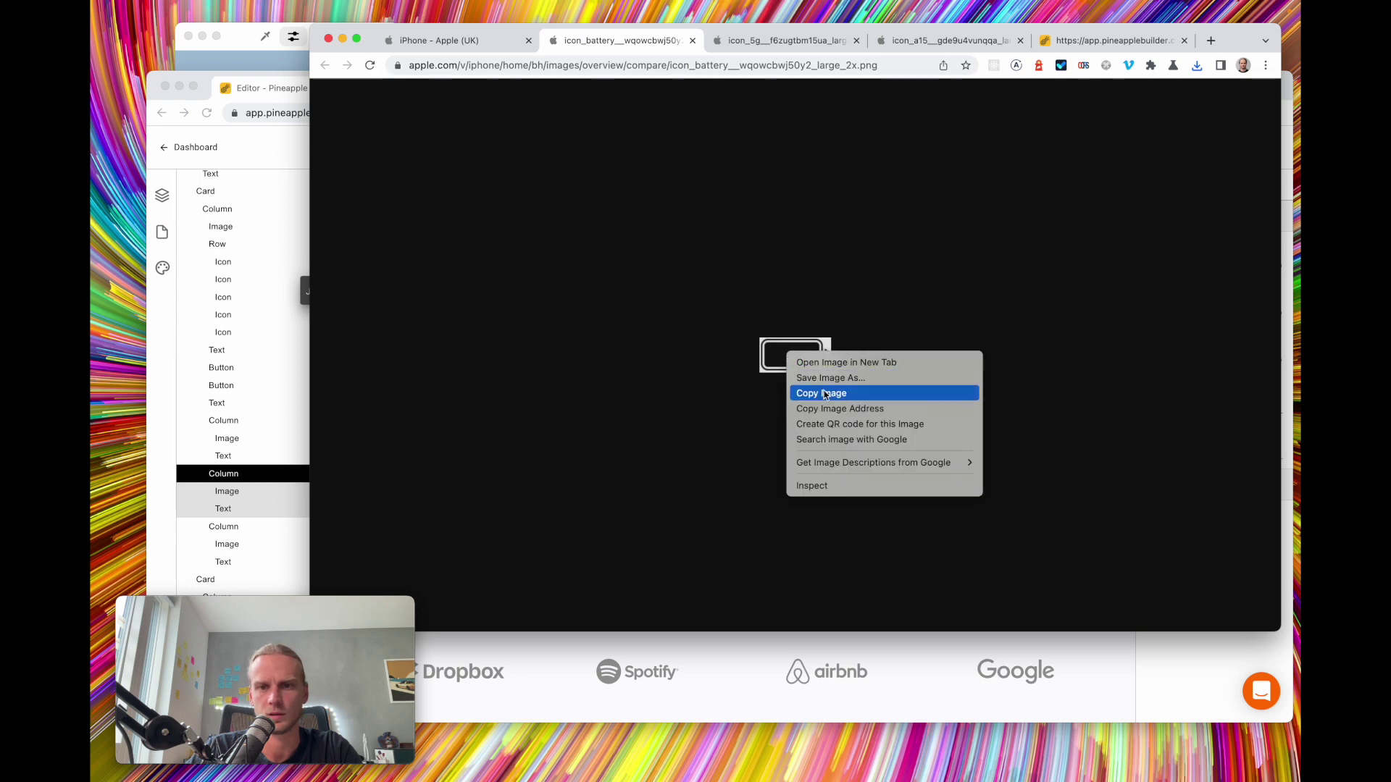
left_click(870, 379)
key("Return")
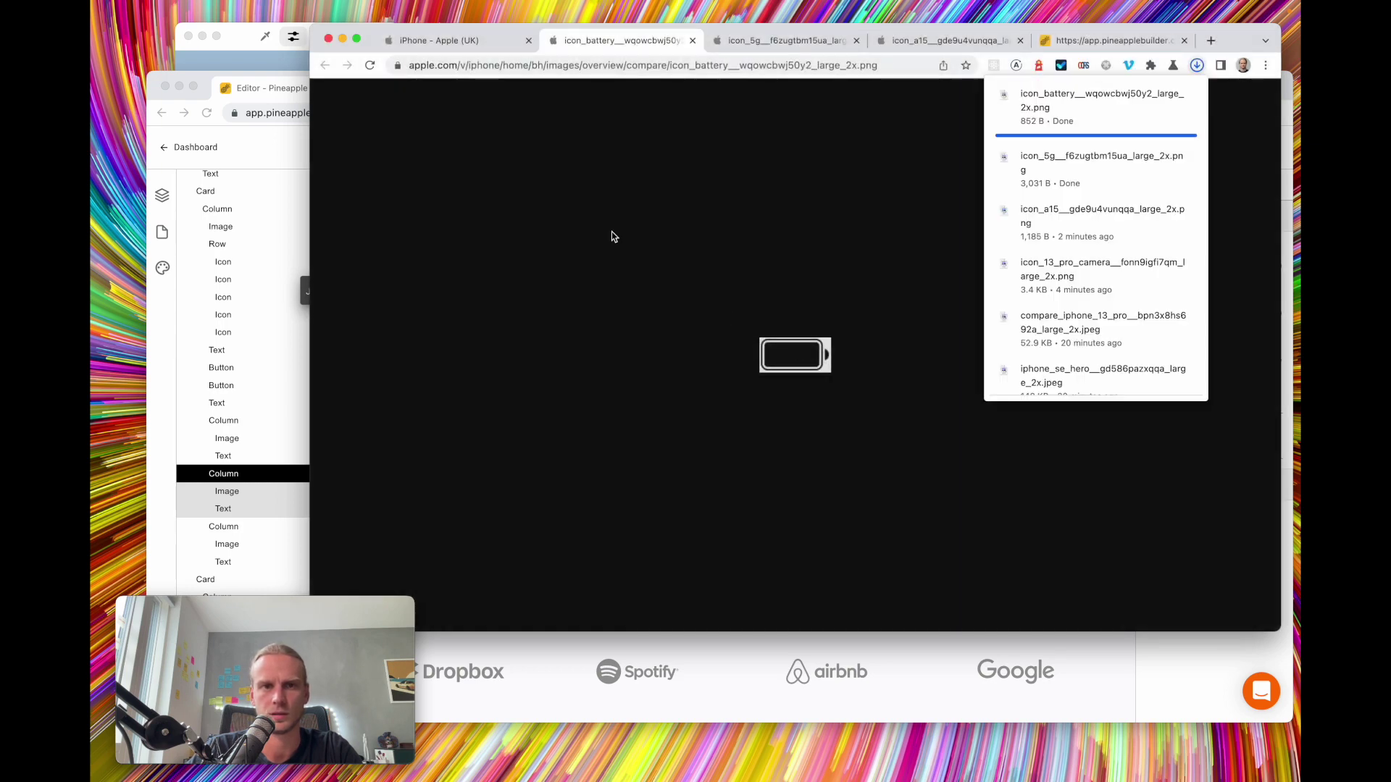
Inspect the iPhone 13 Pro Face ID icon on Apple's page, open its source image and save it to Downloads
key("super+1")
scroll(404, 572, "down", 1)
right_click(435, 540)
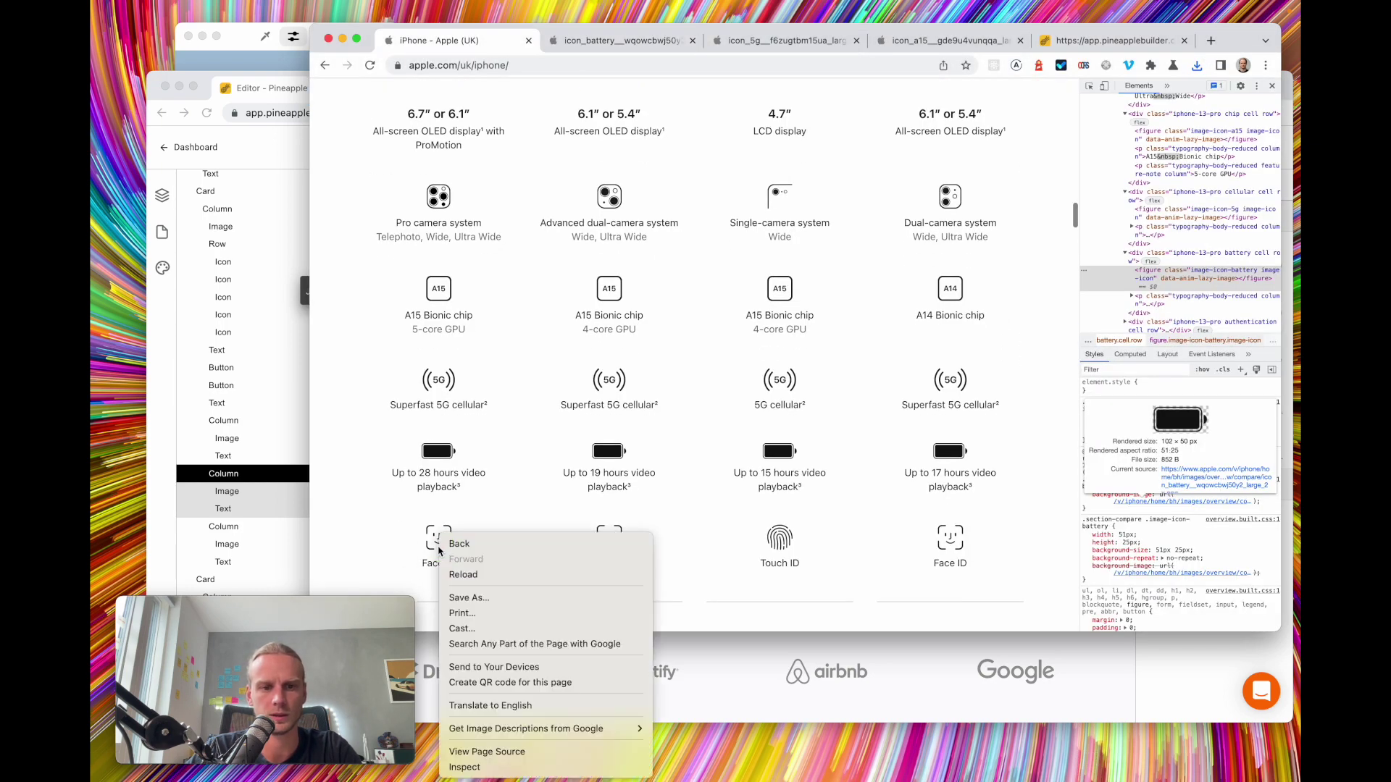
left_click(467, 767)
mouse_move(1200, 505)
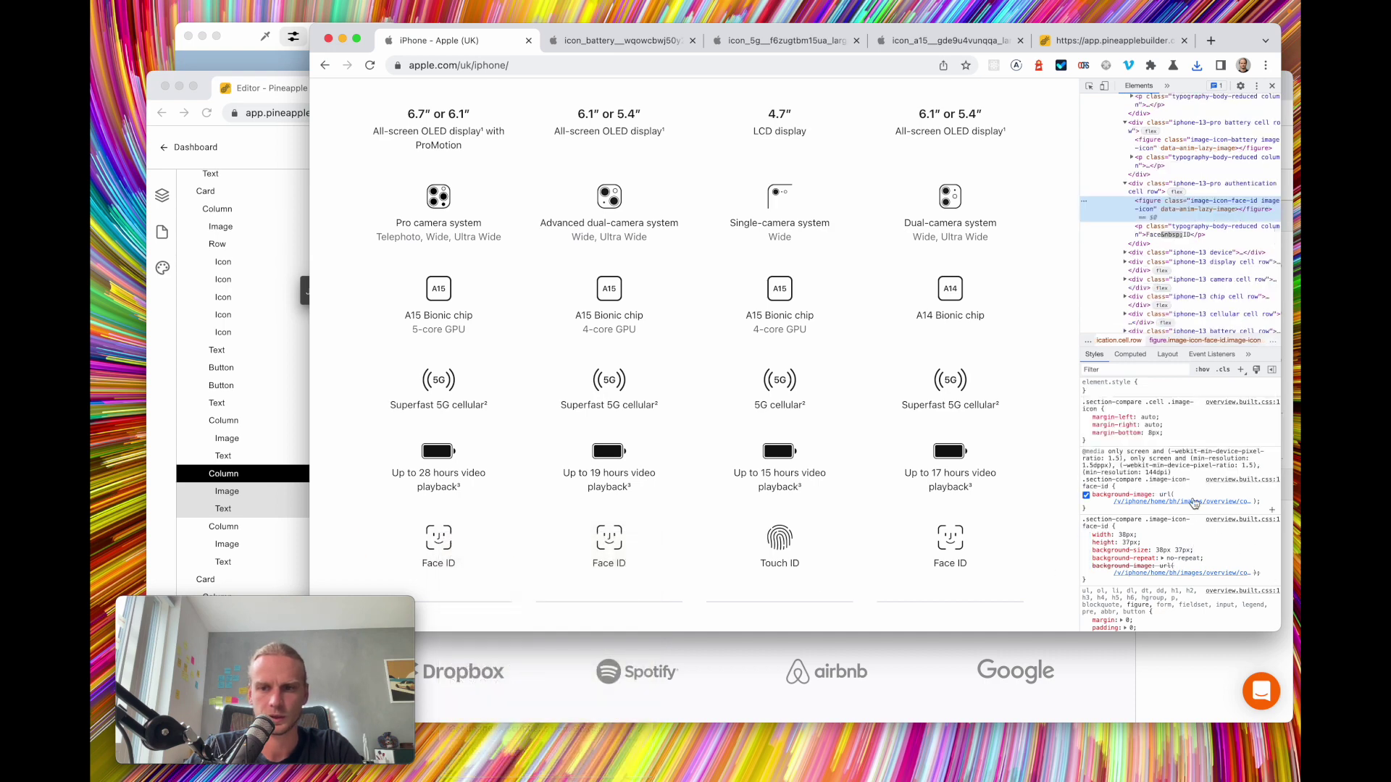
left_click(1221, 484)
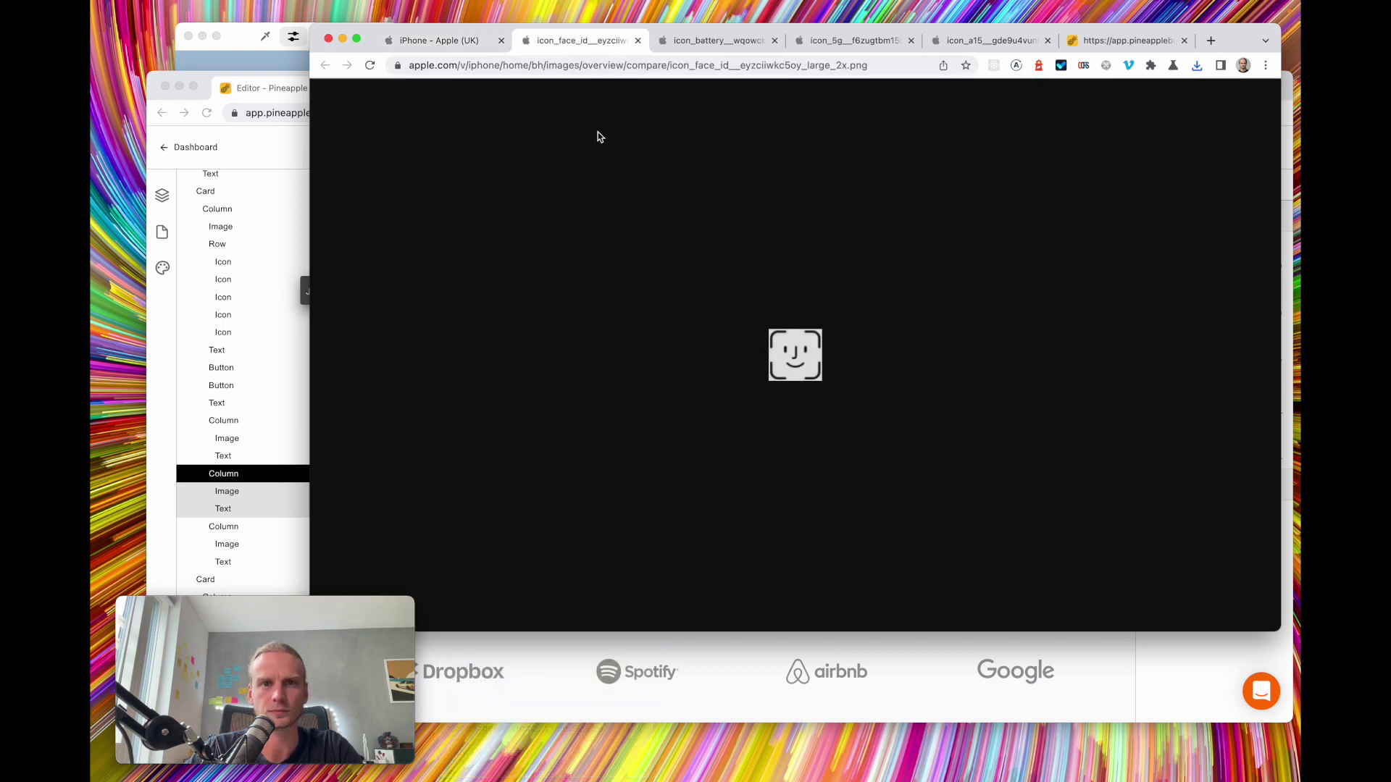
right_click(791, 337)
left_click(879, 357)
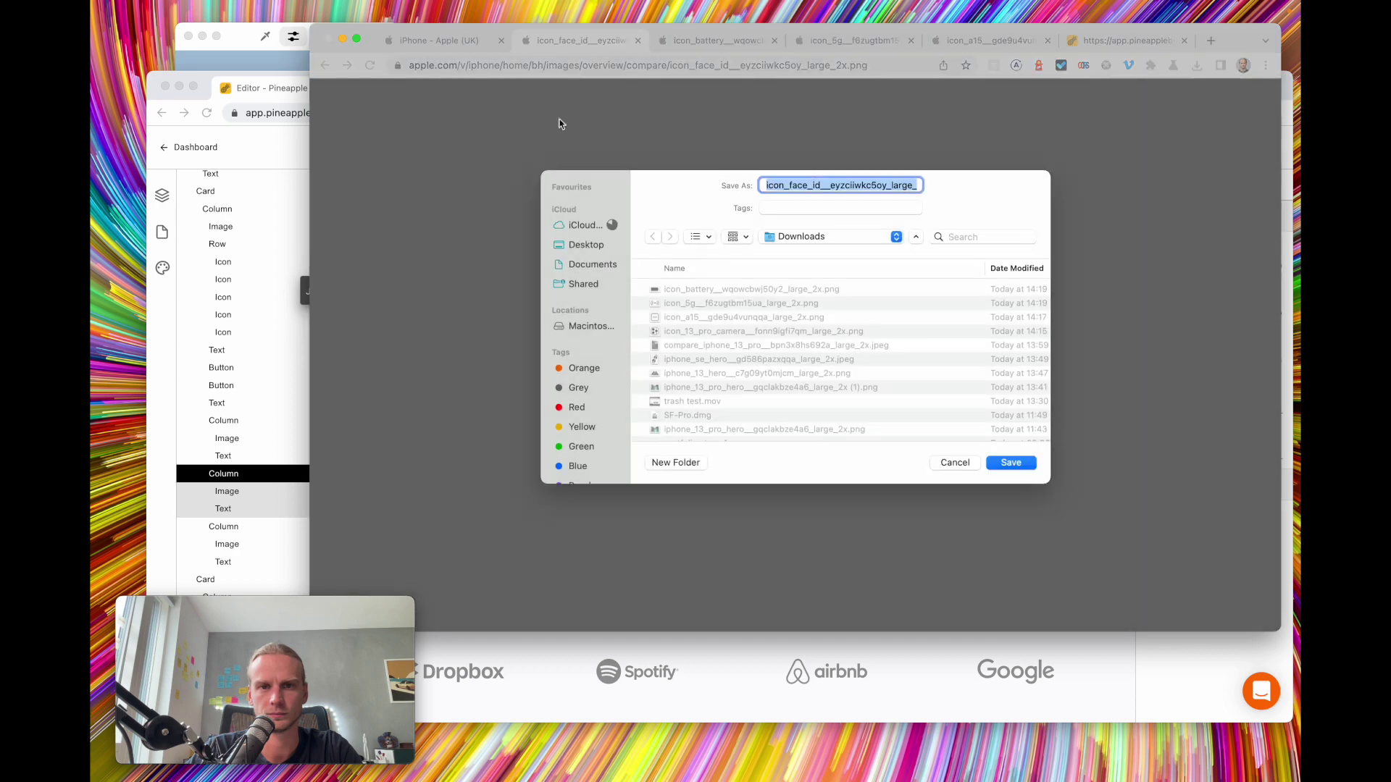
key("Return")
Return to the Pineapple editor and replace the A15 icon in the duplicated column with the uploaded 5G icon
left_click(464, 41)
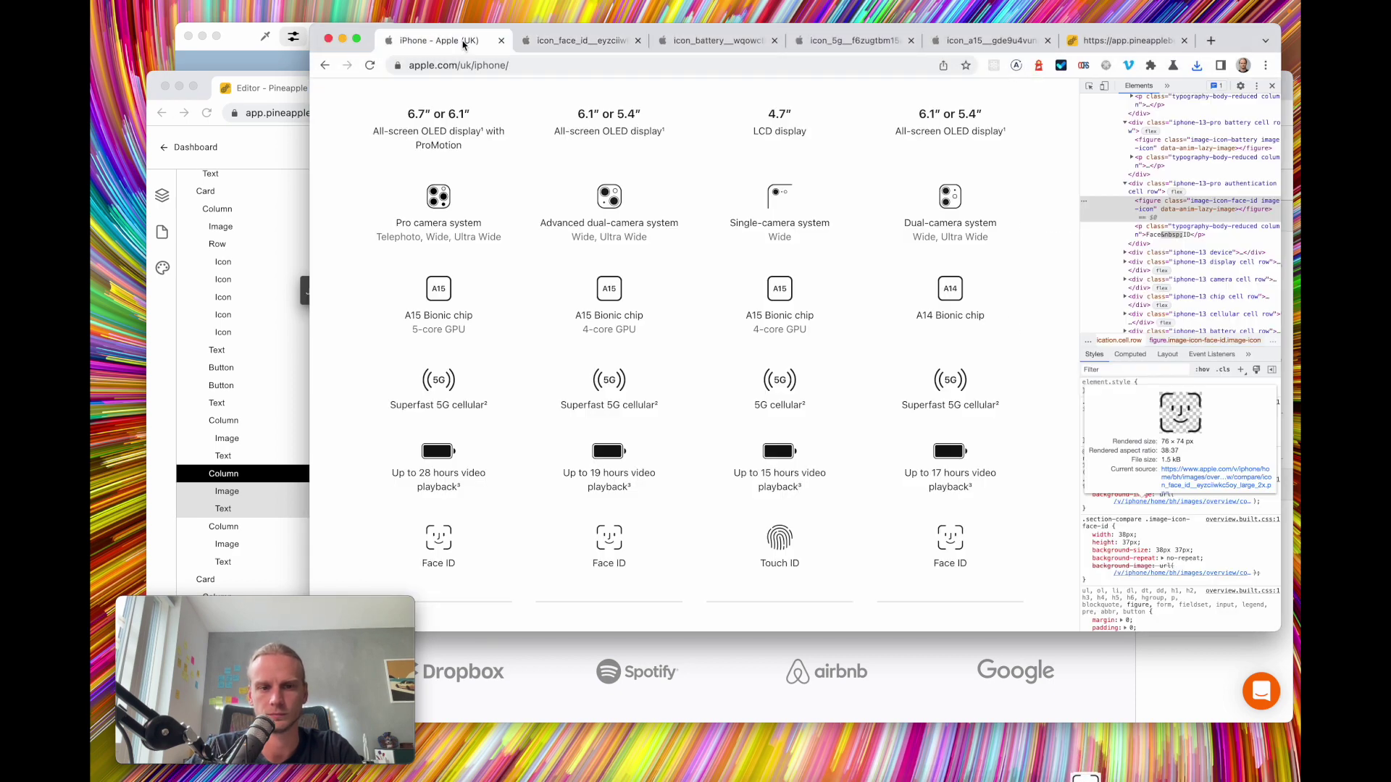
scroll(473, 470, "down", 1)
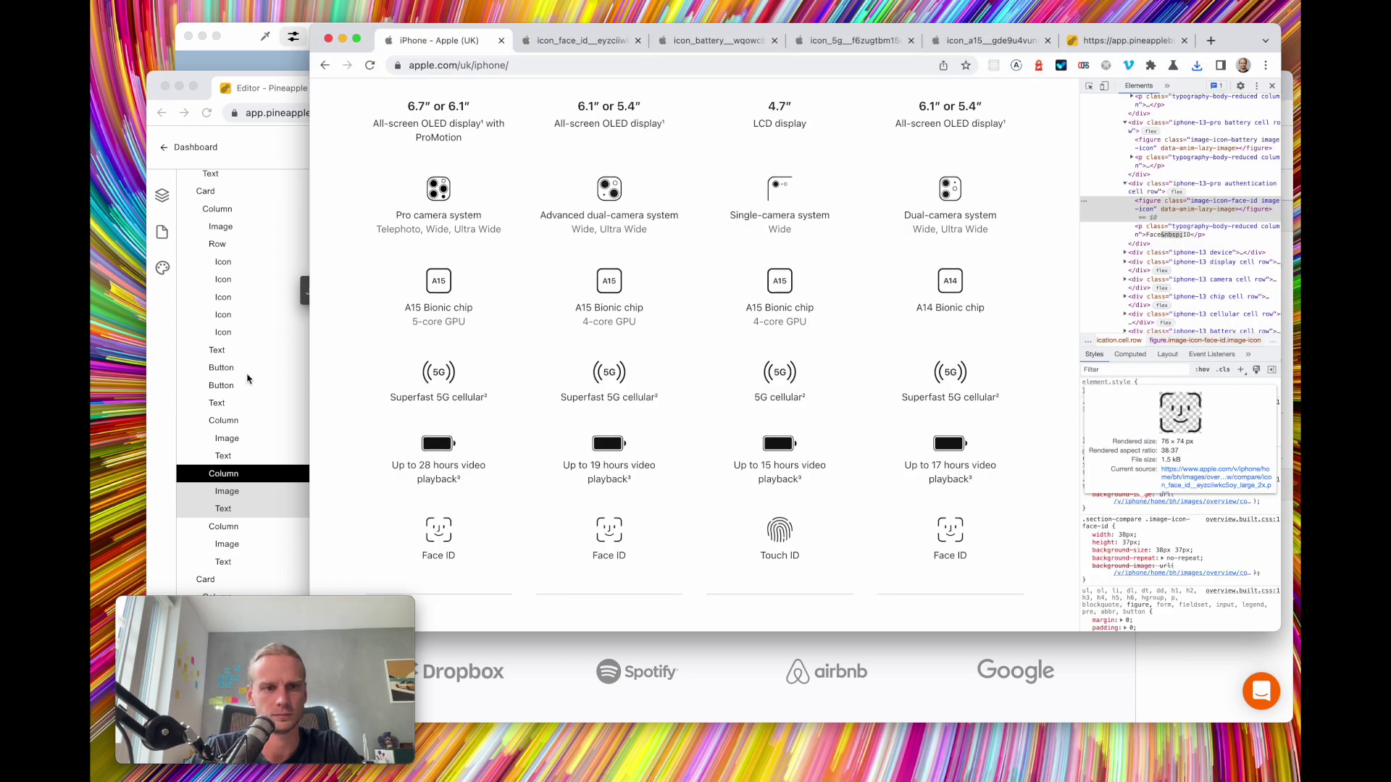
left_click(247, 379)
left_click(455, 447)
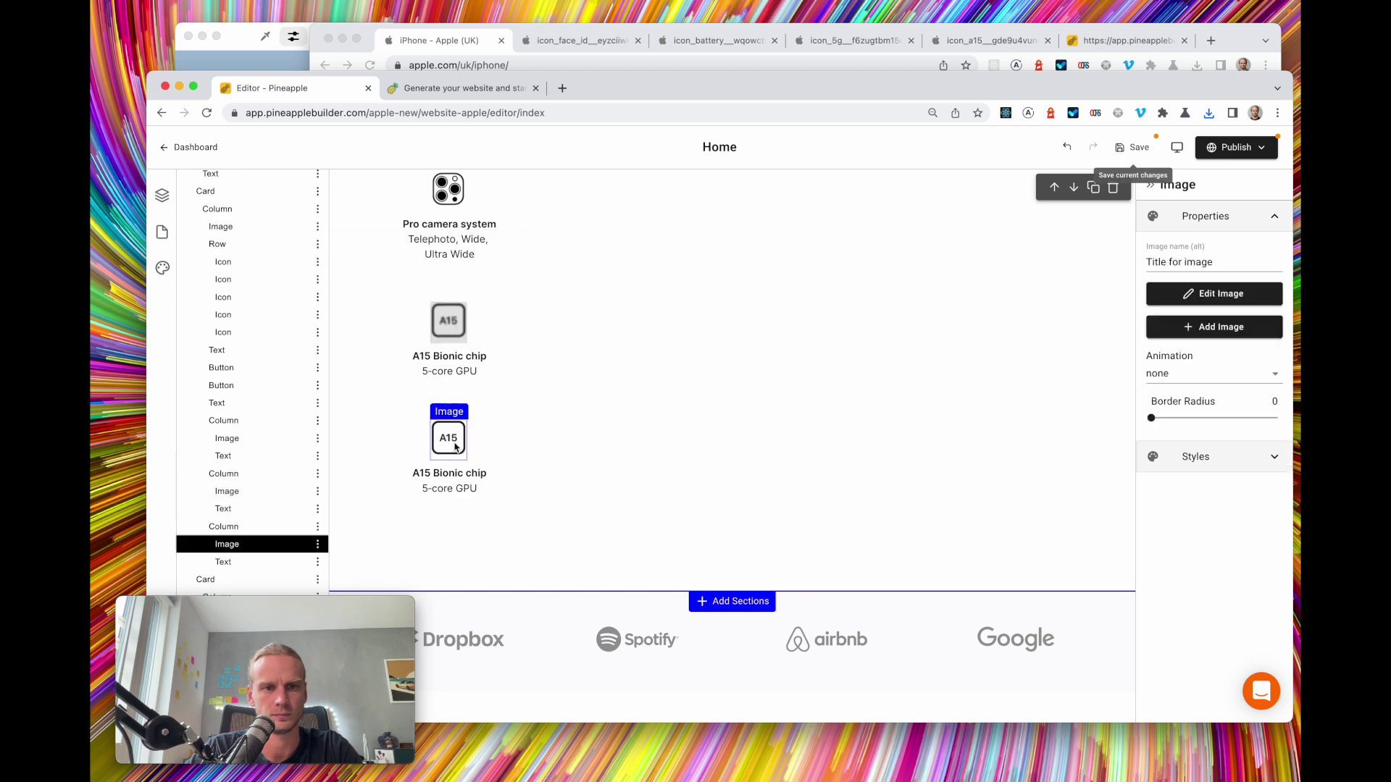
double_click(455, 447)
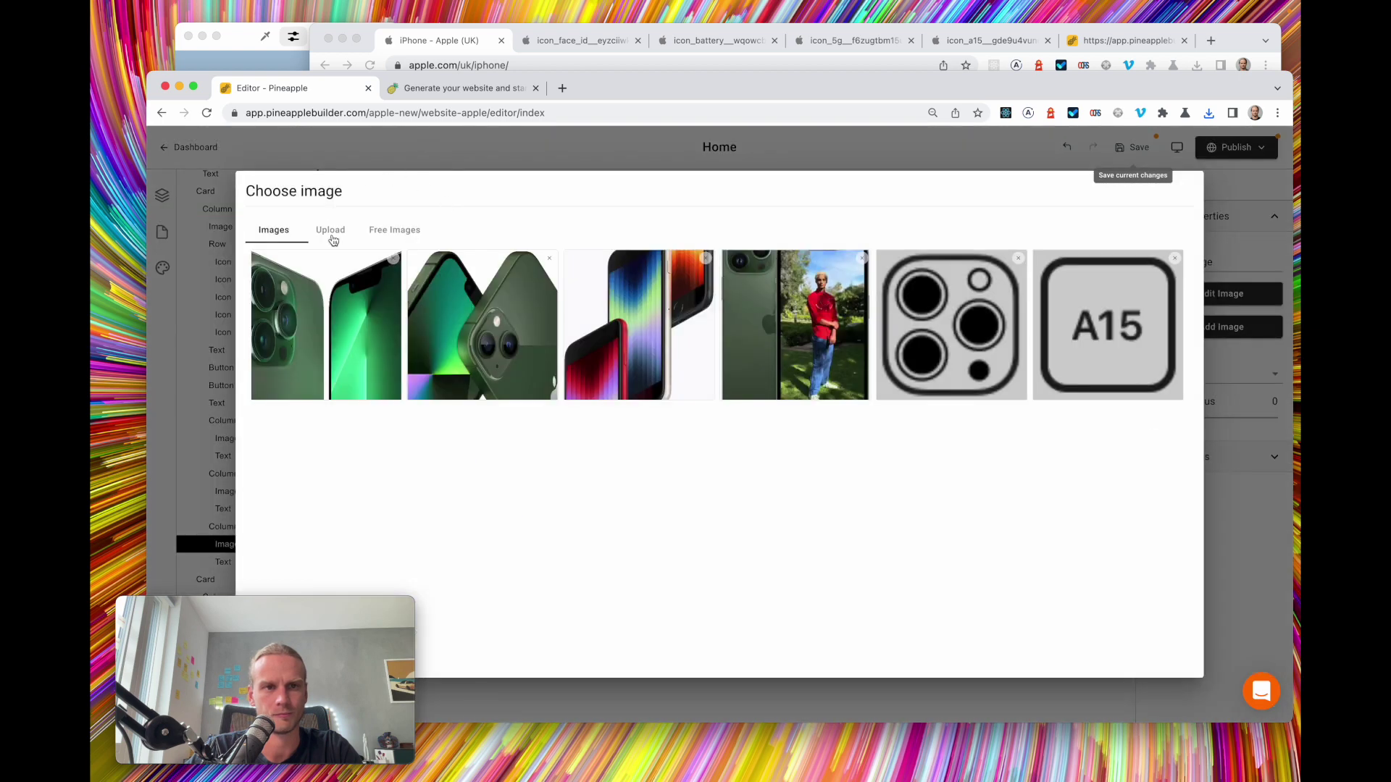
left_click(332, 232)
key("super+Tab")
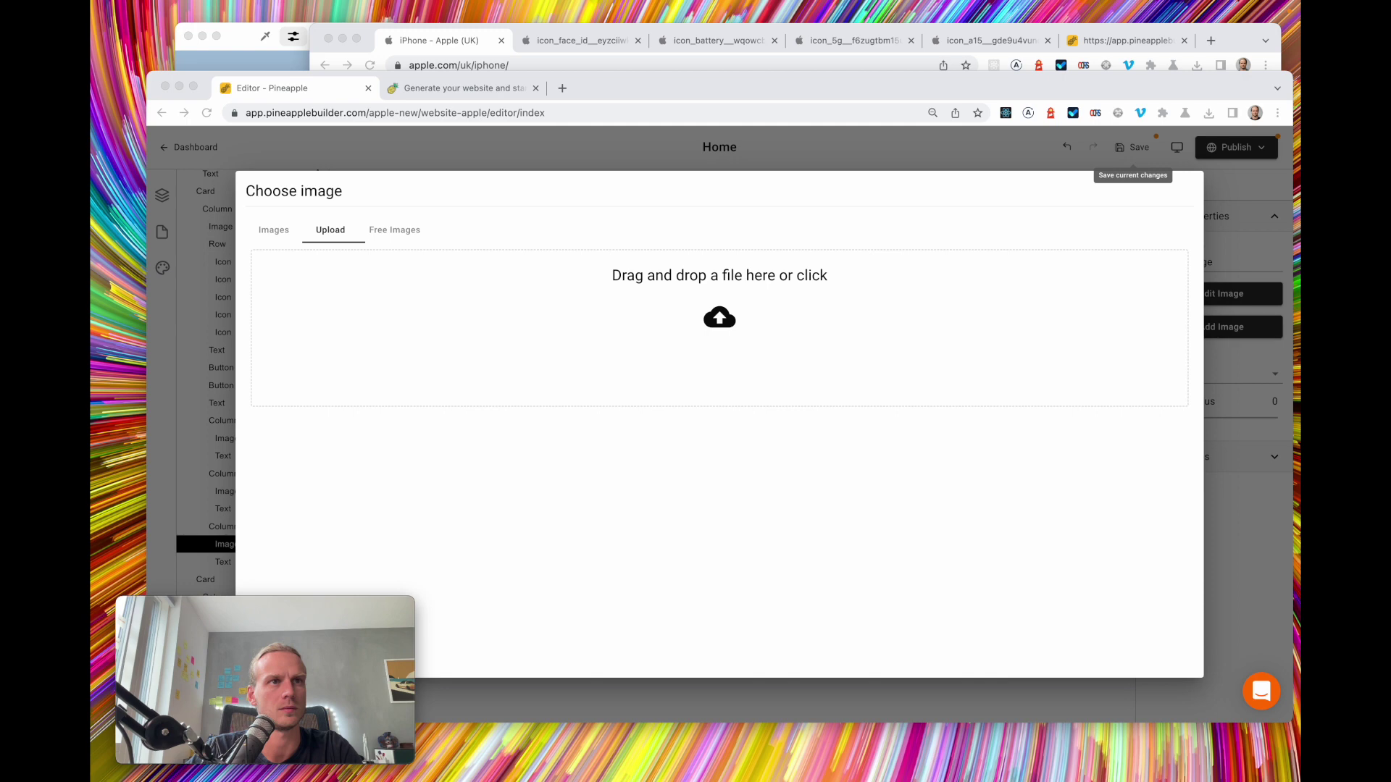
left_click_drag(868, 181, 804, 301)
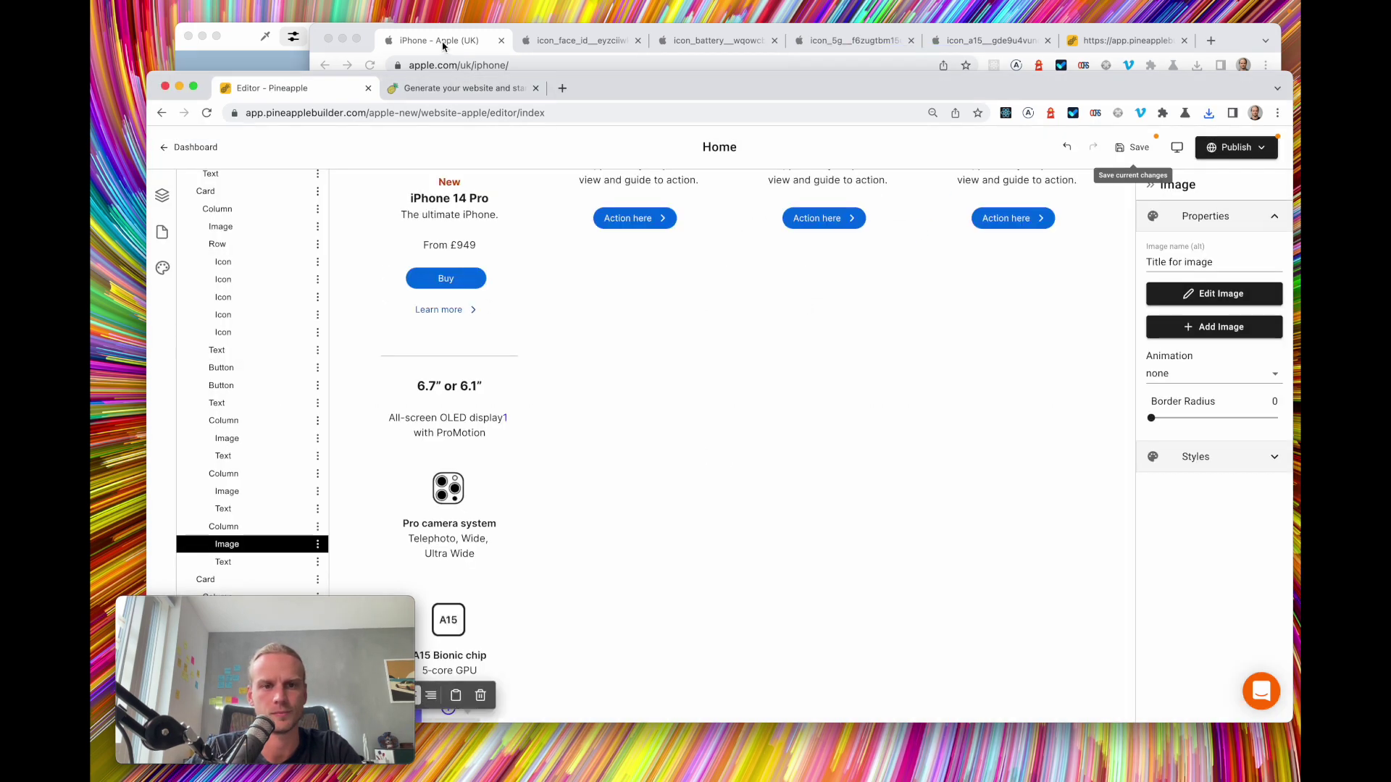
scroll(522, 487, "down", 5)
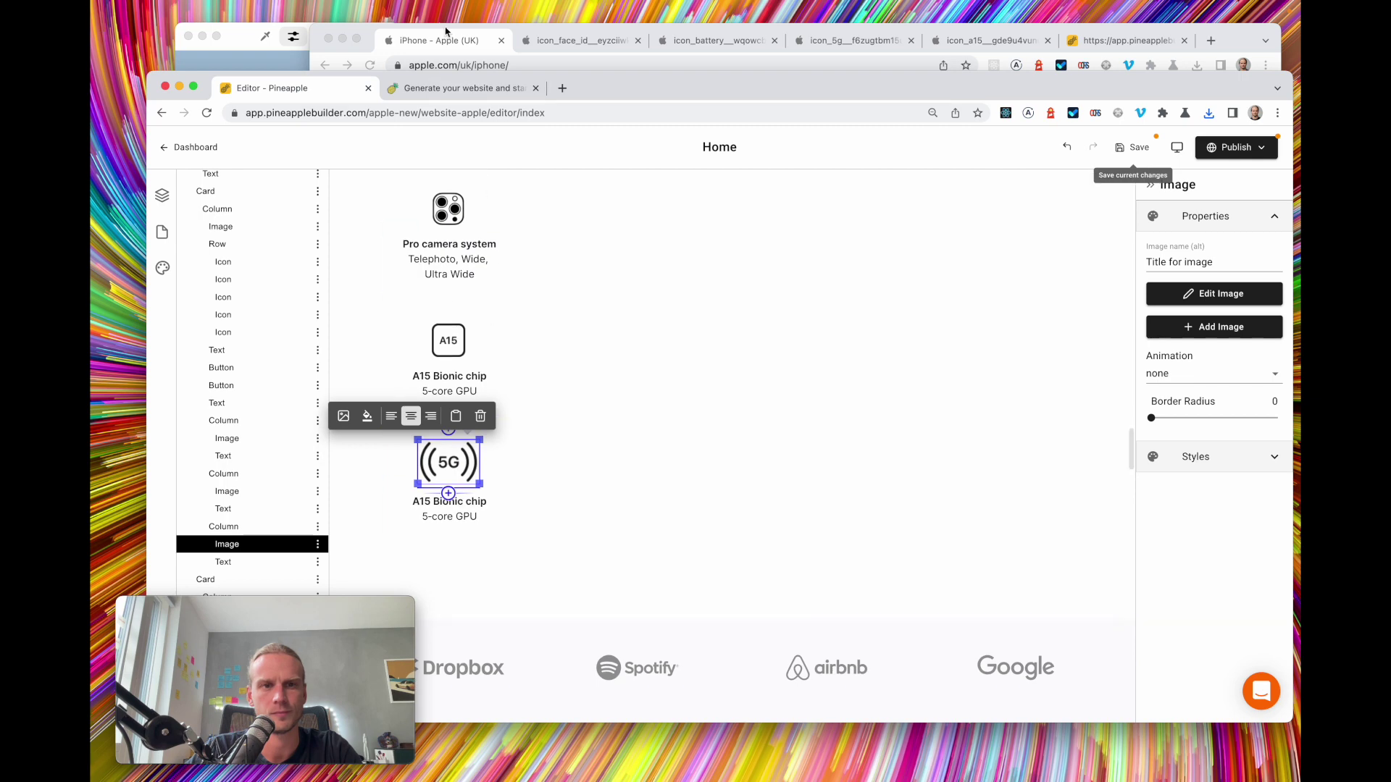
key("super+grave")
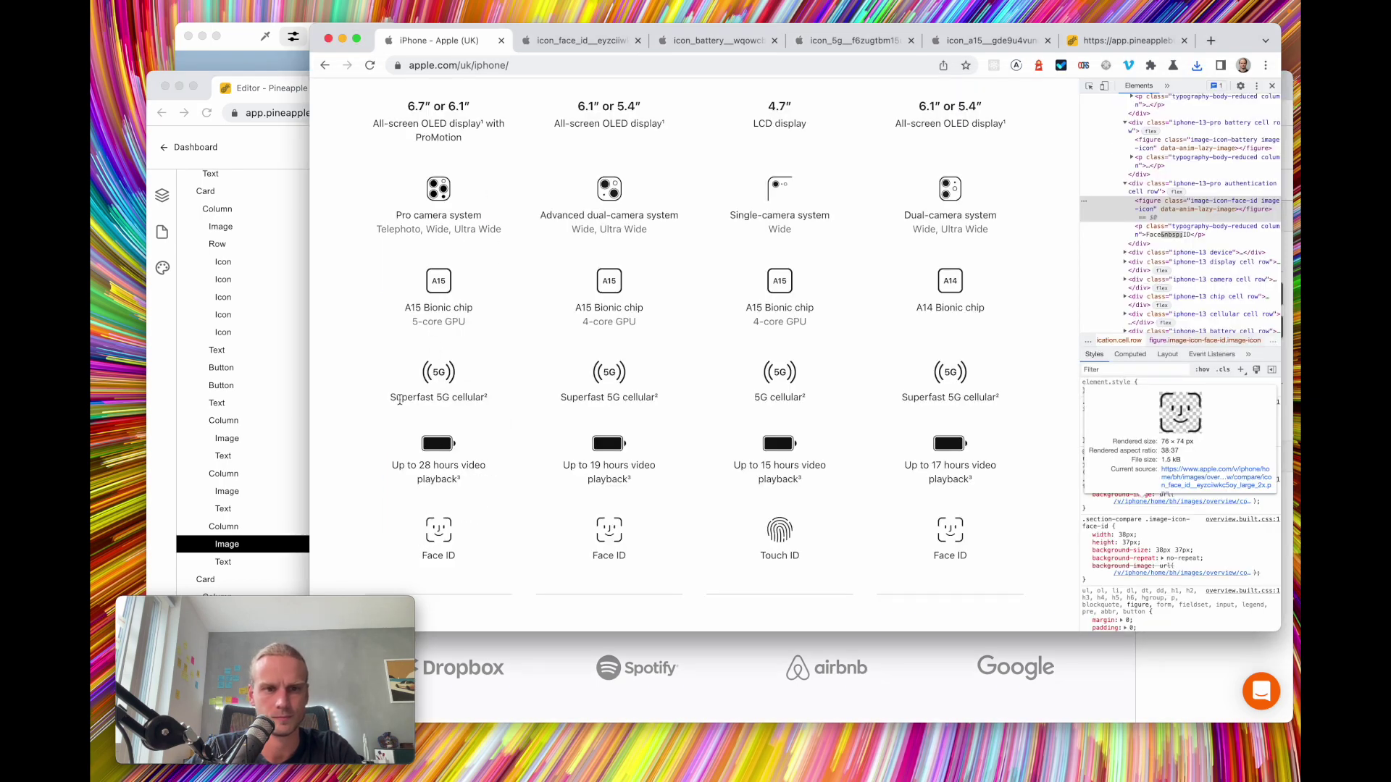
left_click_drag(390, 397, 486, 399)
key("super+c")
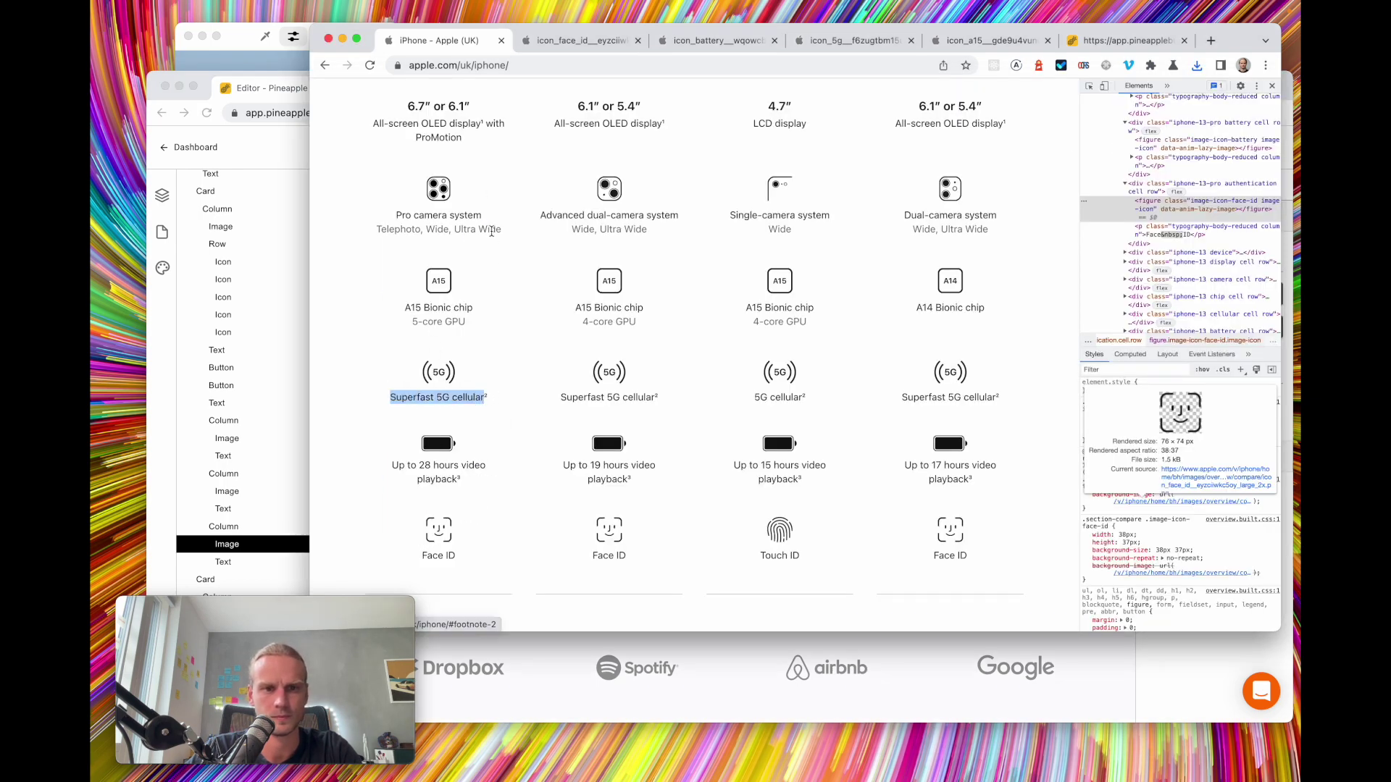
key("super+grave")
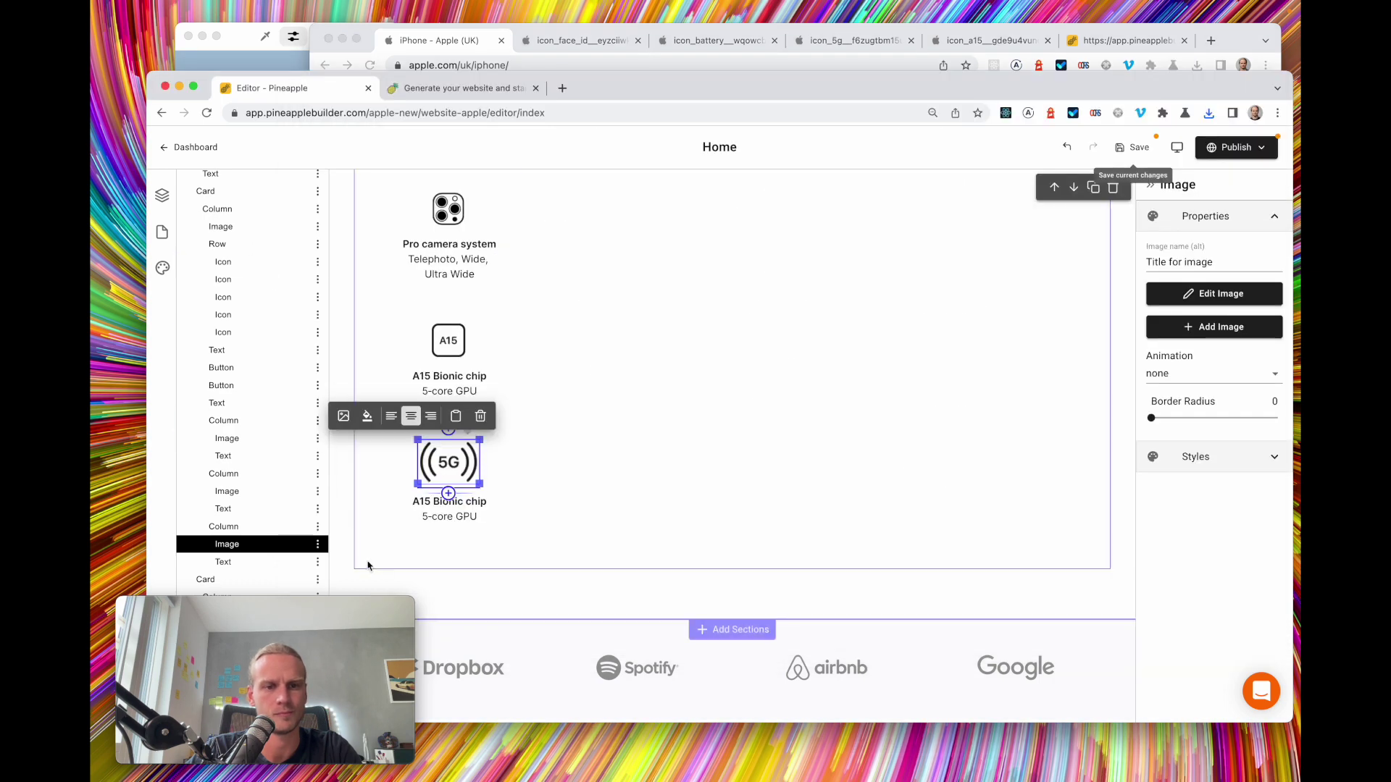
left_click(468, 512)
key("super+a")
key("super+v")
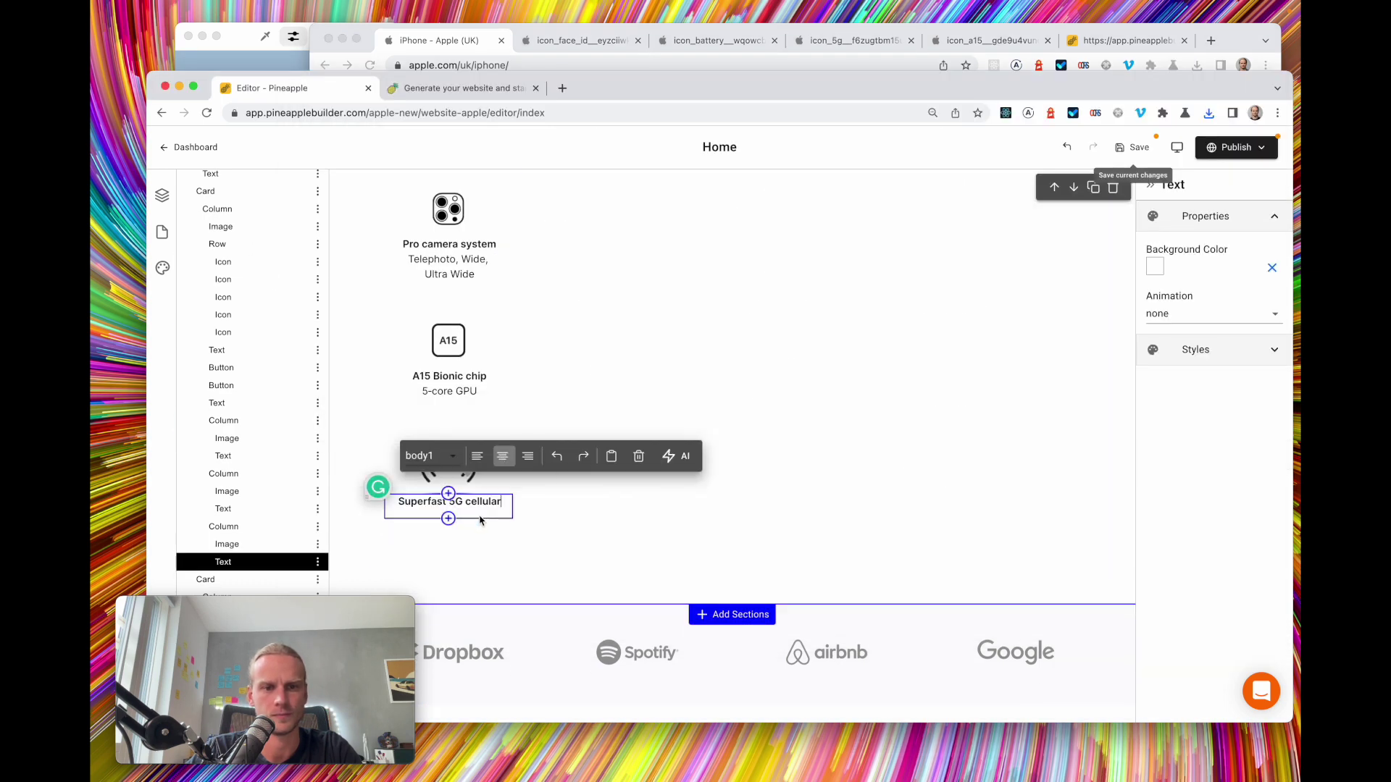
scroll(486, 570, "up", 5)
scroll(464, 558, "down", 5)
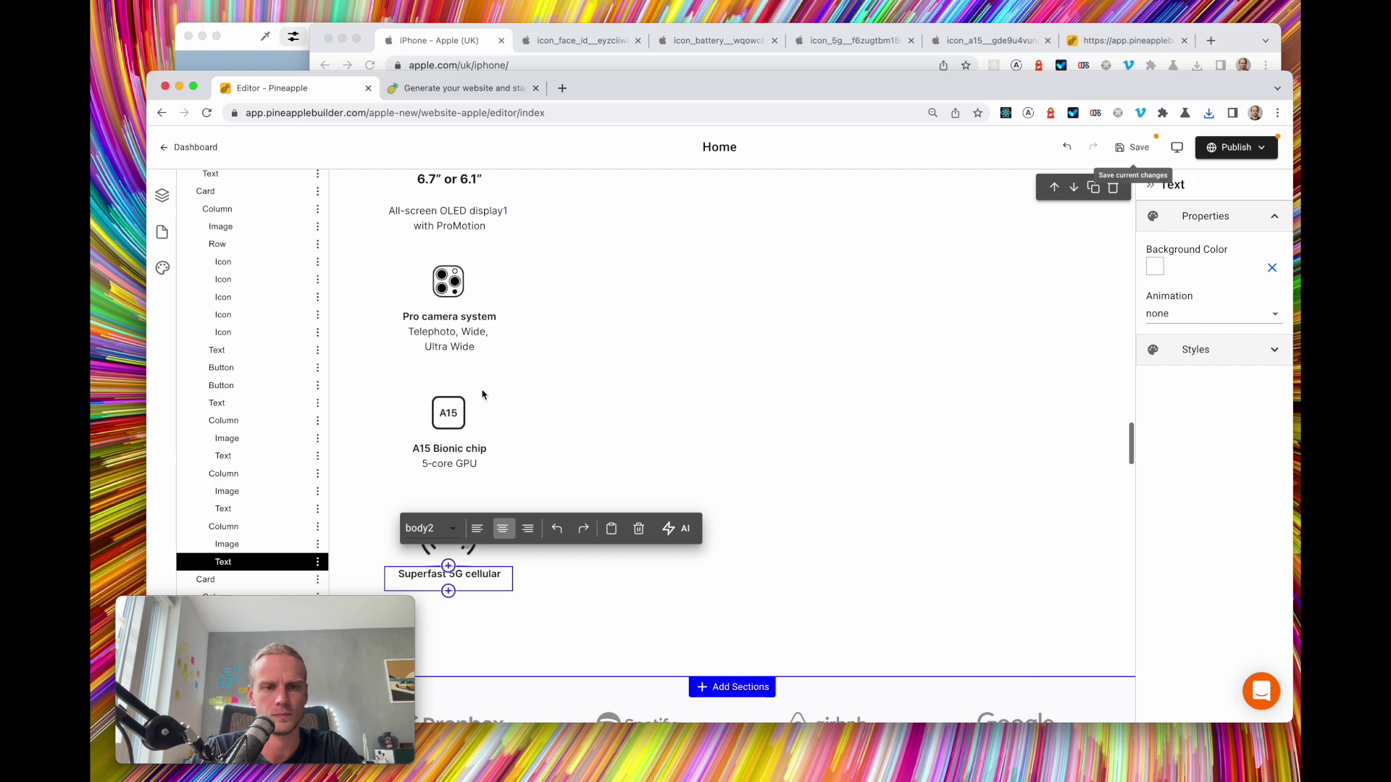
Check the battery row on Apple's page and duplicate the Superfast 5G cellular column in the Pineapple editor
left_click(442, 42)
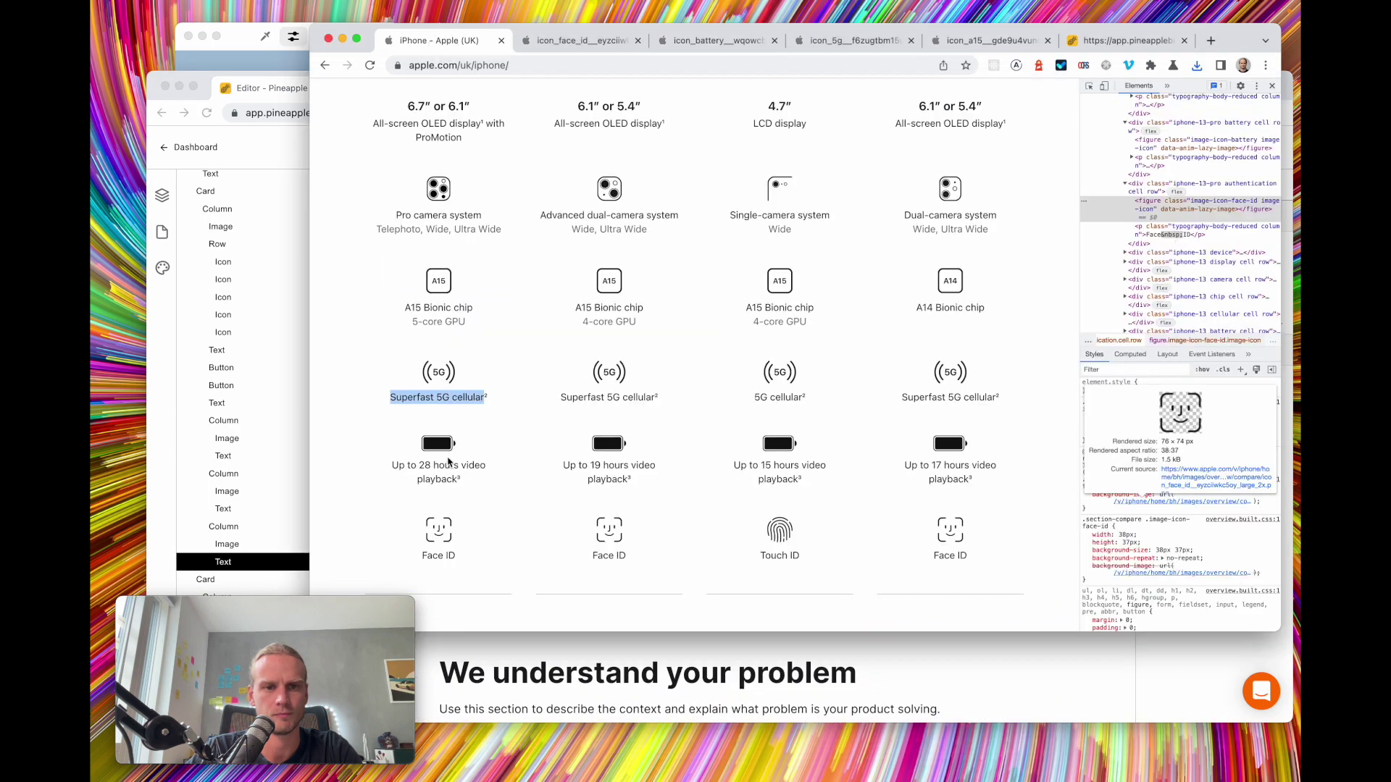
scroll(453, 454, "down", 1)
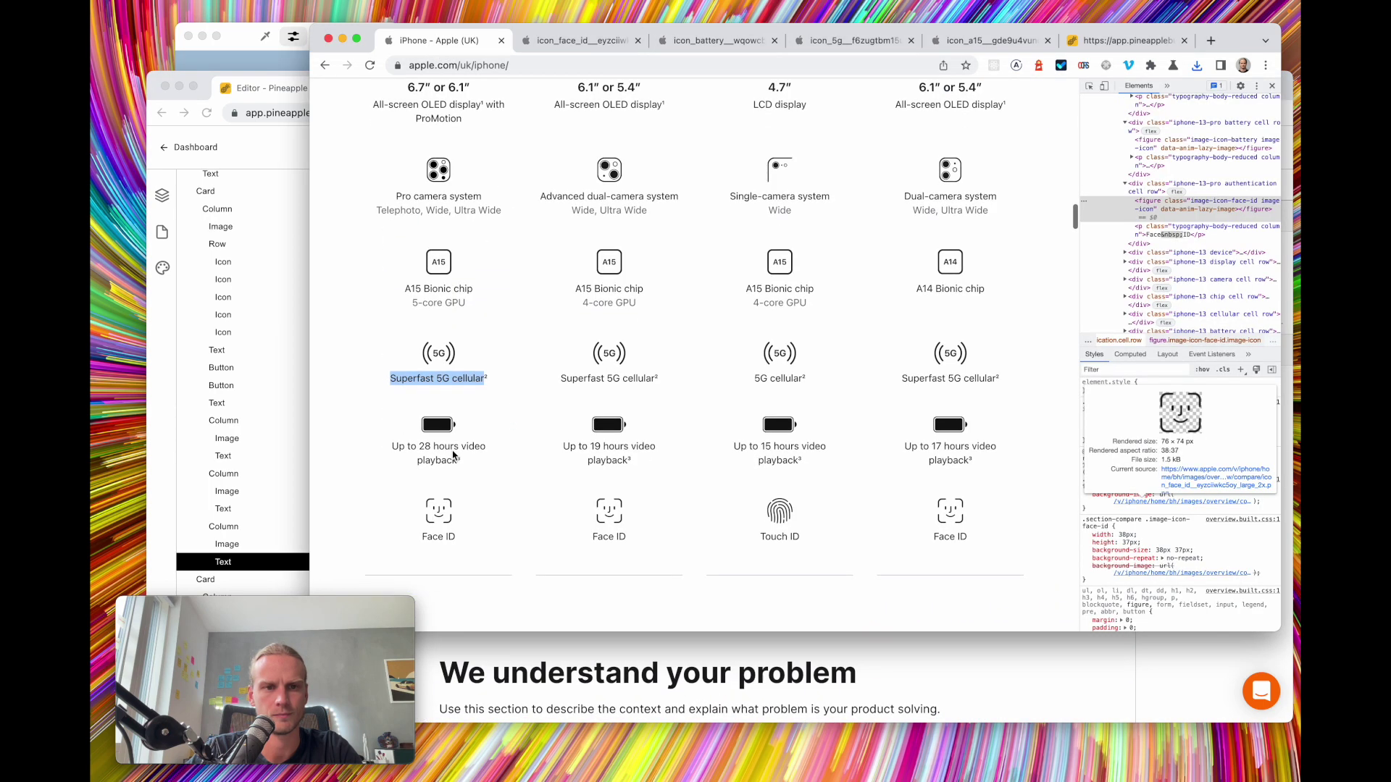
left_click(252, 507)
left_click(224, 527)
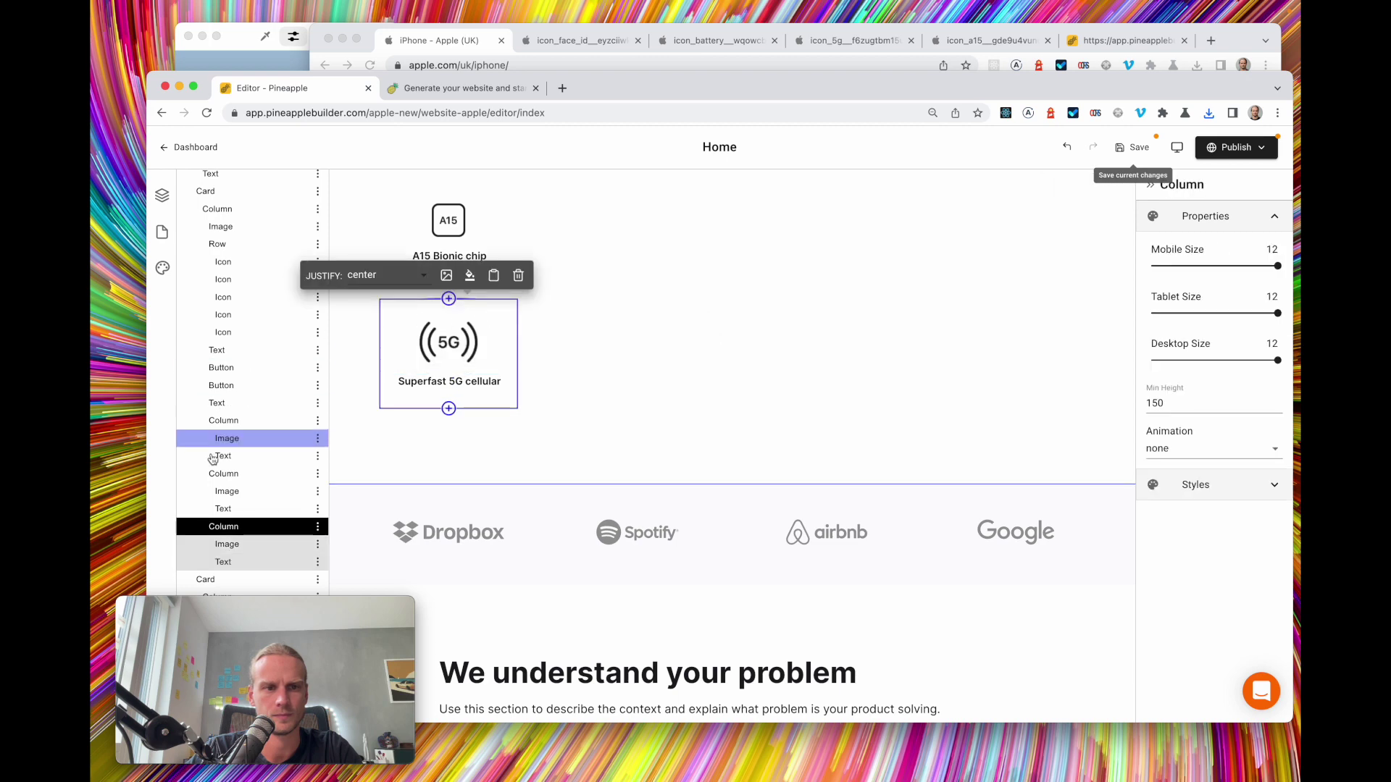
left_click(319, 527)
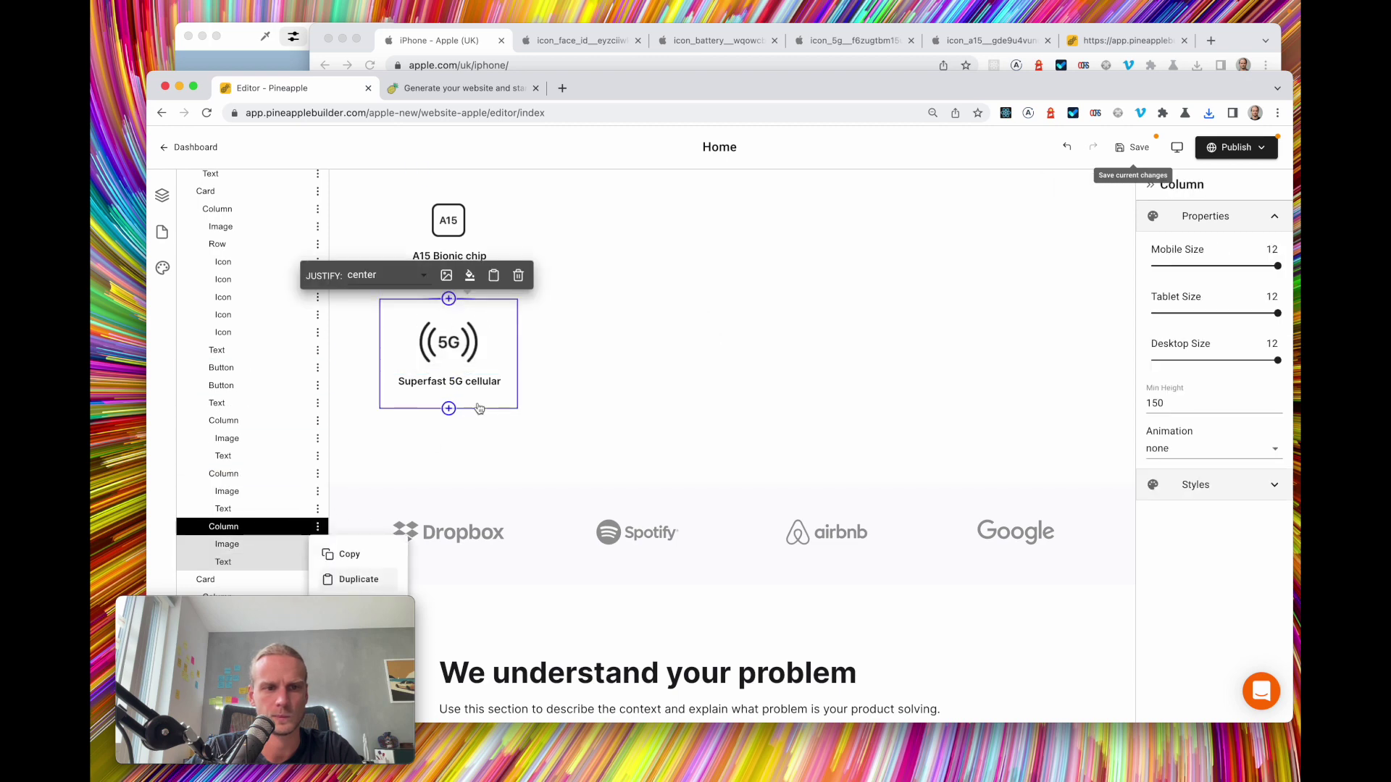
left_click(359, 580)
scroll(524, 448, "down", 4)
Shrink the 5G icons in both the original and the duplicated Superfast 5G cellular columns to the same smaller size
left_click(448, 382)
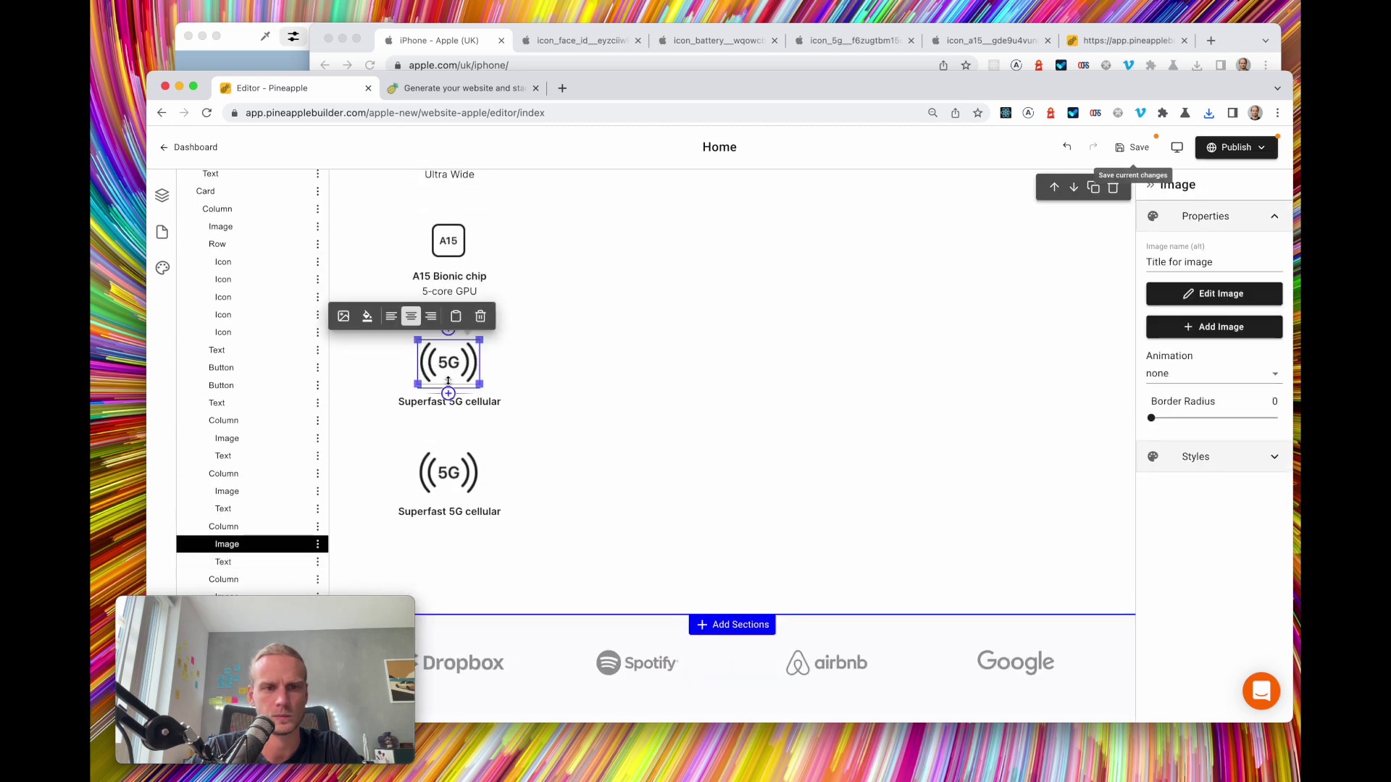
left_click_drag(465, 383, 465, 370)
scroll(472, 551, "down", 5)
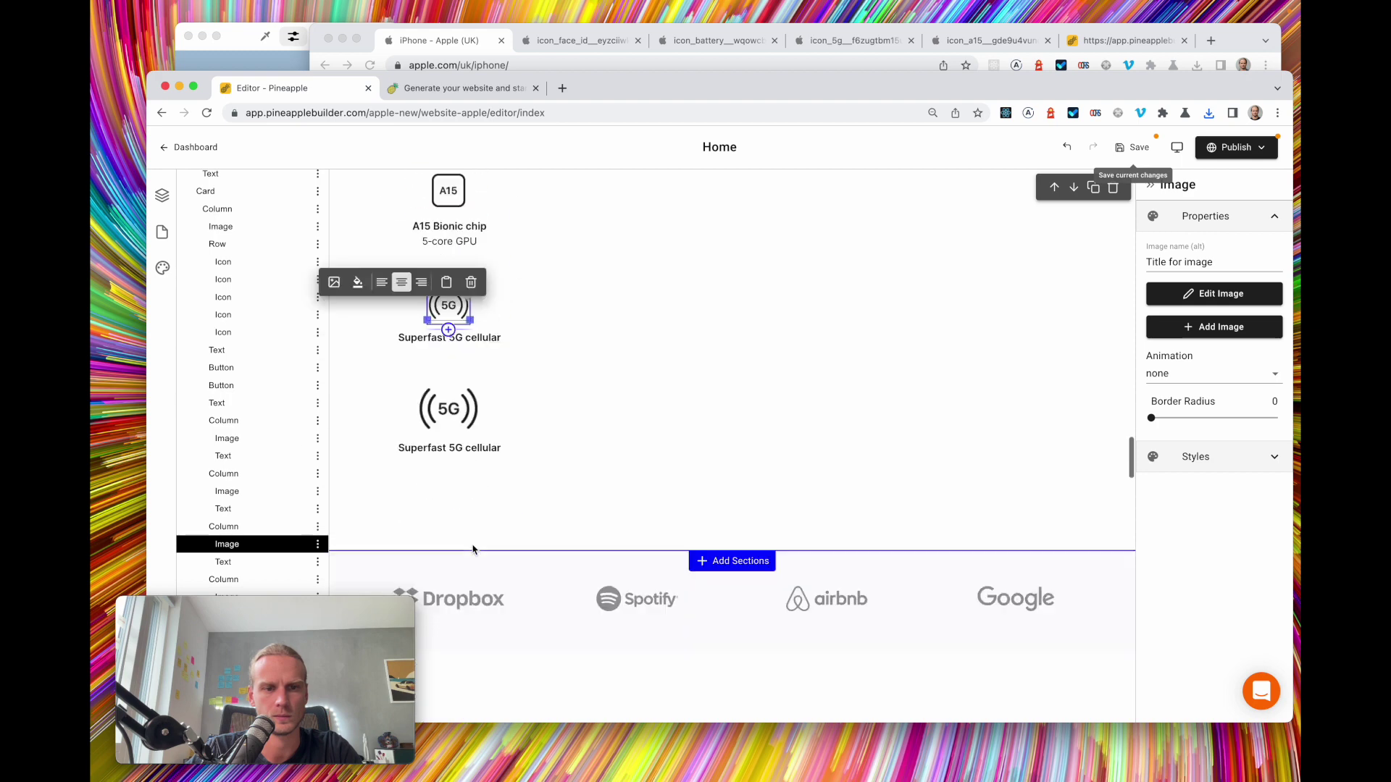
left_click(465, 345)
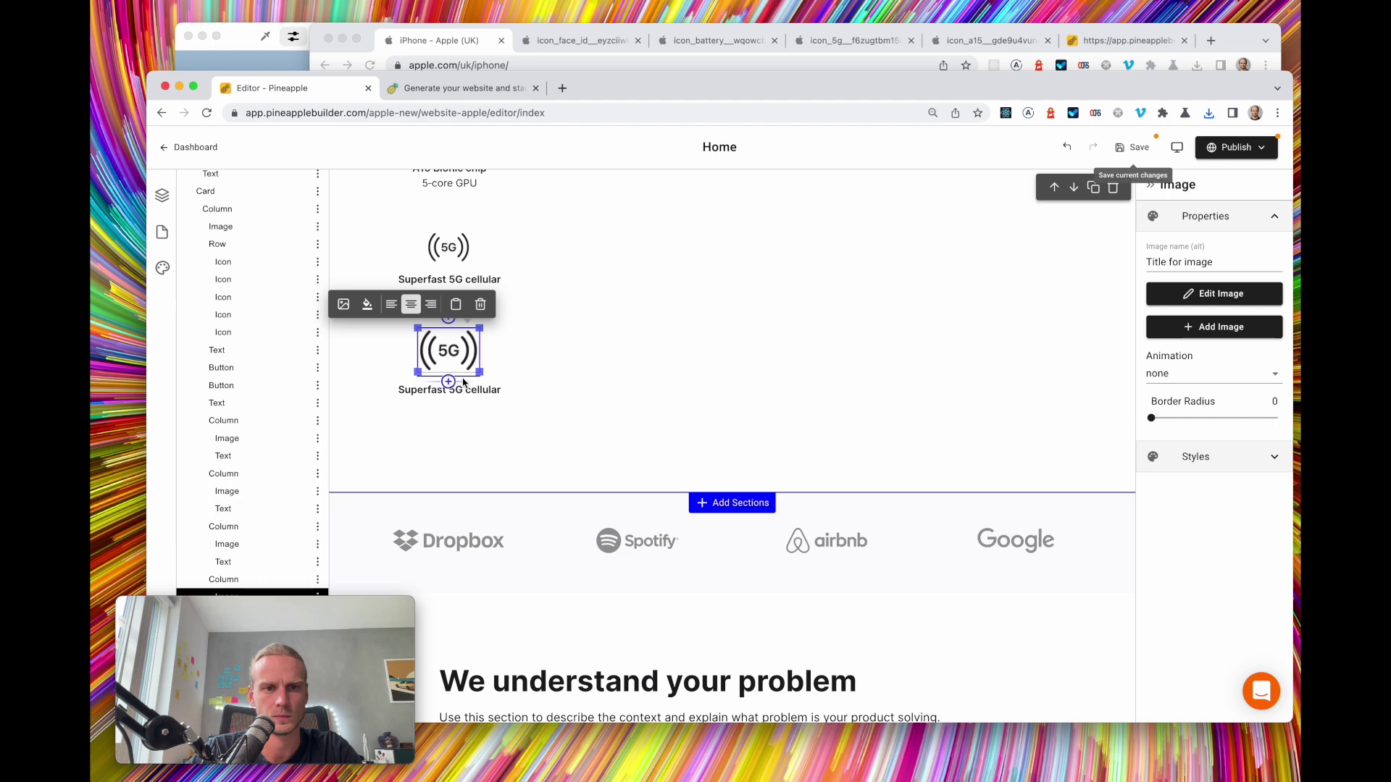
left_click_drag(463, 367, 462, 355)
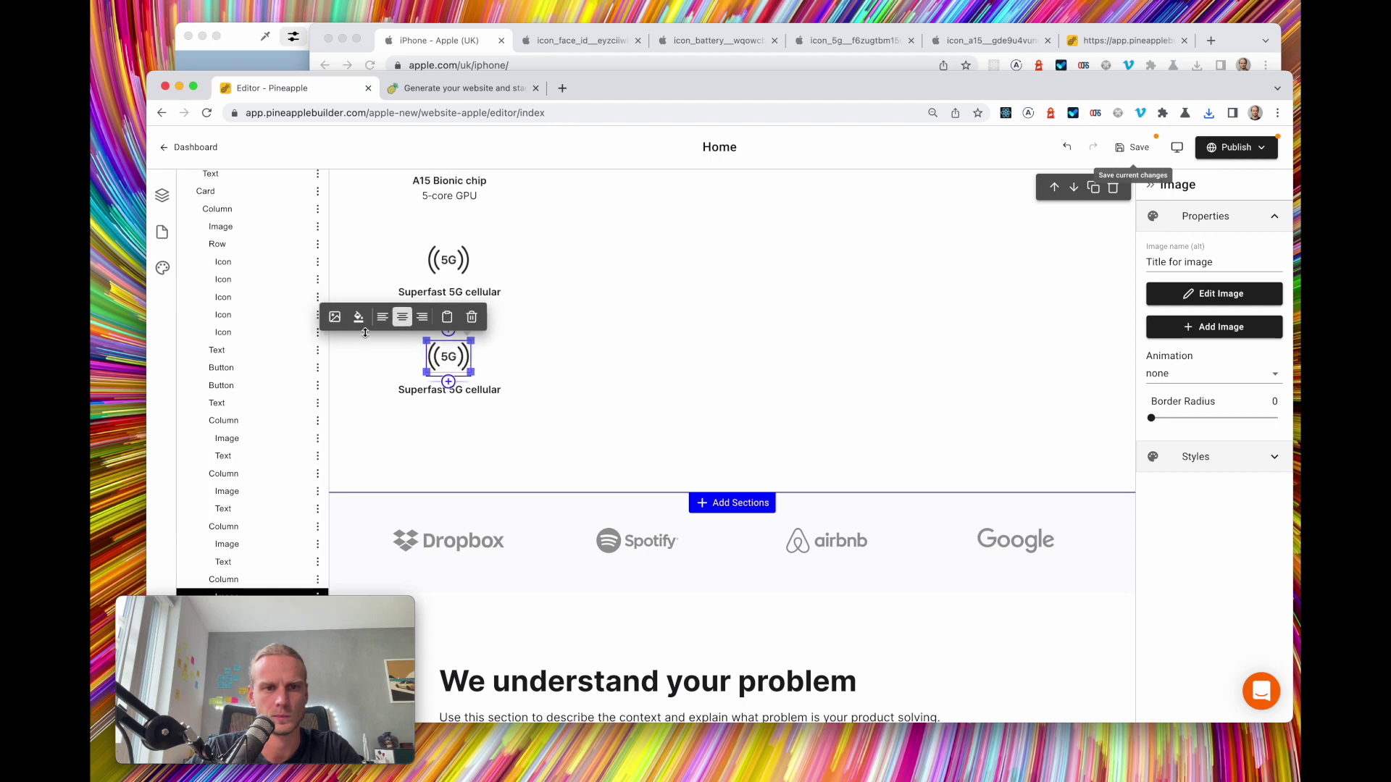
Replace the 5G icon in the duplicated column with the downloaded battery icon and scale it down
scroll(436, 460, "down", 5)
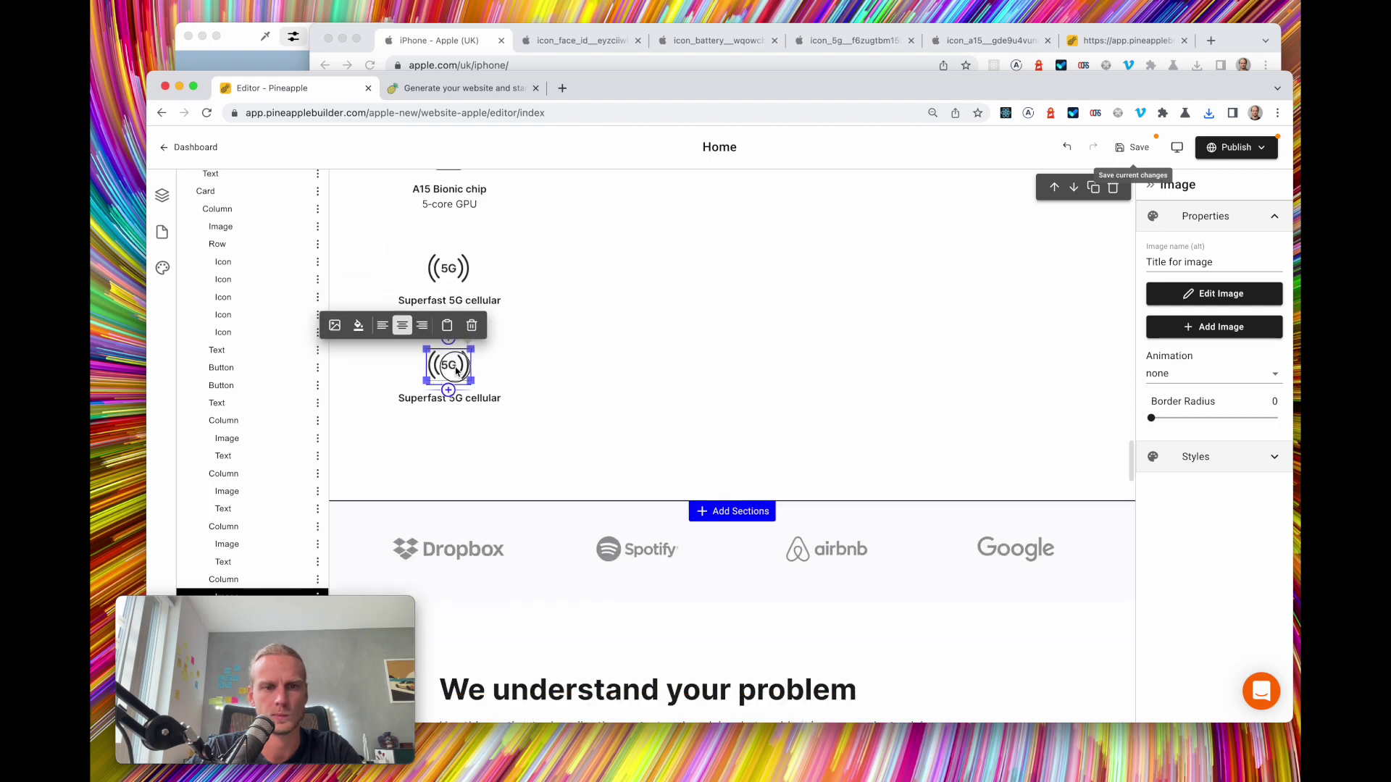
left_click(335, 325)
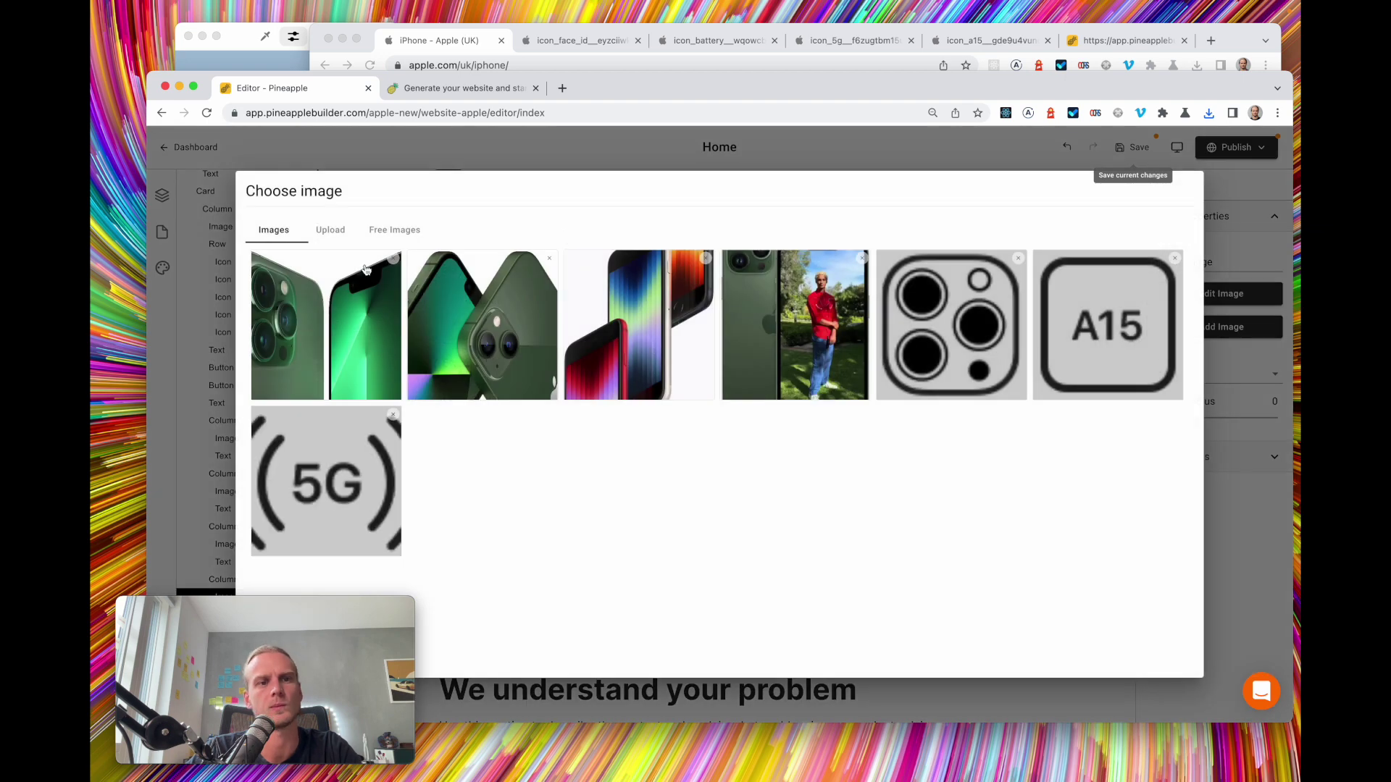
left_click(340, 233)
key("super+Tab")
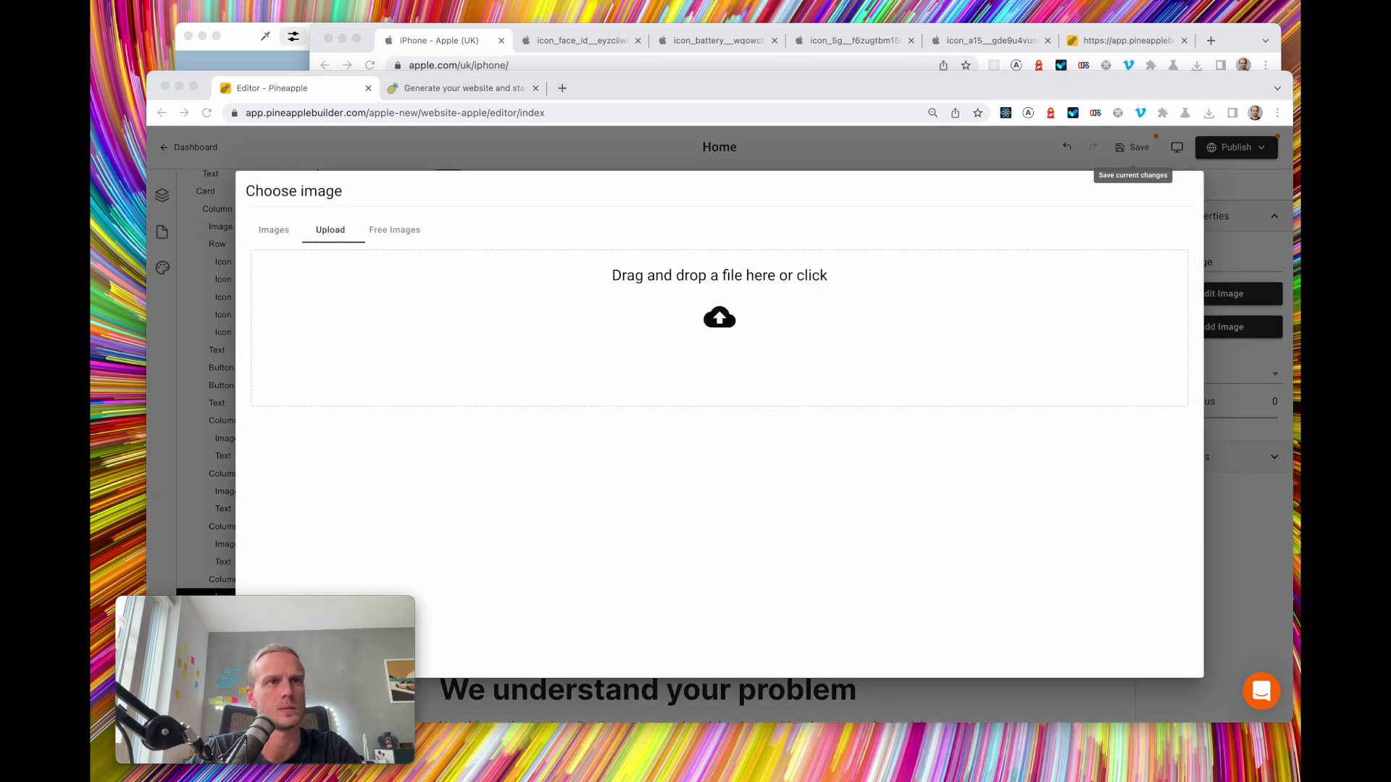
left_click_drag(723, 466, 736, 335)
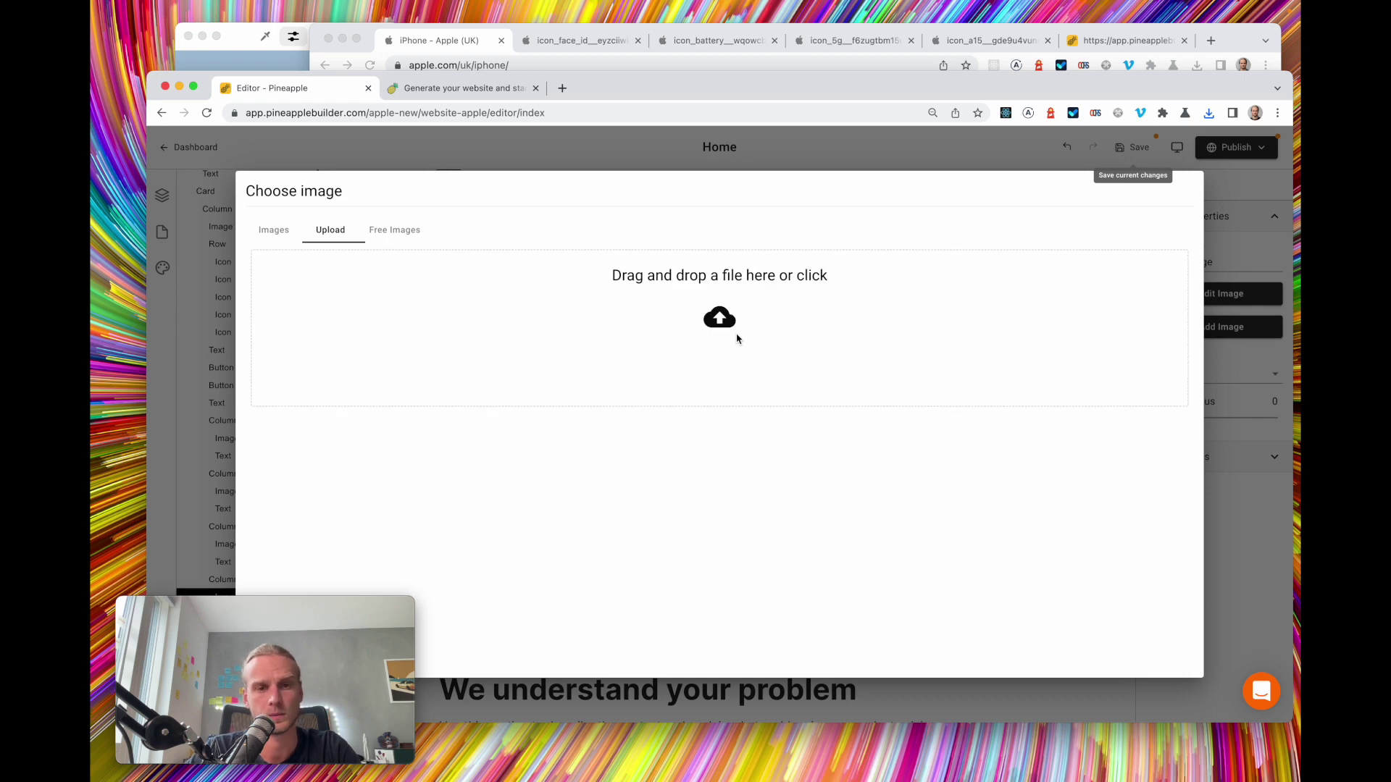
scroll(701, 370, "down", 2)
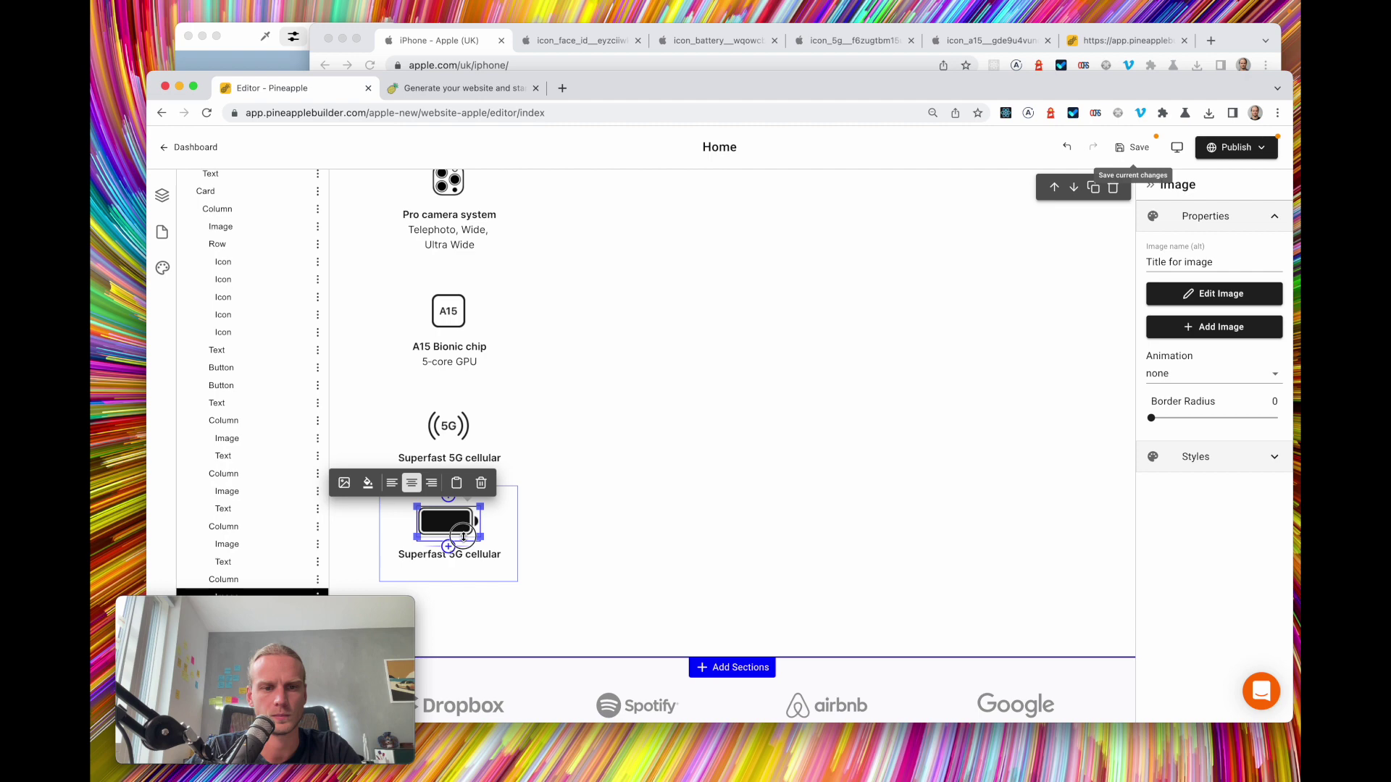
scroll(464, 536, "up", 5)
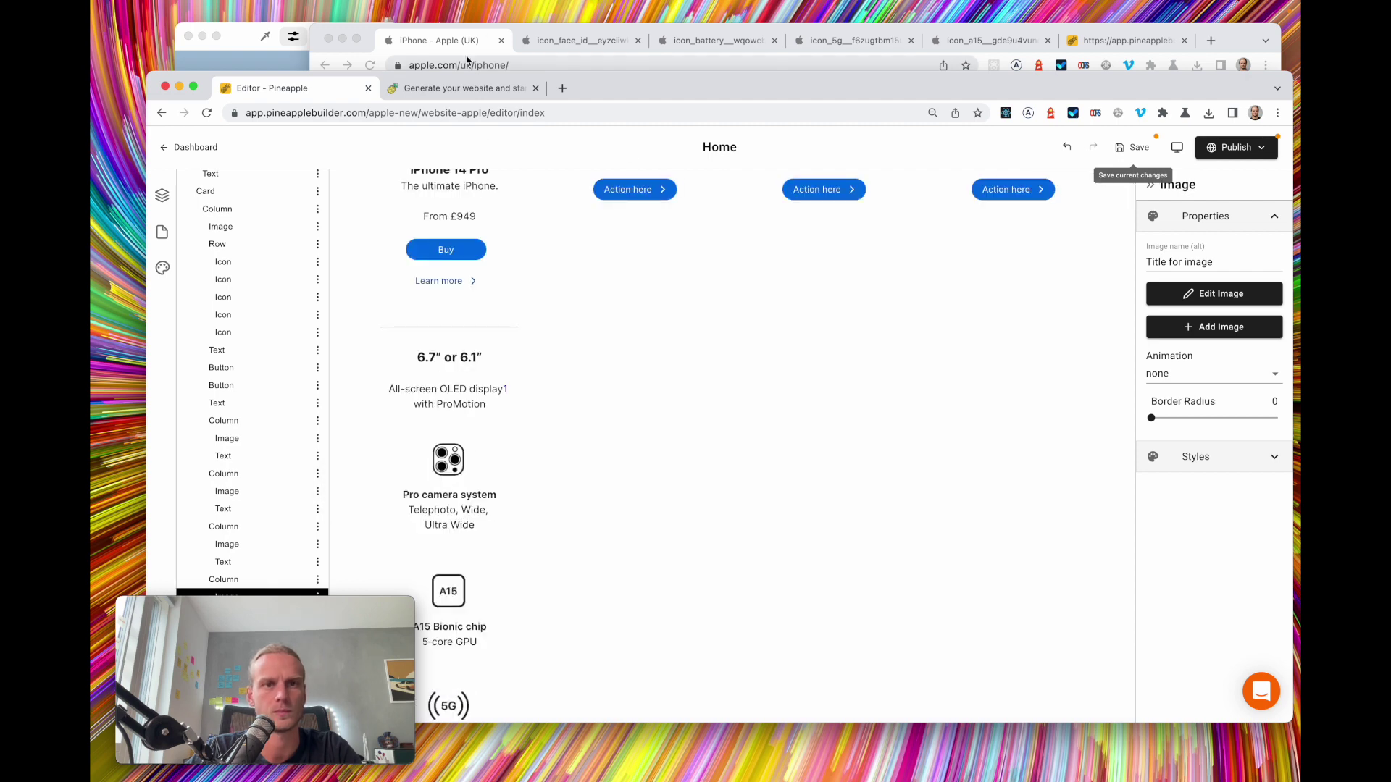
Copy the iPhone 13 Pro battery caption from Apple's page and set the text under the battery icon to "Up to 28 hours video playback"
left_click(559, 48)
left_click(466, 38)
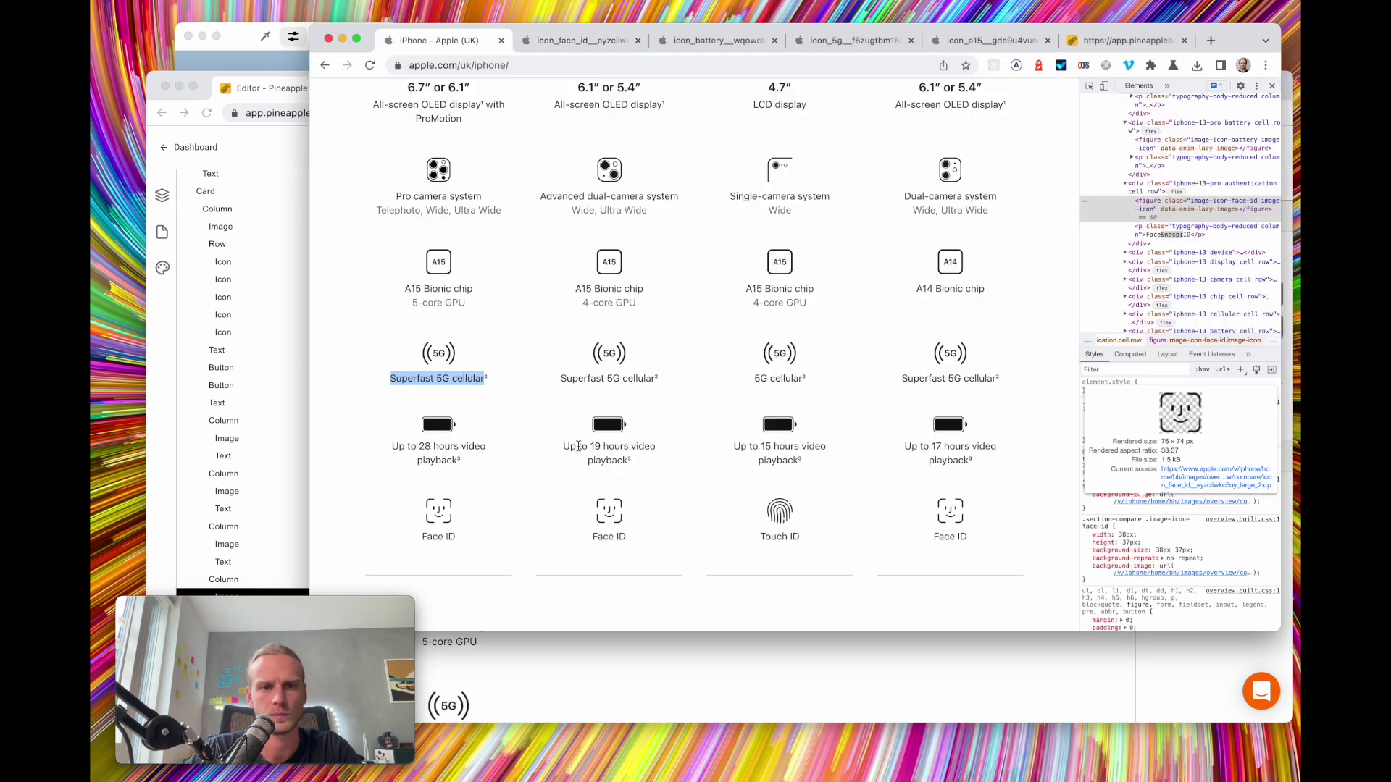
left_click(390, 454)
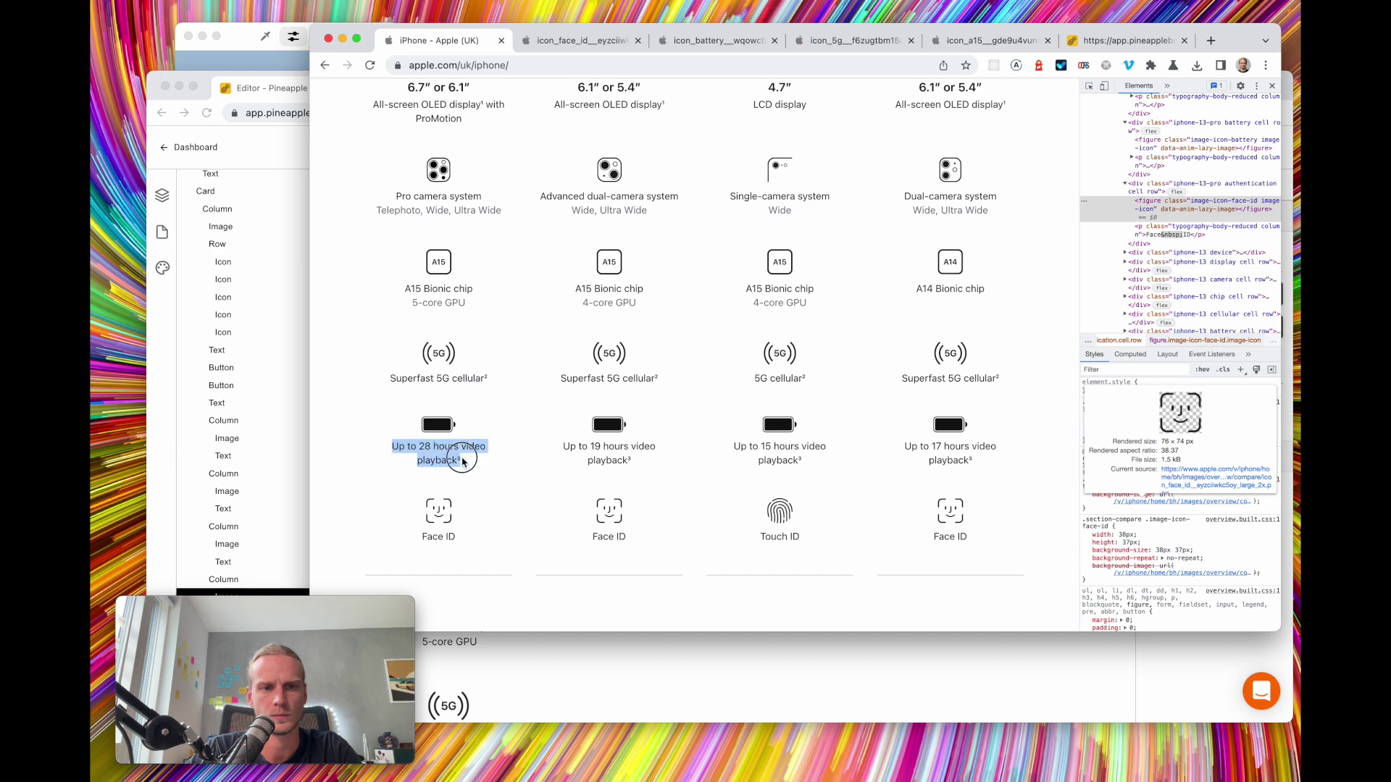
key("super+grave")
scroll(507, 471, "down", 6)
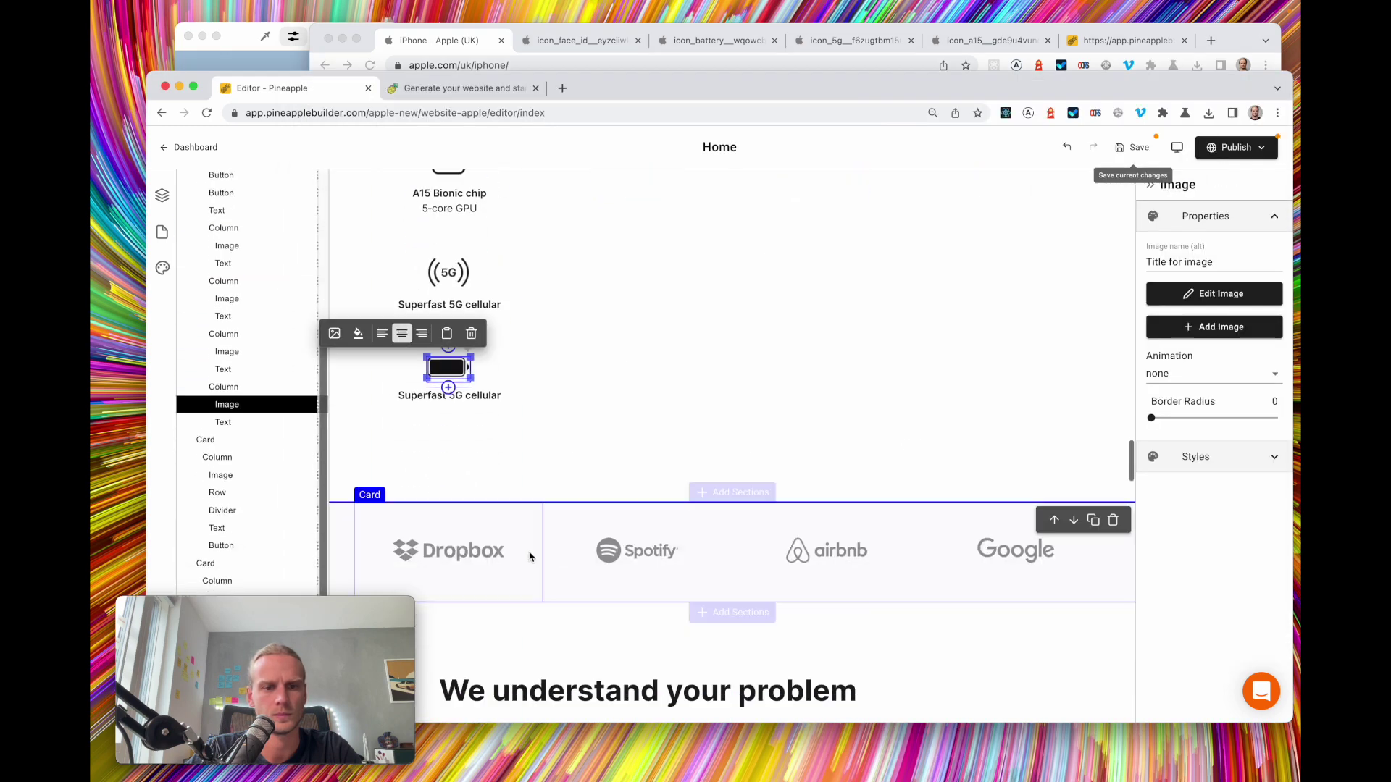
left_click(481, 400)
type("Up to 28 hours video playback")
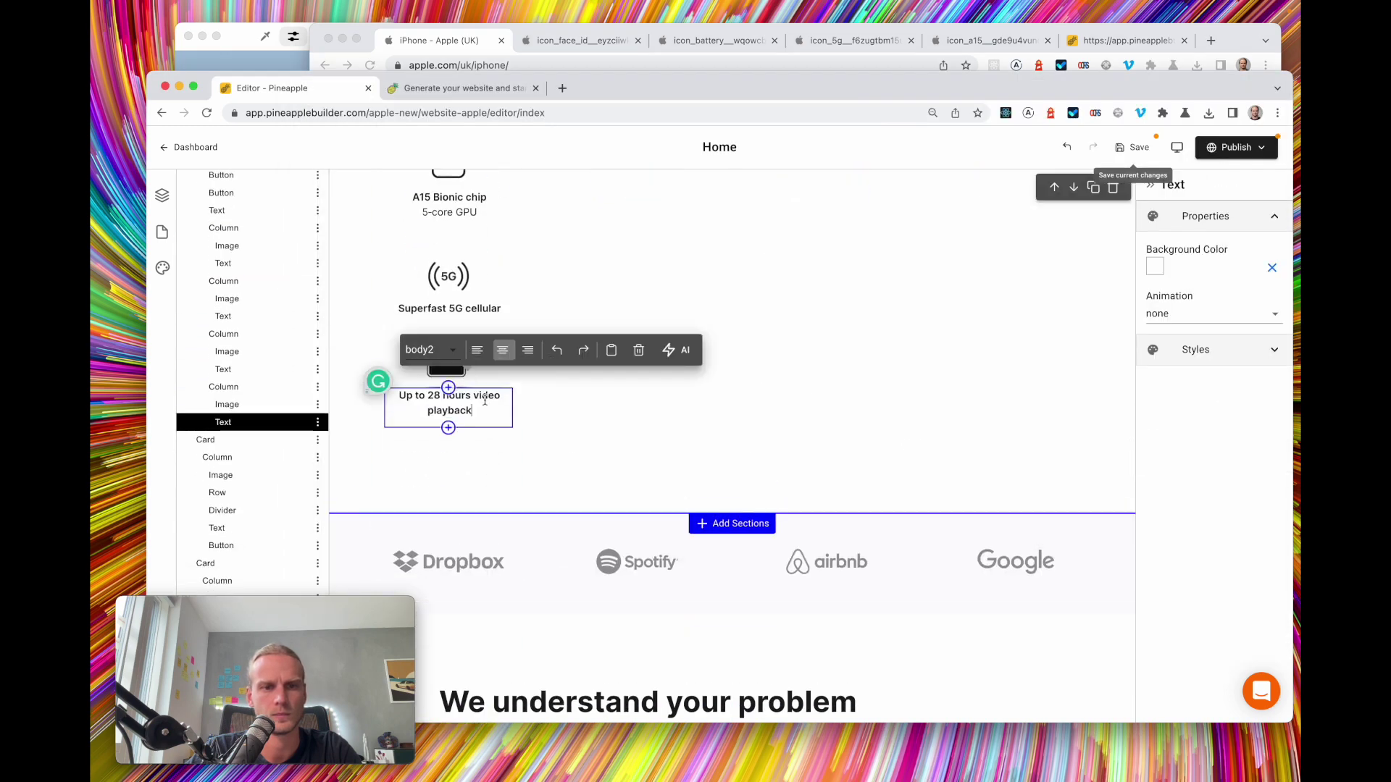
scroll(485, 406, "up", 2)
scroll(492, 536, "down", 1)
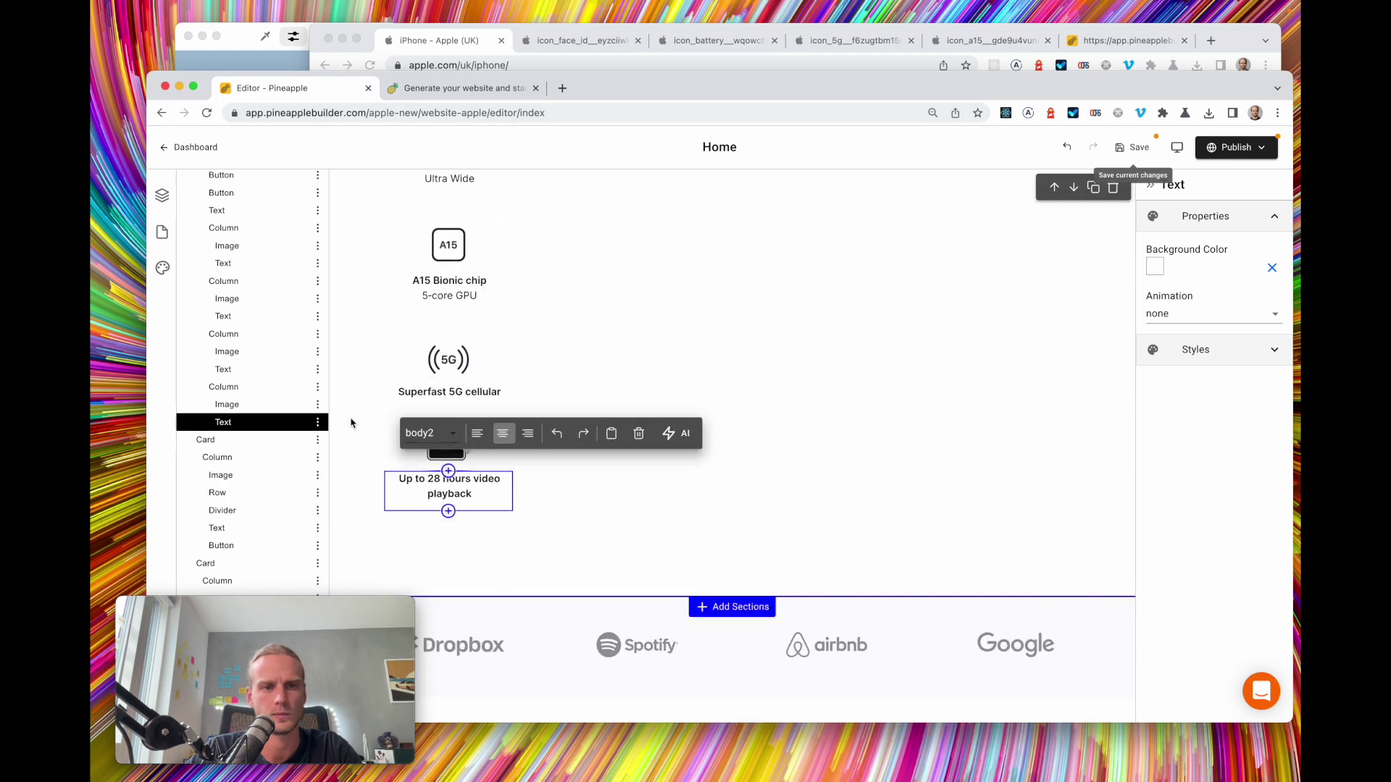
Duplicate the column holding the battery icon and its video playback caption
left_click(314, 386)
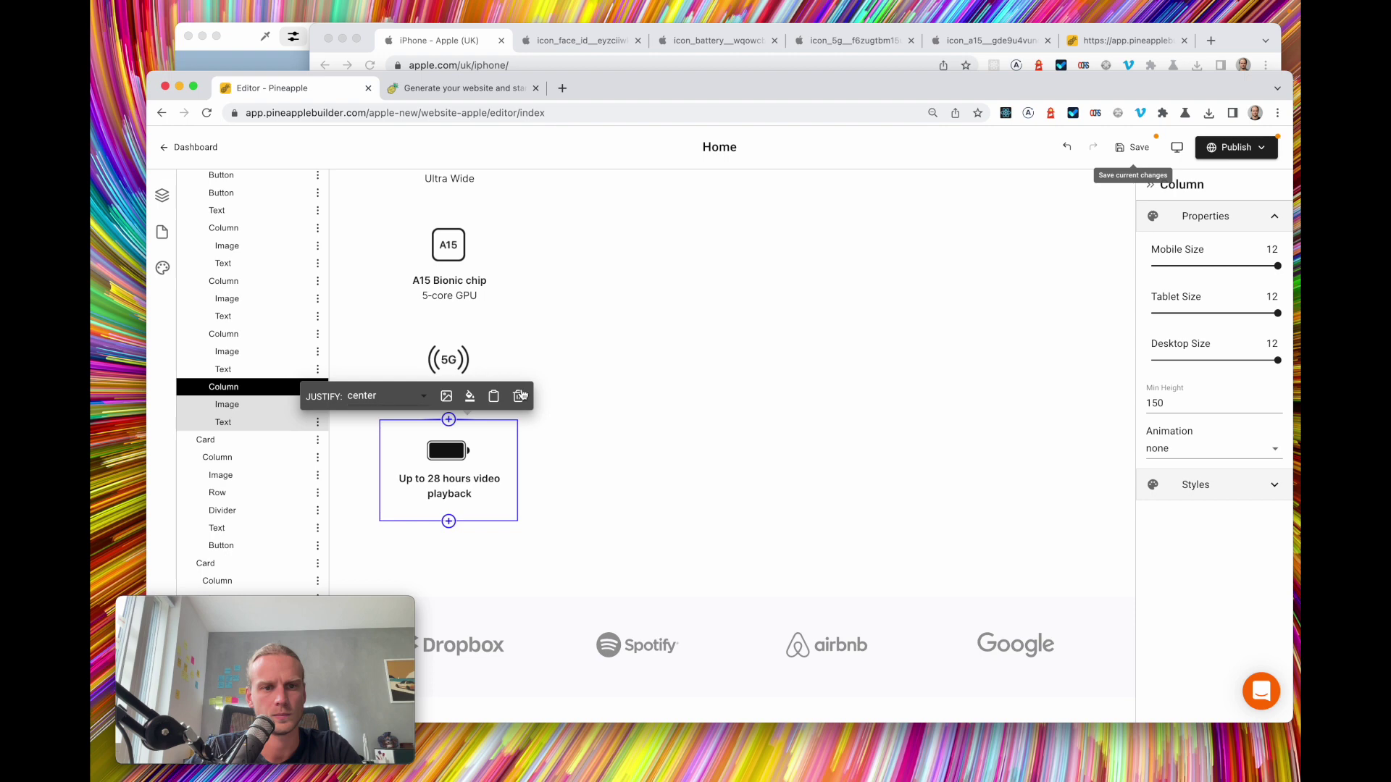
scroll(263, 392, "down", 1)
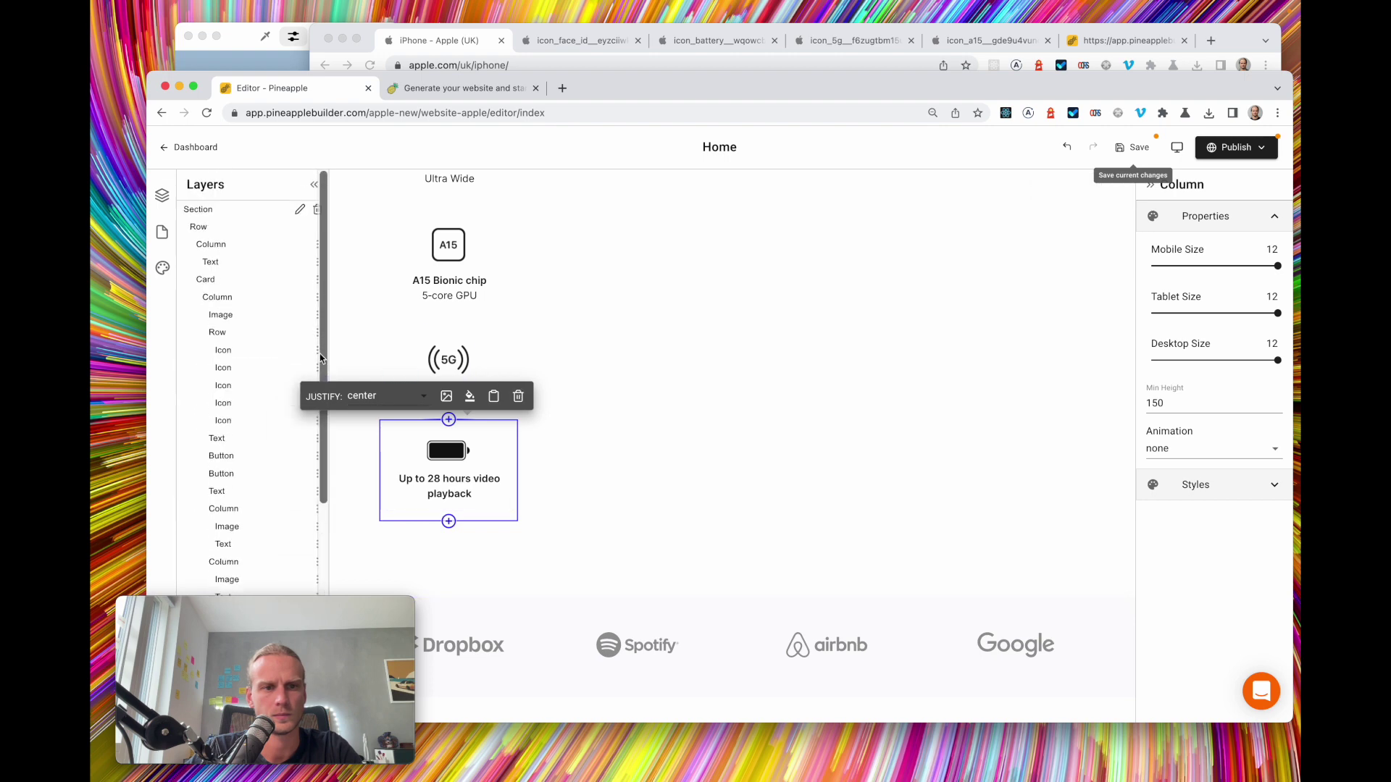
scroll(318, 352, "down", 1)
left_click(317, 310)
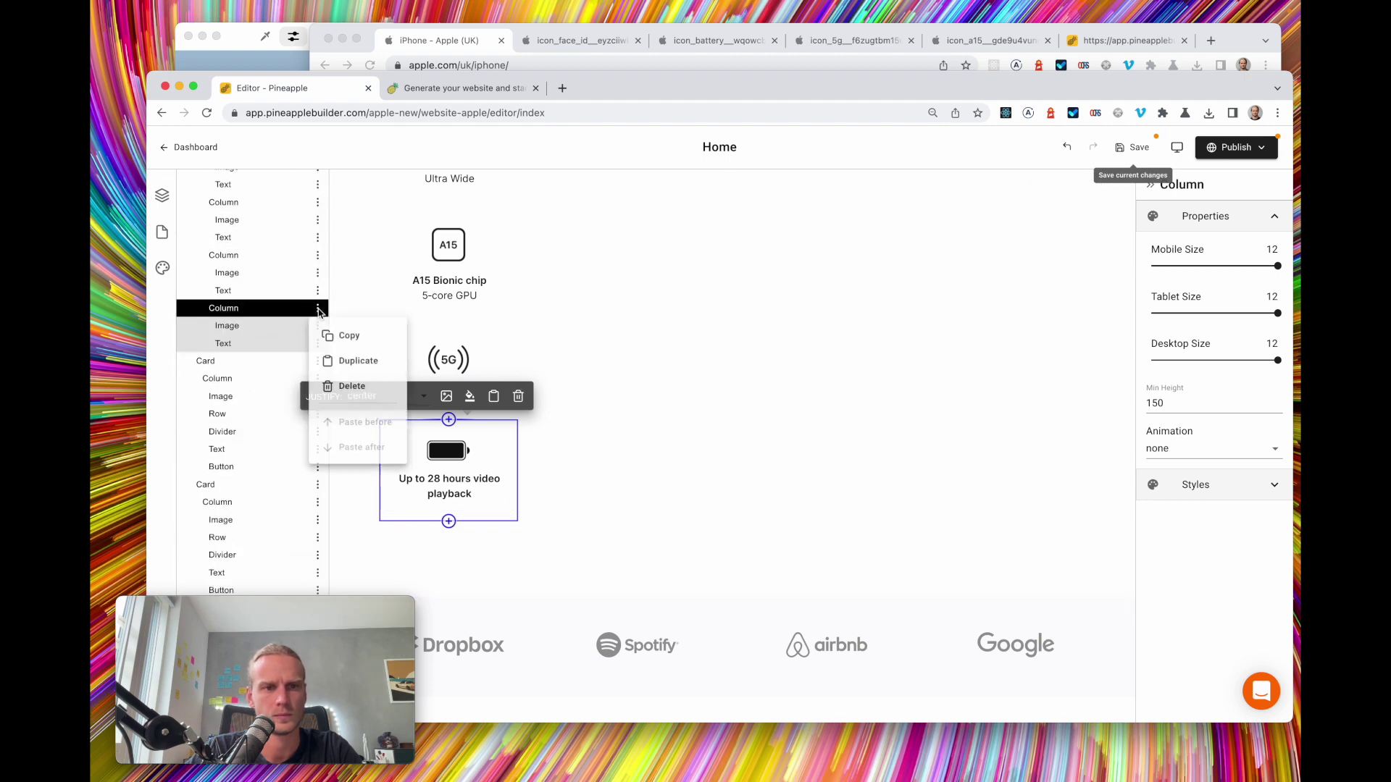
left_click(359, 362)
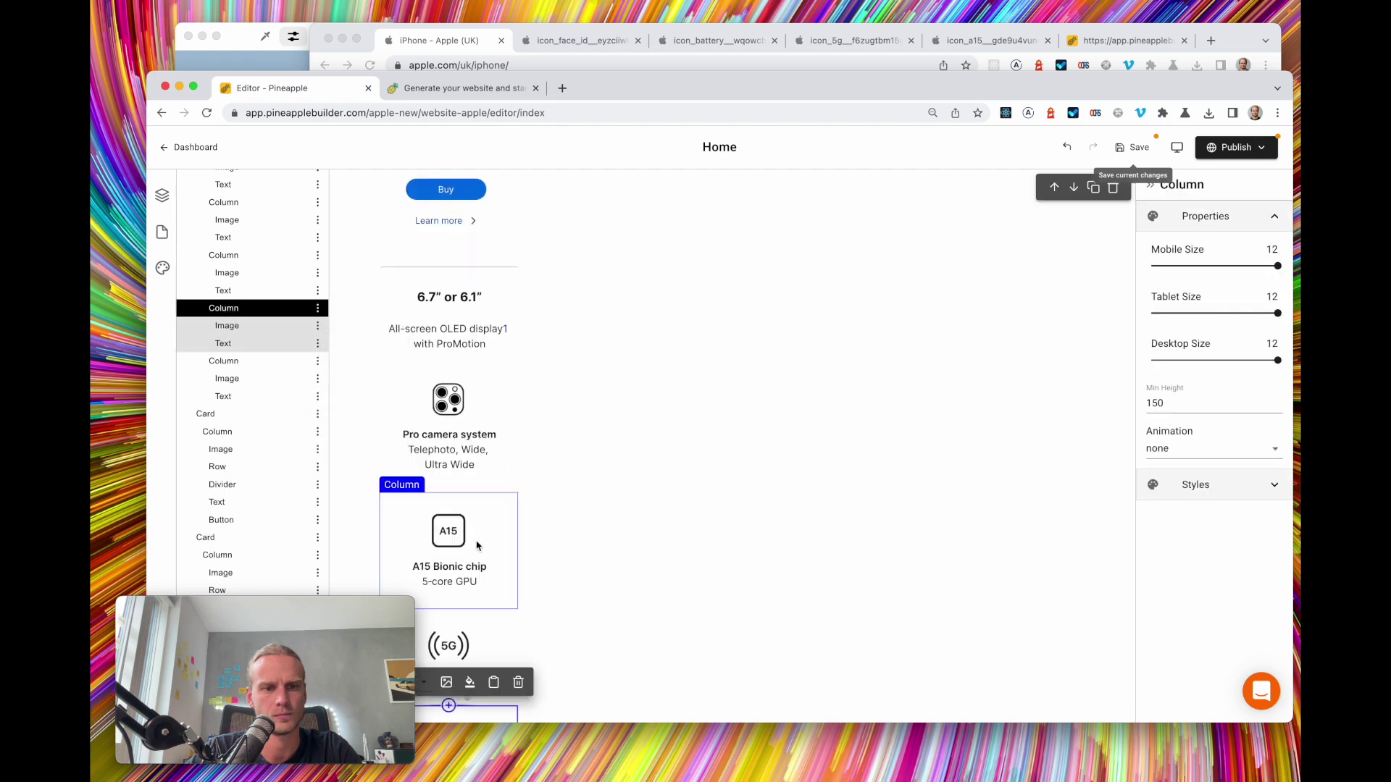
Replace the battery icon in the newly duplicated column with the downloaded Face ID icon and scale it down
left_click(457, 437)
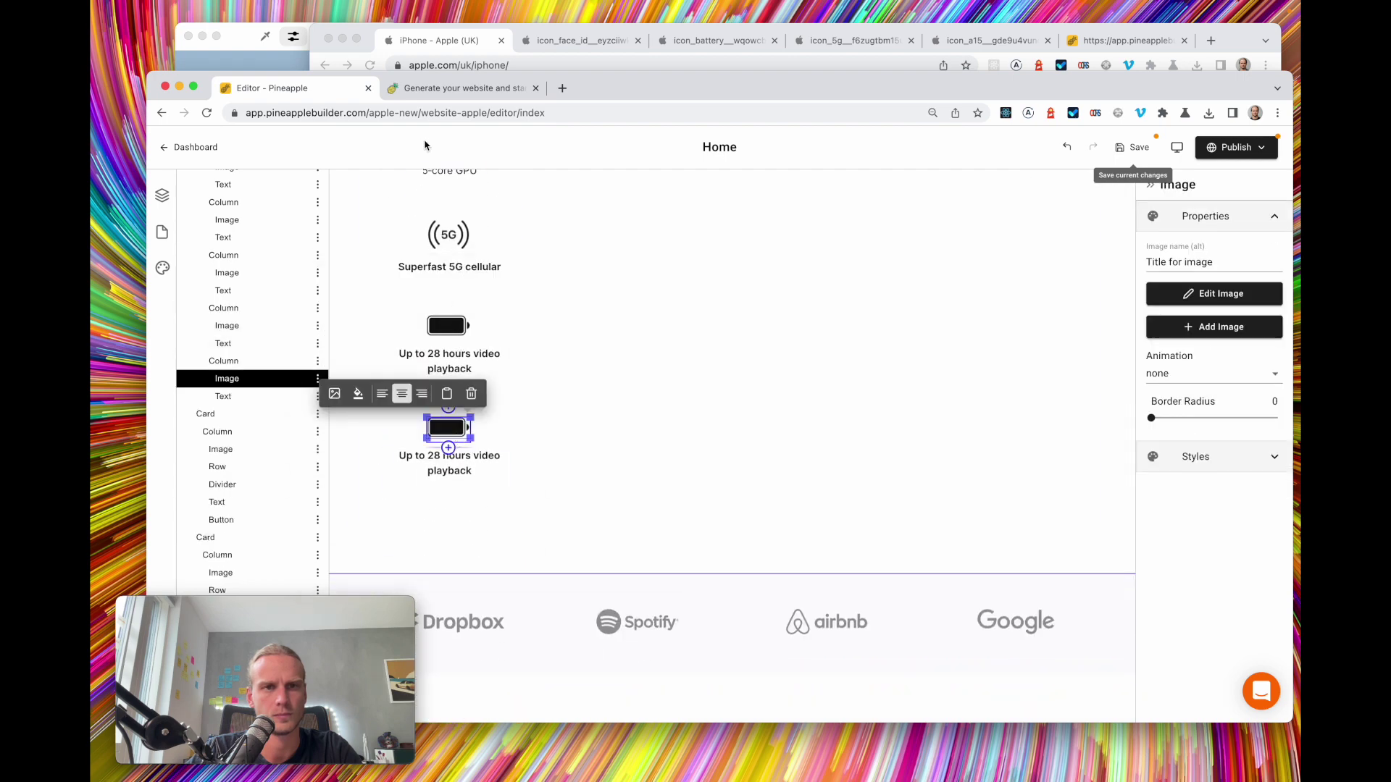
left_click(334, 395)
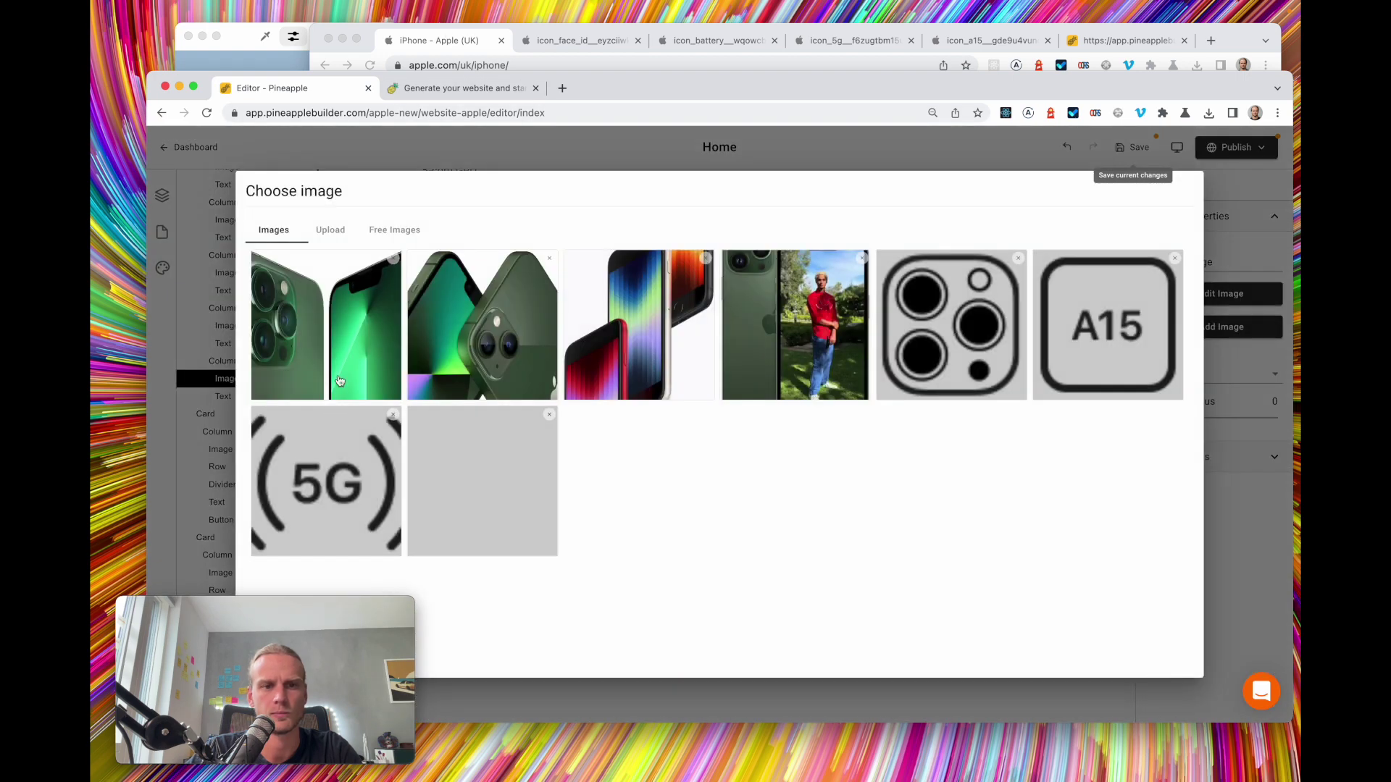
left_click(330, 230)
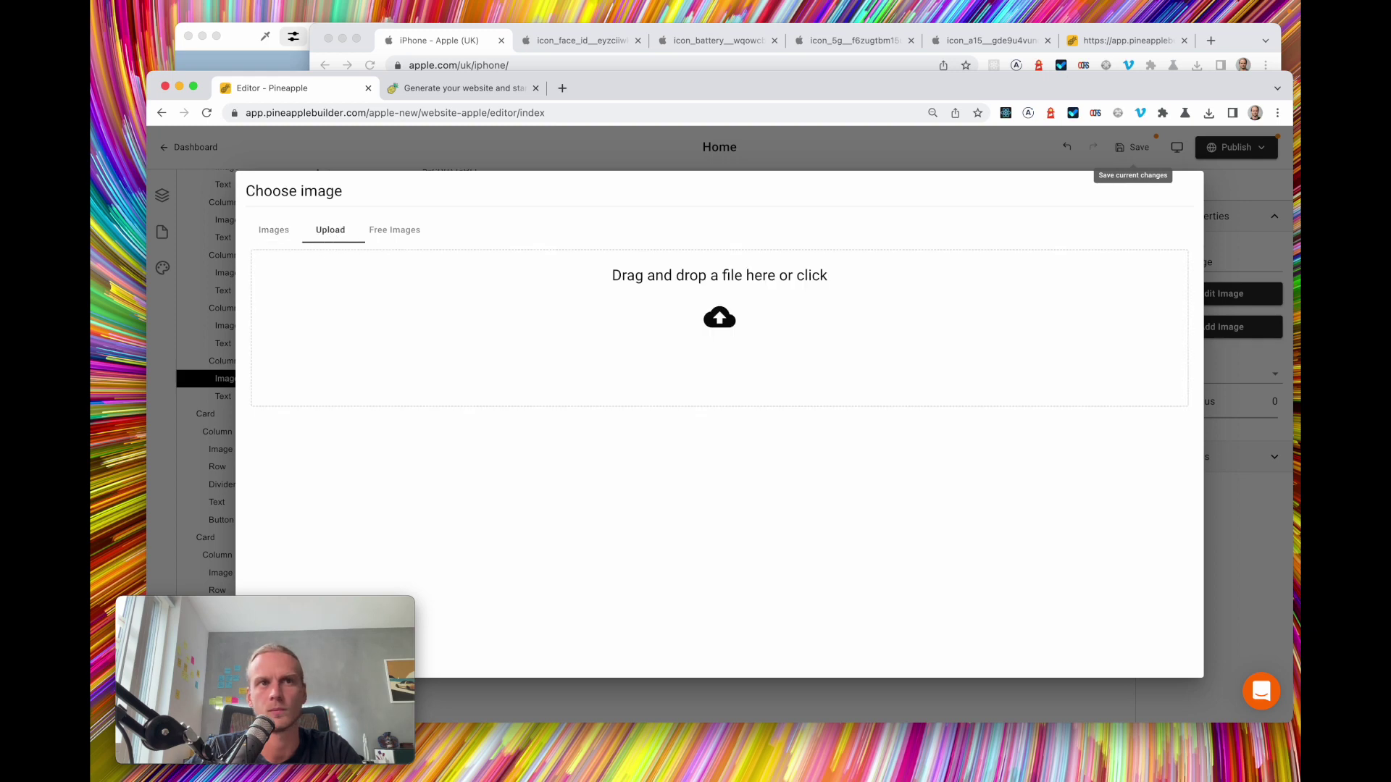
left_click(719, 318)
left_click_drag(761, 174, 789, 345)
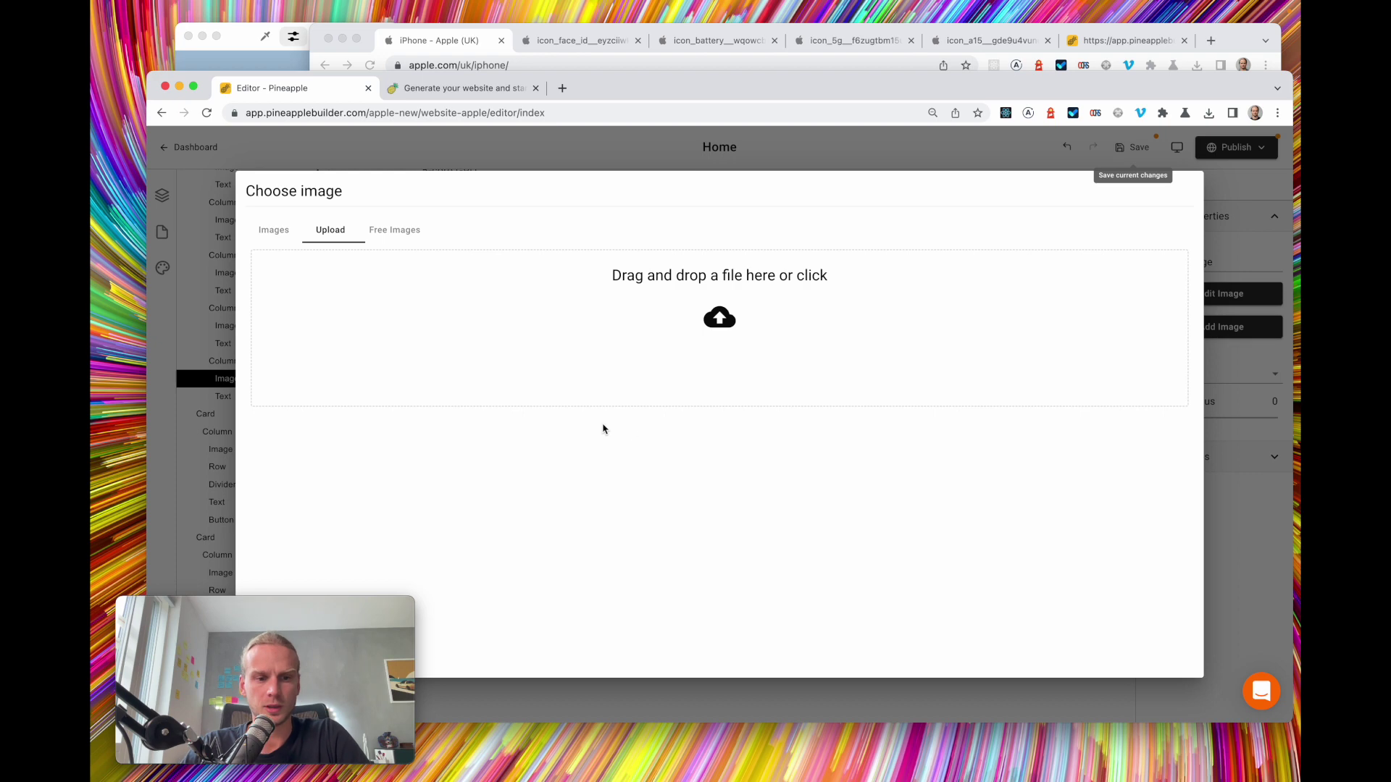
scroll(562, 457, "down", 4)
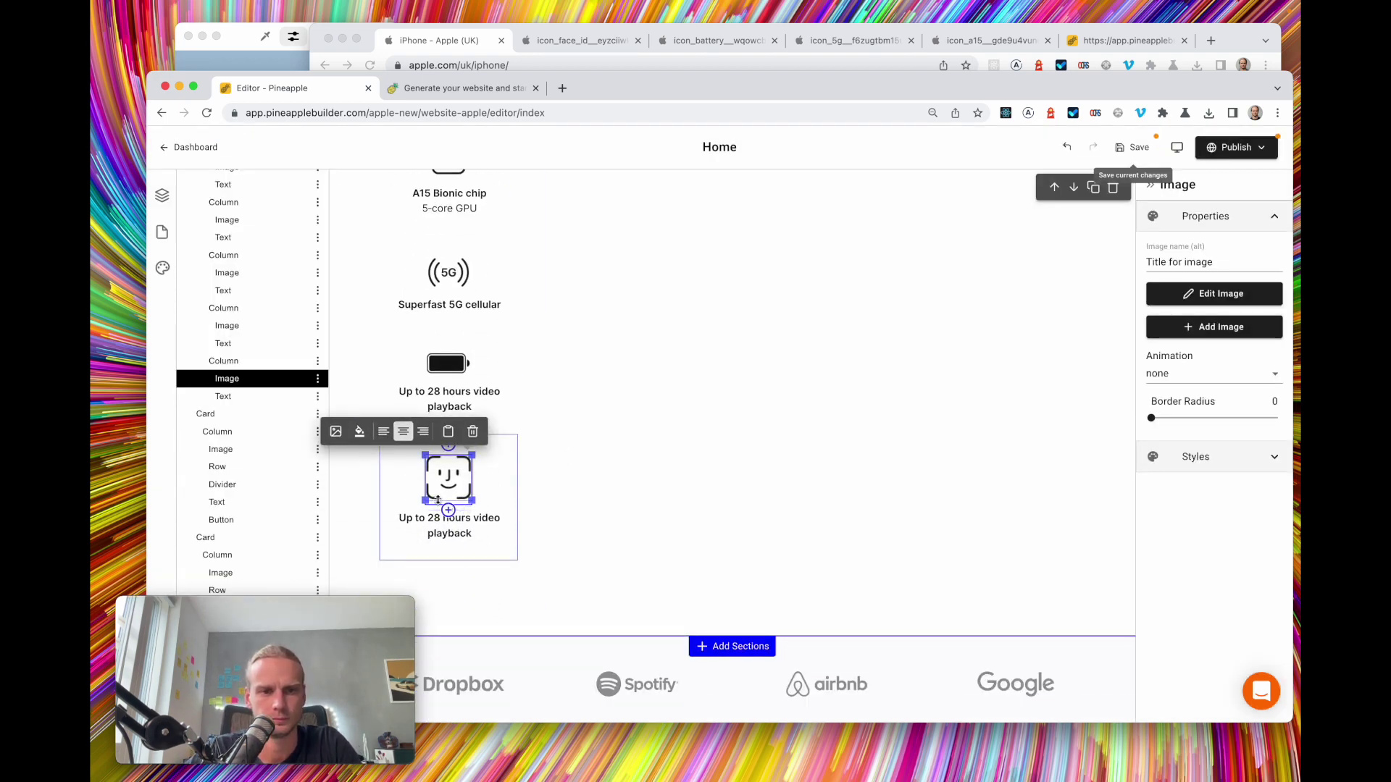
Scale the battery icon above the video playback caption down slightly
scroll(446, 435, "up", 5)
left_click(454, 382)
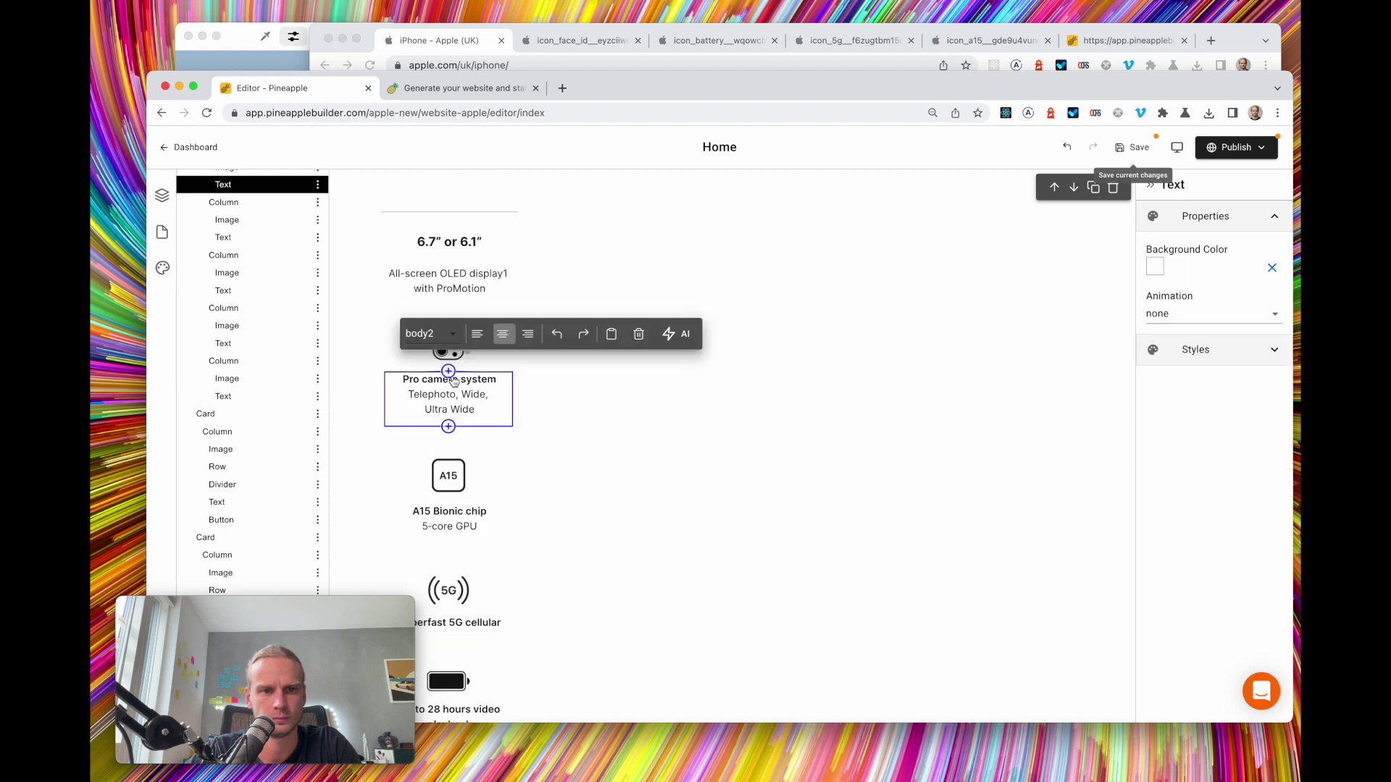
left_click(460, 683)
scroll(461, 580, "down", 3)
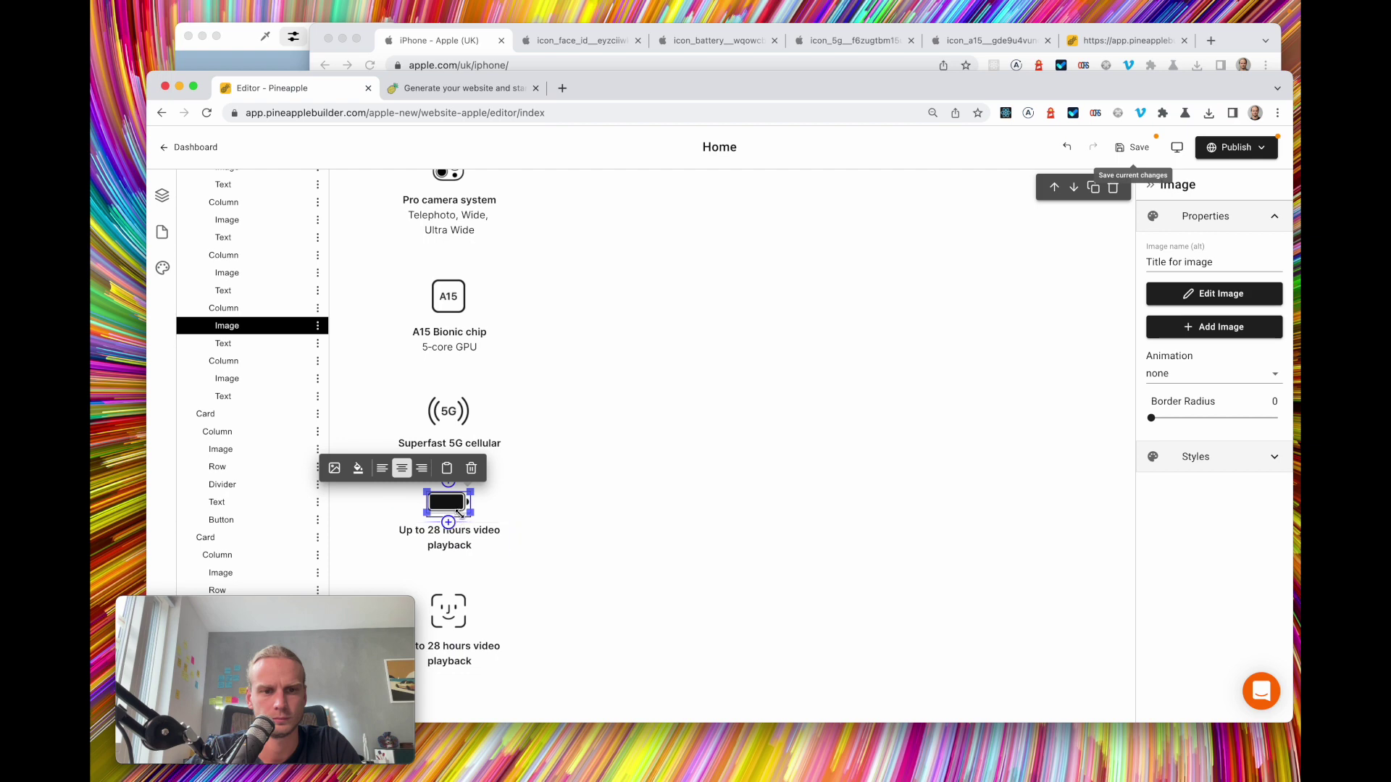
left_click_drag(464, 511, 462, 508)
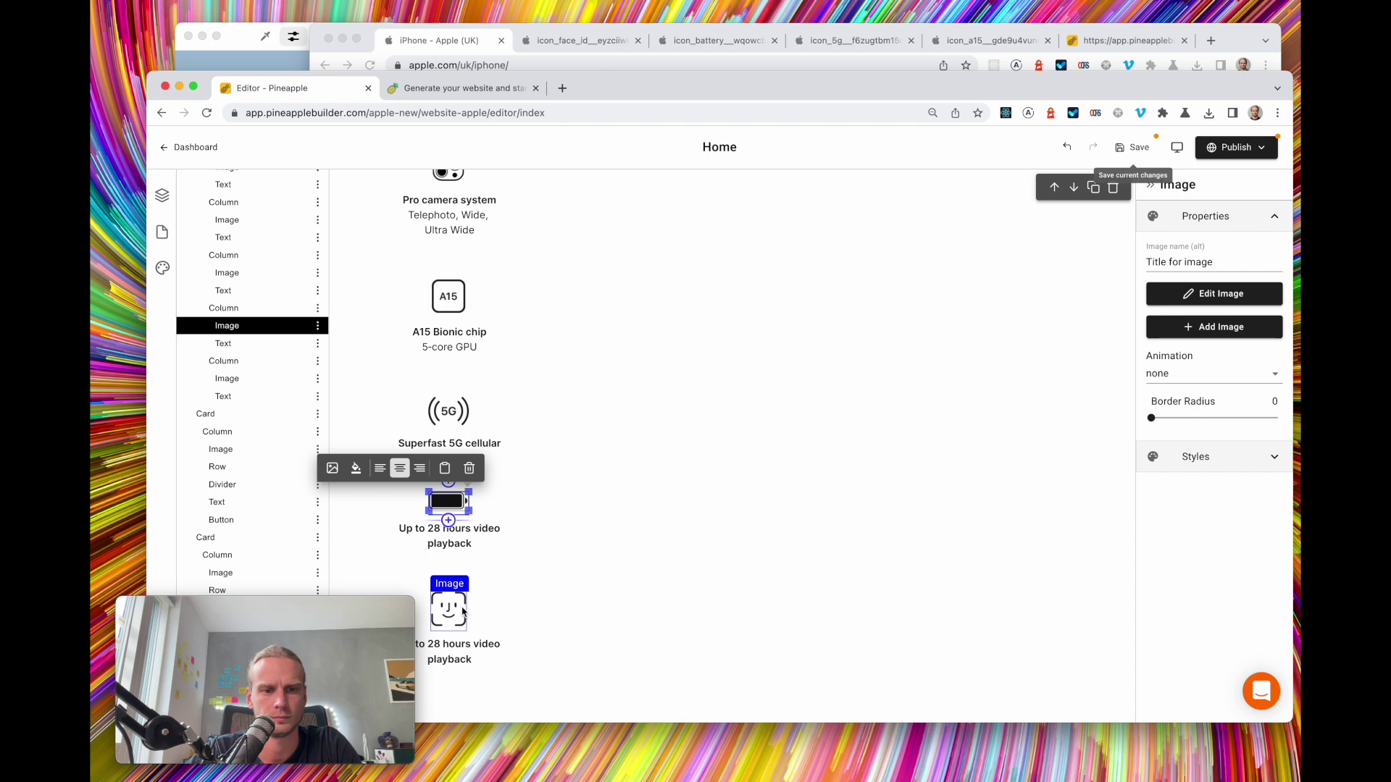
Copy the iPhone 13 Pro "Face ID" caption from Apple's page and replace the text under the Face ID icon with it
left_click(449, 41)
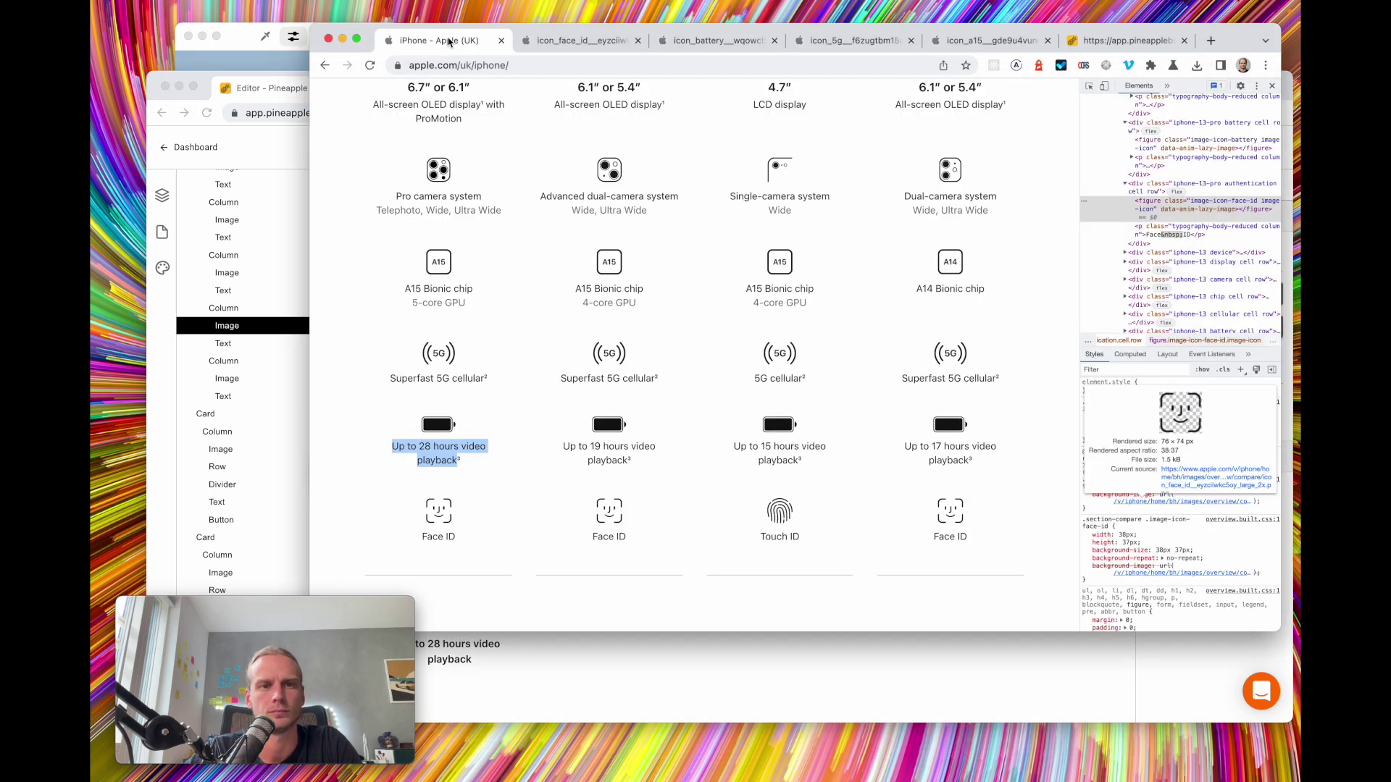
left_click(425, 539)
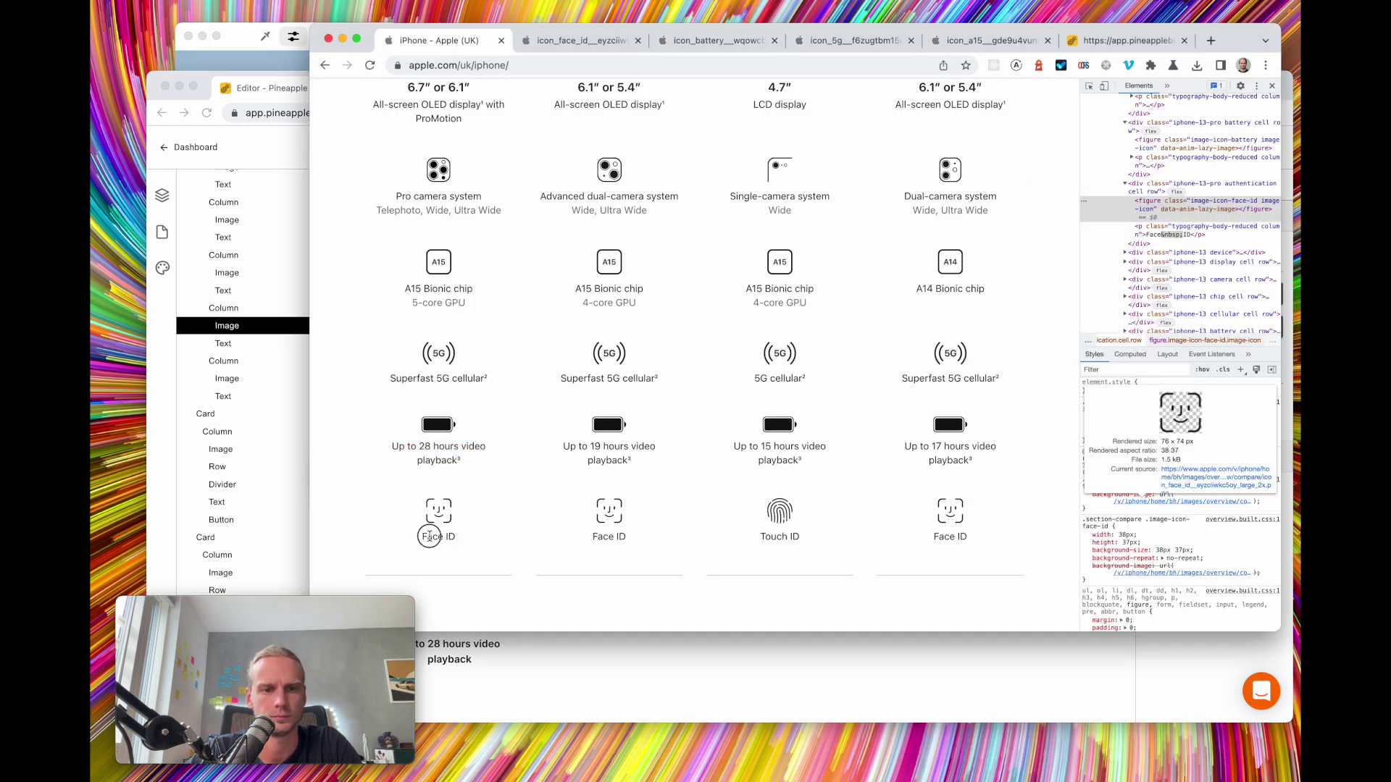
left_click(506, 635)
scroll(460, 558, "down", 3)
left_click(447, 500)
double_click(440, 507)
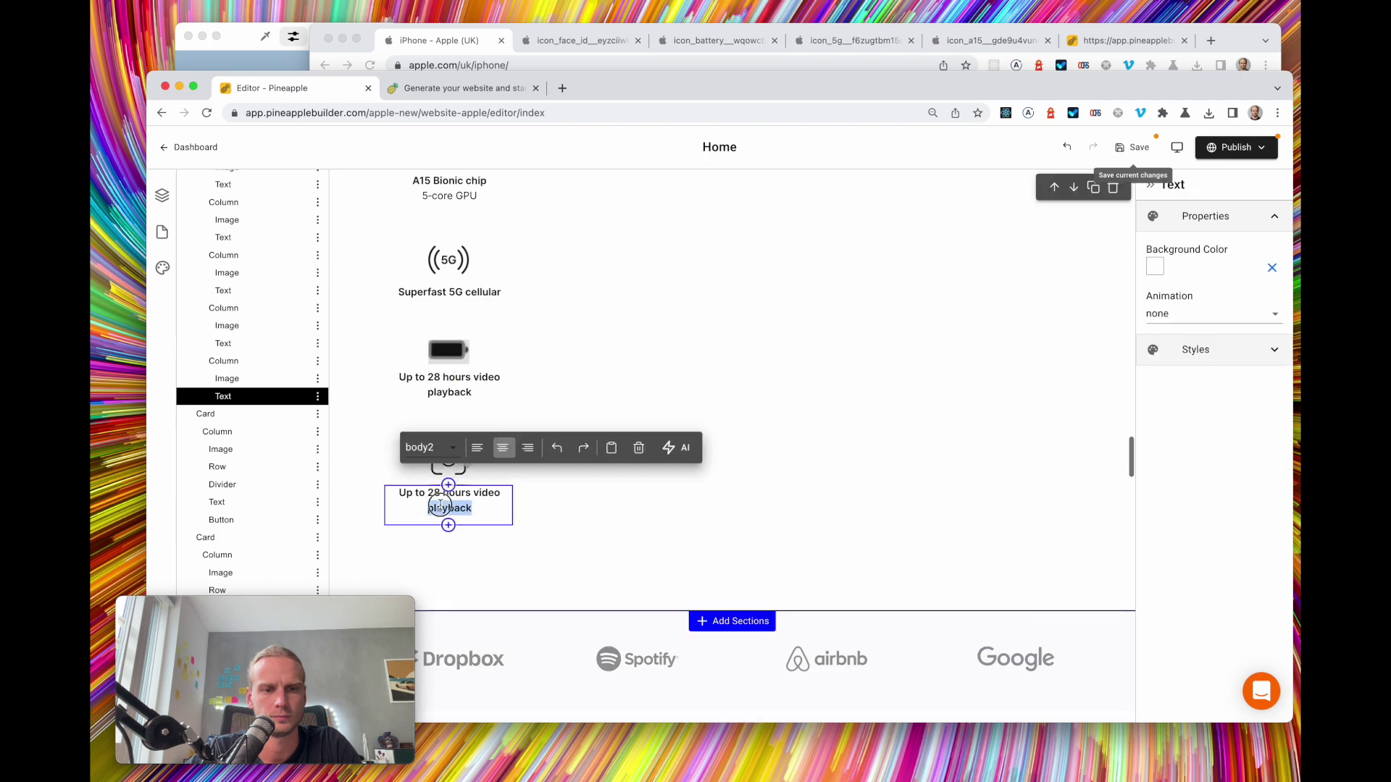
Save the current page changes and open the site preview
scroll(531, 319, "up", 6)
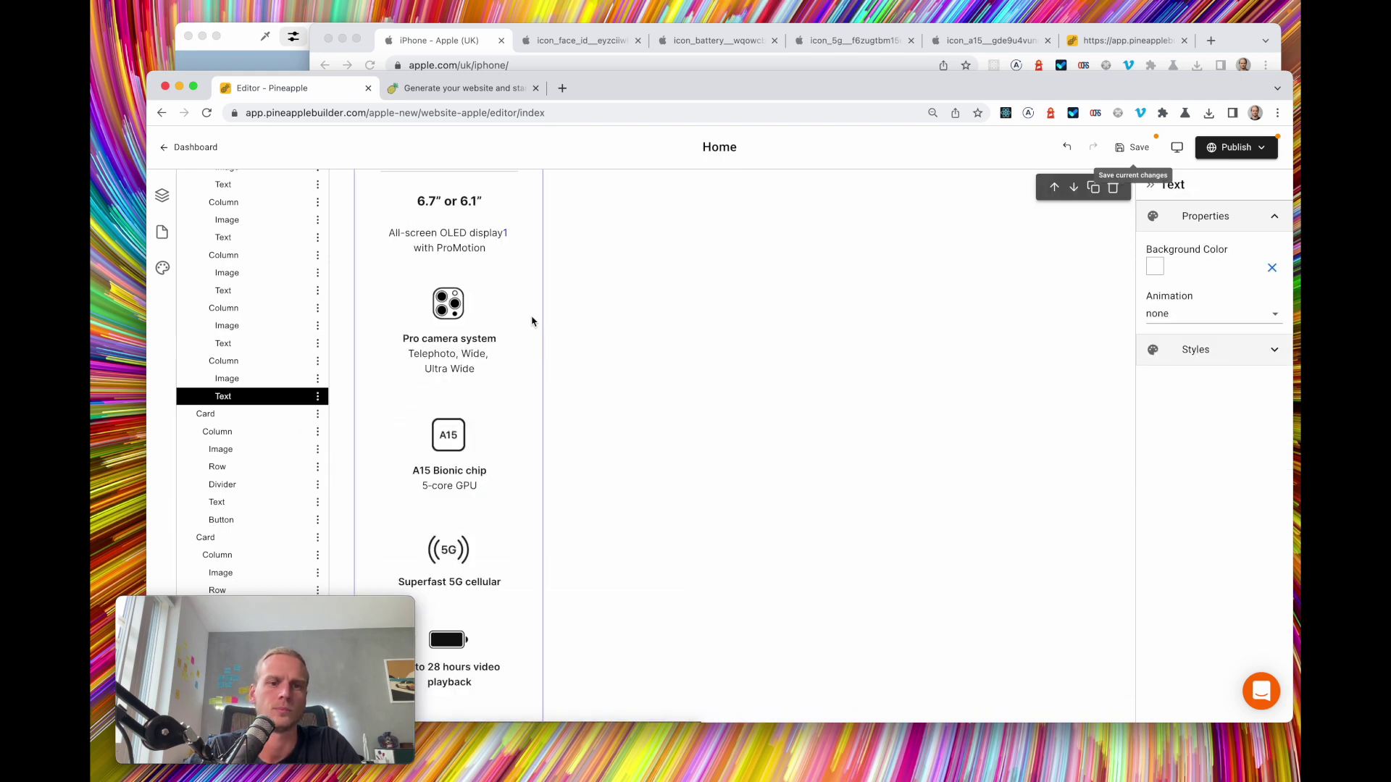
scroll(532, 321, "up", 3)
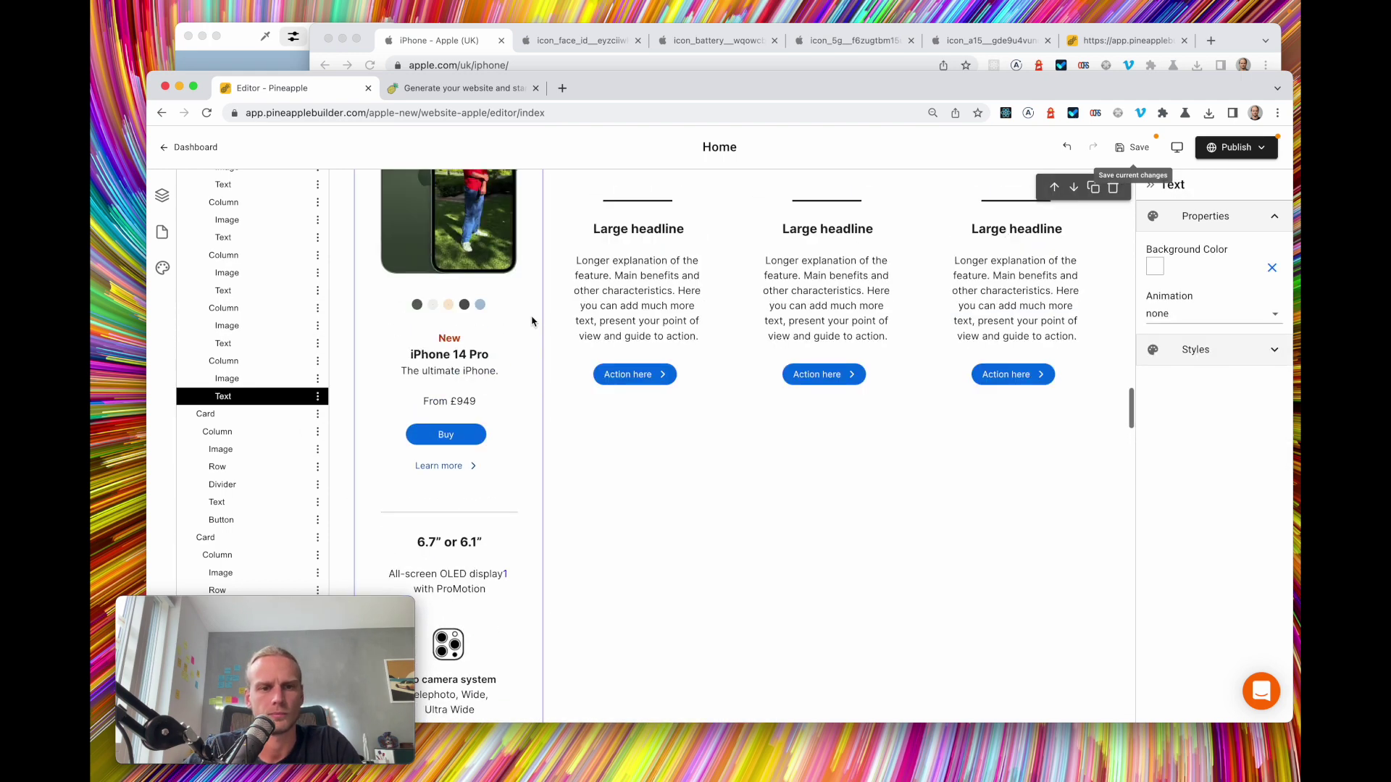
left_click(1139, 147)
left_click(1177, 147)
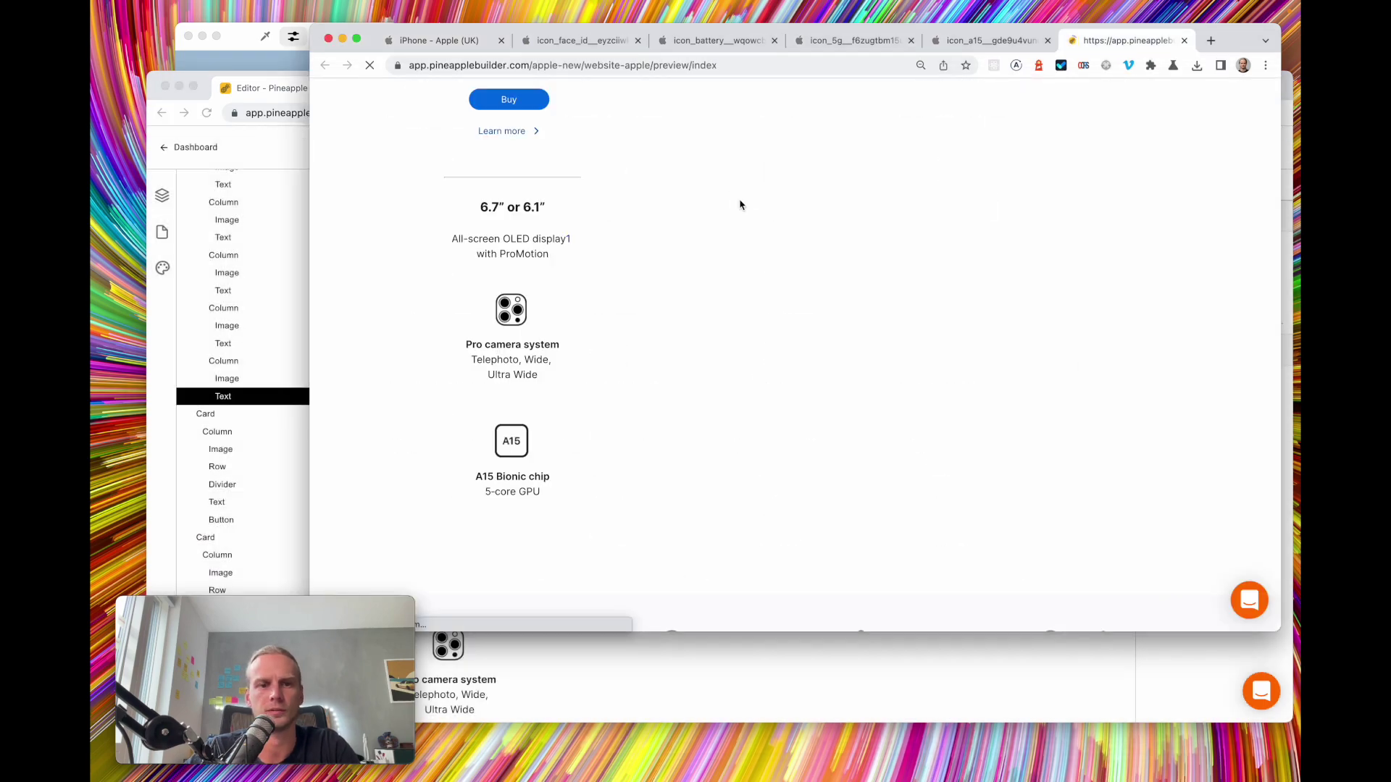
Examine the iPhone 14 Pro comparison card and its feature rows beside the placeholder cards in the preview
scroll(730, 153, "down", 10)
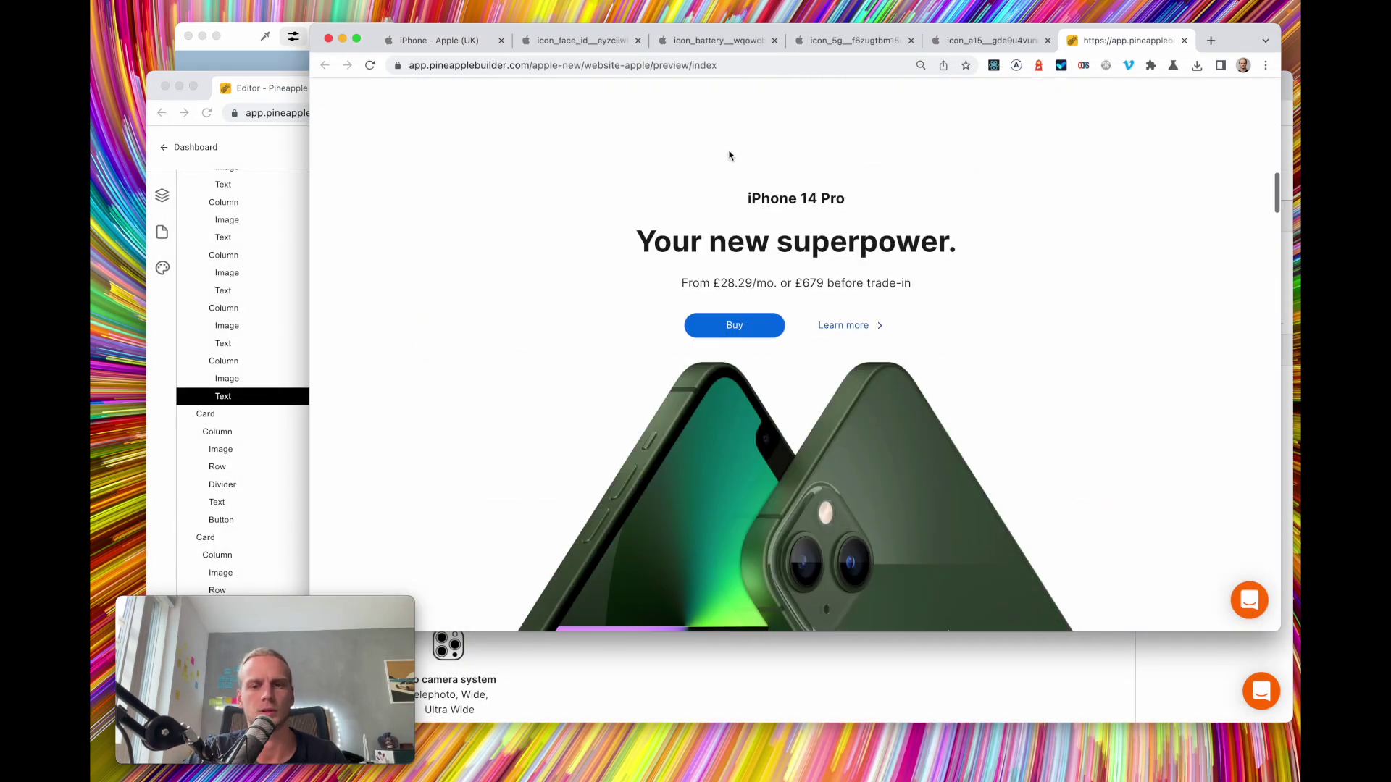
scroll(729, 153, "down", 15)
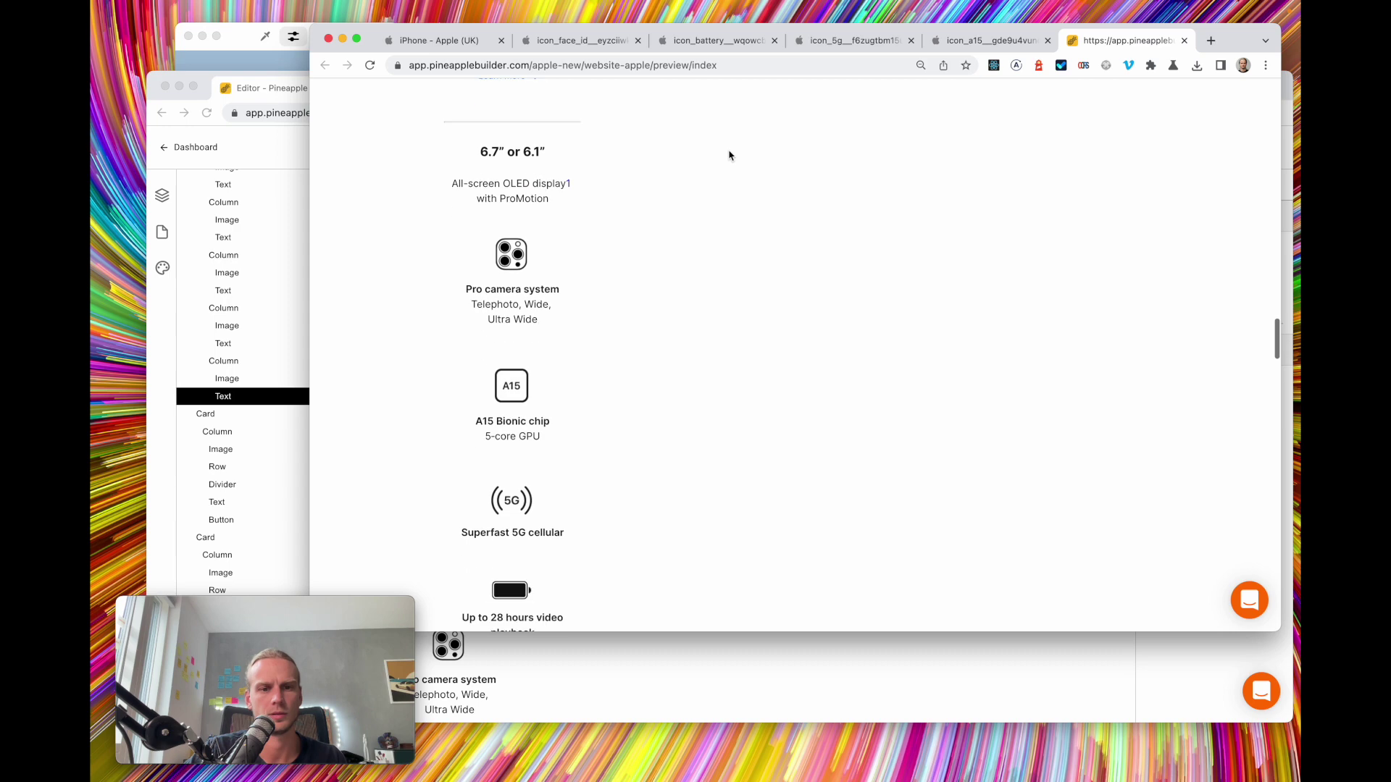
scroll(712, 258, "down", 5)
scroll(713, 258, "up", 13)
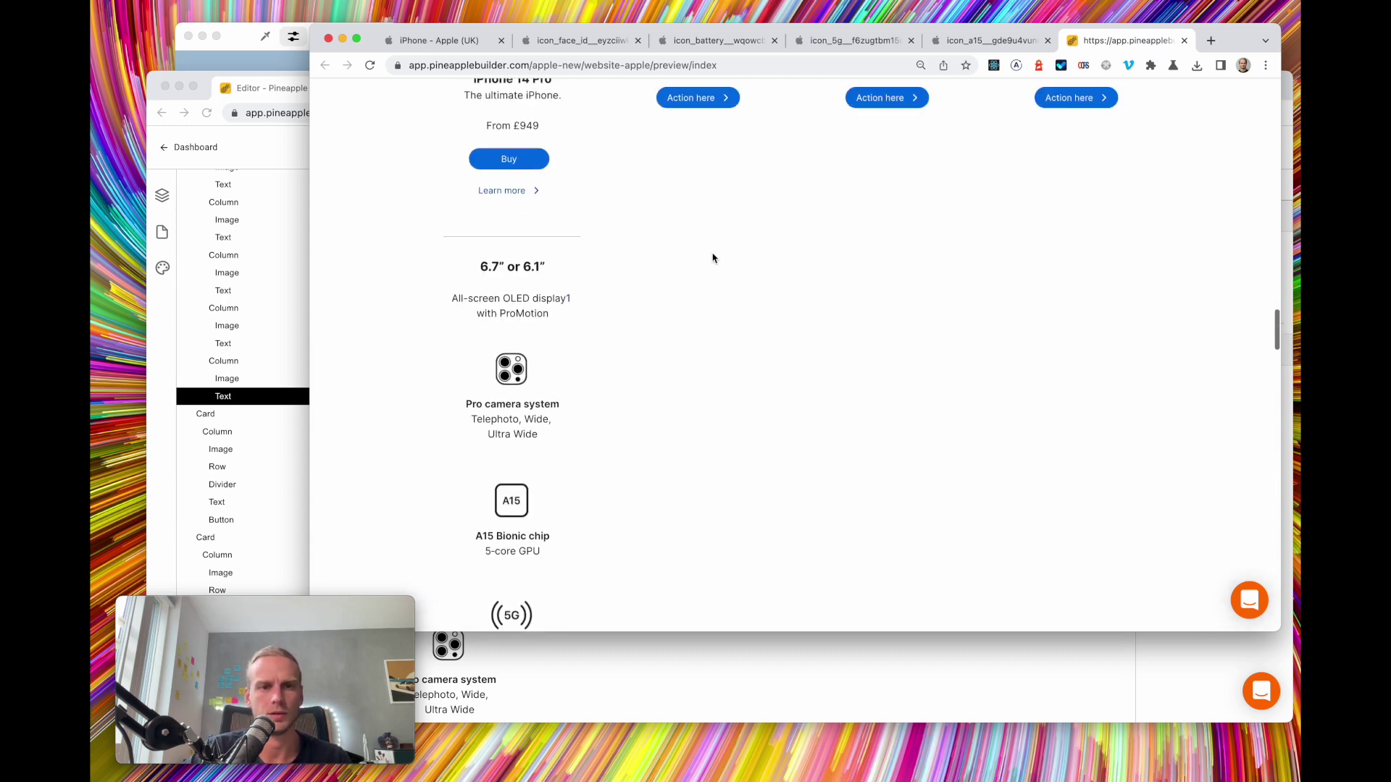
scroll(712, 258, "up", 3)
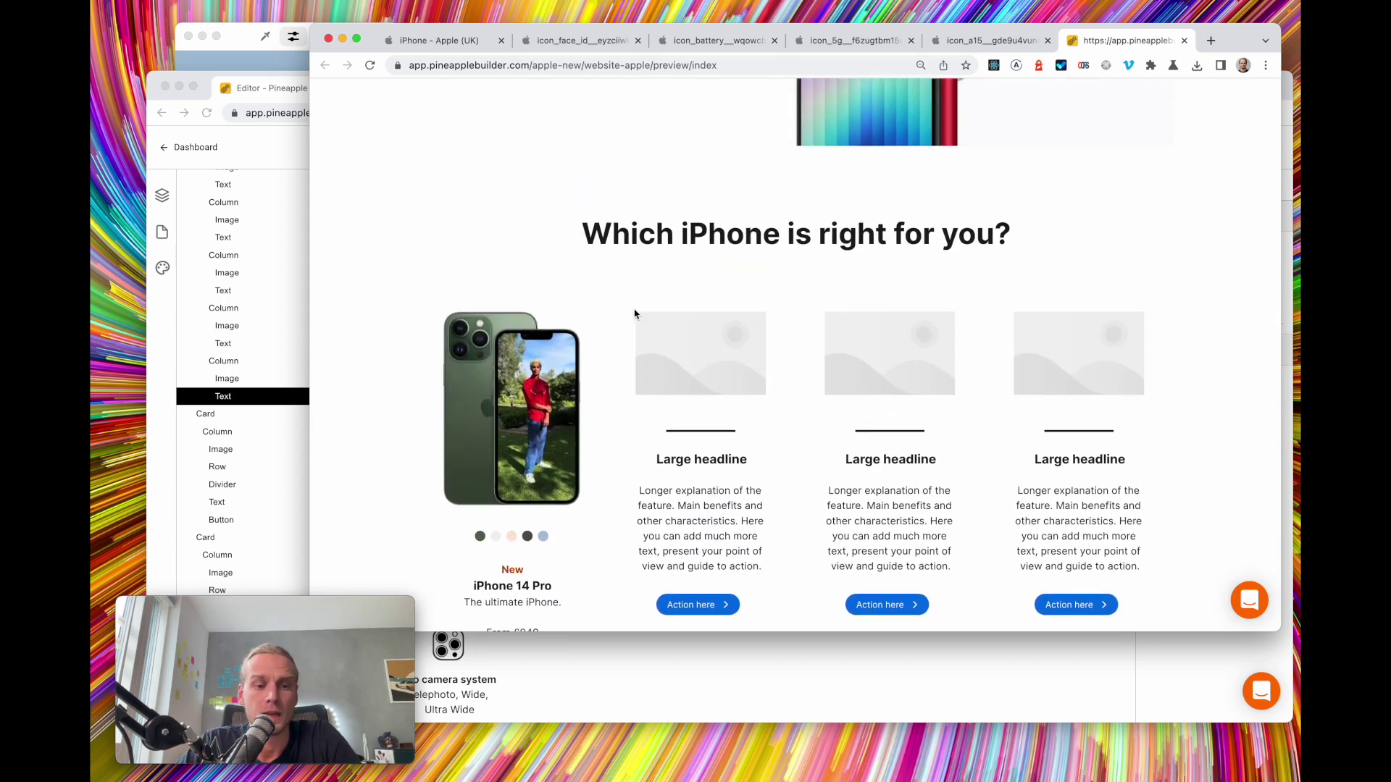
scroll(635, 314, "down", 10)
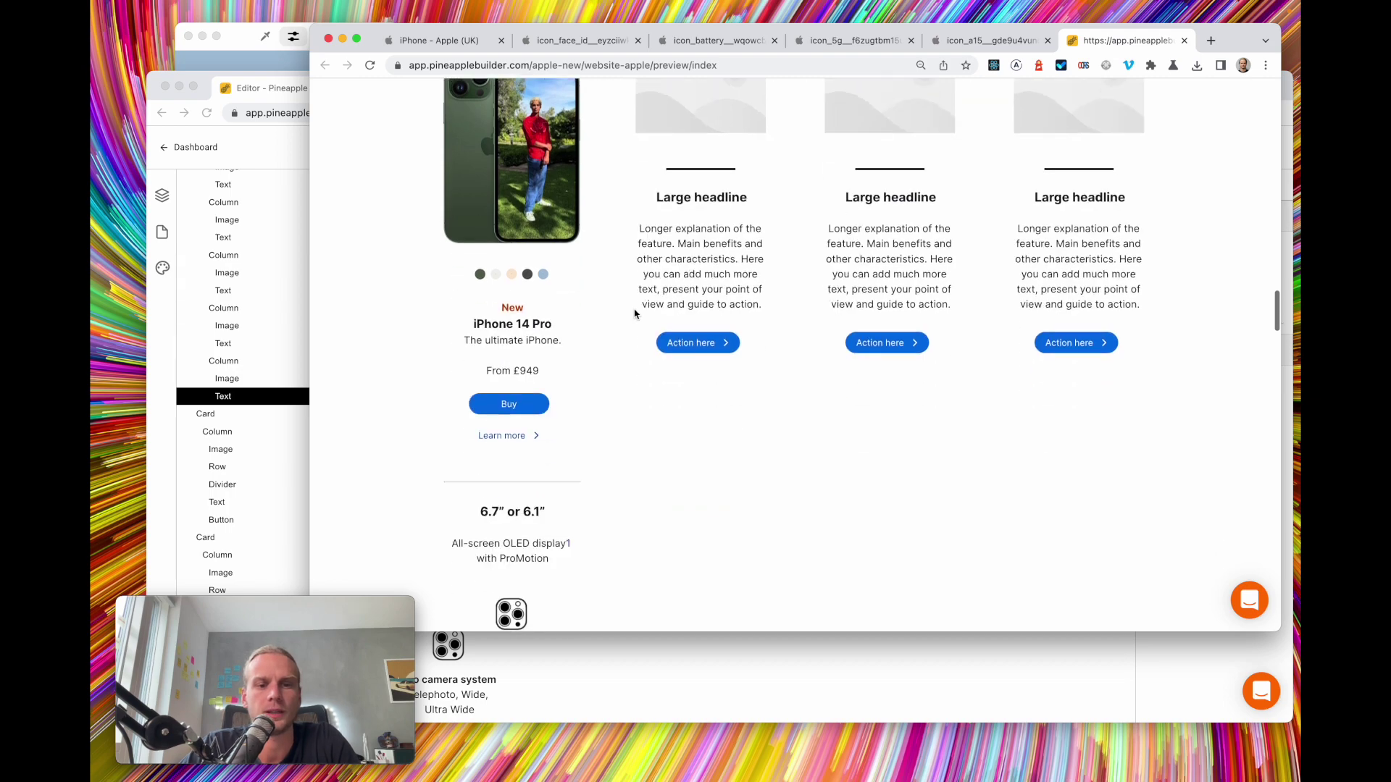
scroll(634, 314, "down", 5)
scroll(635, 314, "up", 12)
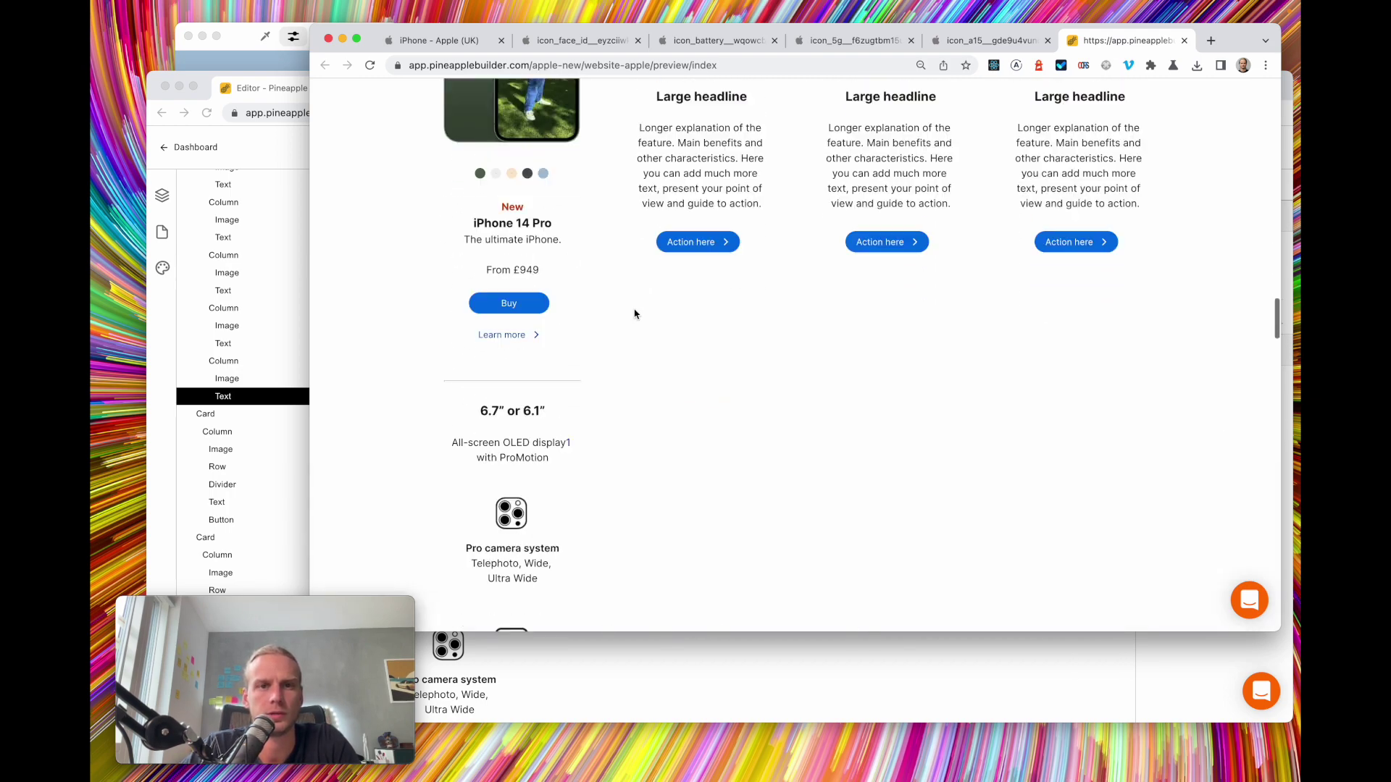
Return to the editor and delete the placeholder card directly after the iPhone 14 Pro card
left_click(267, 220)
scroll(459, 357, "up", 4)
scroll(460, 357, "down", 6)
scroll(510, 461, "down", 1)
scroll(493, 348, "up", 5)
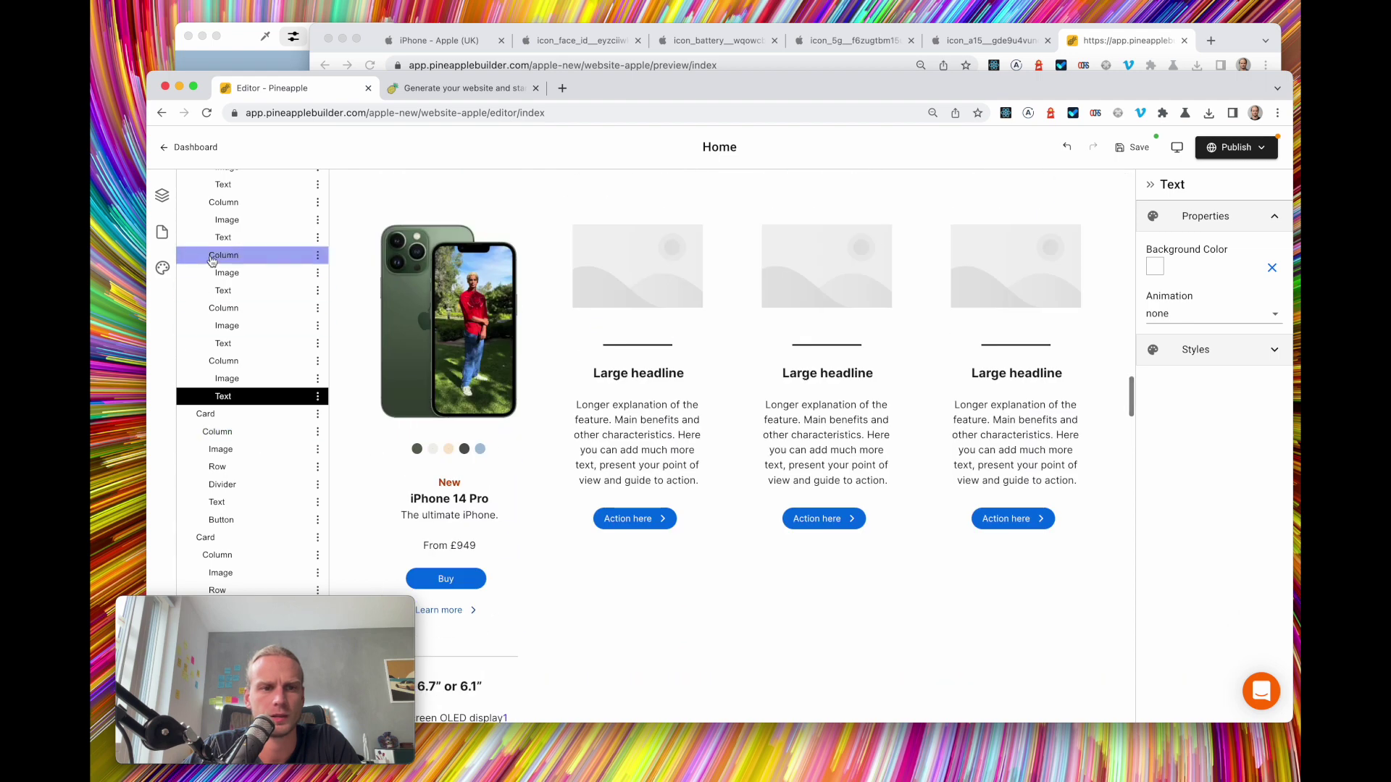
scroll(482, 250, "up", 1)
left_click(214, 419)
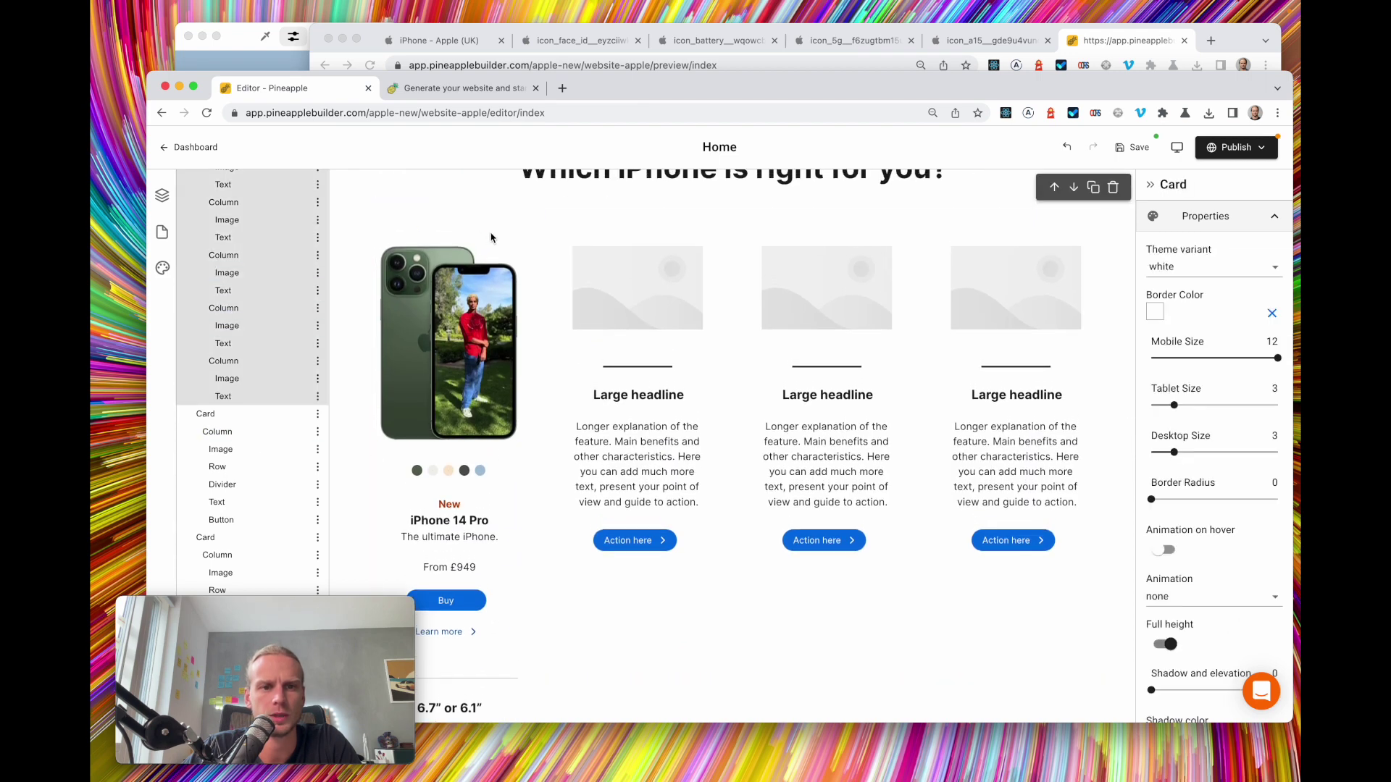
left_click(221, 421)
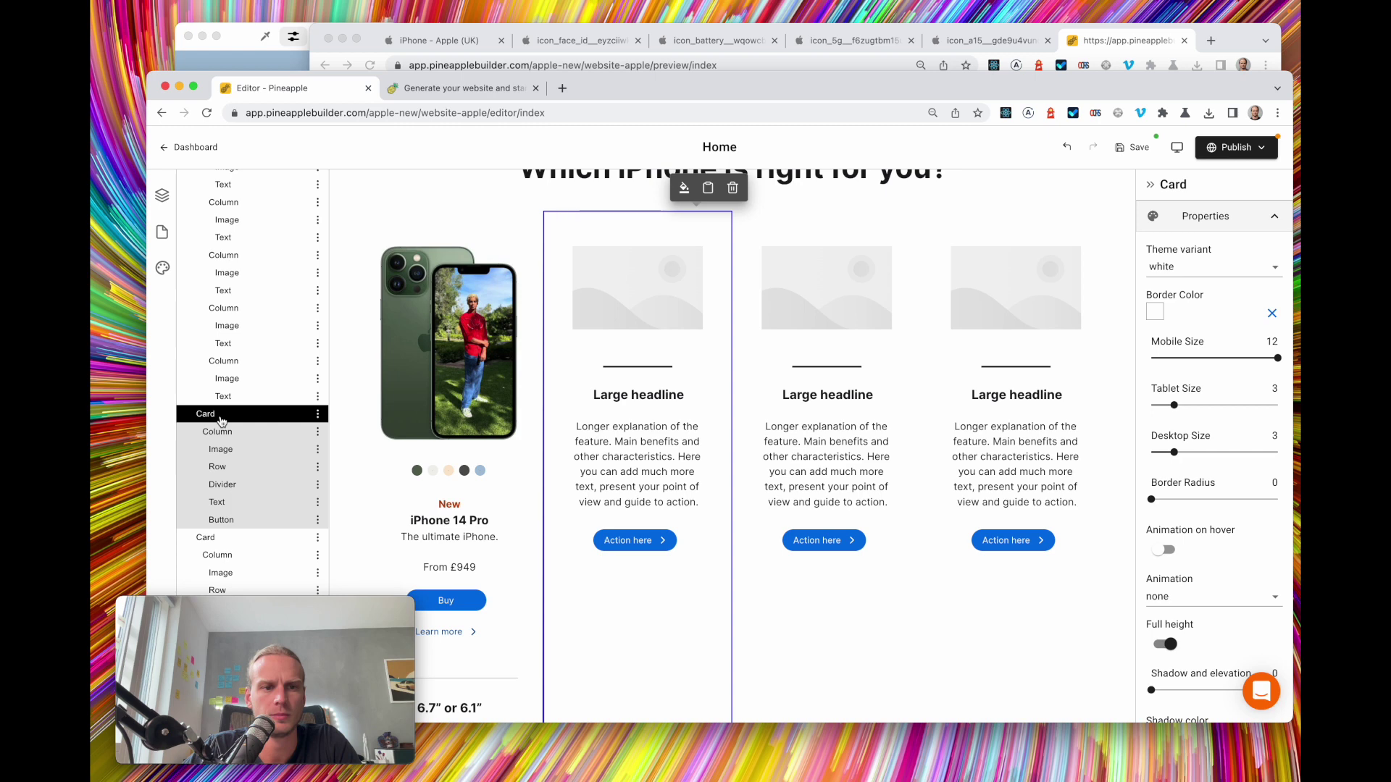
left_click(318, 416)
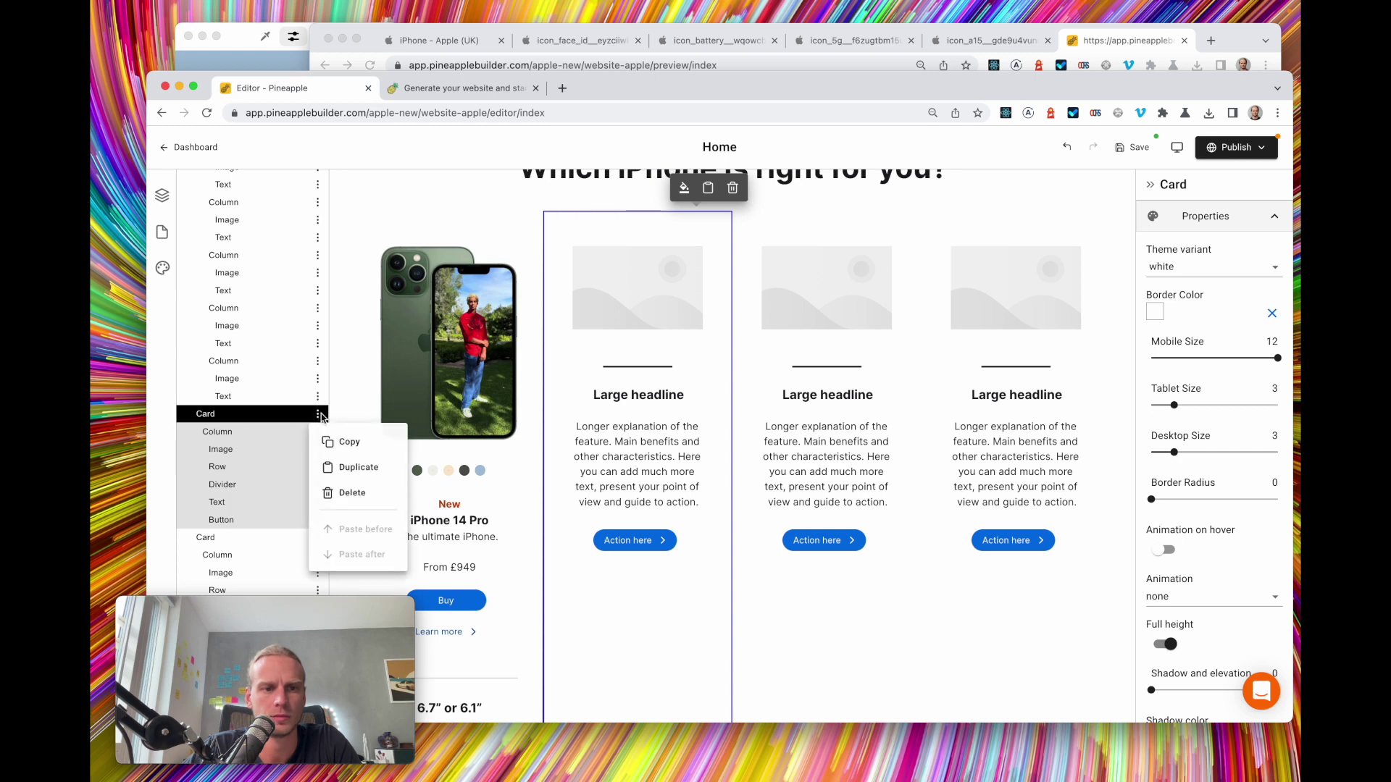
left_click(363, 493)
Duplicate the finished iPhone 14 Pro card in the comparison row
scroll(251, 350, "up", 5)
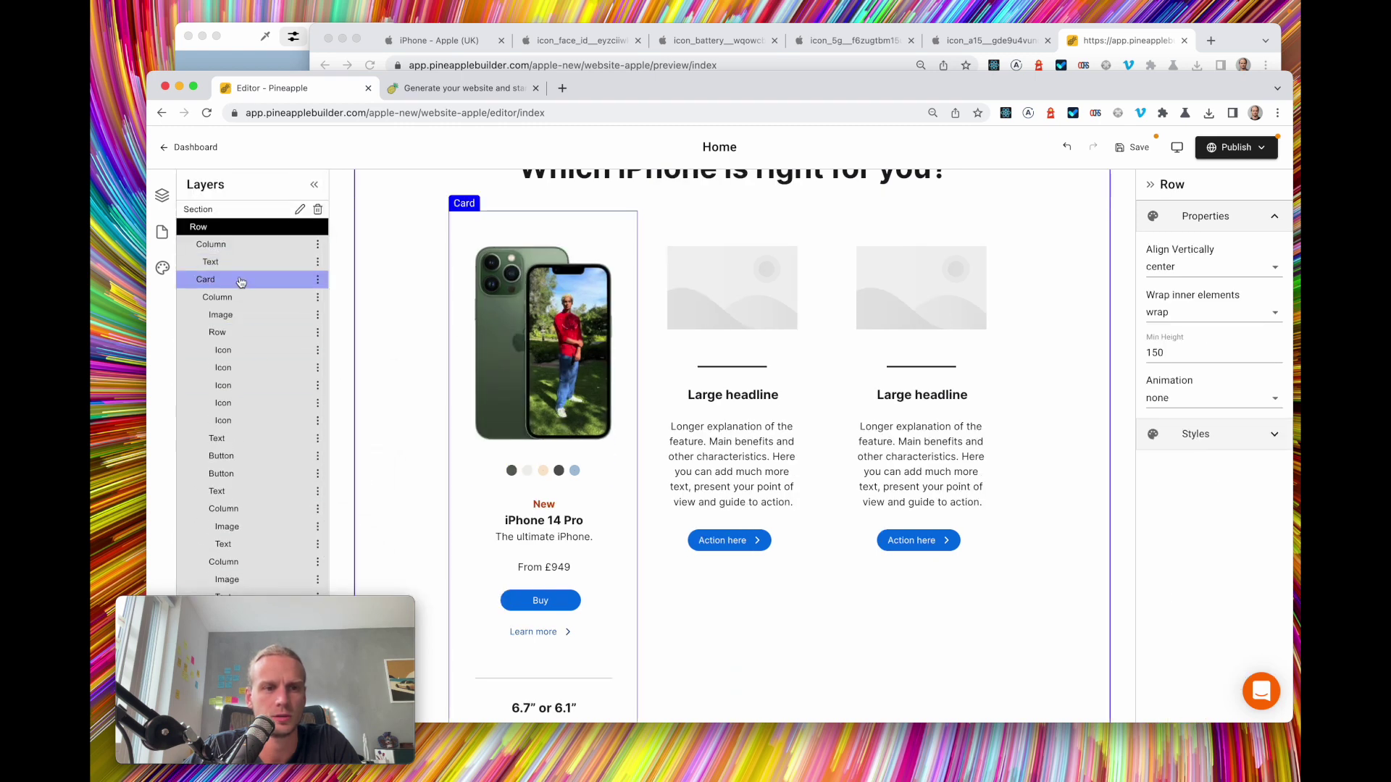
left_click(240, 280)
left_click(317, 280)
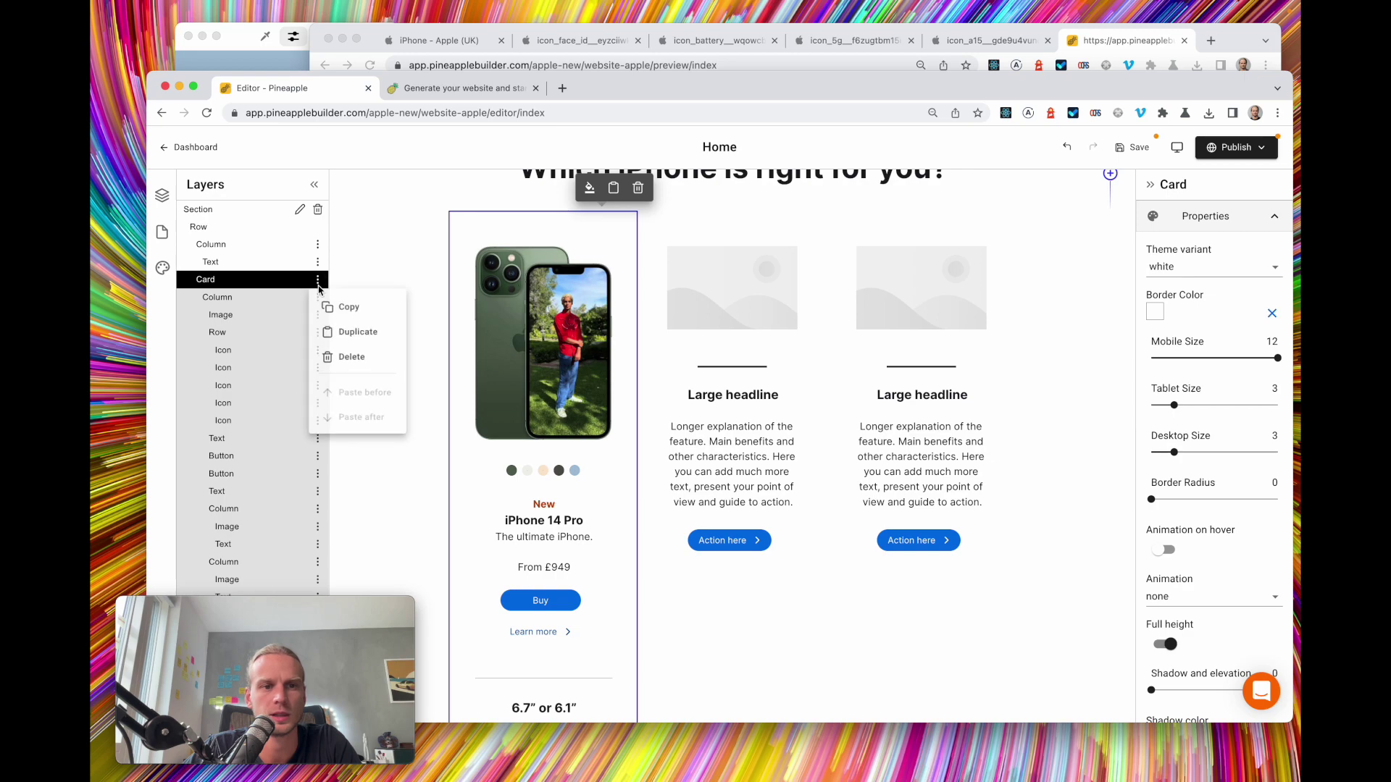
left_click(362, 333)
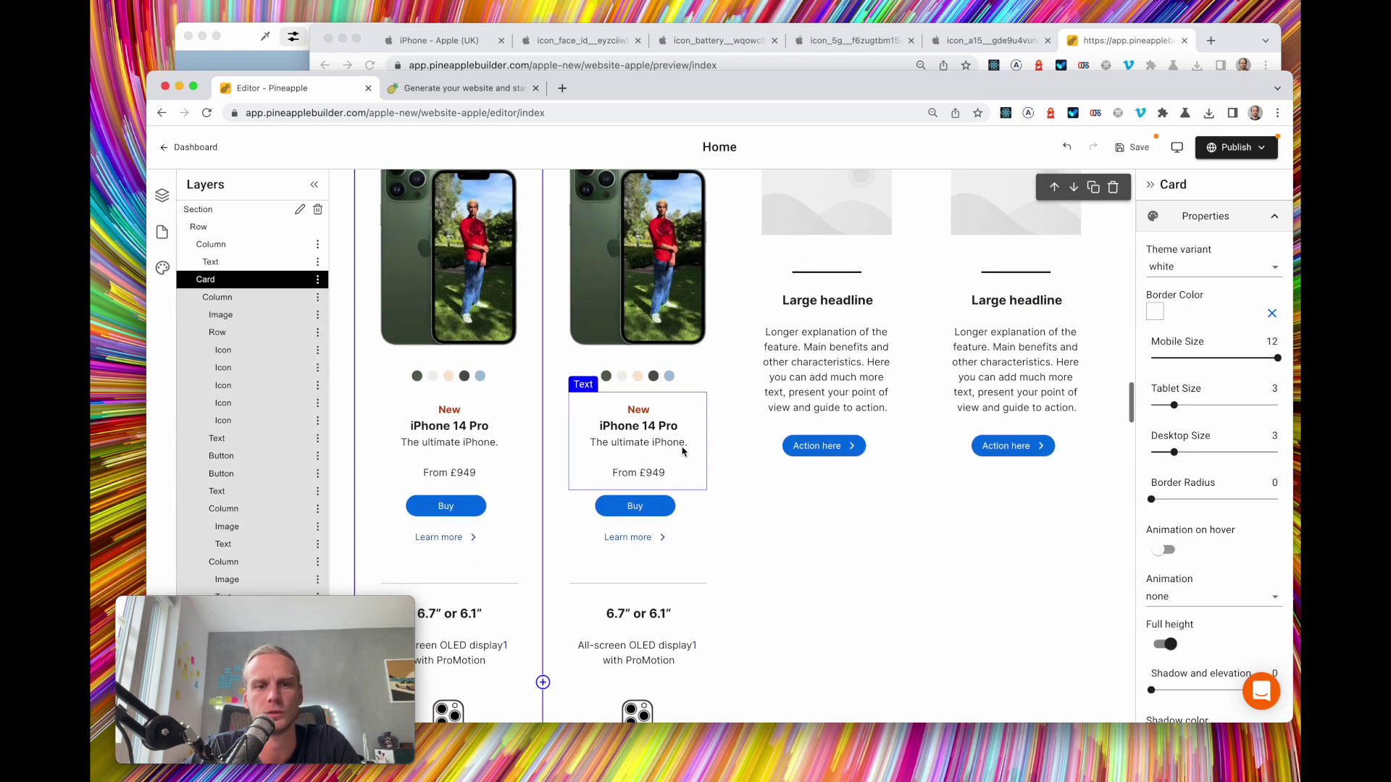
Inspect the iPhone 13 picture in Apple's comparison section, open its source image and save it to the Downloads folder
left_click(434, 41)
scroll(623, 217, "up", 10)
scroll(623, 217, "down", 4)
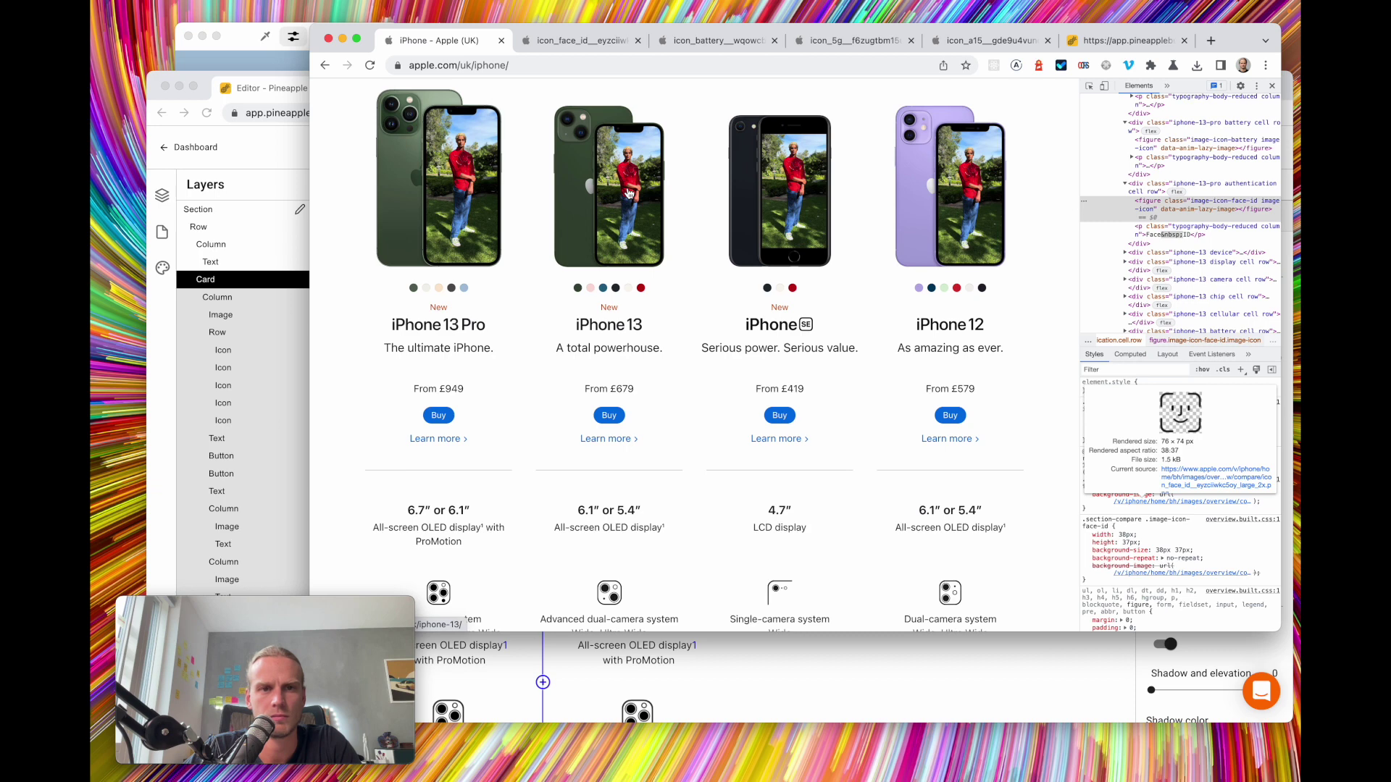
right_click(587, 204)
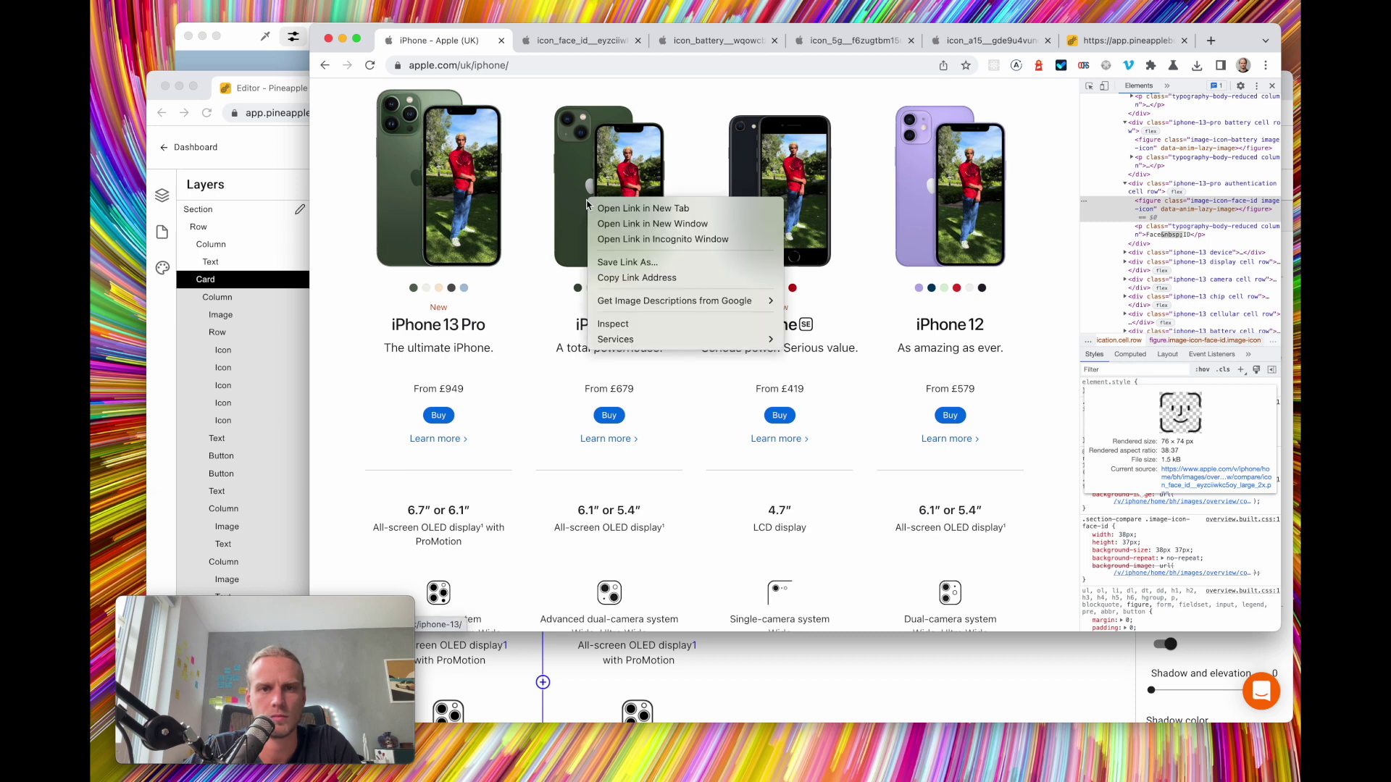
left_click(674, 323)
mouse_move(1196, 454)
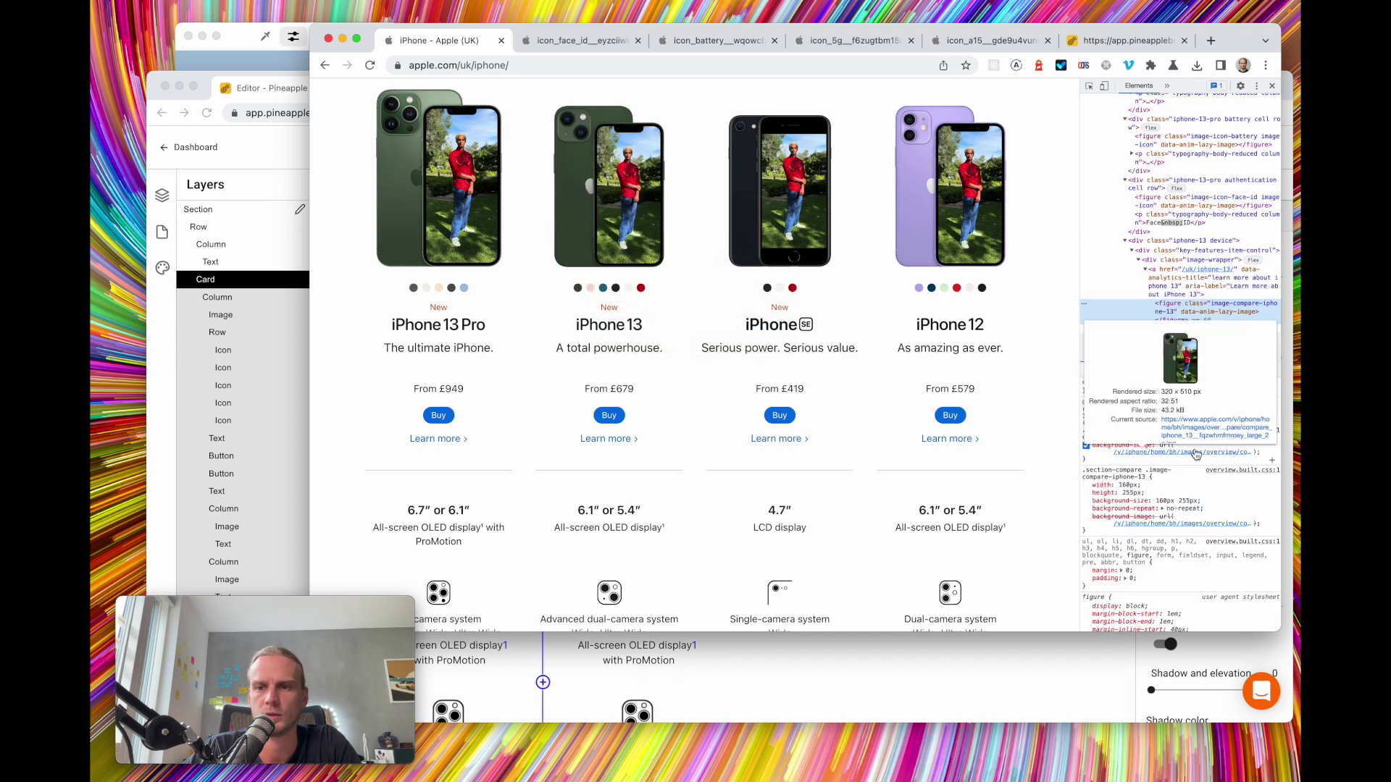
left_click(1201, 432)
right_click(791, 220)
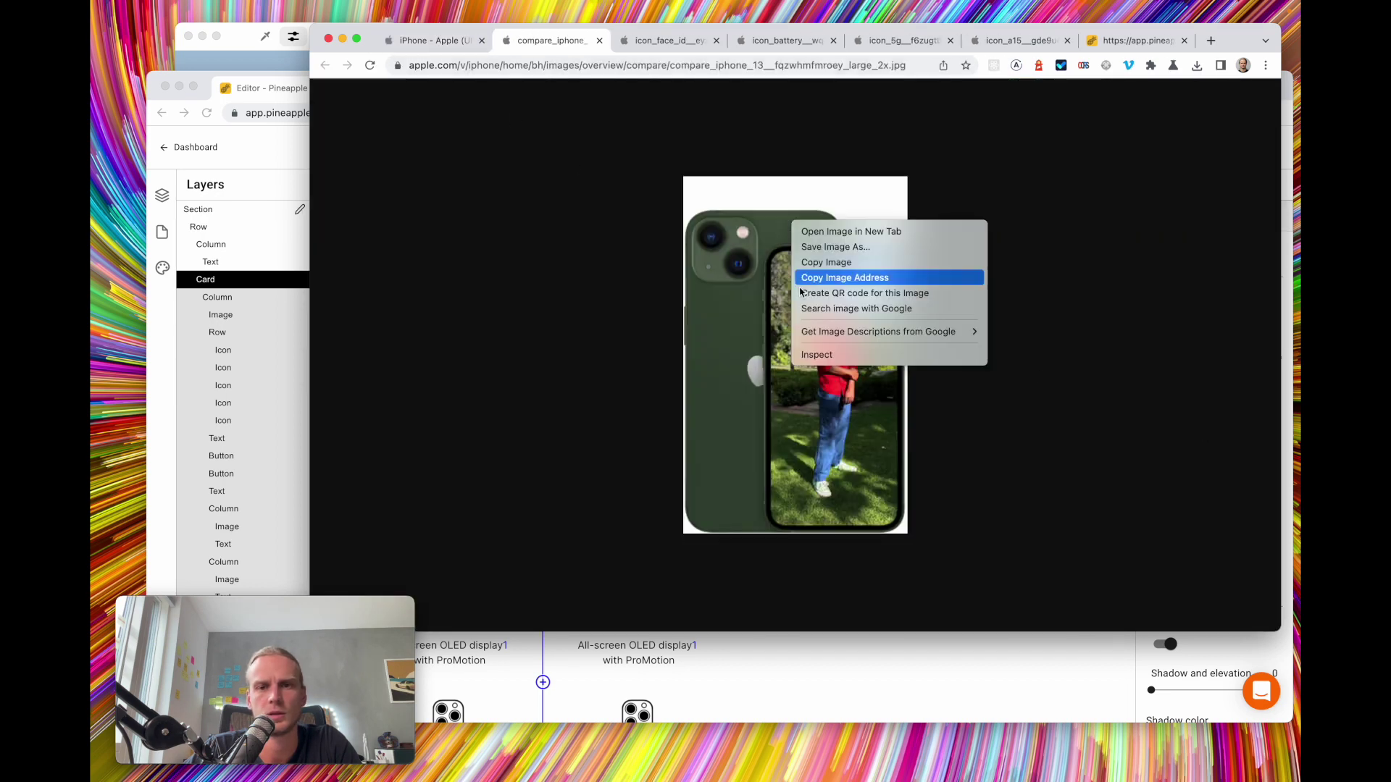
left_click(887, 253)
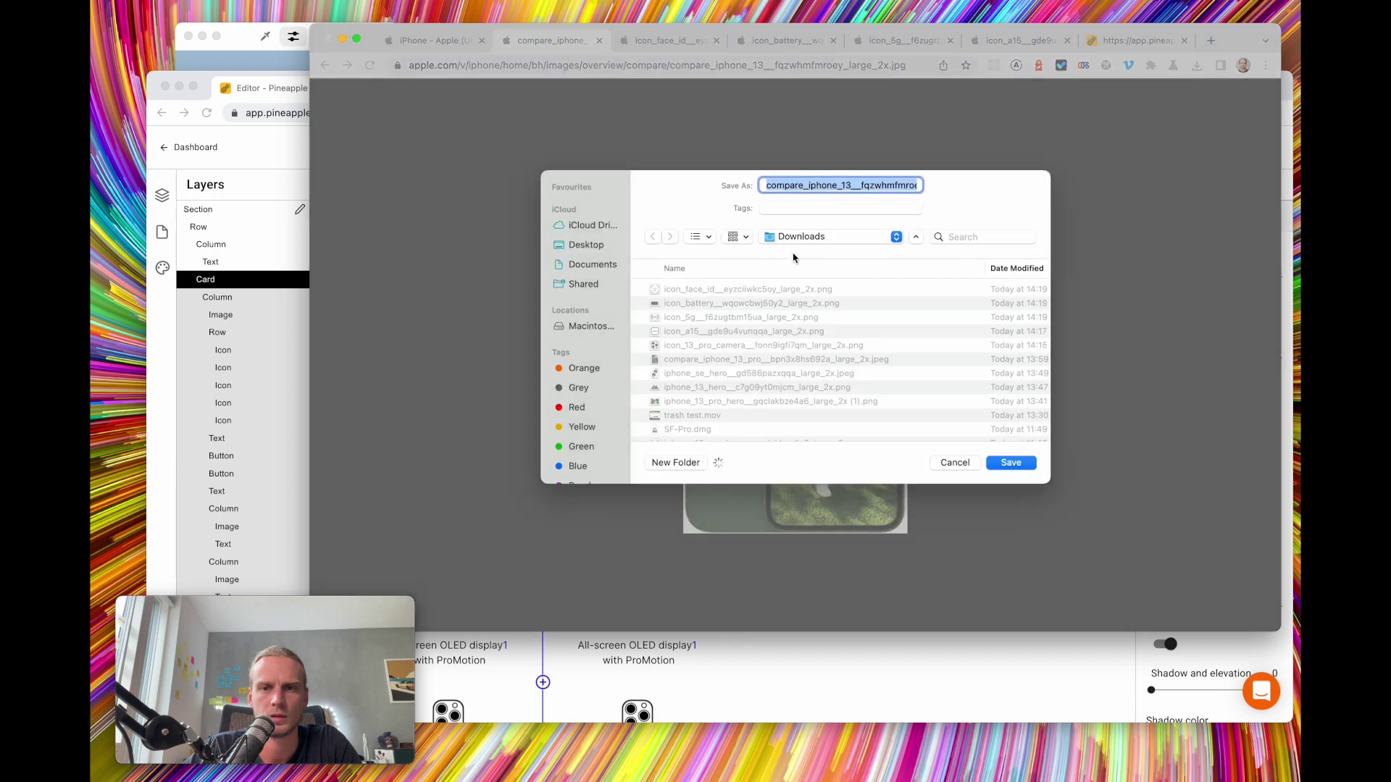
key("Return")
Change the product name in the duplicated card to "iPhone 14"
left_click(427, 40)
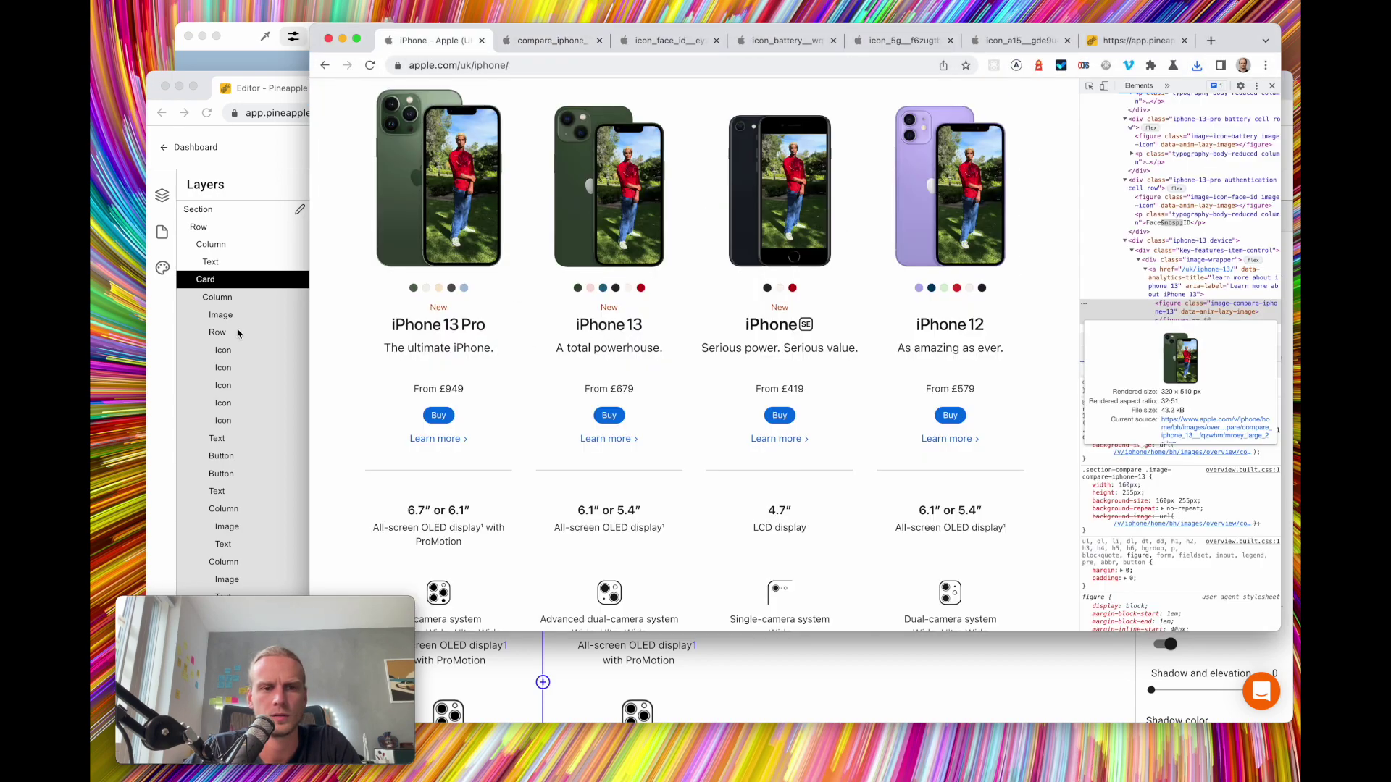
left_click(254, 282)
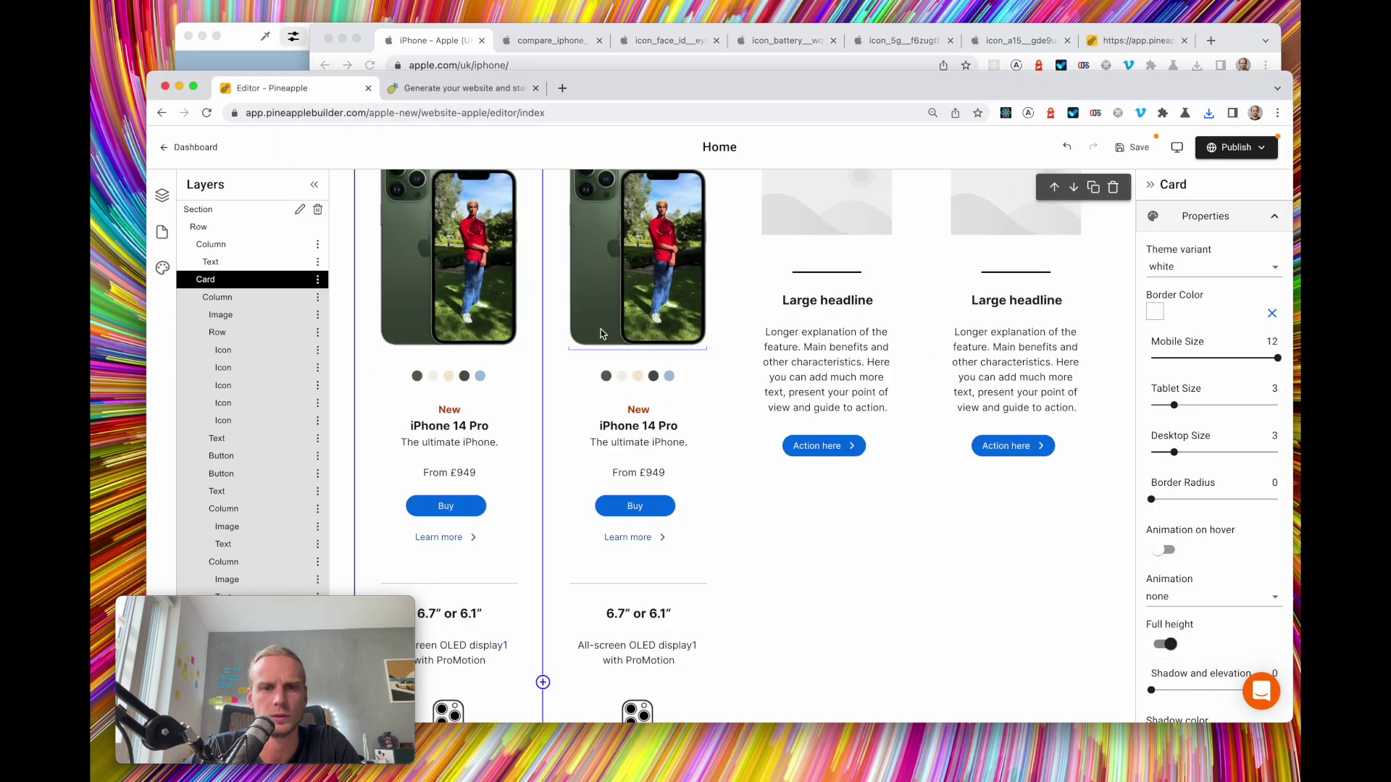
left_click(655, 426)
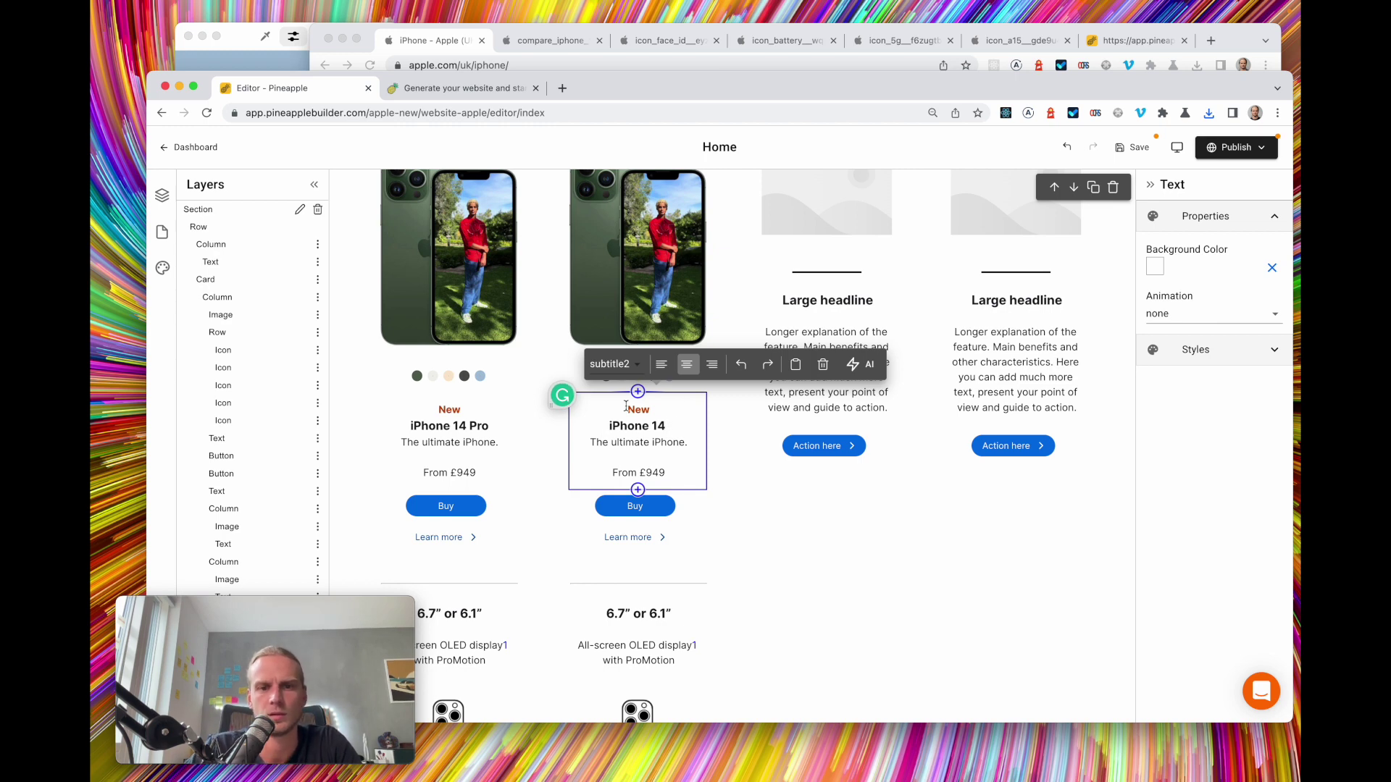
Replace the phone image in the iPhone 14 card by uploading the downloaded iPhone 13 comparison image
left_click(627, 220)
scroll(628, 220, "up", 3)
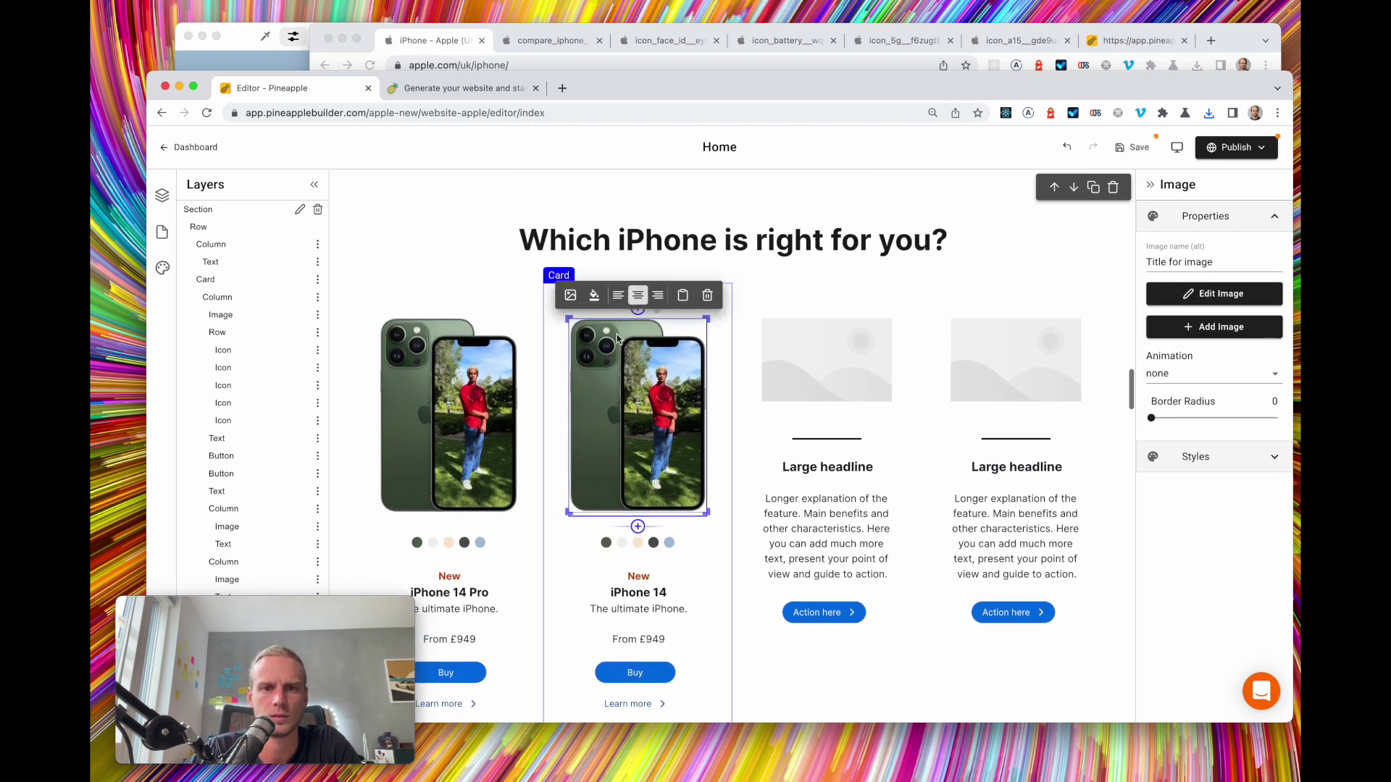
left_click(572, 303)
left_click(332, 235)
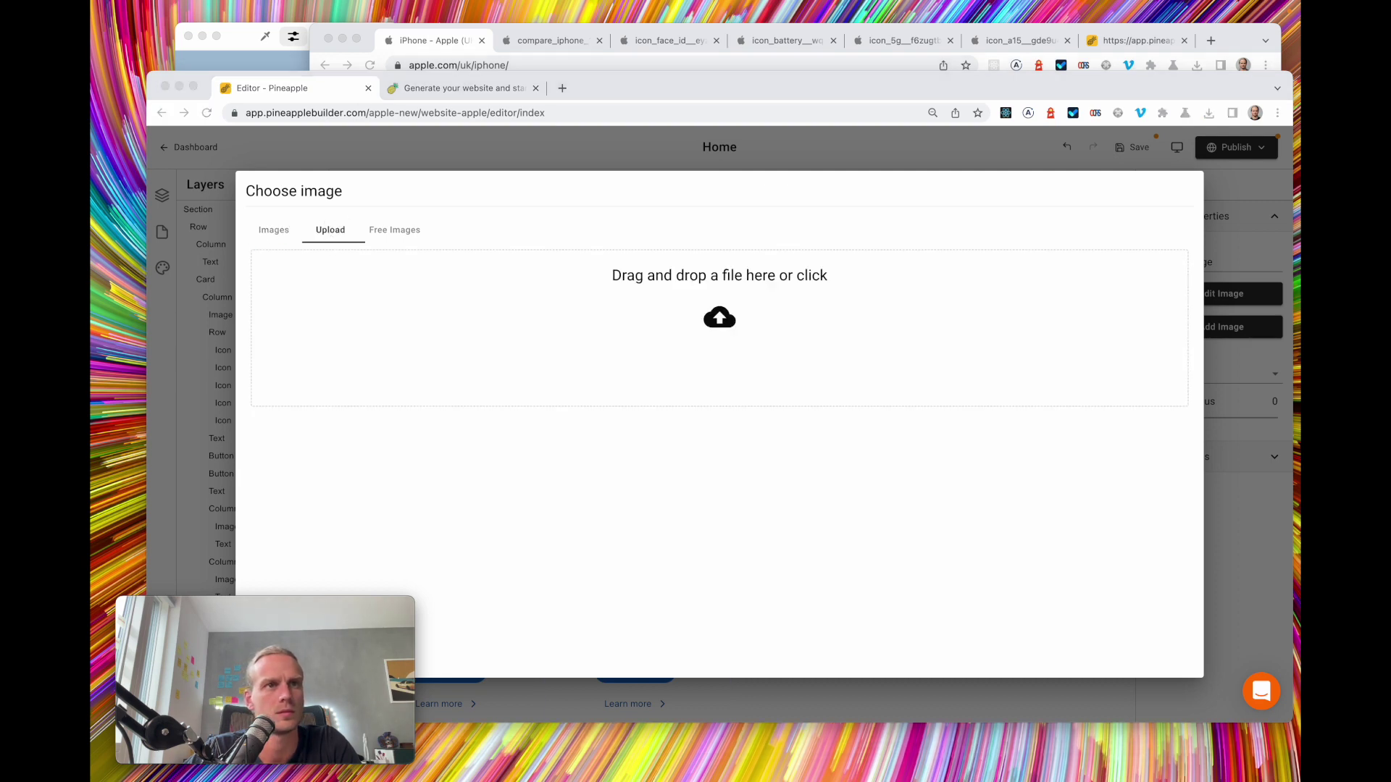
left_click_drag(717, 435, 805, 336)
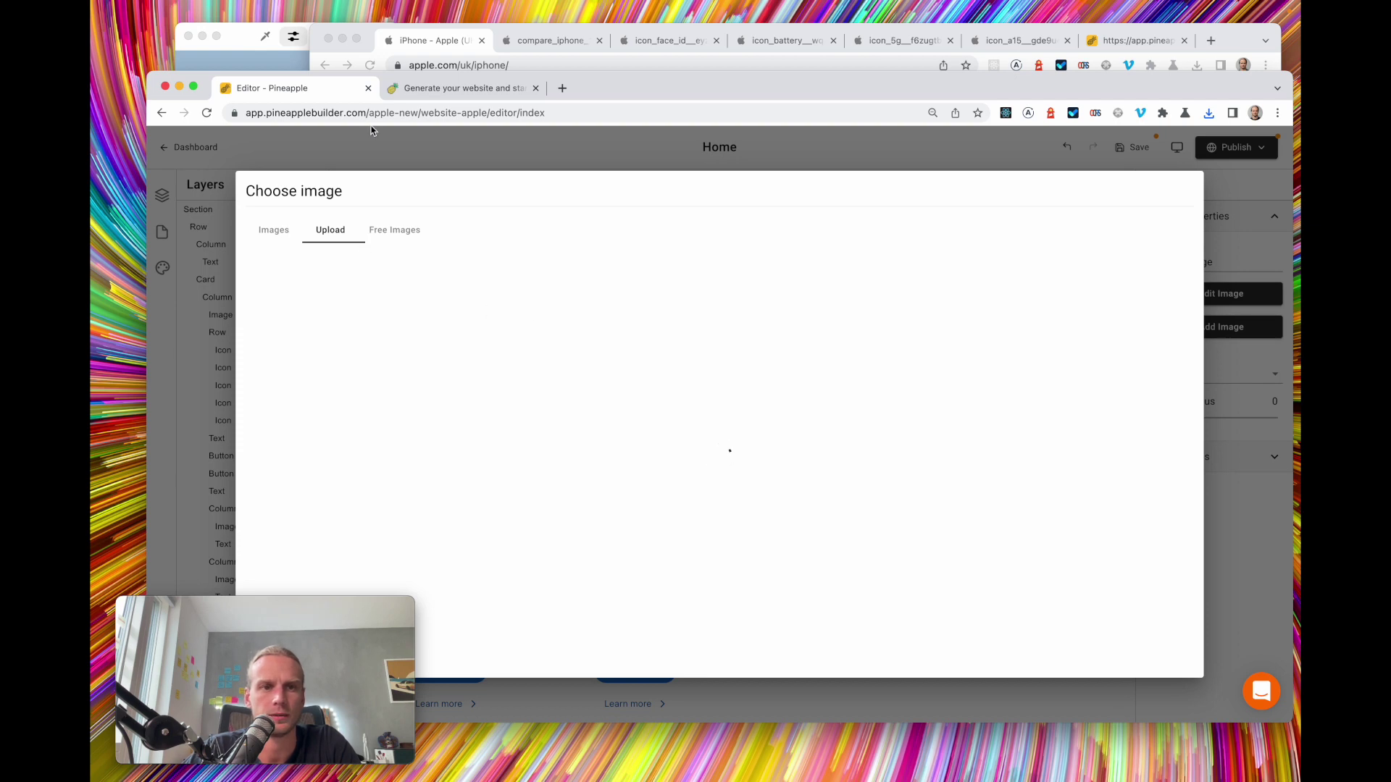
Sample the red colour swatch beneath the iPhone 13 in Apple's comparison section with the colour picker
left_click(441, 48)
left_click(260, 35)
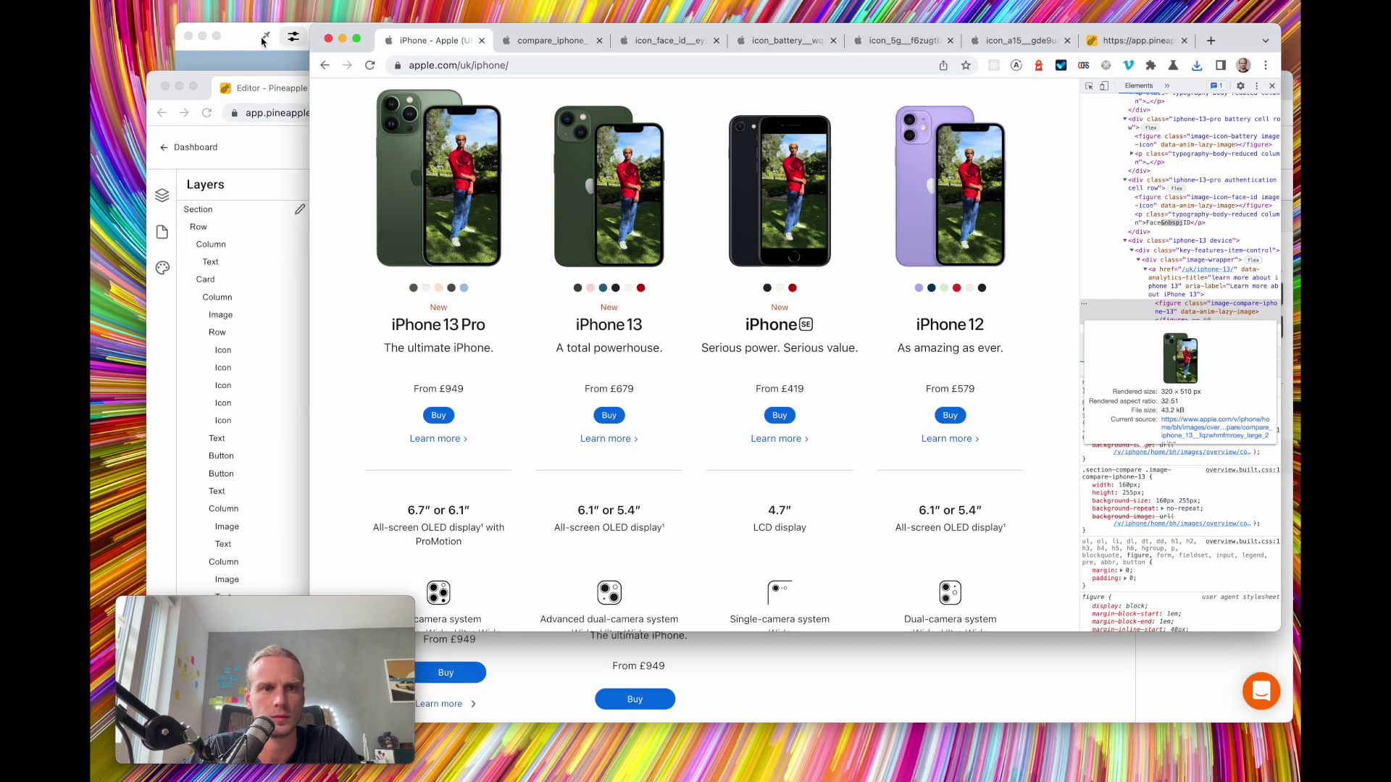
left_click(266, 37)
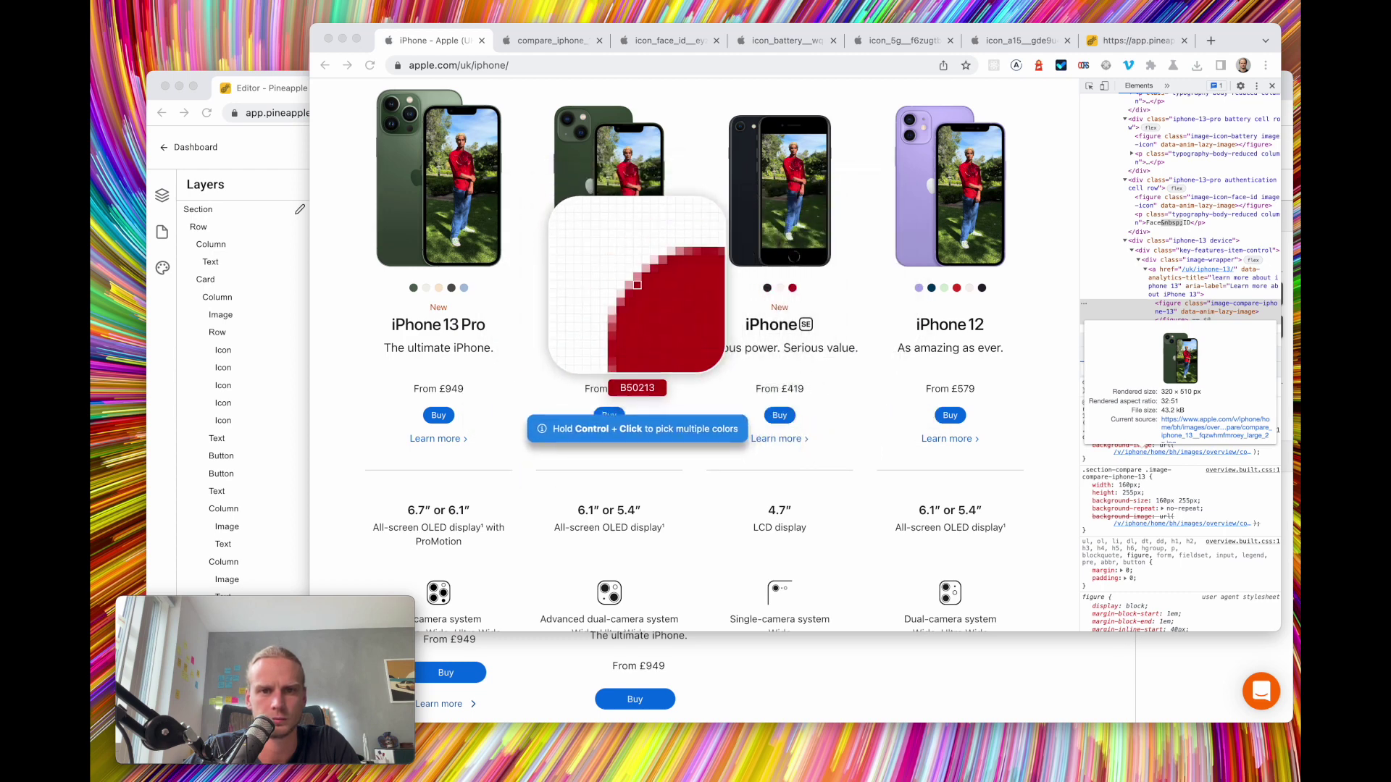
left_click(641, 288)
In the Pineapple editor, duplicate the last colour dot in the iPhone 14 card
left_click(281, 363)
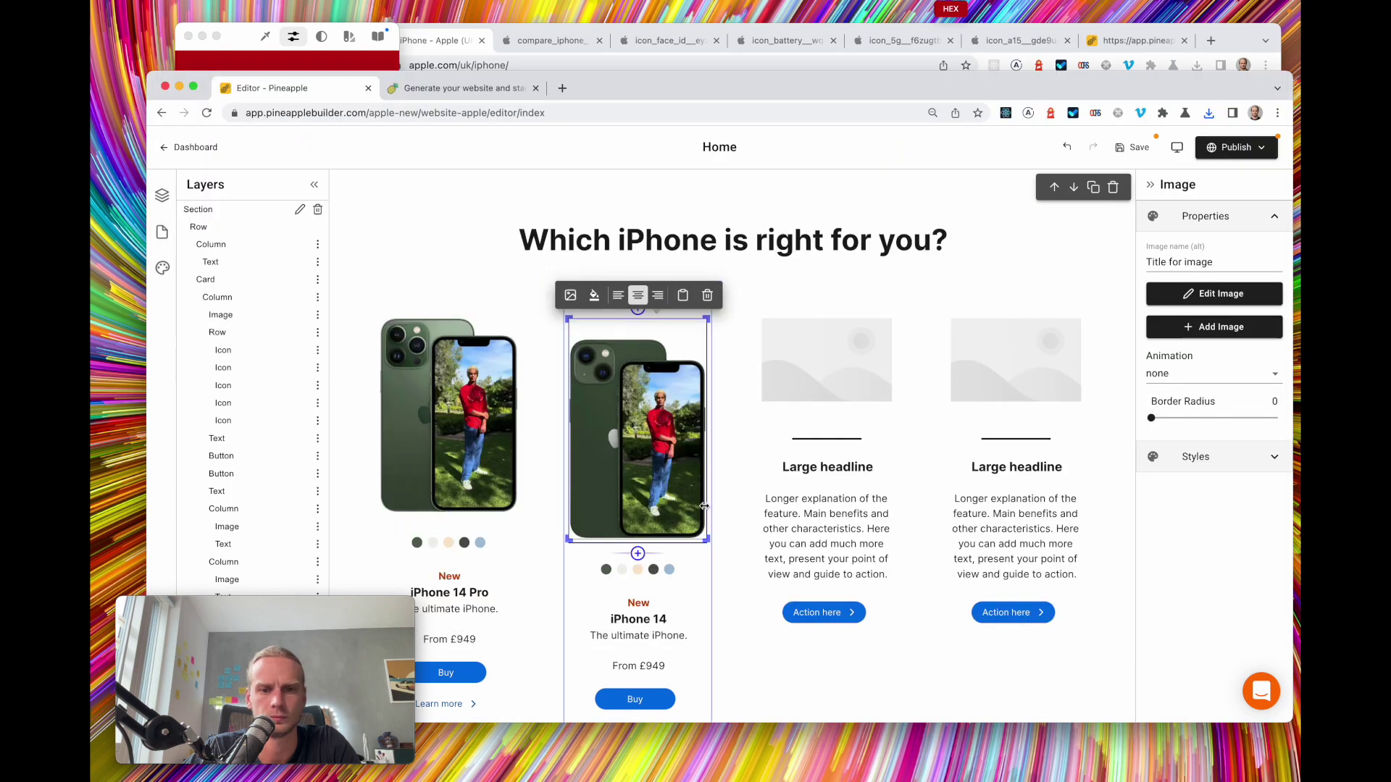
left_click(673, 575)
left_click(673, 574)
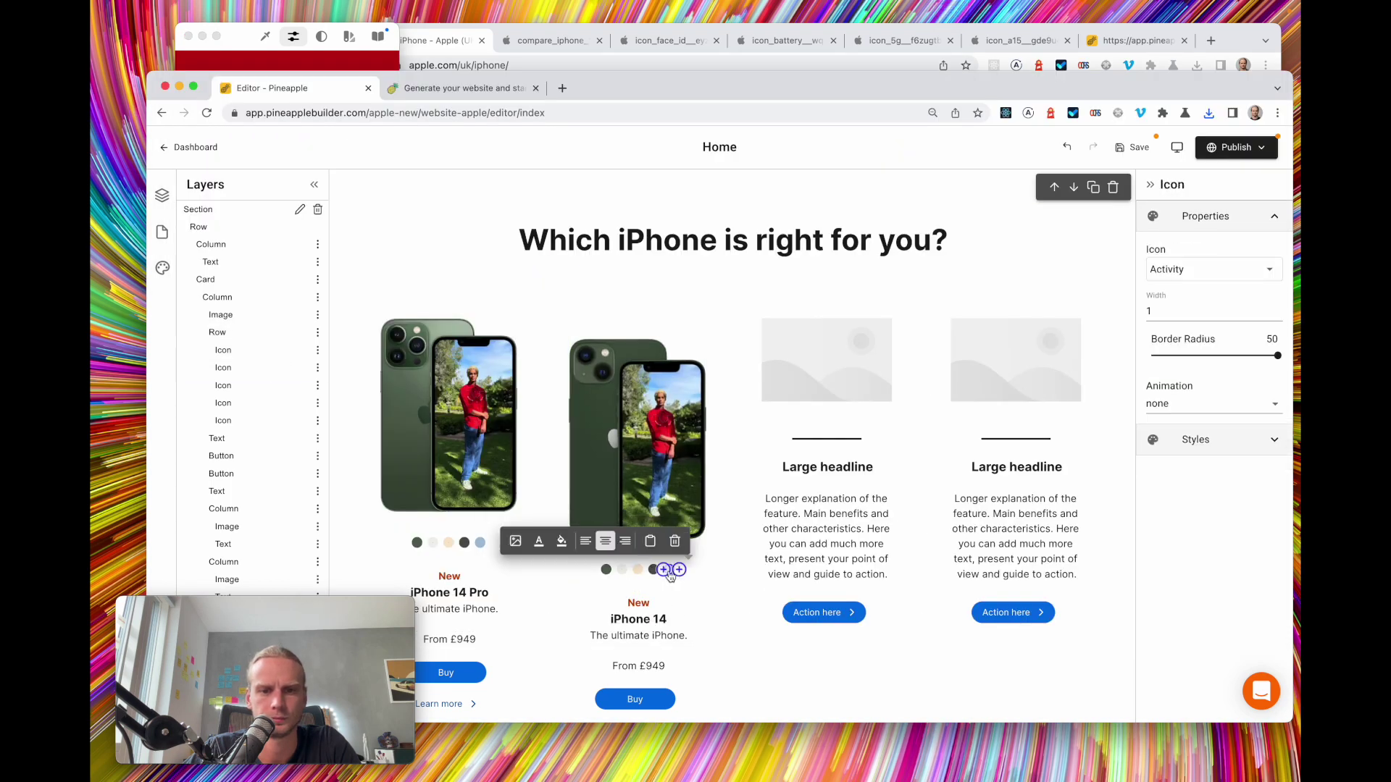
scroll(263, 496, "down", 5)
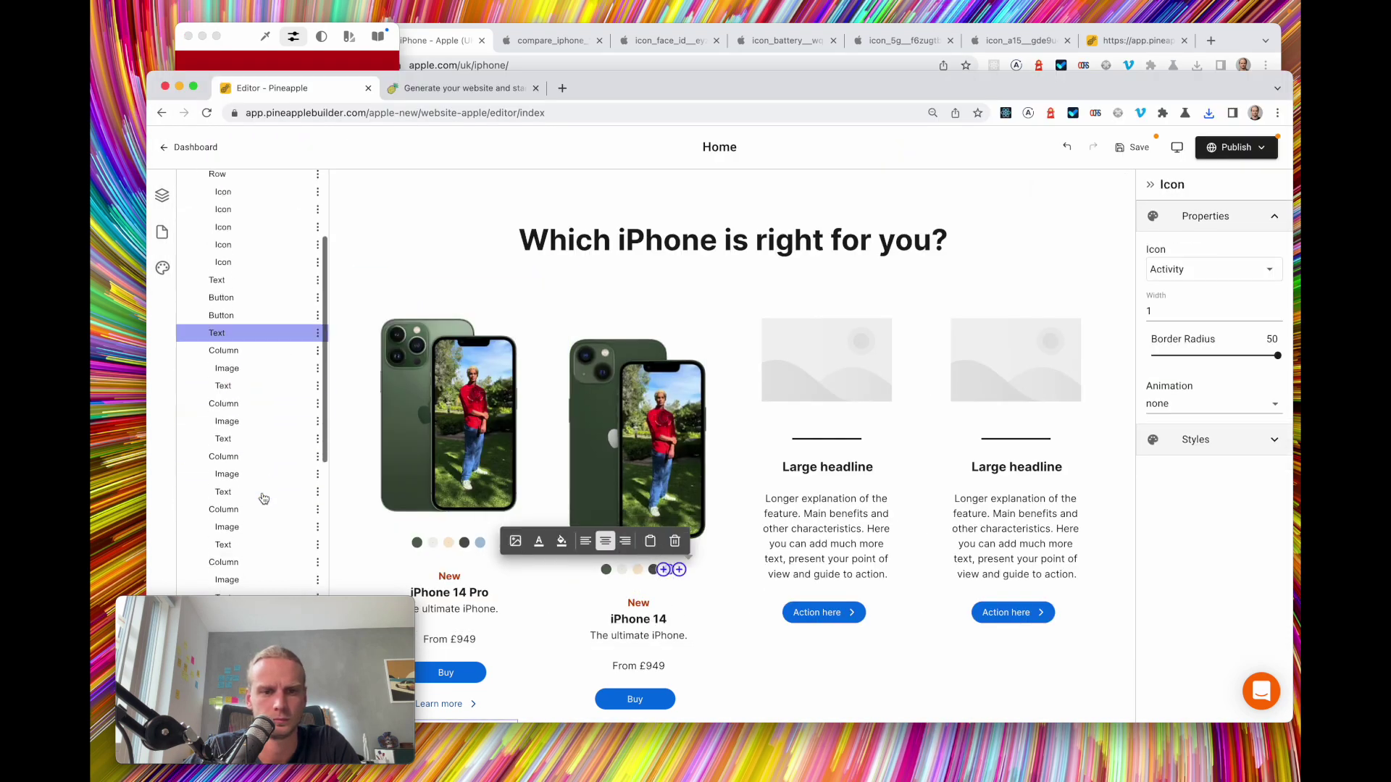
scroll(263, 499, "up", 2)
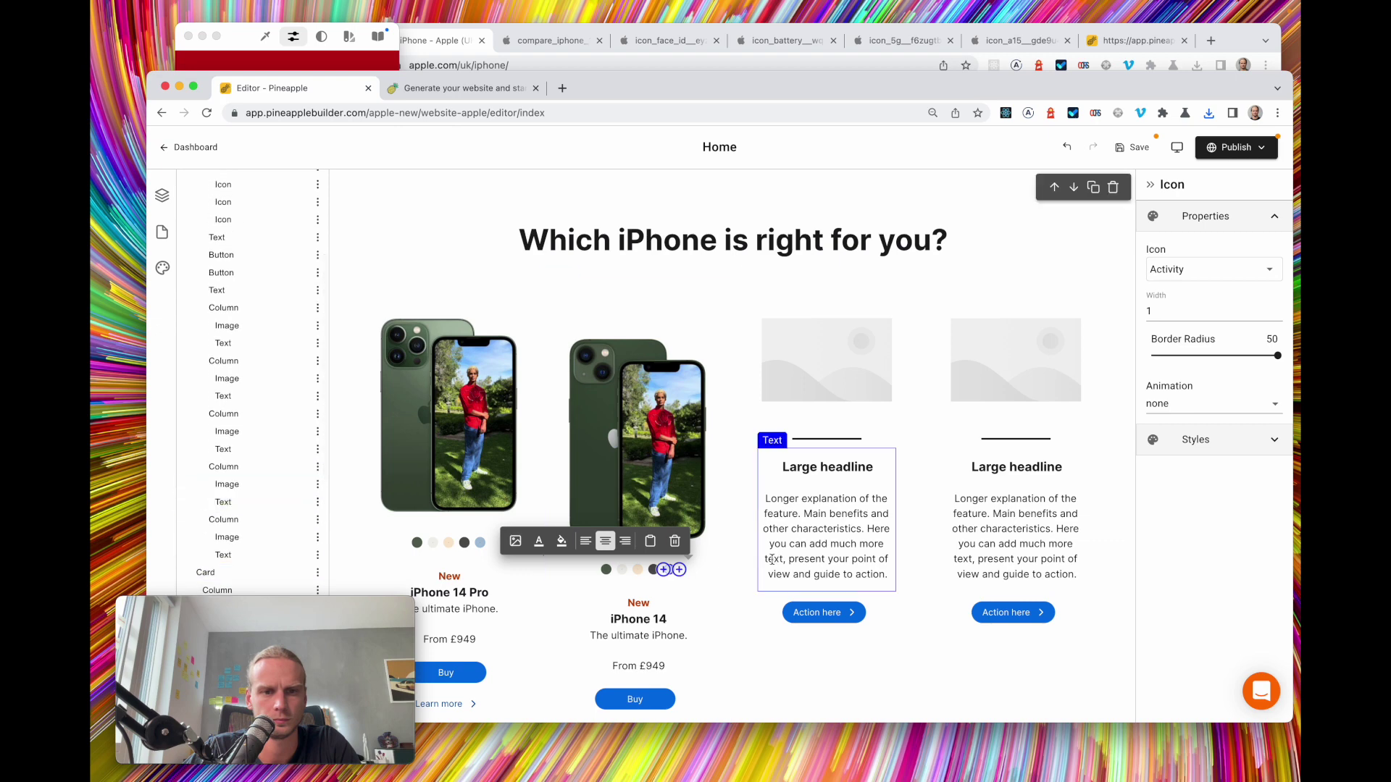
left_click(650, 540)
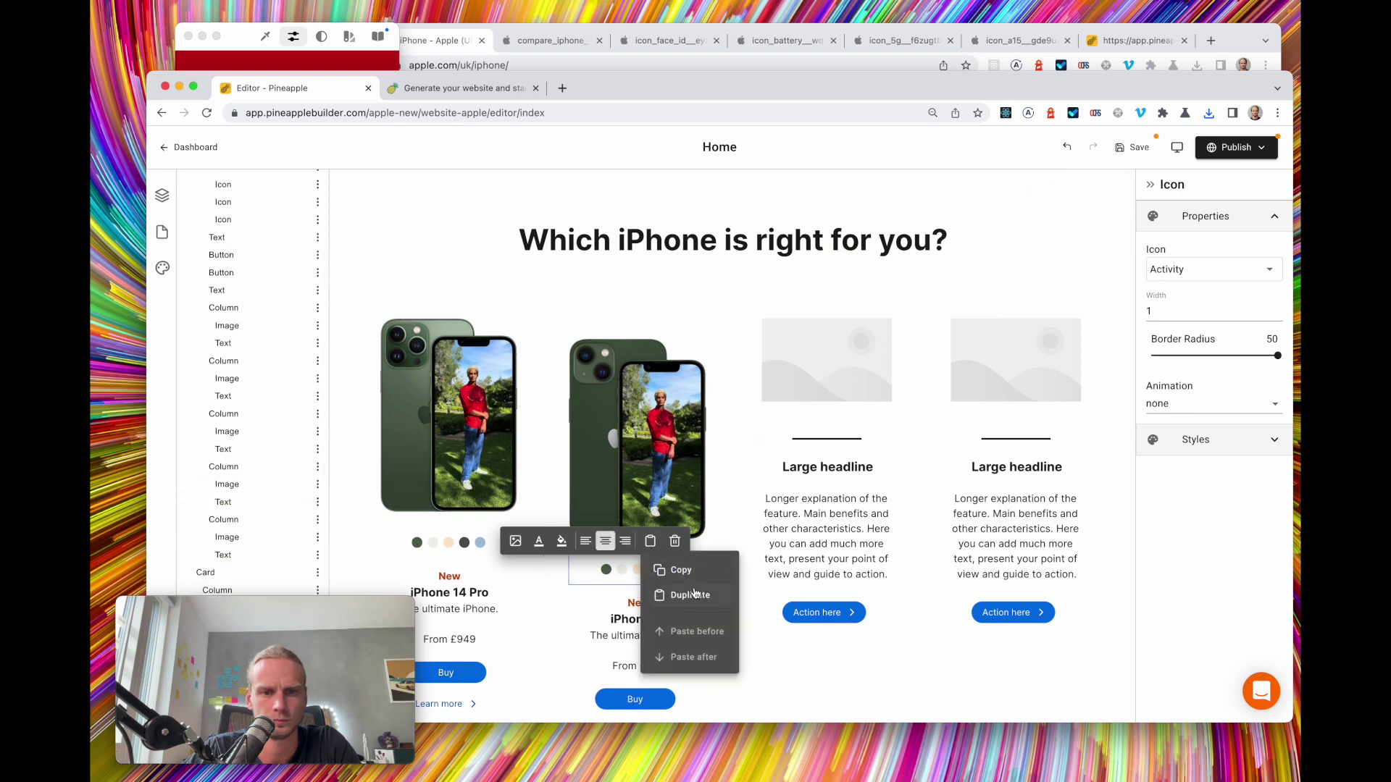
left_click(694, 593)
scroll(681, 551, "down", 1)
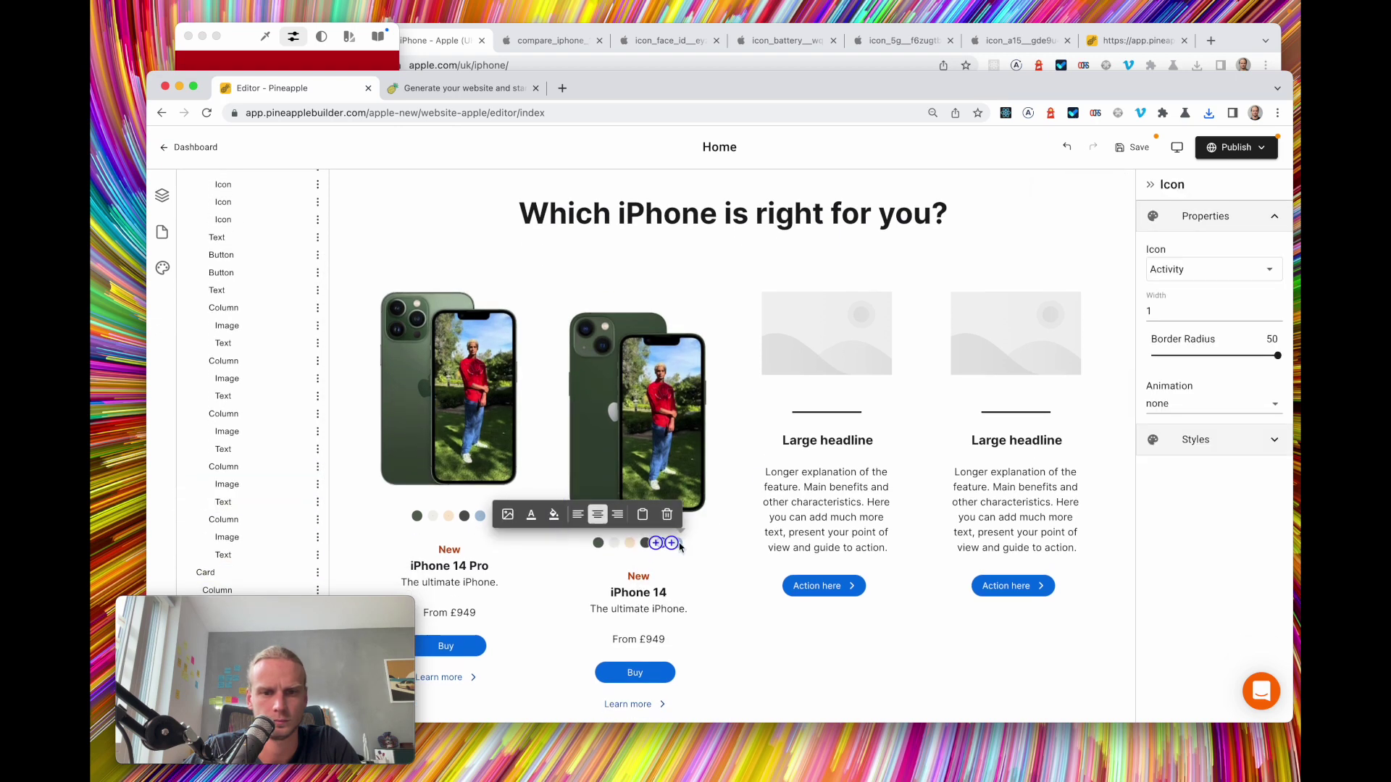
Fill the last colour dot in the iPhone 14 card with the sampled red by pasting its hex code
left_click(678, 544)
left_click(681, 548)
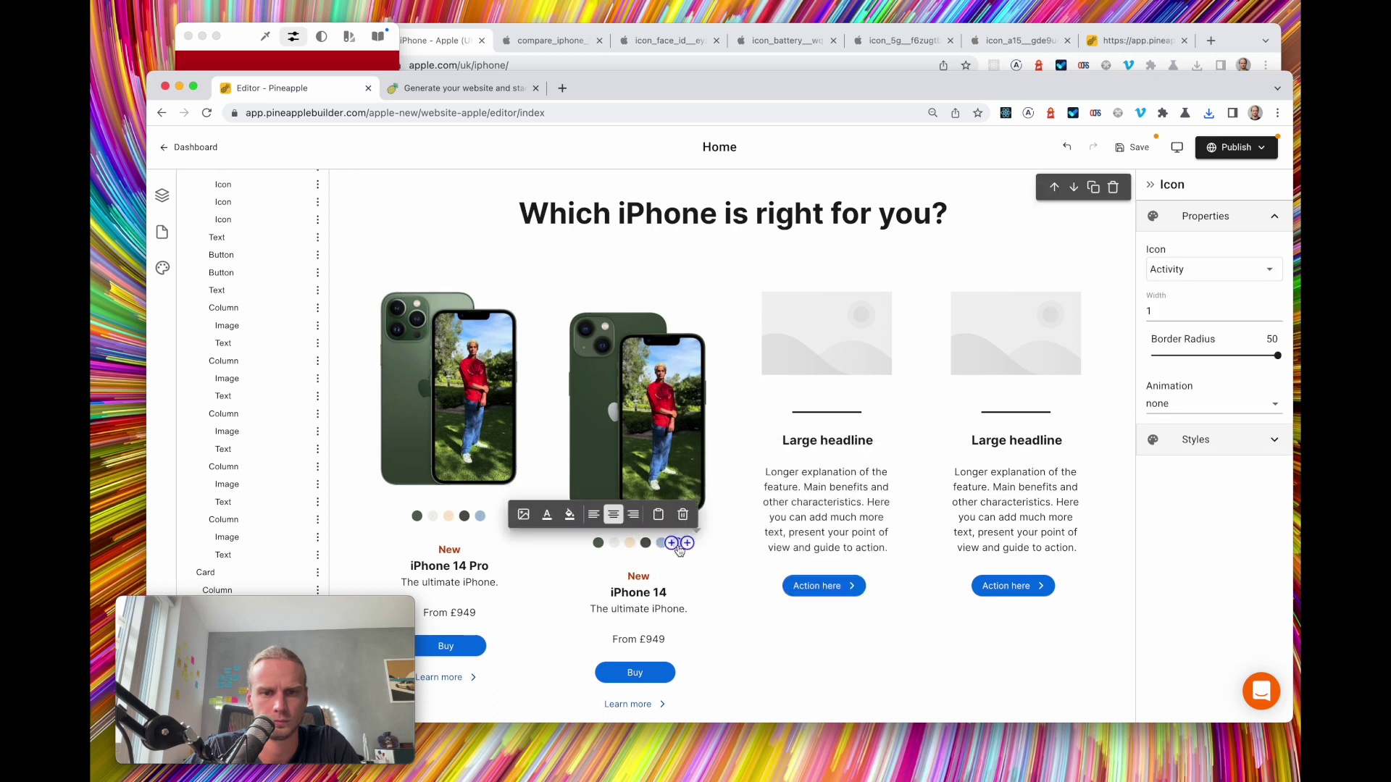
left_click(570, 514)
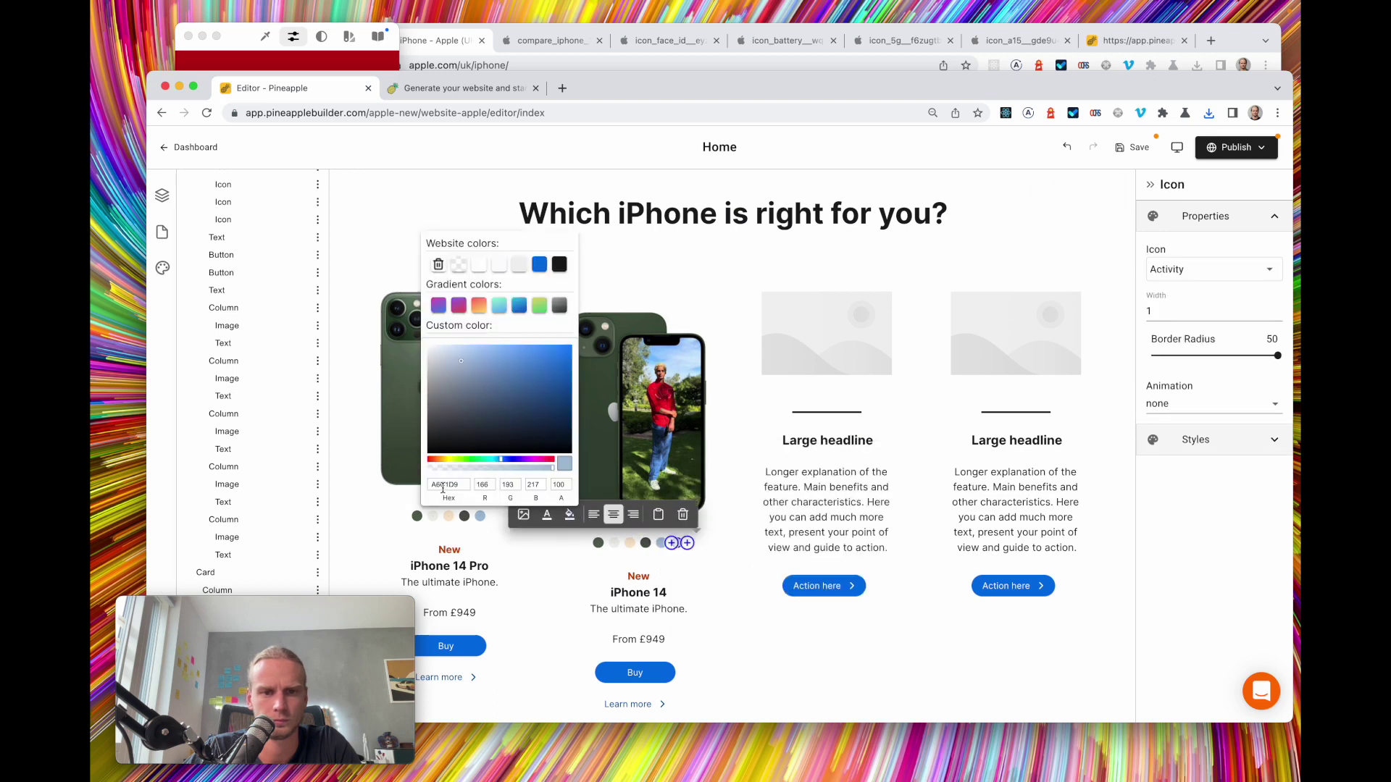
key("super+v")
left_click(715, 602)
scroll(715, 603, "down", 3)
scroll(716, 602, "up", 2)
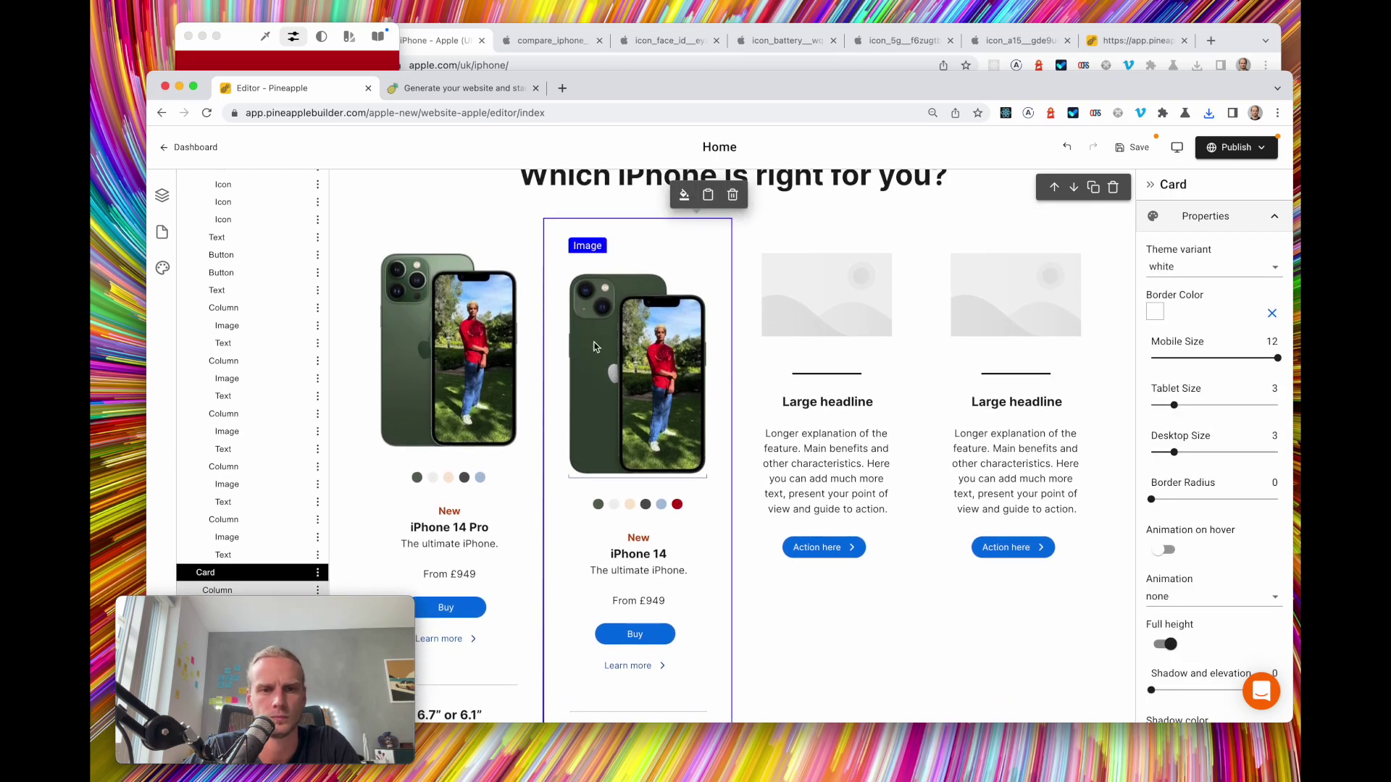
Shrink the iPhone 14 card's phone image so its bottom edge lines up with the iPhone 14 Pro image
scroll(580, 342, "up", 2)
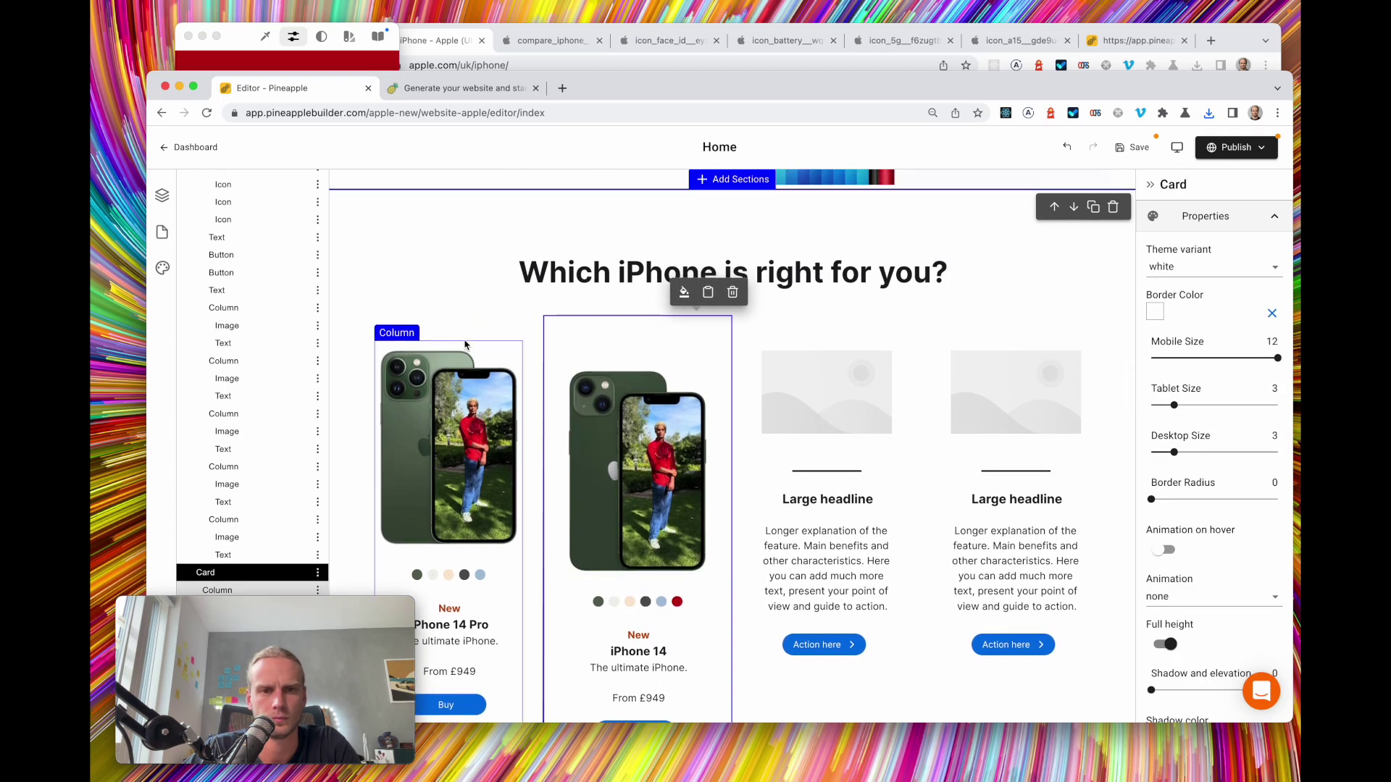
left_click(493, 323)
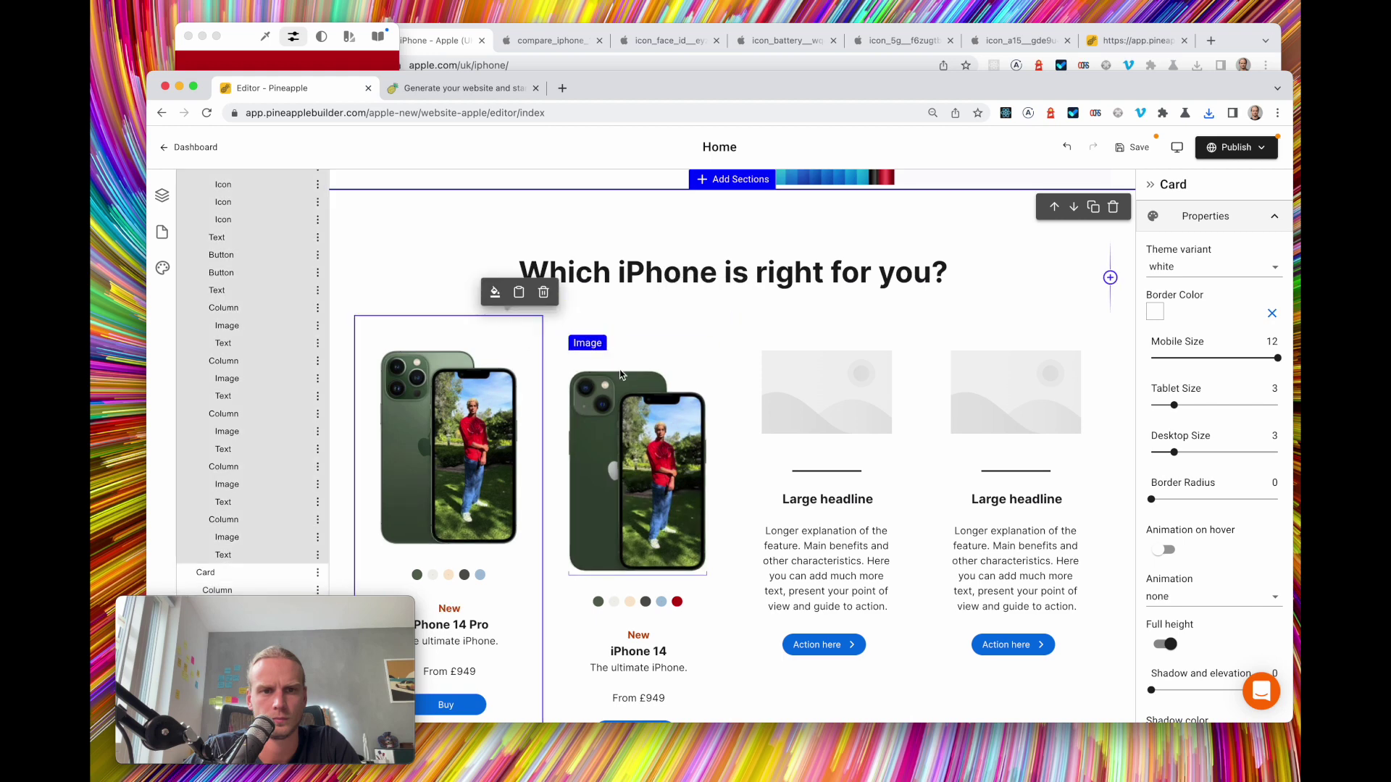
left_click(598, 423)
left_click_drag(647, 569, 651, 542)
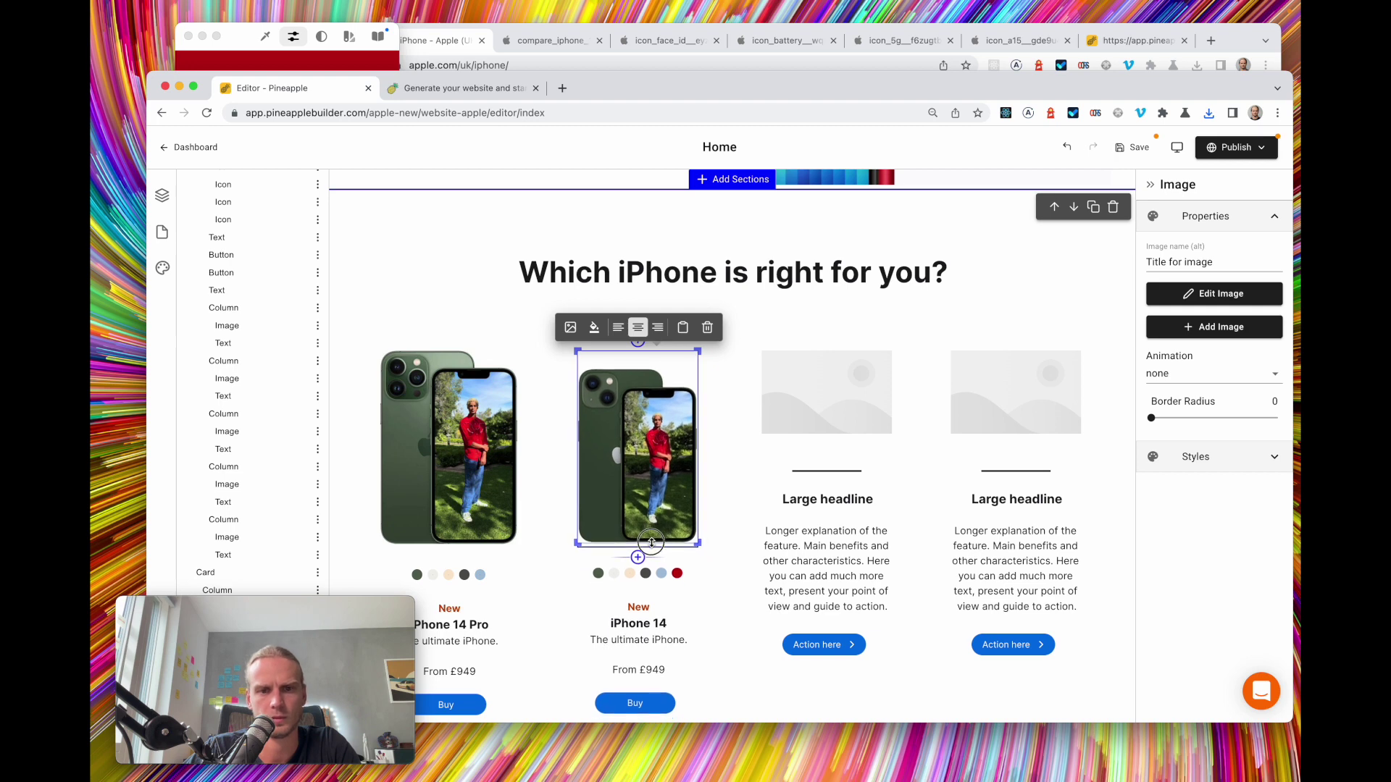
left_click(774, 449)
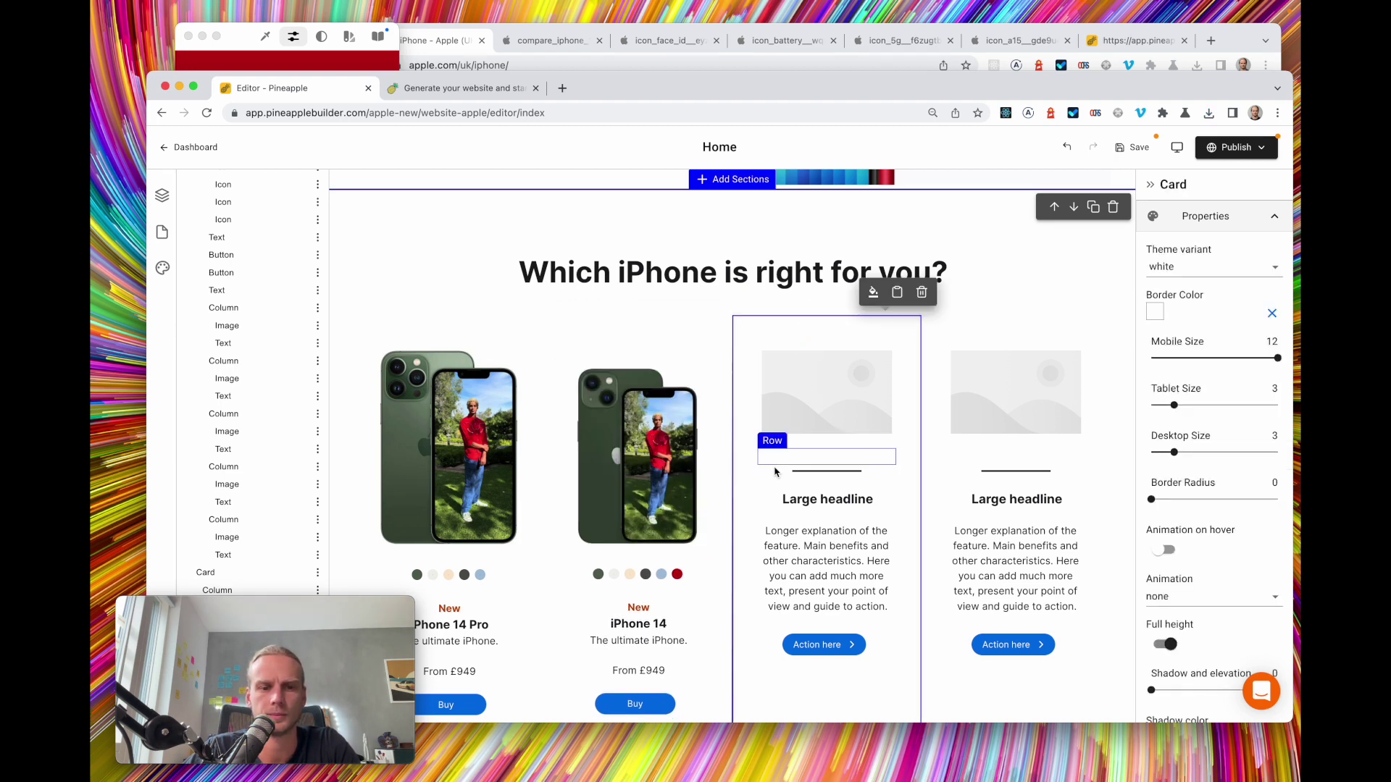
Change the price in the iPhone 14 card to "From £679" and save the page
scroll(774, 469, "down", 2)
scroll(638, 449, "down", 5)
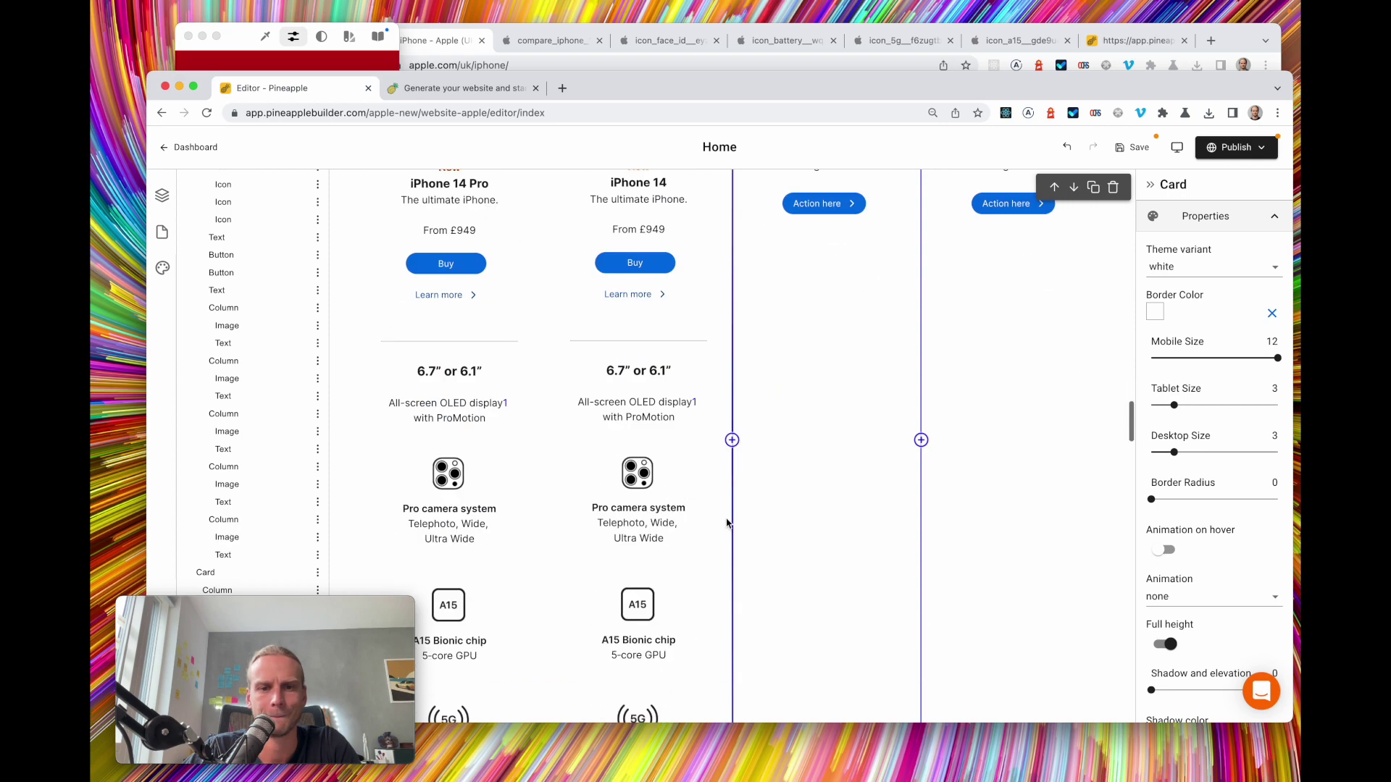
left_click(533, 41)
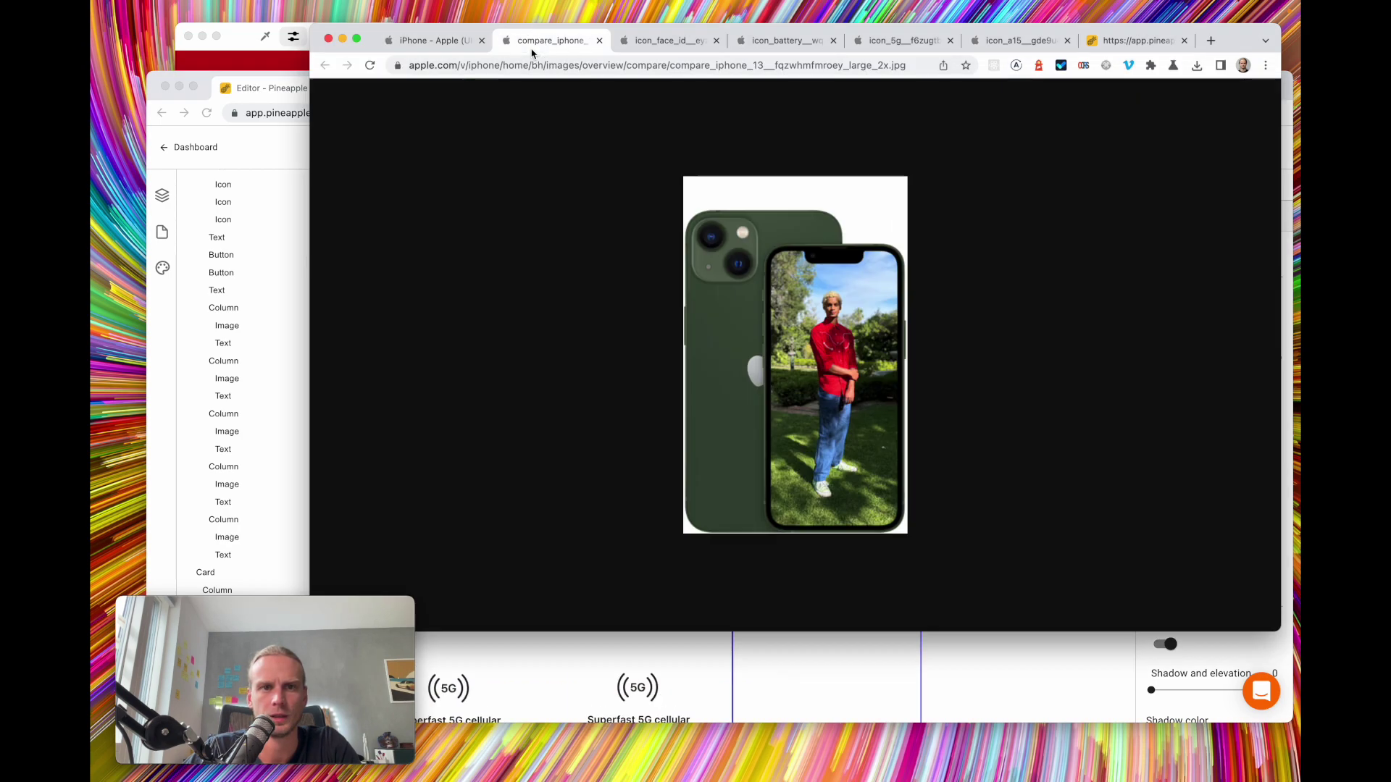
left_click(424, 41)
left_click(291, 354)
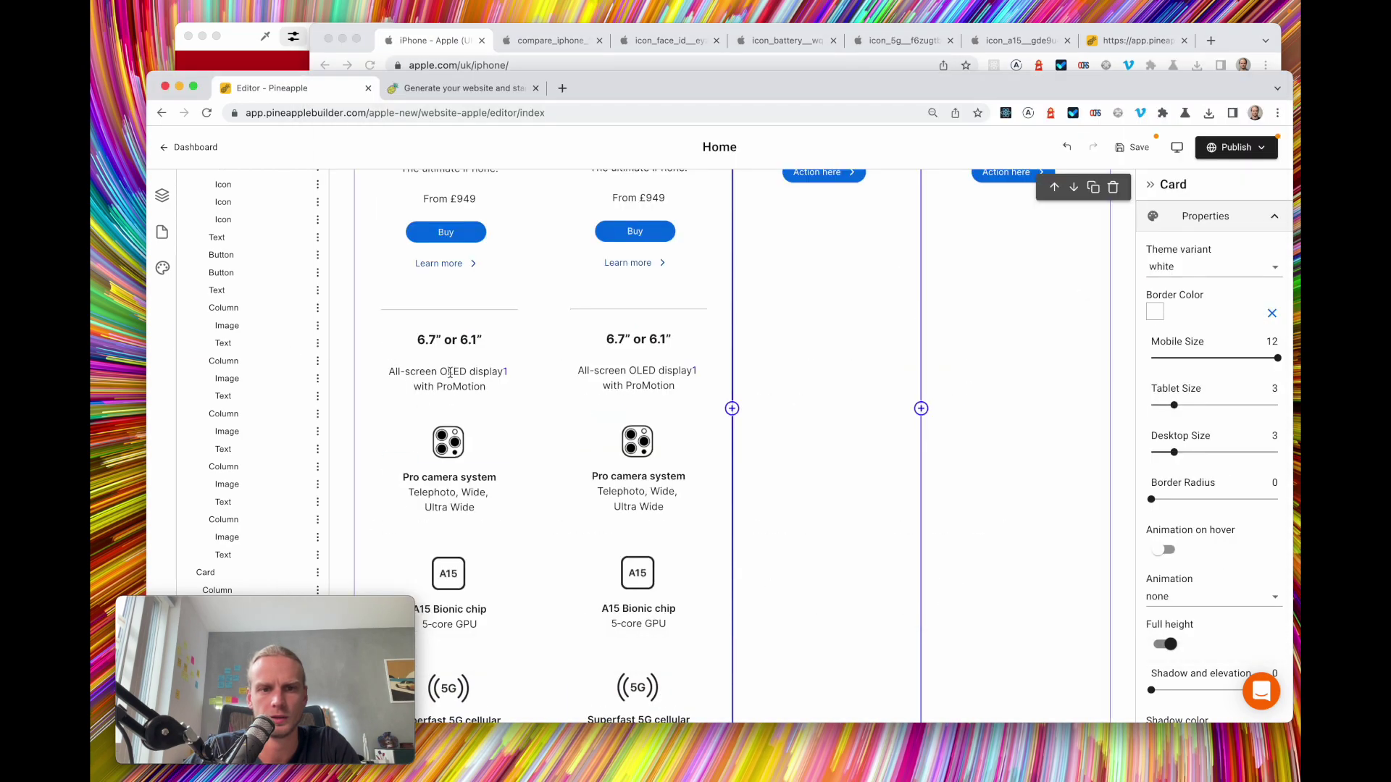
left_click(659, 197)
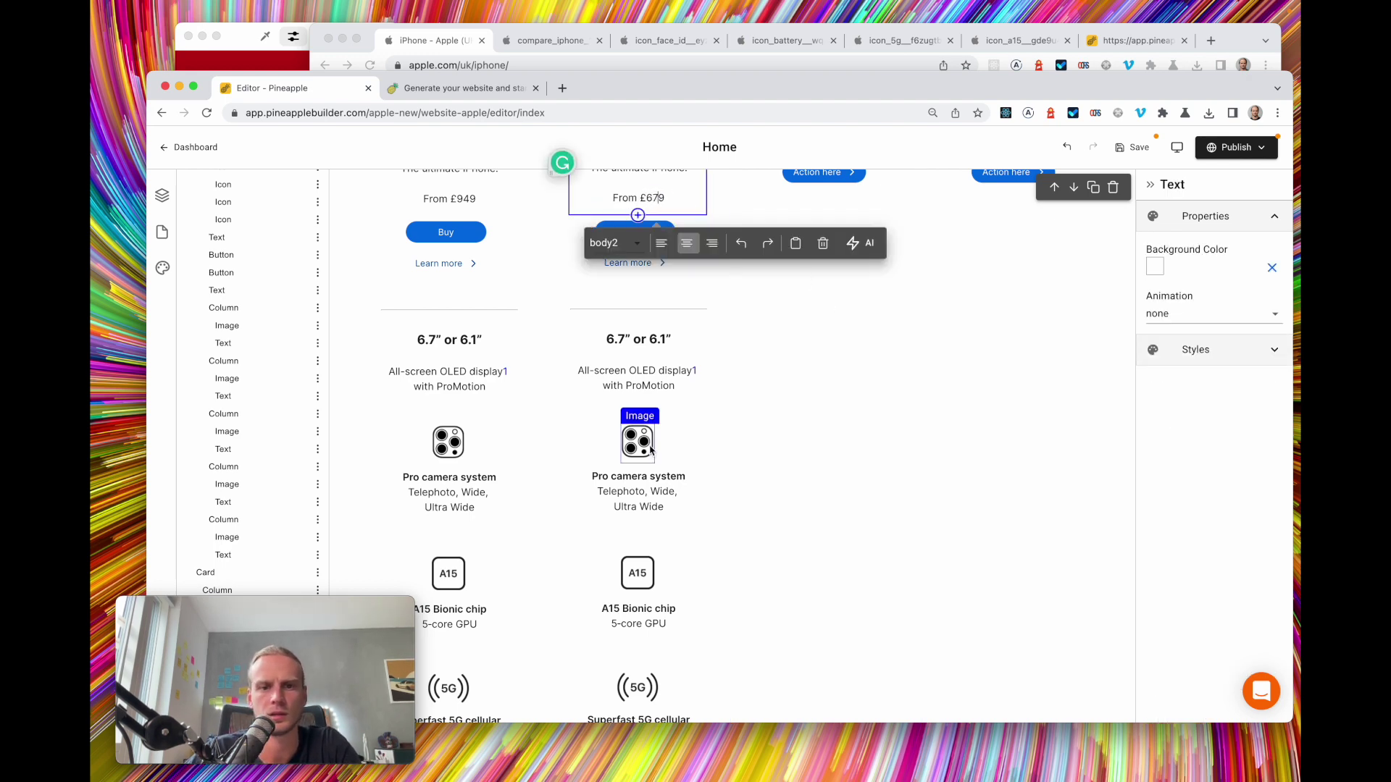
scroll(739, 450, "down", 3)
left_click(1134, 147)
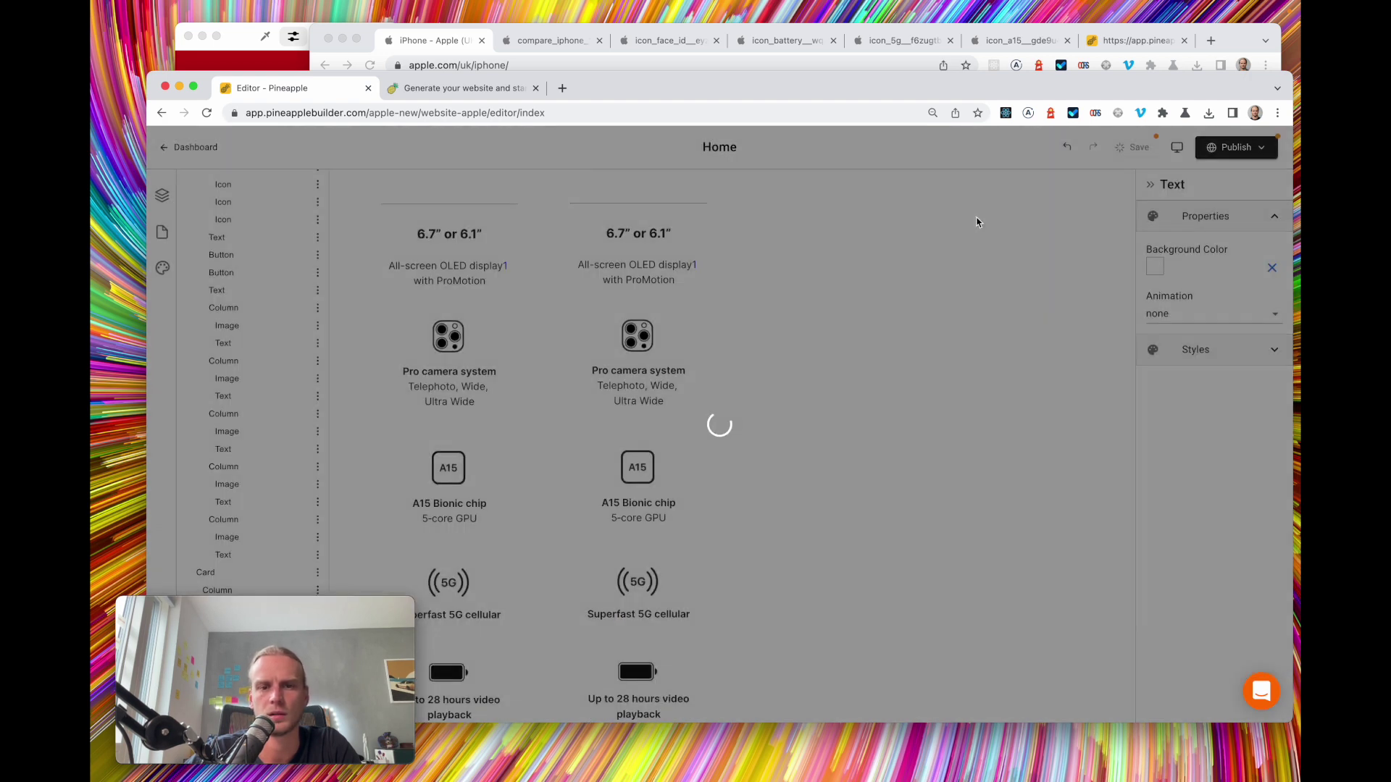
Compare the iPhone 13 specifications in Apple's comparison section with the iPhone 14 card in the editor
key("super+grave")
scroll(608, 398, "down", 5)
scroll(607, 403, "down", 2)
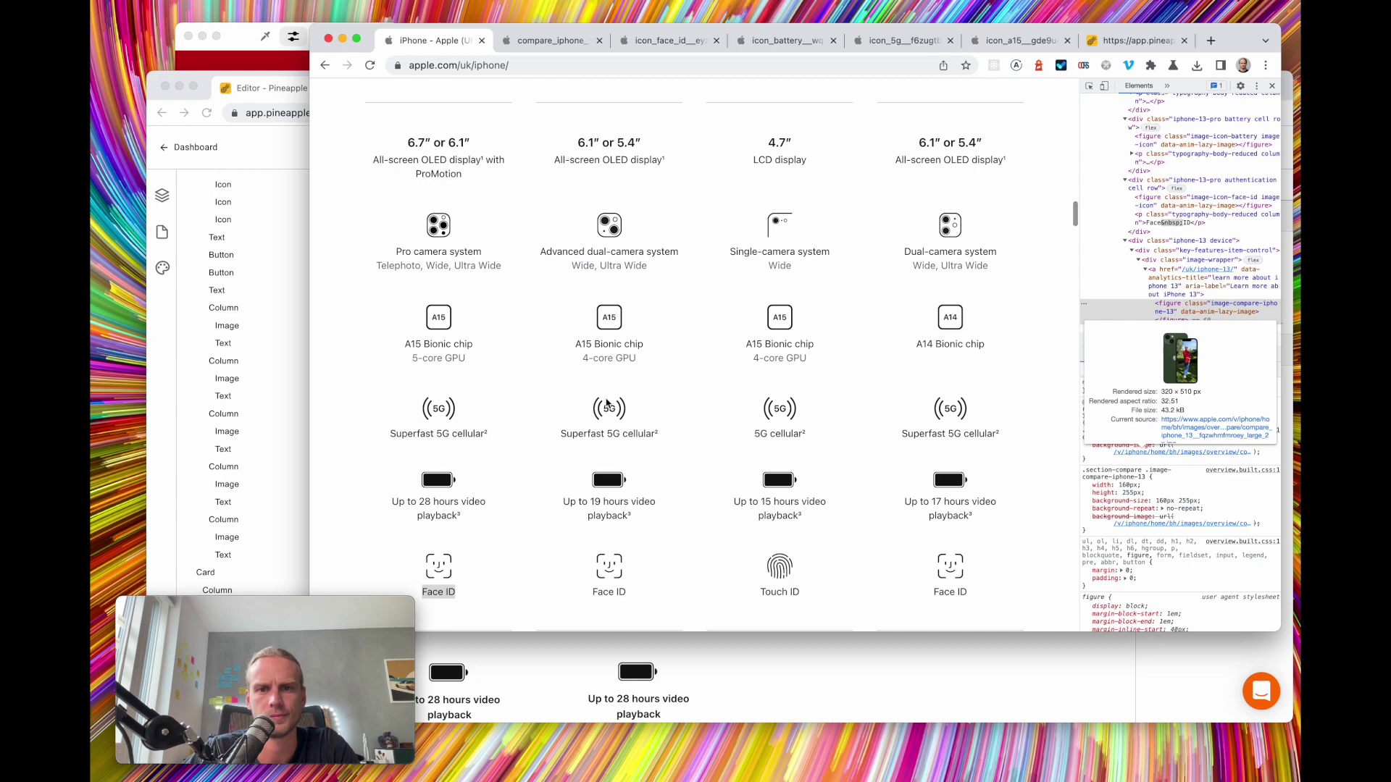
scroll(607, 403, "down", 2)
scroll(607, 402, "up", 5)
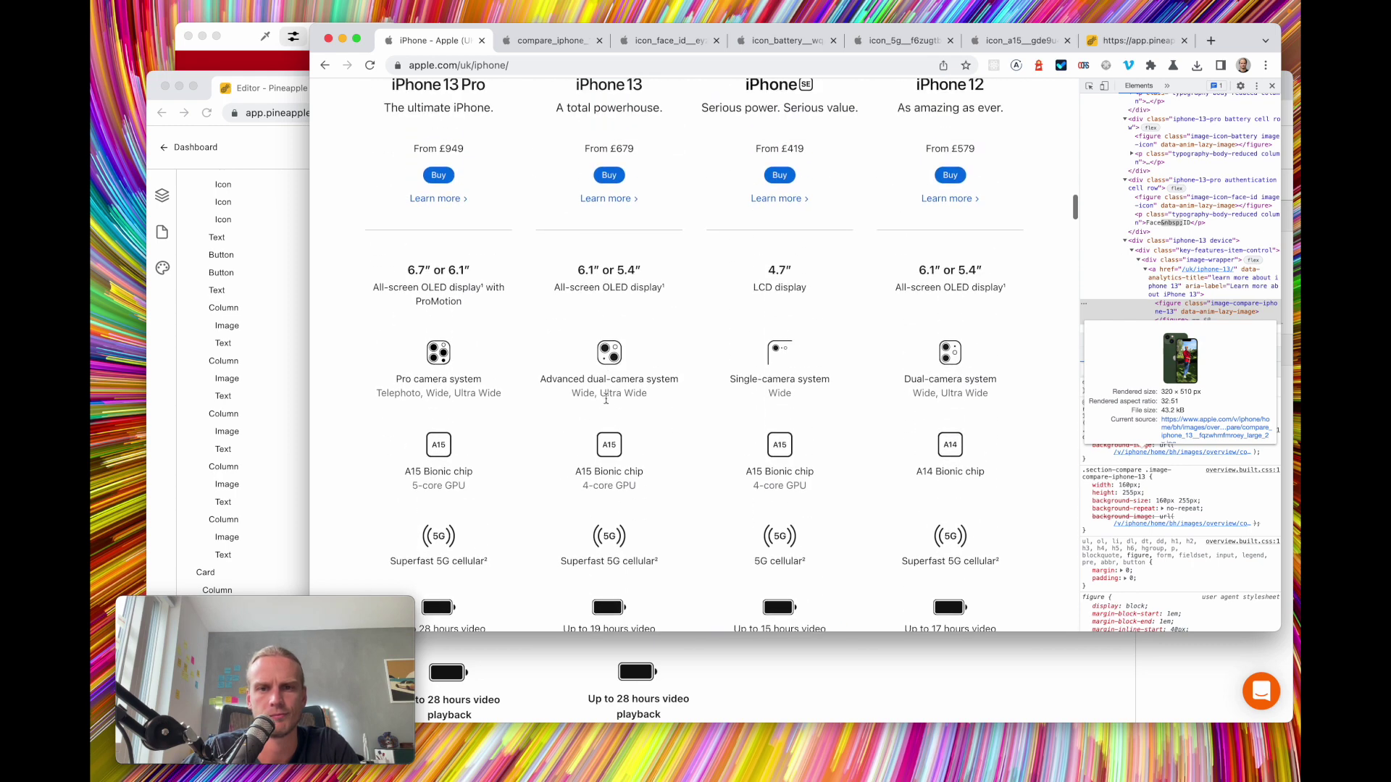
scroll(607, 402, "up", 2)
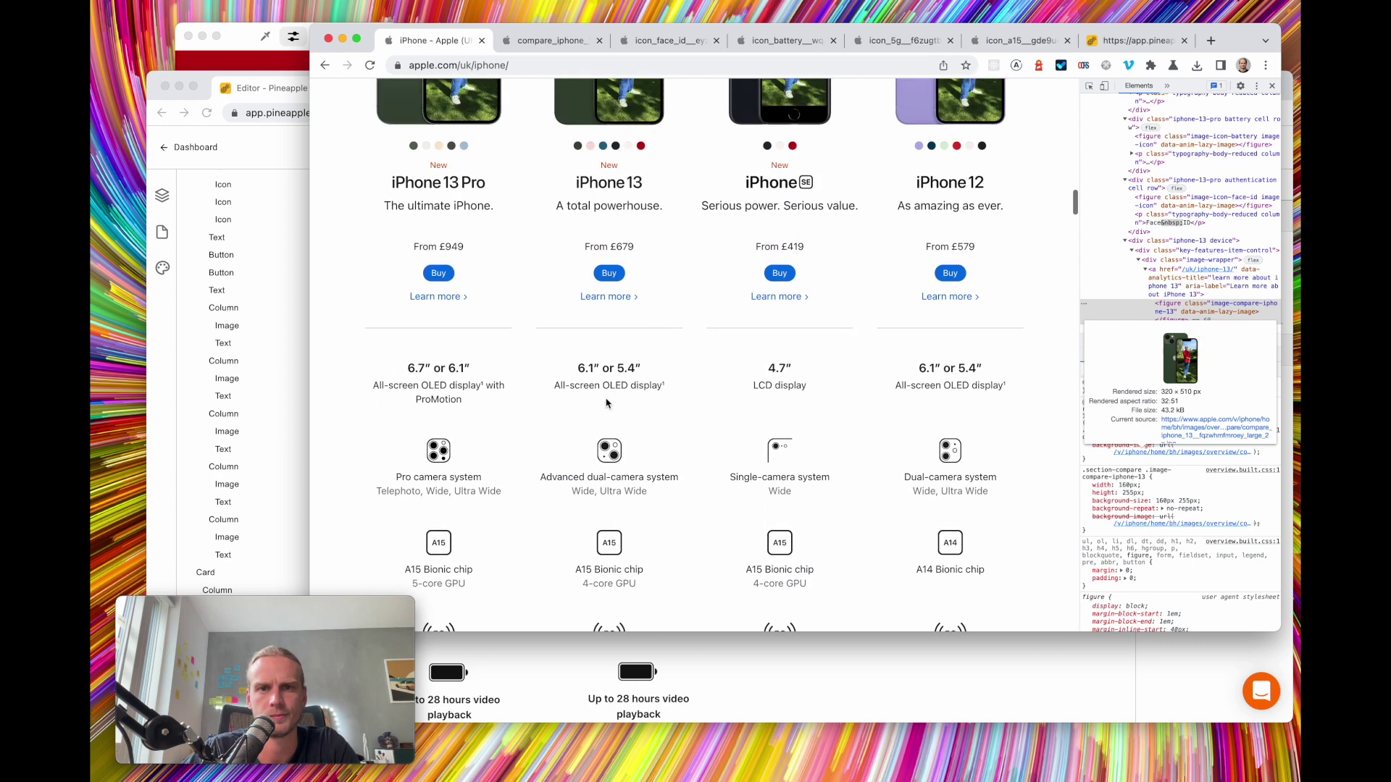
left_click(279, 200)
scroll(744, 506, "up", 5)
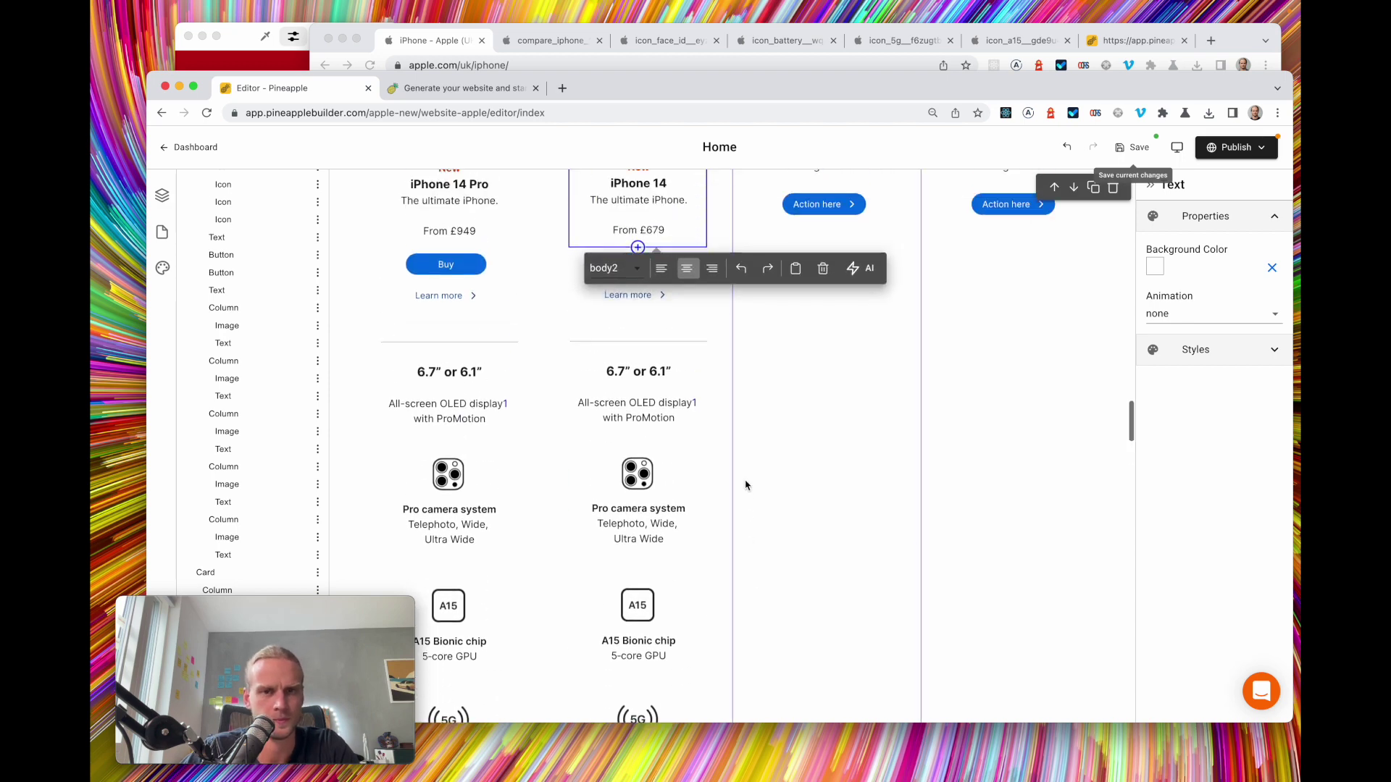
scroll(668, 512, "up", 3)
scroll(705, 290, "up", 3)
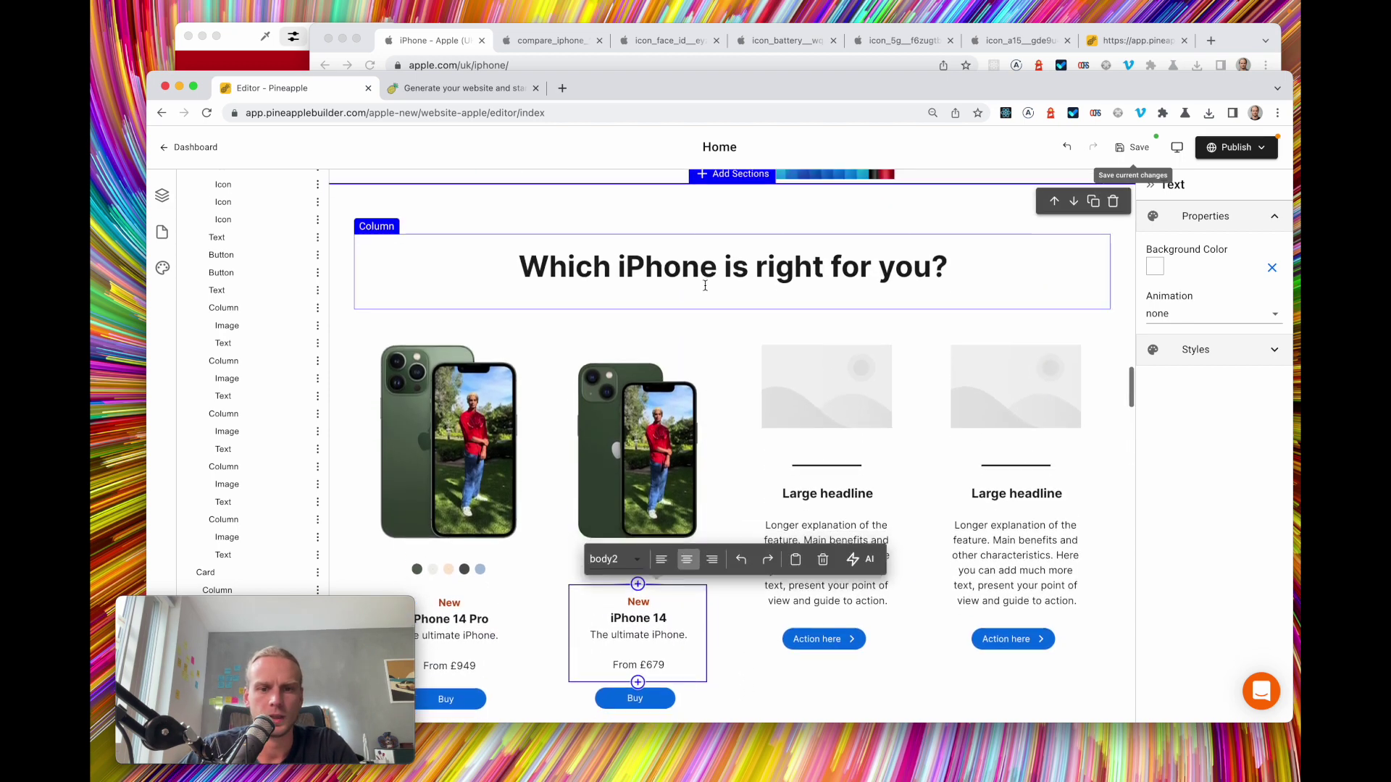
scroll(682, 476, "down", 3)
Reload the website preview and check the two finished phone cards in the comparison section
left_click(1136, 42)
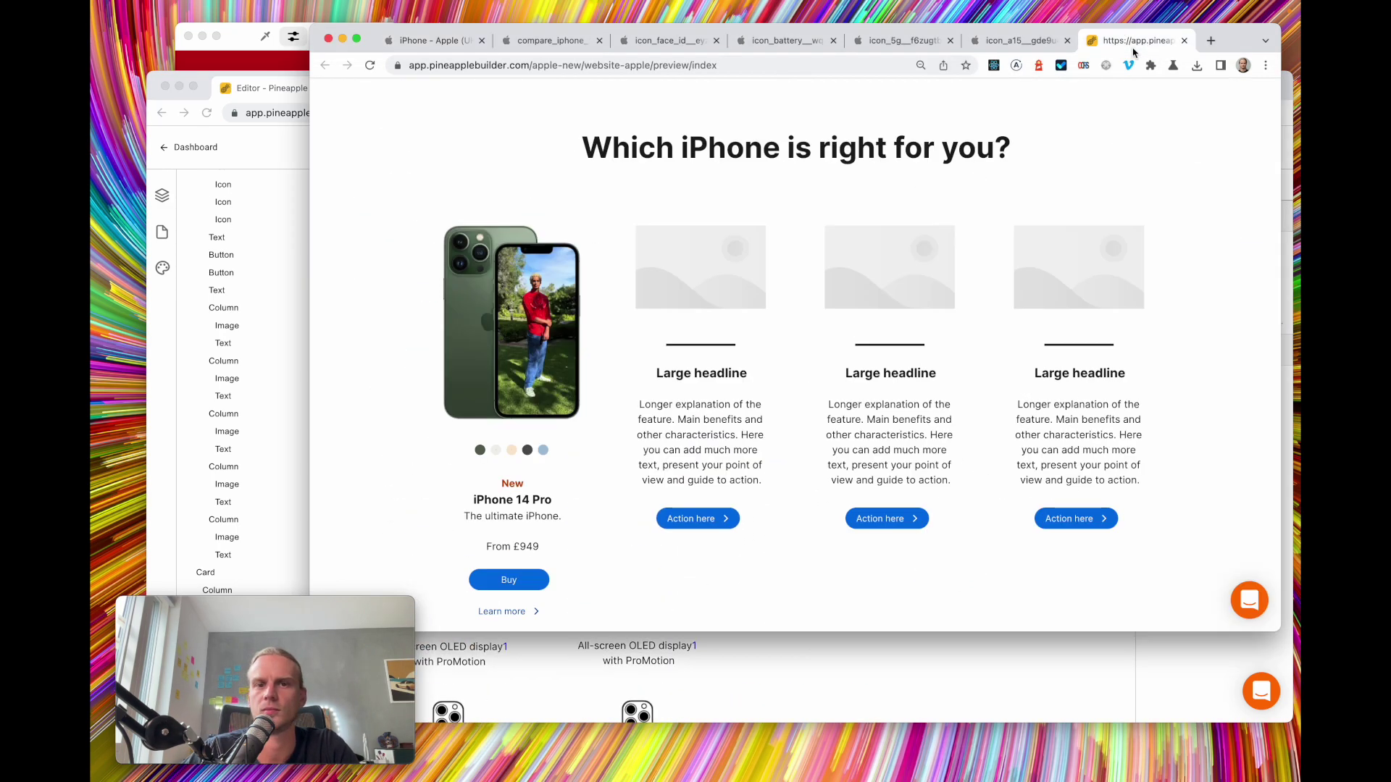
key("super+r")
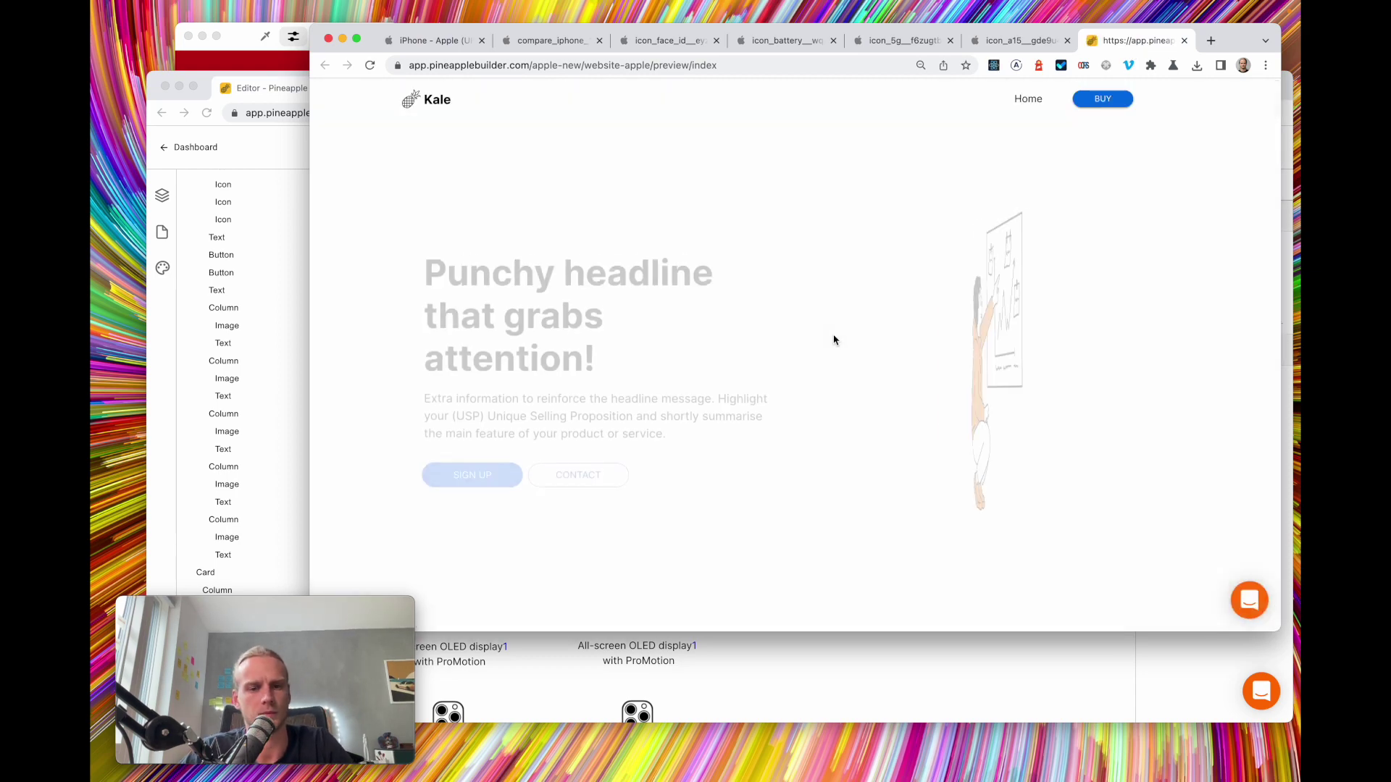
scroll(834, 340, "down", 5)
scroll(833, 340, "down", 15)
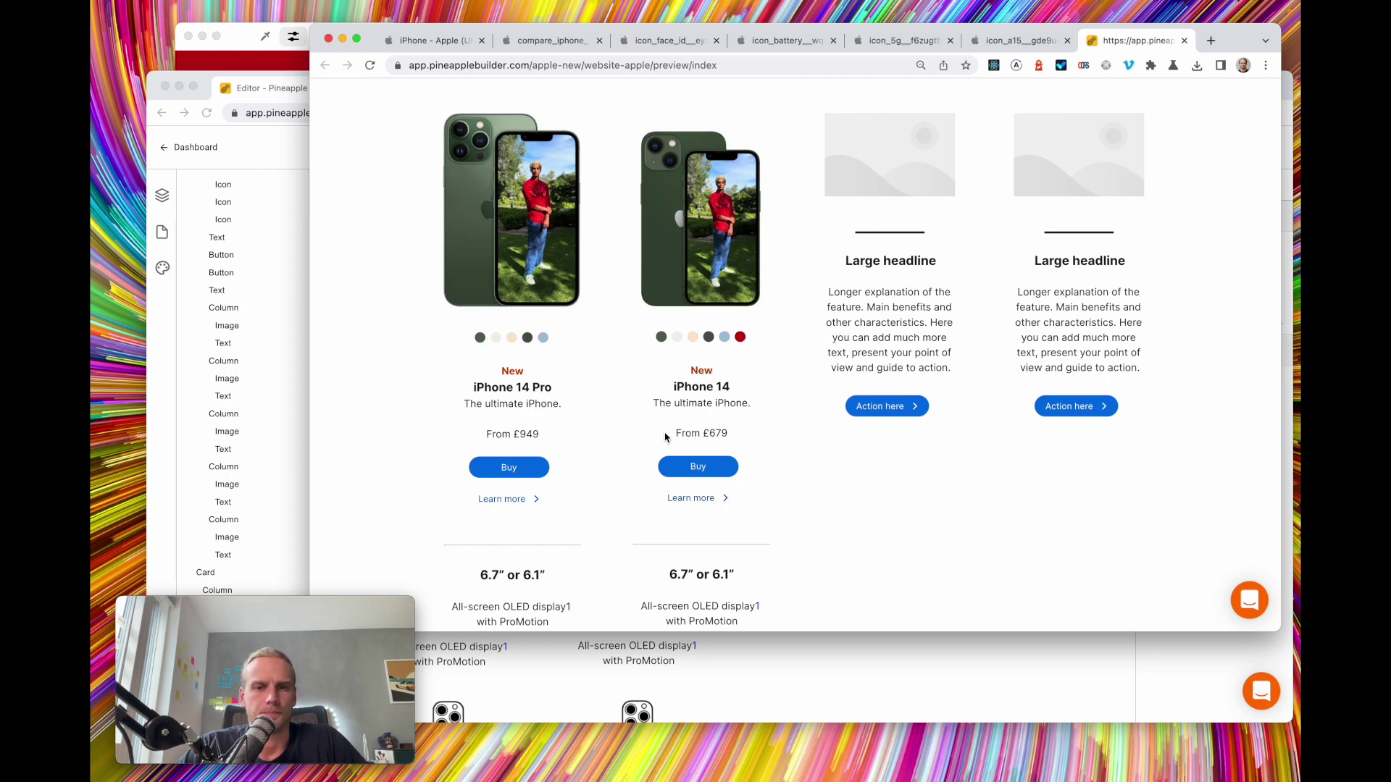
scroll(611, 401, "down", 1)
scroll(620, 382, "up", 1)
scroll(620, 382, "down", 2)
scroll(620, 382, "up", 4)
scroll(621, 381, "down", 5)
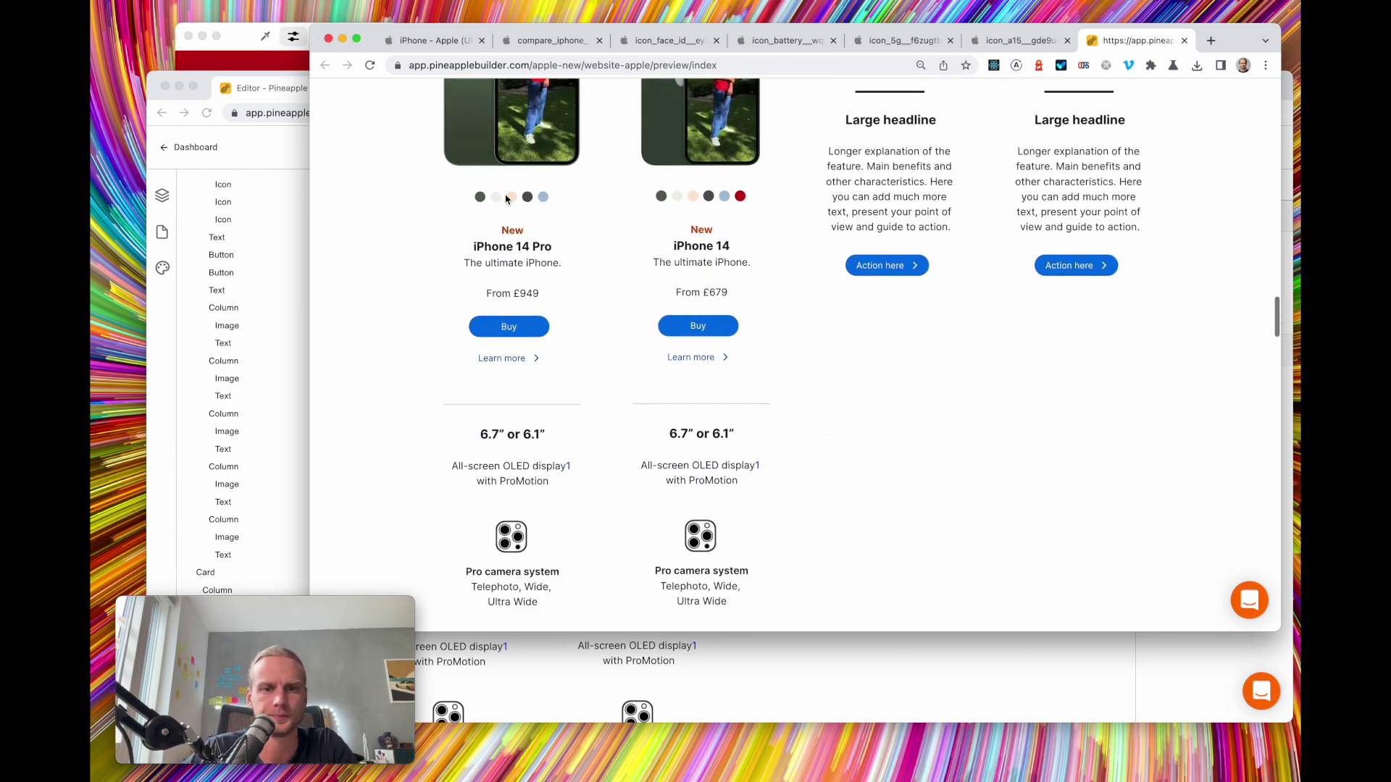
Back in the editor, delete the third card, a placeholder, from the comparison row
left_click(431, 45)
left_click(278, 182)
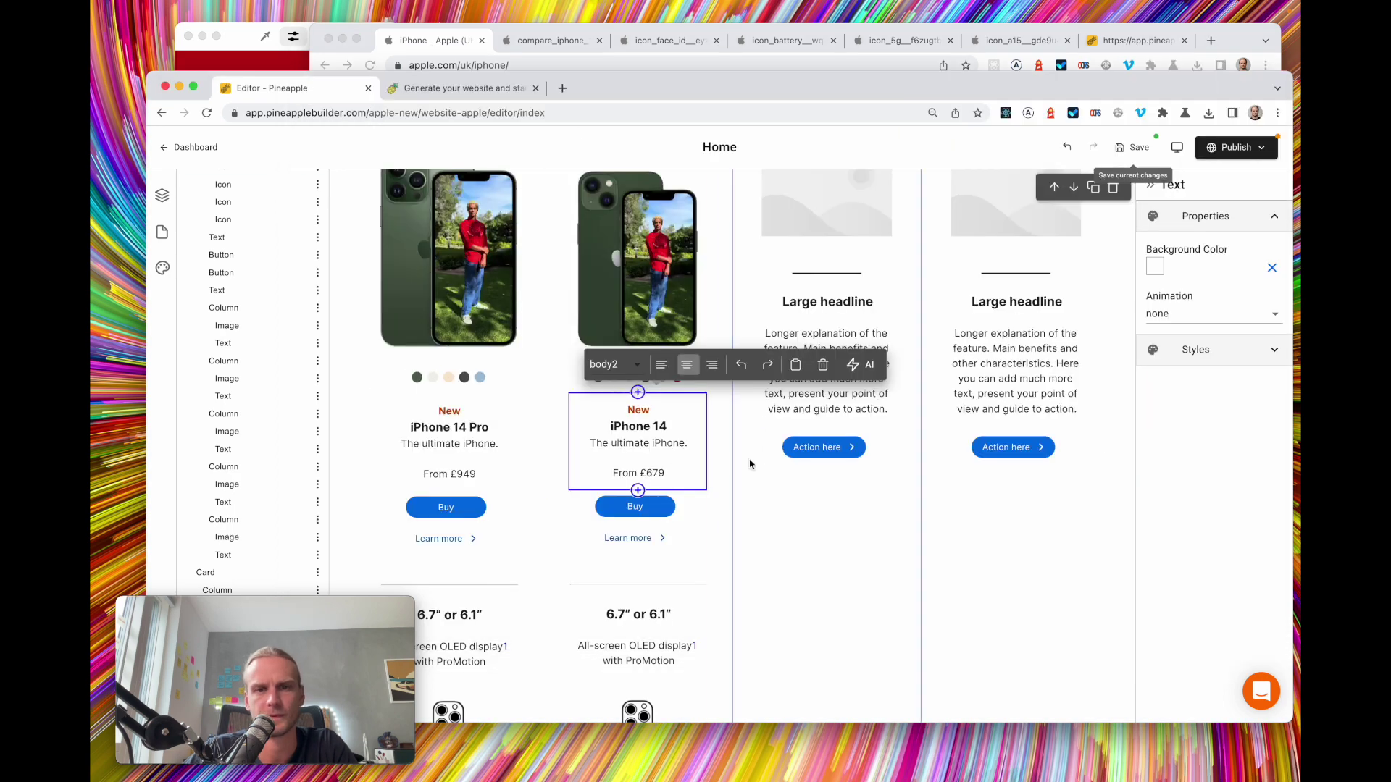
scroll(803, 292, "up", 1)
scroll(811, 311, "down", 4)
scroll(823, 338, "up", 5)
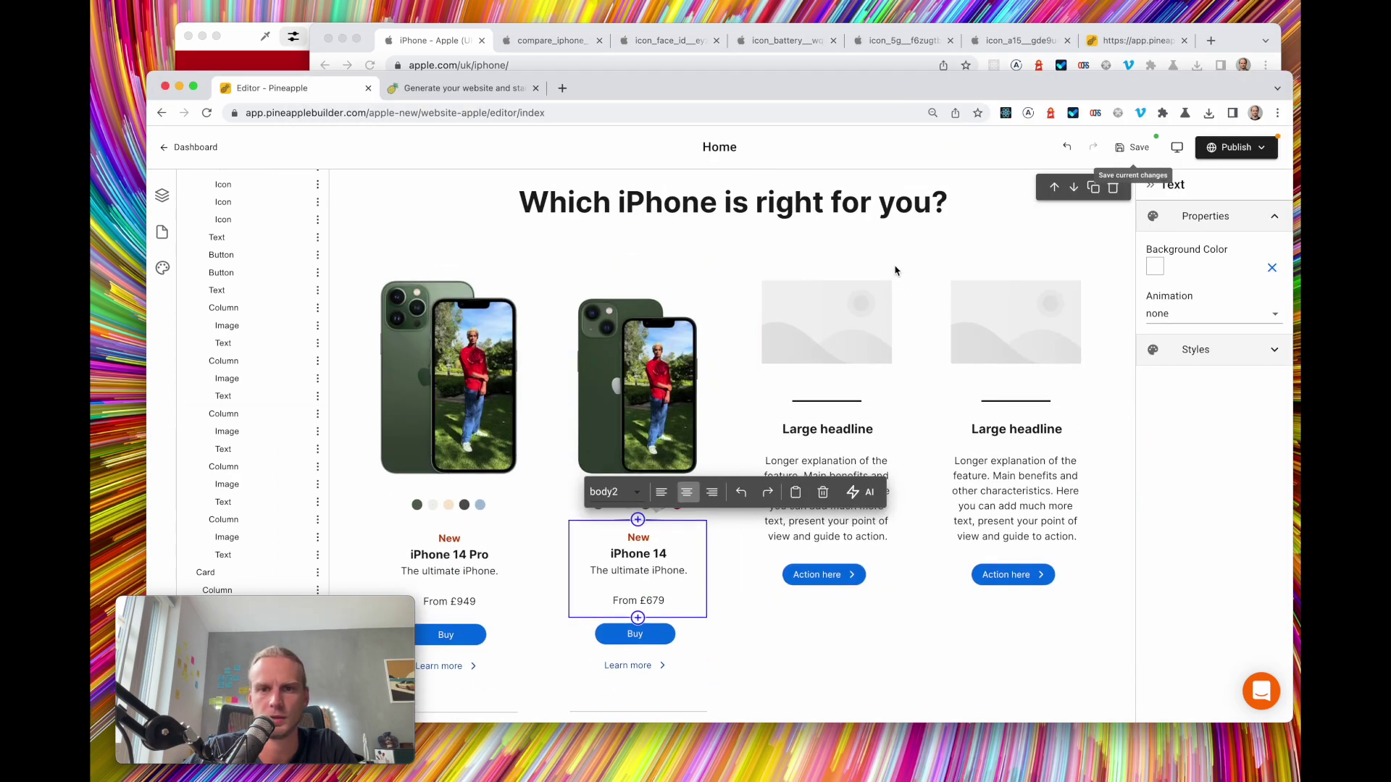
left_click(870, 268)
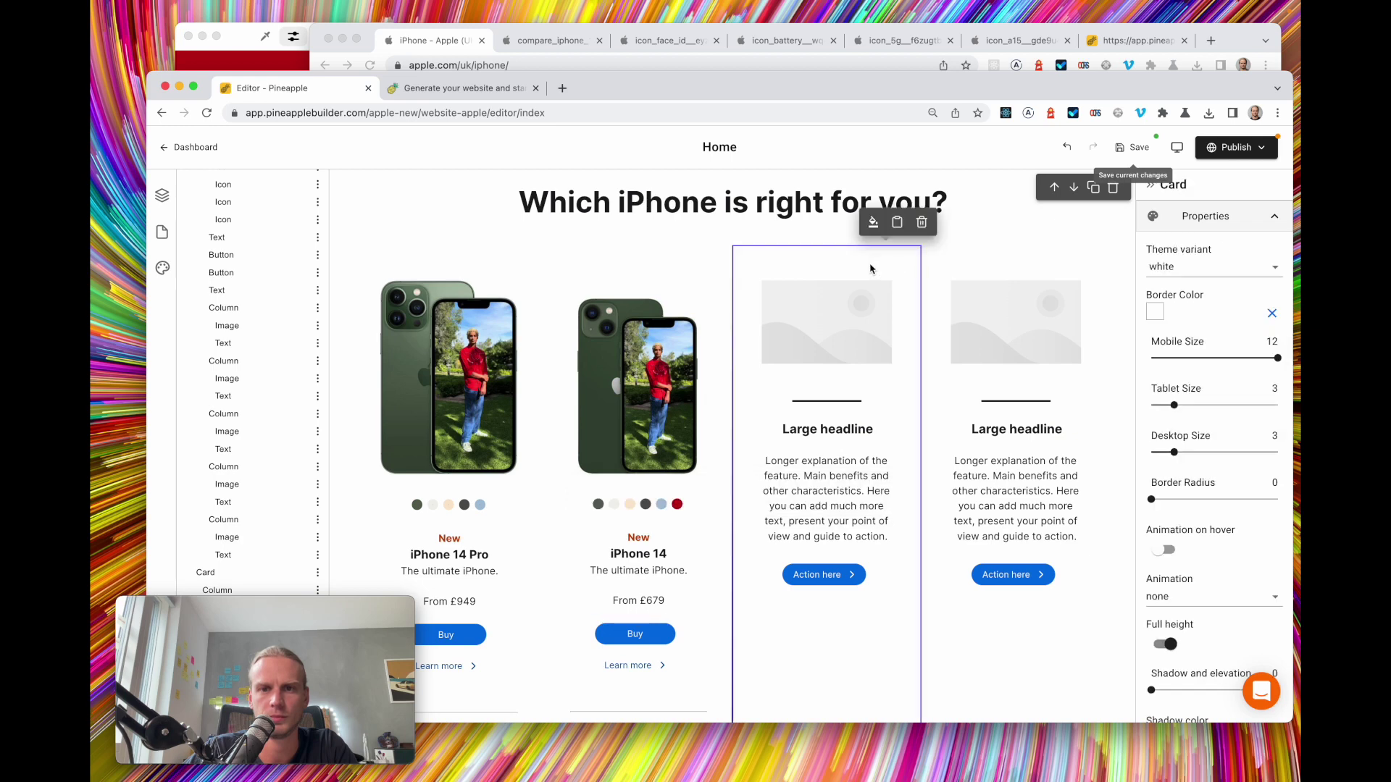
left_click(922, 224)
Duplicate the iPhone 14 card in the comparison row
left_click(786, 270)
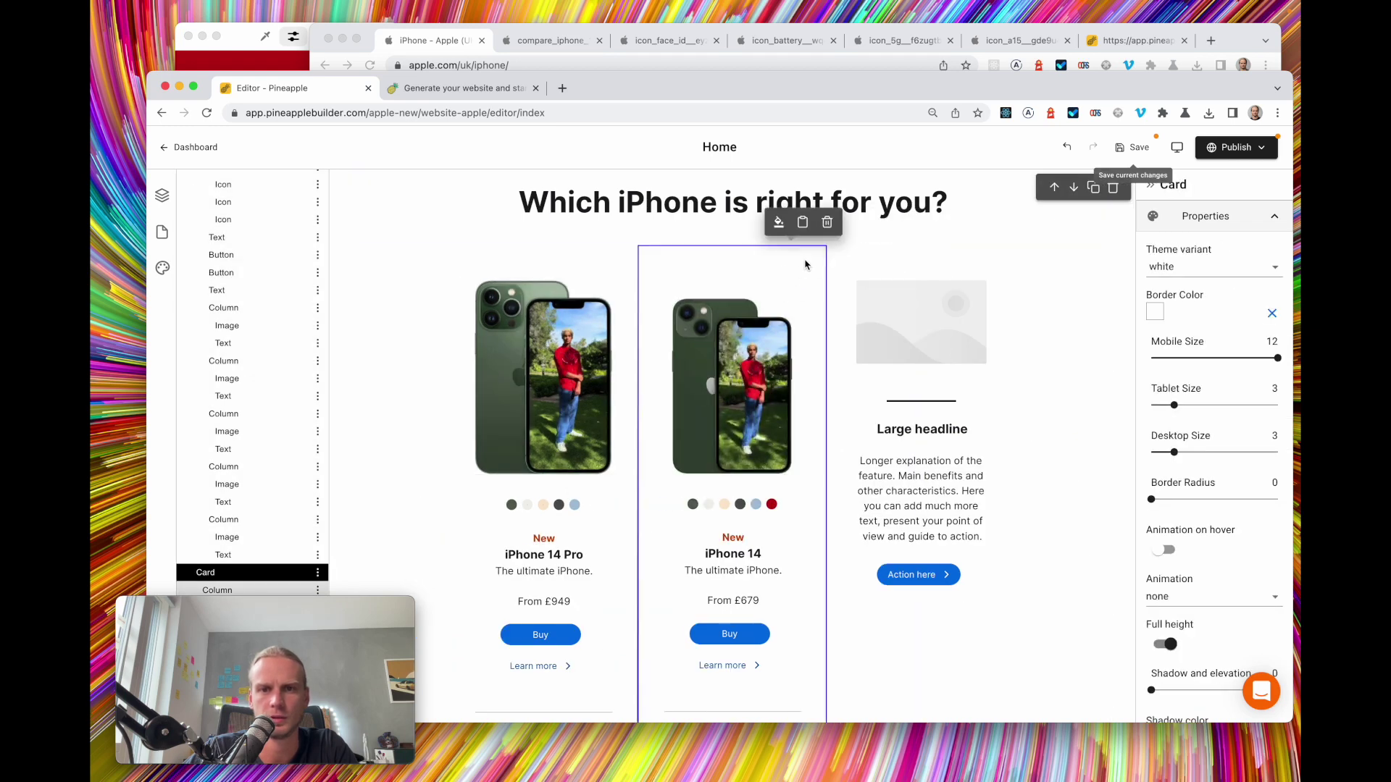
left_click(802, 223)
left_click(842, 276)
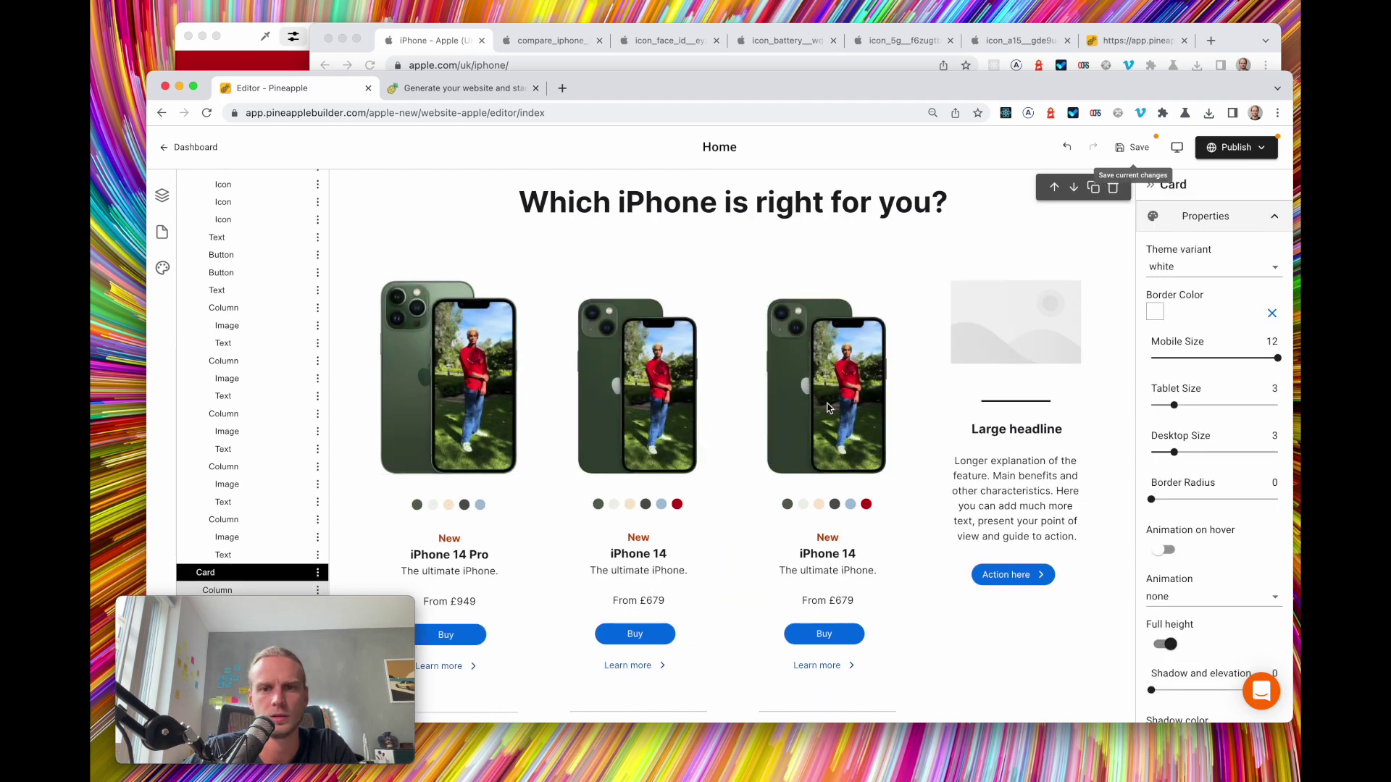
Find the iPhone SE image in Apple's comparison section, open its source file and save it to Downloads
scroll(830, 308, "down", 2)
left_click(830, 307)
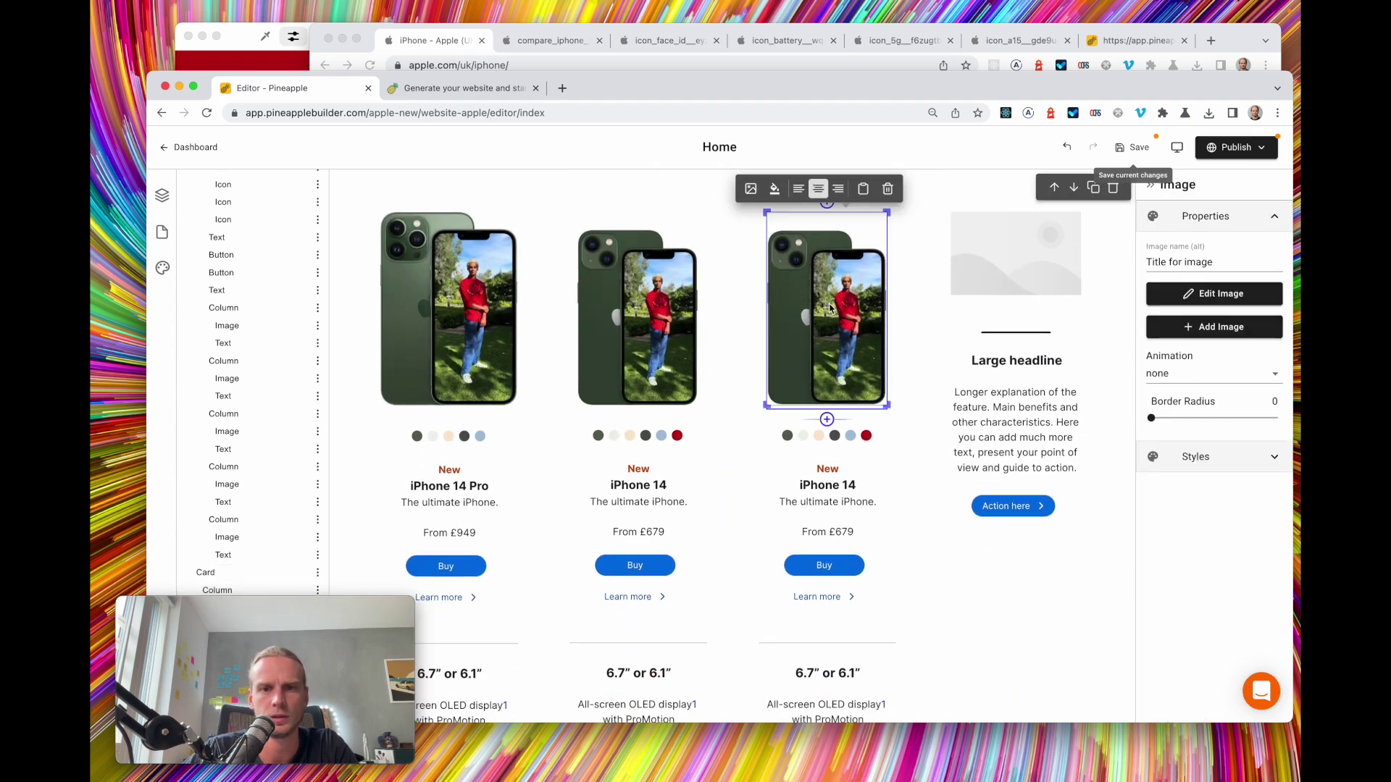
left_click(430, 51)
scroll(629, 151, "up", 1)
scroll(628, 151, "up", 2)
right_click(805, 218)
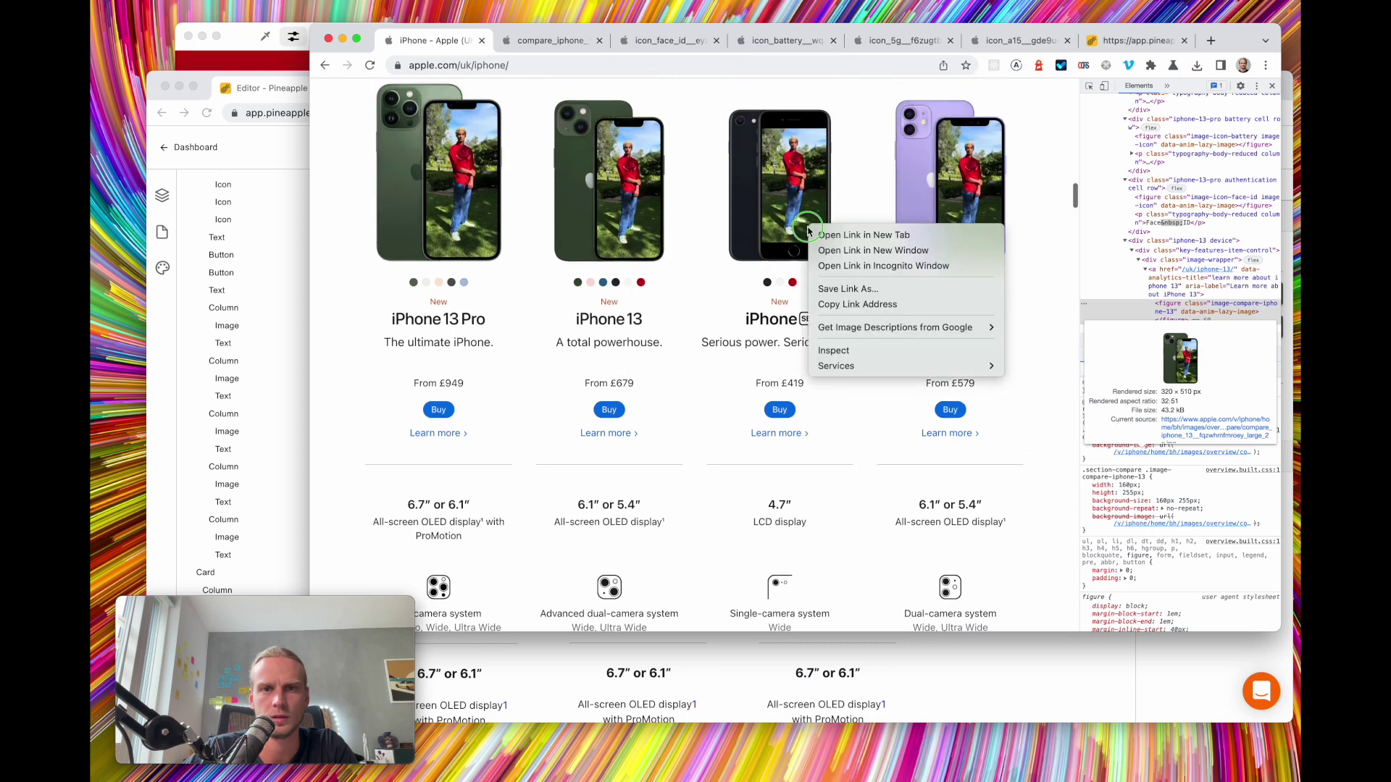
left_click(870, 351)
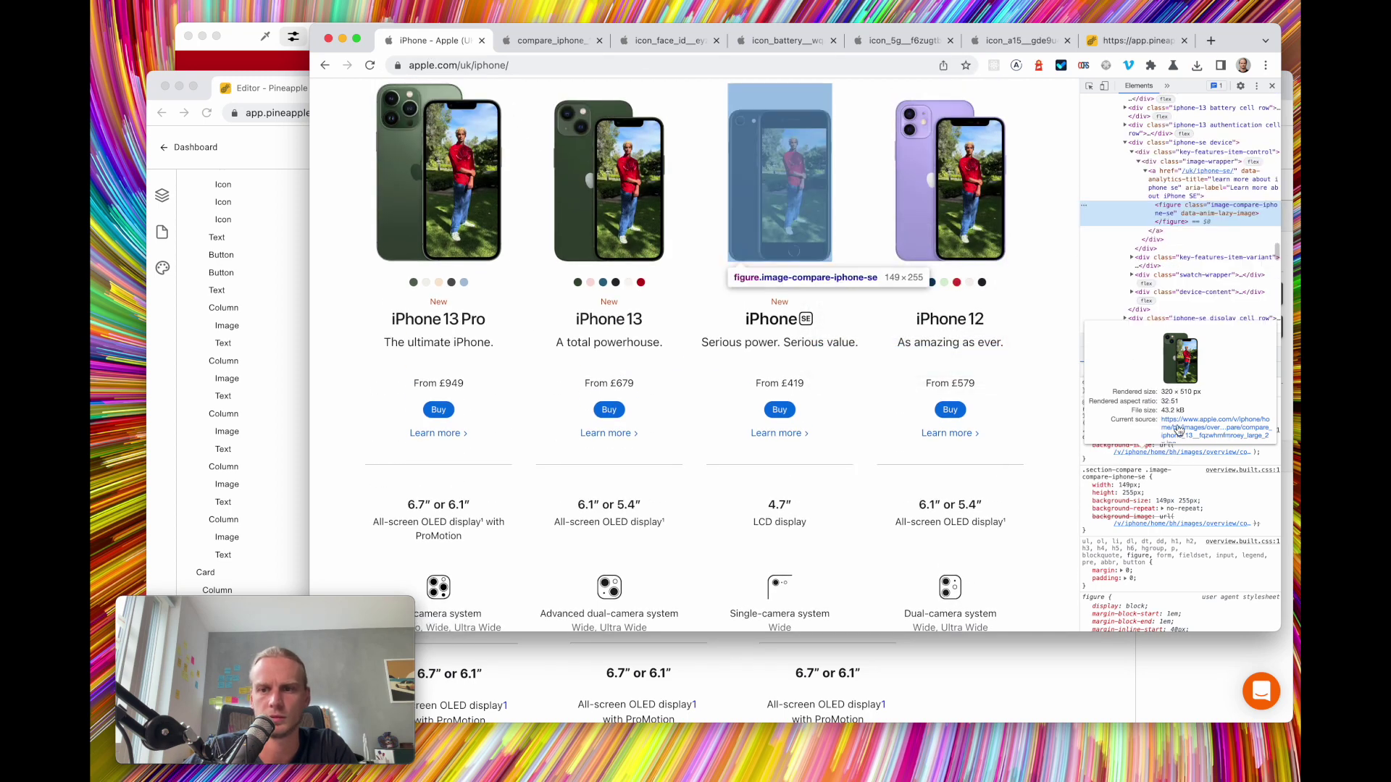
mouse_move(1219, 459)
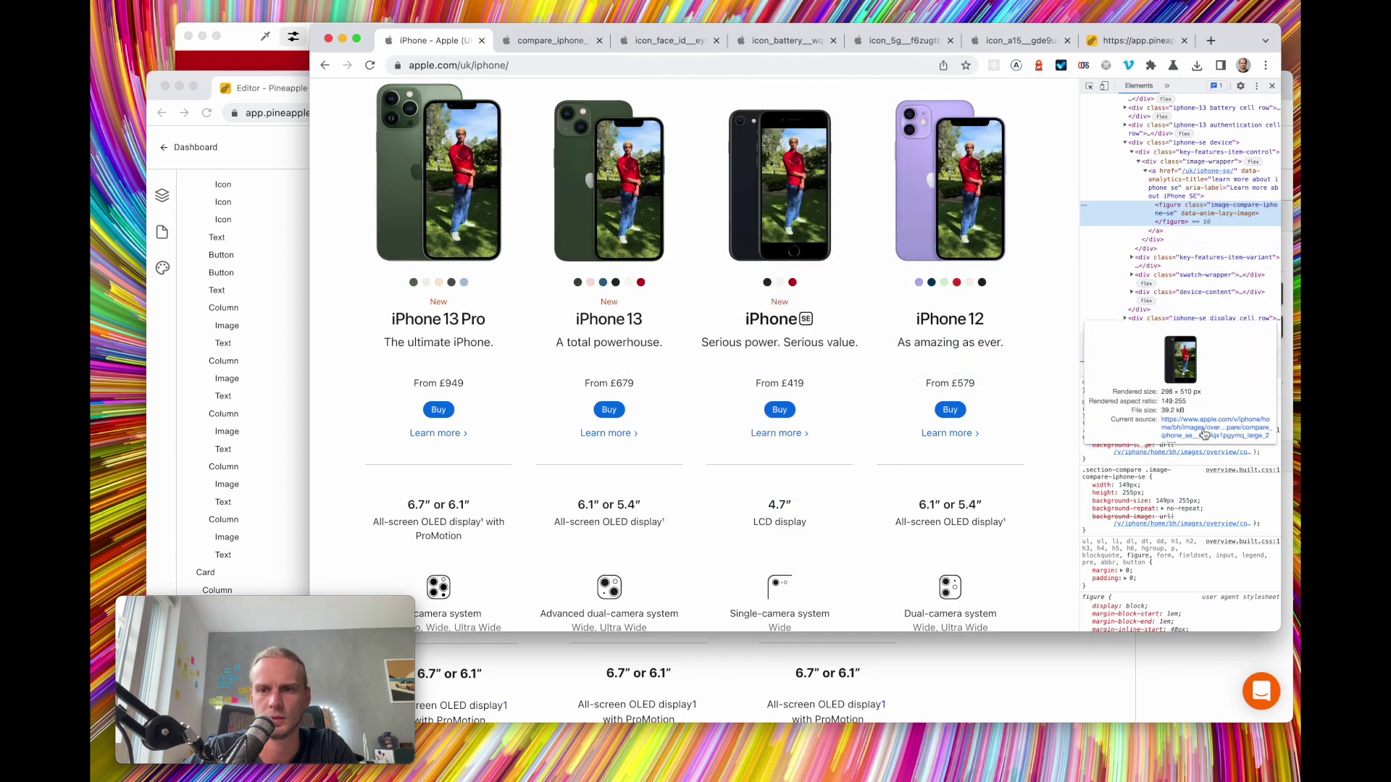
left_click(1202, 443)
right_click(749, 243)
left_click(789, 267)
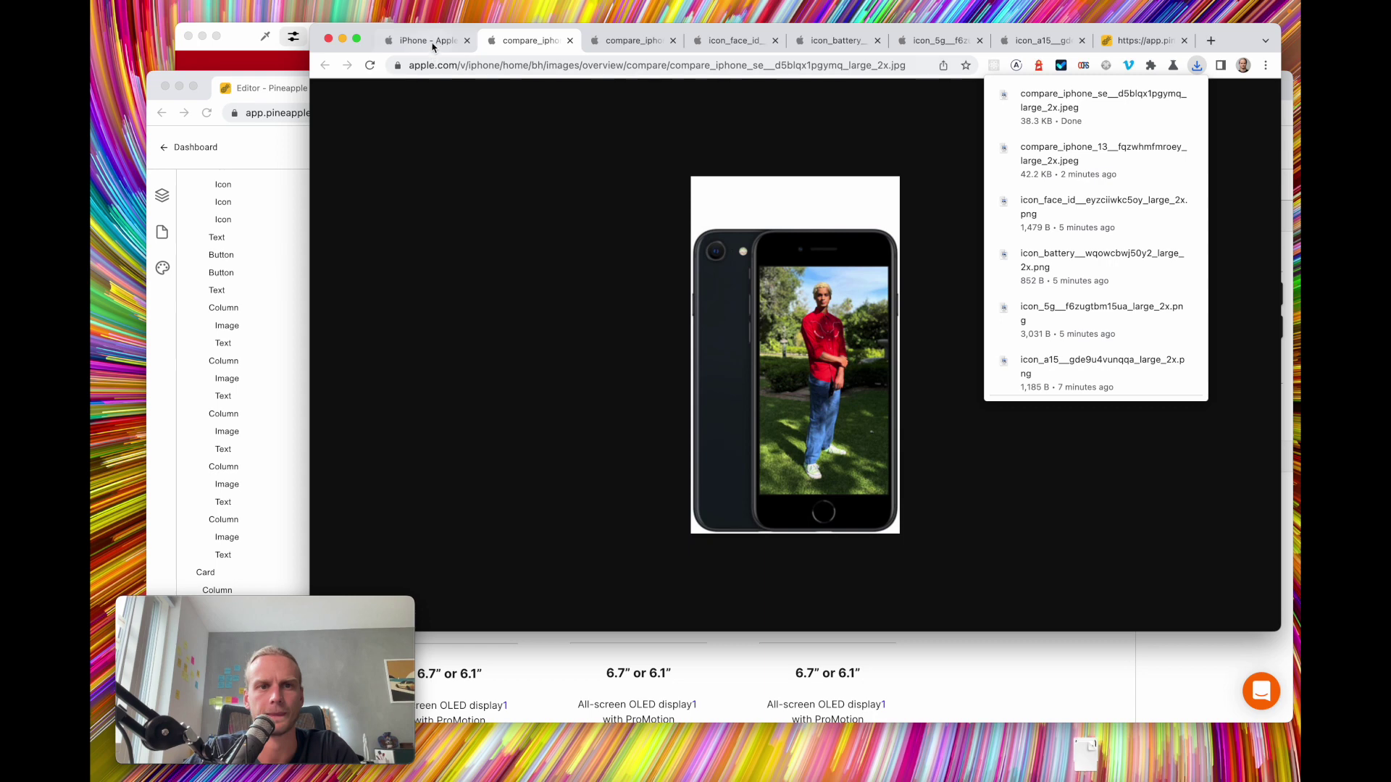
Open the source file of the iPhone 12 comparison image on Apple's page and save it to Downloads
left_click(428, 40)
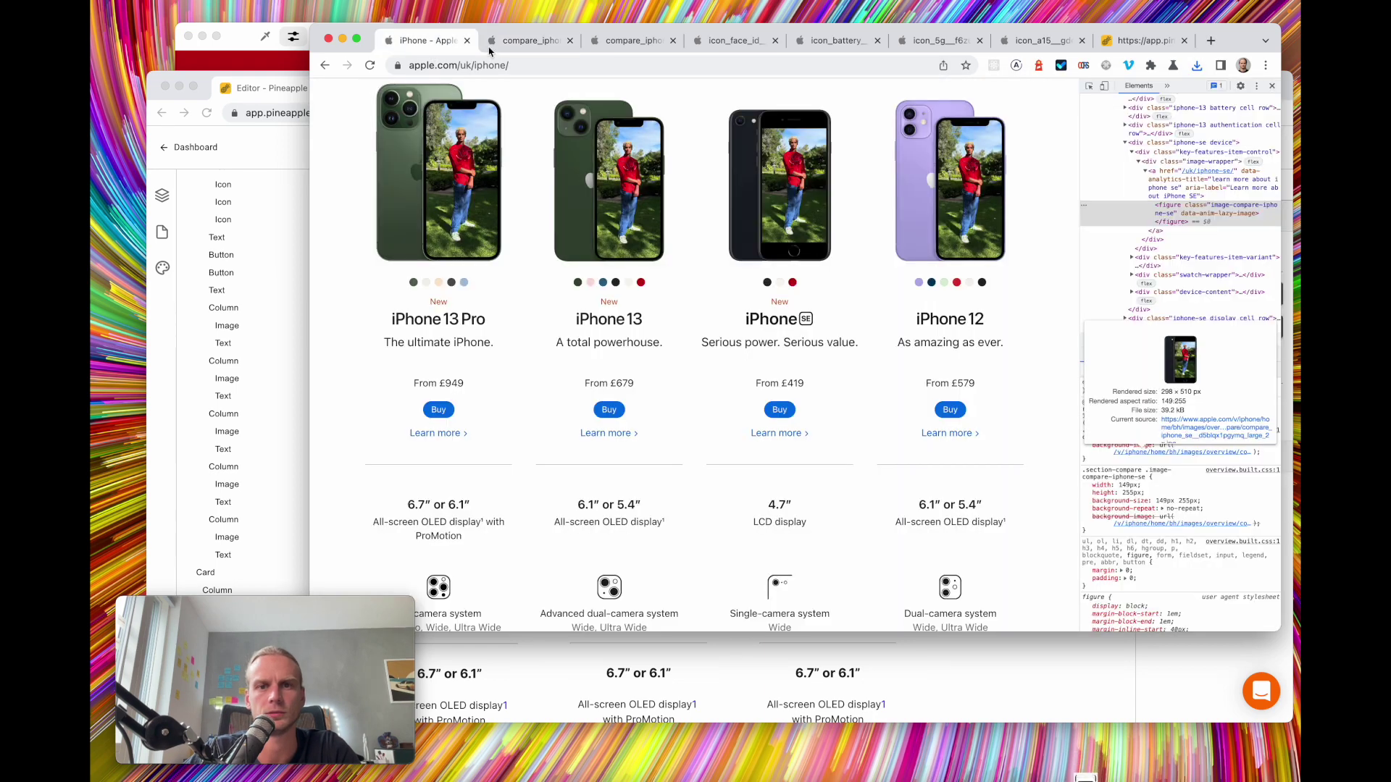
right_click(954, 194)
left_click(1024, 318)
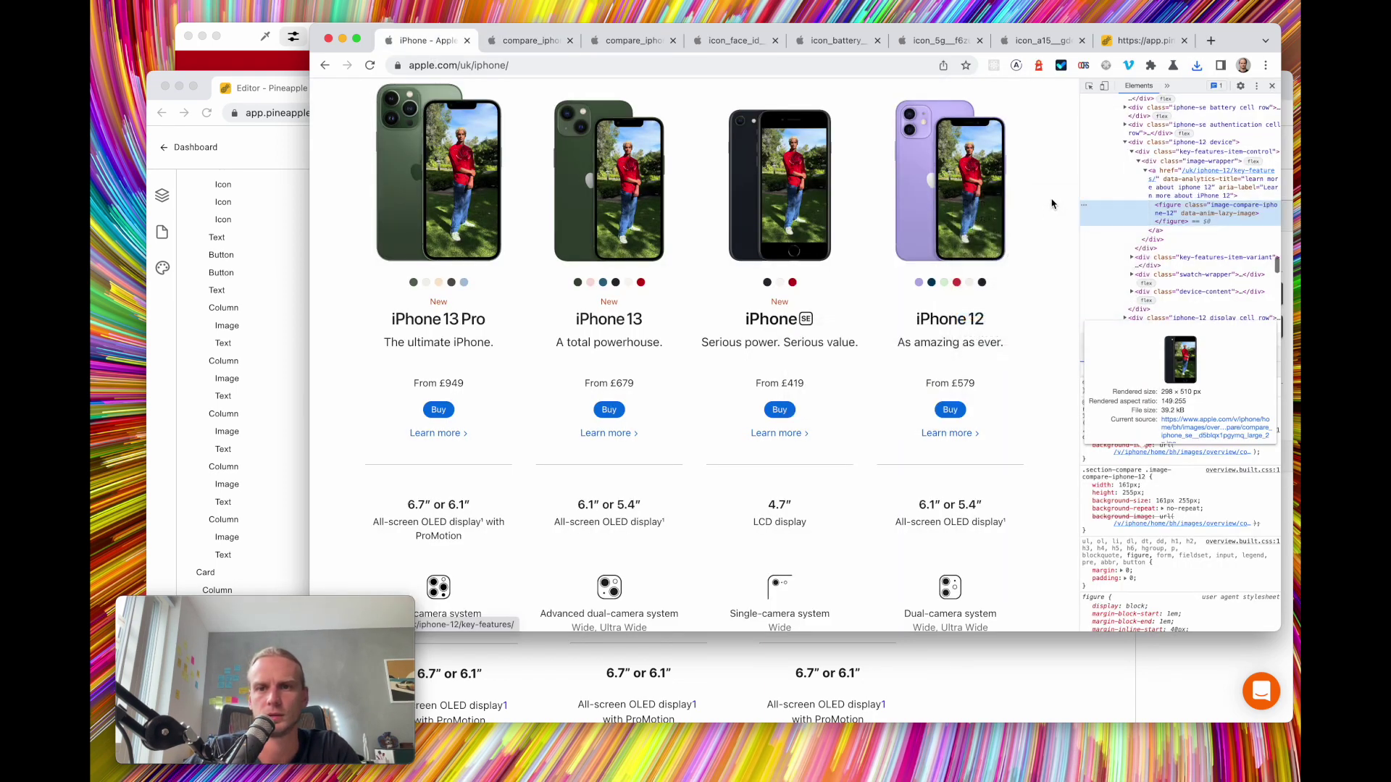
left_click(1193, 455)
right_click(681, 248)
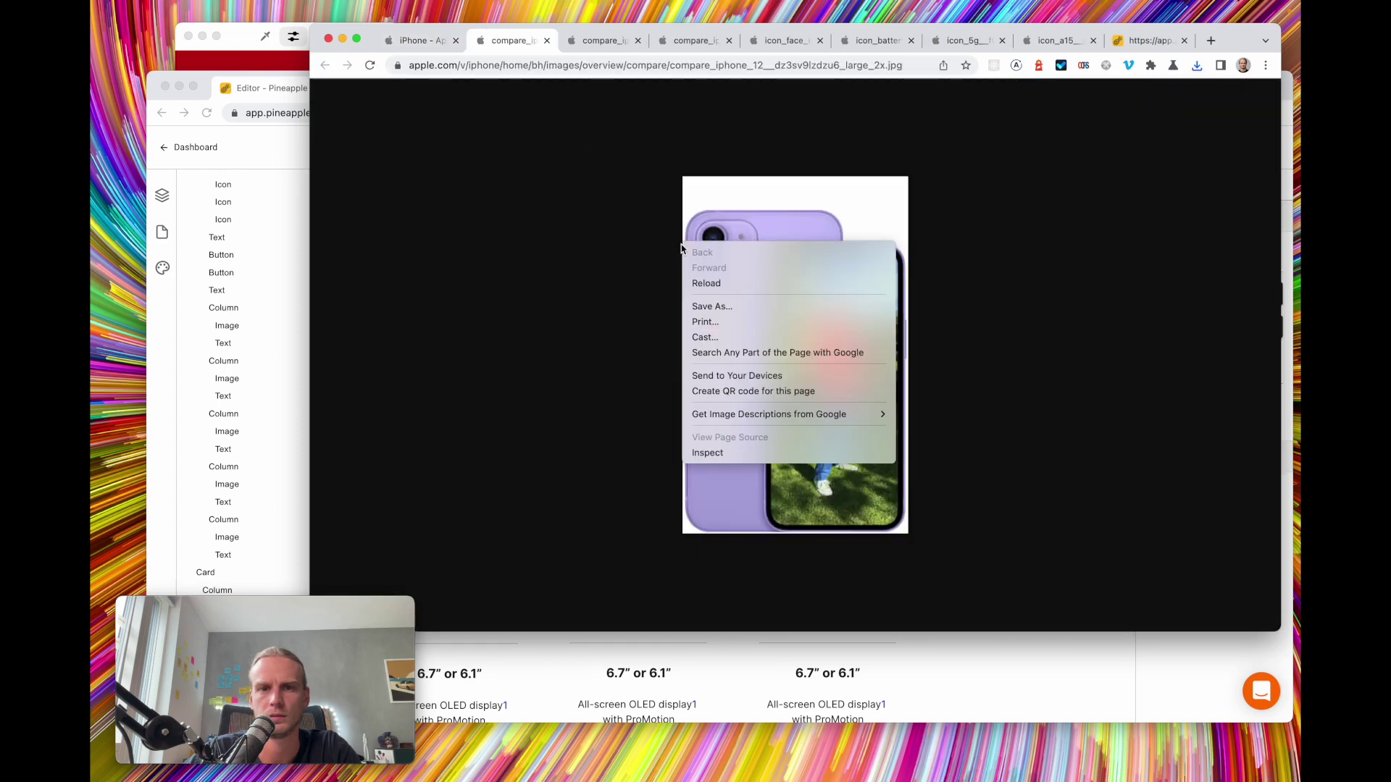
right_click(752, 213)
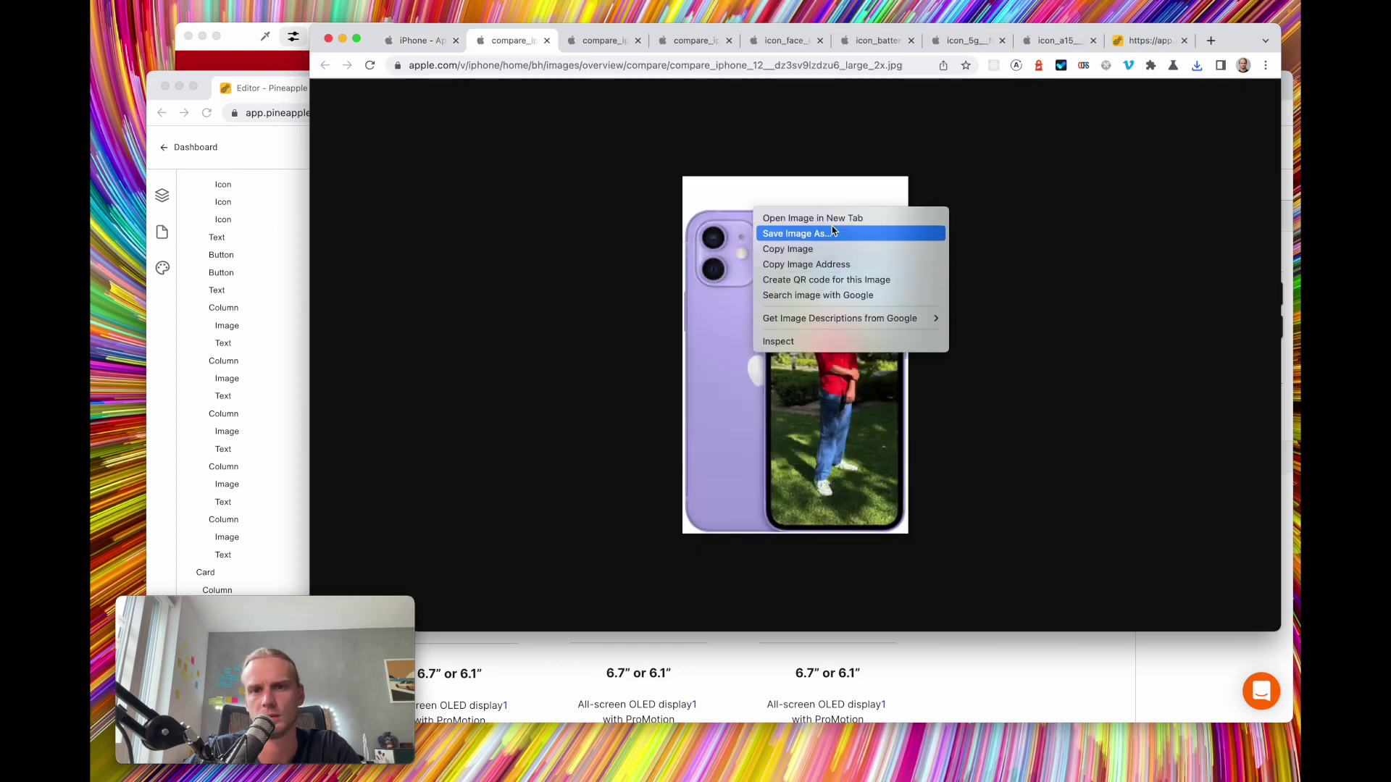
left_click(797, 233)
key("Return")
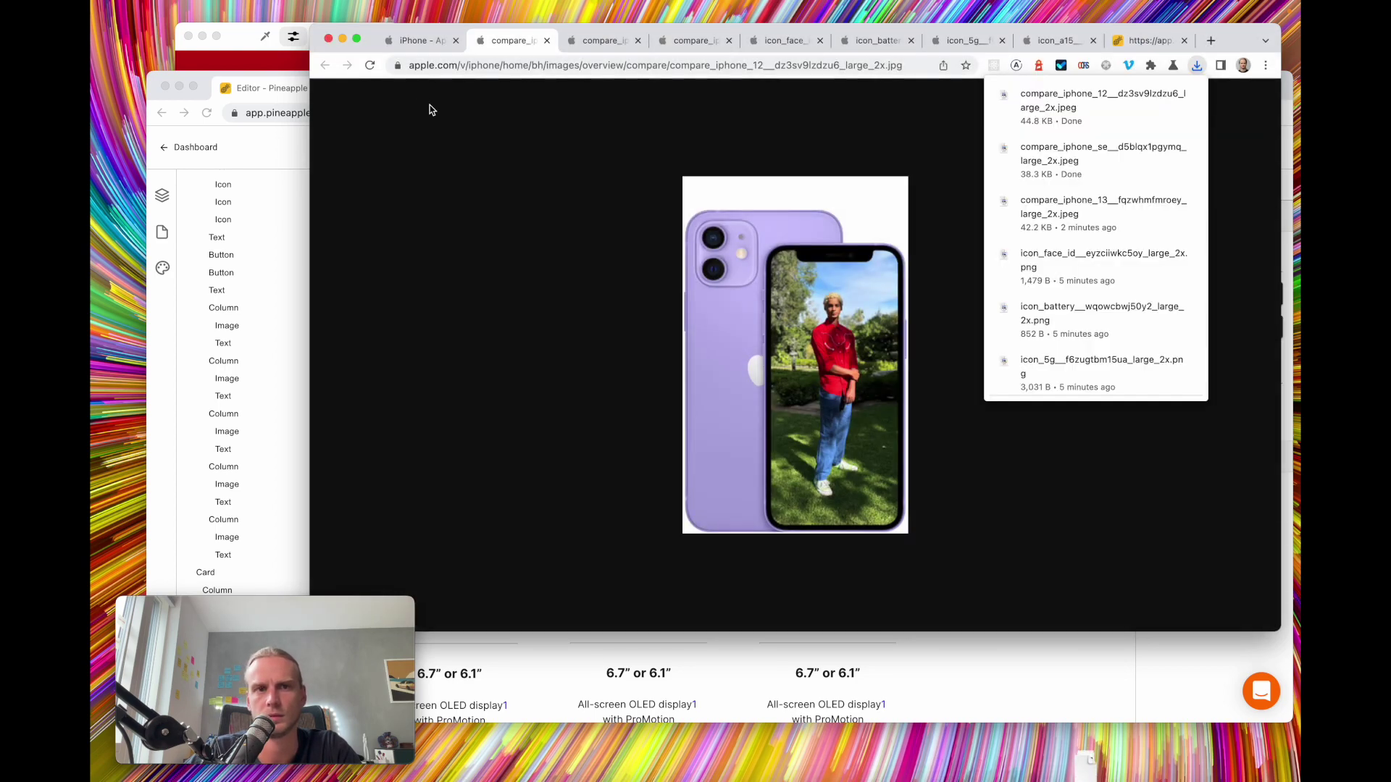
Open the source file of the iPhone 13 advanced dual-camera system icon and save it to Downloads
left_click(419, 39)
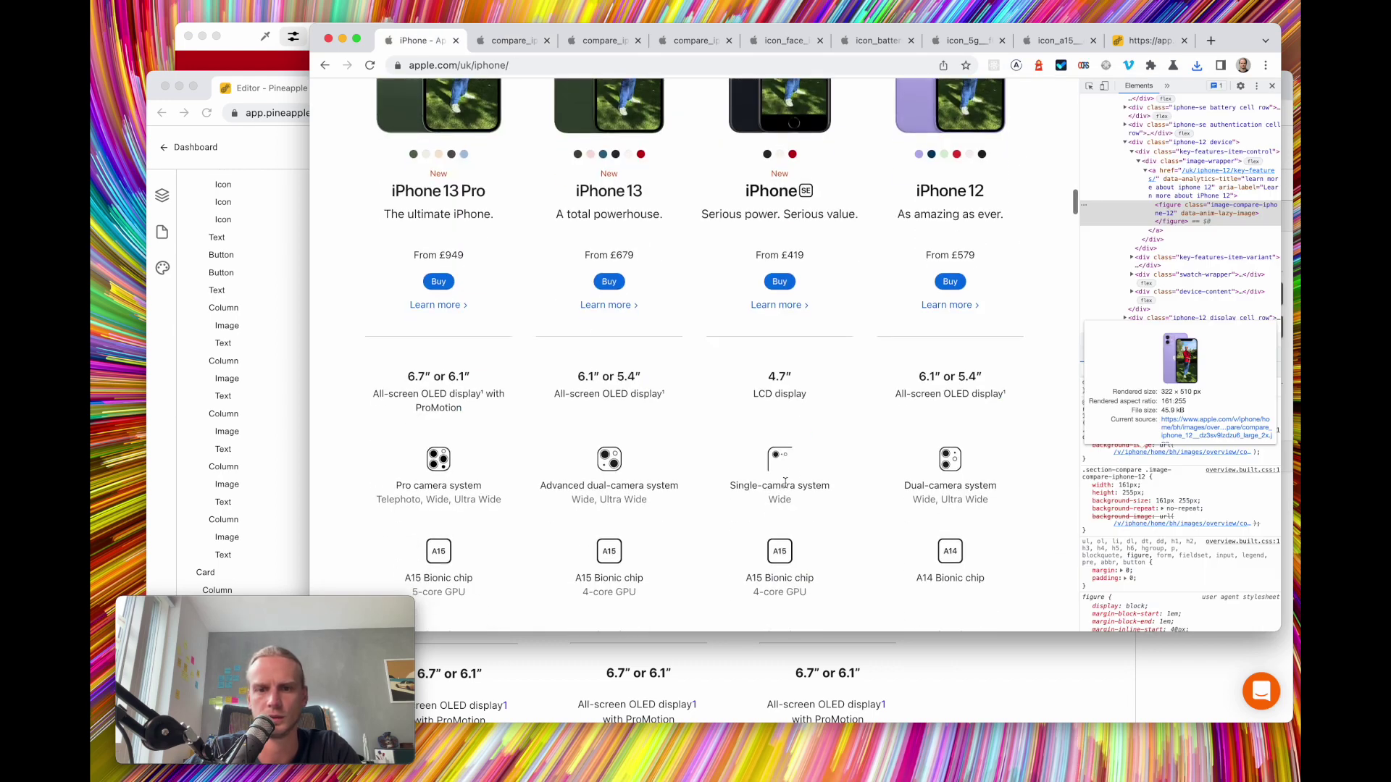
scroll(784, 483, "down", 3)
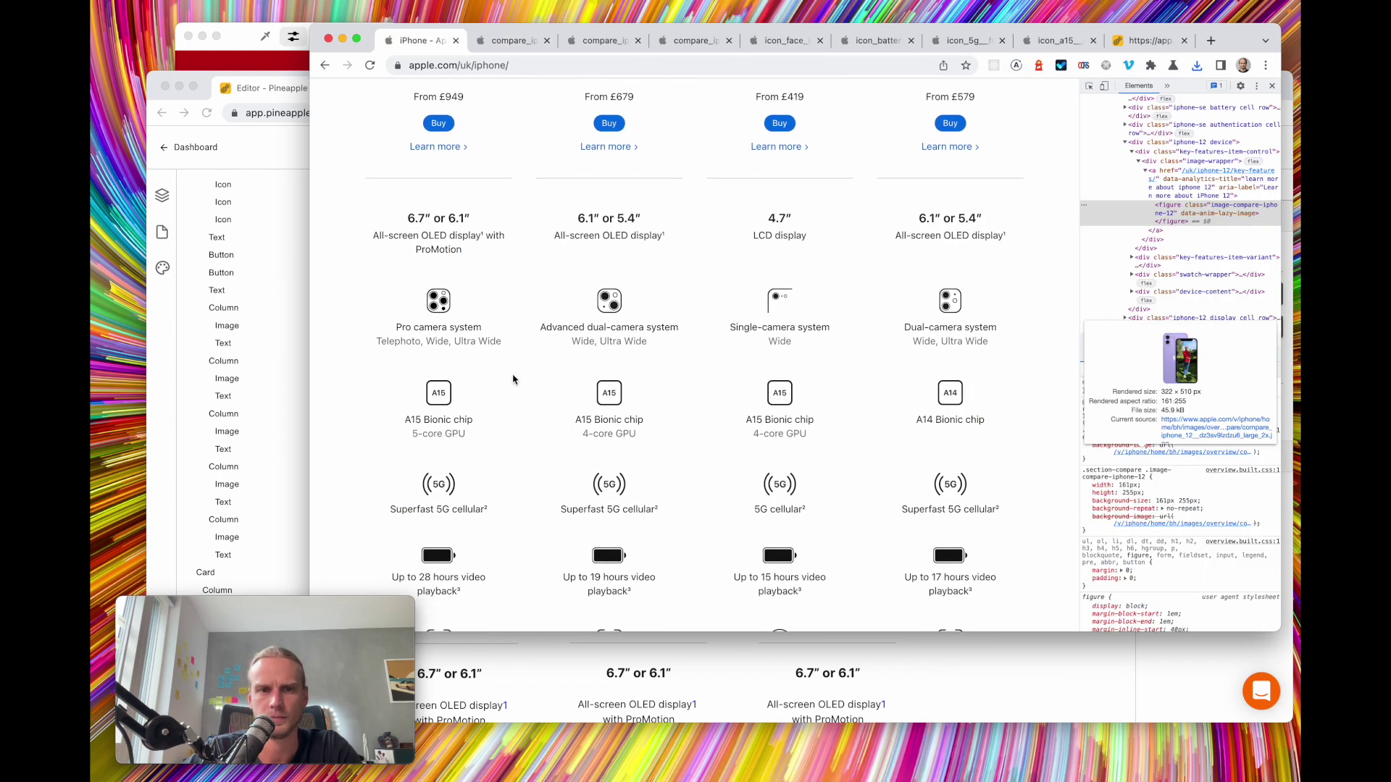
scroll(513, 380, "down", 1)
right_click(617, 274)
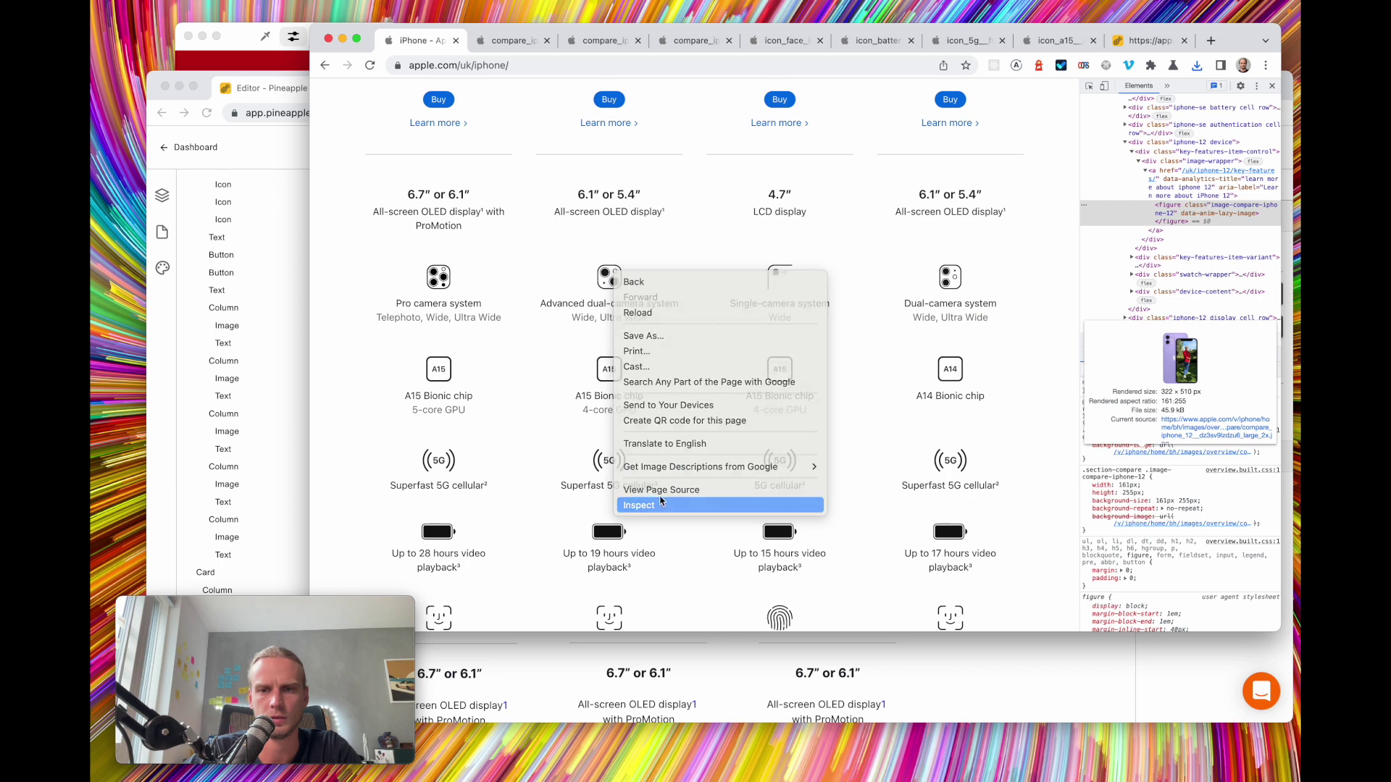
left_click(638, 505)
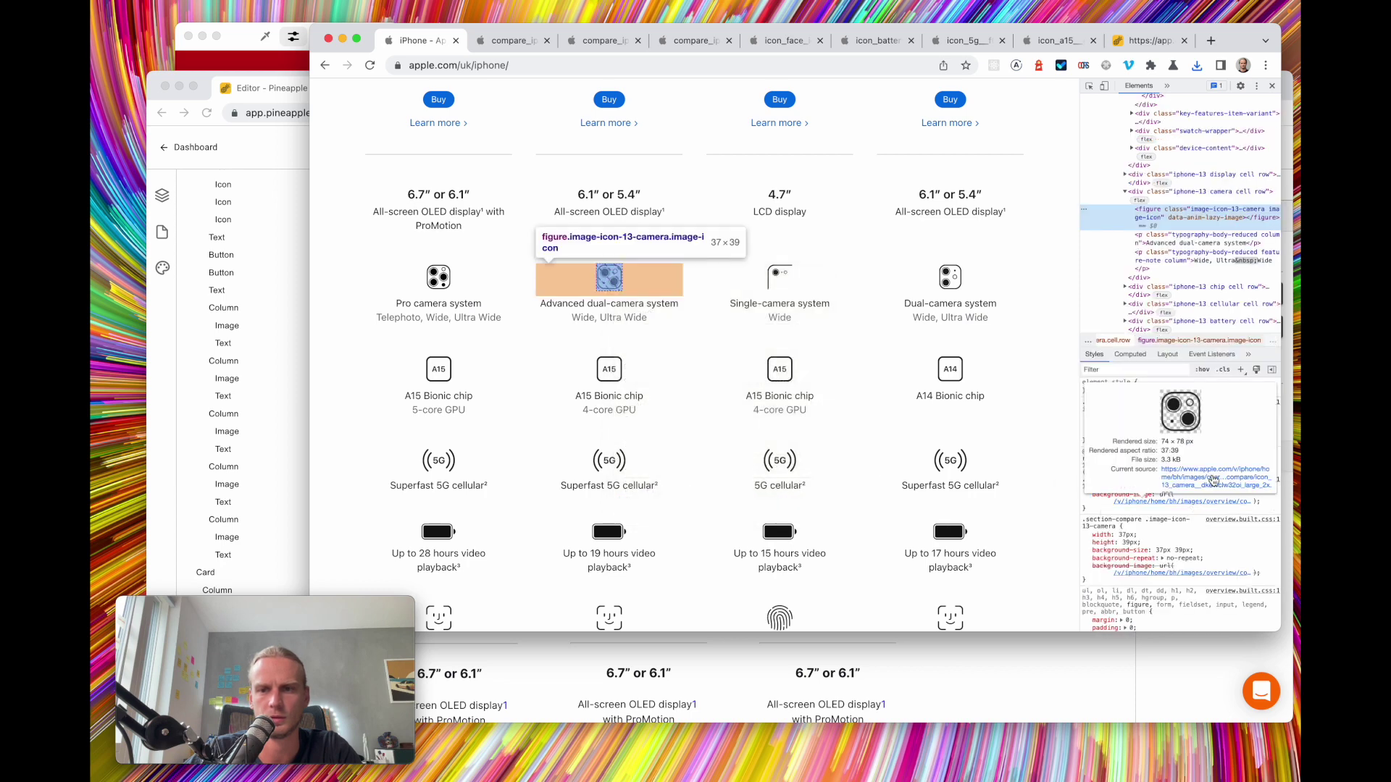
left_click(1214, 481)
right_click(803, 362)
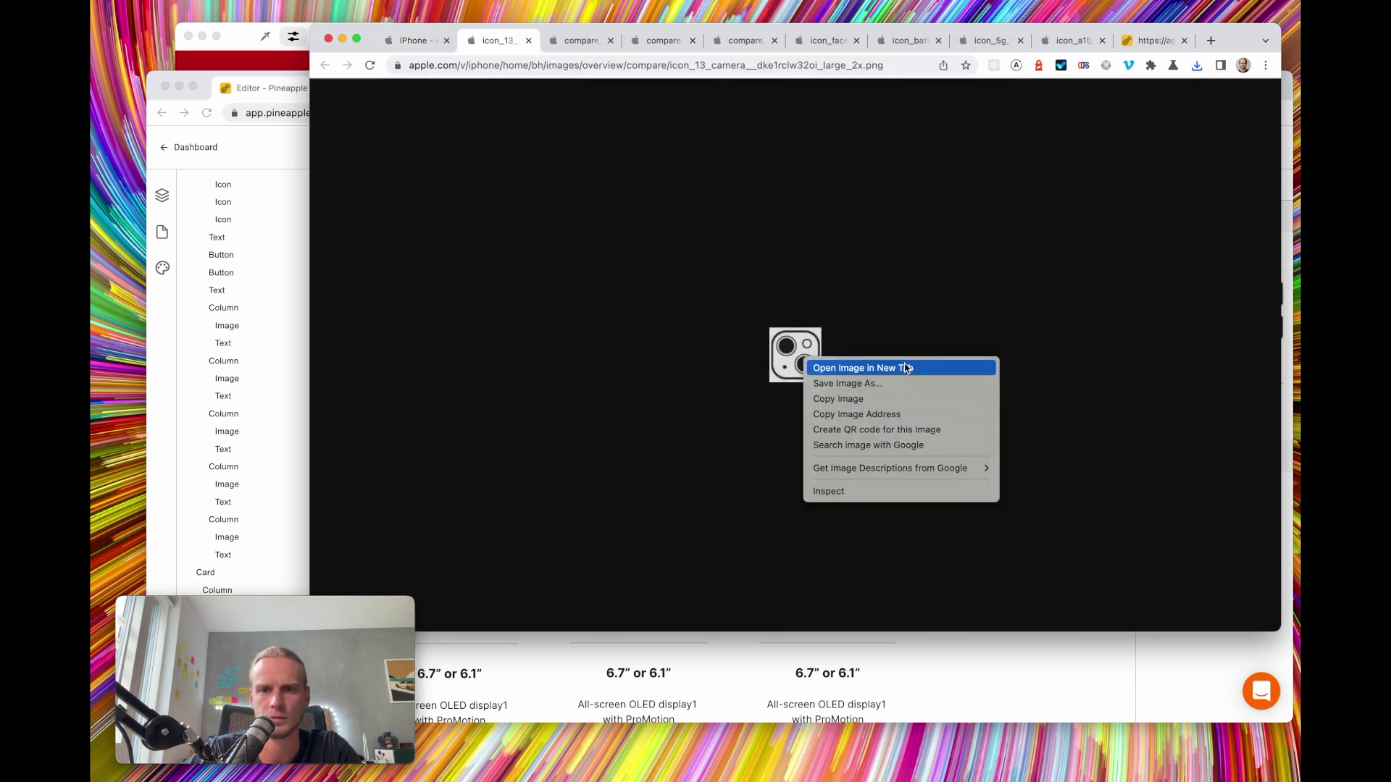
left_click(944, 326)
left_click(1011, 461)
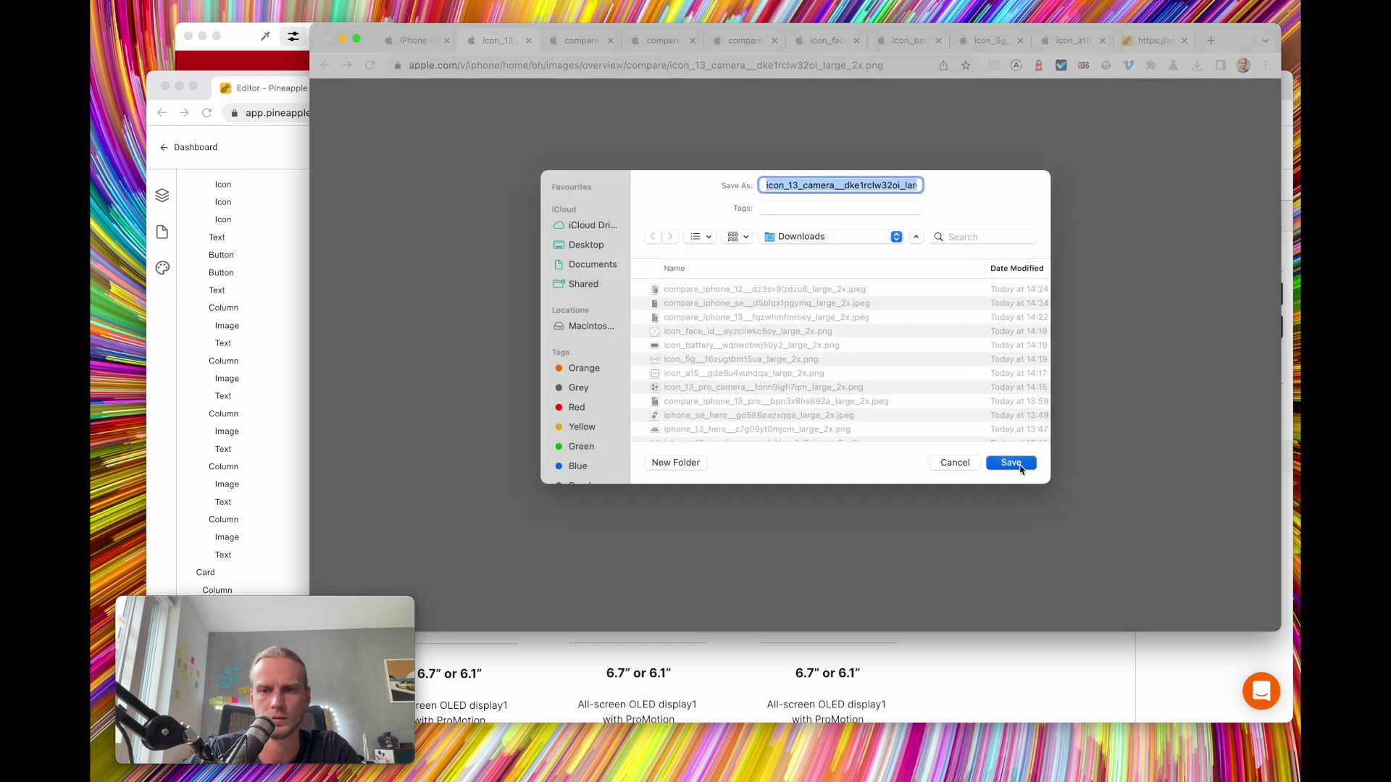
Open the source file of the iPhone SE single-camera system icon and save it to Downloads
left_click(417, 40)
right_click(771, 276)
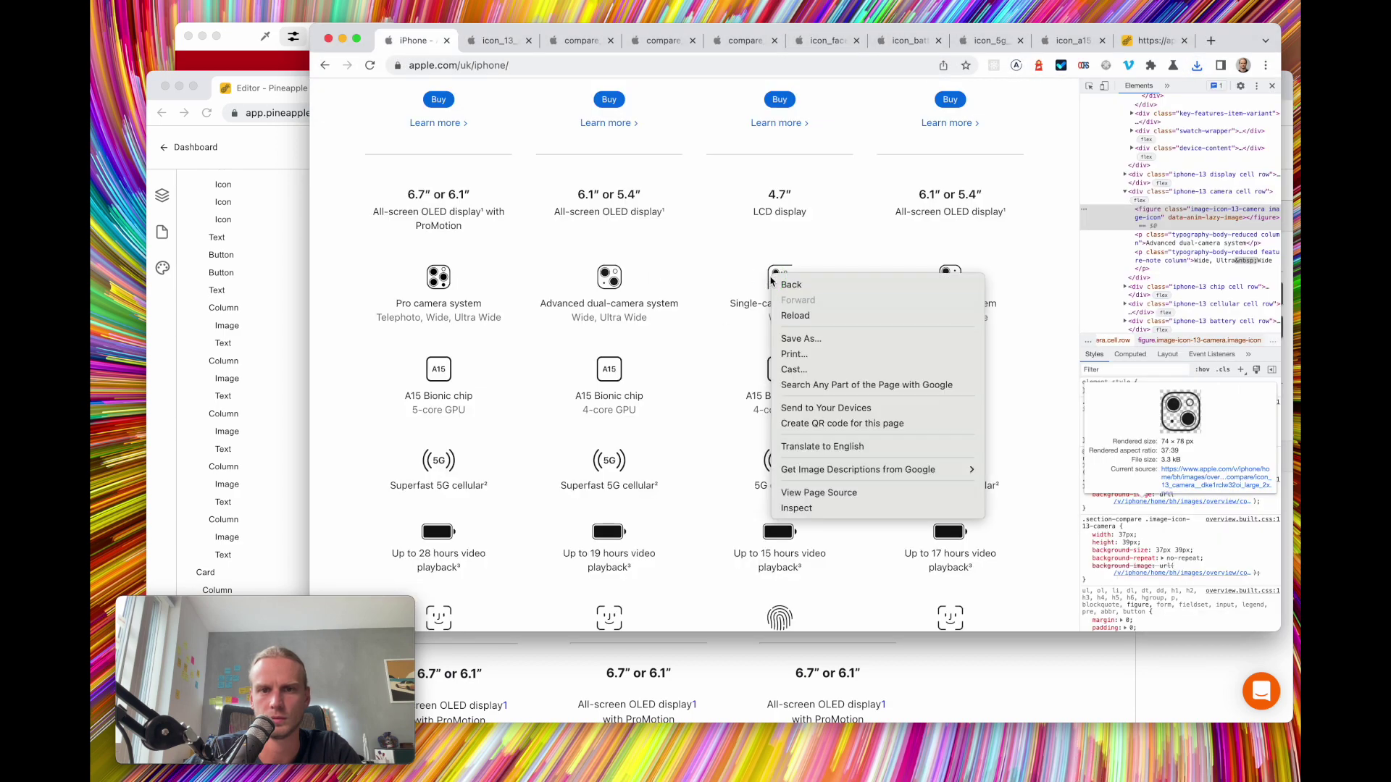
left_click(807, 509)
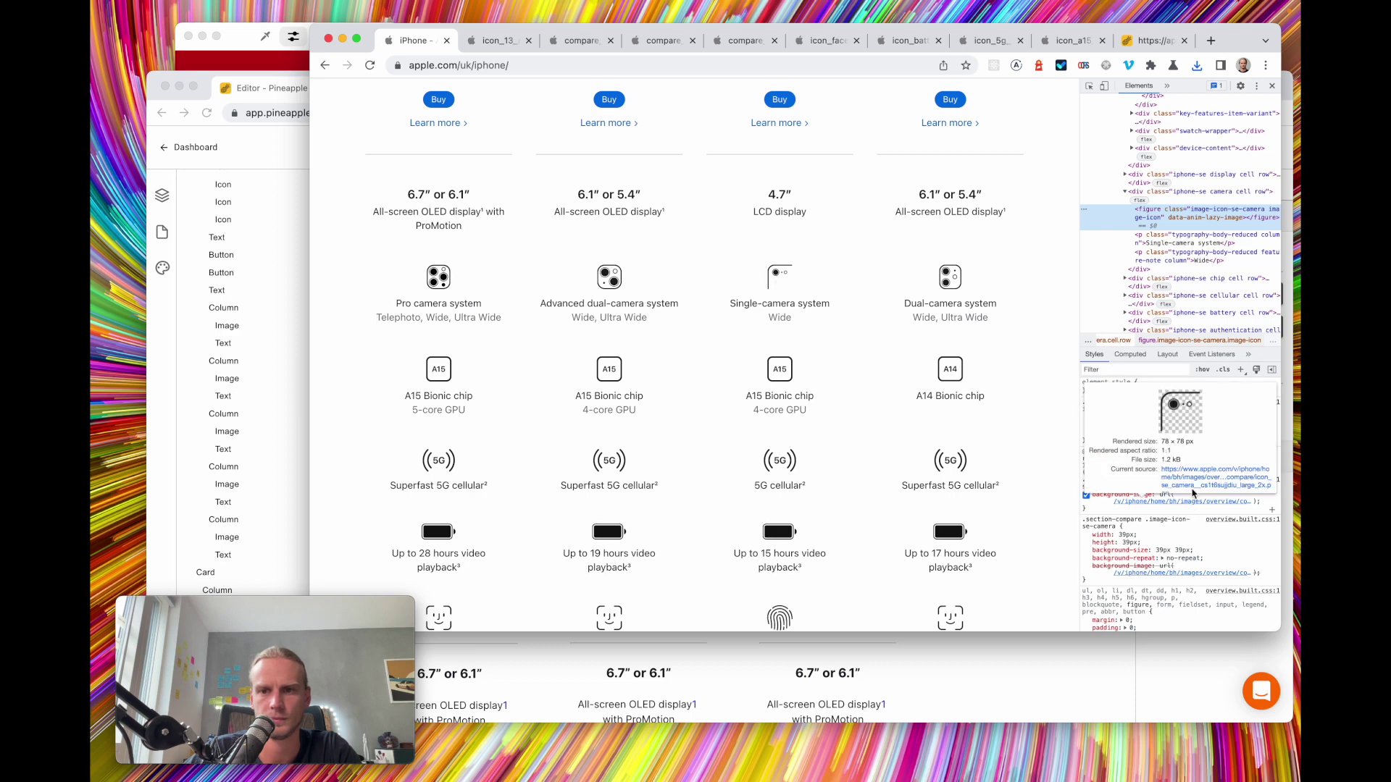
left_click(1191, 497)
right_click(801, 346)
left_click(864, 373)
key("Return")
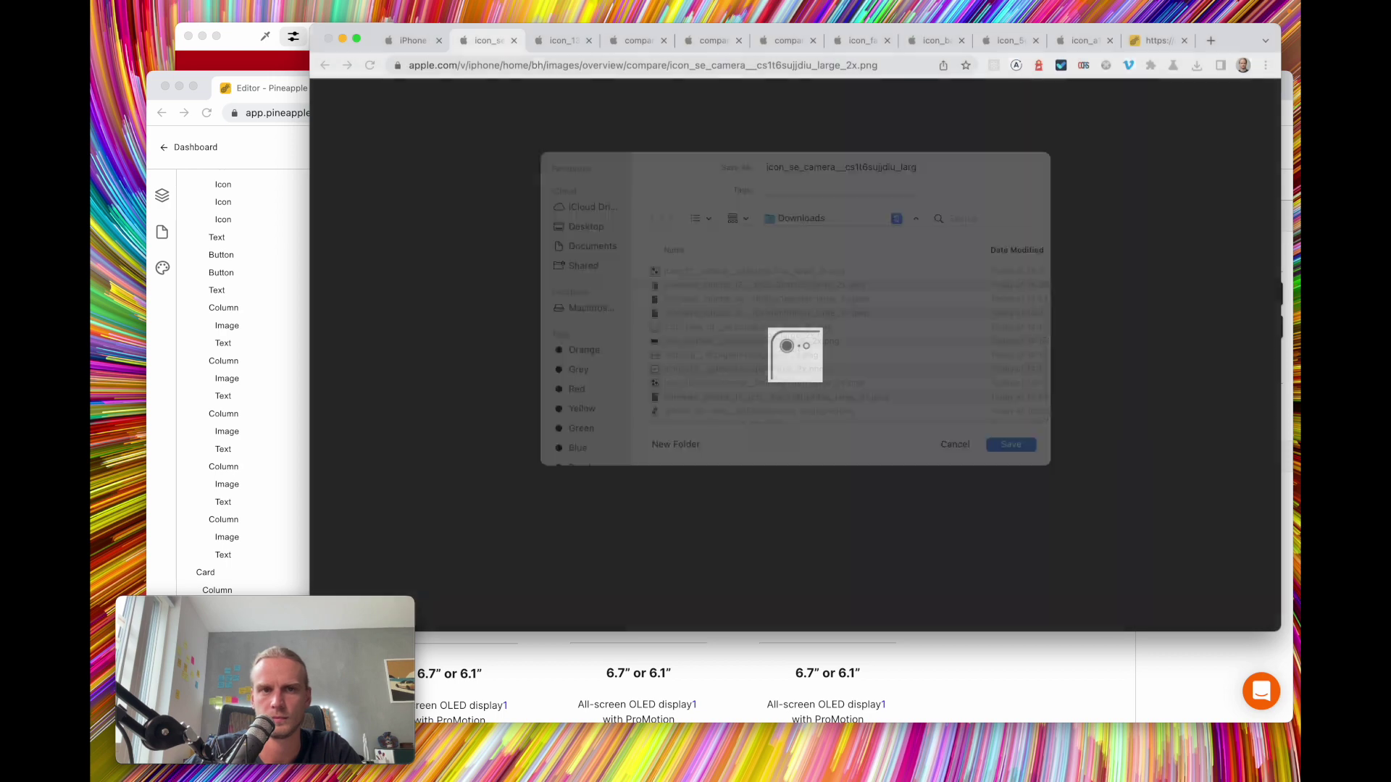
Open the source file of the iPhone 12 dual-camera system icon and save it to Downloads
left_click(413, 40)
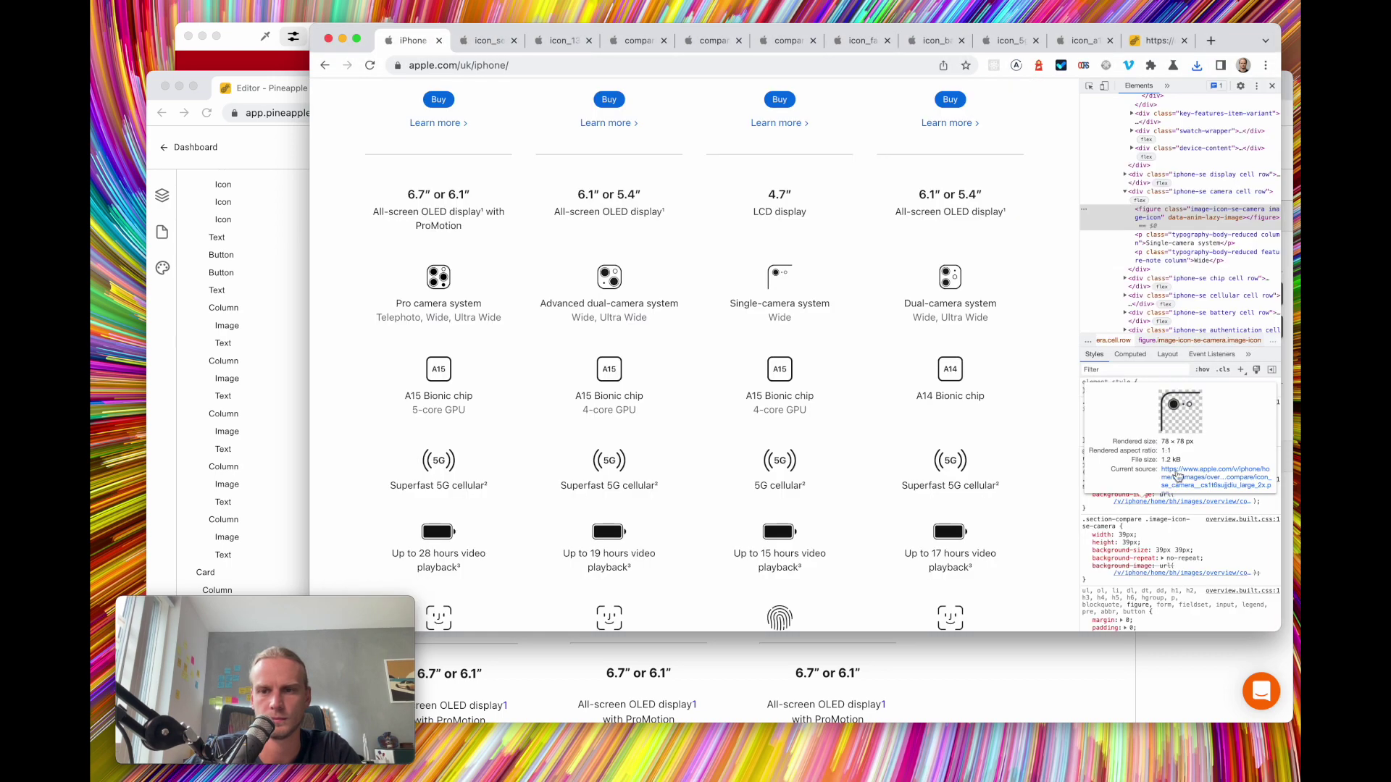
right_click(954, 305)
left_click(1036, 536)
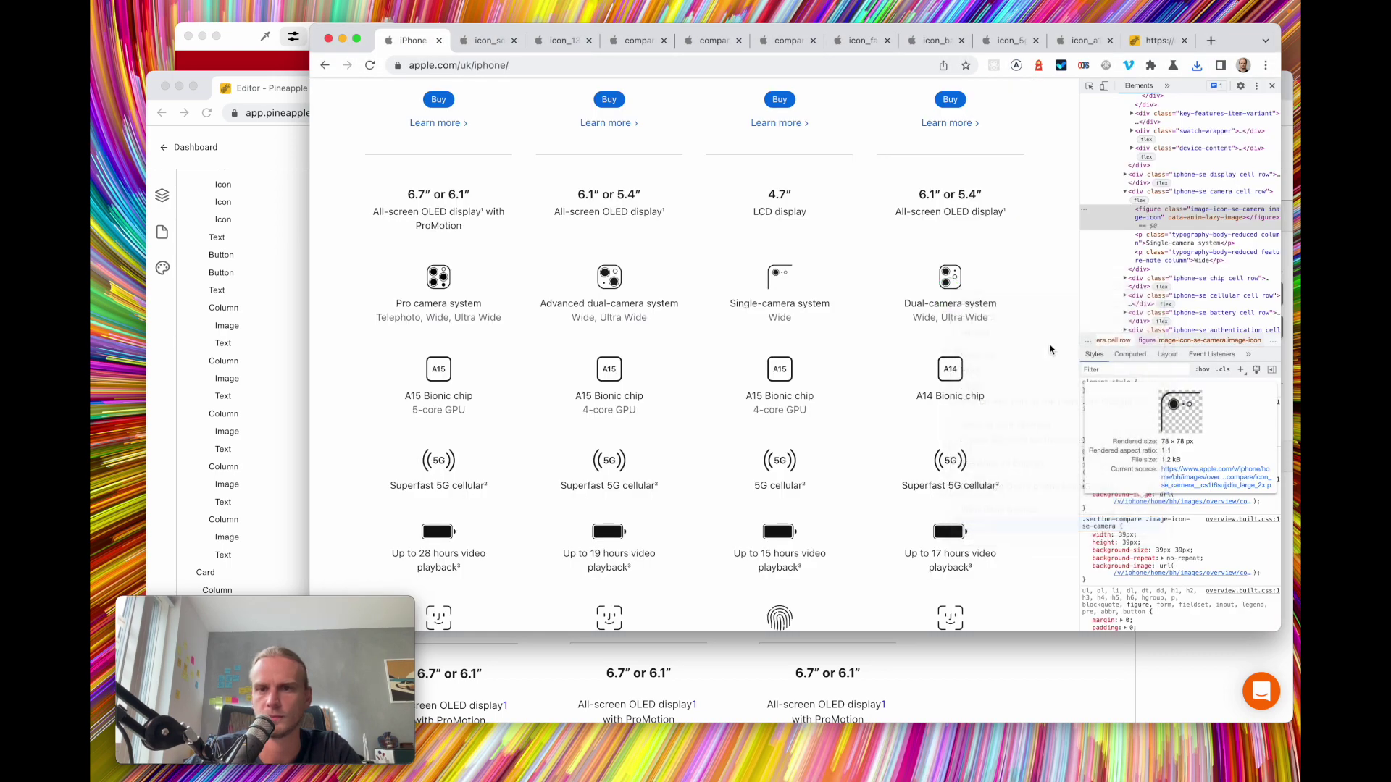
right_click(947, 281)
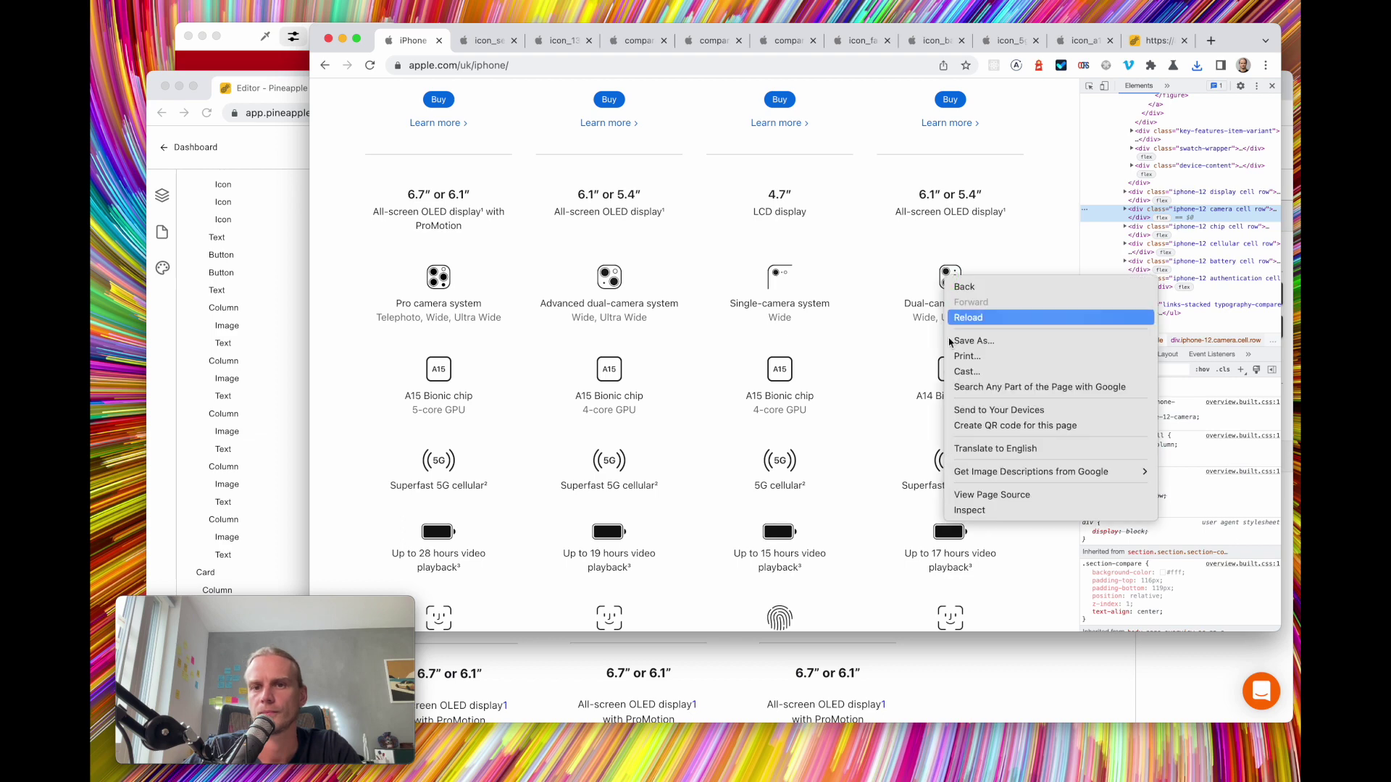
left_click(1008, 510)
mouse_move(1177, 502)
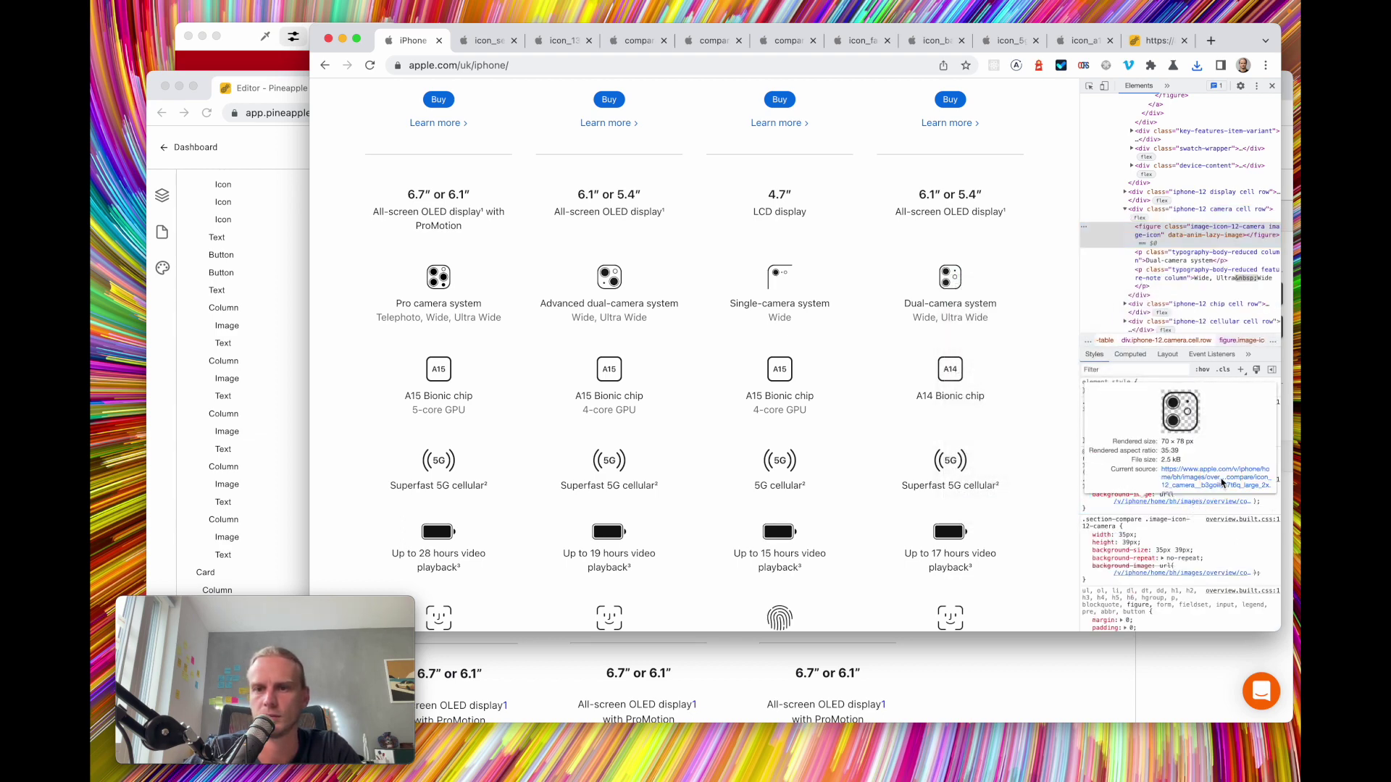
left_click(1221, 481)
right_click(806, 349)
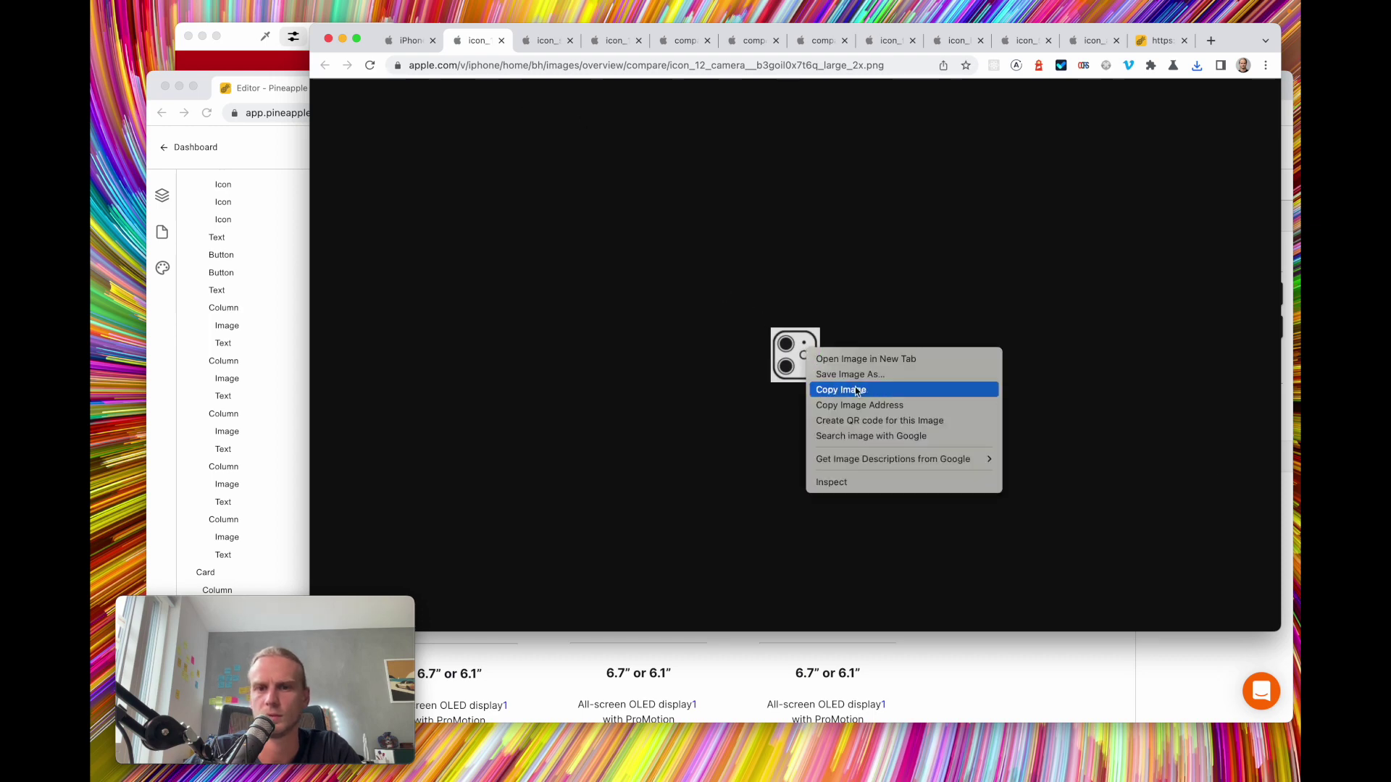
left_click(885, 381)
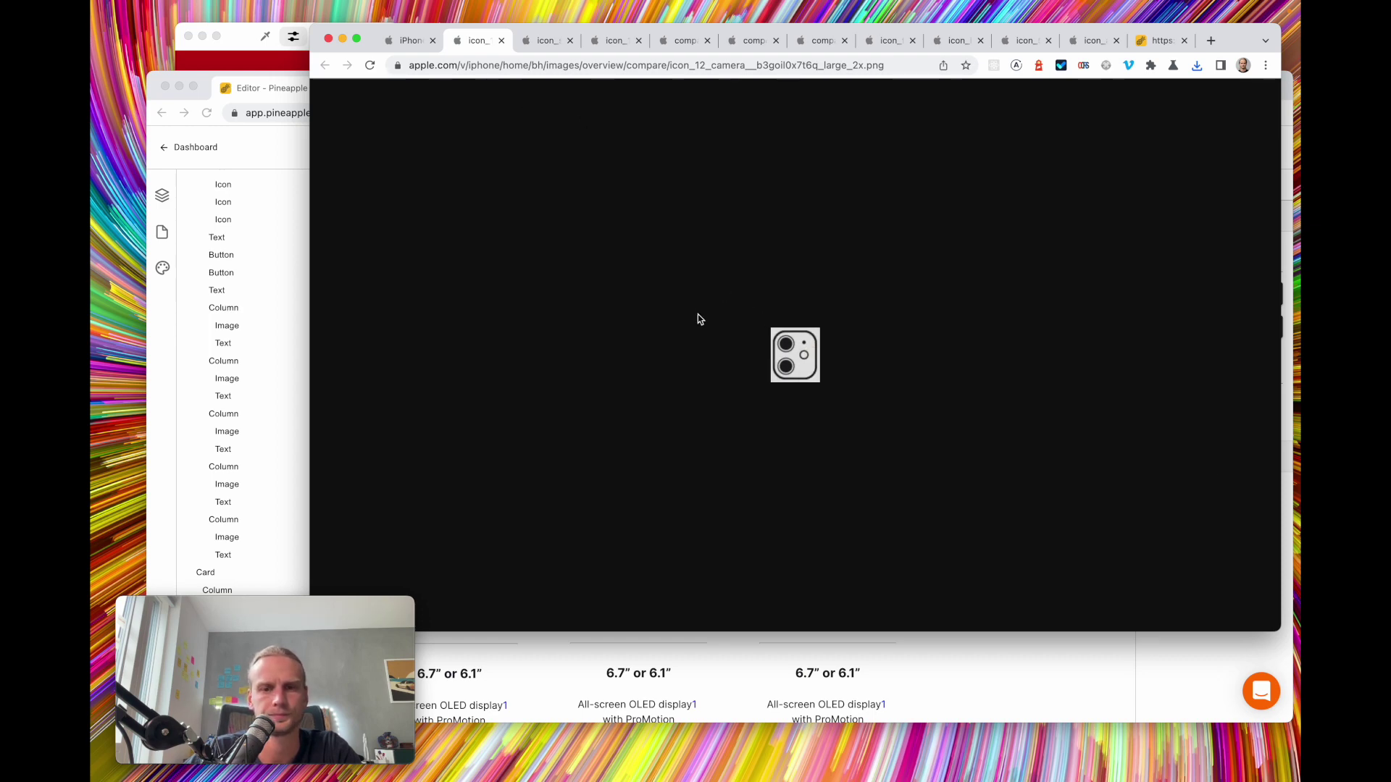
left_click(1022, 462)
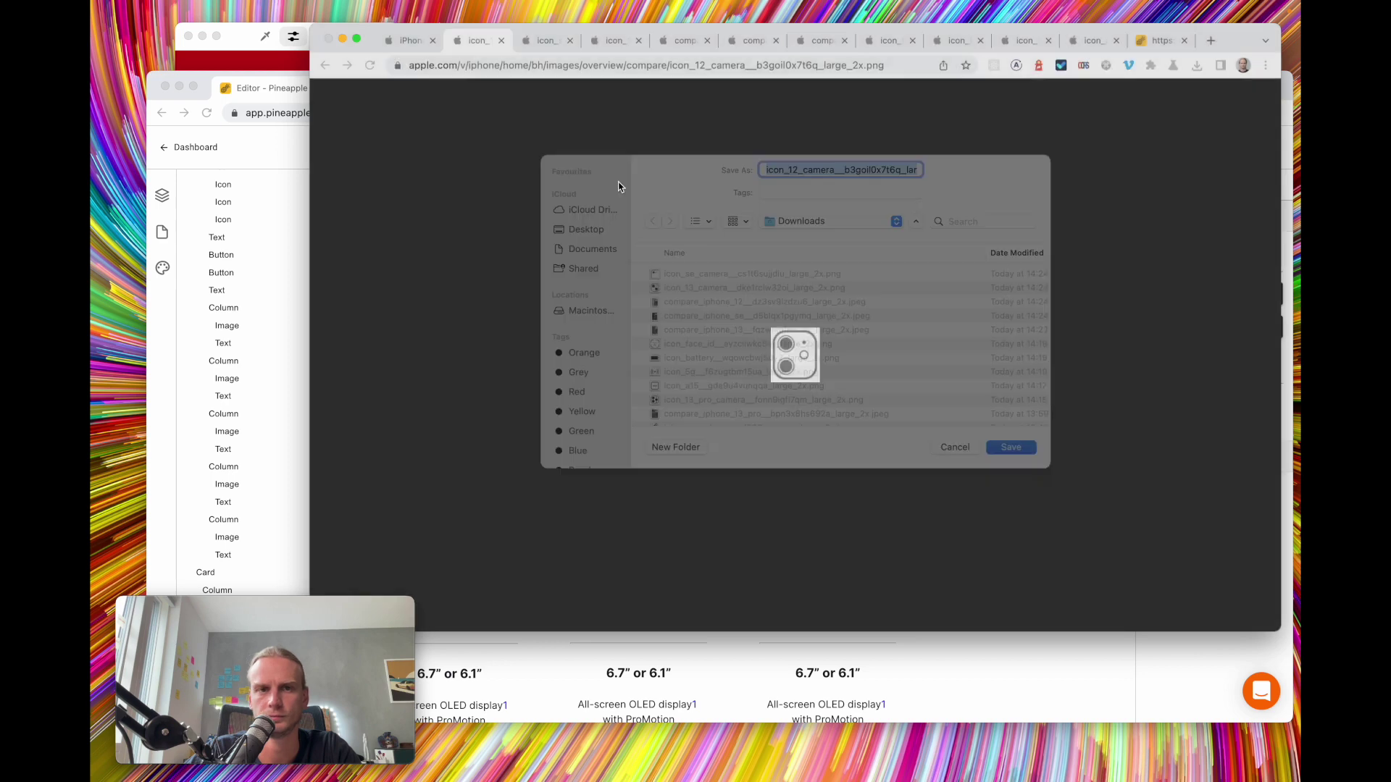
Check the iPhone SE price on Apple's page and change the third card's price in the editor to "From £6419"
key("ctrl+shift+Tab")
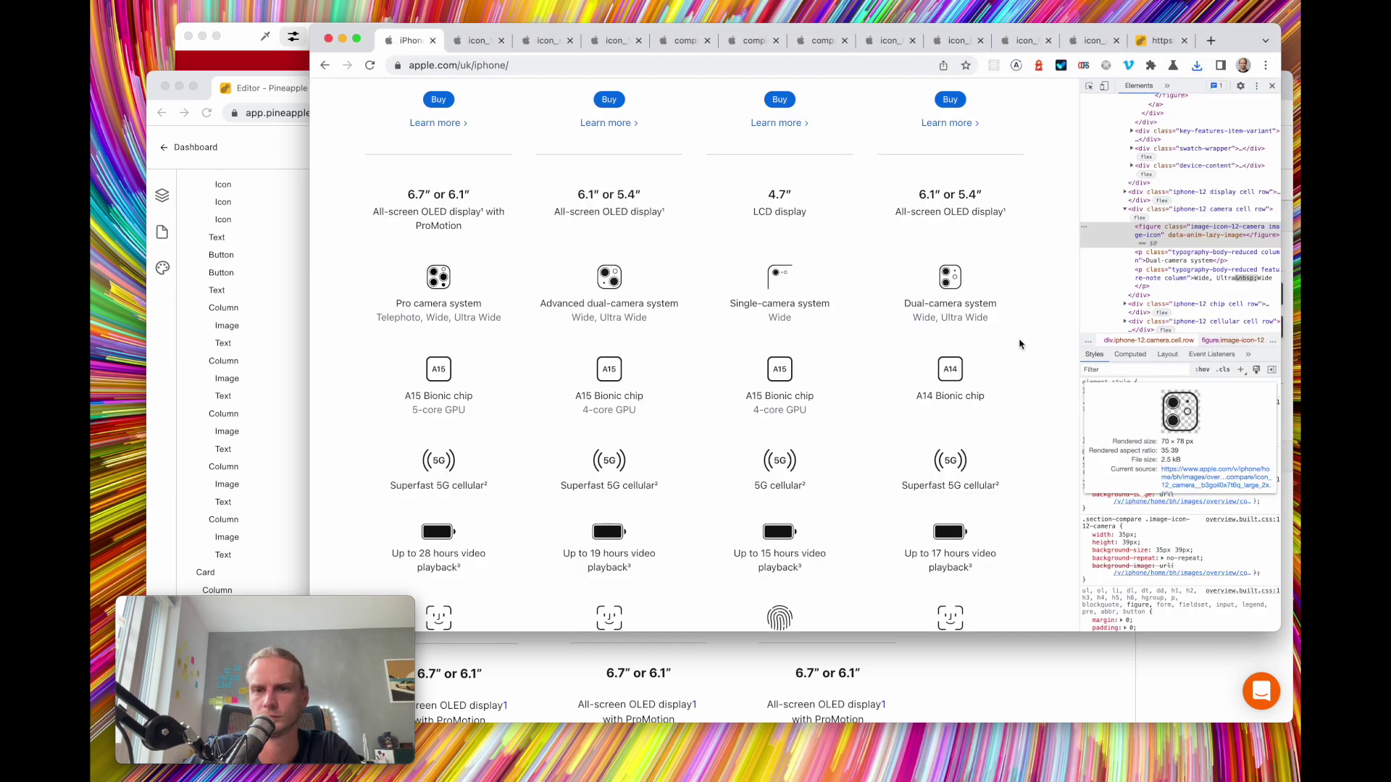
scroll(838, 310, "up", 5)
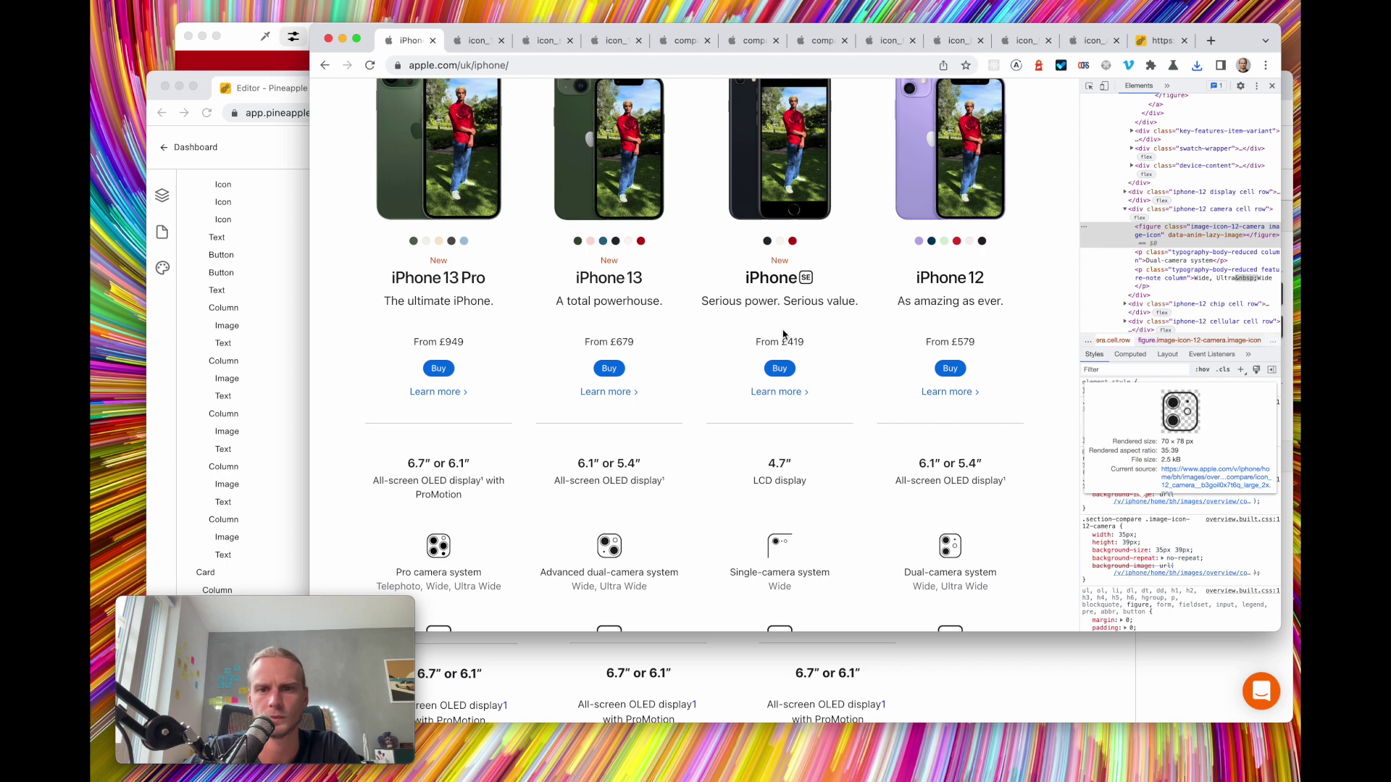
left_click(292, 198)
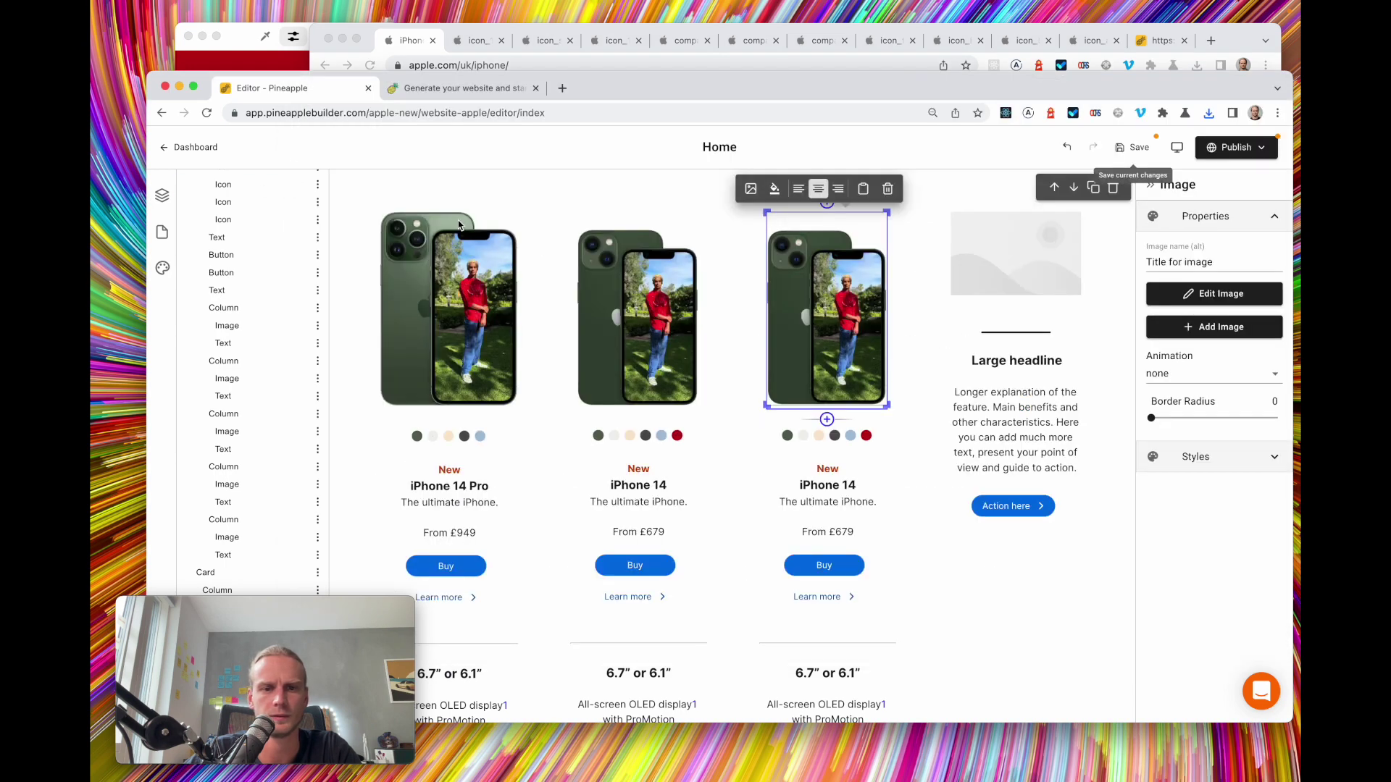
left_click(842, 531)
left_click(842, 531)
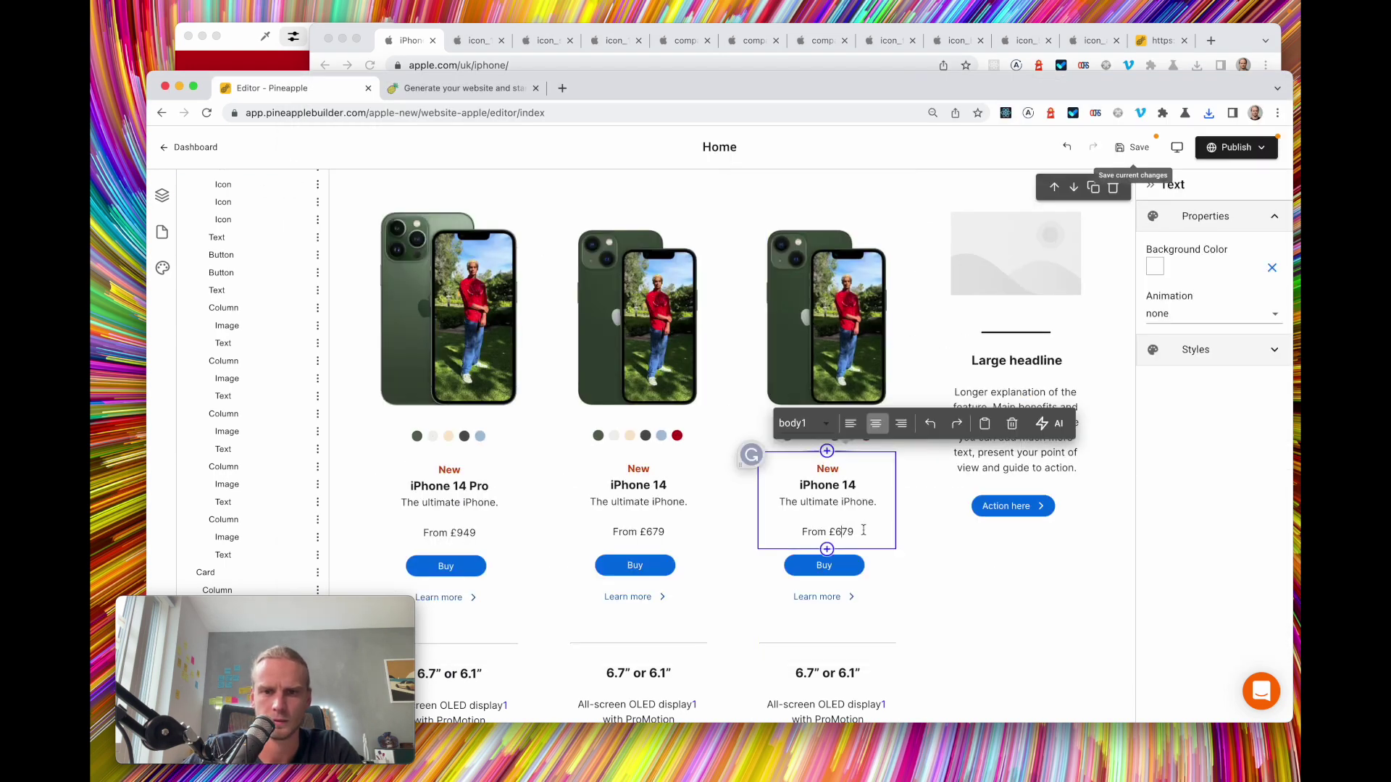
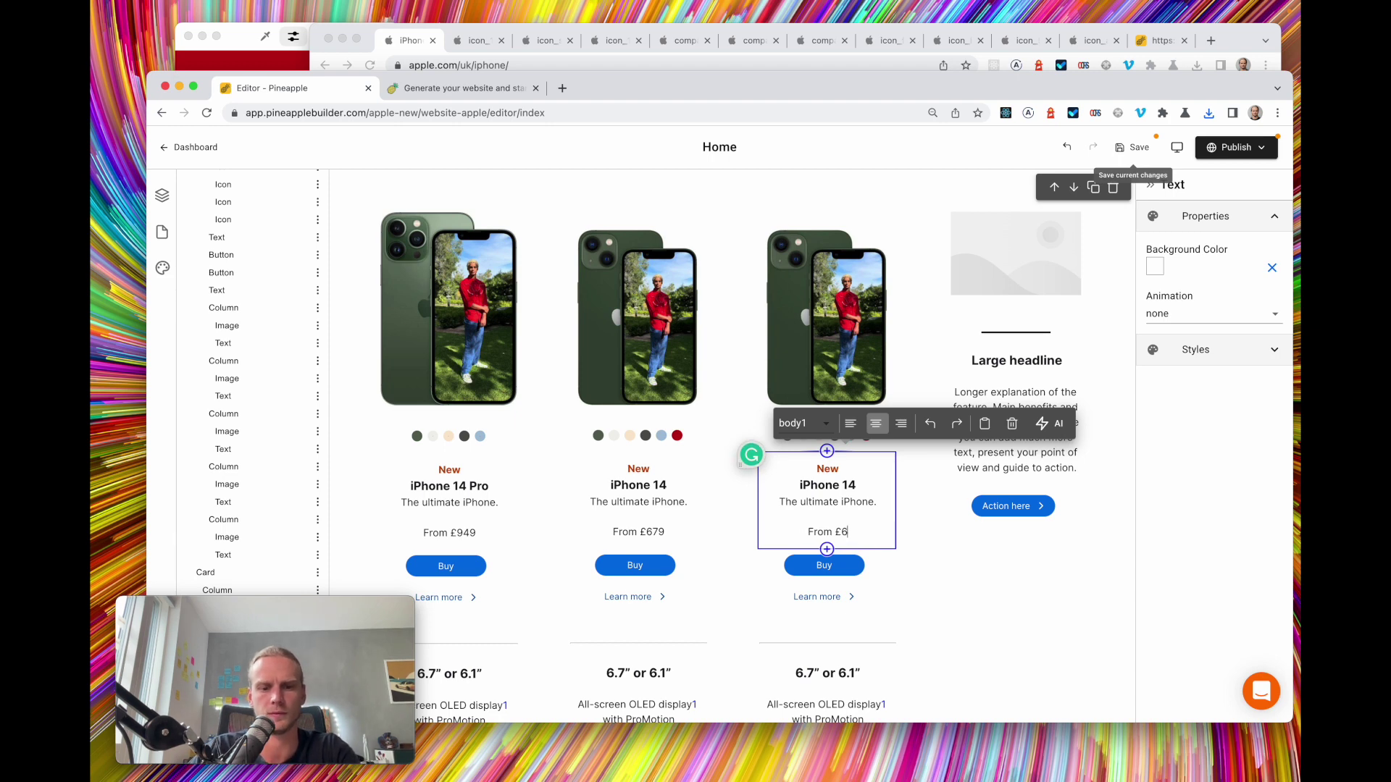
left_click(415, 47)
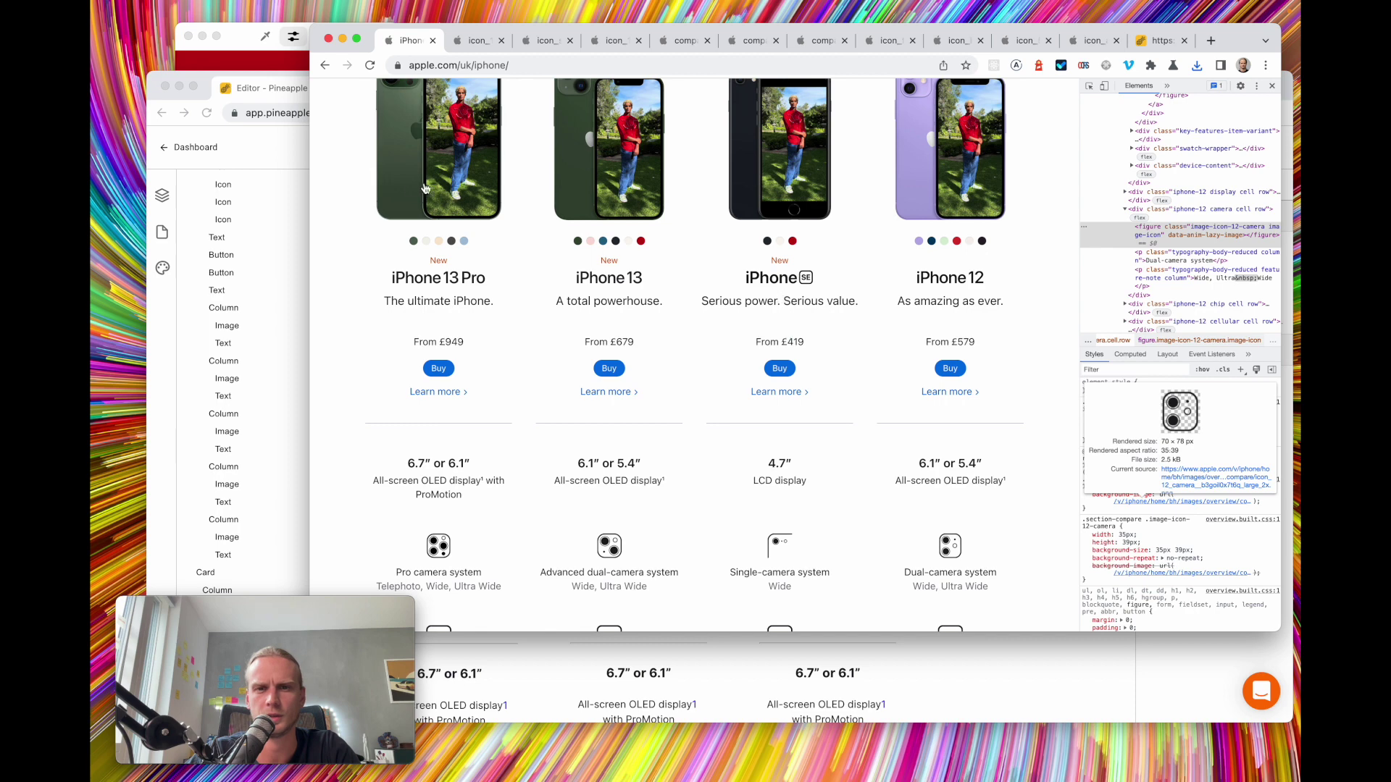
key("super+grave")
Rename the third comparison card's title to "iPhone 14 SE"
double_click(849, 485)
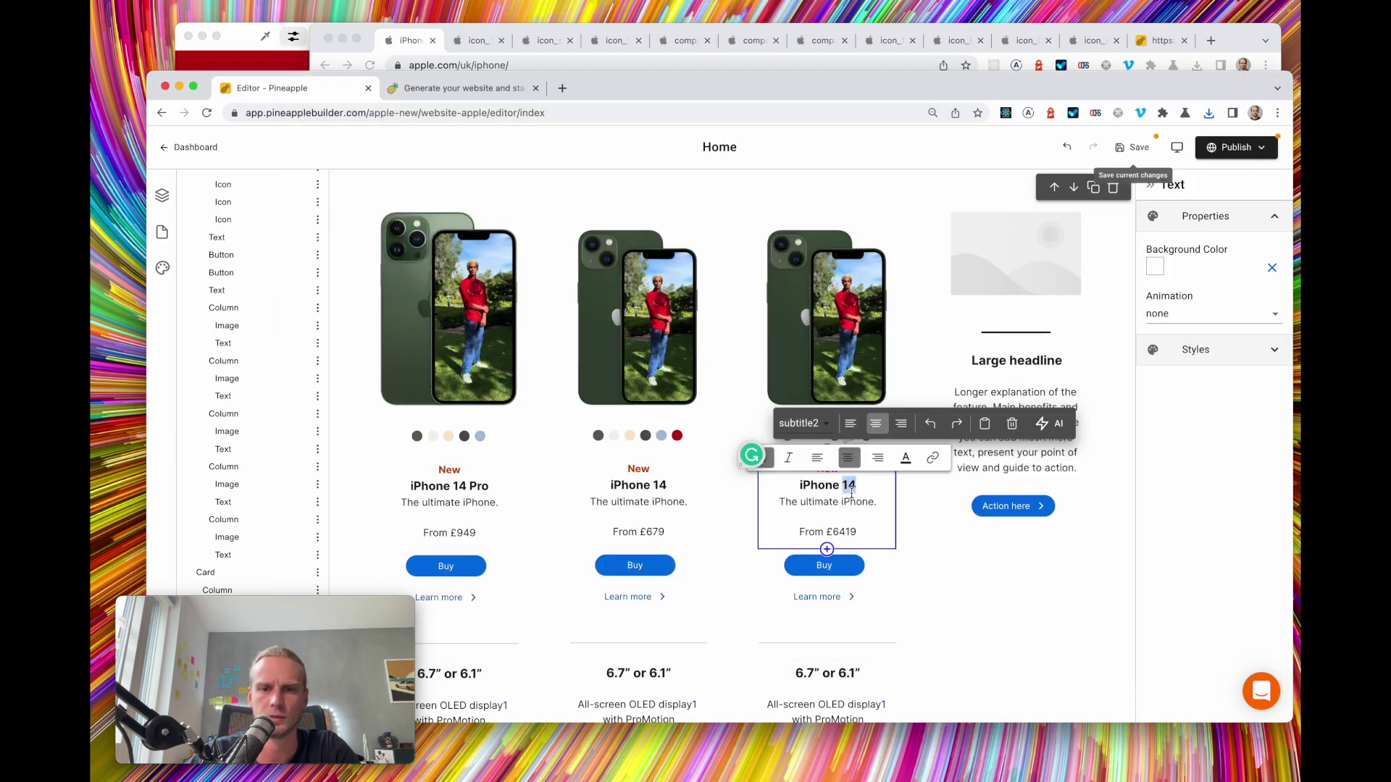
key("Right")
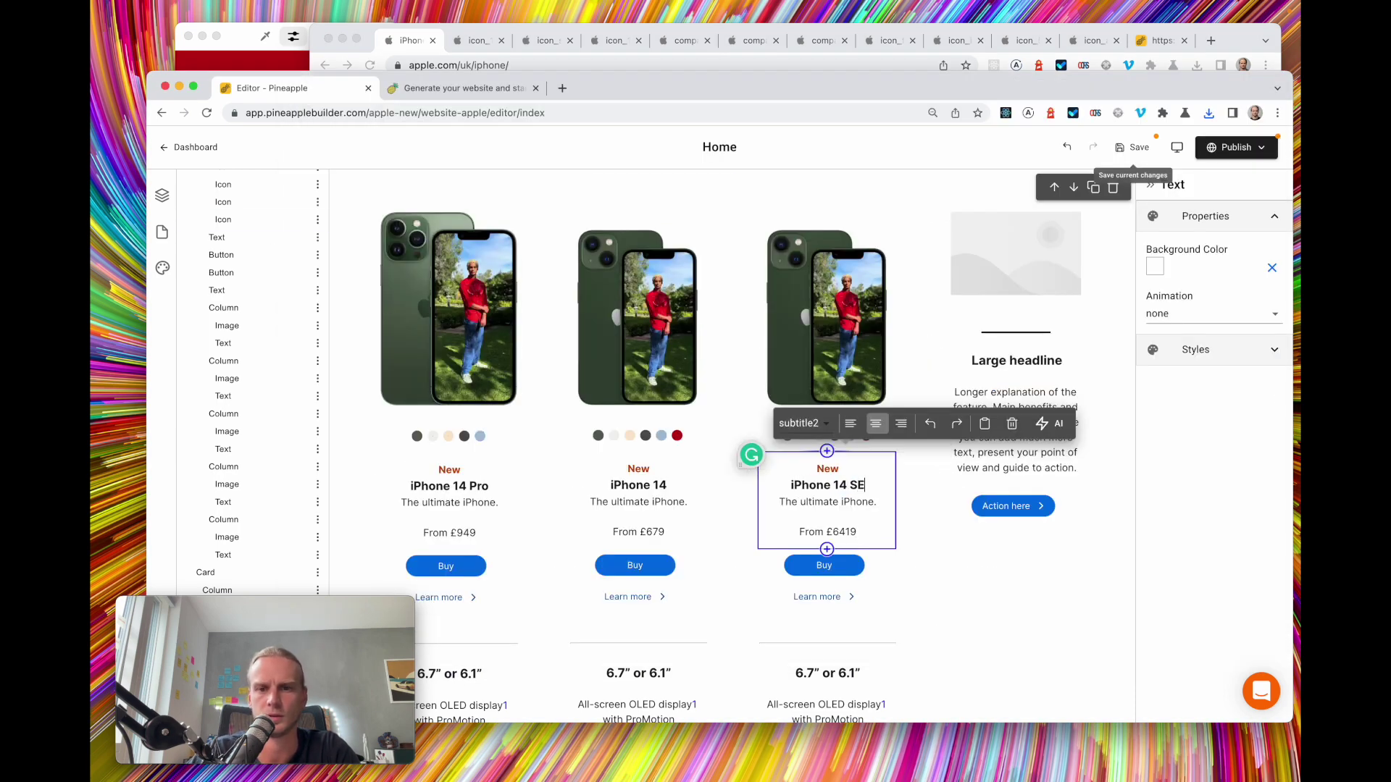
scroll(841, 199, "up", 1)
scroll(869, 265, "down", 1)
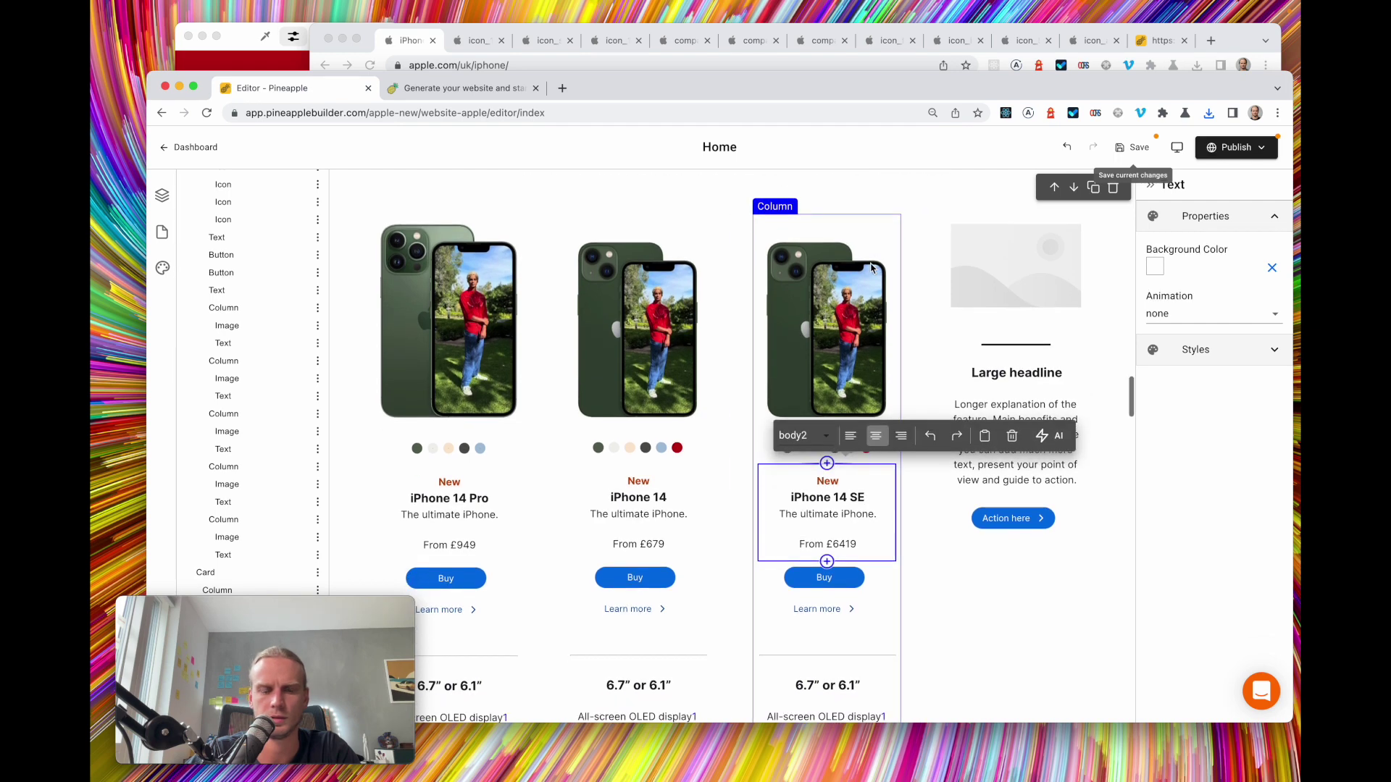
Rename the first comparison card's title to "iPhone 14 +"
double_click(477, 498)
type("PIUS")
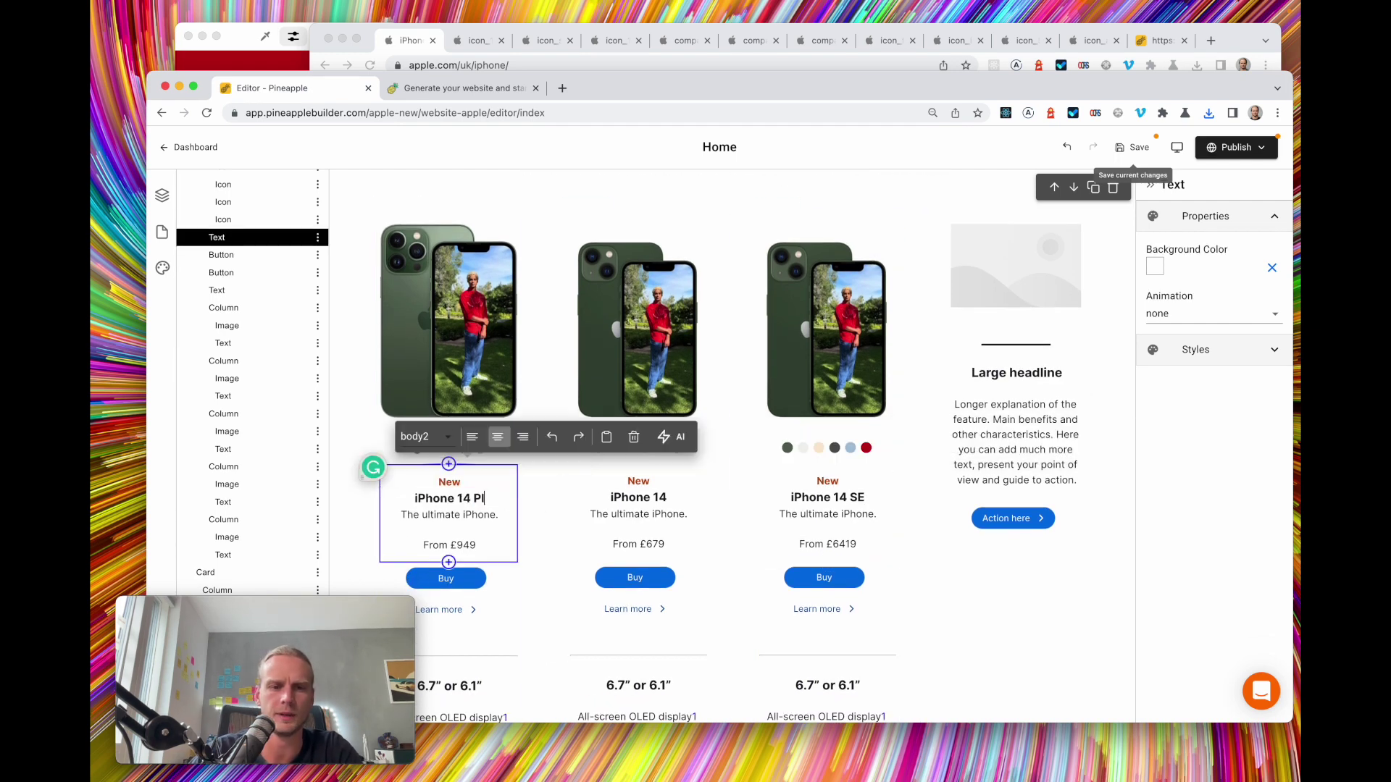
key("BackSpace")
key("BackSpace")
key("BackSpace")
key("BackSpace")
key("BackSpace")
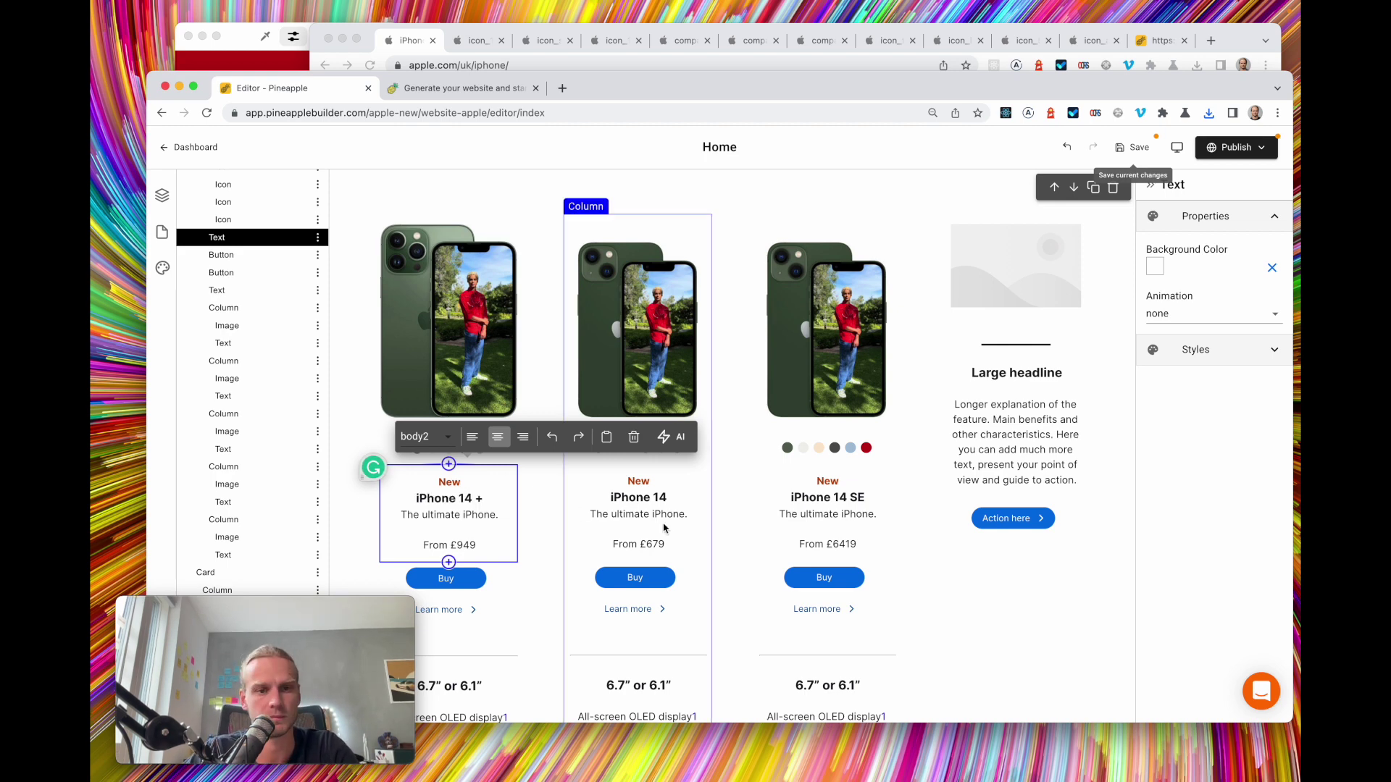
Change the title above "Your new superpower." to "iPhone 14 +"
scroll(613, 482, "up", 10)
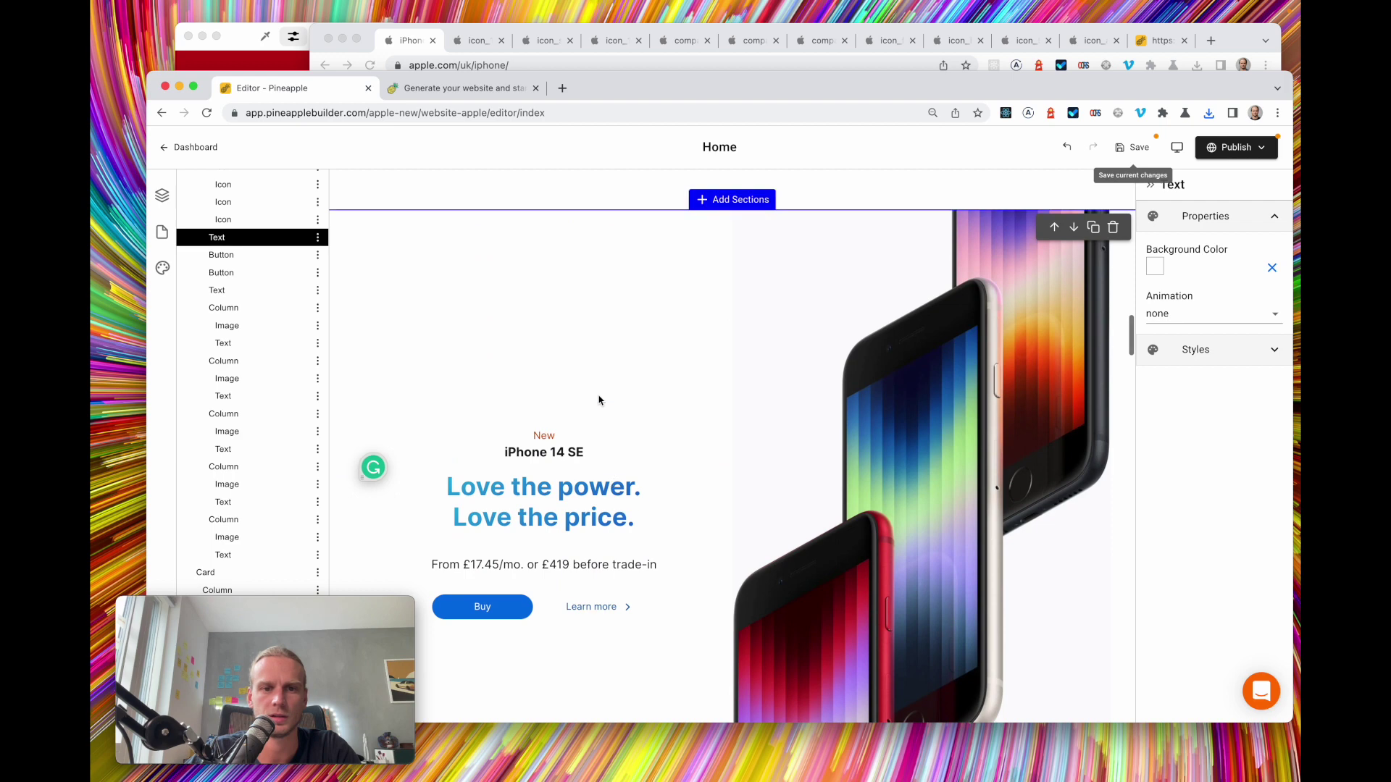
scroll(599, 398, "up", 5)
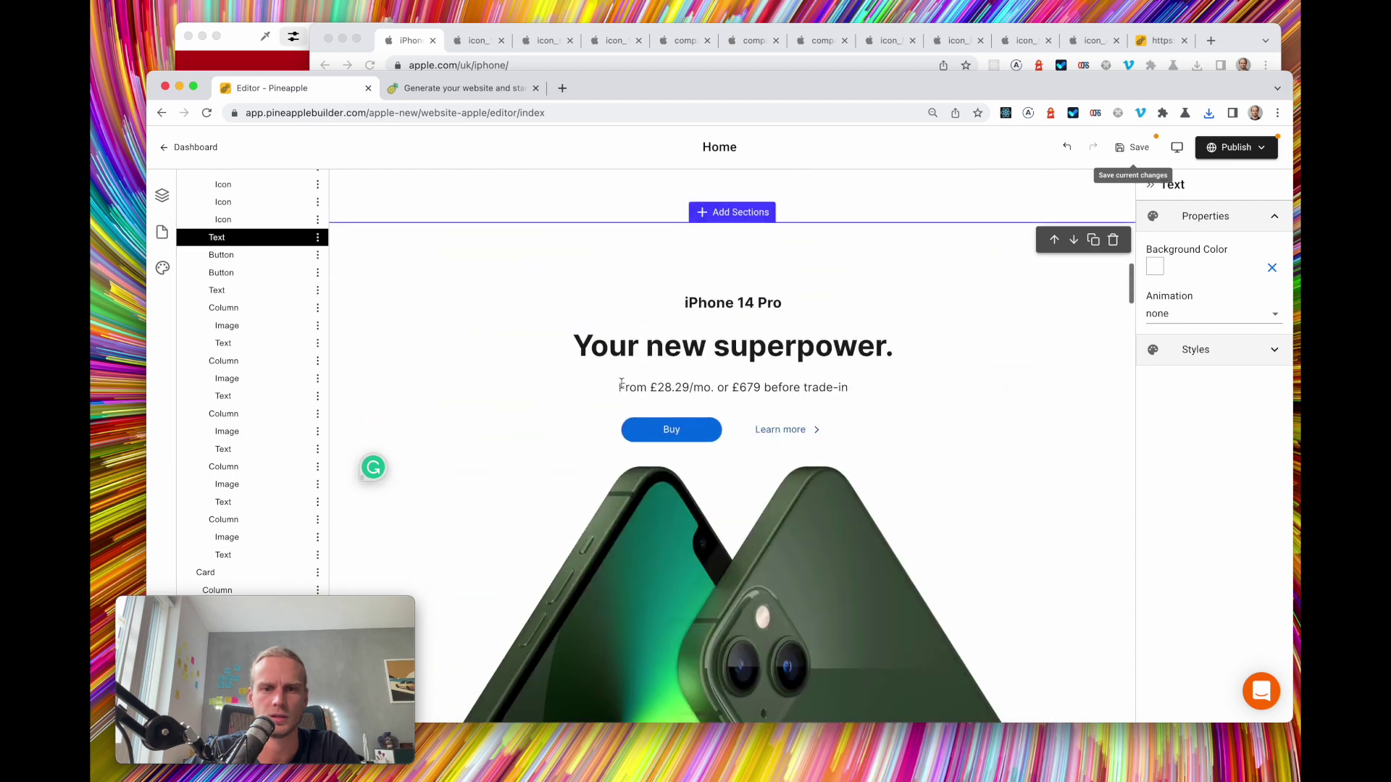
left_click(771, 306)
double_click(771, 305)
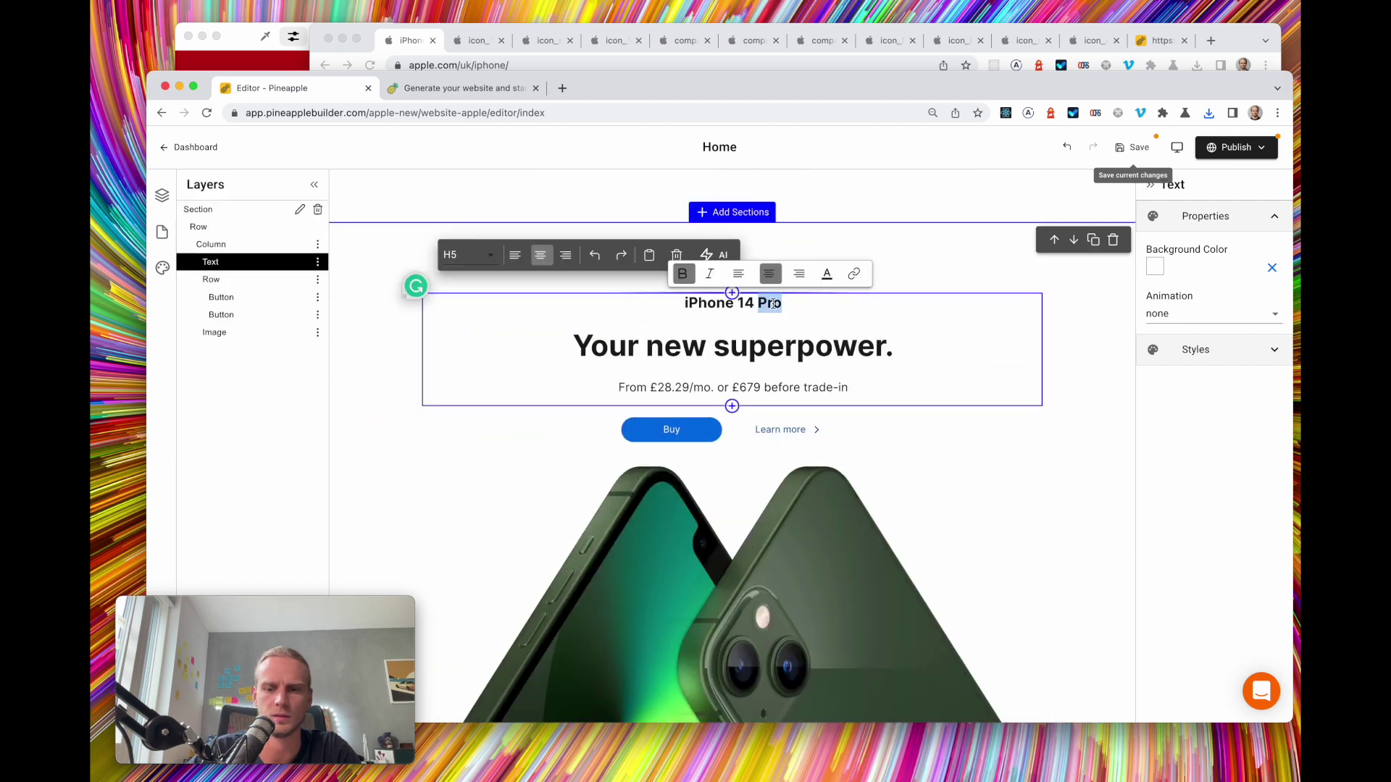
type("+")
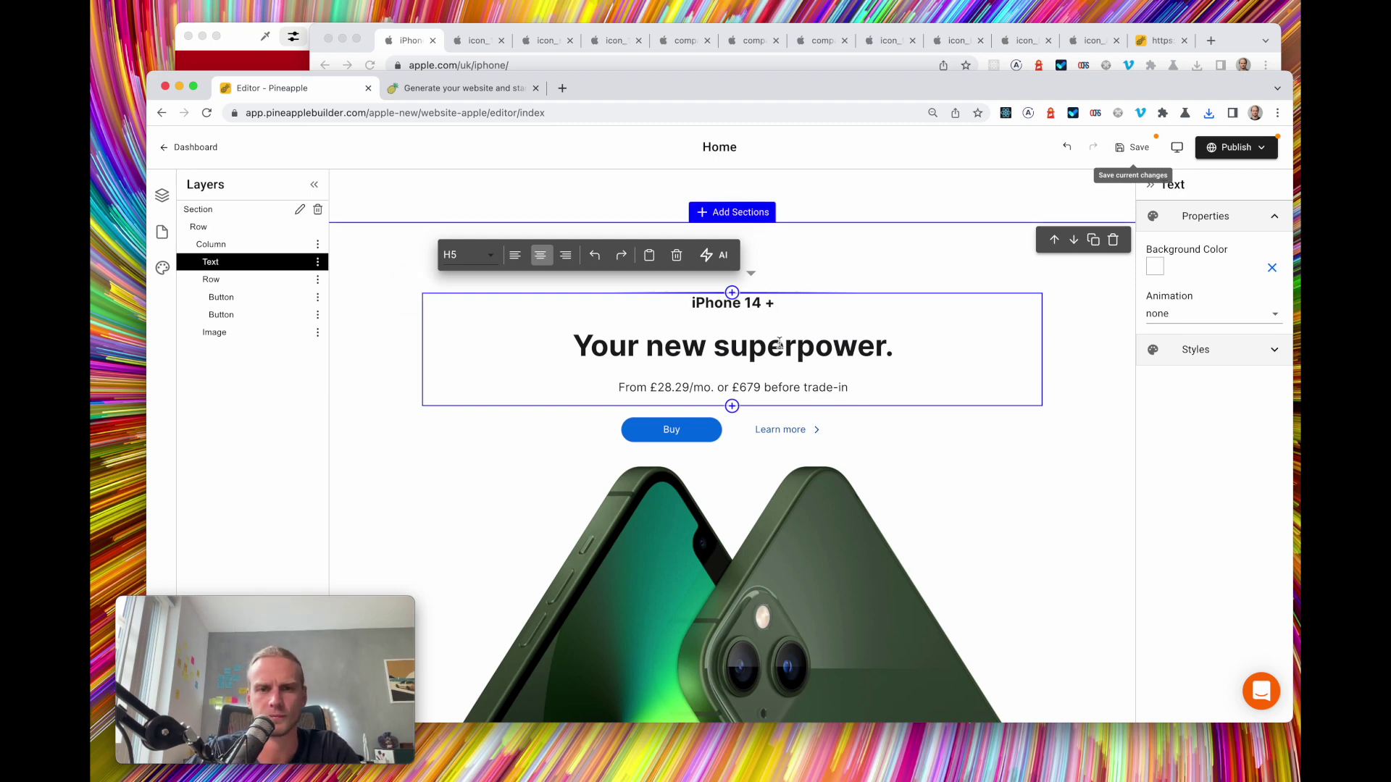
Remove the space before the plus sign in the first comparison card's title so it reads "iPhone 14+"
scroll(798, 420, "down", 5)
scroll(798, 420, "down", 10)
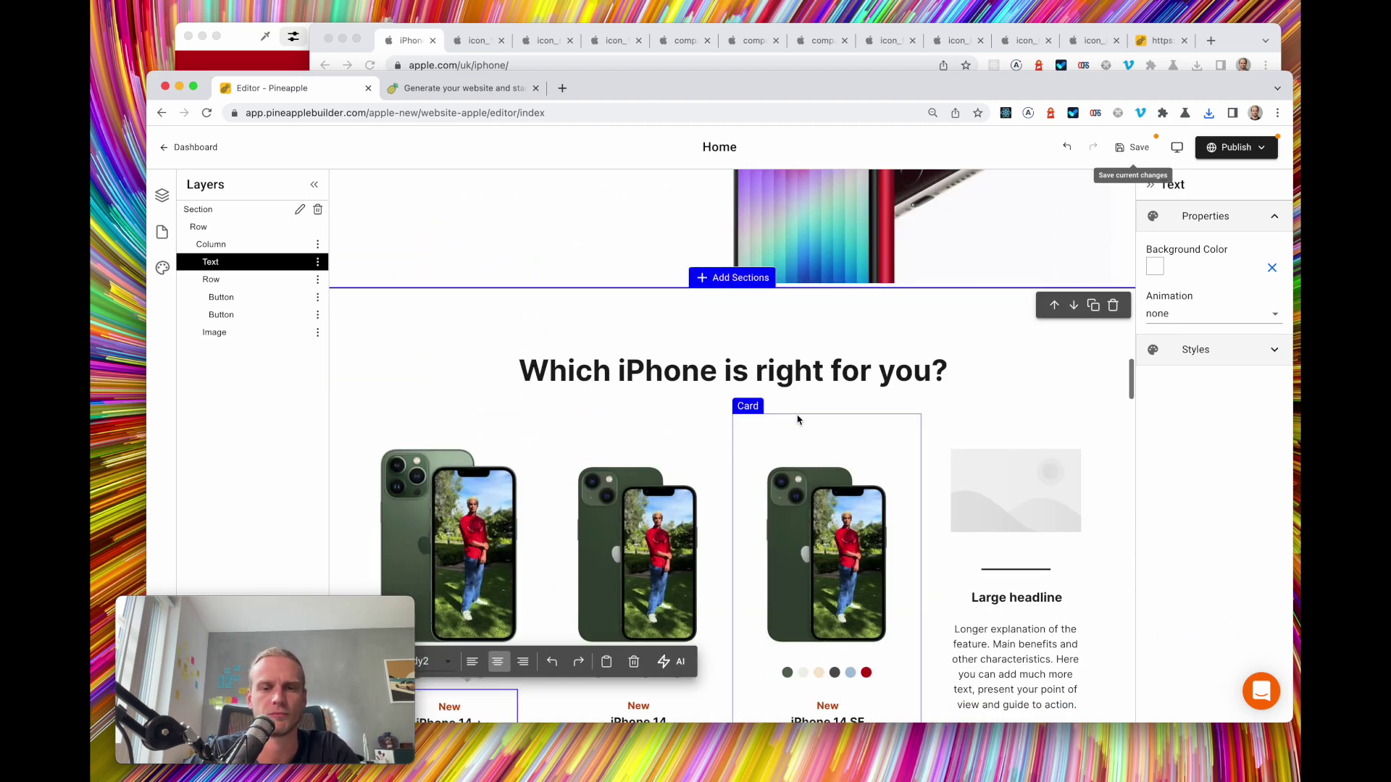
scroll(611, 517, "down", 3)
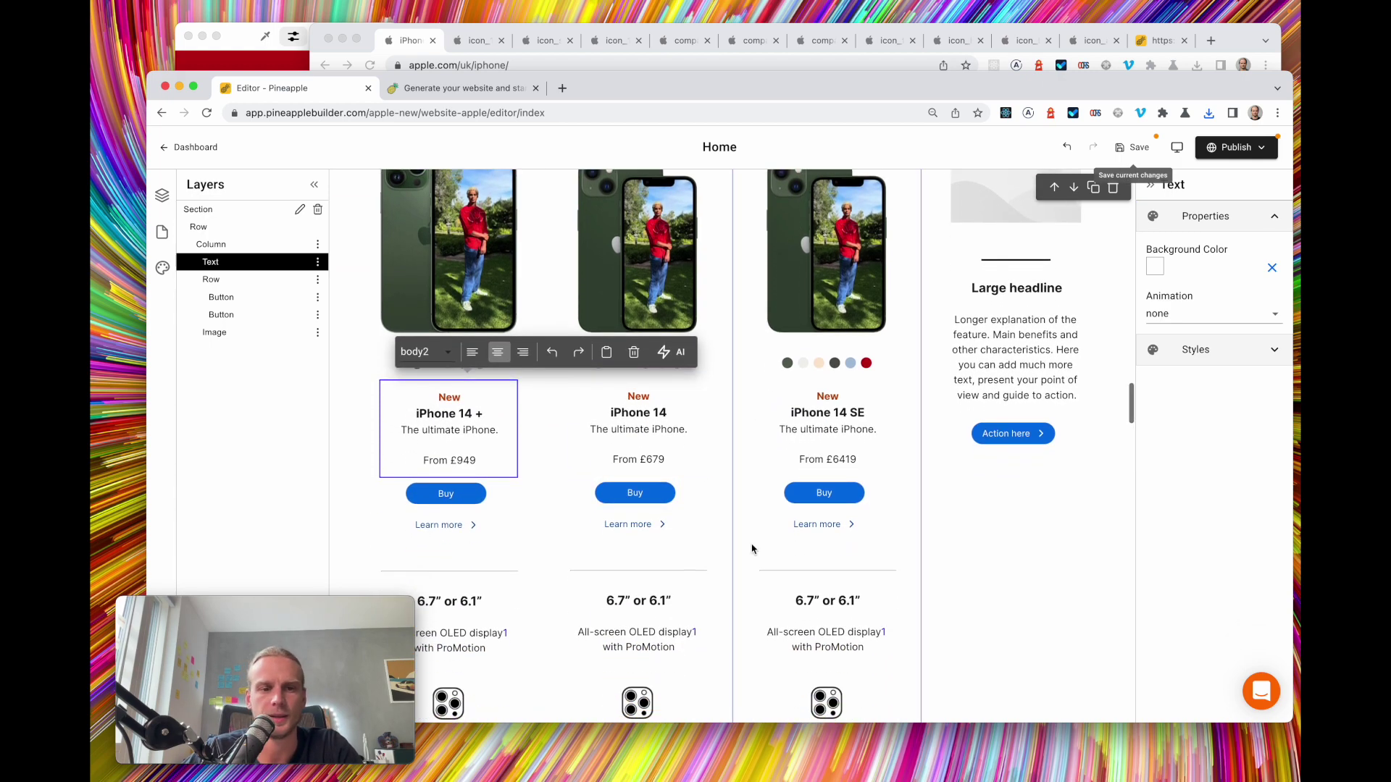
left_click(490, 430)
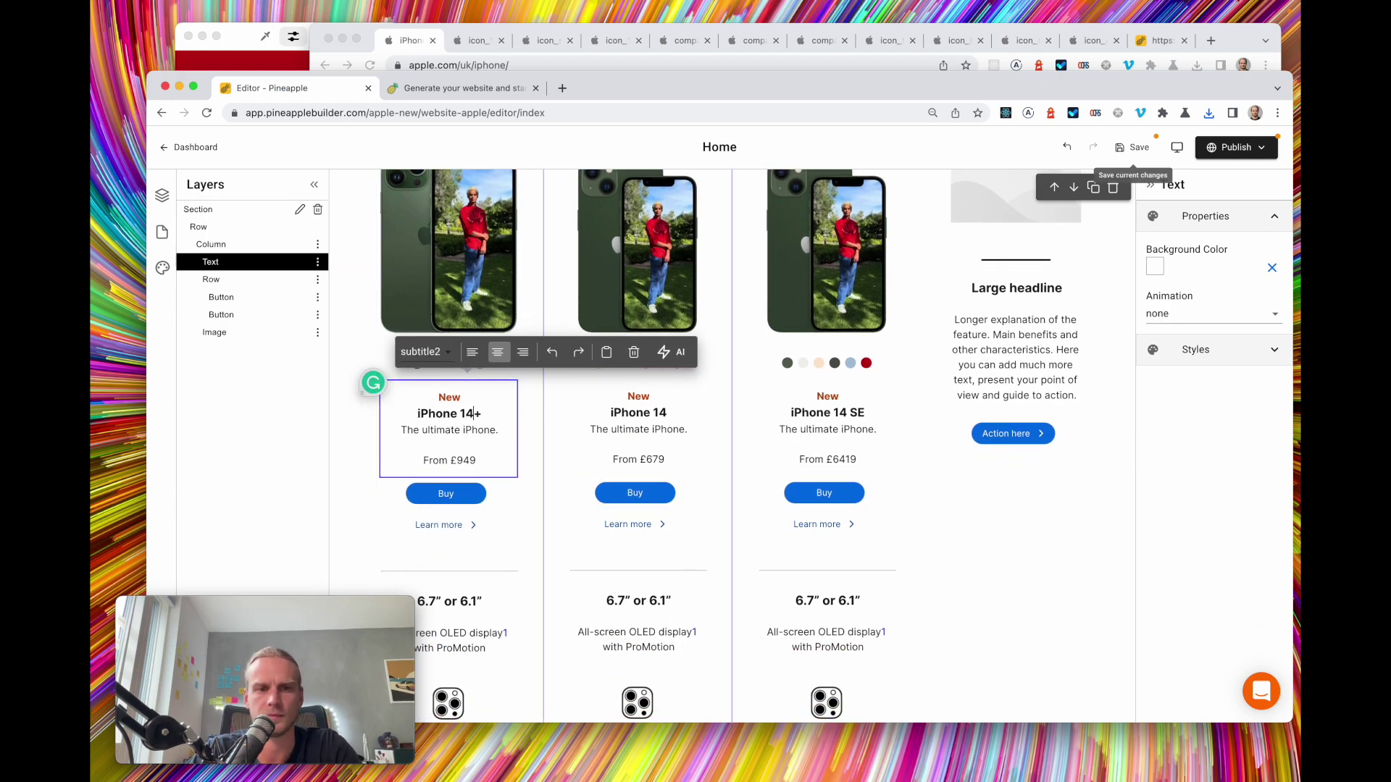
Remove the space before the plus sign in the title above "Your new superpower." so it reads "iPhone 14+"
scroll(659, 332, "up", 10)
left_click(769, 244)
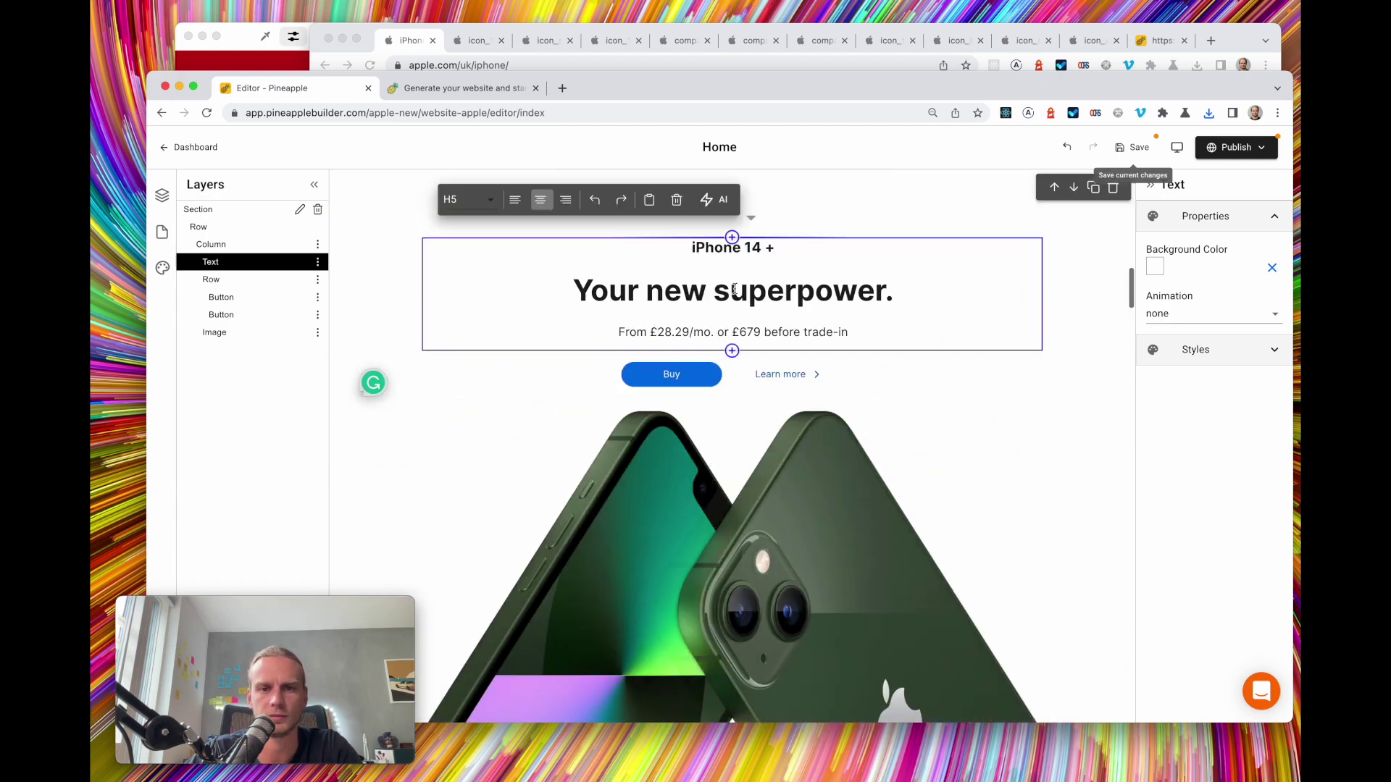
left_click(769, 245)
key("BackSpace")
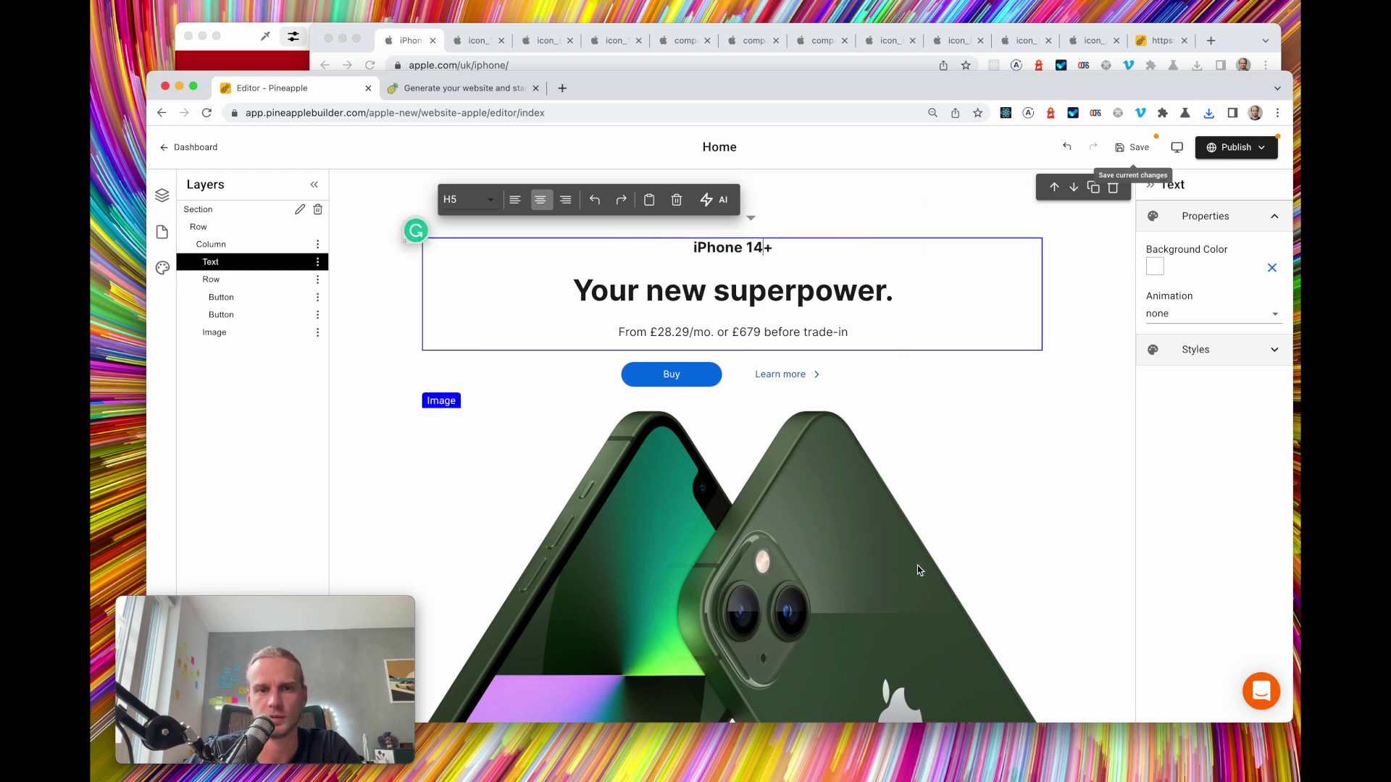
Select the phone image in the third comparison card and save the page changes
scroll(917, 571, "down", 10)
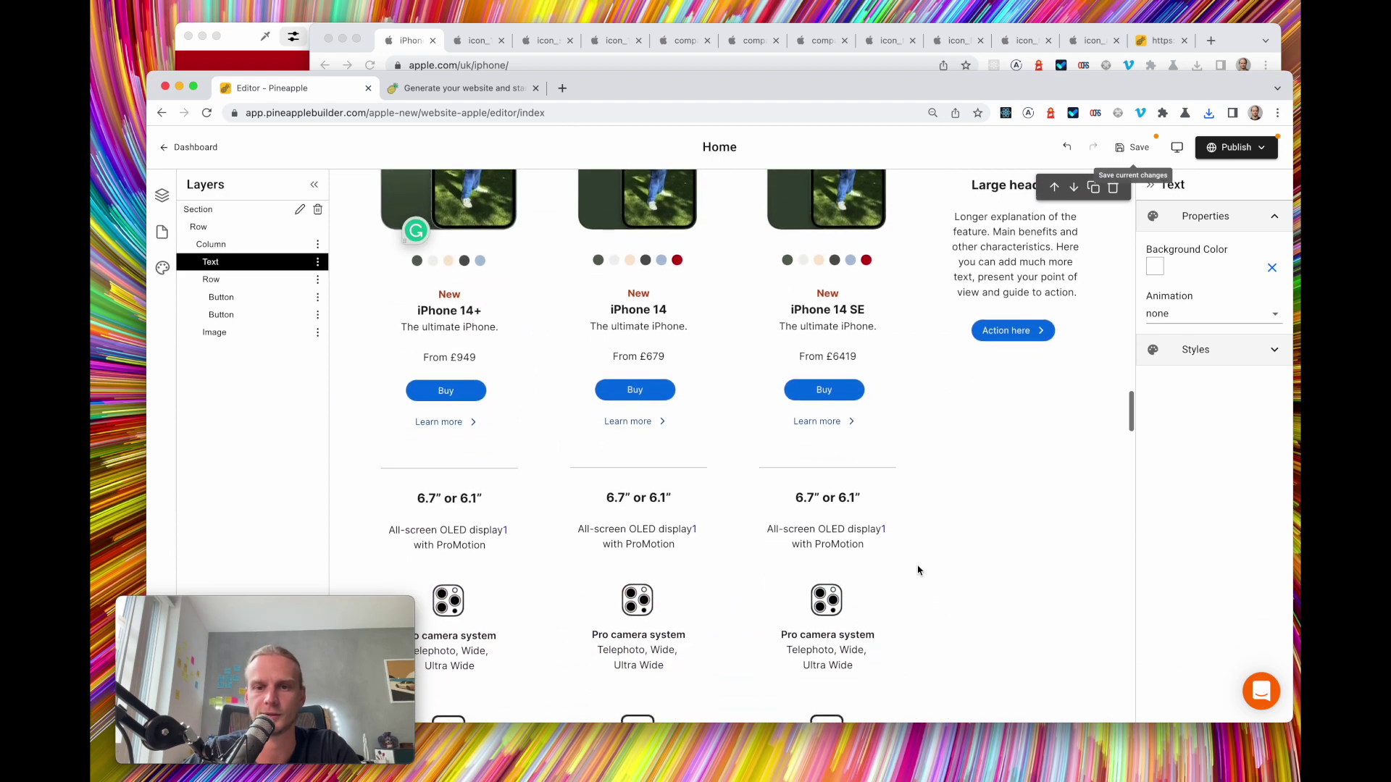
scroll(905, 522, "up", 5)
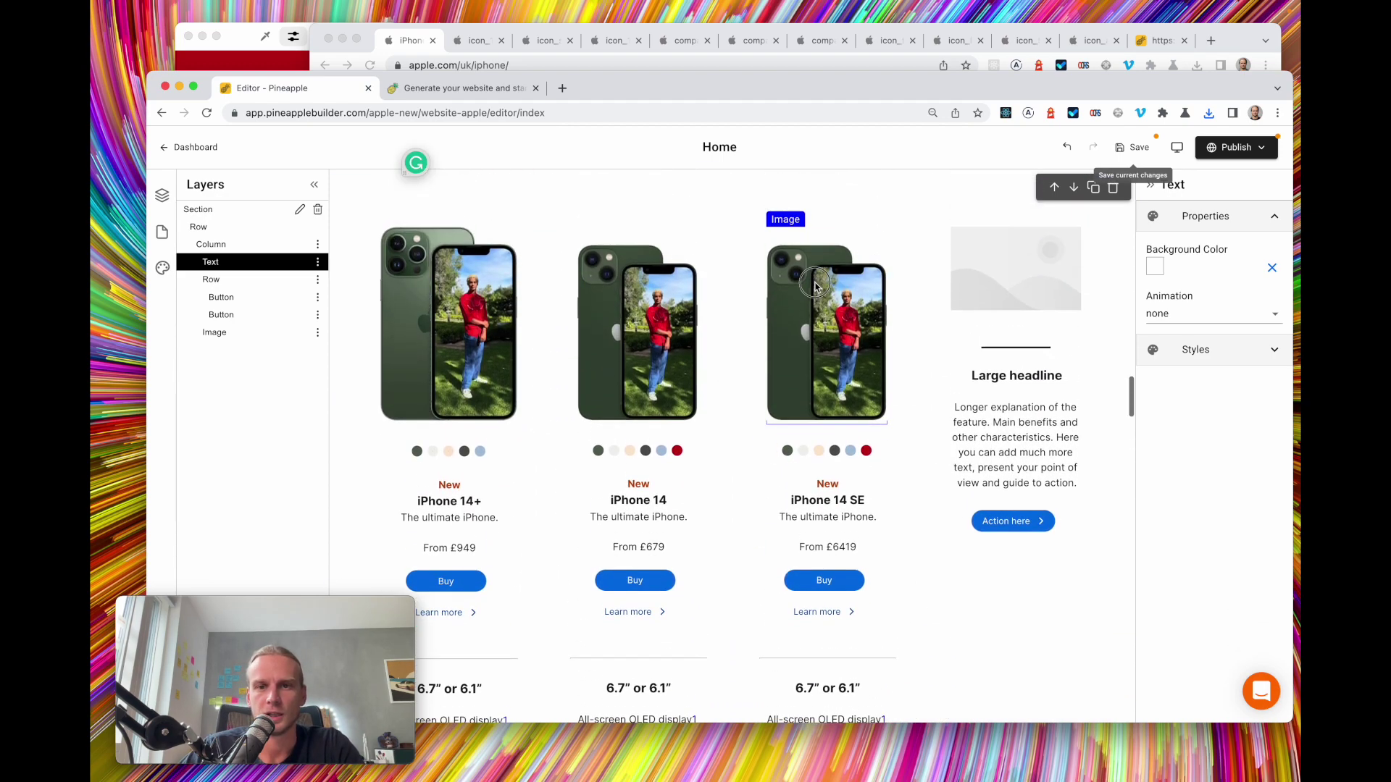
left_click(815, 286)
left_click(1135, 147)
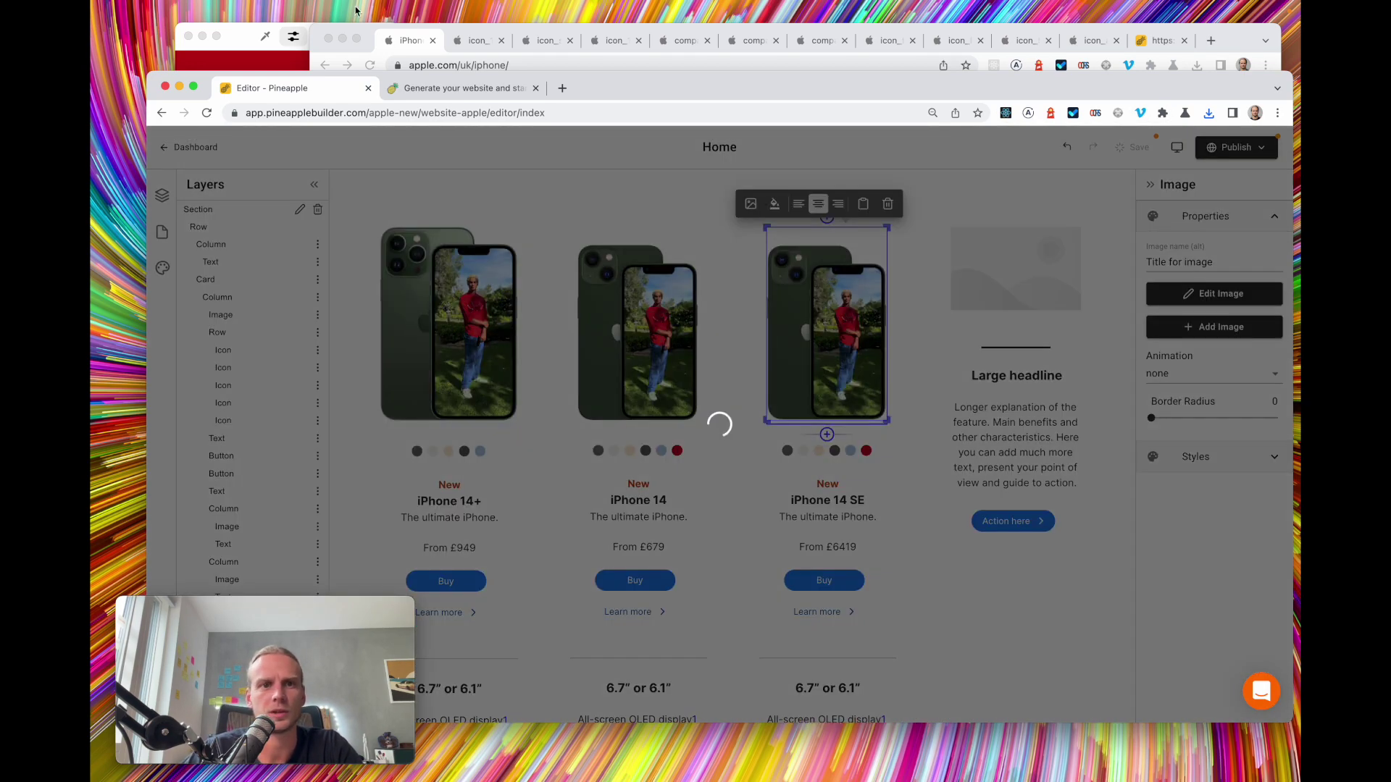
Upload the downloaded black iPhone SE picture as the third card's image and shrink it to match the neighbouring phones
left_click(411, 42)
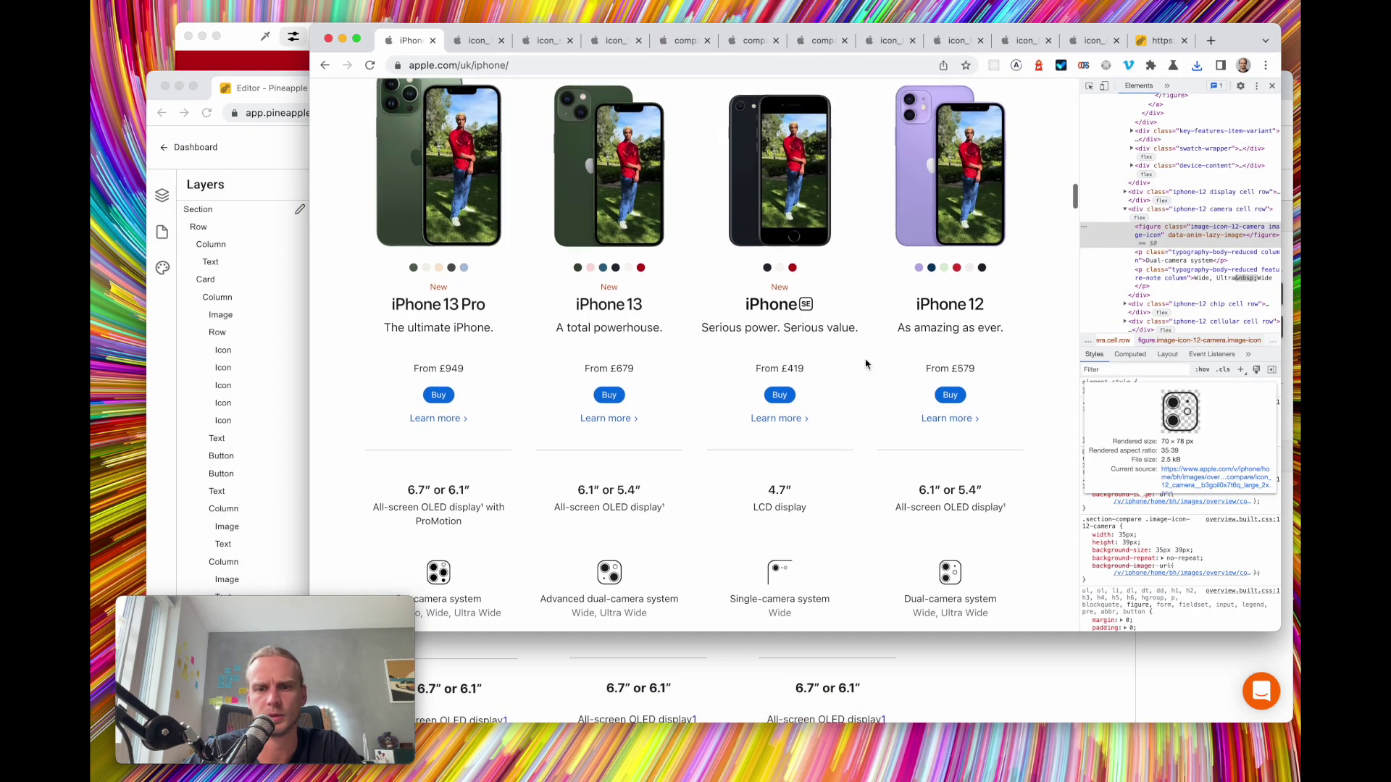
scroll(780, 339, "down", 4)
left_click(247, 168)
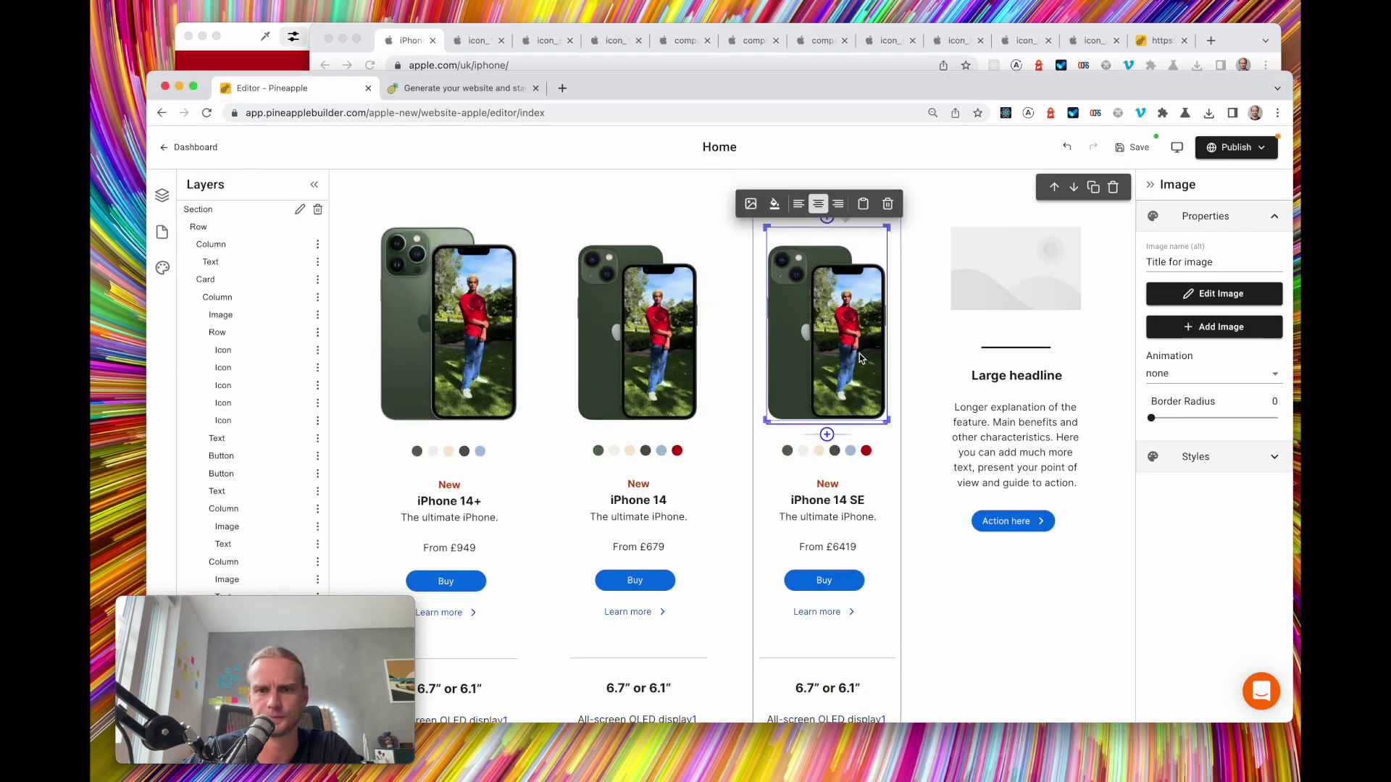
left_click(751, 206)
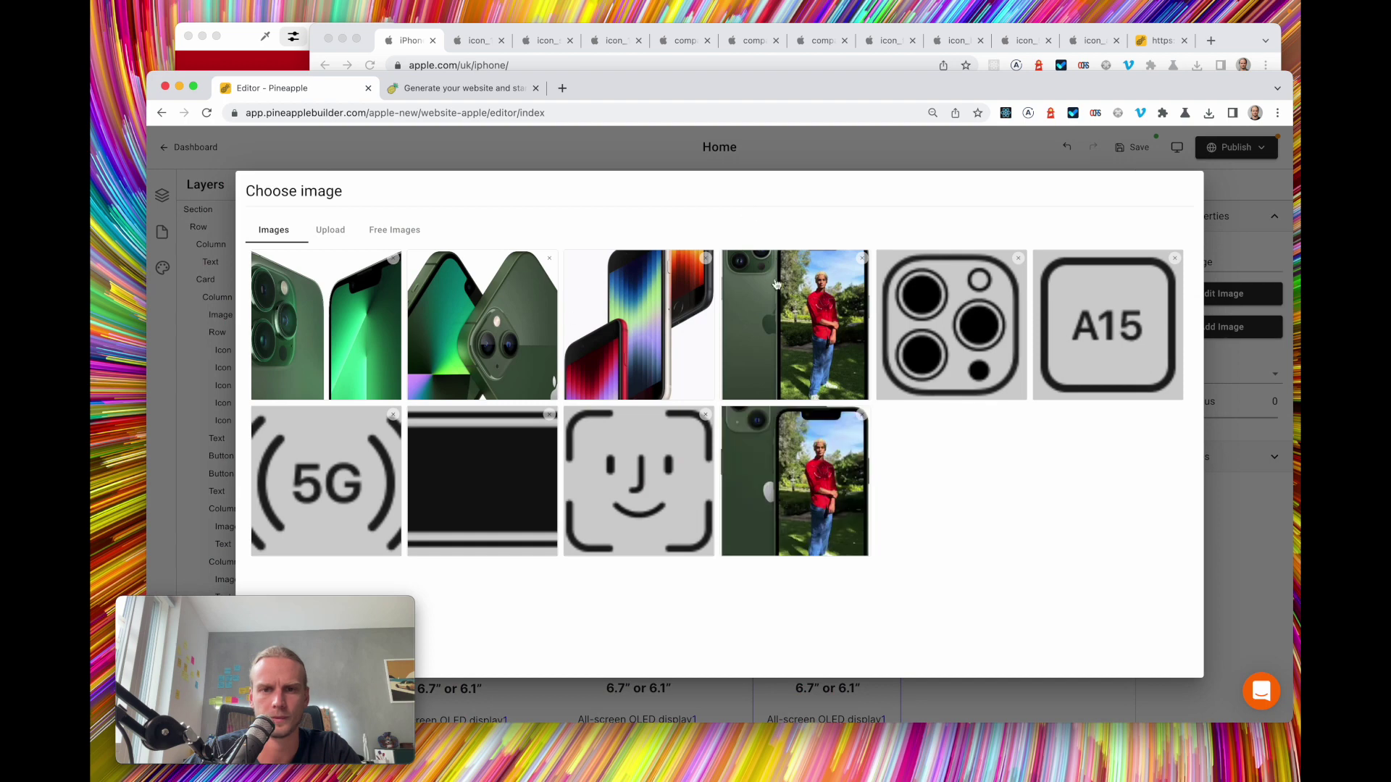
left_click(323, 233)
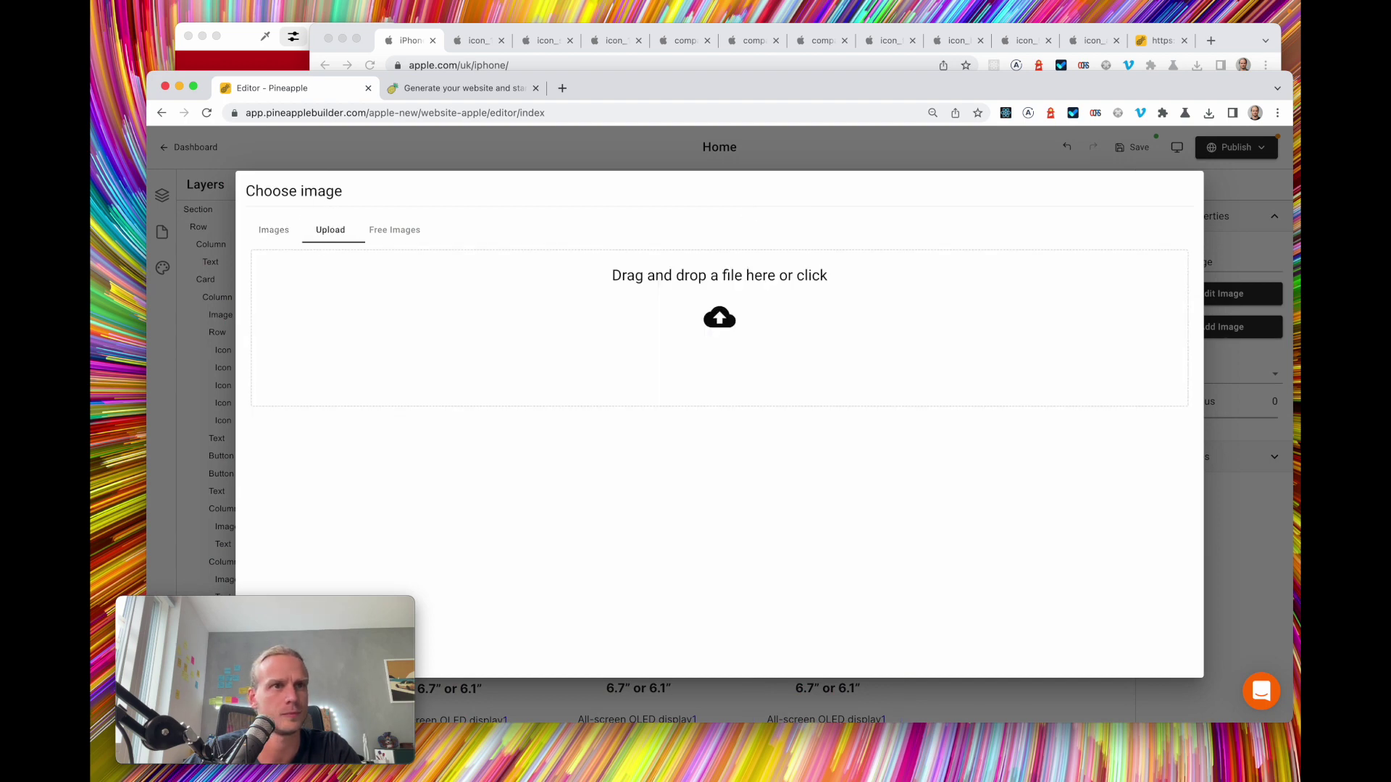
key("super+Tab")
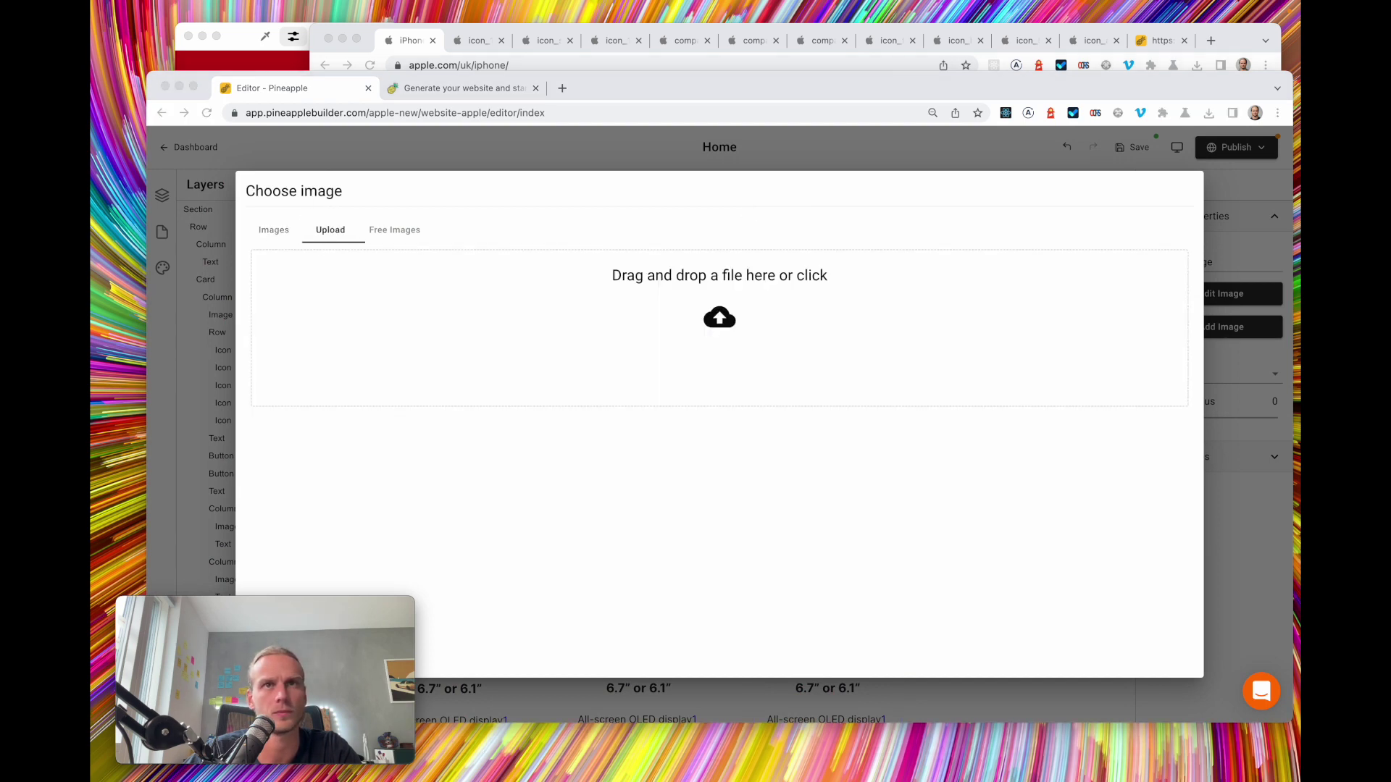
left_click_drag(816, 550, 671, 274)
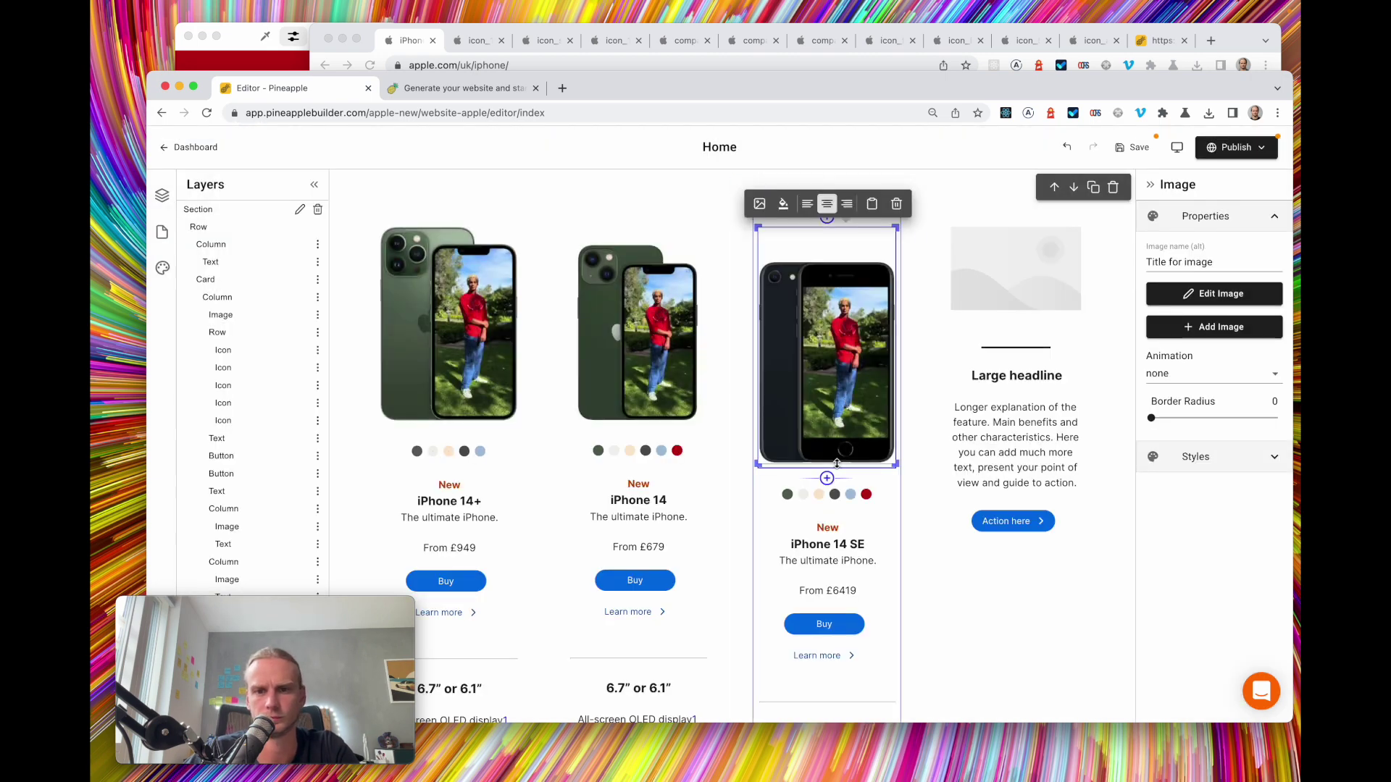
left_click_drag(845, 228, 852, 272)
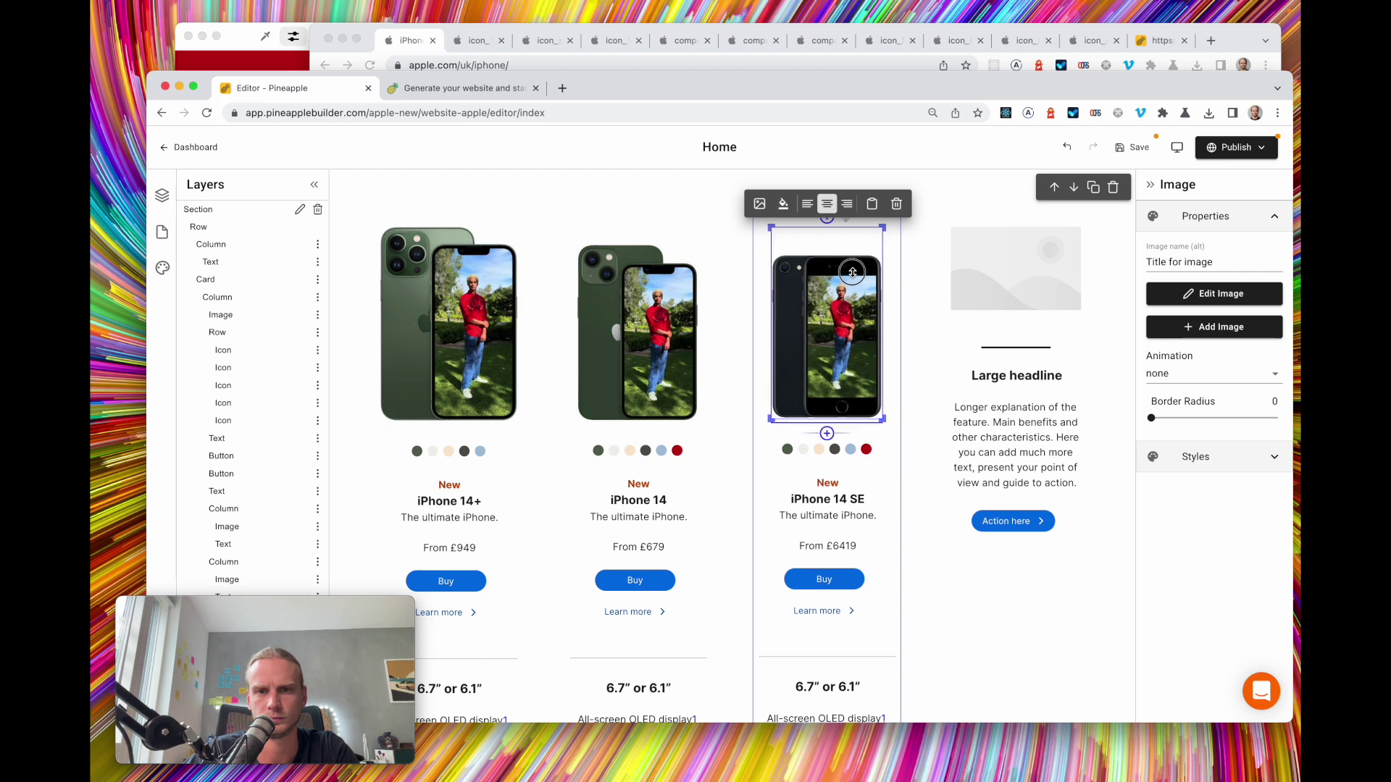
Delete the fourth placeholder card with the "Large headline" text from the comparison row
left_click(929, 249)
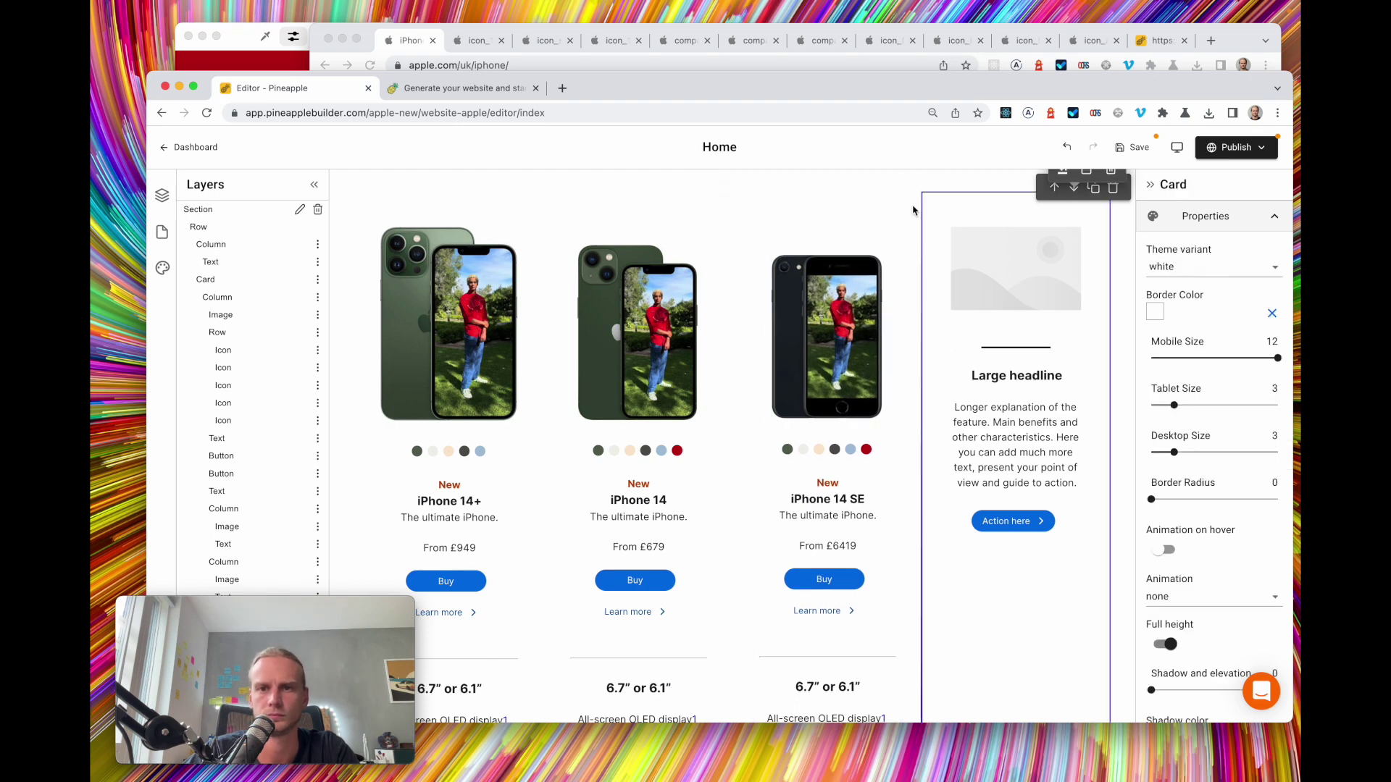
scroll(1102, 225, "up", 1)
scroll(1102, 224, "up", 3)
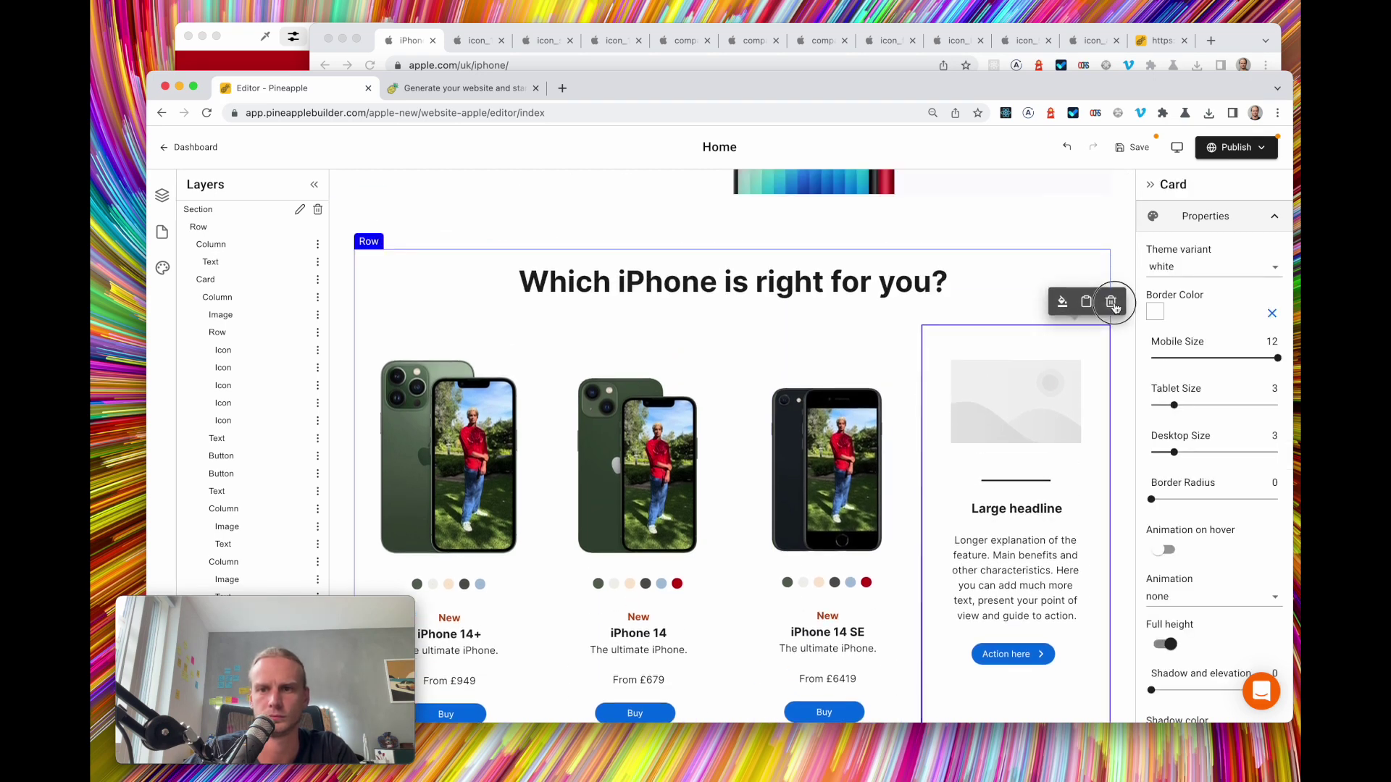
key("Delete")
Duplicate the iPhone 14 SE card as a fourth comparison card and save the page
left_click(975, 340)
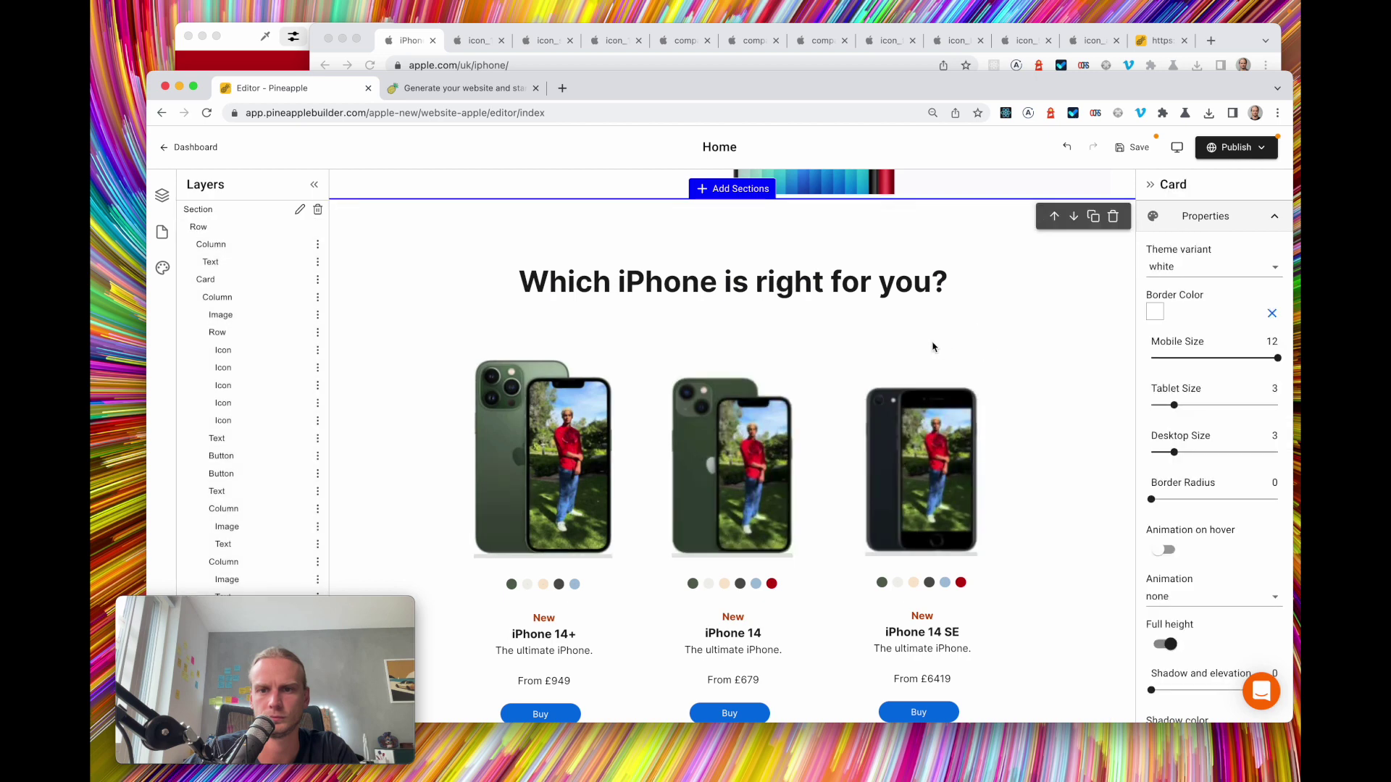
left_click(992, 302)
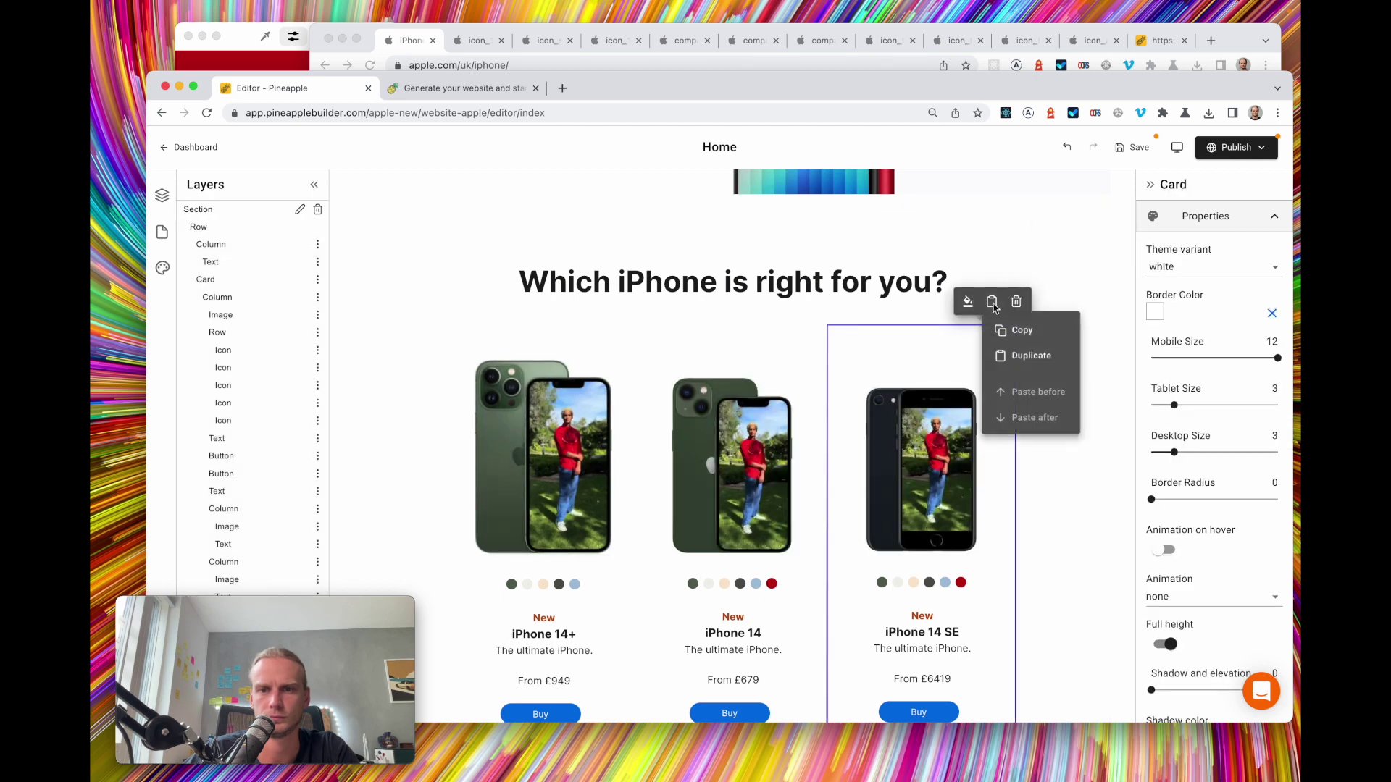
left_click(1138, 148)
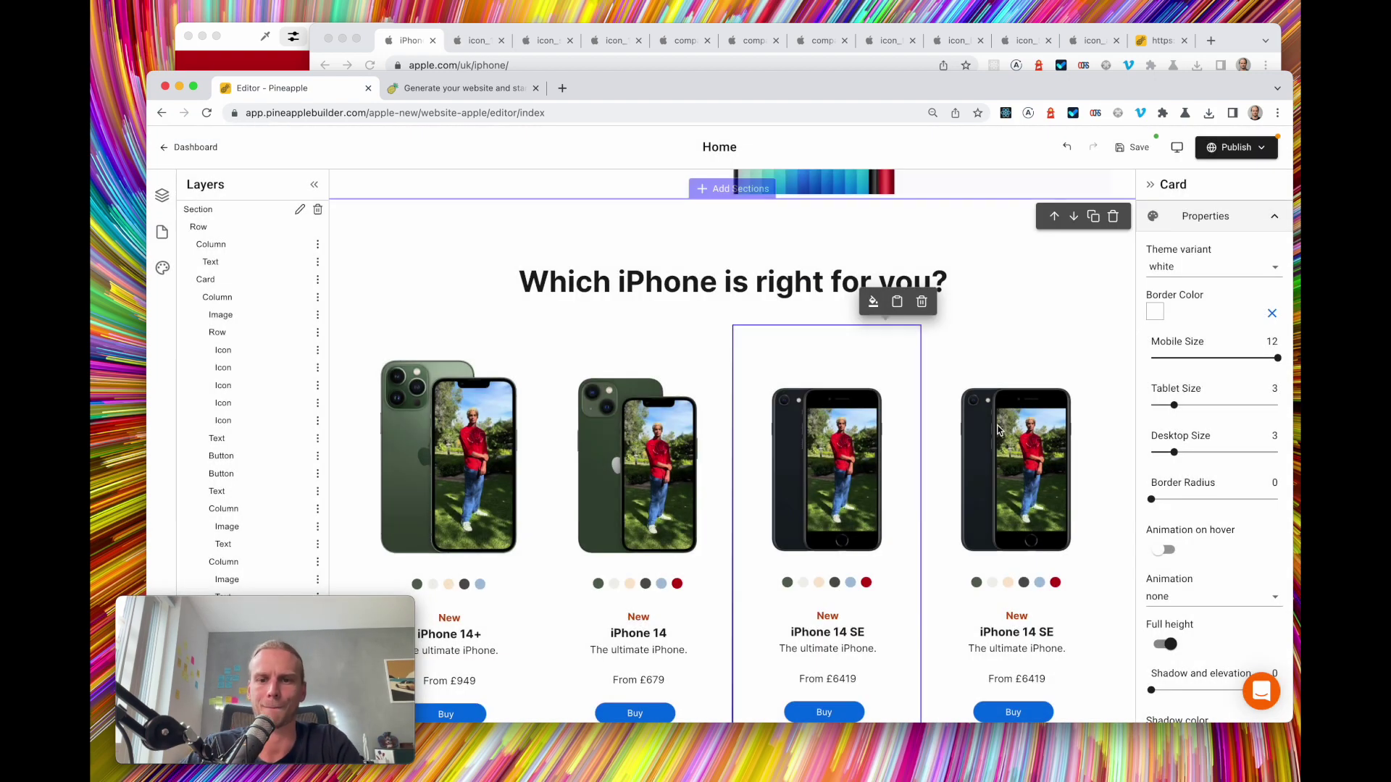
Upload the downloaded purple iPhone 12 picture as the fourth card's image and shrink it to match the other phones
right_click(1000, 435)
left_click(1021, 464)
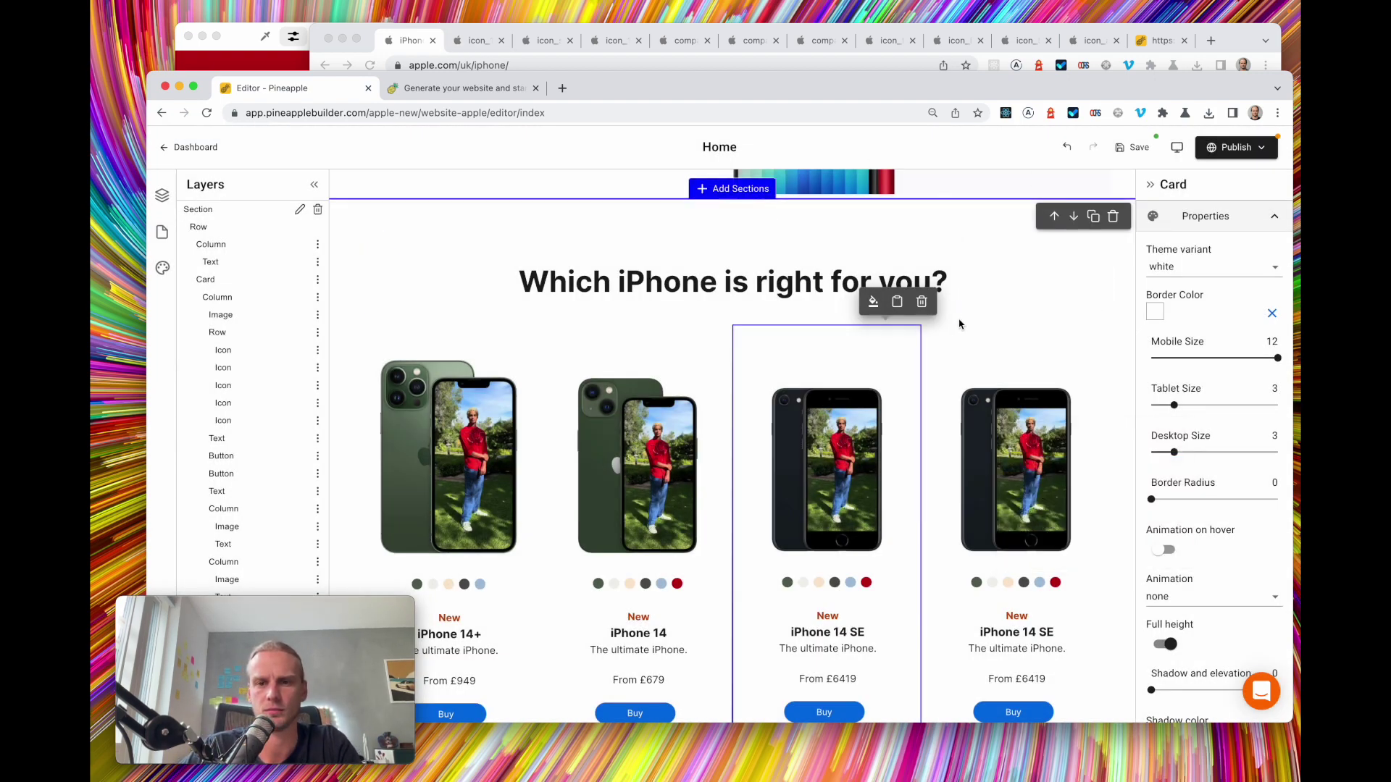
scroll(988, 434, "down", 1)
left_click(988, 434)
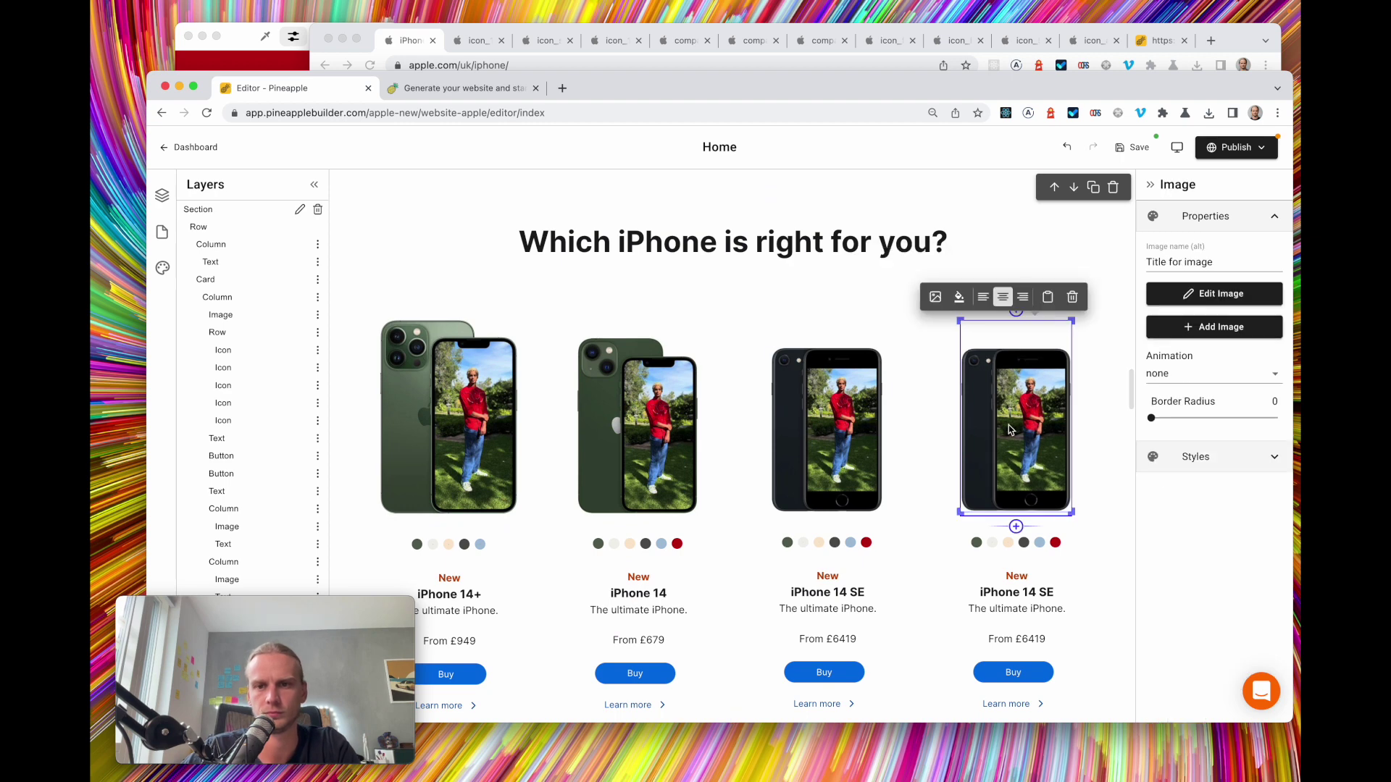
left_click(935, 299)
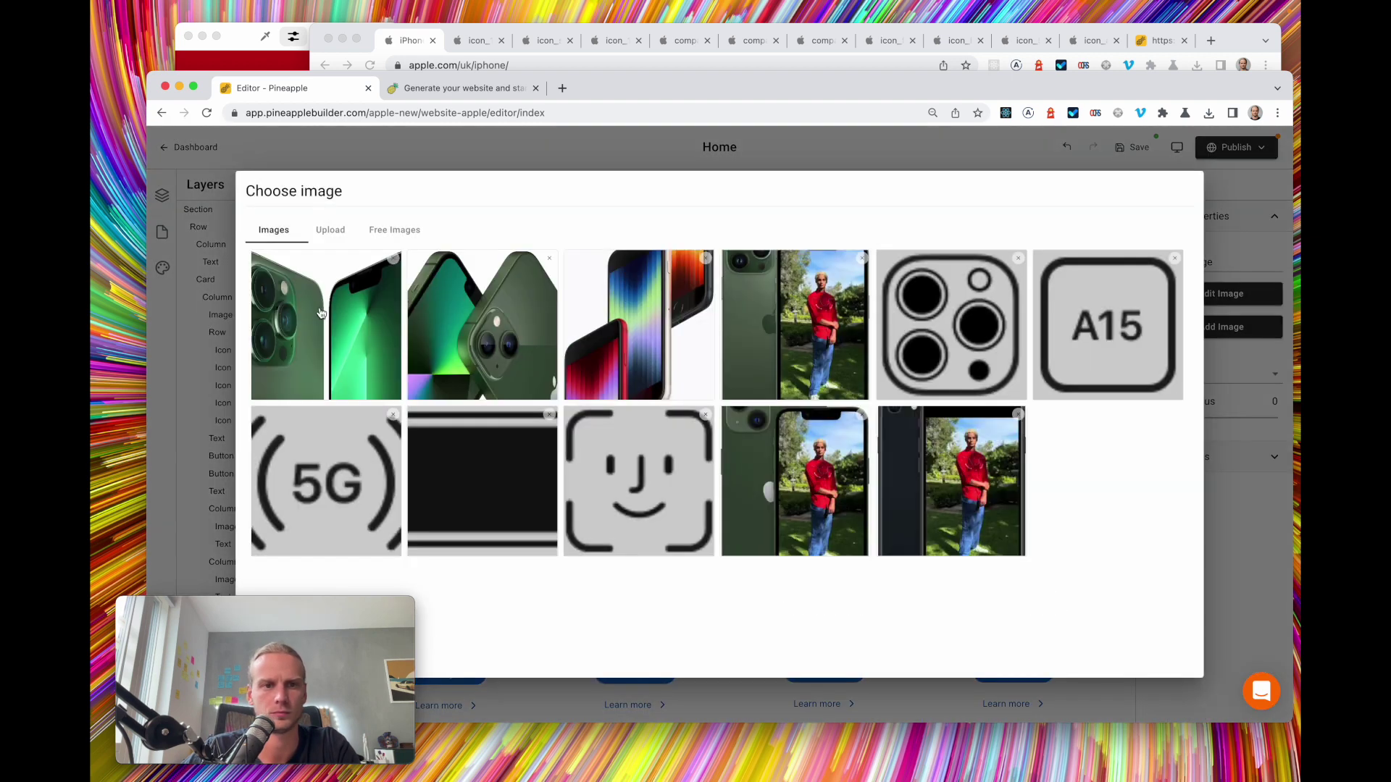
left_click(332, 231)
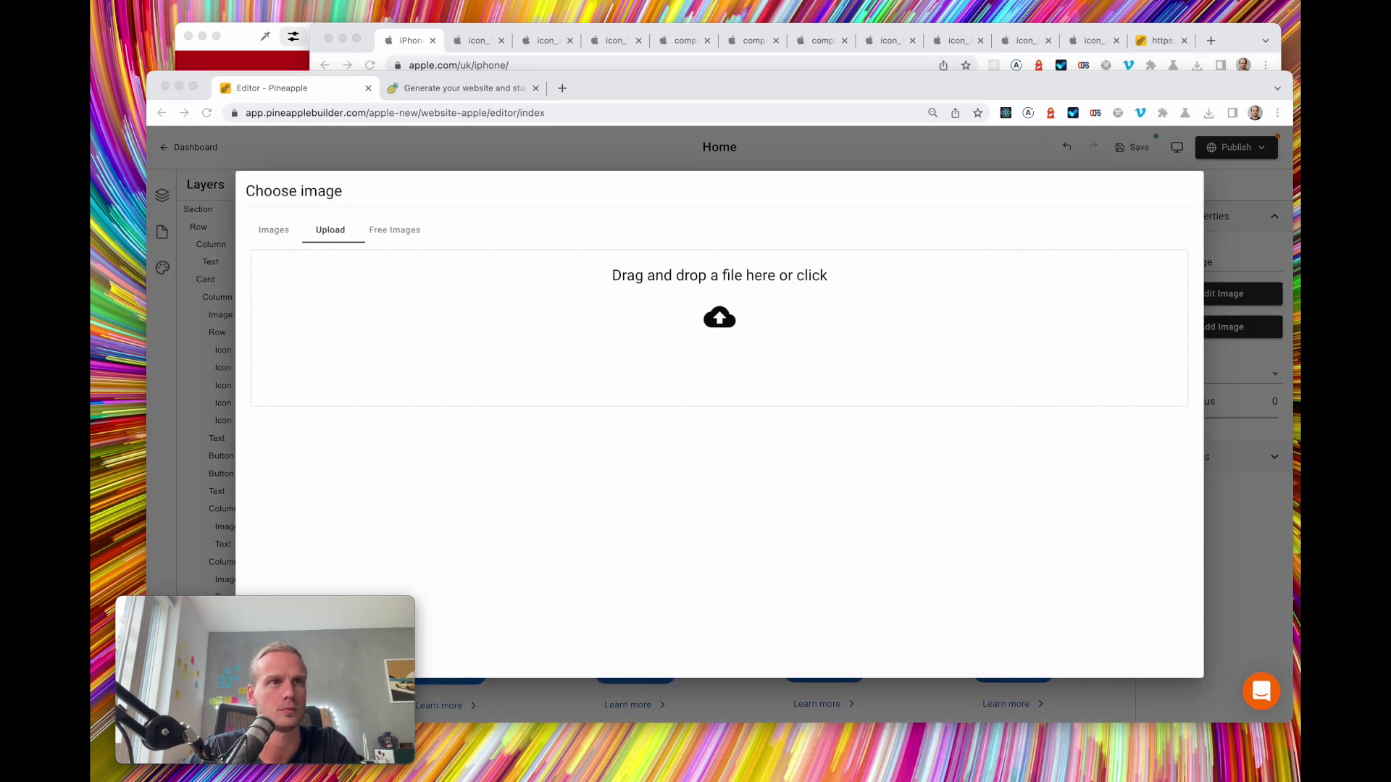
left_click_drag(800, 239, 720, 324)
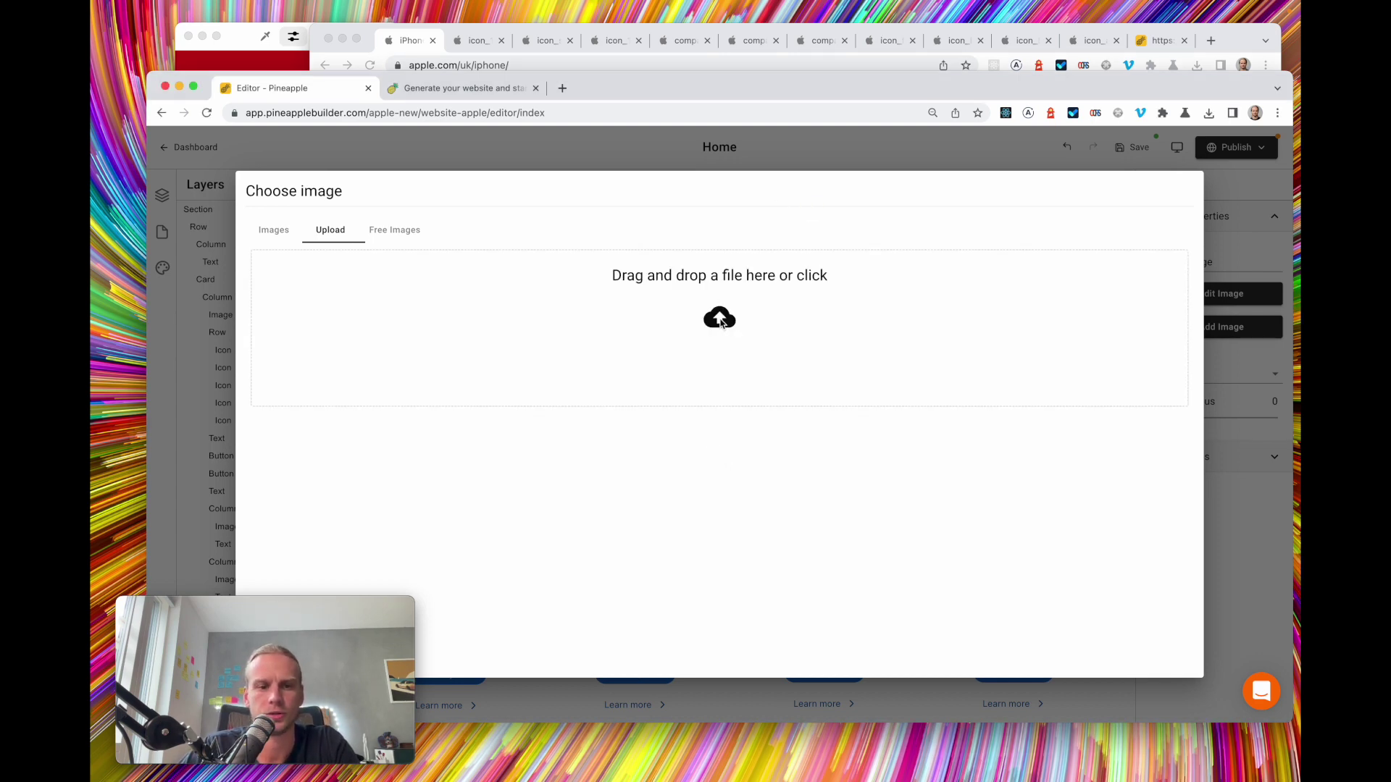
left_click(1029, 153)
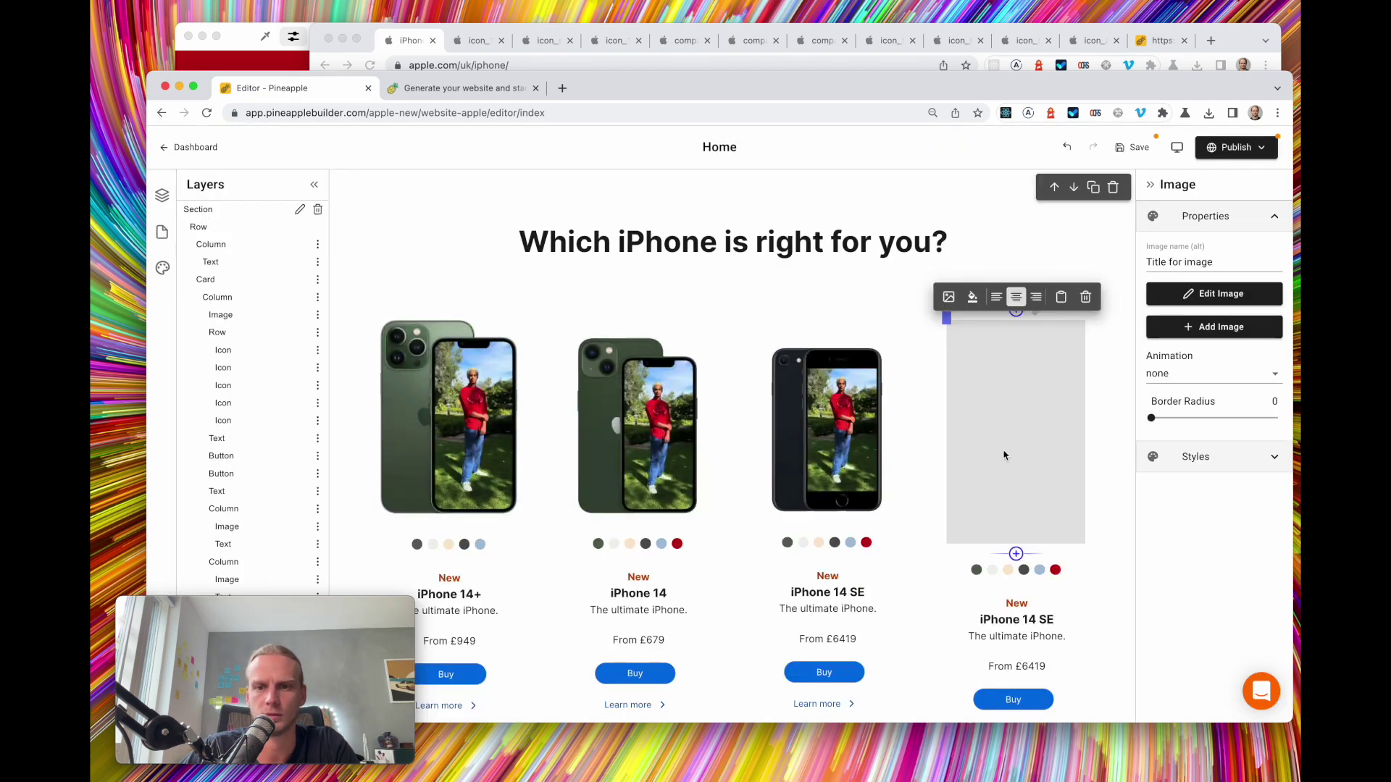
left_click_drag(1049, 536, 1055, 510)
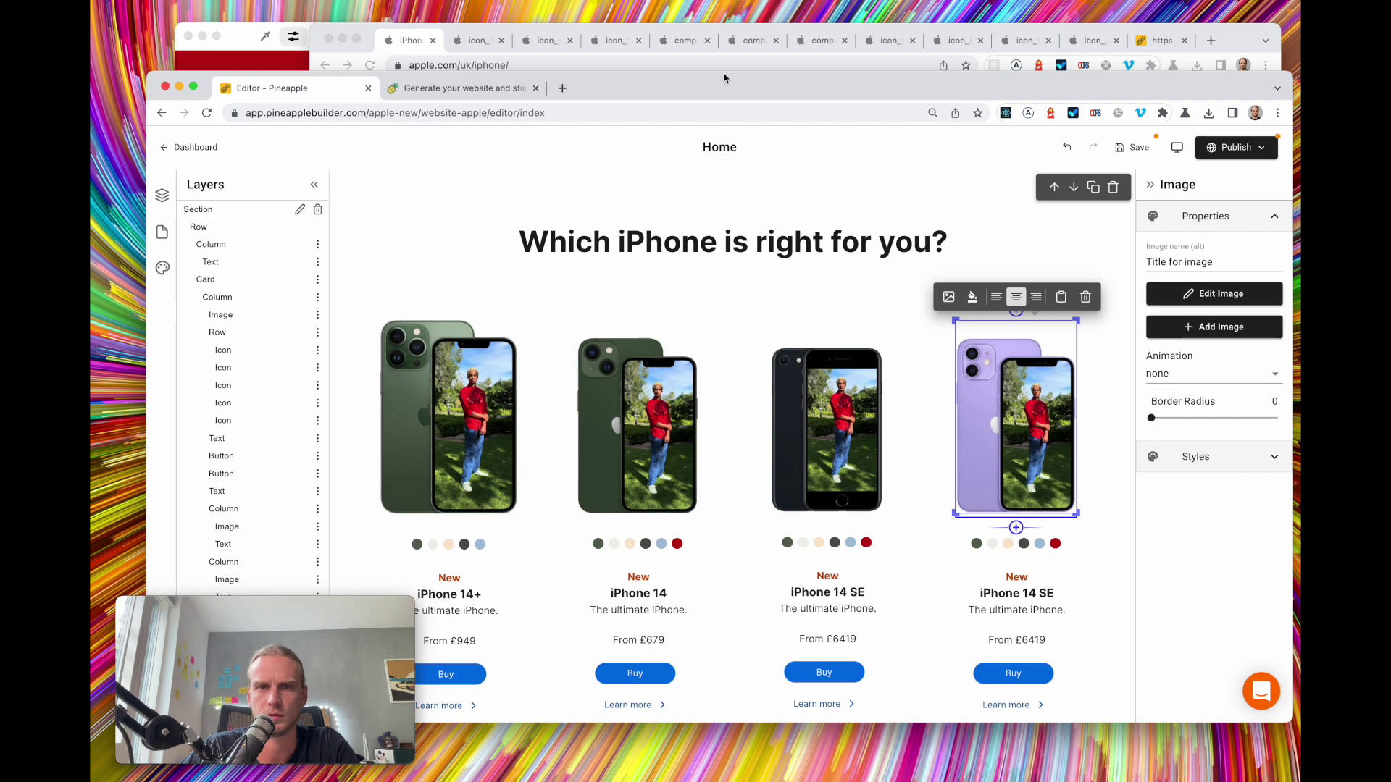
left_click(417, 40)
scroll(761, 162, "up", 3)
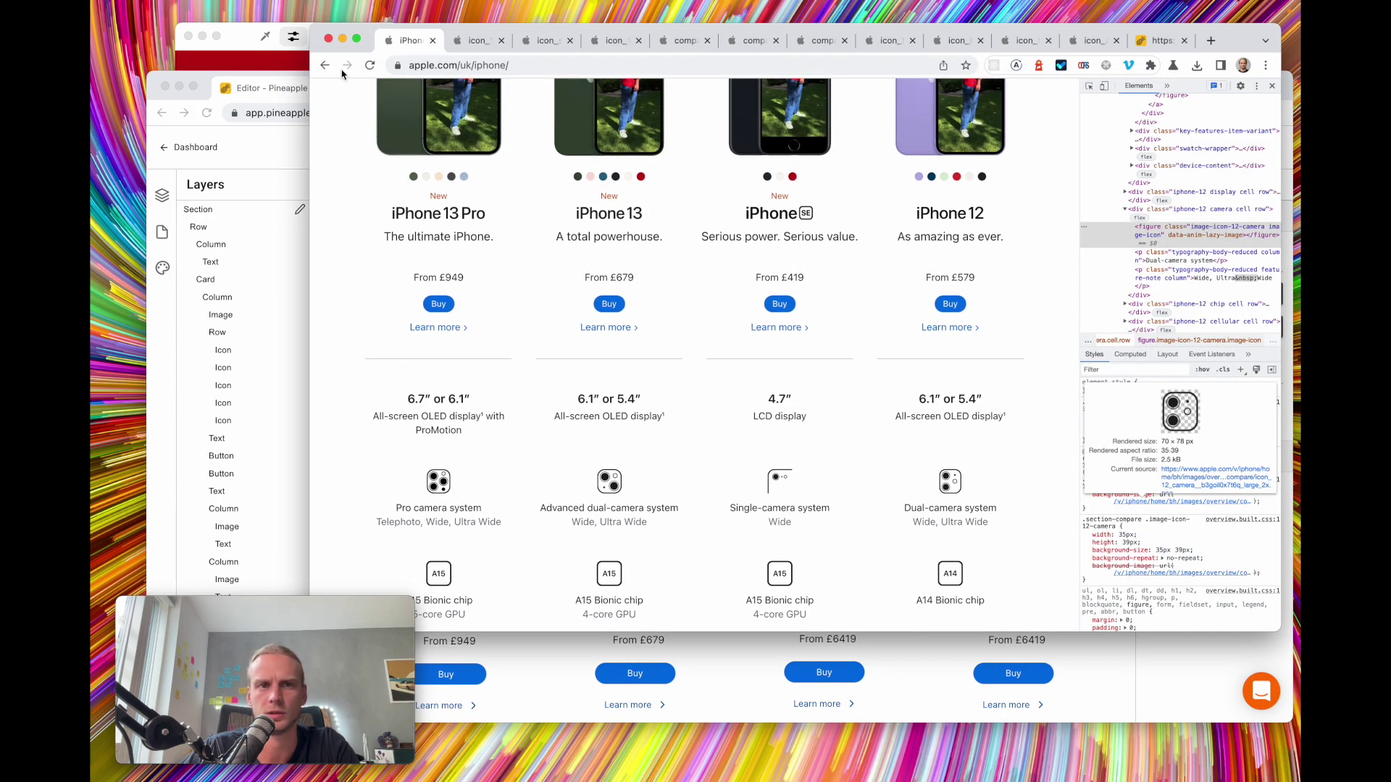
left_click(276, 169)
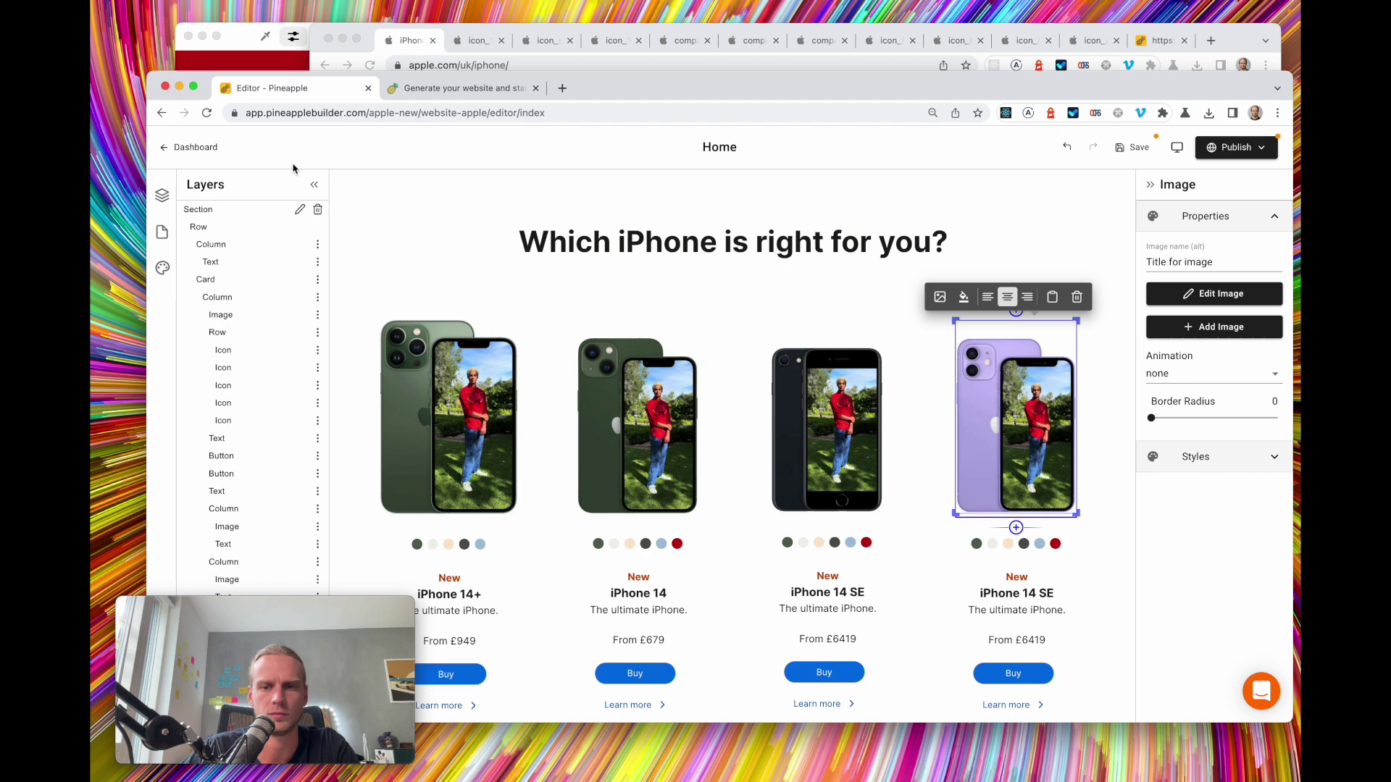
Delete the fourth, dark grey colour dot from the black iPhone 14 SE card's row of colour icons
left_click(837, 544)
scroll(308, 478, "down", 10)
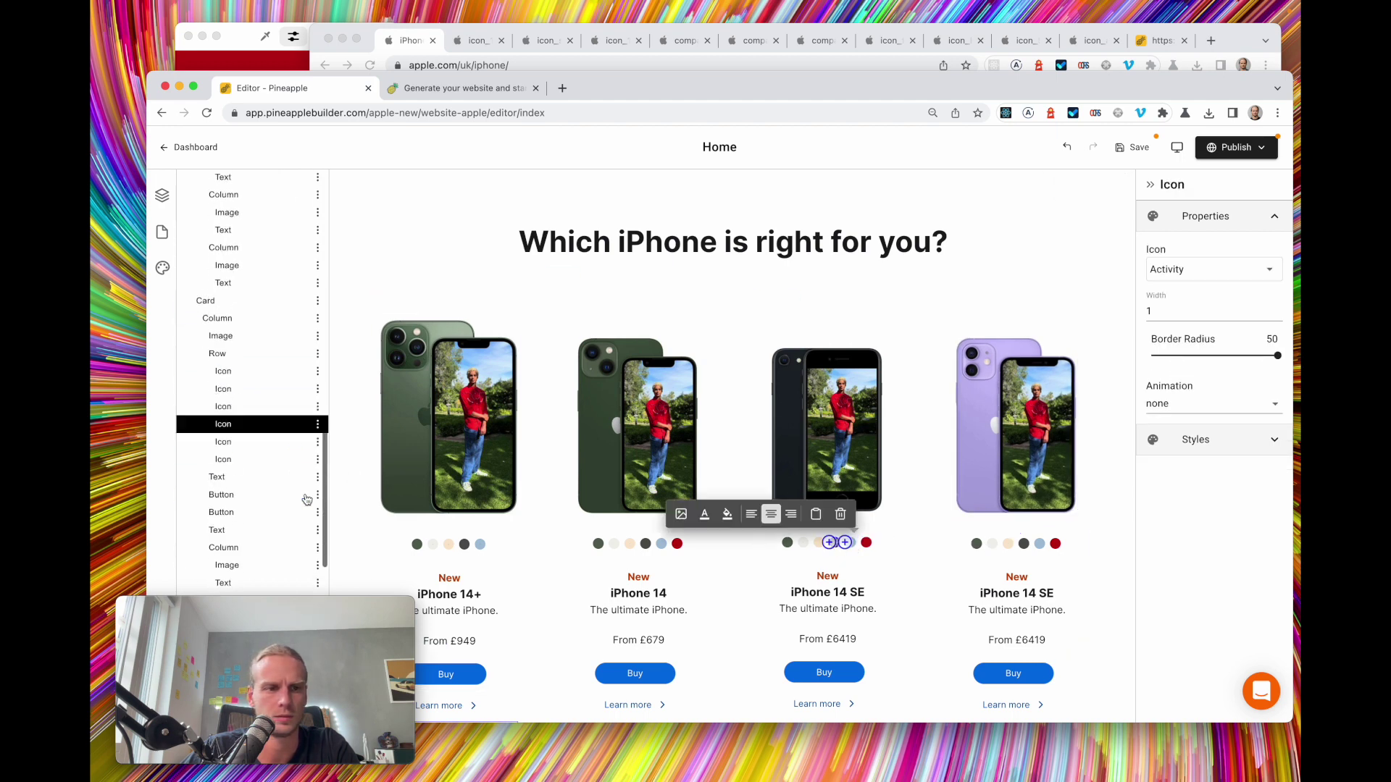
left_click_drag(316, 429, 304, 409)
left_click(317, 410)
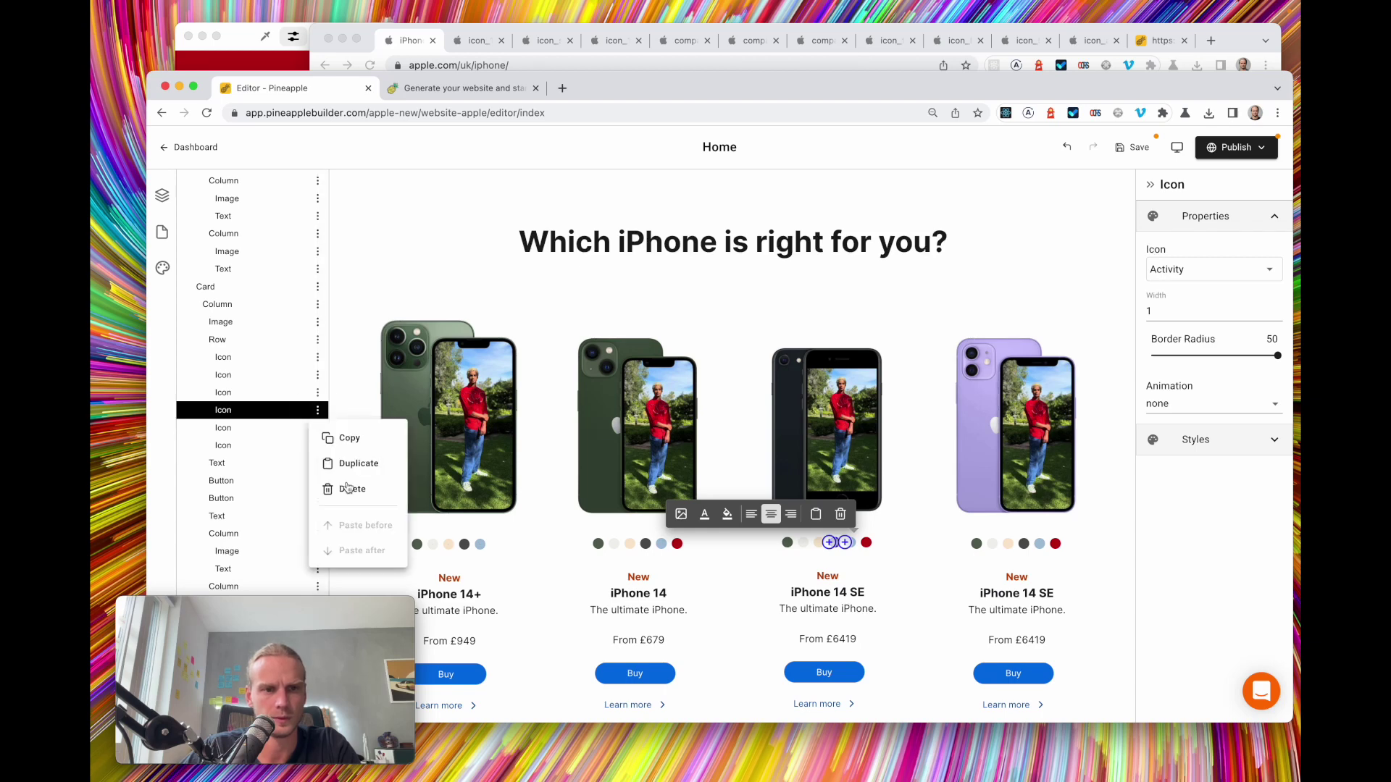
key("Delete")
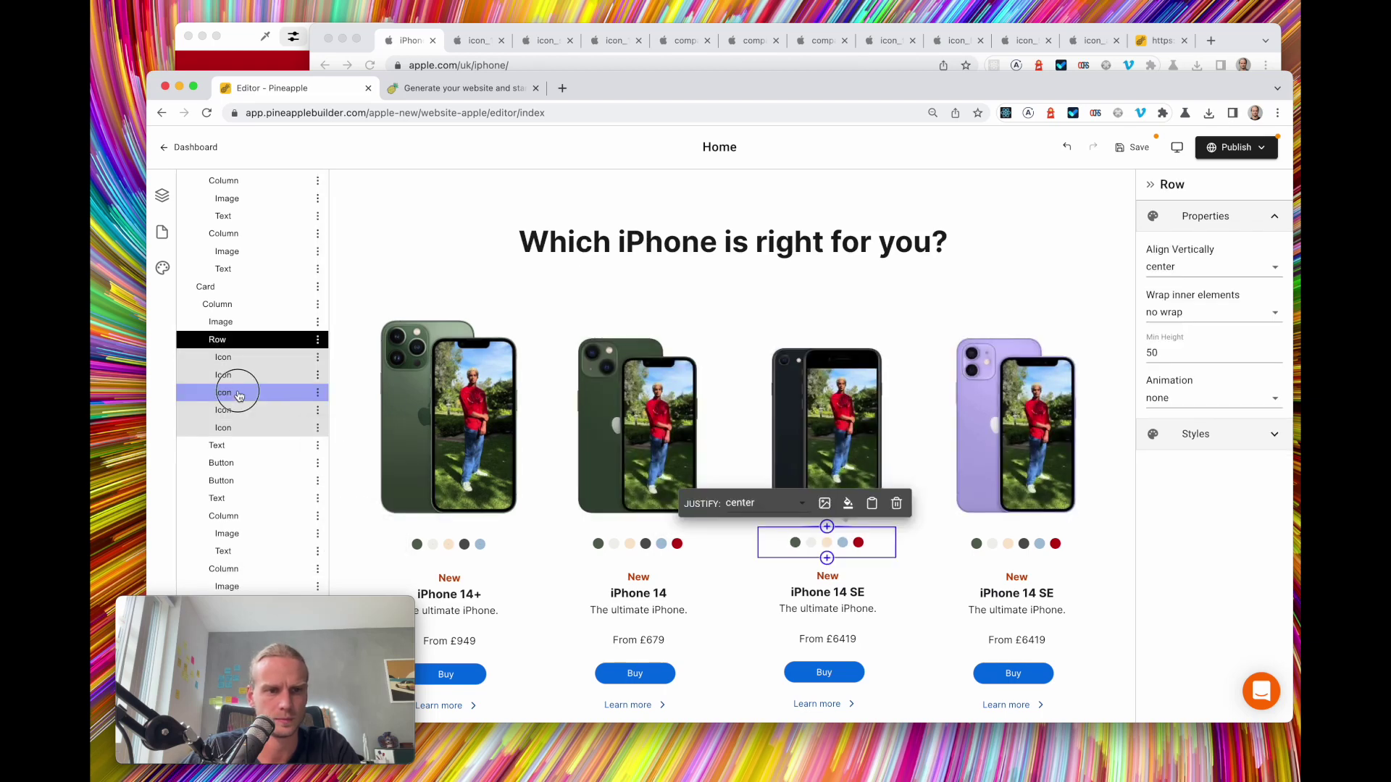
Remove the beige and red colour dots from the black iPhone 14 SE card, keeping only the grey, white and blue ones
left_click(239, 393)
left_click(318, 393)
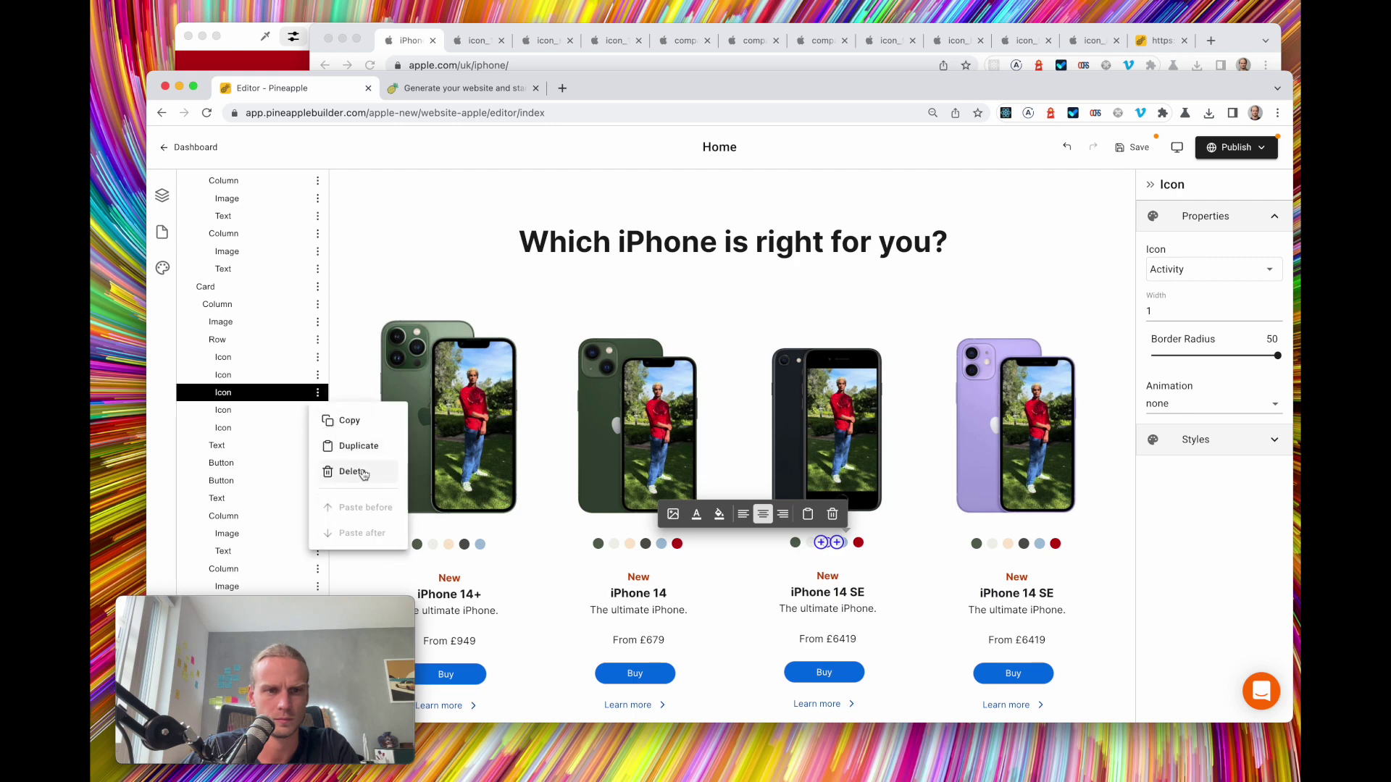
left_click(326, 471)
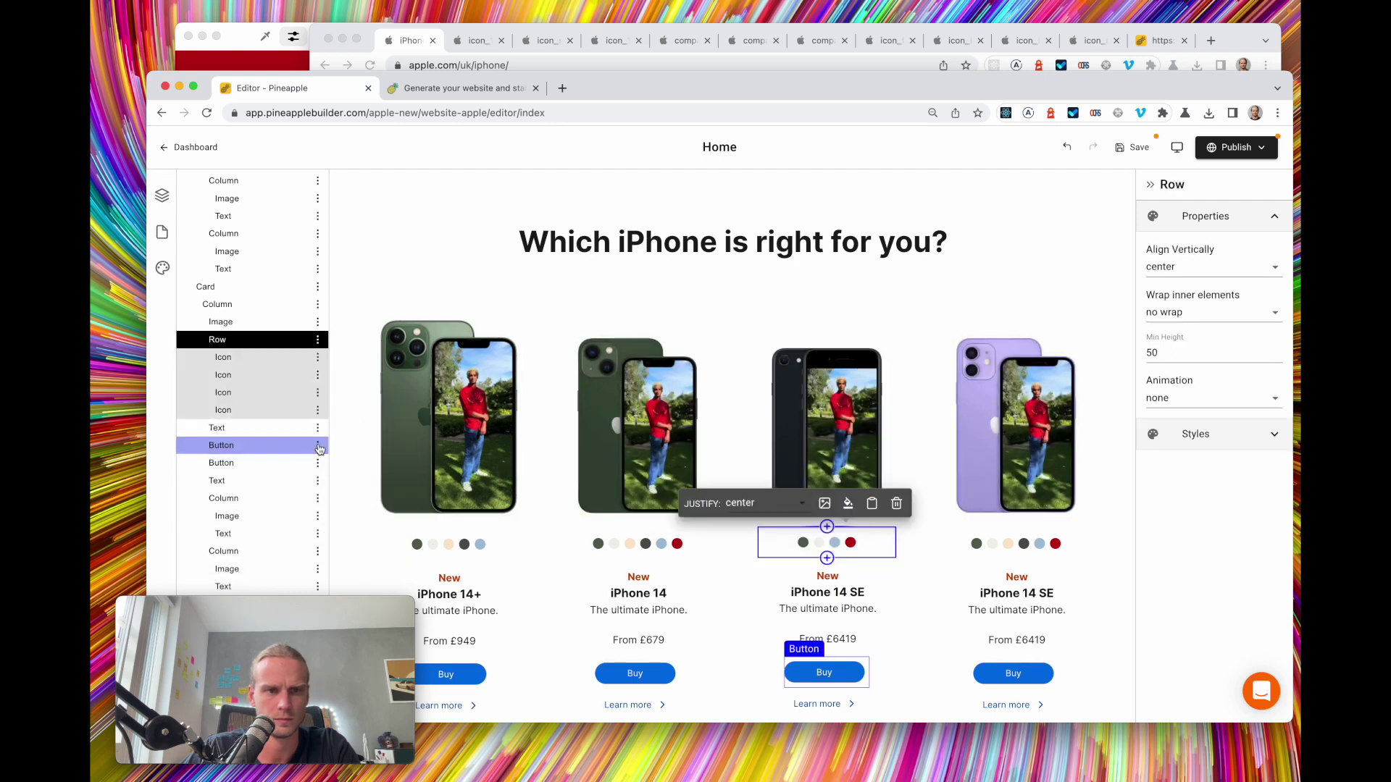
left_click(318, 410)
left_click(268, 413)
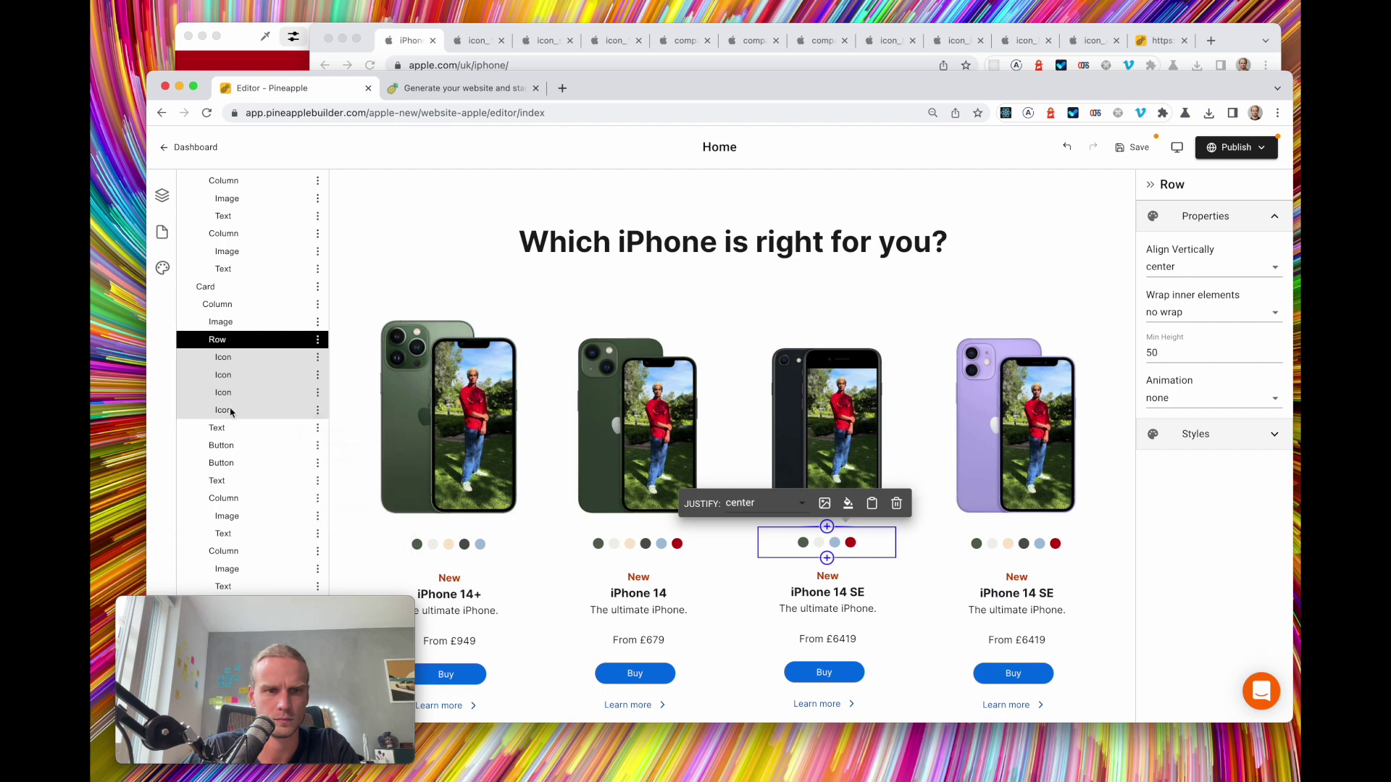
left_click(230, 411)
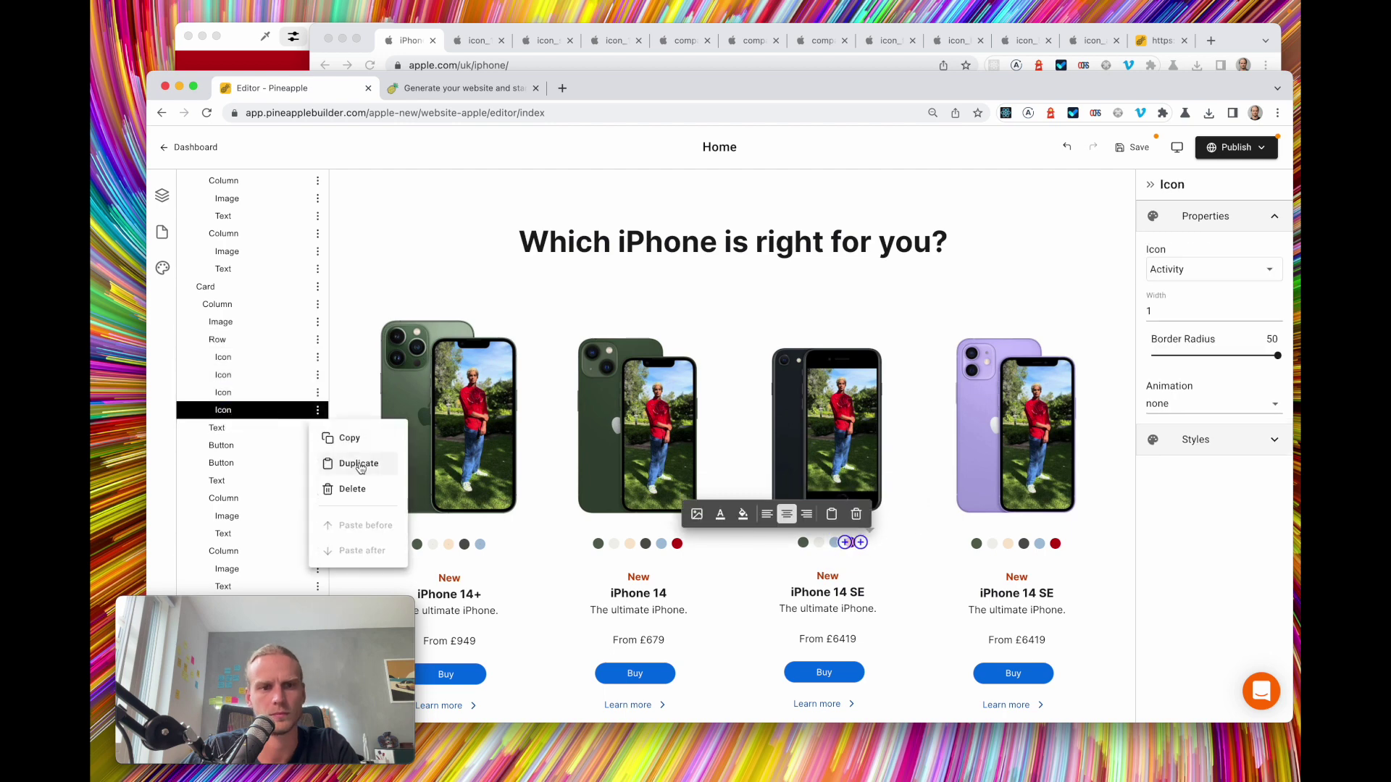
left_click(352, 489)
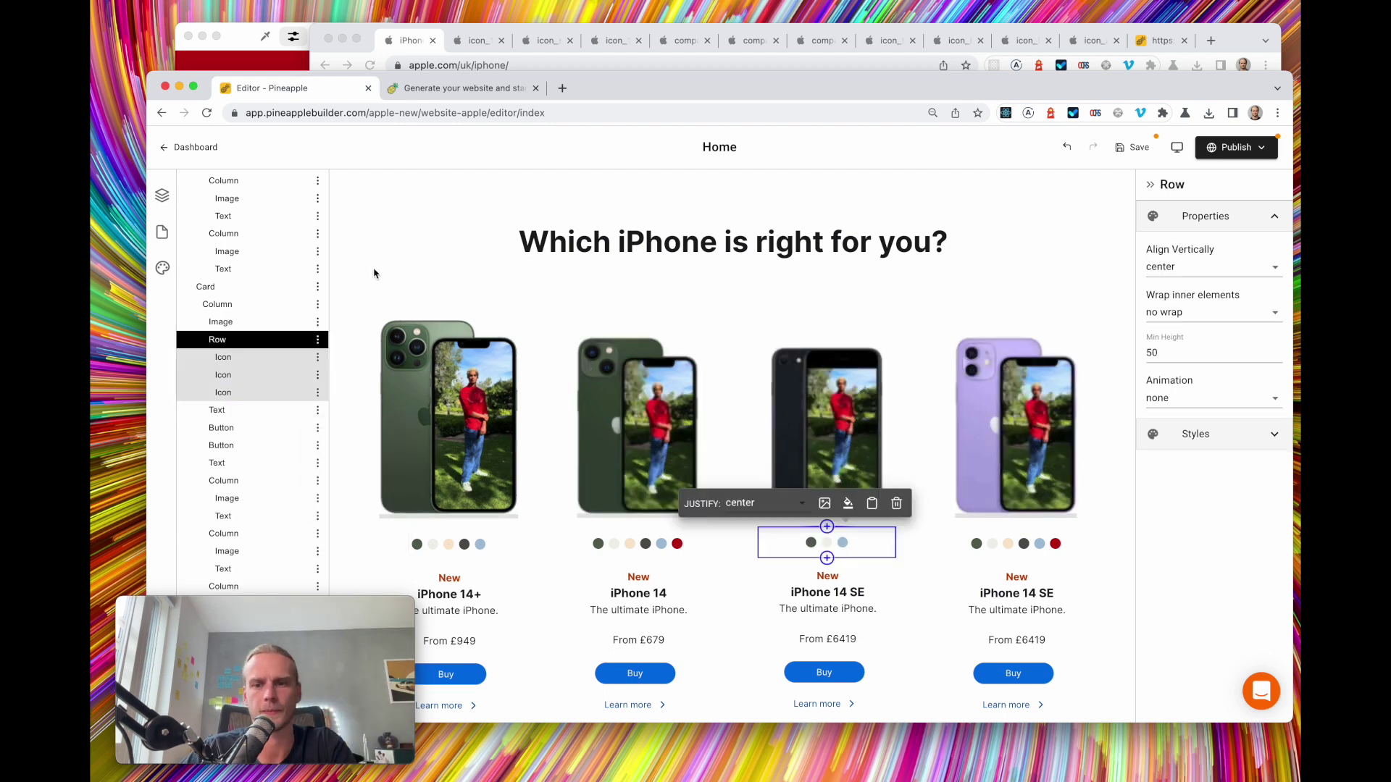
scroll(744, 336, "down", 3)
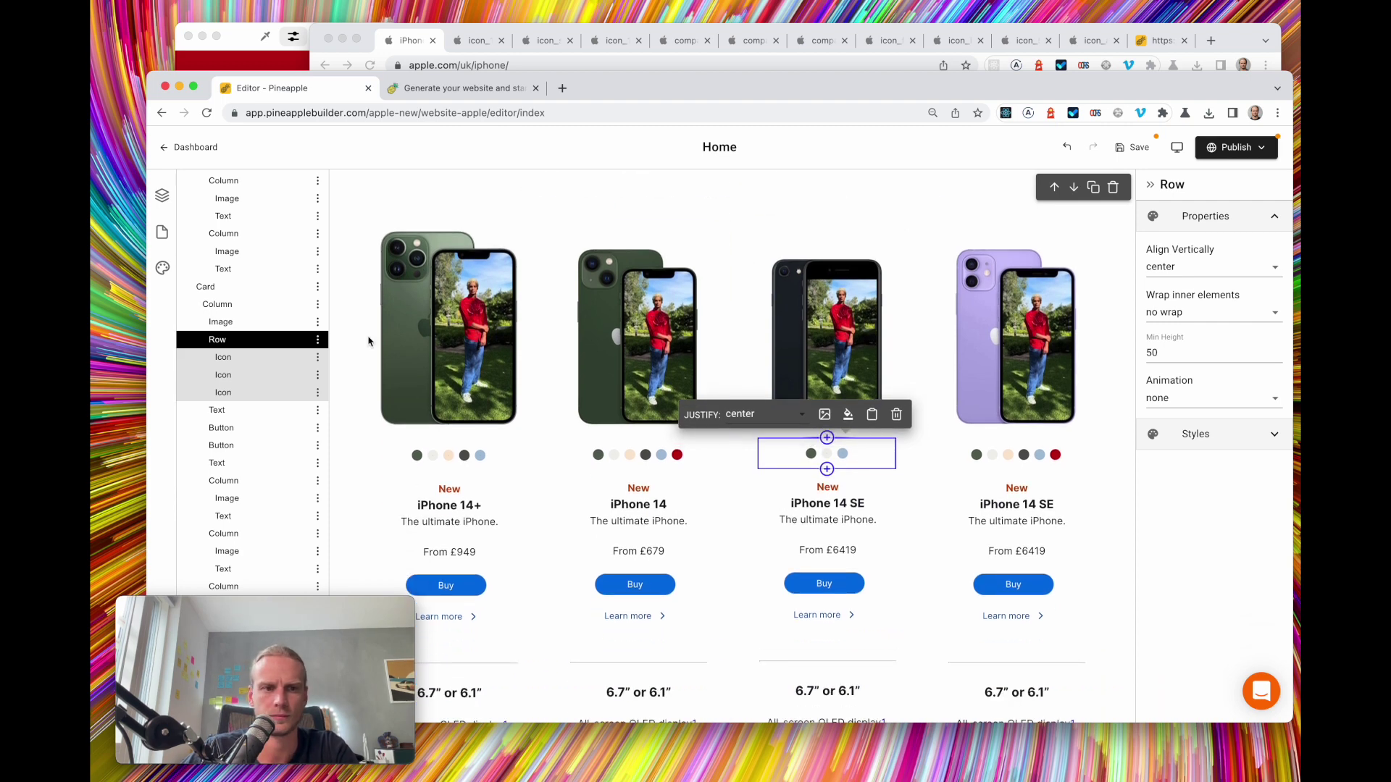
left_click(412, 47)
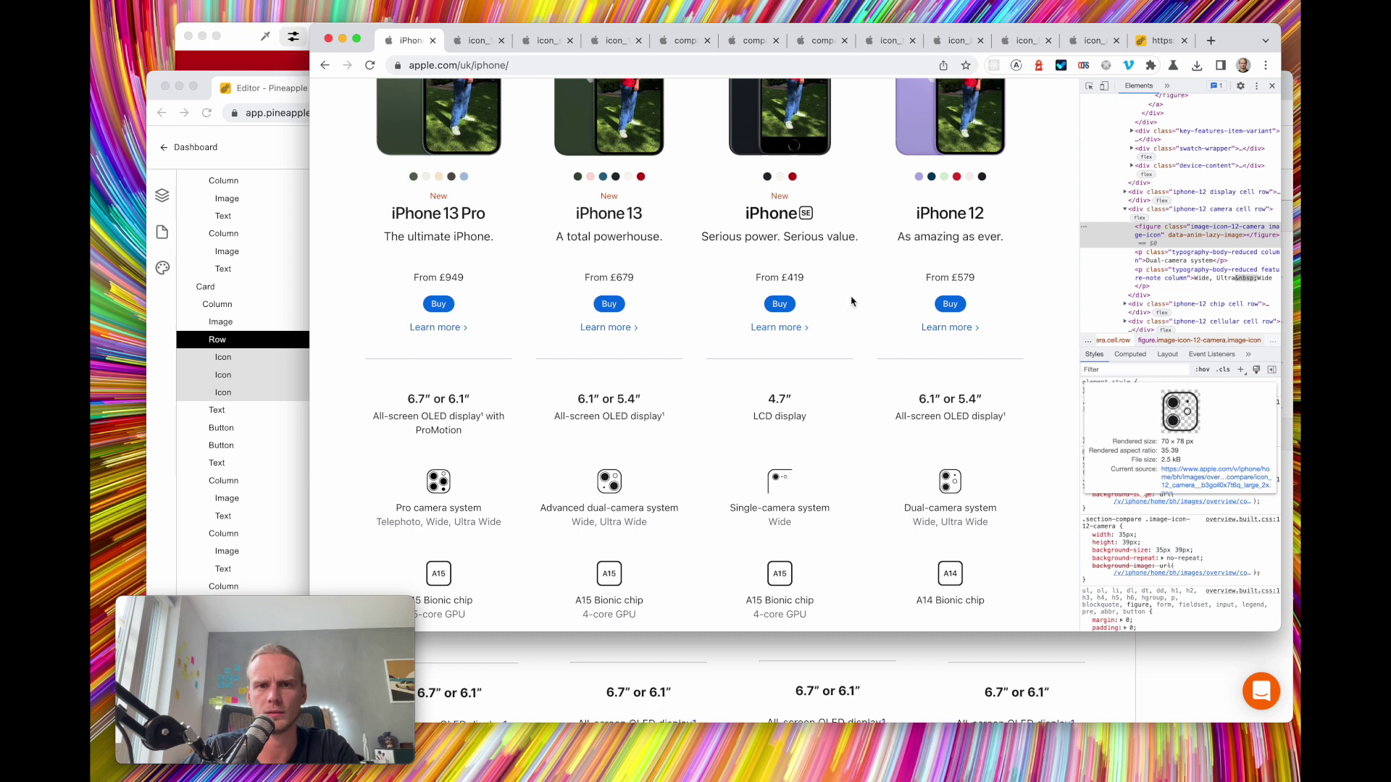
scroll(872, 259, "up", 1)
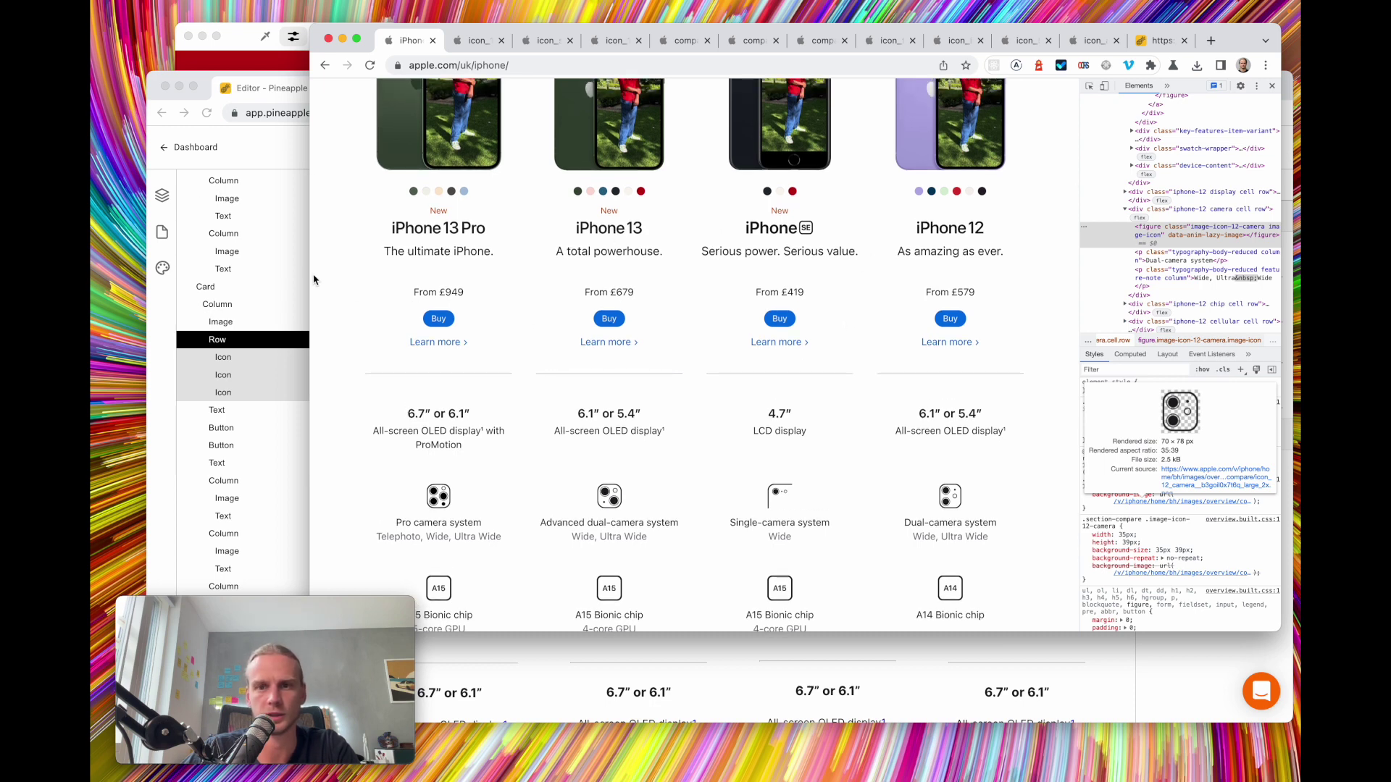
left_click(232, 348)
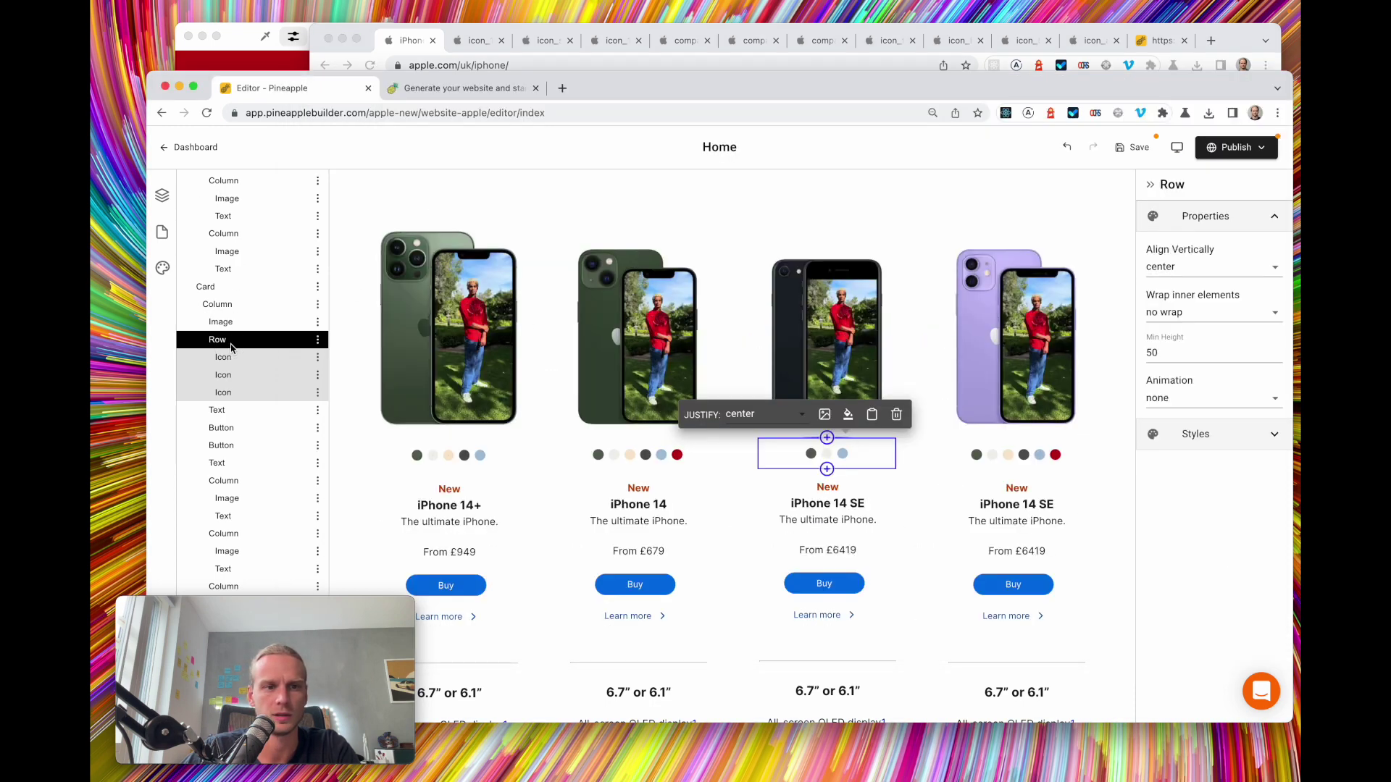
left_click(1028, 504)
left_click_drag(1028, 504, 1047, 503)
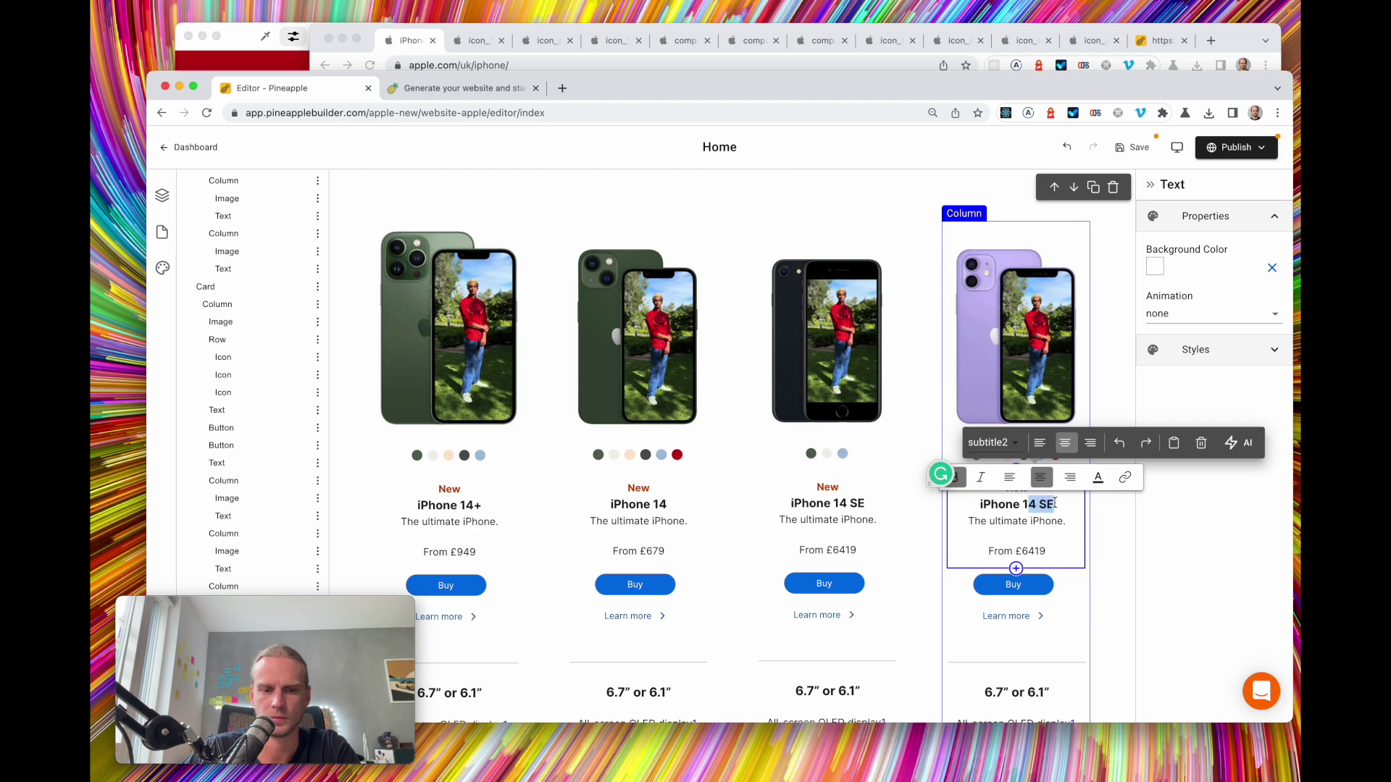
type("3")
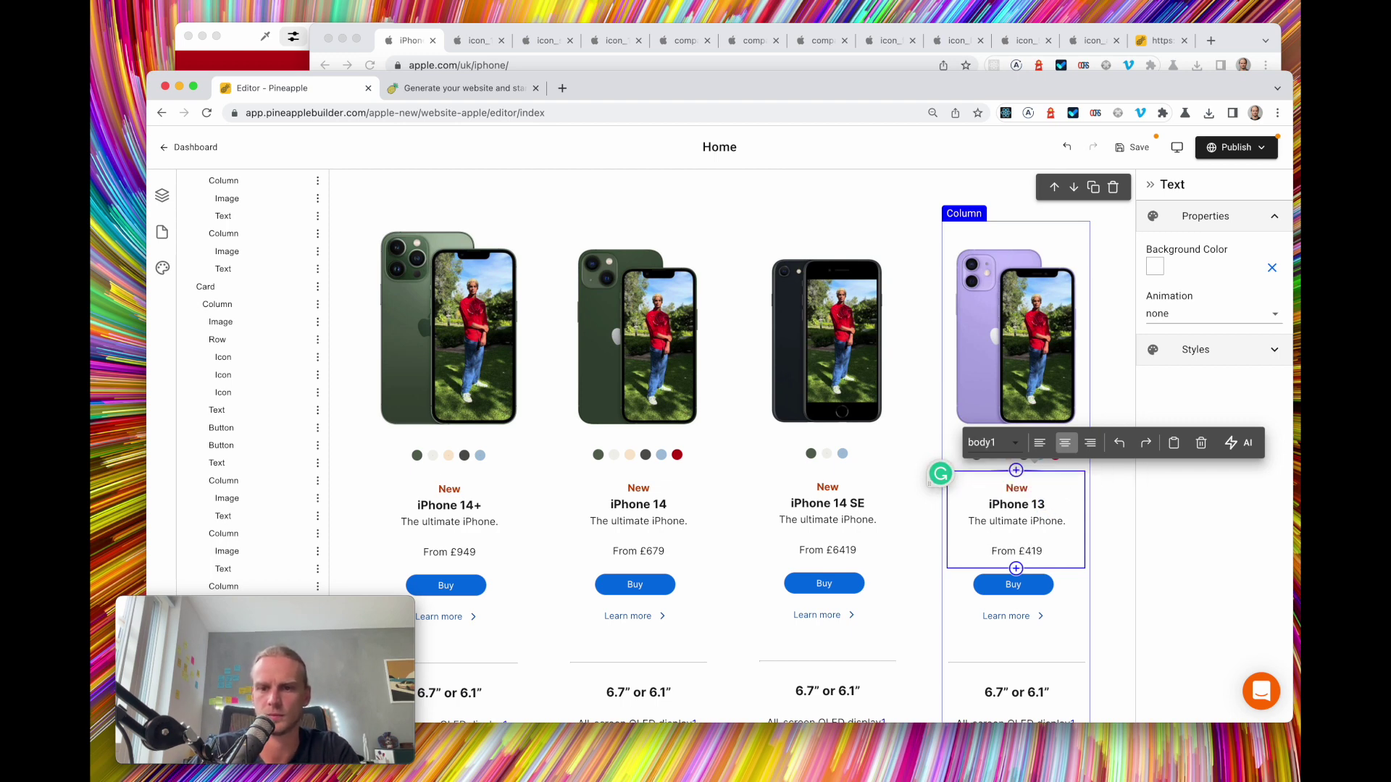
Replace the camera icon in the iPhone 14 column with an uploaded diagonal two-lens camera icon
scroll(797, 580, "down", 4)
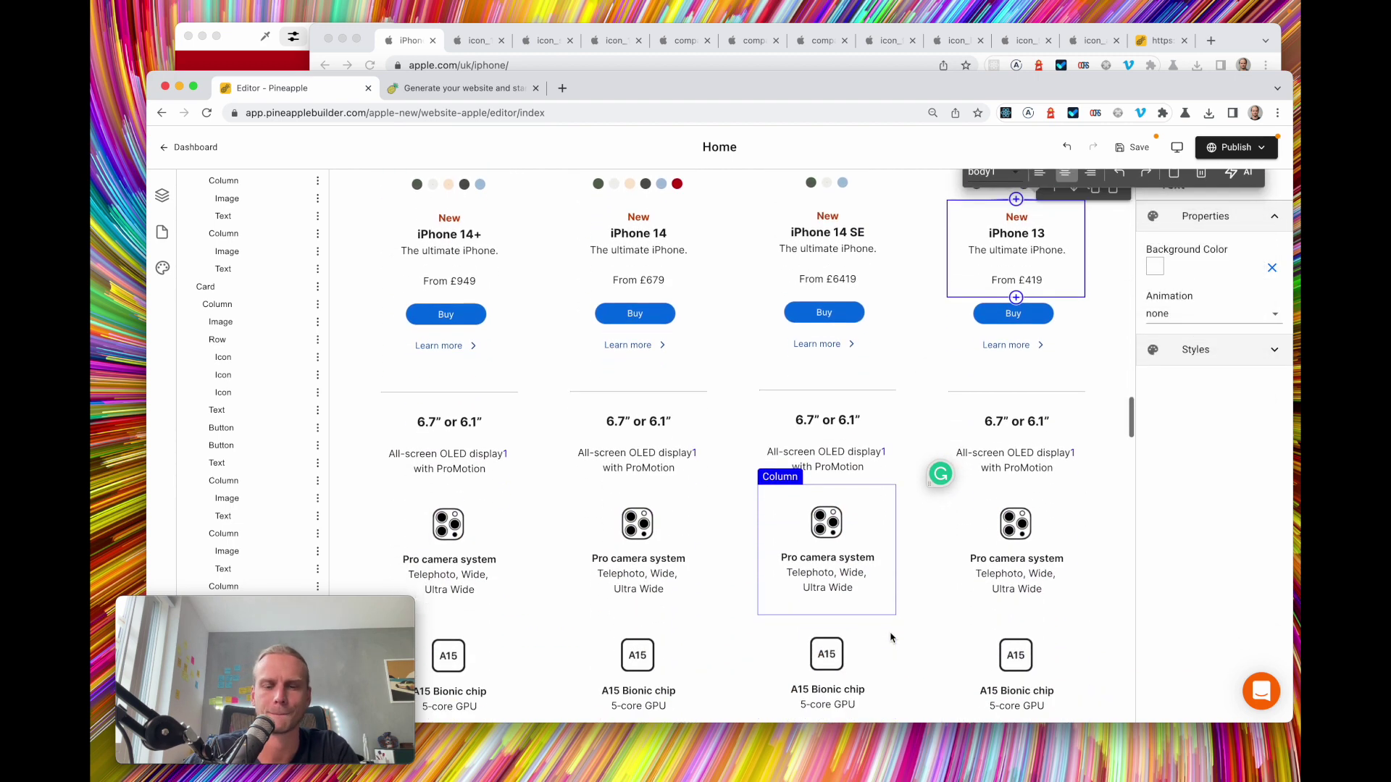
left_click(641, 526)
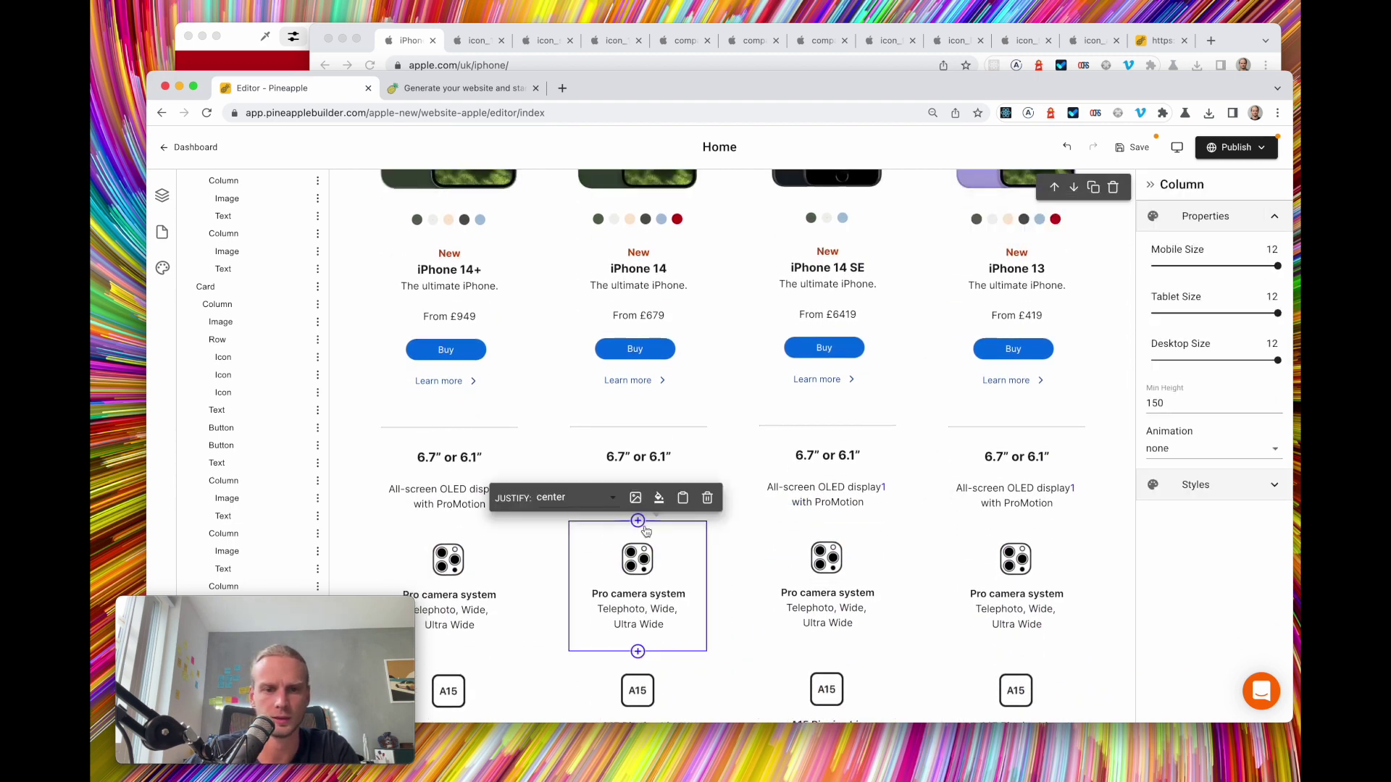
left_click(643, 566)
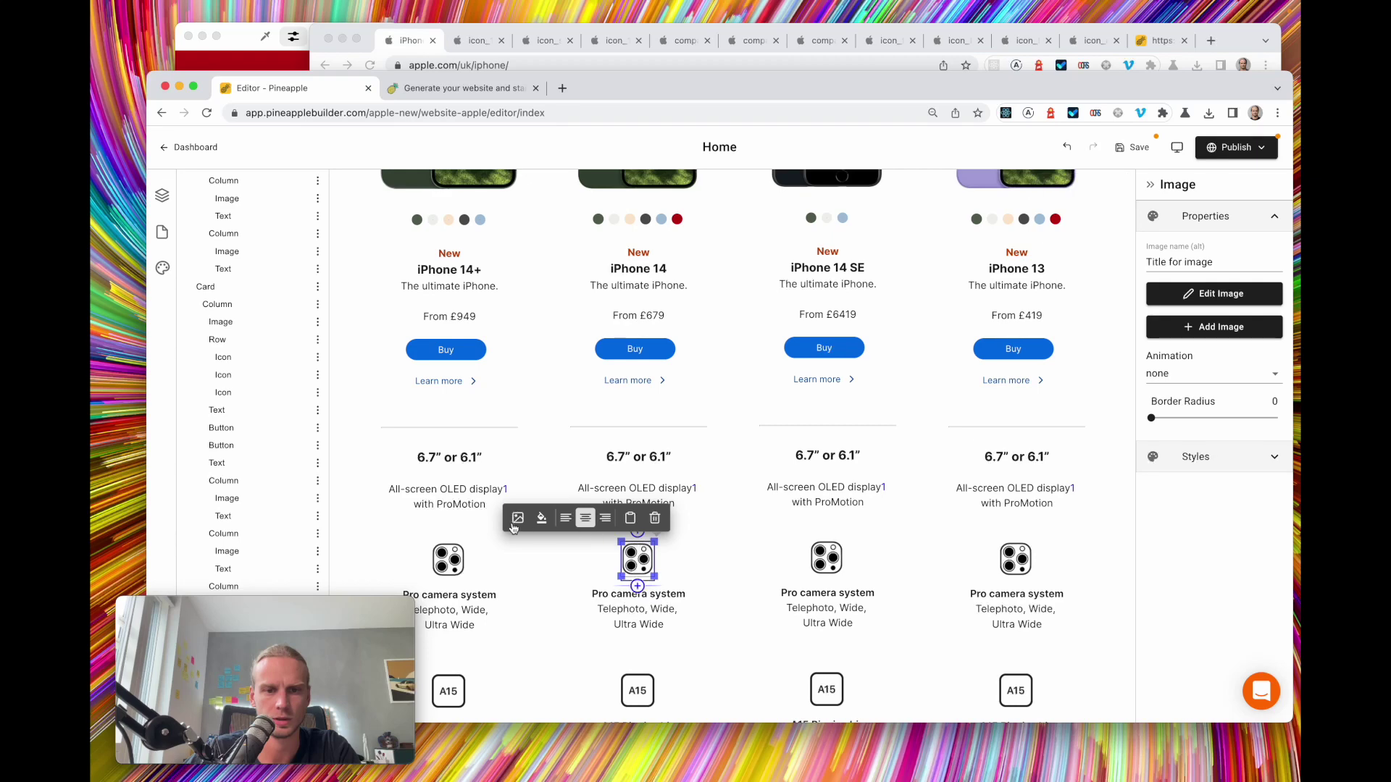
left_click(519, 529)
left_click(331, 232)
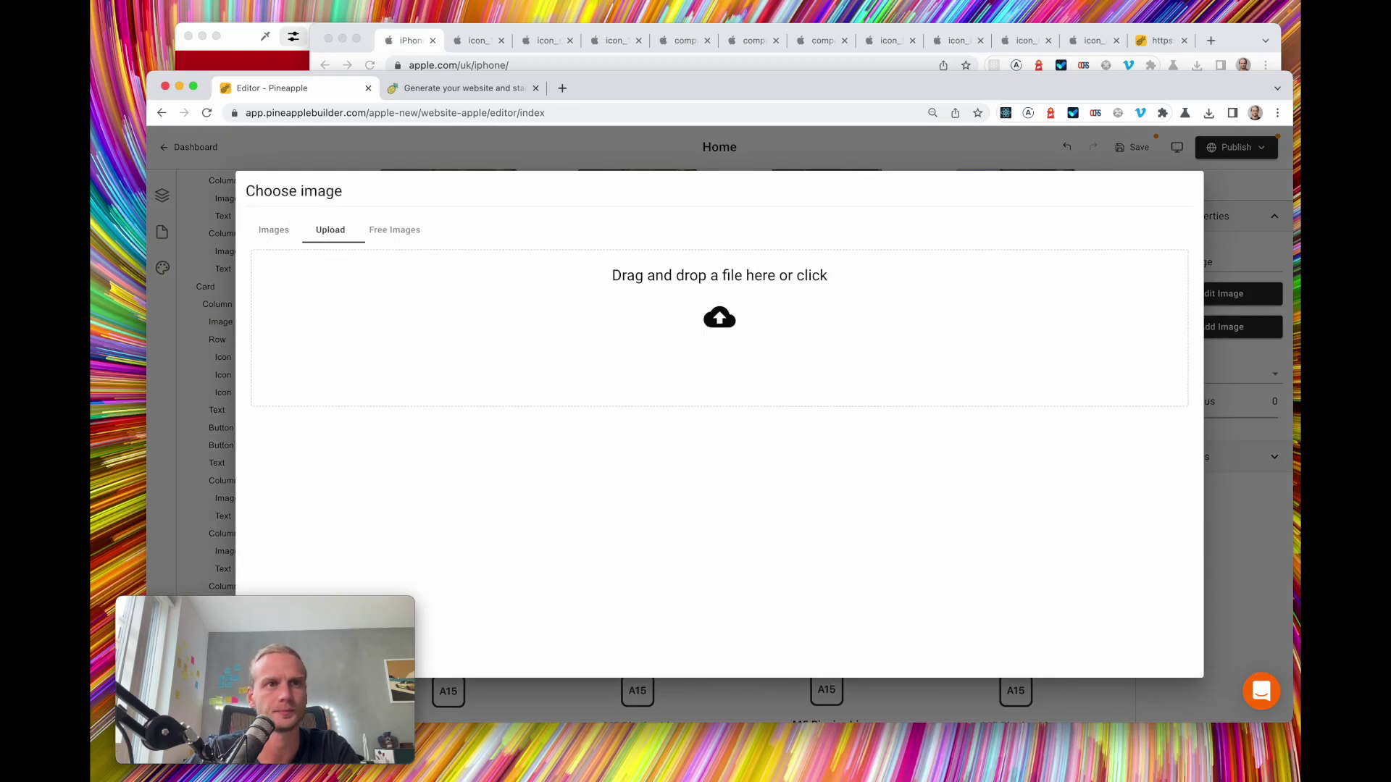
left_click(719, 319)
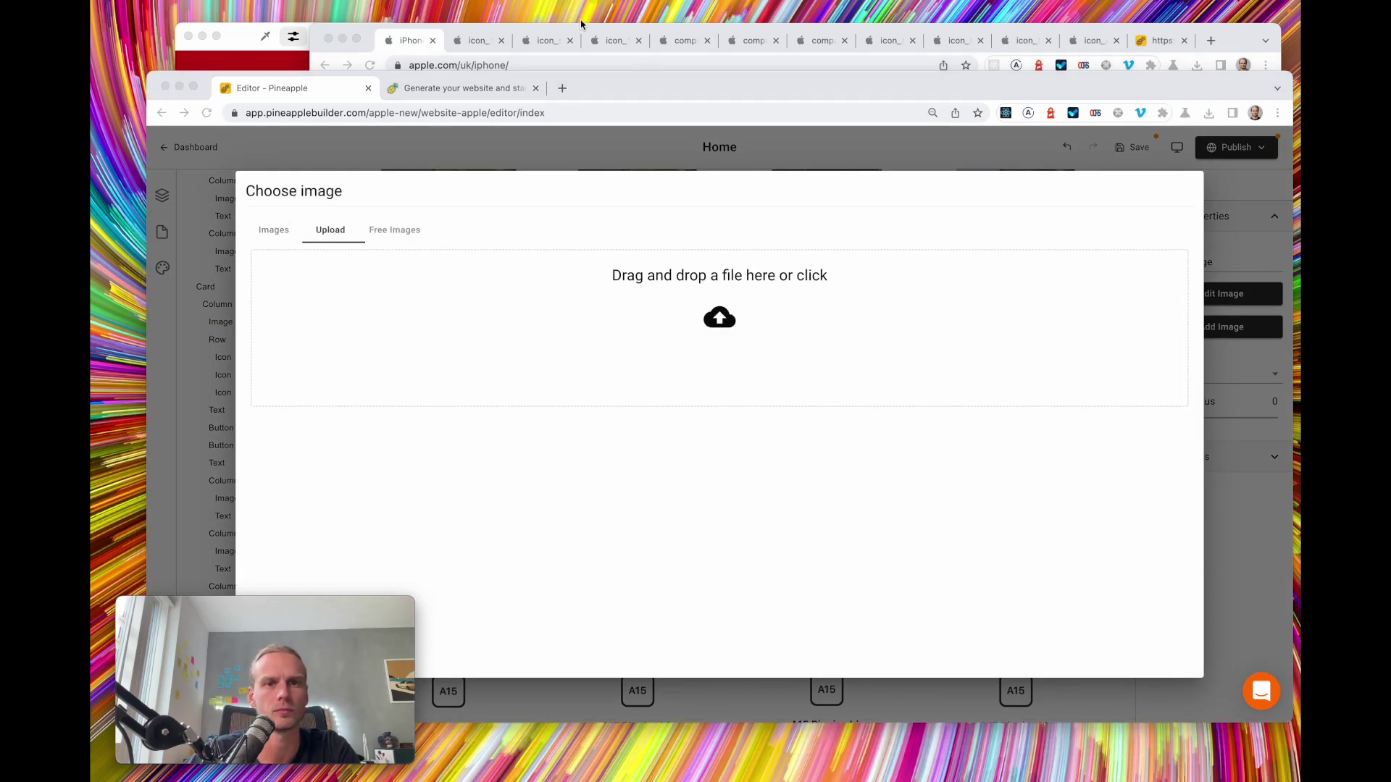
left_click(416, 49)
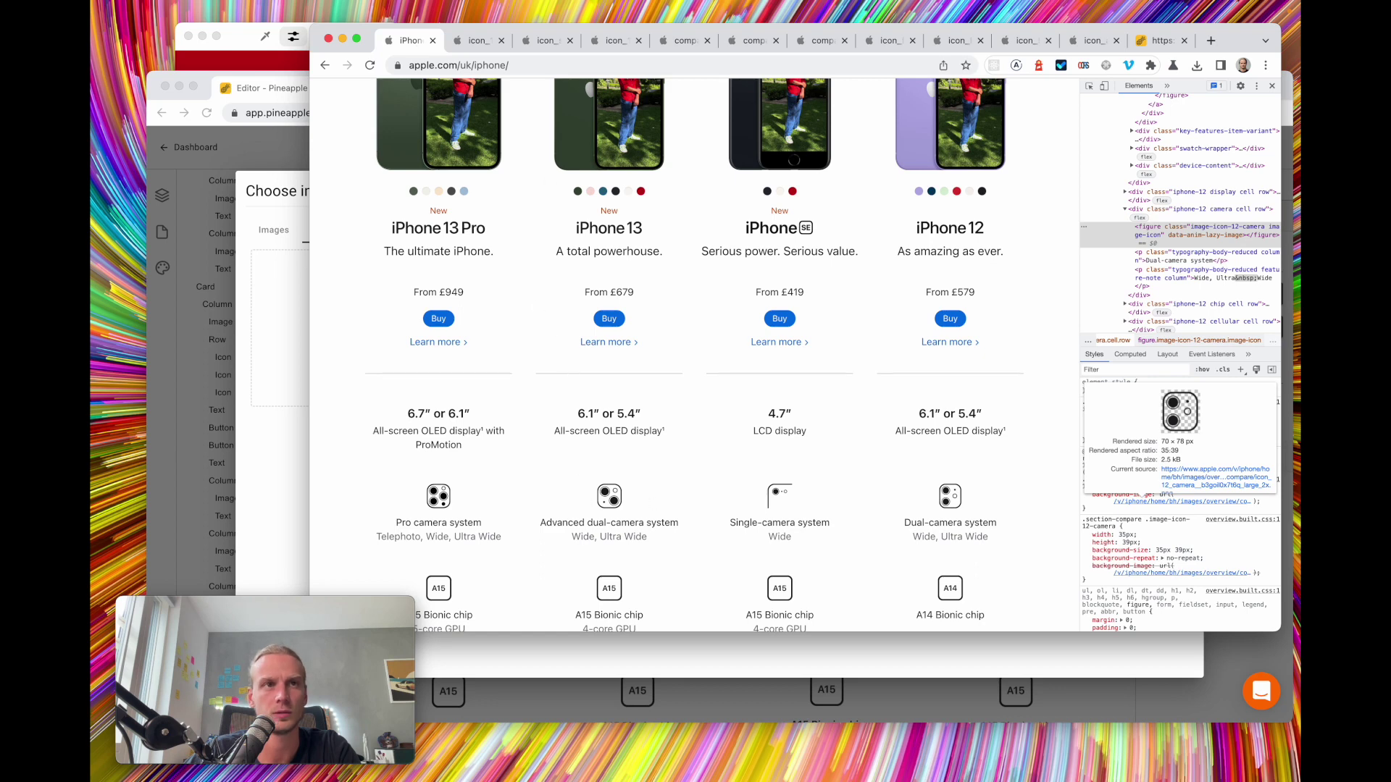
left_click(294, 227)
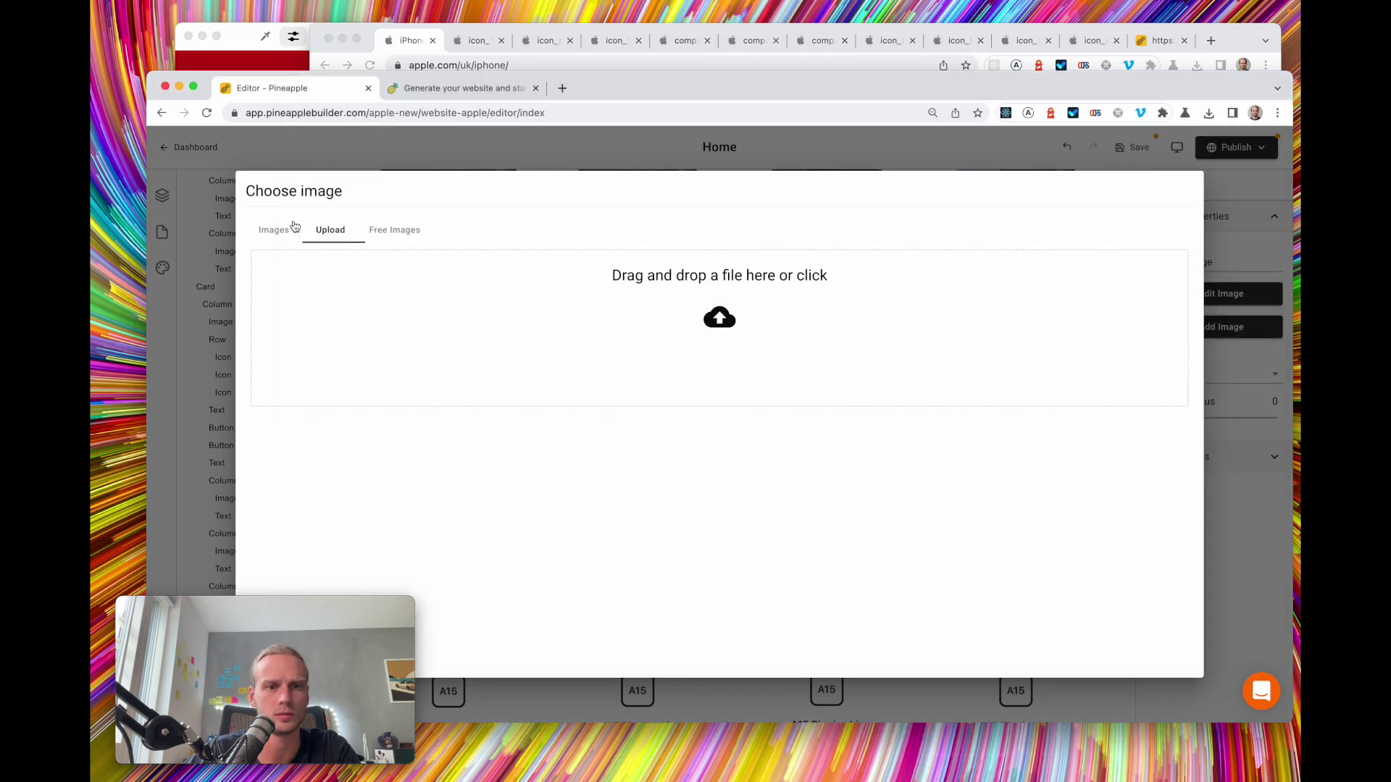
left_click_drag(860, 223, 785, 326)
left_click(411, 50)
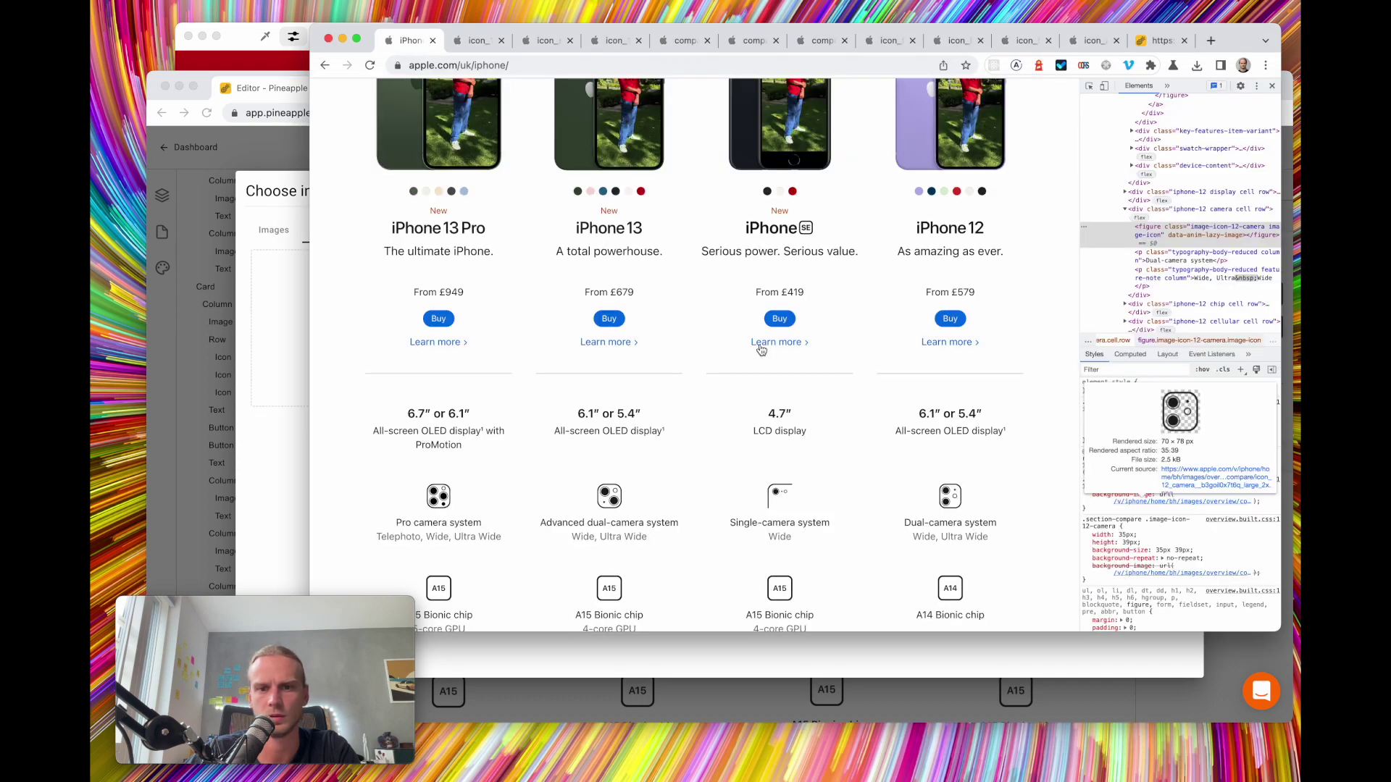
left_click(293, 160)
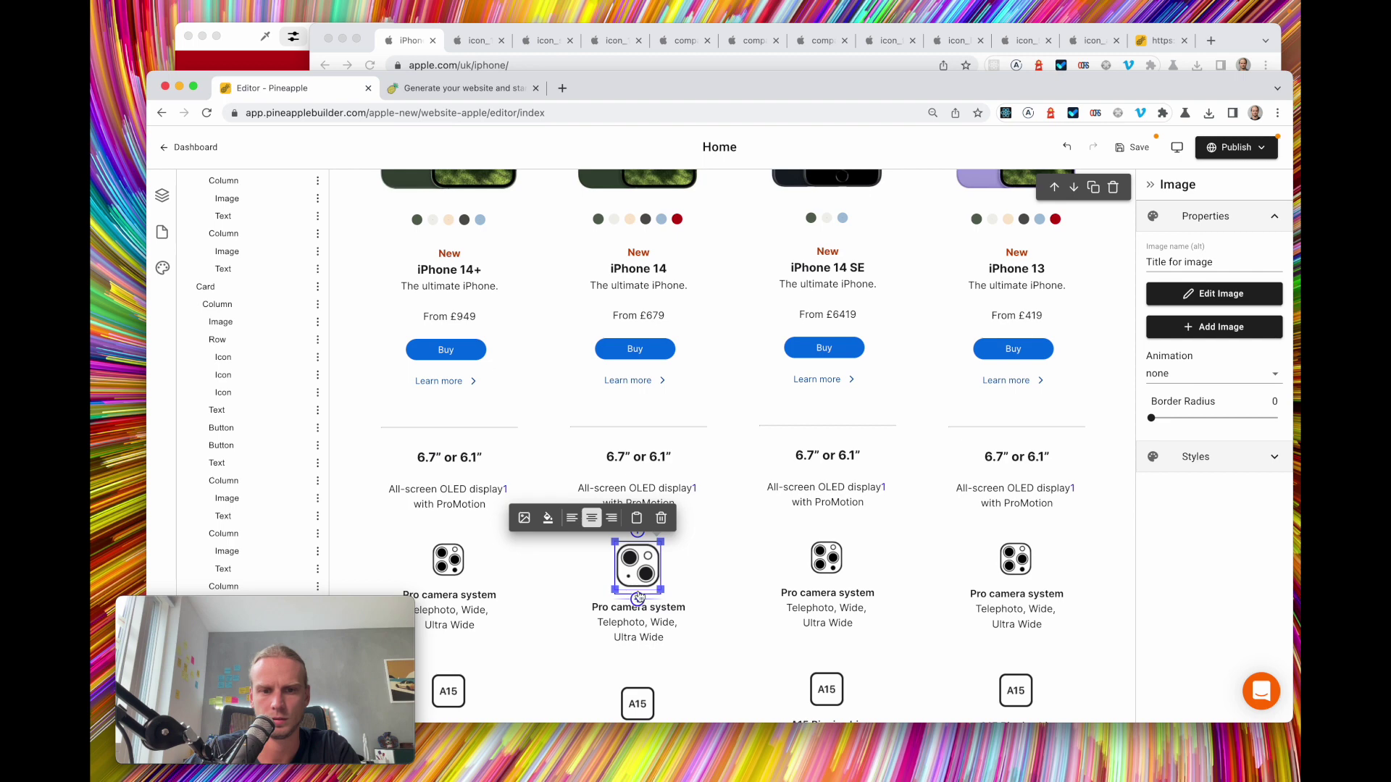
Shrink the new iPhone 14 camera icon to about the size of the neighbouring icons and save the page
left_click_drag(628, 591, 627, 580)
left_click(1134, 151)
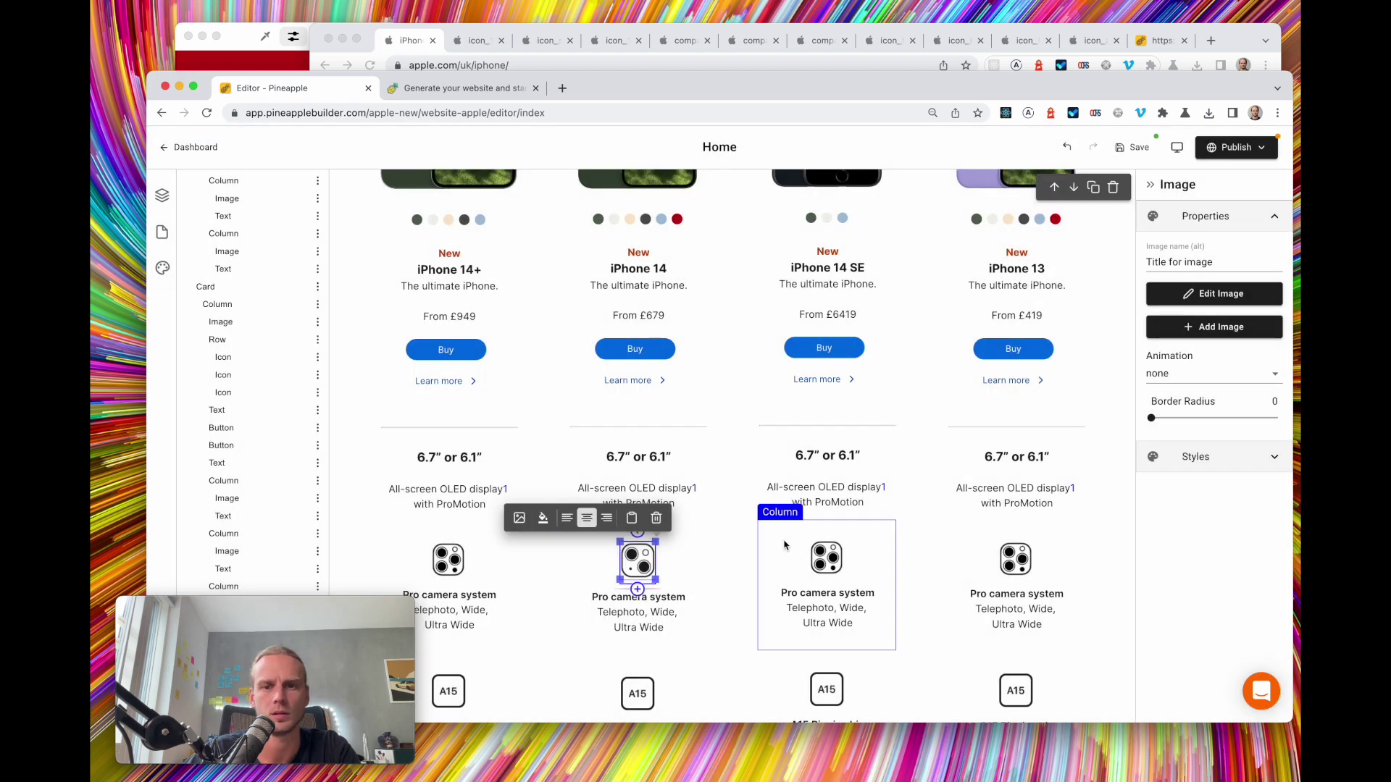
Replace the camera icon in the iPhone 14 SE column with an uploaded single-camera icon
left_click(828, 566)
left_click(707, 517)
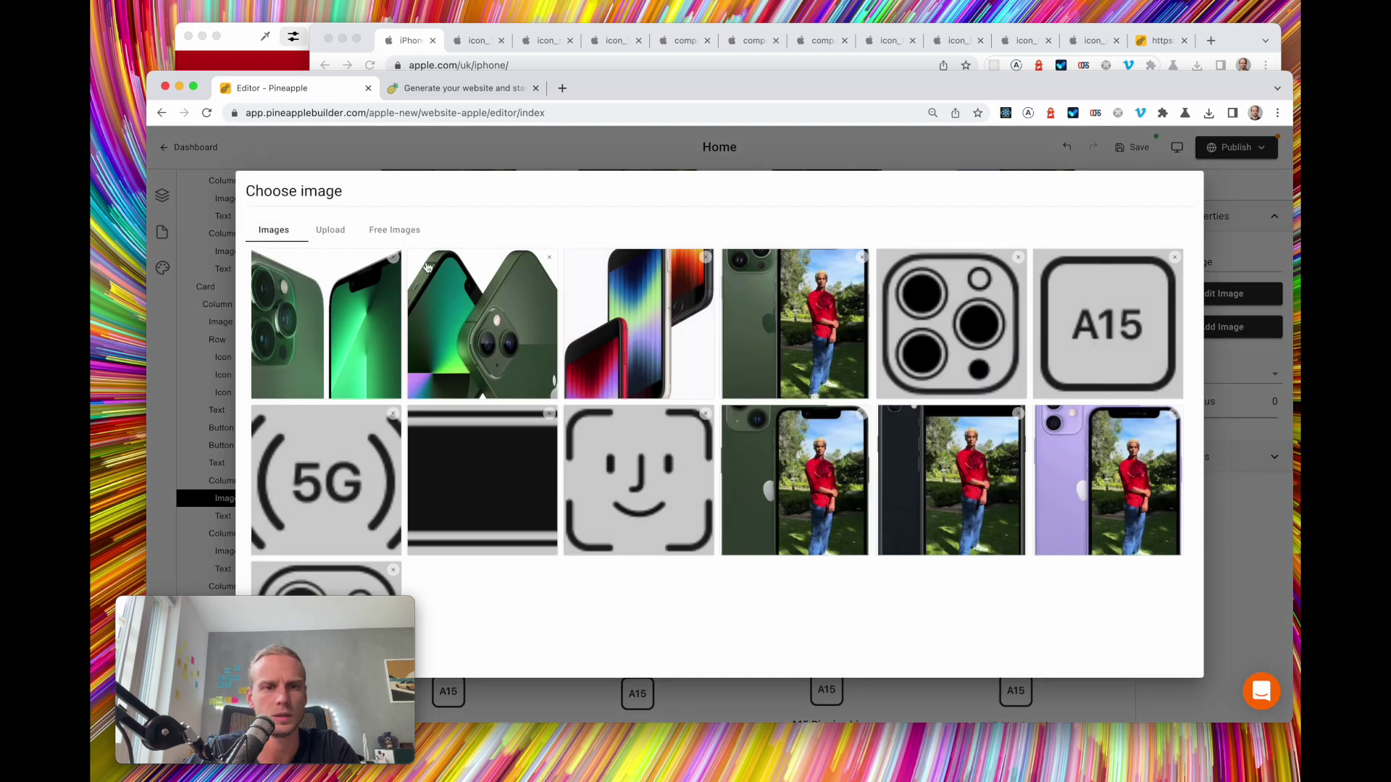
left_click(332, 232)
left_click(720, 318)
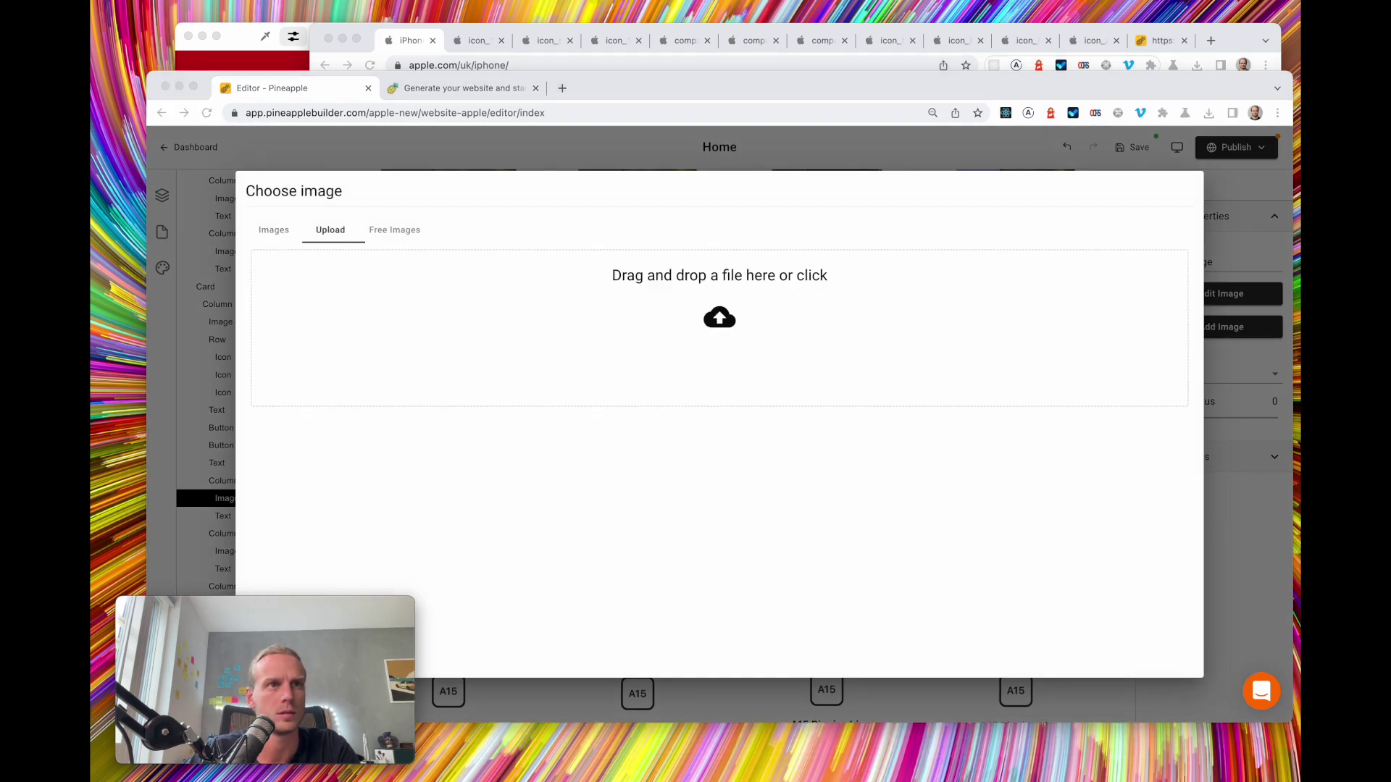
left_click_drag(770, 140, 716, 308)
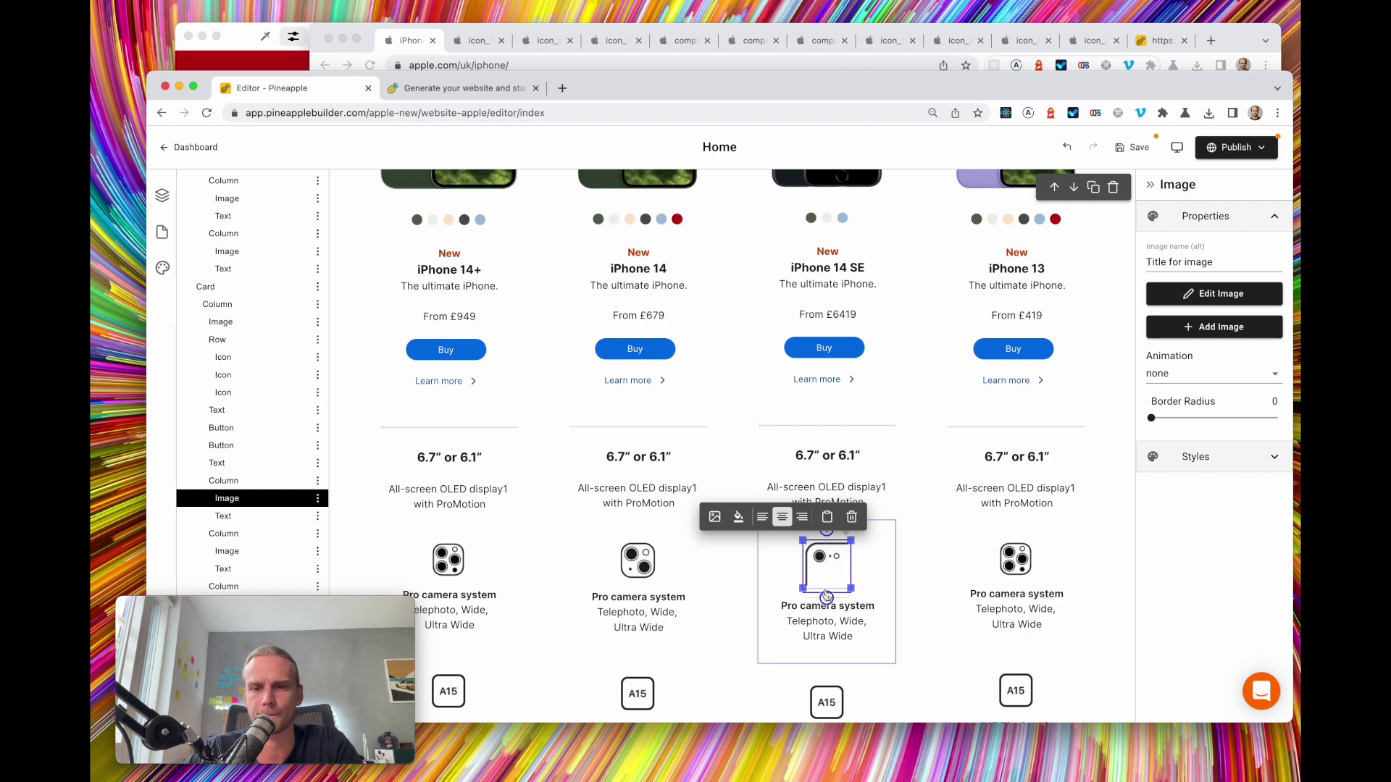
Shrink the iPhone 14 SE camera icon to match the neighbouring icons and save the page
left_click_drag(839, 585, 827, 570)
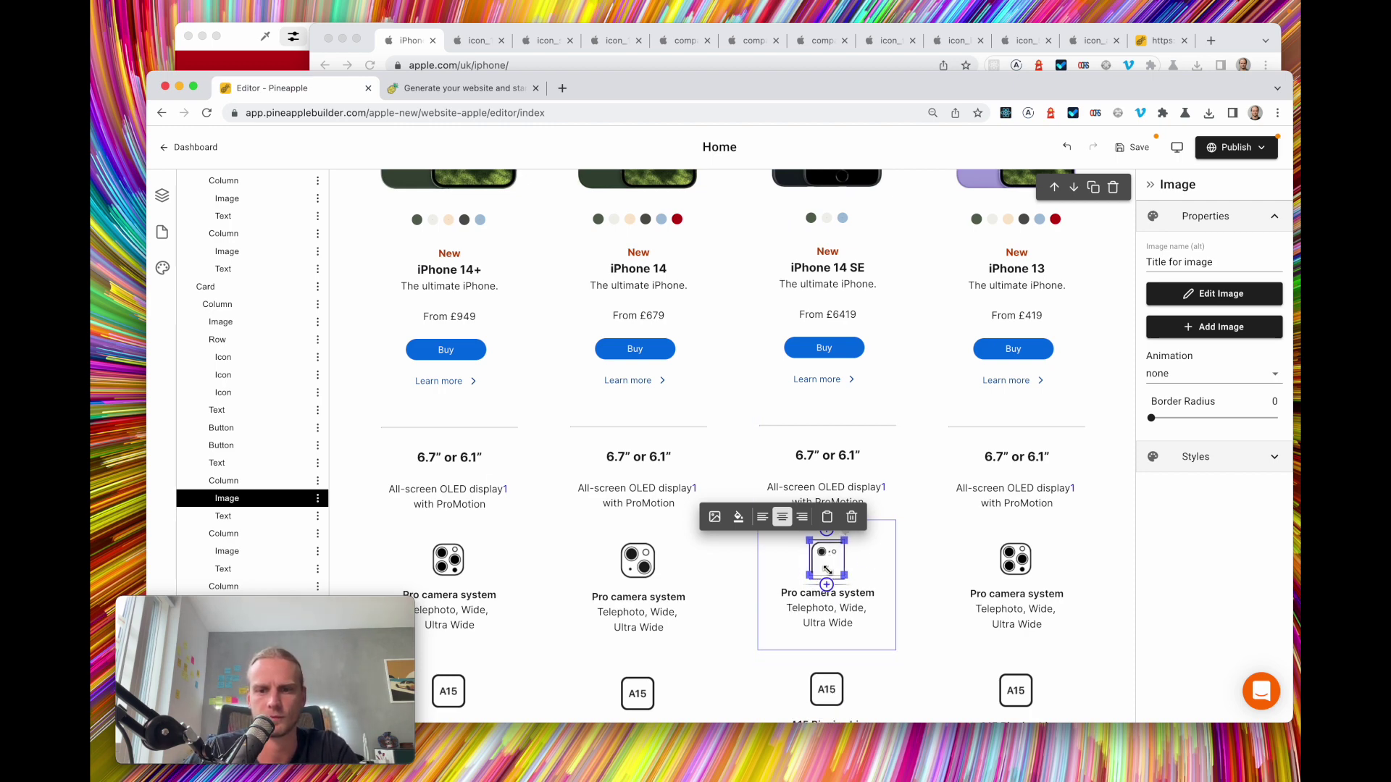
left_click(1009, 566)
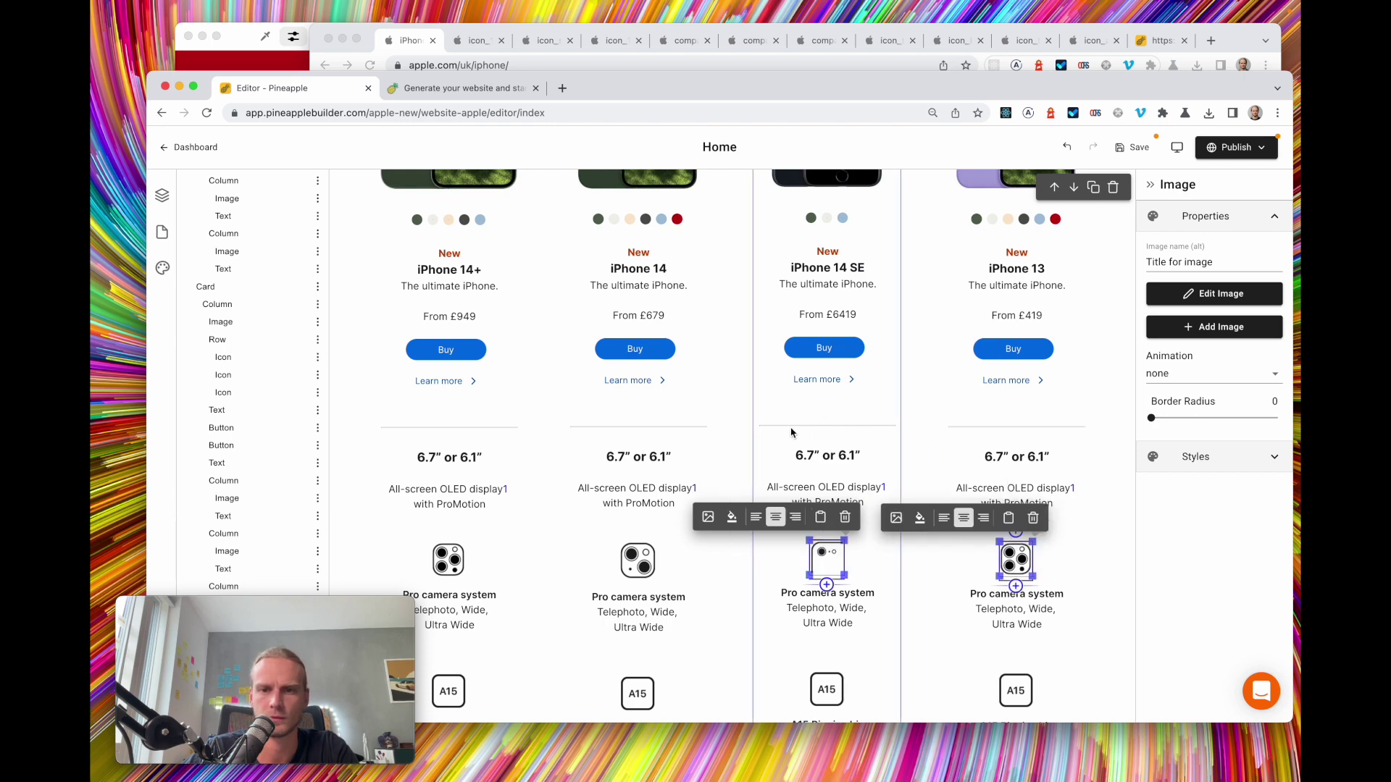
left_click(1143, 153)
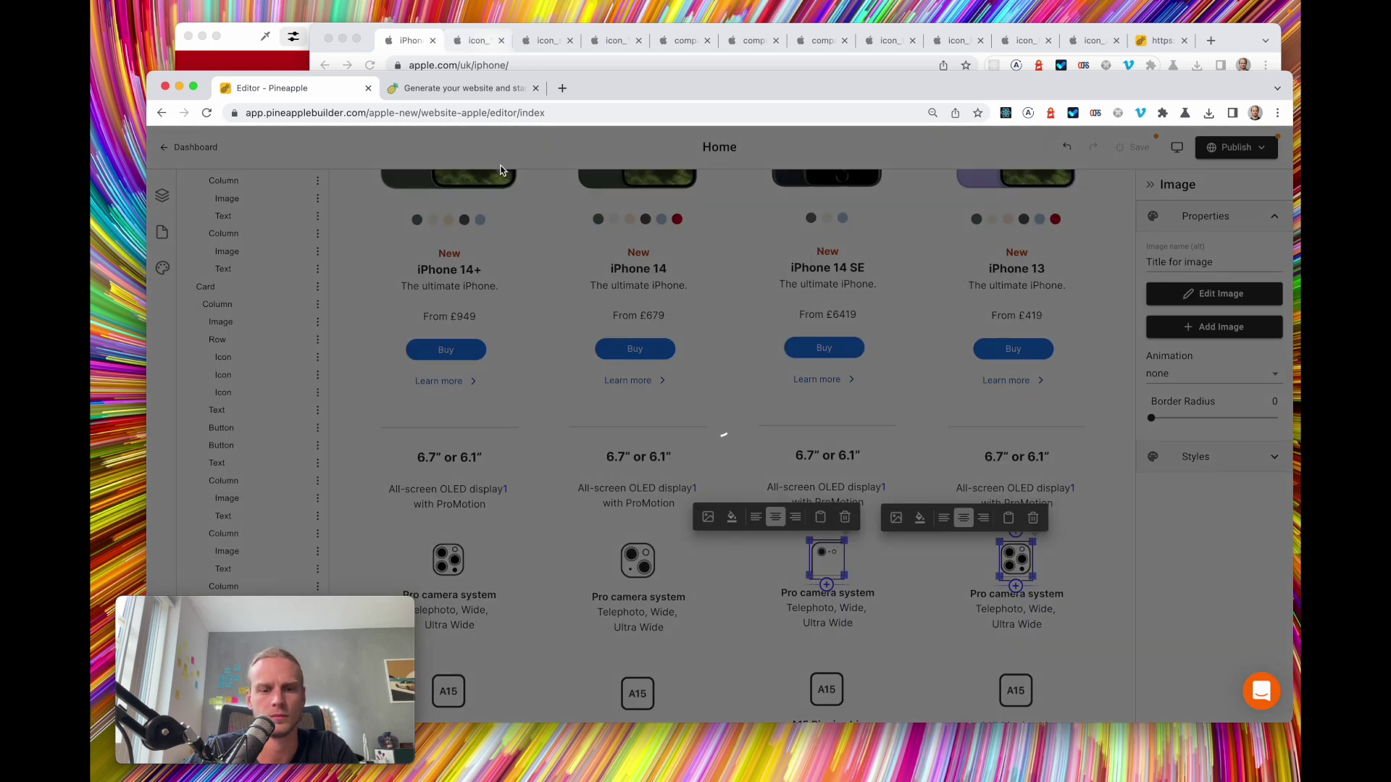
left_click(419, 59)
scroll(572, 363, "down", 1)
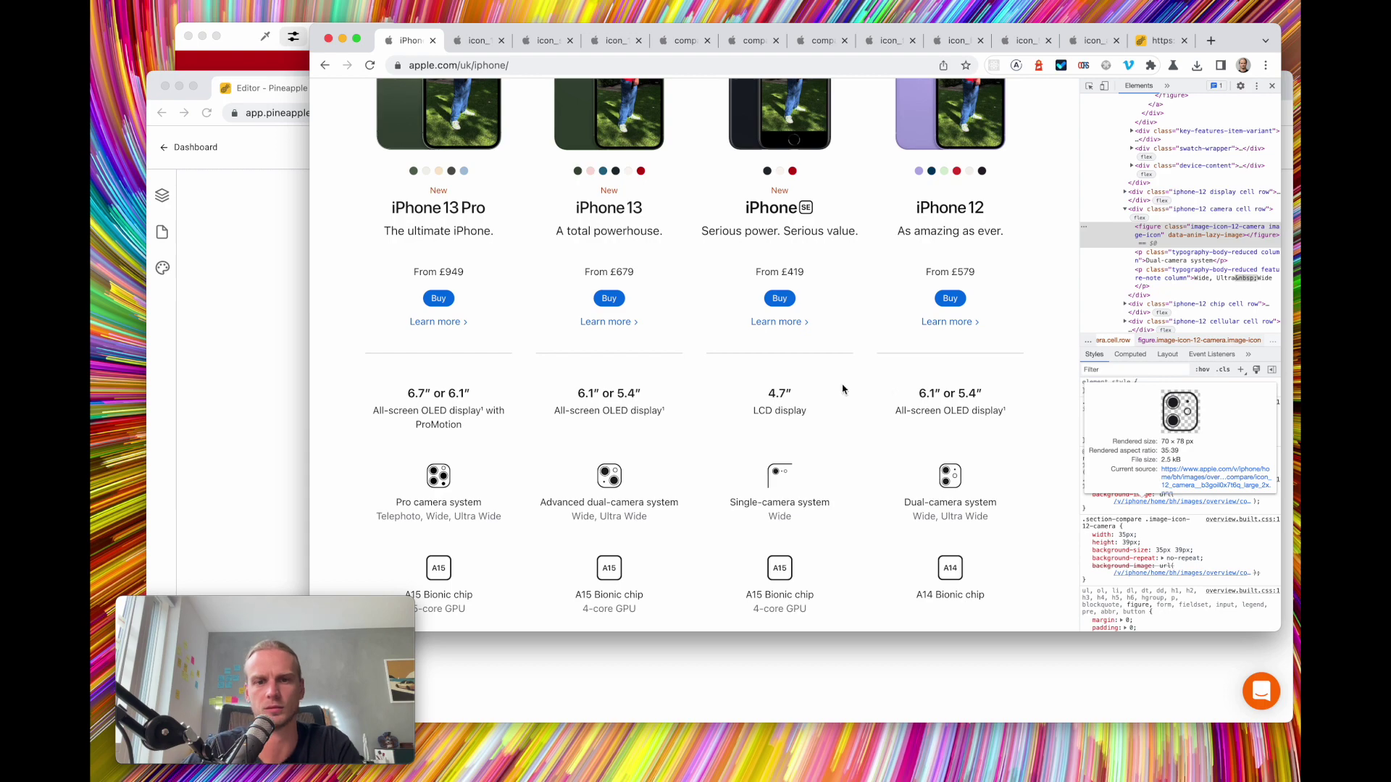
left_click(268, 290)
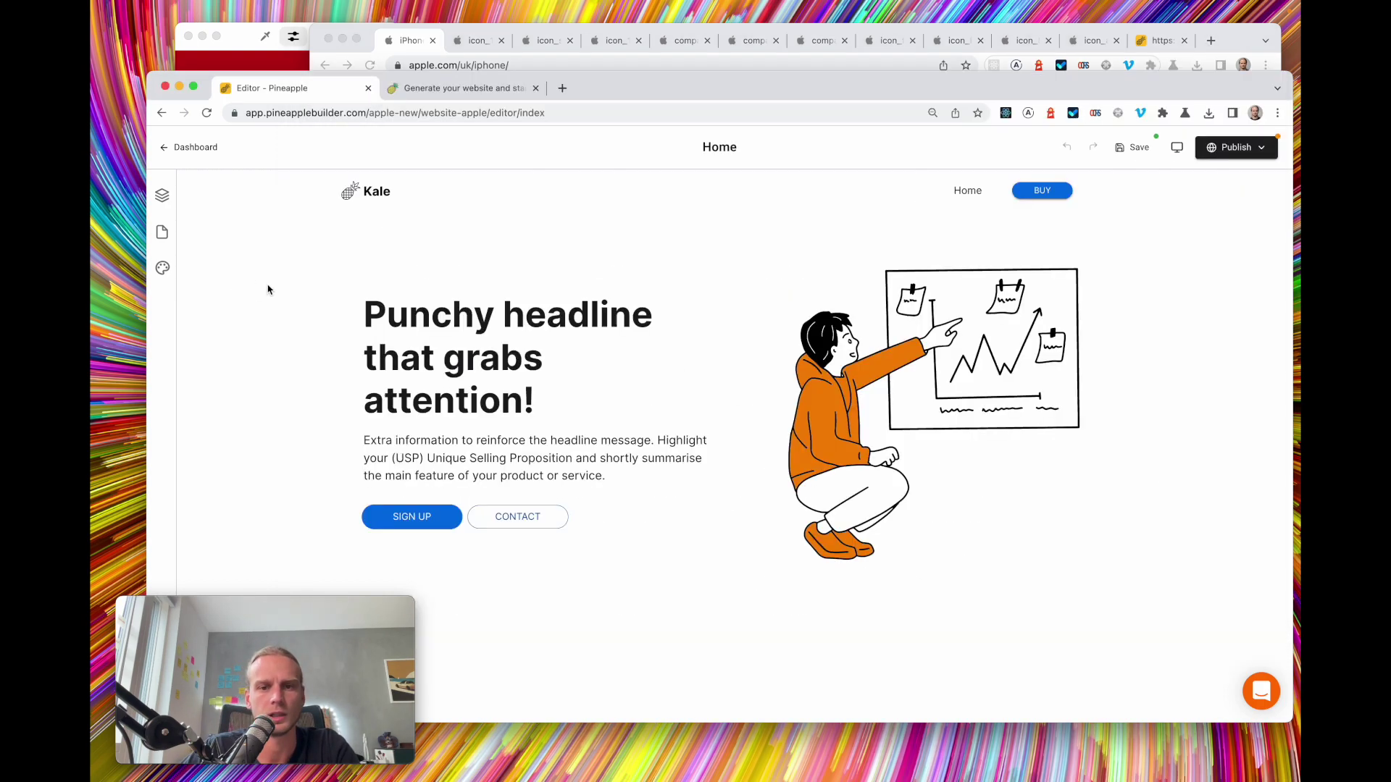
scroll(432, 404, "down", 20)
scroll(894, 442, "down", 7)
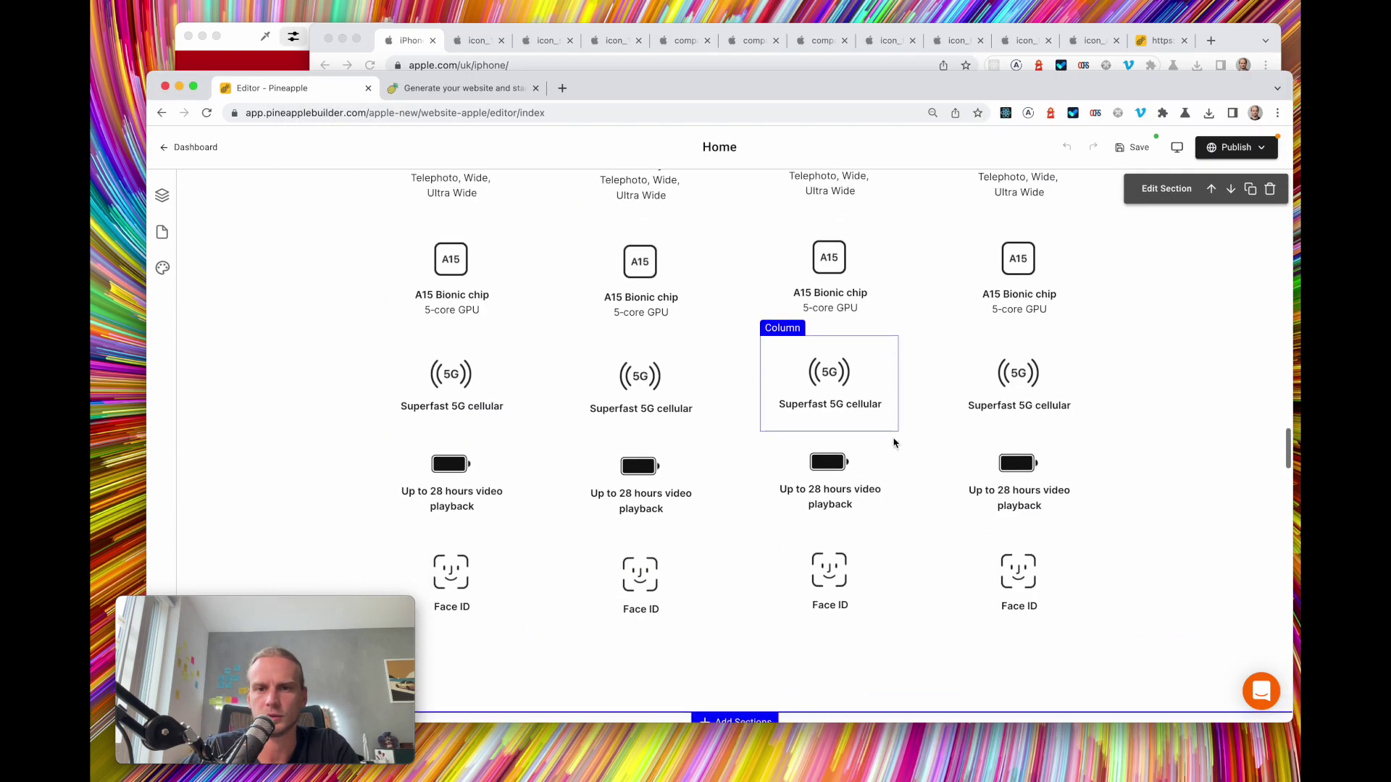
scroll(894, 443, "up", 7)
scroll(894, 443, "up", 4)
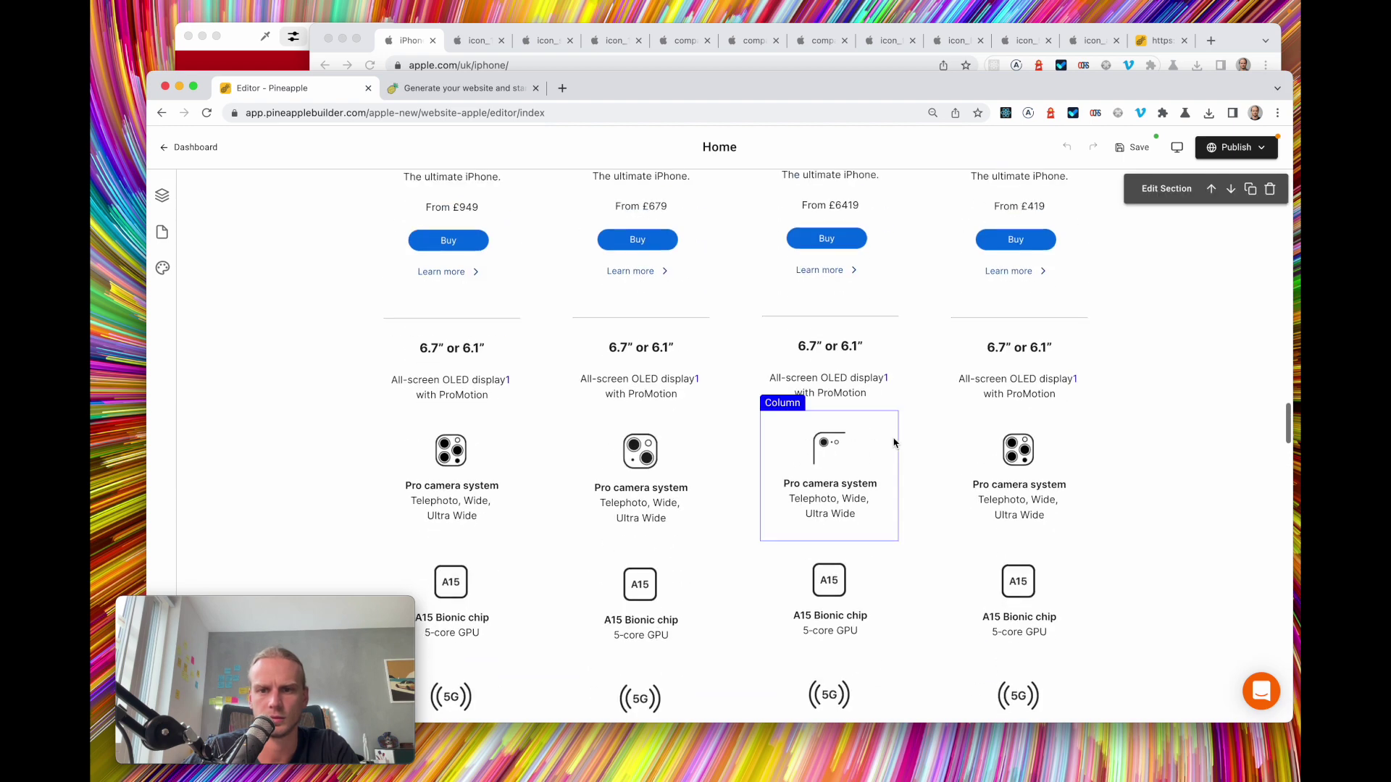
left_click(1015, 467)
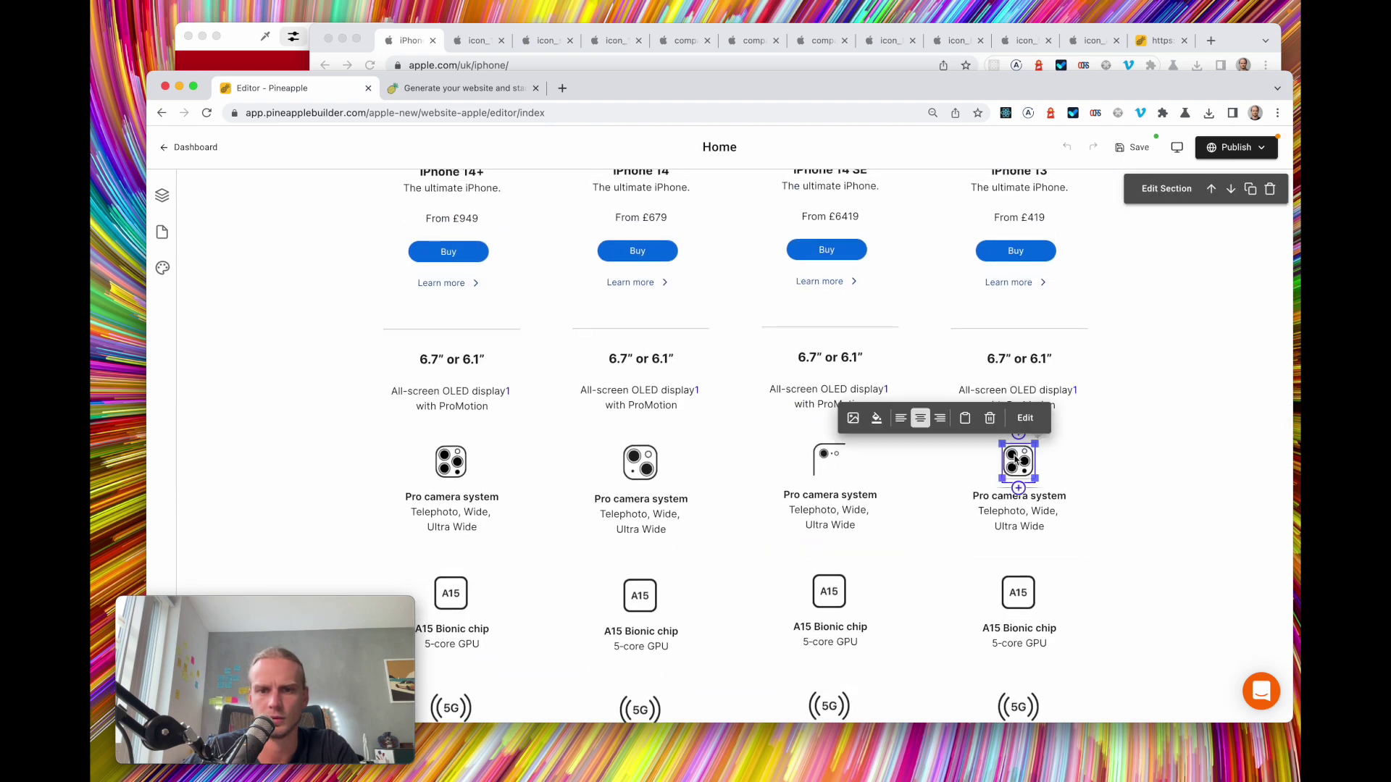
left_click(855, 416)
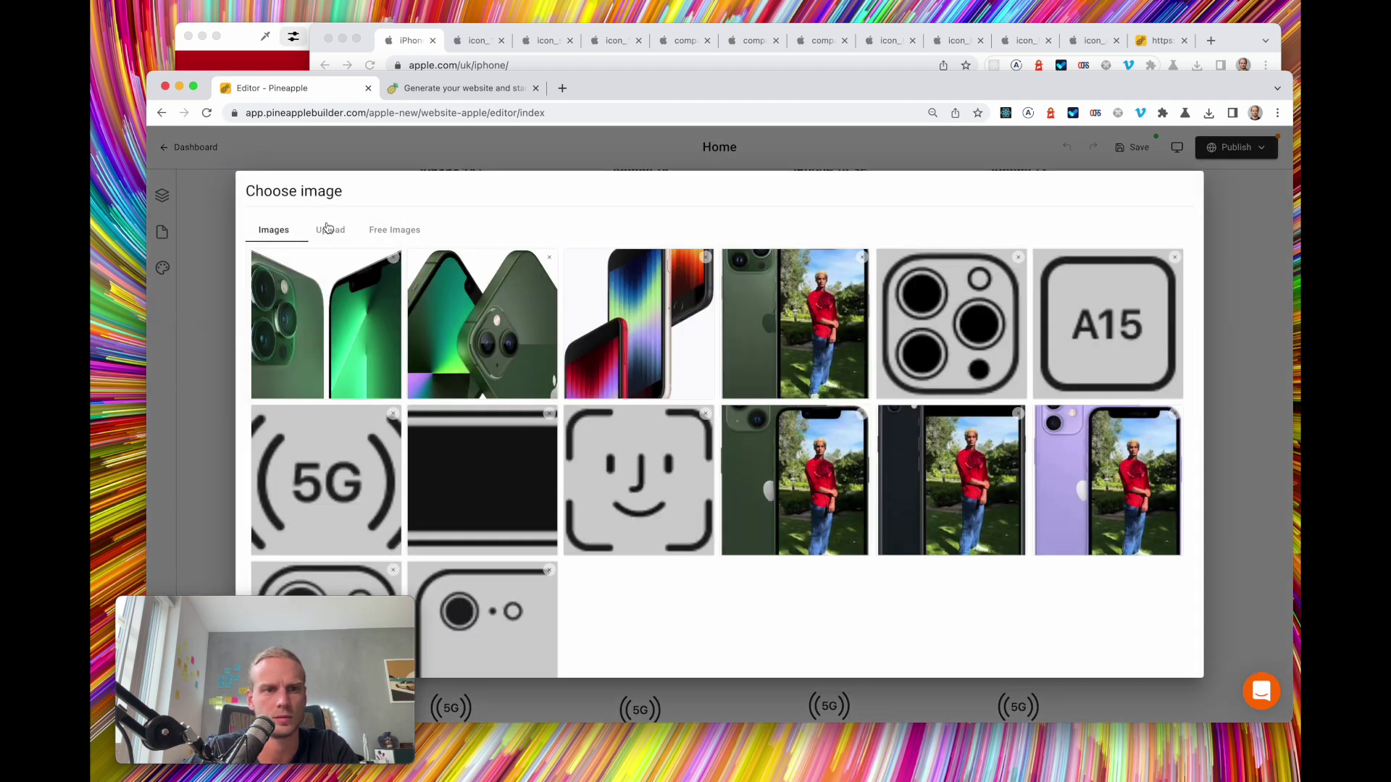
left_click(327, 229)
left_click(719, 317)
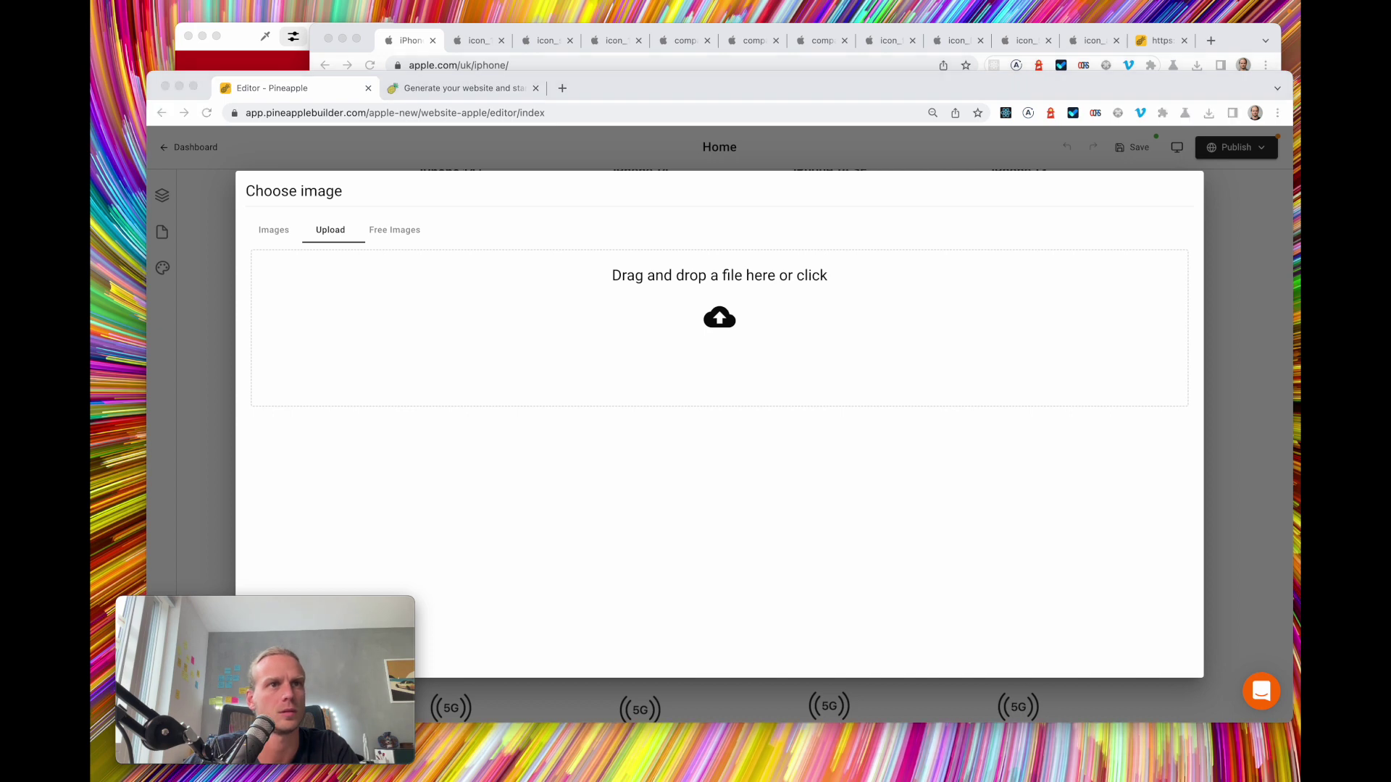
left_click_drag(737, 276, 709, 321)
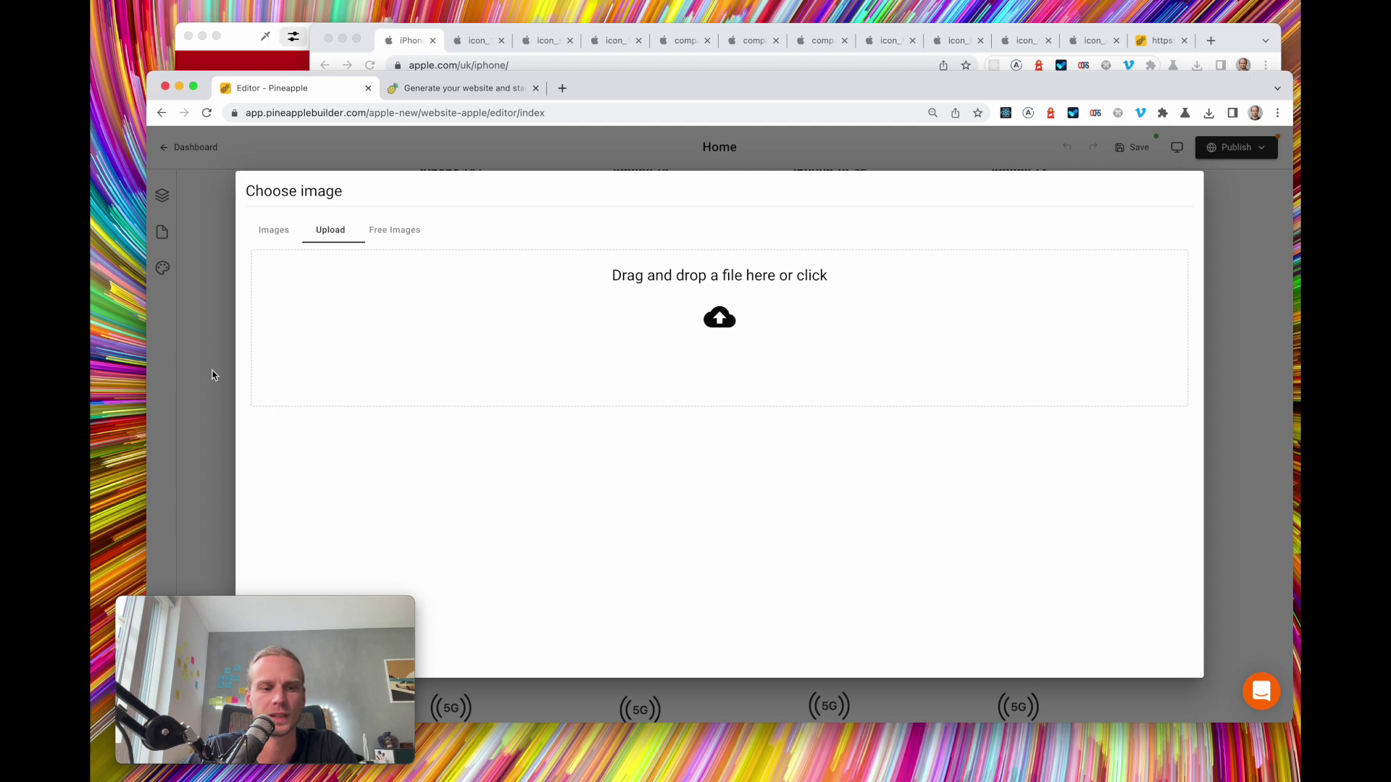
left_click(411, 35)
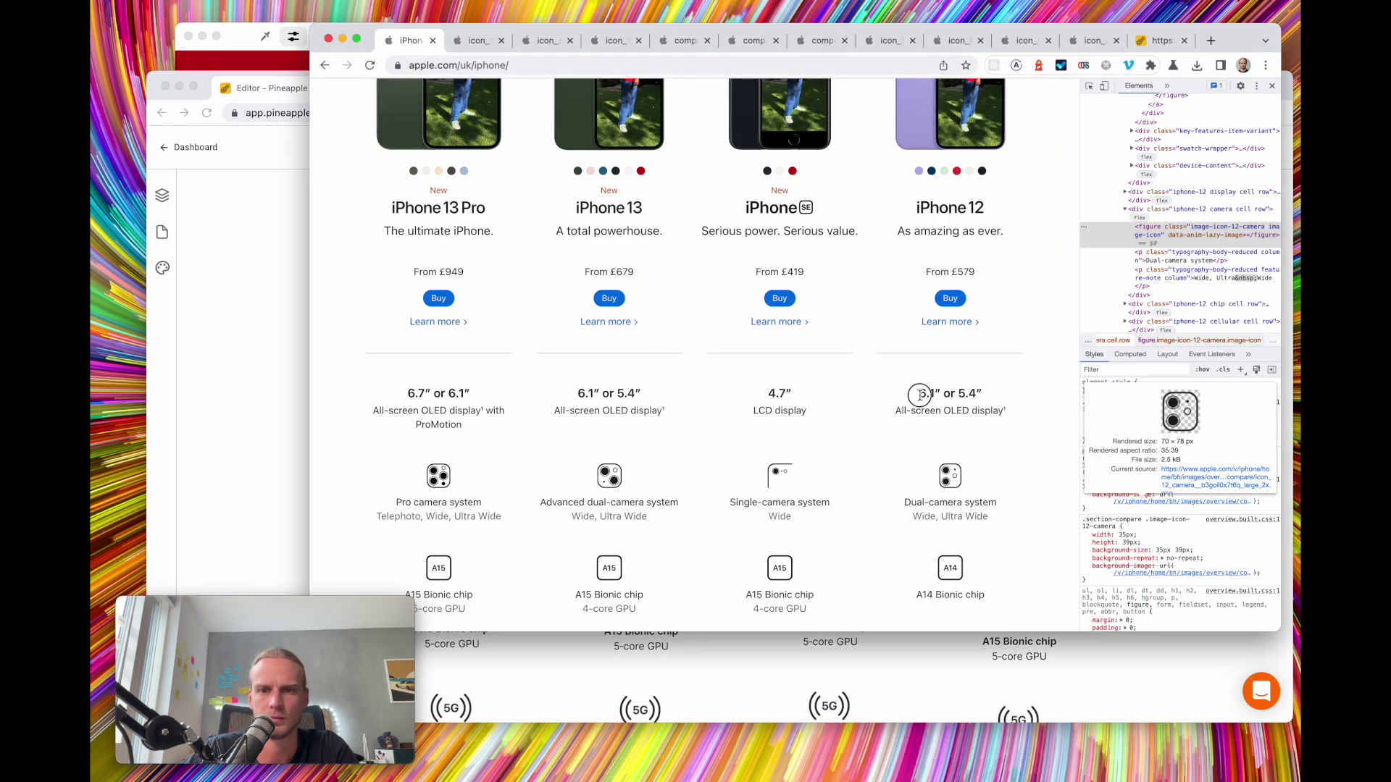
left_click_drag(919, 395, 993, 395)
key("super+c")
left_click(210, 307)
left_click(1018, 360)
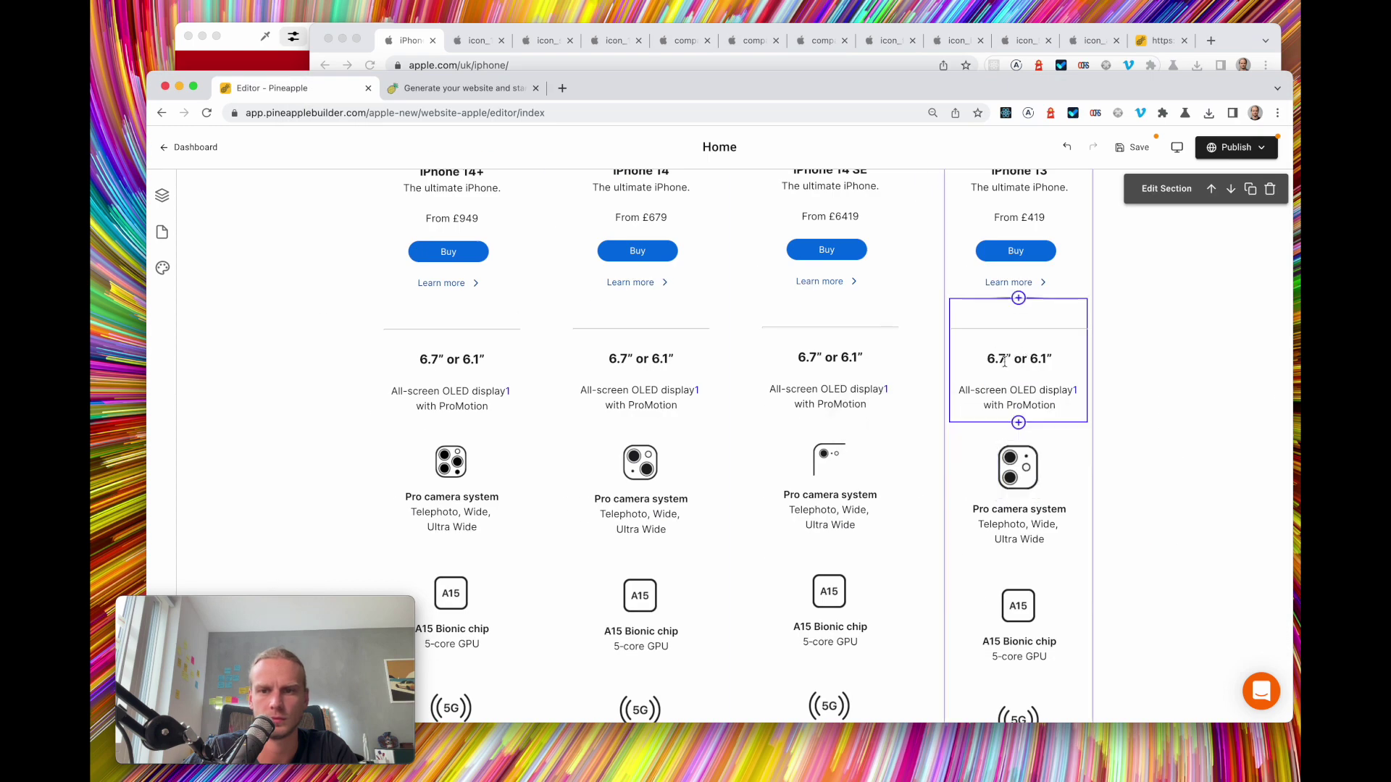
left_click_drag(987, 360, 1064, 360)
key("super+v")
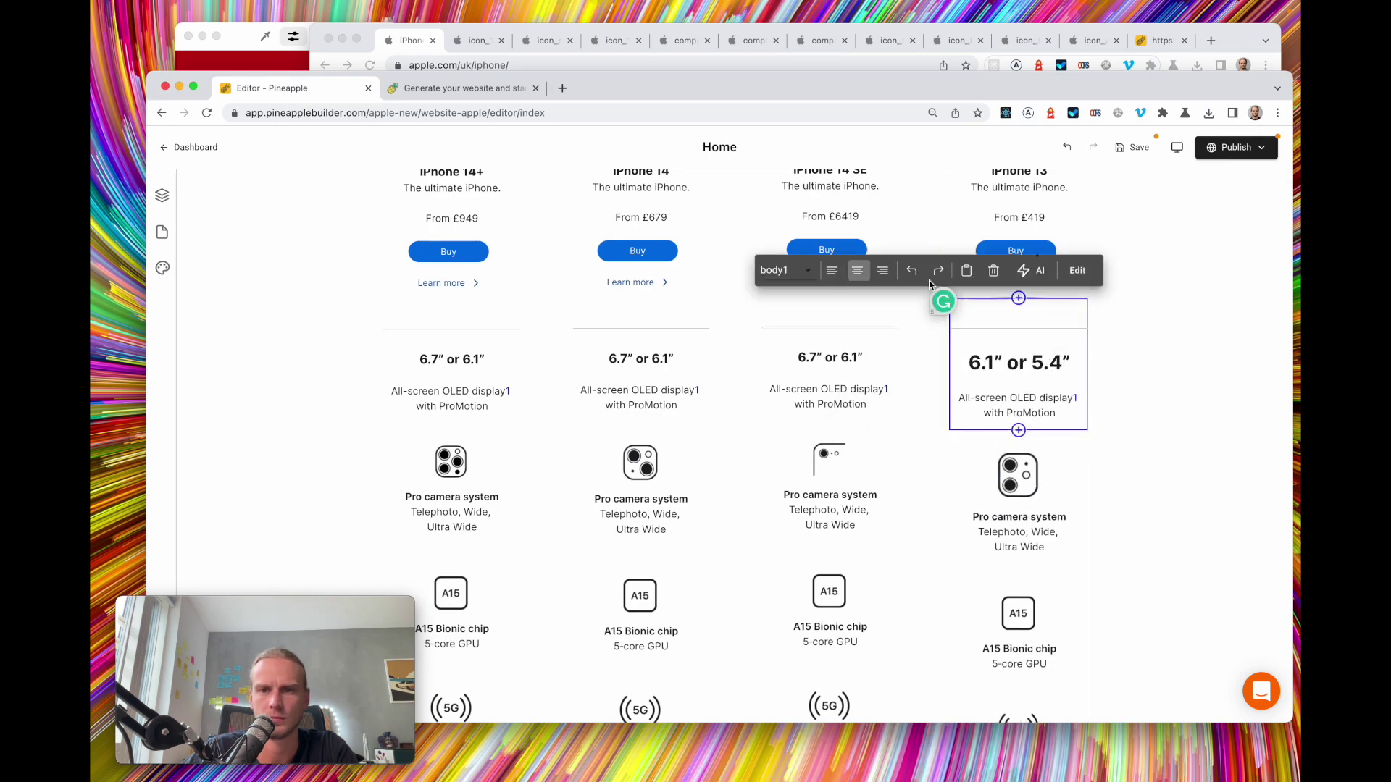
Change the display size heading in the iPhone 14 SE column to a larger heading style and save the page
scroll(823, 362, "down", 1)
left_click(822, 362)
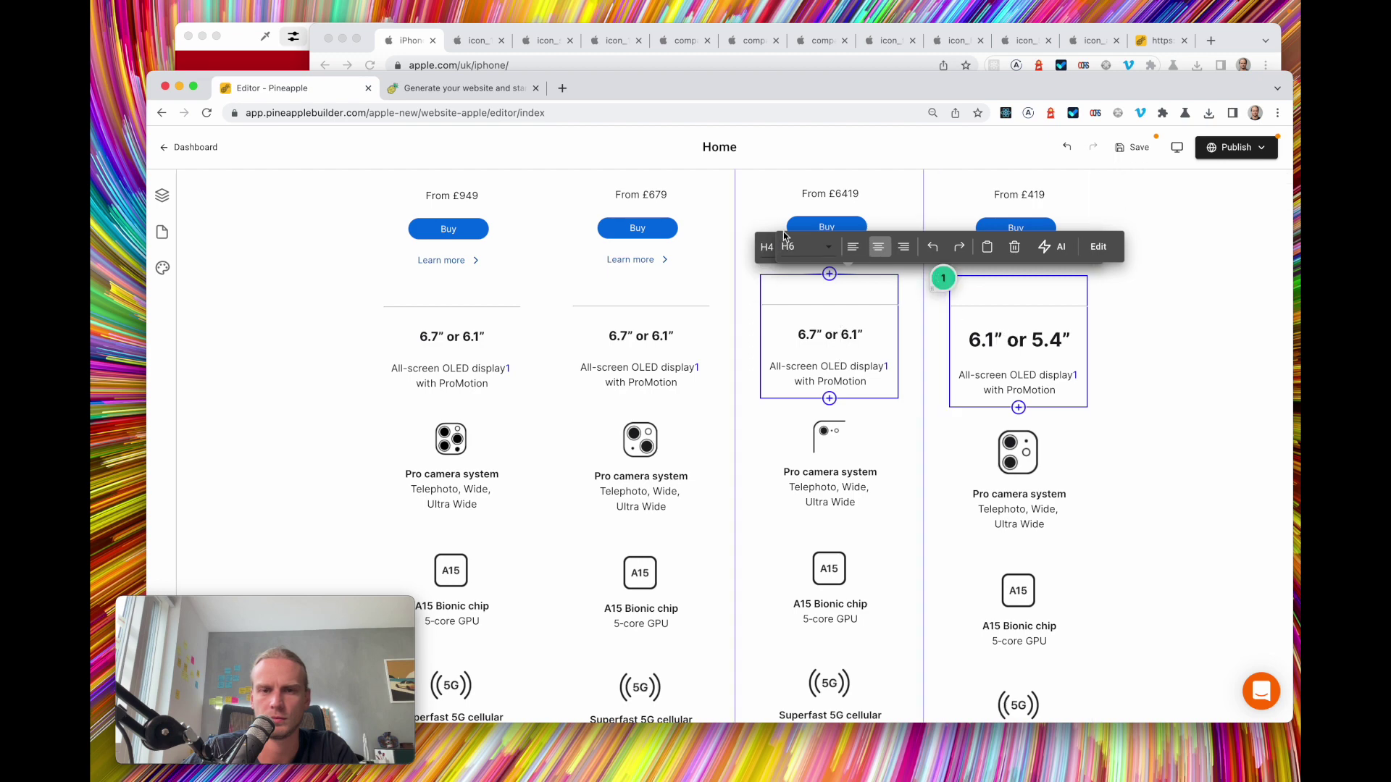
left_click(804, 246)
left_click(801, 216)
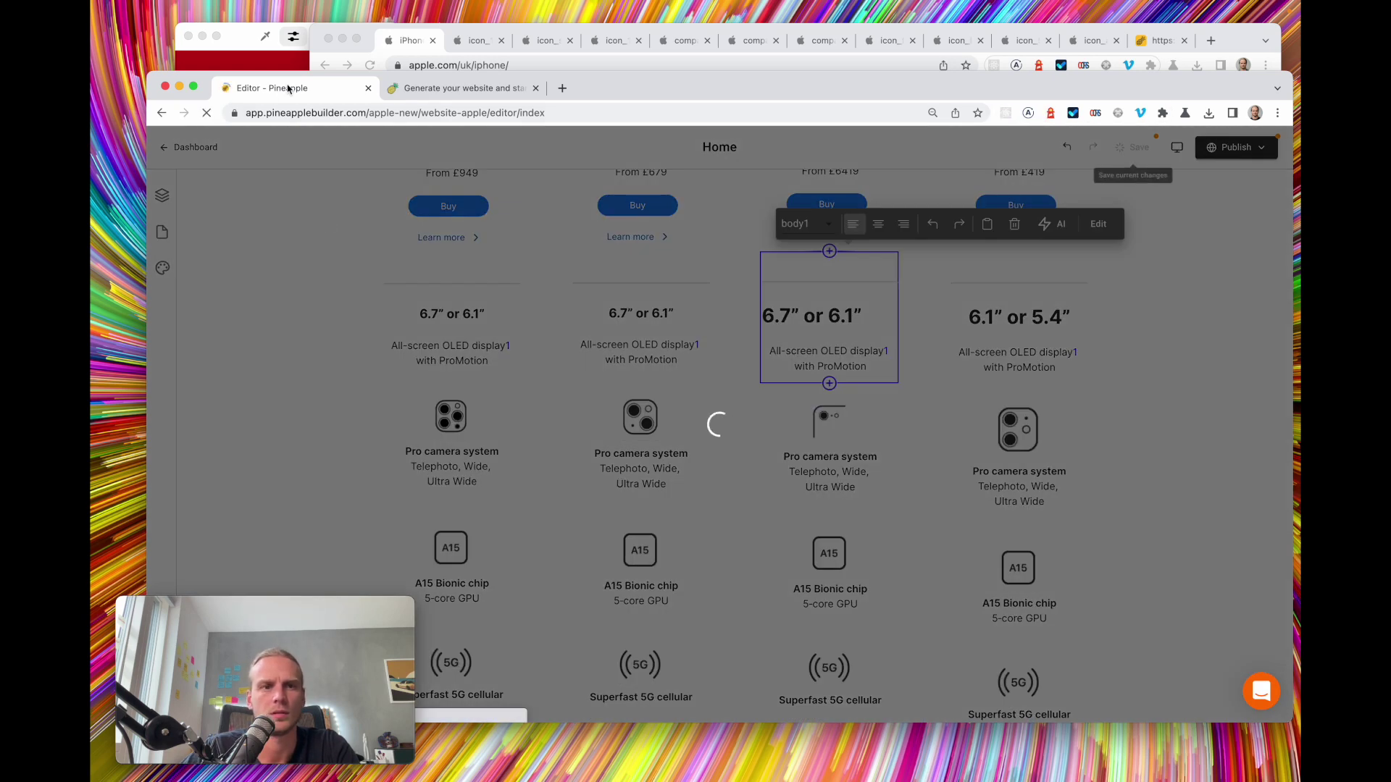
left_click(396, 42)
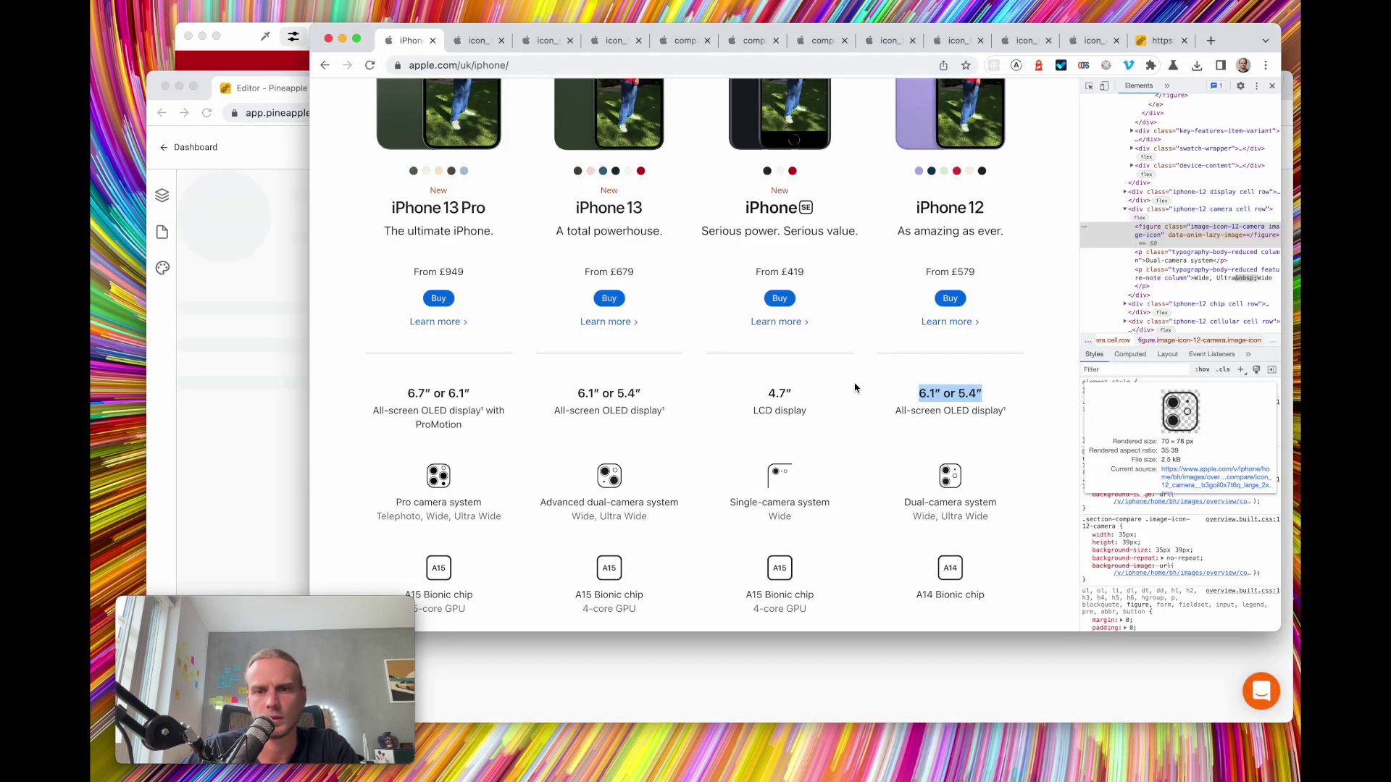
left_click(769, 393)
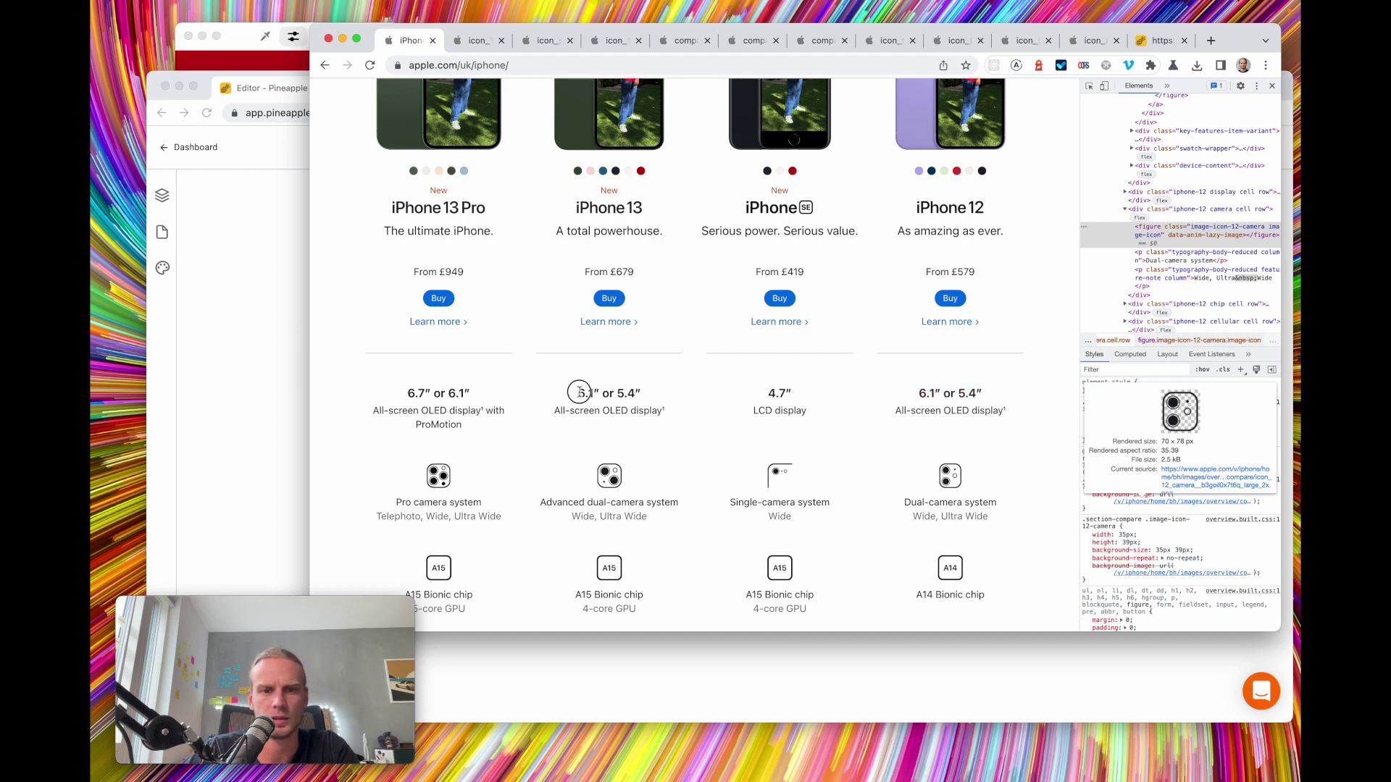
left_click_drag(578, 395, 641, 394)
left_click(232, 314)
scroll(772, 511, "down", 10)
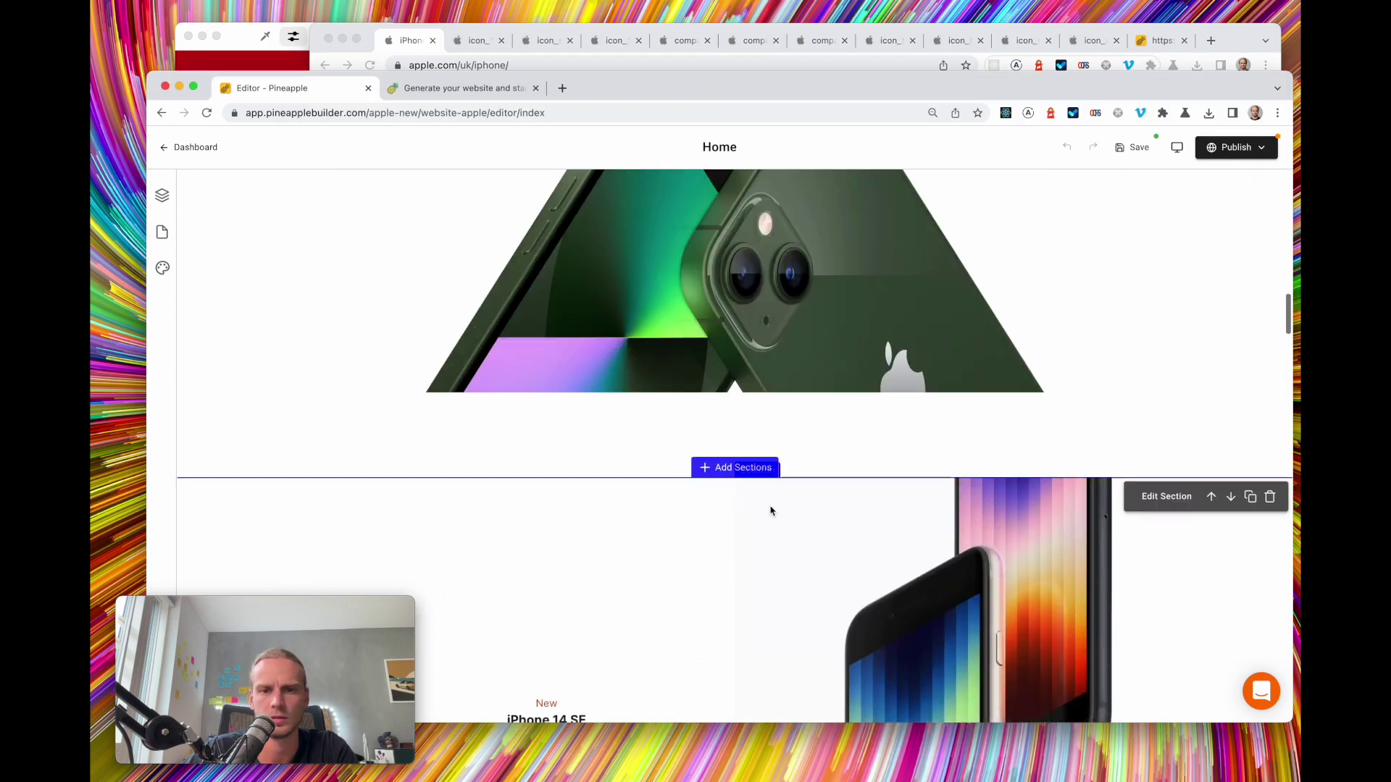
scroll(772, 511, "down", 10)
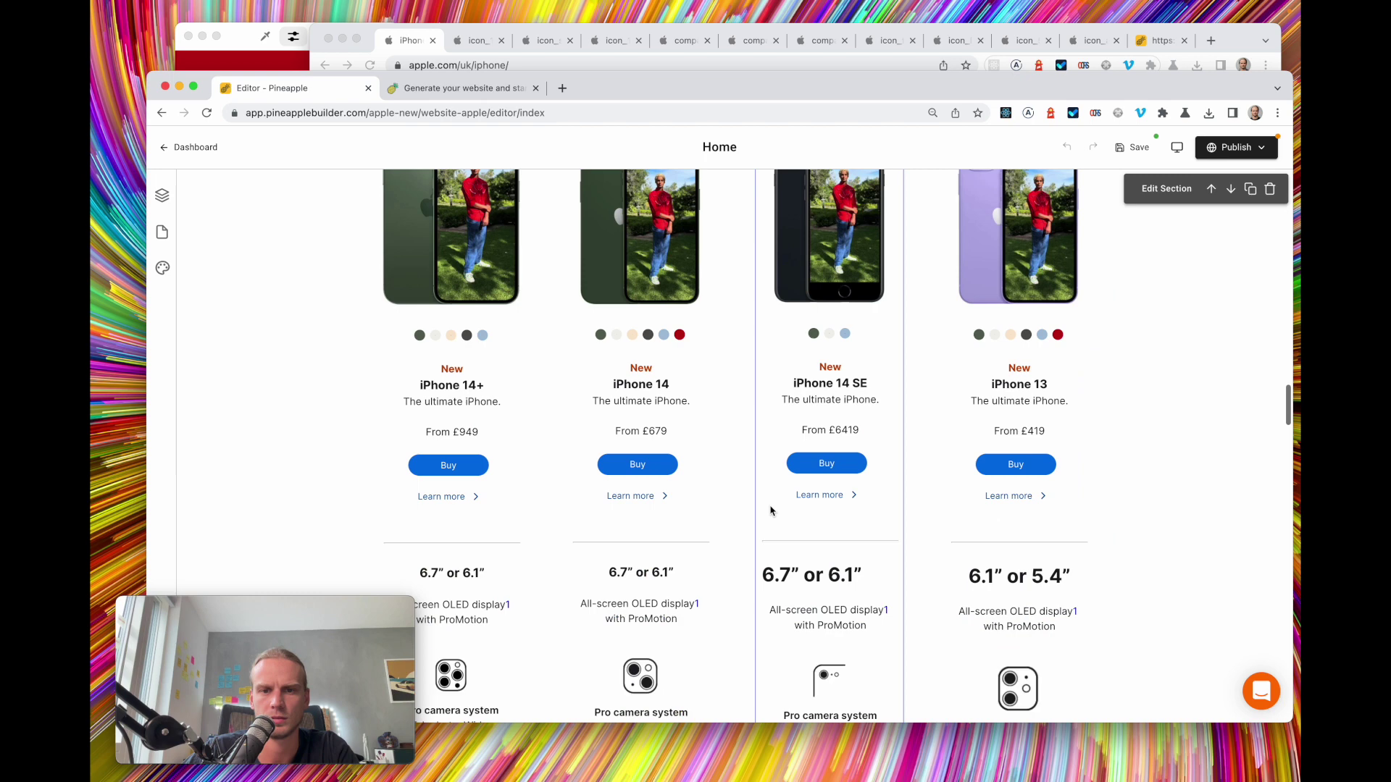
left_click(818, 594)
left_click(648, 573)
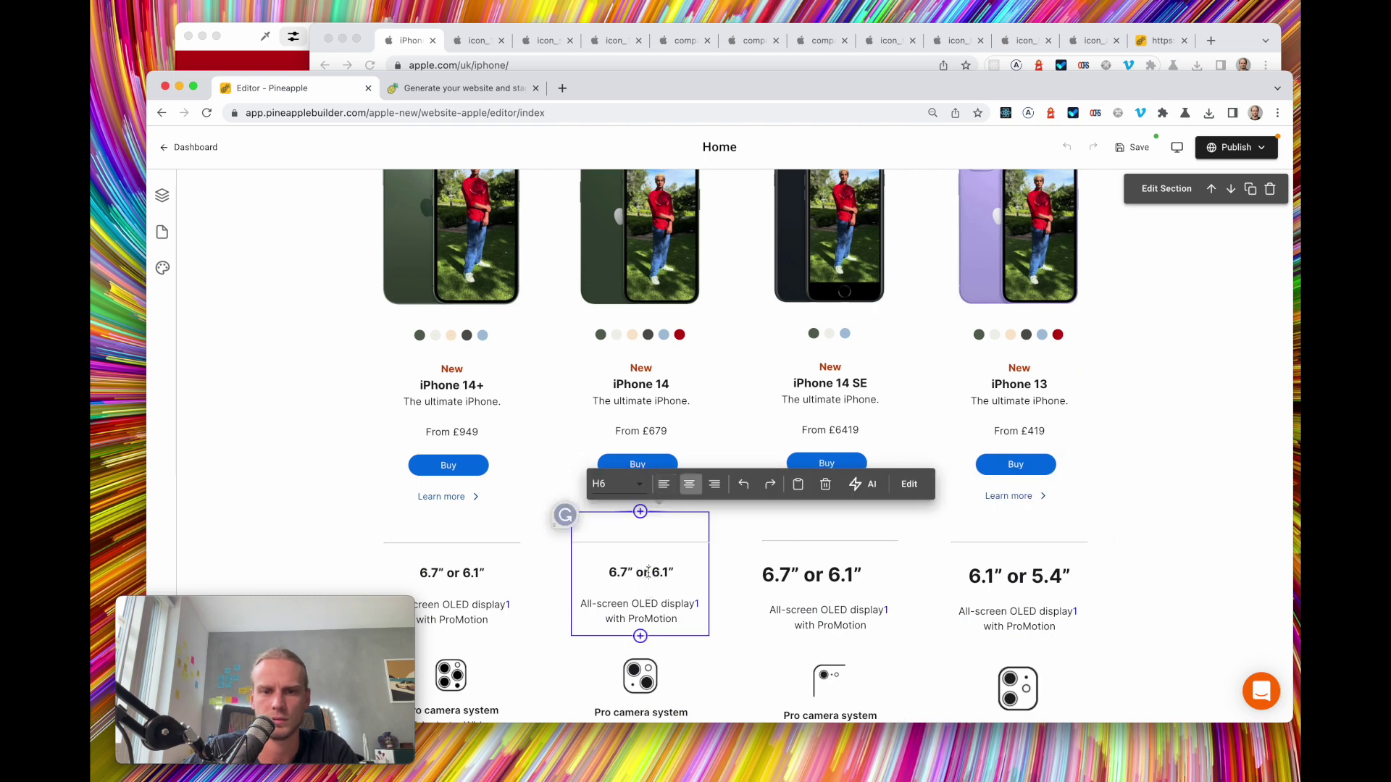
left_click(813, 570)
left_click(805, 575)
left_click(804, 482)
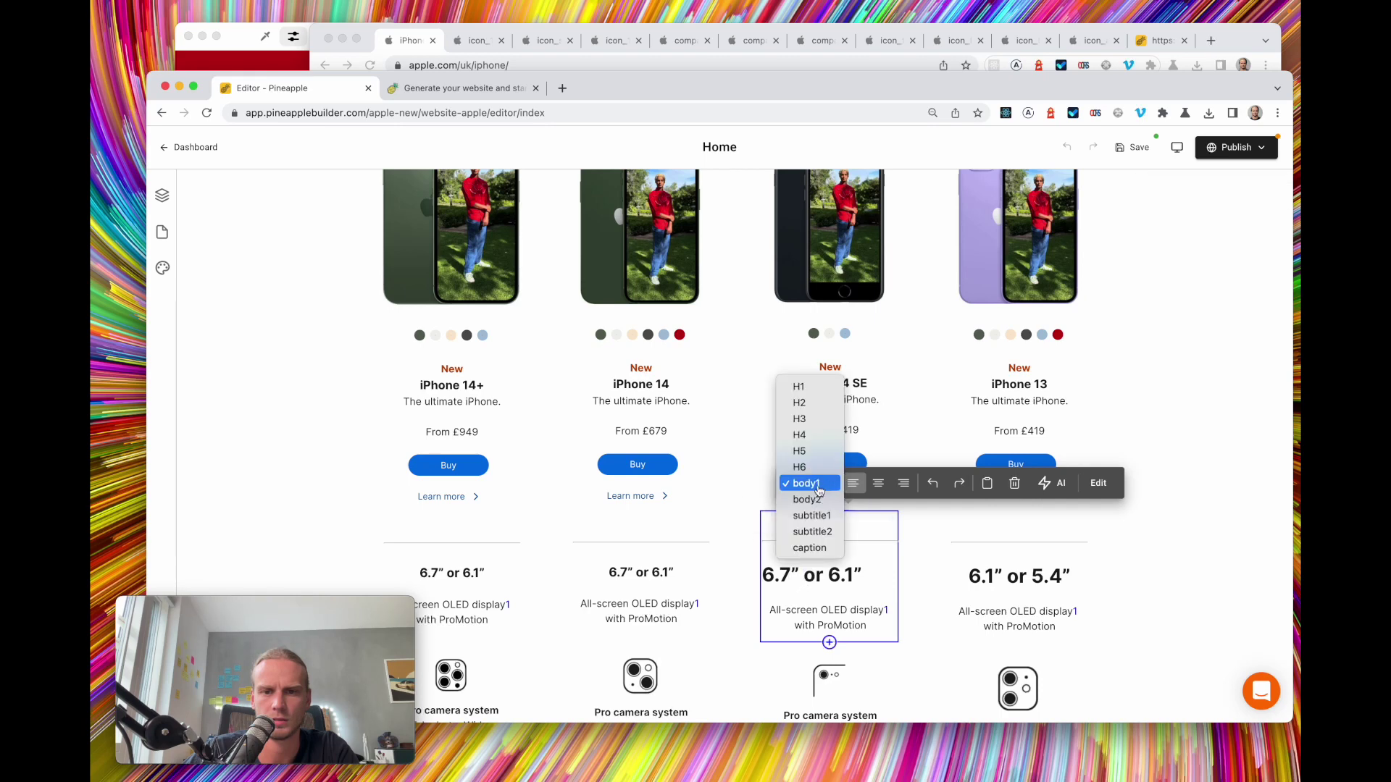
left_click(815, 548)
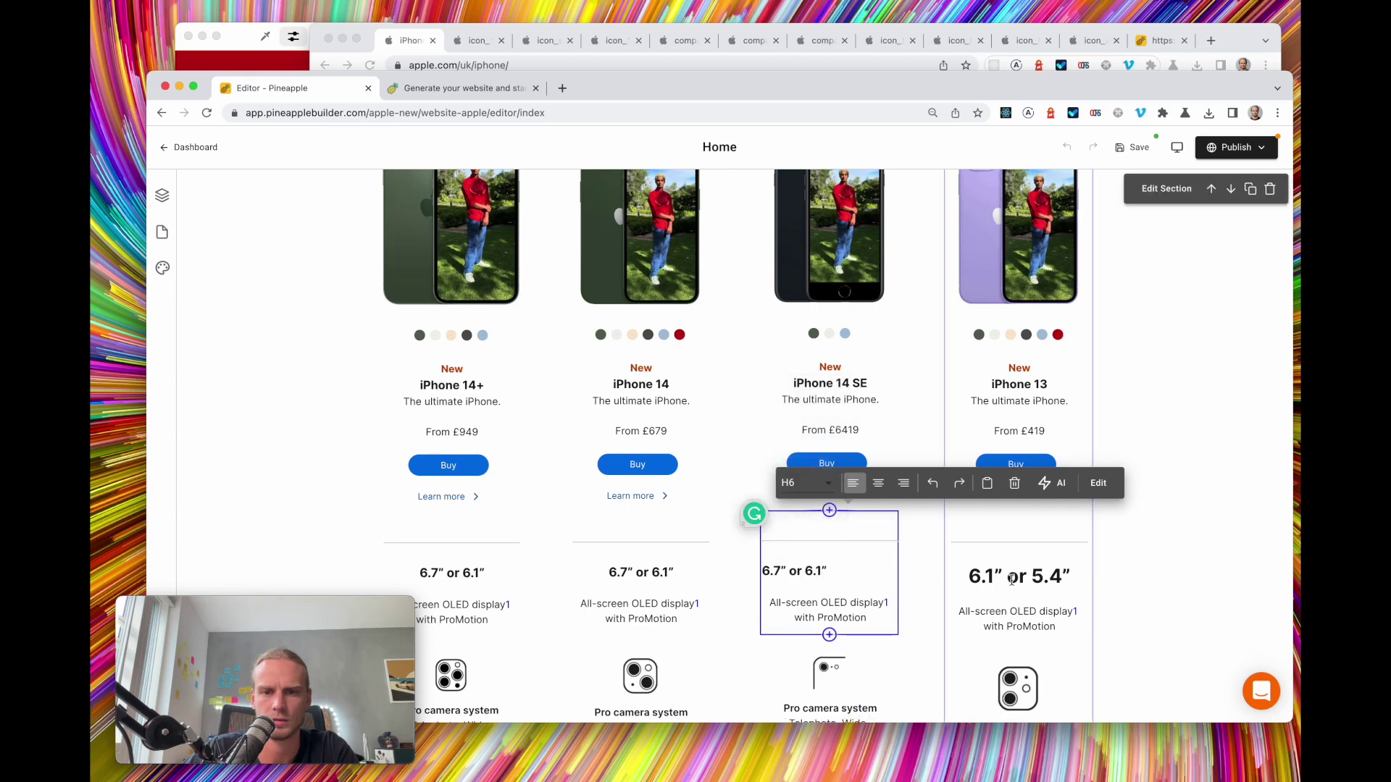
Set the display size heading in the iPhone 13 column to the H6 style and centre it
scroll(1022, 576, "down", 1)
left_click(1009, 548)
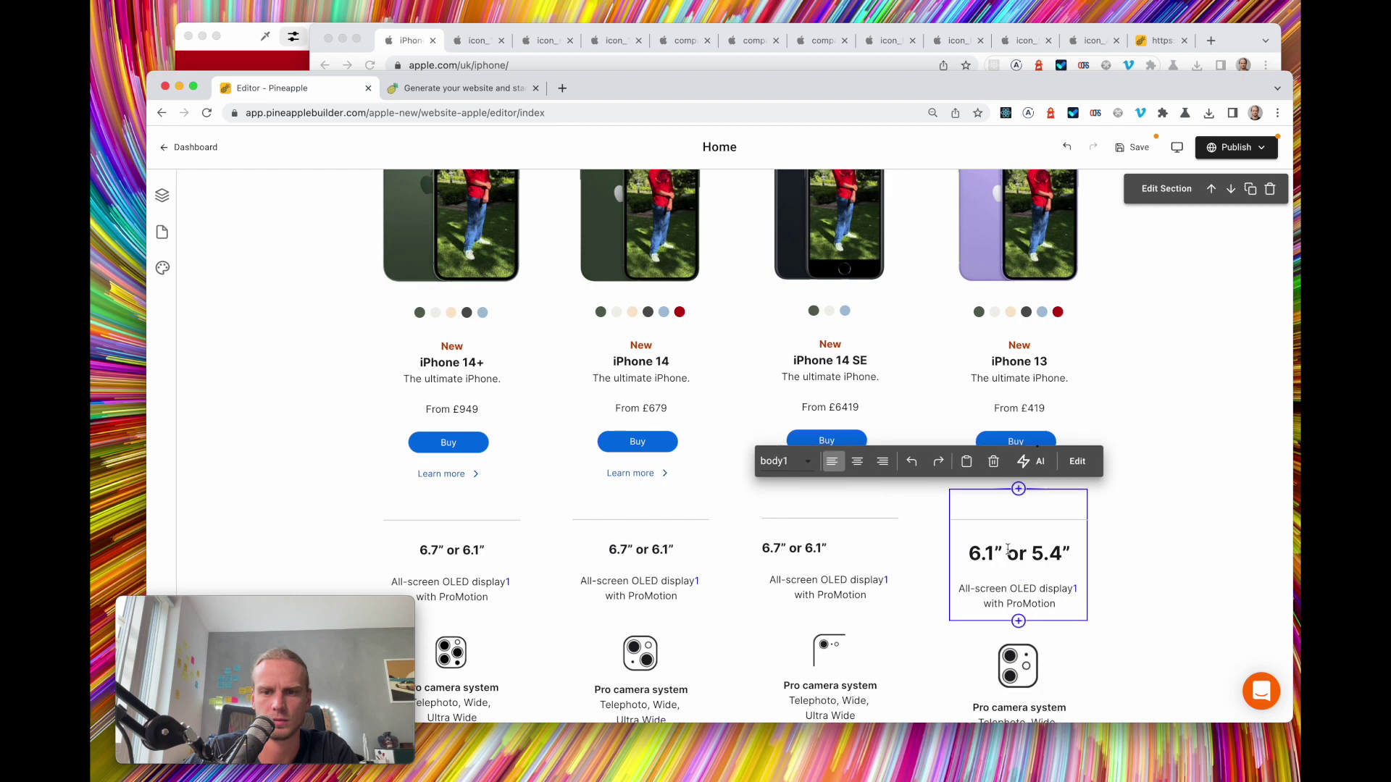
left_click(807, 469)
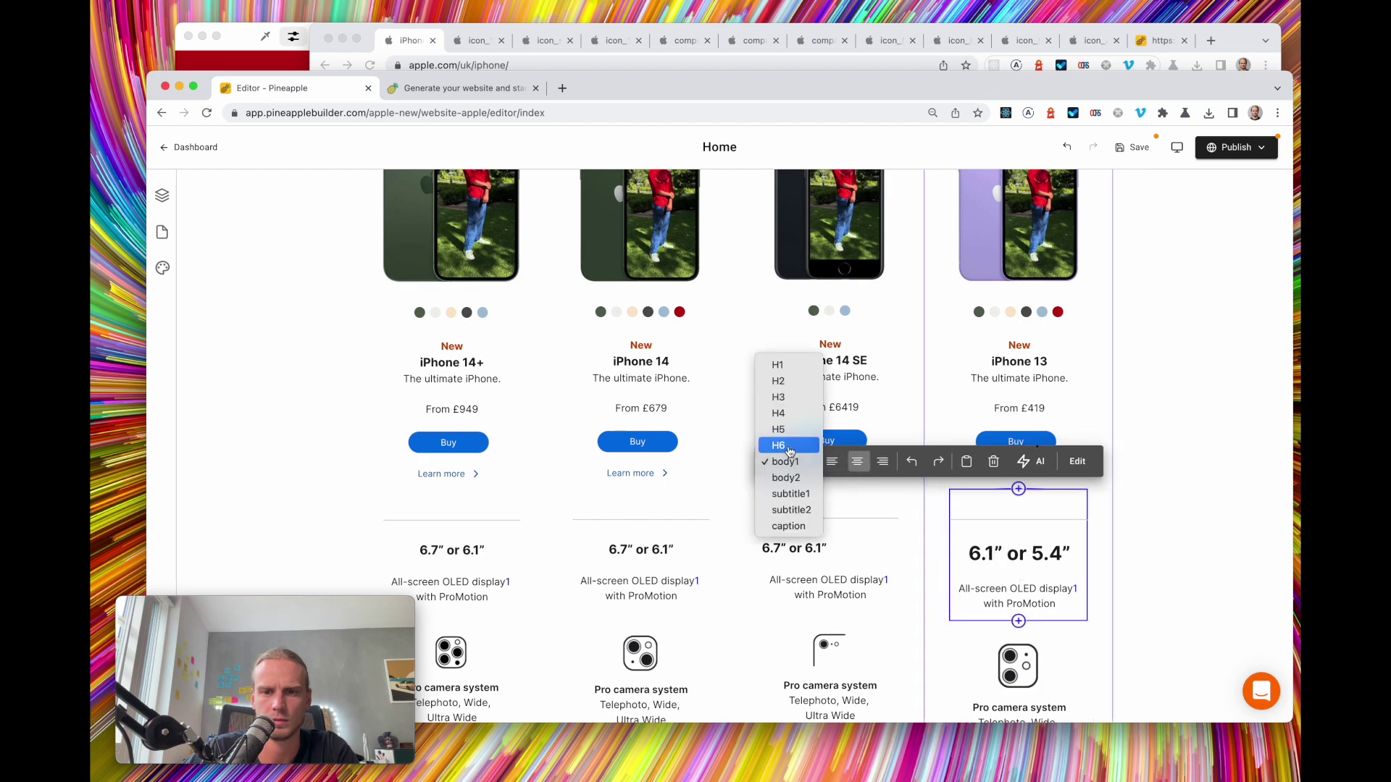
left_click(778, 445)
left_click(857, 460)
Change the display size in the iPhone 14 SE column to 4.7” and centre the heading
scroll(812, 544, "down", 1)
left_click(802, 542)
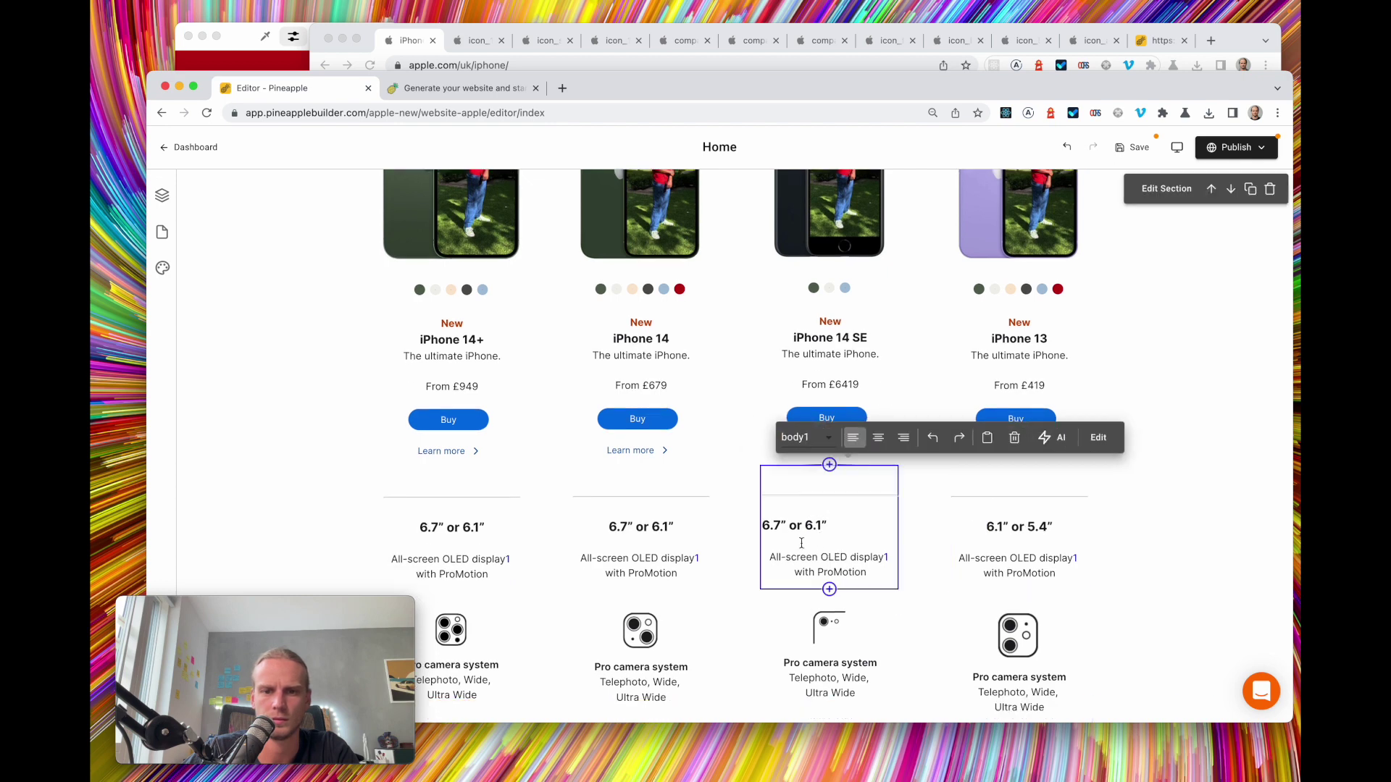
left_click(769, 522)
key("BackSpace")
type("4")
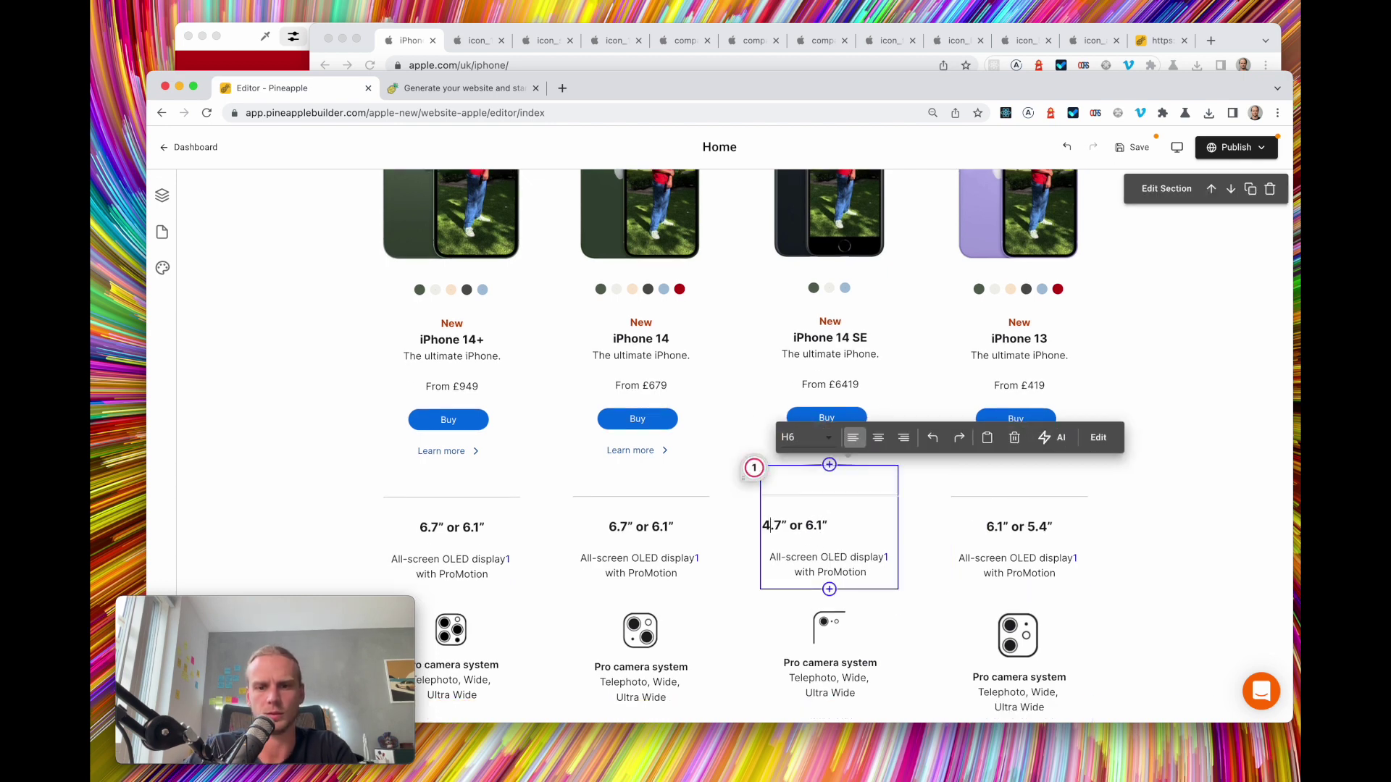
key("shift+Right")
key("shift+Right")
key("shift+Right")
key("shift+Right")
key("shift+Right")
key("shift+Right")
key("shift+Right")
key("shift+Right")
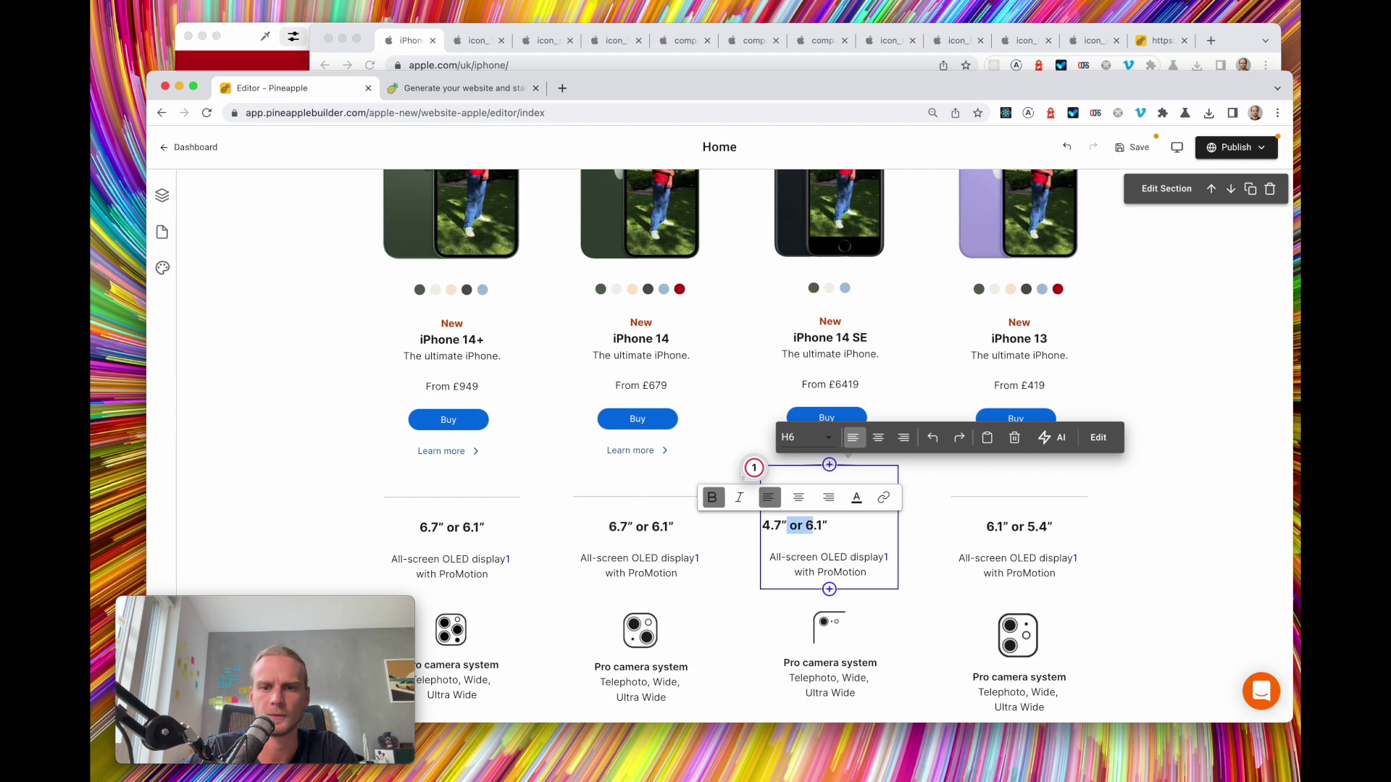
key("BackSpace")
left_click(878, 437)
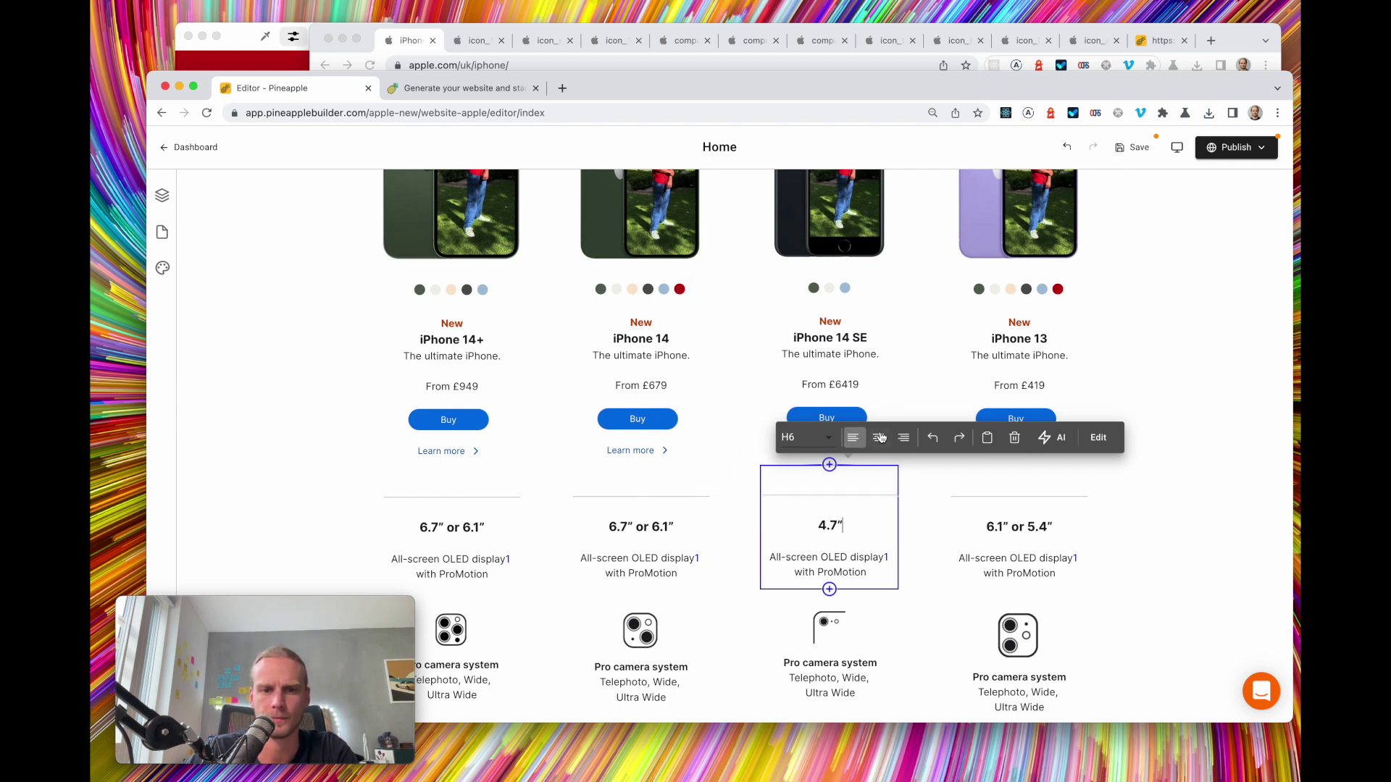
Change the display size in the iPhone 14 column to 6.7” or 5.4” and save the page
scroll(642, 525, "down", 1)
left_click(641, 524)
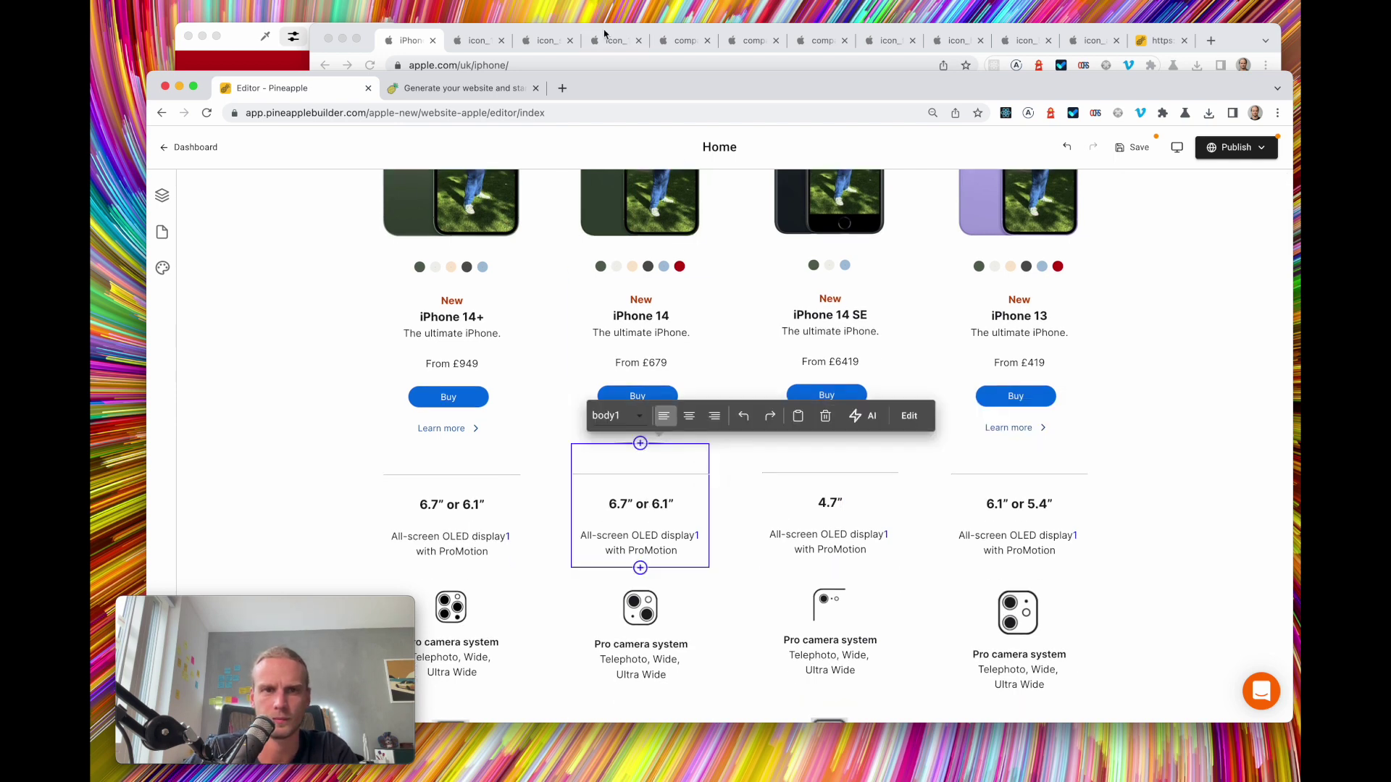
left_click(419, 41)
left_click(238, 373)
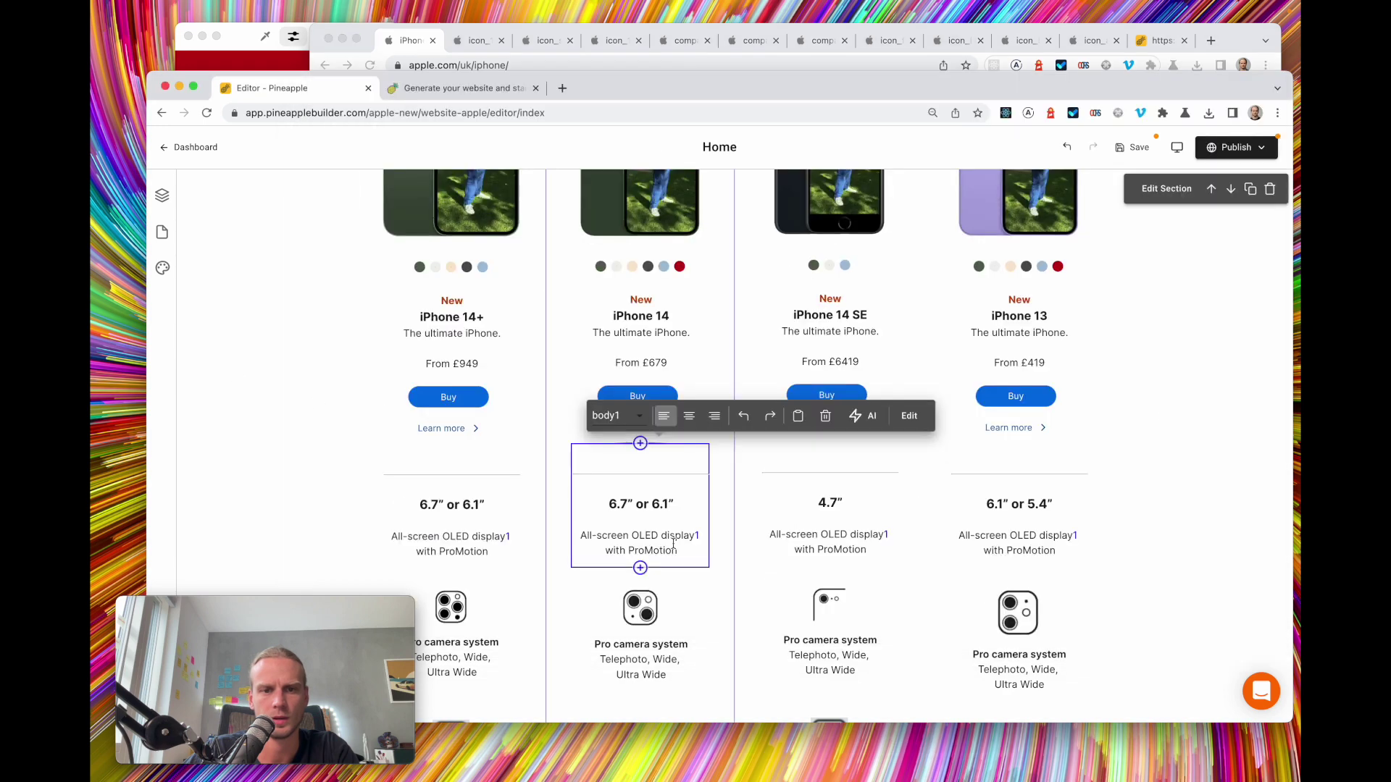
left_click(654, 505)
type("5.4")
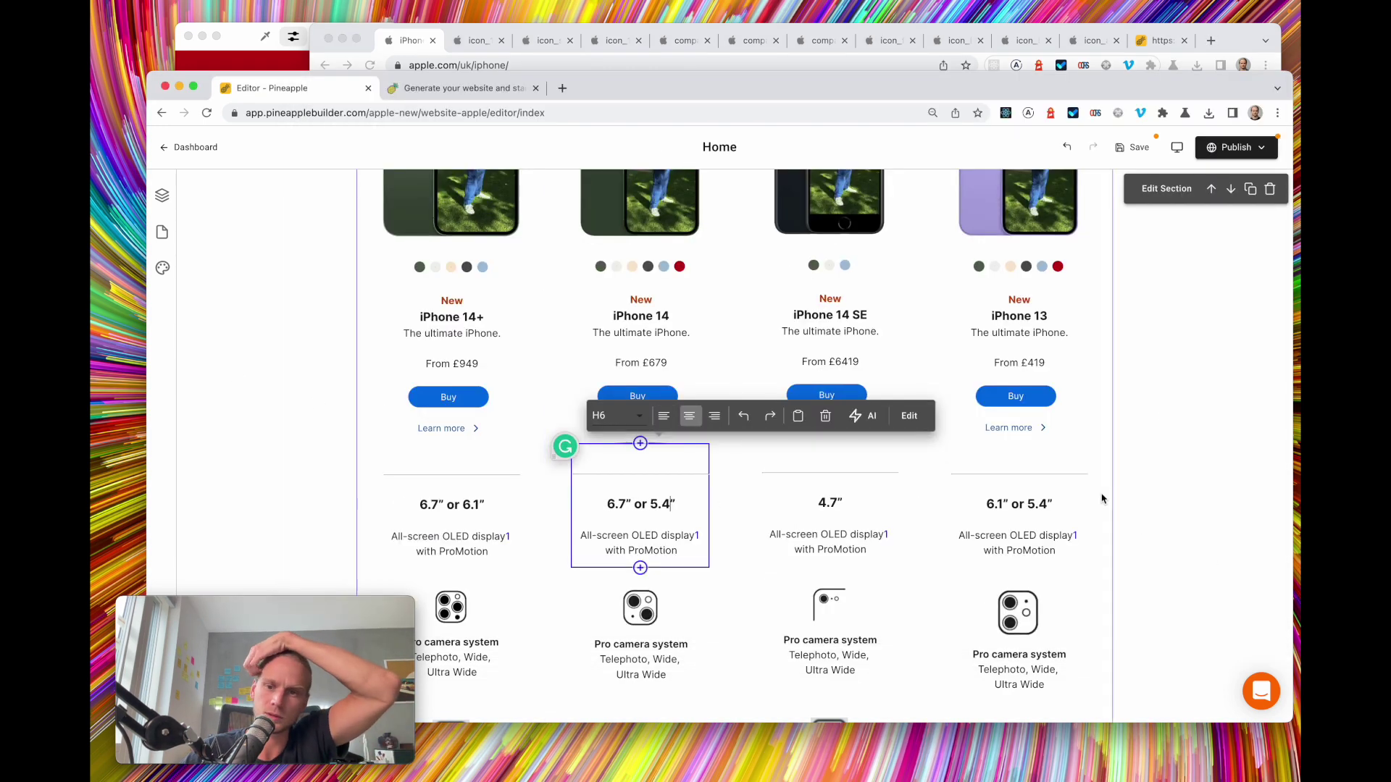
key("super+s")
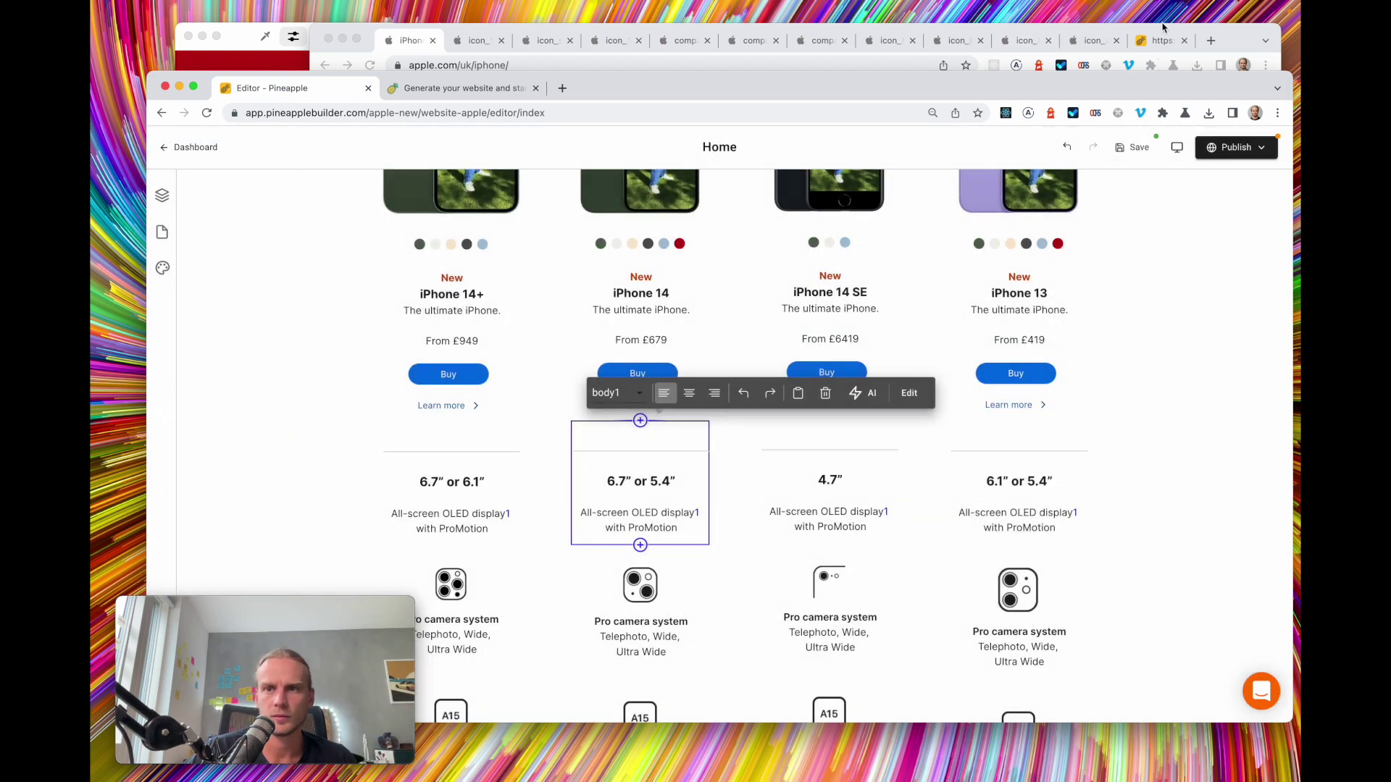
Reload the website preview and examine the iPhone comparison section's columns, headings and camera icons
left_click(1162, 42)
left_click(876, 66)
key("Return")
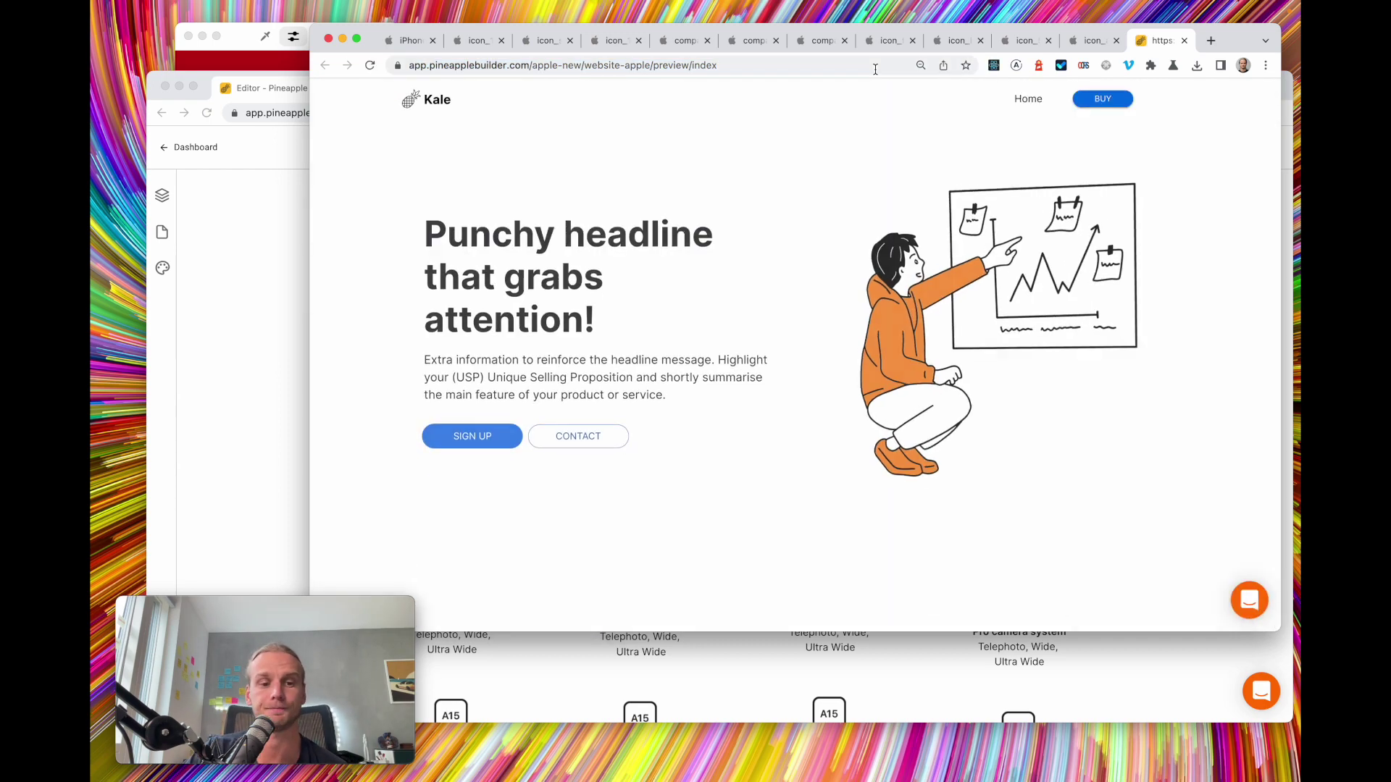
scroll(854, 251, "down", 10)
scroll(854, 253, "down", 10)
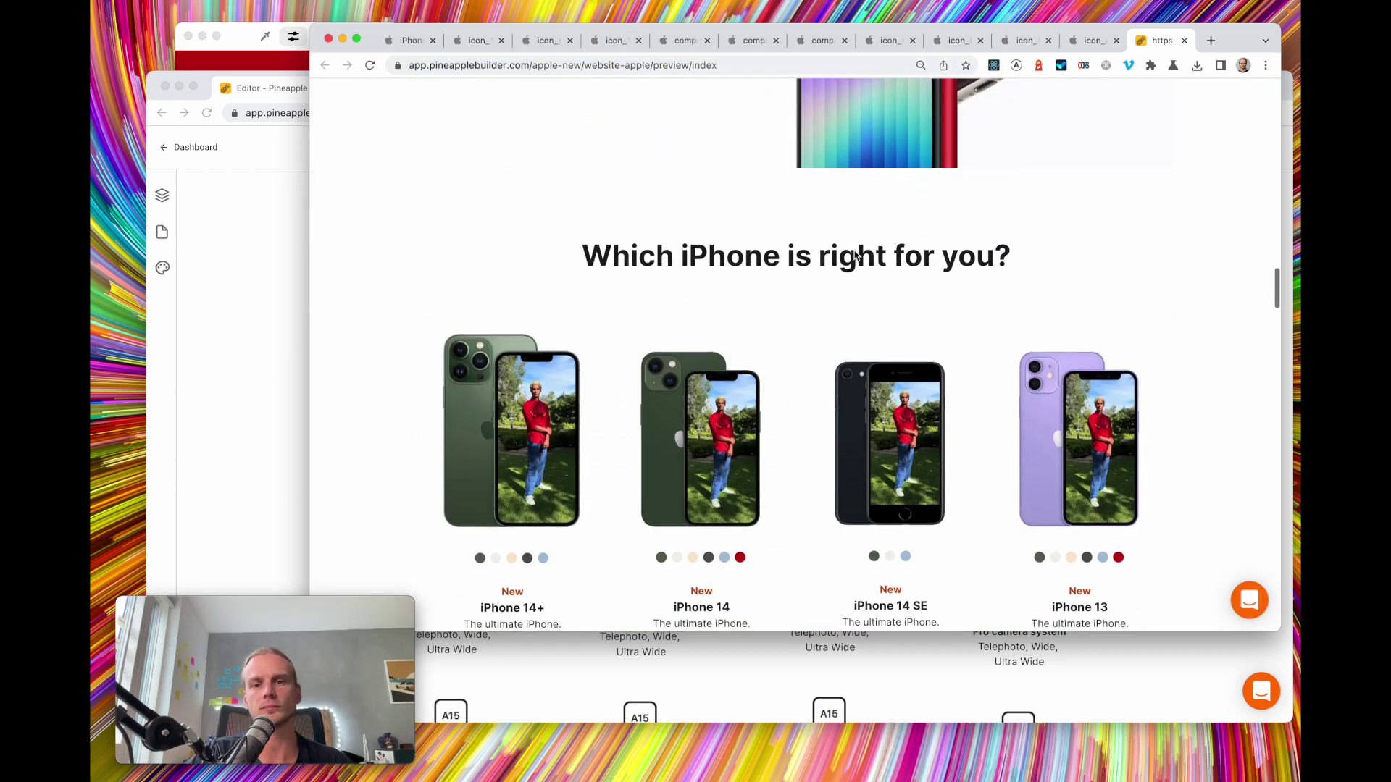
scroll(855, 255, "down", 6)
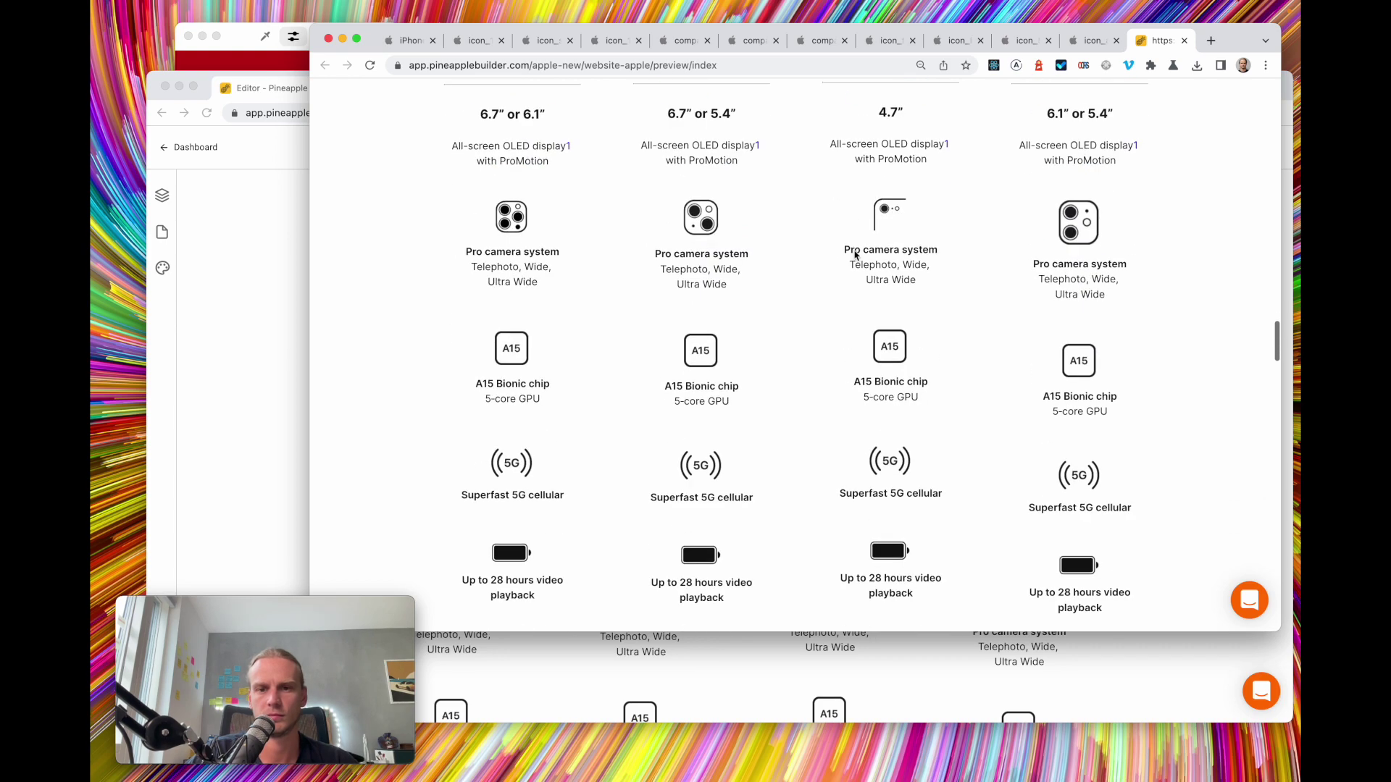
scroll(855, 255, "up", 6)
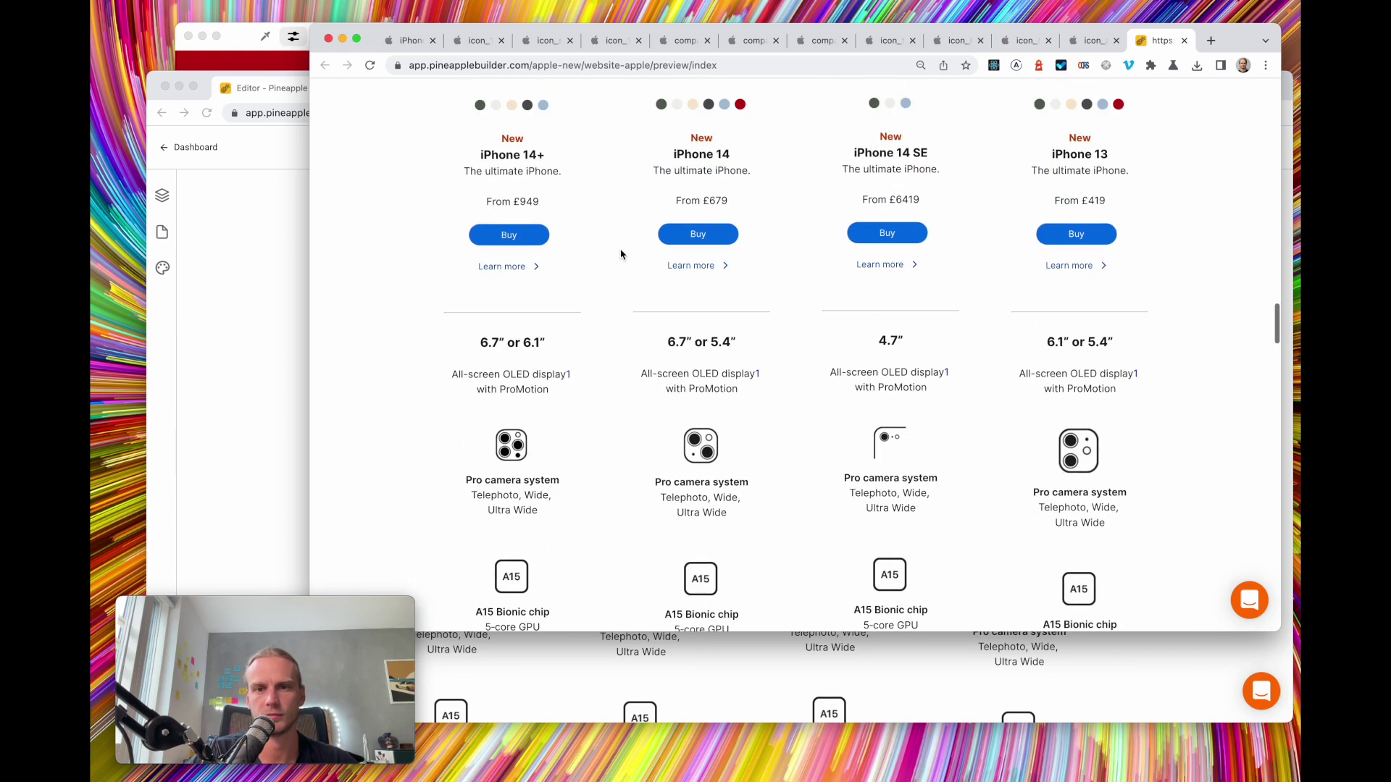
scroll(759, 477, "up", 8)
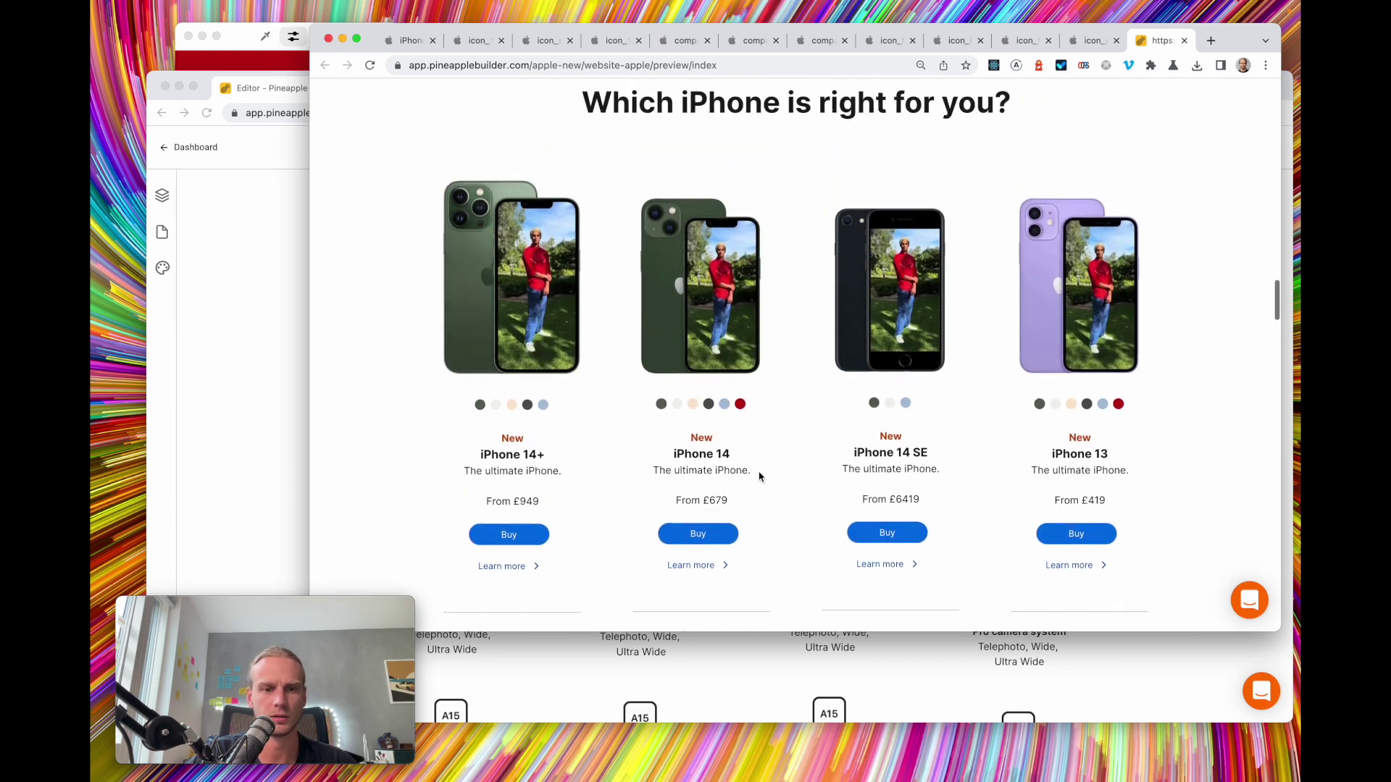
scroll(759, 477, "down", 8)
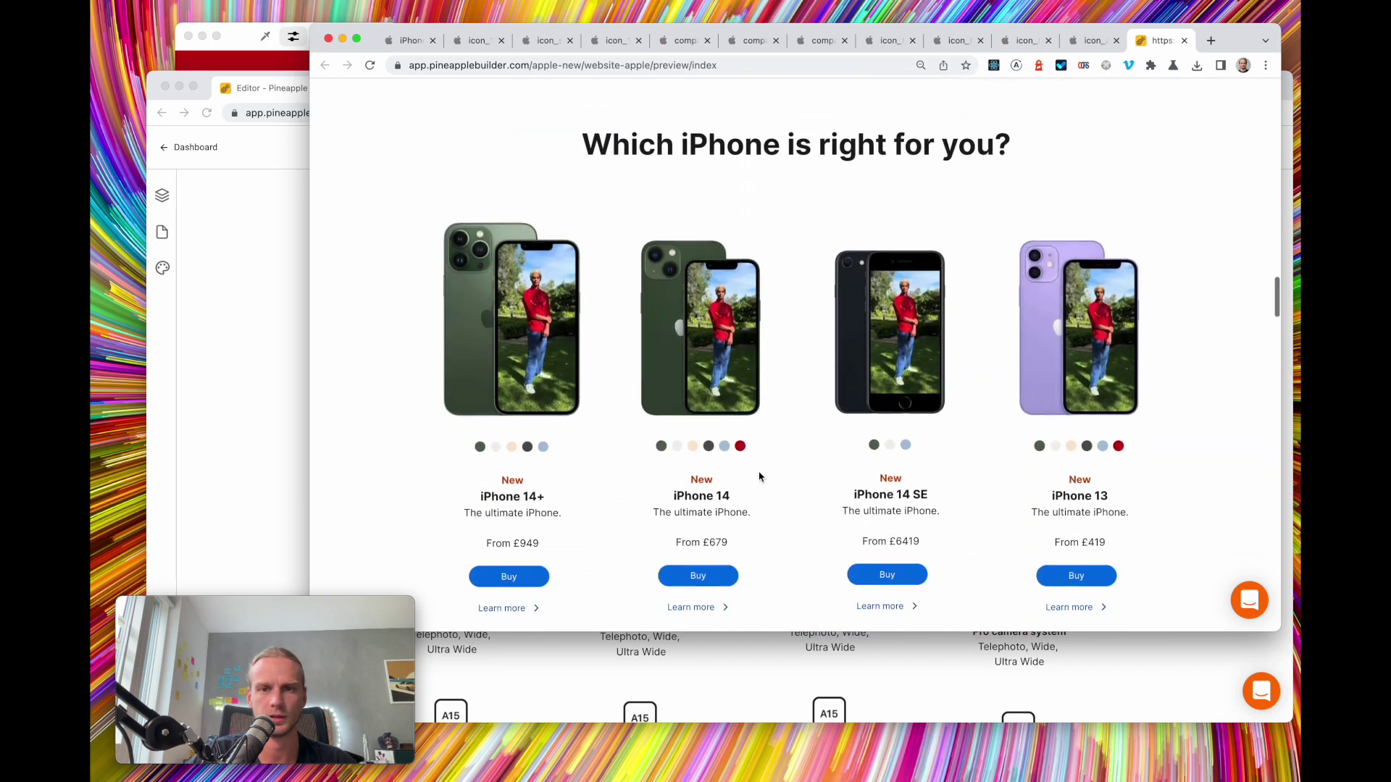
scroll(760, 477, "up", 10)
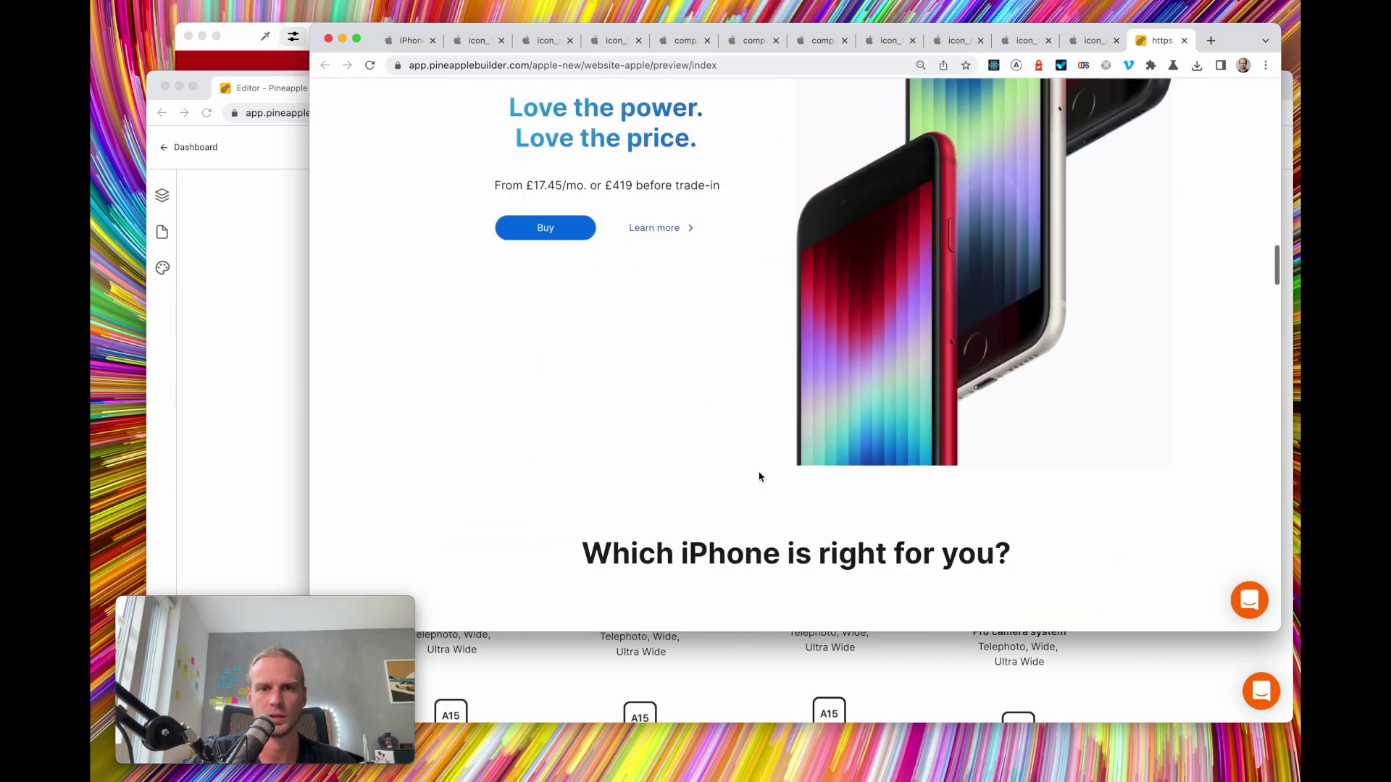
scroll(759, 476, "up", 10)
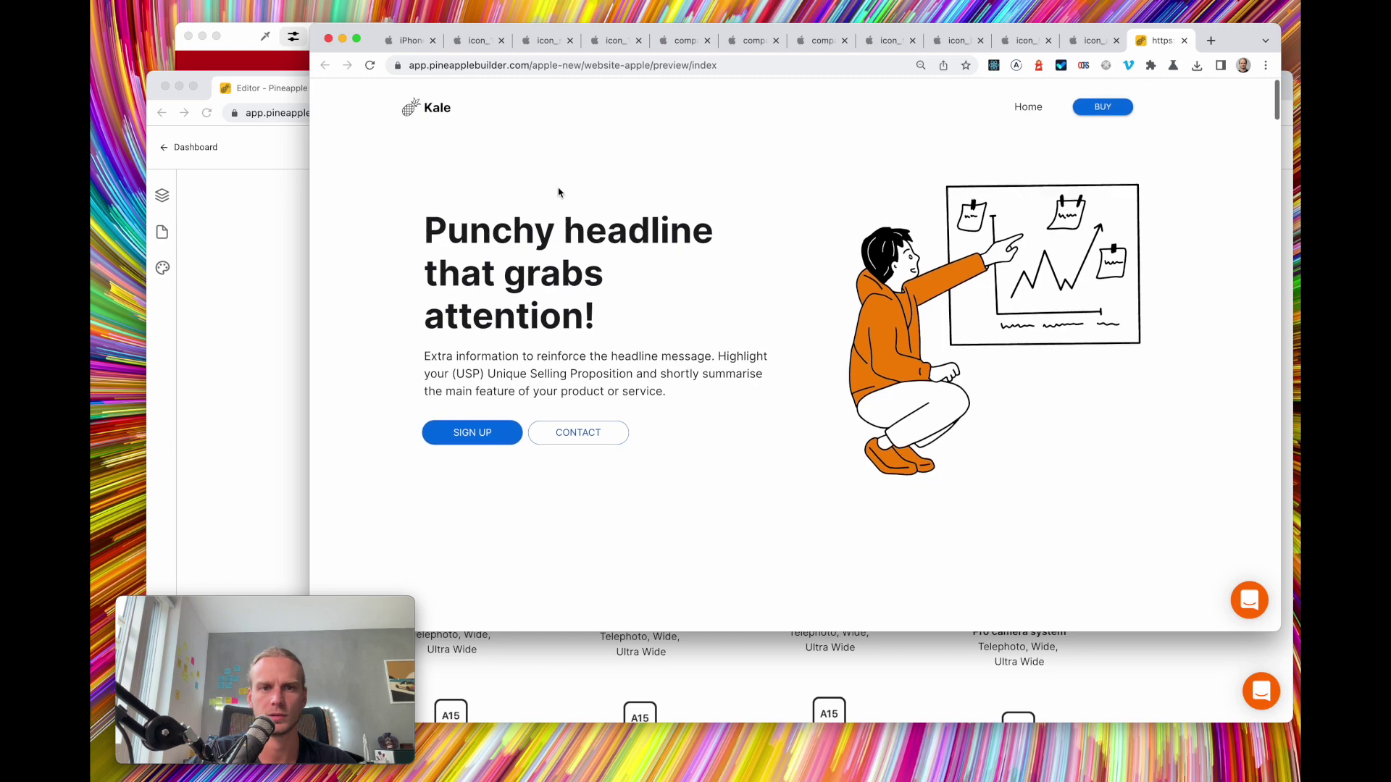
left_click(413, 42)
scroll(708, 336, "up", 10)
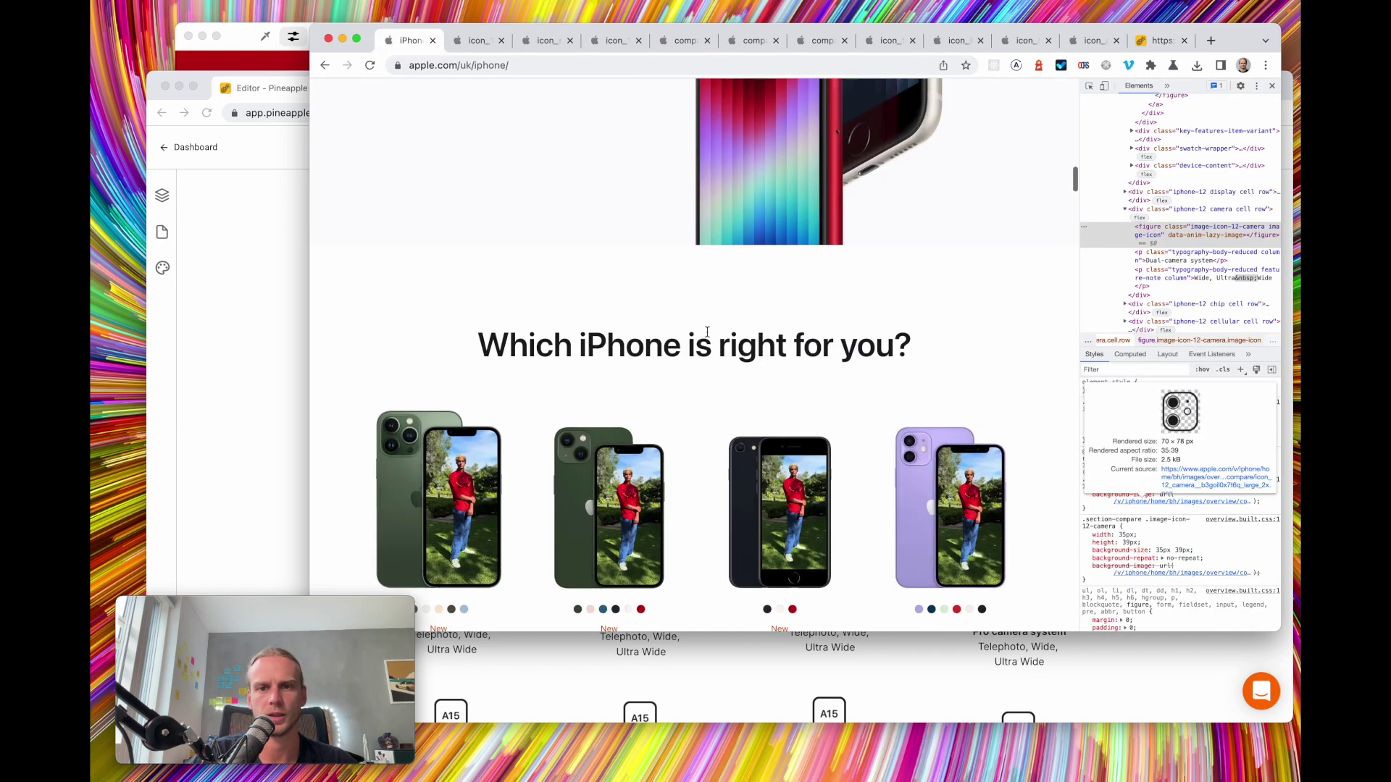
scroll(707, 332, "up", 5)
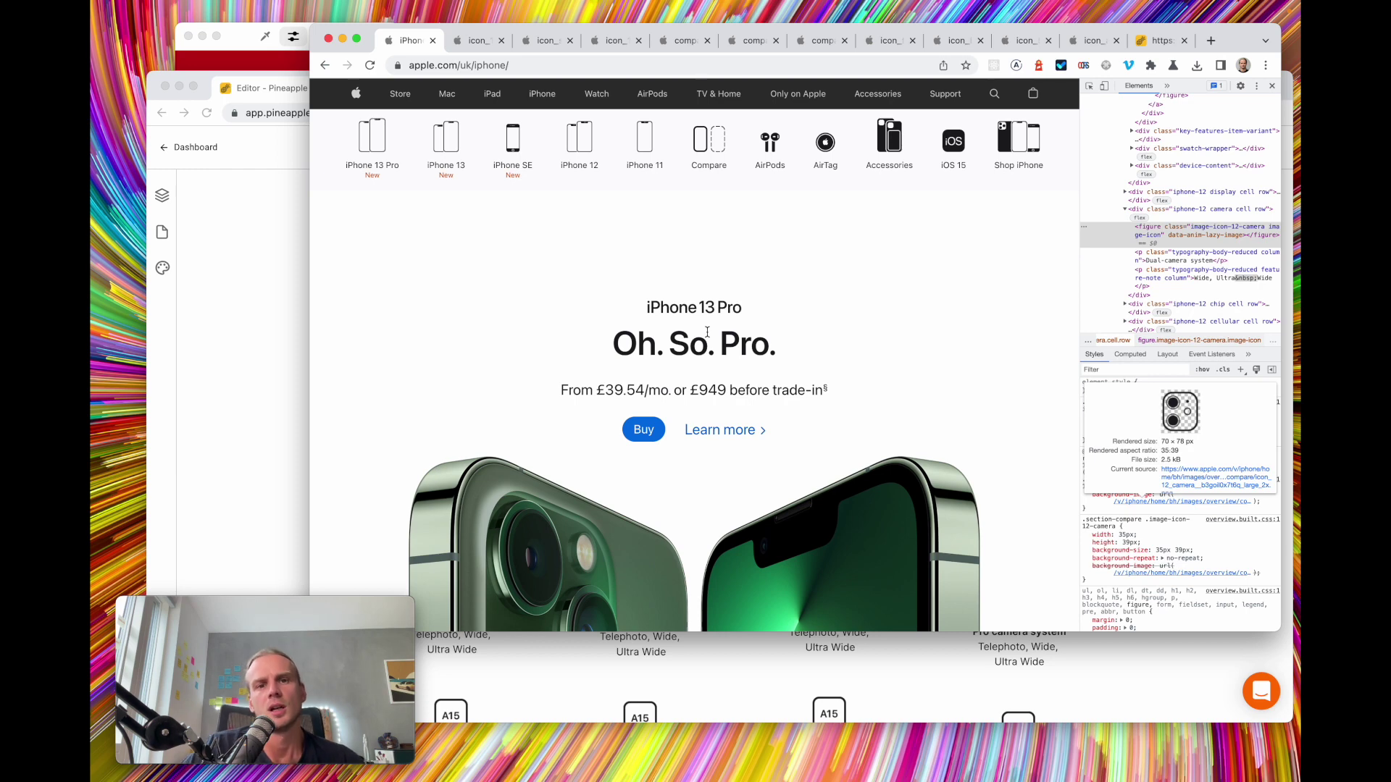
scroll(708, 332, "down", 3)
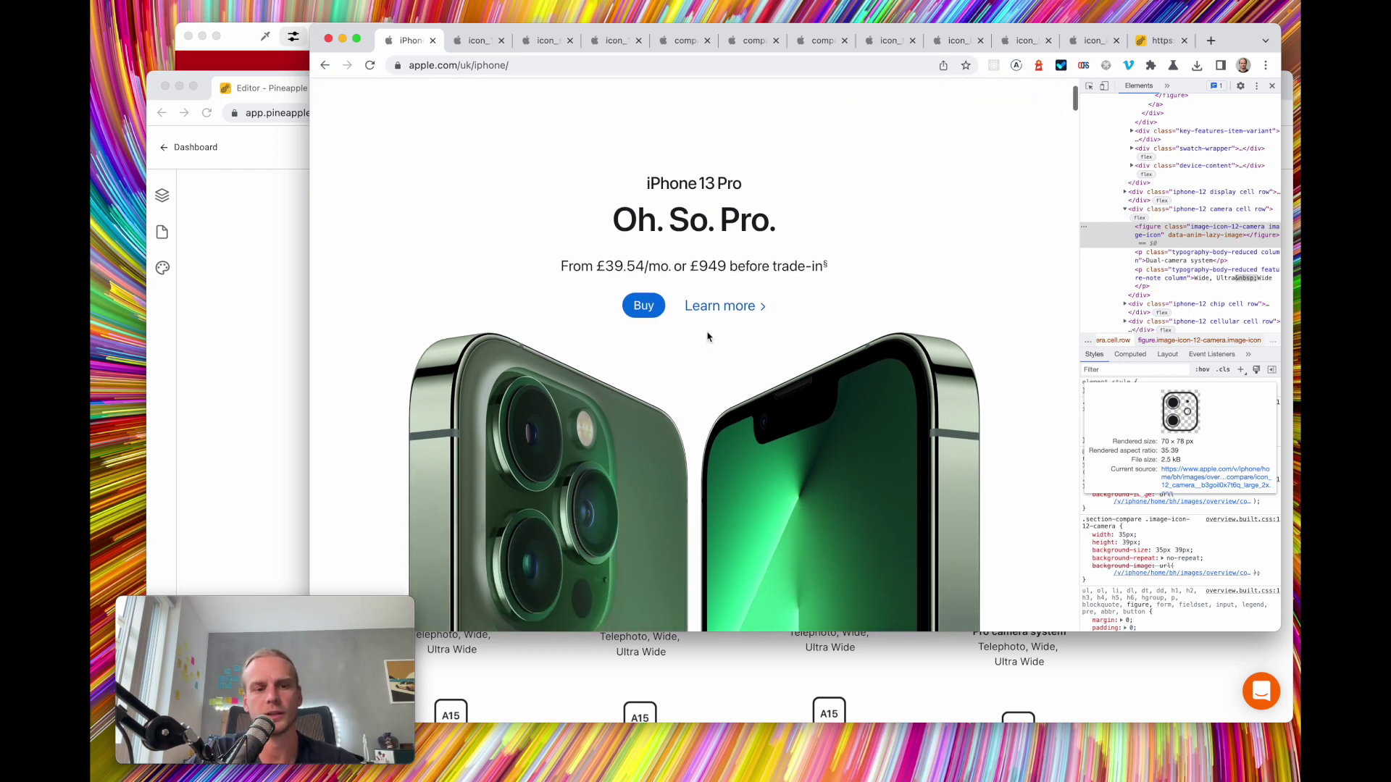
scroll(708, 336, "up", 3)
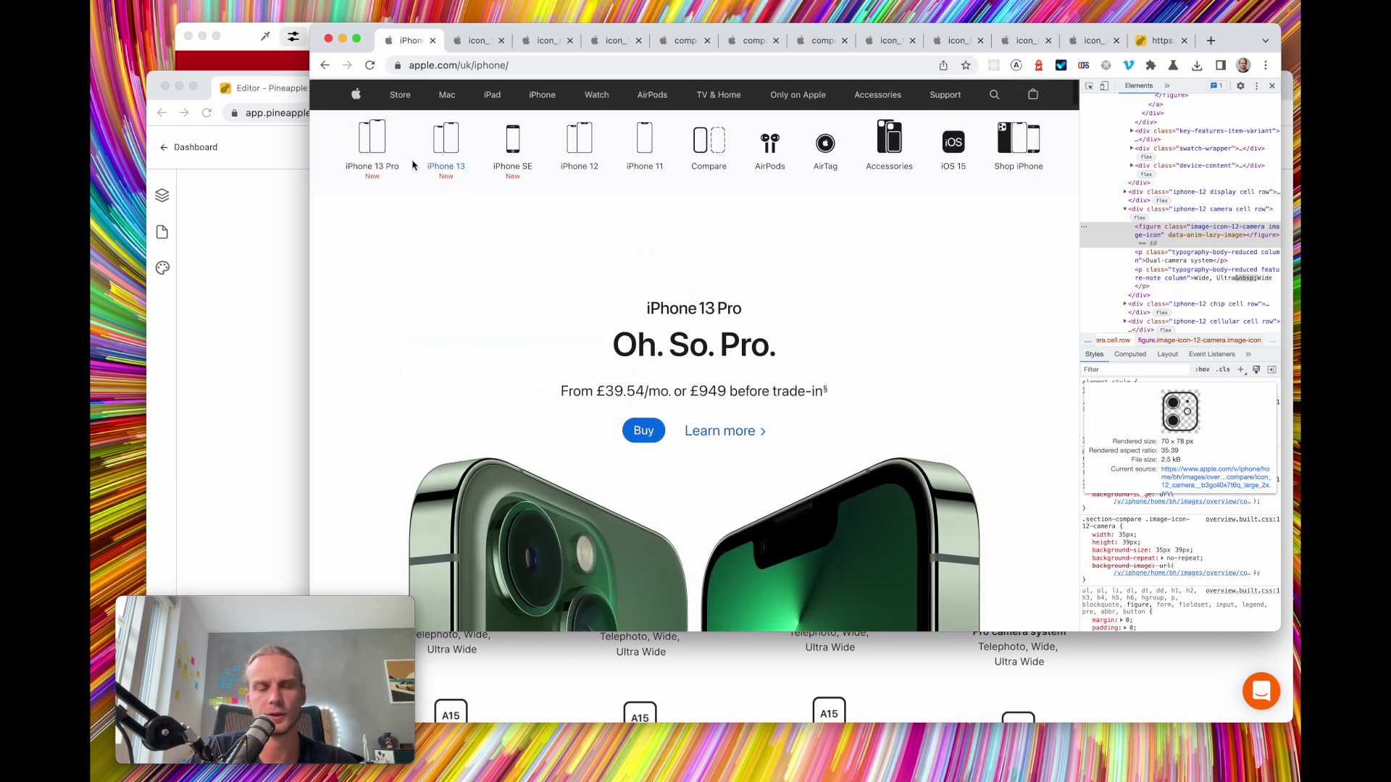
scroll(437, 341, "down", 10)
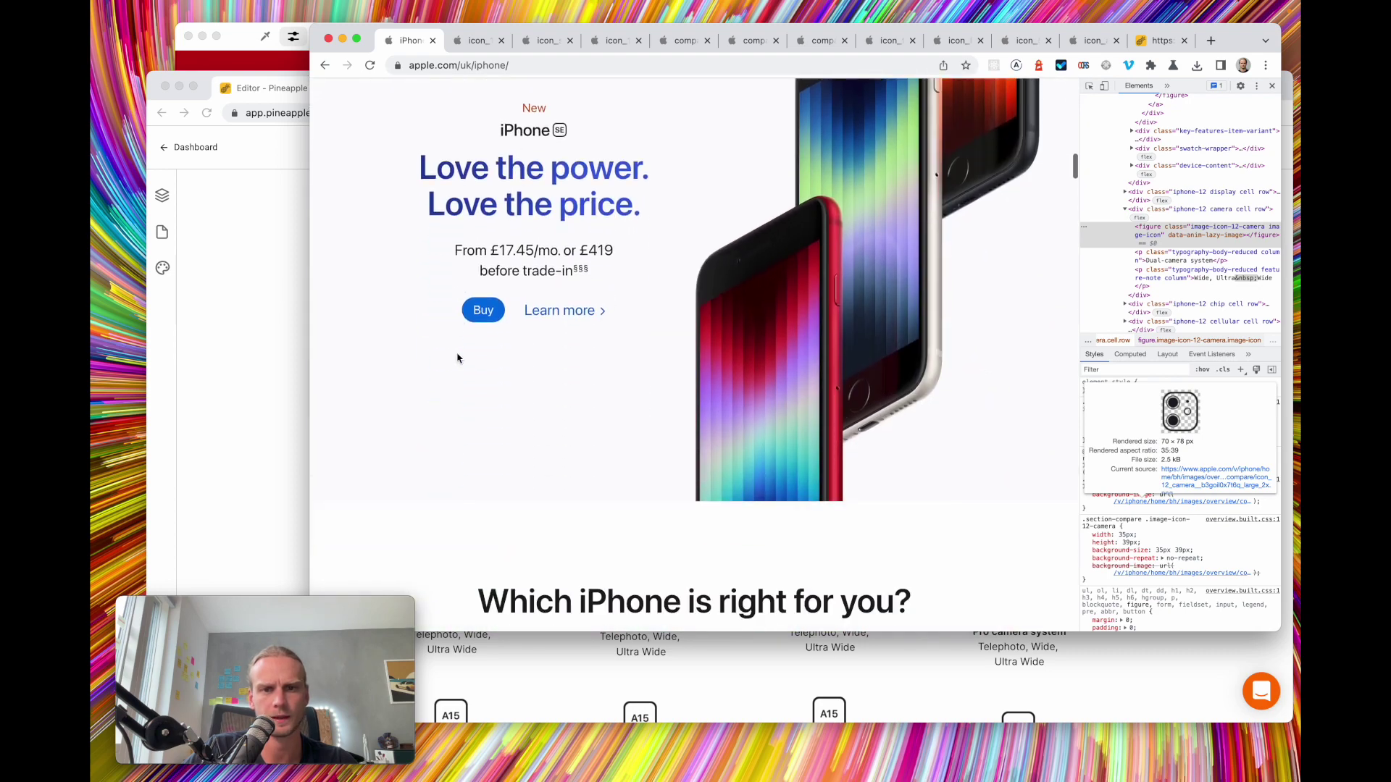
Return to the website preview and review it from the iPhone hero sections through the comparison section and back to the headline
left_click(1161, 41)
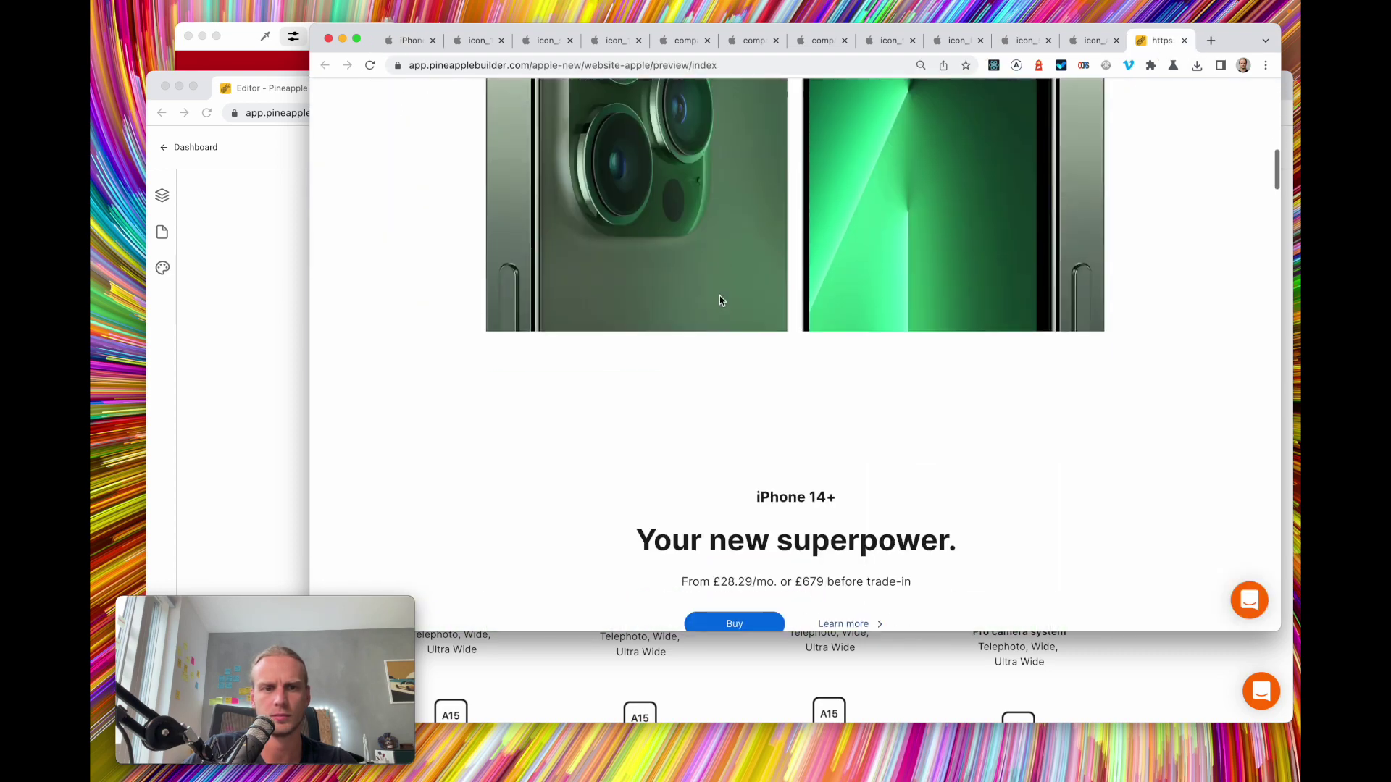
scroll(719, 296, "up", 5)
scroll(914, 341, "down", 15)
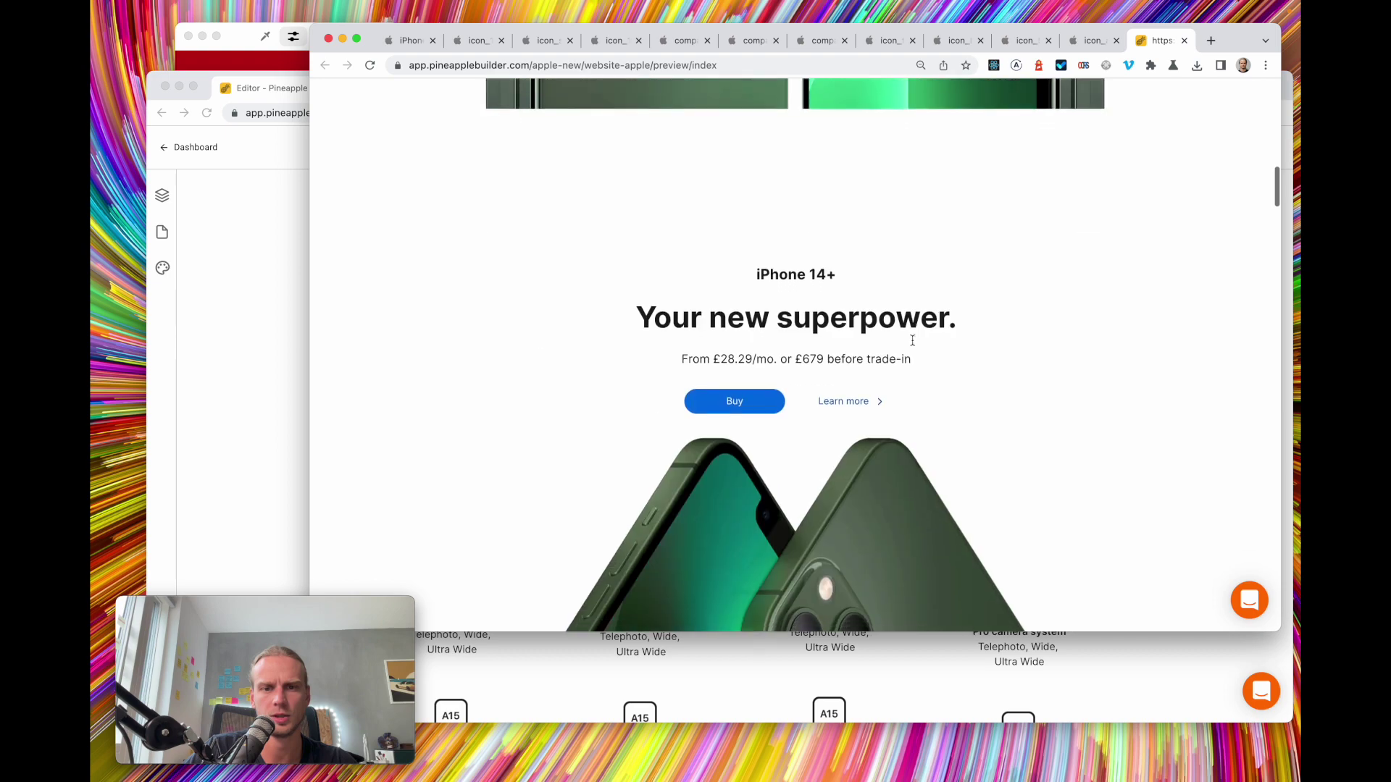
scroll(826, 276, "down", 5)
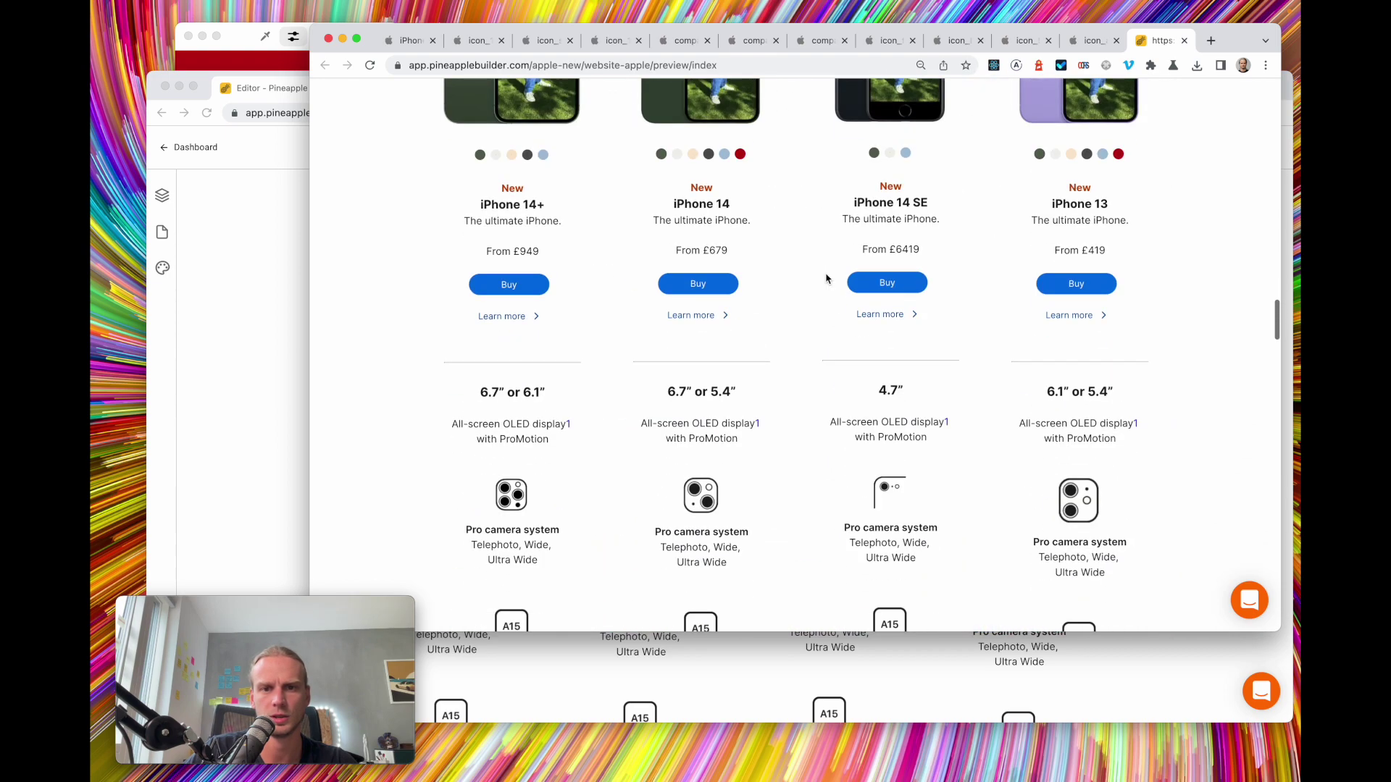
scroll(826, 278, "down", 5)
scroll(826, 279, "up", 8)
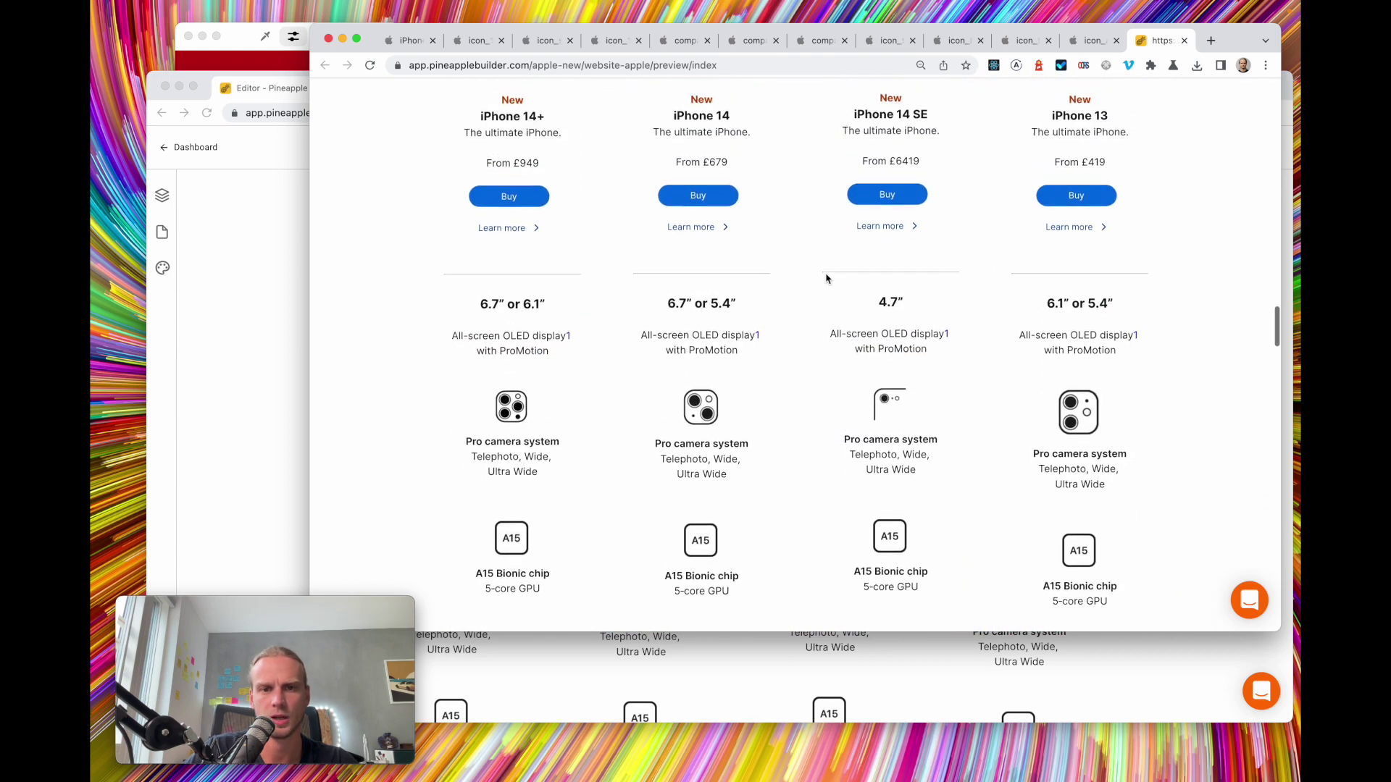
scroll(826, 278, "down", 8)
scroll(826, 279, "up", 1)
scroll(826, 278, "down", 5)
scroll(826, 276, "up", 20)
scroll(810, 265, "up", 10)
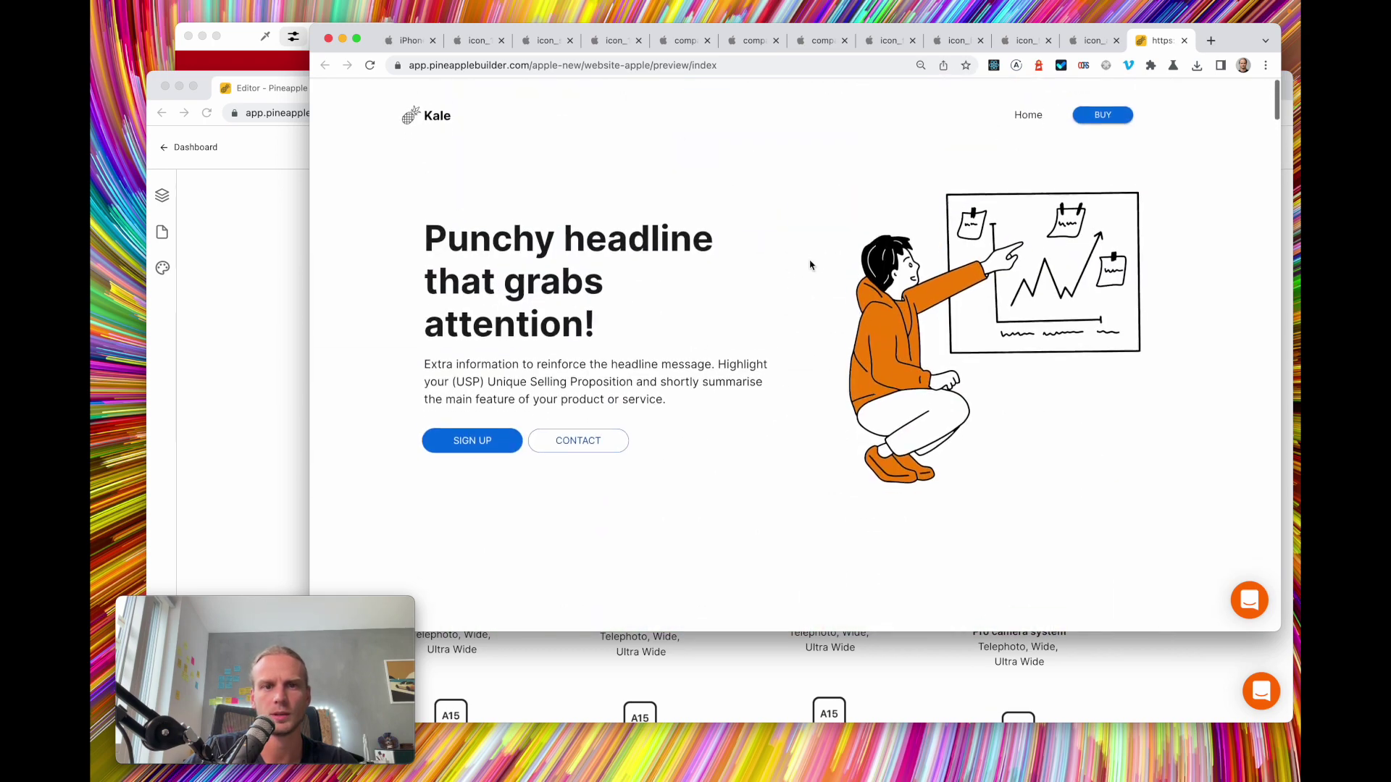
key("super+1")
scroll(661, 150, "up", 7)
scroll(661, 150, "up", 5)
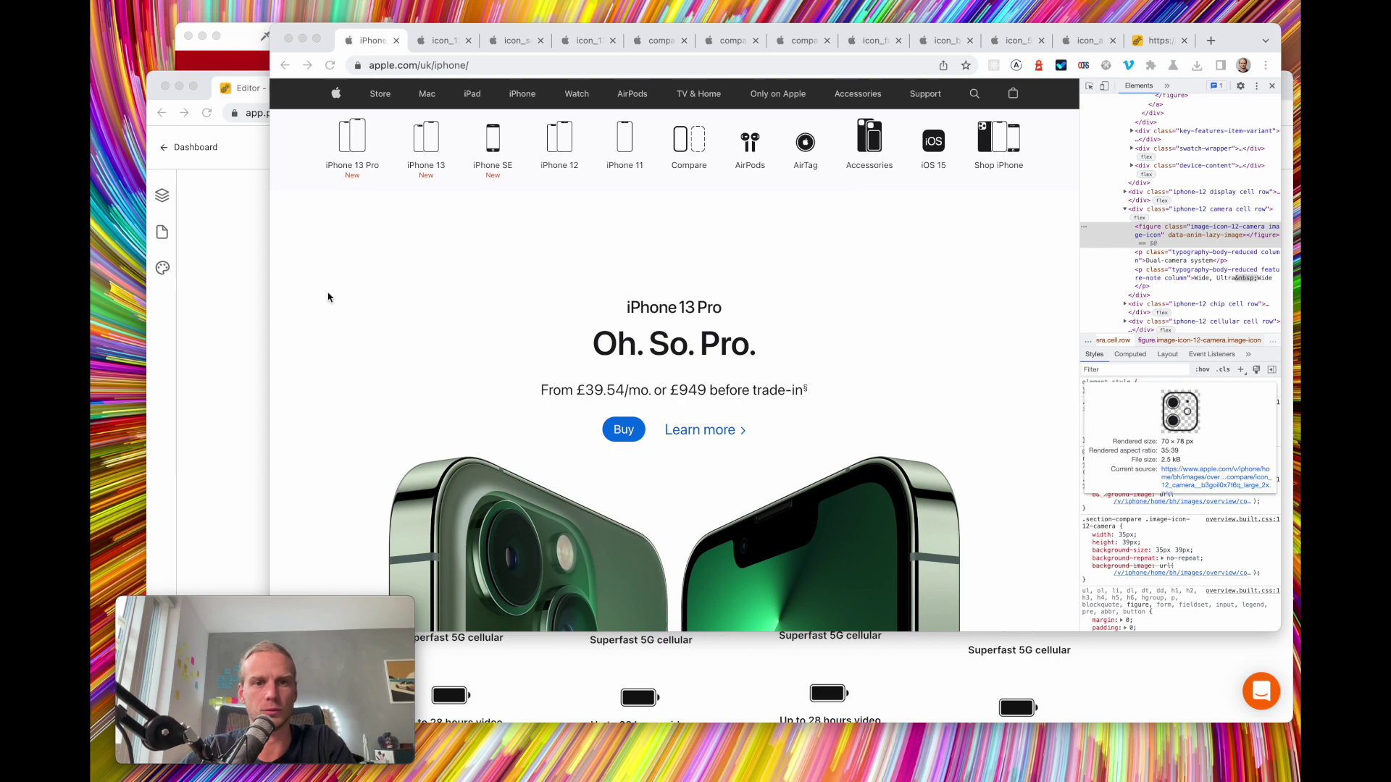
Return to the page editor and insert the Partners logo section between the headline section and the iPhone 14 Pro section
left_click(215, 302)
scroll(319, 377, "up", 15)
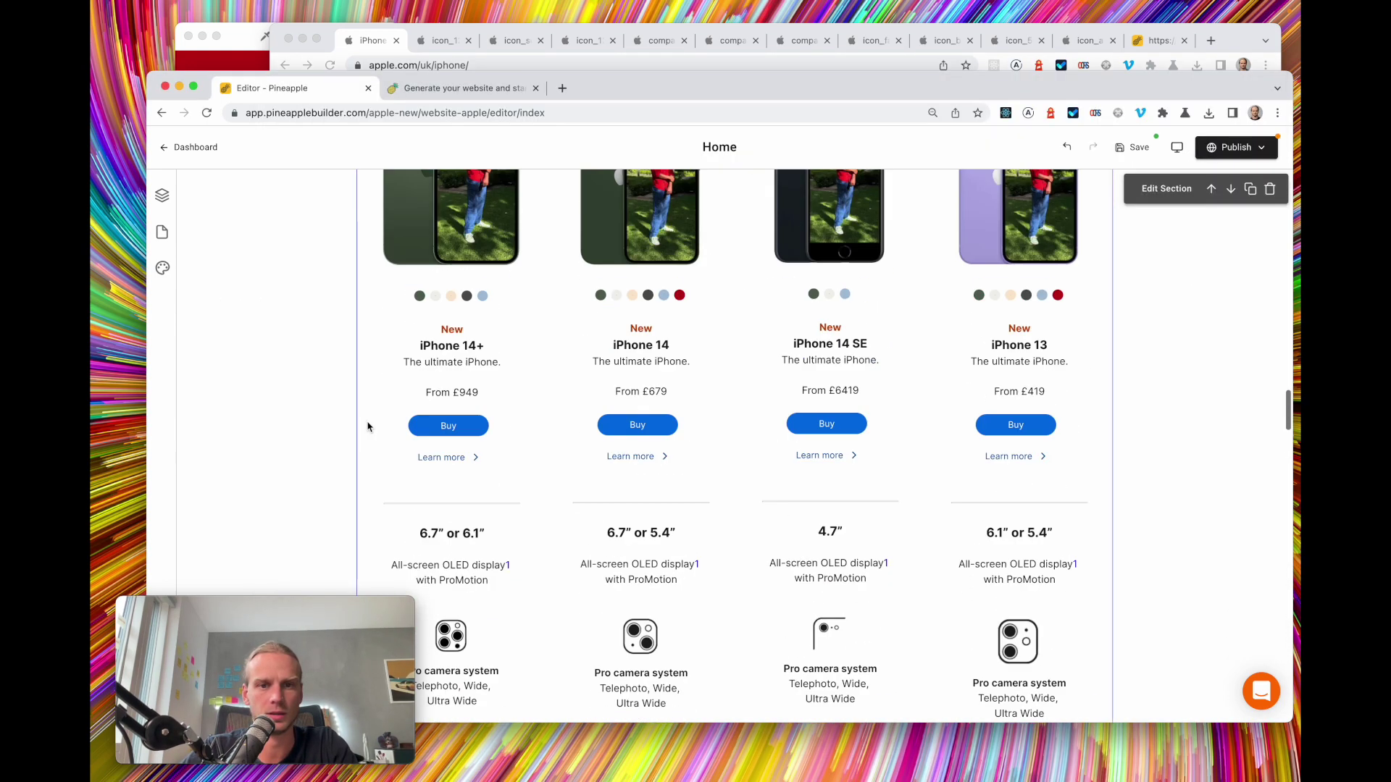
scroll(367, 427, "up", 15)
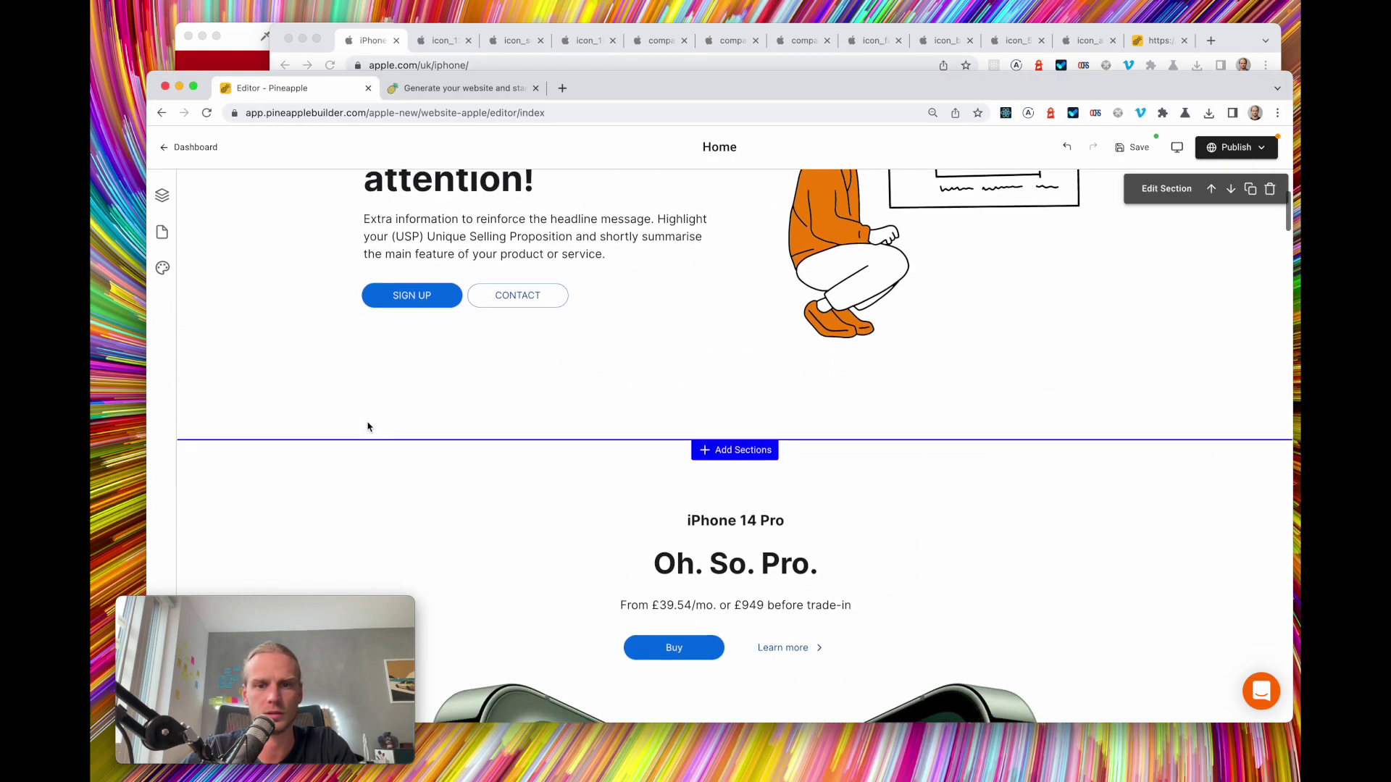
scroll(623, 431, "down", 5)
scroll(630, 376, "up", 5)
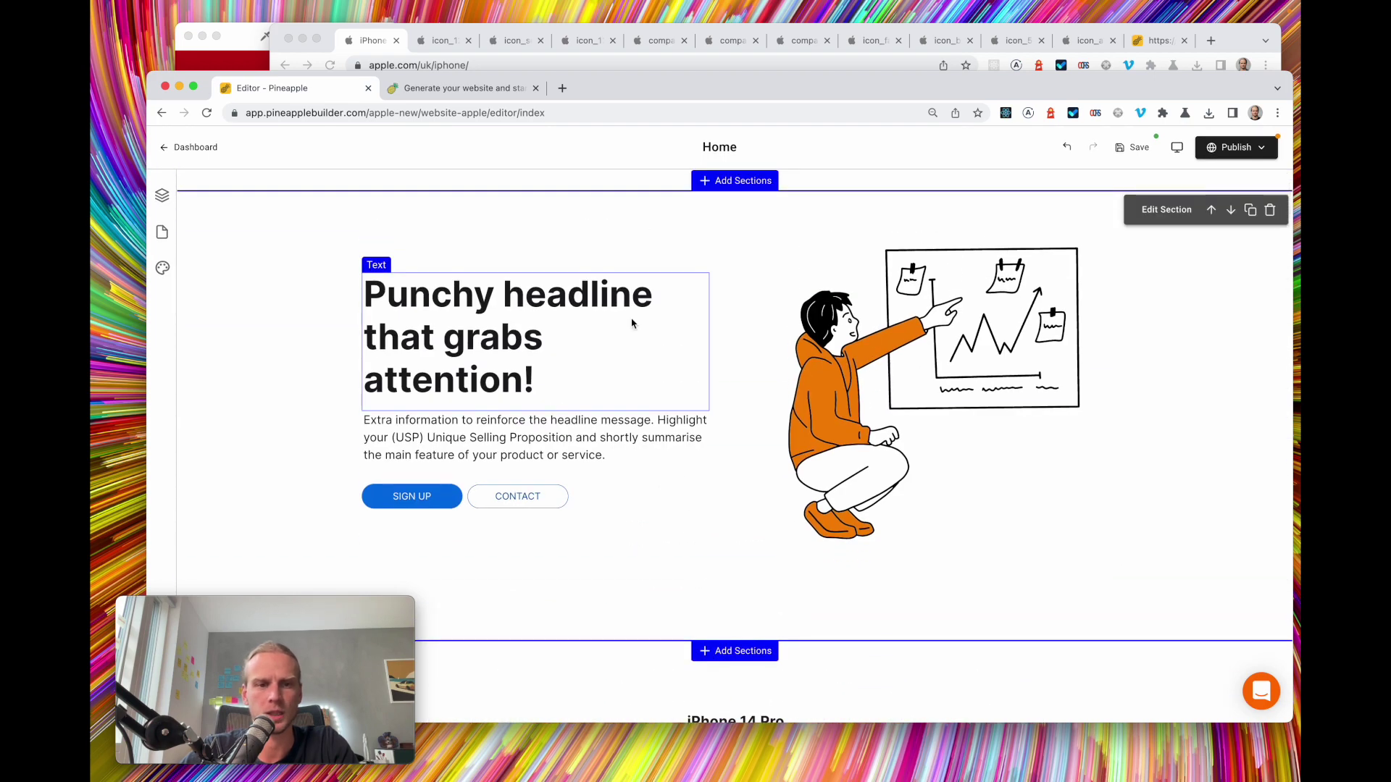
left_click(738, 650)
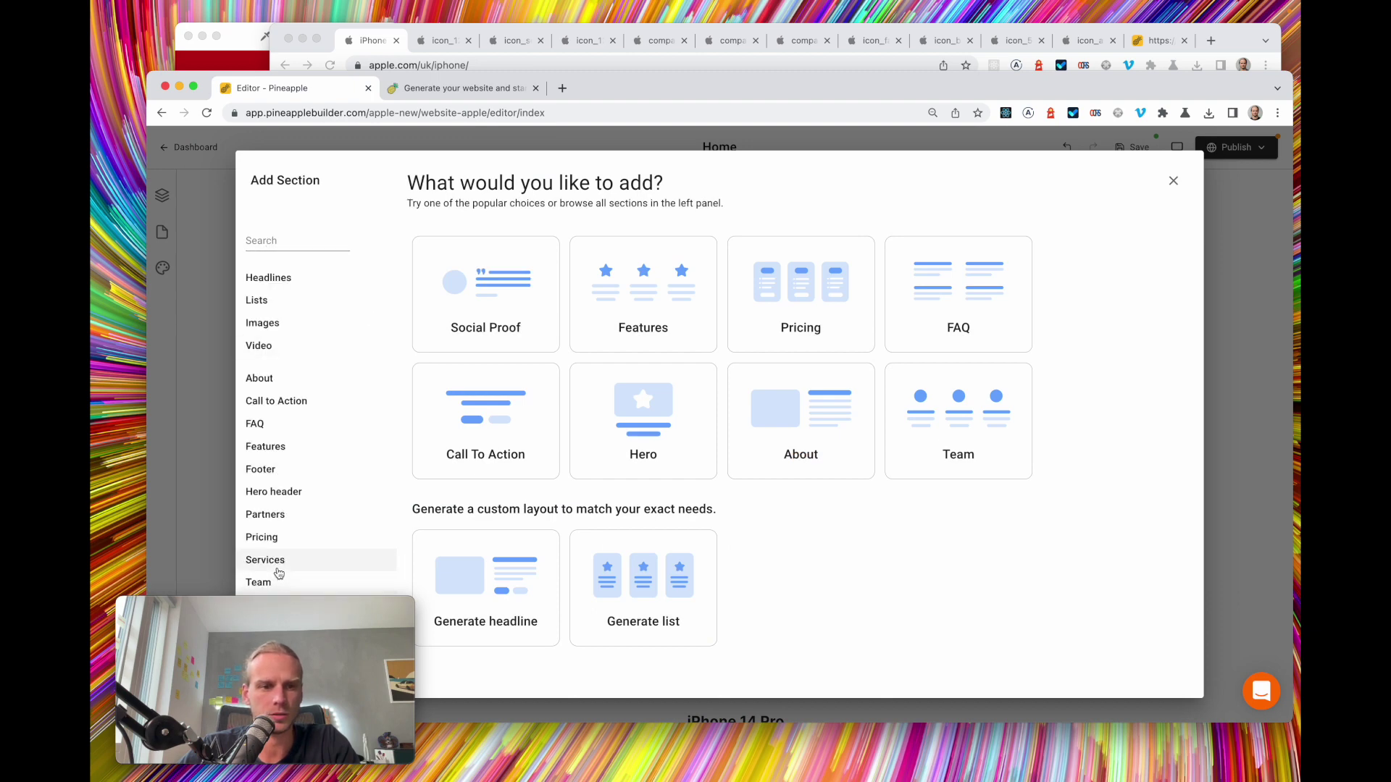
left_click_drag(656, 81, 846, 70)
left_click(475, 505)
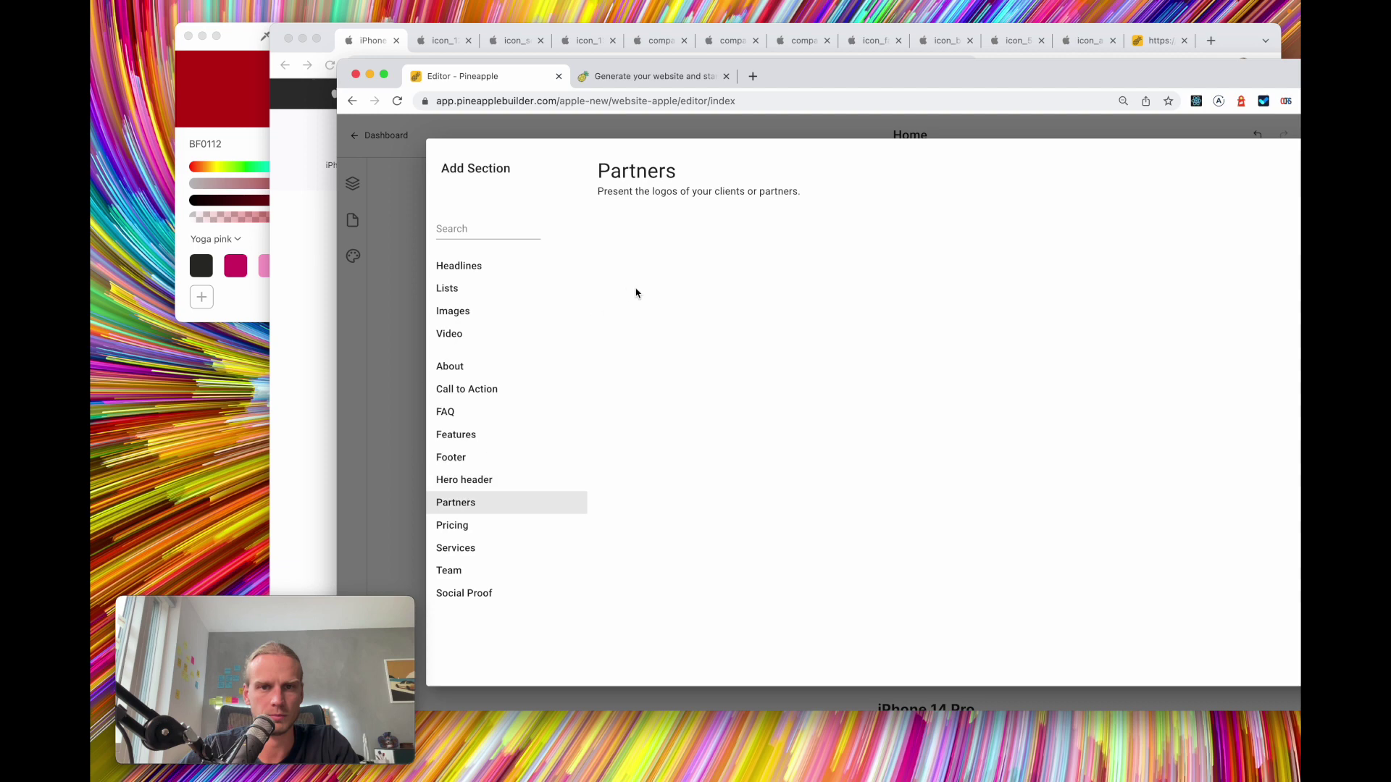
left_click(788, 261)
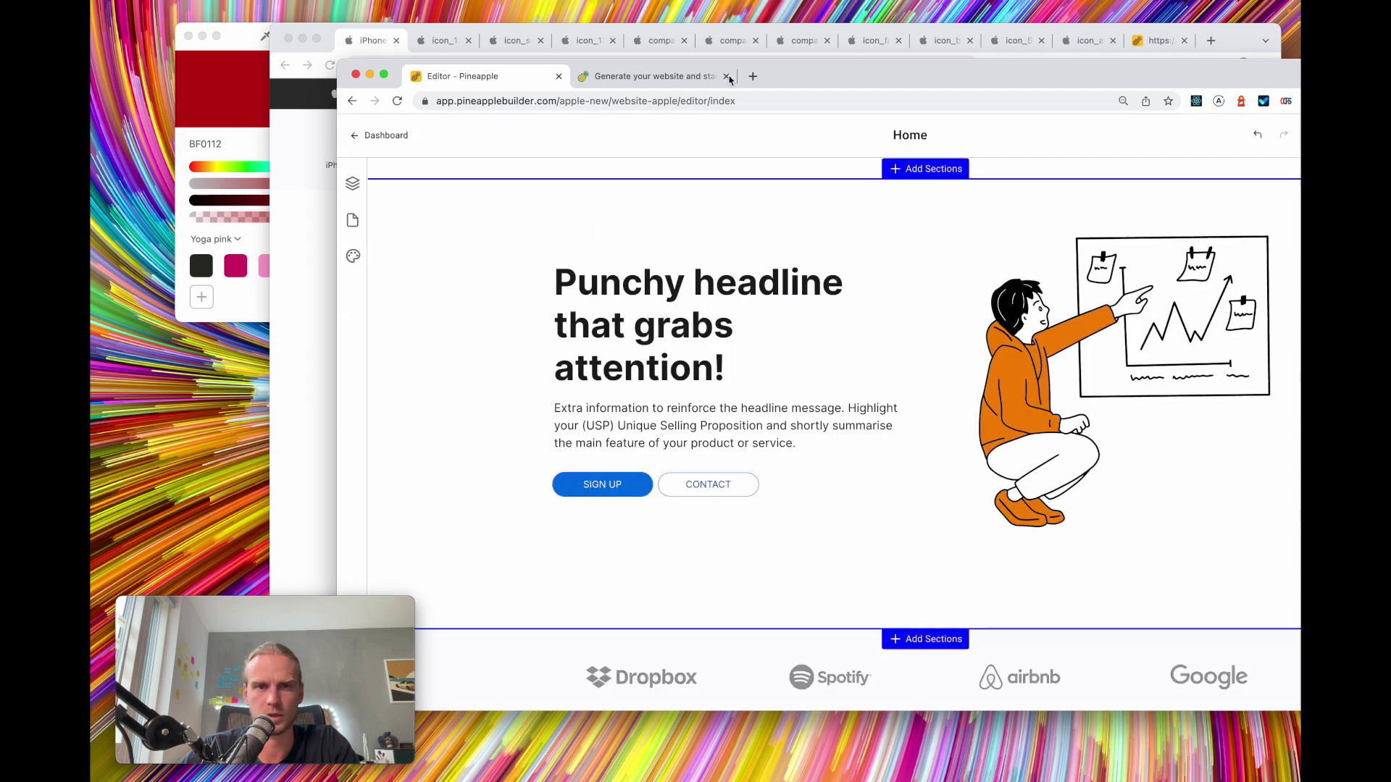
left_click_drag(870, 75, 668, 71)
scroll(584, 410, "down", 5)
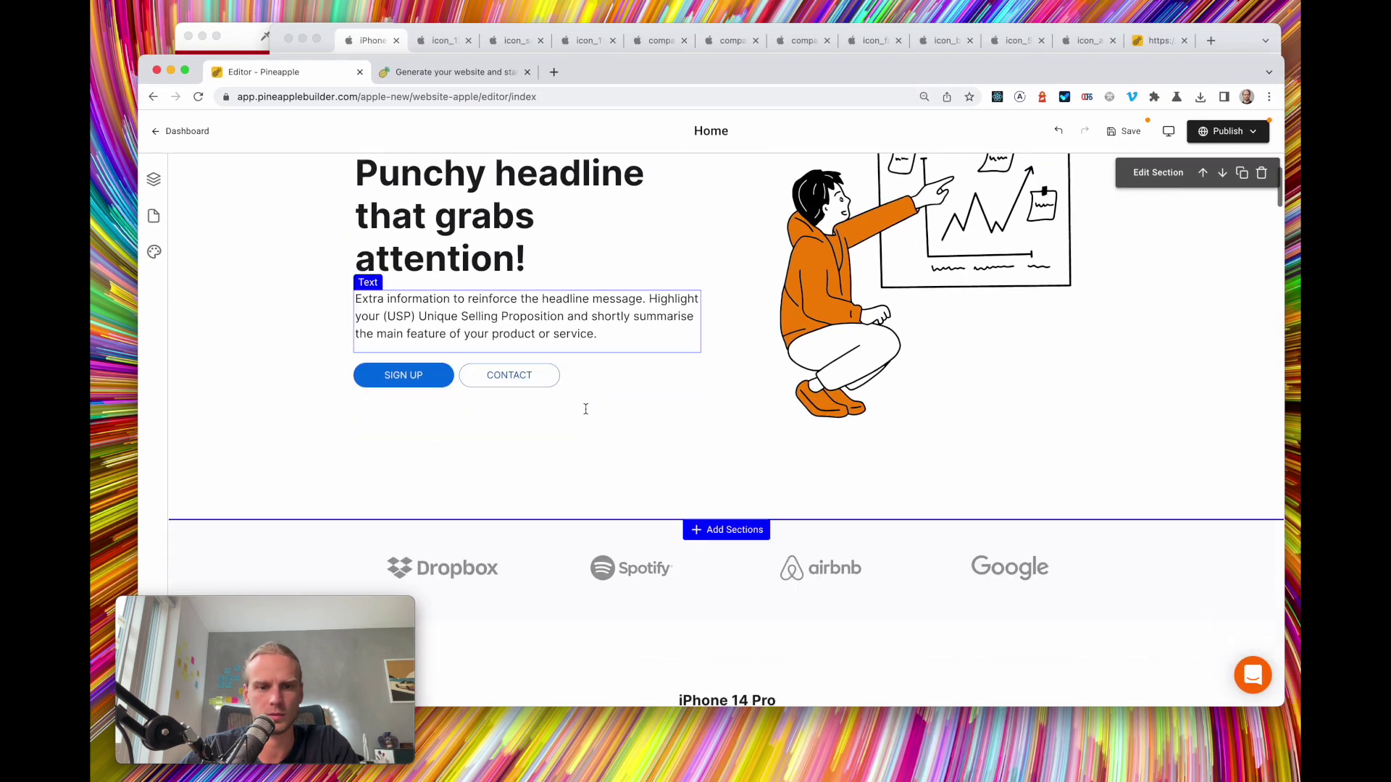
scroll(585, 413, "up", 1)
Copy the Dropbox logo's column out of its card and paste it directly into the row before that card
left_click(418, 326)
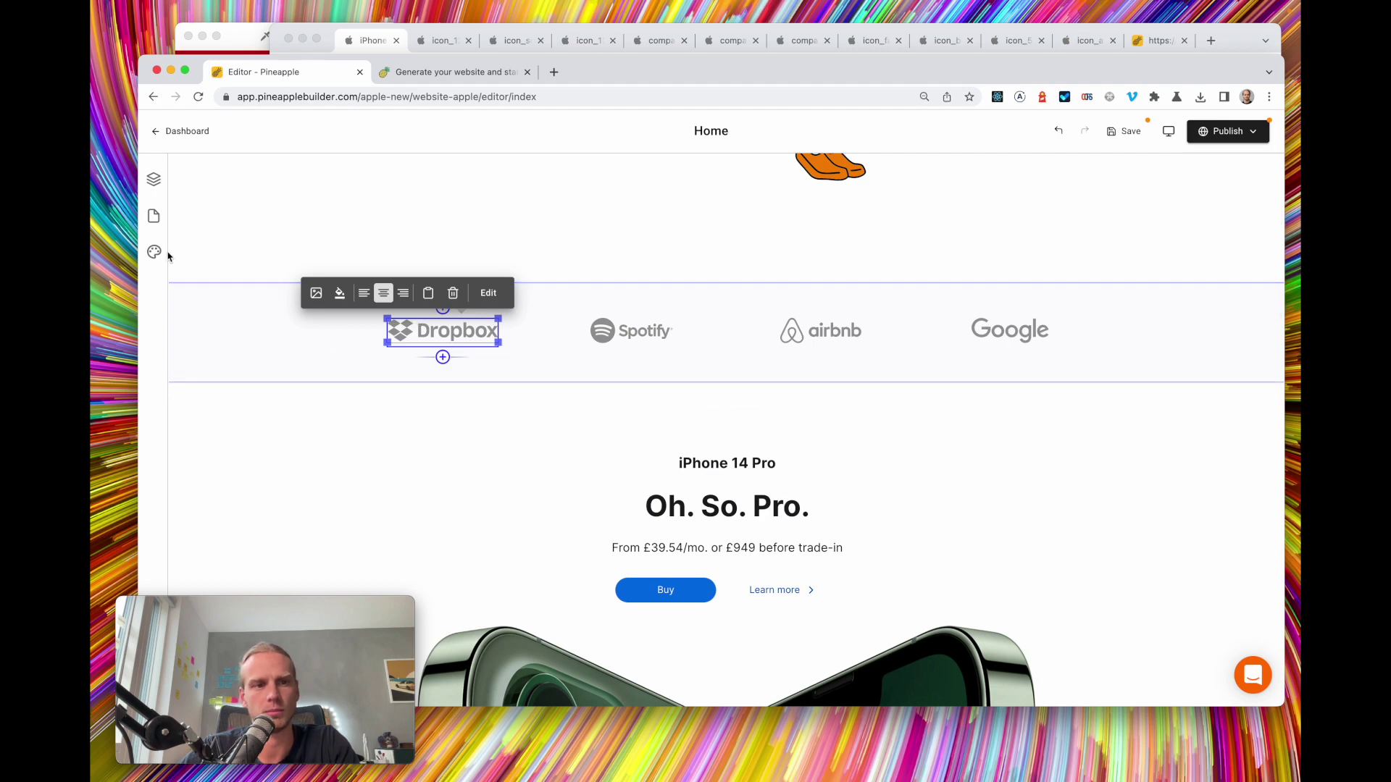
left_click(154, 179)
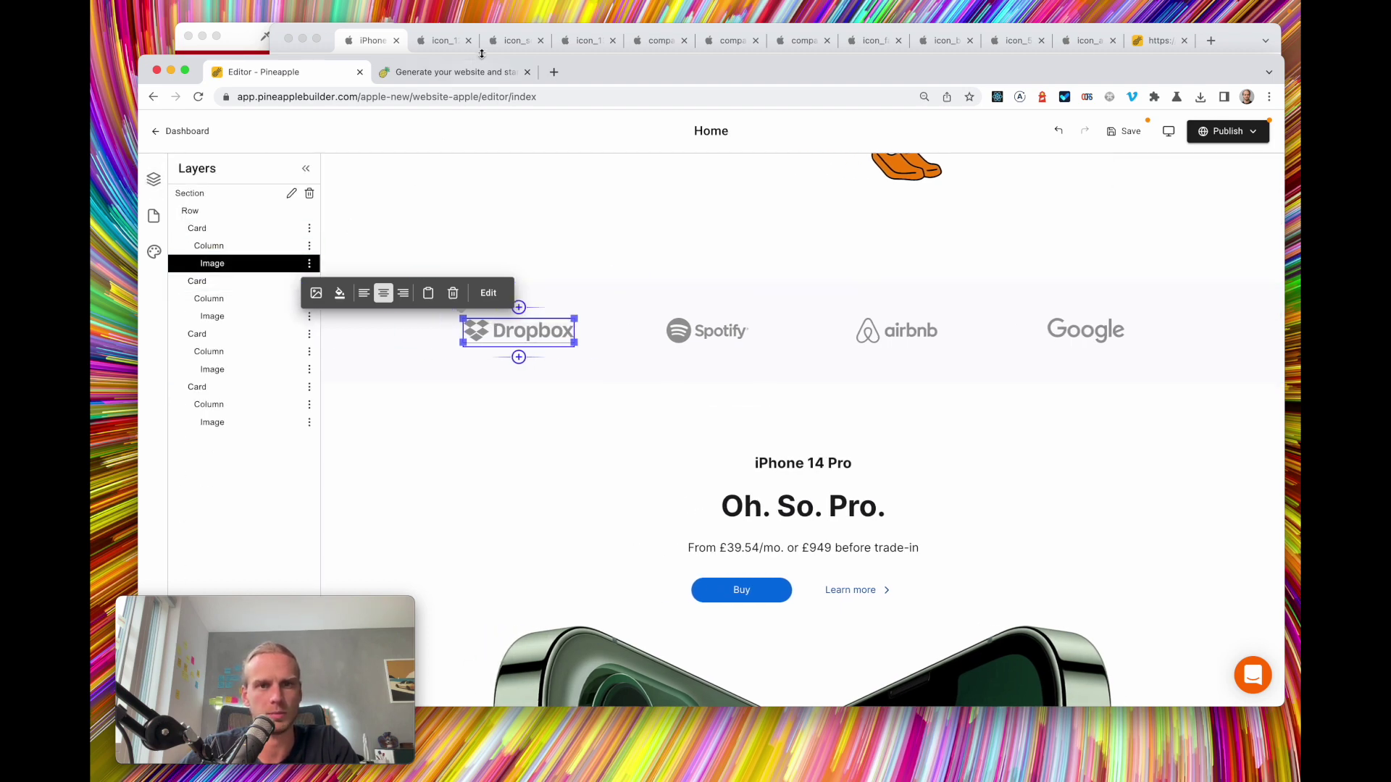
left_click(373, 45)
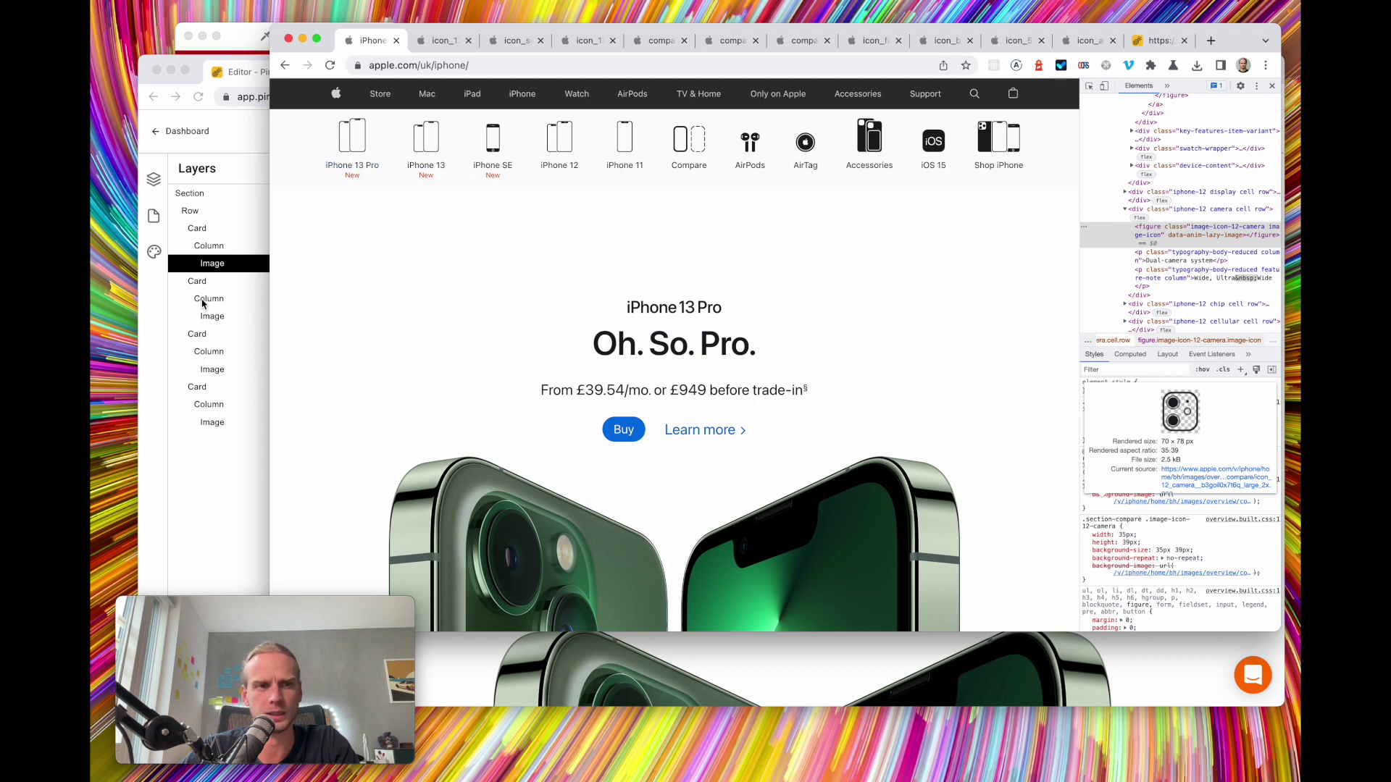
left_click(221, 251)
left_click(221, 251)
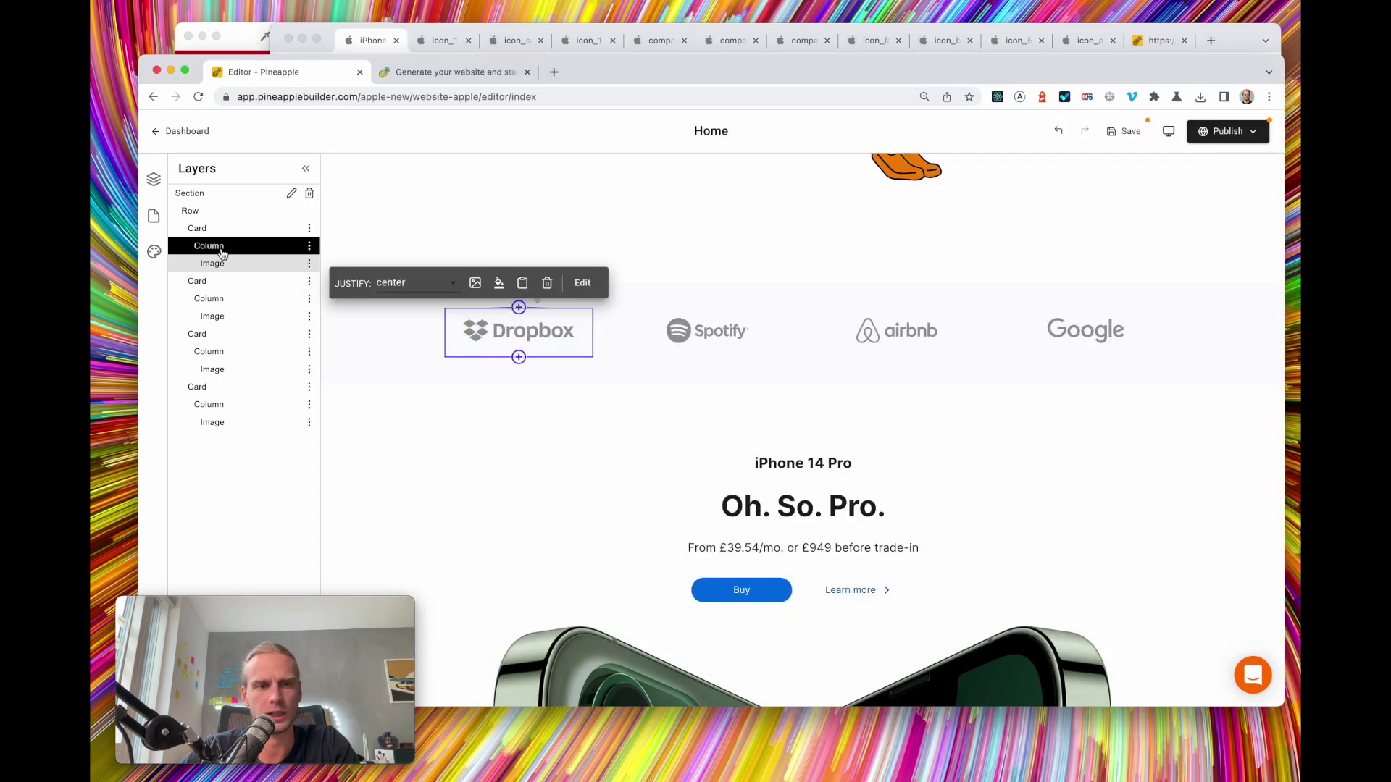
left_click(310, 247)
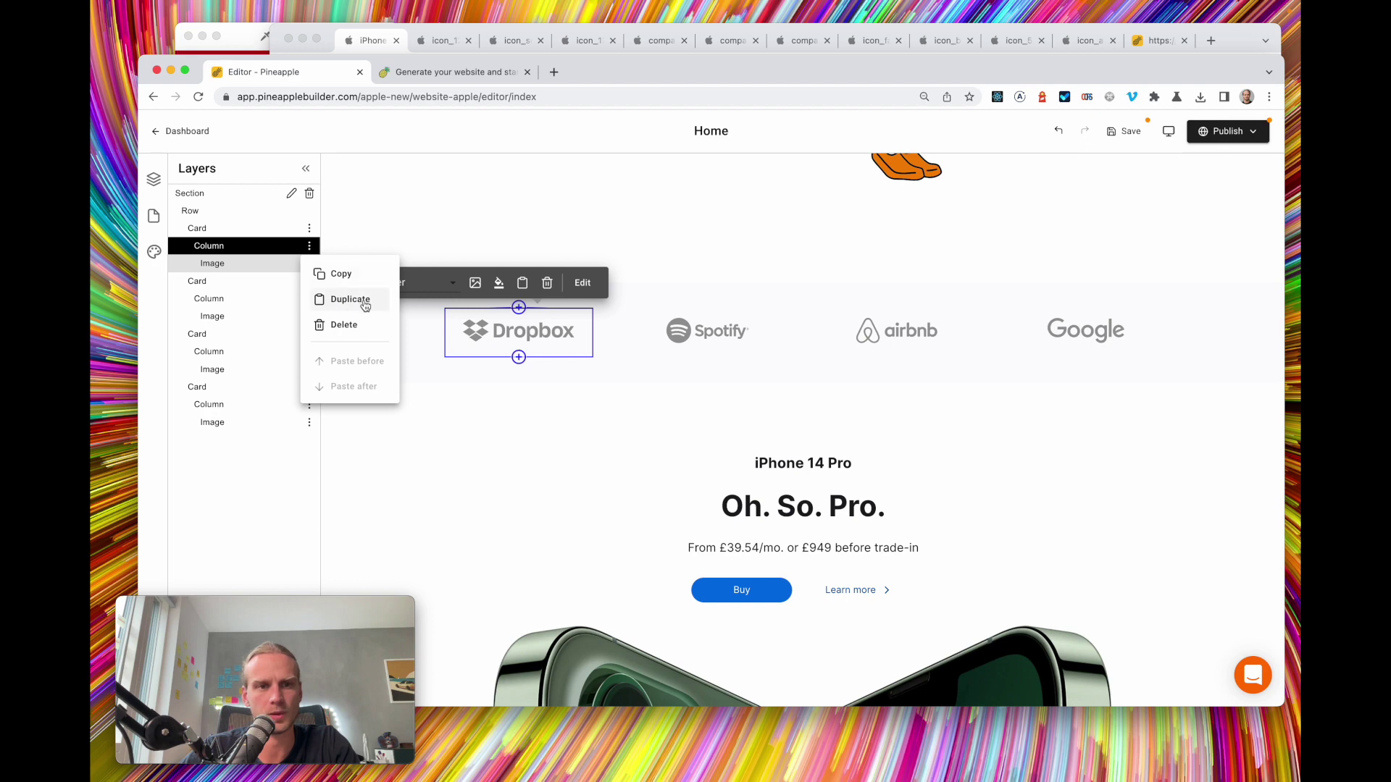
left_click(341, 274)
left_click(232, 229)
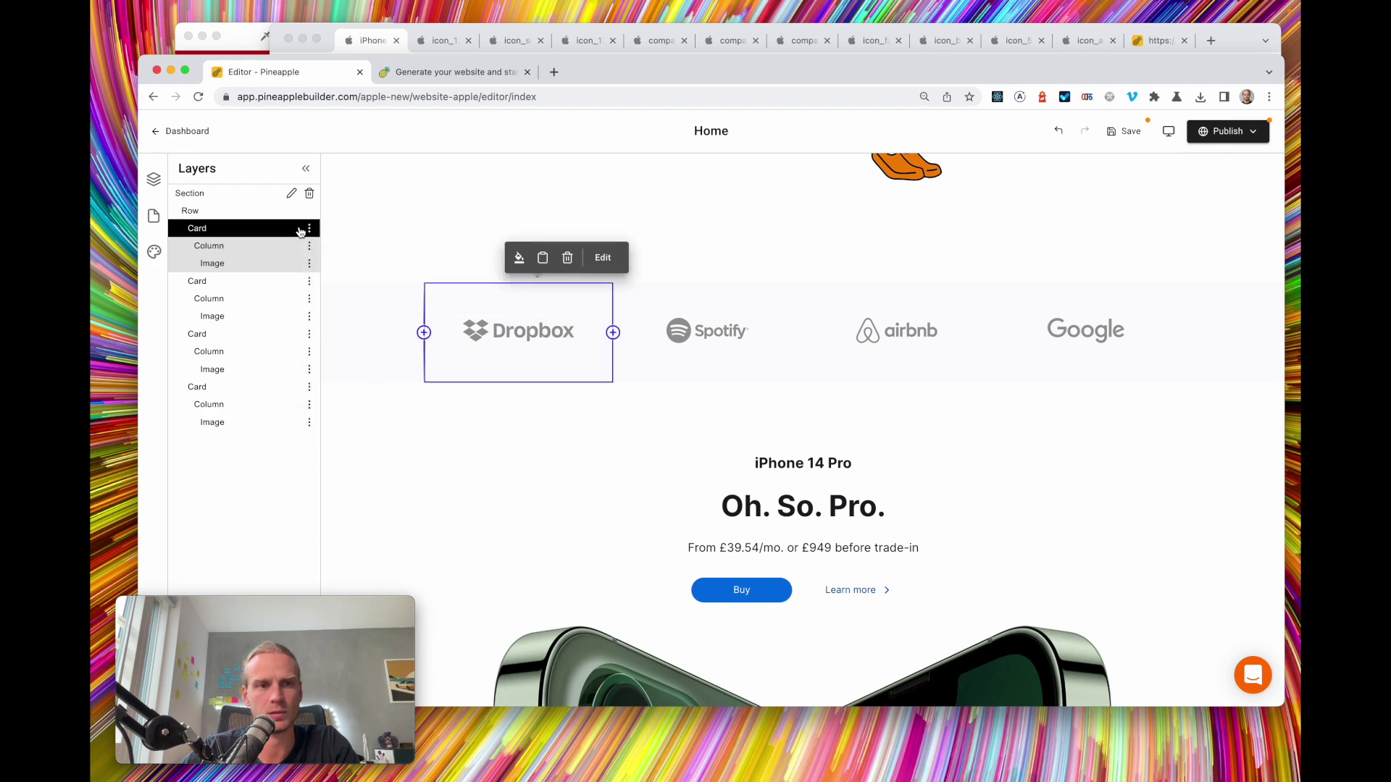
left_click(310, 228)
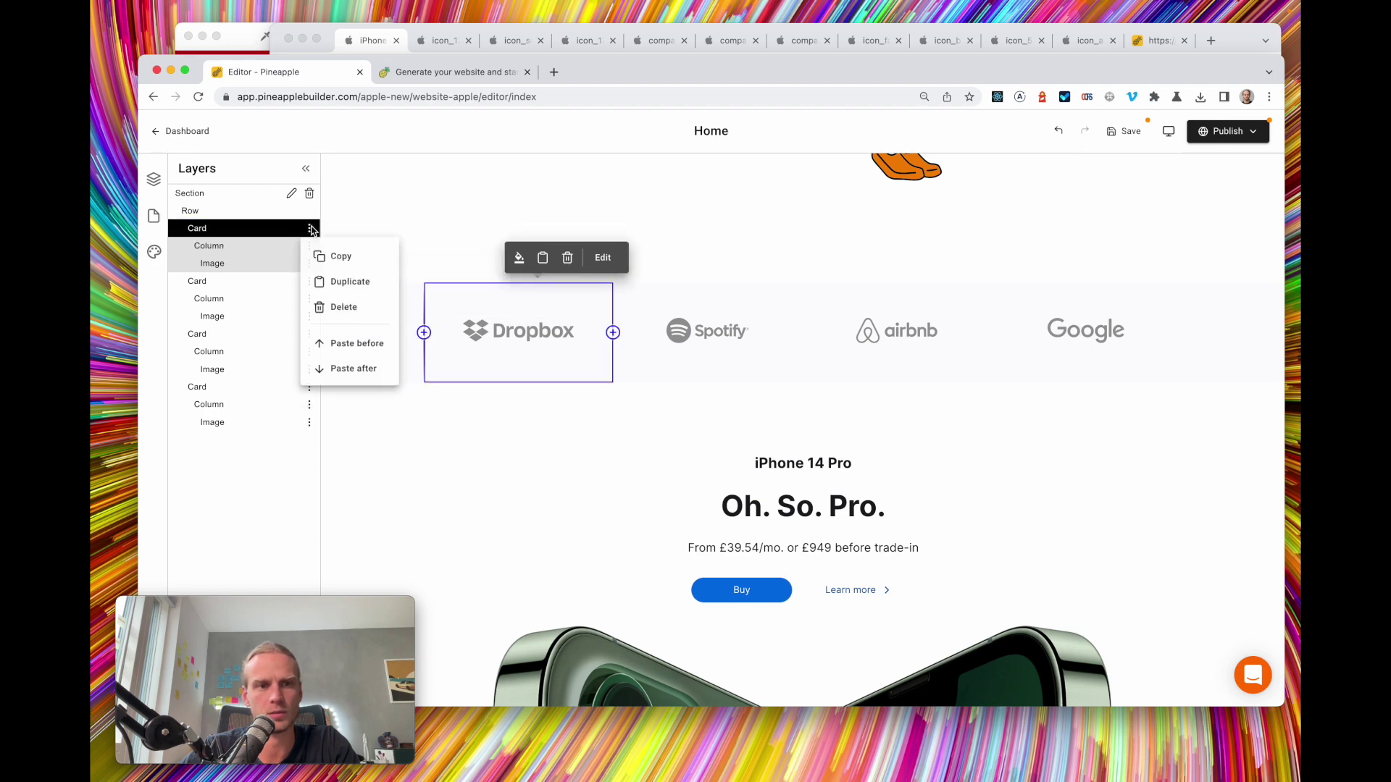
left_click(346, 339)
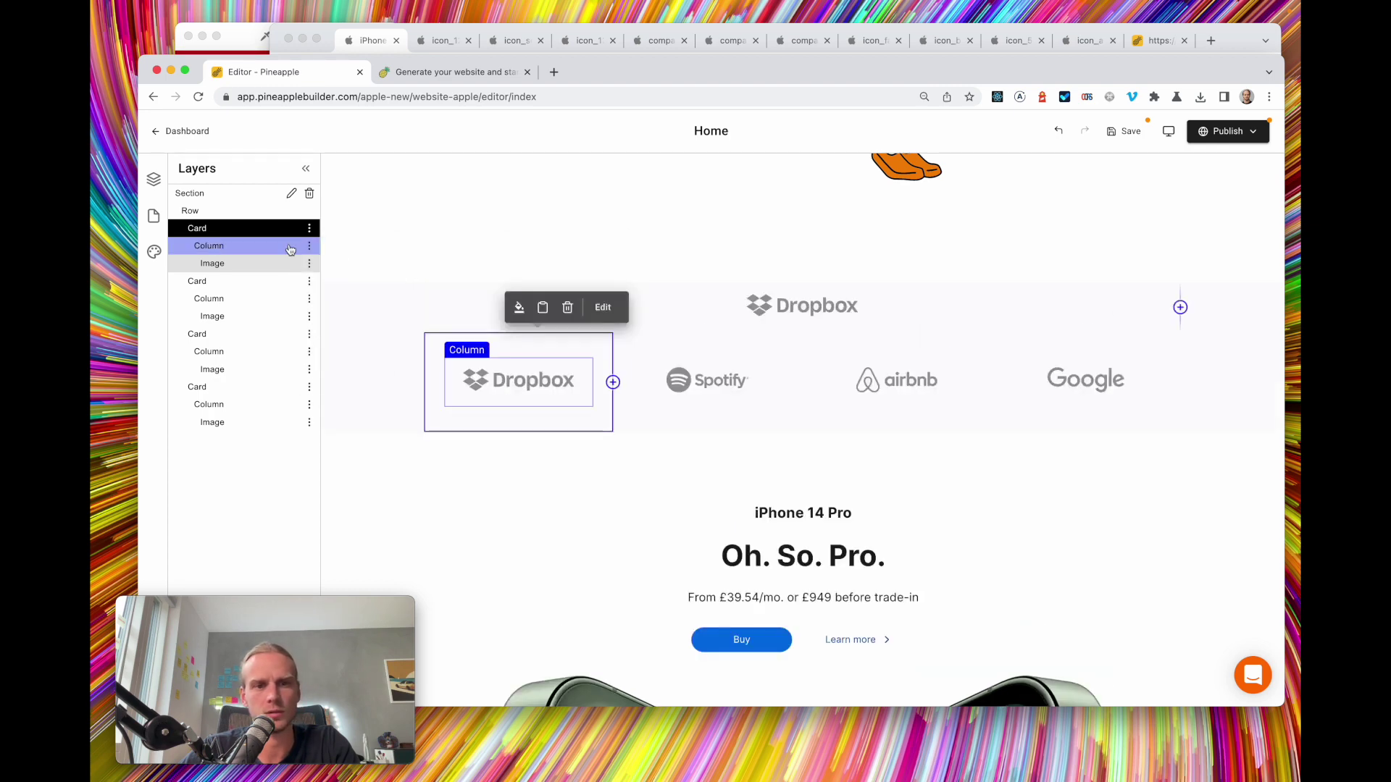
Delete all four original logo cards from the row, leaving only the pasted Dropbox column
left_click(818, 308)
left_click(311, 424)
left_click(358, 502)
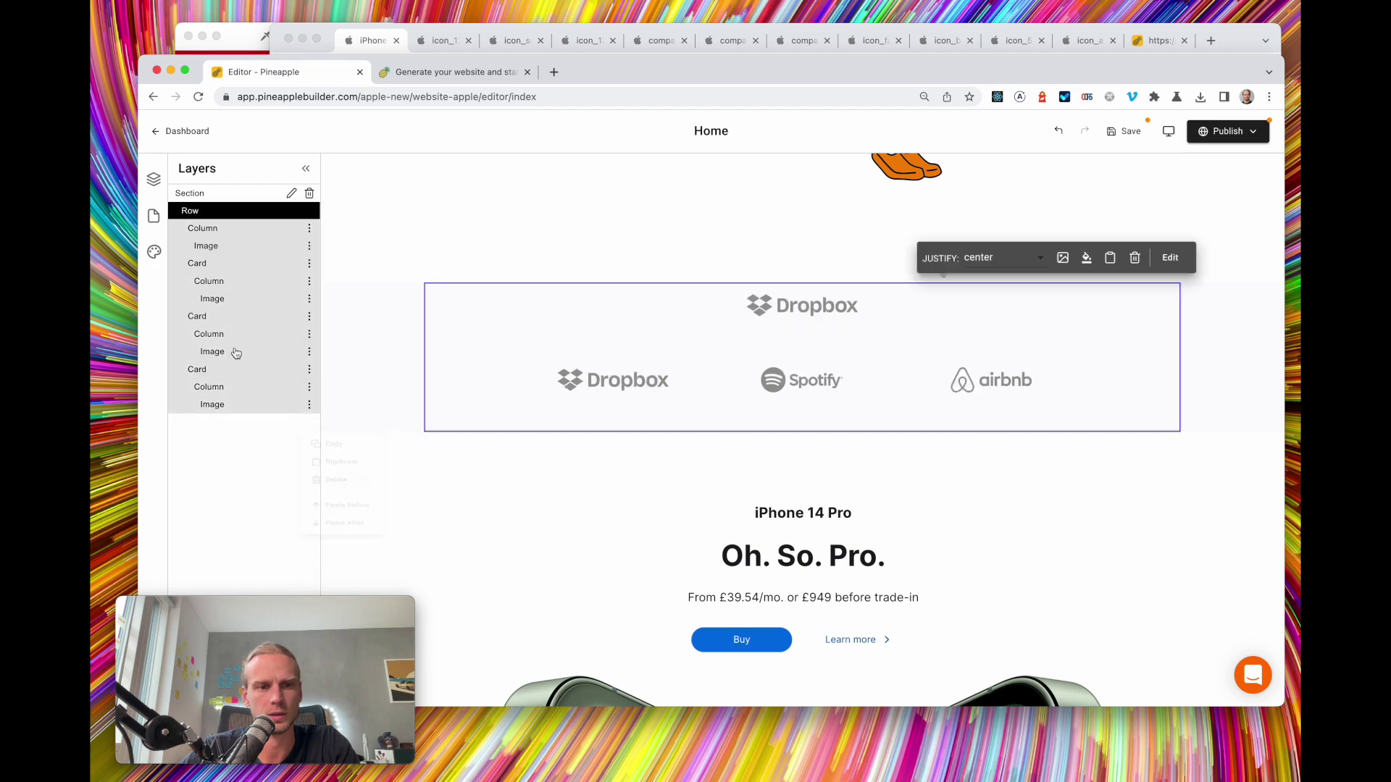
left_click(310, 369)
left_click(360, 455)
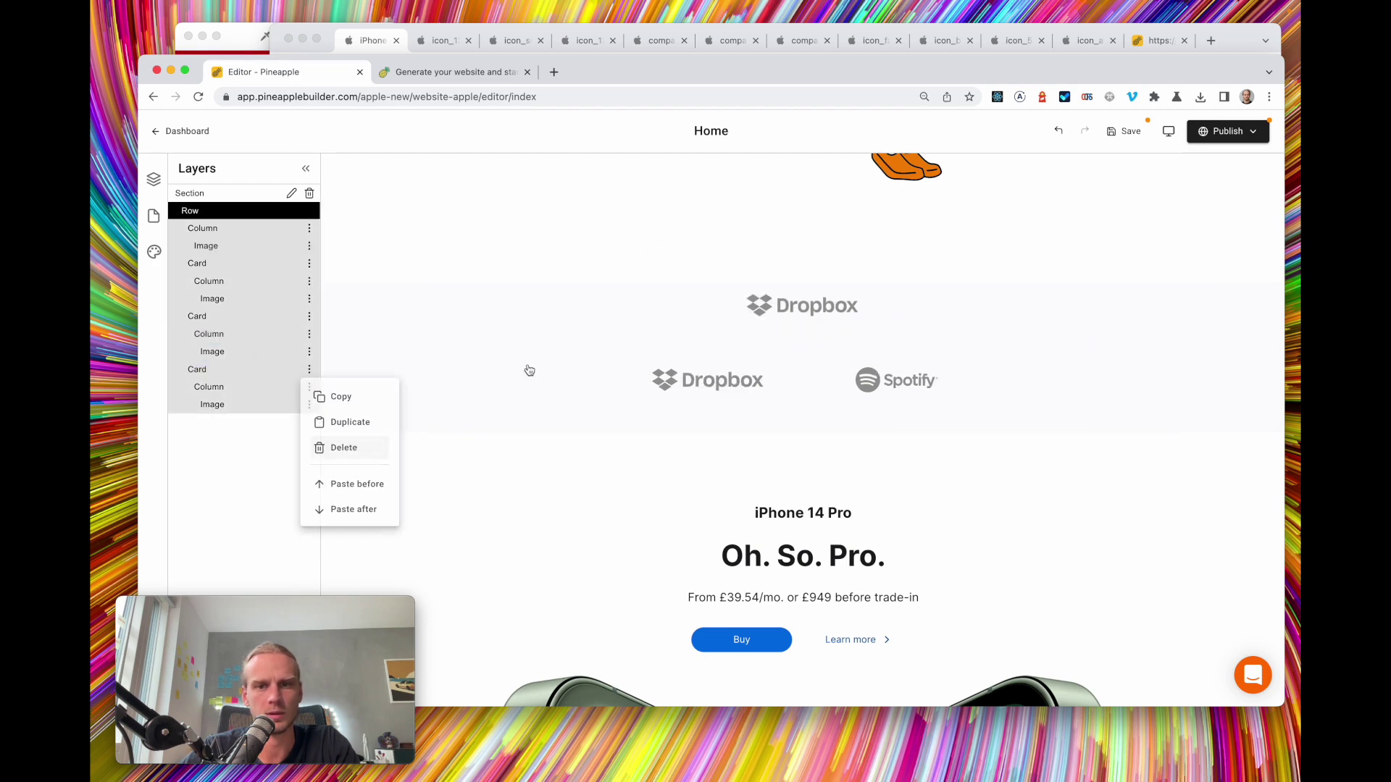
left_click(220, 227)
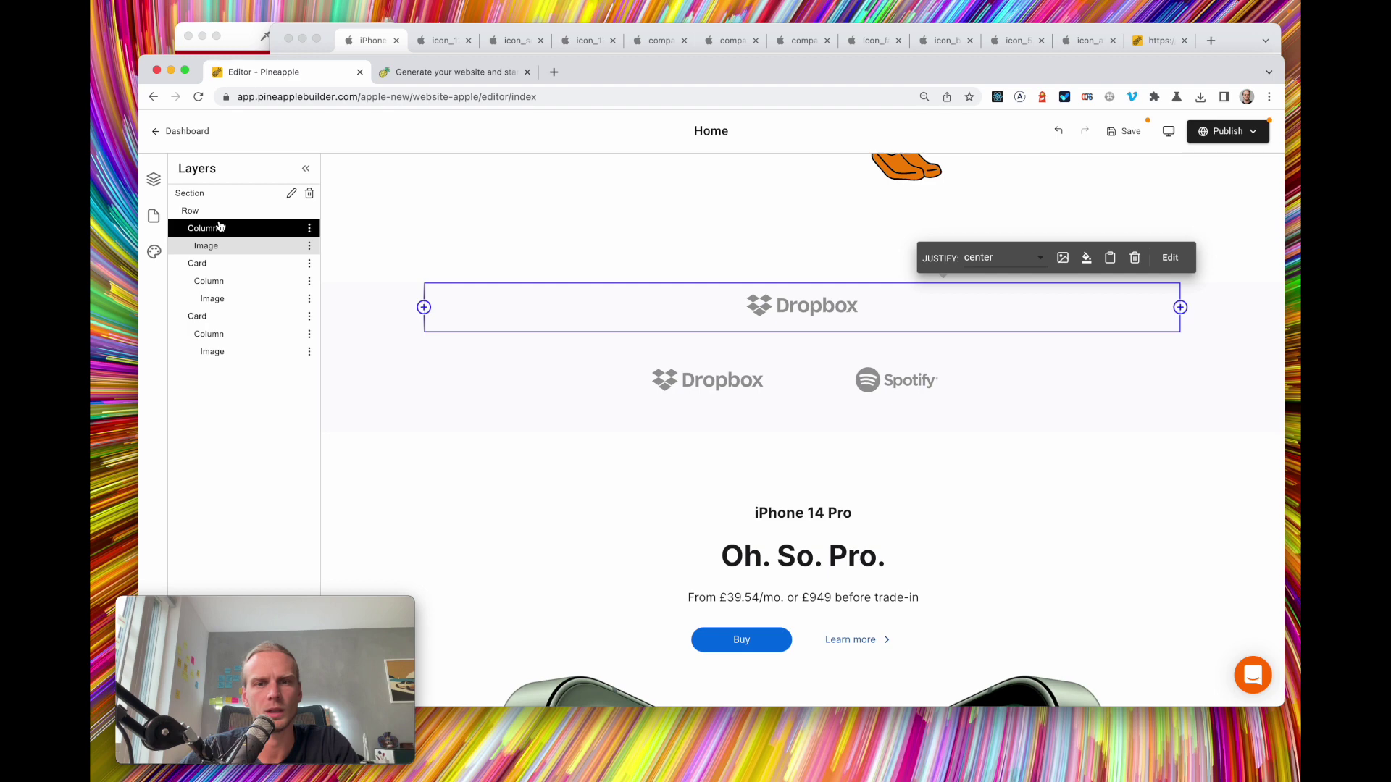
left_click(309, 315)
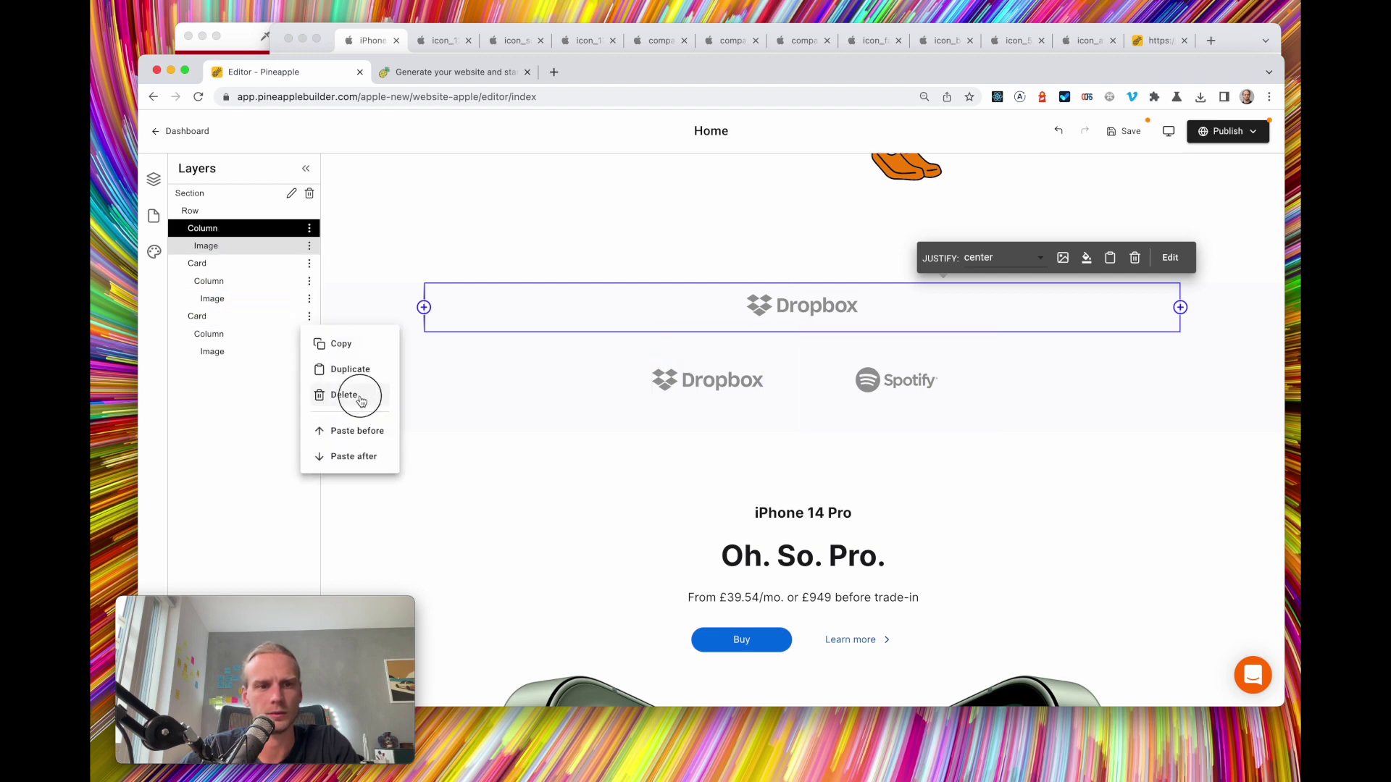
left_click(360, 396)
left_click(273, 263)
left_click(309, 264)
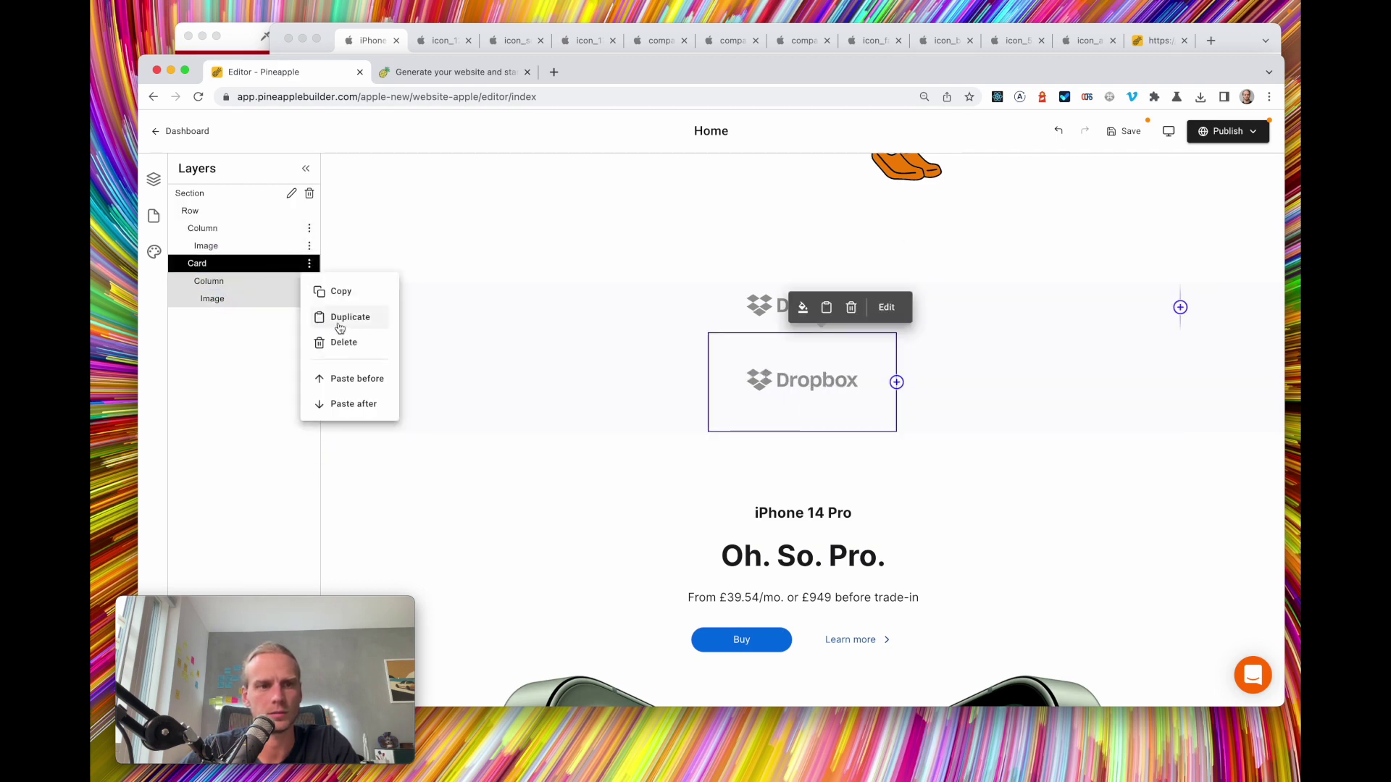
left_click(346, 343)
Add a text element below the Dropbox logo inside the remaining column
left_click(226, 235)
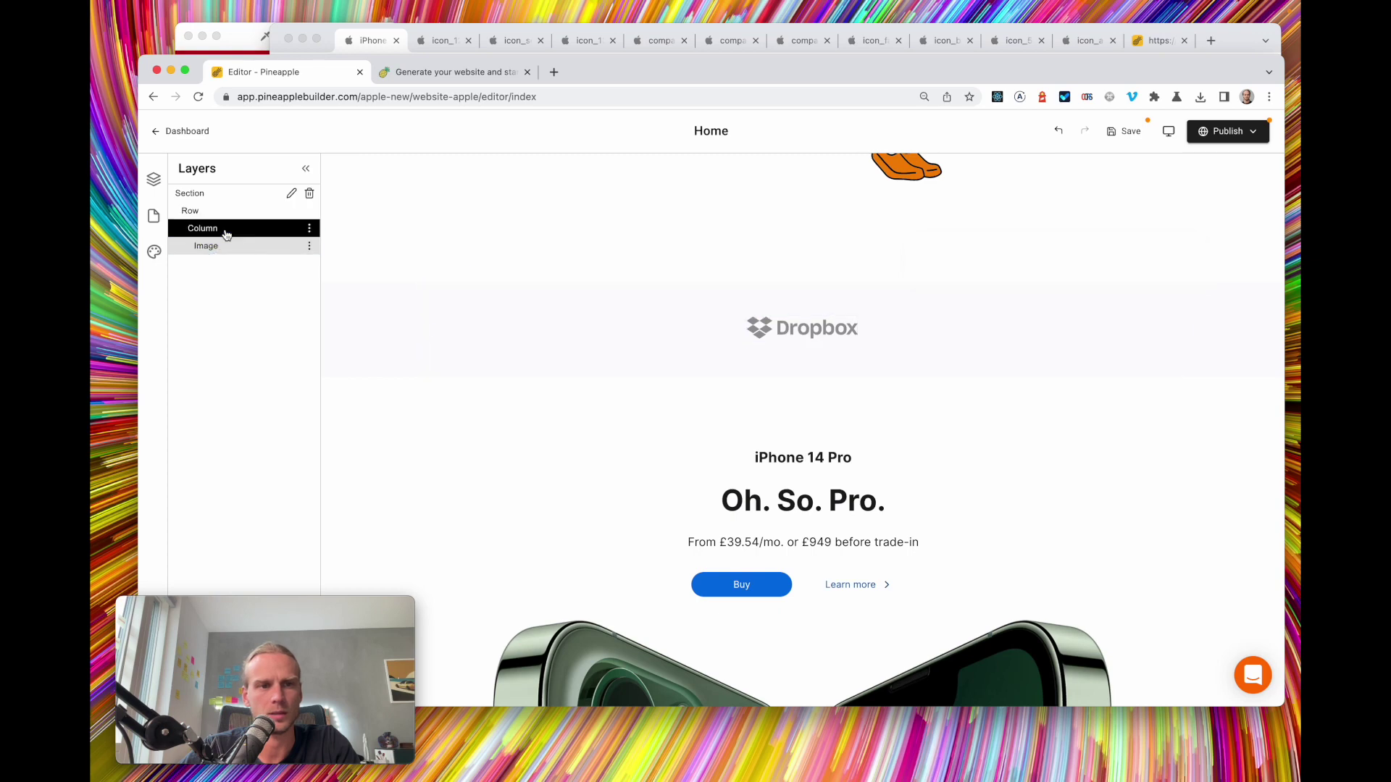
left_click(371, 41)
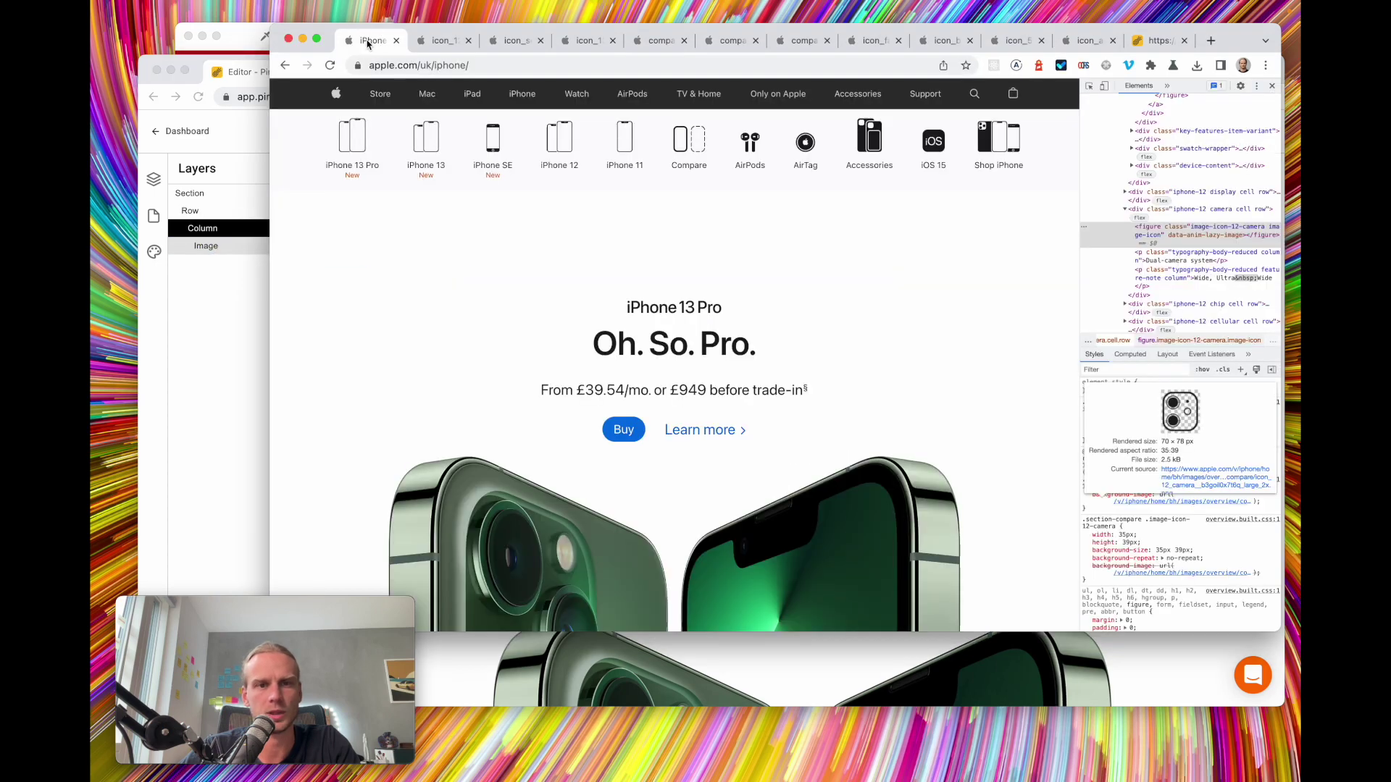
left_click(252, 357)
left_click(233, 246)
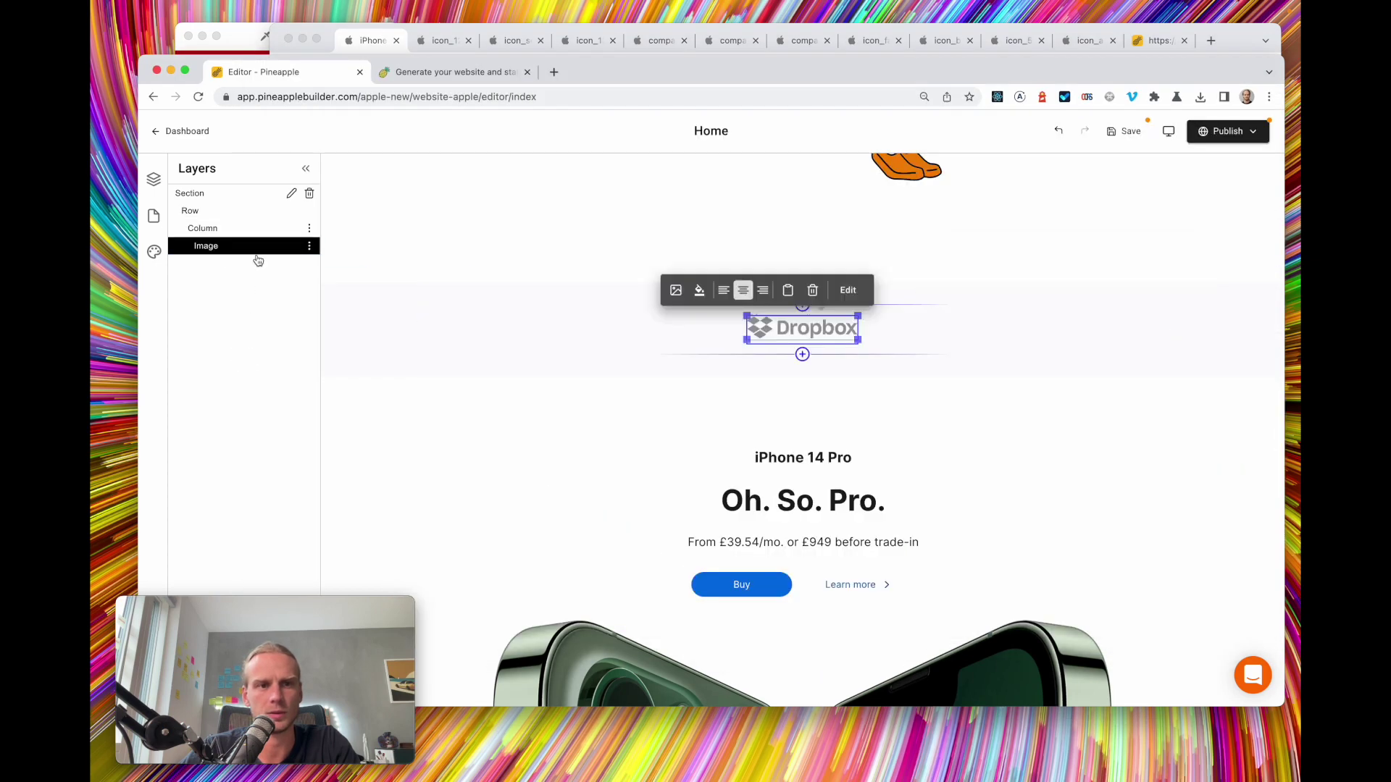
left_click(803, 355)
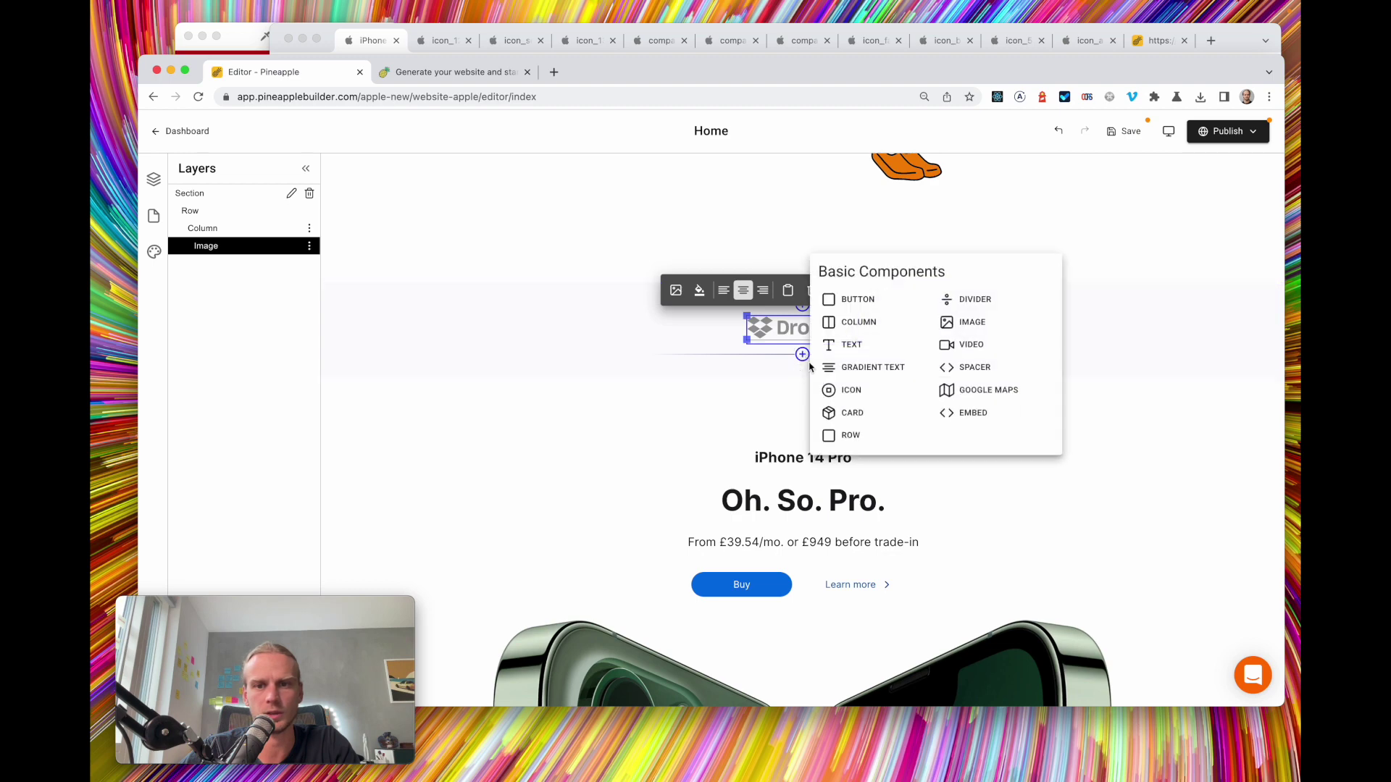
left_click(862, 345)
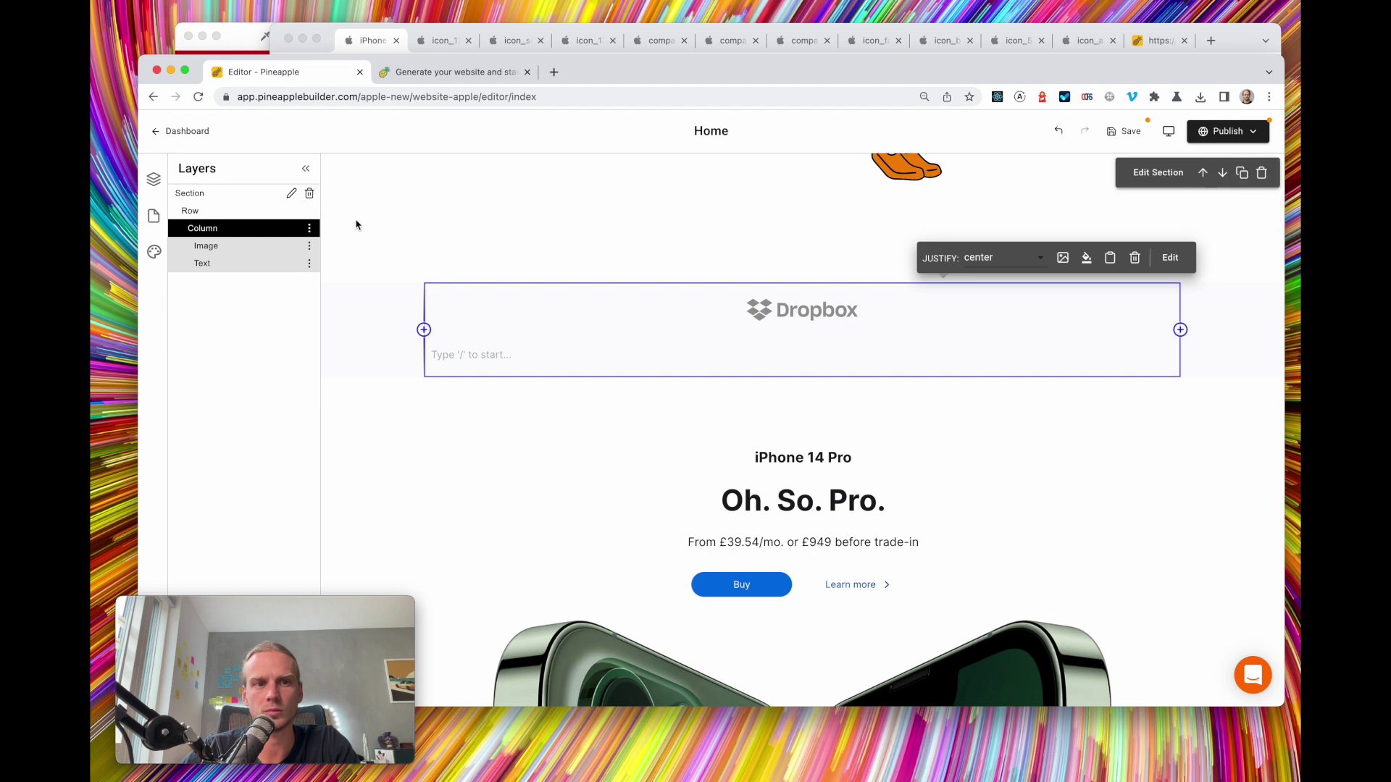
Set the logo column's mobile, tablet and desktop sizes to 1
left_click(1170, 258)
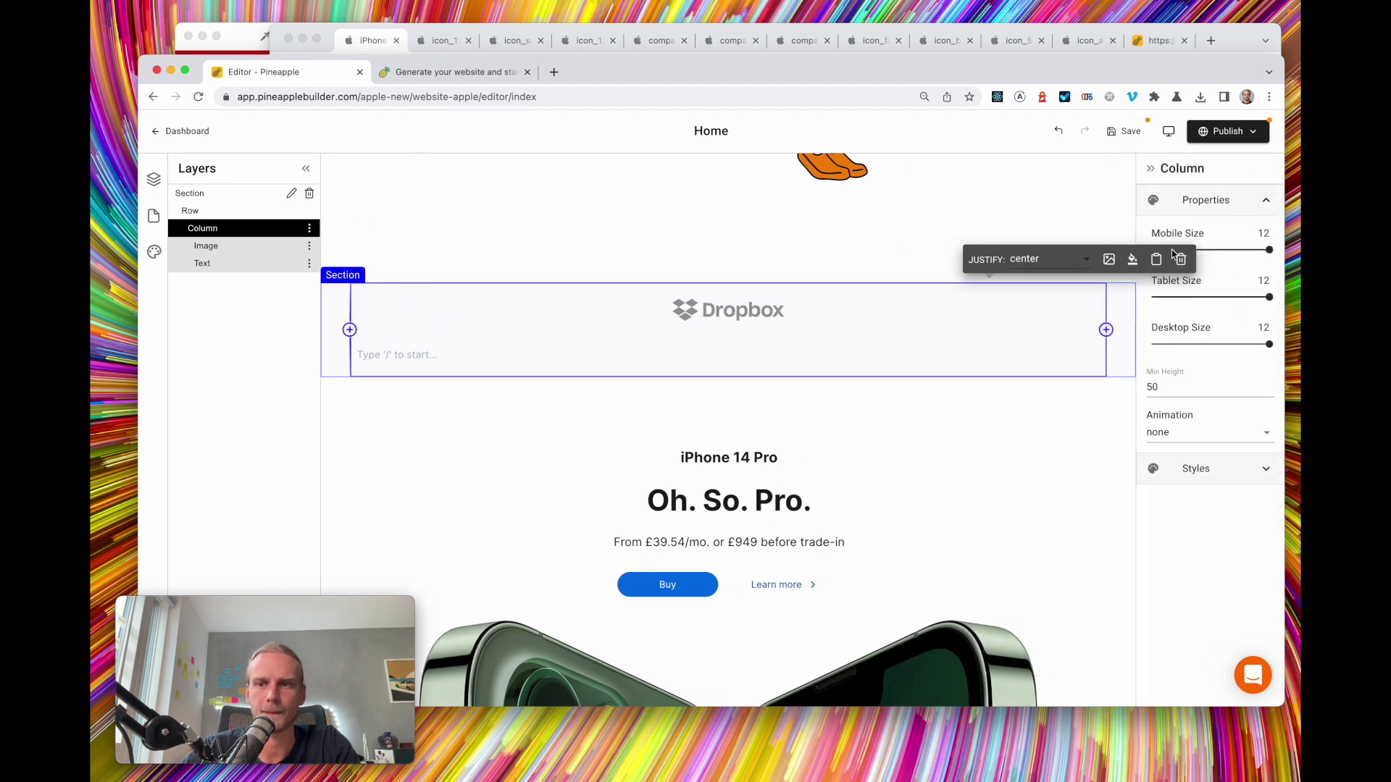
left_click(1159, 345)
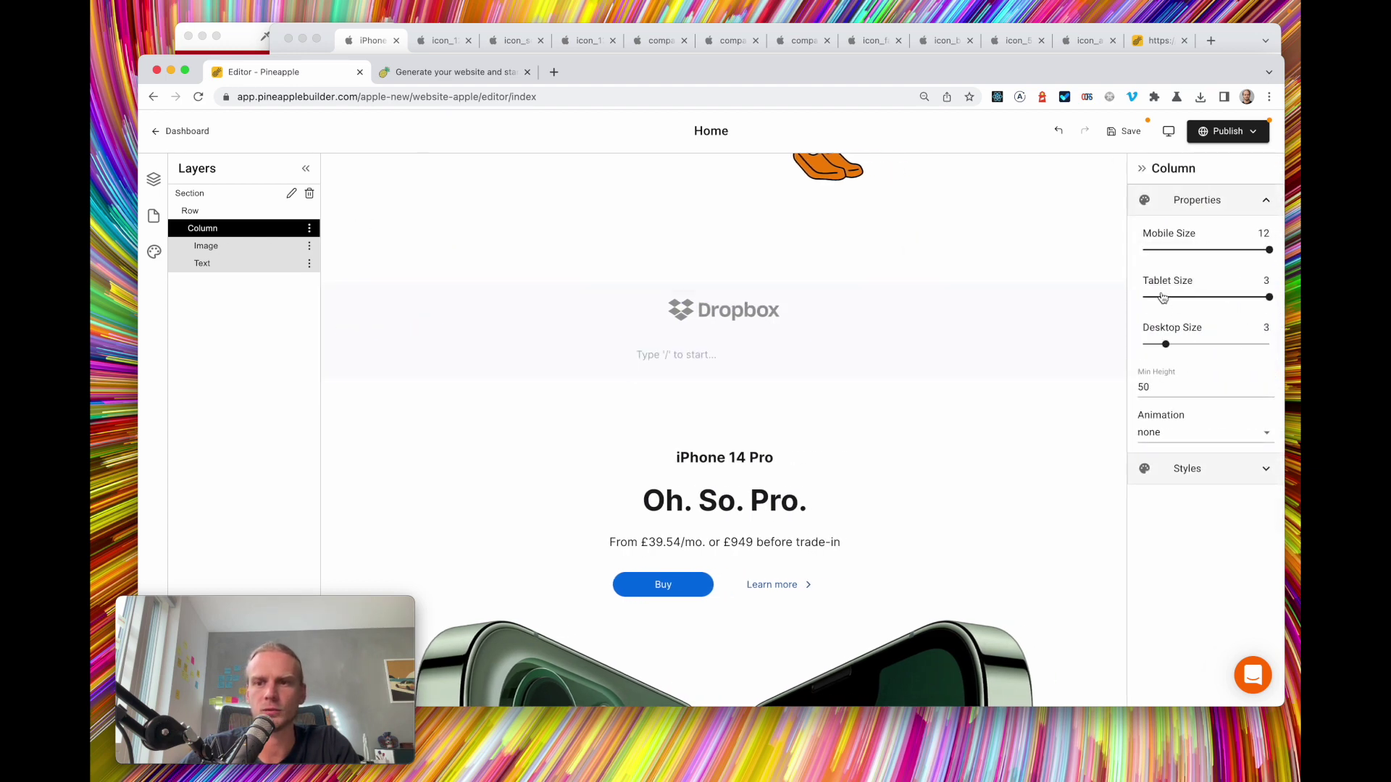
left_click(1159, 255)
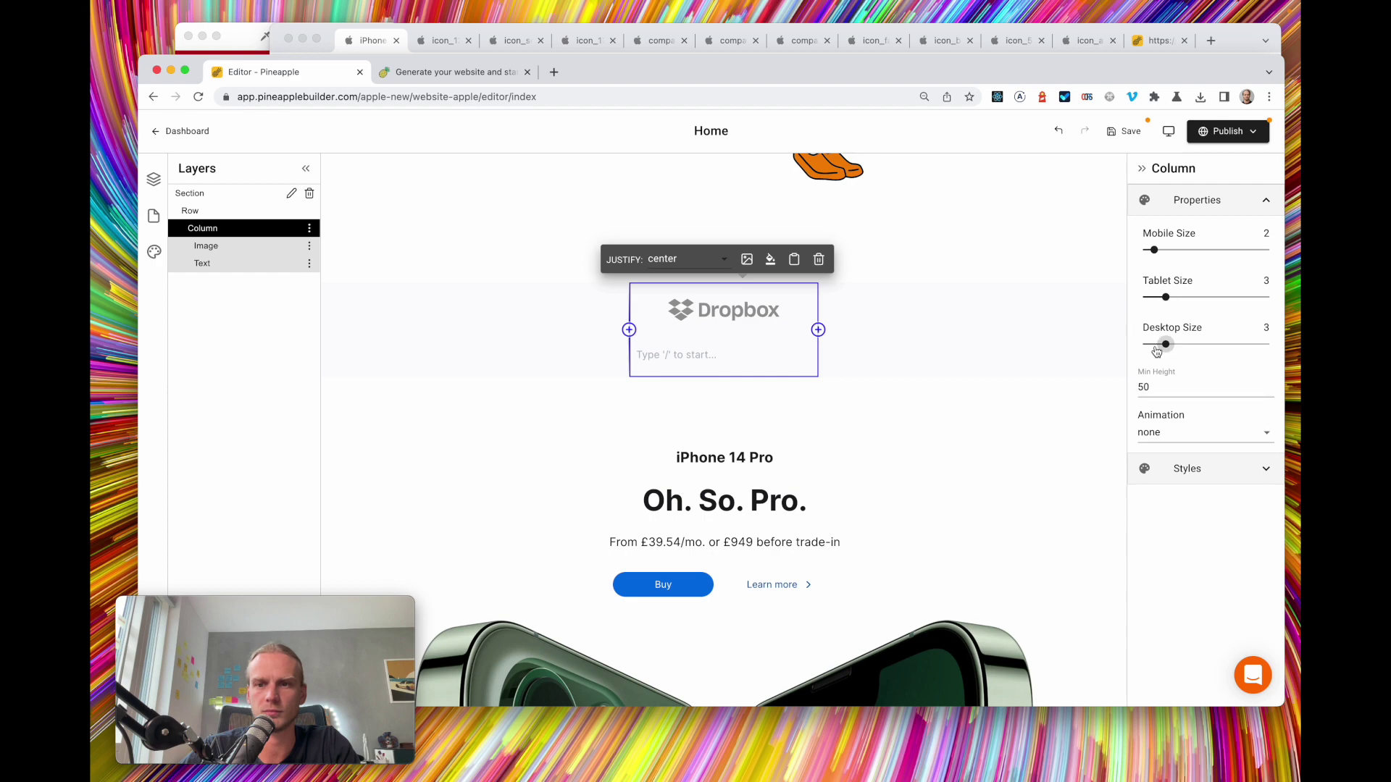
left_click(1155, 347)
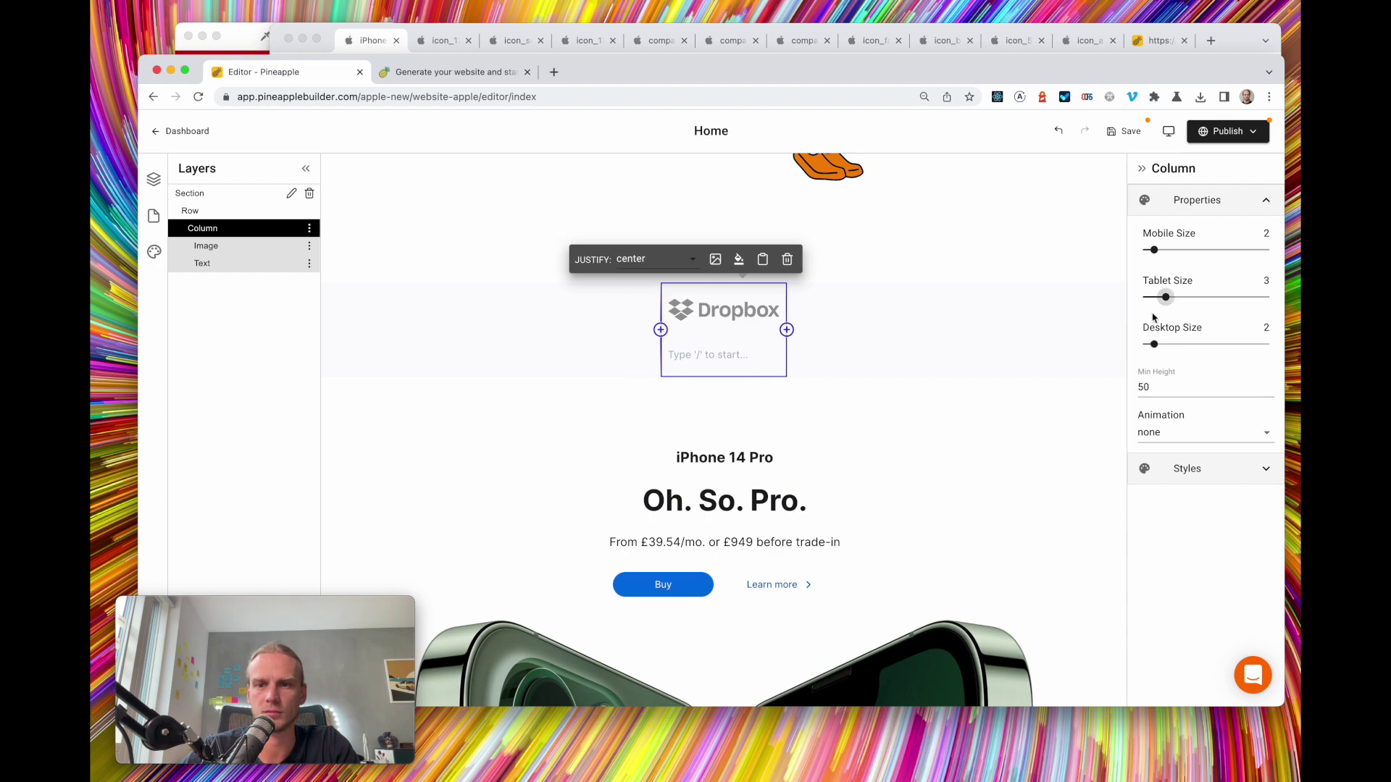
left_click(1146, 345)
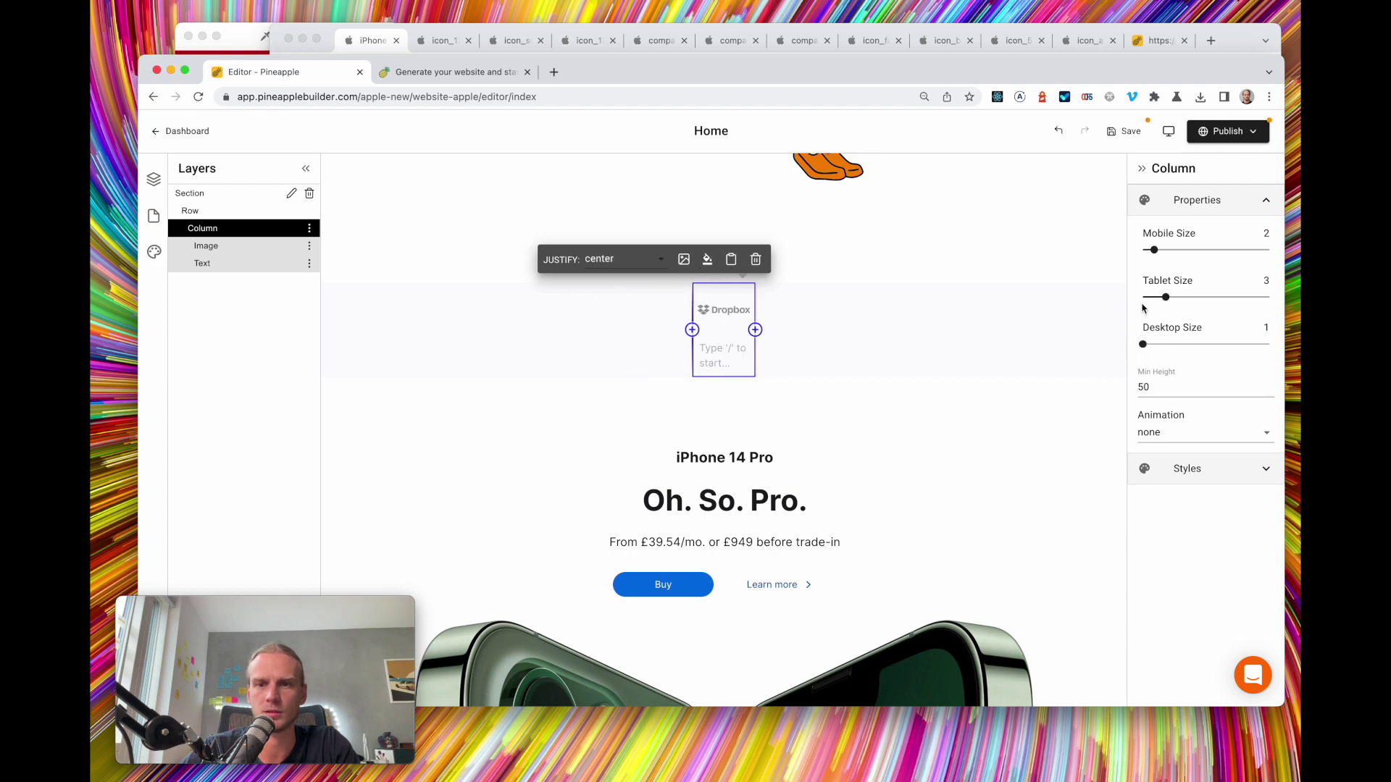
left_click(1143, 250)
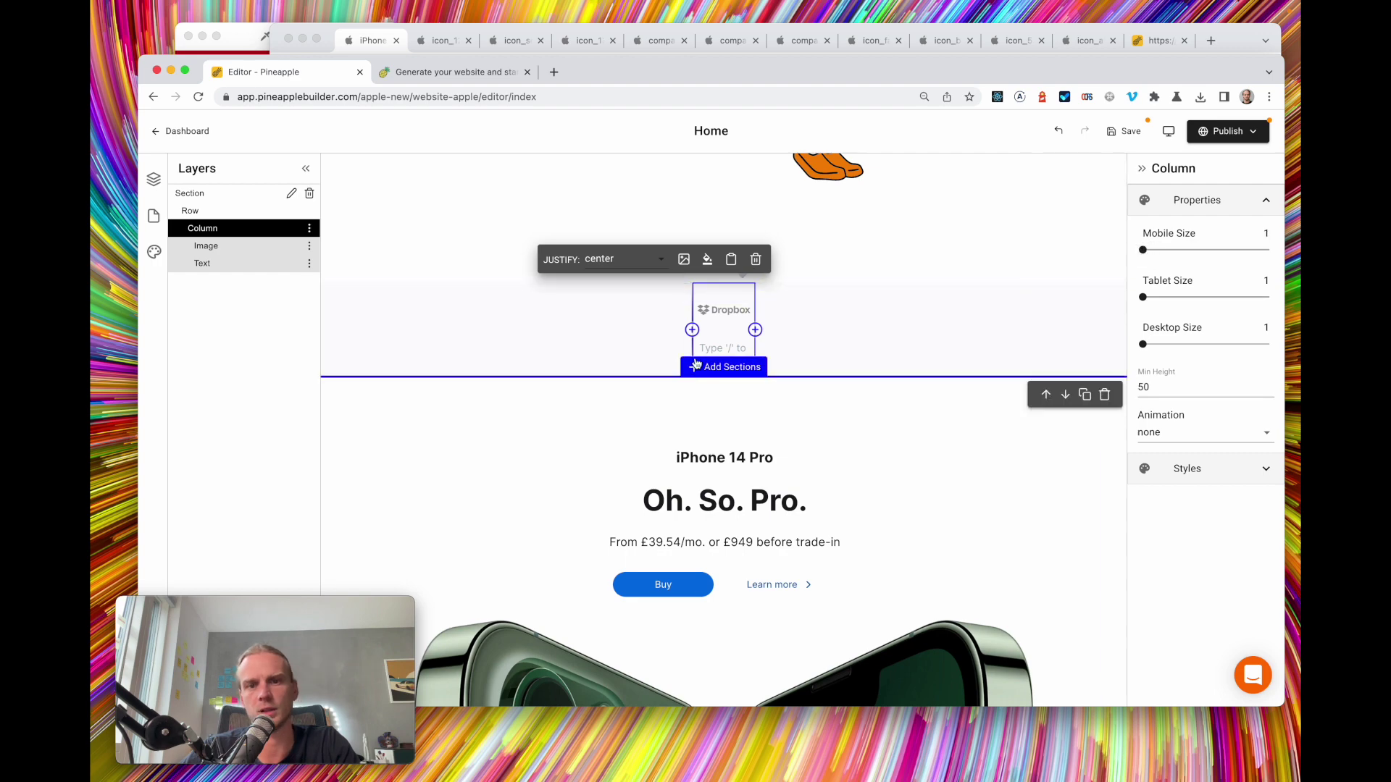
Copy the "iPhone 13 Pro" label with its "New" tag from Apple's product navigation into the text below the Dropbox logo
left_click(372, 40)
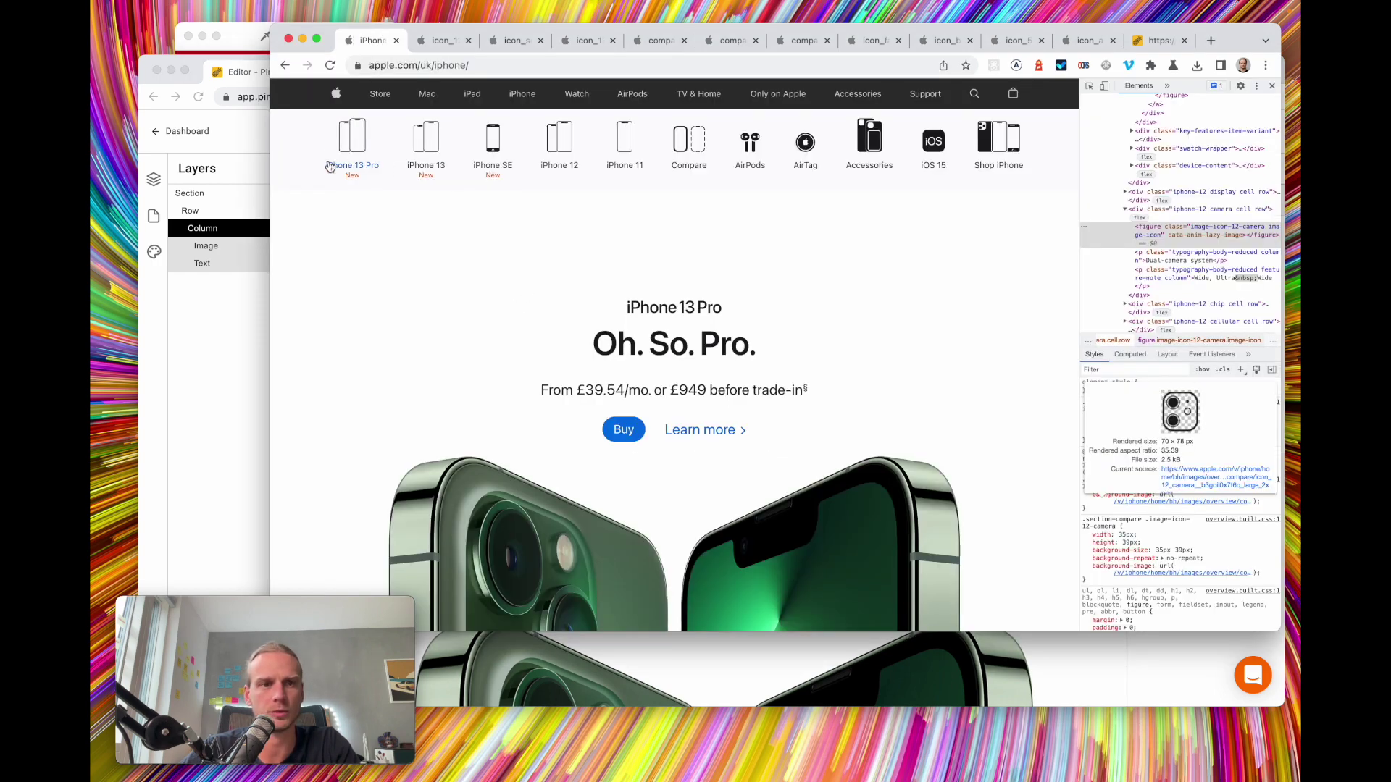
left_click_drag(324, 167, 366, 173)
left_click(252, 339)
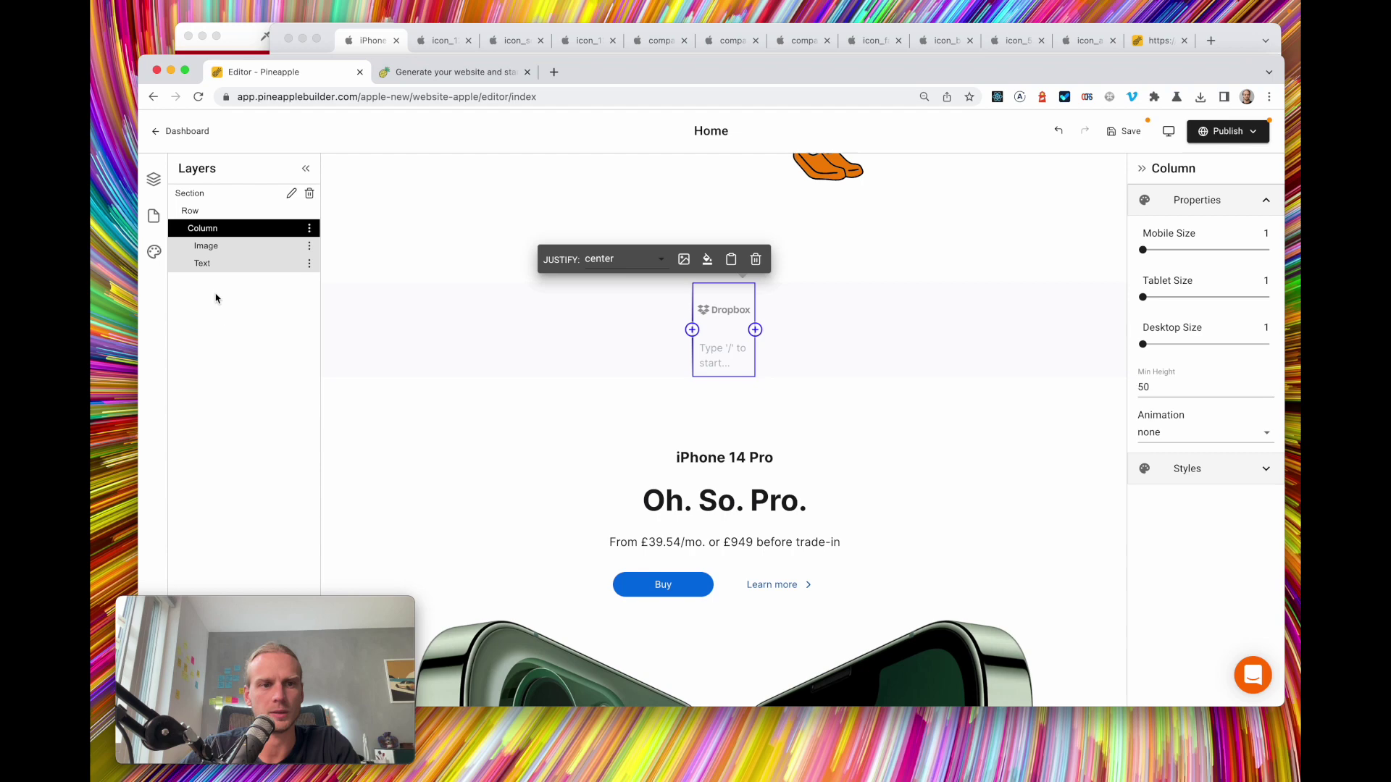
left_click(206, 266)
key("super+v")
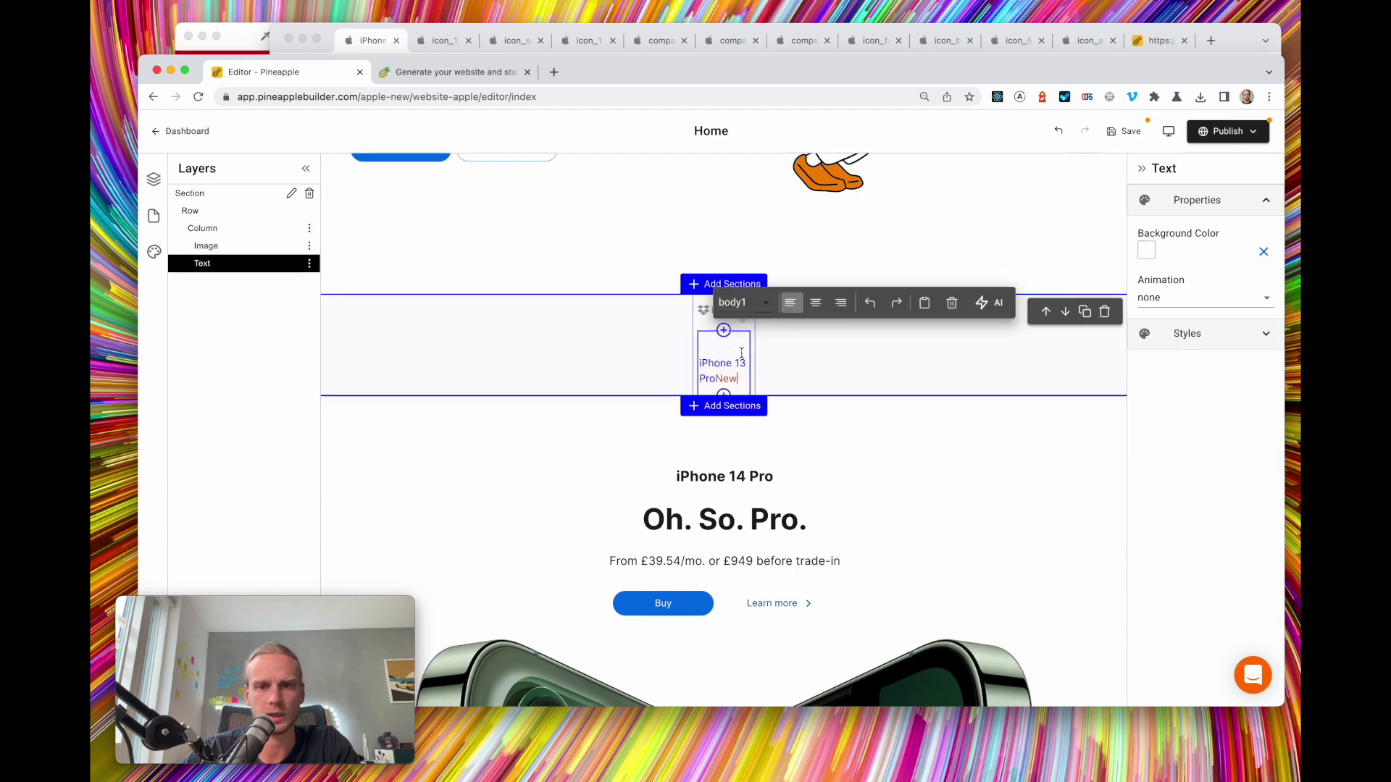
Put "New" on its own line in the label and remove the hyperlink from "iPhone 13 Pro"
key("Return")
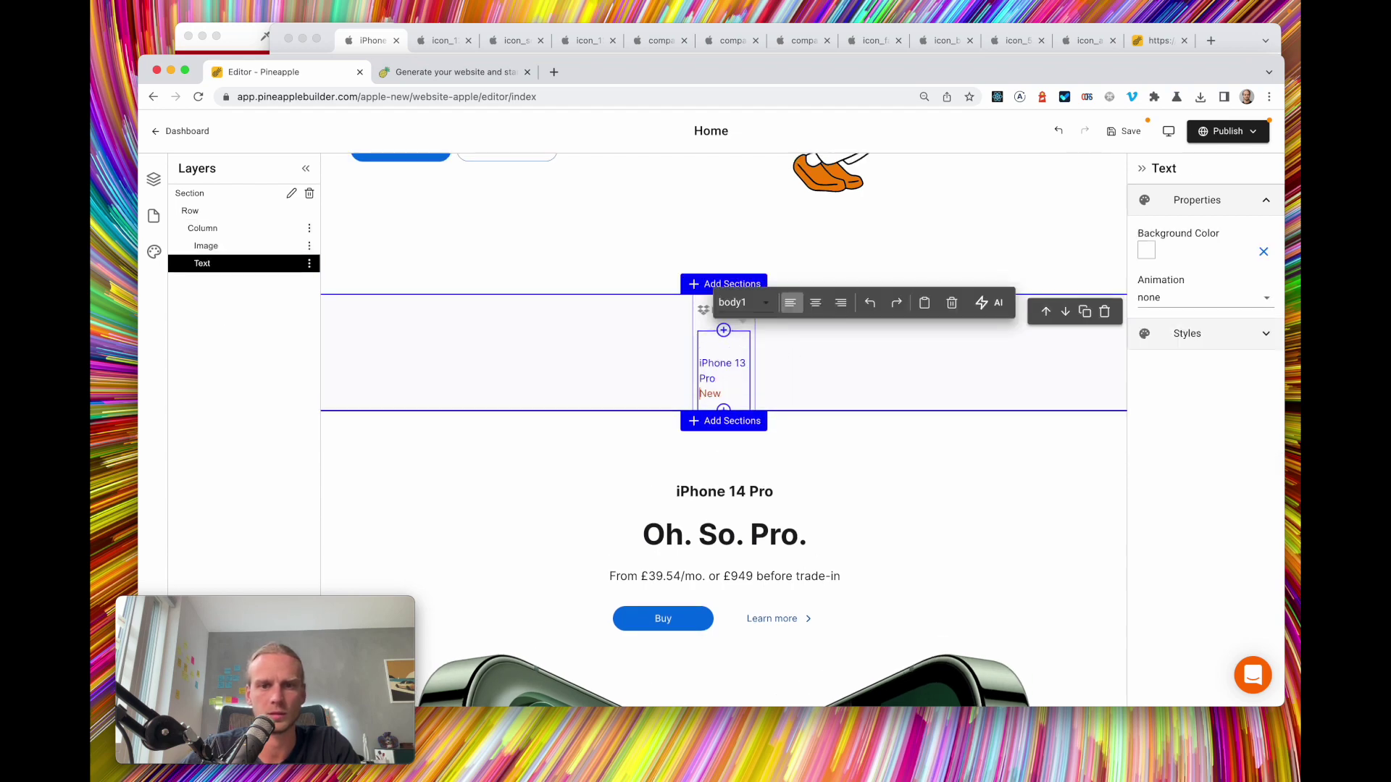
left_click_drag(699, 363, 716, 379)
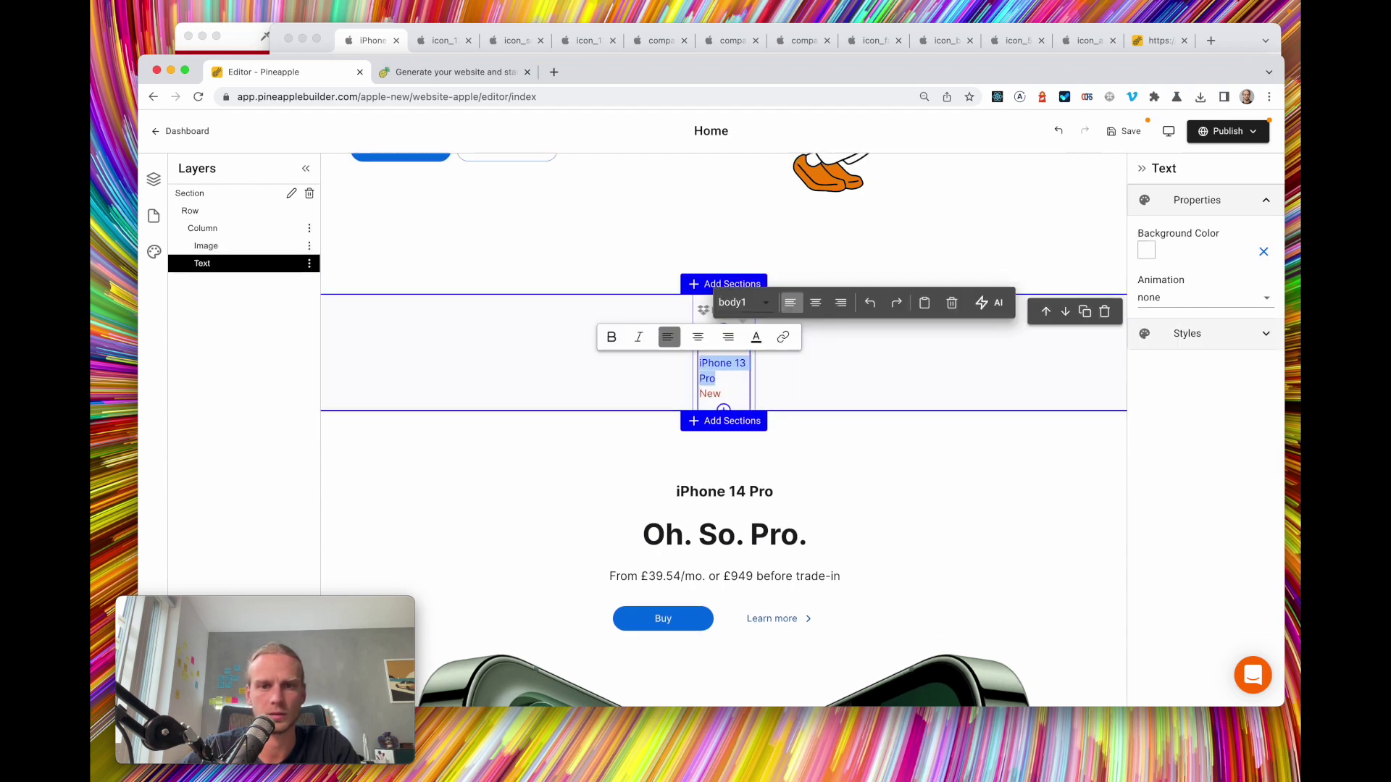
left_click(783, 337)
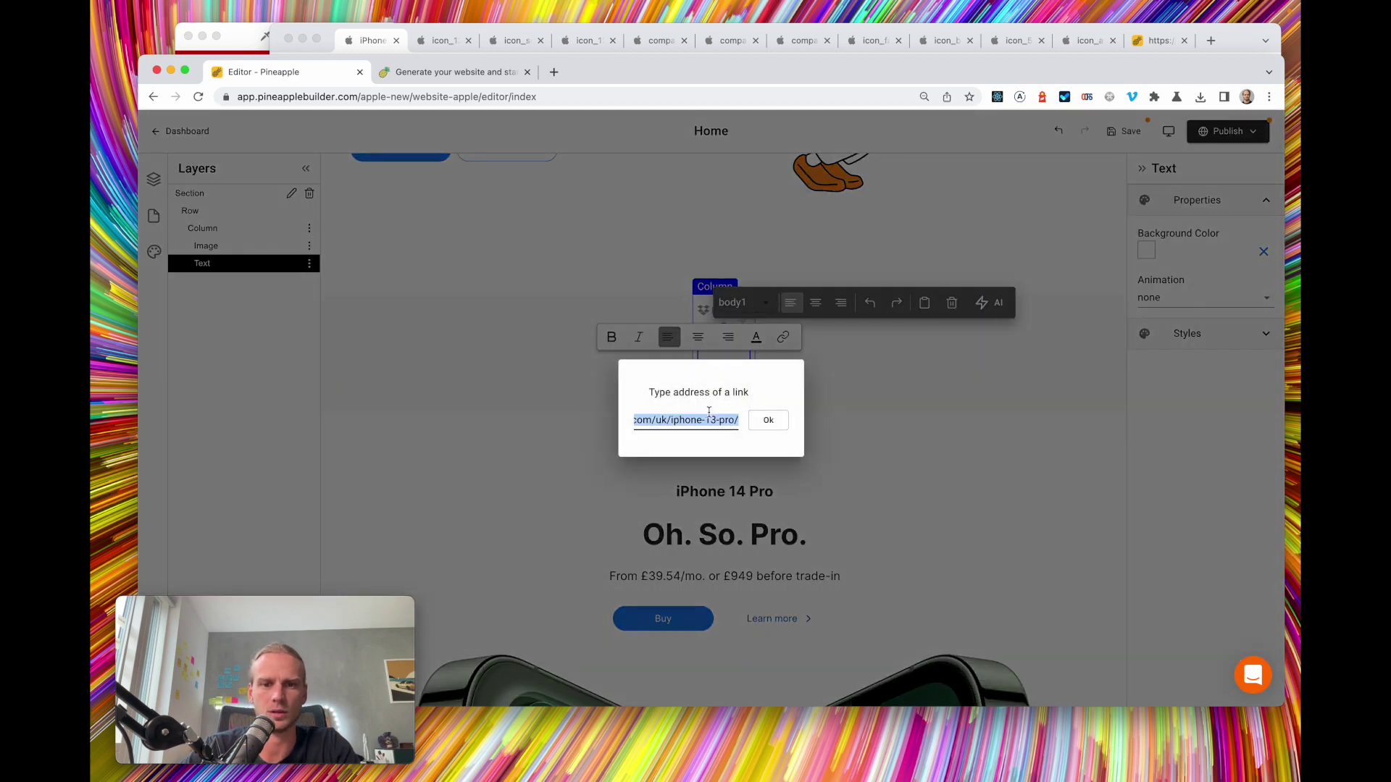
left_click(768, 420)
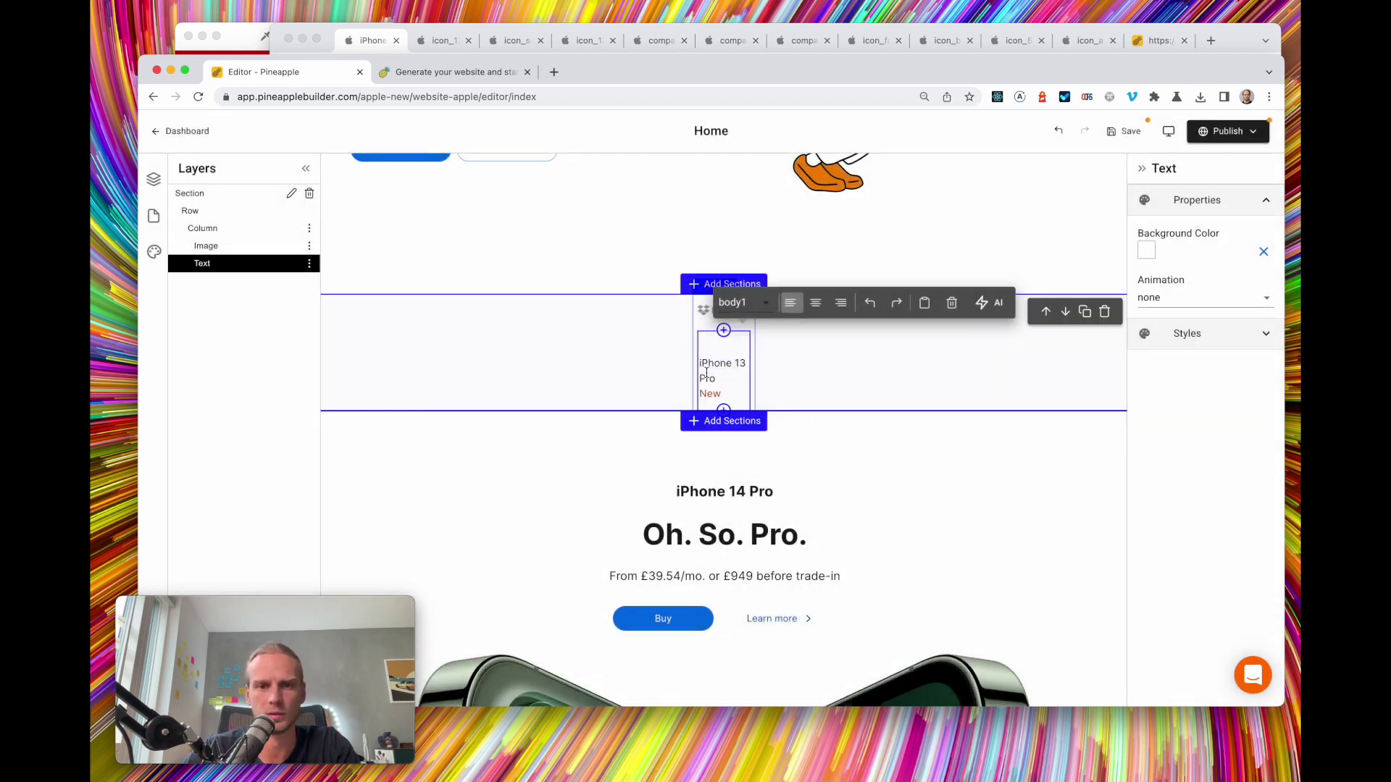
Set the mobile, tablet and desktop sizes of the column holding the "iPhone 13 Pro" label to 2
left_click(359, 43)
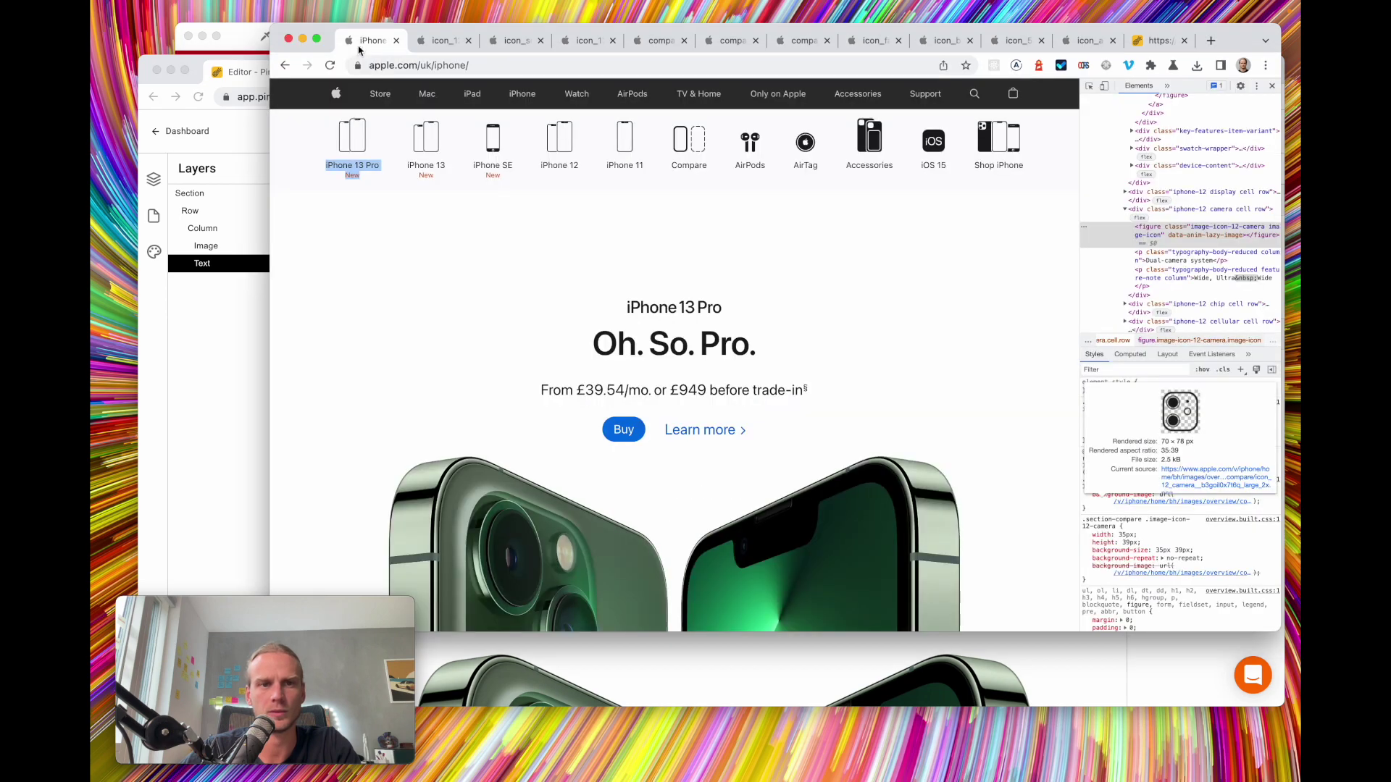
left_click(218, 436)
left_click(232, 228)
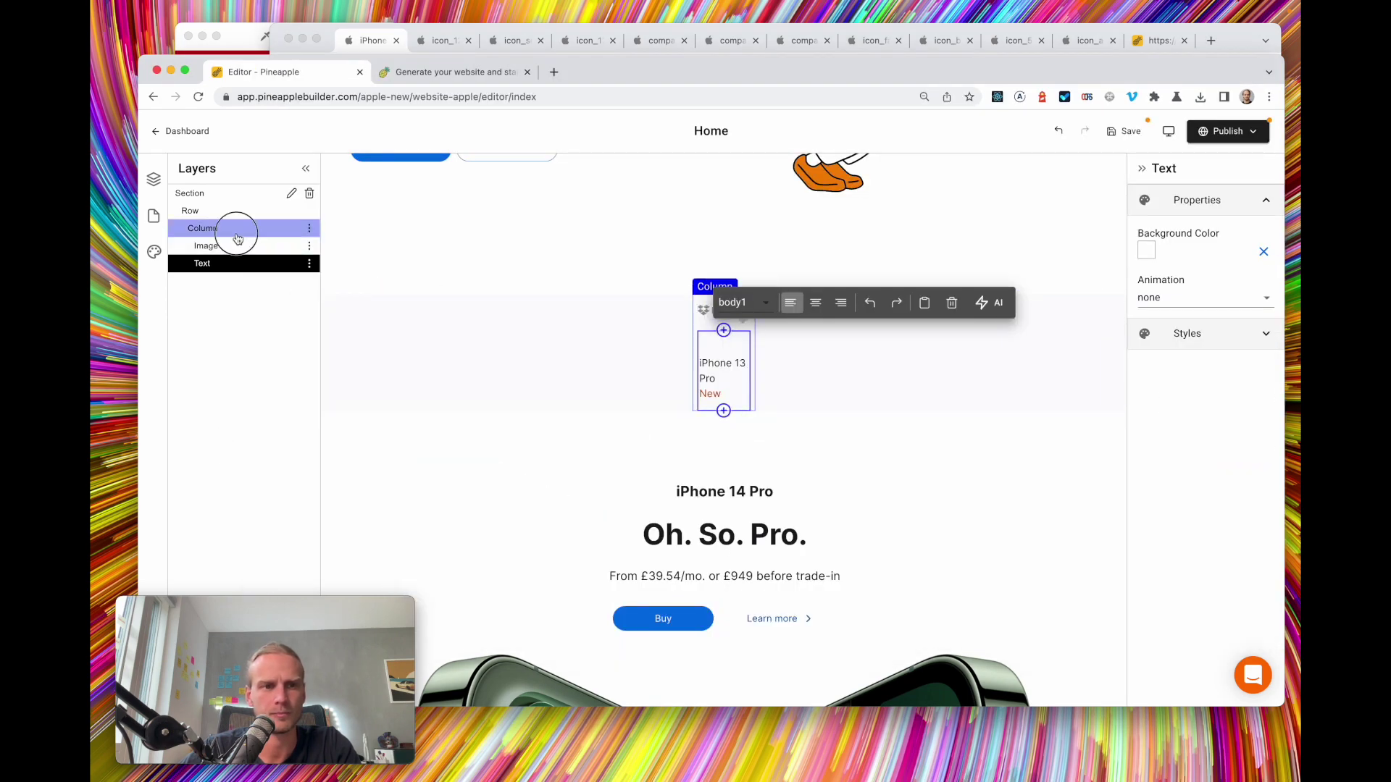
left_click_drag(1143, 344, 1154, 343)
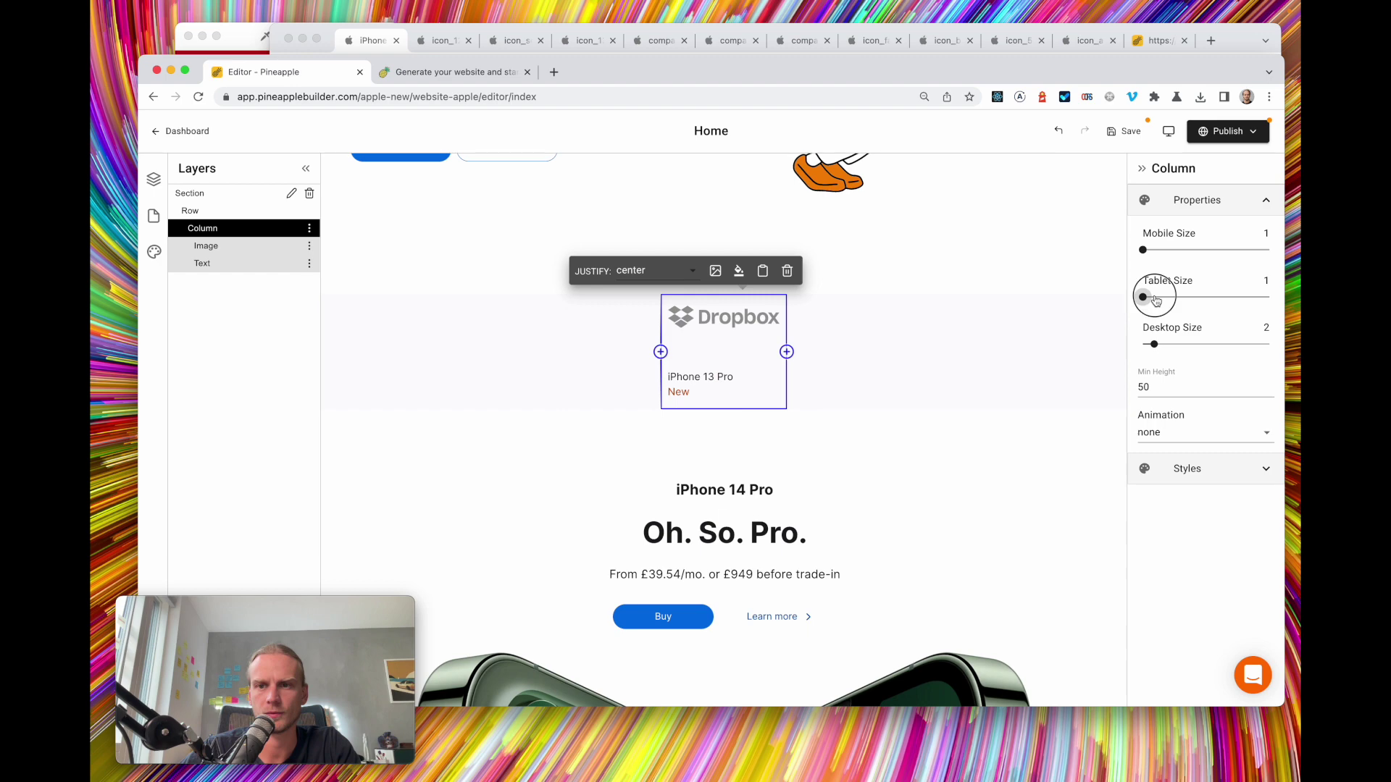
left_click(1156, 251)
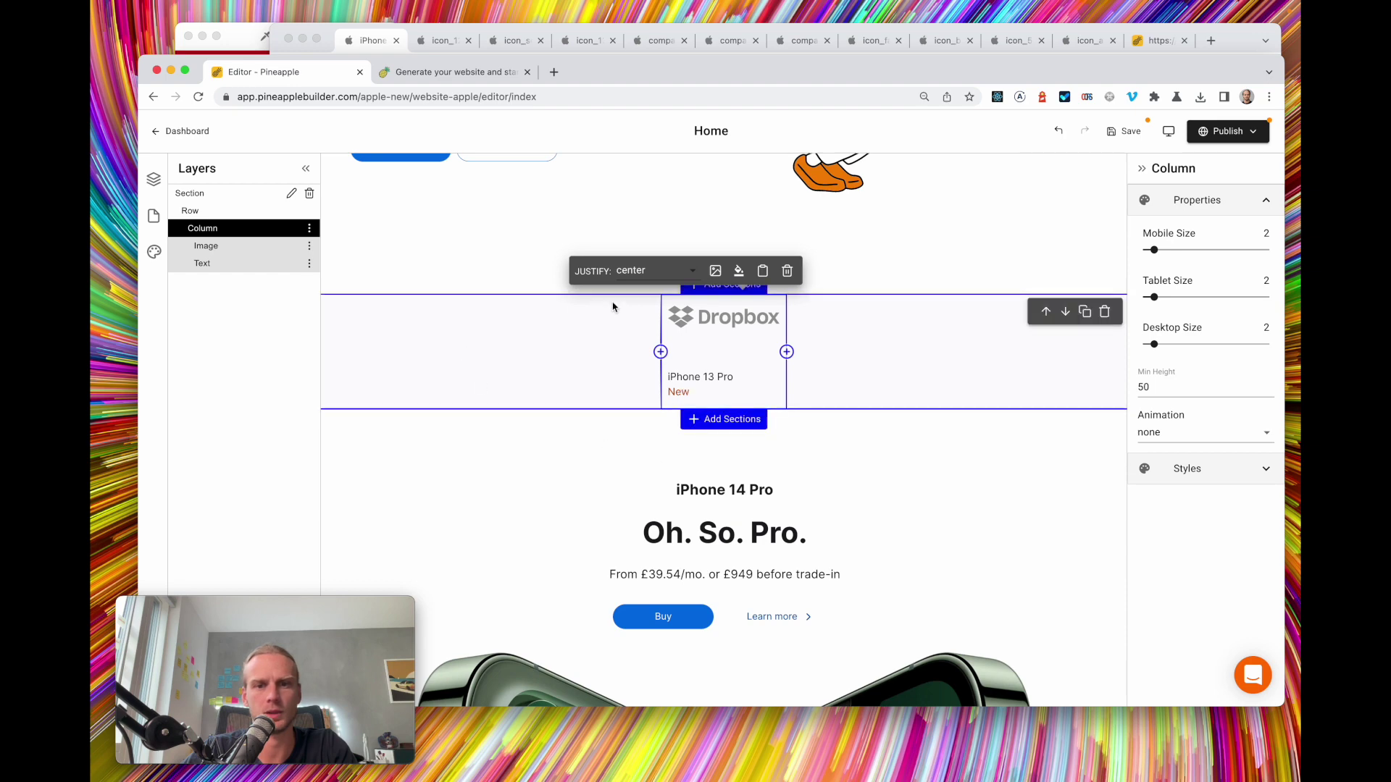
left_click(1123, 133)
left_click(377, 41)
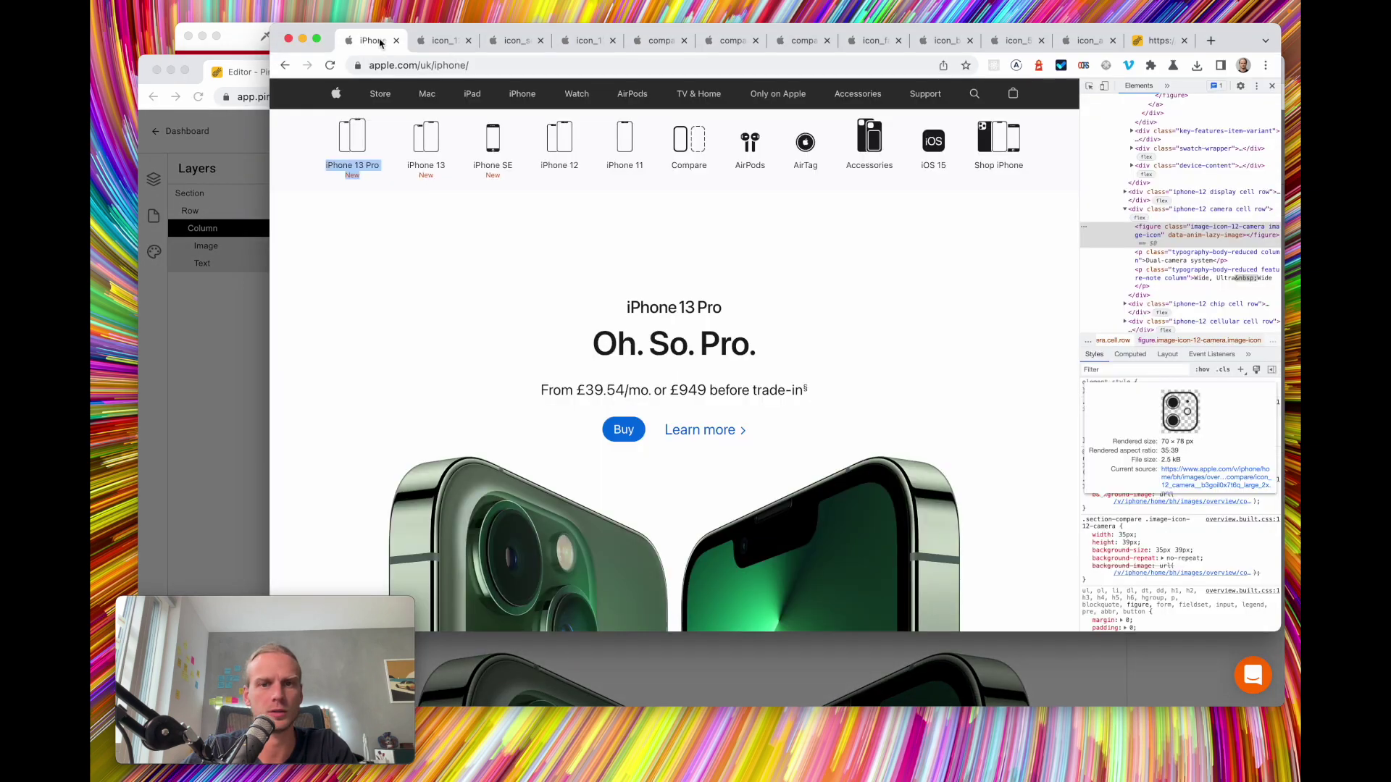
left_click(352, 138)
right_click(355, 129)
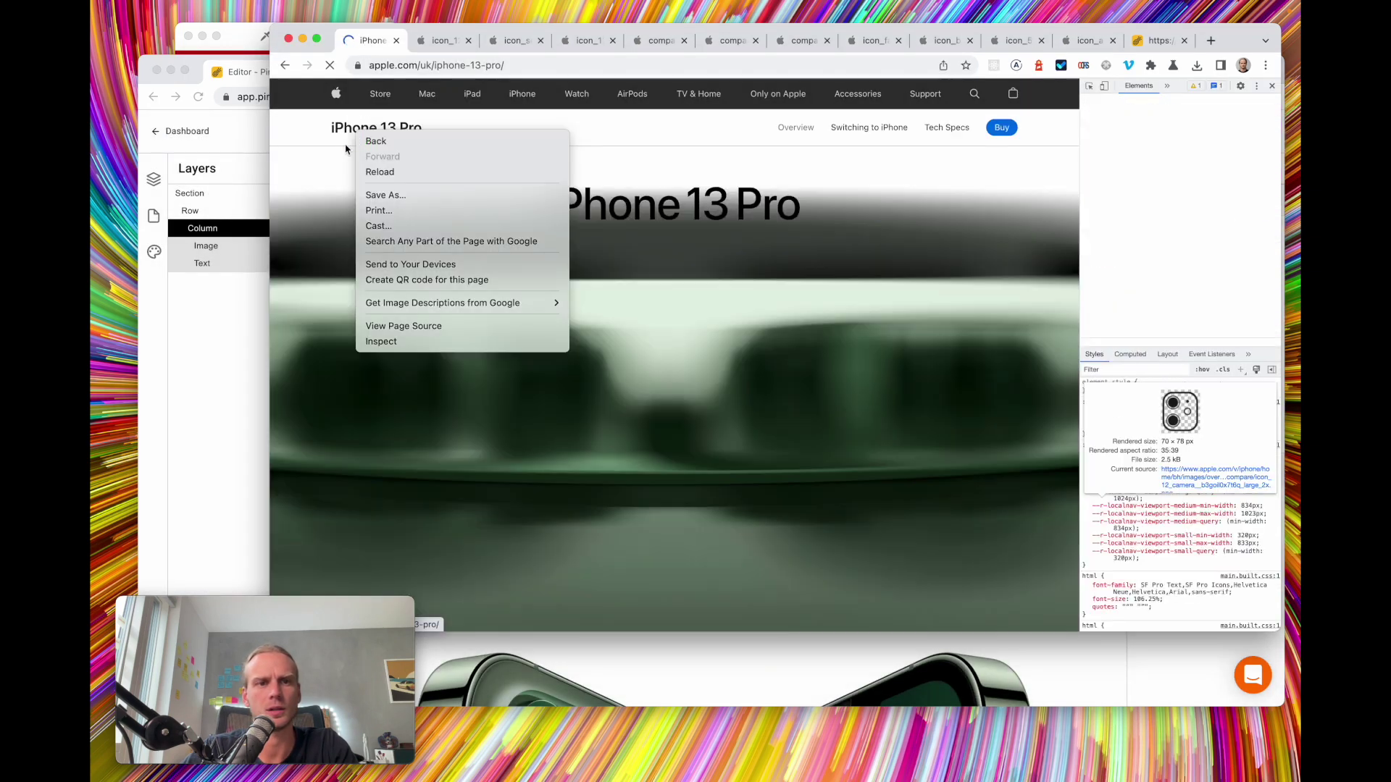
left_click(285, 65)
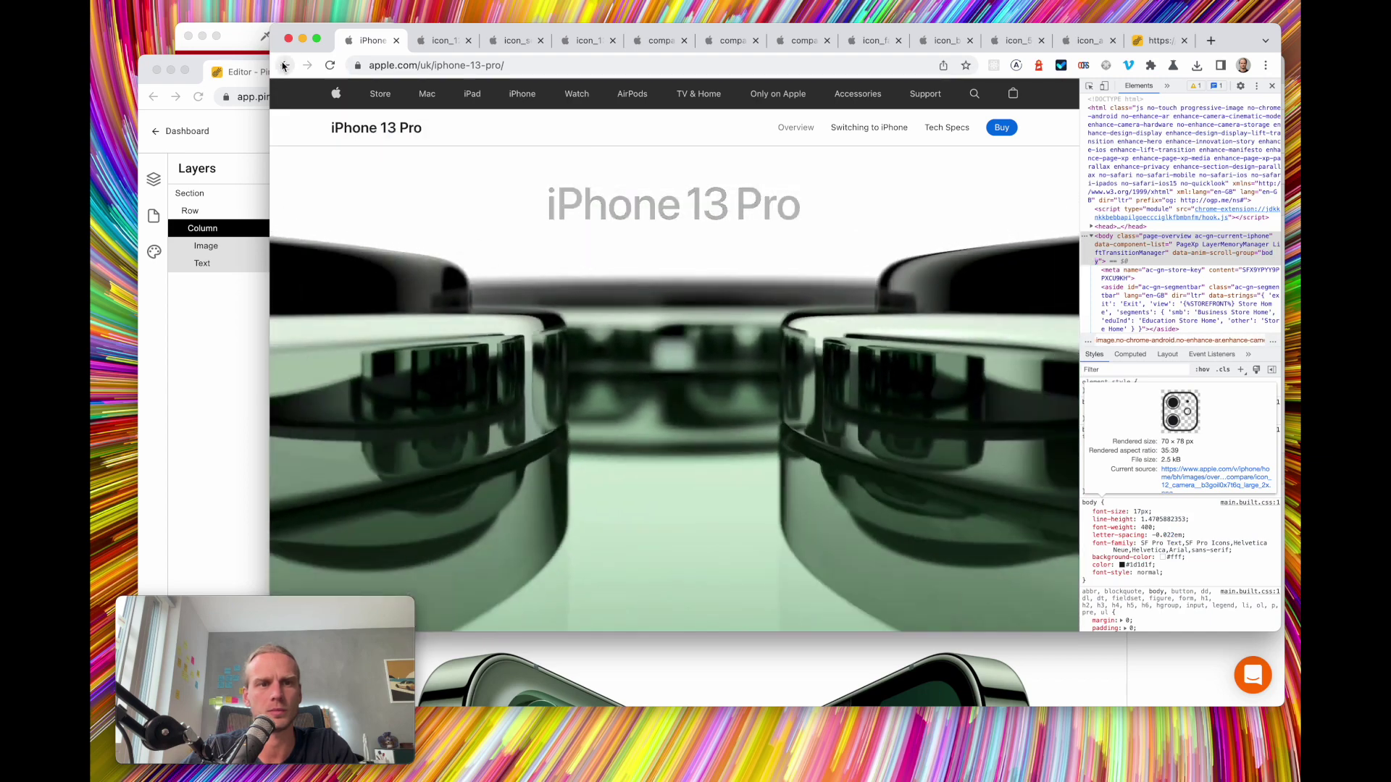
left_click(284, 67)
Inspect the iPhone 13 Pro icon in Apple's product navigation, then open its background SVG and download it
right_click(360, 142)
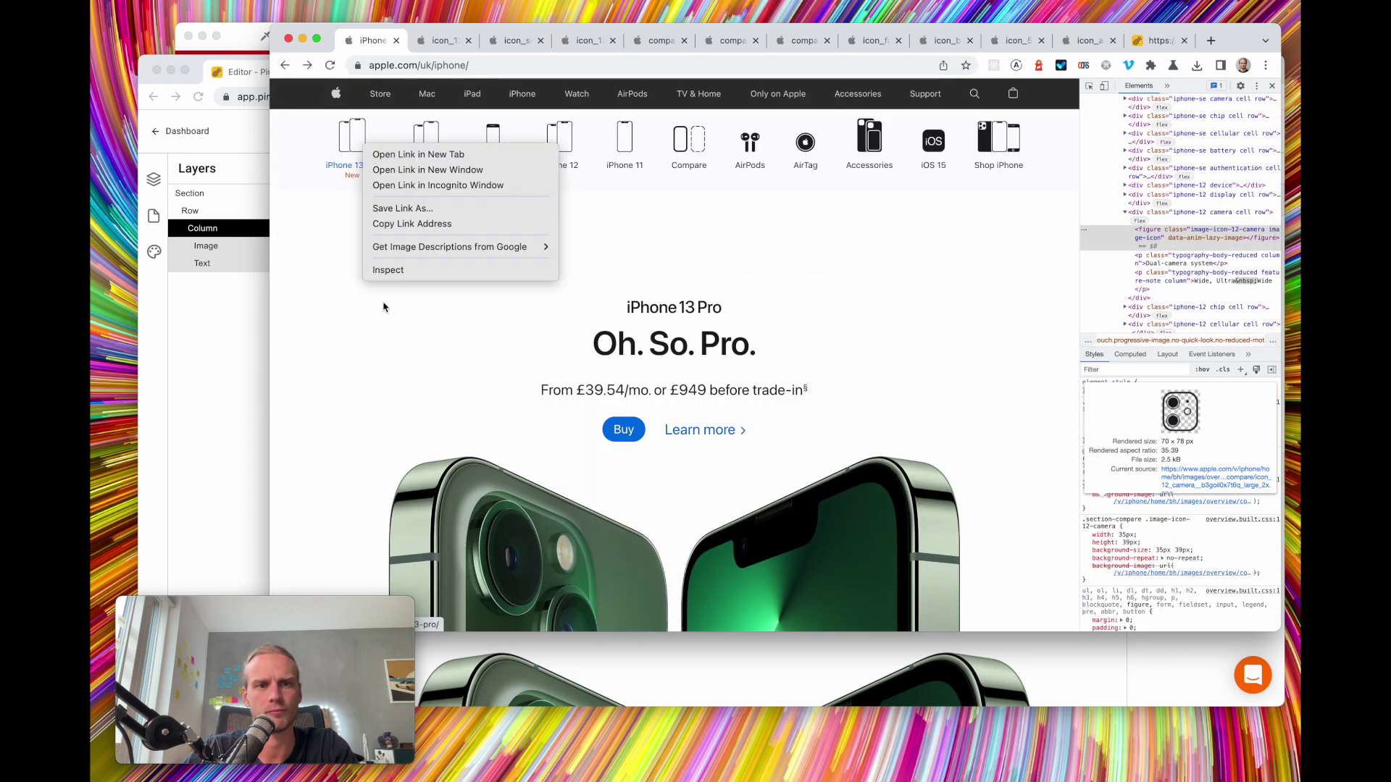
left_click(437, 272)
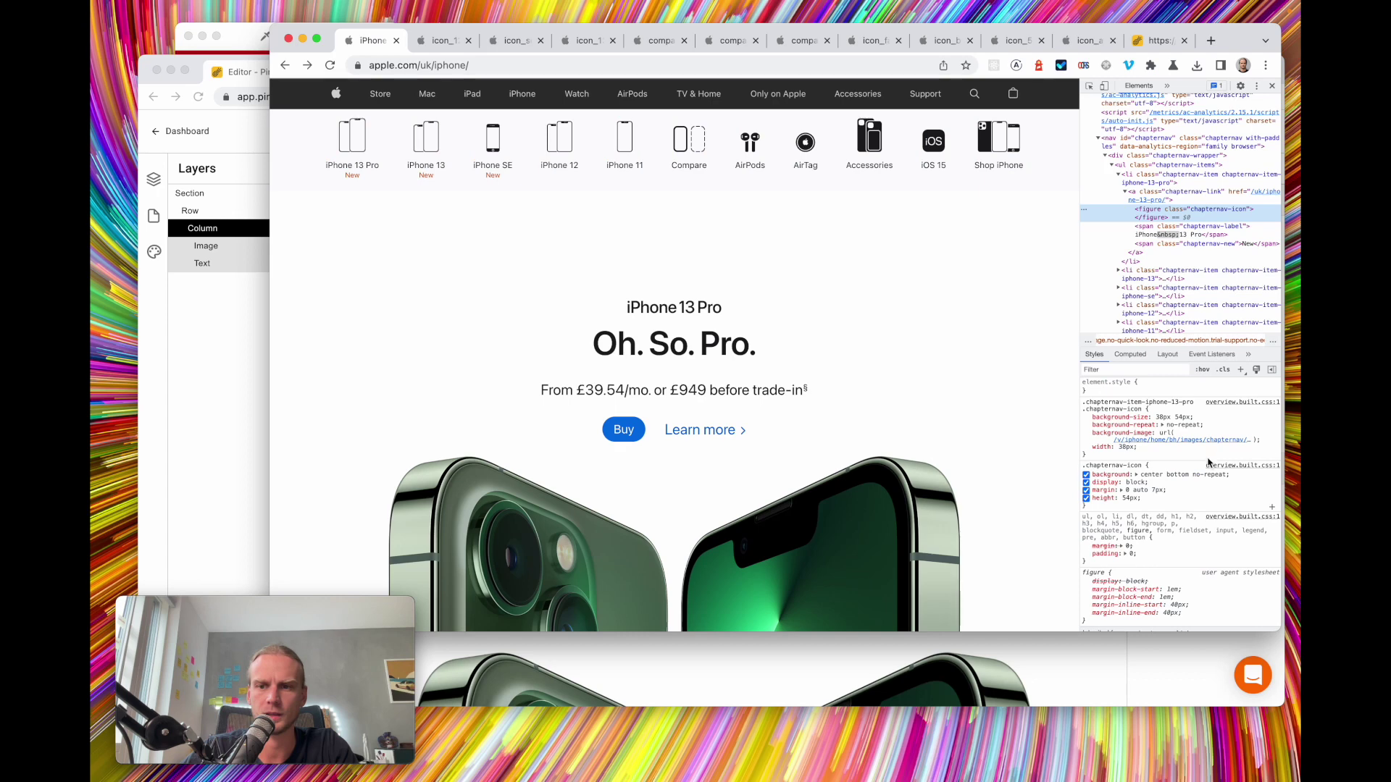
left_click(1217, 422)
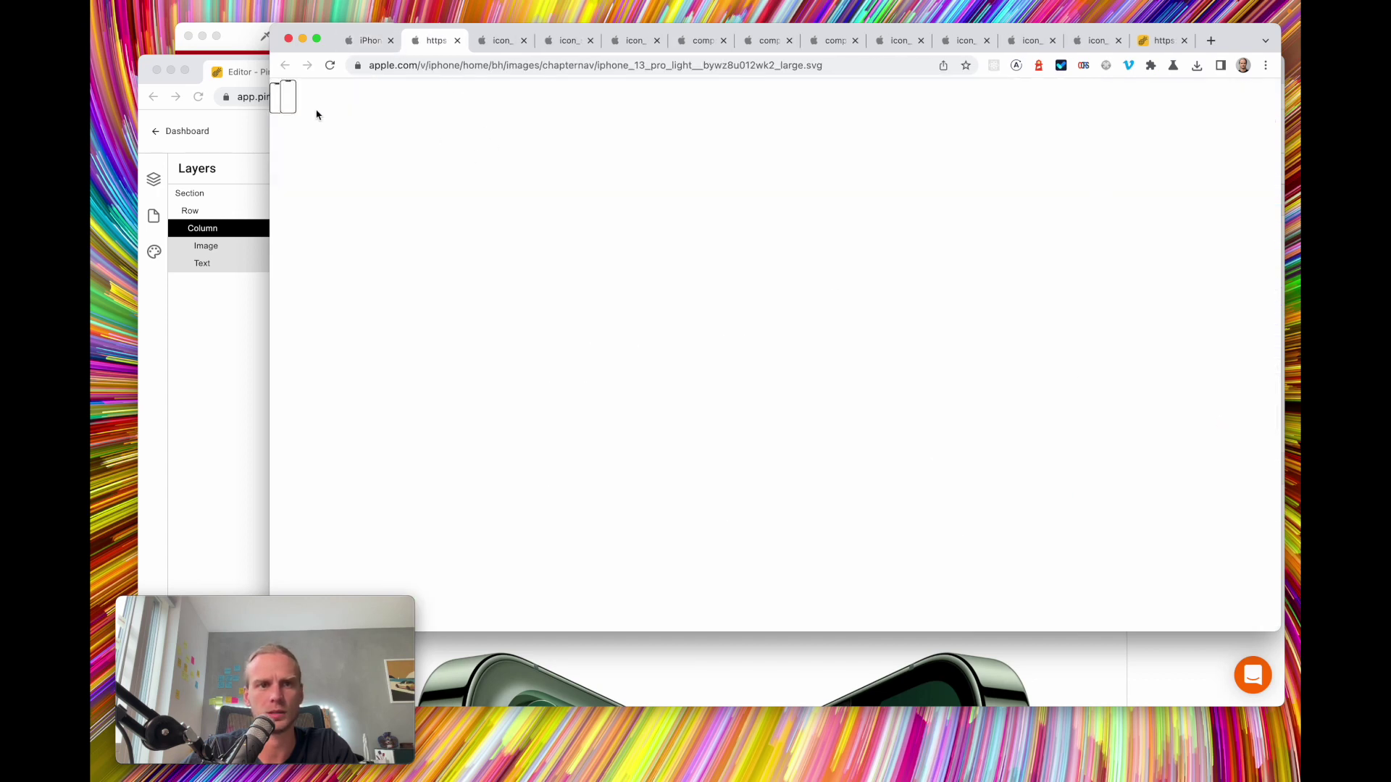
right_click(287, 99)
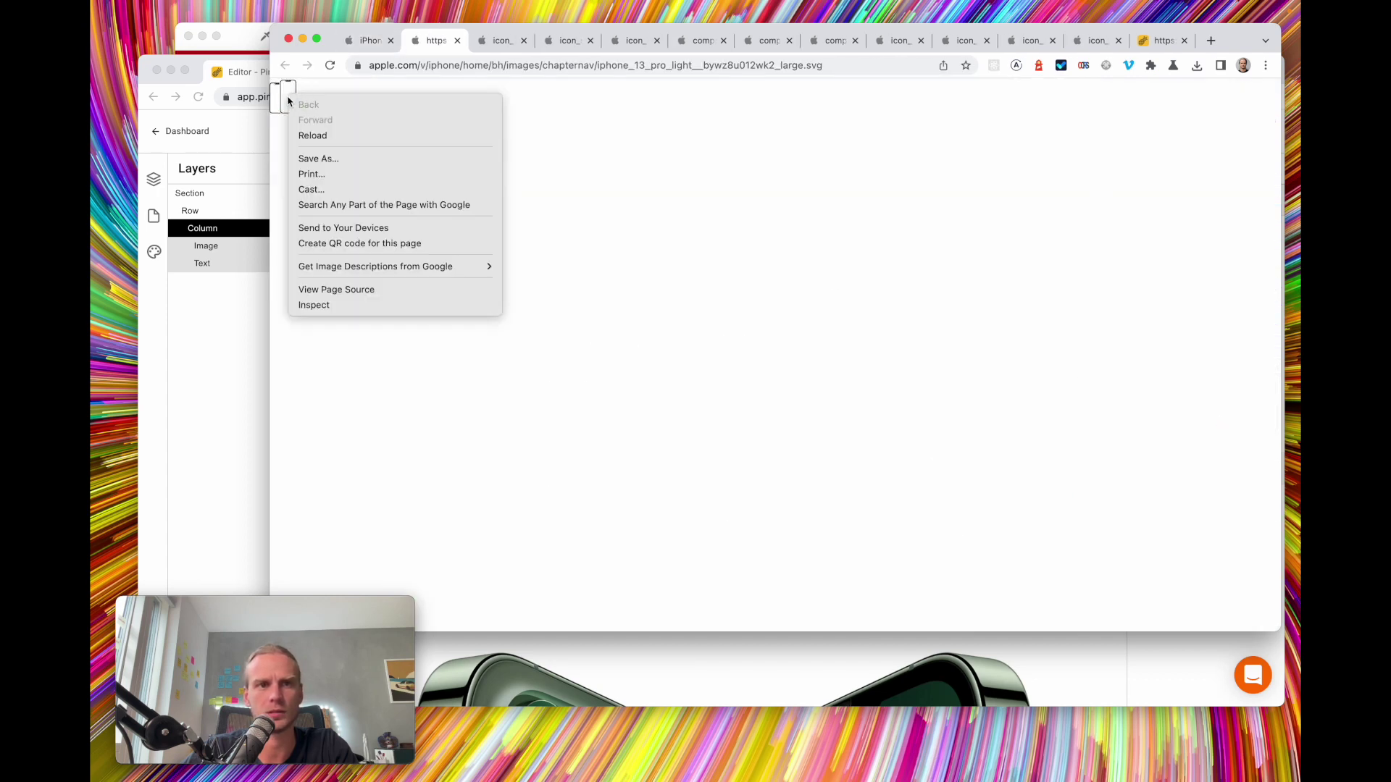
left_click(382, 157)
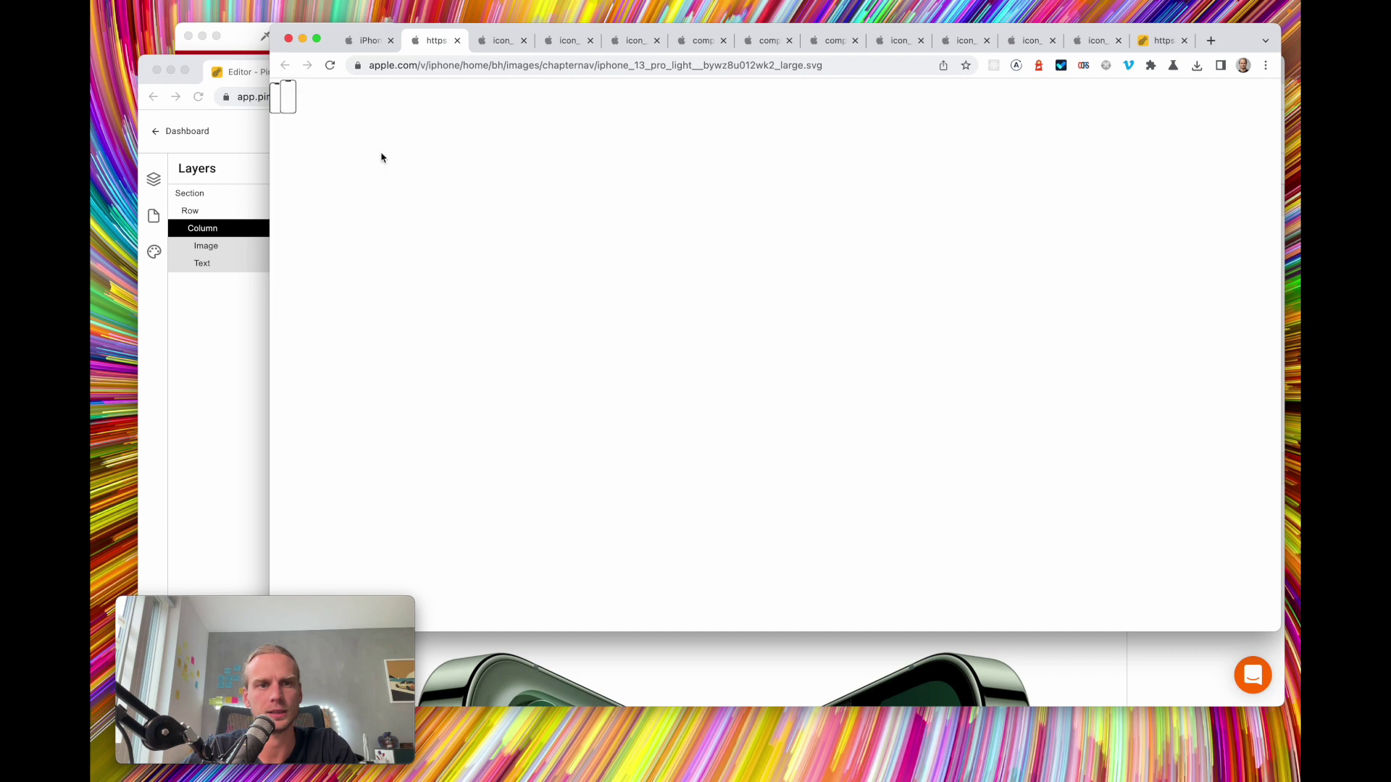
key("Return")
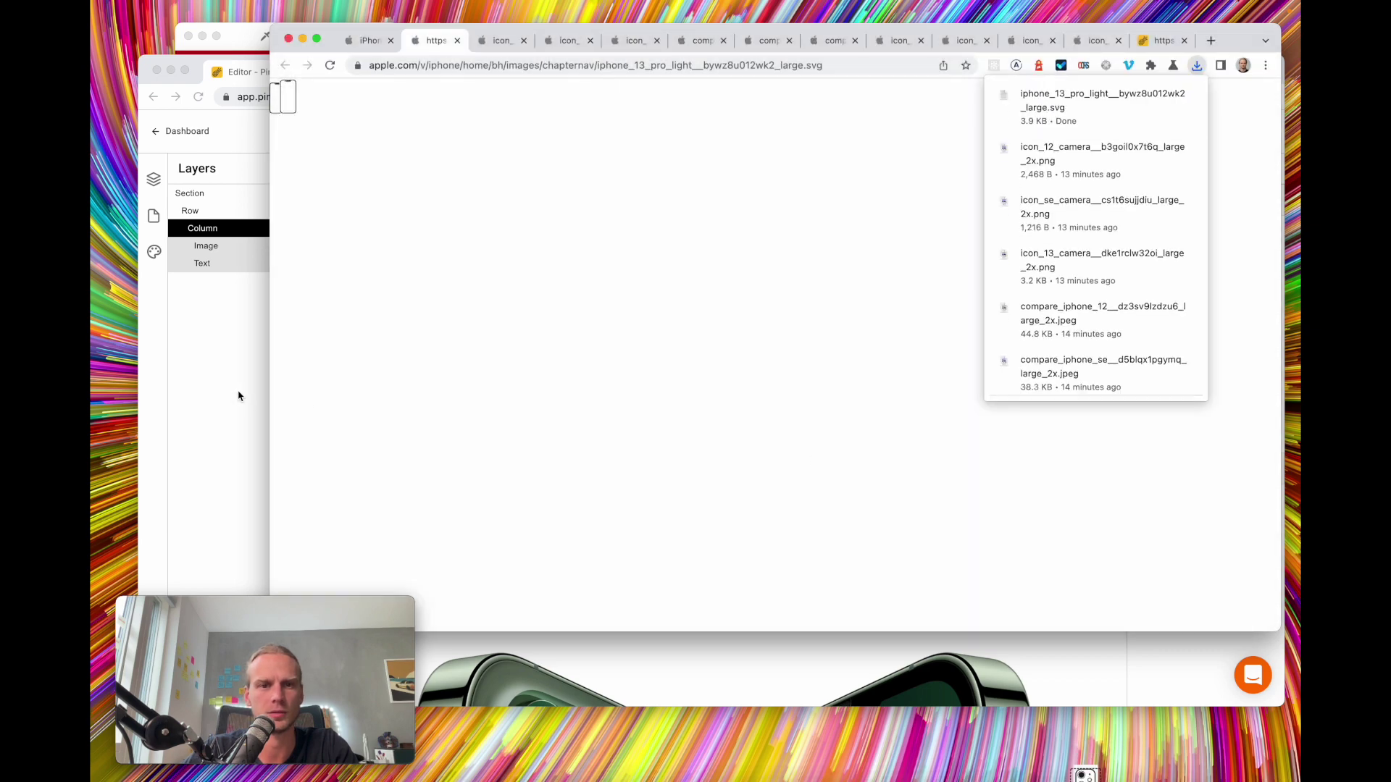
Try to replace the Dropbox logo image in Pineapple Builder by uploading the downloaded iPhone 13 Pro SVG
left_click(236, 394)
left_click(730, 321)
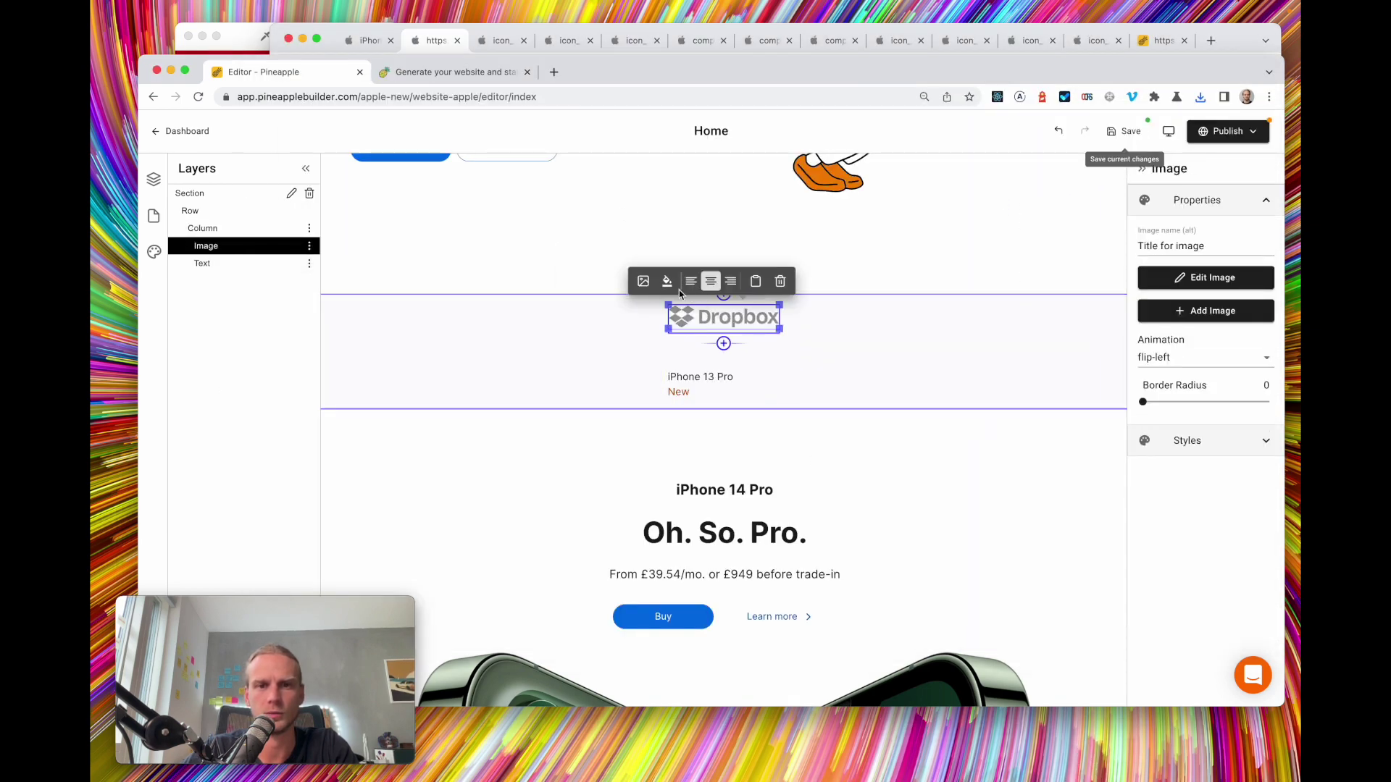
left_click(645, 290)
left_click(323, 215)
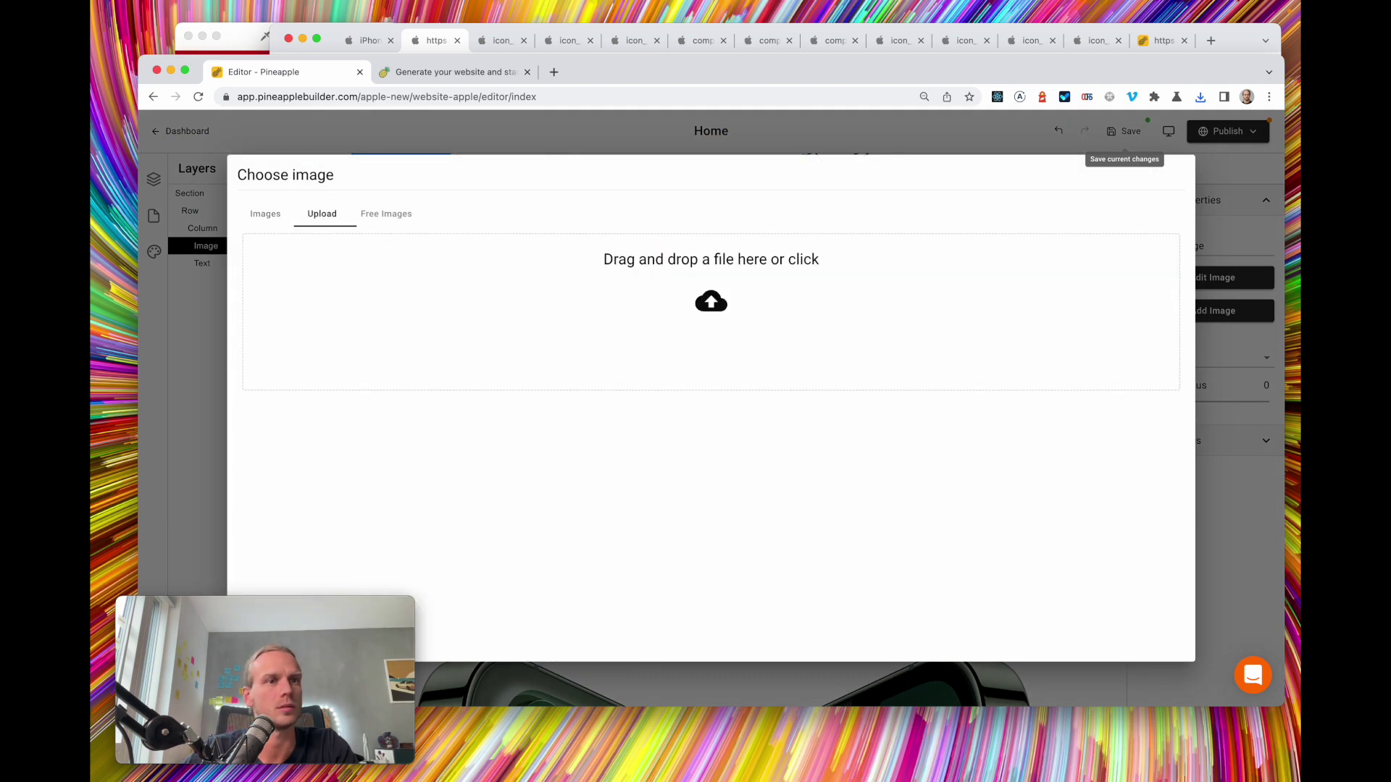
key("super+Tab")
left_click_drag(725, 435, 739, 329)
key("super+Tab")
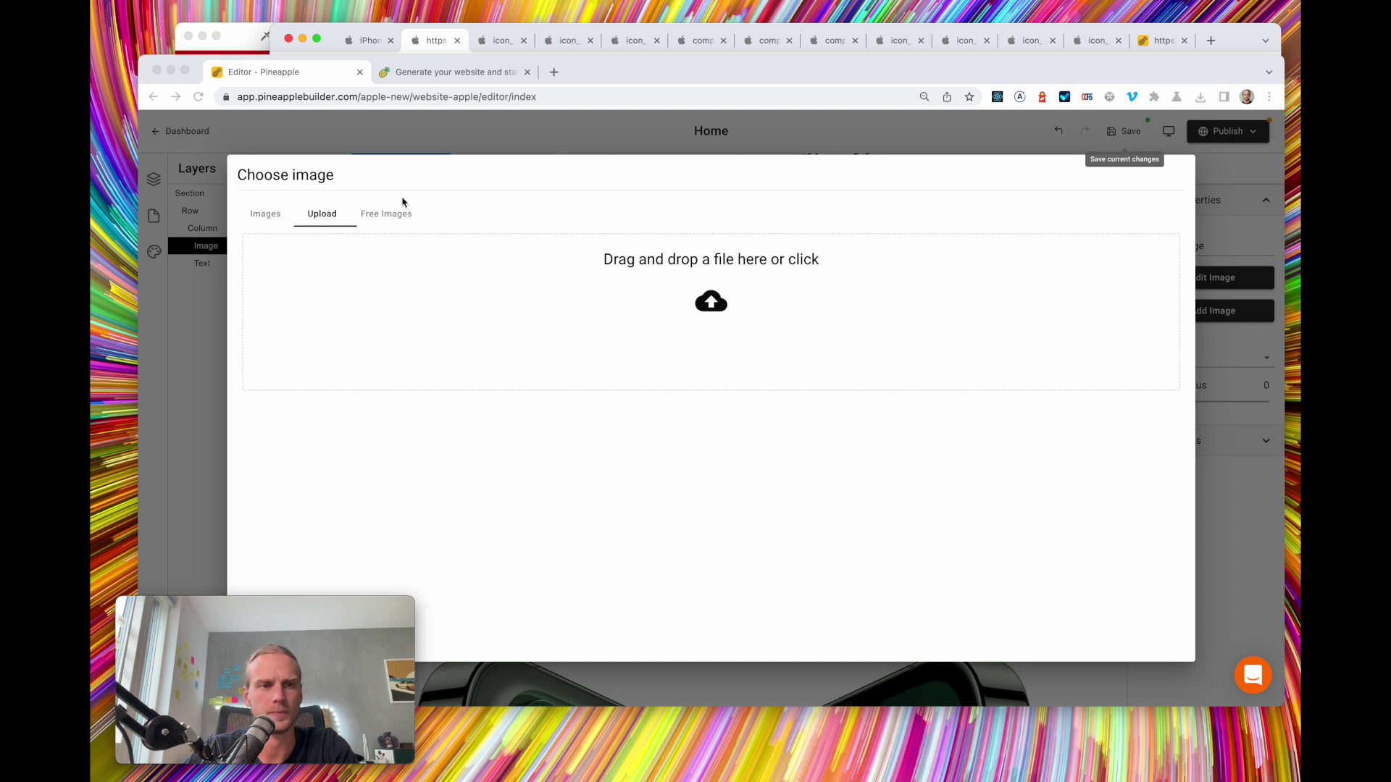
left_click(536, 212)
left_click(215, 306)
Add an icon element directly above the "iPhone 13 Pro" text in the column
left_click(218, 264)
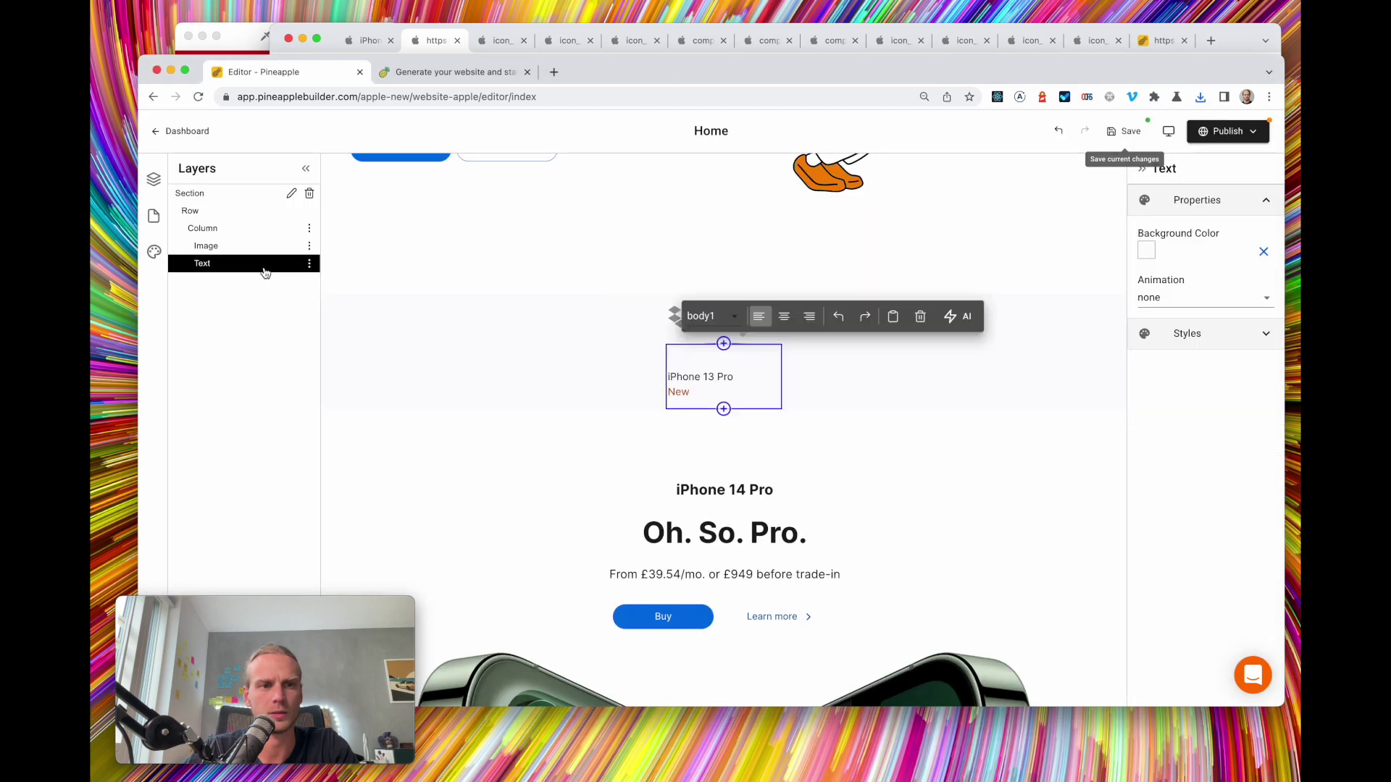
left_click(724, 344)
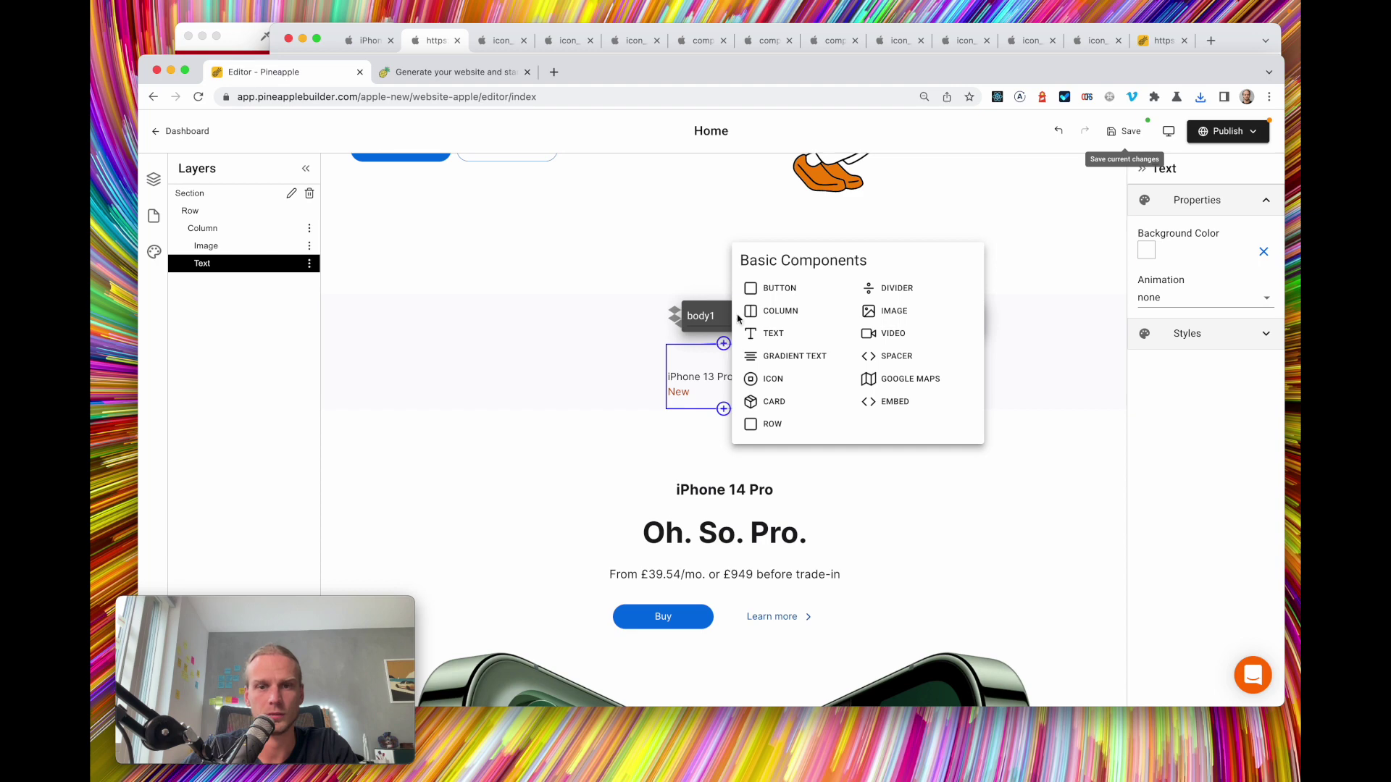
left_click(775, 379)
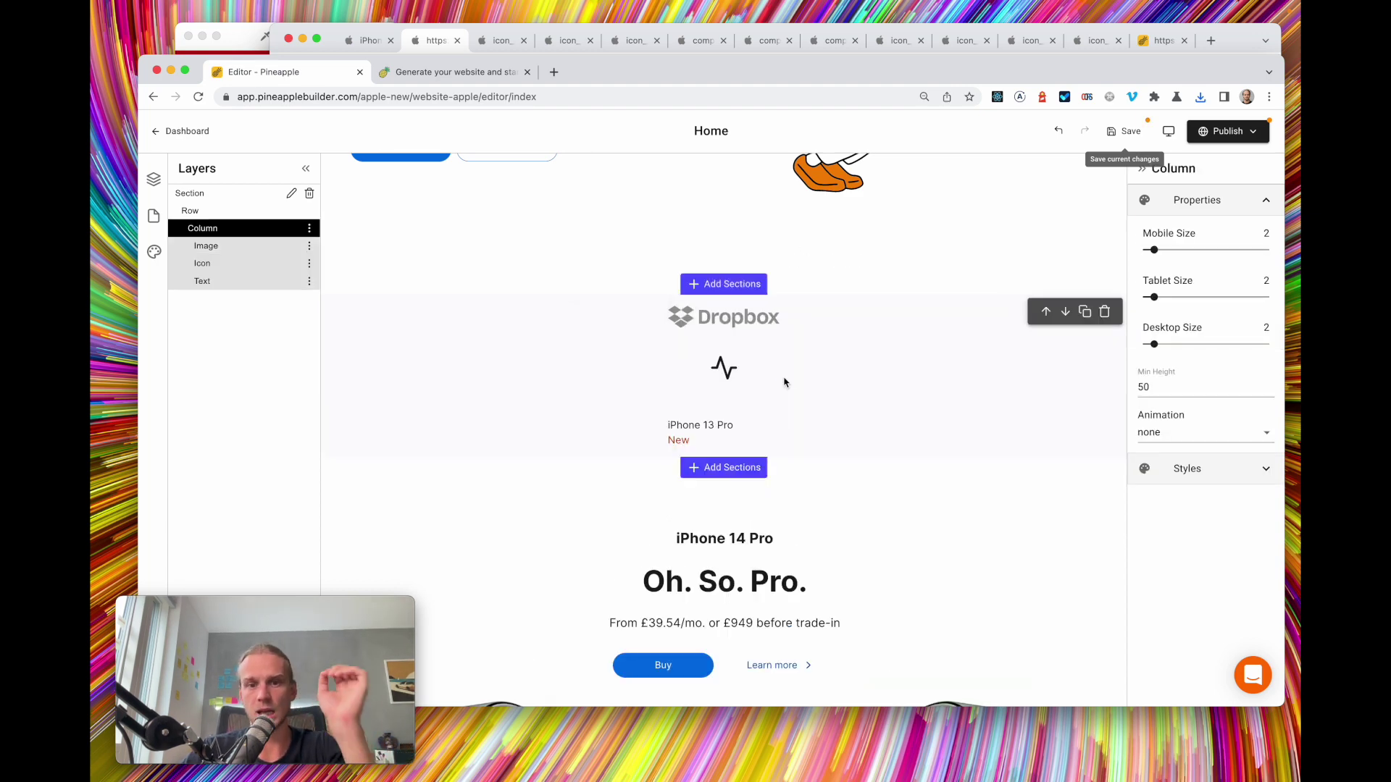
Replace the default activity icon by uploading the downloaded iPhone 13 Pro SVG
left_click(723, 368)
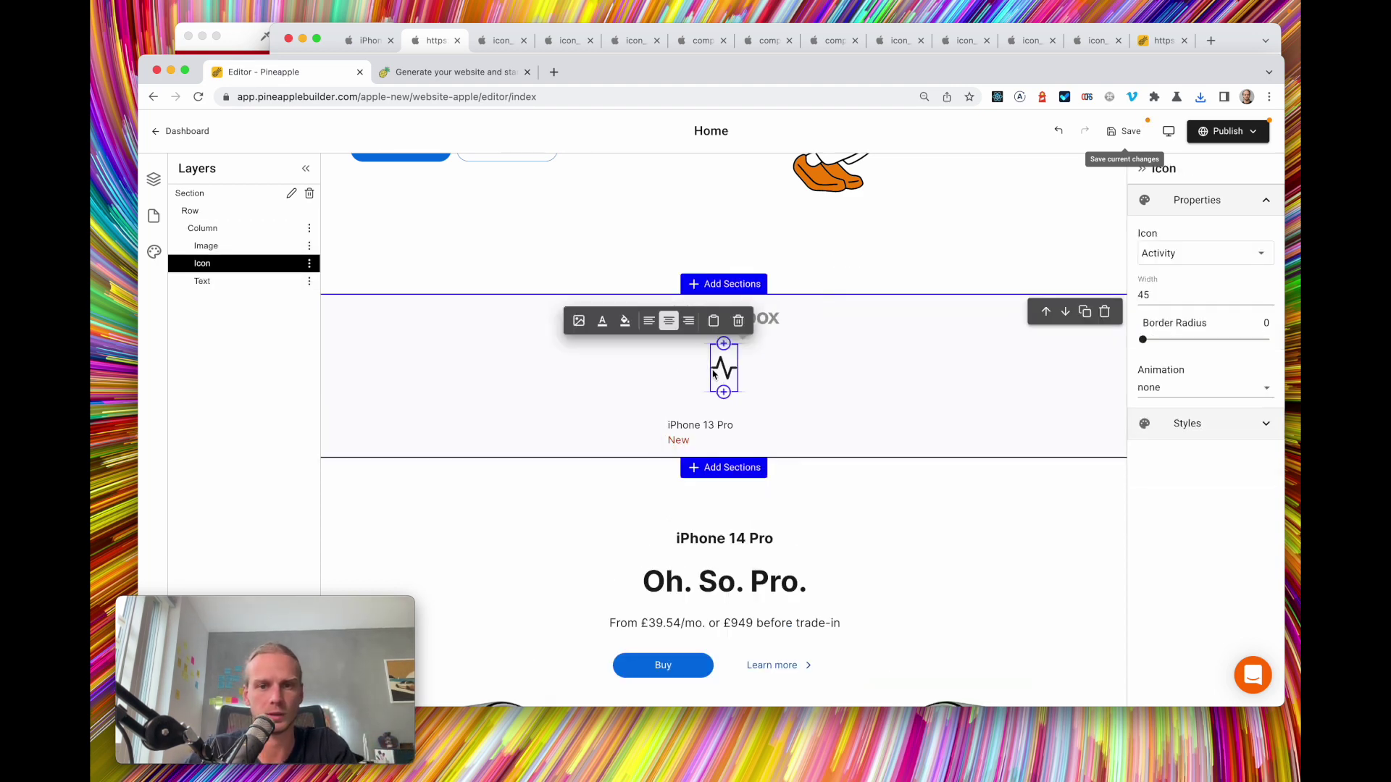
left_click(578, 321)
left_click(331, 219)
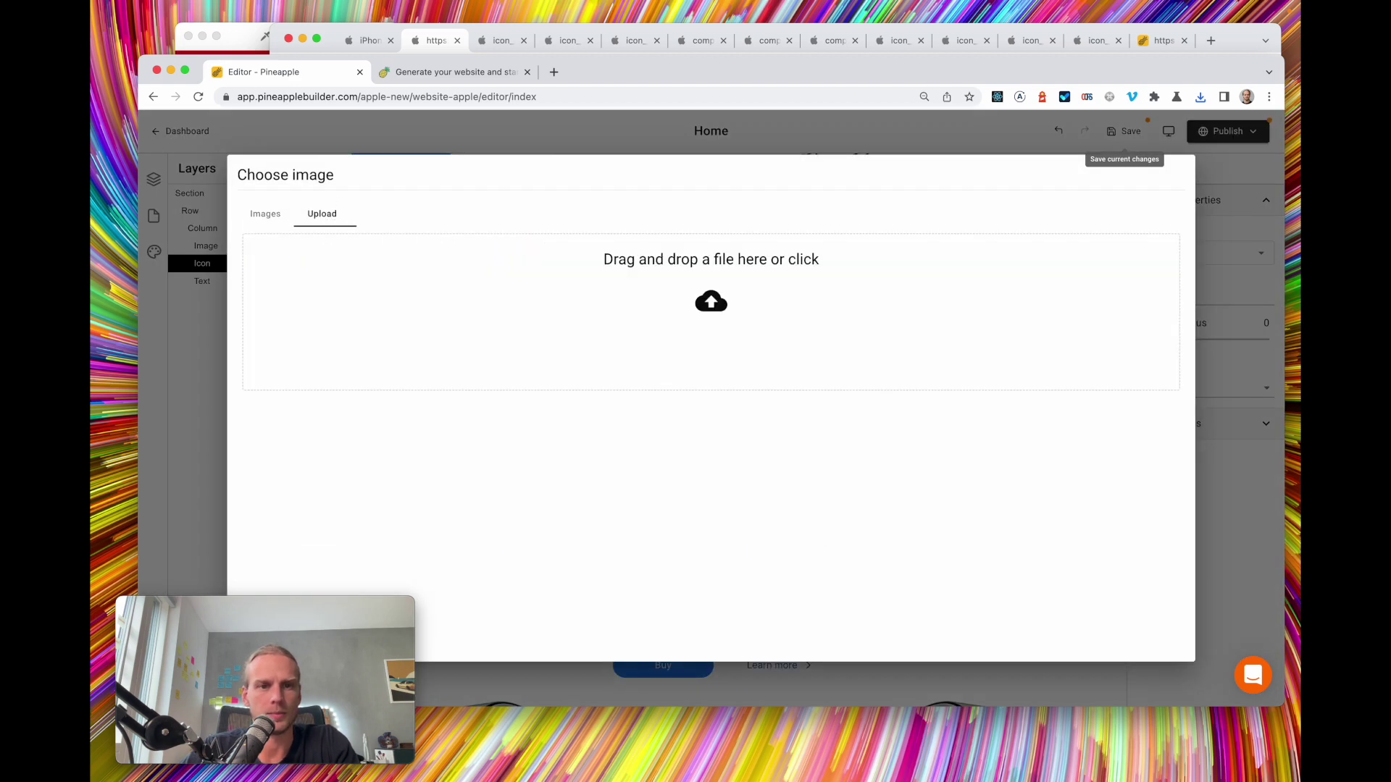
left_click_drag(692, 241, 646, 304)
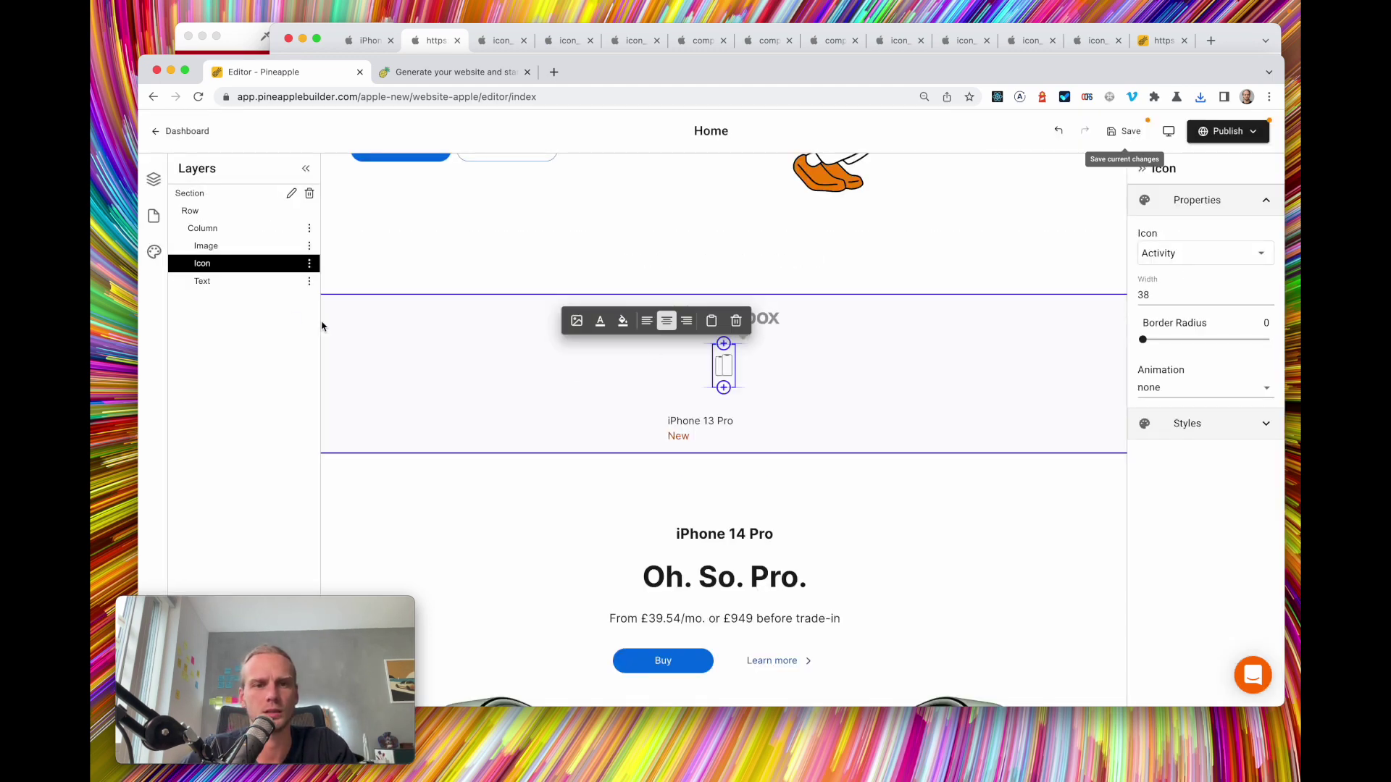
left_click(239, 246)
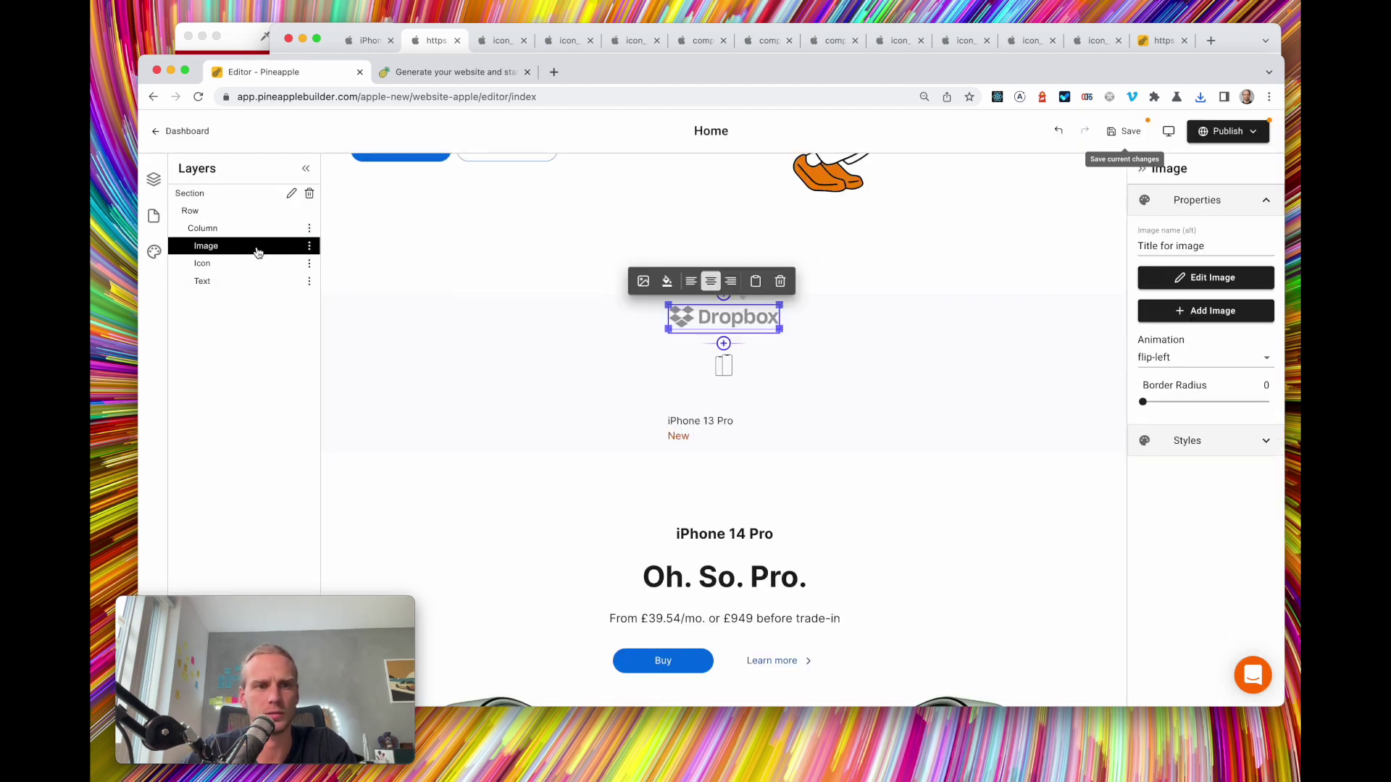
left_click(308, 246)
left_click(372, 307)
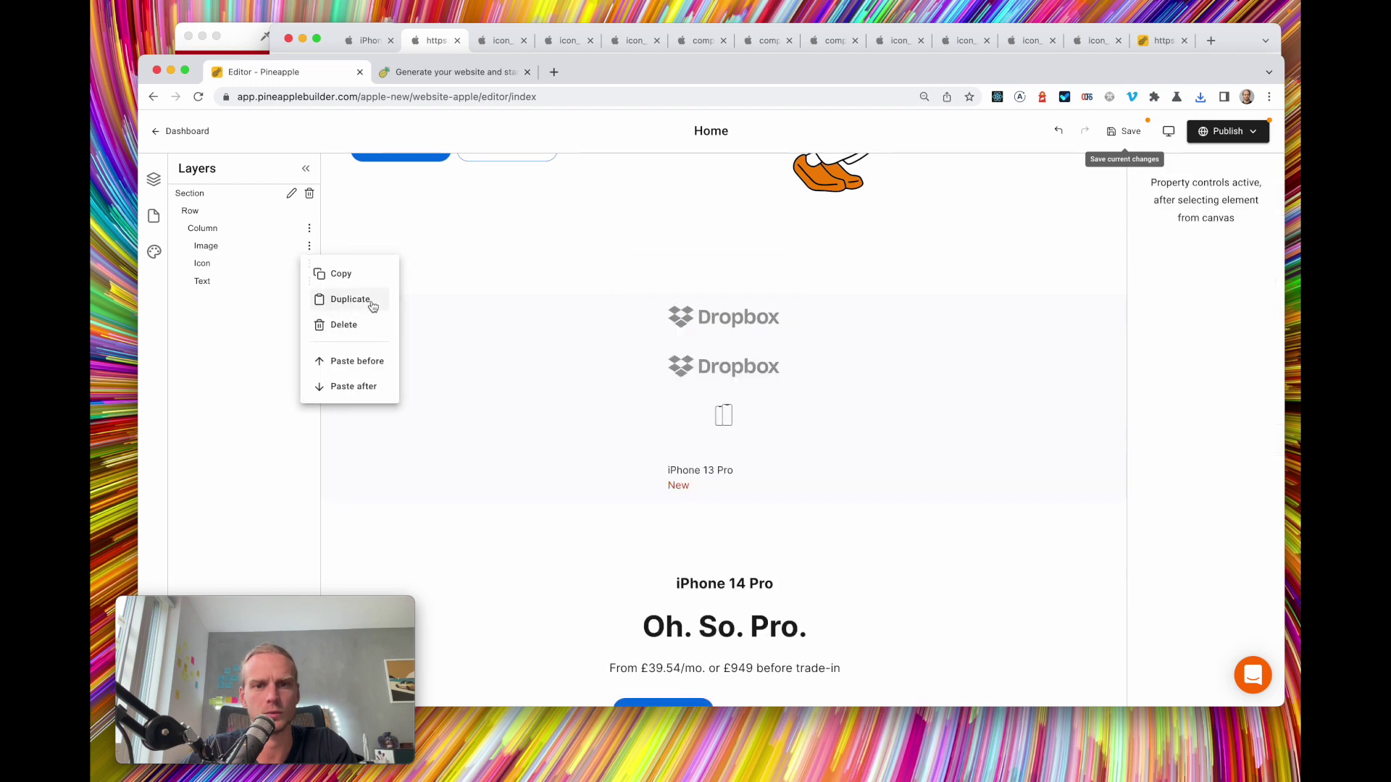
left_click(310, 247)
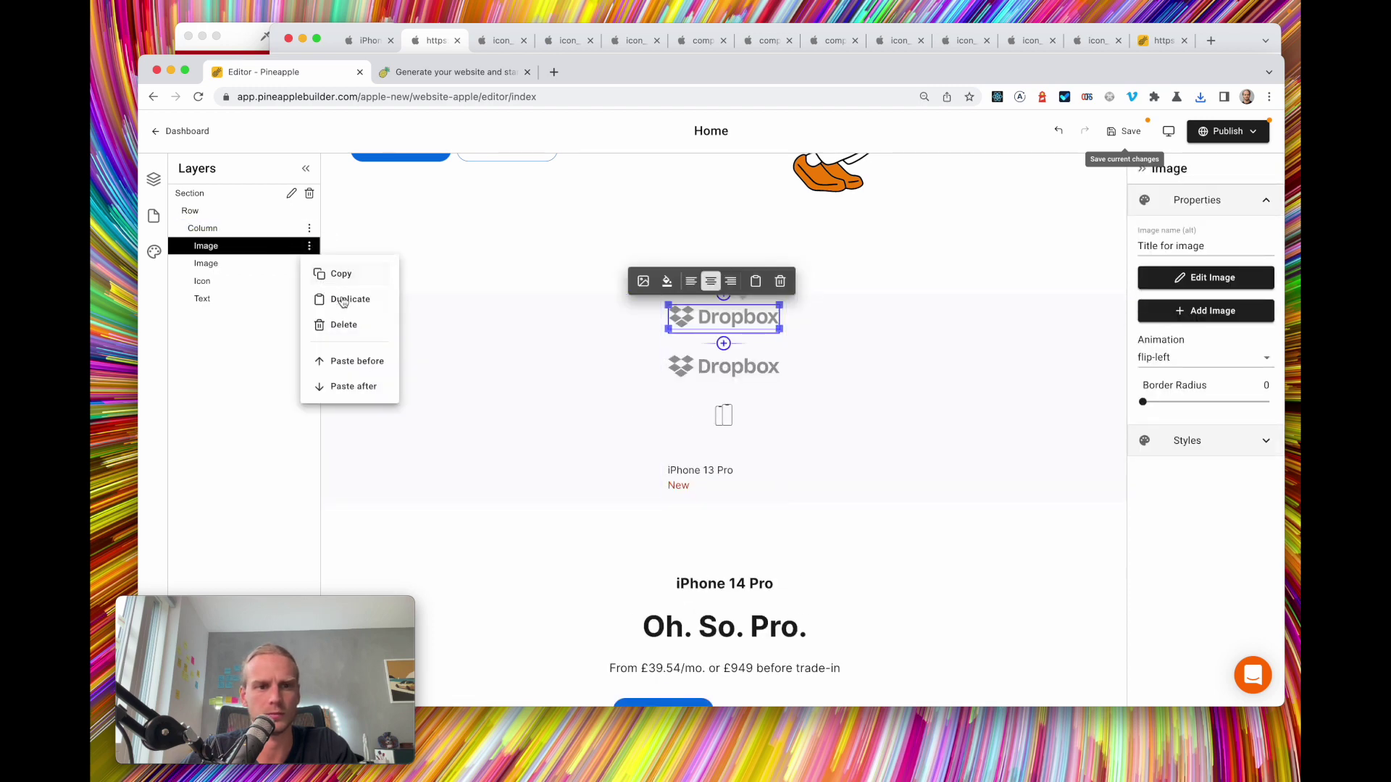
left_click(339, 324)
Delete the Dropbox logo image above the iPhone icon
left_click(309, 246)
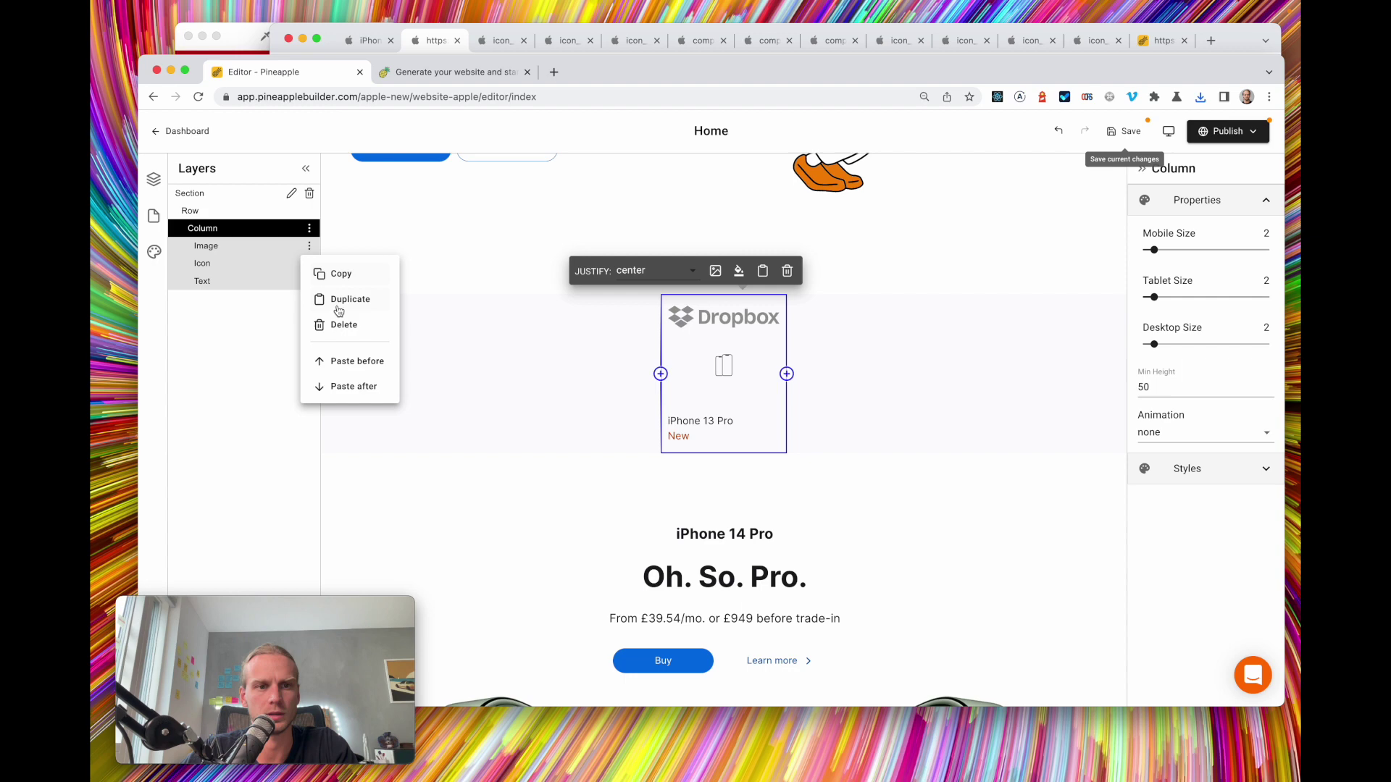
left_click(340, 324)
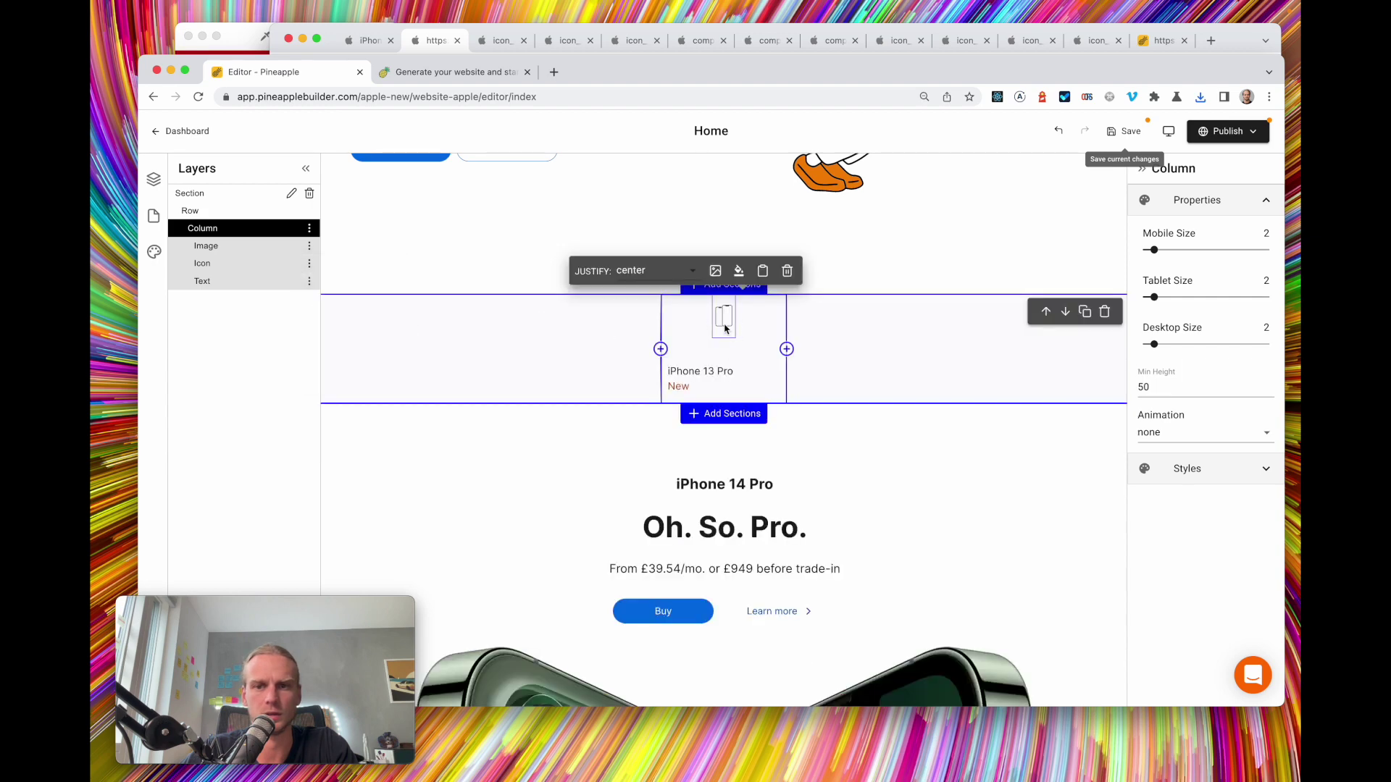
Set the width of the iPhone 13 Pro icon to 88
left_click(725, 328)
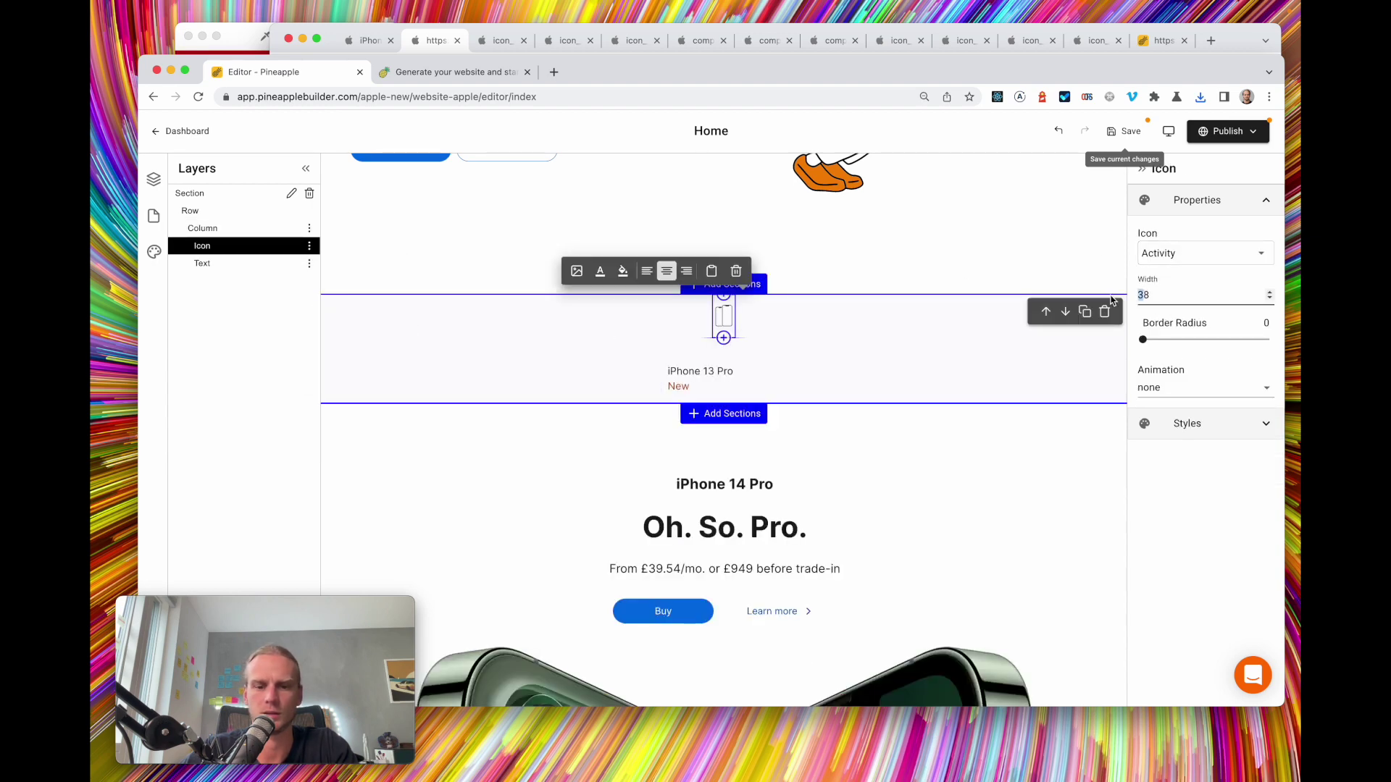
key("BackSpace")
type("6")
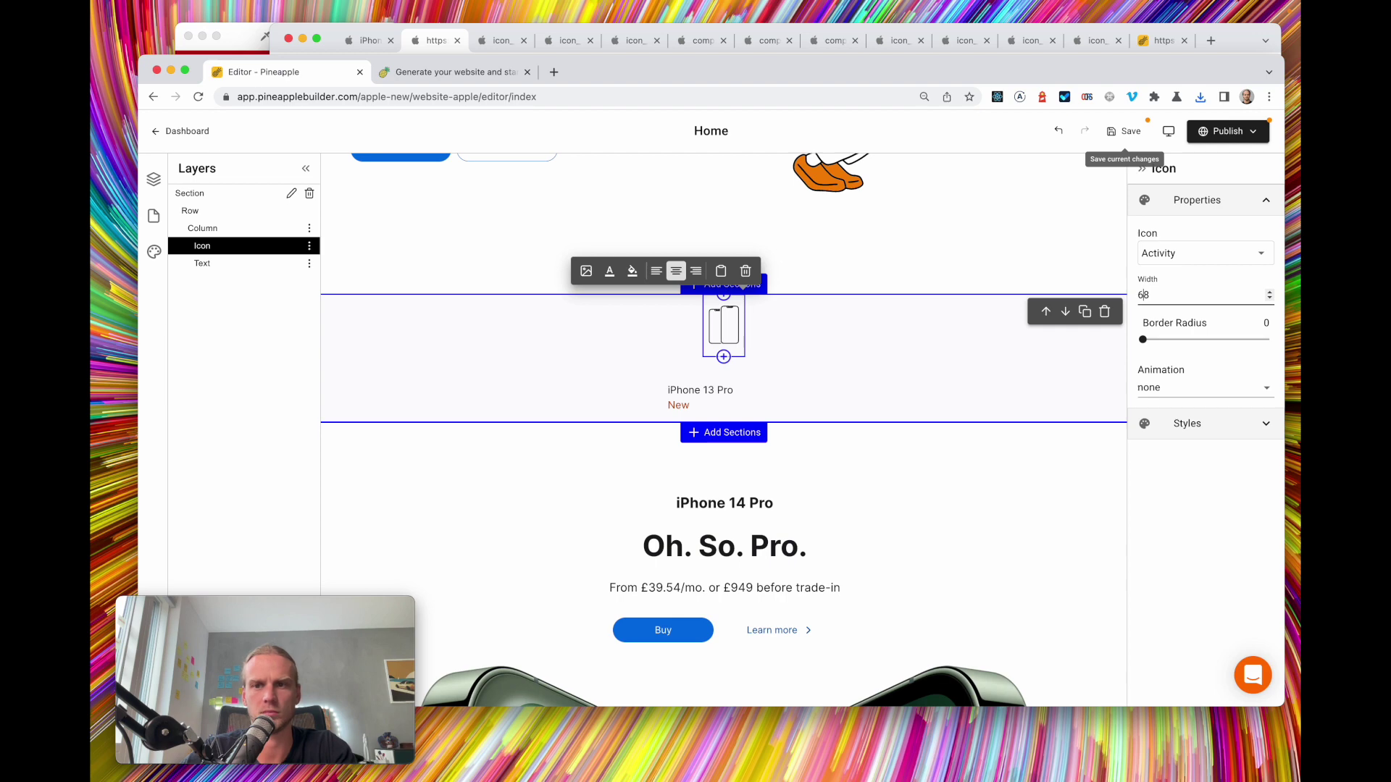
key("BackSpace")
type("8")
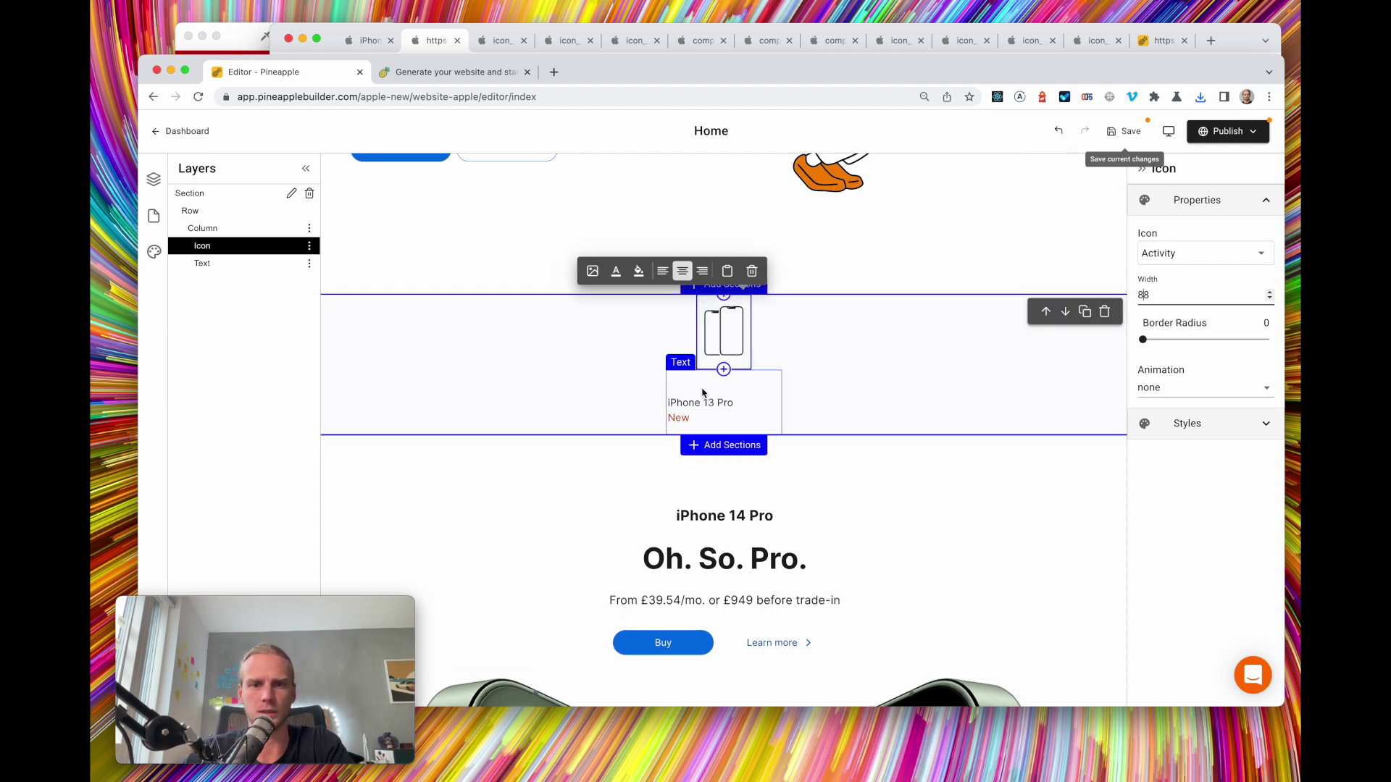
Set the iPhone 13 Pro label's top padding to 0px and bottom padding to 8px, and remove the blank line above its text
left_click(227, 234)
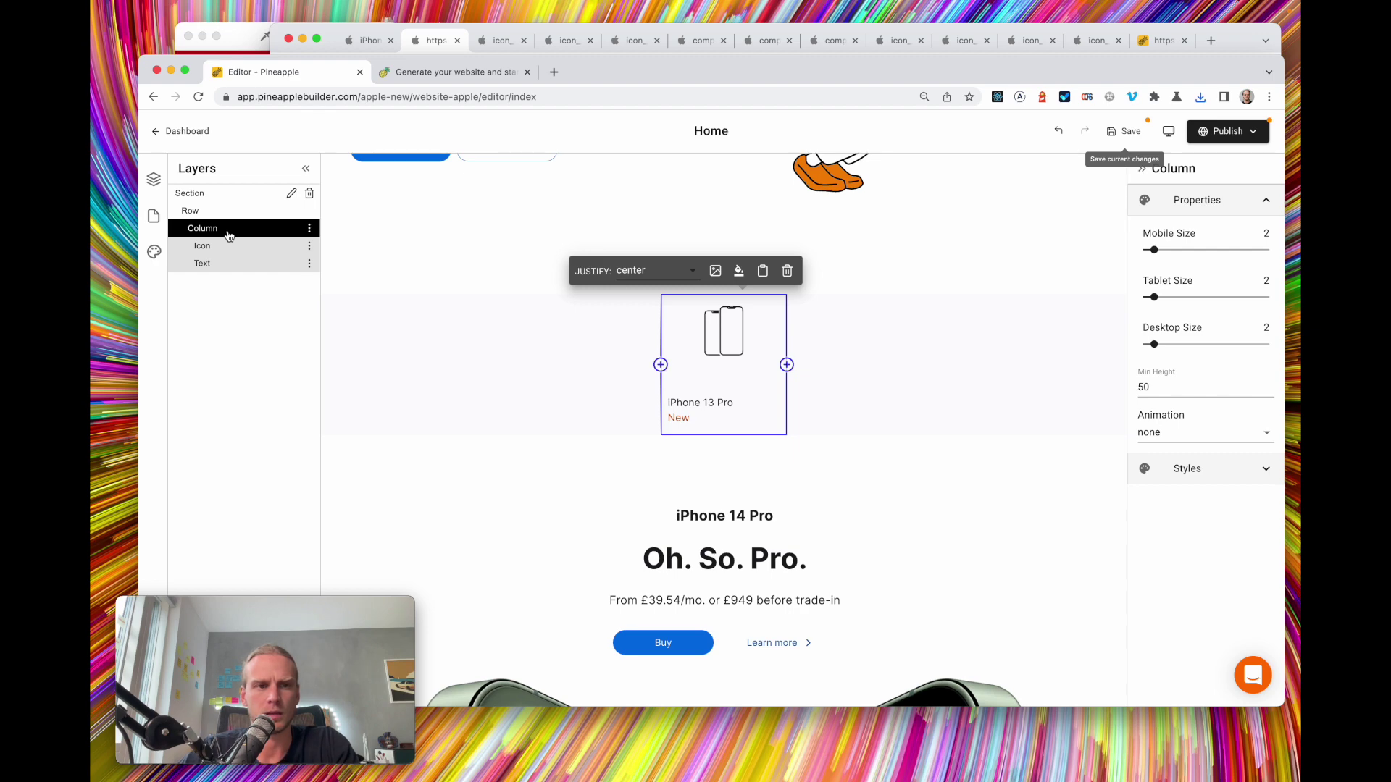
left_click(221, 274)
left_click(1181, 330)
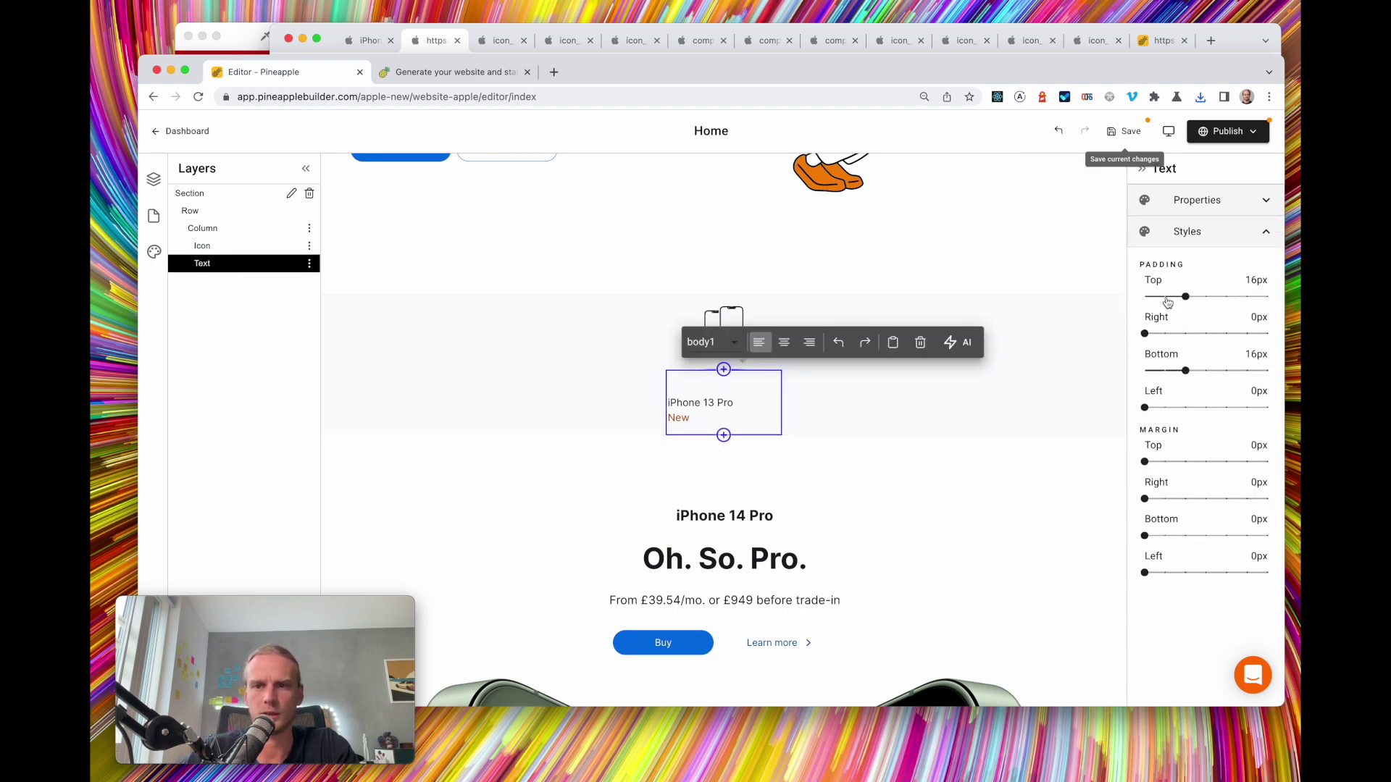
left_click(1167, 297)
left_click(1152, 297)
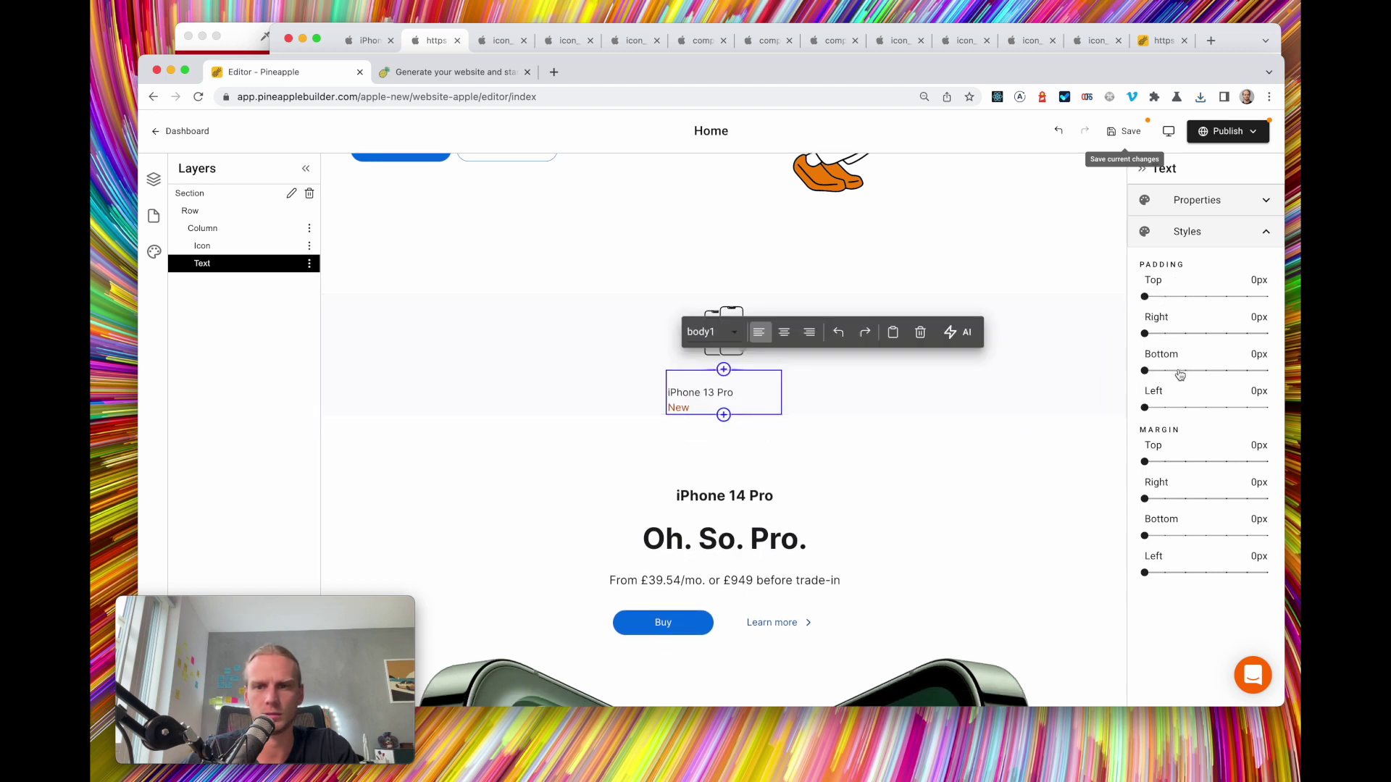
left_click(1167, 371)
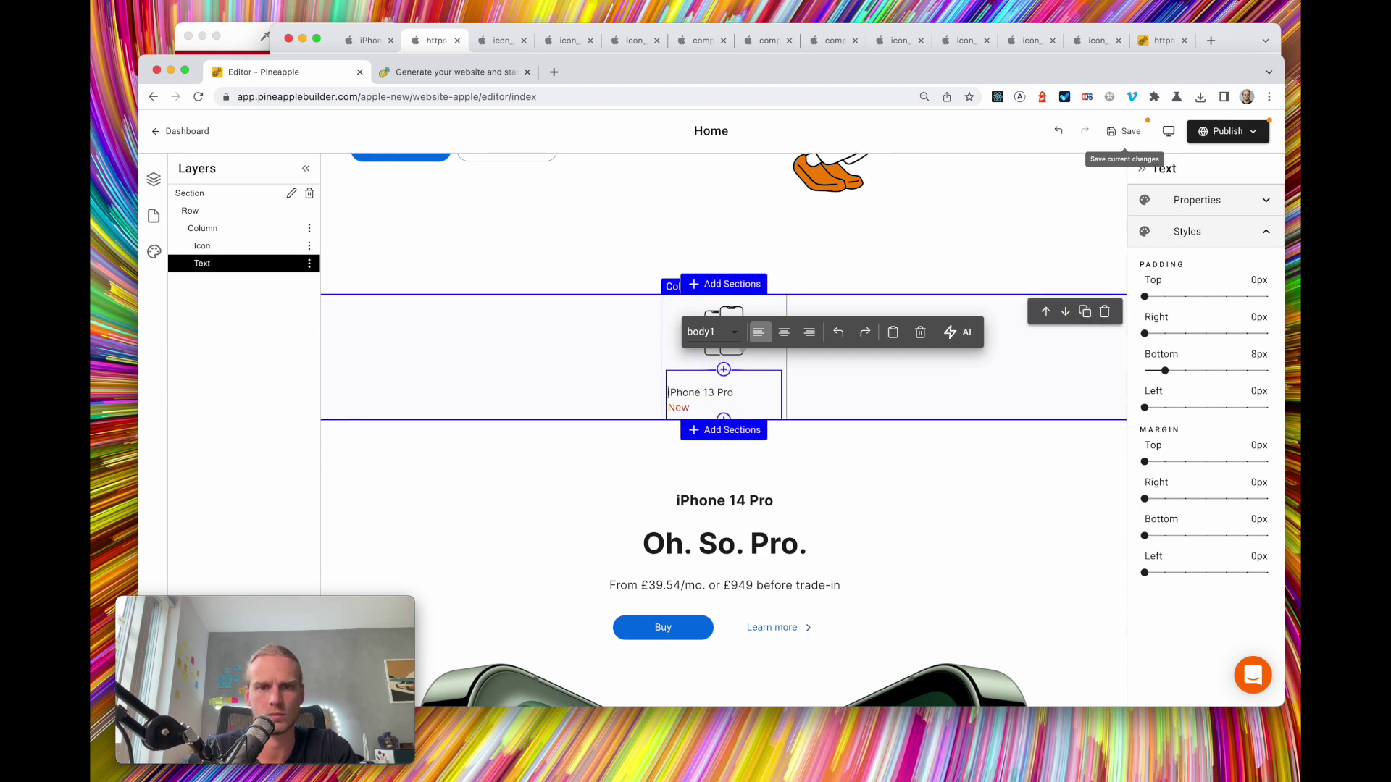
key("BackSpace")
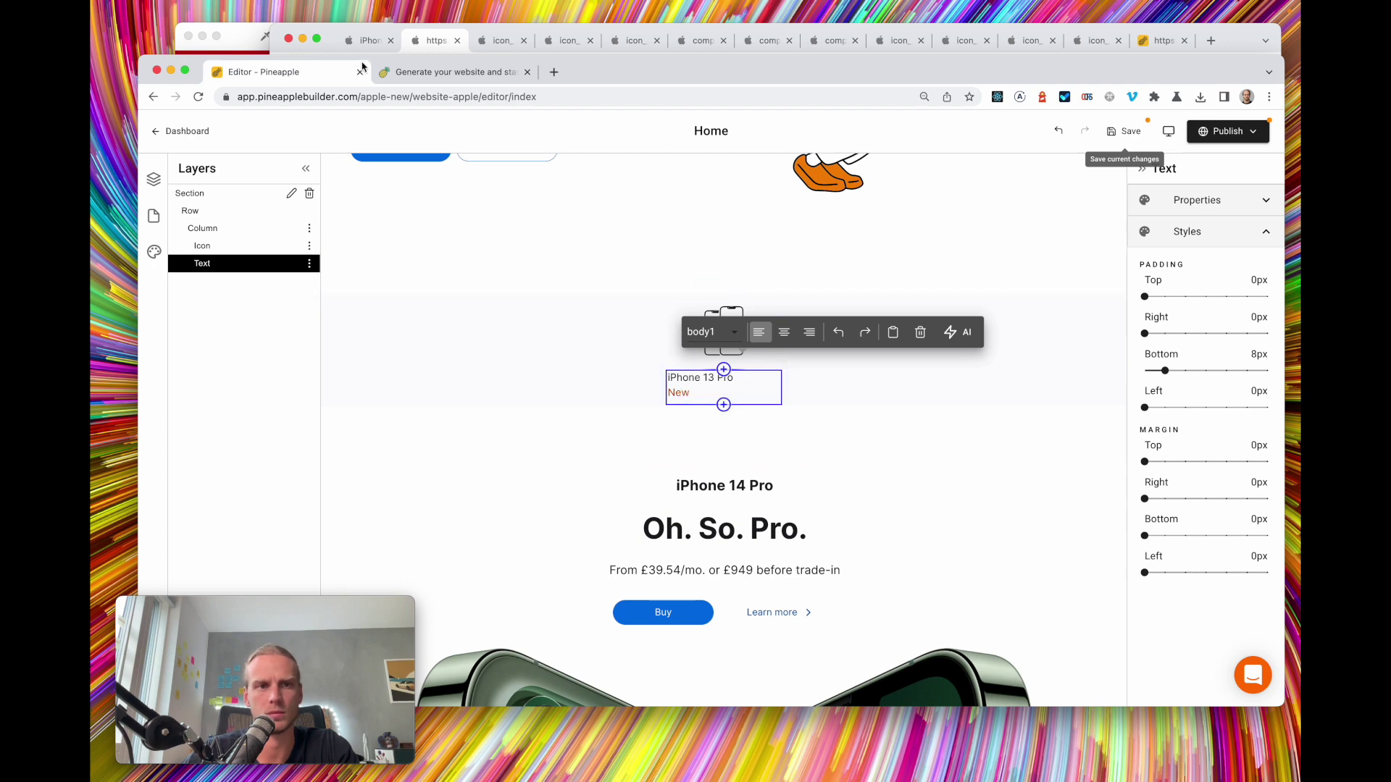
Set the iPhone 13 Pro label's bottom padding to 16px and its column's top and bottom padding to 8px
left_click(371, 40)
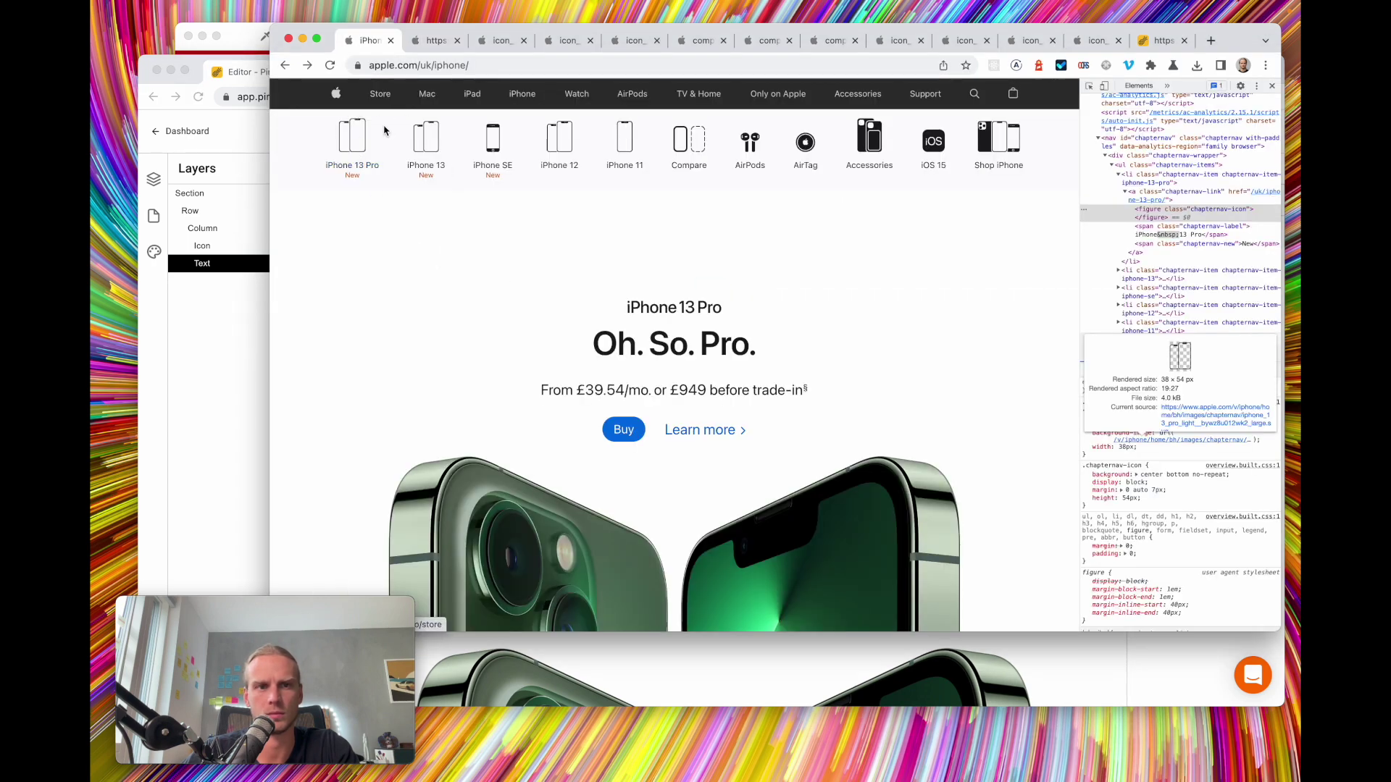
left_click(221, 374)
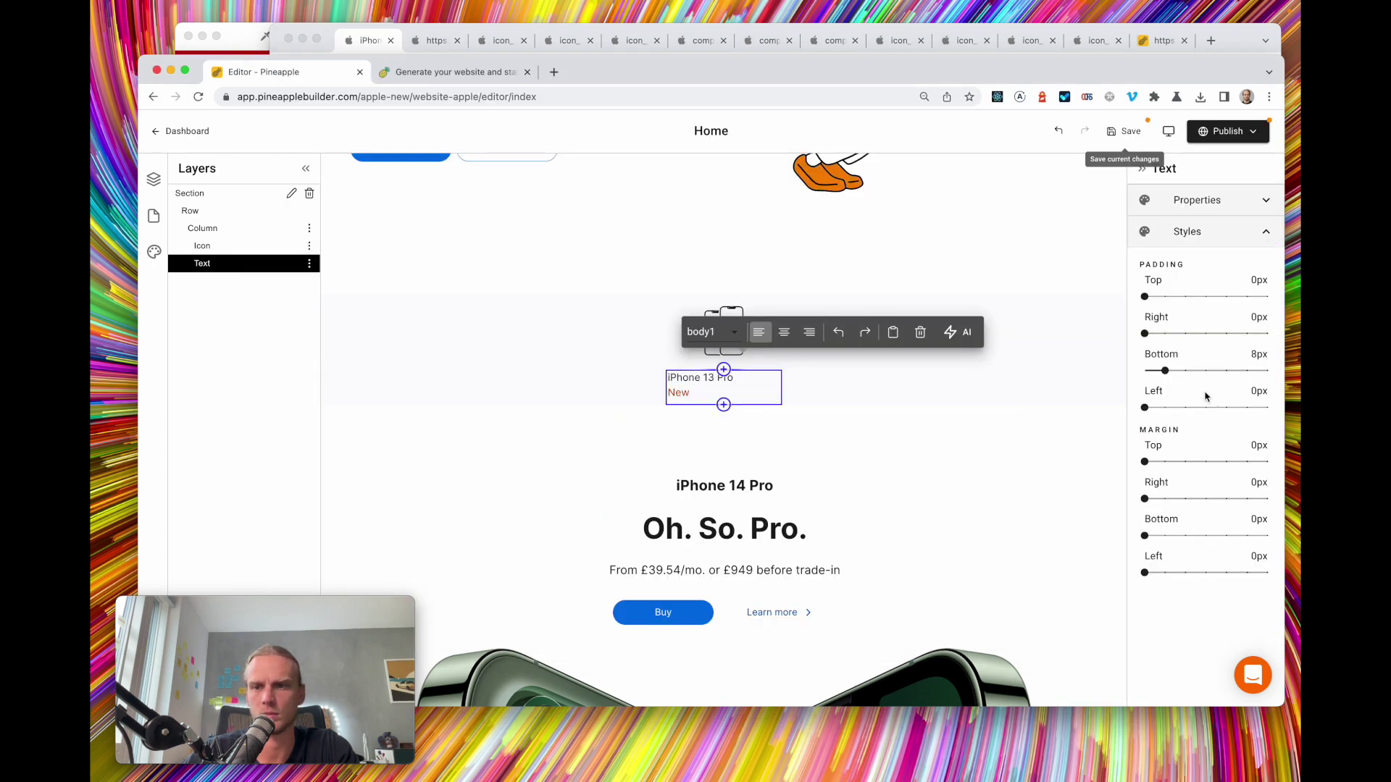
left_click(1193, 371)
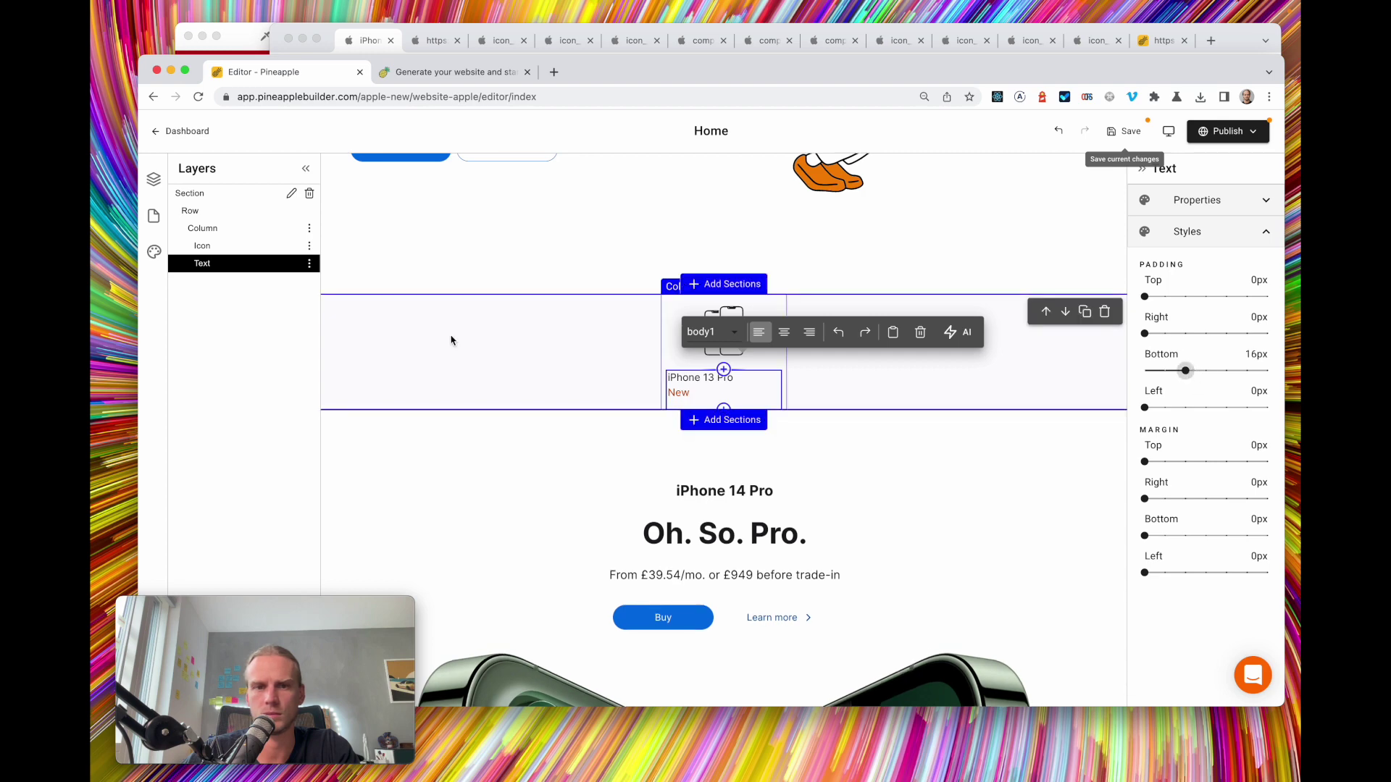
left_click(228, 227)
left_click(1165, 371)
left_click(1165, 297)
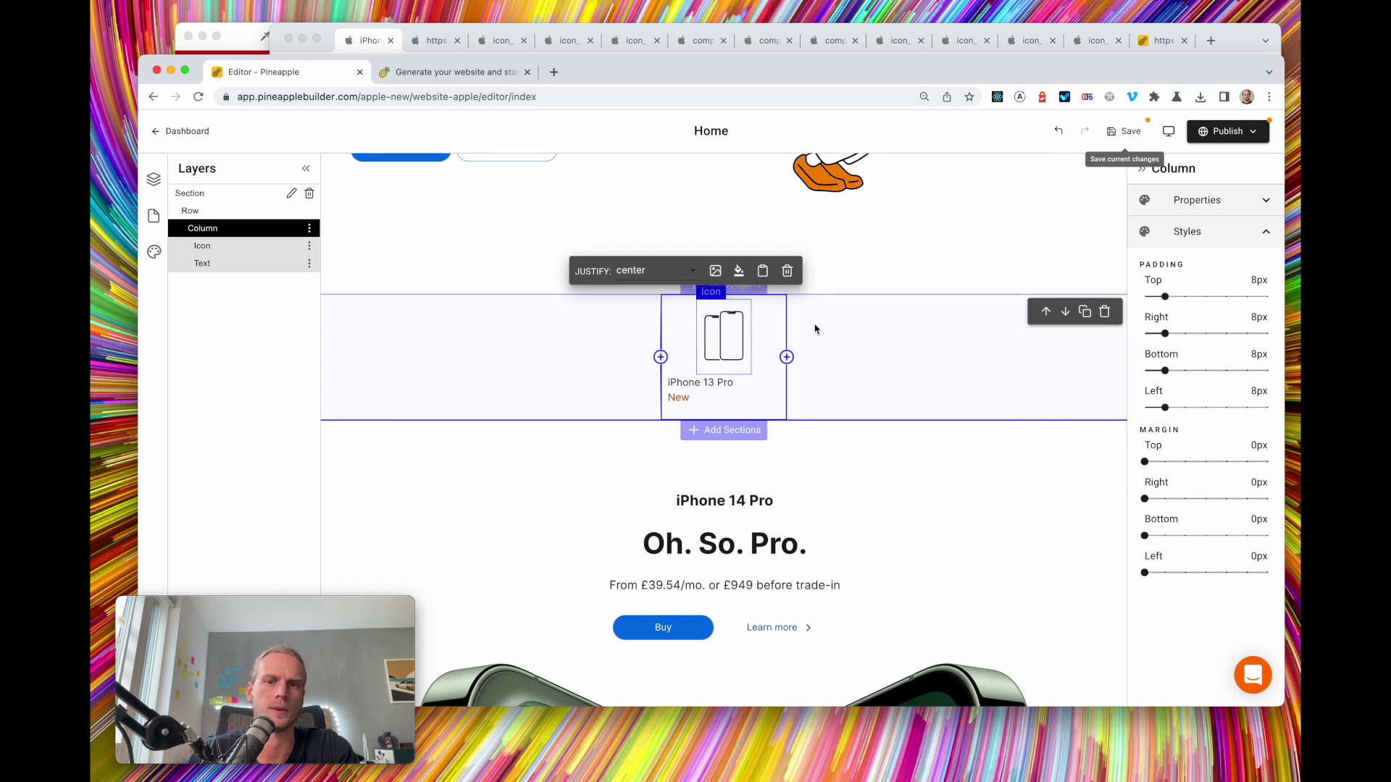
Center-align both lines of the iPhone 13 Pro label
left_click(687, 380)
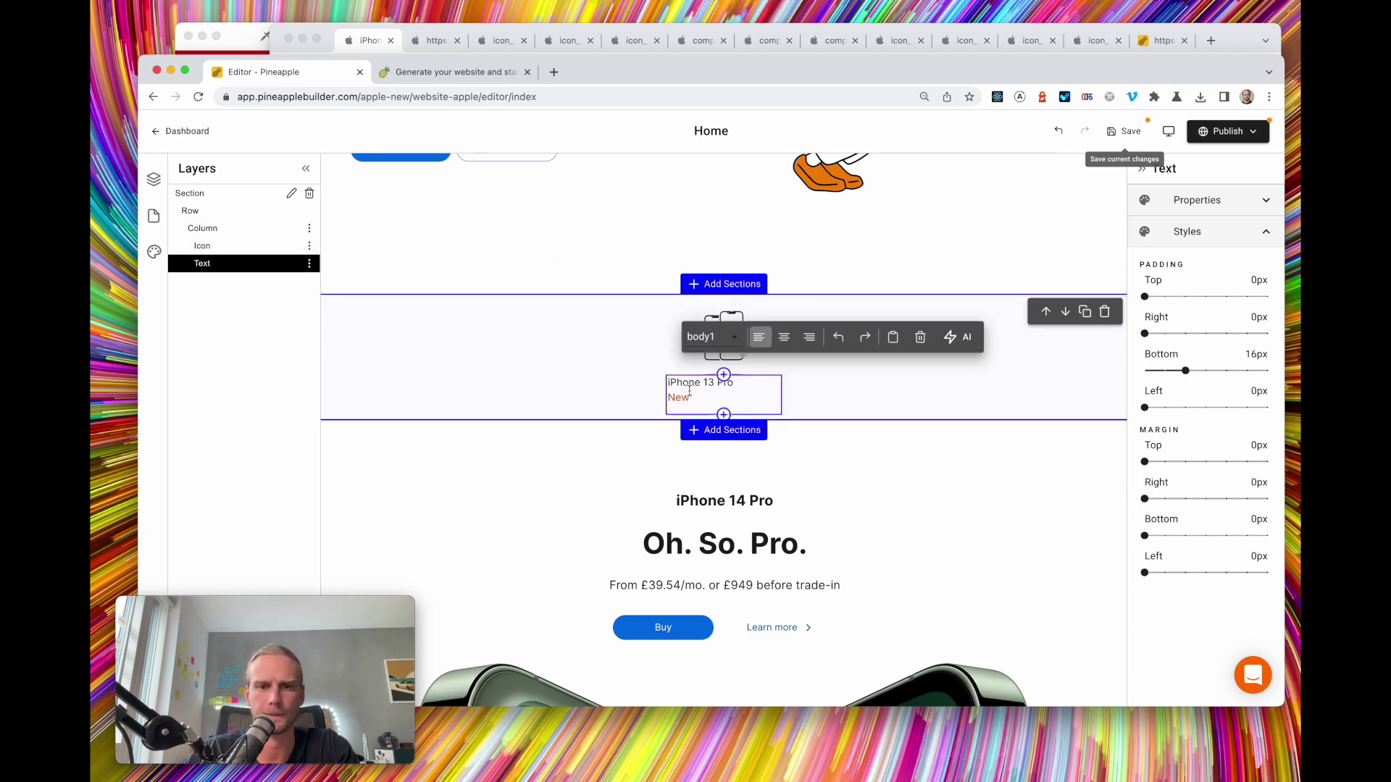
triple_click(674, 386)
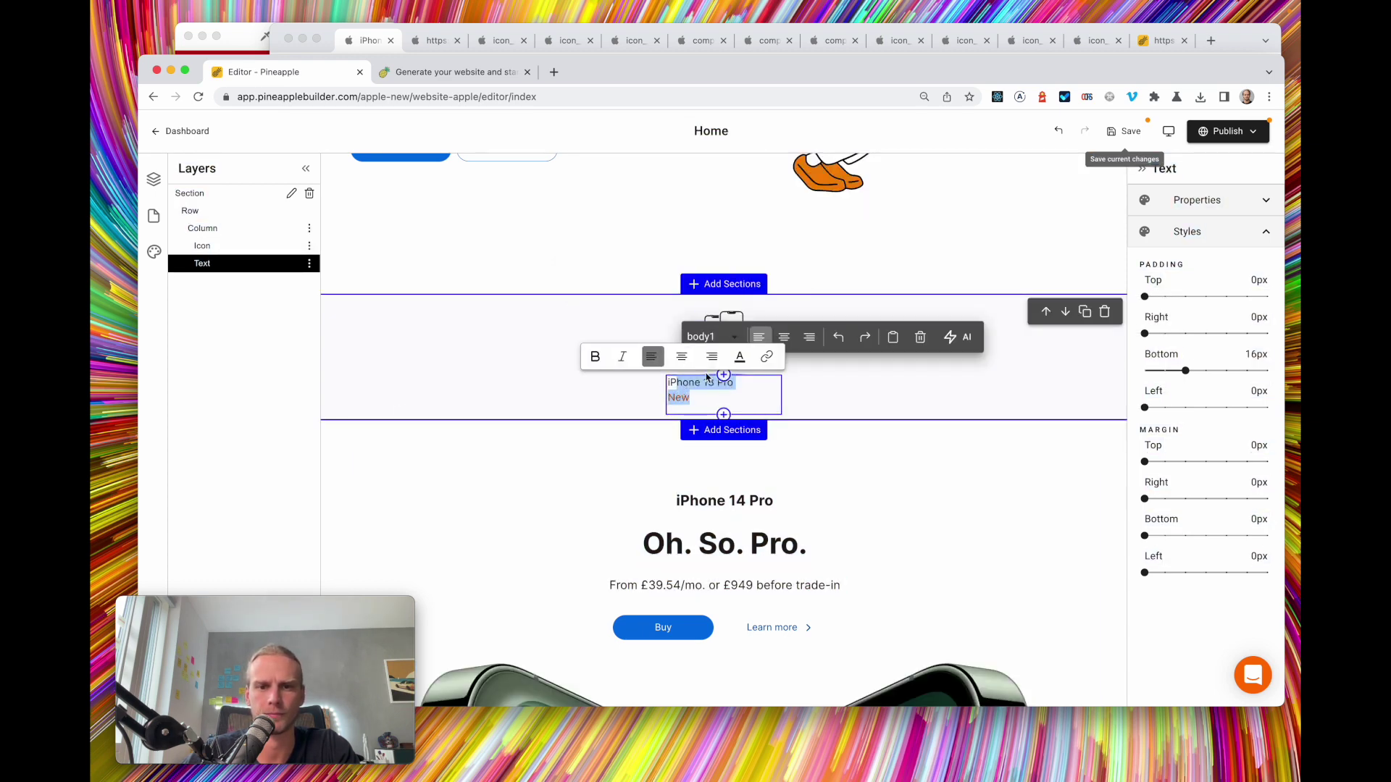
left_click(942, 488)
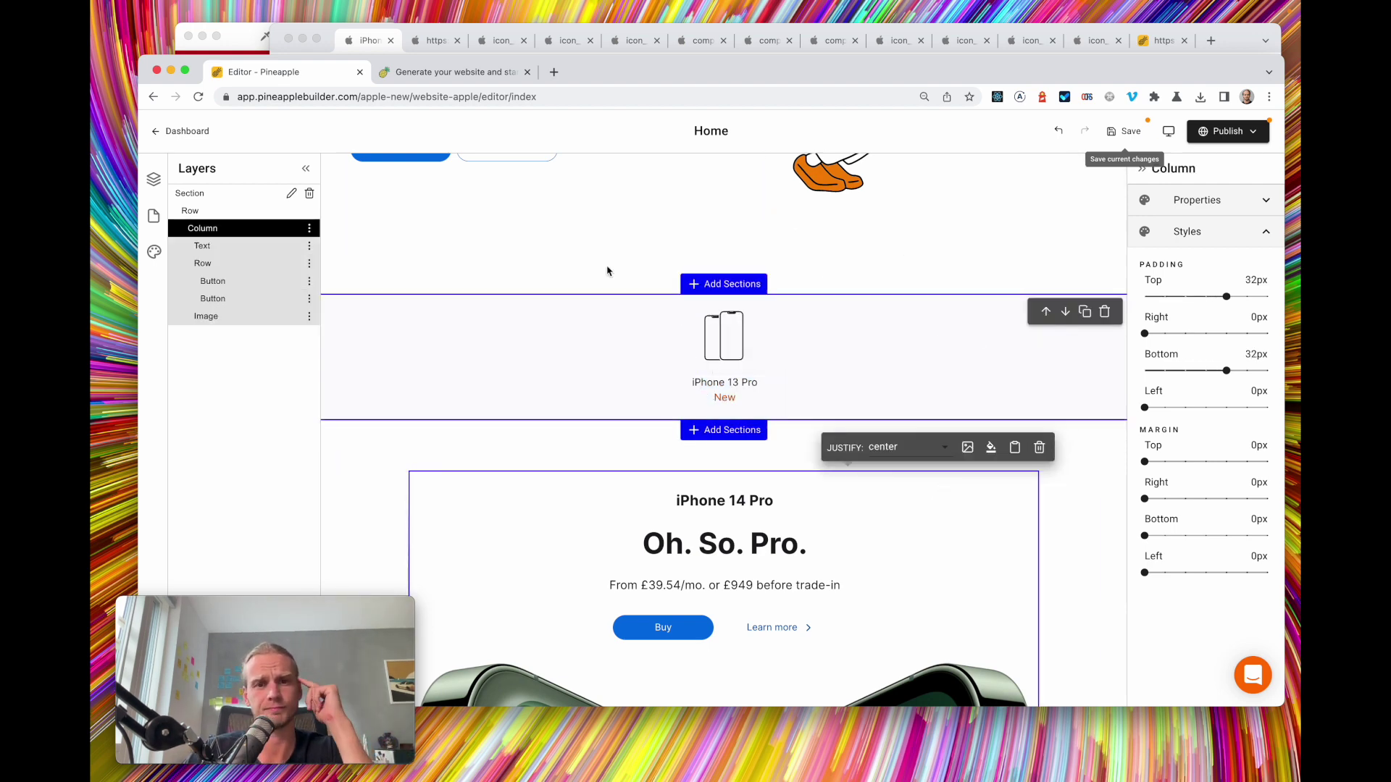
Set the width of the iPhone 13 Pro icon to 68
left_click(369, 42)
left_click(245, 440)
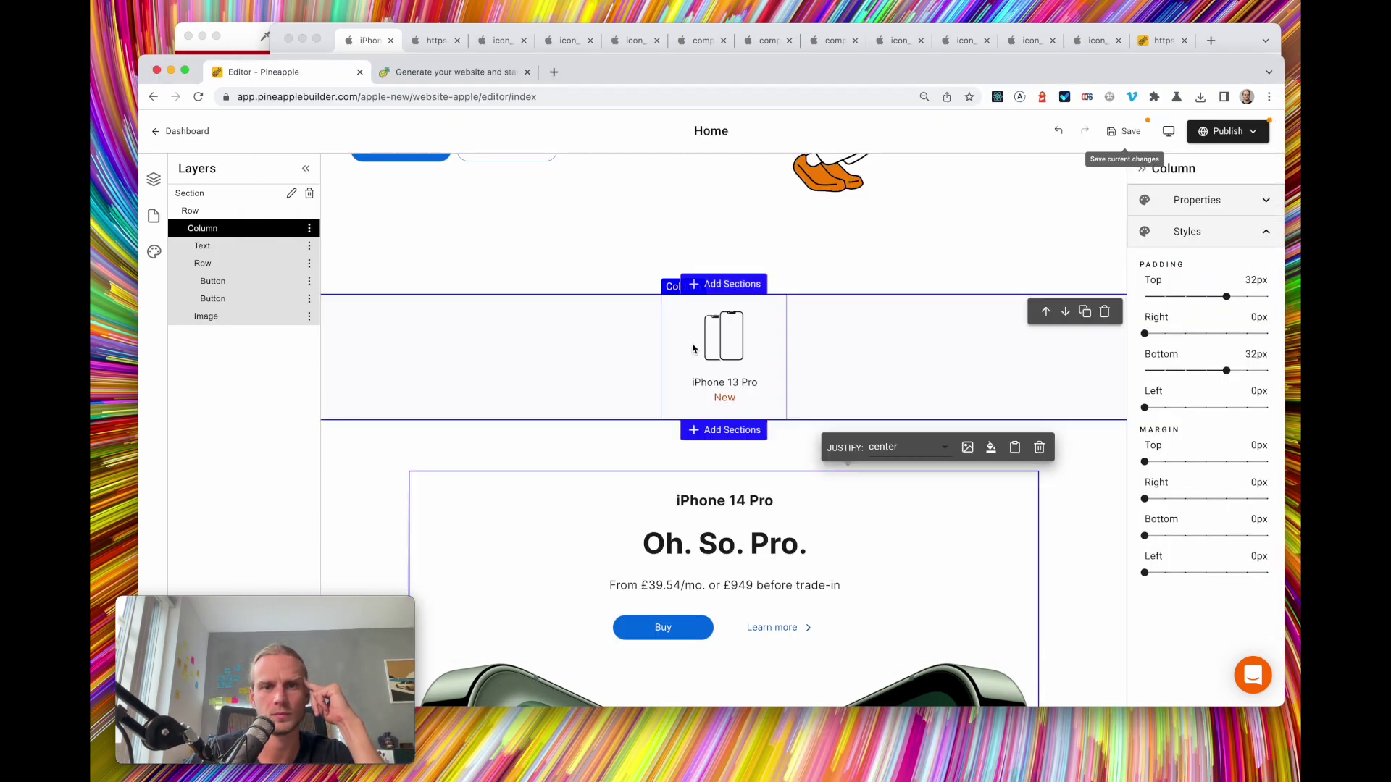
left_click(724, 334)
left_click(1201, 202)
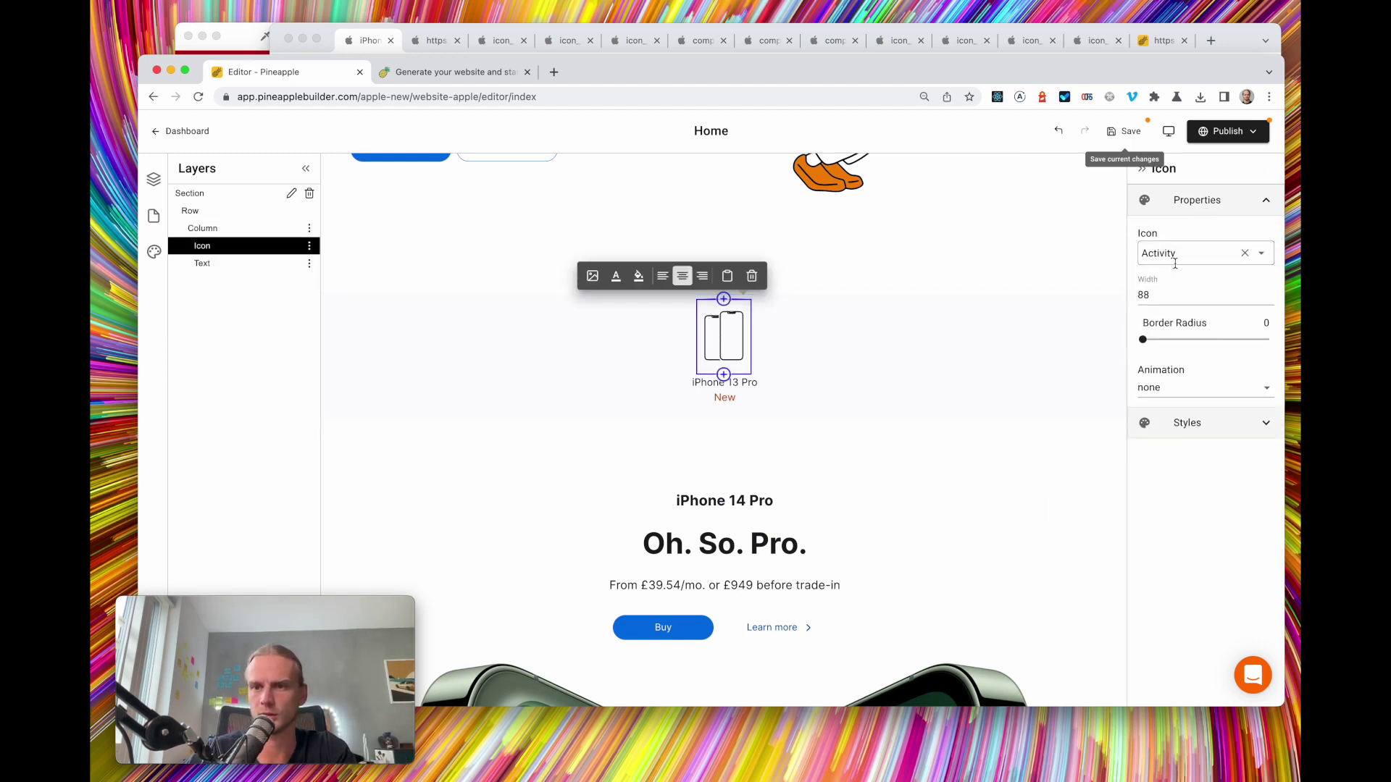
left_click_drag(1160, 295, 1127, 301)
type("6")
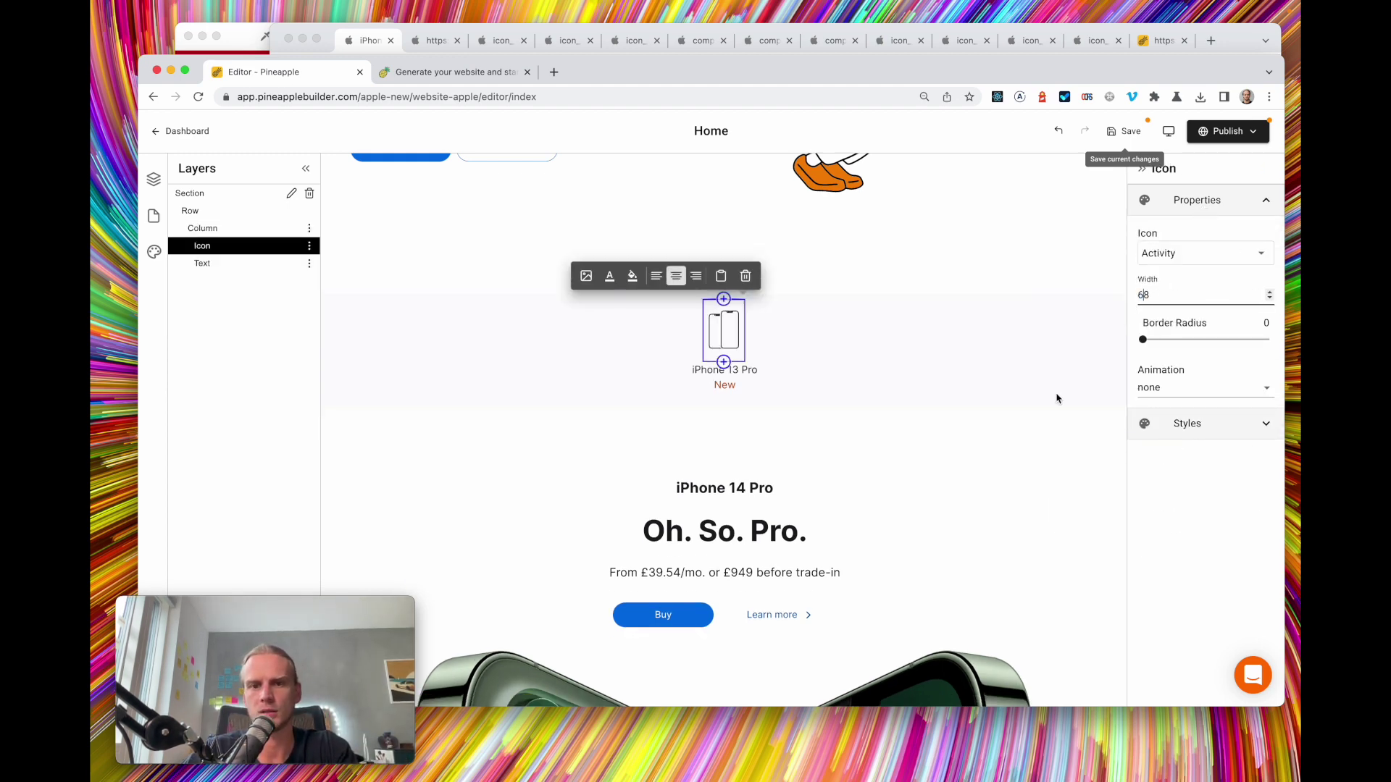
left_click(745, 382)
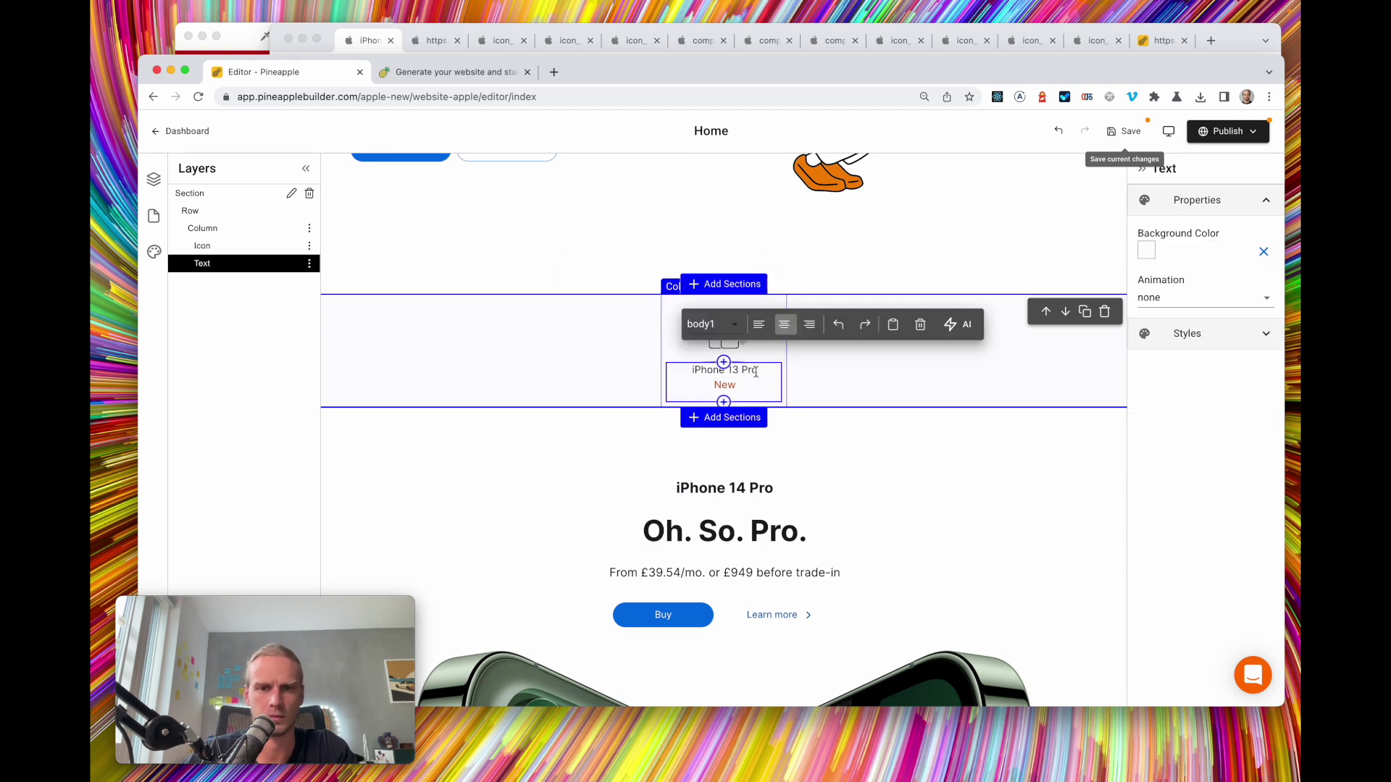
left_click(461, 331)
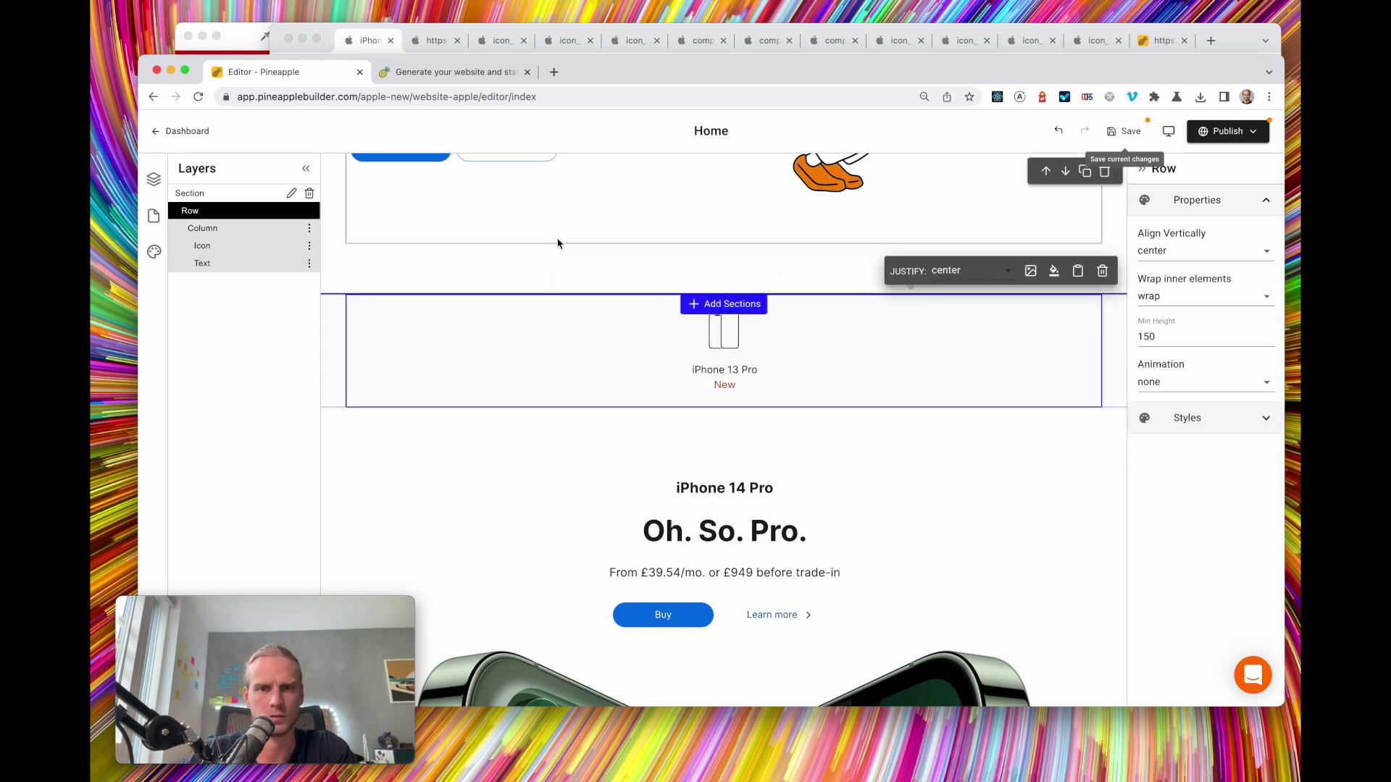
left_click(365, 45)
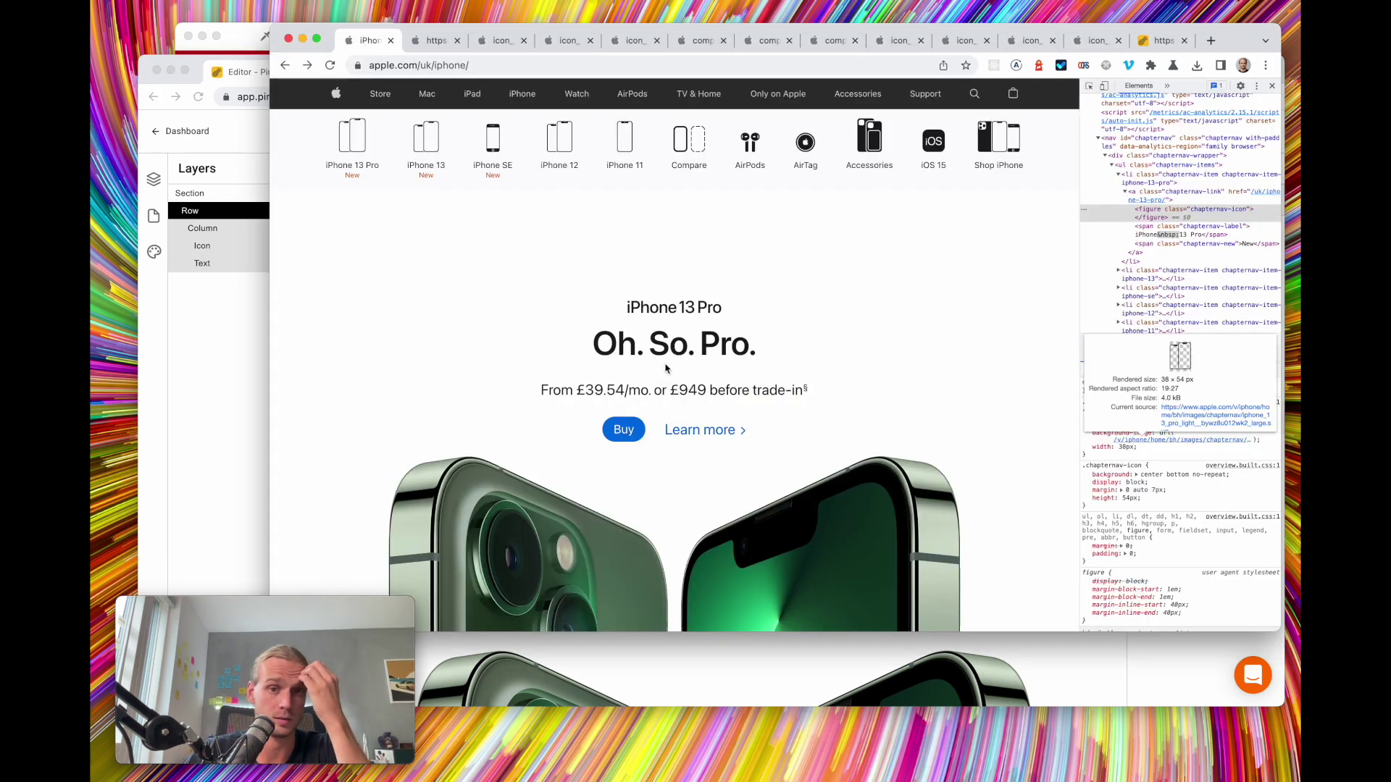
left_click(231, 349)
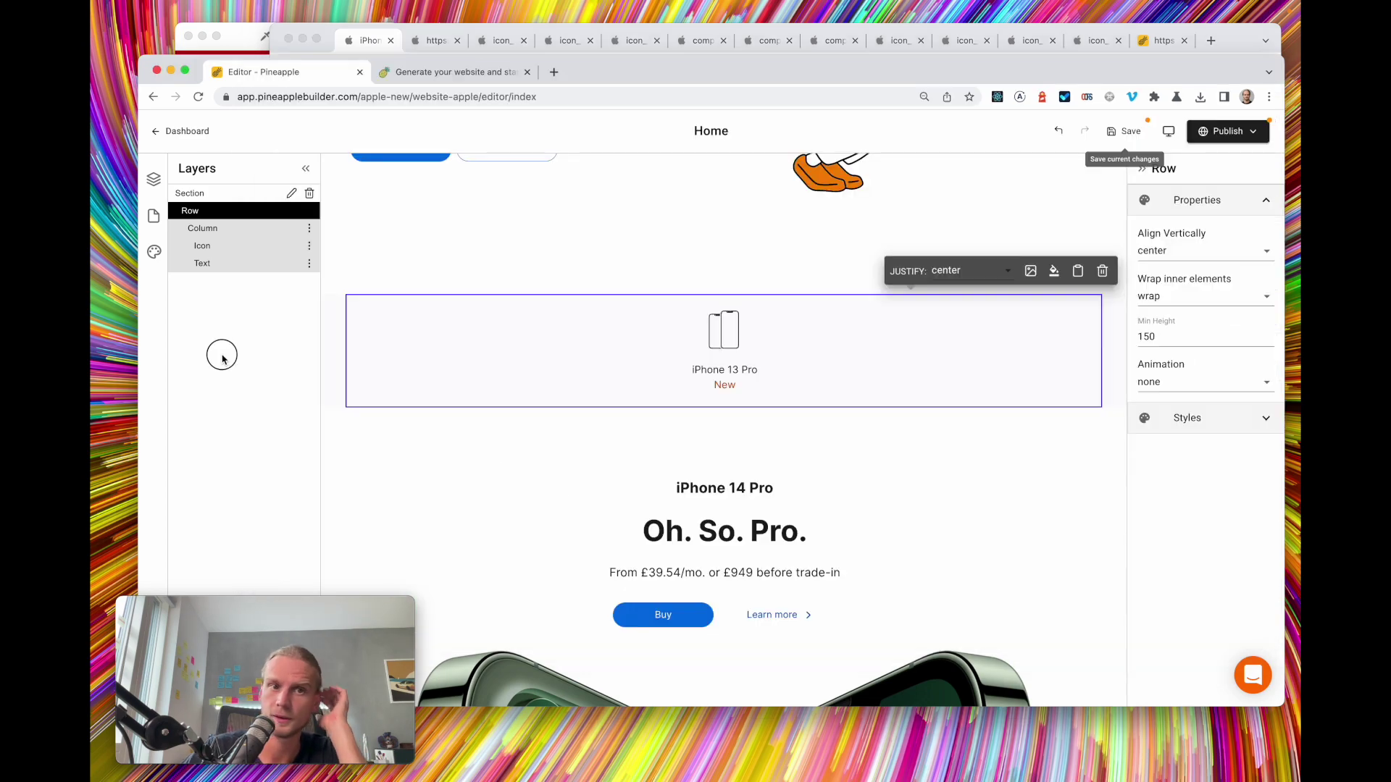
left_click(735, 384)
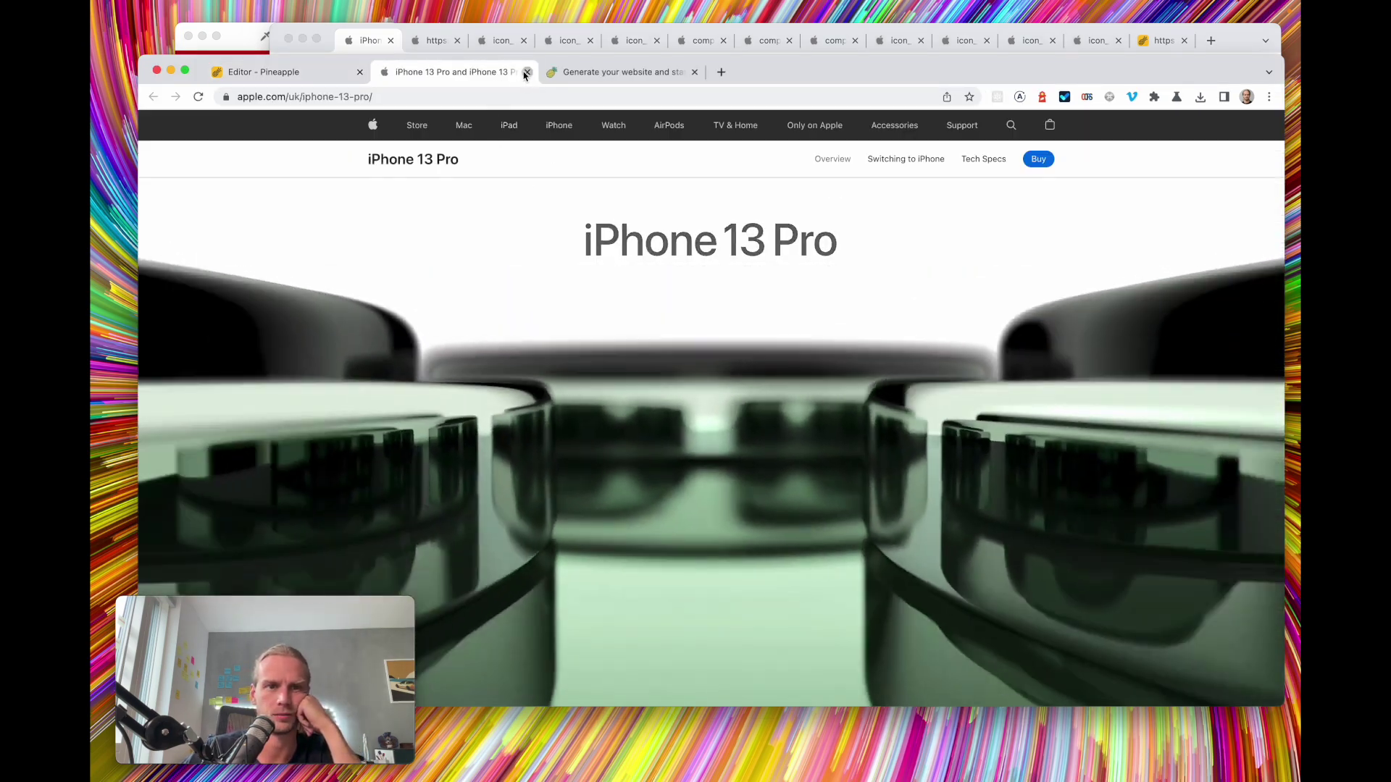
left_click(526, 72)
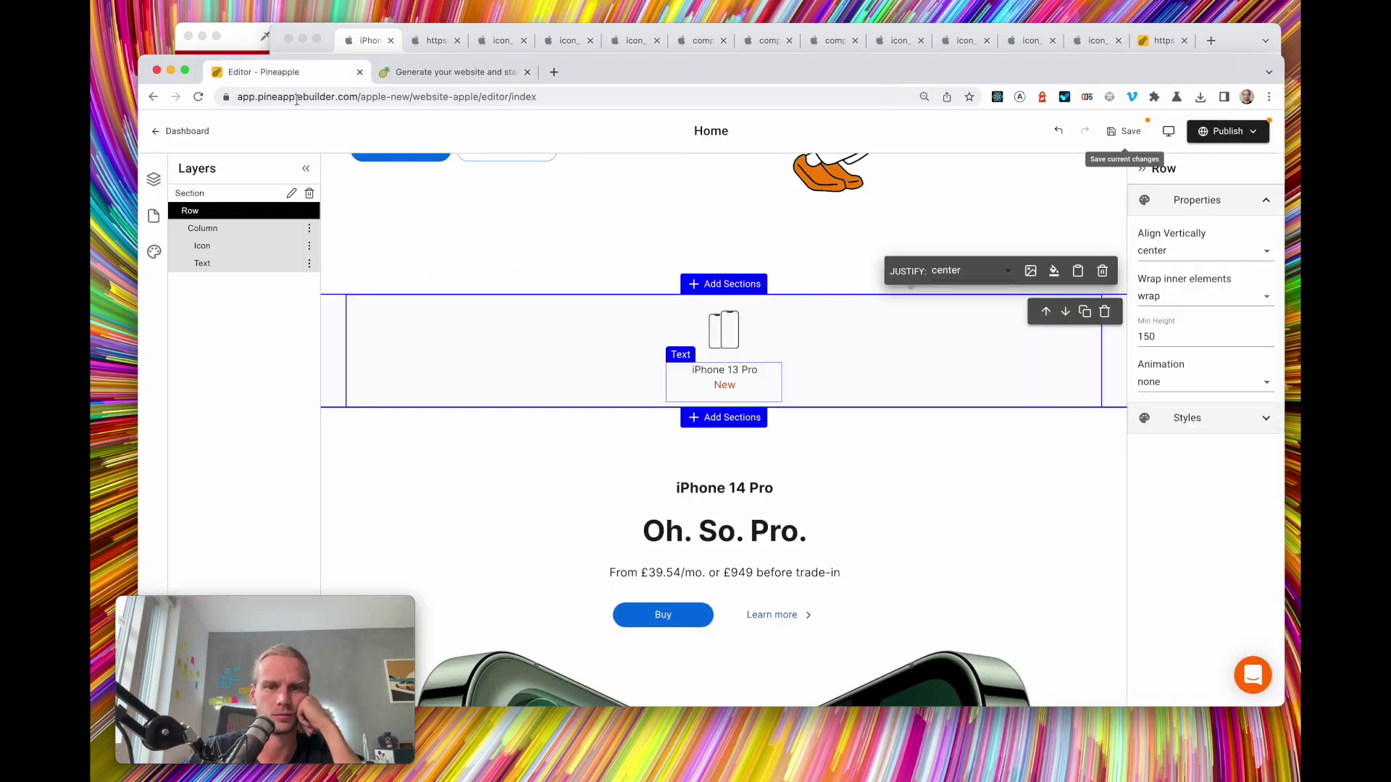
left_click(741, 390)
left_click(740, 389)
left_click_drag(740, 390, 788, 353)
left_click(790, 349)
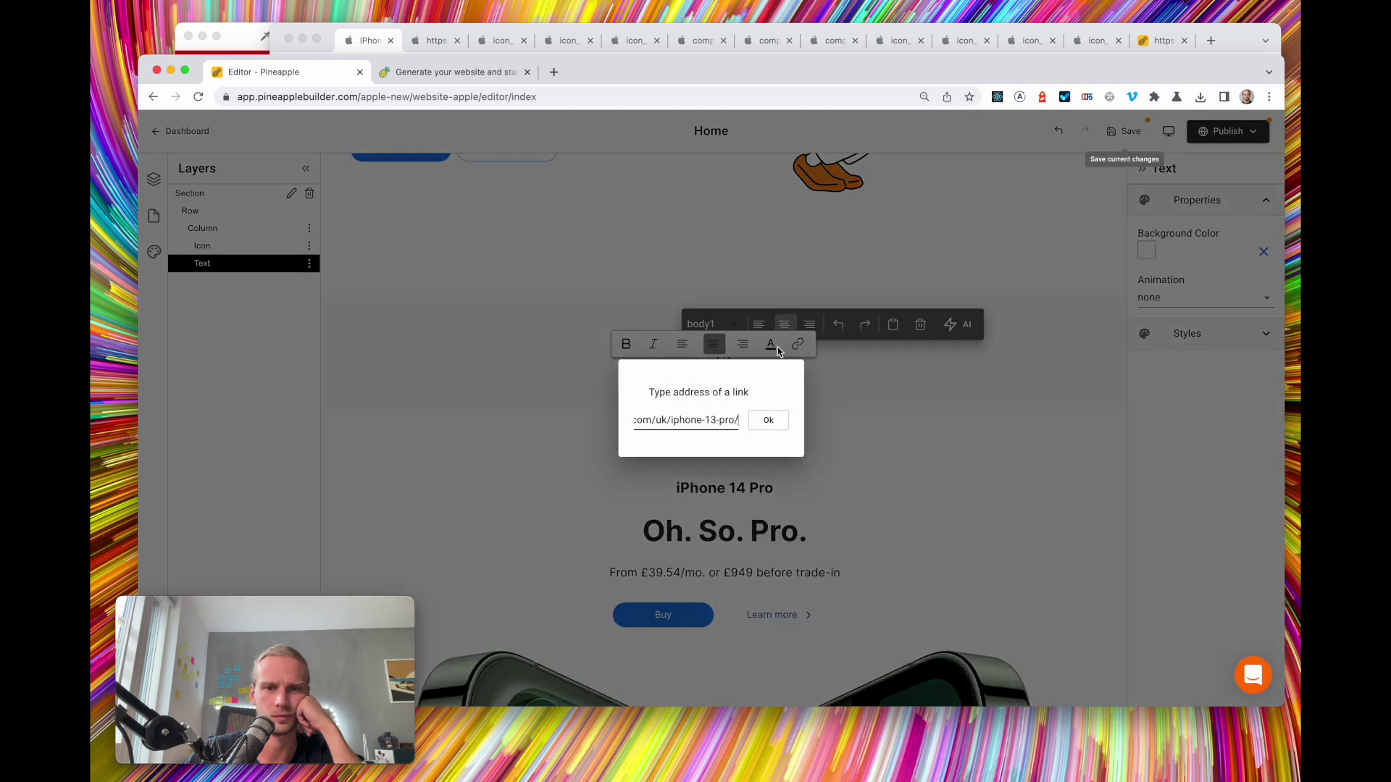
key("super+a")
key("BackSpace")
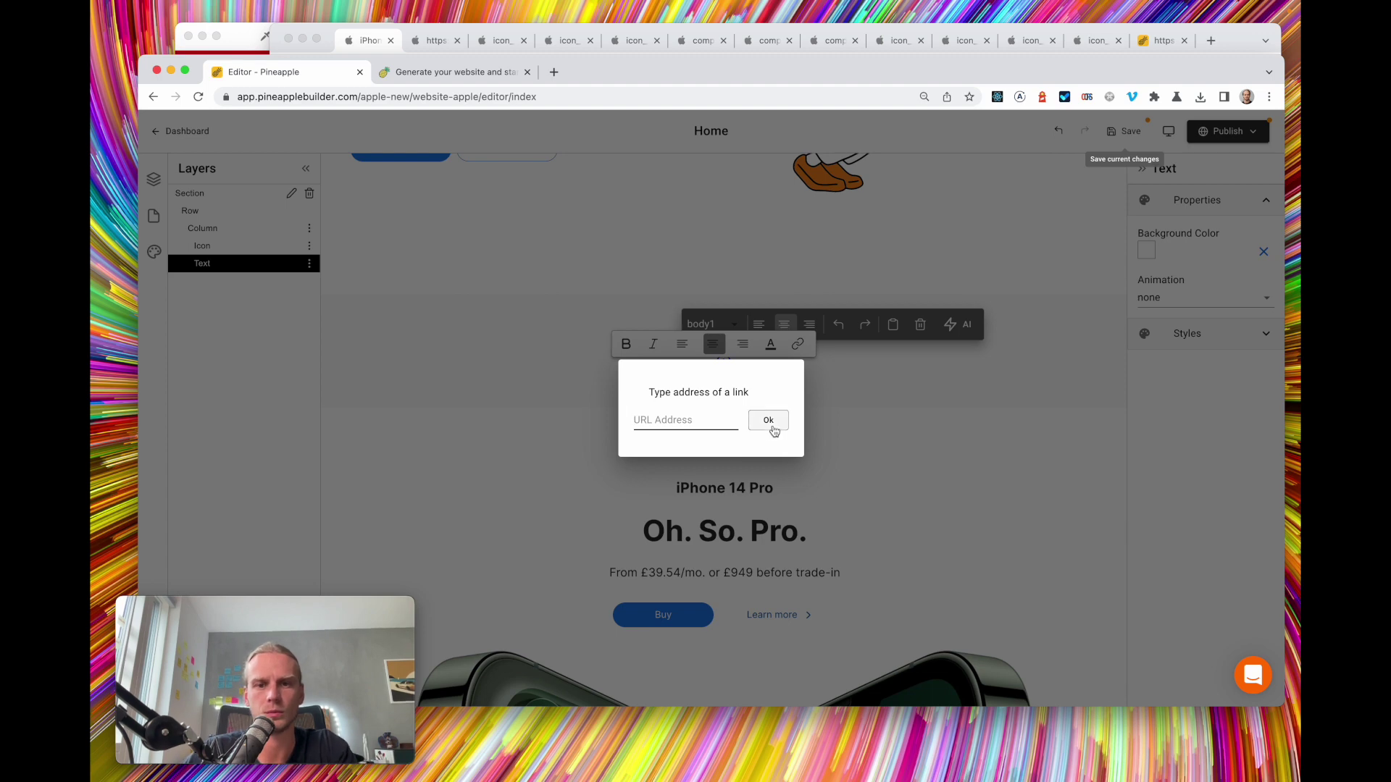
left_click(769, 428)
left_click(879, 414)
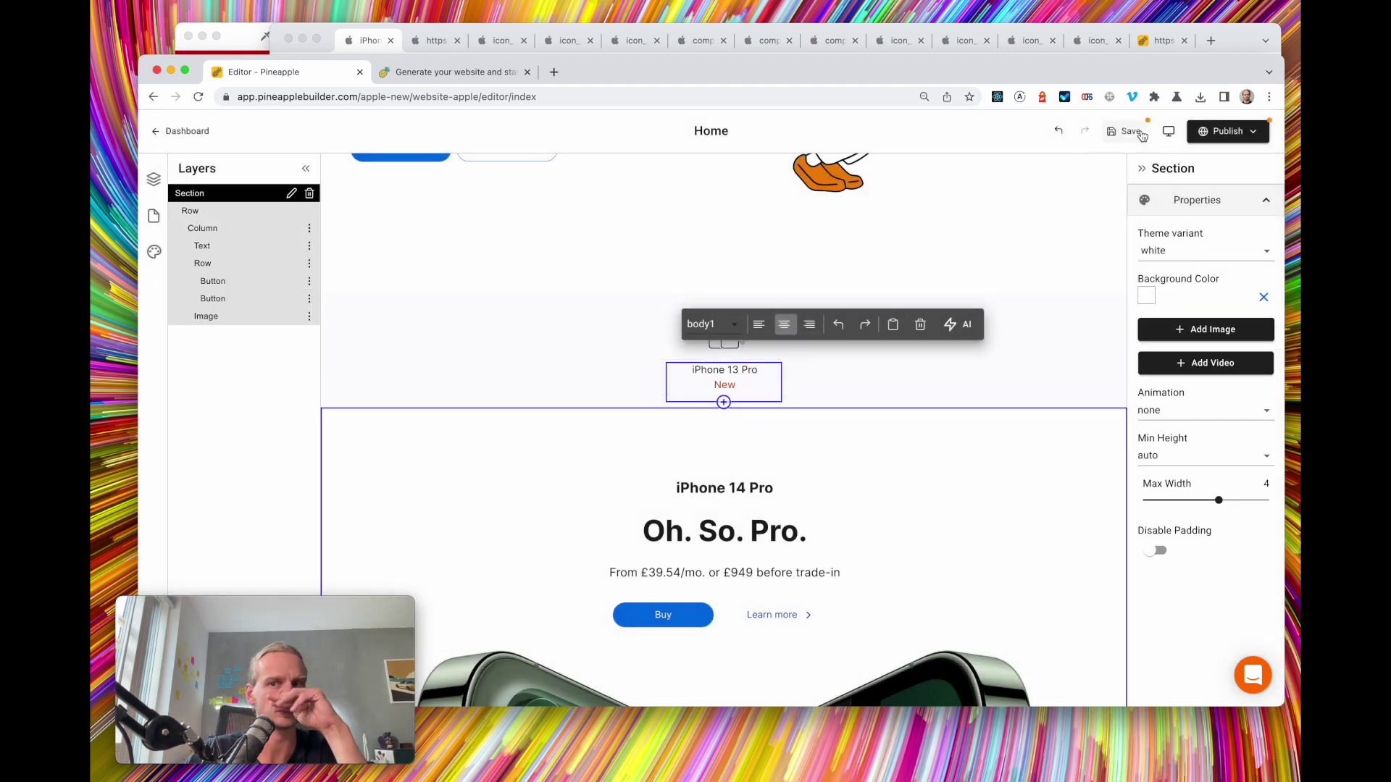
left_click(1131, 134)
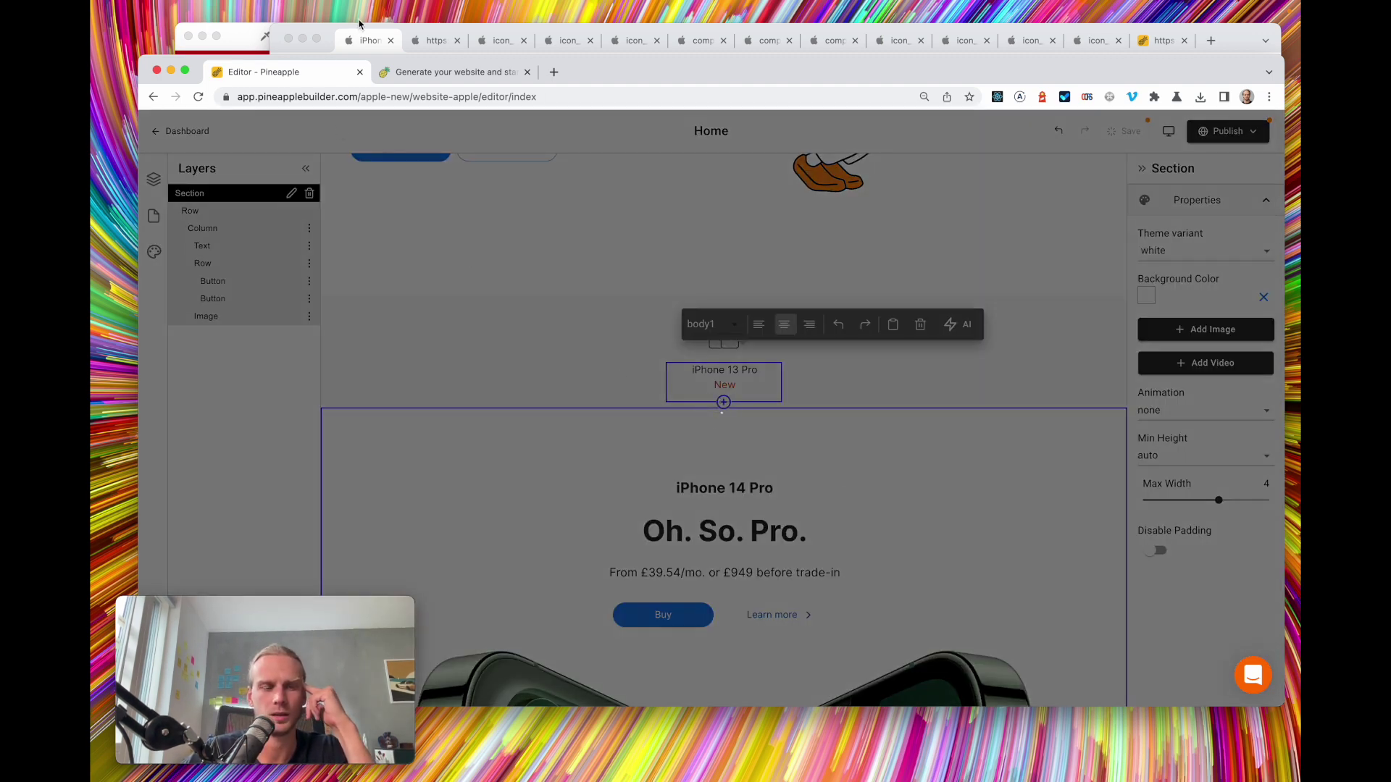
Set the desktop size of the column holding the iPhone 13 Pro icon and label to 1
left_click(358, 31)
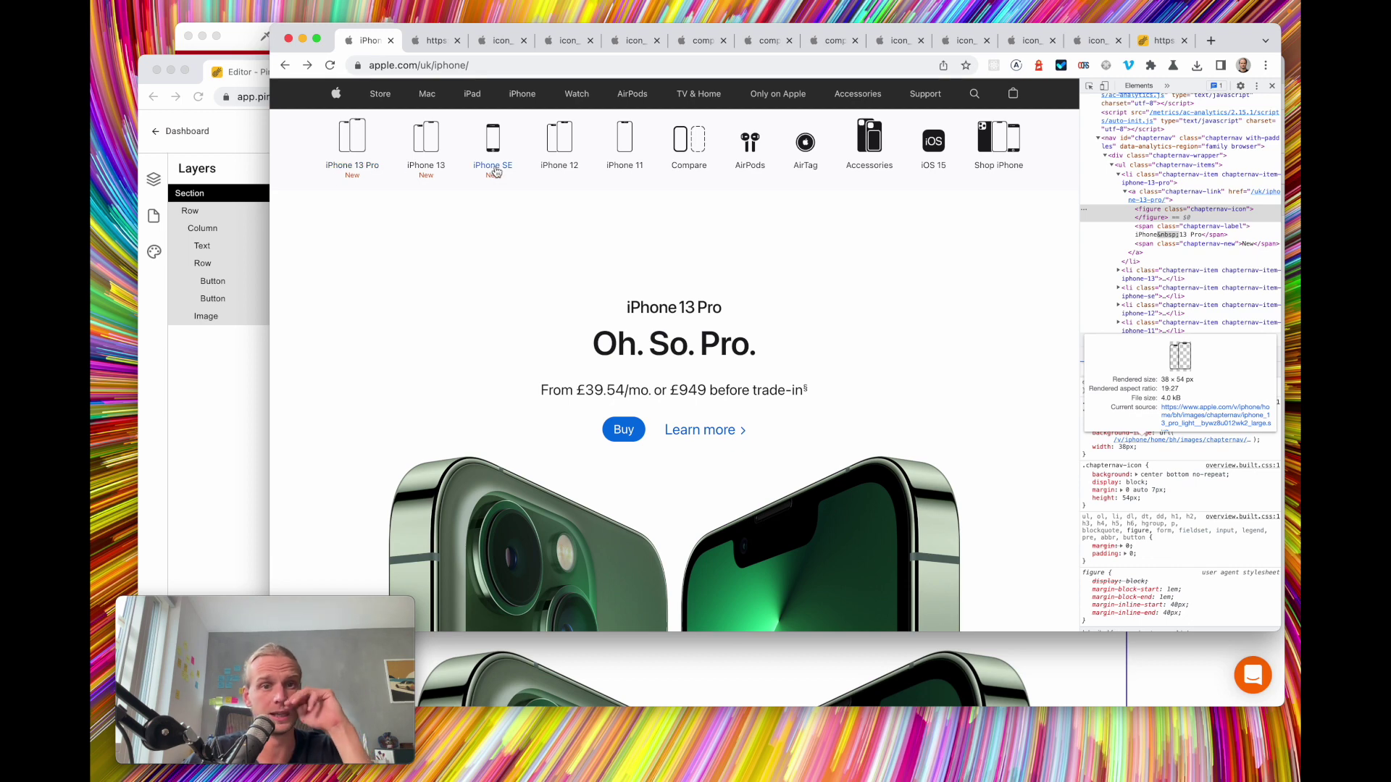
left_click(219, 392)
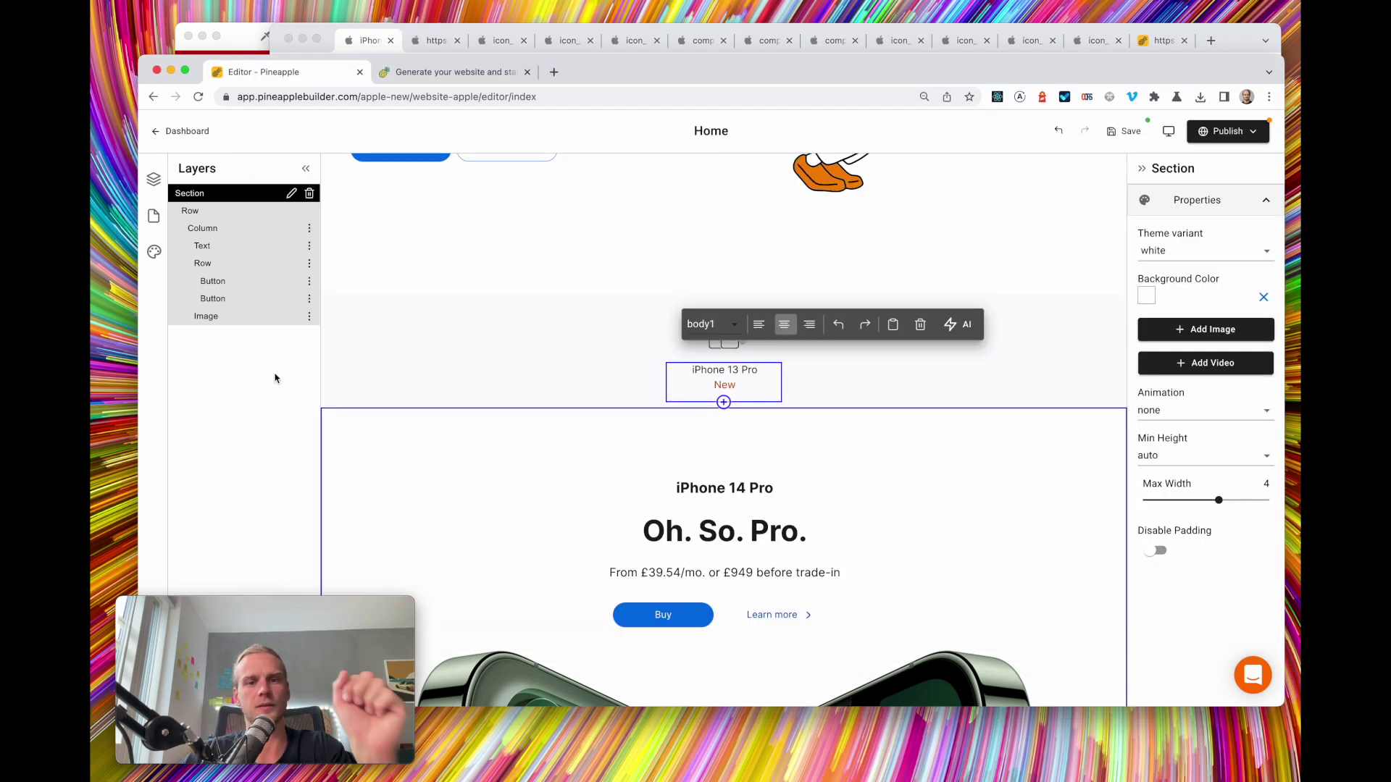
left_click(236, 234)
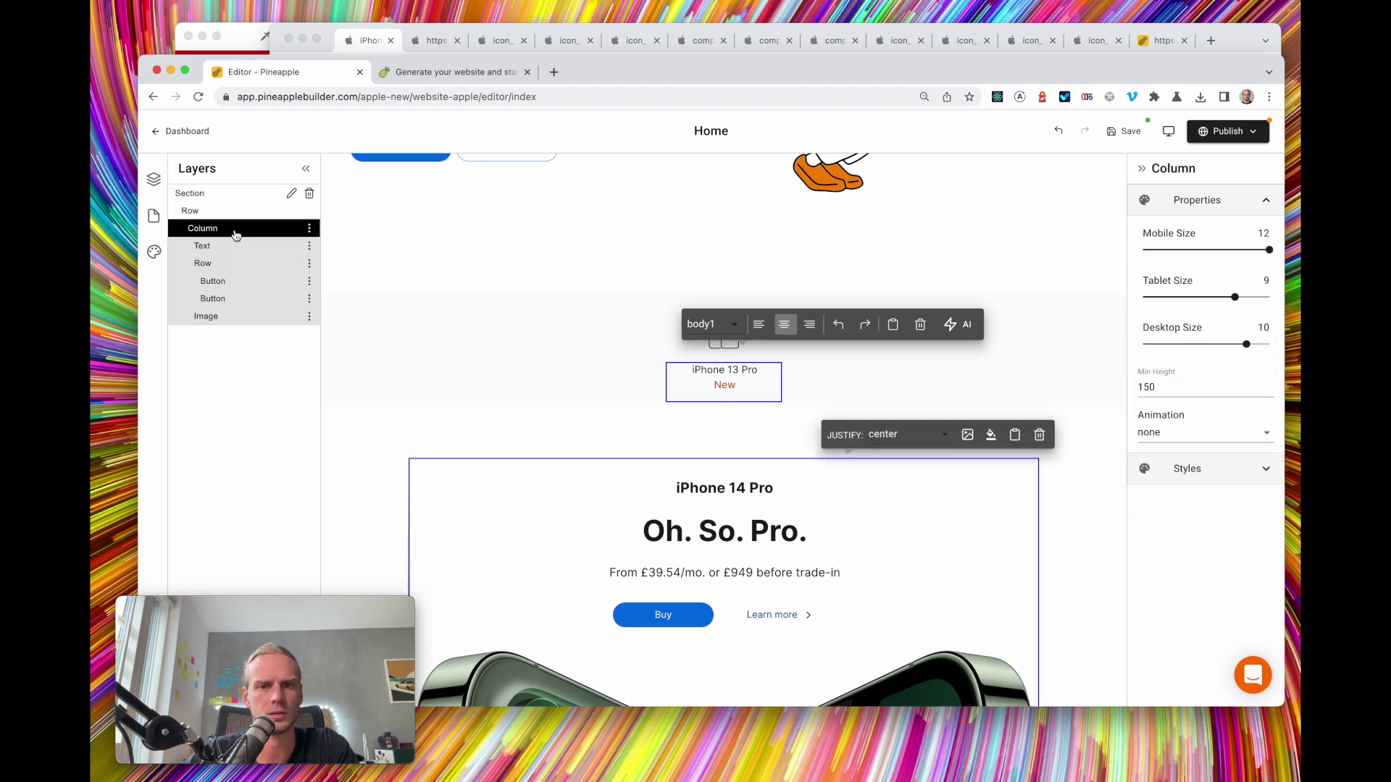
left_click(456, 375)
left_click(214, 231)
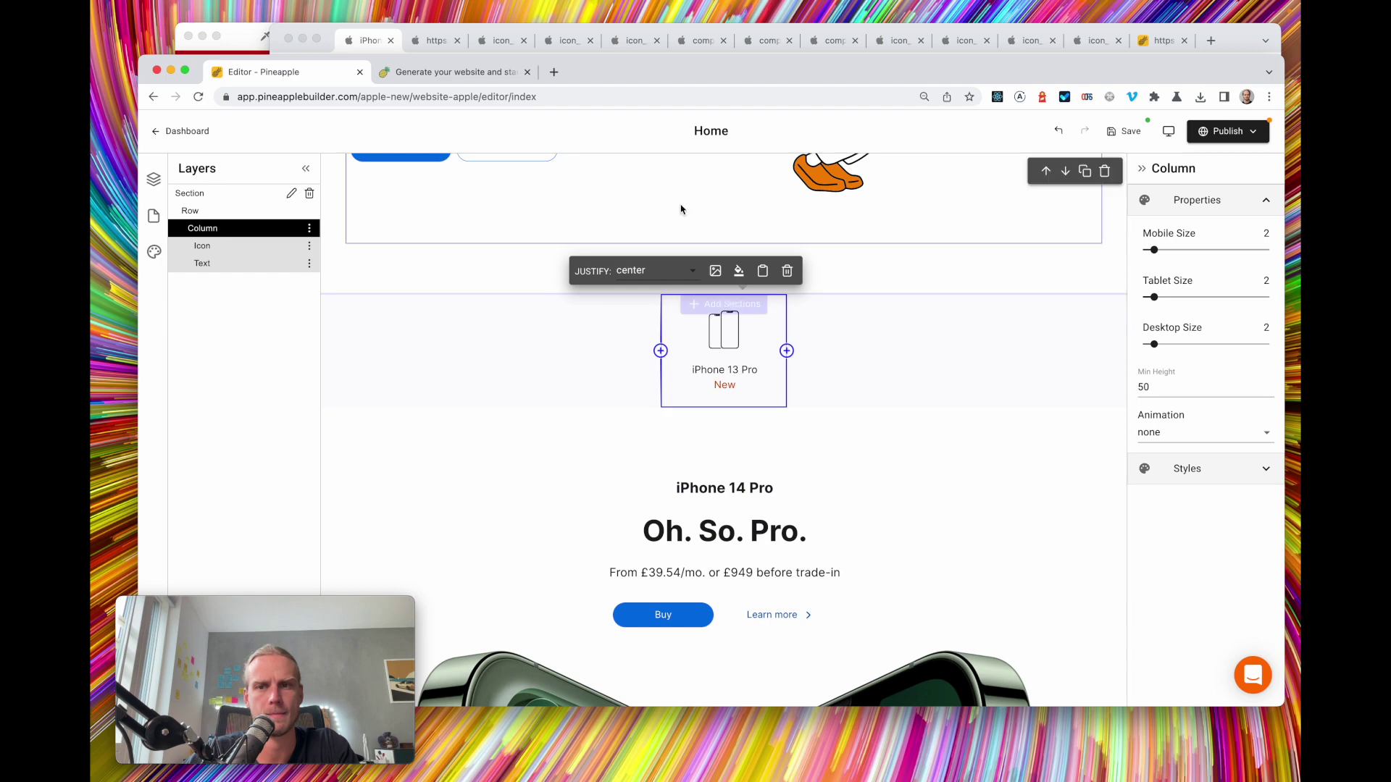
left_click(1148, 346)
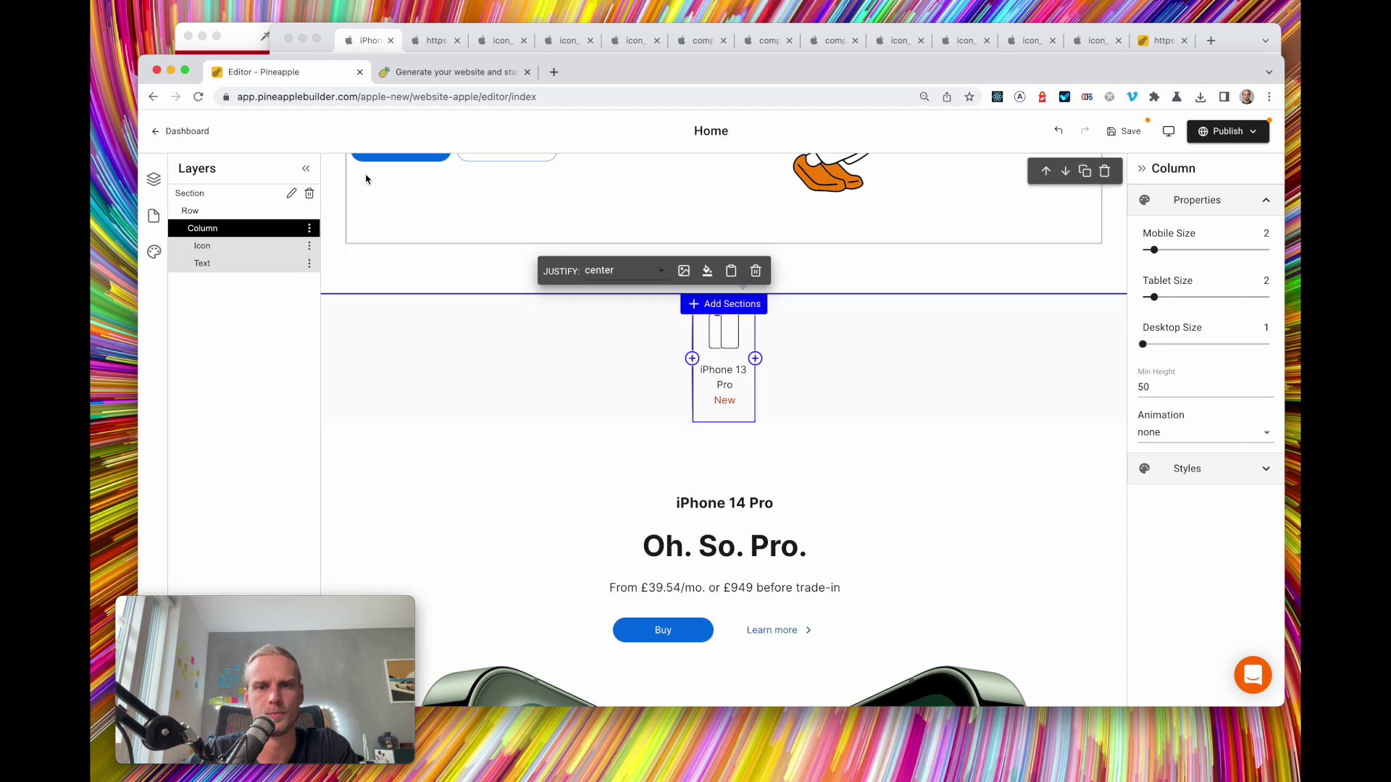
Set the maximum width of the navigation strip's section to 6
left_click(360, 45)
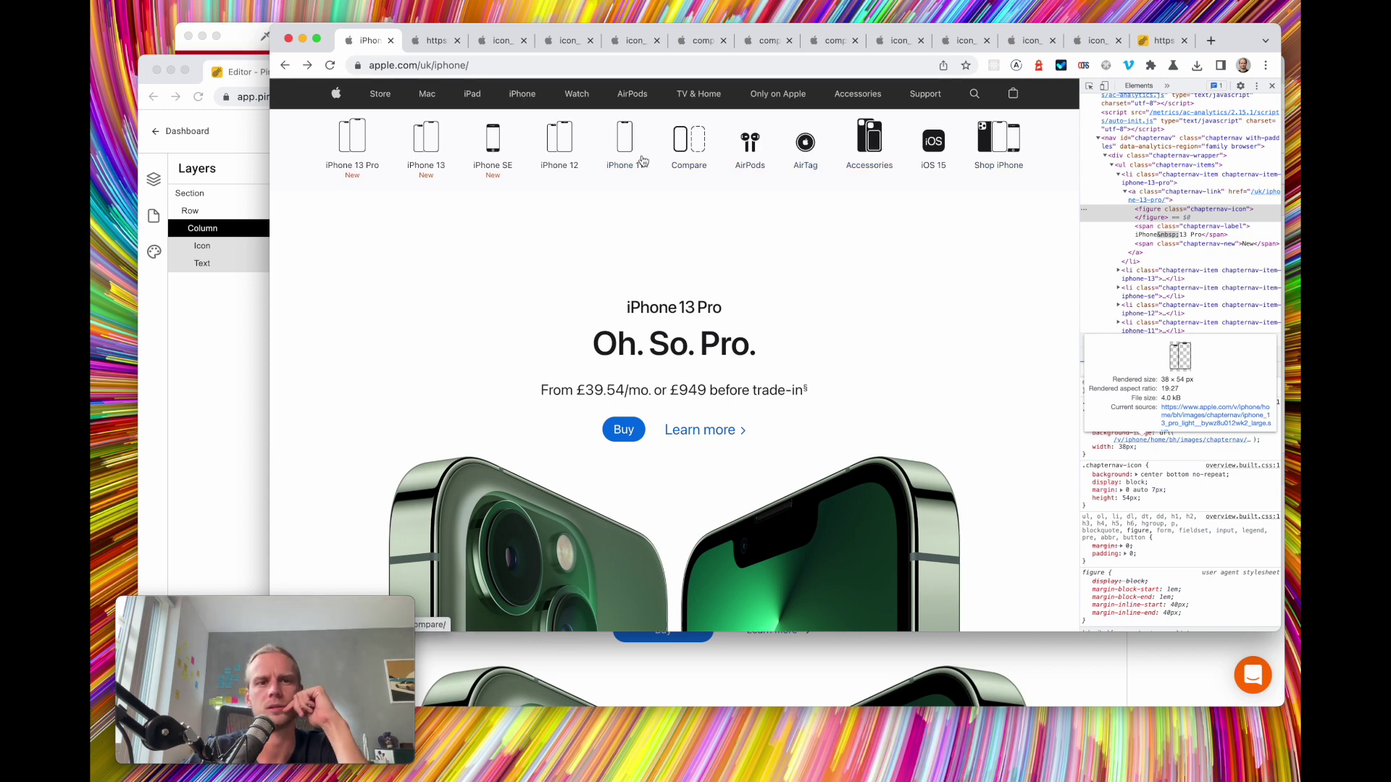
left_click(218, 237)
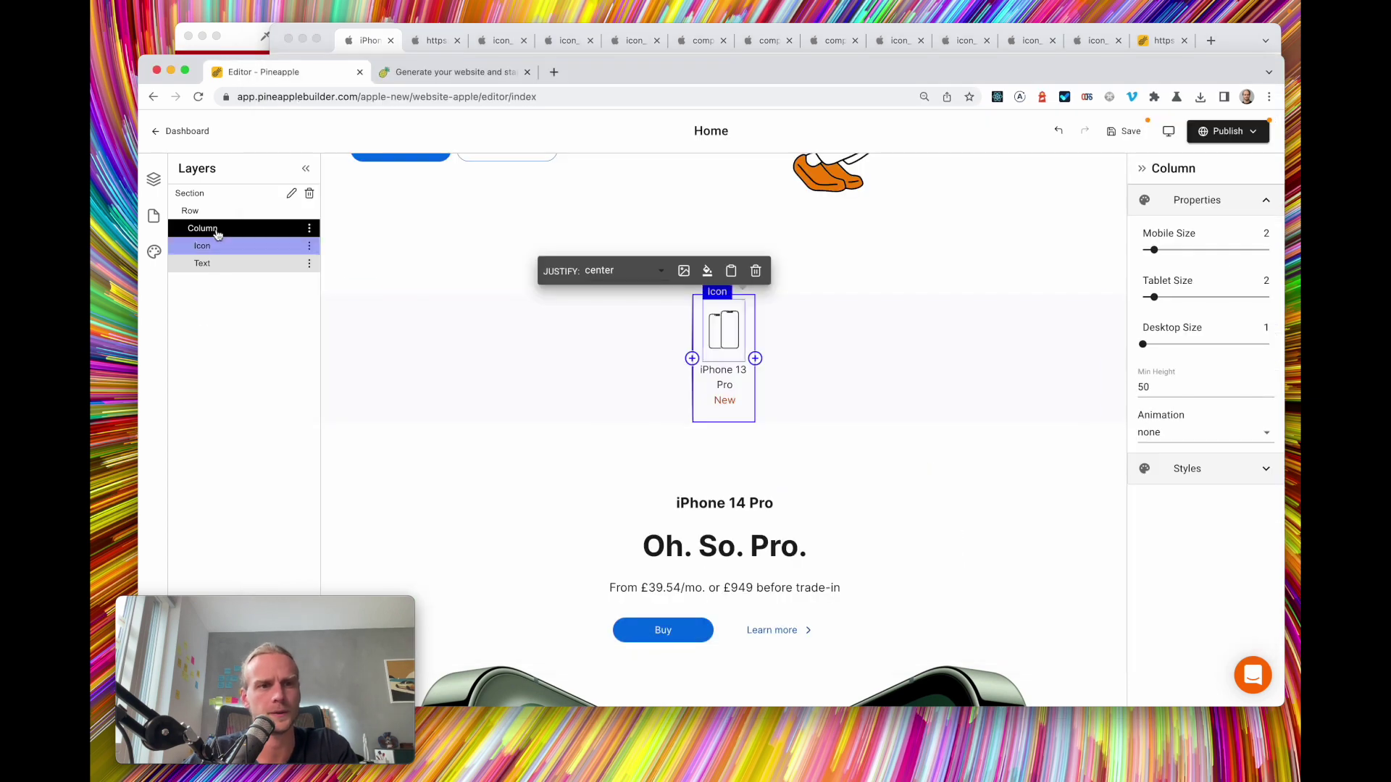
left_click(221, 191)
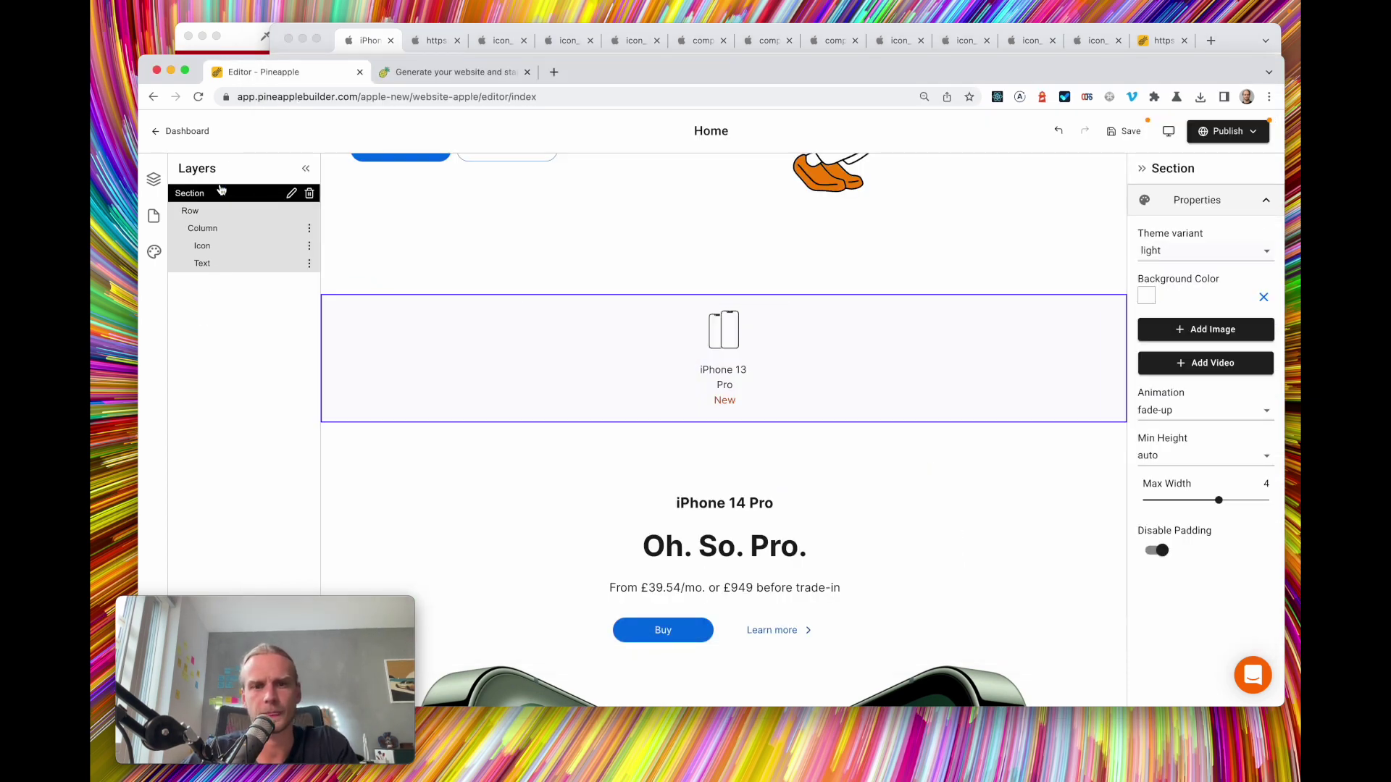
left_click(1268, 500)
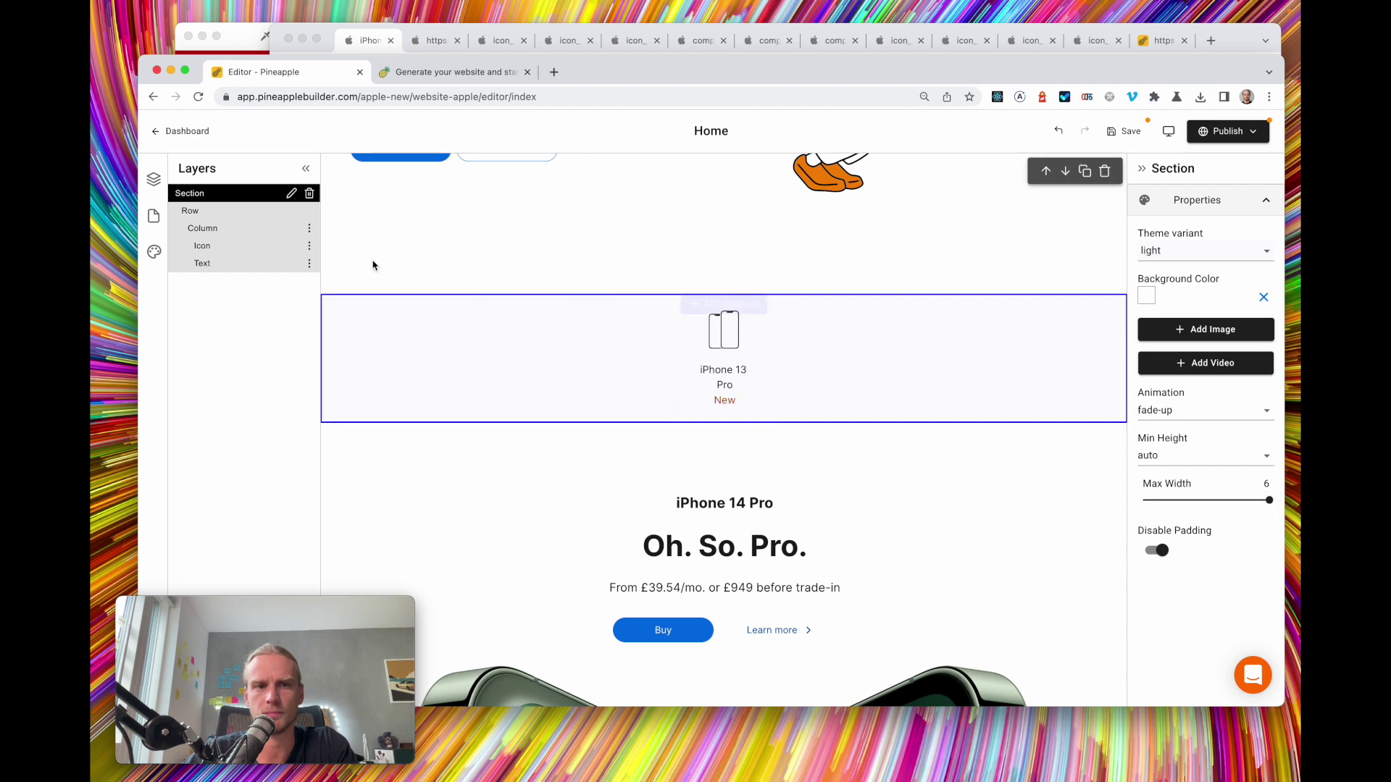
left_click(219, 210)
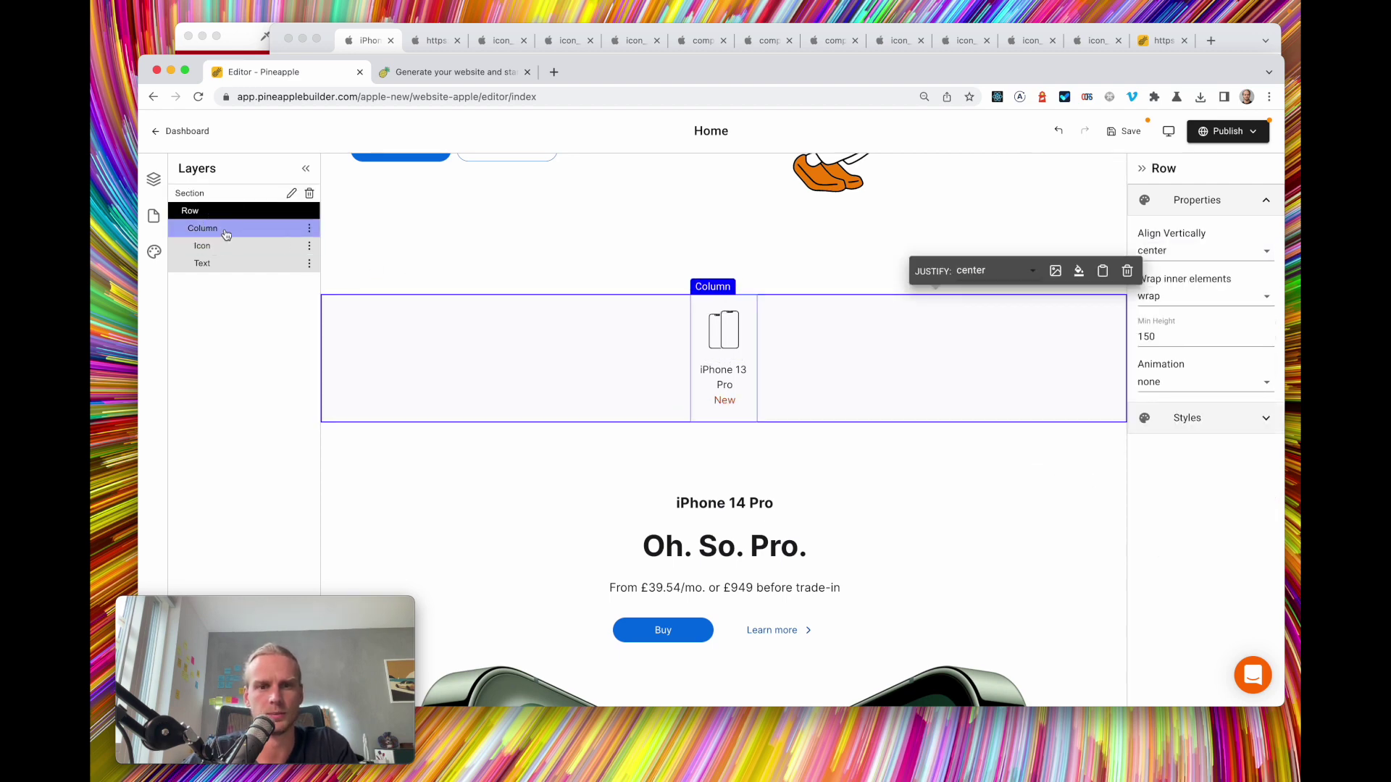
Set both the tablet size and the desktop size of the column holding the iPhone 13 Pro icon and label to 1
left_click(226, 234)
left_click(1156, 345)
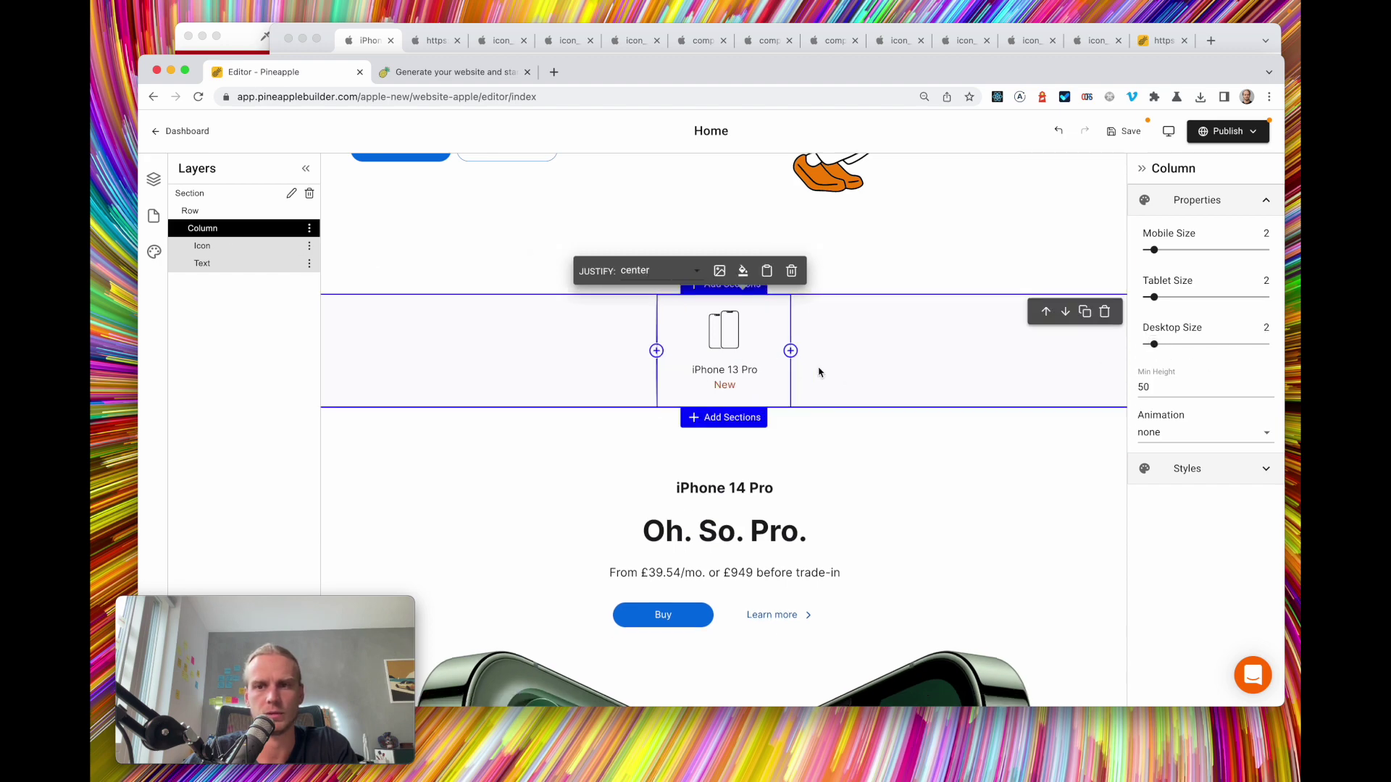
left_click(1147, 346)
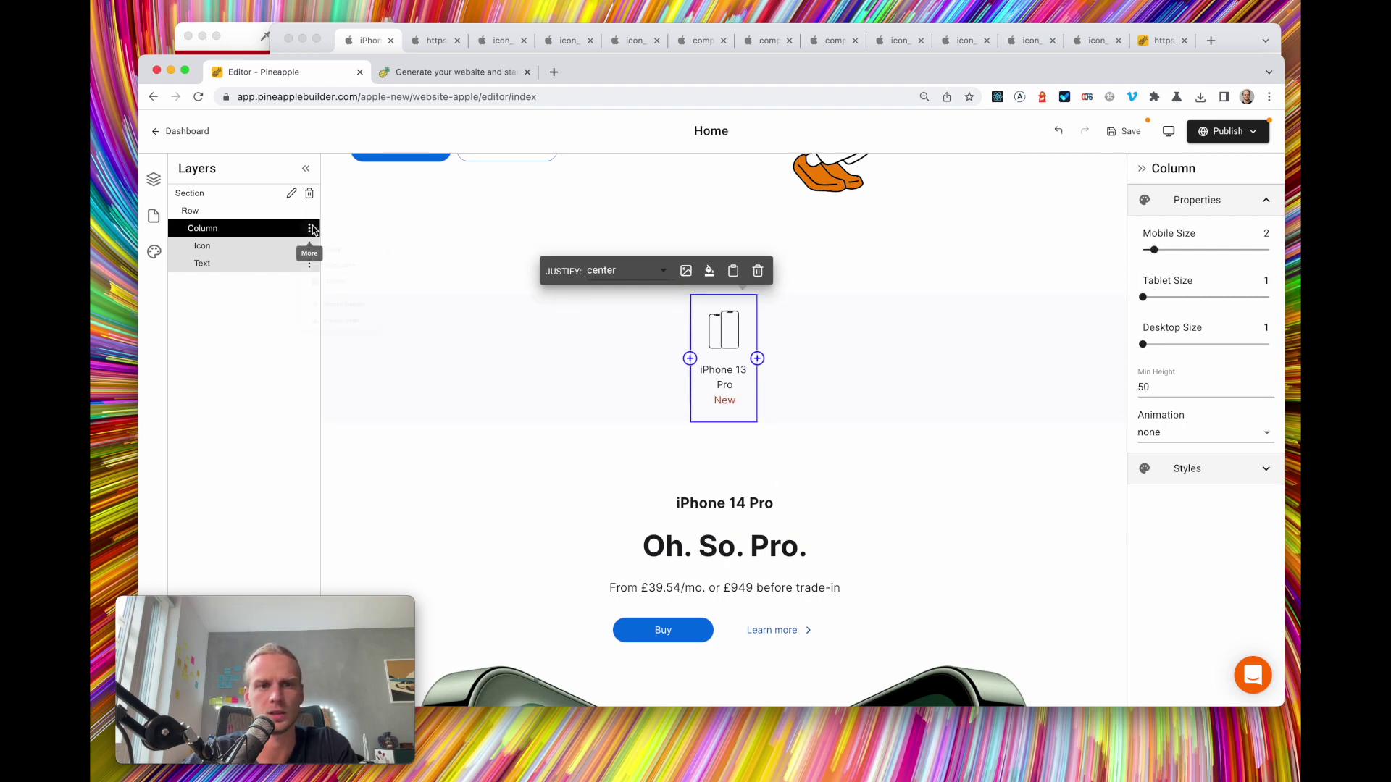
Duplicate the iPhone 13 Pro column in the navigation strip and save the page
left_click(369, 285)
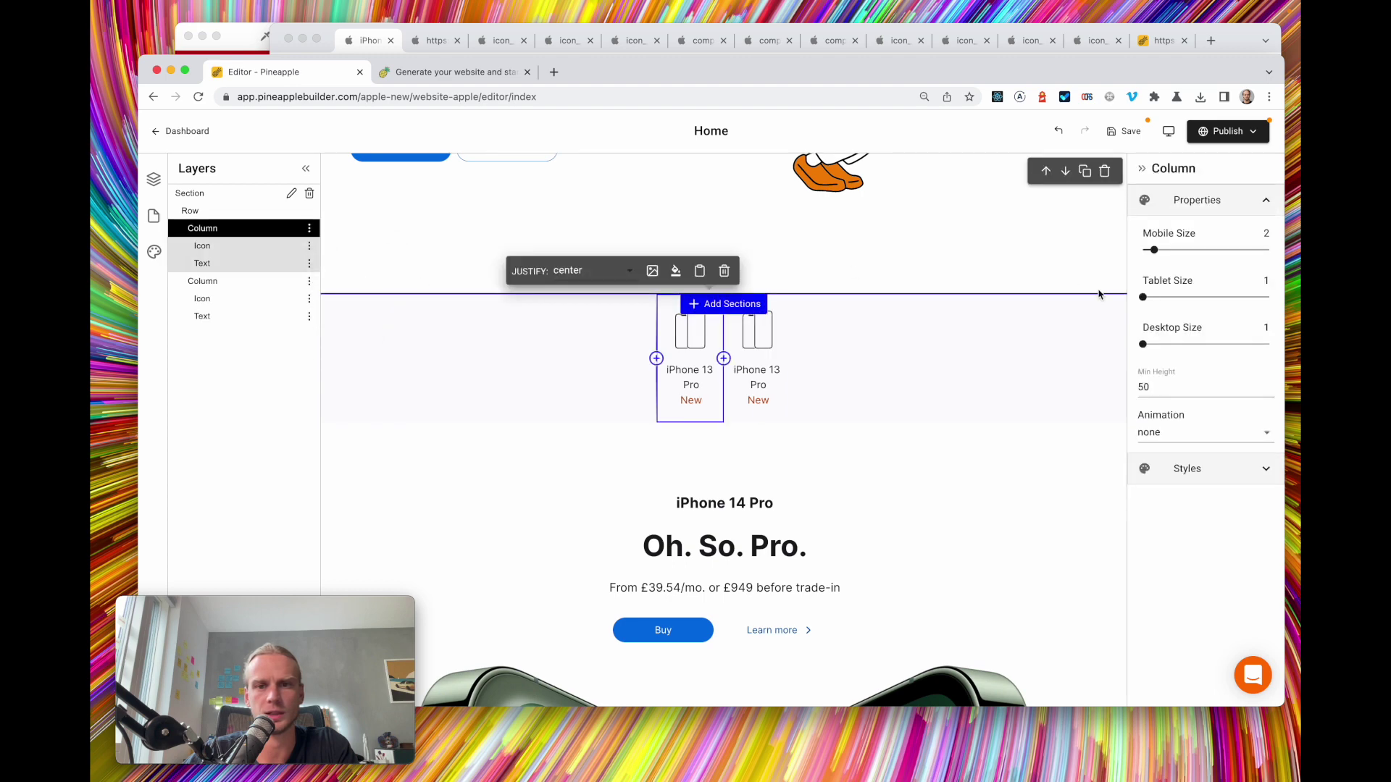
left_click(1149, 132)
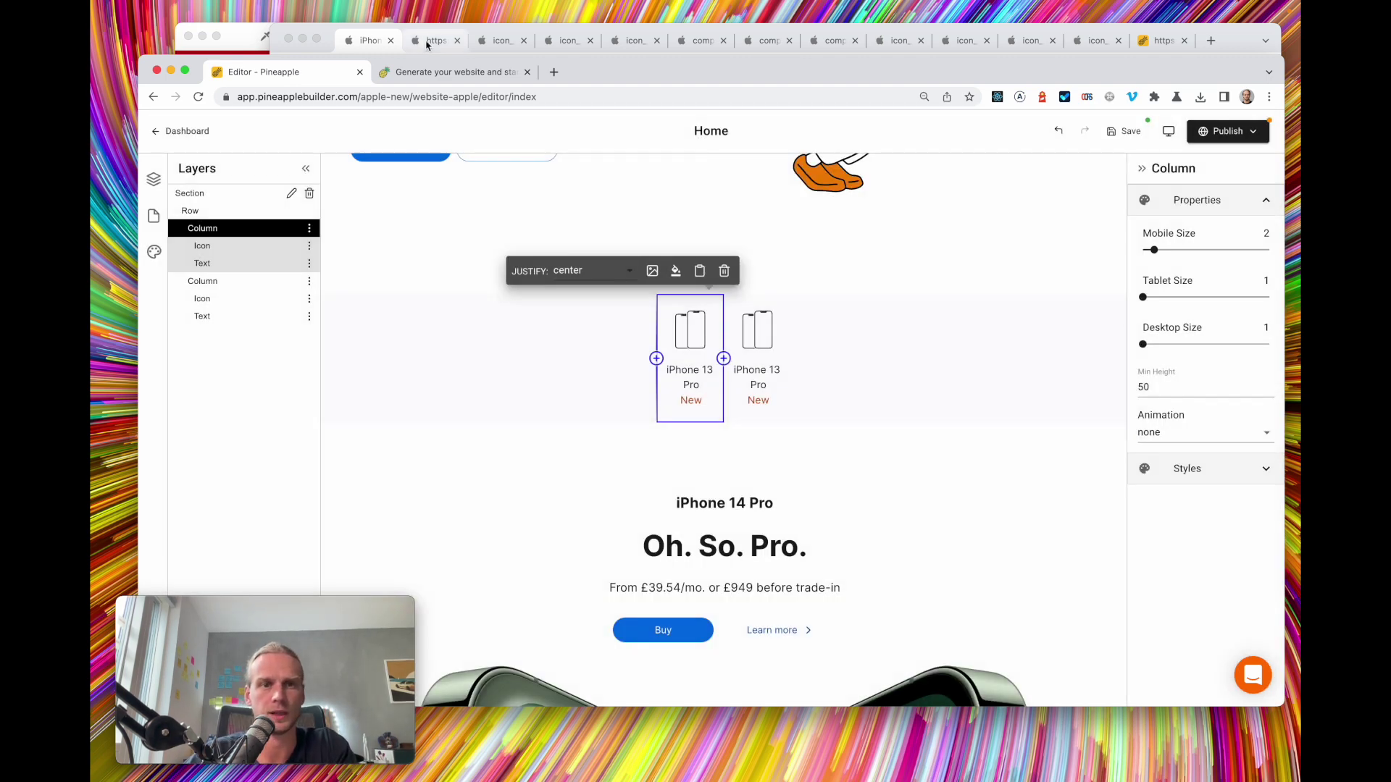
left_click(435, 40)
left_click(378, 45)
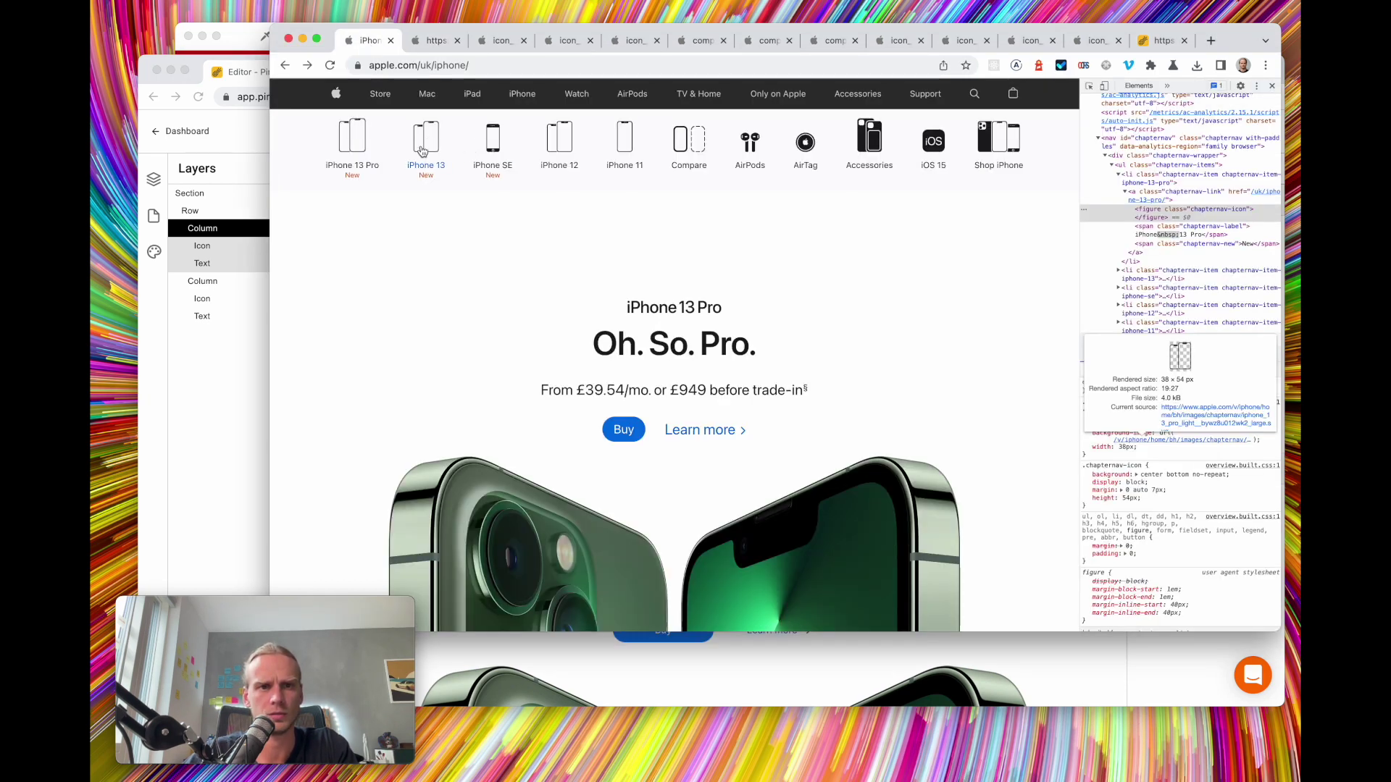
left_click(209, 400)
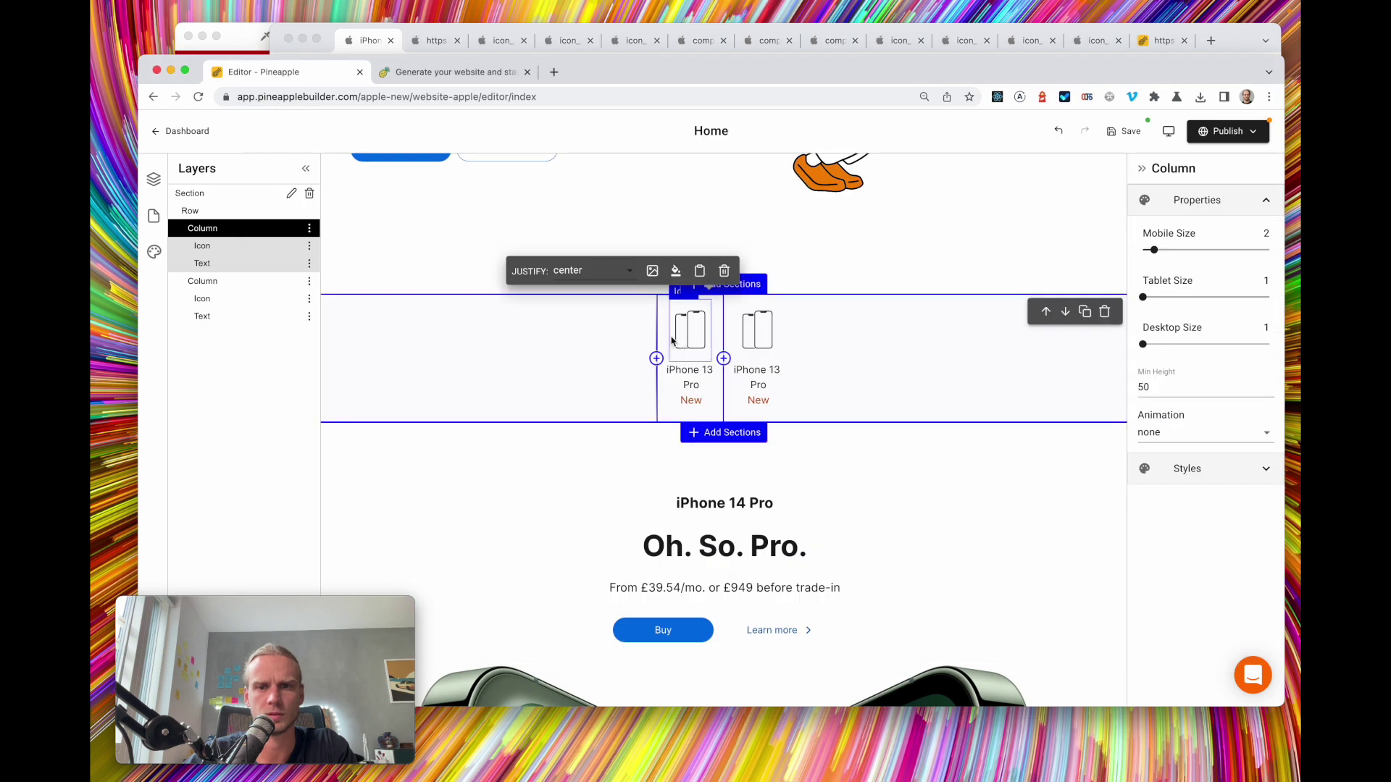
left_click(703, 368)
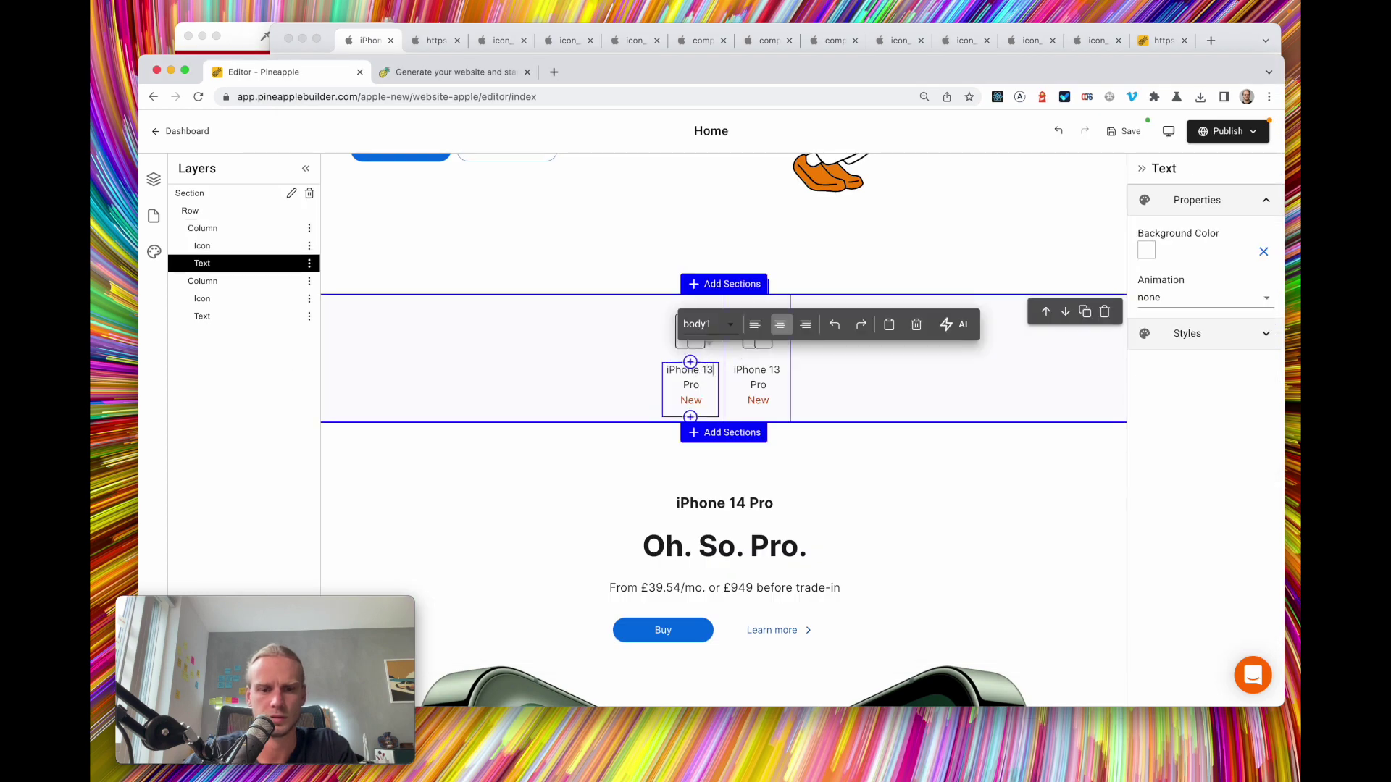
double_click(692, 384)
key("BackSpace")
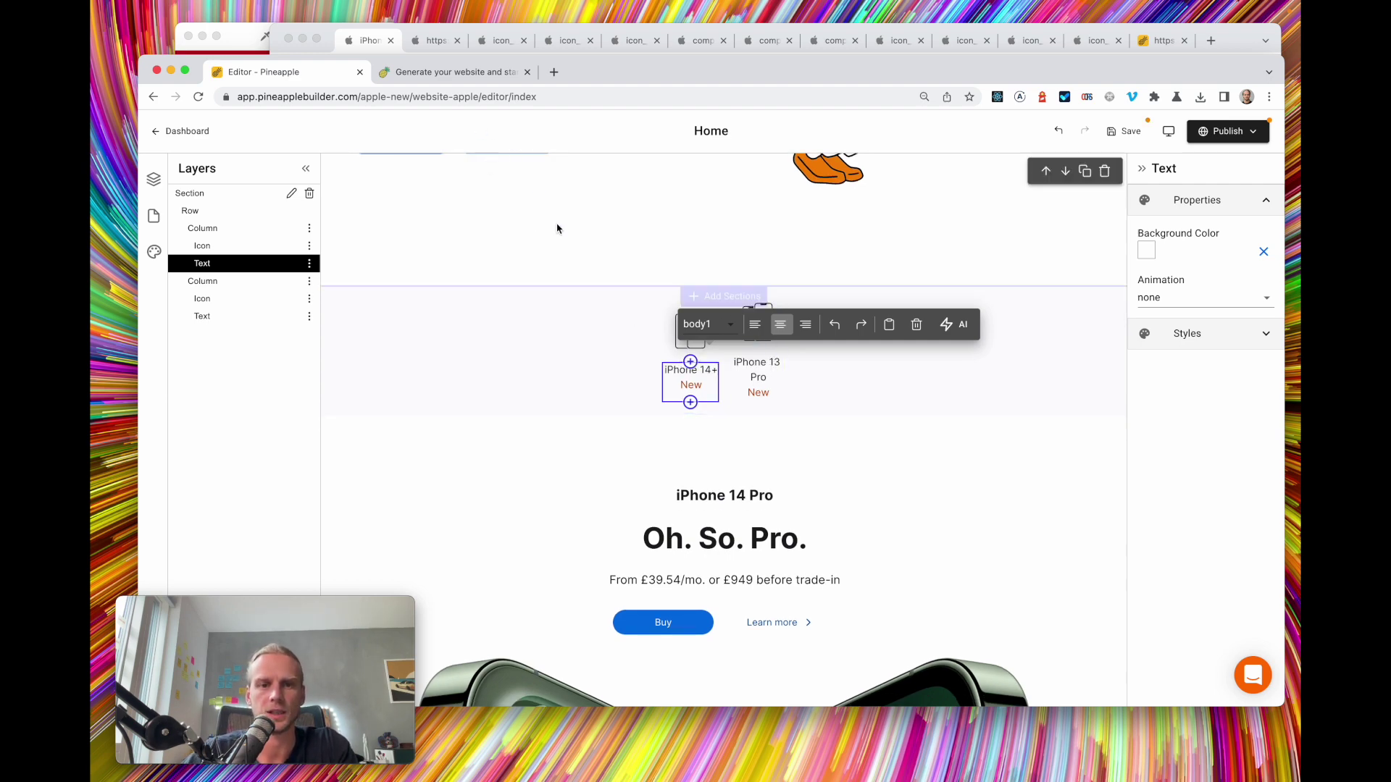
Change the second column's label to "iPhone 14" and set the width of its icon to 58
left_click(776, 364)
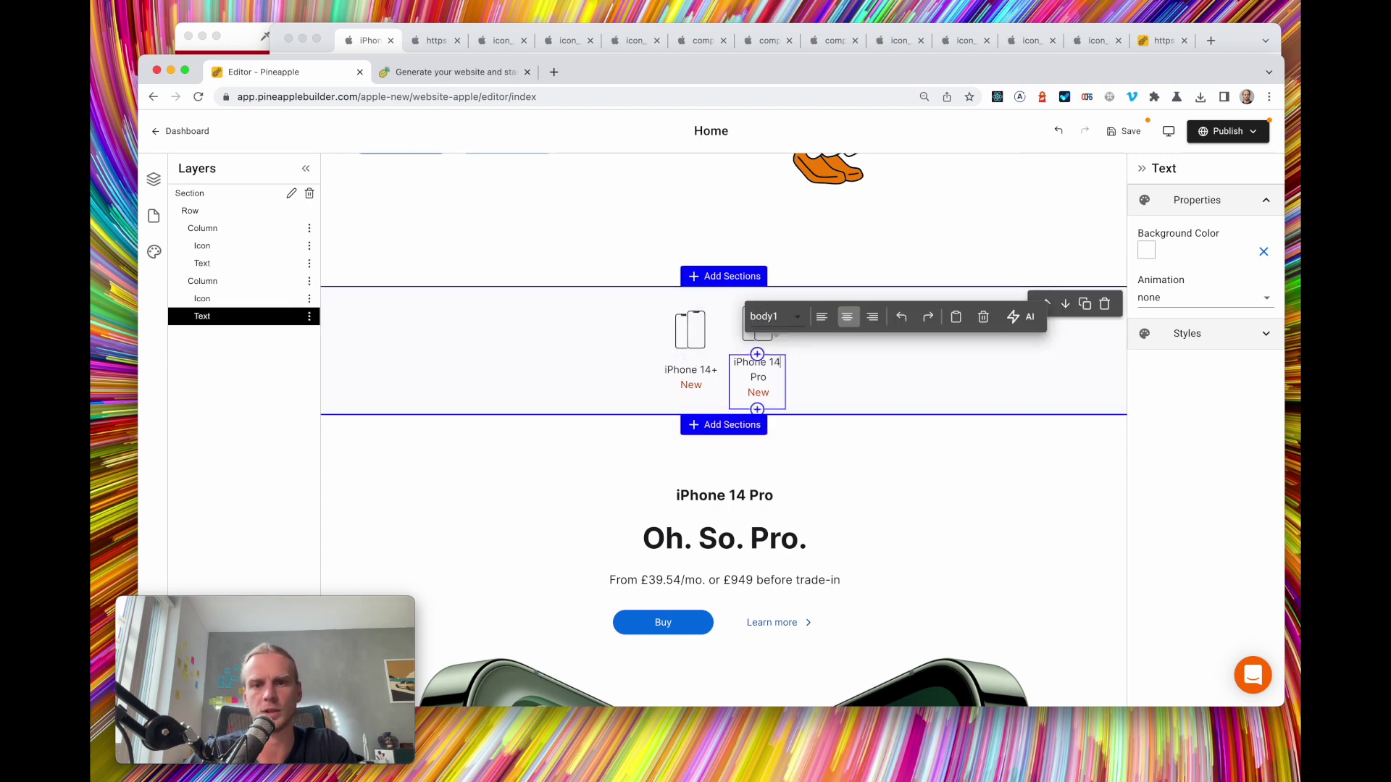
key("Delete")
key("Delete")
key("Delete")
key("Delete")
scroll(717, 319, "down", 1)
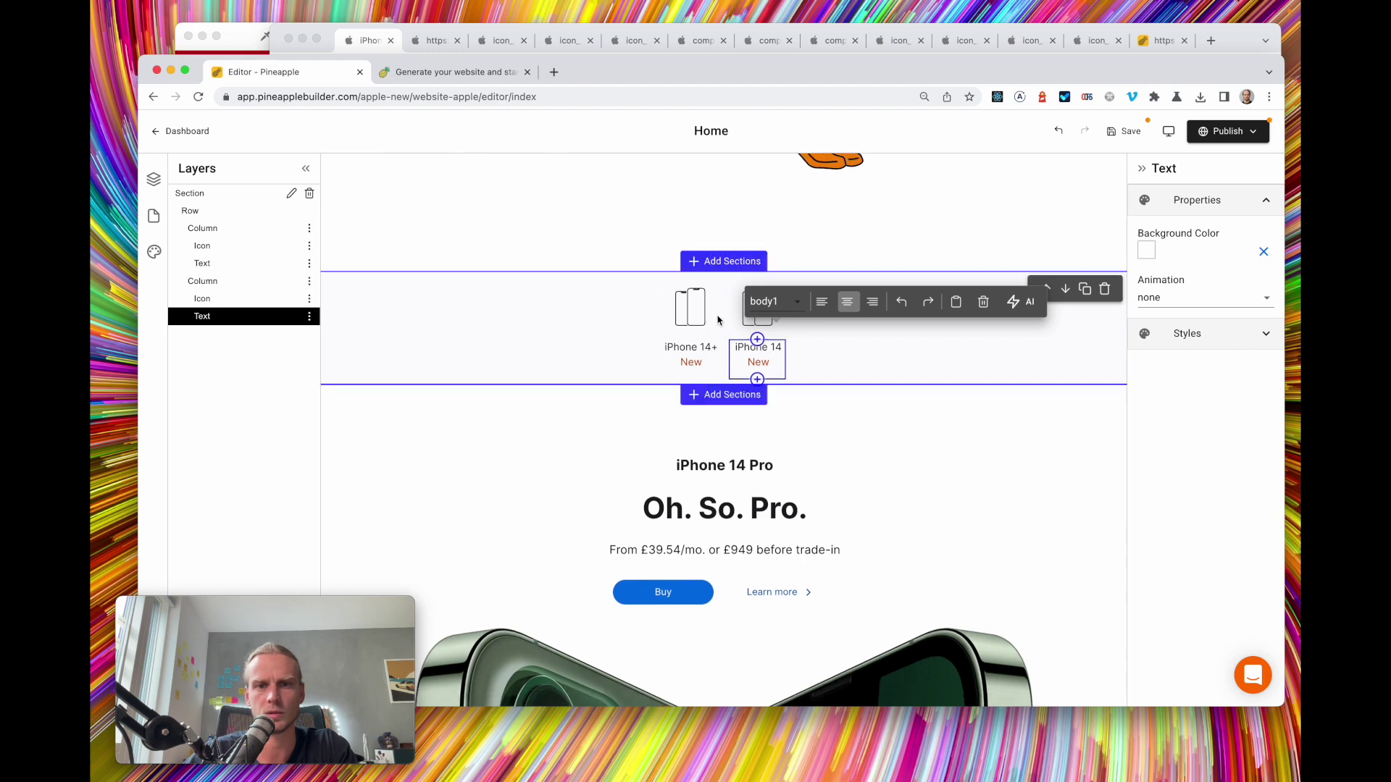
left_click(744, 323)
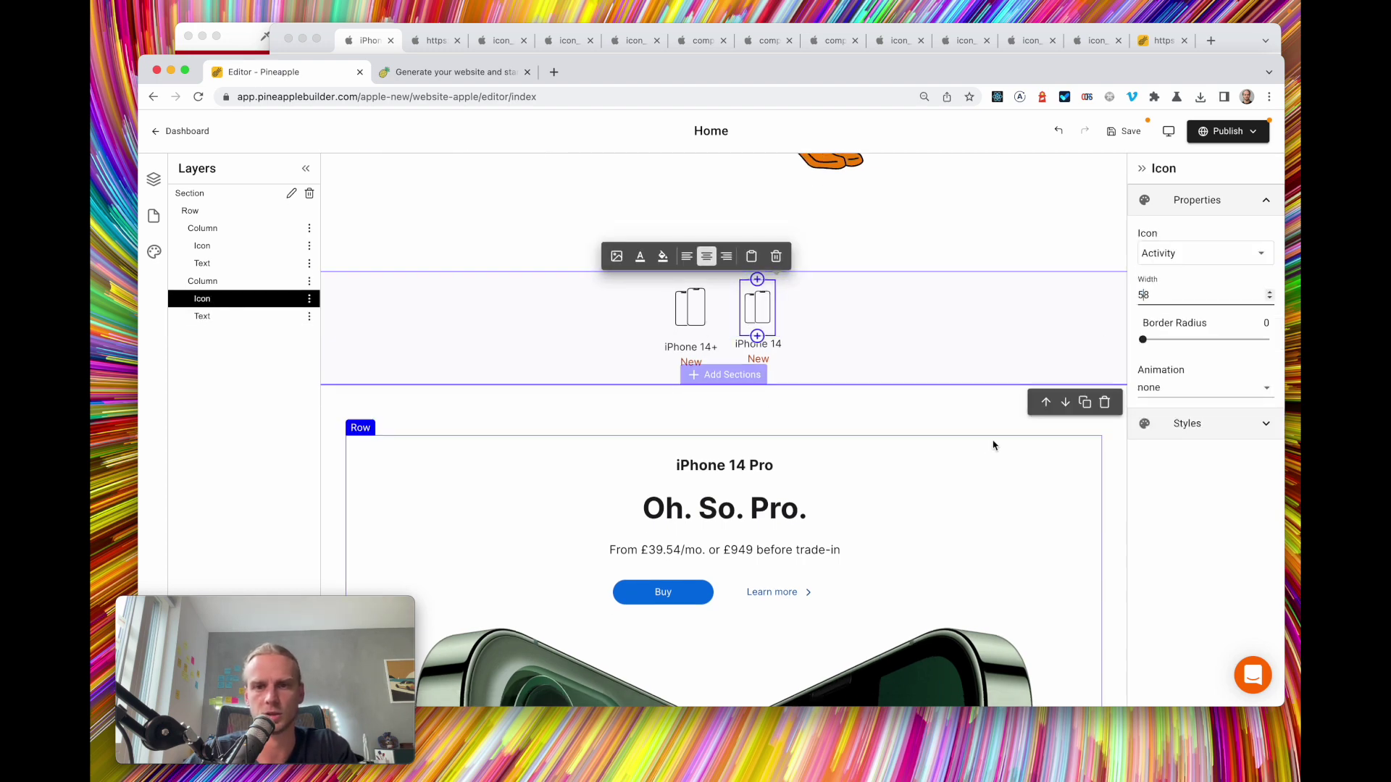
left_click(997, 447)
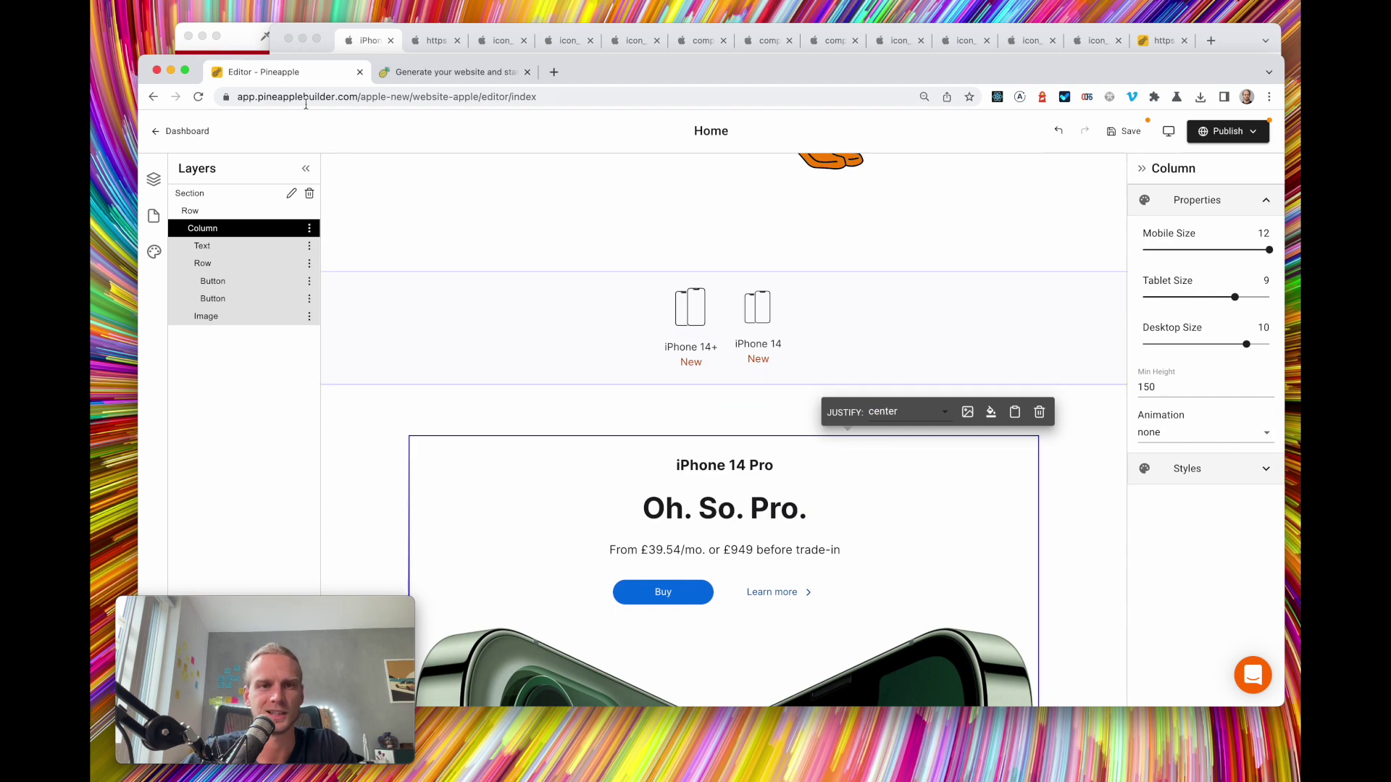
left_click(364, 45)
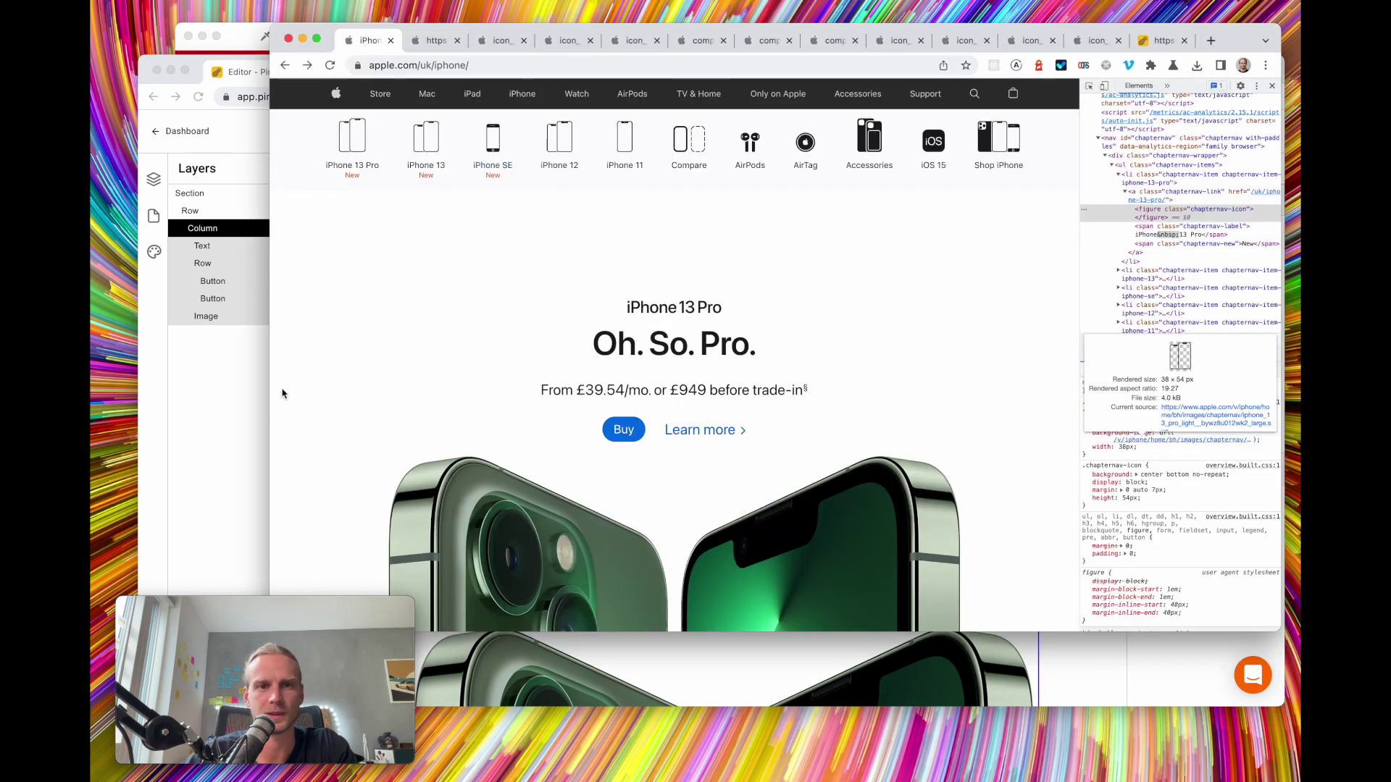
right_click(497, 141)
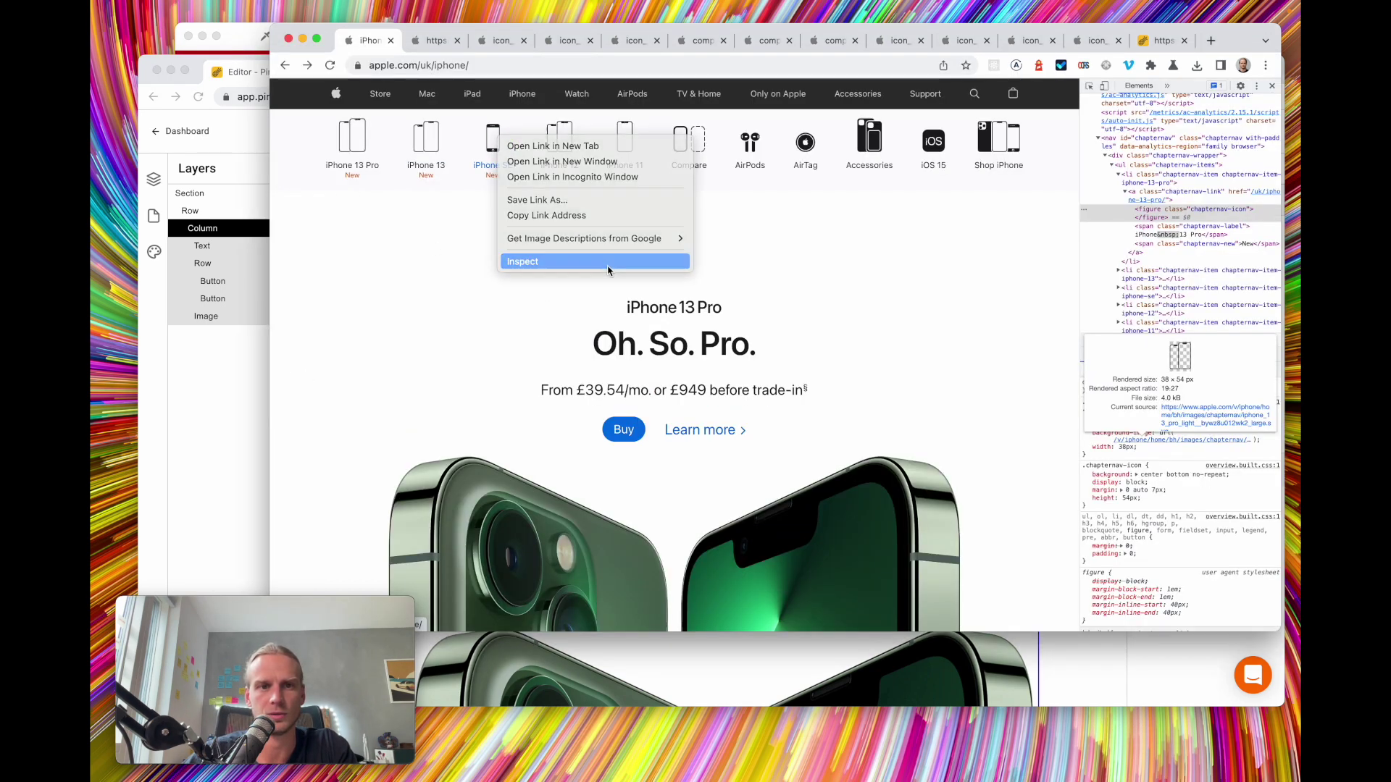
left_click(522, 262)
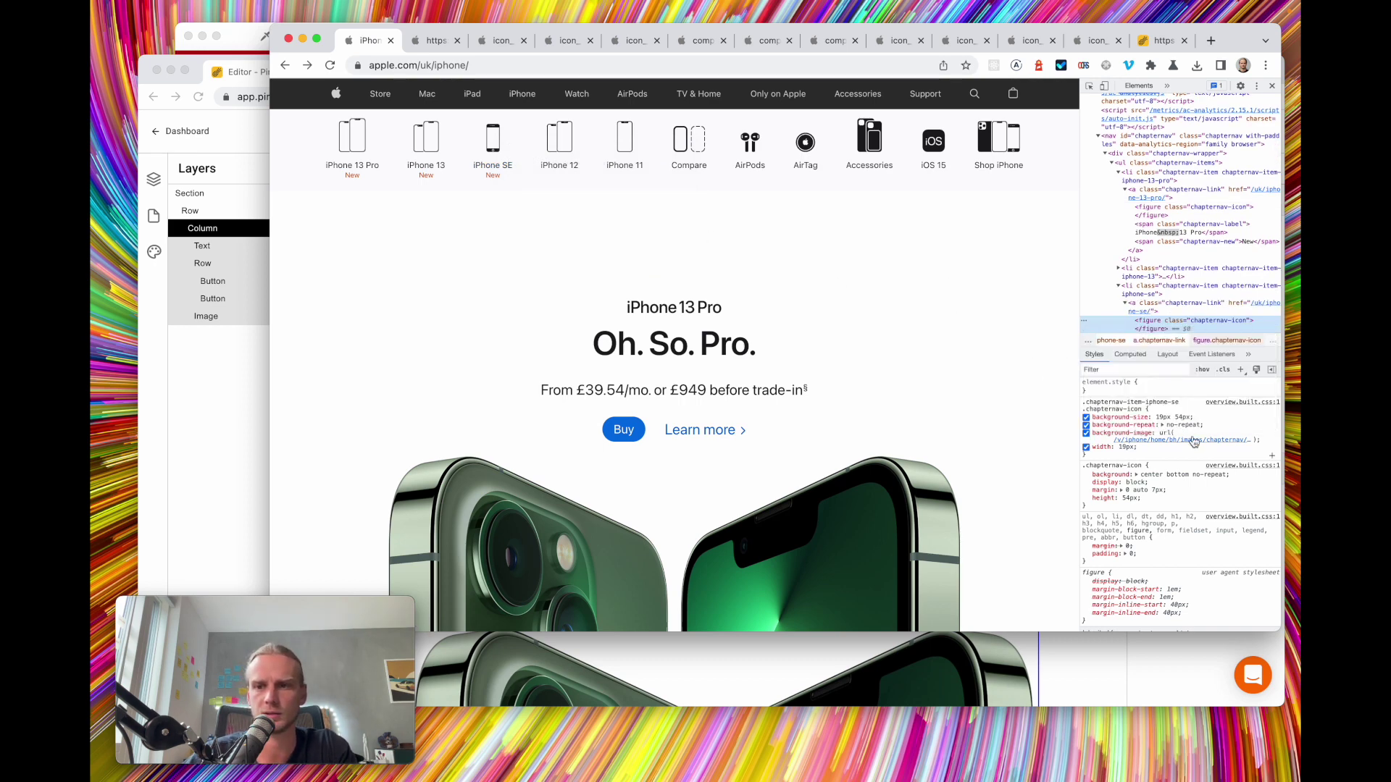
left_click(1214, 420)
right_click(695, 216)
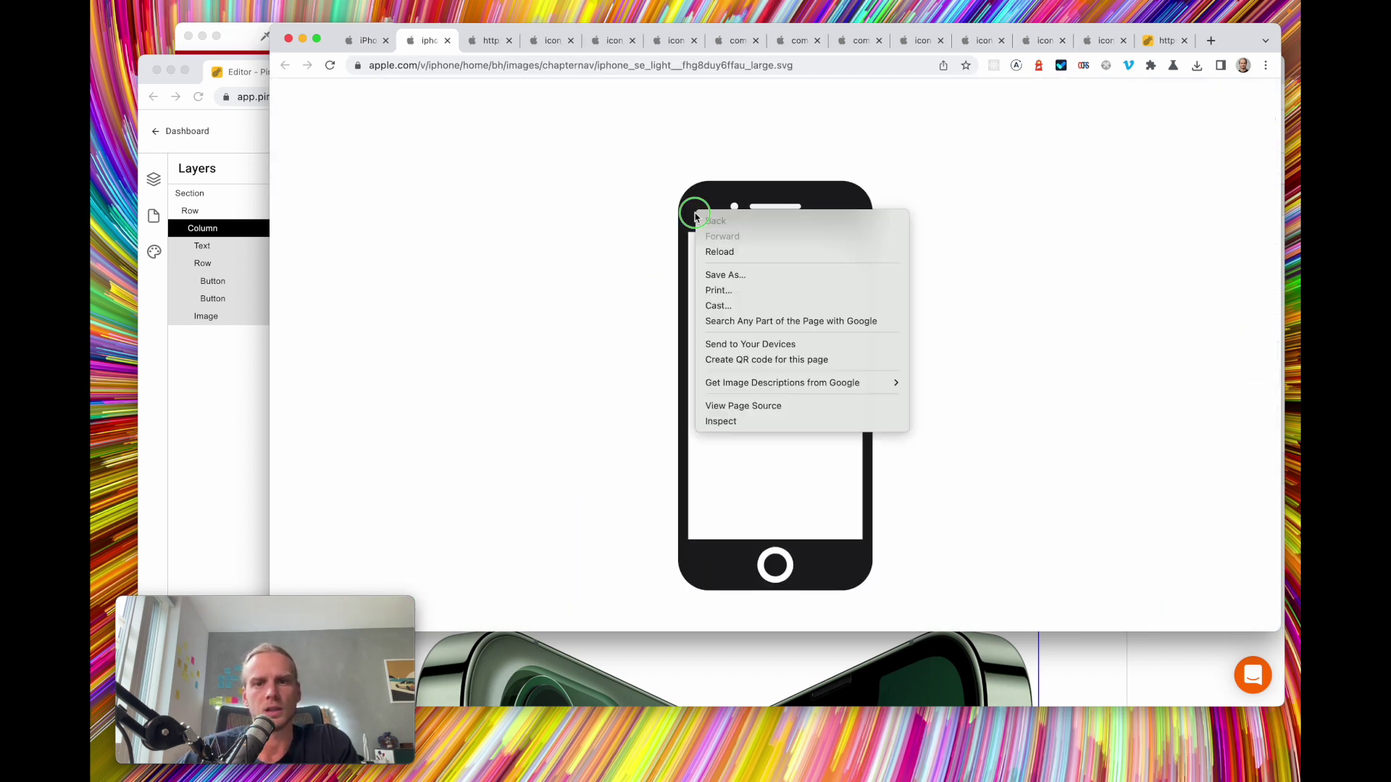
left_click(776, 276)
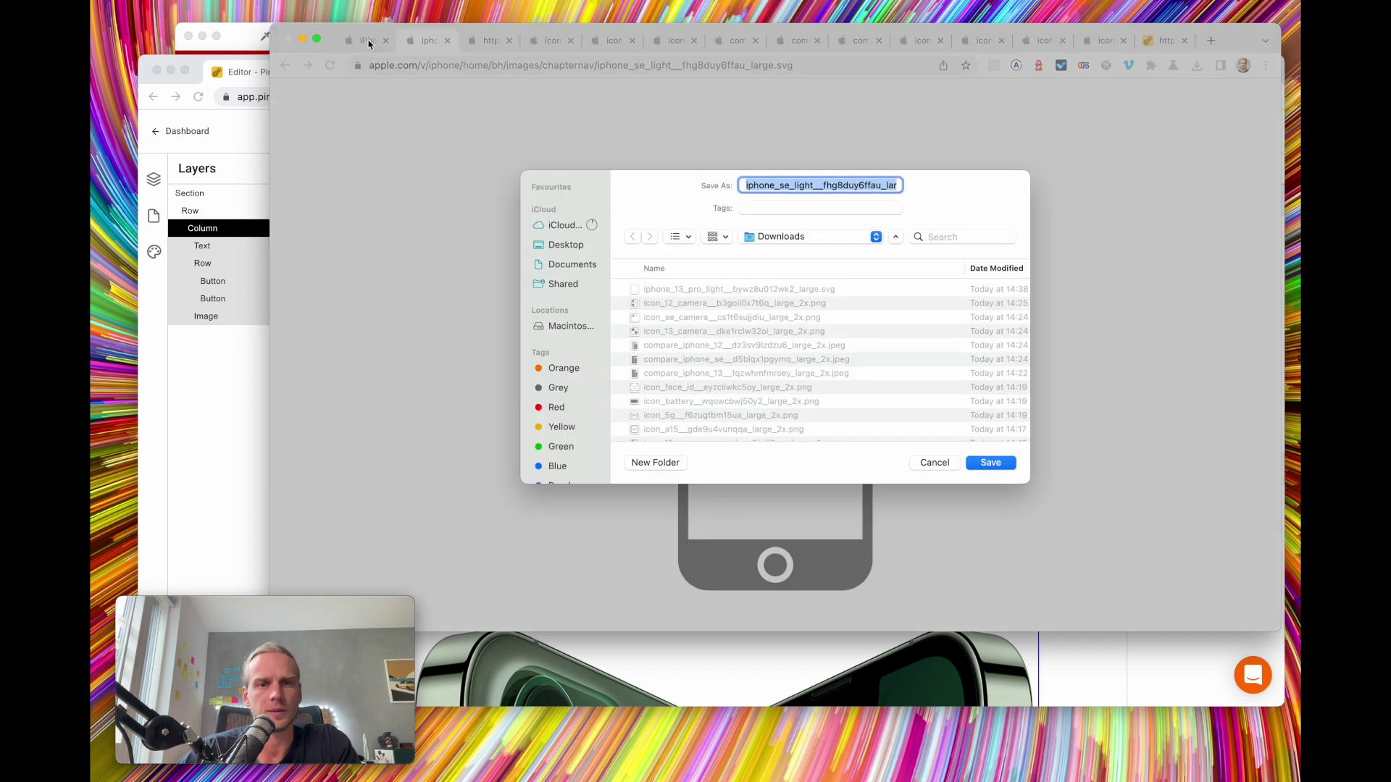
key("Return")
left_click(368, 41)
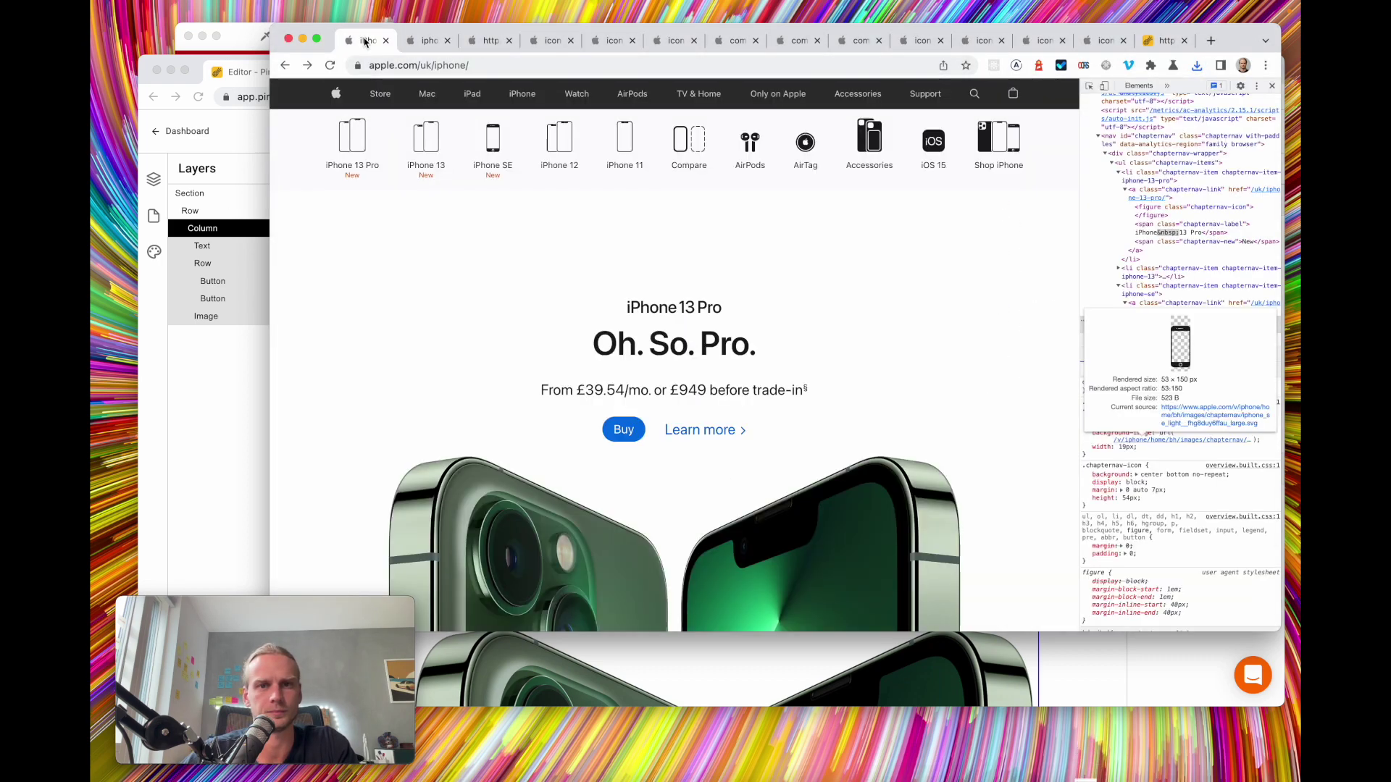
right_click(548, 150)
left_click(616, 261)
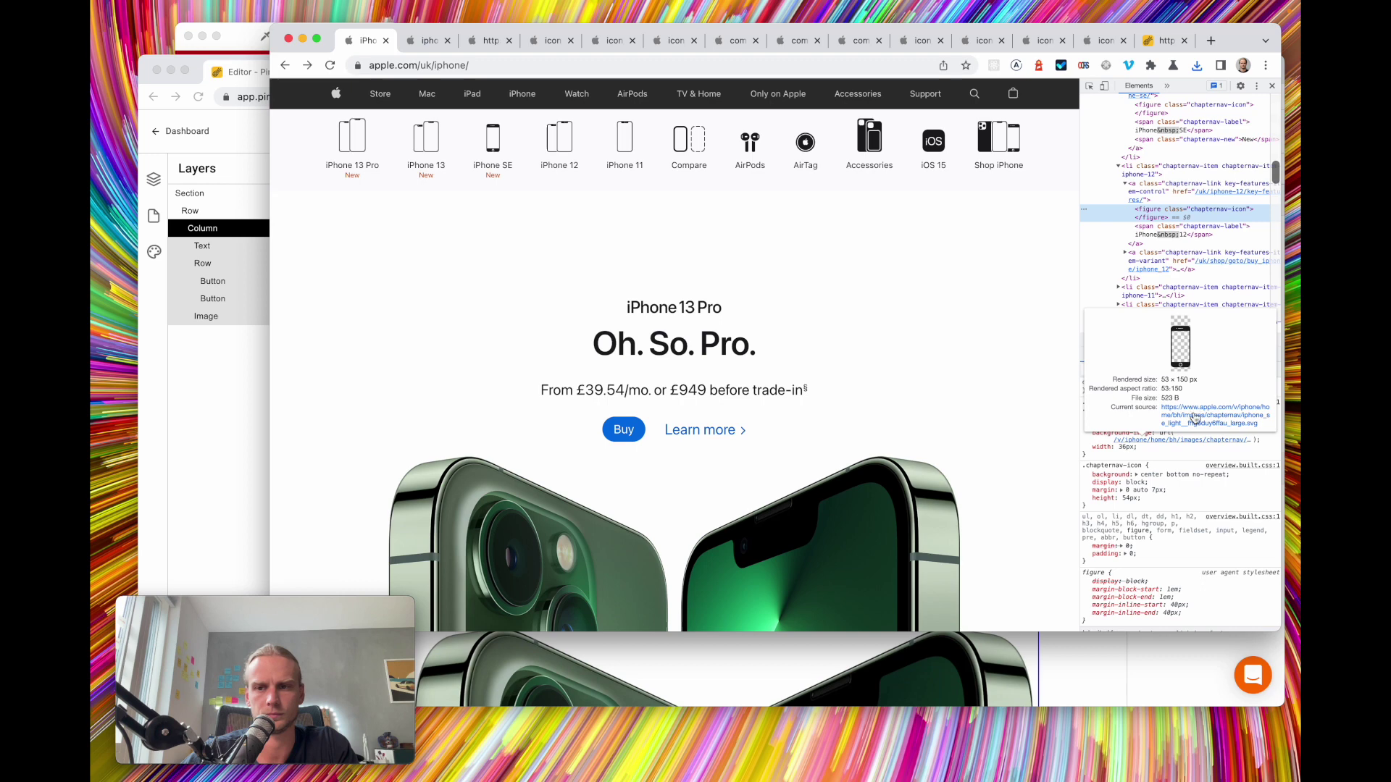
left_click(1232, 425)
right_click(614, 292)
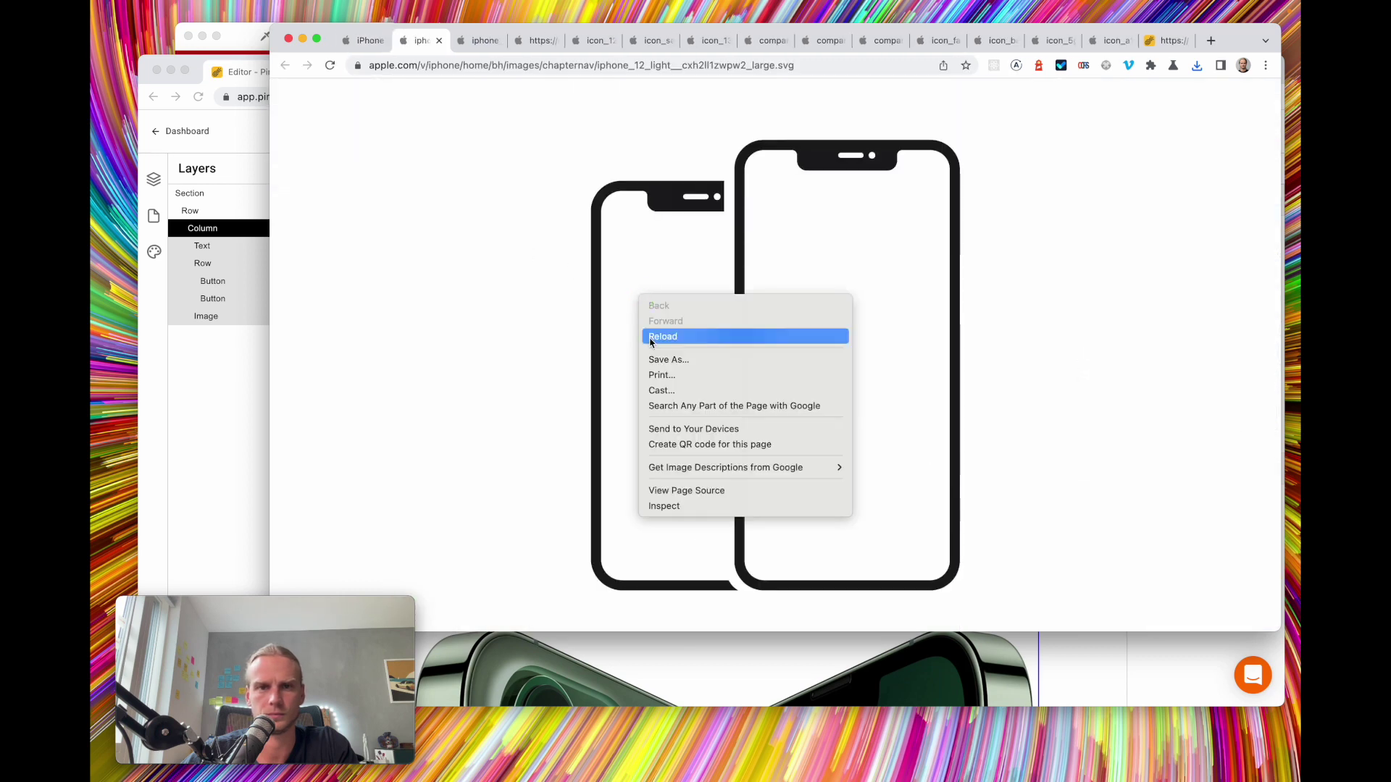
left_click(706, 358)
key("Return")
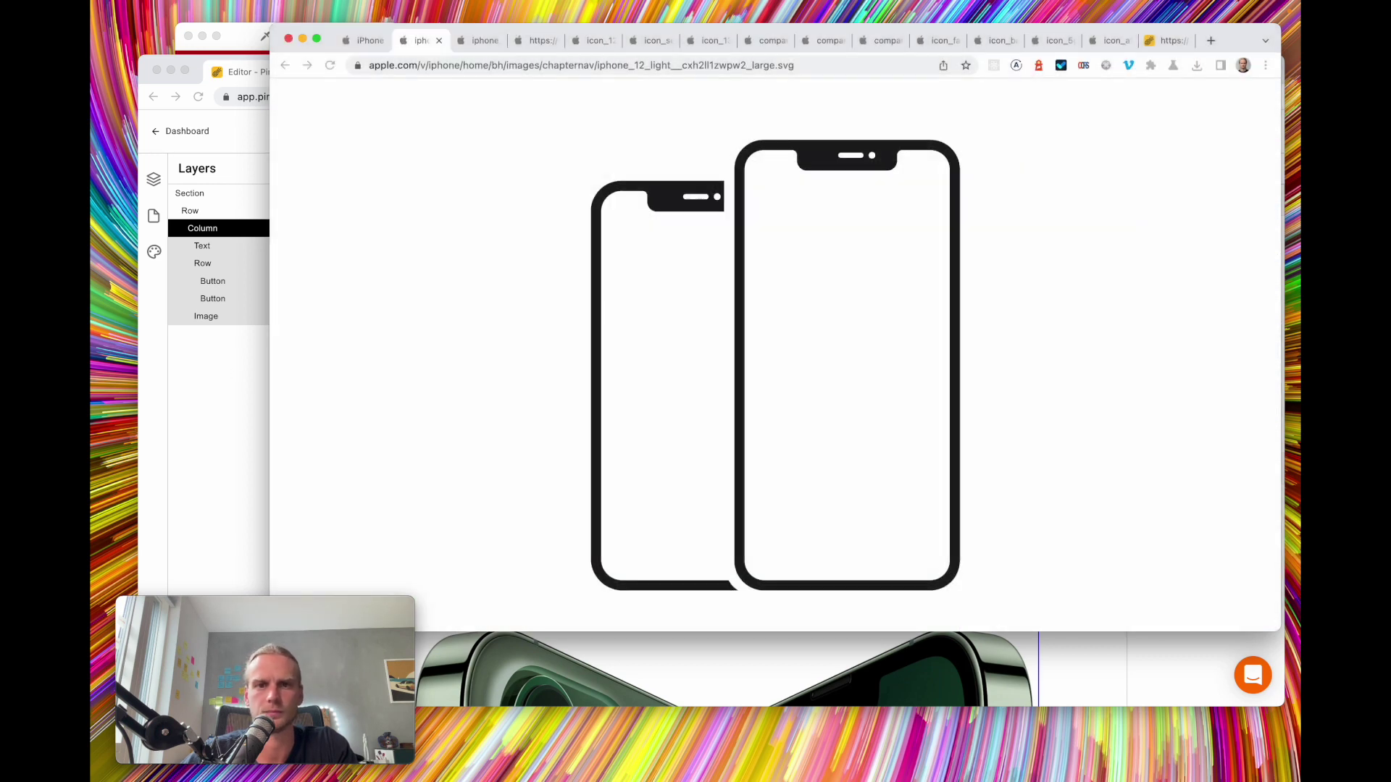
Return to the Pineapple editor and duplicate the iPhone 14 column twice so the navigation strip holds four columns
left_click(229, 391)
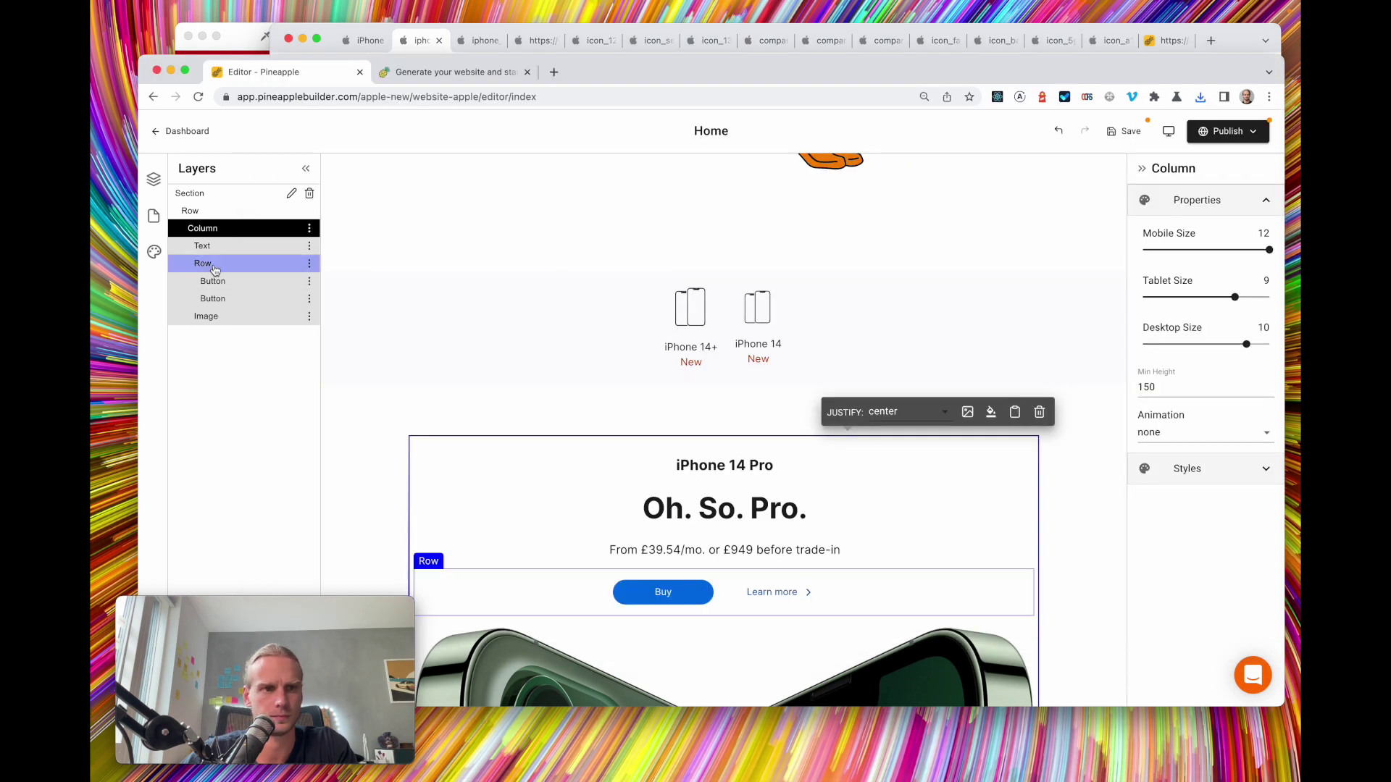
left_click(212, 316)
left_click(679, 319)
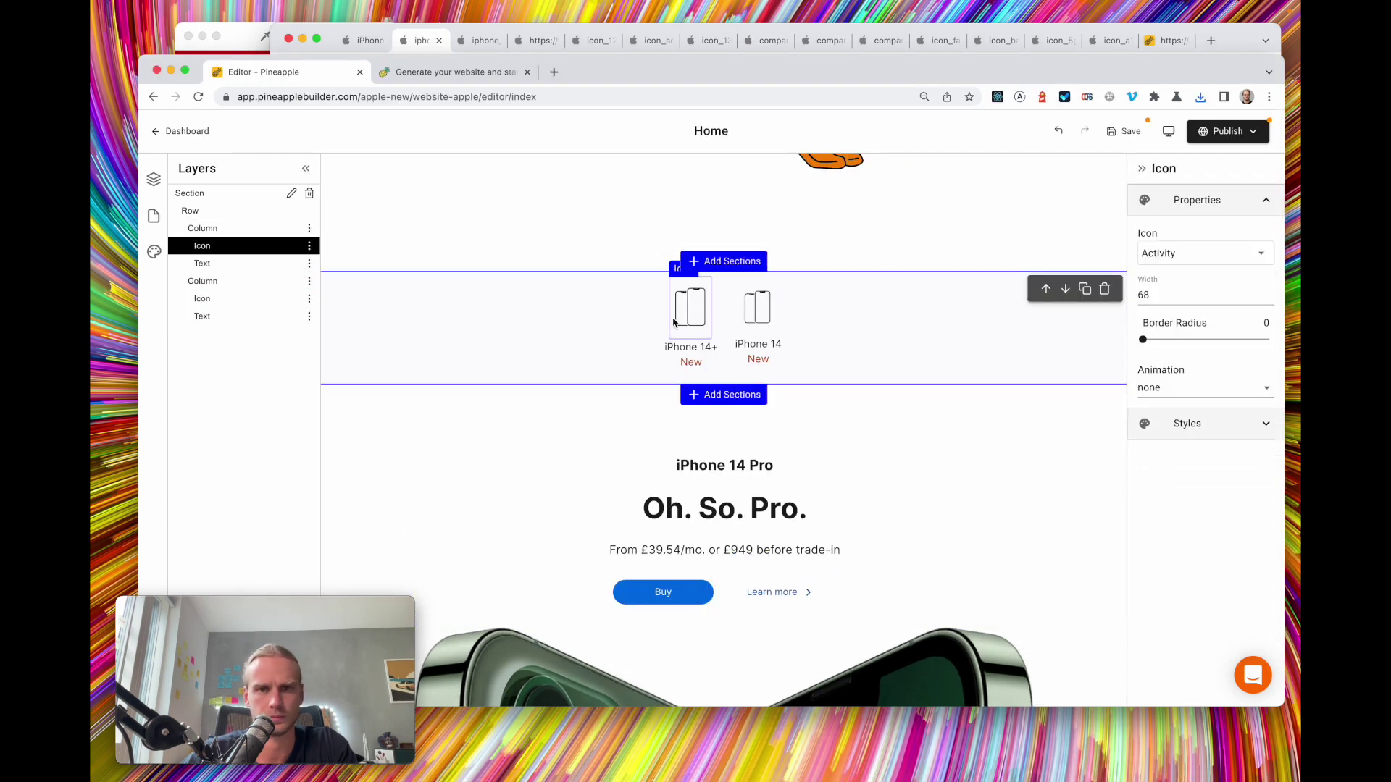
left_click(247, 282)
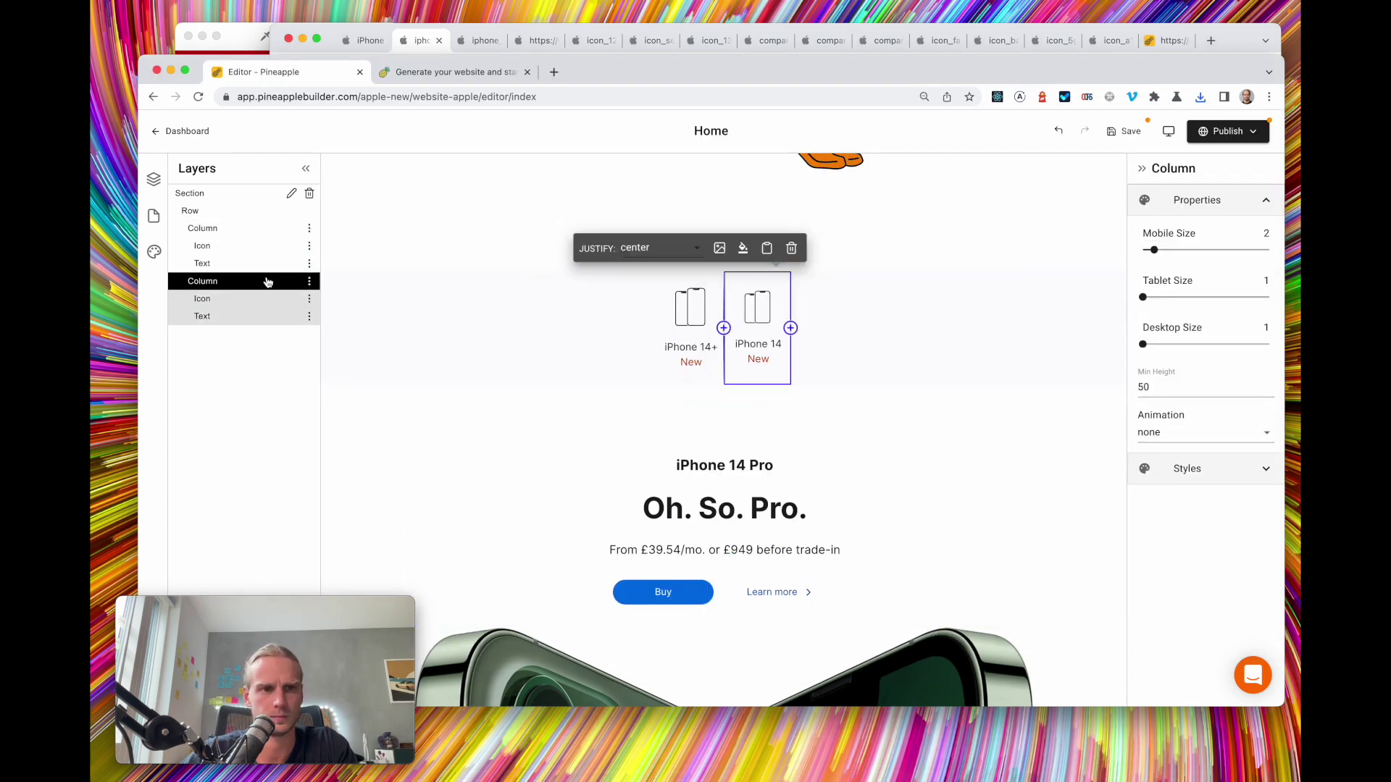
left_click(309, 284)
left_click(352, 334)
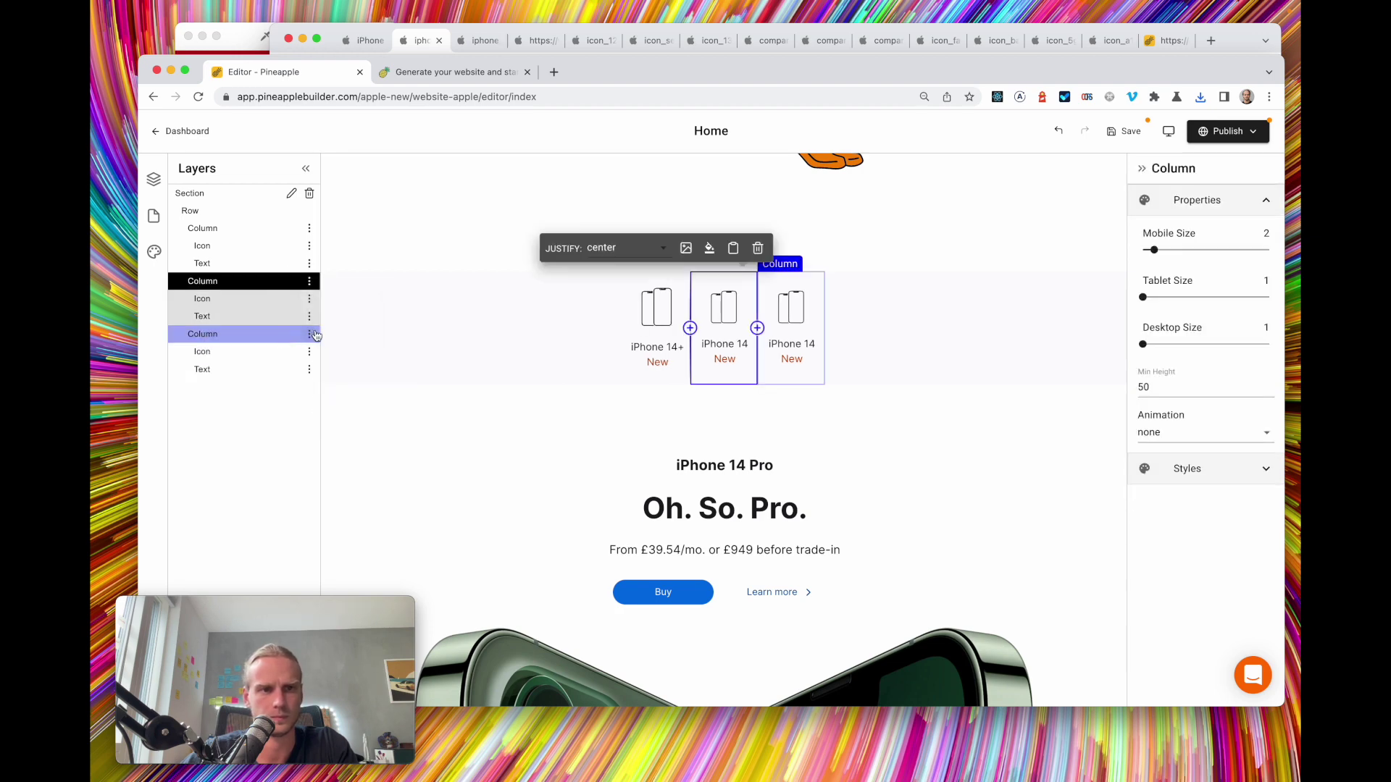
left_click(310, 334)
left_click(352, 388)
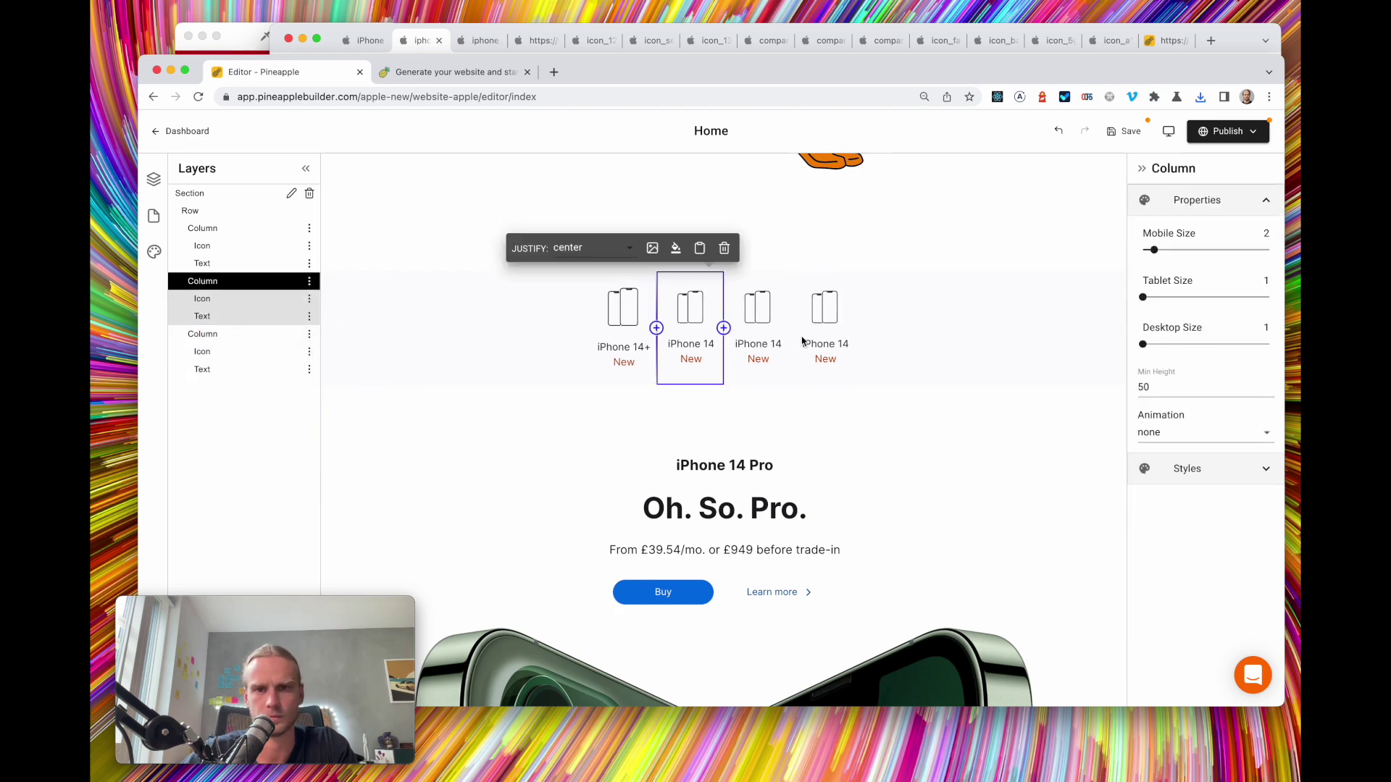
Replace the third column's icon with the downloaded iPhone SE SVG and set its width to 69
left_click(760, 314)
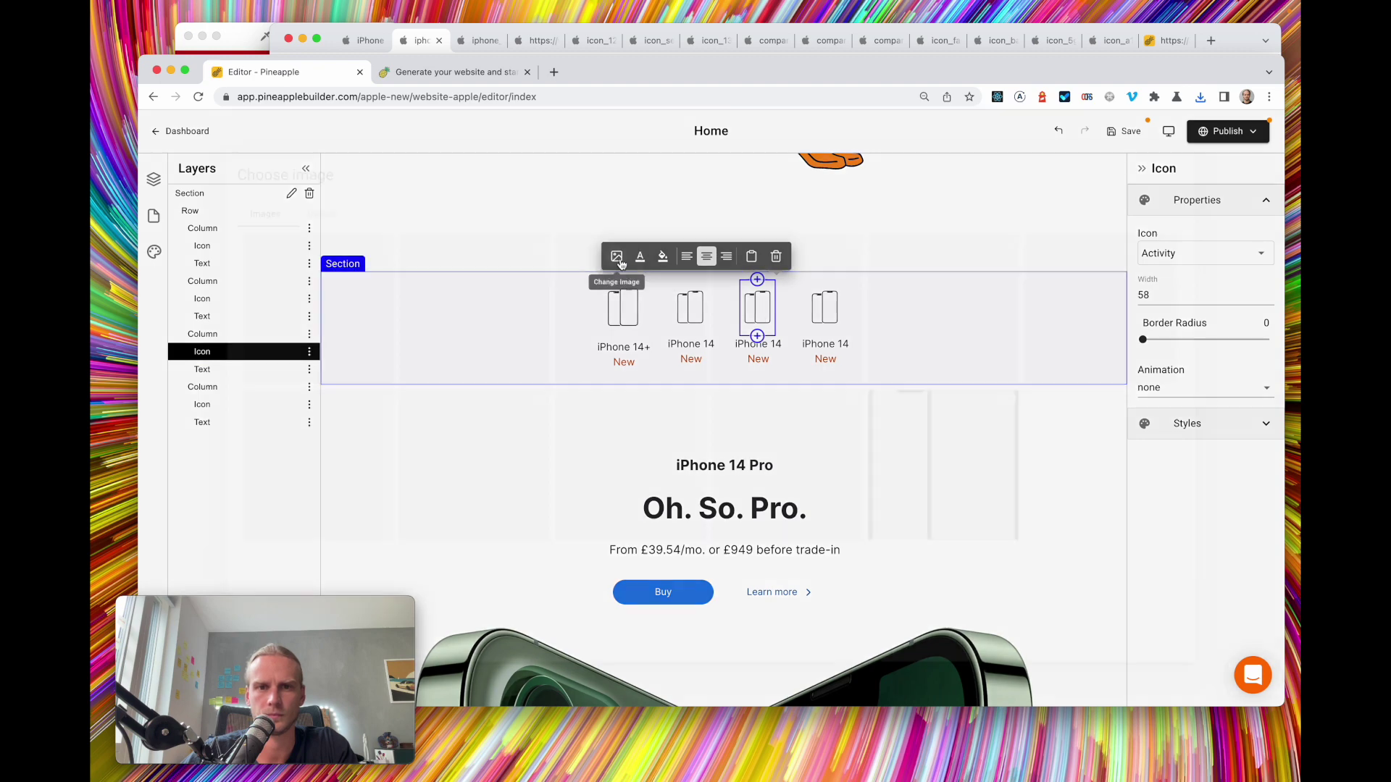
left_click(617, 257)
left_click(323, 216)
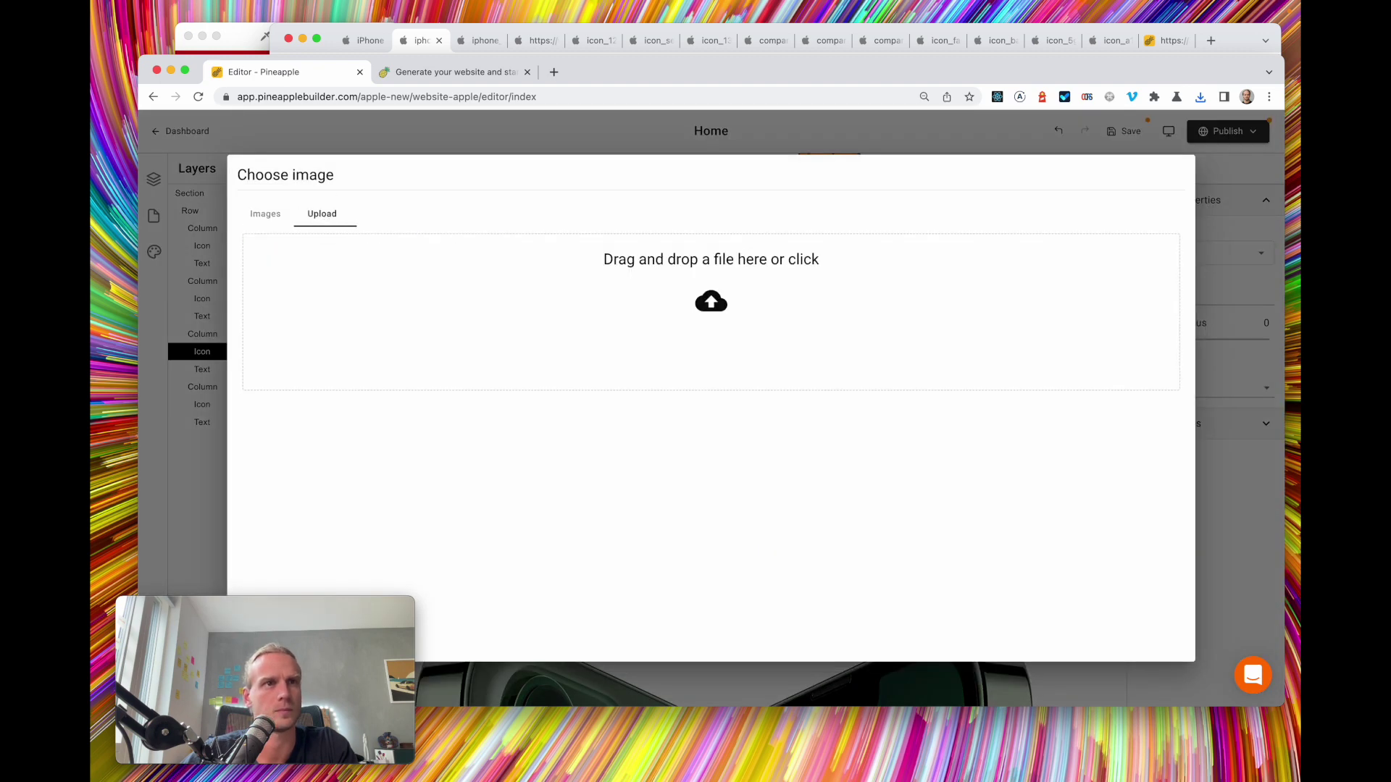
left_click_drag(742, 236, 736, 315)
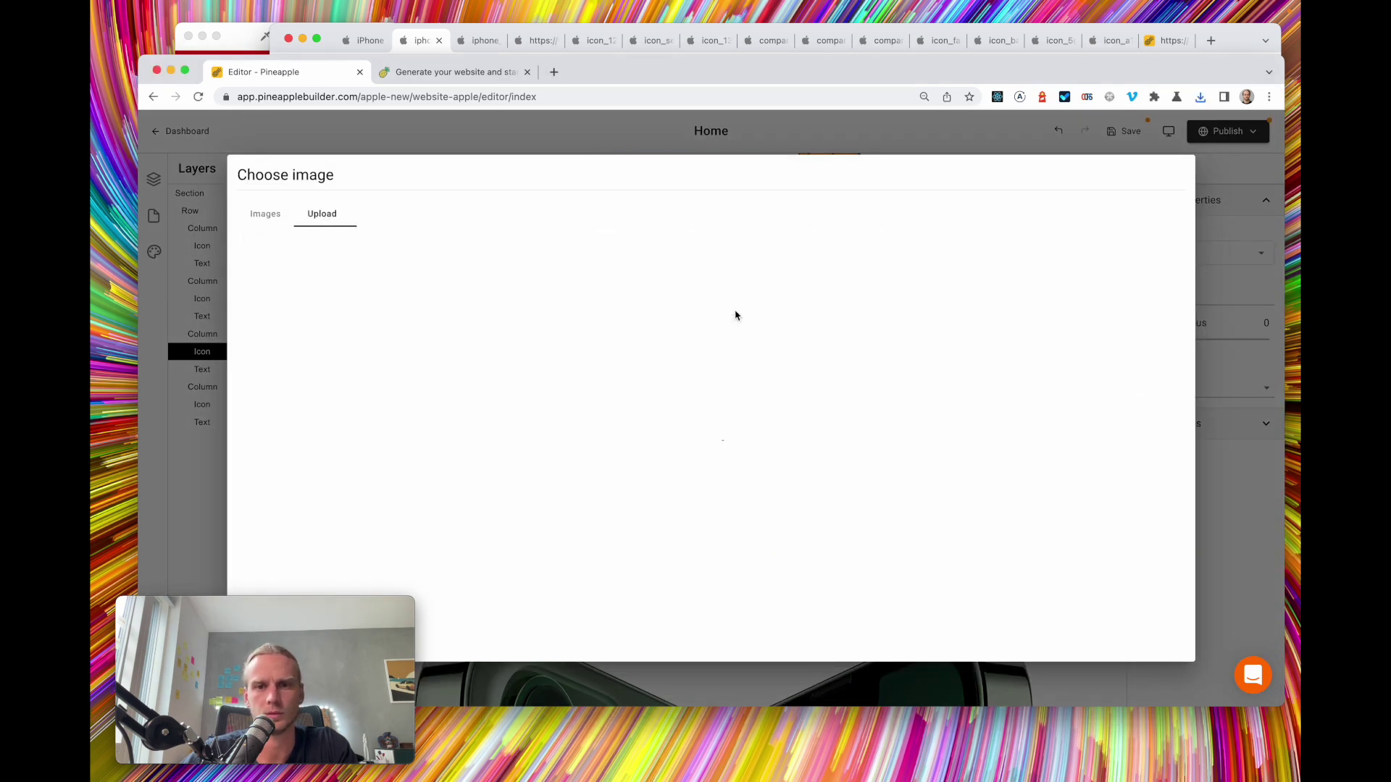
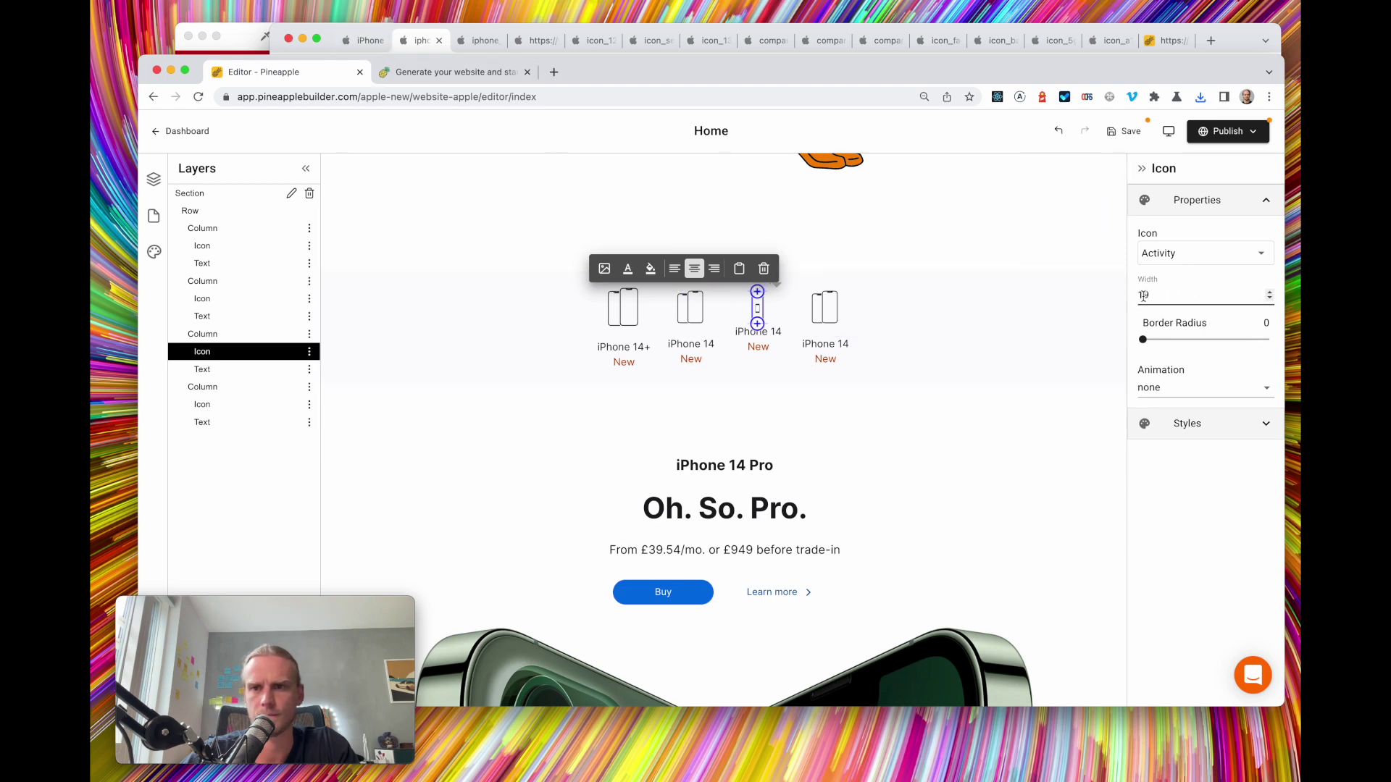
left_click_drag(1144, 296, 1118, 299)
type("6")
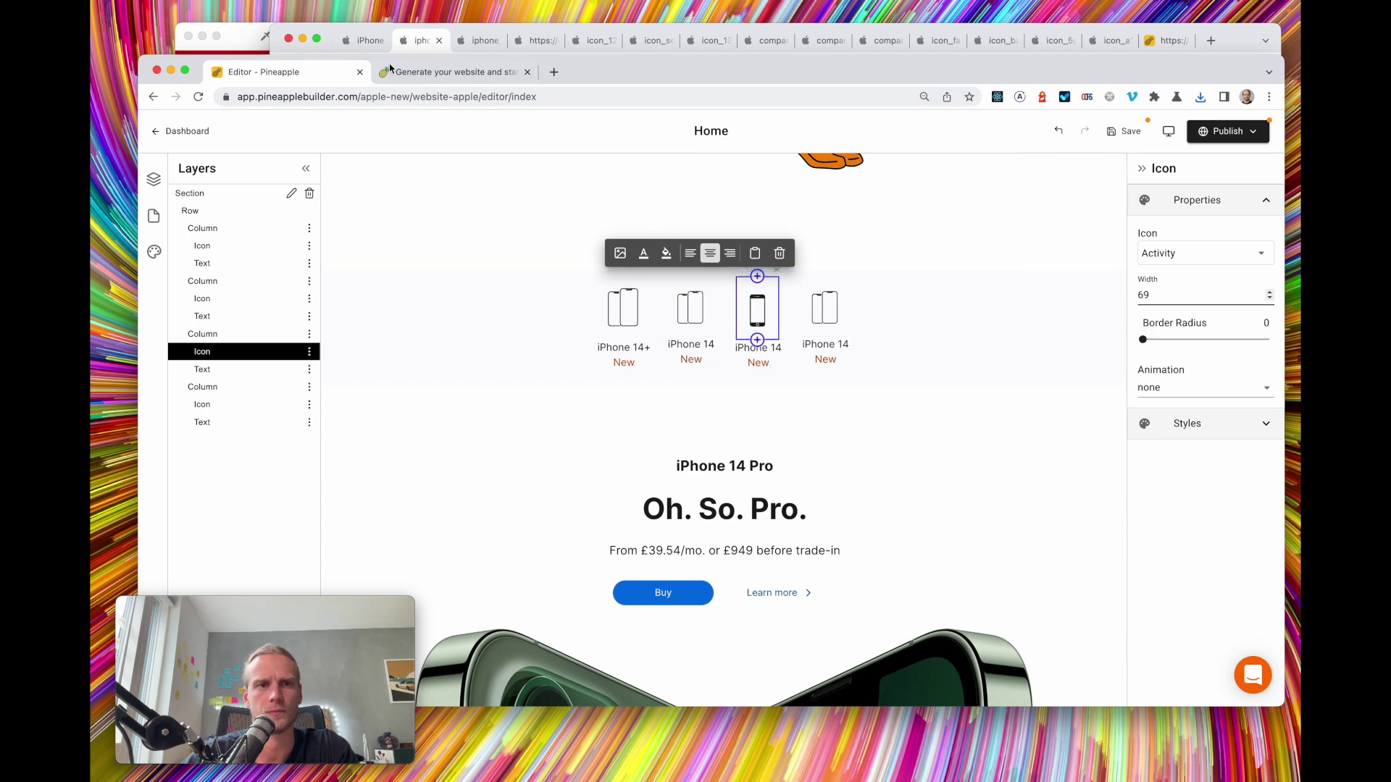
Replace the fourth column's icon by uploading the downloaded iphone_12_light SVG file
left_click(819, 305)
left_click(684, 257)
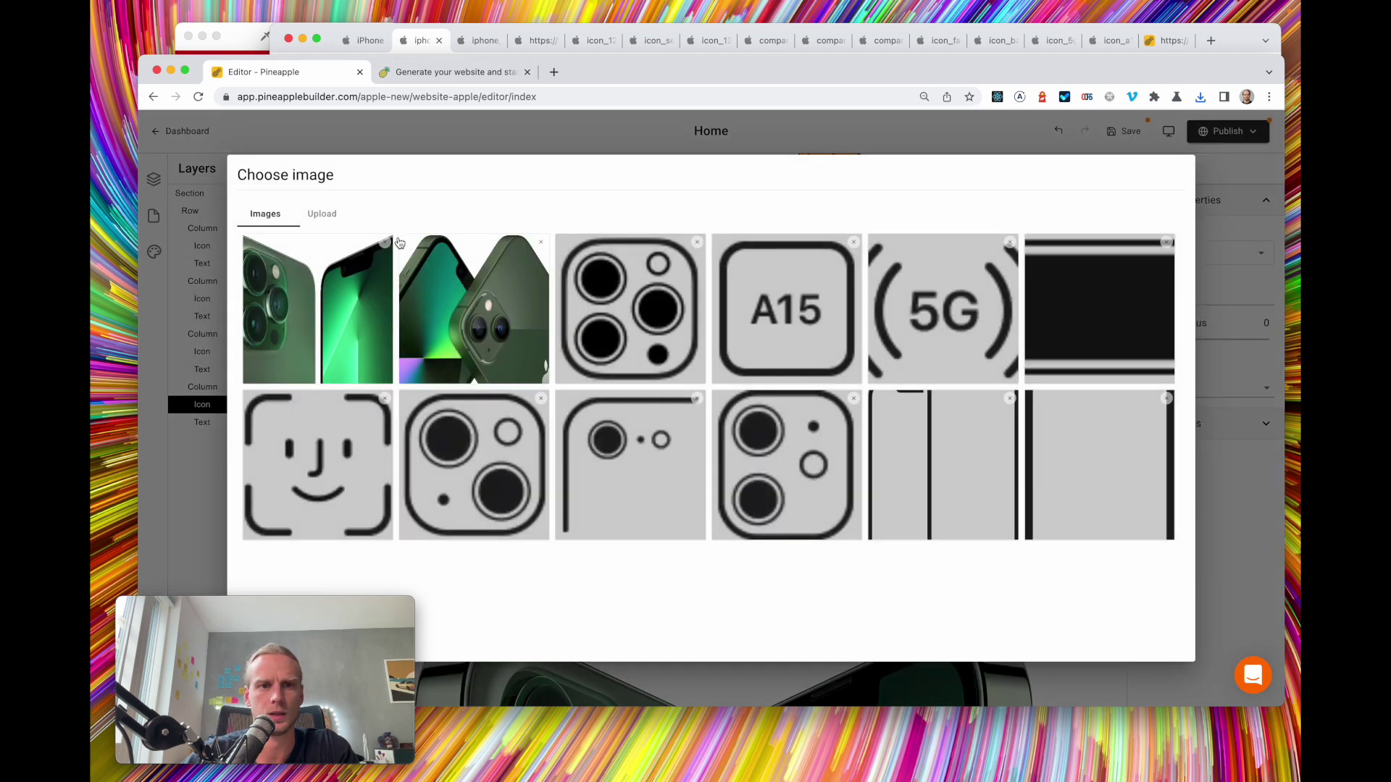
left_click(322, 217)
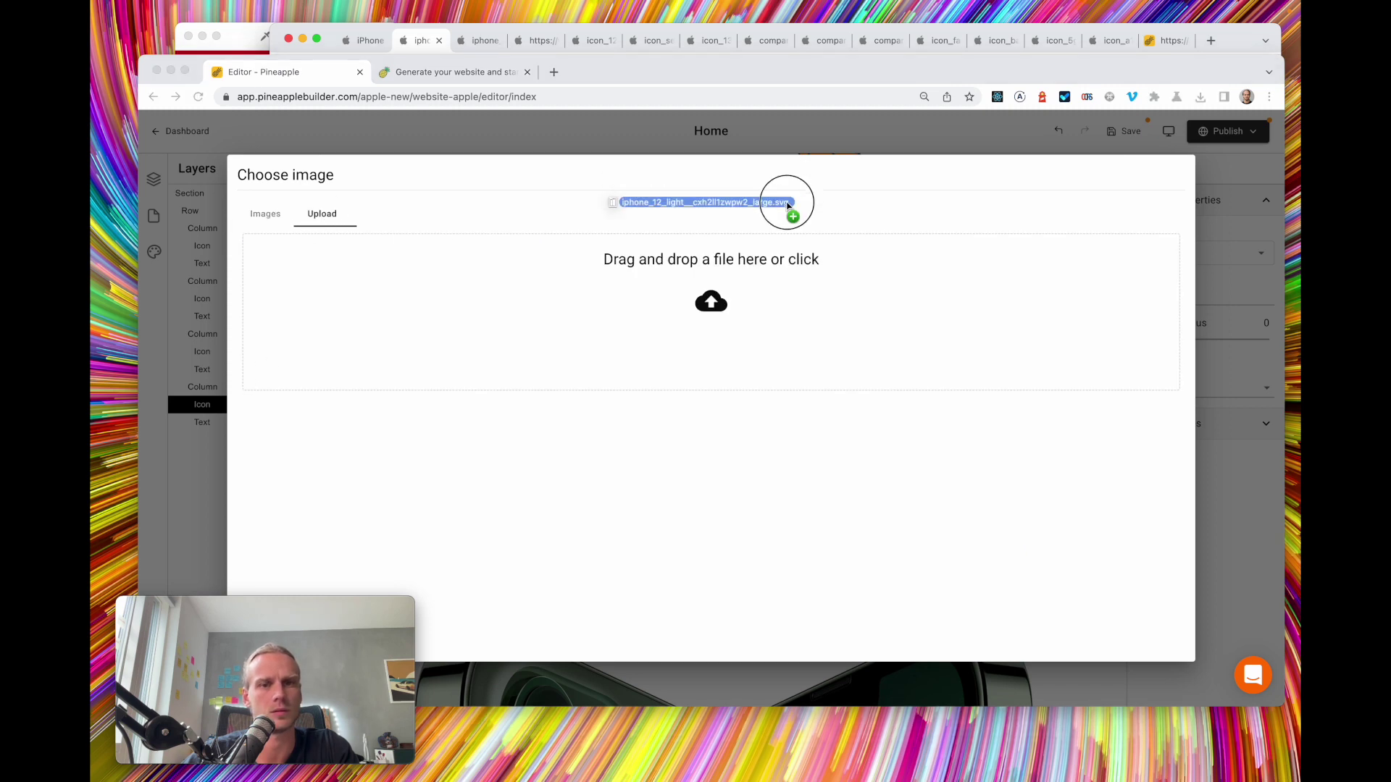
left_click_drag(790, 211, 824, 337)
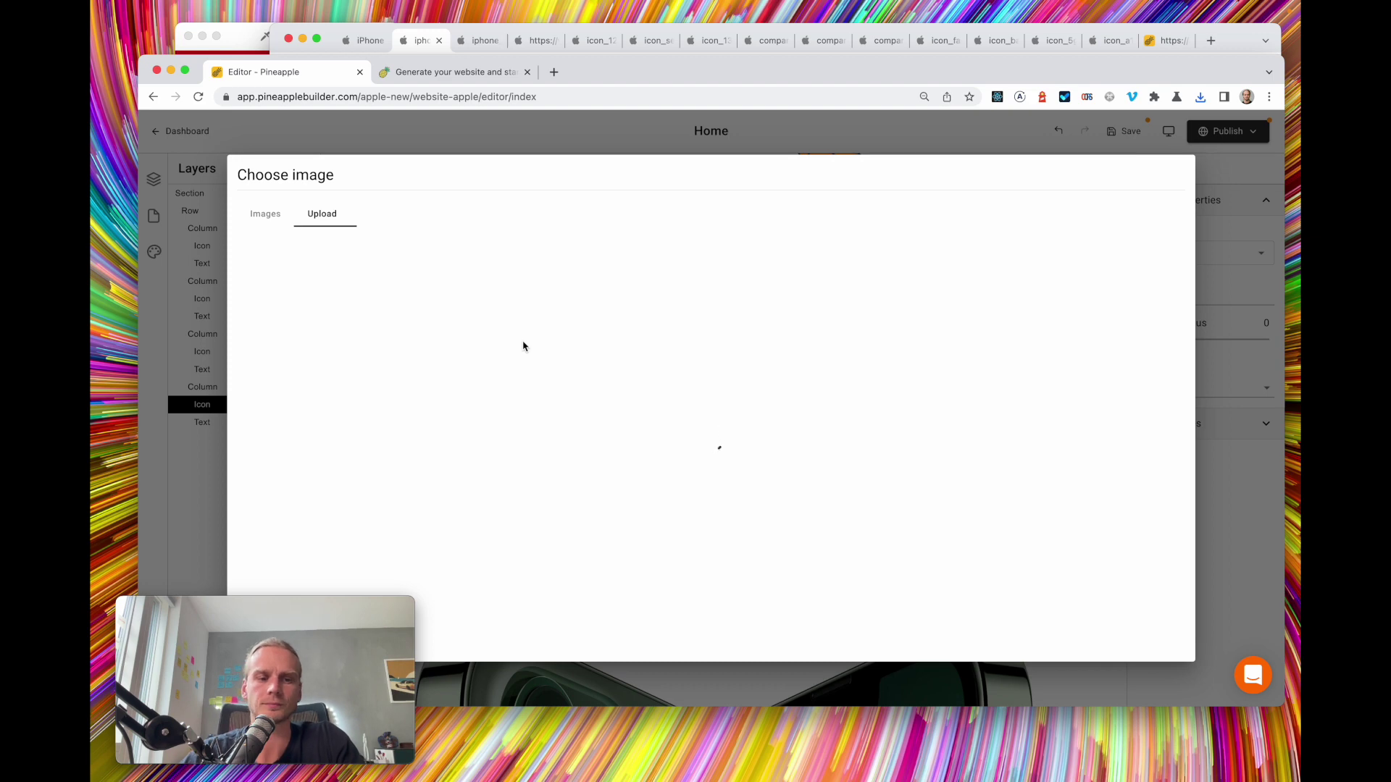
left_click(215, 393)
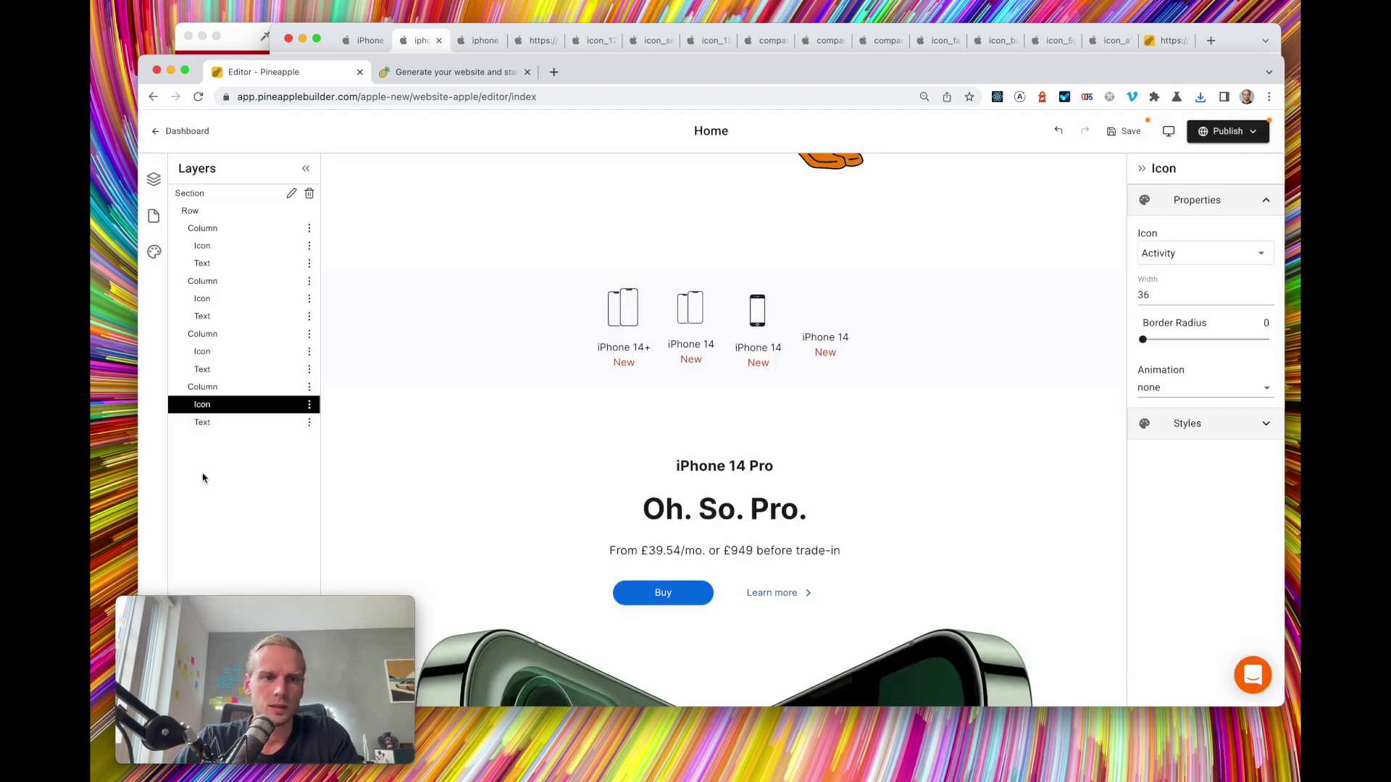
left_click(1139, 295)
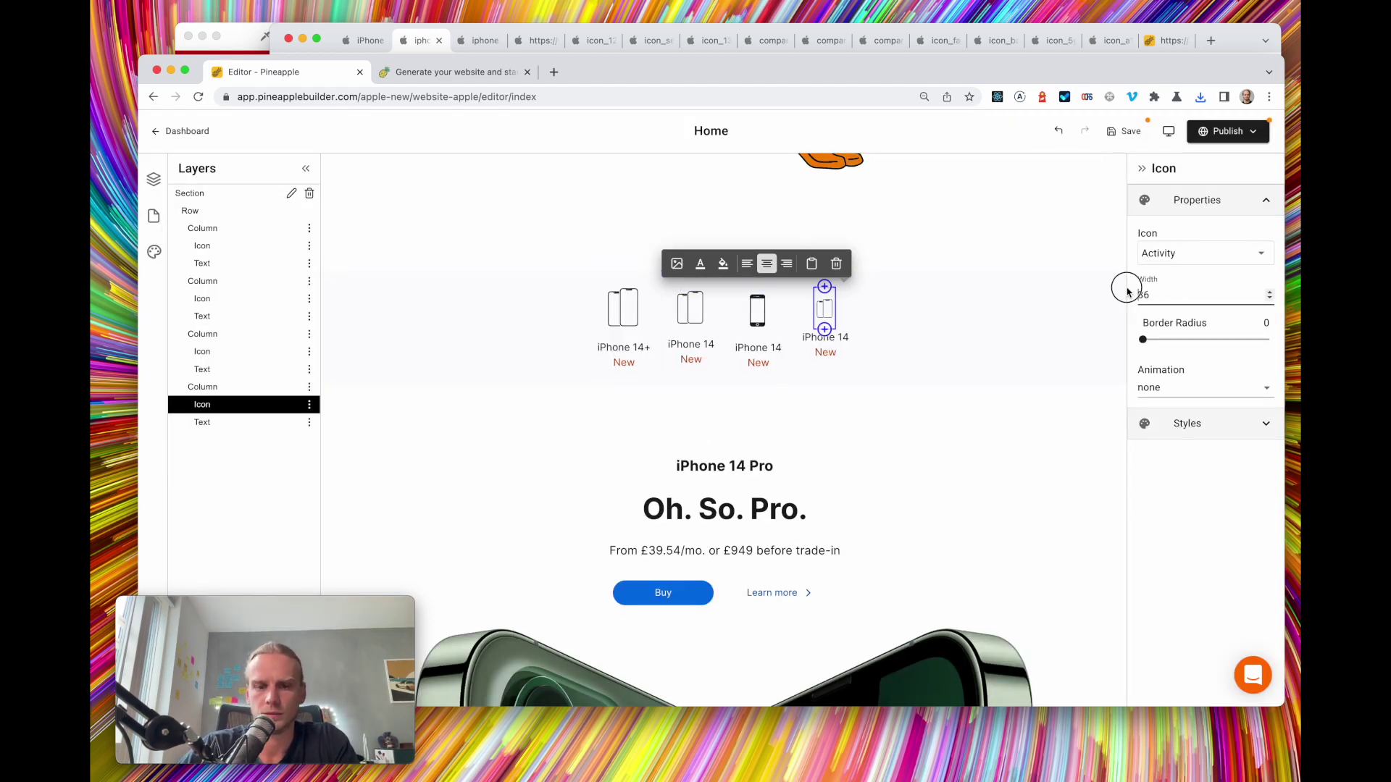
type("6")
key("BackSpace")
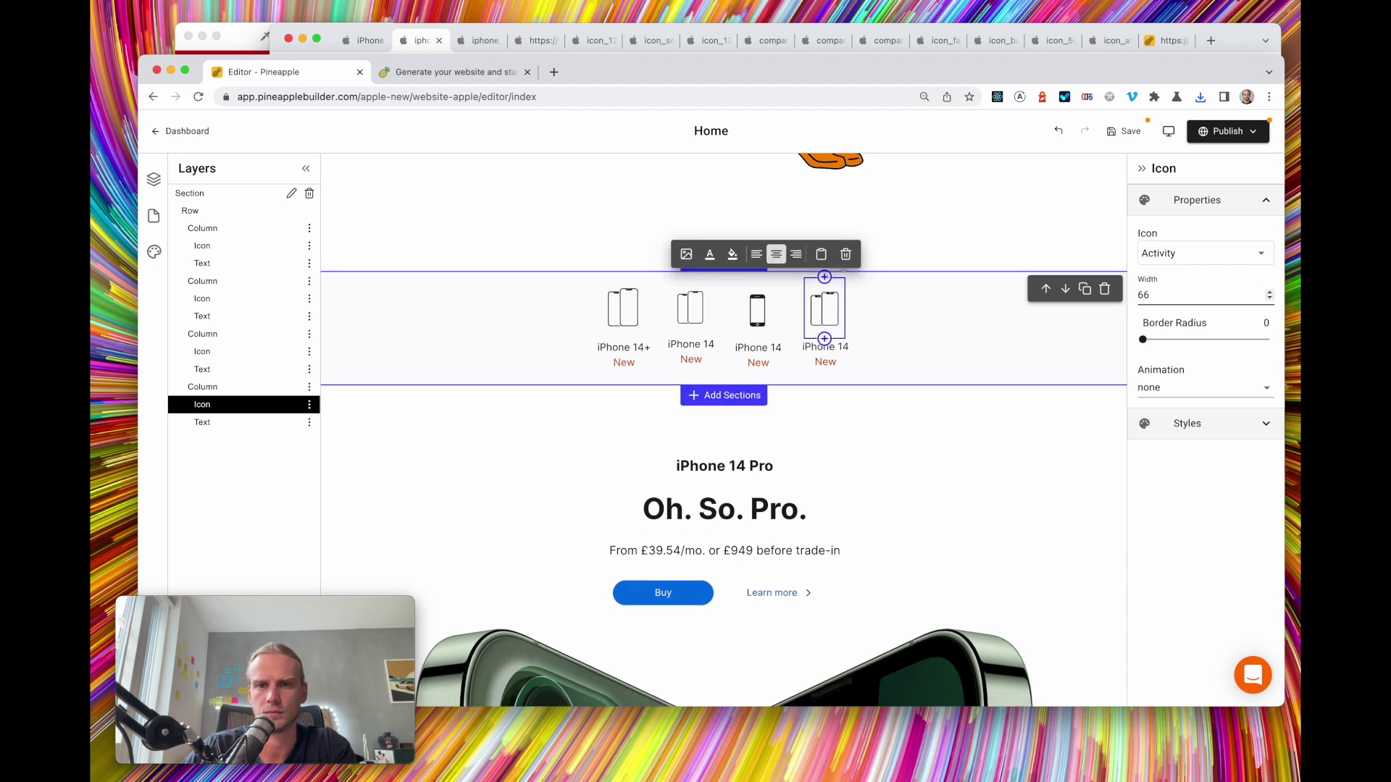
left_click(364, 40)
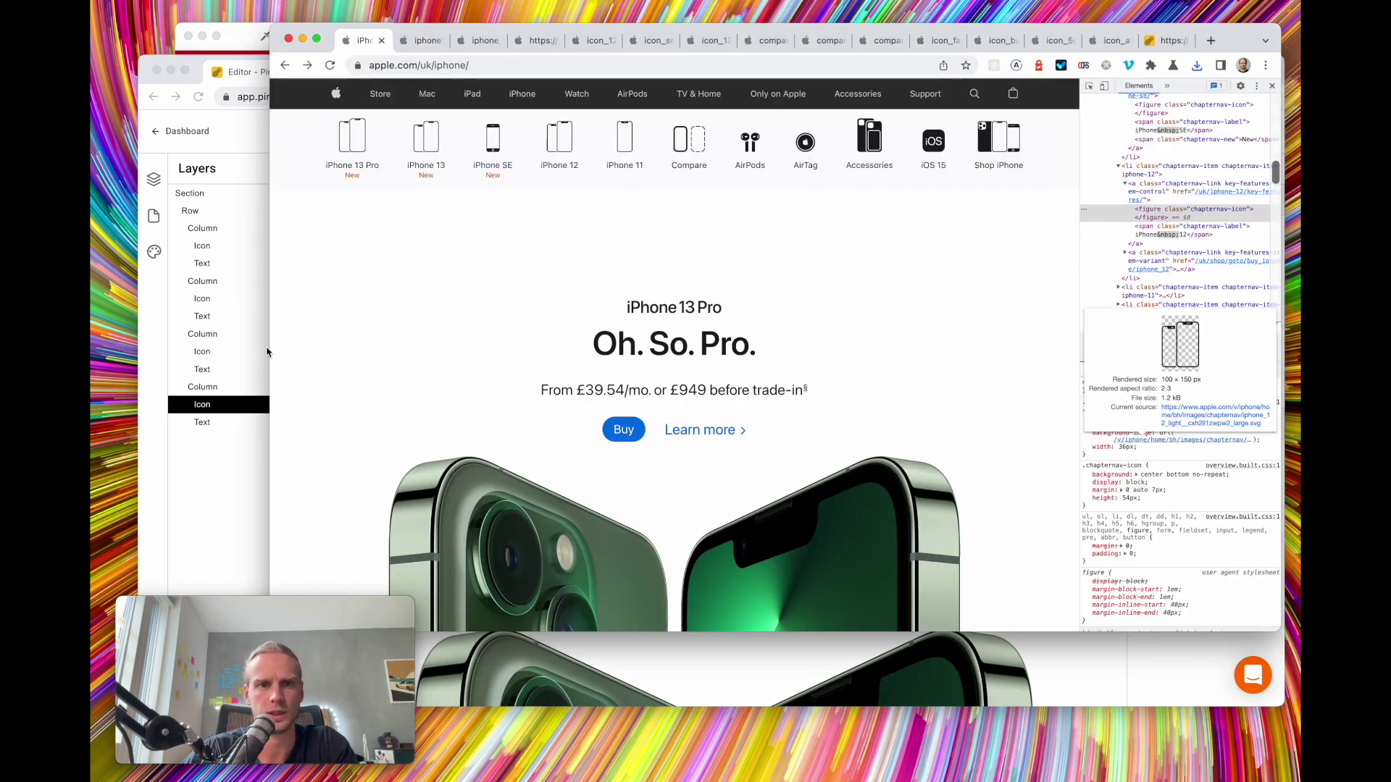
left_click(218, 533)
Change the third column's label to iPhone SE and remove its New line
left_click(779, 353)
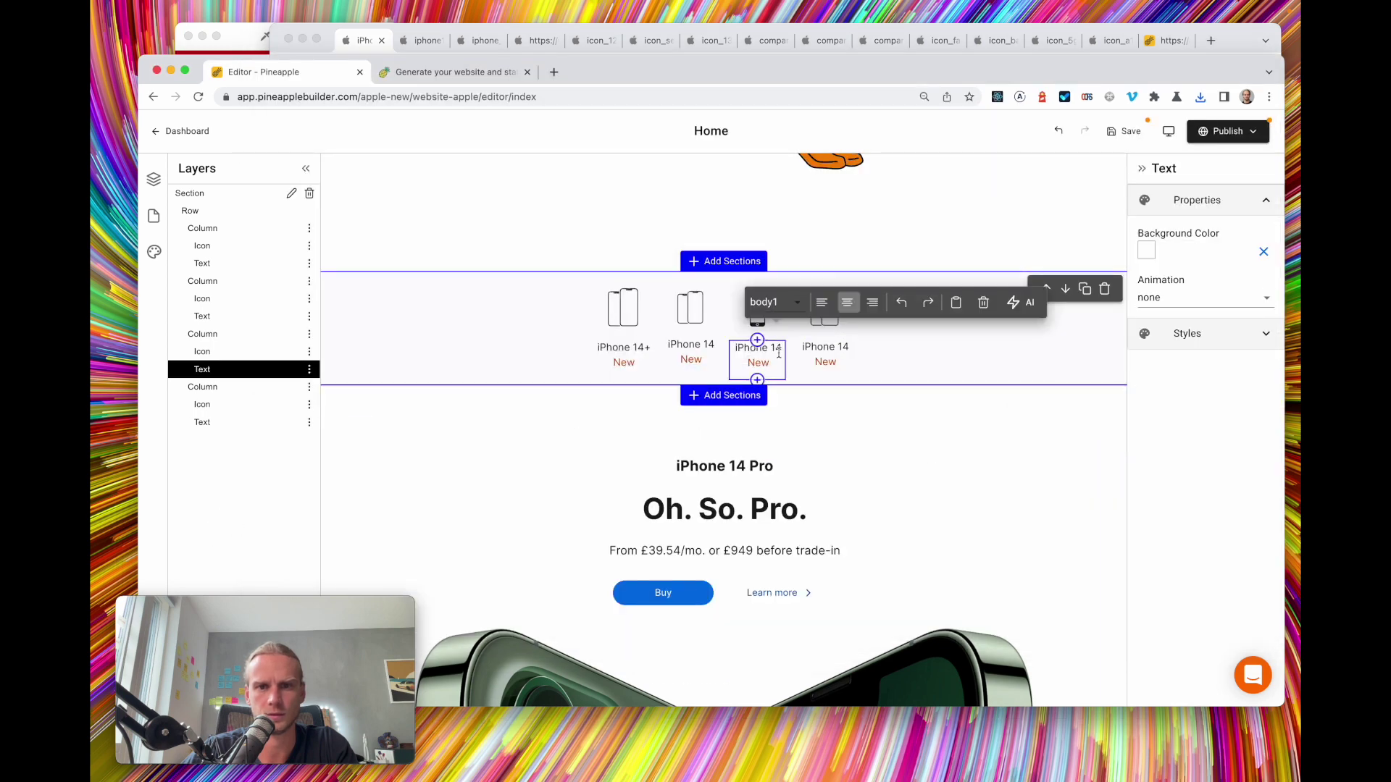
key("shift+Down")
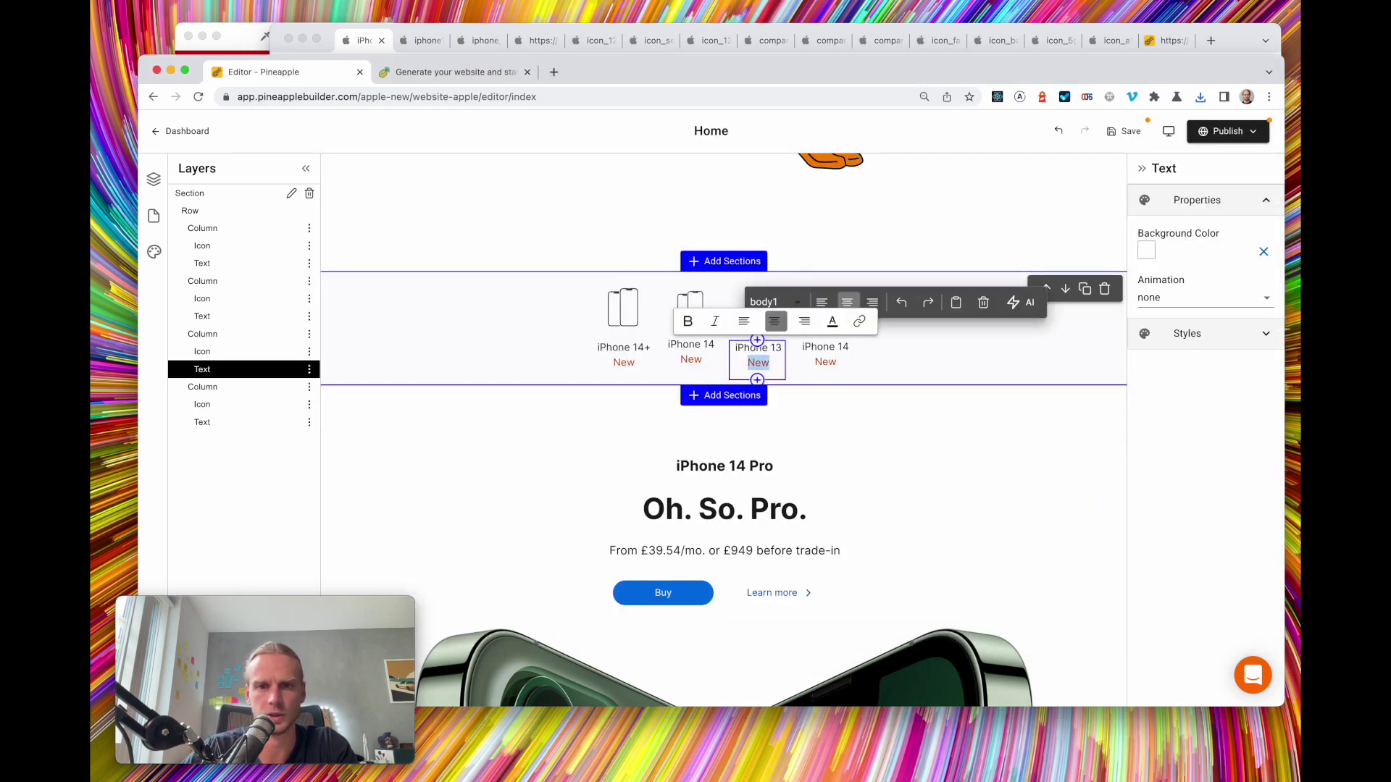
key("BackSpace")
scroll(849, 346, "down", 1)
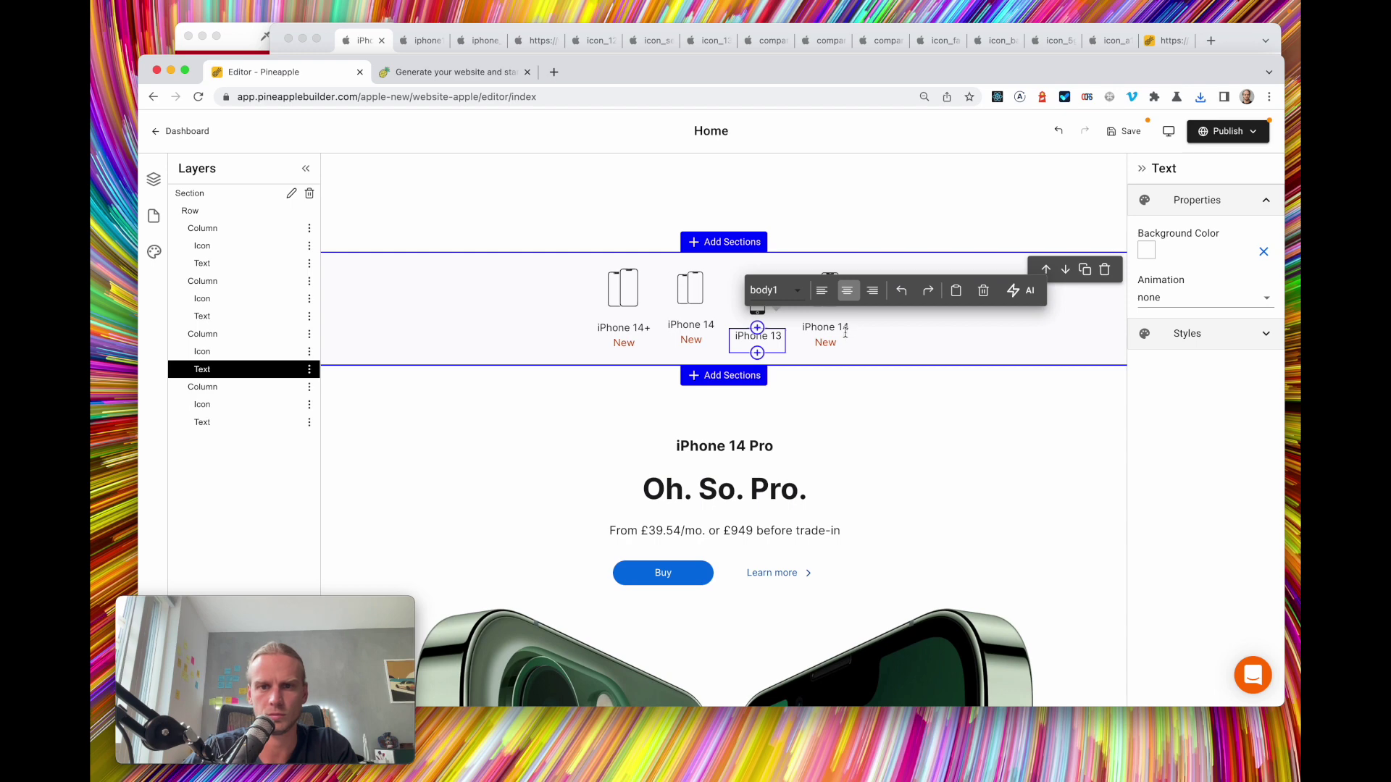
left_click(845, 330)
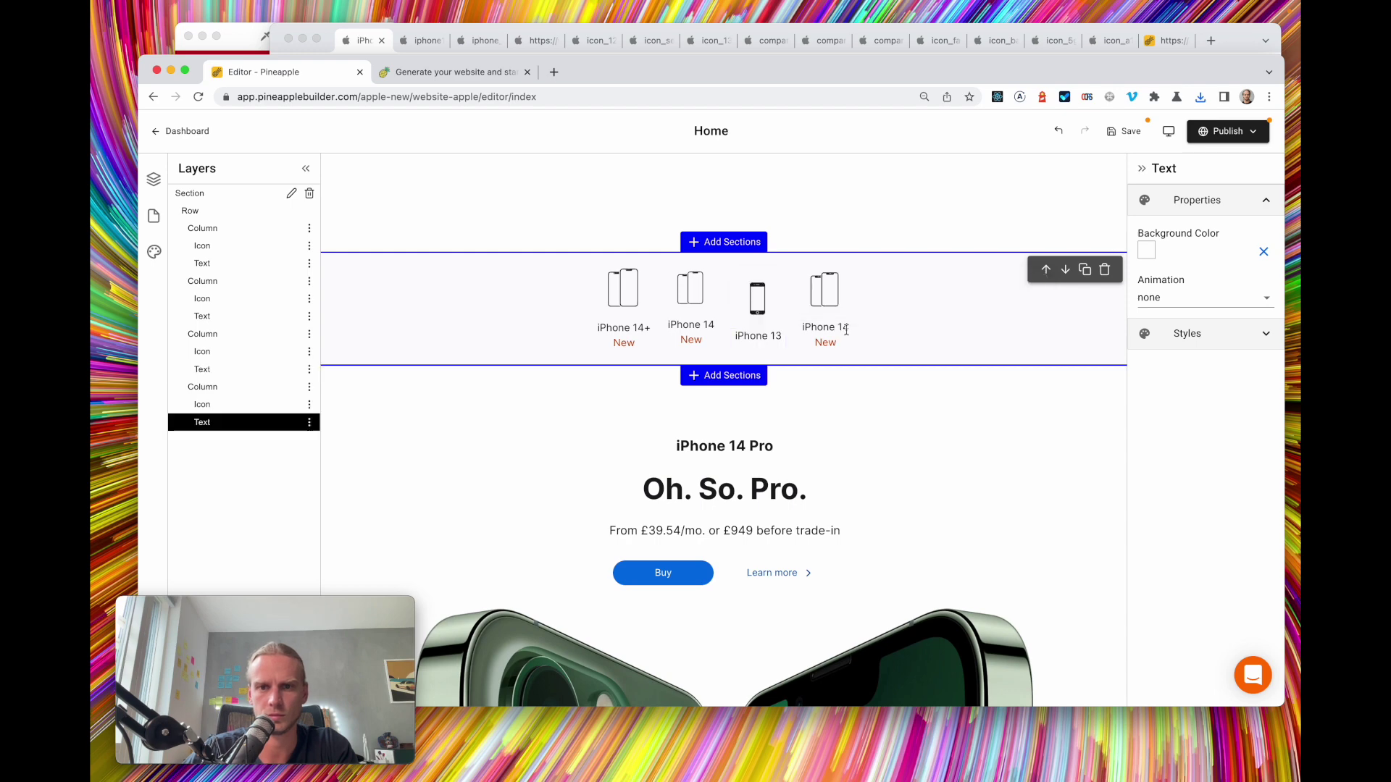
left_click(777, 335)
double_click(776, 335)
key("BackSpace")
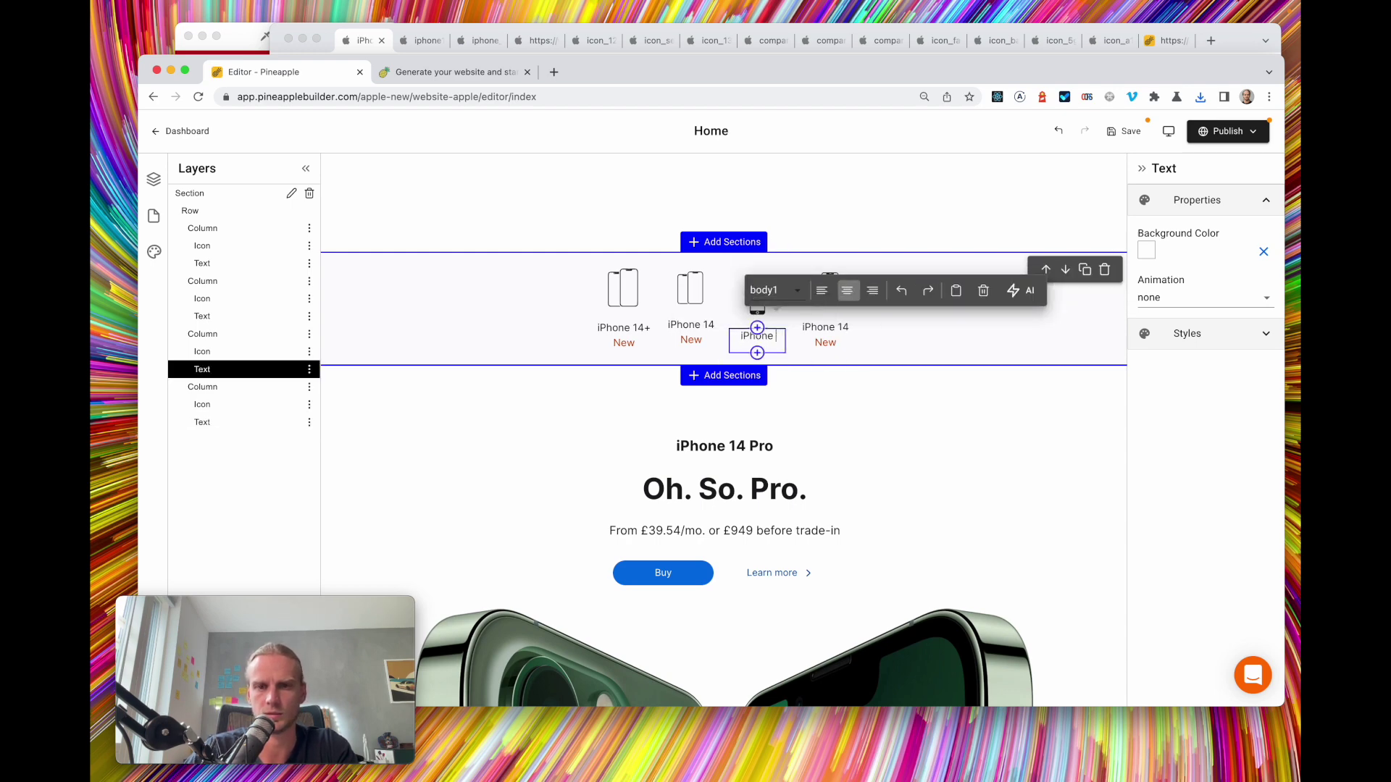
scroll(845, 330, "down", 1)
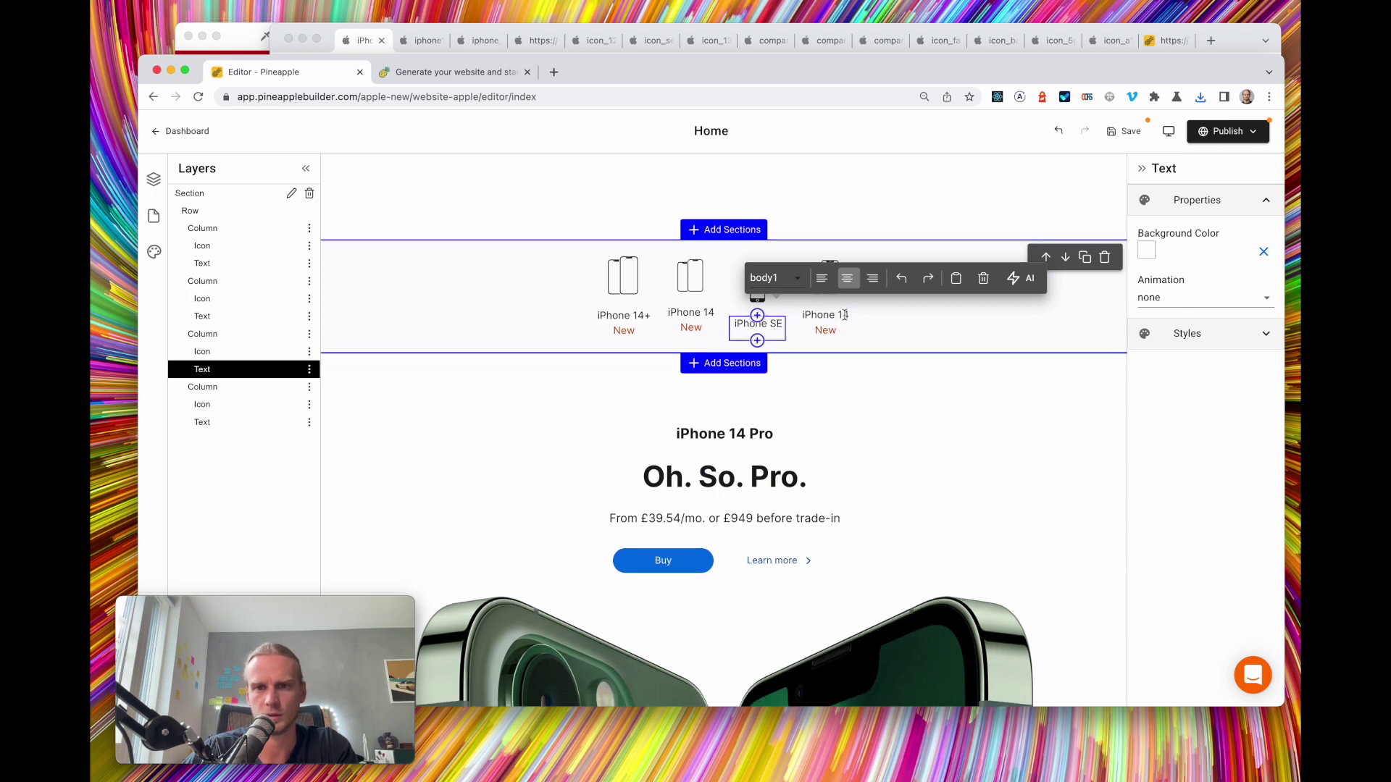
Change the fourth column's label to iPhone 13 and remove its New line
left_click(845, 315)
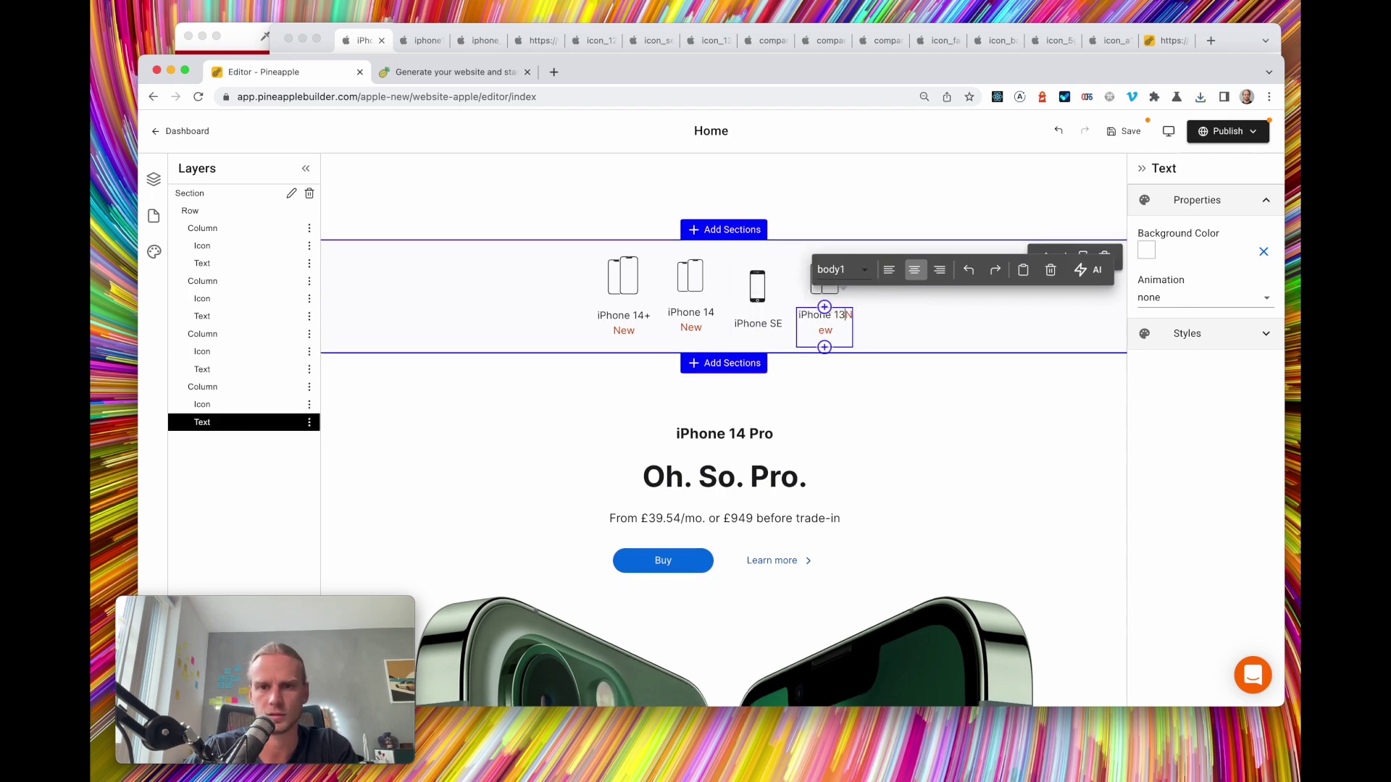
key("Delete")
key("Delete")
key("Delete")
scroll(826, 326, "down", 1)
left_click(906, 413)
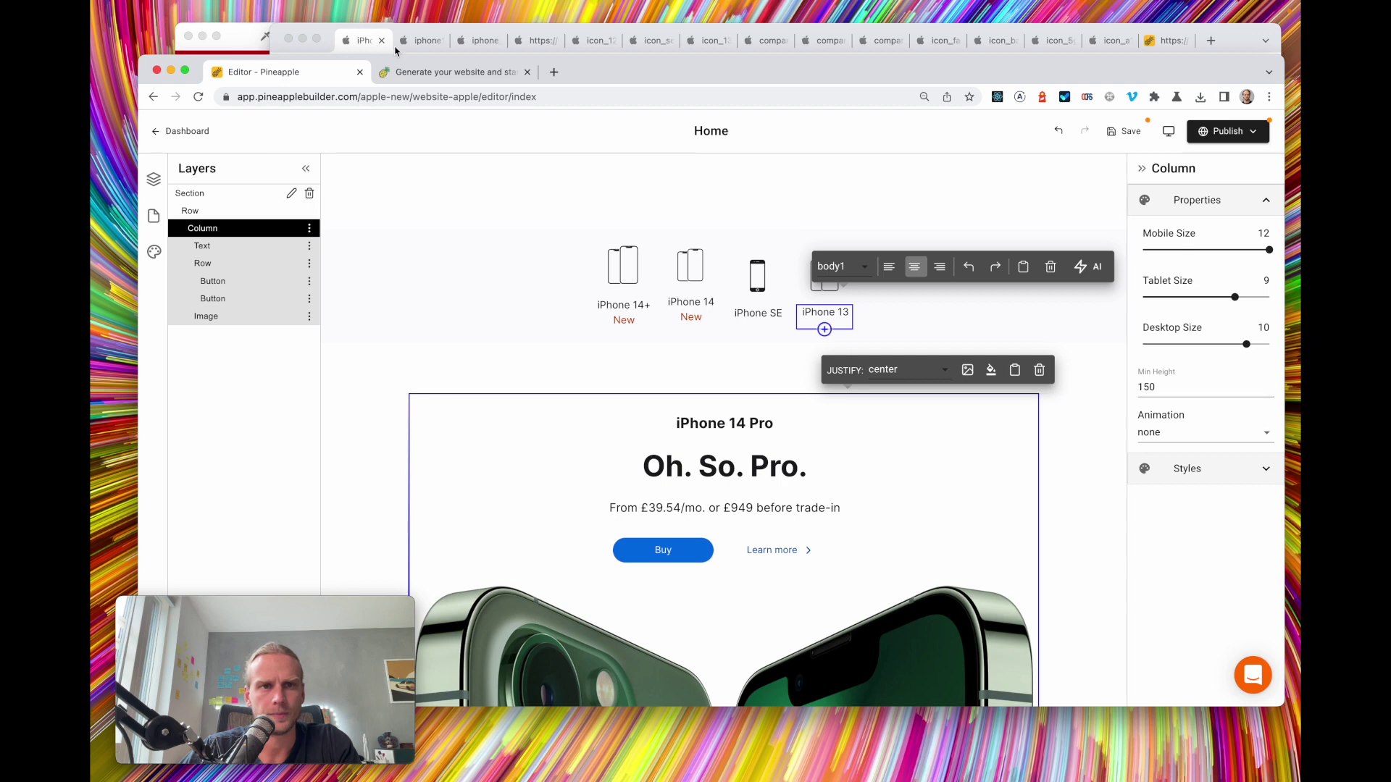
left_click(670, 263)
left_click(624, 282)
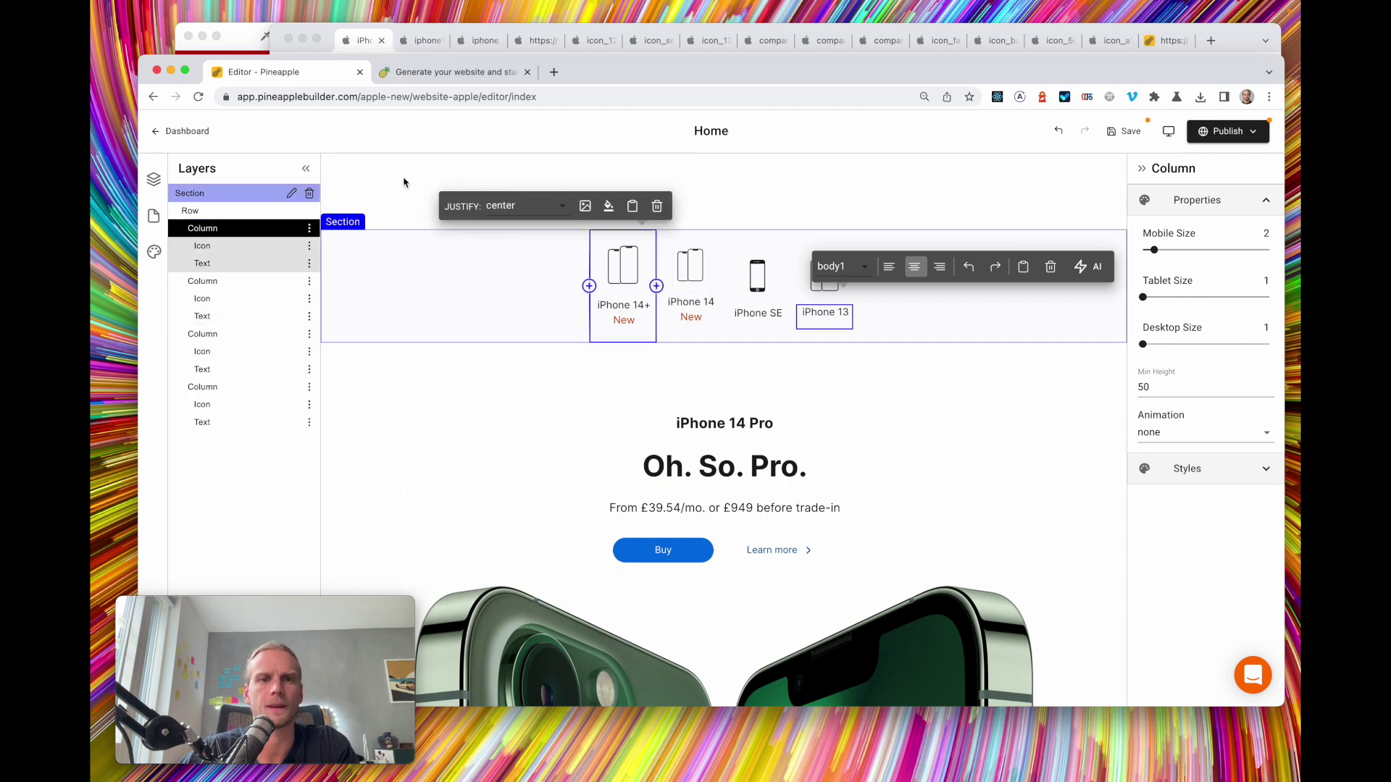
left_click(411, 41)
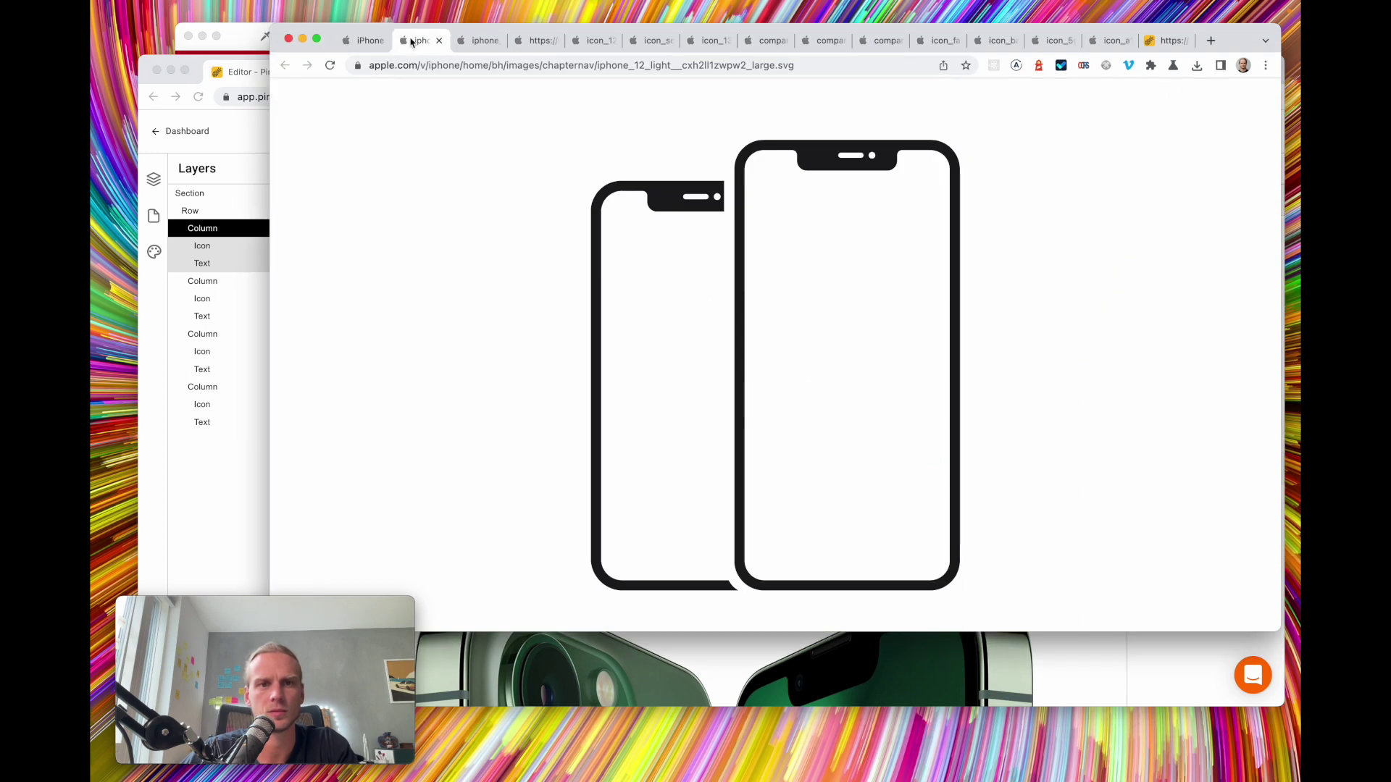
left_click(367, 41)
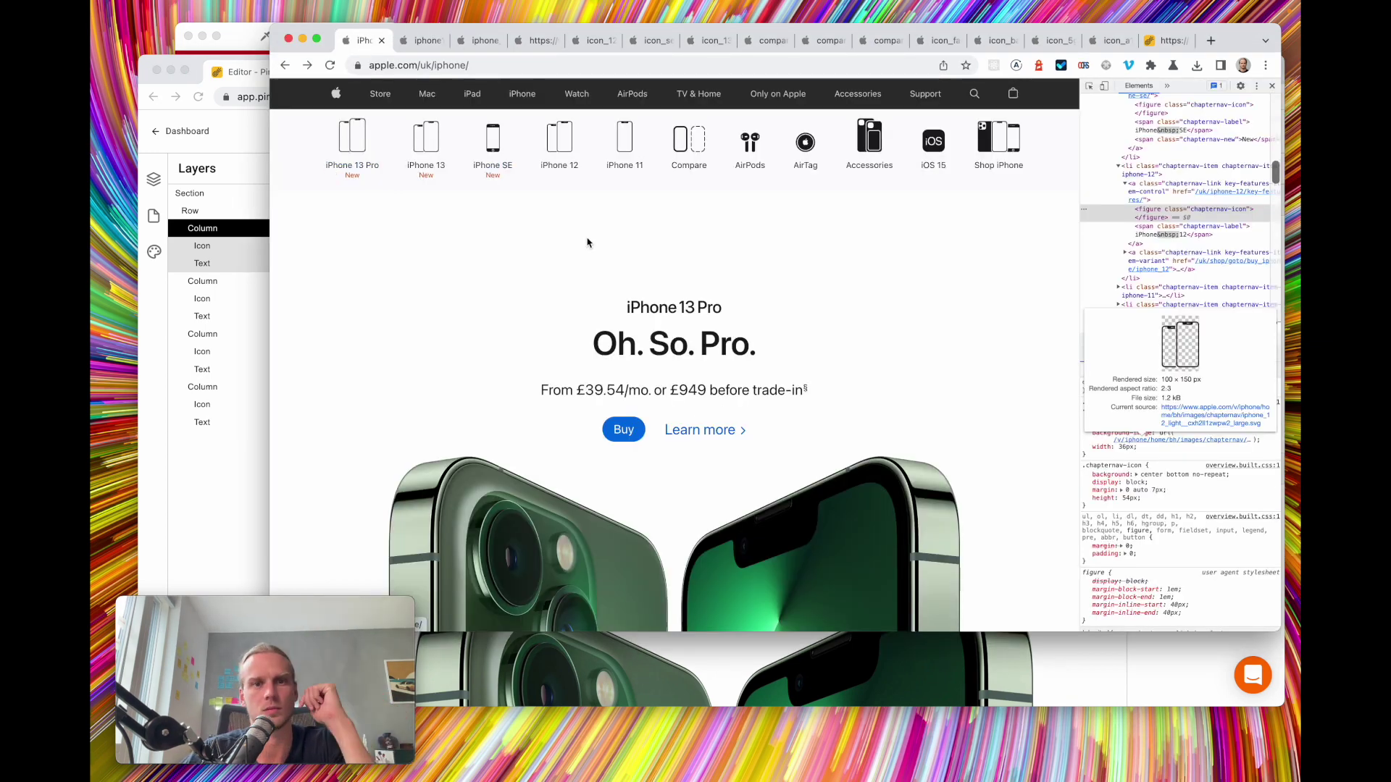
left_click(206, 227)
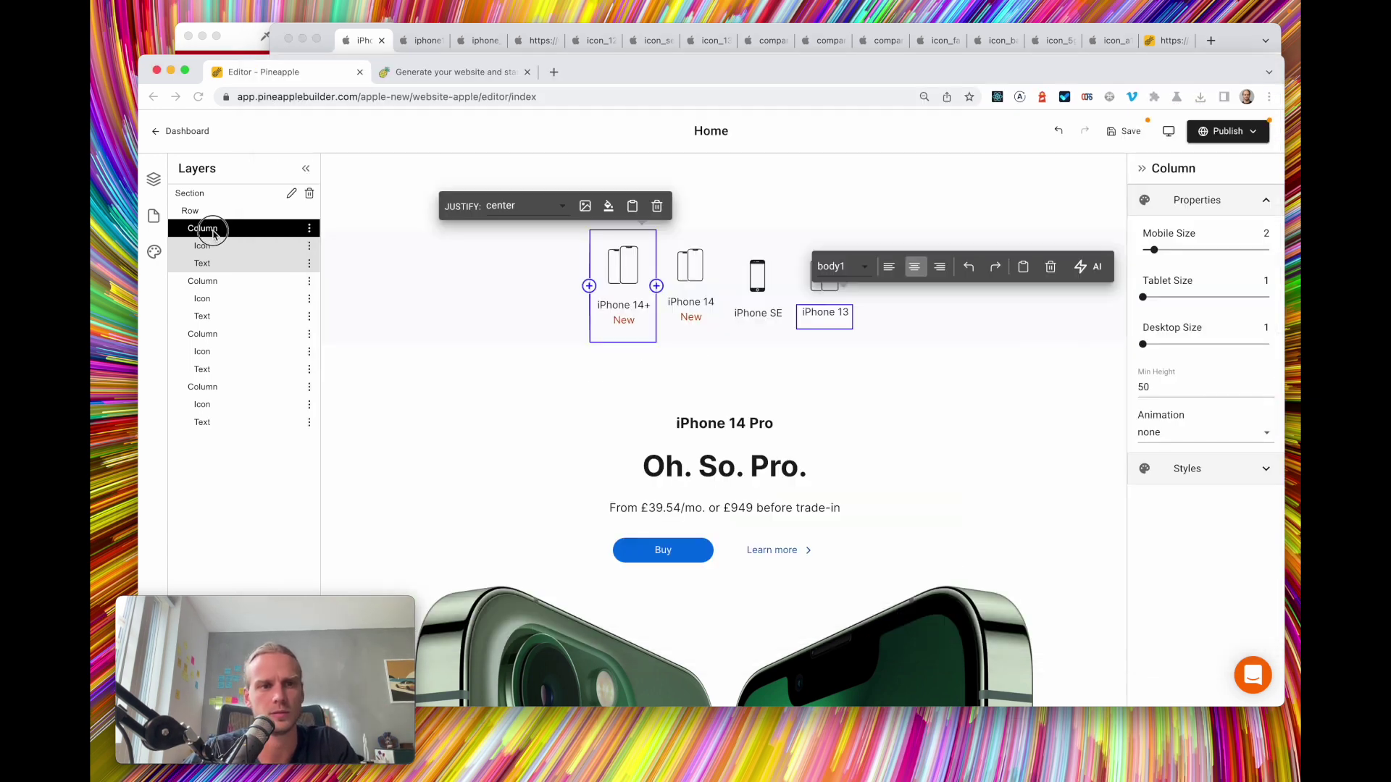
left_click(752, 277)
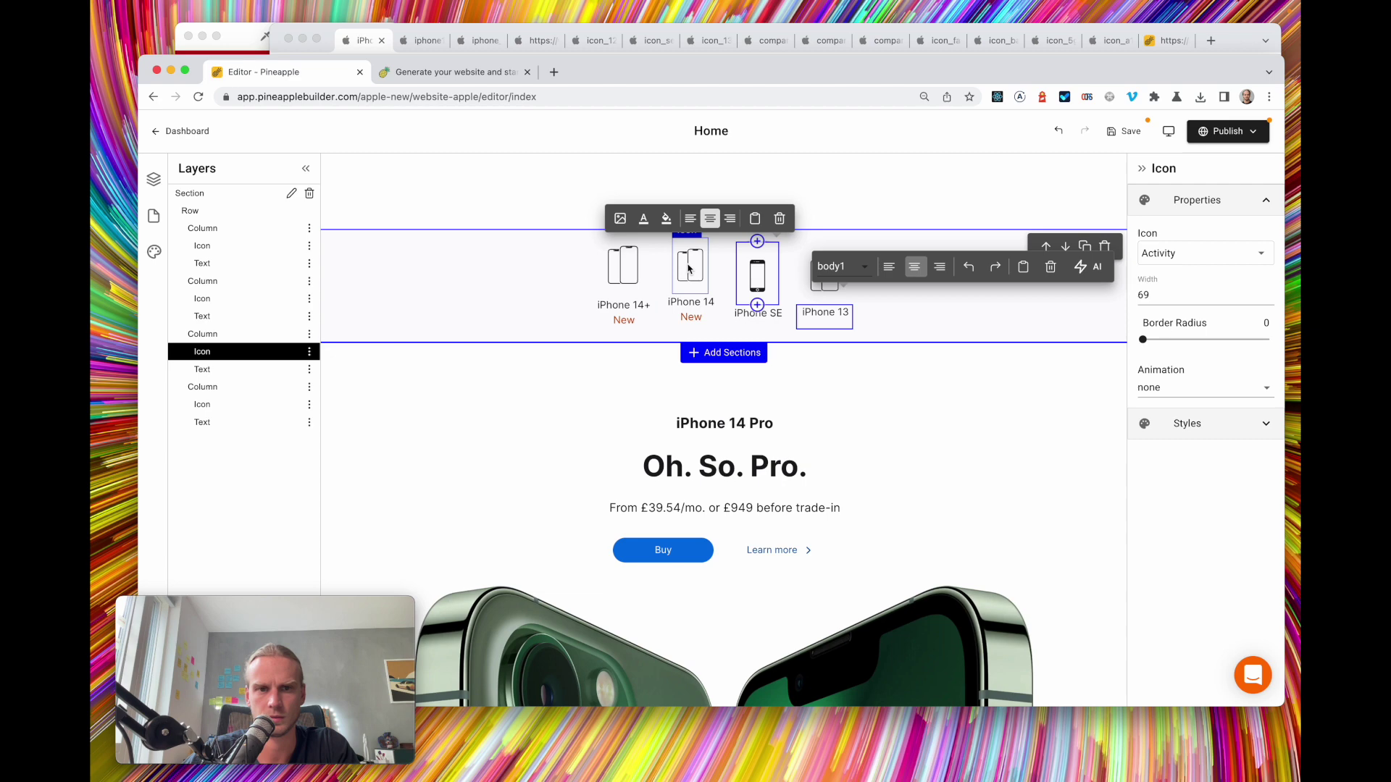
left_click(217, 281)
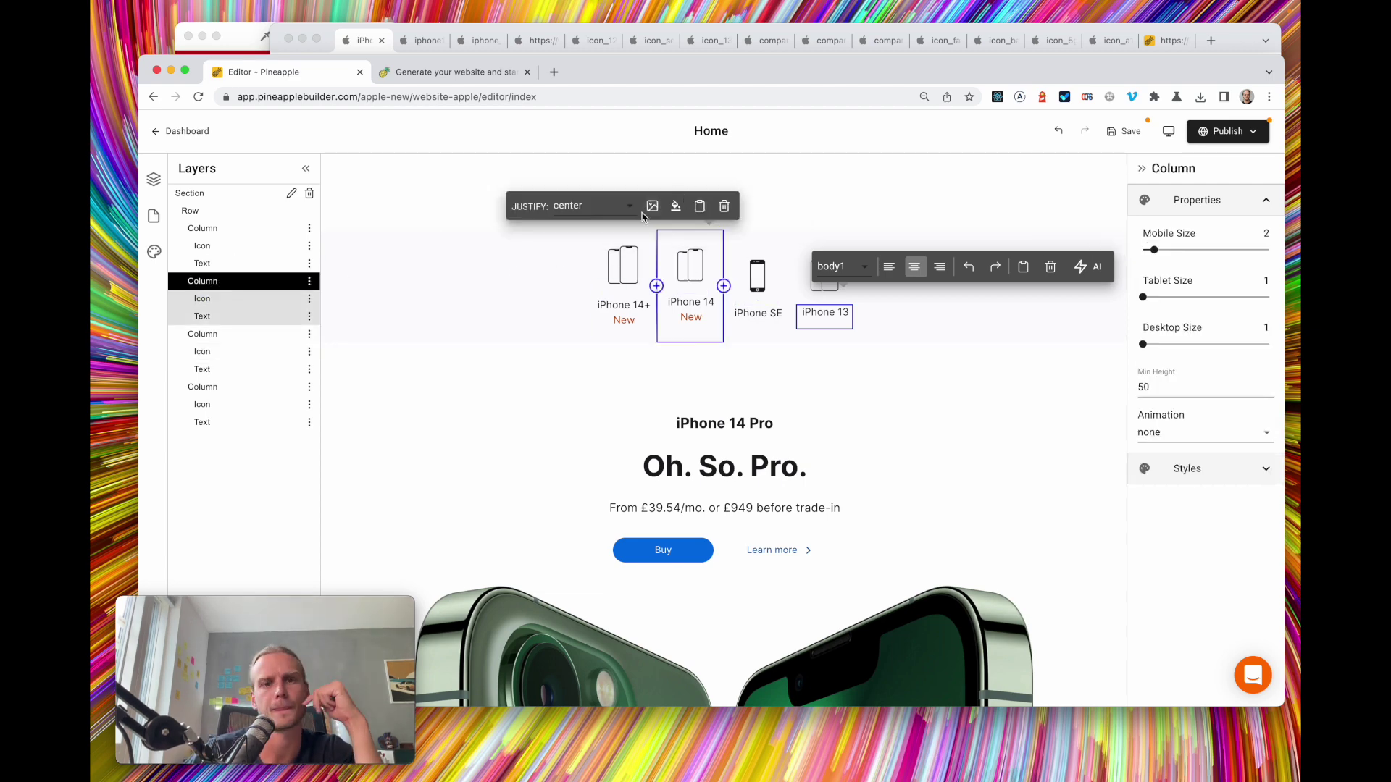
Set the iPhone SE icon's top padding to 0px and its bottom padding to 12px
left_click(761, 273)
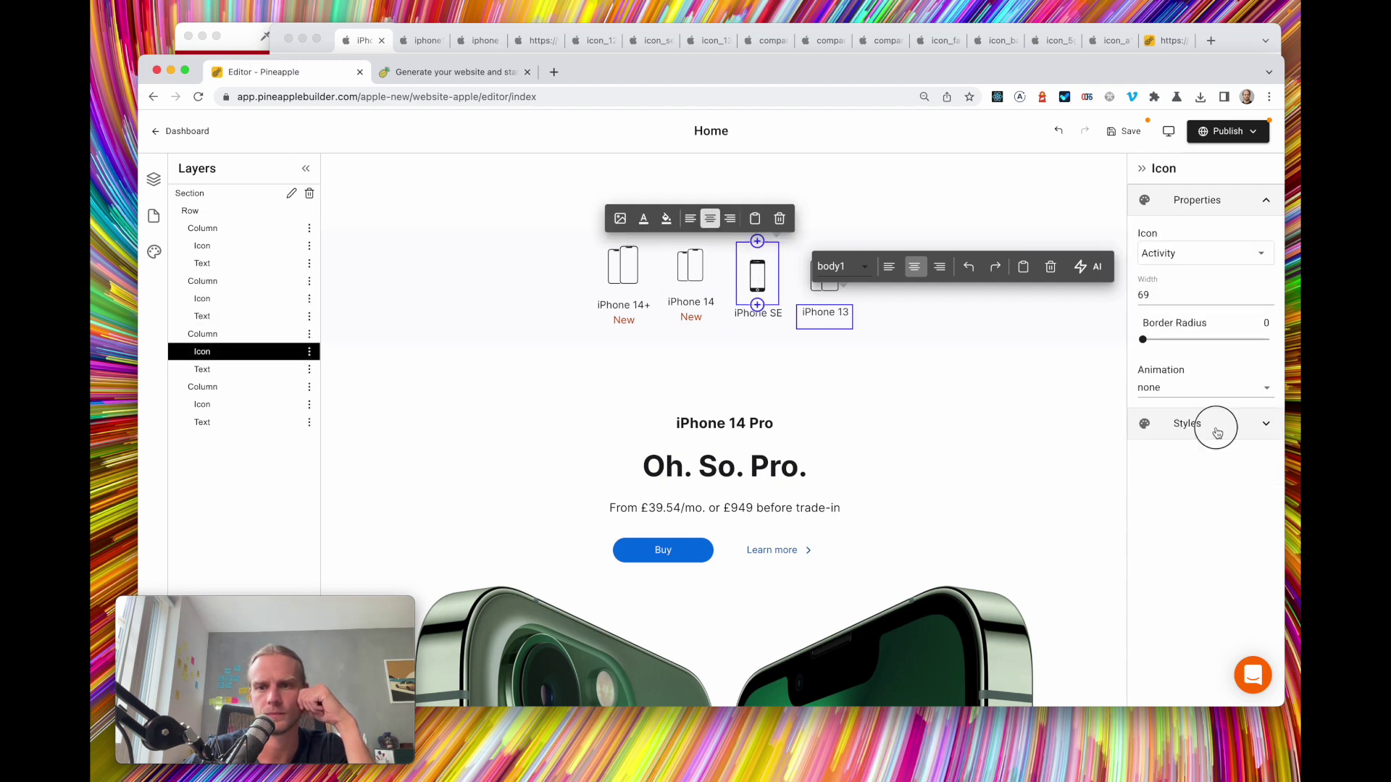
left_click(1174, 423)
left_click(1206, 298)
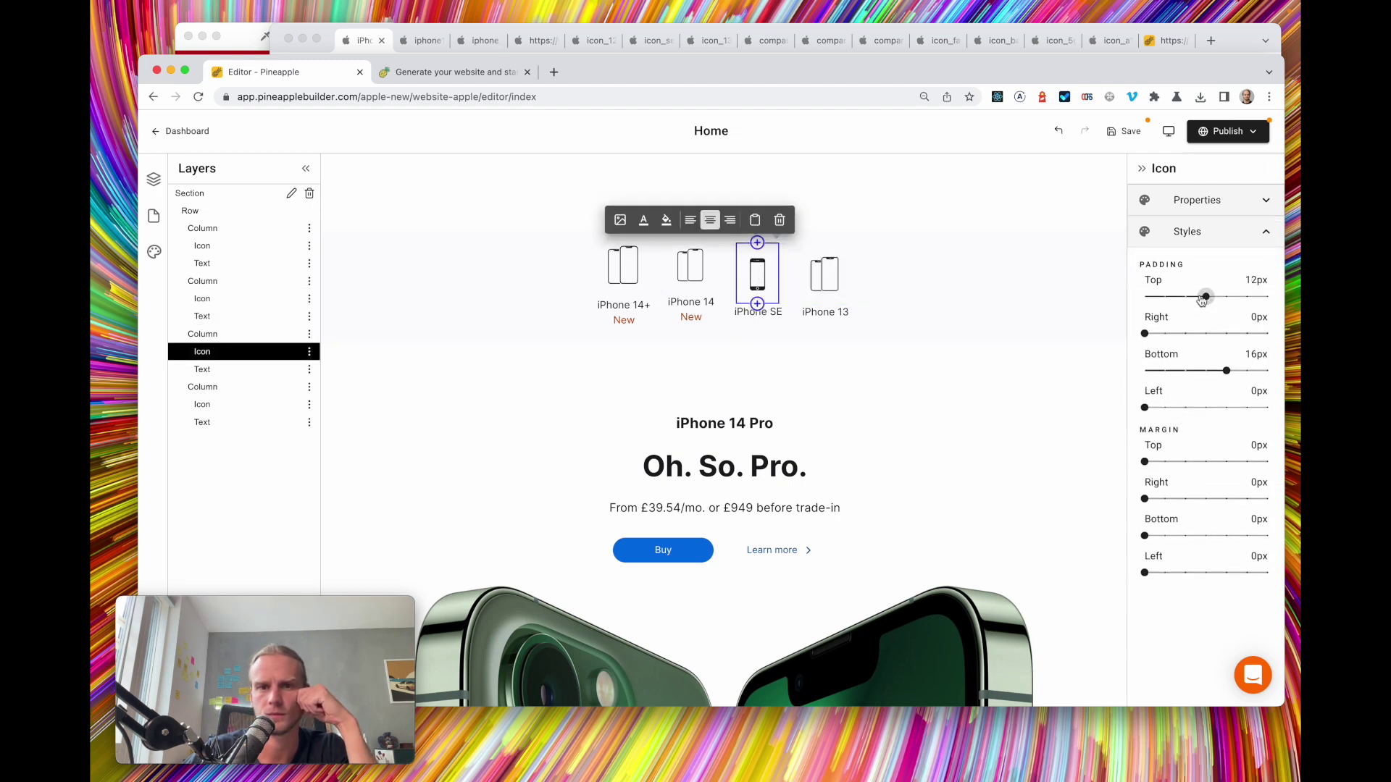
left_click(1168, 298)
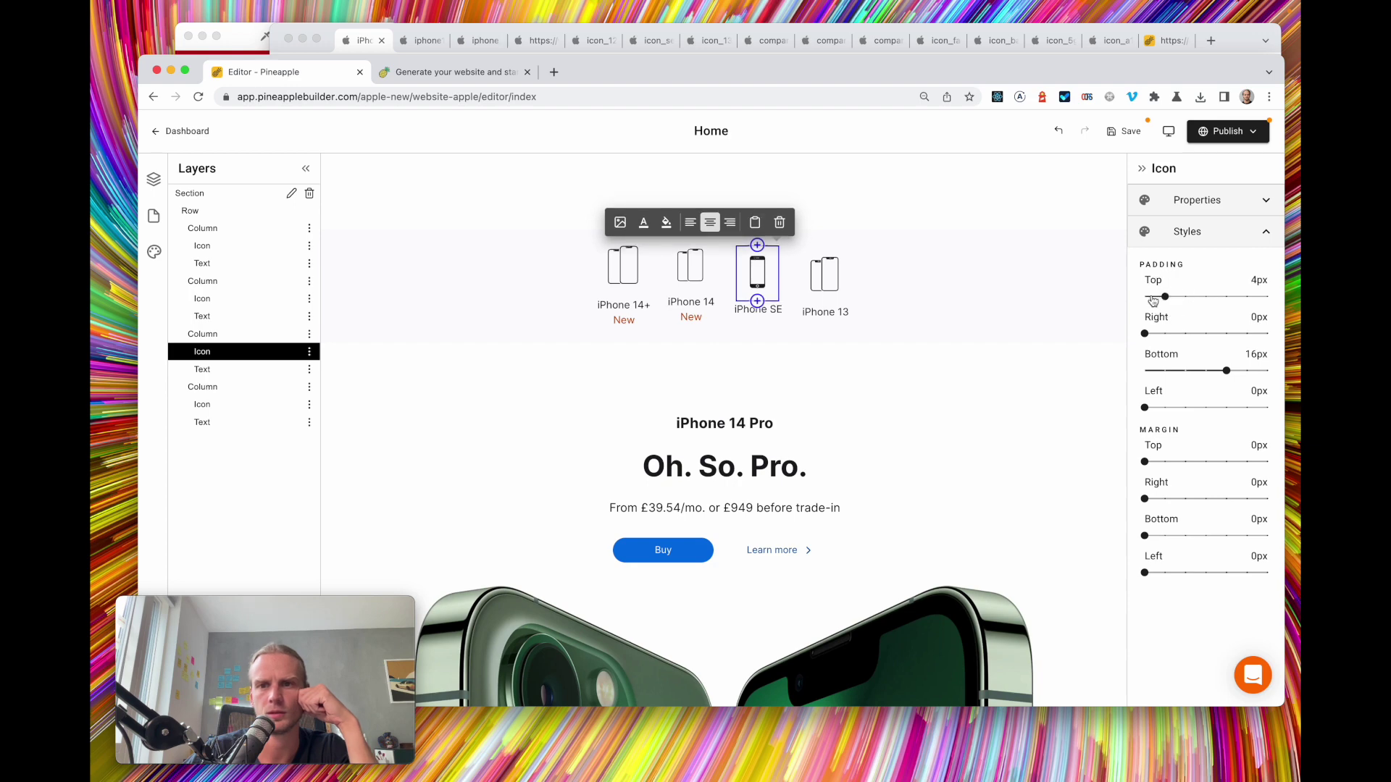
left_click(1147, 298)
left_click(1186, 371)
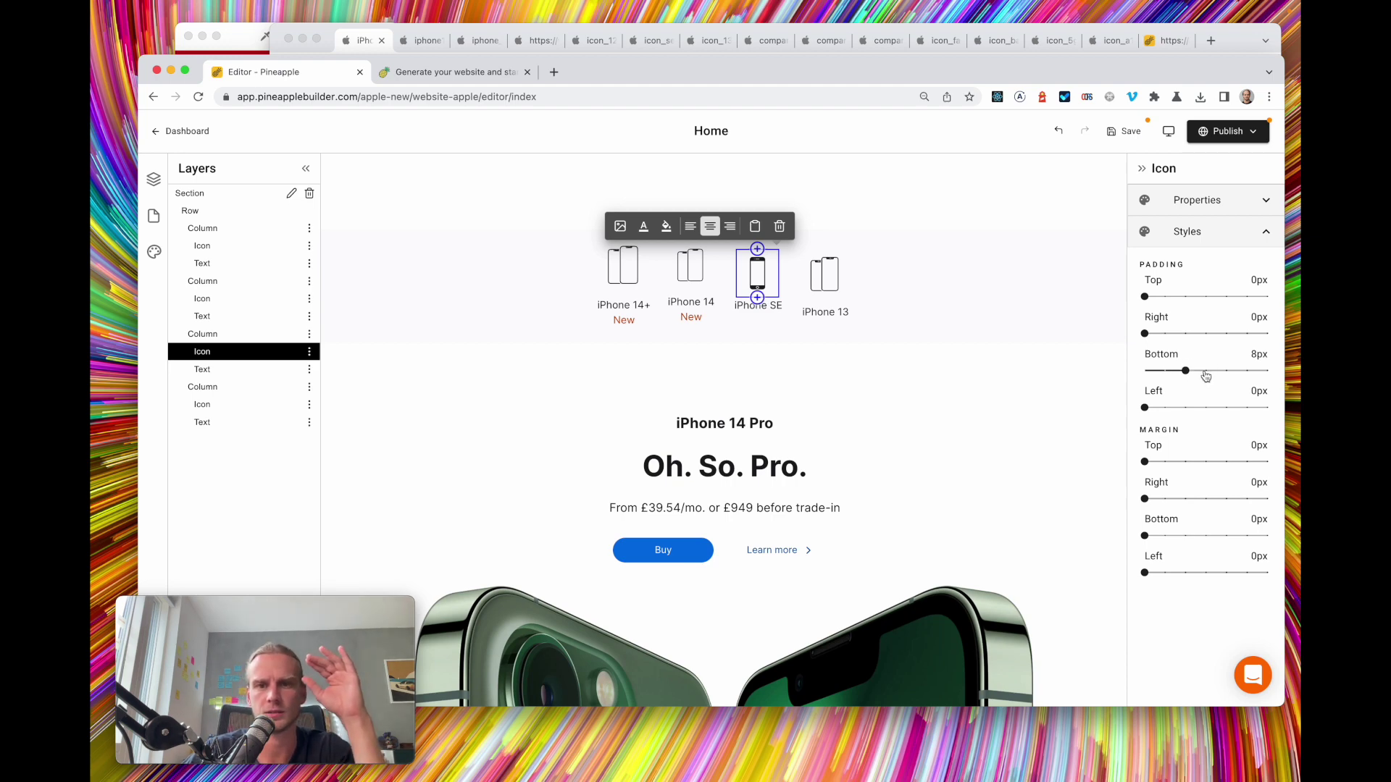
left_click(1206, 371)
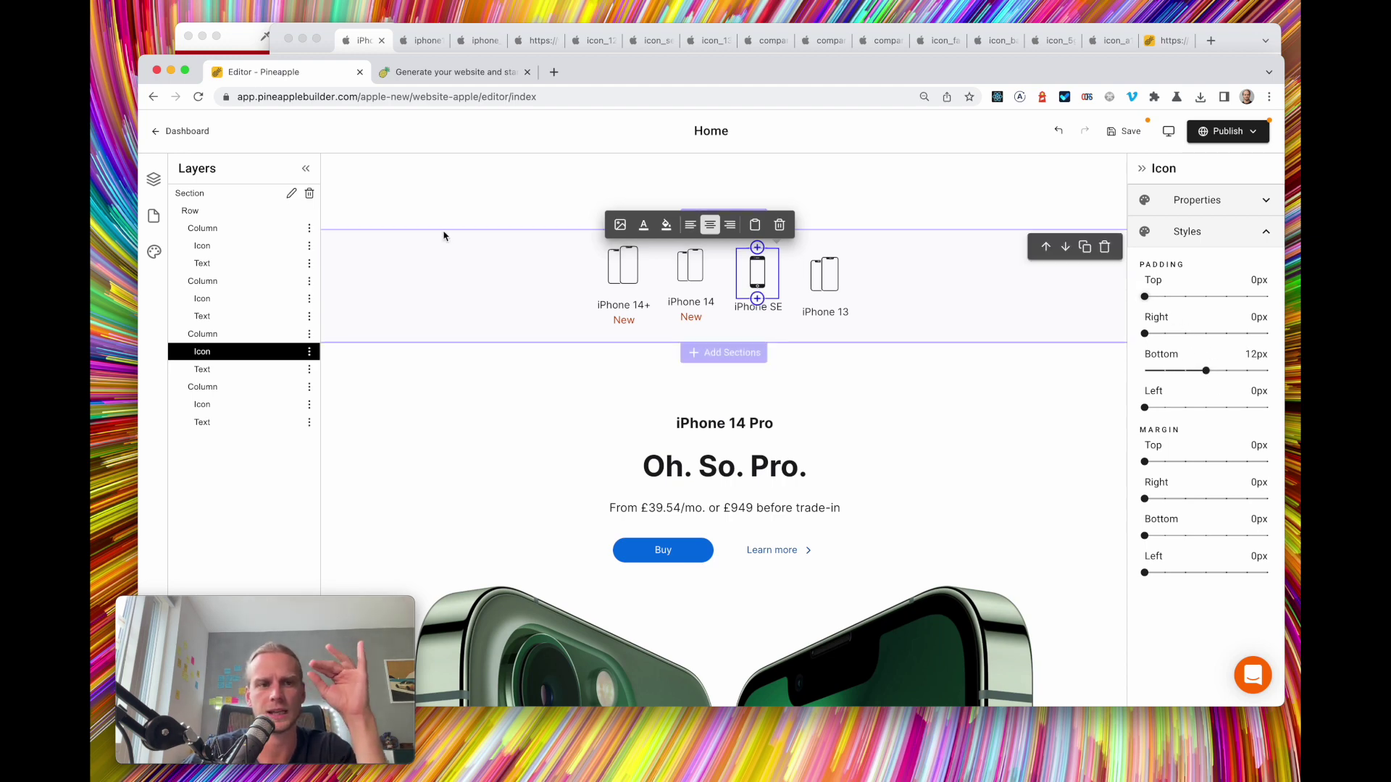
Try space between and space around on the iPhone SE column, and settle on bottom justification
left_click(222, 340)
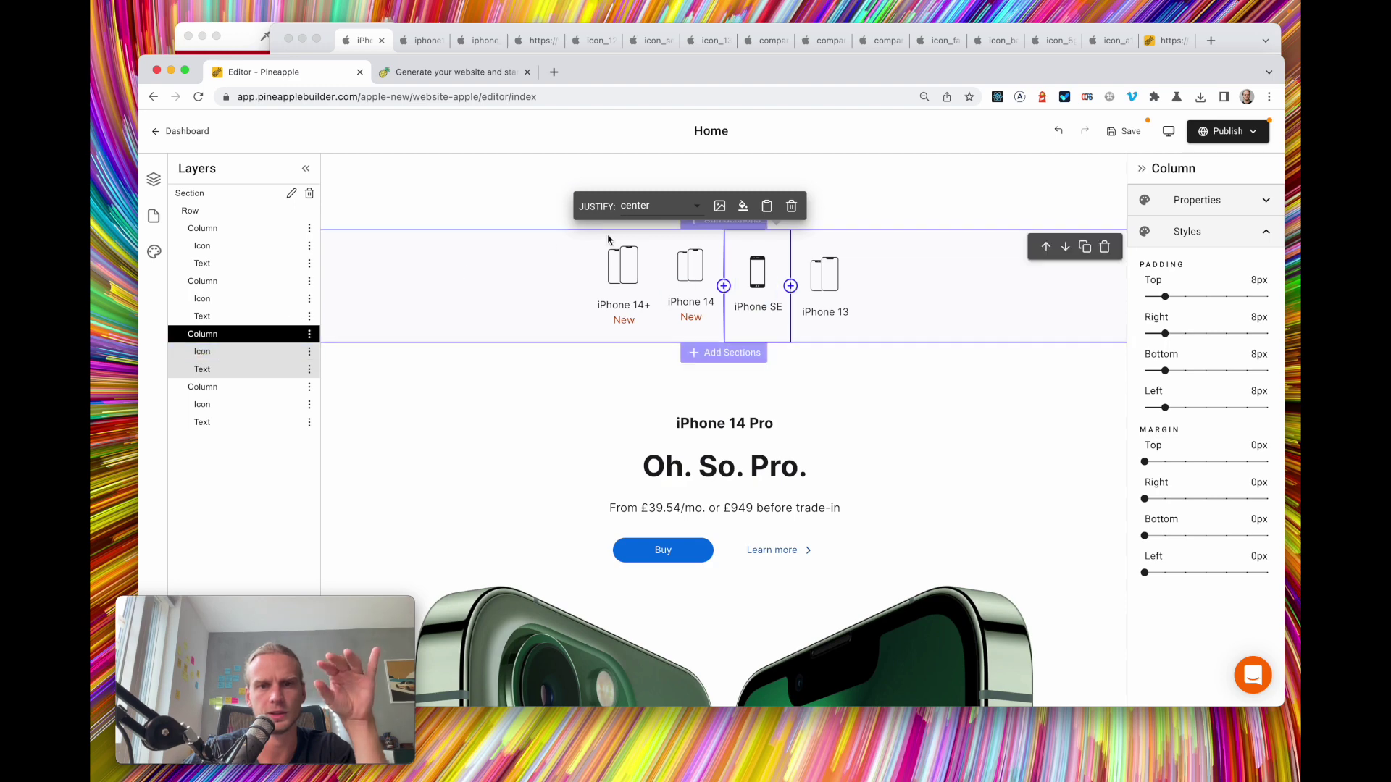
left_click(652, 206)
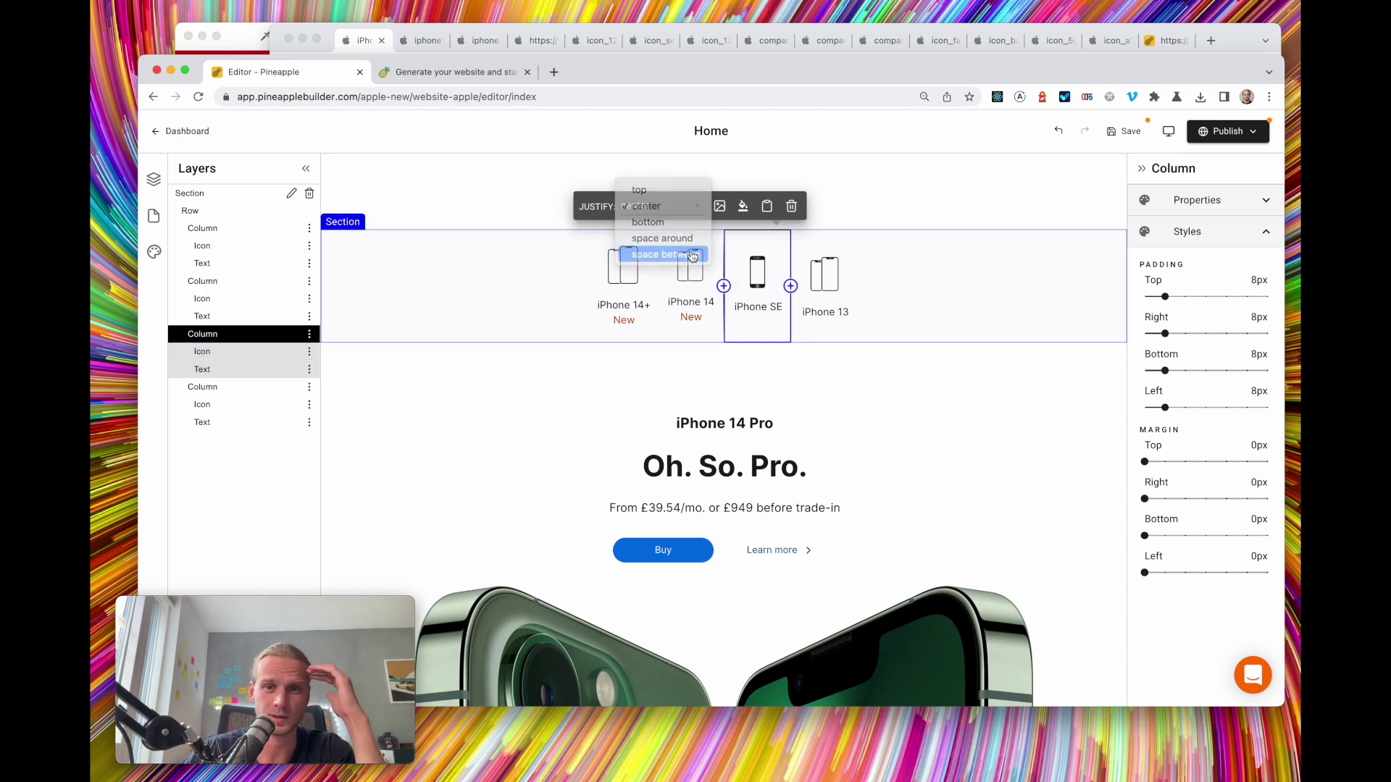
left_click(693, 255)
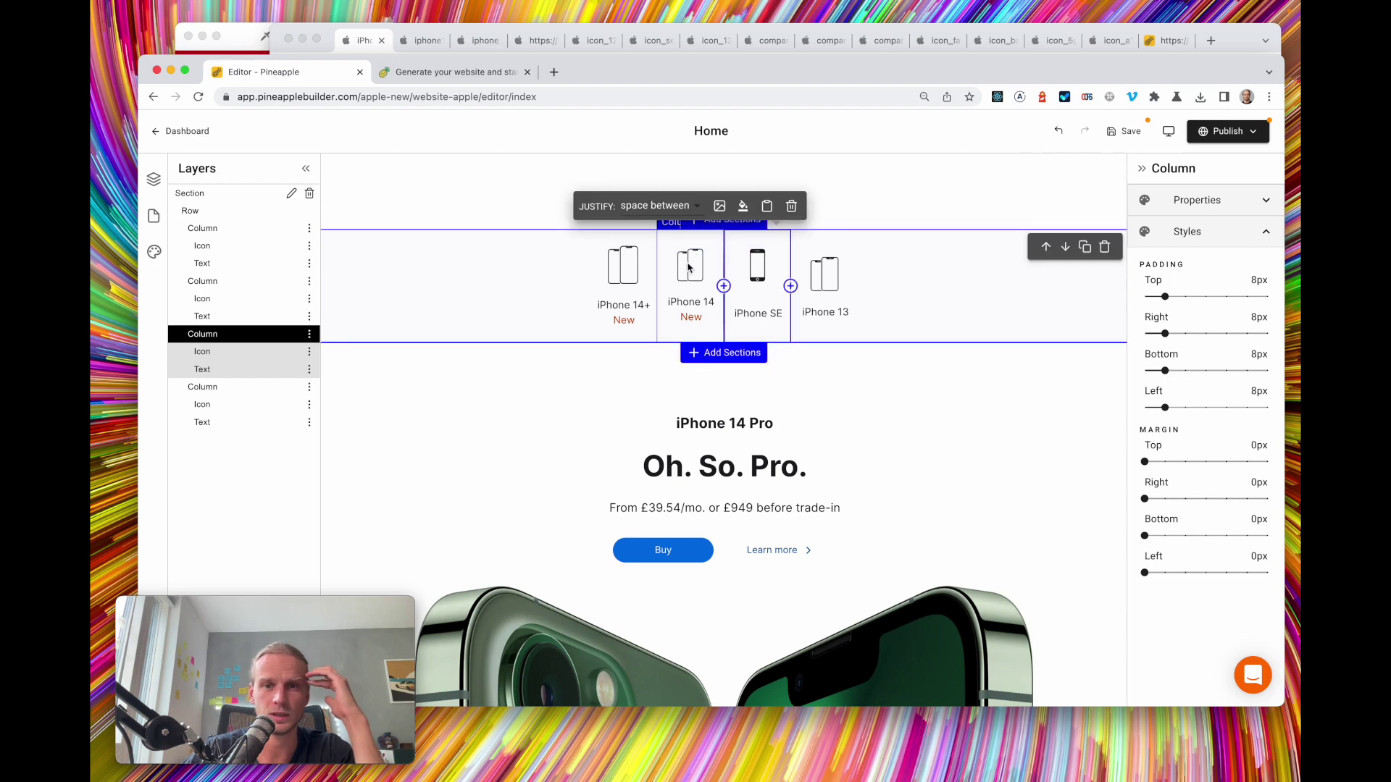
left_click(684, 209)
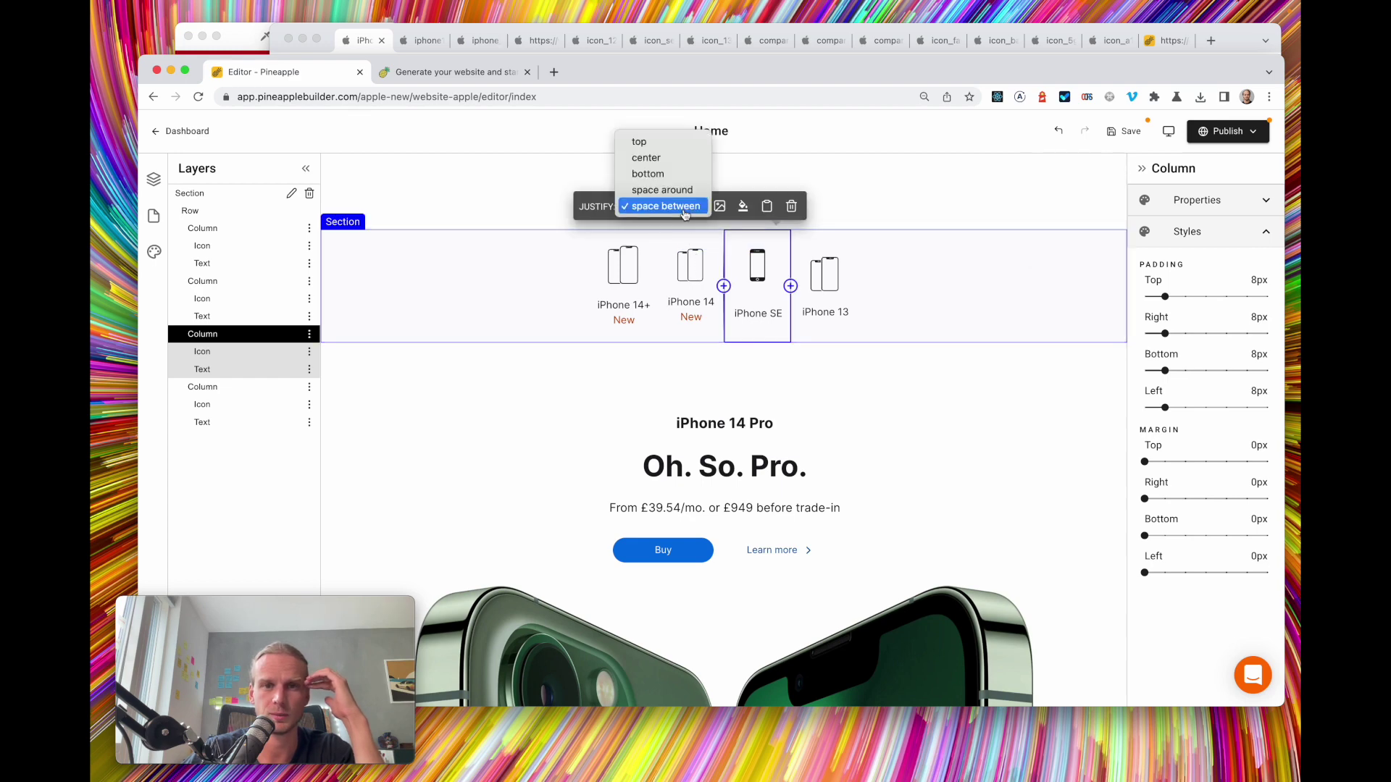
left_click(677, 193)
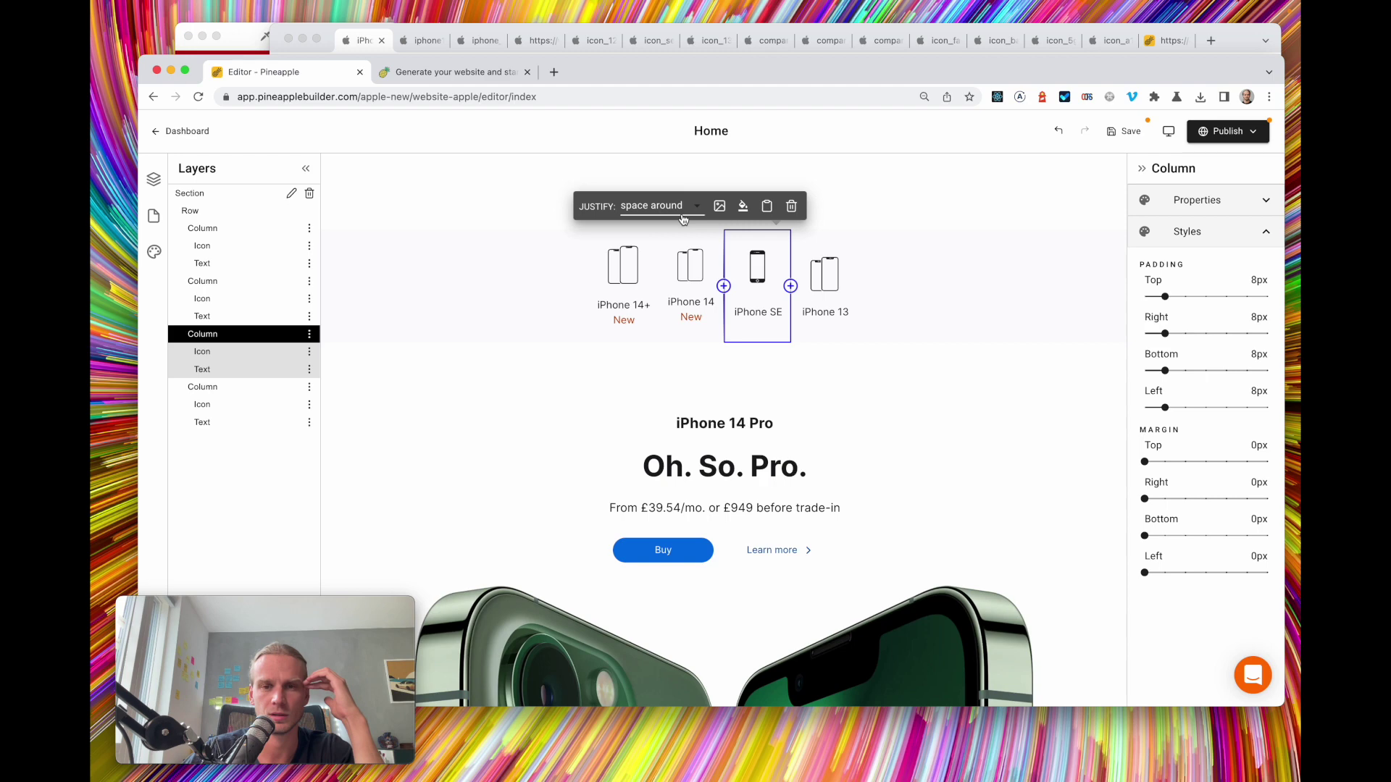
left_click(674, 217)
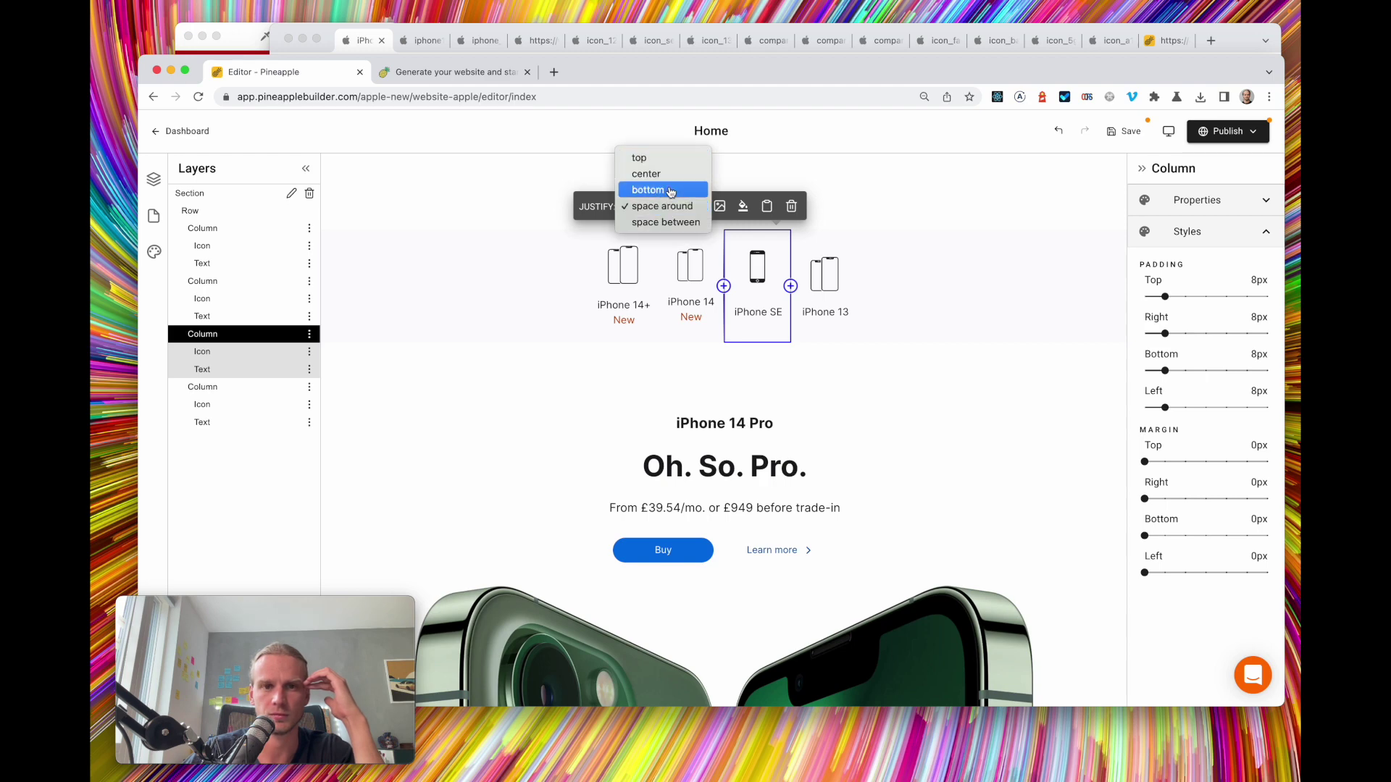
left_click(671, 189)
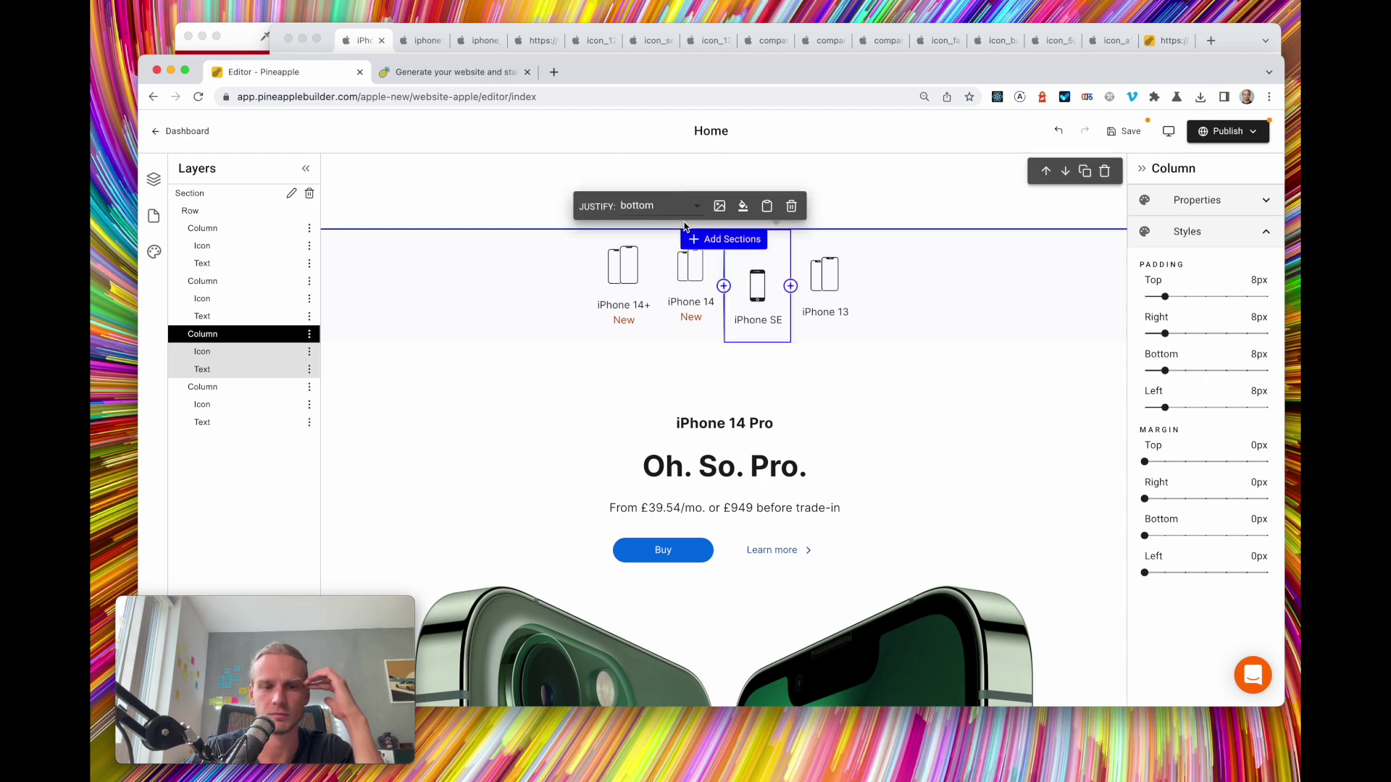
Add an empty second line beneath the iPhone SE and iPhone 13 labels
left_click(780, 320)
key("Return")
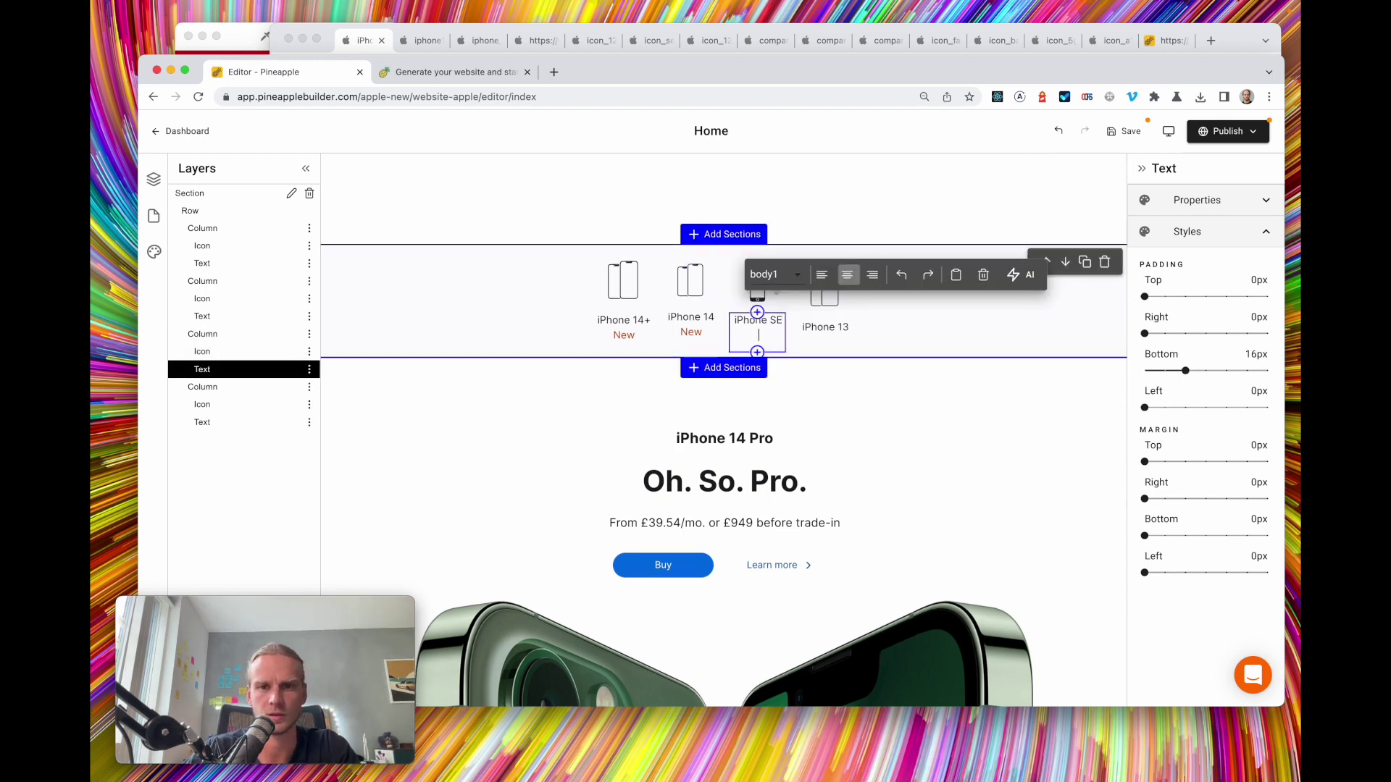
key("BackSpace")
left_click(834, 306)
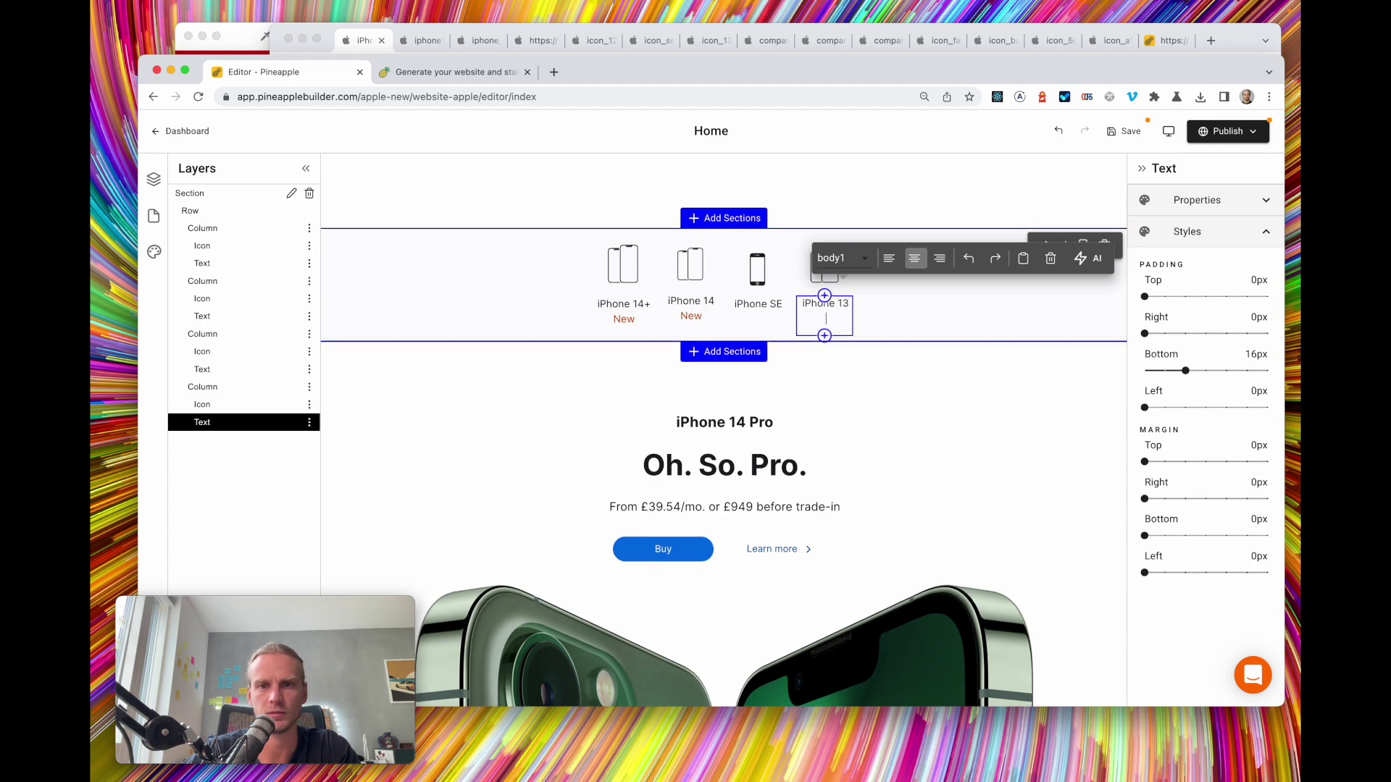
Justify the iPhone 13 column to the bottom and set the iPhone SE icon's bottom padding to 16px
left_click(216, 389)
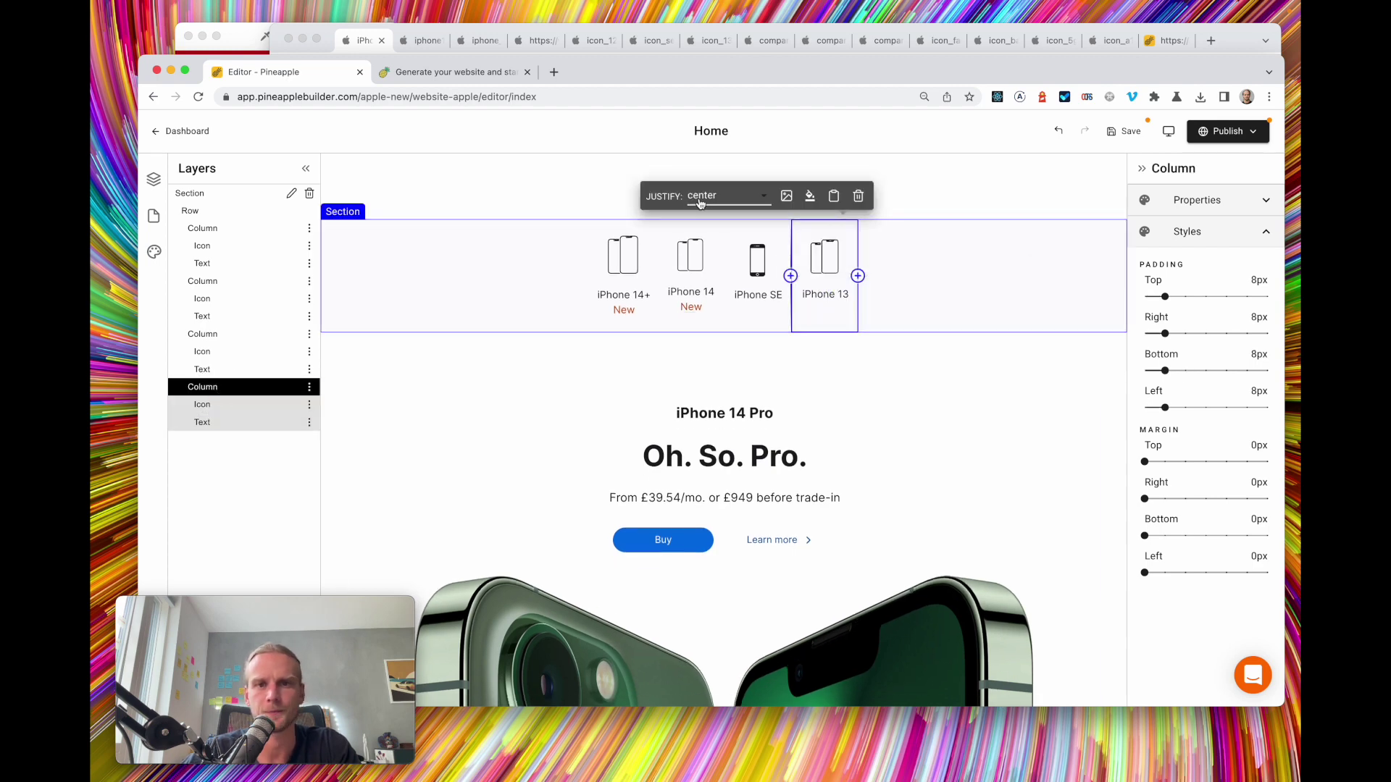
left_click(724, 196)
left_click(714, 211)
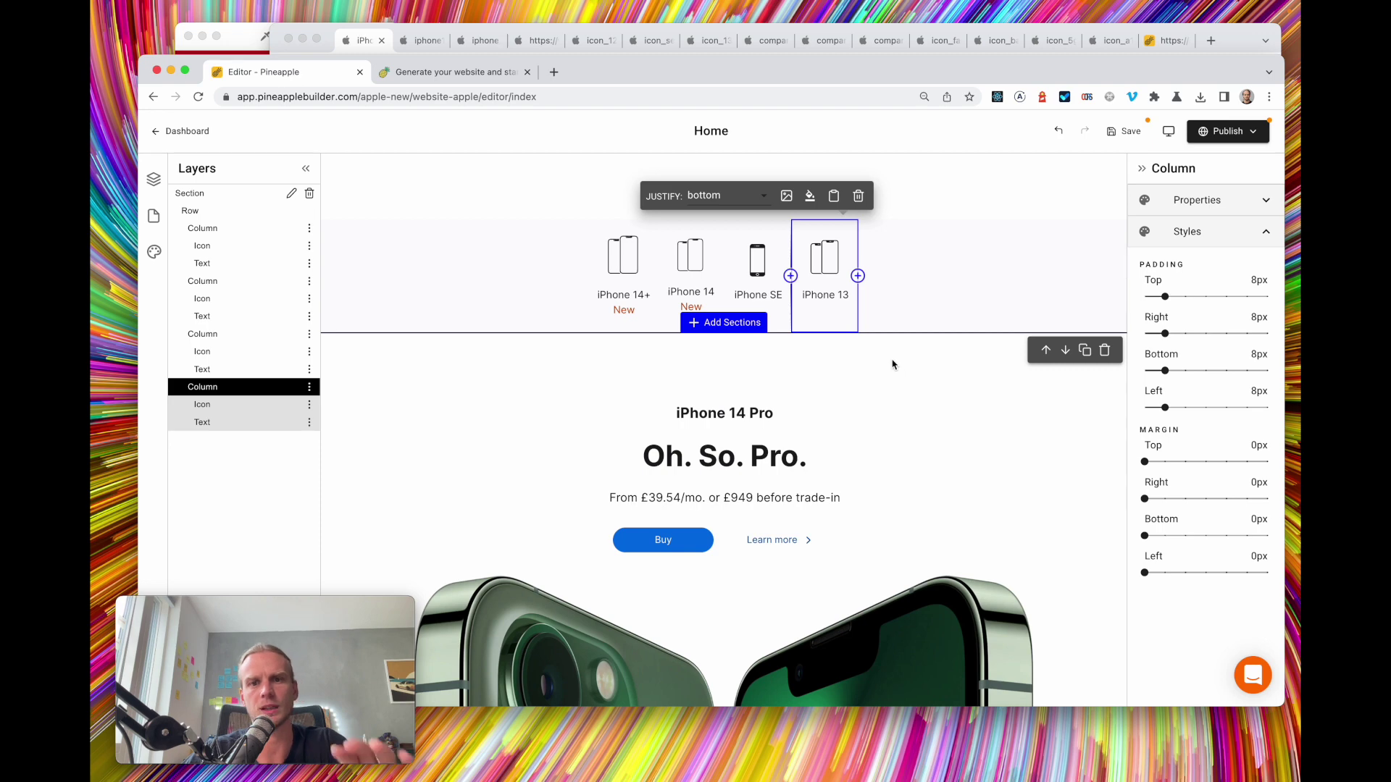
left_click(766, 267)
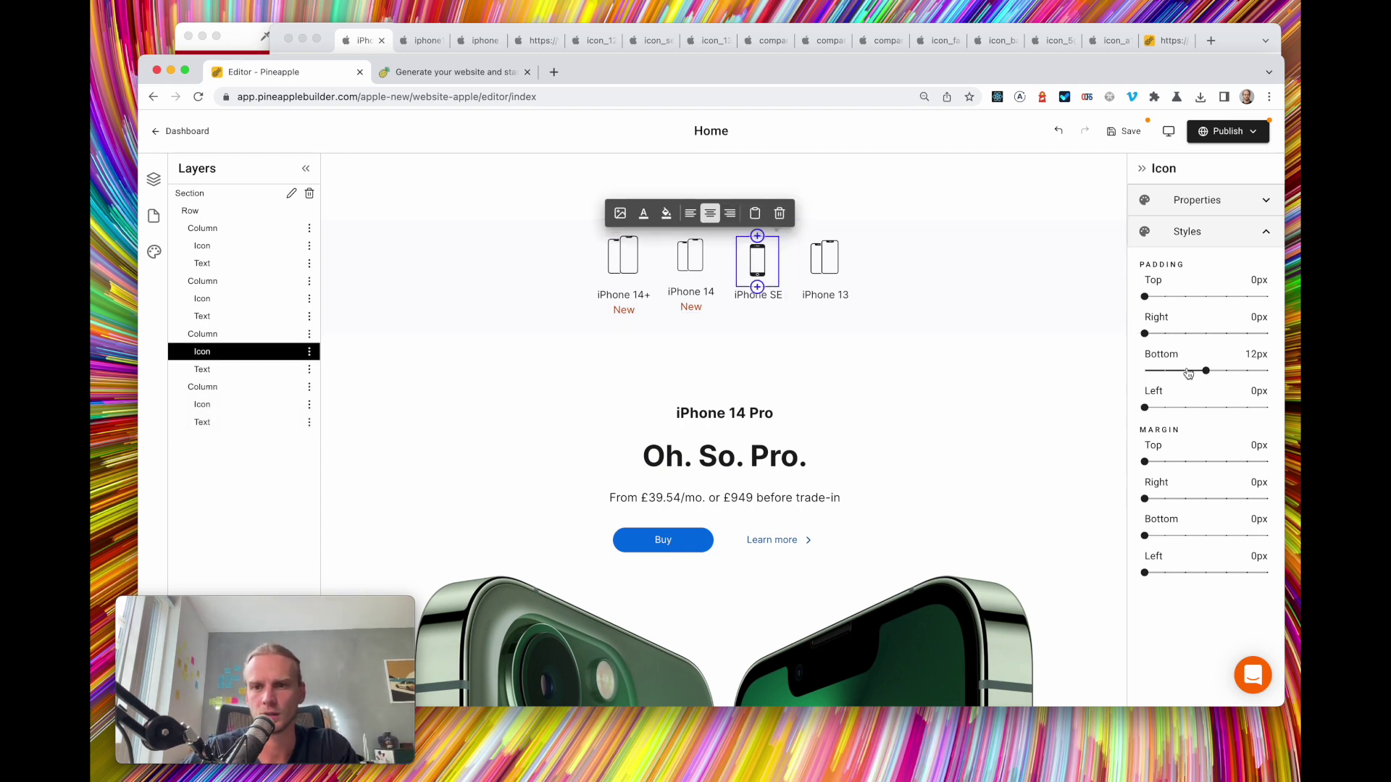
left_click_drag(1217, 371, 1228, 371)
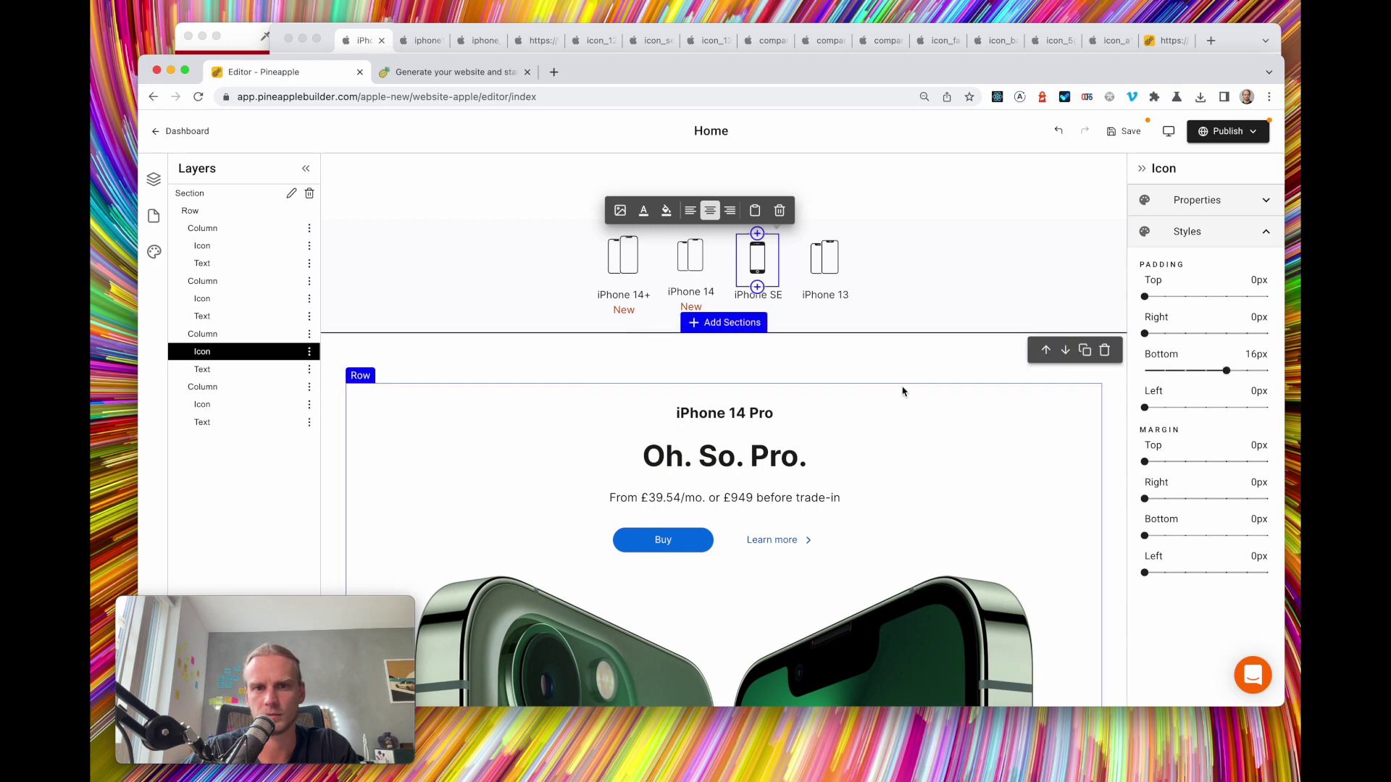
Set the bottom padding of the iPhone SE and iPhone 13 icons to 20px each
left_click_drag(1227, 371, 1247, 371)
left_click(817, 257)
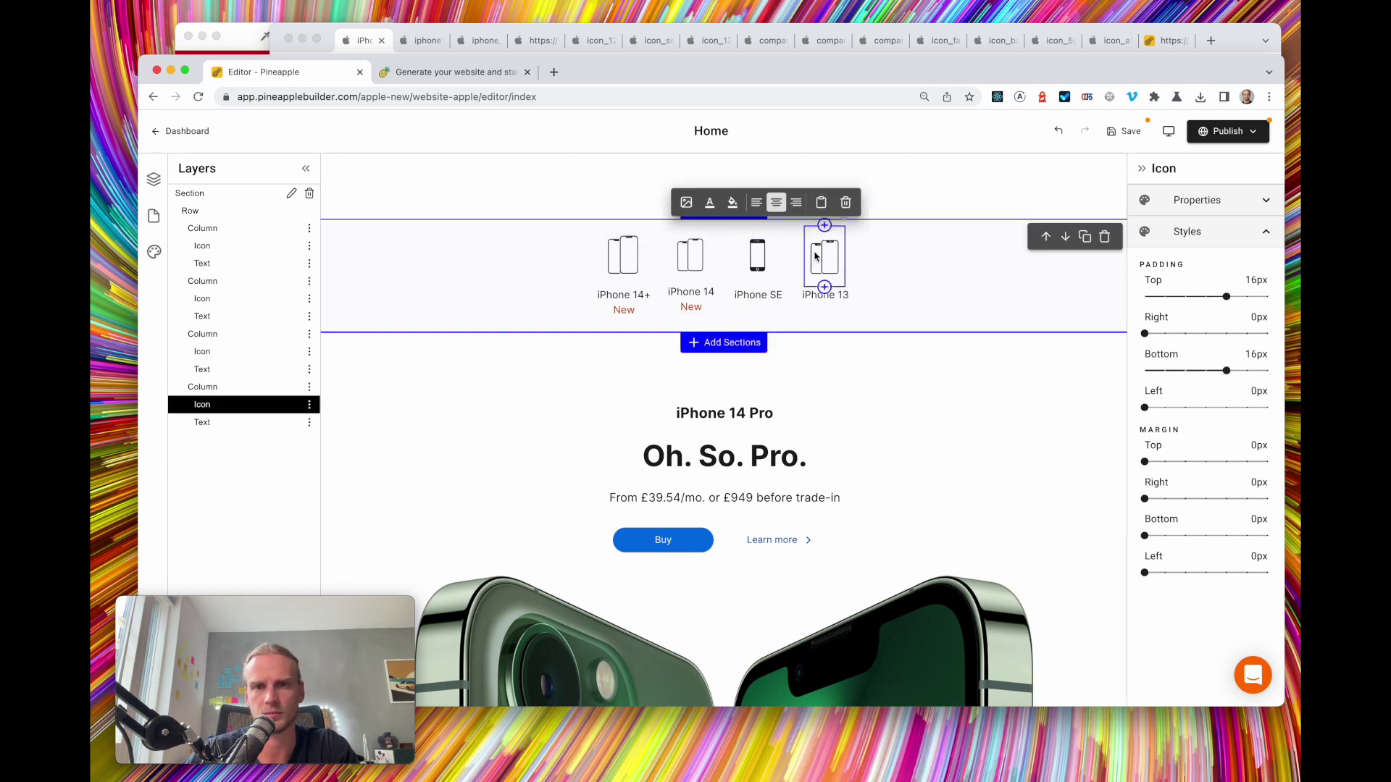
left_click_drag(1226, 371, 1248, 371)
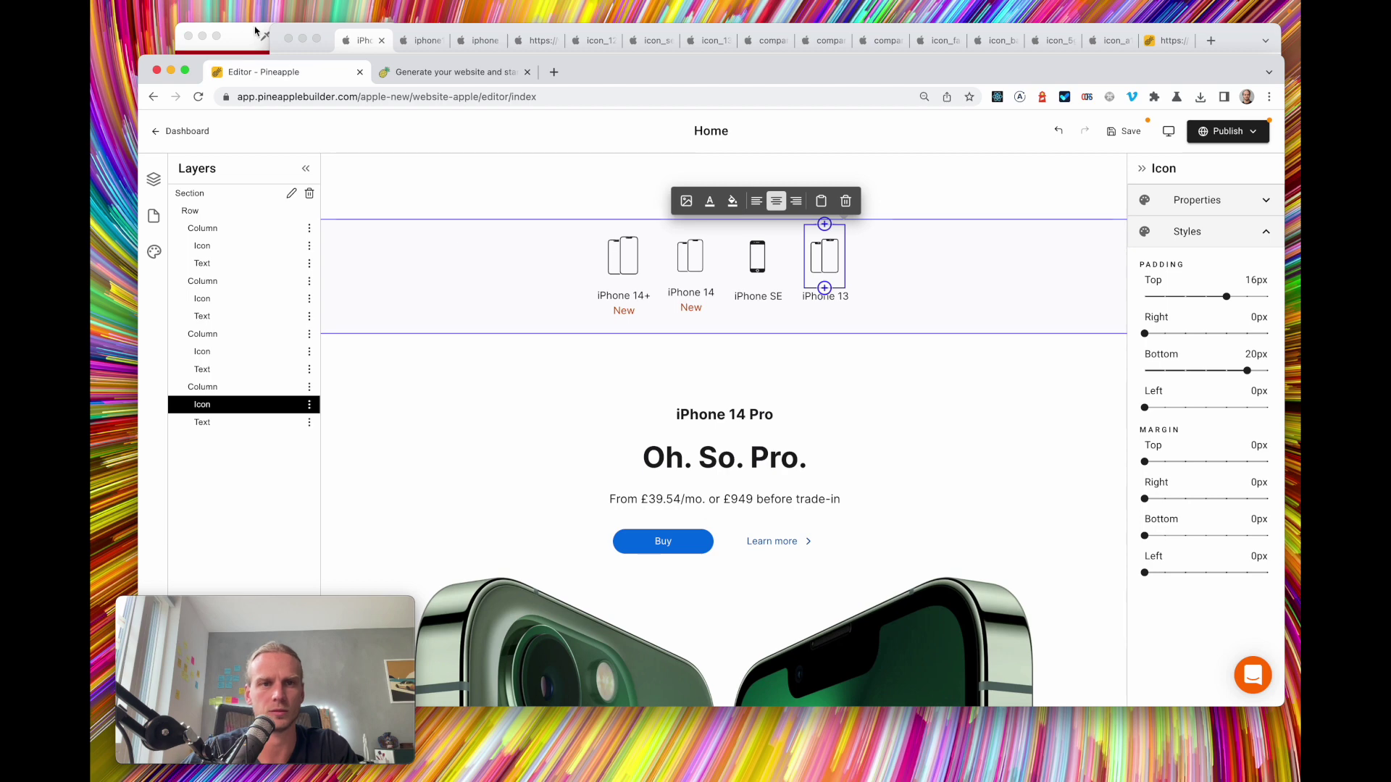
left_click(368, 51)
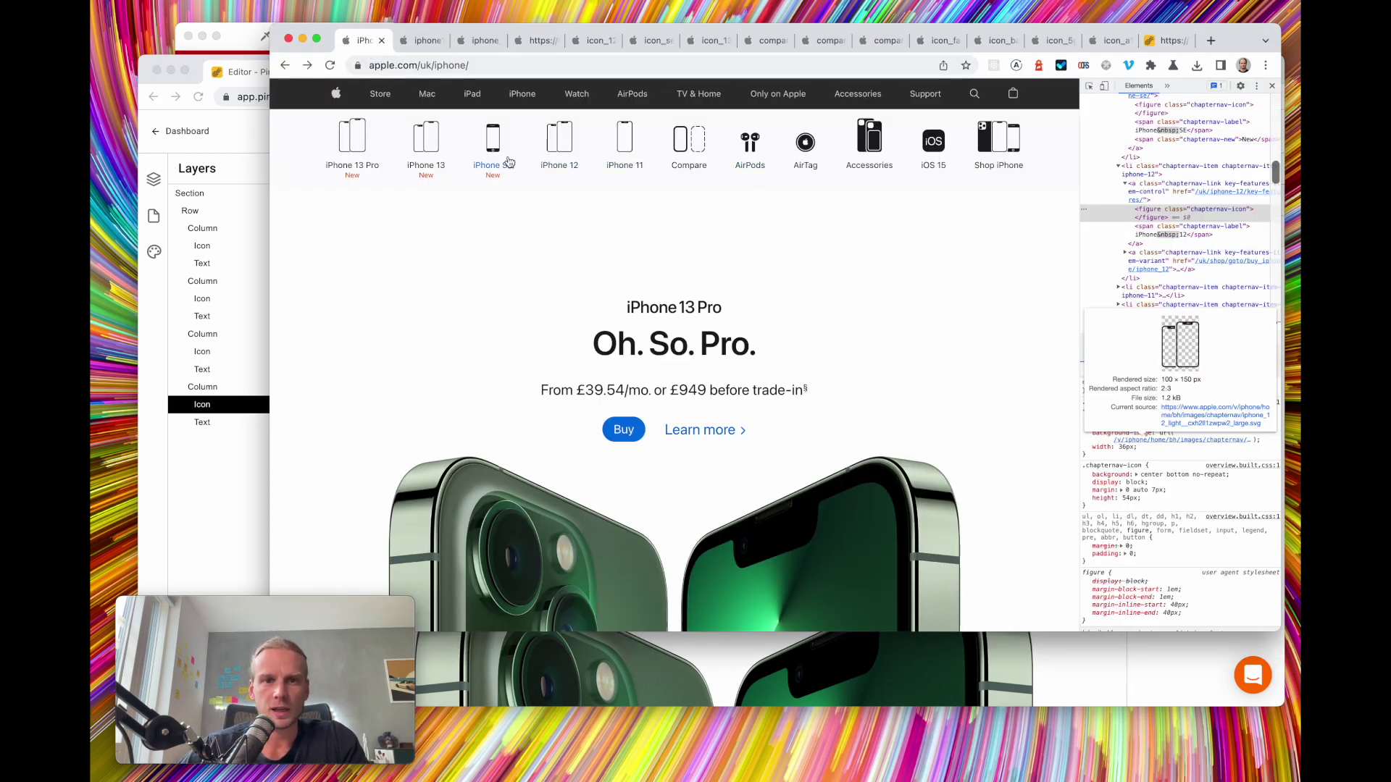
right_click(625, 148)
left_click(721, 268)
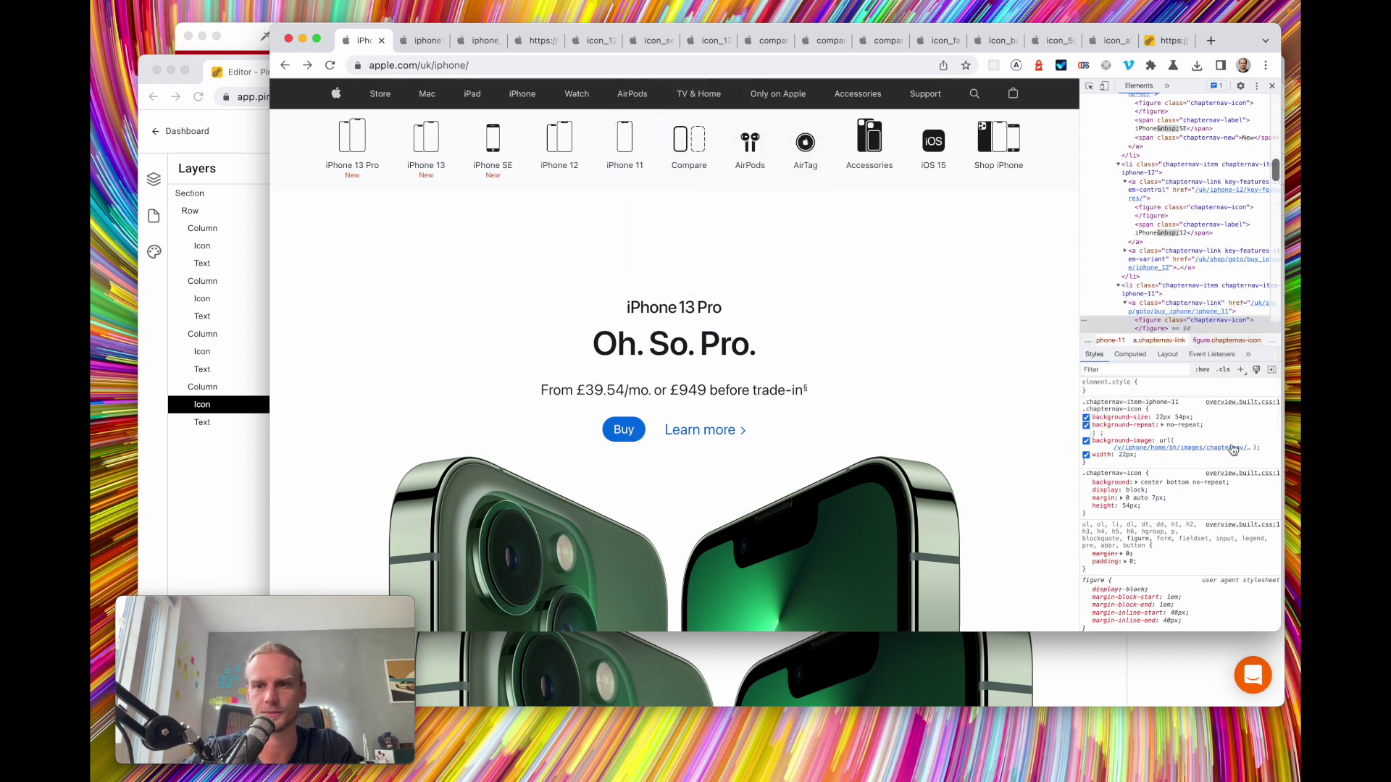
mouse_move(1229, 449)
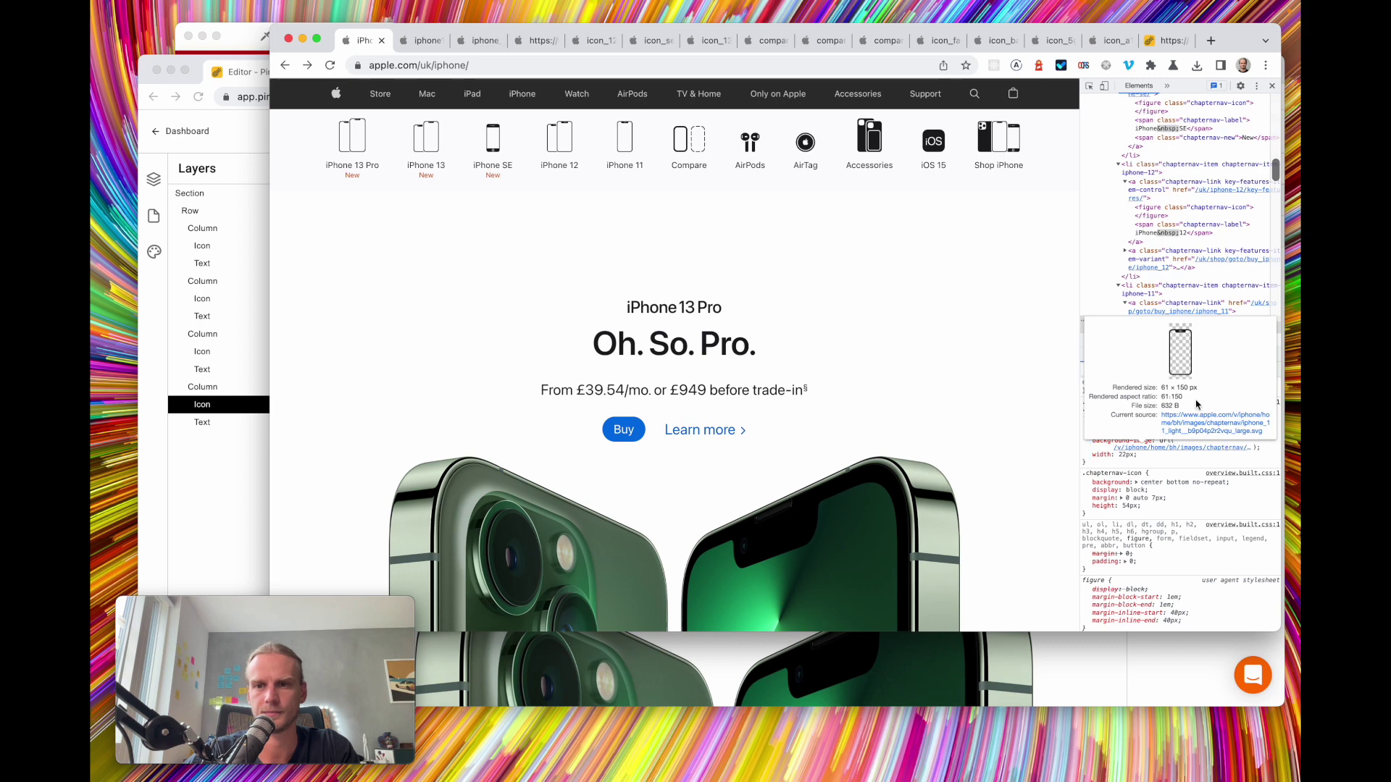
left_click(1197, 421)
right_click(781, 269)
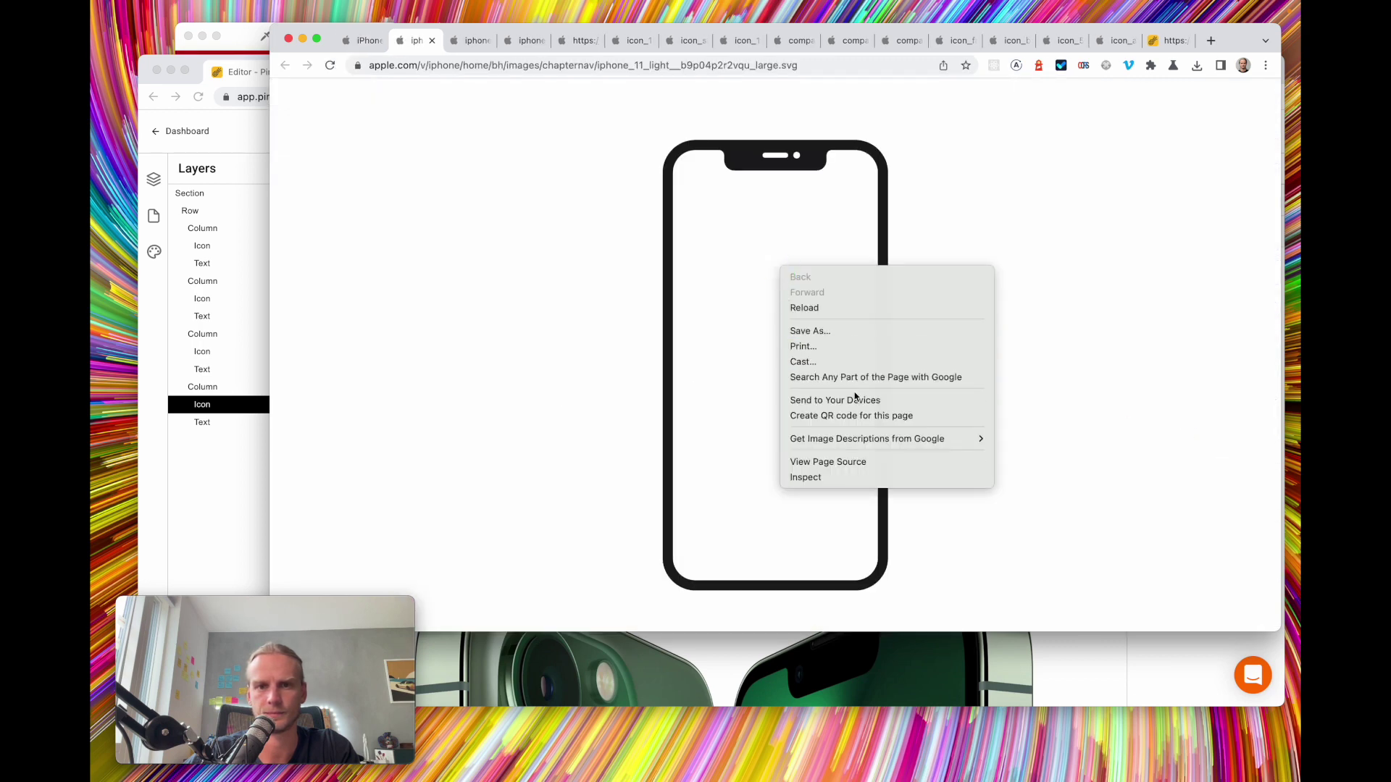
left_click(858, 330)
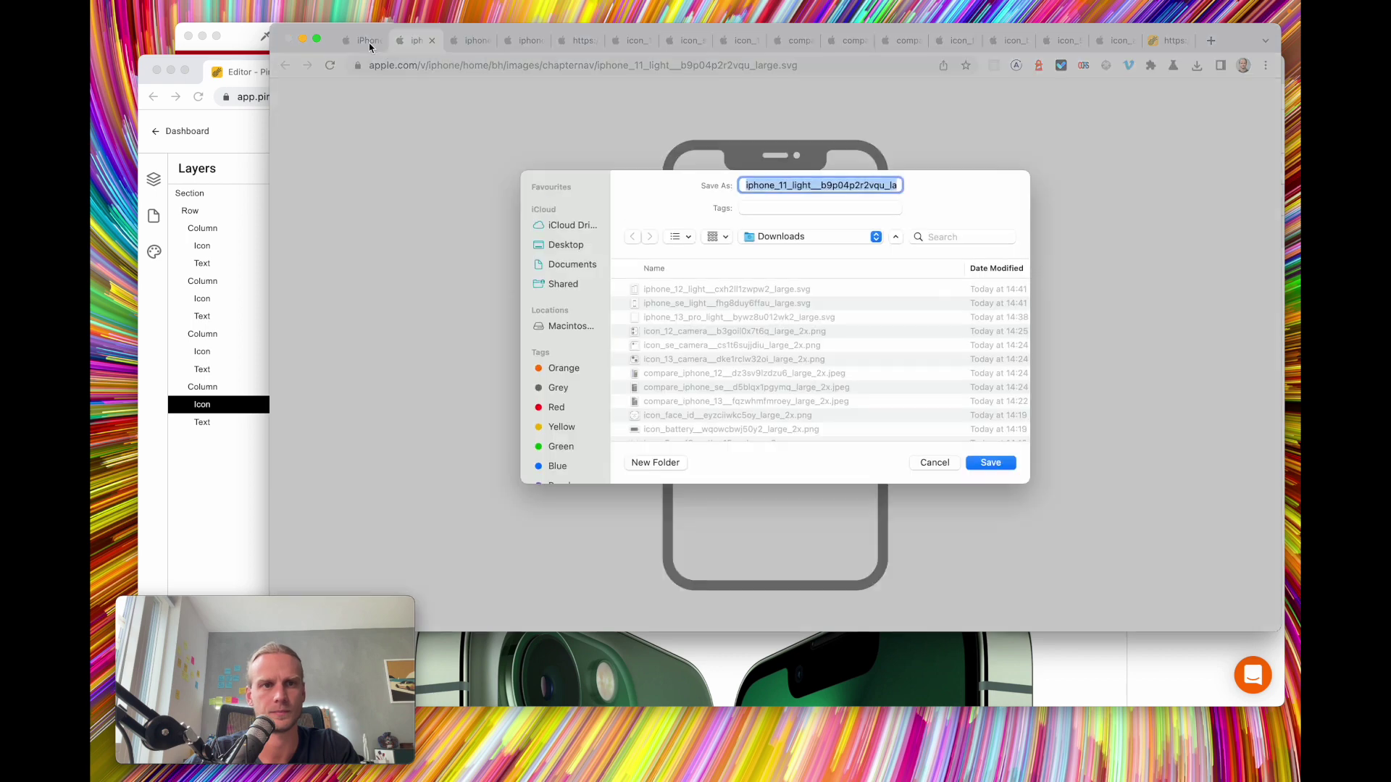
left_click(991, 462)
Inspect the Compare icon in Apple's navigation strip, open its background SVG and save the file
left_click(372, 42)
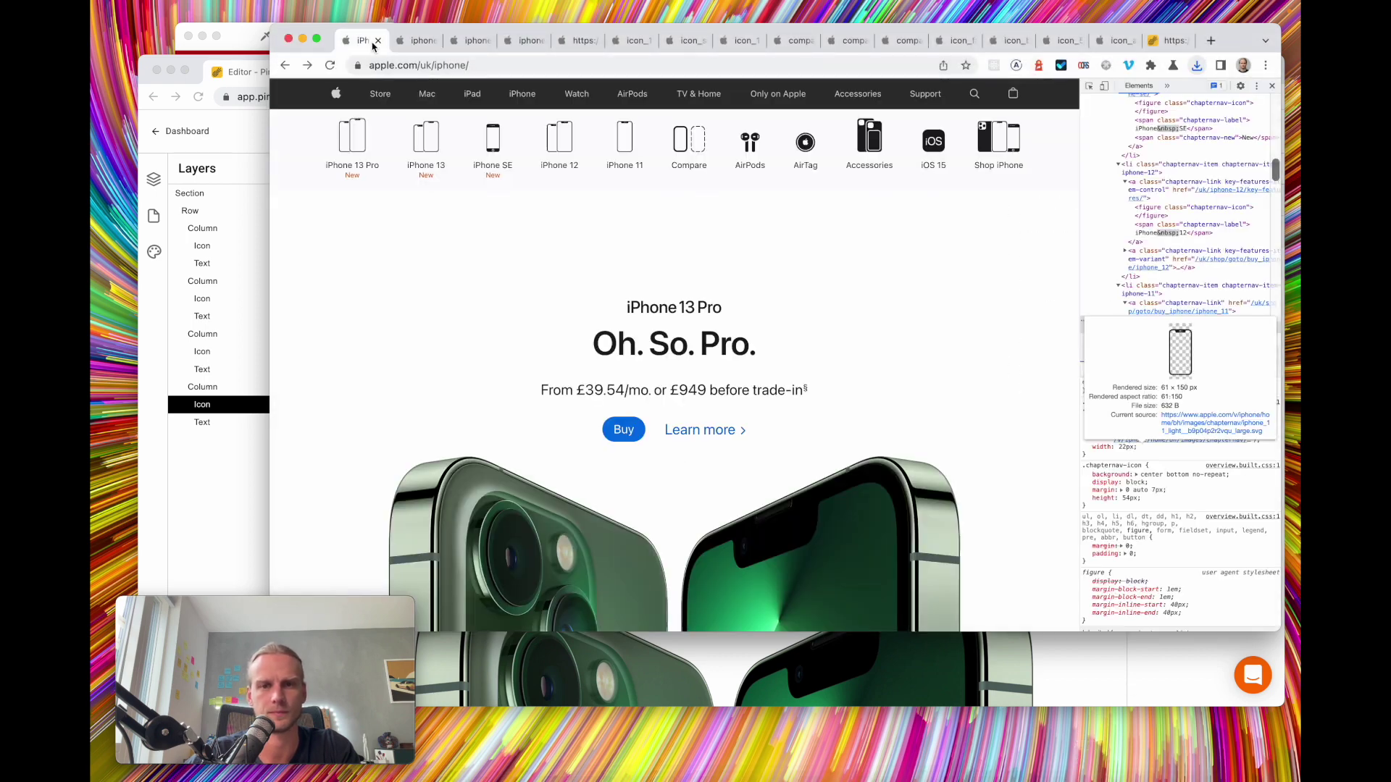
right_click(687, 145)
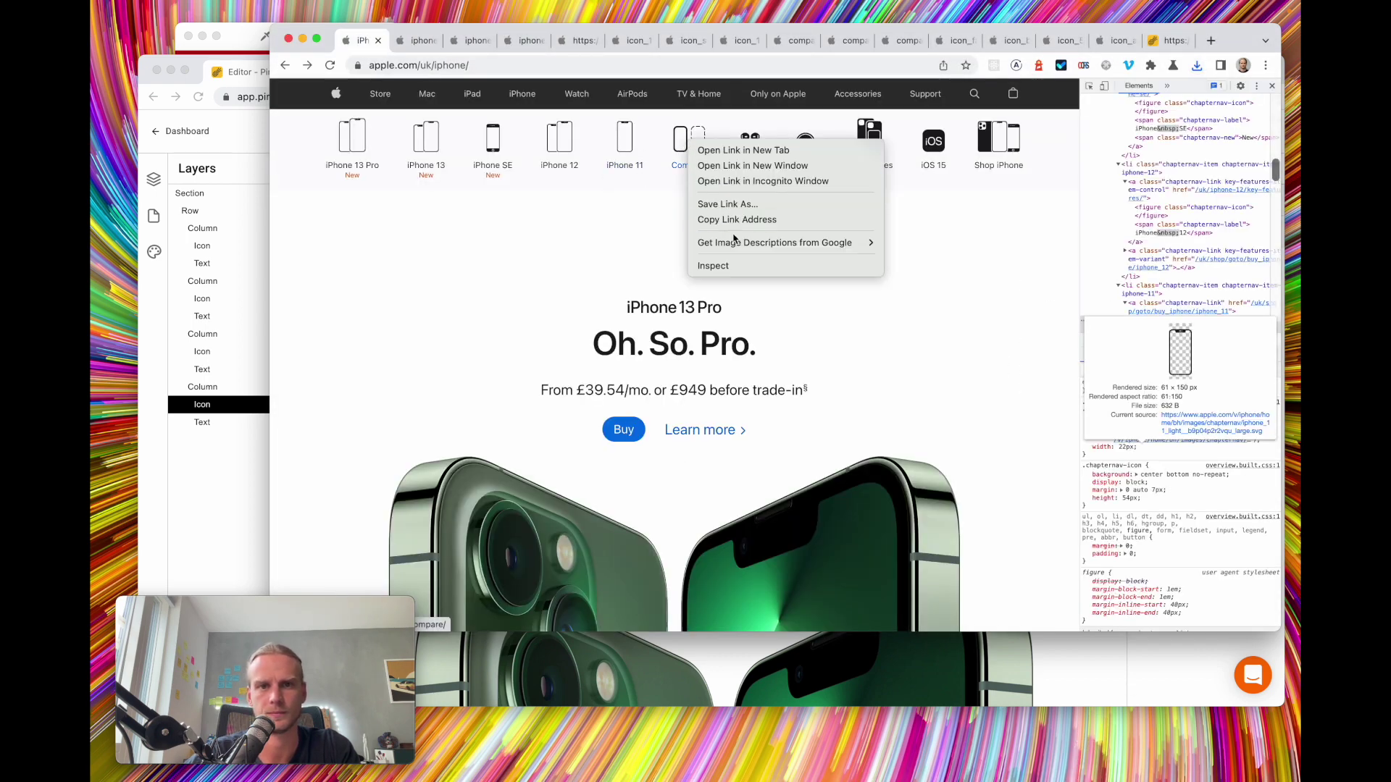
left_click(751, 266)
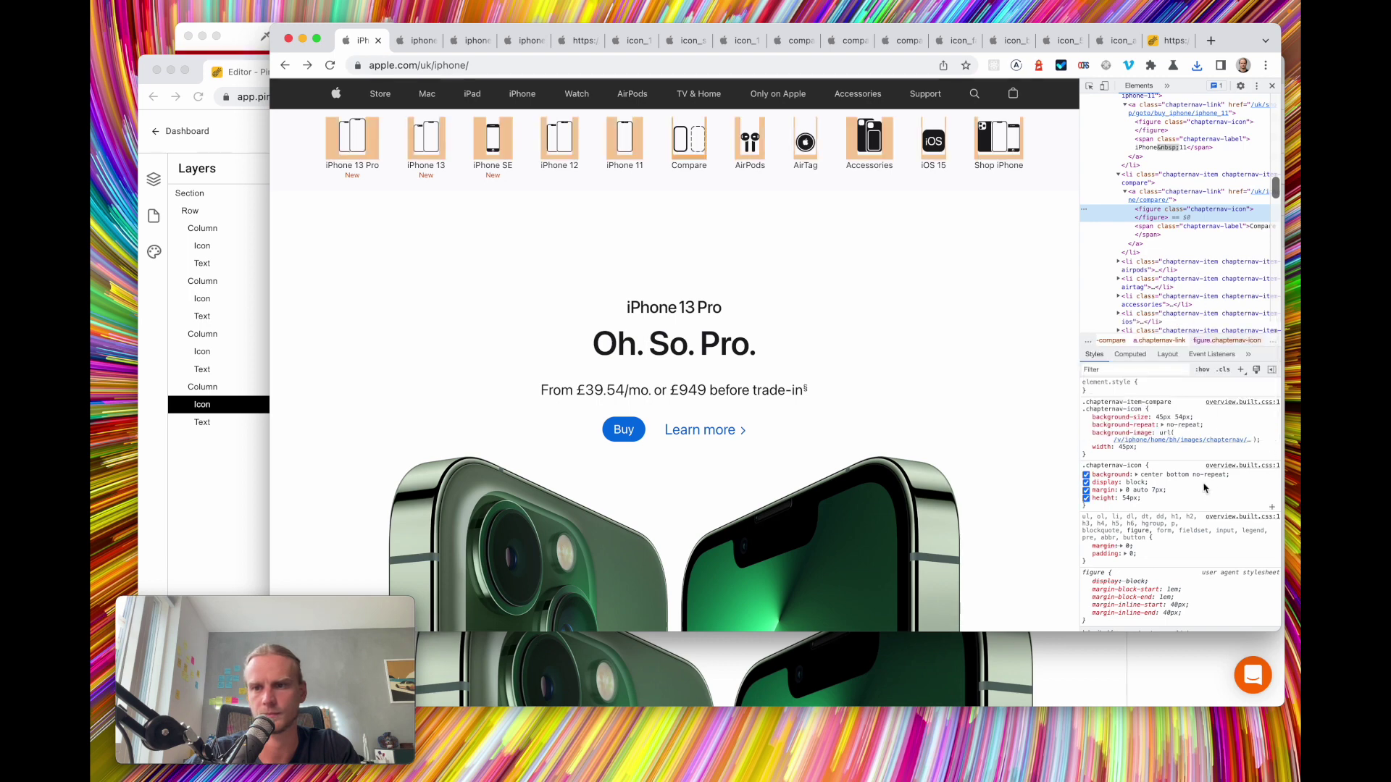
left_click(1212, 442)
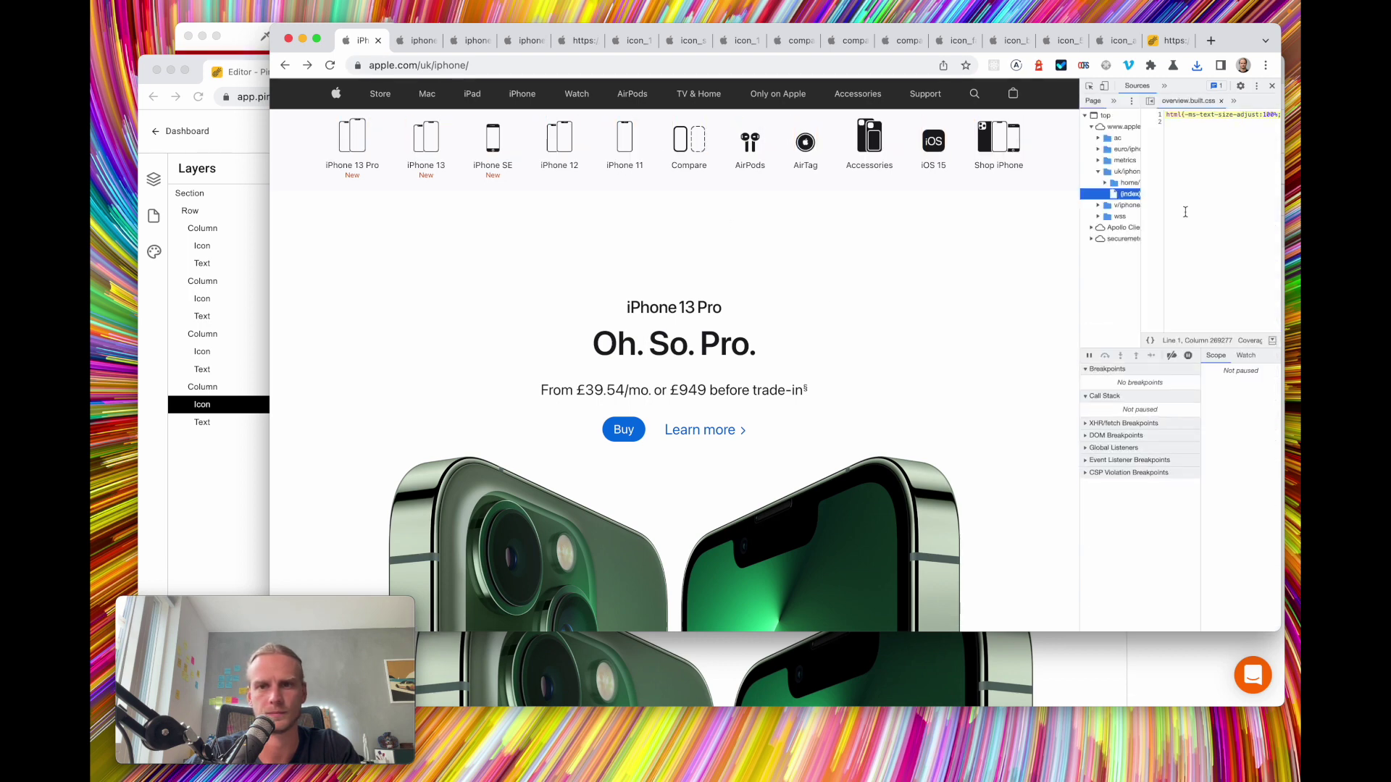
right_click(687, 148)
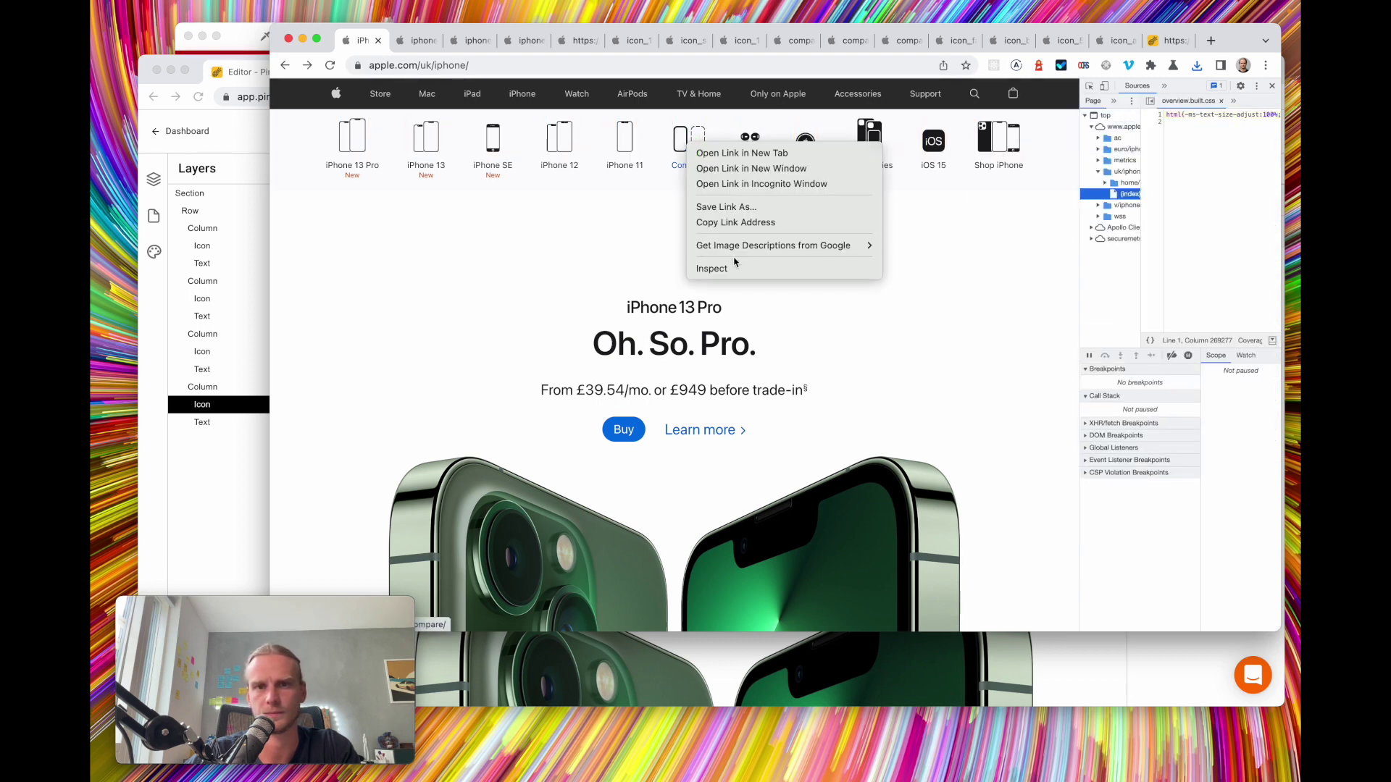
left_click(724, 269)
mouse_move(1208, 442)
left_click(1208, 412)
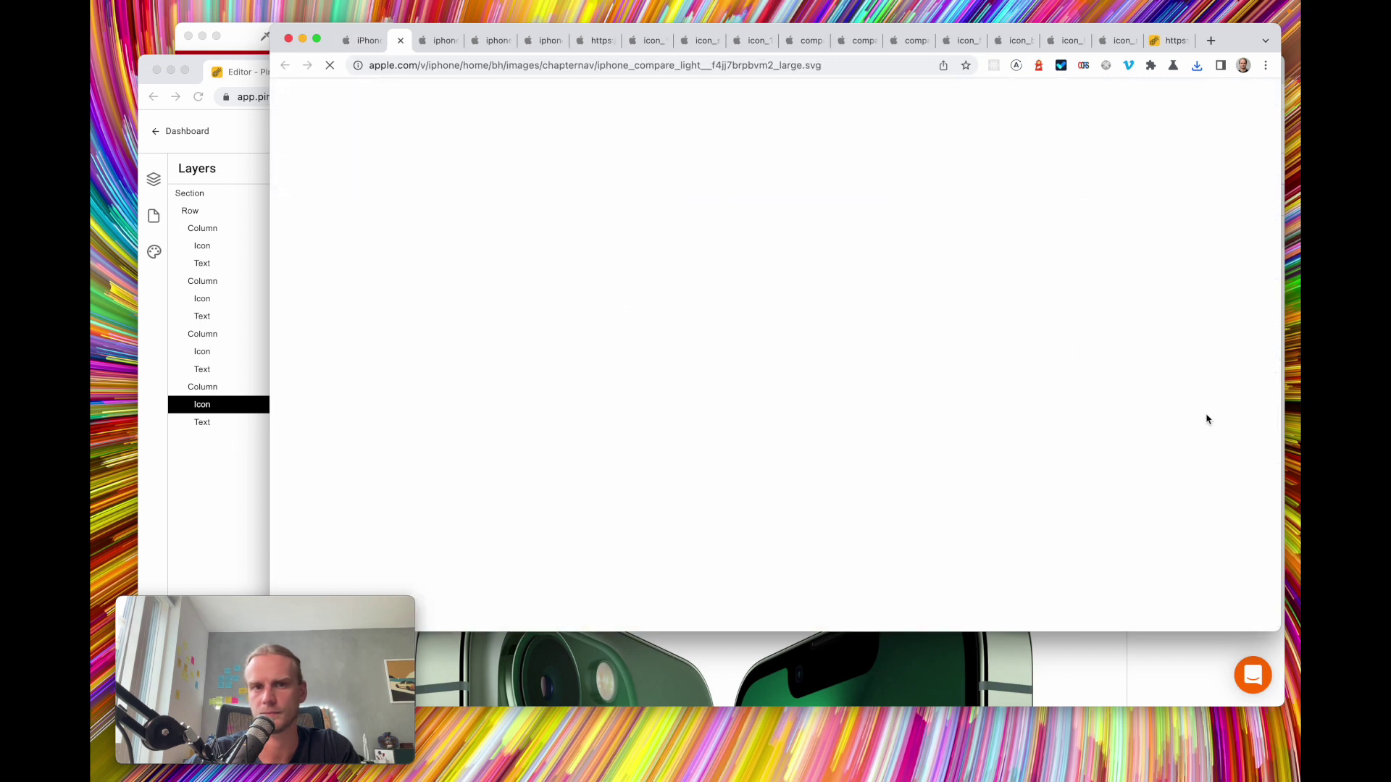
right_click(283, 106)
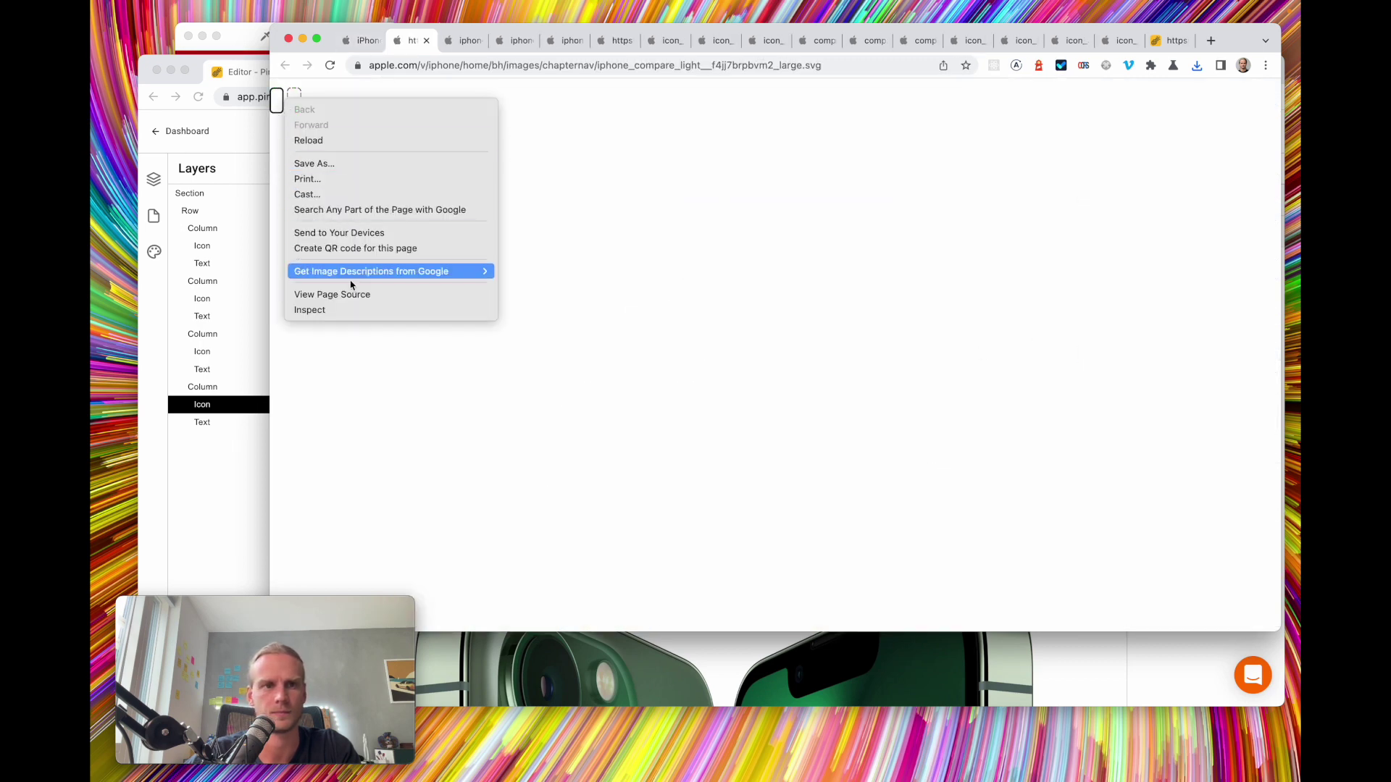
left_click(326, 169)
key("Return")
Return to the Pineapple editor and duplicate the iPhone 13 column twice
left_click(236, 471)
left_click(224, 387)
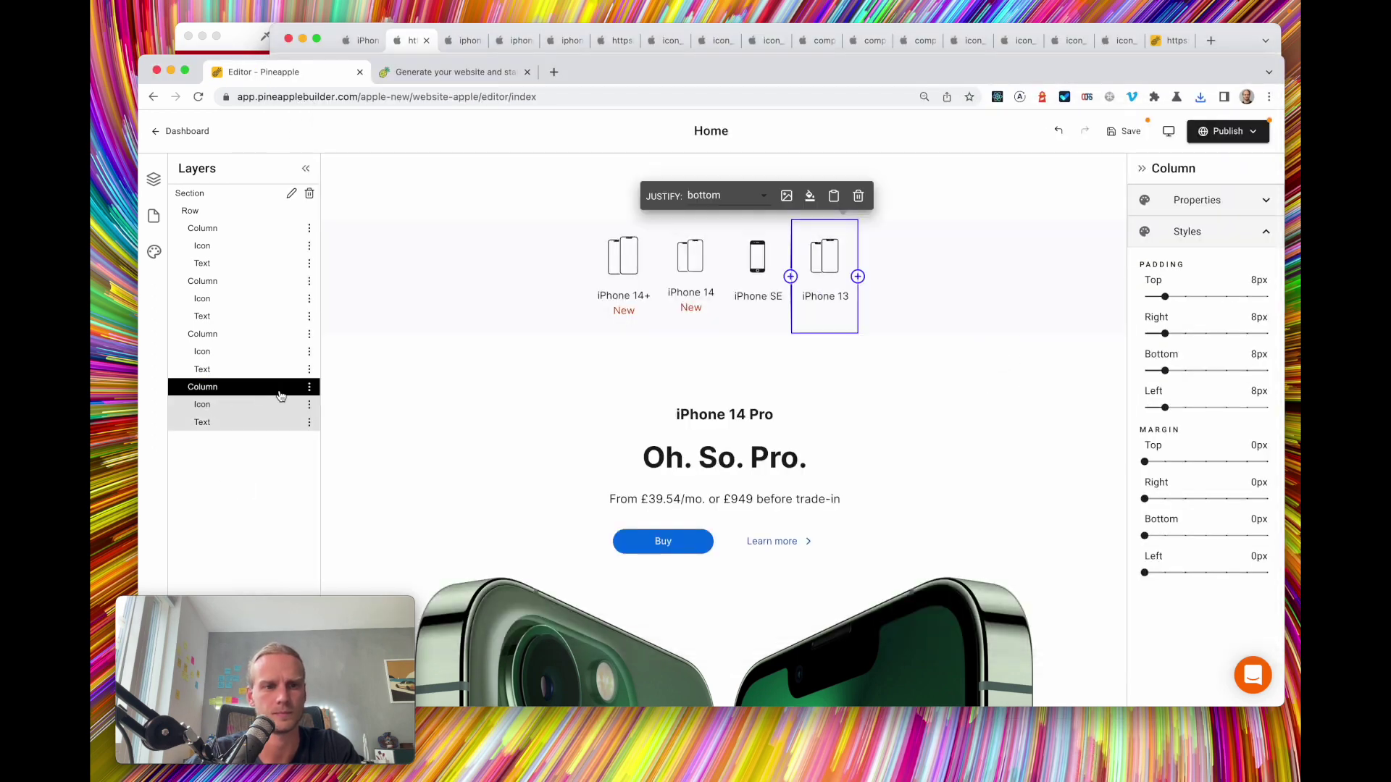
left_click(309, 389)
left_click(367, 450)
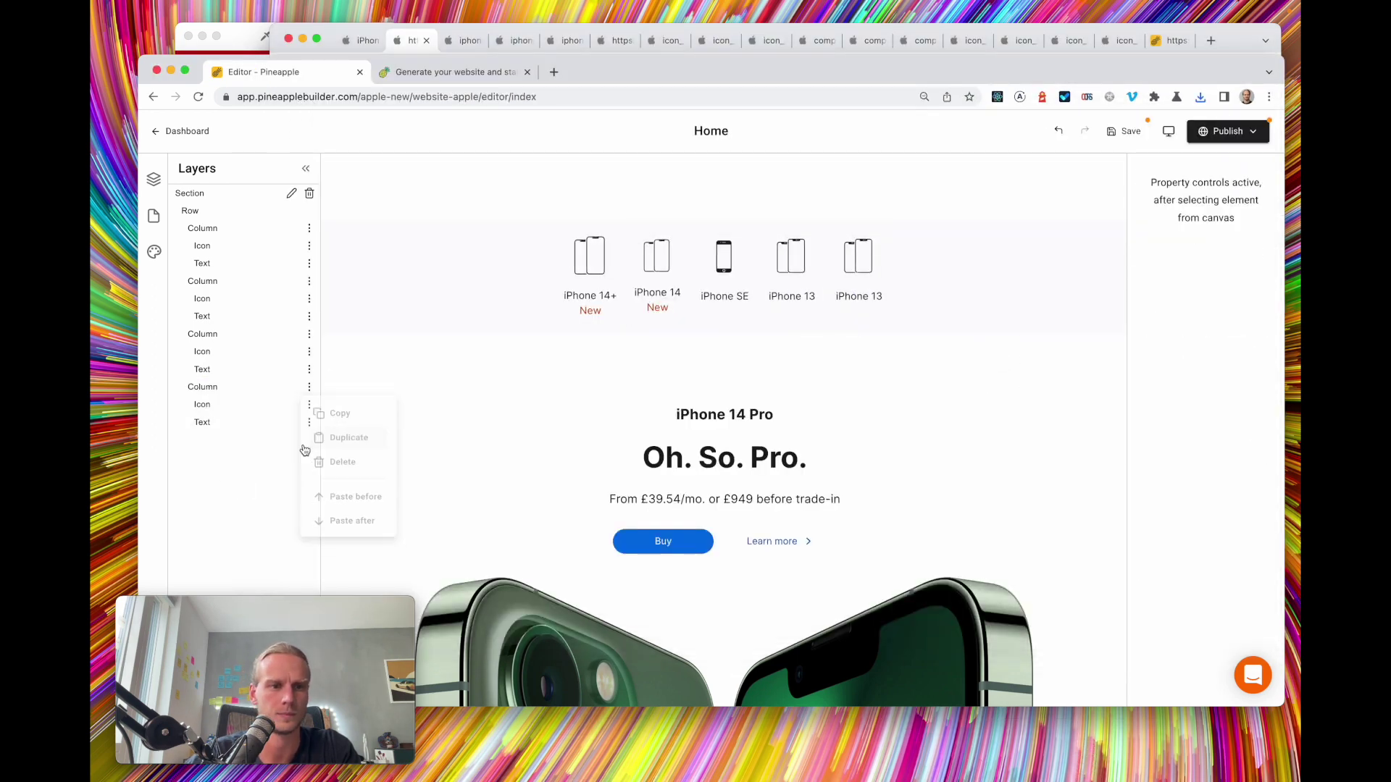
left_click(310, 440)
left_click(348, 492)
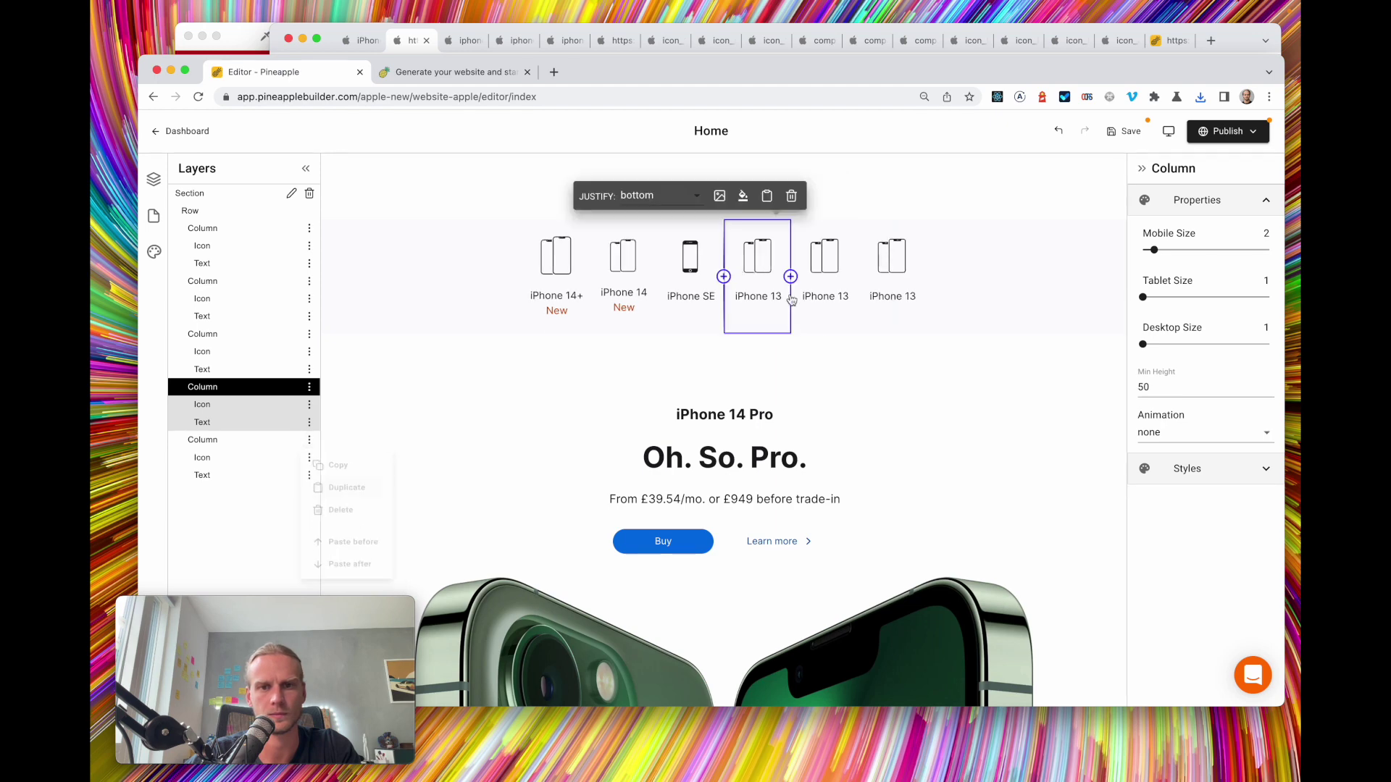
Replace the fourth icon in the strip with the saved iPhone 11 SVG by uploading it from Downloads
left_click(767, 262)
left_click(619, 201)
left_click(324, 215)
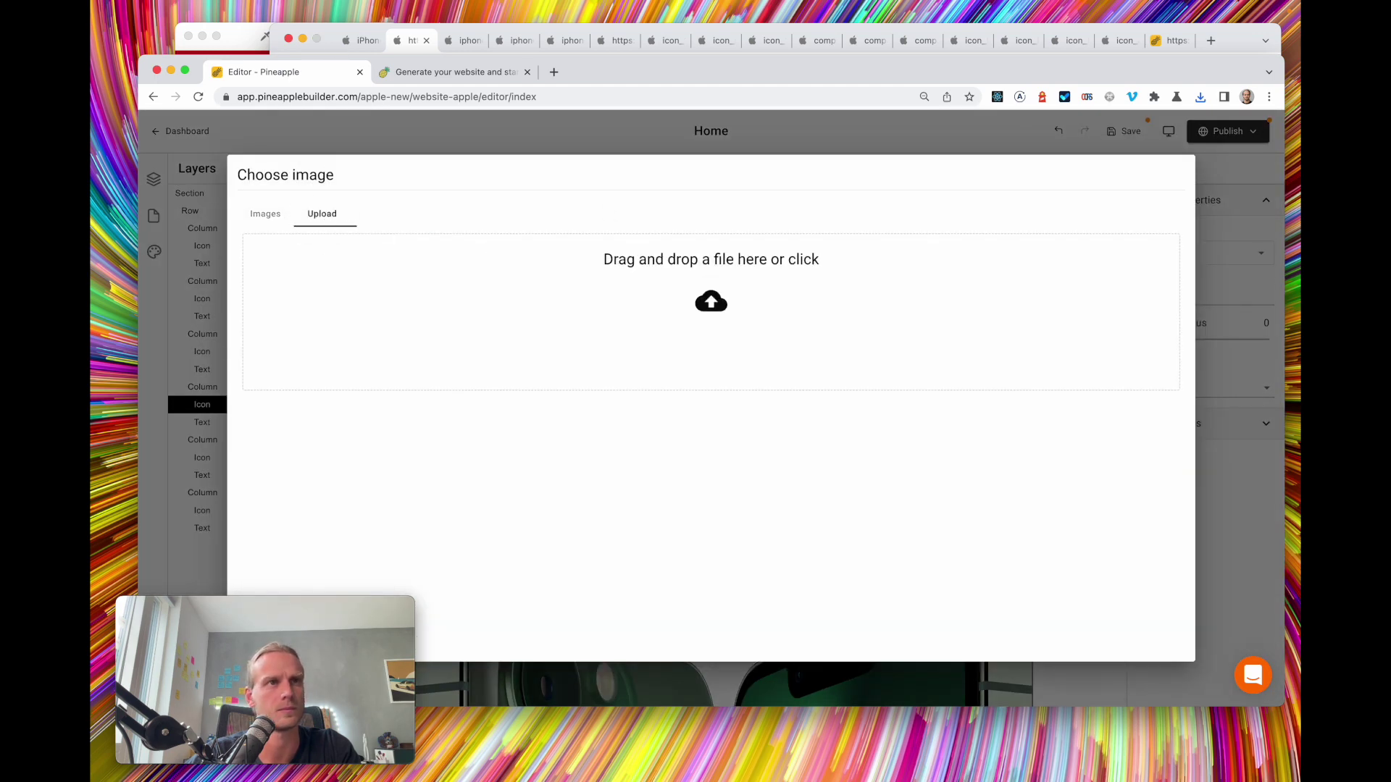
key("super+Tab")
left_click_drag(826, 152, 810, 308)
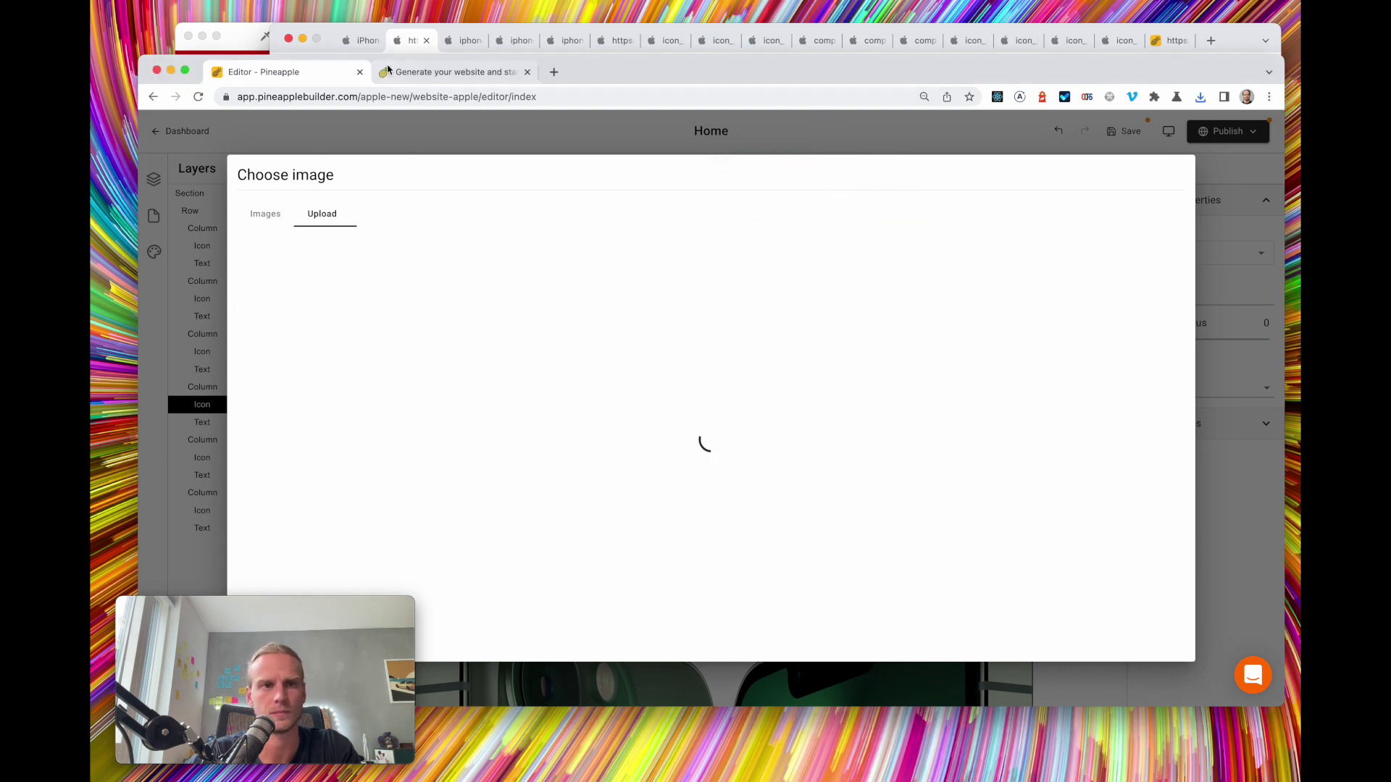
Check Apple's navigation strip, try a width of 22 on the fourth icon, and undo the size change
left_click(364, 42)
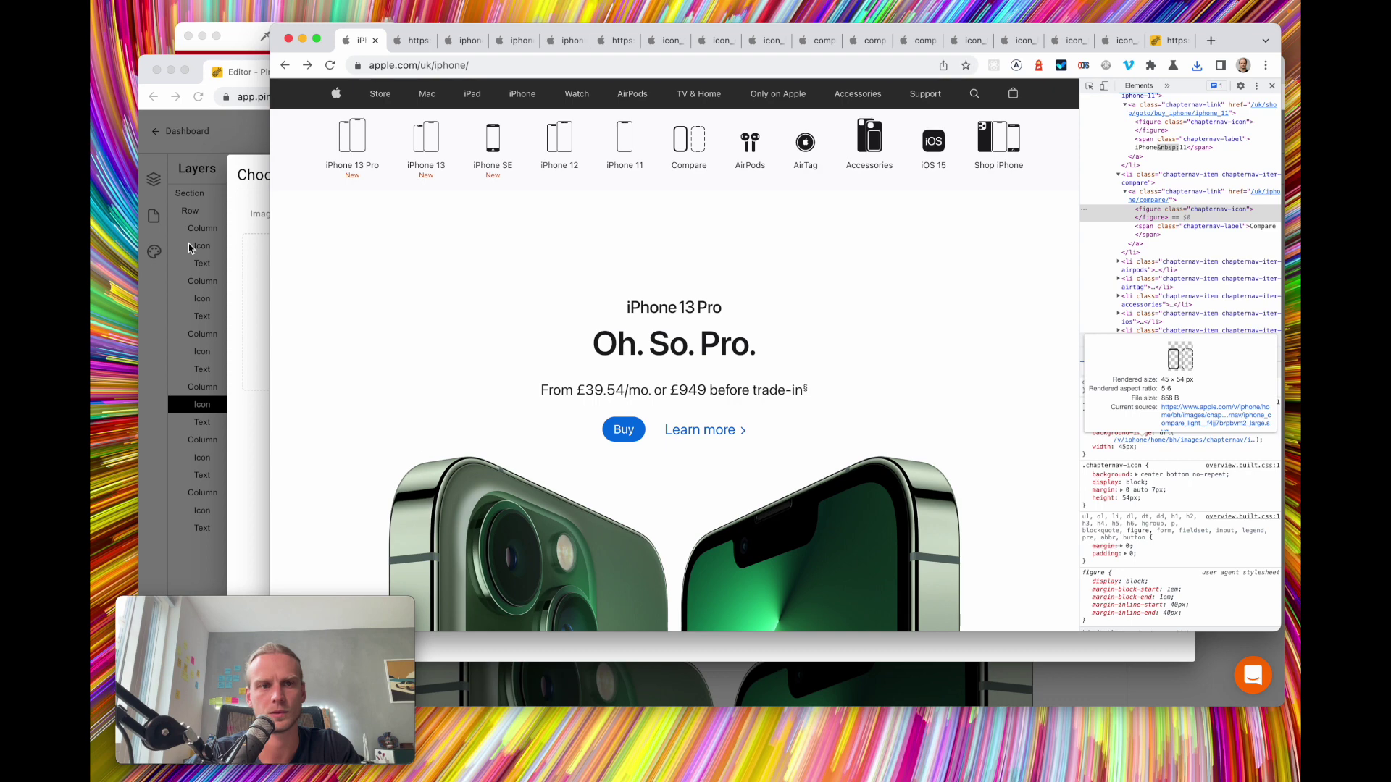
left_click(263, 273)
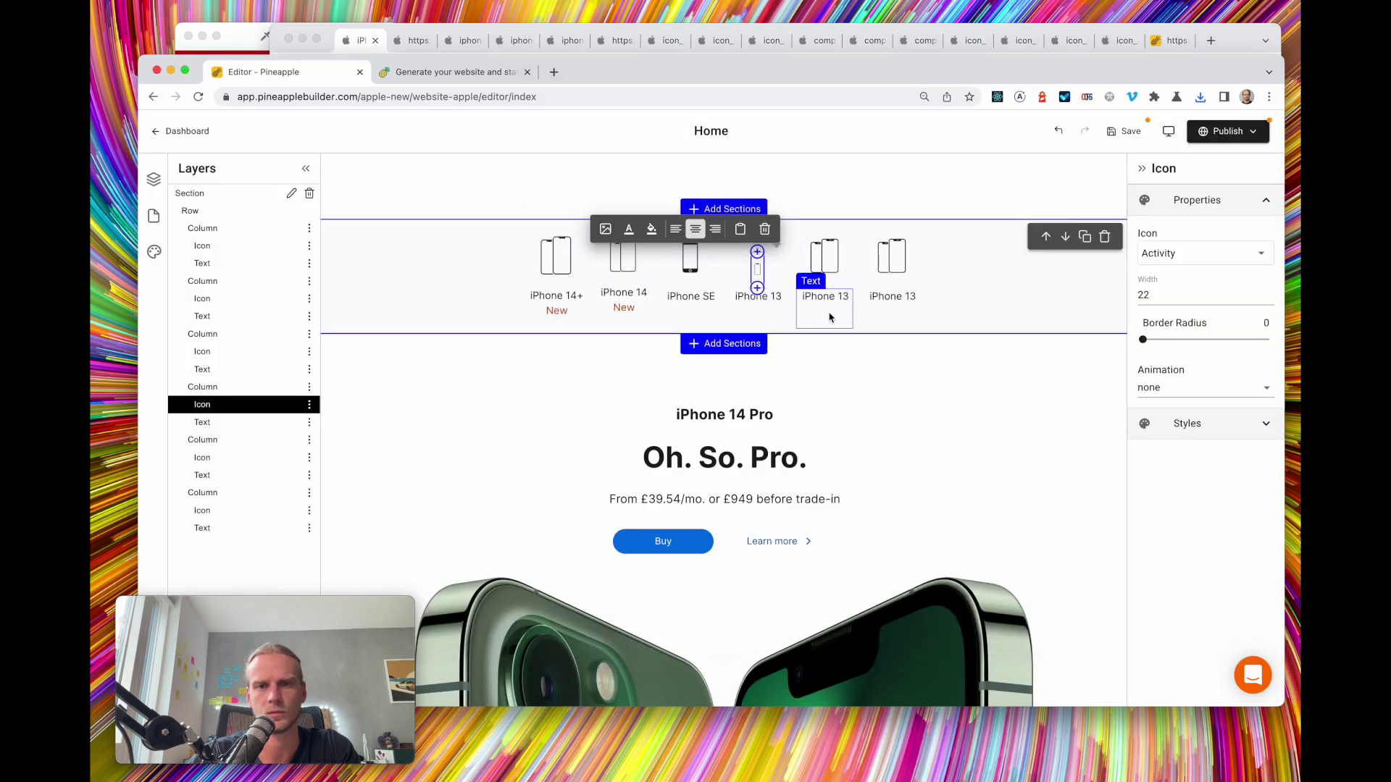
left_click(1059, 130)
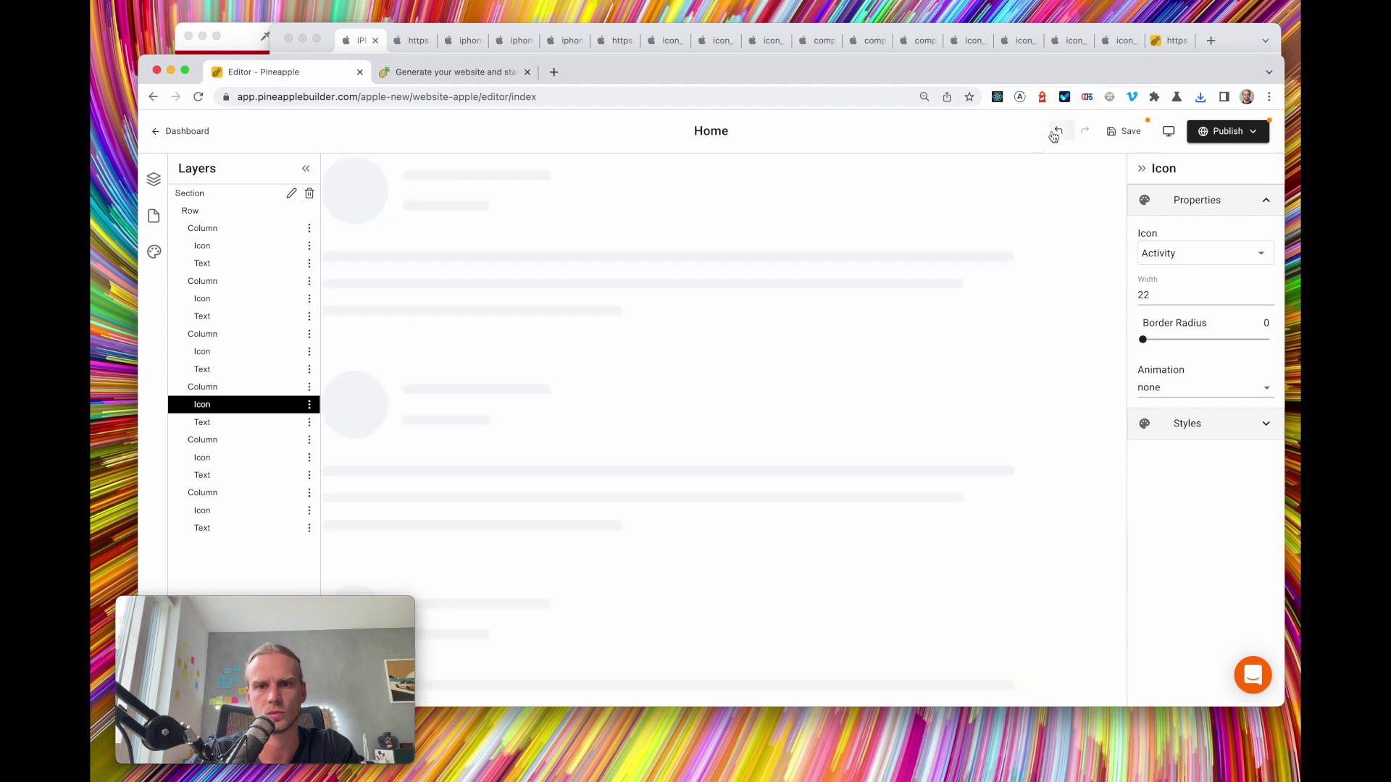
left_click(1054, 131)
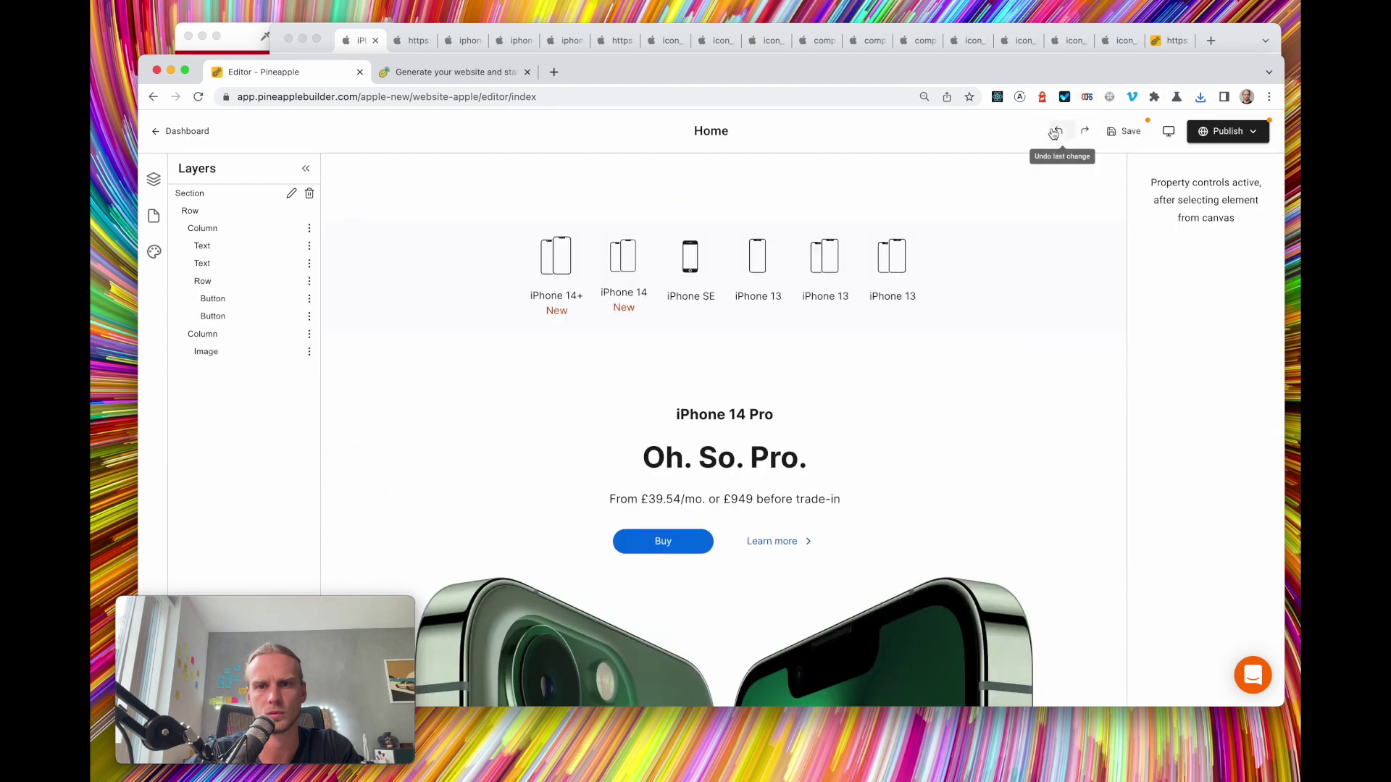
Replace the fifth icon in the strip with the last uploaded single-phone image from the existing images
left_click(825, 259)
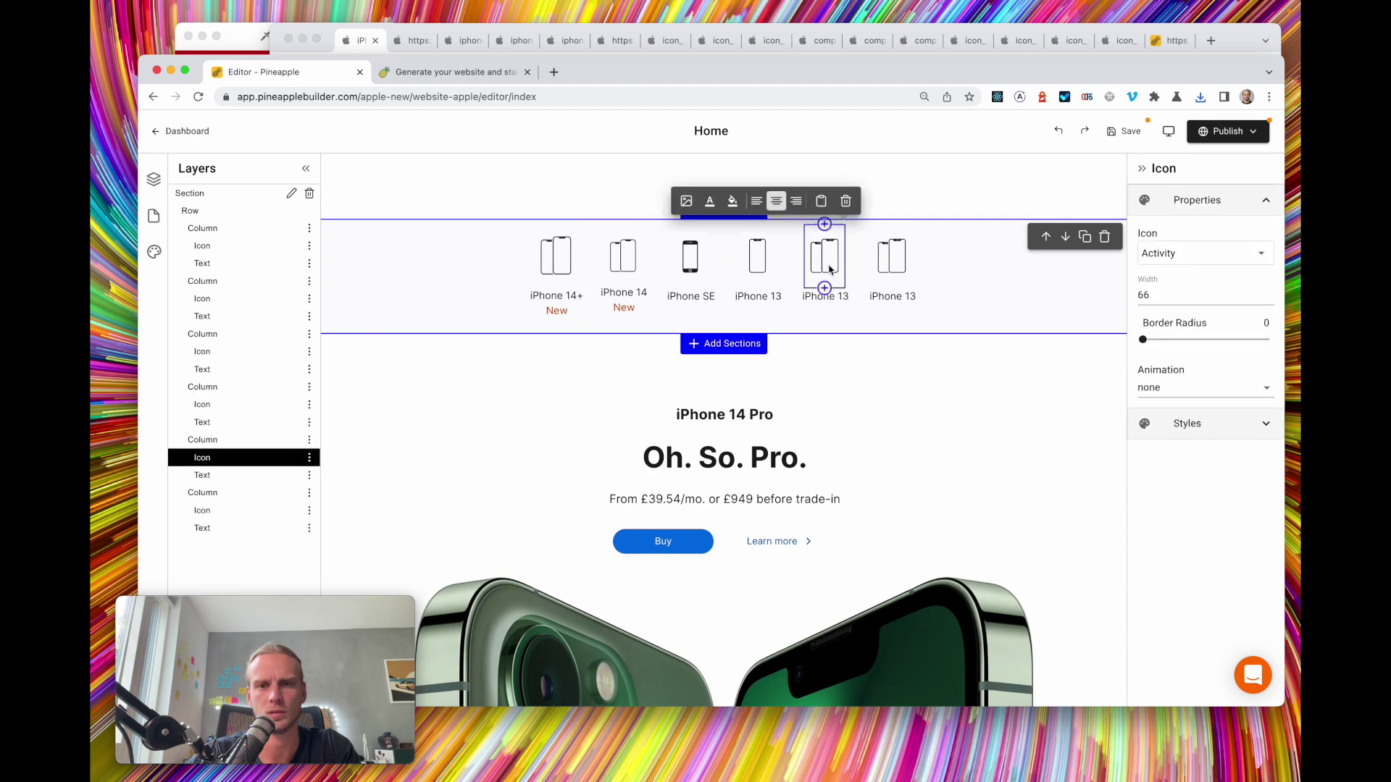
left_click(686, 201)
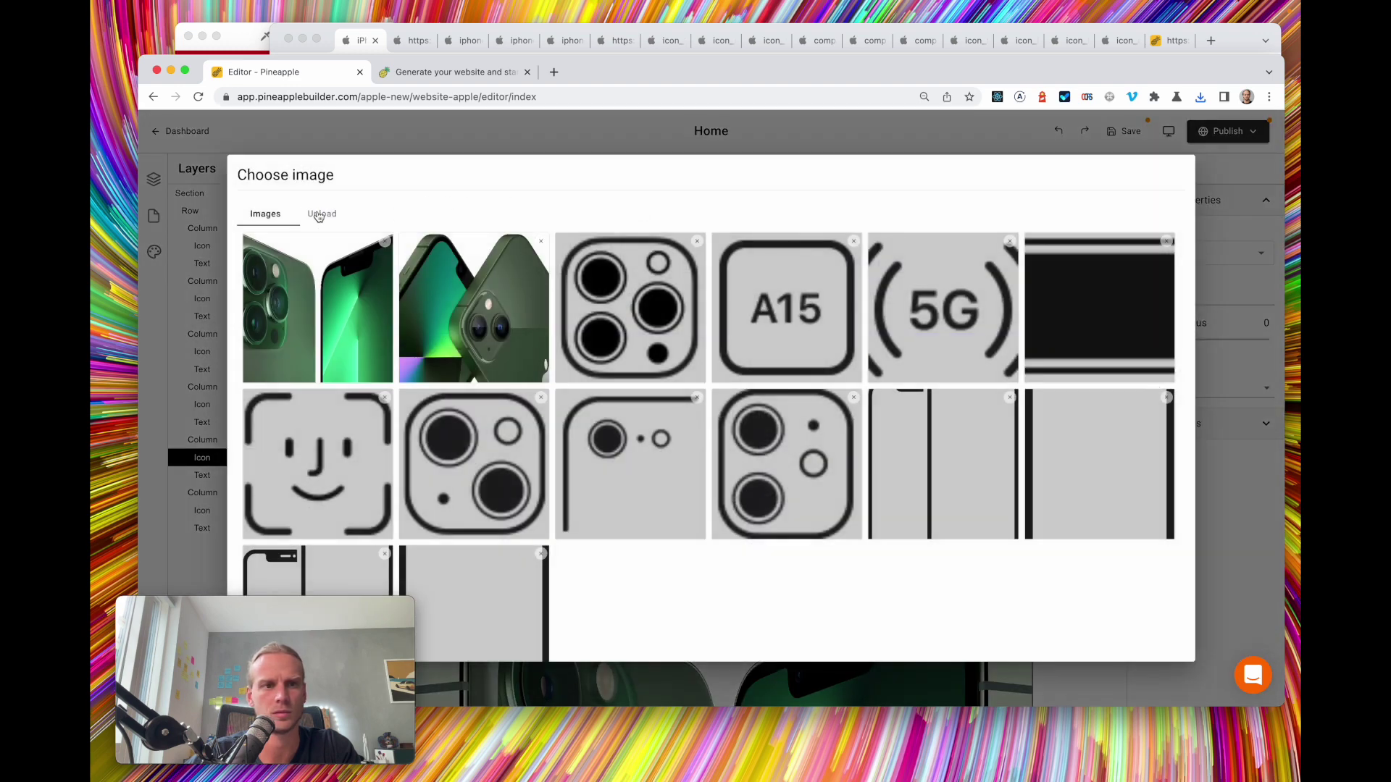
scroll(559, 303, "down", 1)
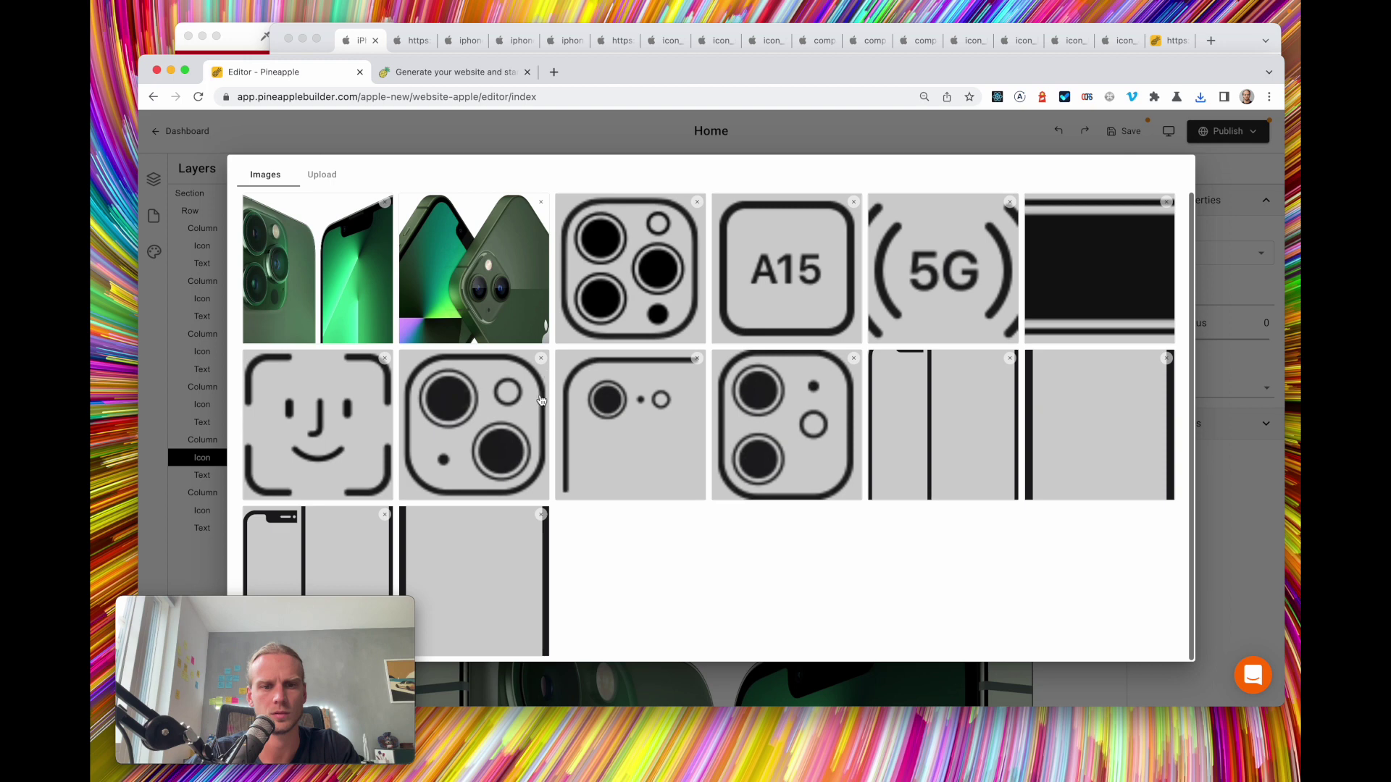
left_click(500, 598)
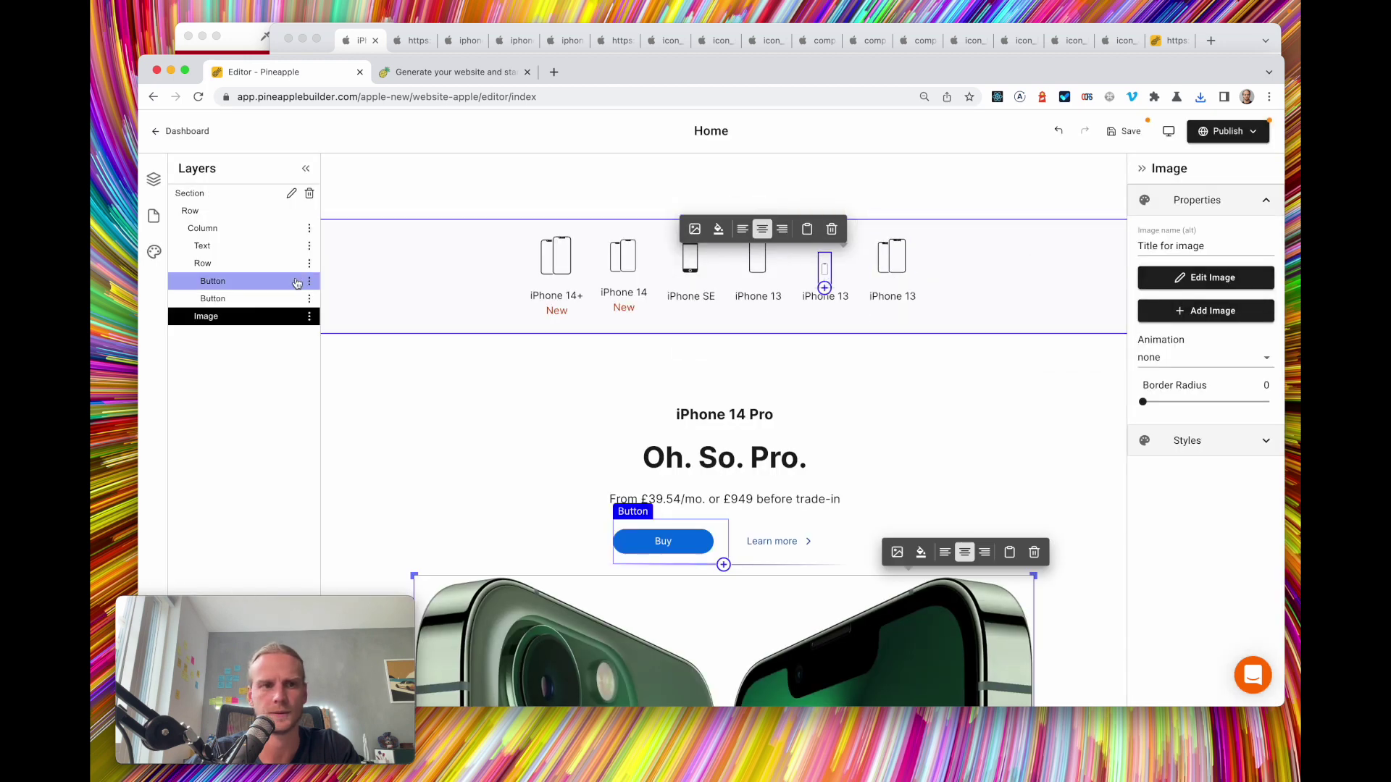
Select the icon in the fifth column of the strip and set its width to 52
left_click(449, 554)
left_click(457, 277)
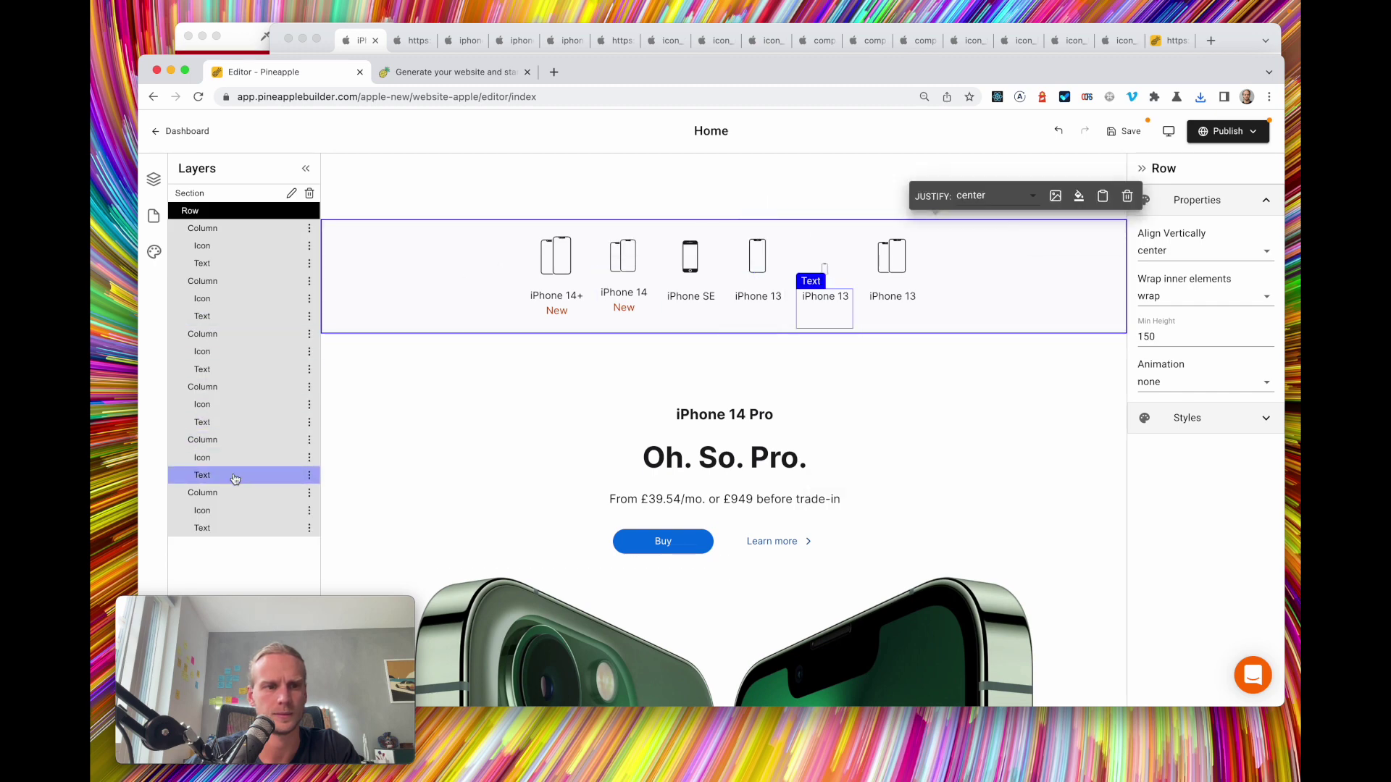
left_click(229, 511)
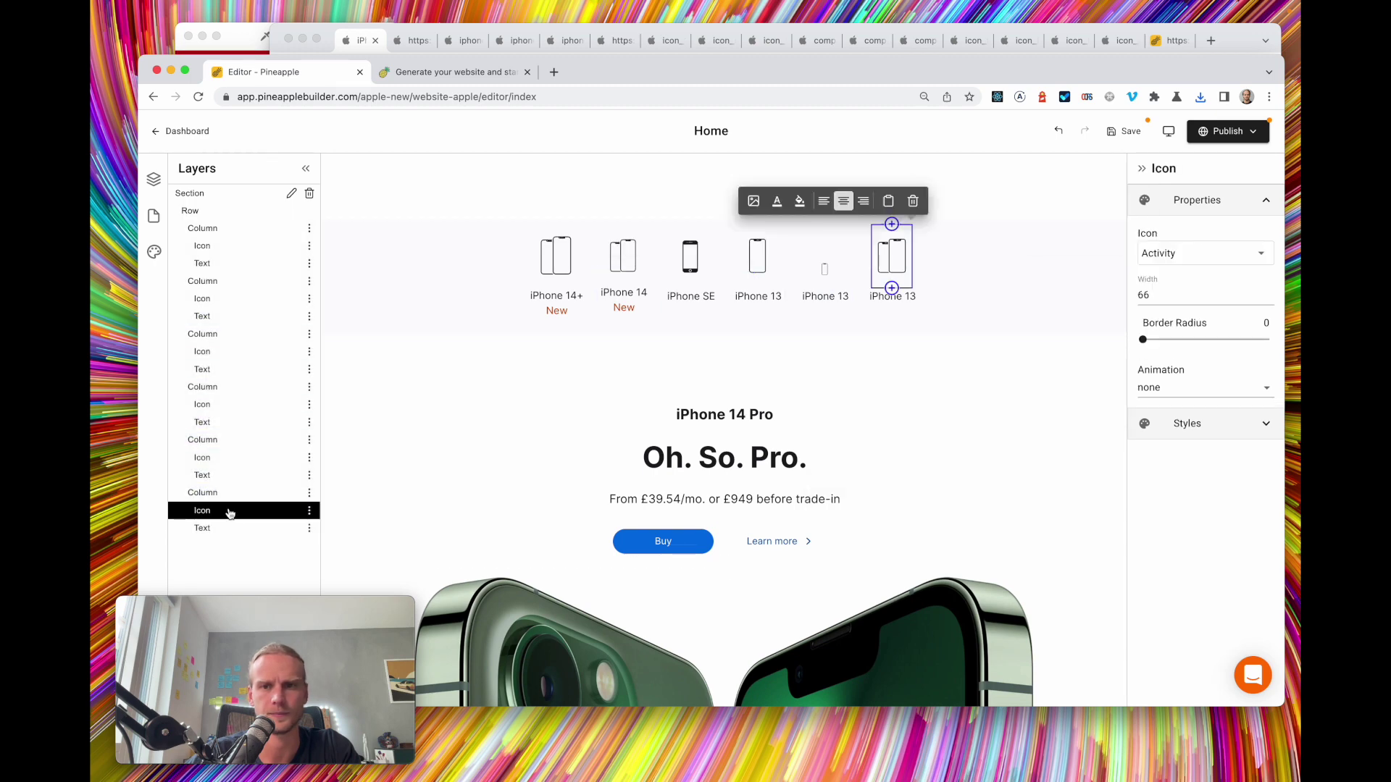
left_click(230, 458)
type("52")
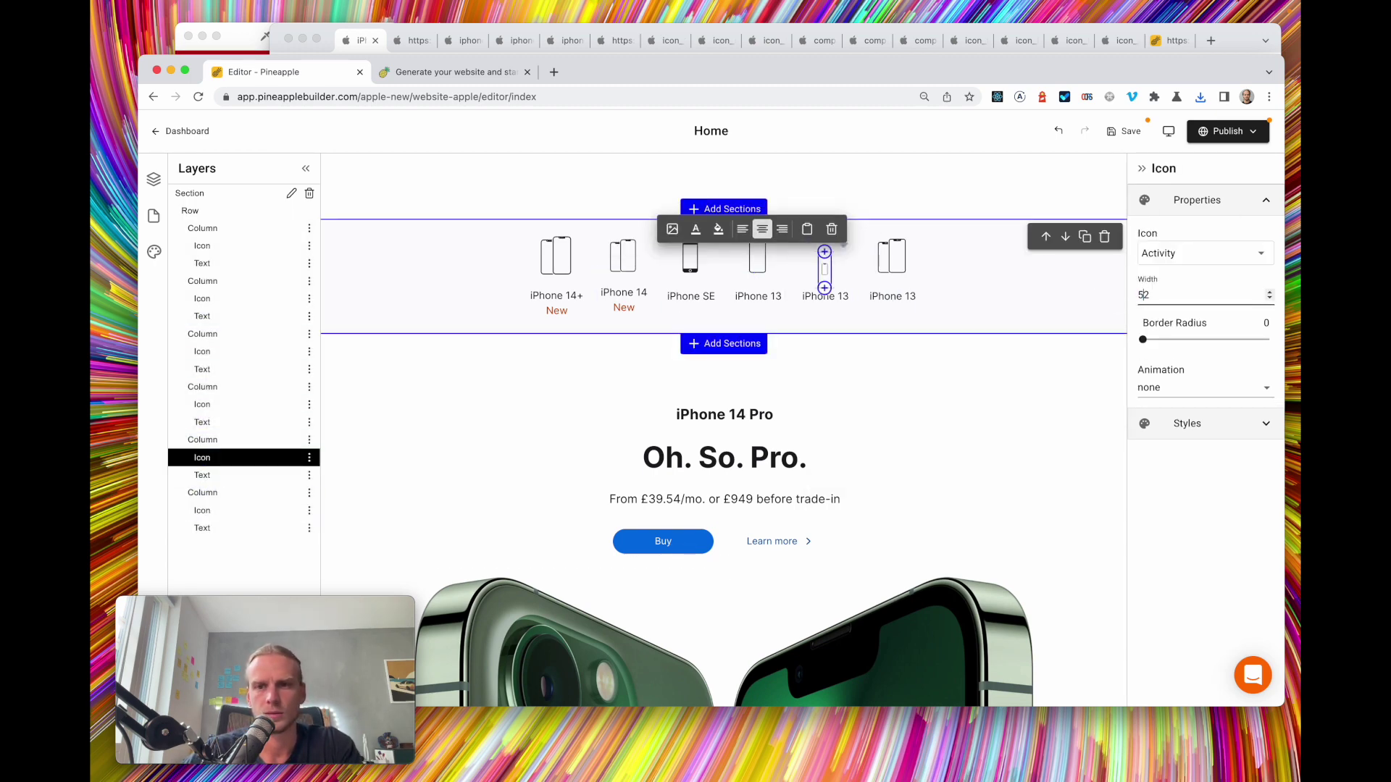
Change the label under the fifth icon to "iPhone 12"
left_click(844, 297)
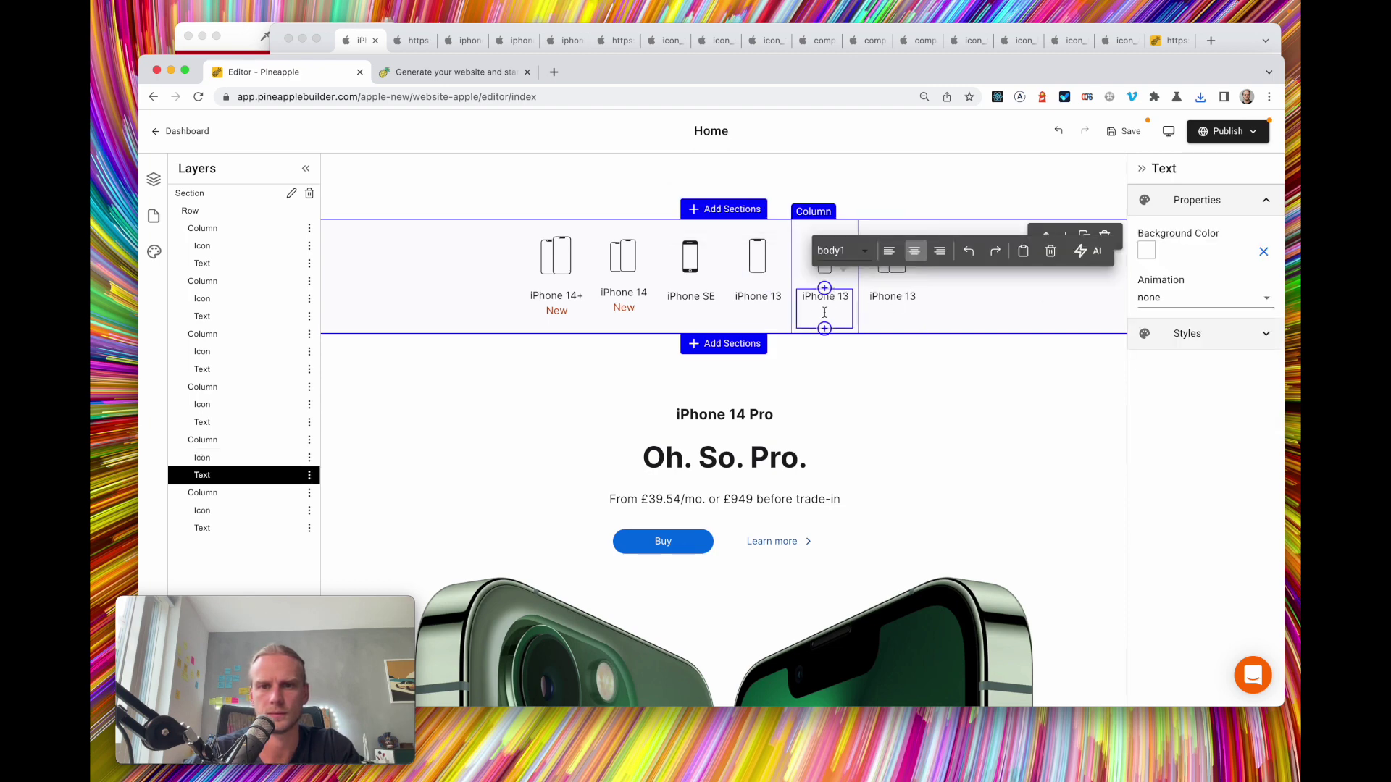
key("BackSpace")
type("2")
left_click(947, 406)
scroll(947, 407, "down", 1)
Check Apple's navigation strip, select the sixth icon in the editor's strip, and save the page changes
left_click(361, 41)
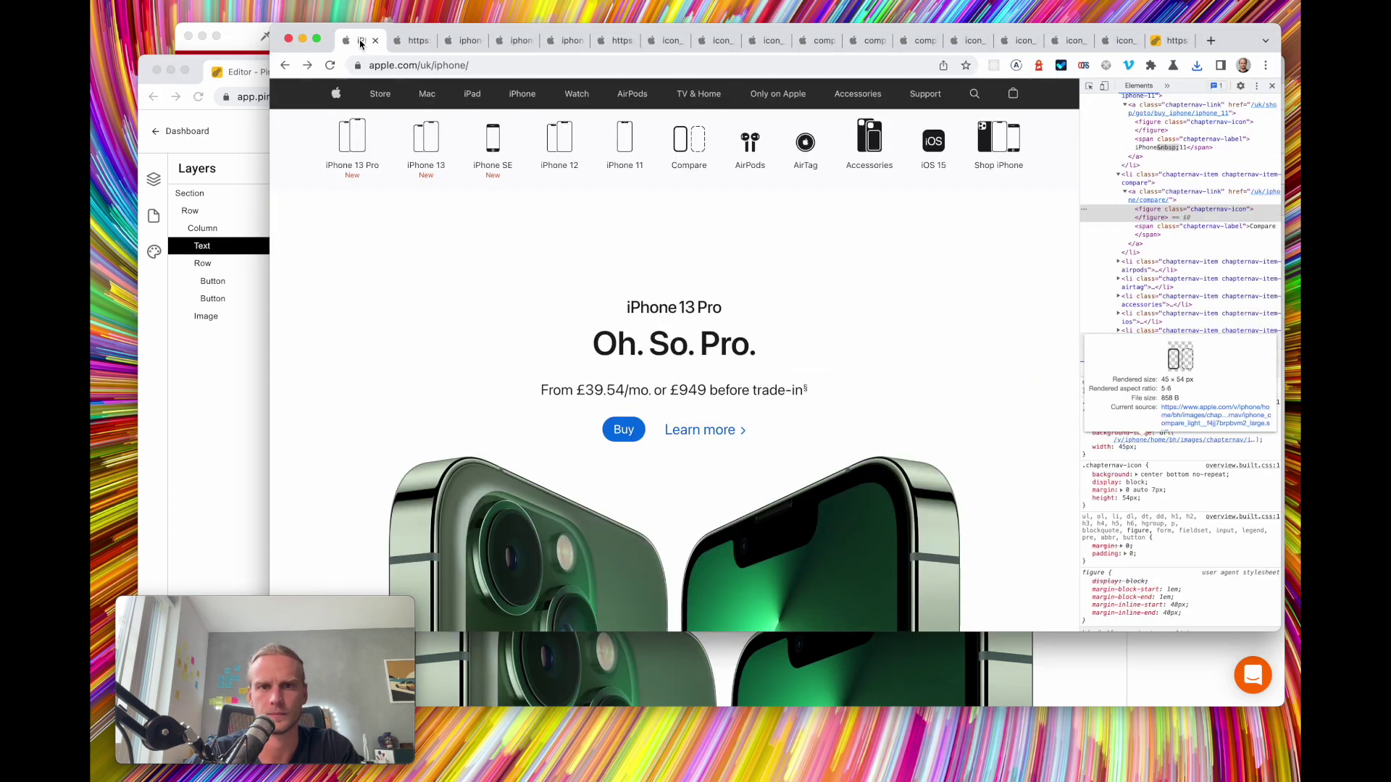
left_click(227, 413)
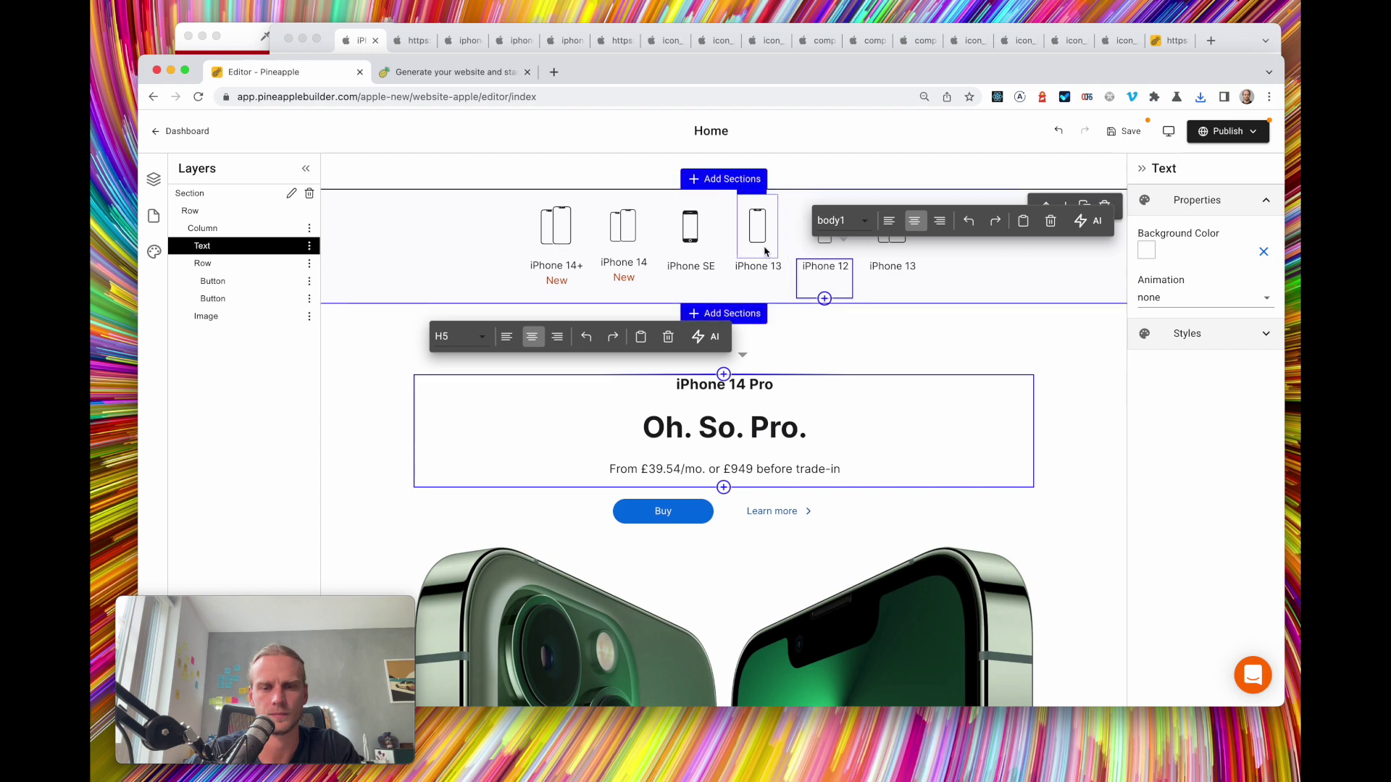
scroll(974, 326, "up", 2)
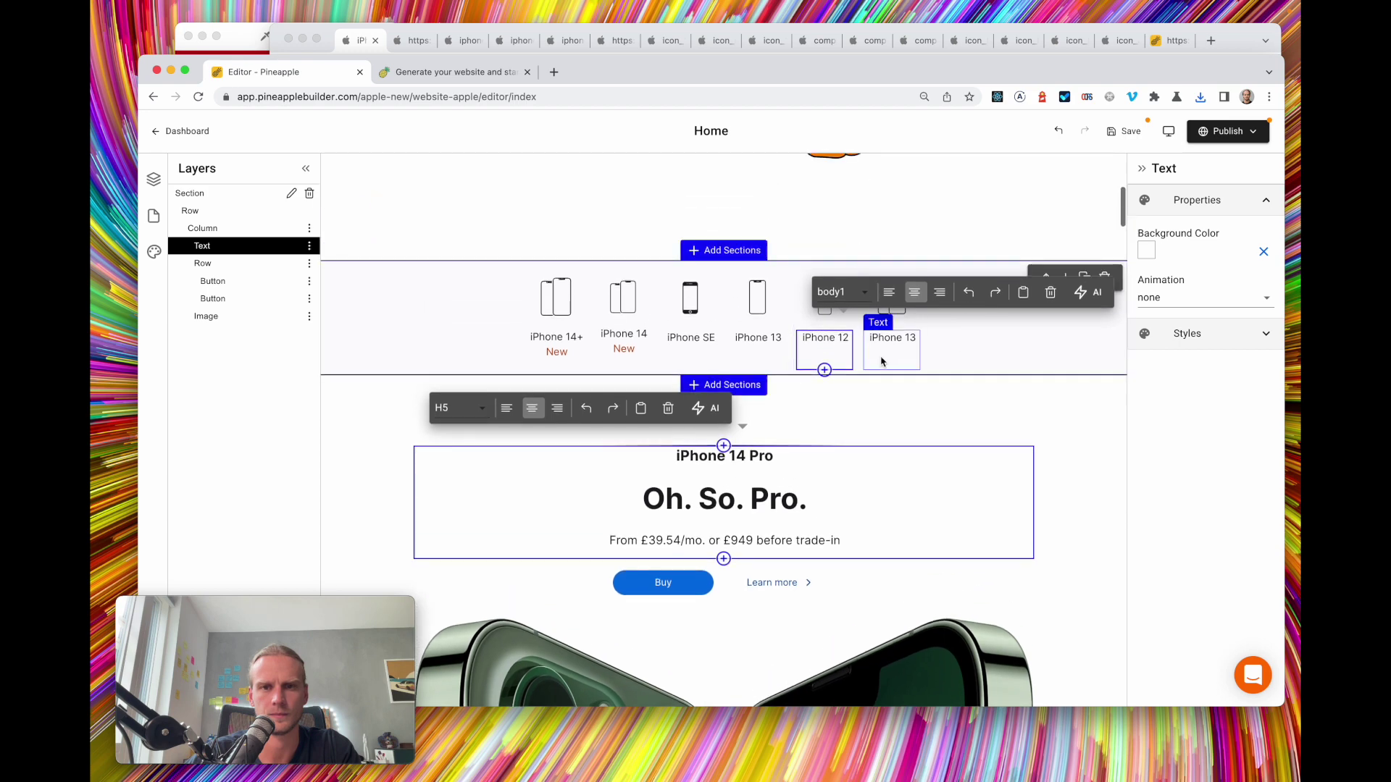
left_click(898, 318)
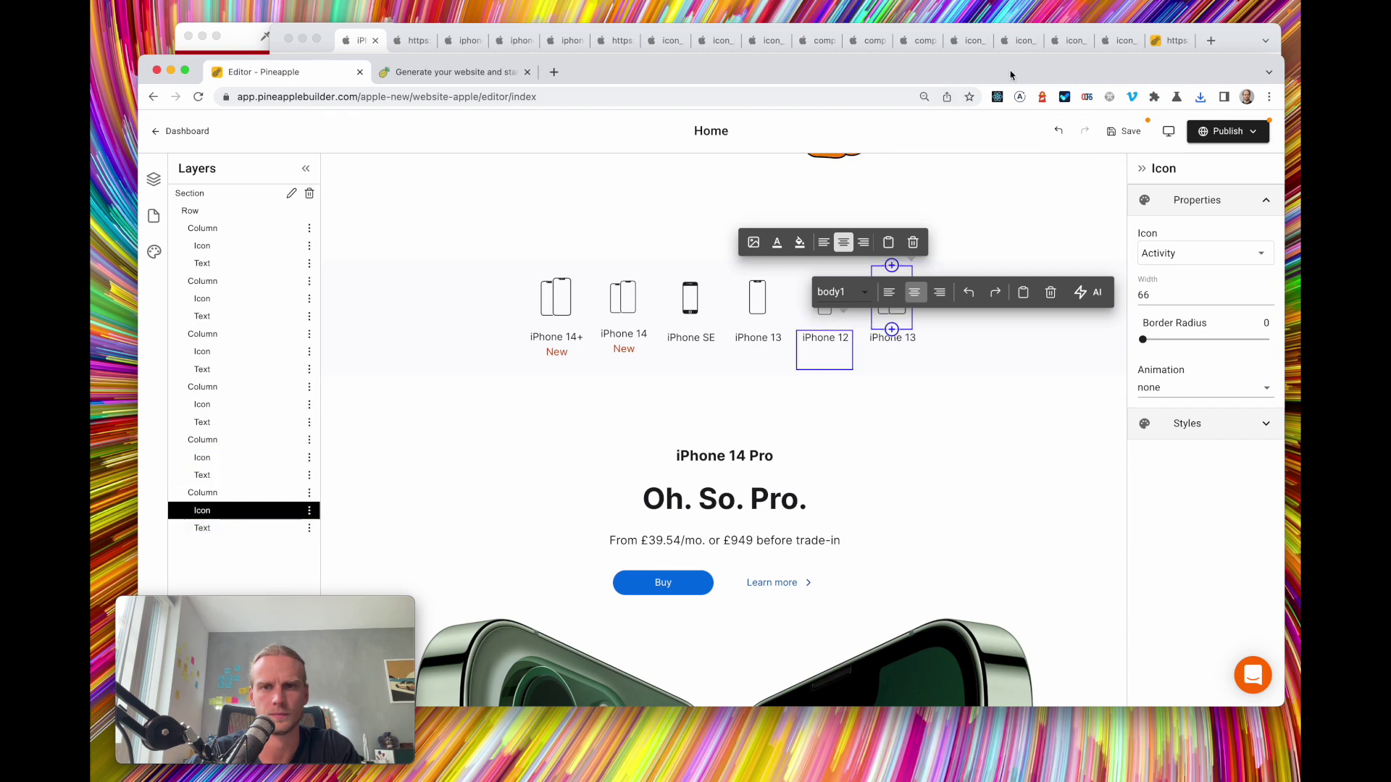
left_click(1131, 133)
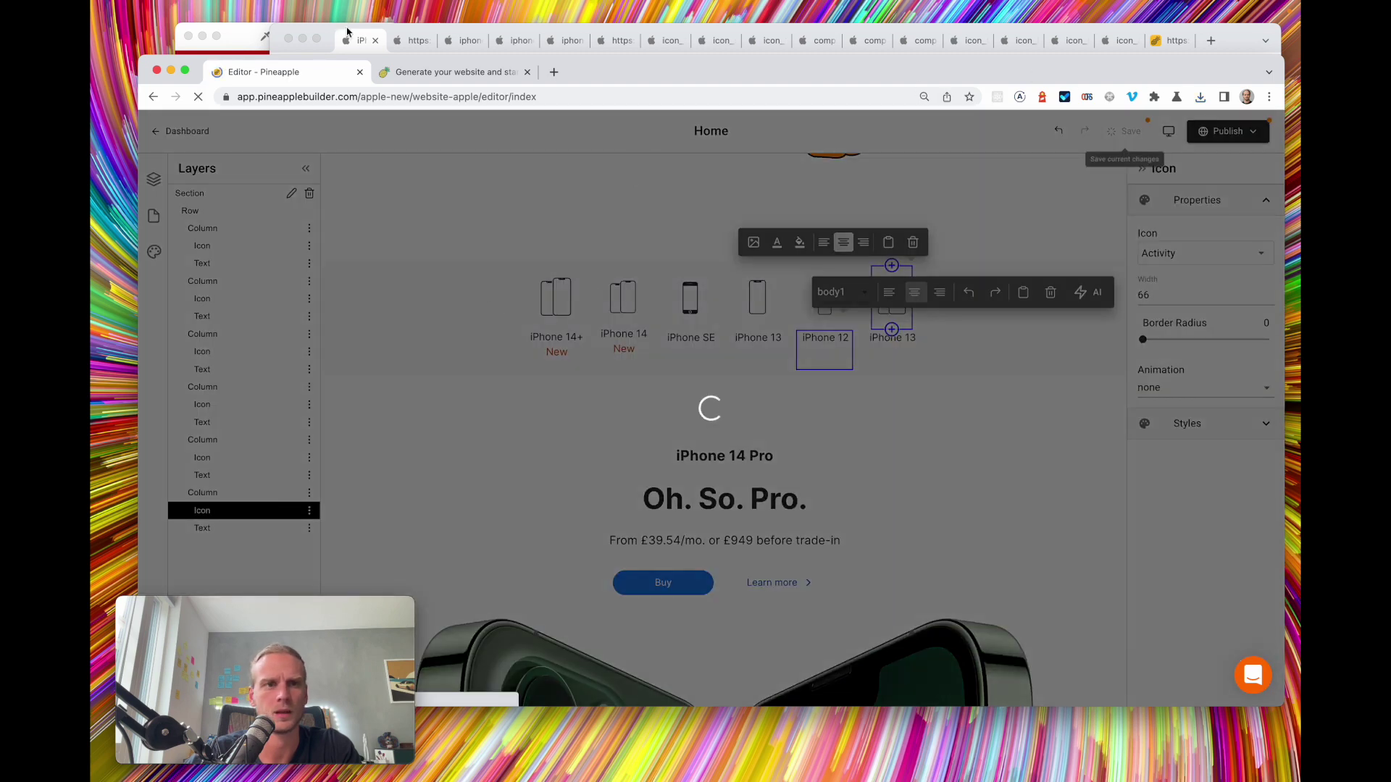
left_click(362, 44)
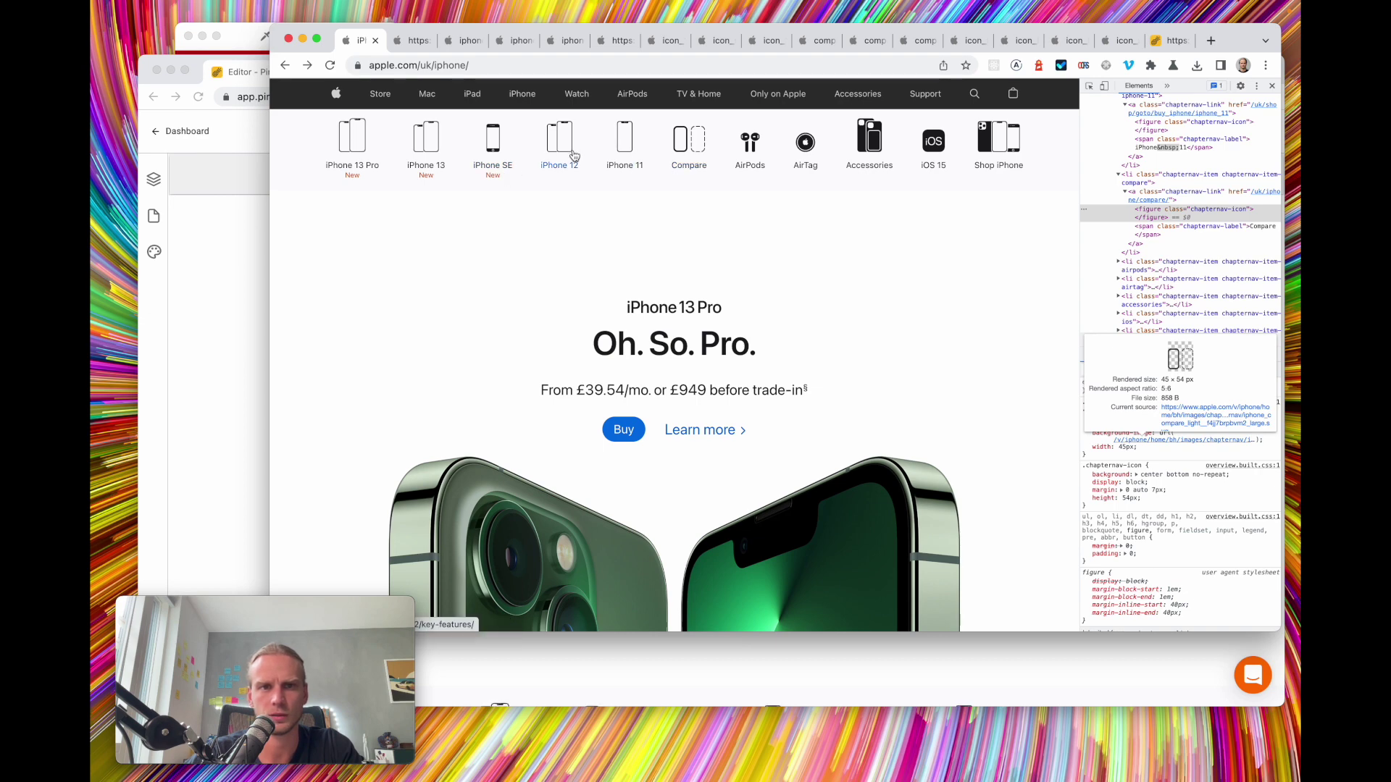
left_click(245, 264)
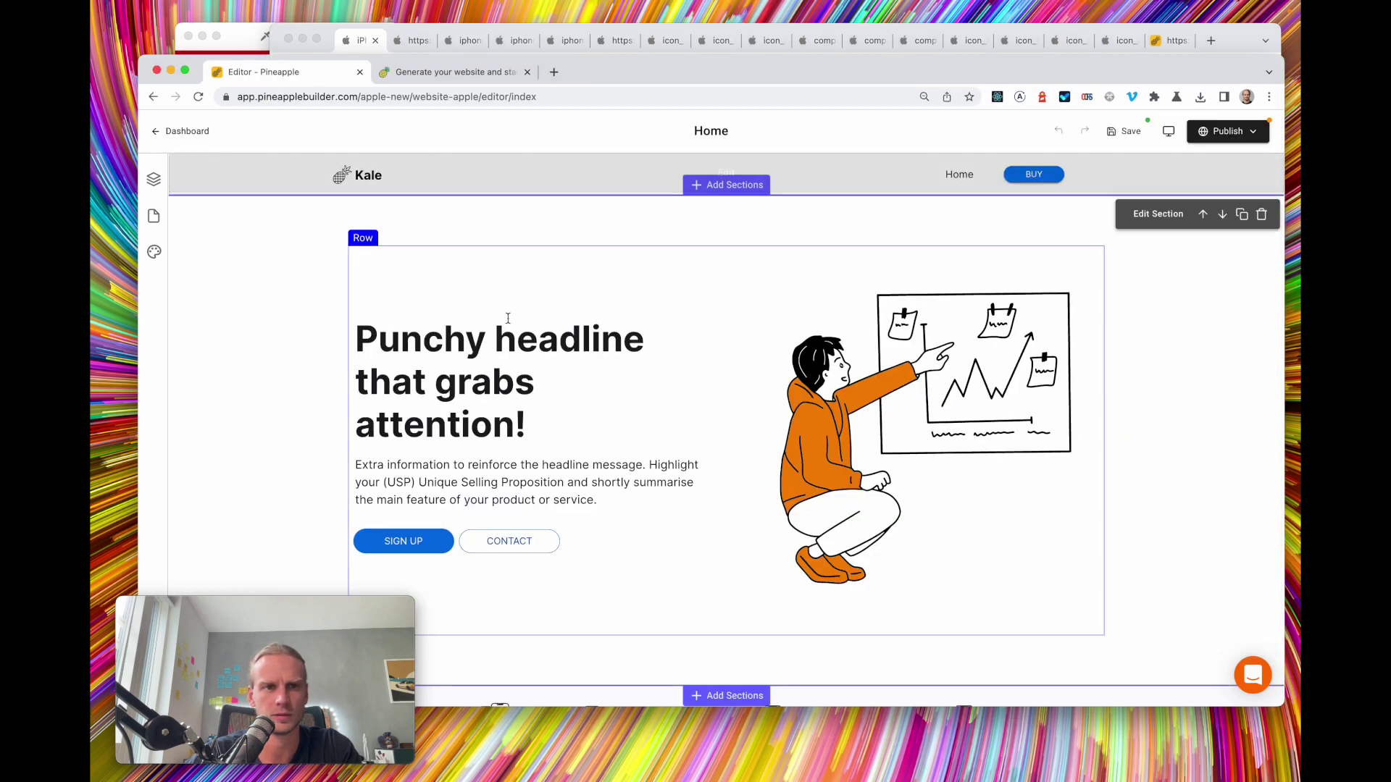
scroll(508, 324, "down", 7)
scroll(507, 322, "up", 2)
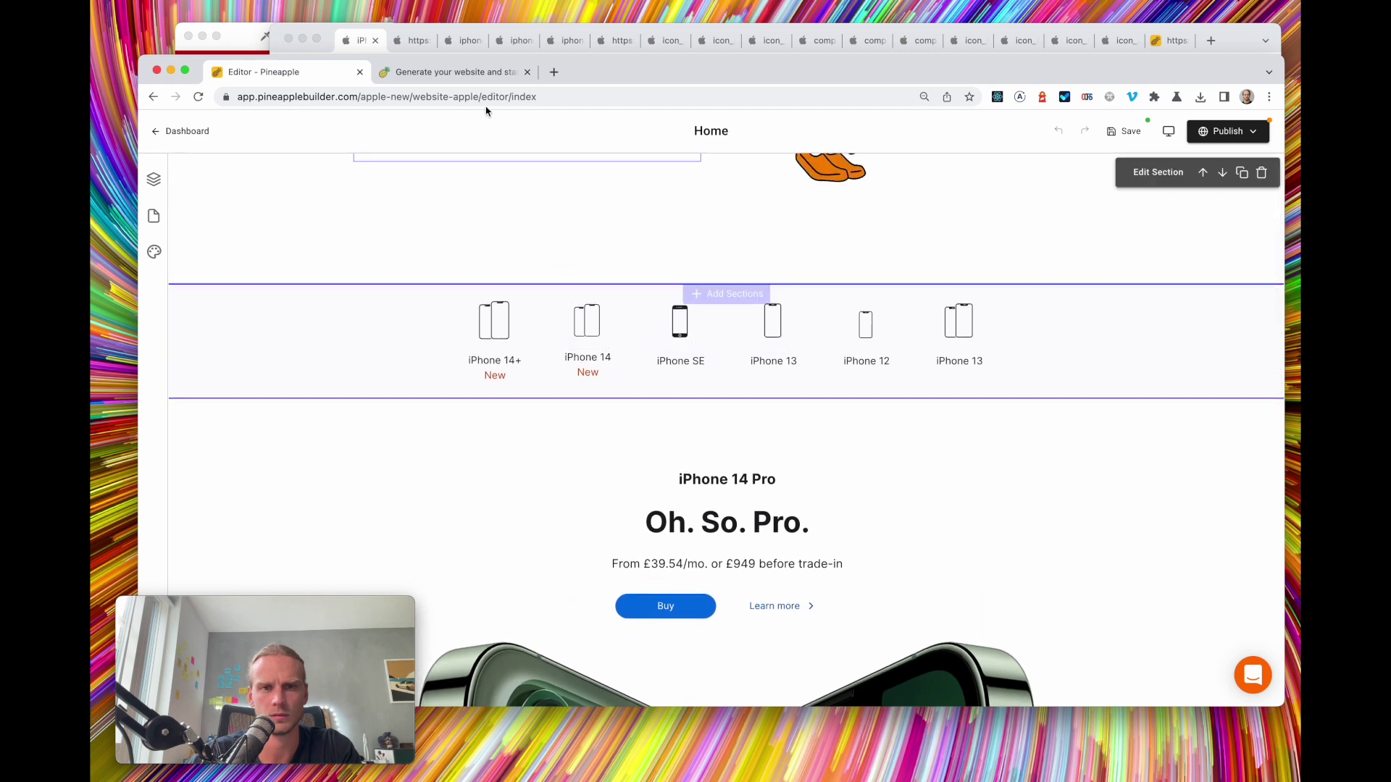
left_click(353, 41)
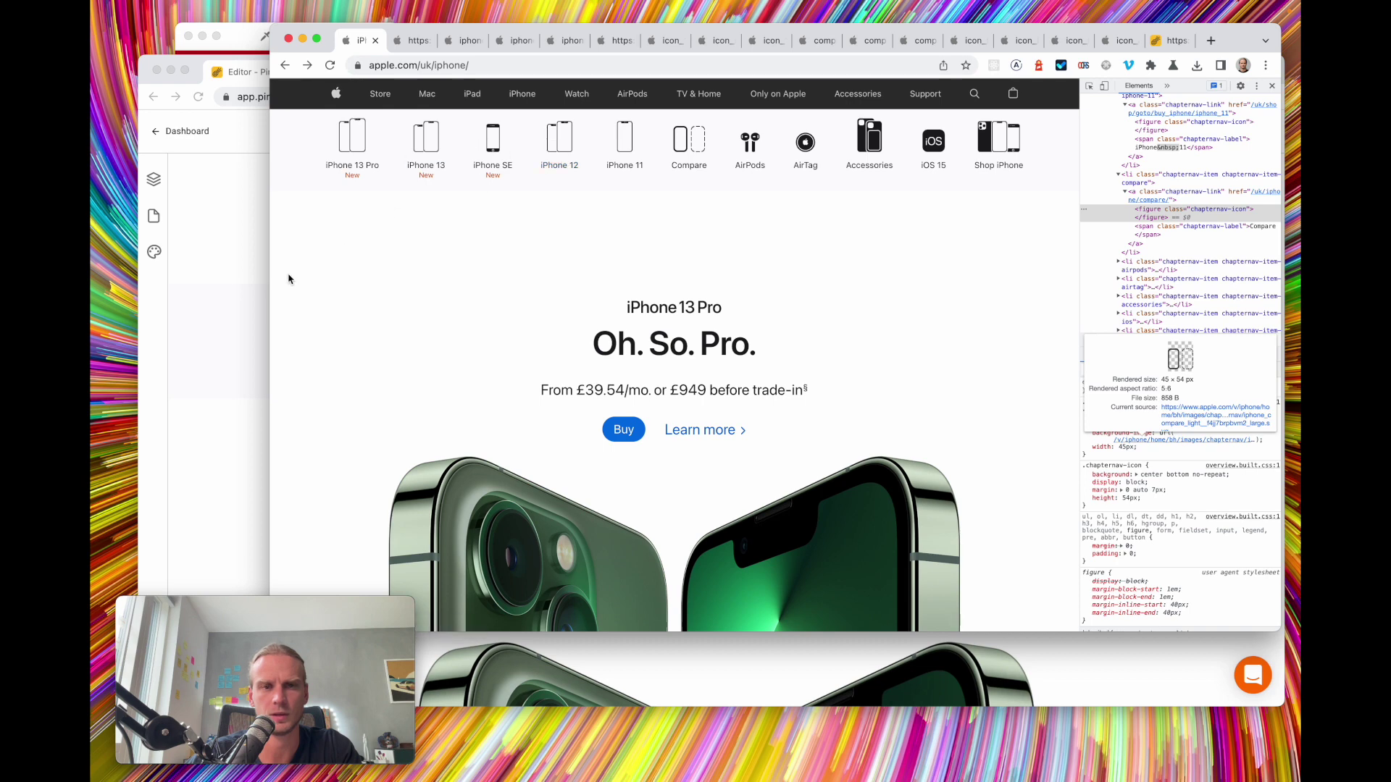
left_click(221, 339)
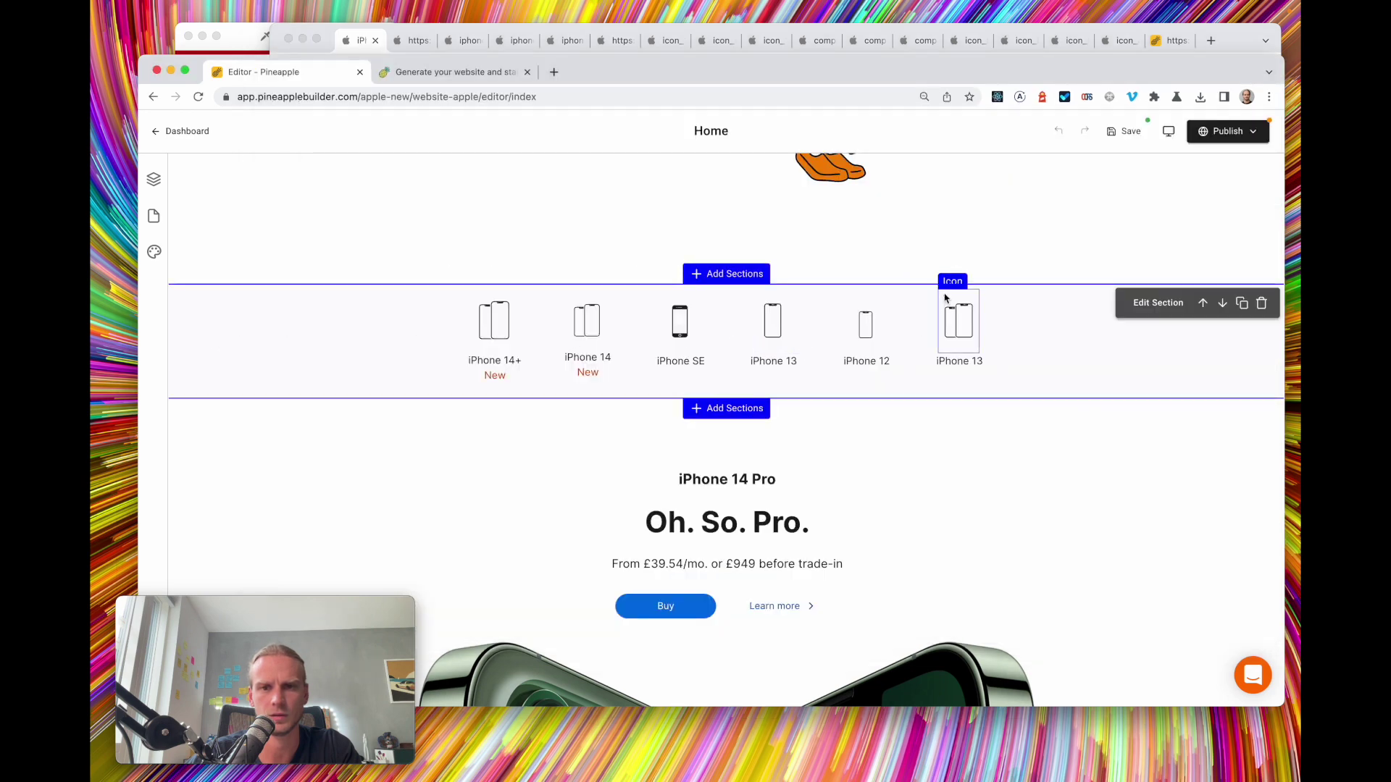
left_click(353, 42)
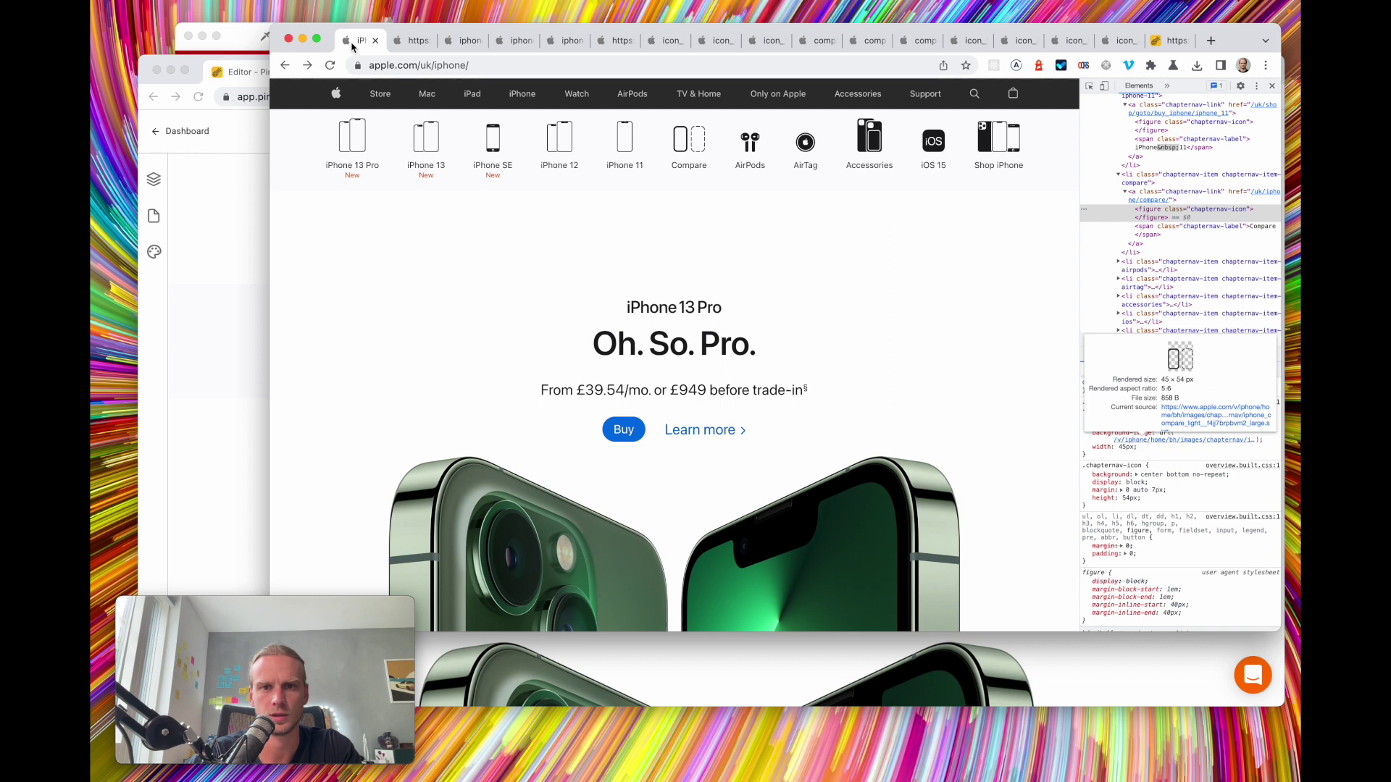
left_click(218, 369)
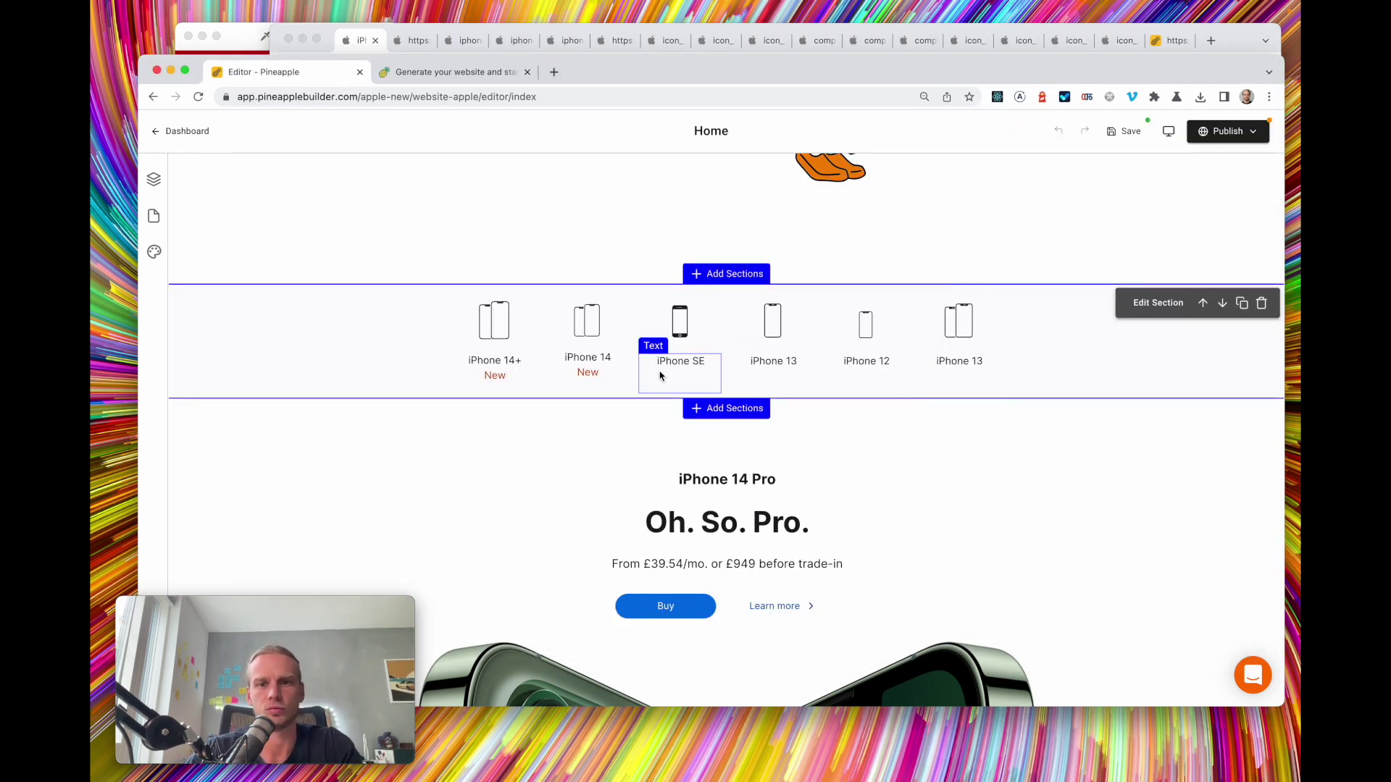
Replace the sixth icon in the strip by uploading the downloaded iPhone compare SVG
left_click(959, 366)
left_click(964, 315)
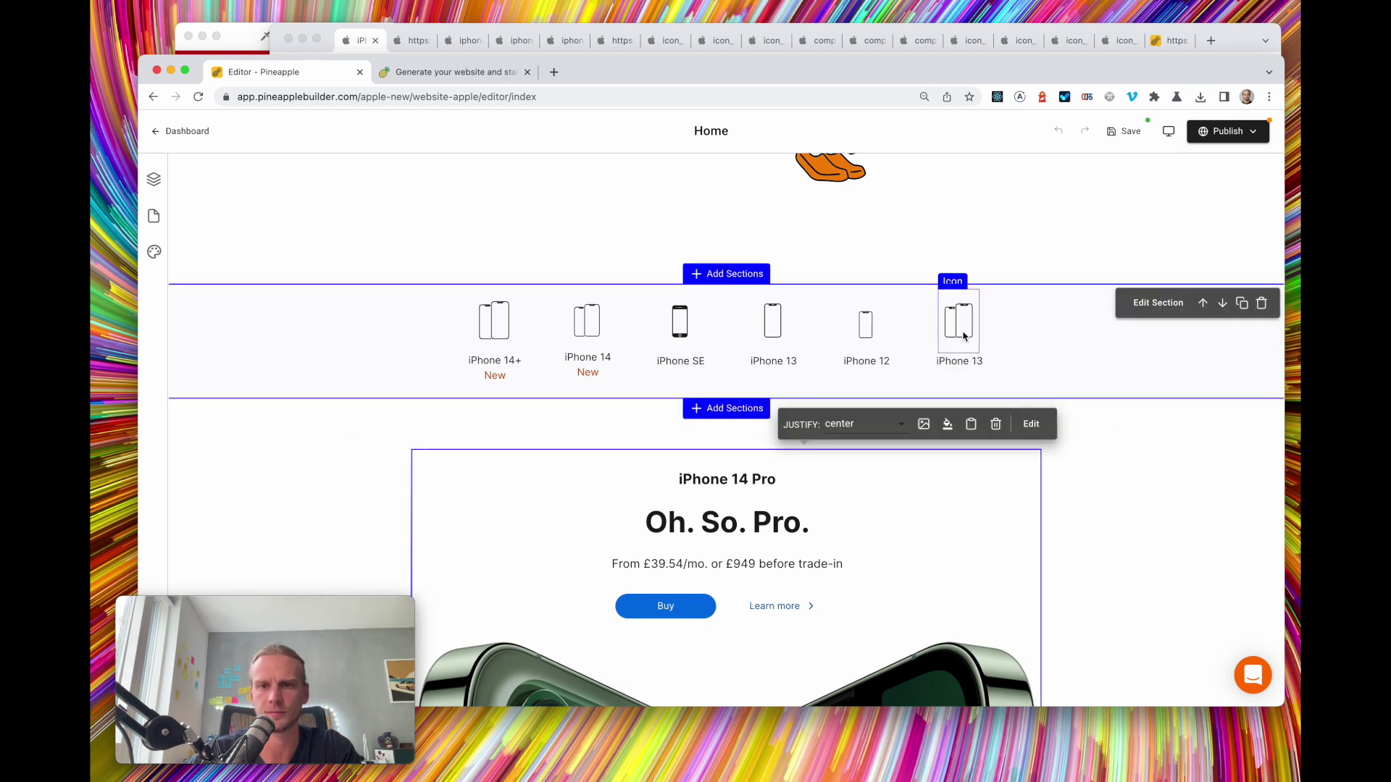
left_click(962, 328)
left_click(774, 264)
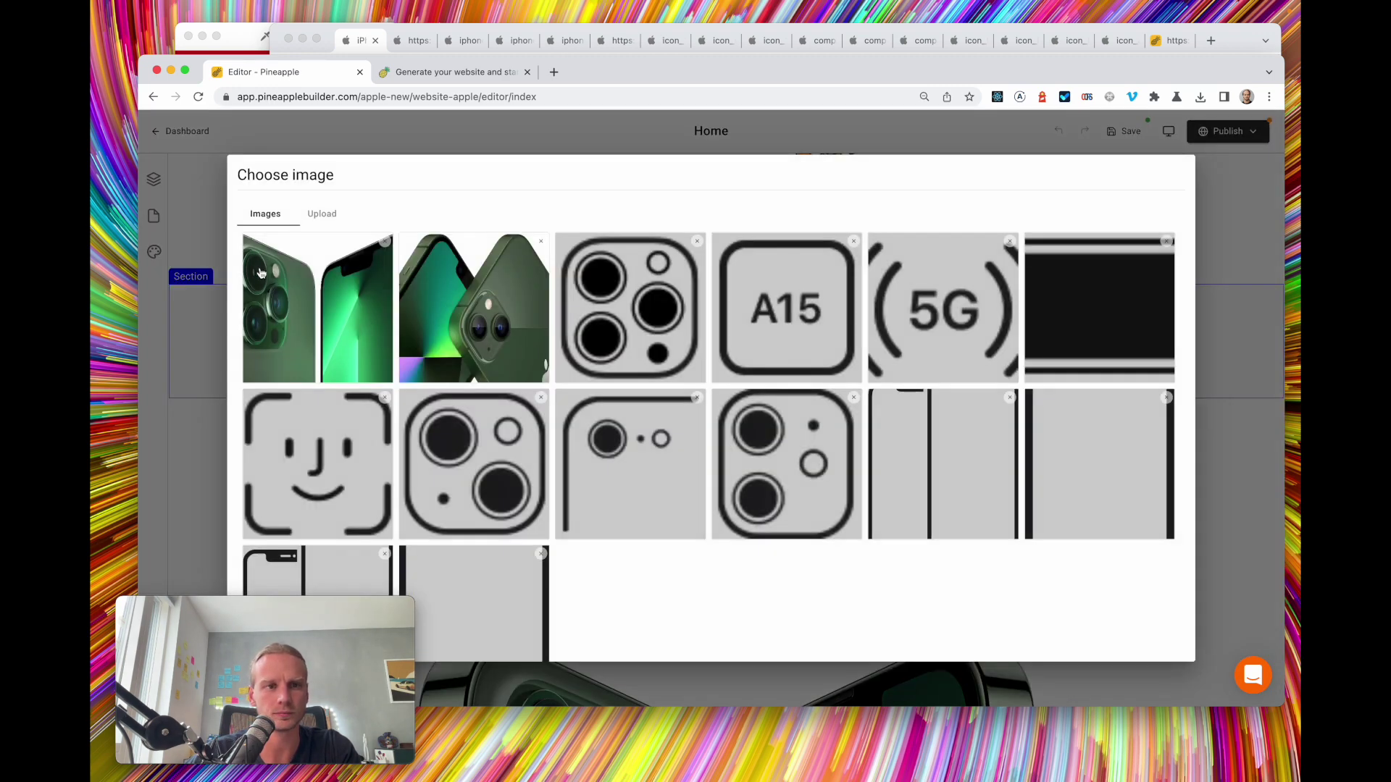
left_click(322, 214)
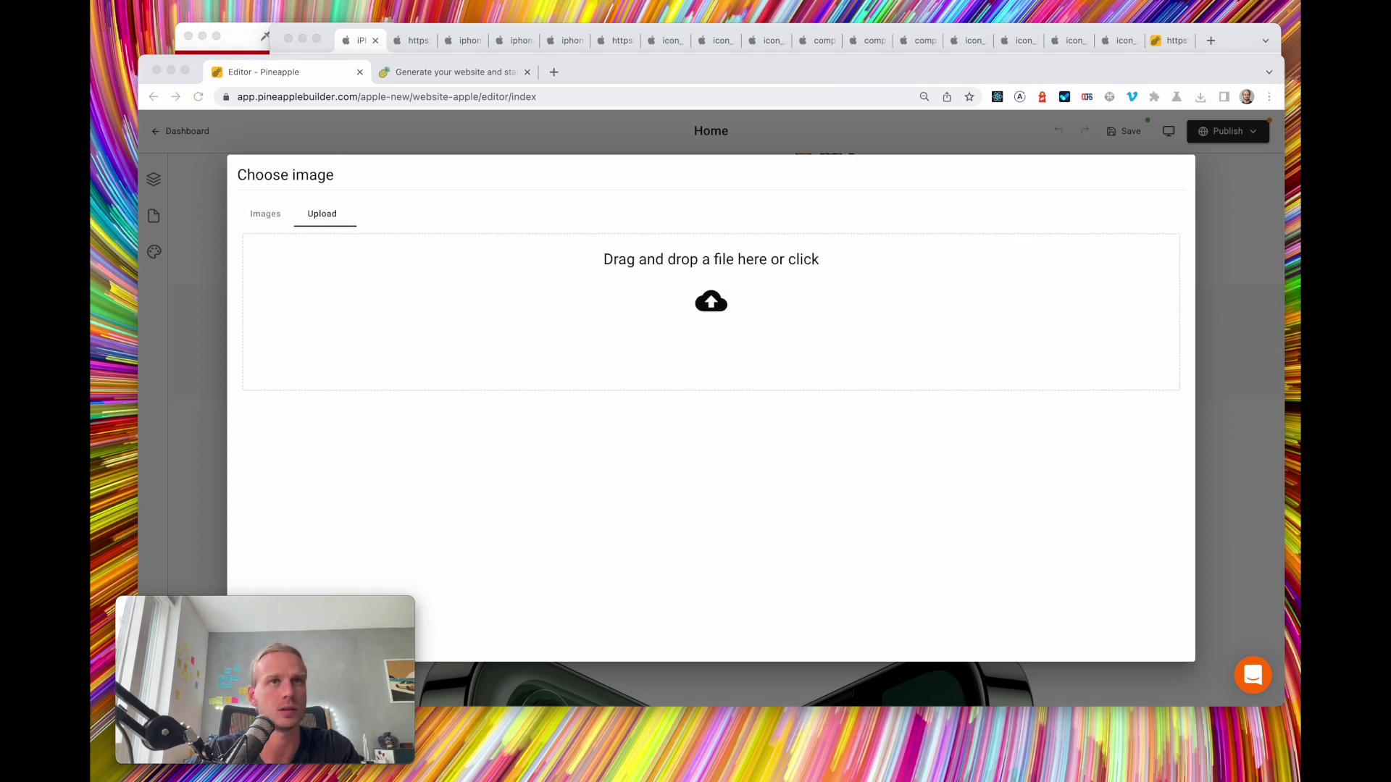
left_click_drag(776, 206, 766, 299)
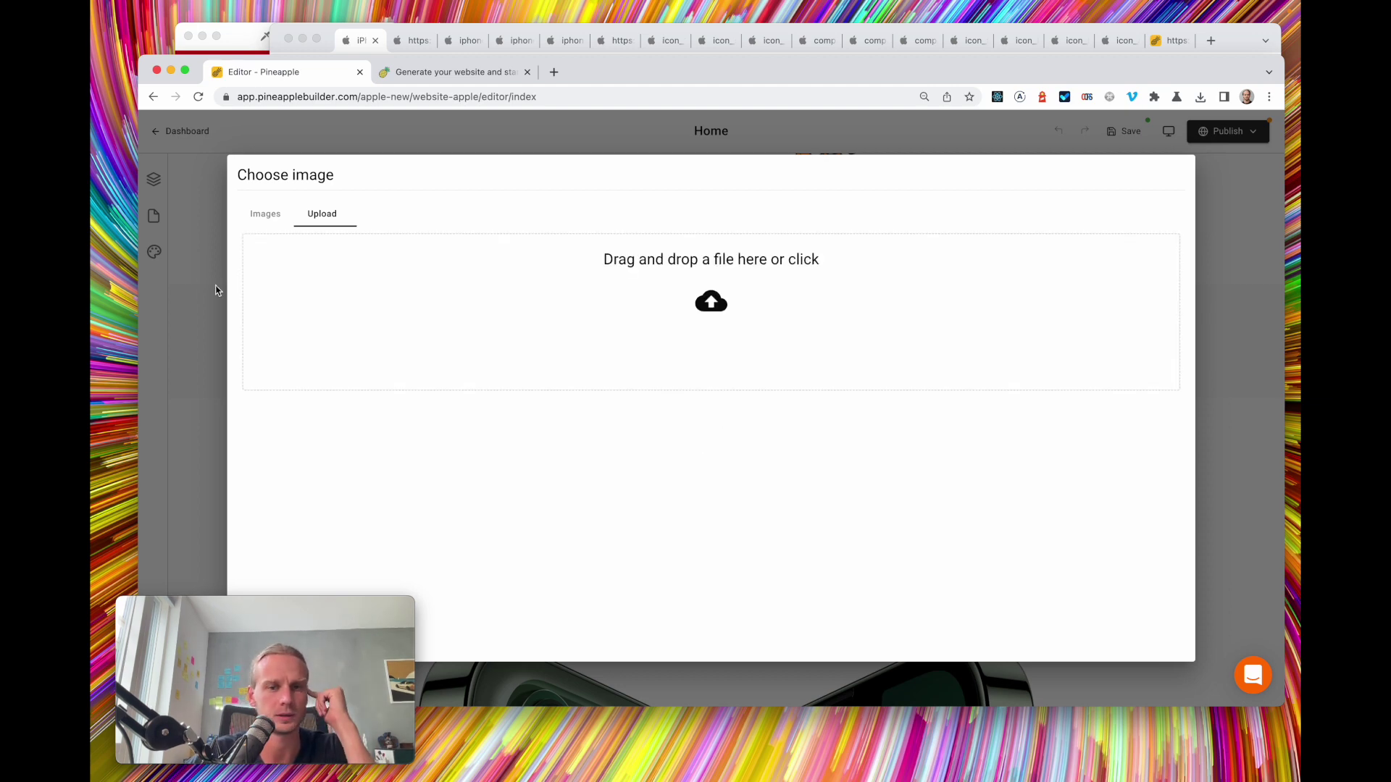
Change the label under the sixth icon to "Compare"
left_click(974, 362)
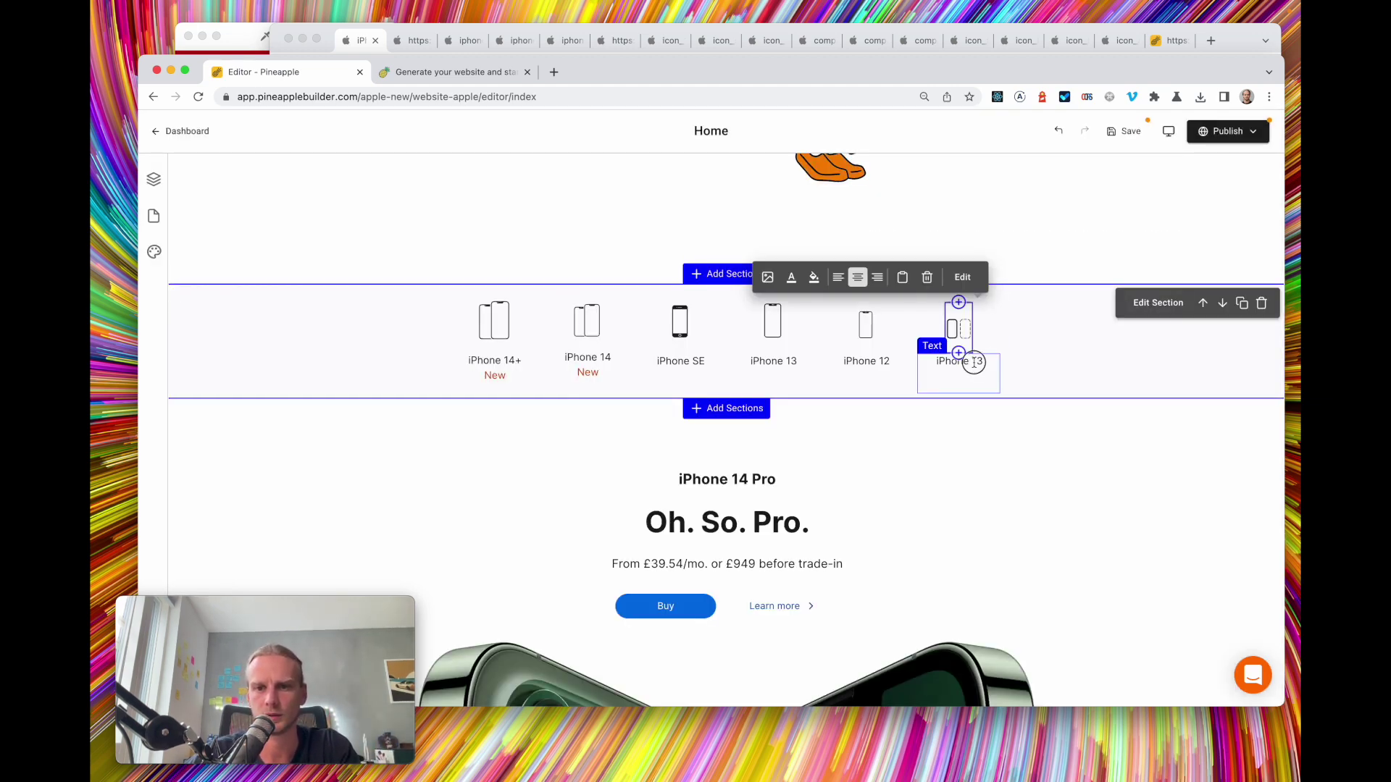
left_click_drag(939, 362, 1022, 366)
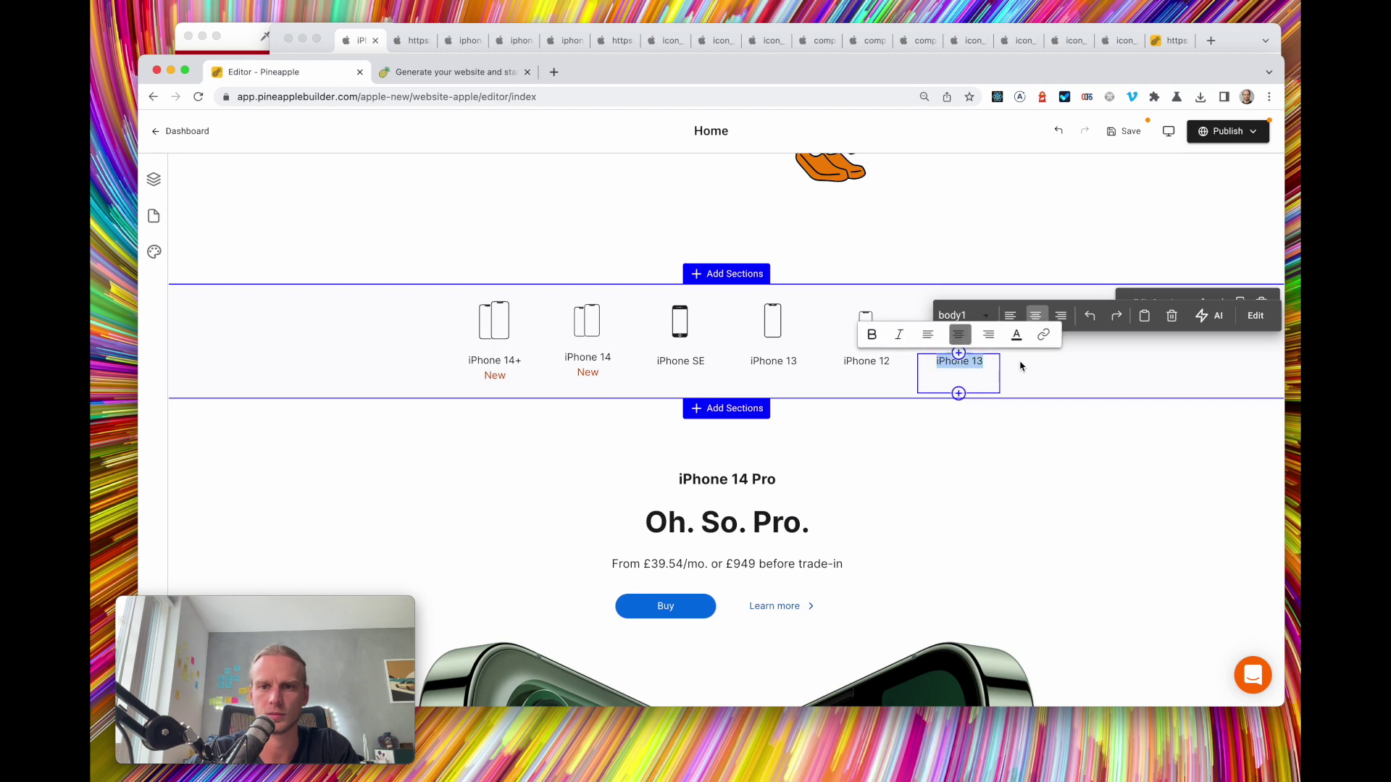
key("BackSpace")
type("Compare")
scroll(839, 381, "down", 1)
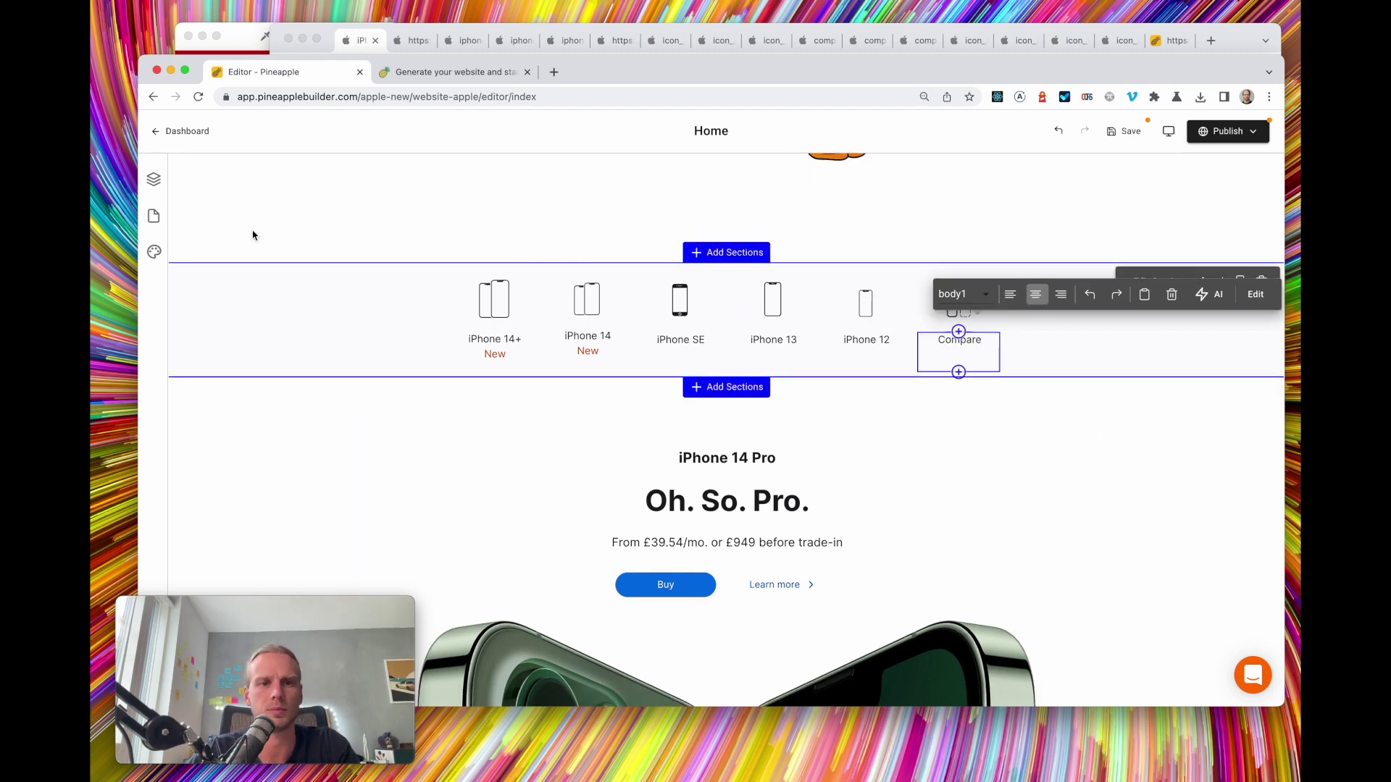
Duplicate the Compare column to add a seventh column to the strip
left_click(149, 181)
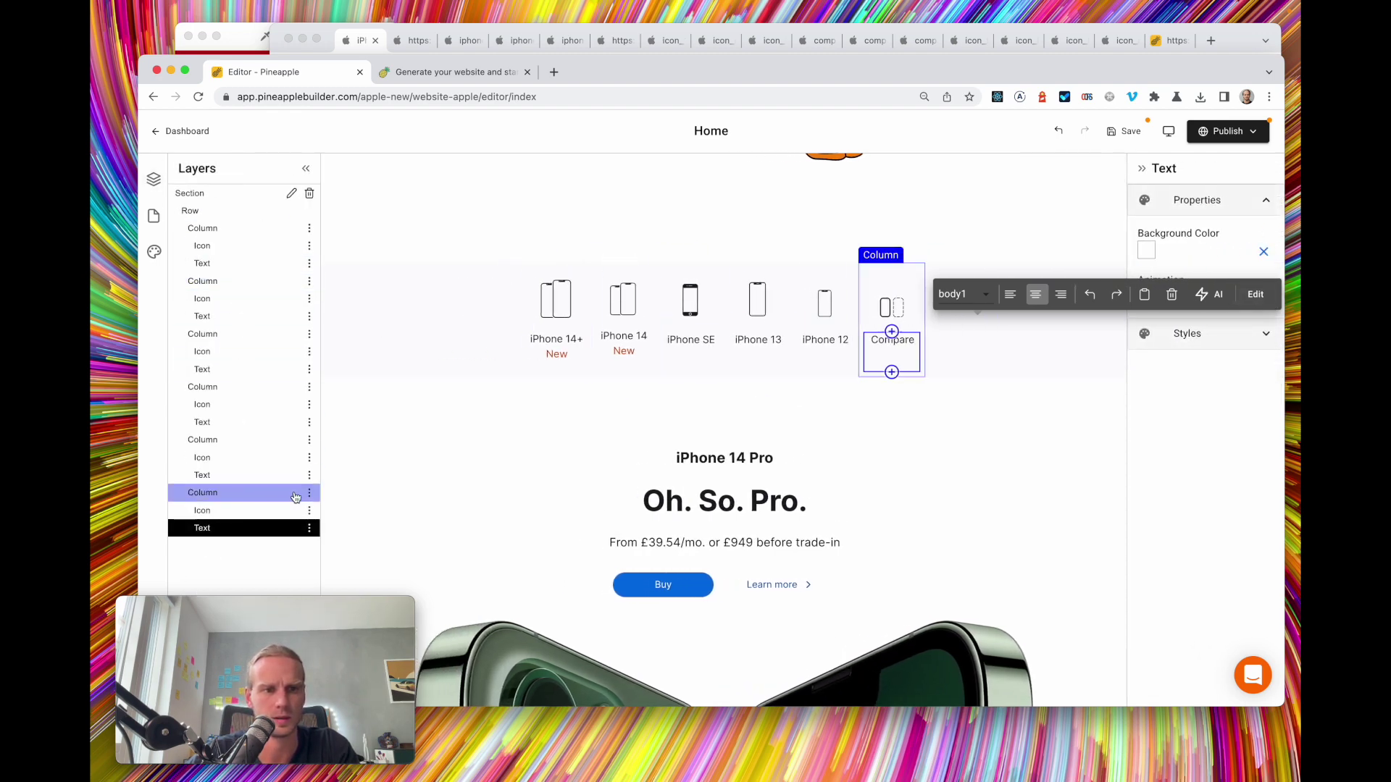
left_click(309, 494)
left_click(369, 550)
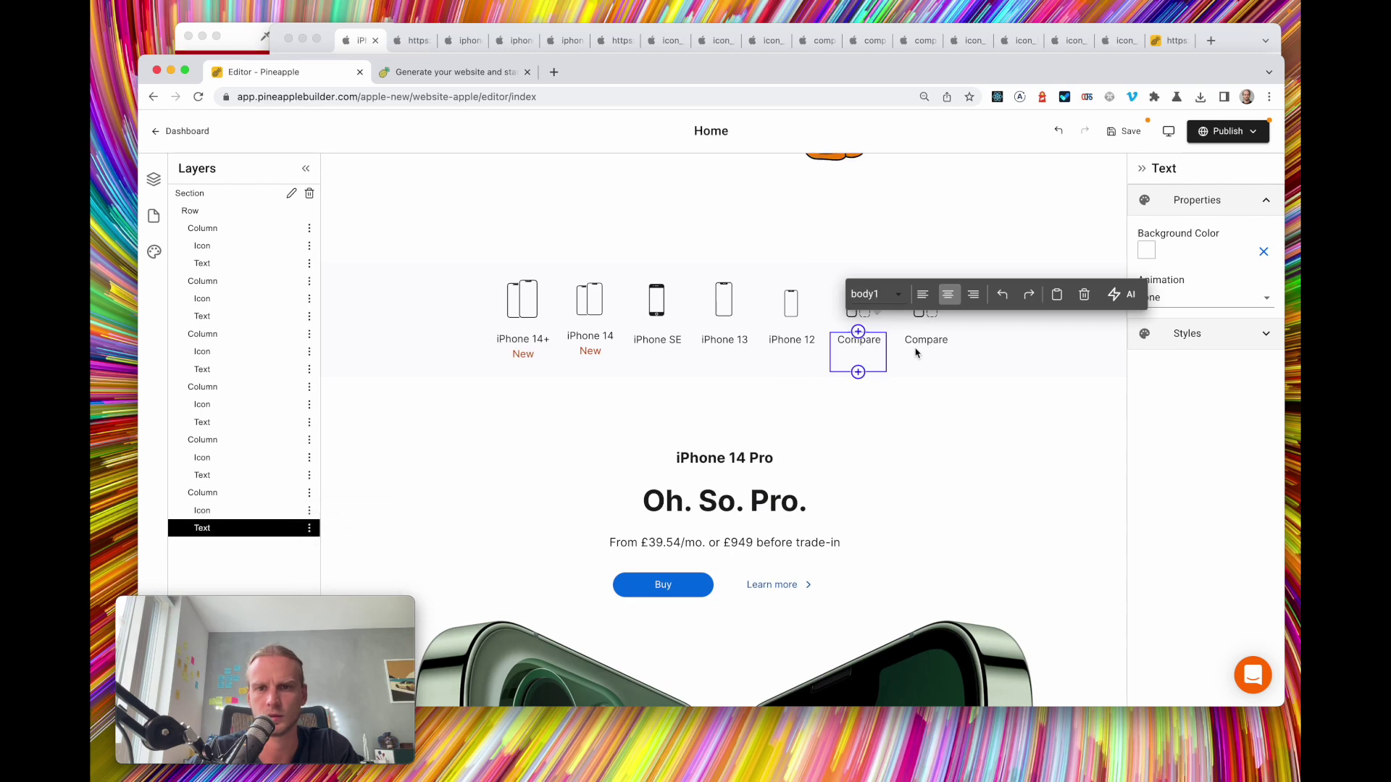
left_click(360, 41)
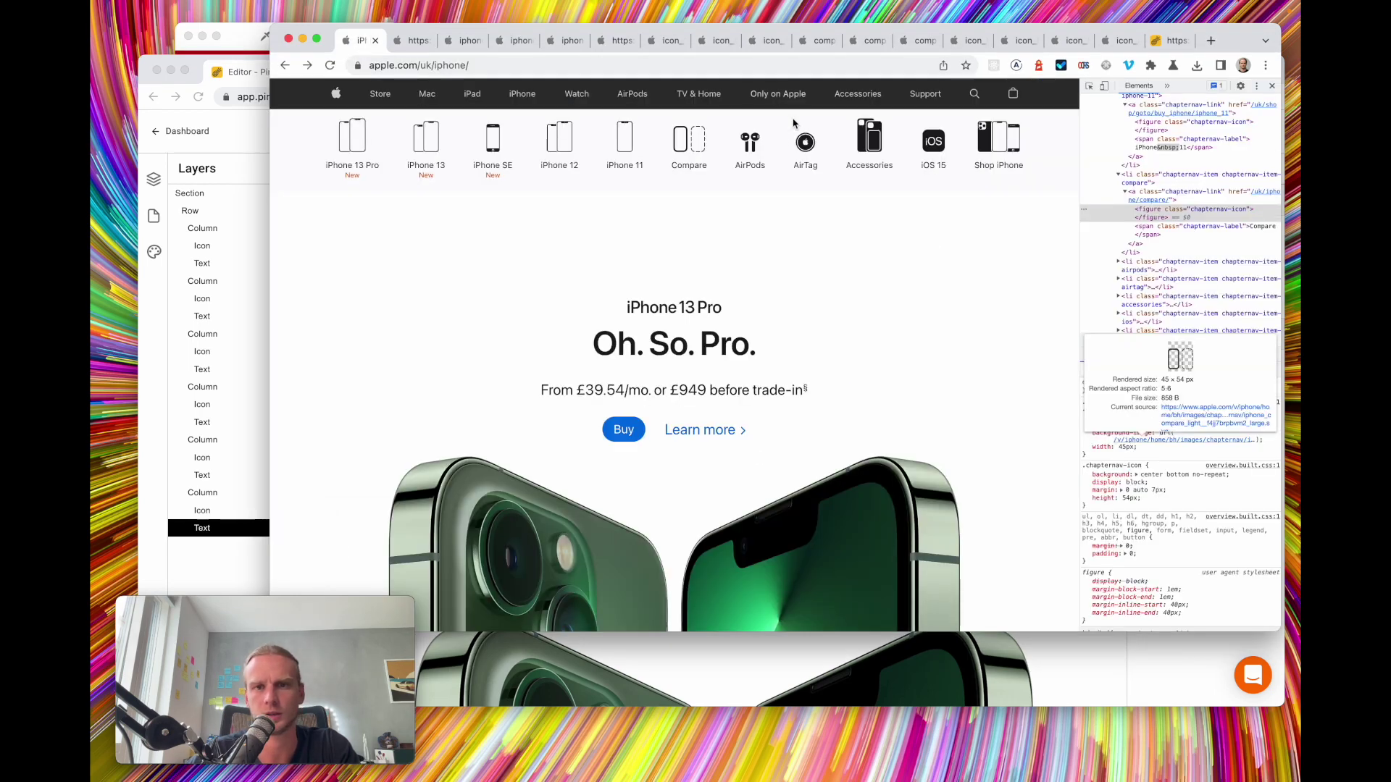
right_click(752, 144)
left_click(826, 261)
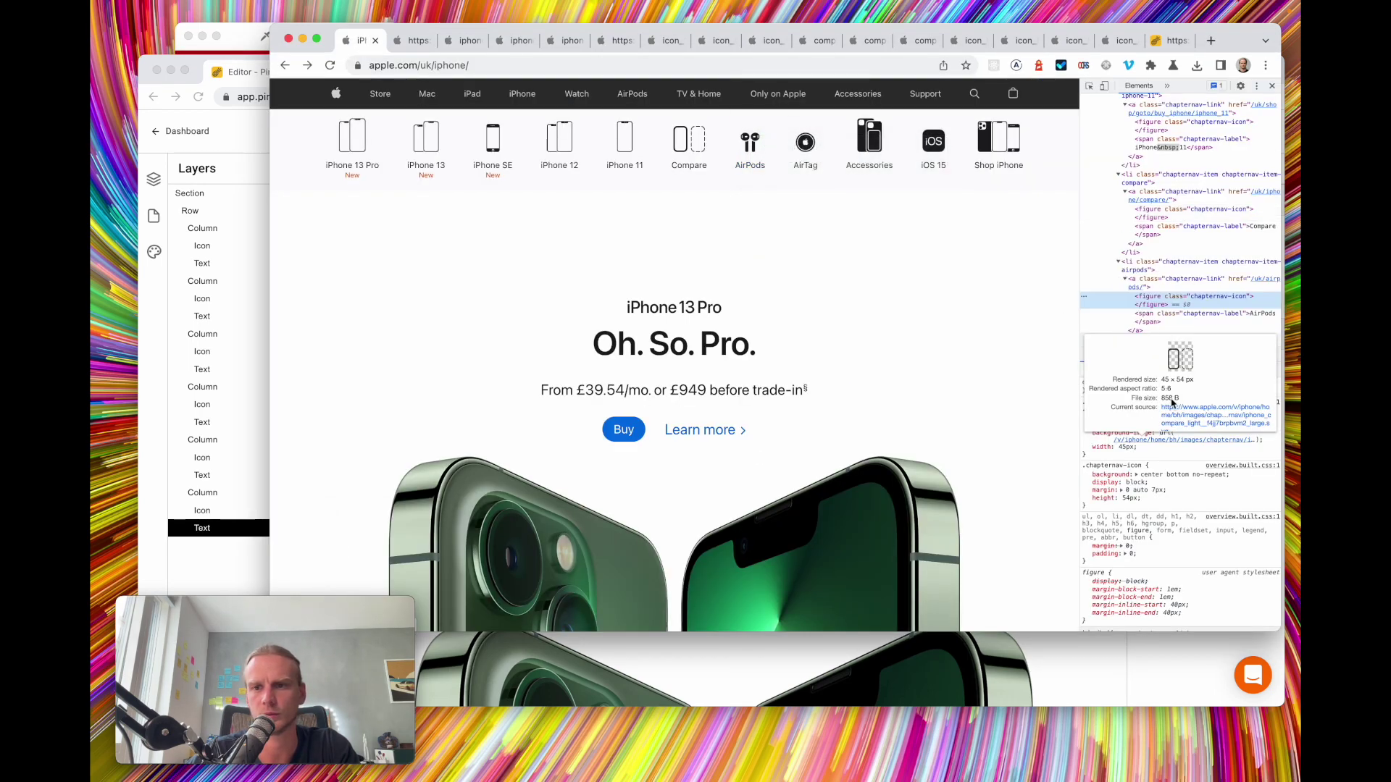
left_click(1215, 446)
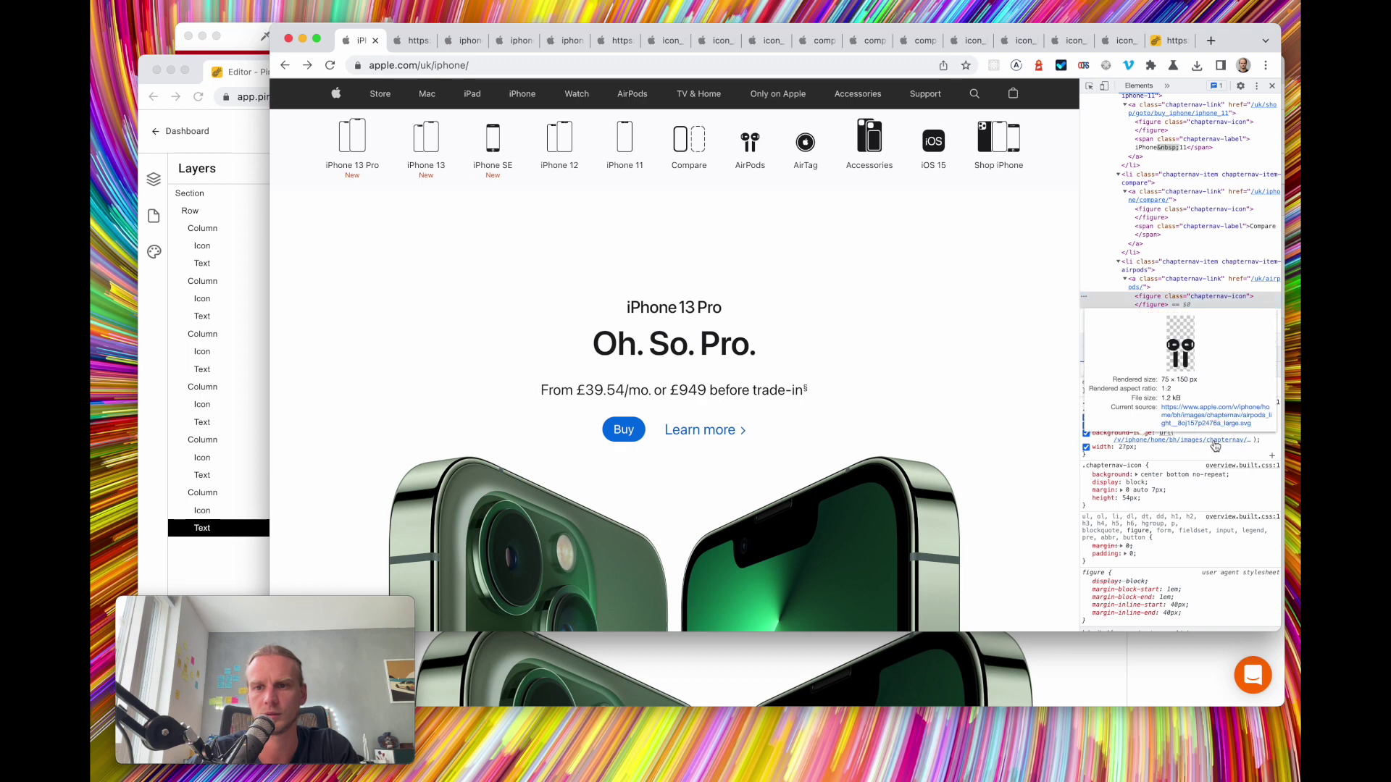
right_click(750, 168)
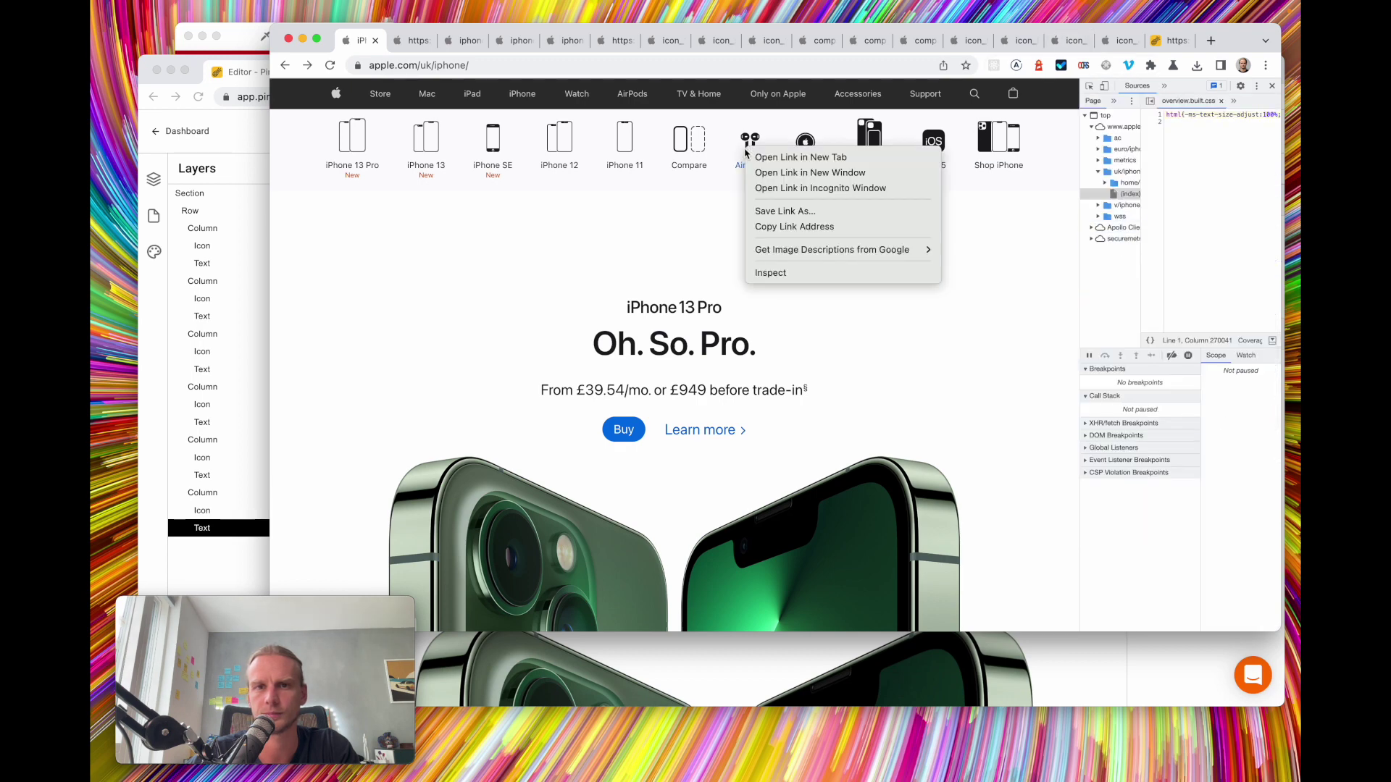
left_click(781, 274)
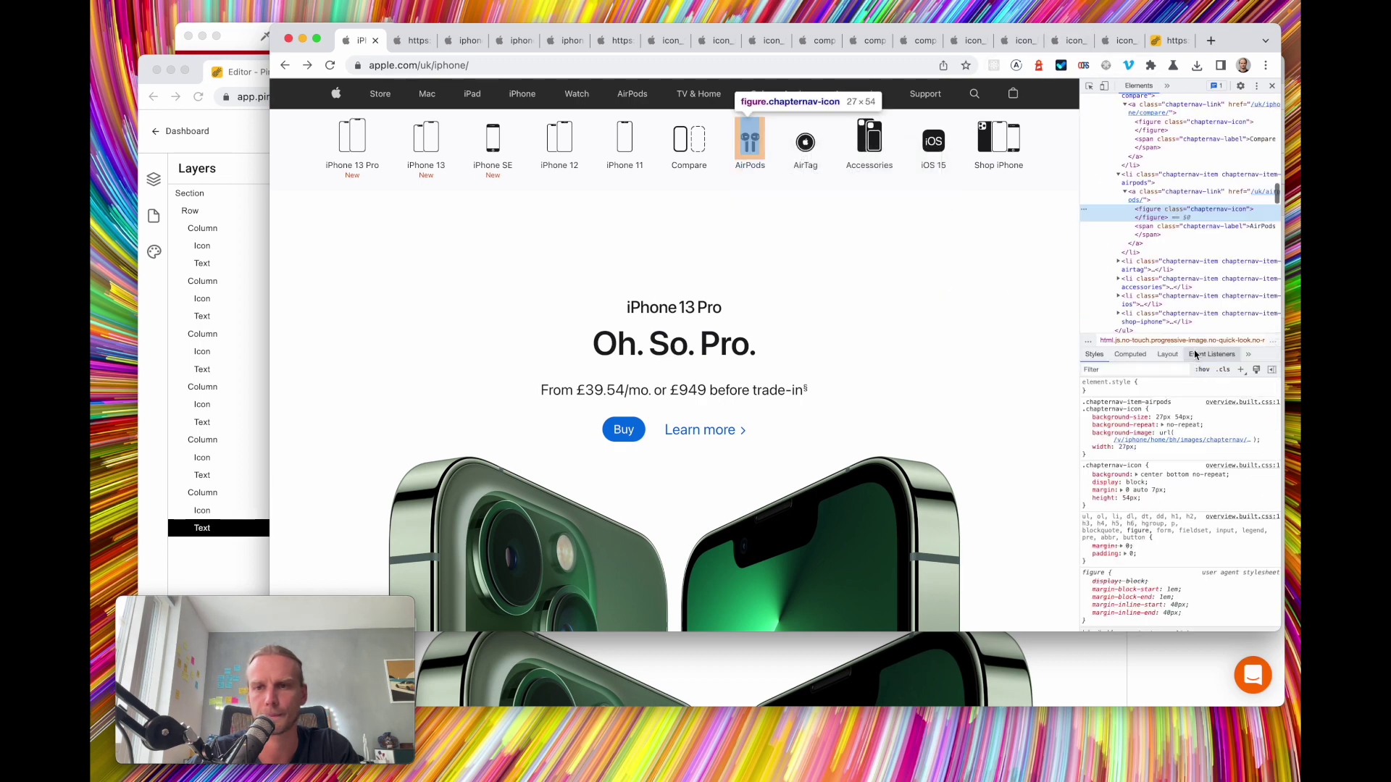
left_click(1214, 432)
right_click(703, 312)
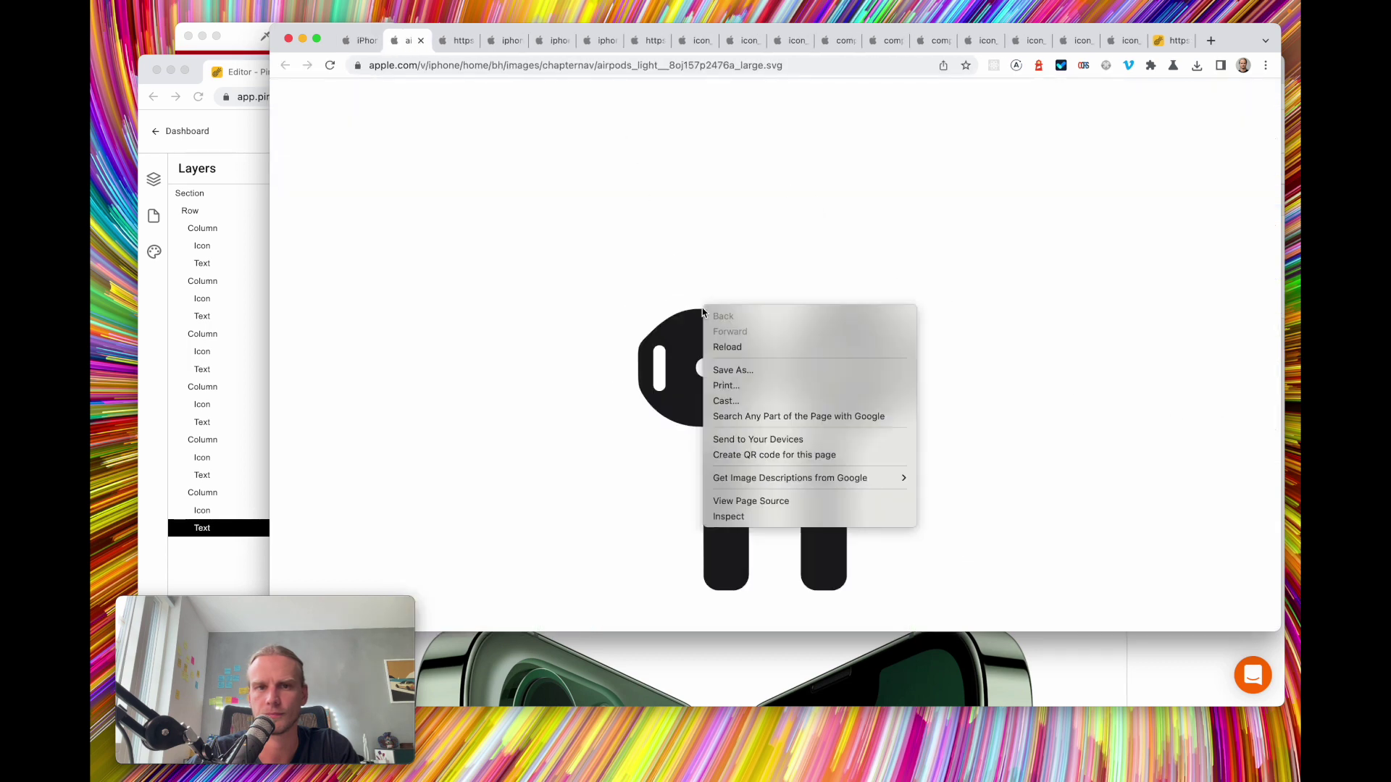
left_click(767, 371)
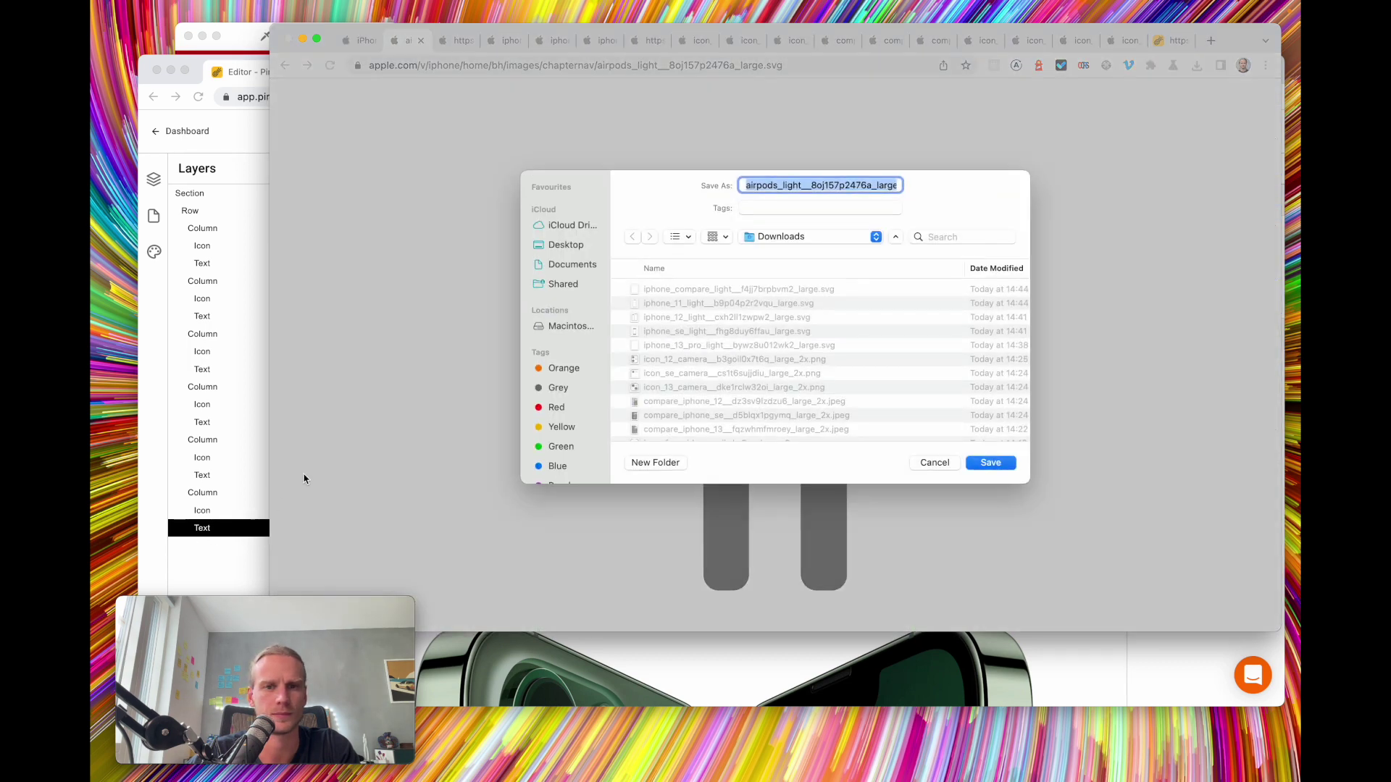
key("Return")
Replace the icon in the strip's seventh column in the Pineapple editor by uploading the saved AirPods SVG
left_click(195, 553)
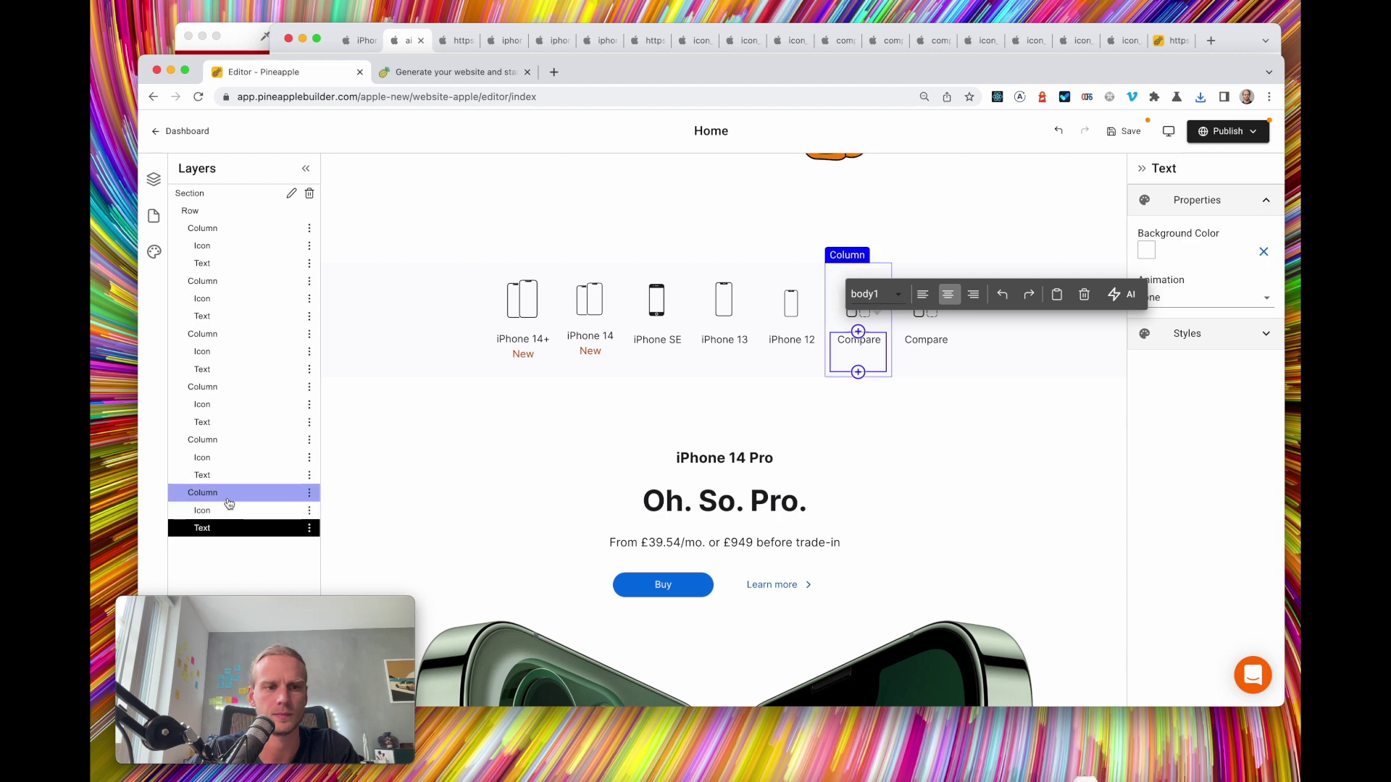
left_click(227, 511)
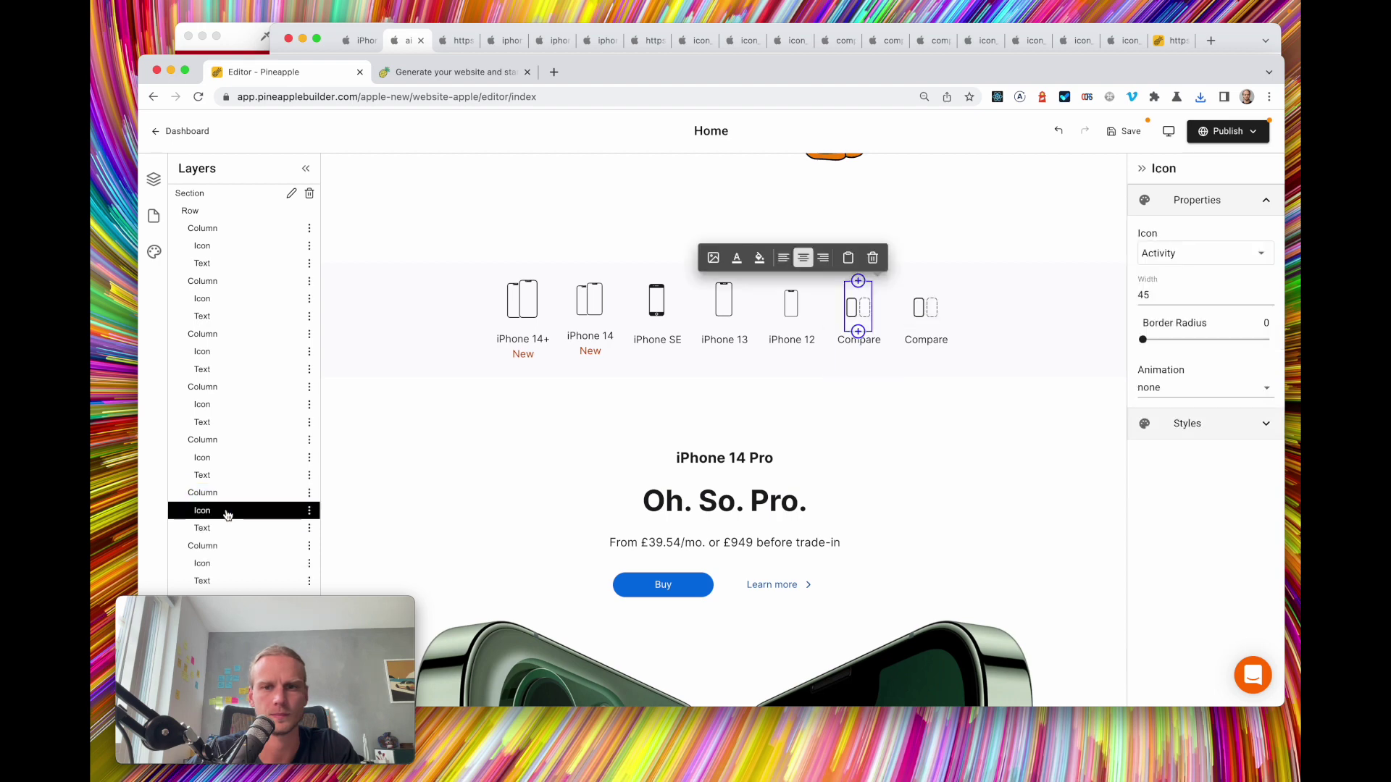
left_click(224, 564)
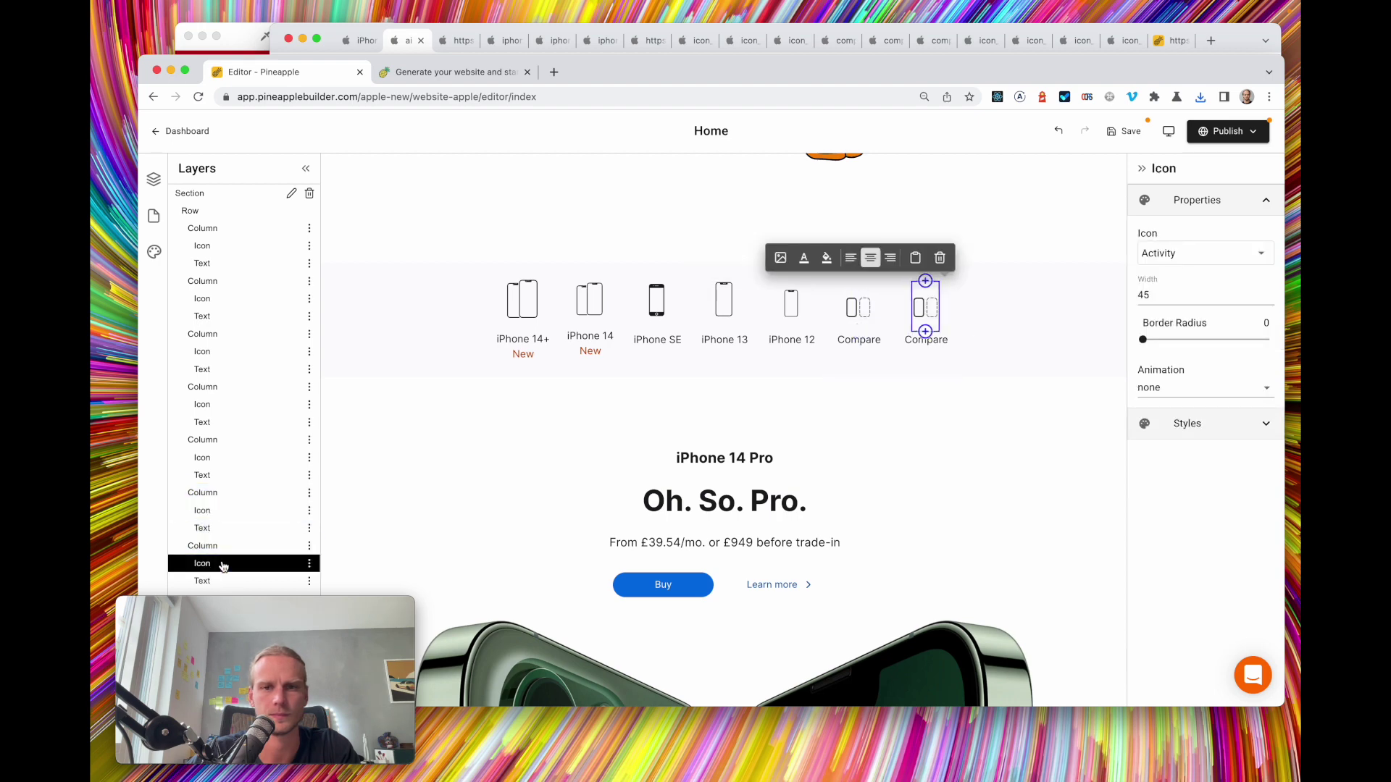
left_click(780, 258)
left_click(334, 224)
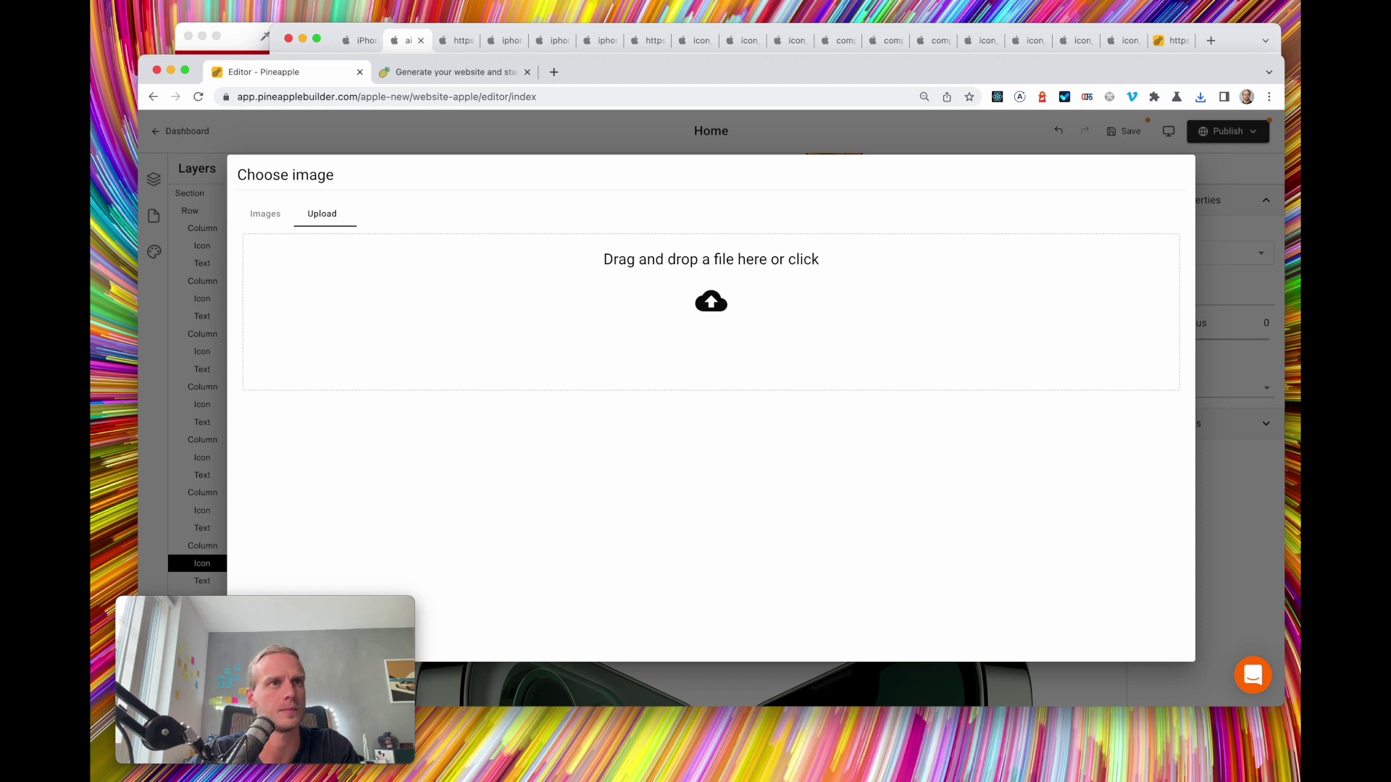
left_click(710, 304)
left_click_drag(1300, 308, 927, 330)
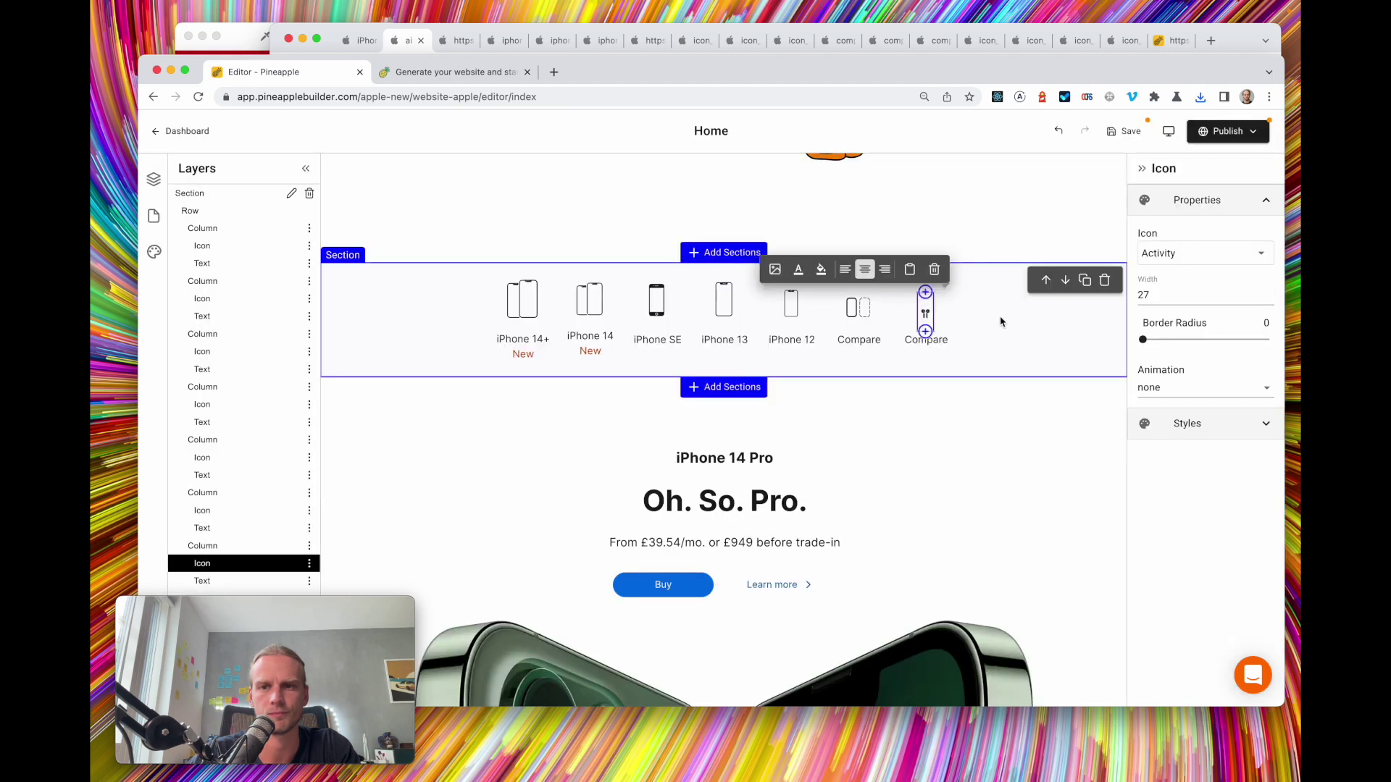
Set the AirPods icon's width to 67, trying 57 first
left_click_drag(1143, 295, 1108, 296)
type("5")
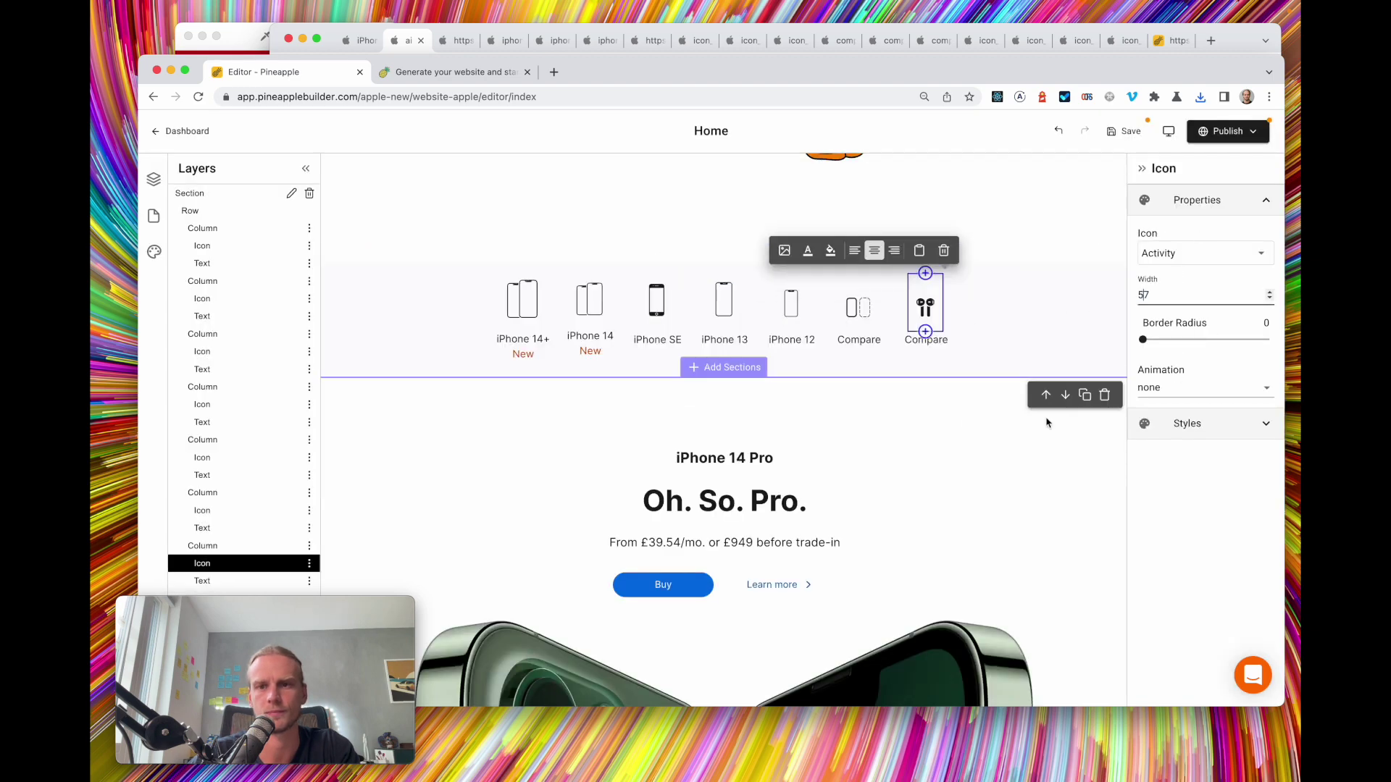
key("BackSpace")
type("6")
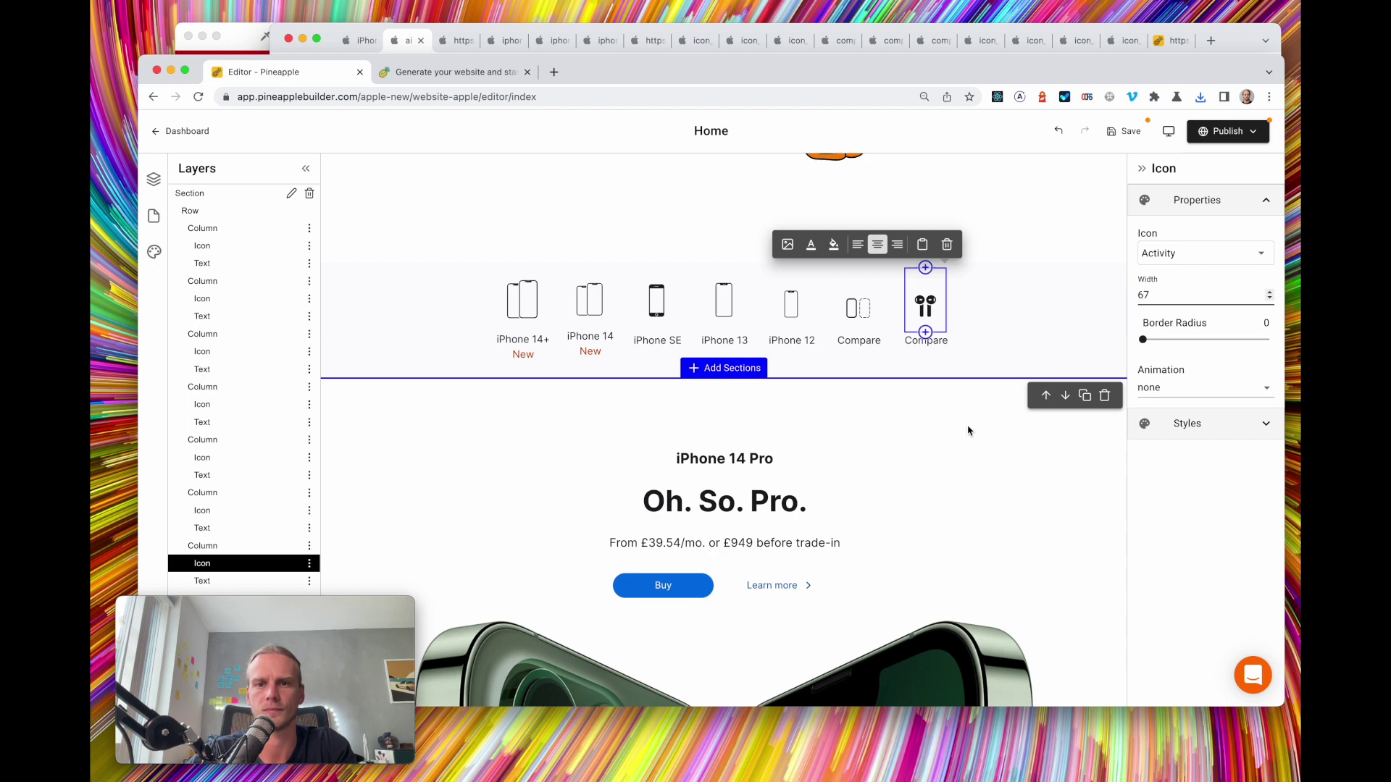
left_click(360, 42)
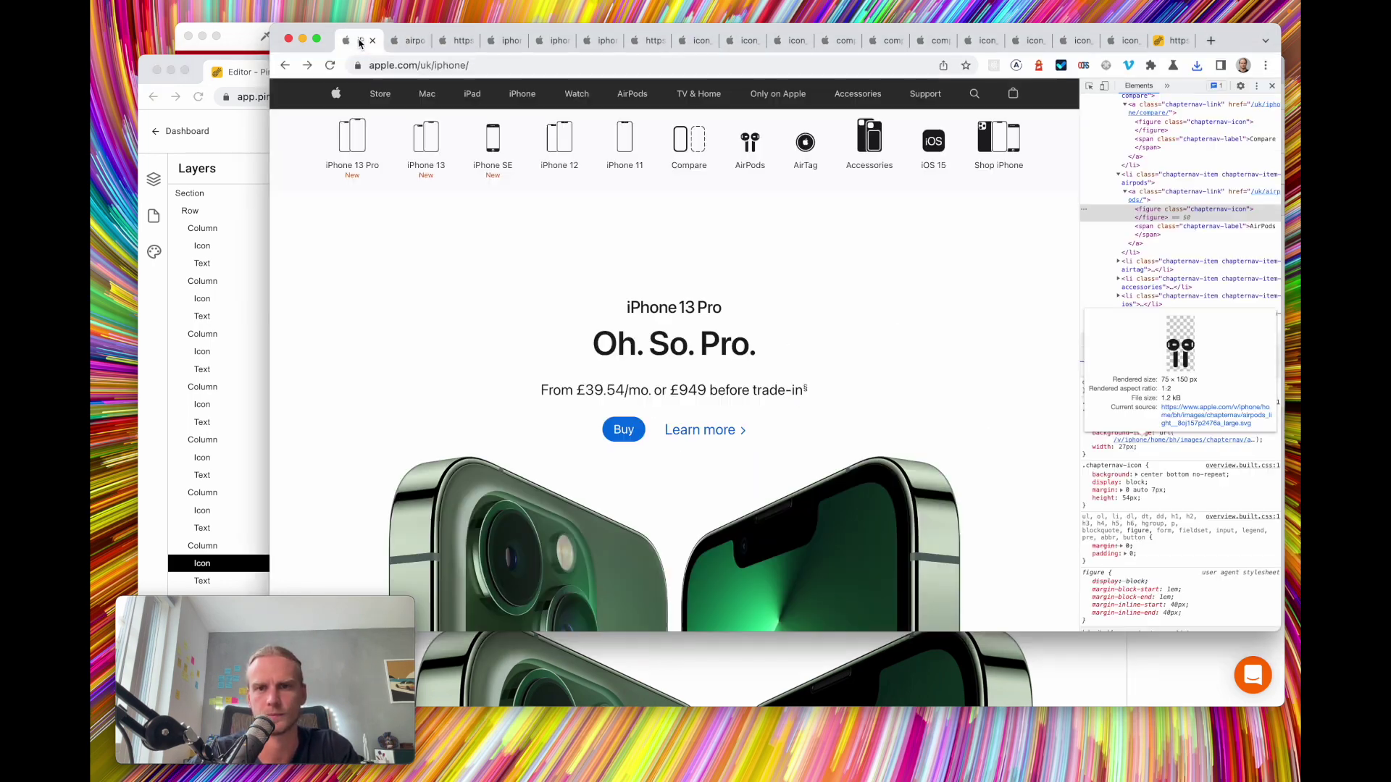
right_click(813, 150)
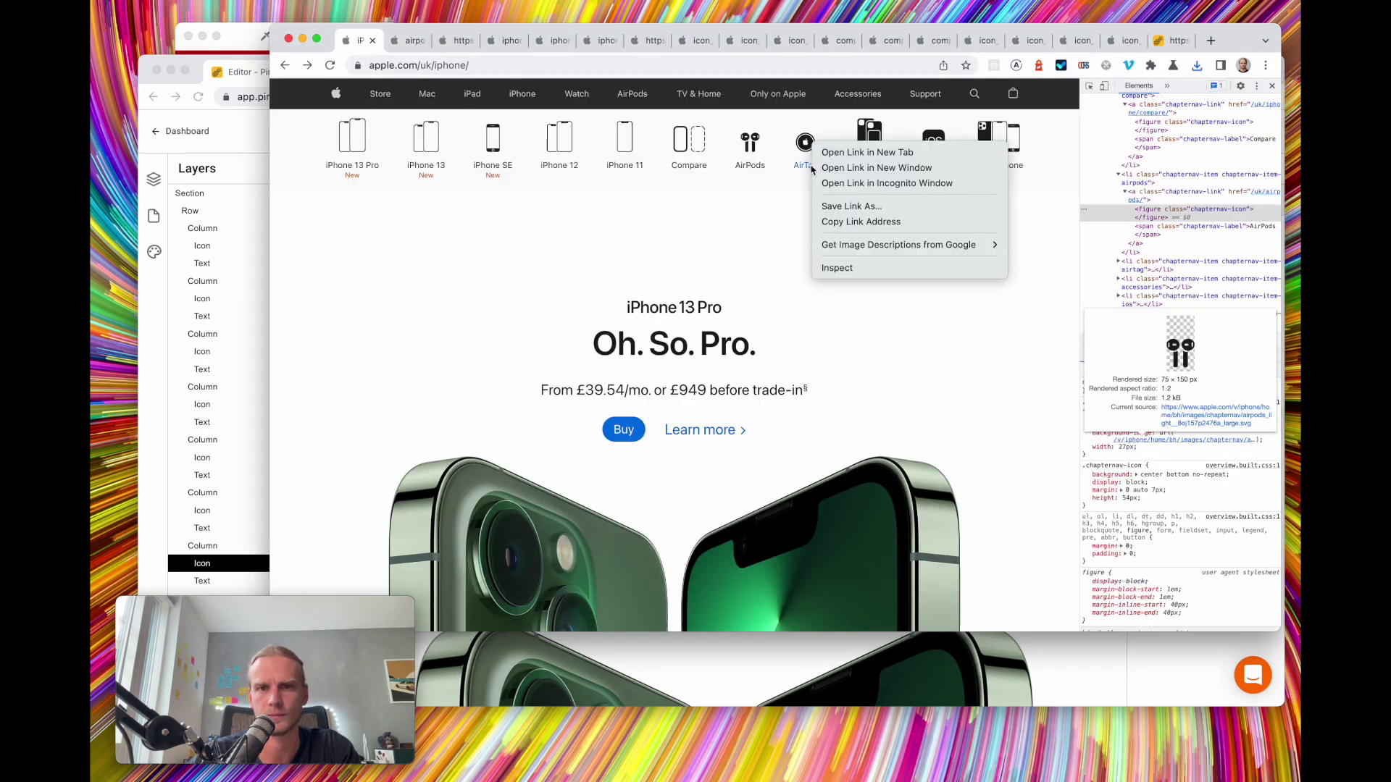
left_click(840, 268)
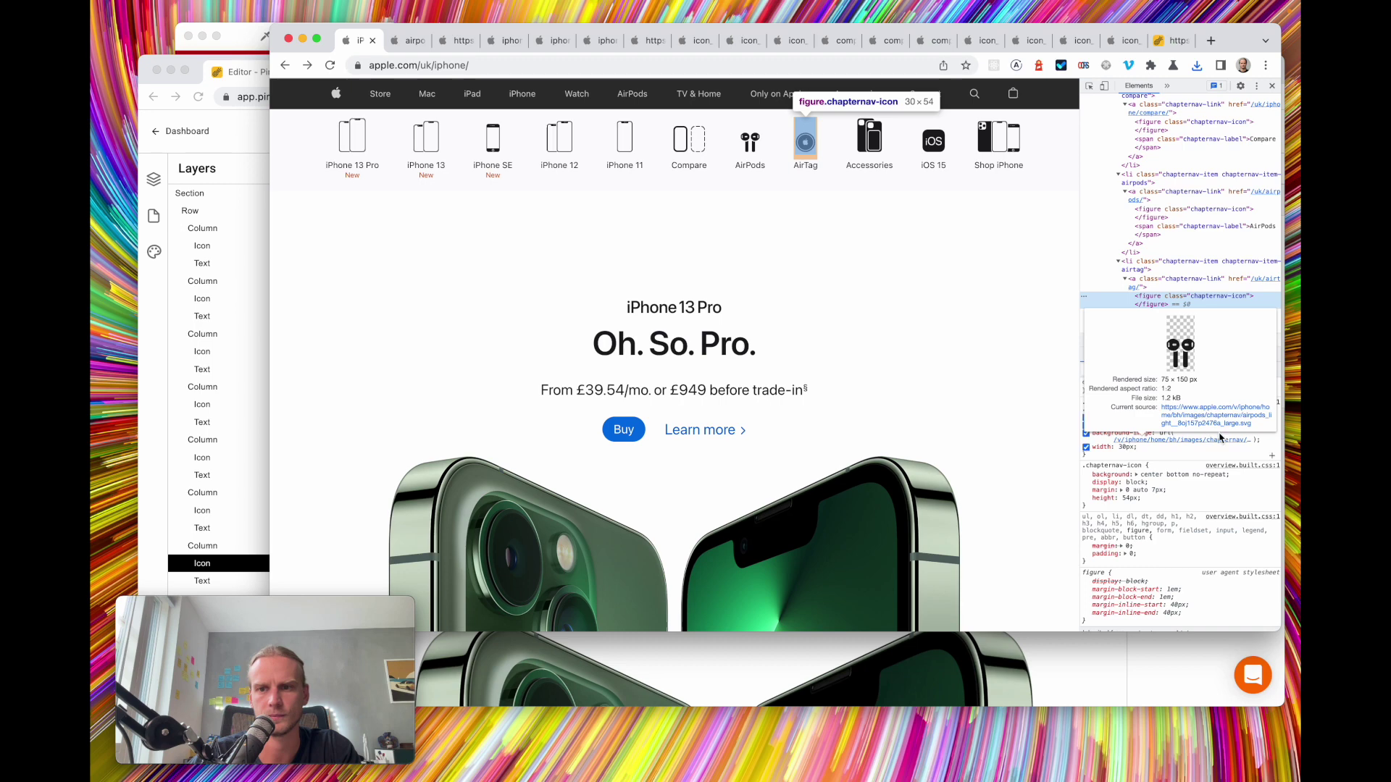
left_click(1220, 438)
right_click(690, 297)
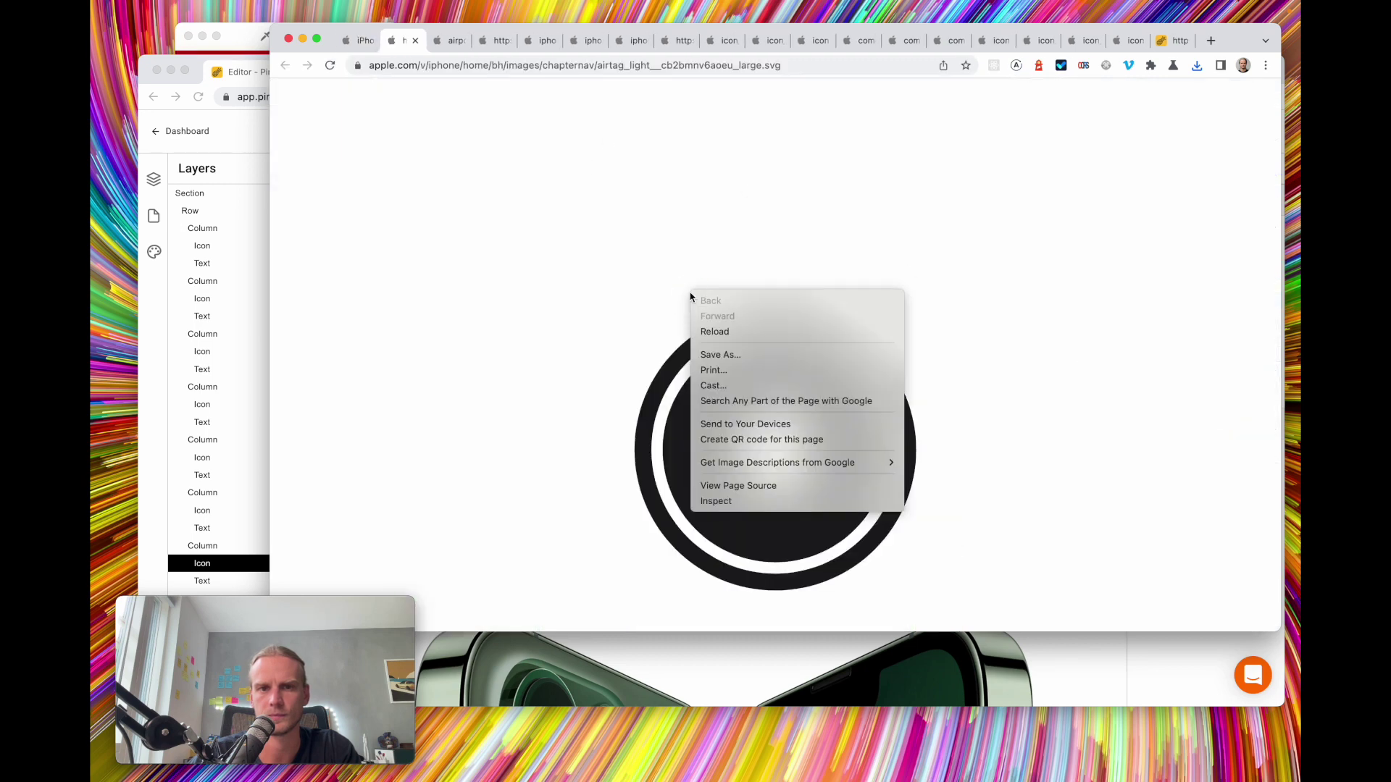
left_click(751, 353)
key("Return")
left_click(355, 40)
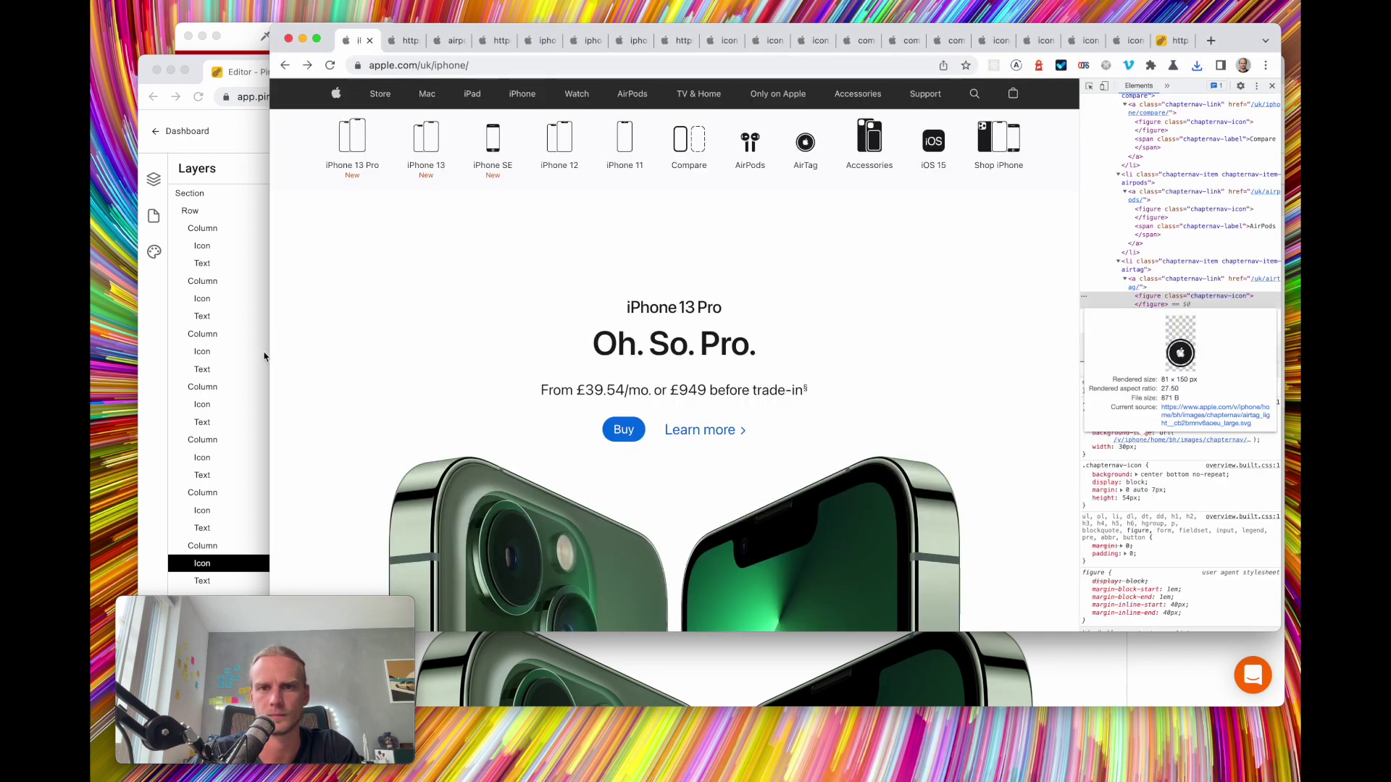
Back in the Pineapple editor, change the label of the strip's seventh column to AirPods
left_click(225, 331)
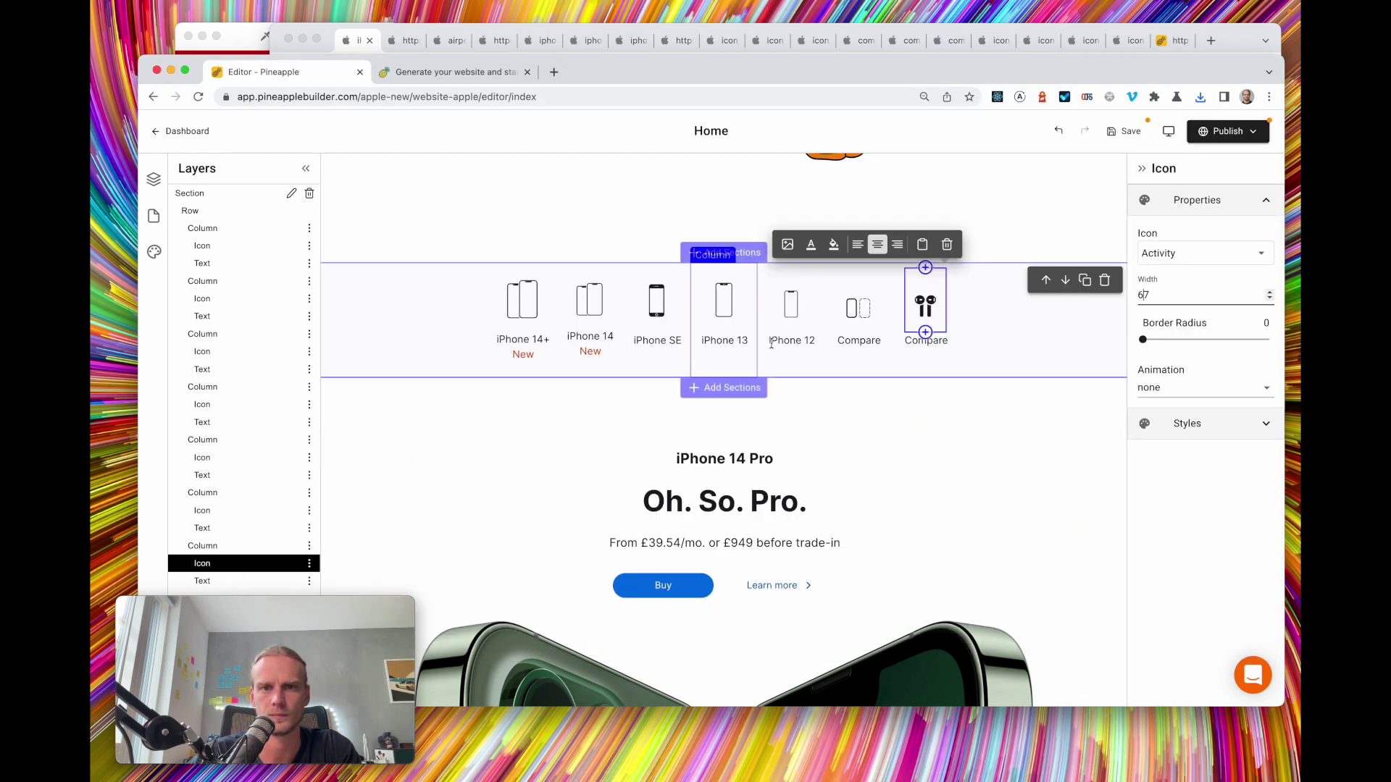
left_click(935, 345)
double_click(935, 345)
key("BackSpace")
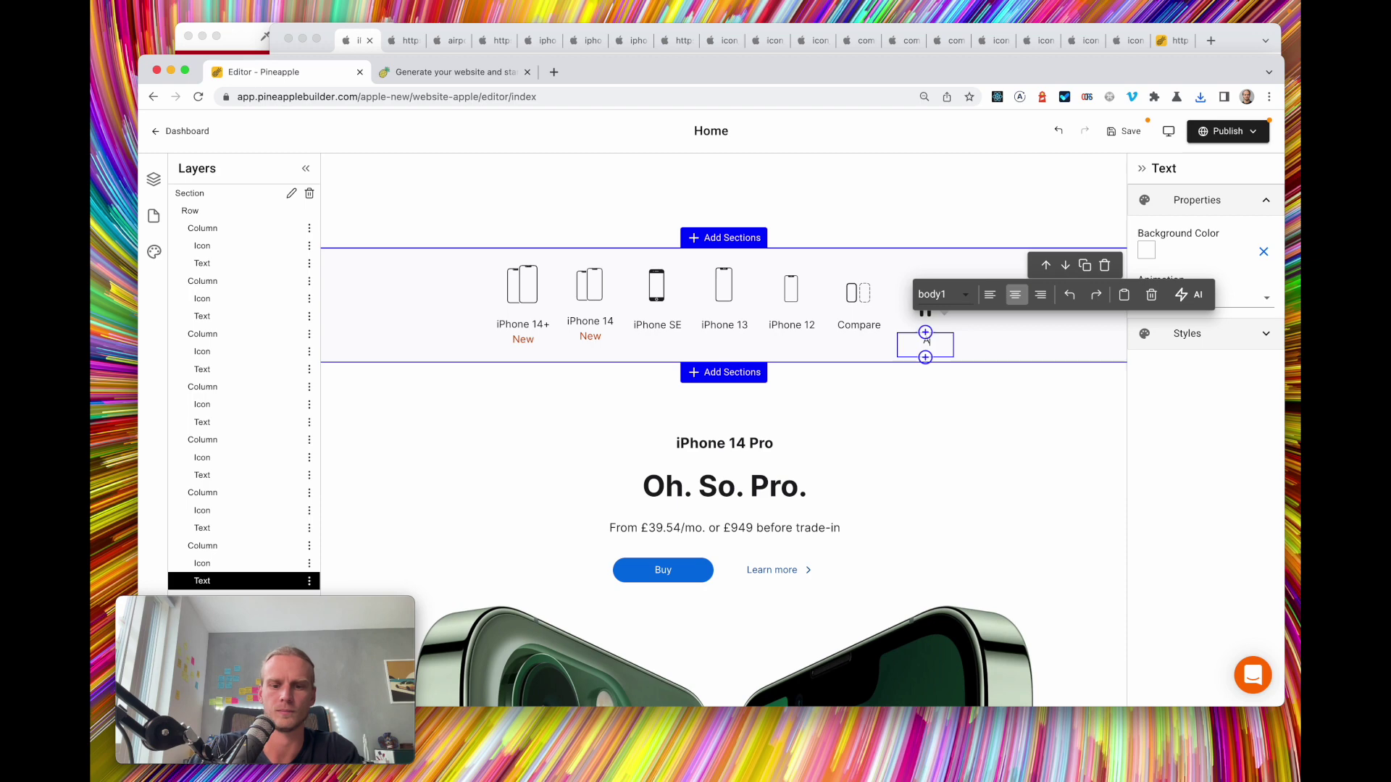
type("AirPods")
key("Return")
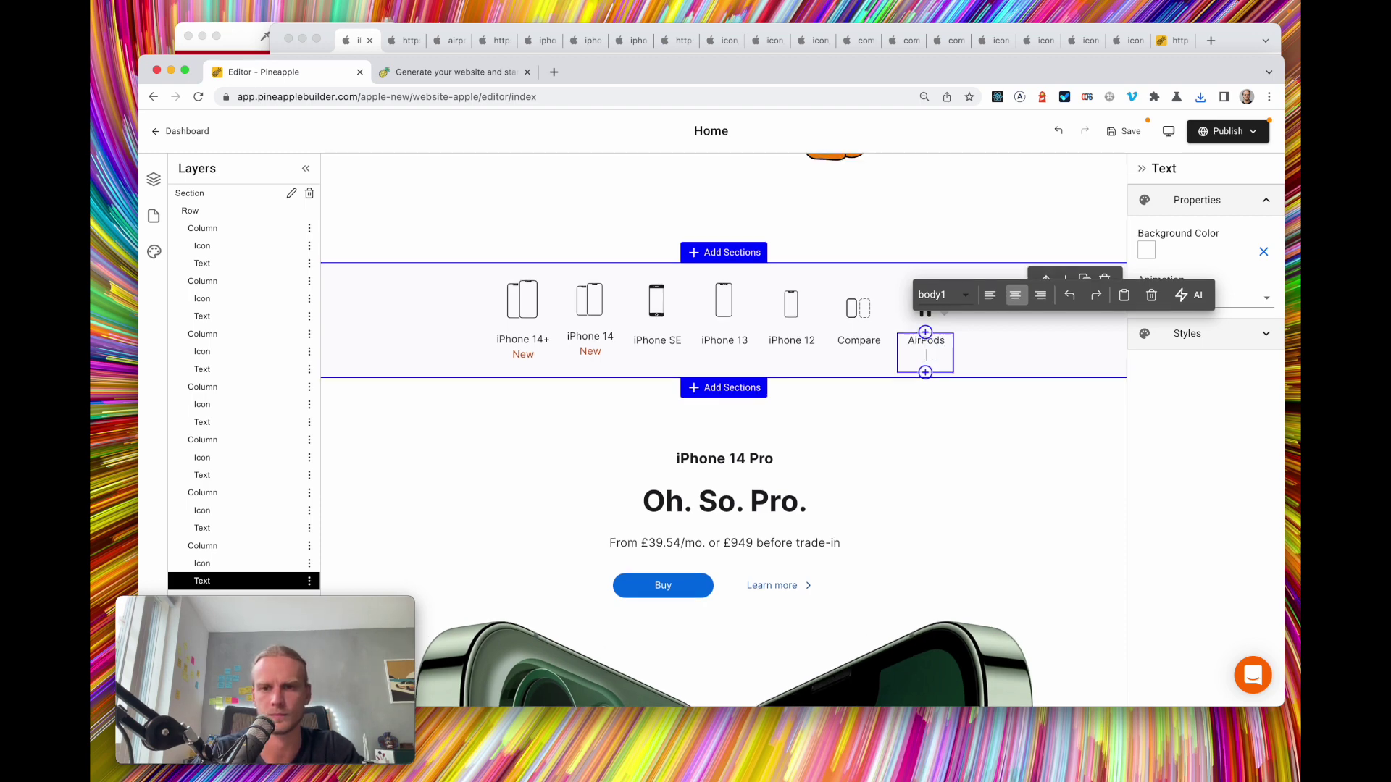
key("BackSpace")
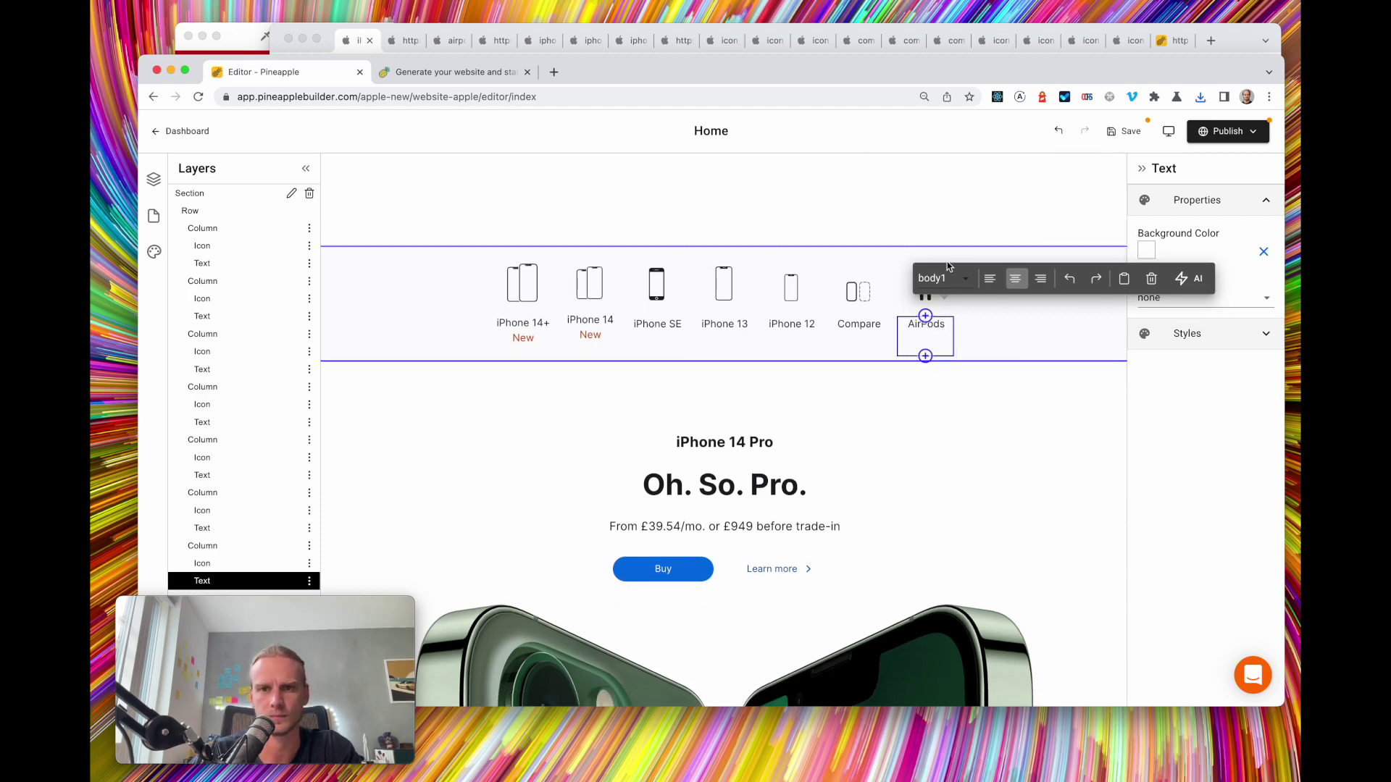
Duplicate the AirPods column to add an eighth column to the strip
left_click(896, 292)
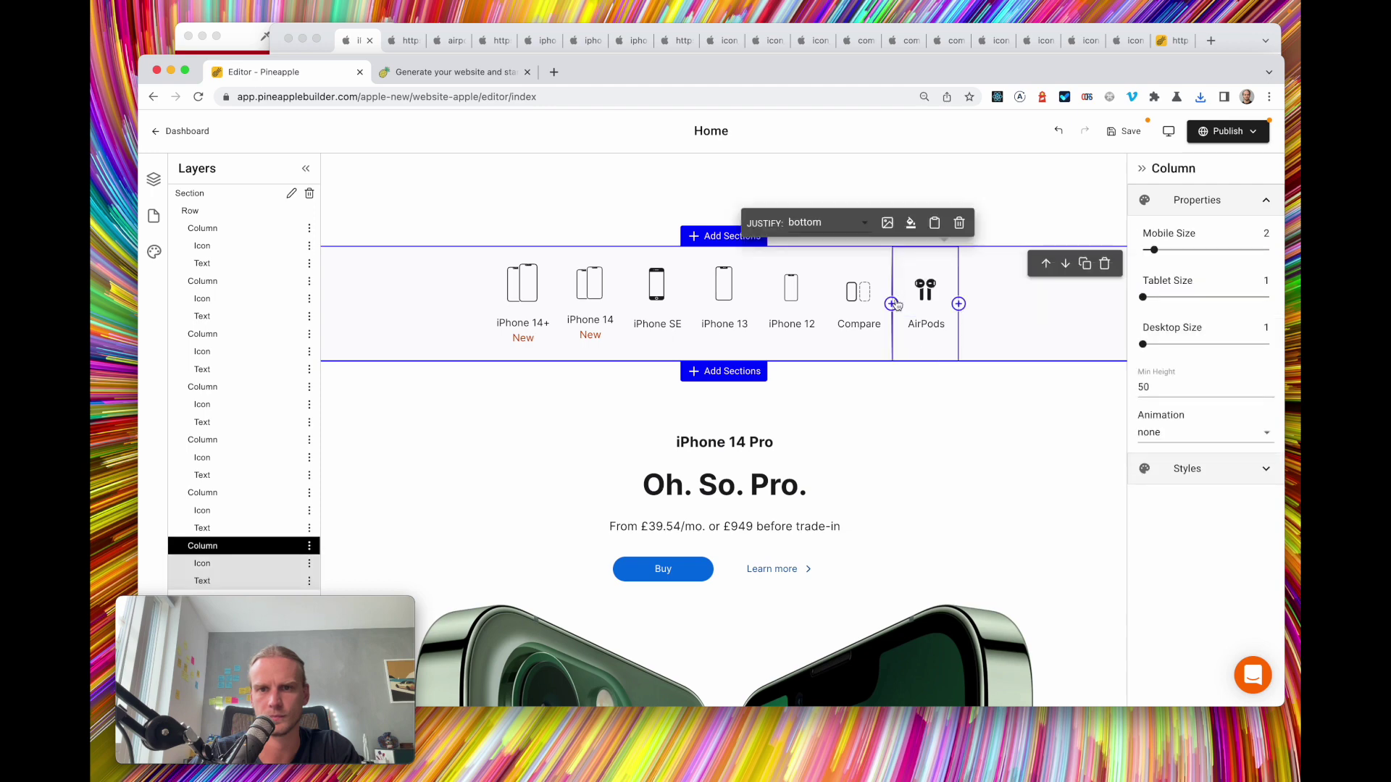
left_click(934, 224)
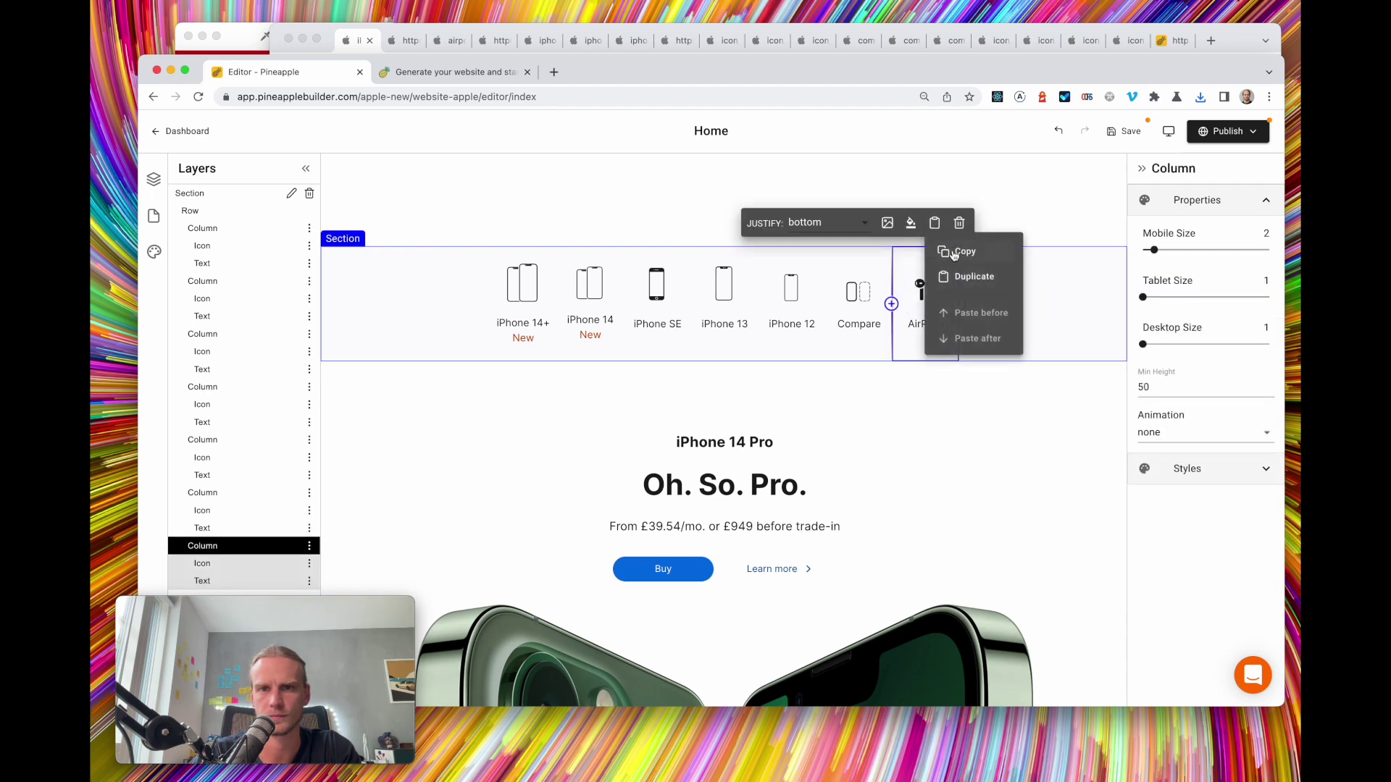
left_click(969, 275)
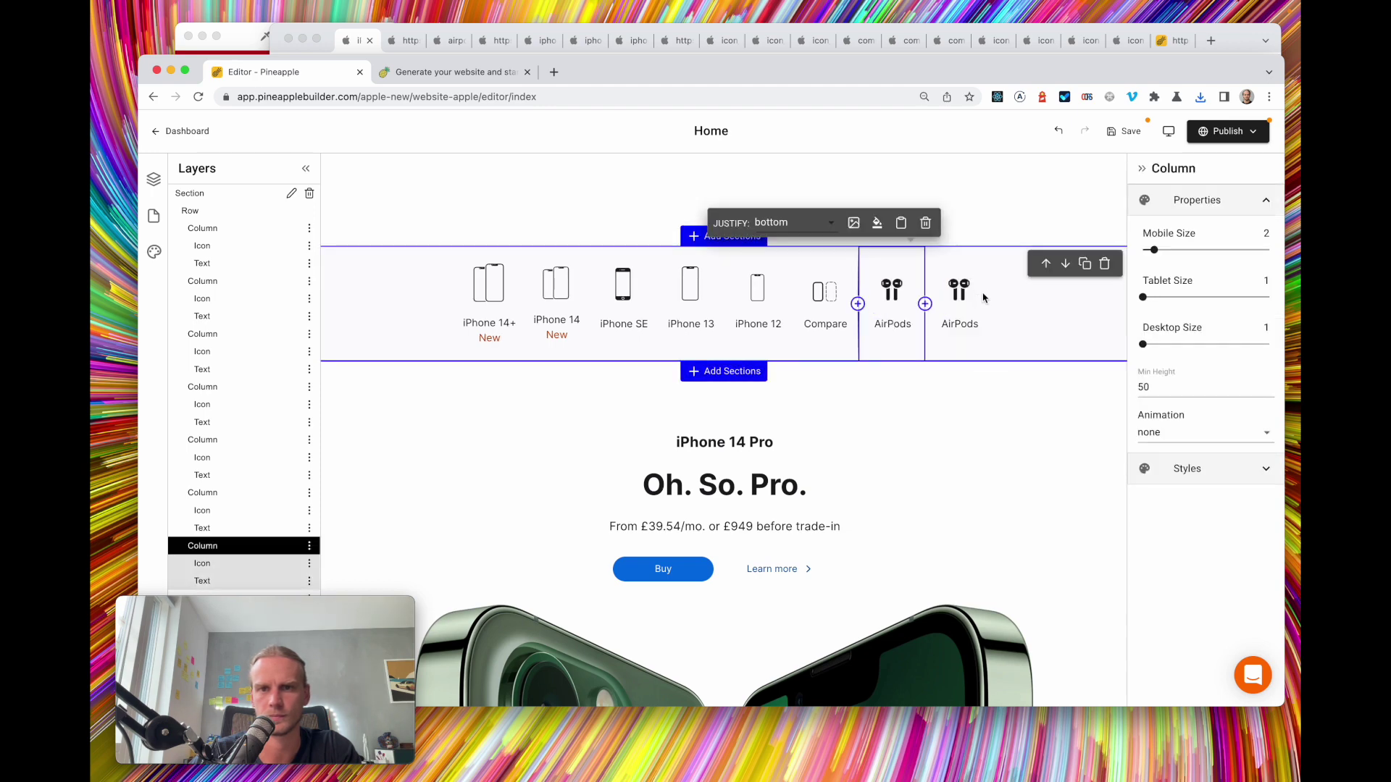
Change the label of the eighth column to AirTags
left_click(962, 326)
key("shift+Right")
key("shift+Right")
key("shift+Right")
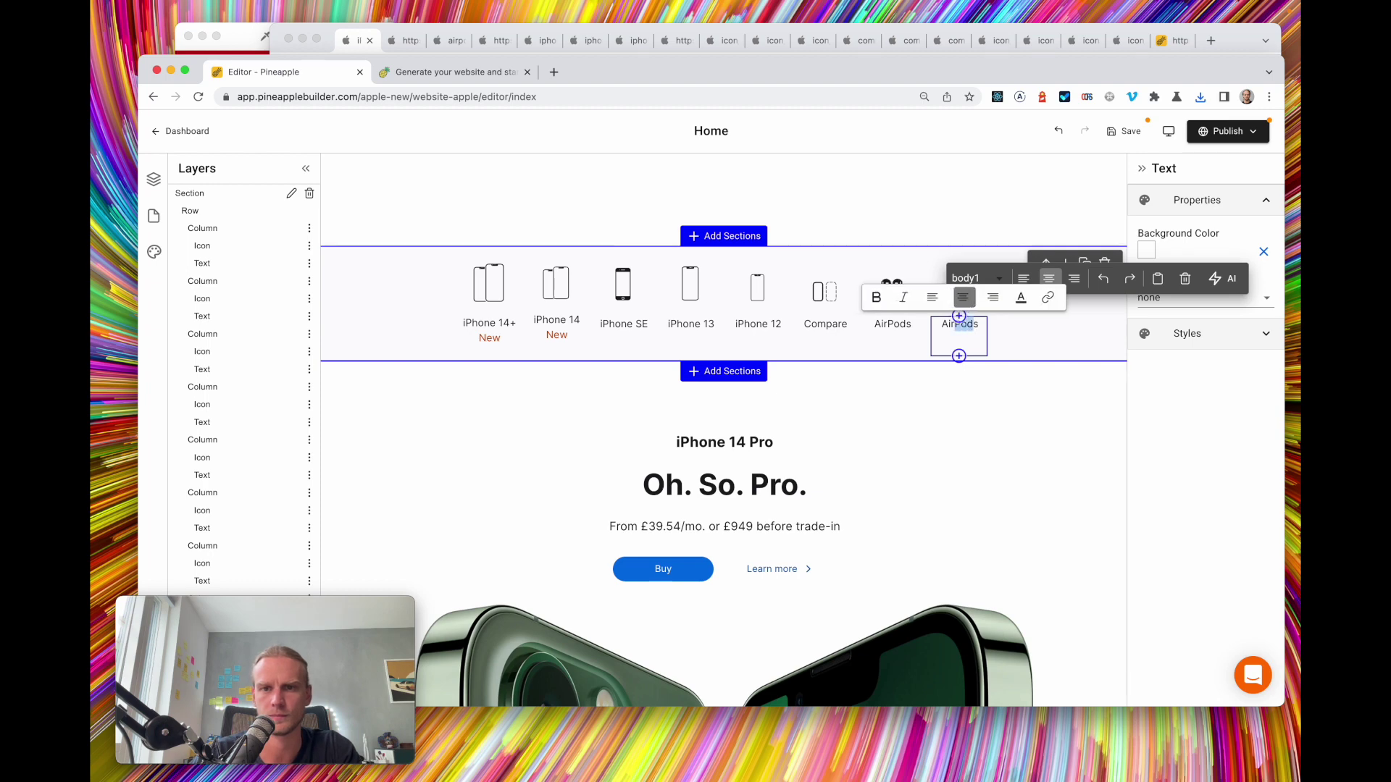
type("Tag")
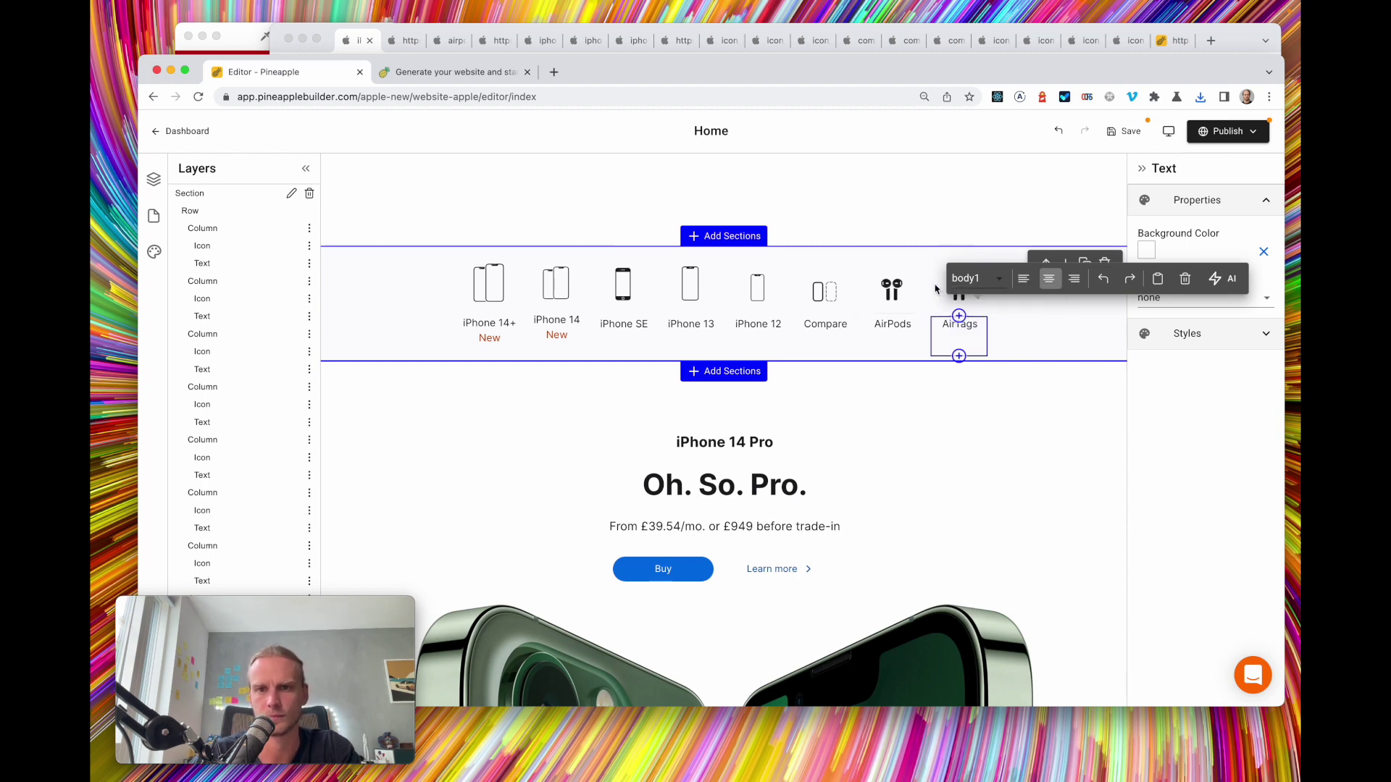
Replace the AirTags column's icon by uploading the saved AirTag SVG, and set its width to 59
left_click(959, 260)
left_click(822, 201)
left_click(322, 214)
key("super+Tab")
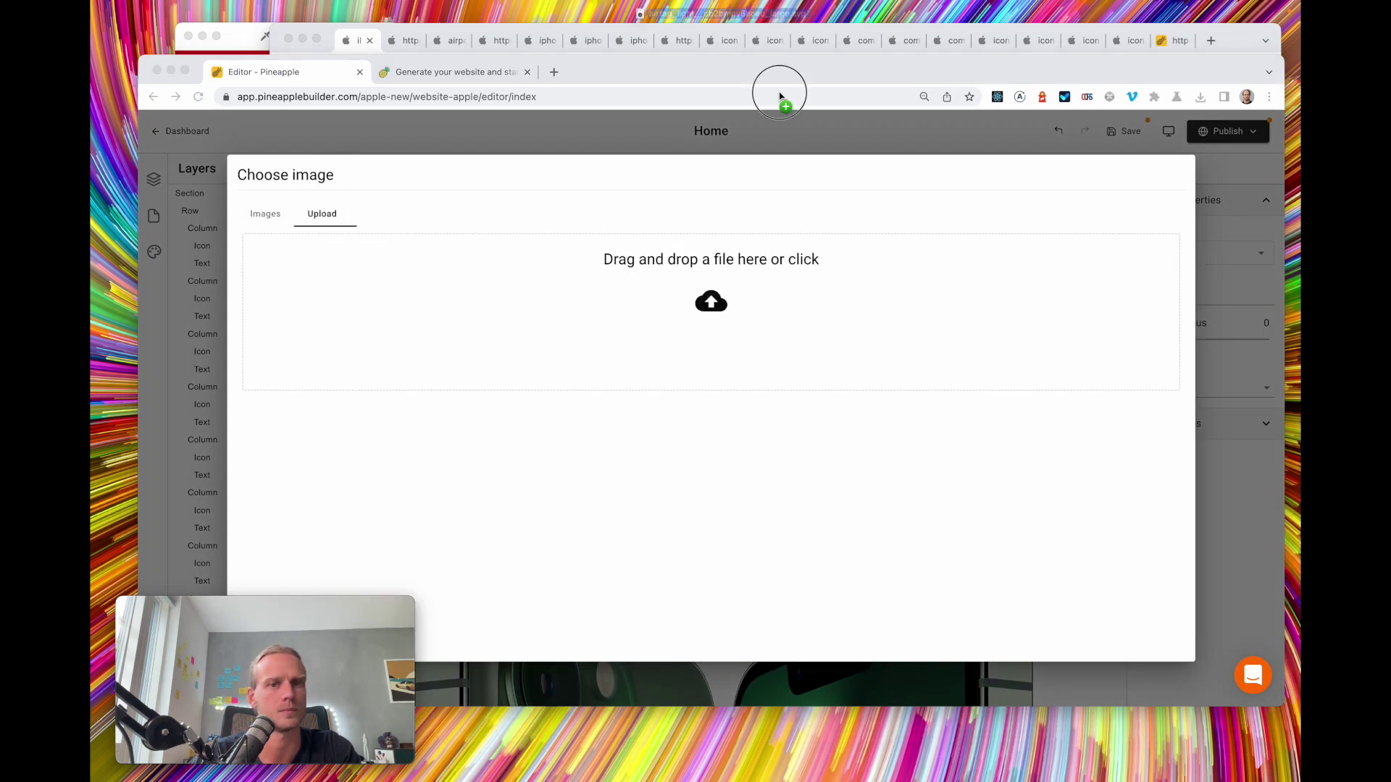
left_click_drag(942, 326, 758, 326)
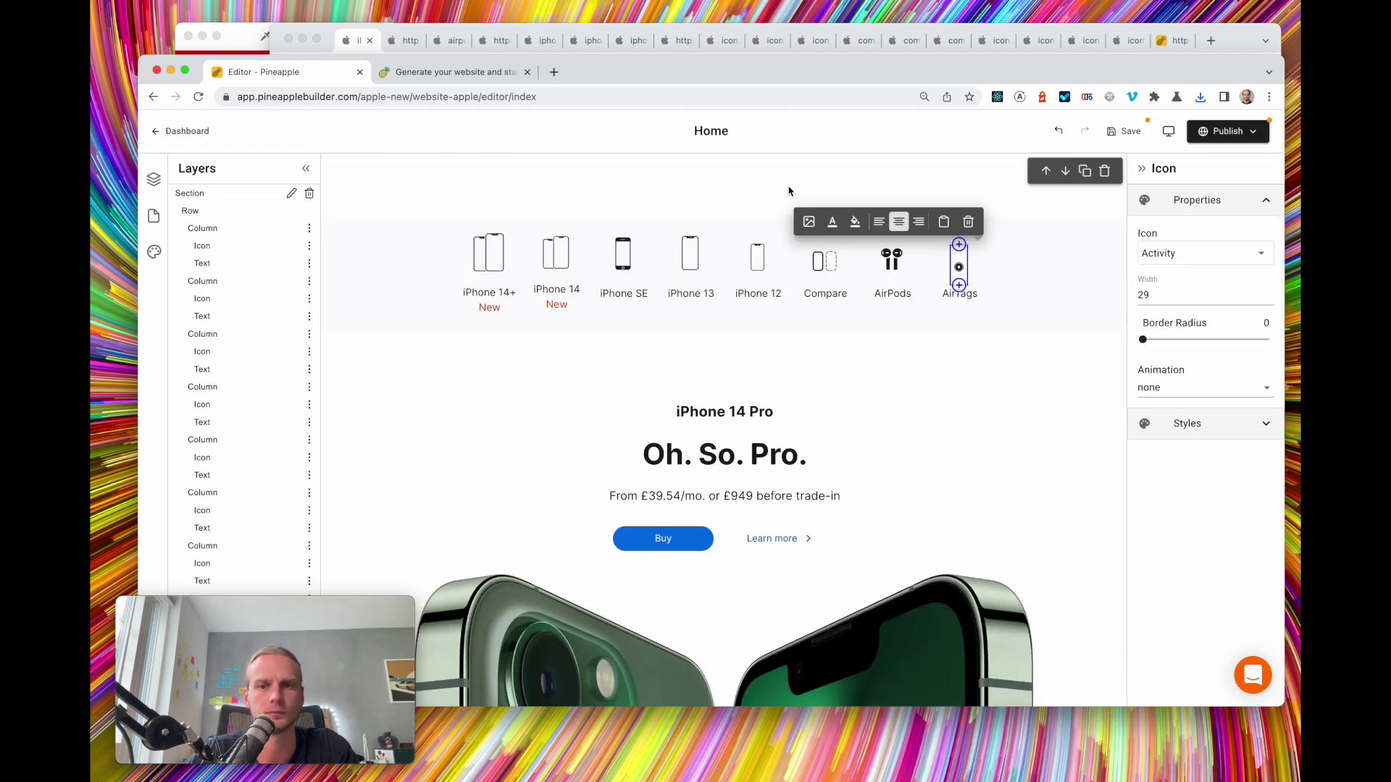
double_click(1191, 296)
type("59")
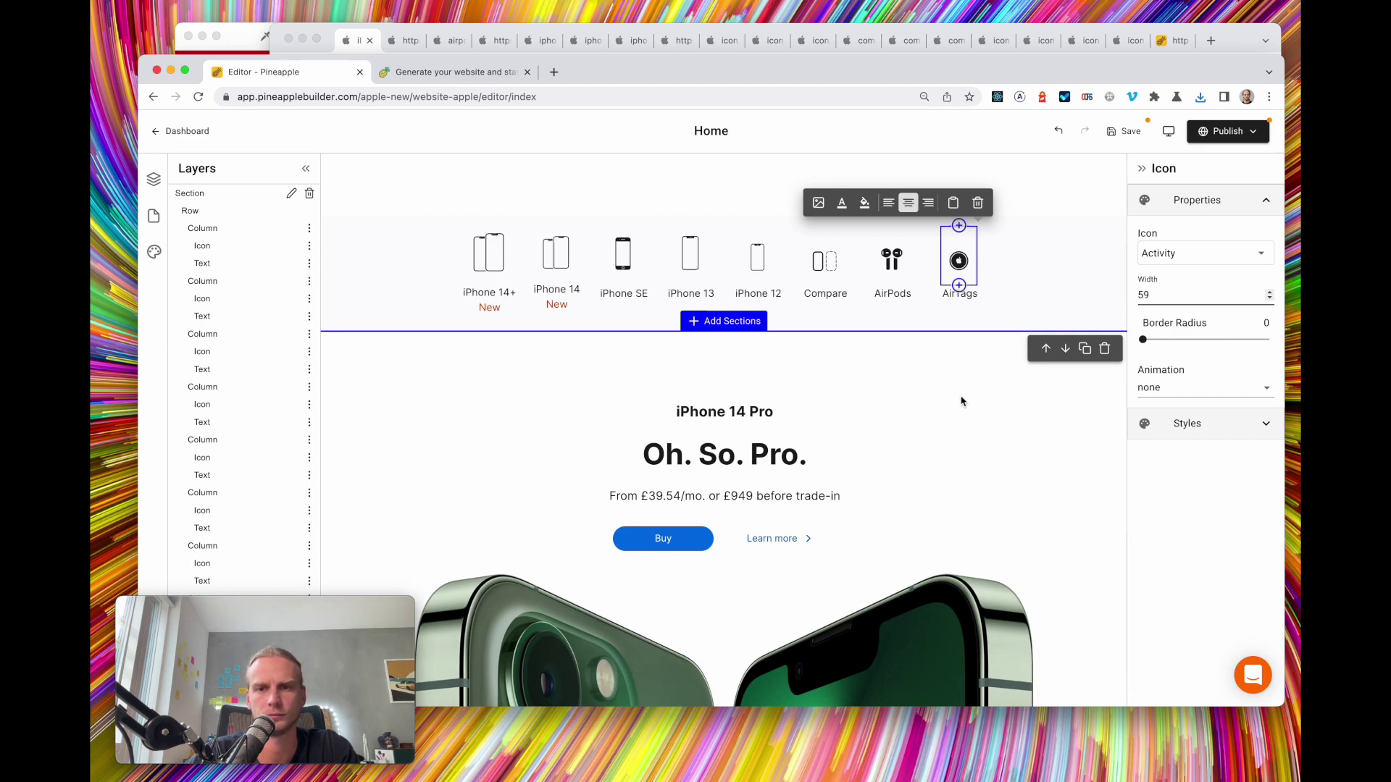
left_click(357, 45)
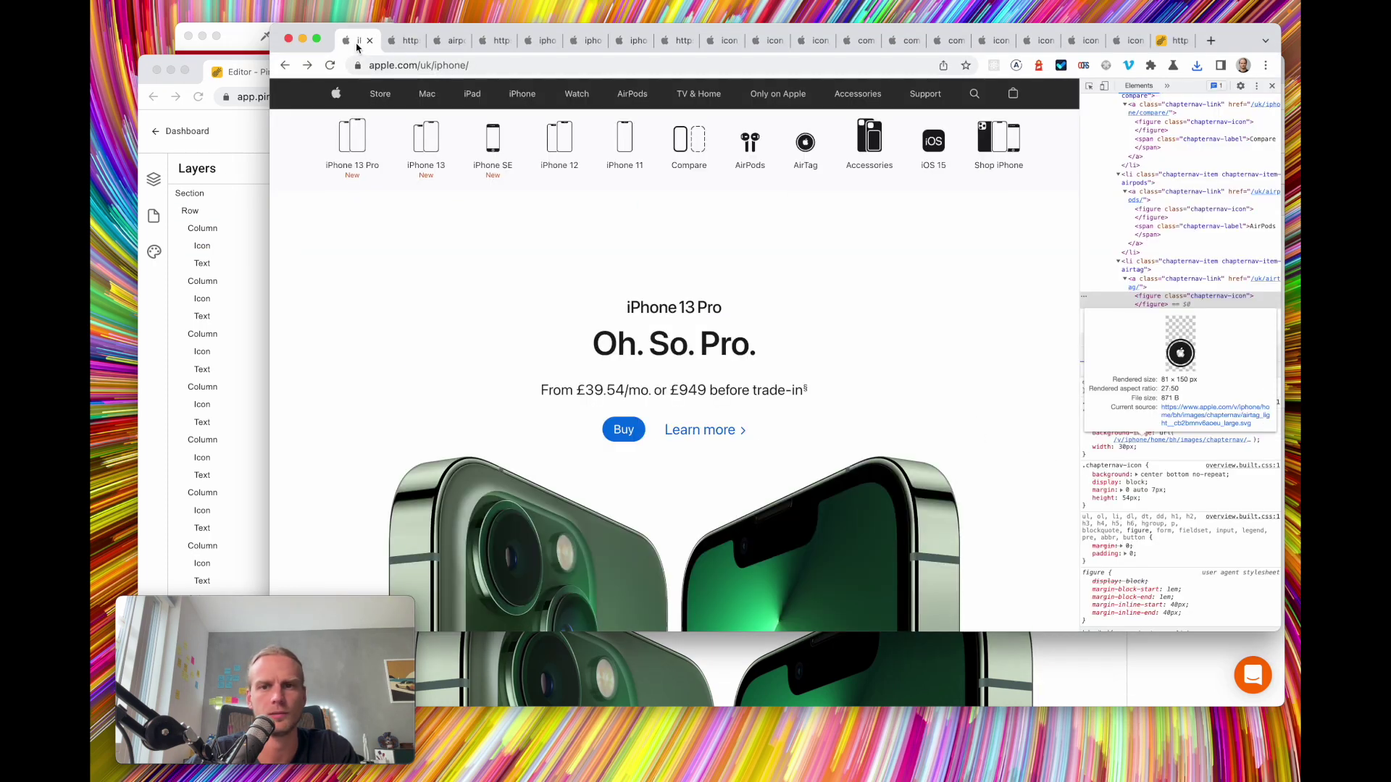
right_click(879, 147)
left_click(934, 270)
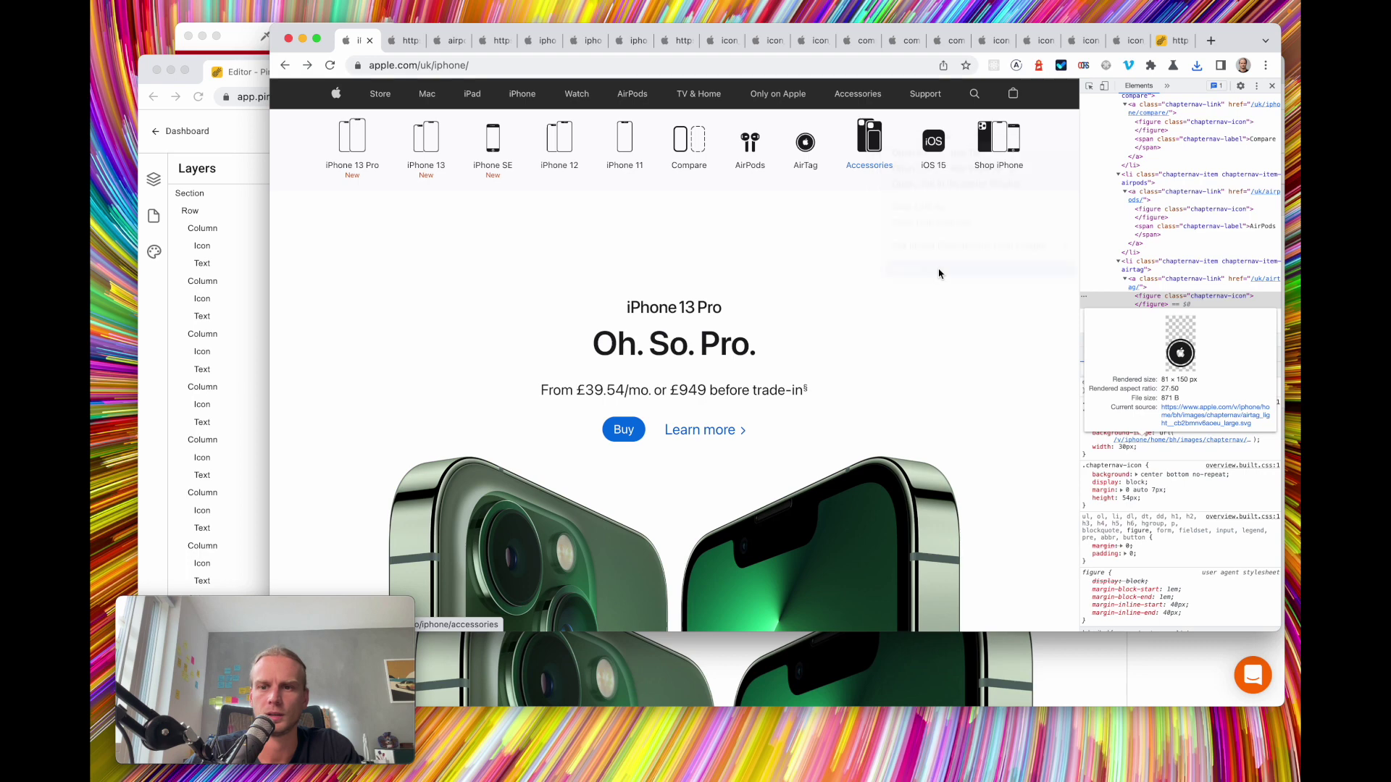
left_click(1221, 426)
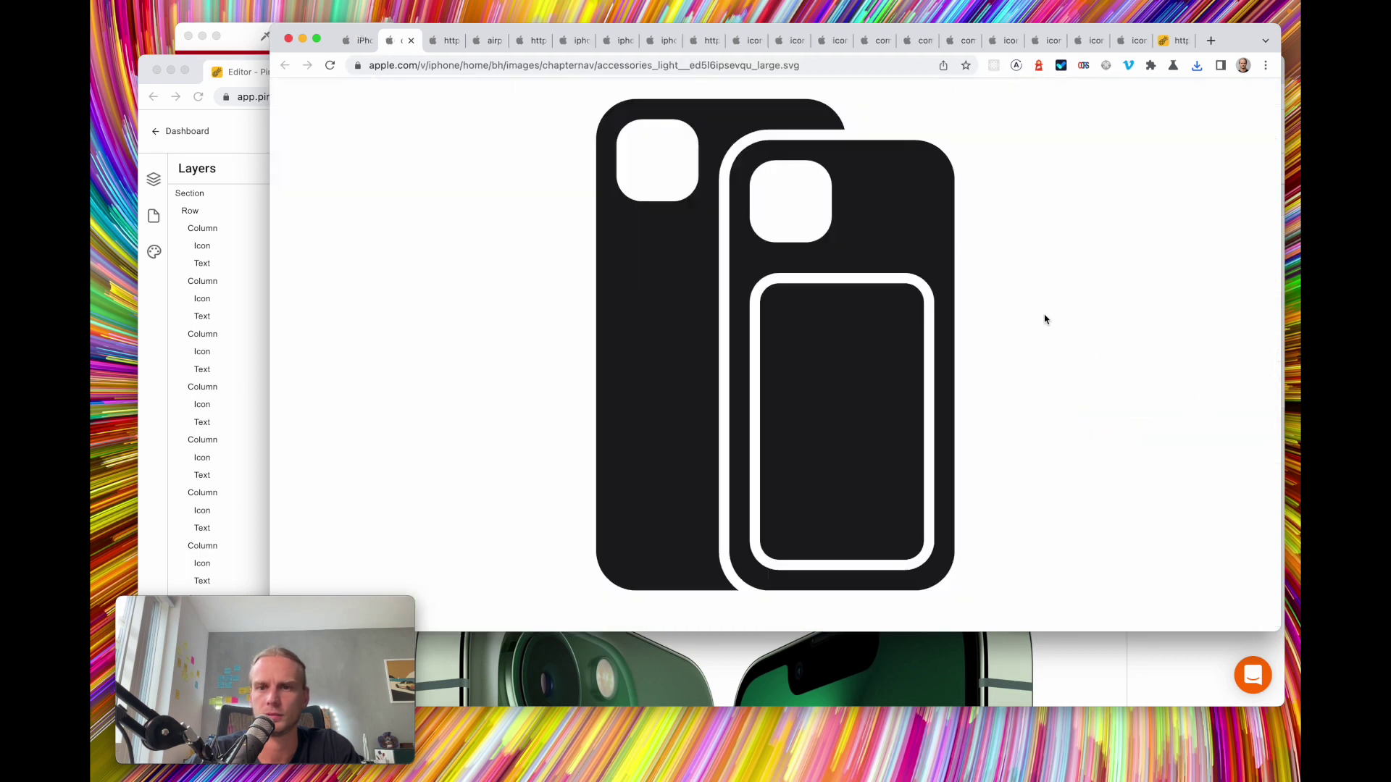
right_click(730, 227)
left_click(797, 283)
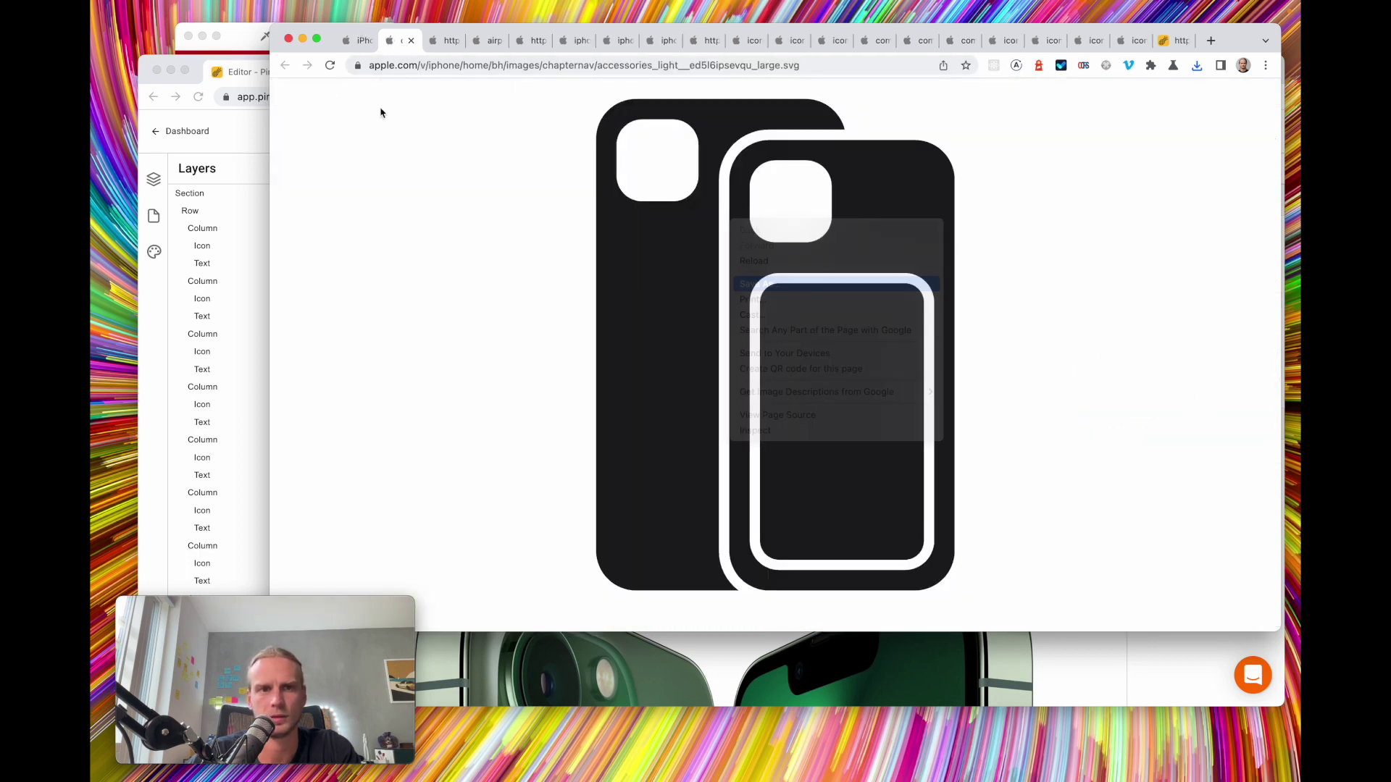
key("Return")
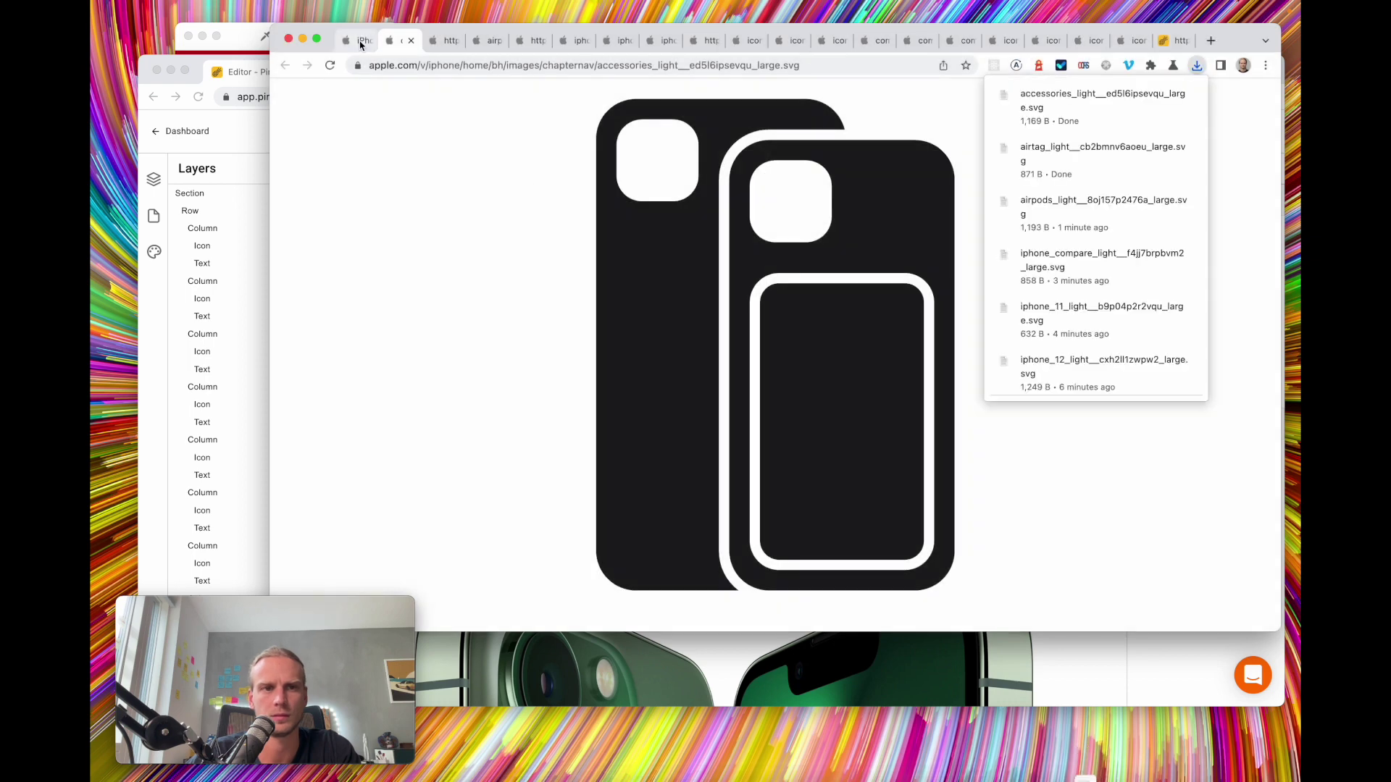
left_click(359, 39)
right_click(934, 140)
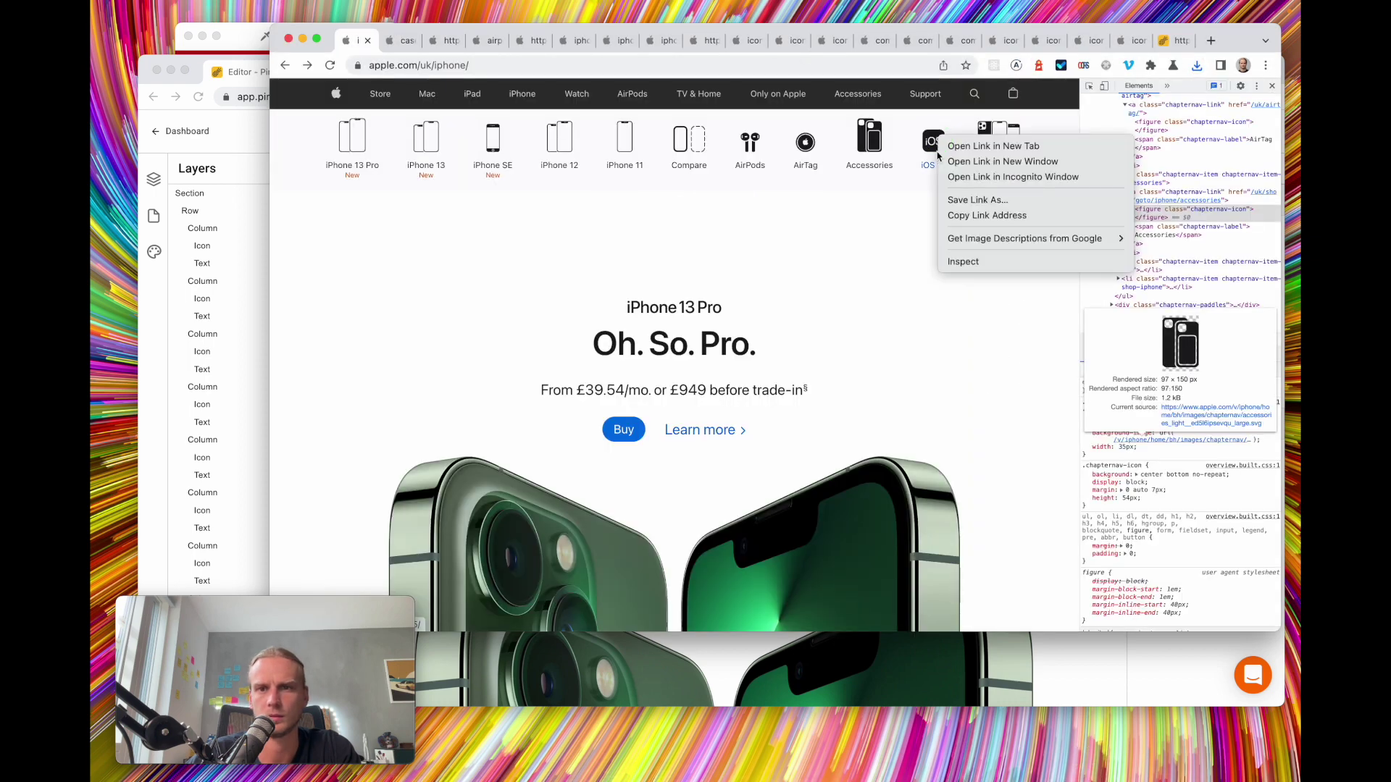
left_click(999, 261)
left_click(1232, 422)
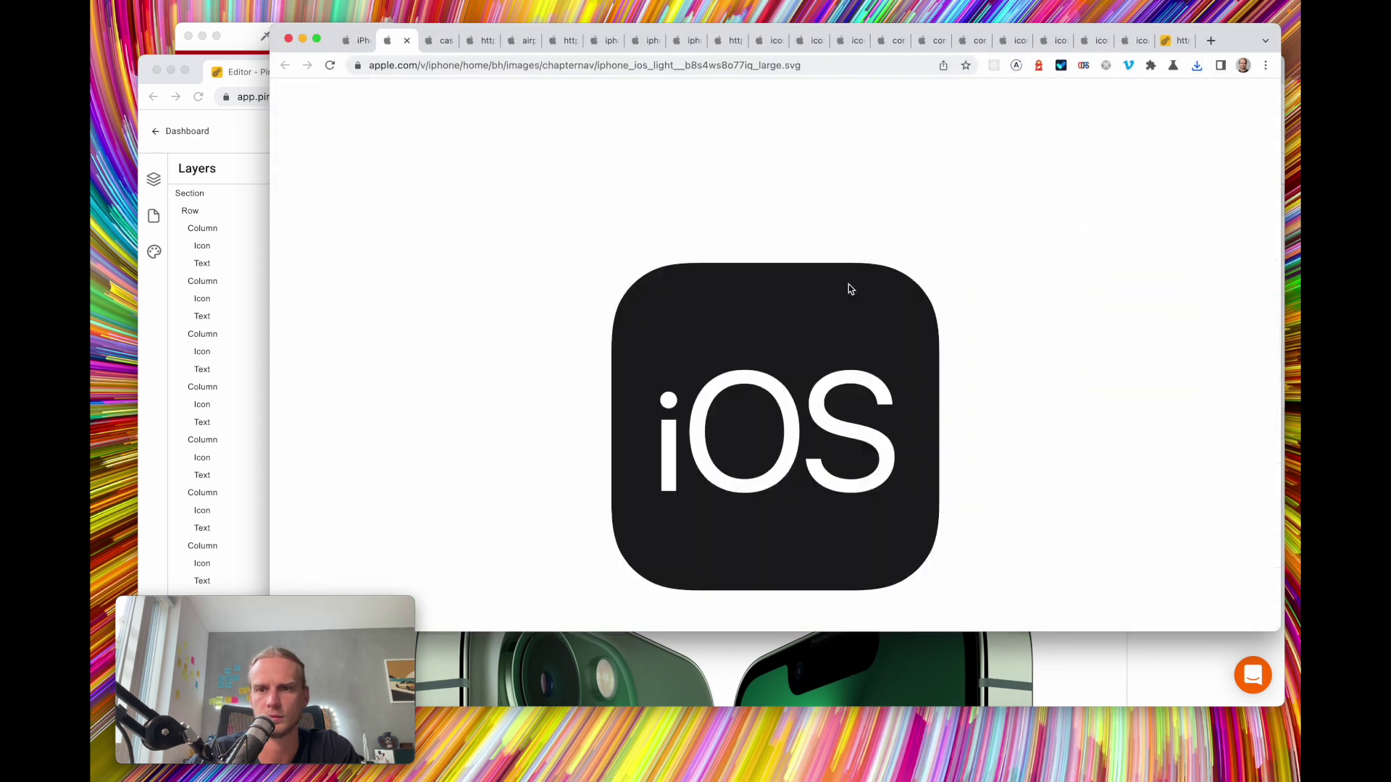
right_click(740, 288)
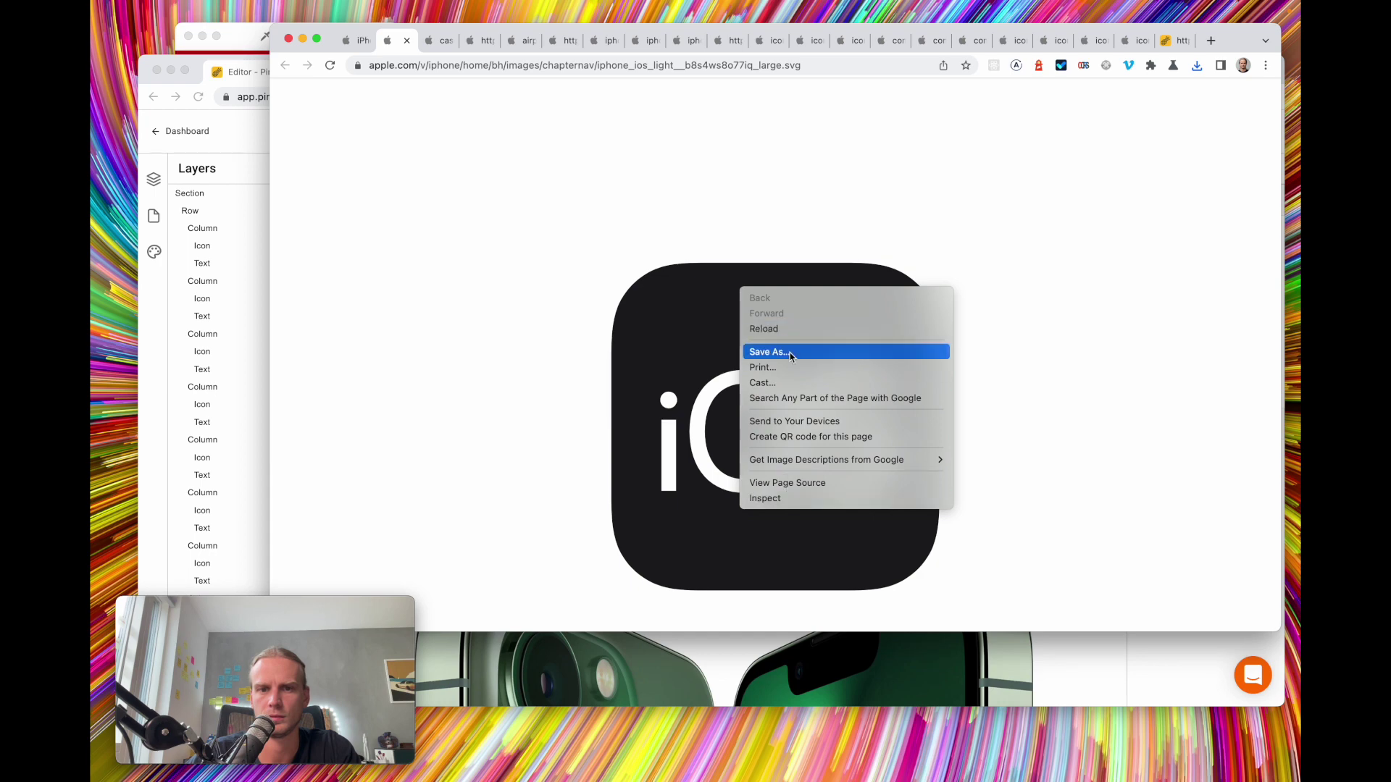
left_click(769, 352)
key("Return")
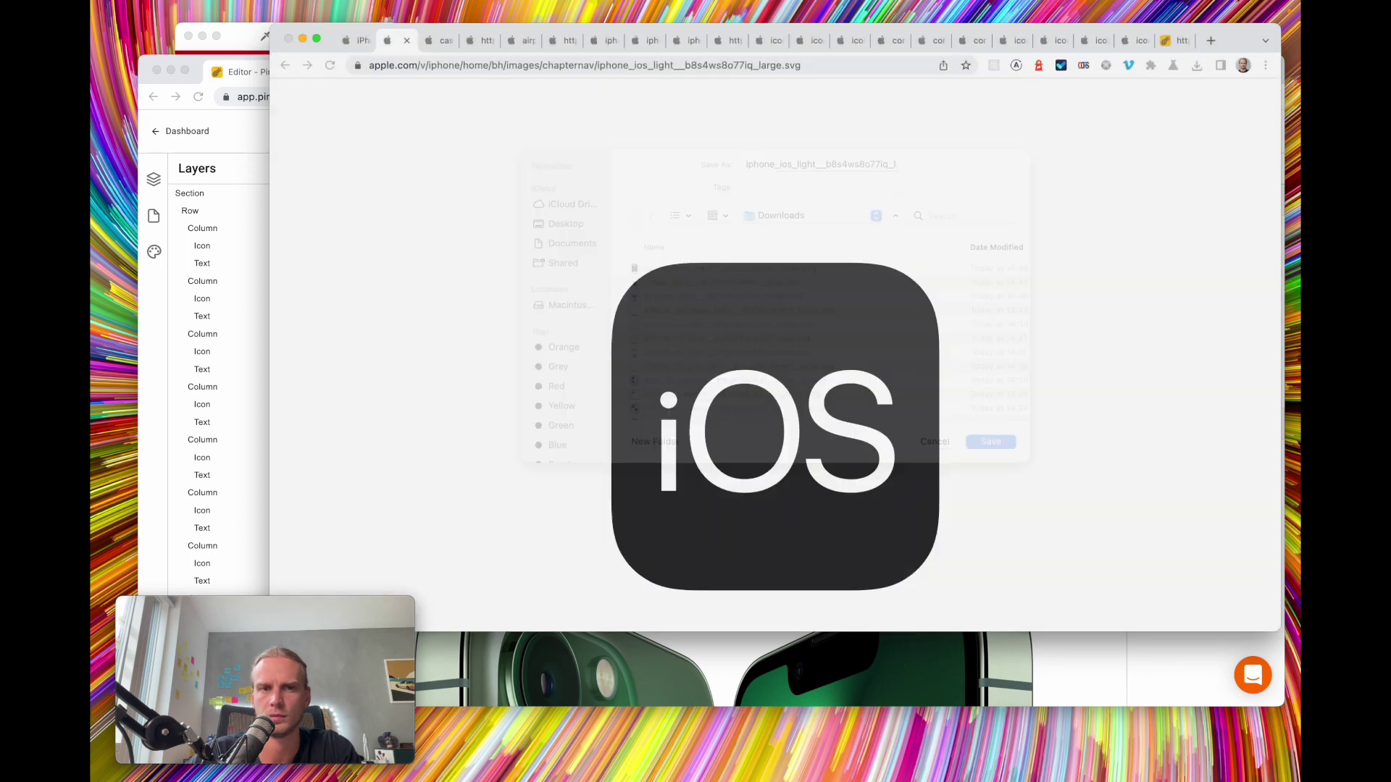
key("super+w")
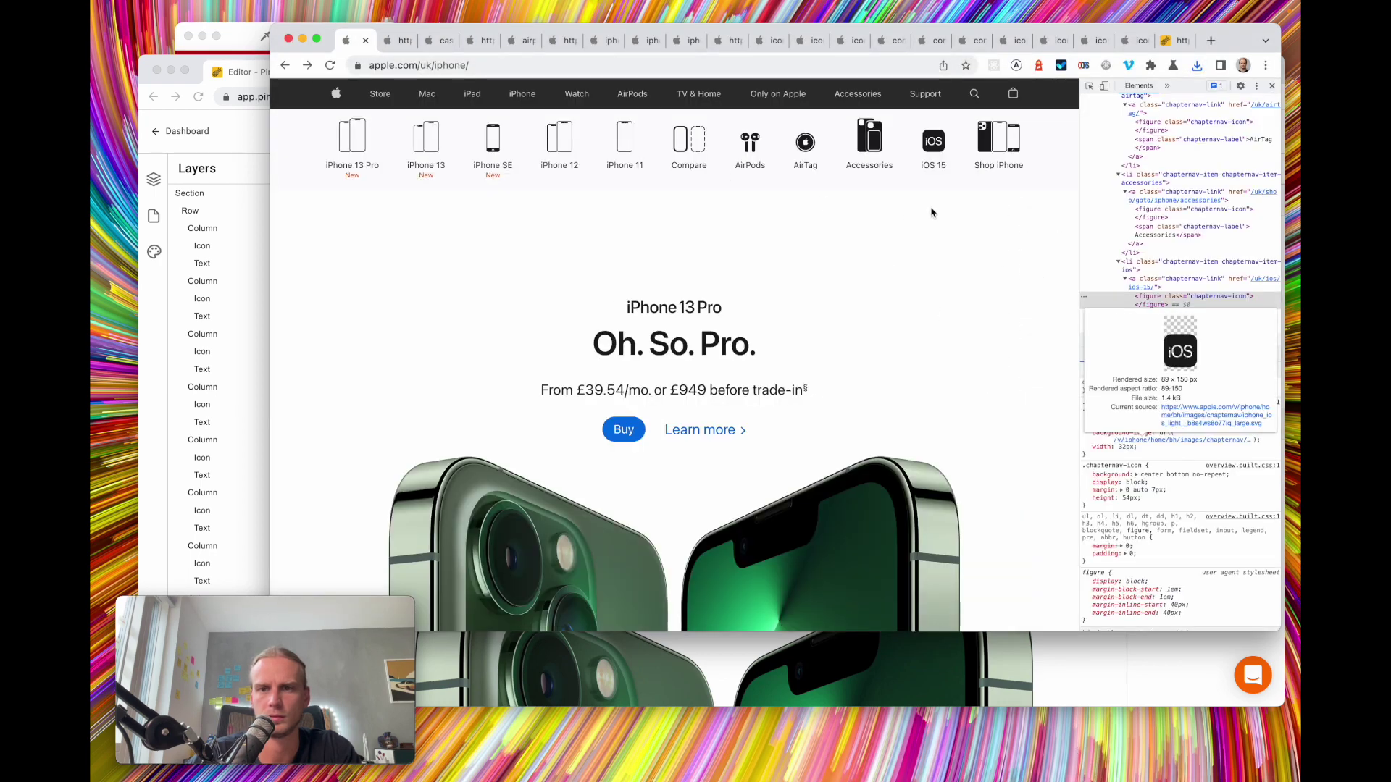
right_click(981, 136)
key("Escape")
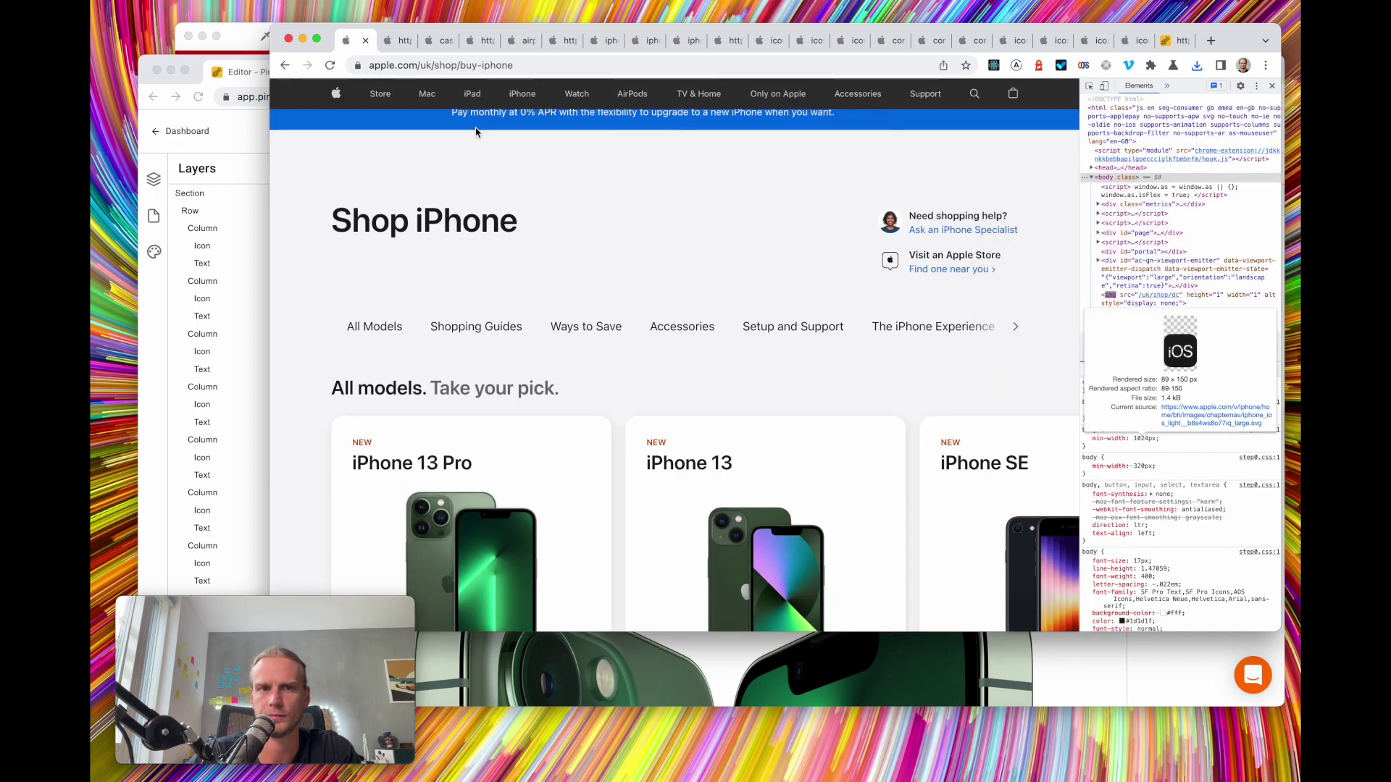
left_click(291, 68)
right_click(1012, 140)
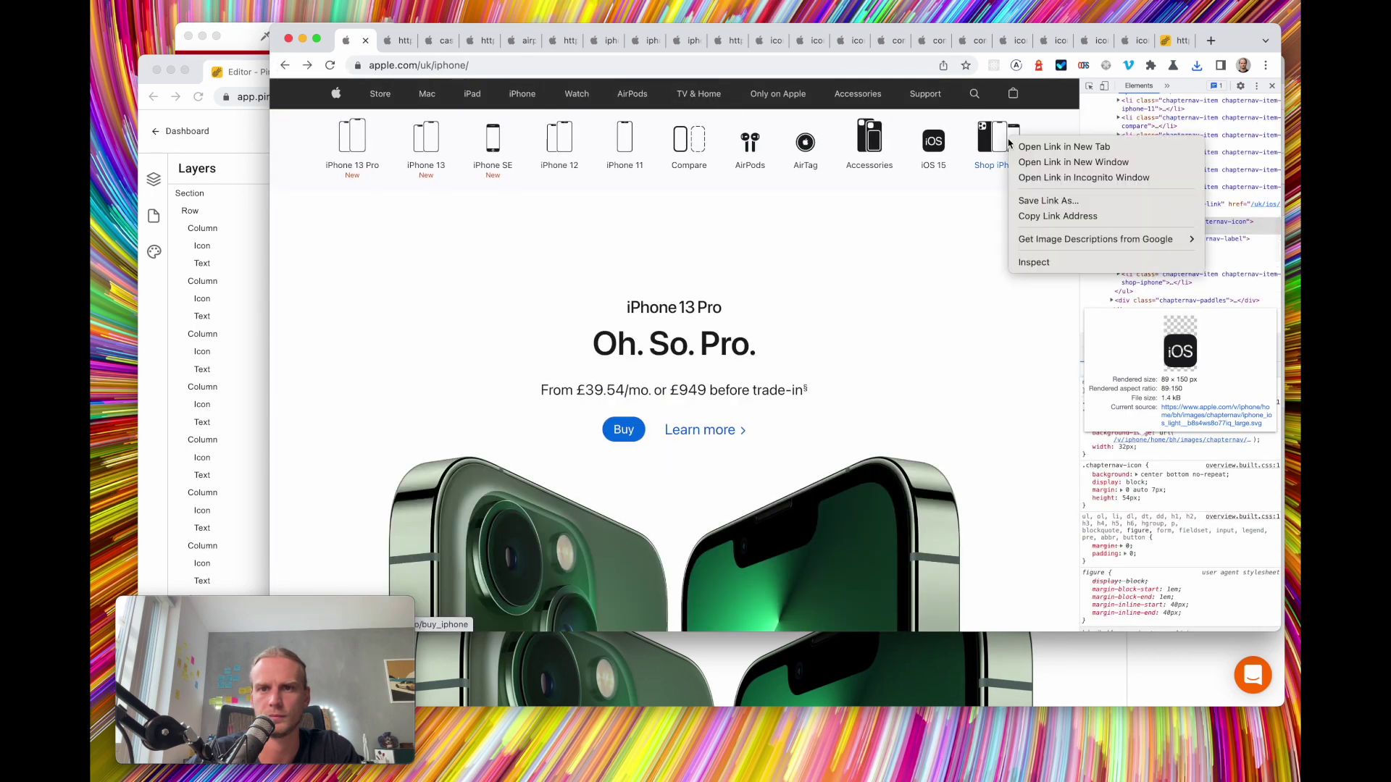
left_click(1046, 266)
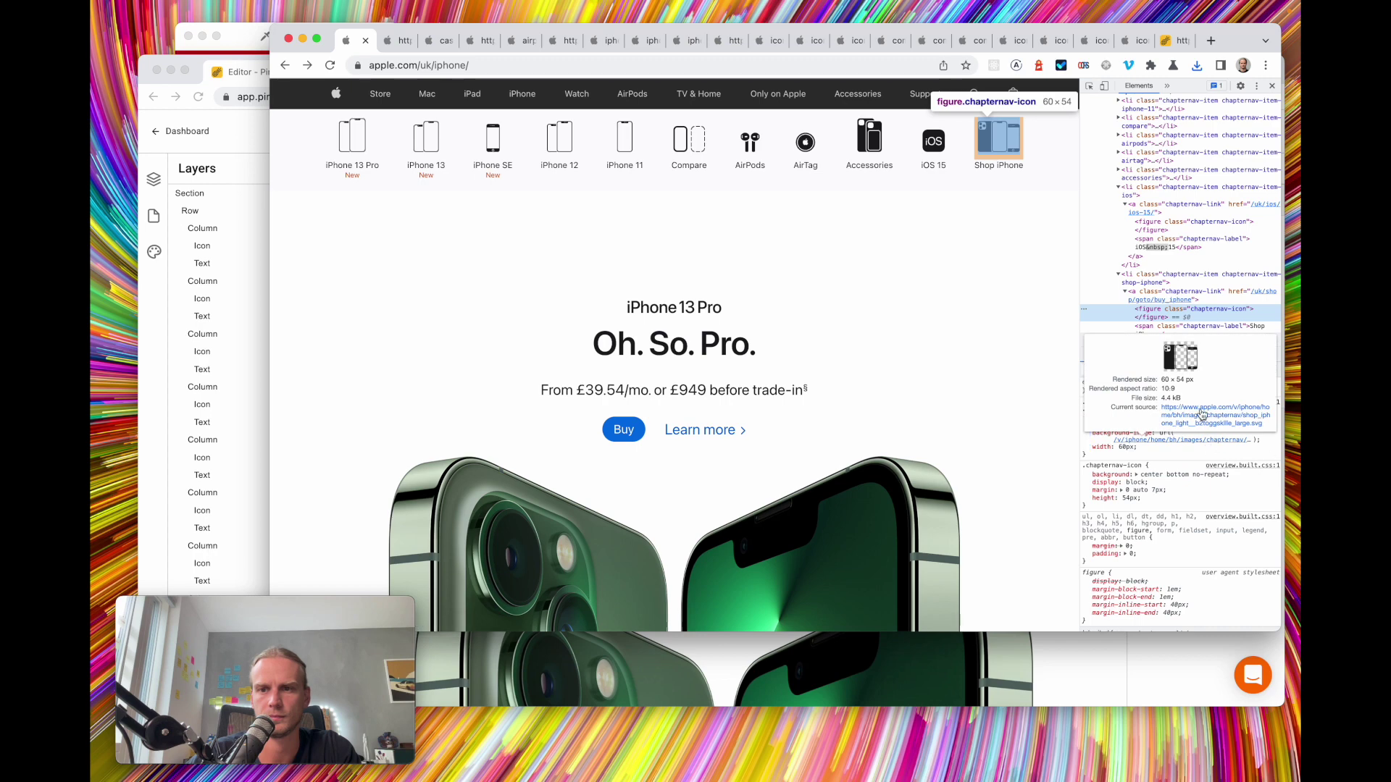
left_click(1202, 415)
right_click(310, 105)
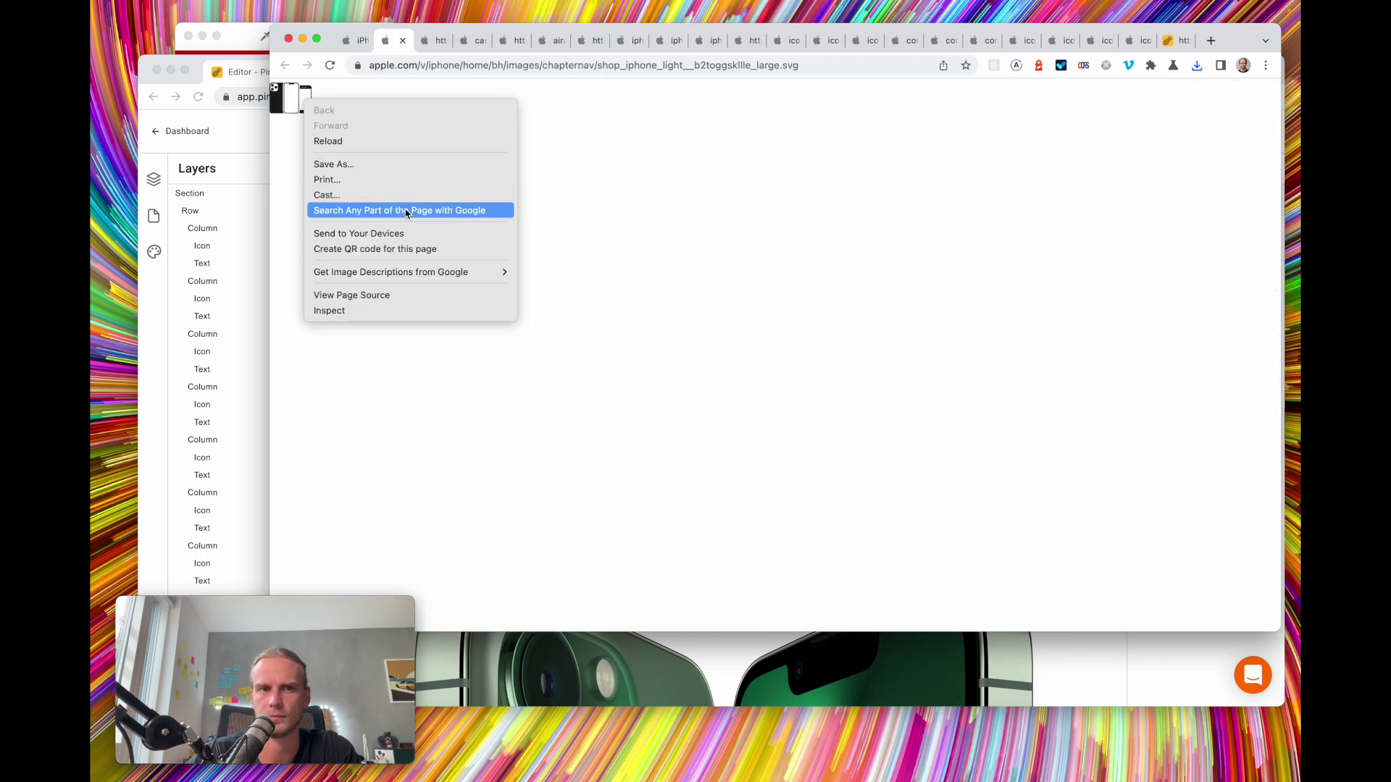
left_click(406, 164)
key("Return")
key("super+w")
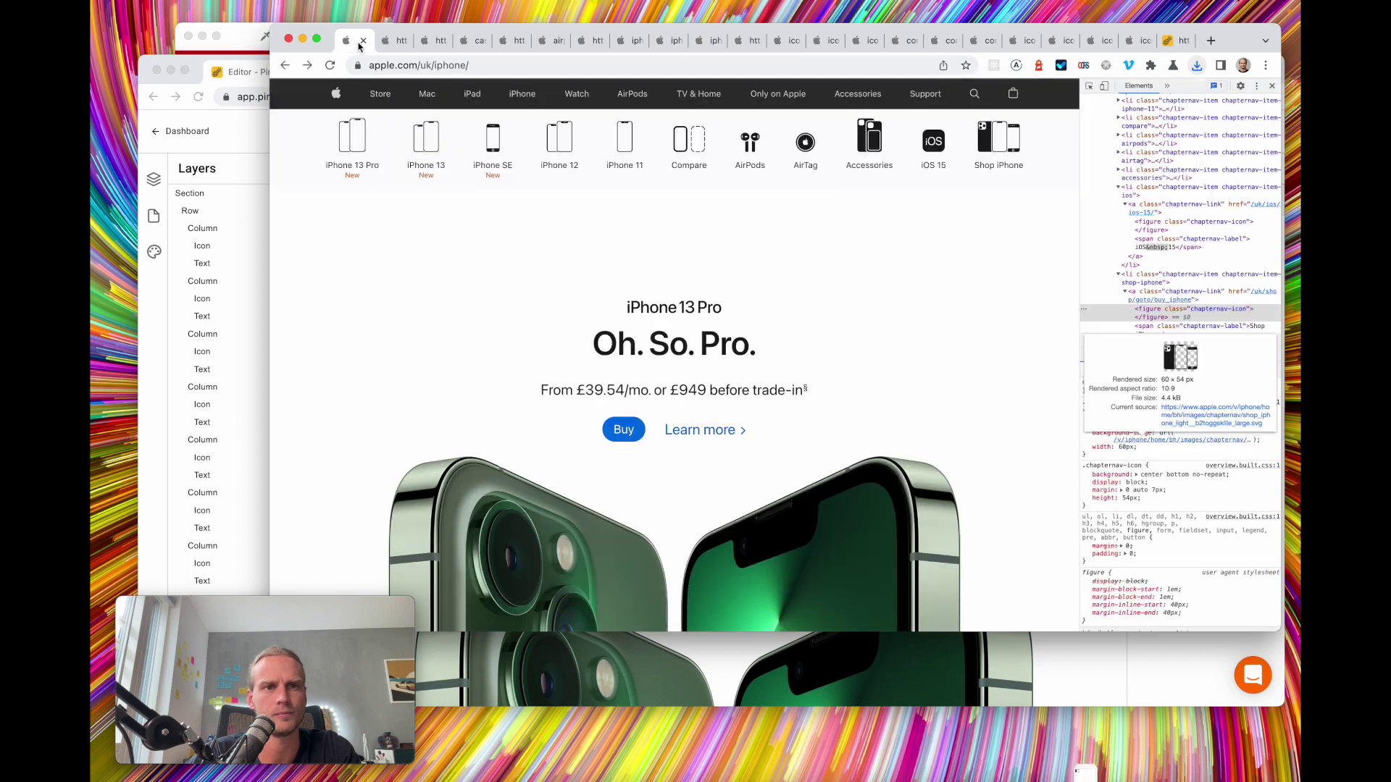
Duplicate the AirTags column twice in the Pineapple editor's product strip
left_click(247, 222)
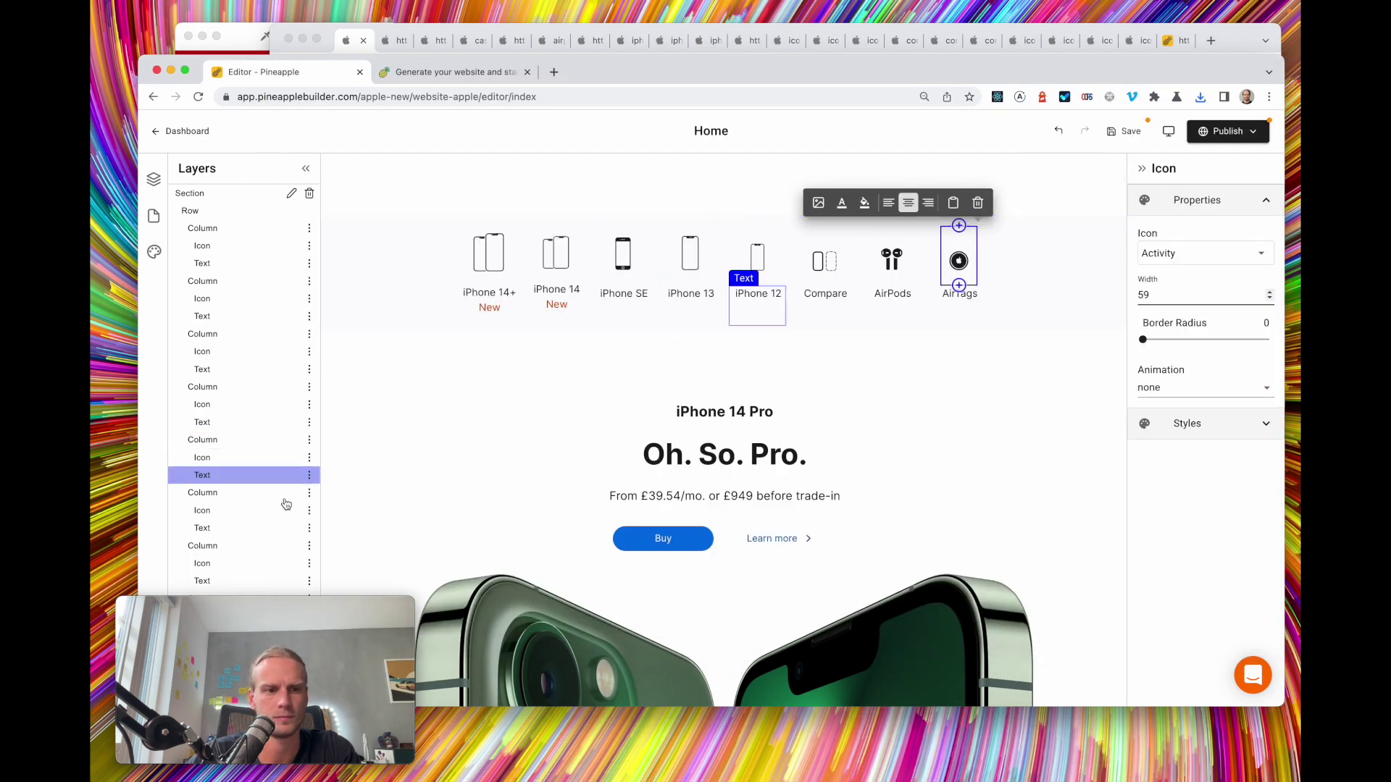
left_click(990, 247)
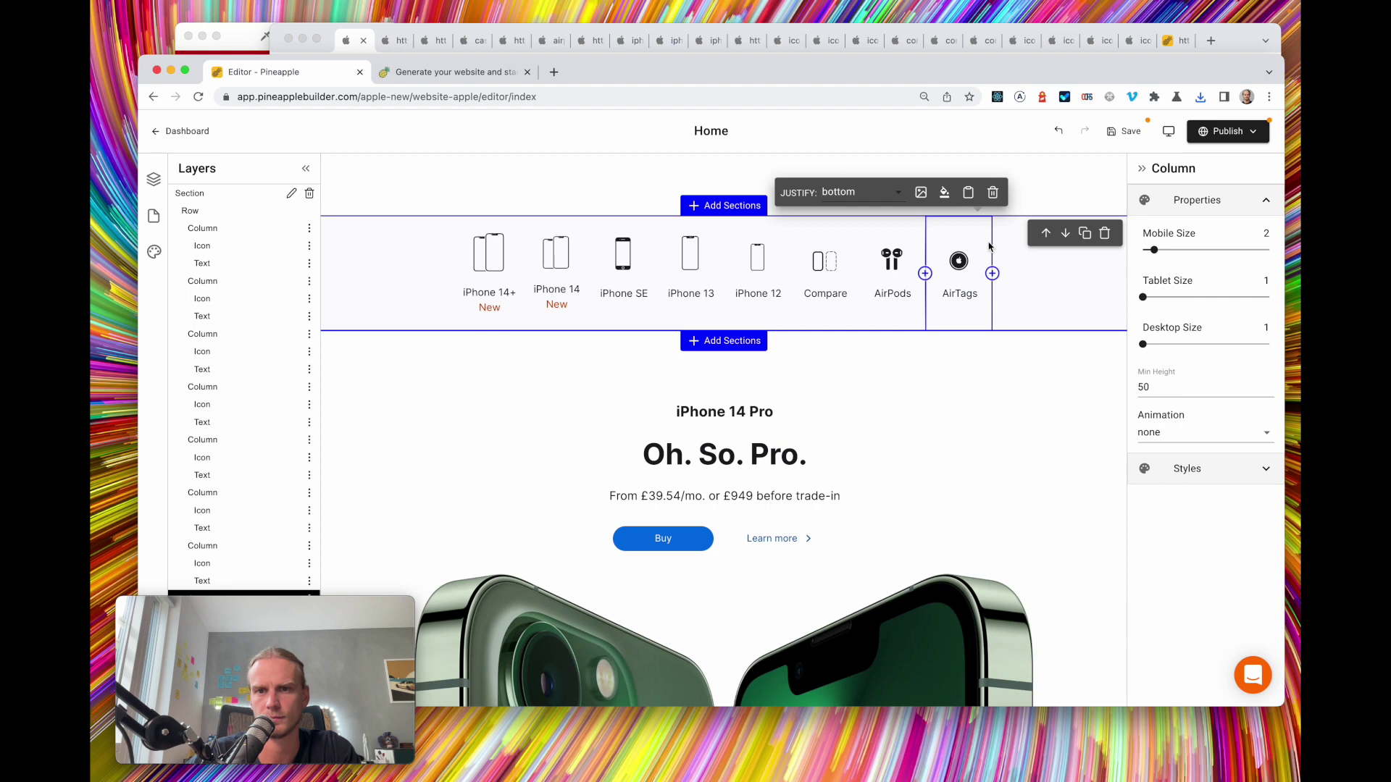
left_click(969, 192)
left_click(1007, 246)
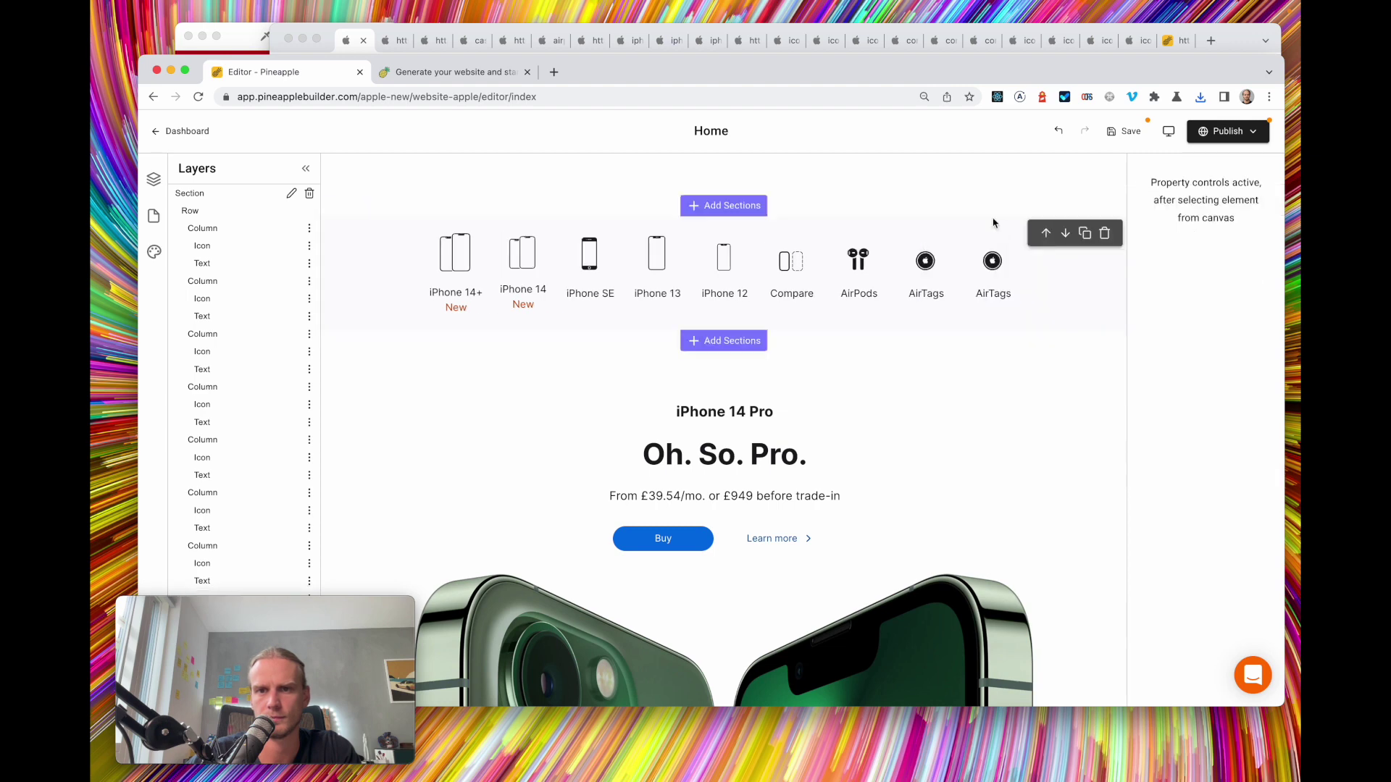
left_click(935, 194)
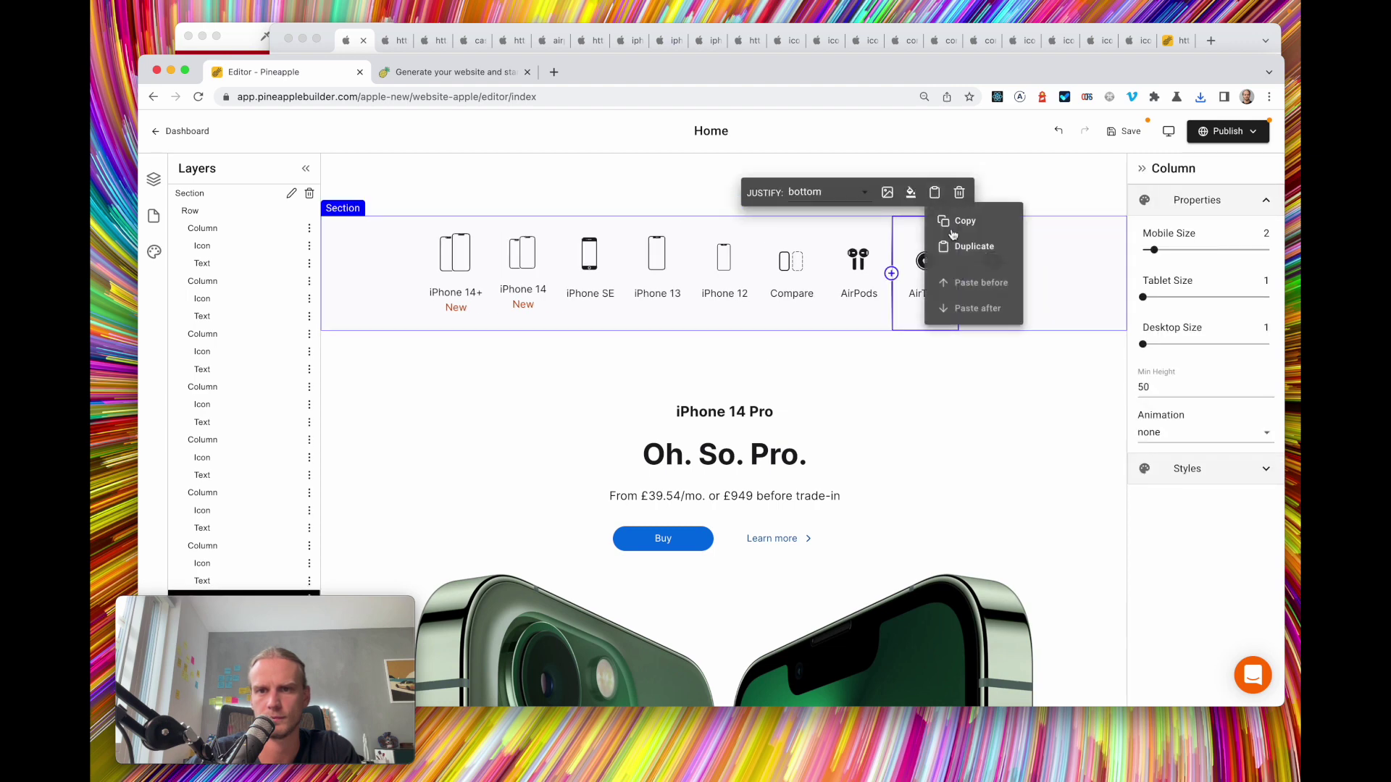
left_click(974, 247)
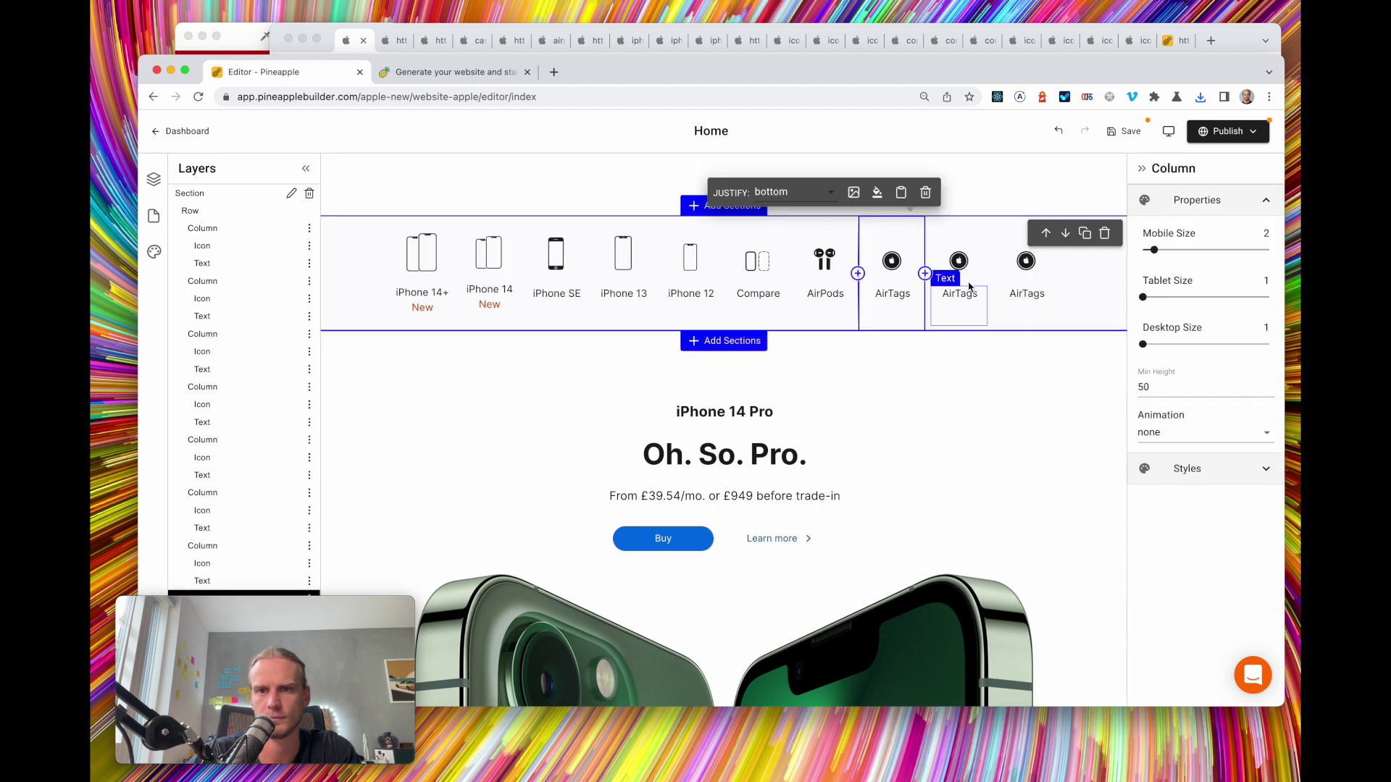
Duplicate the AirTags column in the product navigation row, compare the row with the Apple iPhone page, and save the page
left_click(900, 193)
left_click(941, 247)
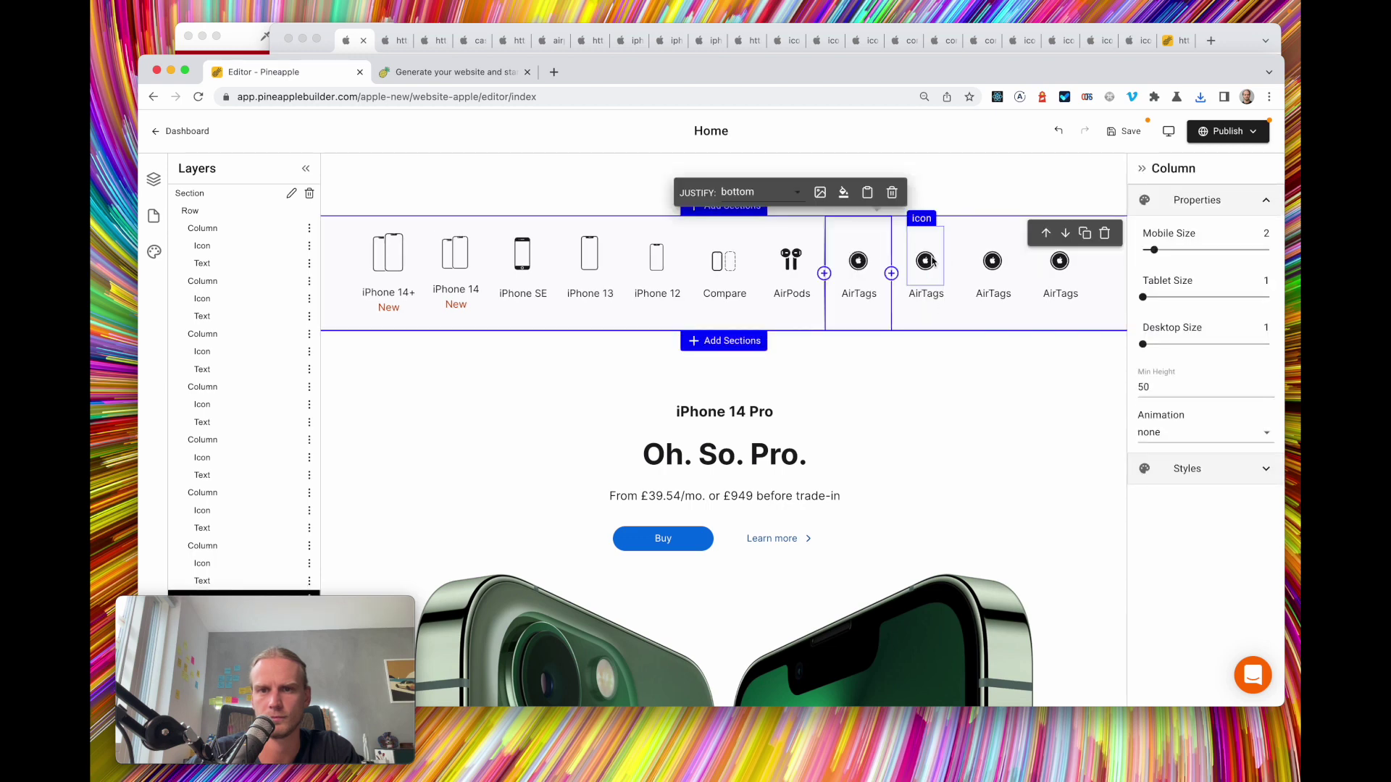
left_click(926, 261)
left_click(349, 46)
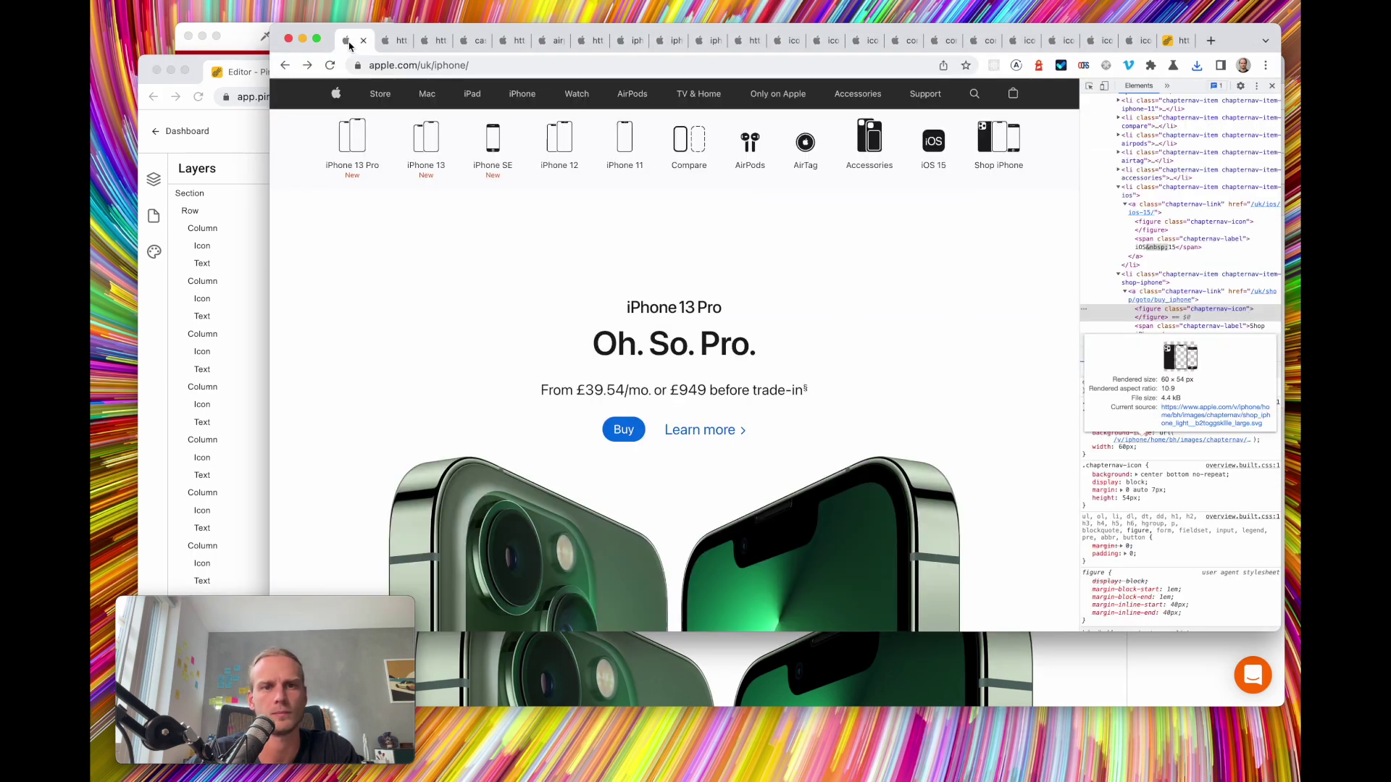
left_click(255, 146)
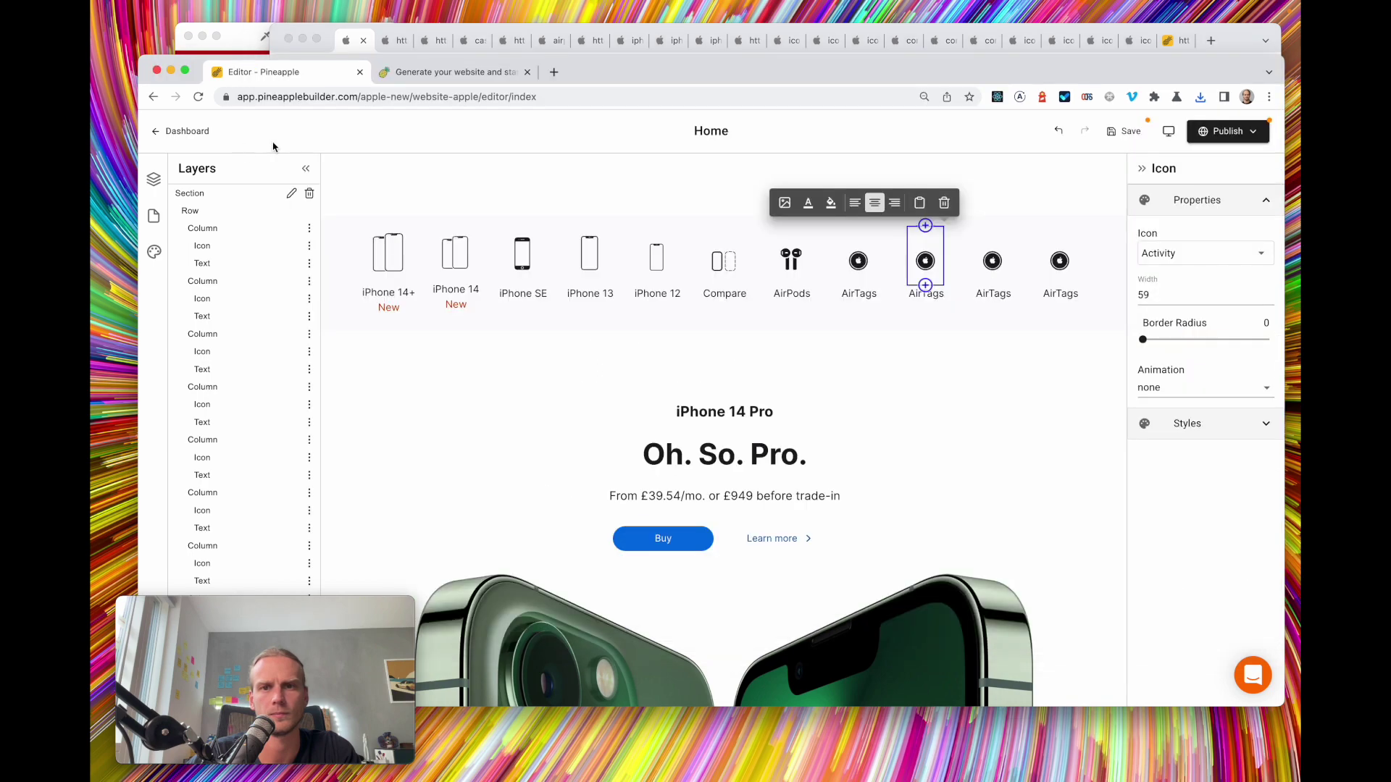
left_click(1122, 131)
Replace the icon in the second AirTags column with an uploaded accessories image, matching the Apple reference page
left_click(349, 48)
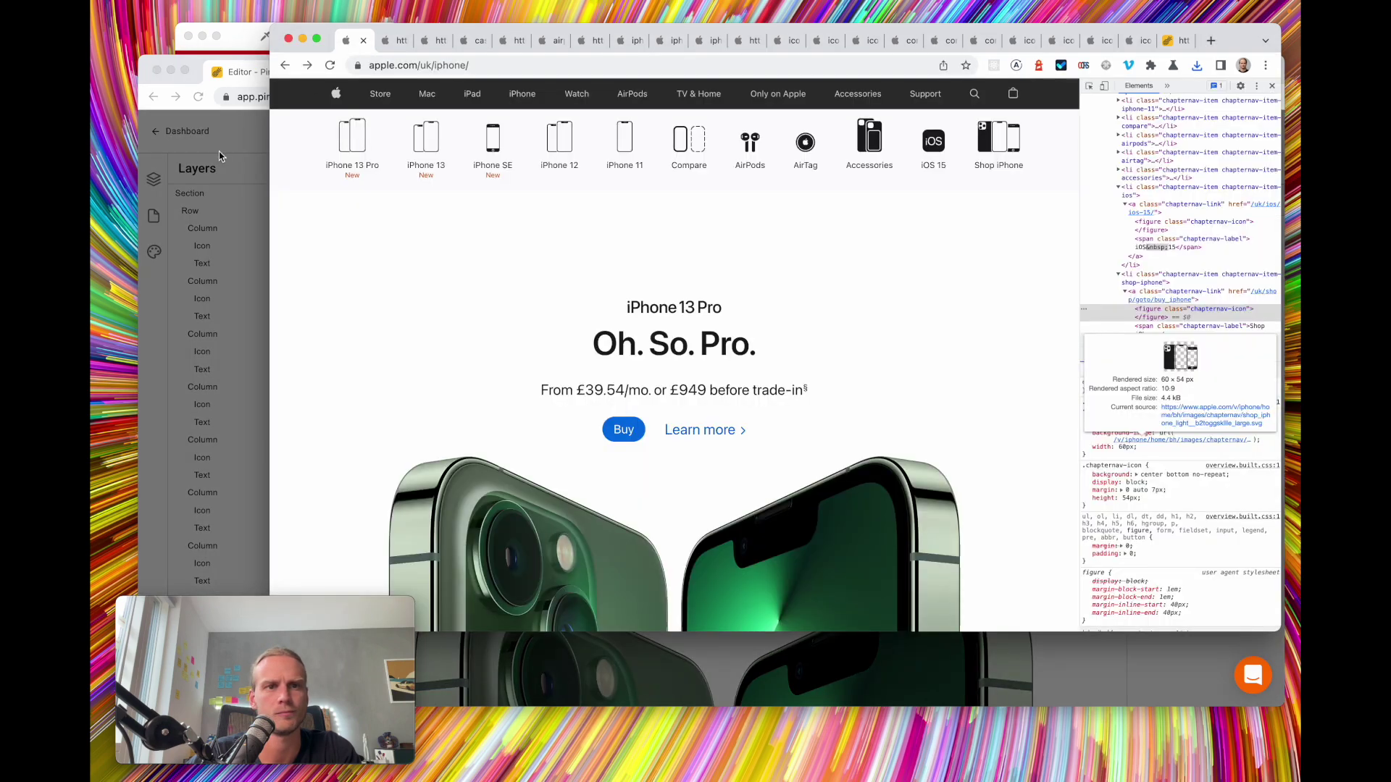
left_click(234, 142)
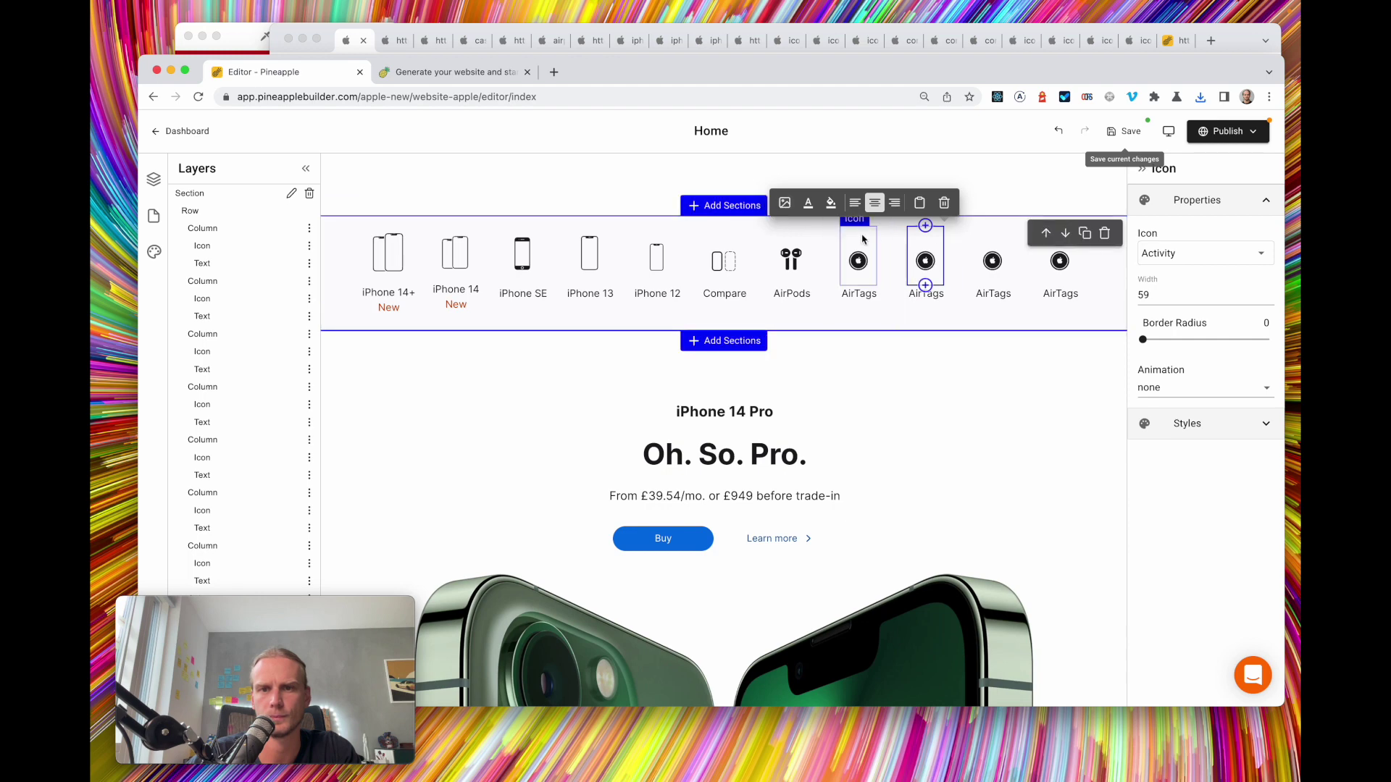
left_click(785, 202)
left_click(322, 216)
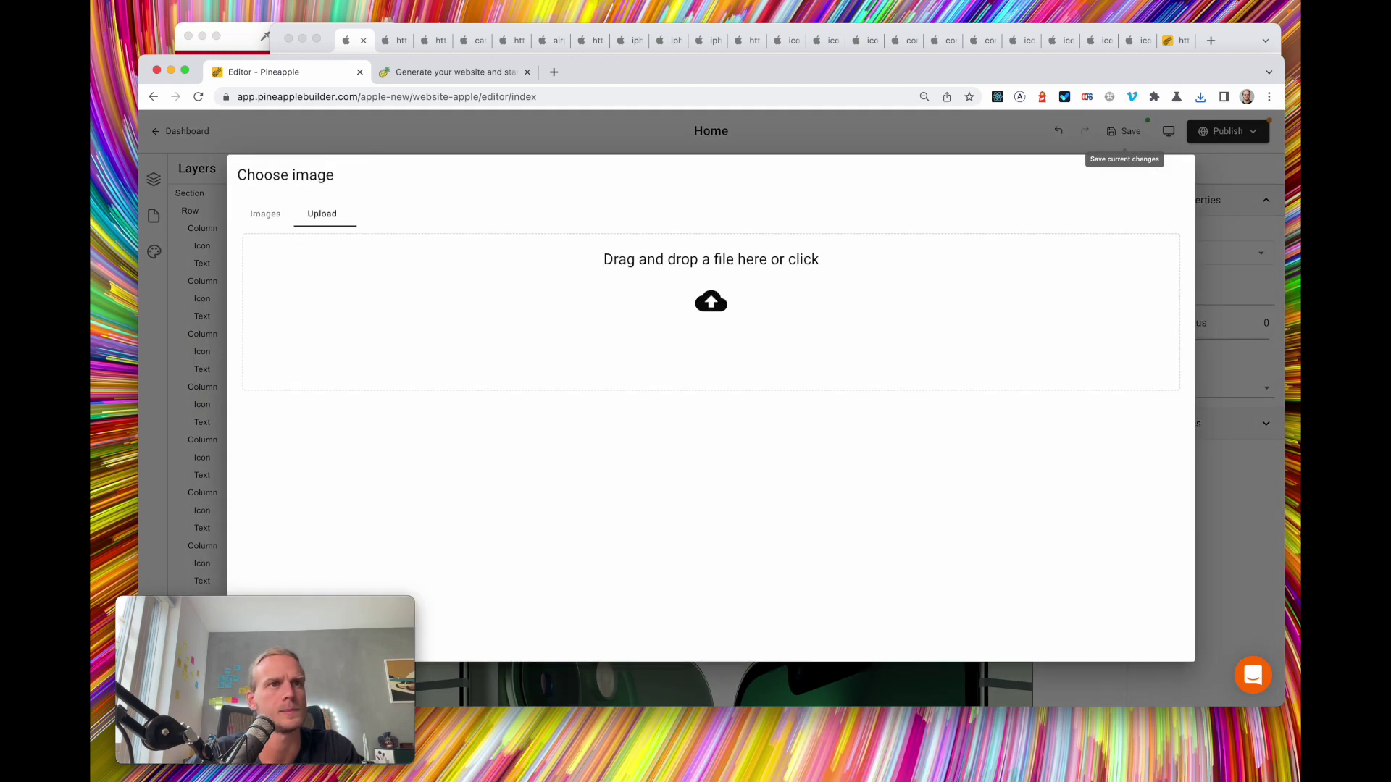
left_click_drag(1390, 326, 767, 320)
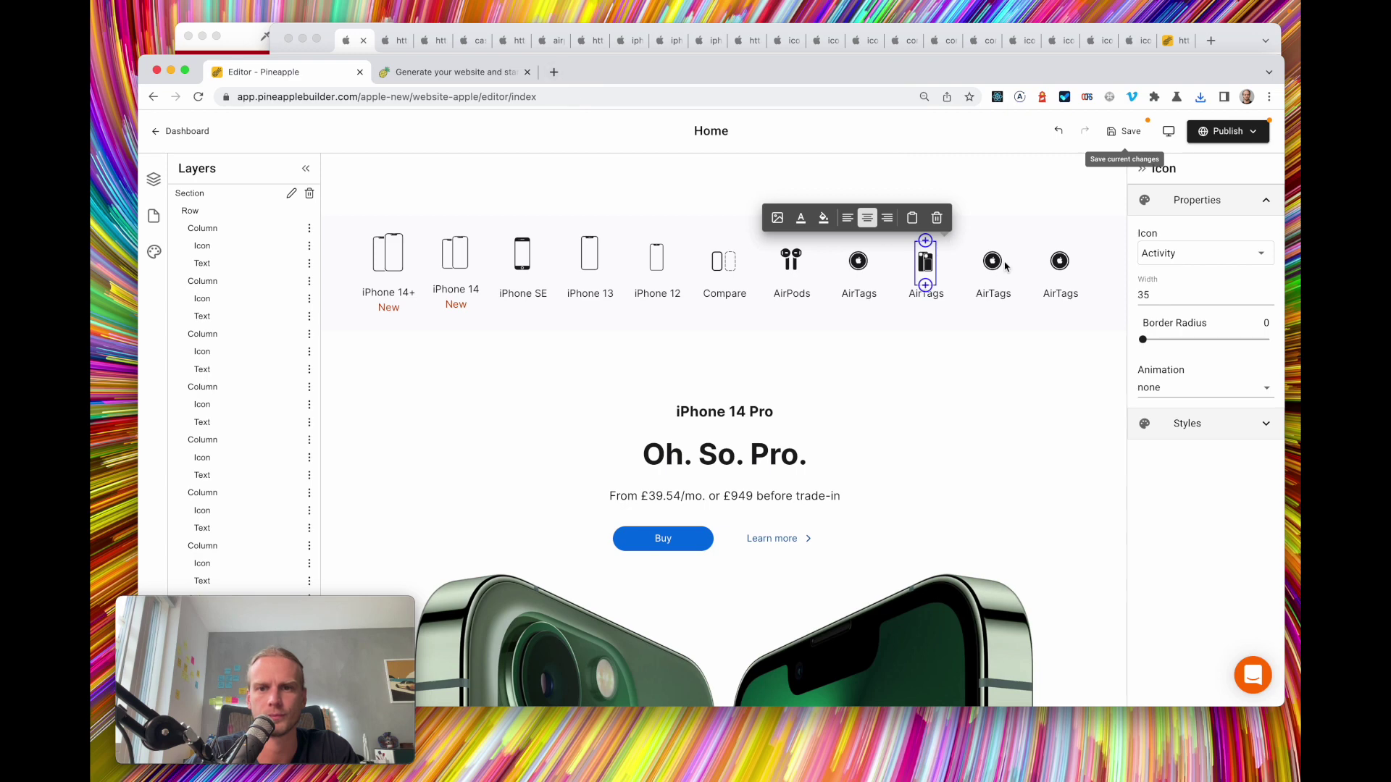
Change the label under the accessories icon to "Accessories", following the Apple reference page
left_click(344, 42)
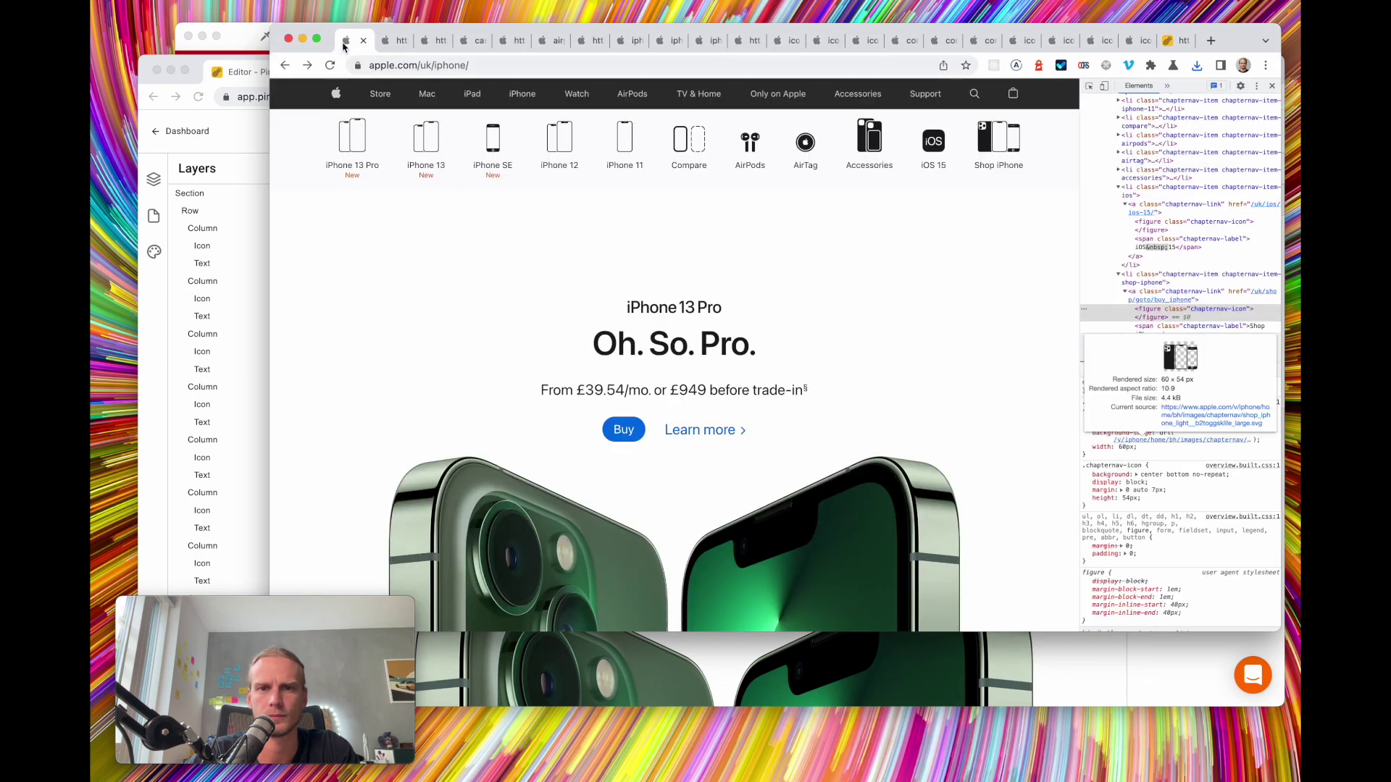
left_click(249, 154)
left_click(925, 293)
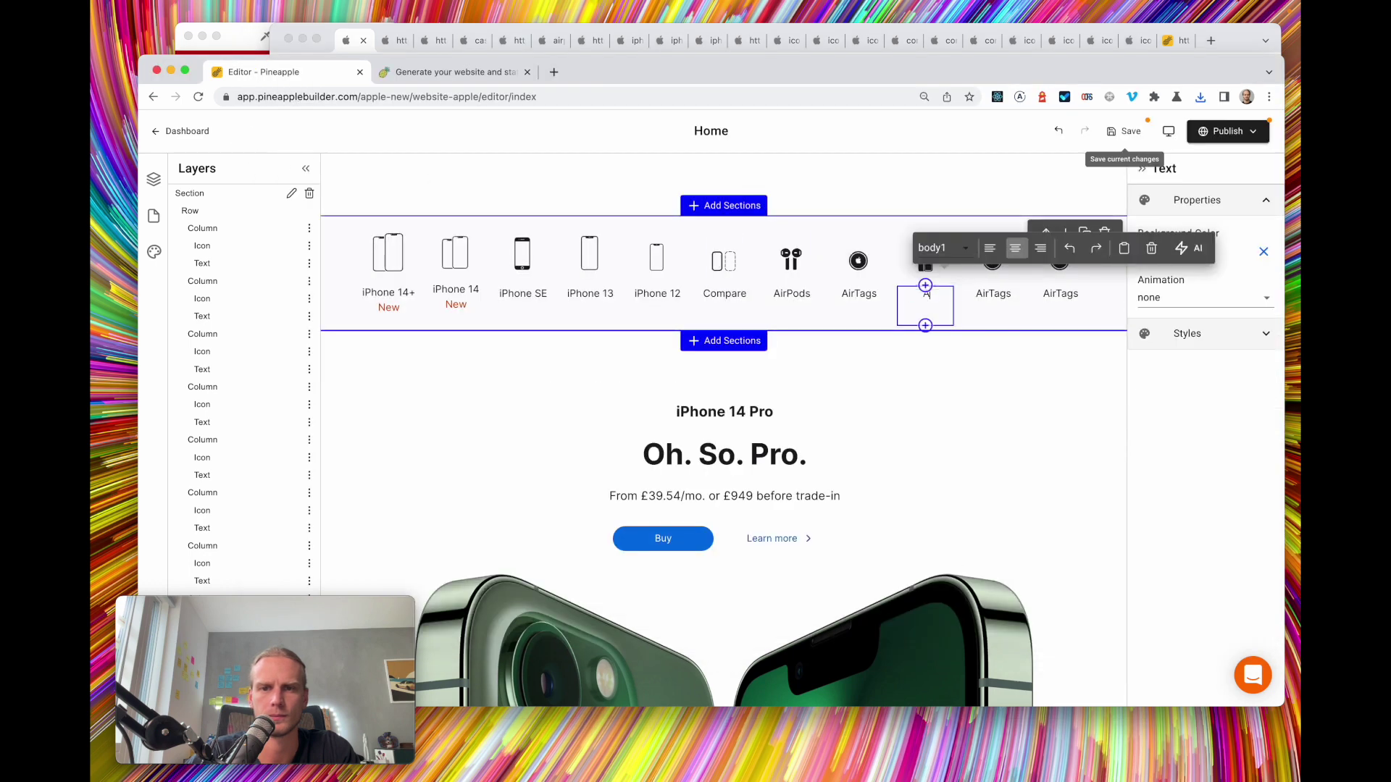
type("Accessori")
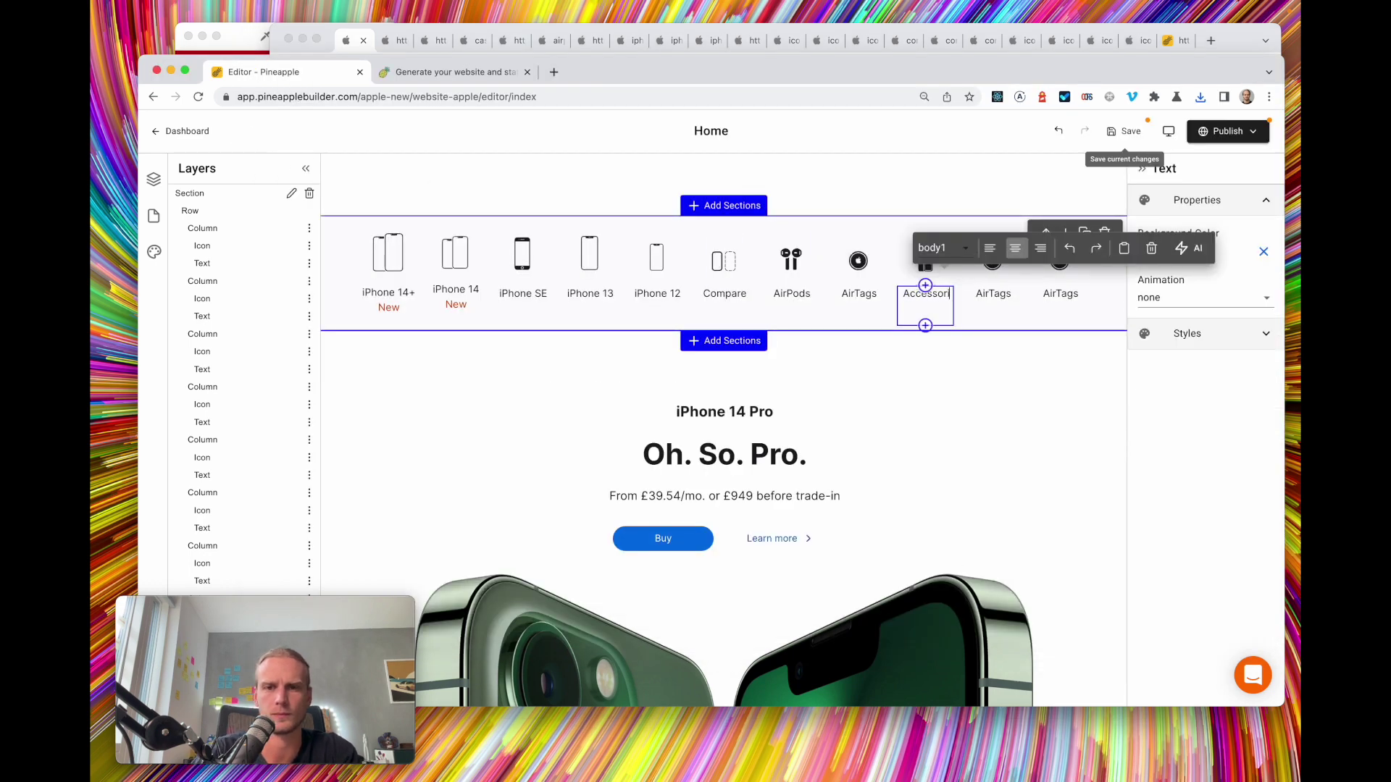
type("es")
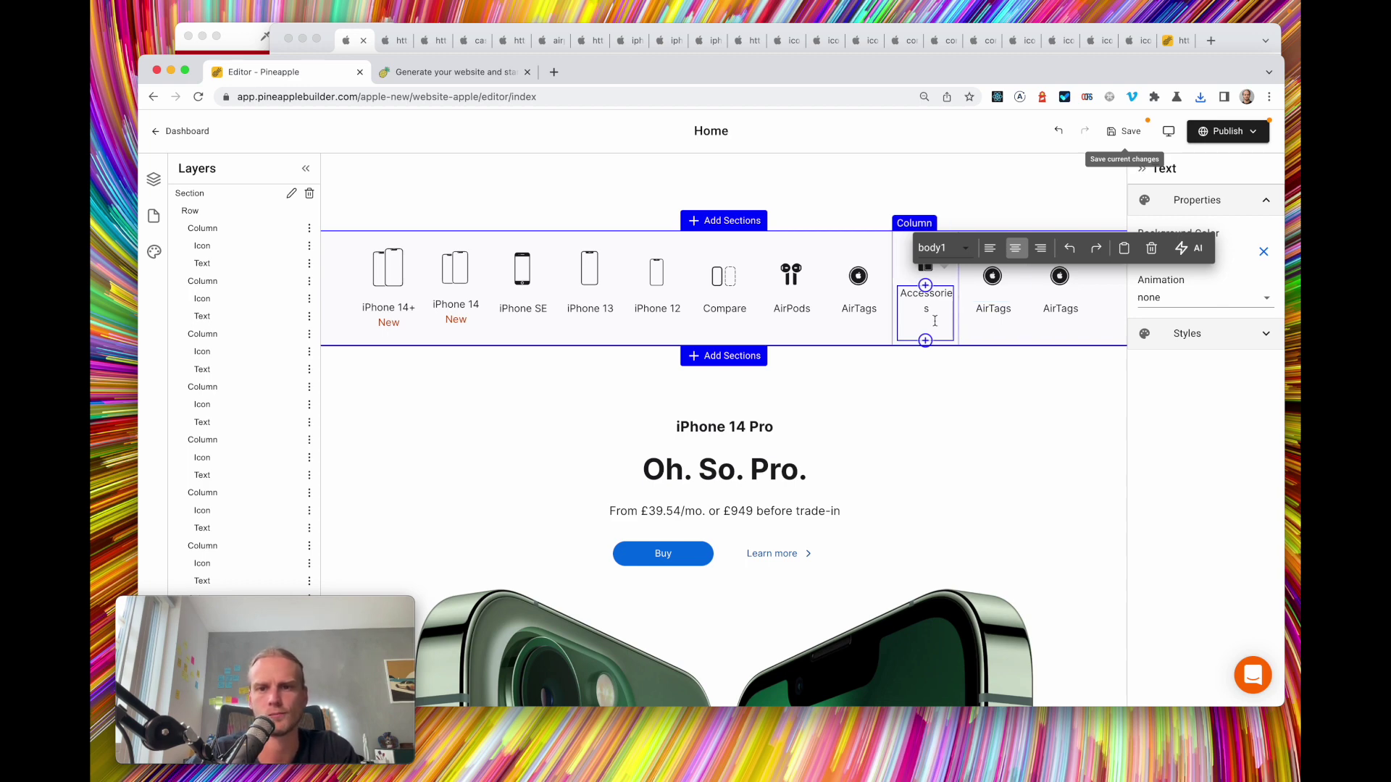
Try the body2 text style on the Accessories label and switch it back to body1
left_click(959, 266)
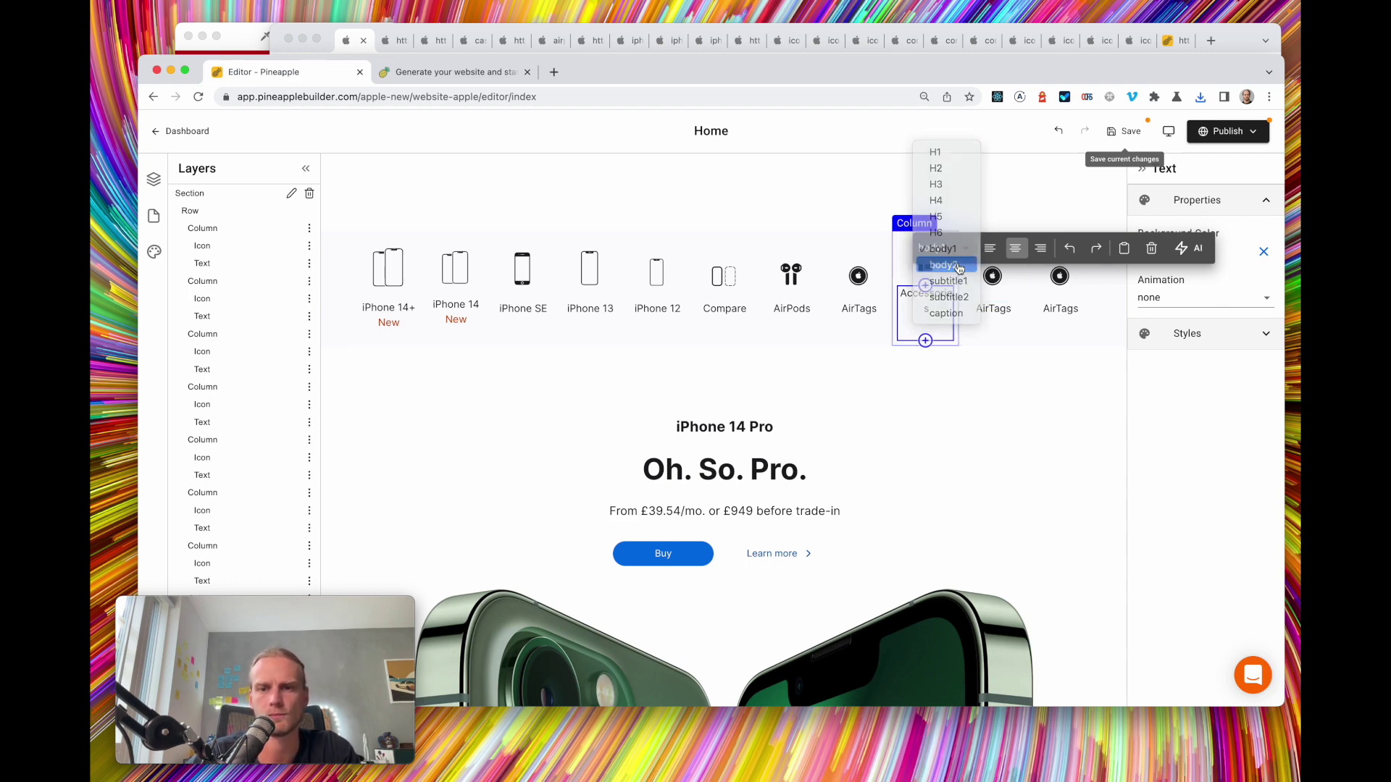
left_click(951, 248)
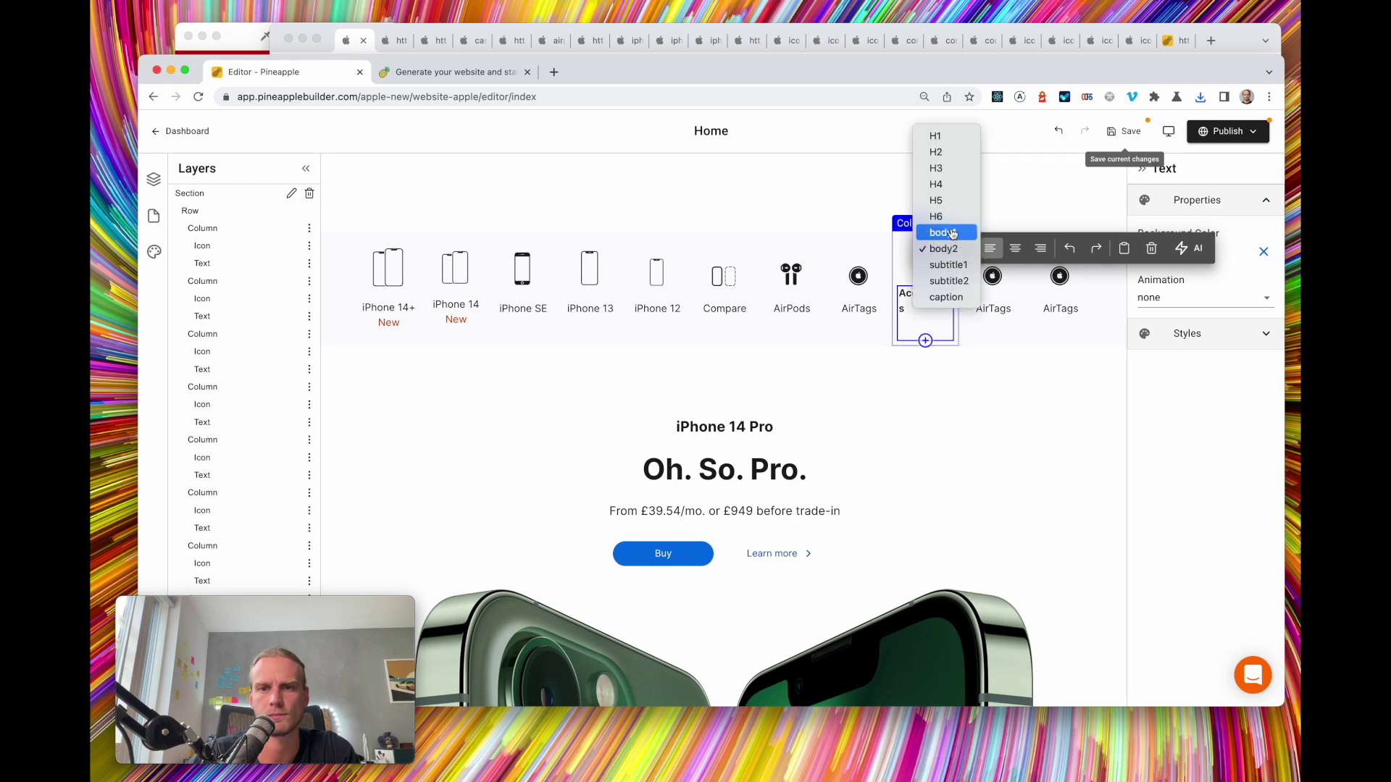
left_click(942, 232)
Shorten the label under the accessories icon to "Acessories" so that it fits on one line
scroll(1001, 381, "down", 1)
scroll(1000, 384, "up", 1)
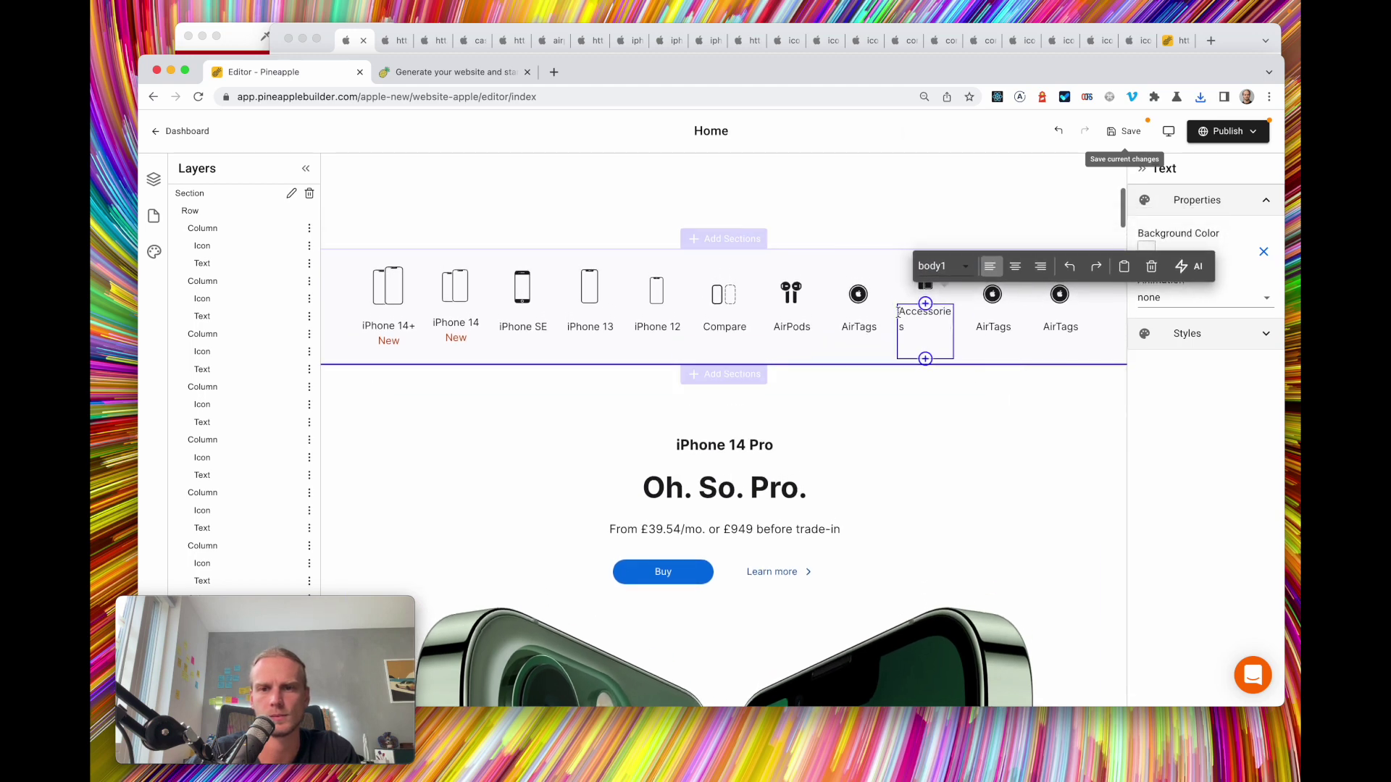
scroll(915, 313, "down", 1)
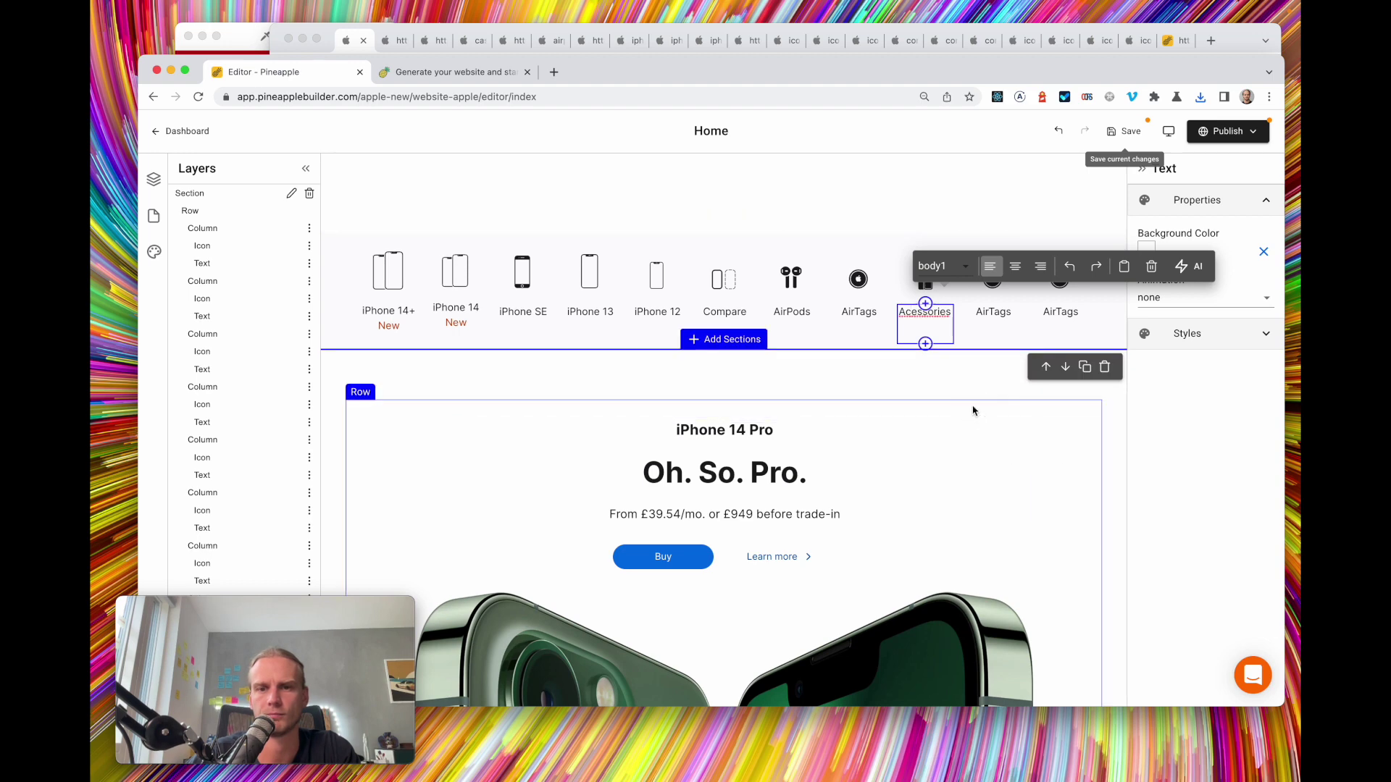
scroll(972, 406, "up", 1)
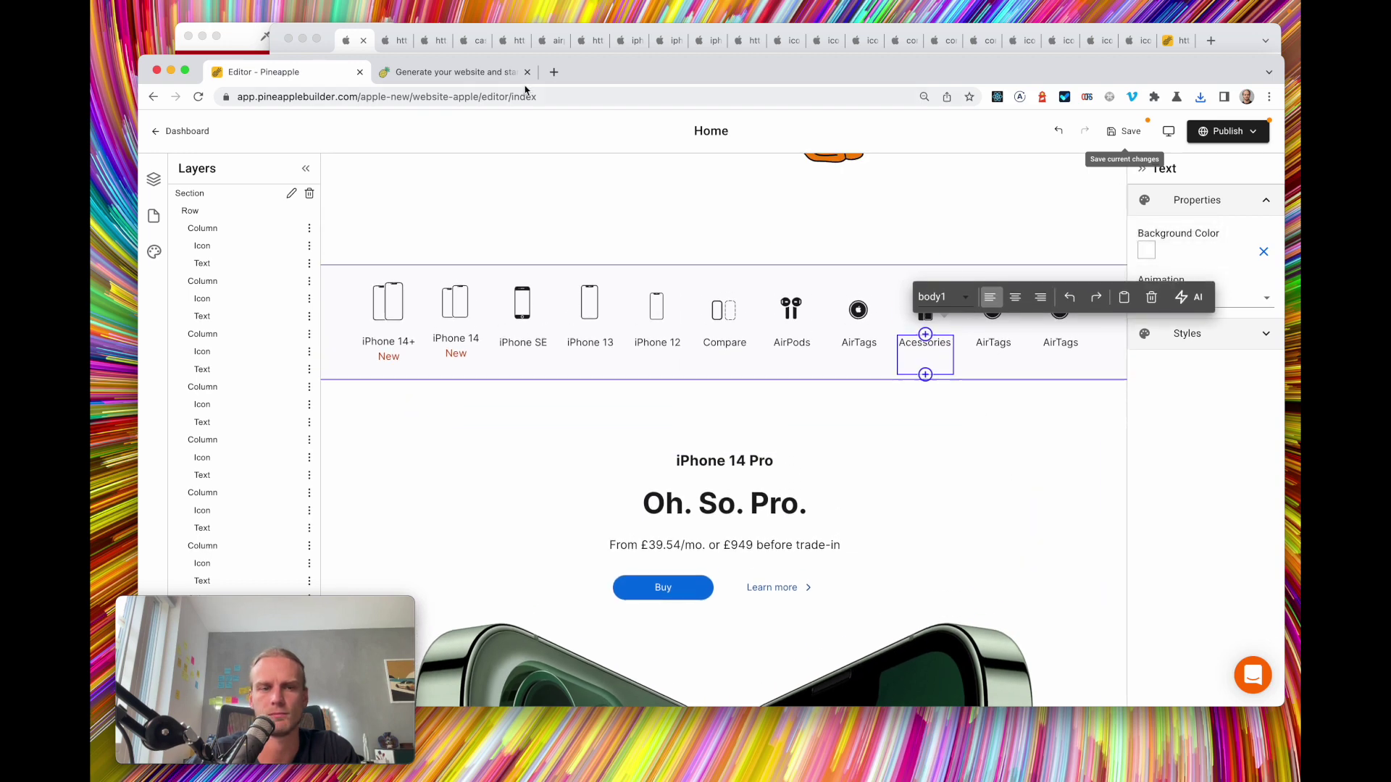
Replace the AirTags icon in the column after Acessories with an uploaded iOS icon, following the Apple reference page
left_click(348, 48)
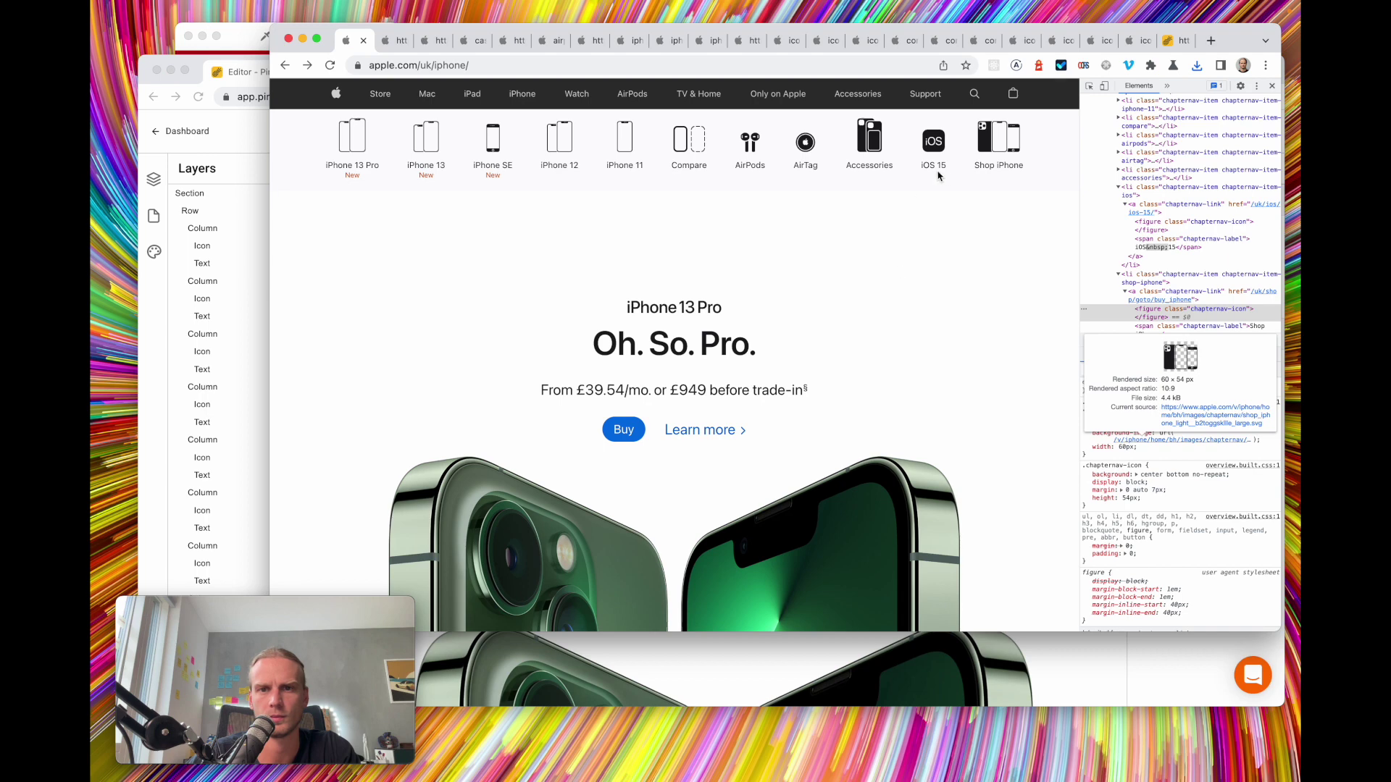
left_click(208, 155)
left_click(993, 312)
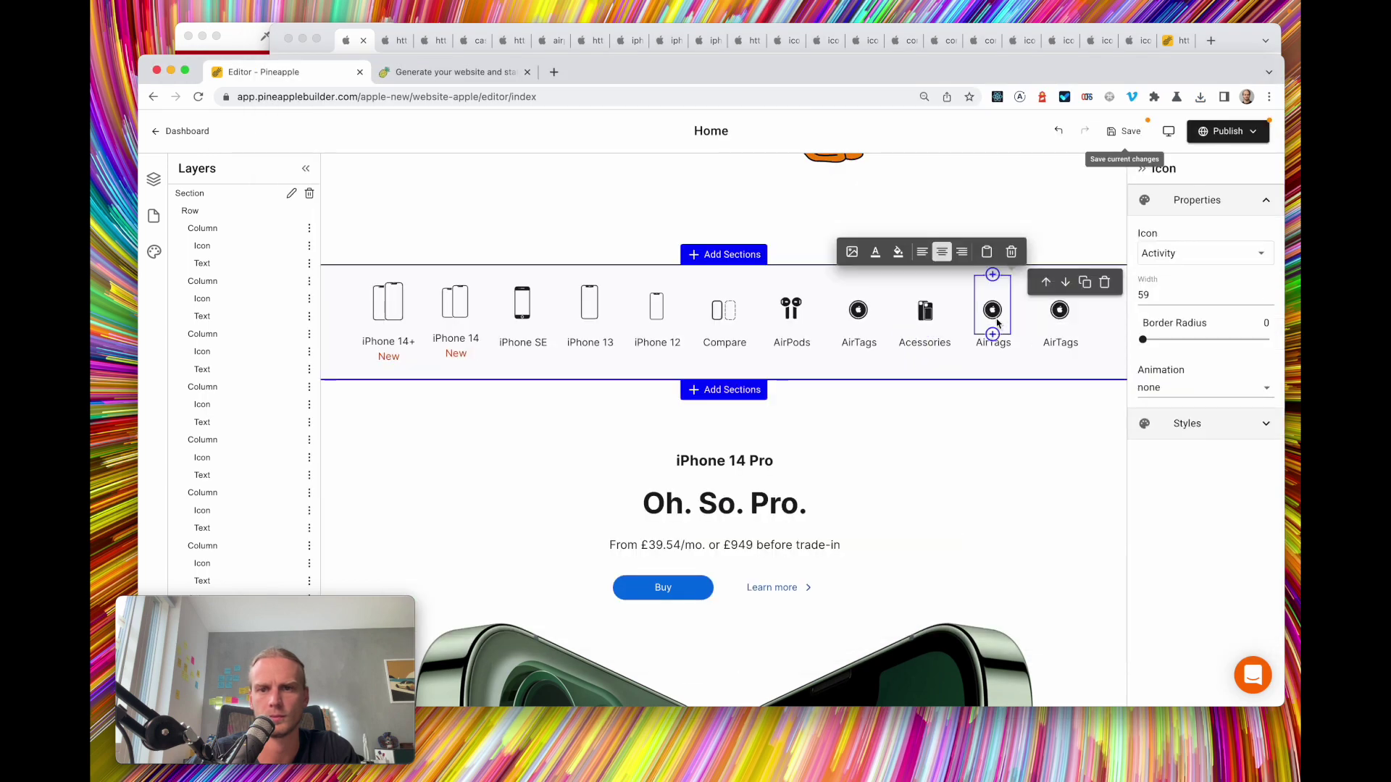
left_click(860, 251)
left_click(314, 216)
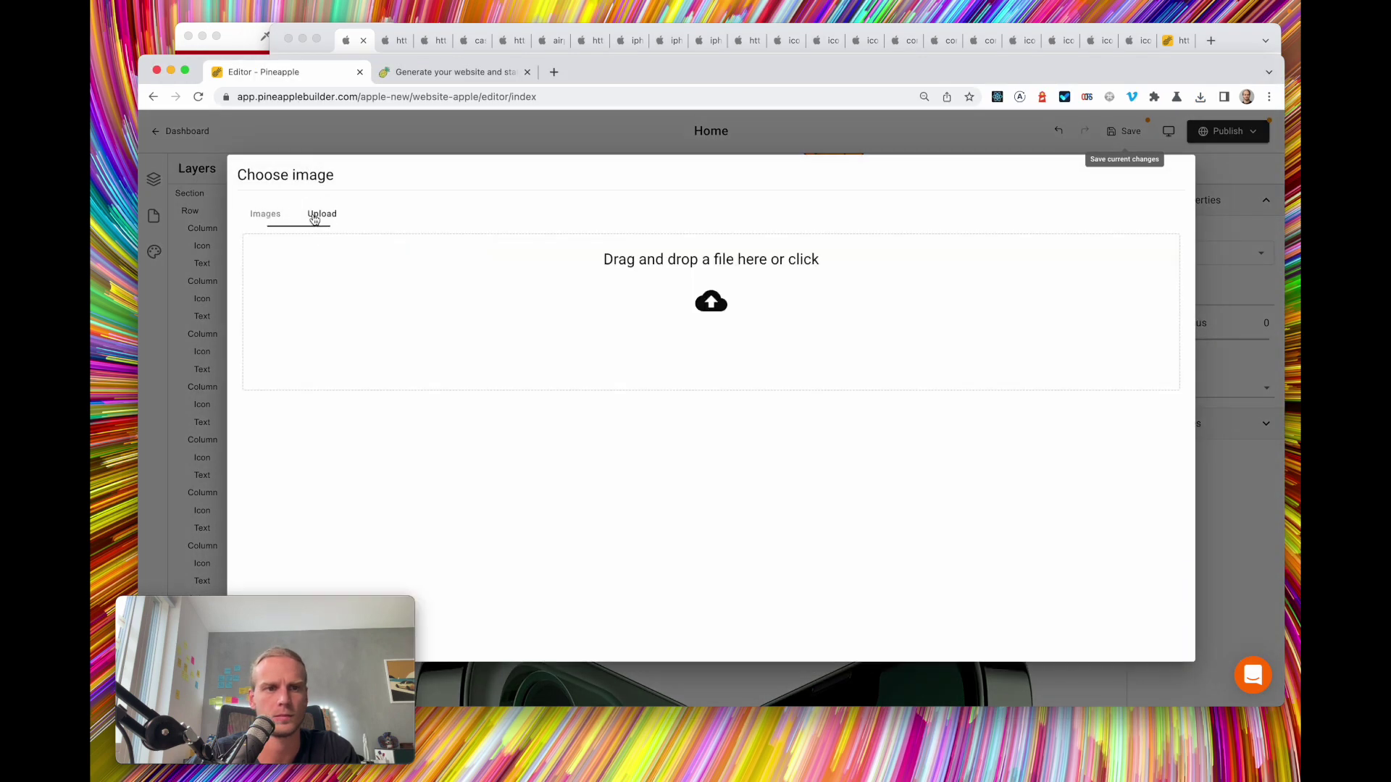
left_click(711, 302)
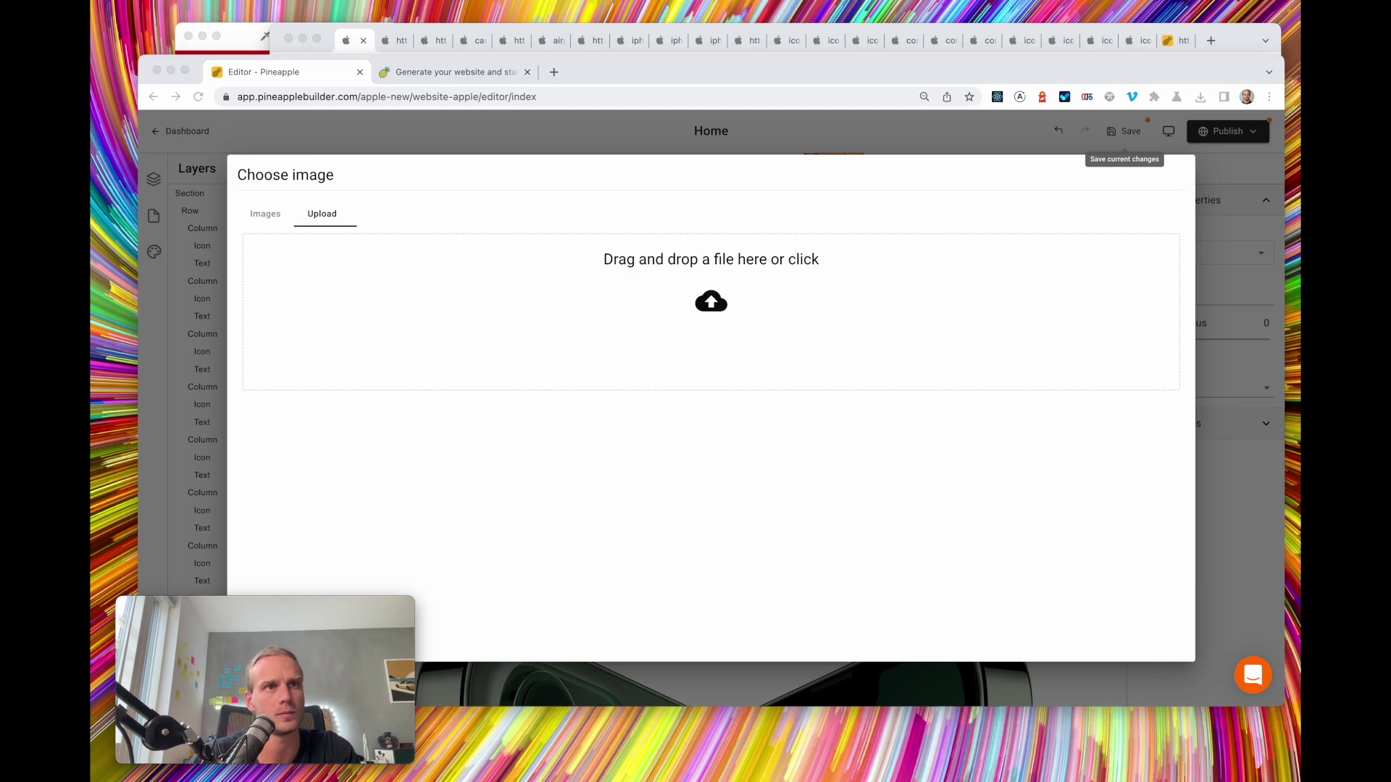
left_click_drag(774, 52, 773, 331)
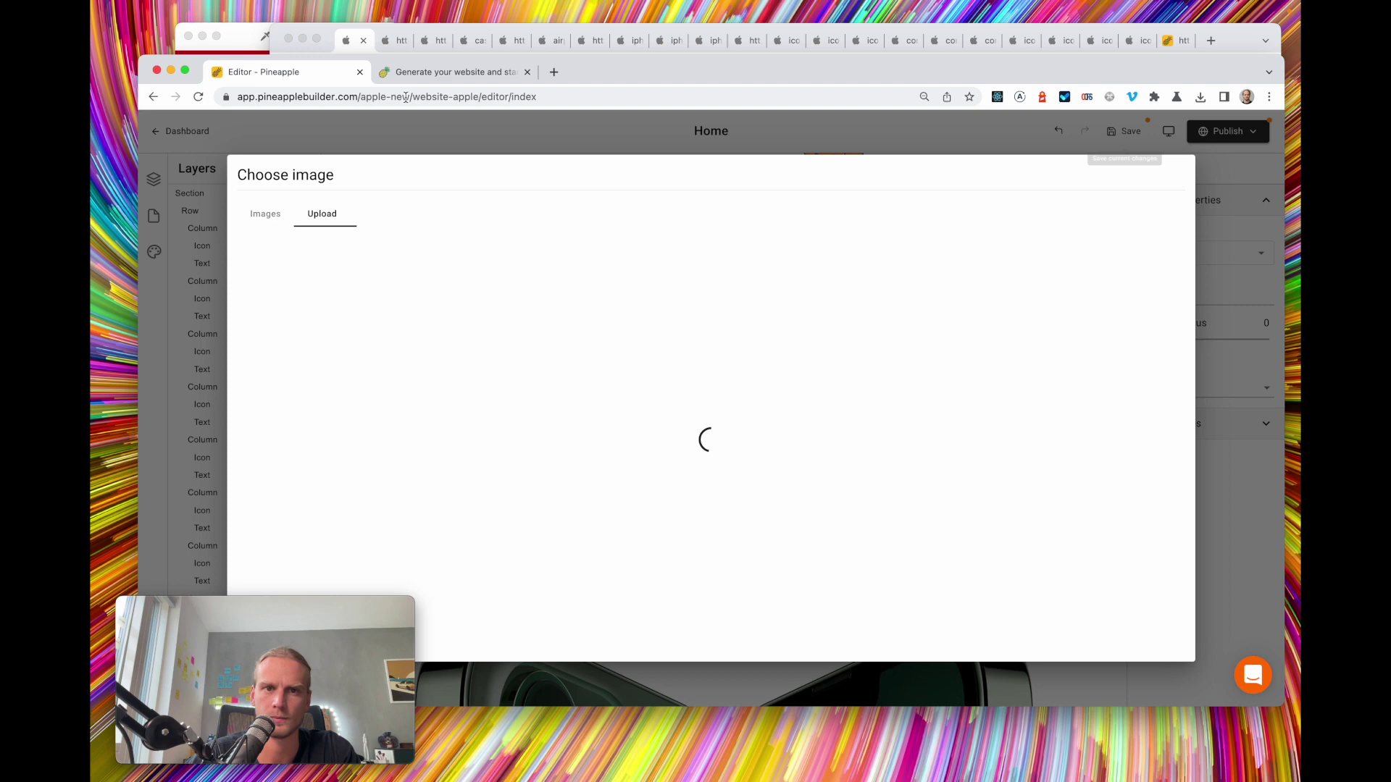
Compare the iOS icon with the Apple reference page and set its width to 52
left_click(351, 42)
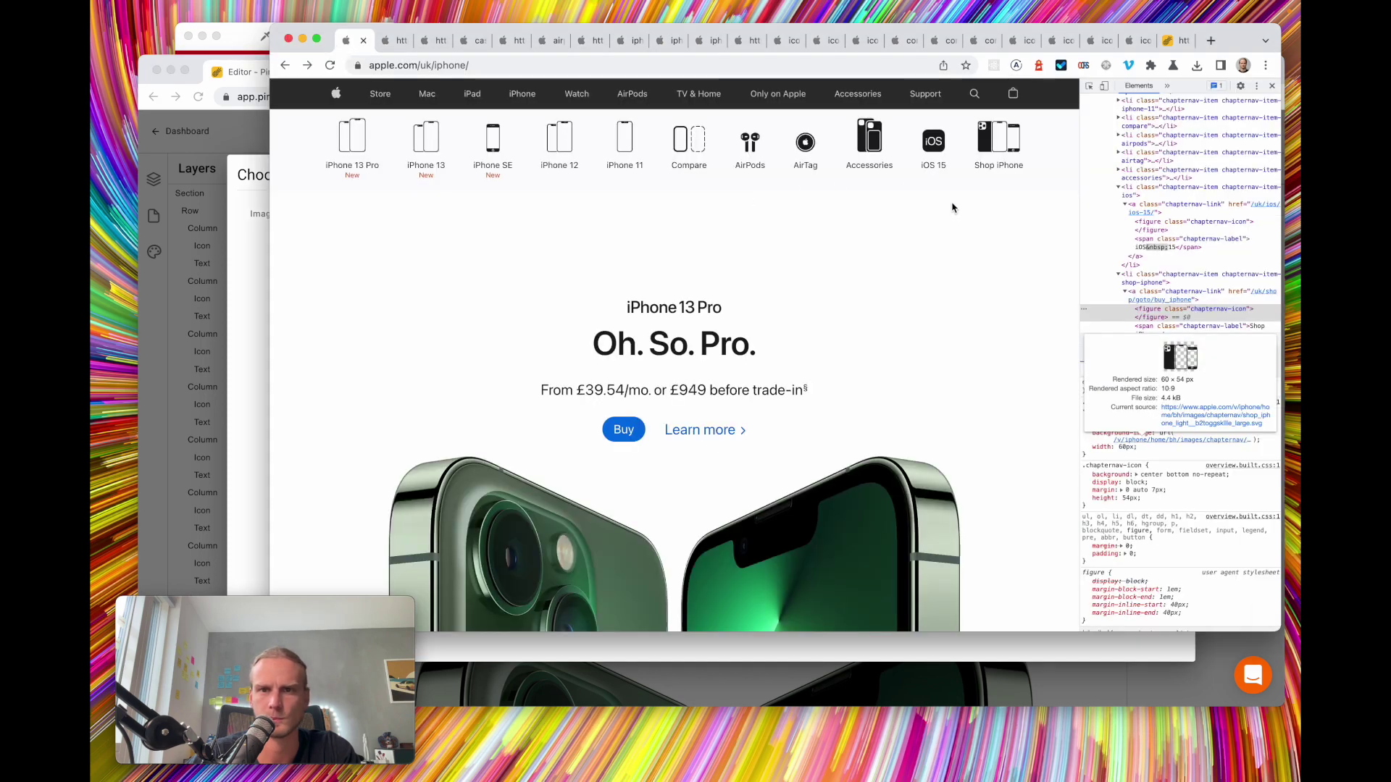
left_click(178, 195)
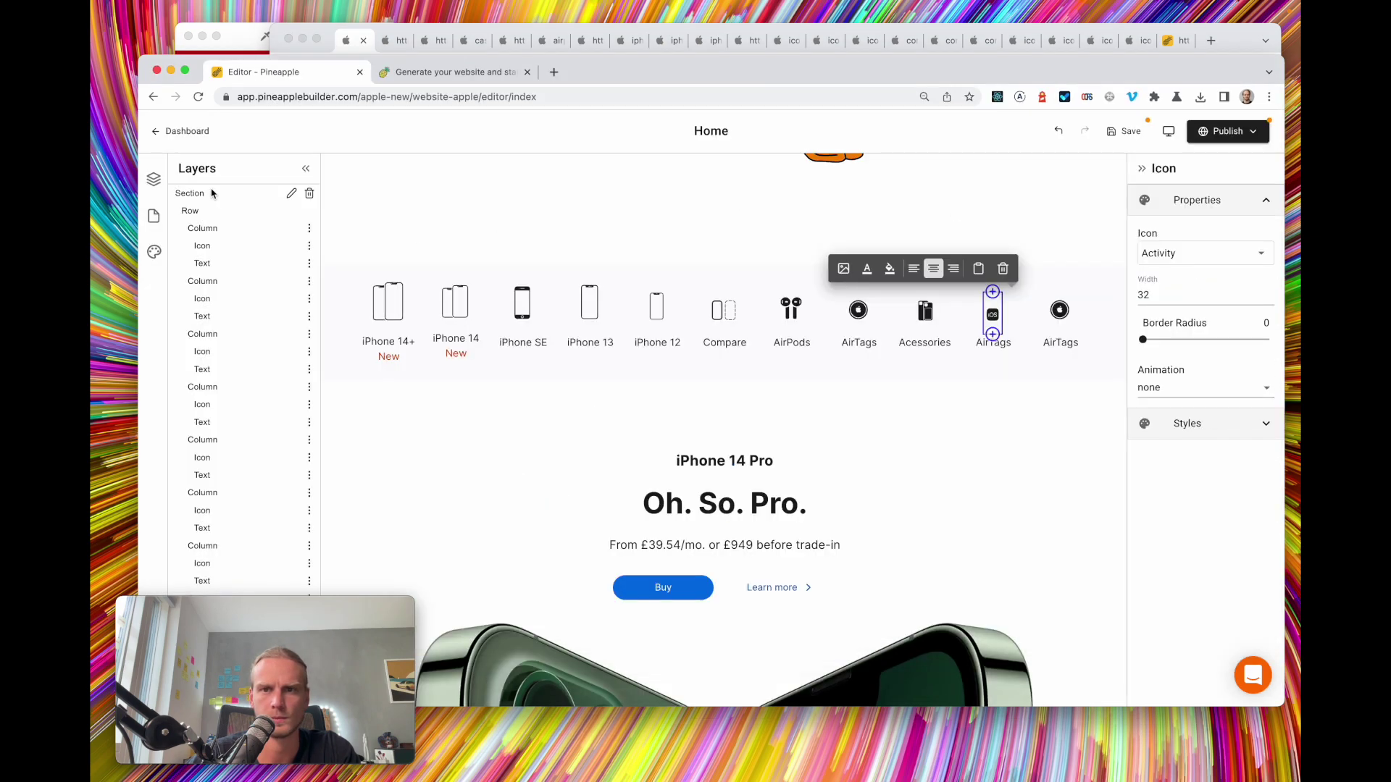
left_click(1144, 295)
key("BackSpace")
type("5")
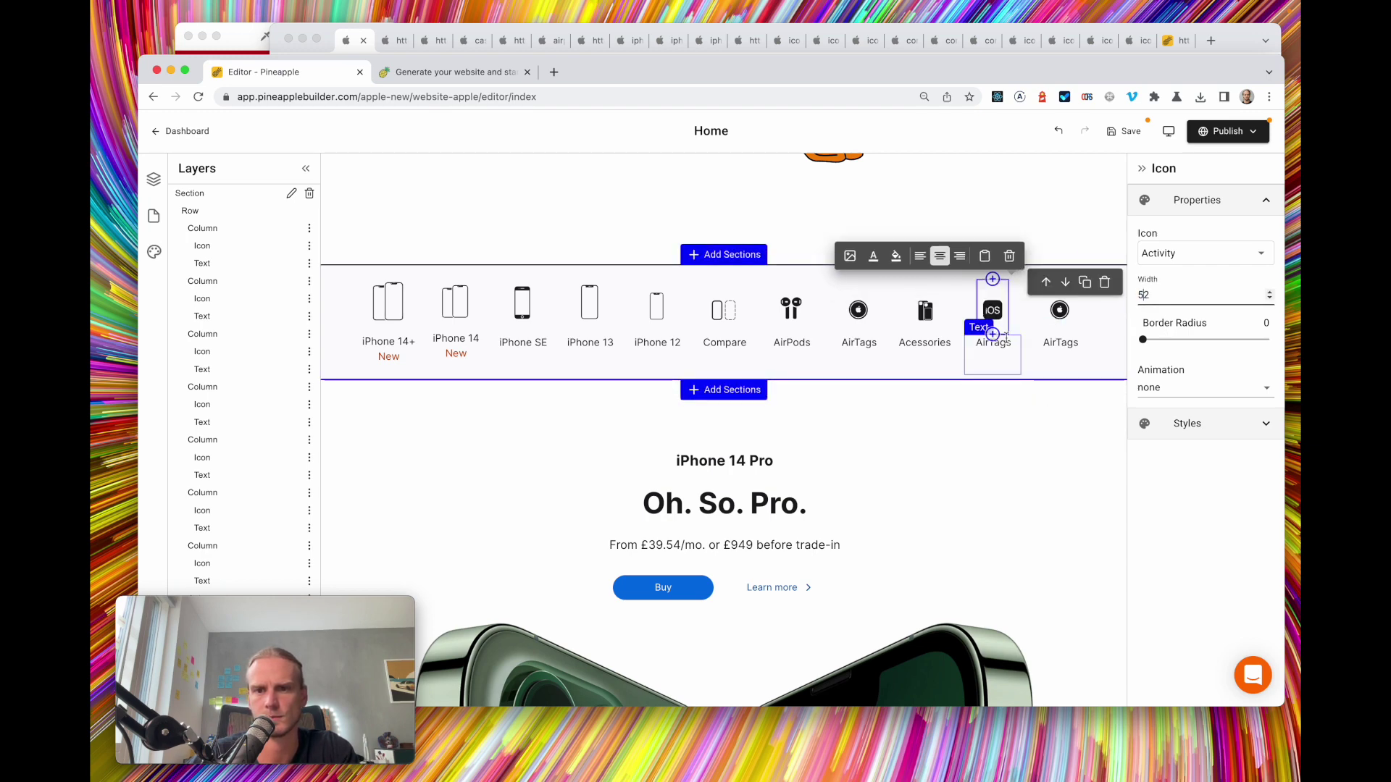
Change the label under the iOS icon from AirTags to "iOS 15"
left_click(1005, 346)
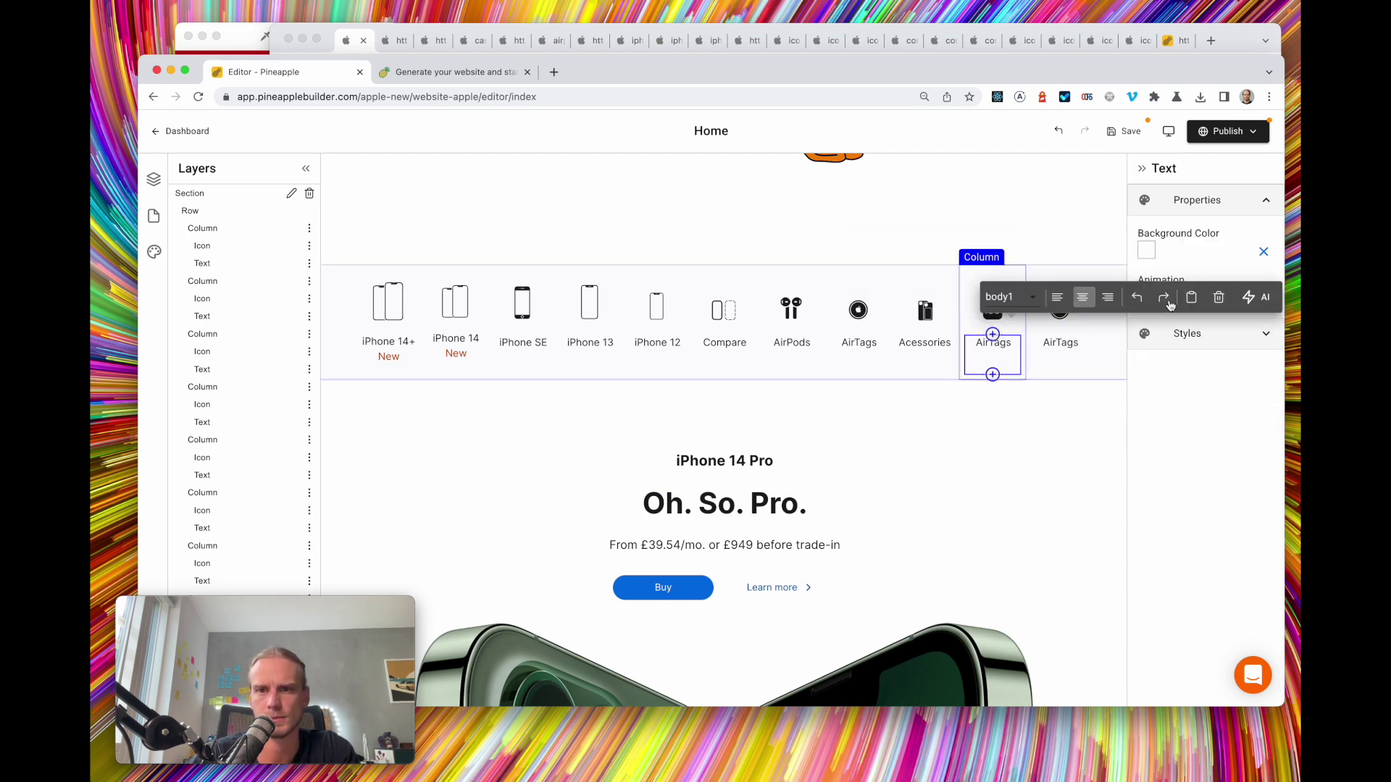
double_click(991, 347)
key("BackSpace")
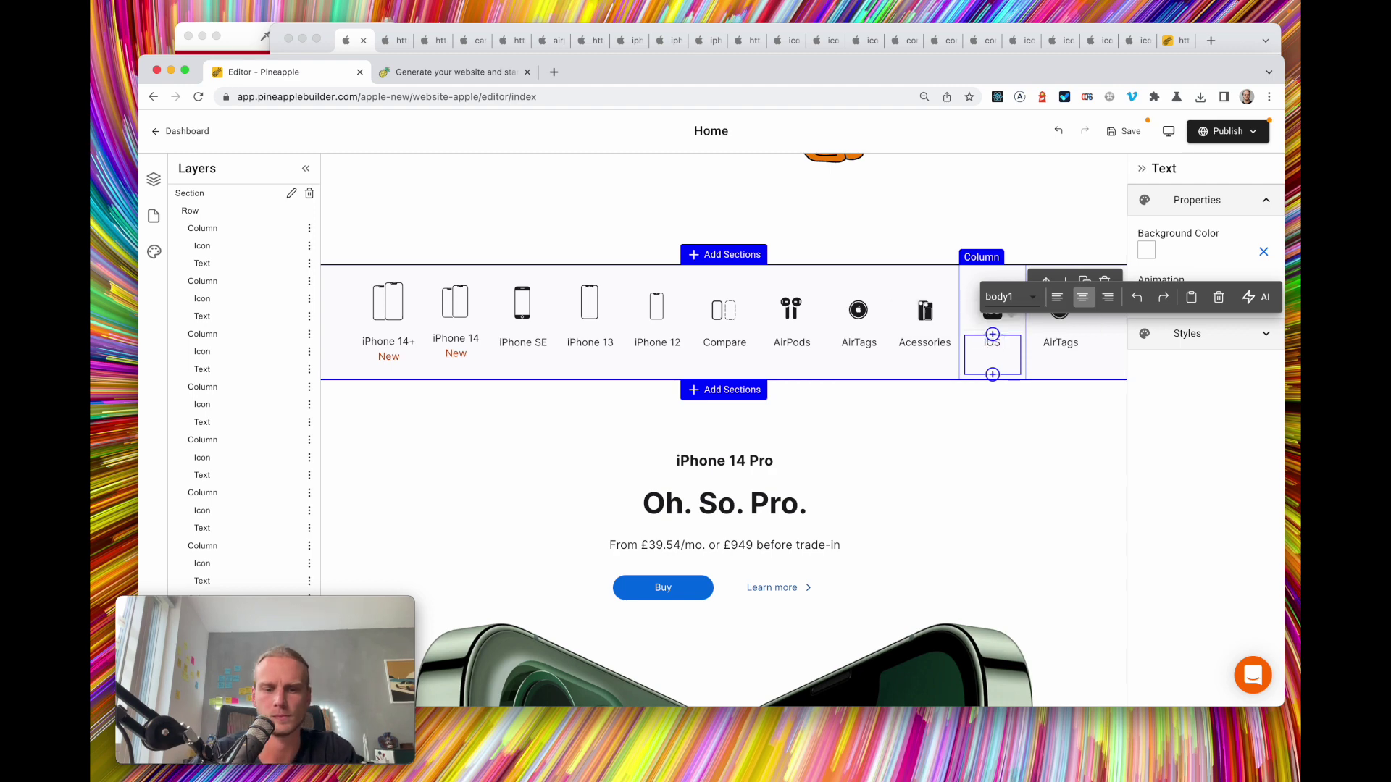
scroll(1043, 434, "down", 1)
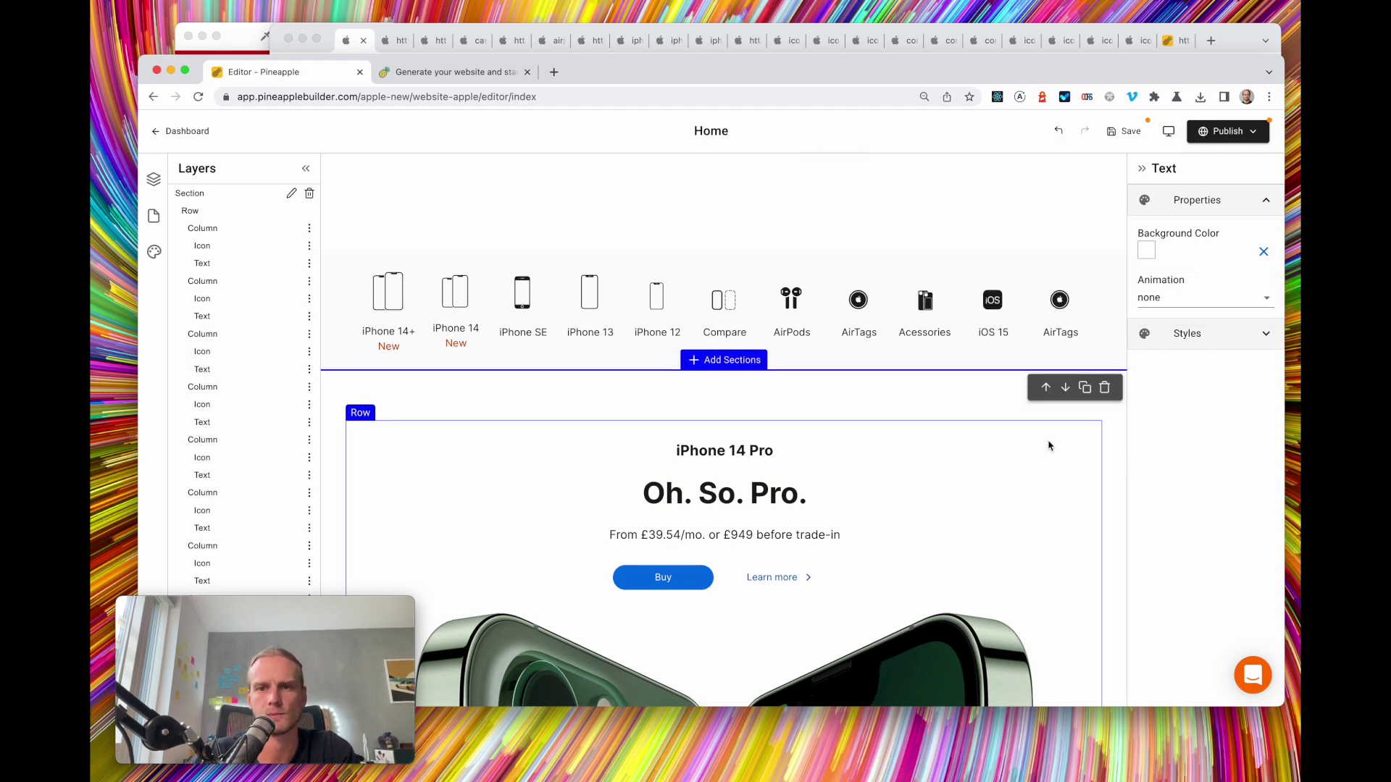
Replace the icon in the last AirTags column with the uploaded Shop iPhone image from the Apple reference page
left_click(1060, 307)
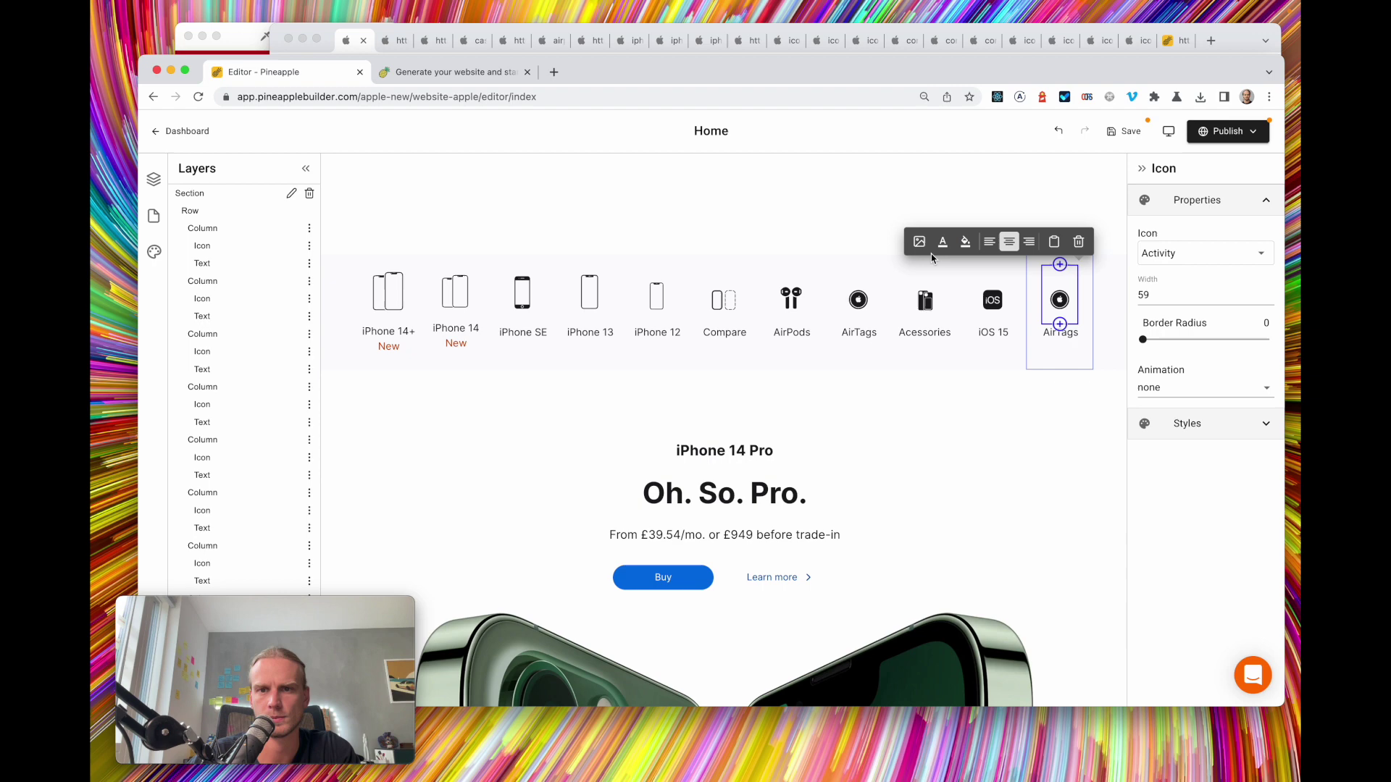
double_click(1059, 301)
left_click(323, 216)
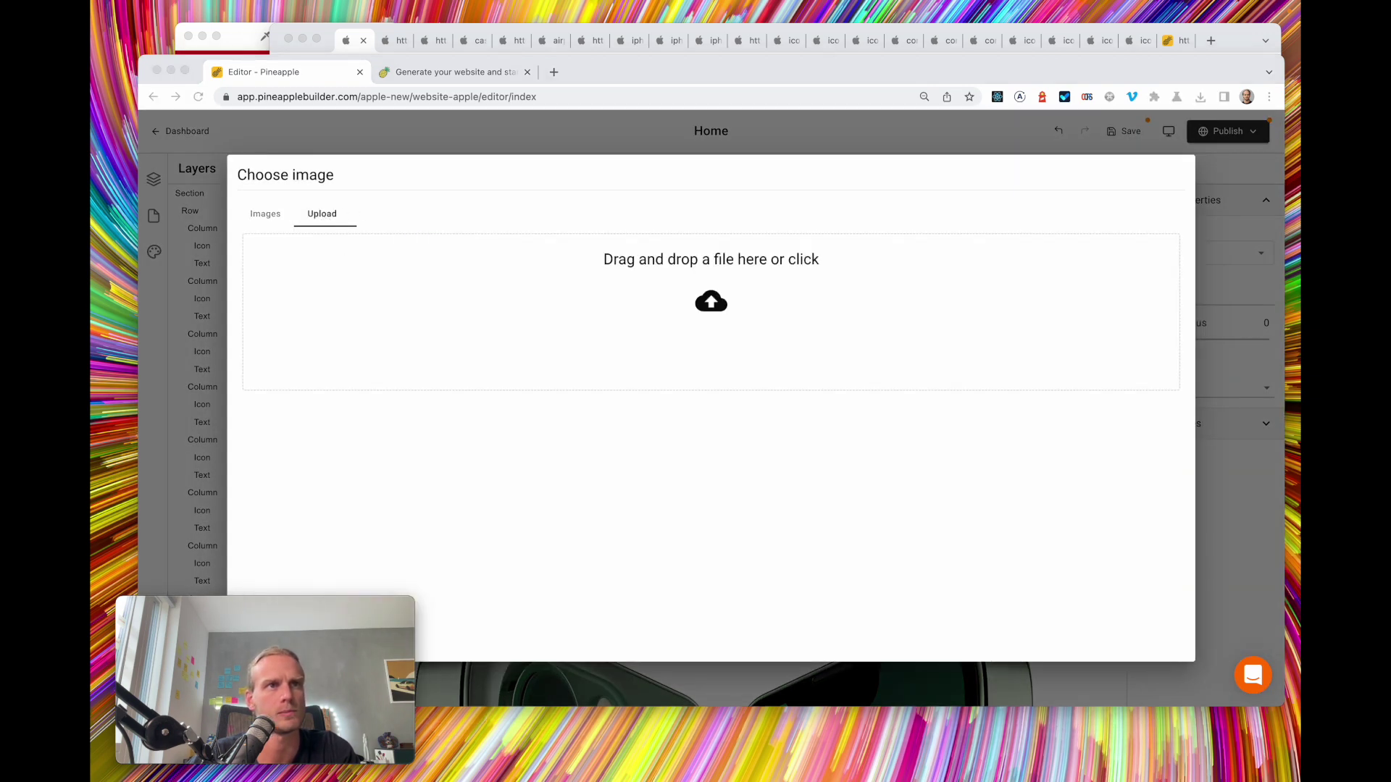
left_click_drag(725, 119, 720, 316)
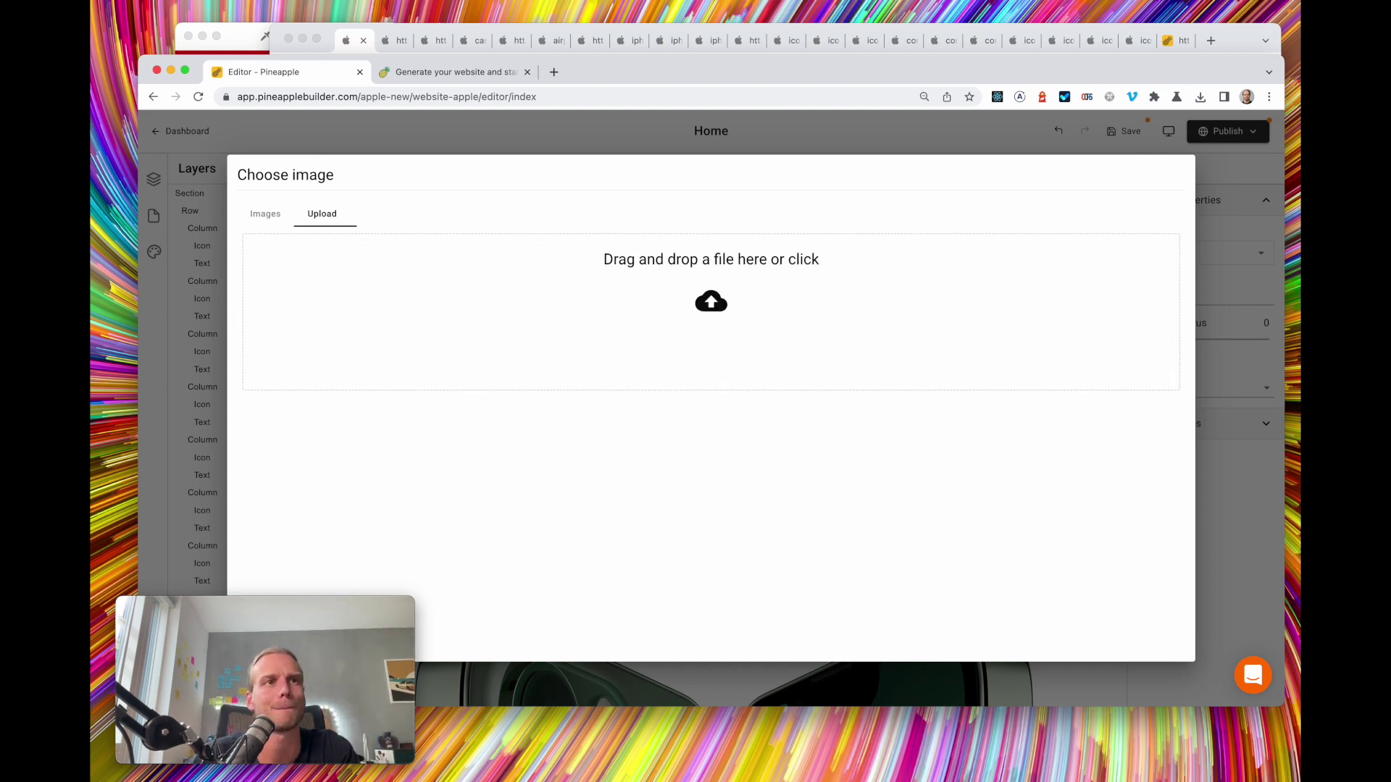
left_click(346, 45)
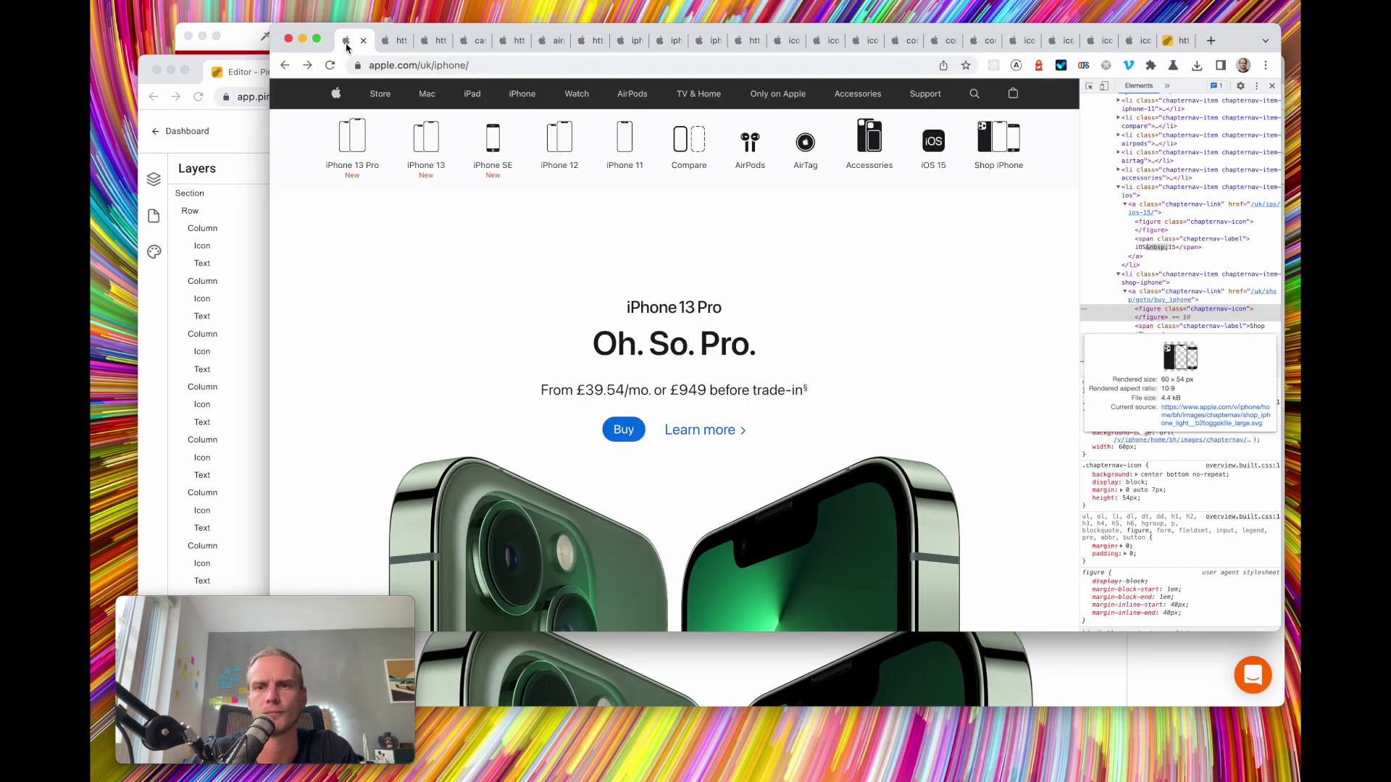
left_click(252, 177)
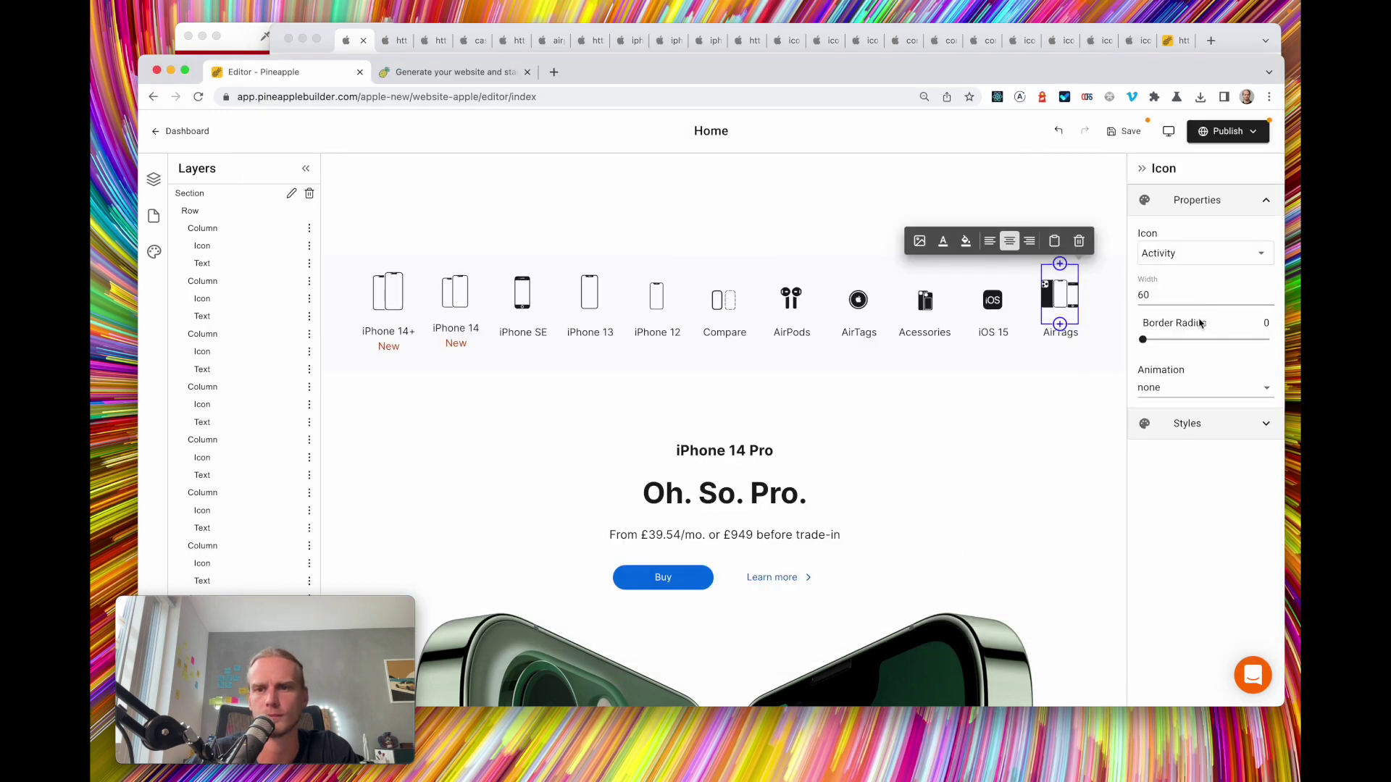
Change the AirTags label under the last icon in the product navigation row to "Shop iPhone"
left_click(1068, 341)
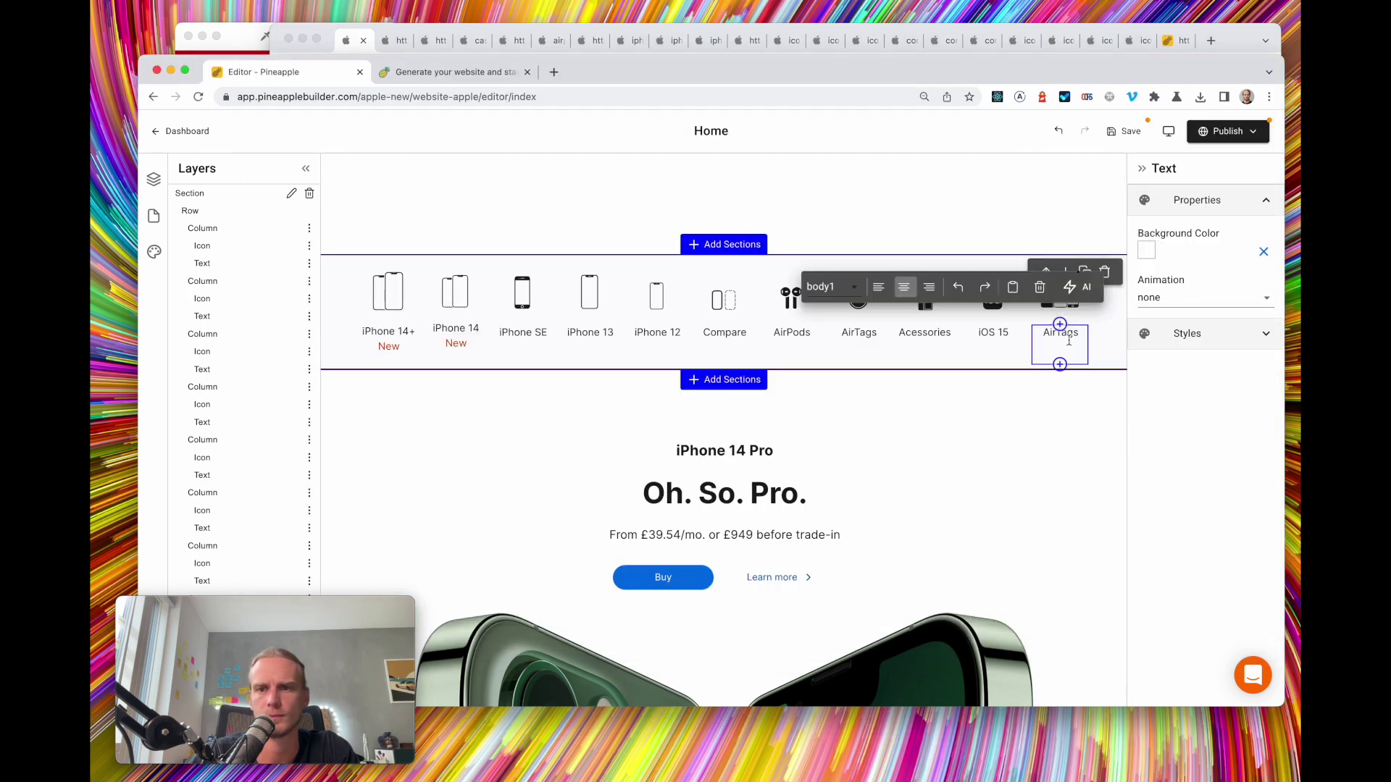
left_click(348, 49)
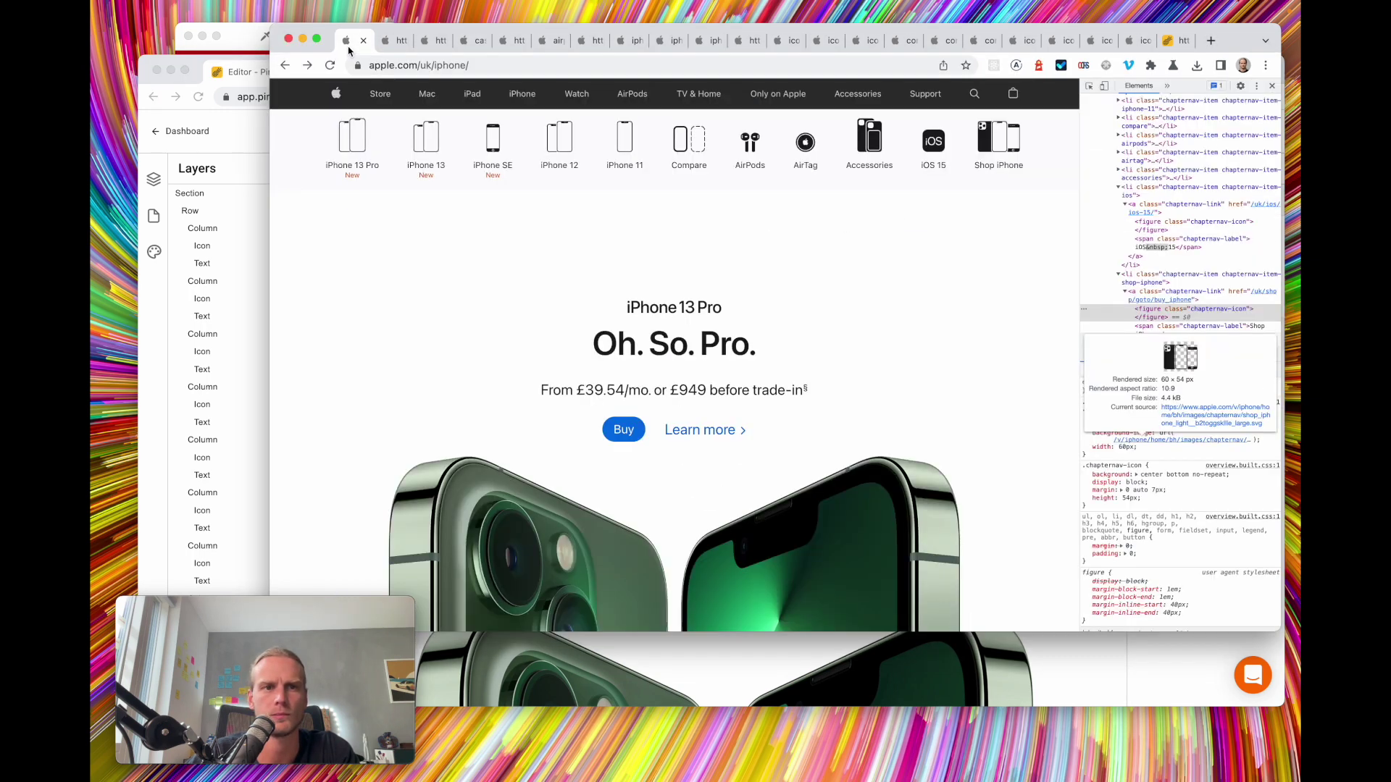
left_click(244, 209)
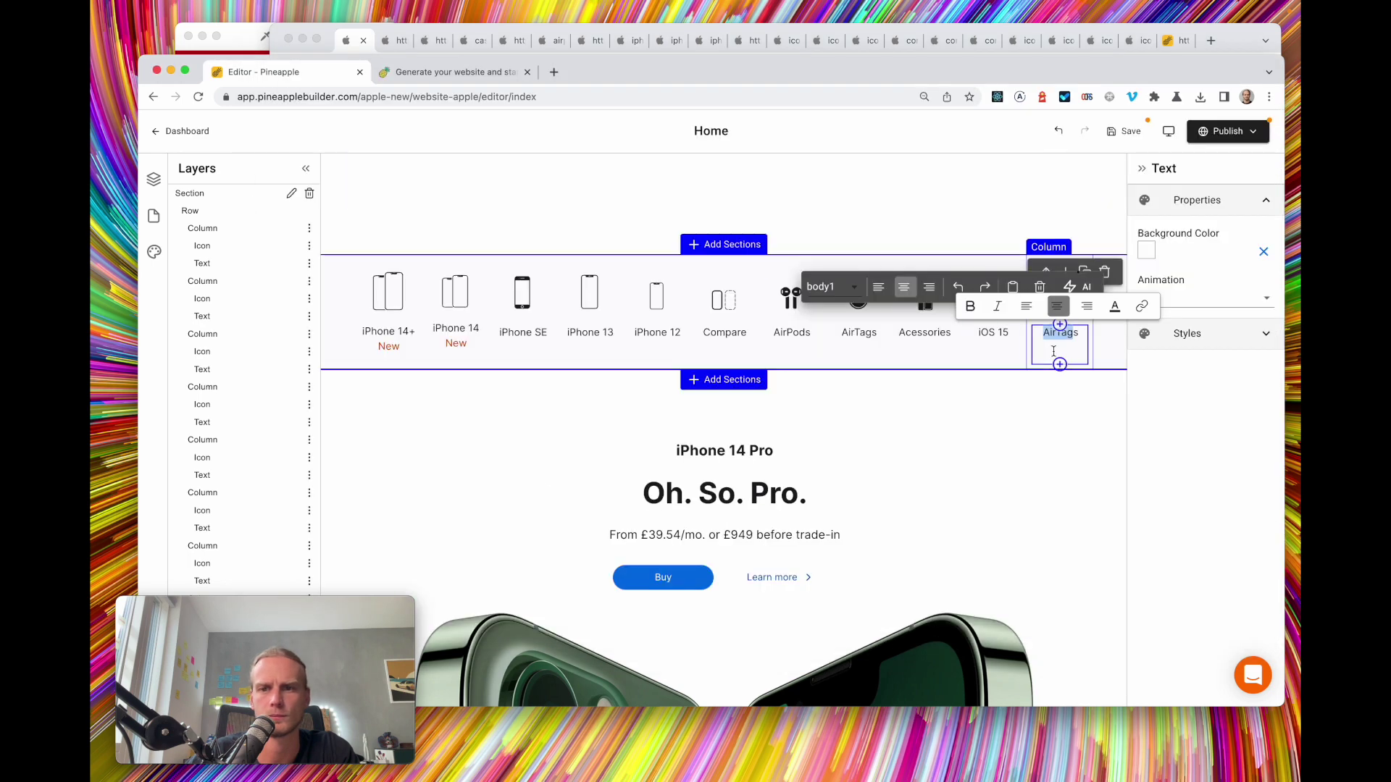
type("Shops")
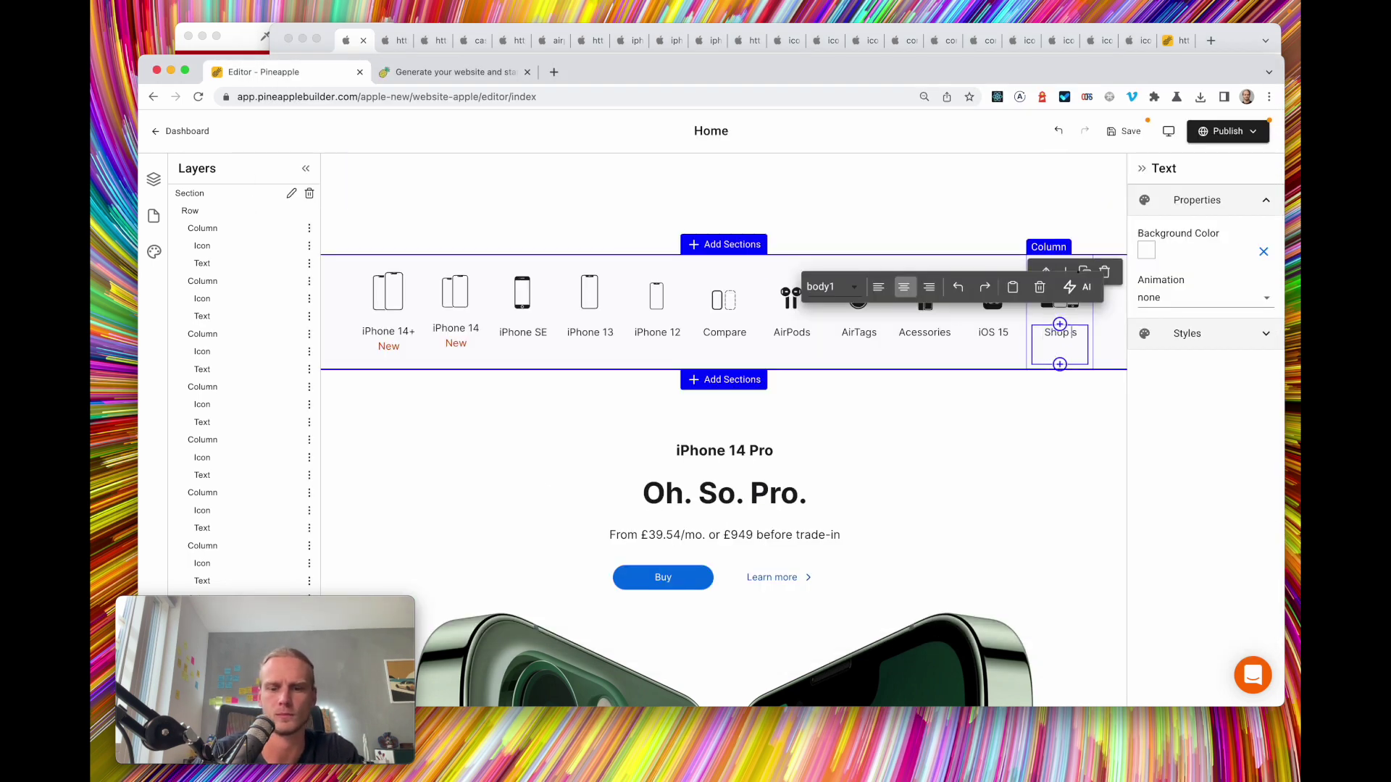
key("BackSpace")
type(" iPhone")
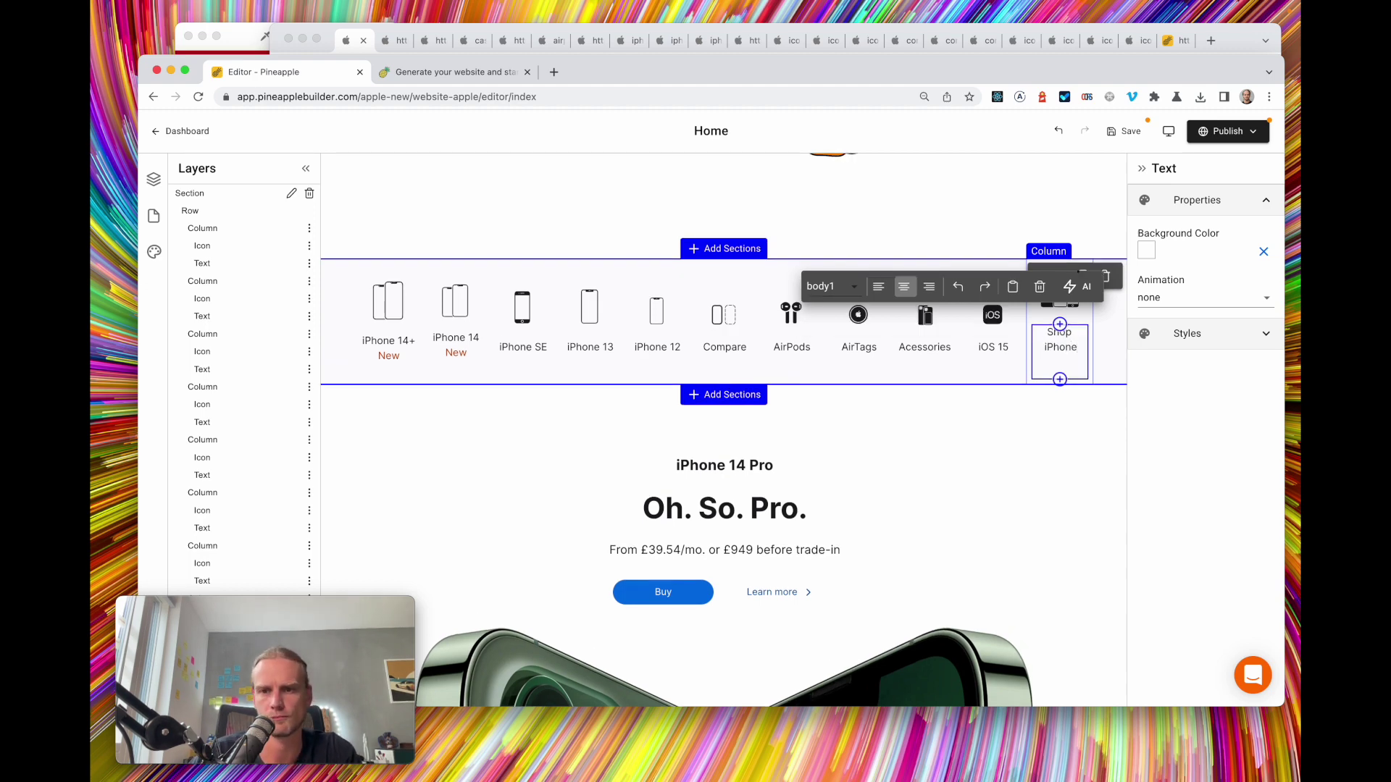
scroll(1071, 434, "down", 2)
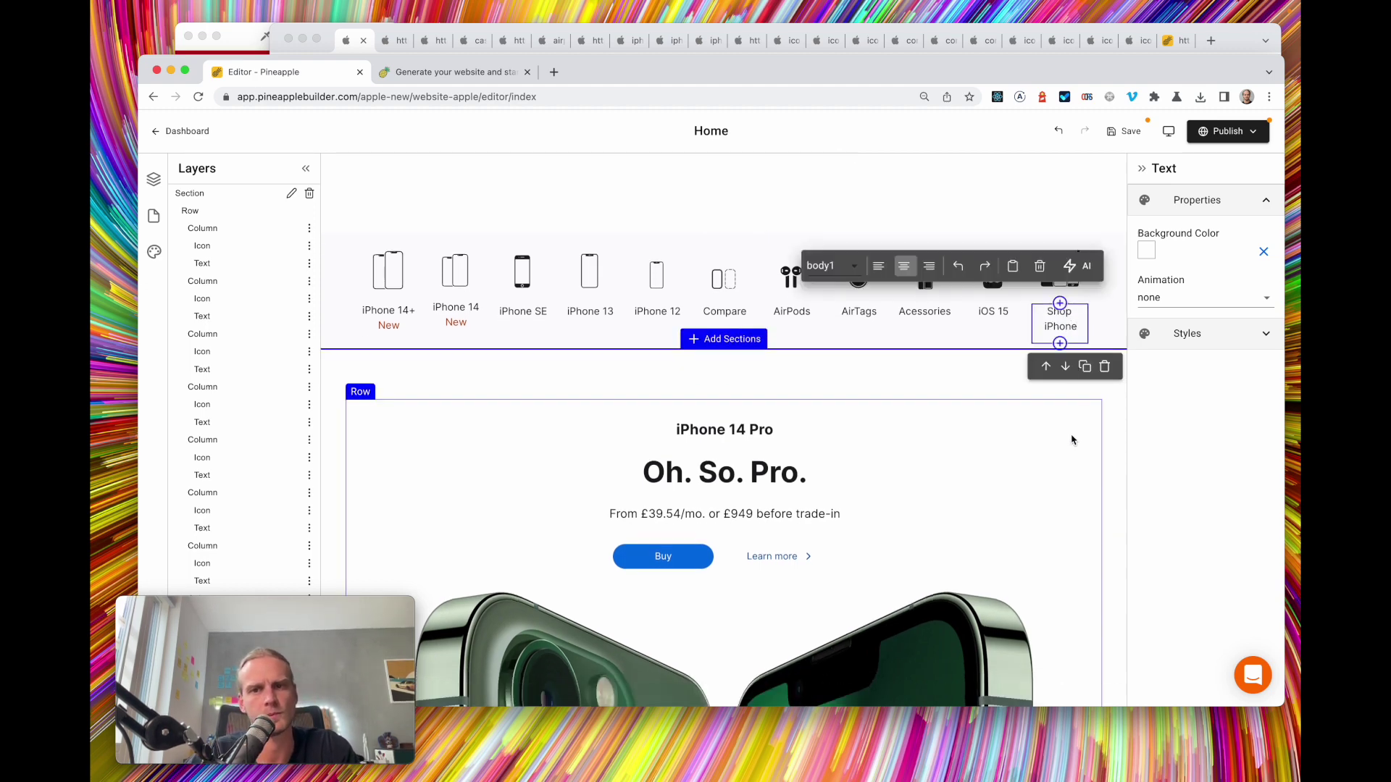
Set the theme variant of the hero section above the product navigation row to light
left_click(970, 209)
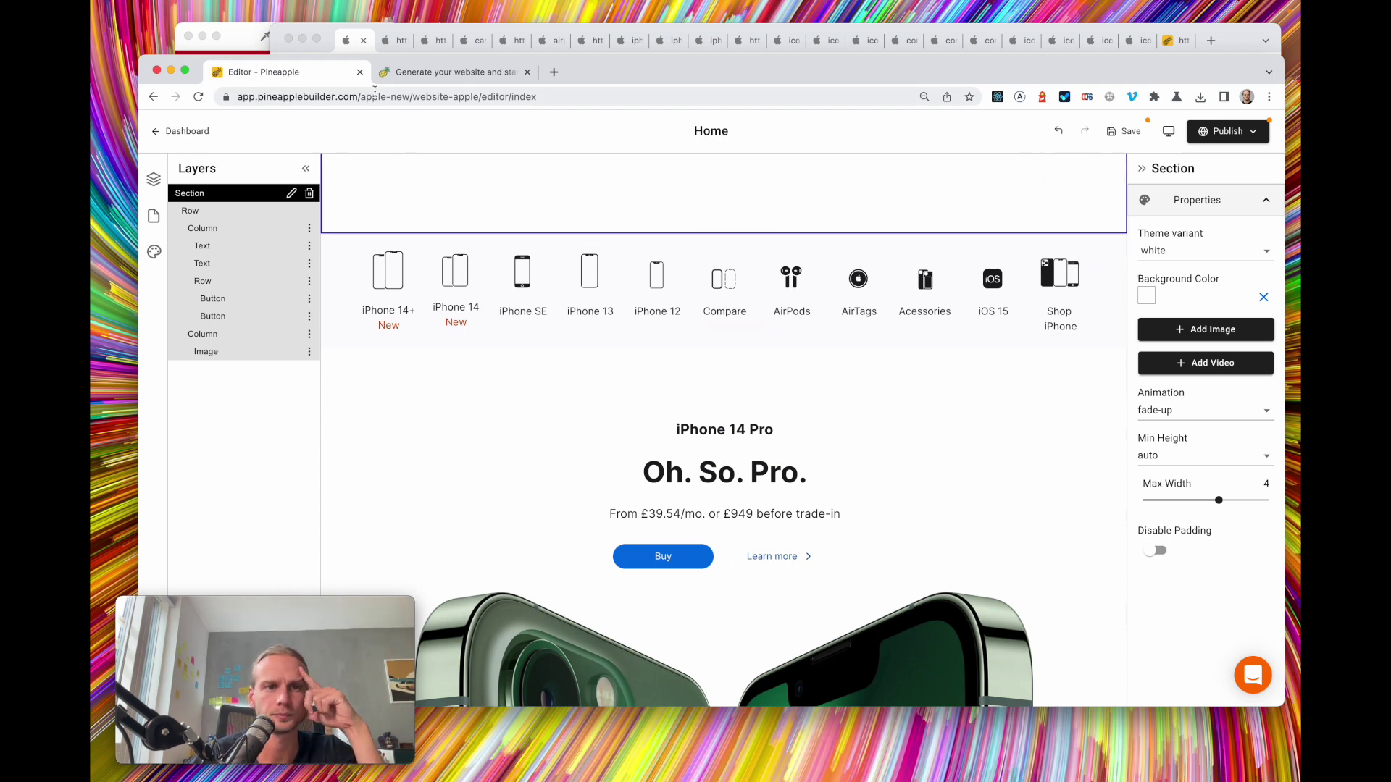
left_click(1188, 252)
left_click(1189, 328)
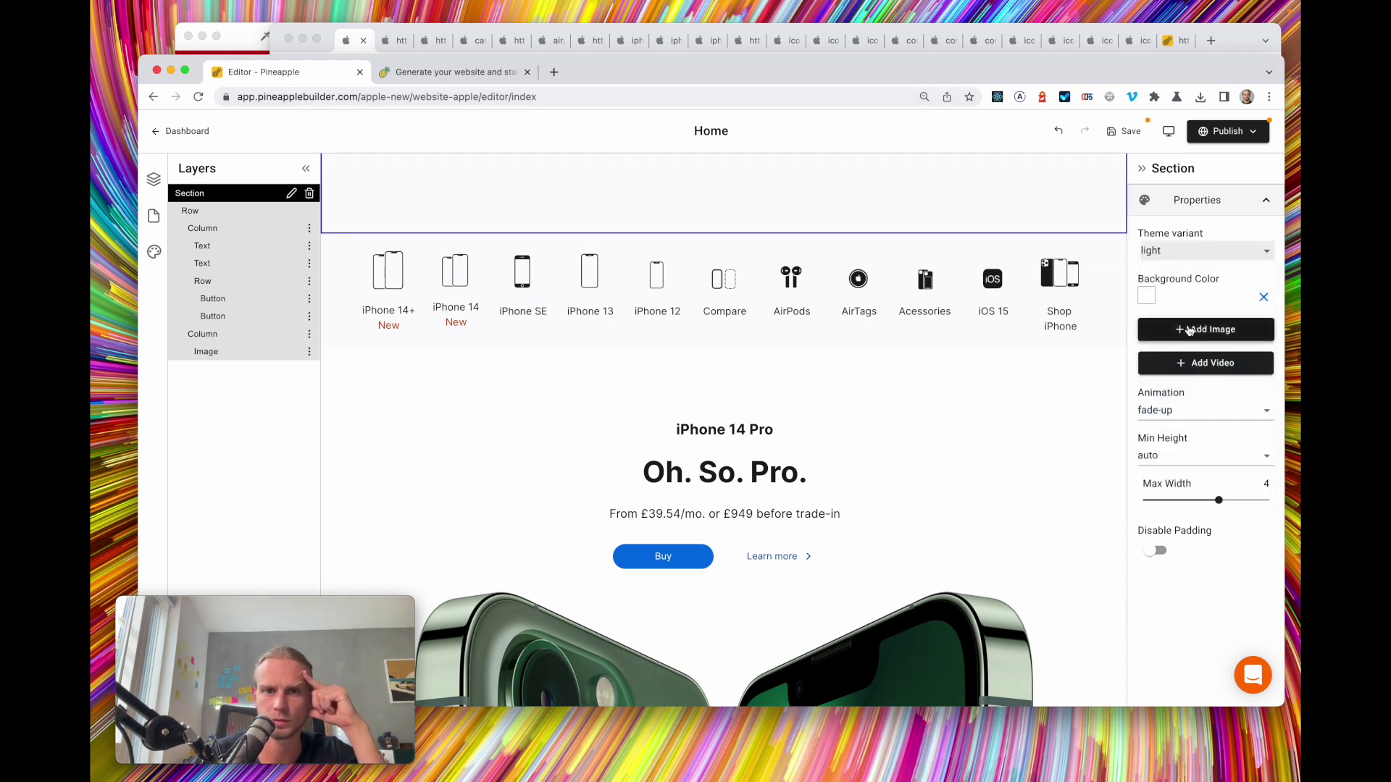
Apply the light theme variant to the product navigation section and save the page
left_click(1118, 291)
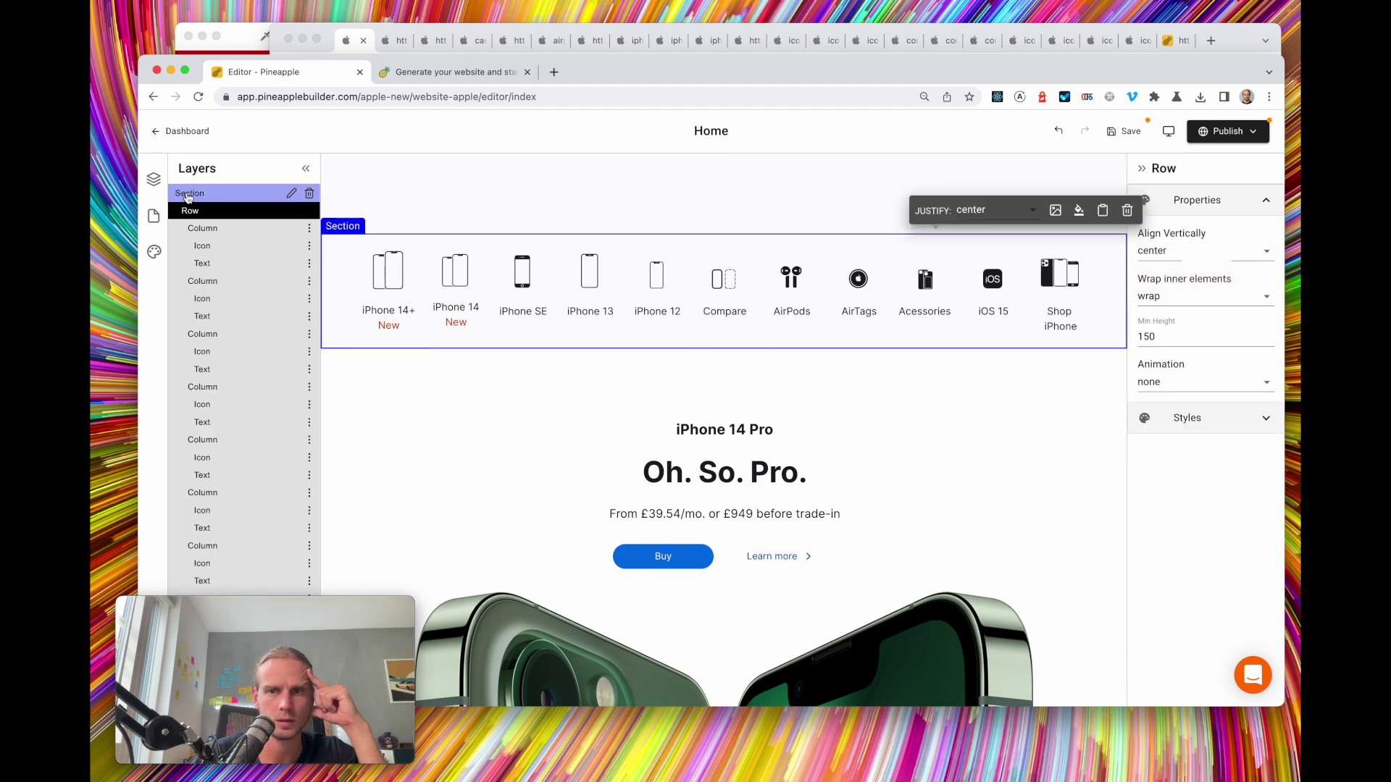
left_click(190, 192)
left_click(1186, 253)
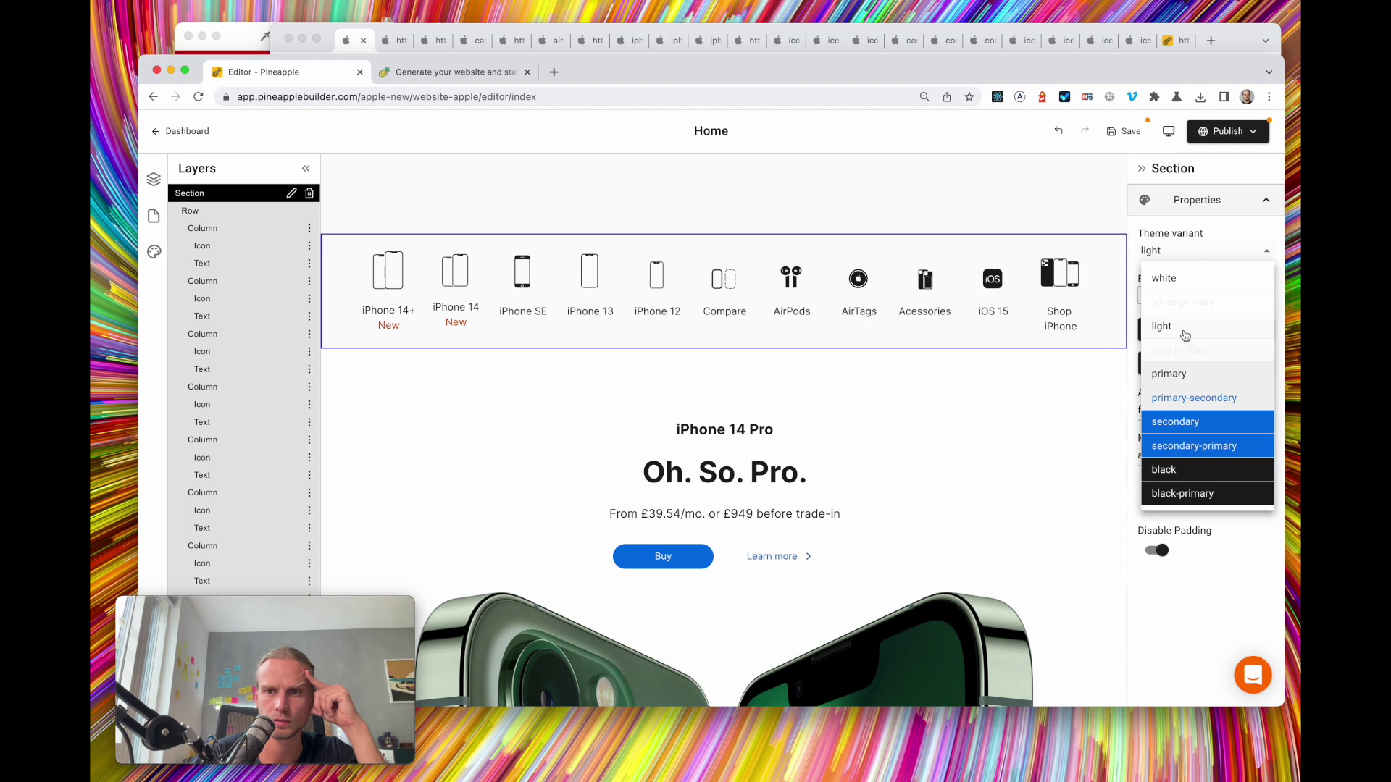
left_click(1183, 336)
left_click(969, 413)
scroll(969, 413, "up", 2)
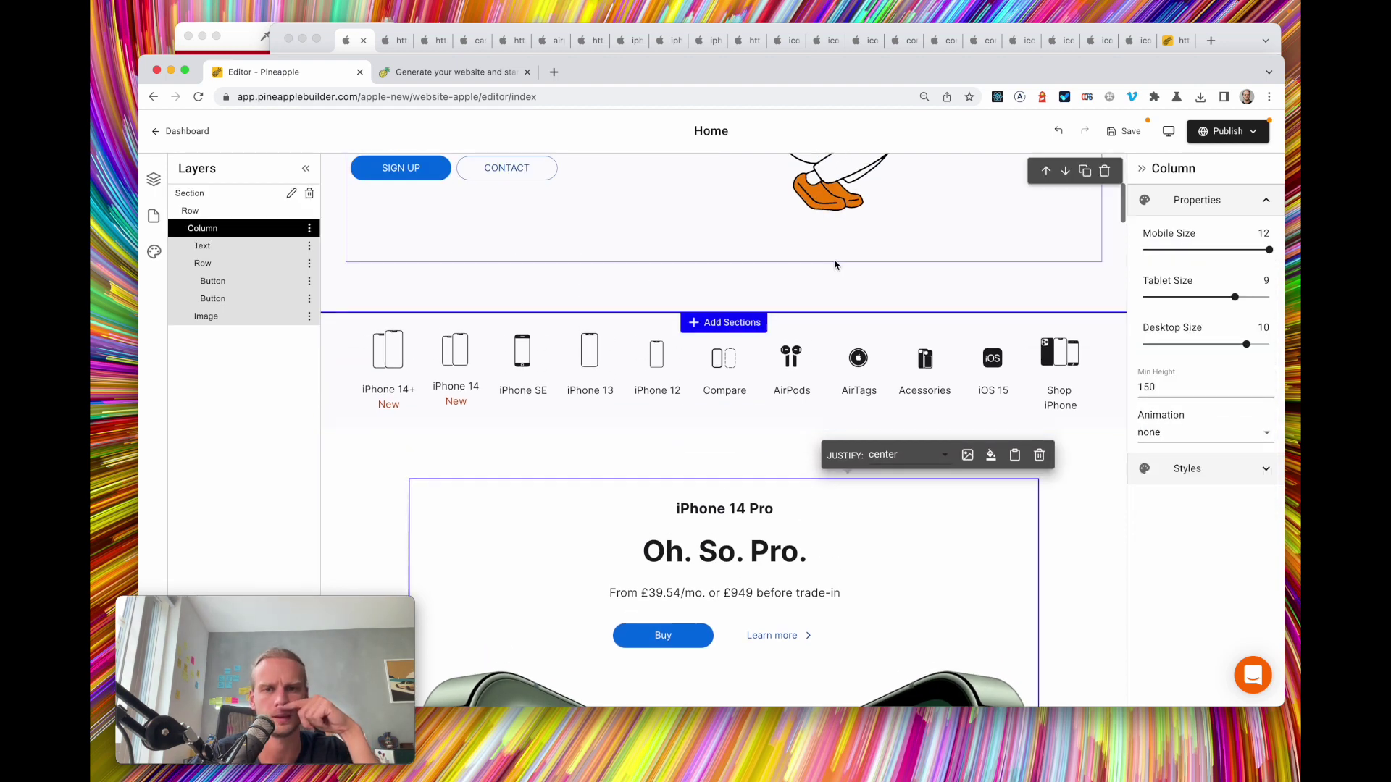
left_click(1123, 131)
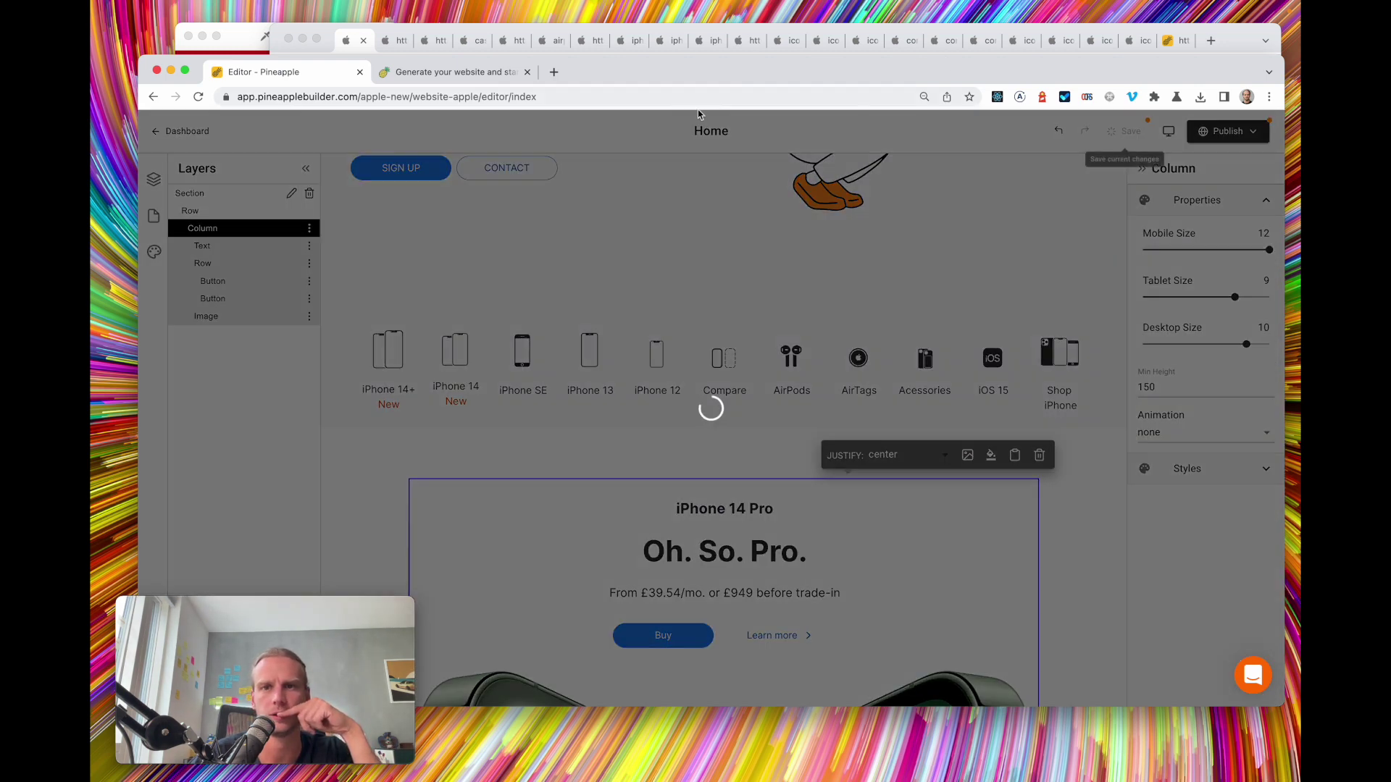
Close the leftover Apple icon and image tabs in the browser window that holds the reference page and site preview
left_click(1177, 44)
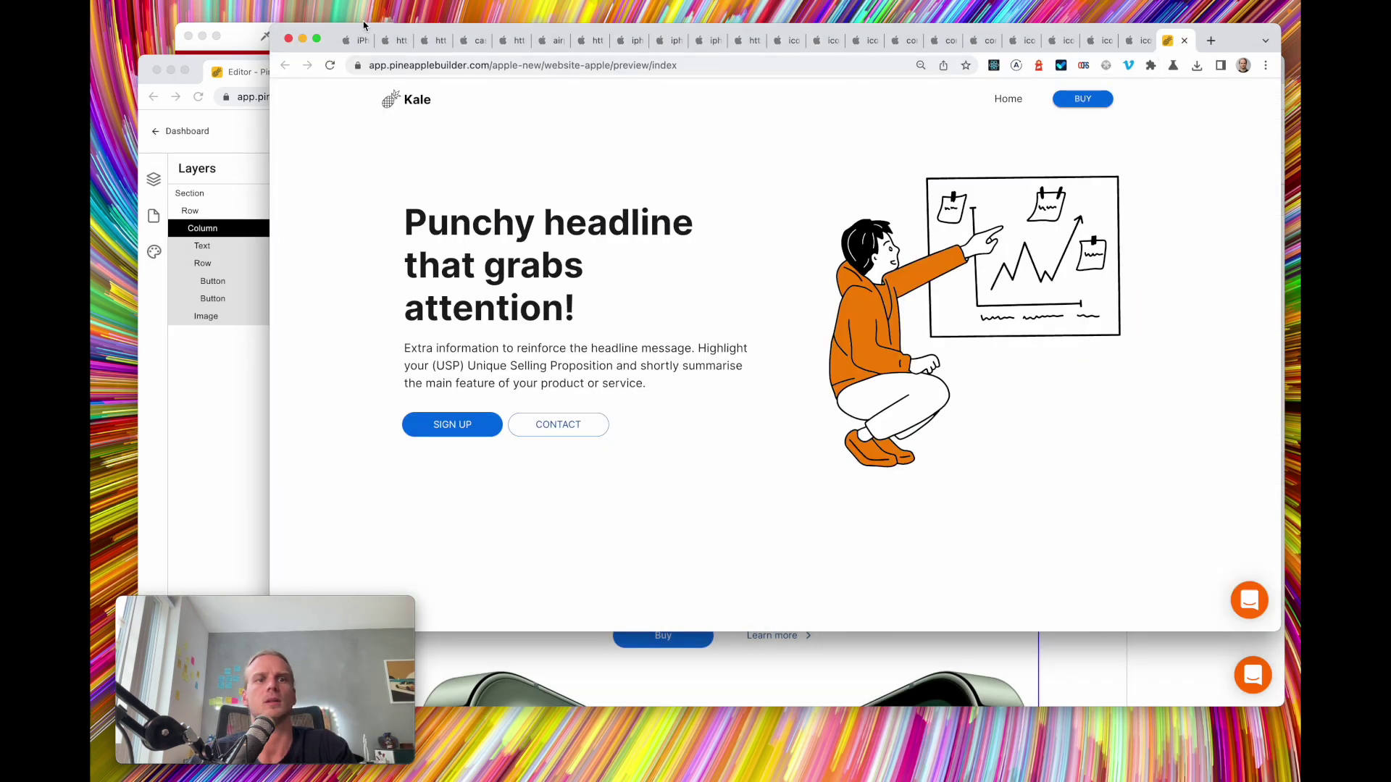
key("super+2")
left_click(752, 40)
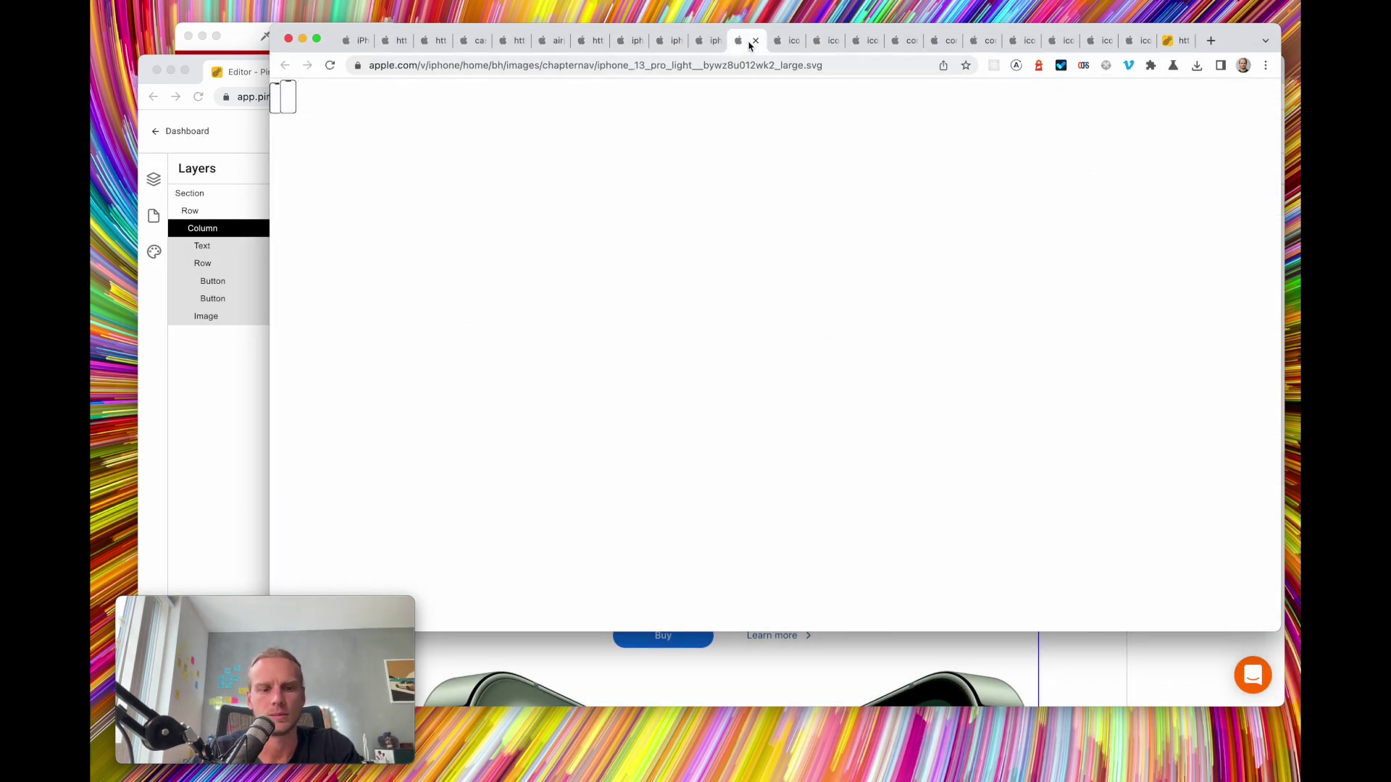
left_click(750, 42)
key("super+w")
key("super+w")
key("super+w")
key("super+w")
key("super+w")
key("super+w")
key("super+w")
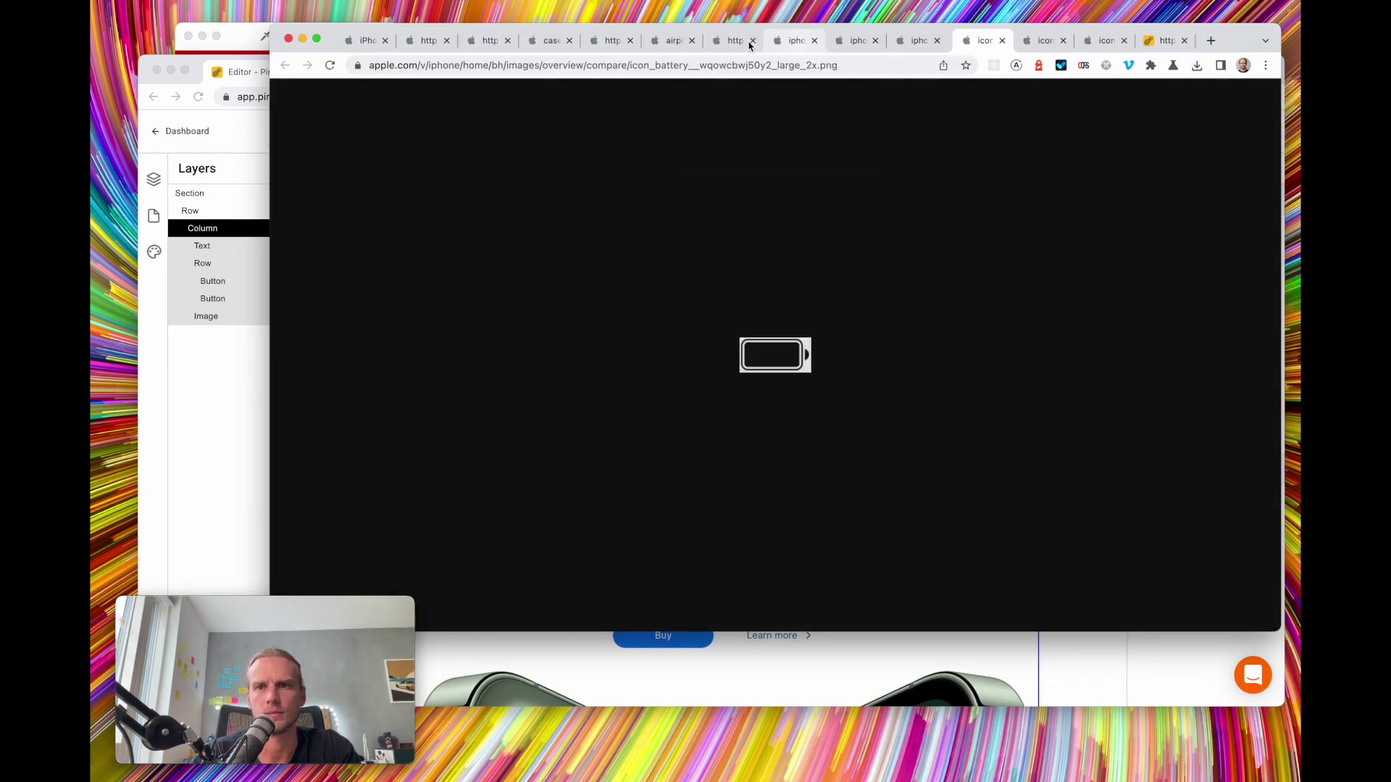
left_click(580, 41)
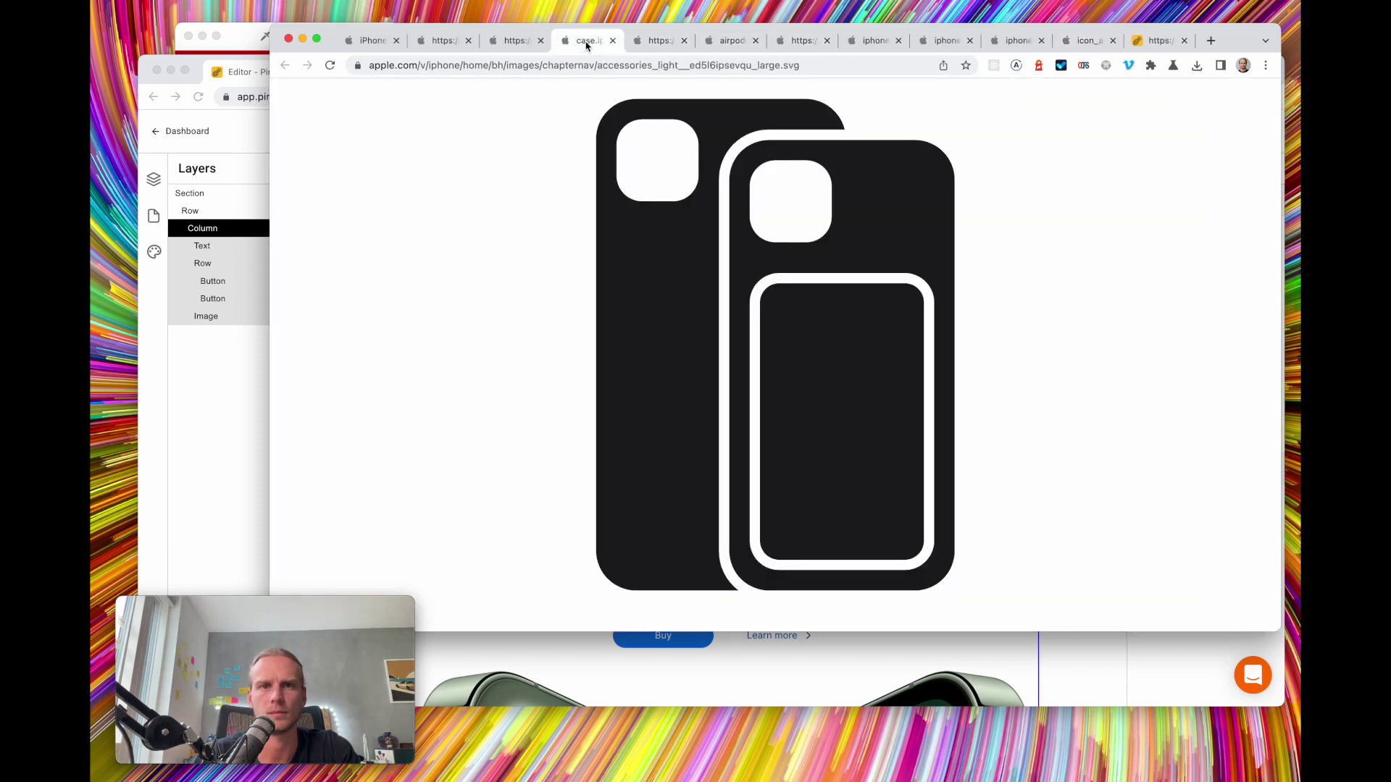
key("super+w")
key("super+w")
key("super+w")
key("super+w")
key("super+w")
key("super+w")
key("super+w")
key("super+w")
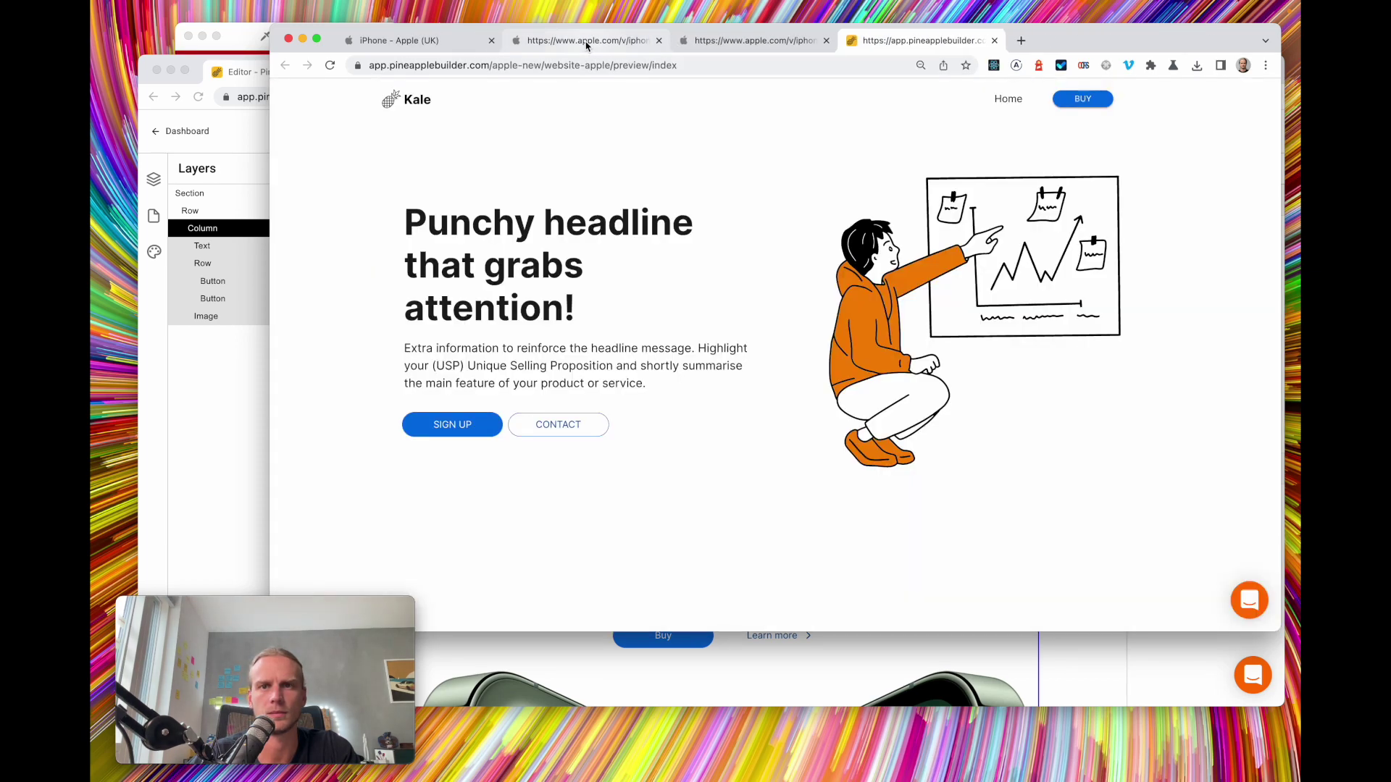
left_click(717, 39)
key("super+w")
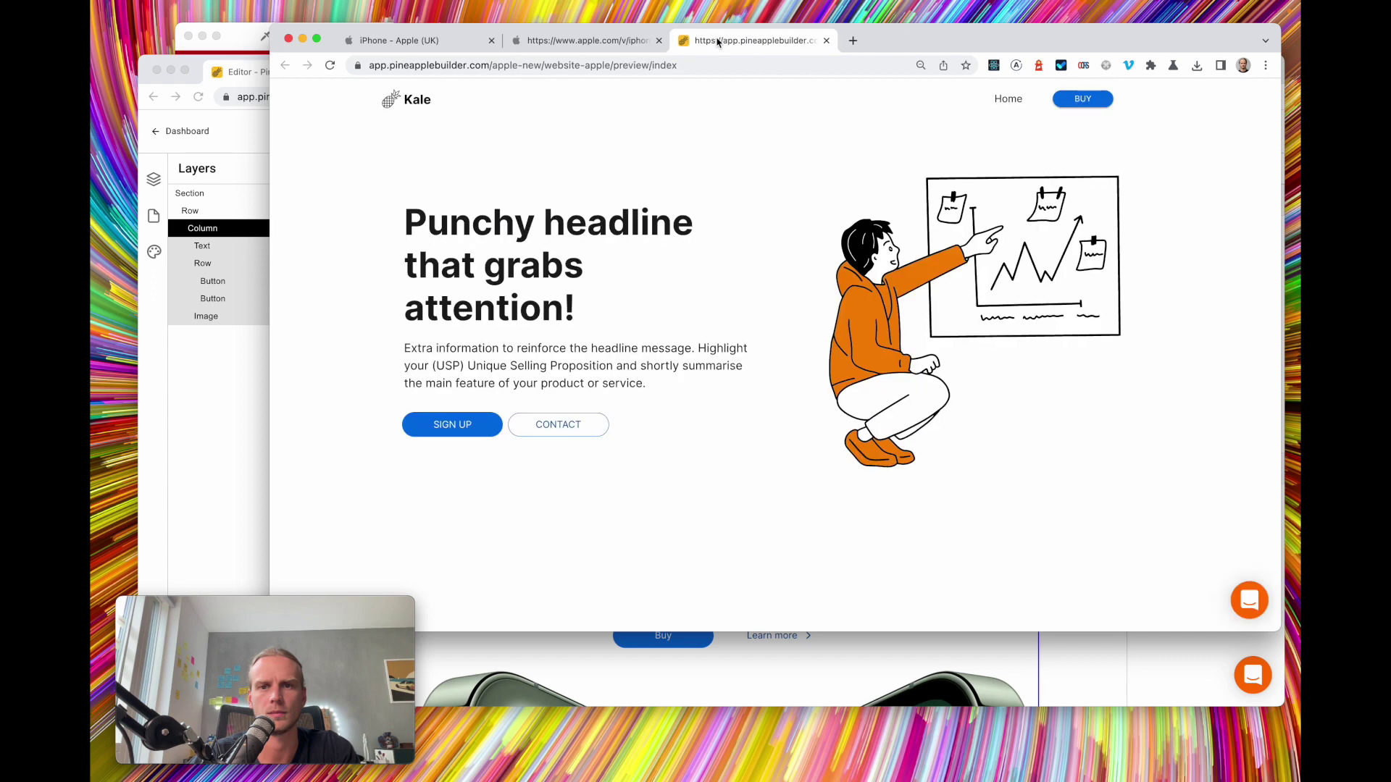
Reload the site preview and compare its product navigation row with the Apple reference page
key("super+r")
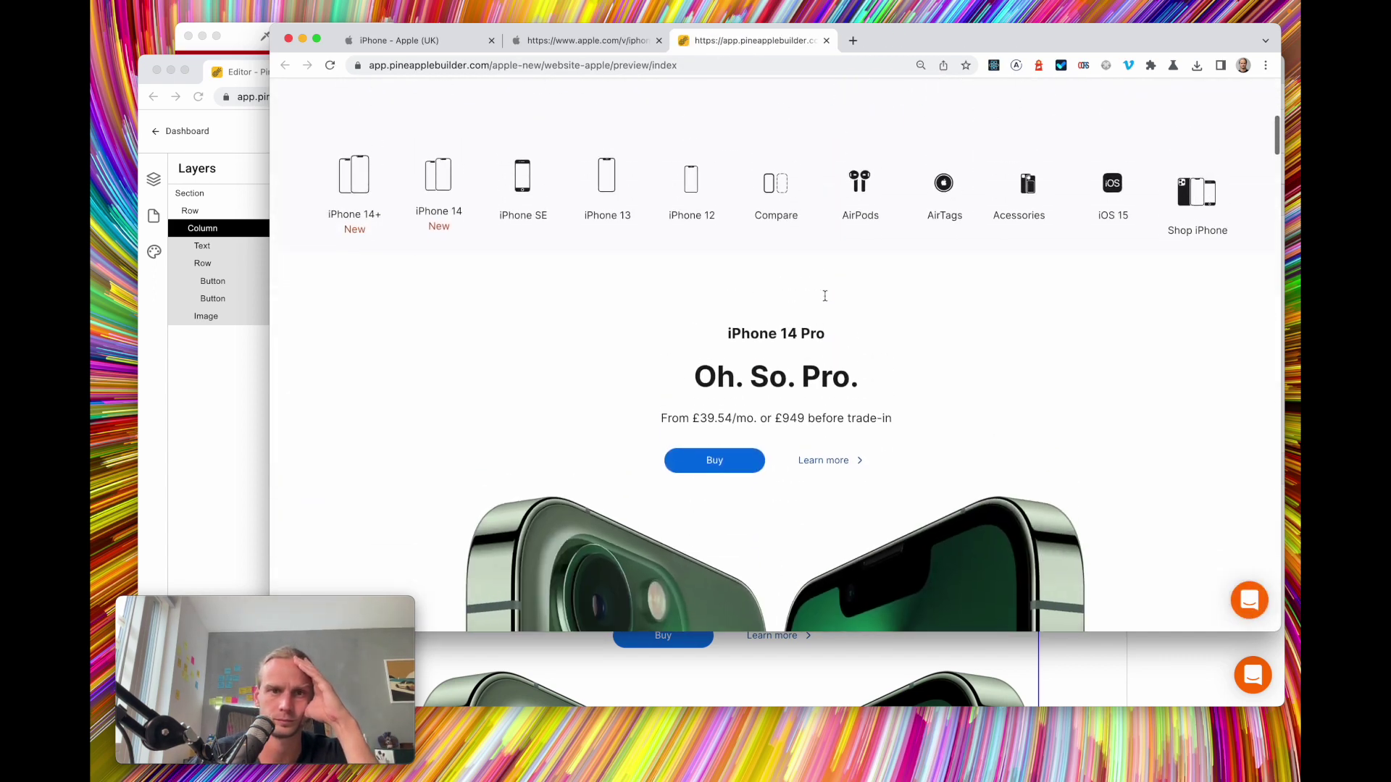
scroll(479, 335, "up", 1)
scroll(479, 334, "down", 2)
scroll(479, 335, "up", 1)
scroll(479, 335, "down", 2)
scroll(479, 335, "up", 1)
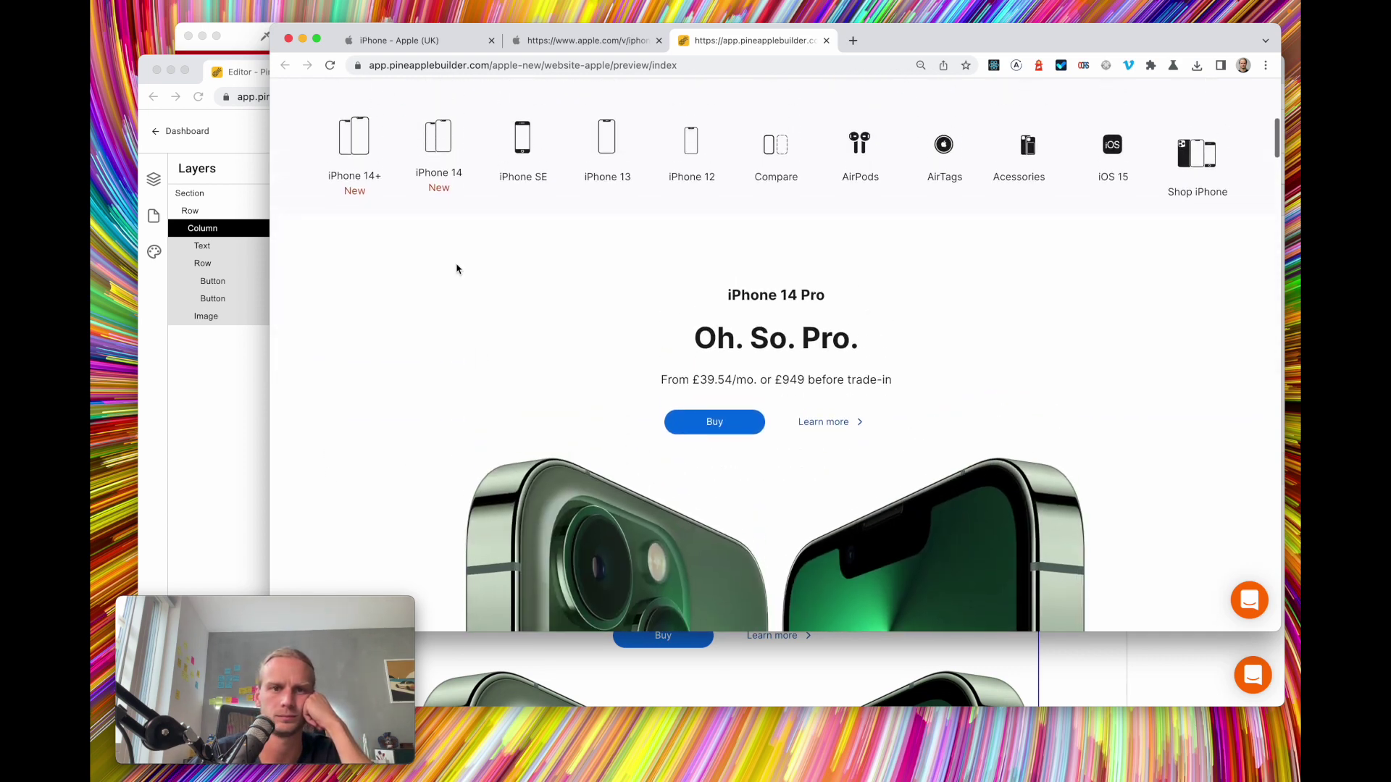
left_click(399, 45)
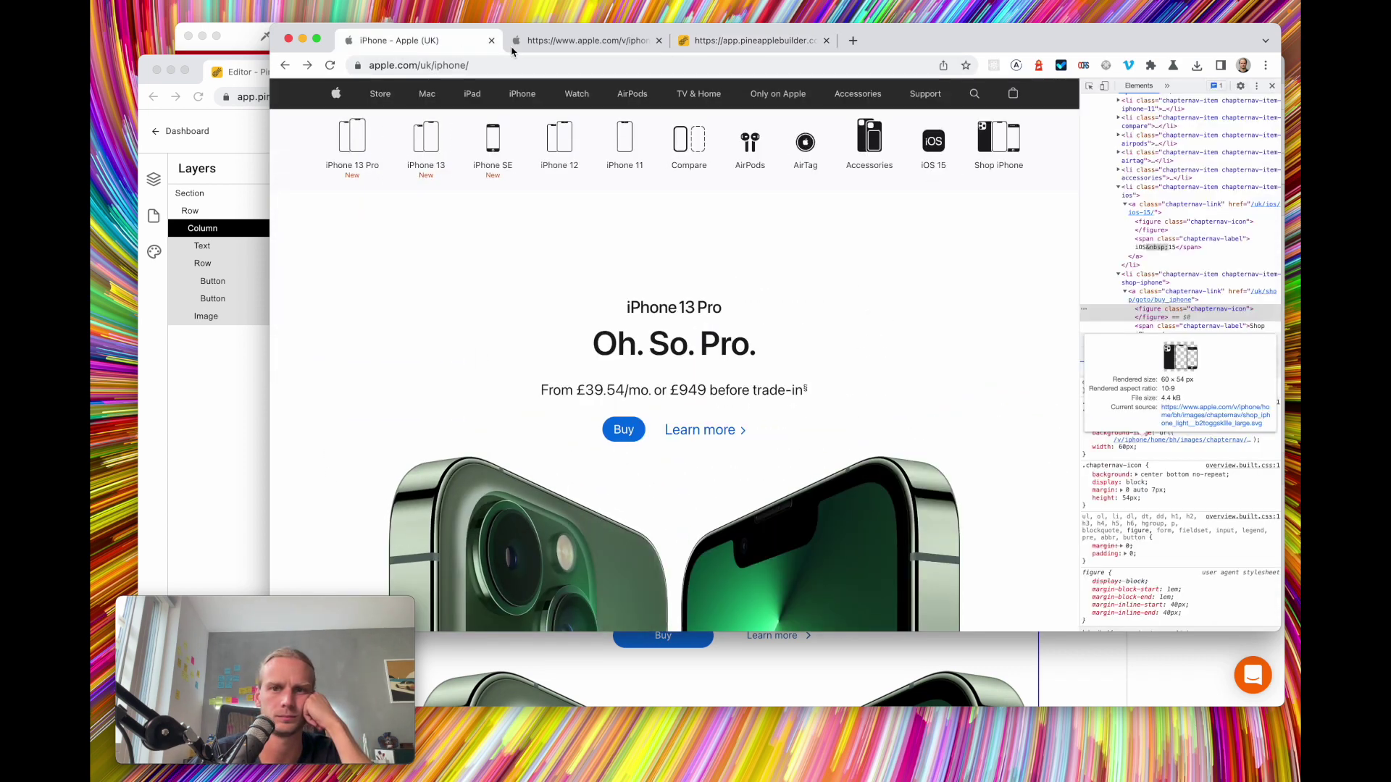
left_click(732, 45)
Set the animation of the product navigation section to none
left_click(232, 418)
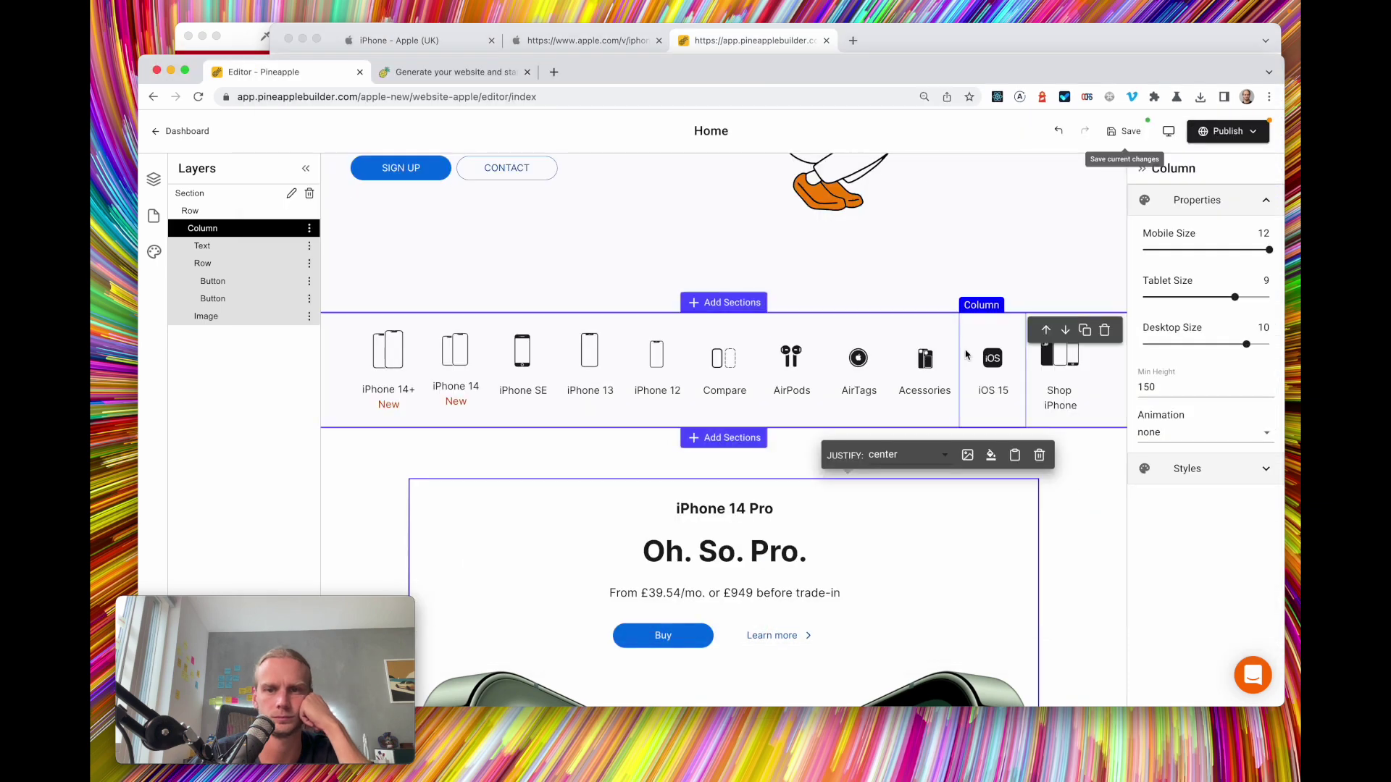
left_click(993, 326)
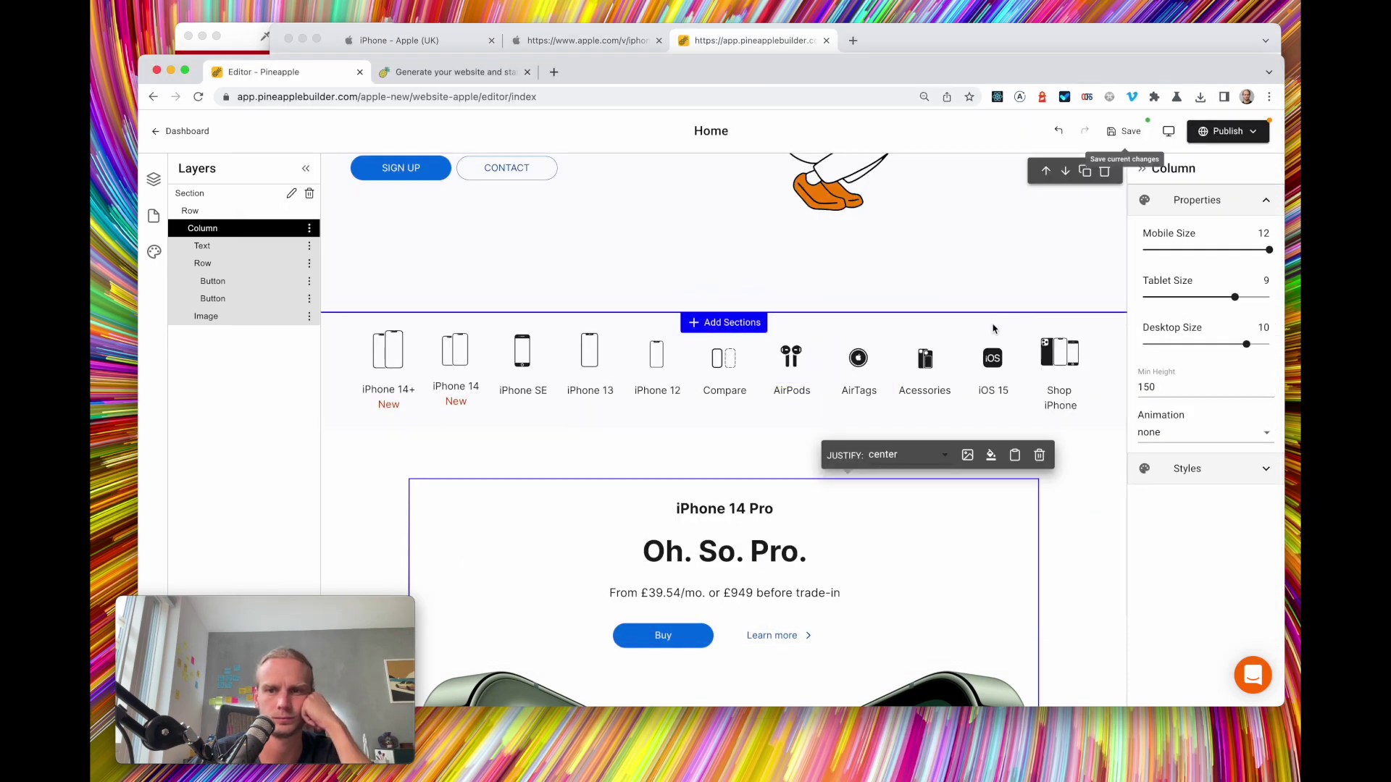
left_click(371, 381)
left_click(378, 367)
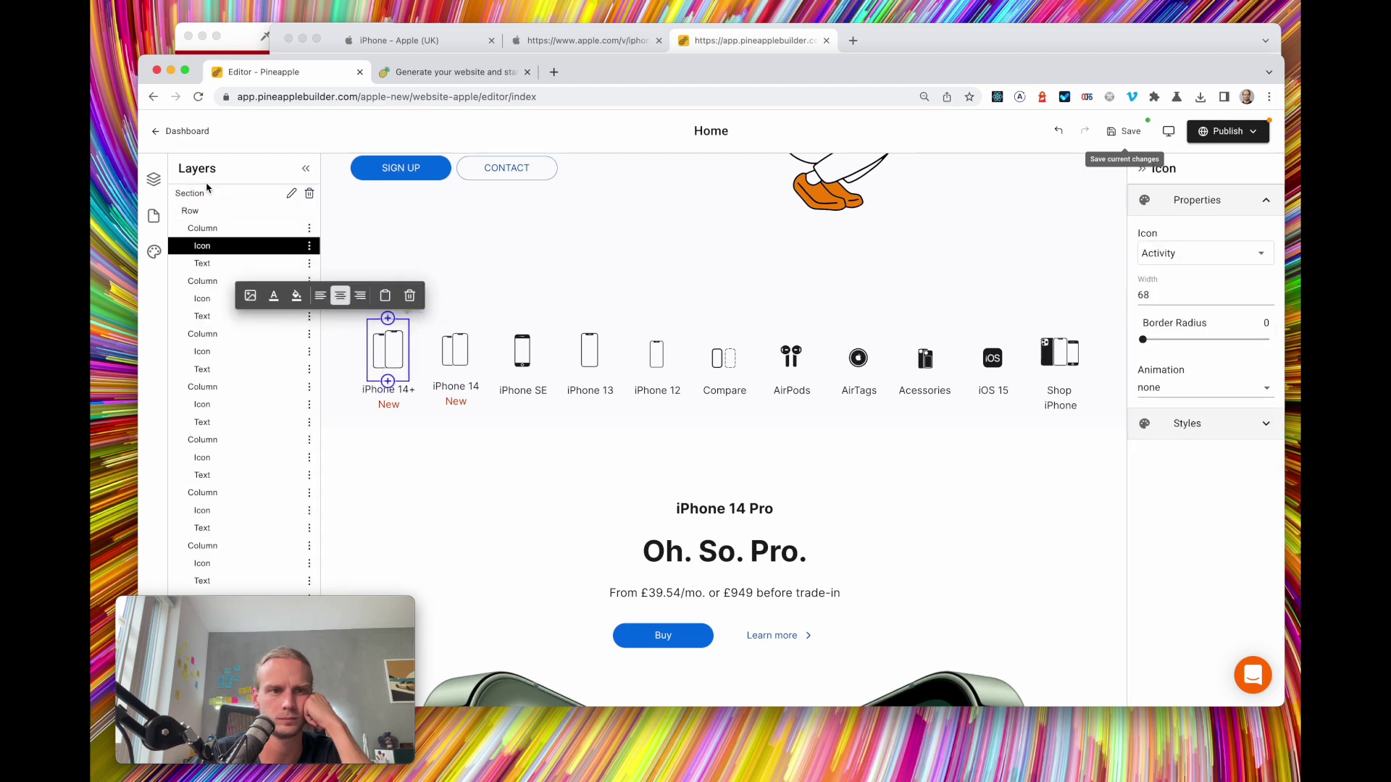
left_click(190, 192)
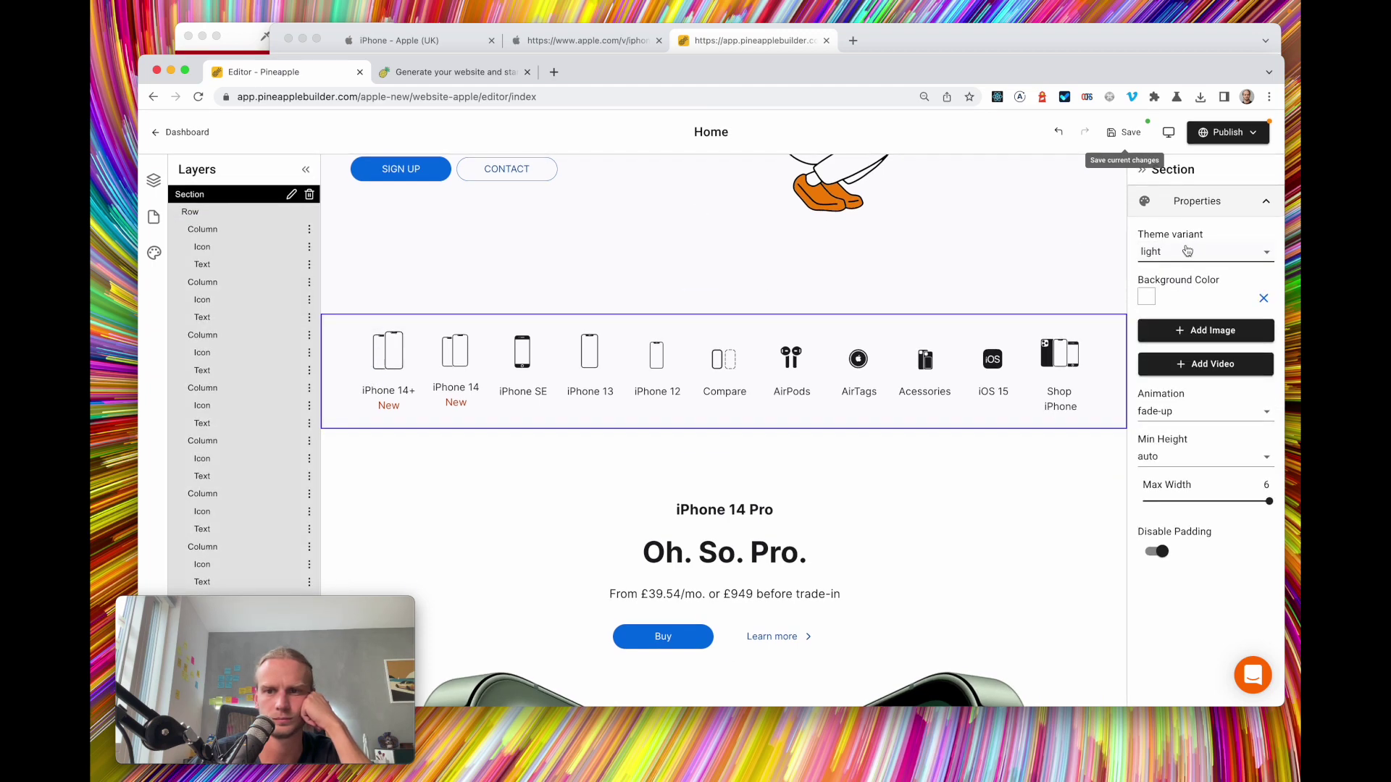
left_click(1203, 410)
left_click(971, 414)
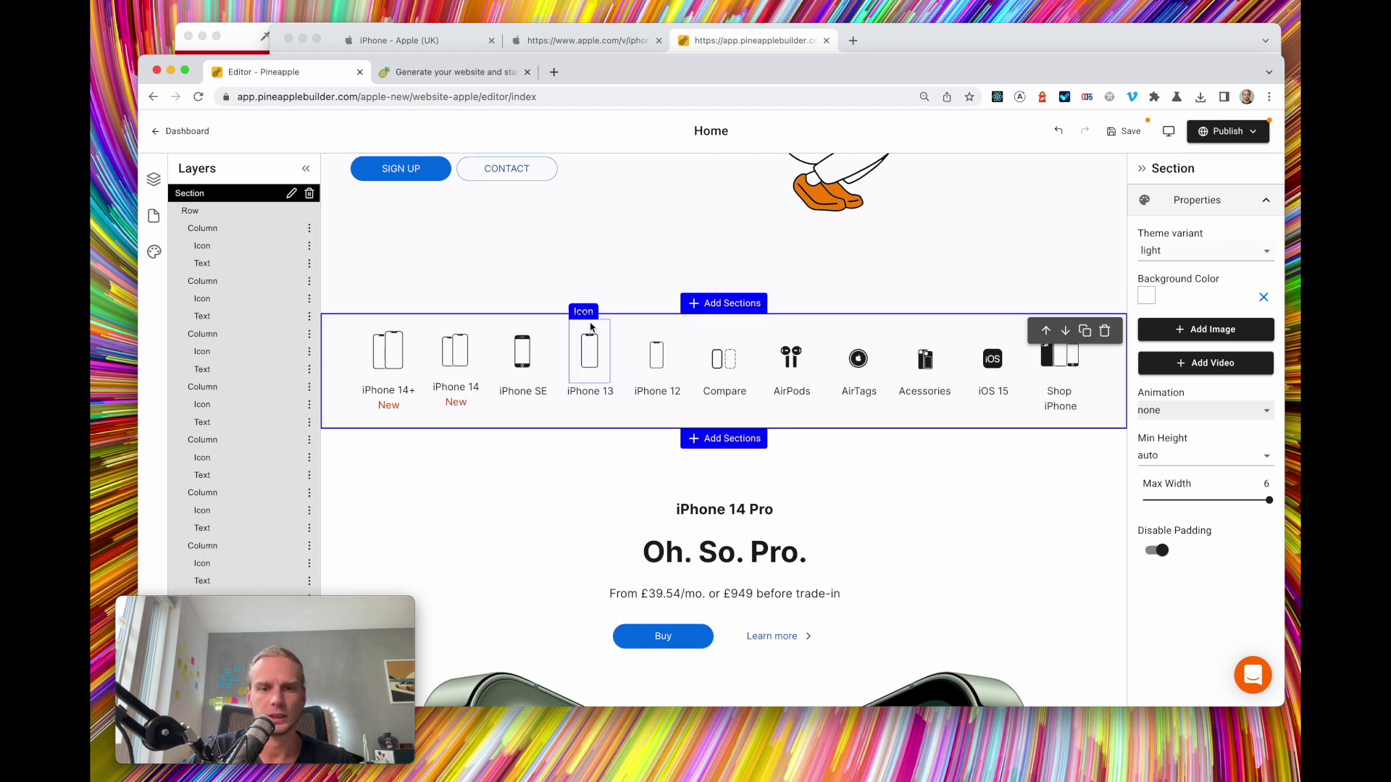
Check the Apple reference page, and insert a Partners section with a row of four logos above the product navigation row
scroll(580, 319, "up", 1)
left_click(402, 41)
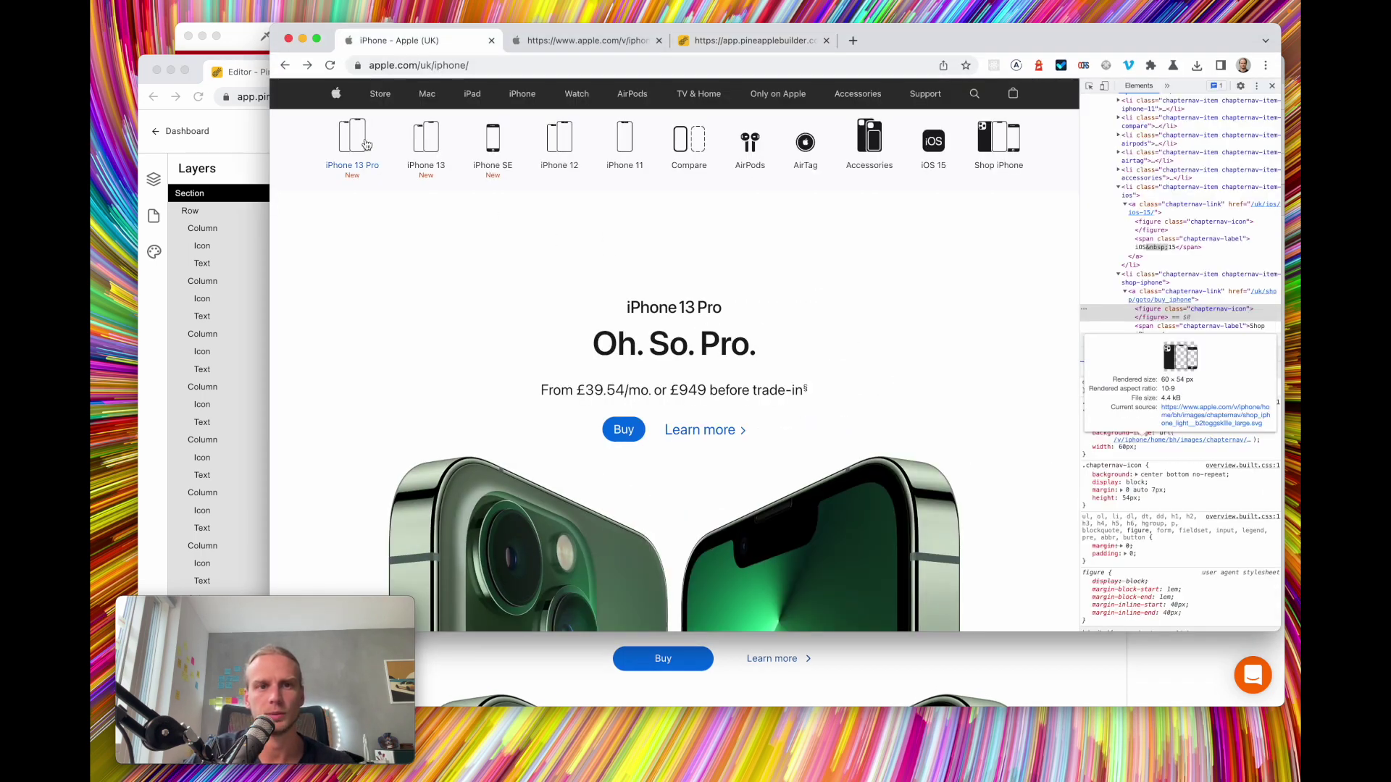
left_click(229, 200)
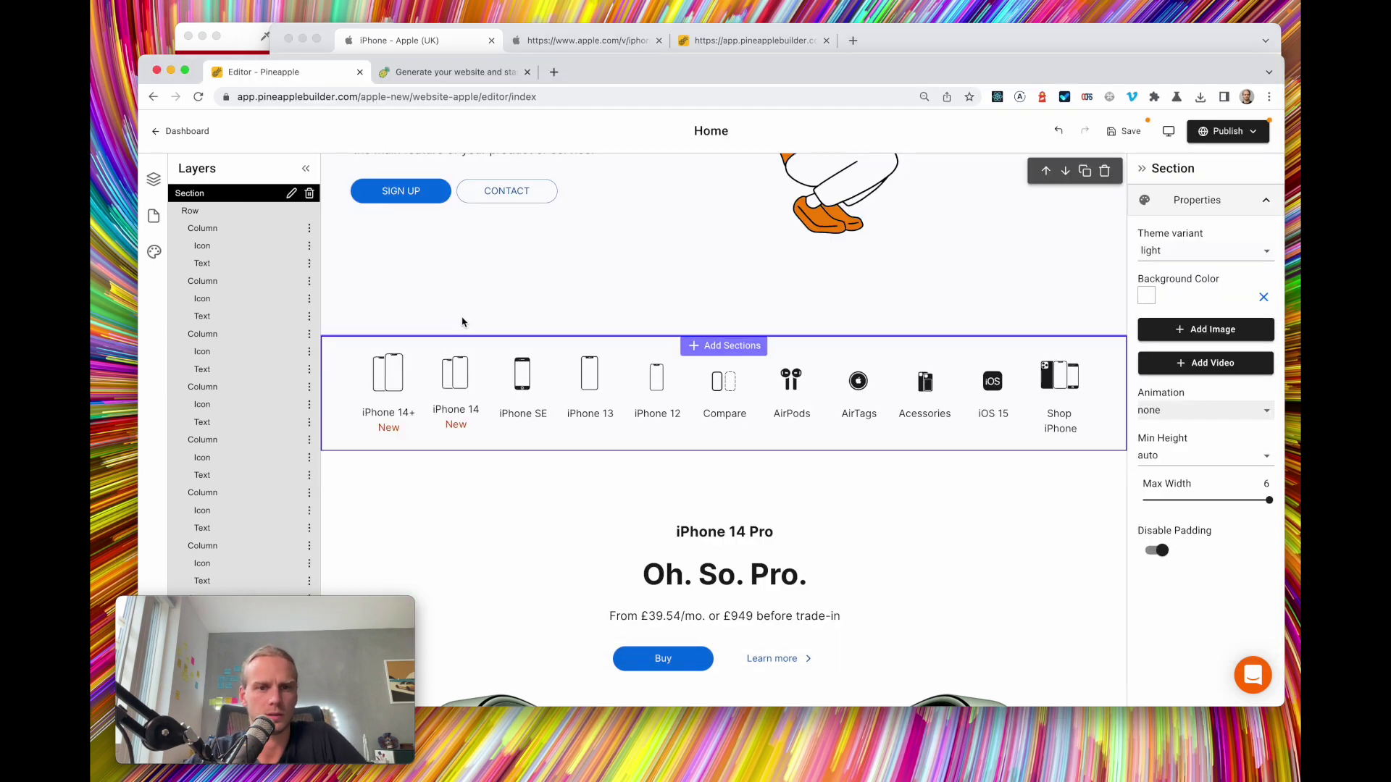
left_click(710, 348)
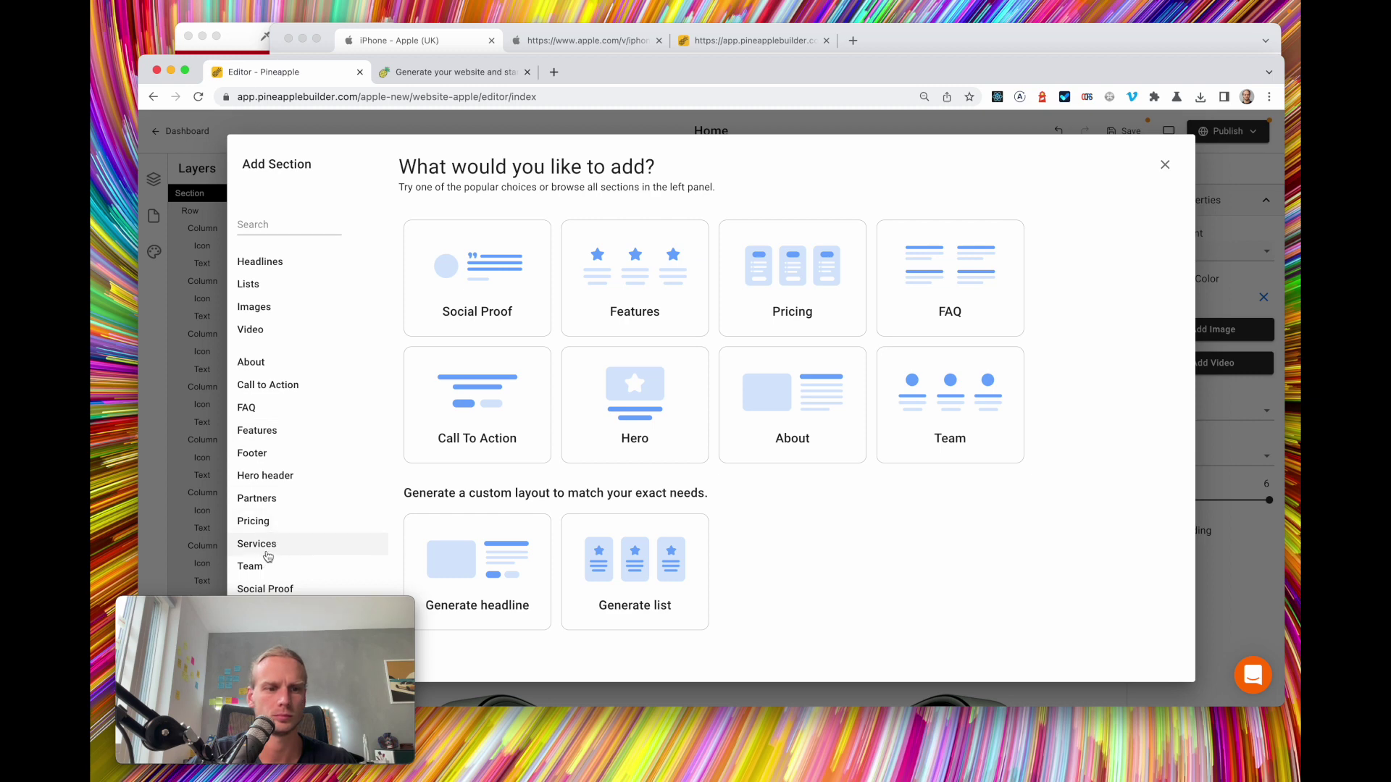
left_click(275, 499)
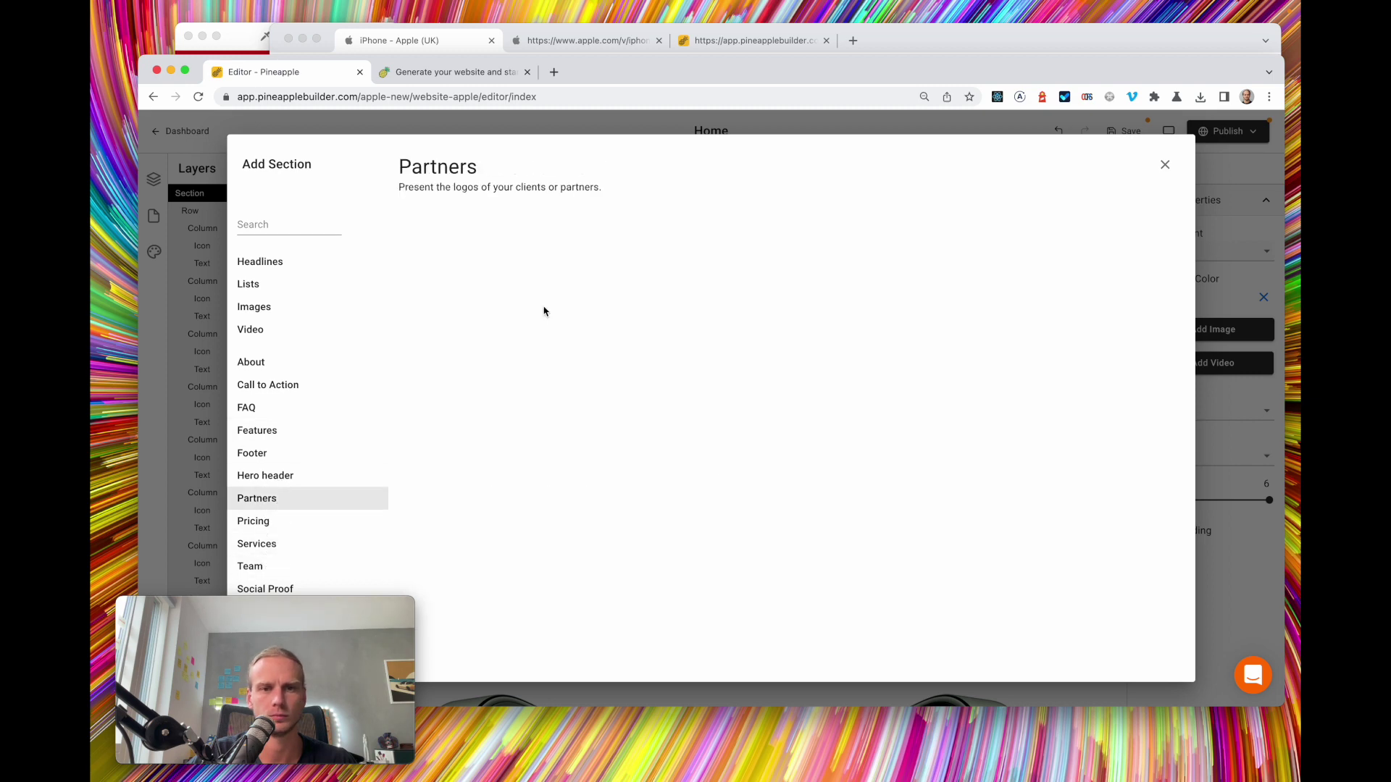
left_click(590, 261)
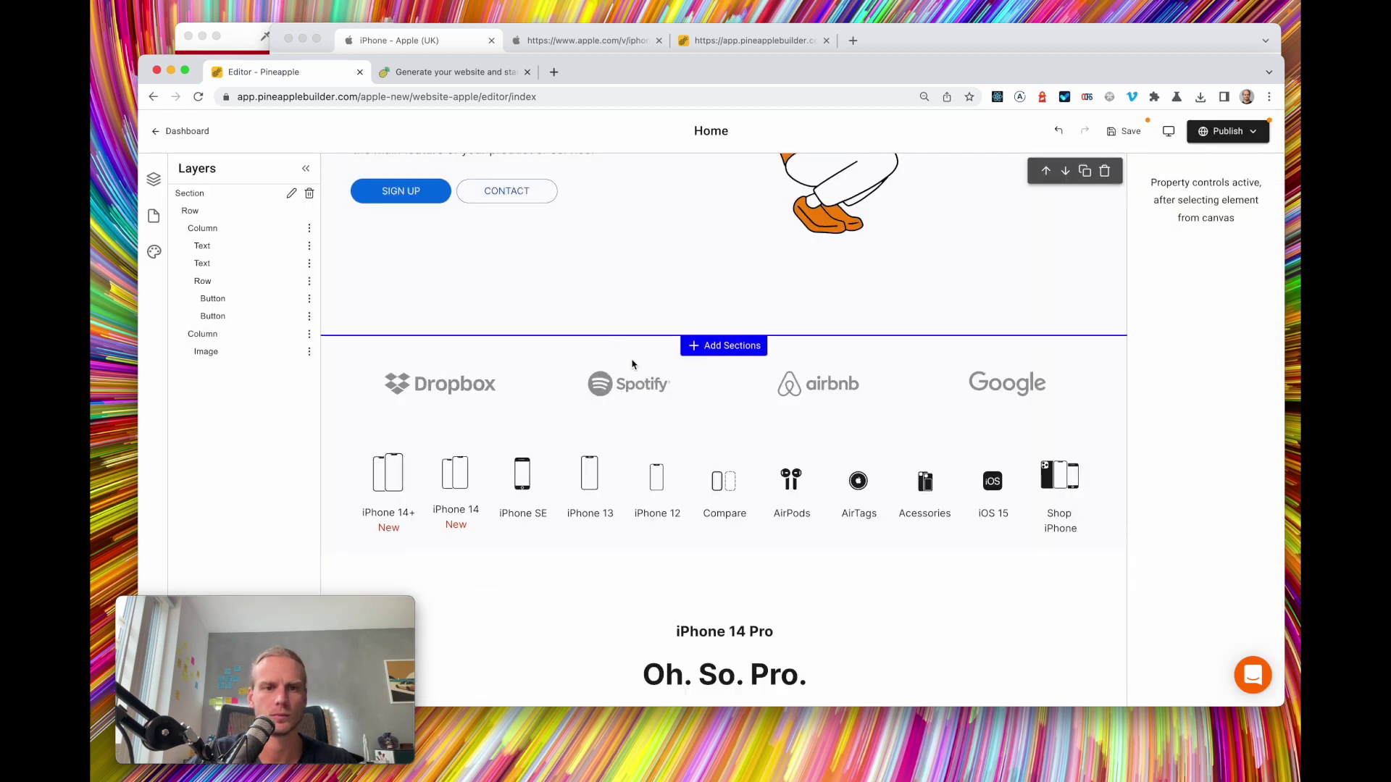
Delete the column holding the headline texts and buttons from the hero section
scroll(642, 384, "down", 1)
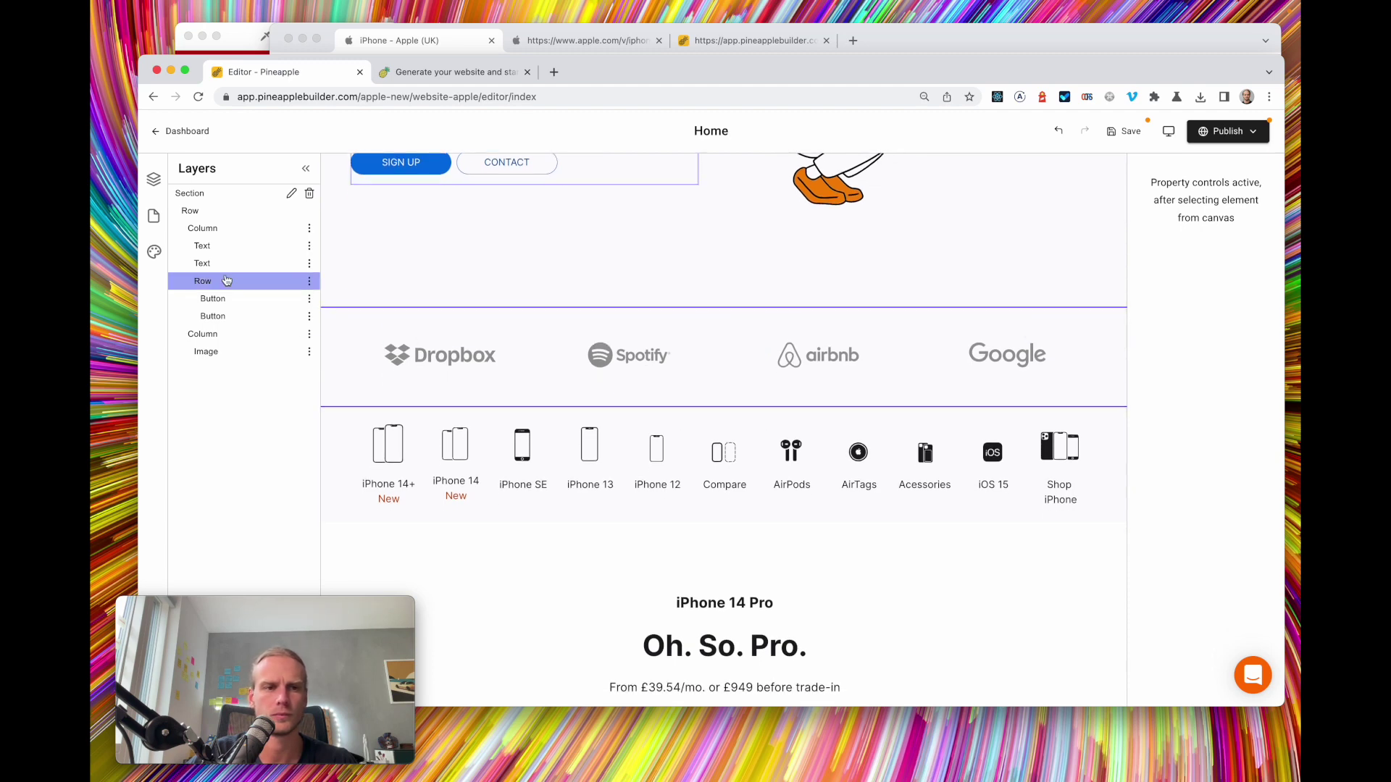
left_click(232, 228)
left_click(309, 228)
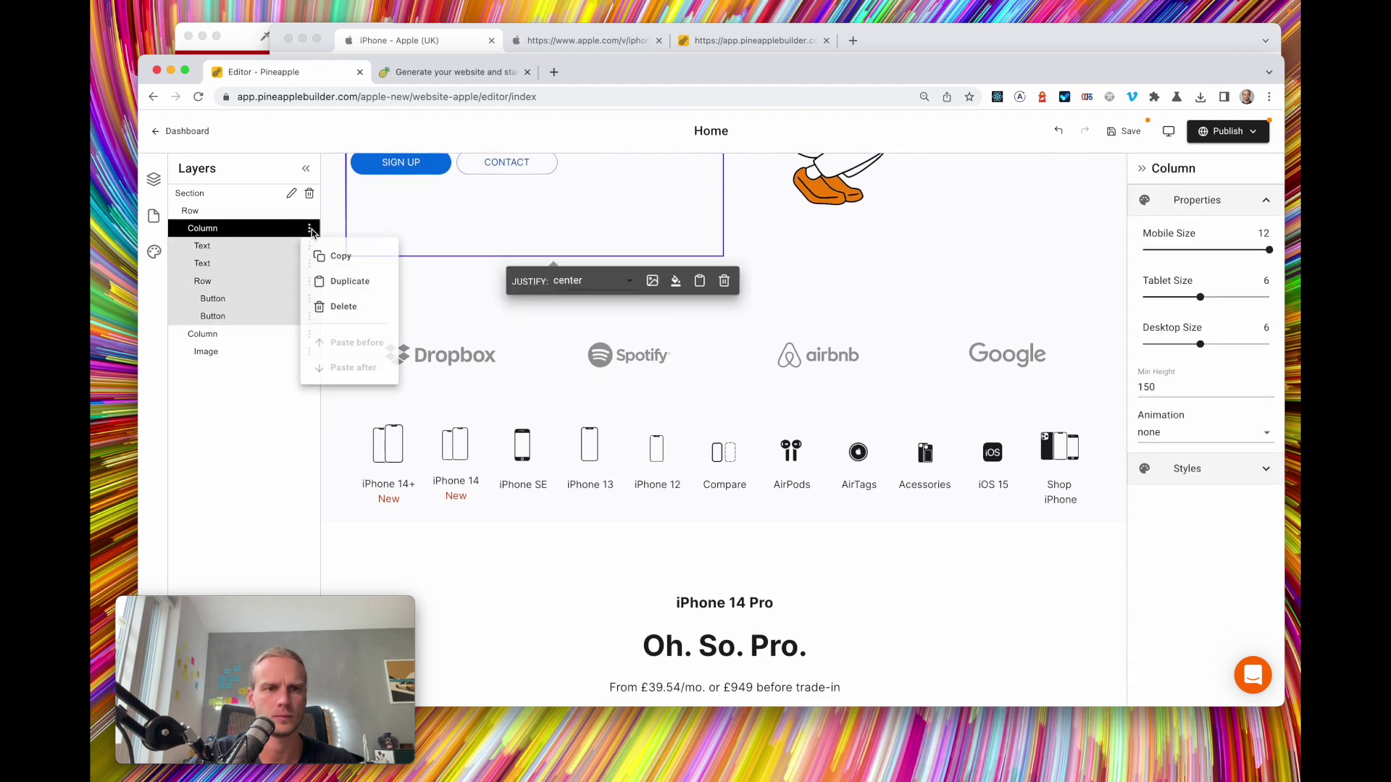
left_click(354, 313)
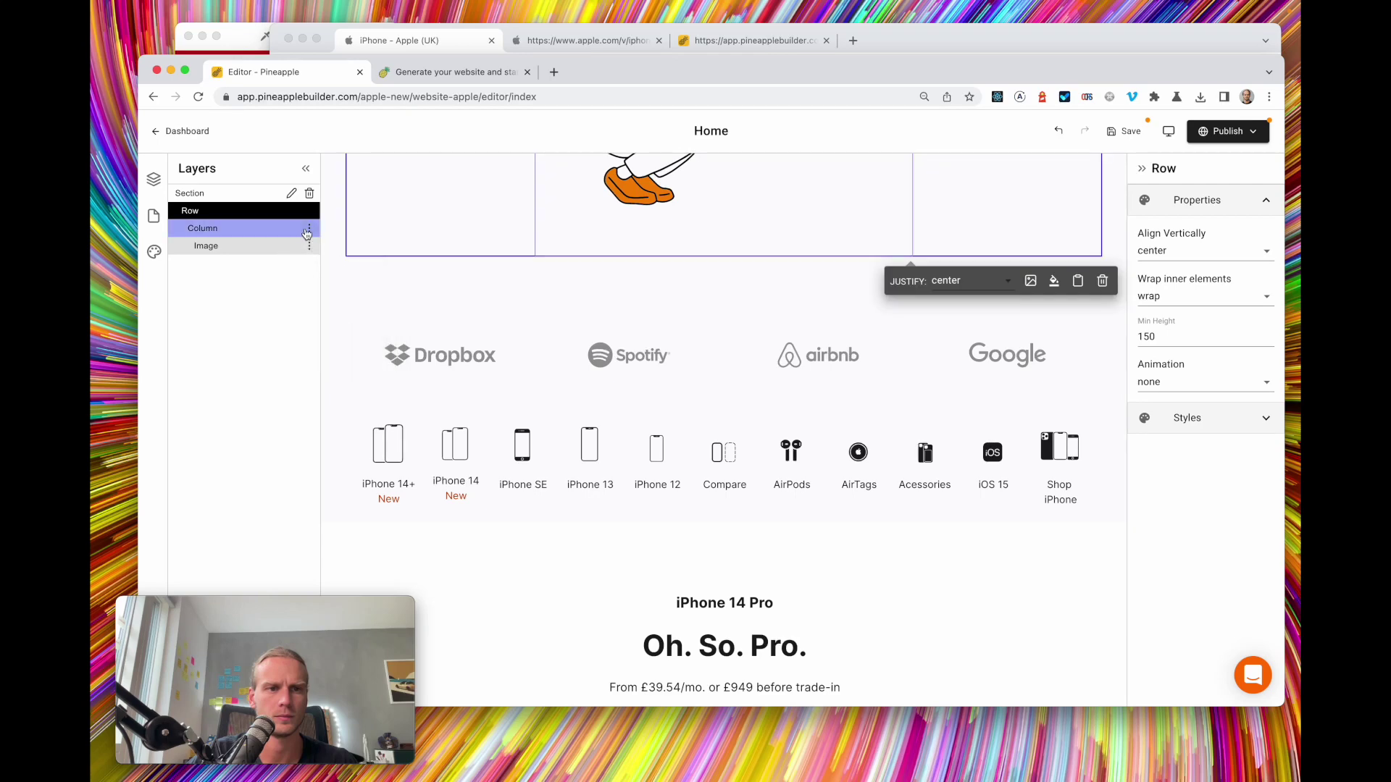
Delete the illustration of the crouching person with the chart from the hero section
left_click(452, 350)
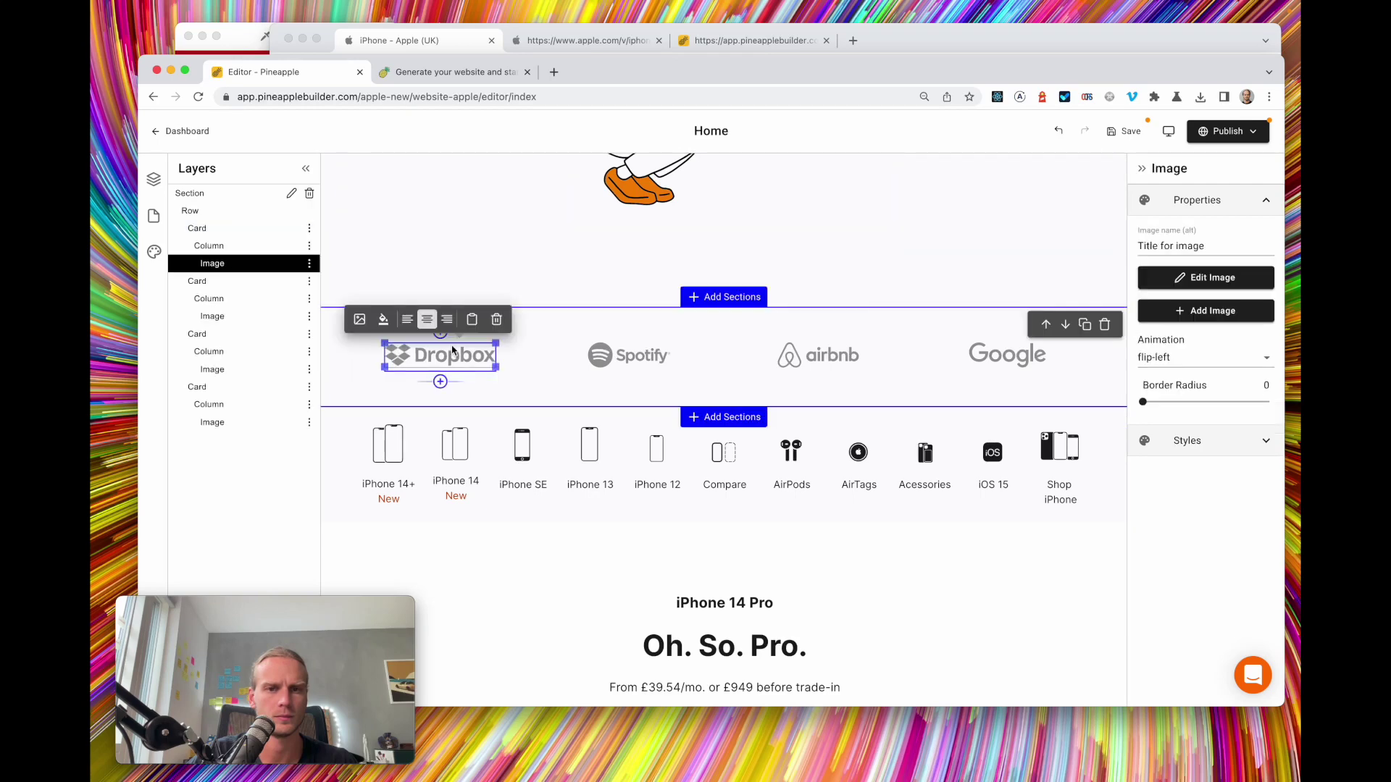
left_click(230, 229)
scroll(485, 325, "down", 5)
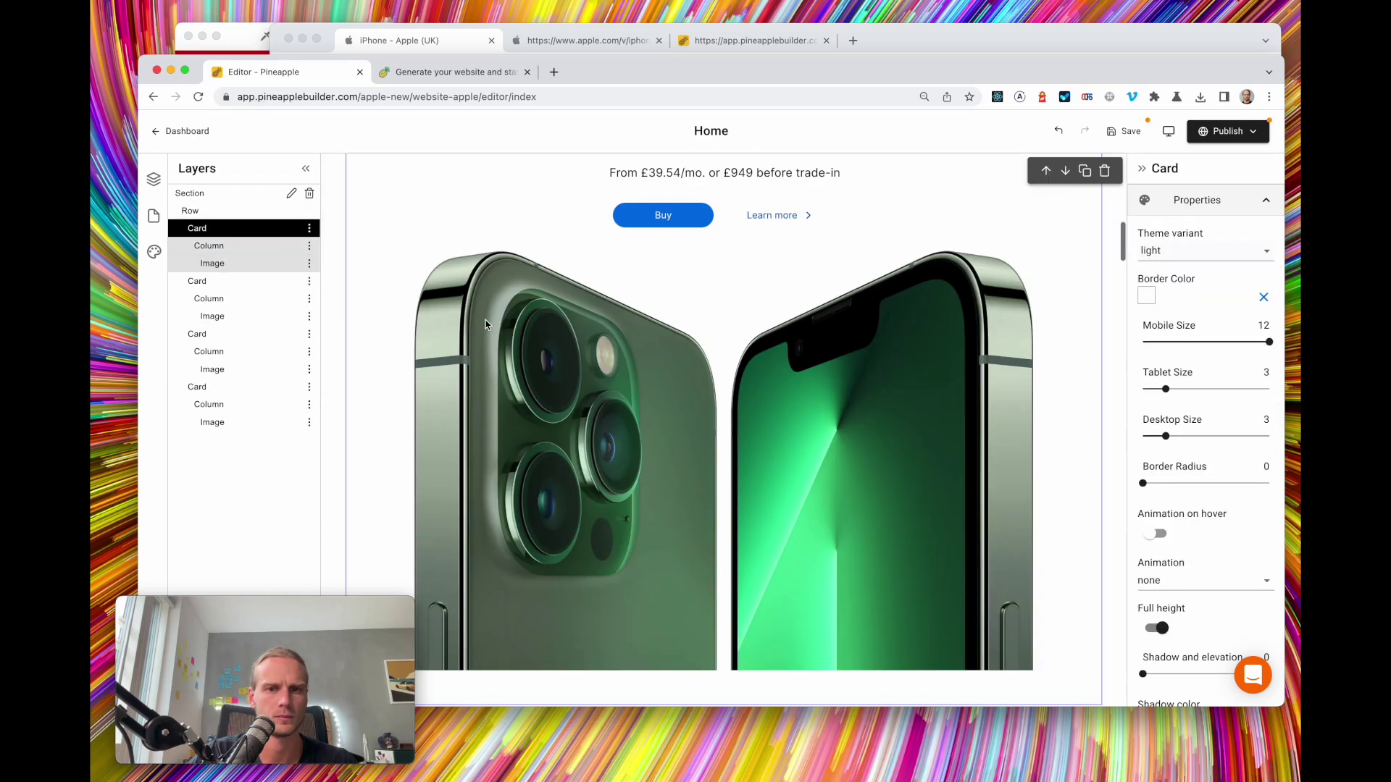
scroll(481, 319, "up", 10)
scroll(500, 369, "down", 1)
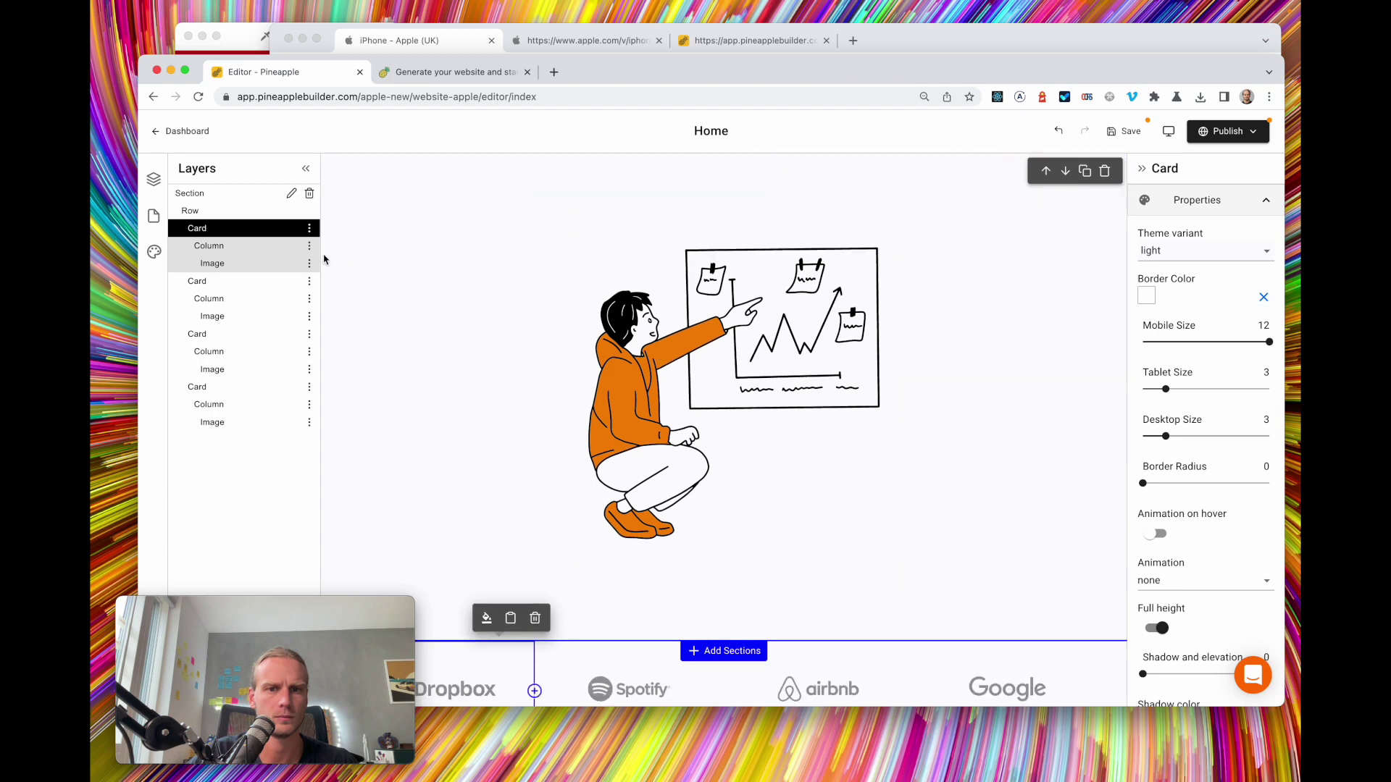
left_click(661, 295)
left_click(223, 232)
left_click(237, 247)
left_click(310, 247)
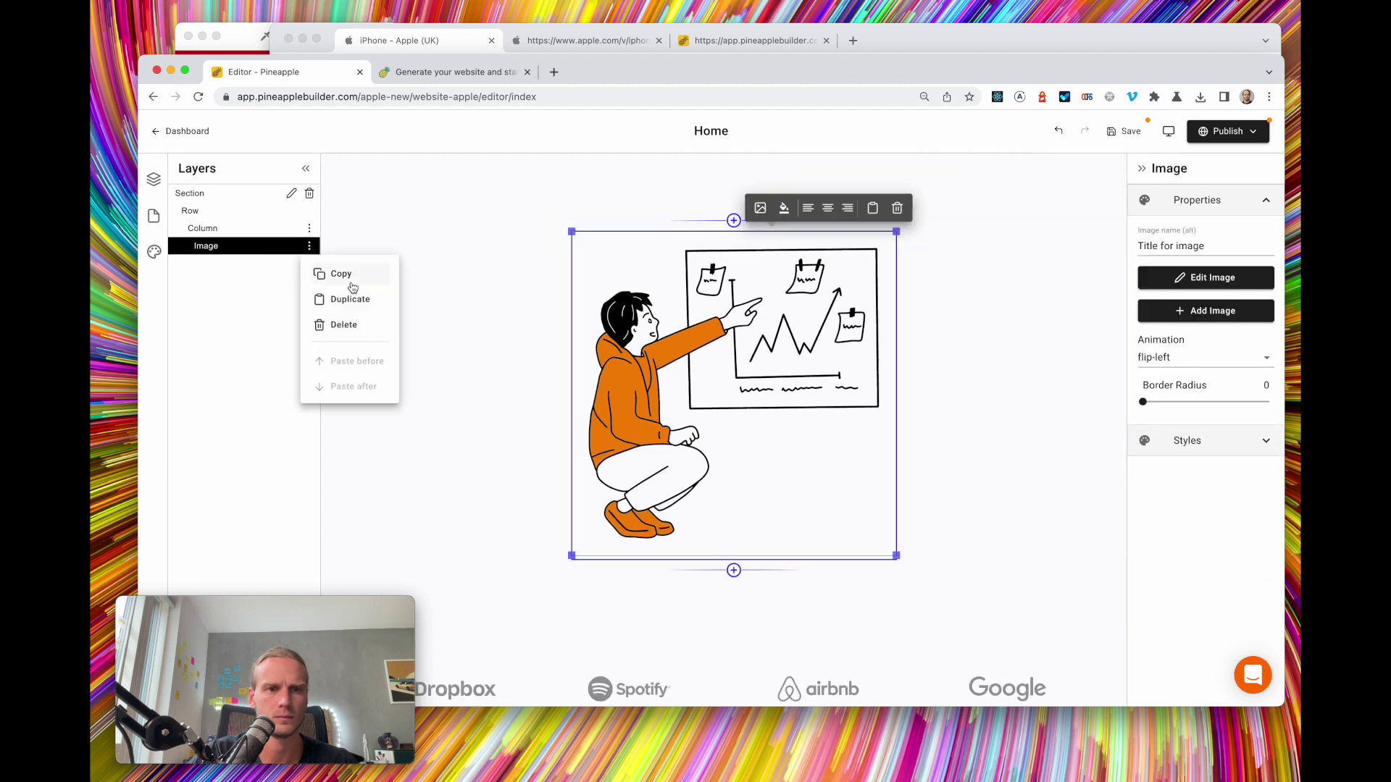
left_click(364, 324)
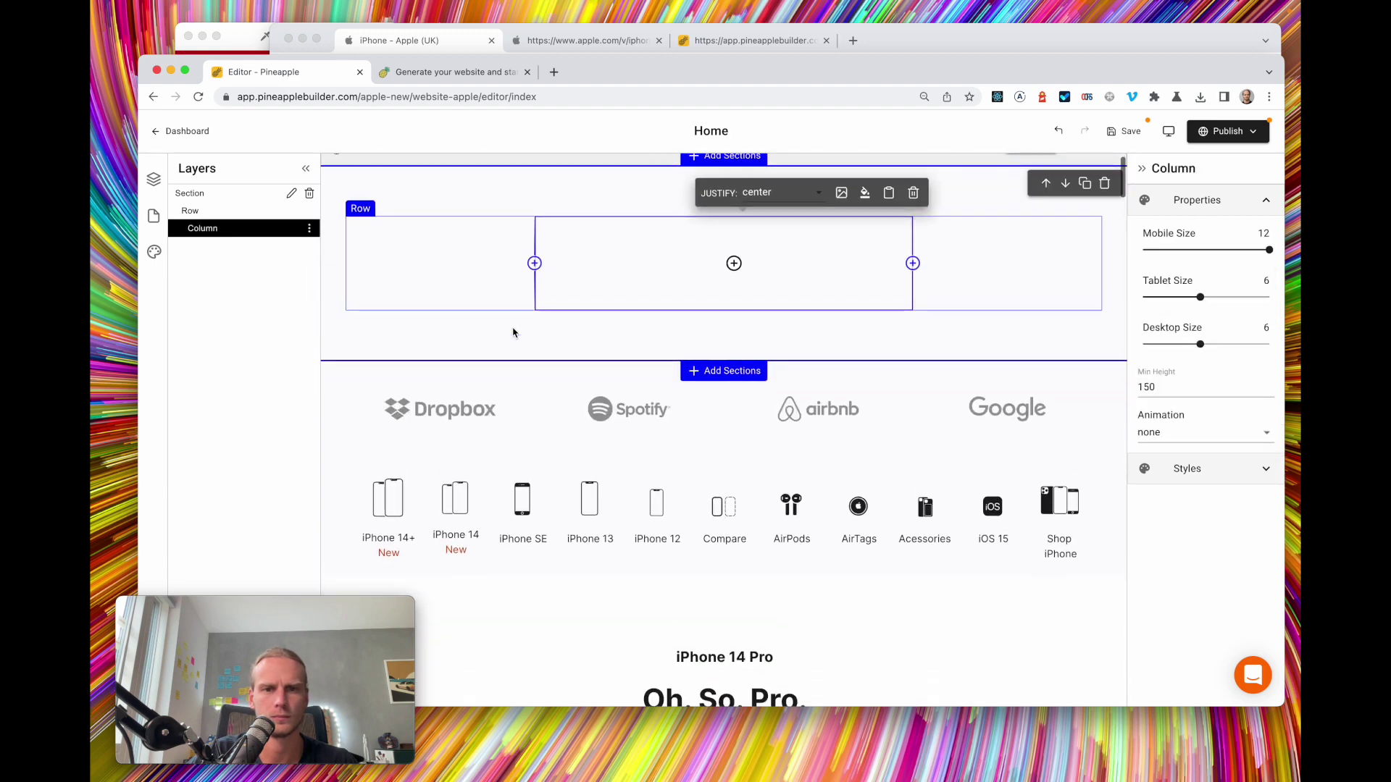
Delete the Dropbox, Spotify and airbnb cards from the Partners section, keeping the Google card
left_click(511, 413)
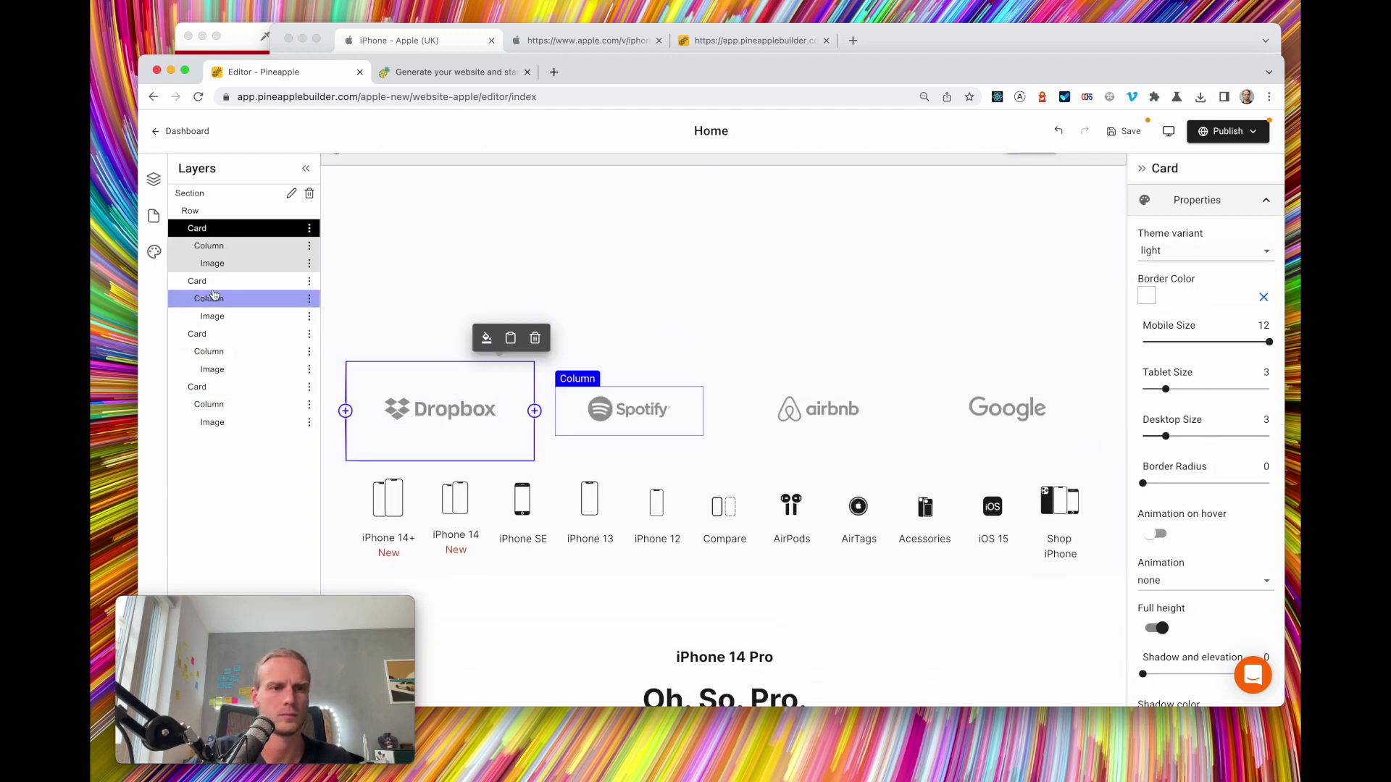
left_click(235, 245)
left_click(240, 229)
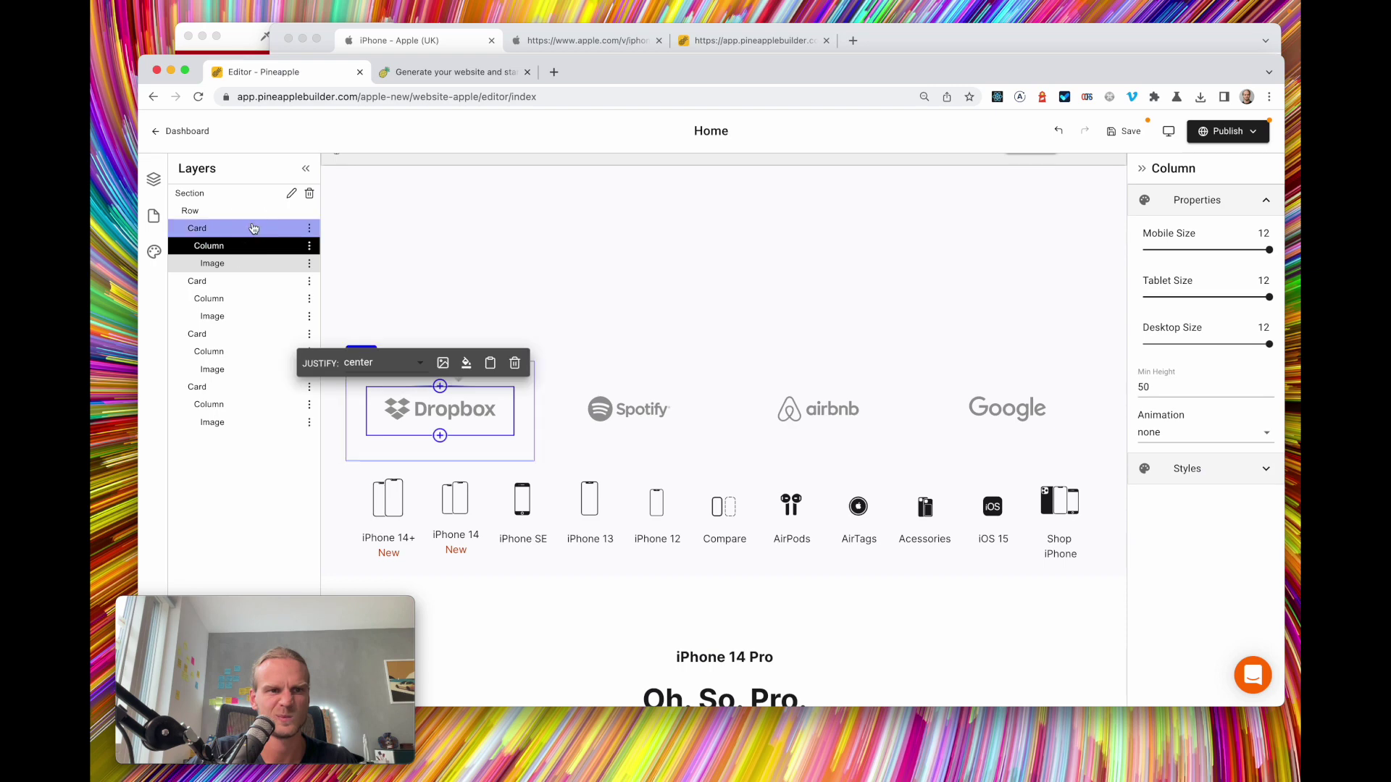
left_click(310, 229)
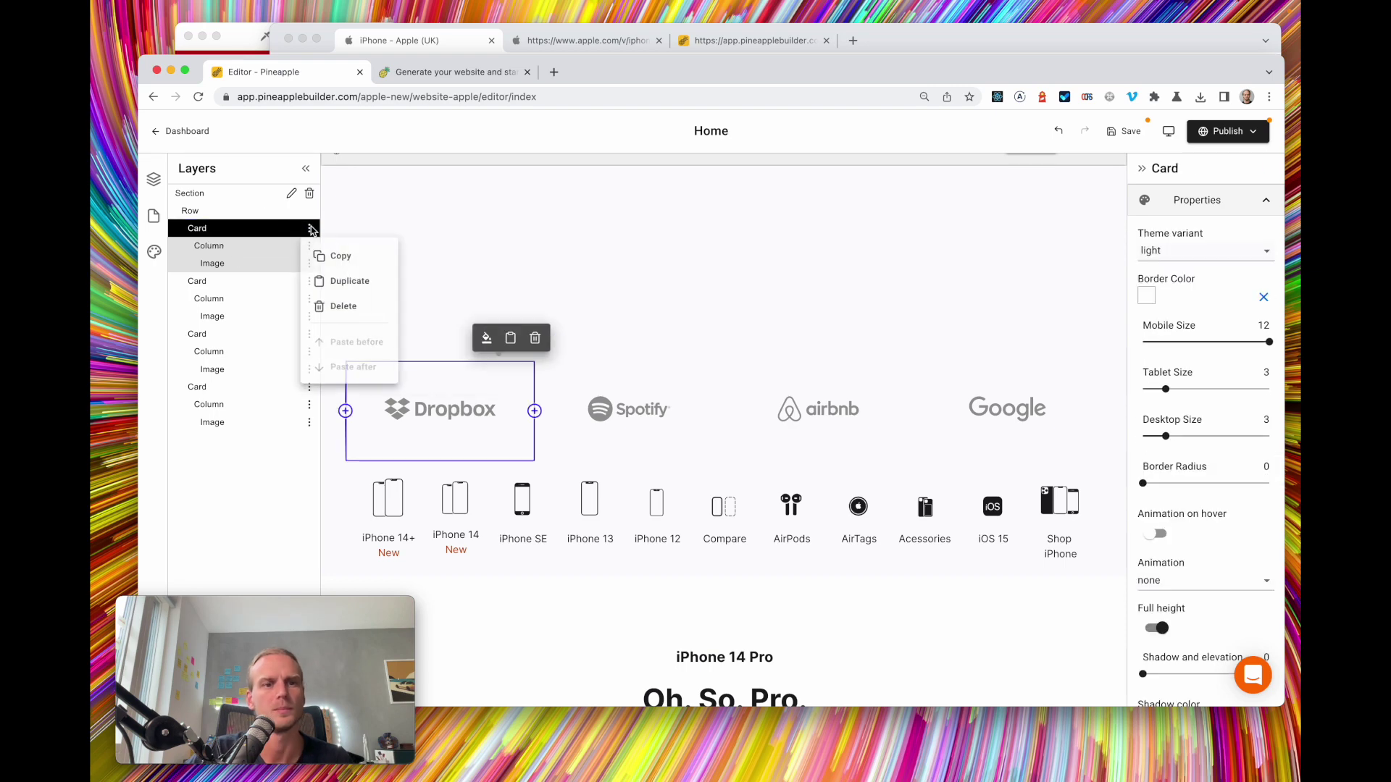
left_click(371, 308)
left_click(258, 233)
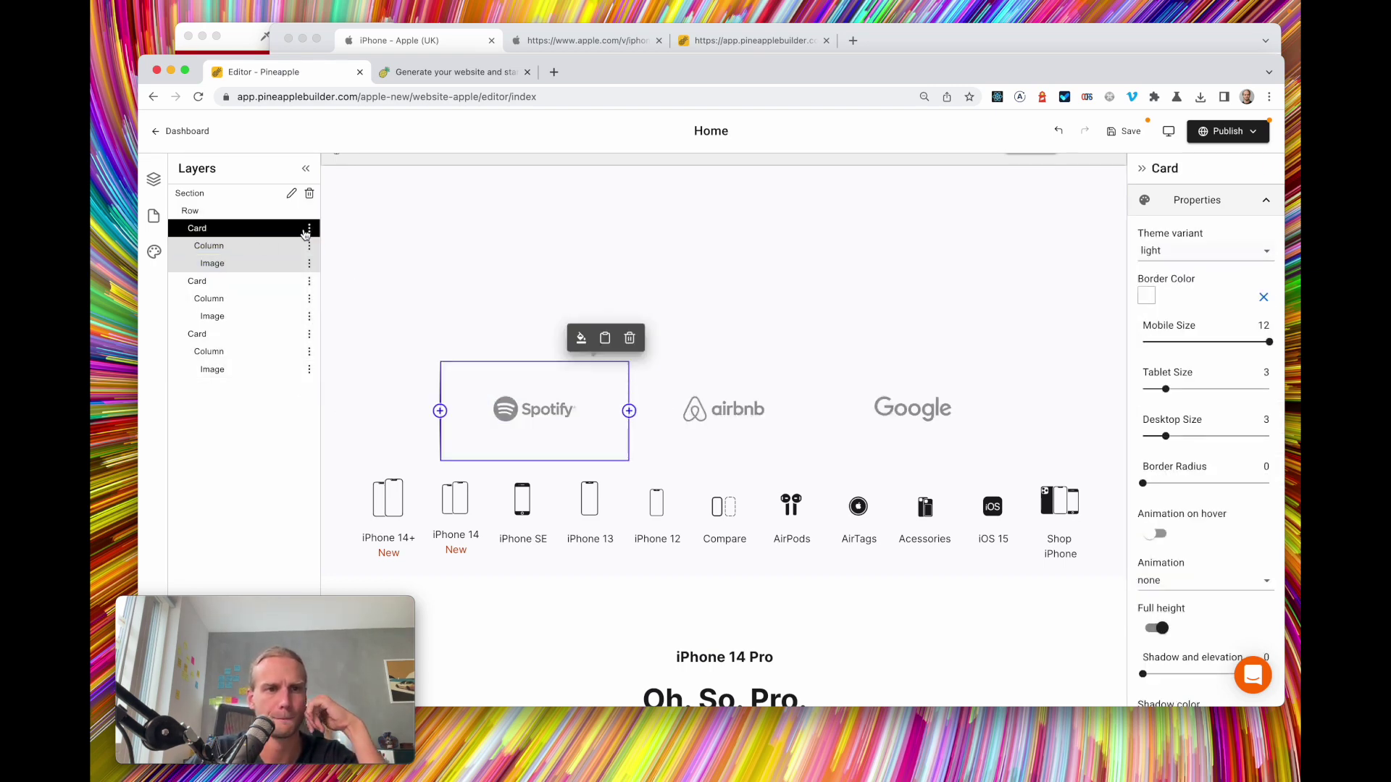
left_click(310, 229)
left_click(335, 307)
left_click(293, 231)
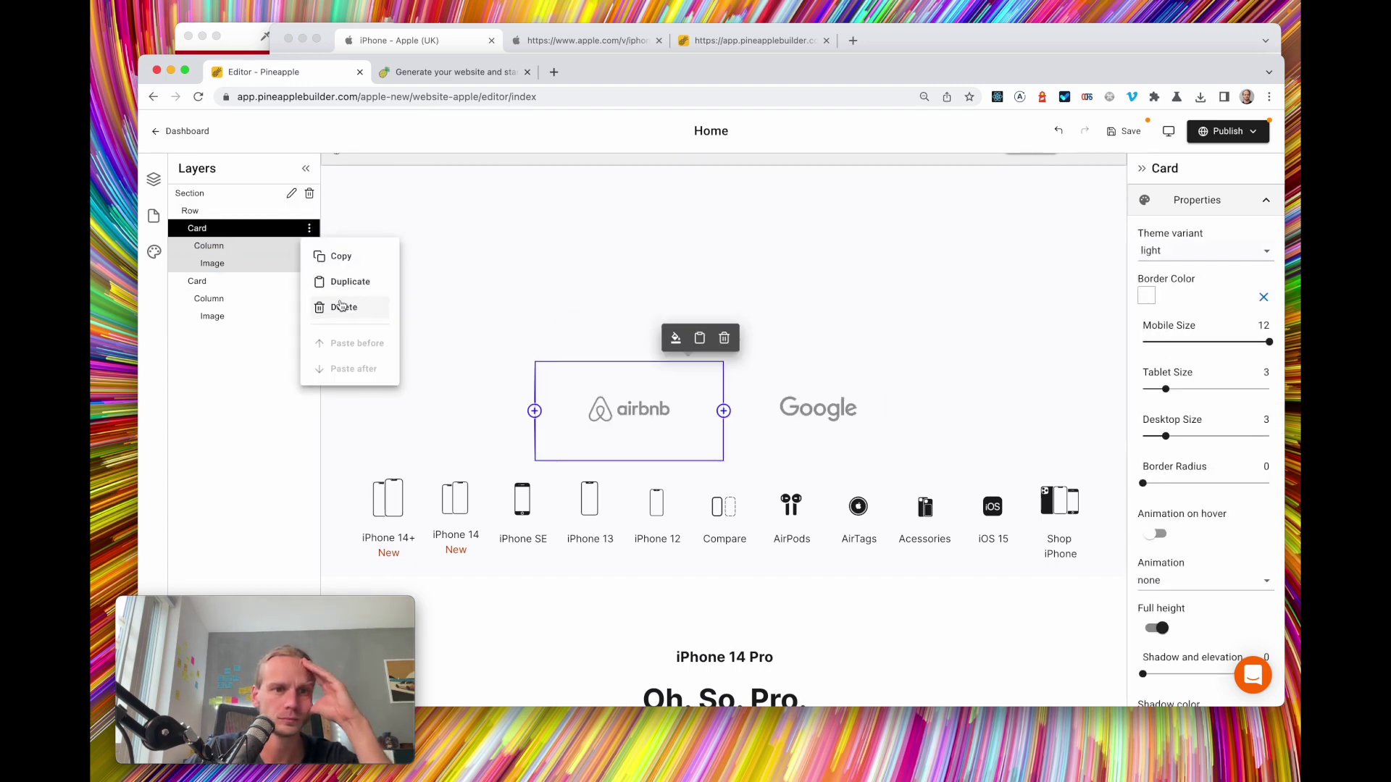
left_click(335, 307)
Check the navigation bar on the Apple reference page, and open the component choices for inserting before the Google card
left_click(437, 49)
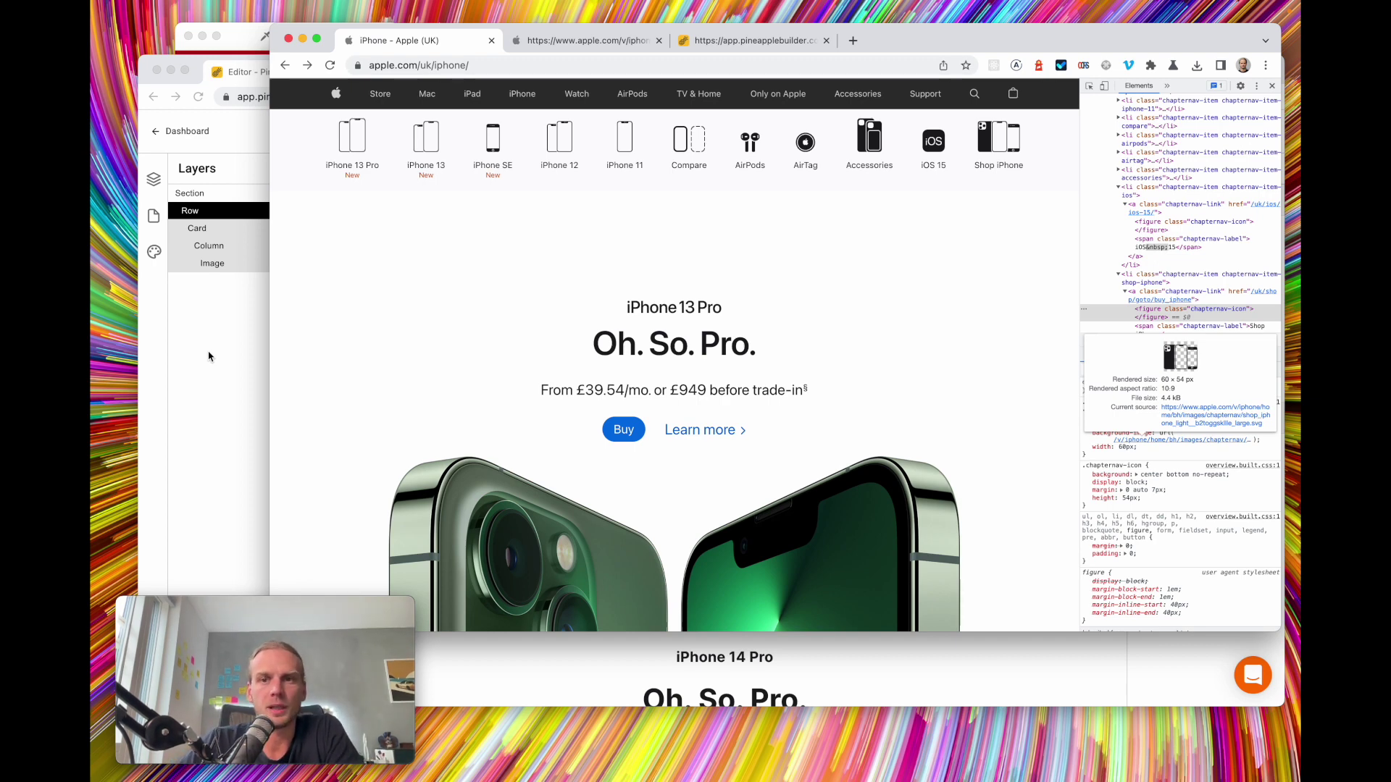
left_click(209, 231)
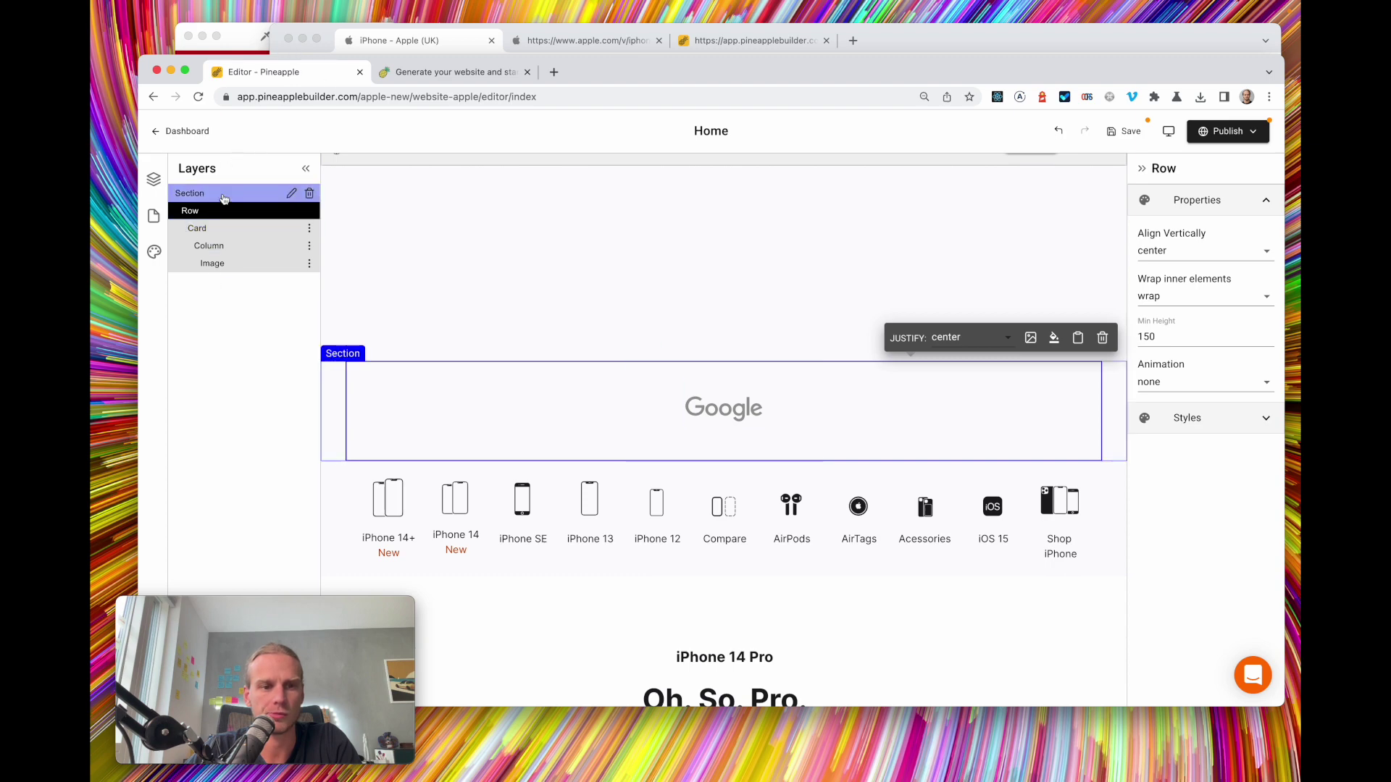
left_click(203, 229)
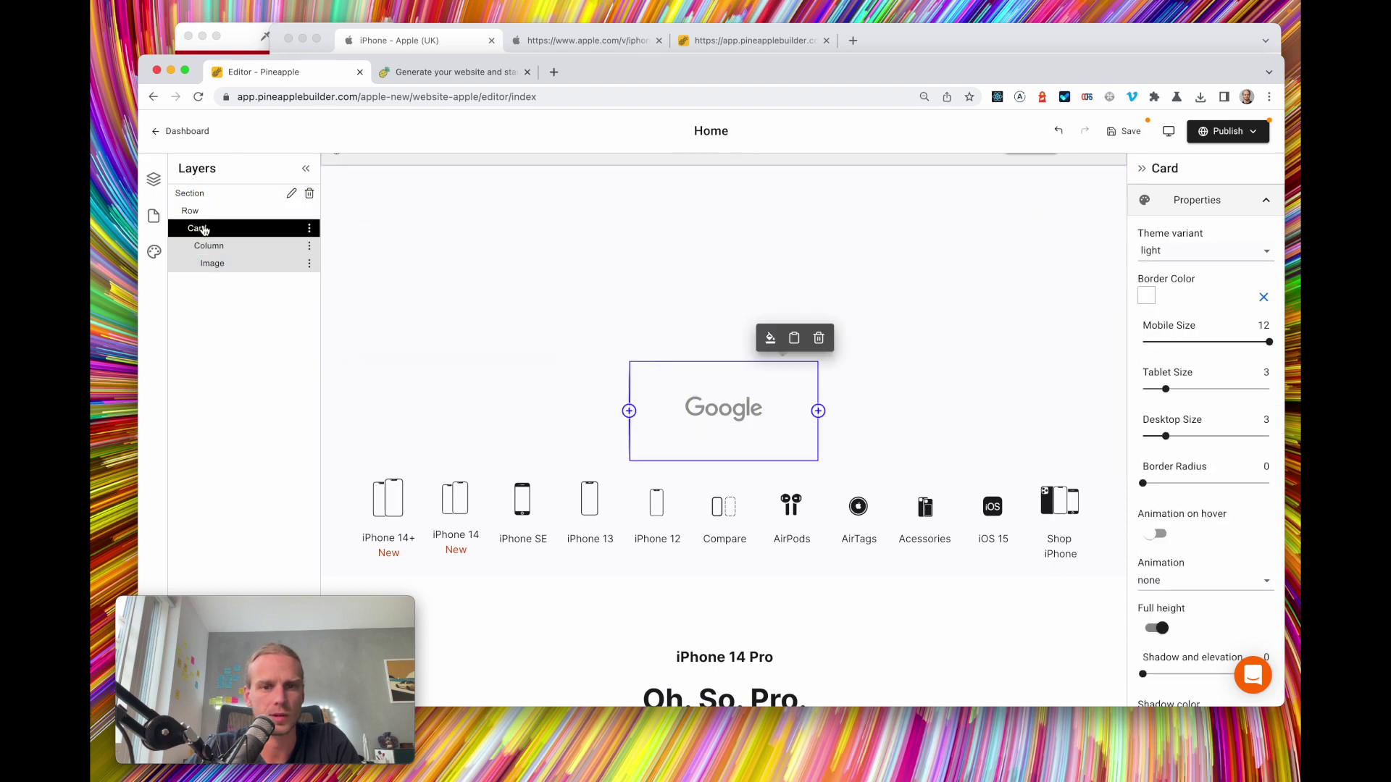
left_click(628, 411)
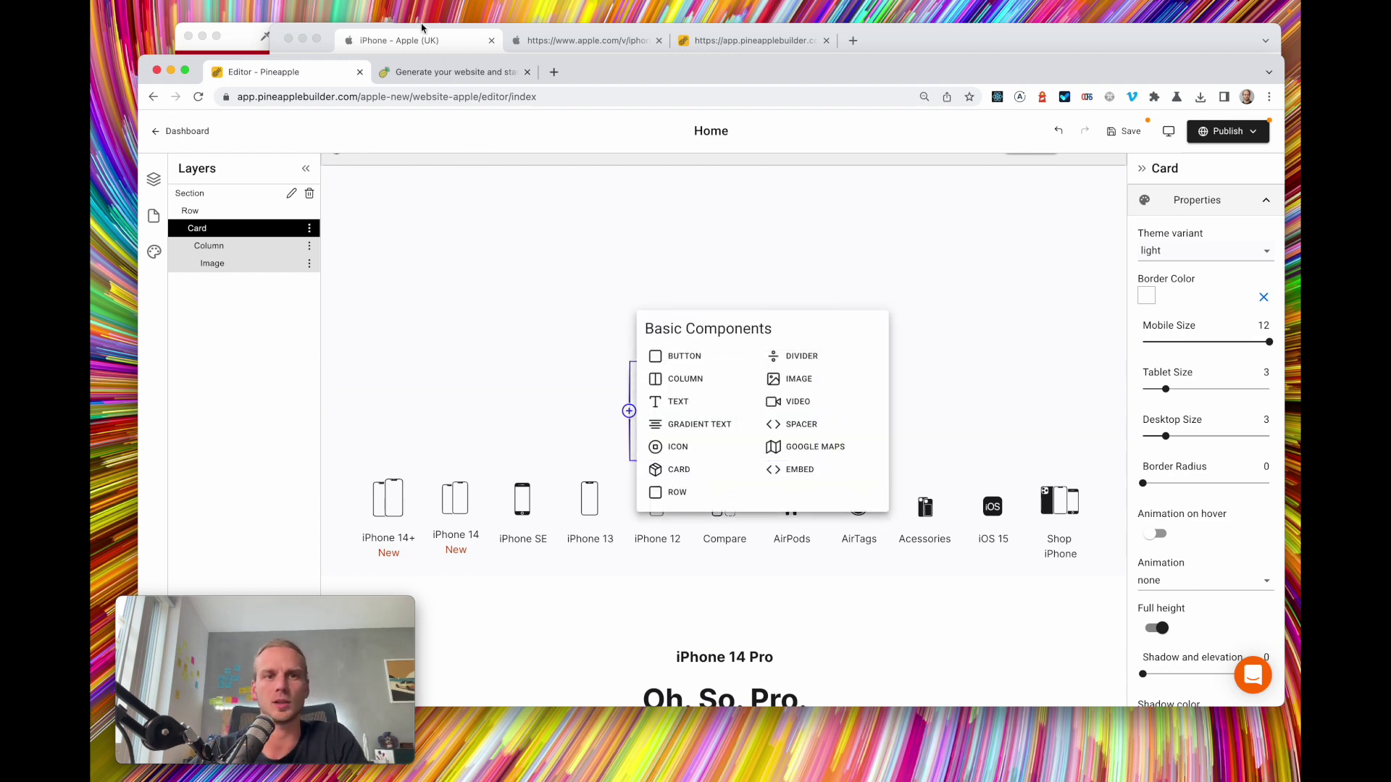
Inspect the Apple logo in the reference page's navigation bar, open its source image and save it
left_click(430, 44)
right_click(335, 96)
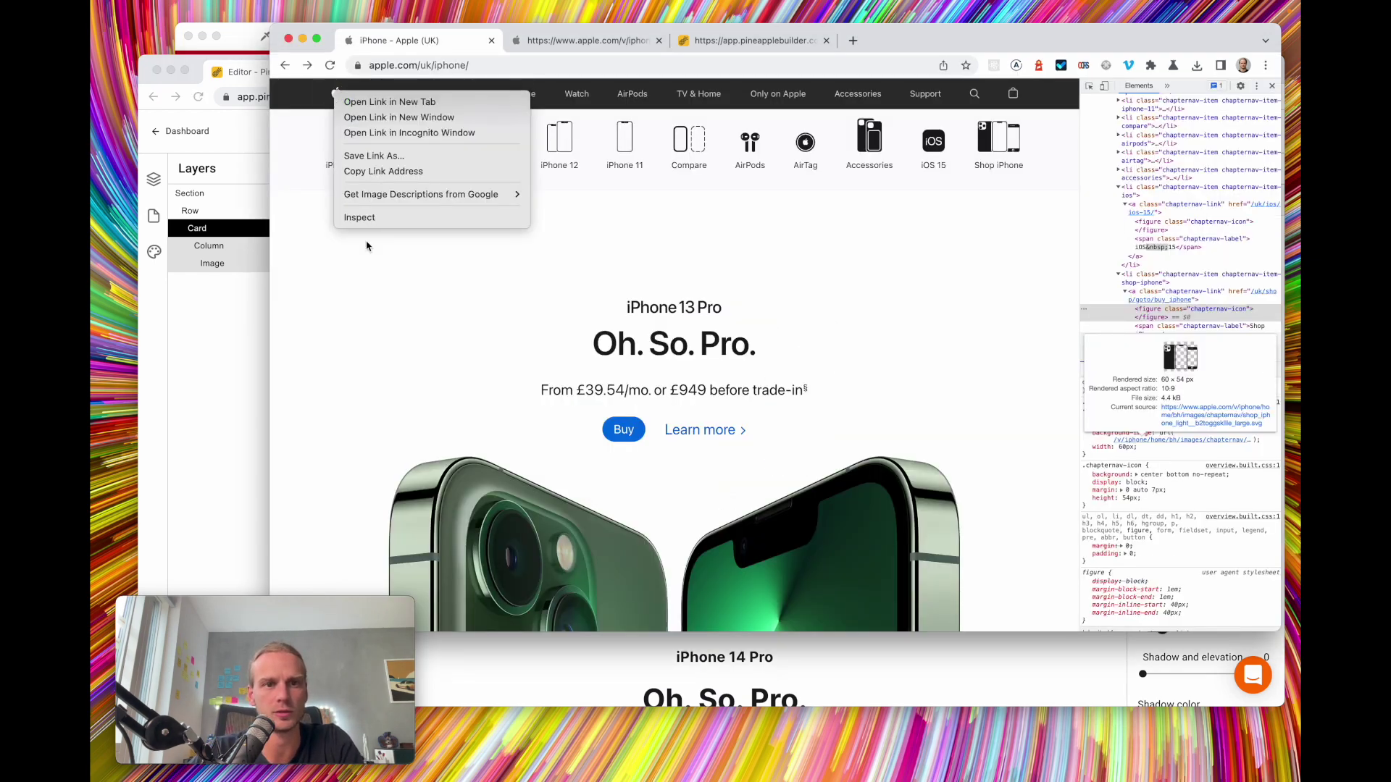
left_click(366, 221)
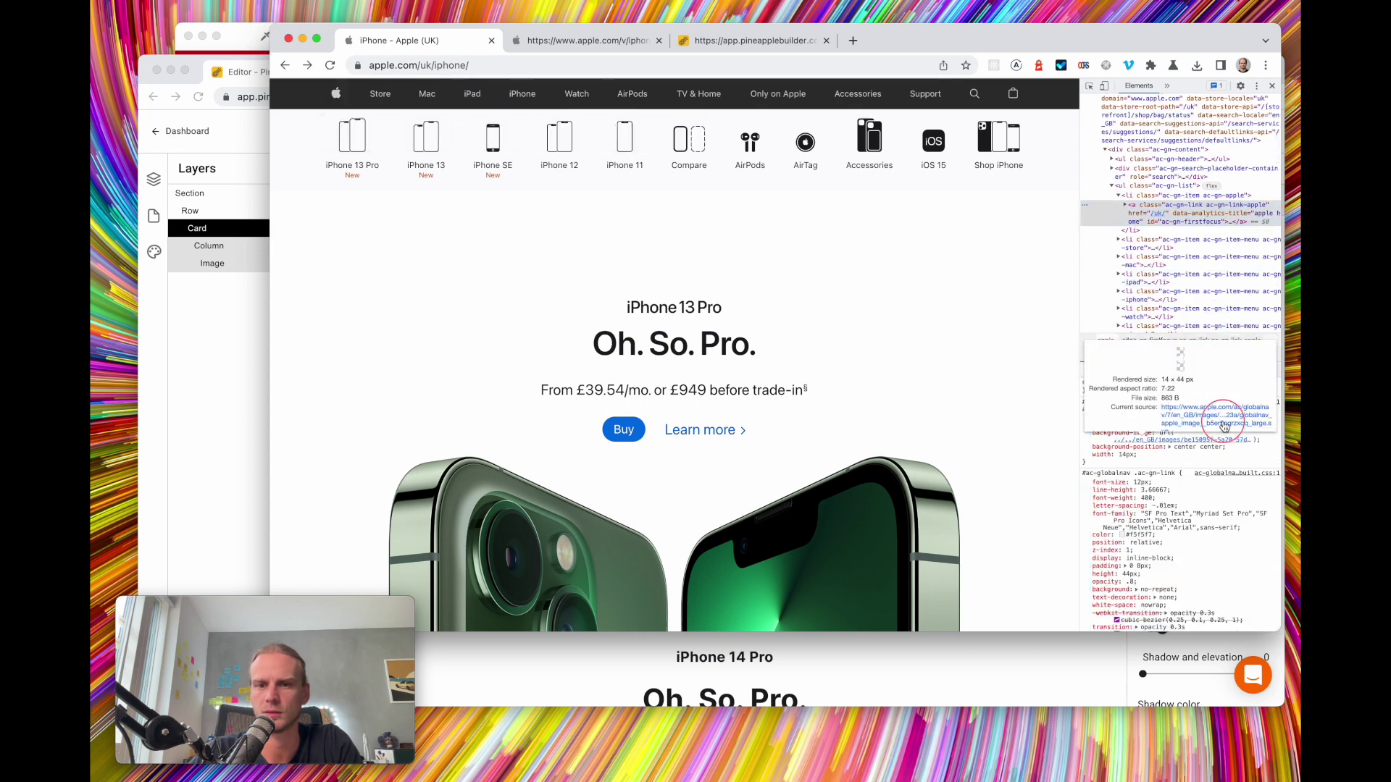
left_click(1225, 426)
right_click(607, 219)
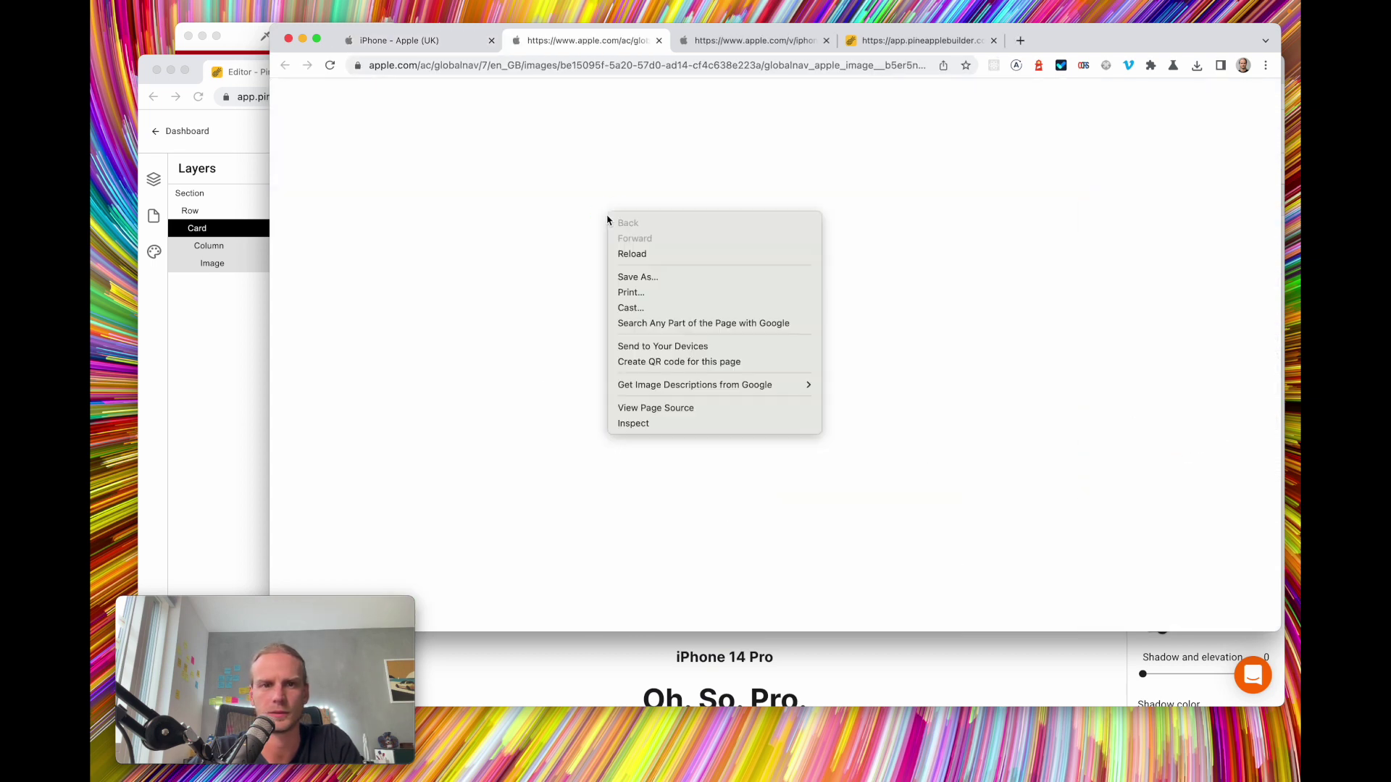
left_click(653, 276)
left_click(426, 41)
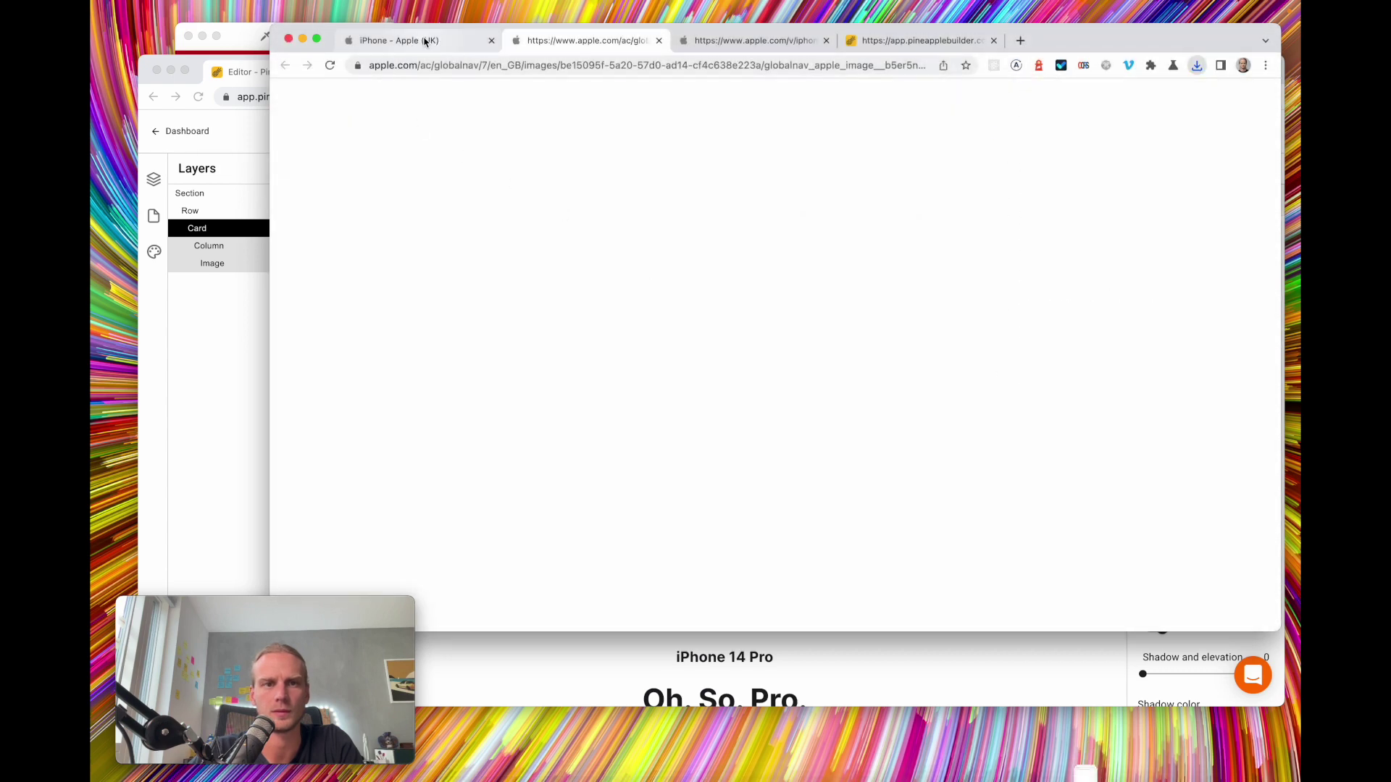
left_click(221, 371)
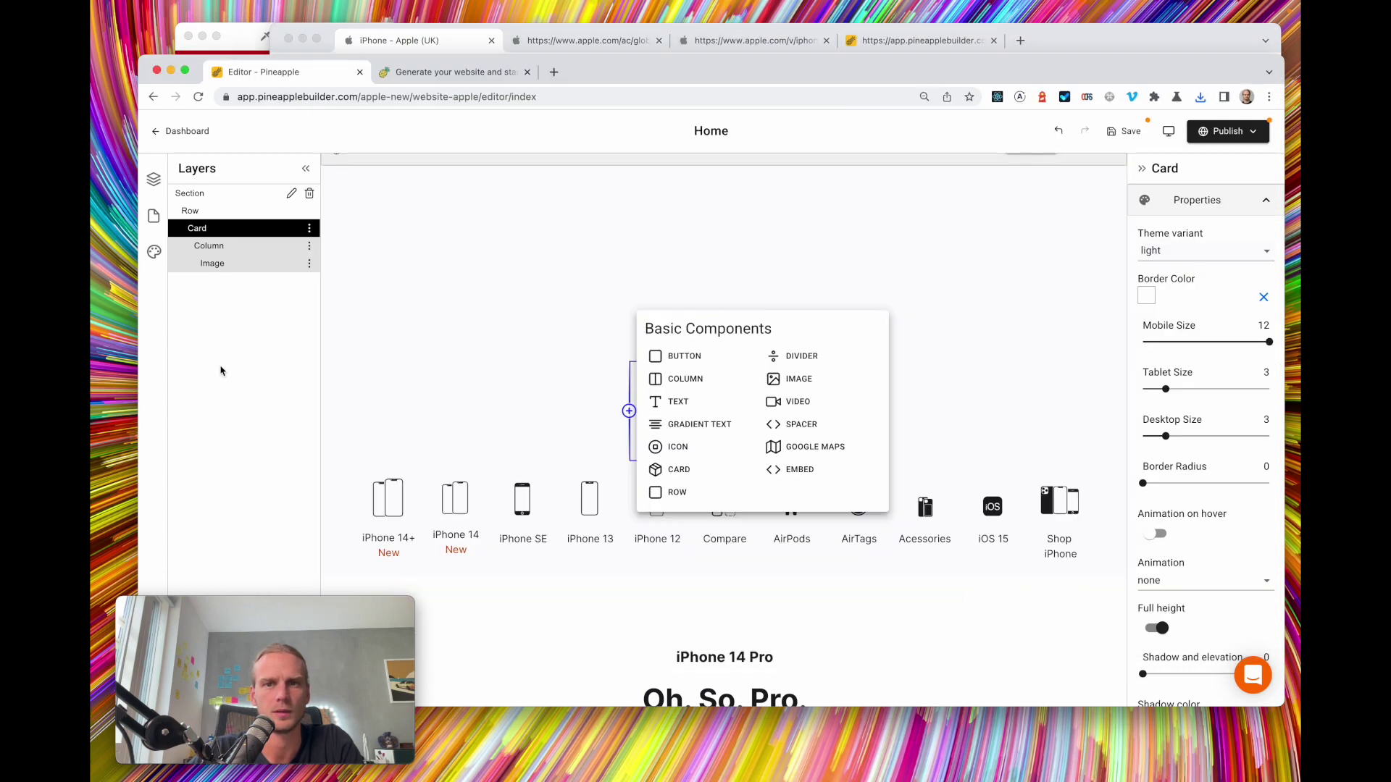
Sample the dark background colour of the Apple page's navigation bar with the colour picker app
left_click(432, 49)
left_click(245, 41)
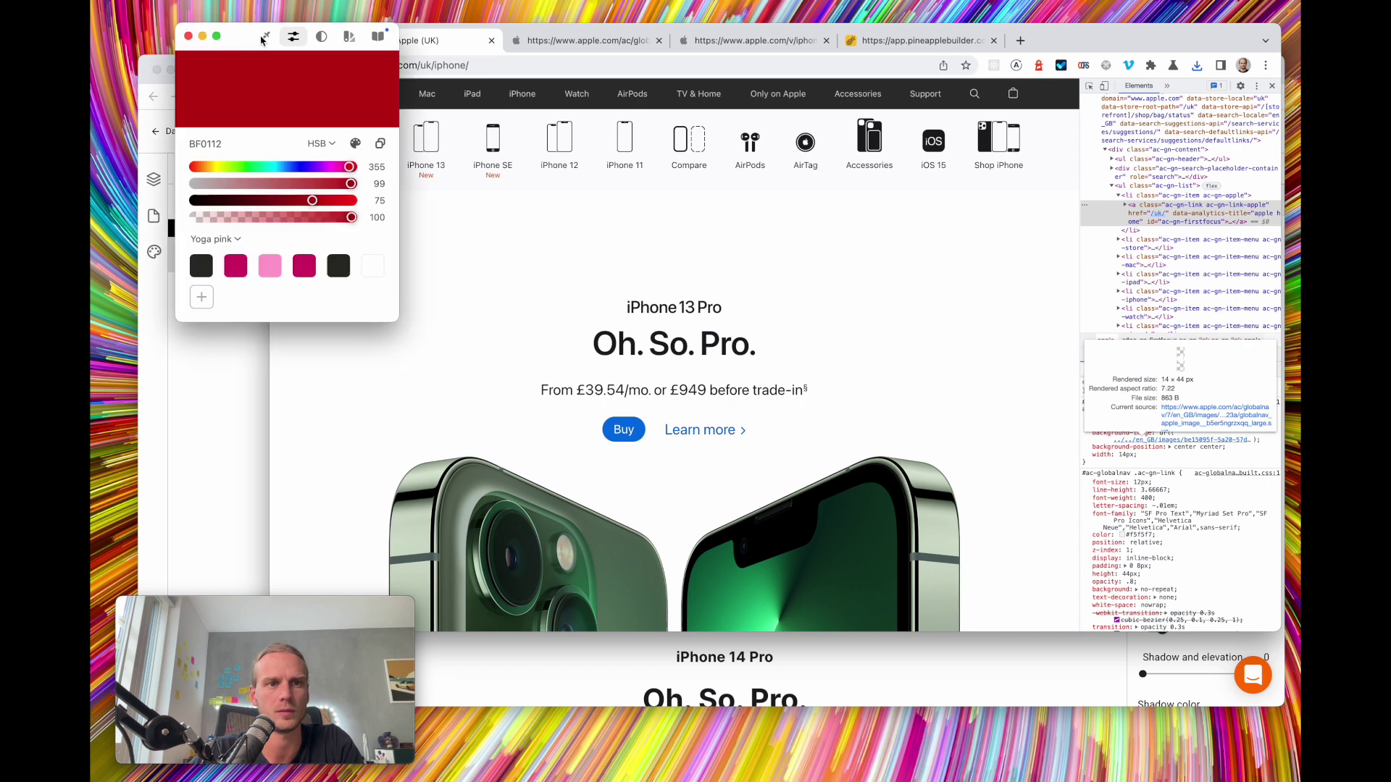
left_click(265, 38)
left_click(386, 86)
left_click(226, 377)
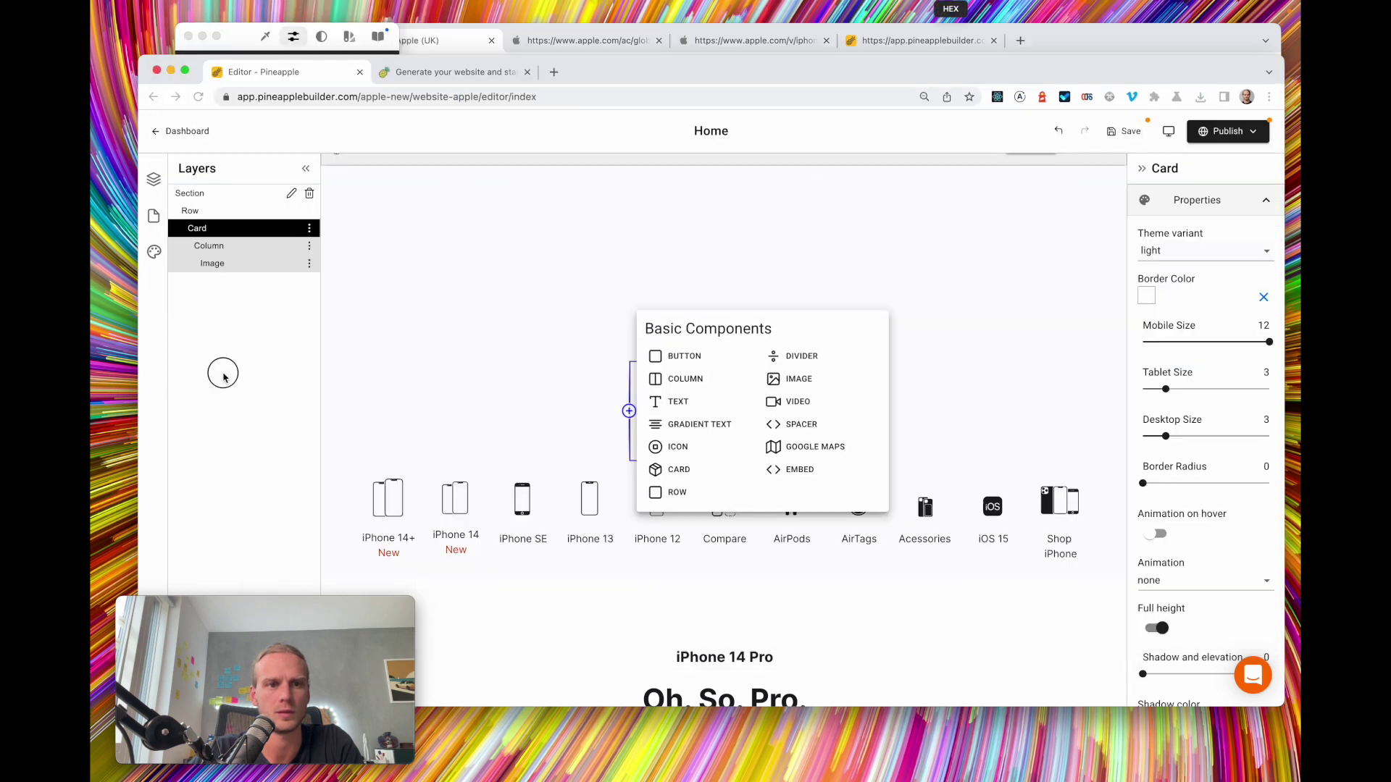
Set the background colour of the section with the Google logo to the sampled hex value 303030
left_click(521, 342)
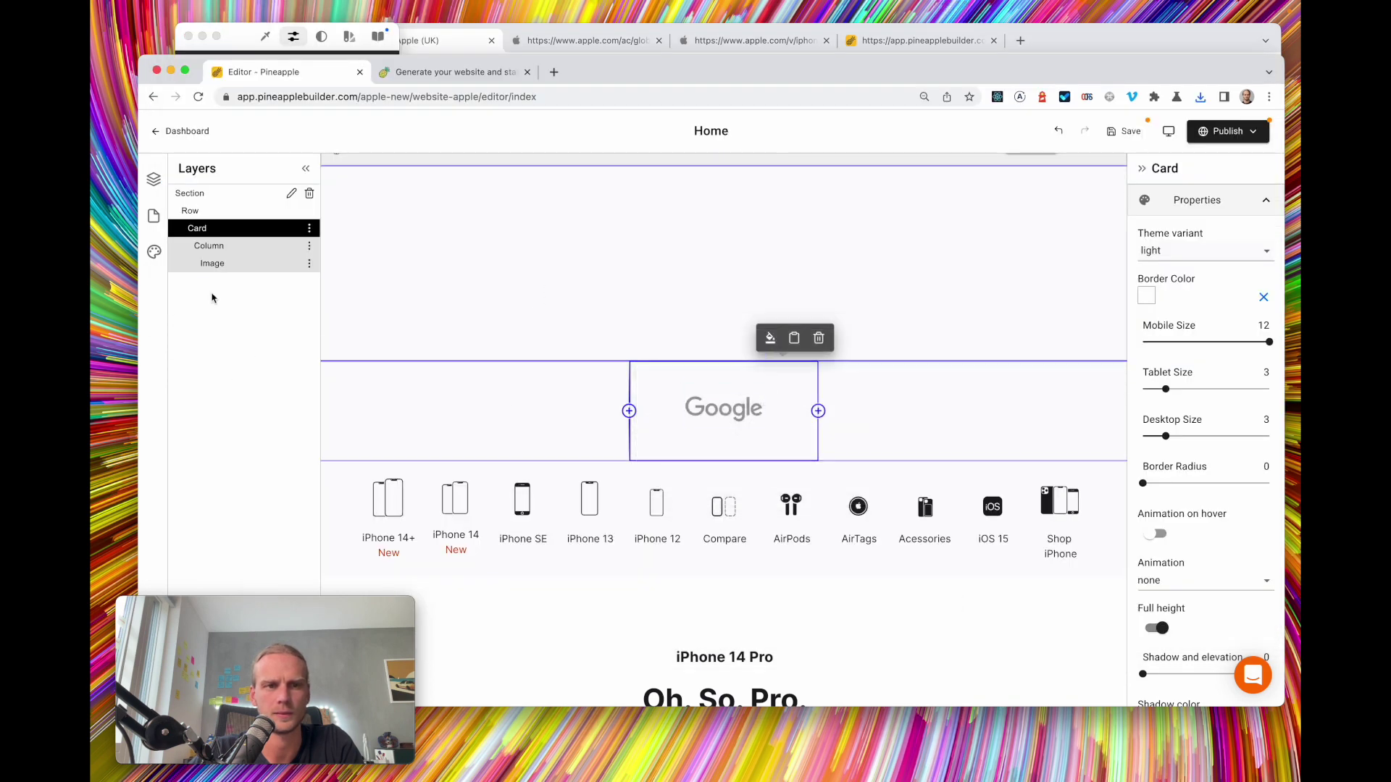
left_click(190, 210)
left_click(214, 194)
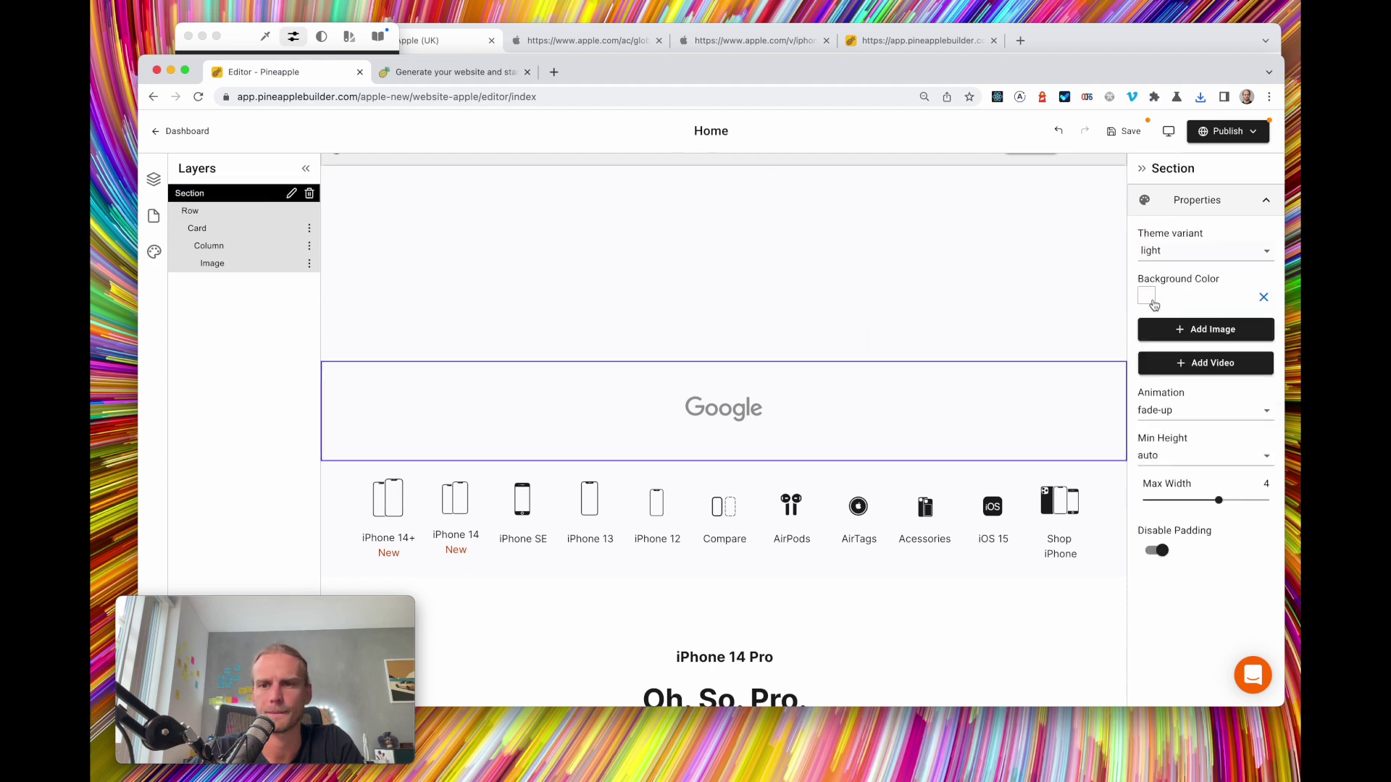
left_click(1148, 297)
key("super+v")
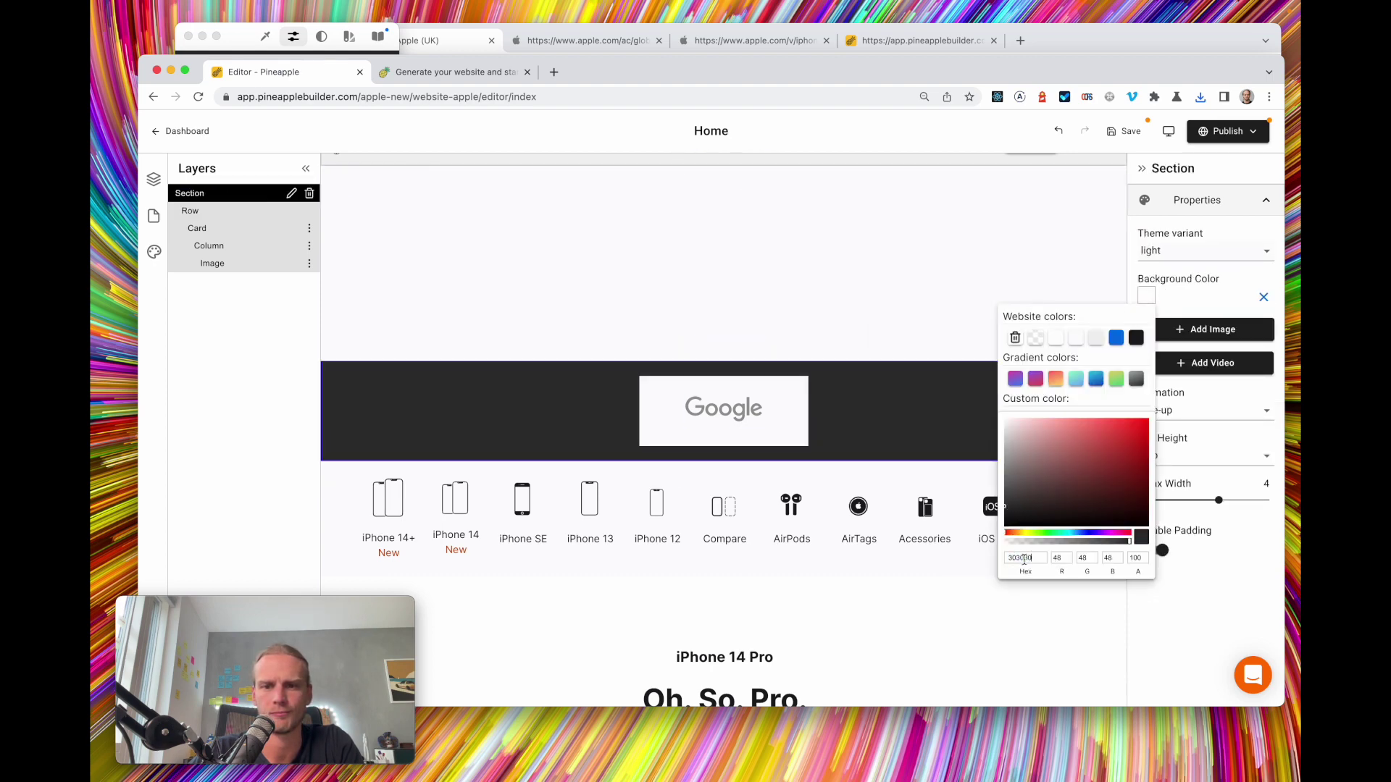
left_click(749, 316)
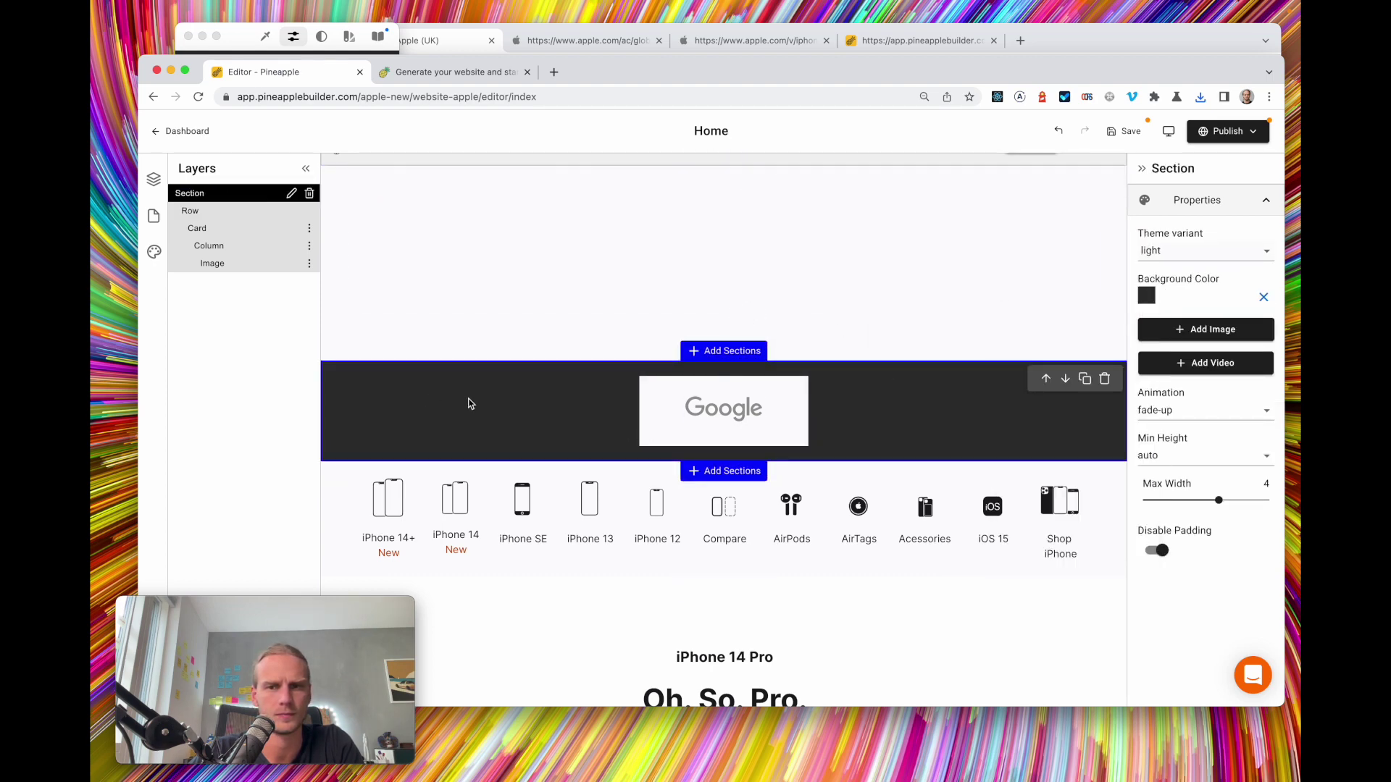
Insert an icon component before the Google card in the dark section's row
left_click(585, 407)
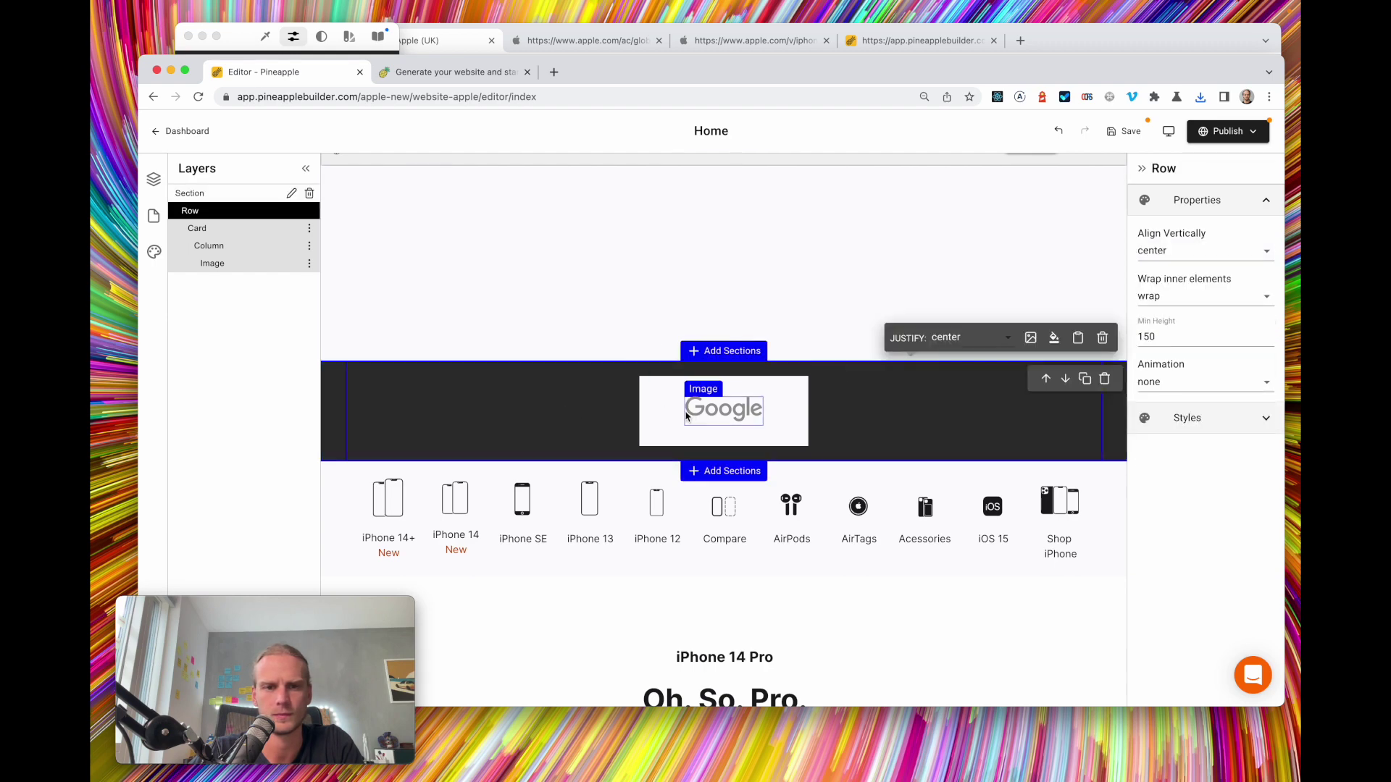
left_click(240, 229)
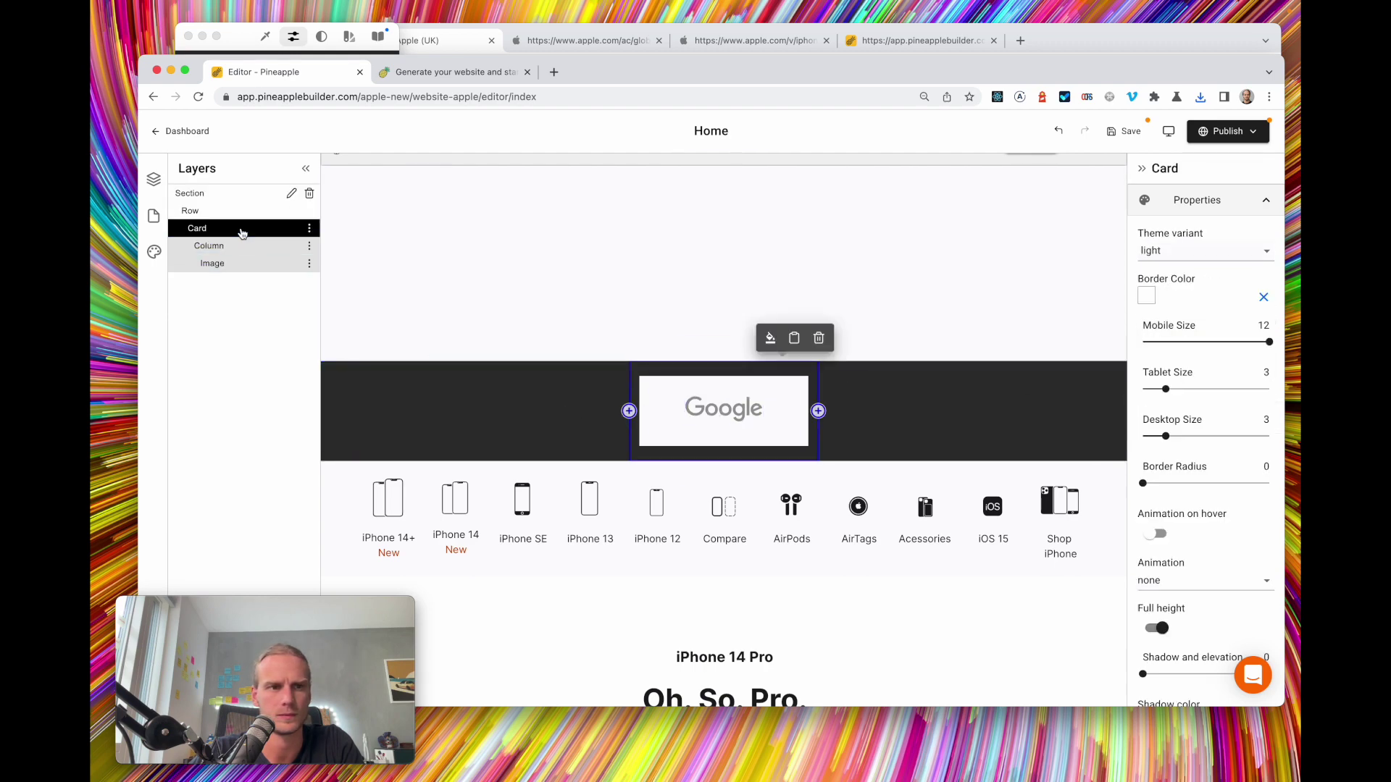
left_click(421, 391)
left_click(633, 407)
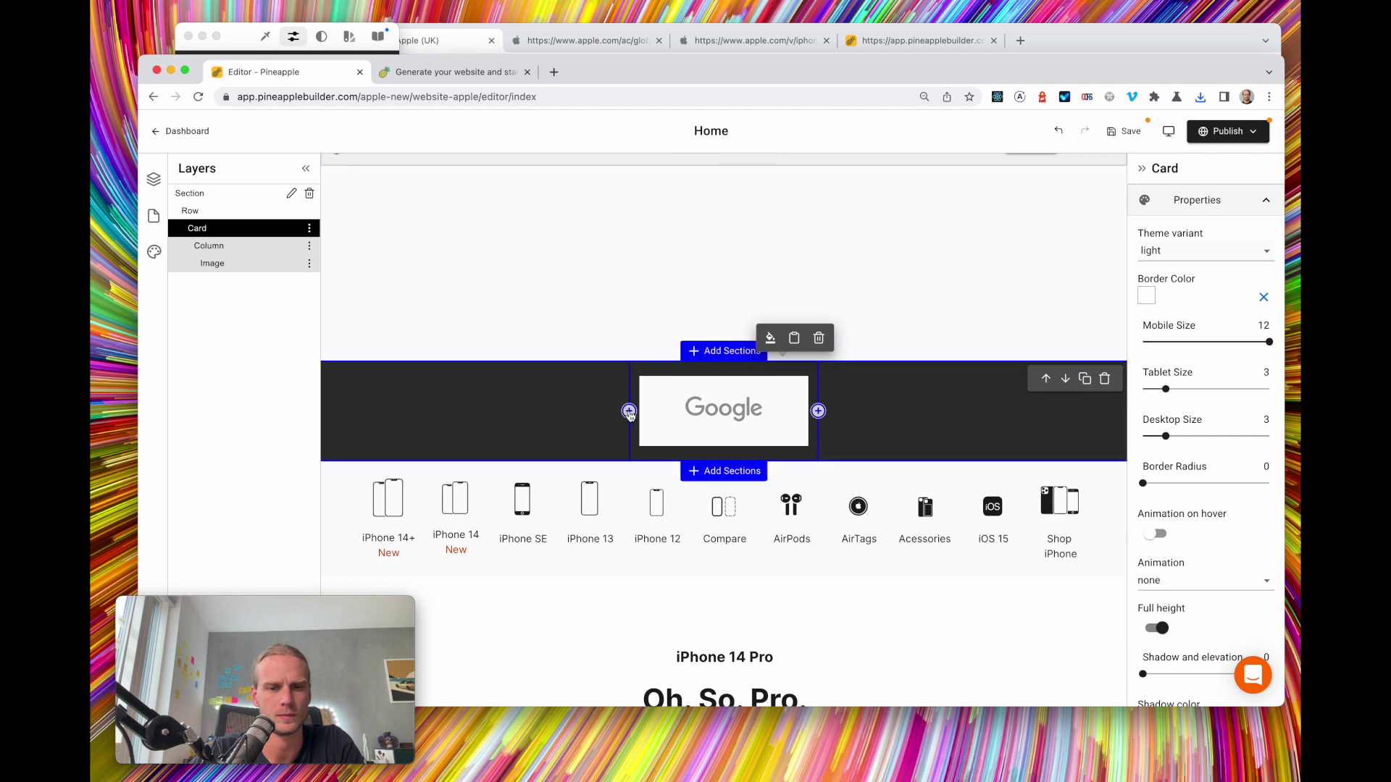
left_click(629, 411)
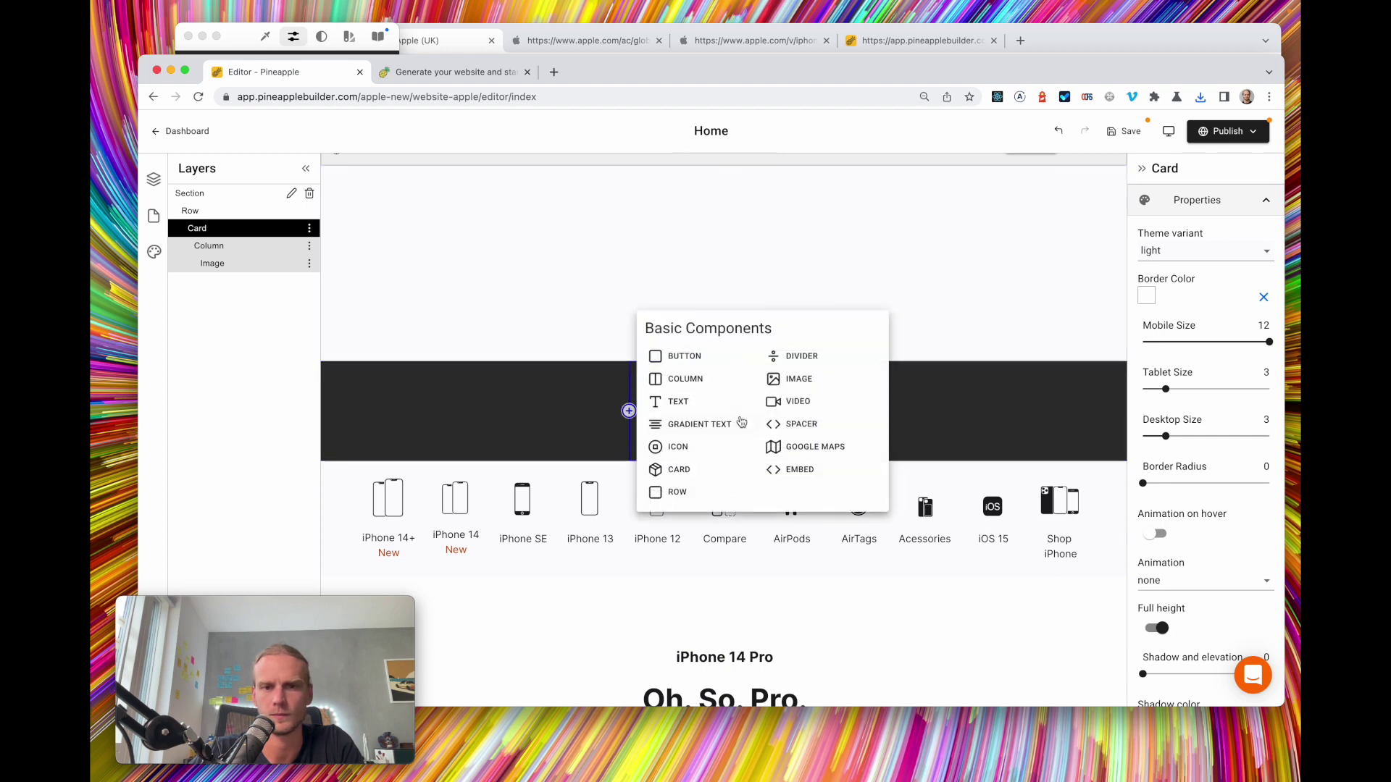
left_click(679, 450)
left_click(621, 426)
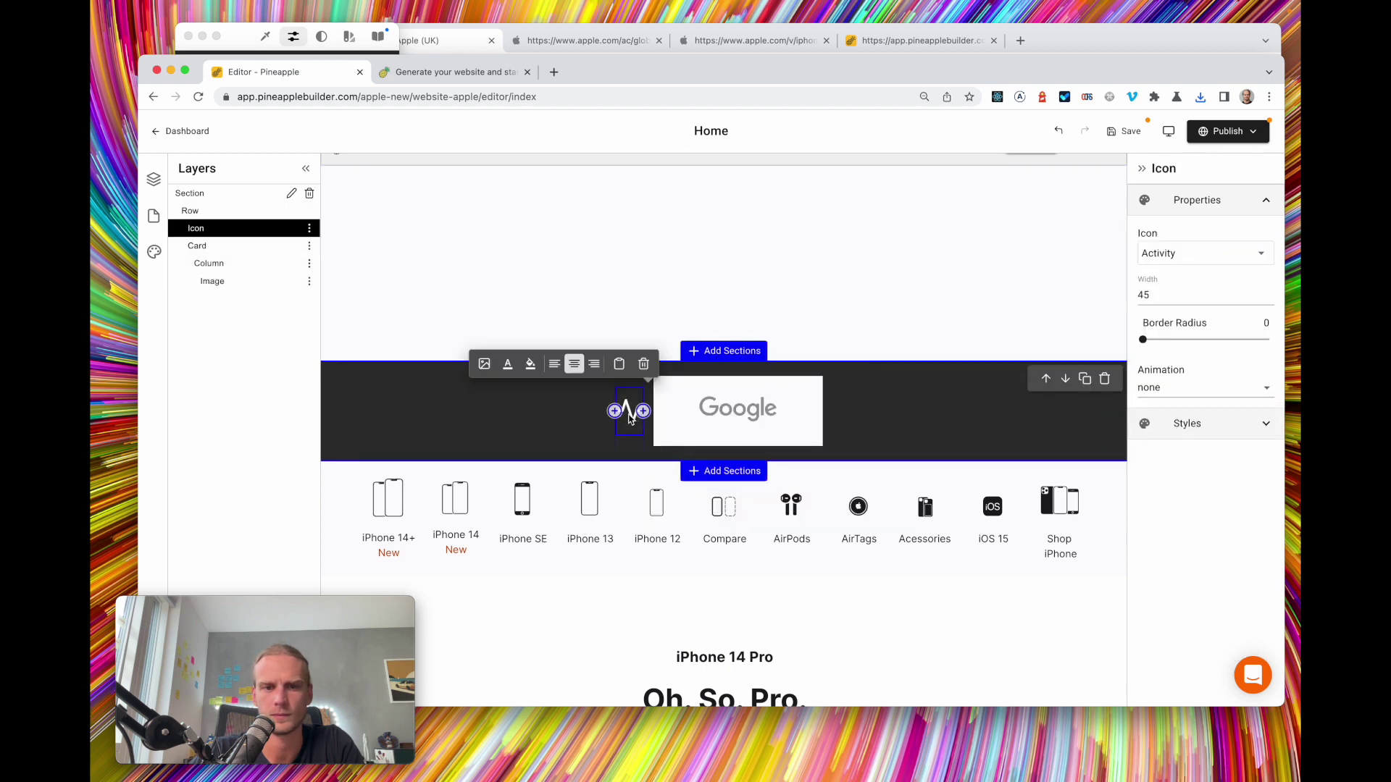
Upload the saved Apple logo file as the image of the new icon
left_click(485, 365)
left_click(324, 215)
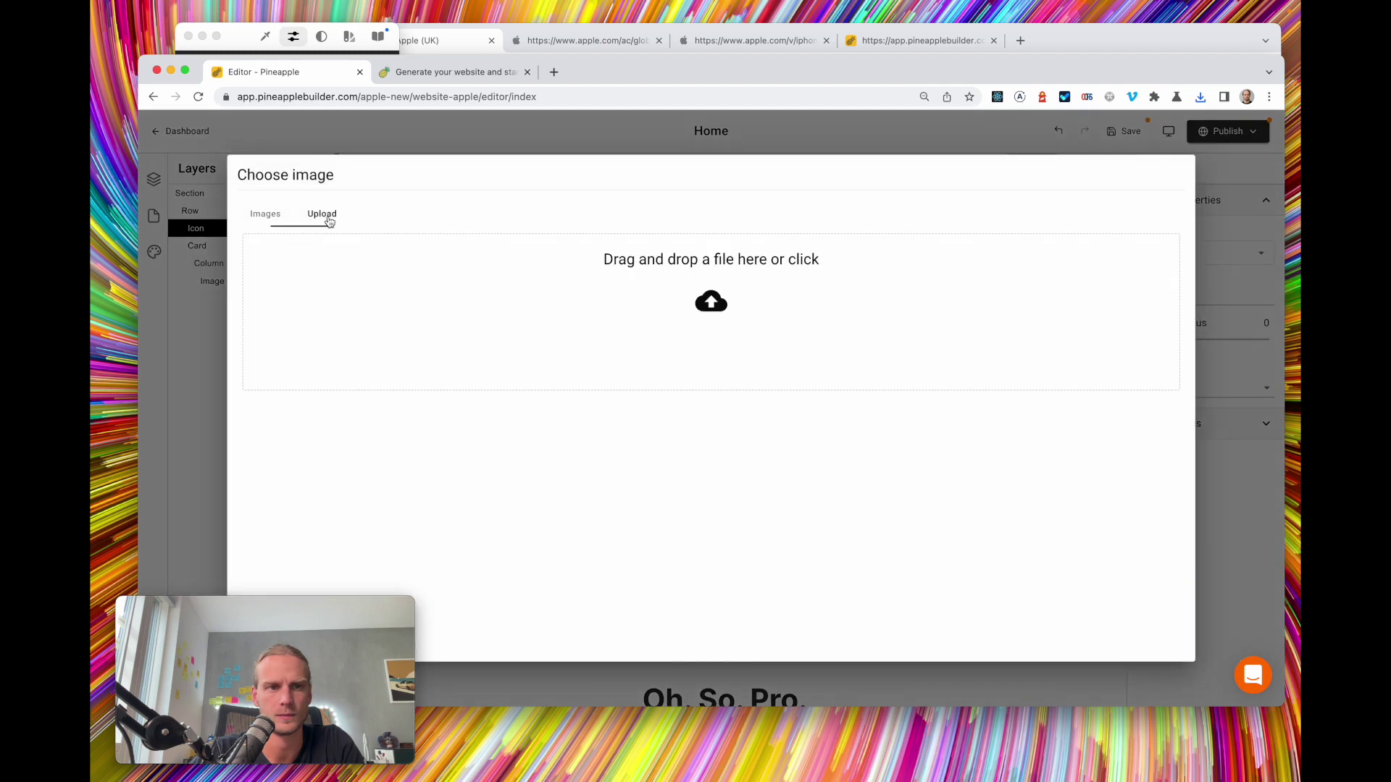
key("super+Tab")
left_click_drag(797, 304, 823, 289)
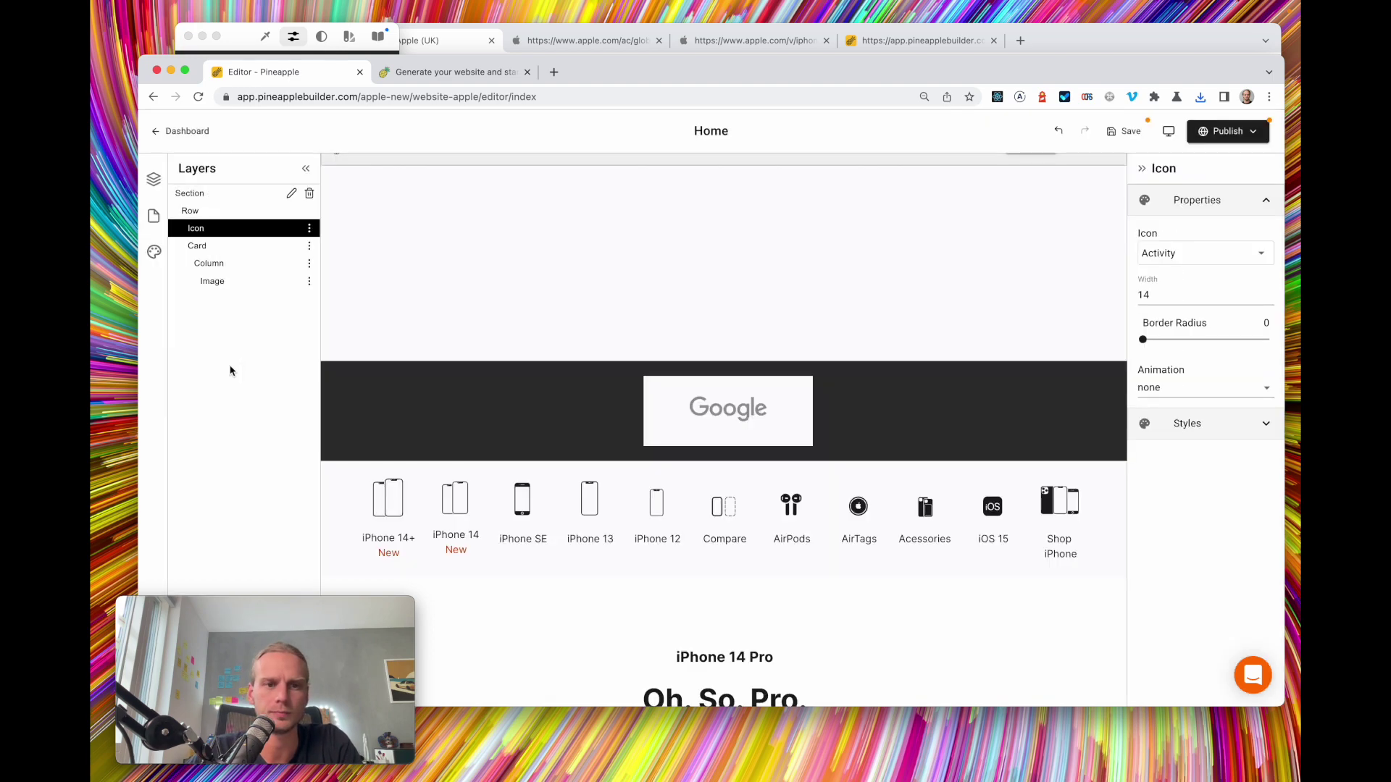
Set the width of the Apple logo icon in the dark section to 44
left_click(573, 446)
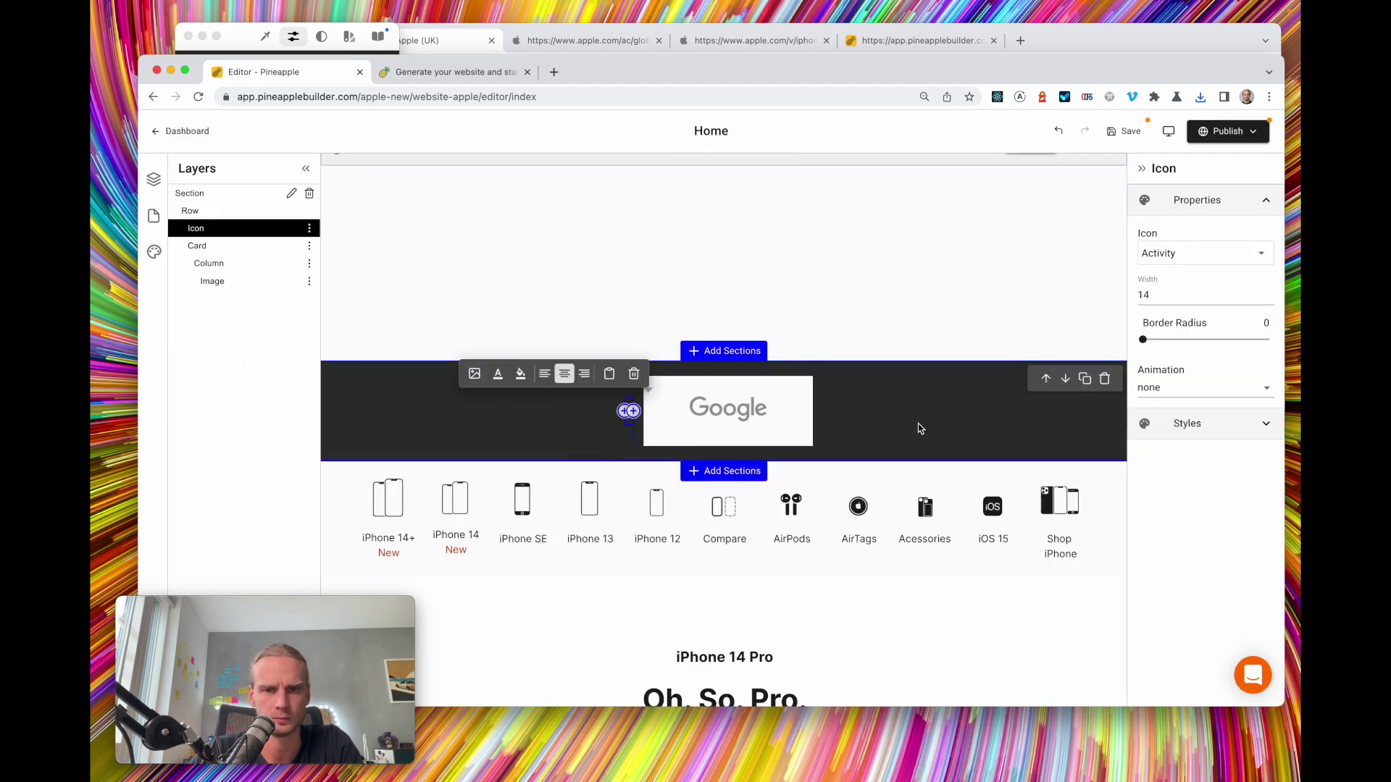
left_click(786, 416)
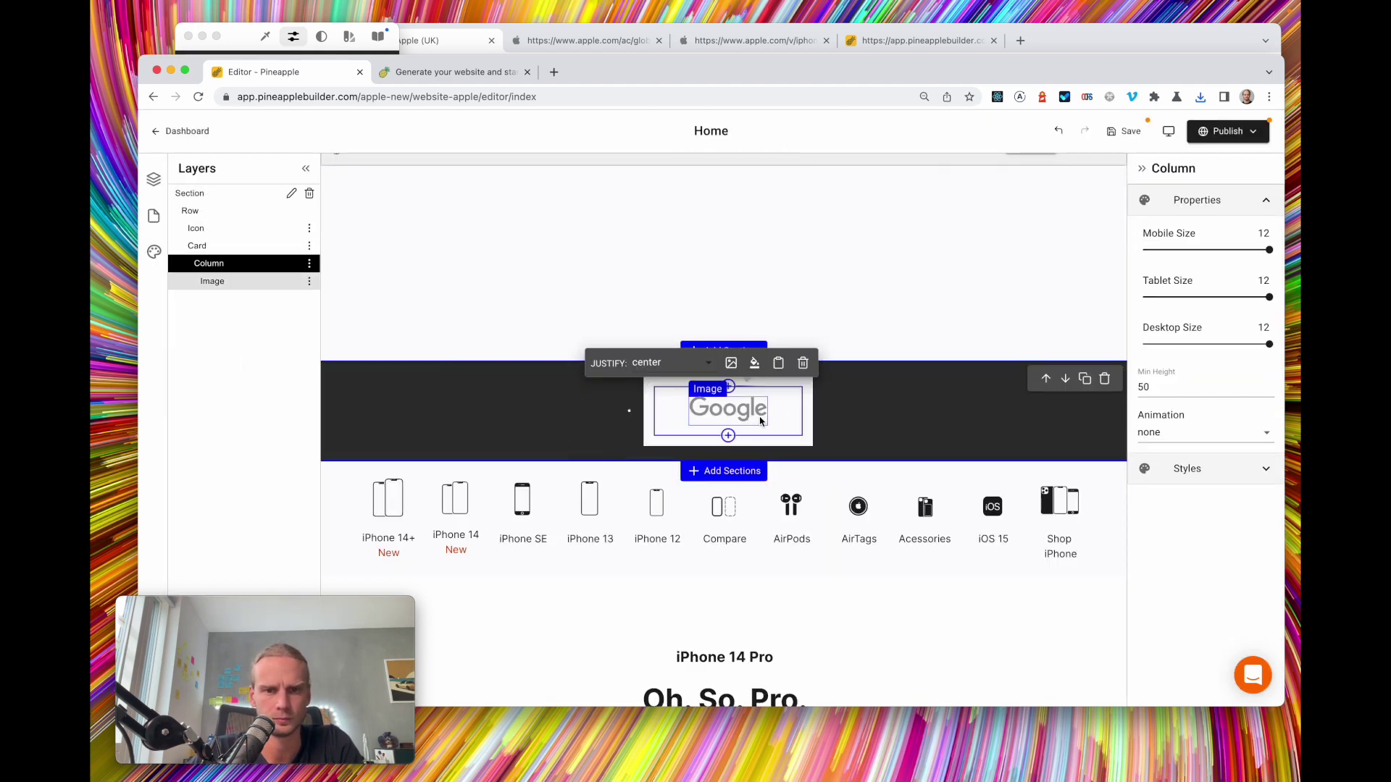
left_click(629, 414)
left_click(1143, 295)
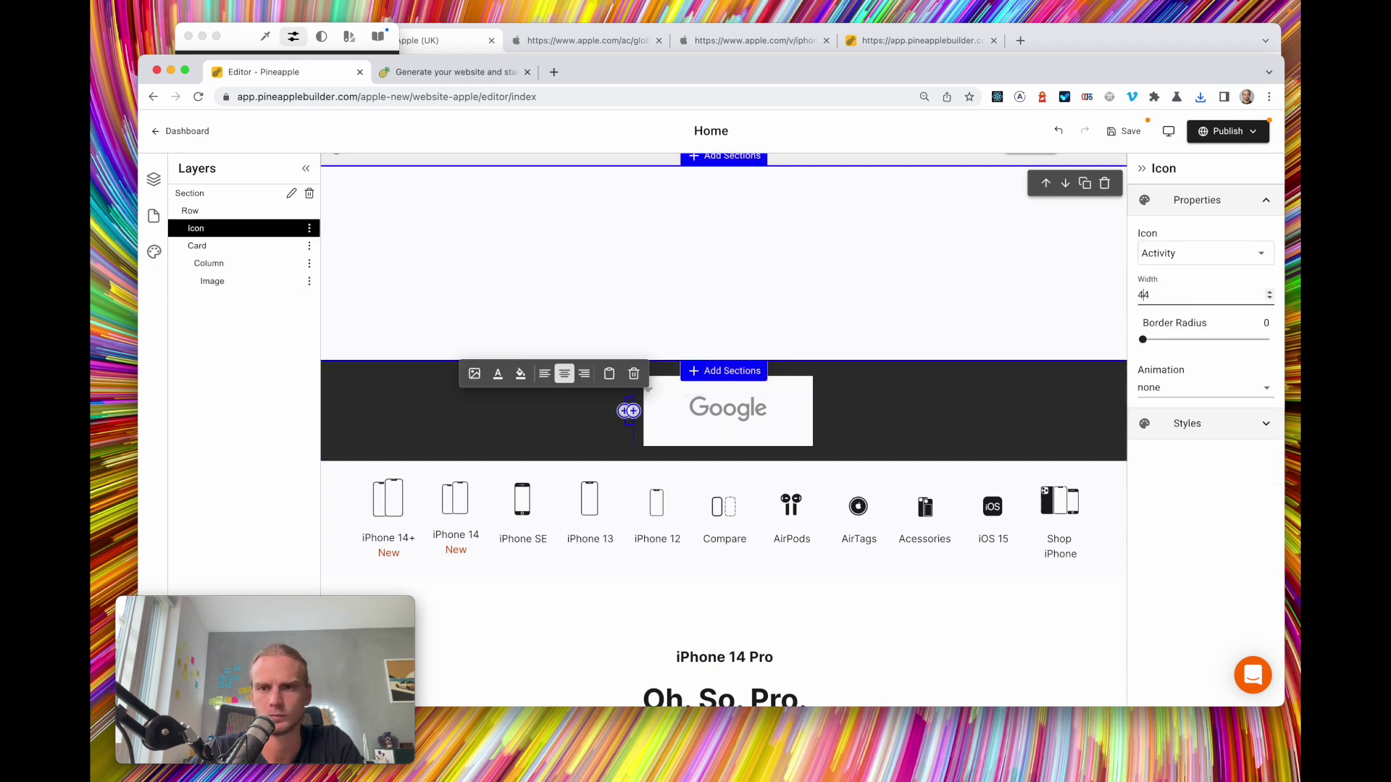
Delete the card containing the Google logo from the dark section's row
left_click(217, 250)
left_click(309, 246)
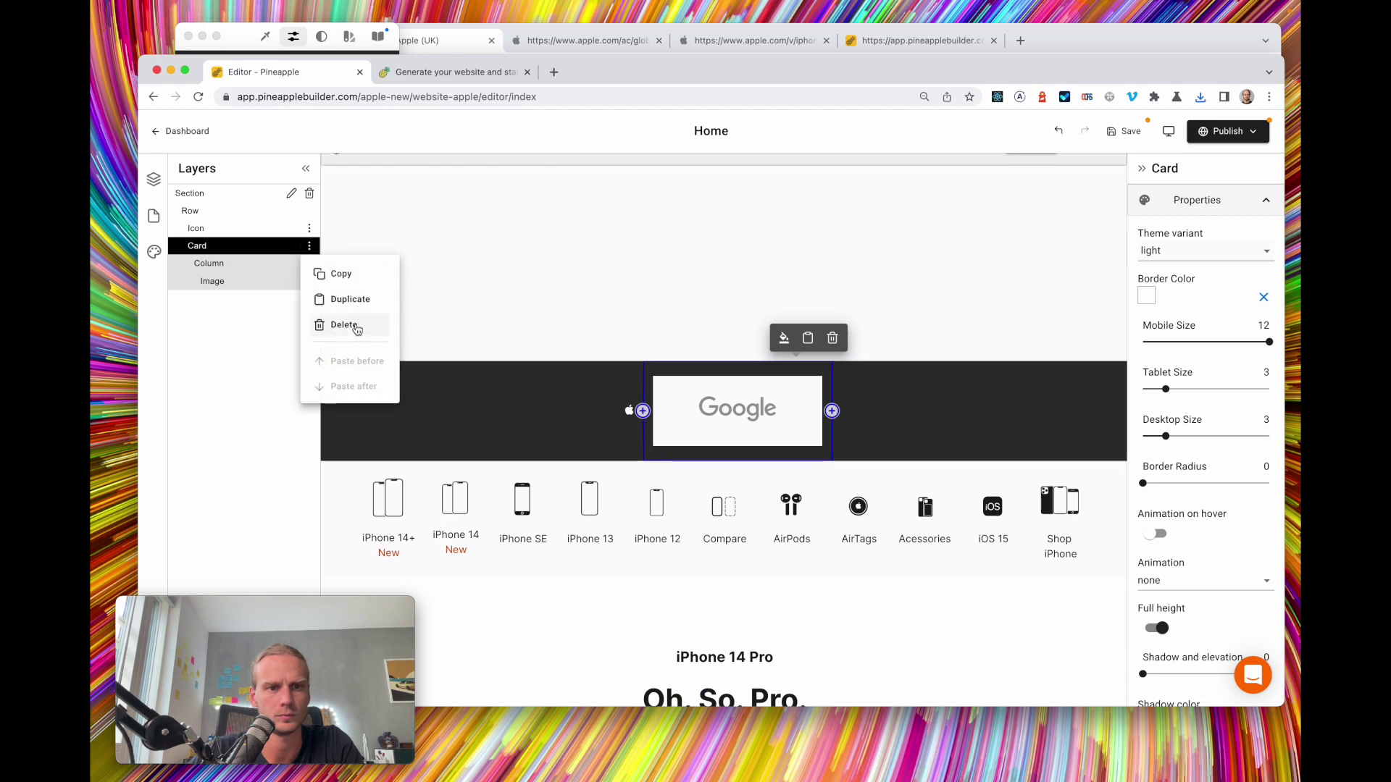
left_click(346, 322)
Insert a text component directly after the Apple logo icon in the row
left_click(258, 230)
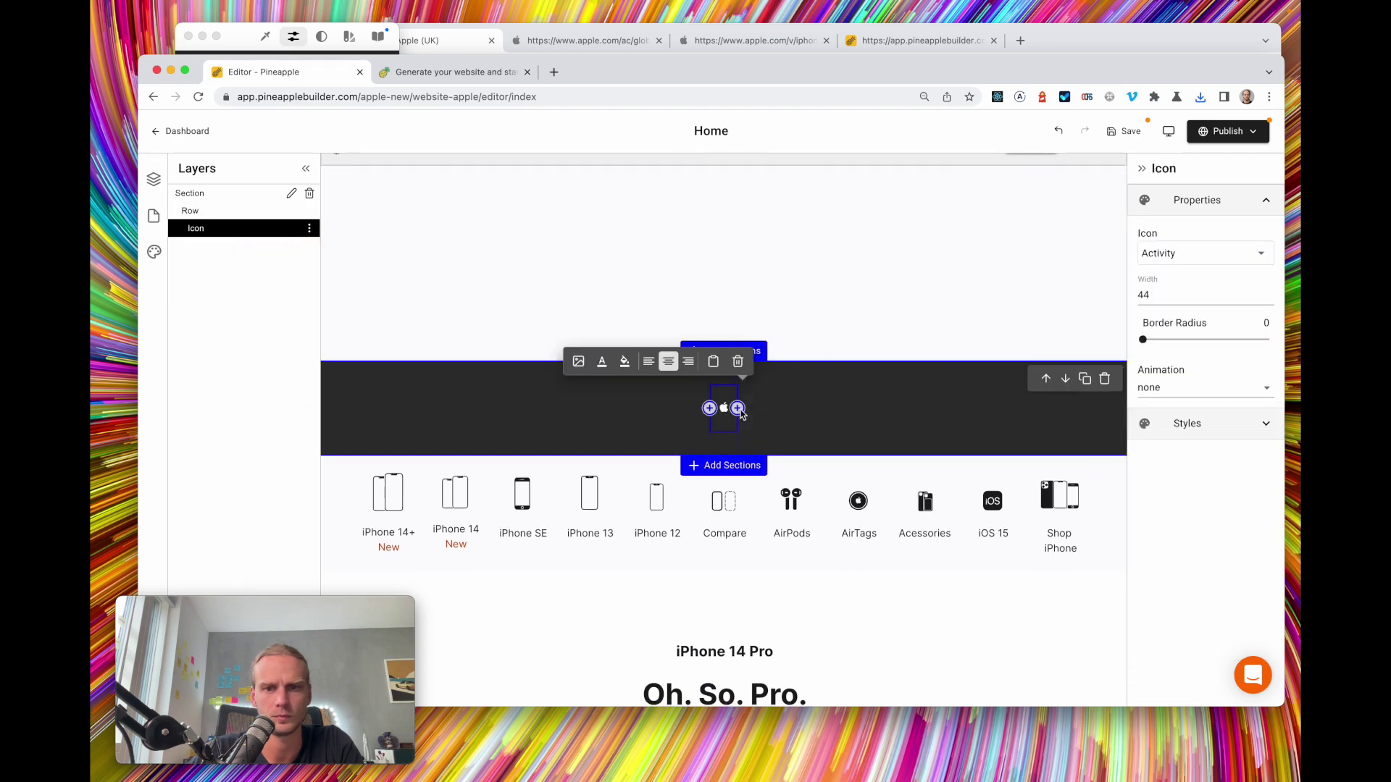
left_click(737, 407)
left_click(796, 400)
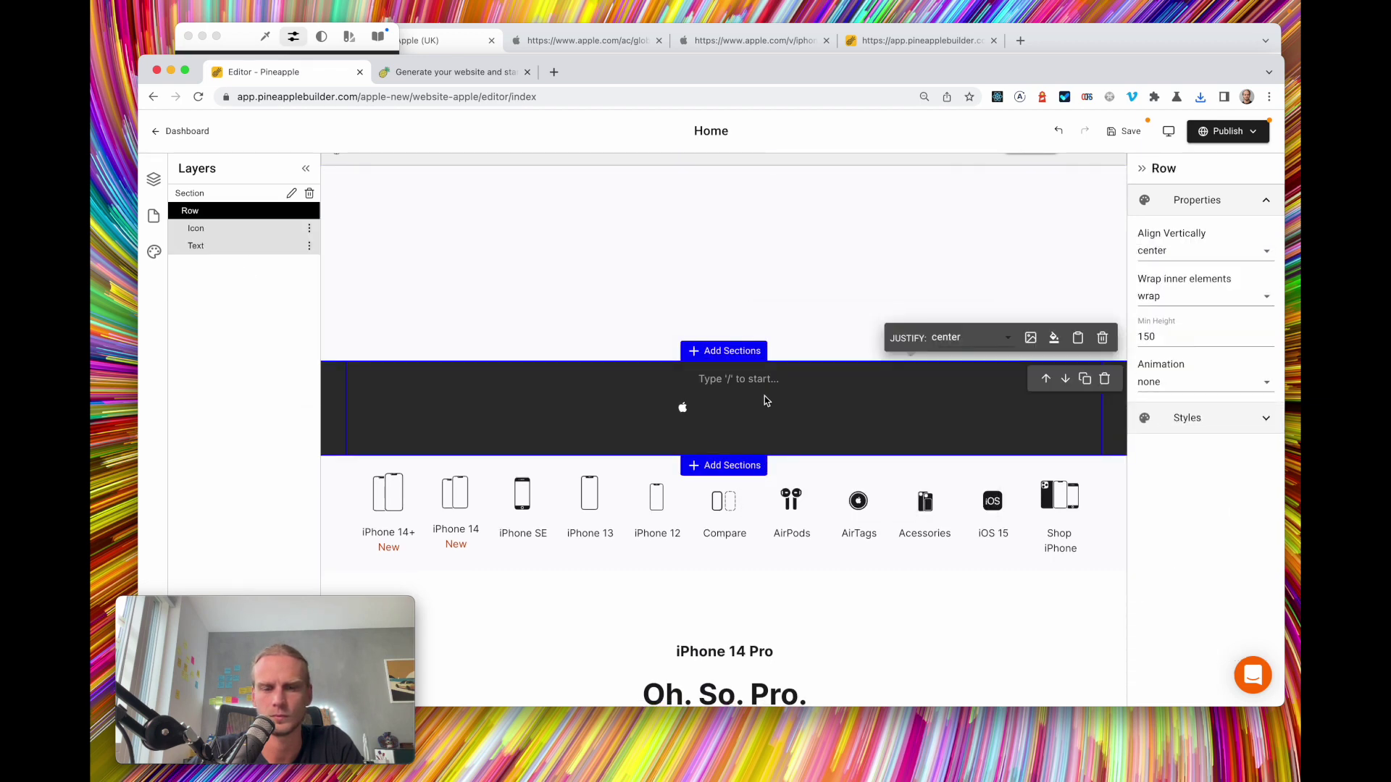
left_click(742, 382)
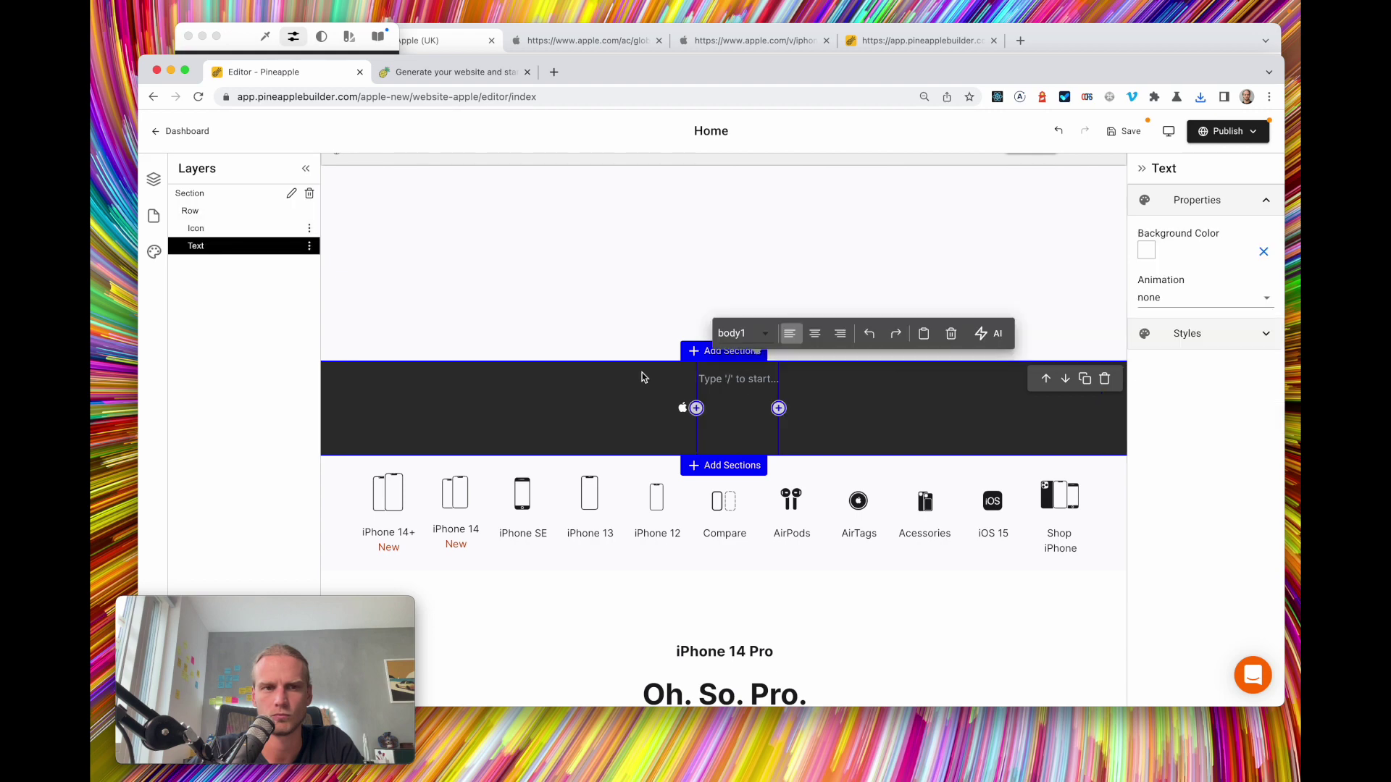
left_click(448, 44)
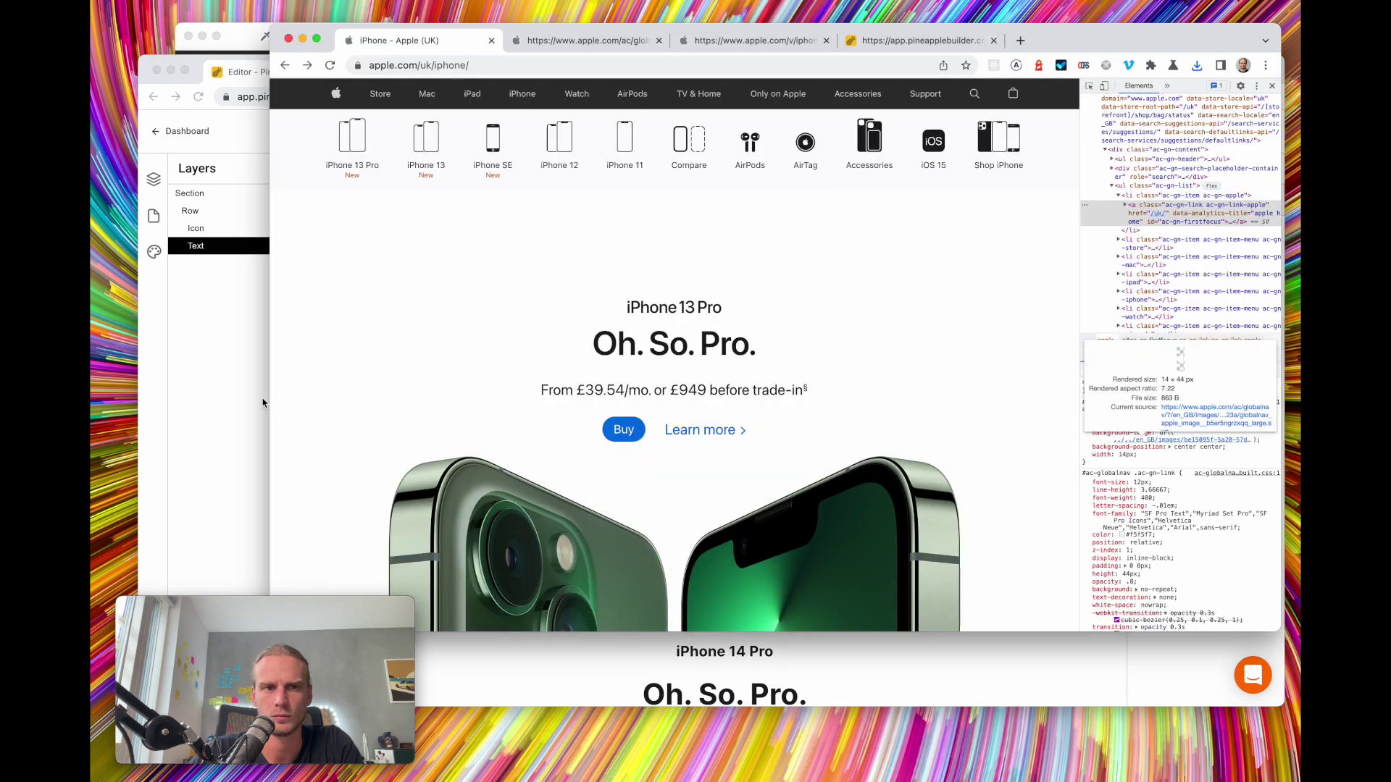
left_click(200, 219)
left_click(196, 212)
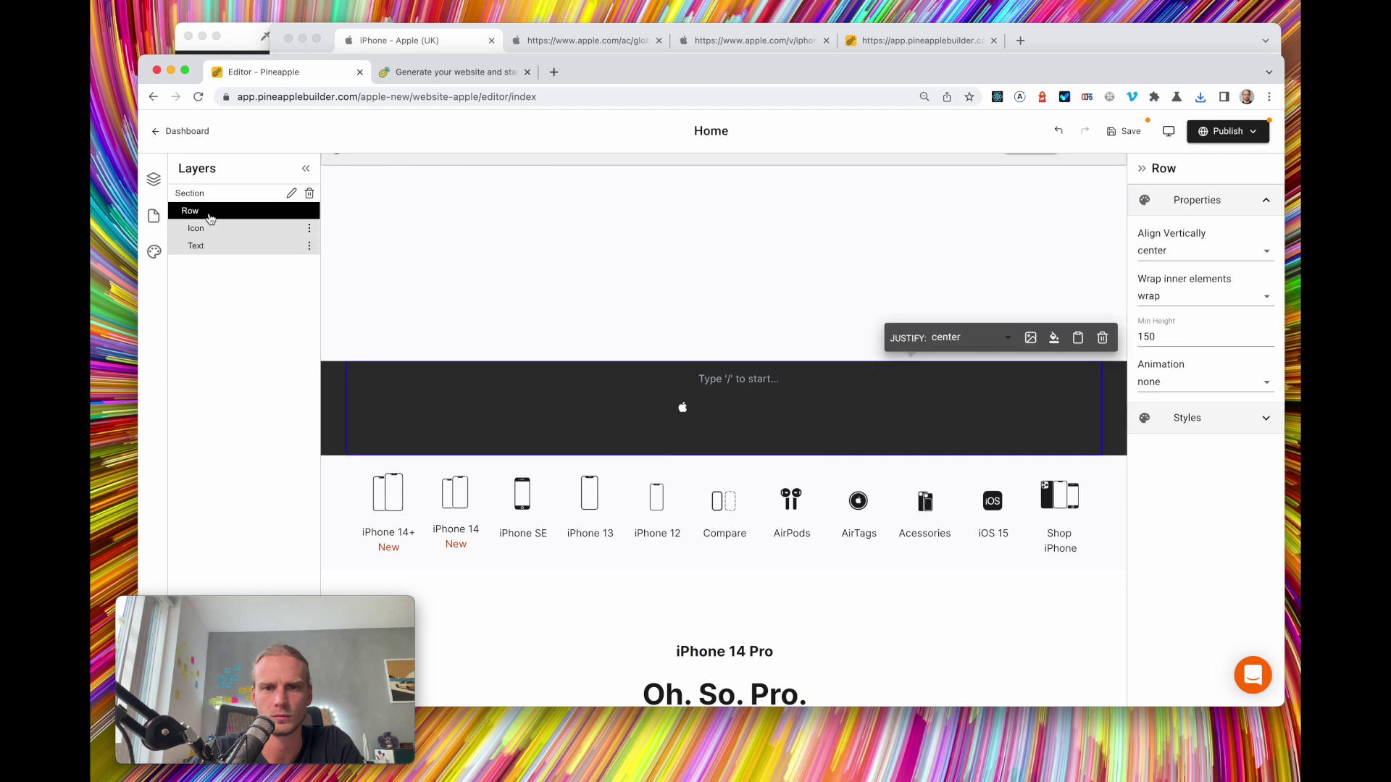
left_click(989, 346)
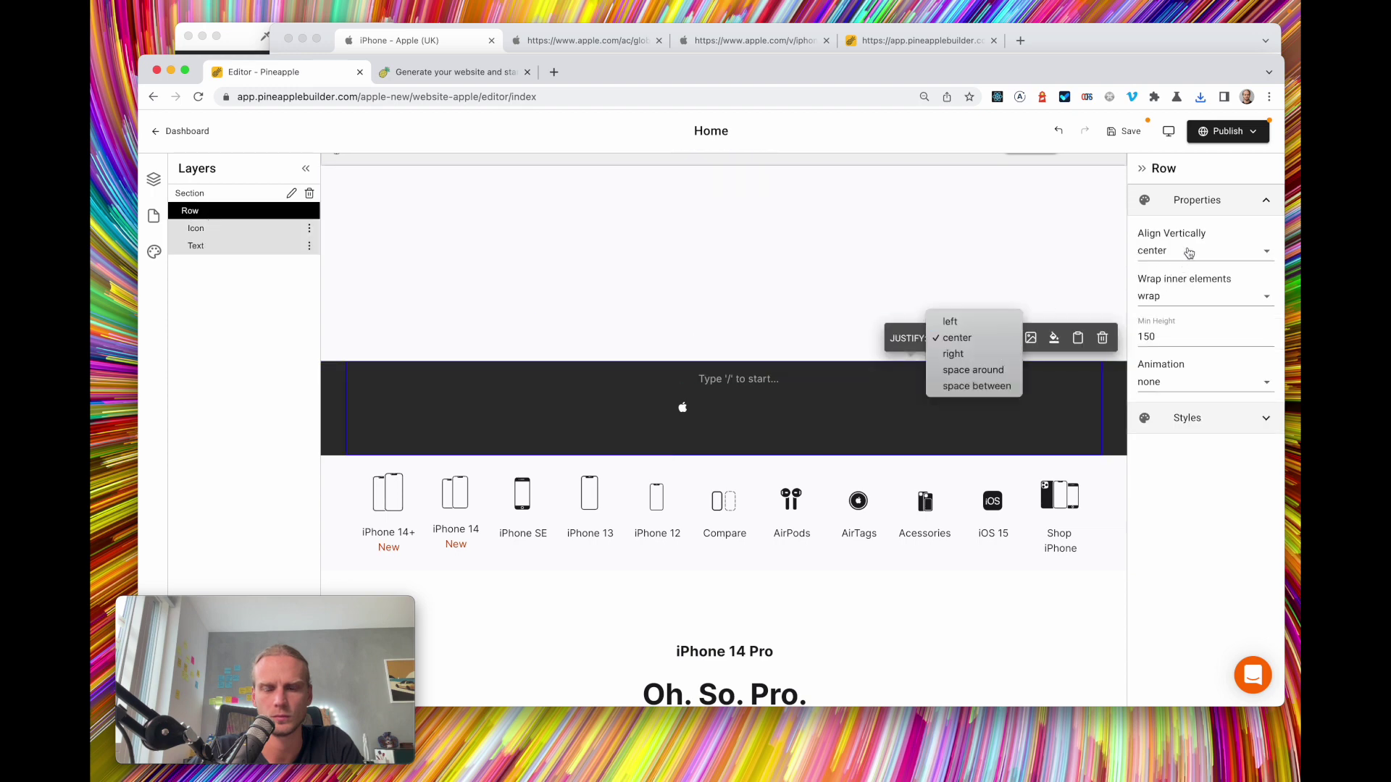
left_click(750, 384)
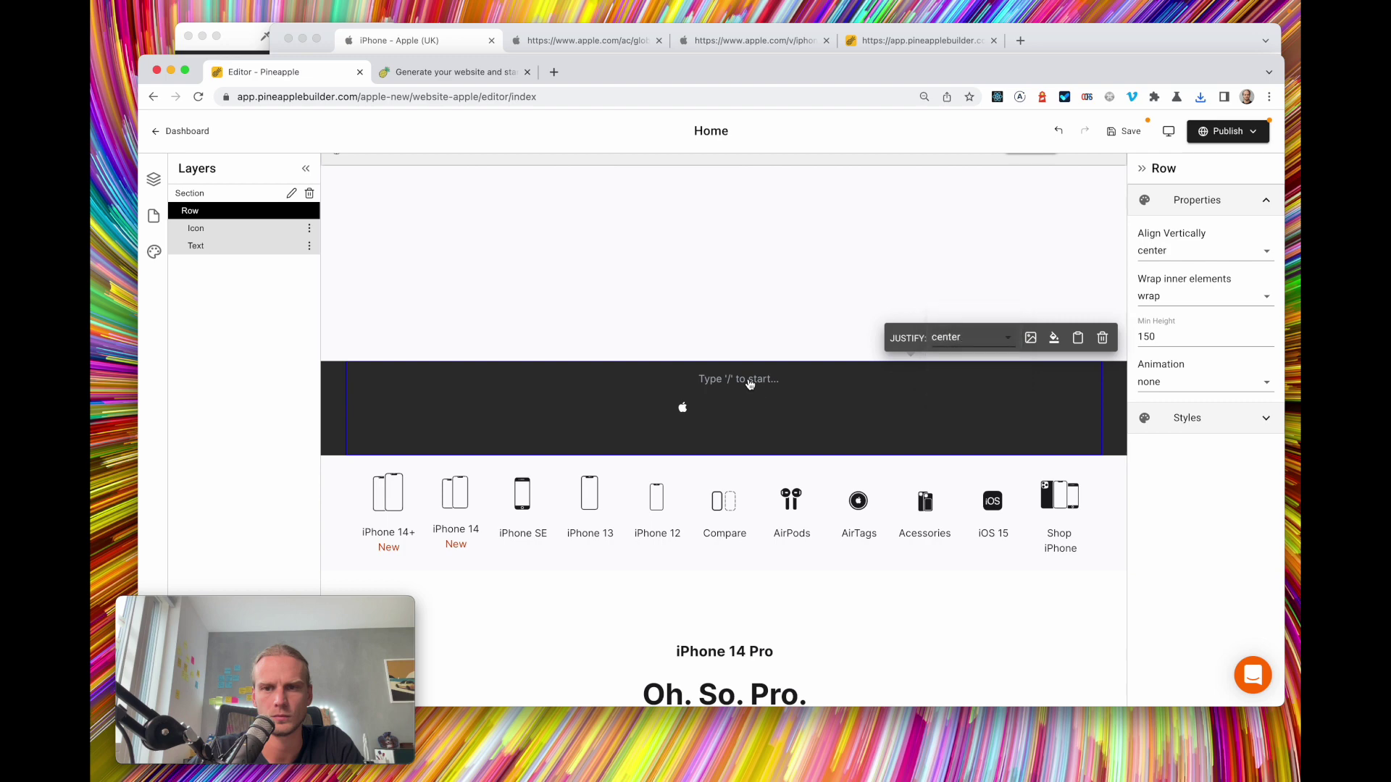
Enter Store in the new text component, following the first link in the Apple page's navigation bar
left_click(753, 382)
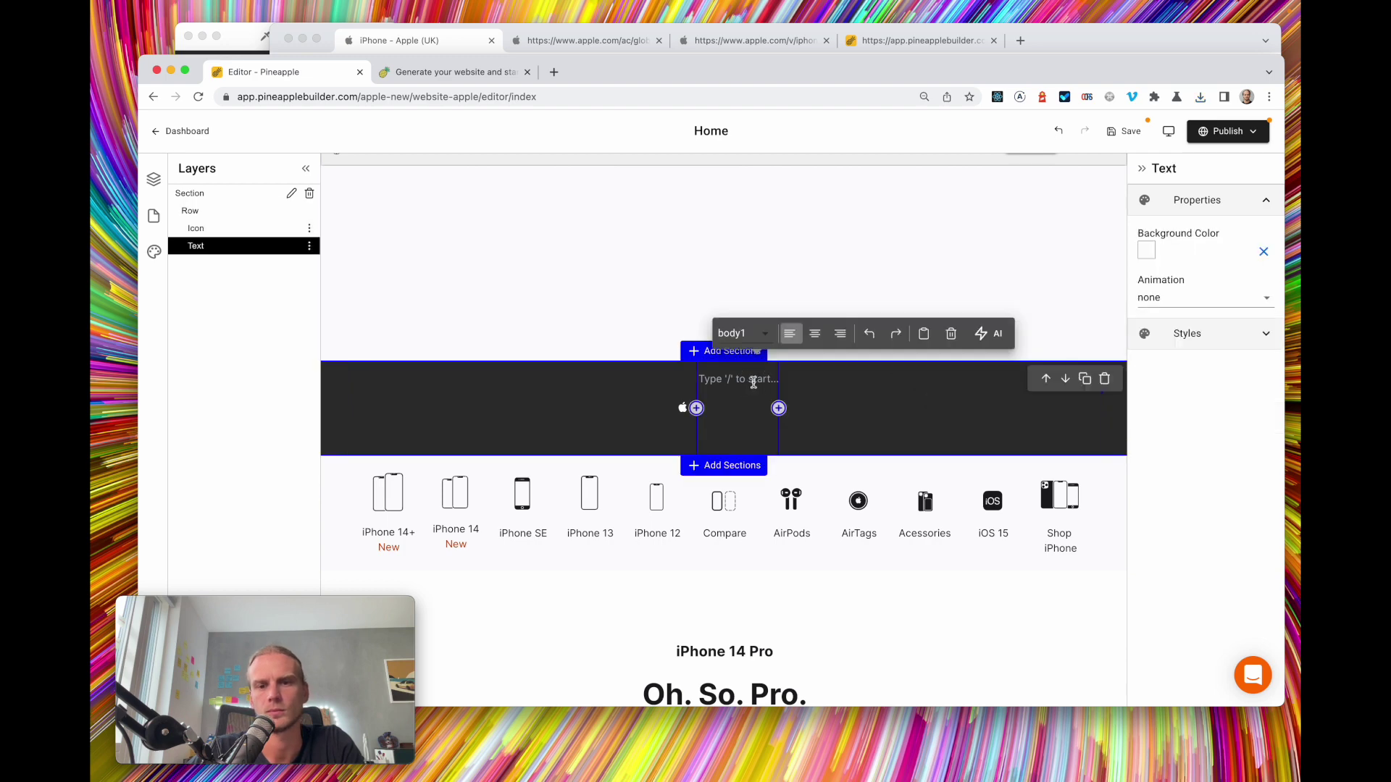
left_click(728, 388)
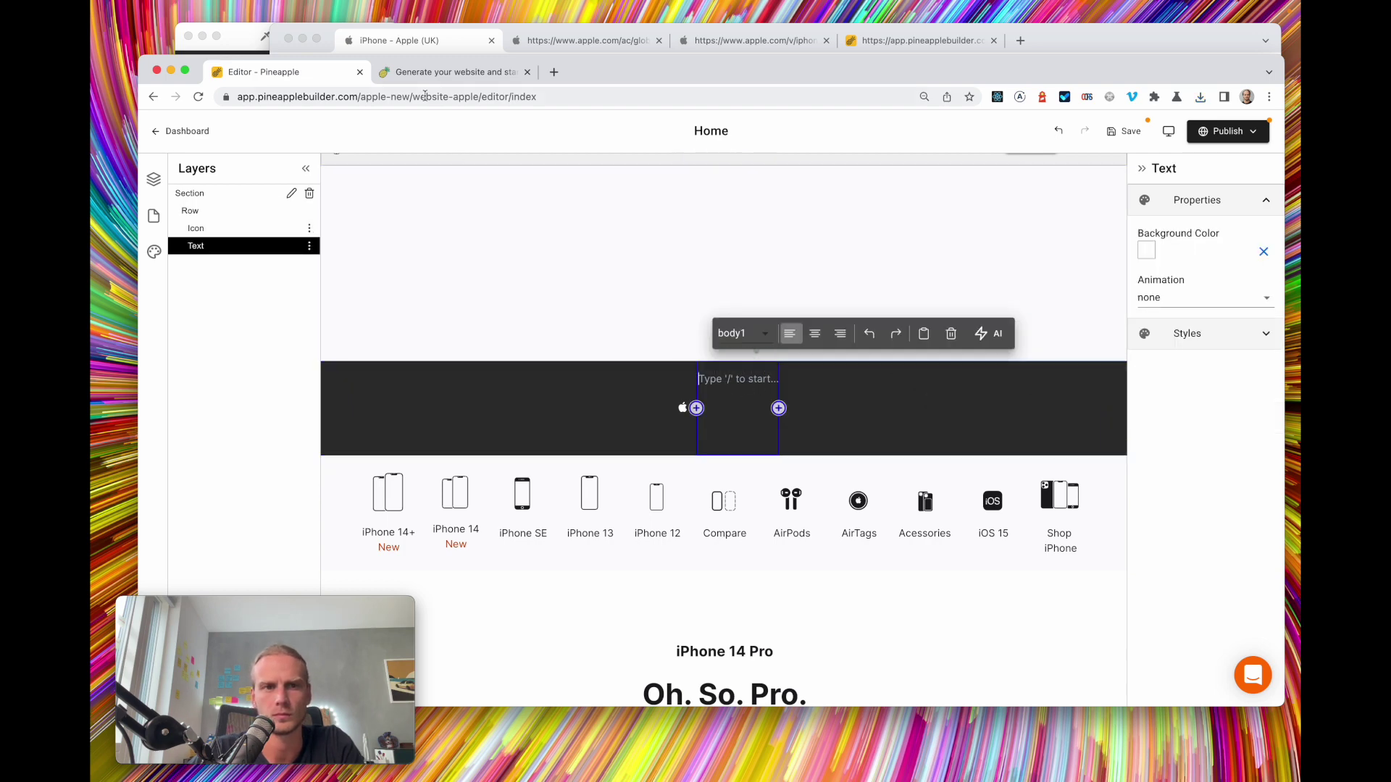
left_click(418, 43)
left_click(247, 418)
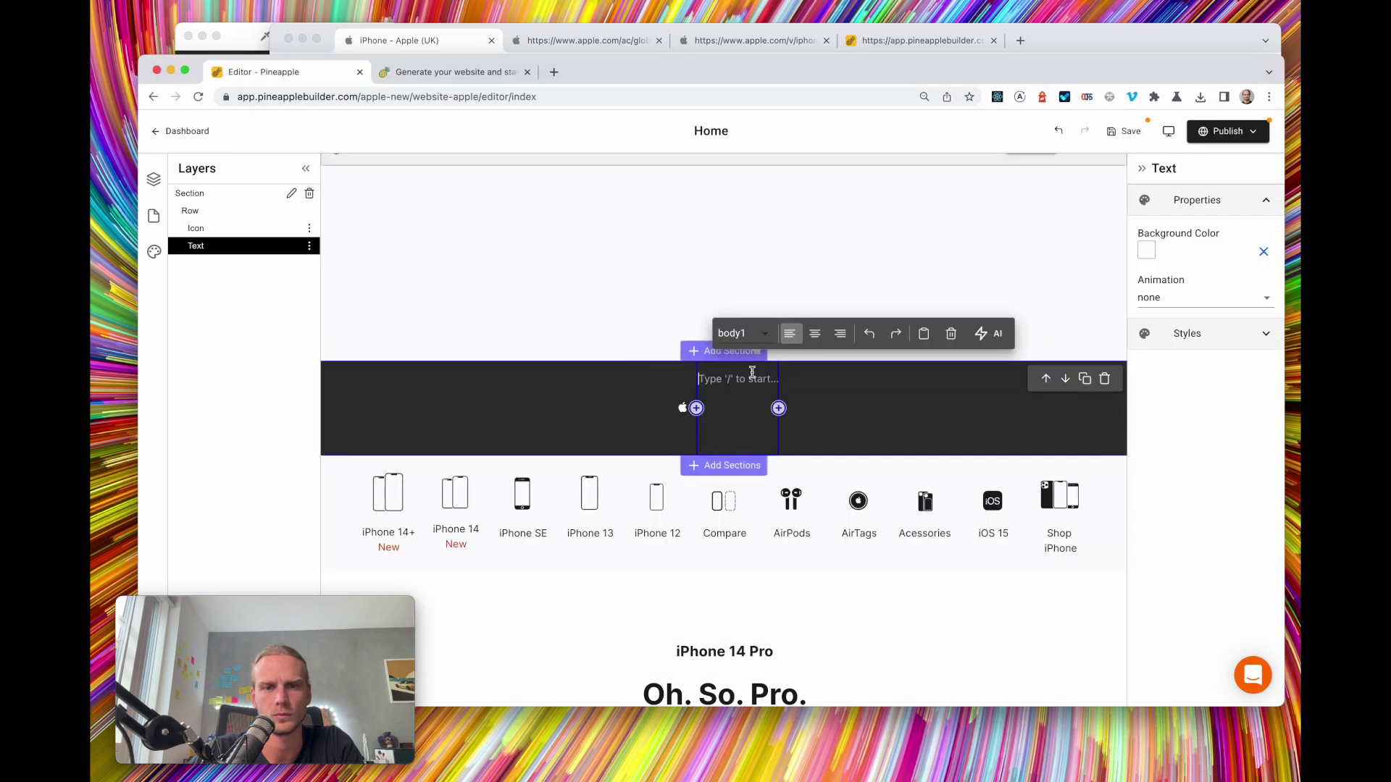
type("Store")
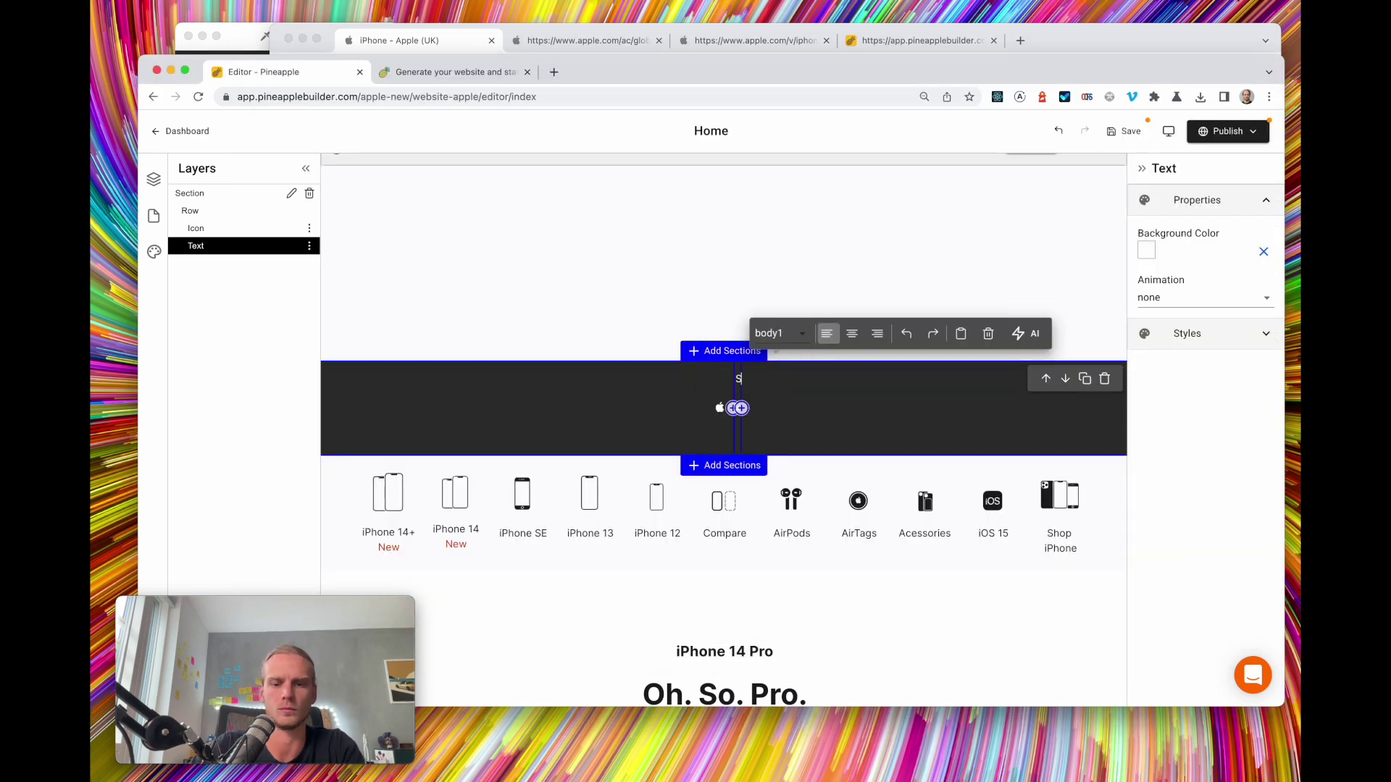
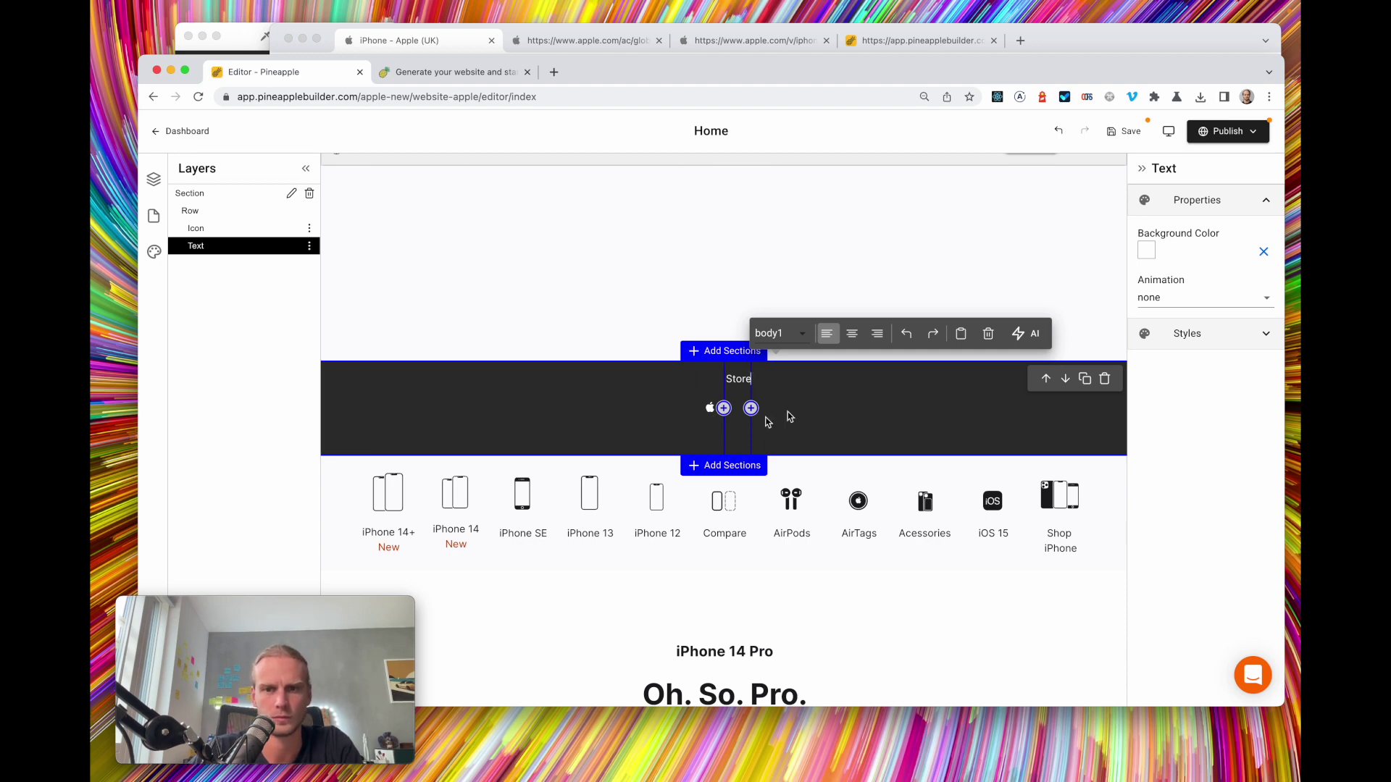
Set the top and bottom padding of the Store text to 0px and compare it with the icon's padding
left_click(1208, 332)
left_click(1154, 297)
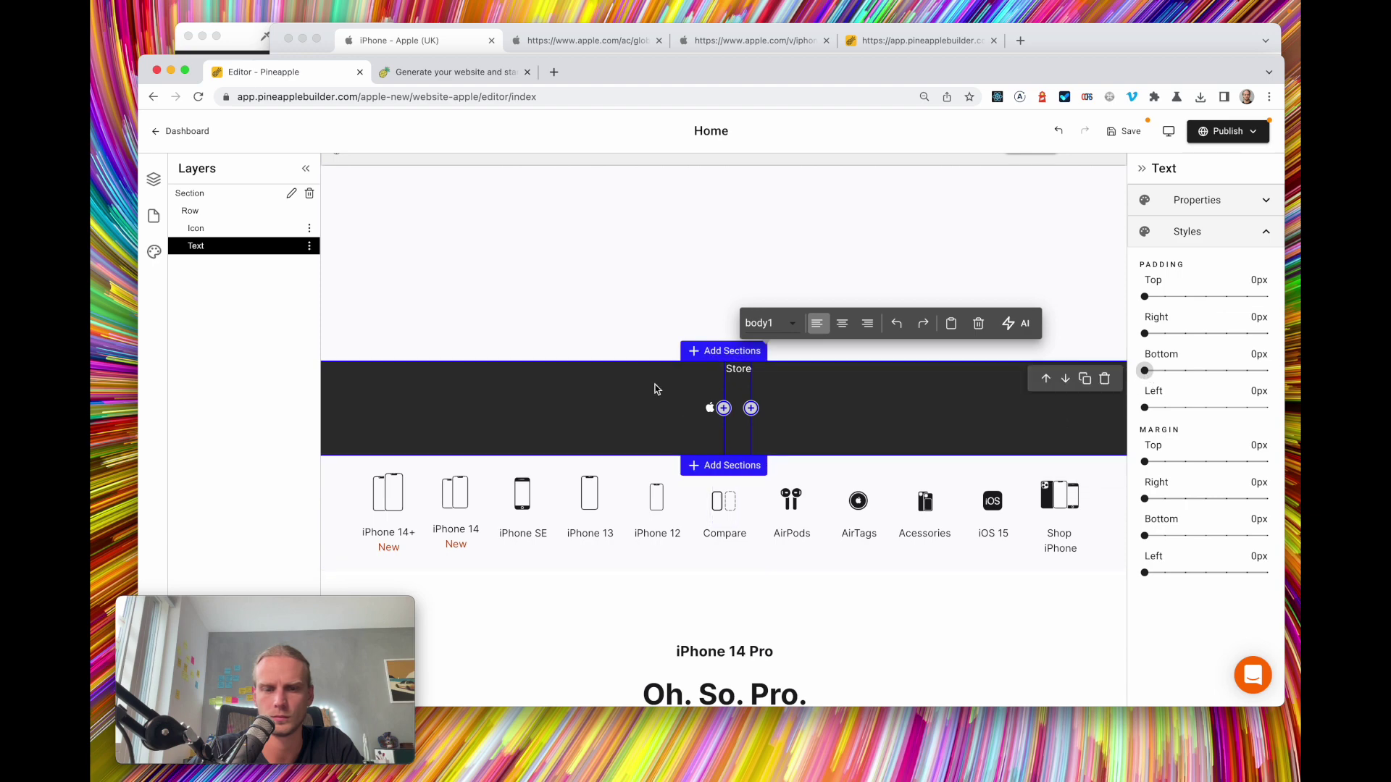
left_click(195, 246)
left_click(202, 228)
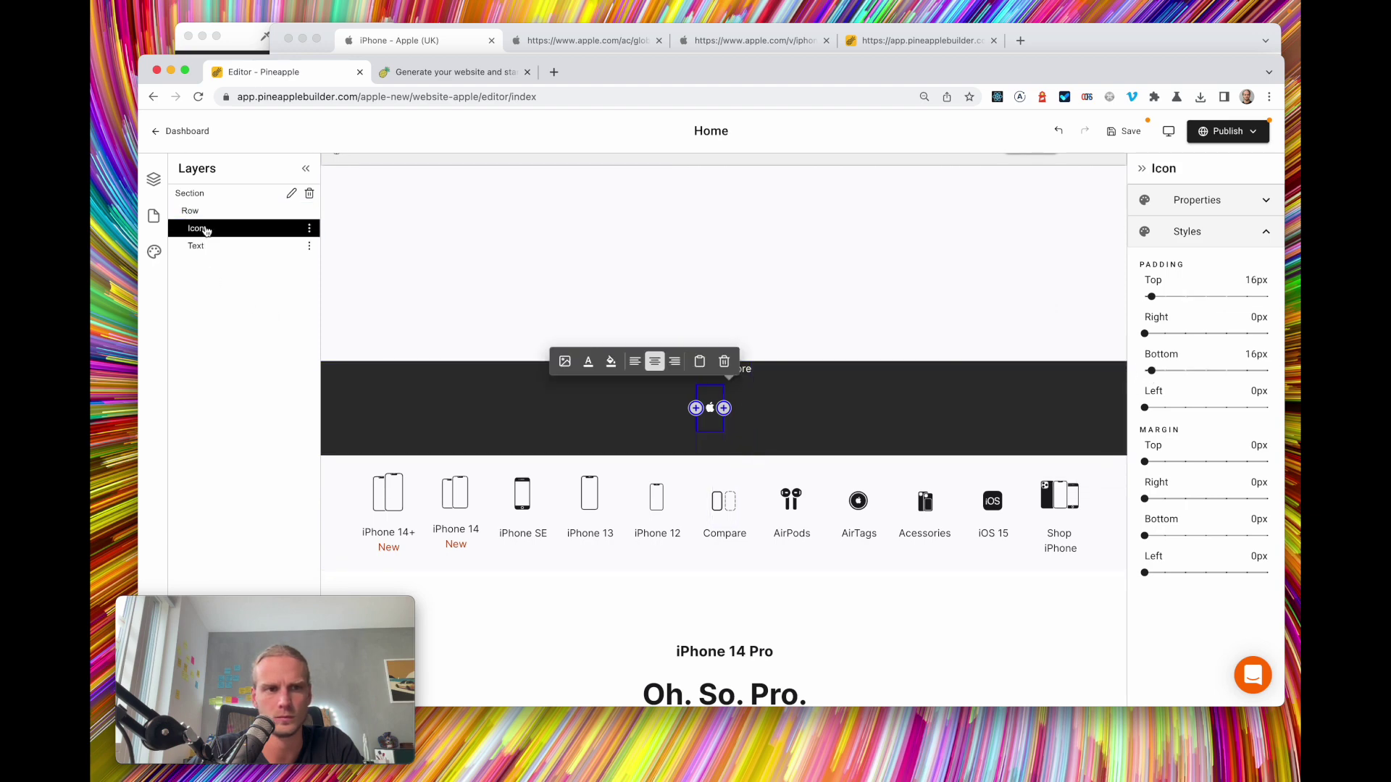
left_click(210, 247)
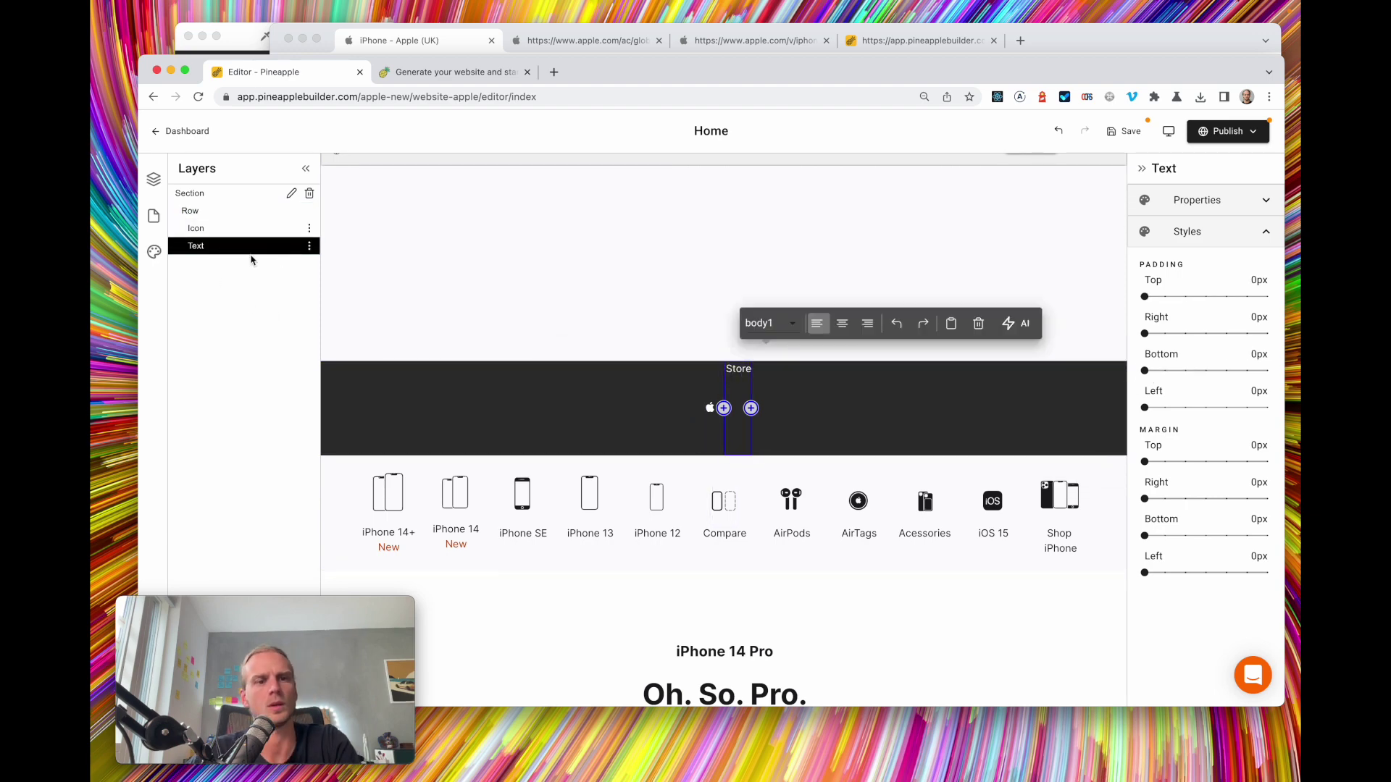
Review the row's alignment properties and insert a nested row component after the Store text
left_click(210, 211)
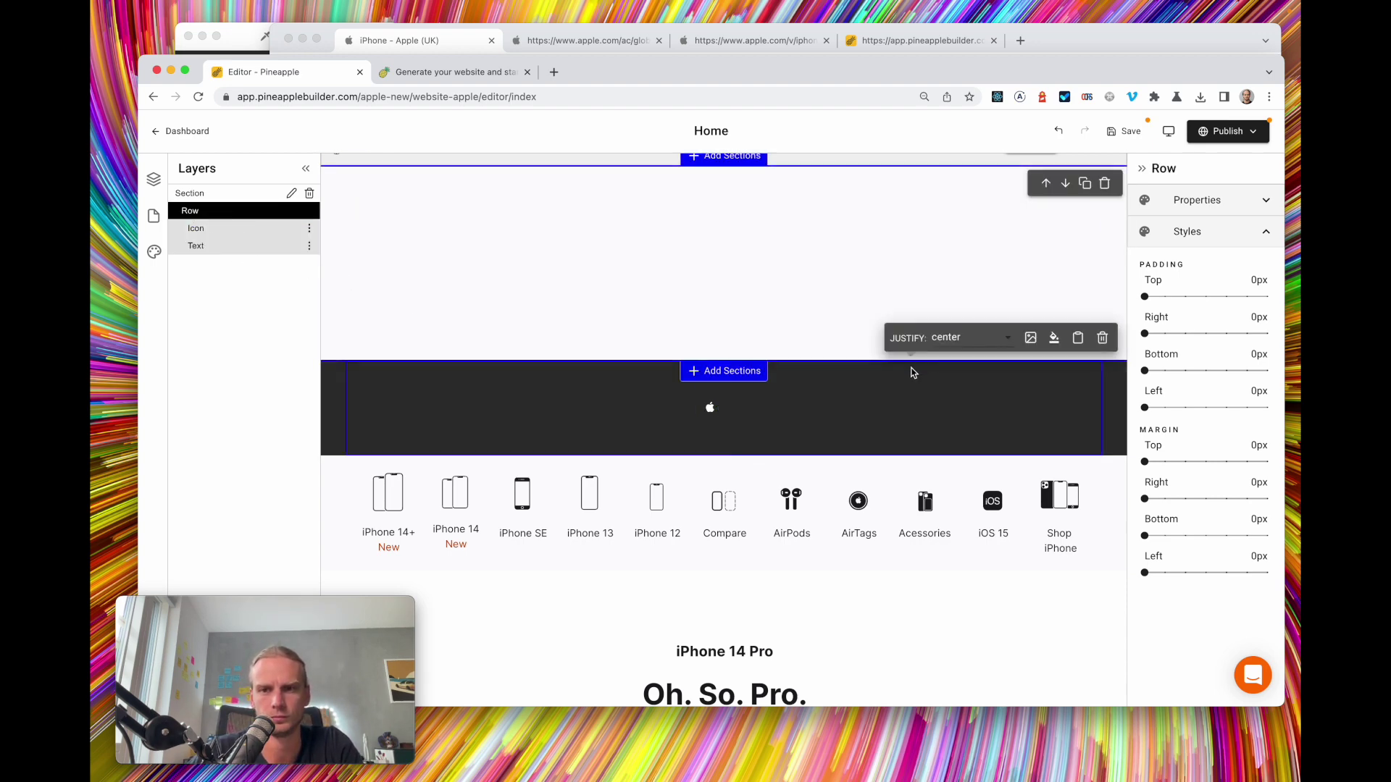
left_click(1227, 206)
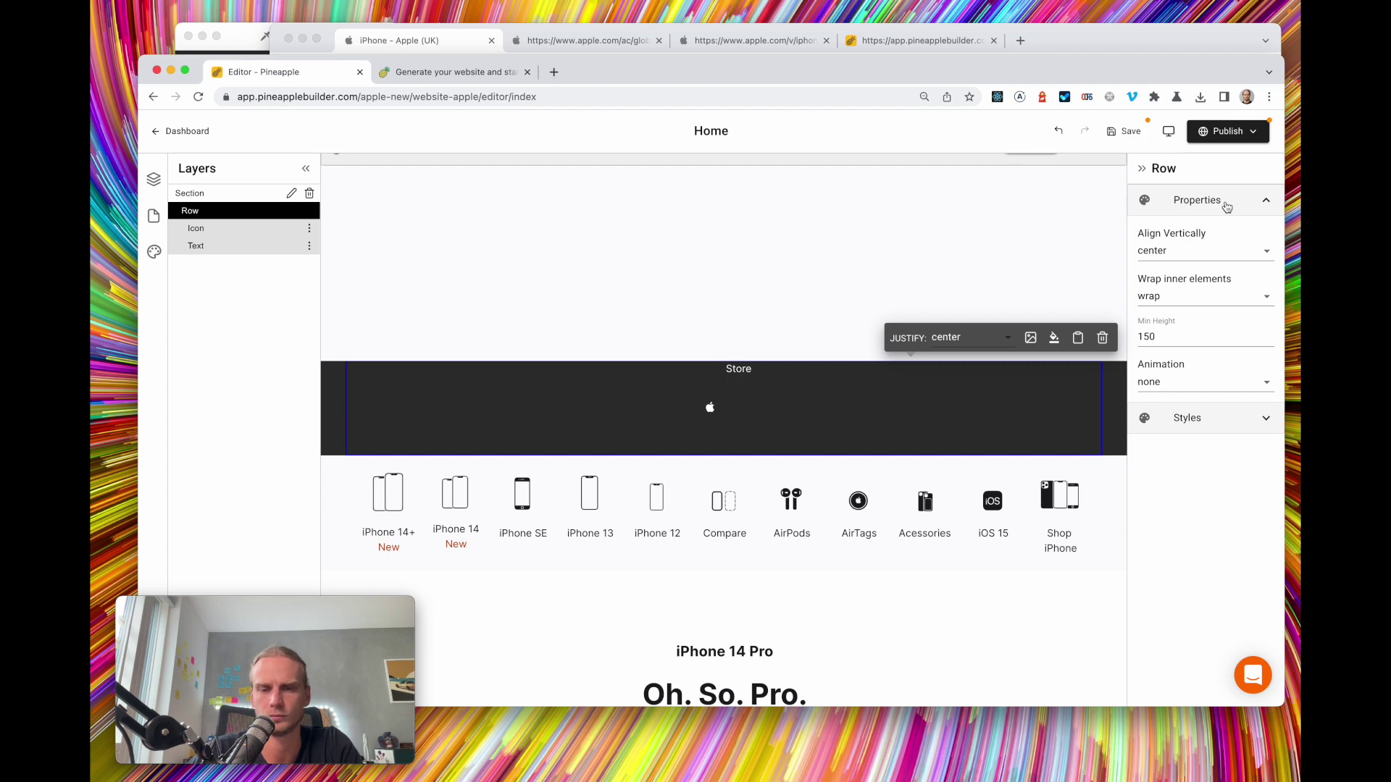
left_click(212, 248)
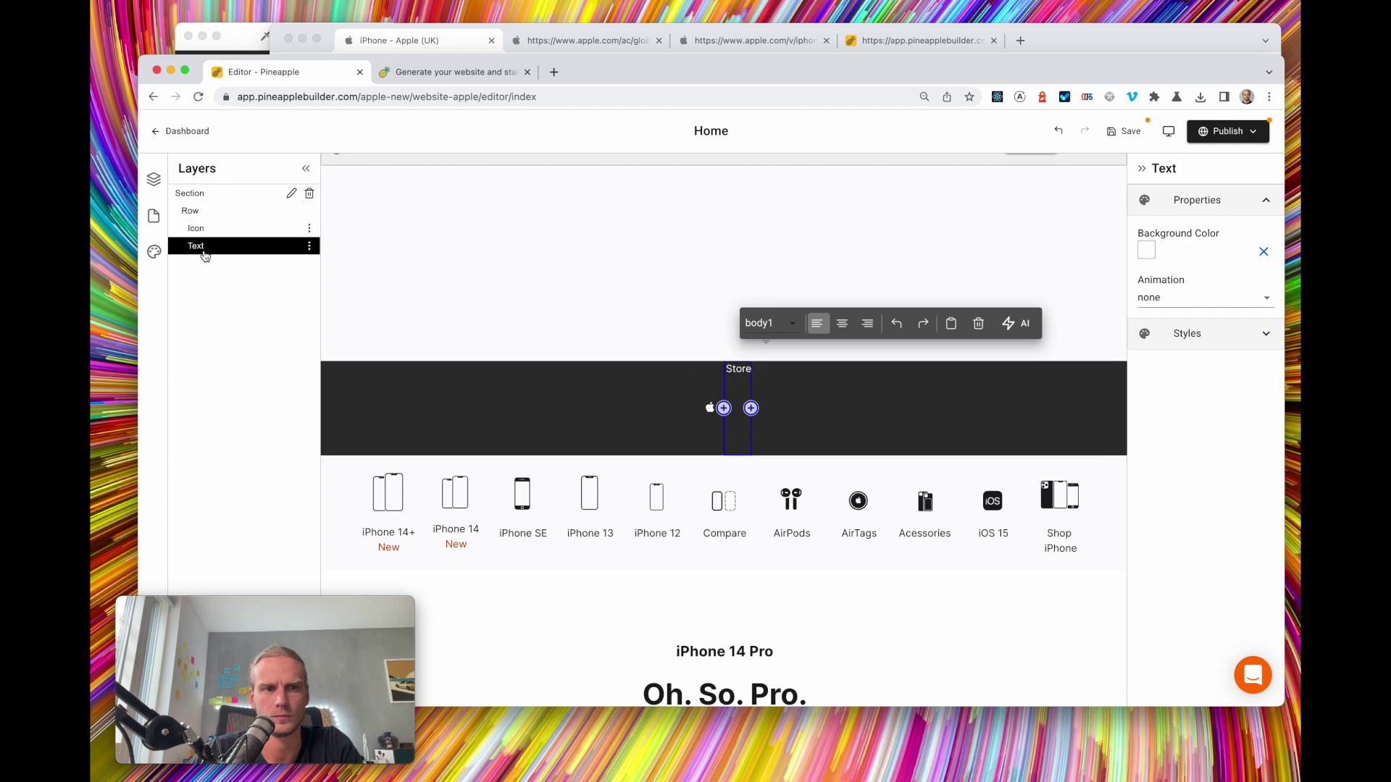
left_click(751, 408)
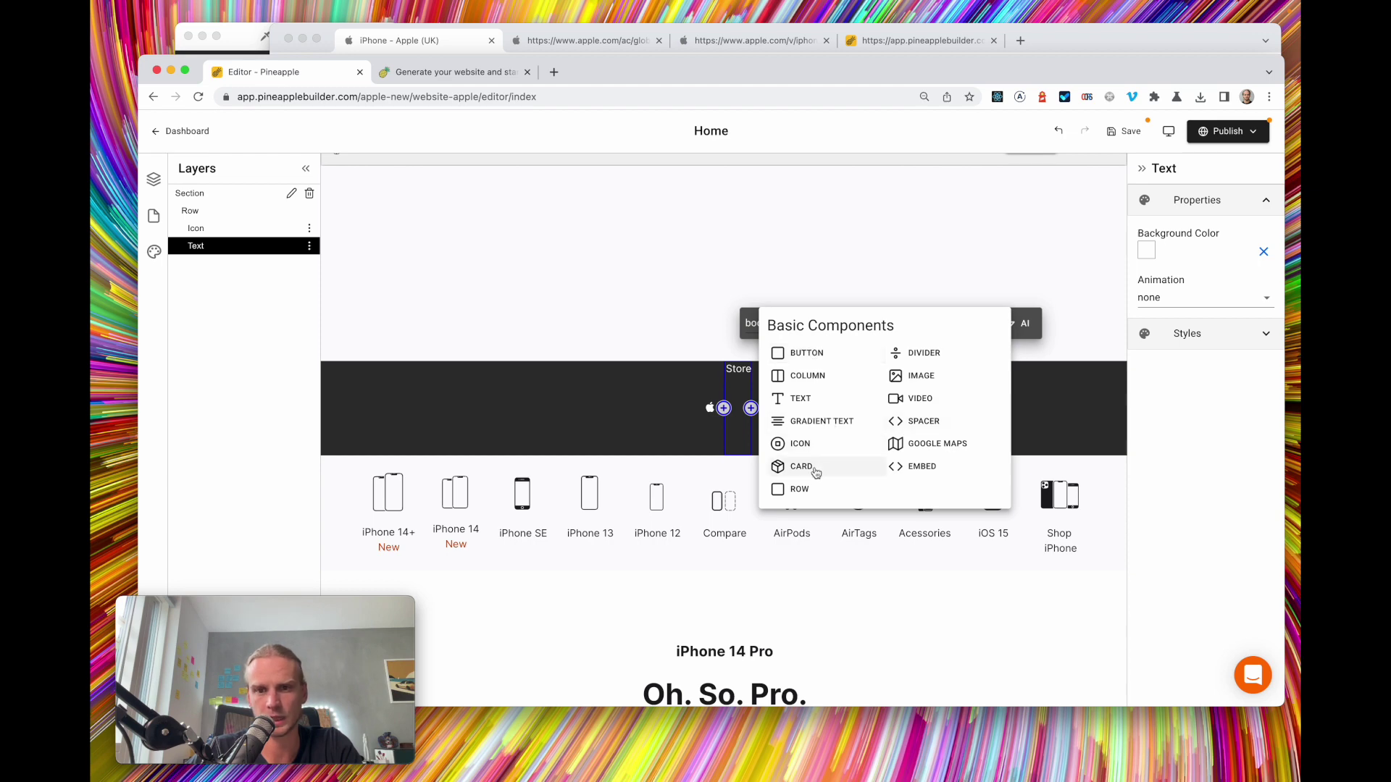
left_click(802, 490)
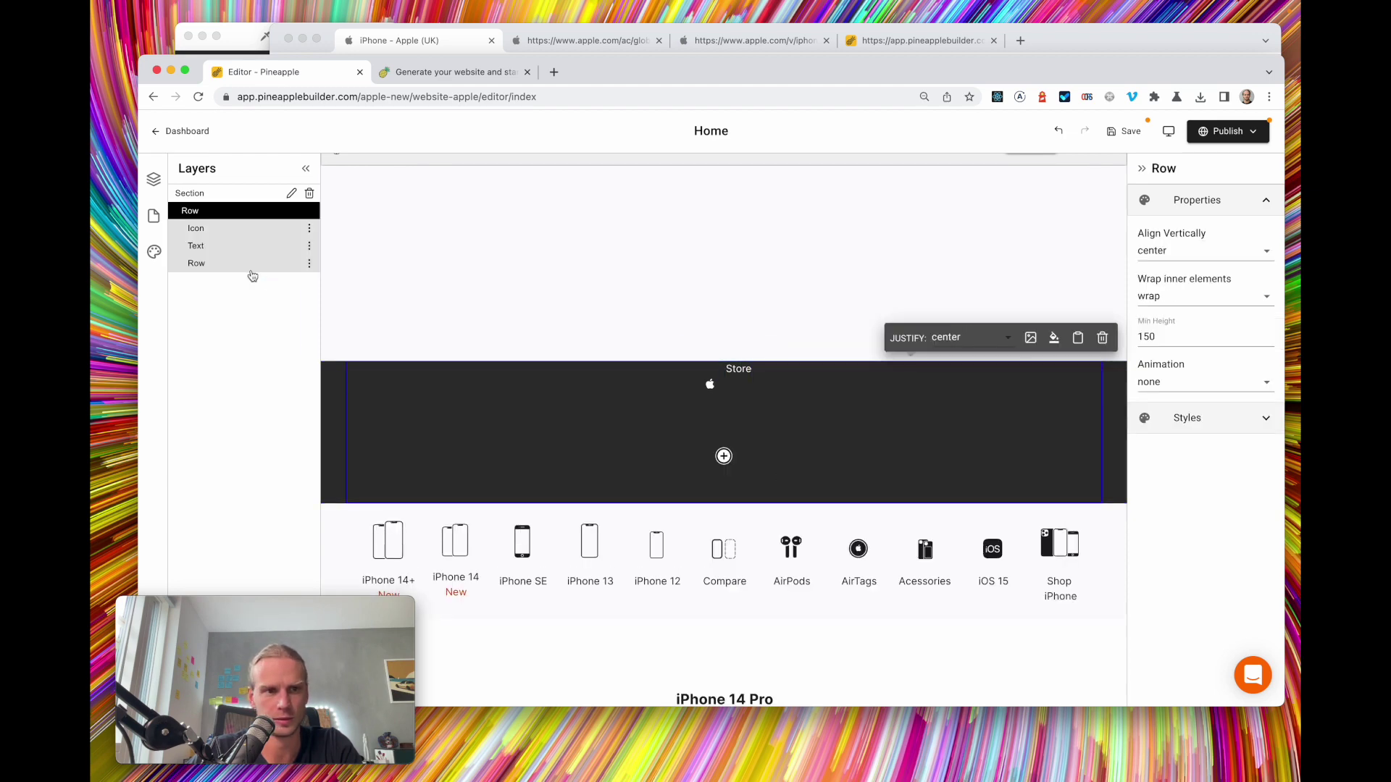
Copy the Store text component from the outer row
left_click(189, 263)
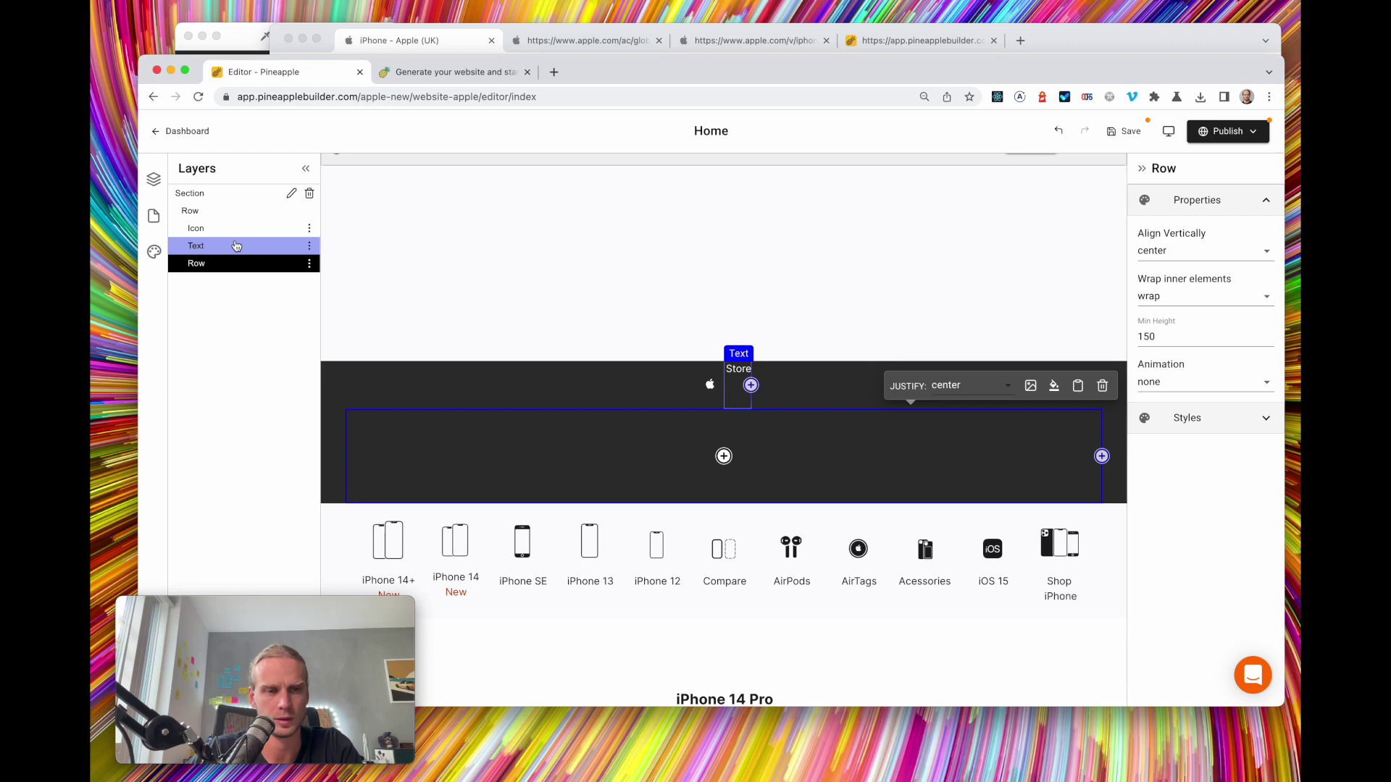
left_click(206, 246)
left_click(310, 246)
left_click(354, 285)
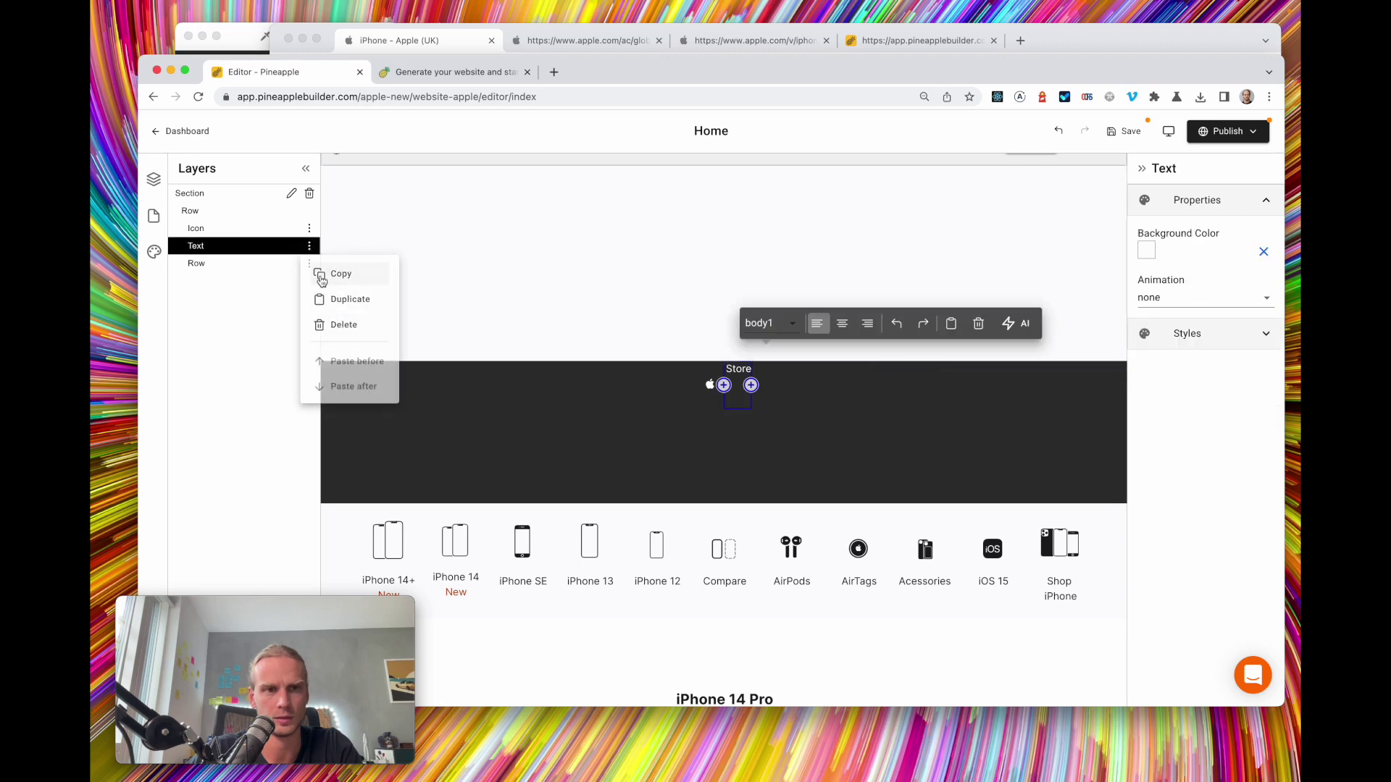
Add a text component reading sd inside the nested row and paste the copied Store text before it
left_click(724, 455)
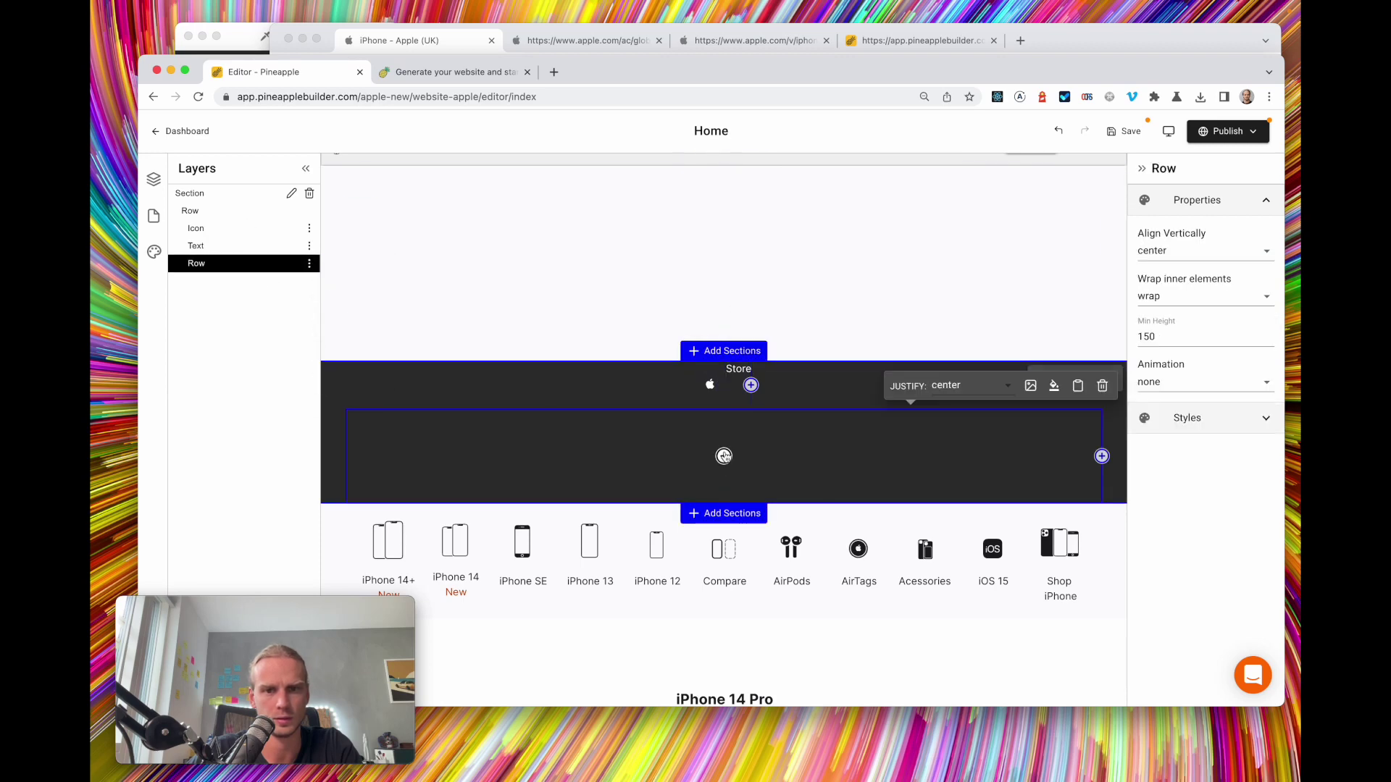
left_click(724, 456)
left_click(779, 444)
left_click(721, 464)
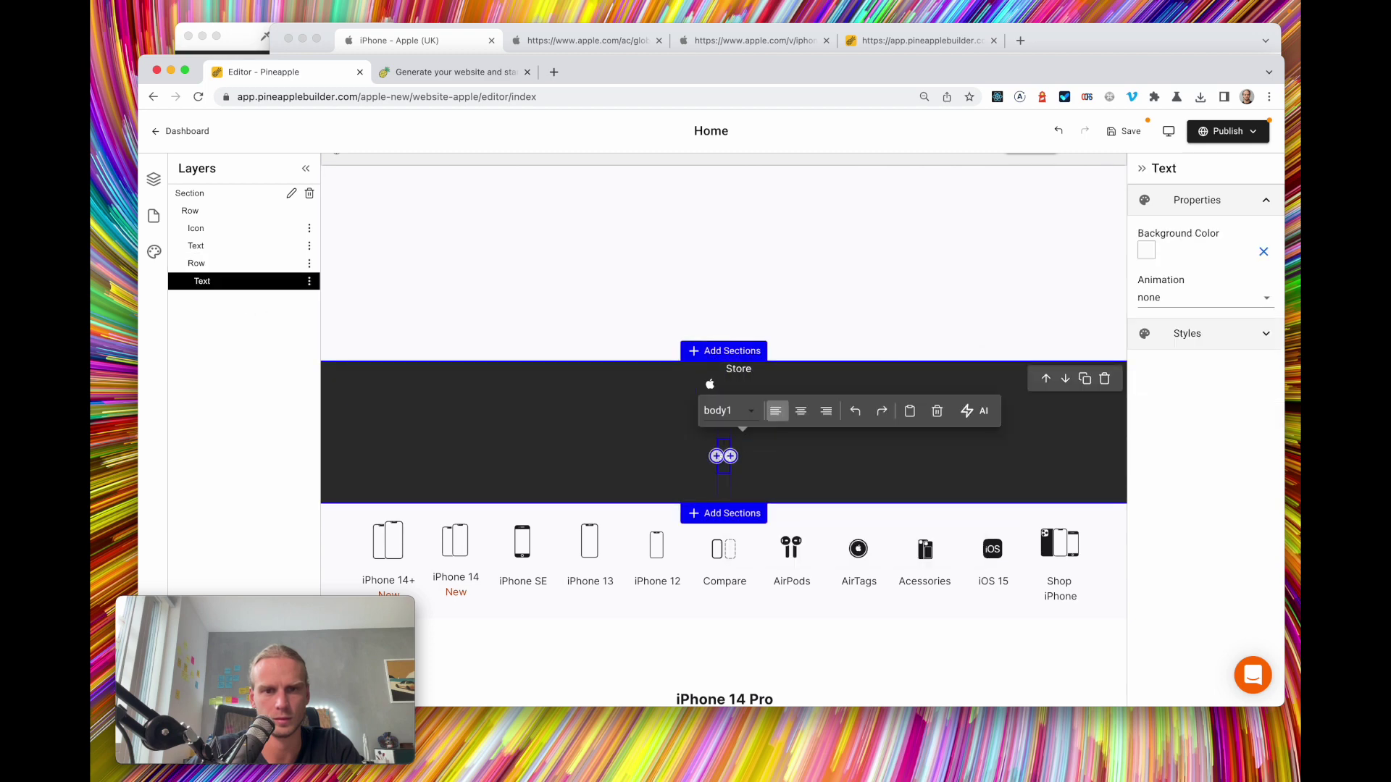
left_click(309, 281)
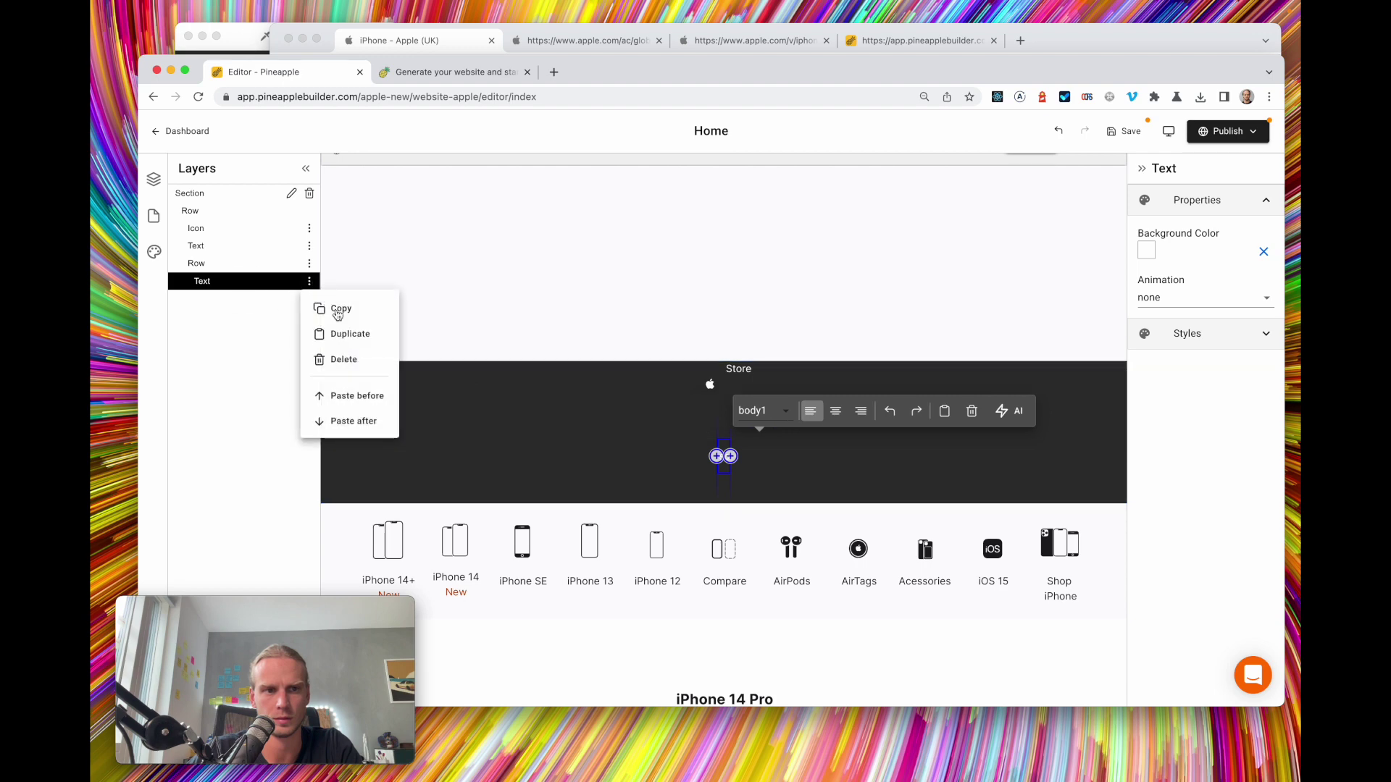
left_click(373, 402)
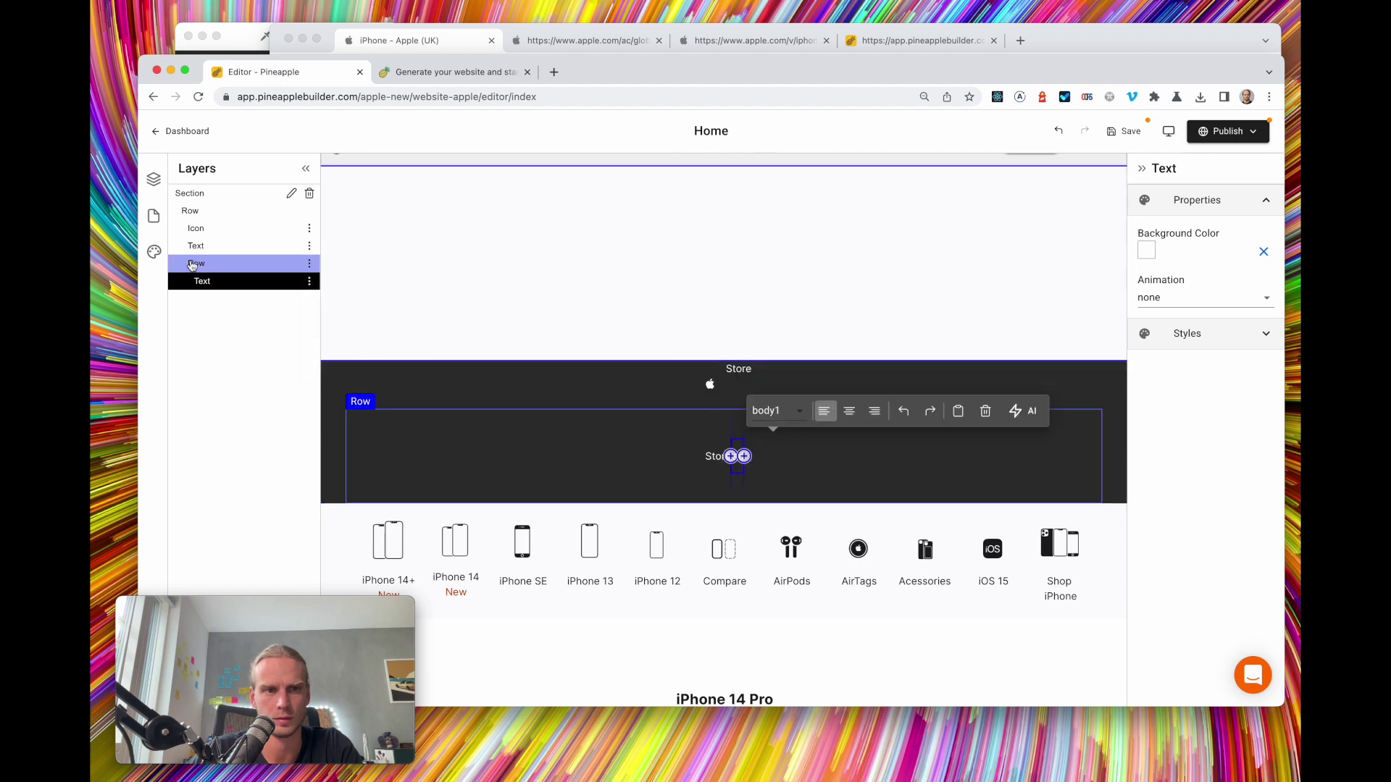
Copy the Apple logo icon and paste it before the Store text in the nested row
left_click(226, 229)
left_click(309, 231)
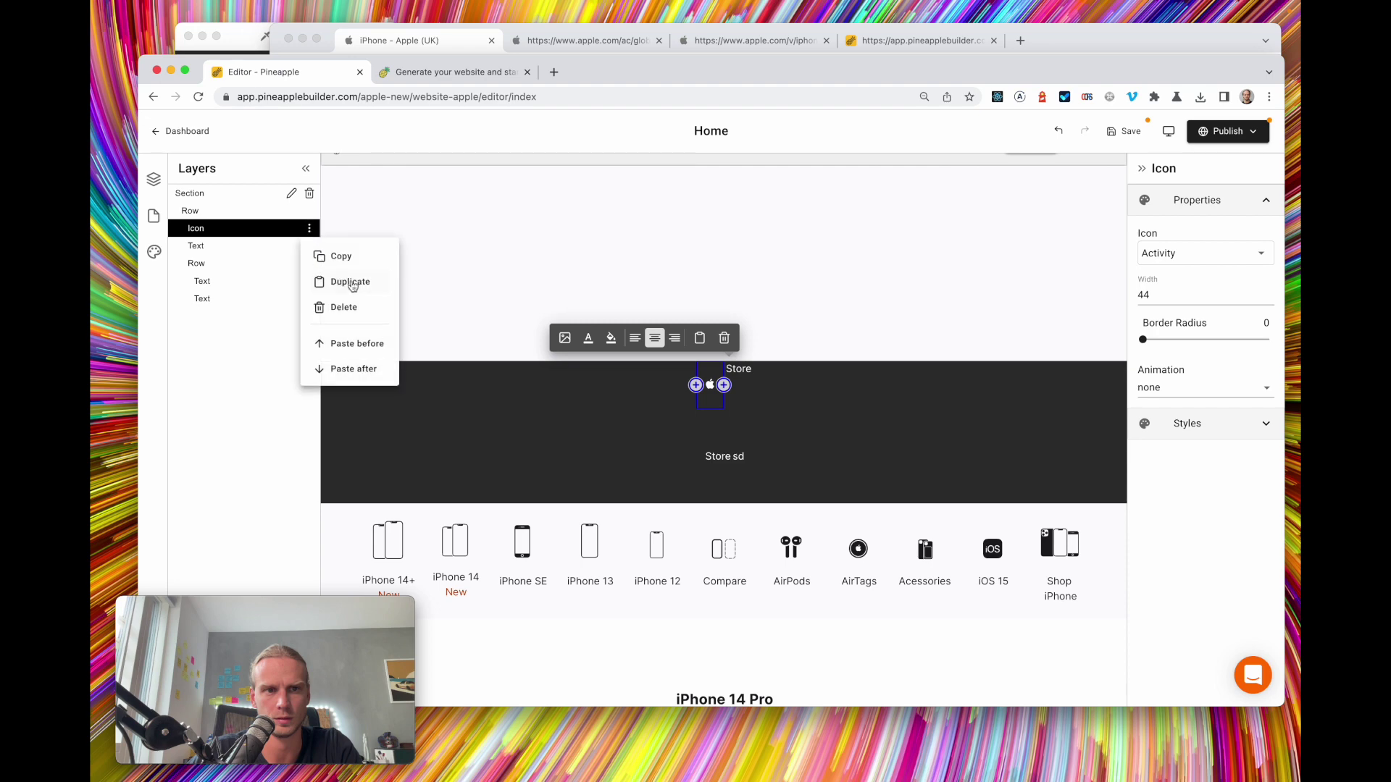
left_click(362, 258)
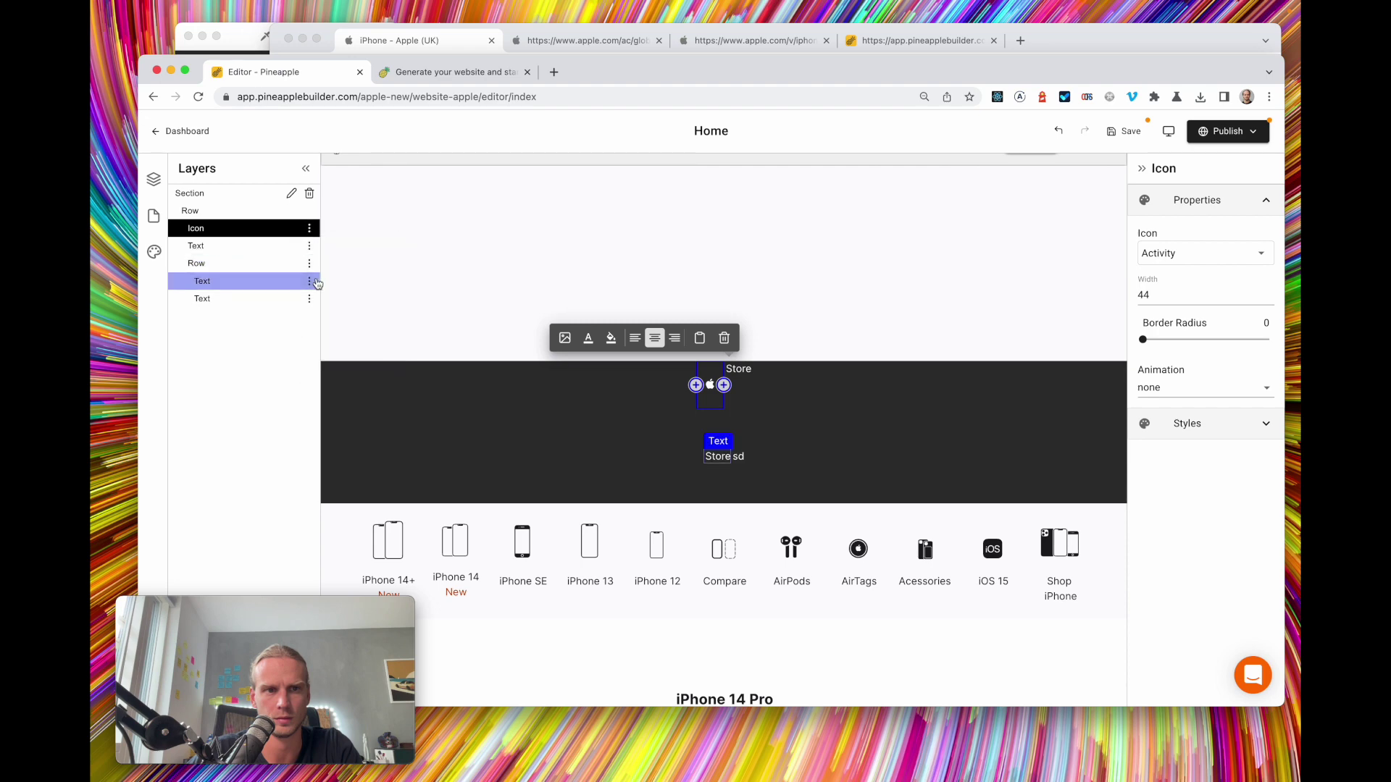
left_click(309, 281)
left_click(362, 396)
Delete the original icon and the original Store text from the outer row, keeping the nested row
left_click(297, 230)
left_click(310, 229)
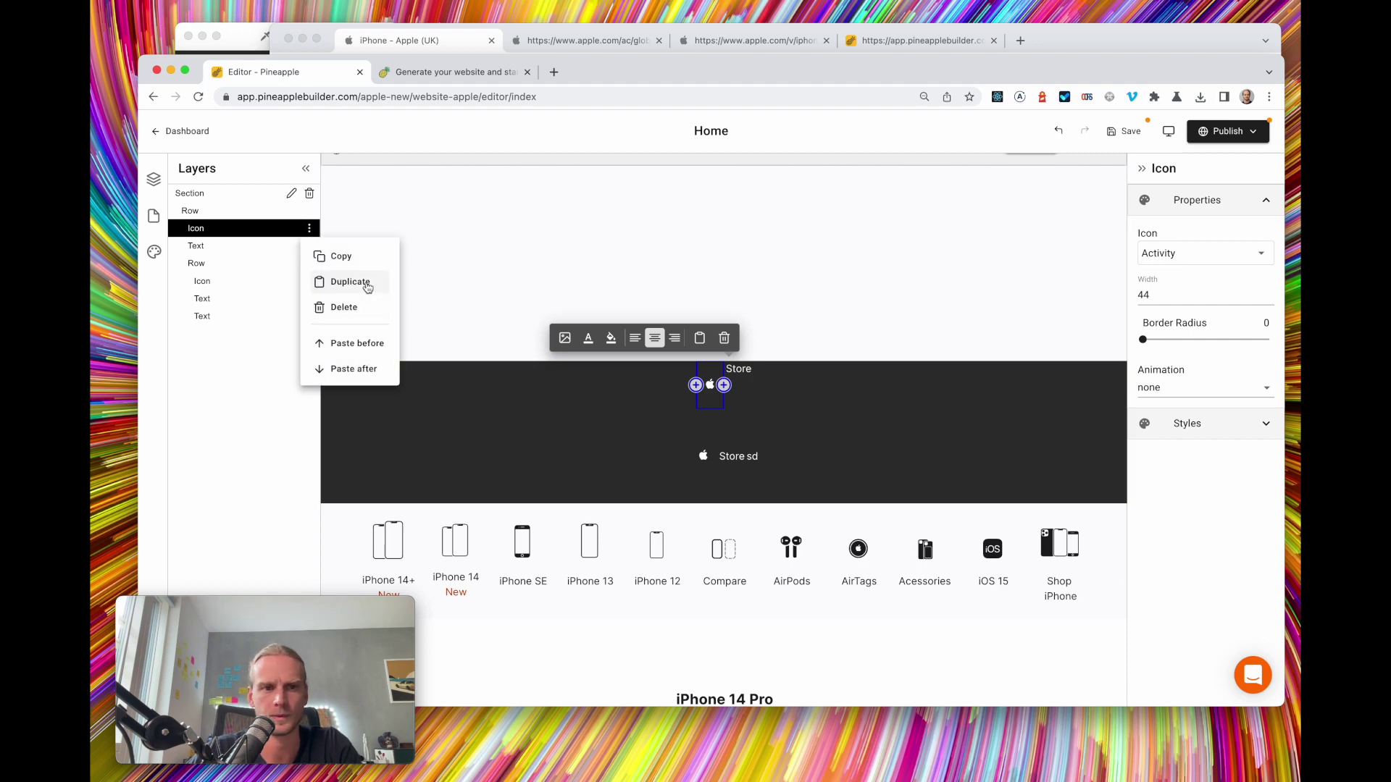
left_click(365, 316)
left_click(268, 228)
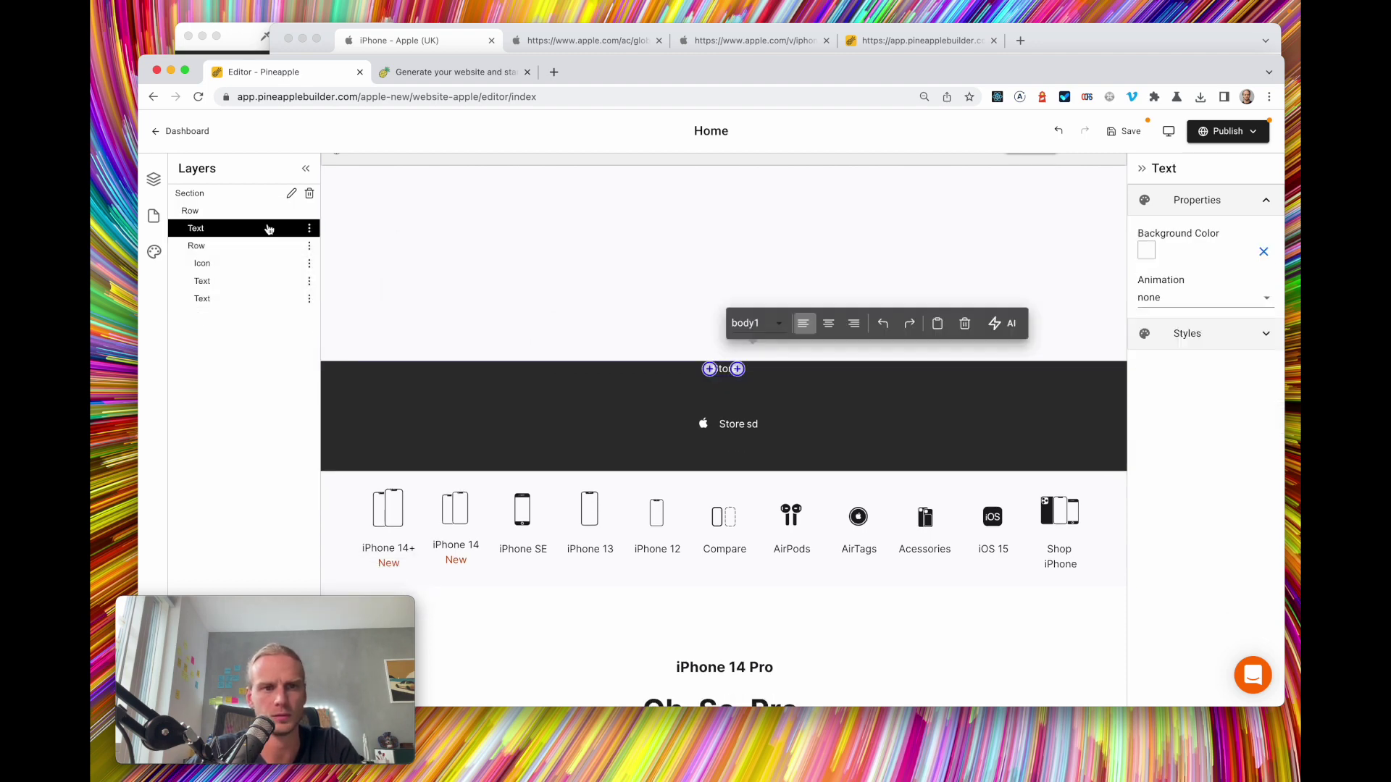
left_click(310, 229)
left_click(354, 308)
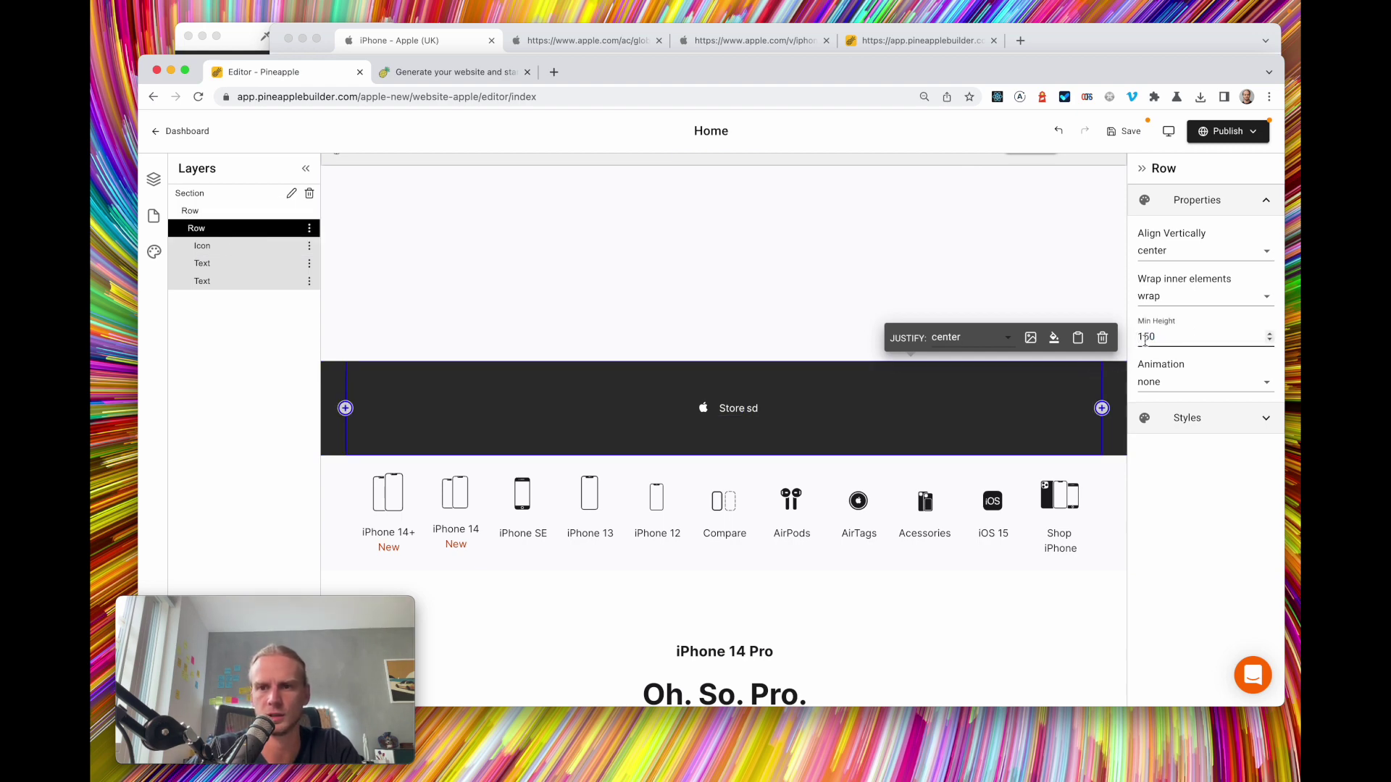
Set the nested row's minimum height to 50 and the Apple icon's right padding to 4px
key("BackSpace")
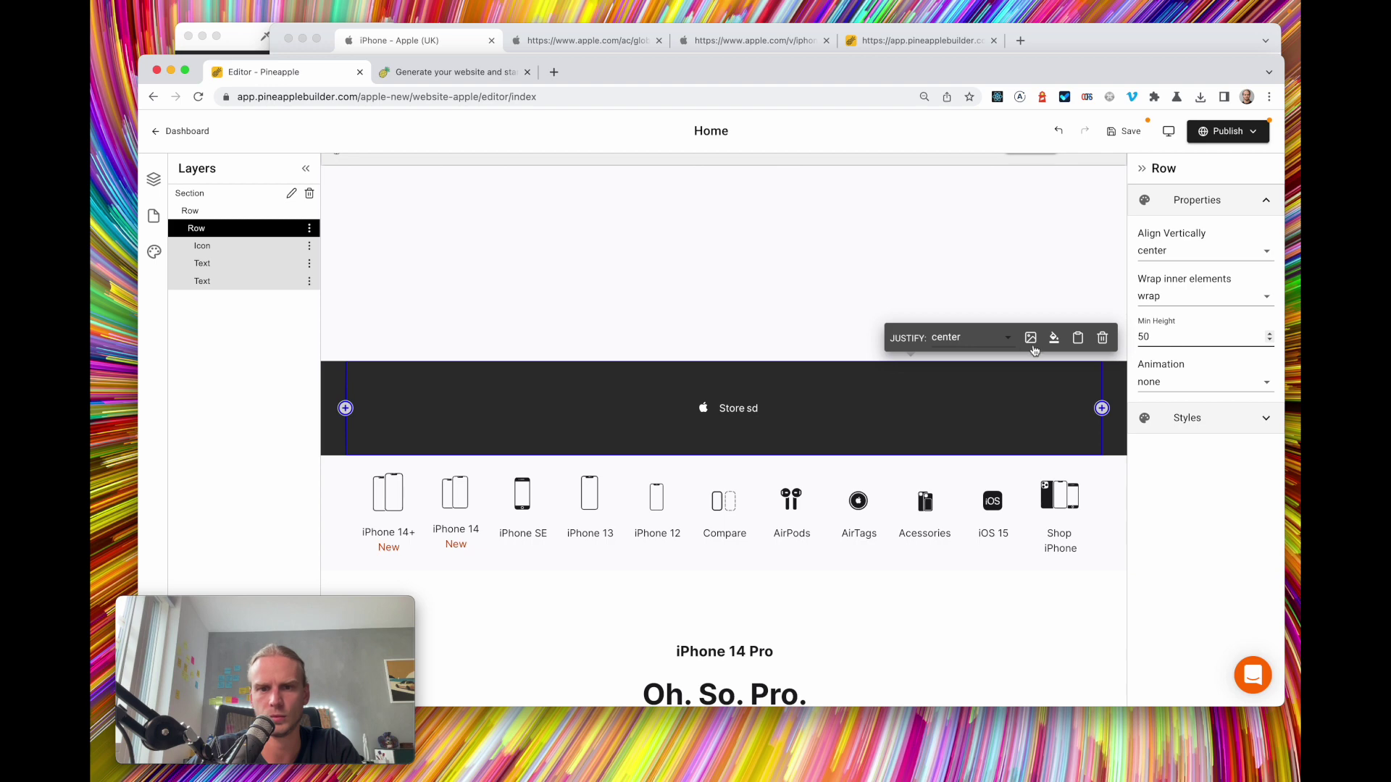
left_click(228, 247)
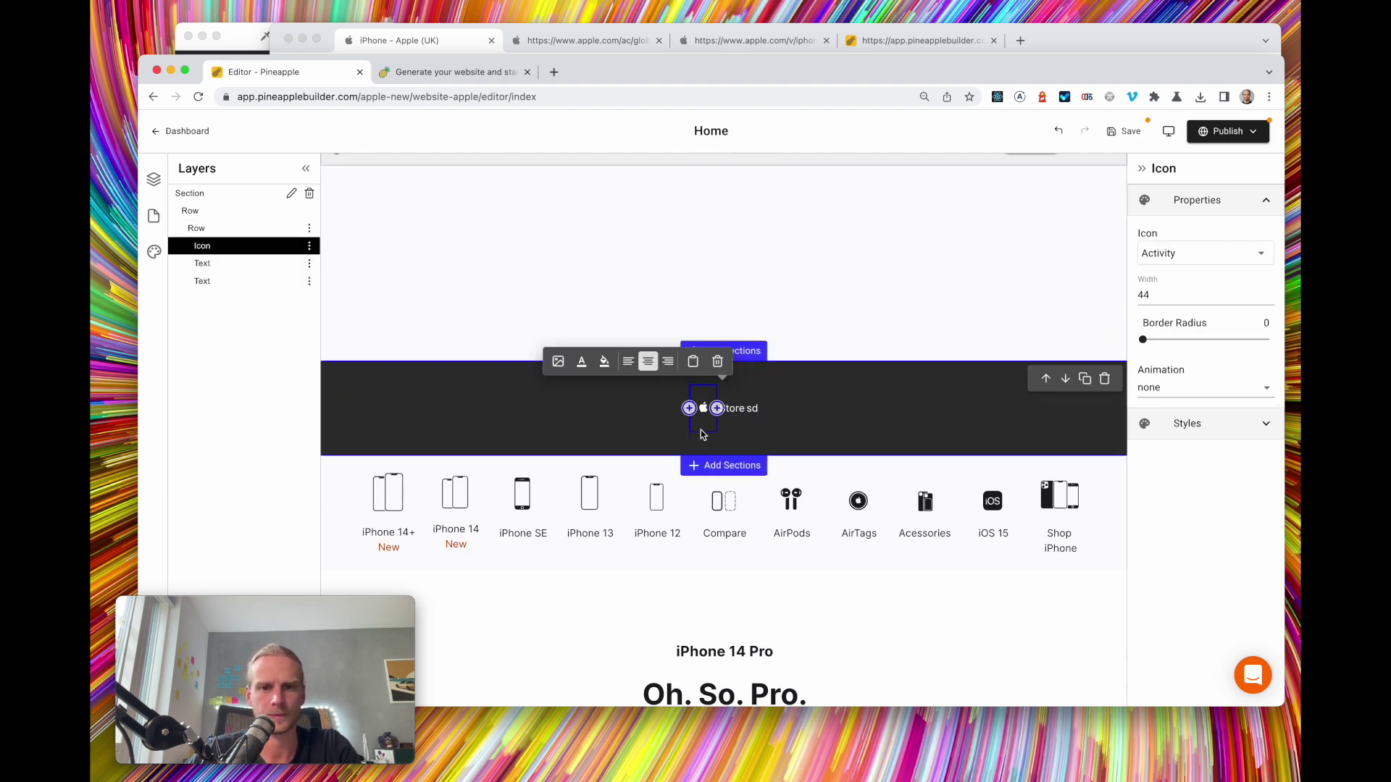
left_click(1167, 424)
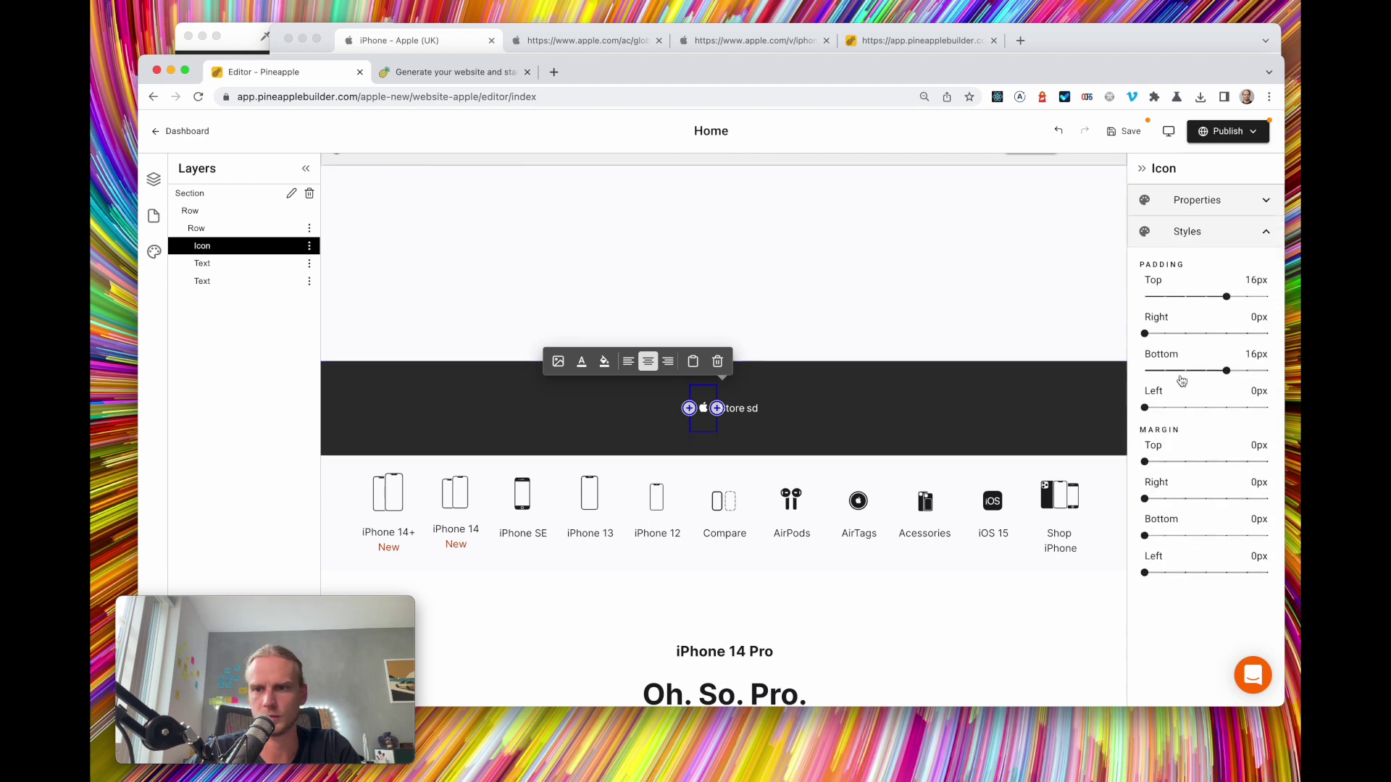
left_click(1185, 334)
left_click(1166, 334)
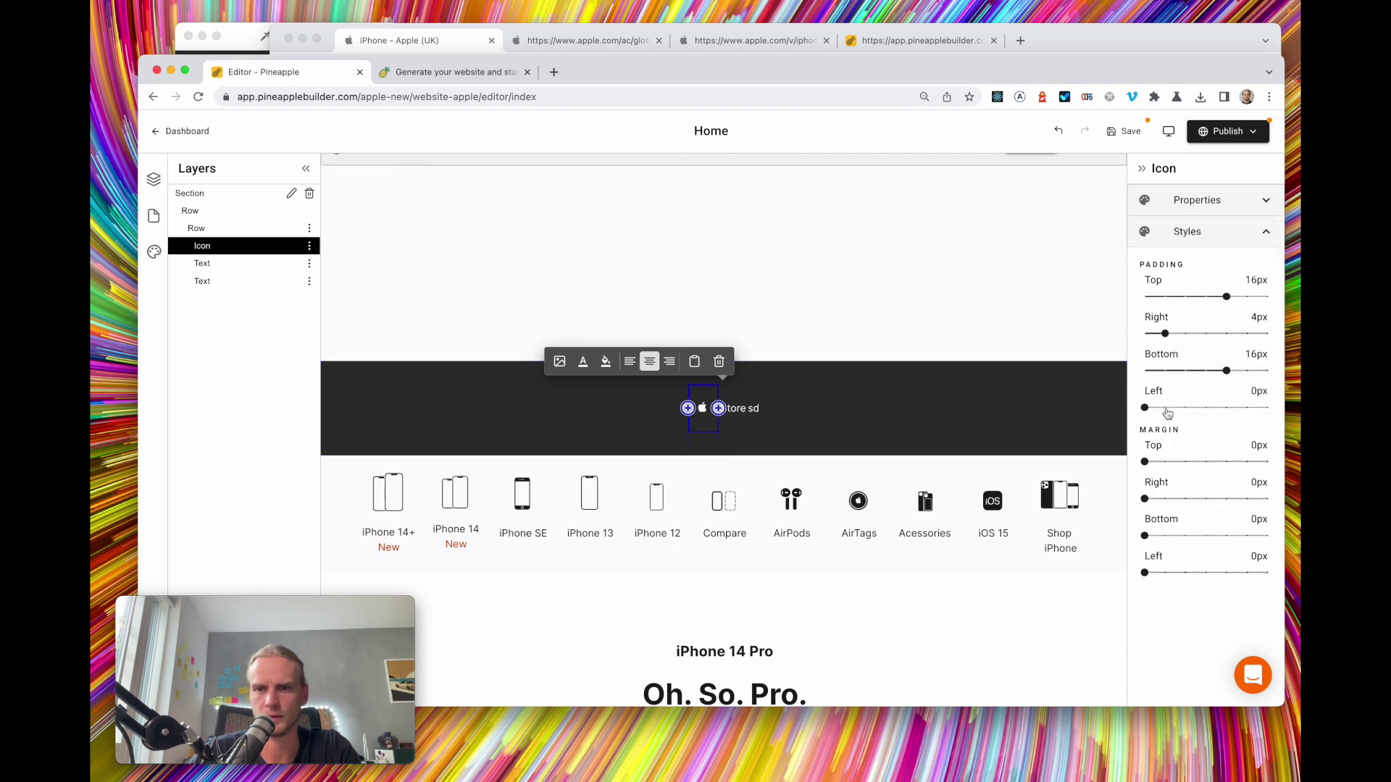
Give the Store and sd texts 8px of right and left padding each
left_click(728, 406)
left_click(1165, 334)
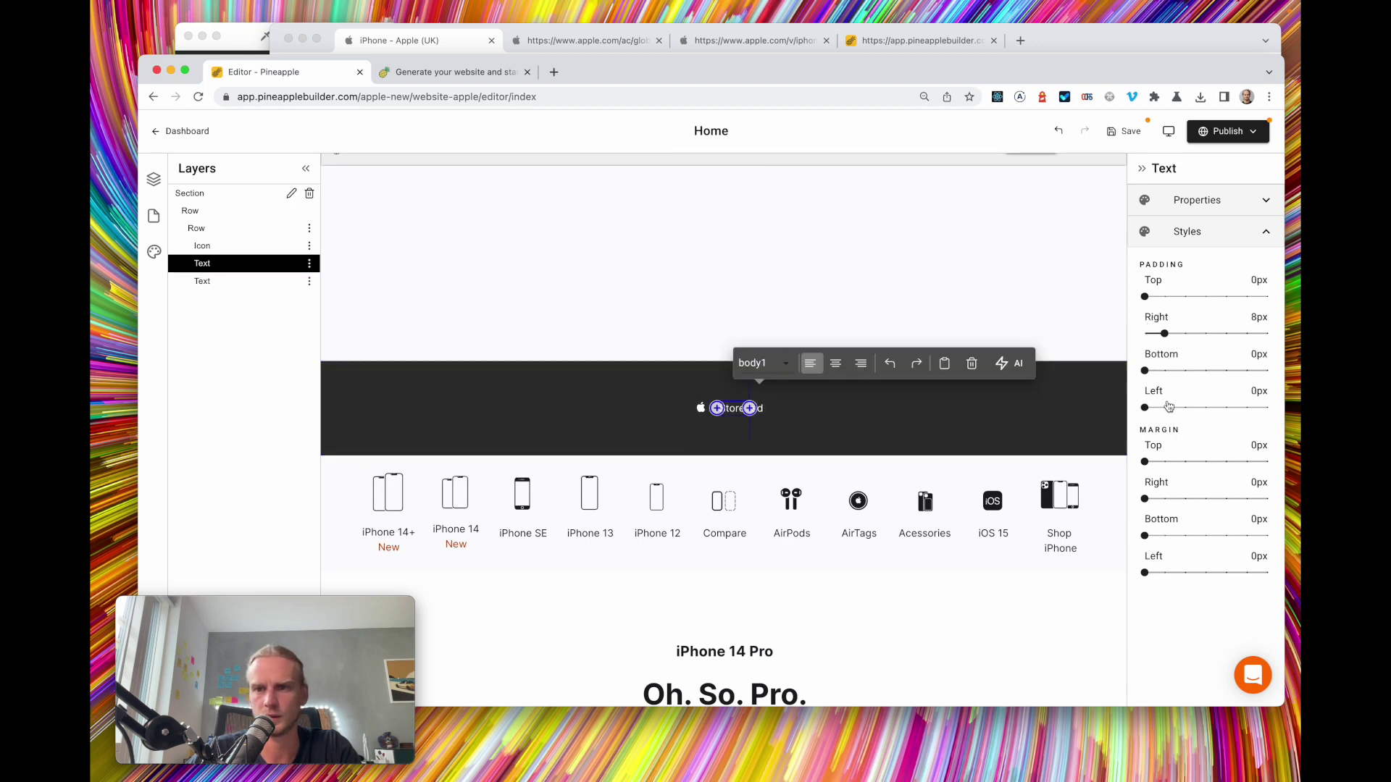
left_click(200, 281)
left_click(1165, 334)
left_click(1164, 407)
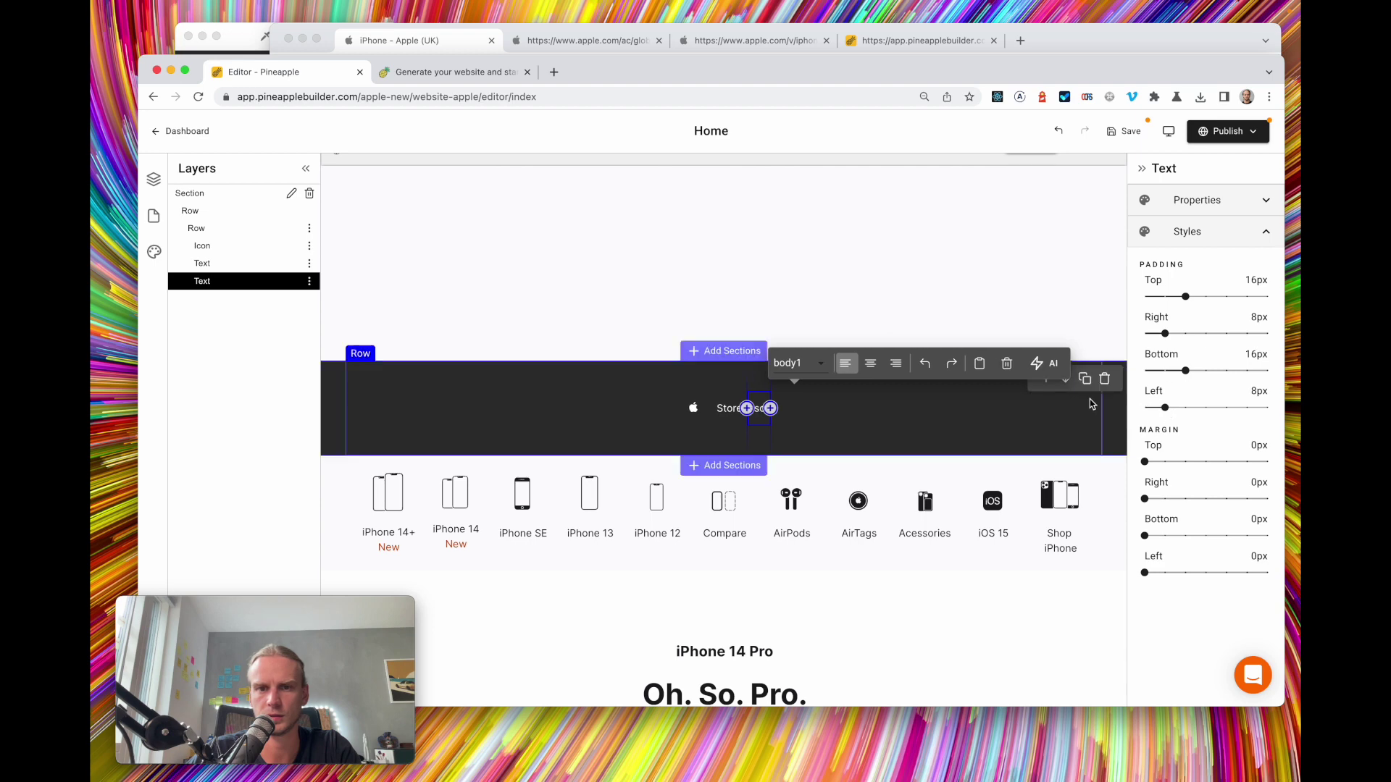
Set the outer row's minimum height to 50
left_click(208, 212)
left_click(1231, 203)
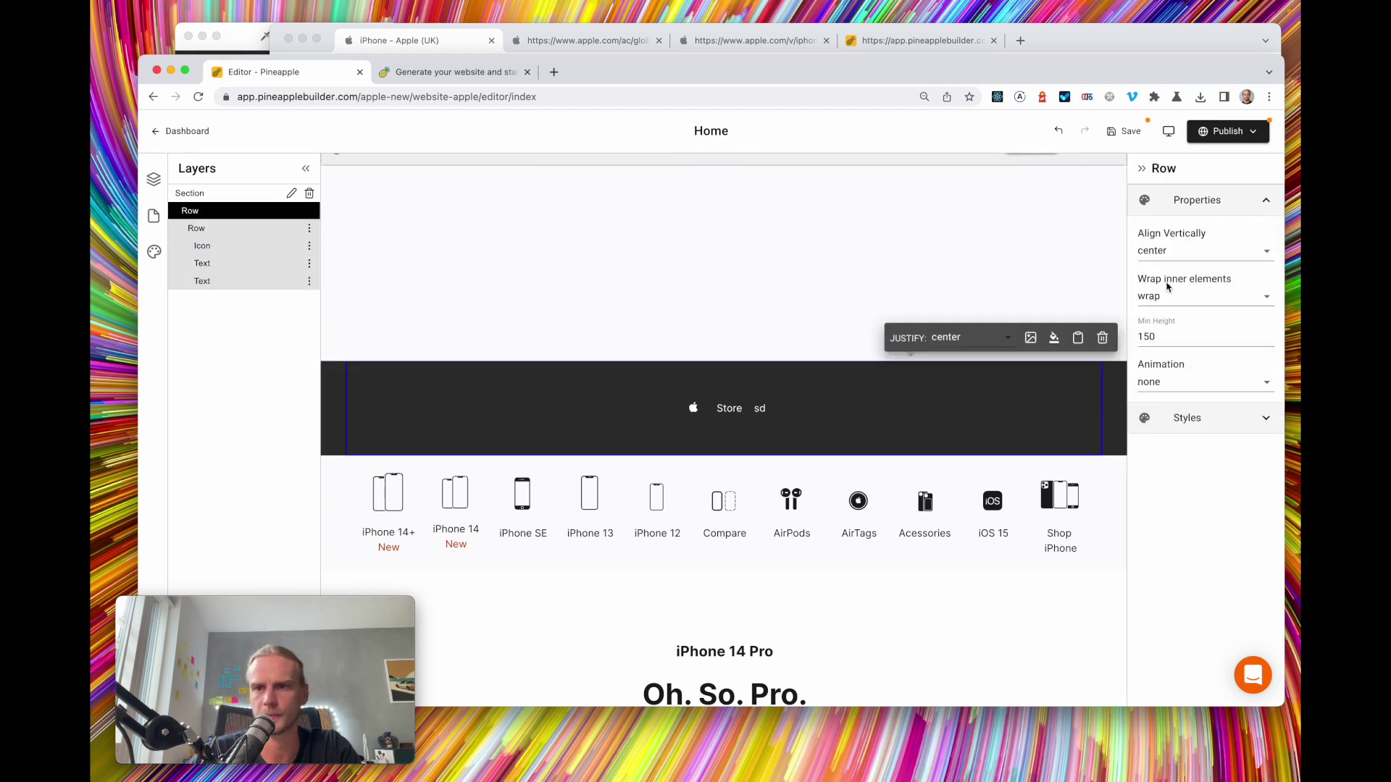
key("BackSpace")
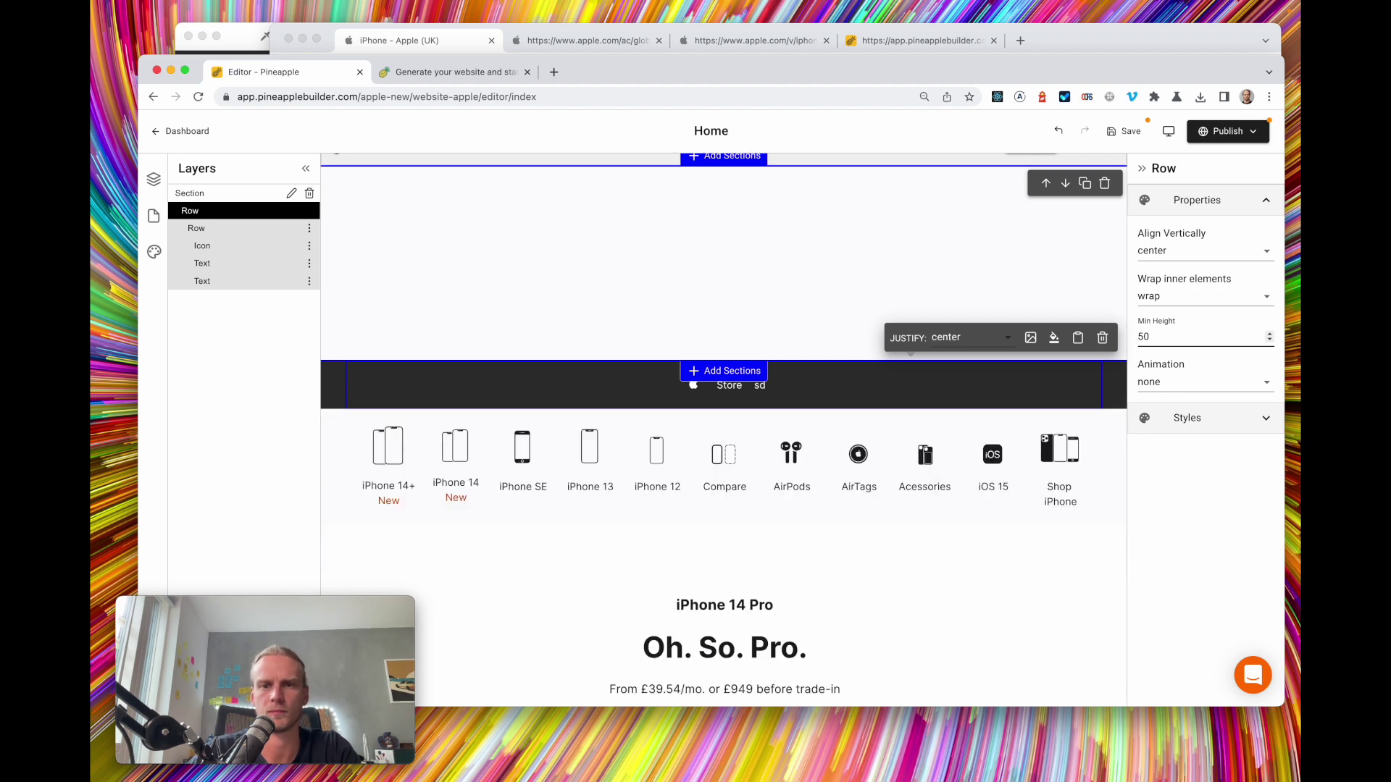
left_click(435, 45)
left_click(229, 353)
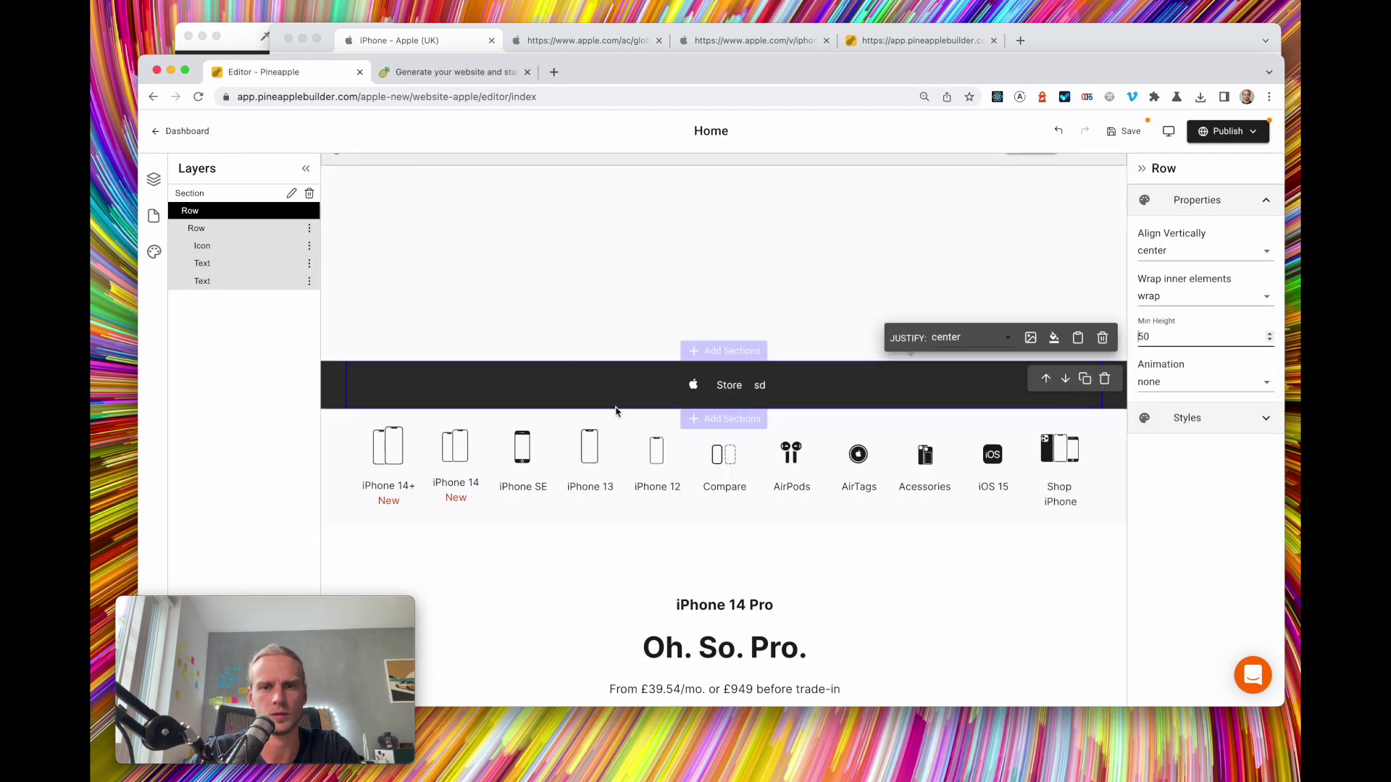
left_click(765, 393)
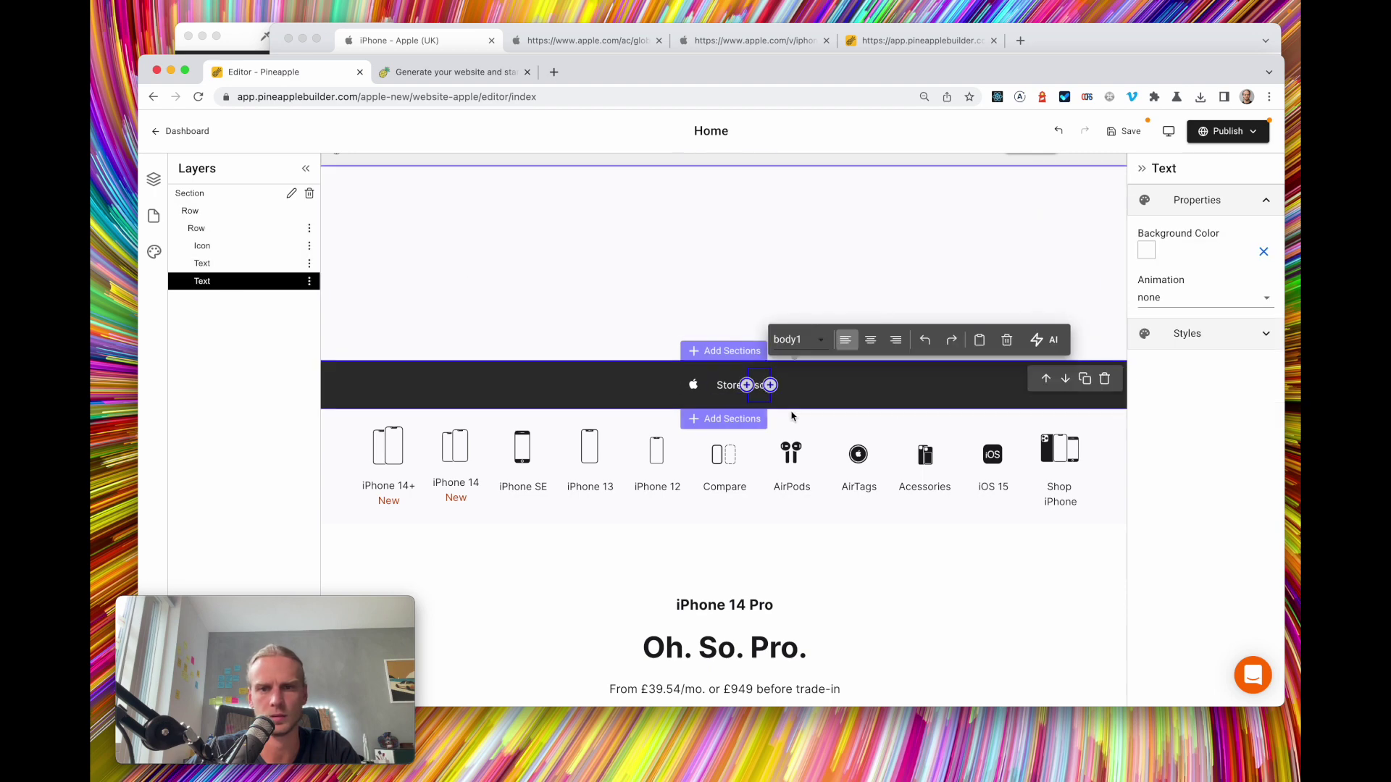
double_click(760, 385)
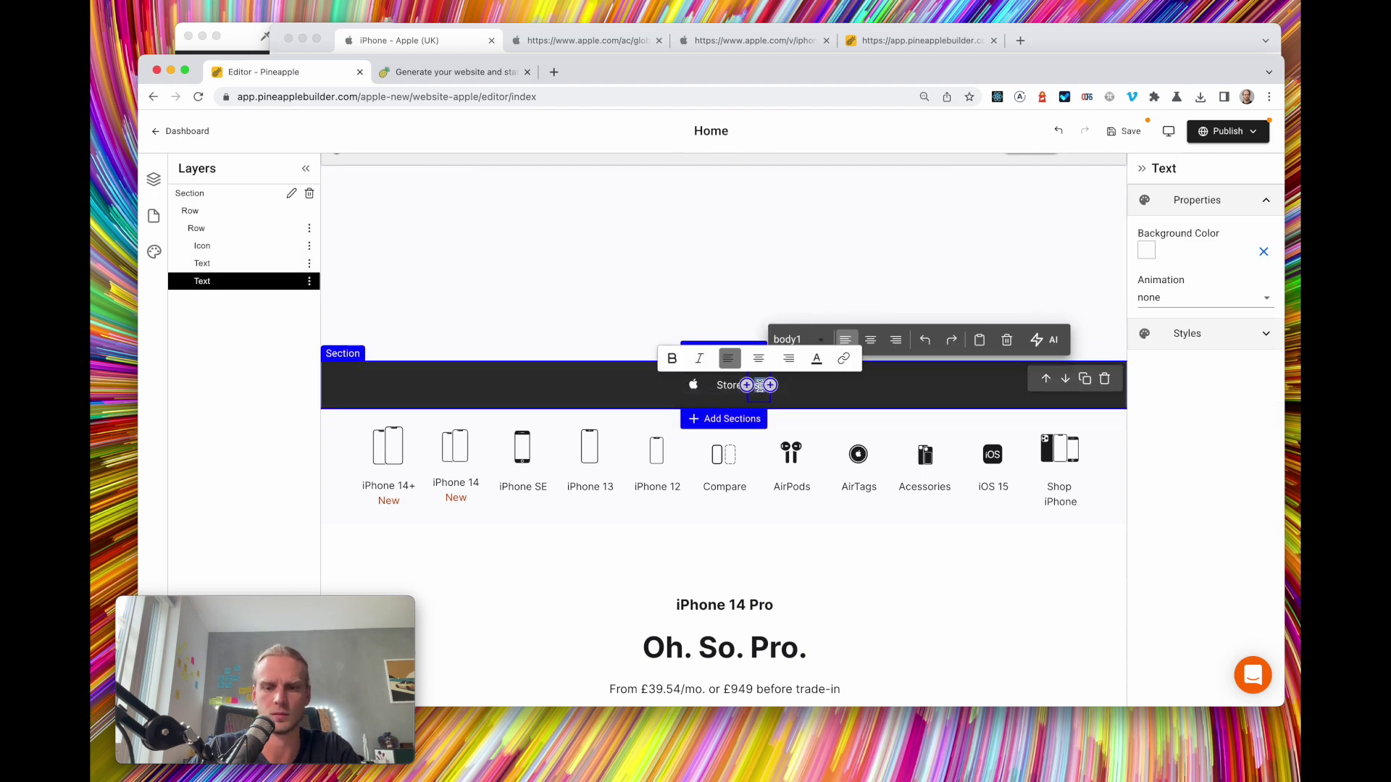
type("Mac")
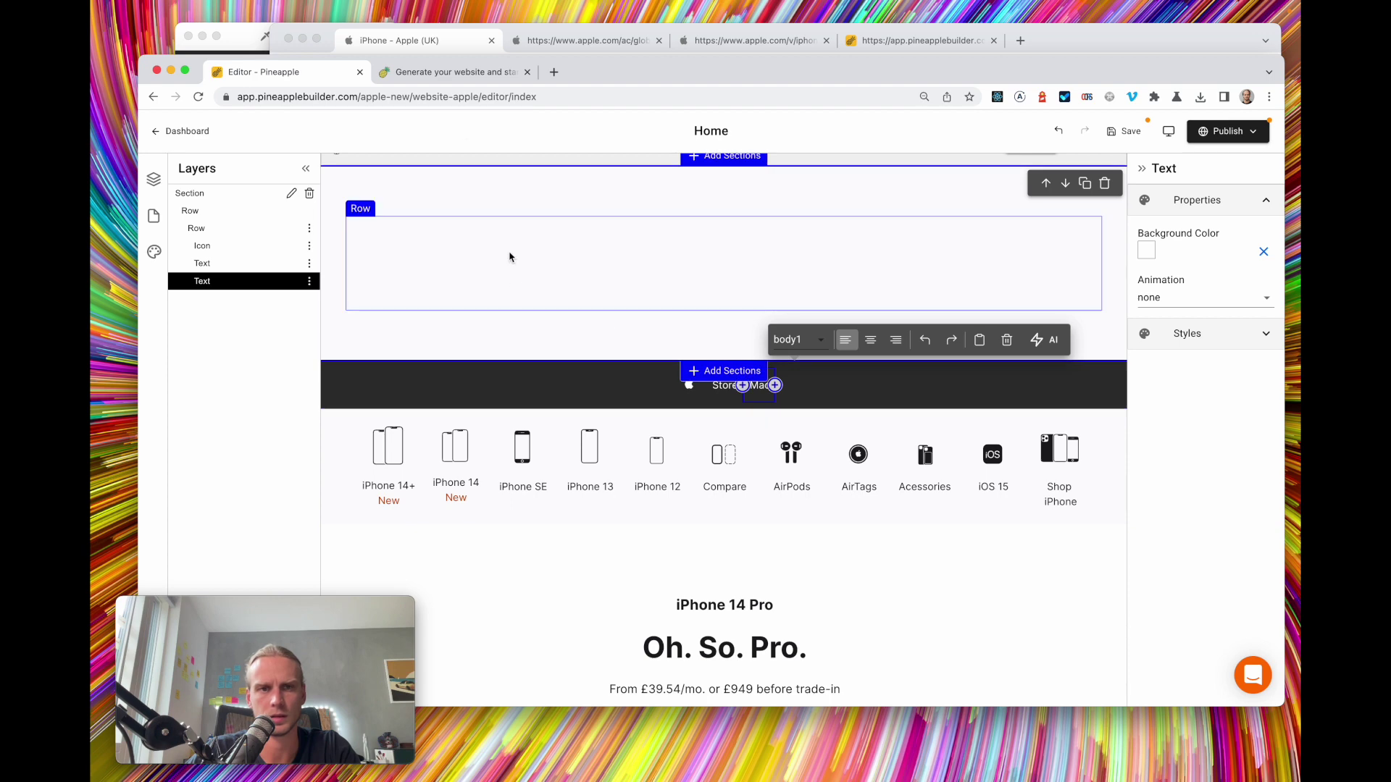
Compare with Apple's navigation bar and set the right and left padding of the Mac and Store texts to 16px
left_click(421, 47)
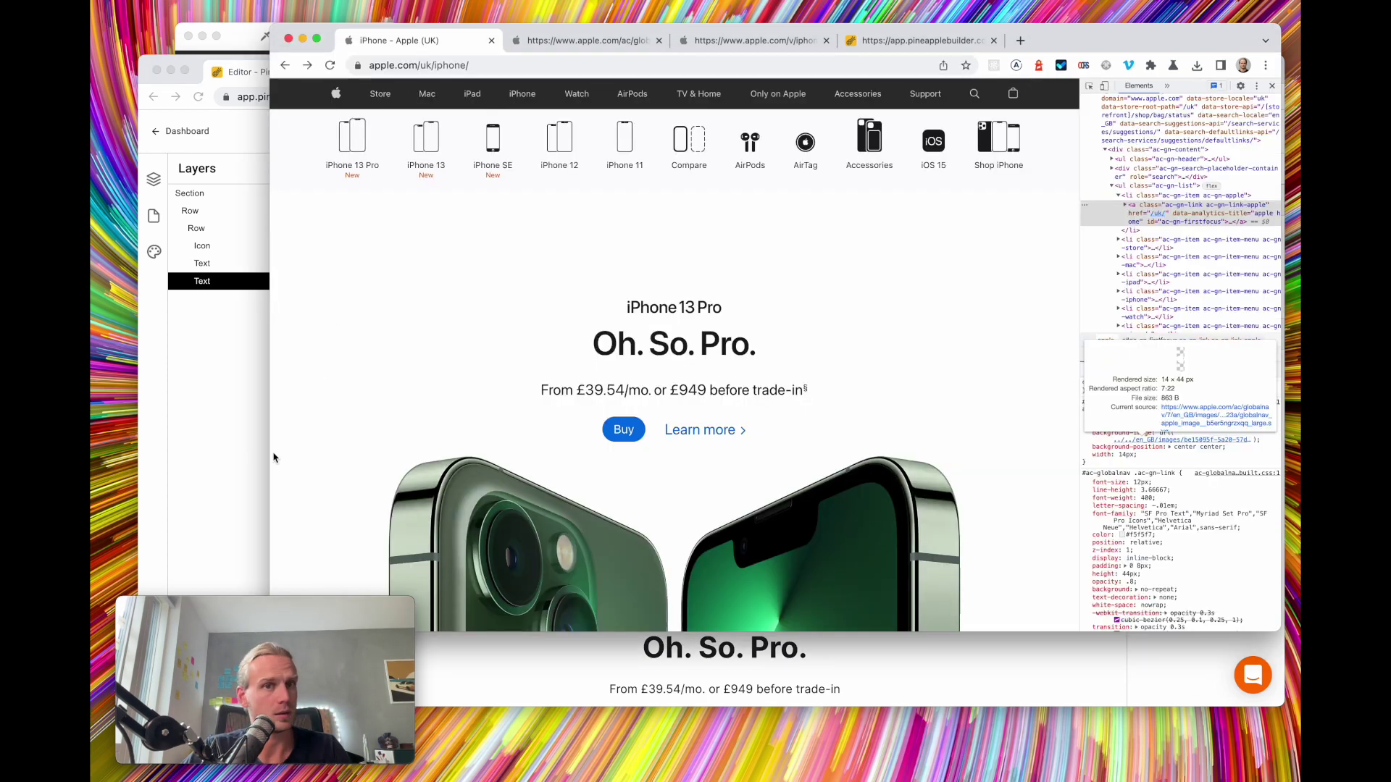
left_click(247, 454)
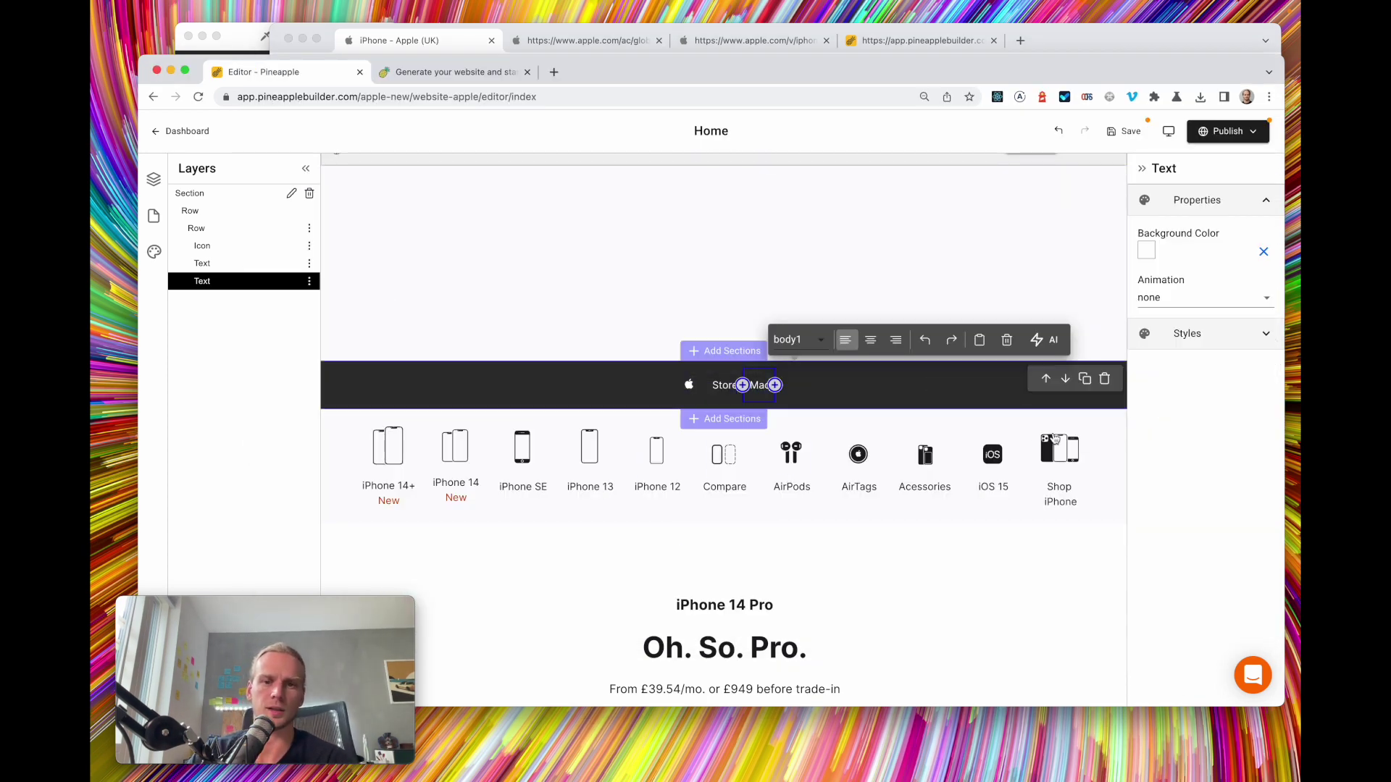
left_click(1230, 335)
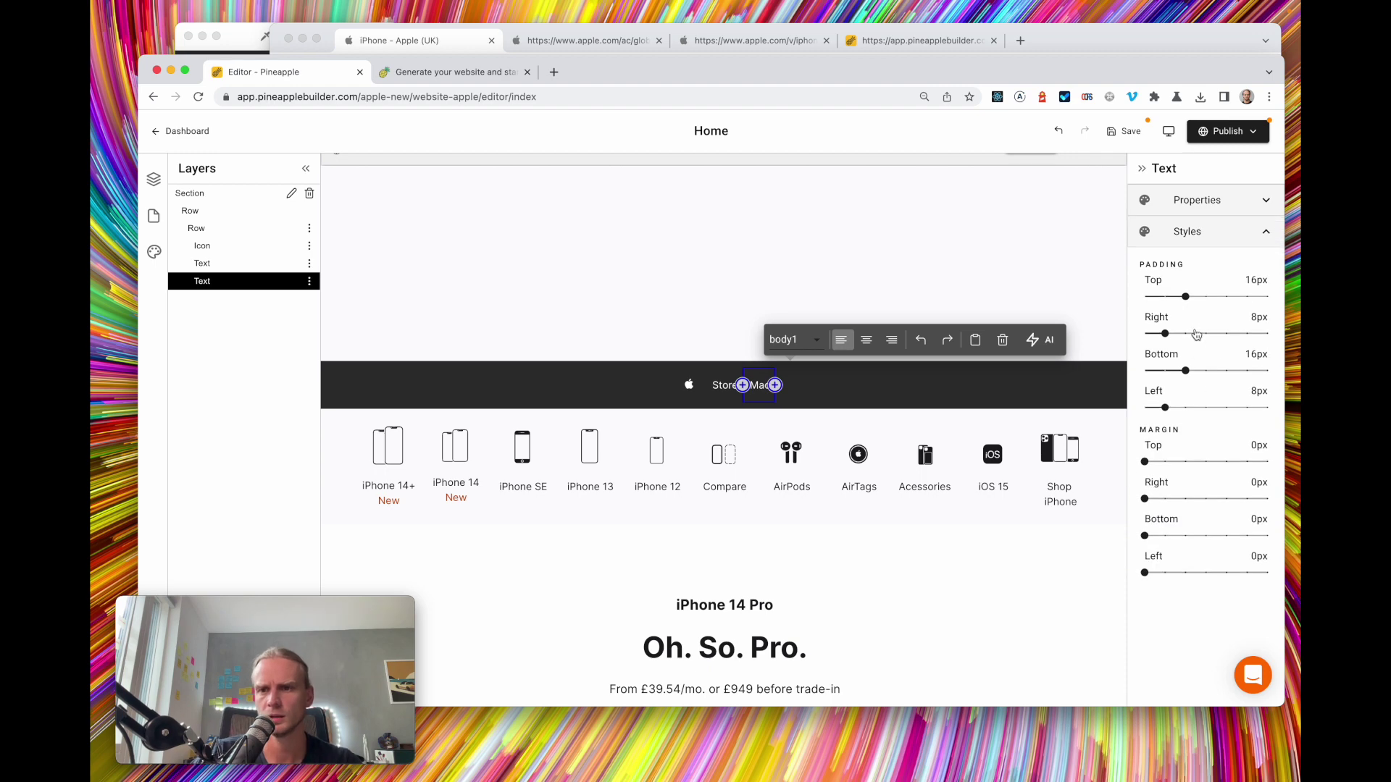
left_click(1189, 335)
left_click(1186, 407)
left_click(206, 263)
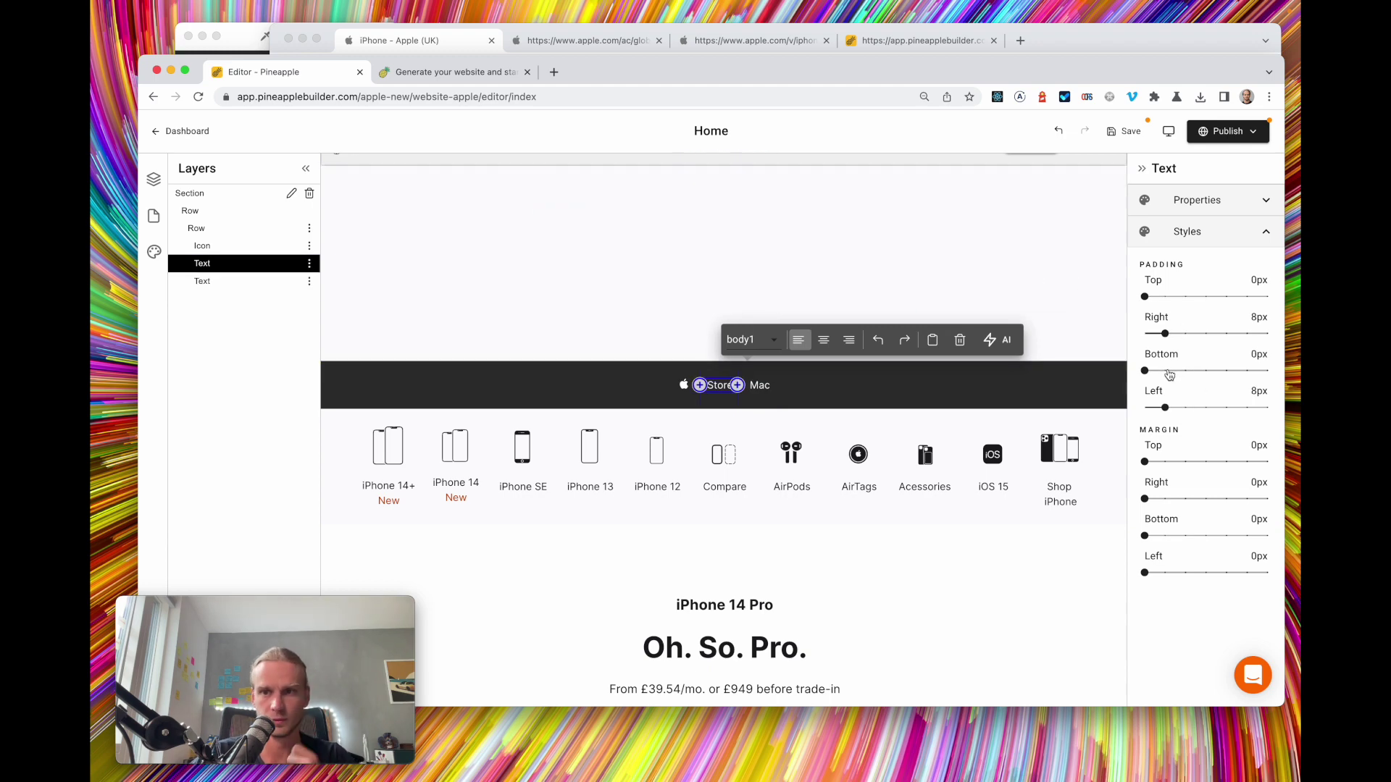
left_click(1187, 334)
left_click(1185, 407)
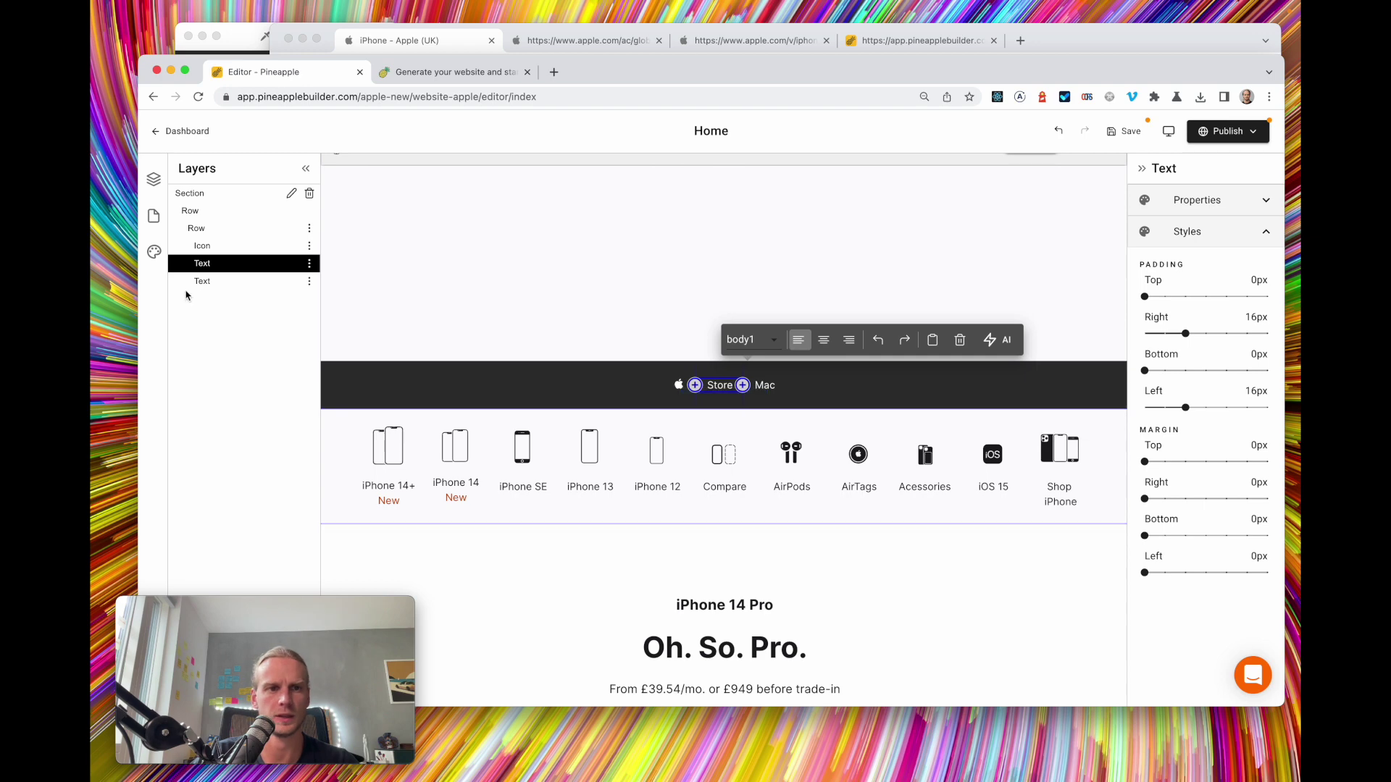
Duplicate the Mac text component twice in the nested row
left_click(223, 282)
left_click(310, 281)
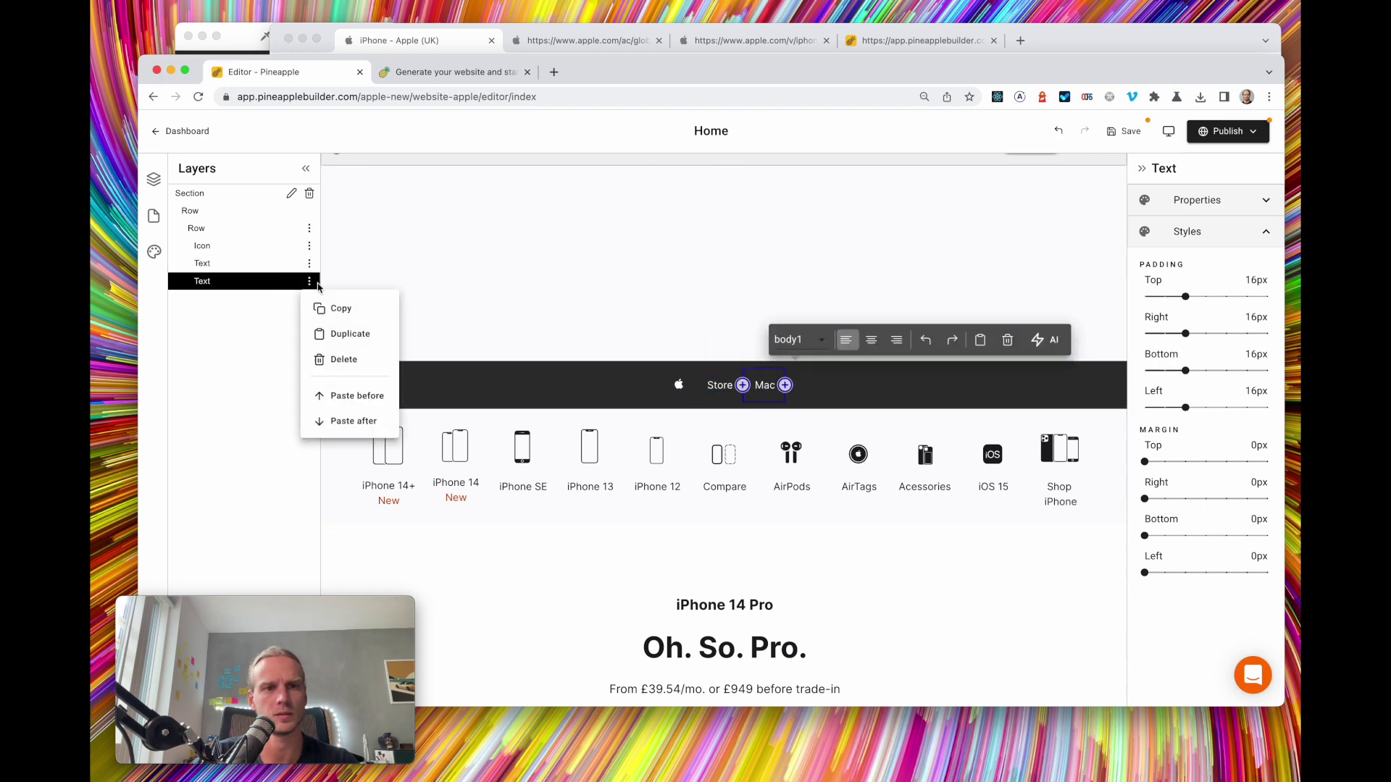
left_click(379, 342)
left_click(310, 298)
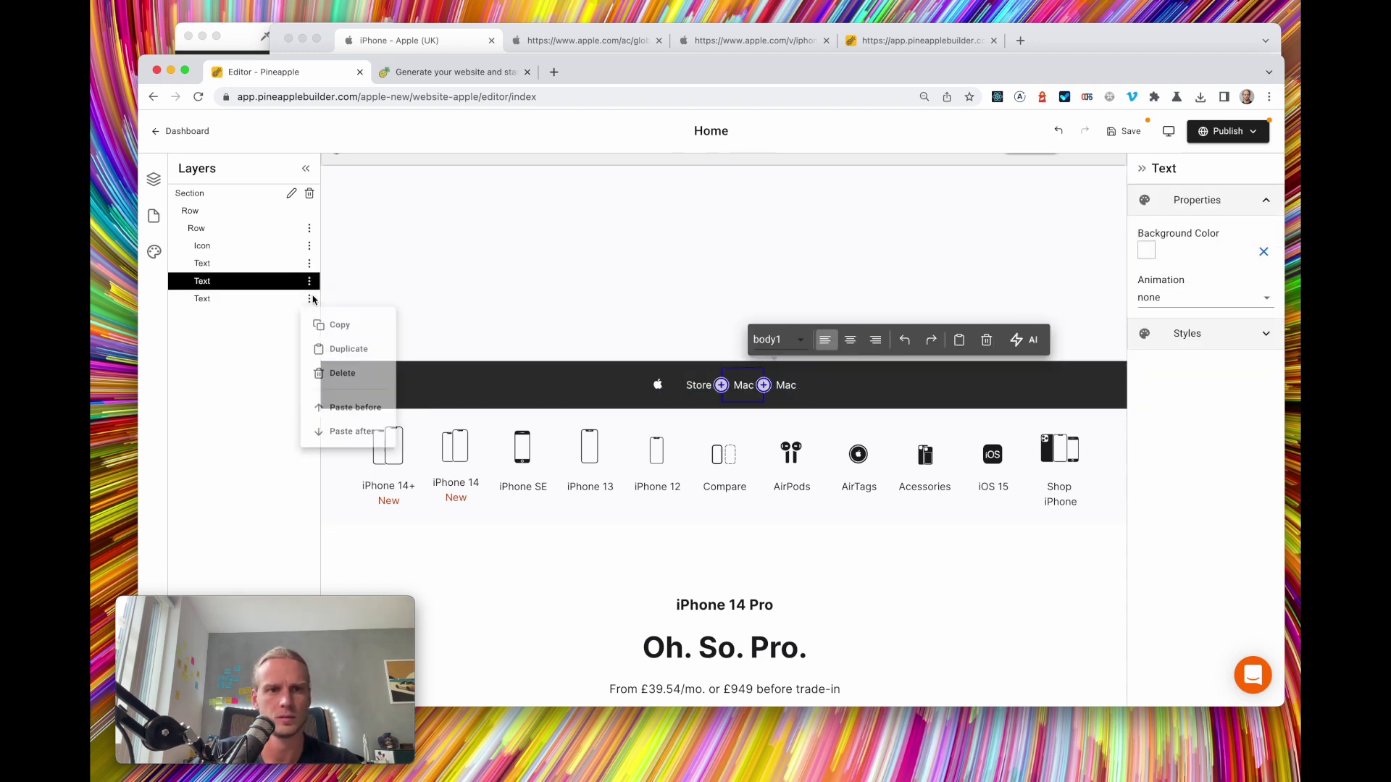
left_click(336, 346)
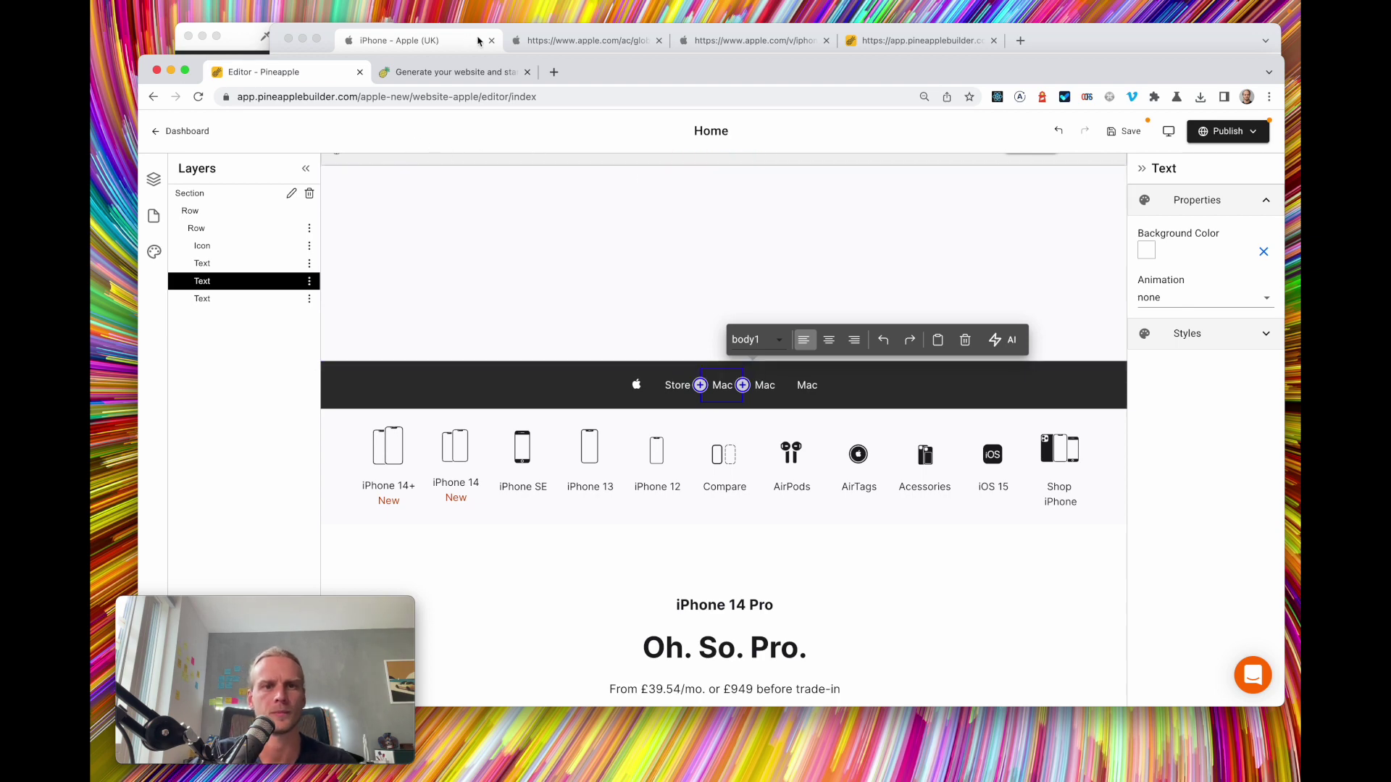
Following Apple's navigation bar, change the second Mac text to iPad and the third to iPhone
left_click(440, 42)
left_click(266, 412)
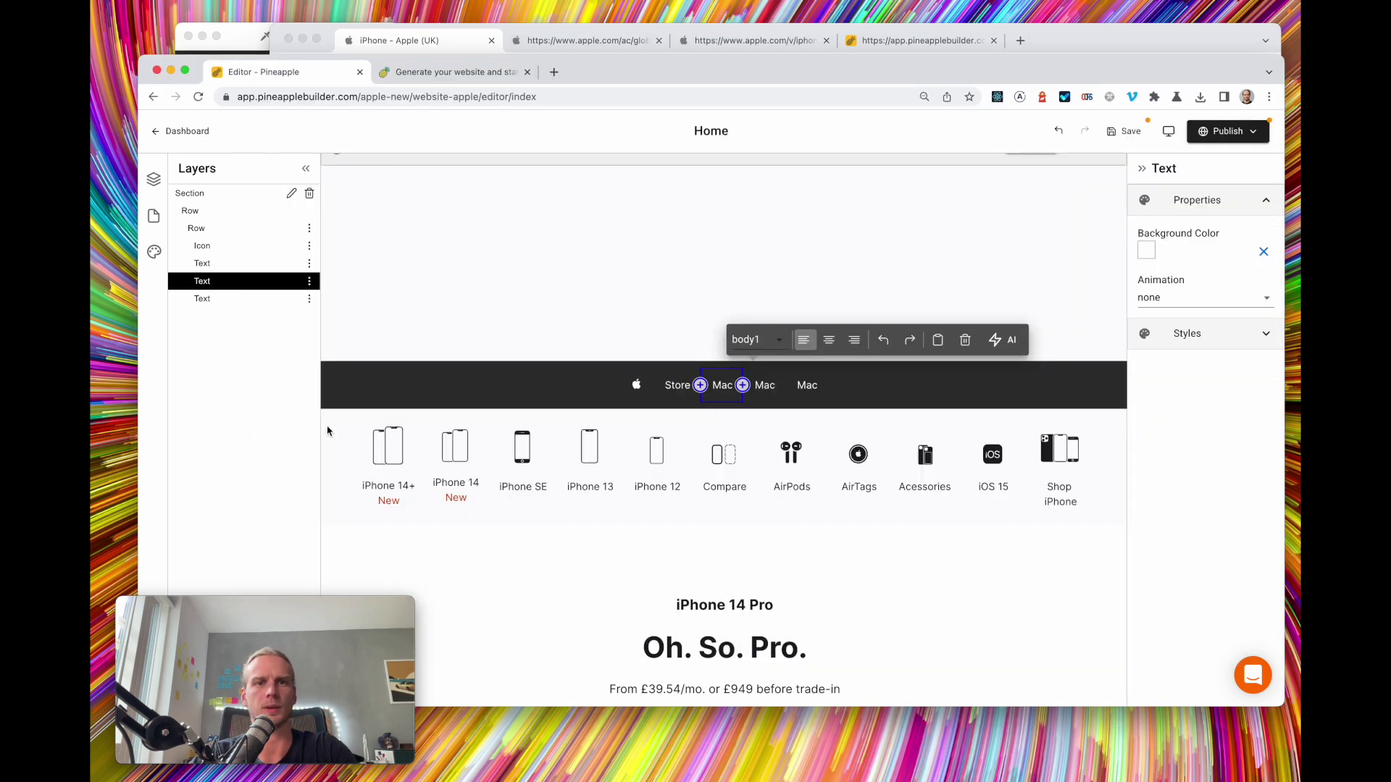
left_click(211, 280)
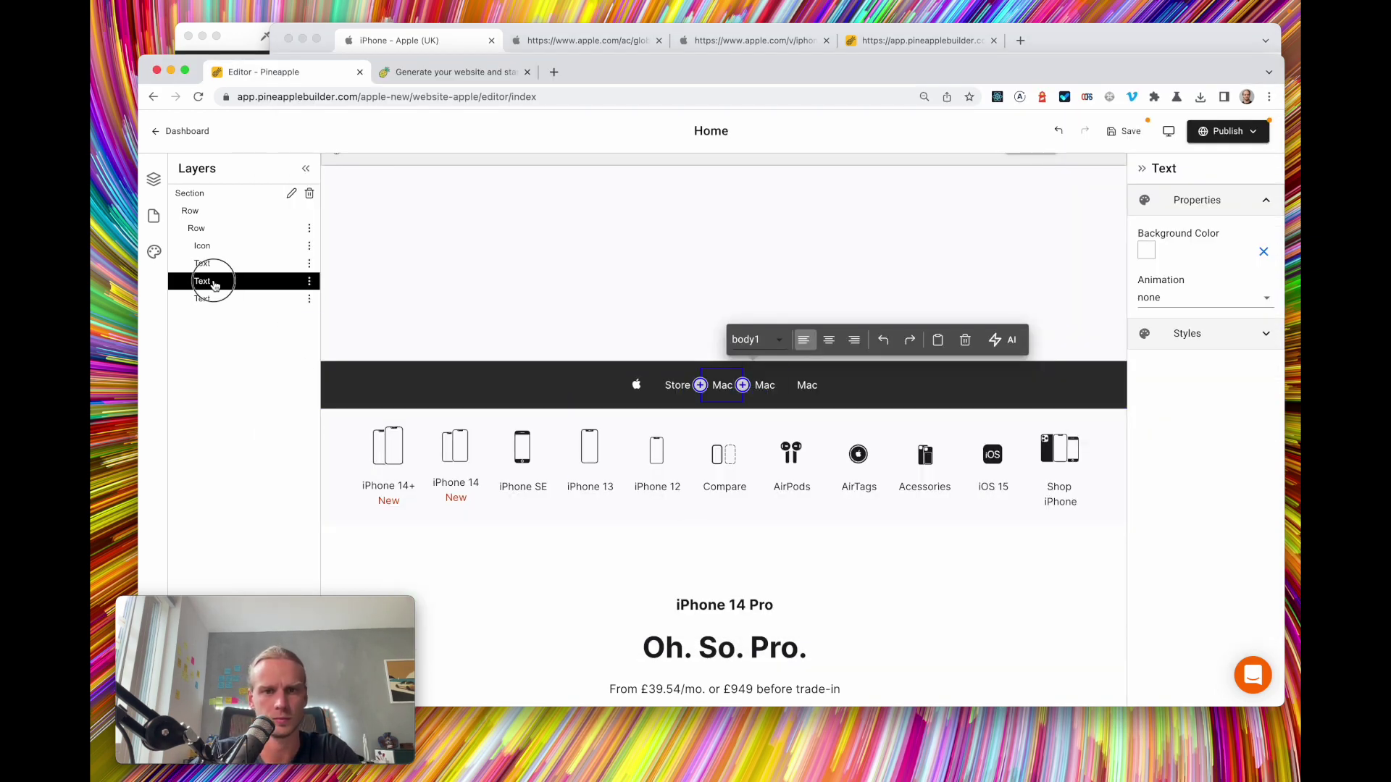
left_click(767, 386)
double_click(768, 386)
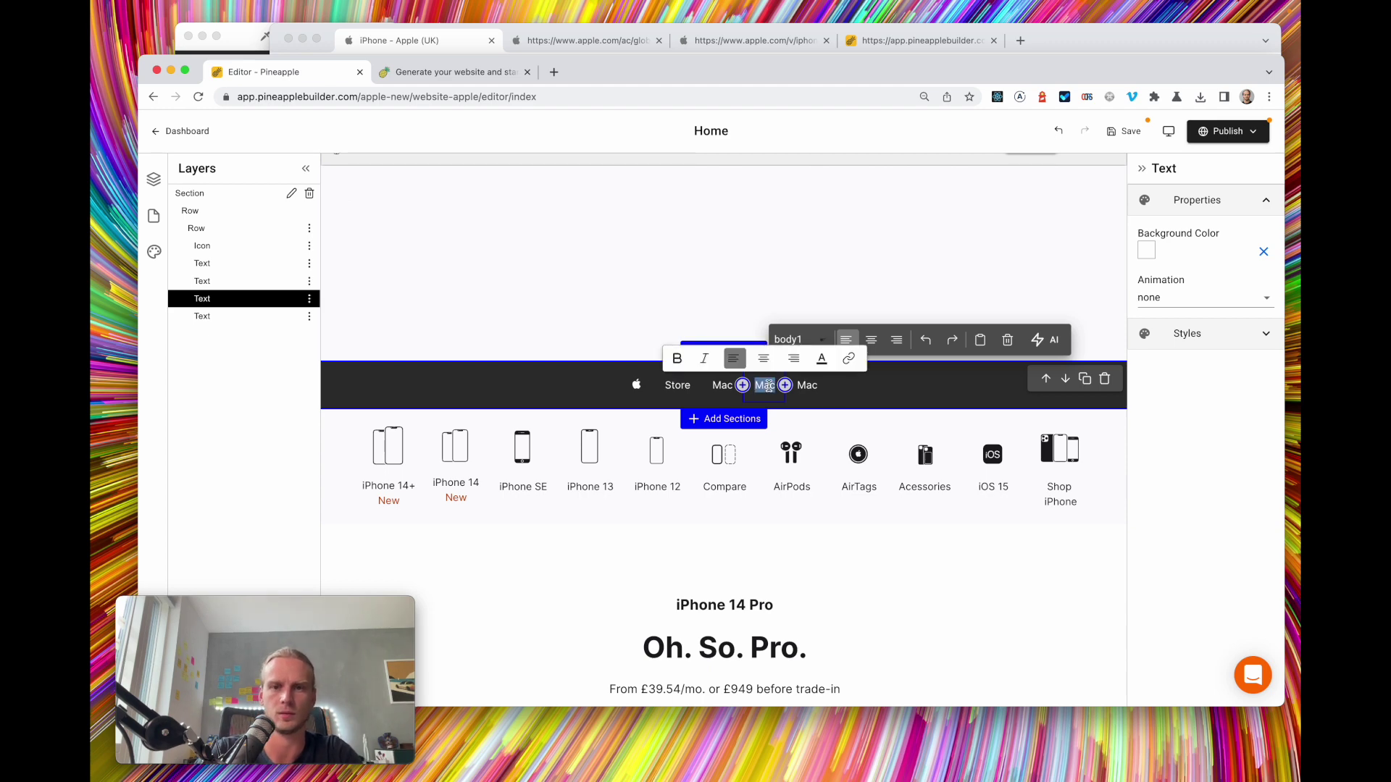
type("iPad")
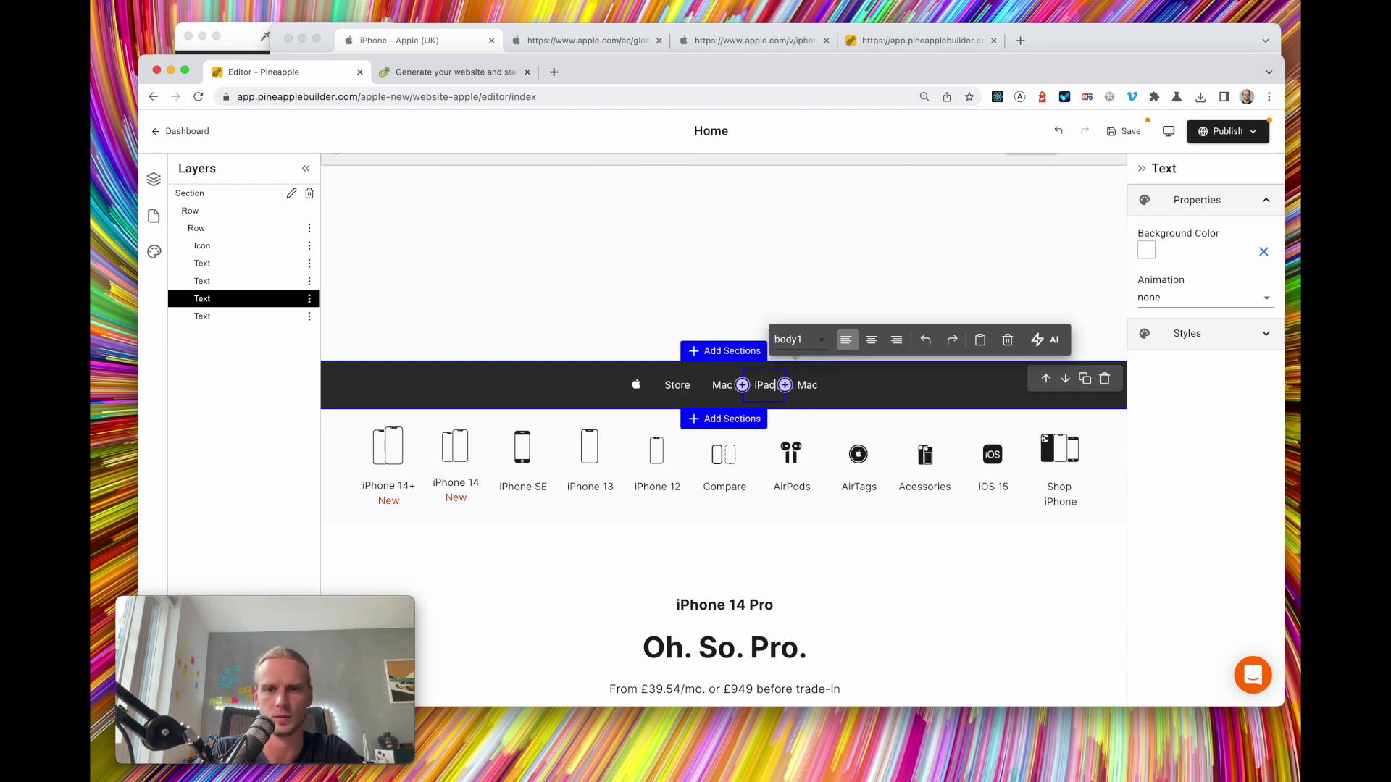
left_click(814, 386)
double_click(806, 384)
type("iPhon")
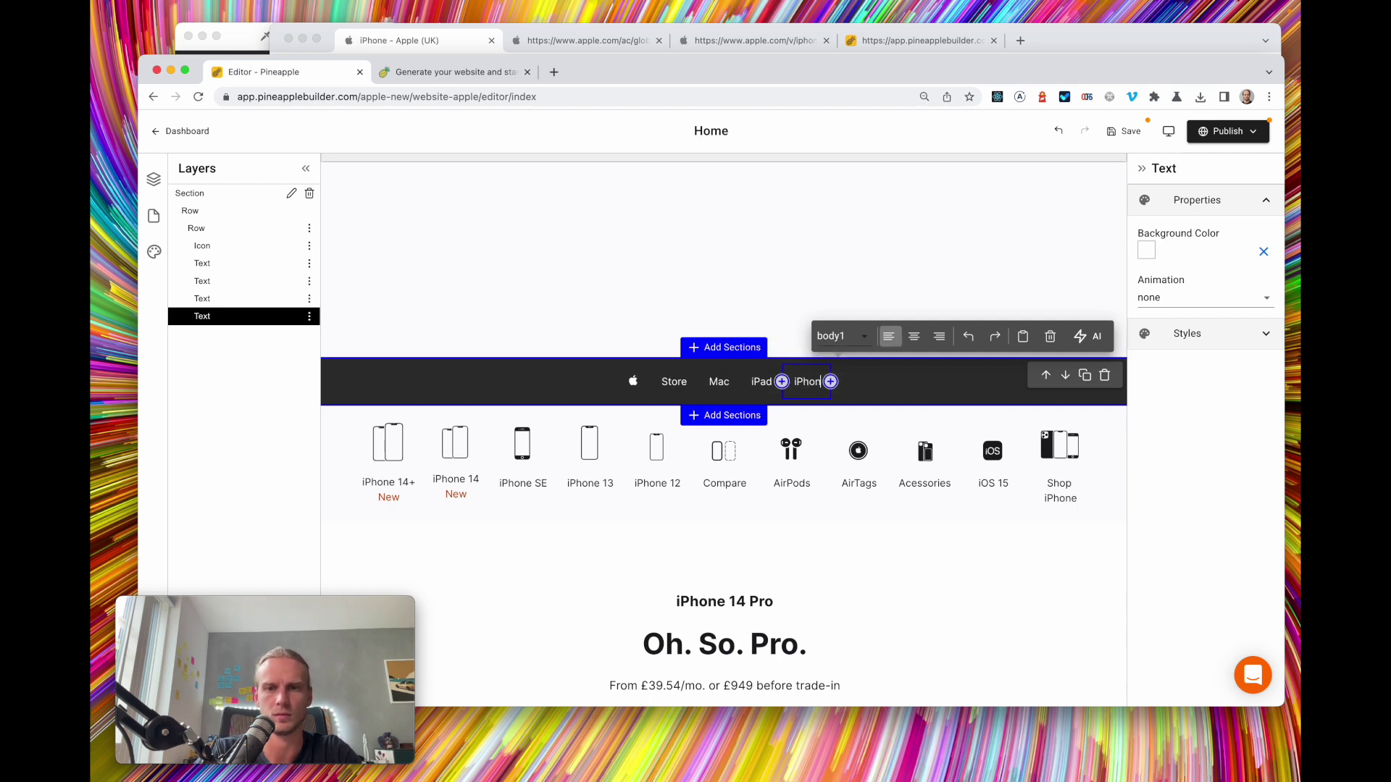
type("e")
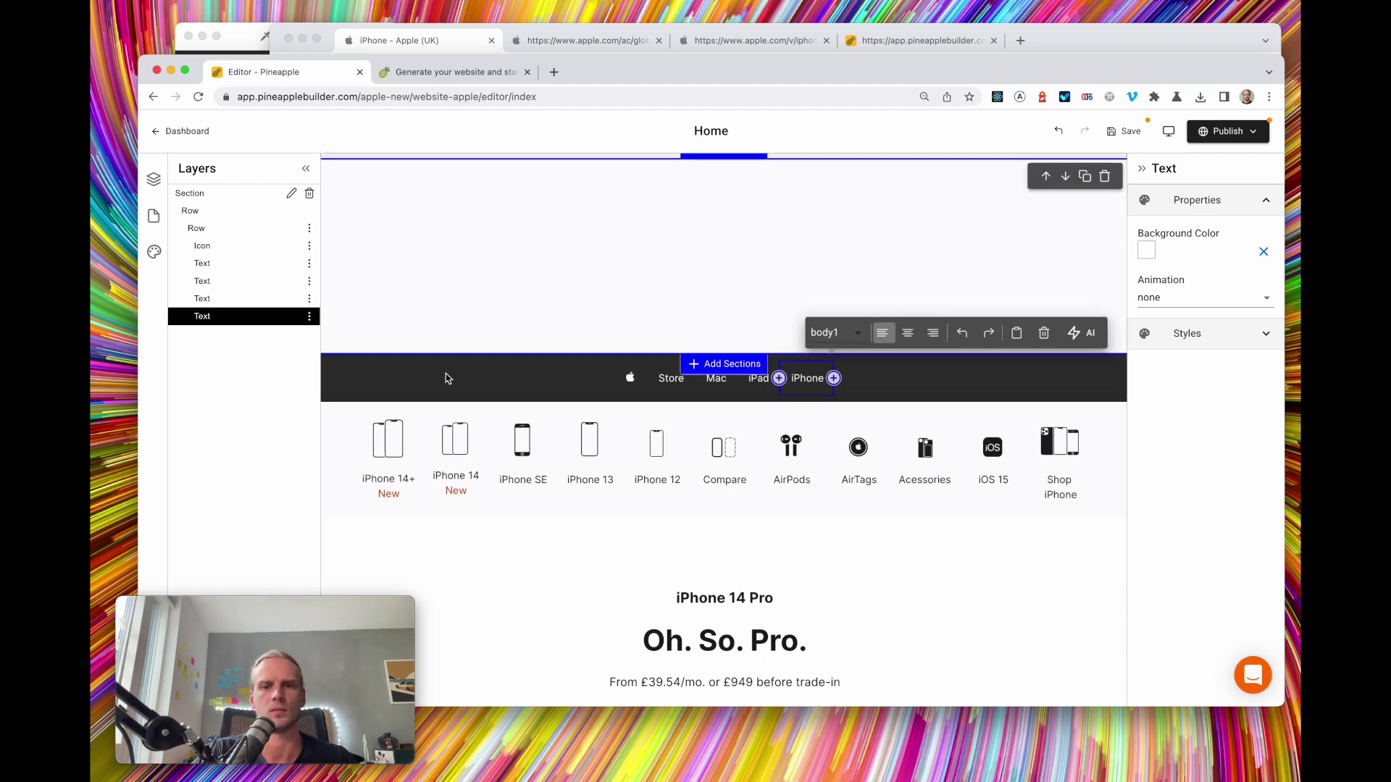
Check the next link on Apple's page, duplicate the iPhone text and change the copy to Watch
left_click(450, 44)
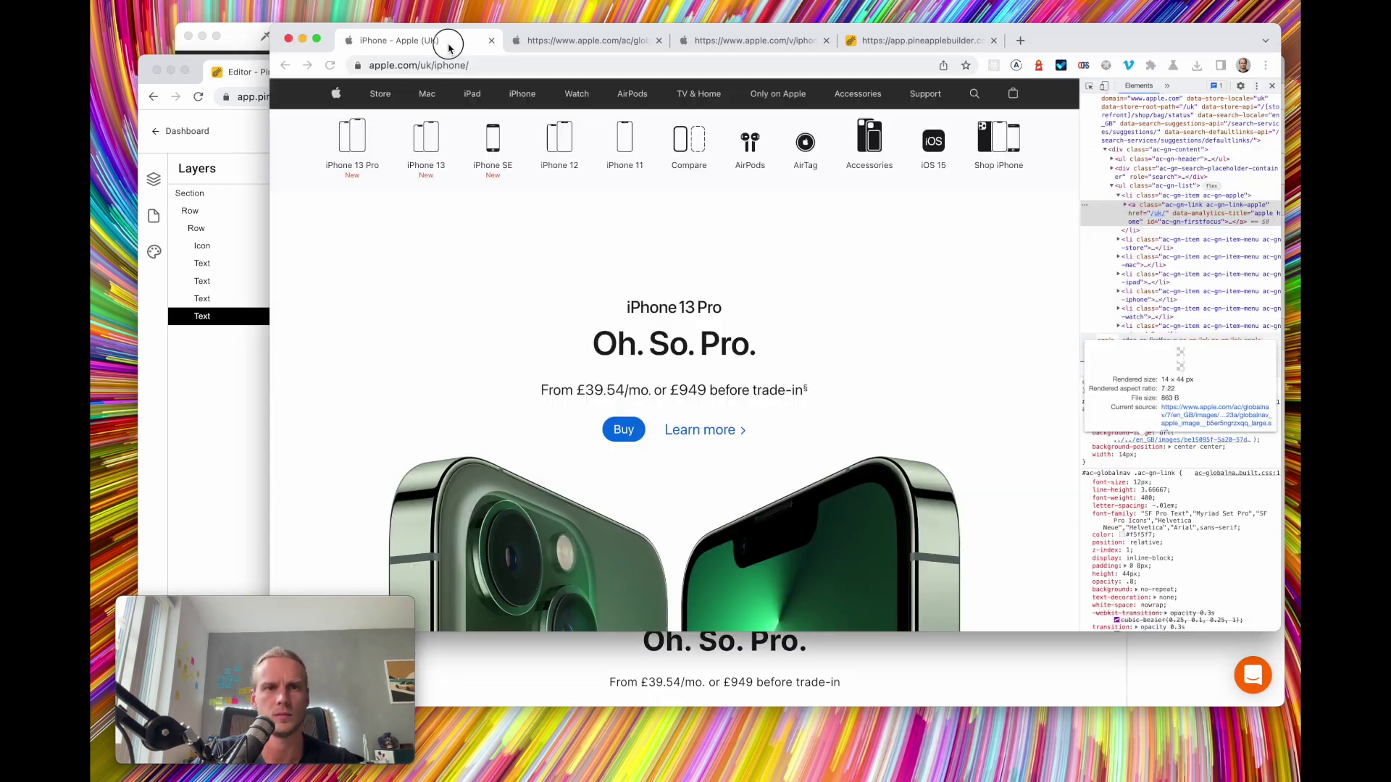
left_click(227, 420)
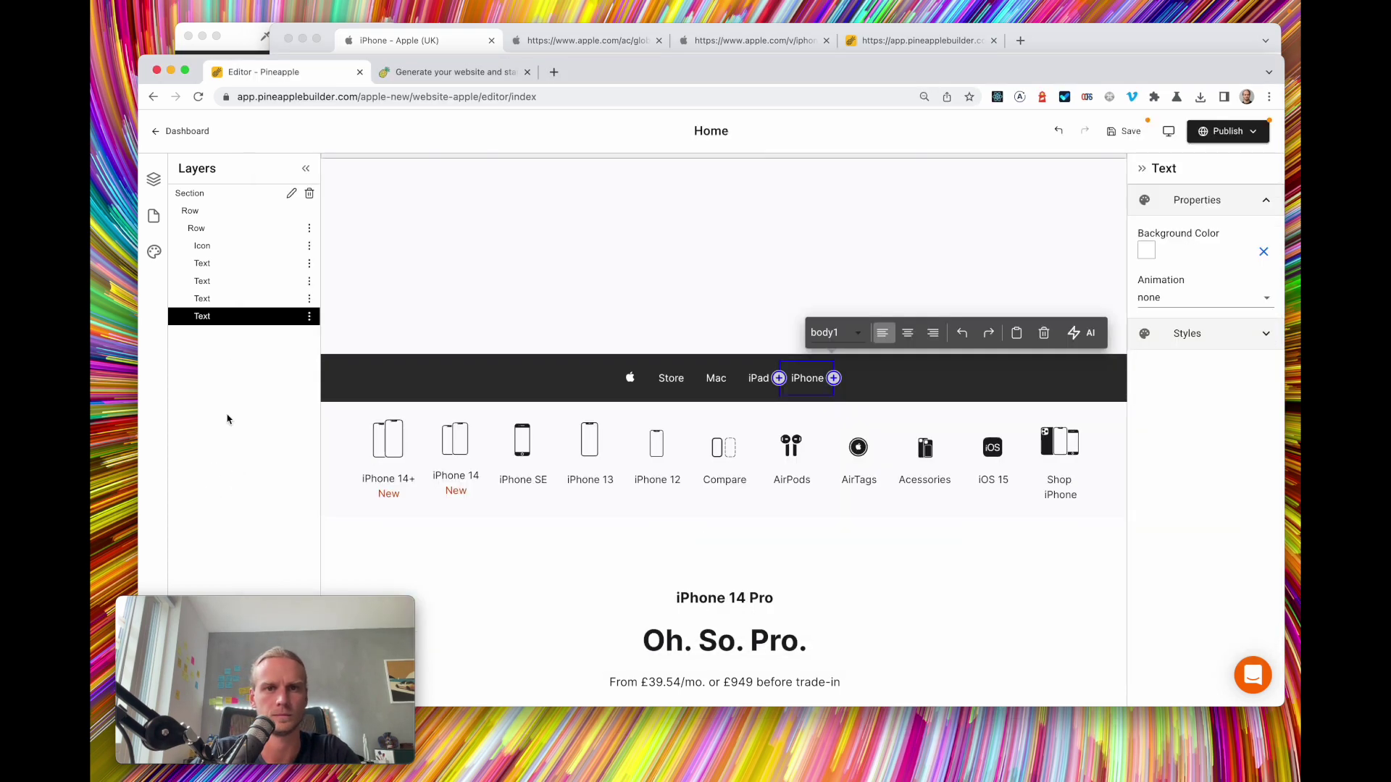
left_click(310, 317)
left_click(350, 367)
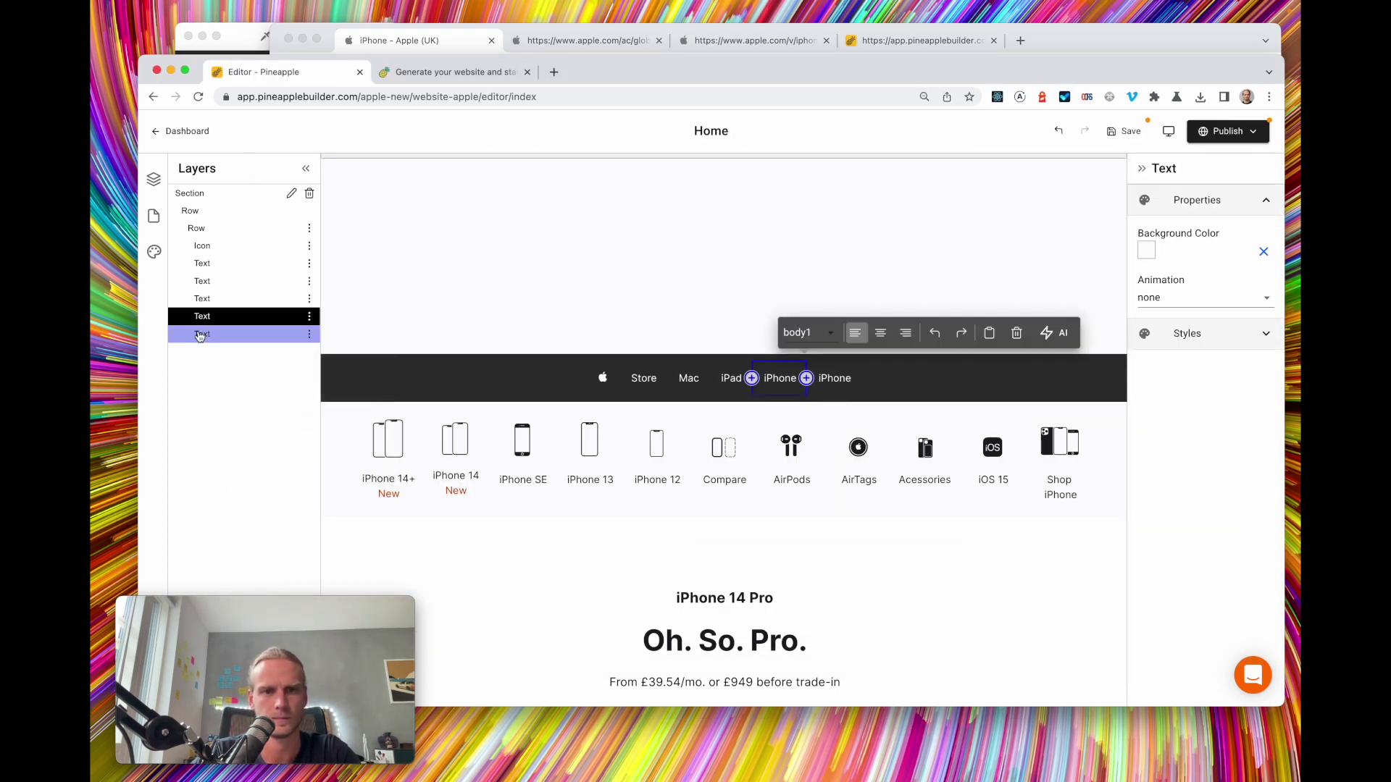
left_click(201, 334)
double_click(833, 377)
type("Watch")
Duplicate the Watch text component and save the page
left_click(309, 334)
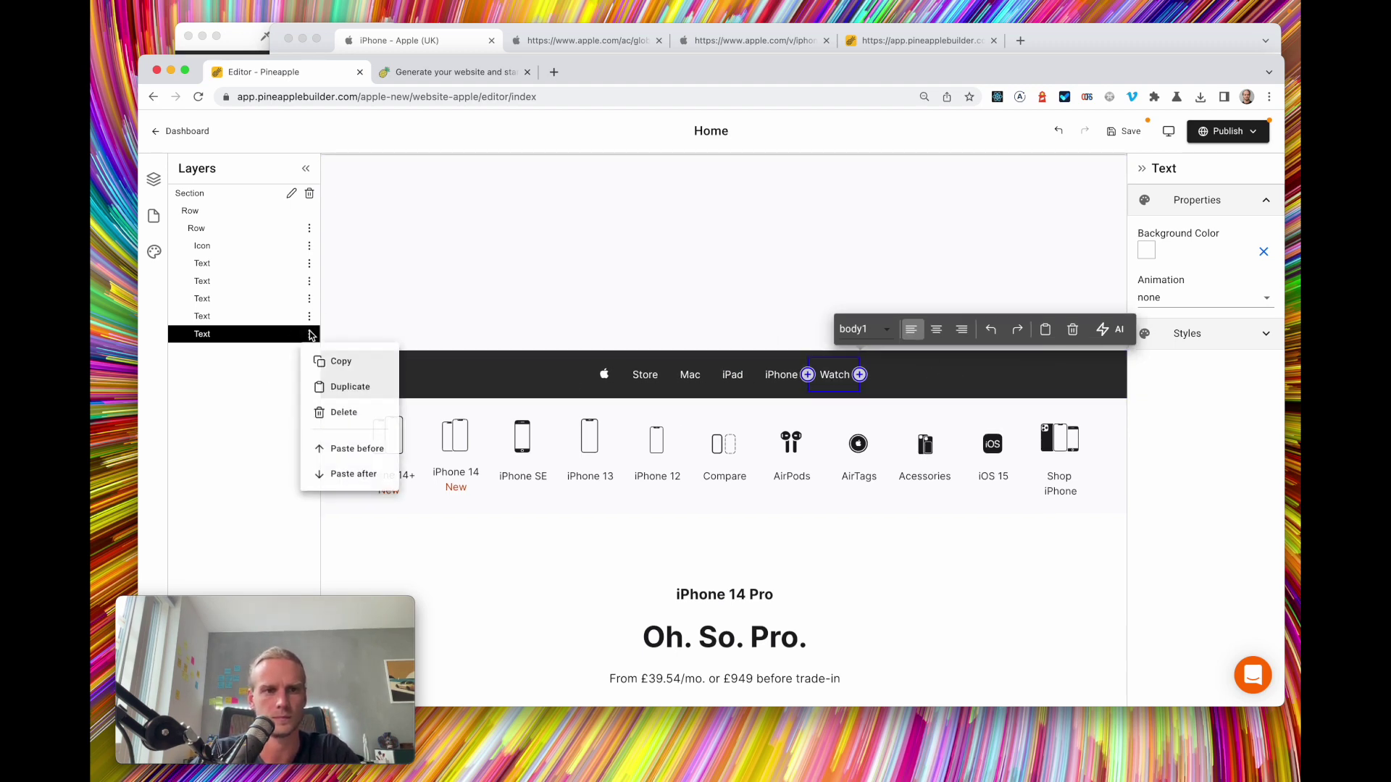
left_click(347, 386)
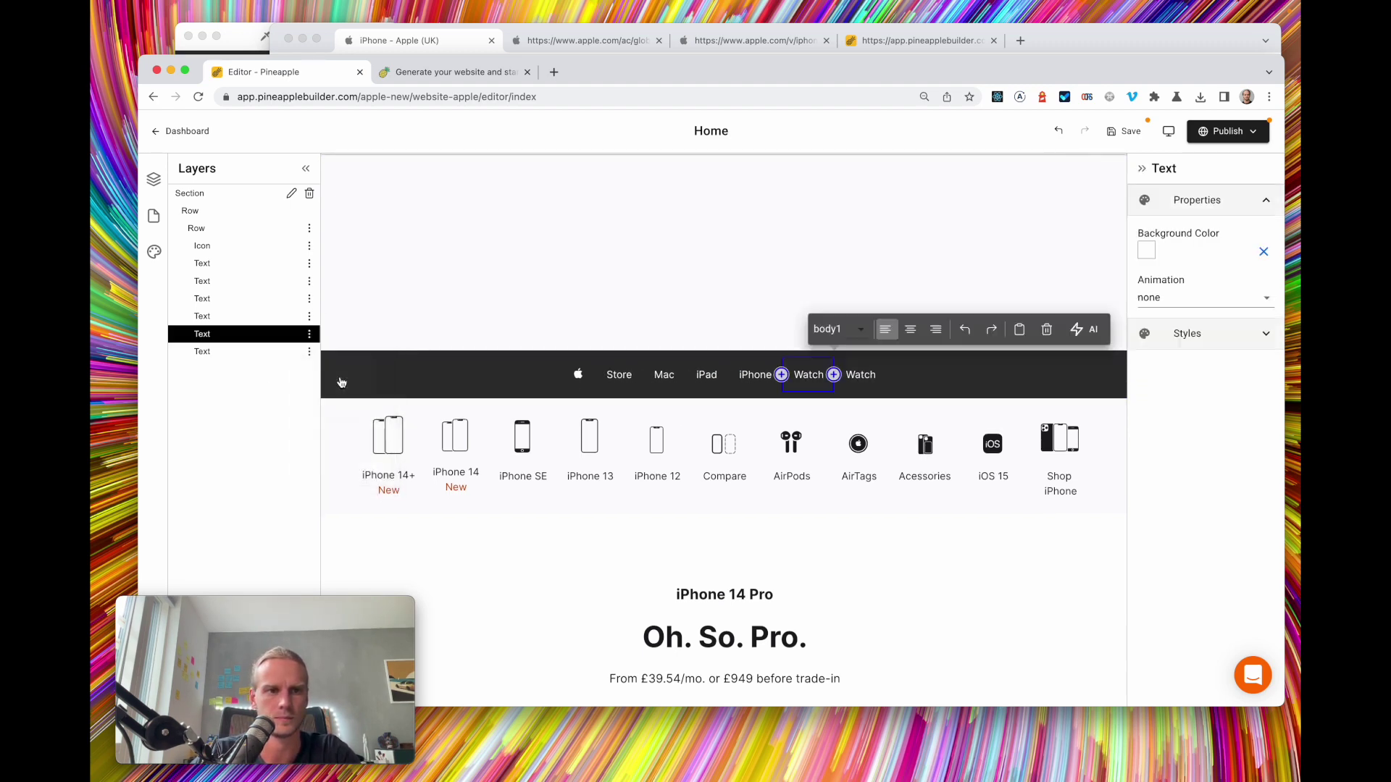
left_click(1127, 129)
Check the next link in Apple's navigation bar and change the last Watch text to AirPods
left_click(1130, 40)
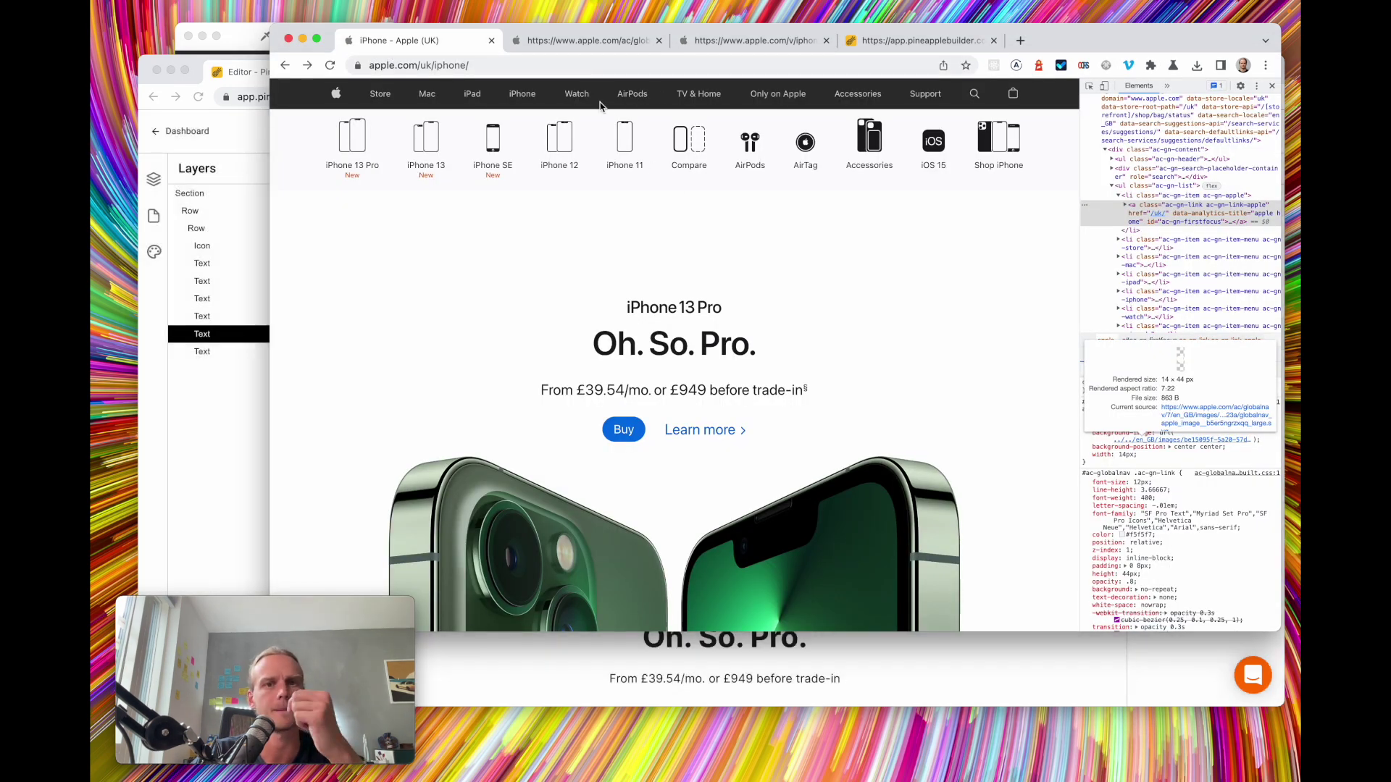
left_click(218, 389)
left_click(225, 348)
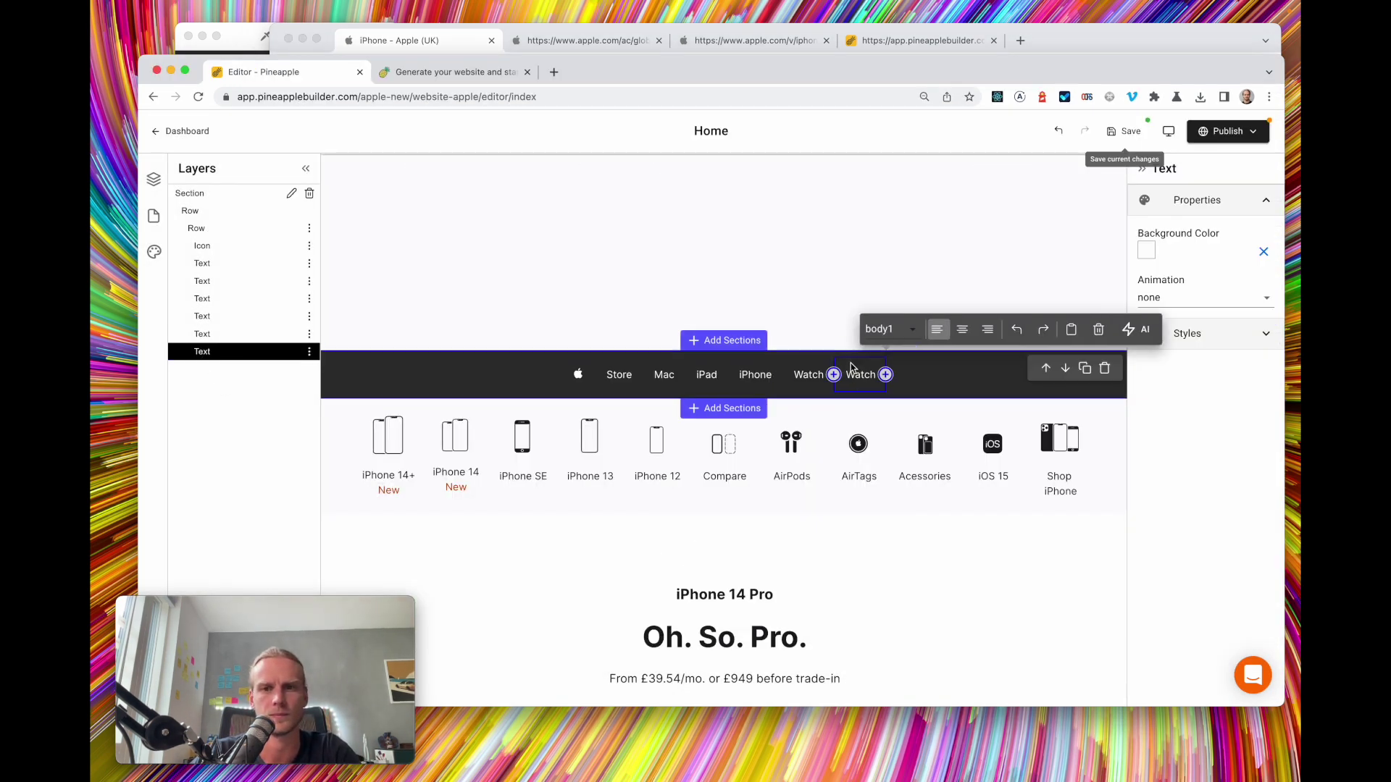
type("AirPods")
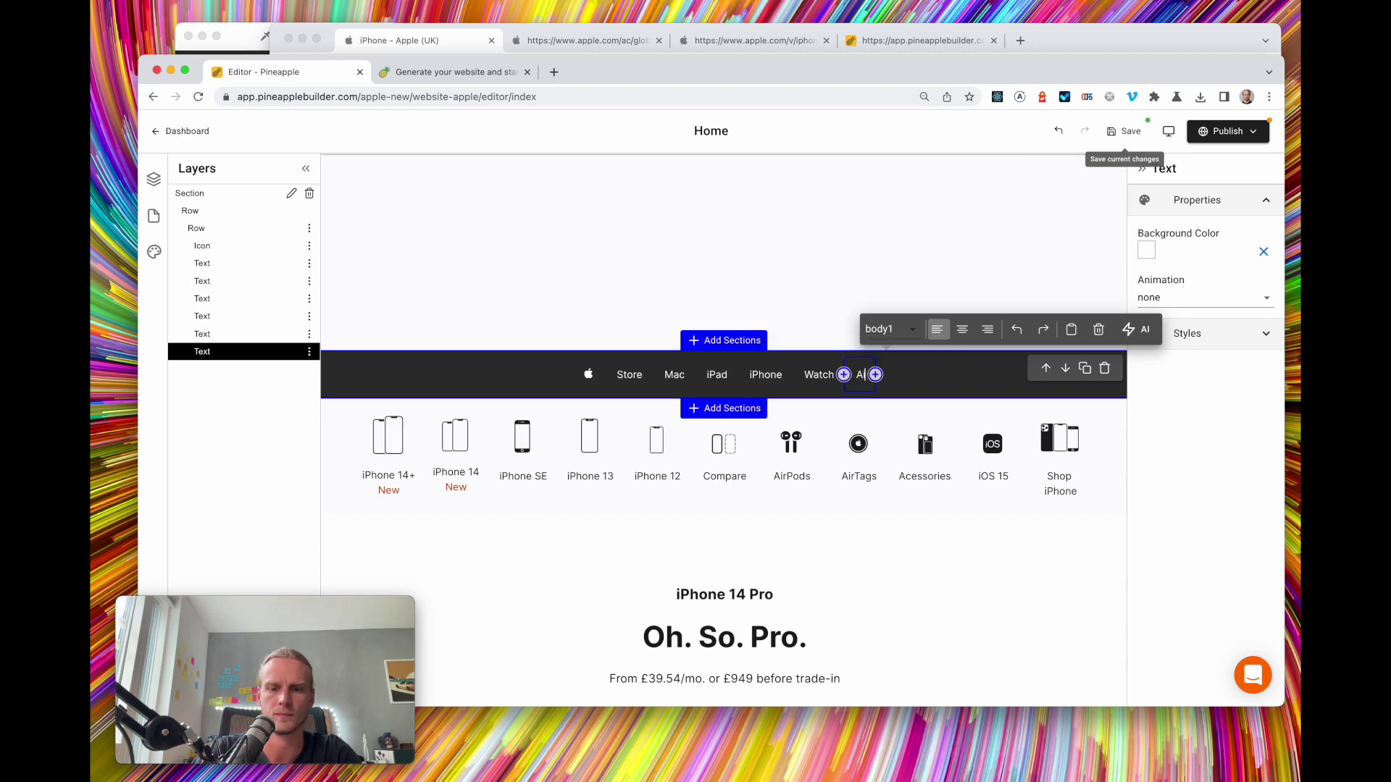
Duplicate the AirPods text, check the next link in Apple's navigation bar and change the copy to TV & Home
left_click(310, 351)
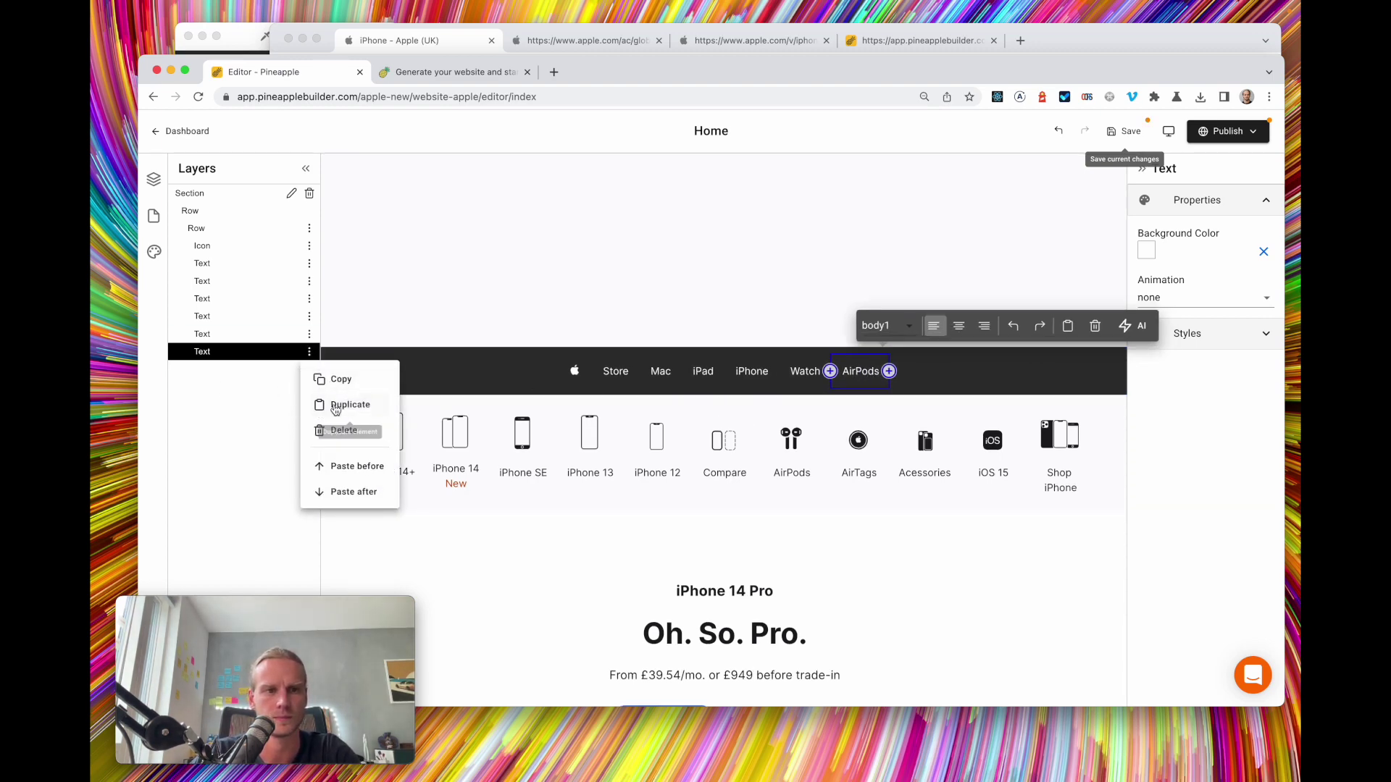
left_click(335, 407)
left_click(455, 45)
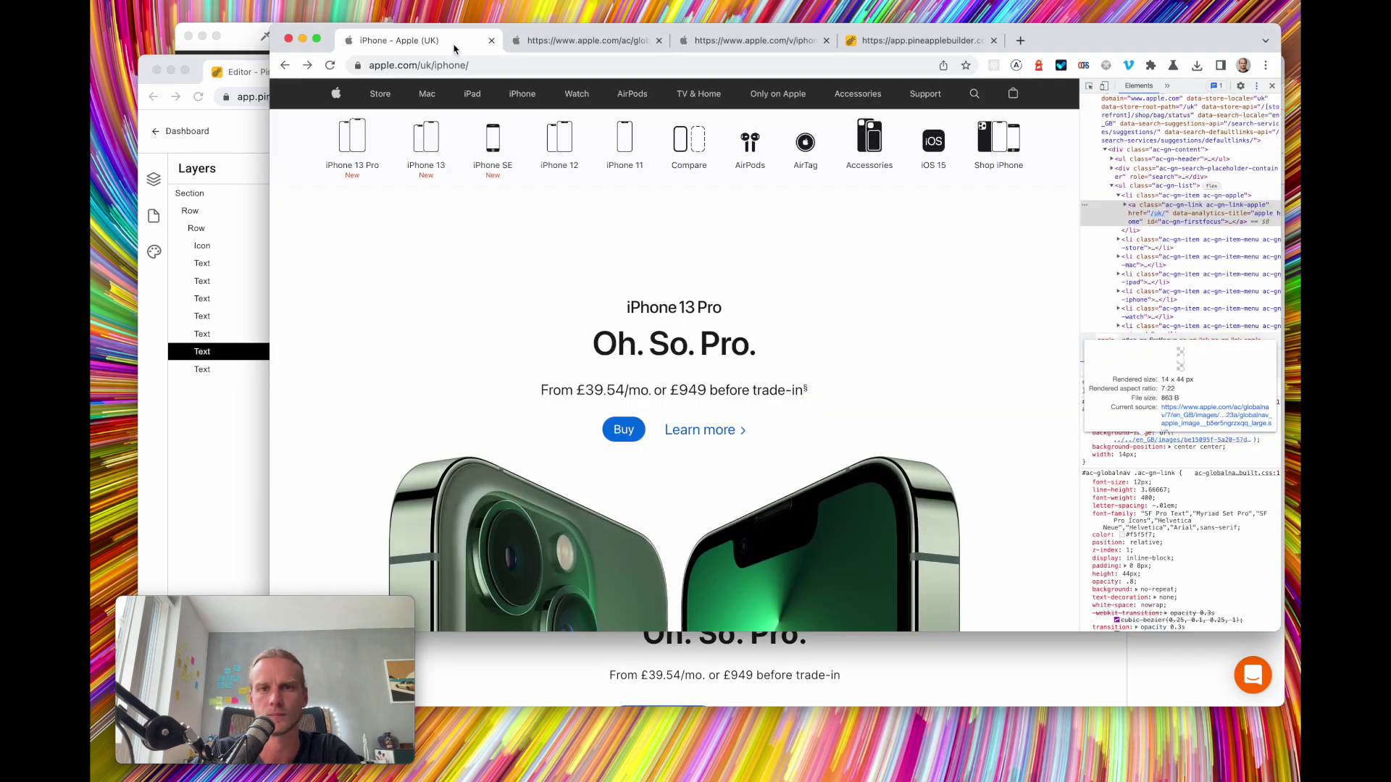
left_click(212, 382)
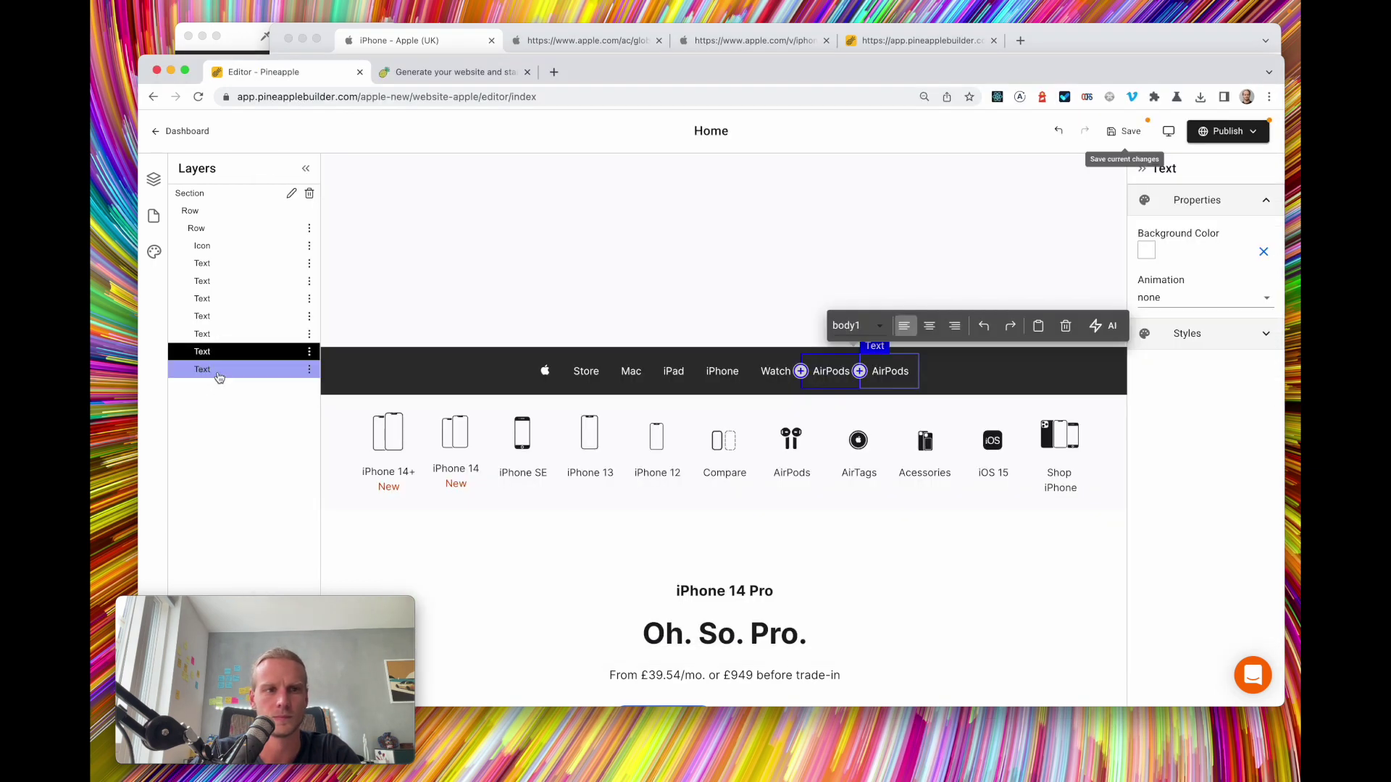
double_click(891, 369)
type("T")
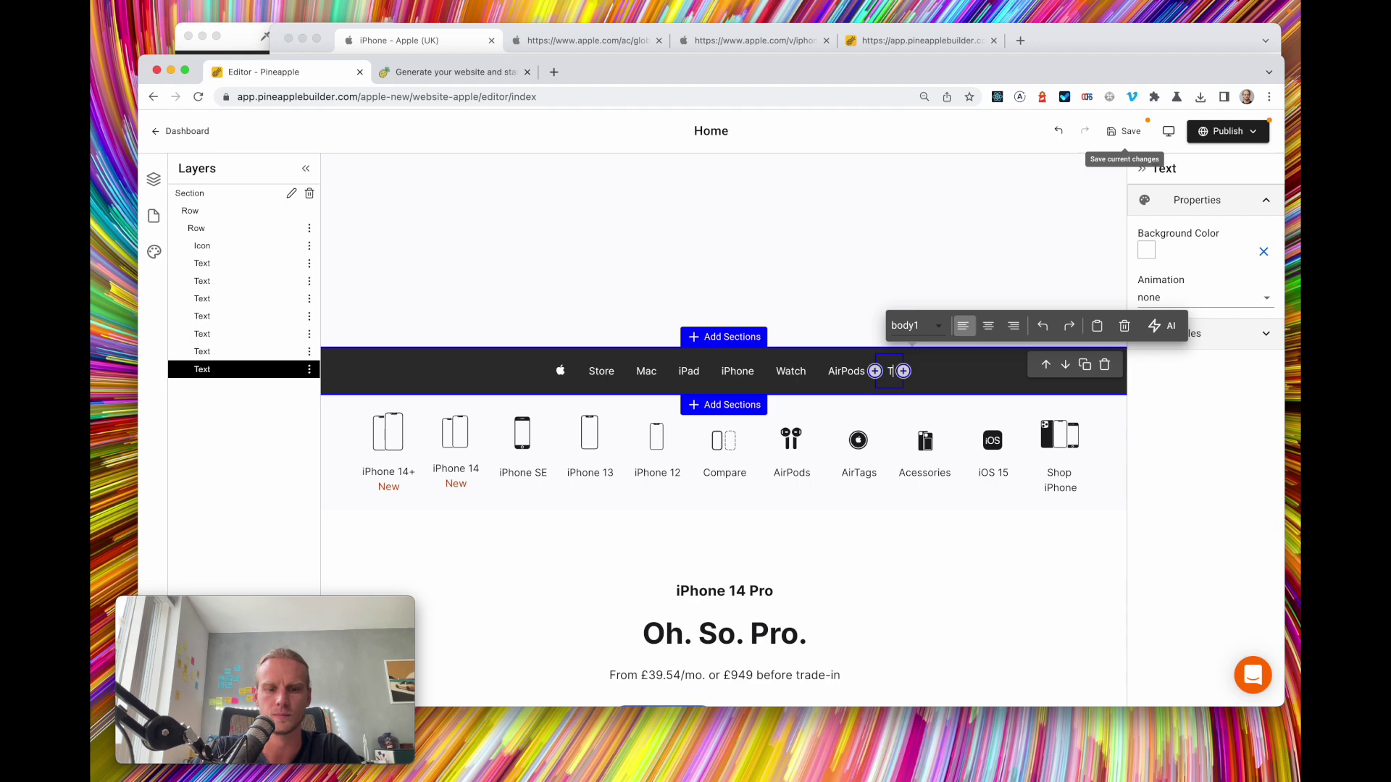
type("V & Home")
Duplicate the TV & Home text and, following Apple's navigation bar, change the copy to Only on Apple
left_click(443, 49)
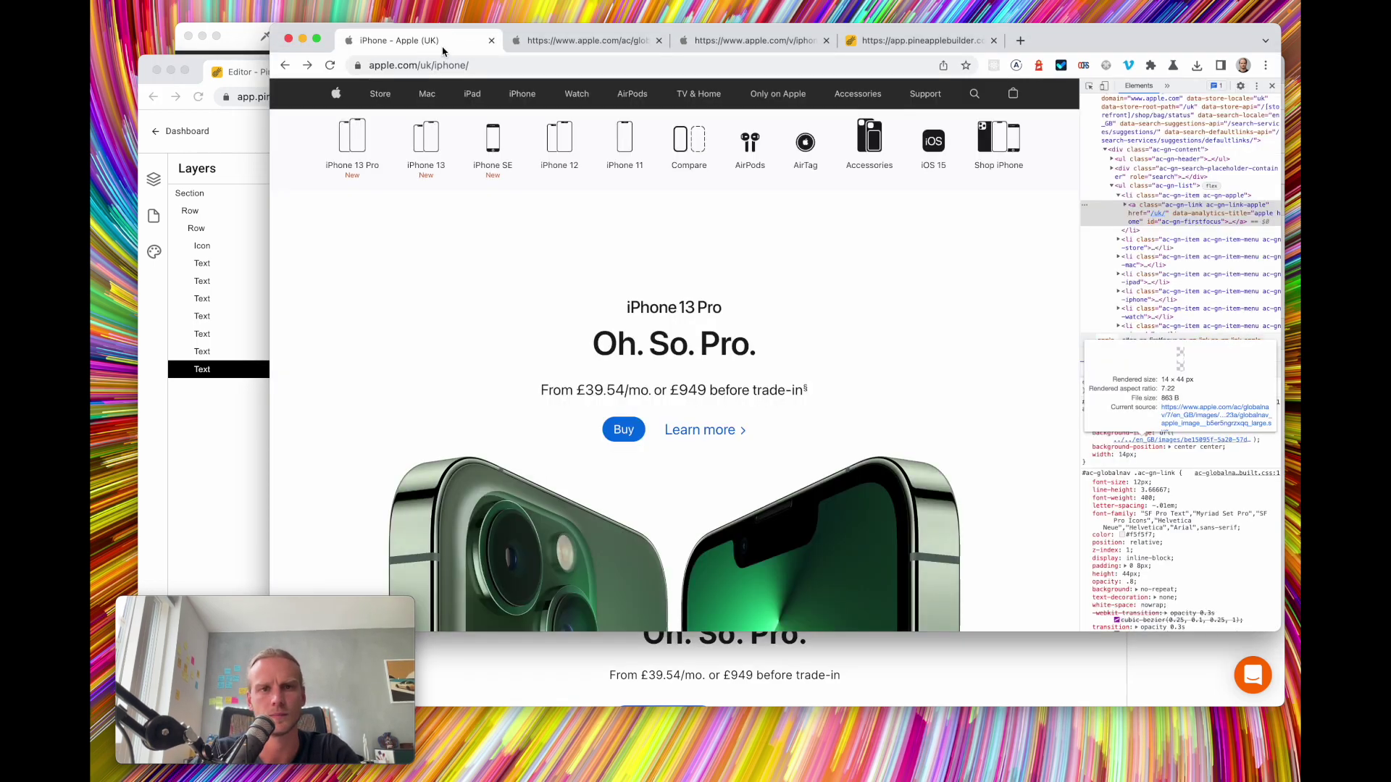
left_click(195, 458)
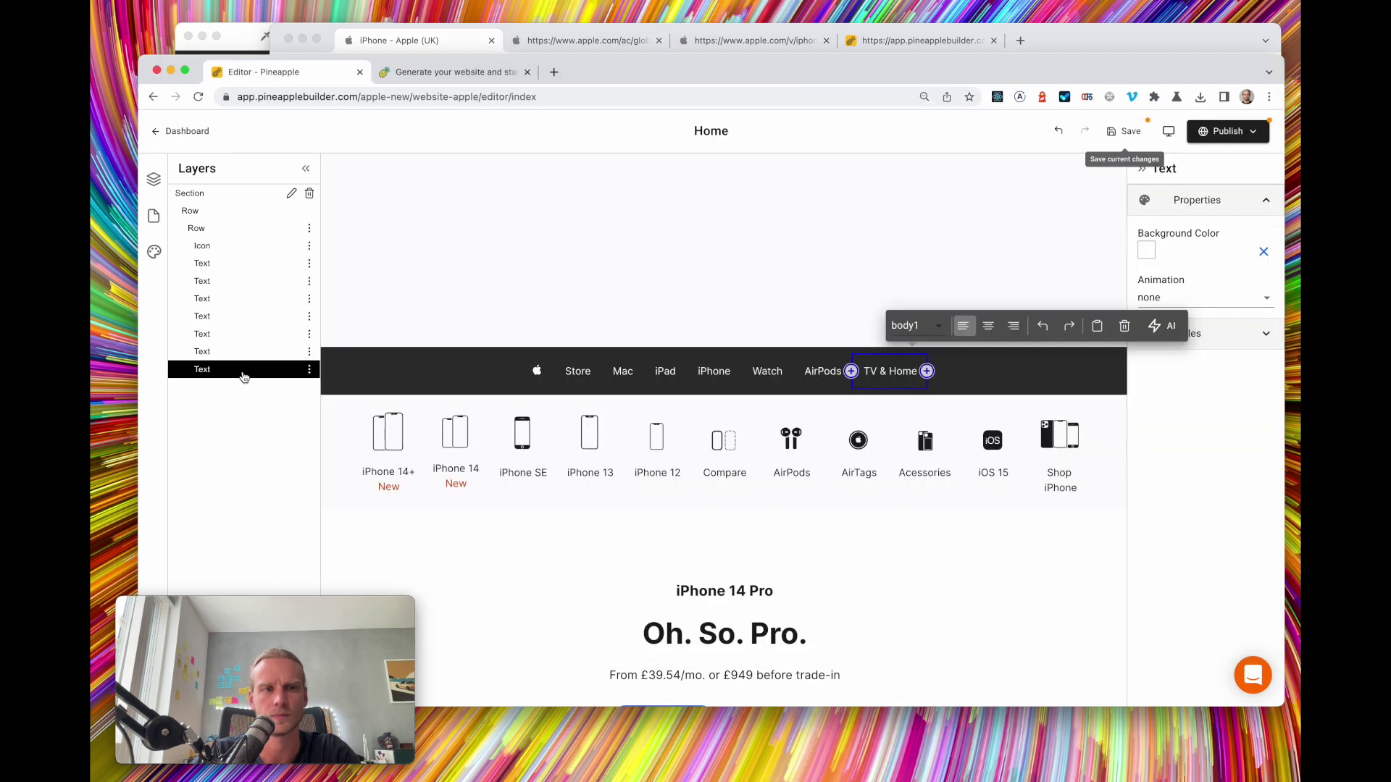
left_click(310, 370)
left_click(350, 422)
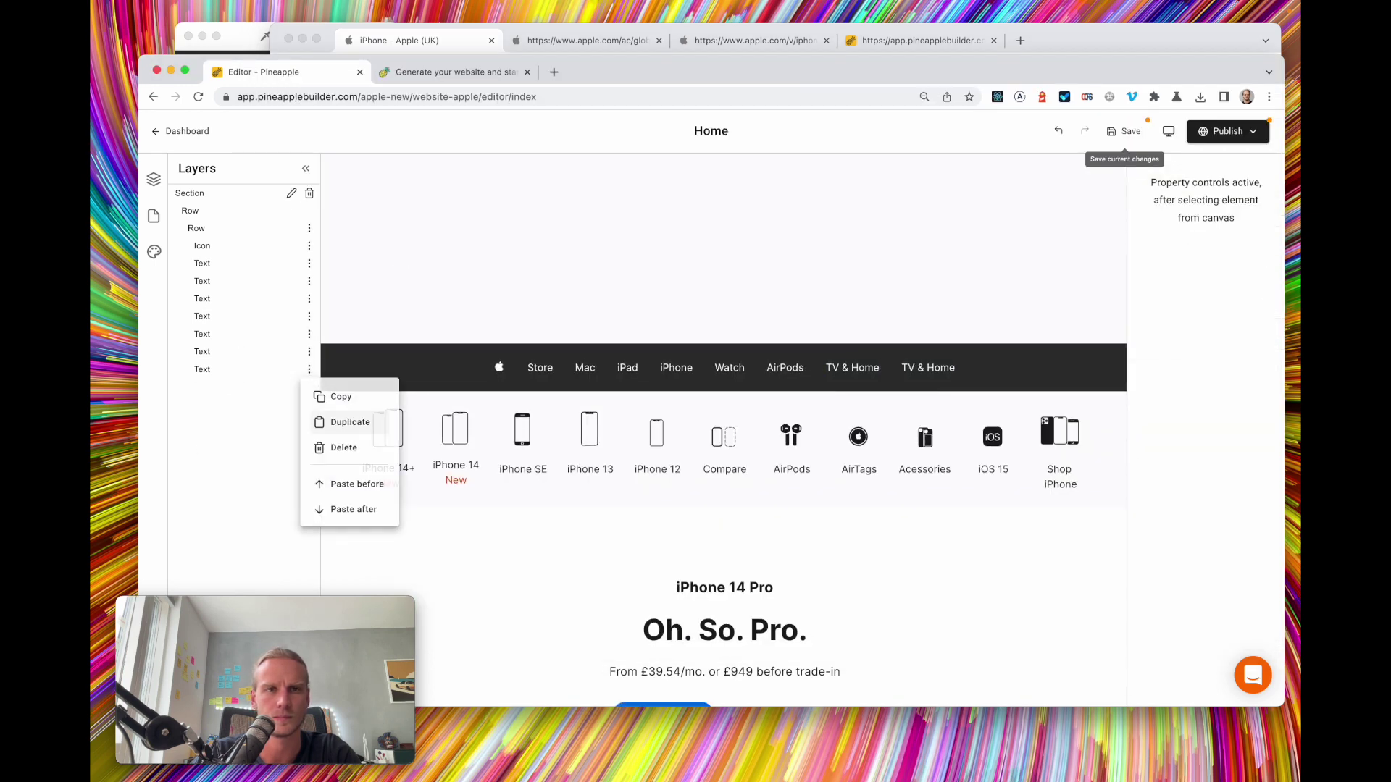
left_click(414, 49)
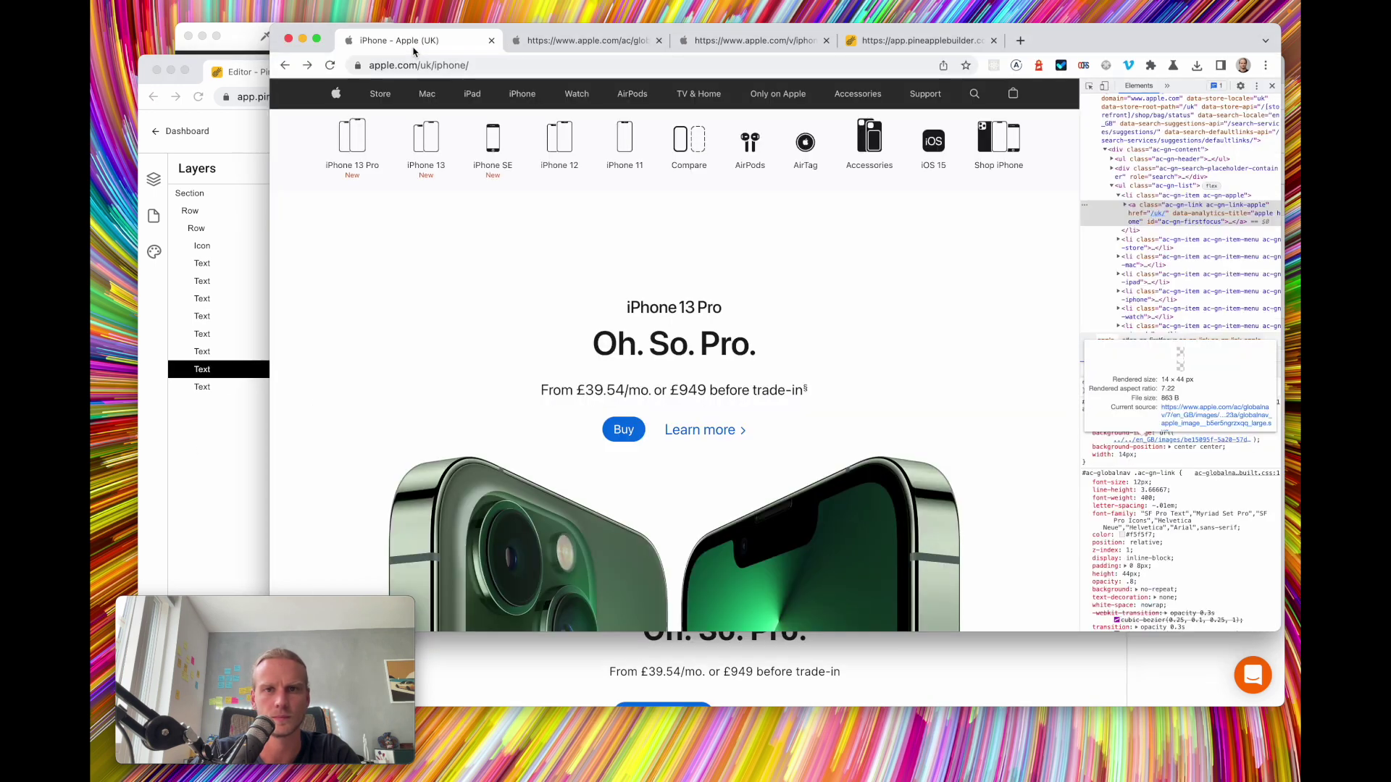
left_click(233, 387)
double_click(935, 368)
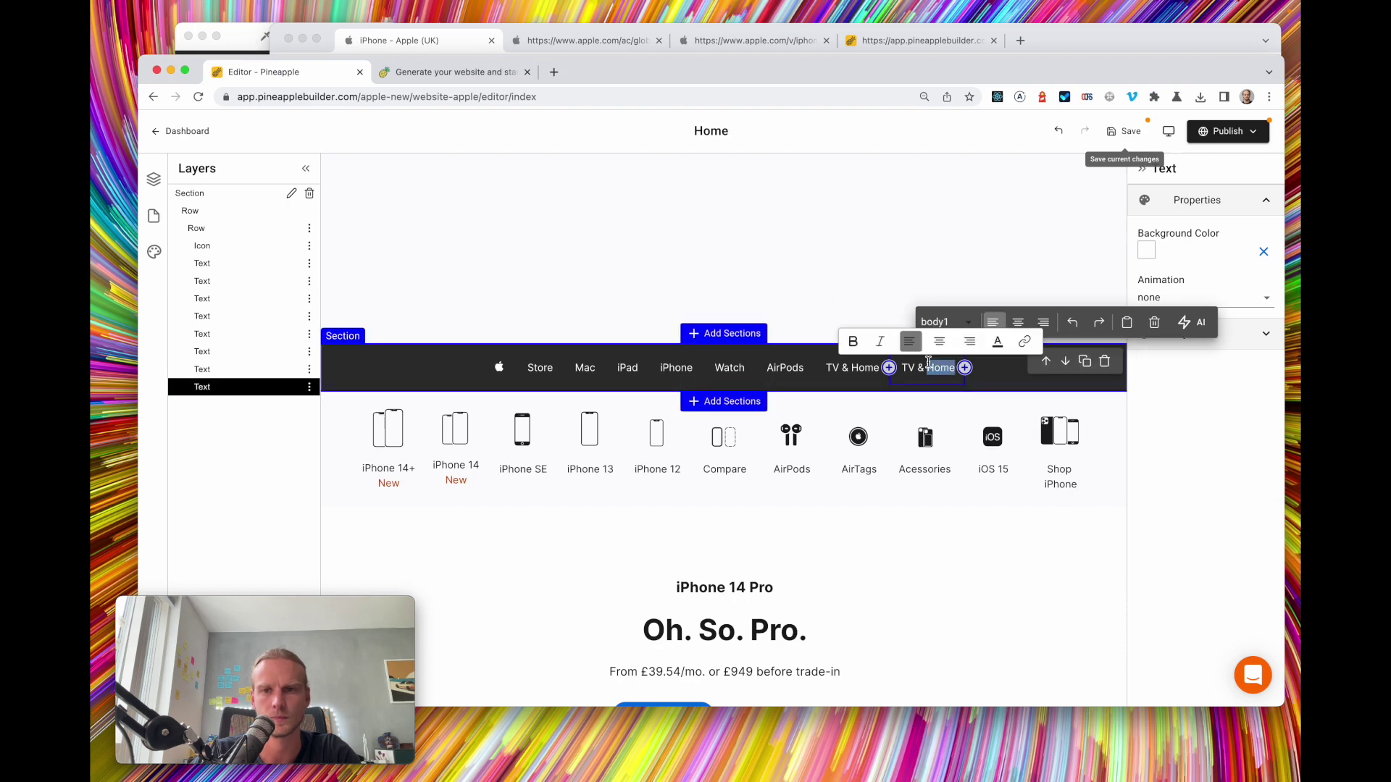
key("super+a")
type("Only on Apple")
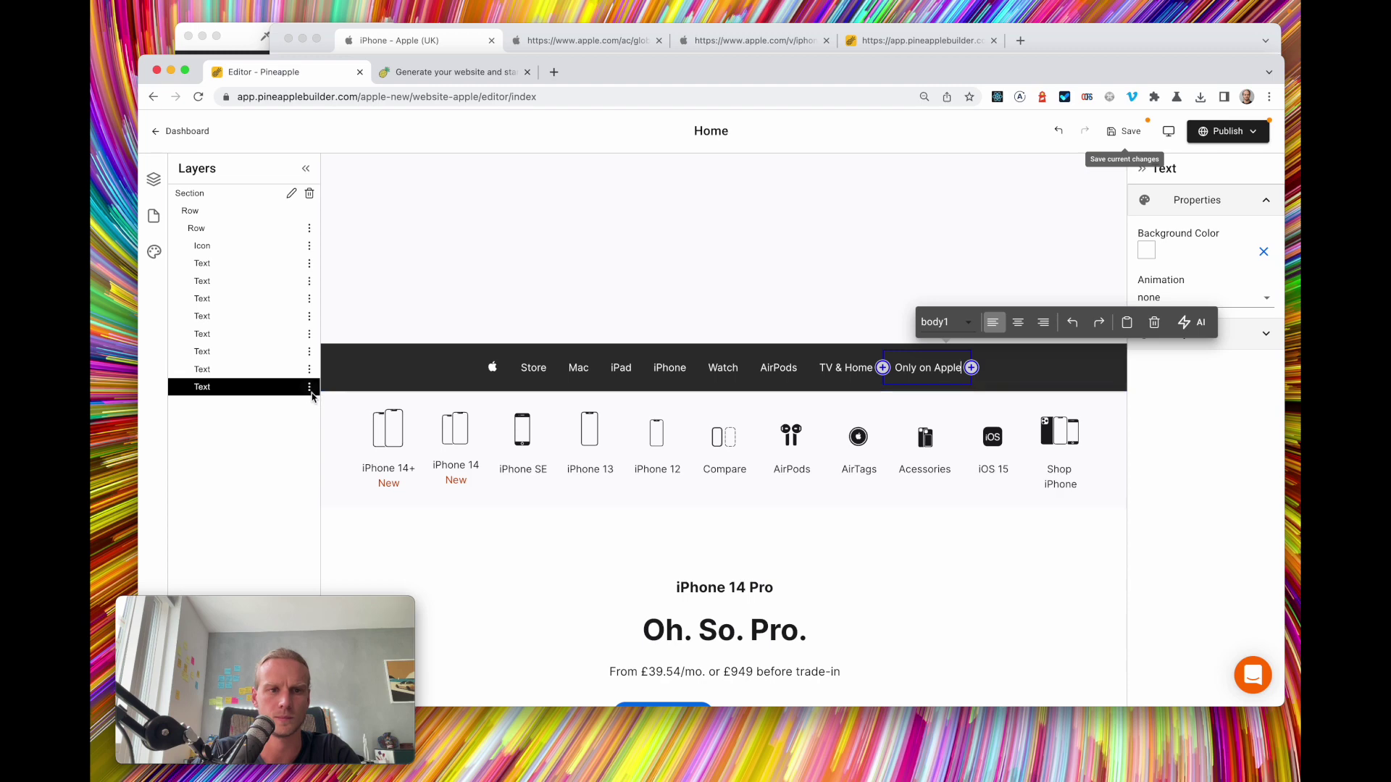
Duplicate the Only on Apple text, check the next link on Apple's page and change the copy to Accessories
left_click(309, 387)
key("Return")
left_click(444, 45)
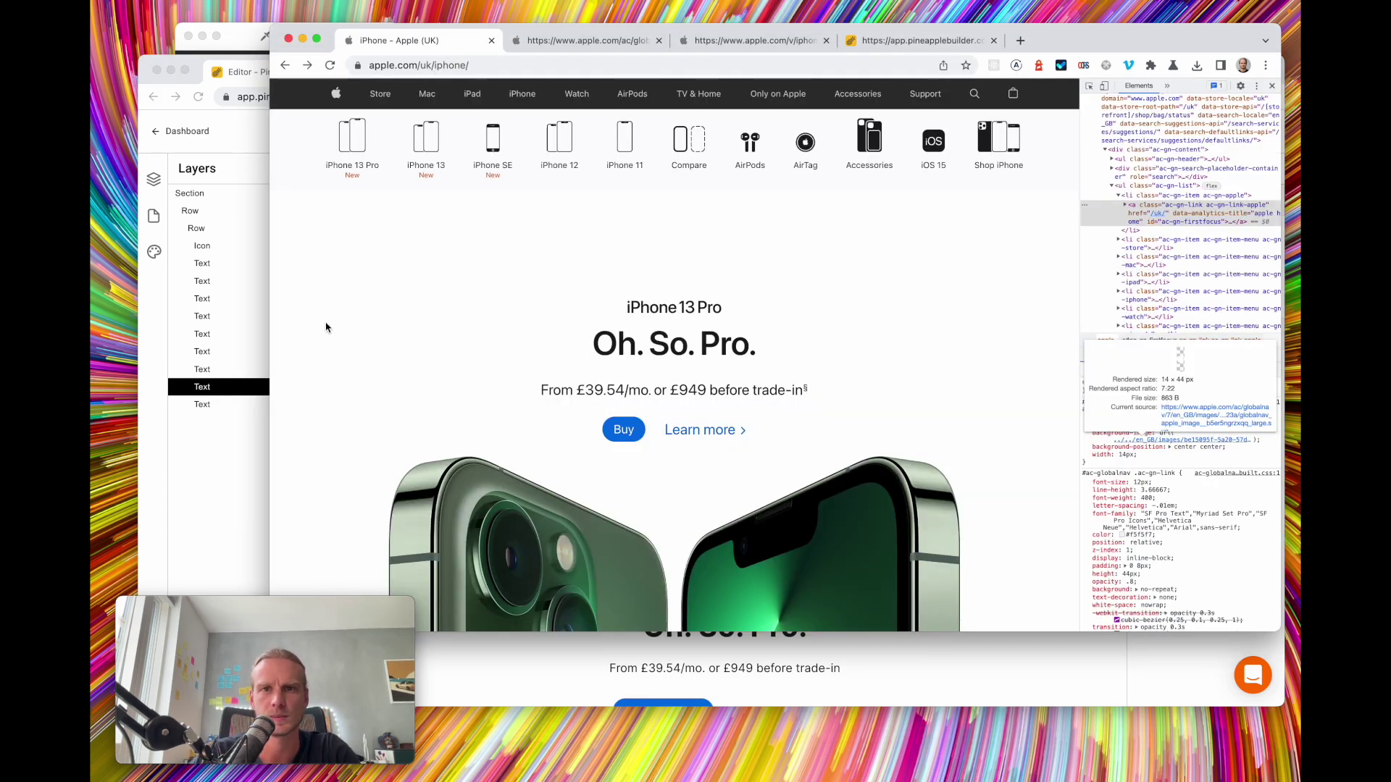
left_click(224, 399)
left_click(224, 402)
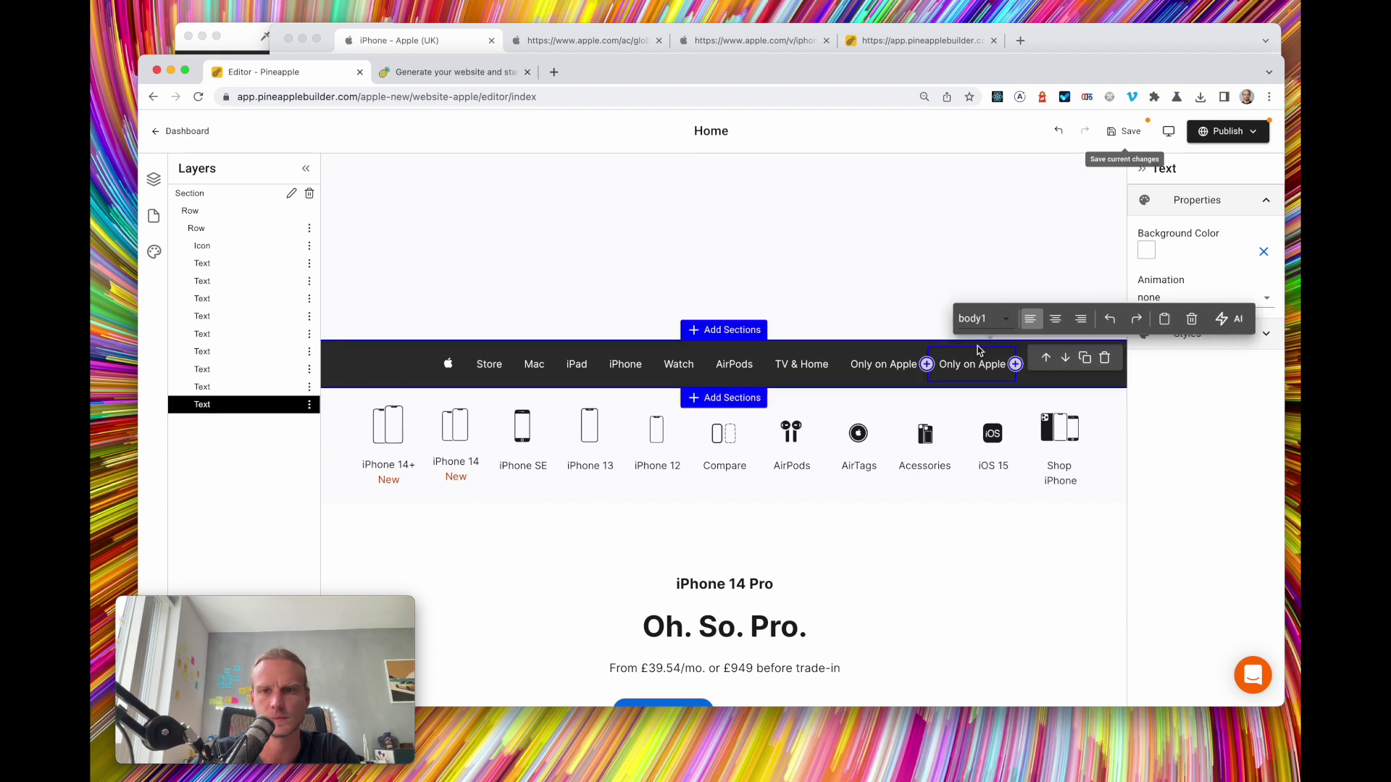
double_click(967, 364)
triple_click(967, 364)
type("A")
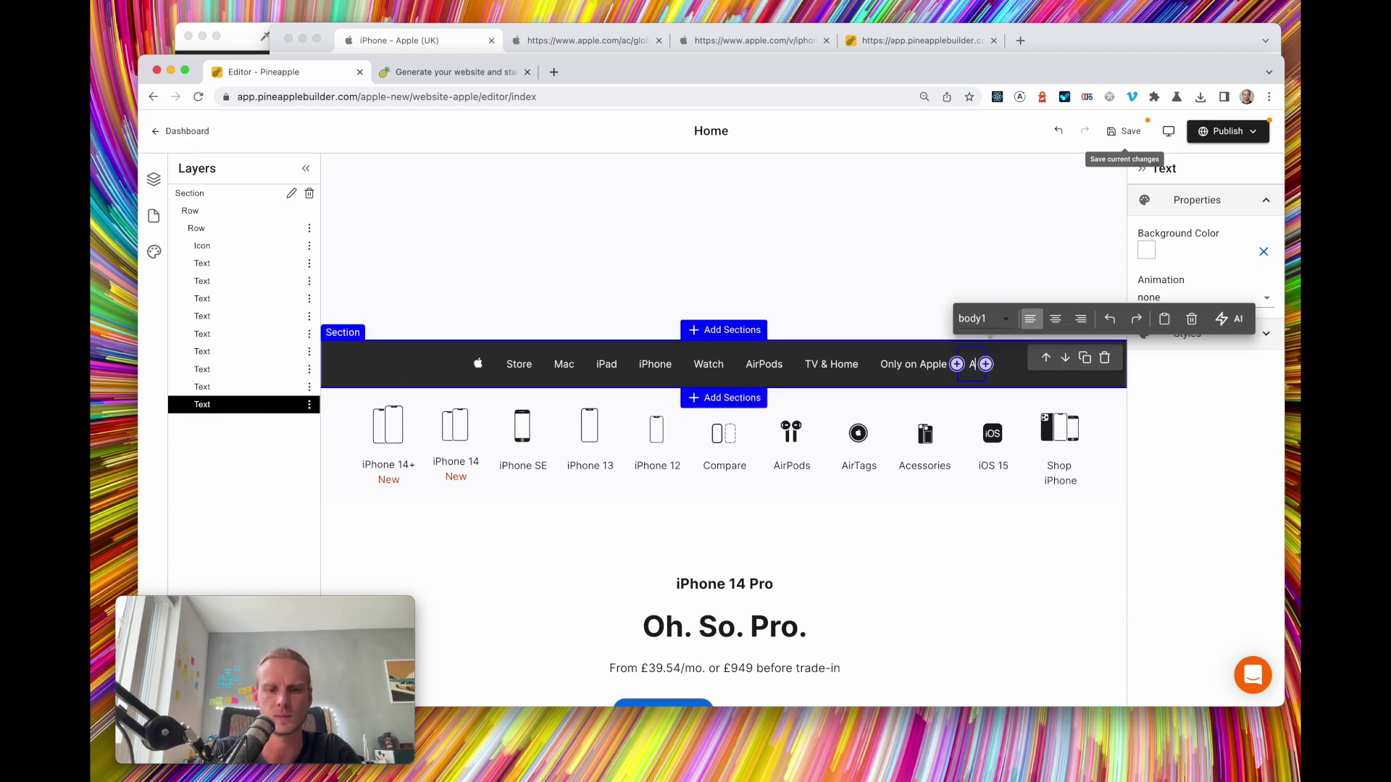
type("ccessories")
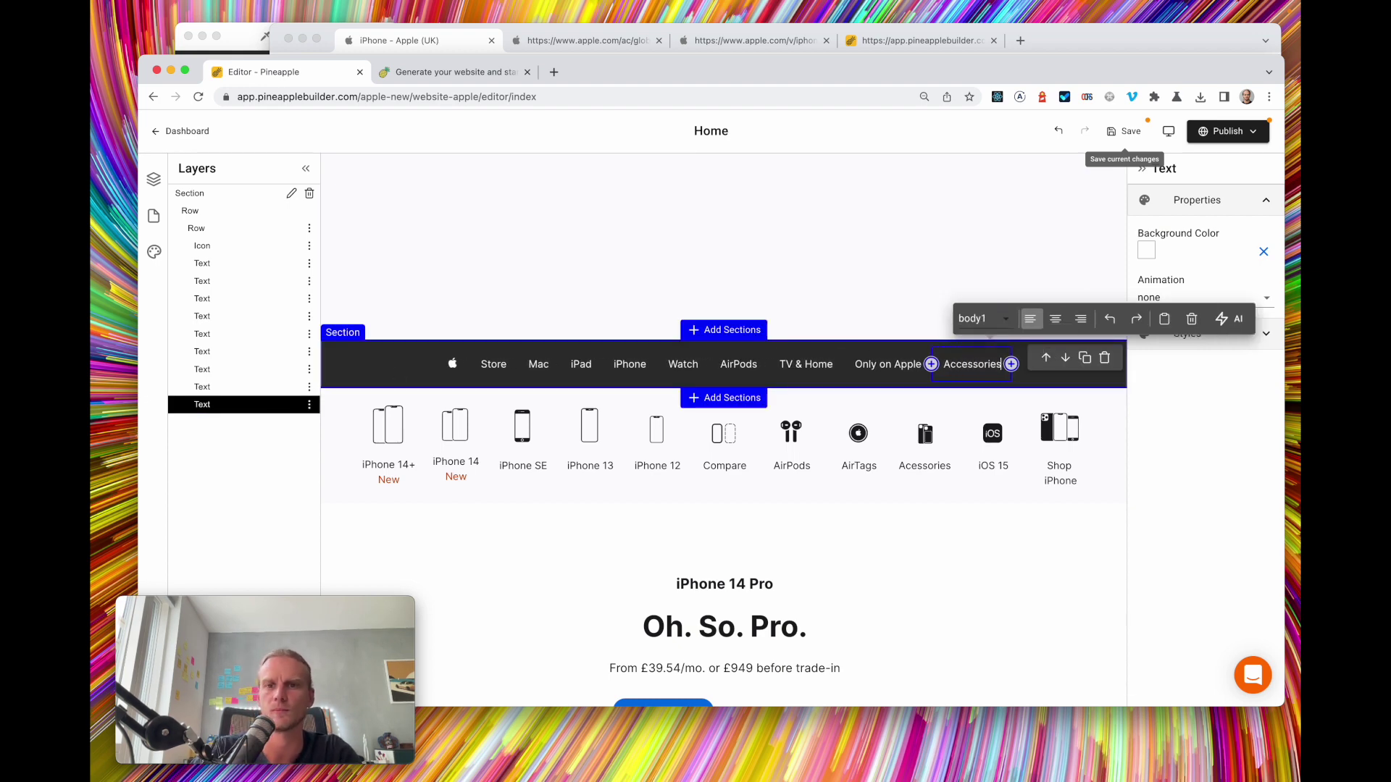
Duplicate the Accessories text and change the copy to Support, matching the last text link in Apple's navigation bar
left_click(309, 404)
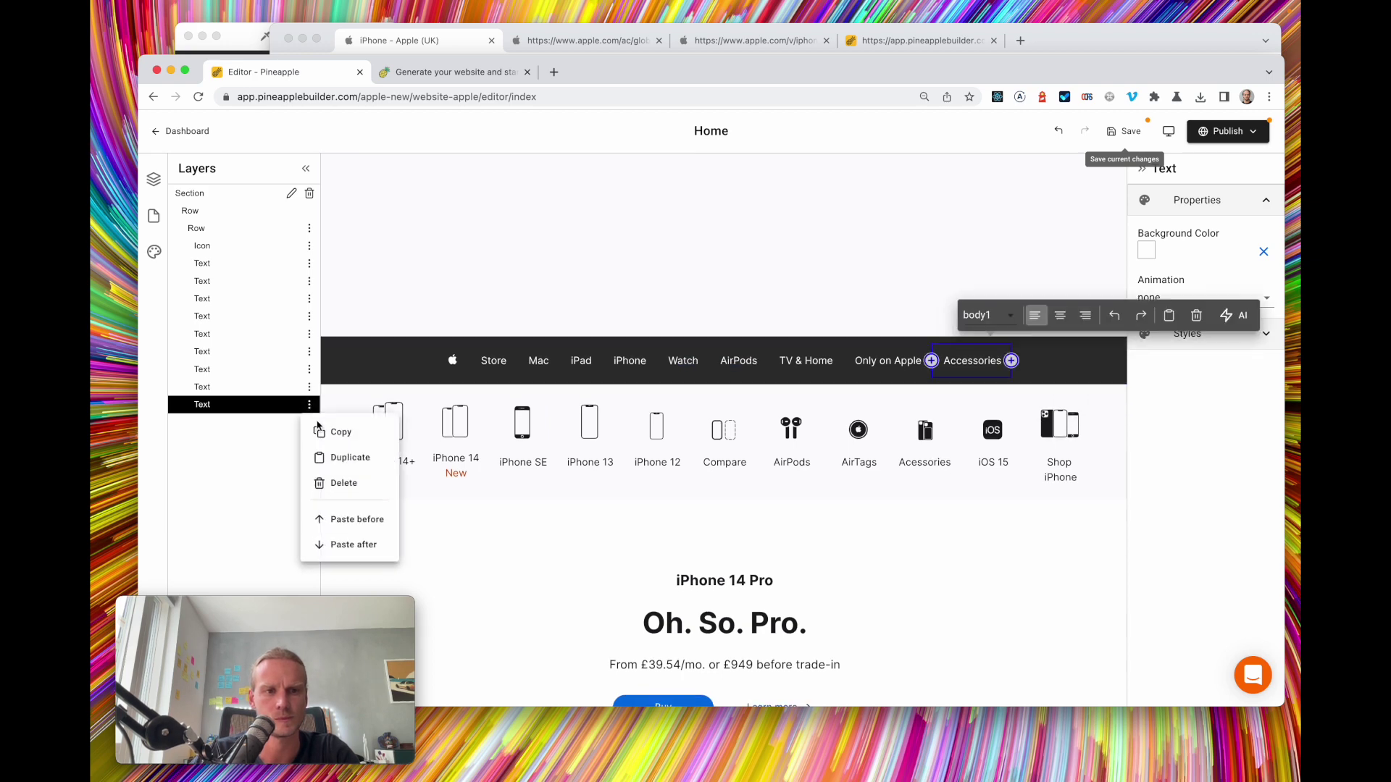
left_click(347, 453)
left_click(395, 42)
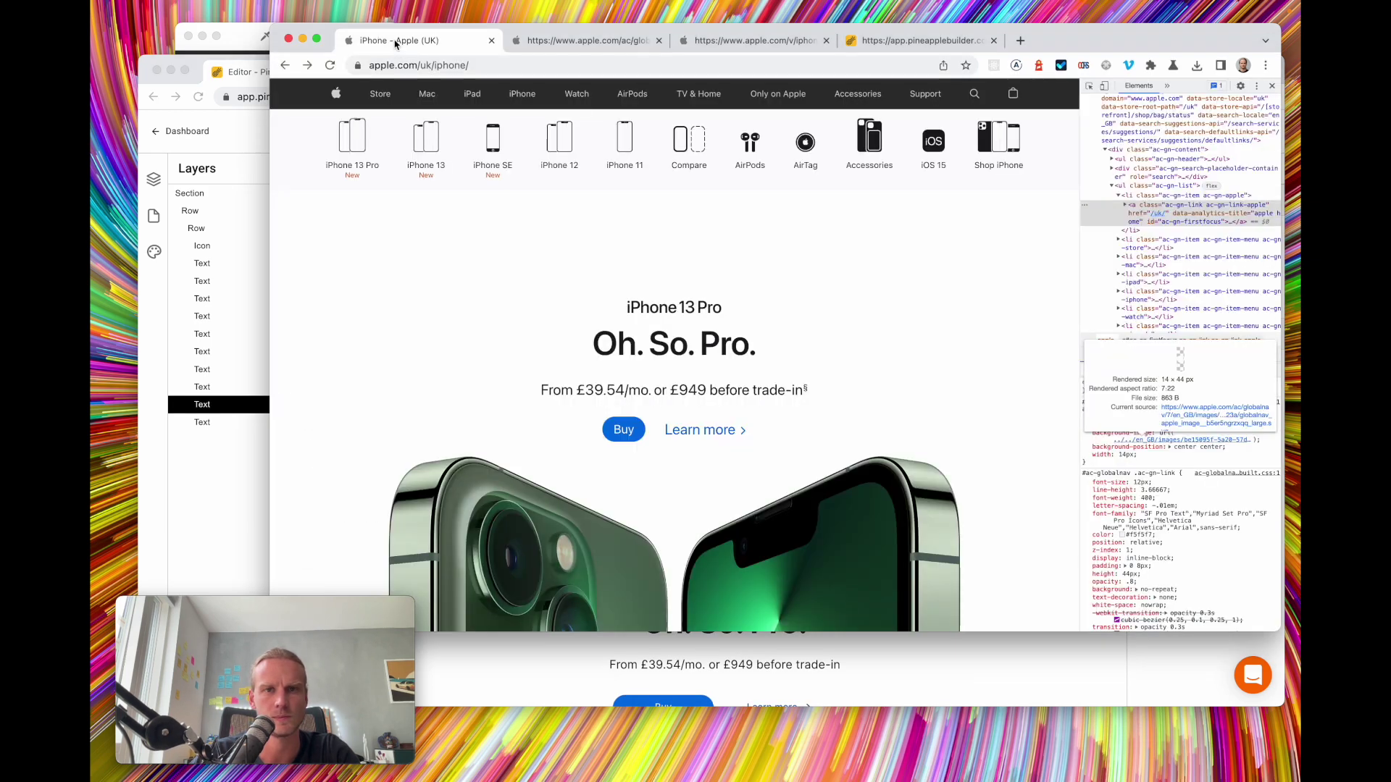
left_click(199, 411)
left_click(199, 423)
double_click(1006, 360)
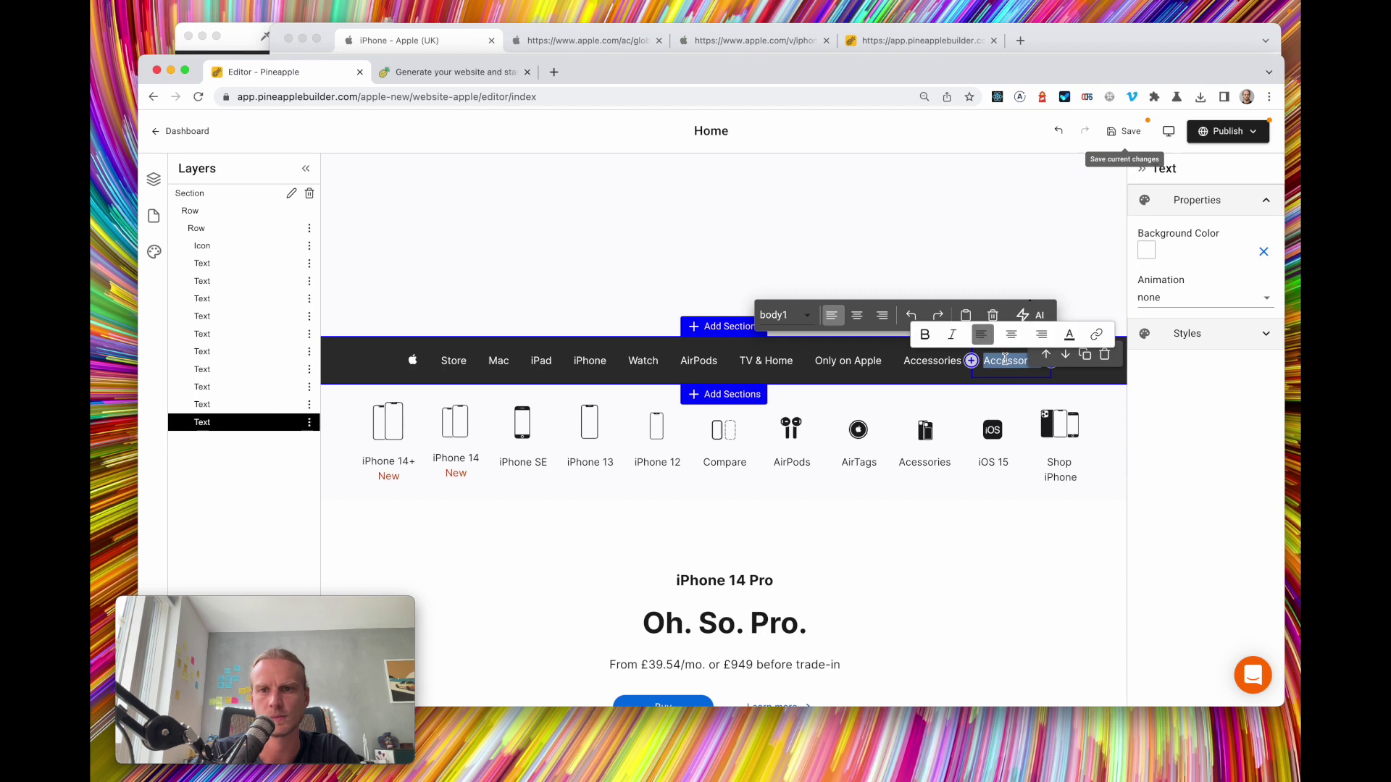
type("Support")
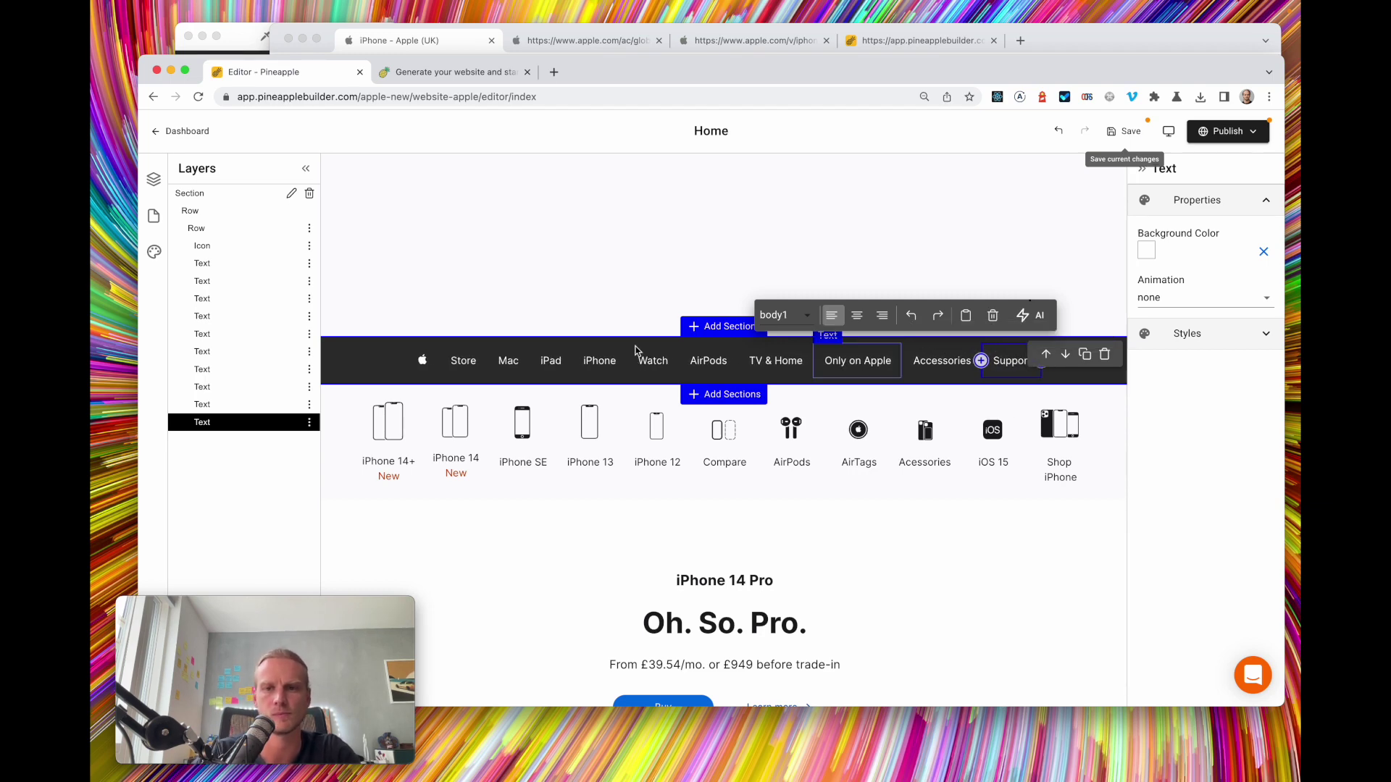
Inspect the search icon in Apple's navigation bar, open its source image and save the SVG file to Downloads
left_click(397, 42)
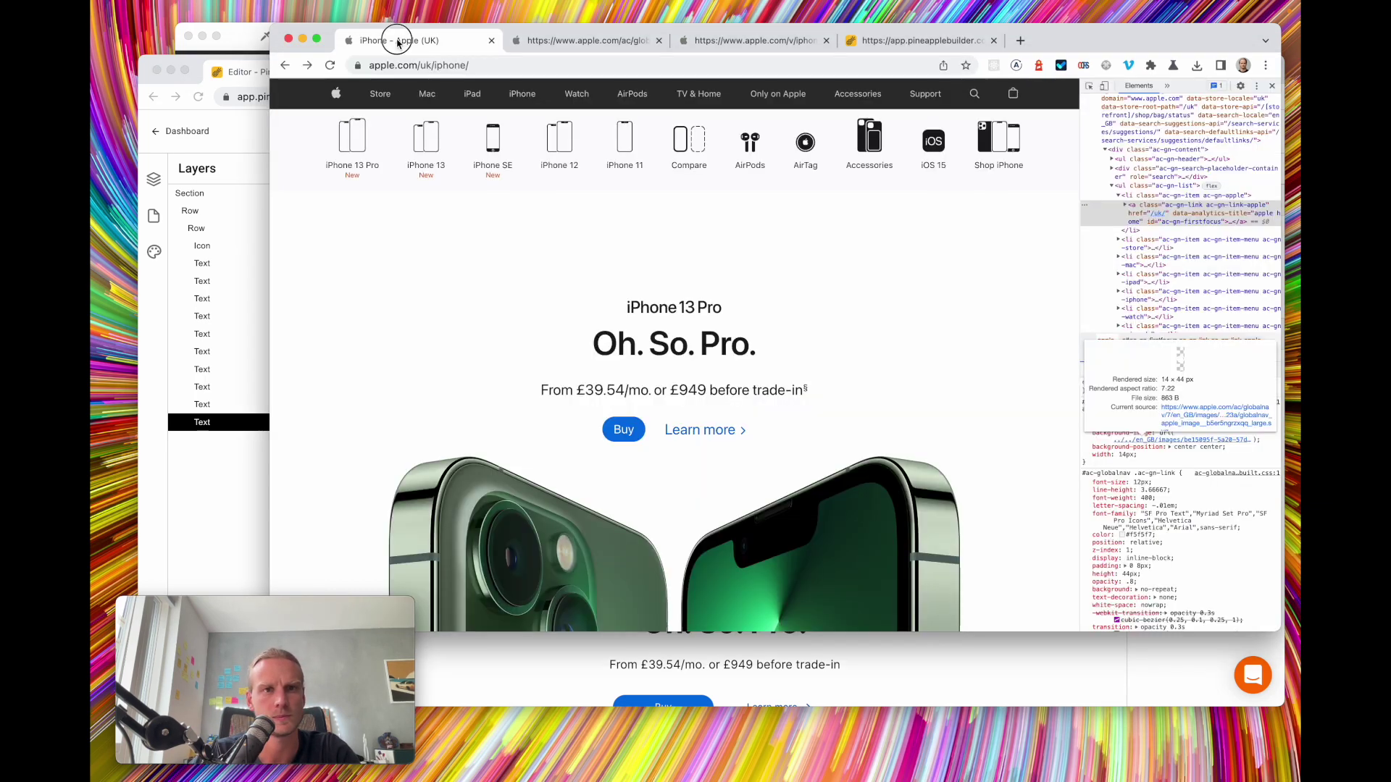
right_click(974, 96)
left_click(1014, 216)
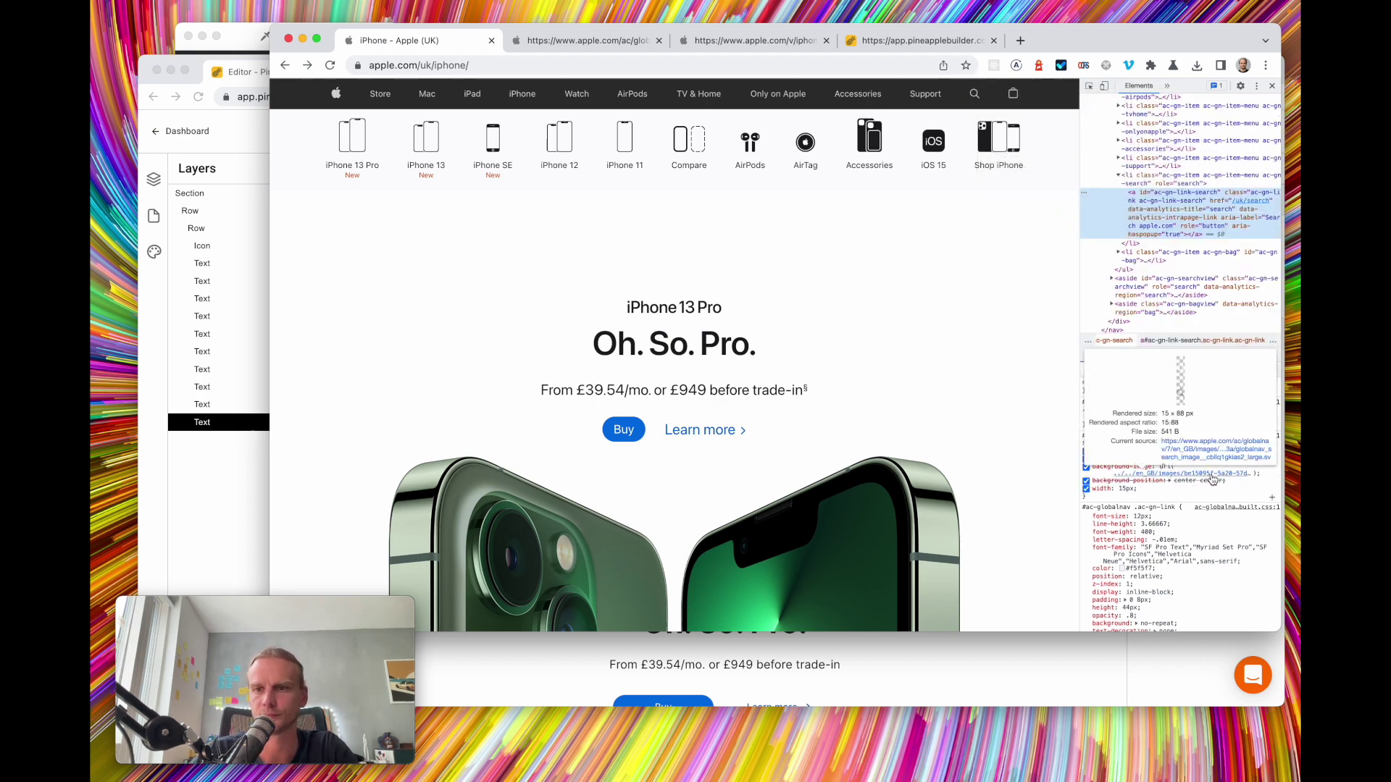
left_click(1227, 459)
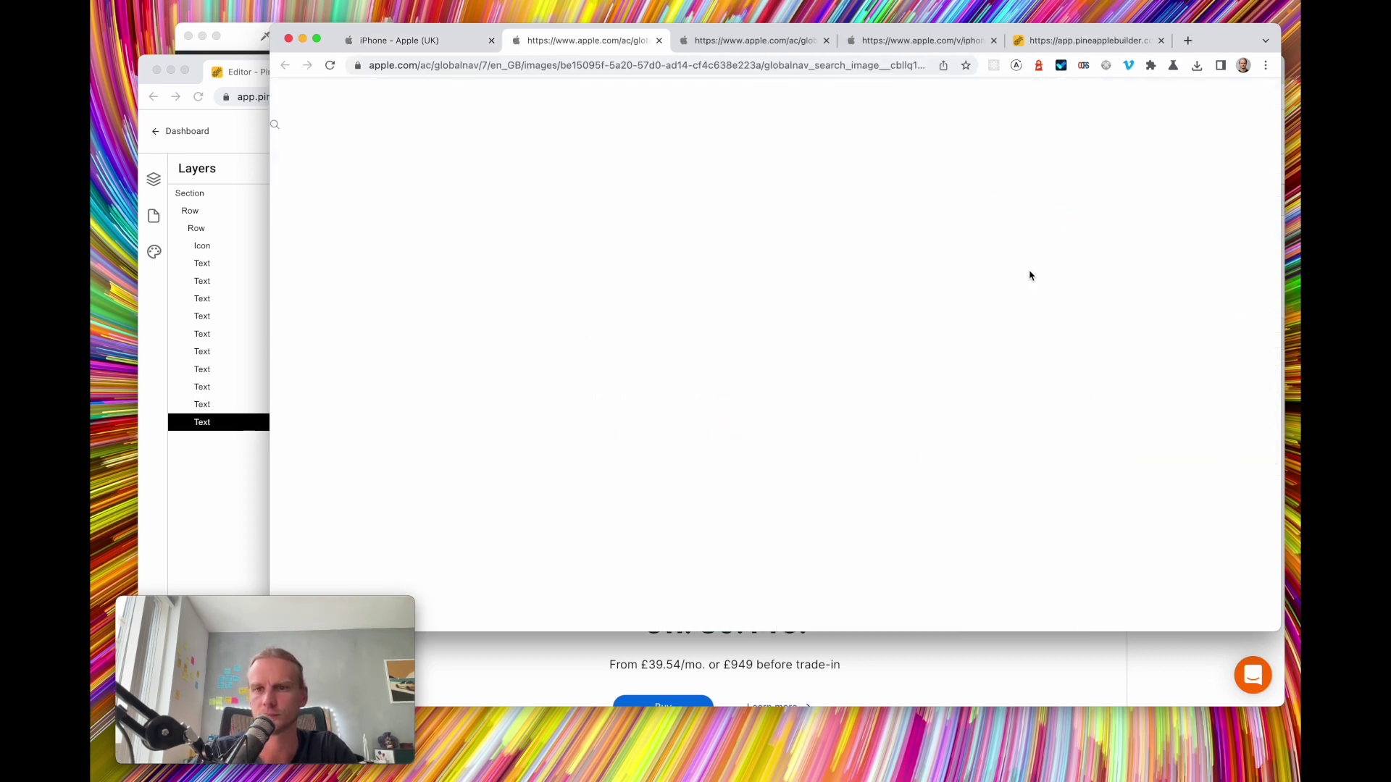
right_click(556, 168)
left_click(639, 230)
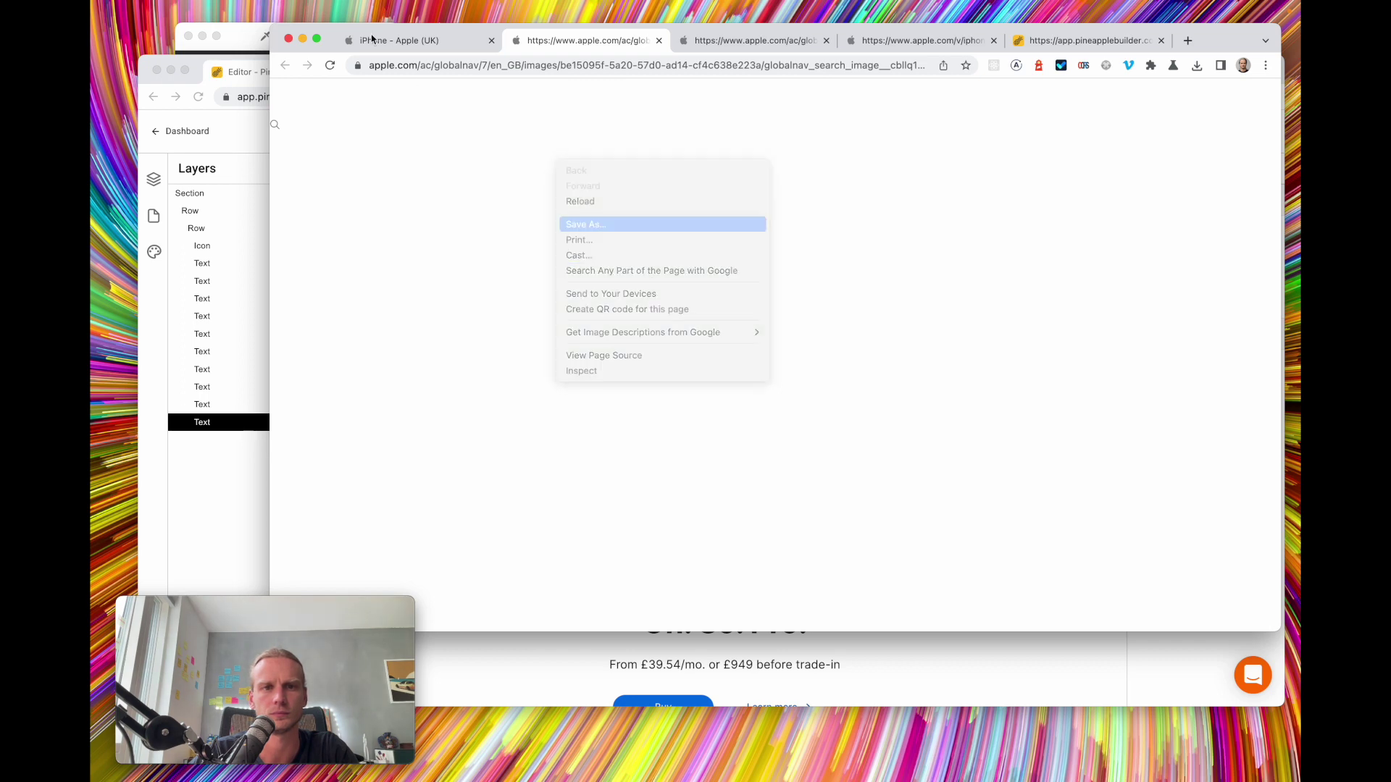
key("Return")
Inspect the shopping bag icon in Apple's navigation bar, open its source image and save the SVG file to Downloads
left_click(416, 40)
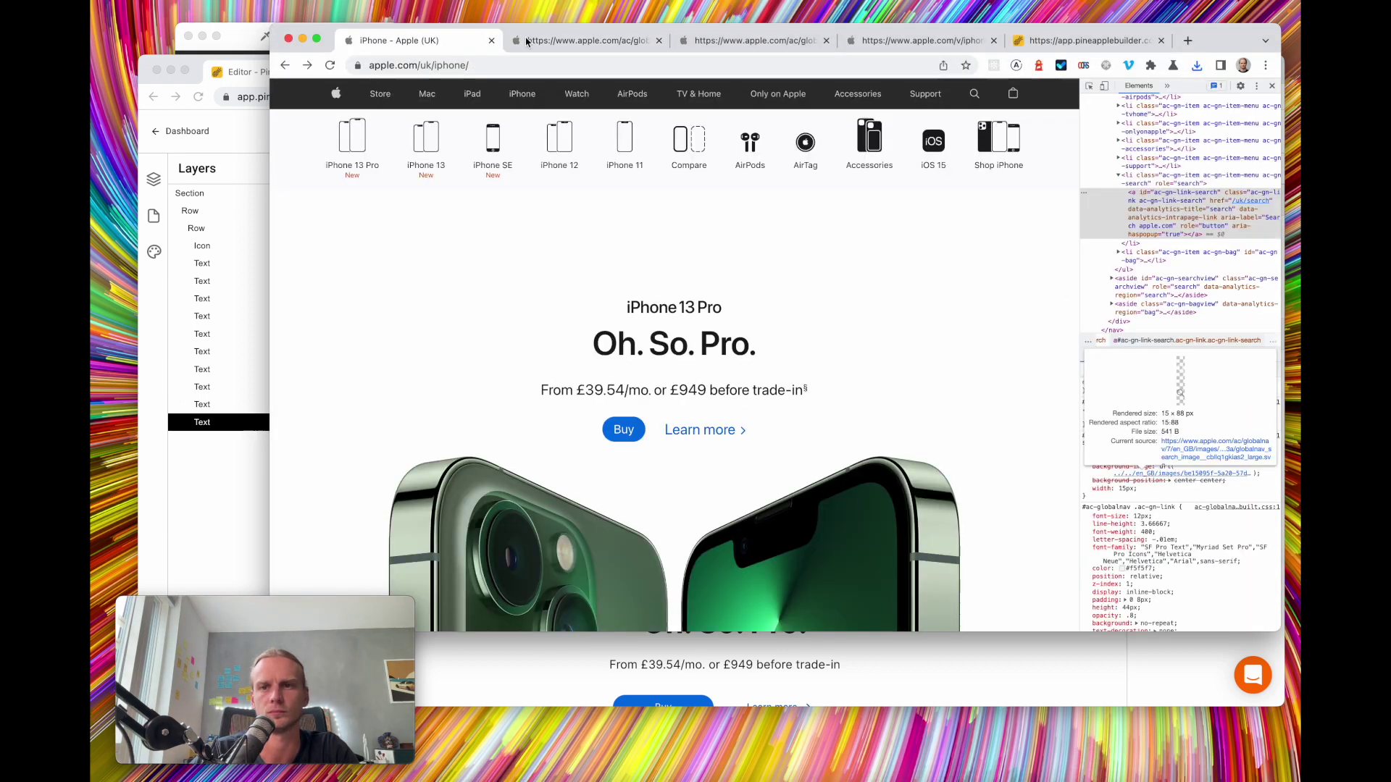
right_click(1012, 95)
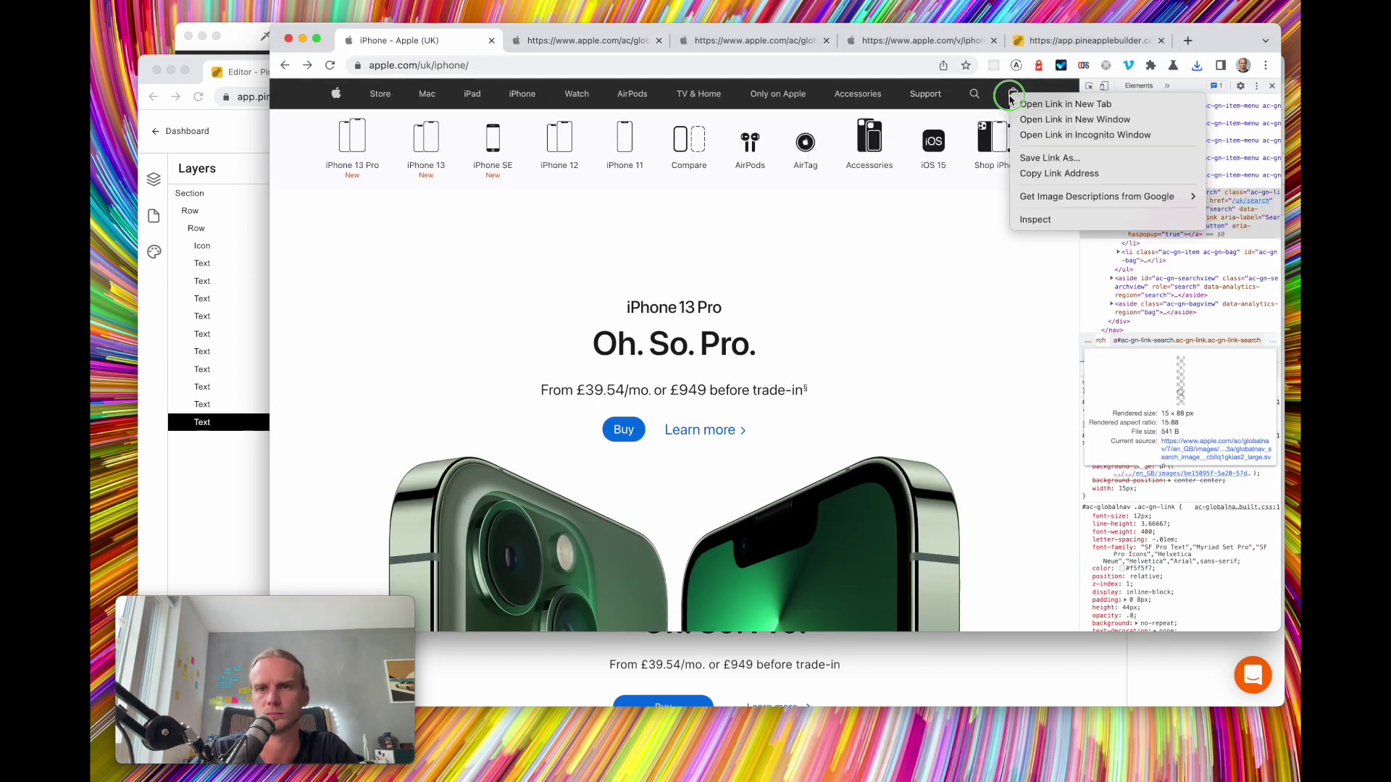
left_click(1047, 219)
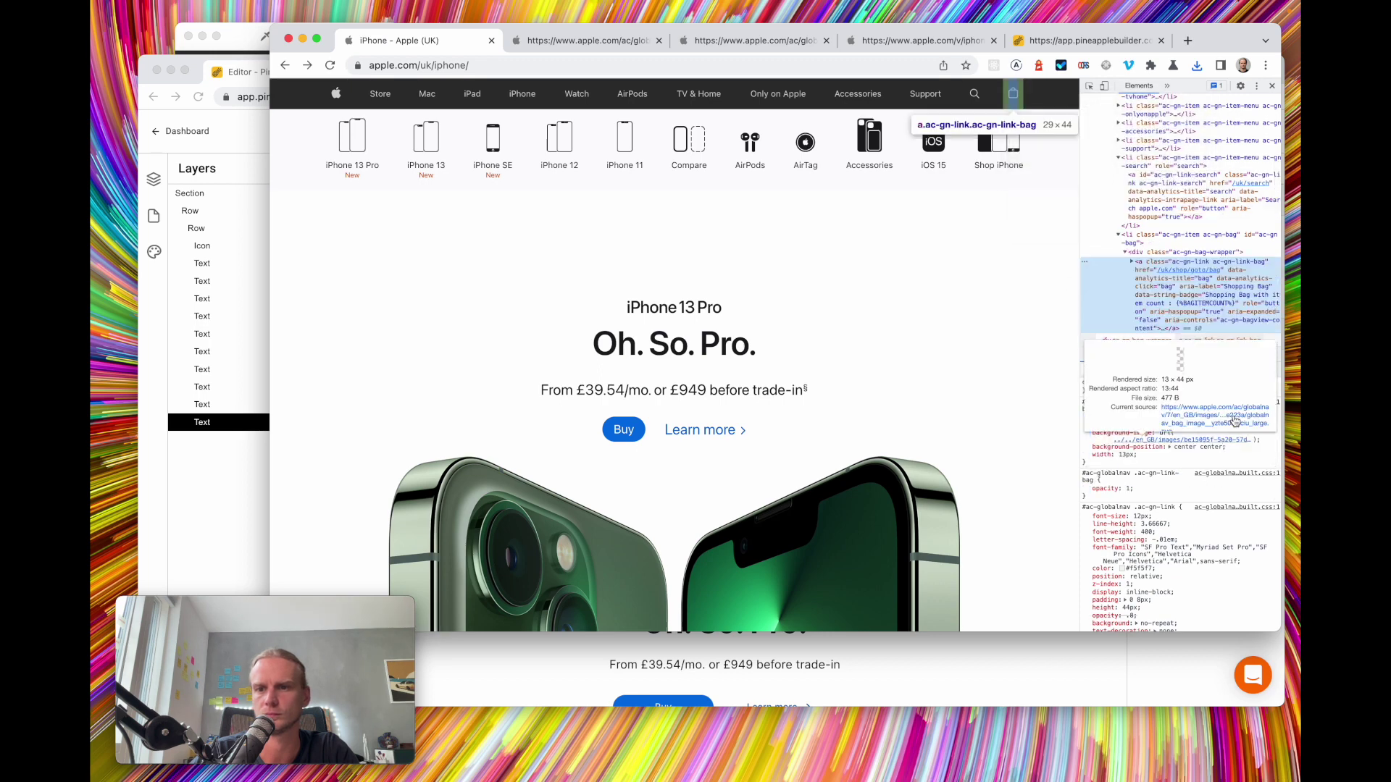
left_click(1234, 422)
right_click(557, 152)
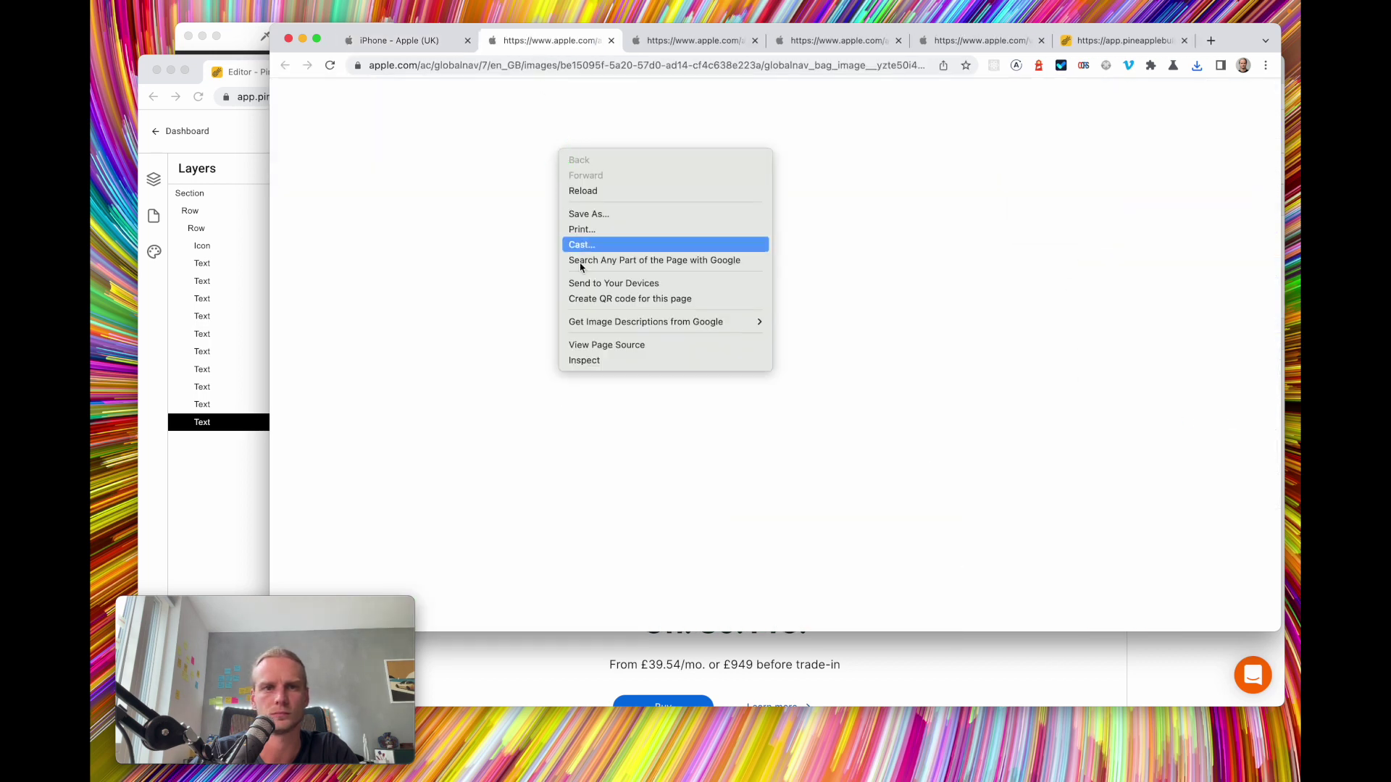
left_click(658, 212)
left_click(240, 461)
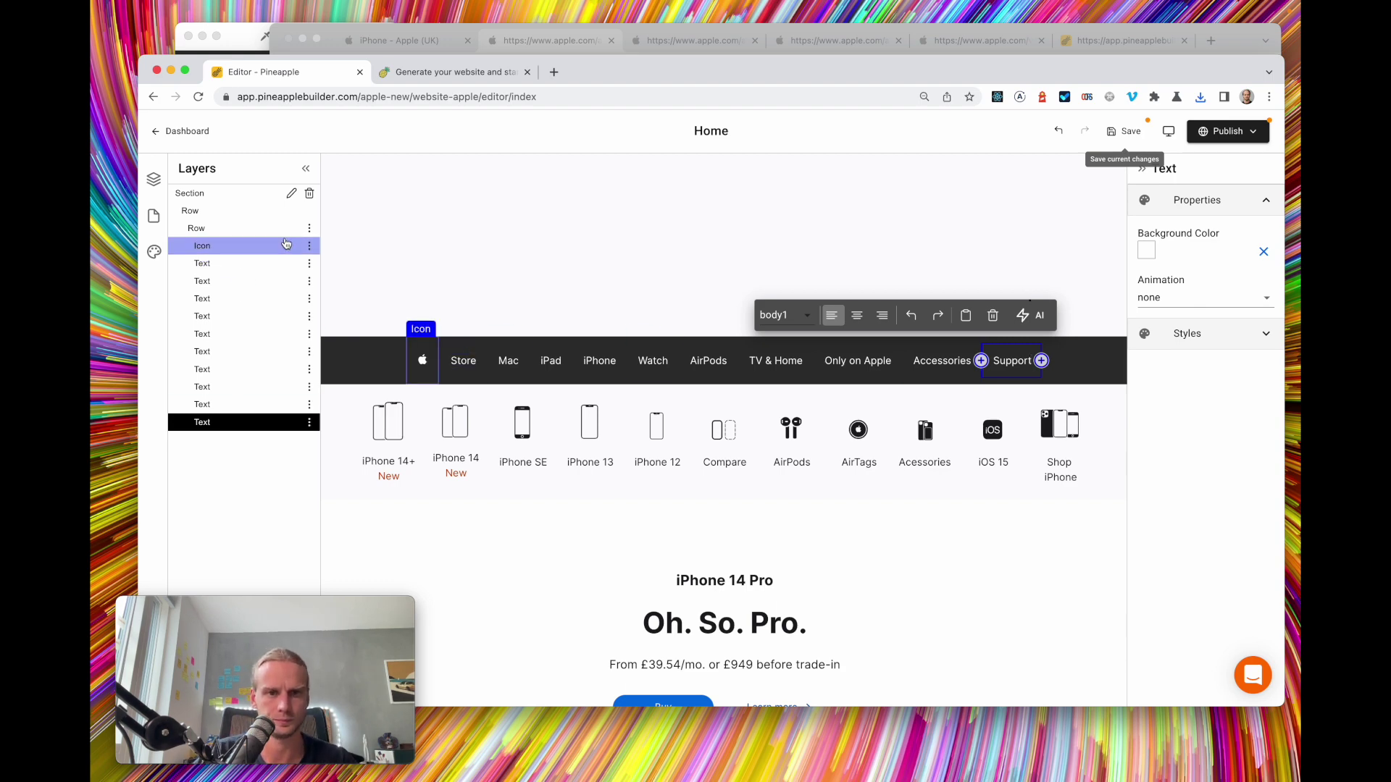
left_click(411, 40)
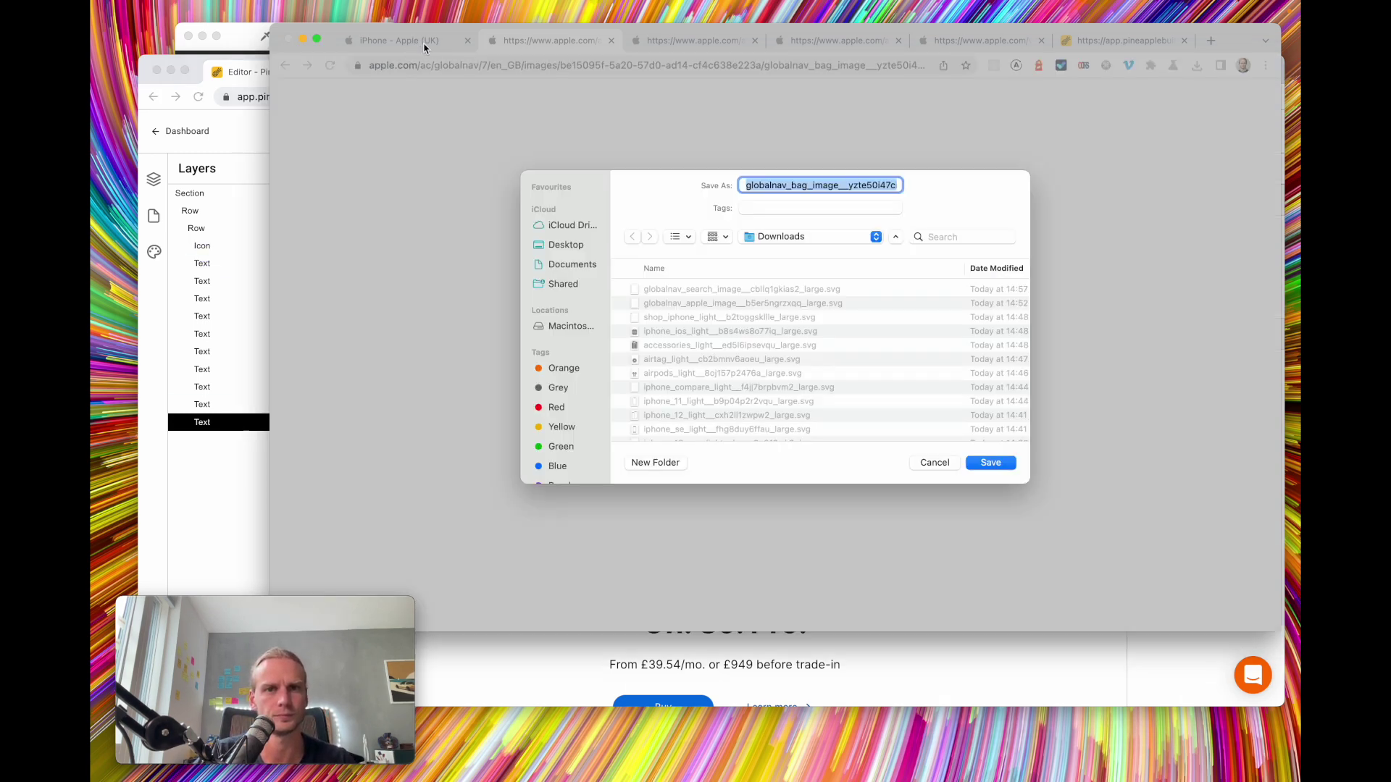
left_click(991, 462)
Compare with Apple's navigation bar and set the Apple icon's top and bottom padding to 8px in the editor
left_click(402, 40)
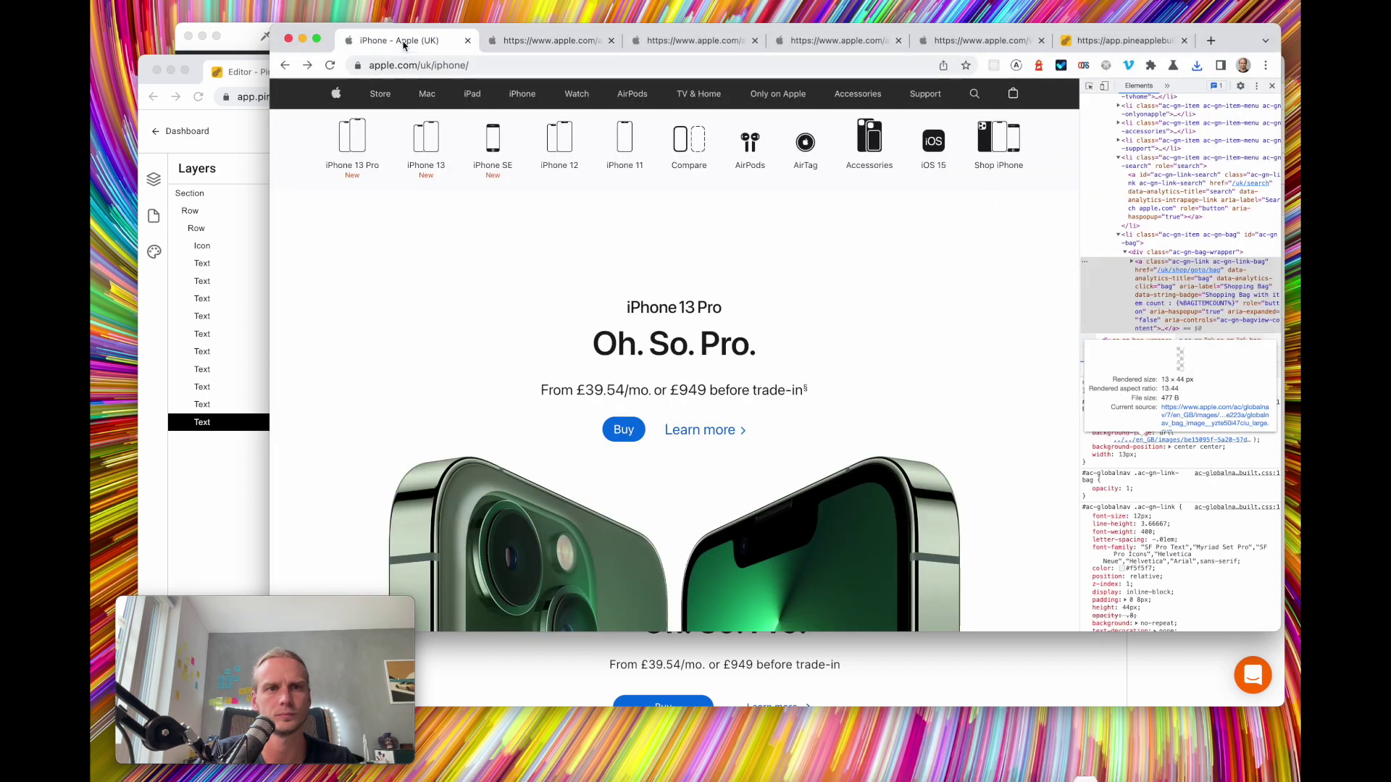
left_click(236, 493)
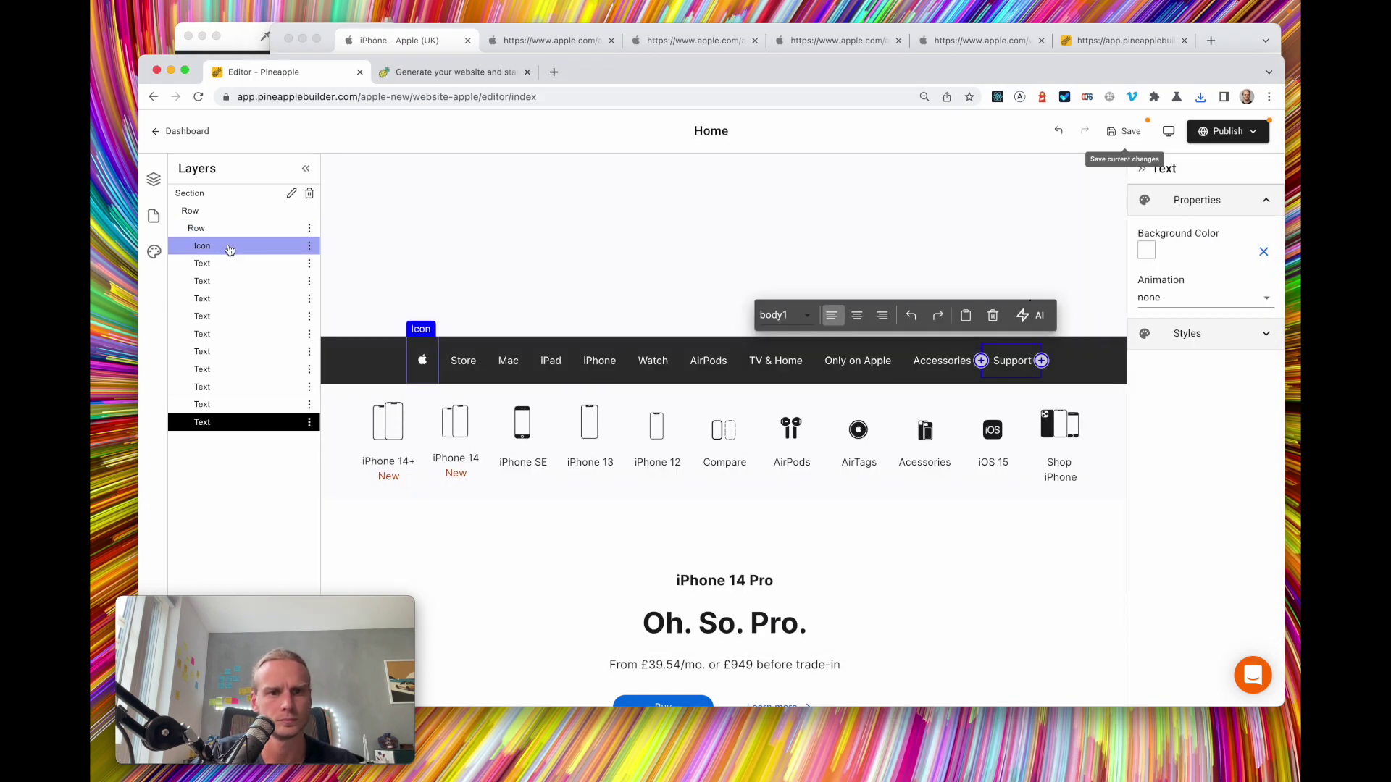
left_click(221, 246)
left_click(1223, 427)
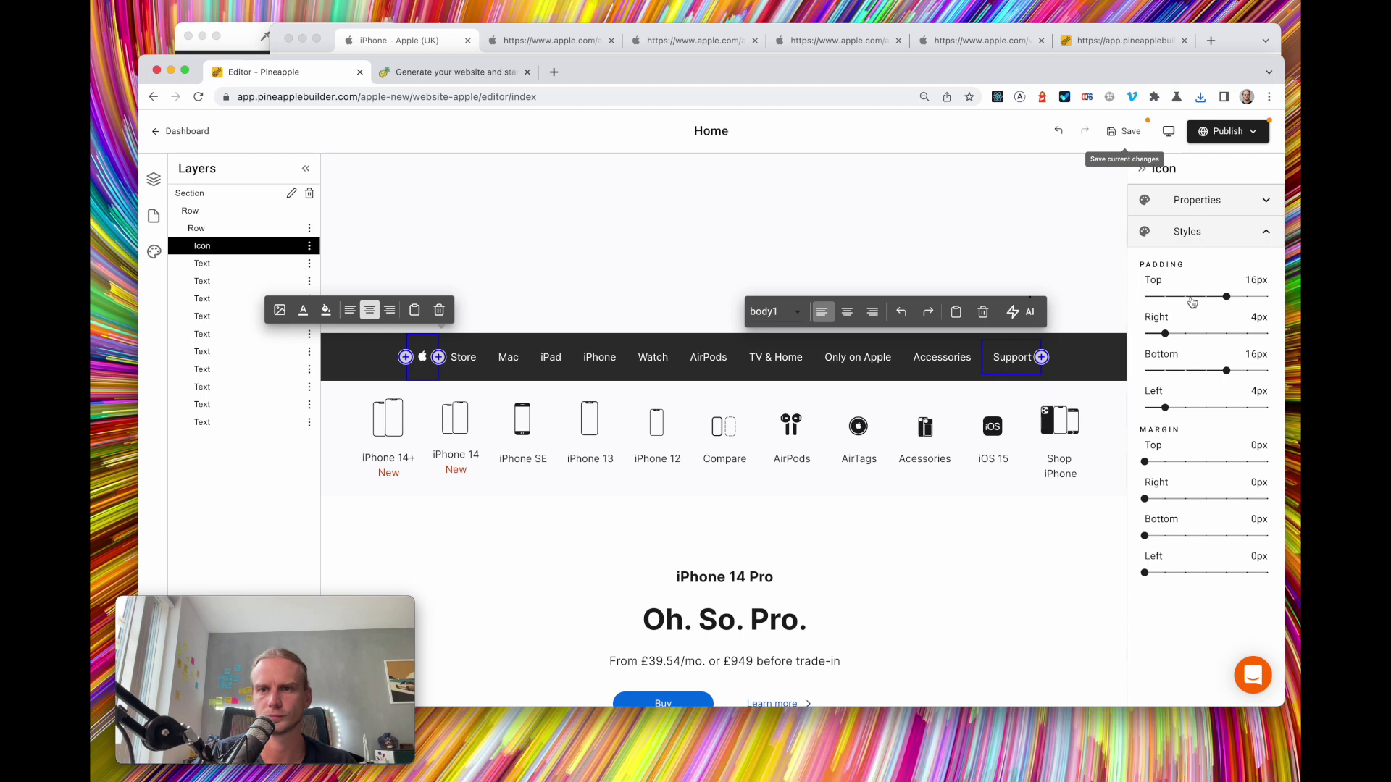
left_click(1189, 297)
left_click(1190, 372)
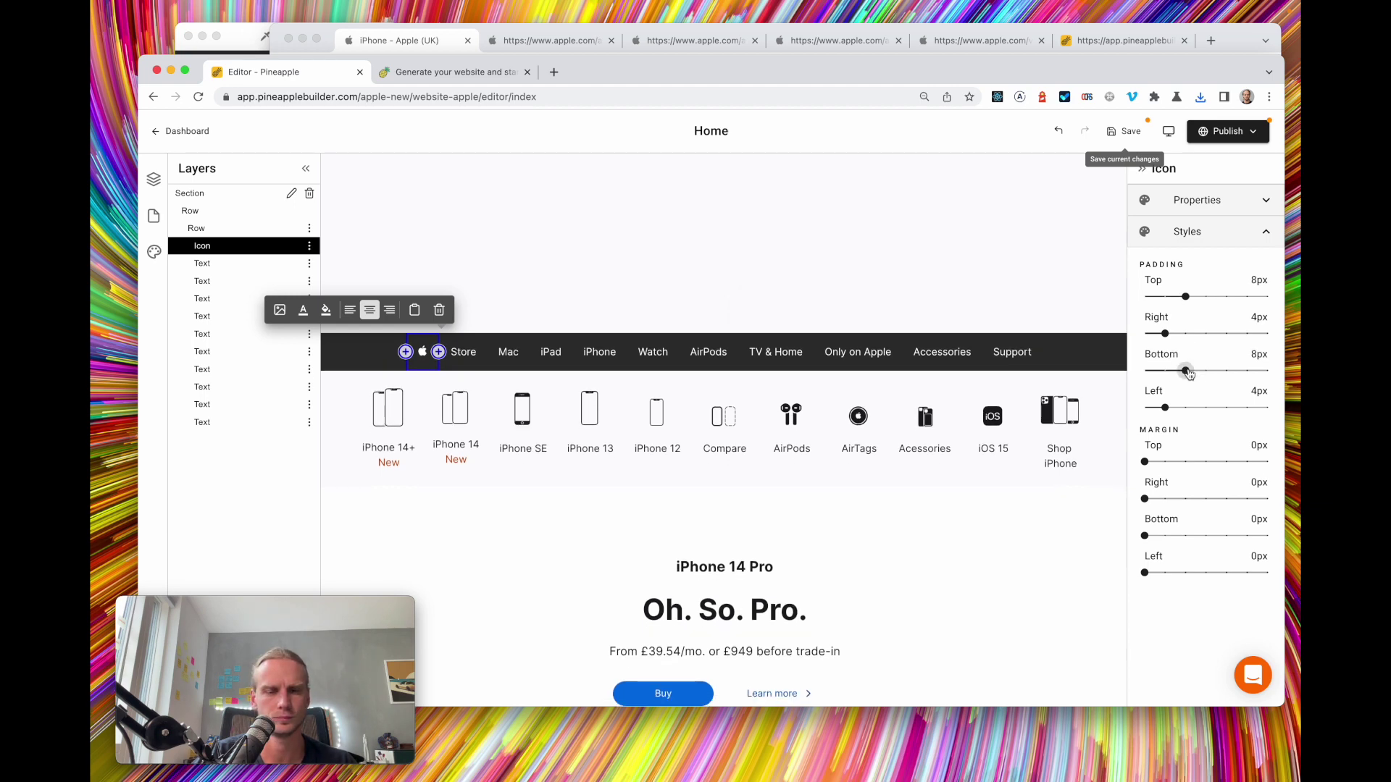
Copy the Apple icon, paste it after the Support text in the navigation bar and save the page
left_click(434, 44)
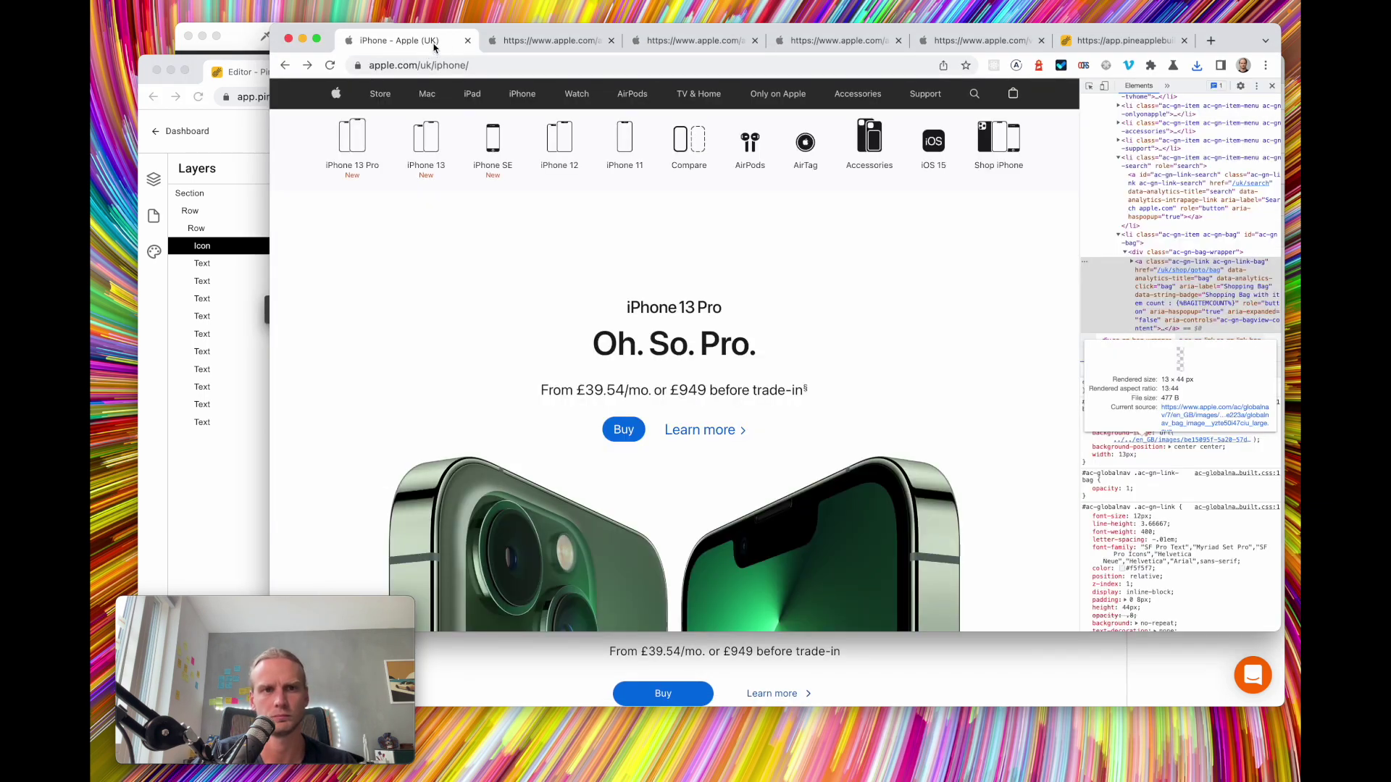
left_click(228, 463)
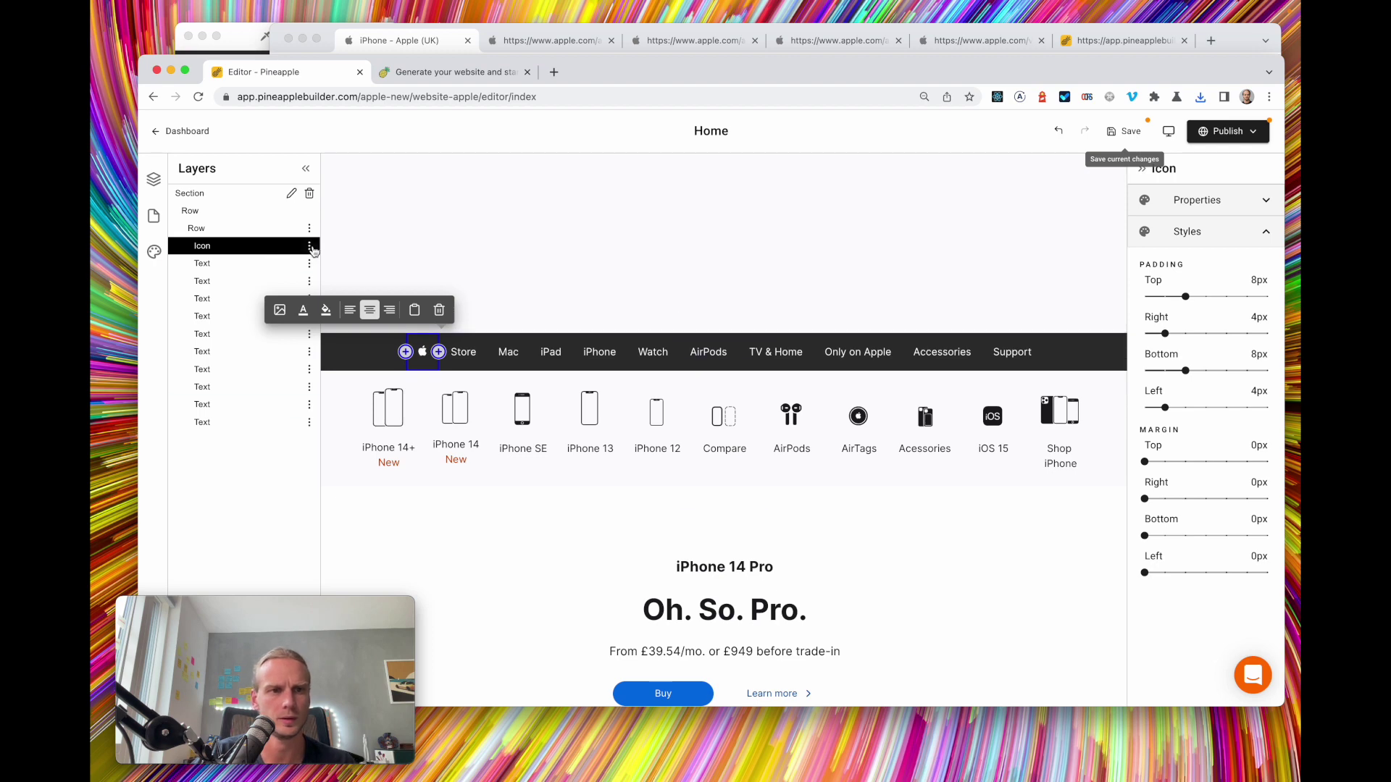
left_click(311, 247)
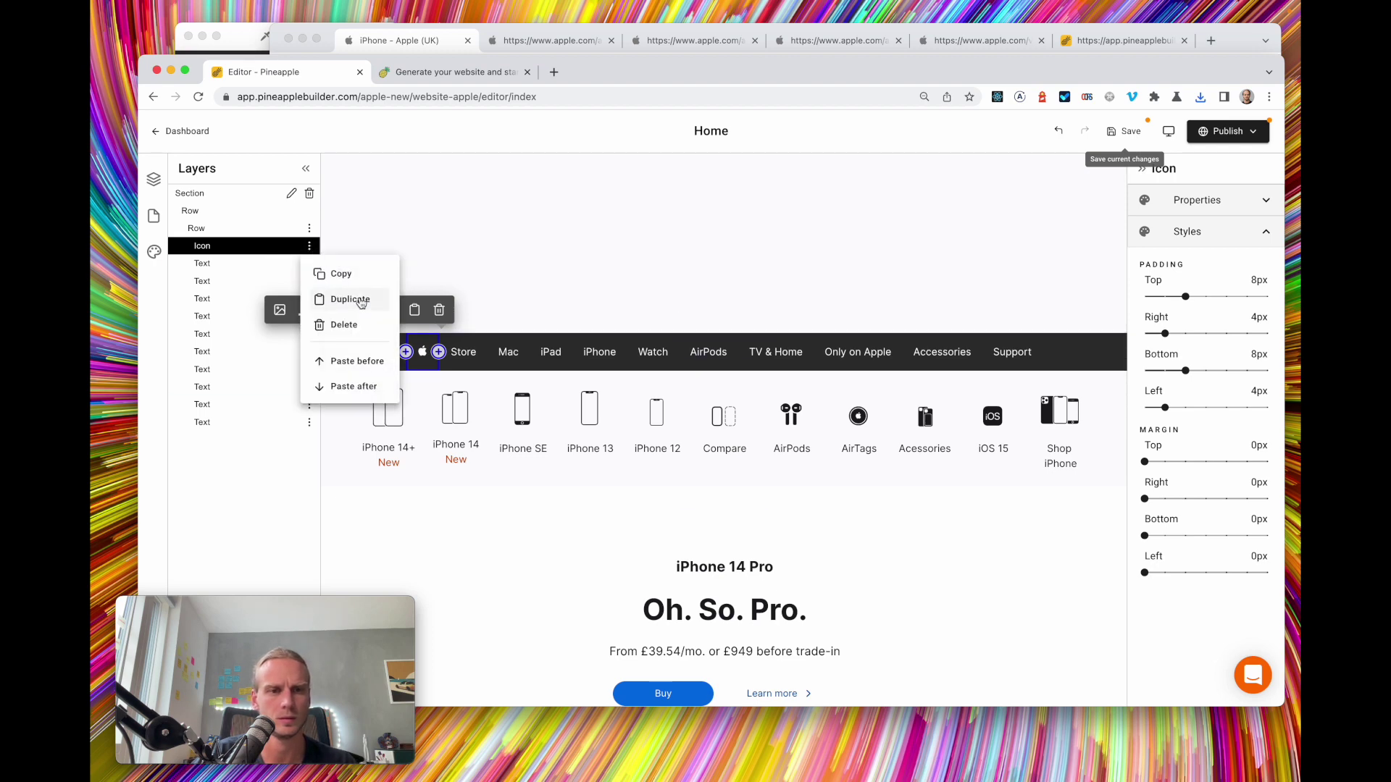
left_click(367, 276)
left_click(310, 423)
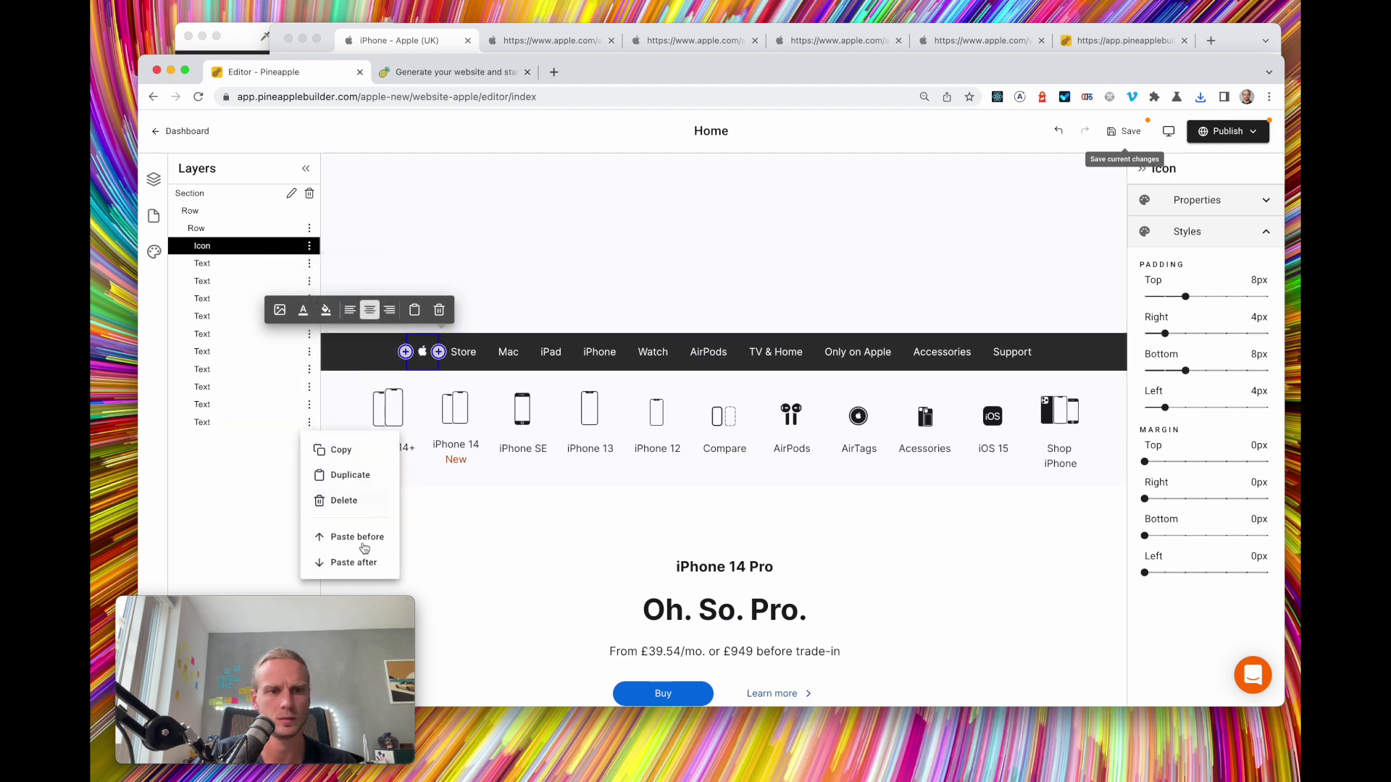
left_click(353, 563)
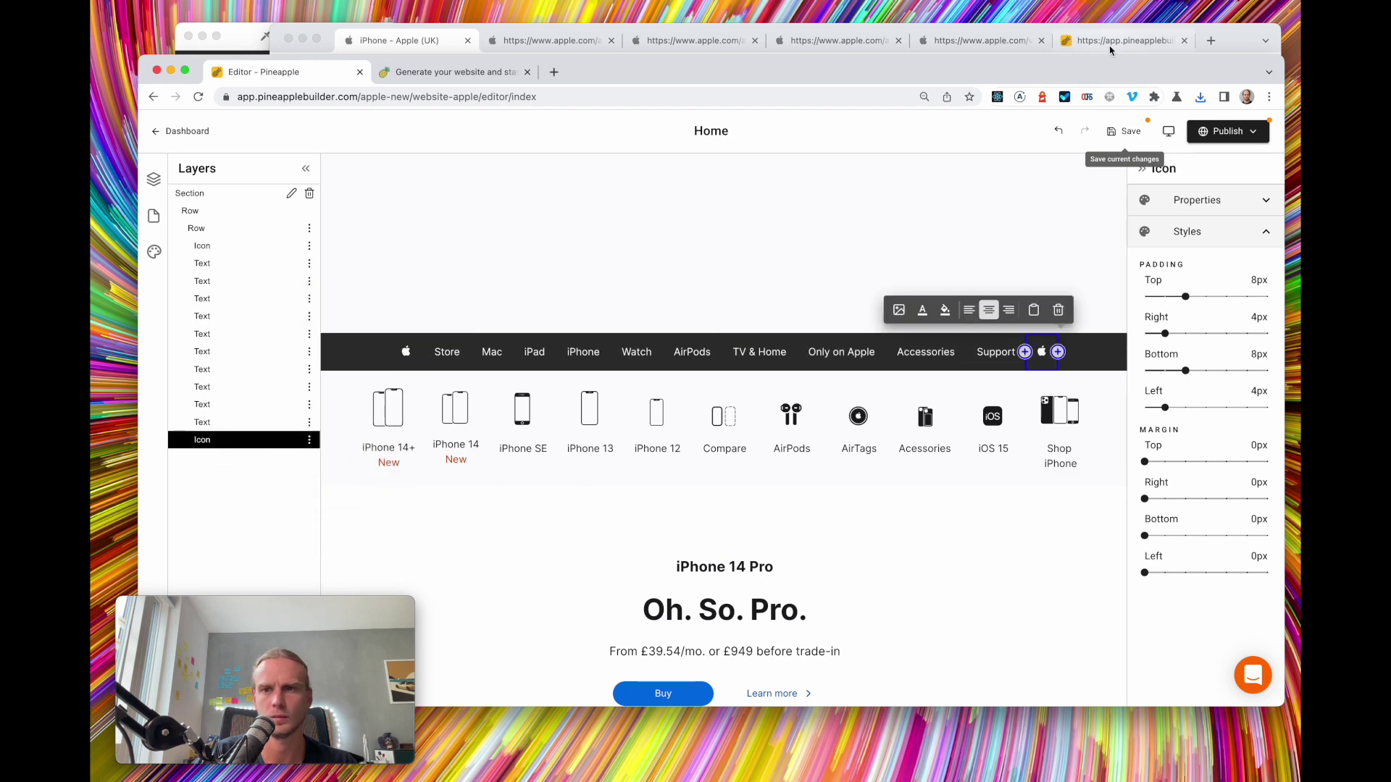
left_click(1126, 137)
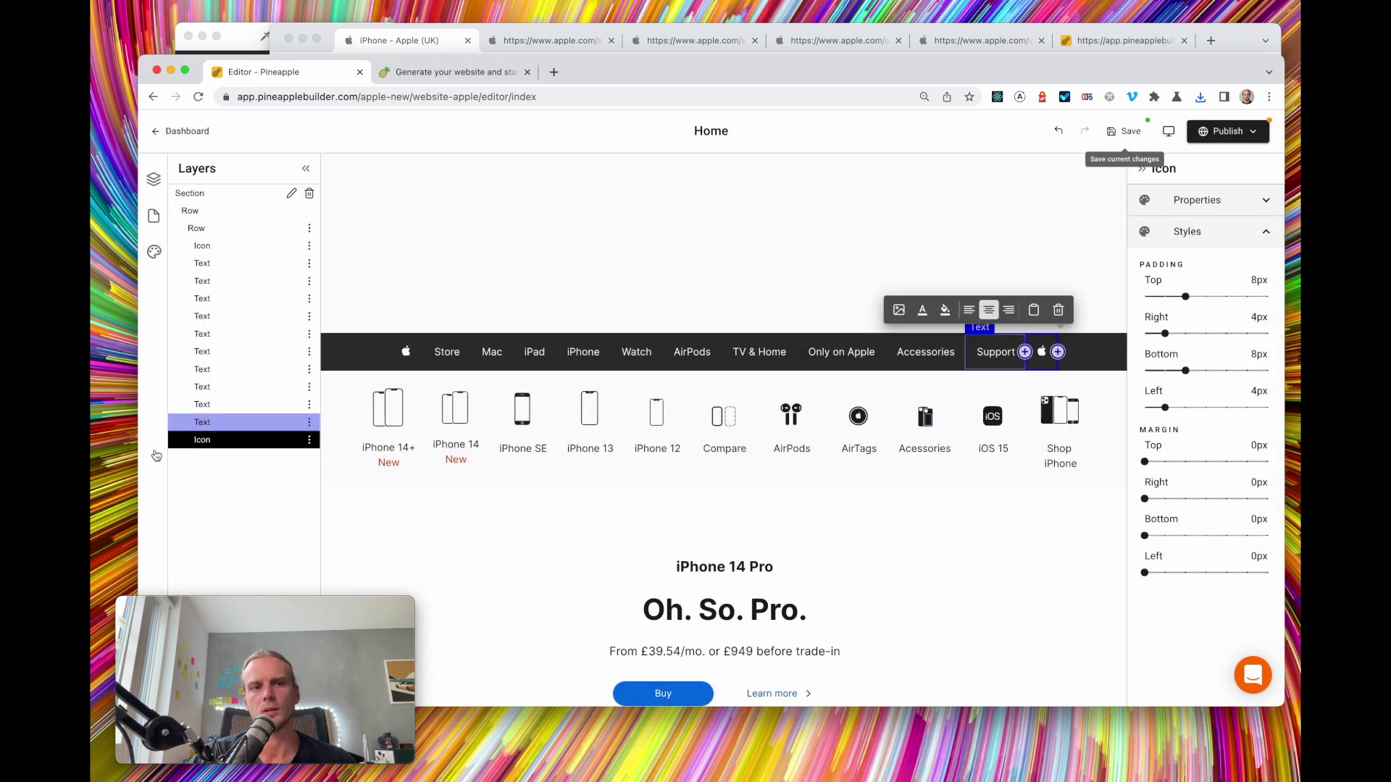
Delete the empty section between the product icon row and the iPhone 14 Pro section, and save the page
left_click(1044, 352)
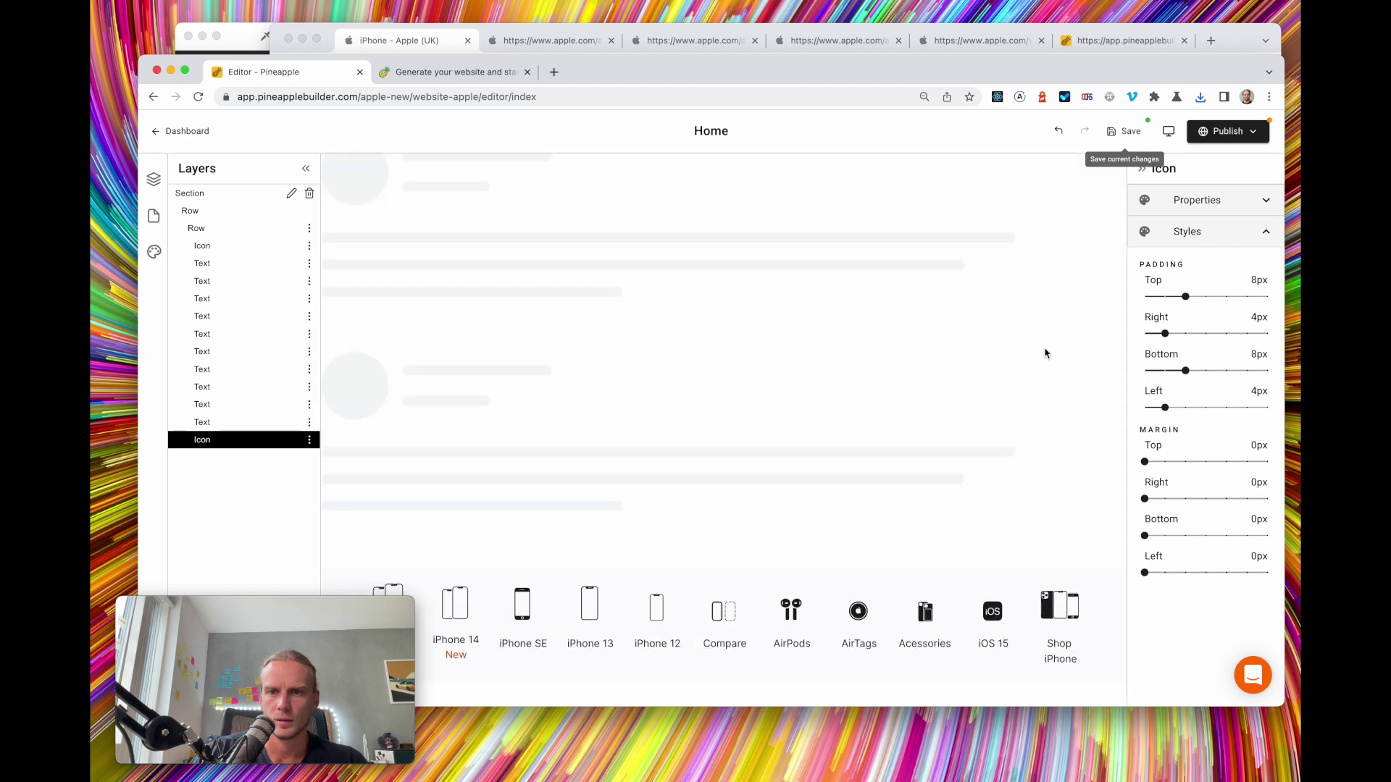
left_click(1066, 192)
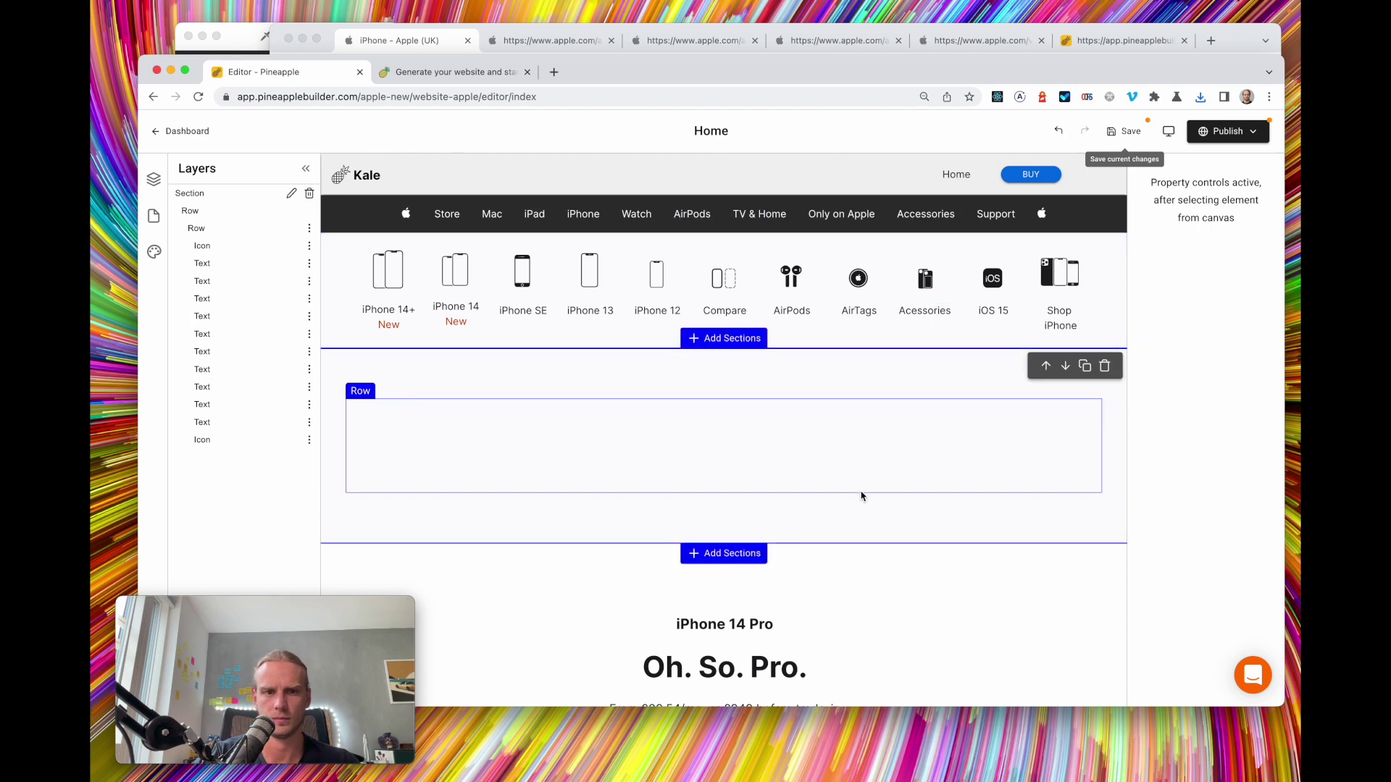
scroll(862, 496, "down", 1)
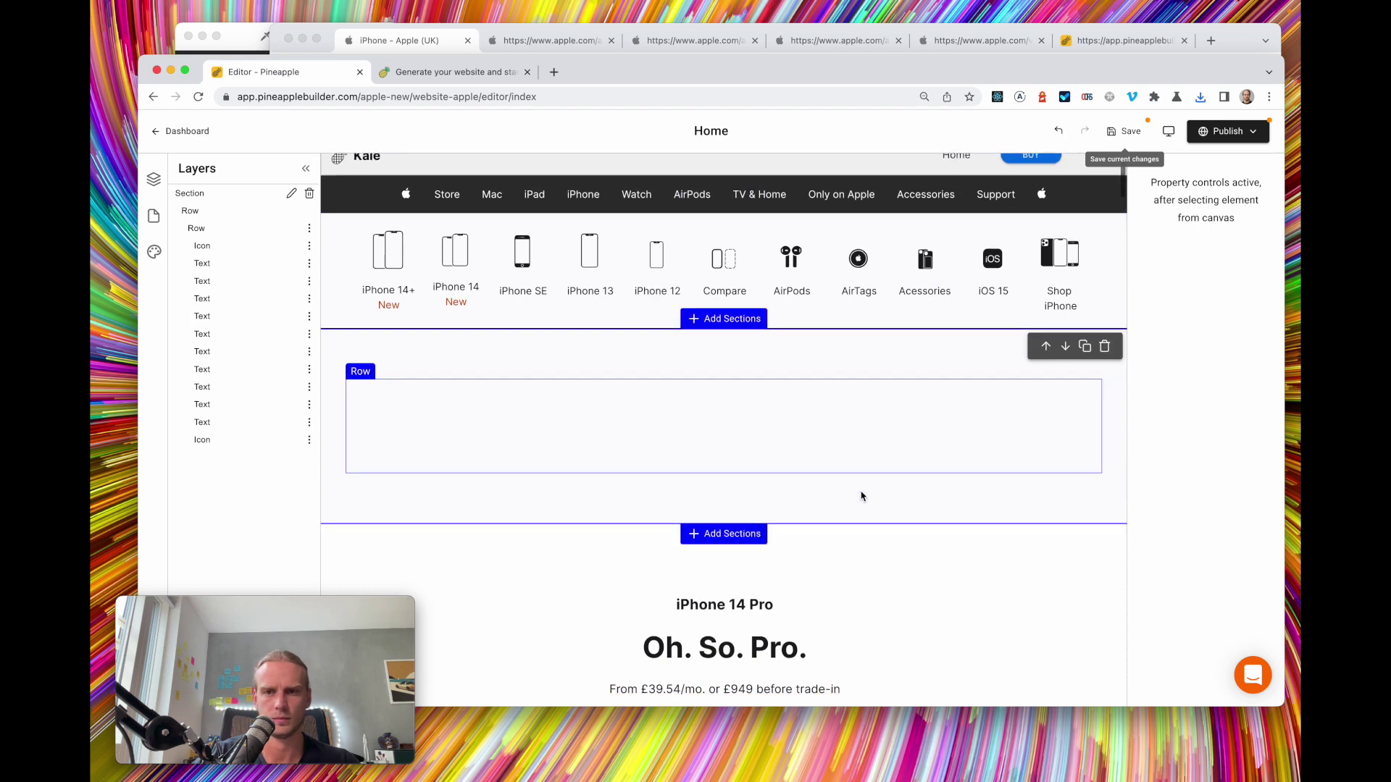
left_click(953, 344)
scroll(953, 345, "up", 1)
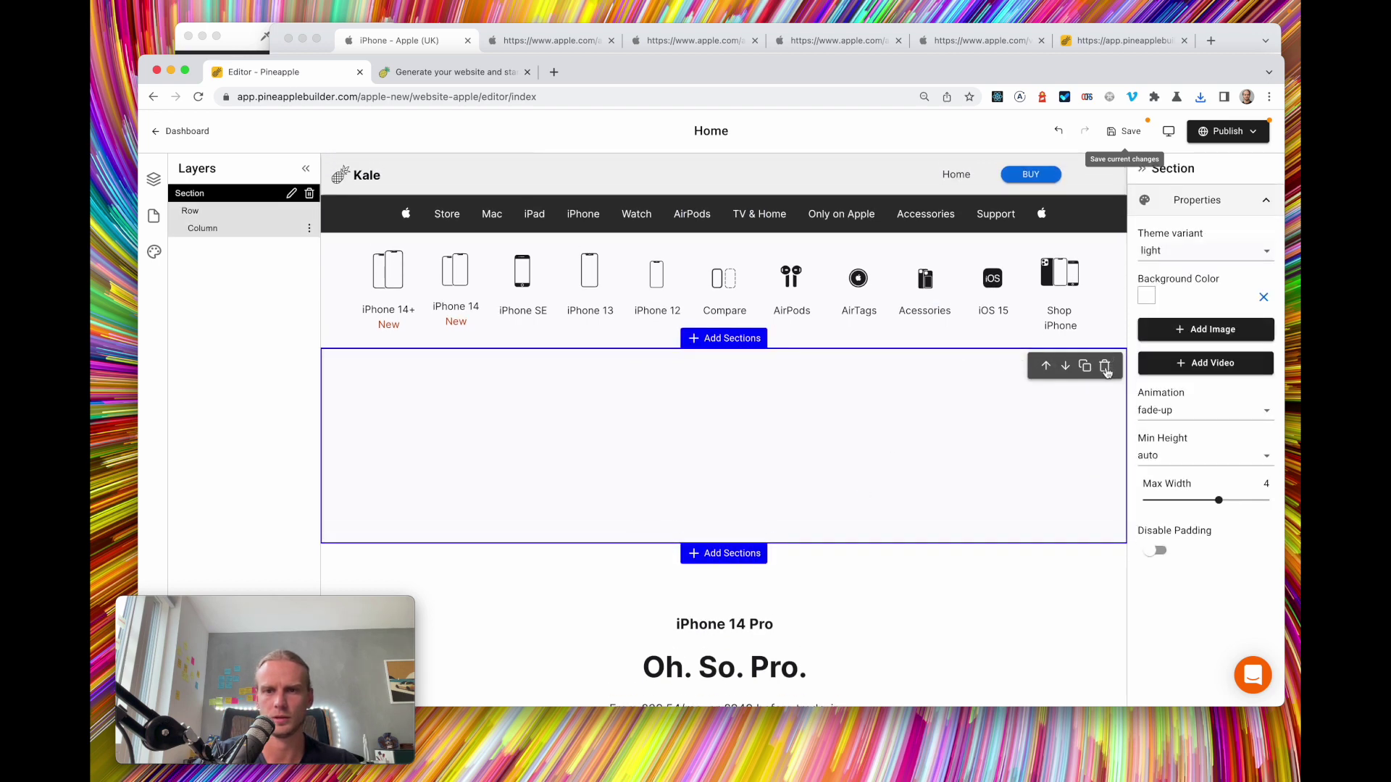
left_click(1104, 367)
left_click(1124, 132)
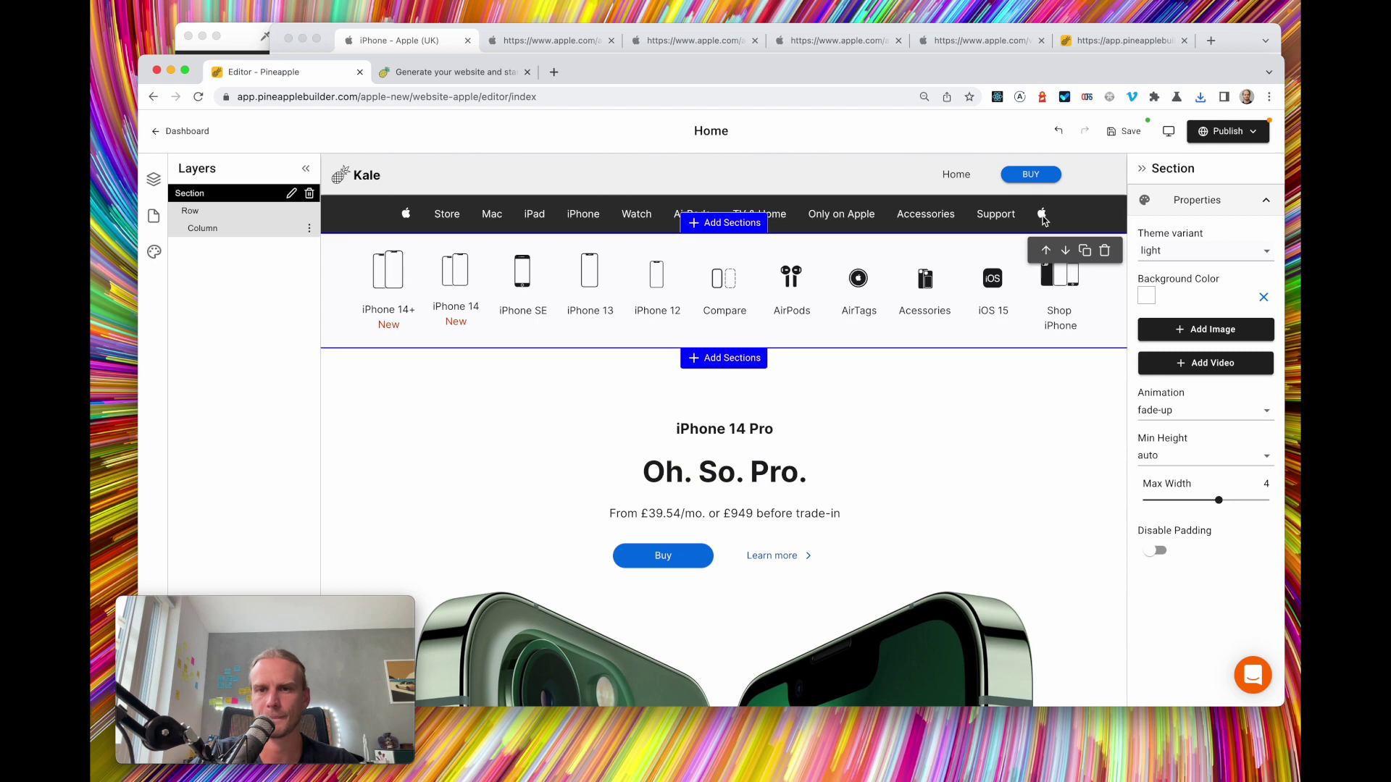
Replace the image of the icon after Support by uploading the downloaded search icon file
left_click(791, 274)
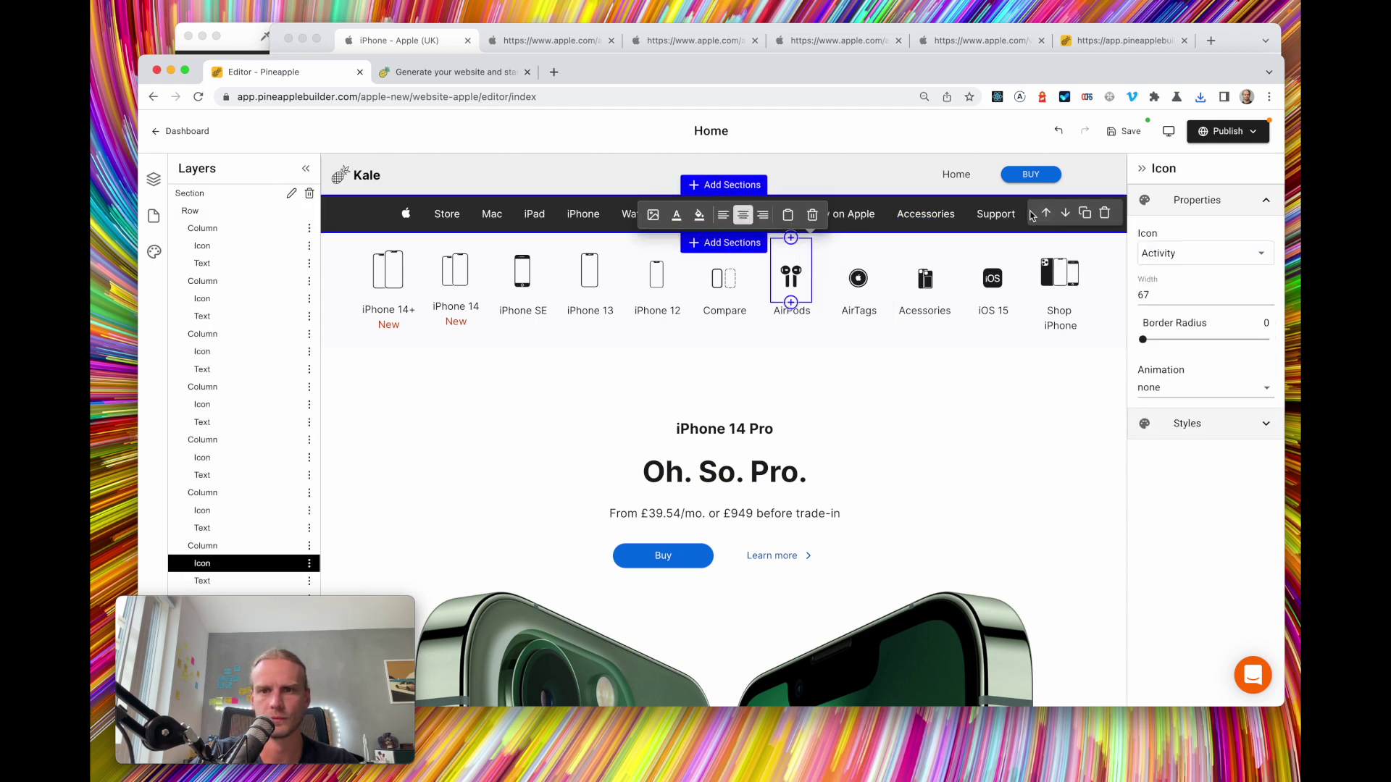
left_click(992, 215)
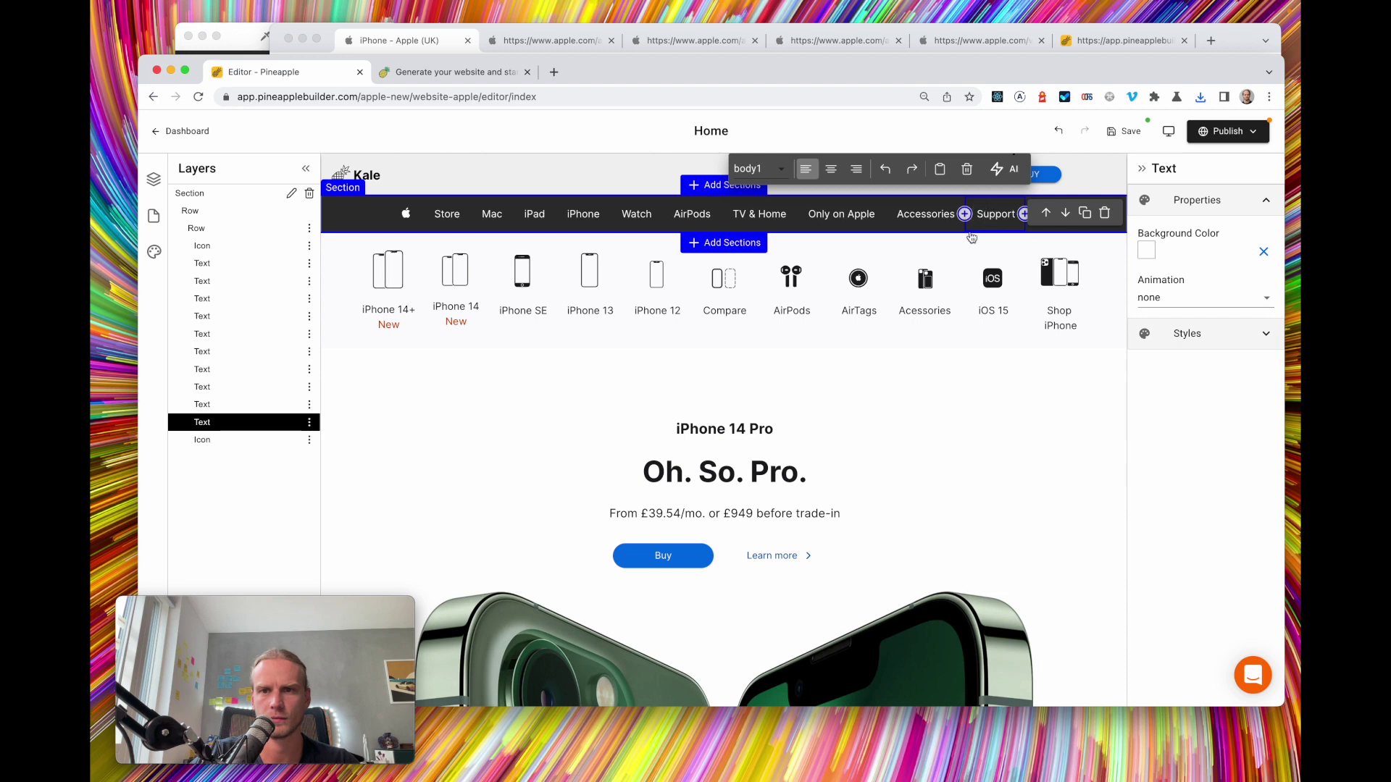
left_click(934, 215)
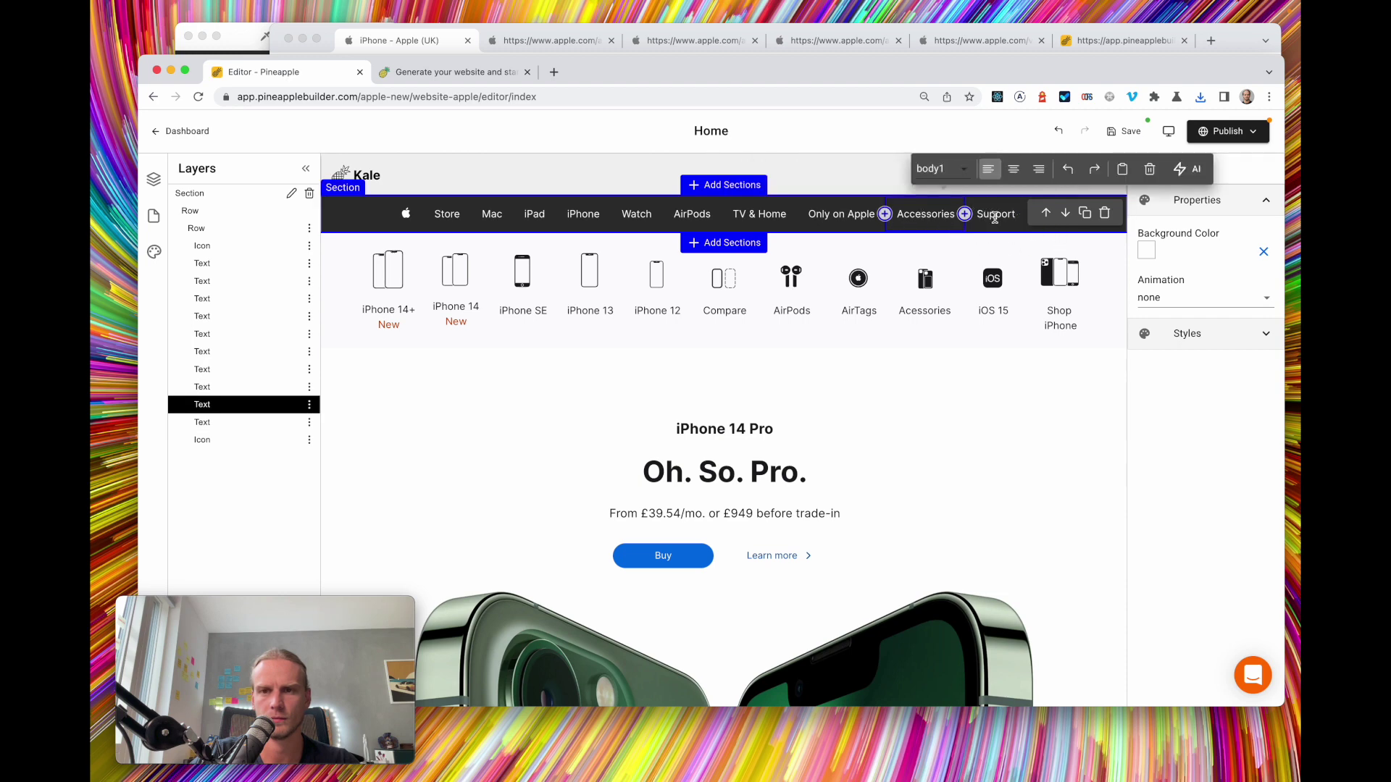
left_click(202, 439)
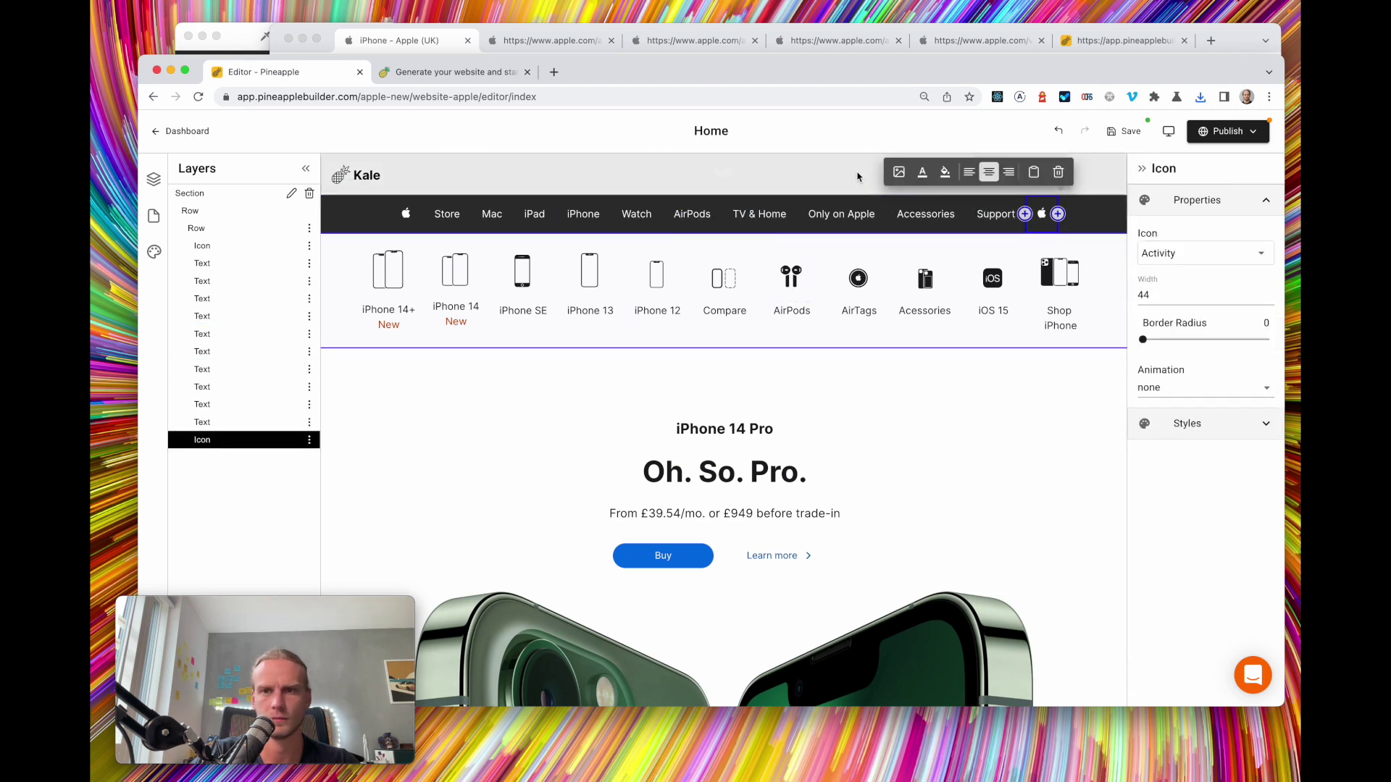
left_click(900, 174)
left_click(323, 215)
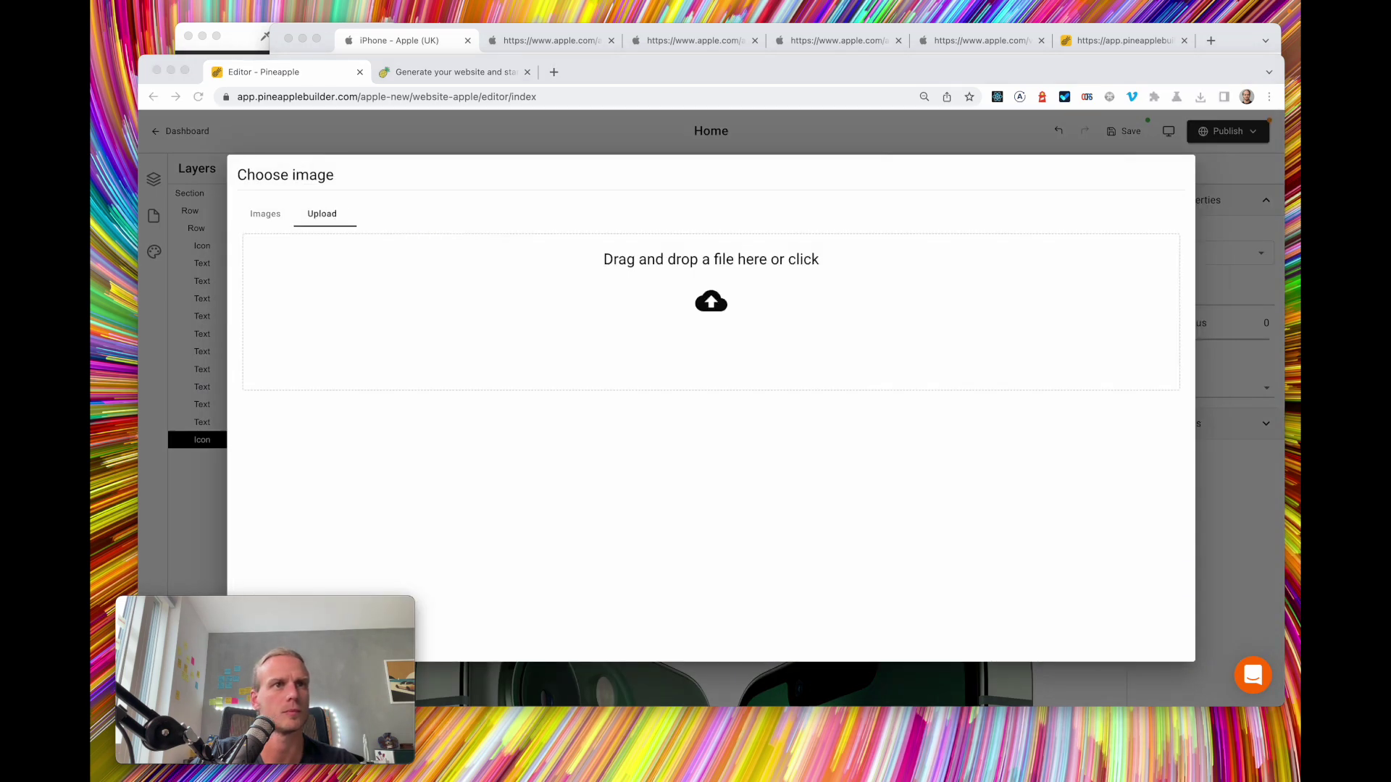
left_click_drag(739, 108, 614, 348)
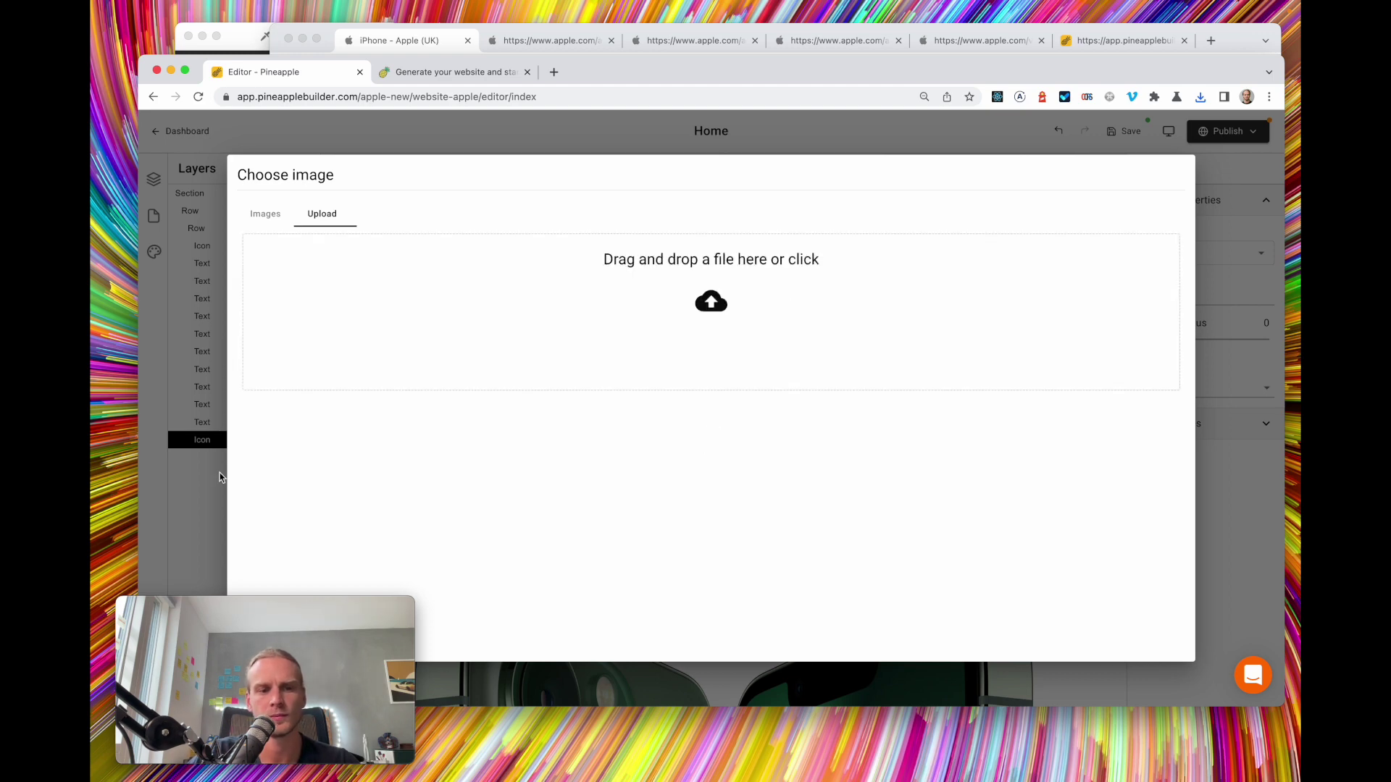
left_click(196, 469)
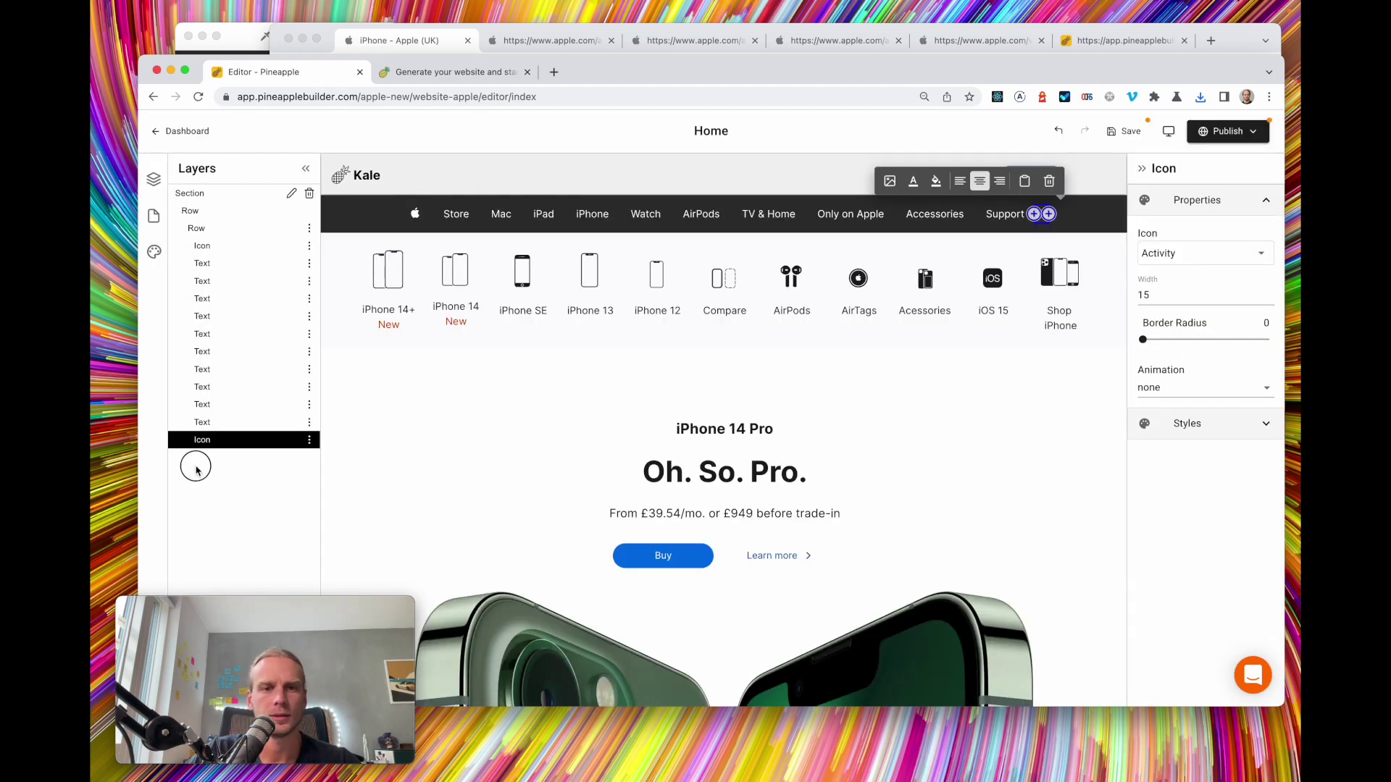
Duplicate the search icon at the end of the navigation bar and set the first copy's width to 45
left_click(309, 441)
left_click(346, 493)
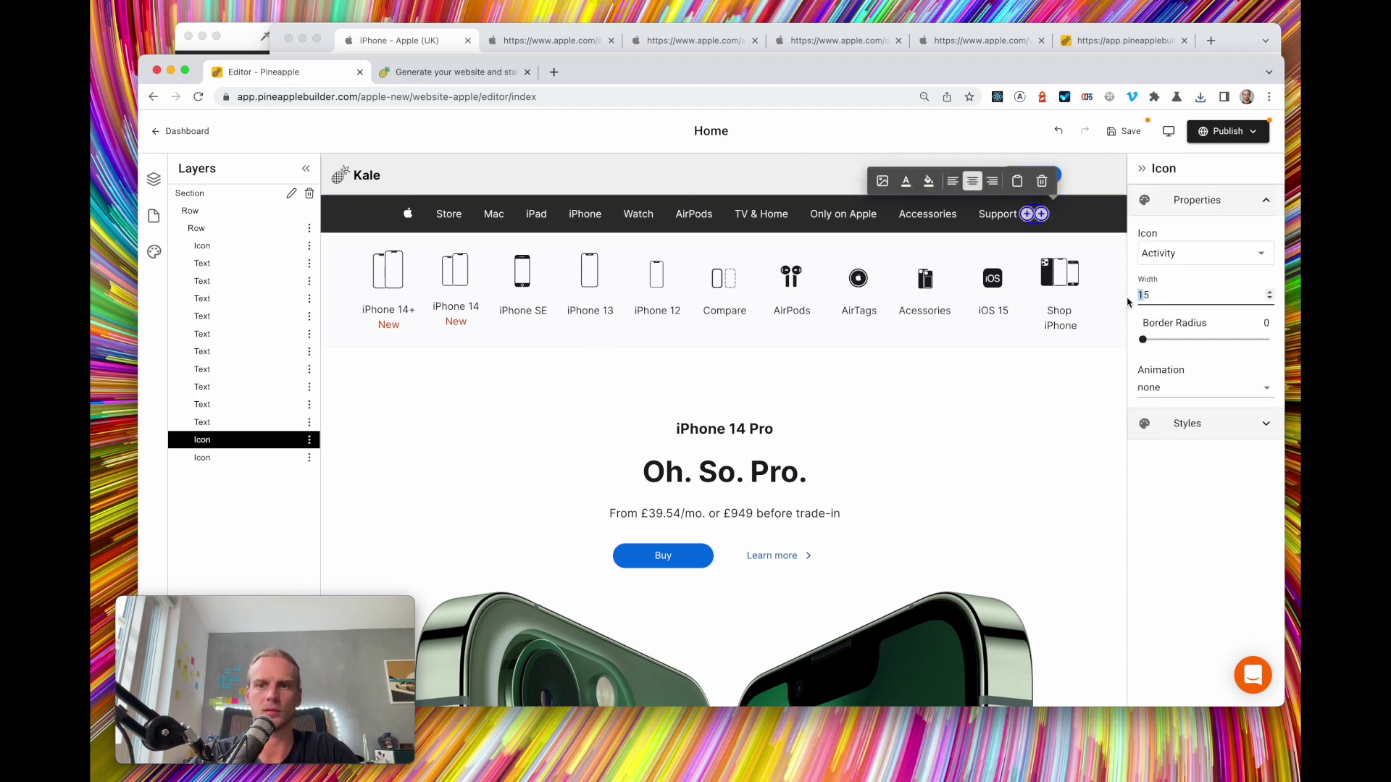
type("4")
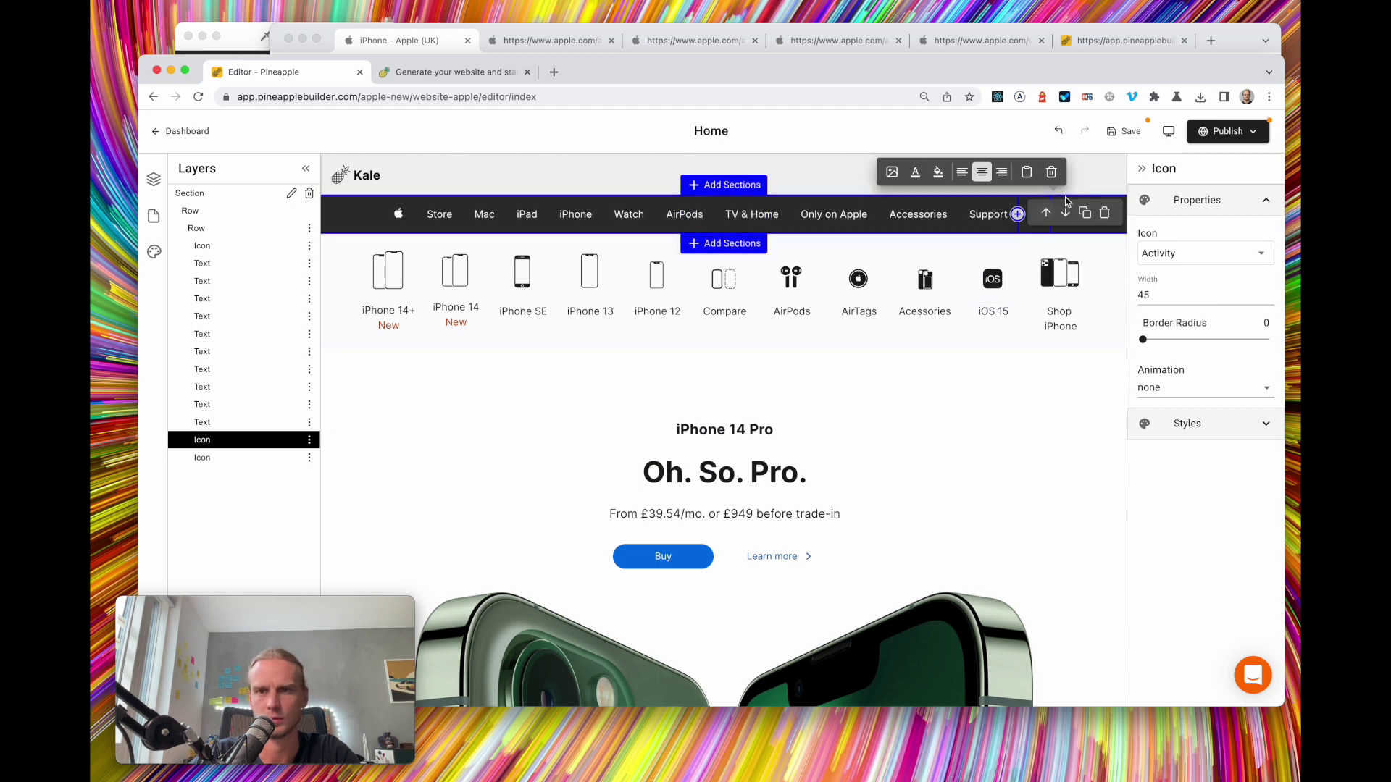
Set the width of the last search icon to 45 and the width of the first one to 75
left_click(209, 457)
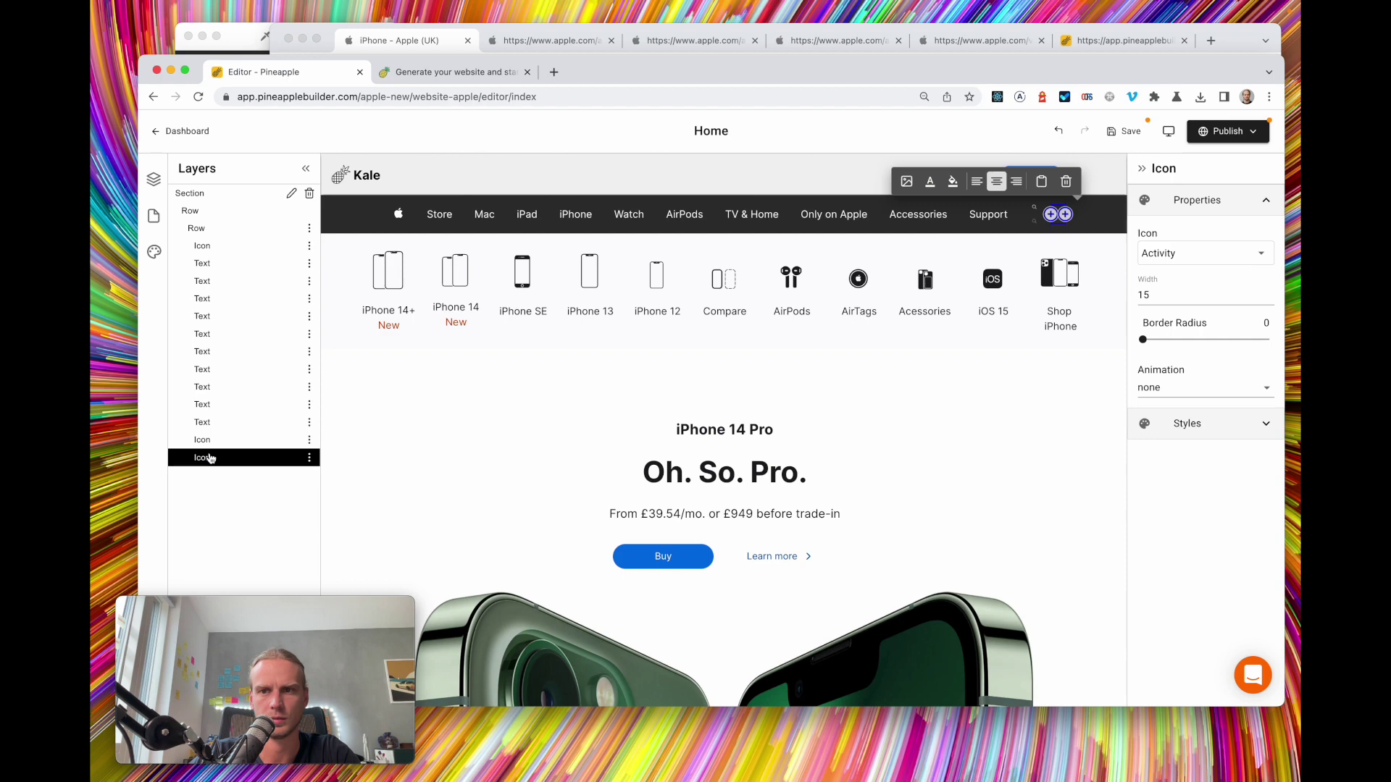
left_click(1142, 295)
key("BackSpace")
type("4")
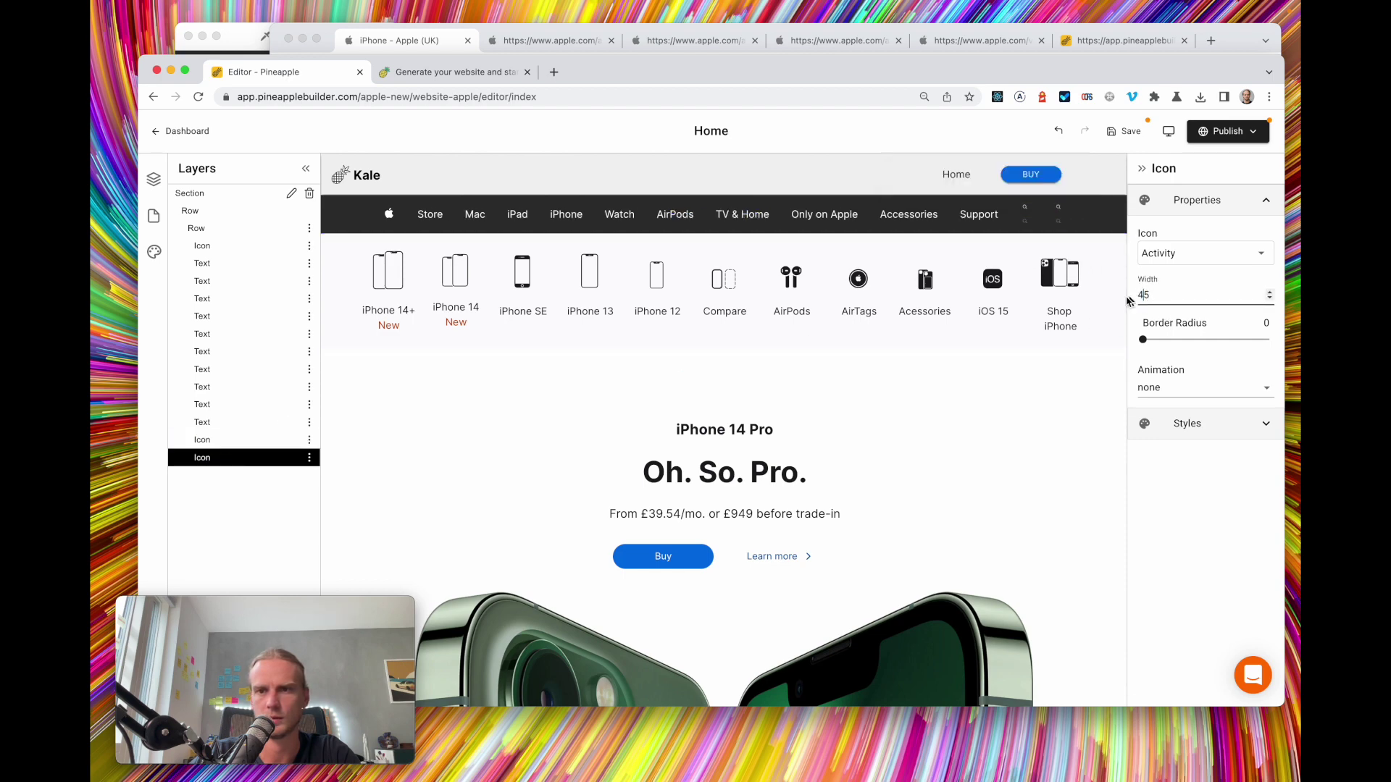
left_click(204, 441)
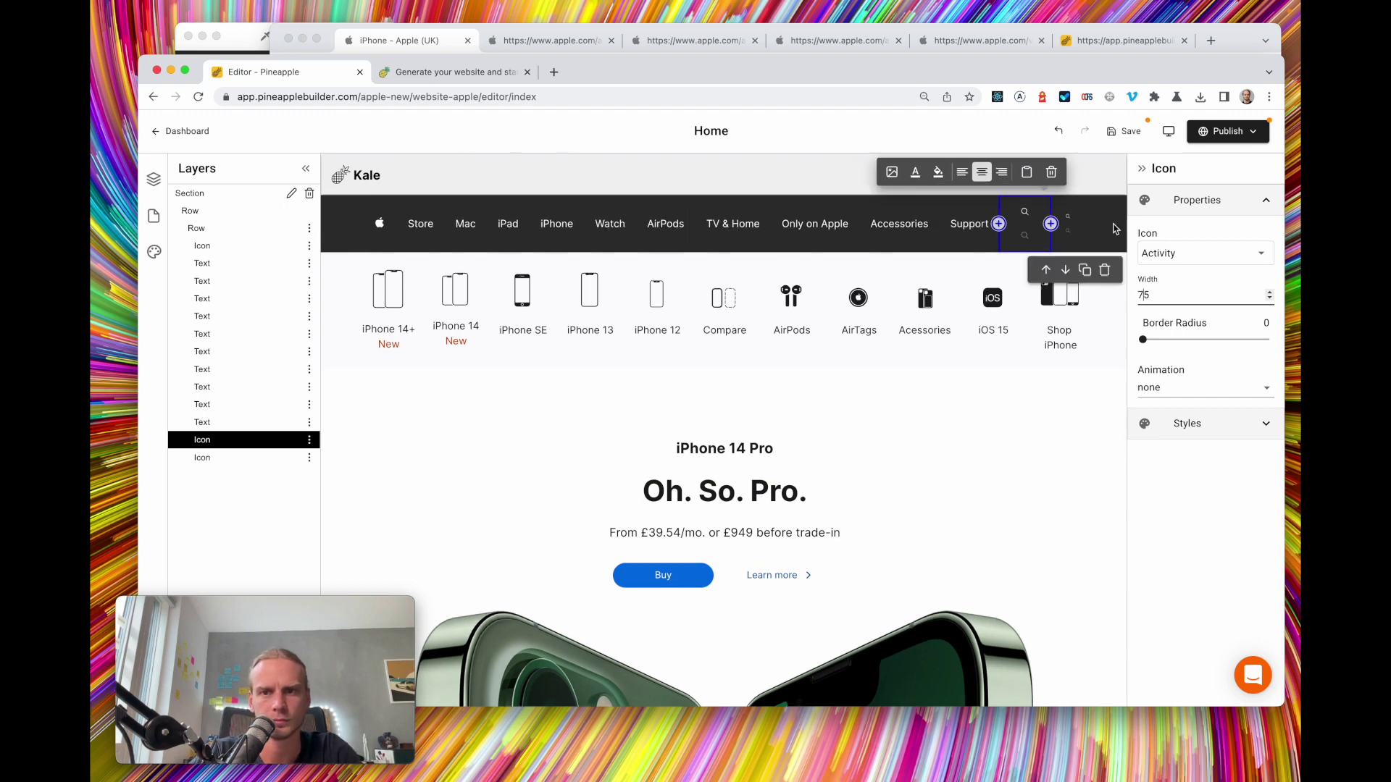
Replace the last icon's image in the navigation bar by uploading the downloaded shopping bag file
left_click(242, 458)
left_click(919, 187)
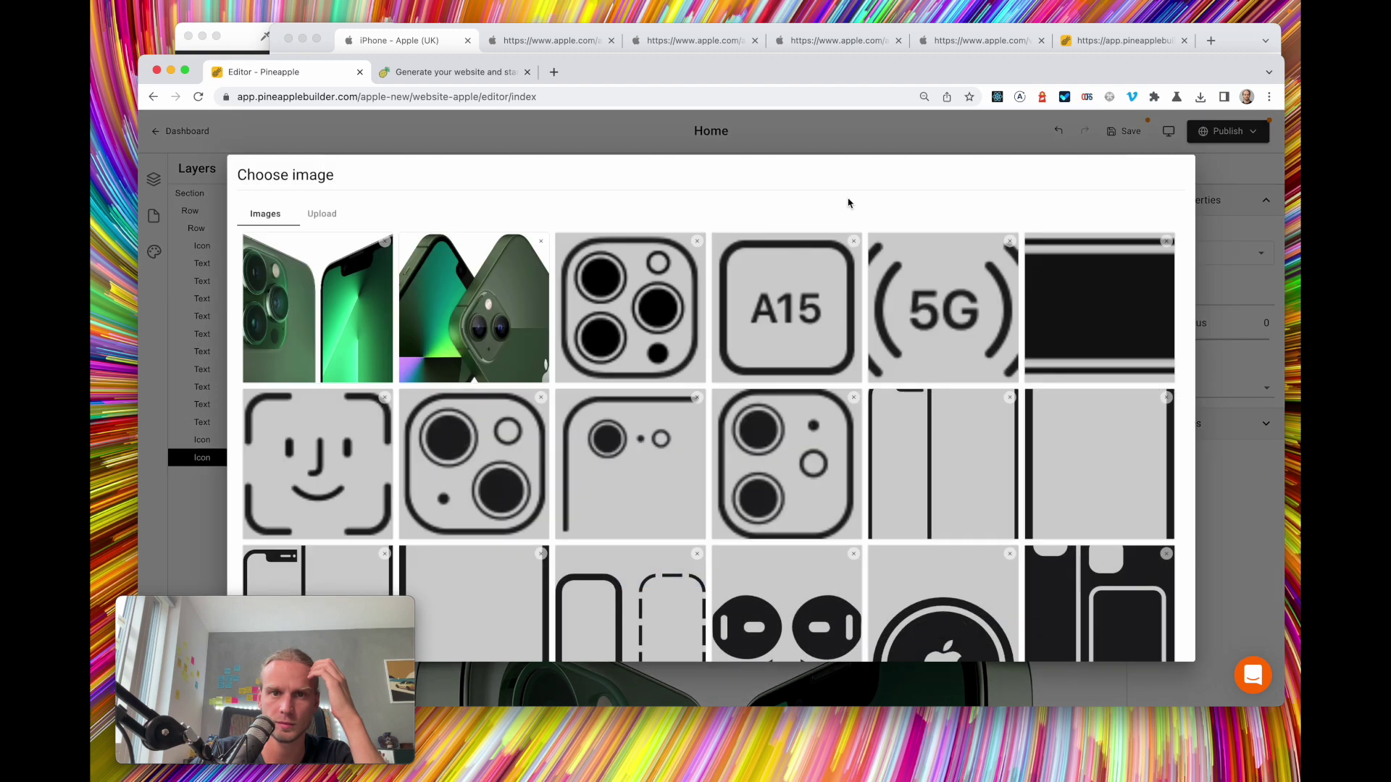
left_click(320, 214)
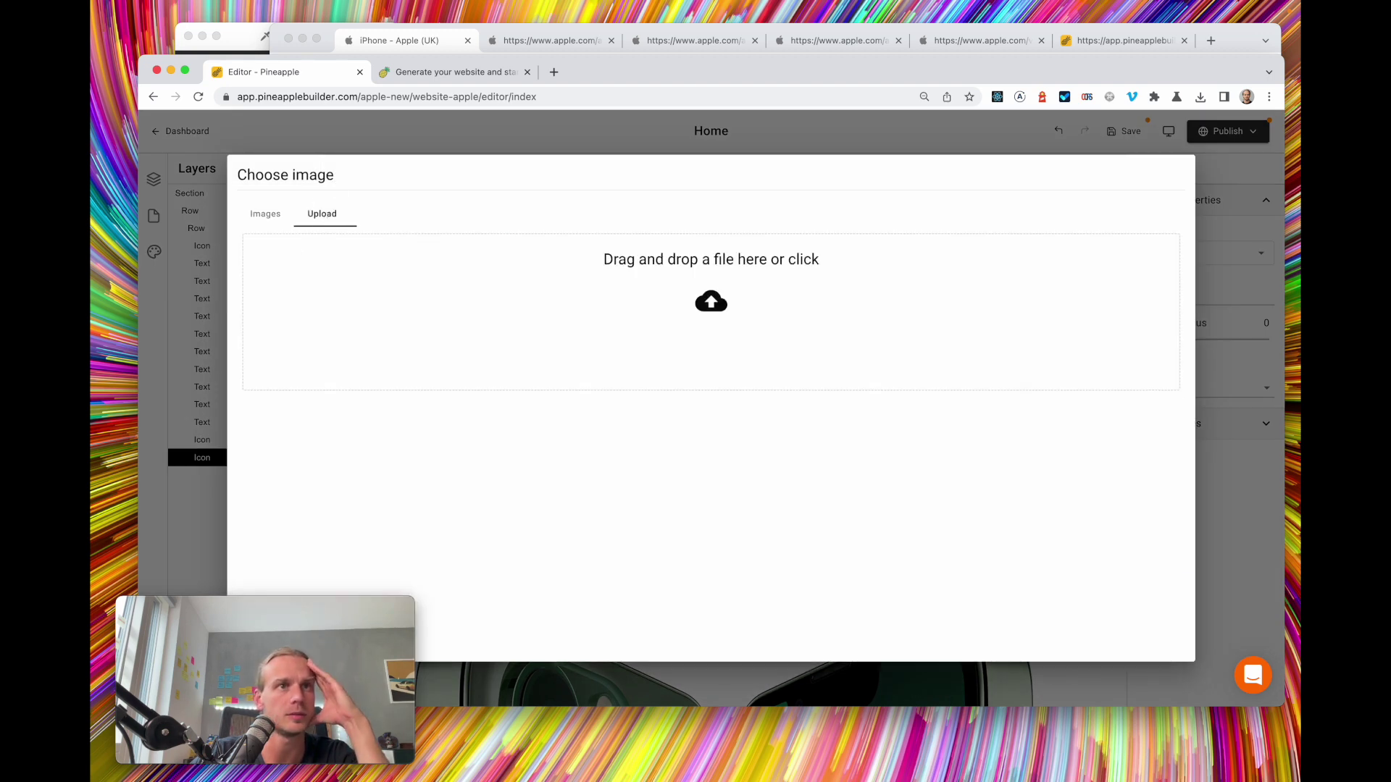
key("super+Tab")
left_click_drag(764, 336, 760, 332)
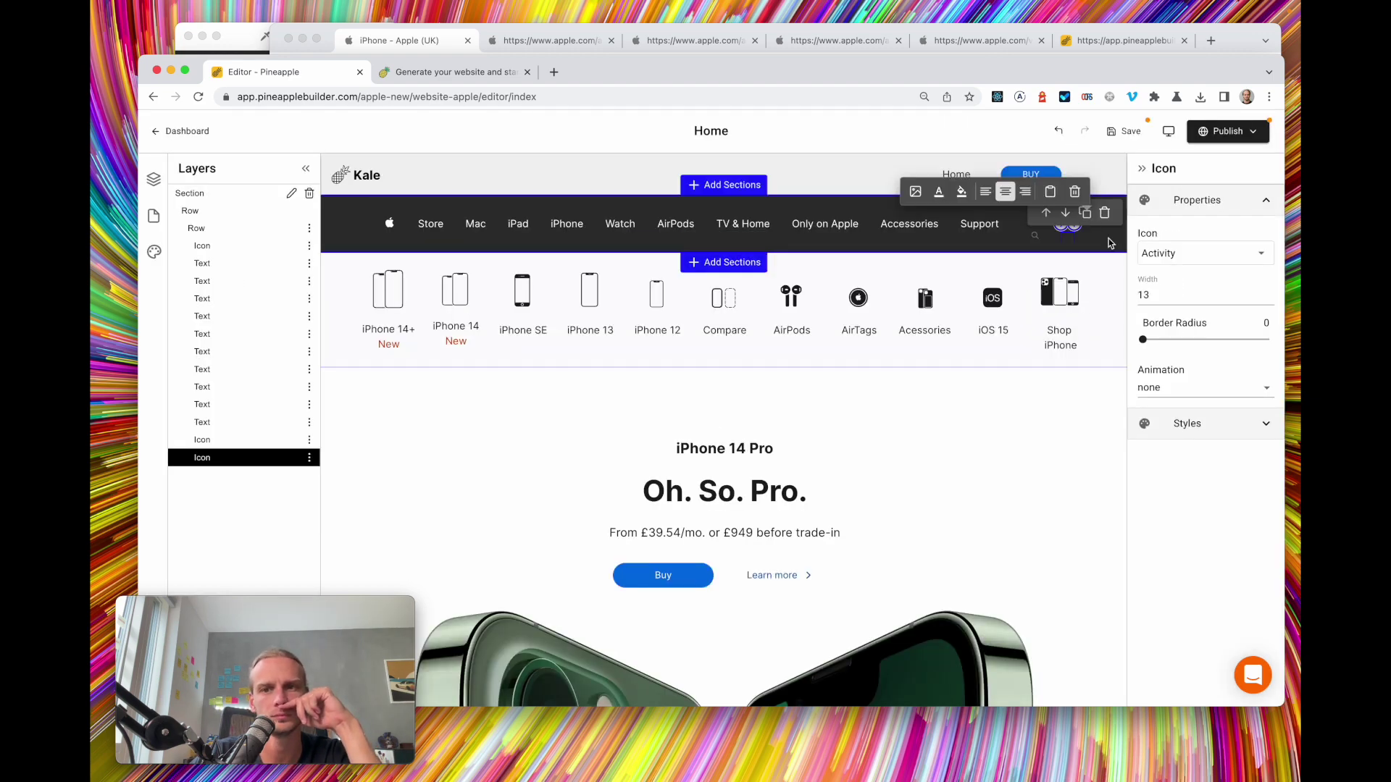
Set the width of the shopping bag icon in the navigation bar to 43
left_click(244, 441)
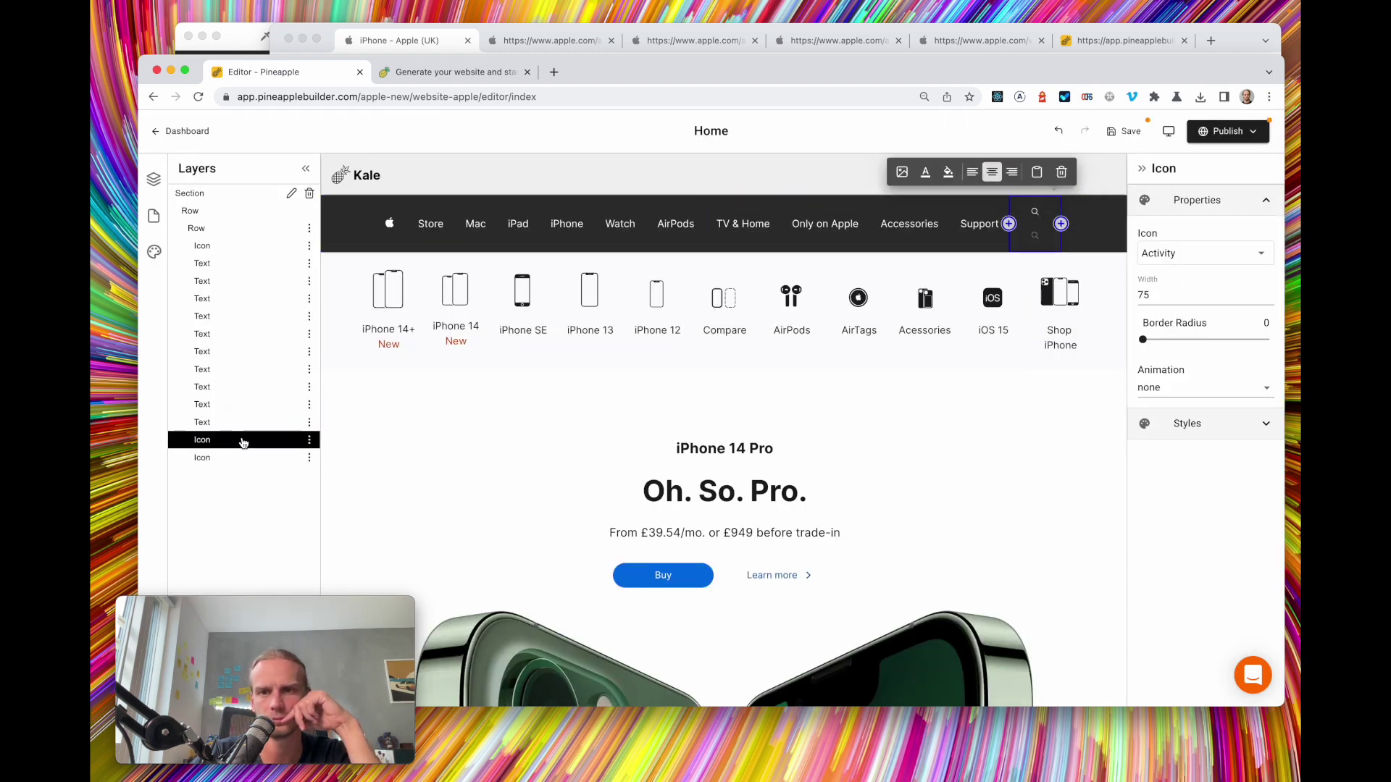
left_click(240, 458)
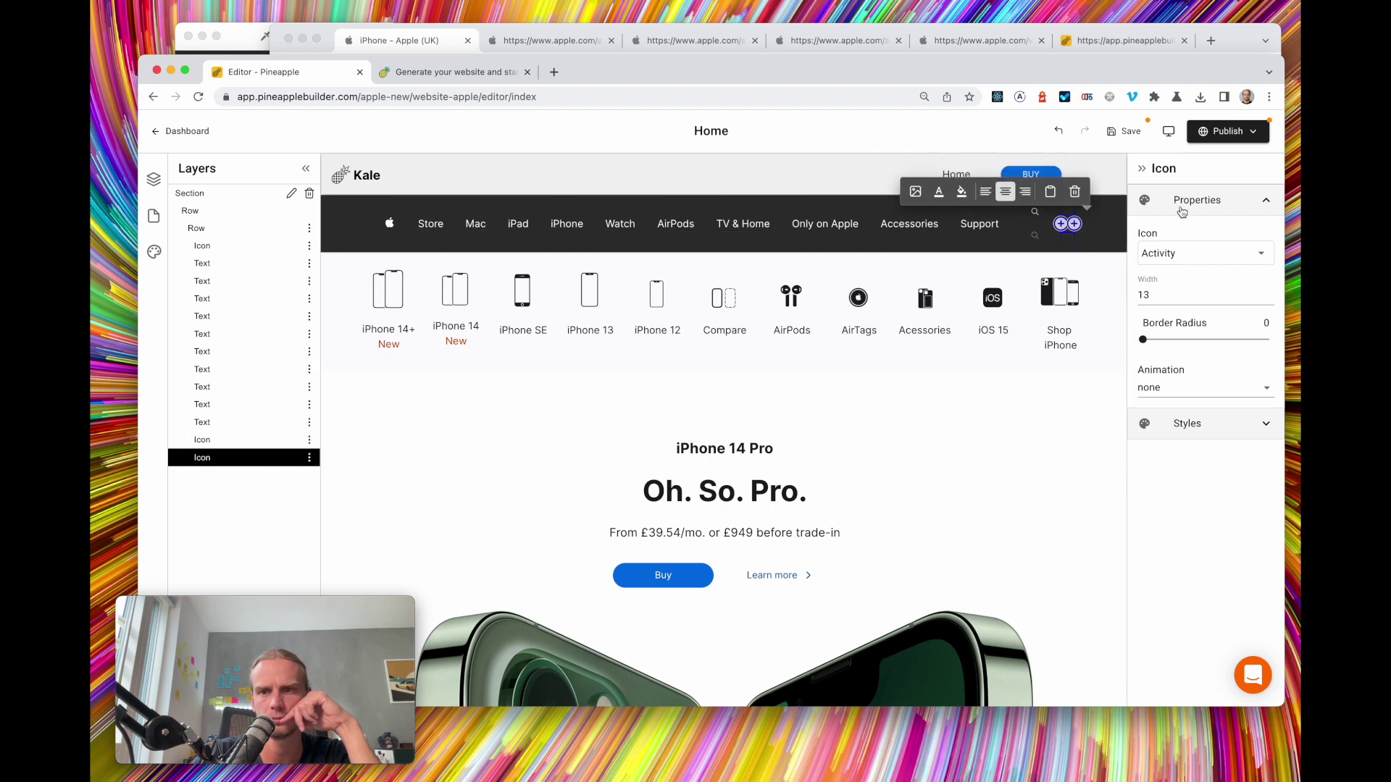
left_click(1075, 484)
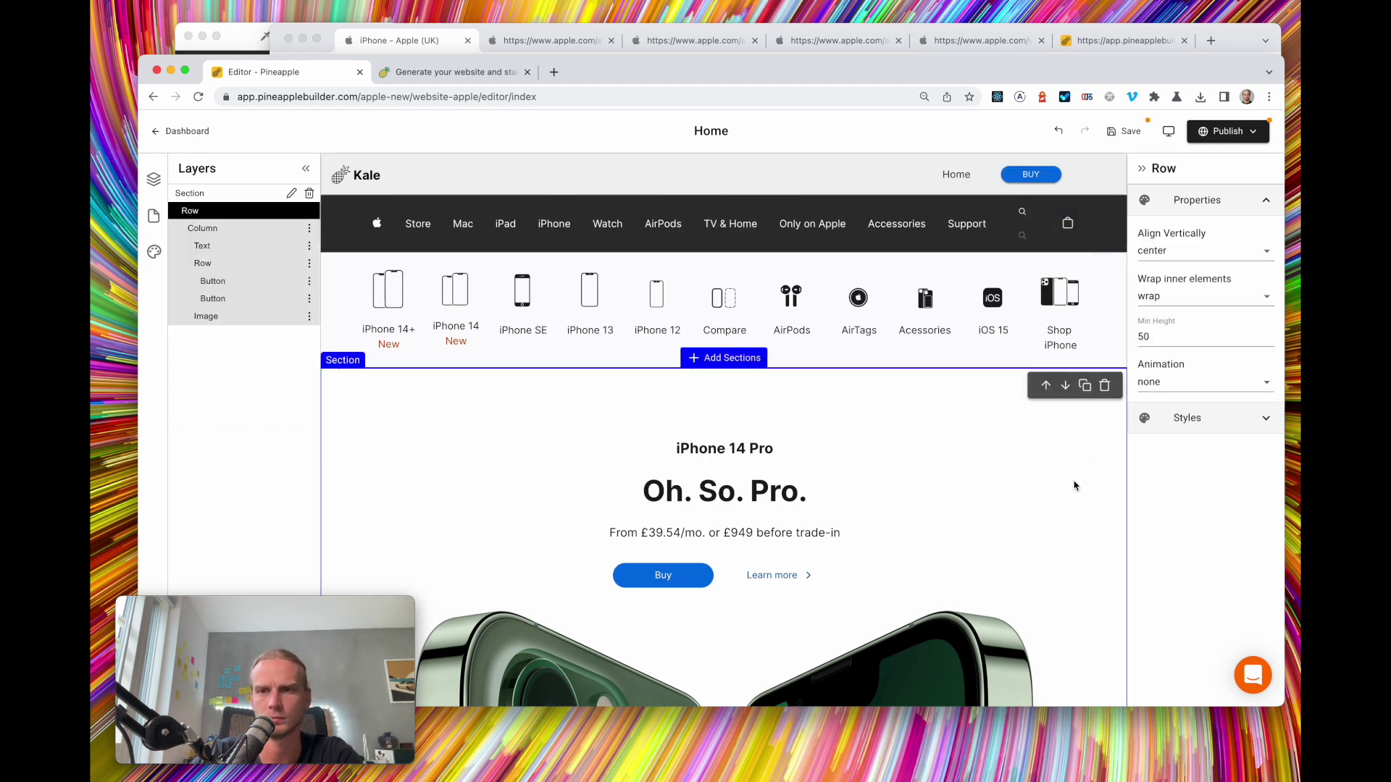
left_click(1069, 229)
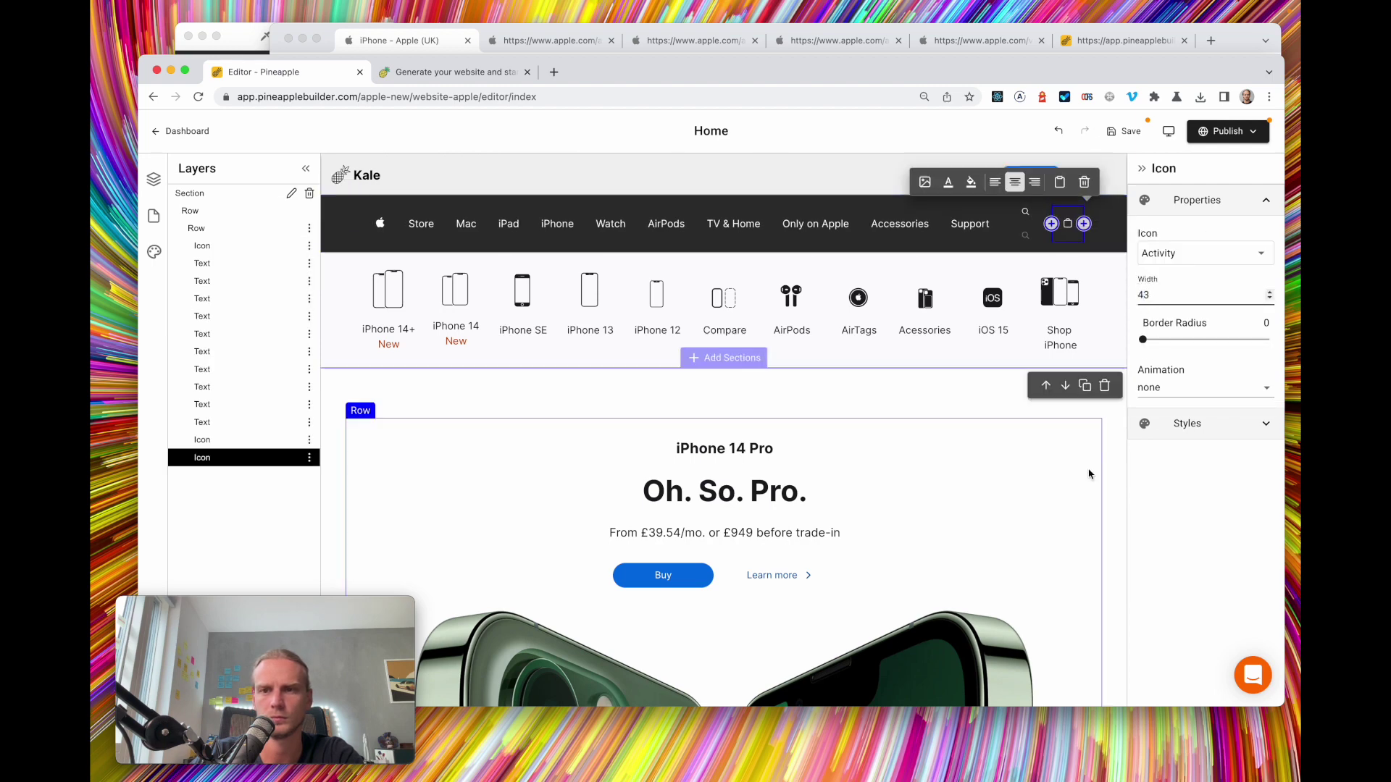
left_click(1024, 215)
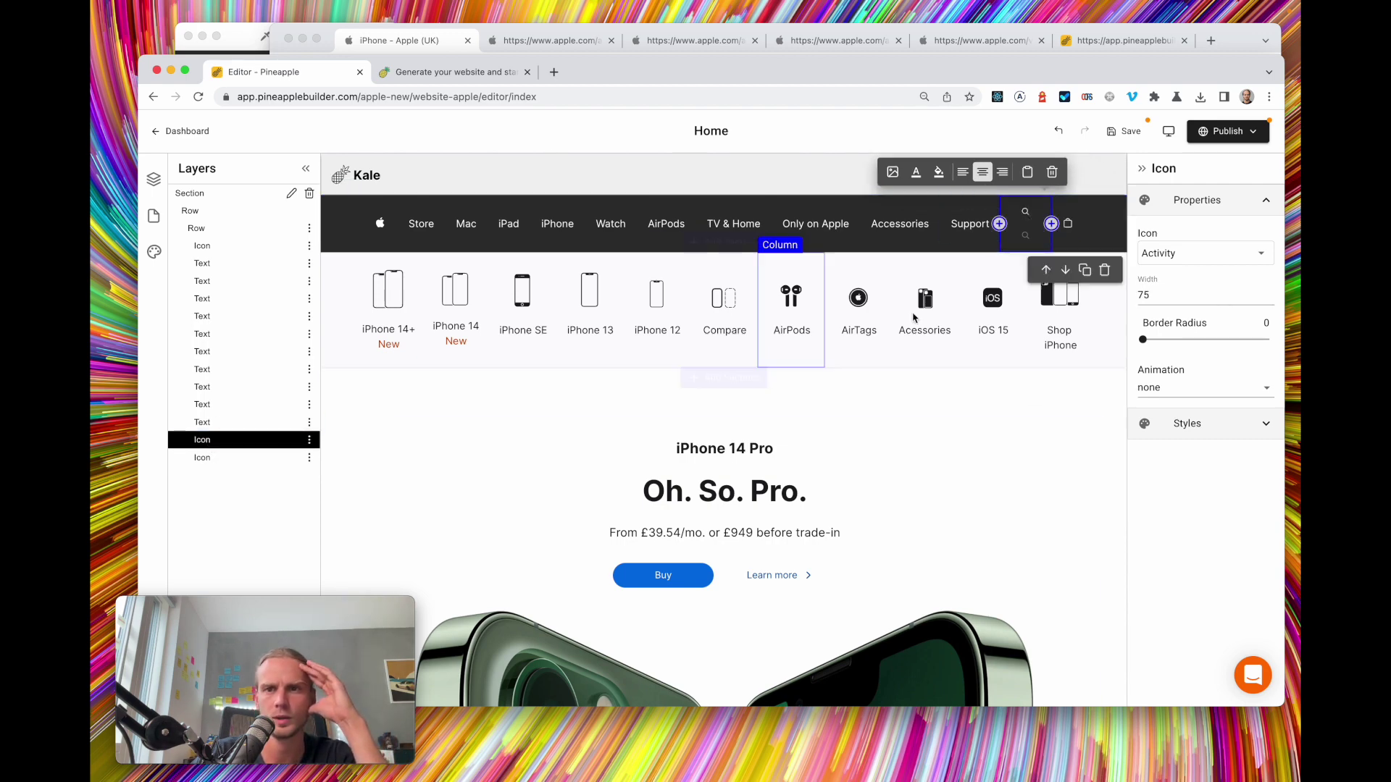
left_click(894, 174)
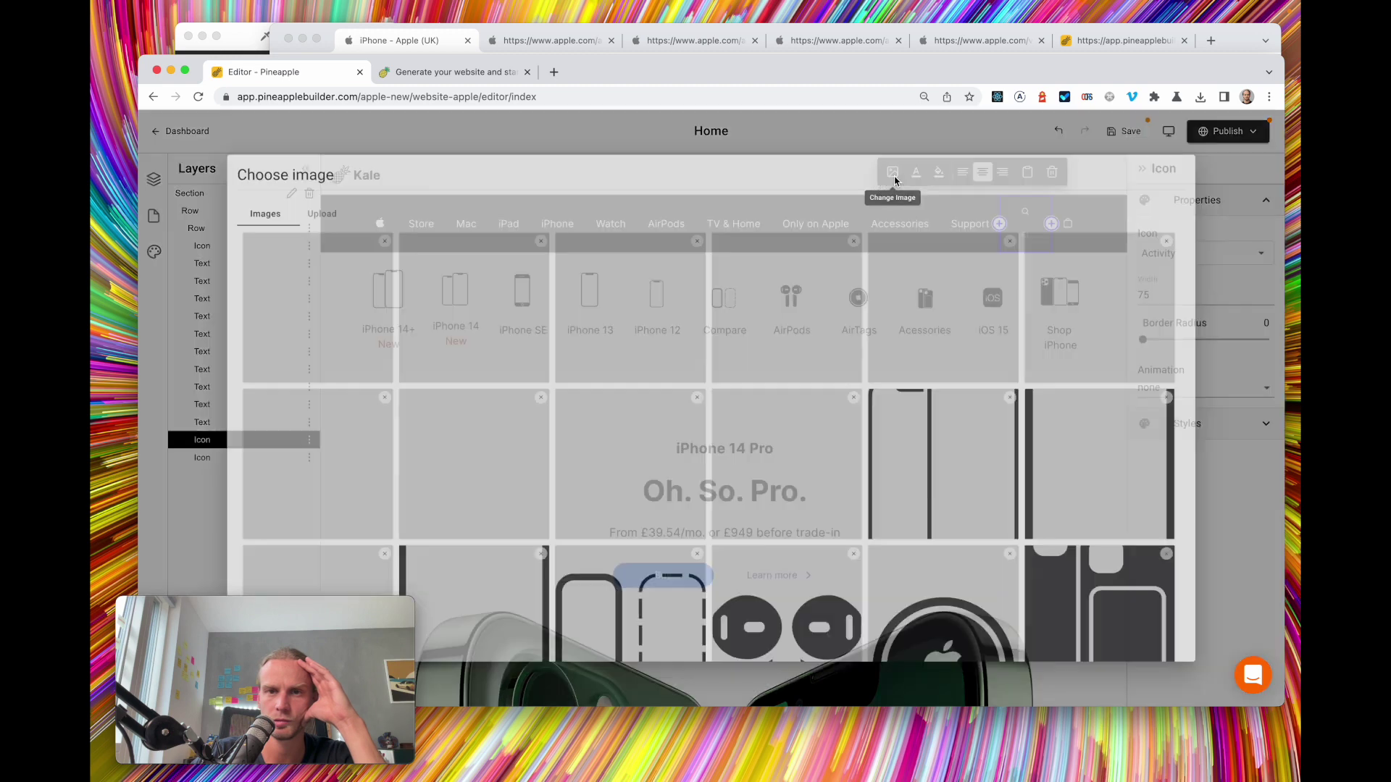
left_click(891, 130)
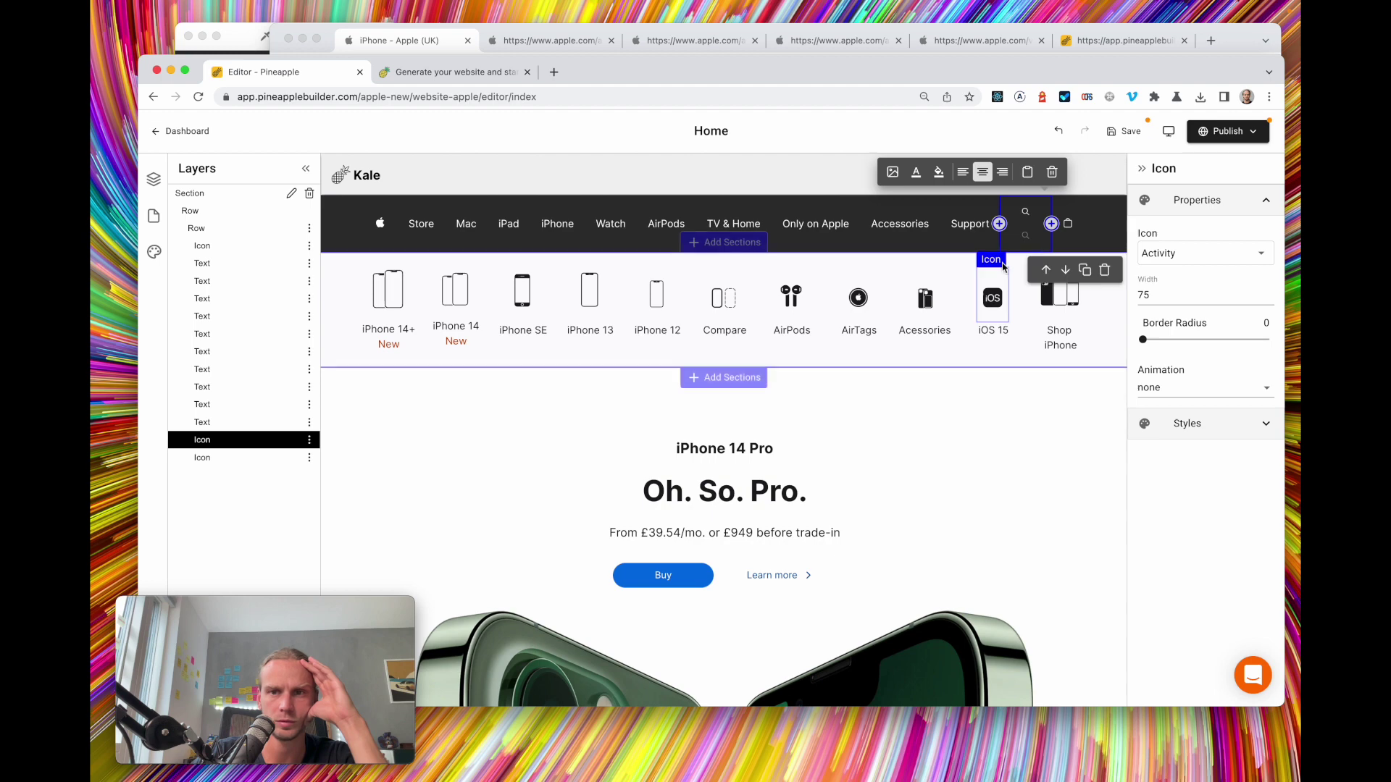
Insert a new Icon component between the Support text and the search icon in the navigation bar
left_click(1000, 224)
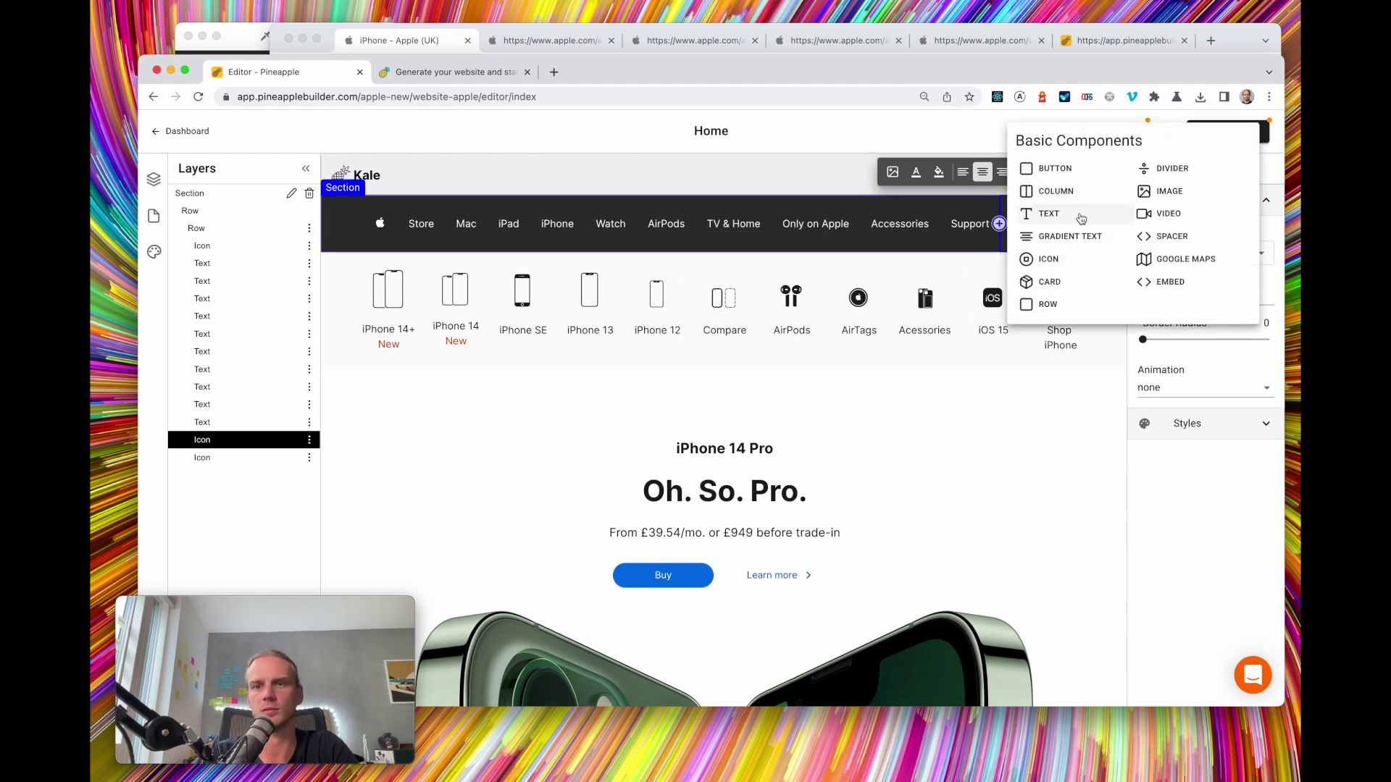
left_click(1060, 264)
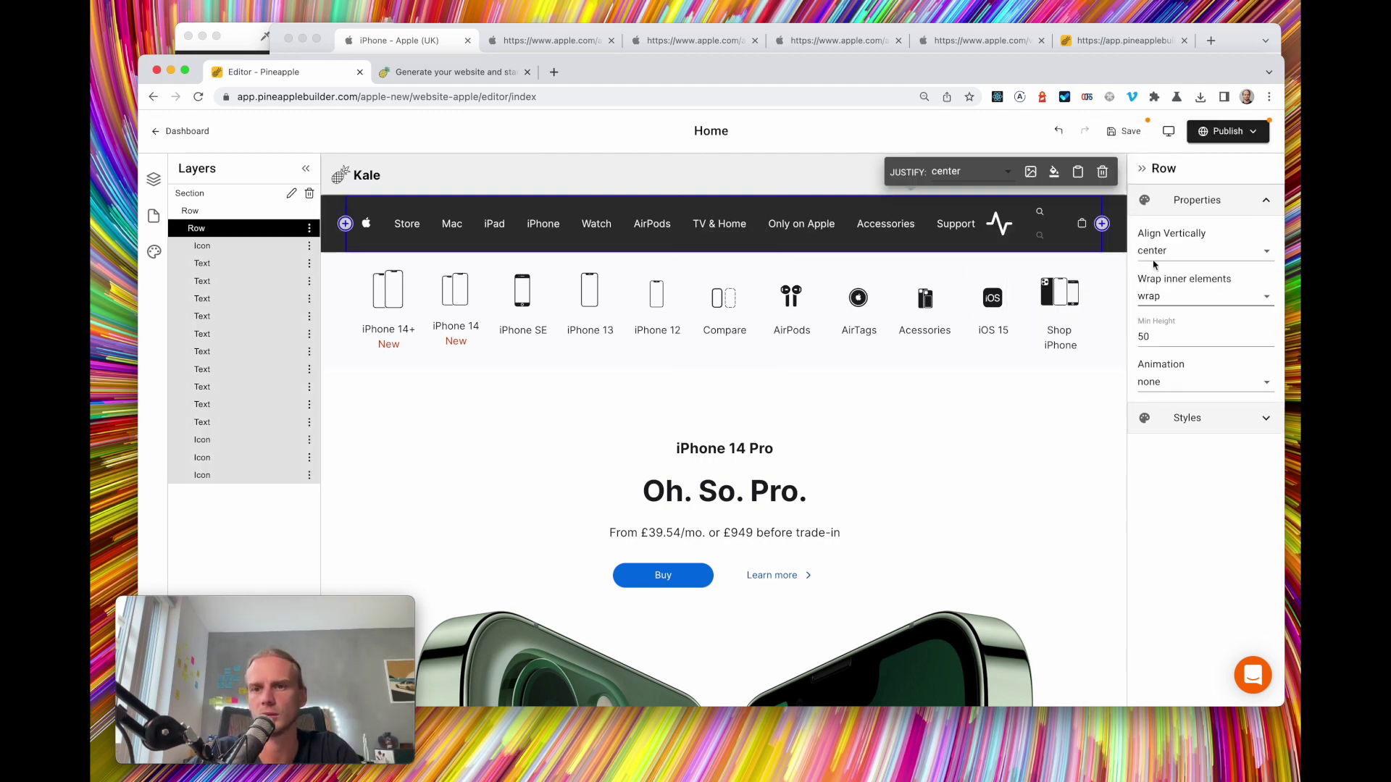
Change the new activity icon in the navigation bar to the Search icon and set its width to 15
left_click(999, 224)
left_click(1212, 253)
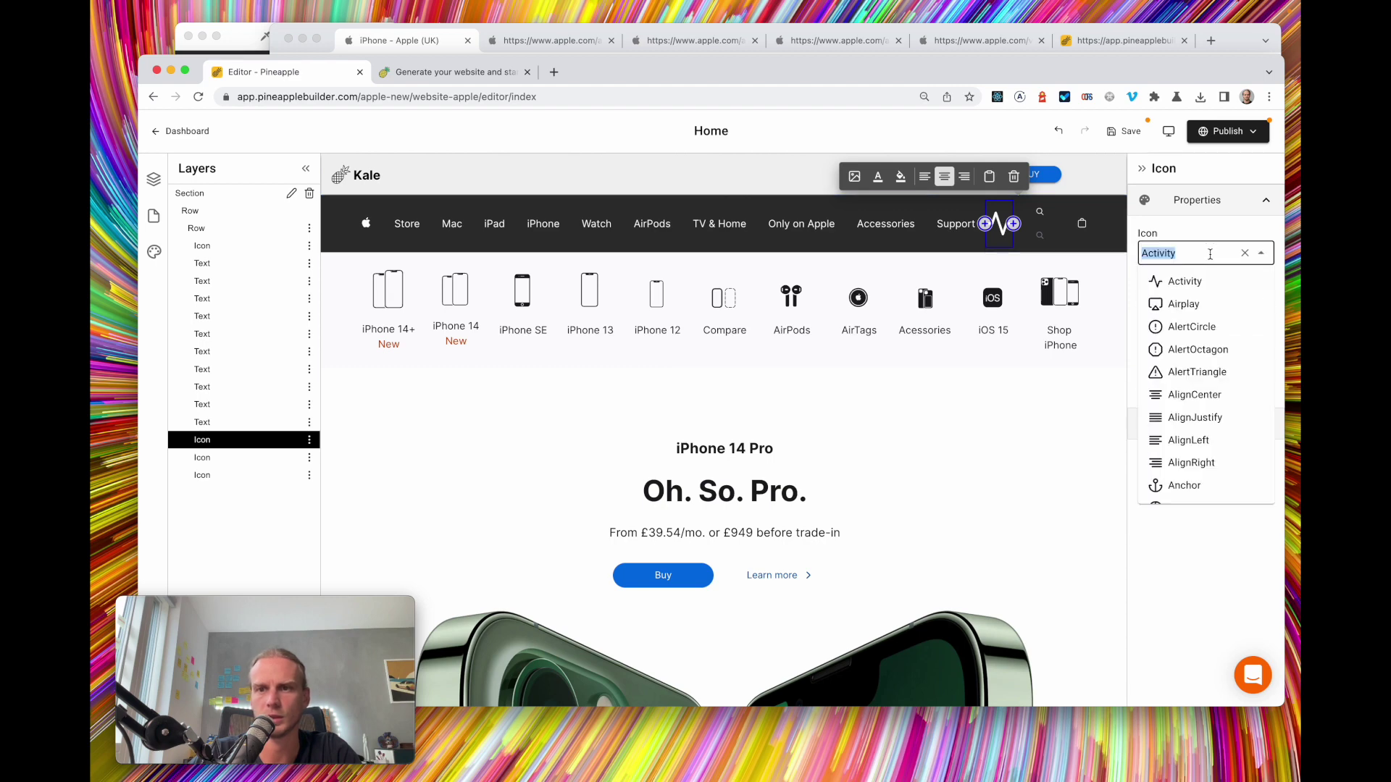
type("se")
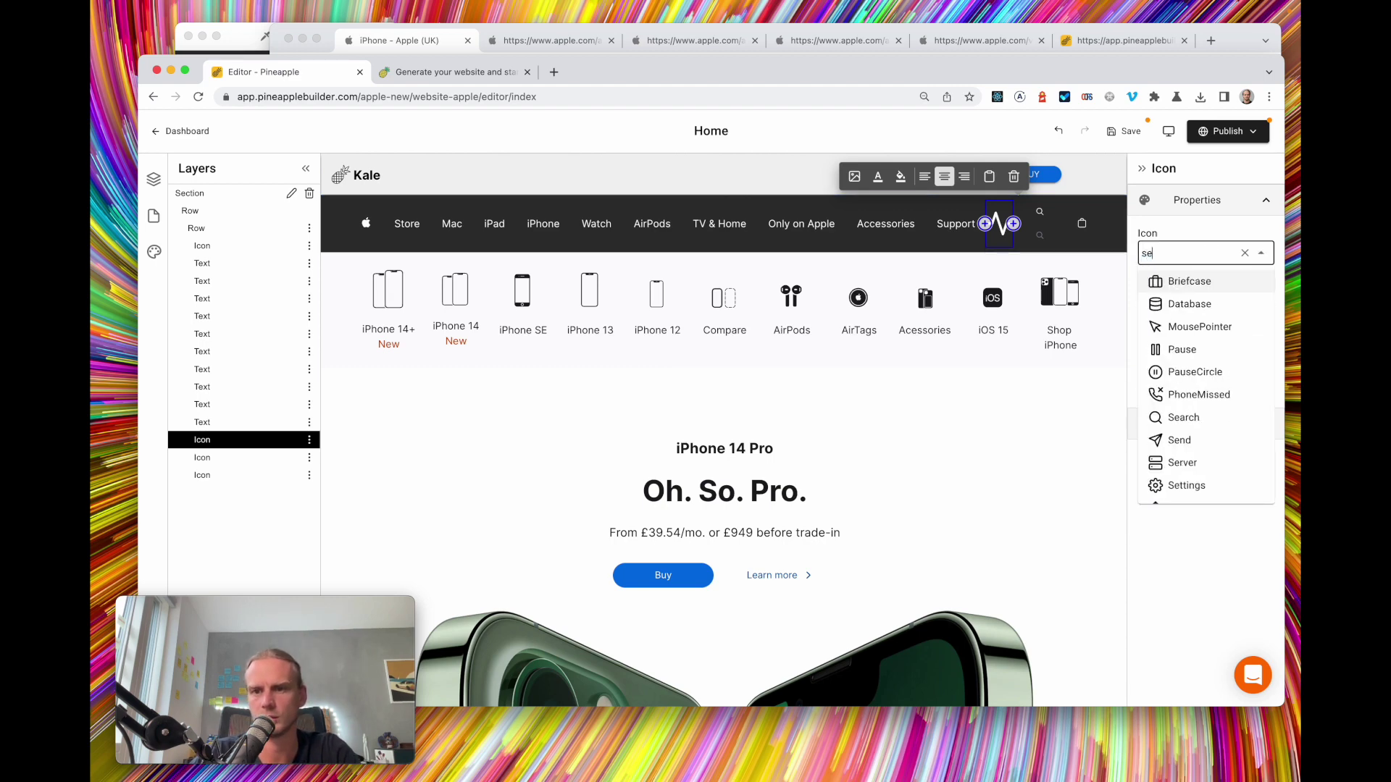
type("a")
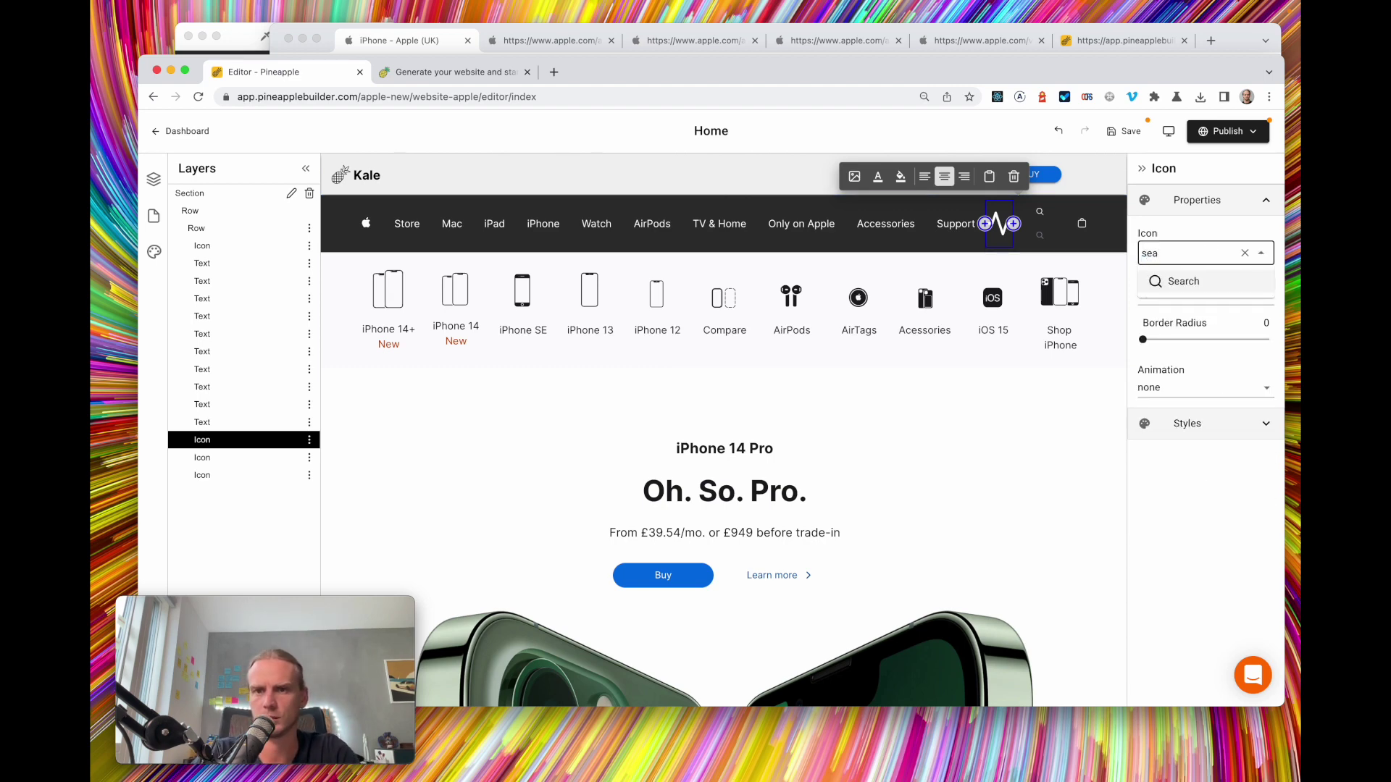
key("Return")
key("BackSpace")
type("25")
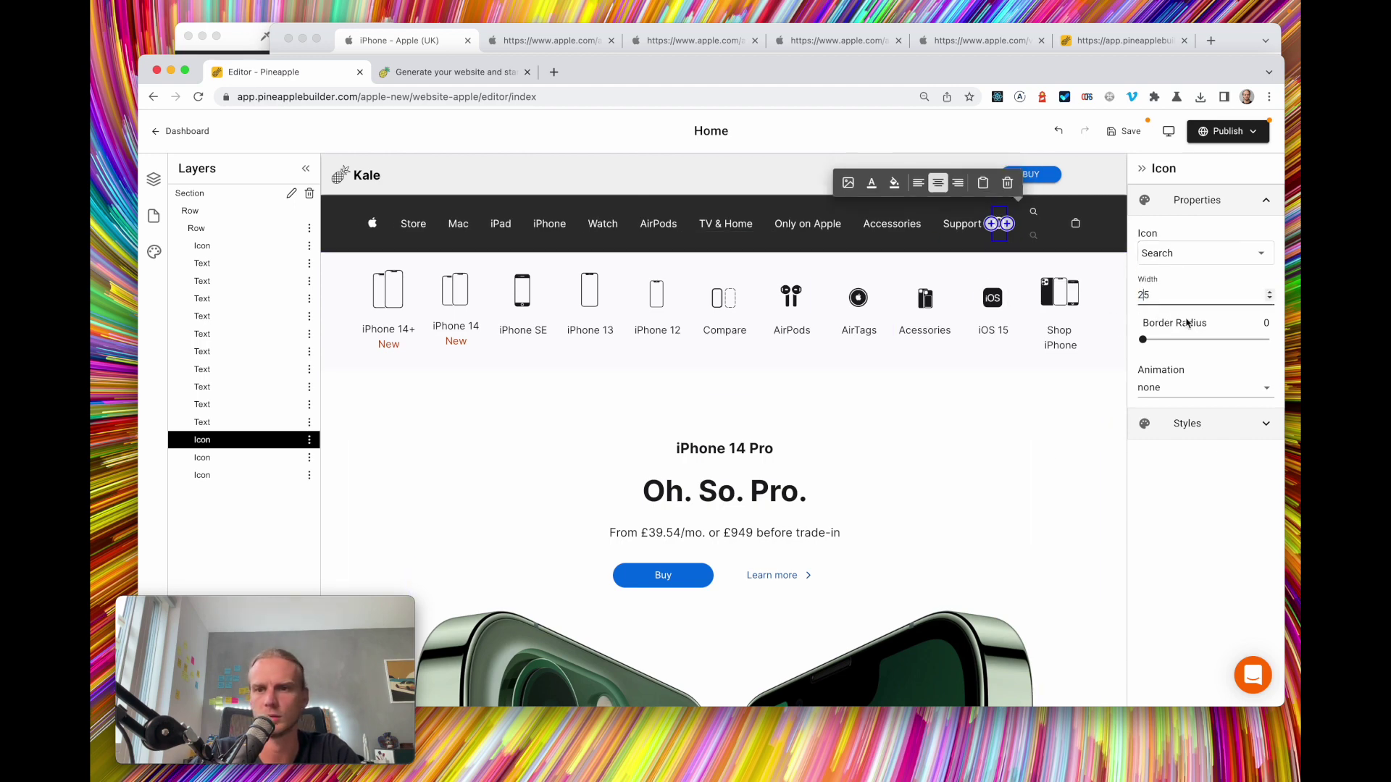
type("1")
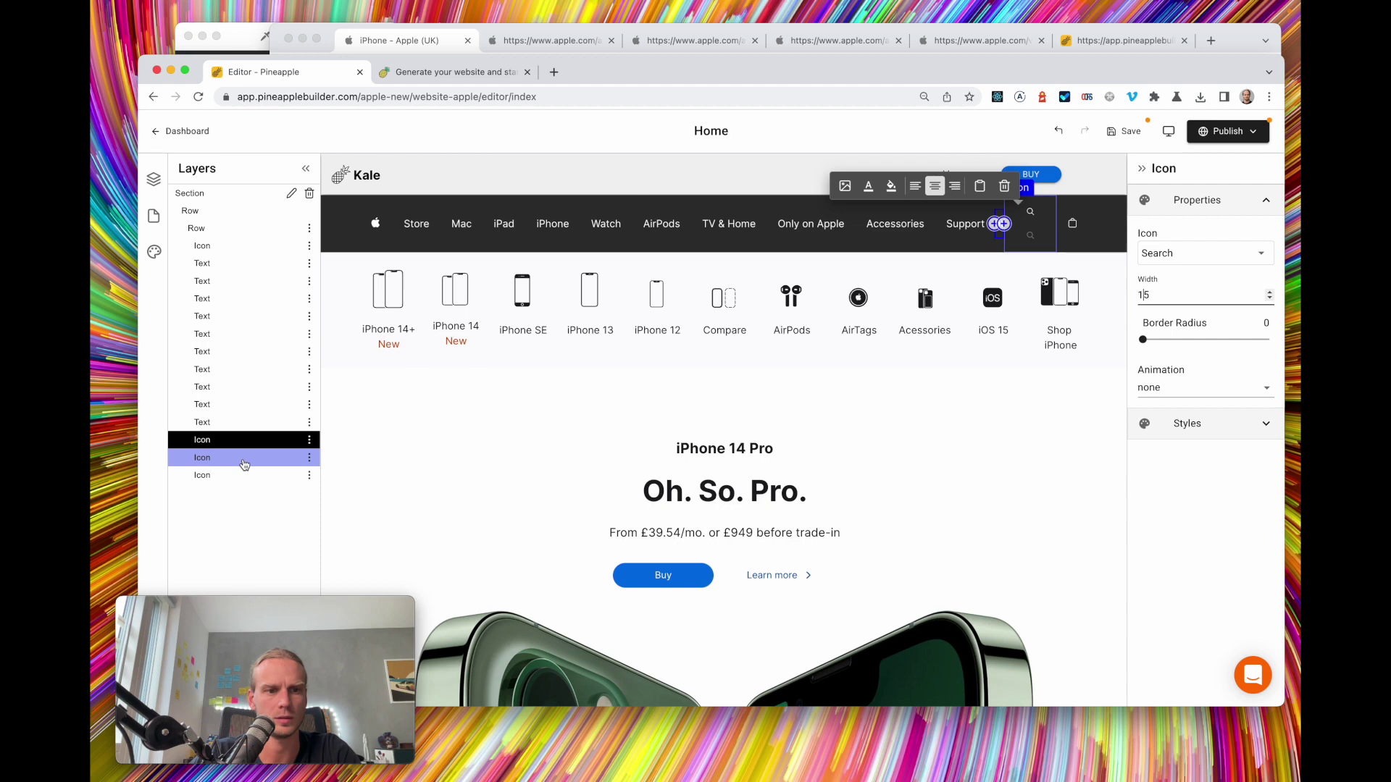
left_click(309, 458)
left_click(343, 536)
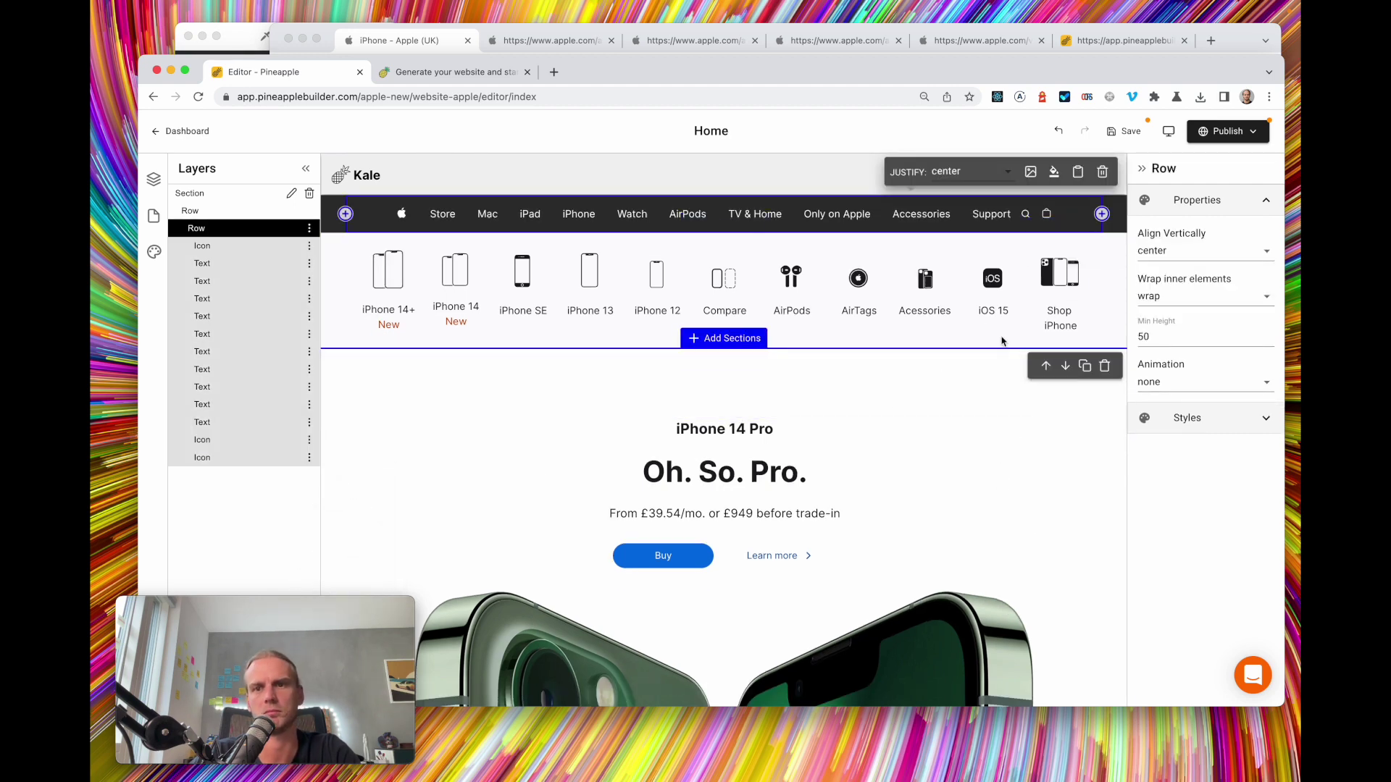
left_click(415, 44)
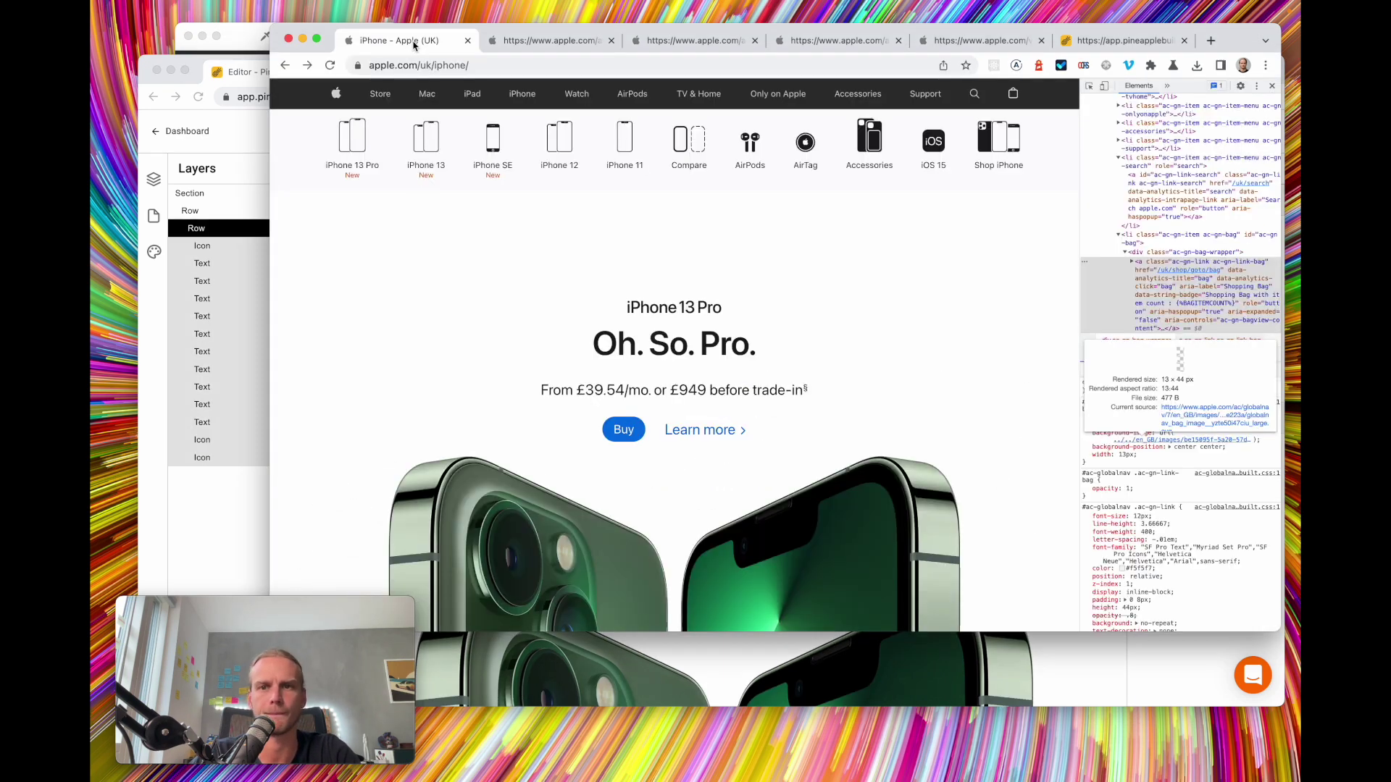
Set the right and left padding of the shopping bag icon to 8px and save the page
left_click(215, 528)
left_click(207, 440)
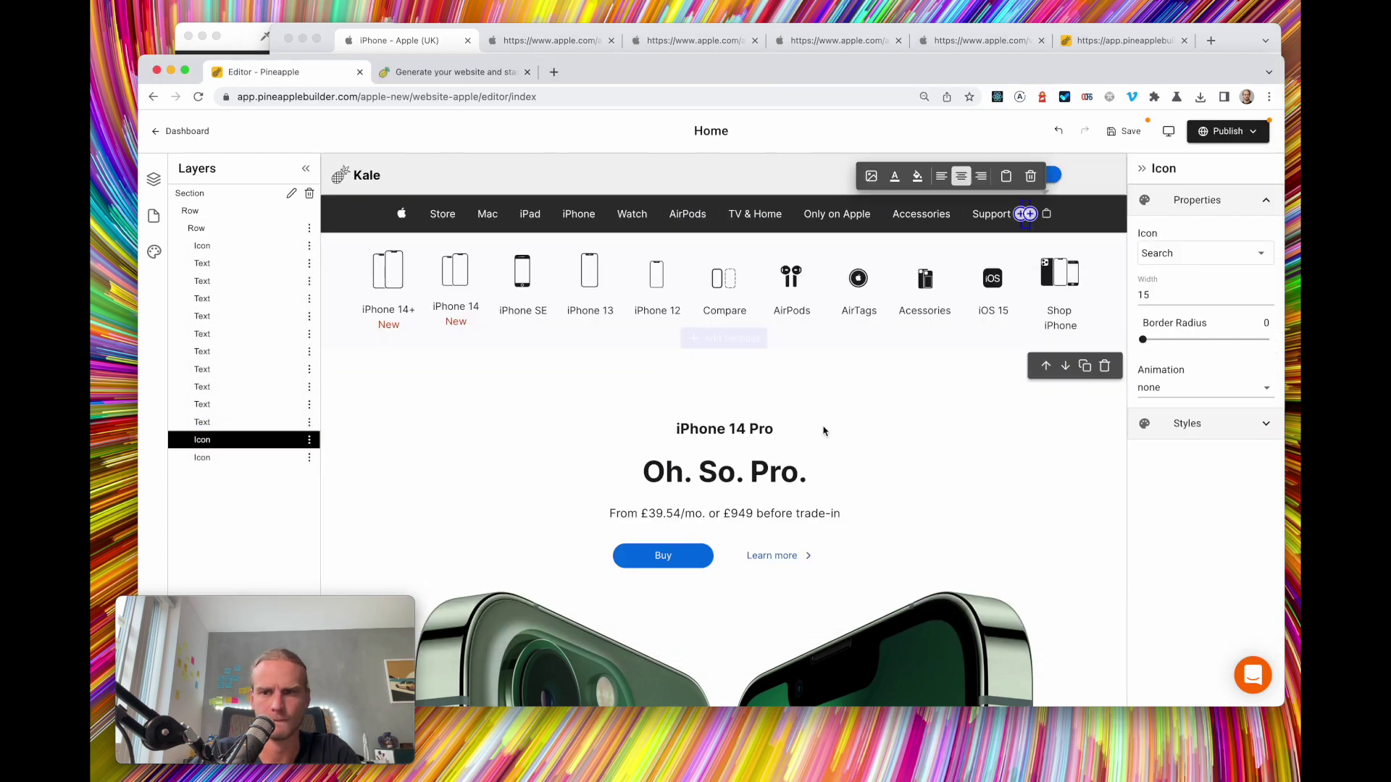
left_click(1209, 424)
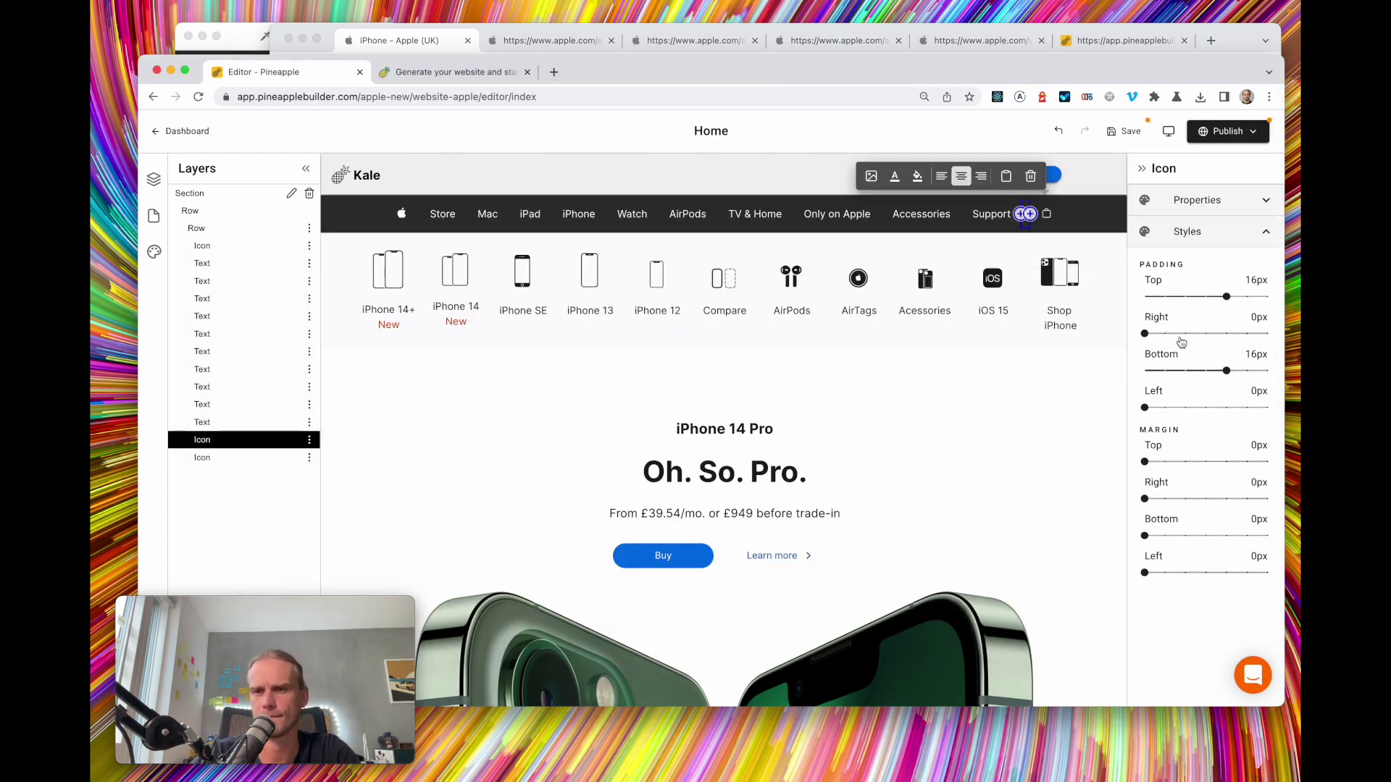
left_click(273, 458)
left_click(1194, 335)
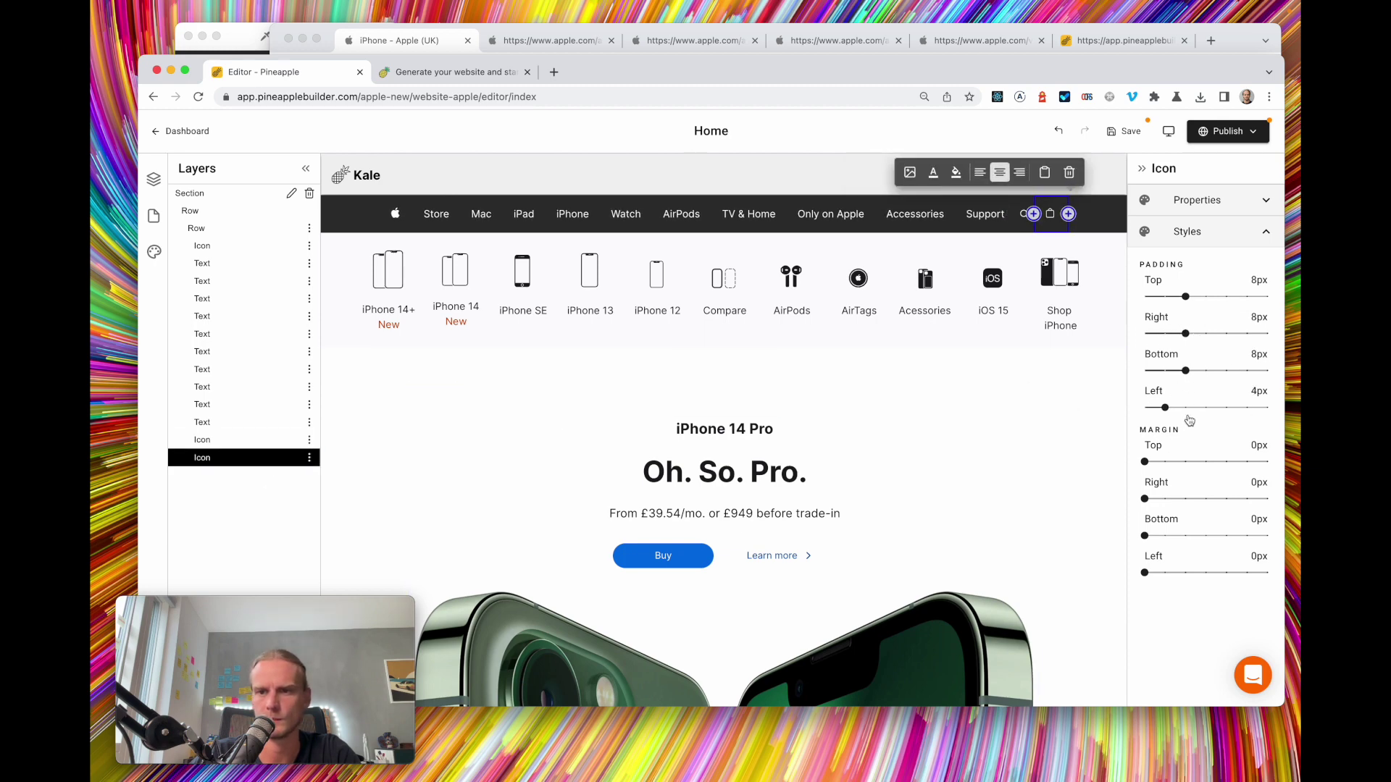
left_click(1192, 411)
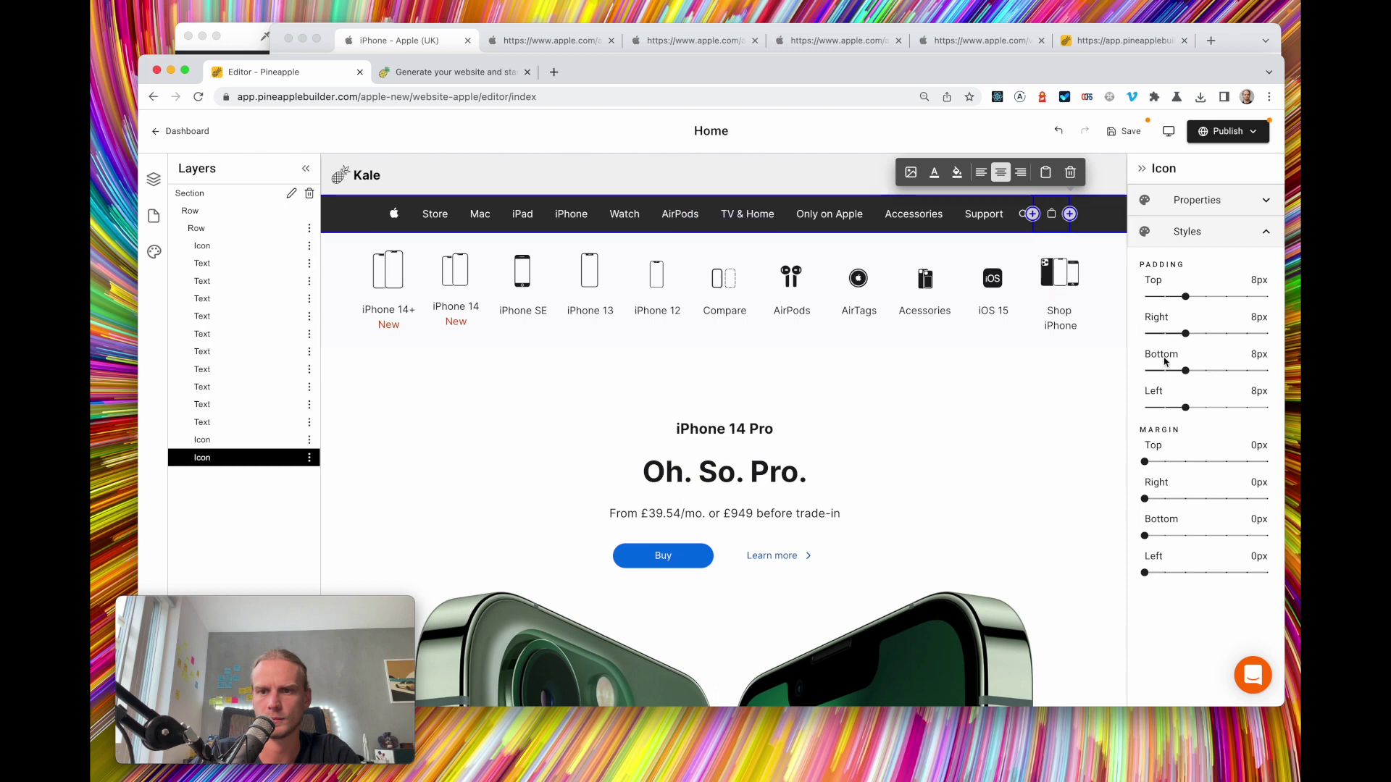
left_click(1126, 134)
Compare the page preview with Apple's original iPhone page, examining the navigation bar, product icon row and Shop iPhone alignment
left_click(423, 45)
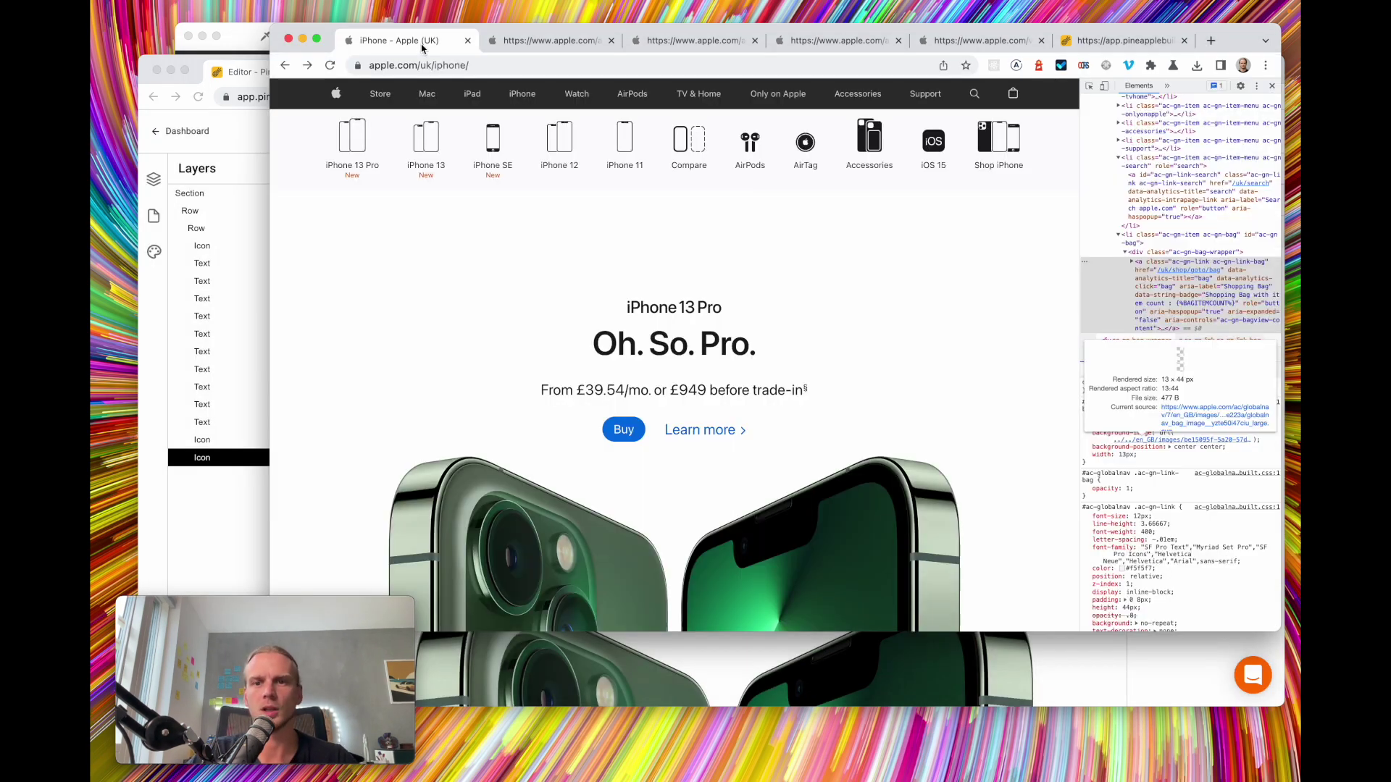
left_click(244, 581)
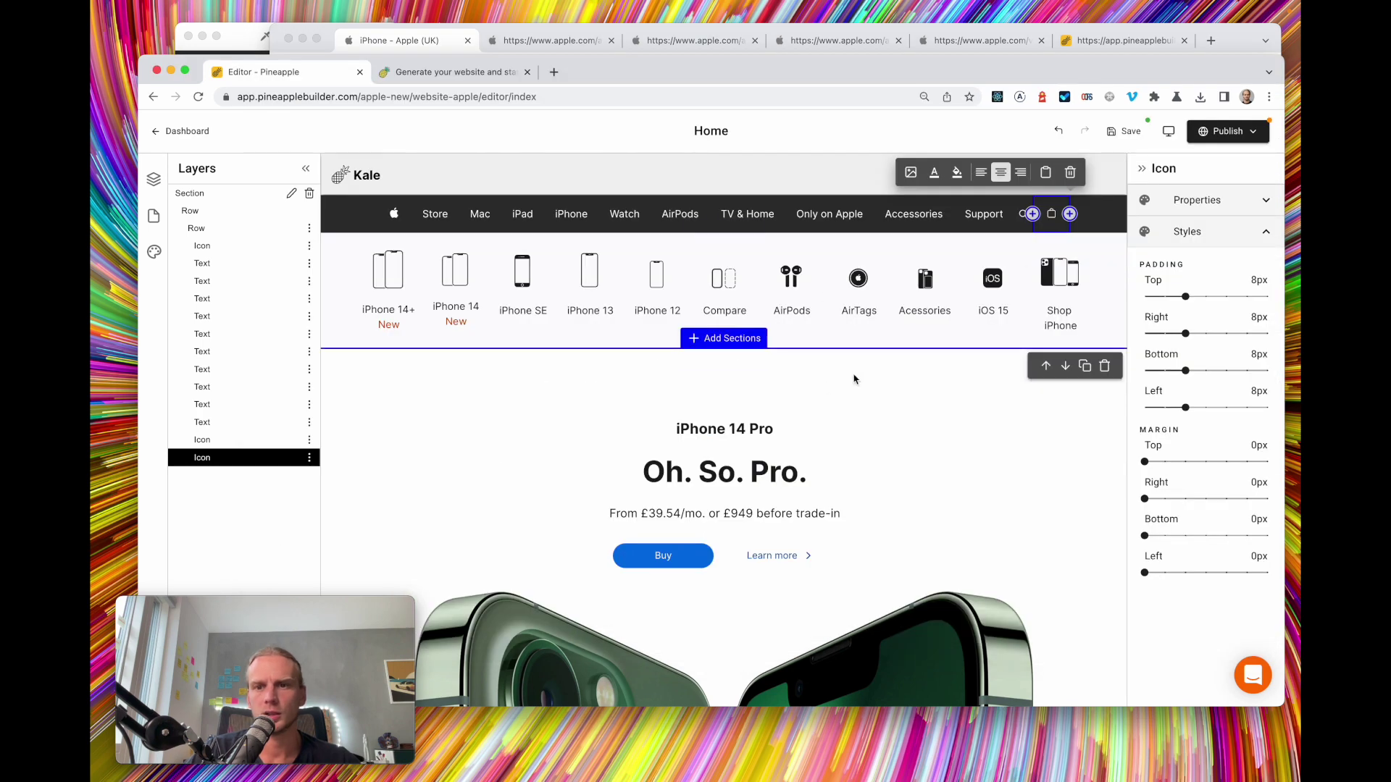
left_click(791, 290)
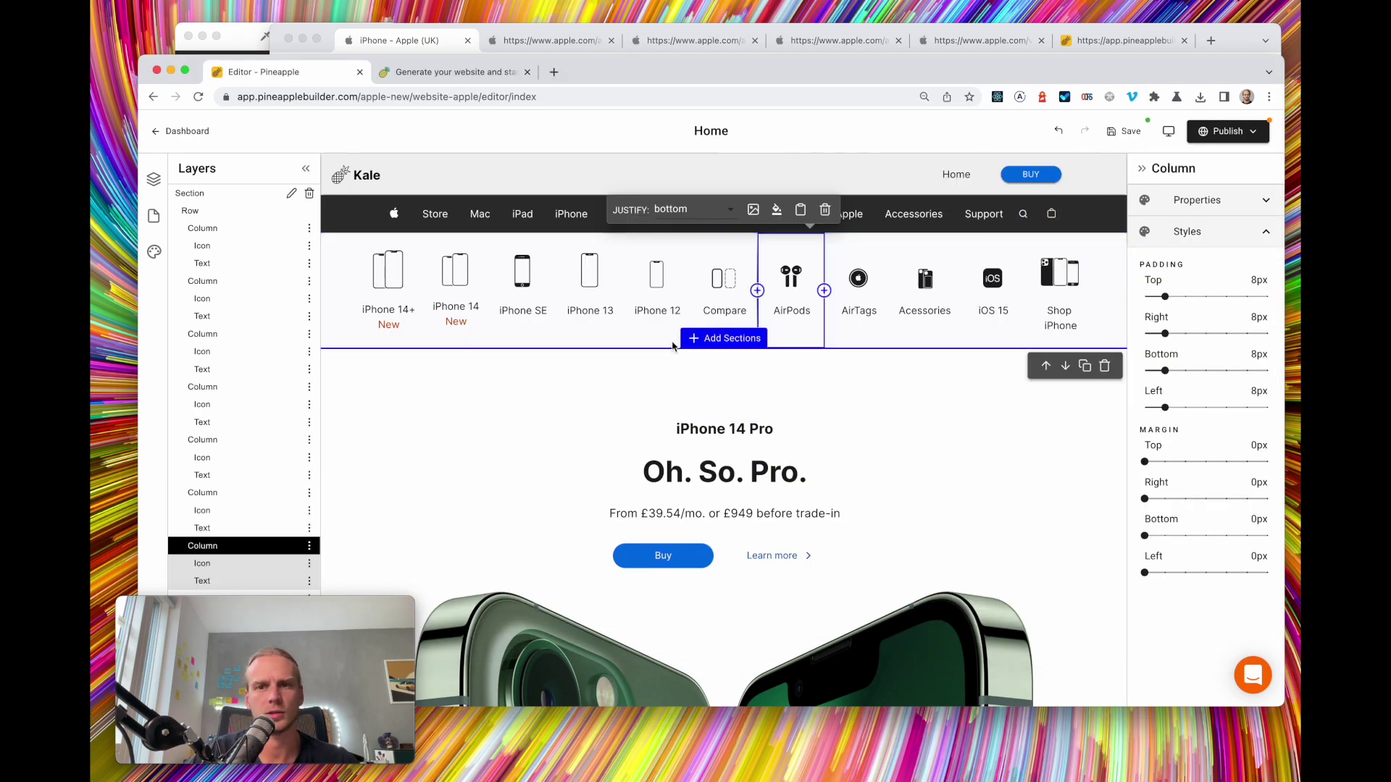
left_click(1059, 35)
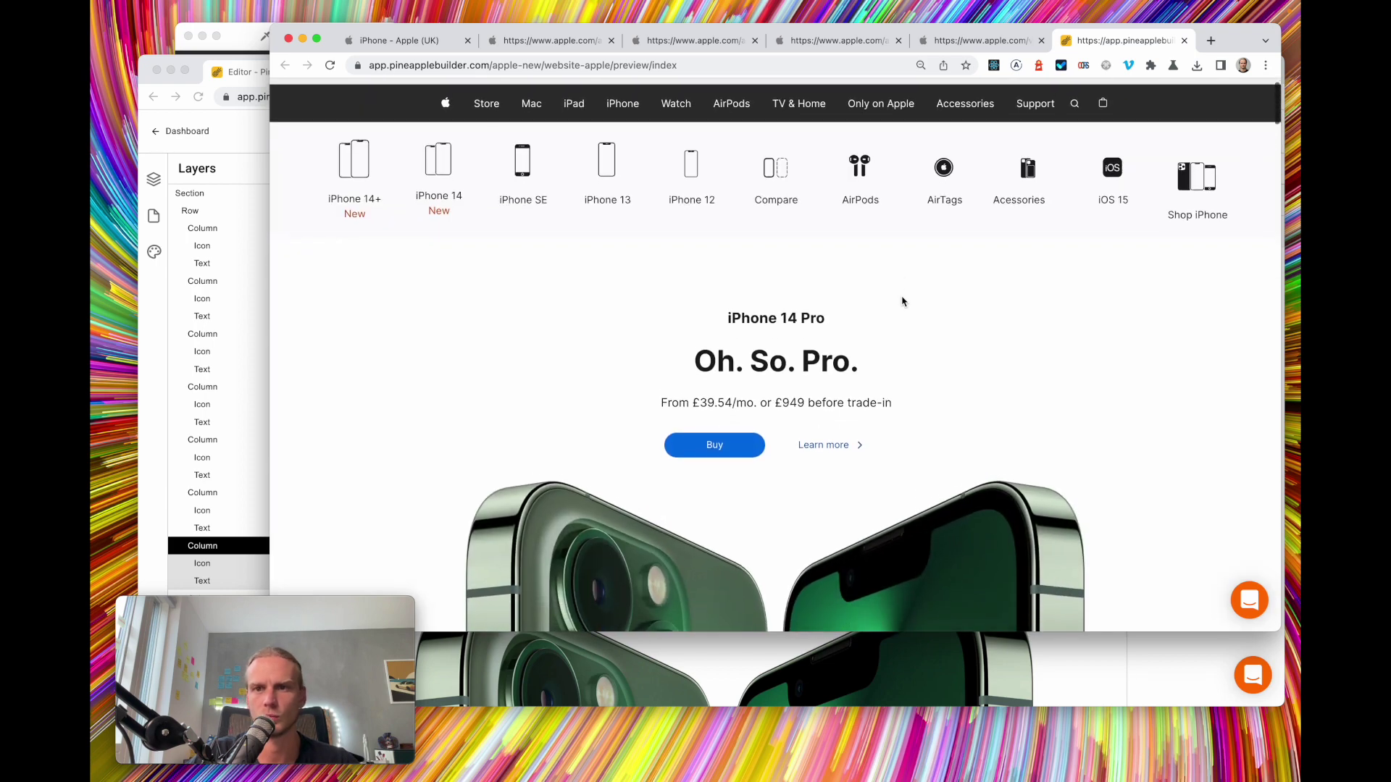
scroll(902, 302, "down", 1)
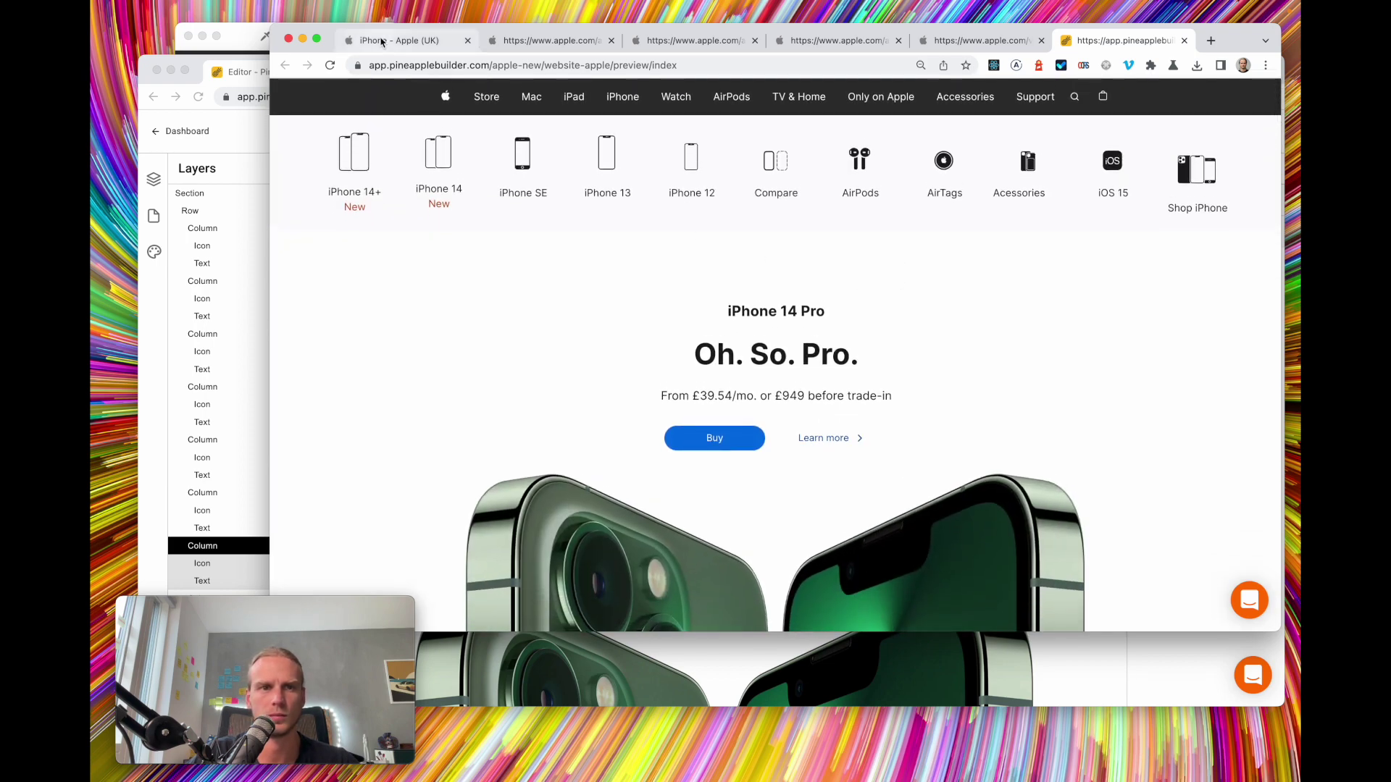
left_click(382, 42)
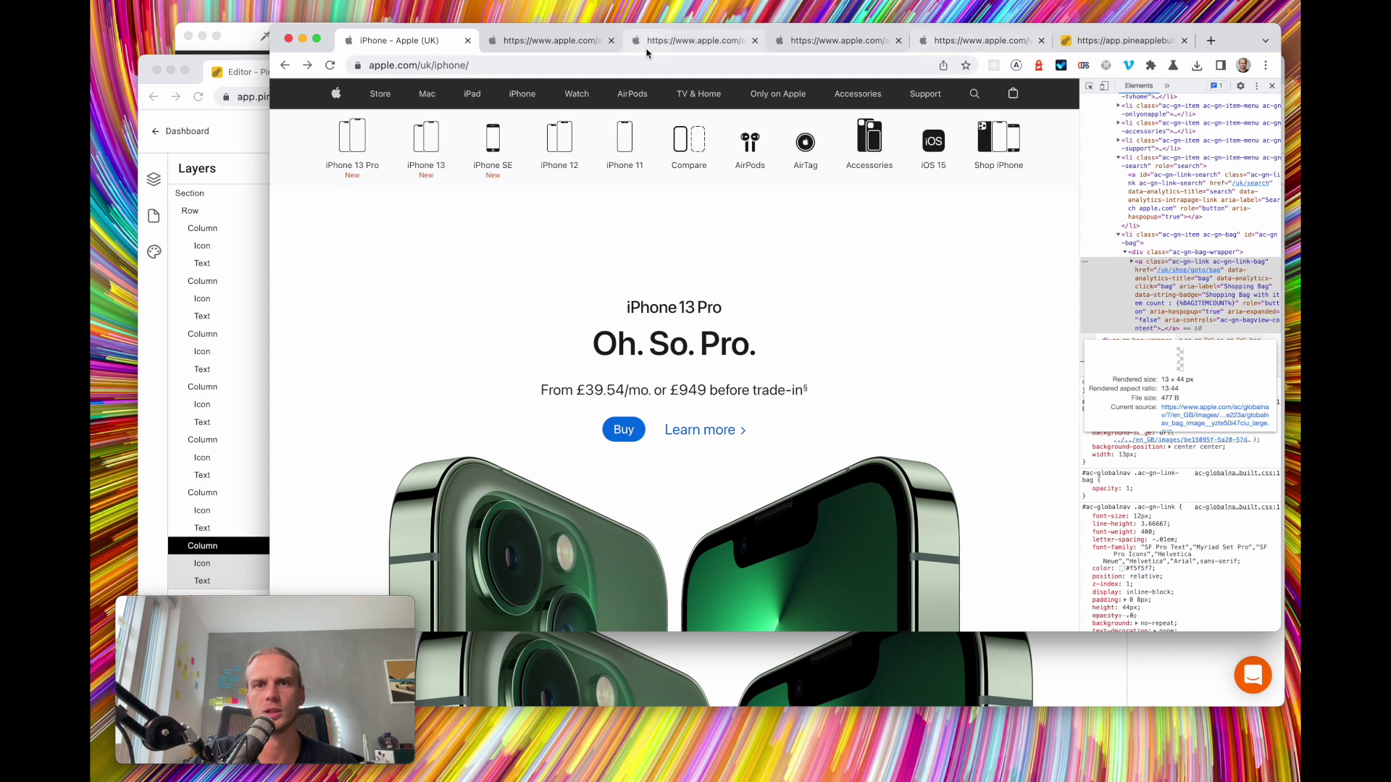
scroll(683, 371, "down", 5)
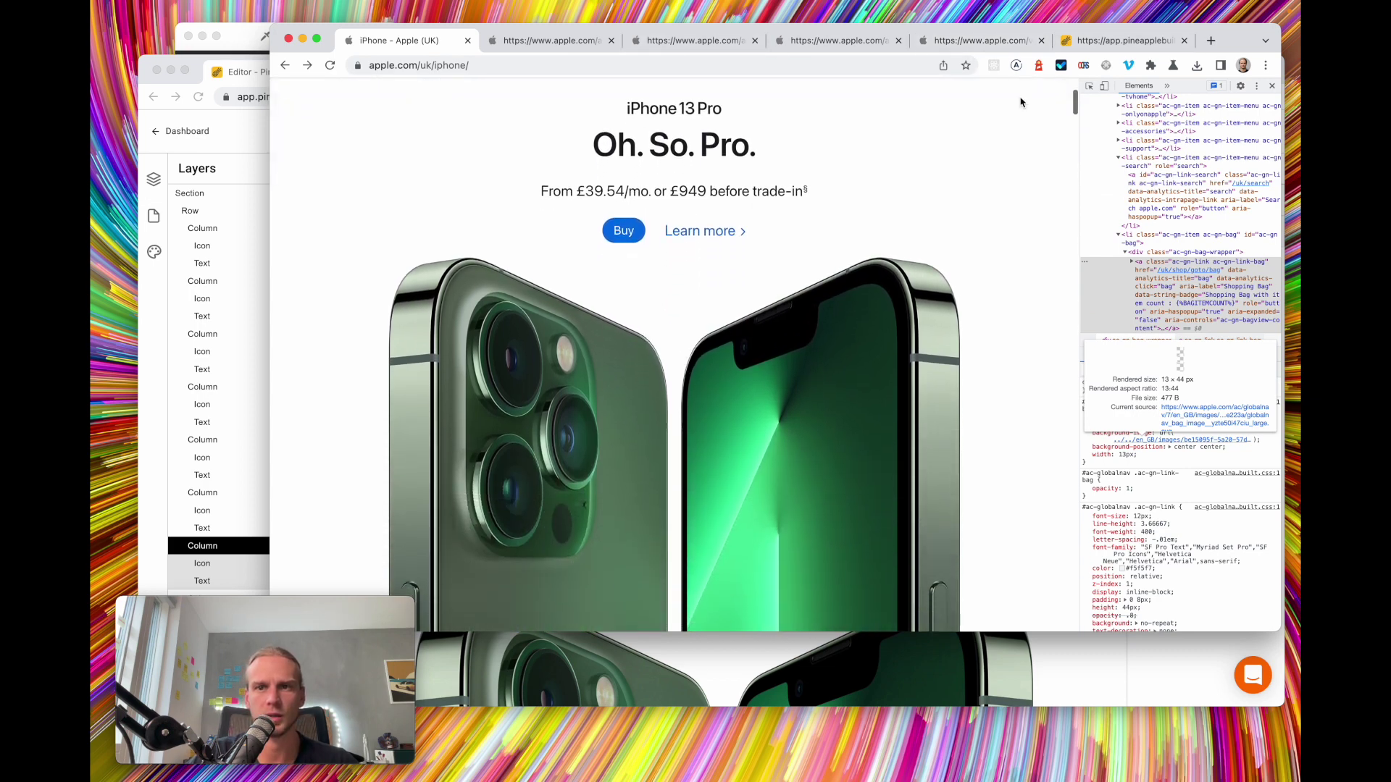
left_click(1129, 41)
scroll(804, 305, "down", 1)
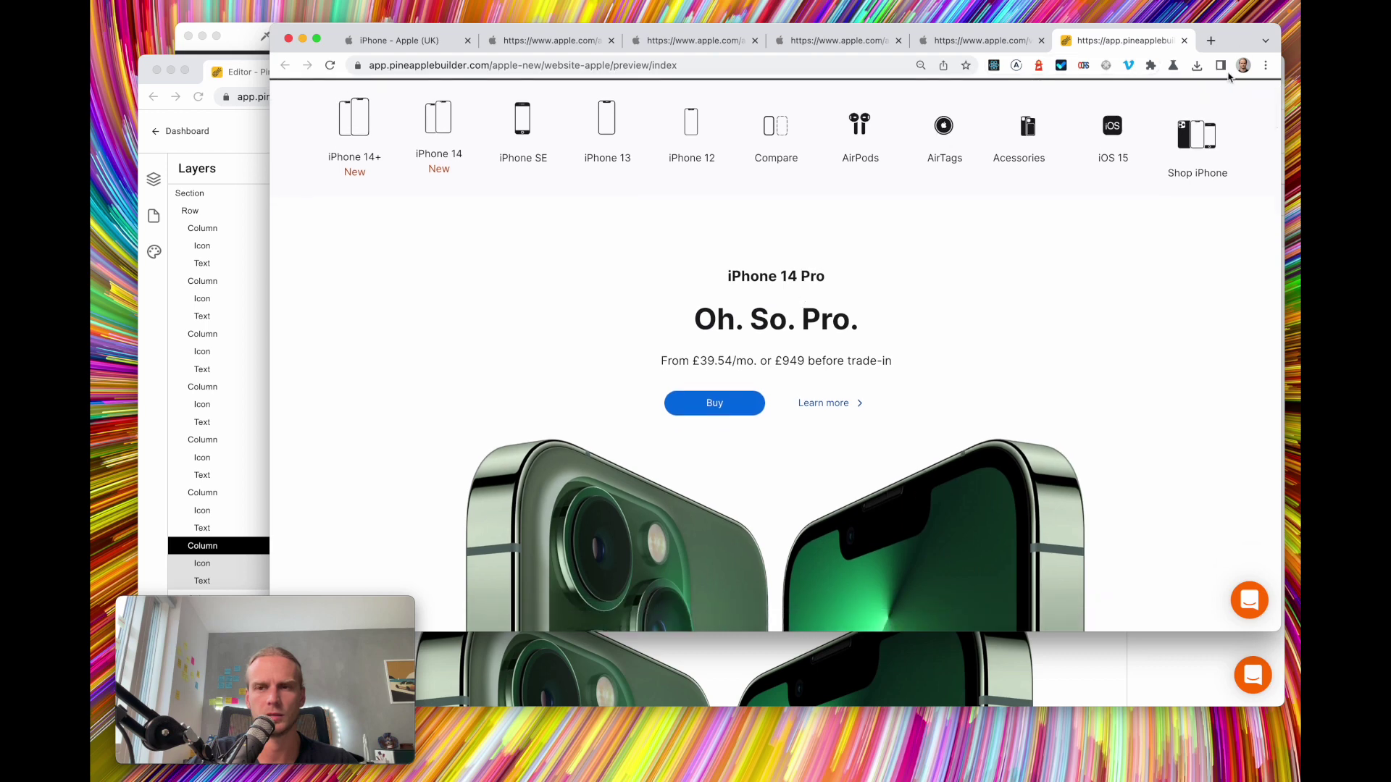
left_click(208, 341)
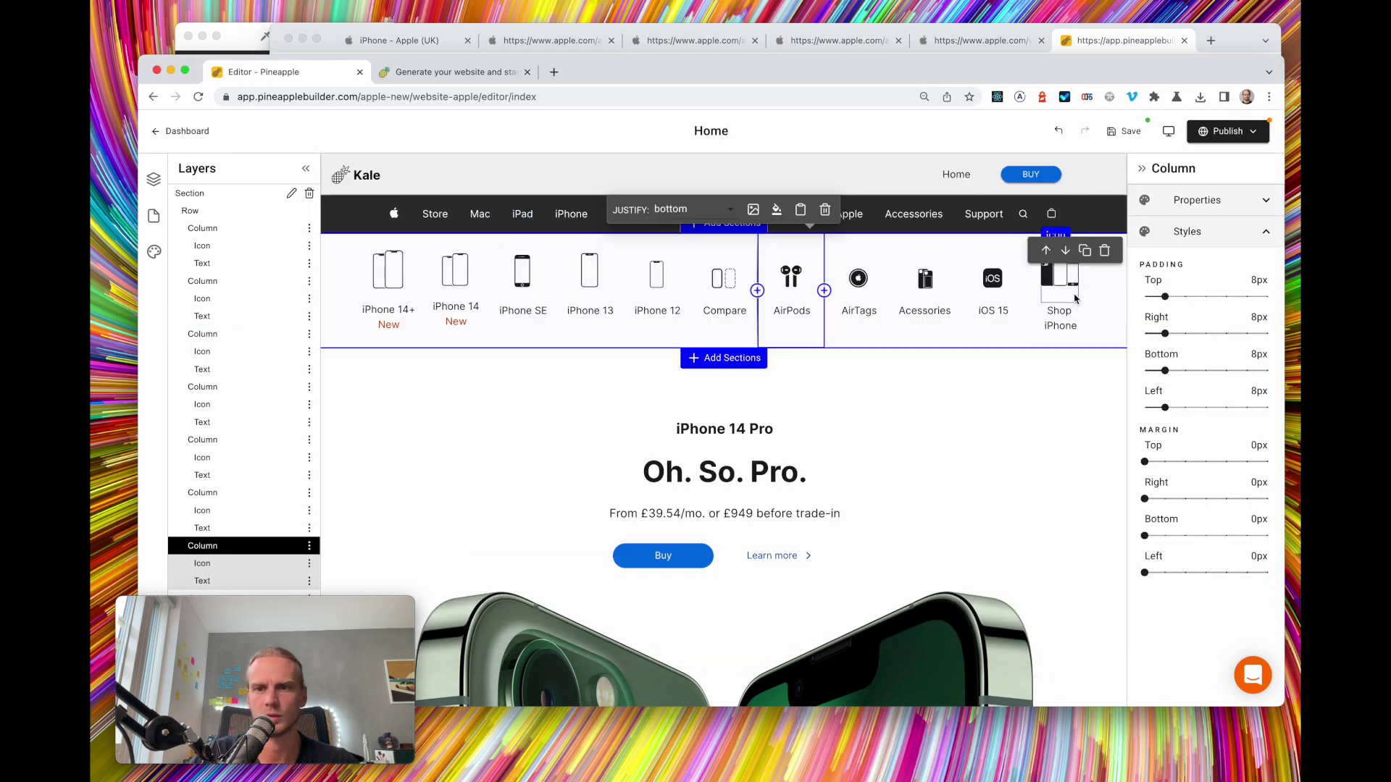
left_click(1130, 40)
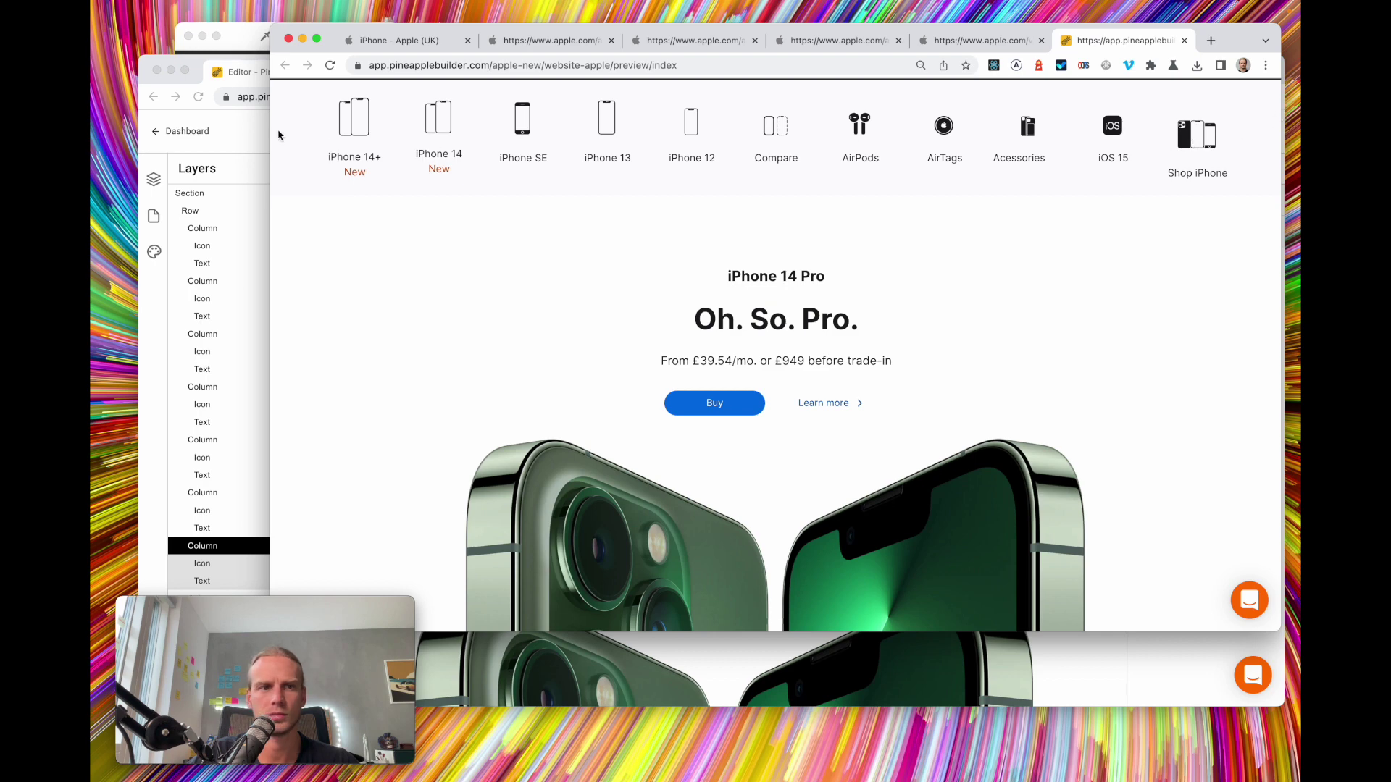
mouse_move(272, 132)
left_mouse_down()
mouse_move(211, 133)
mouse_move(299, 133)
mouse_move(287, 133)
left_mouse_up()
left_click(215, 319)
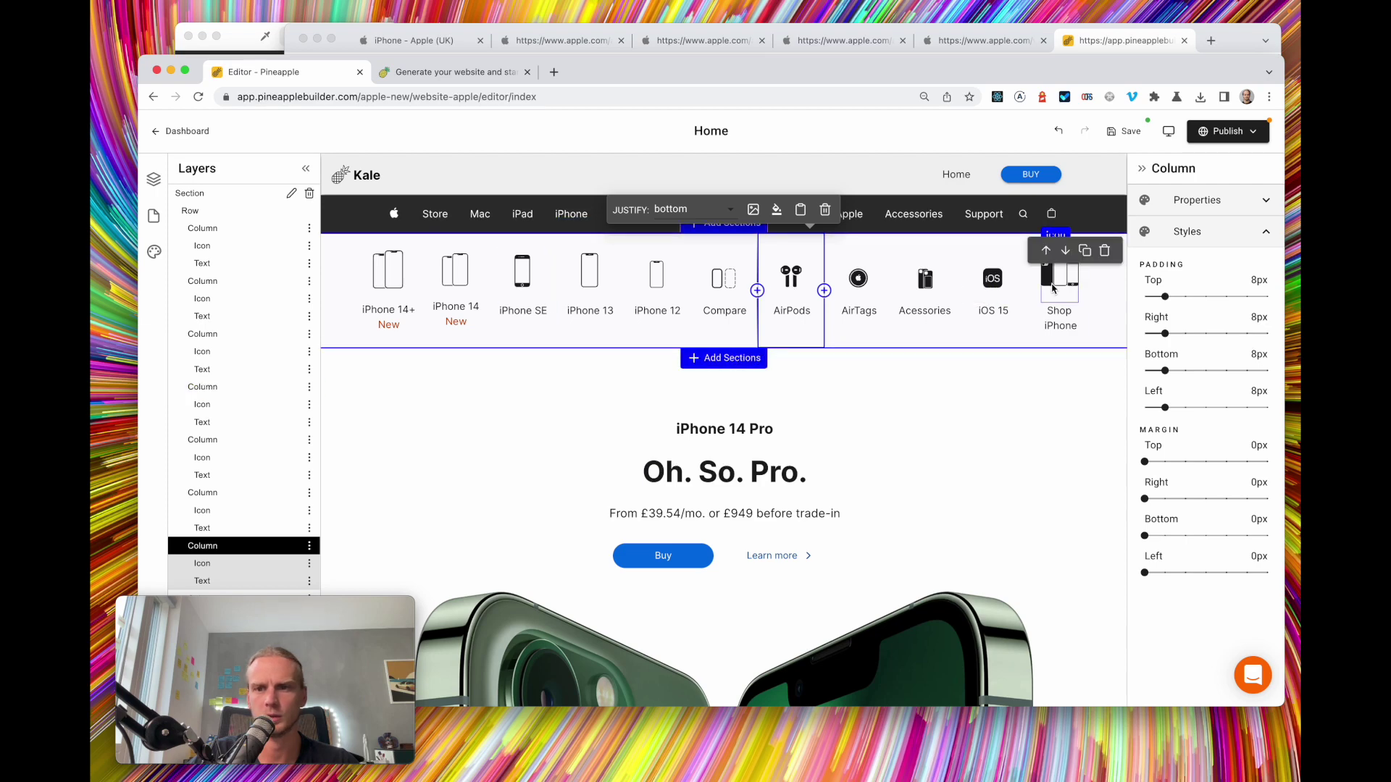
Set the bottom padding of the Shop iPhone icon to 16px, save the page and reload its preview
left_click(1053, 287)
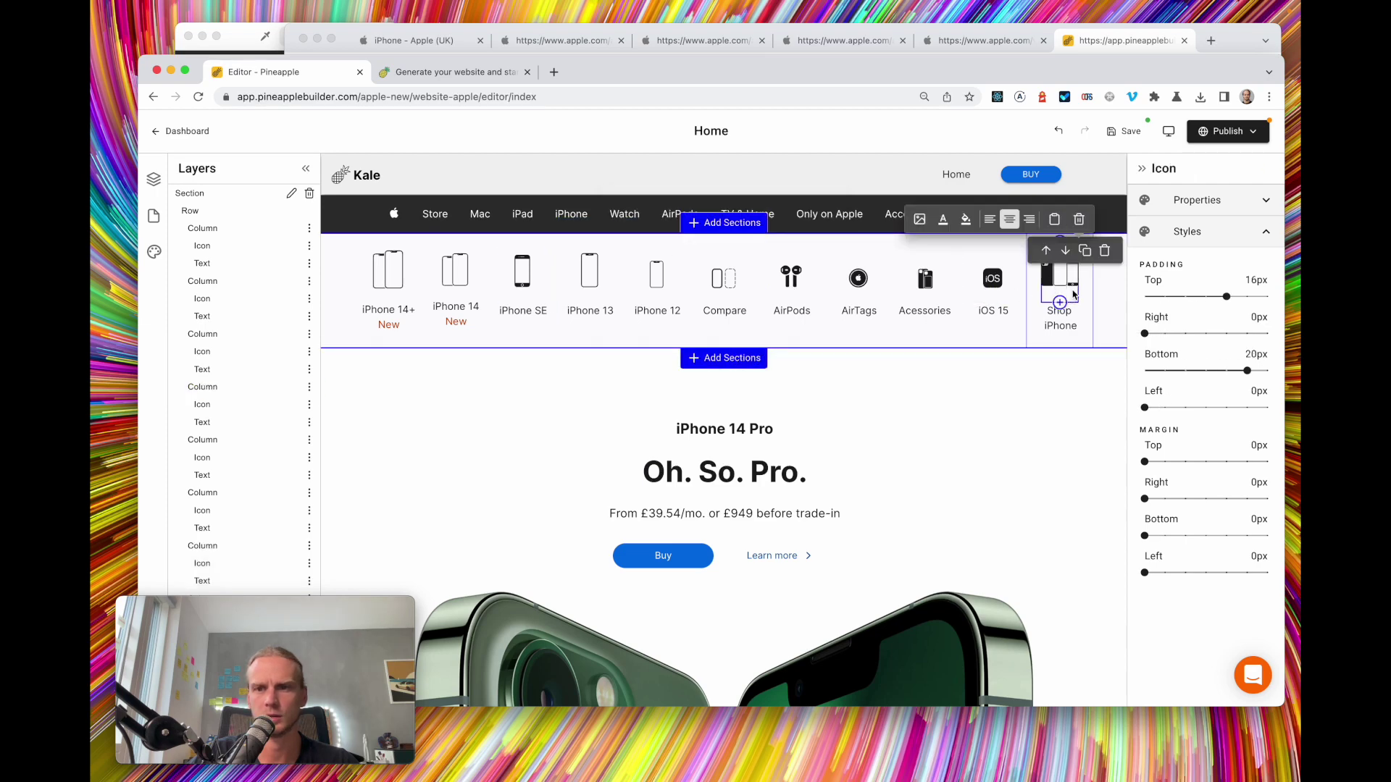
left_click(1226, 371)
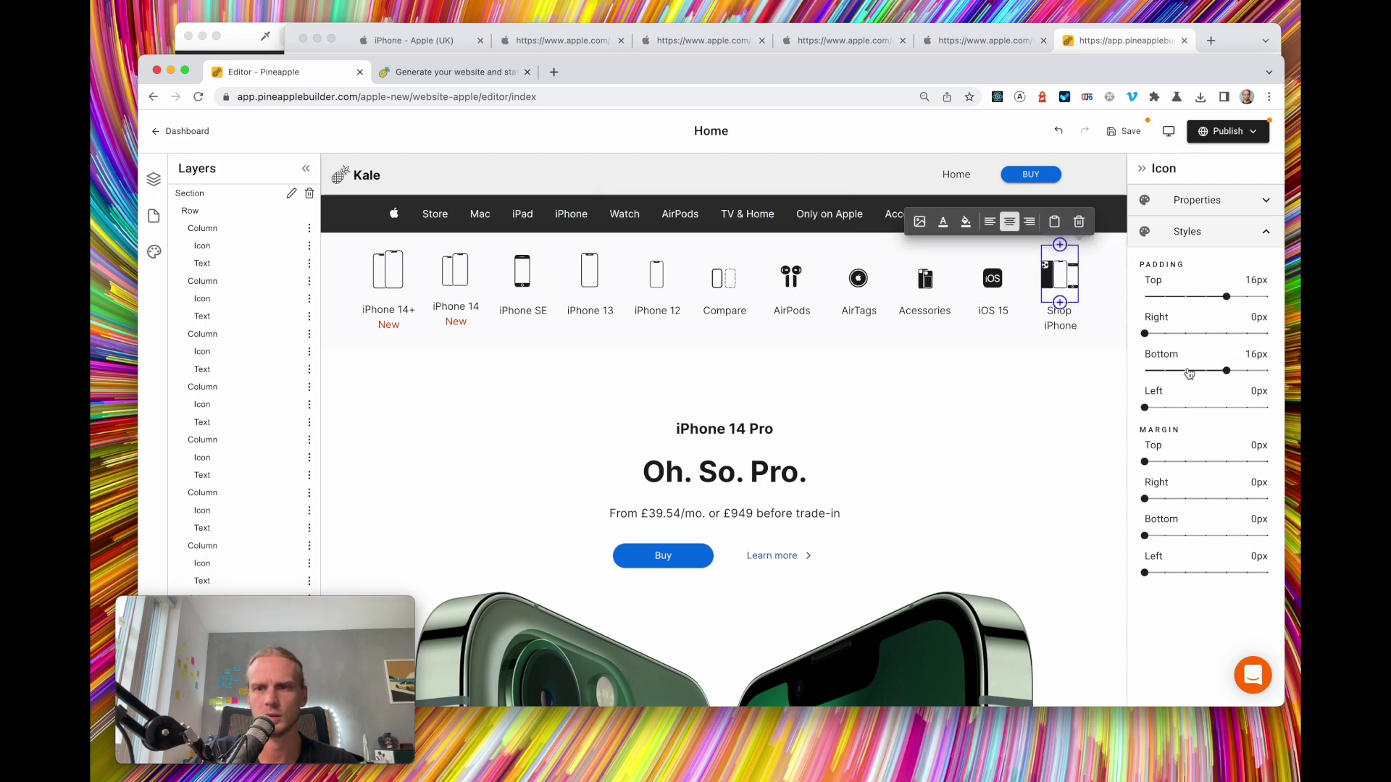
left_click(1131, 144)
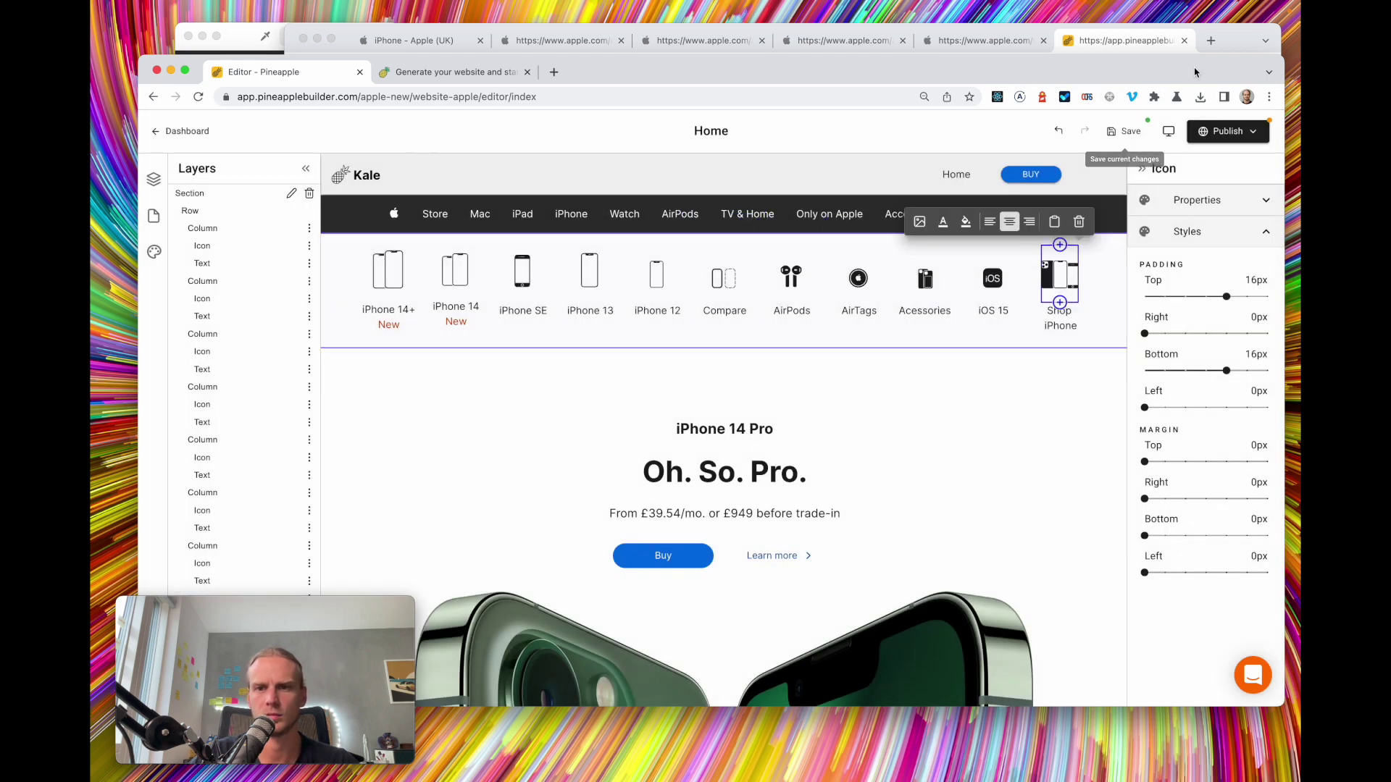
left_click(1114, 41)
left_click(867, 61)
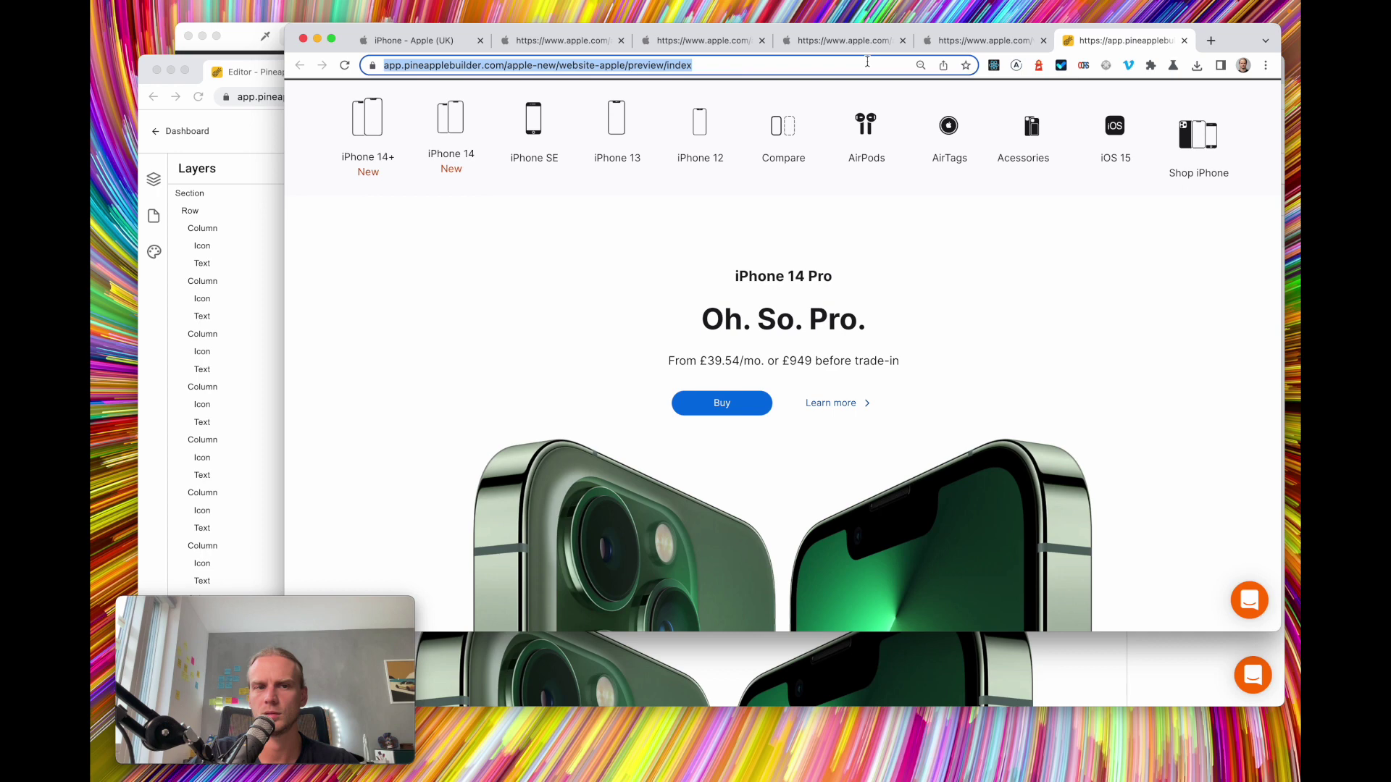
key("Return")
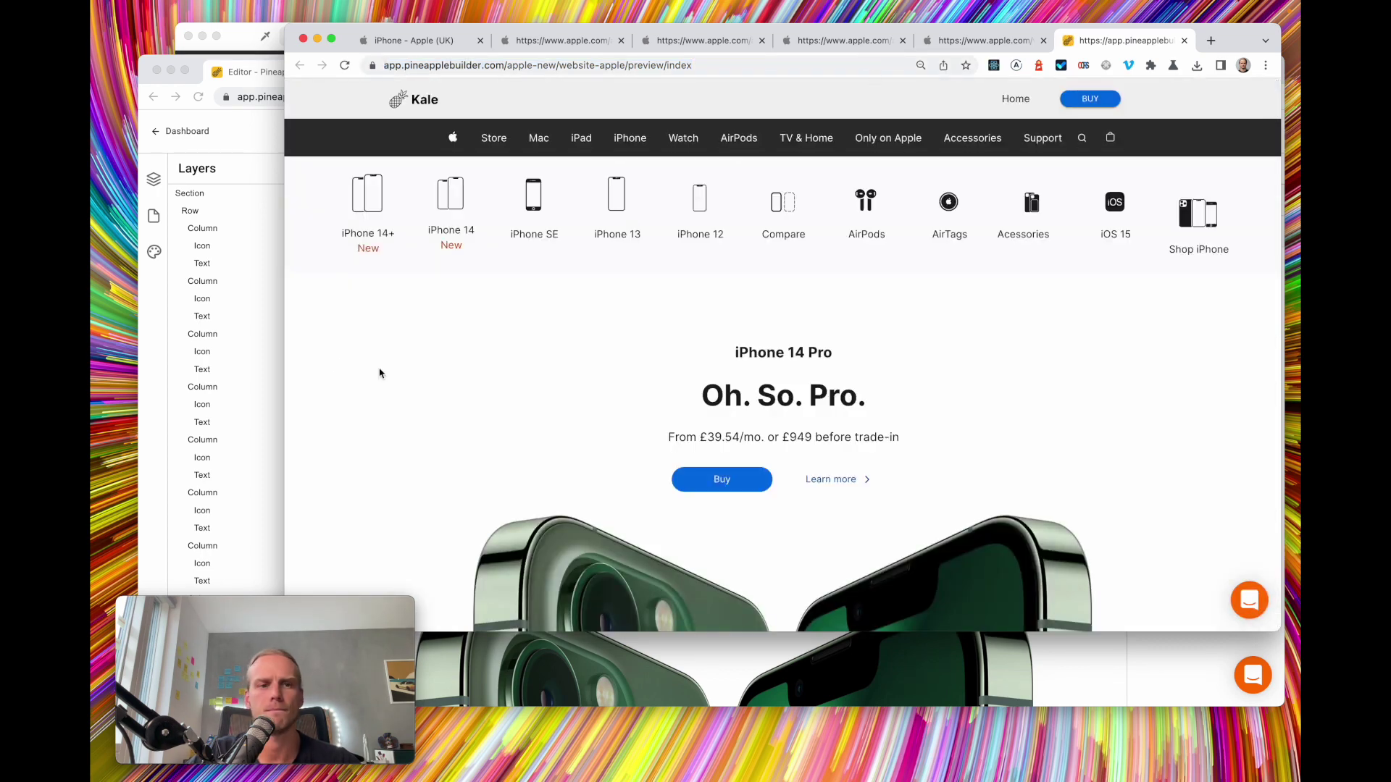
Return to the editor and hide the layer list to widen the page canvas
left_click(241, 329)
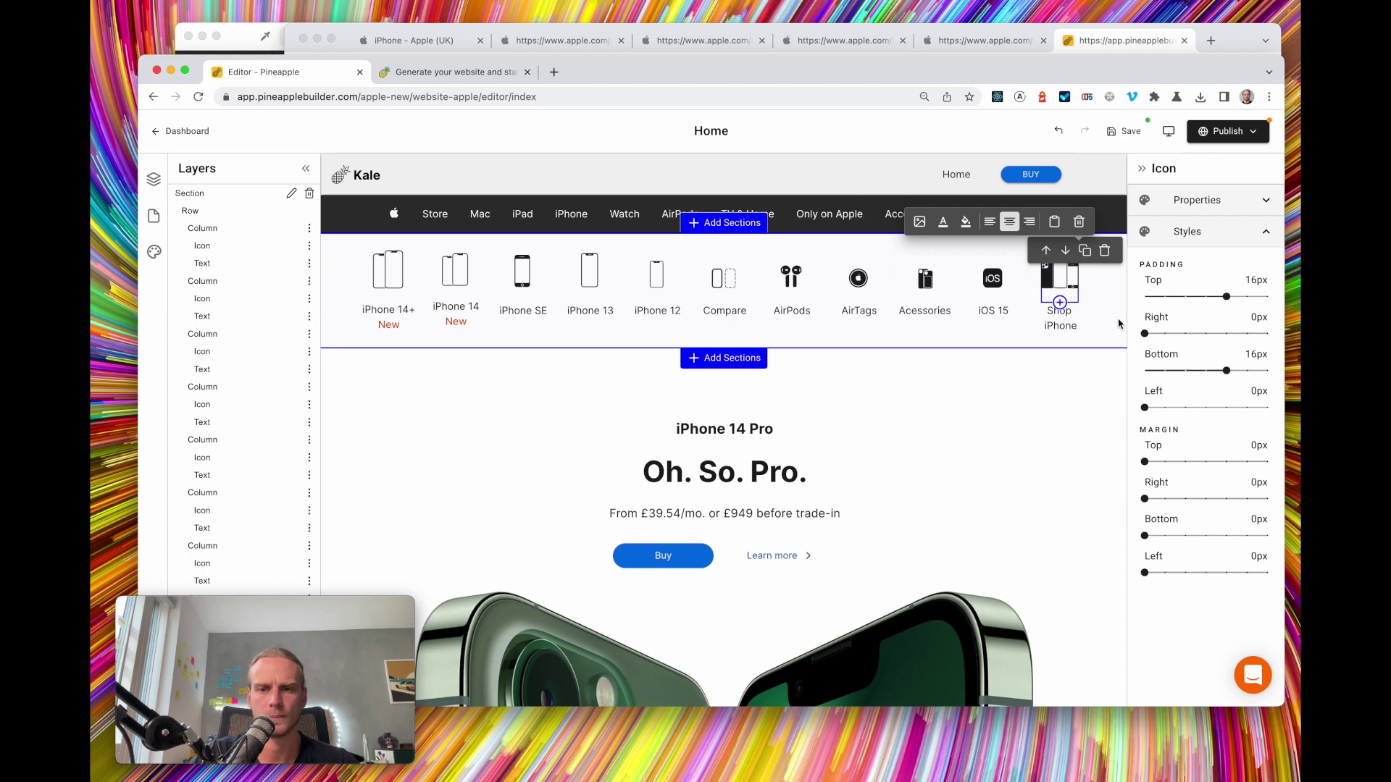
left_click(1065, 328)
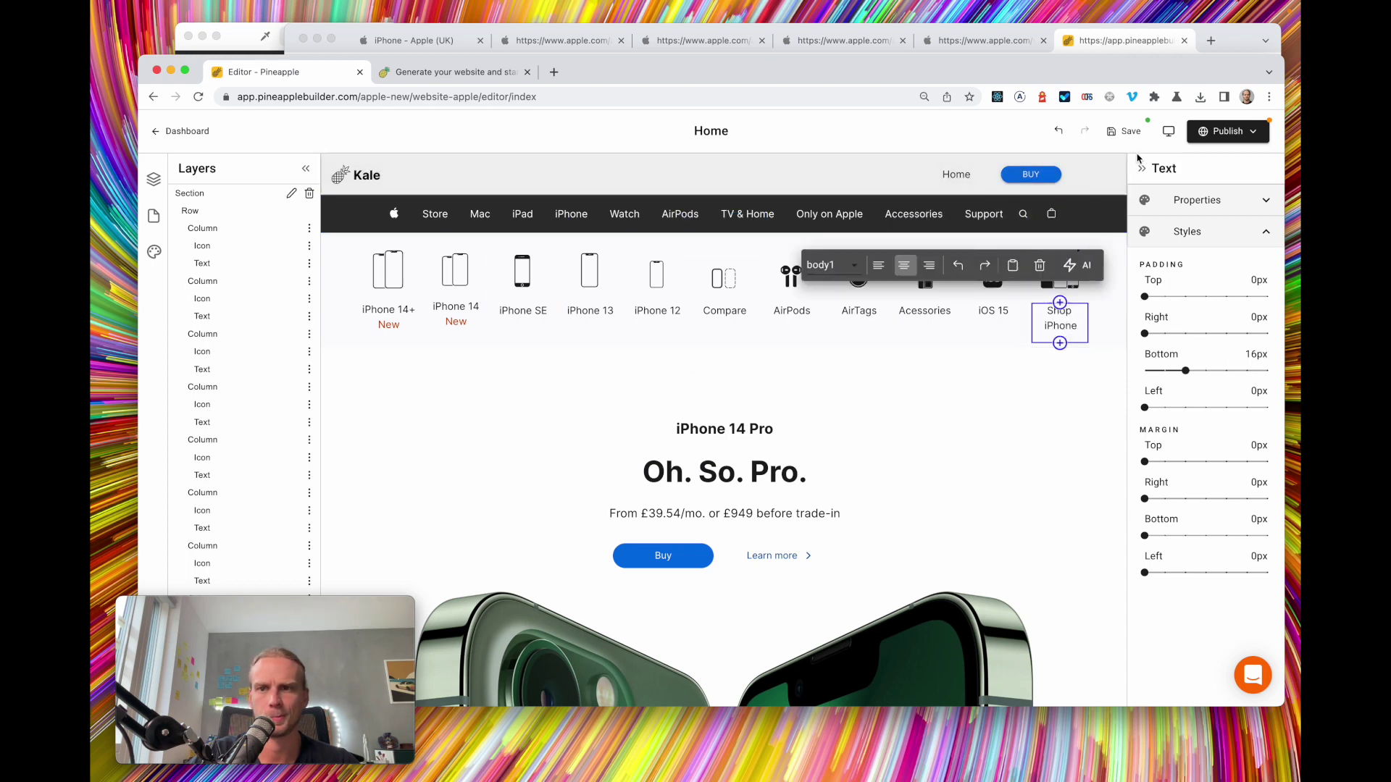
left_click(150, 180)
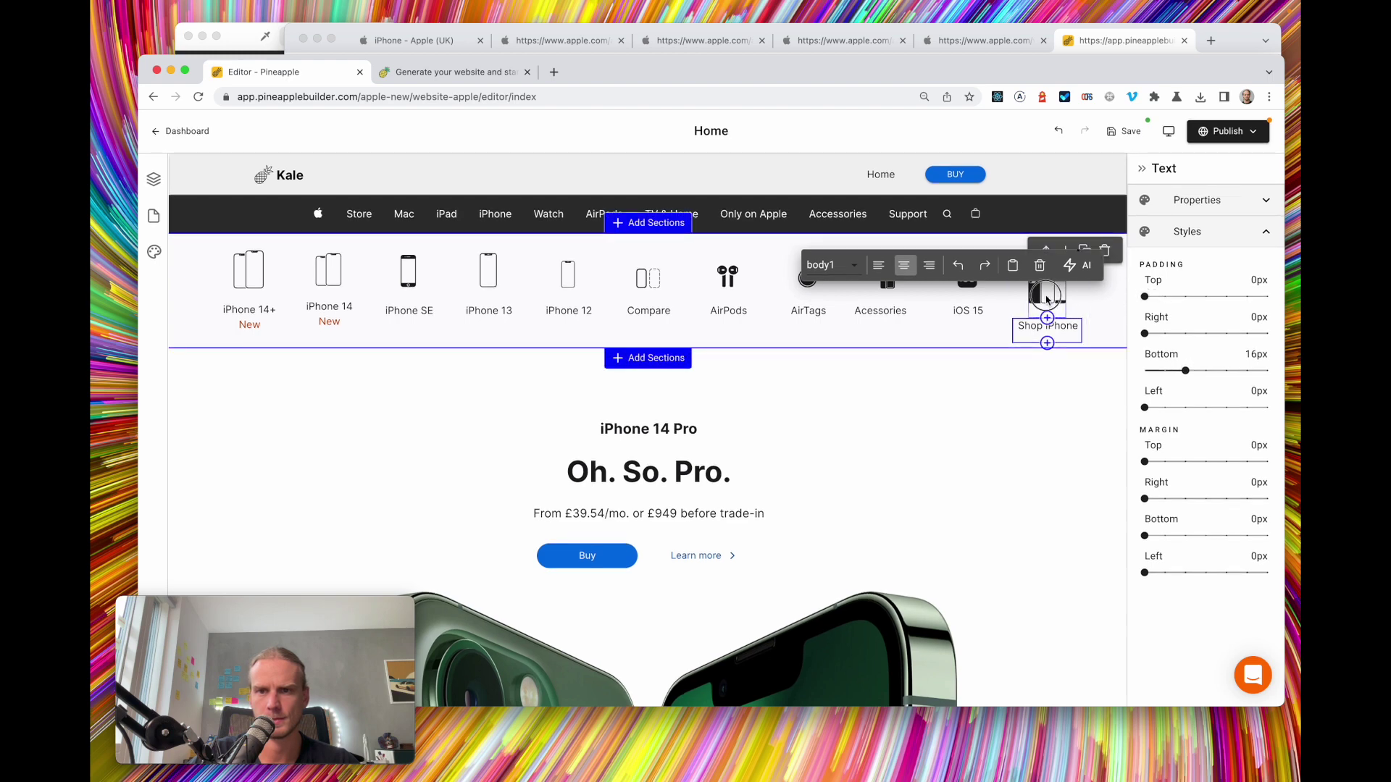
Try a bottom padding of 20px on the Shop iPhone icon and return it to 16px
left_click(1046, 299)
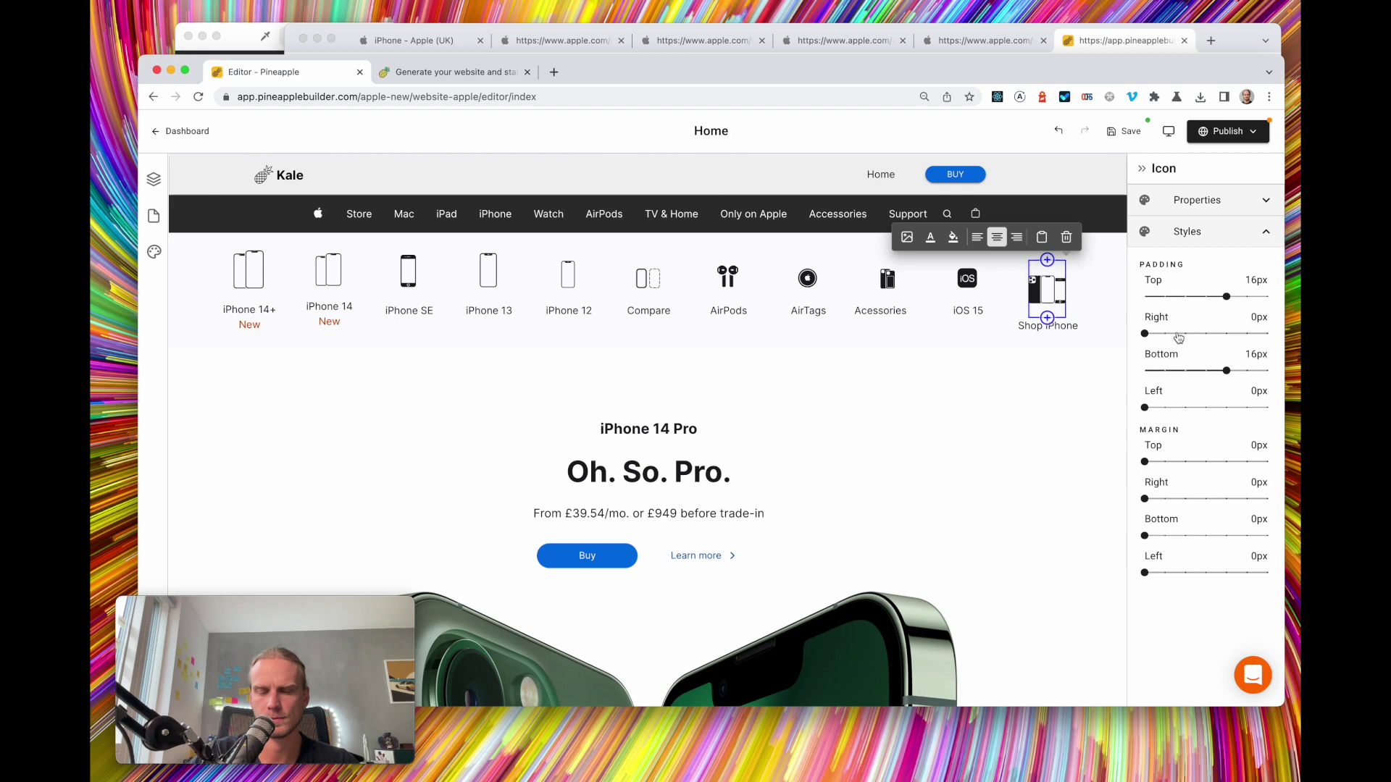
left_click(1253, 374)
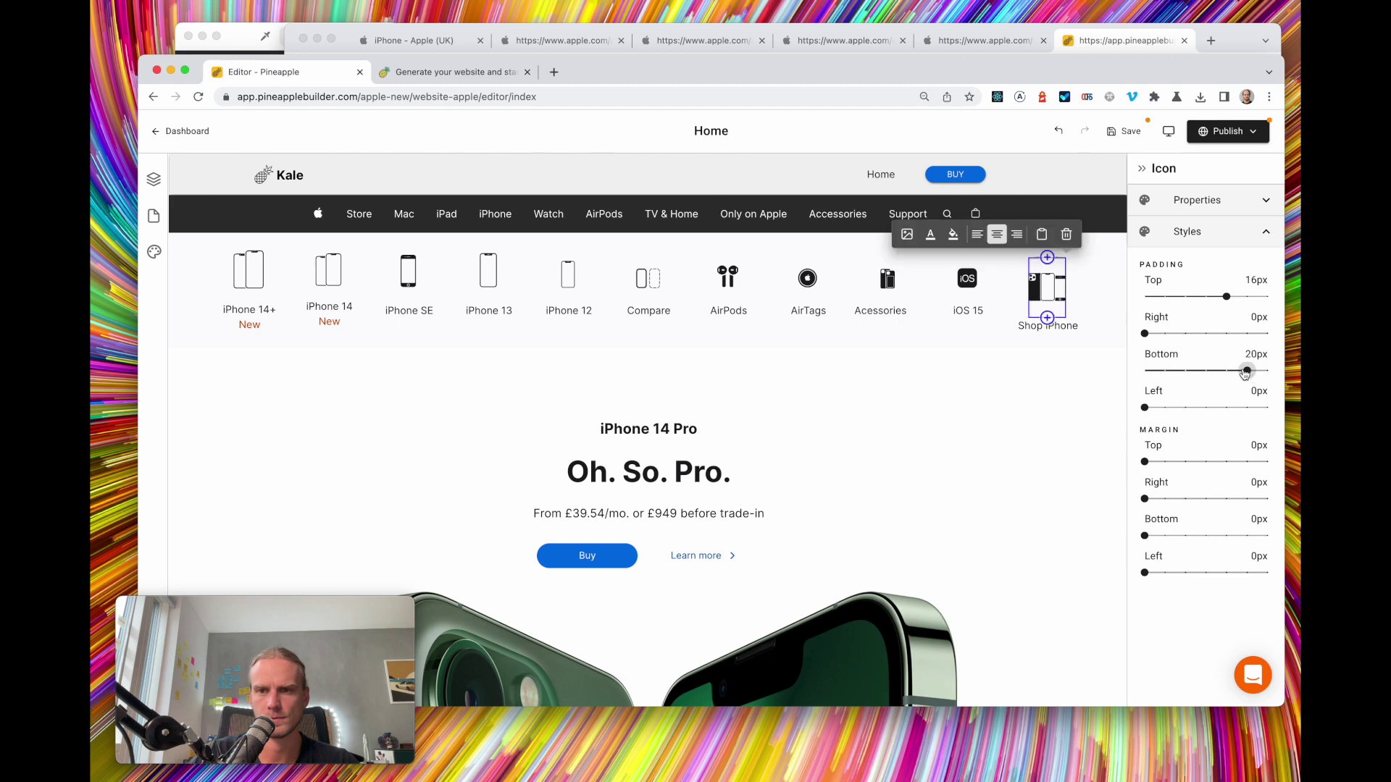
left_click(1229, 374)
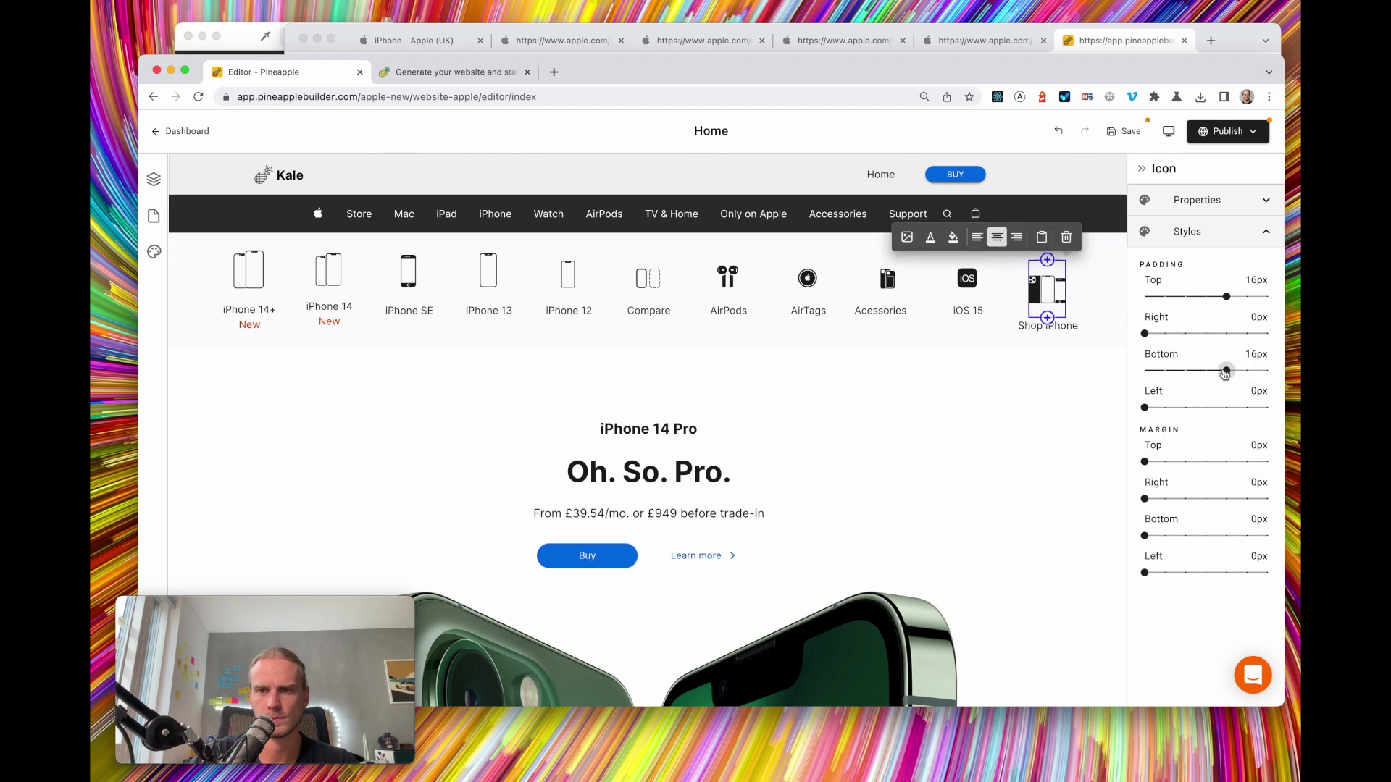
Set the top padding of the Shop iPhone text to 16px, save the page and reload its preview
left_click(1068, 326)
left_click(1175, 297)
left_click(1187, 297)
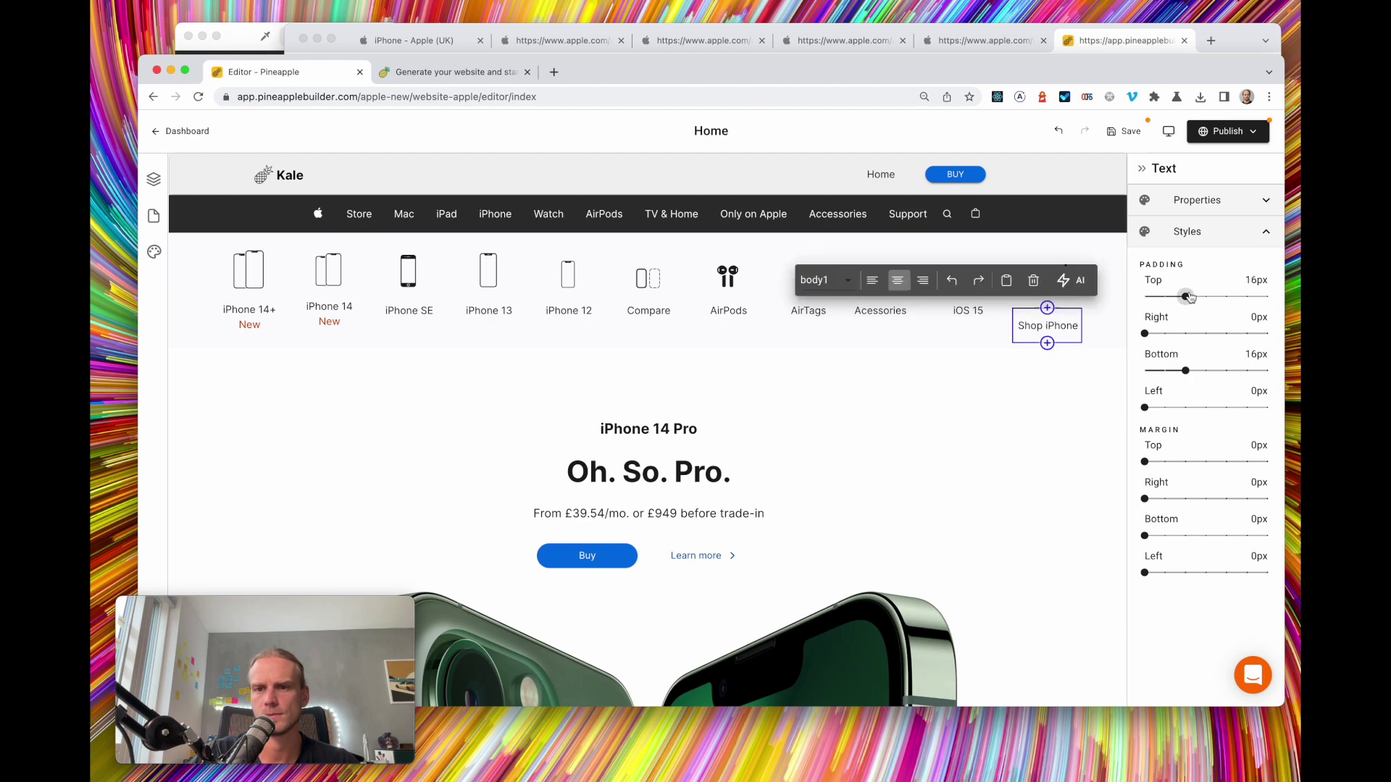
left_click(1131, 131)
left_click(1057, 42)
left_click(886, 65)
key("Return")
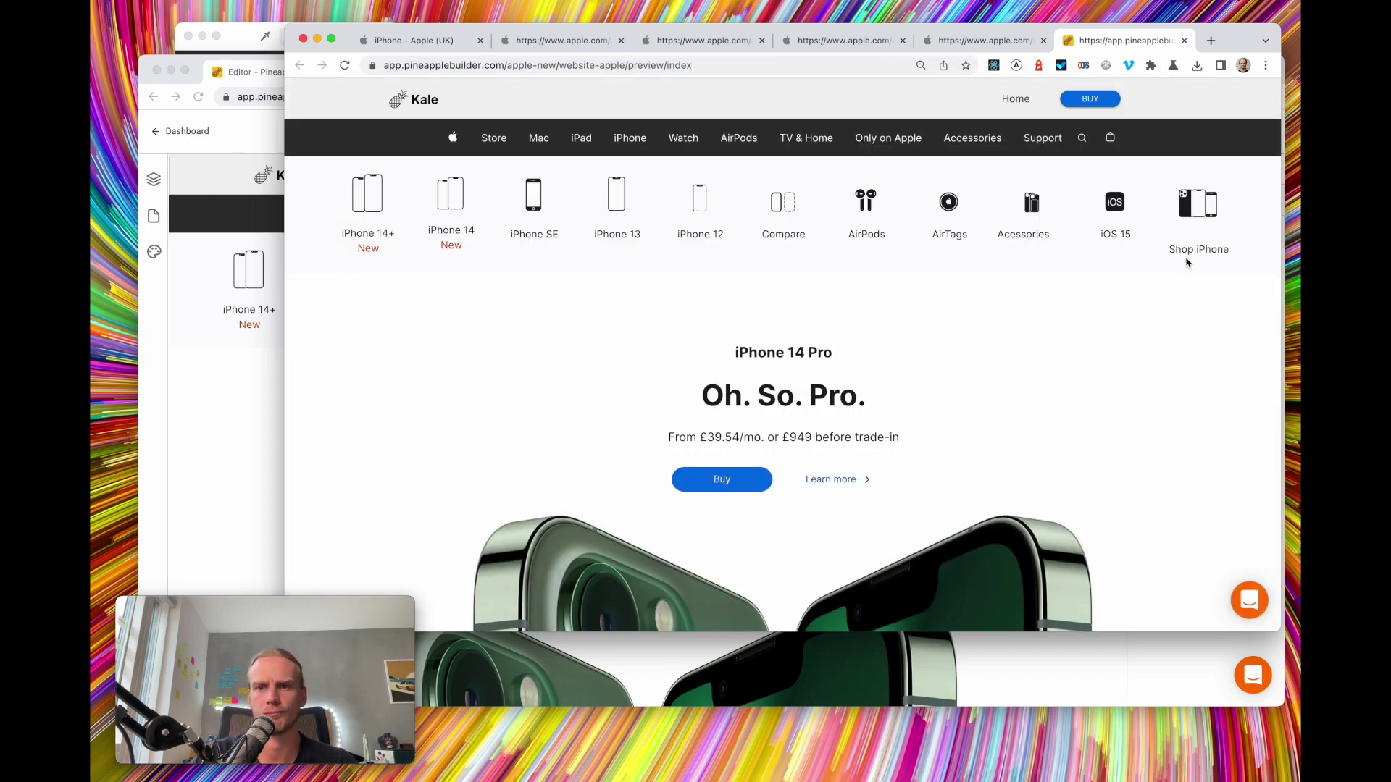
Return to the editor and set the top padding of the Shop iPhone text to 0px
left_click(422, 44)
key("super+grave")
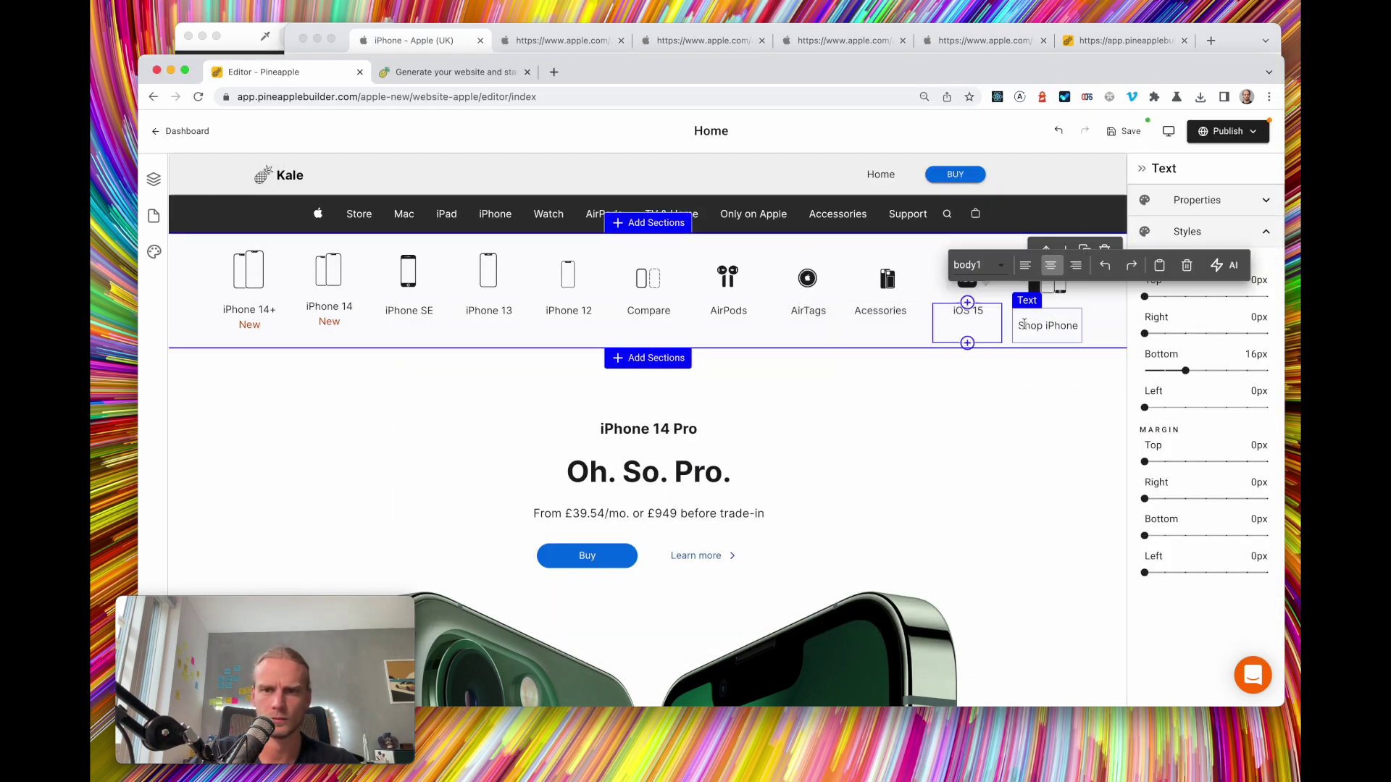
left_click(1089, 308)
left_click(1085, 319)
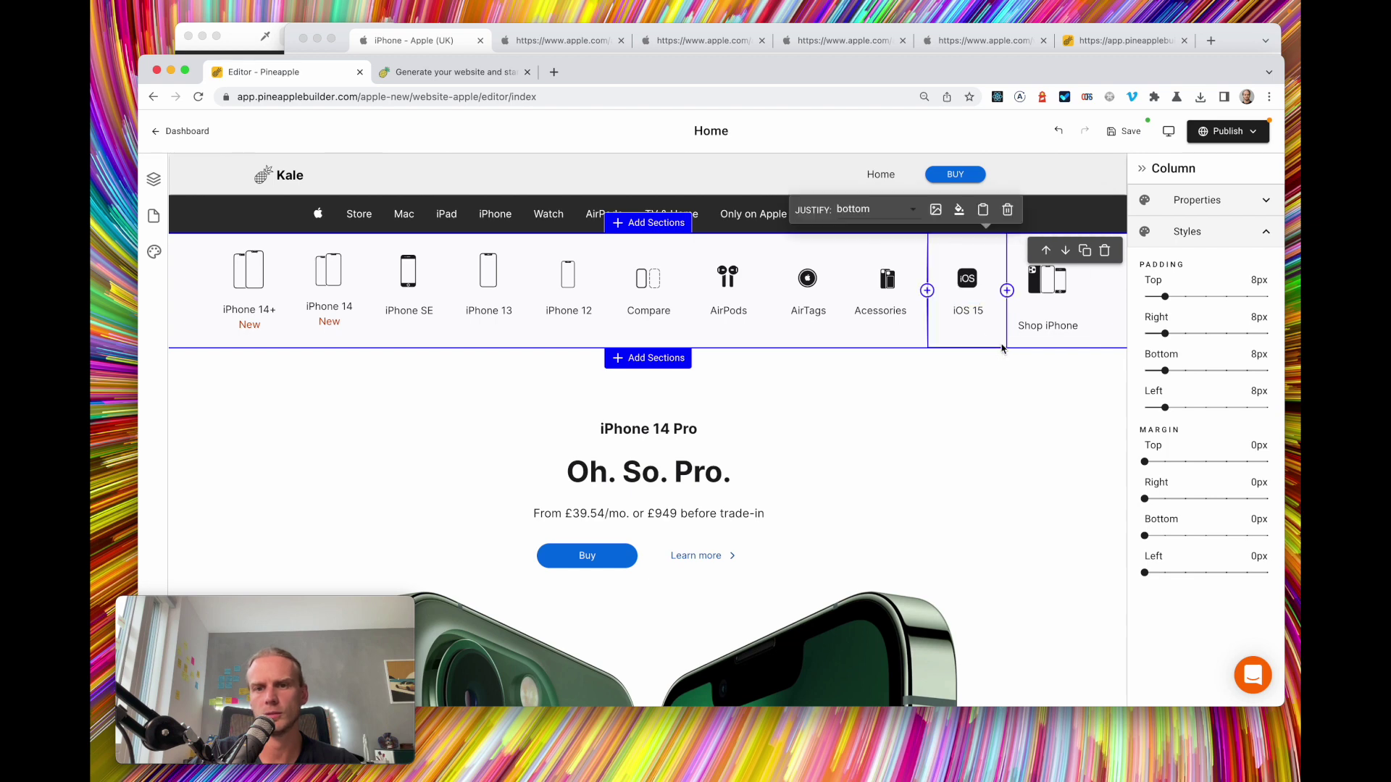
left_click(1046, 328)
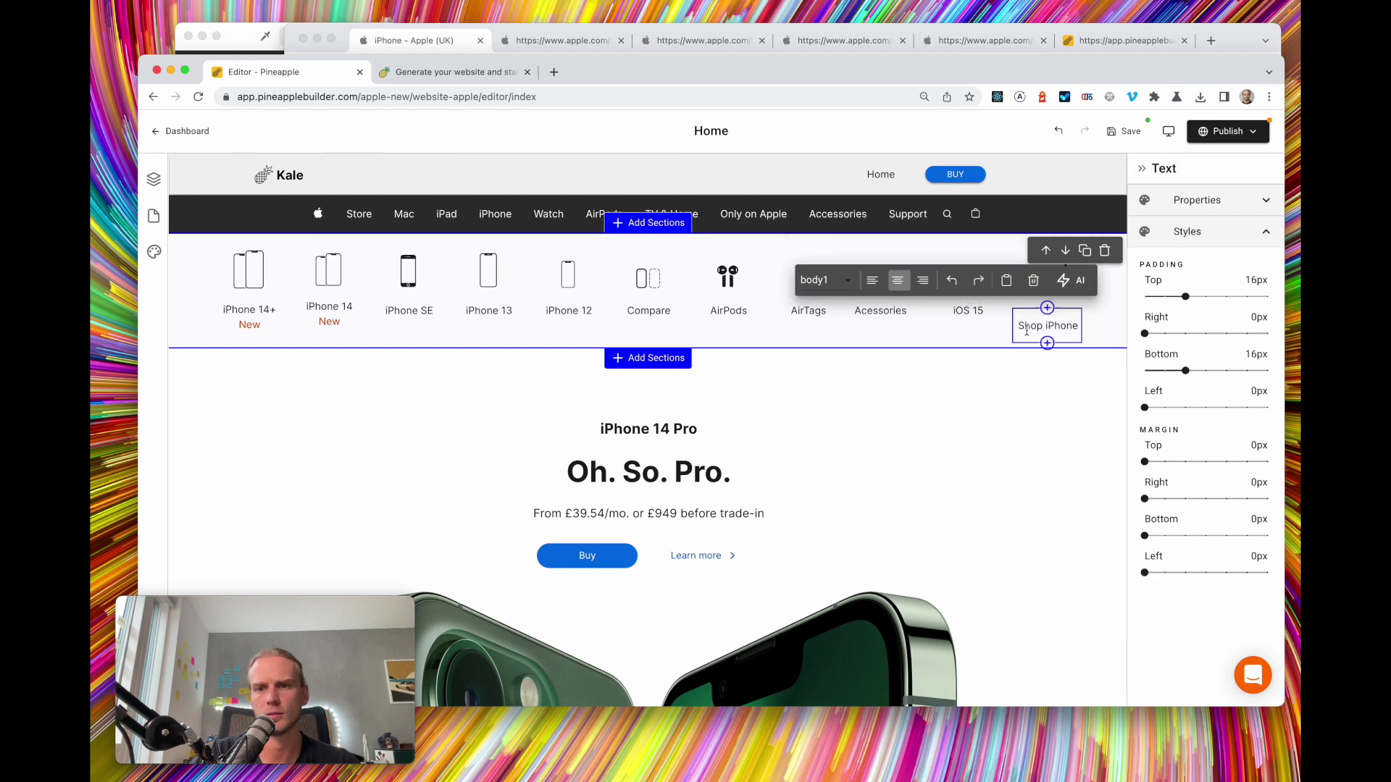
left_click(991, 320)
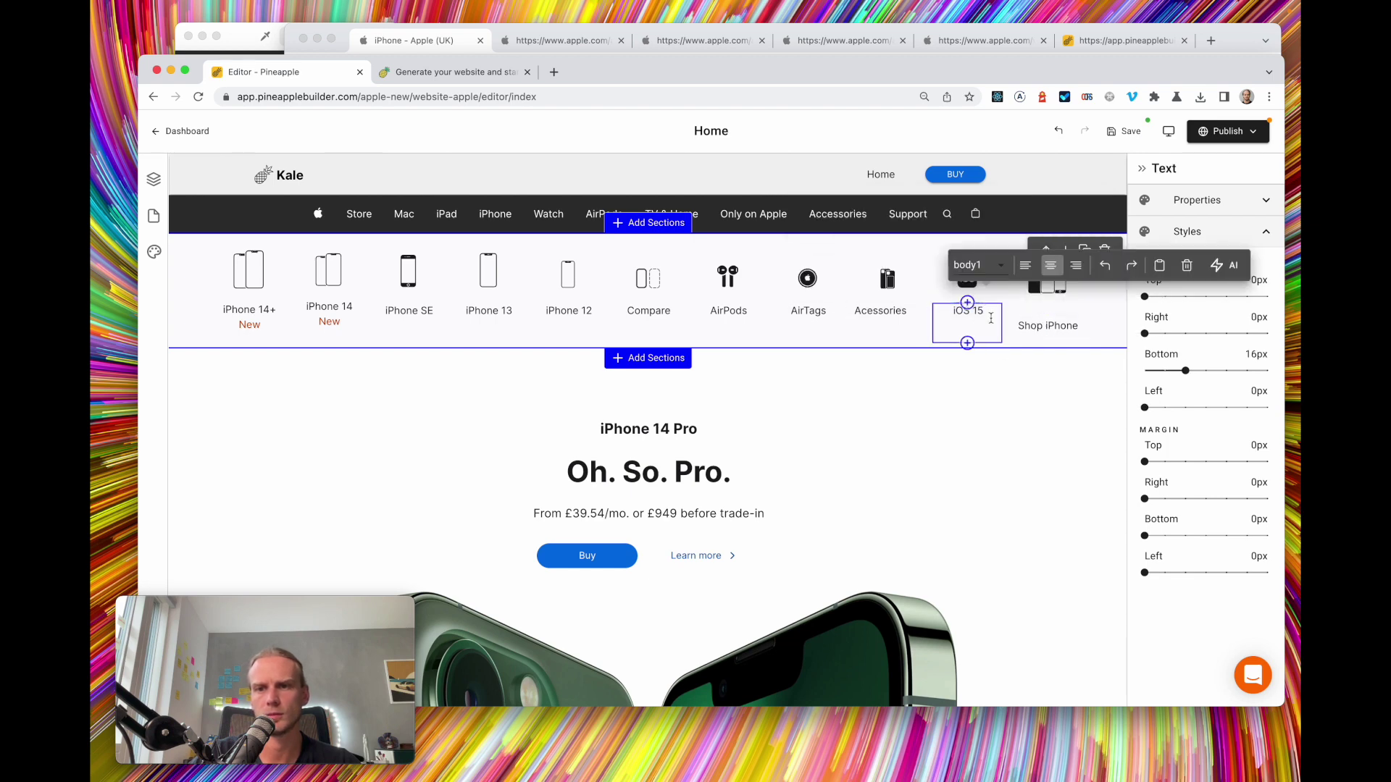
left_click(1039, 319)
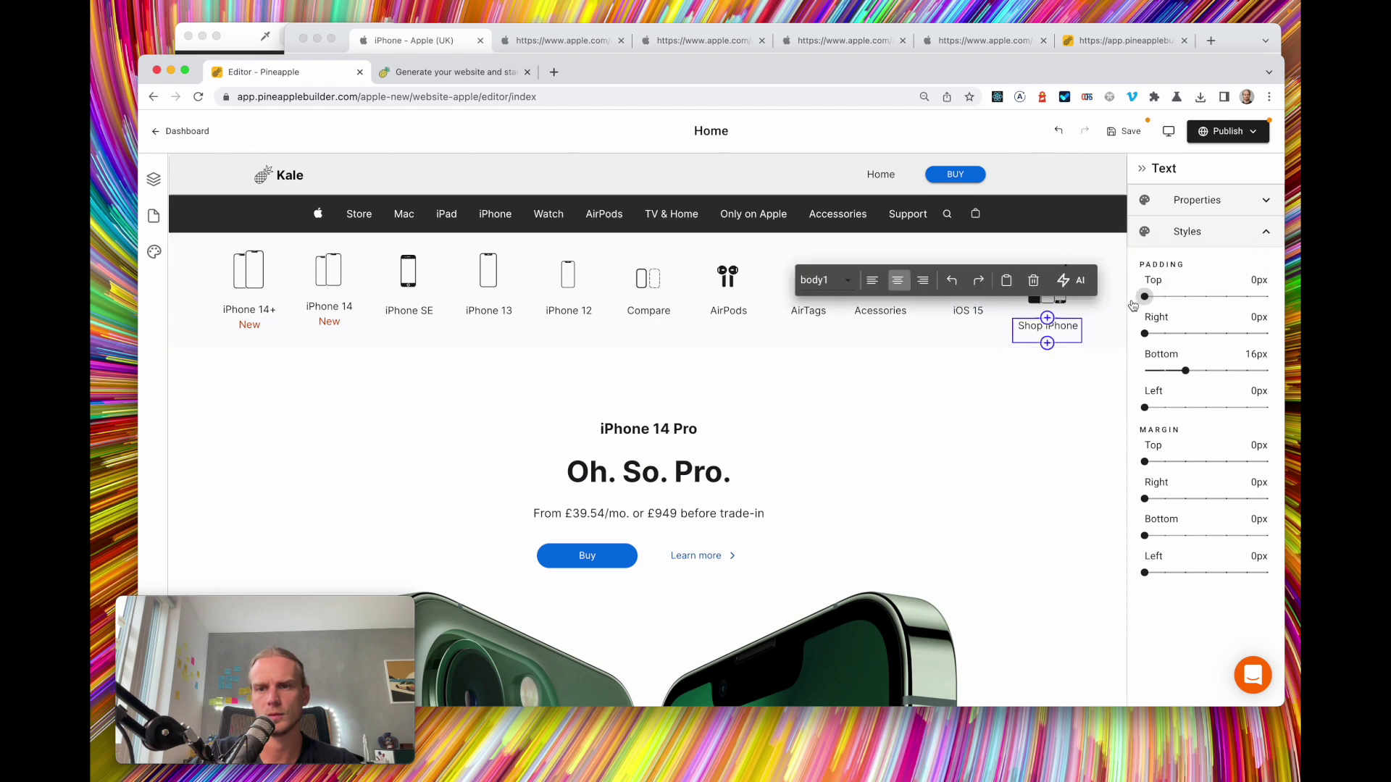
Set the width of the Shop iPhone icon to 50
left_click(1054, 306)
left_click(1056, 308)
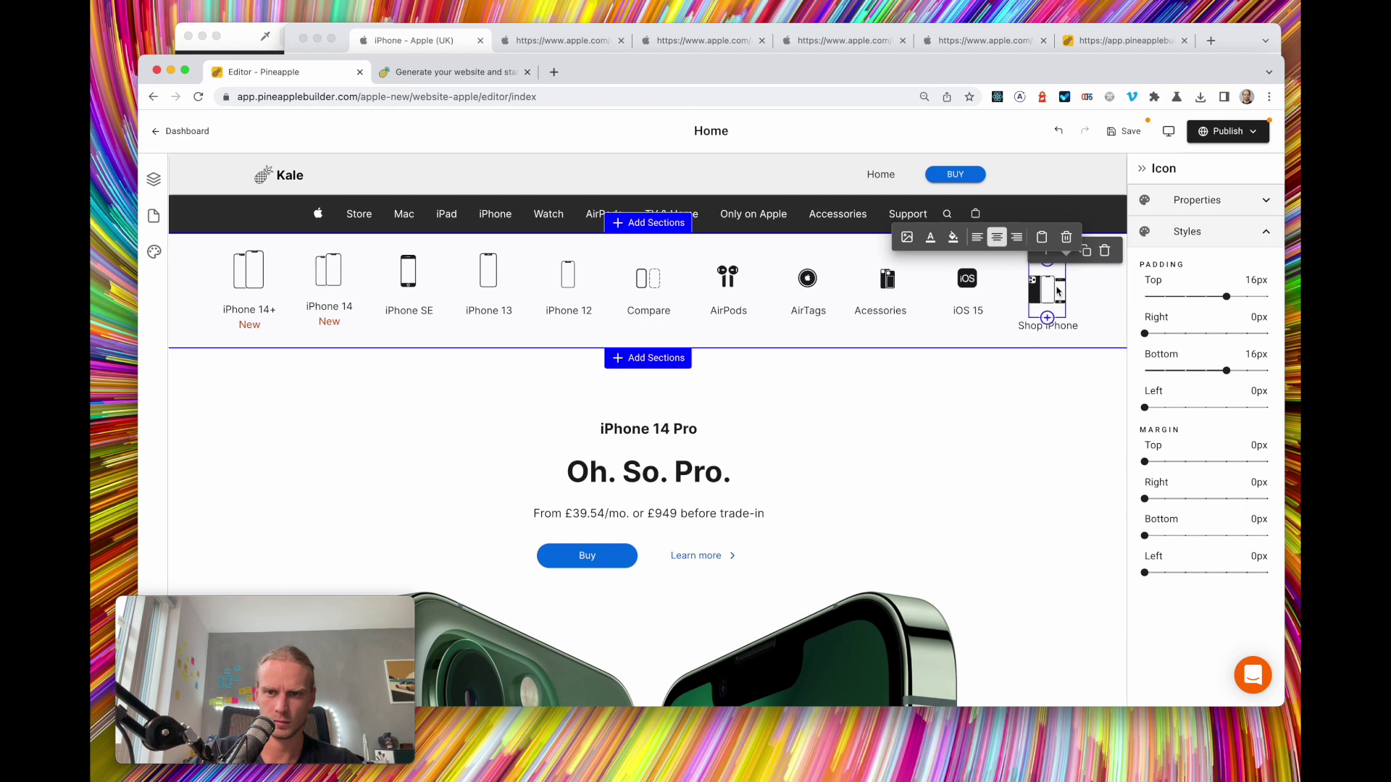
left_click(1197, 200)
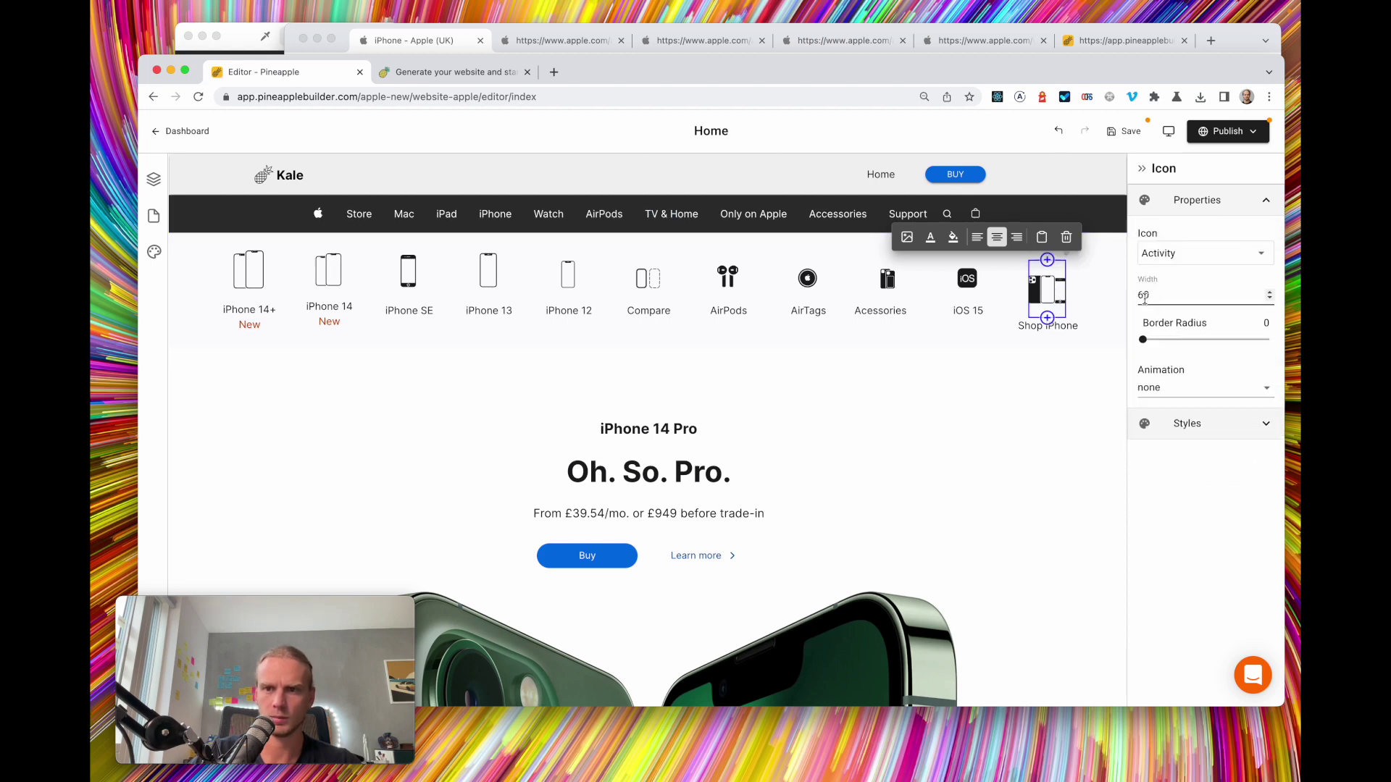
double_click(1139, 298)
type("50")
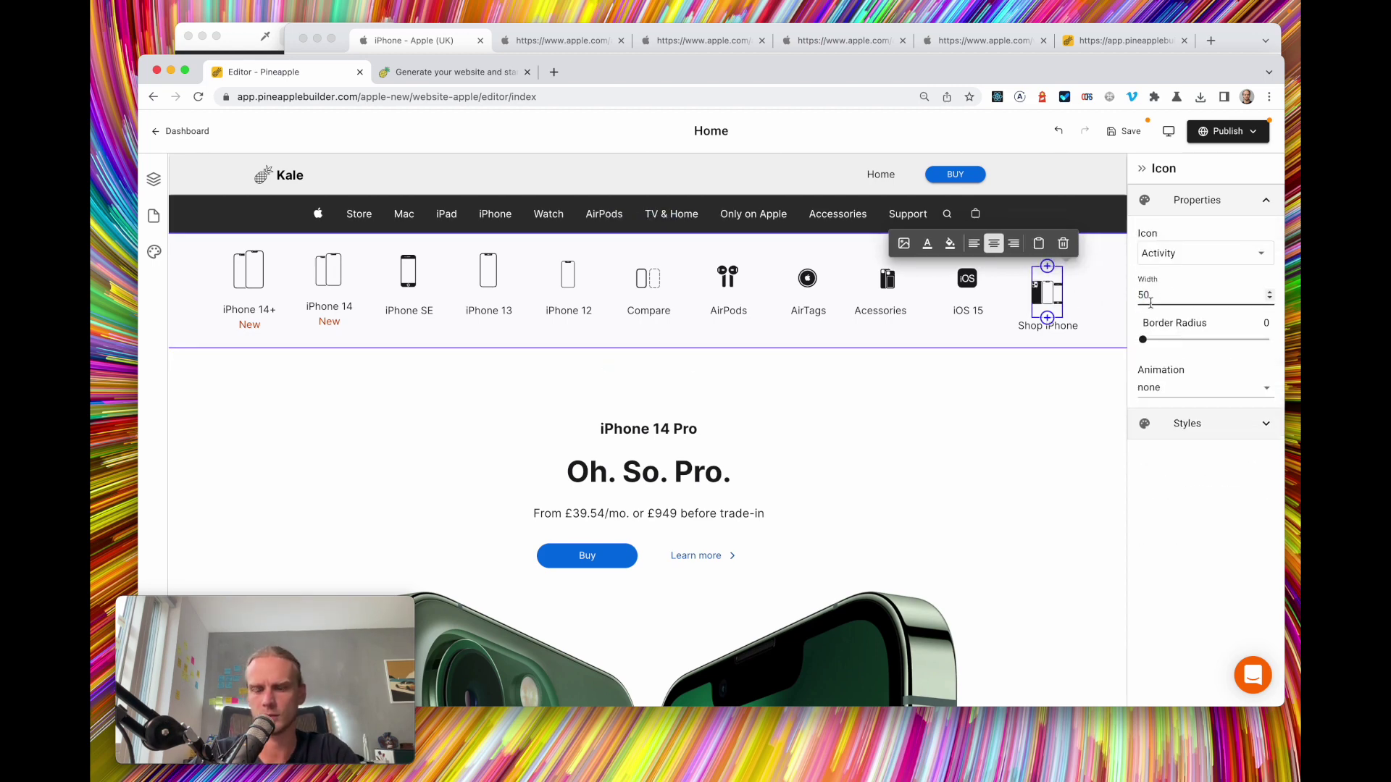
Match the Shop iPhone icon's bottom padding to the iOS 15 icon by setting it to 20px
left_click(1190, 427)
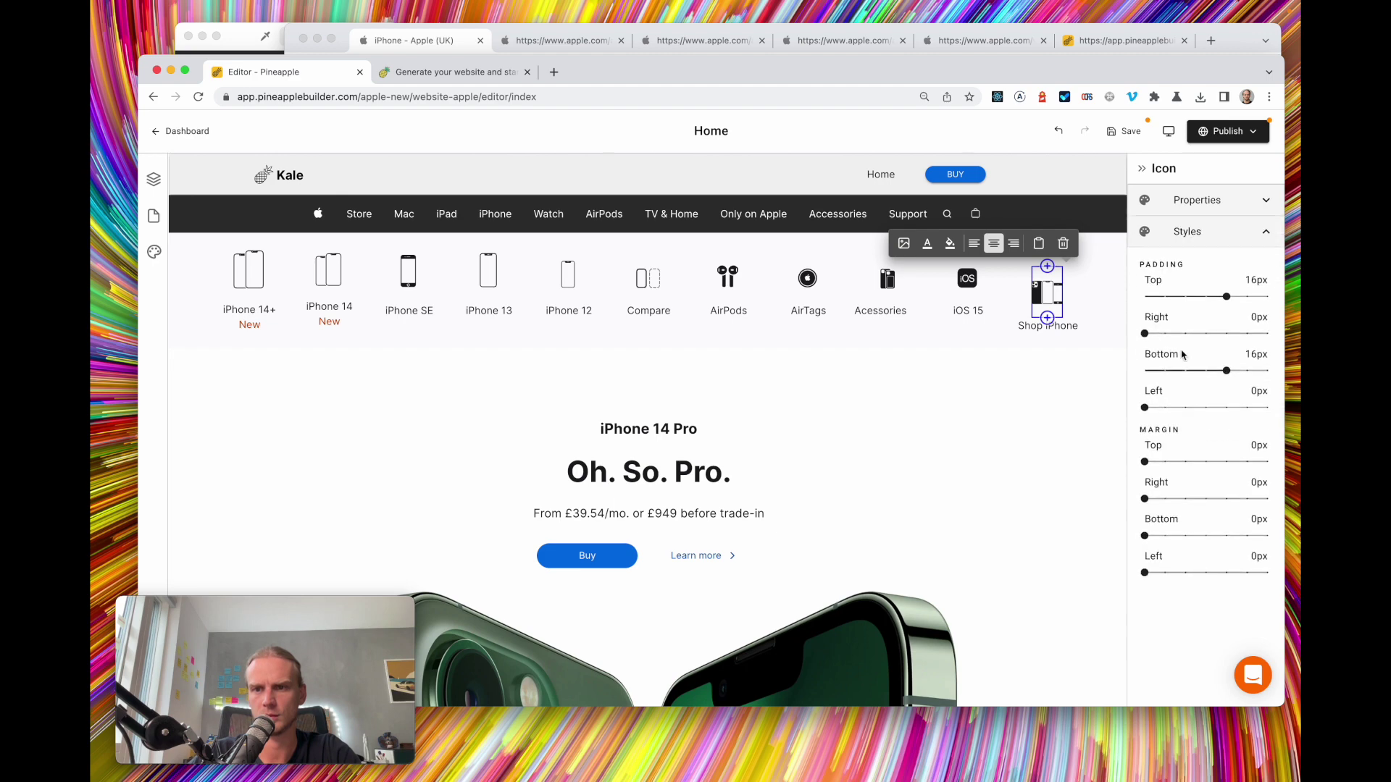
left_click(973, 281)
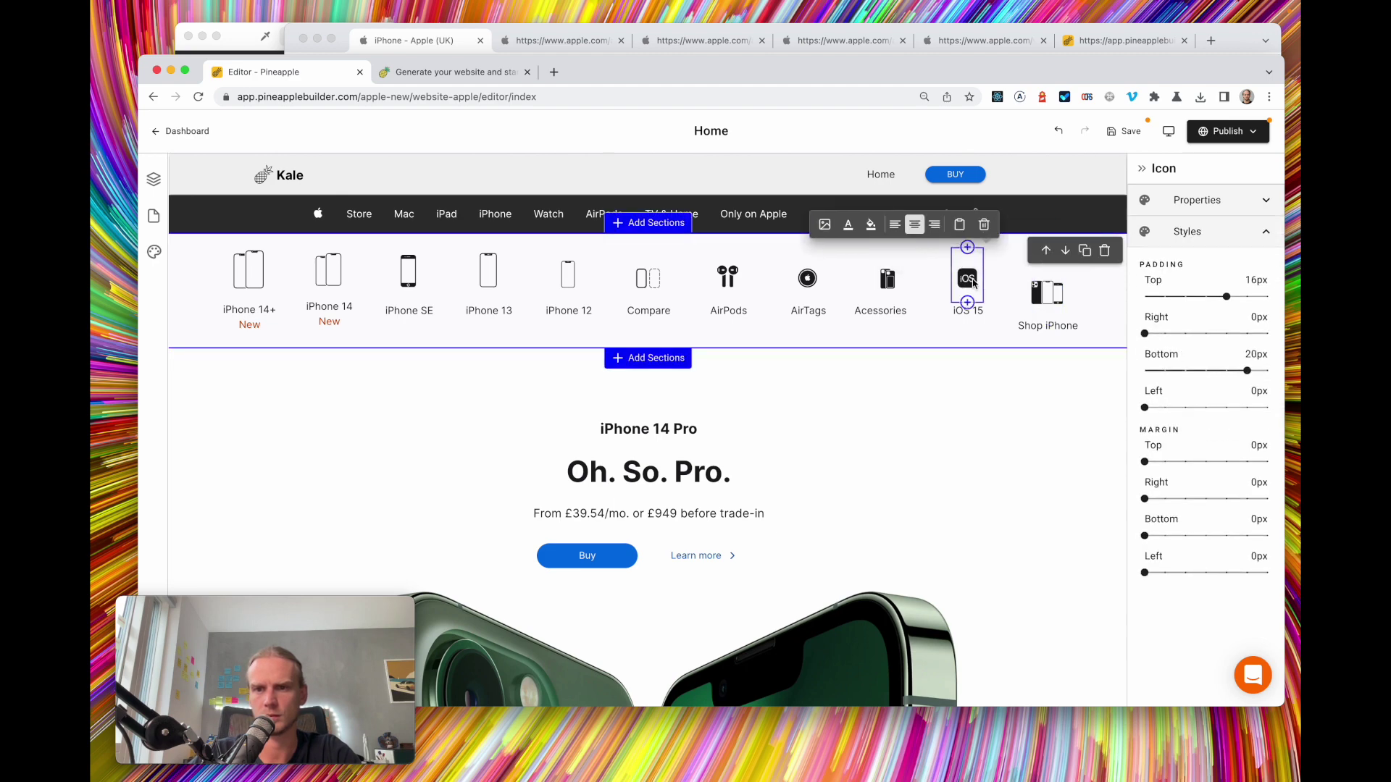
left_click(1047, 295)
left_click(1251, 372)
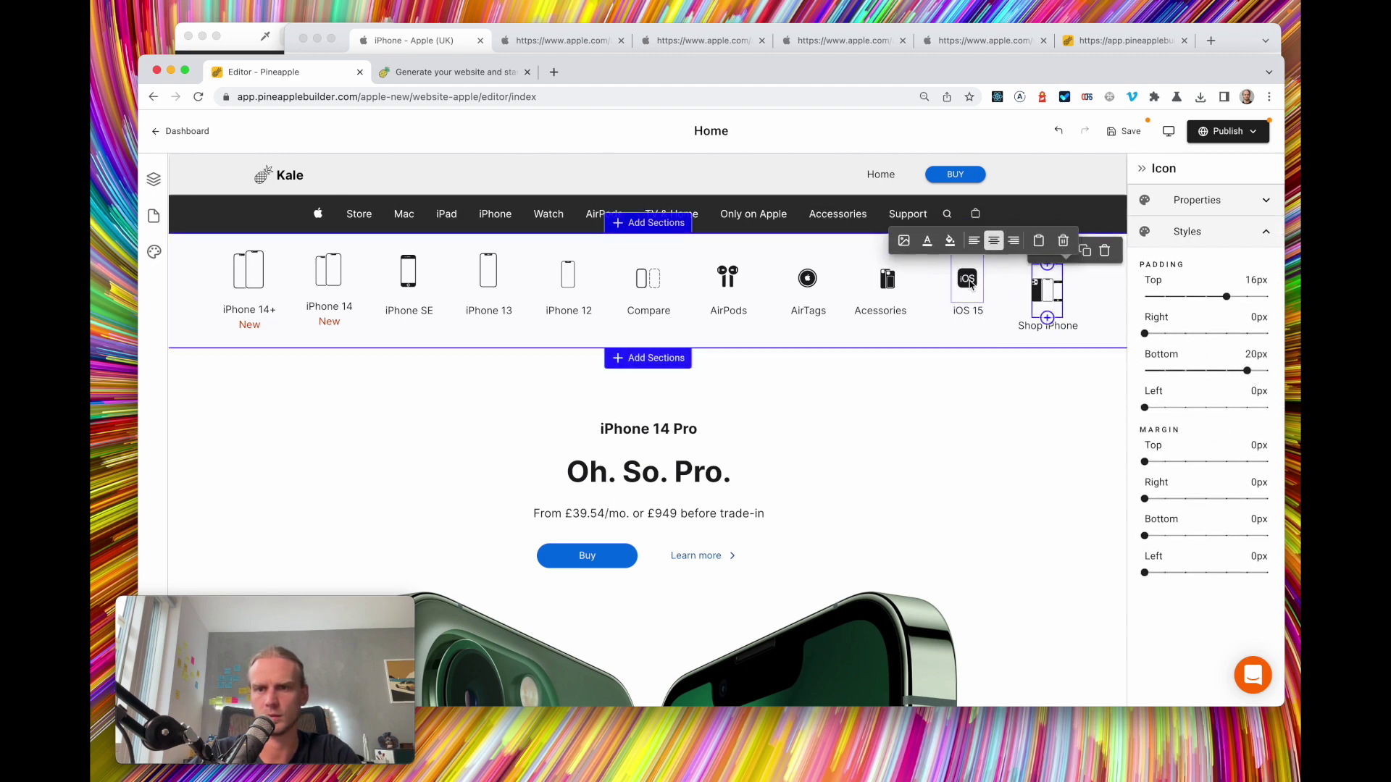
left_click(965, 281)
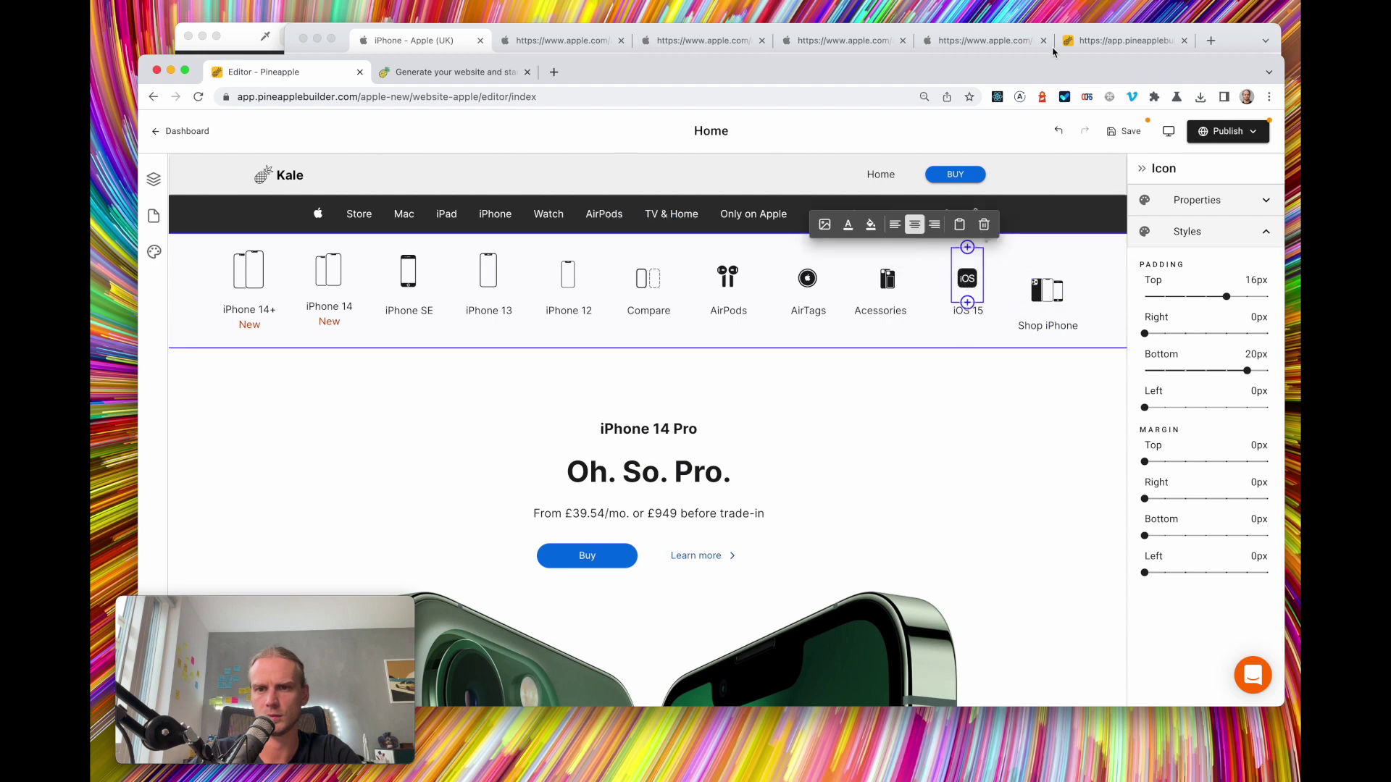
Save the page and reload its preview to check the resized Shop iPhone icon
left_click(1123, 132)
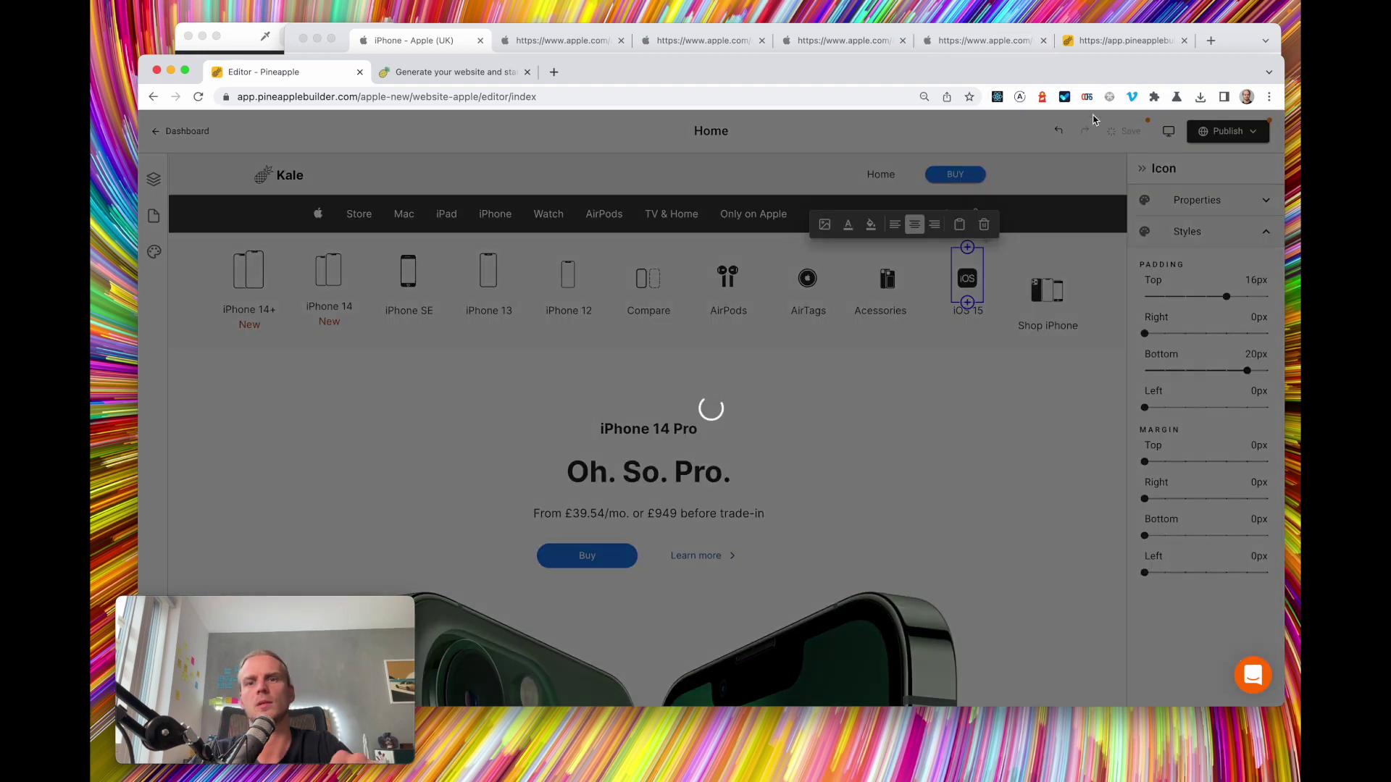
left_click(1105, 45)
left_click(895, 62)
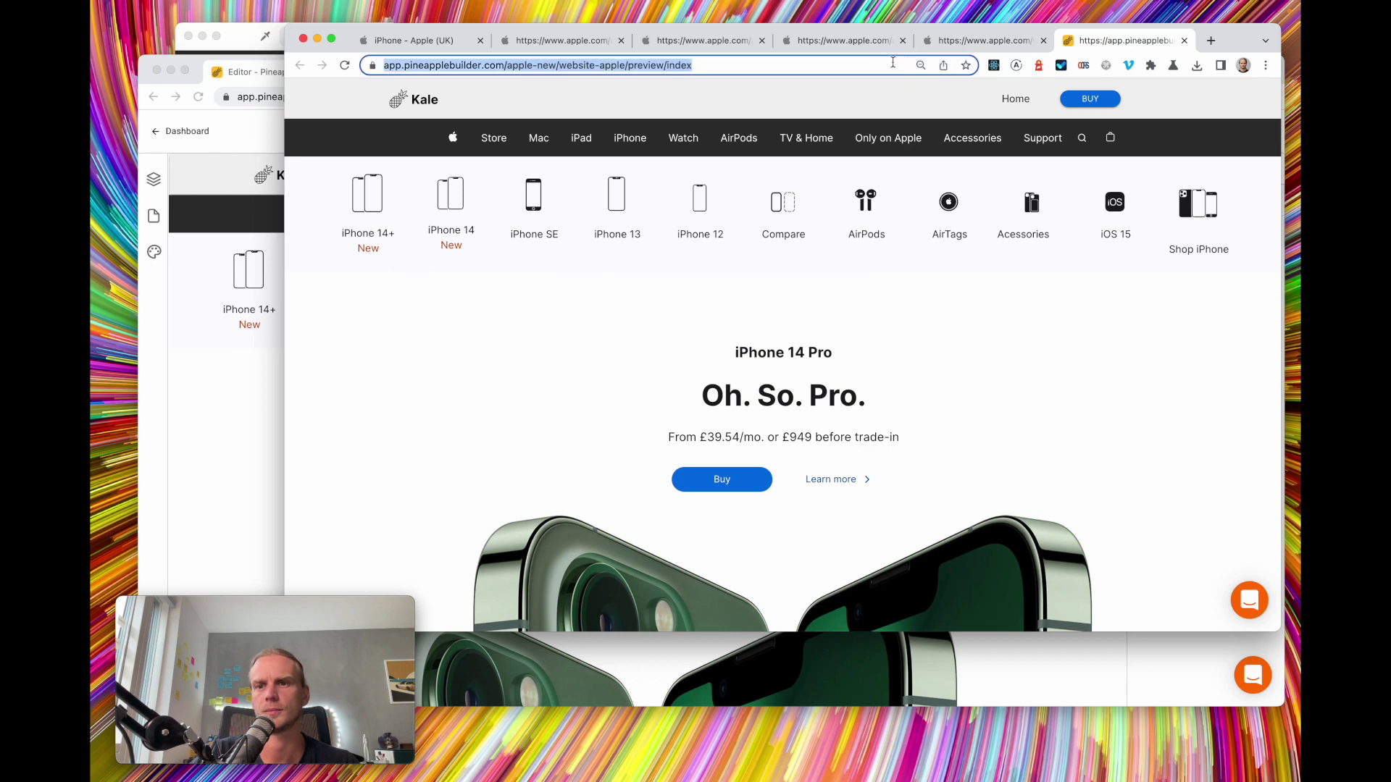
key("Return")
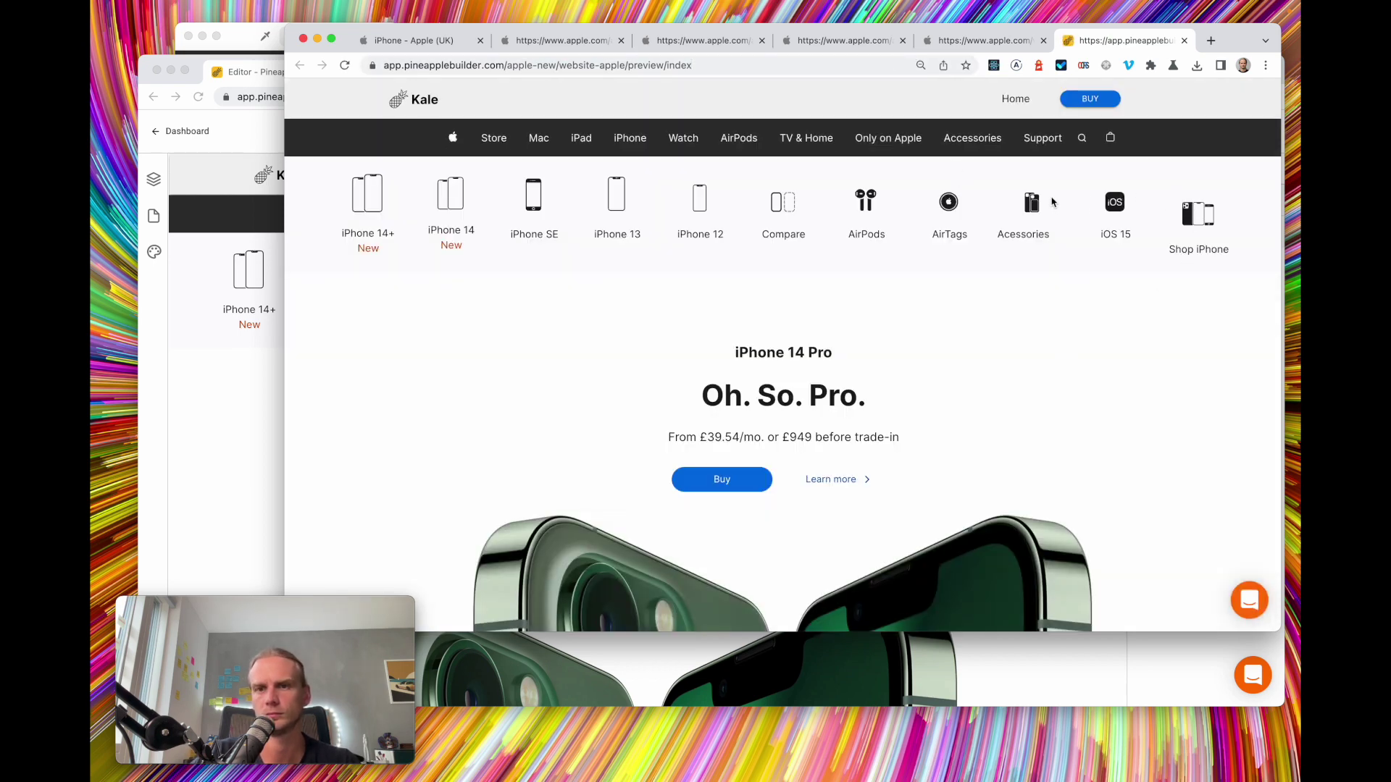
Return to the editor and set the vertical justification of the Shop iPhone column to center
left_click(269, 346)
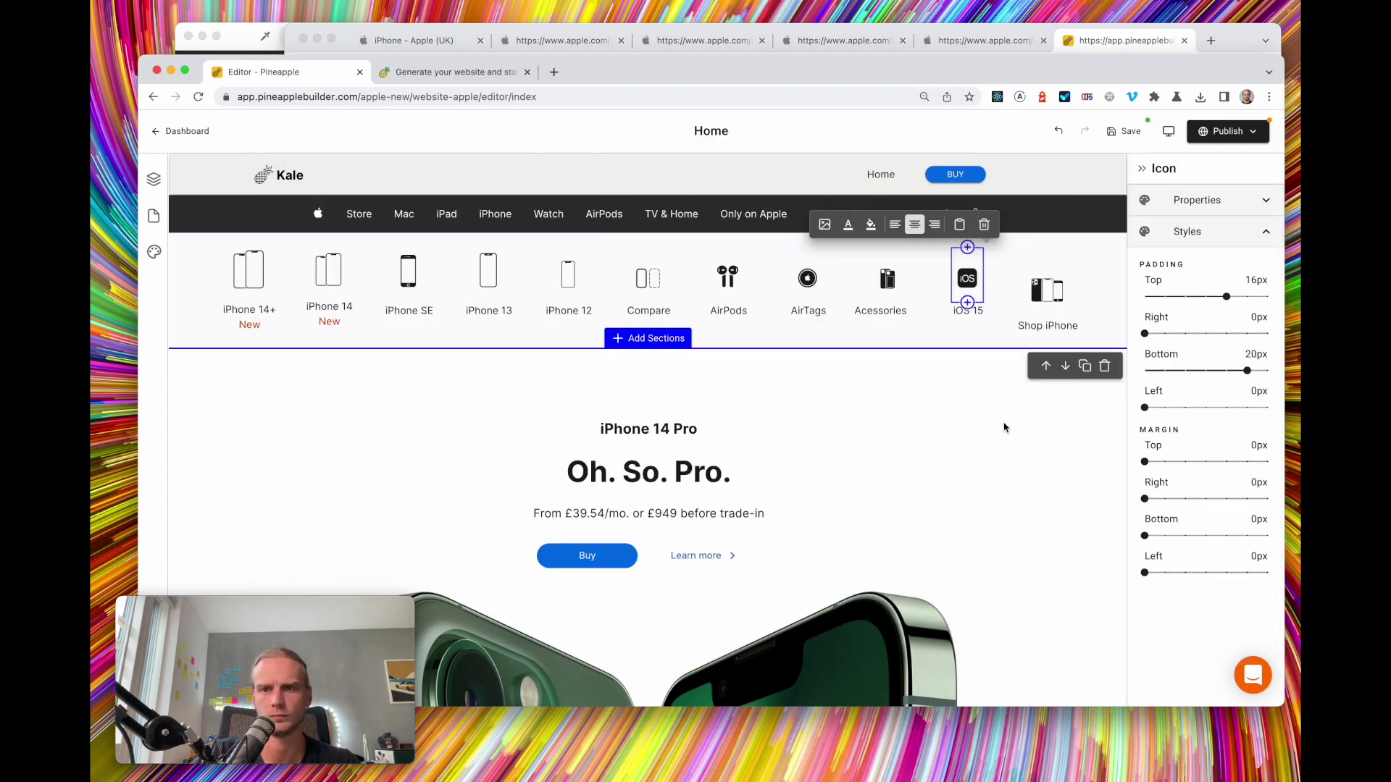
left_click(1044, 288)
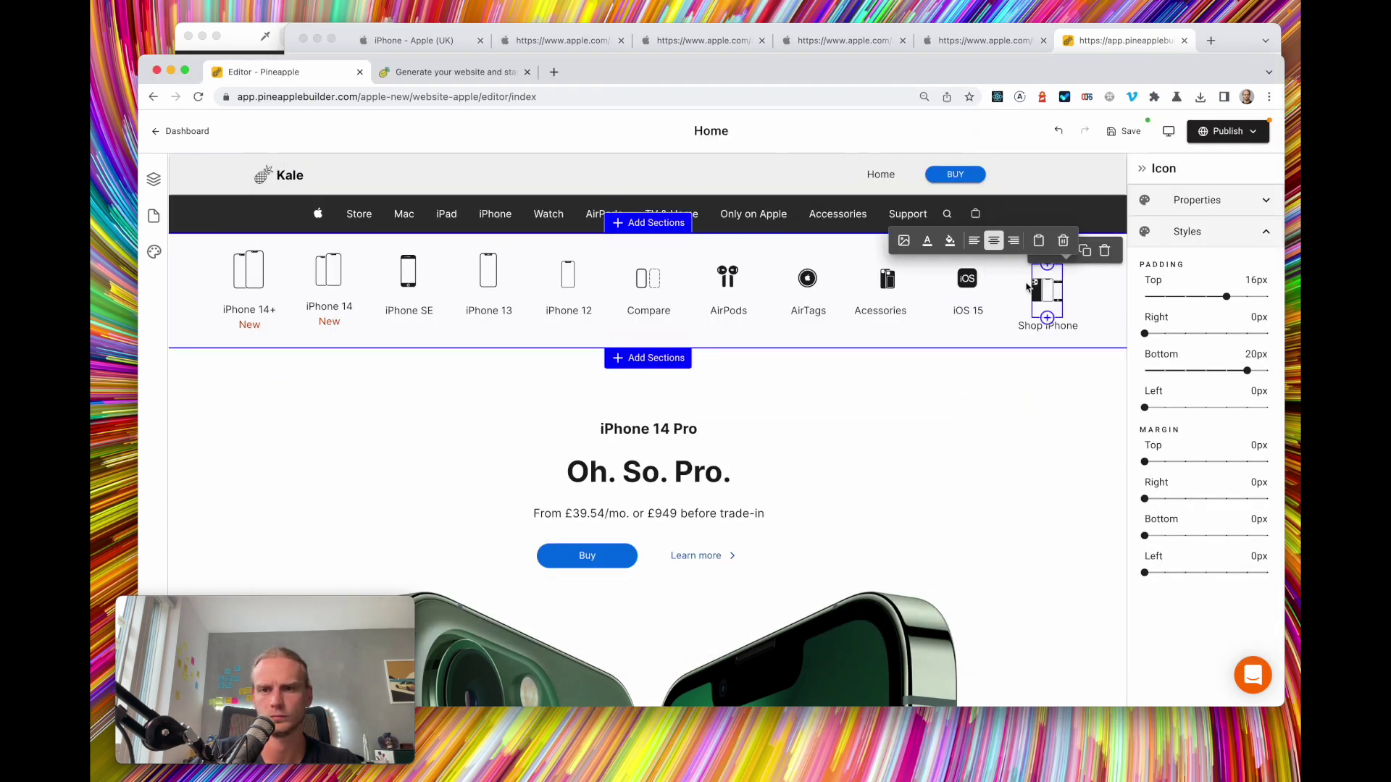
left_click(1078, 304)
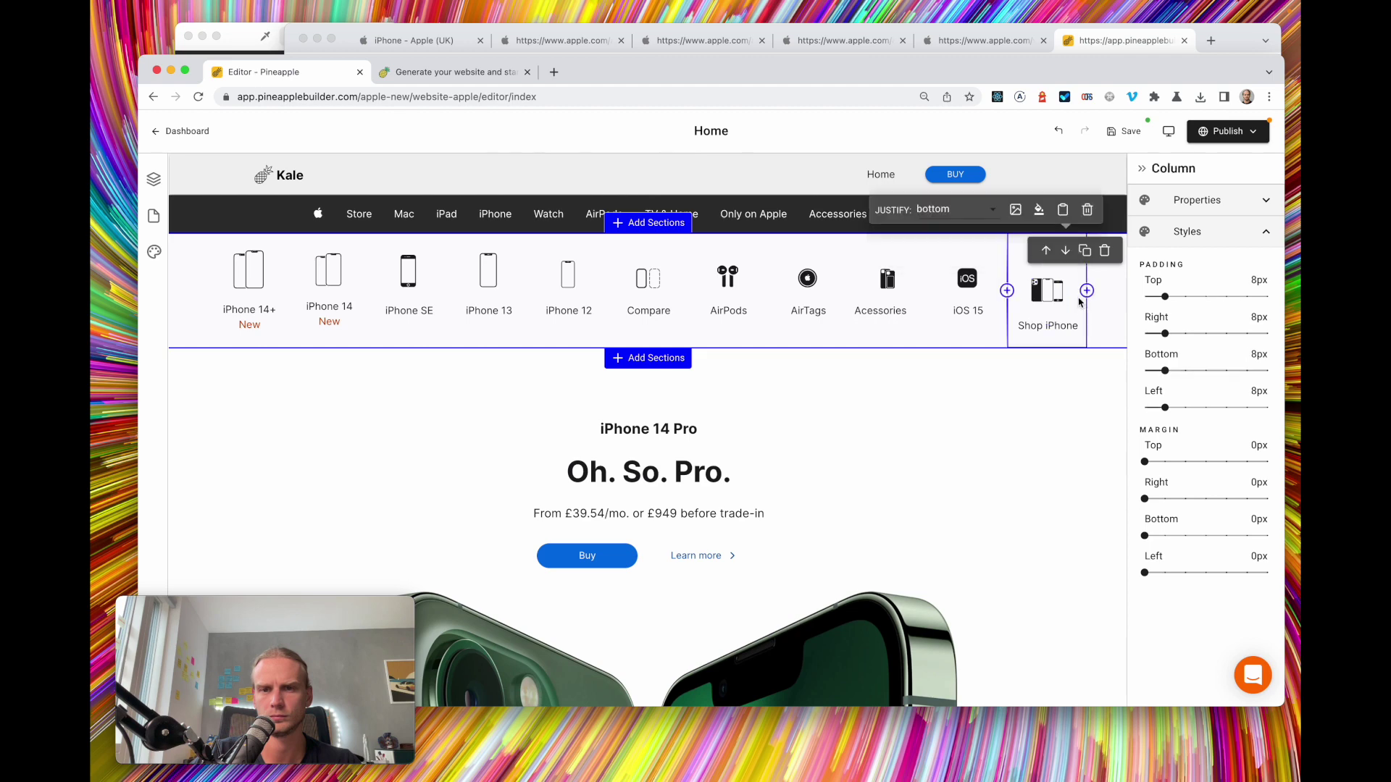
left_click(958, 210)
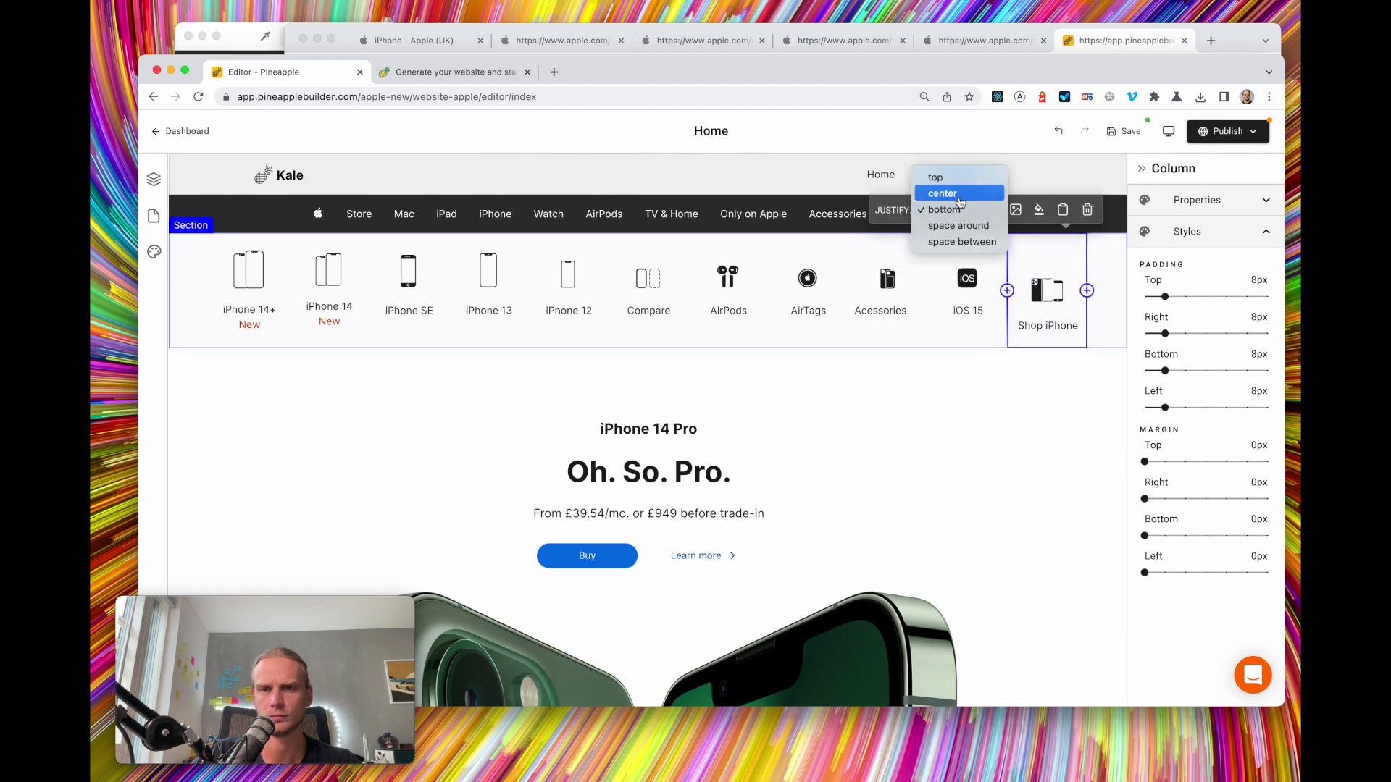
left_click(960, 203)
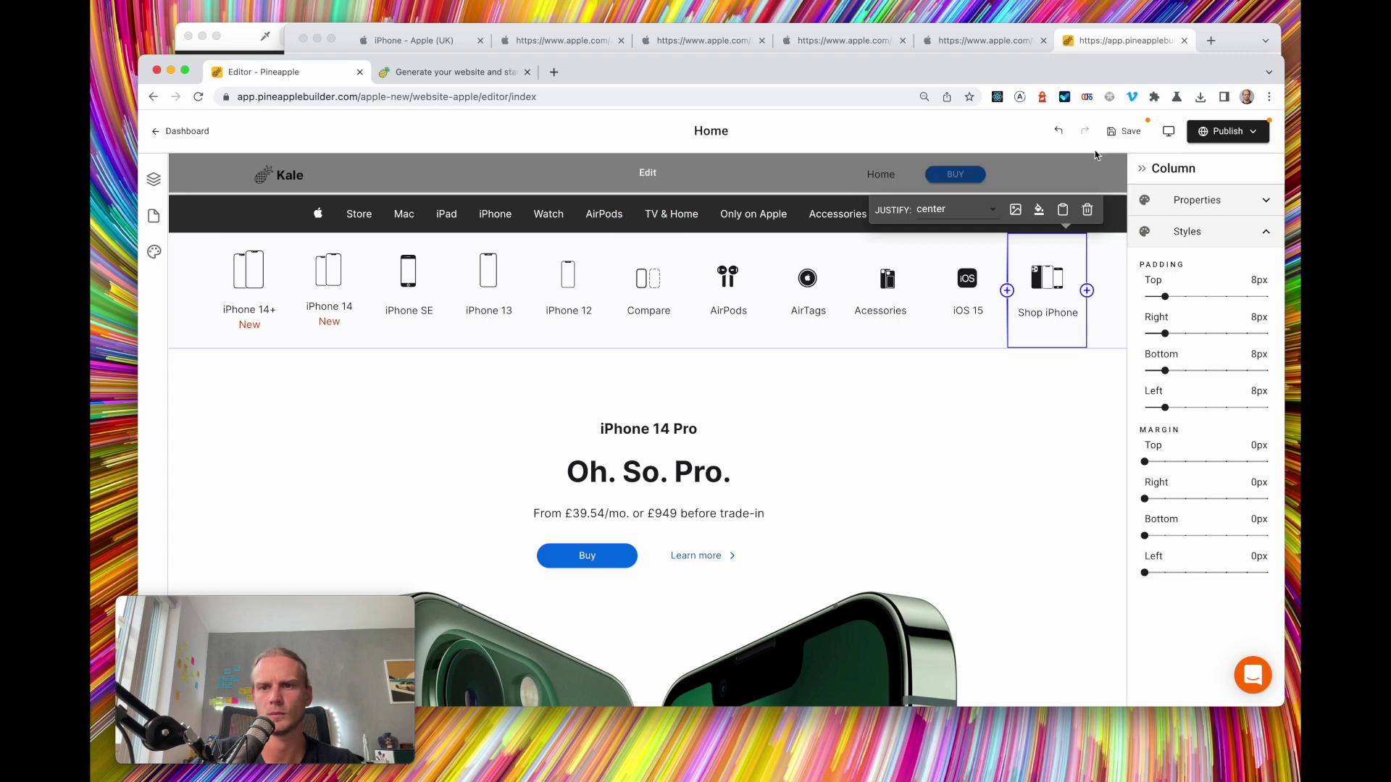
Save the page and reload the preview to check the Shop iPhone column's alignment in the icon row
left_click(1128, 138)
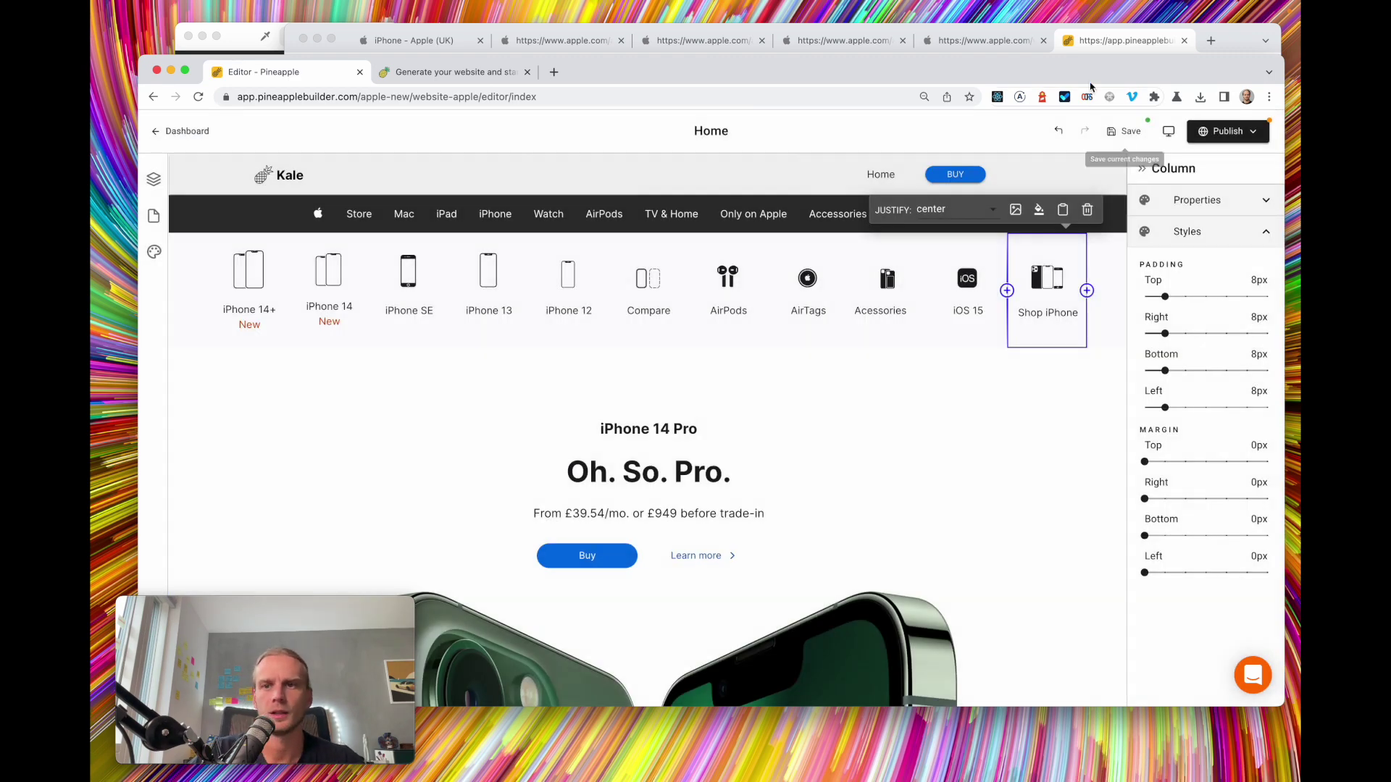
left_click(1108, 39)
scroll(920, 405, "down", 5)
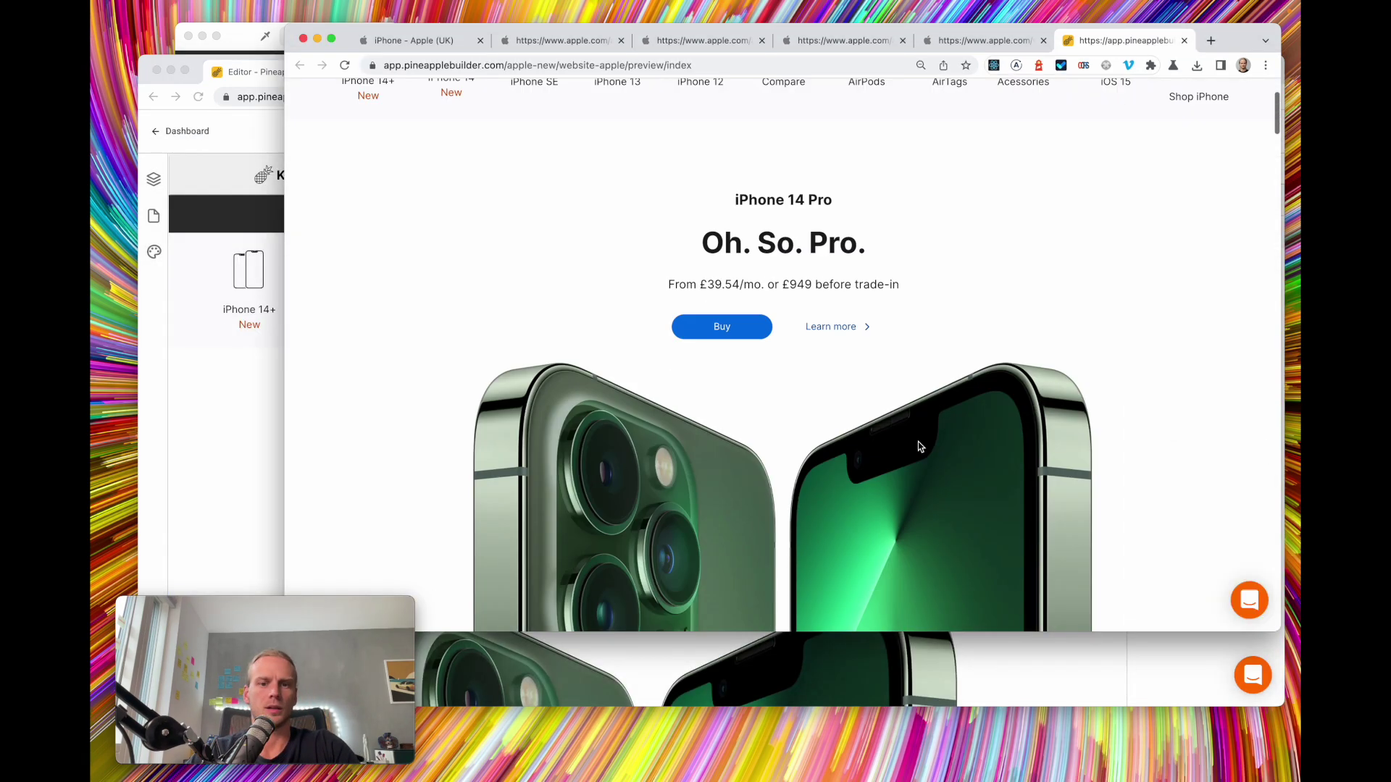
key("super+r")
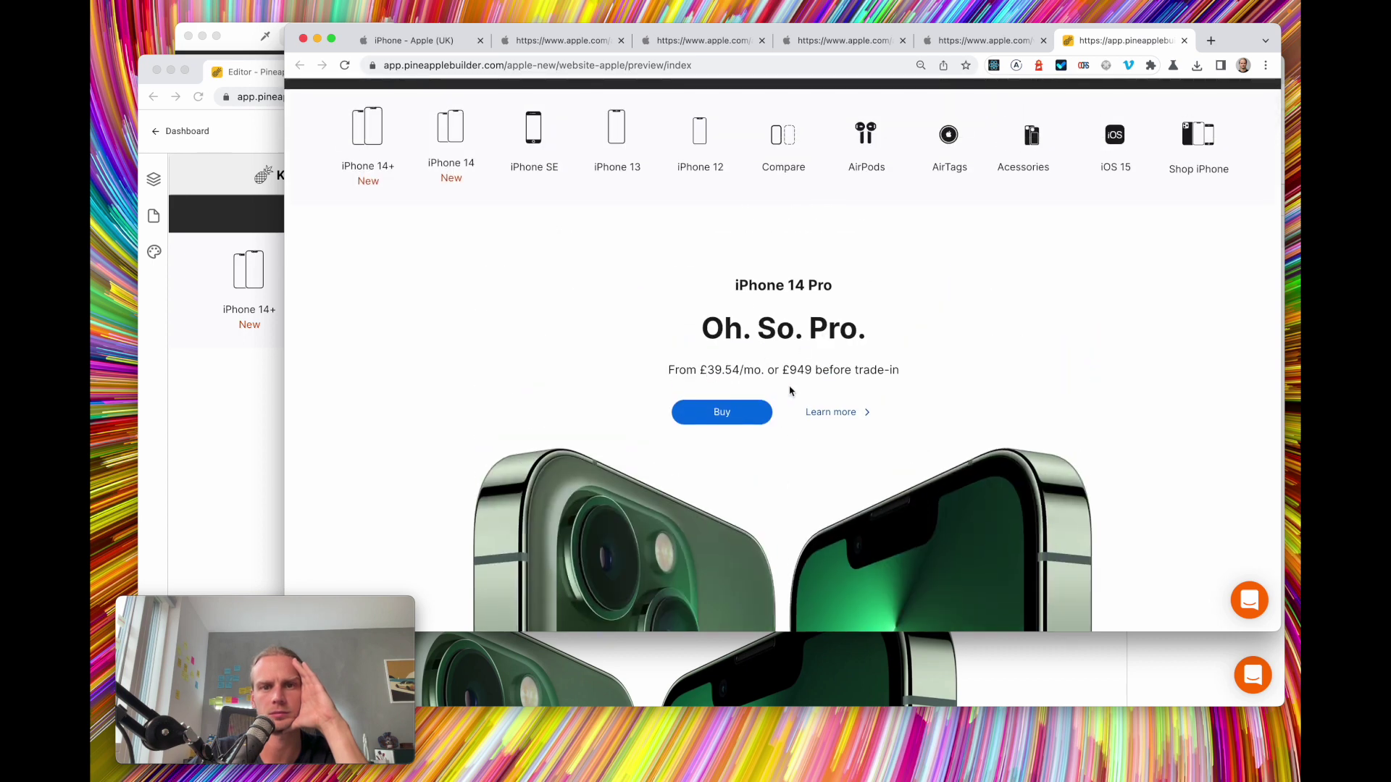
Review the whole page preview from the iPhone 14+ section down to the placeholder testimonials and call-to-action sections
scroll(786, 392, "down", 10)
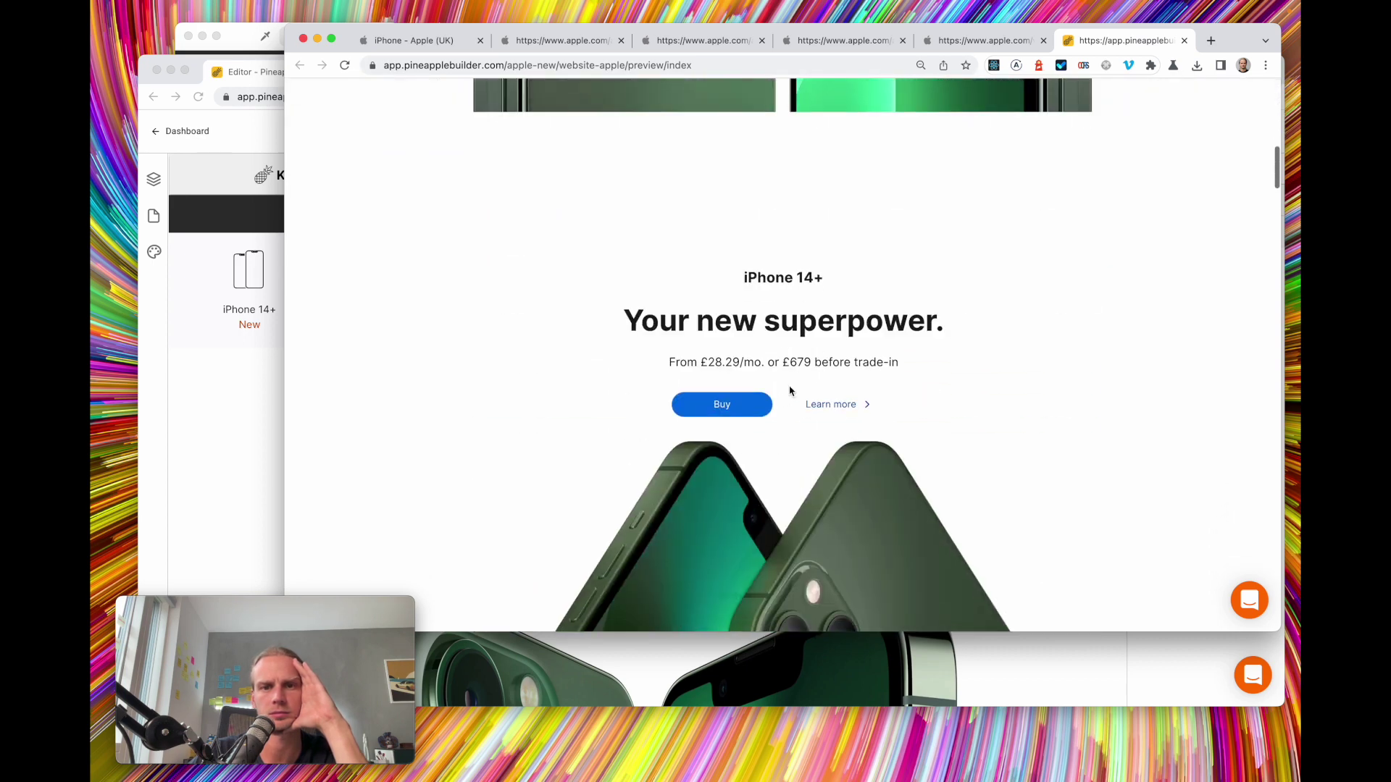
scroll(790, 391, "down", 10)
scroll(801, 378, "down", 15)
scroll(801, 378, "down", 15)
scroll(801, 378, "down", 15)
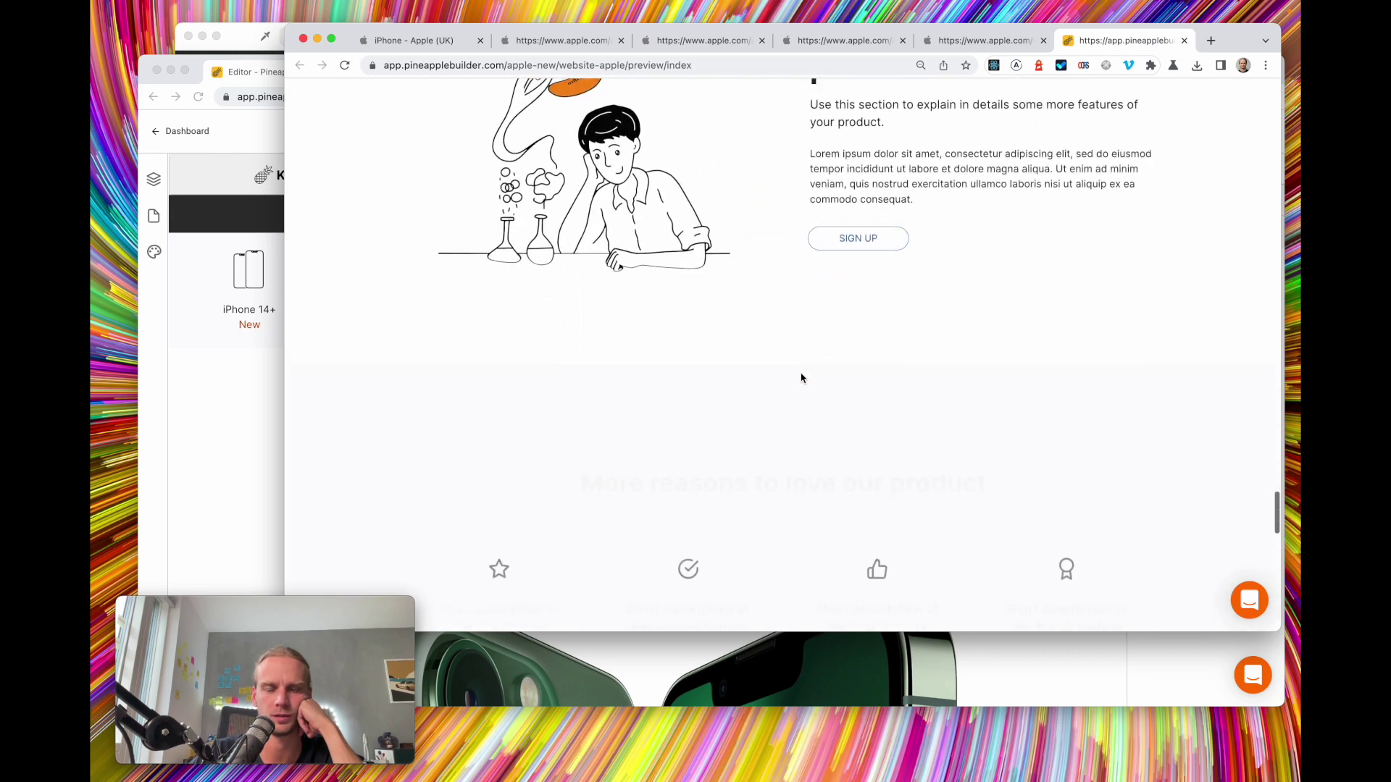
scroll(801, 378, "down", 15)
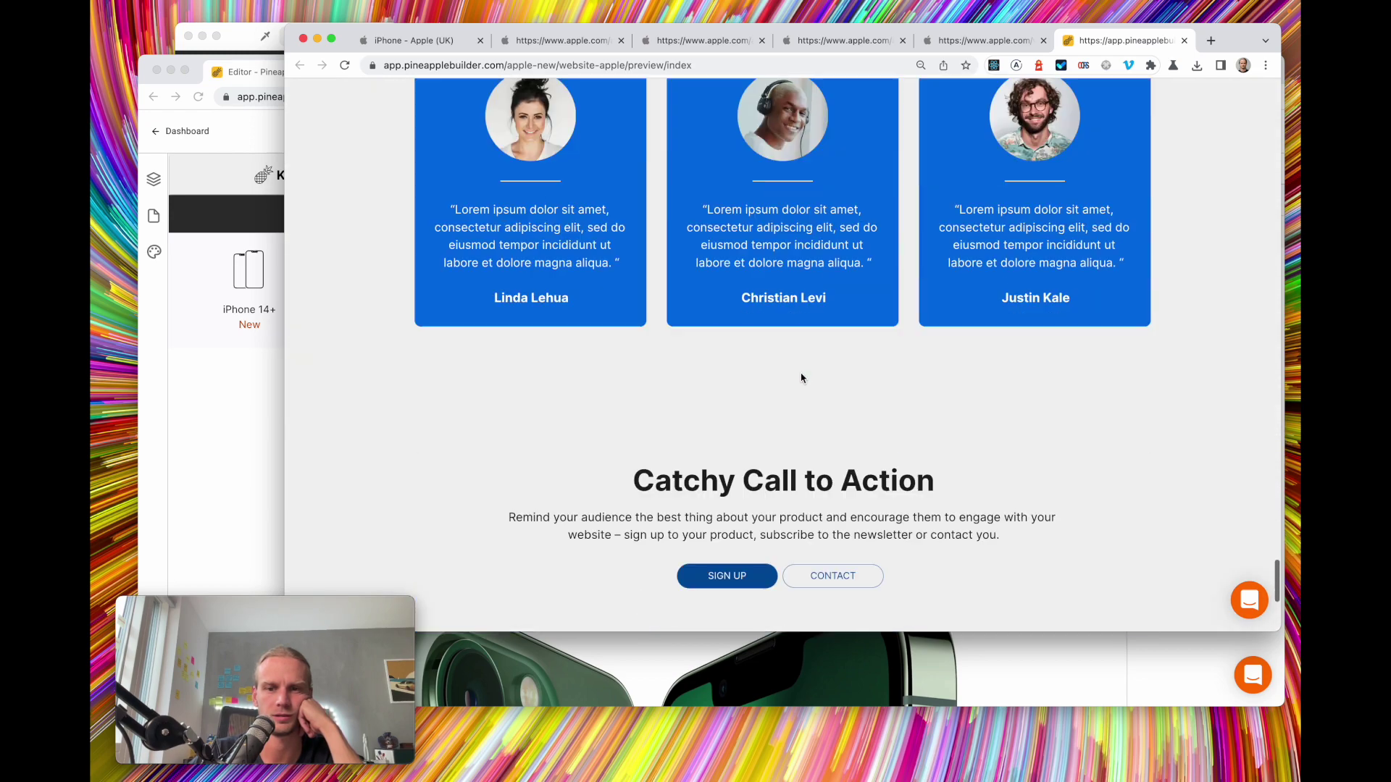
scroll(802, 378, "down", 3)
scroll(801, 377, "up", 15)
Return to the editor and set the animation of the iPhone 14 SE section to none
left_click(195, 438)
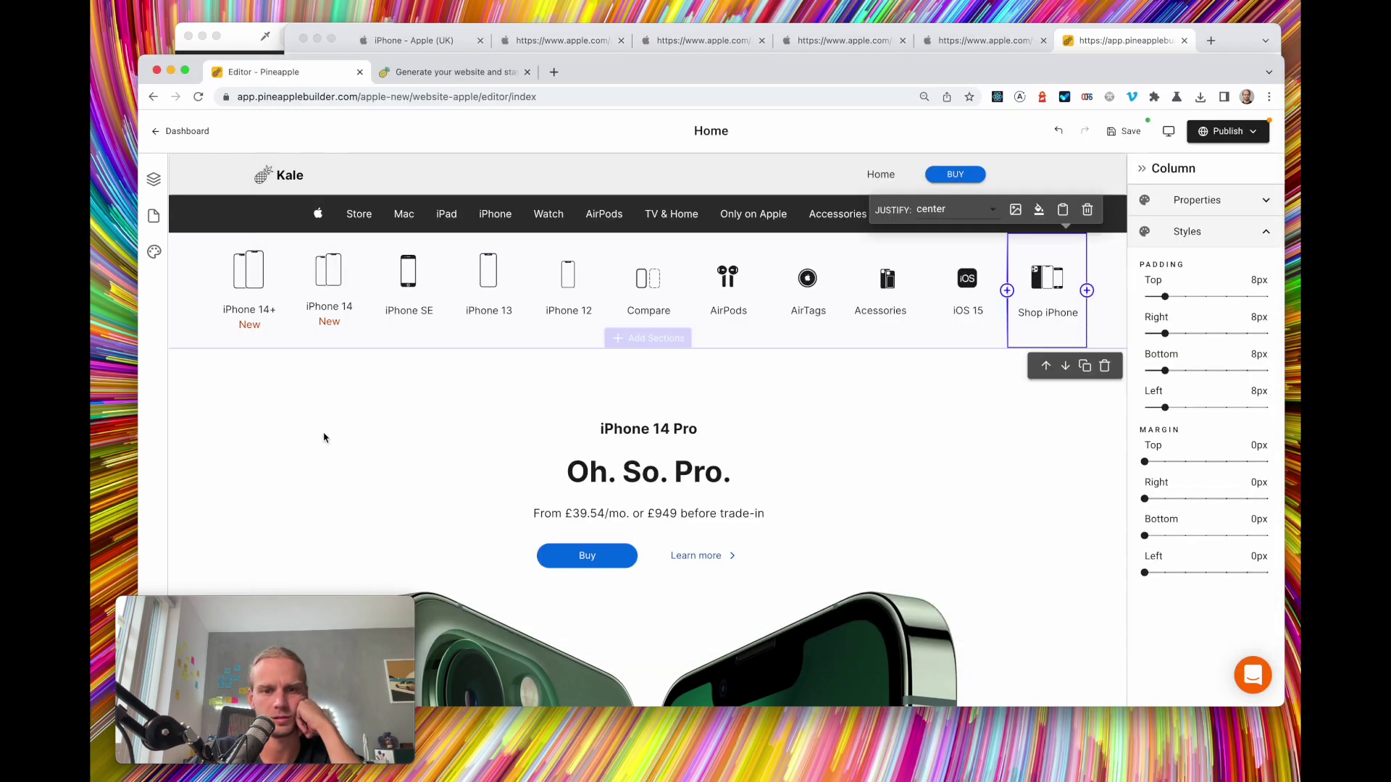
scroll(611, 485, "down", 15)
left_click(877, 310)
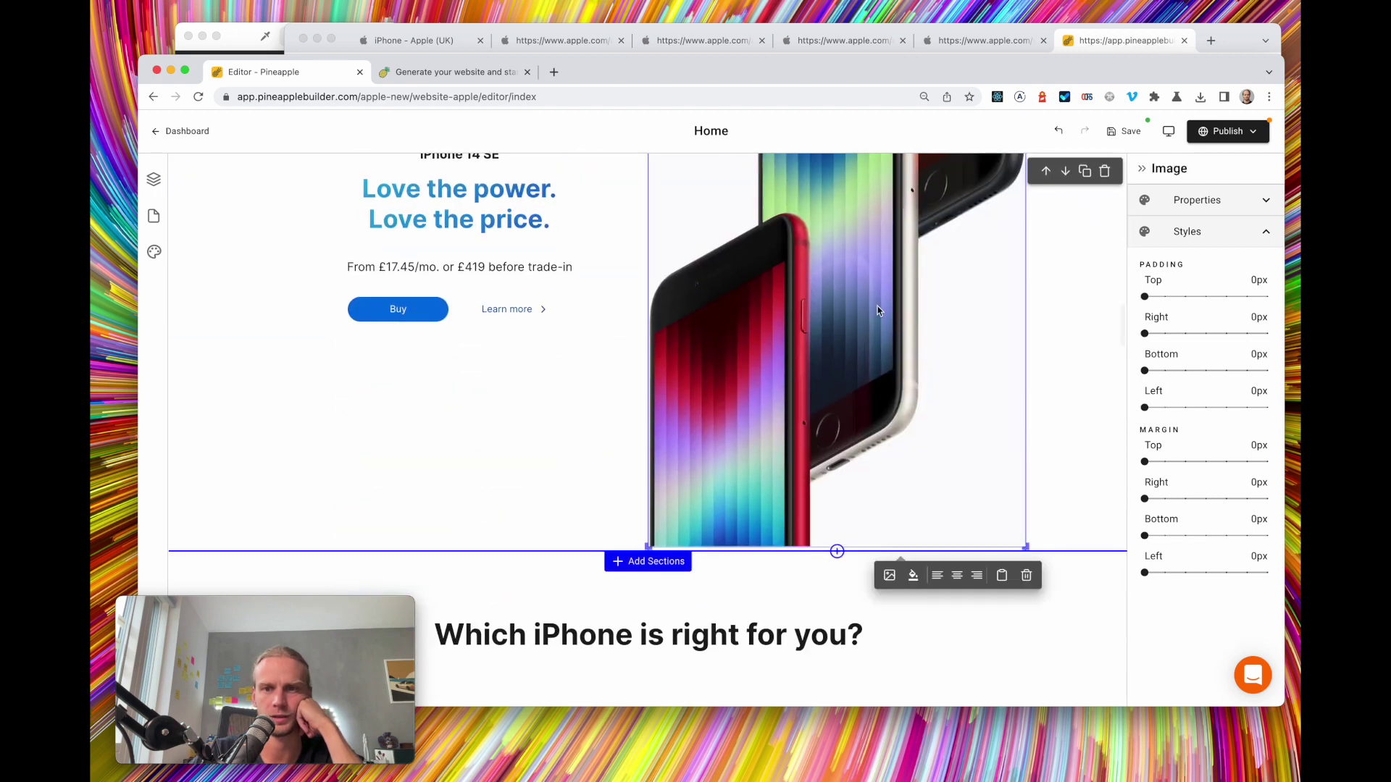
left_click(1248, 207)
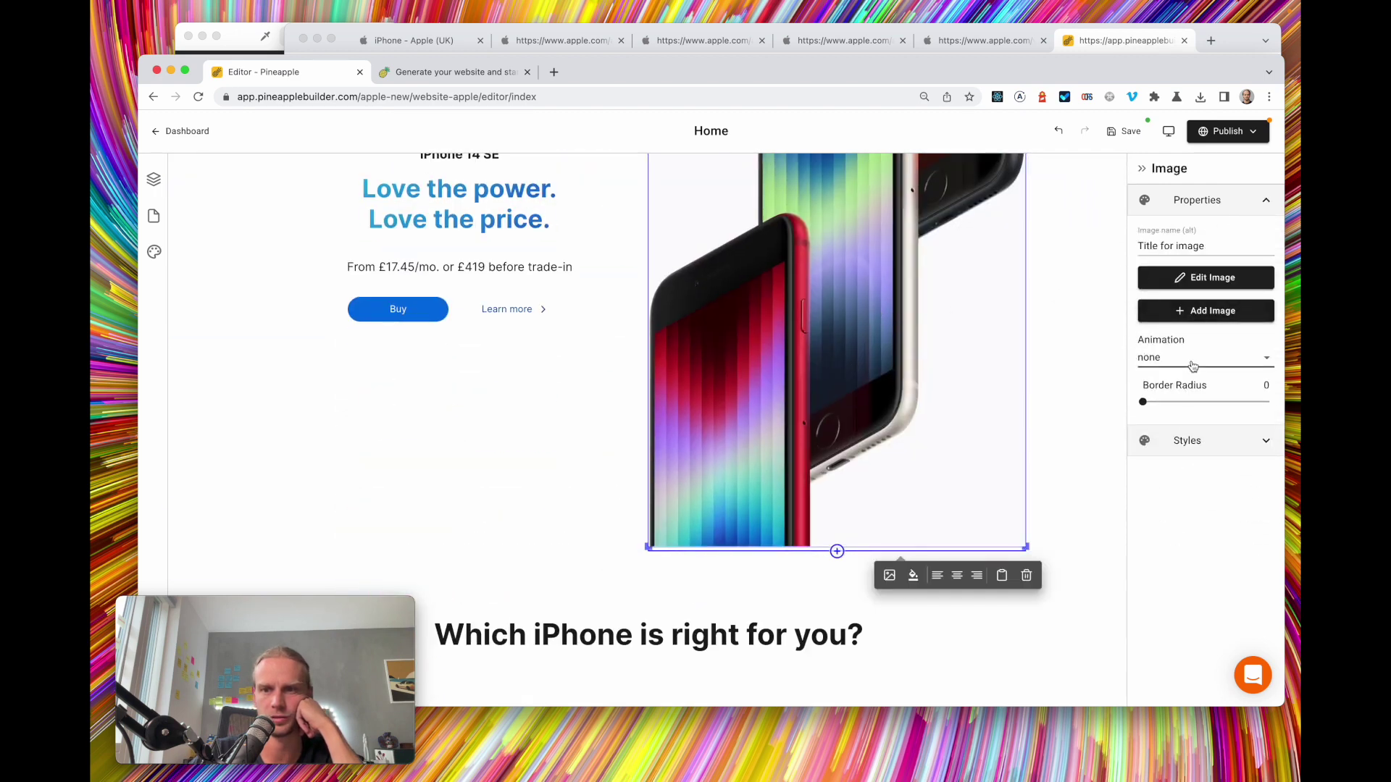
left_click(873, 340)
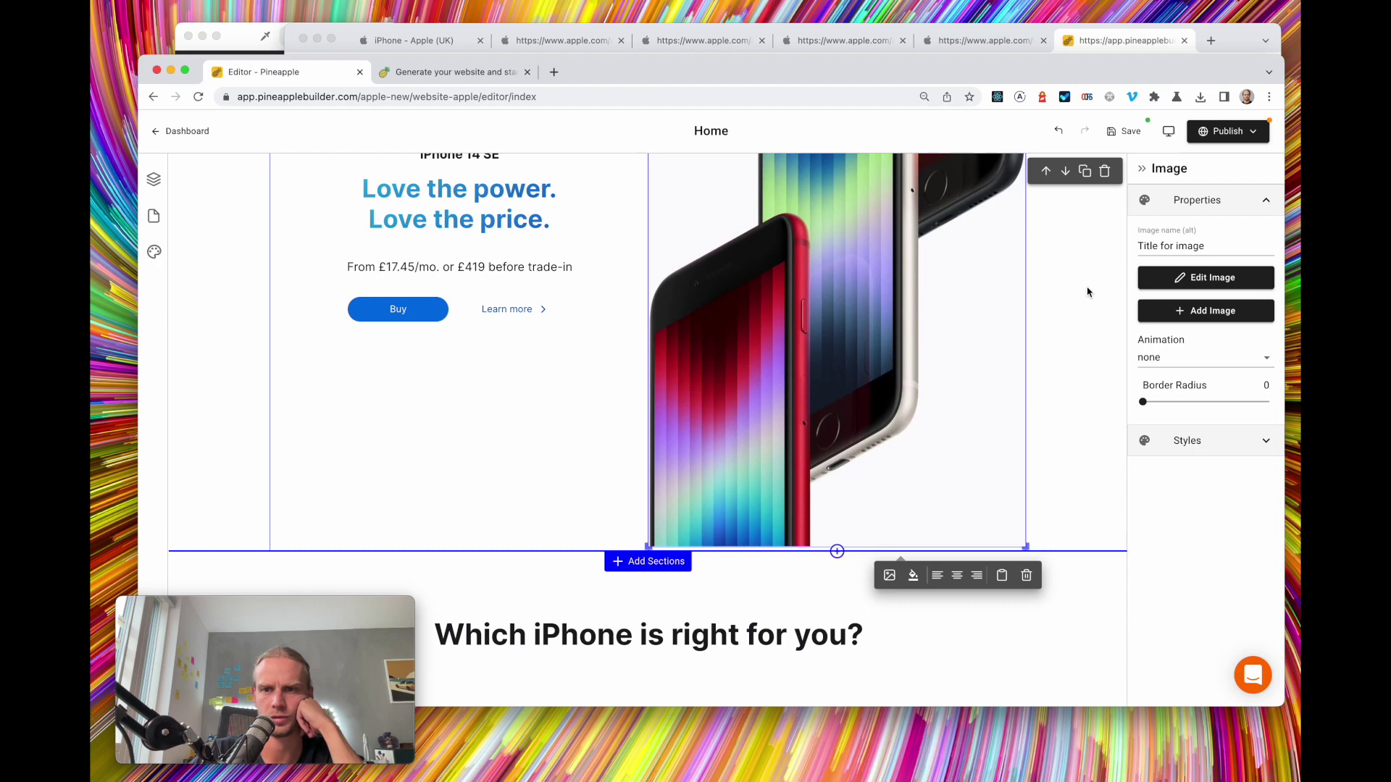
scroll(1102, 297, "up", 4)
left_click(248, 234)
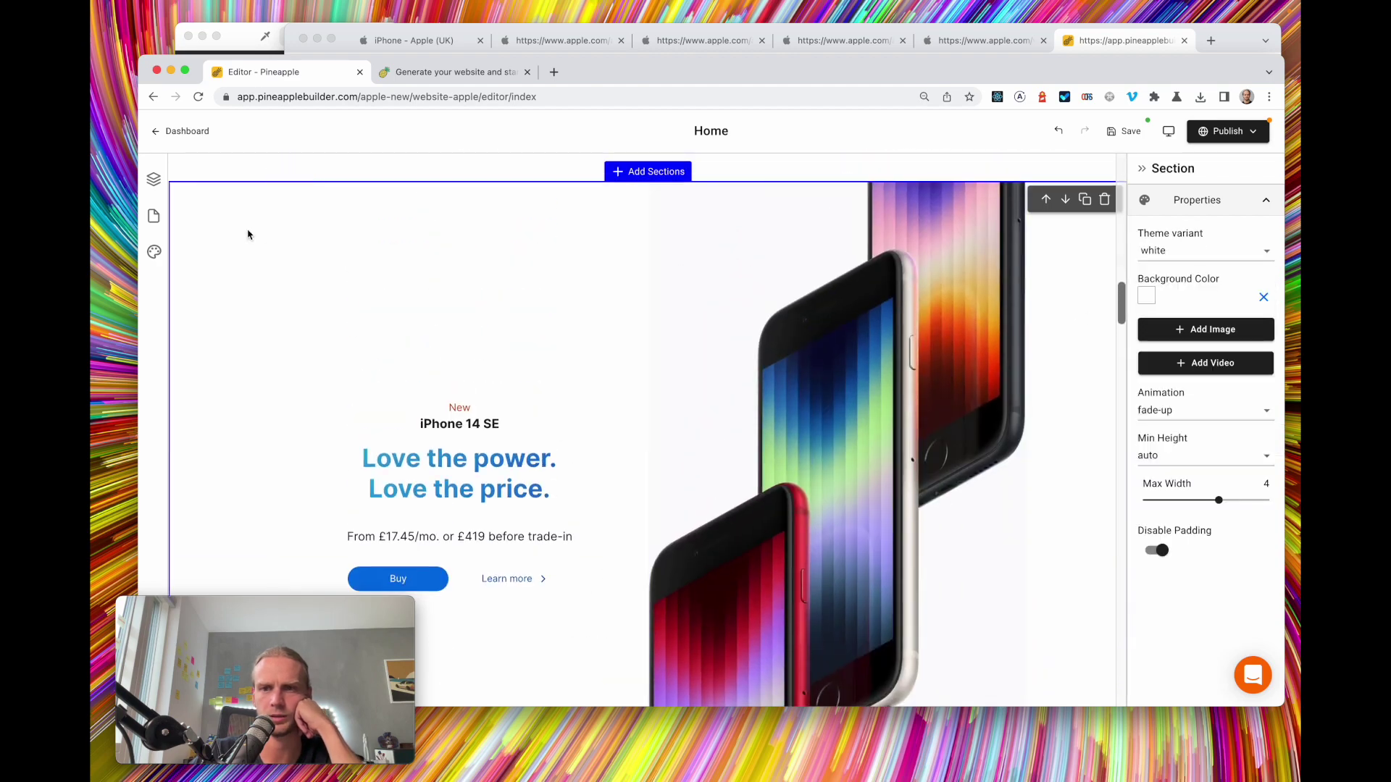
left_click(1203, 410)
left_click(1196, 393)
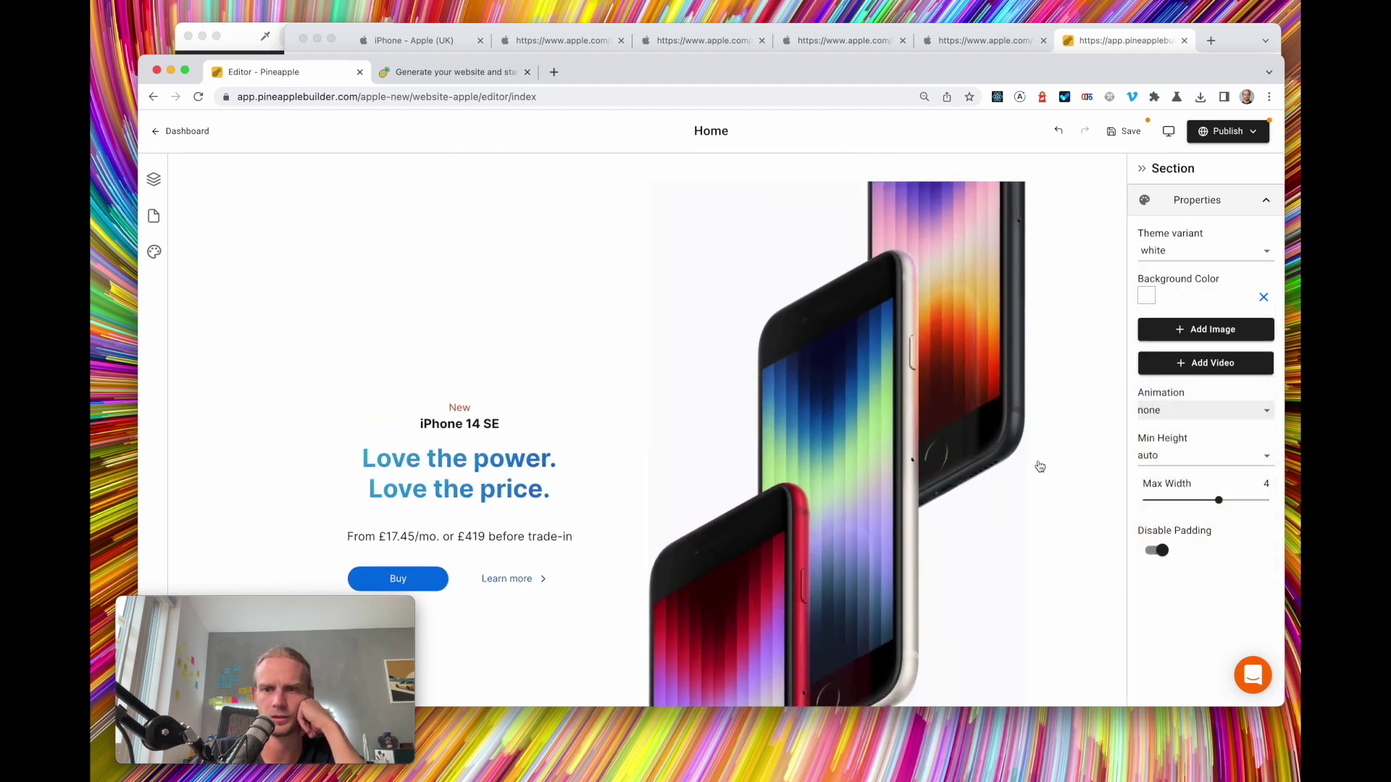
Delete the placeholder sections "We understand your problem" and "Describe the main feature and benefits of using your product or service"
scroll(1039, 466, "down", 15)
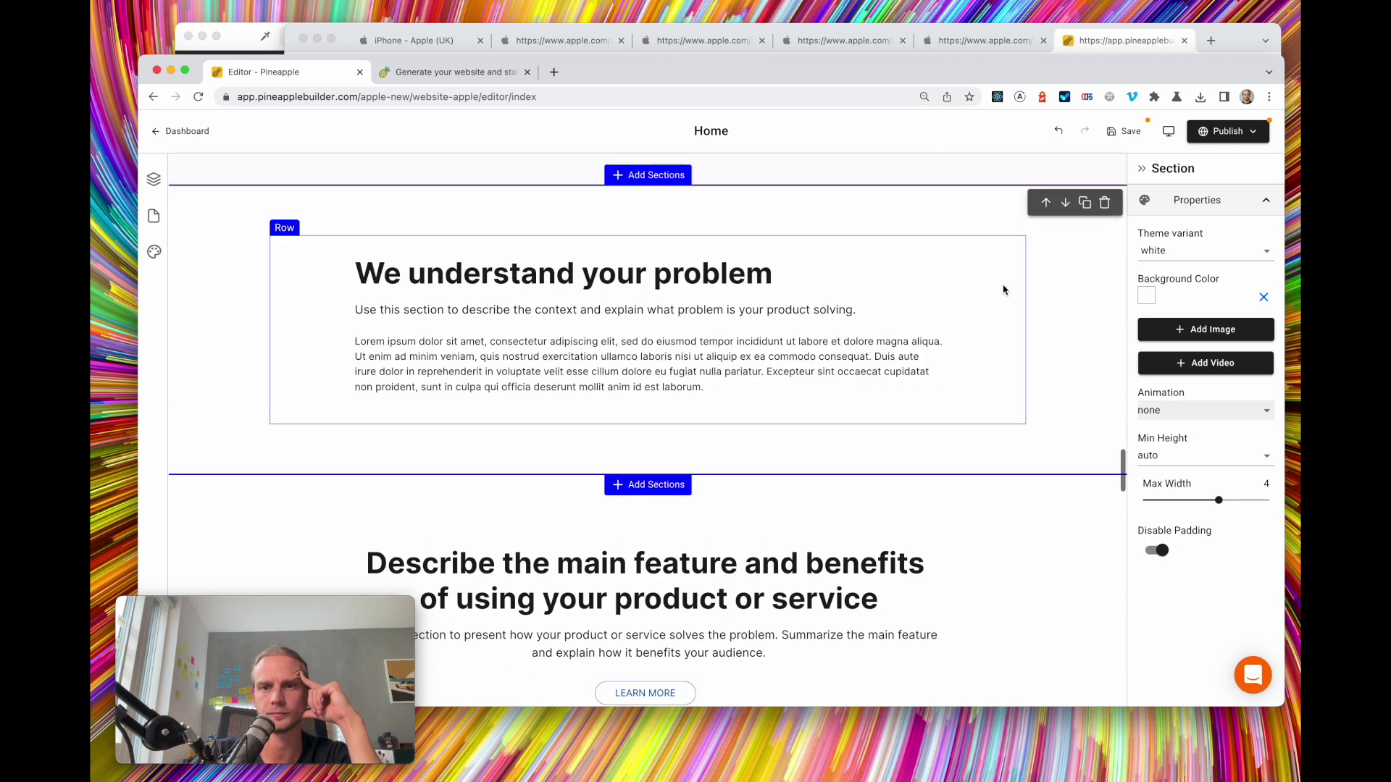
left_click(1058, 286)
left_click(1104, 204)
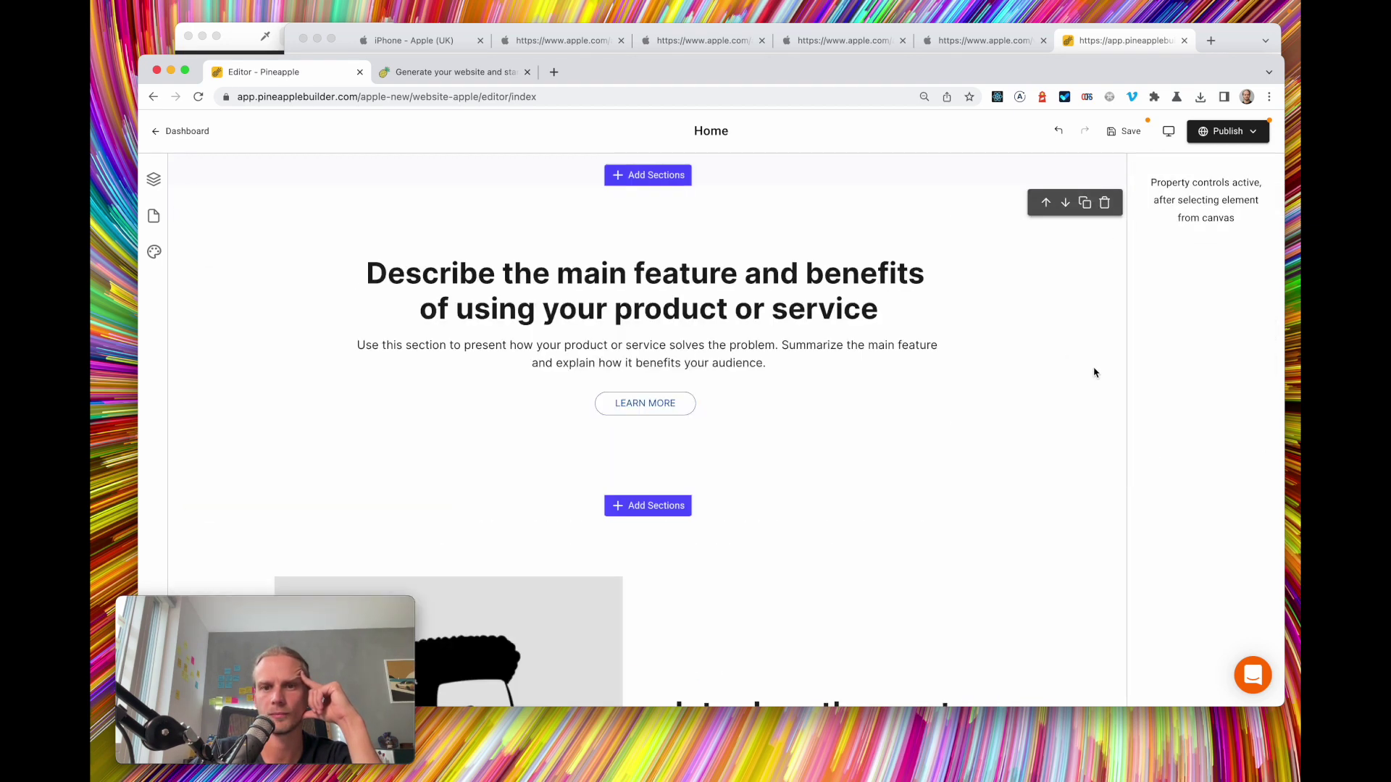
left_click(1105, 203)
left_click(1103, 197)
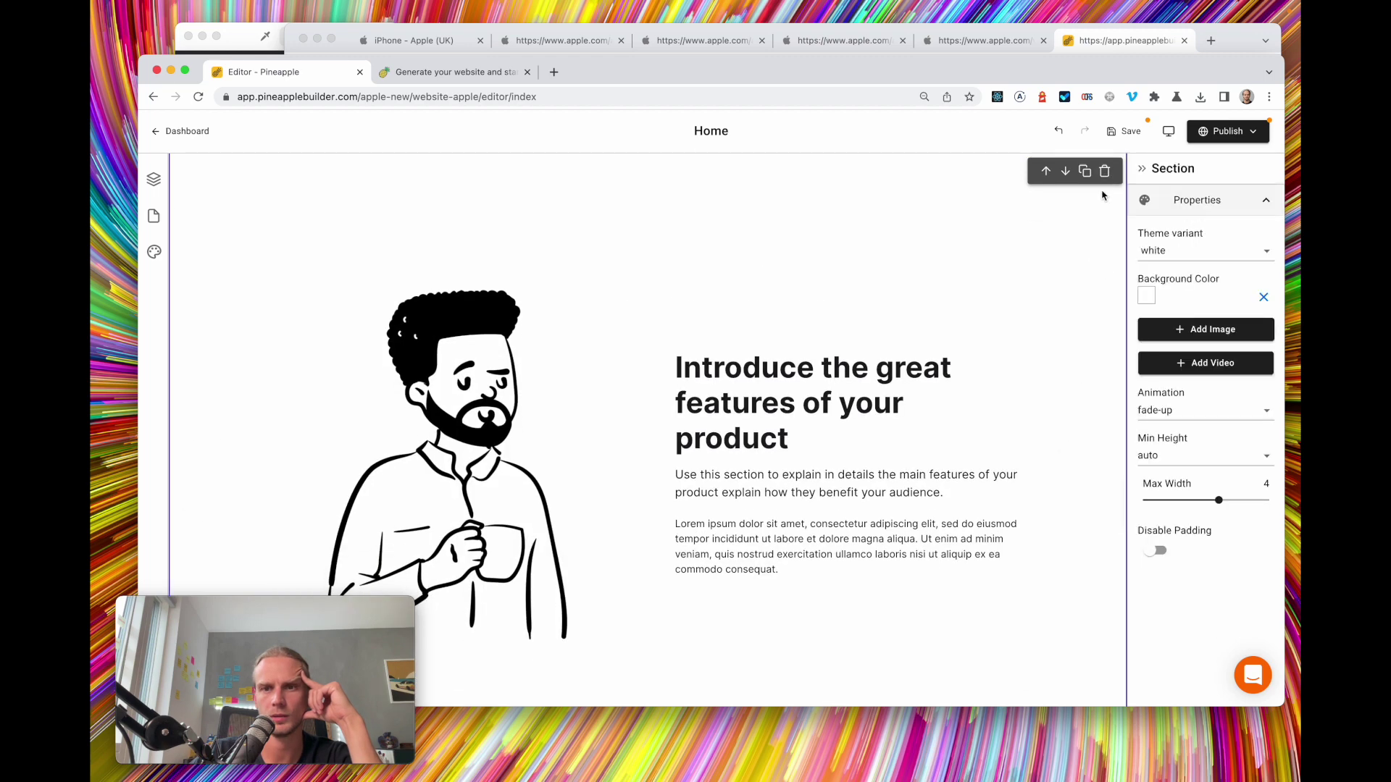
Delete the remaining placeholder sections, from "Introduce the great features of your product" through the company logo strip, and save the page
left_click(1107, 172)
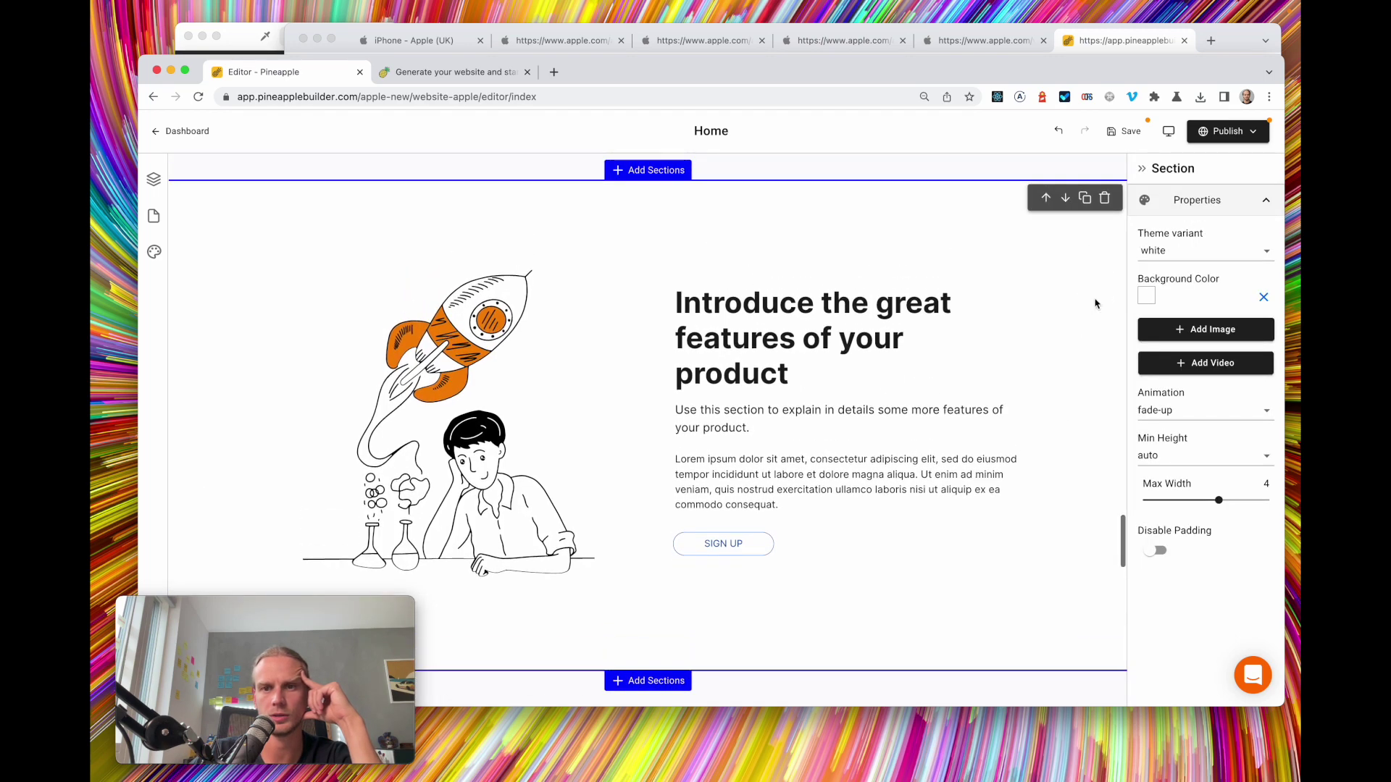
left_click(1102, 198)
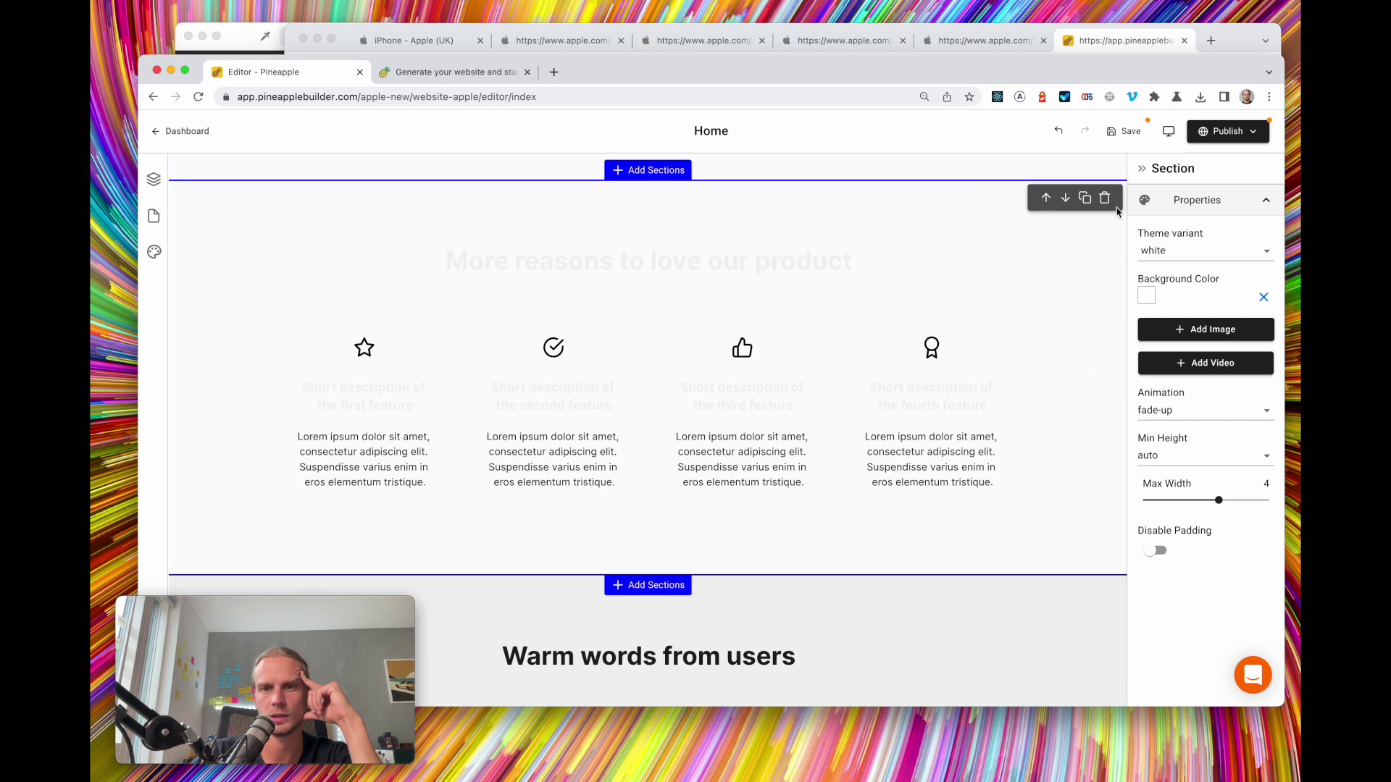
left_click(1105, 200)
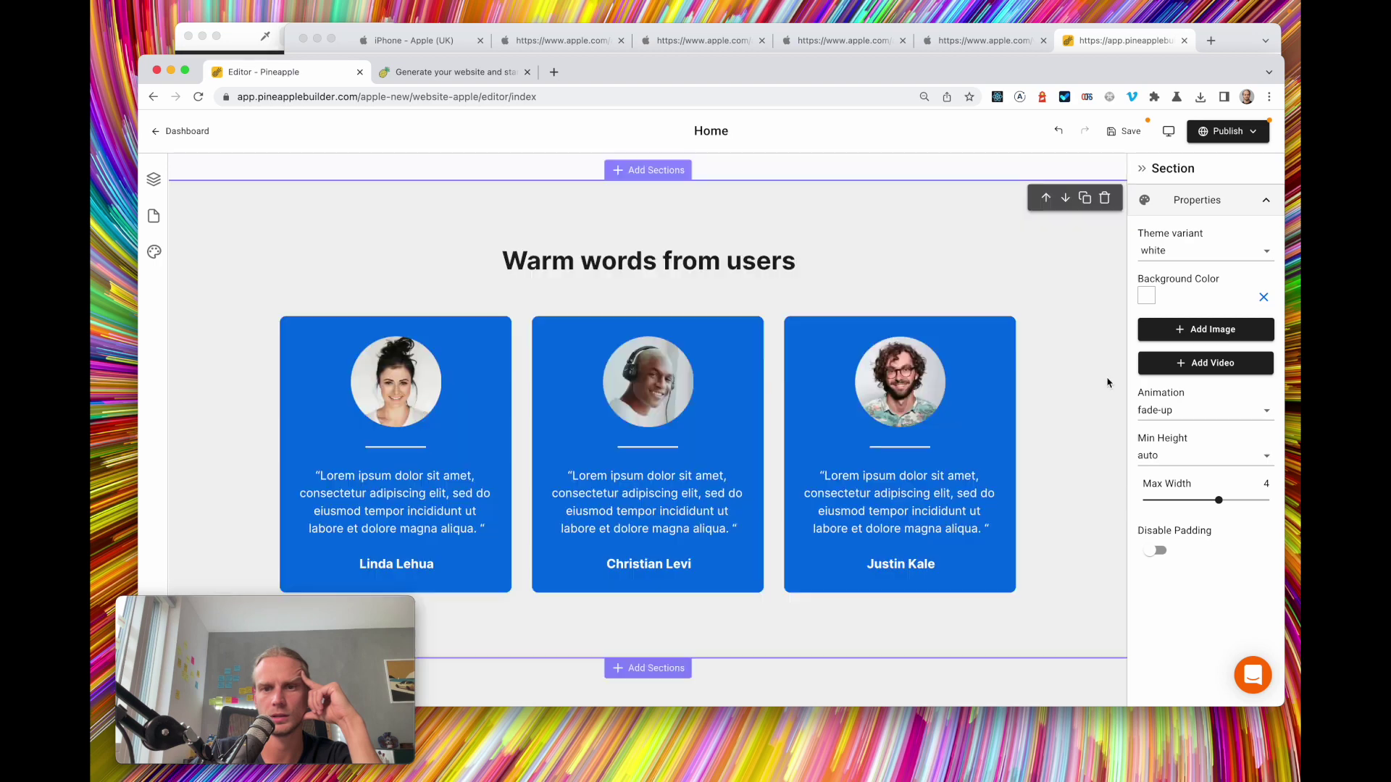
left_click(1105, 200)
left_click(1106, 200)
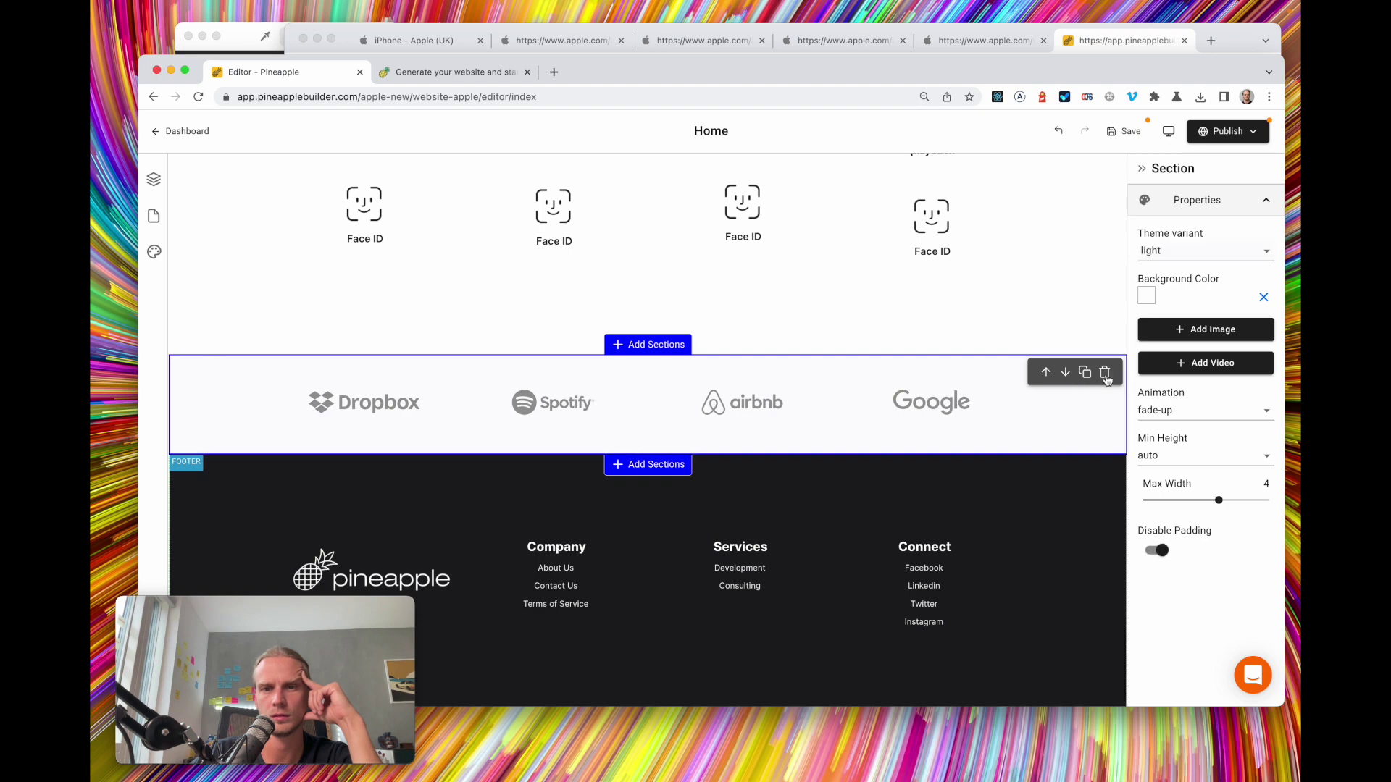
left_click(1105, 375)
left_click(1132, 131)
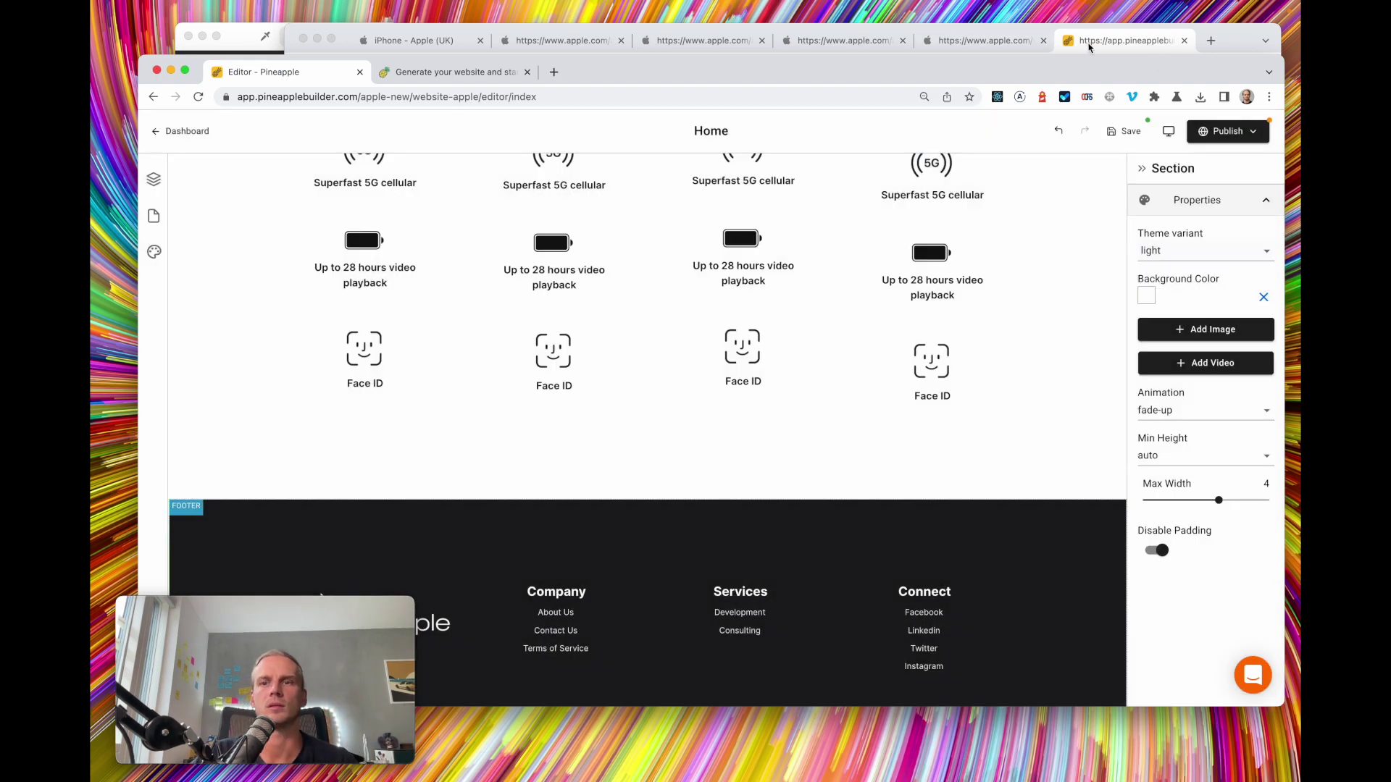
Reload the page preview and look through it from the navigation bar down past the iPhone 14 Pro section
left_click(1091, 44)
left_click(802, 65)
key("Return")
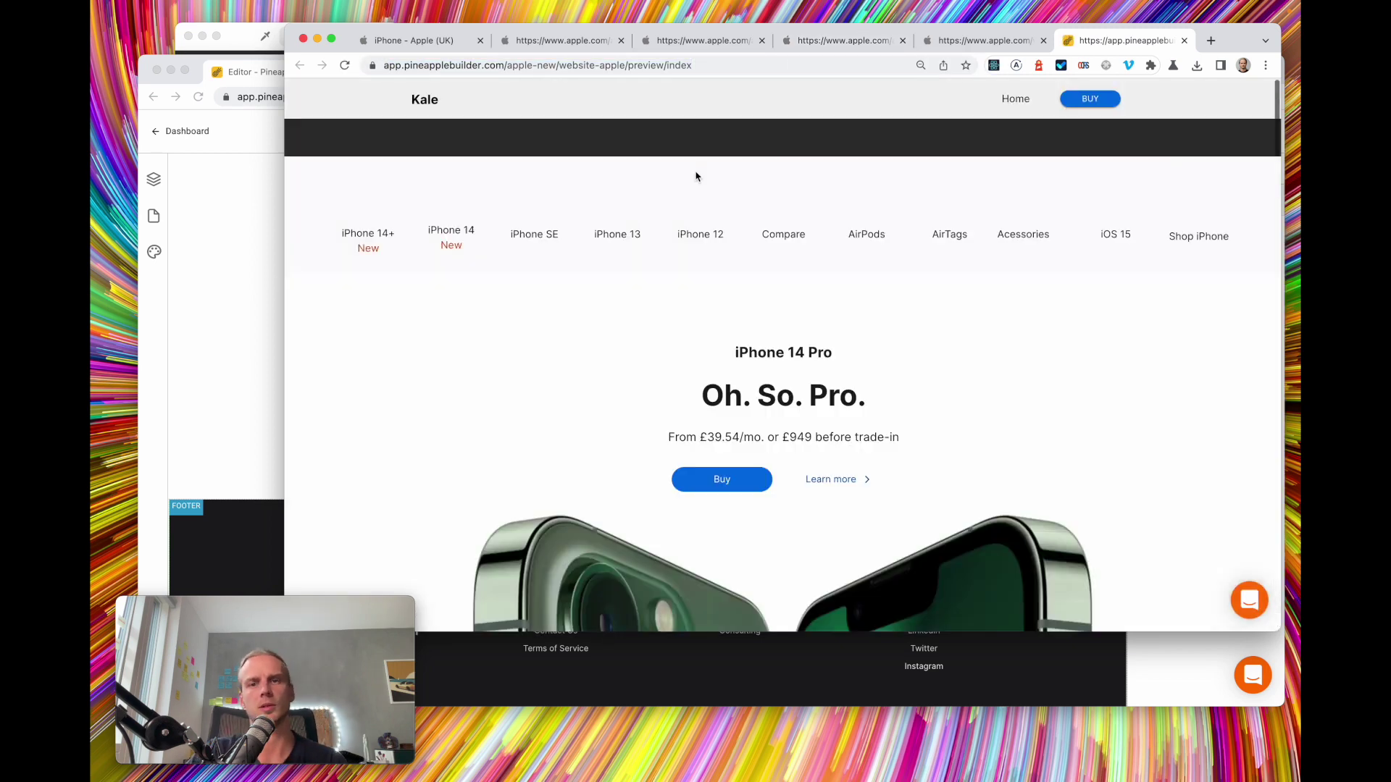
scroll(727, 211, "down", 1)
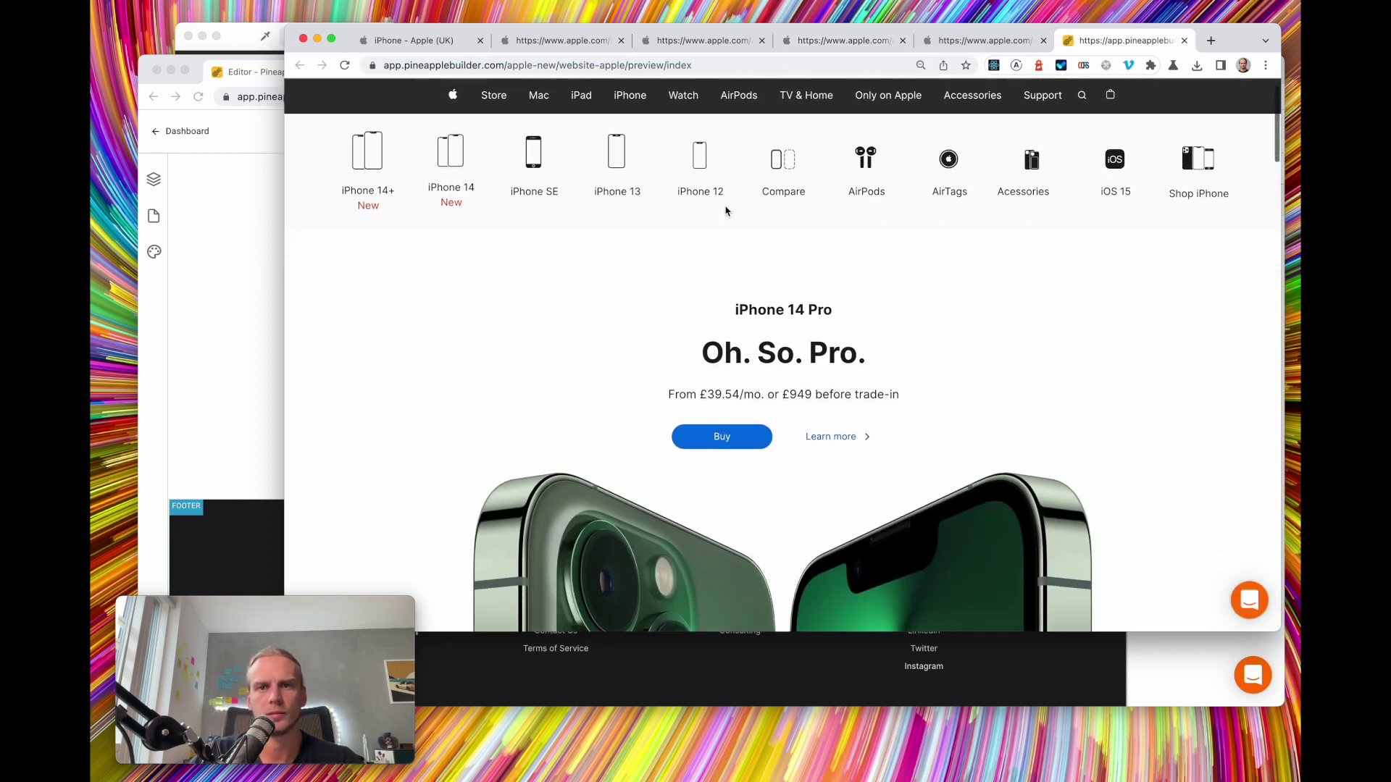
scroll(726, 210, "down", 5)
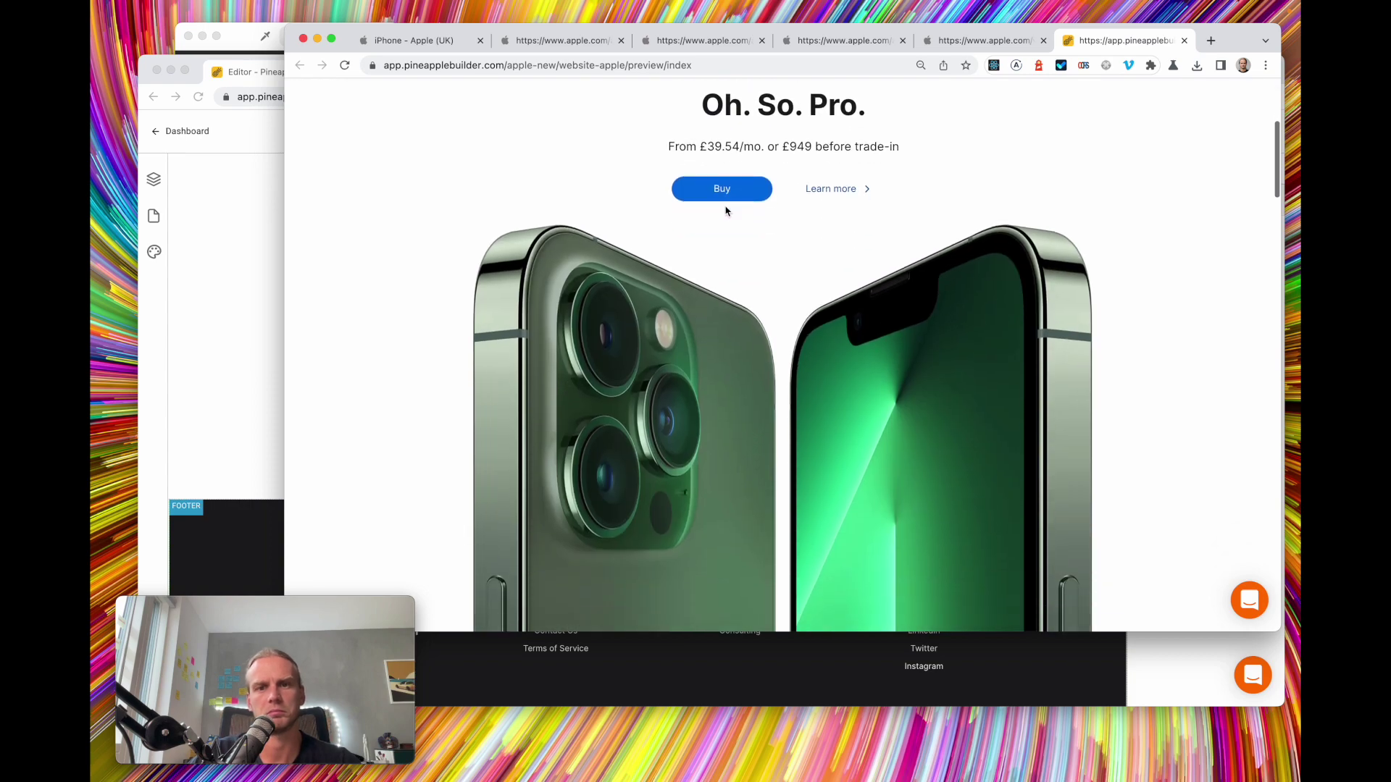
scroll(726, 210, "down", 20)
scroll(725, 211, "down", 20)
Review the preview's iPhone comparison columns, the iPhone 14 SE and iPhone 14+ sections, and the product icon row
scroll(725, 210, "up", 20)
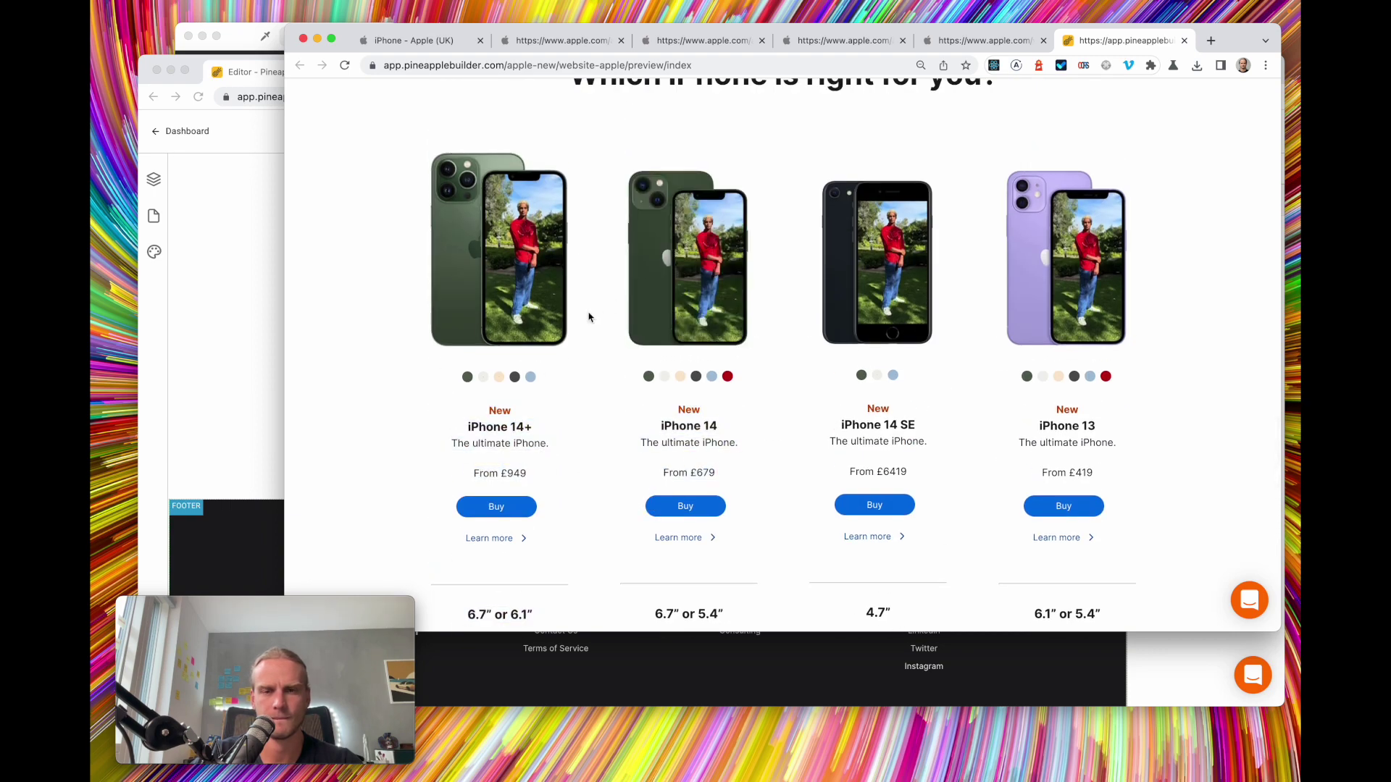
scroll(719, 349, "down", 5)
scroll(718, 349, "up", 15)
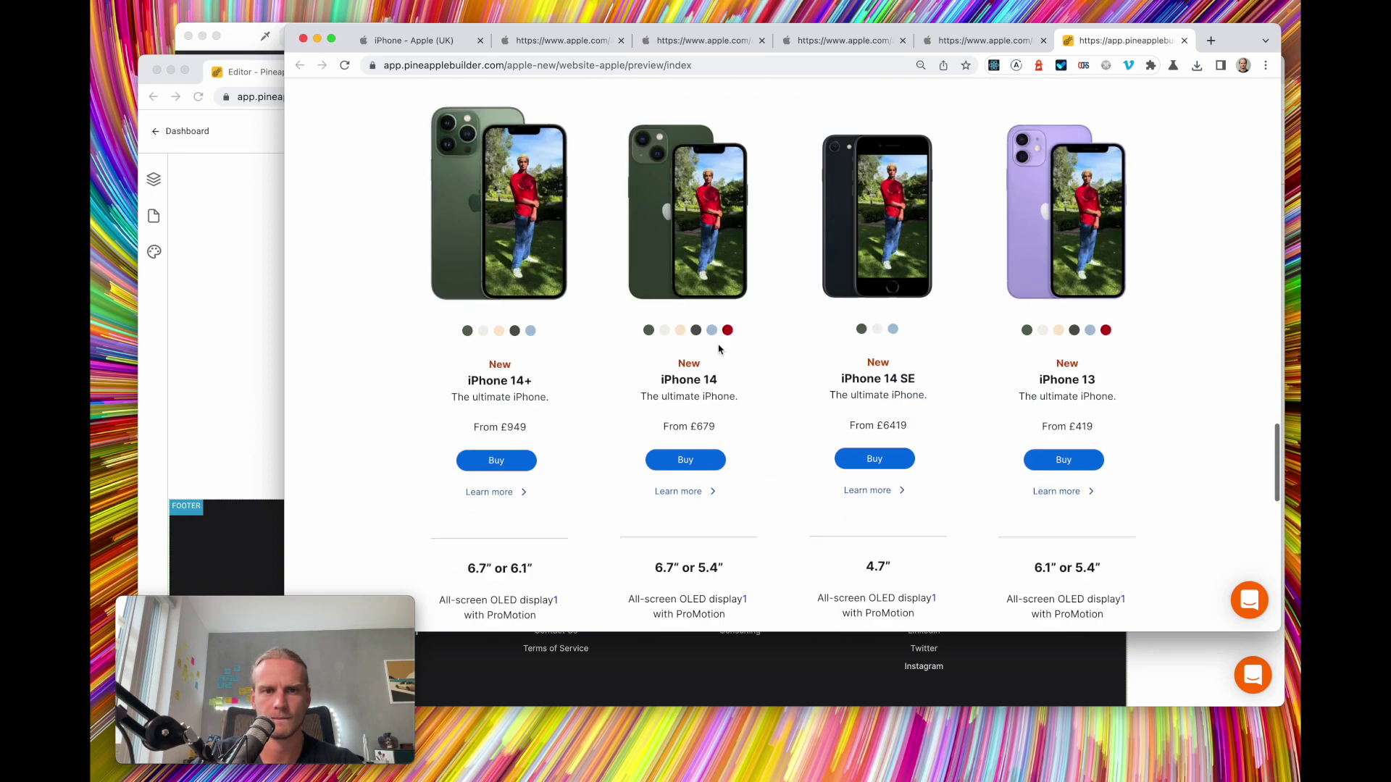
scroll(719, 349, "down", 4)
scroll(719, 349, "up", 6)
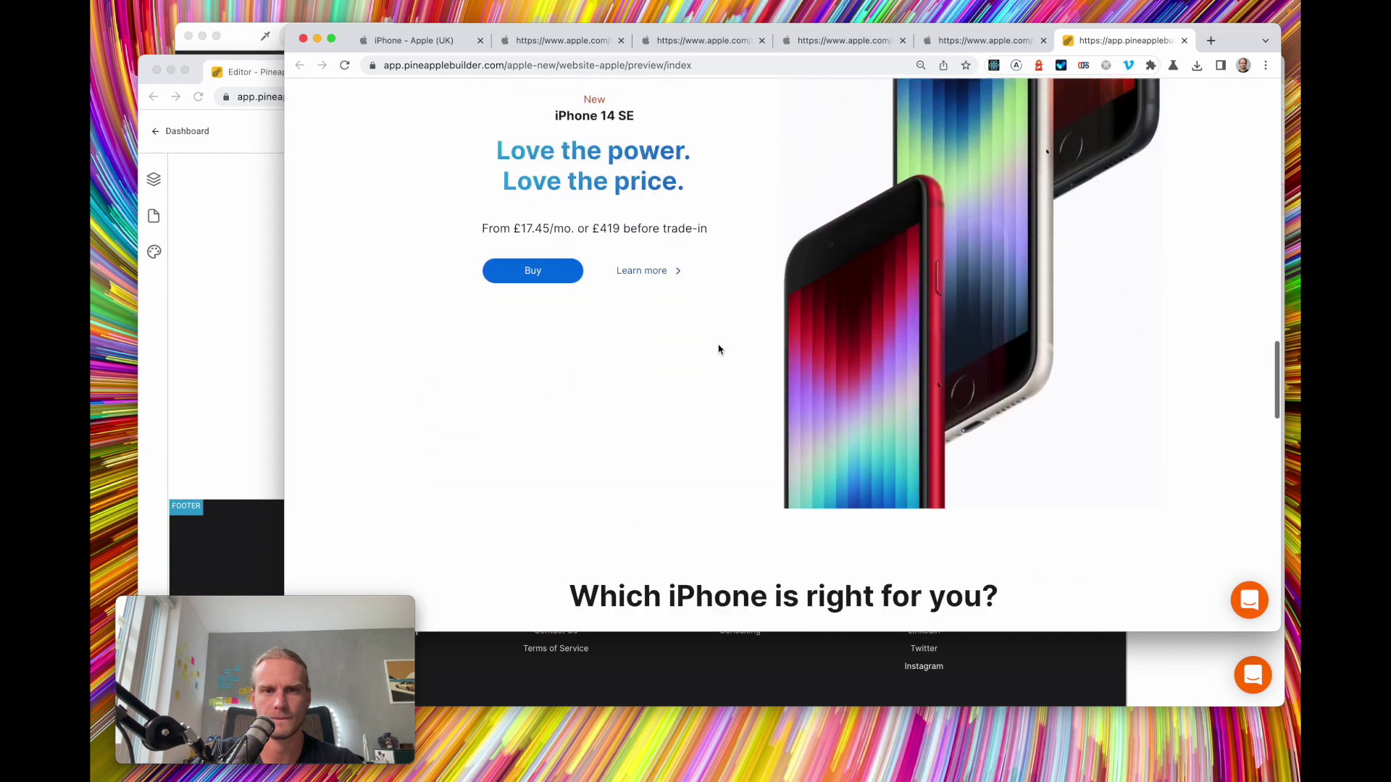
scroll(718, 350, "up", 5)
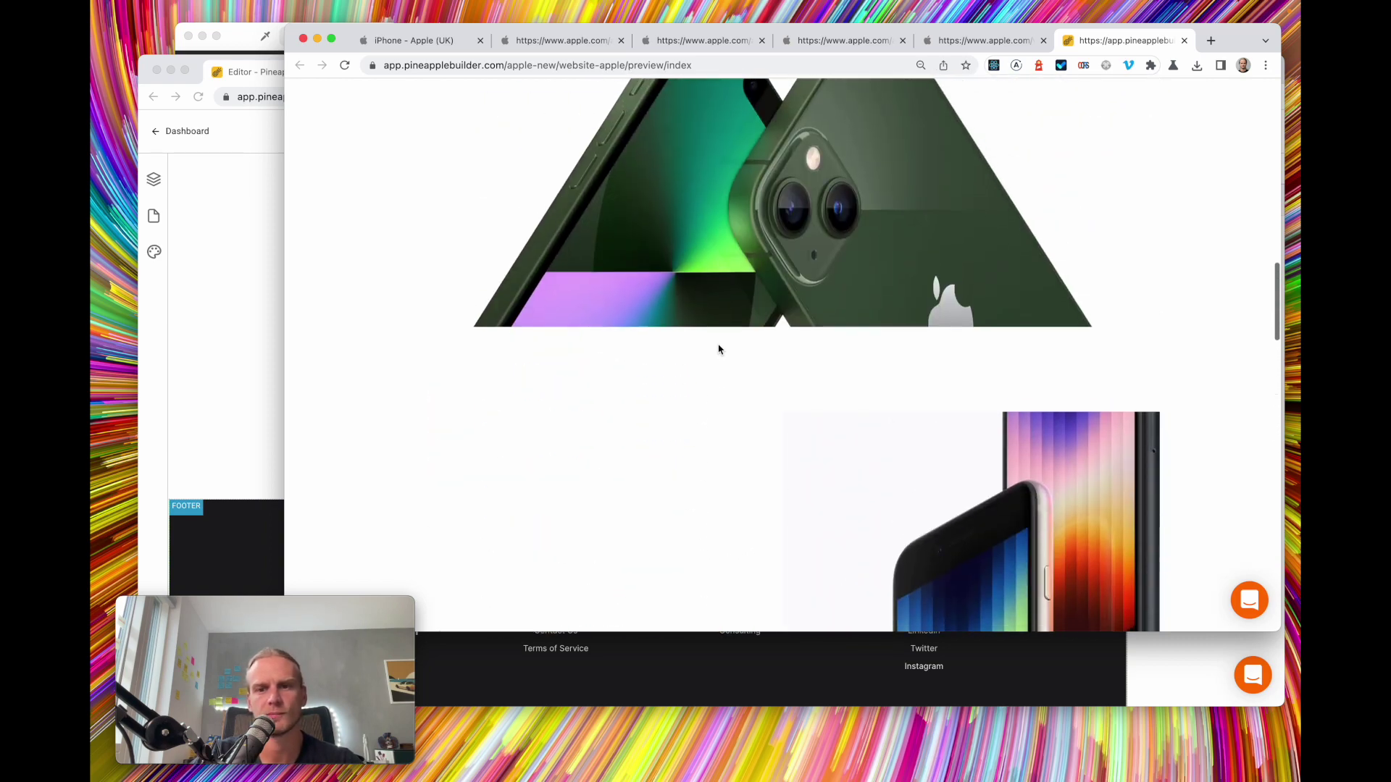
scroll(719, 349, "up", 5)
scroll(719, 349, "up", 5)
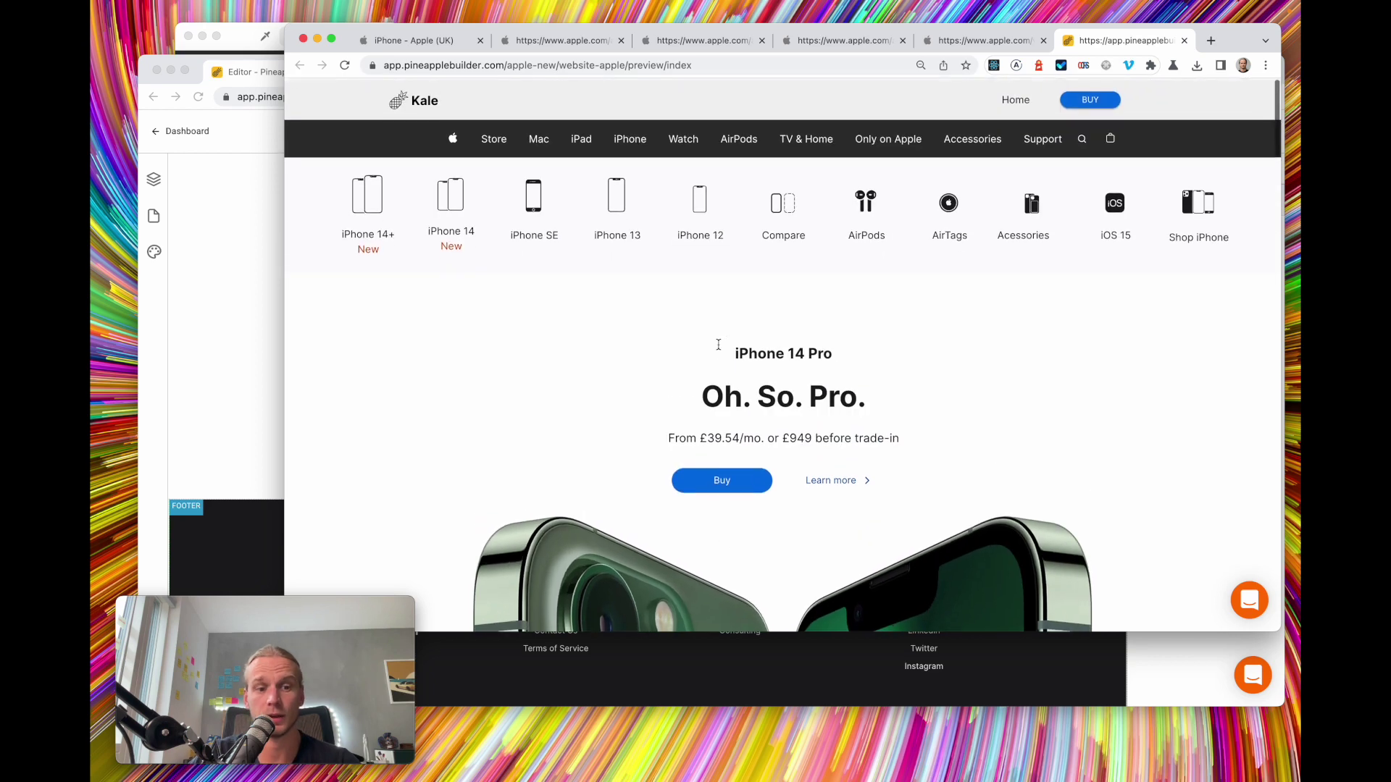
scroll(719, 349, "down", 1)
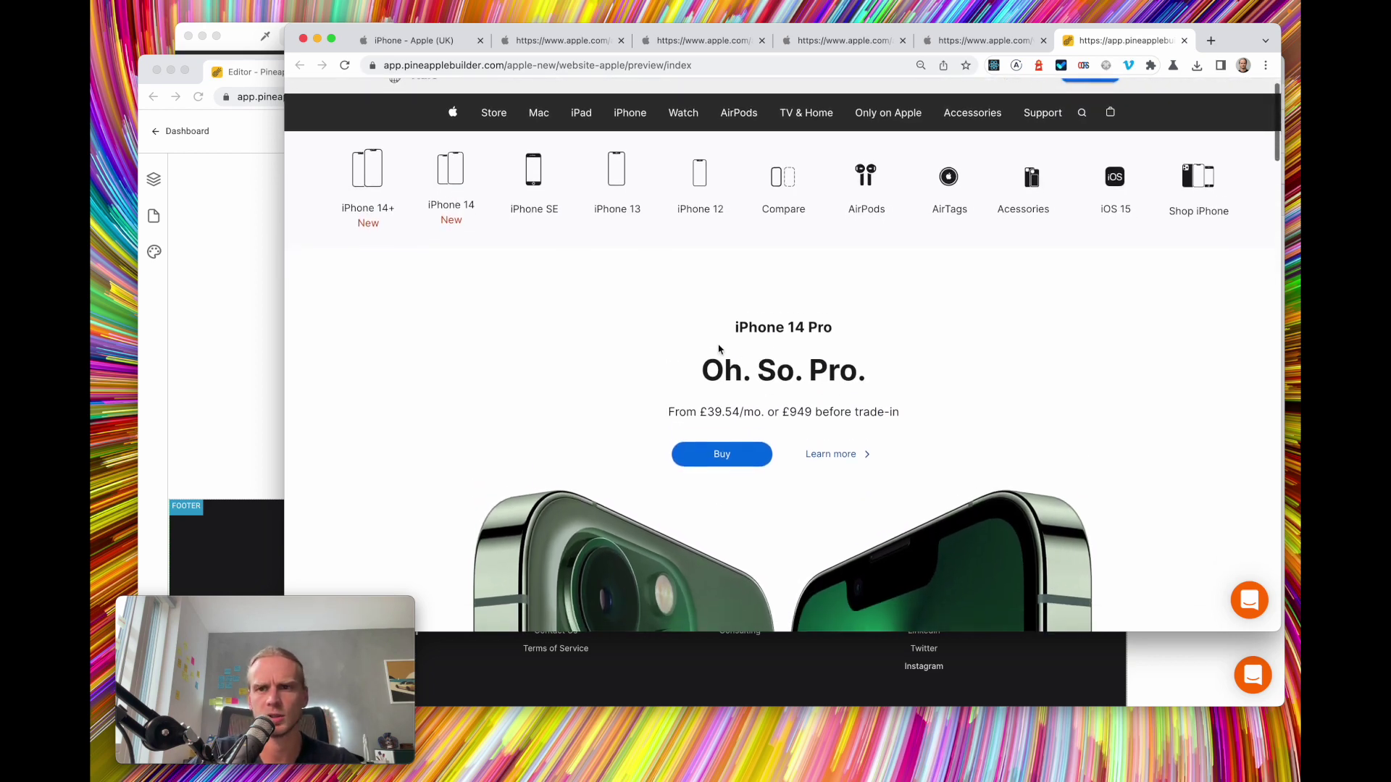
scroll(719, 350, "up", 1)
scroll(718, 349, "down", 1)
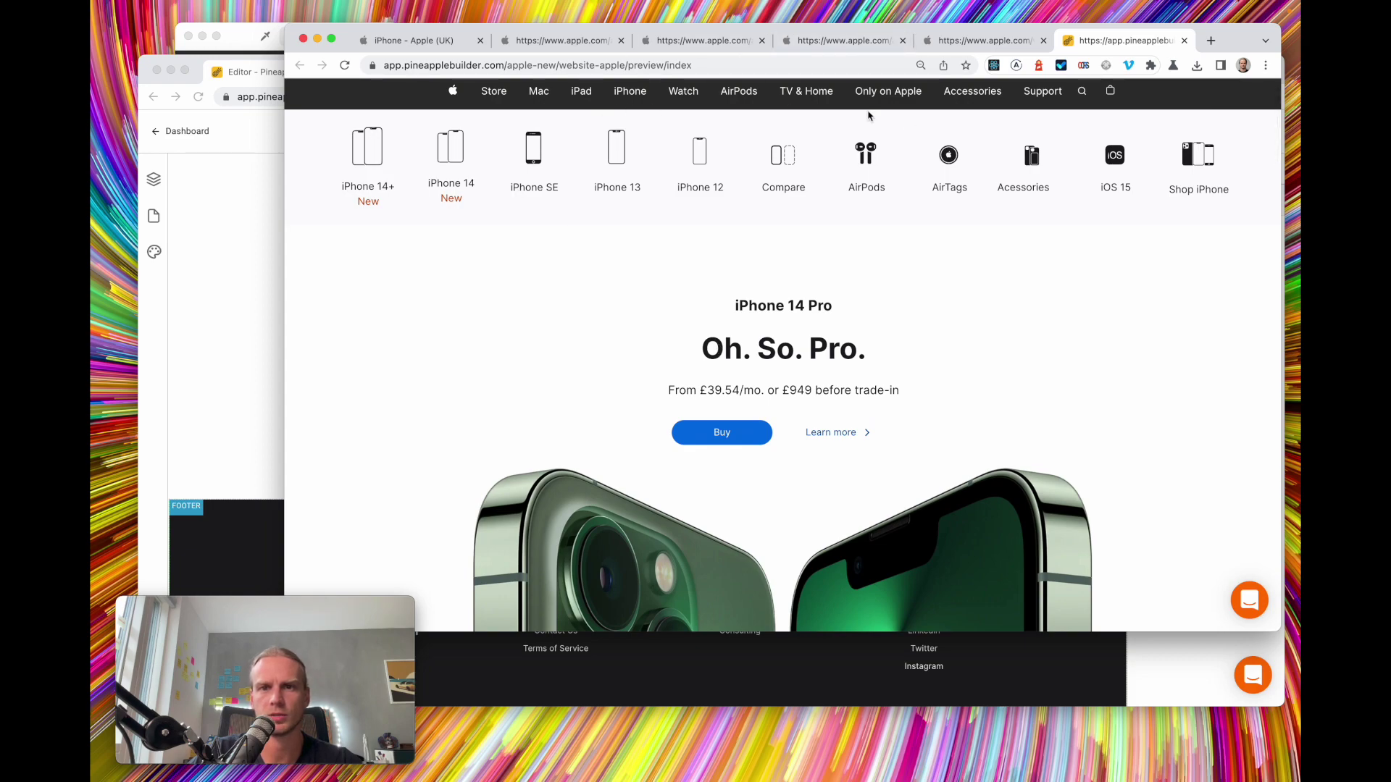
Examine Apple's original iPhone page for comparison, including the iPhone 13 headline, the iPhone SE section and the model comparison table
left_click(355, 45)
scroll(656, 265, "up", 5)
scroll(655, 265, "down", 2)
scroll(655, 266, "down", 10)
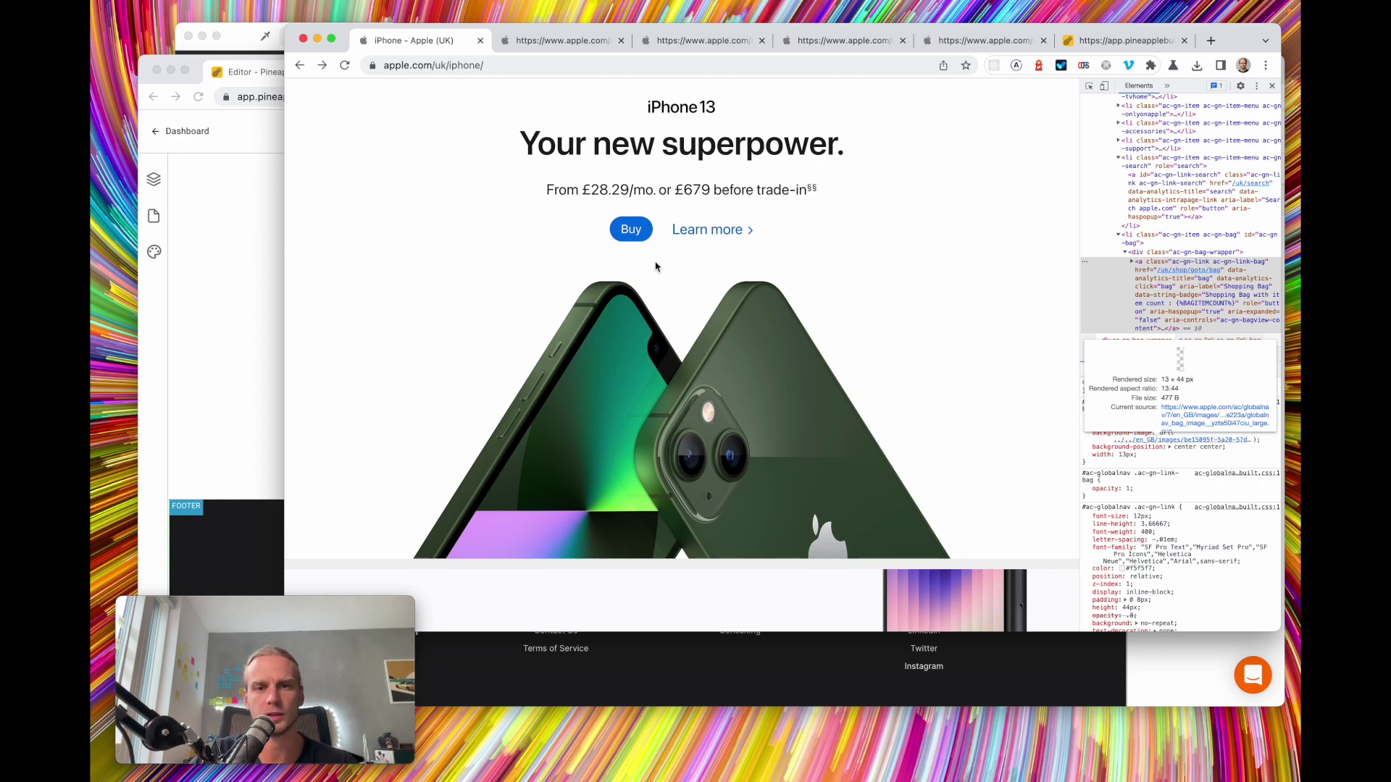
left_click_drag(551, 150, 650, 148)
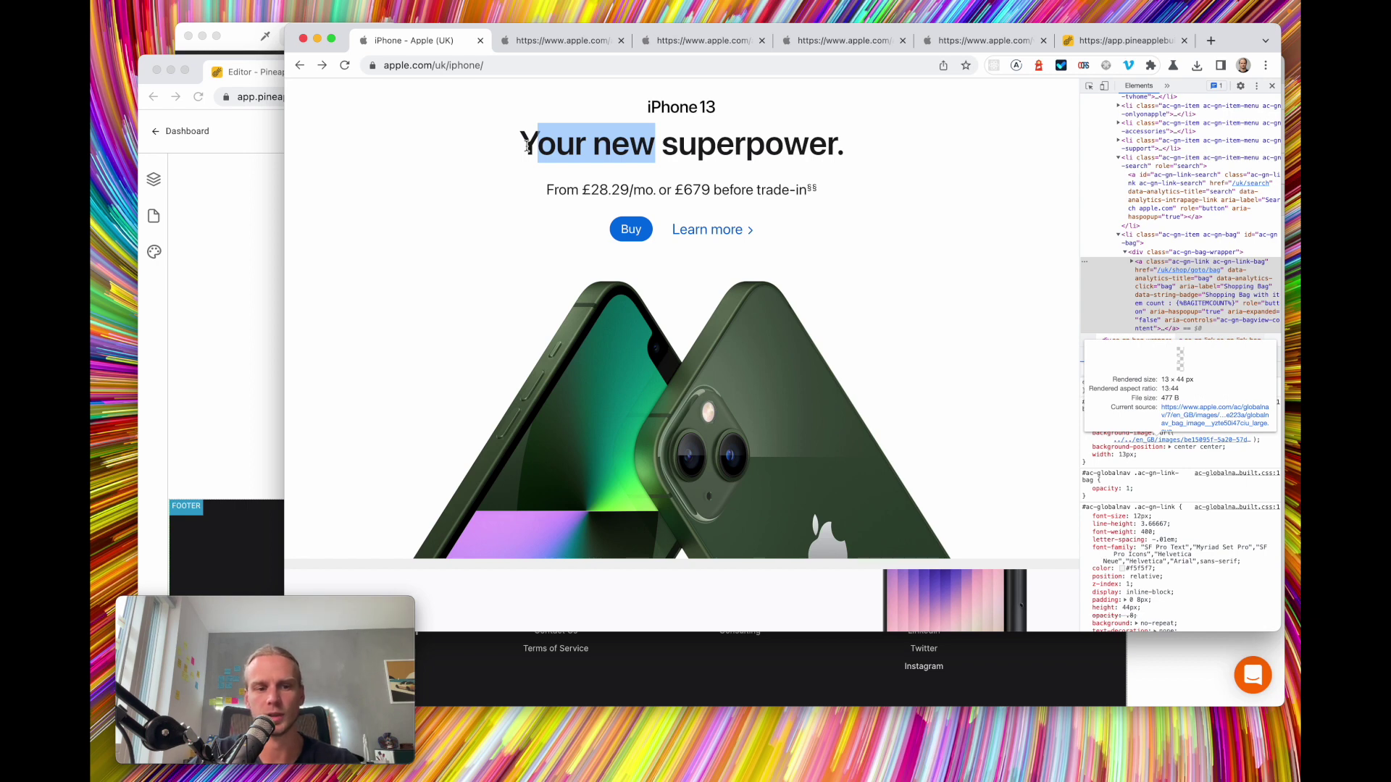
left_click(709, 163)
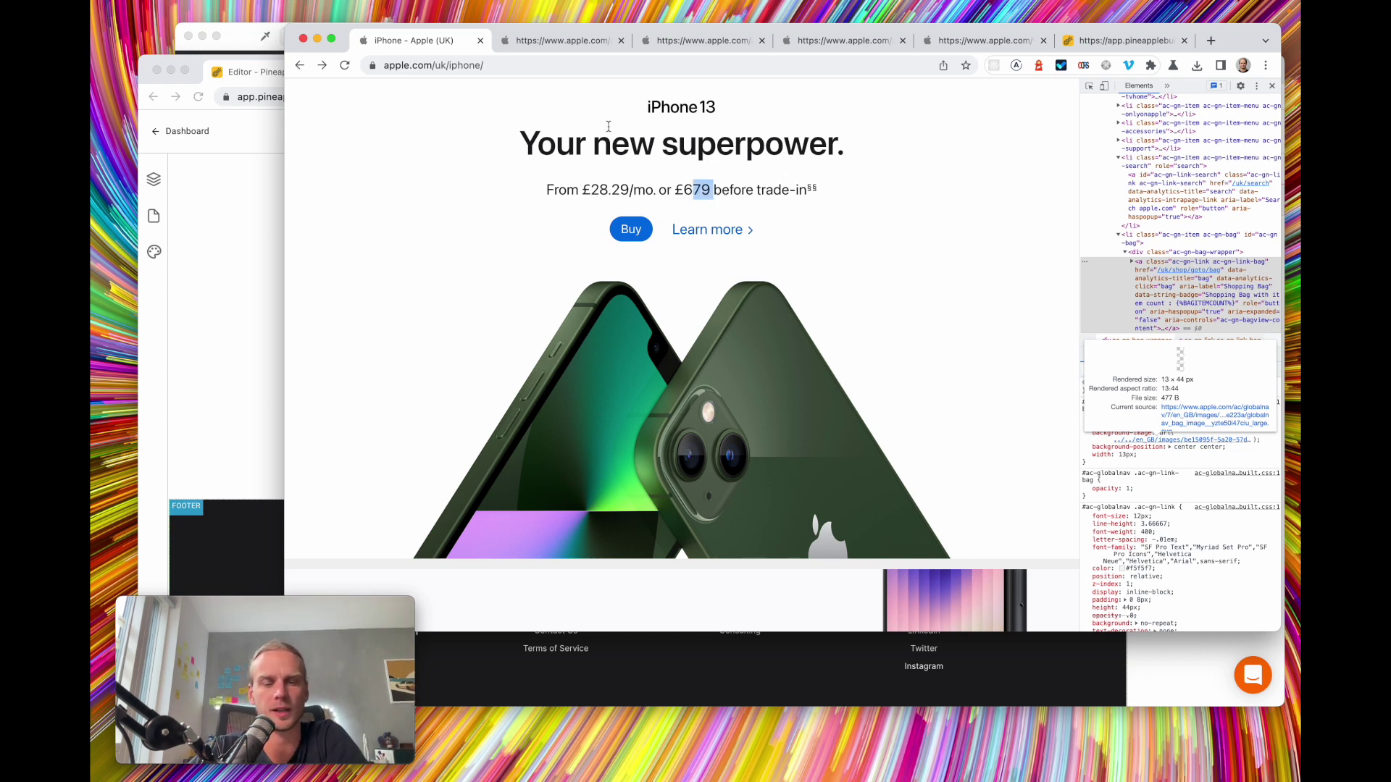
left_click(701, 142)
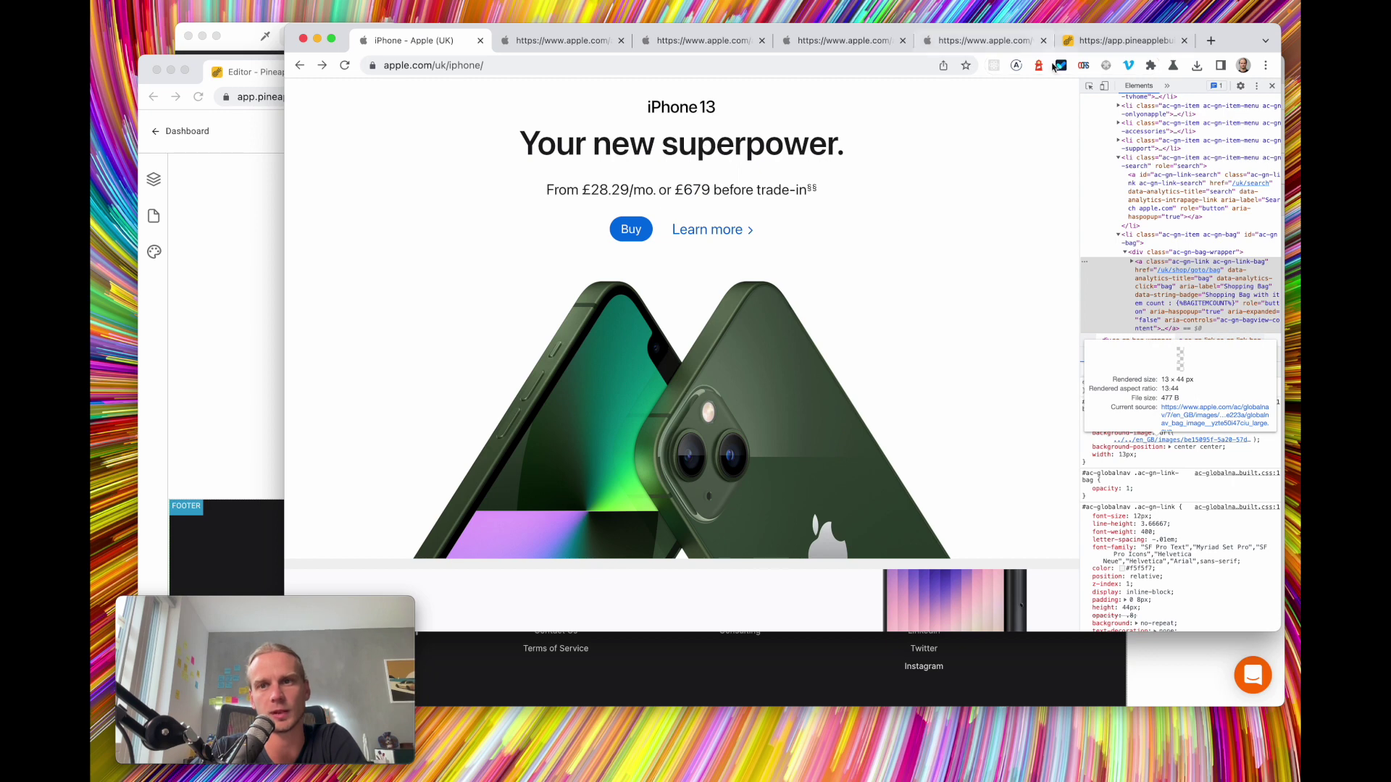
scroll(844, 281, "down", 5)
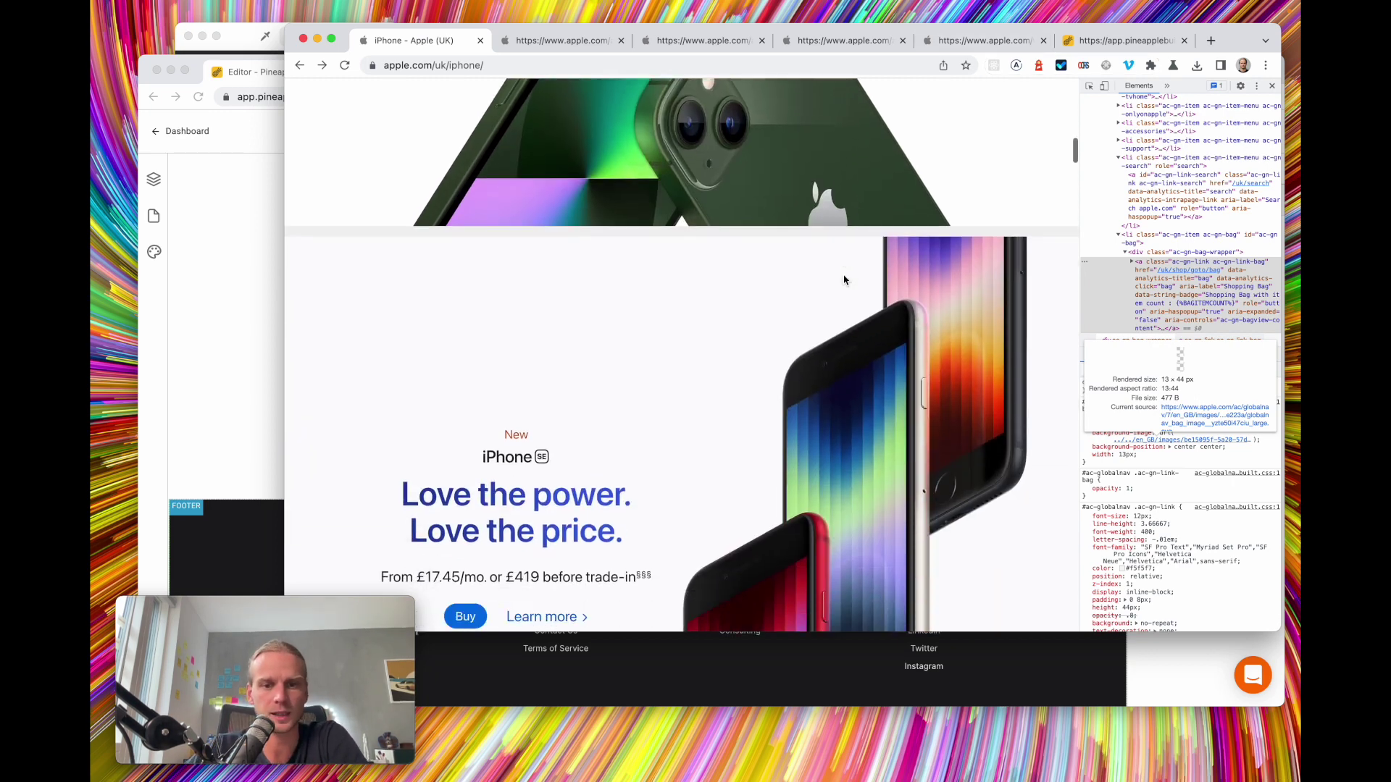
scroll(844, 280, "down", 4)
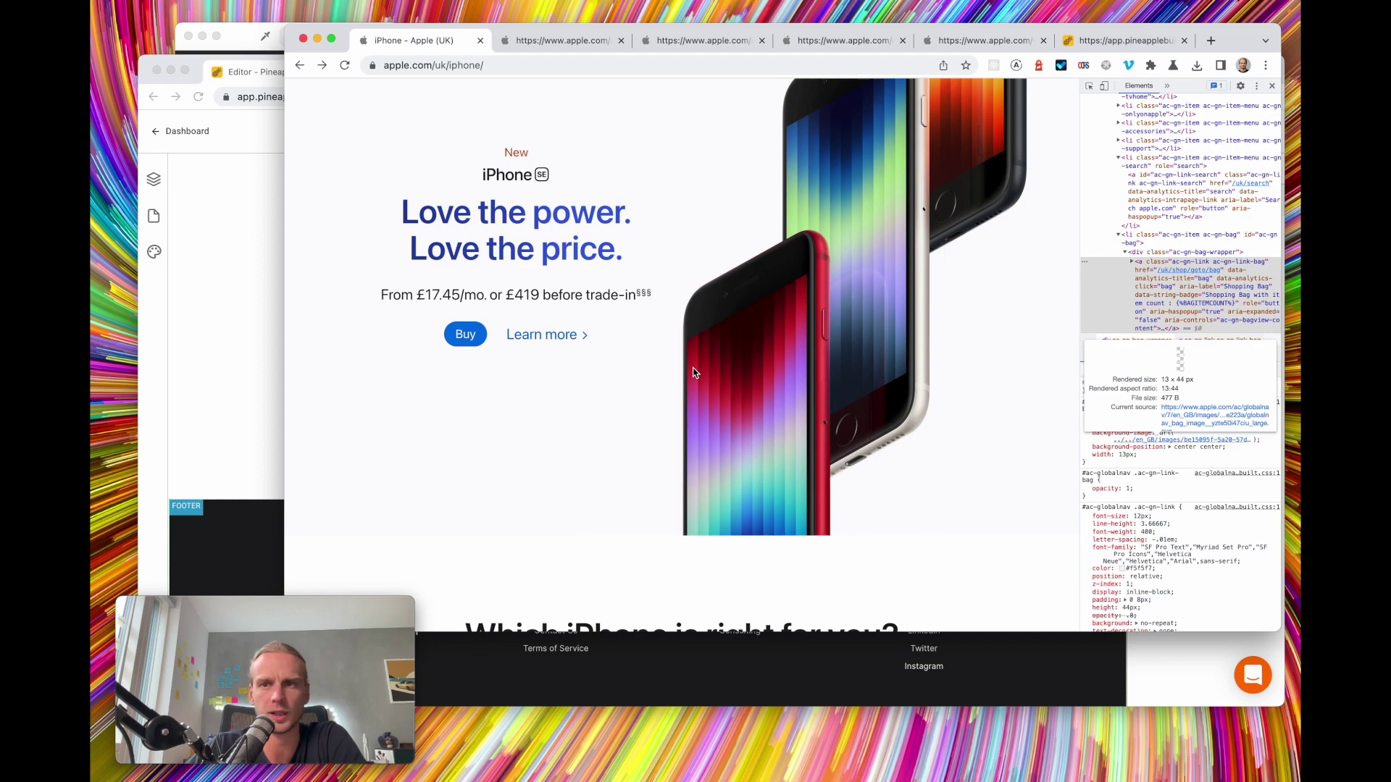
scroll(693, 373, "down", 15)
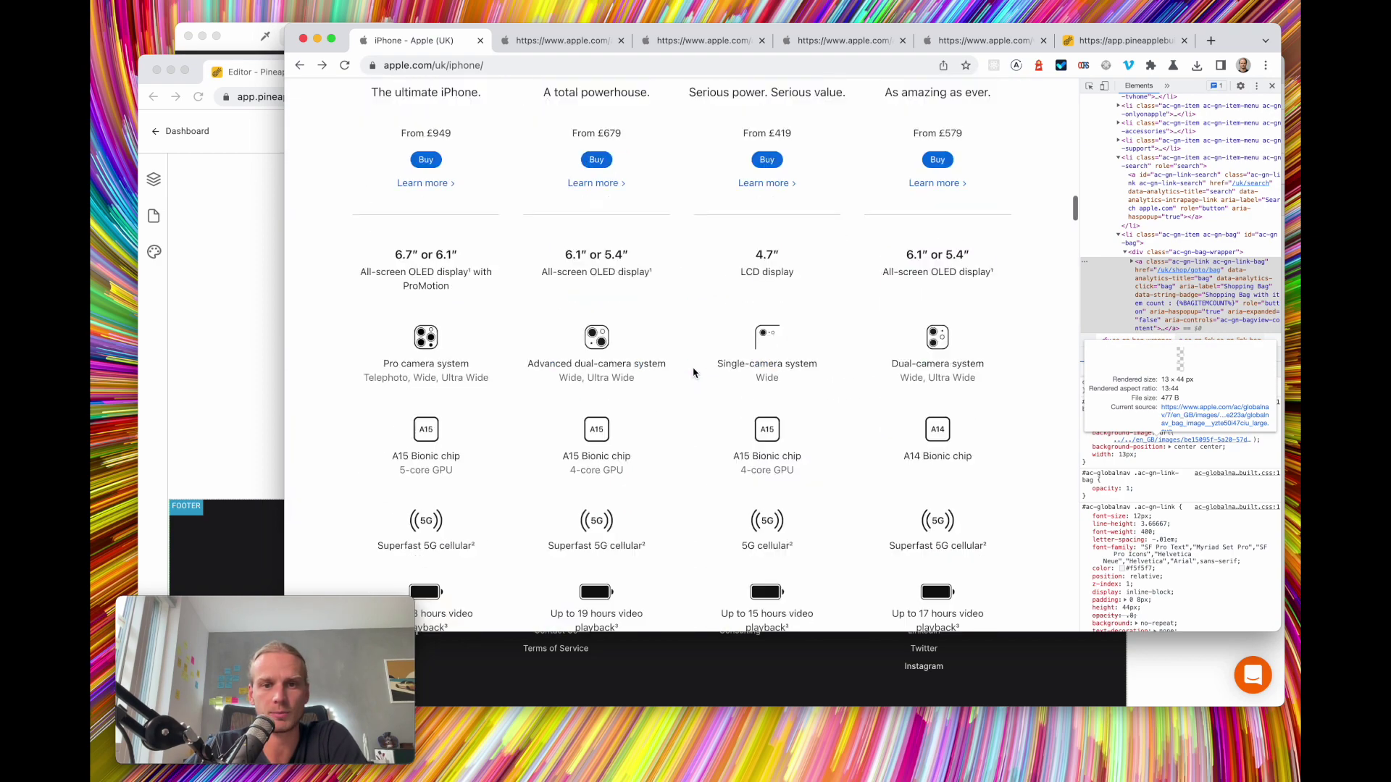
scroll(693, 373, "up", 3)
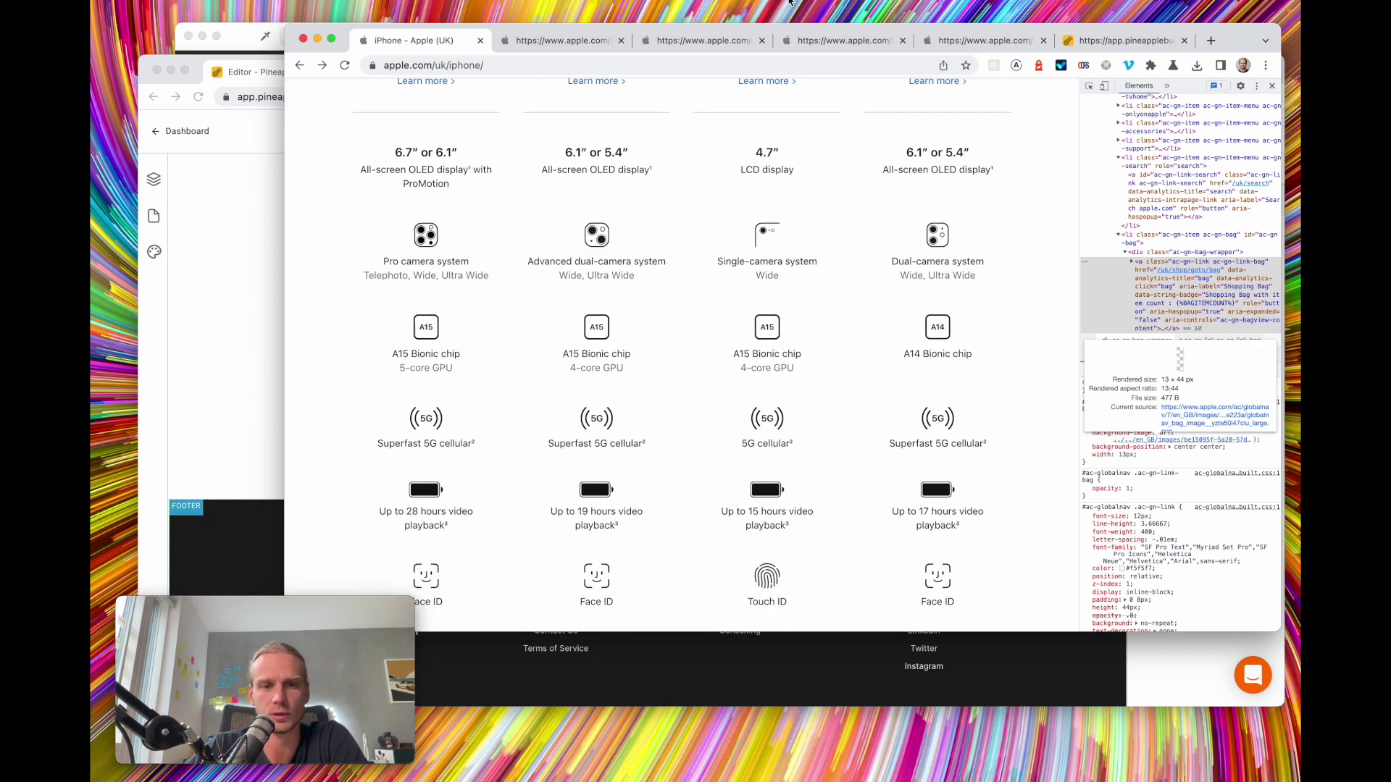
scroll(747, 351, "up", 10)
Return to the editor and try to publish the page, then dismiss the account confirmation dialog
left_click(227, 290)
scroll(227, 289, "up", 10)
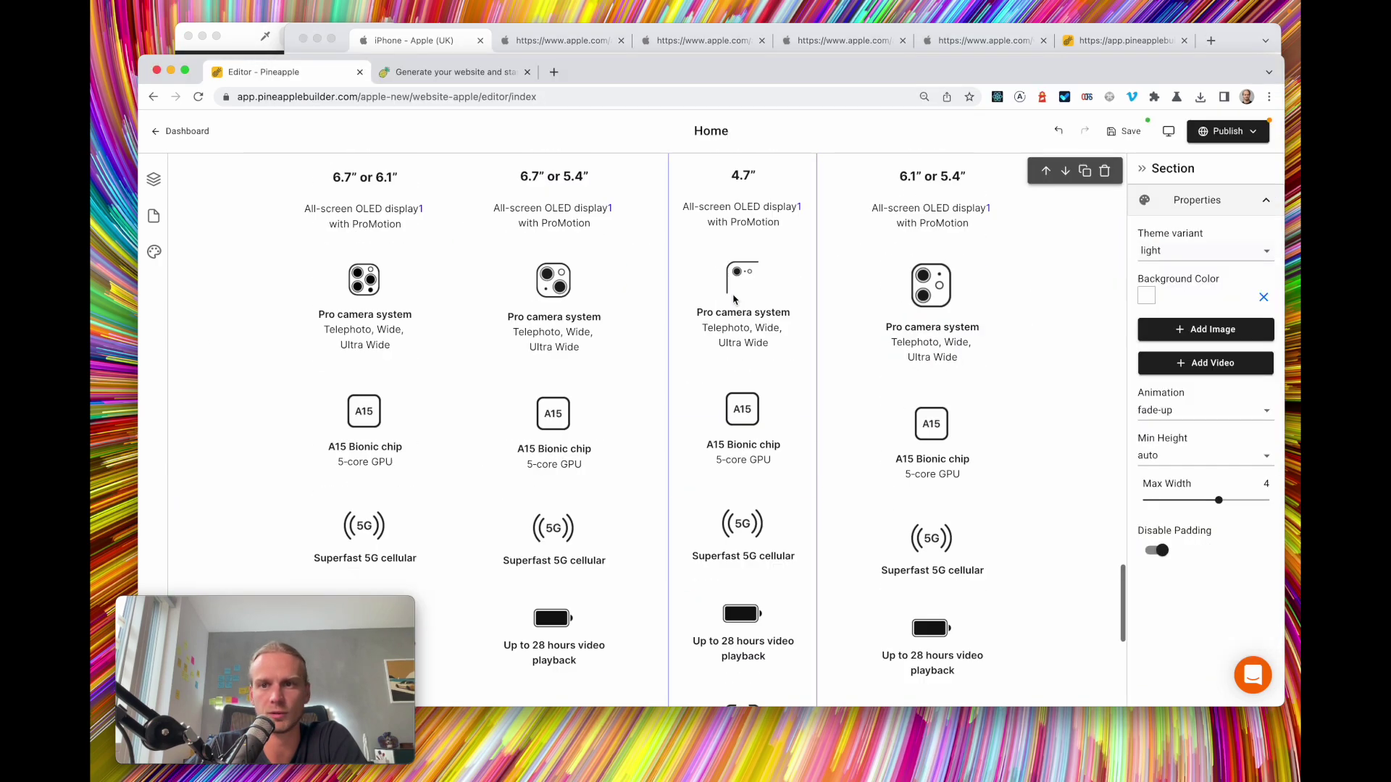
scroll(733, 299, "up", 6)
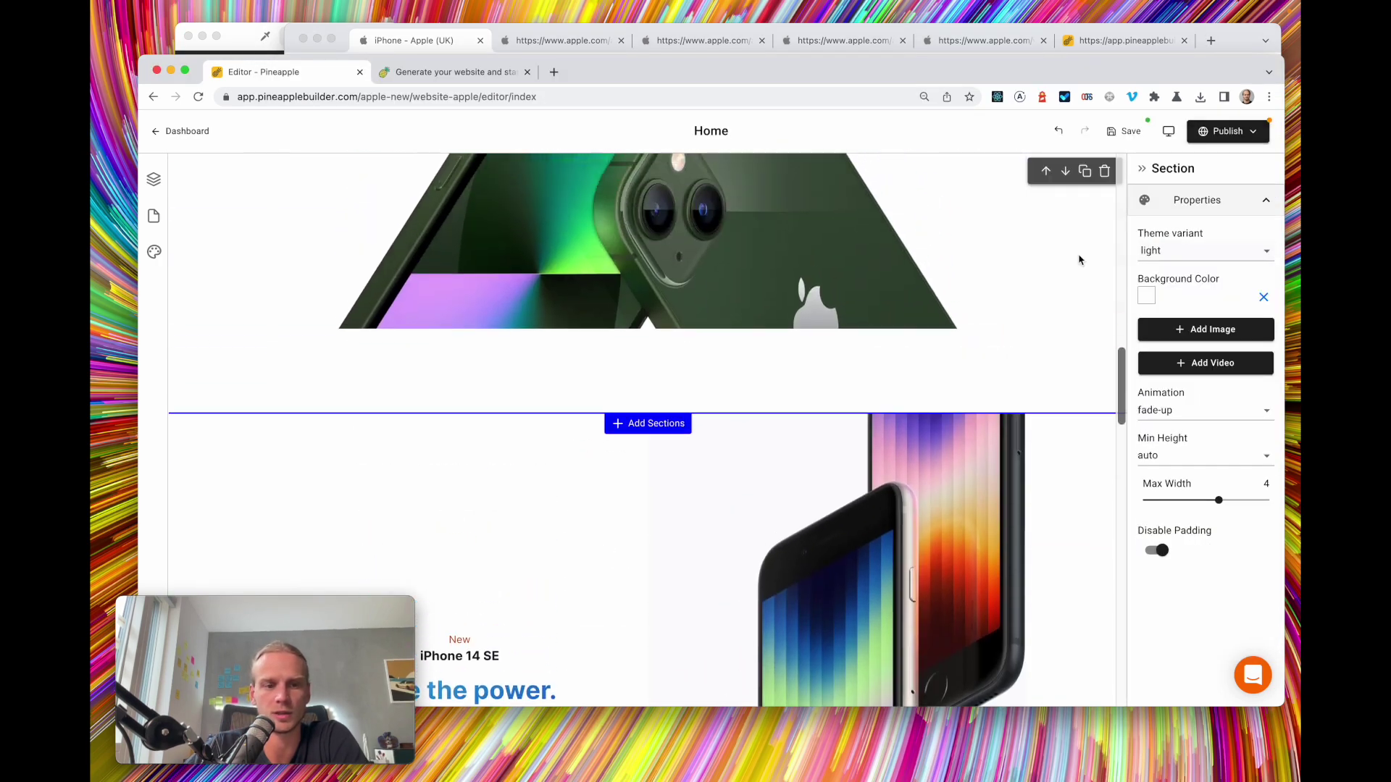
left_click(1262, 140)
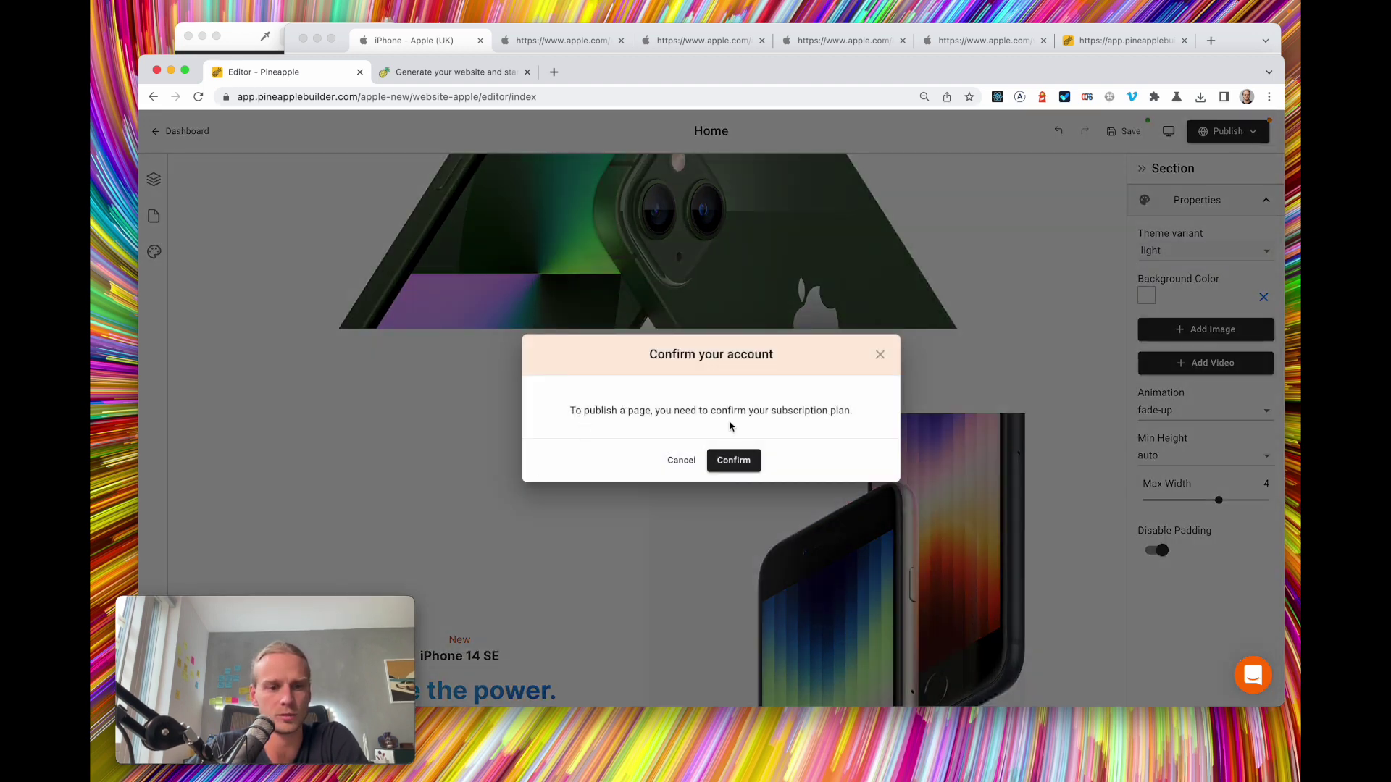
left_click(878, 358)
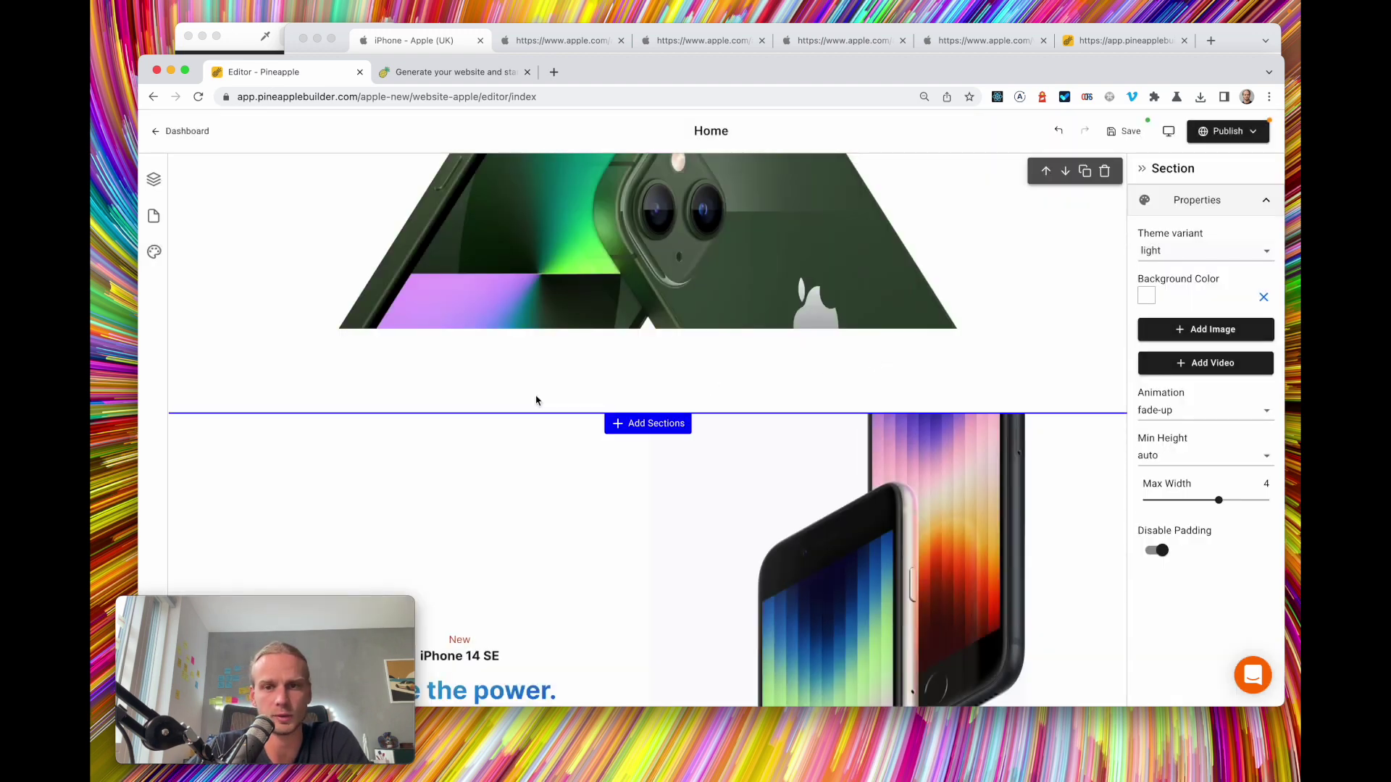
Collapse the section properties and switch the editor canvas to the Tablet view
scroll(536, 400, "down", 3)
scroll(536, 400, "up", 5)
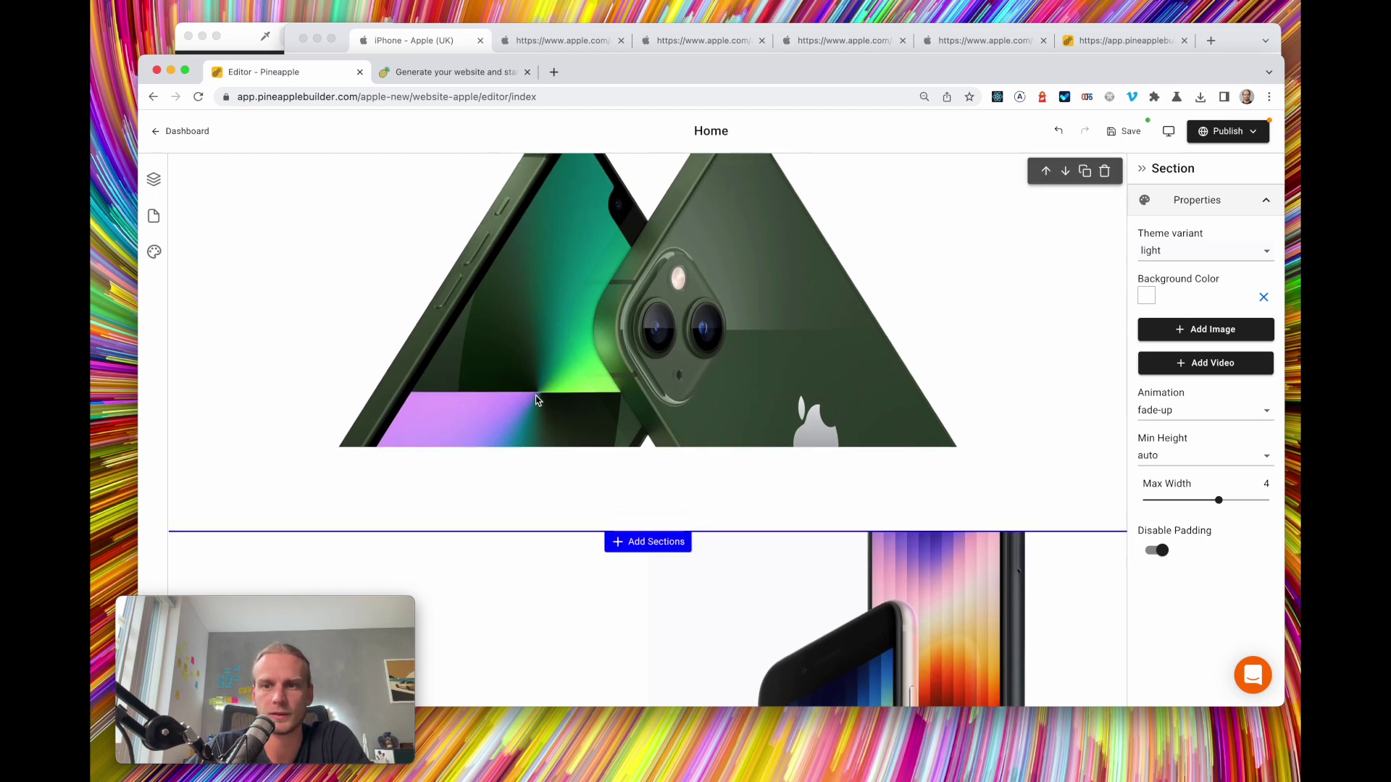
left_click(1142, 169)
scroll(1093, 187, "up", 3)
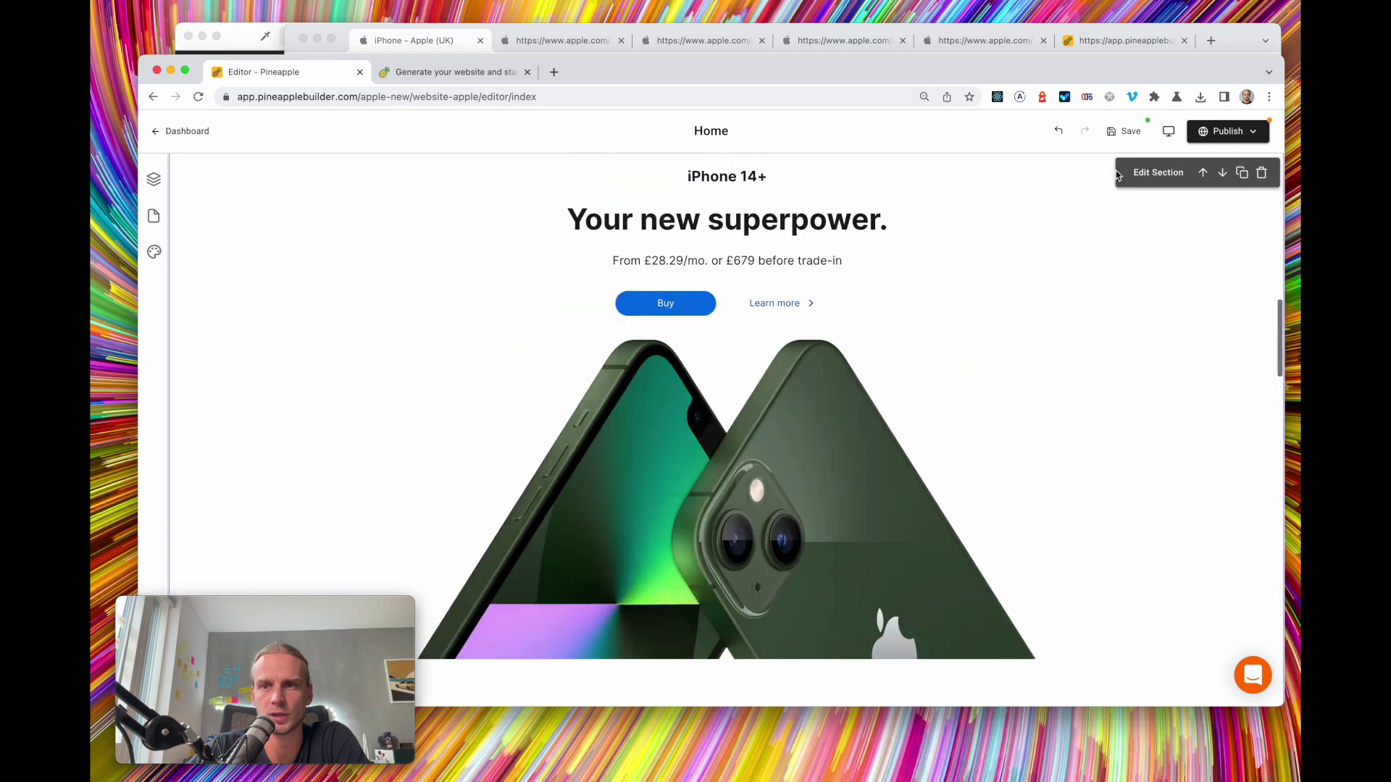
left_click(1174, 132)
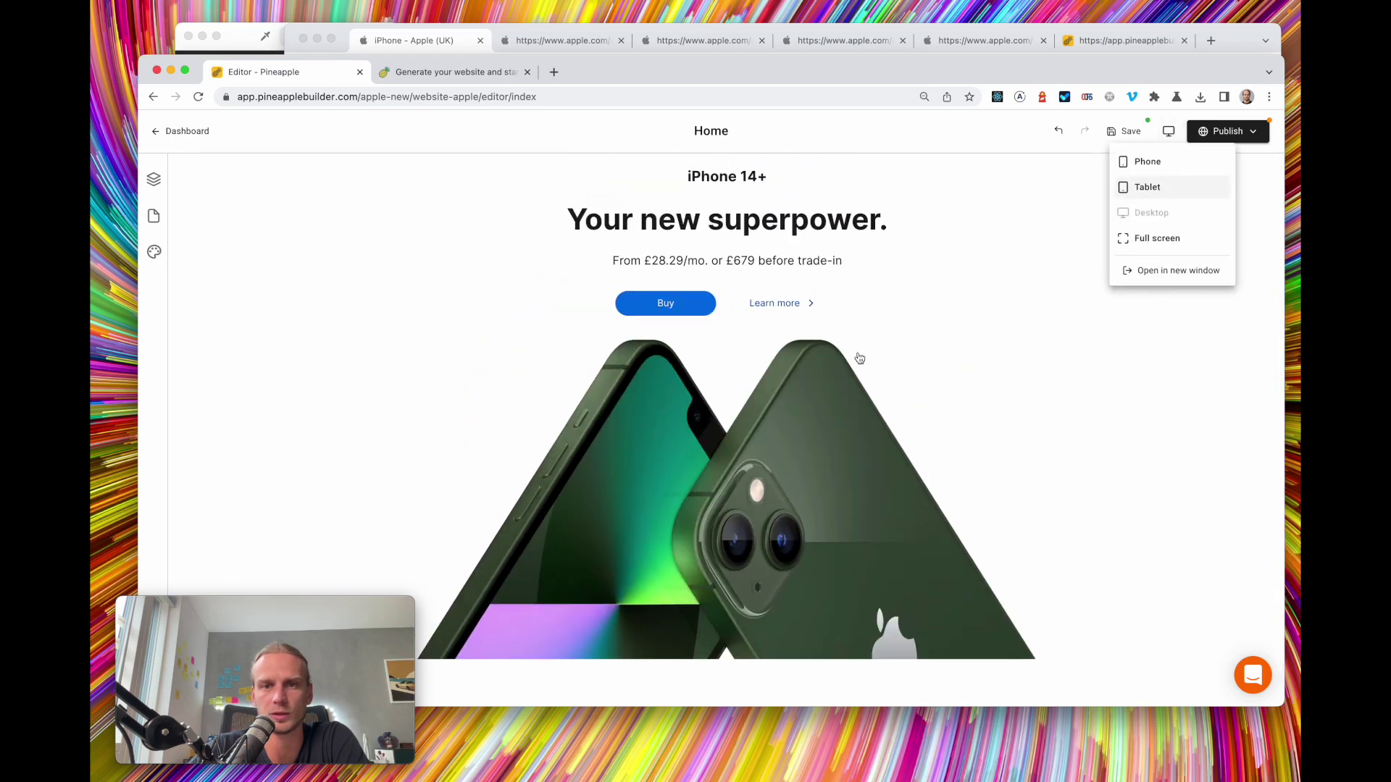
left_click(1148, 187)
Review the tablet layout from the header and icon row through the iPhone comparison columns to the footer
scroll(1009, 294, "up", 10)
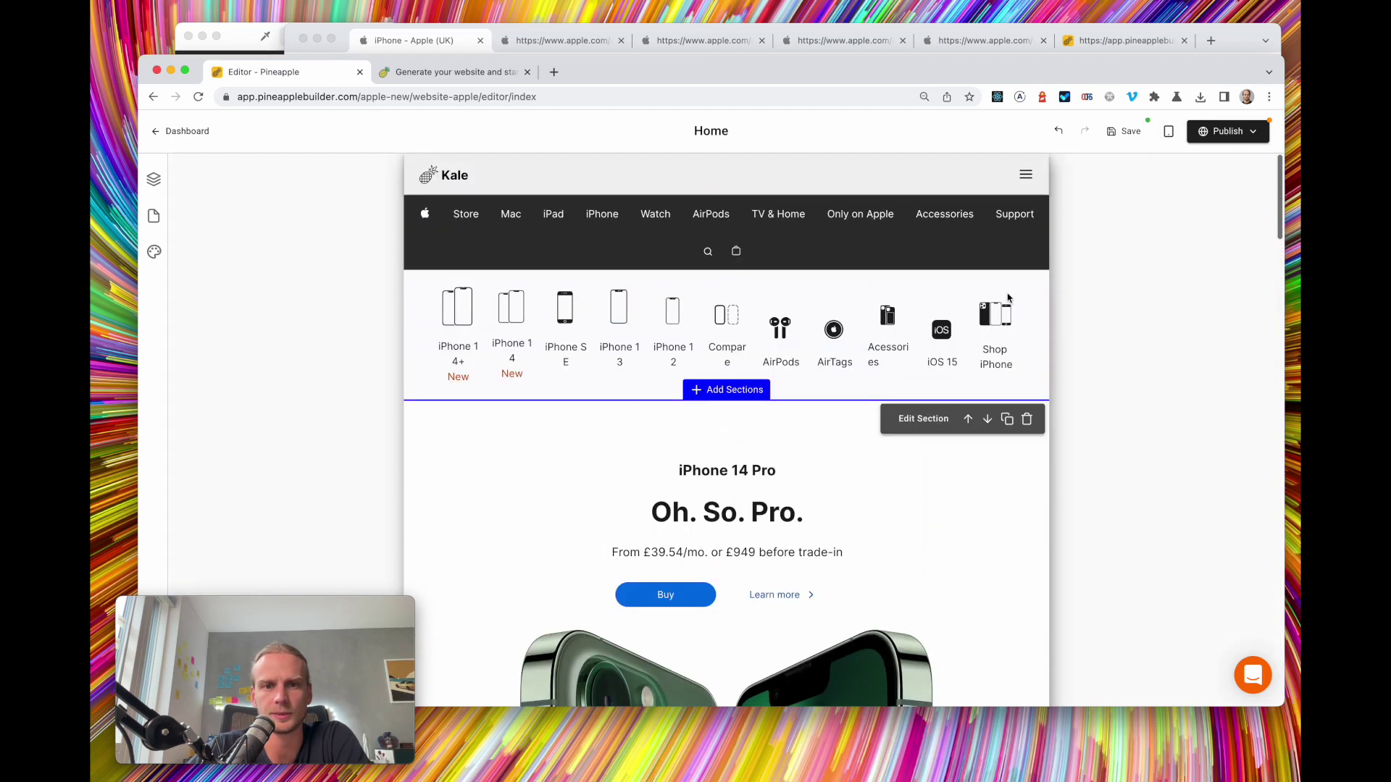
scroll(1000, 415, "down", 4)
scroll(1000, 414, "up", 1)
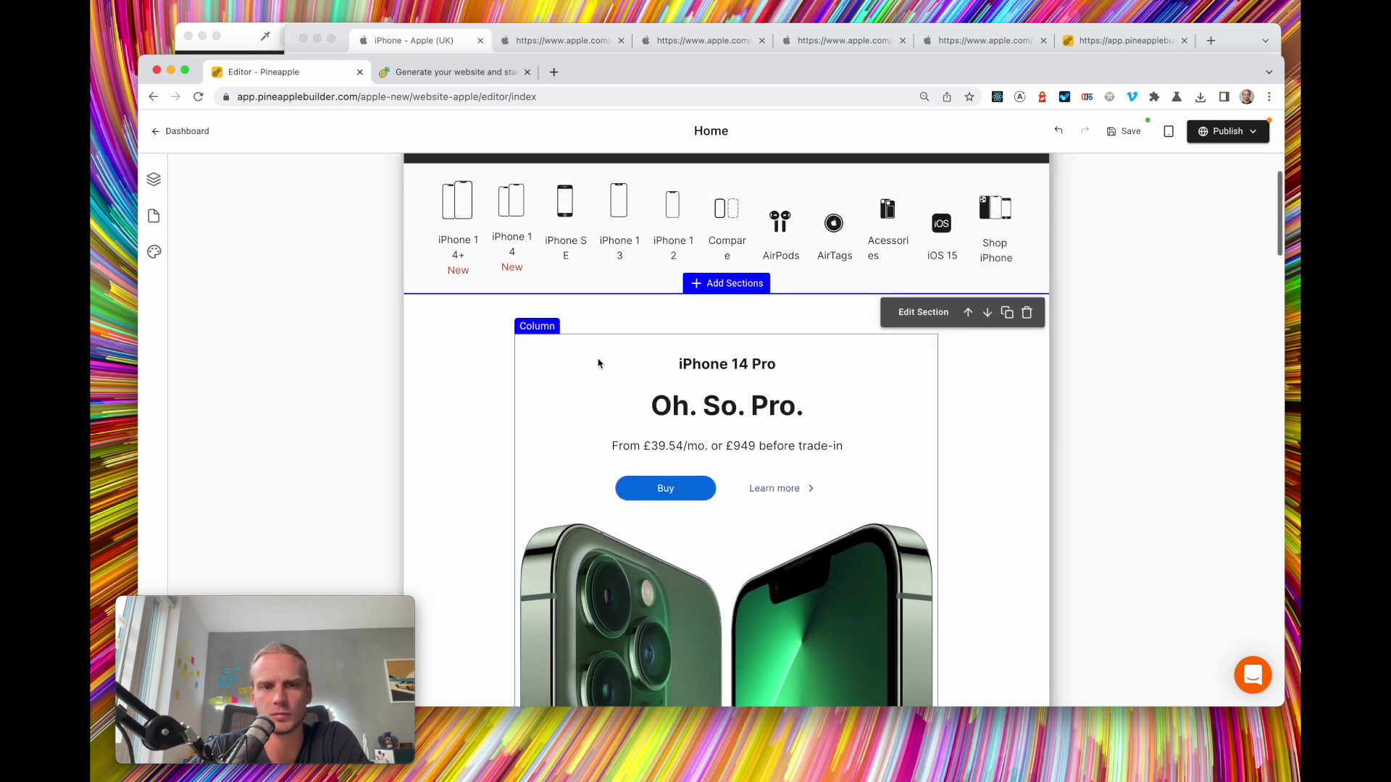
scroll(971, 380, "down", 20)
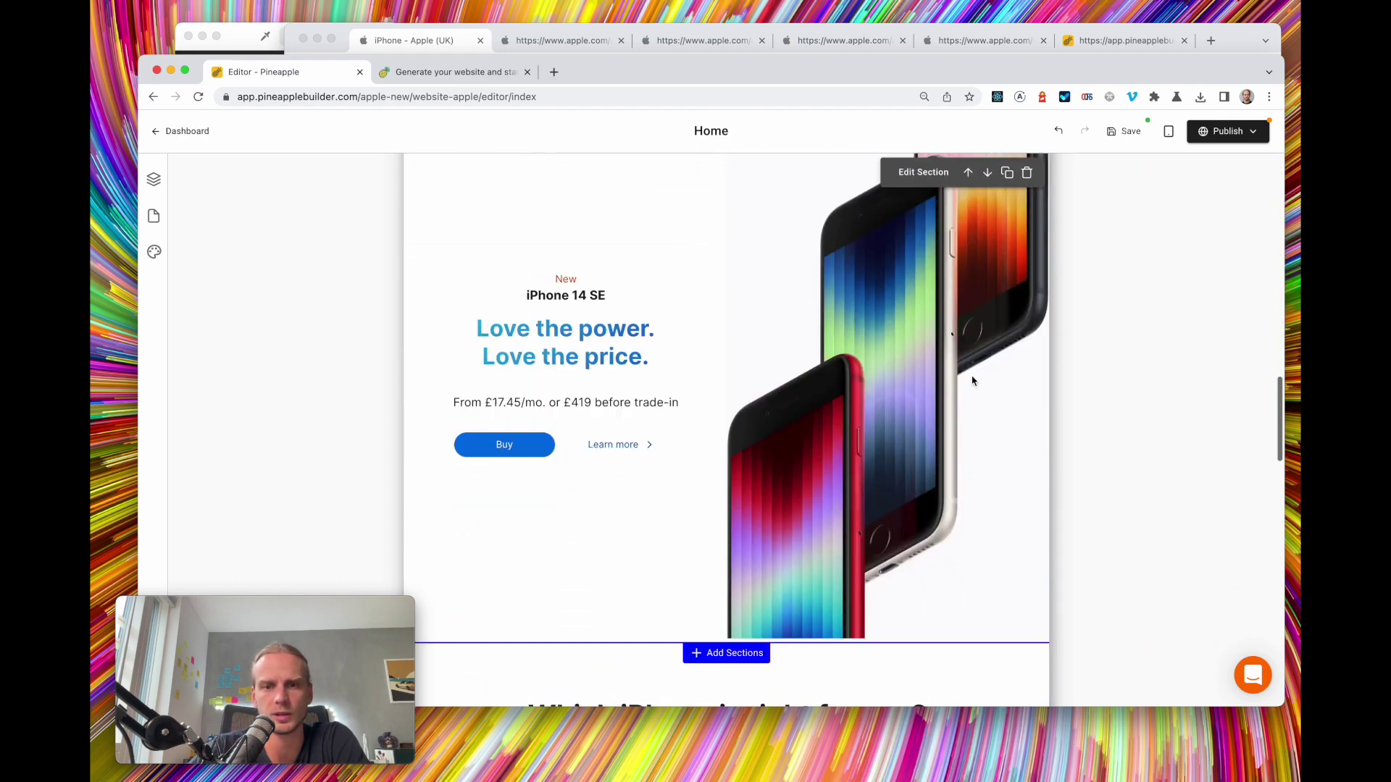
scroll(972, 380, "down", 20)
scroll(972, 379, "up", 5)
scroll(972, 379, "down", 6)
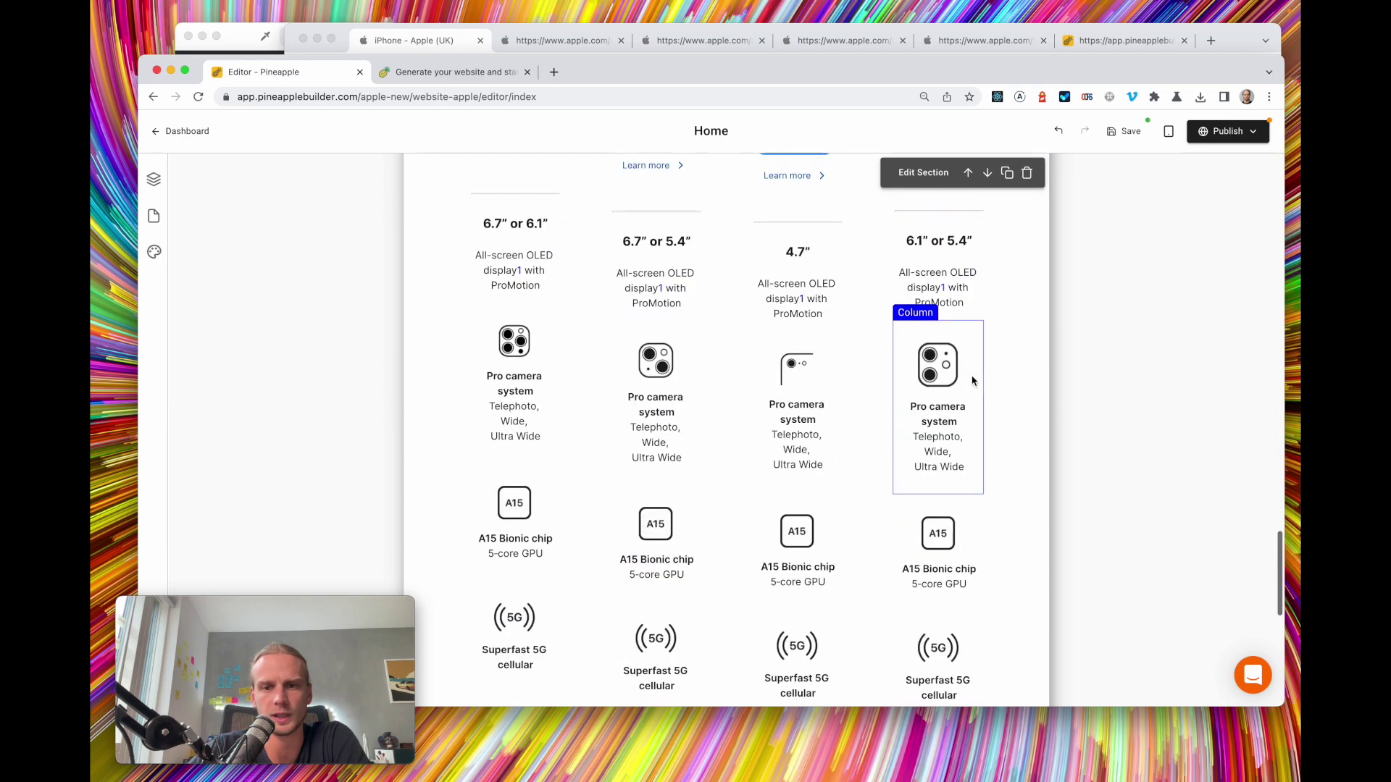
scroll(971, 379, "down", 13)
scroll(942, 313, "up", 11)
scroll(942, 314, "down", 10)
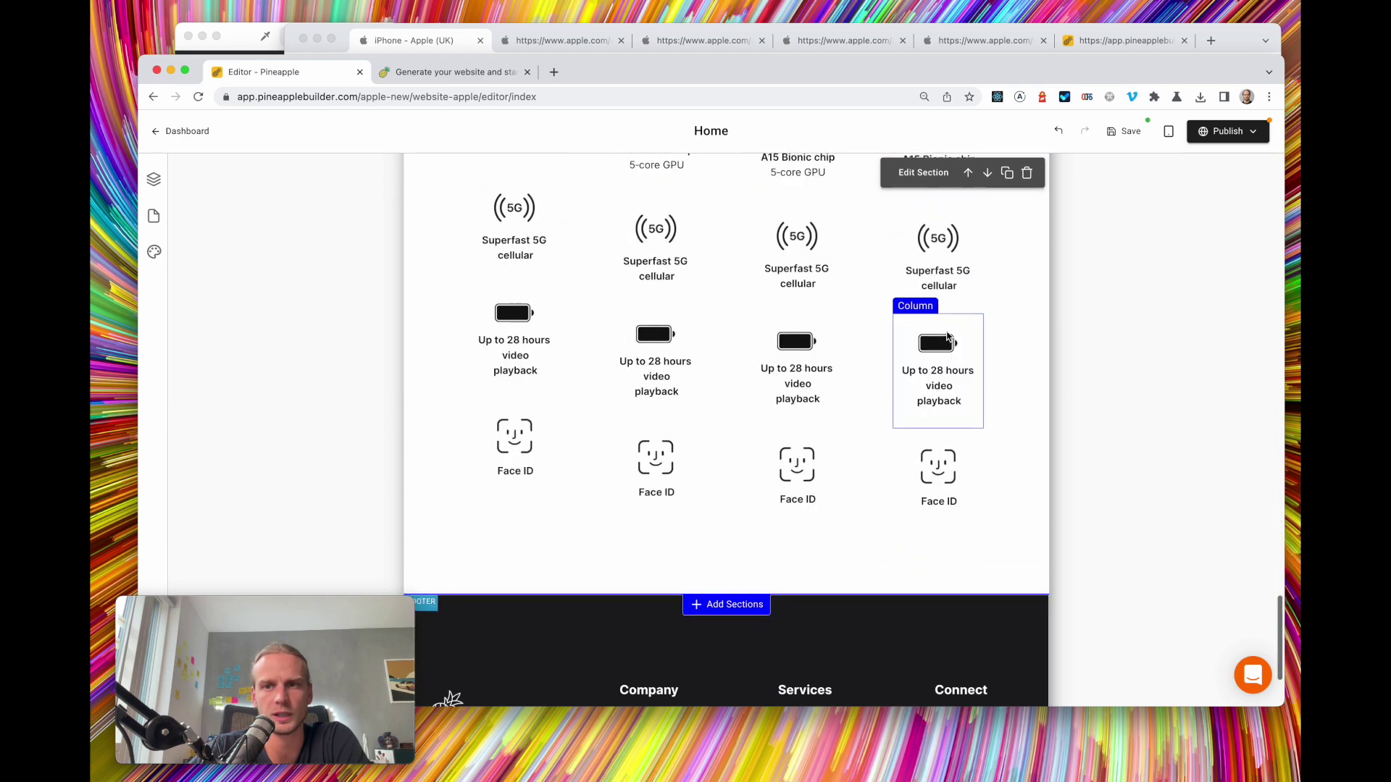
Switch the editor canvas to the Full screen view and review the iPhone comparison columns and the product sections above them
scroll(947, 337, "up", 6)
left_click(1167, 135)
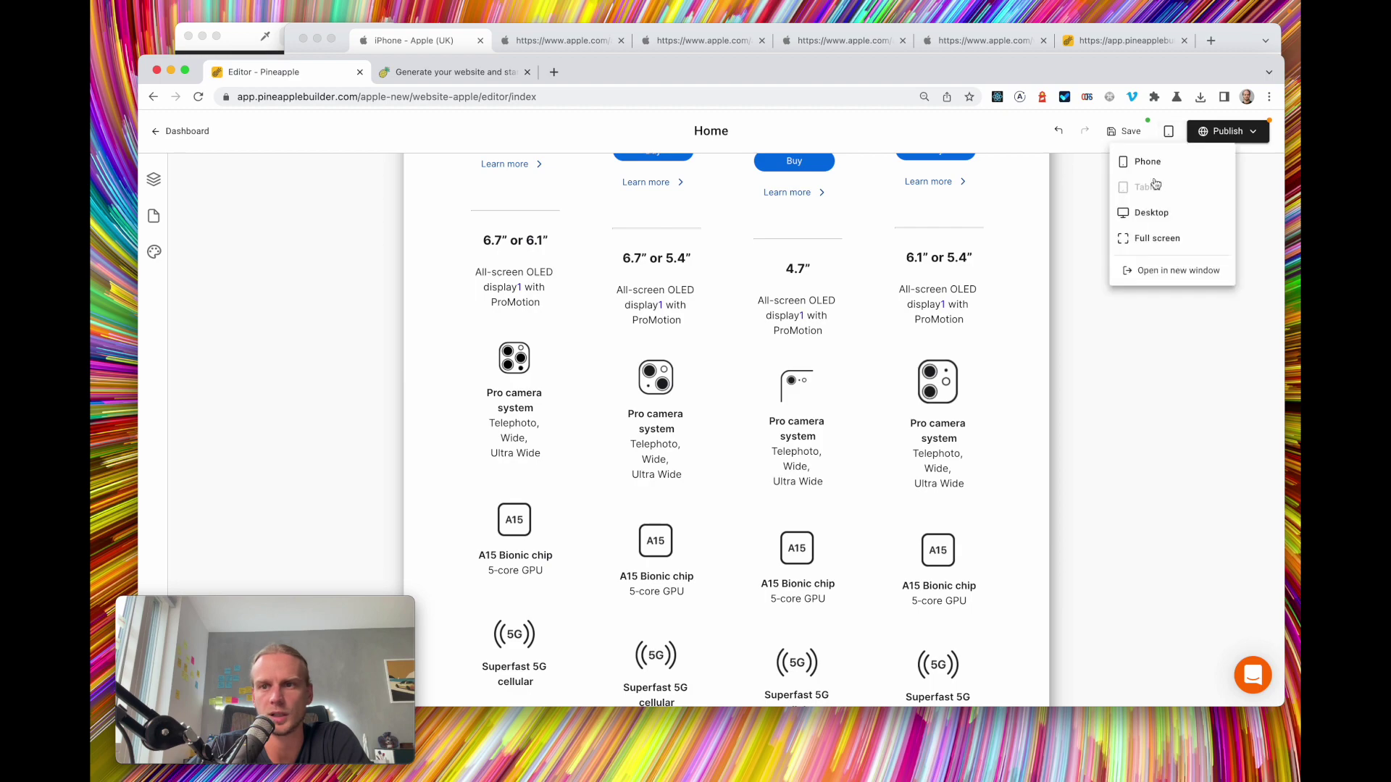
left_click(1169, 239)
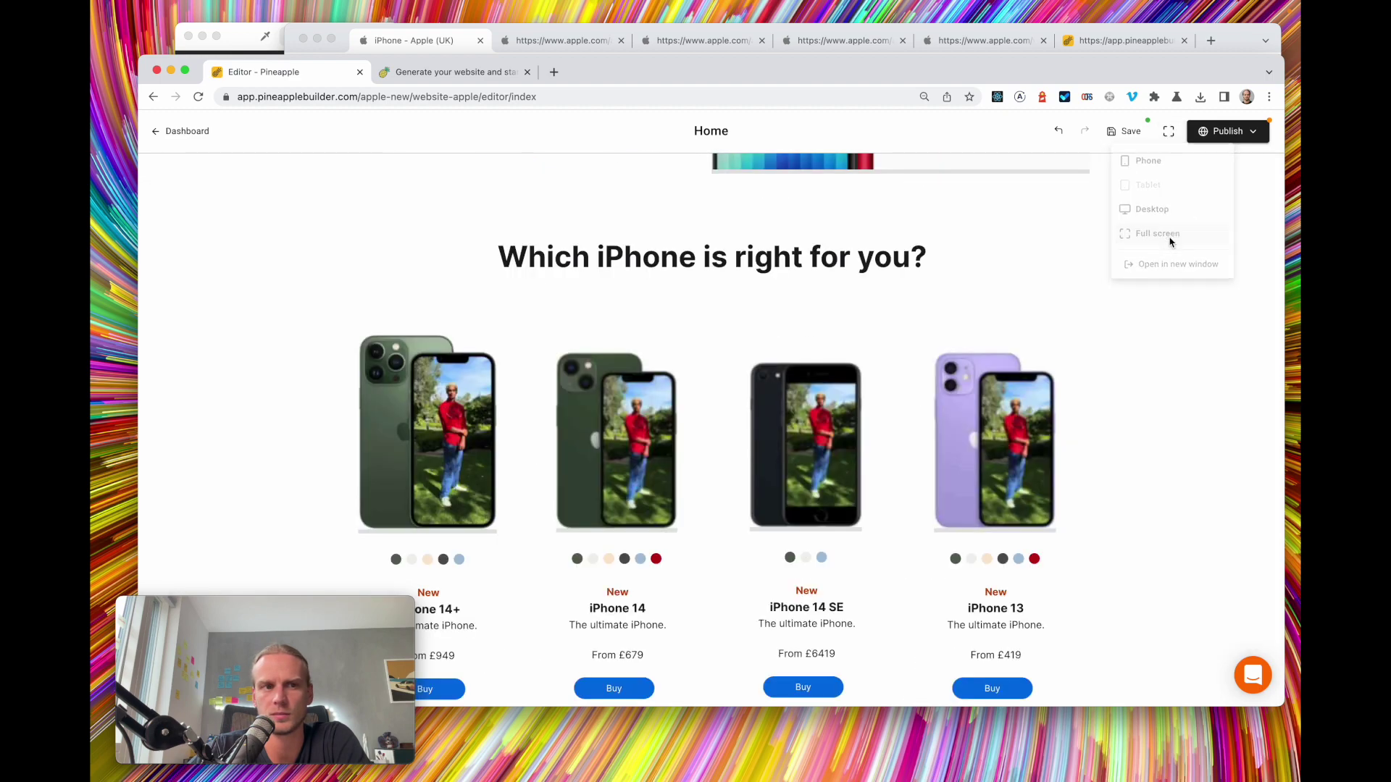
scroll(915, 343, "down", 11)
scroll(915, 344, "up", 20)
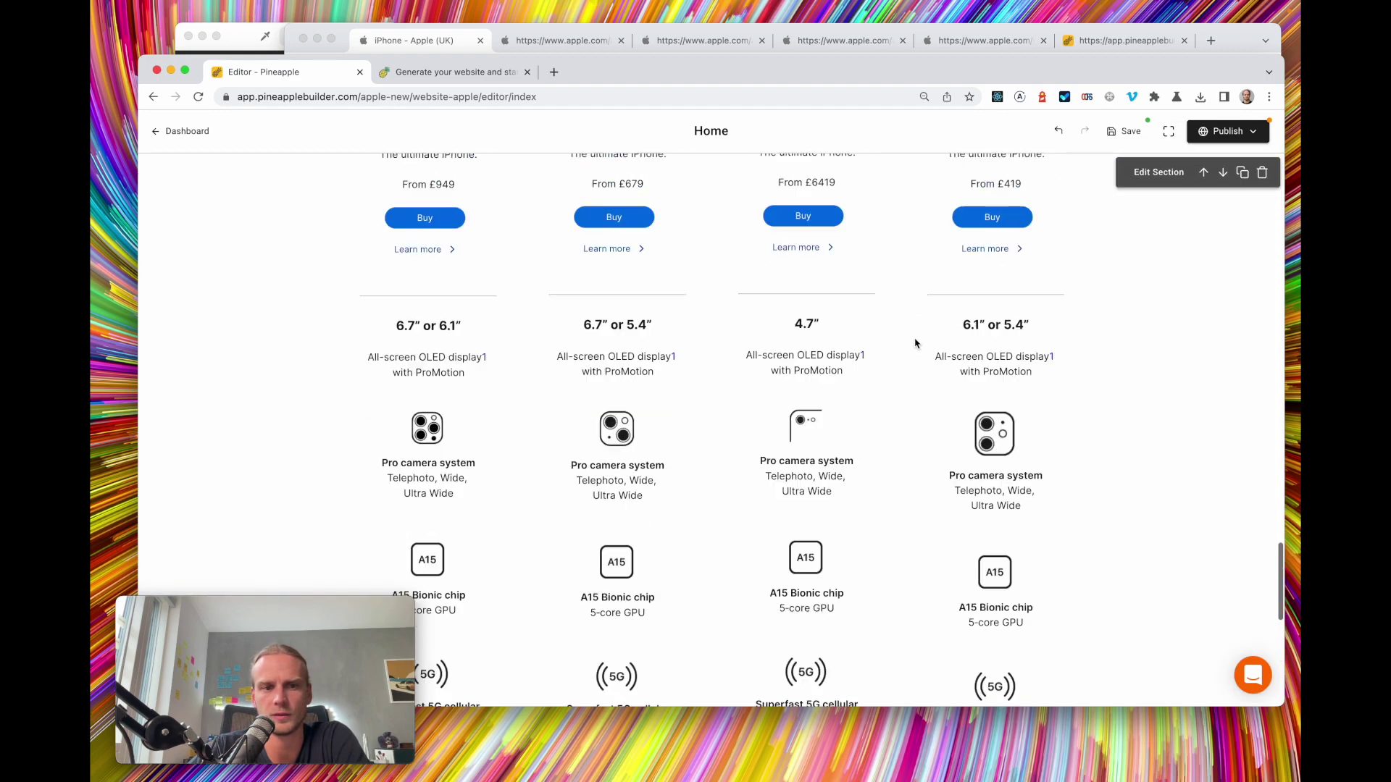
scroll(1056, 303, "up", 10)
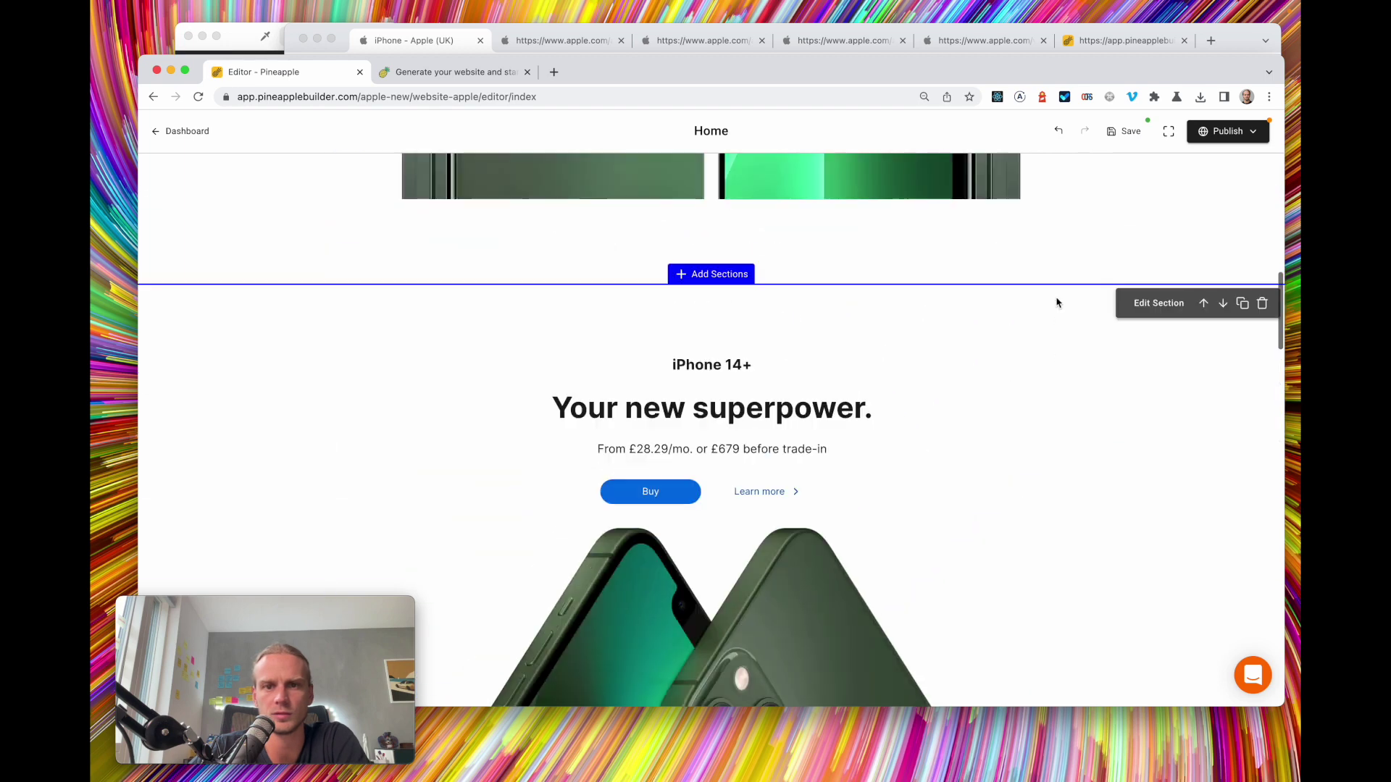
Switch the editor canvas to the Desktop view and check the green iPhone hero images and the iPhone 14+ section
left_click(1168, 133)
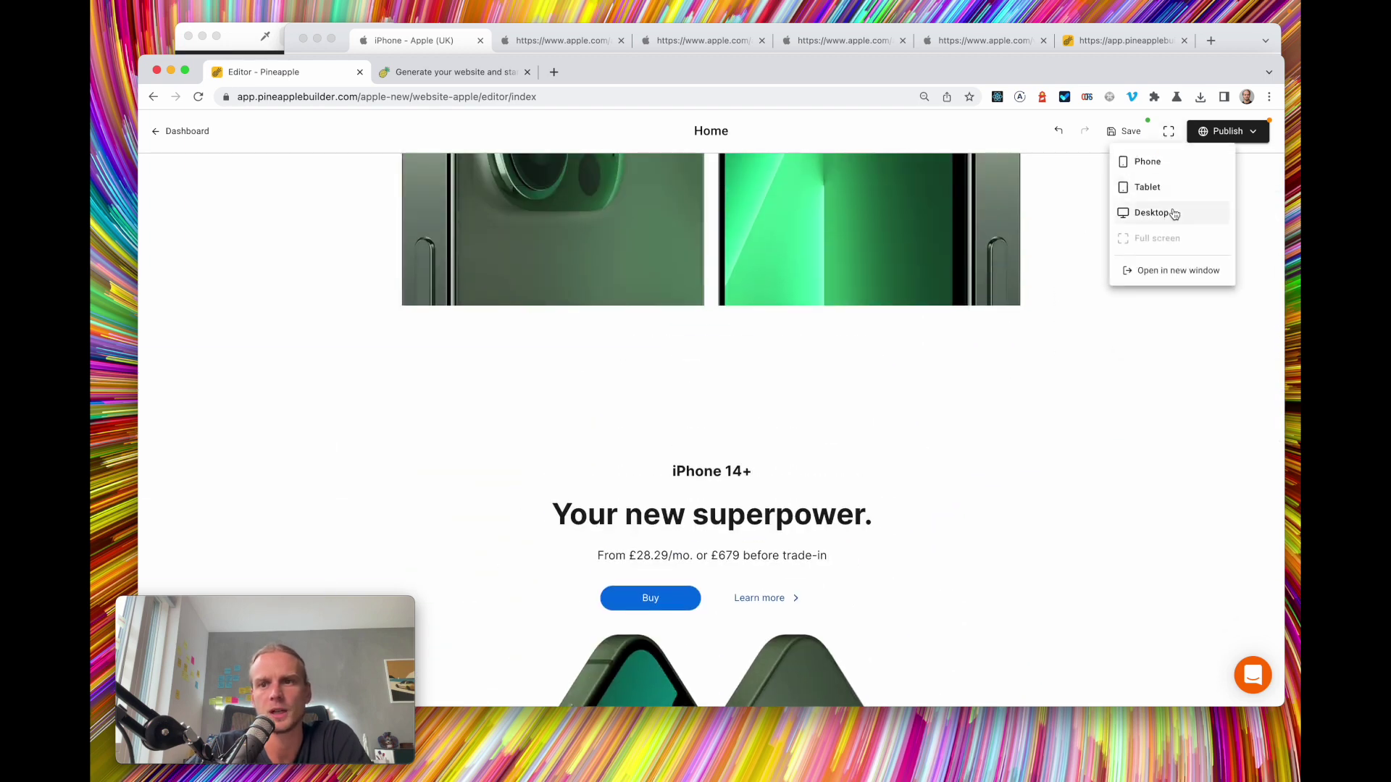
scroll(790, 393, "up", 5)
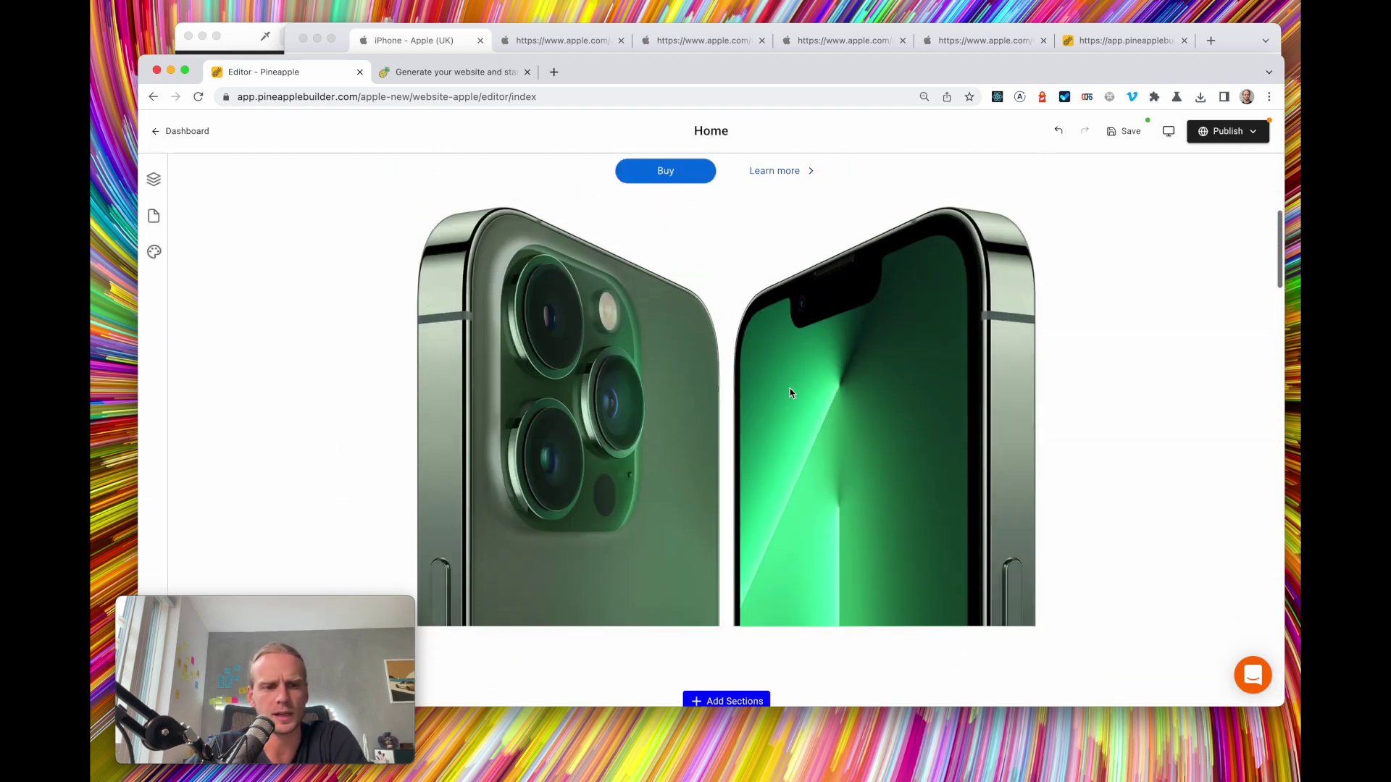
scroll(790, 393, "up", 1)
scroll(599, 466, "down", 10)
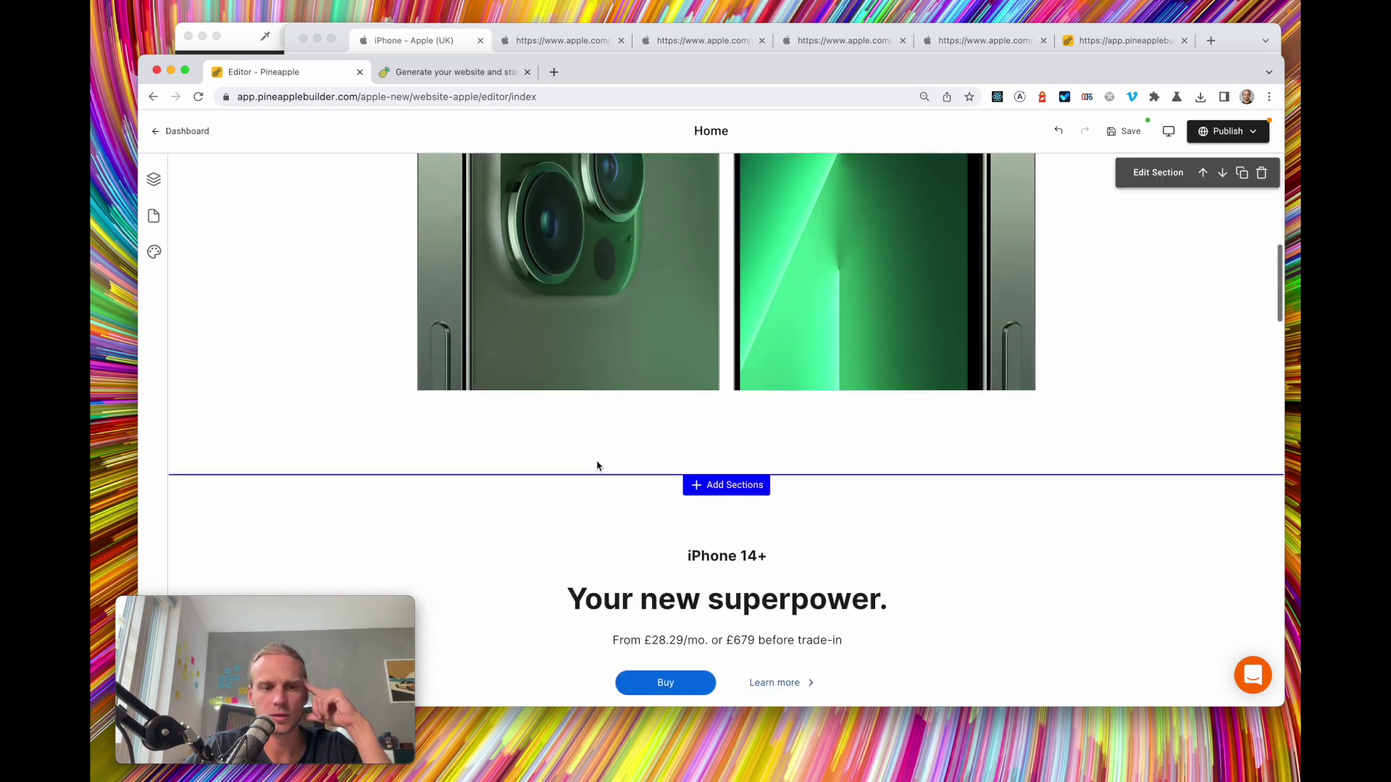